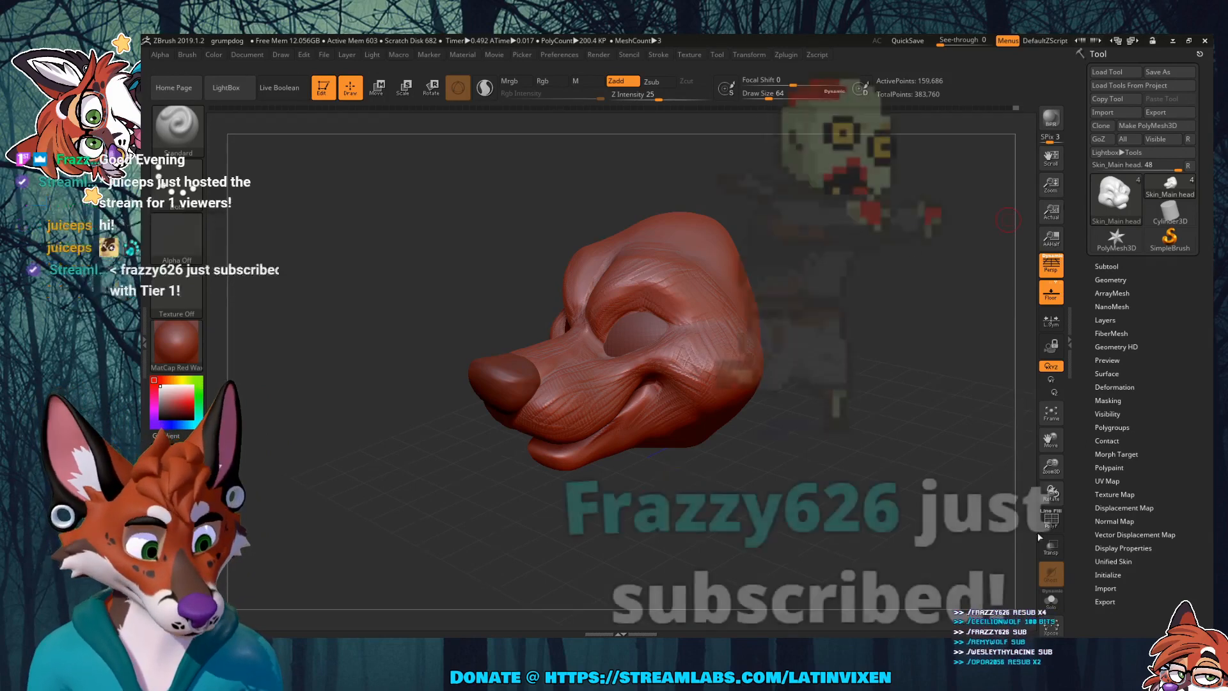
# Step: Examine the sculpted canine head up close from the front, side and three-quarter angles
pyautogui.moveTo(1051, 465); pyautogui.dragTo(1054, 491)
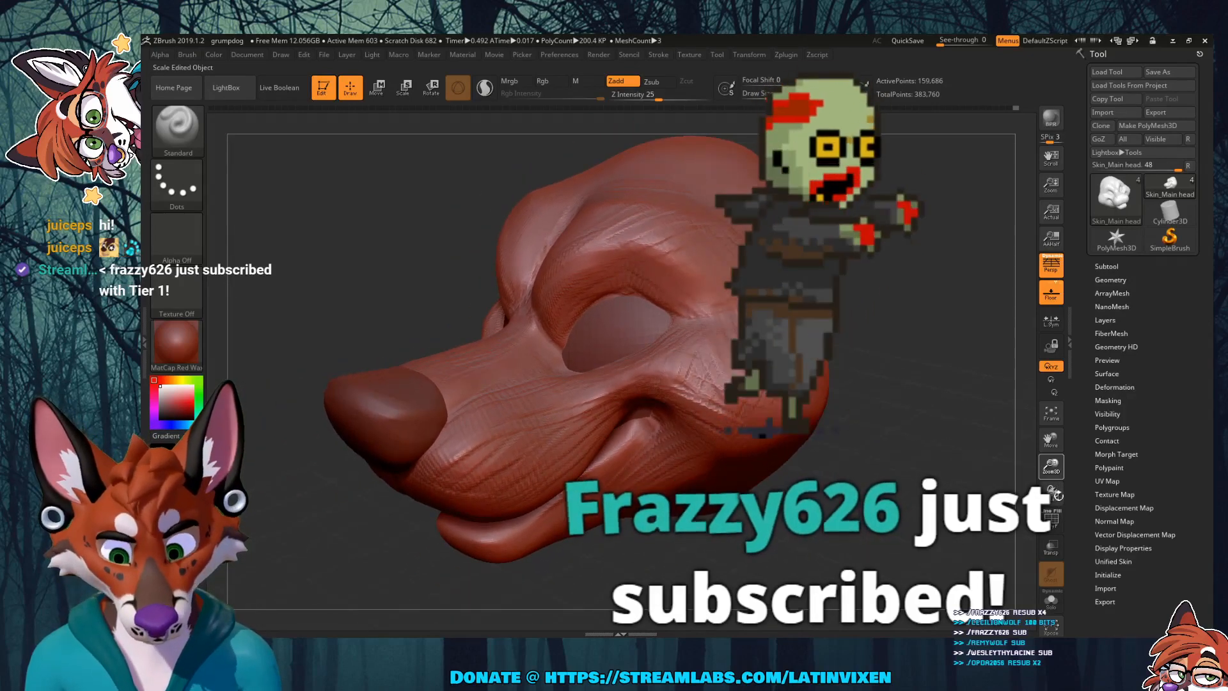
pyautogui.moveTo(861, 454)
pyautogui.mouseDown()
pyautogui.moveTo(887, 465)
pyautogui.moveTo(896, 450)
pyautogui.moveTo(888, 485)
pyautogui.moveTo(937, 431)
pyautogui.mouseUp()
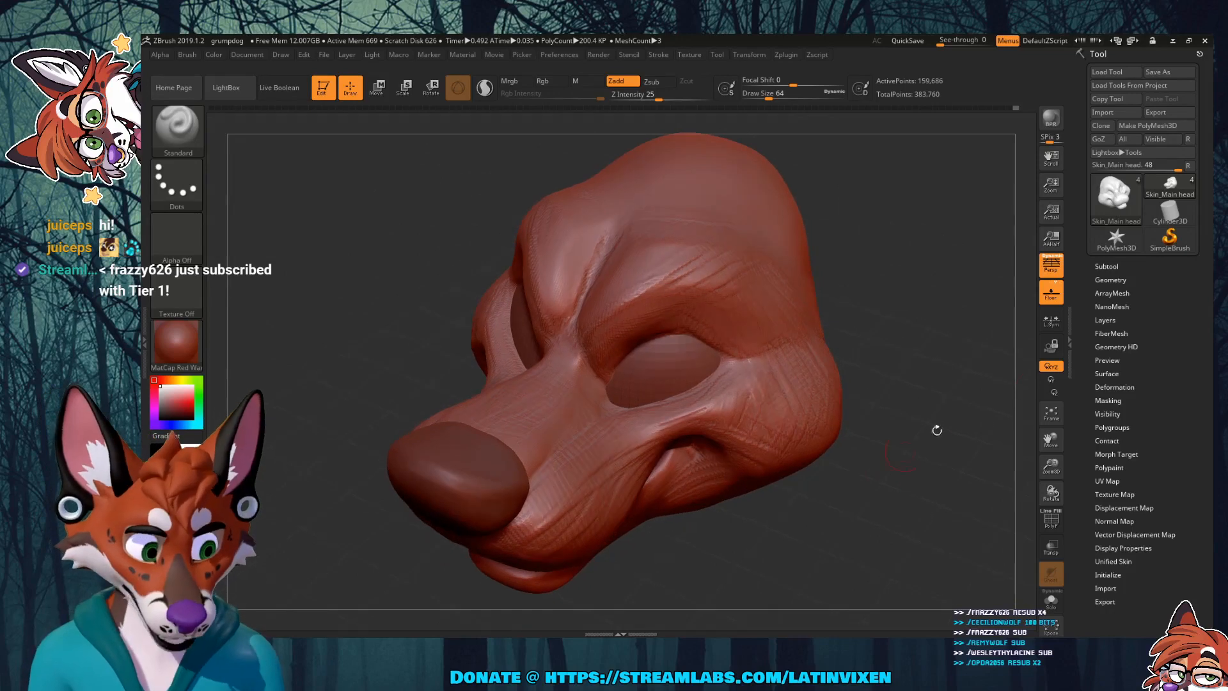
pyautogui.moveTo(891, 240); pyautogui.dragTo(866, 221)
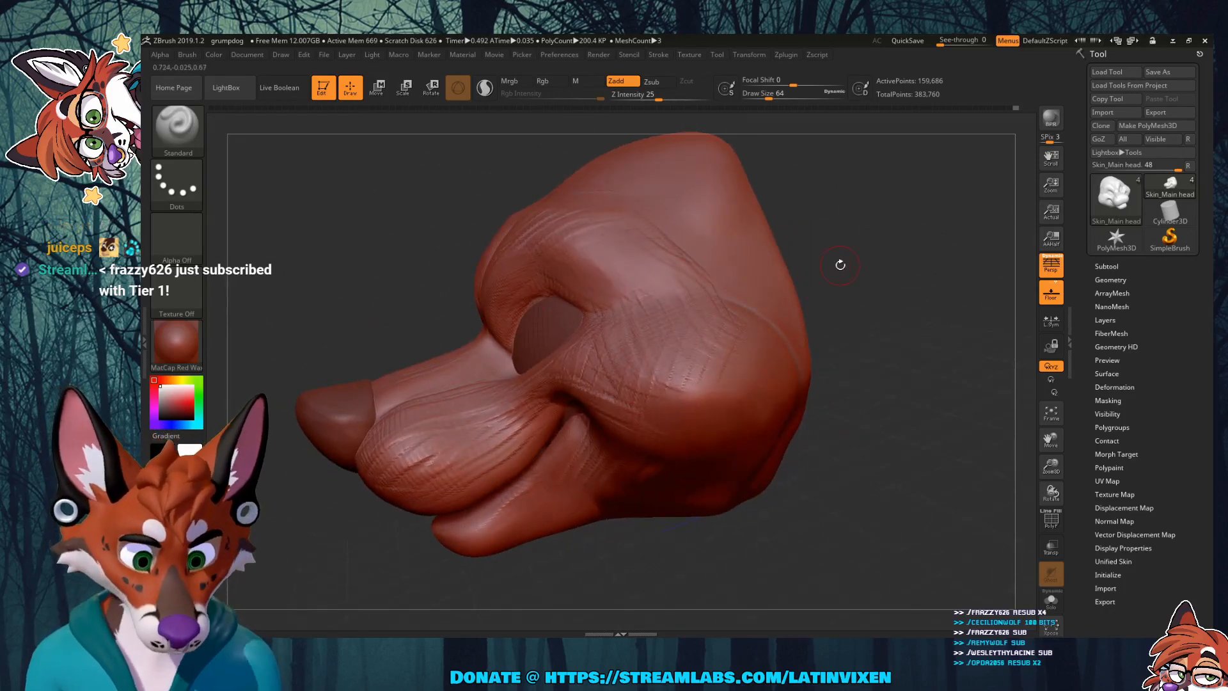
pyautogui.moveTo(839, 266)
pyautogui.mouseDown()
pyautogui.moveTo(861, 334)
pyautogui.moveTo(859, 312)
pyautogui.mouseUp()
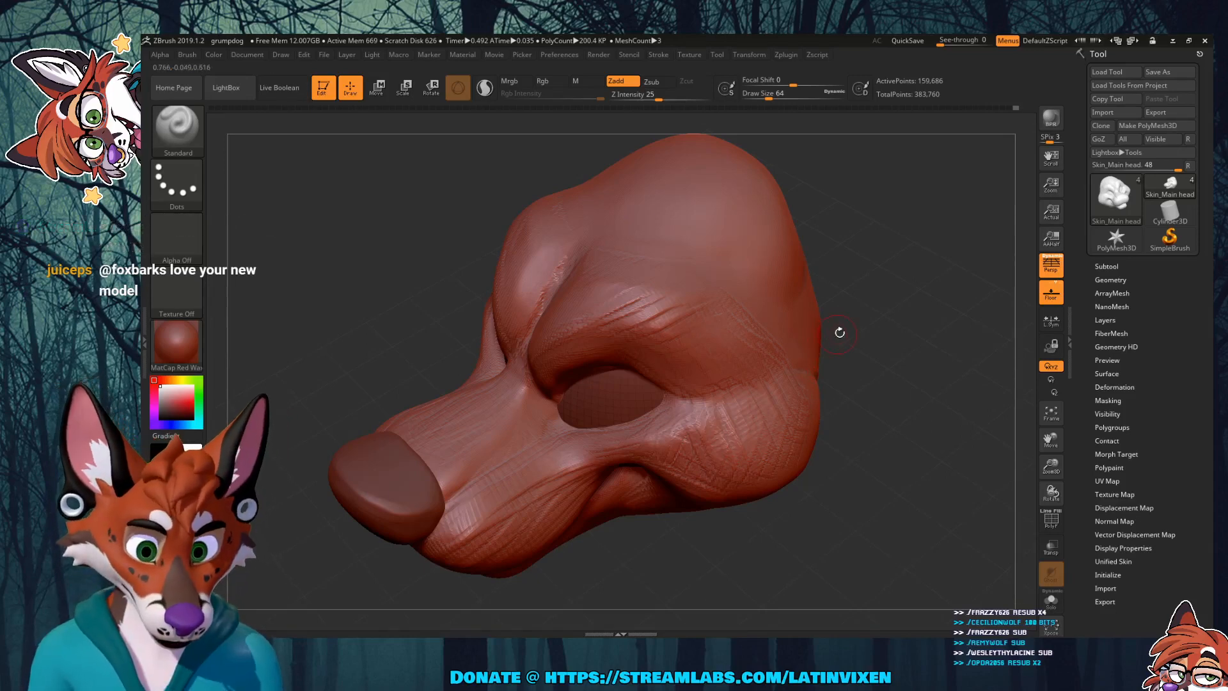
pyautogui.moveTo(836, 335)
pyautogui.mouseDown()
pyautogui.moveTo(872, 347)
pyautogui.moveTo(854, 328)
pyautogui.mouseUp()
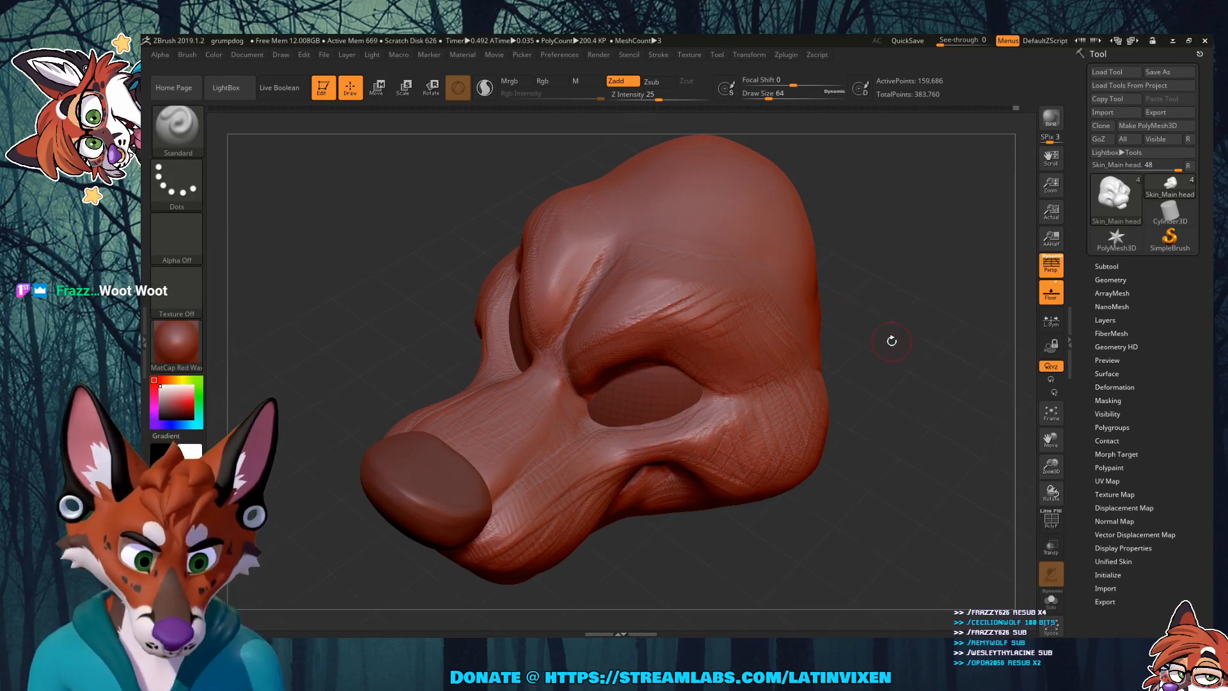
pyautogui.moveTo(891, 339)
pyautogui.mouseDown()
pyautogui.moveTo(876, 335)
pyautogui.moveTo(883, 328)
pyautogui.moveTo(887, 340)
pyautogui.moveTo(899, 308)
pyautogui.moveTo(879, 358)
pyautogui.moveTo(921, 326)
pyautogui.moveTo(877, 300)
pyautogui.mouseUp()
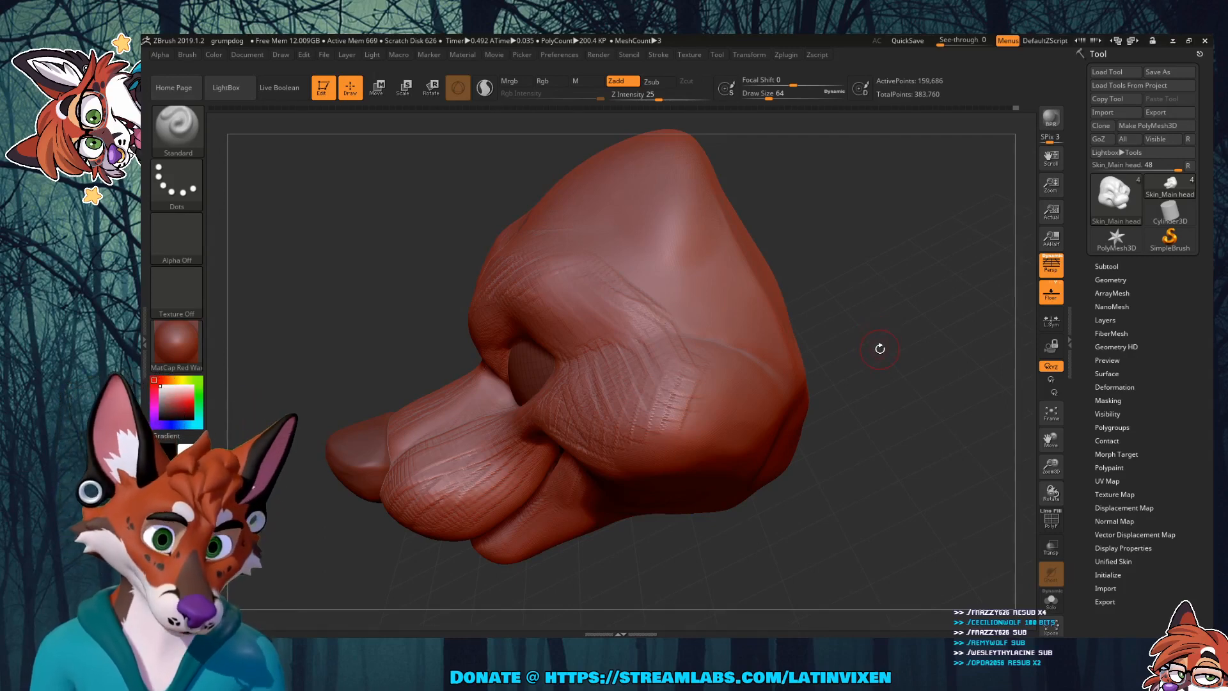
pyautogui.moveTo(884, 342)
pyautogui.mouseDown()
pyautogui.moveTo(895, 307)
pyautogui.moveTo(934, 358)
pyautogui.moveTo(914, 339)
pyautogui.moveTo(925, 332)
pyautogui.mouseUp()
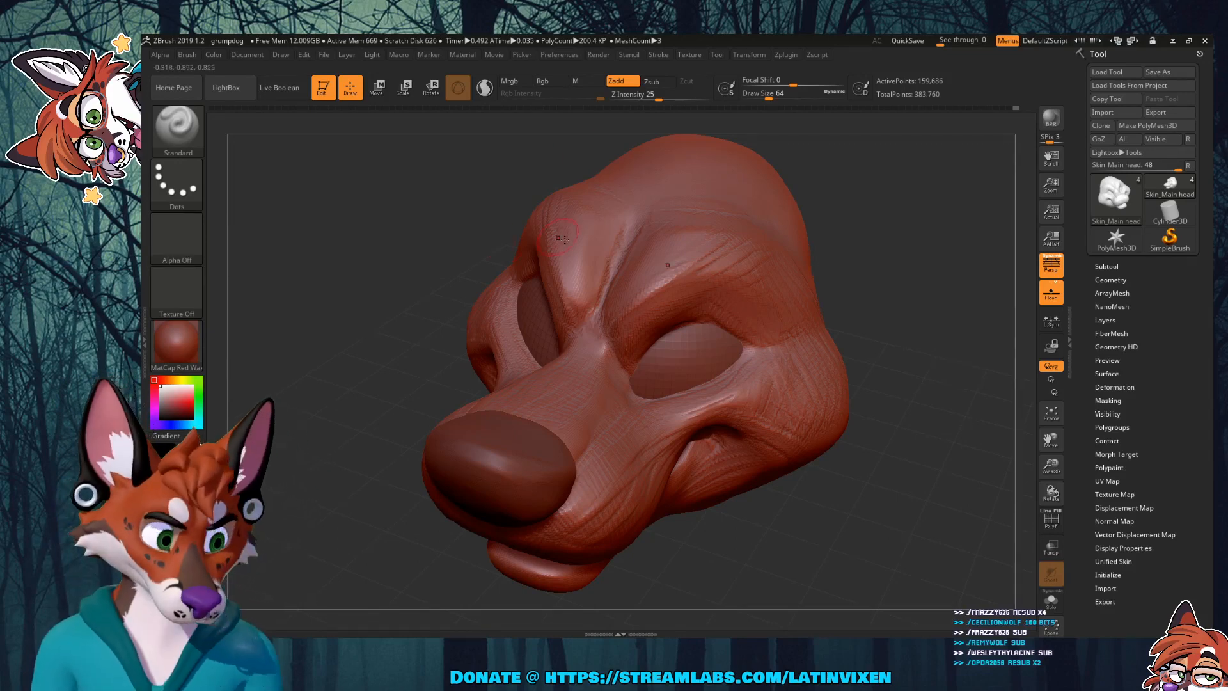
pyautogui.moveTo(905, 306); pyautogui.dragTo(790, 345)
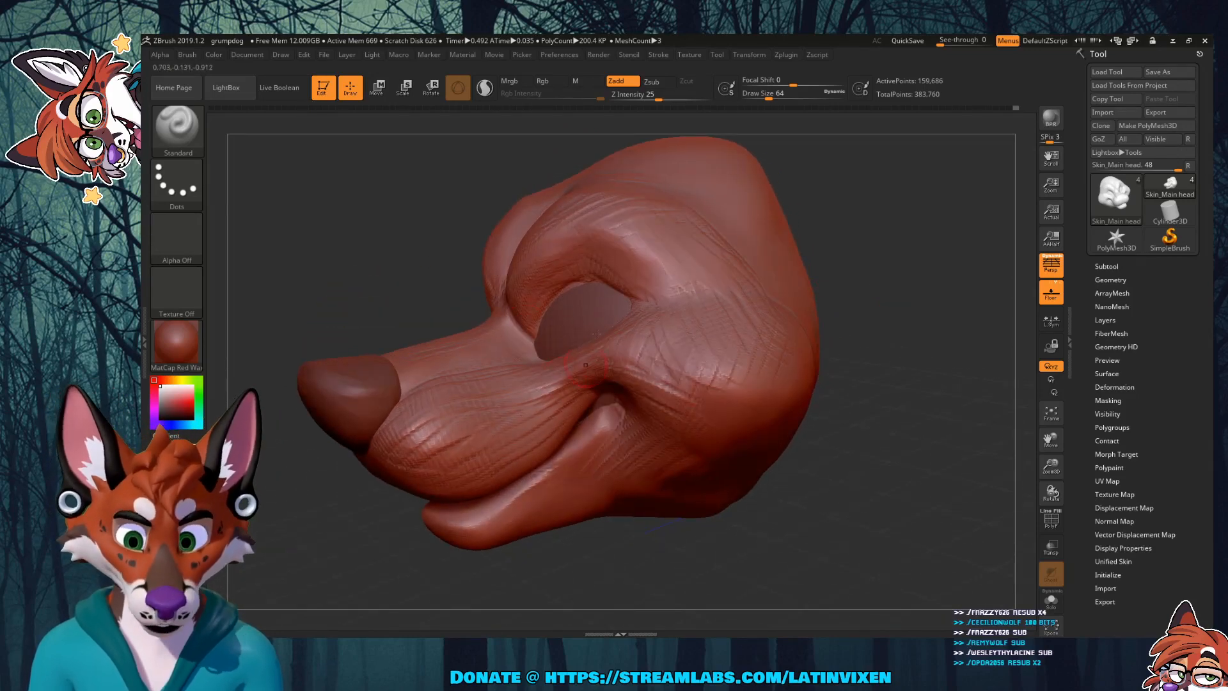
pyautogui.moveTo(872, 271); pyautogui.dragTo(652, 308)
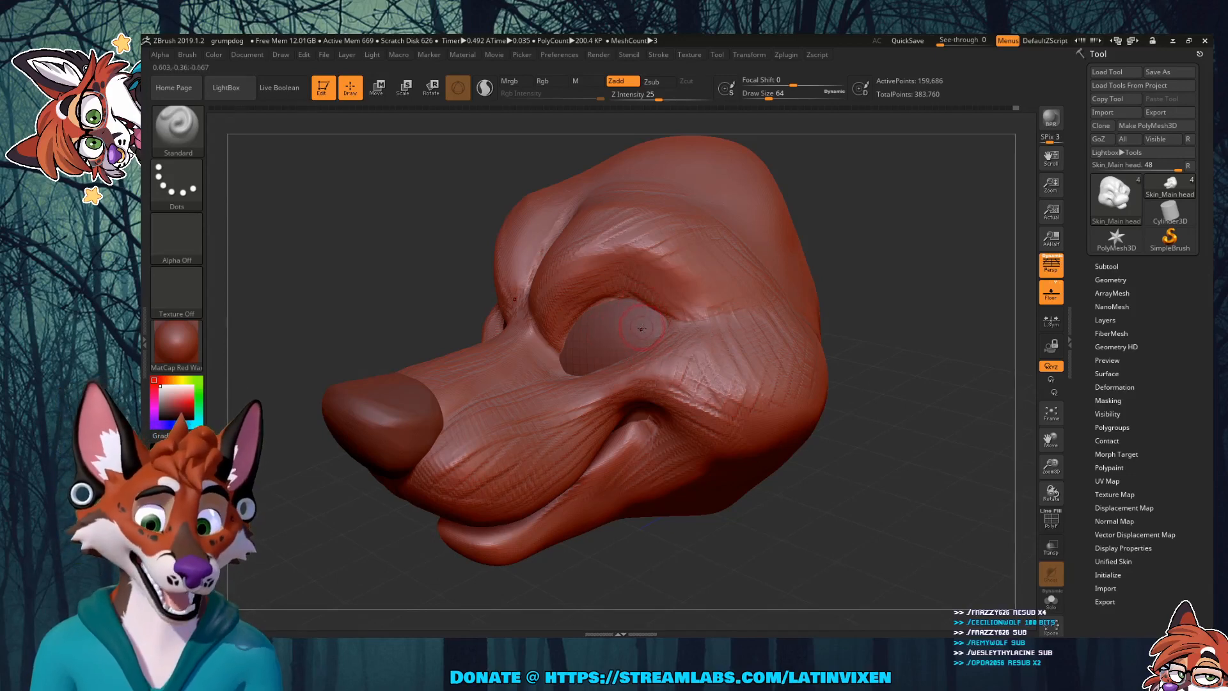
# Step: Show the subtool list and inspect the previews of the Main head and Nose subtools
pyautogui.click(1107, 266)
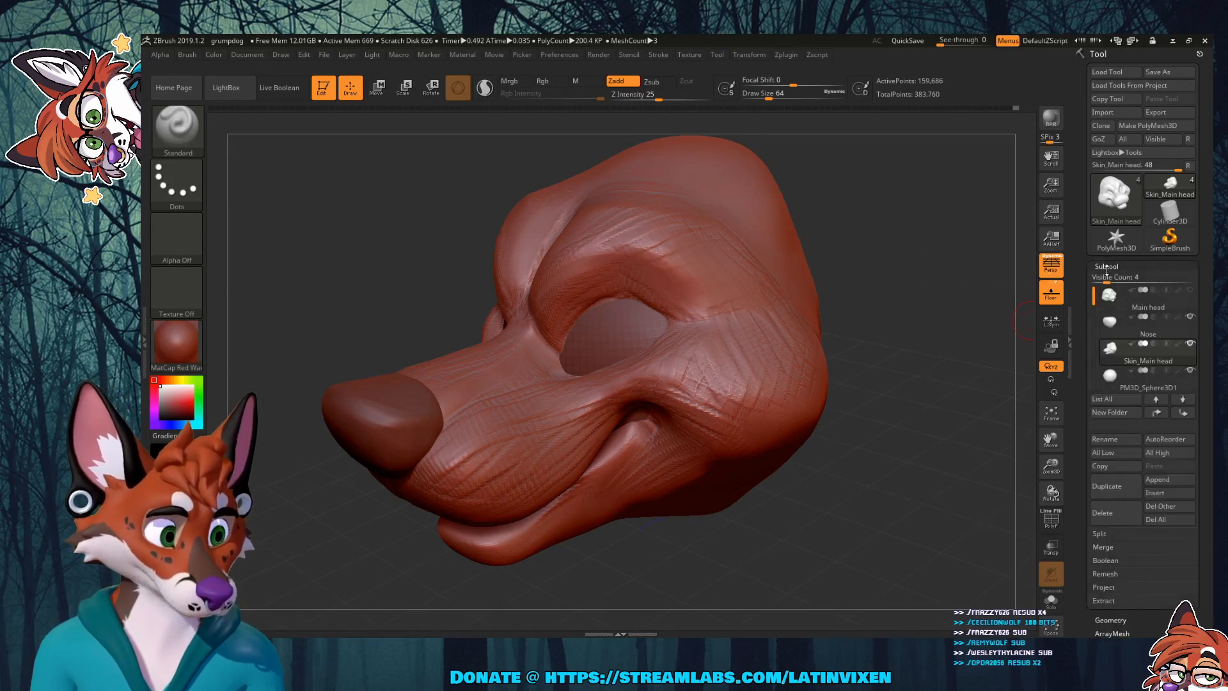
pyautogui.click(1130, 306)
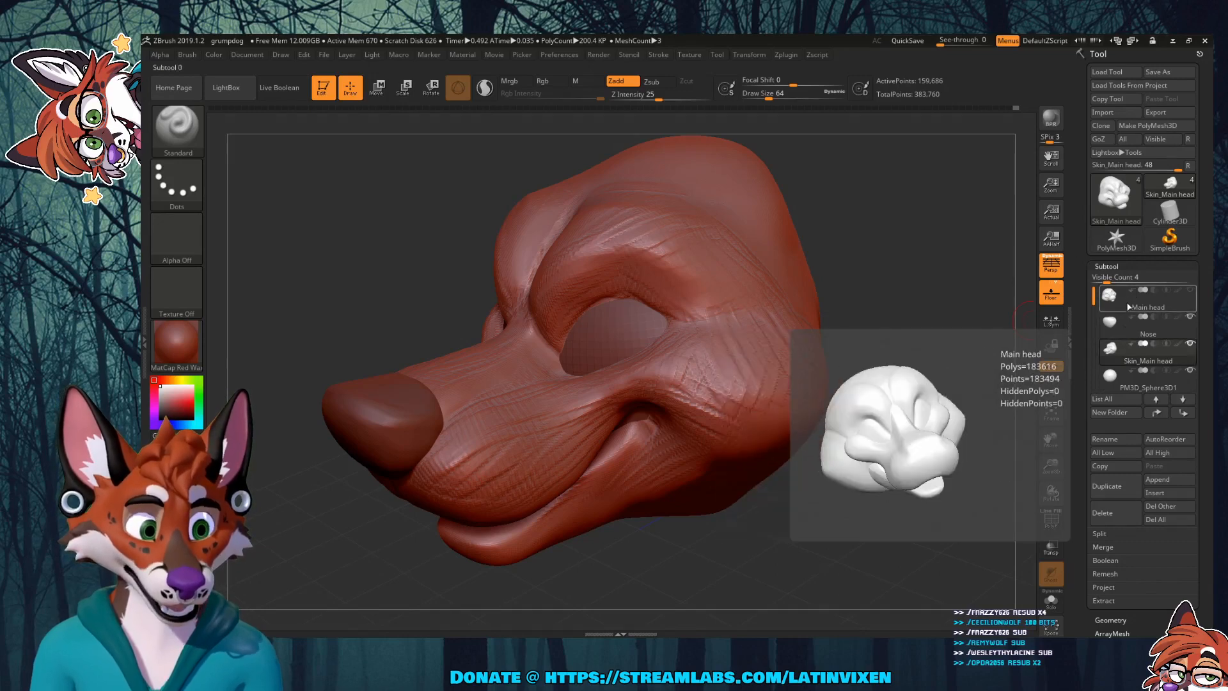
pyautogui.click(1121, 329)
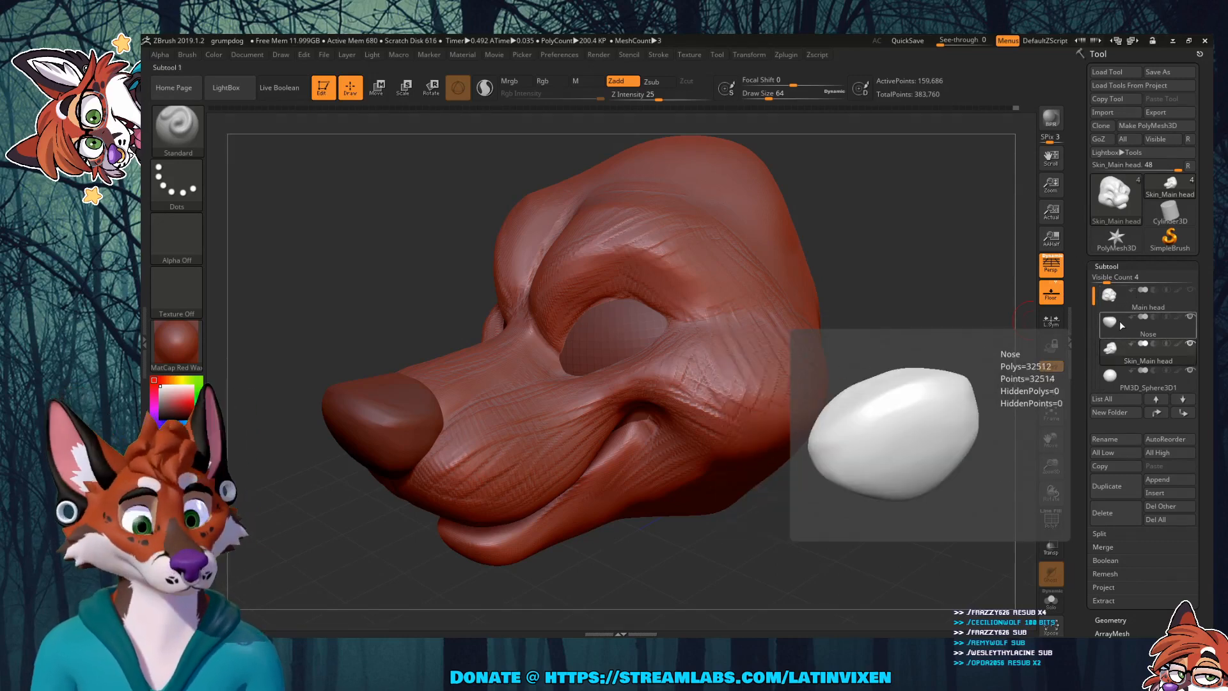
pyautogui.click(1132, 305)
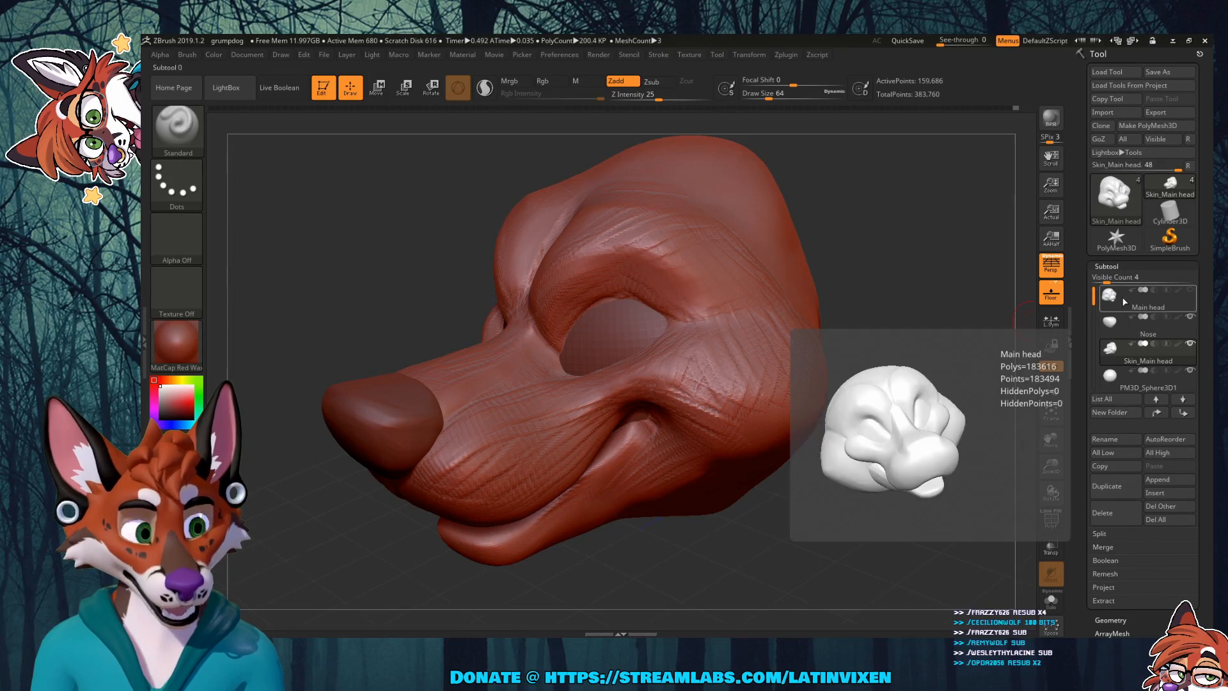
pyautogui.moveTo(893, 294); pyautogui.dragTo(858, 315)
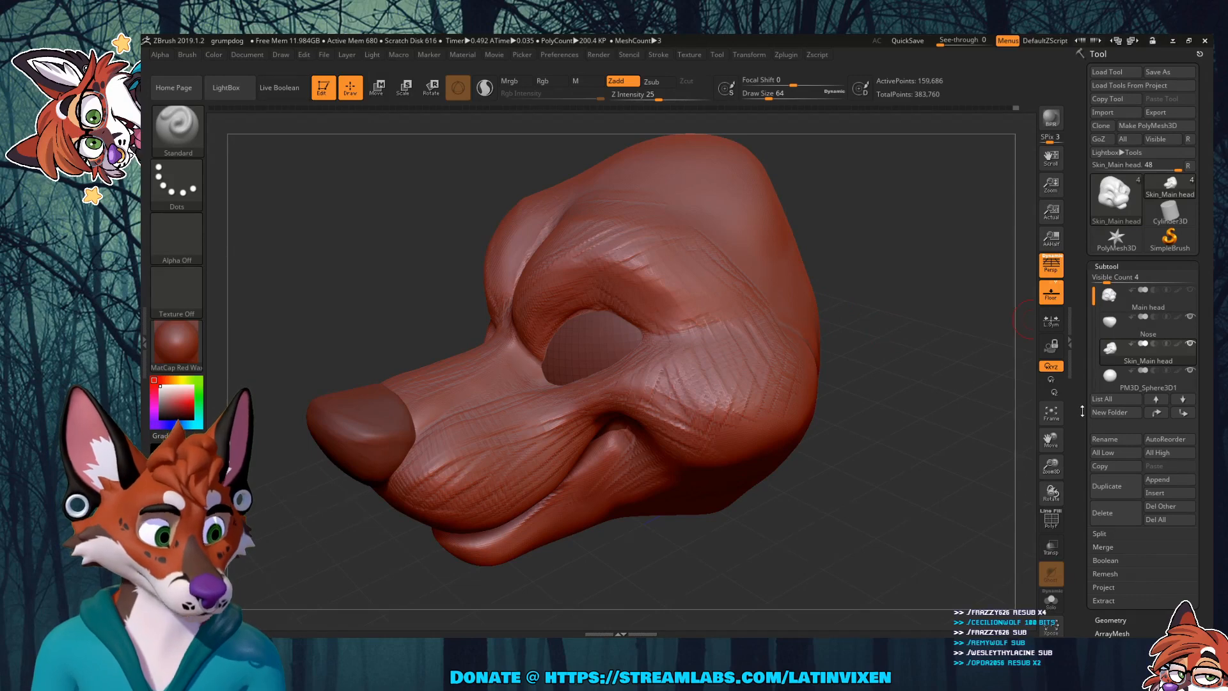
pyautogui.moveTo(1081, 413); pyautogui.dragTo(1088, 351)
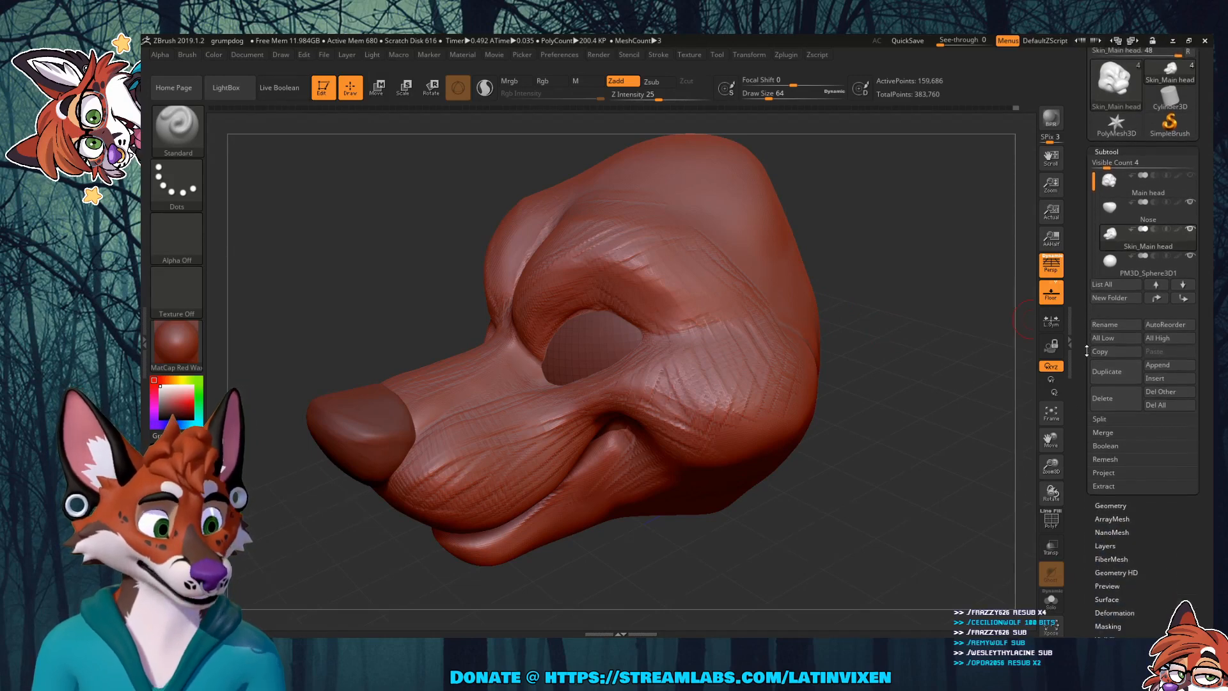
pyautogui.click(1099, 500)
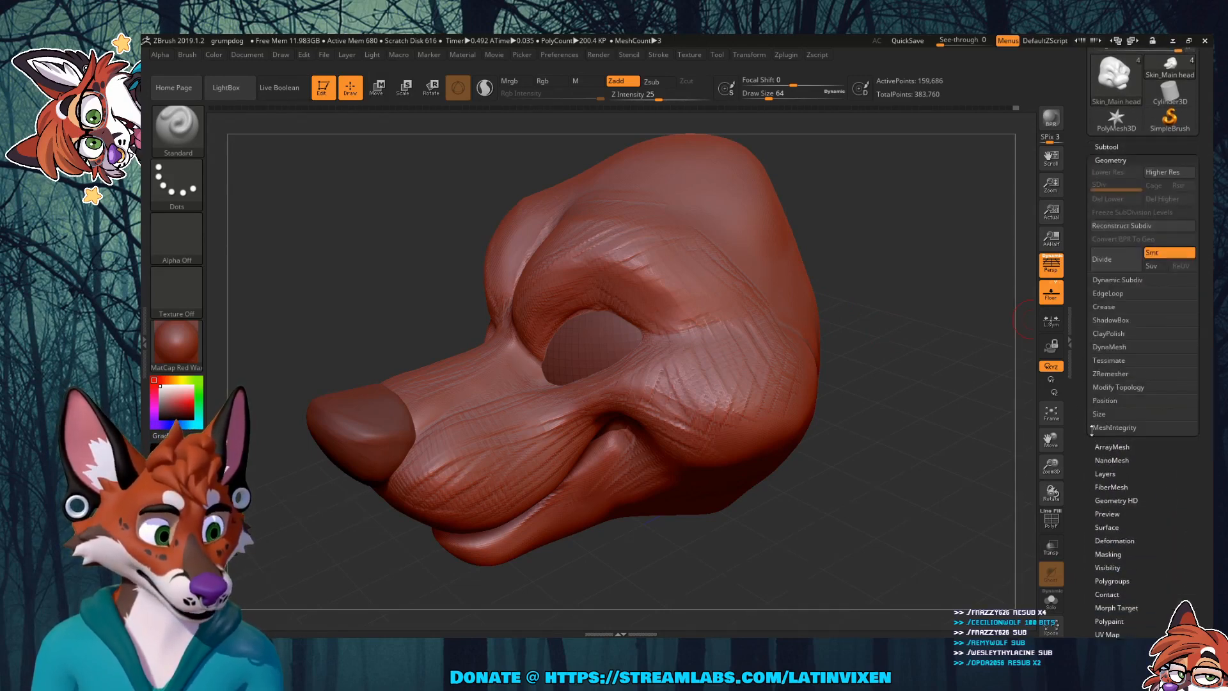
pyautogui.moveTo(1087, 307); pyautogui.dragTo(1082, 355)
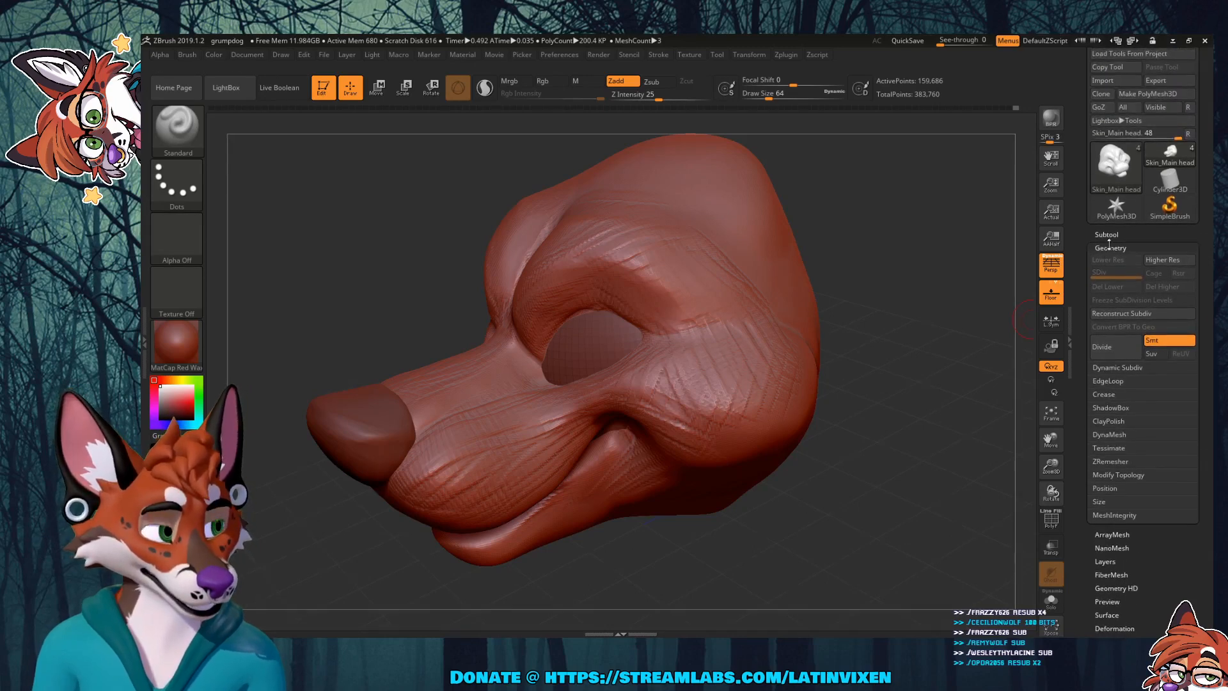
pyautogui.click(1105, 248)
pyautogui.moveTo(1089, 261); pyautogui.dragTo(1083, 318)
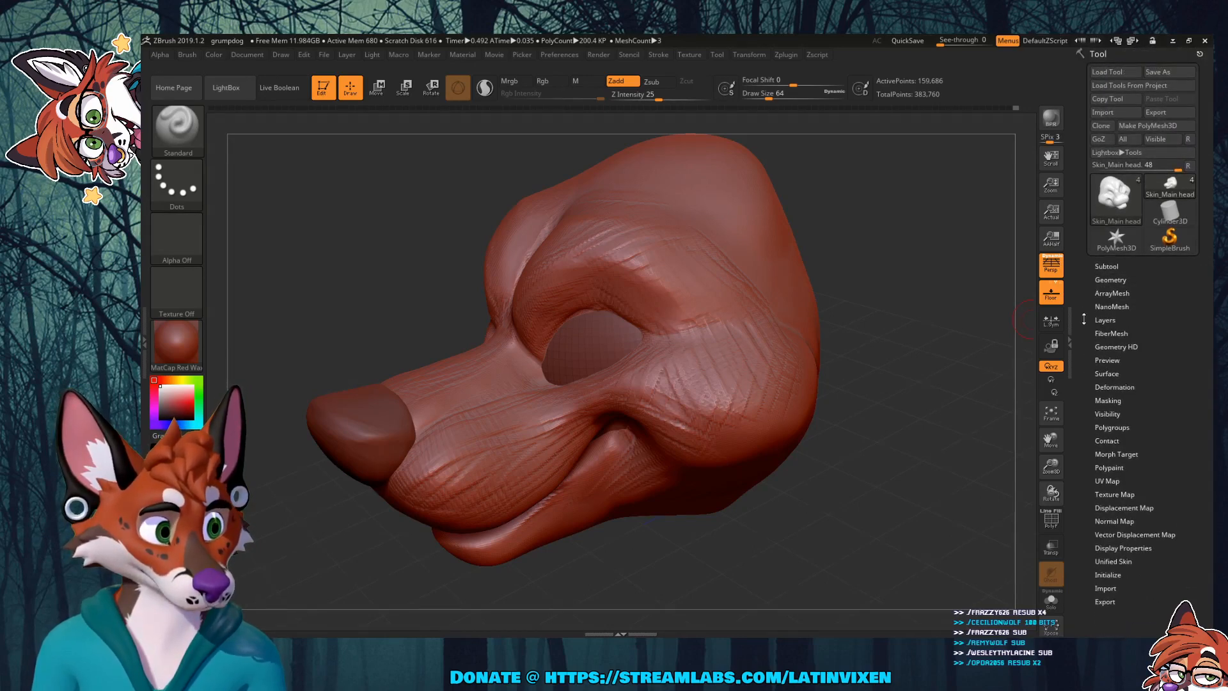
# Step: Bring back the subtool list and expand its Remesh options
pyautogui.click(1105, 266)
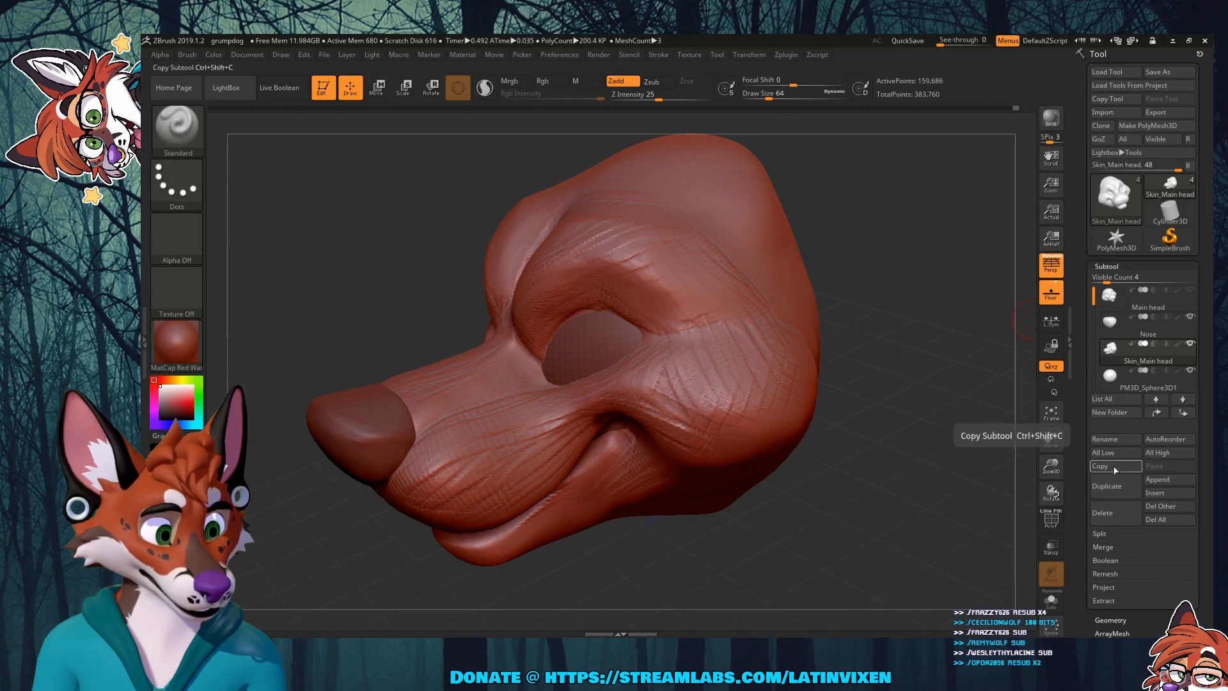
pyautogui.click(1105, 574)
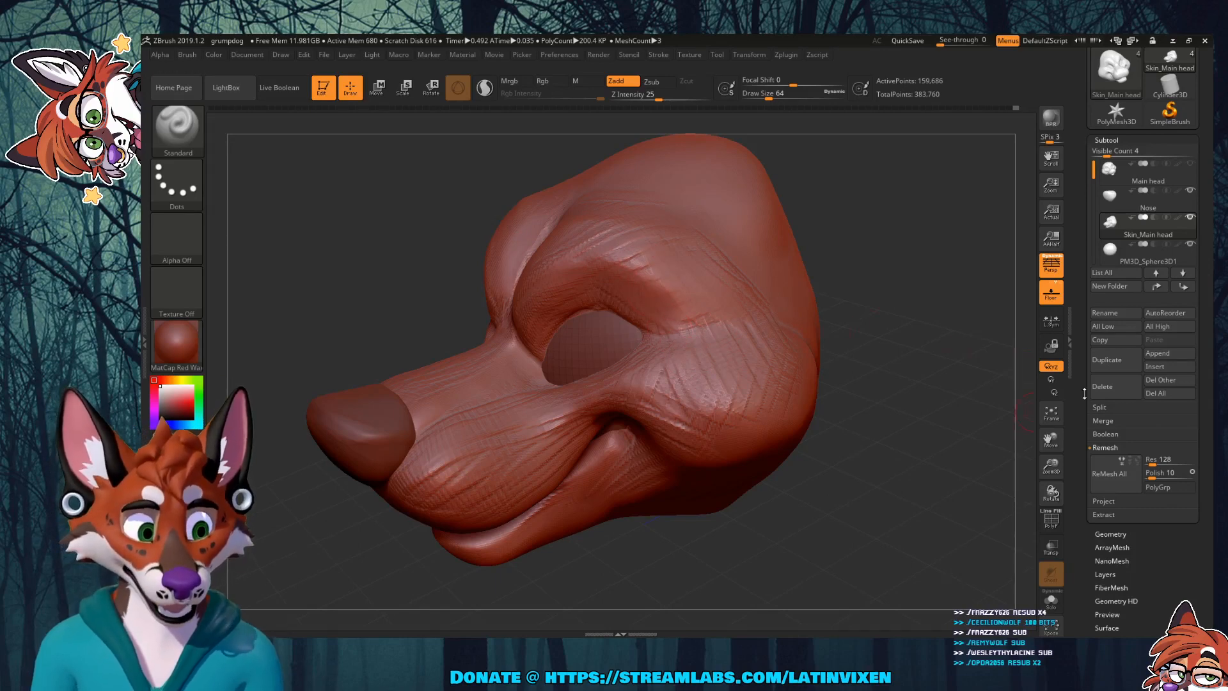
pyautogui.moveTo(1077, 386); pyautogui.dragTo(1076, 450)
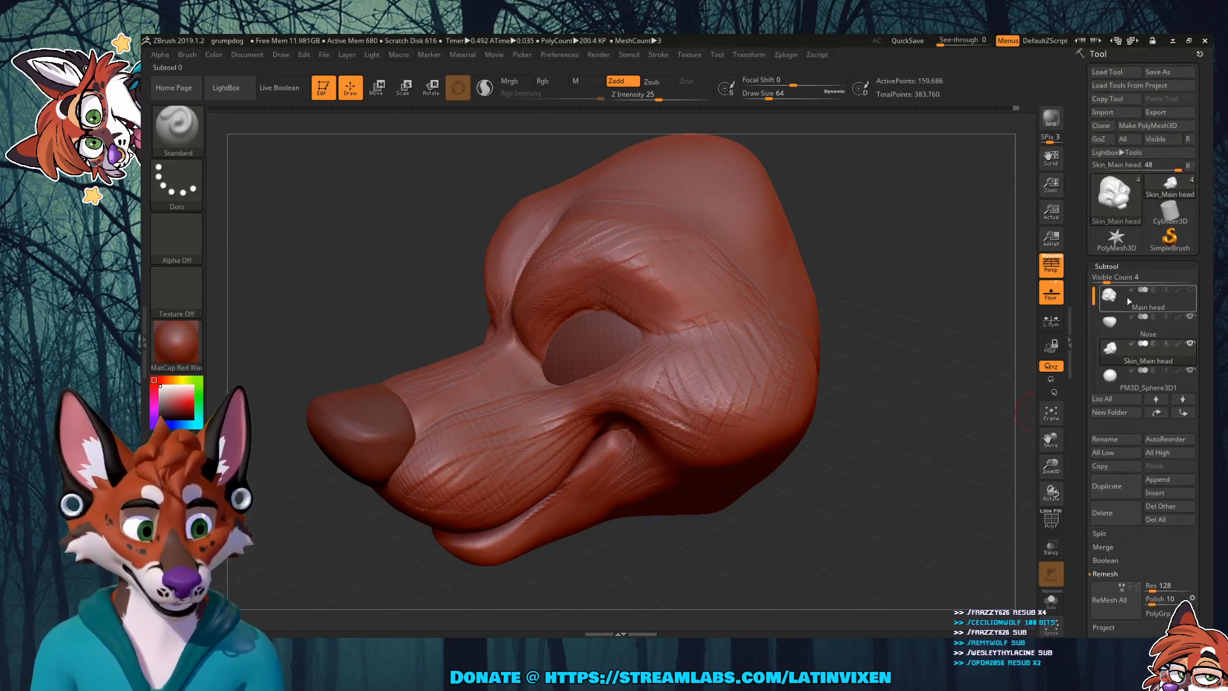
pyautogui.moveTo(1127, 327)
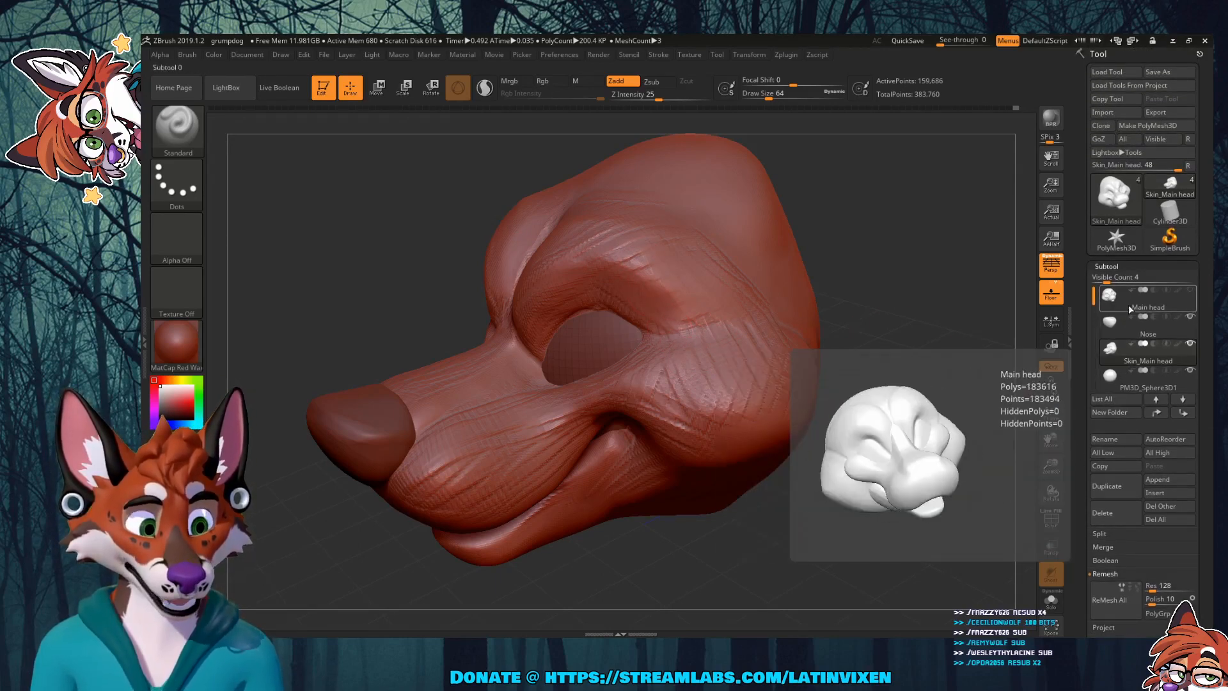
pyautogui.scroll(-3, 1111, 492)
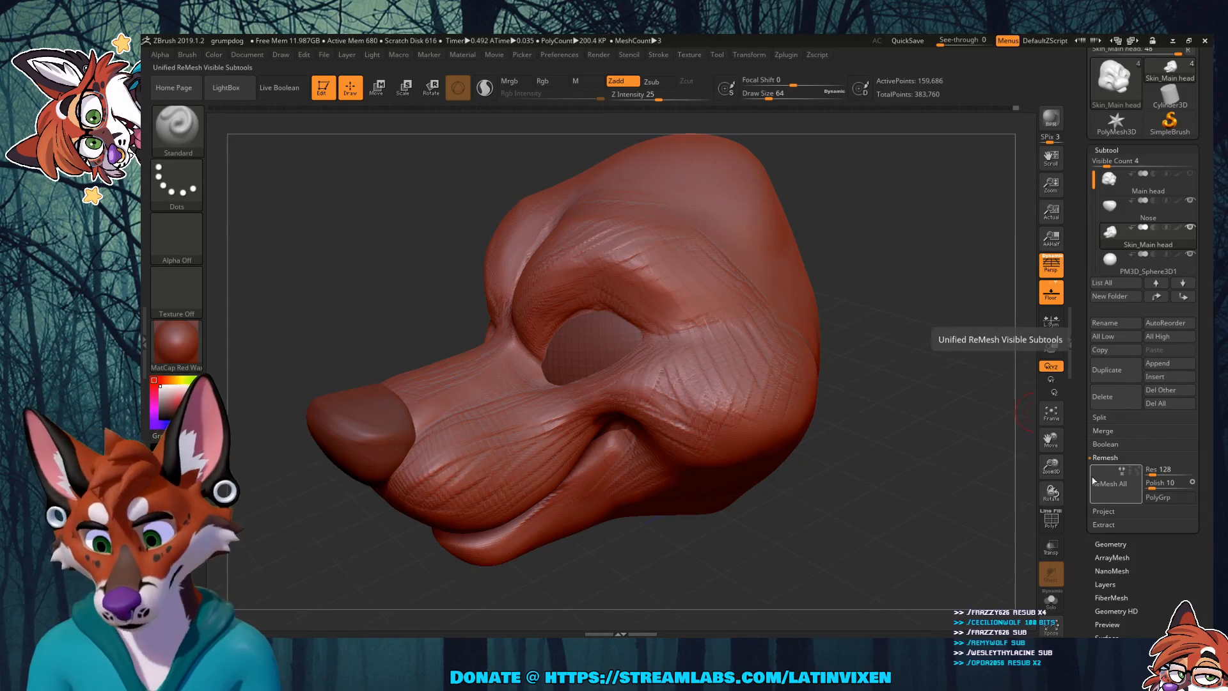
pyautogui.scroll(3, 1087, 472)
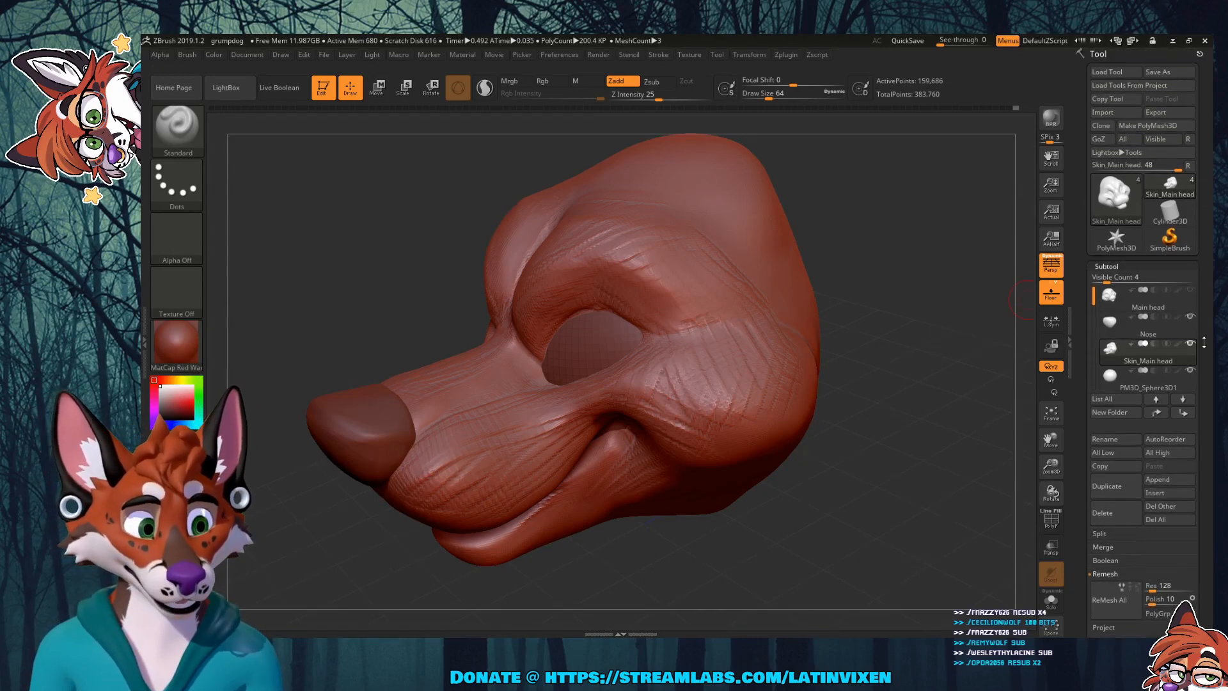
# Step: Hide the Nose subtool, show it again and make it the active subtool
pyautogui.click(1191, 318)
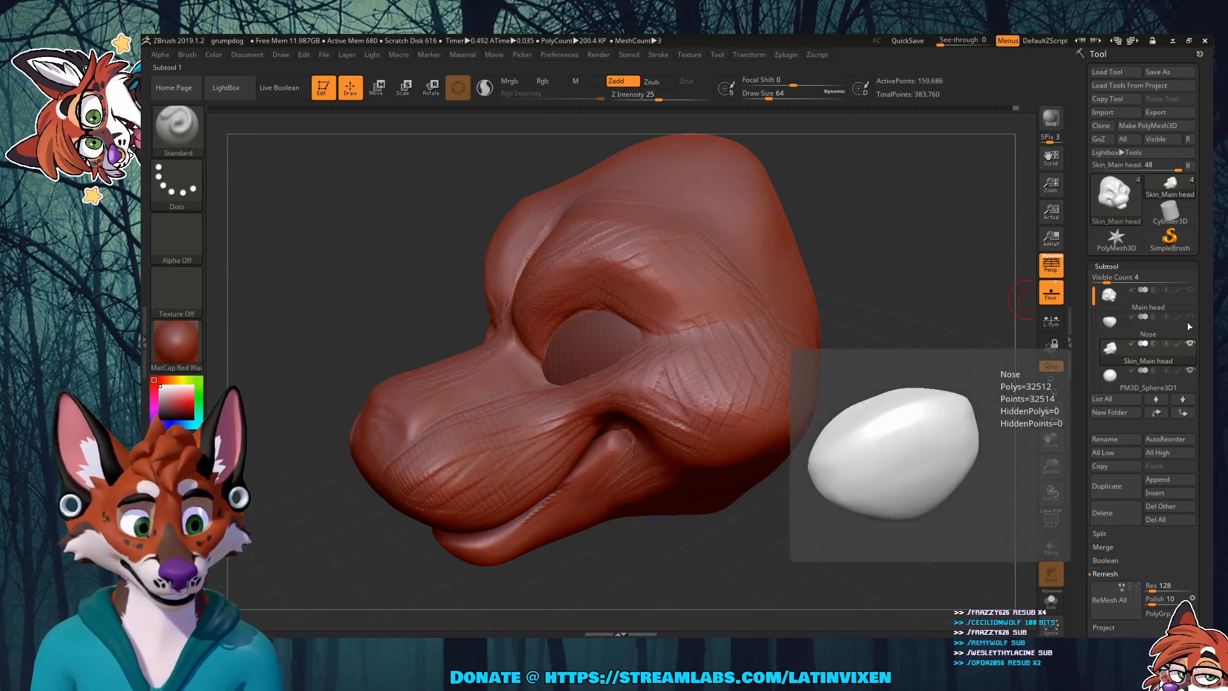
pyautogui.click(1190, 318)
pyautogui.click(1145, 325)
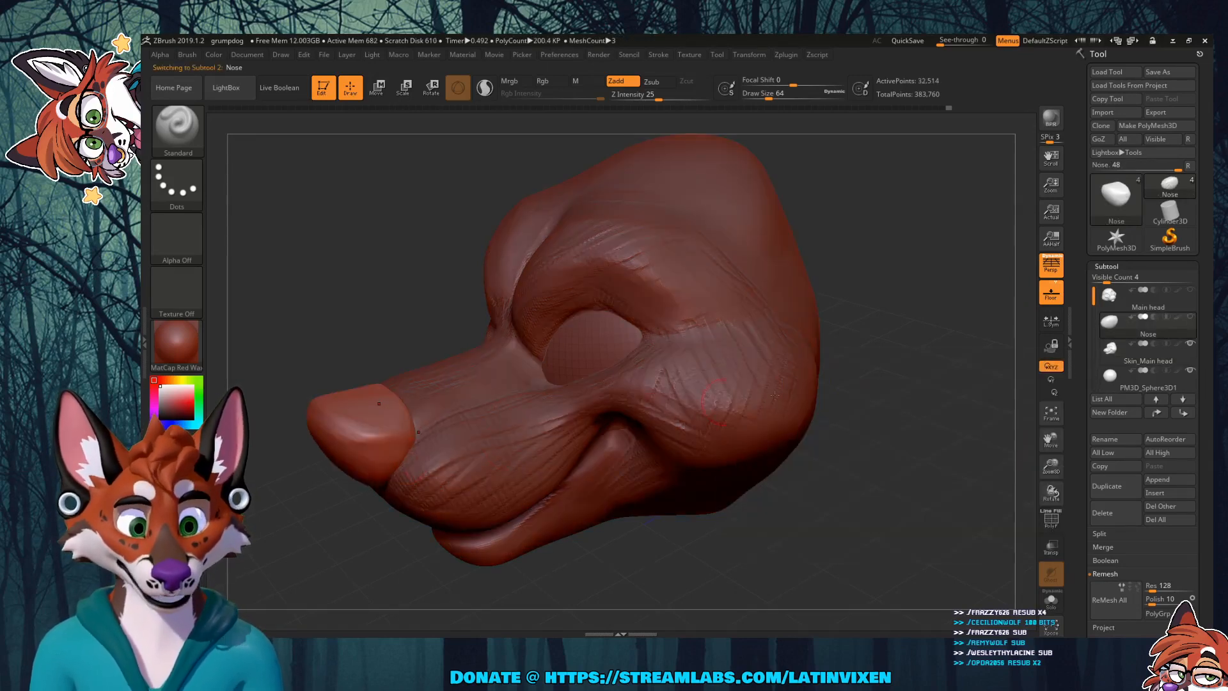
pyautogui.moveTo(1193, 324)
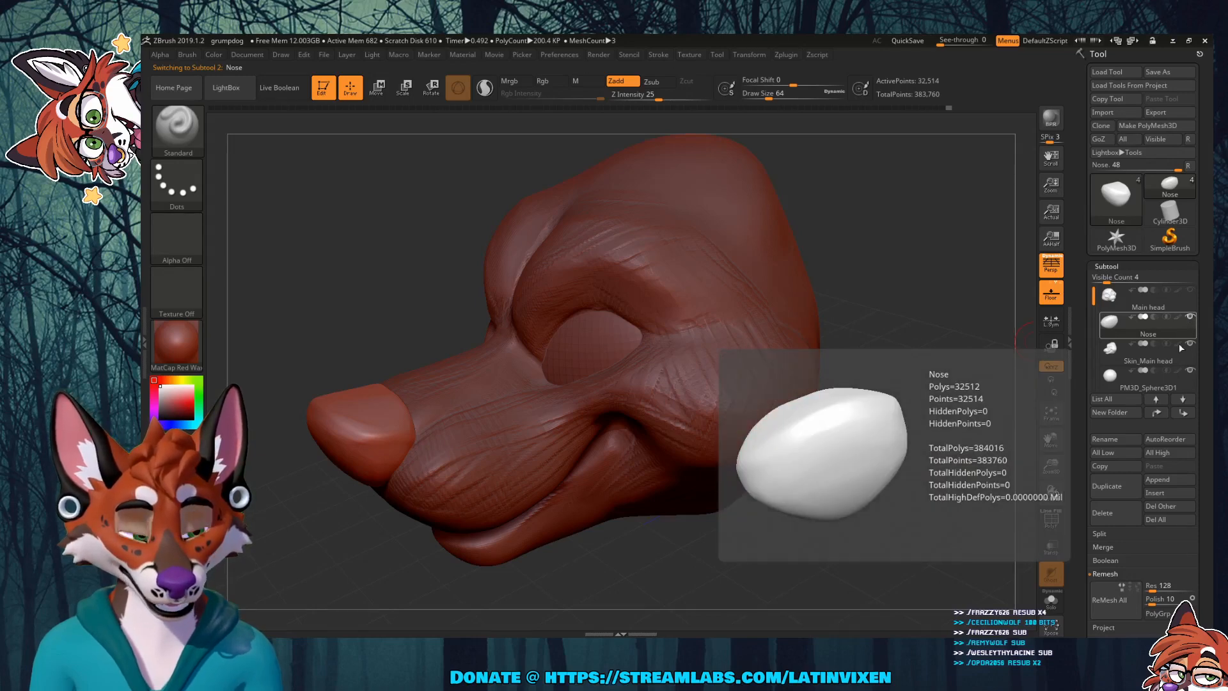
pyautogui.moveTo(921, 374); pyautogui.dragTo(885, 338)
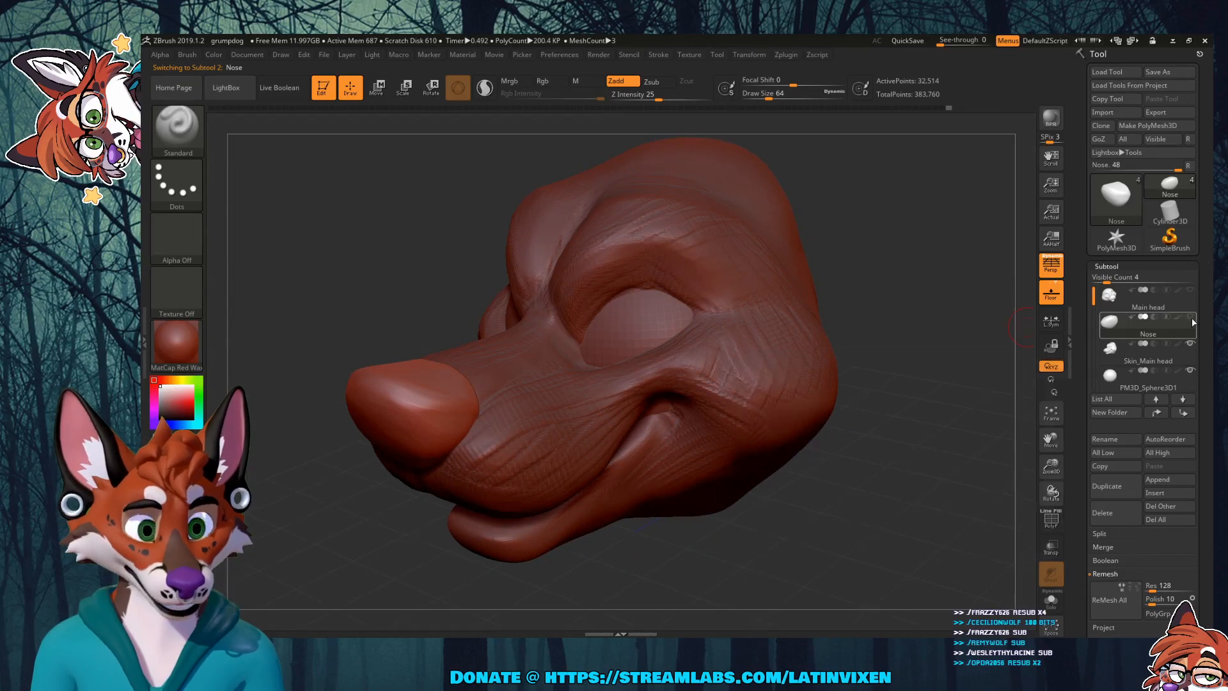
# Step: Make Main head the active subtool and hide the Skin_Main head subtool to view the underlying base head from several angles
pyautogui.click(1091, 357)
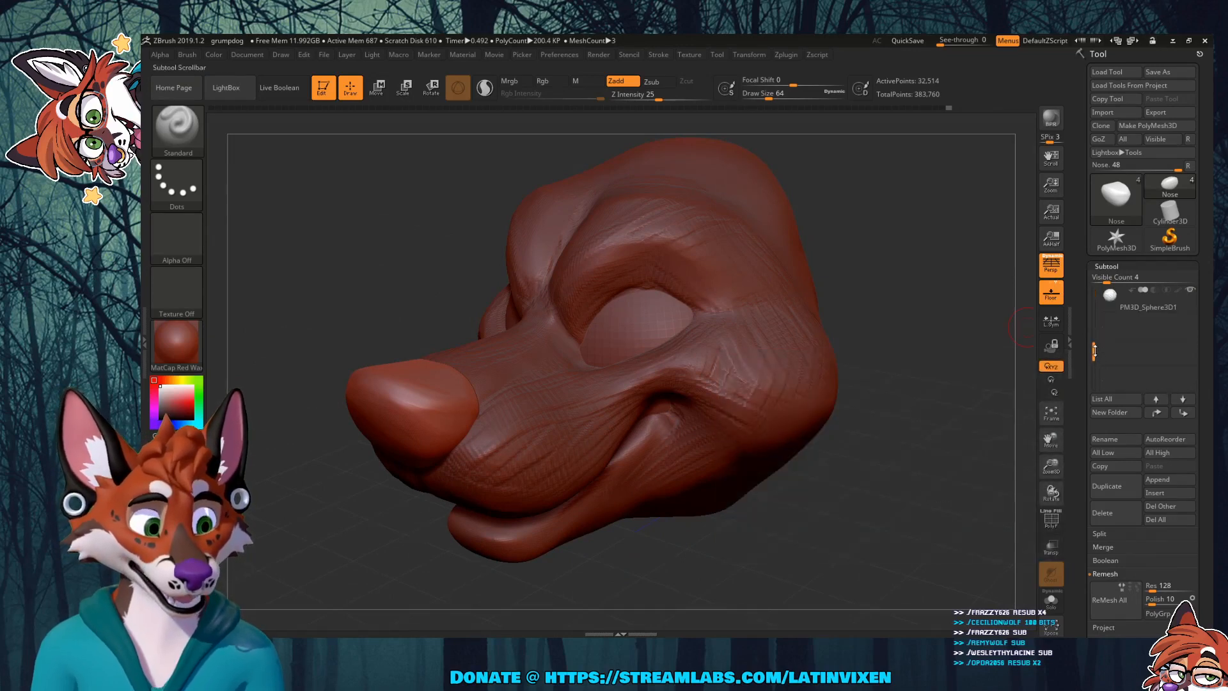
pyautogui.moveTo(1094, 334); pyautogui.dragTo(1094, 299)
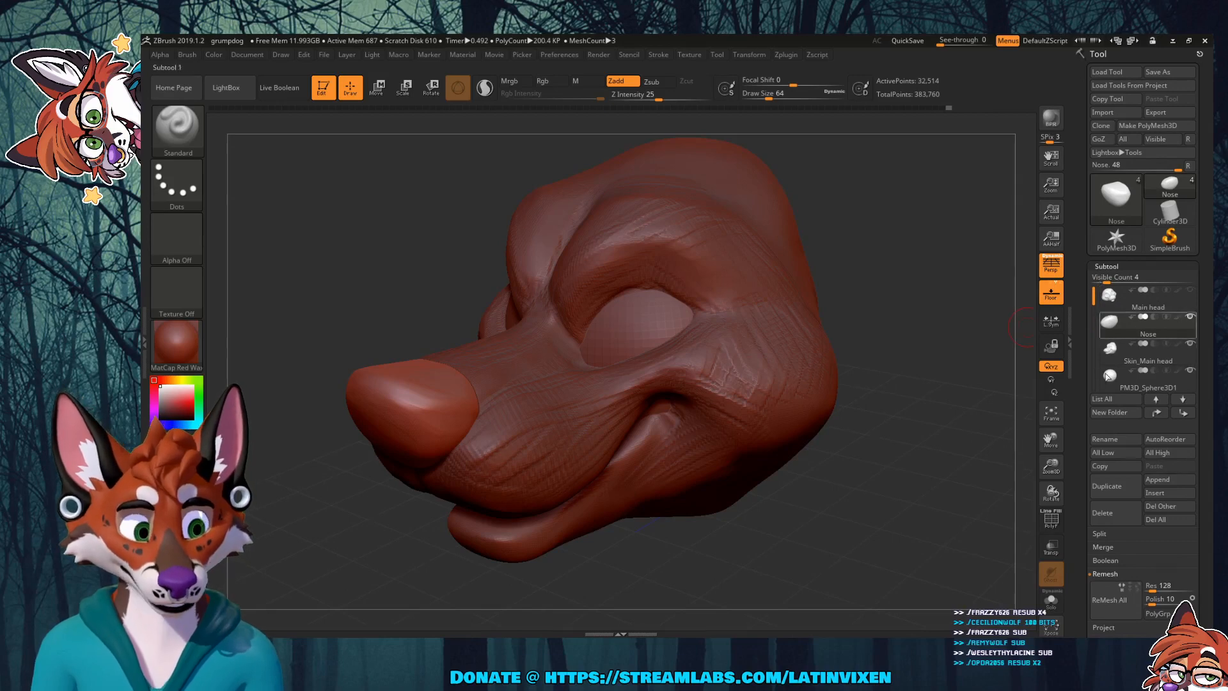
pyautogui.click(1126, 307)
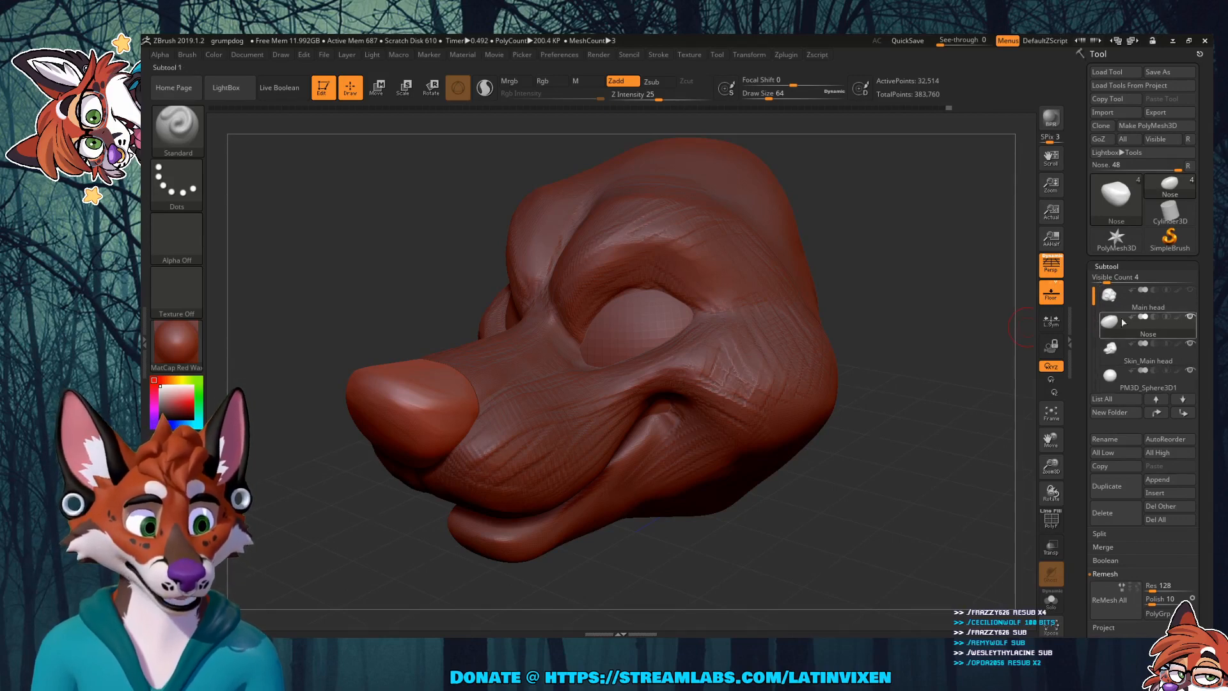
pyautogui.click(1177, 306)
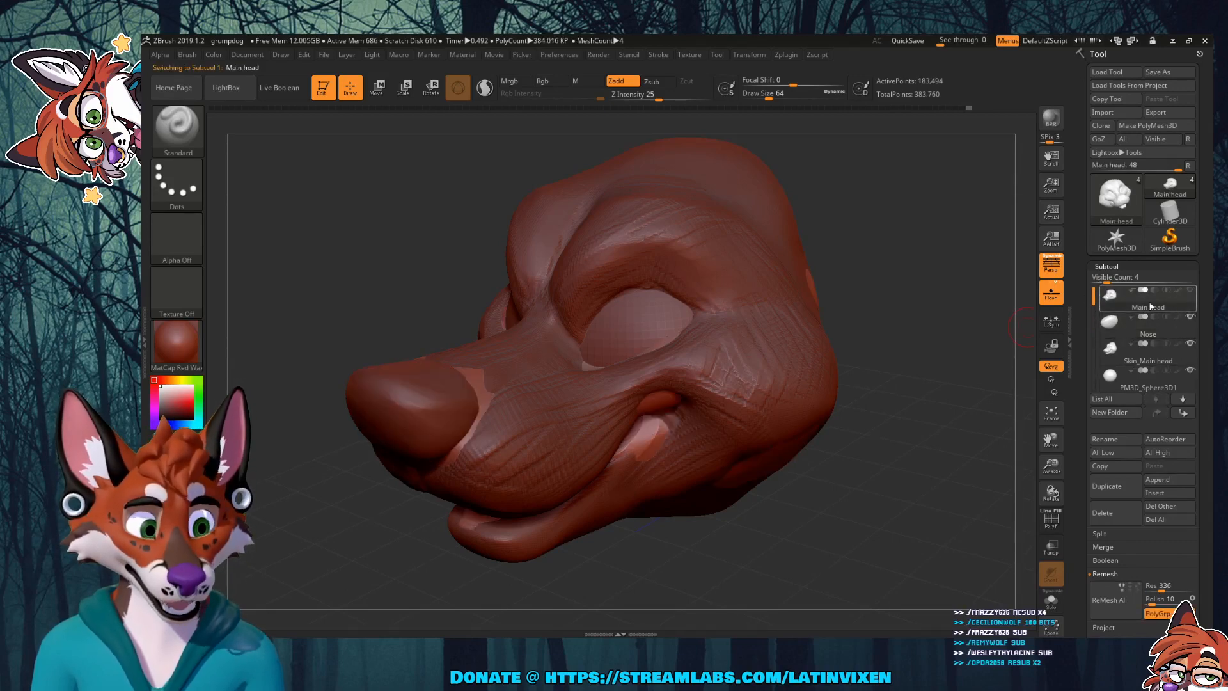
pyautogui.click(1190, 344)
pyautogui.moveTo(886, 263); pyautogui.dragTo(864, 279)
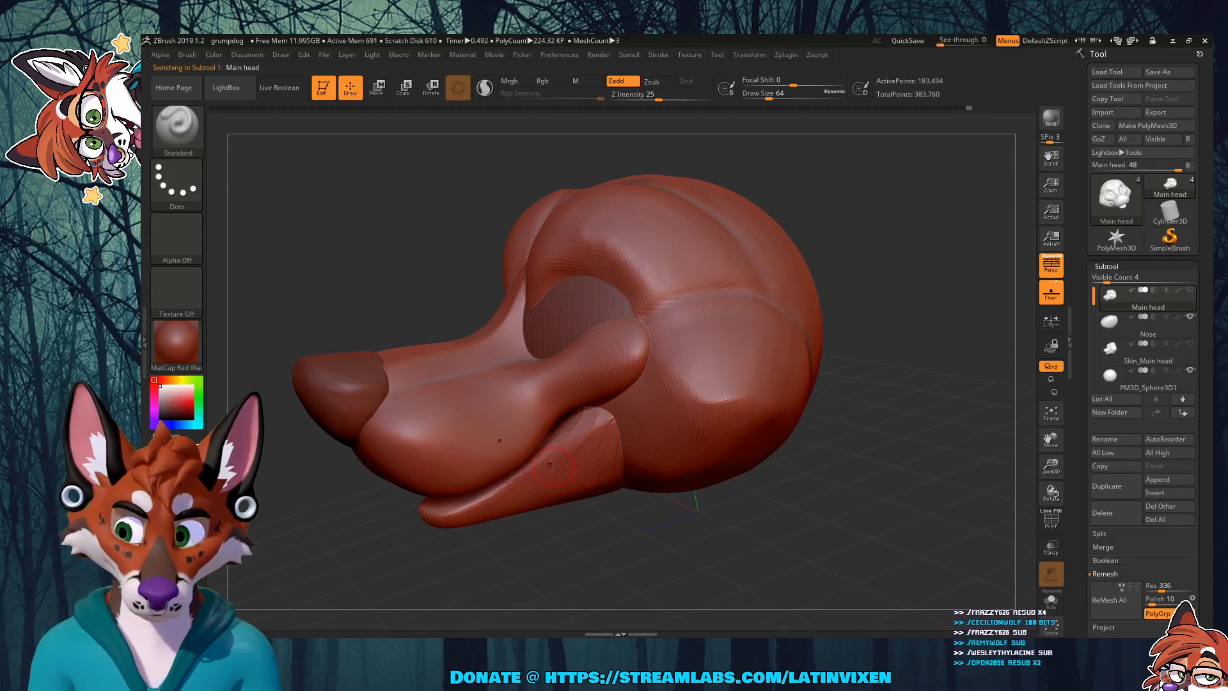
pyautogui.moveTo(857, 280); pyautogui.dragTo(729, 349)
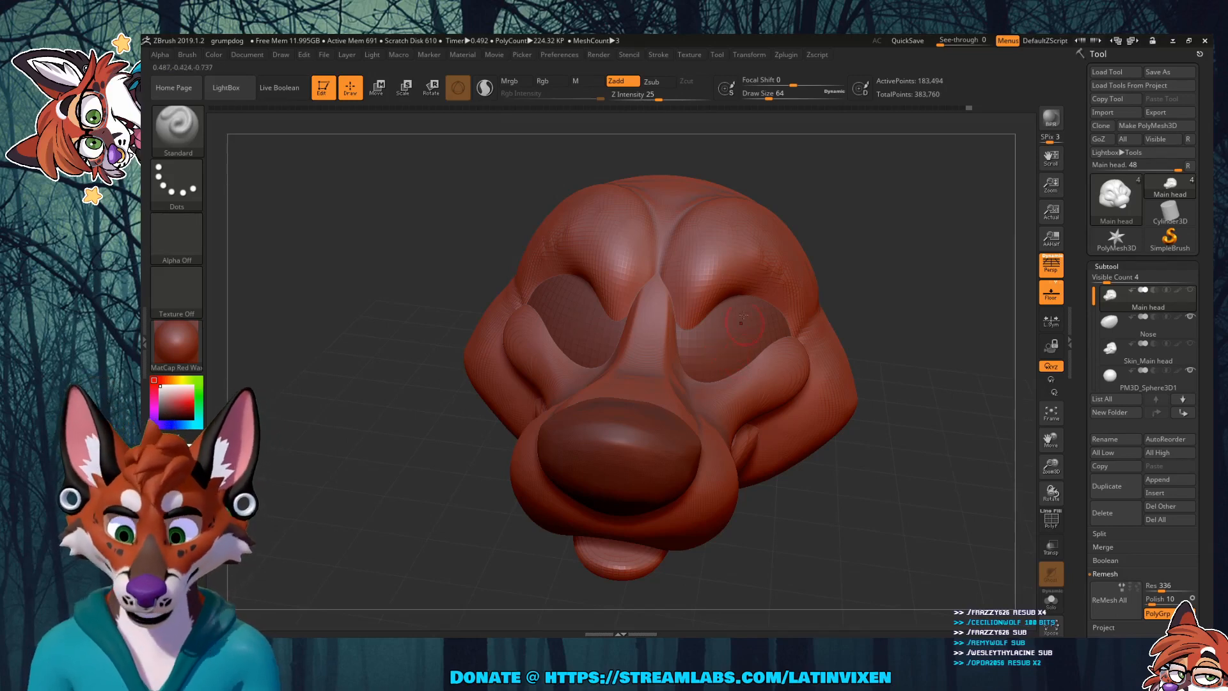
pyautogui.moveTo(902, 284); pyautogui.dragTo(643, 349)
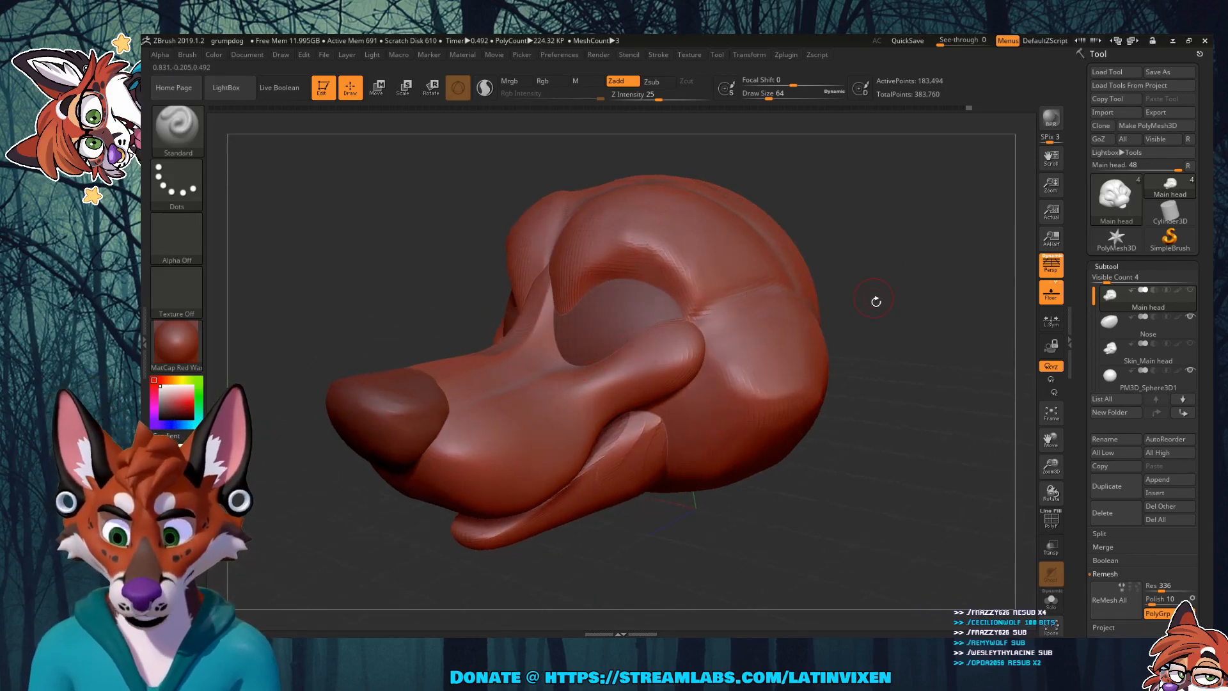
# Step: Examine the base head's muzzle, eye sockets, cheeks and jaw from several angles
pyautogui.moveTo(876, 301); pyautogui.dragTo(664, 369)
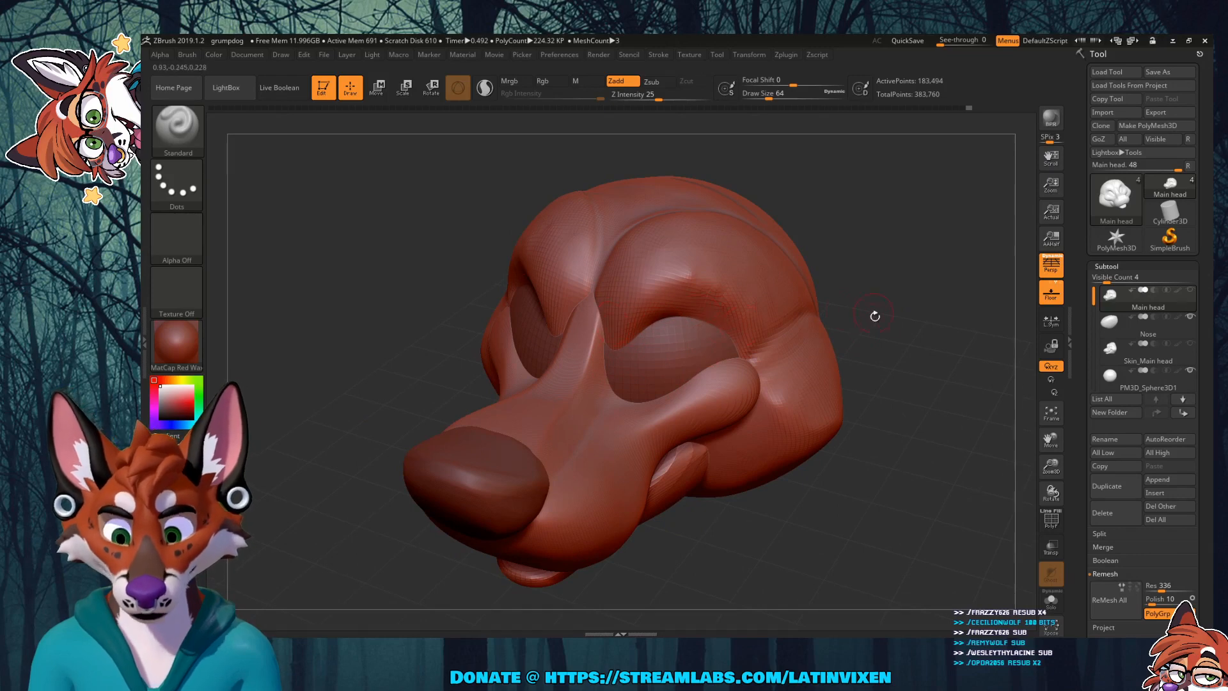
pyautogui.moveTo(871, 315)
pyautogui.mouseDown()
pyautogui.moveTo(921, 310)
pyautogui.moveTo(850, 295)
pyautogui.moveTo(863, 240)
pyautogui.moveTo(845, 314)
pyautogui.mouseUp()
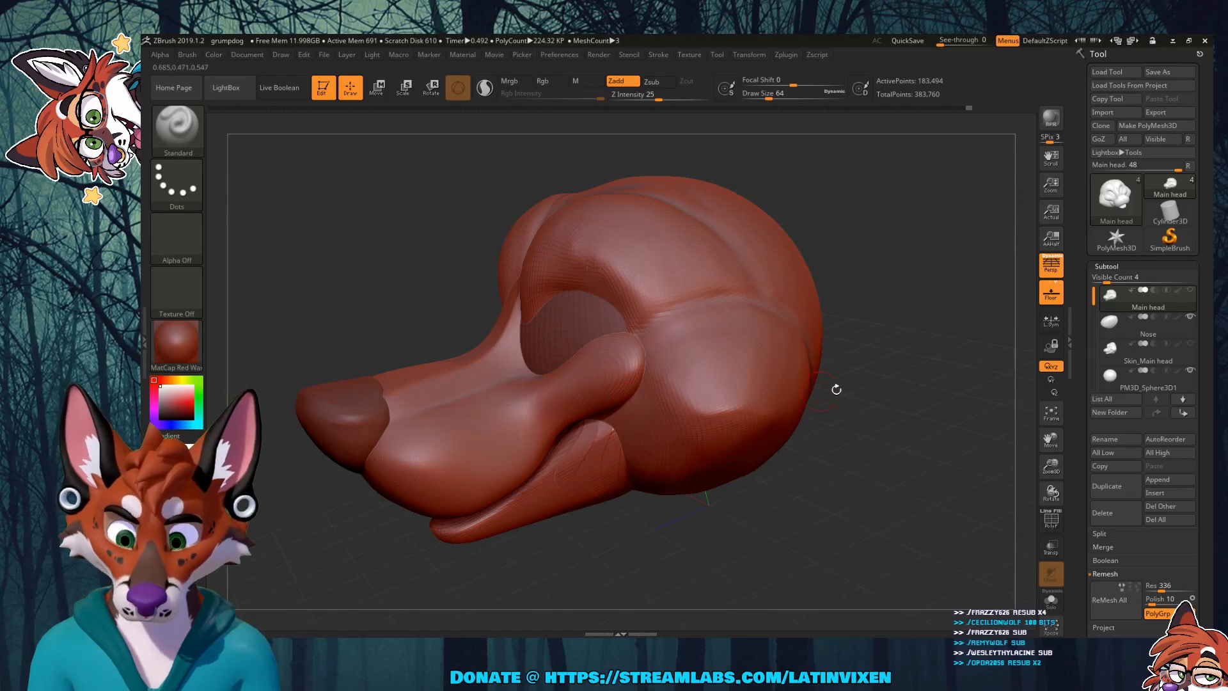
pyautogui.moveTo(835, 386); pyautogui.dragTo(677, 427)
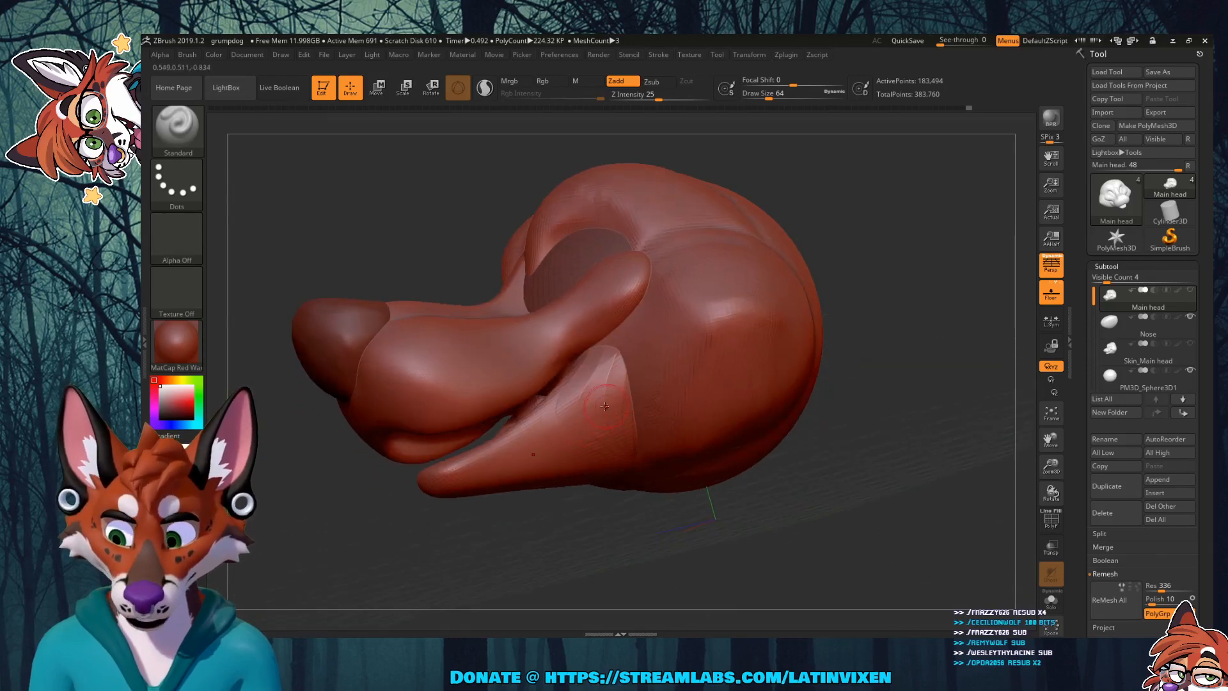
pyautogui.moveTo(853, 294); pyautogui.dragTo(854, 329)
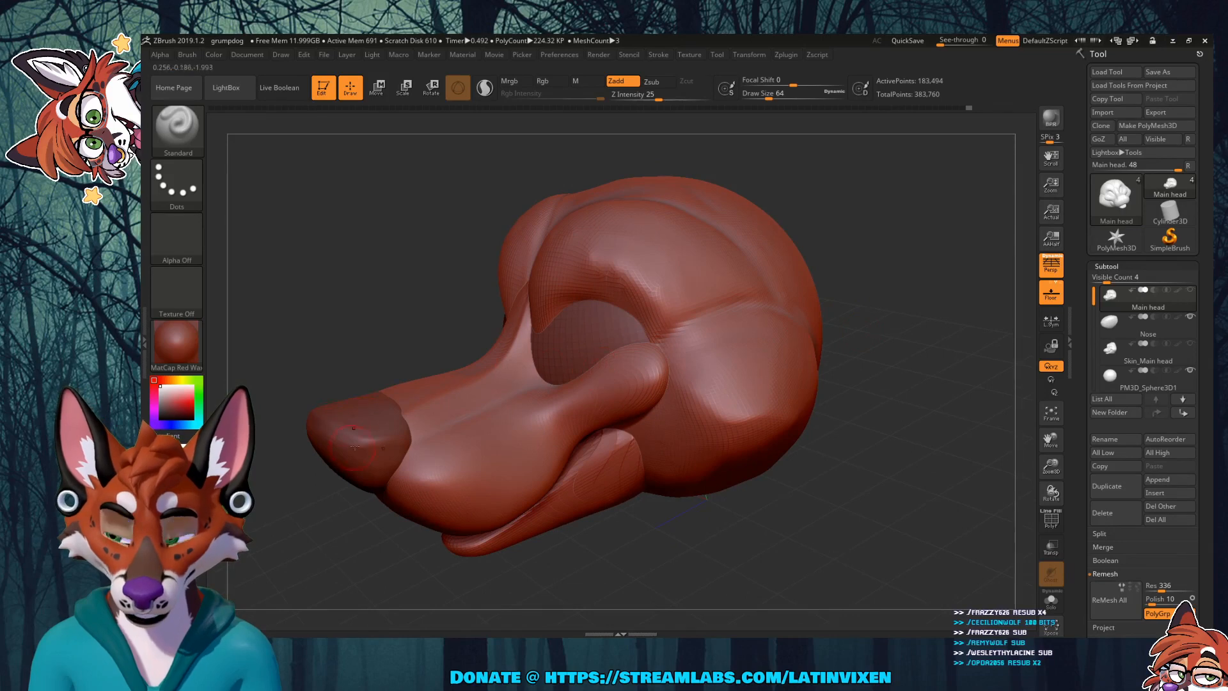
pyautogui.moveTo(877, 269); pyautogui.dragTo(838, 288)
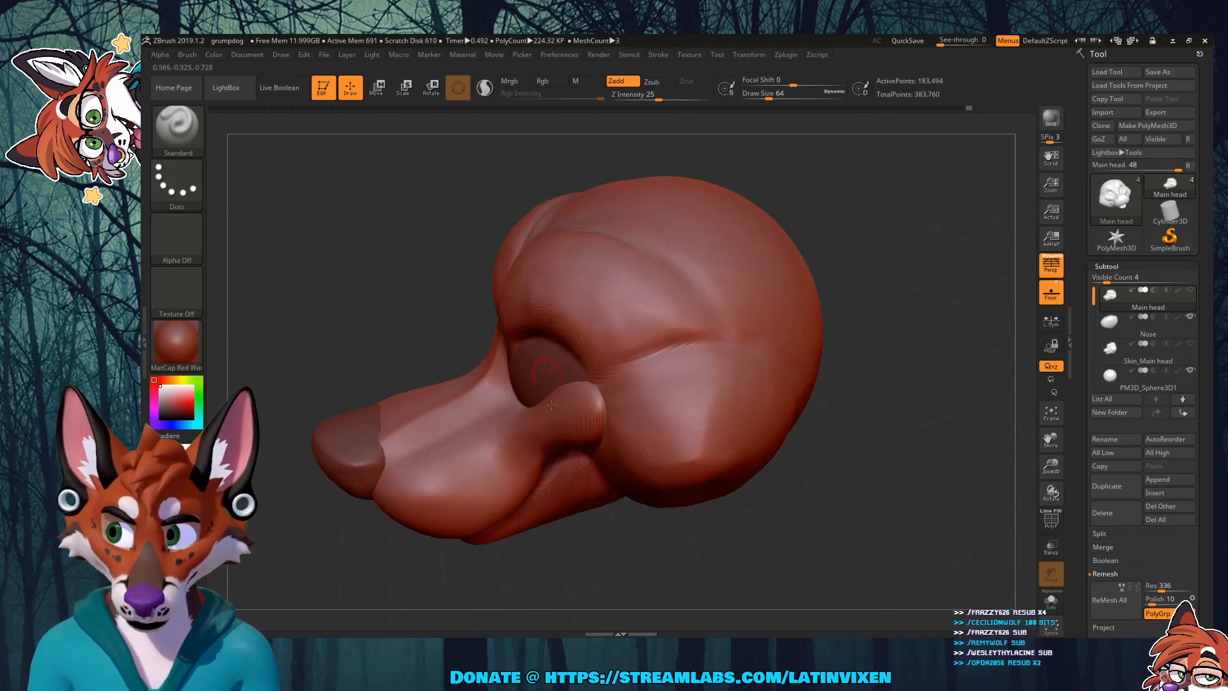
pyautogui.moveTo(876, 288)
pyautogui.mouseDown()
pyautogui.moveTo(919, 266)
pyautogui.moveTo(881, 294)
pyautogui.moveTo(862, 291)
pyautogui.moveTo(846, 317)
pyautogui.mouseUp()
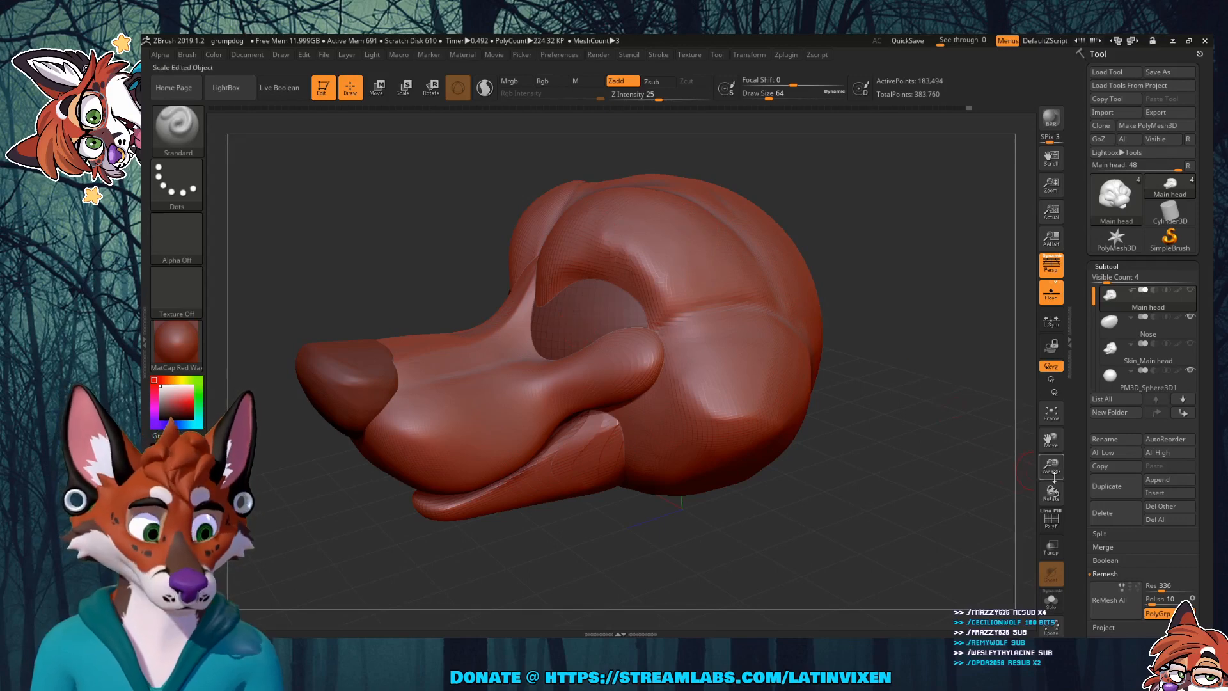
# Step: Make Skin_Main head the active subtool and hide the Main head subtool
pyautogui.scroll(-2, 1101, 575)
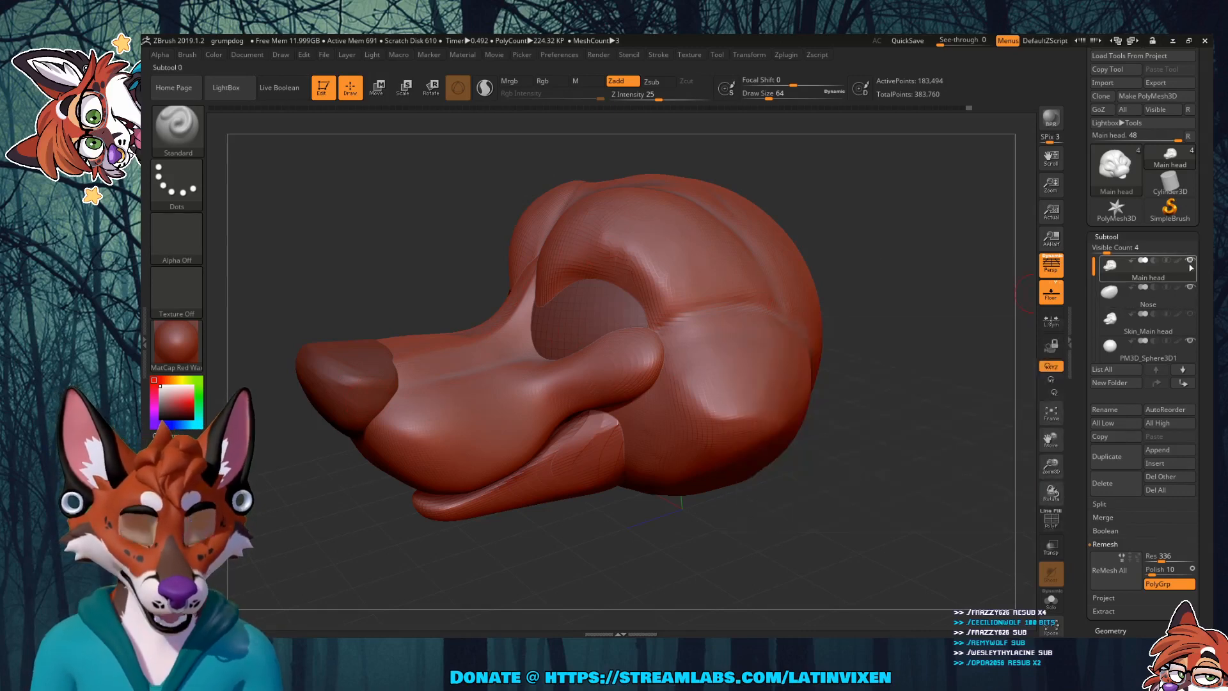
pyautogui.click(1116, 321)
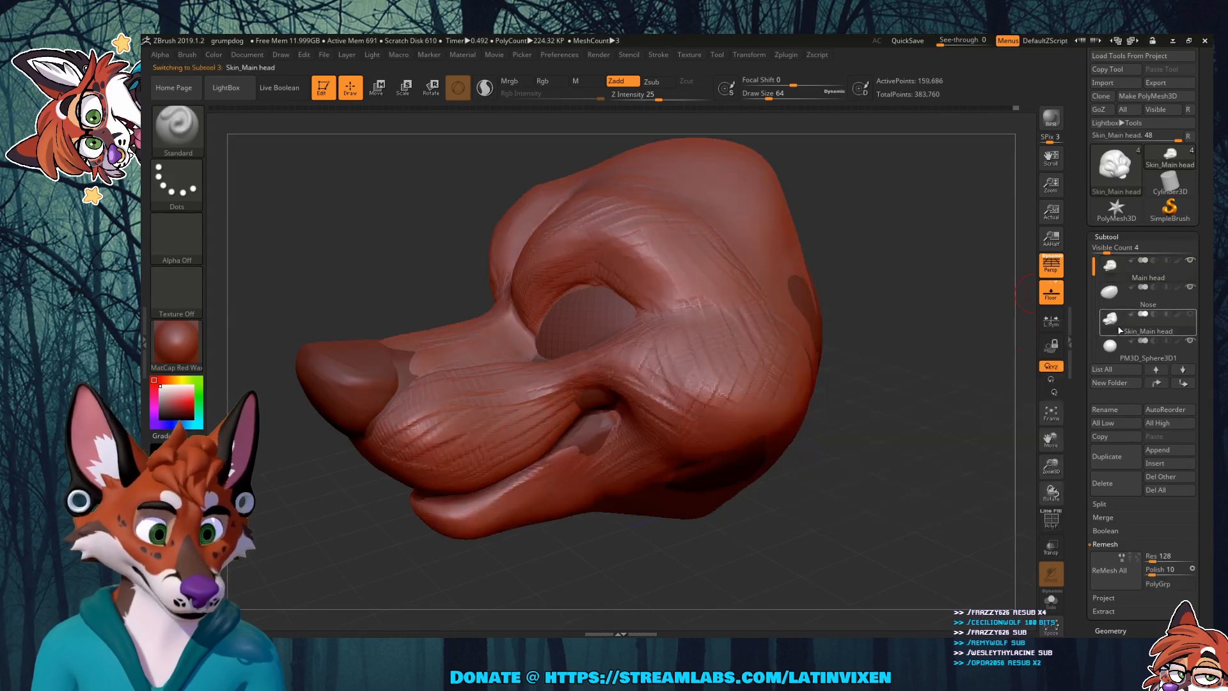
pyautogui.click(1189, 260)
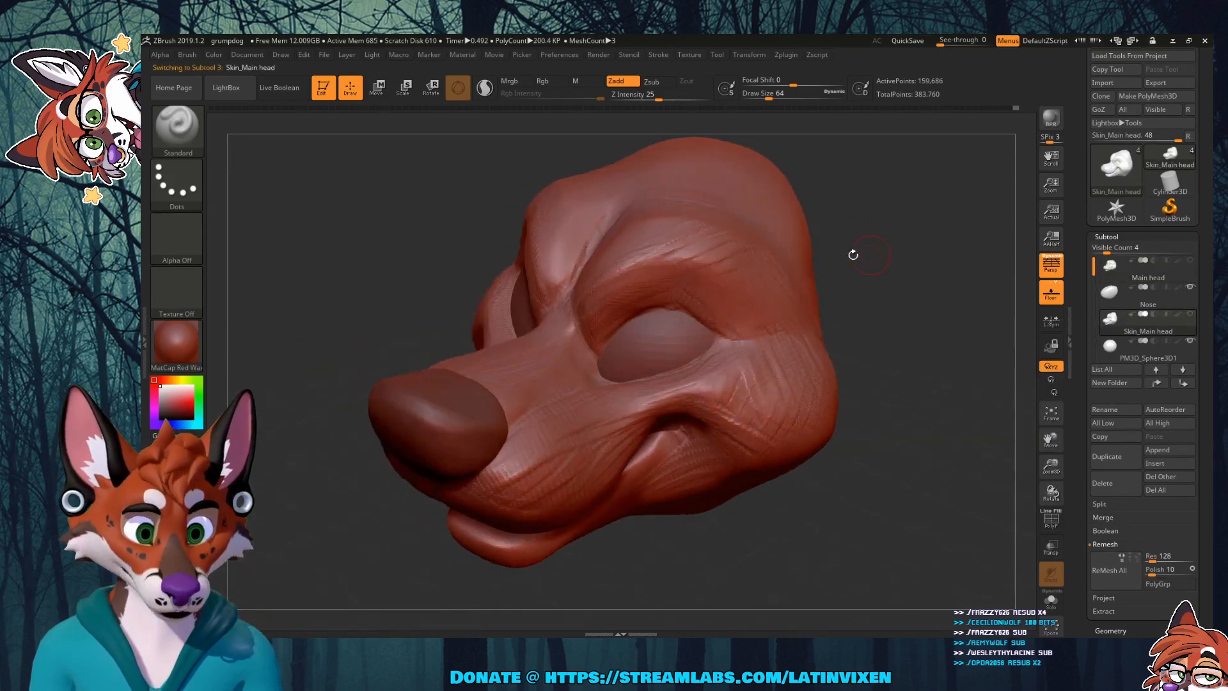
# Step: Examine the detailed skin around the muzzle, eyes and jaw from several angles and check the subtool list
pyautogui.moveTo(792, 238); pyautogui.dragTo(617, 251)
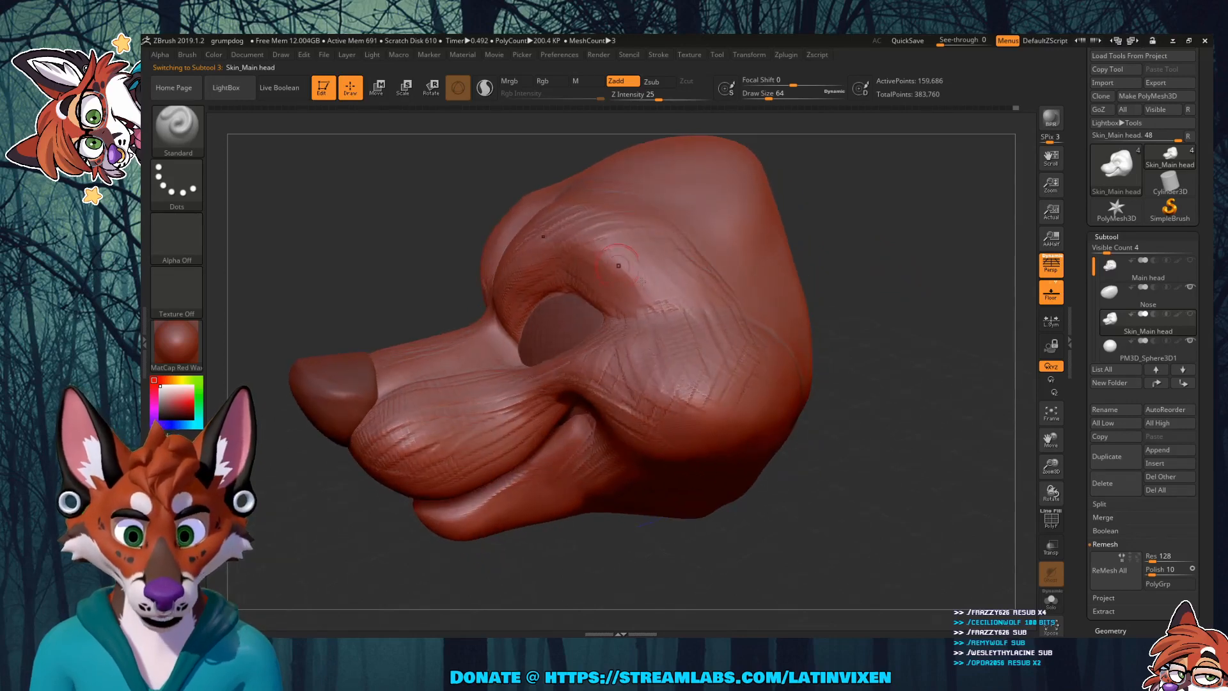
pyautogui.moveTo(829, 347); pyautogui.dragTo(660, 284)
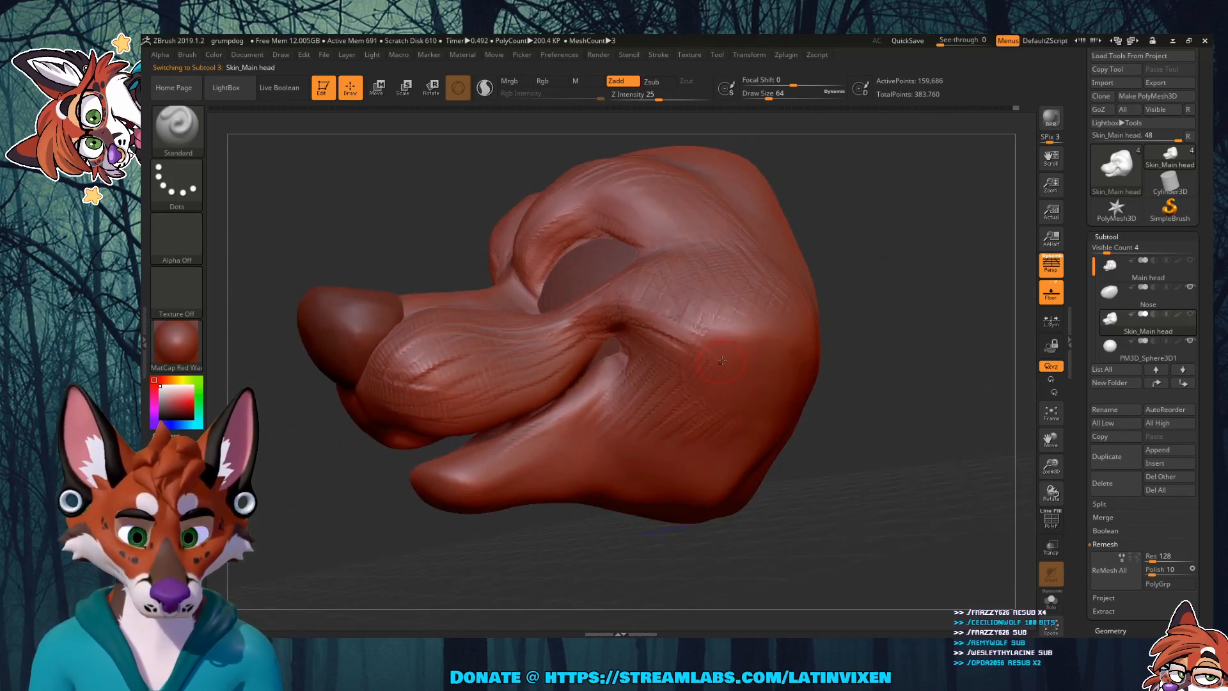
pyautogui.moveTo(881, 325)
pyautogui.mouseDown()
pyautogui.moveTo(883, 313)
pyautogui.moveTo(828, 359)
pyautogui.moveTo(523, 470)
pyautogui.mouseUp()
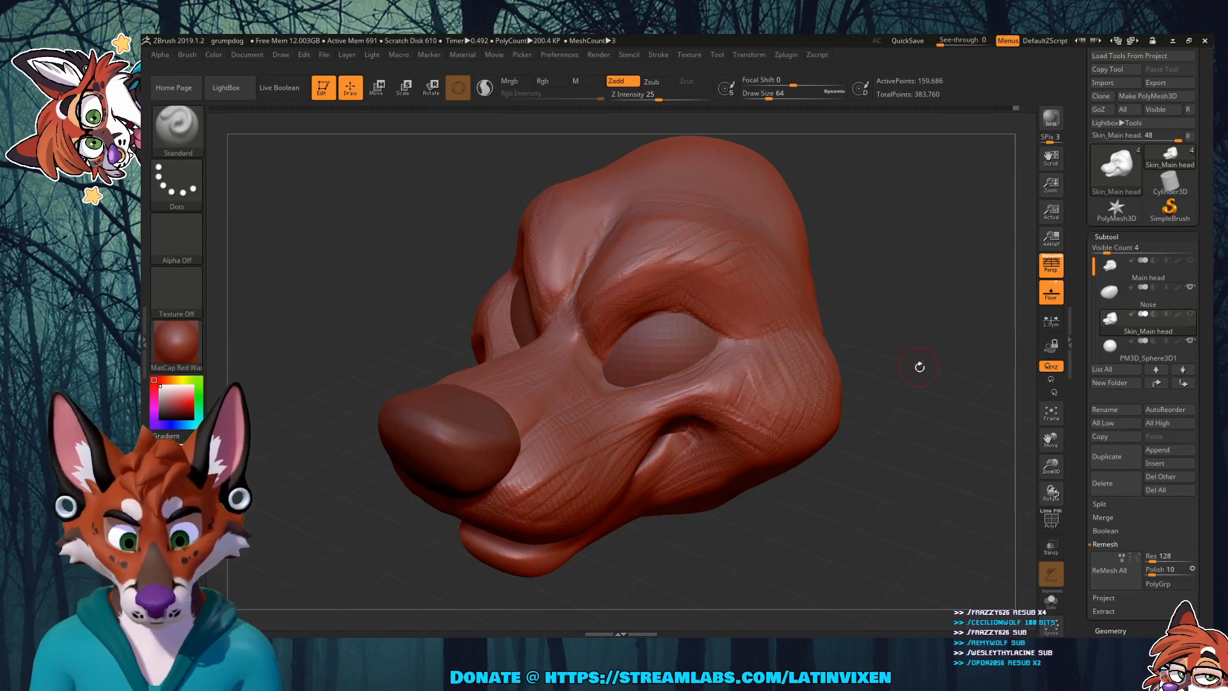
pyautogui.moveTo(919, 363); pyautogui.dragTo(758, 351)
pyautogui.moveTo(892, 354); pyautogui.dragTo(960, 310)
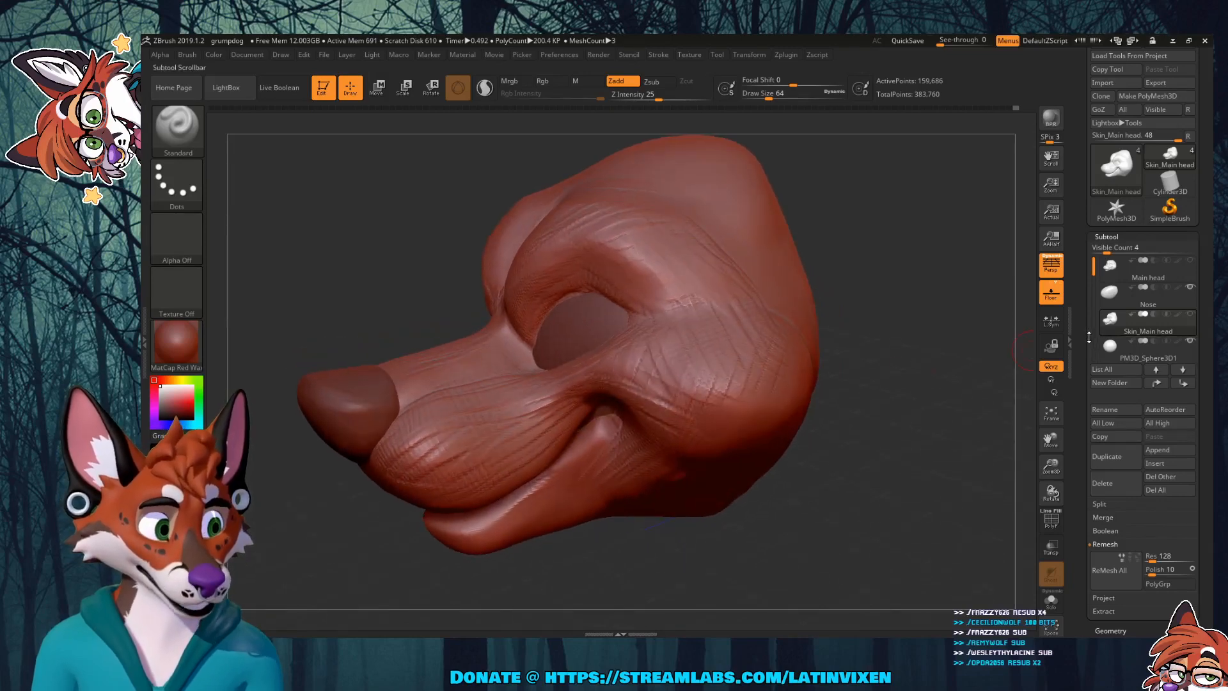
pyautogui.scroll(-1, 1099, 327)
pyautogui.moveTo(1083, 324); pyautogui.dragTo(1083, 320)
pyautogui.moveTo(1093, 247); pyautogui.dragTo(1093, 243)
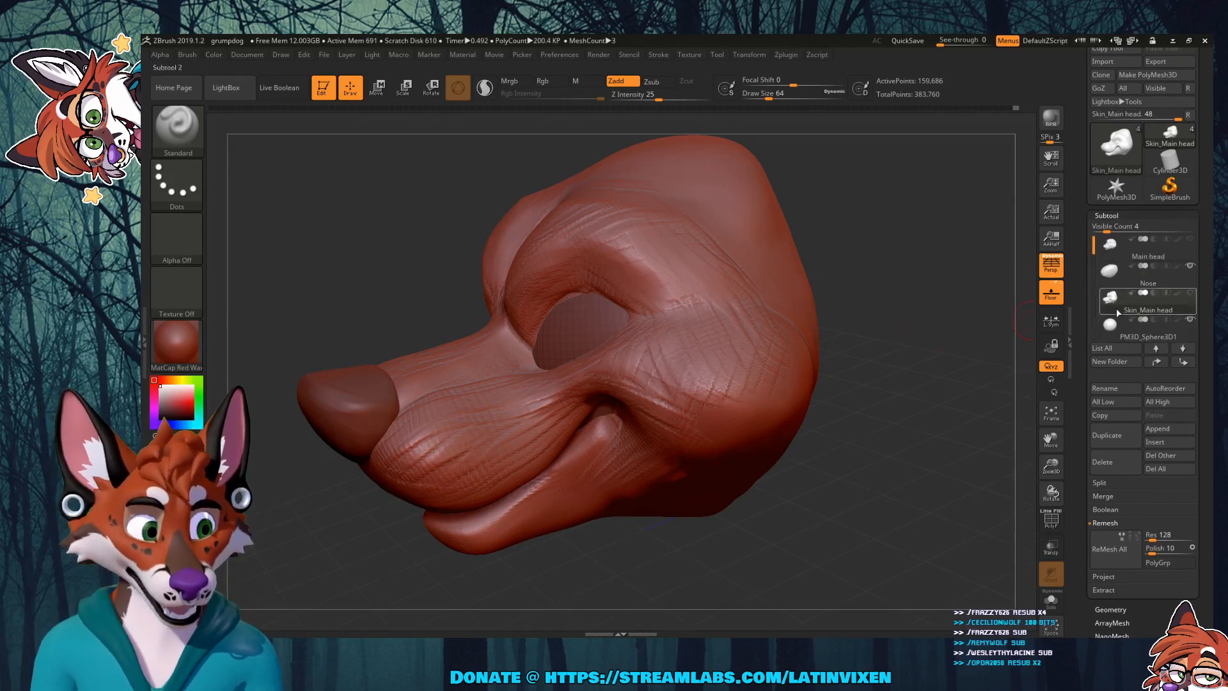
pyautogui.moveTo(1130, 305)
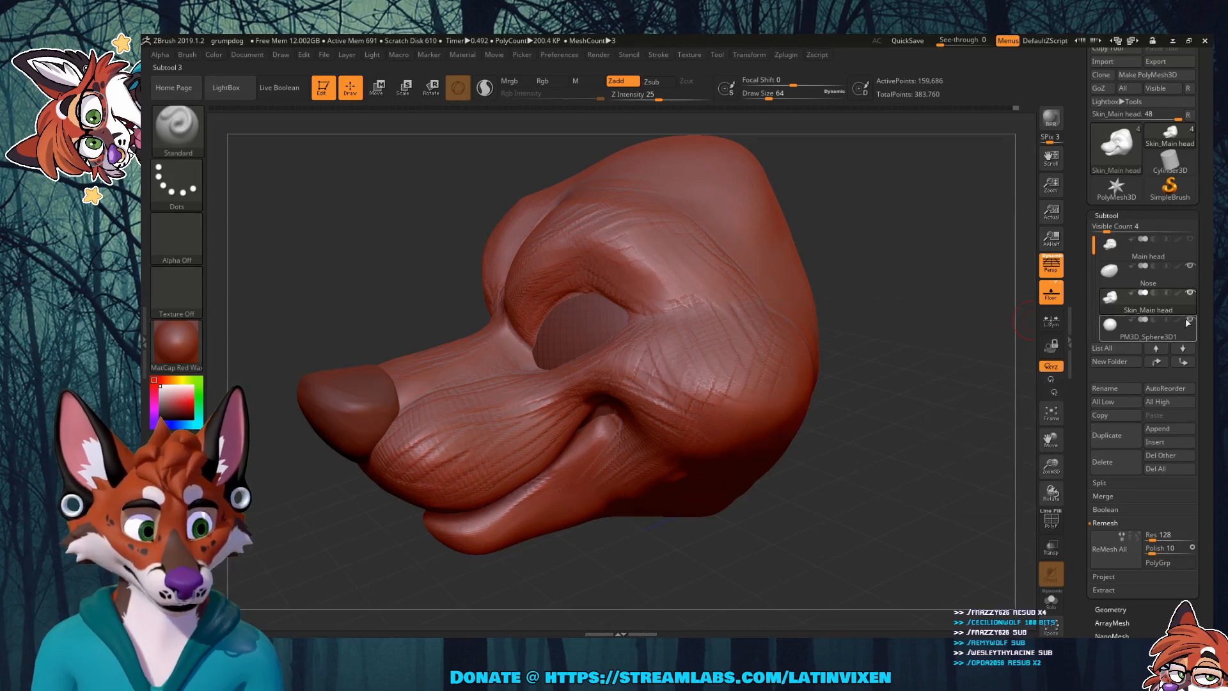
pyautogui.moveTo(881, 263)
pyautogui.mouseDown()
pyautogui.moveTo(900, 264)
pyautogui.moveTo(885, 275)
pyautogui.mouseUp()
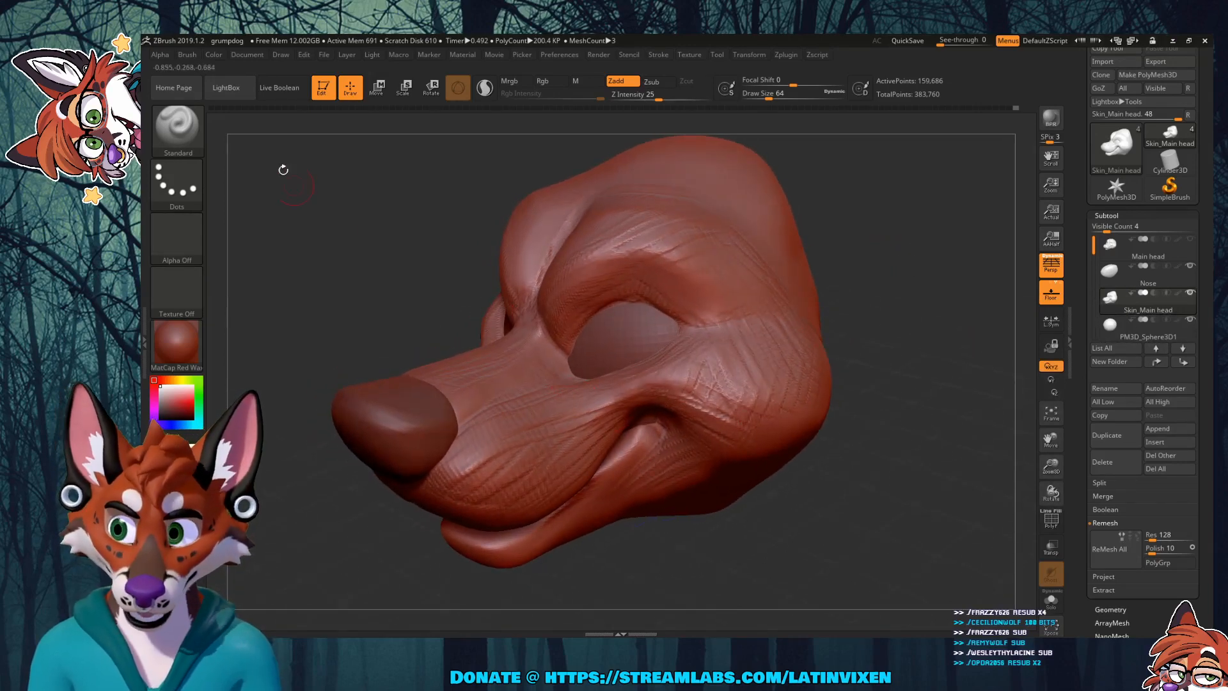
# Step: Choose the ClayBuildup brush and add strokes of clay over the cheek behind the mouth corner
pyautogui.click(176, 128)
pyautogui.click(300, 140)
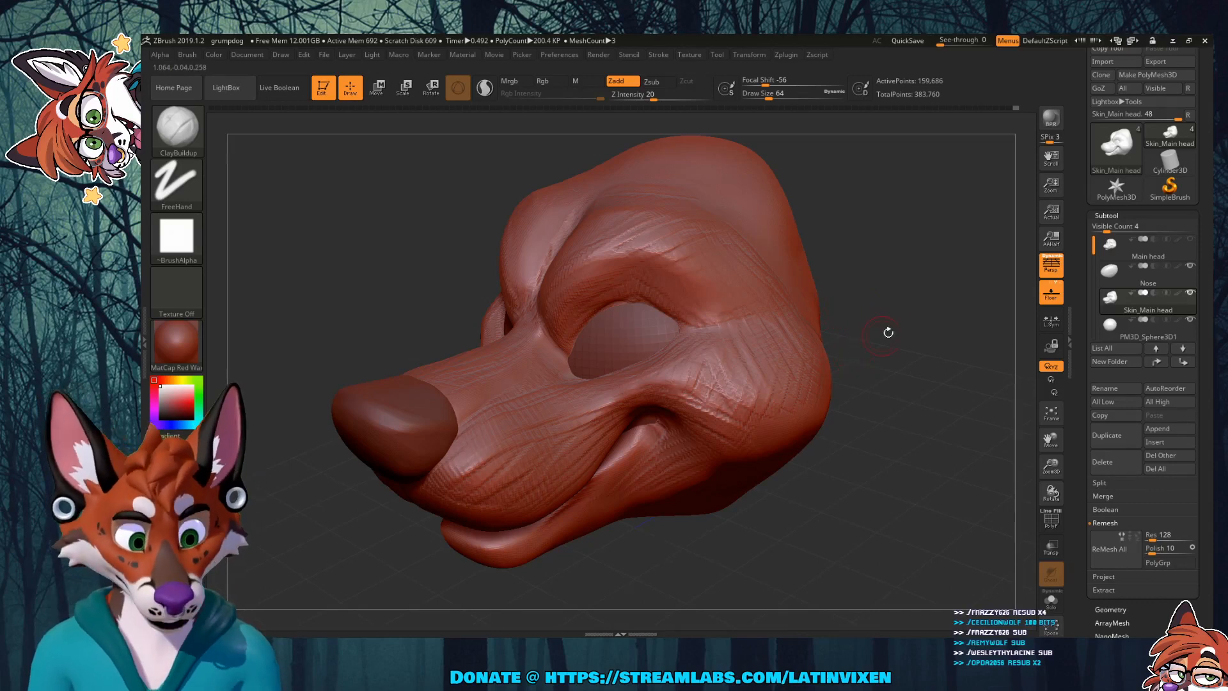
pyautogui.moveTo(889, 330); pyautogui.dragTo(804, 368)
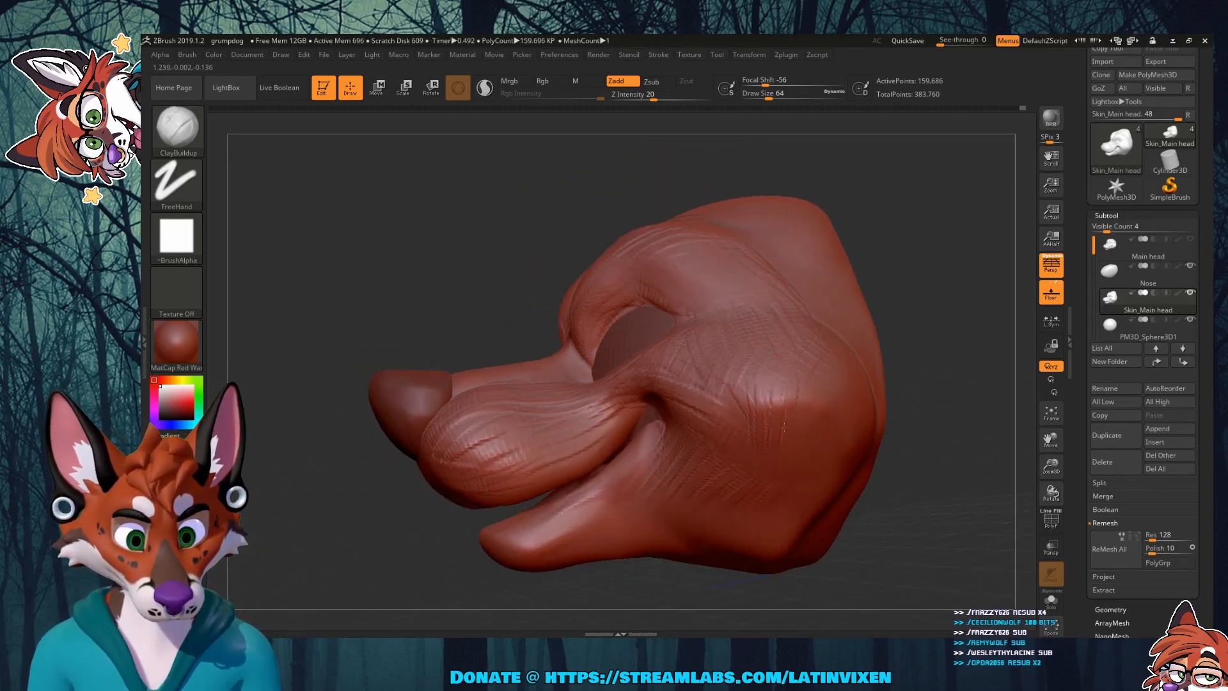
pyautogui.moveTo(888, 286); pyautogui.dragTo(793, 268)
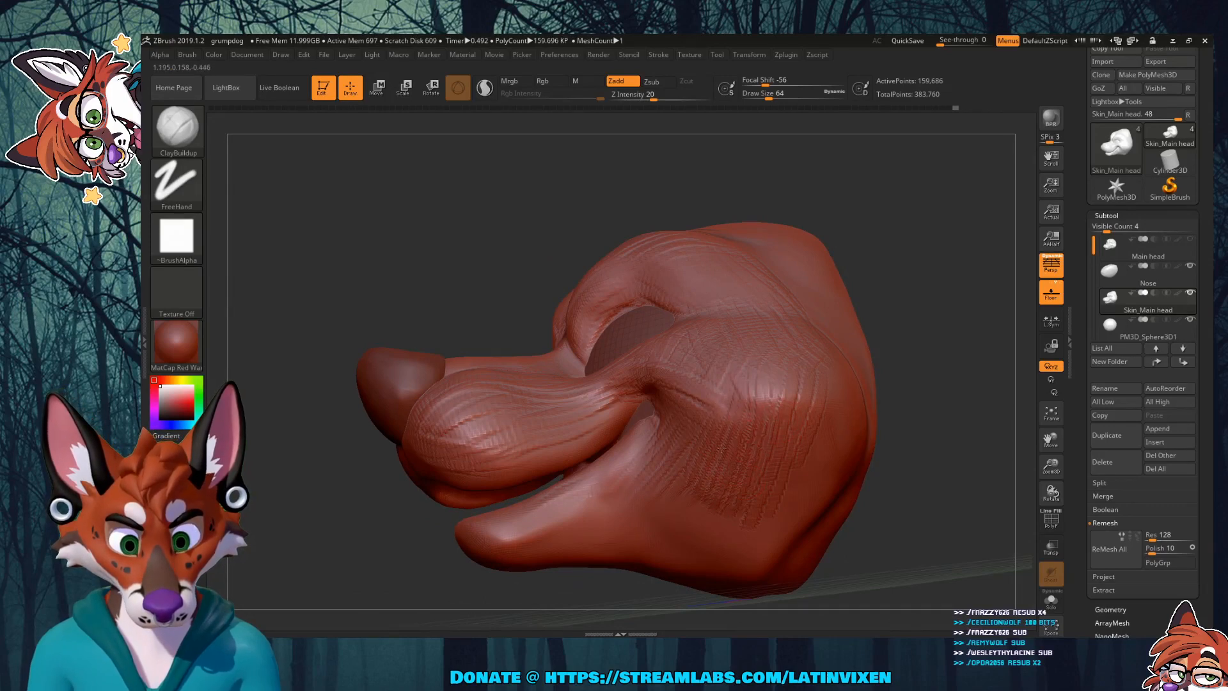
pyautogui.moveTo(877, 299)
pyautogui.mouseDown()
pyautogui.moveTo(909, 282)
pyautogui.moveTo(876, 291)
pyautogui.mouseUp()
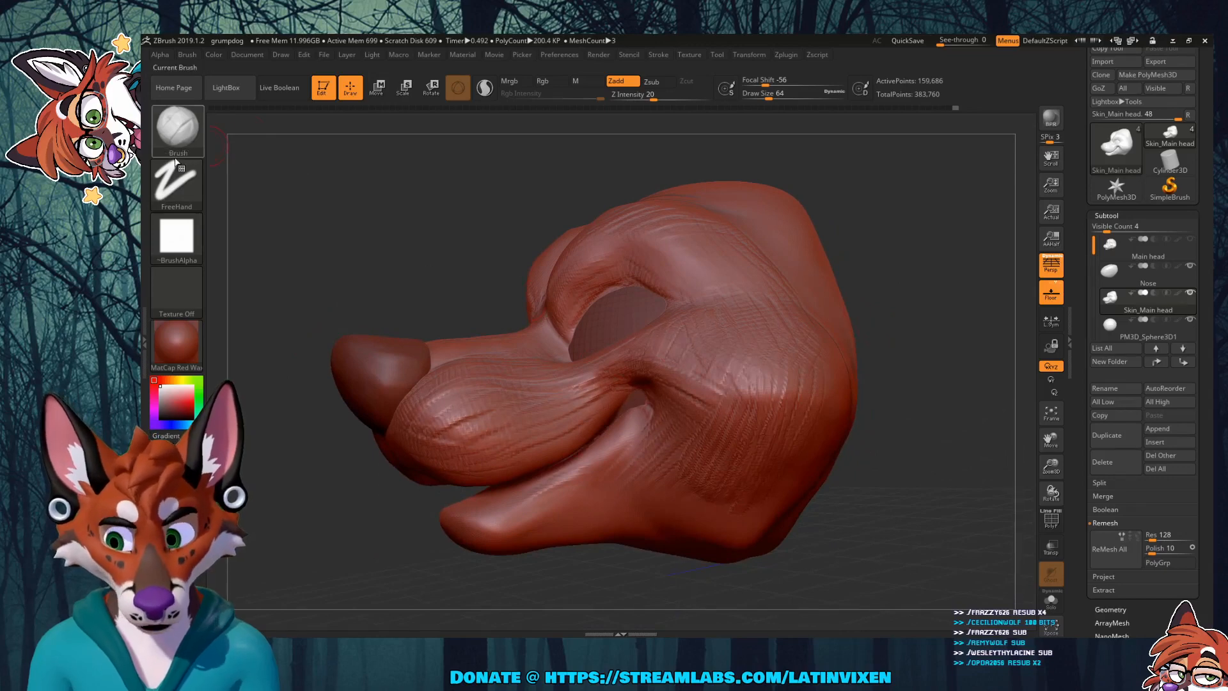
# Step: Set the brush's draw size to 97 and build up more volume across the cheek and back of the jaw
pyautogui.click(775, 97)
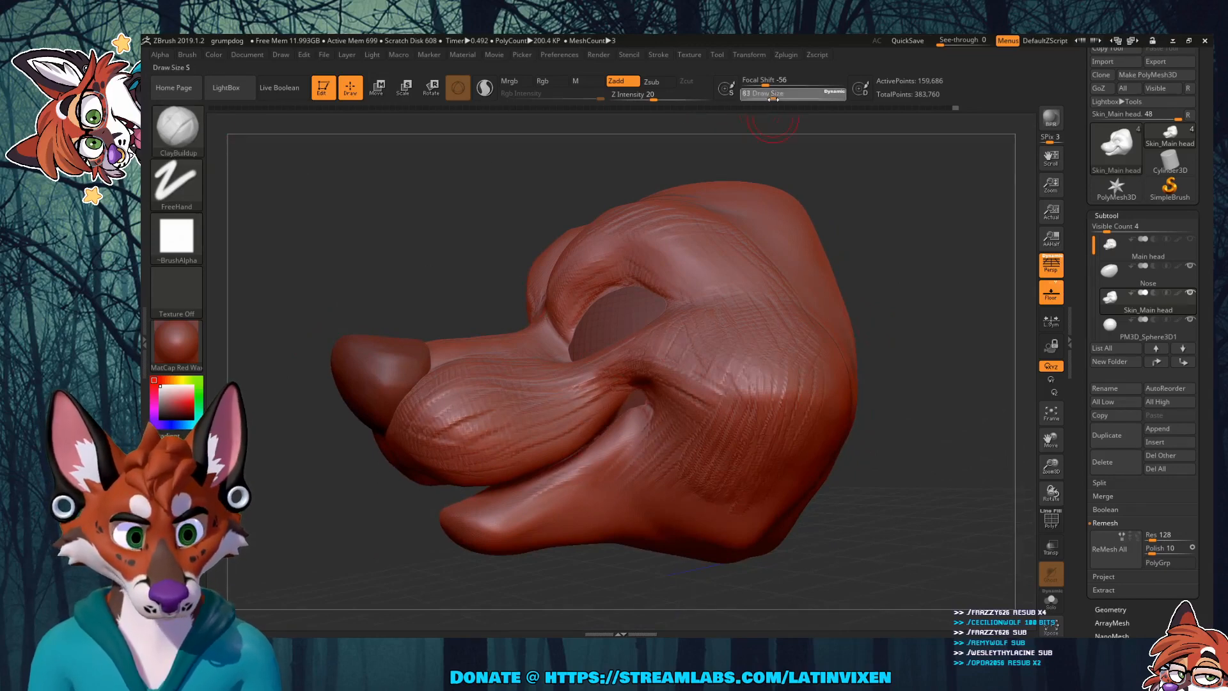
pyautogui.moveTo(914, 375); pyautogui.dragTo(898, 362)
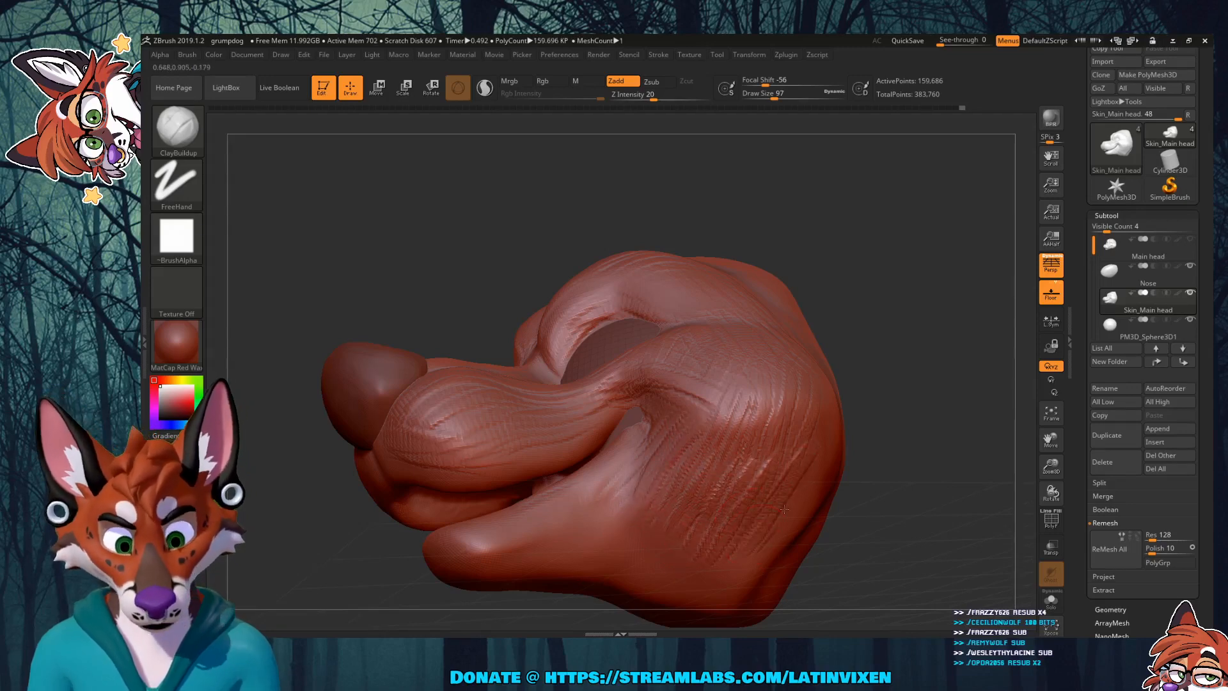
pyautogui.moveTo(865, 418)
pyautogui.mouseDown()
pyautogui.moveTo(800, 425)
pyautogui.moveTo(832, 438)
pyautogui.moveTo(784, 447)
pyautogui.mouseUp()
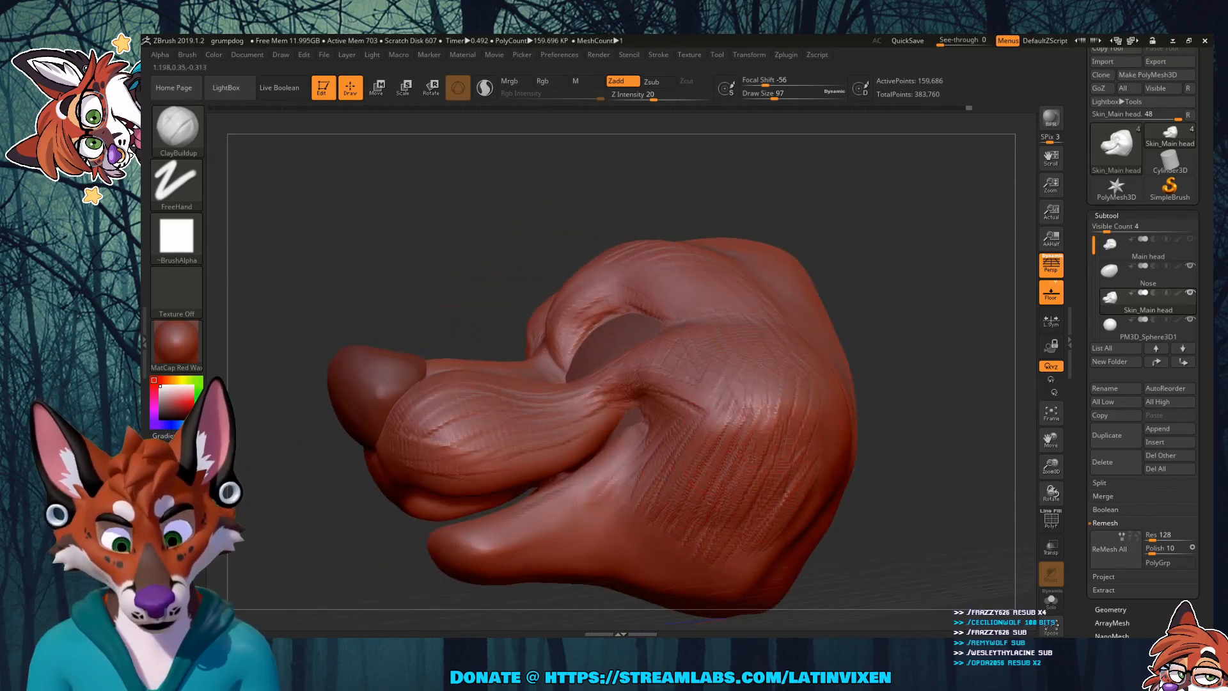
pyautogui.moveTo(899, 444)
pyautogui.mouseDown()
pyautogui.moveTo(830, 486)
pyautogui.moveTo(796, 422)
pyautogui.moveTo(810, 536)
pyautogui.moveTo(749, 460)
pyautogui.moveTo(783, 451)
pyautogui.moveTo(822, 409)
pyautogui.moveTo(799, 376)
pyautogui.moveTo(873, 409)
pyautogui.moveTo(866, 393)
pyautogui.mouseUp()
pyautogui.moveTo(973, 275); pyautogui.dragTo(961, 337)
pyautogui.moveTo(889, 400)
pyautogui.mouseDown()
pyautogui.moveTo(894, 457)
pyautogui.moveTo(915, 425)
pyautogui.moveTo(899, 413)
pyautogui.mouseUp()
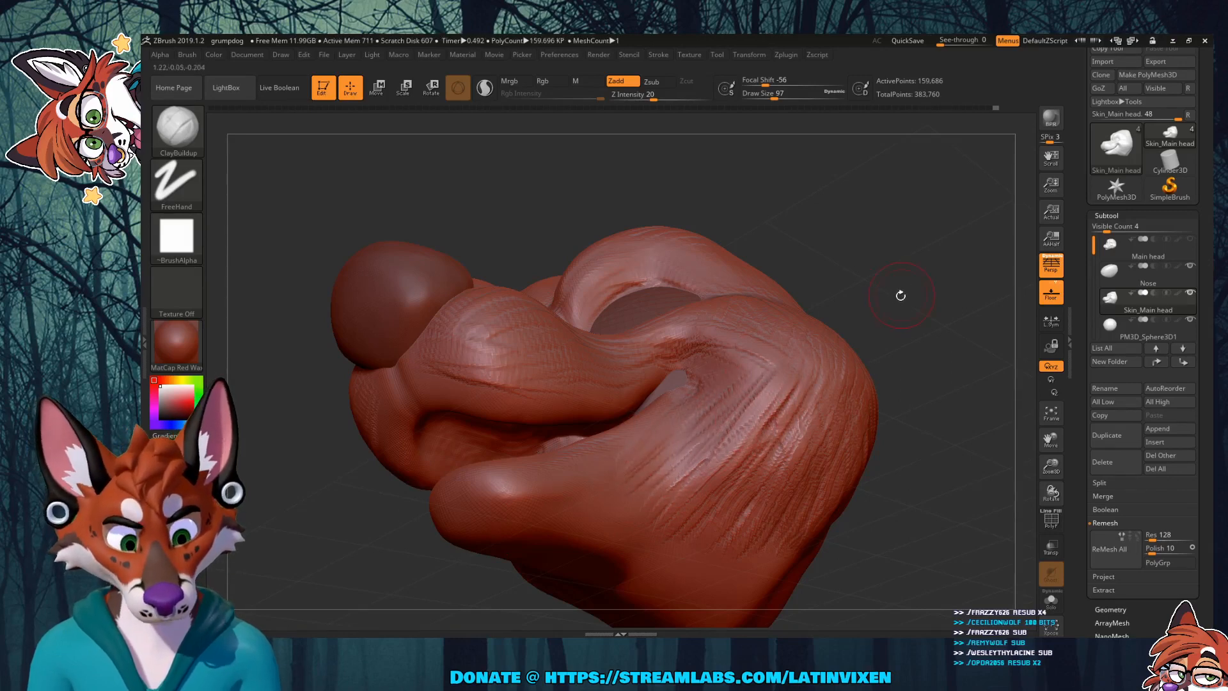
pyautogui.moveTo(901, 295)
pyautogui.mouseDown()
pyautogui.moveTo(932, 334)
pyautogui.moveTo(886, 314)
pyautogui.moveTo(875, 323)
pyautogui.mouseUp()
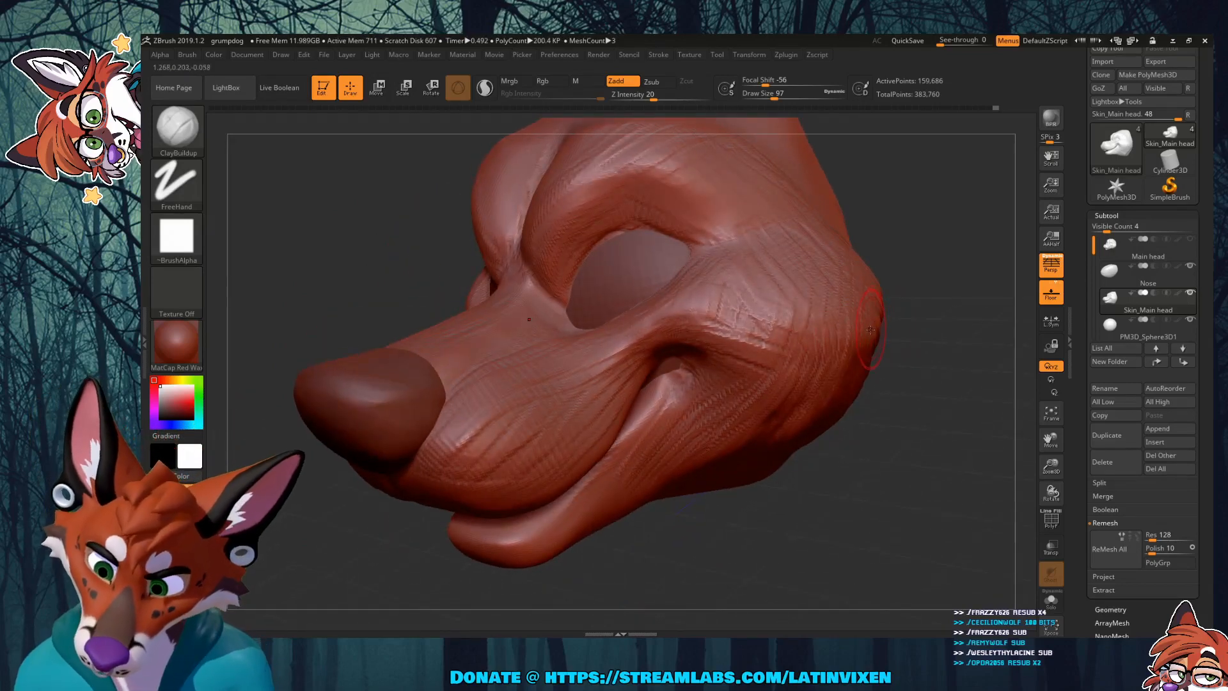
pyautogui.moveTo(874, 293); pyautogui.dragTo(947, 375)
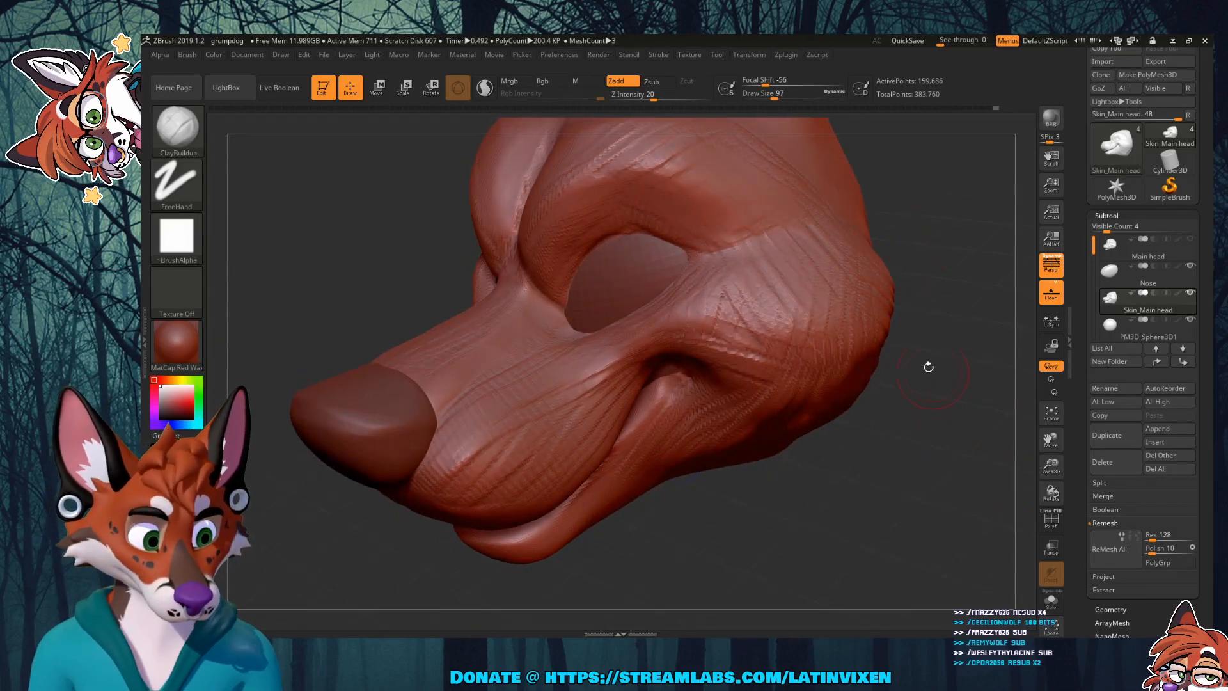
# Step: Build up the brow ridges above both eyes with ClayBuildup strokes
pyautogui.moveTo(1051, 440)
pyautogui.mouseDown()
pyautogui.moveTo(1071, 481)
pyautogui.moveTo(1059, 494)
pyautogui.mouseUp()
pyautogui.moveTo(956, 496); pyautogui.dragTo(967, 485)
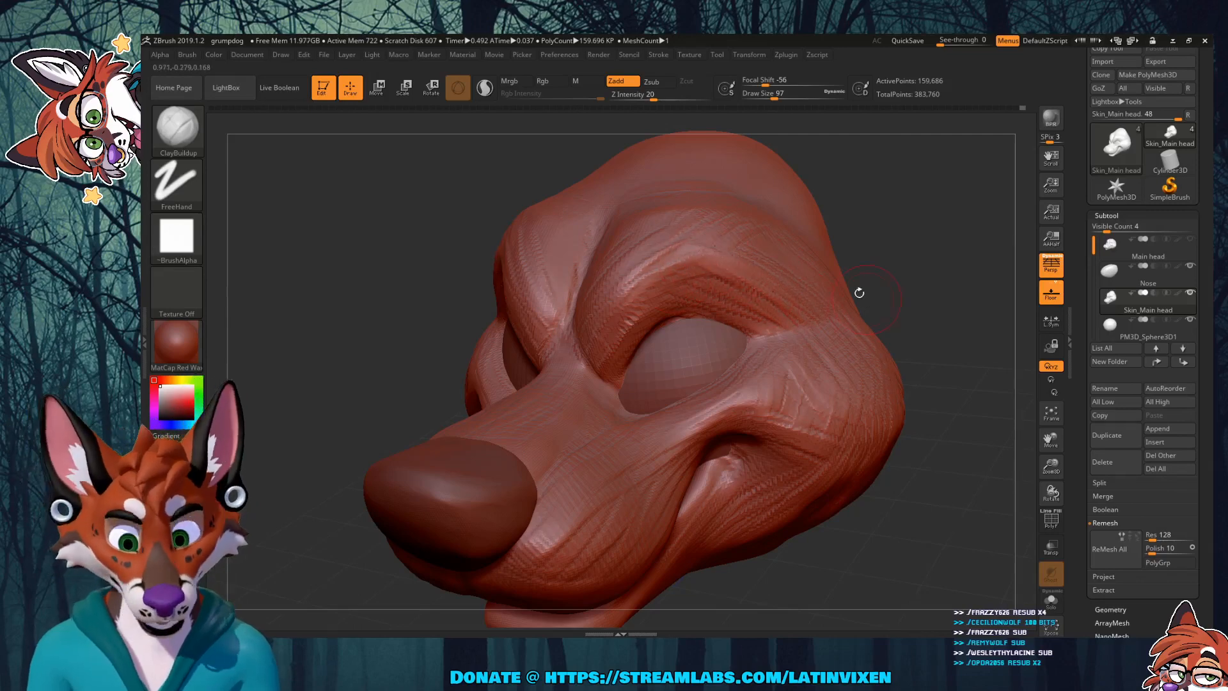
pyautogui.moveTo(871, 248); pyautogui.dragTo(915, 273)
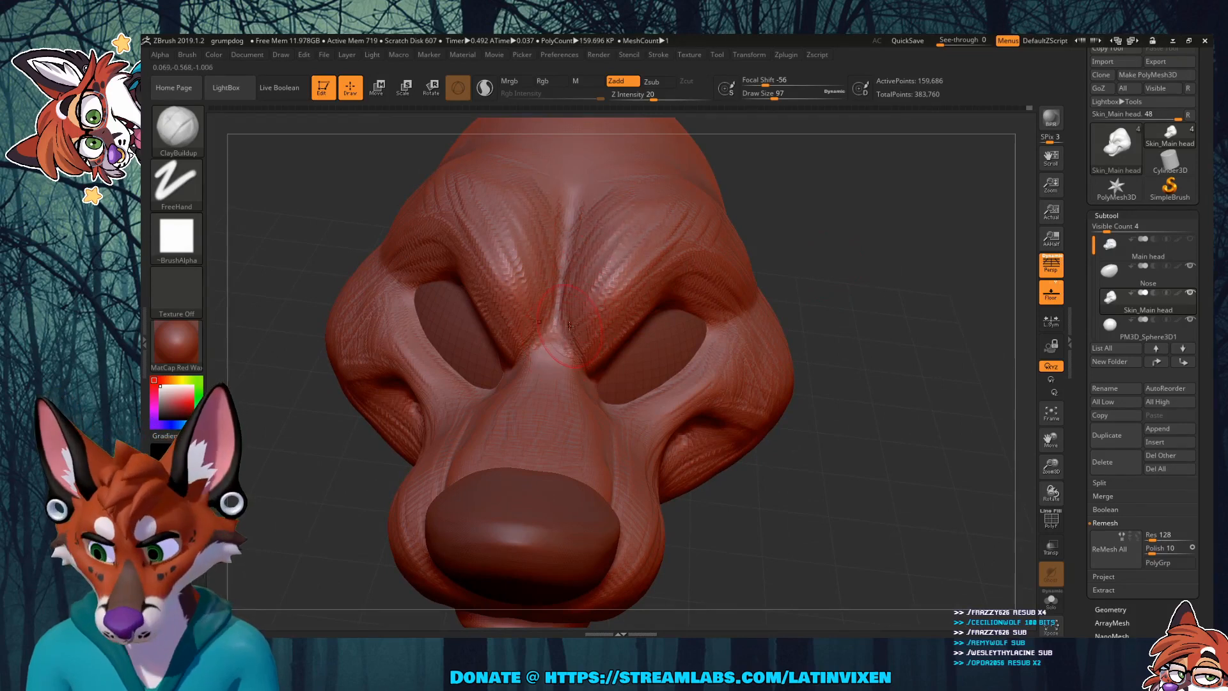
# Step: Smooth the clay strokes on the brow ridges and around the upper eye sockets with the Smooth brush
pyautogui.press('shift')
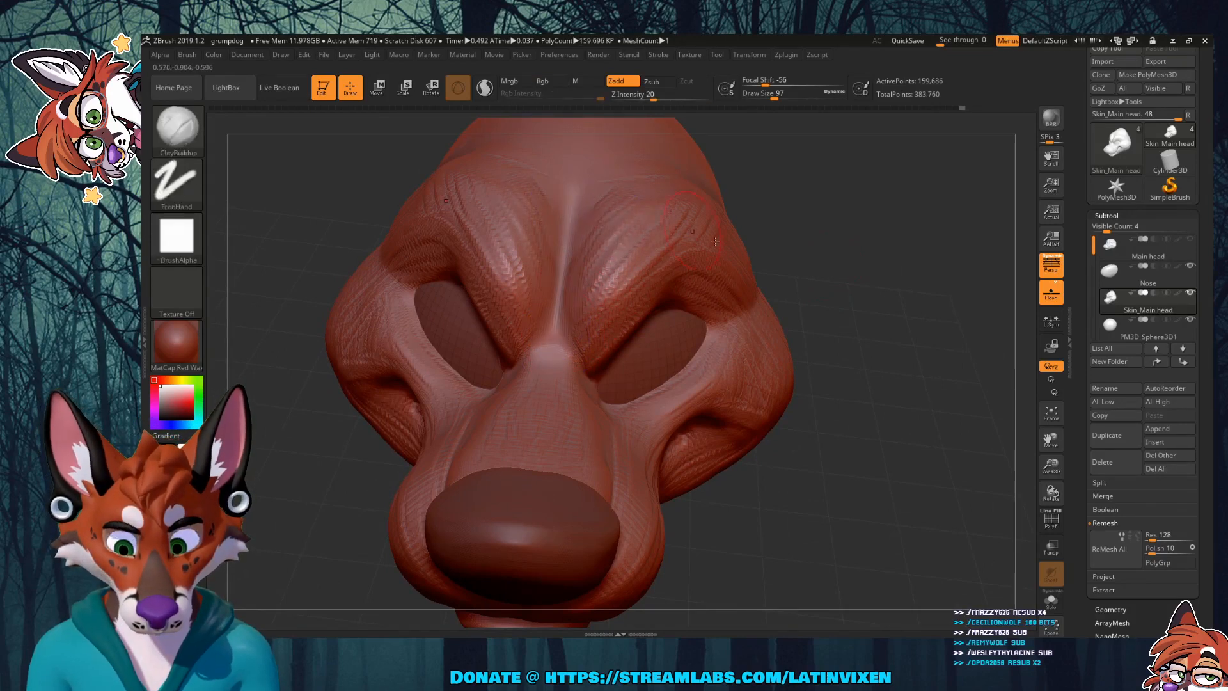
pyautogui.moveTo(805, 279); pyautogui.dragTo(820, 243)
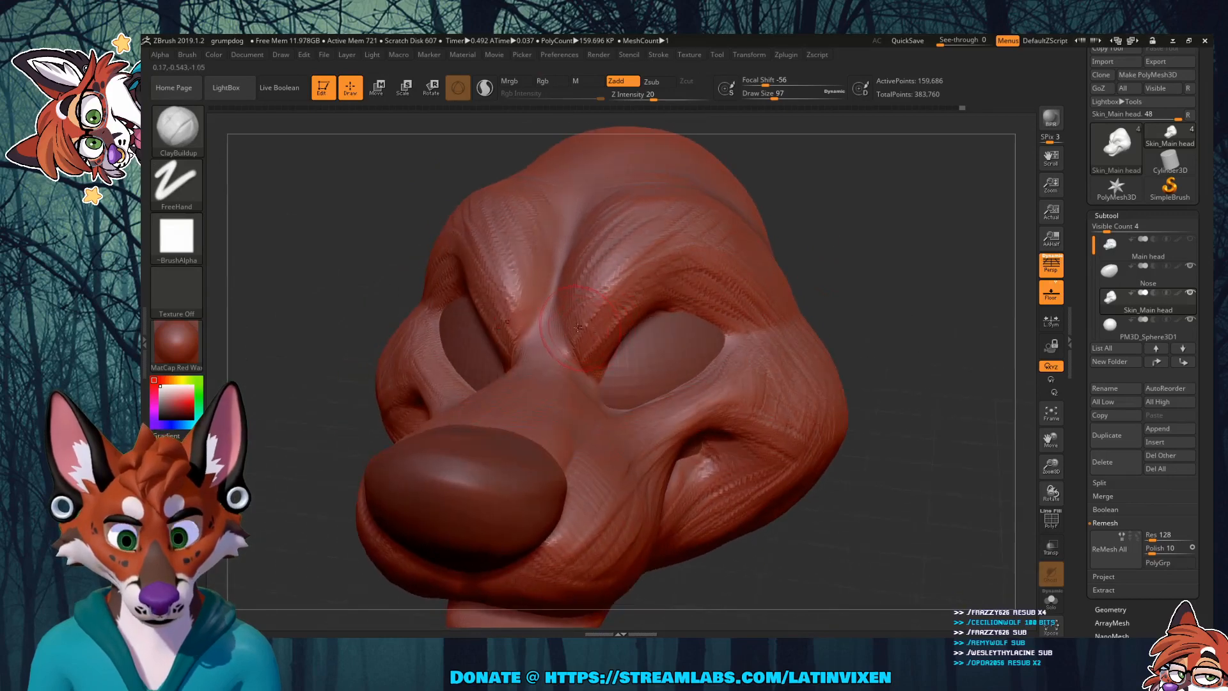
pyautogui.moveTo(578, 328)
pyautogui.keyDown('shift'); pyautogui.mouseDown()
pyautogui.moveTo(564, 335)
pyautogui.moveTo(612, 261)
pyautogui.moveTo(596, 358)
pyautogui.moveTo(627, 304)
pyautogui.mouseUp(); pyautogui.keyUp('shift')
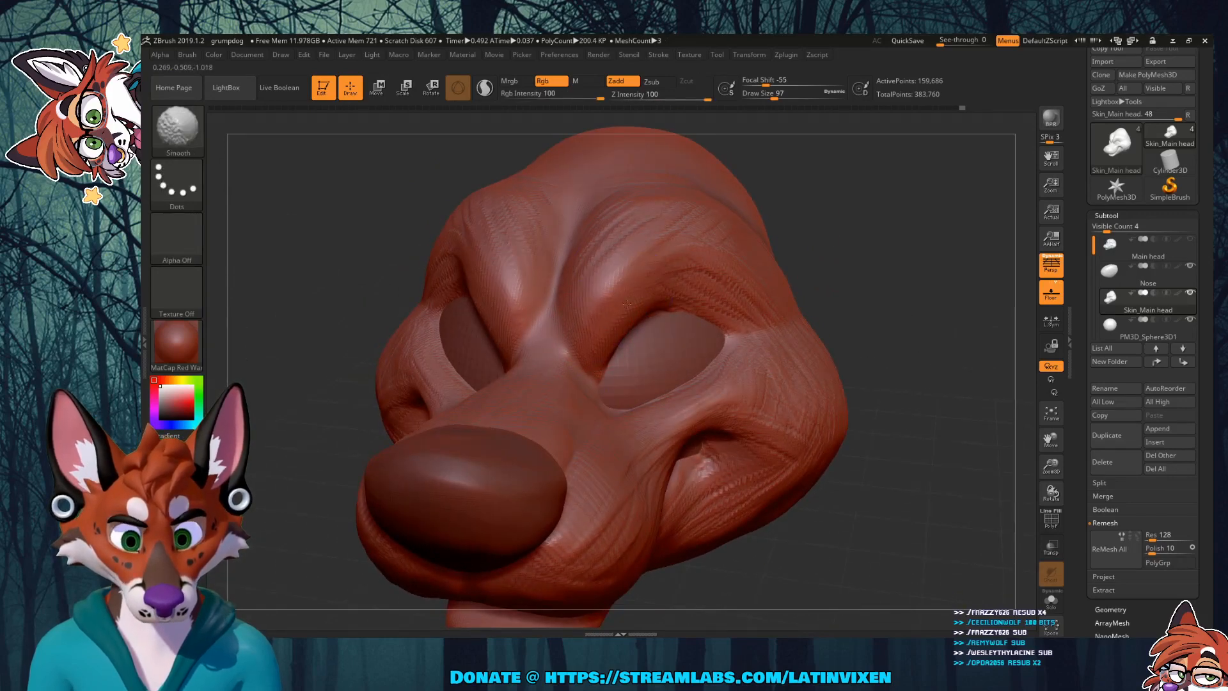
pyautogui.keyDown('shift'); pyautogui.moveTo(850, 227); pyautogui.dragTo(825, 249); pyautogui.keyUp('shift')
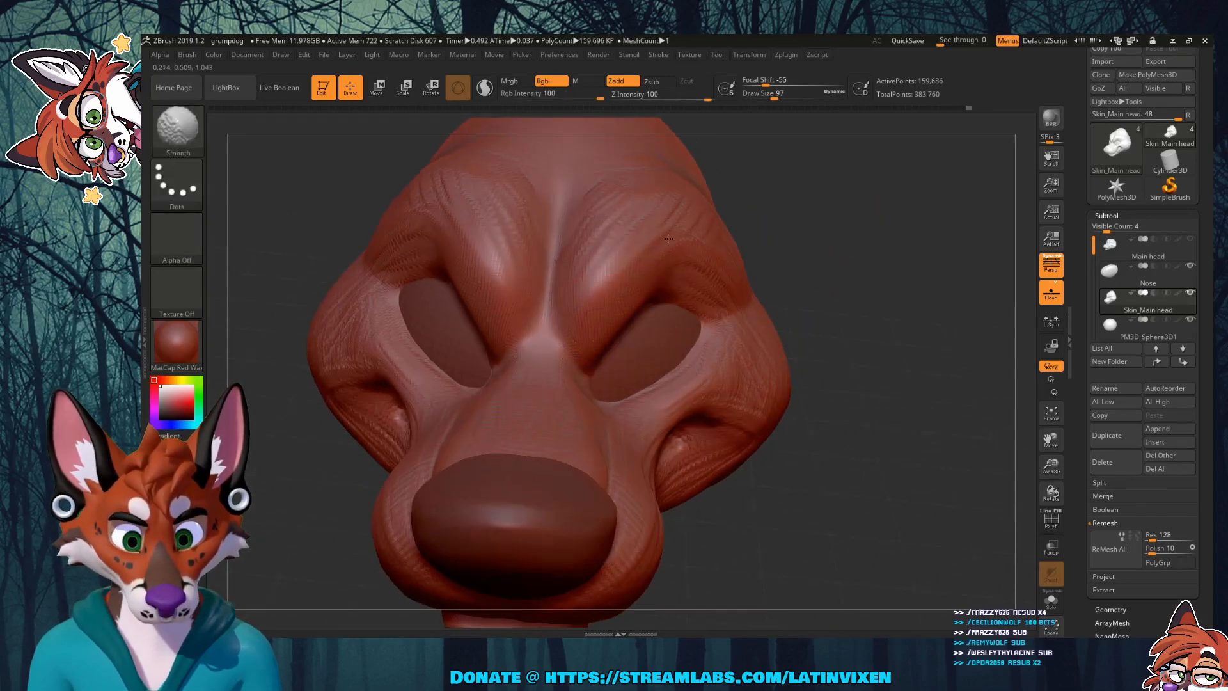
pyautogui.keyDown('shift'); pyautogui.moveTo(838, 298); pyautogui.dragTo(706, 253); pyautogui.keyUp('shift')
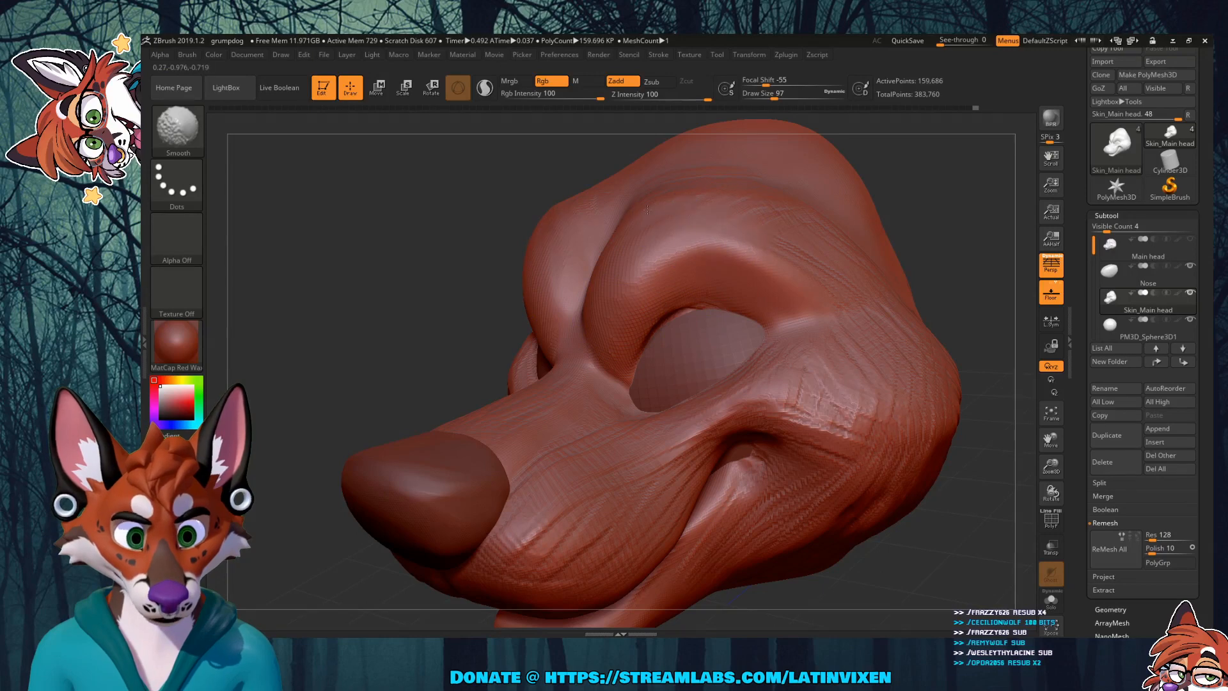
pyautogui.keyDown('shift'); pyautogui.moveTo(770, 216); pyautogui.dragTo(823, 249); pyautogui.keyUp('shift')
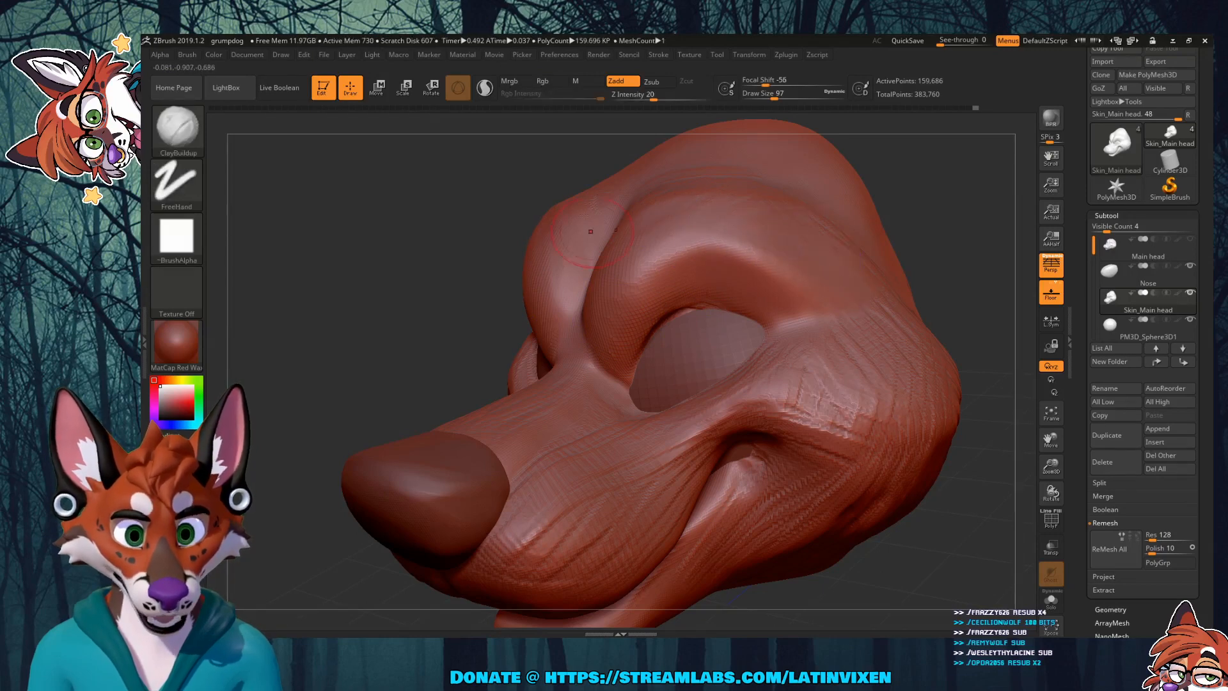
pyautogui.moveTo(718, 192)
pyautogui.keyDown('shift'); pyautogui.mouseDown()
pyautogui.moveTo(757, 235)
pyautogui.moveTo(724, 208)
pyautogui.mouseUp(); pyautogui.keyUp('shift')
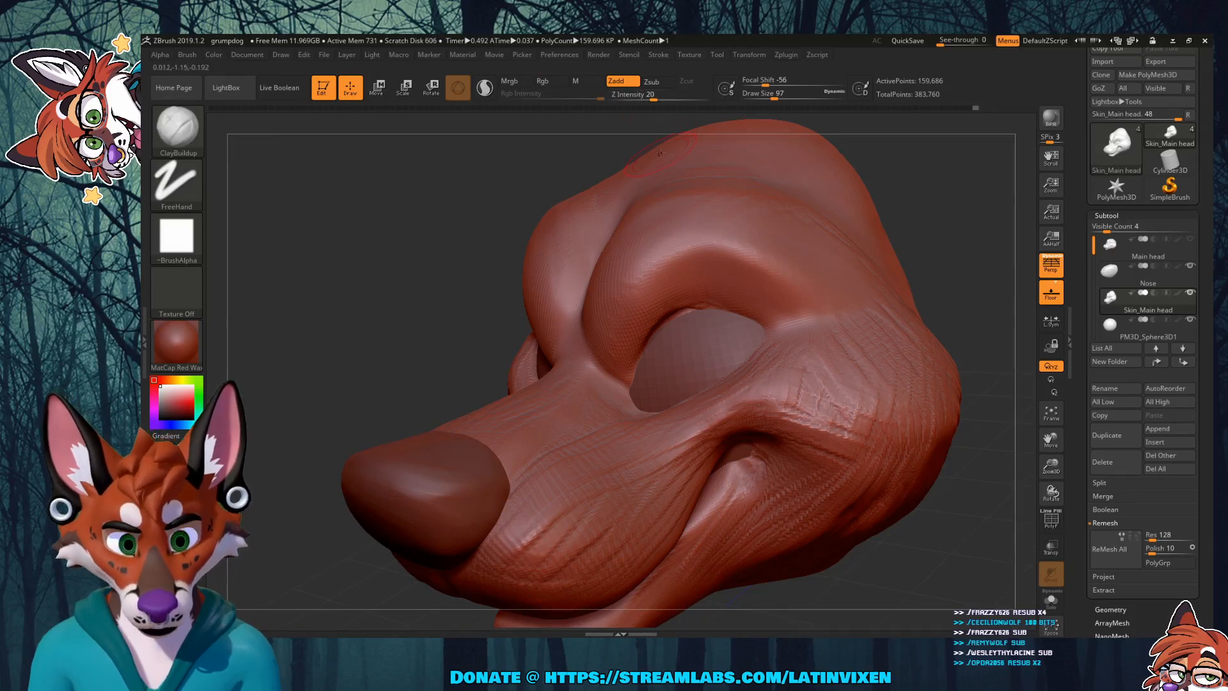
# Step: Smooth the top of the brow ridge above the eye further, toward its inner end
pyautogui.press('shift')
pyautogui.press('shift')
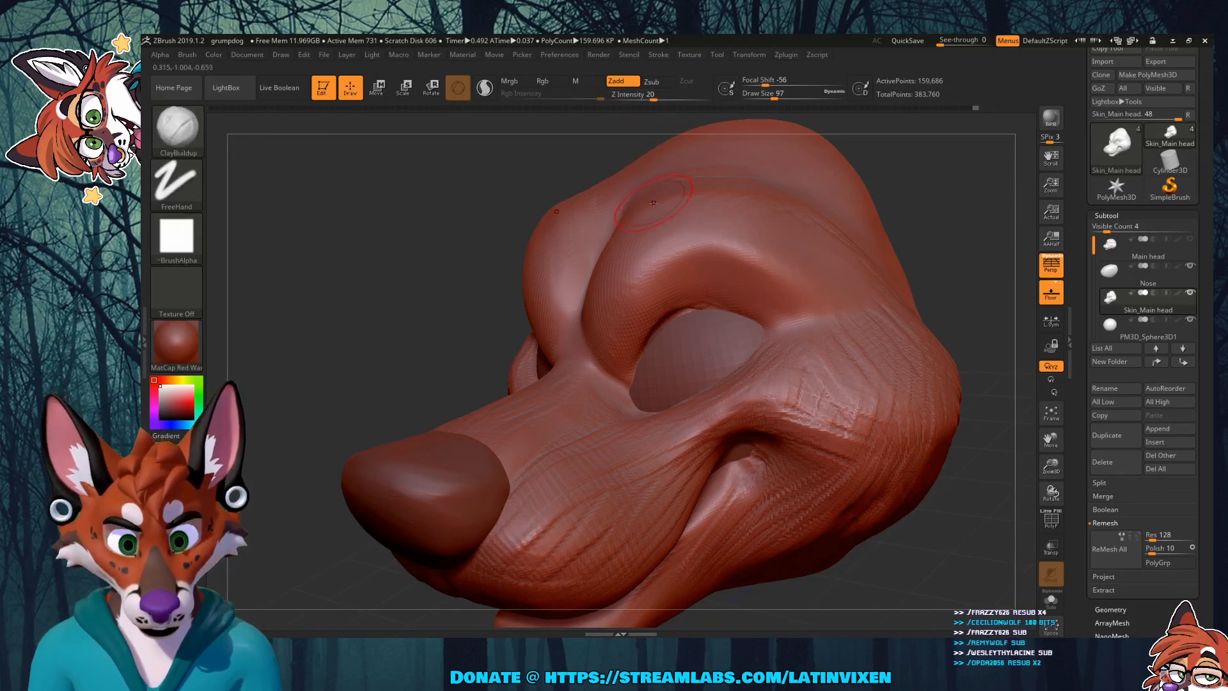
pyautogui.moveTo(651, 208)
pyautogui.keyDown('shift'); pyautogui.mouseDown()
pyautogui.moveTo(685, 220)
pyautogui.moveTo(694, 204)
pyautogui.moveTo(674, 235)
pyautogui.mouseUp(); pyautogui.keyUp('shift')
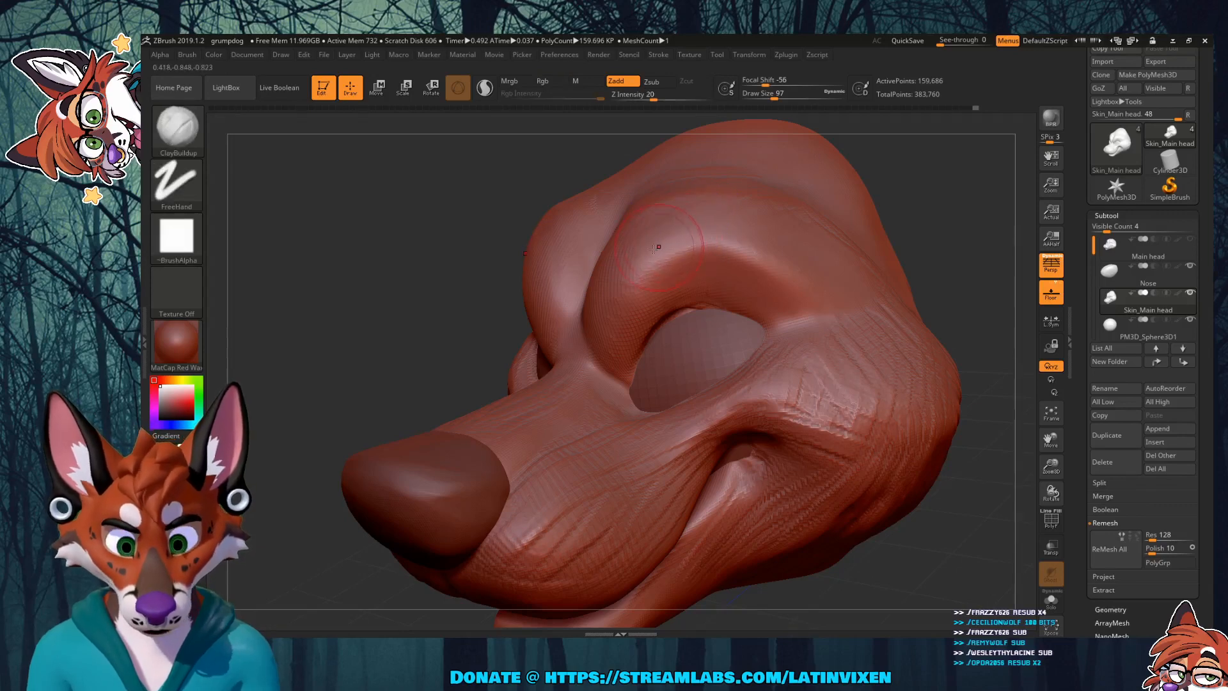
pyautogui.press('shift')
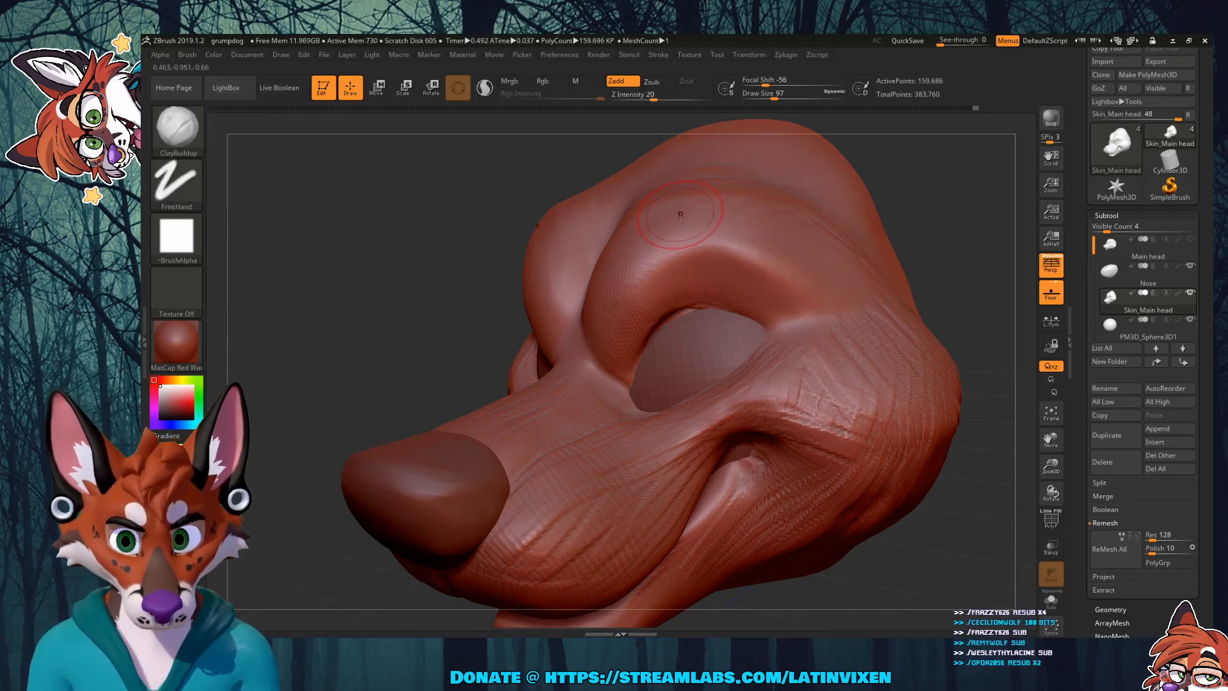
# Step: Smooth the clay strokes on the cheek behind the mouth corner and the inner upper rim of the eye socket
pyautogui.moveTo(959, 241)
pyautogui.mouseDown()
pyautogui.moveTo(938, 243)
pyautogui.moveTo(838, 319)
pyautogui.mouseUp()
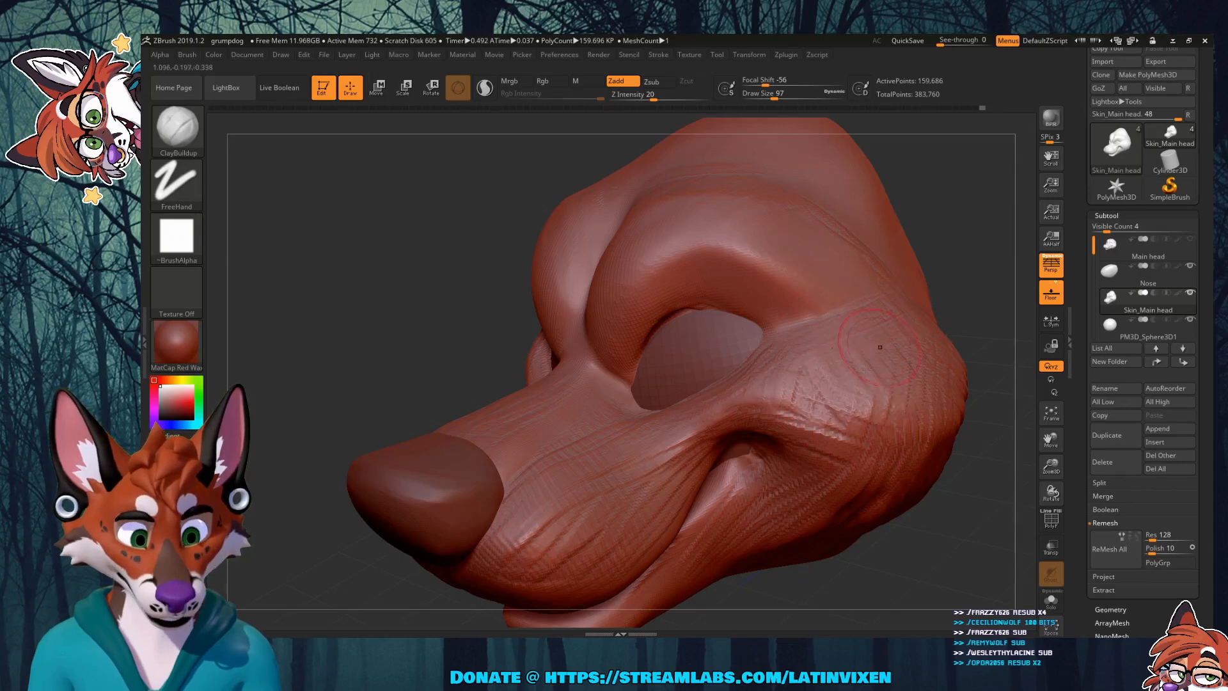
pyautogui.moveTo(967, 275); pyautogui.dragTo(1019, 261)
pyautogui.press('shift')
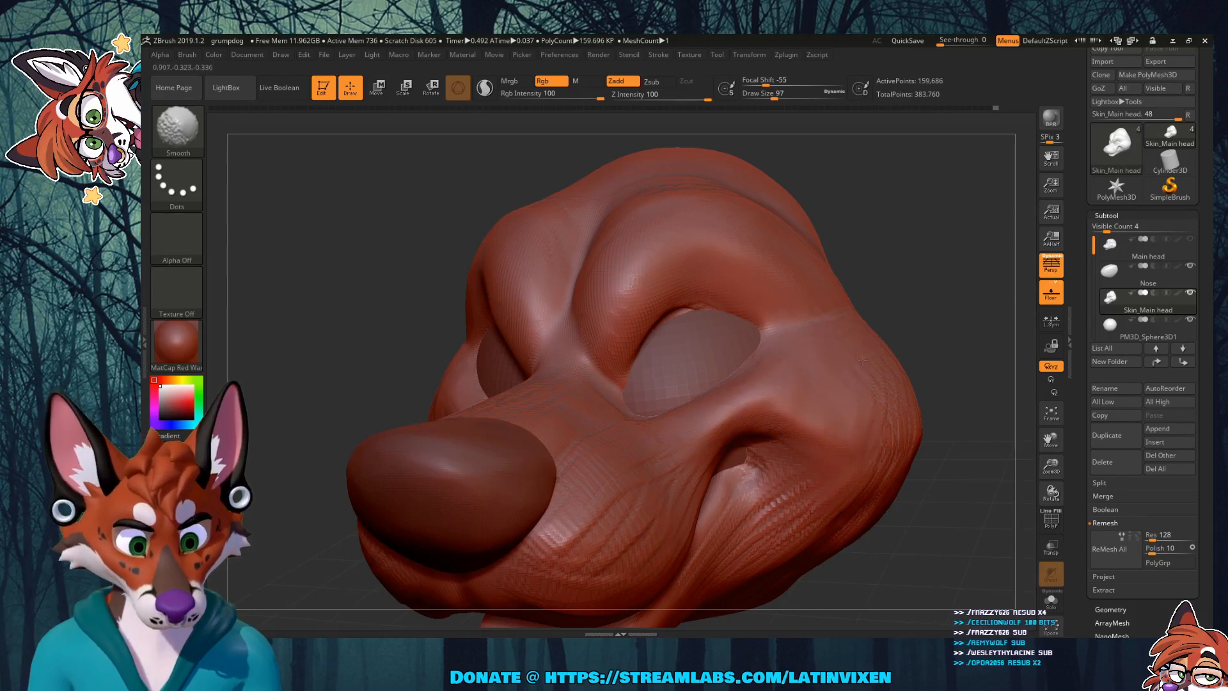
pyautogui.moveTo(919, 262)
pyautogui.mouseDown()
pyautogui.moveTo(935, 280)
pyautogui.moveTo(913, 266)
pyautogui.moveTo(918, 249)
pyautogui.moveTo(879, 258)
pyautogui.mouseUp()
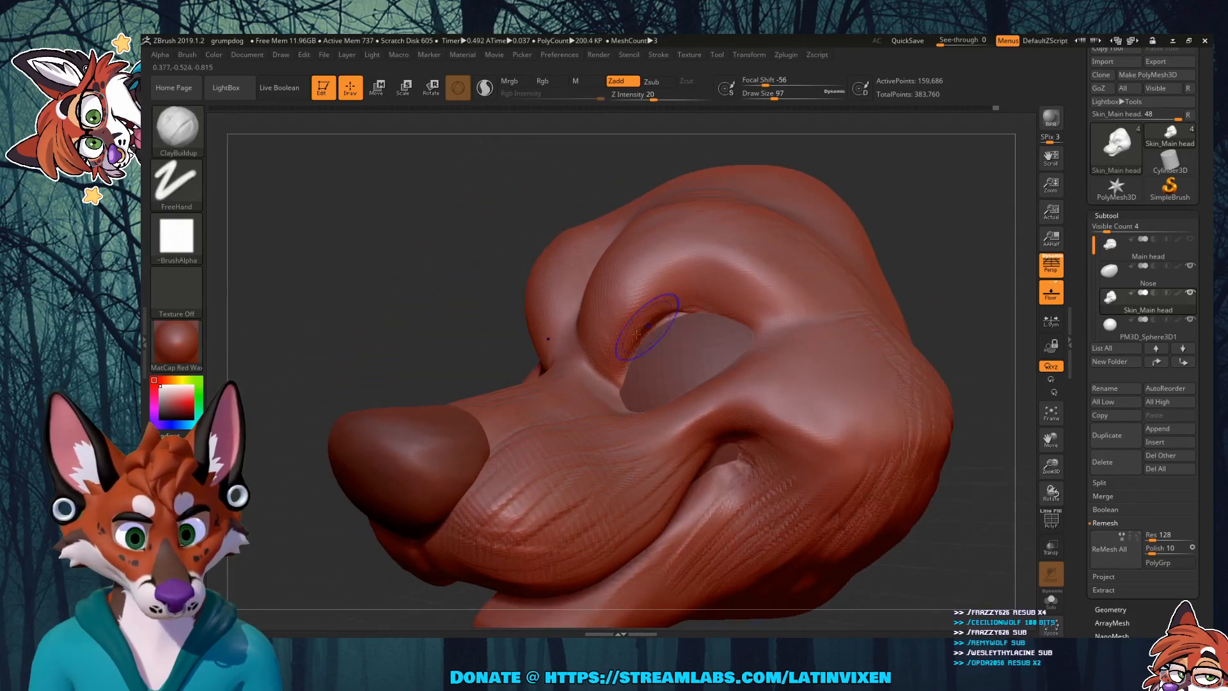
pyautogui.keyDown('shift'); pyautogui.moveTo(622, 332); pyautogui.dragTo(604, 332); pyautogui.keyUp('shift')
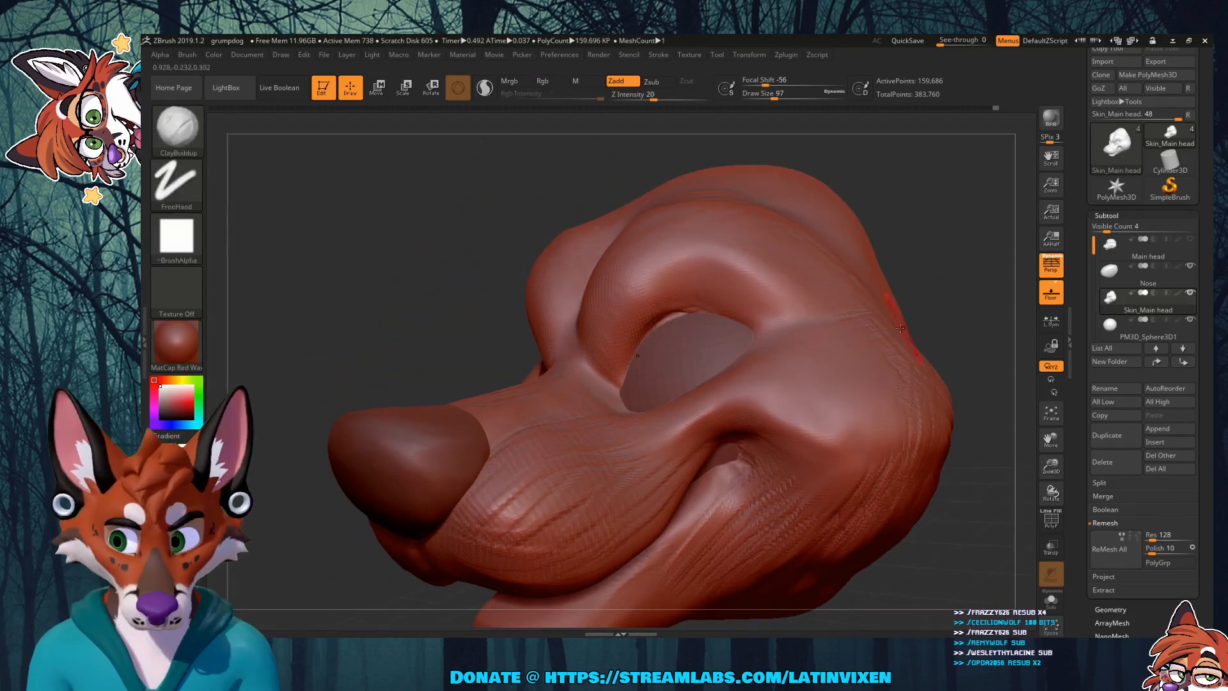
# Step: Add ClayBuildup strokes around the mouth corner and diagonally across the cheek behind it
pyautogui.moveTo(916, 273)
pyautogui.mouseDown()
pyautogui.moveTo(938, 355)
pyautogui.moveTo(836, 371)
pyautogui.mouseUp()
pyautogui.moveTo(692, 423)
pyautogui.mouseDown()
pyautogui.moveTo(762, 415)
pyautogui.moveTo(776, 429)
pyautogui.moveTo(782, 390)
pyautogui.moveTo(721, 400)
pyautogui.moveTo(686, 437)
pyautogui.mouseUp()
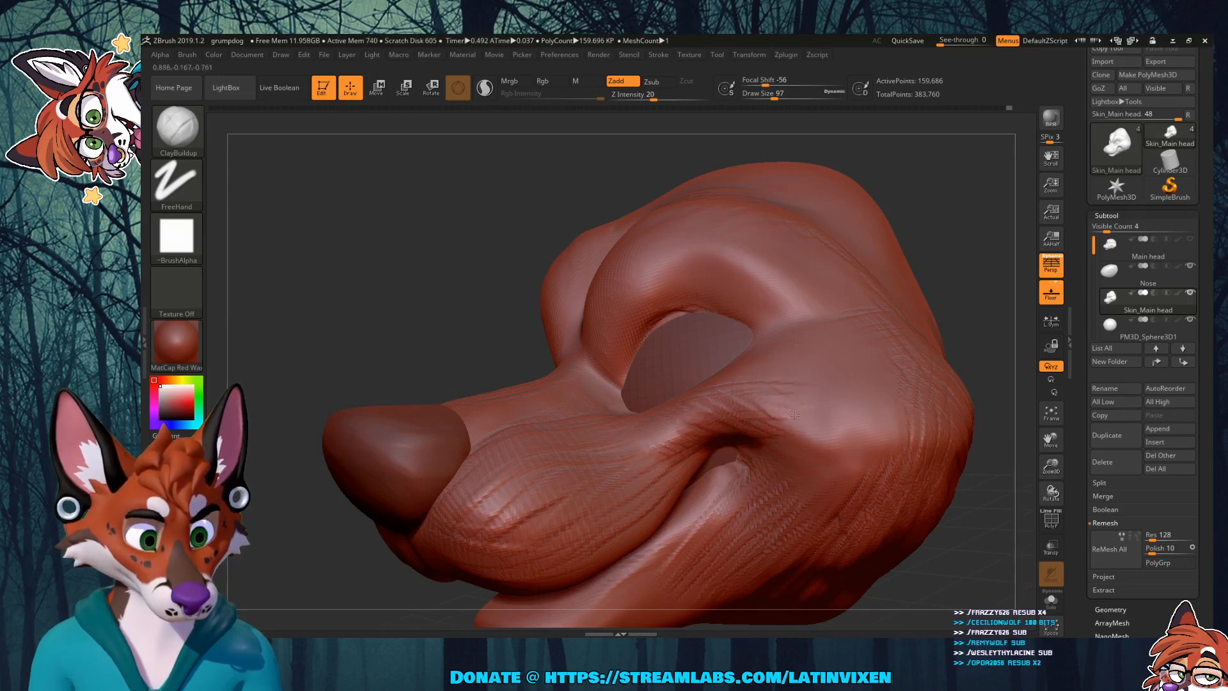
pyautogui.moveTo(814, 417)
pyautogui.mouseDown()
pyautogui.moveTo(765, 388)
pyautogui.moveTo(769, 407)
pyautogui.mouseUp()
pyautogui.moveTo(816, 446)
pyautogui.mouseDown()
pyautogui.moveTo(779, 413)
pyautogui.moveTo(832, 472)
pyautogui.mouseUp()
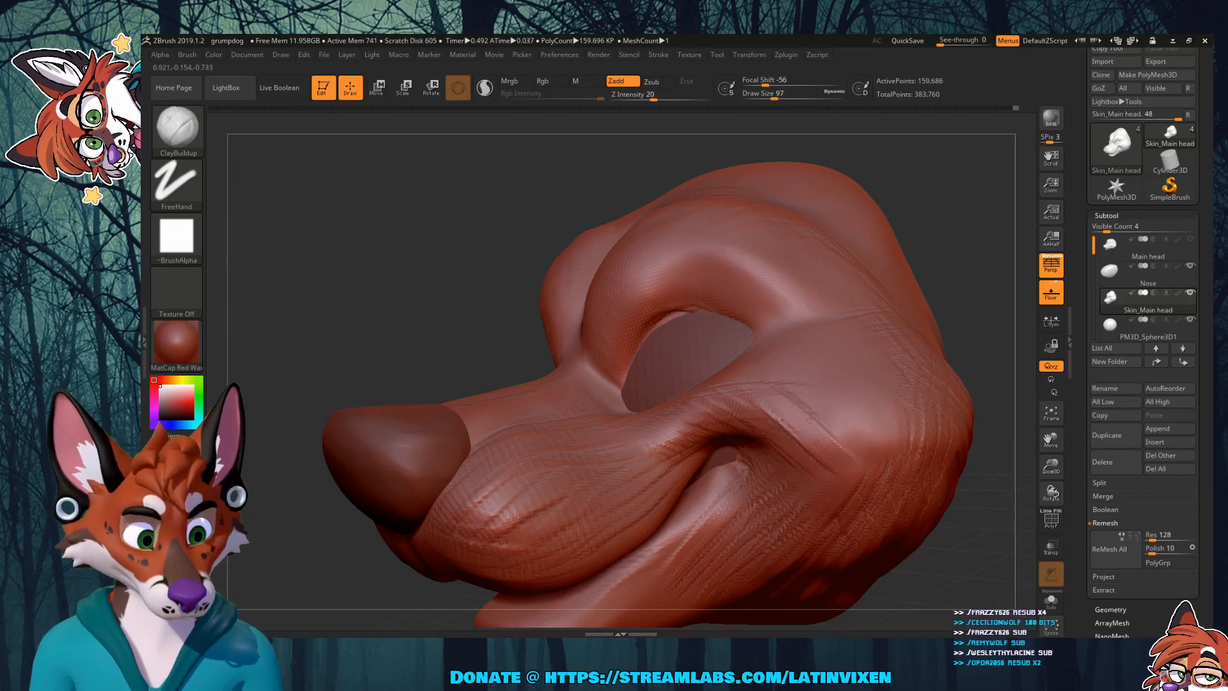
pyautogui.moveTo(795, 417)
pyautogui.mouseDown()
pyautogui.moveTo(857, 462)
pyautogui.moveTo(877, 448)
pyautogui.mouseUp()
pyautogui.moveTo(825, 392); pyautogui.dragTo(898, 422)
pyautogui.moveTo(836, 371); pyautogui.dragTo(902, 408)
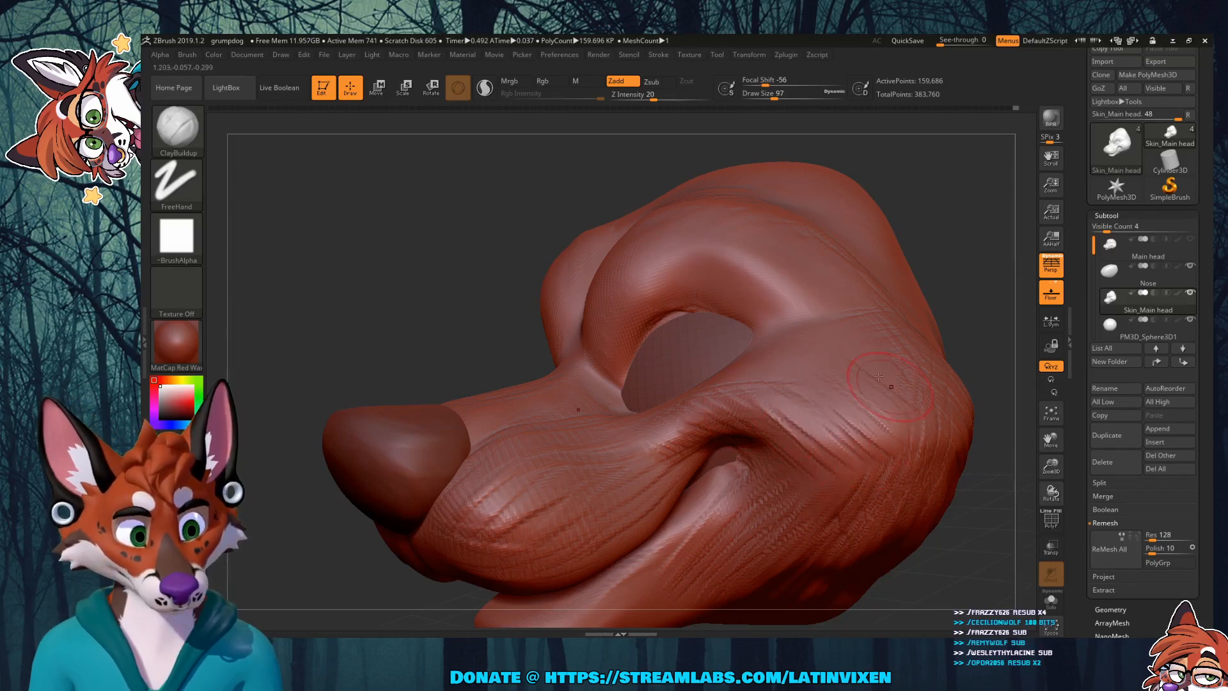
# Step: Build up clay along the upper cheek beneath the eye socket and at the crease above the mouth corner
pyautogui.moveTo(942, 284)
pyautogui.mouseDown()
pyautogui.moveTo(850, 333)
pyautogui.moveTo(701, 450)
pyautogui.mouseUp()
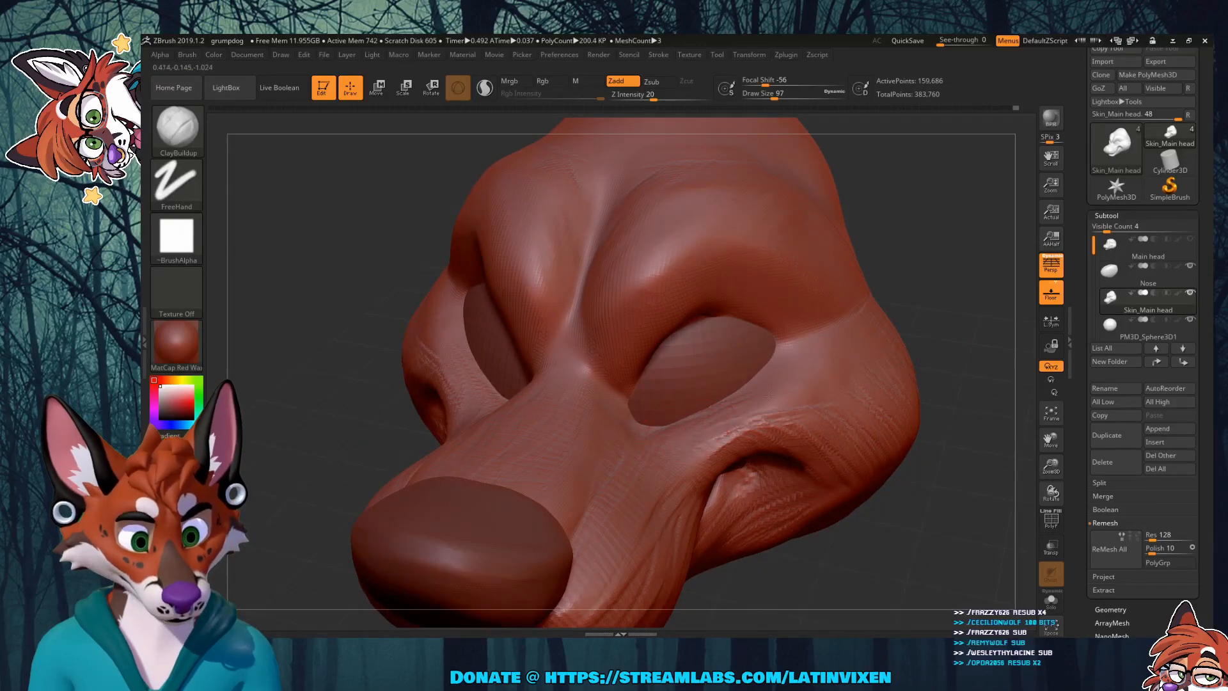
pyautogui.moveTo(747, 411); pyautogui.dragTo(807, 378)
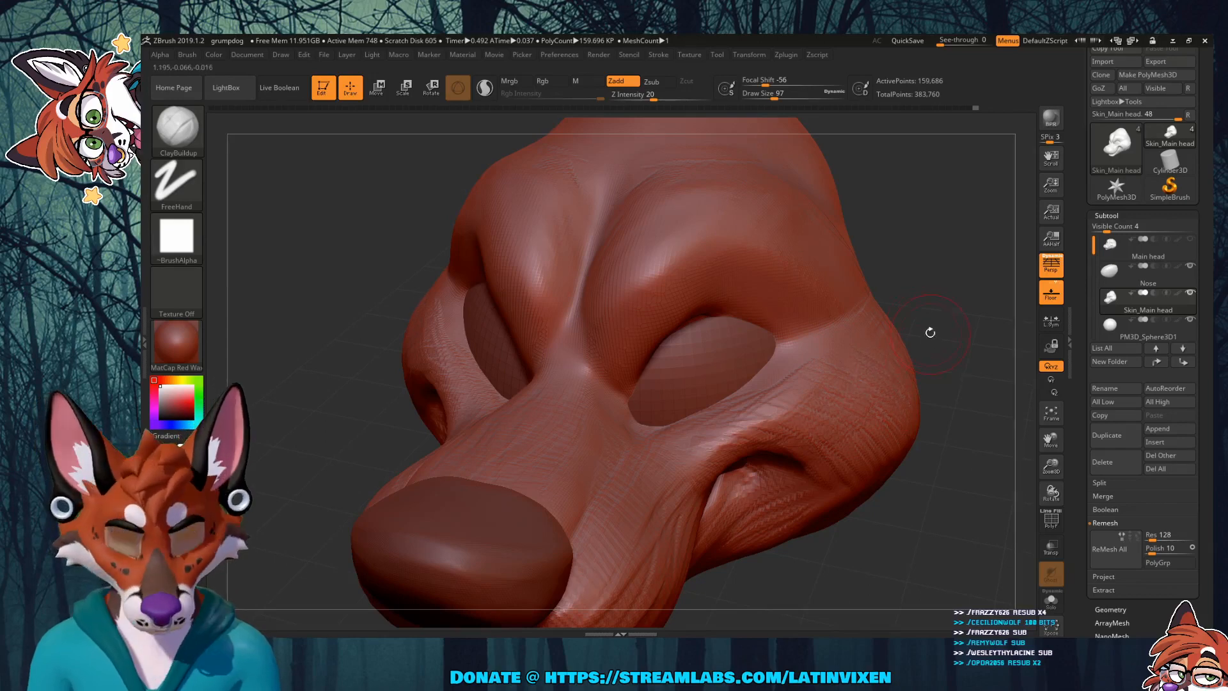
pyautogui.moveTo(930, 332); pyautogui.dragTo(895, 276)
pyautogui.moveTo(726, 412); pyautogui.dragTo(791, 415)
pyautogui.moveTo(963, 330)
pyautogui.mouseDown()
pyautogui.moveTo(926, 332)
pyautogui.moveTo(941, 337)
pyautogui.moveTo(939, 301)
pyautogui.mouseUp()
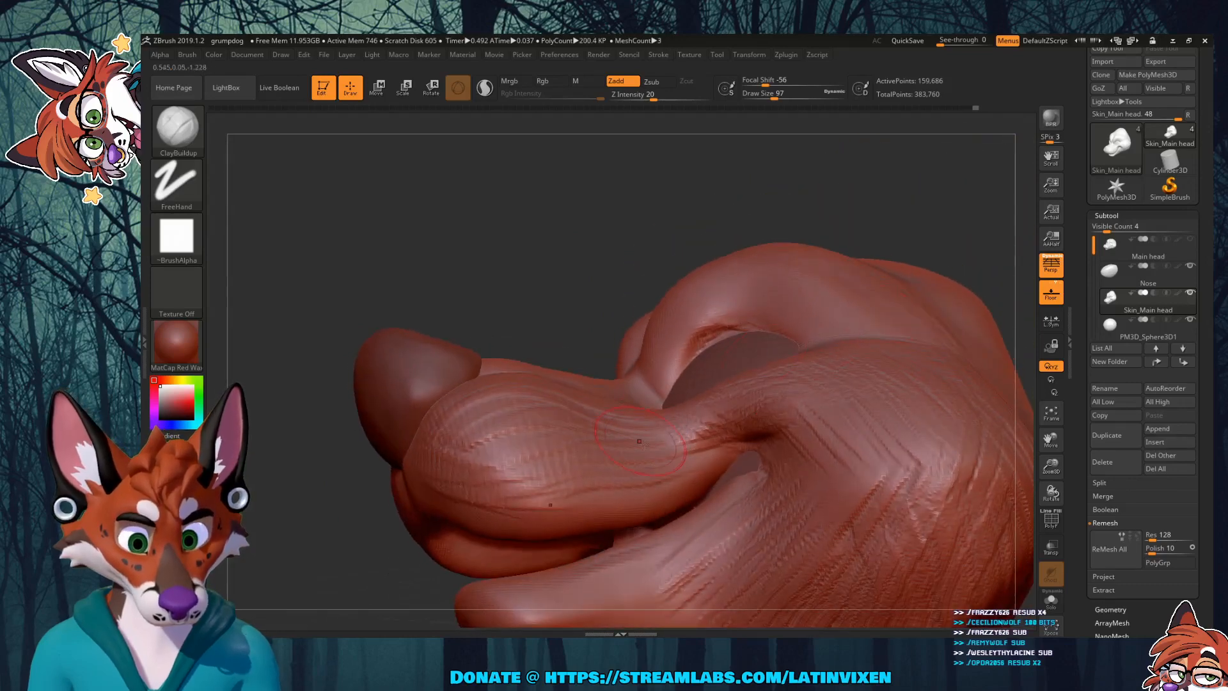
pyautogui.moveTo(716, 446); pyautogui.dragTo(726, 443)
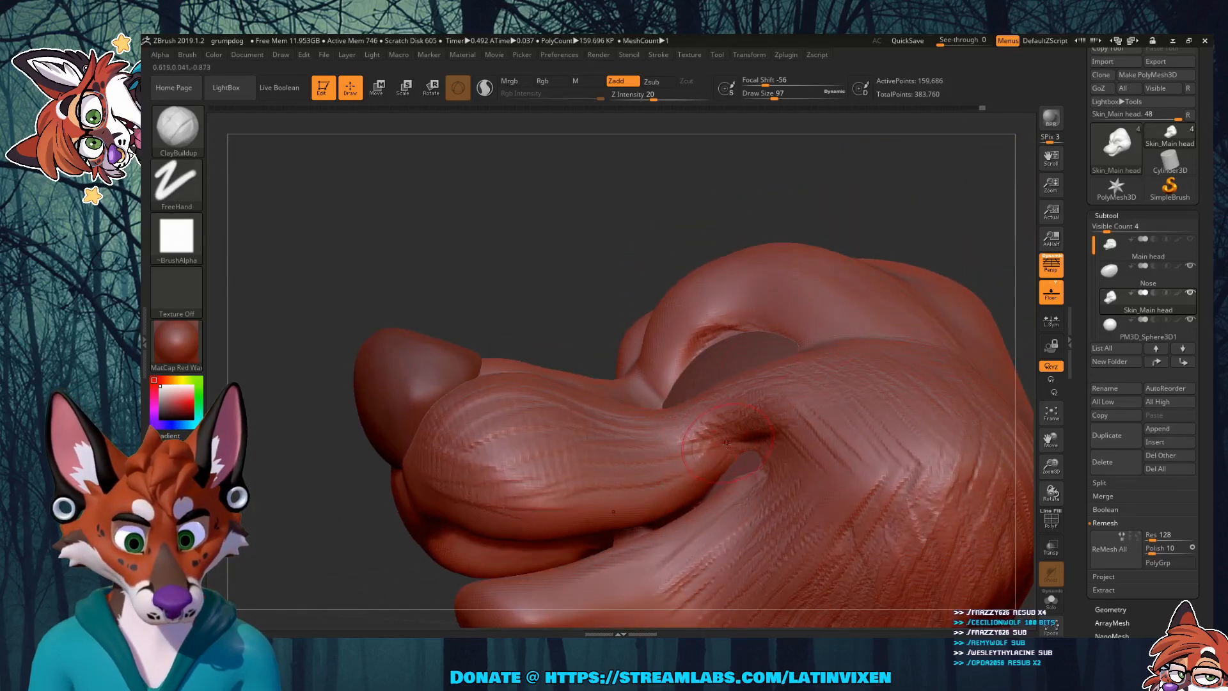
# Step: Choose the Move brush and pull the inside of the mouth corner back toward the cheek
pyautogui.moveTo(937, 228); pyautogui.dragTo(964, 247)
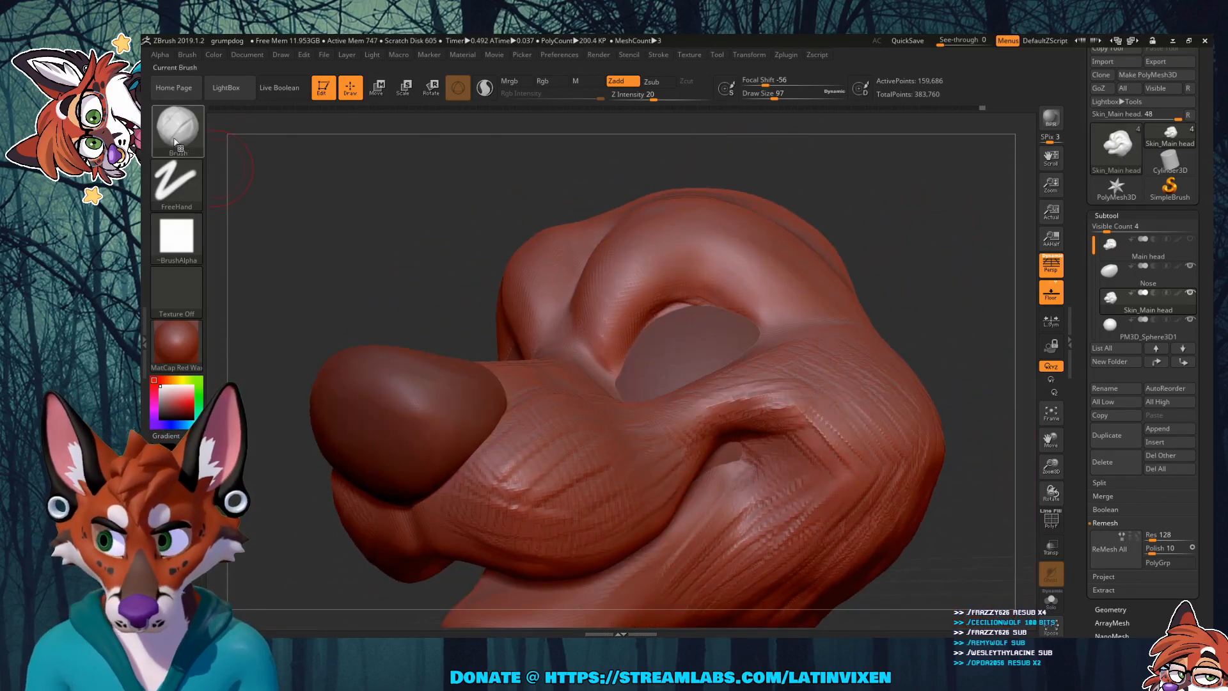
pyautogui.click(194, 142)
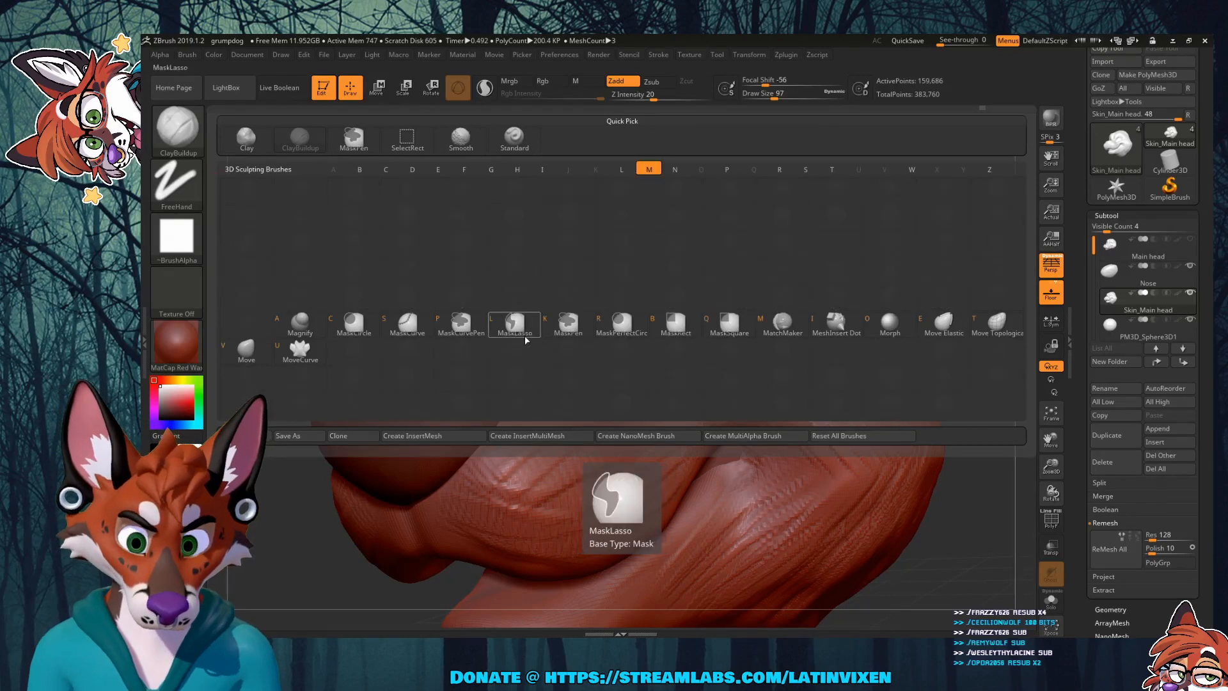
pyautogui.click(246, 347)
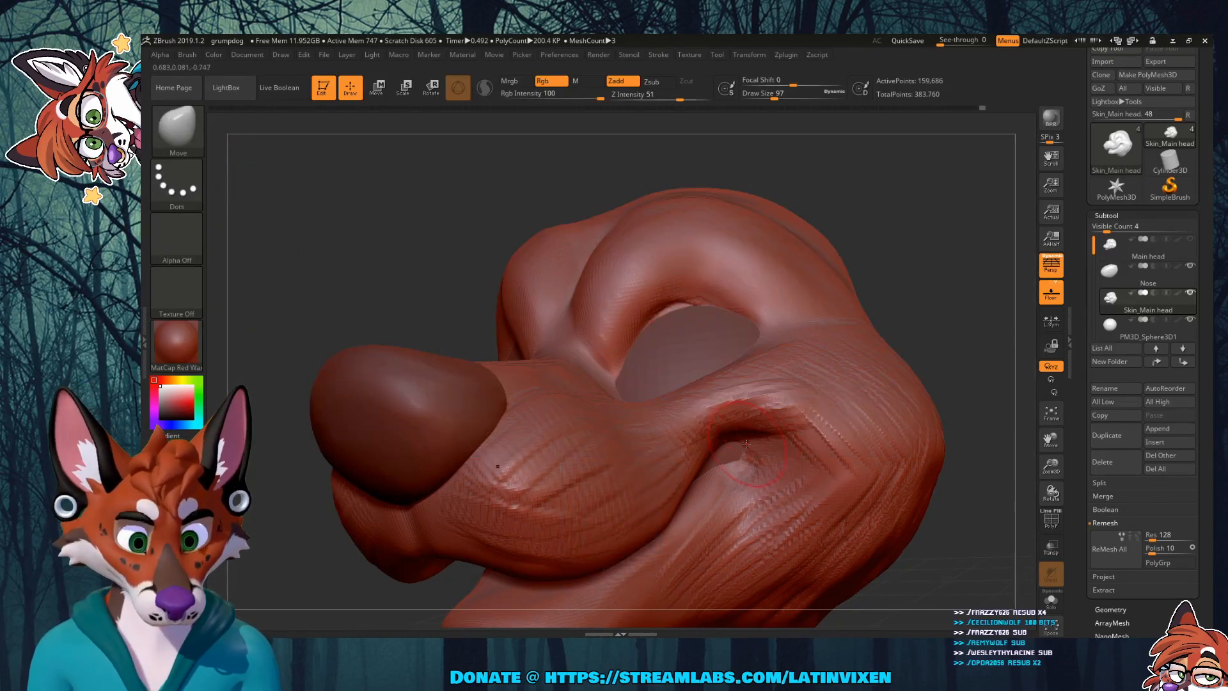
pyautogui.moveTo(743, 449)
pyautogui.mouseDown()
pyautogui.moveTo(791, 425)
pyautogui.moveTo(796, 441)
pyautogui.mouseUp()
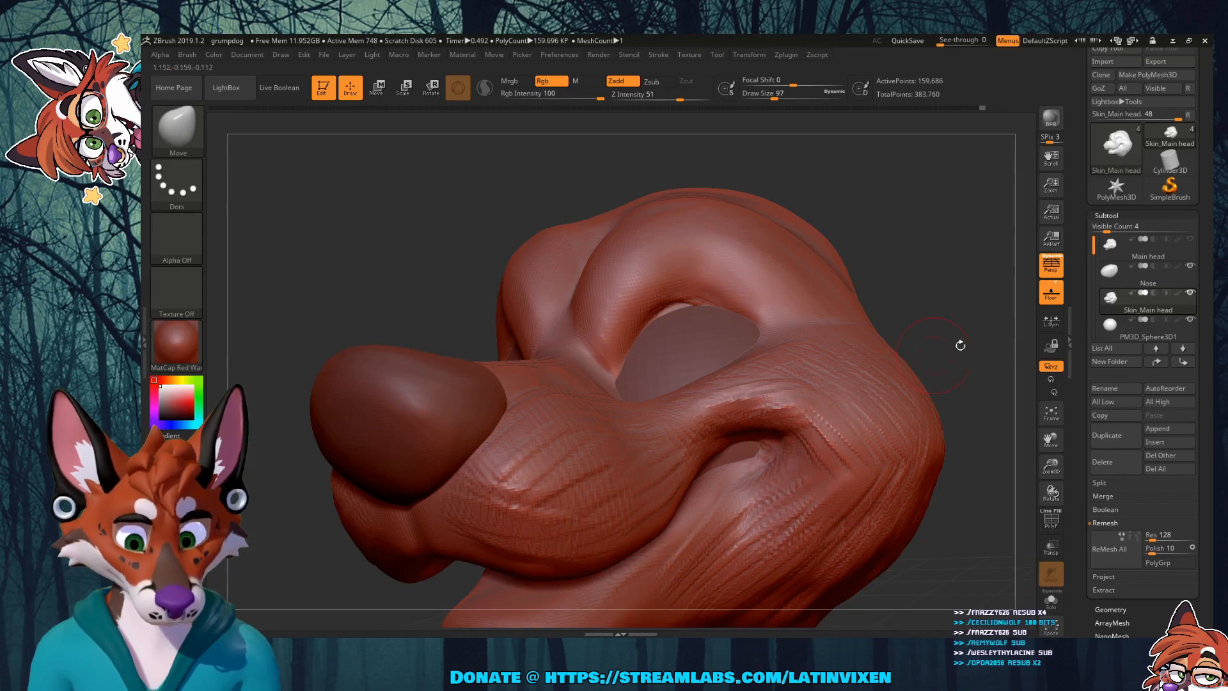
# Step: Reshape the rear edge of the upper lip near the mouth corner with the Move brush
pyautogui.moveTo(988, 340); pyautogui.dragTo(921, 321)
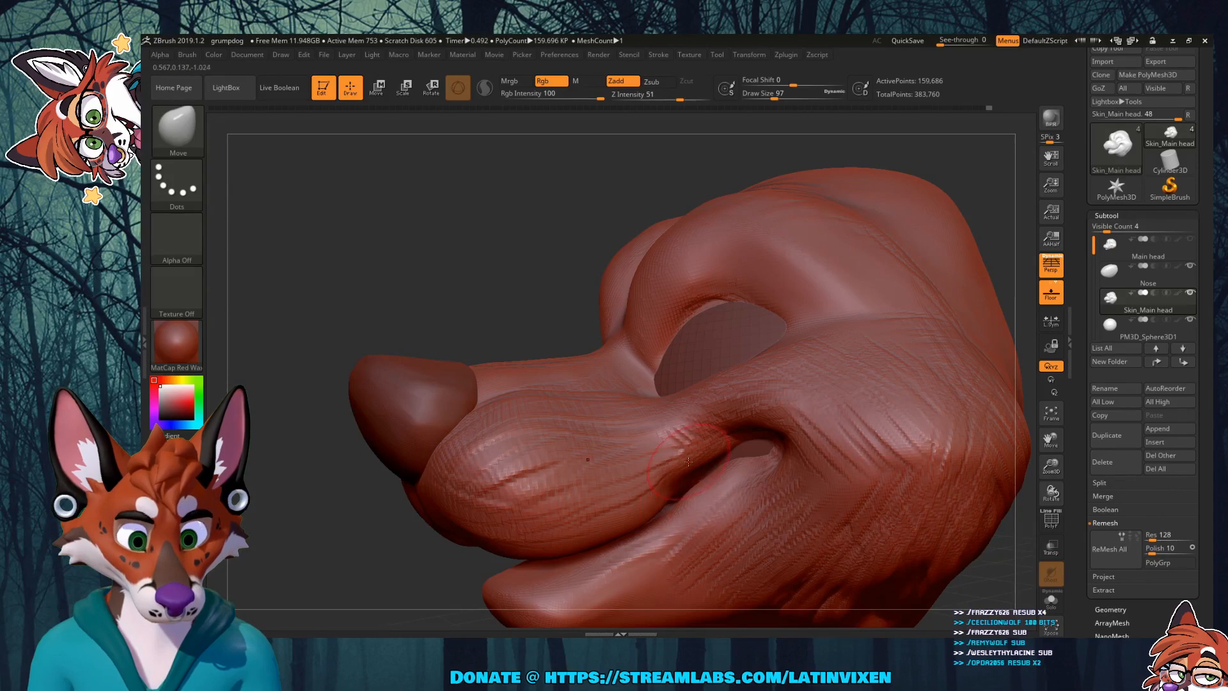
pyautogui.moveTo(688, 462); pyautogui.dragTo(695, 479)
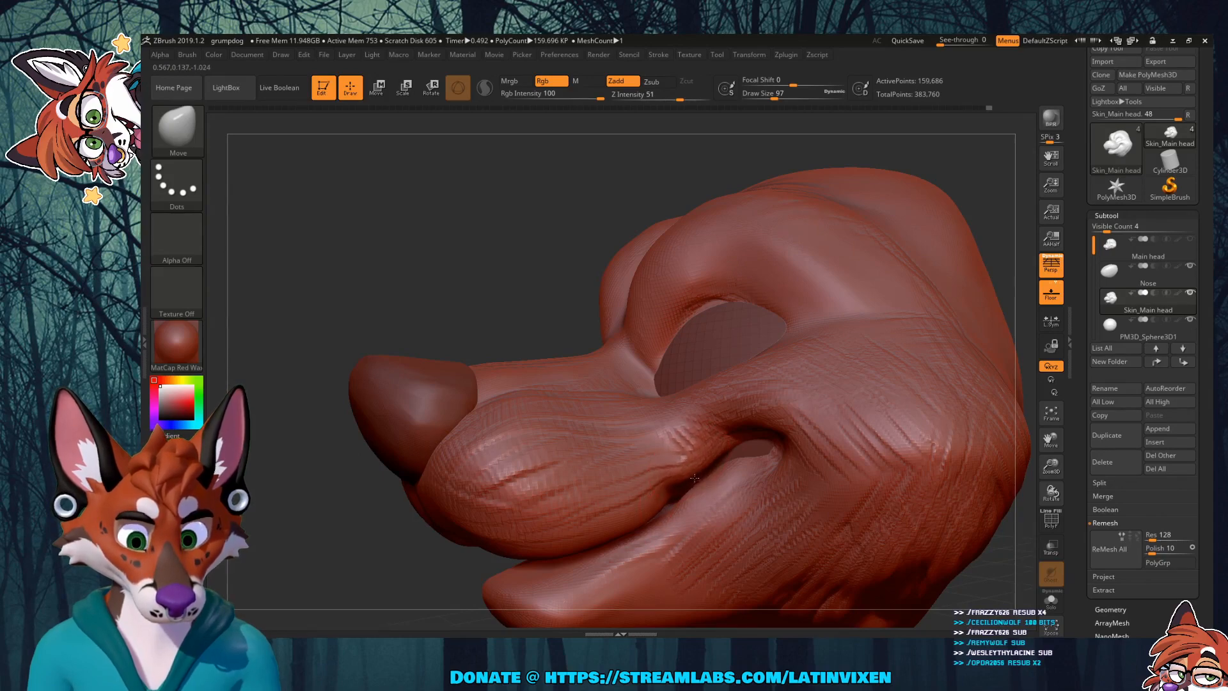
pyautogui.moveTo(972, 219); pyautogui.dragTo(963, 169)
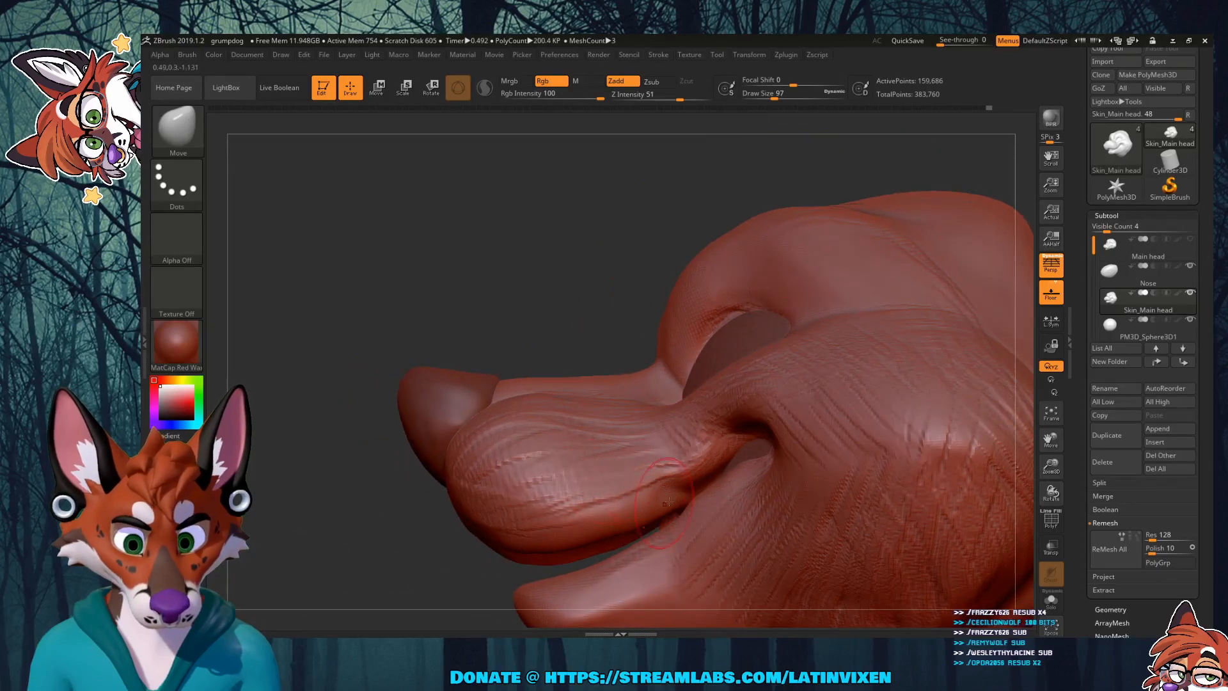
pyautogui.moveTo(659, 493); pyautogui.dragTo(716, 462)
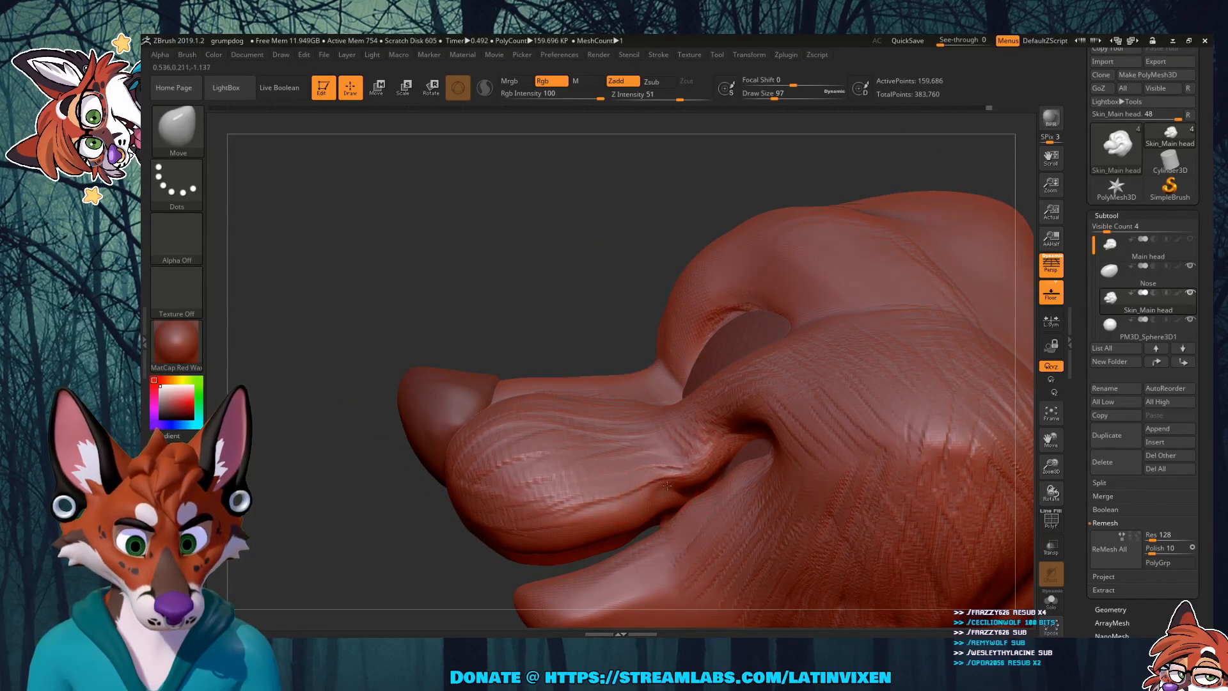
# Step: Smooth the lower lip below the mouth corner and push the upper lip's rear edge into a rounded fold
pyautogui.moveTo(593, 283); pyautogui.dragTo(611, 349)
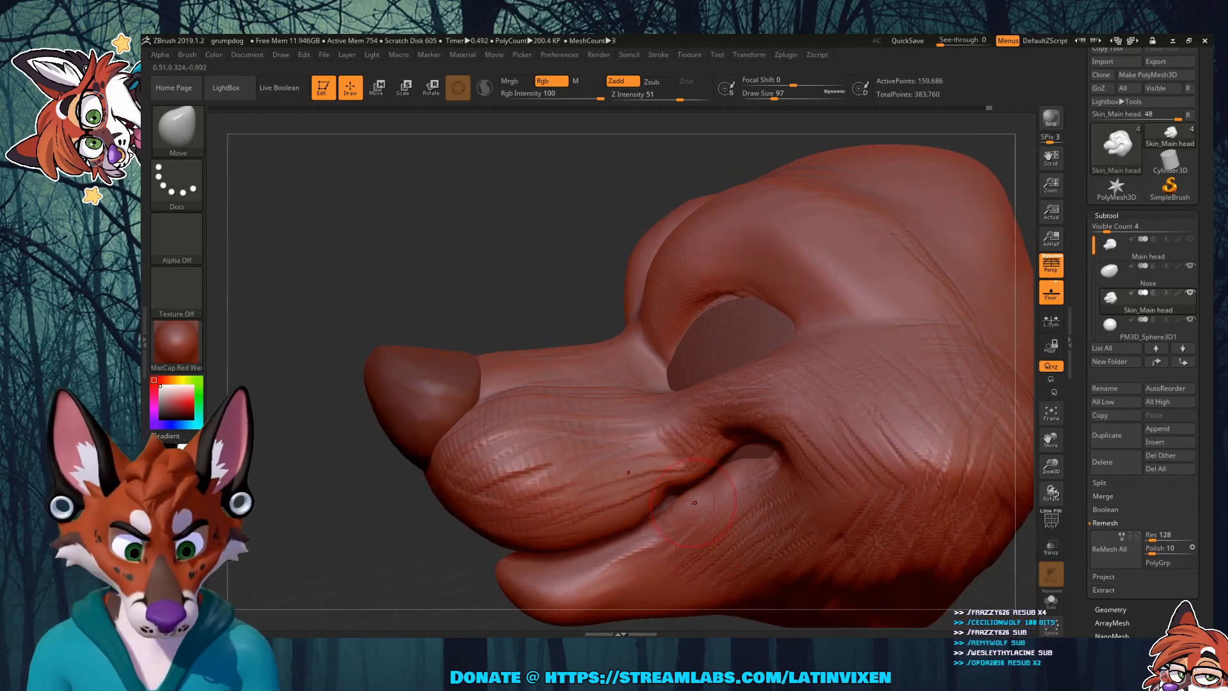
pyautogui.moveTo(690, 509)
pyautogui.keyDown('shift'); pyautogui.mouseDown()
pyautogui.moveTo(674, 513)
pyautogui.moveTo(707, 511)
pyautogui.moveTo(647, 544)
pyautogui.mouseUp(); pyautogui.keyUp('shift')
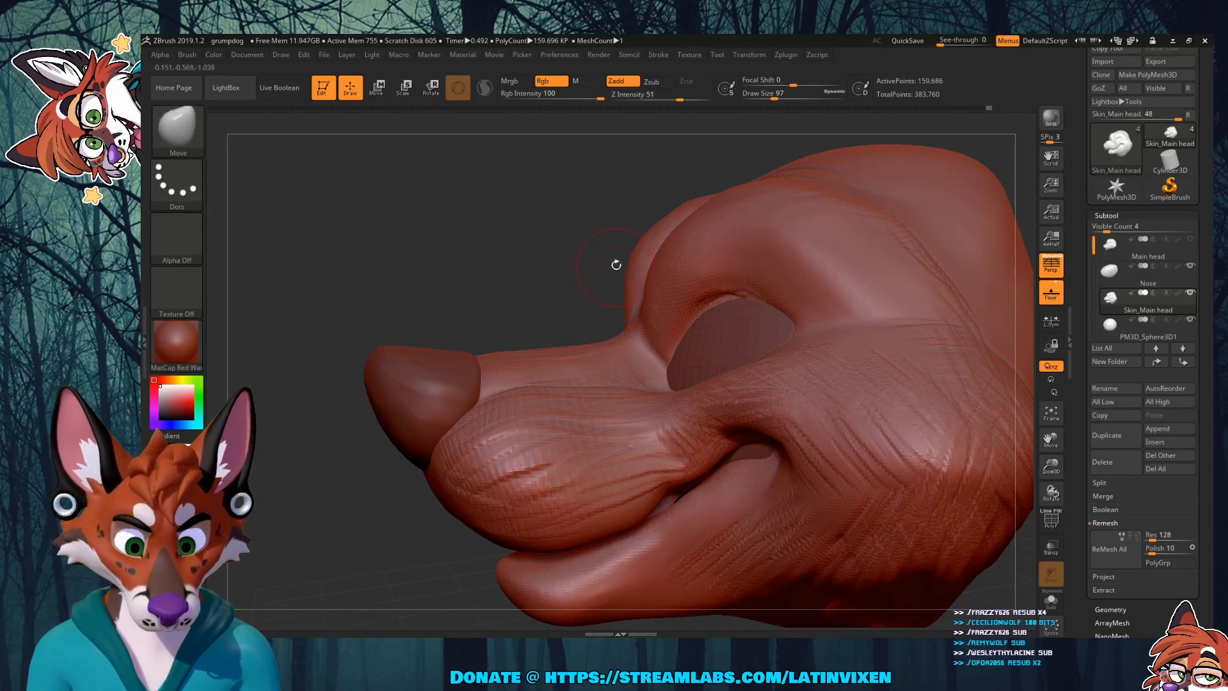
pyautogui.moveTo(617, 265)
pyautogui.mouseDown()
pyautogui.moveTo(611, 242)
pyautogui.moveTo(665, 467)
pyautogui.mouseUp()
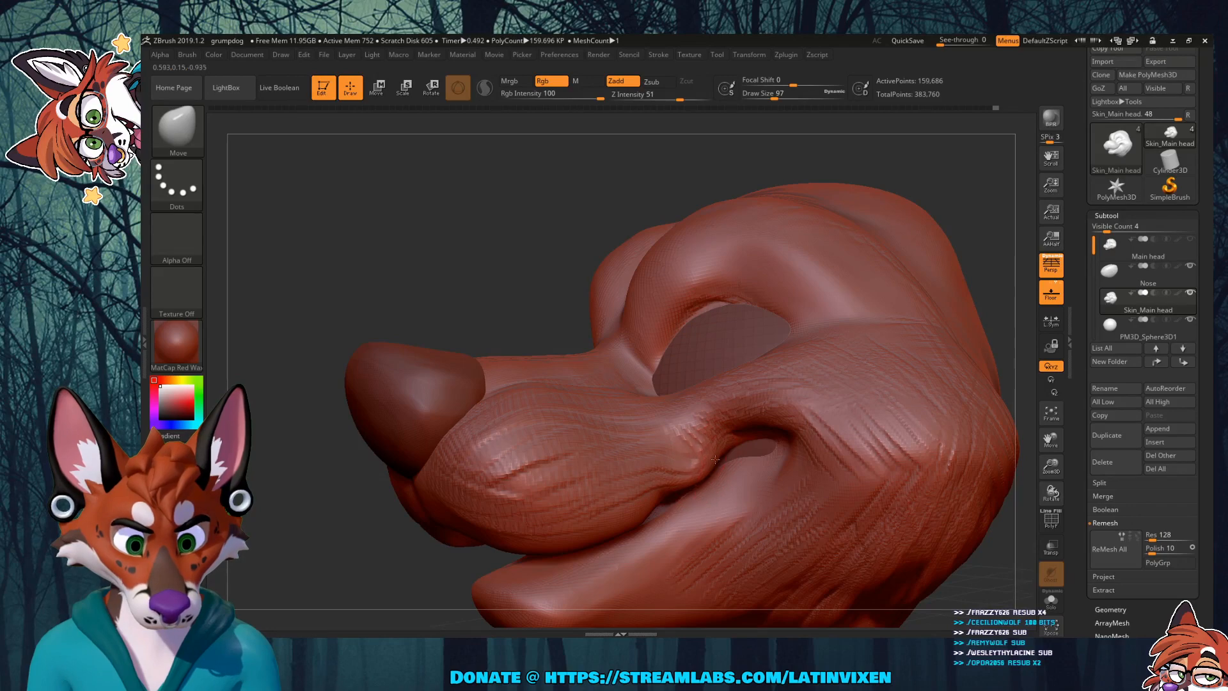
pyautogui.moveTo(562, 241)
pyautogui.mouseDown()
pyautogui.moveTo(537, 263)
pyautogui.moveTo(558, 273)
pyautogui.moveTo(557, 216)
pyautogui.moveTo(584, 281)
pyautogui.moveTo(578, 307)
pyautogui.mouseUp()
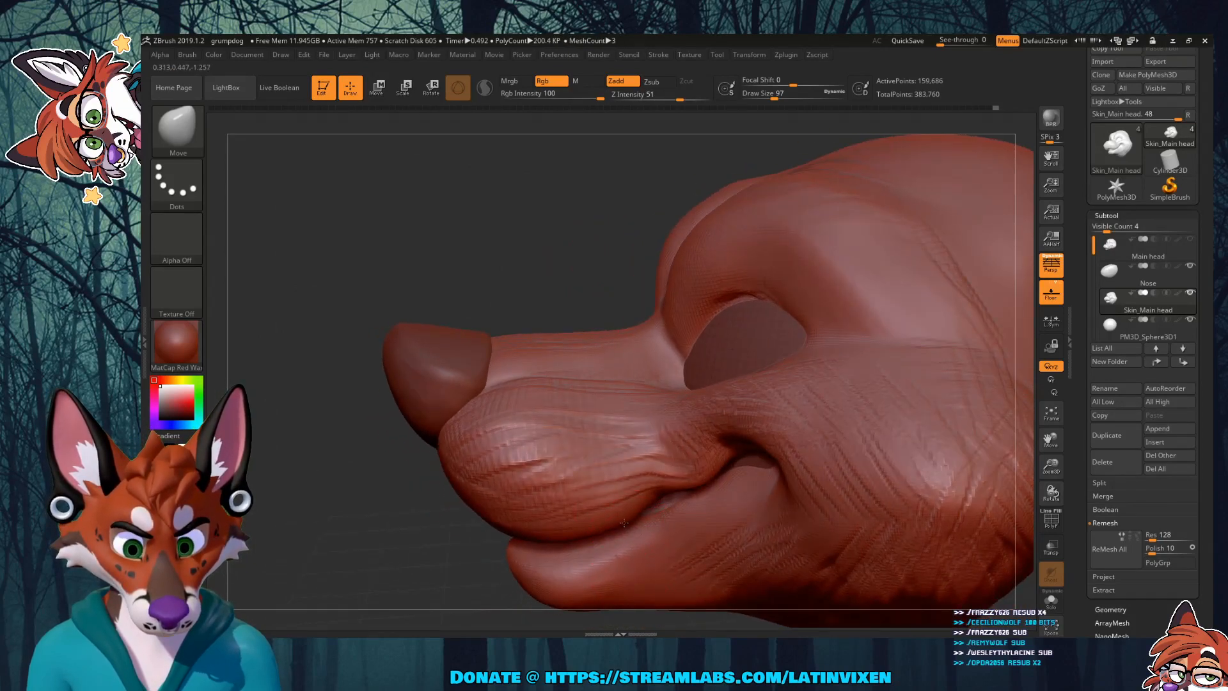
# Step: Smooth the clay strokes on the side of the muzzle from the lip fold up to the nose
pyautogui.moveTo(601, 261)
pyautogui.mouseDown()
pyautogui.moveTo(612, 202)
pyautogui.moveTo(570, 205)
pyautogui.moveTo(755, 221)
pyautogui.mouseUp()
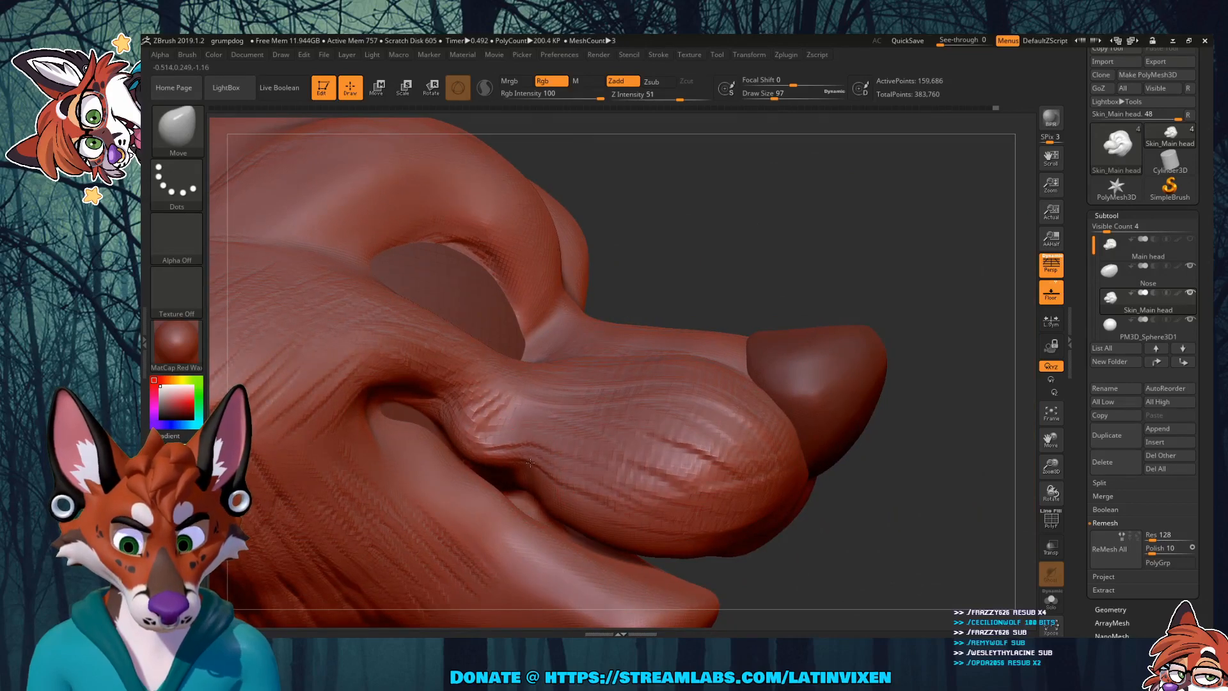
pyautogui.moveTo(751, 249)
pyautogui.mouseDown()
pyautogui.moveTo(778, 248)
pyautogui.moveTo(778, 179)
pyautogui.moveTo(770, 211)
pyautogui.mouseUp()
pyautogui.moveTo(530, 456)
pyautogui.keyDown('shift'); pyautogui.mouseDown()
pyautogui.moveTo(534, 471)
pyautogui.moveTo(533, 444)
pyautogui.moveTo(542, 466)
pyautogui.moveTo(594, 456)
pyautogui.moveTo(632, 517)
pyautogui.mouseUp(); pyautogui.keyUp('shift')
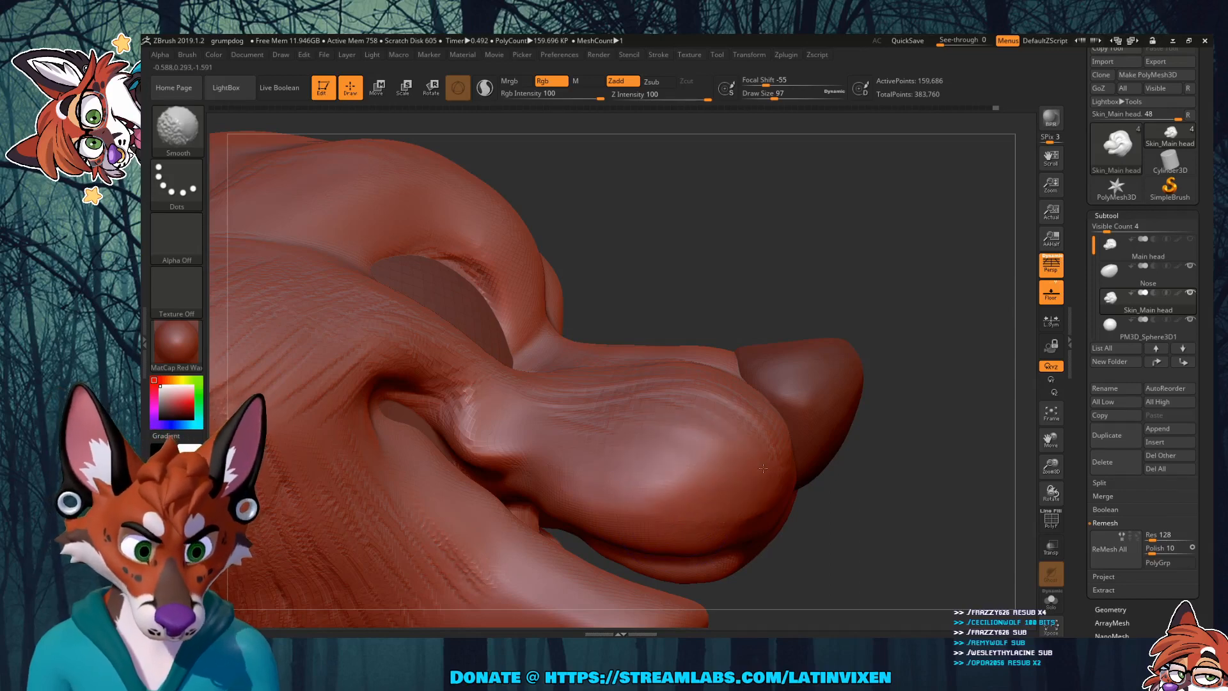
pyautogui.moveTo(647, 396)
pyautogui.keyDown('shift'); pyautogui.mouseDown()
pyautogui.moveTo(680, 409)
pyautogui.moveTo(474, 408)
pyautogui.mouseUp(); pyautogui.keyUp('shift')
pyautogui.moveTo(784, 241); pyautogui.dragTo(766, 263)
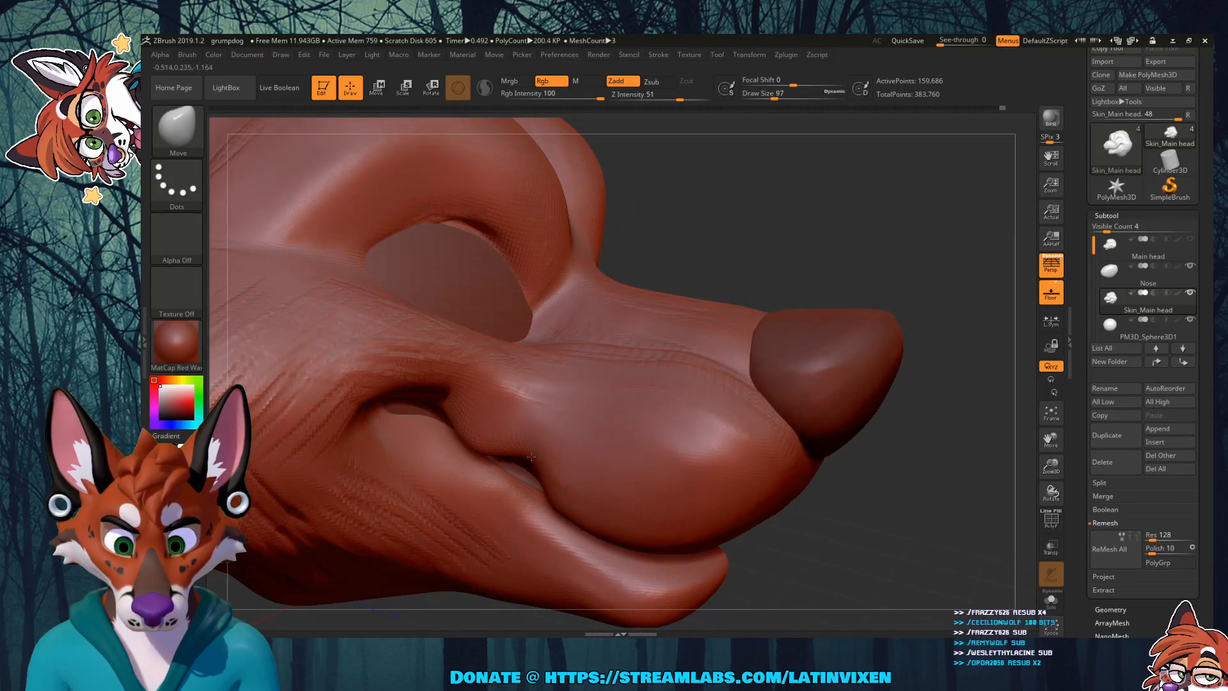
pyautogui.moveTo(836, 238)
pyautogui.mouseDown()
pyautogui.moveTo(793, 348)
pyautogui.moveTo(848, 219)
pyautogui.moveTo(832, 256)
pyautogui.moveTo(836, 197)
pyautogui.moveTo(801, 280)
pyautogui.mouseUp()
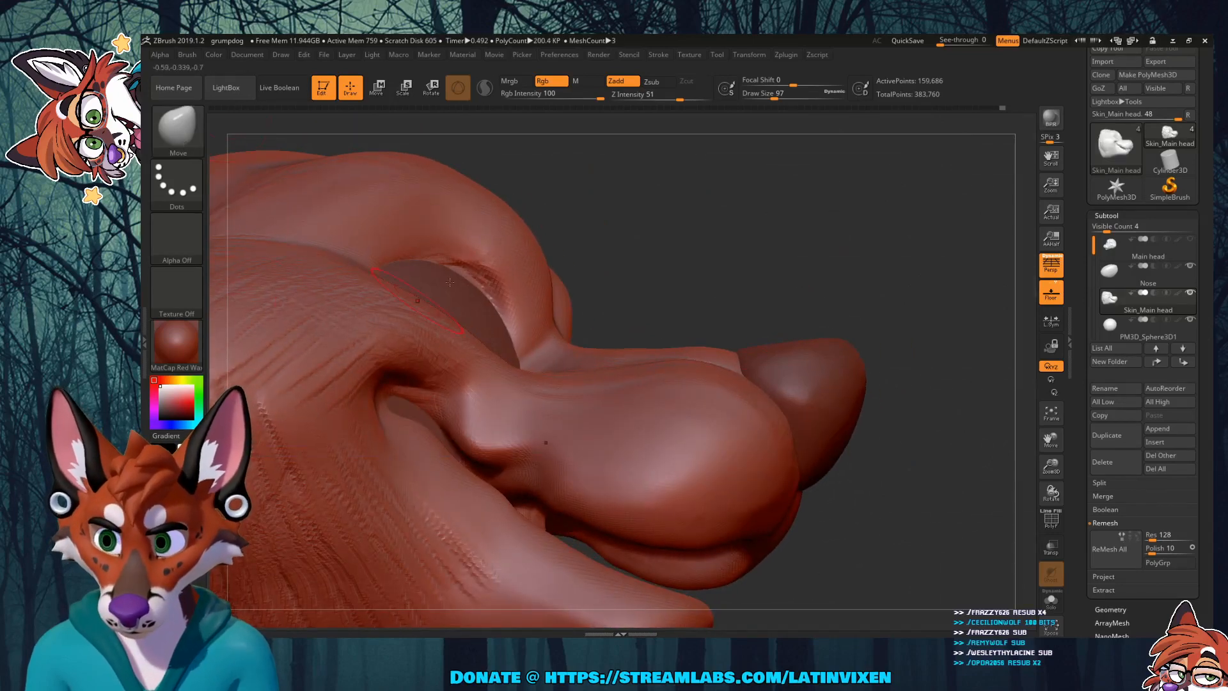
# Step: Flatten the lip fold at the mouth corner with the Flatten brush at draw size 44
pyautogui.click(177, 128)
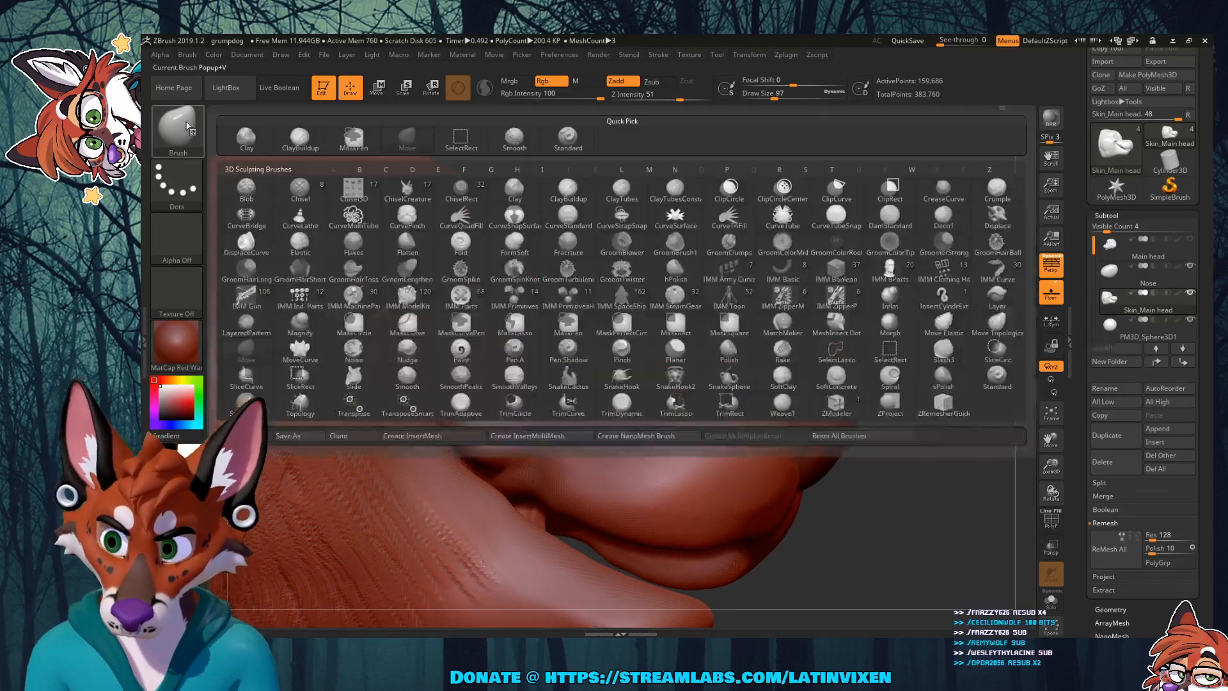
pyautogui.press('f')
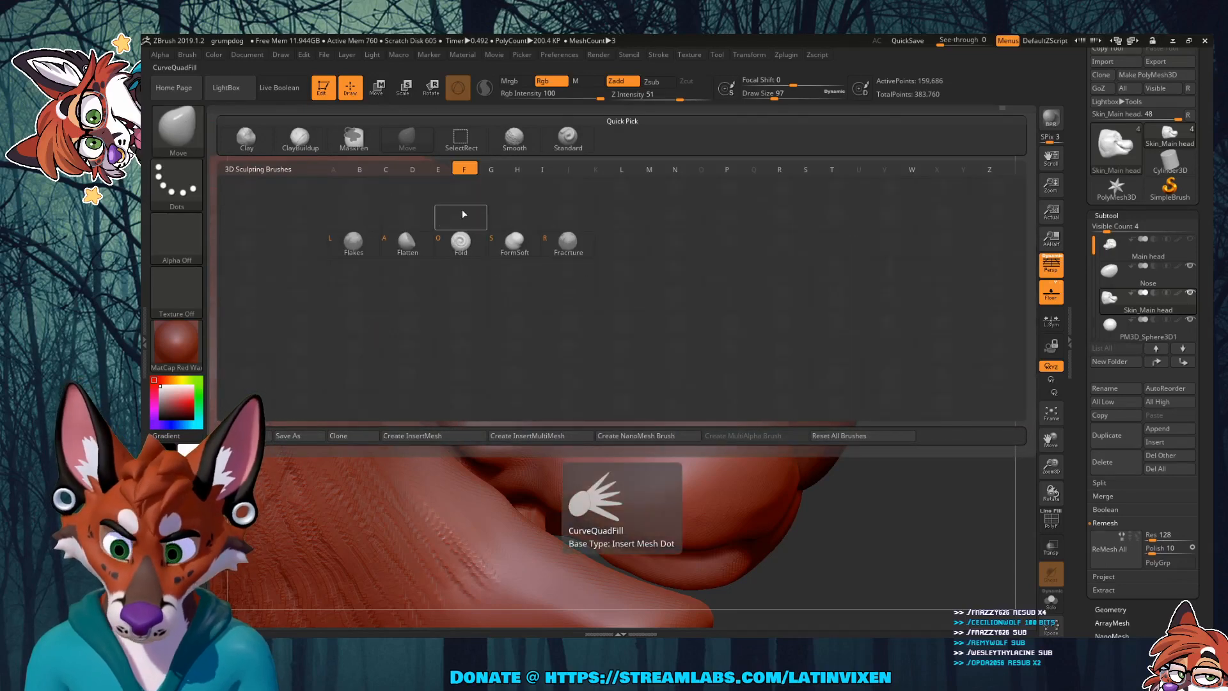
pyautogui.press('l')
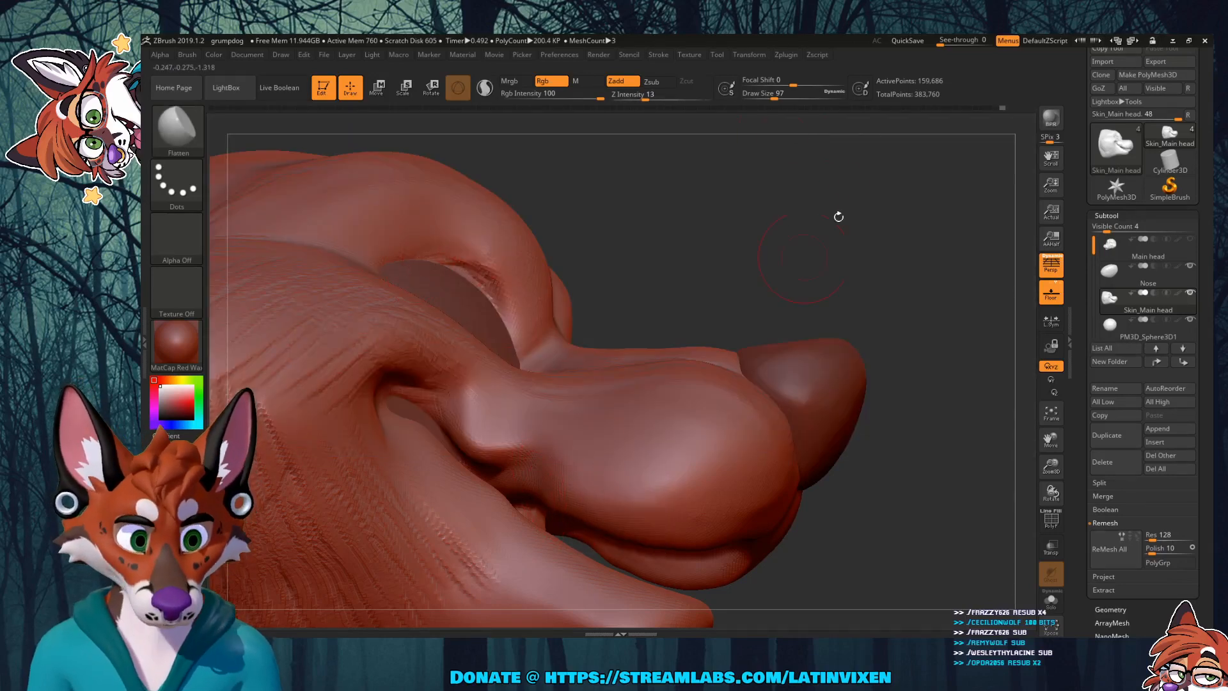
pyautogui.click(764, 98)
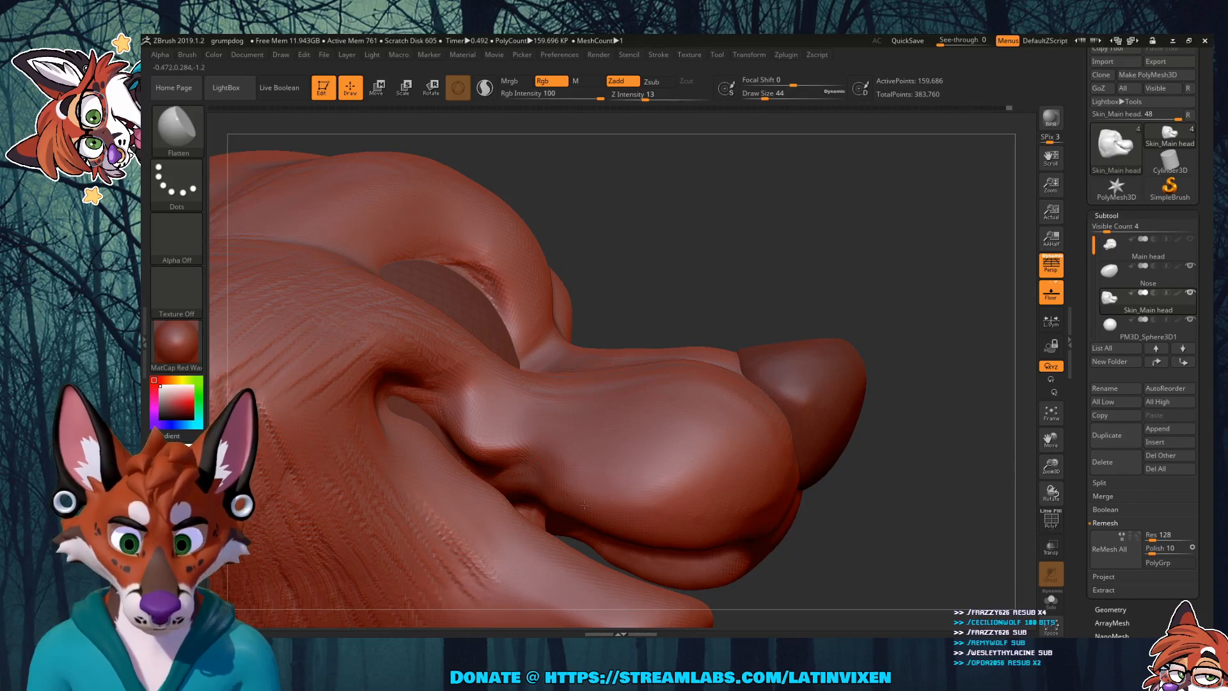
pyautogui.moveTo(905, 534); pyautogui.dragTo(684, 490)
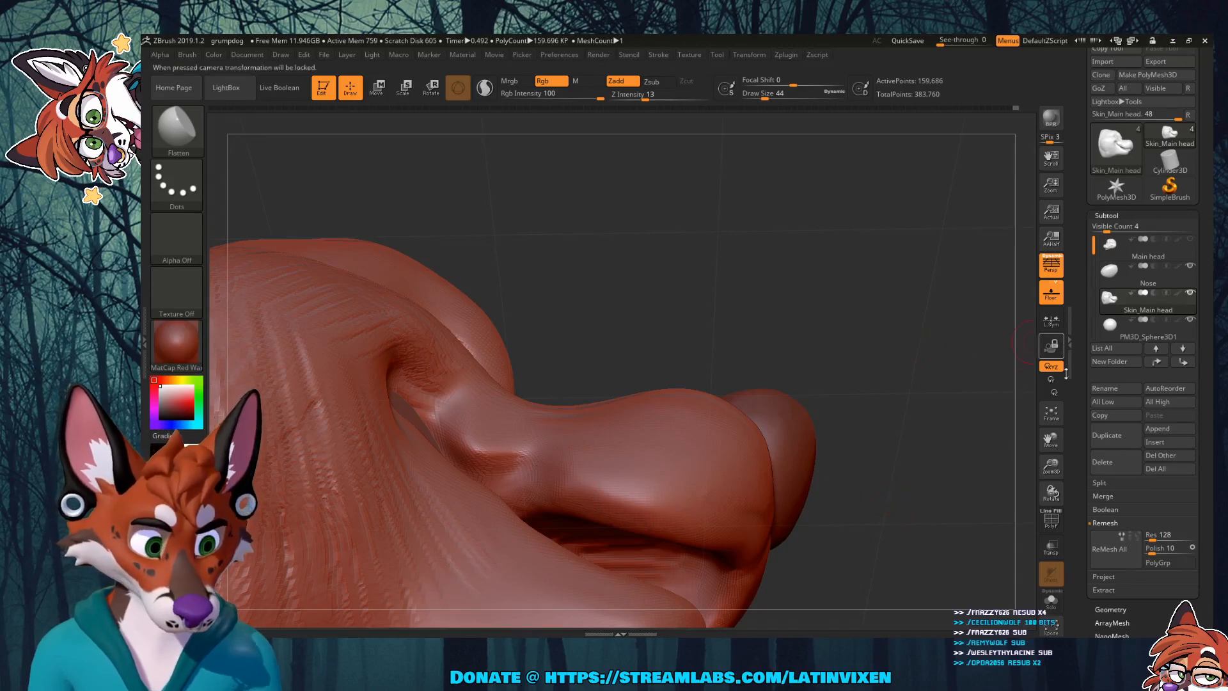
pyautogui.moveTo(1051, 467)
pyautogui.mouseDown()
pyautogui.moveTo(1051, 428)
pyautogui.moveTo(1052, 490)
pyautogui.mouseUp()
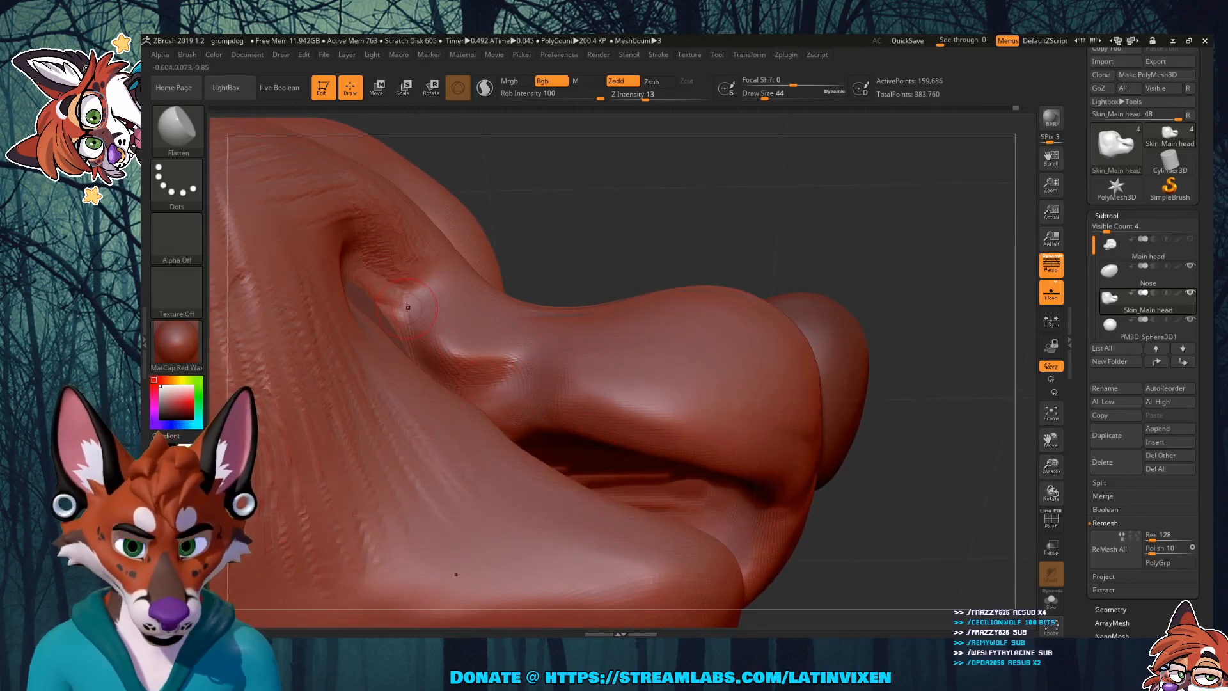
pyautogui.moveTo(407, 307); pyautogui.dragTo(403, 306)
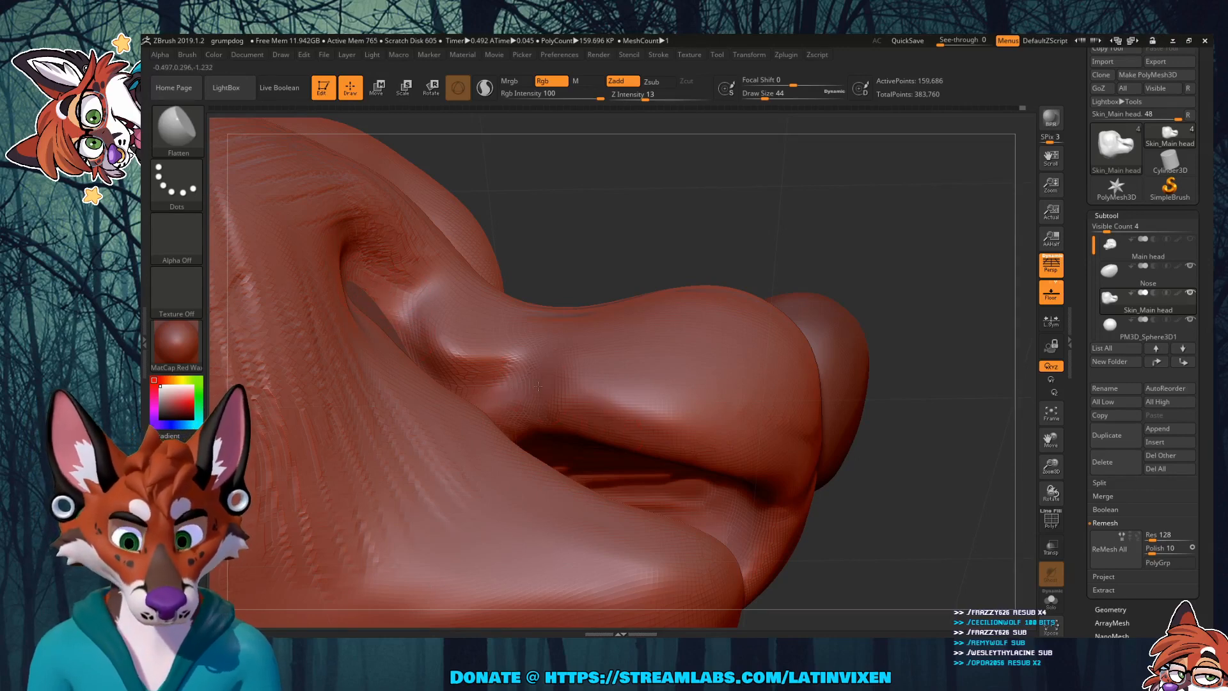
pyautogui.moveTo(935, 265); pyautogui.dragTo(904, 246)
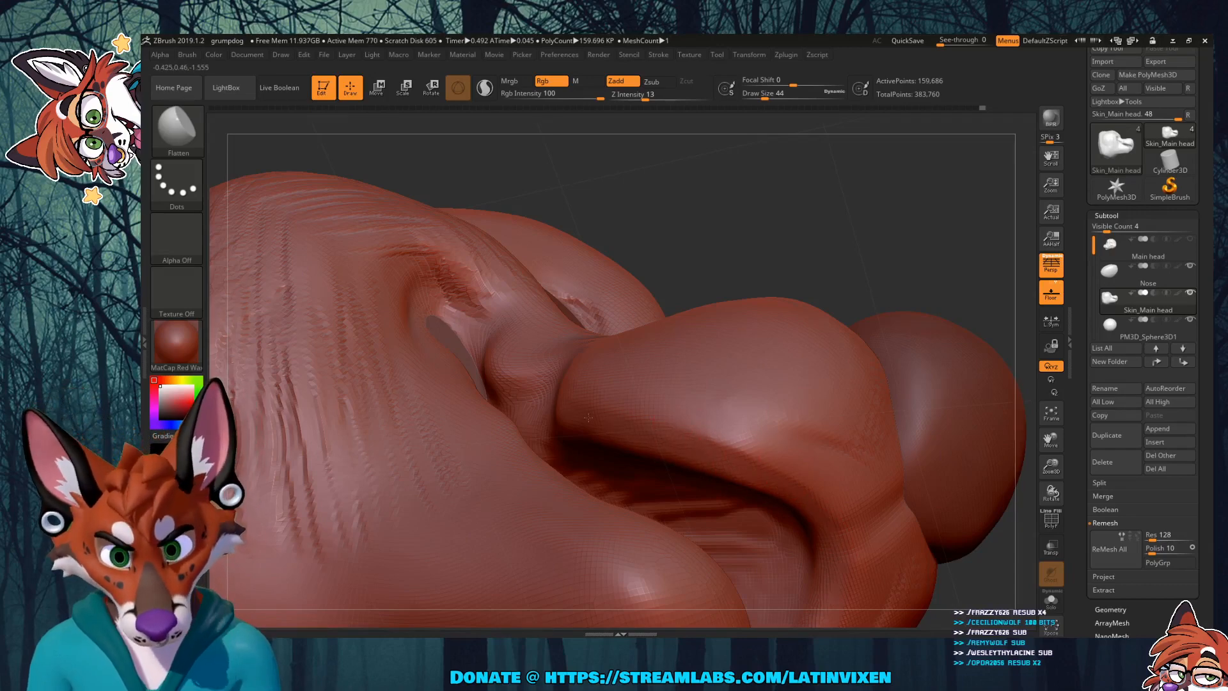
pyautogui.moveTo(711, 275)
pyautogui.mouseDown()
pyautogui.moveTo(751, 277)
pyautogui.moveTo(745, 323)
pyautogui.moveTo(736, 289)
pyautogui.mouseUp()
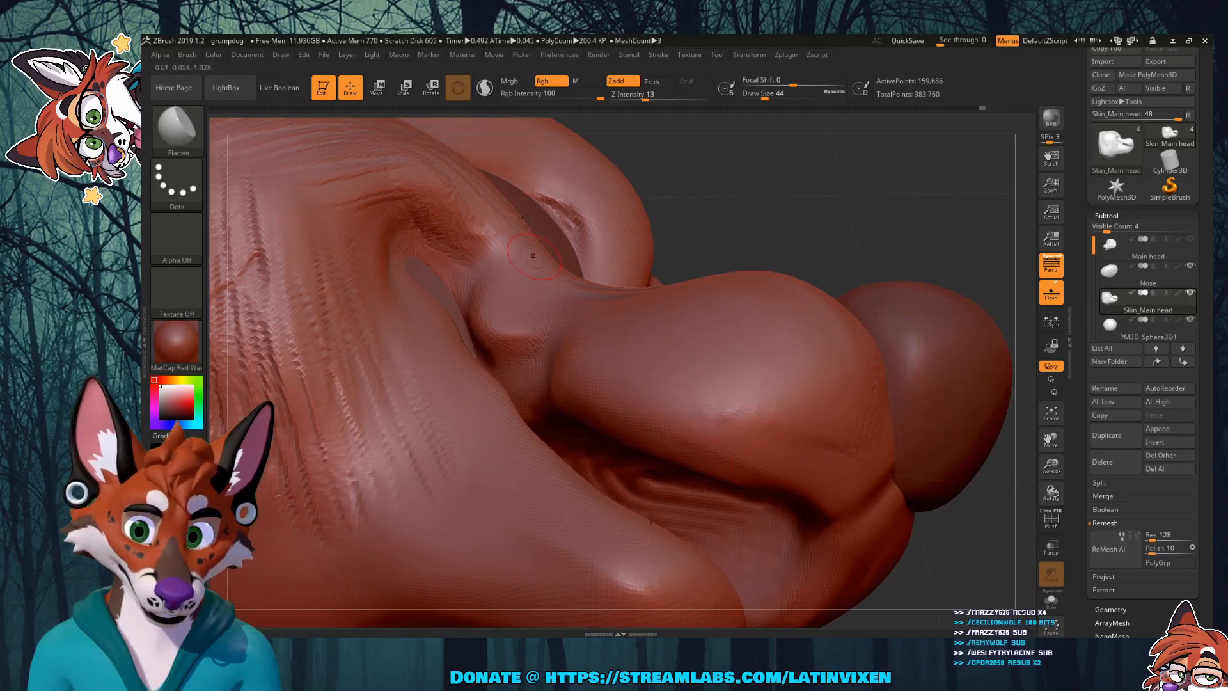
# Step: Swell the lip fold at the mouth corner with the Inflat brush and smooth it at draw size 80
pyautogui.press('b')
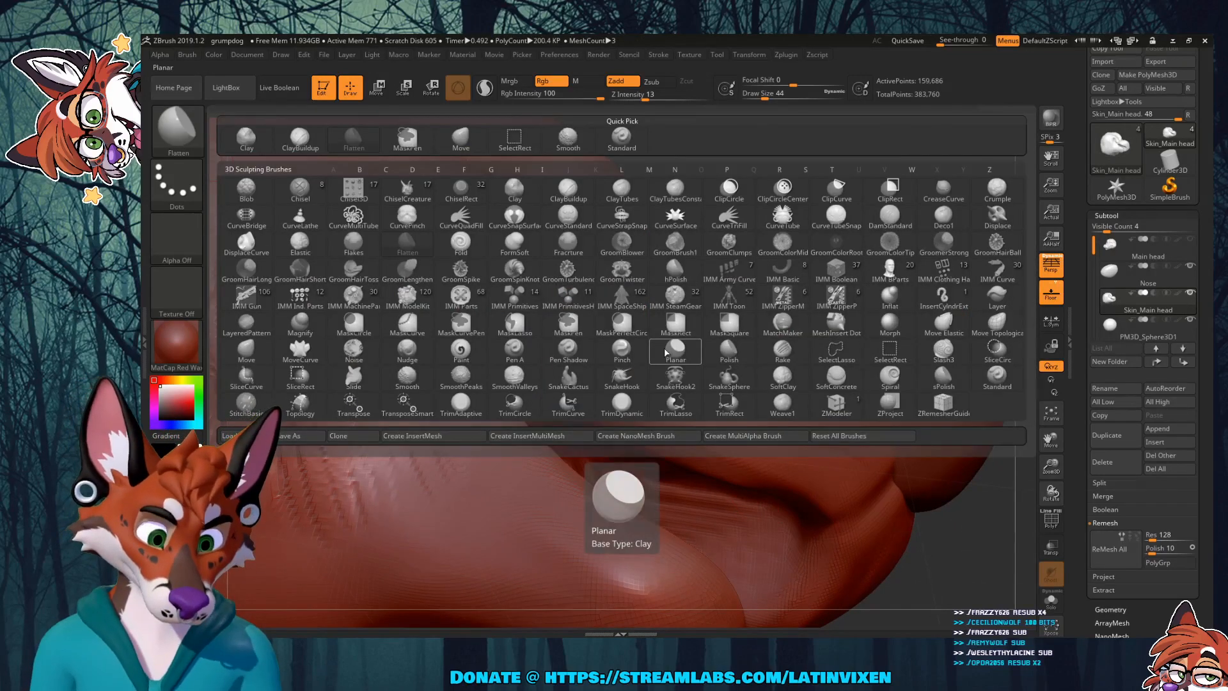
pyautogui.press('i')
pyautogui.click(889, 296)
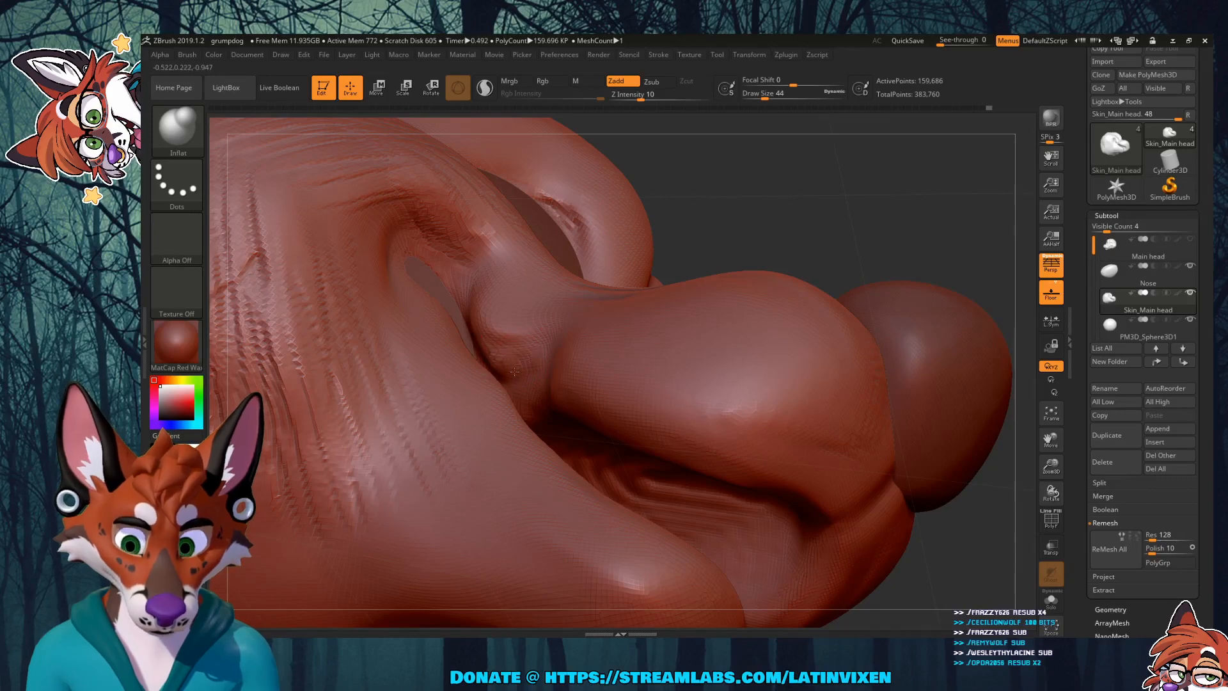
pyautogui.press('shift')
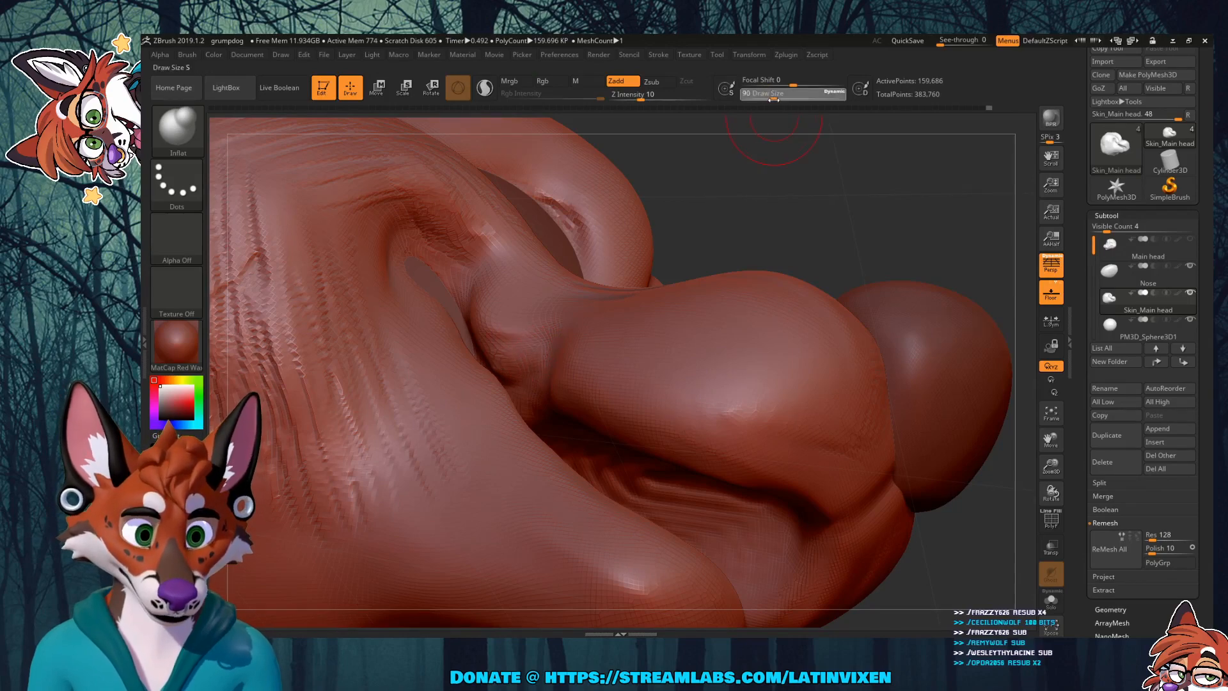
pyautogui.press('shift')
pyautogui.keyDown('shift'); pyautogui.moveTo(531, 339); pyautogui.dragTo(516, 339); pyautogui.keyUp('shift')
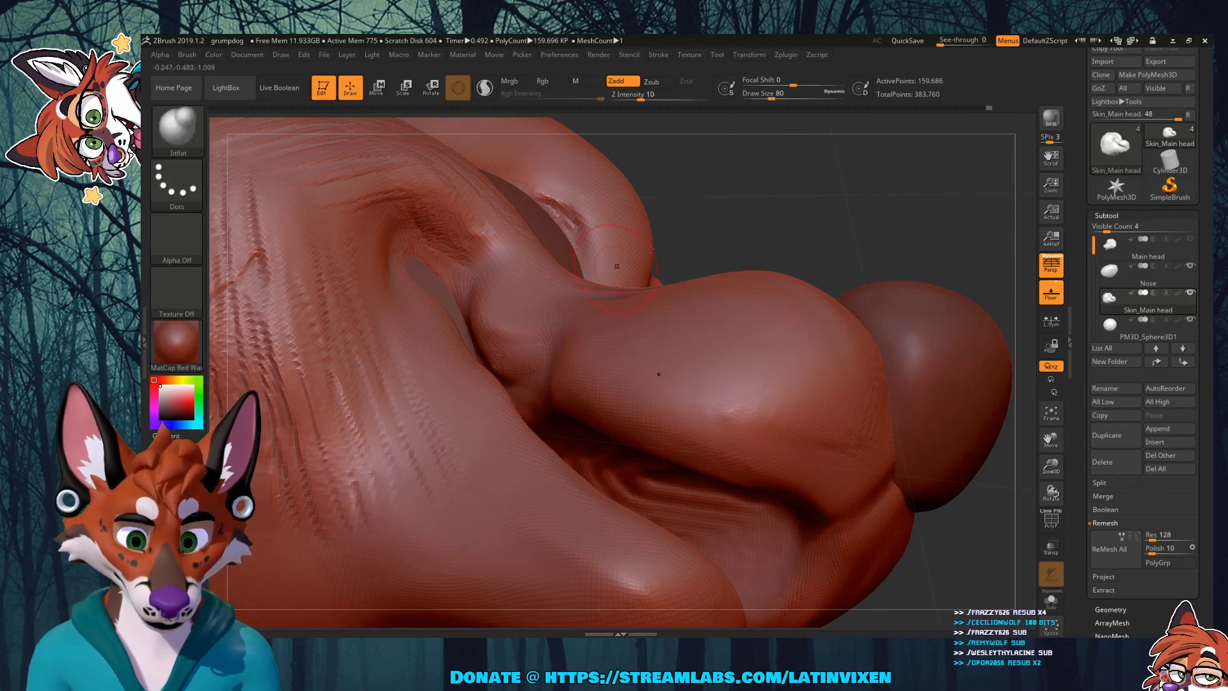
# Step: Smooth the swollen lip fold into the side of the muzzle and along the upper lip
pyautogui.moveTo(772, 193)
pyautogui.mouseDown()
pyautogui.moveTo(776, 223)
pyautogui.moveTo(504, 367)
pyautogui.mouseUp()
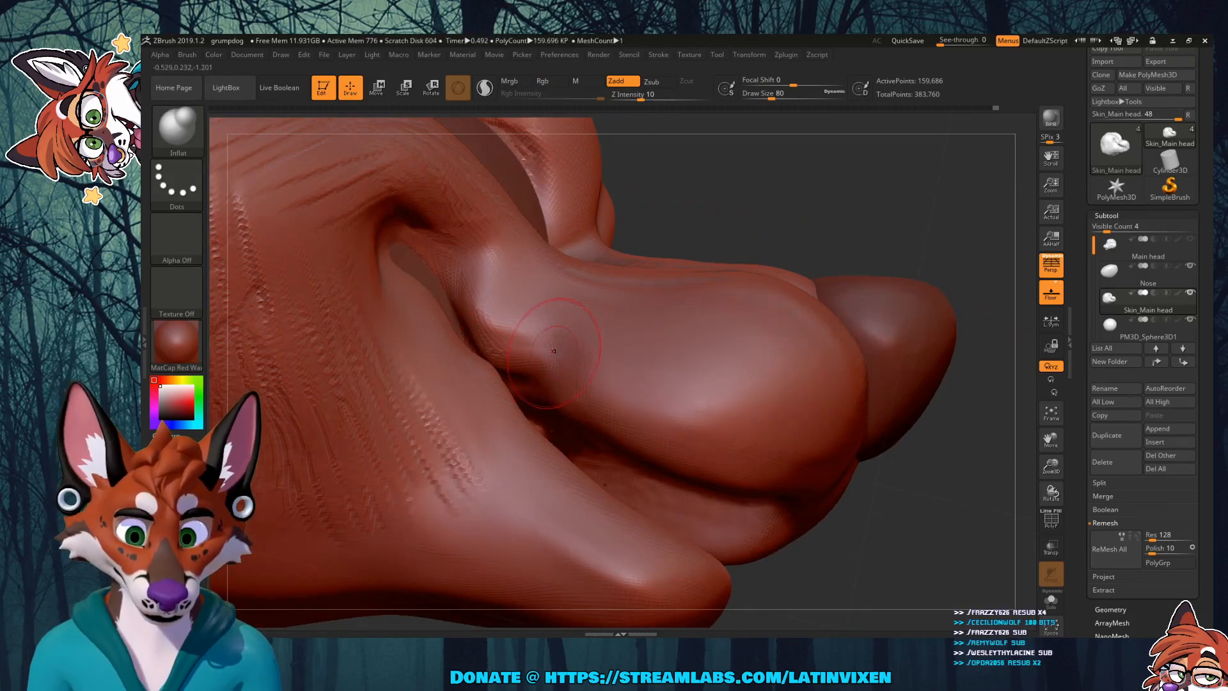
pyautogui.moveTo(774, 189)
pyautogui.mouseDown()
pyautogui.moveTo(799, 221)
pyautogui.moveTo(790, 208)
pyautogui.mouseUp()
pyautogui.keyDown('shift'); pyautogui.moveTo(509, 353); pyautogui.dragTo(501, 368); pyautogui.keyUp('shift')
pyautogui.moveTo(793, 182)
pyautogui.mouseDown()
pyautogui.moveTo(815, 211)
pyautogui.moveTo(816, 198)
pyautogui.mouseUp()
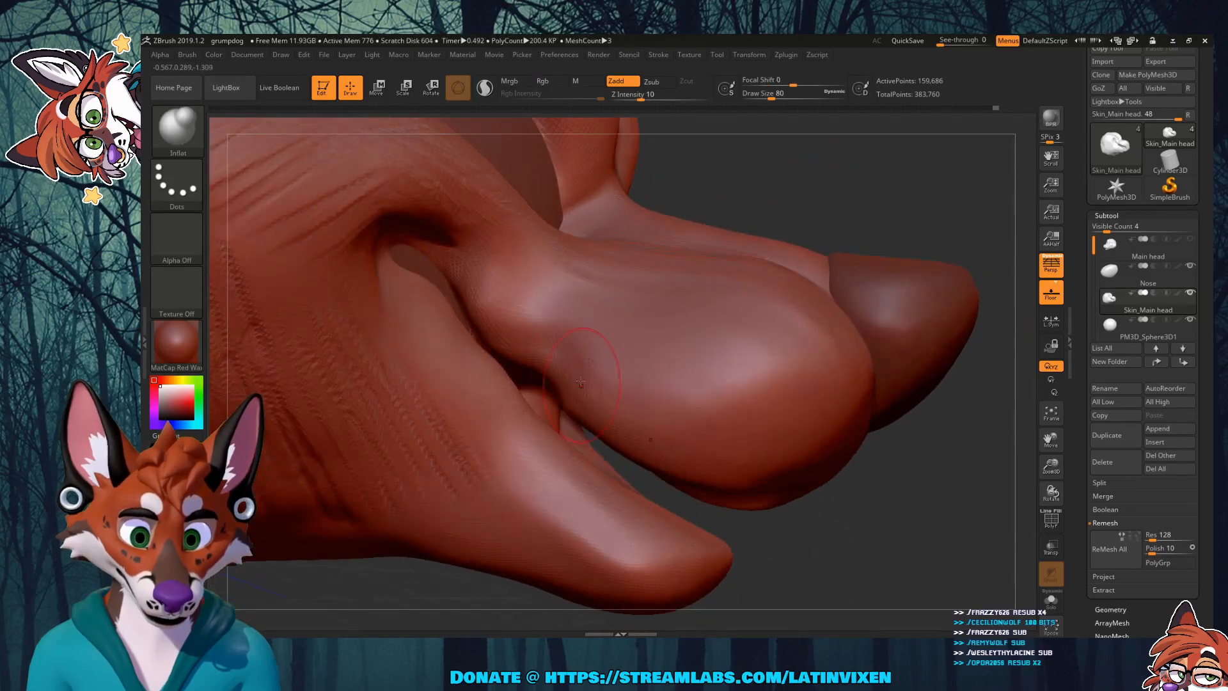
pyautogui.keyDown('shift'); pyautogui.moveTo(571, 355); pyautogui.dragTo(592, 367); pyautogui.keyUp('shift')
pyautogui.moveTo(803, 146)
pyautogui.mouseDown()
pyautogui.moveTo(796, 200)
pyautogui.moveTo(799, 131)
pyautogui.mouseUp()
pyautogui.moveTo(740, 419)
pyautogui.keyDown('shift'); pyautogui.mouseDown()
pyautogui.moveTo(703, 424)
pyautogui.moveTo(761, 427)
pyautogui.mouseUp(); pyautogui.keyUp('shift')
# Step: Smooth the upper side of the muzzle between the eye socket and the nose
pyautogui.moveTo(872, 216); pyautogui.dragTo(832, 320)
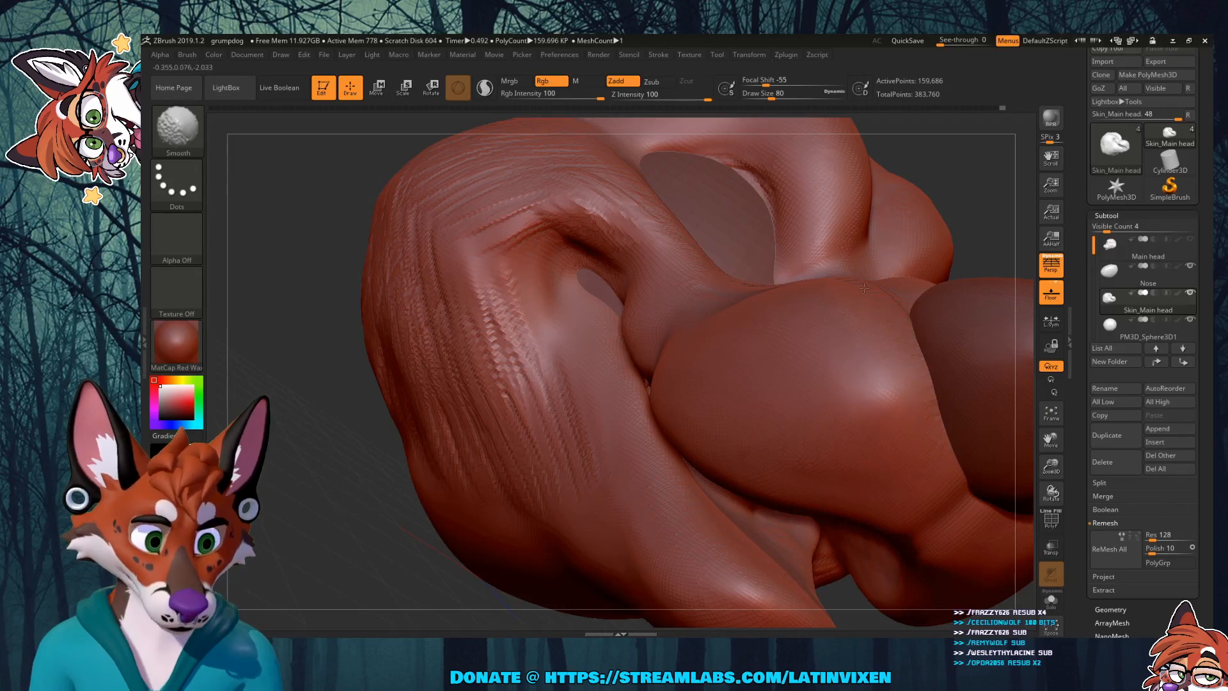
pyautogui.moveTo(970, 205); pyautogui.dragTo(993, 282)
pyautogui.keyDown('shift'); pyautogui.moveTo(872, 340); pyautogui.dragTo(816, 280); pyautogui.keyUp('shift')
pyautogui.moveTo(959, 173)
pyautogui.mouseDown()
pyautogui.moveTo(855, 204)
pyautogui.moveTo(867, 238)
pyautogui.mouseUp()
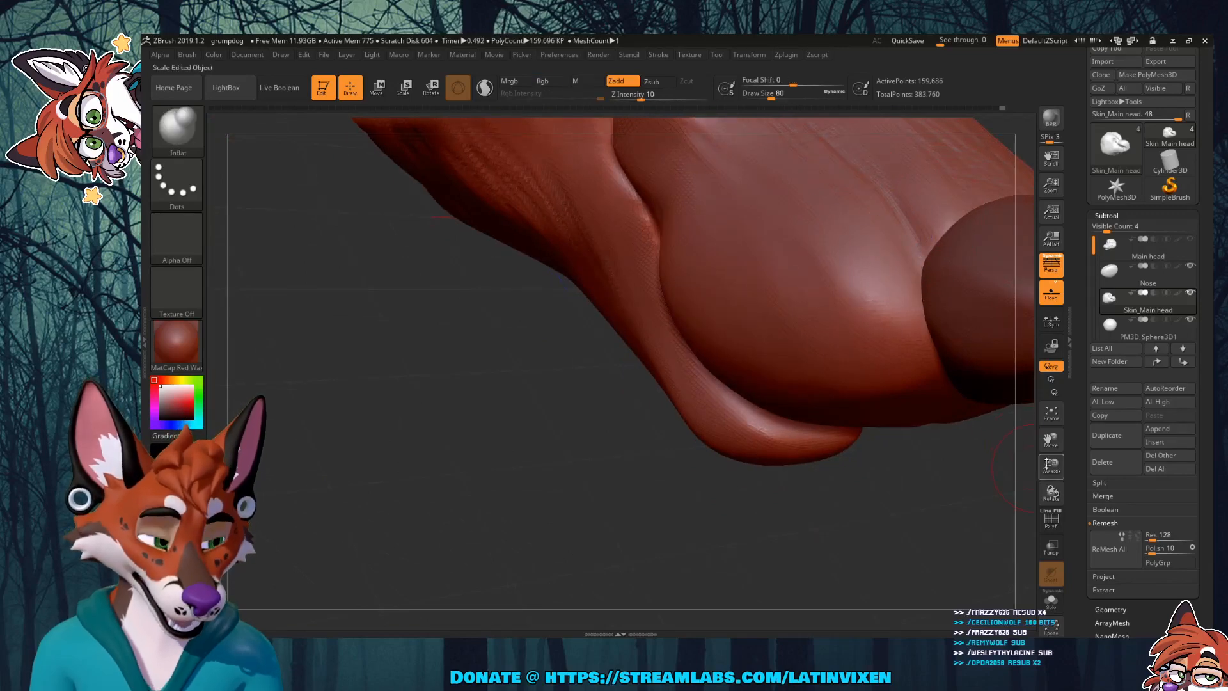
pyautogui.moveTo(1051, 466)
pyautogui.mouseDown()
pyautogui.moveTo(1010, 472)
pyautogui.moveTo(1016, 455)
pyautogui.moveTo(970, 497)
pyautogui.moveTo(928, 383)
pyautogui.moveTo(926, 282)
pyautogui.moveTo(931, 384)
pyautogui.moveTo(986, 388)
pyautogui.moveTo(960, 354)
pyautogui.moveTo(947, 268)
pyautogui.moveTo(909, 396)
pyautogui.moveTo(800, 377)
pyautogui.mouseUp()
pyautogui.moveTo(1051, 441); pyautogui.dragTo(1090, 485)
pyautogui.moveTo(902, 370); pyautogui.dragTo(953, 345)
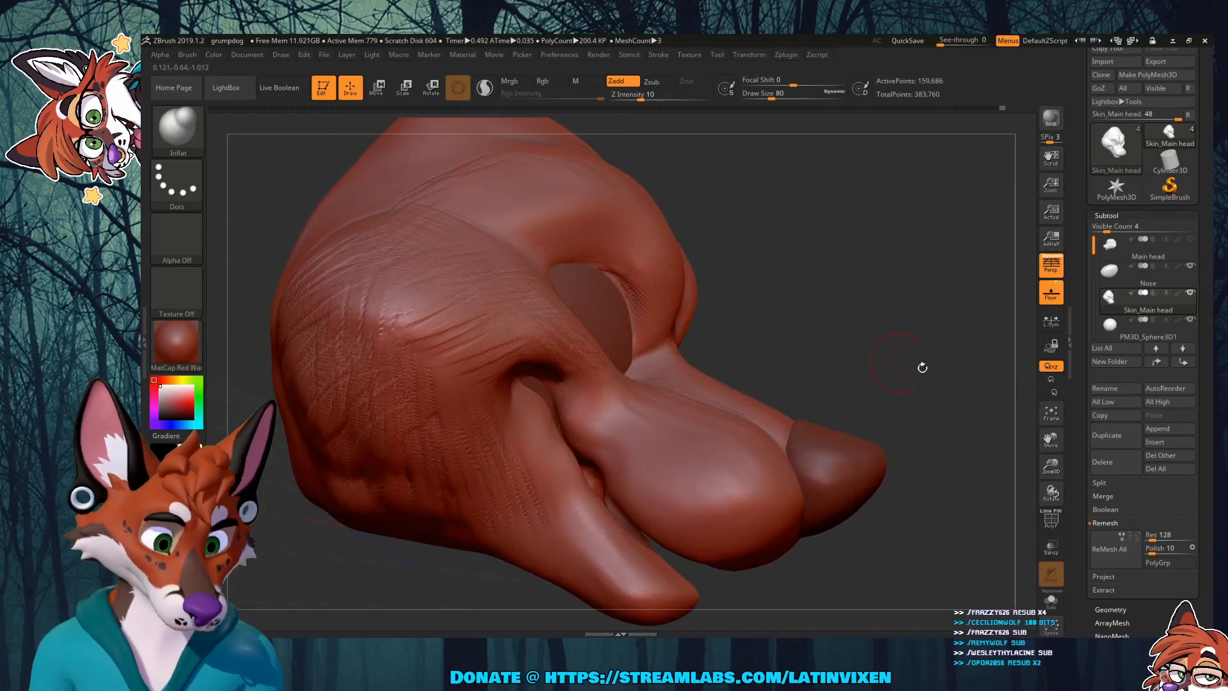
# Step: Reshape the indentation between the mouth-corner fold and the muzzle with the Move brush, smoothing the muzzle side
pyautogui.moveTo(1052, 464)
pyautogui.mouseDown()
pyautogui.moveTo(1051, 448)
pyautogui.moveTo(1087, 424)
pyautogui.moveTo(1072, 410)
pyautogui.mouseUp()
pyautogui.click(177, 126)
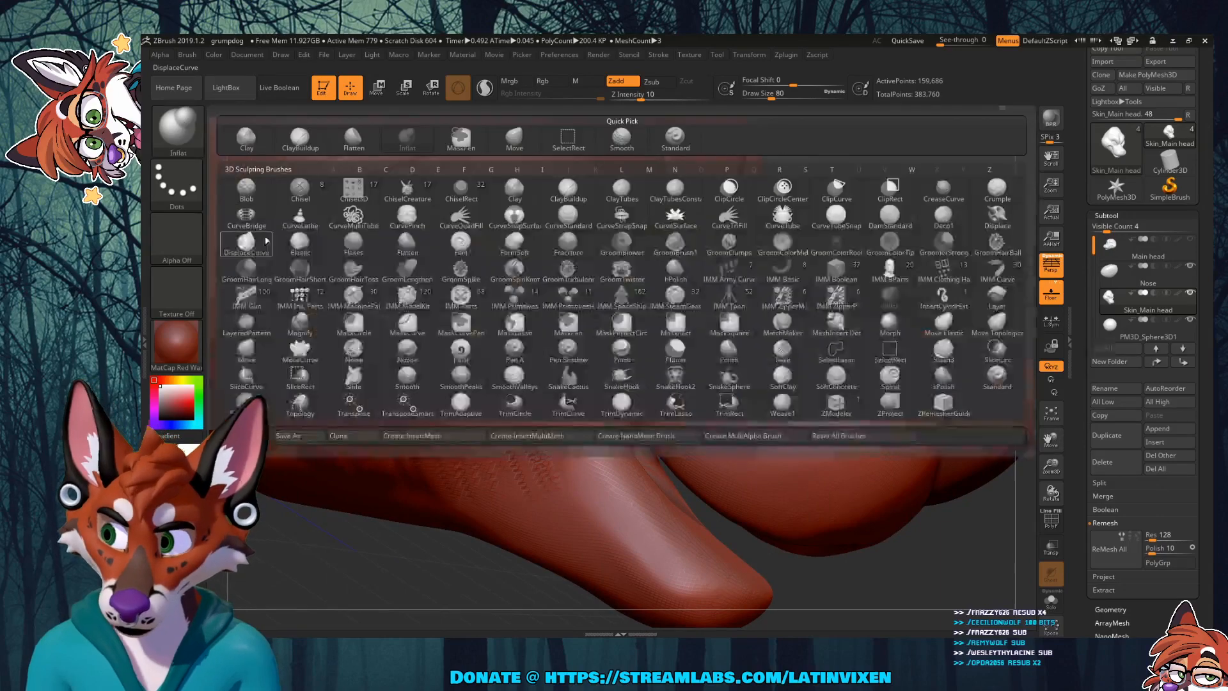
pyautogui.click(515, 137)
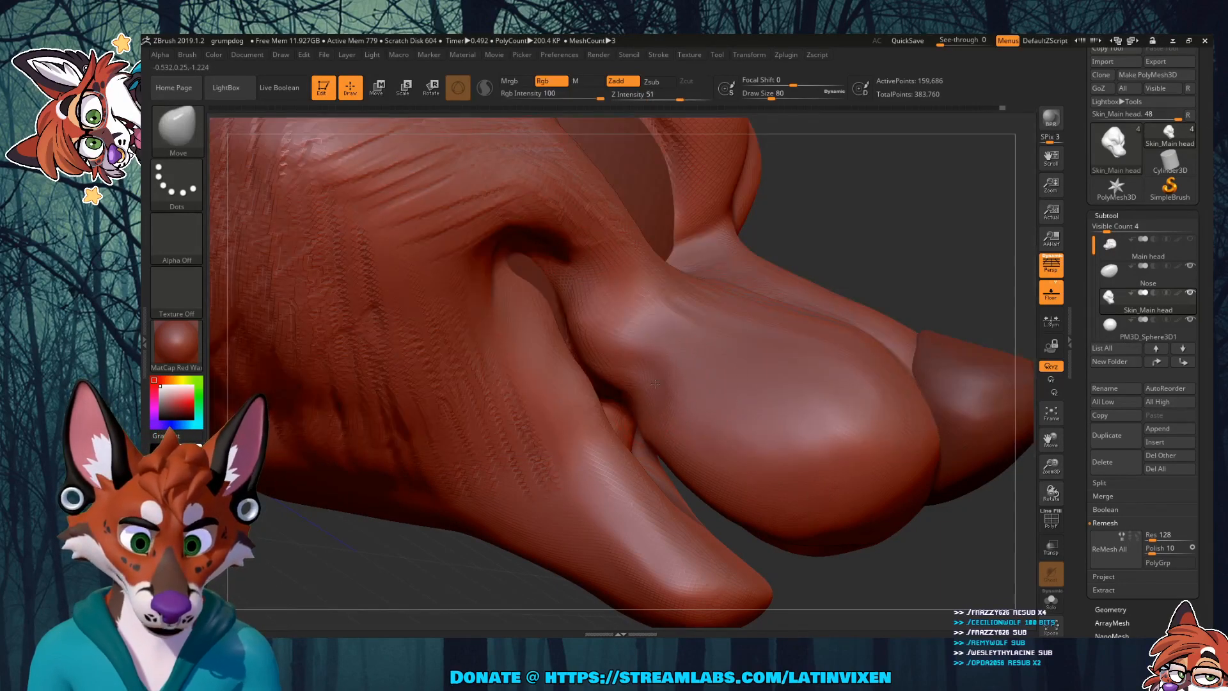
pyautogui.moveTo(872, 262); pyautogui.dragTo(624, 362)
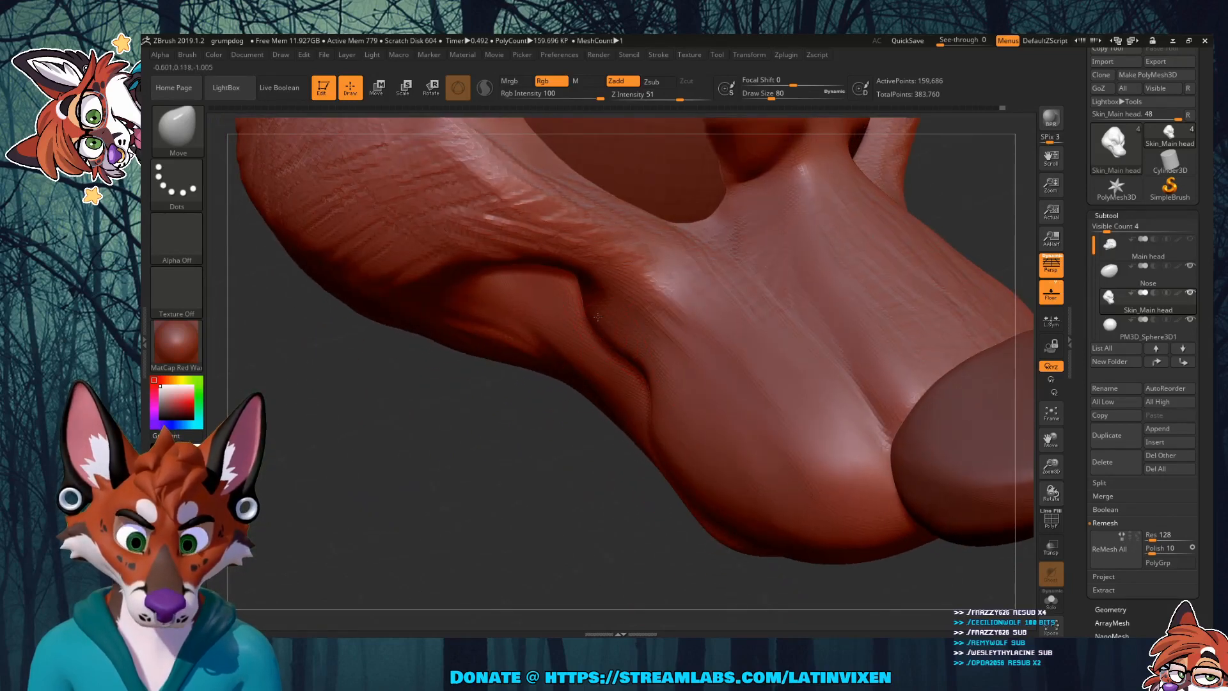
pyautogui.keyDown('shift'); pyautogui.moveTo(671, 311); pyautogui.dragTo(754, 412); pyautogui.keyUp('shift')
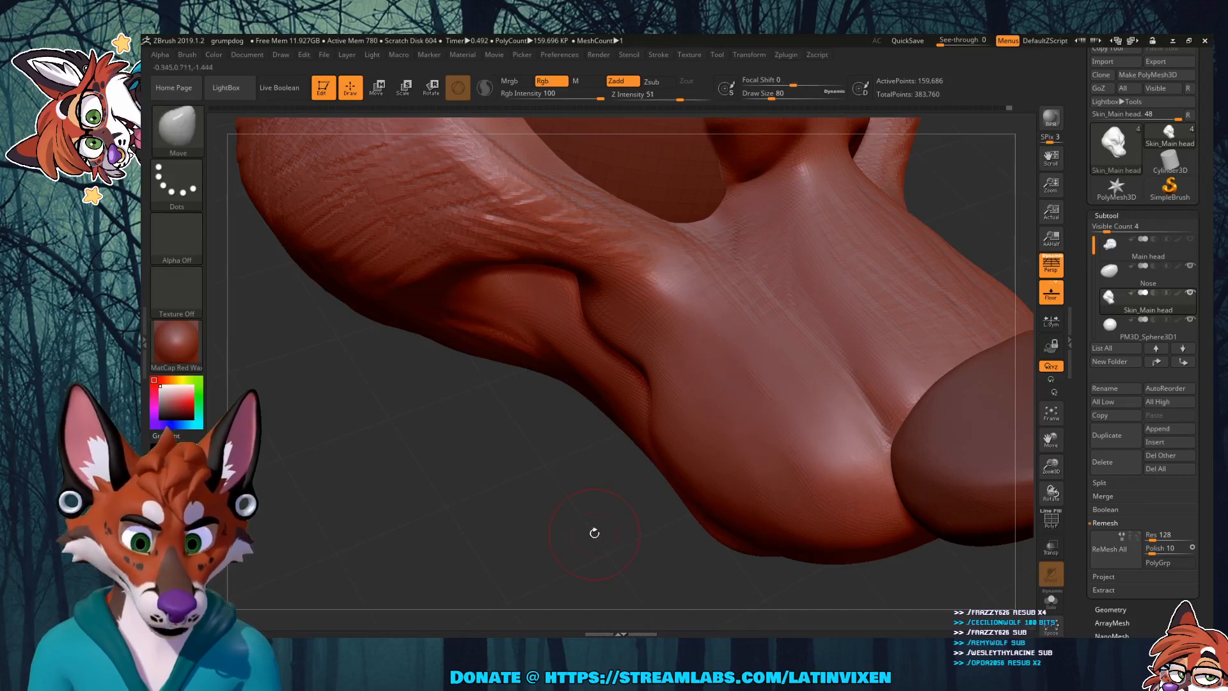
pyautogui.moveTo(592, 529); pyautogui.dragTo(628, 536)
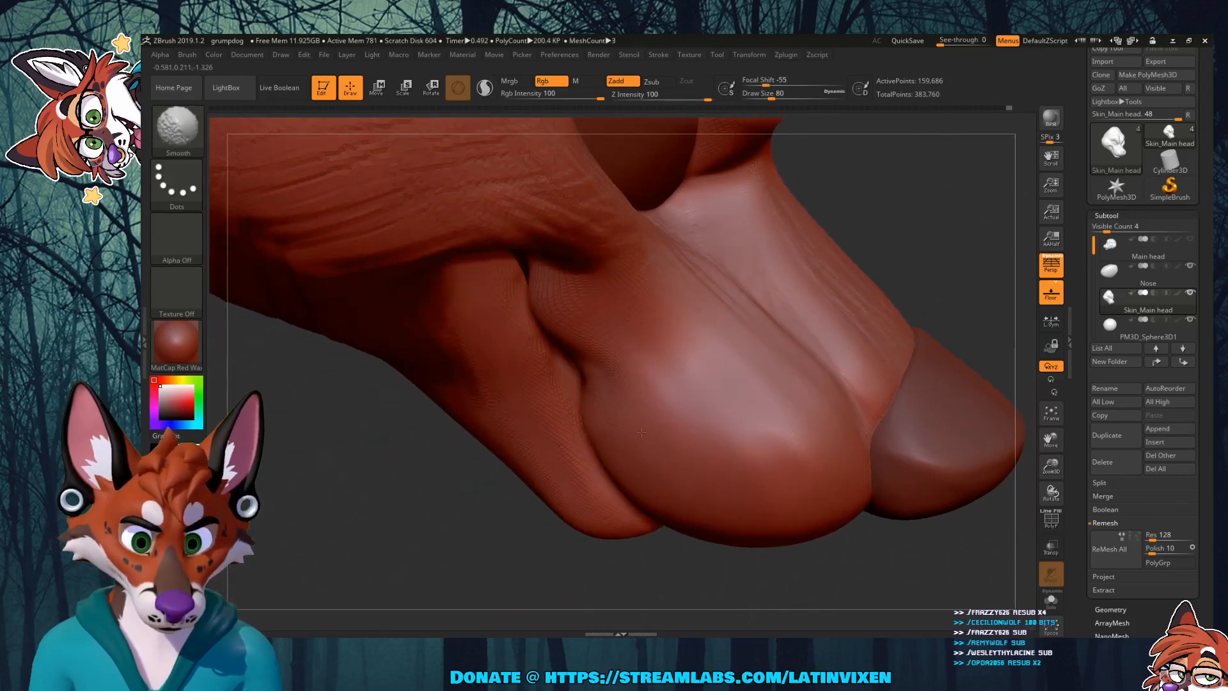
pyautogui.moveTo(792, 570)
pyautogui.mouseDown()
pyautogui.moveTo(831, 549)
pyautogui.moveTo(623, 366)
pyautogui.mouseUp()
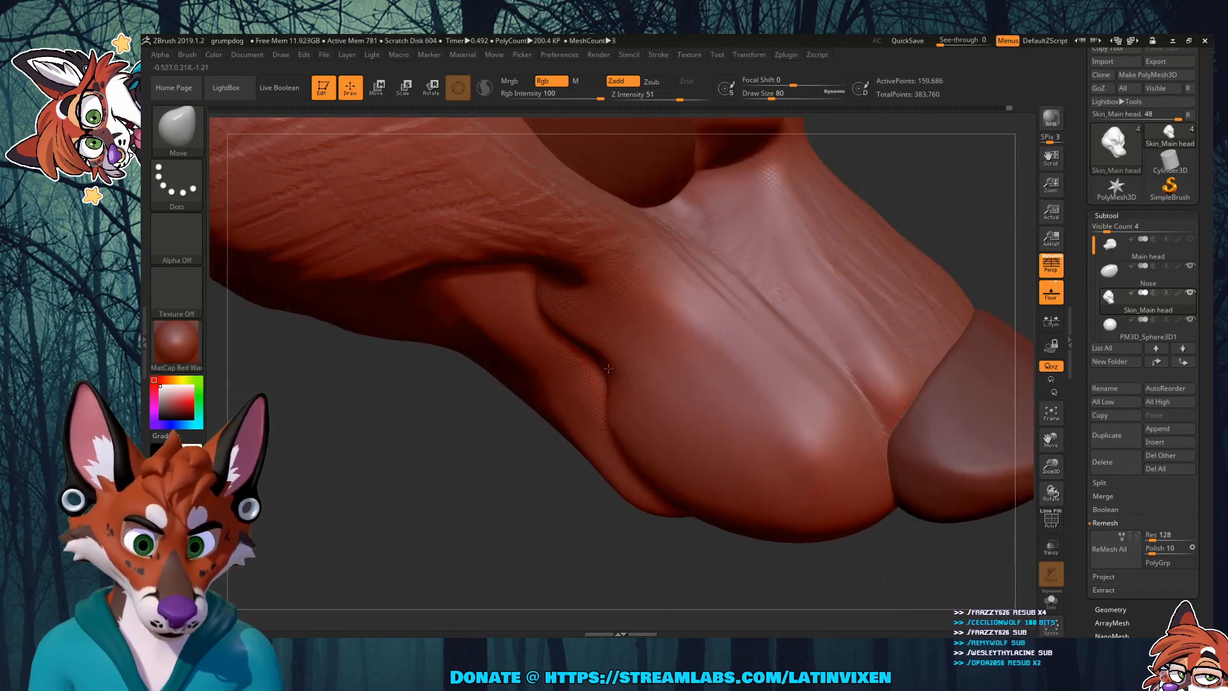
pyautogui.moveTo(734, 578)
pyautogui.mouseDown()
pyautogui.moveTo(760, 526)
pyautogui.moveTo(666, 439)
pyautogui.mouseUp()
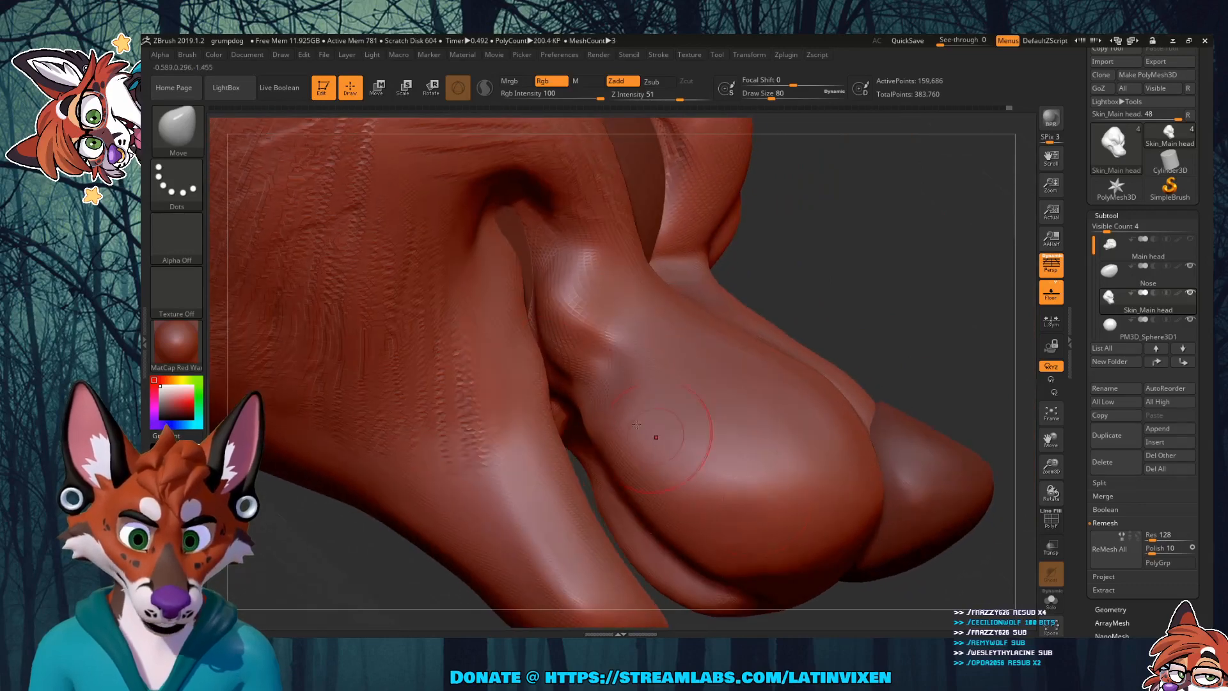
# Step: Smooth the mouth-corner fold where it meets the rear of the muzzle
pyautogui.press('shift')
pyautogui.moveTo(539, 328)
pyautogui.keyDown('shift'); pyautogui.mouseDown()
pyautogui.moveTo(507, 274)
pyautogui.moveTo(579, 281)
pyautogui.mouseUp(); pyautogui.keyUp('shift')
pyautogui.moveTo(866, 260); pyautogui.dragTo(771, 338)
pyautogui.press('shift')
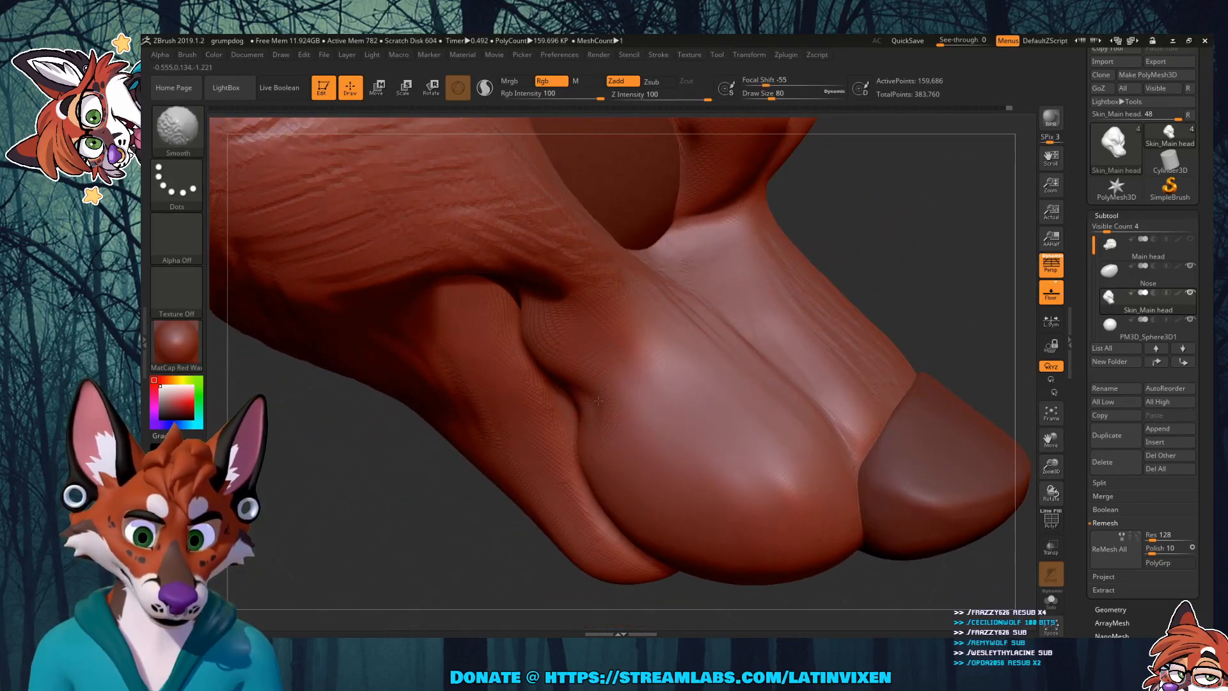
# Step: Smooth the clay strokes below the eye socket and along the side of the muzzle bridge
pyautogui.moveTo(836, 263)
pyautogui.mouseDown()
pyautogui.moveTo(883, 204)
pyautogui.moveTo(774, 371)
pyautogui.mouseUp()
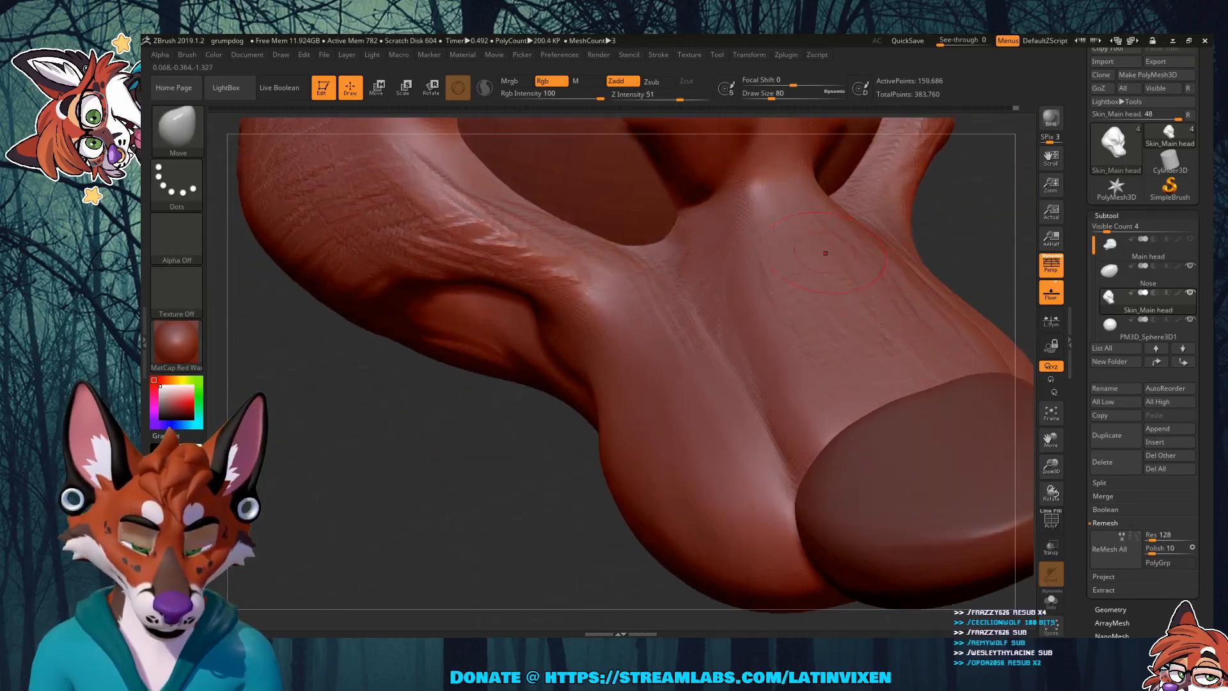
pyautogui.press('shift')
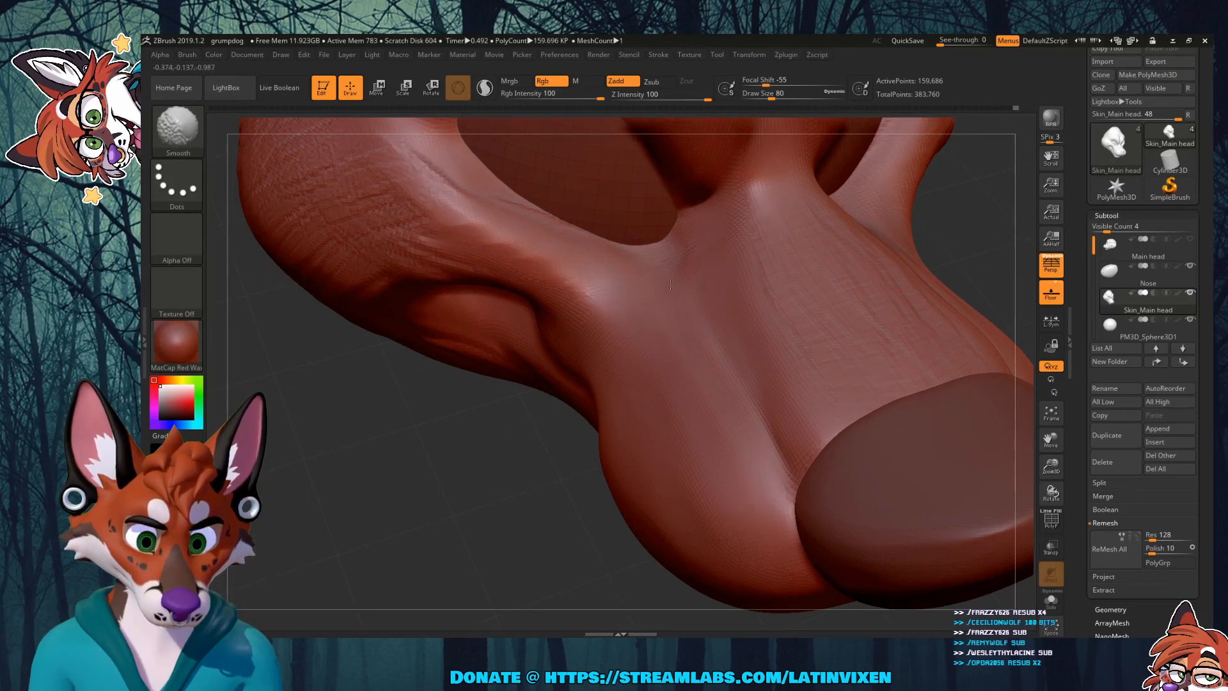
pyautogui.moveTo(976, 254)
pyautogui.mouseDown()
pyautogui.moveTo(898, 257)
pyautogui.moveTo(987, 245)
pyautogui.moveTo(961, 246)
pyautogui.mouseUp()
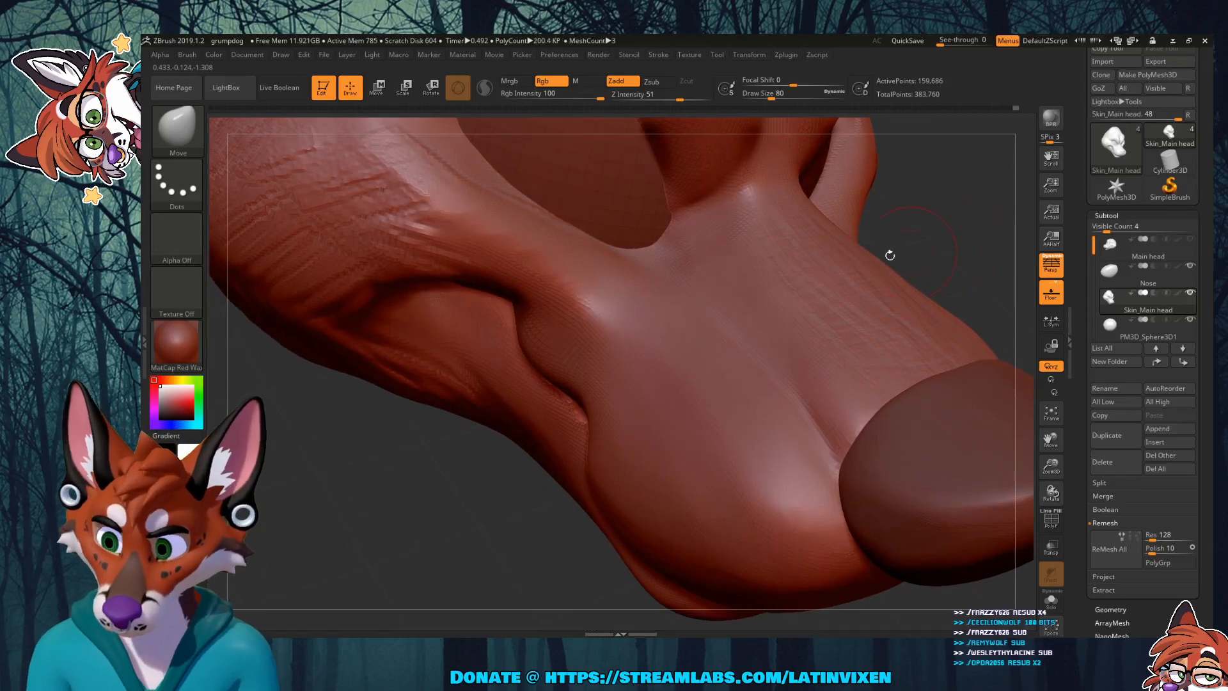
# Step: Carve a V-shaped tear-duct crease at the inner eye corner with the DamStandard brush and soften its strokes
pyautogui.click(189, 140)
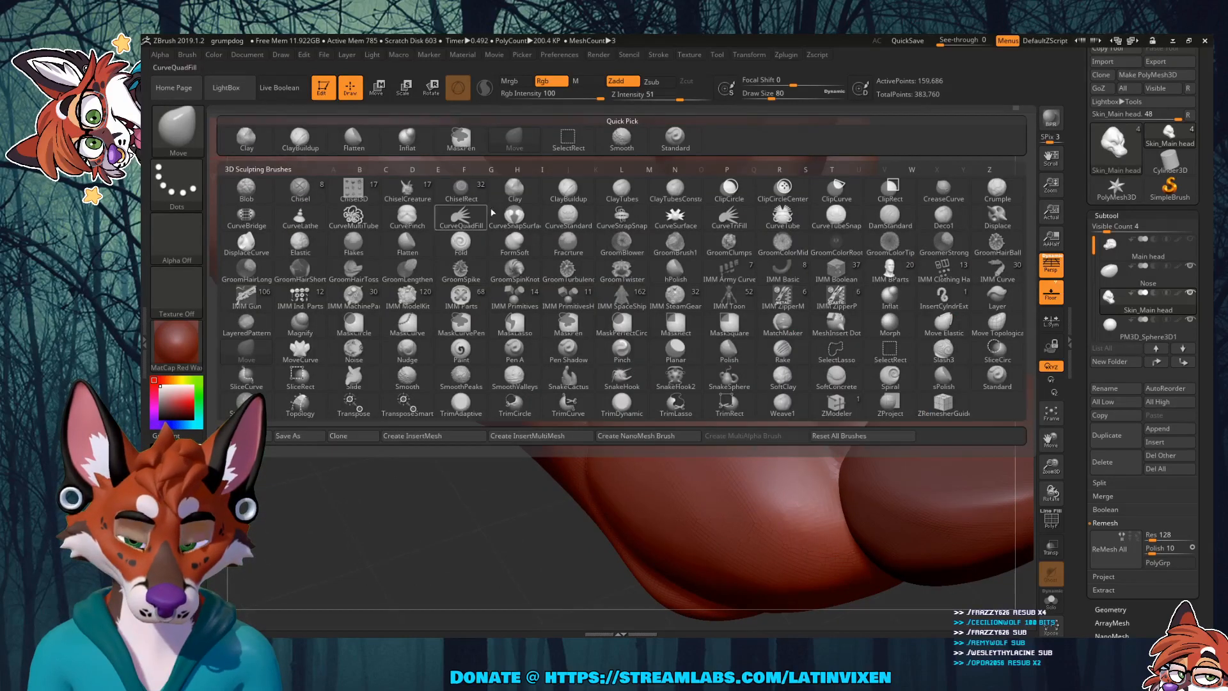
pyautogui.press('d')
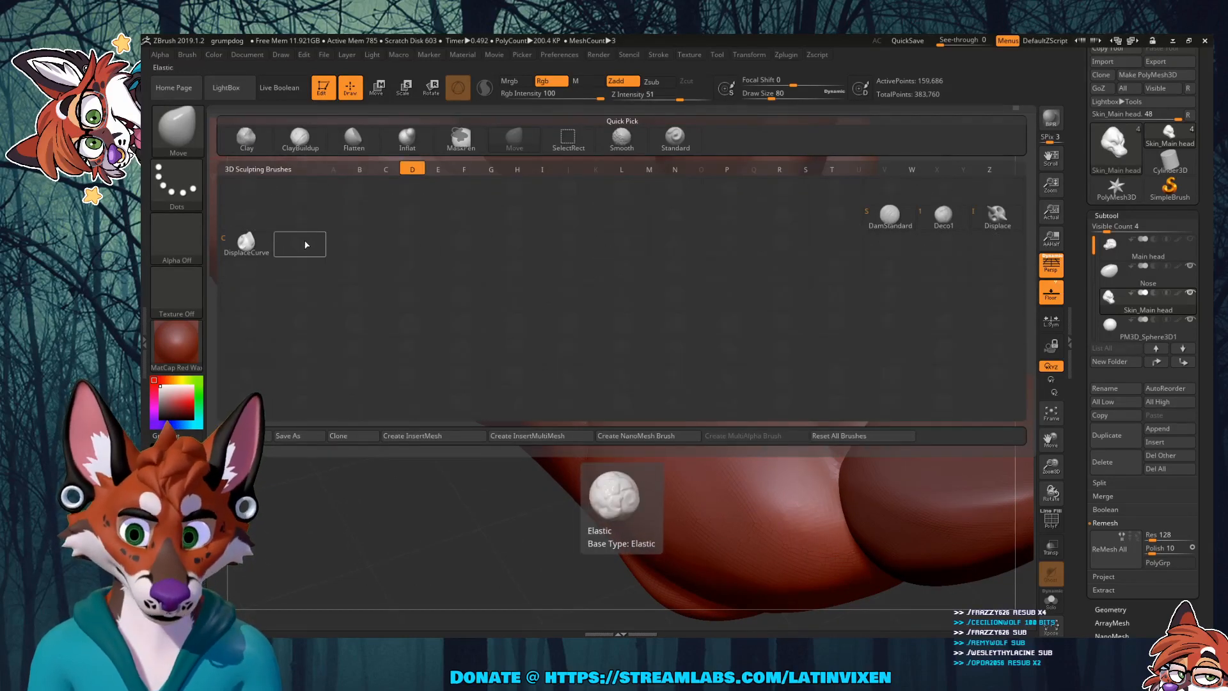
pyautogui.click(890, 215)
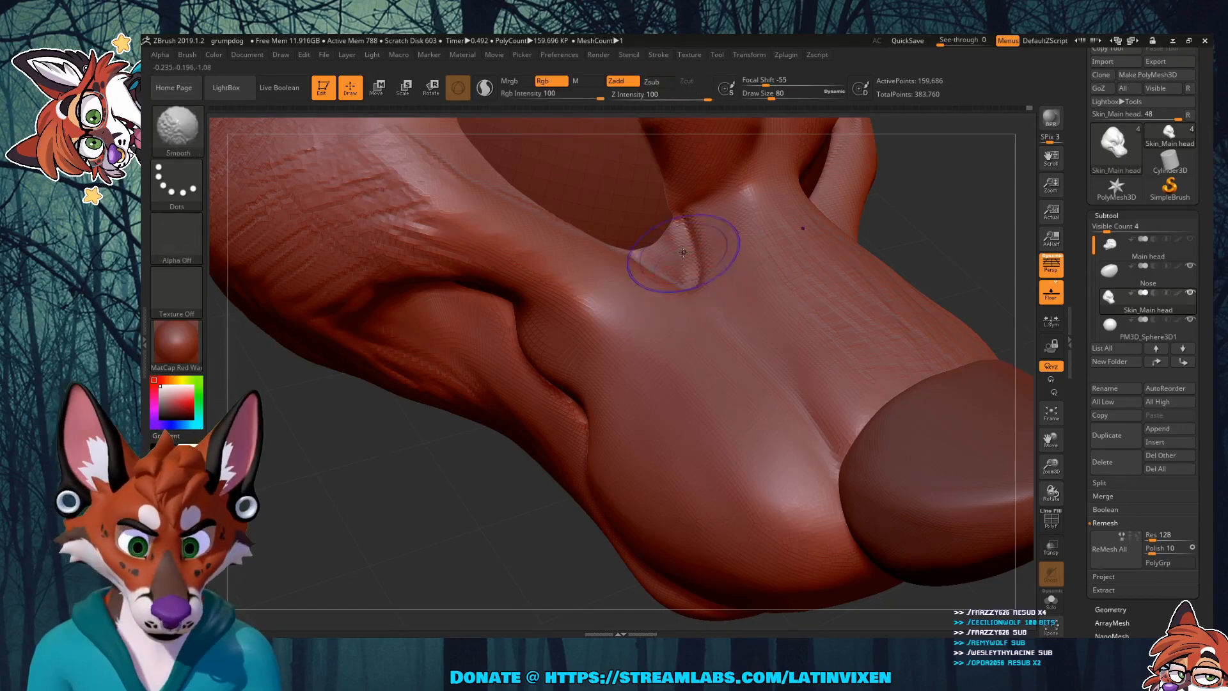
pyautogui.moveTo(677, 252)
pyautogui.keyDown('shift'); pyautogui.mouseDown()
pyautogui.moveTo(717, 261)
pyautogui.moveTo(678, 281)
pyautogui.moveTo(690, 271)
pyautogui.mouseUp(); pyautogui.keyUp('shift')
pyautogui.moveTo(925, 211)
pyautogui.mouseDown()
pyautogui.moveTo(863, 253)
pyautogui.moveTo(892, 246)
pyautogui.mouseUp()
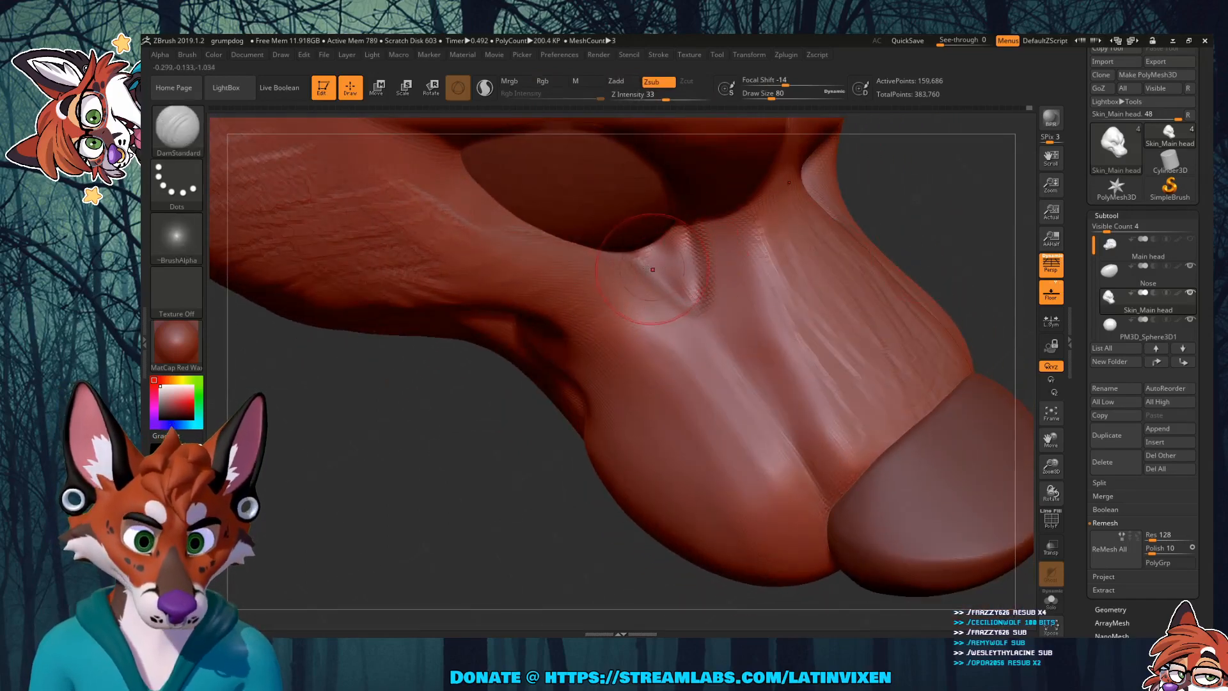
pyautogui.moveTo(633, 259); pyautogui.dragTo(699, 303)
pyautogui.moveTo(689, 246); pyautogui.dragTo(698, 301)
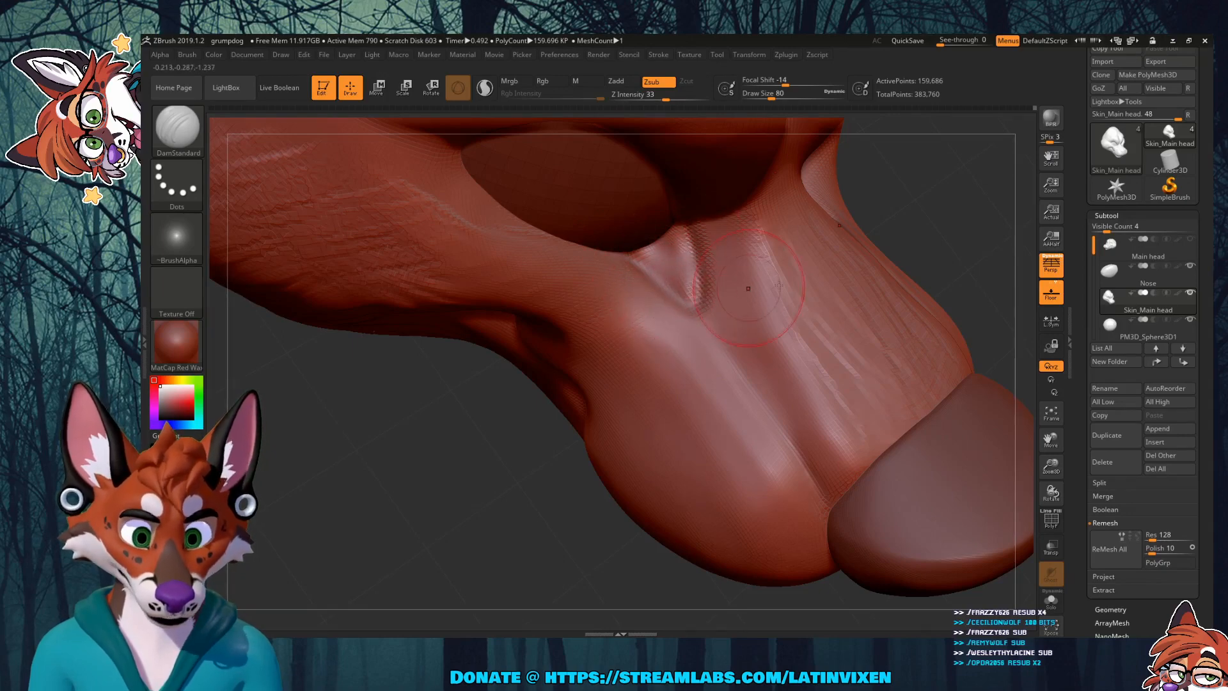
pyautogui.moveTo(918, 211)
pyautogui.mouseDown()
pyautogui.moveTo(847, 192)
pyautogui.moveTo(905, 190)
pyautogui.moveTo(691, 285)
pyautogui.mouseUp()
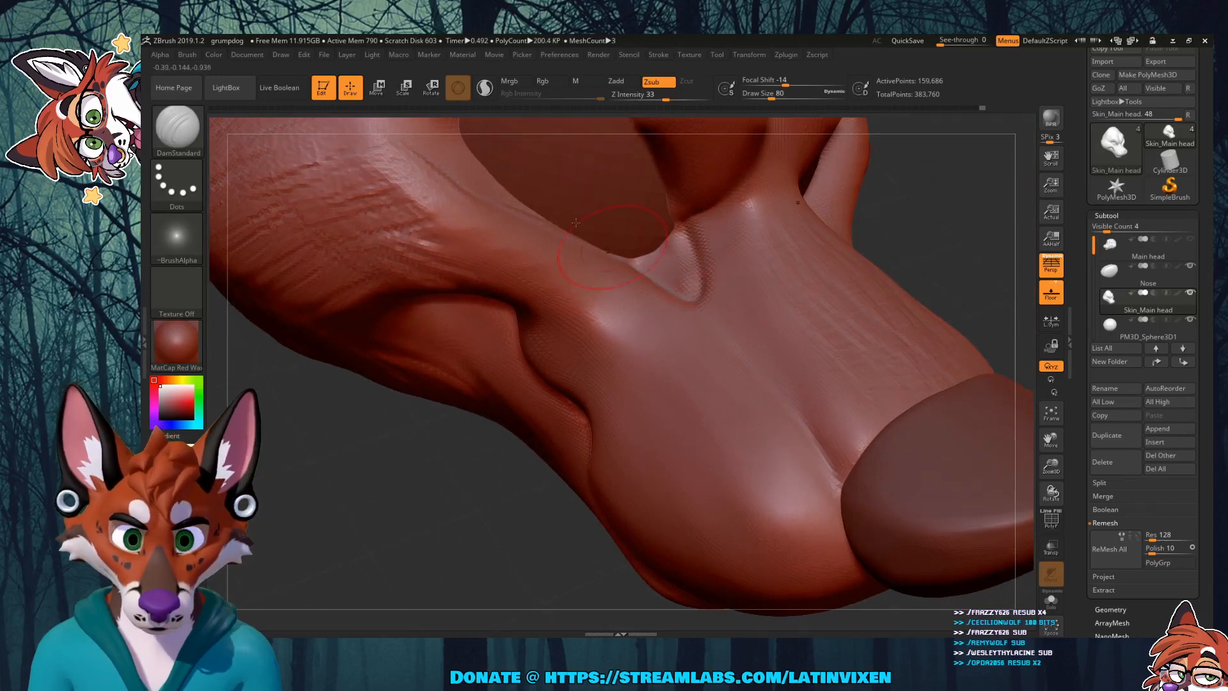
# Step: Flatten the tear-duct area at the inner eye corner with the Flatten brush at draw size 44
pyautogui.click(177, 128)
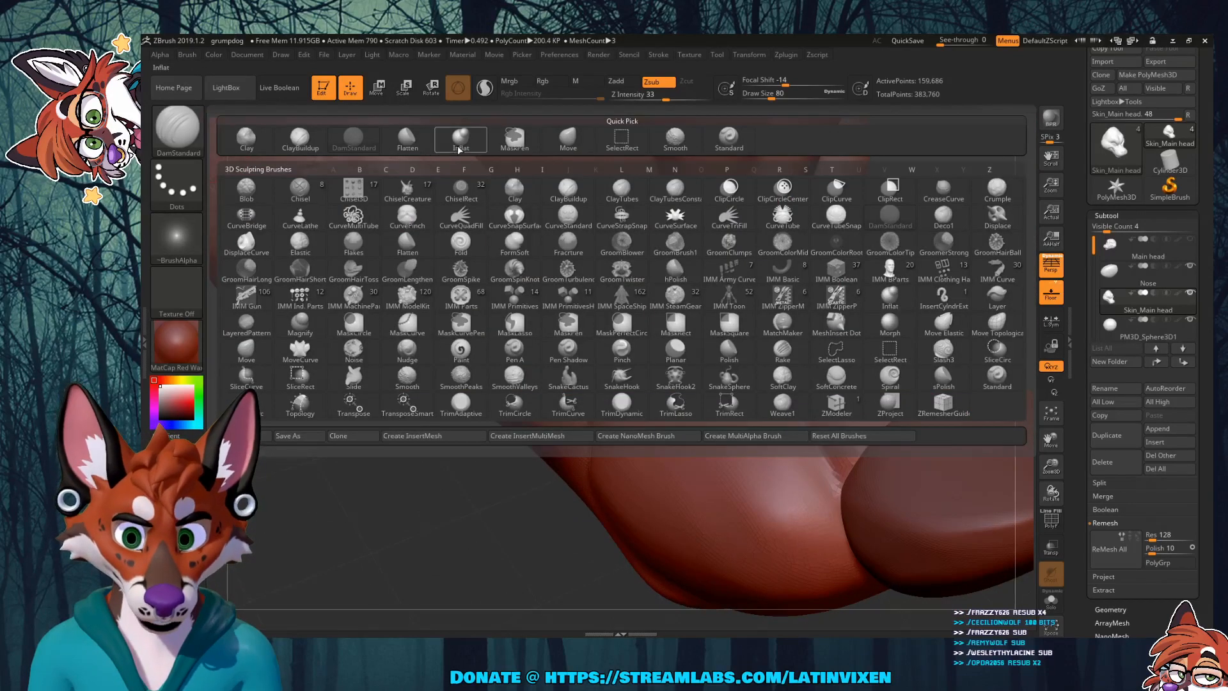
pyautogui.click(407, 136)
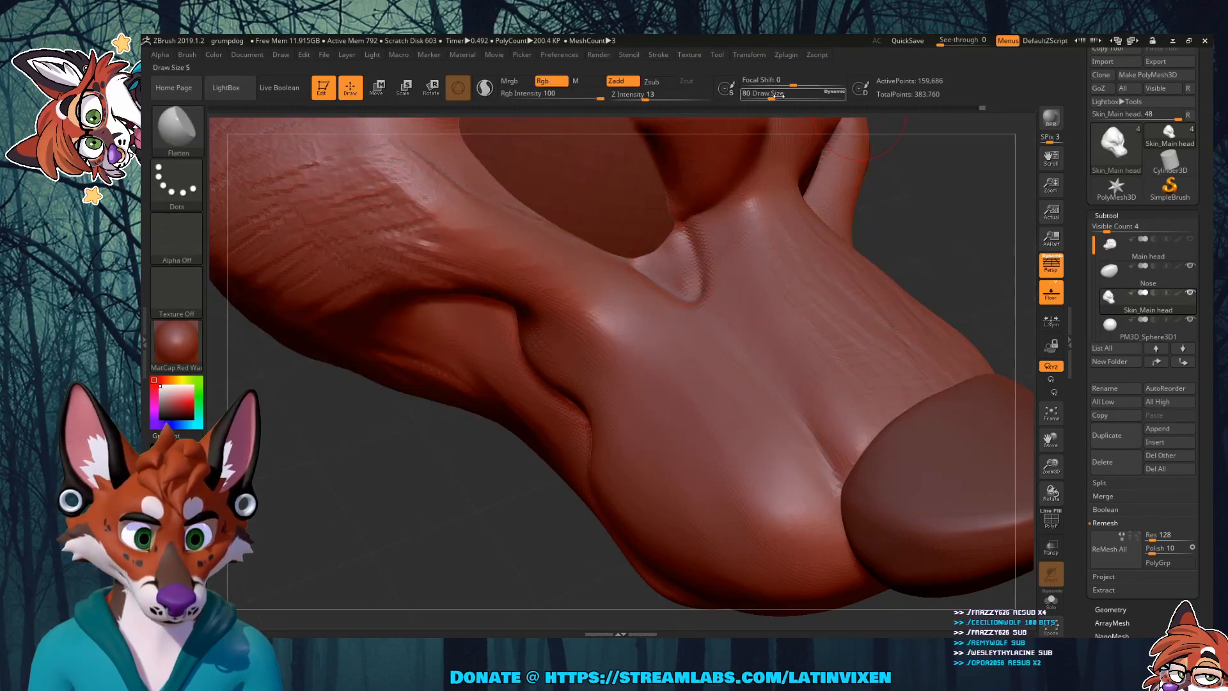
pyautogui.moveTo(780, 95); pyautogui.dragTo(768, 95)
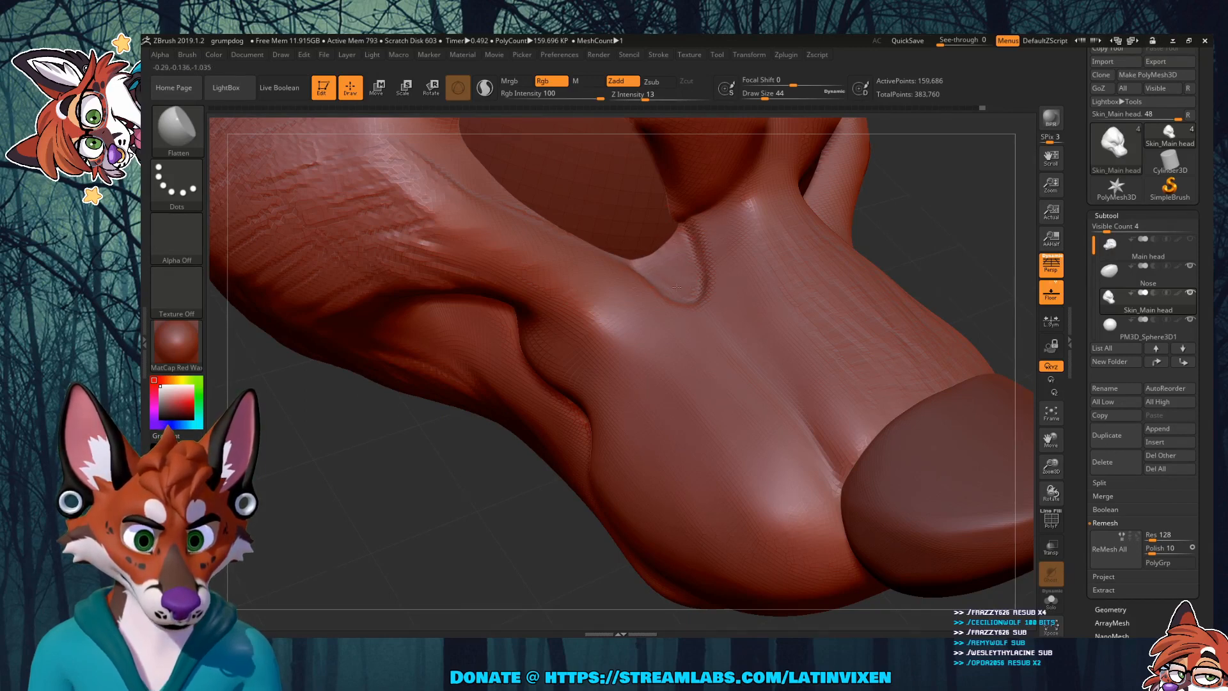
pyautogui.moveTo(904, 225); pyautogui.dragTo(900, 264)
# Step: Reshape the lower rim of the inner eye corner with the Move brush and smooth the edges of the tear-duct crease
pyautogui.click(185, 138)
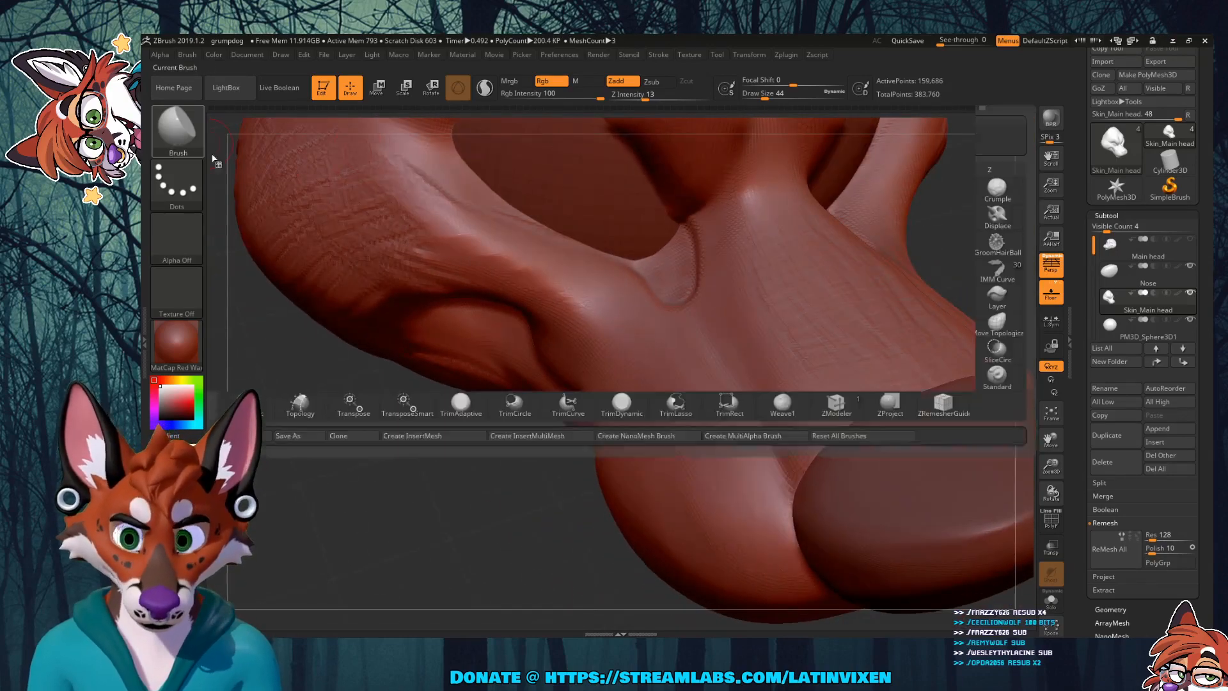
pyautogui.press('b')
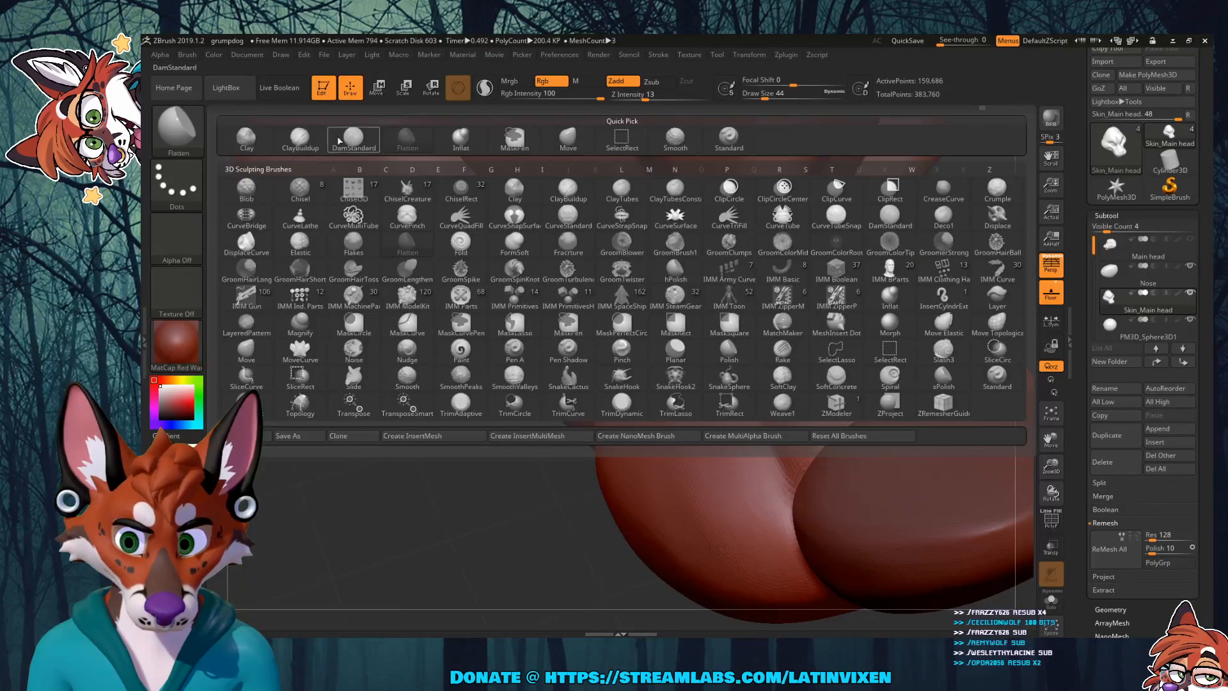
pyautogui.click(568, 137)
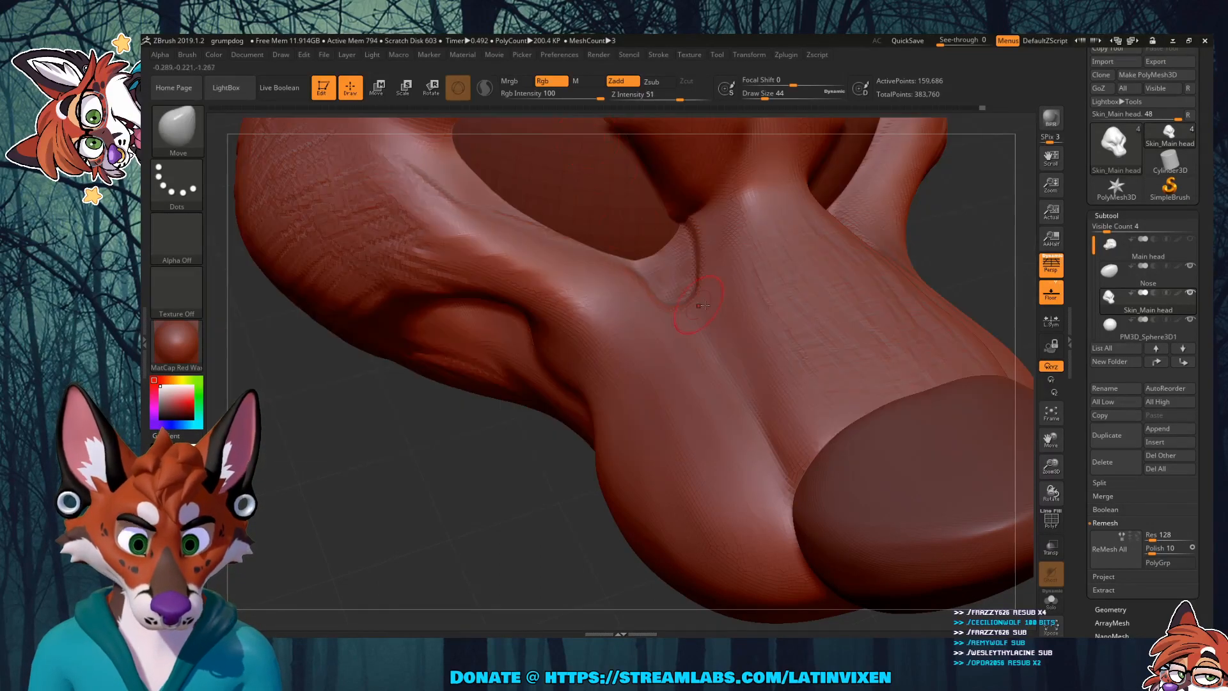
pyautogui.moveTo(633, 280); pyautogui.dragTo(631, 271)
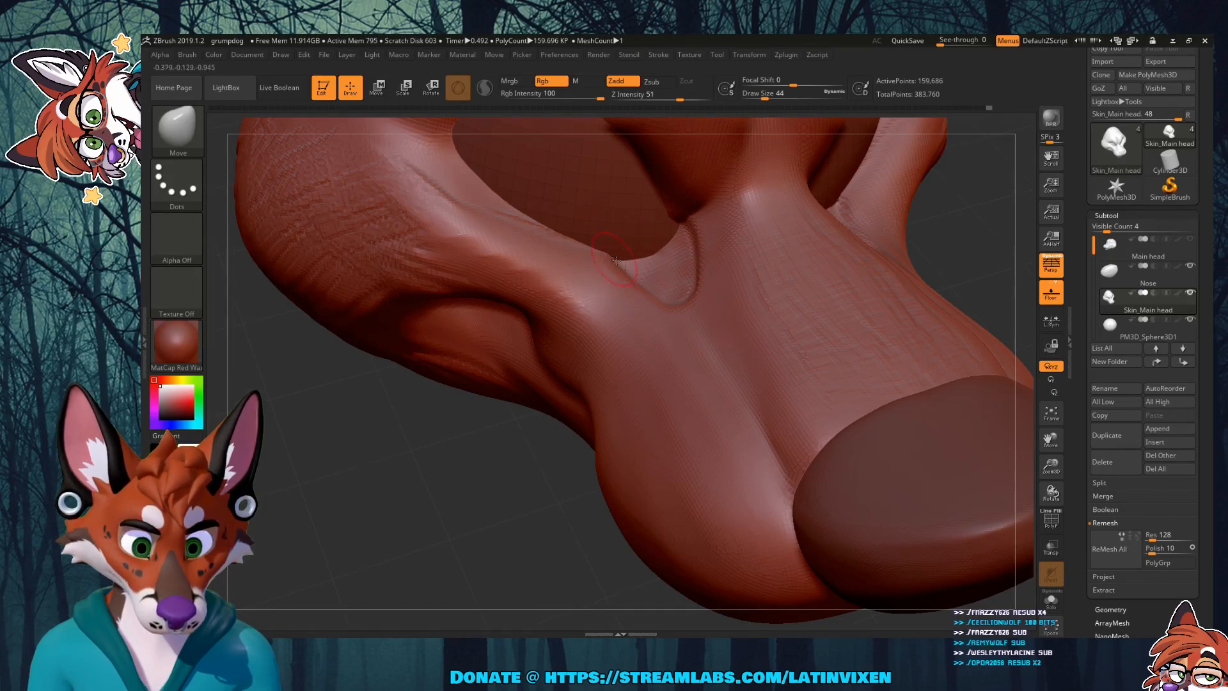
pyautogui.press('shift')
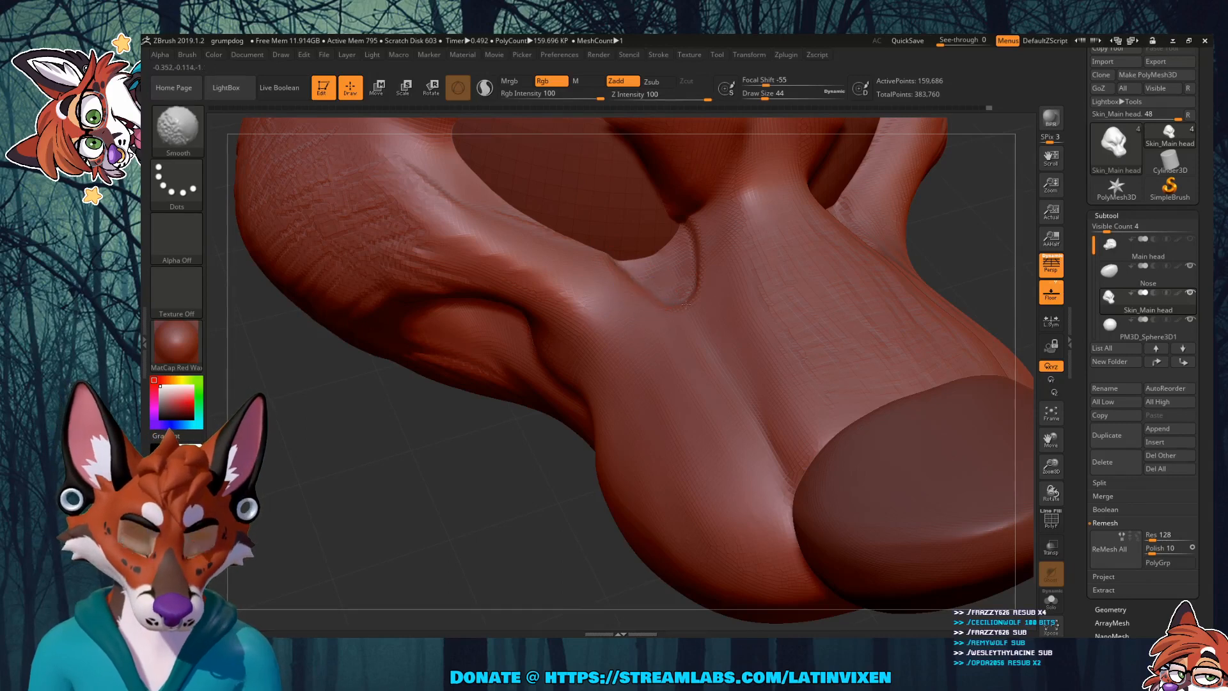
pyautogui.keyDown('shift'); pyautogui.moveTo(686, 305); pyautogui.dragTo(694, 271); pyautogui.keyUp('shift')
pyautogui.keyDown('shift'); pyautogui.moveTo(680, 219); pyautogui.dragTo(696, 221); pyautogui.keyUp('shift')
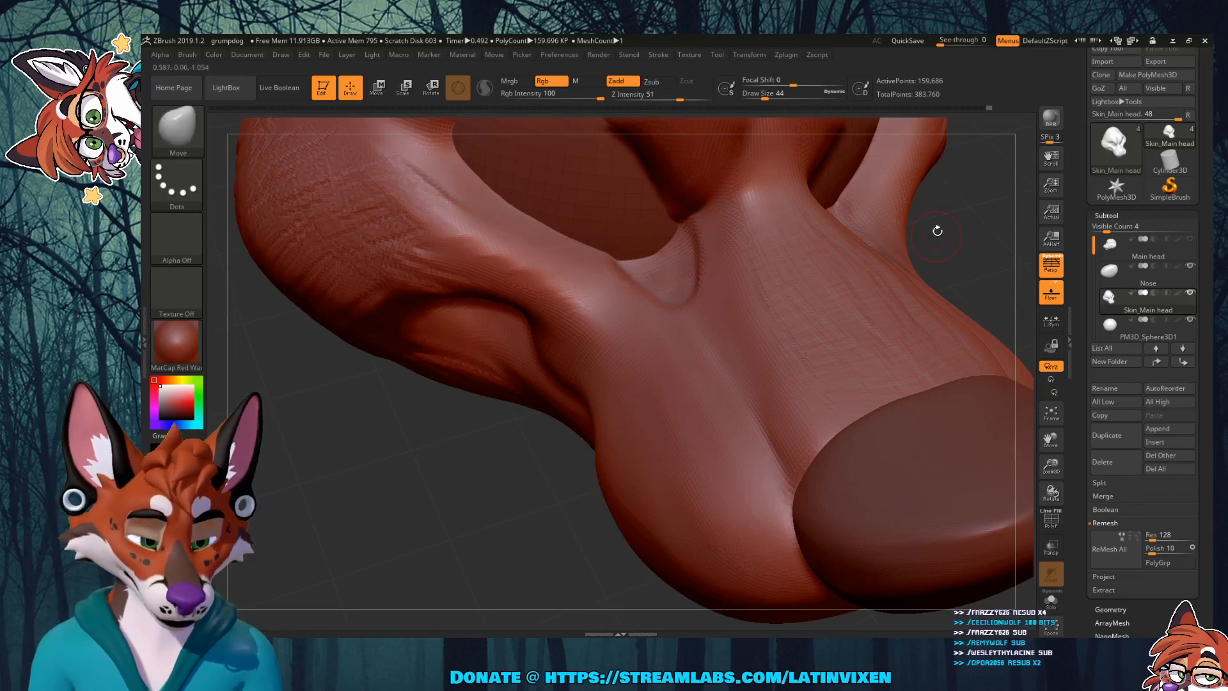
pyautogui.moveTo(937, 231)
pyautogui.mouseDown()
pyautogui.moveTo(899, 272)
pyautogui.moveTo(966, 227)
pyautogui.moveTo(803, 192)
pyautogui.mouseUp()
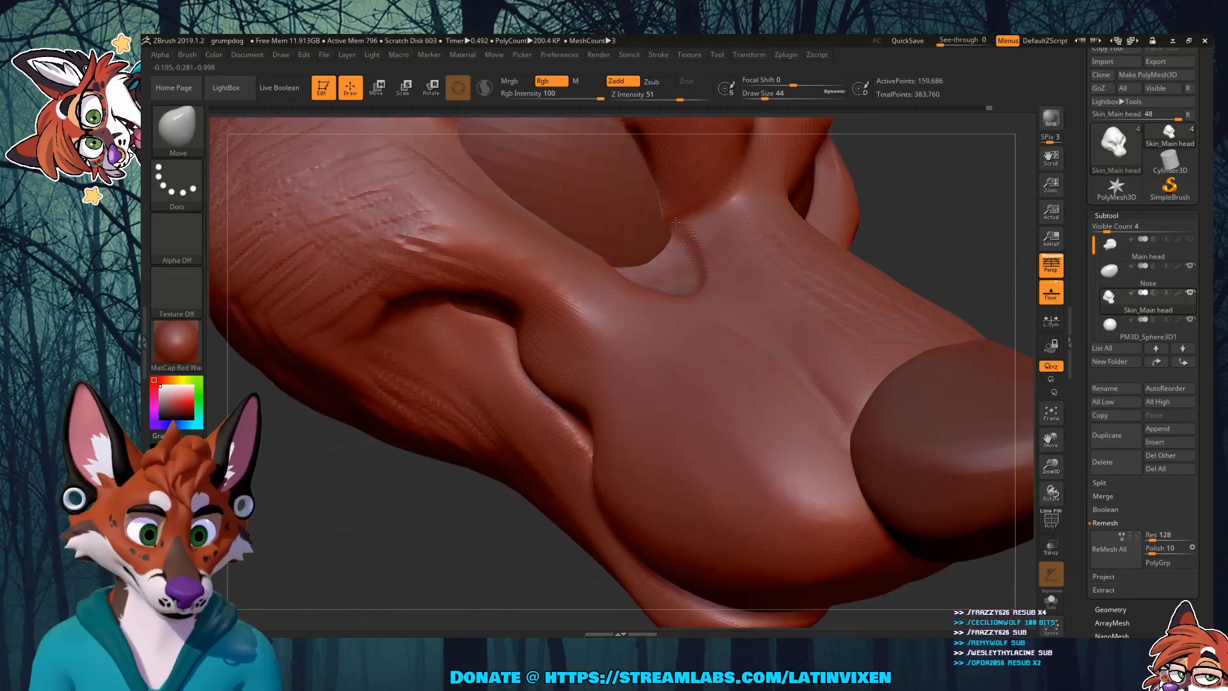
pyautogui.moveTo(951, 208)
pyautogui.mouseDown()
pyautogui.moveTo(961, 225)
pyautogui.moveTo(901, 206)
pyautogui.moveTo(957, 243)
pyautogui.moveTo(914, 126)
pyautogui.moveTo(919, 204)
pyautogui.mouseUp()
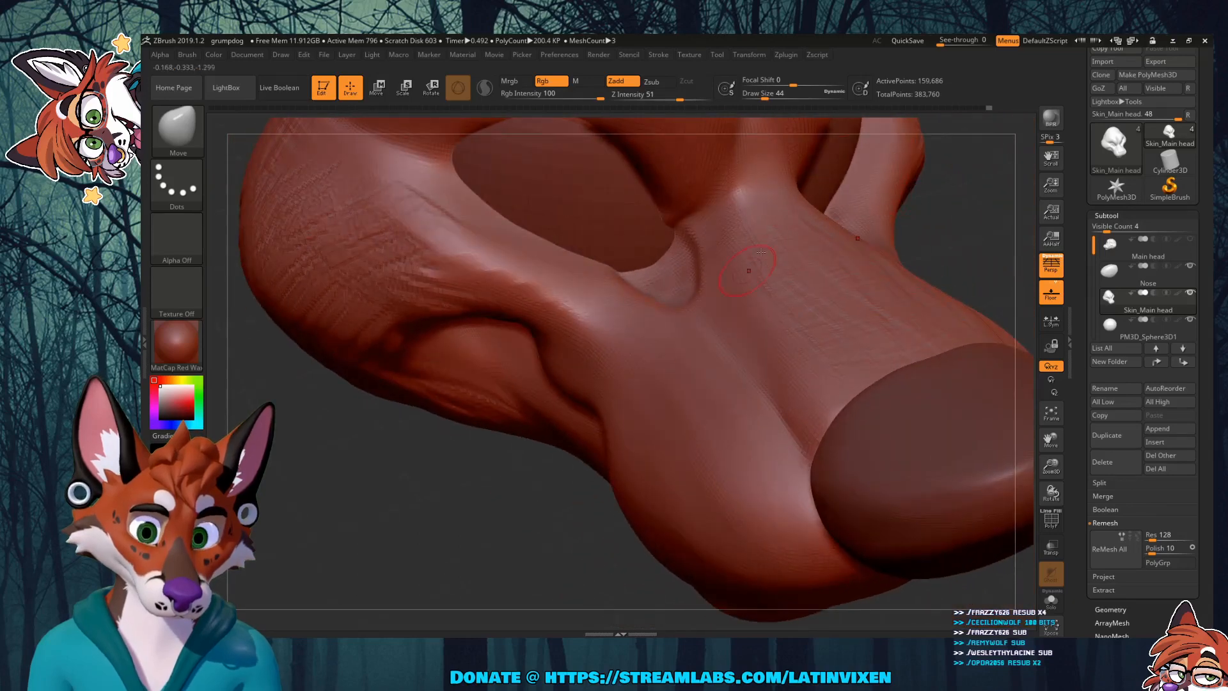
pyautogui.moveTo(948, 244); pyautogui.dragTo(943, 182)
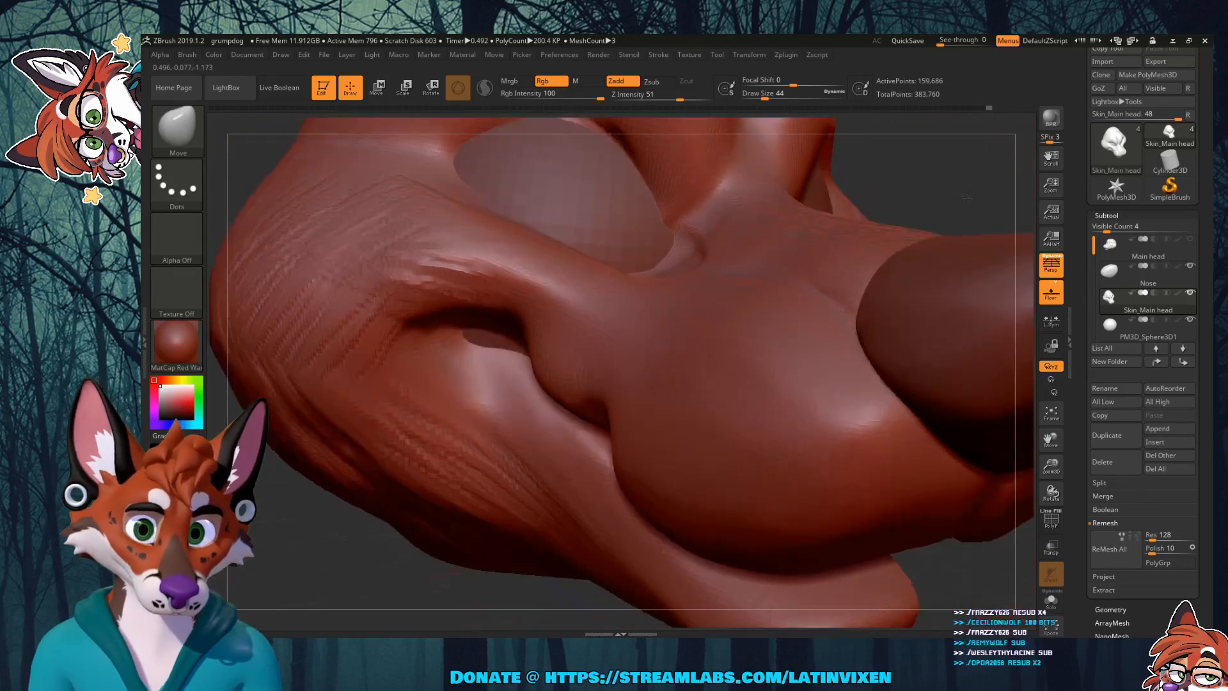
# Step: Flatten the cheek ridge between the eye socket and the mouth-corner fold with the Flatten brush at draw size 128
pyautogui.click(185, 132)
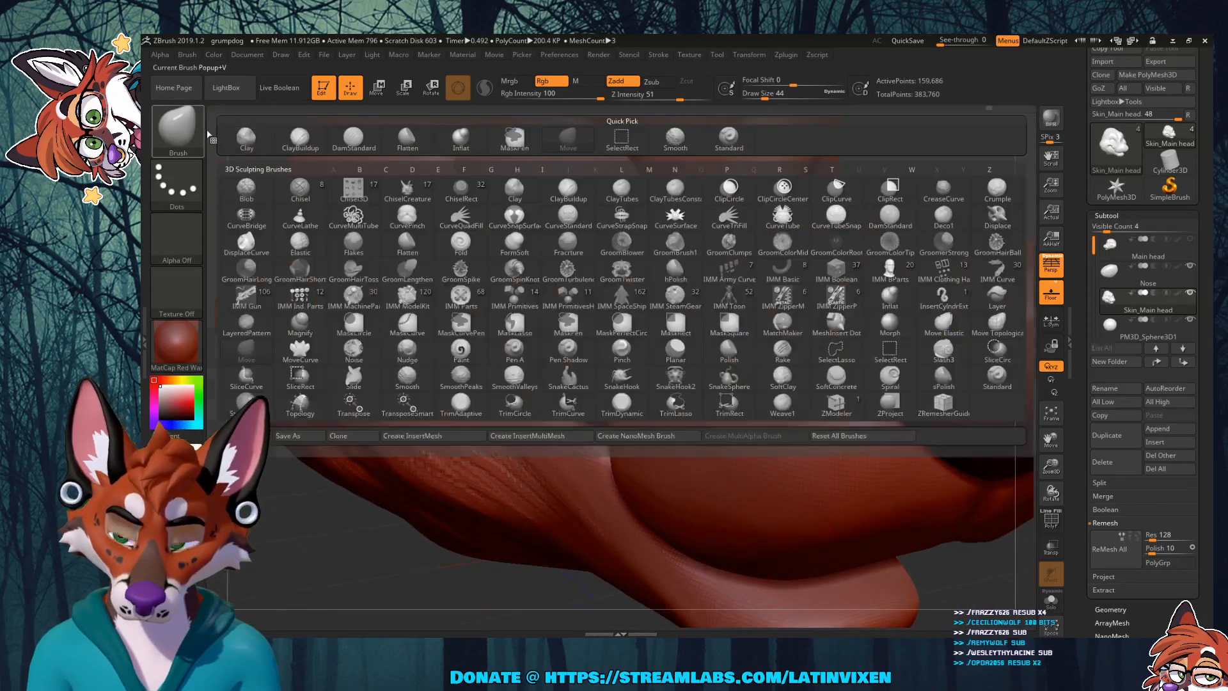
pyautogui.click(407, 139)
pyautogui.moveTo(777, 100); pyautogui.dragTo(792, 100)
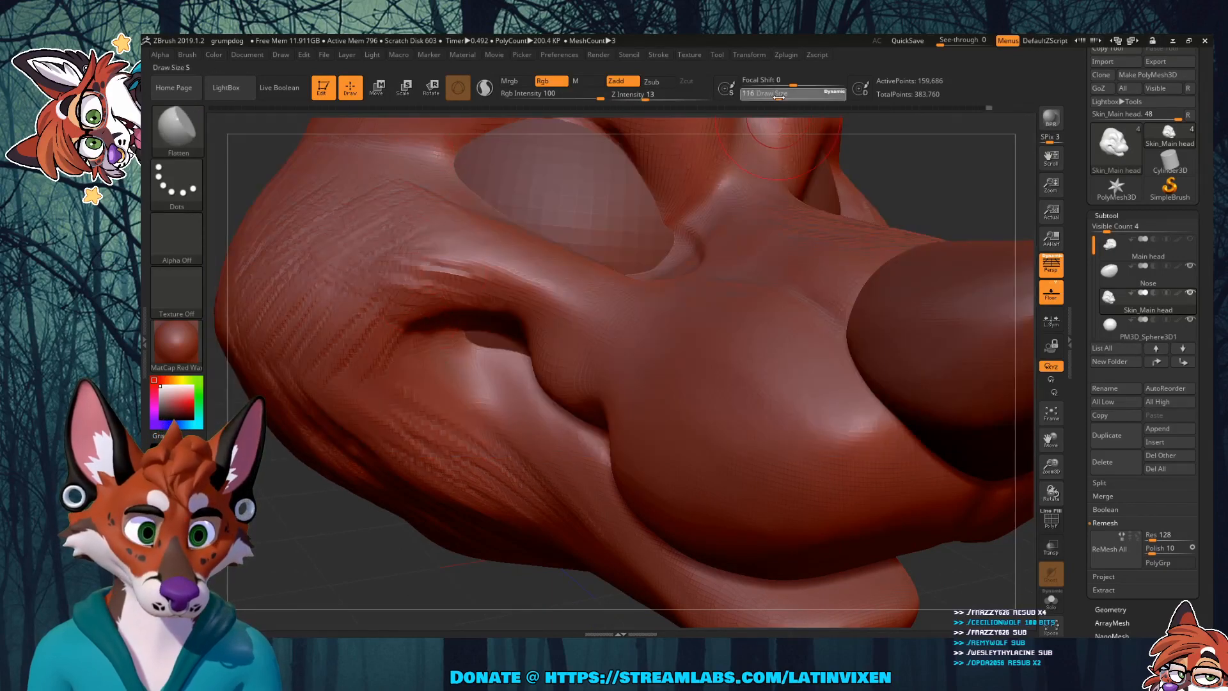
pyautogui.moveTo(474, 307)
pyautogui.mouseDown()
pyautogui.moveTo(448, 293)
pyautogui.moveTo(525, 299)
pyautogui.mouseUp()
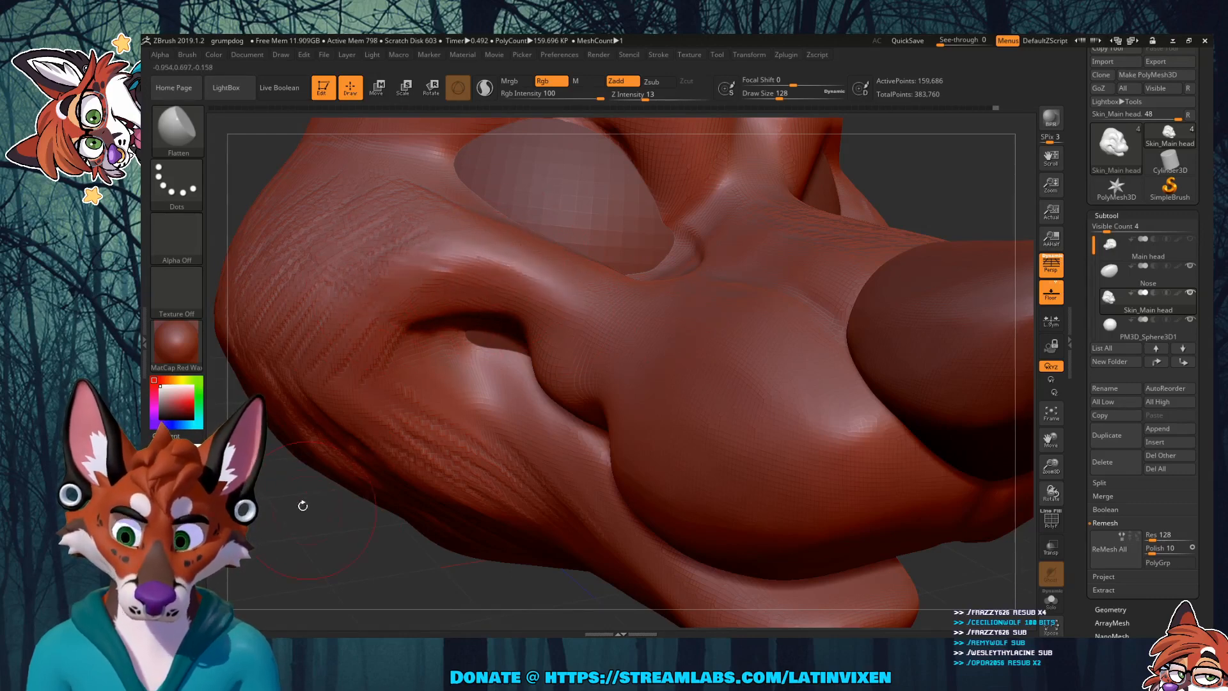
pyautogui.moveTo(302, 505); pyautogui.dragTo(578, 410)
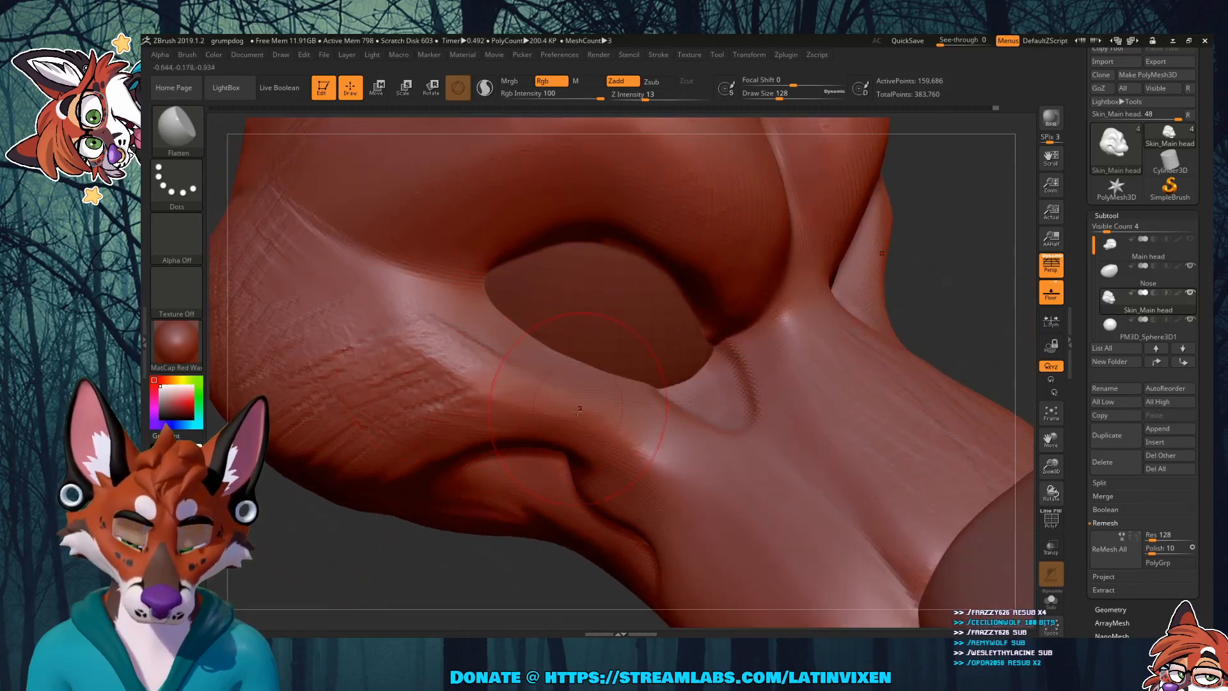
pyautogui.moveTo(440, 319); pyautogui.dragTo(429, 325)
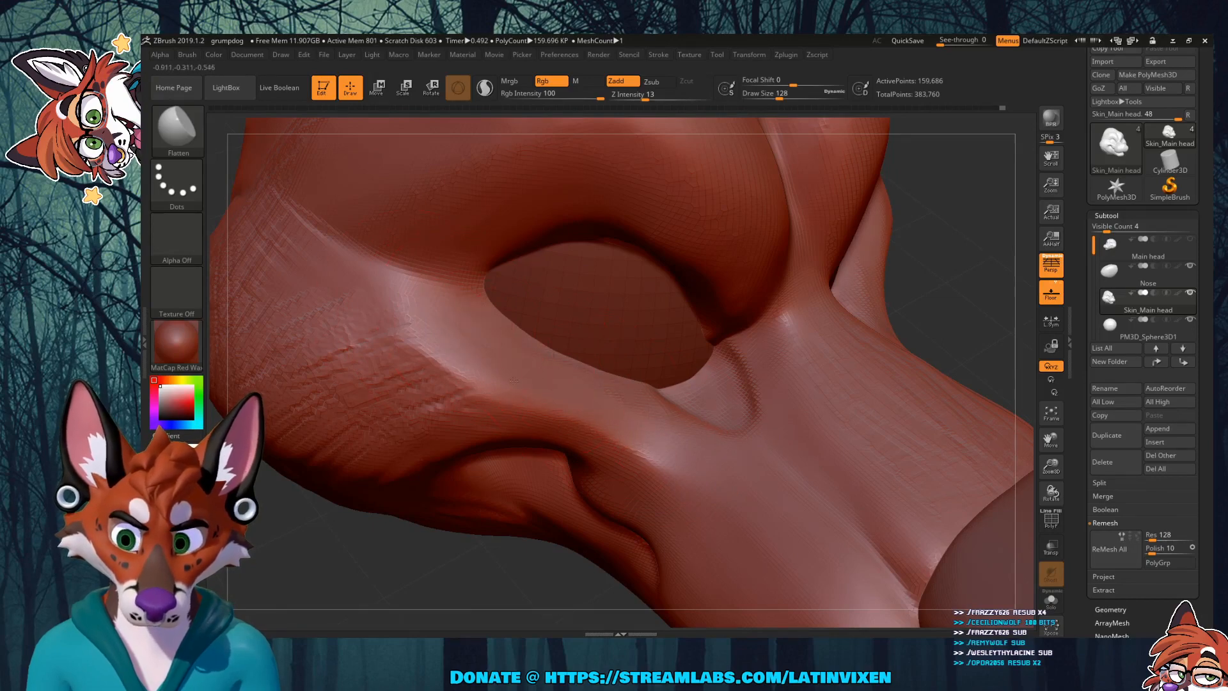
pyautogui.moveTo(950, 286)
pyautogui.mouseDown()
pyautogui.moveTo(898, 266)
pyautogui.moveTo(943, 295)
pyautogui.moveTo(942, 315)
pyautogui.moveTo(735, 358)
pyautogui.moveTo(543, 345)
pyautogui.moveTo(472, 318)
pyautogui.mouseUp()
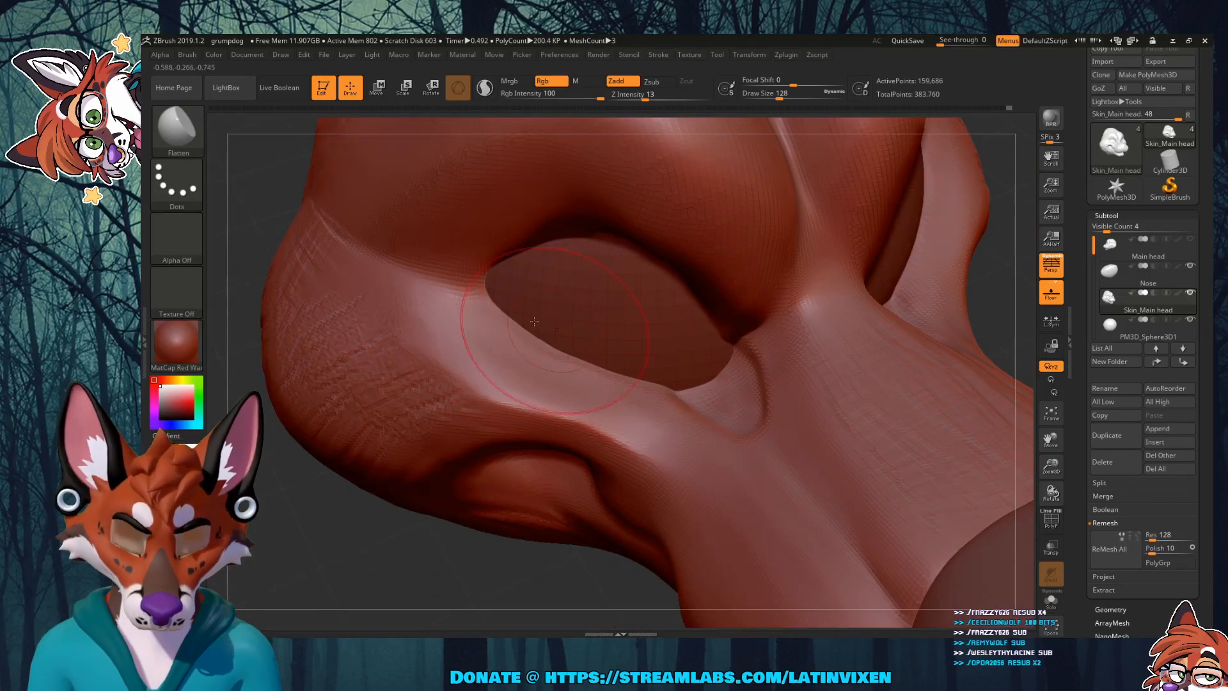
pyautogui.moveTo(397, 579)
pyautogui.mouseDown()
pyautogui.moveTo(409, 493)
pyautogui.moveTo(379, 510)
pyautogui.moveTo(426, 505)
pyautogui.mouseUp()
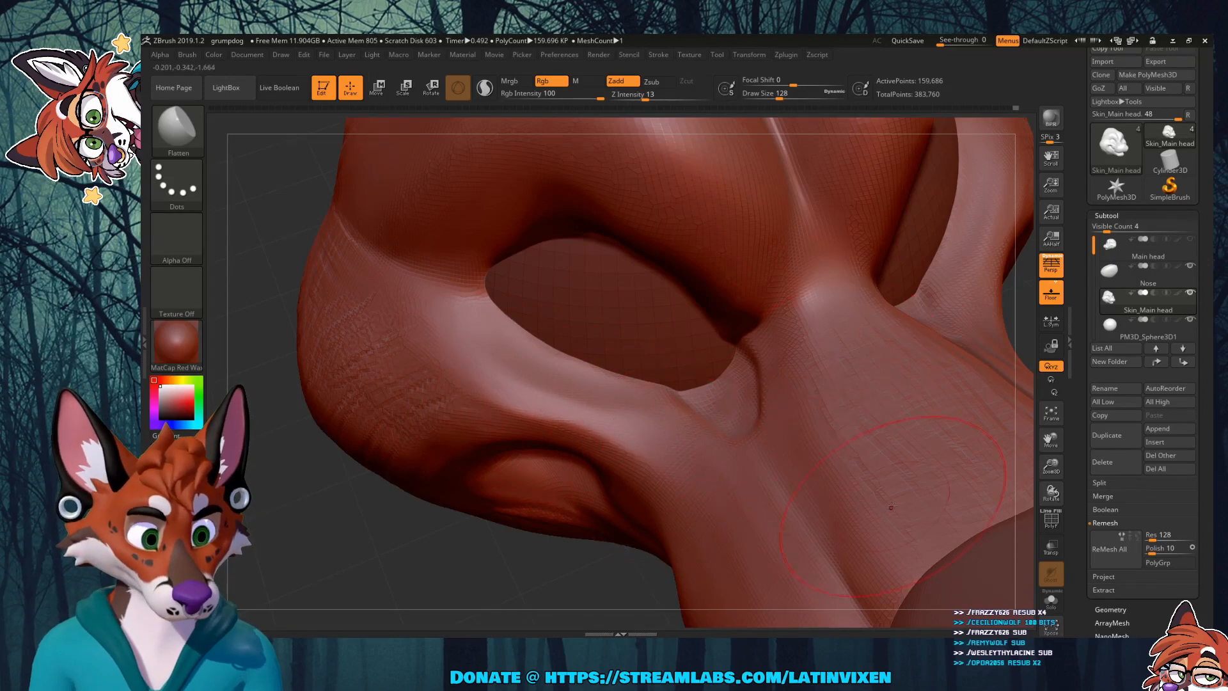
# Step: Flatten the top and side planes of the muzzle bridge between the inner eye corners and the nose
pyautogui.moveTo(1055, 467); pyautogui.dragTo(953, 419)
pyautogui.moveTo(917, 301); pyautogui.dragTo(967, 284)
pyautogui.moveTo(505, 305); pyautogui.dragTo(501, 323)
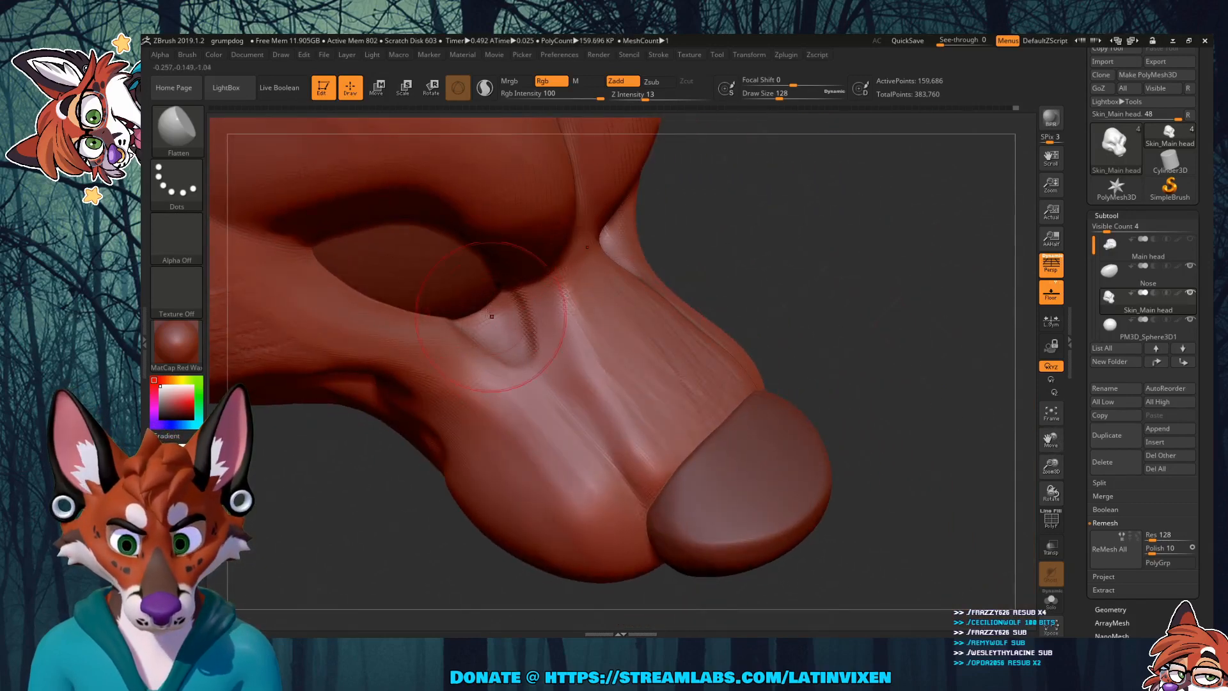
pyautogui.moveTo(859, 279); pyautogui.dragTo(666, 407)
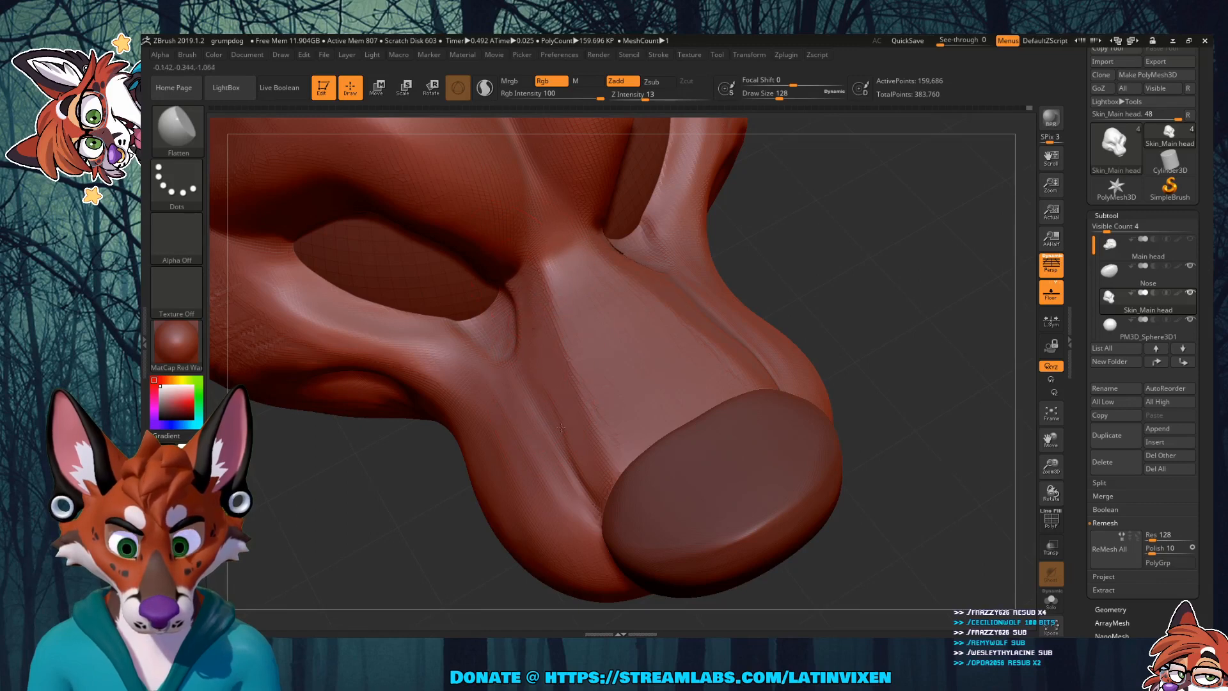
# Step: Smooth the crease running along the muzzle bridge to the nose and soften the top of the bridge
pyautogui.moveTo(551, 408)
pyautogui.keyDown('shift'); pyautogui.mouseDown()
pyautogui.moveTo(568, 448)
pyautogui.moveTo(543, 389)
pyautogui.mouseUp(); pyautogui.keyUp('shift')
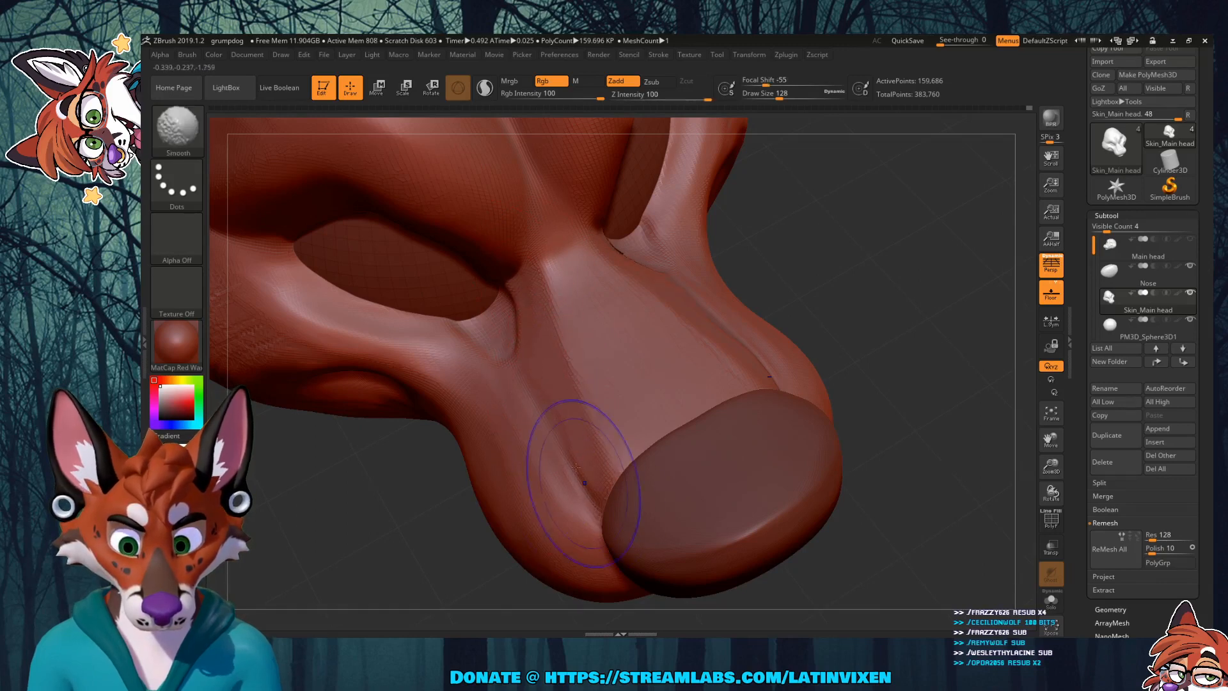
pyautogui.keyDown('shift'); pyautogui.moveTo(580, 471); pyautogui.dragTo(545, 392); pyautogui.keyUp('shift')
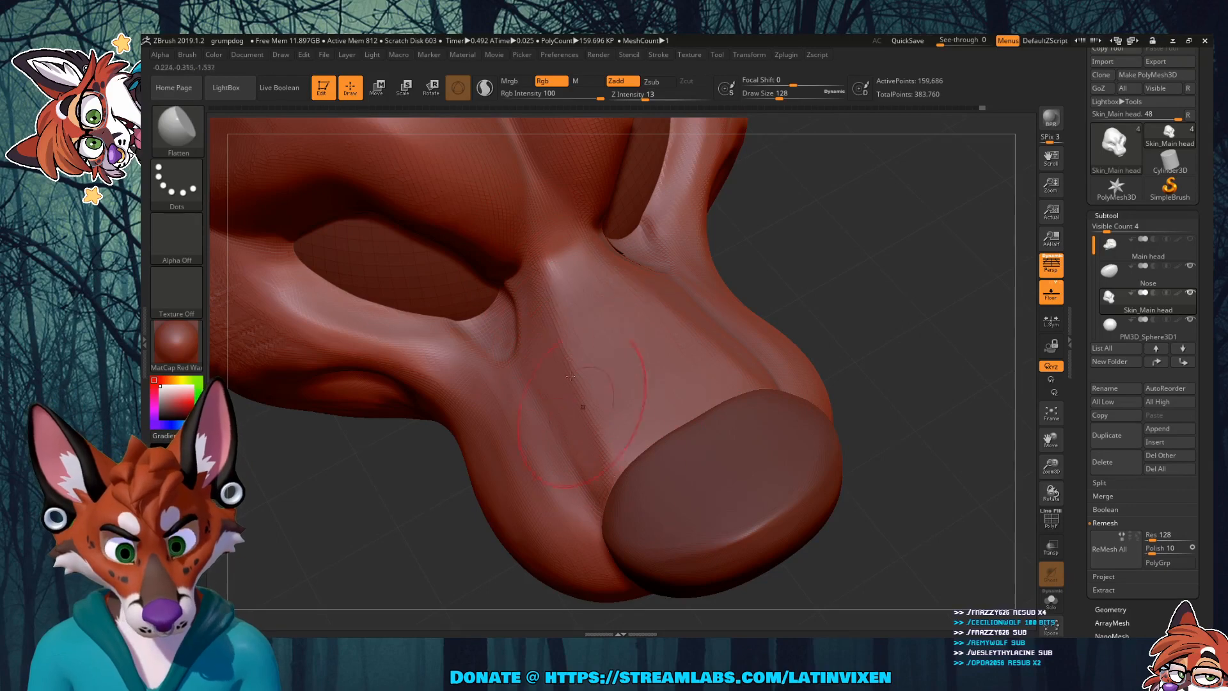
pyautogui.moveTo(820, 279)
pyautogui.mouseDown()
pyautogui.moveTo(883, 294)
pyautogui.moveTo(829, 286)
pyautogui.moveTo(818, 303)
pyautogui.mouseUp()
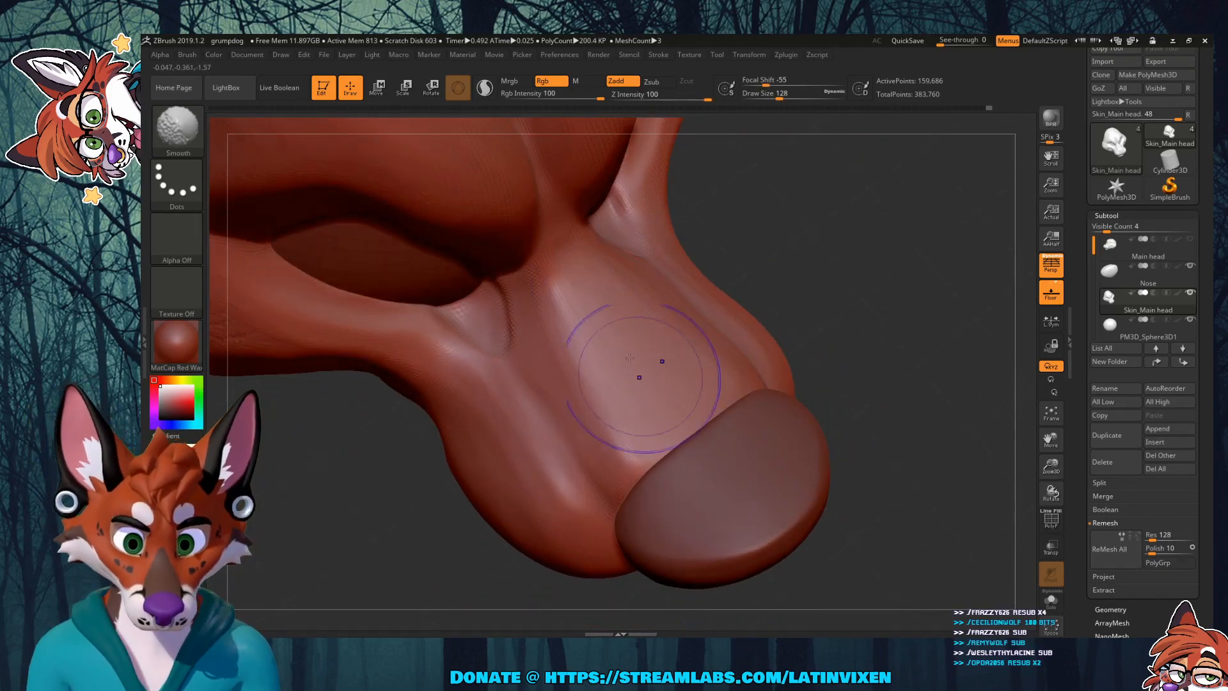
# Step: Flatten the brow ridge above the eye socket, from its outer end down towards the inner eye corner
pyautogui.moveTo(864, 259)
pyautogui.mouseDown()
pyautogui.moveTo(854, 271)
pyautogui.moveTo(892, 246)
pyautogui.moveTo(879, 170)
pyautogui.mouseUp()
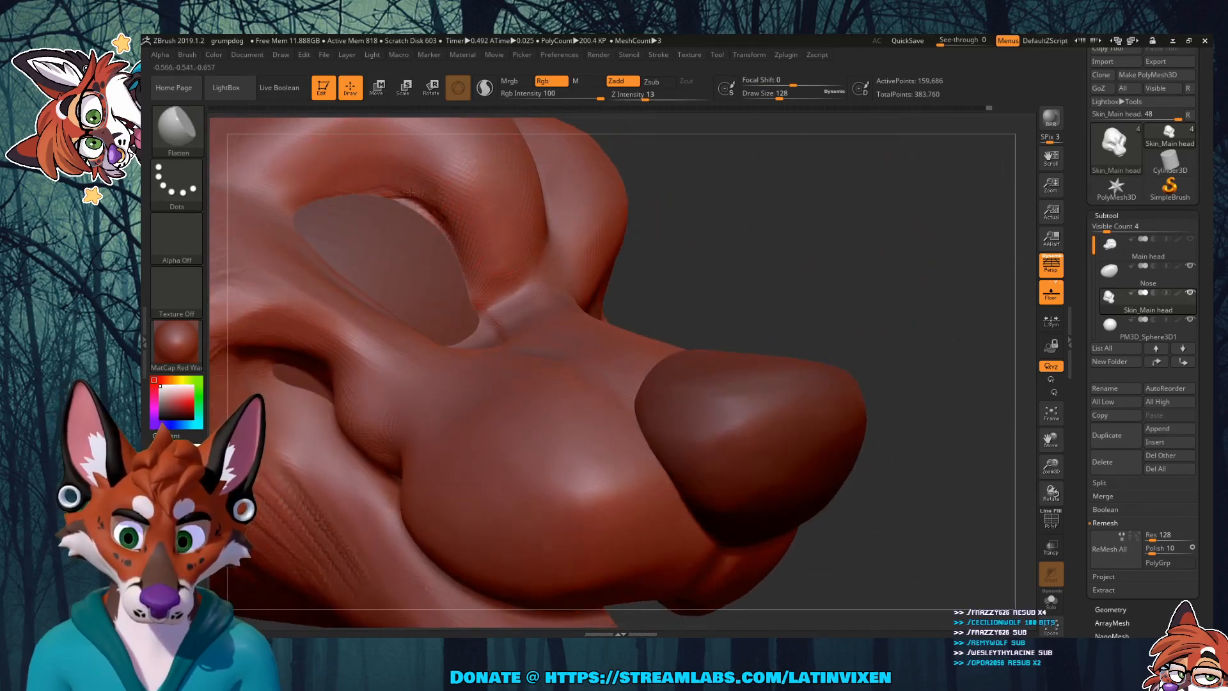
pyautogui.moveTo(411, 192); pyautogui.dragTo(467, 257)
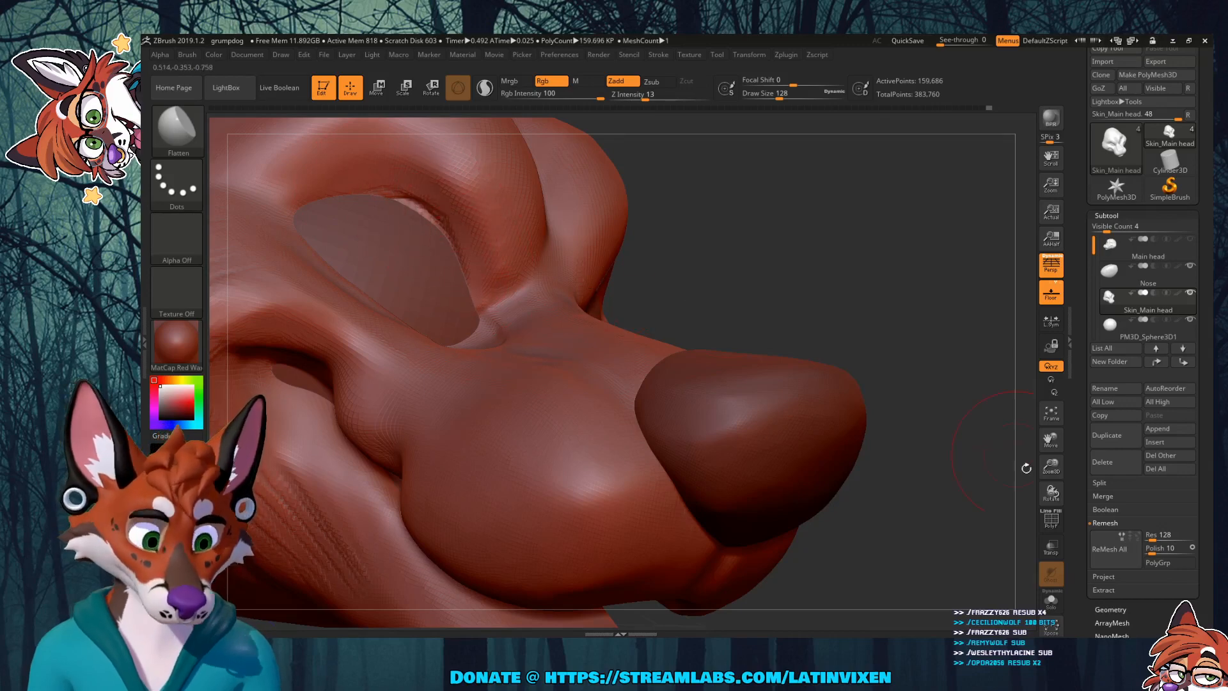
pyautogui.moveTo(1053, 440); pyautogui.dragTo(1079, 485)
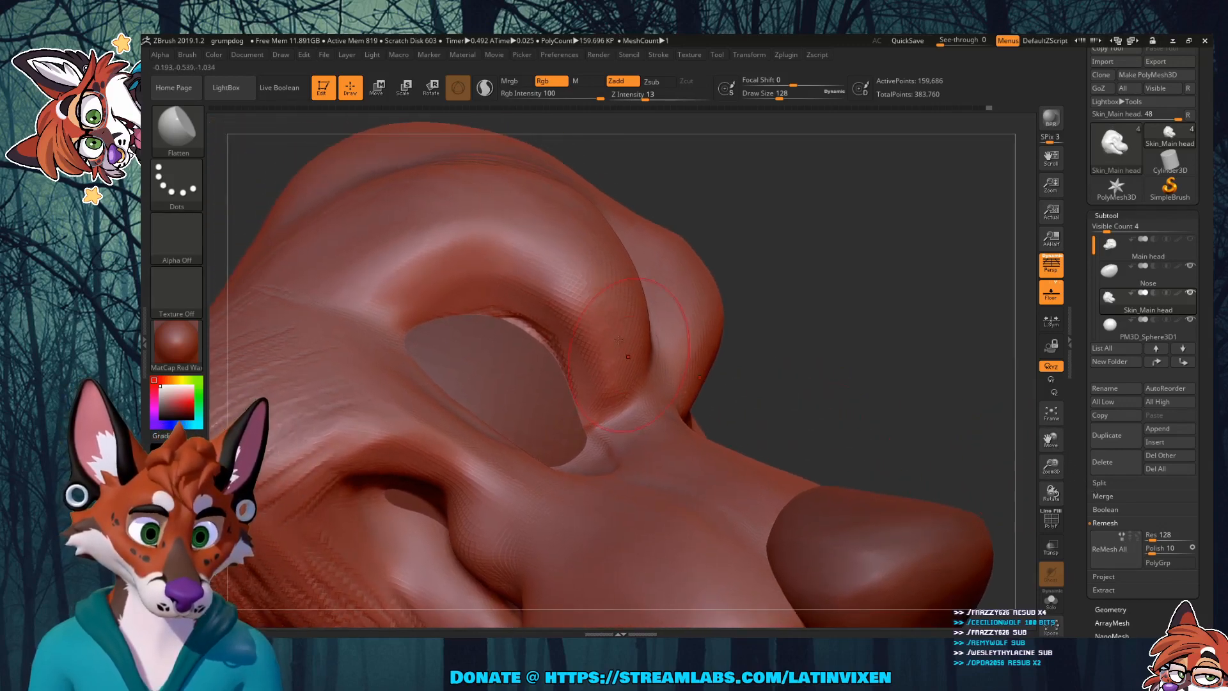
pyautogui.moveTo(544, 275)
pyautogui.mouseDown()
pyautogui.moveTo(461, 281)
pyautogui.moveTo(391, 307)
pyautogui.mouseUp()
pyautogui.moveTo(436, 271)
pyautogui.mouseDown()
pyautogui.moveTo(544, 276)
pyautogui.moveTo(587, 358)
pyautogui.mouseUp()
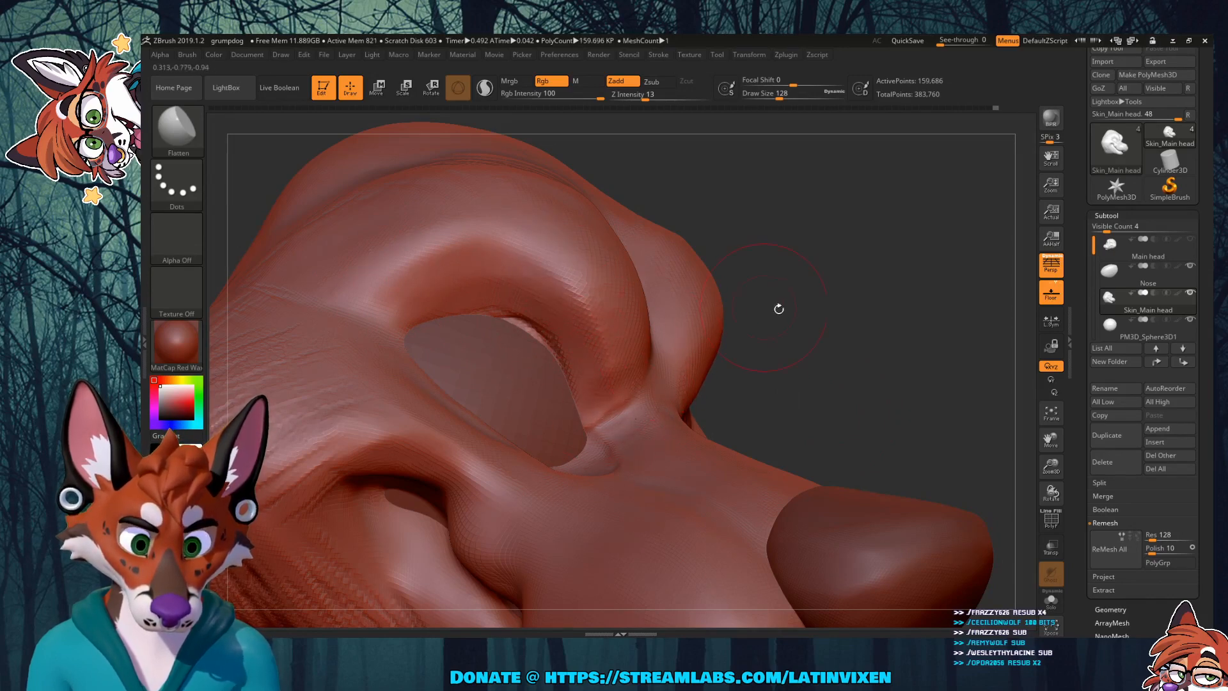
# Step: Smooth the bridge between the eyes and flatten the rounded front of the brow
pyautogui.moveTo(778, 308); pyautogui.dragTo(563, 402)
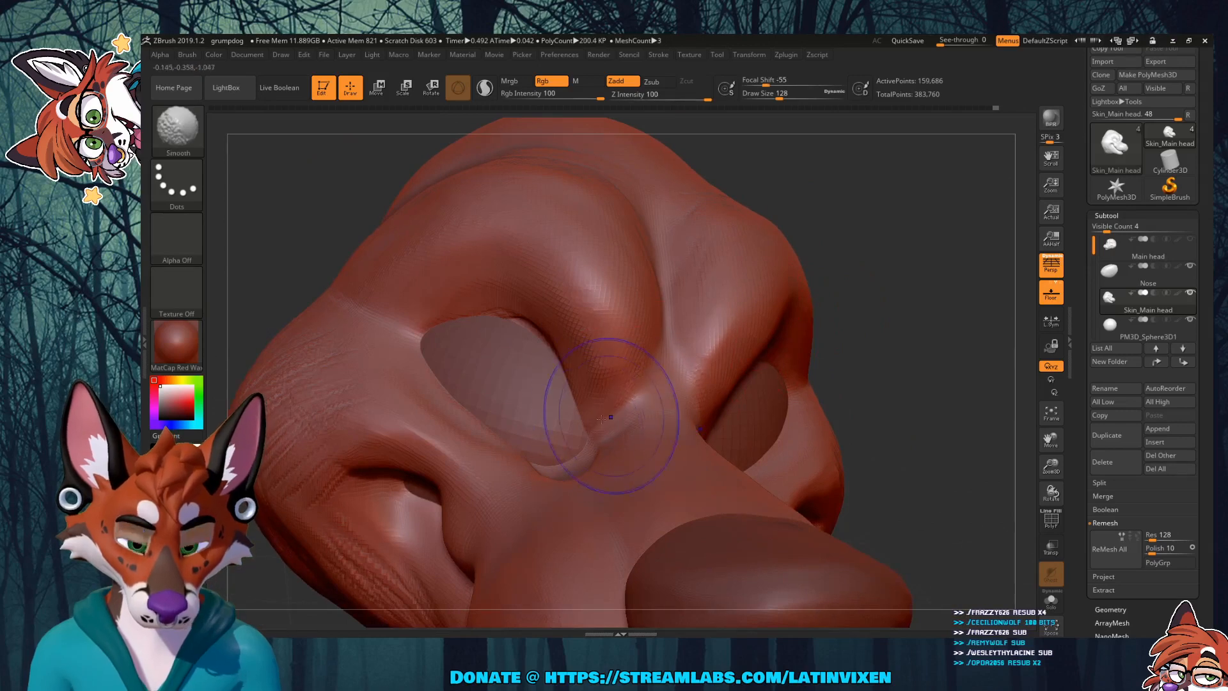
pyautogui.moveTo(811, 250); pyautogui.dragTo(473, 262)
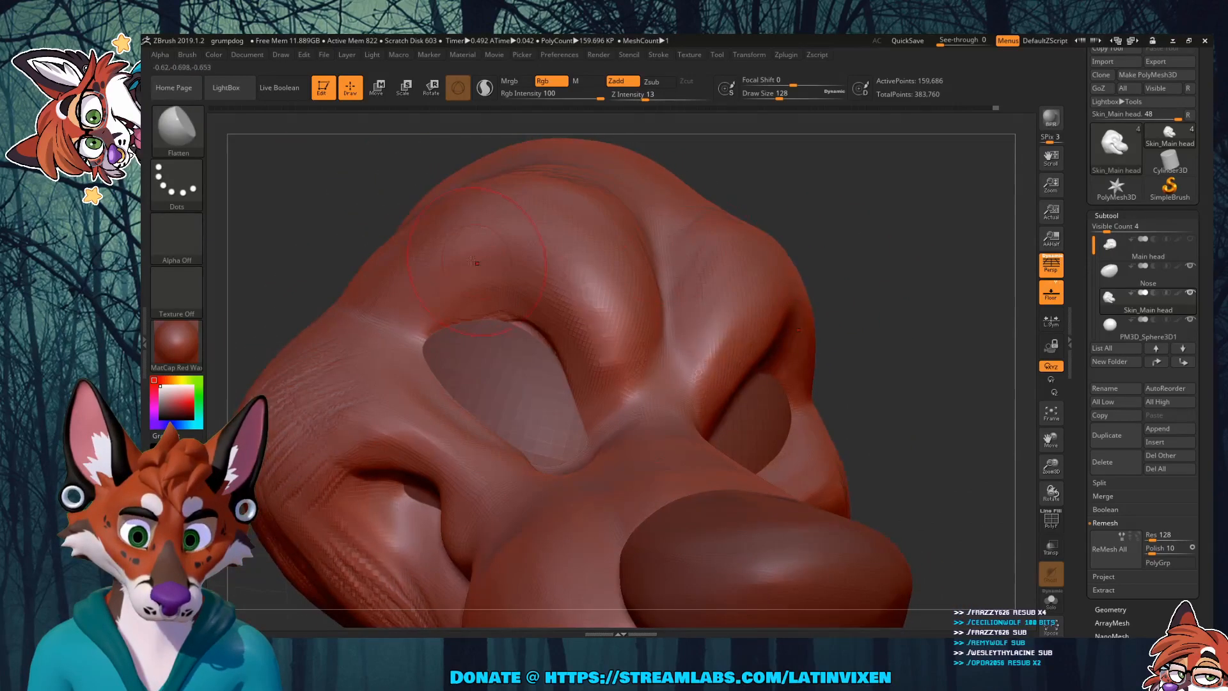
pyautogui.moveTo(604, 318); pyautogui.dragTo(601, 333)
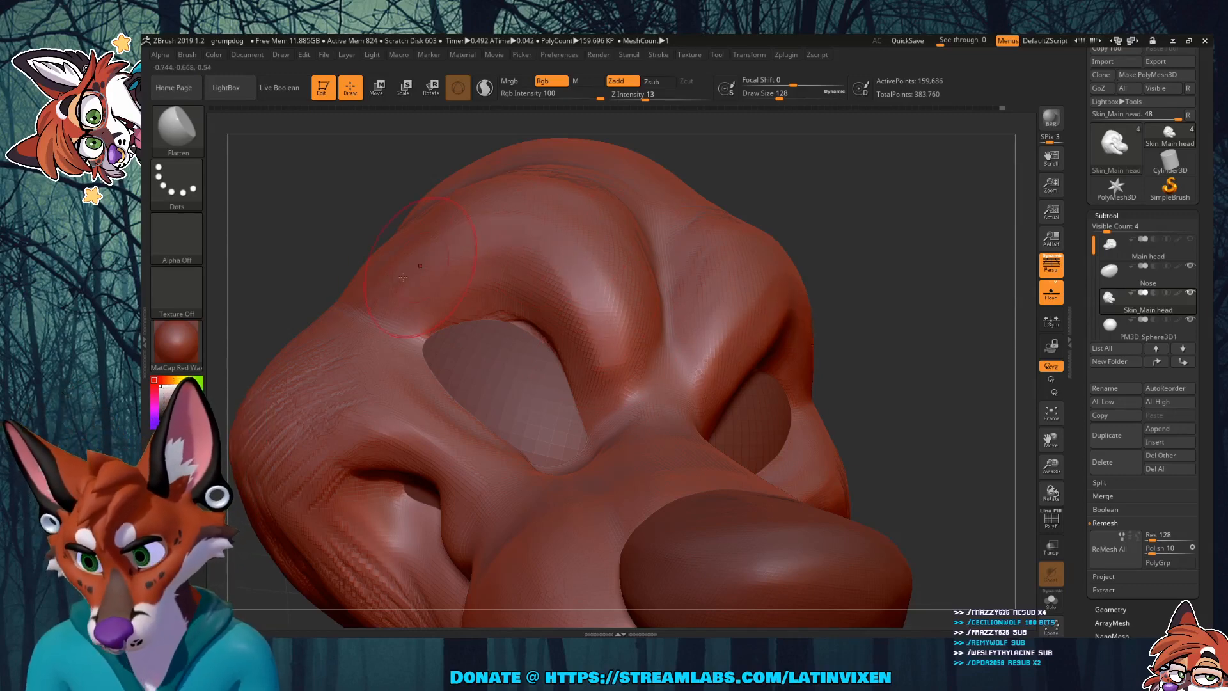
# Step: Flatten the brow ridges above both eye sockets and smooth the forehead crease between them
pyautogui.moveTo(872, 221); pyautogui.dragTo(544, 268)
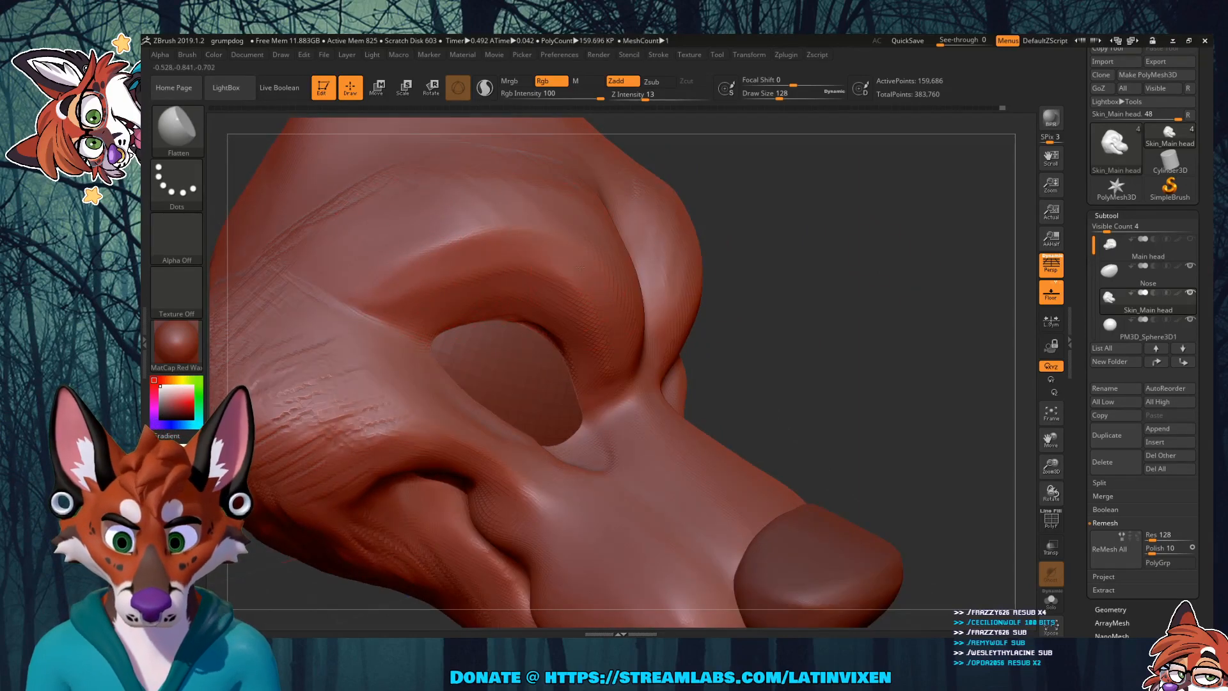
pyautogui.moveTo(826, 263)
pyautogui.mouseDown()
pyautogui.moveTo(799, 256)
pyautogui.moveTo(864, 221)
pyautogui.moveTo(800, 269)
pyautogui.mouseUp()
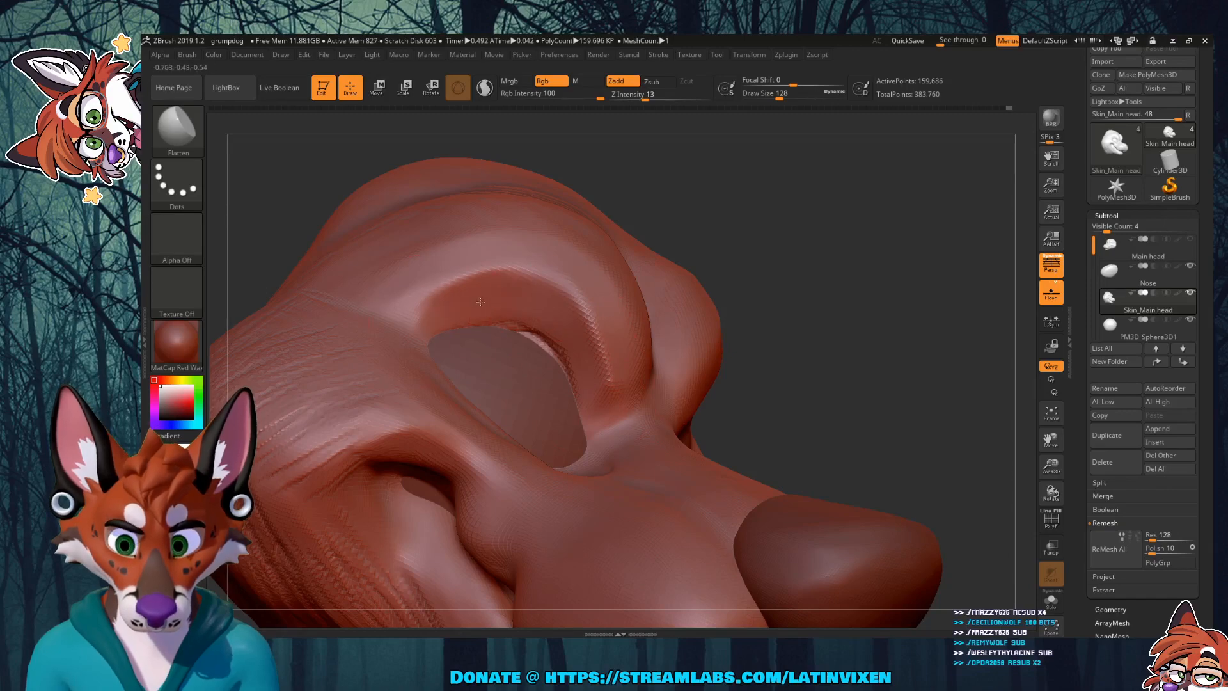
pyautogui.moveTo(829, 261)
pyautogui.mouseDown()
pyautogui.moveTo(895, 256)
pyautogui.moveTo(838, 259)
pyautogui.moveTo(875, 258)
pyautogui.moveTo(756, 291)
pyautogui.mouseUp()
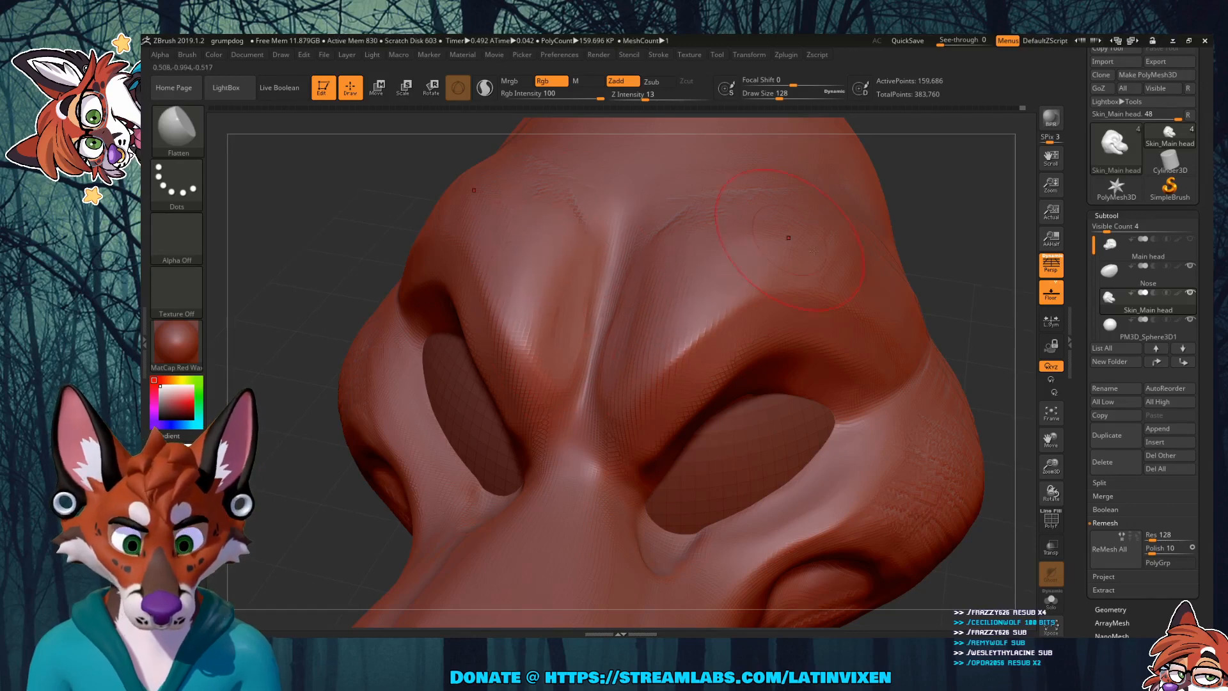
pyautogui.moveTo(912, 245)
pyautogui.mouseDown()
pyautogui.moveTo(988, 238)
pyautogui.moveTo(953, 241)
pyautogui.mouseUp()
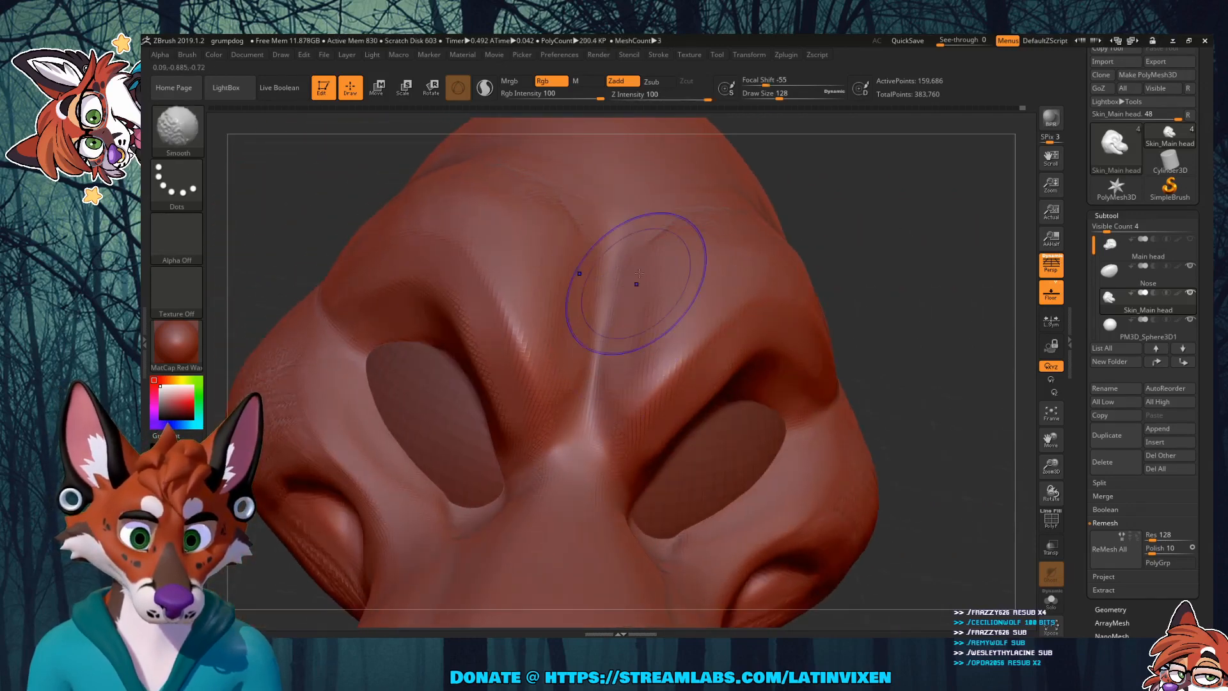
pyautogui.moveTo(844, 258)
pyautogui.mouseDown()
pyautogui.moveTo(808, 243)
pyautogui.moveTo(860, 267)
pyautogui.moveTo(868, 246)
pyautogui.moveTo(908, 275)
pyautogui.mouseUp()
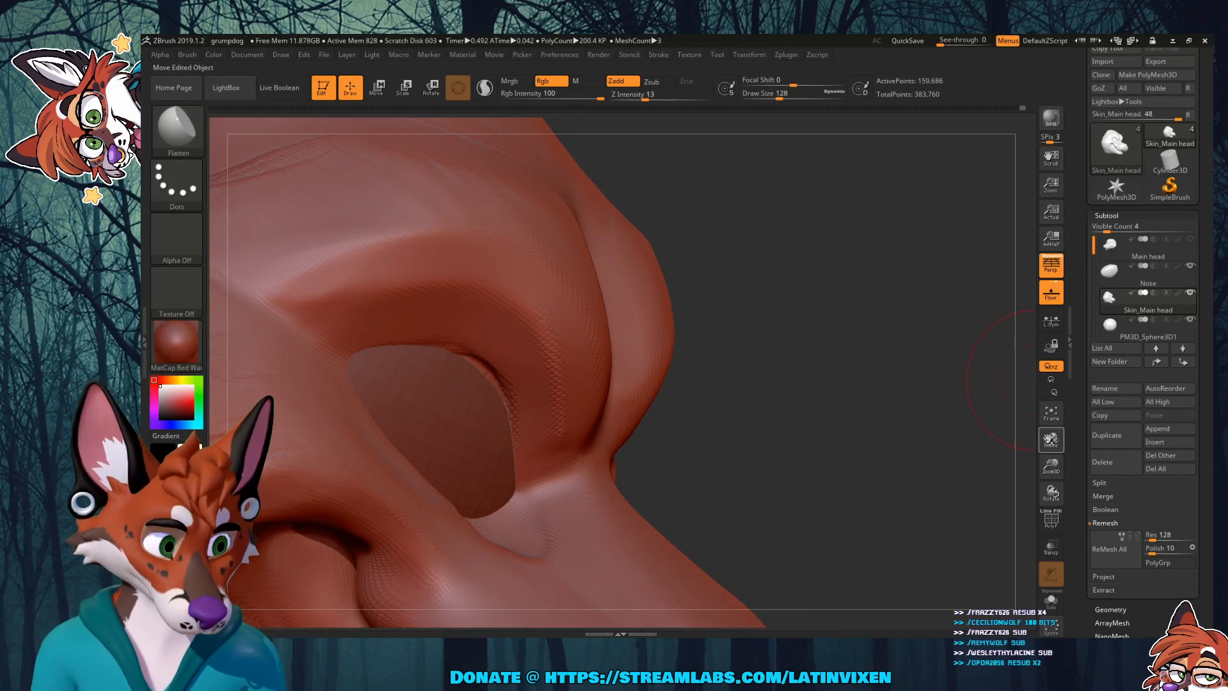
# Step: Flatten the upper brow where it blends into the forehead, keeping the rim above the eye socket defined
pyautogui.moveTo(1051, 465)
pyautogui.mouseDown()
pyautogui.moveTo(1055, 451)
pyautogui.moveTo(1054, 471)
pyautogui.mouseUp()
pyautogui.moveTo(809, 233); pyautogui.dragTo(794, 251)
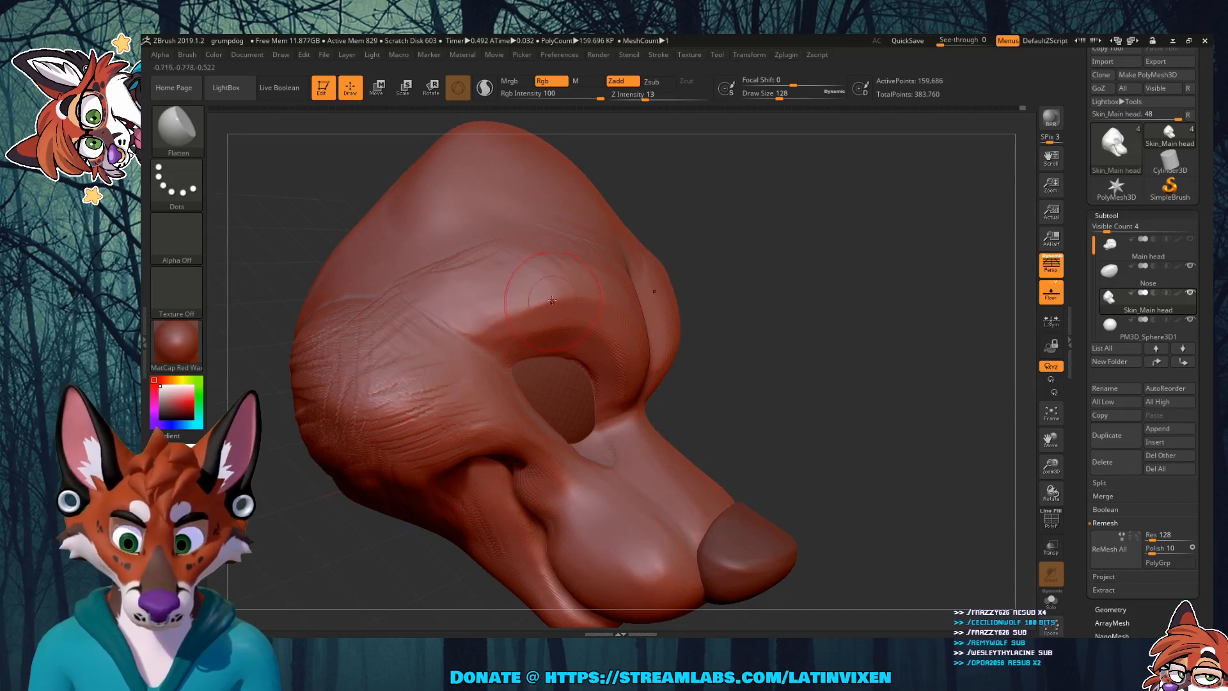
pyautogui.moveTo(816, 283); pyautogui.dragTo(567, 256)
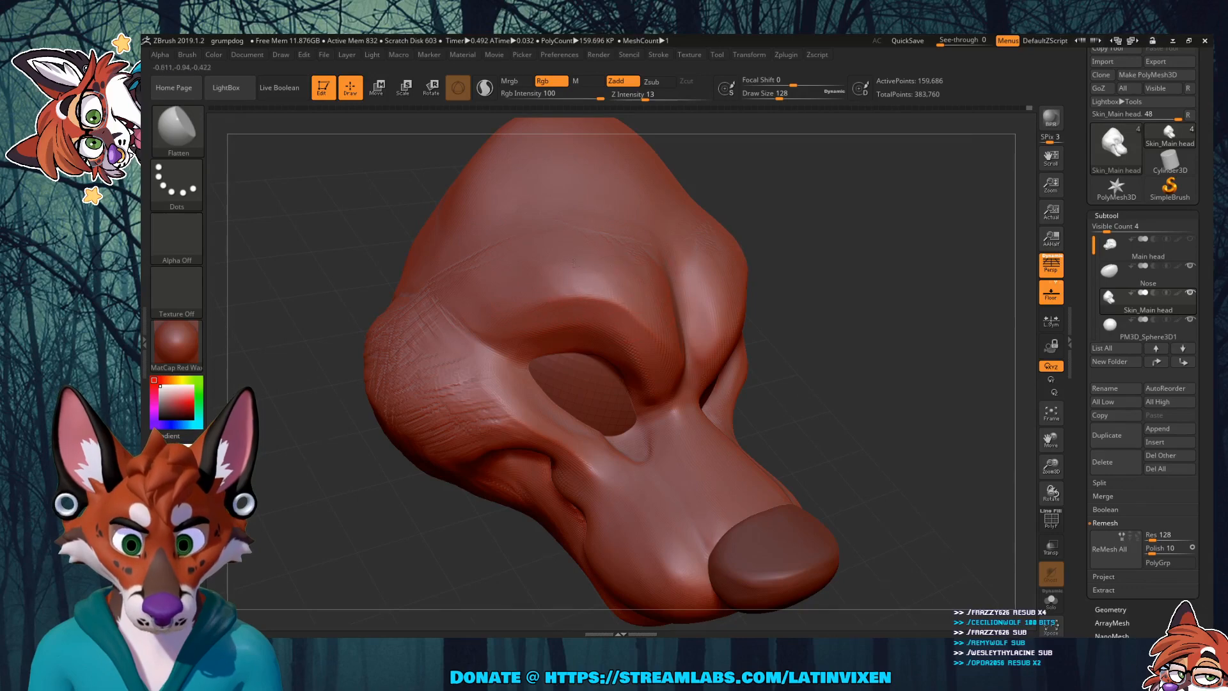
pyautogui.moveTo(807, 250)
pyautogui.mouseDown()
pyautogui.moveTo(871, 200)
pyautogui.moveTo(801, 213)
pyautogui.moveTo(560, 388)
pyautogui.mouseUp()
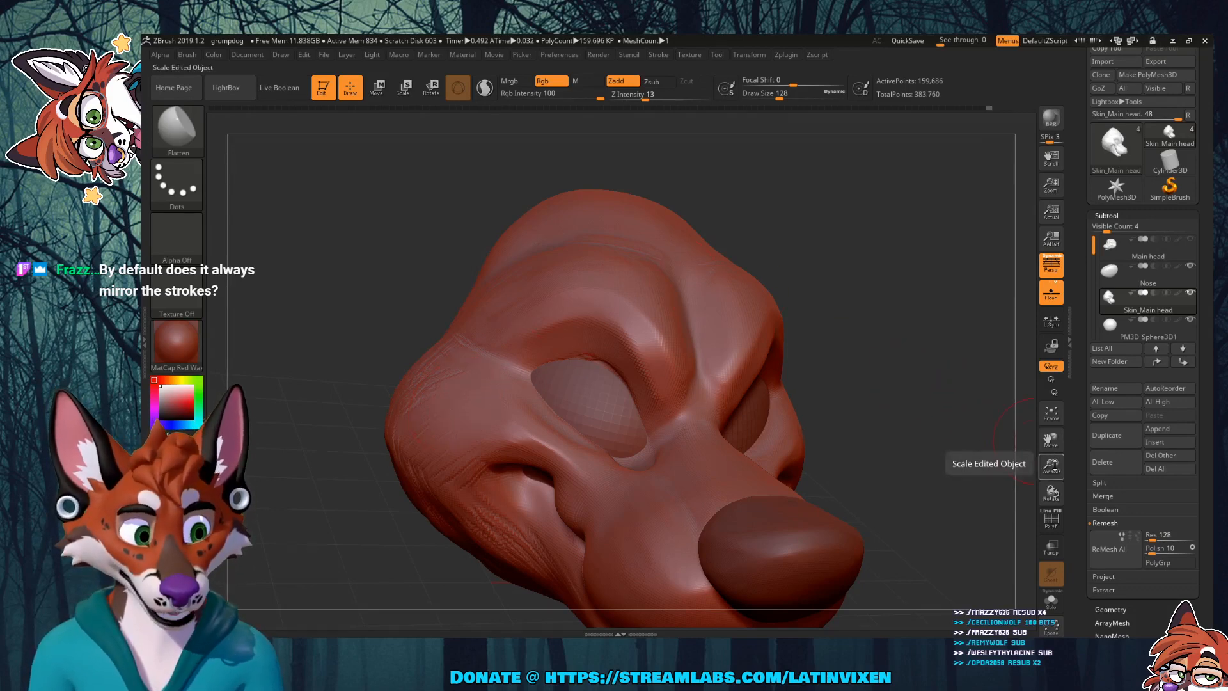
pyautogui.moveTo(1052, 466)
pyautogui.mouseDown()
pyautogui.moveTo(1030, 425)
pyautogui.moveTo(902, 387)
pyautogui.moveTo(891, 369)
pyautogui.mouseUp()
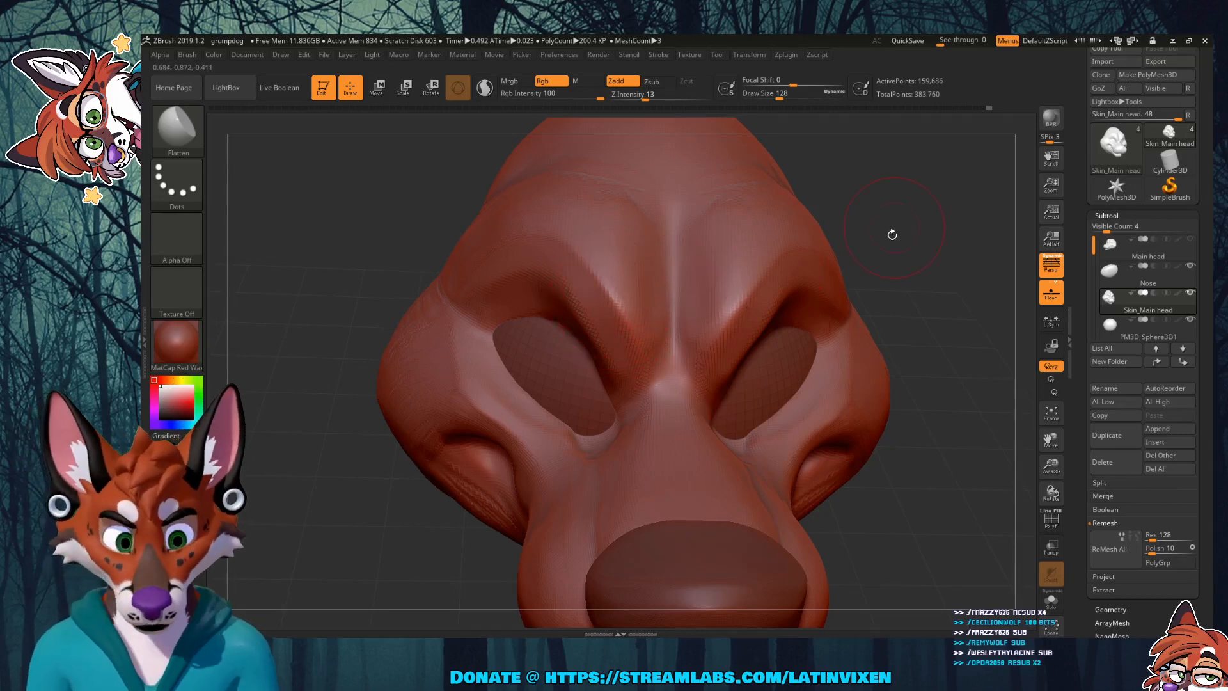
# Step: Select the PM3D_Sphere3D1 eye subtool and scale it along Y to about 1.08 with the transform gizmo
pyautogui.moveTo(891, 233)
pyautogui.mouseDown()
pyautogui.moveTo(916, 224)
pyautogui.moveTo(899, 218)
pyautogui.mouseUp()
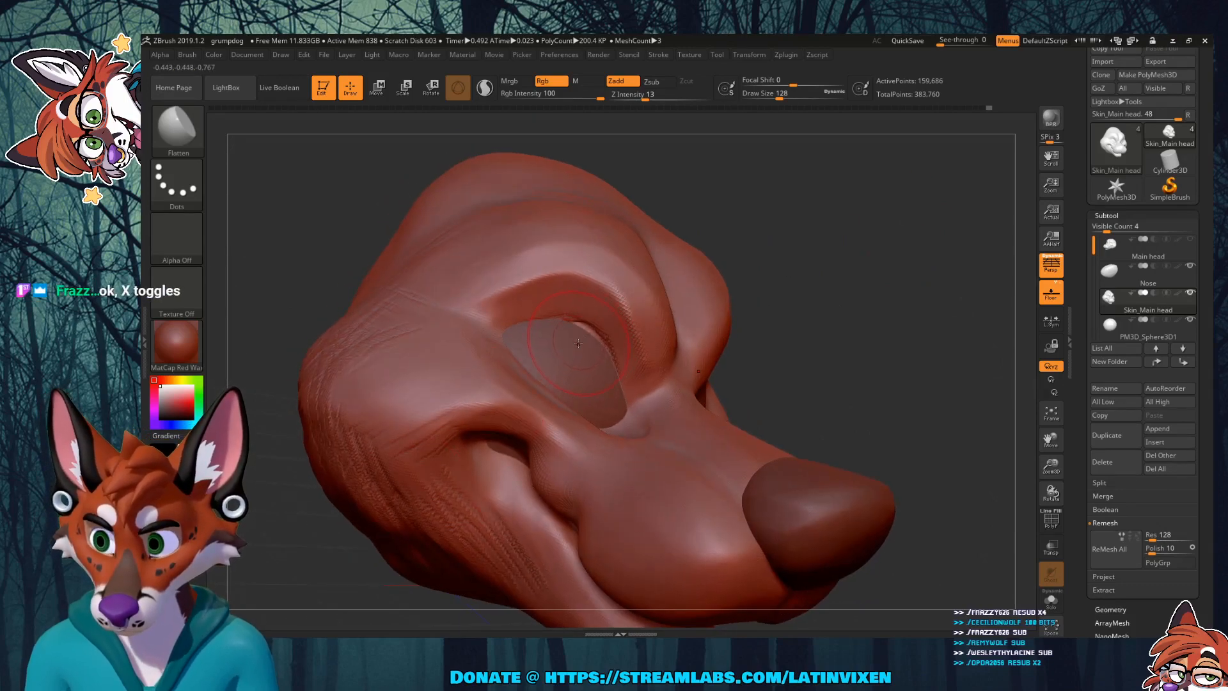
pyautogui.moveTo(827, 279); pyautogui.dragTo(837, 255)
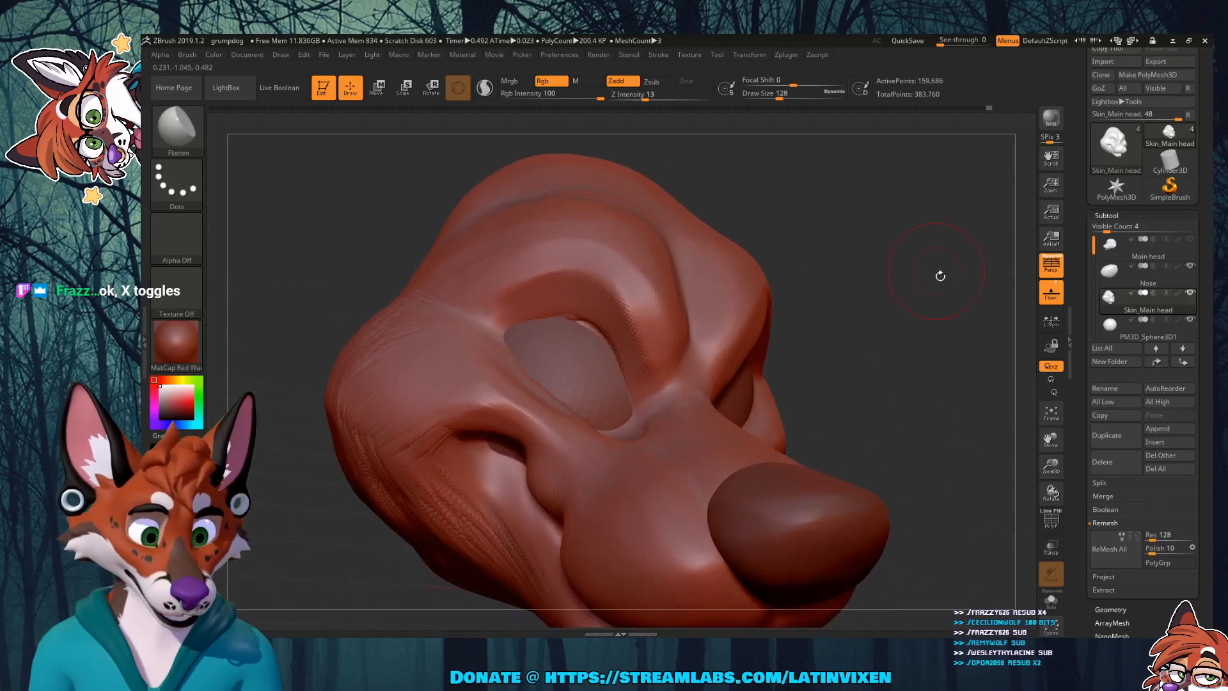
pyautogui.moveTo(922, 278)
pyautogui.mouseDown()
pyautogui.moveTo(904, 321)
pyautogui.moveTo(919, 265)
pyautogui.mouseUp()
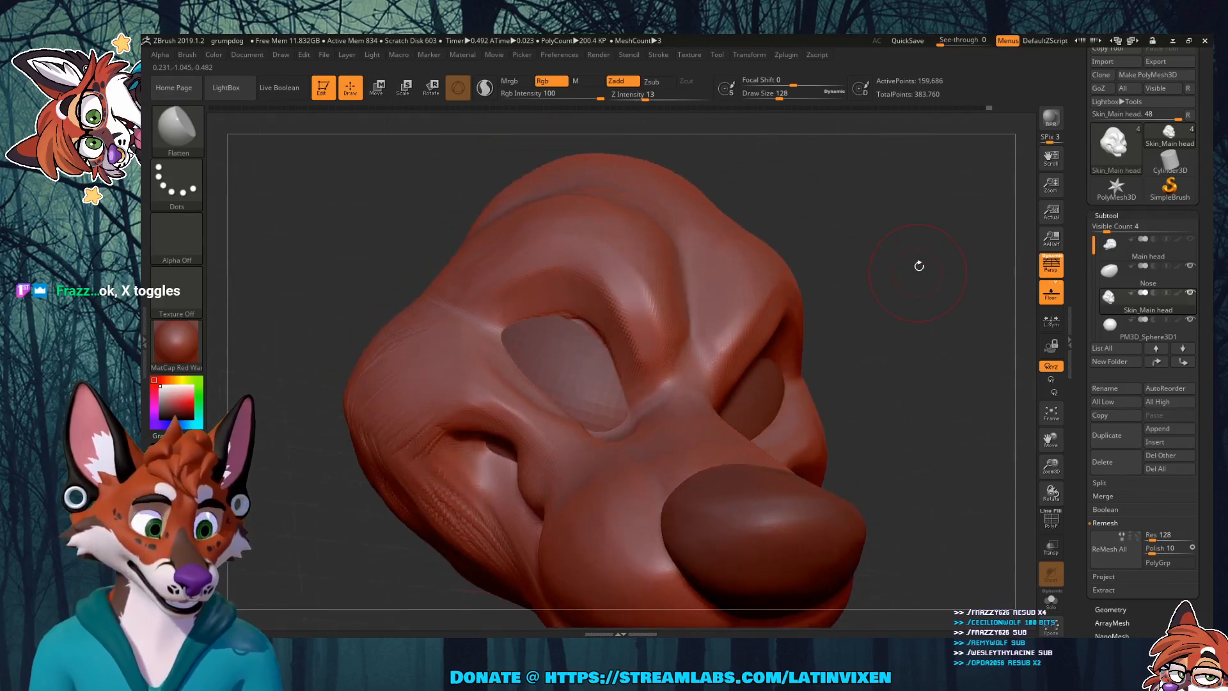
pyautogui.click(1125, 334)
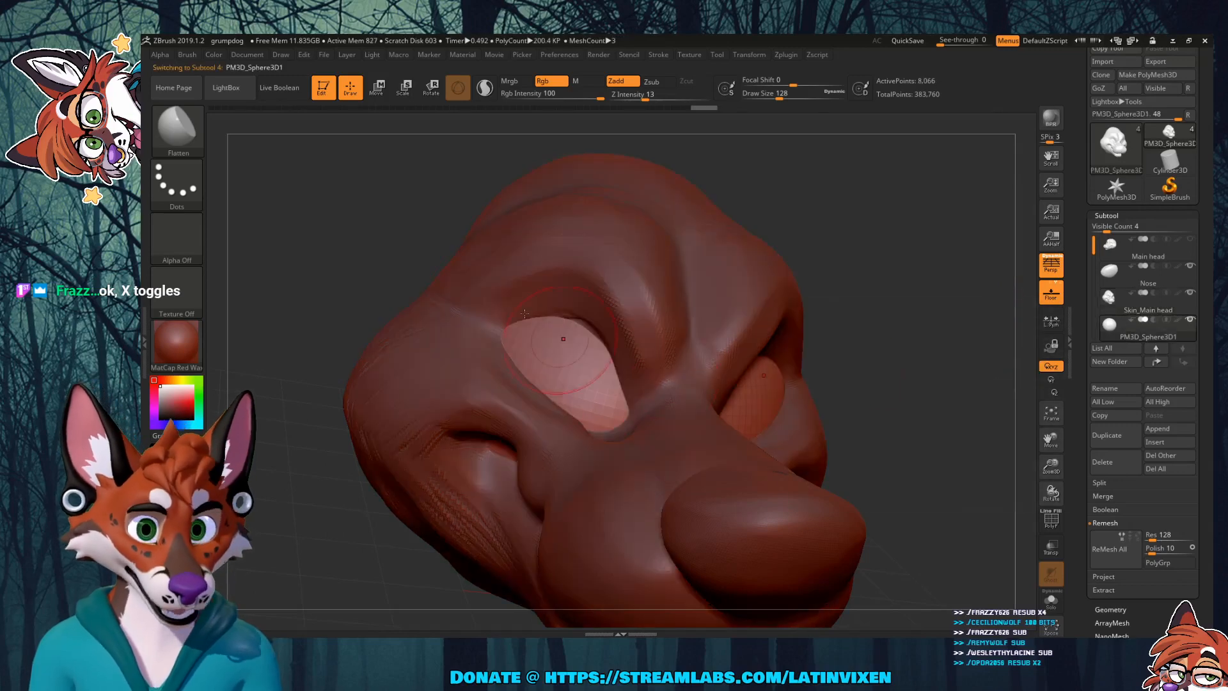
pyautogui.click(179, 133)
pyautogui.click(405, 403)
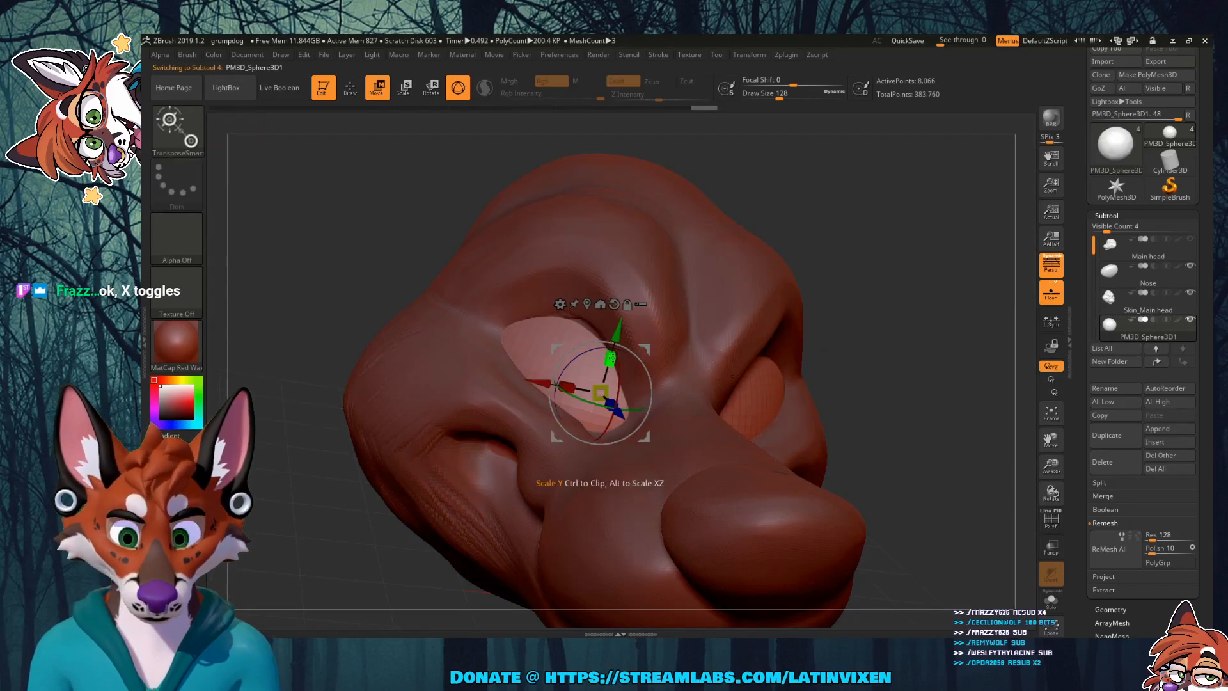
pyautogui.moveTo(611, 359); pyautogui.dragTo(620, 345)
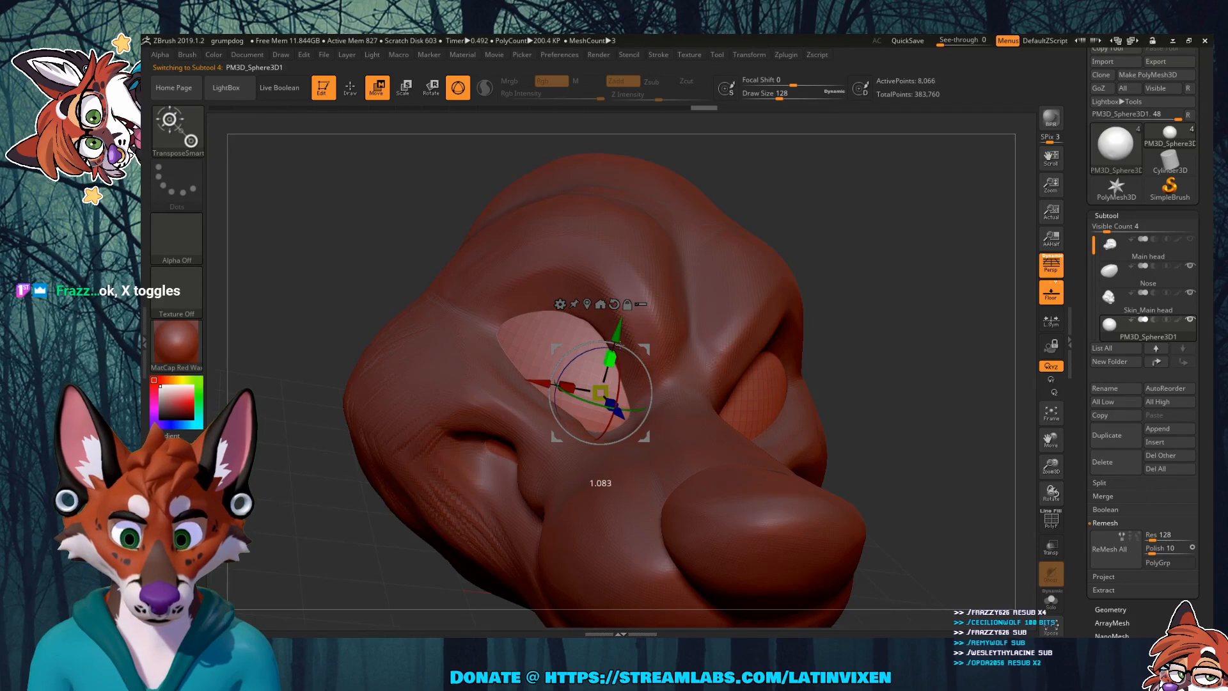
pyautogui.moveTo(937, 275); pyautogui.dragTo(913, 288)
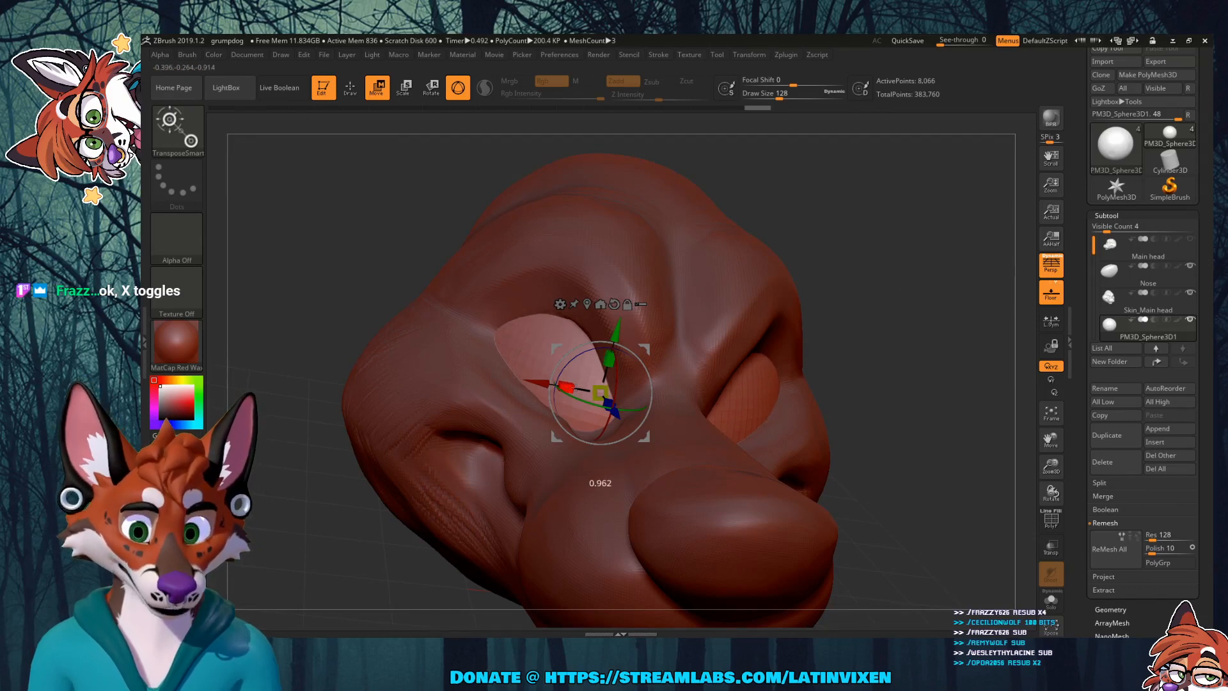
# Step: Fine-tune the eye spheres' proportions and shift them slightly along Y to fill both eye sockets
pyautogui.moveTo(567, 387); pyautogui.dragTo(879, 325)
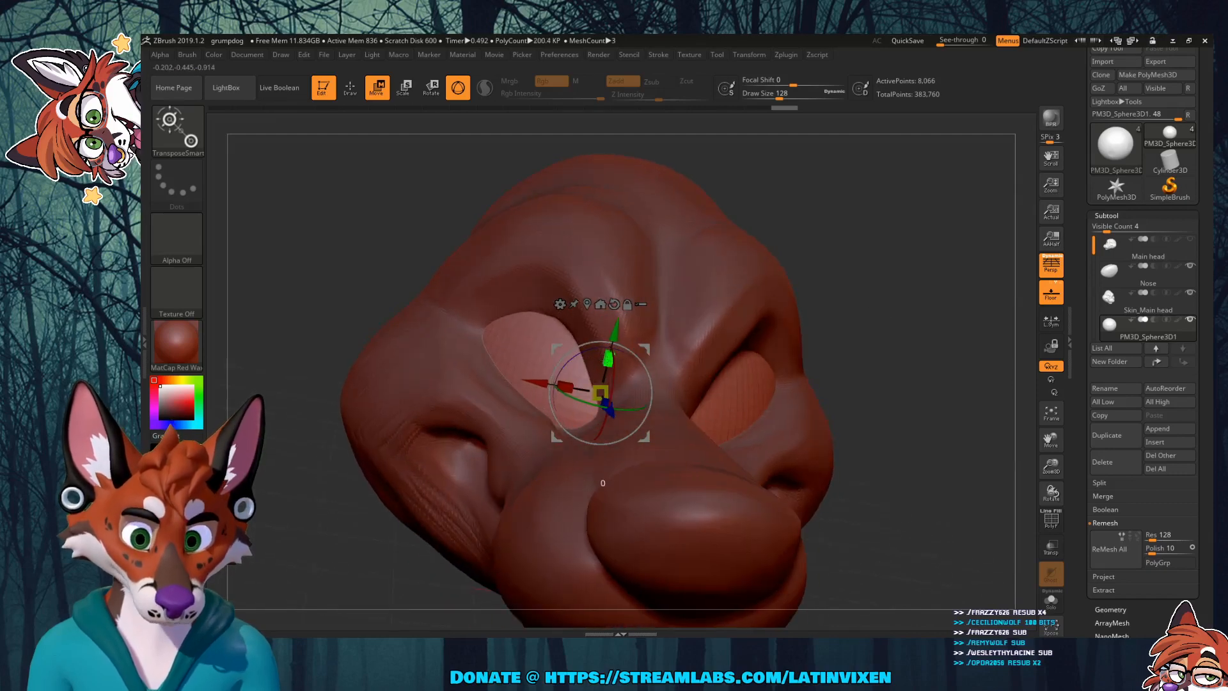
pyautogui.moveTo(610, 350); pyautogui.dragTo(610, 349)
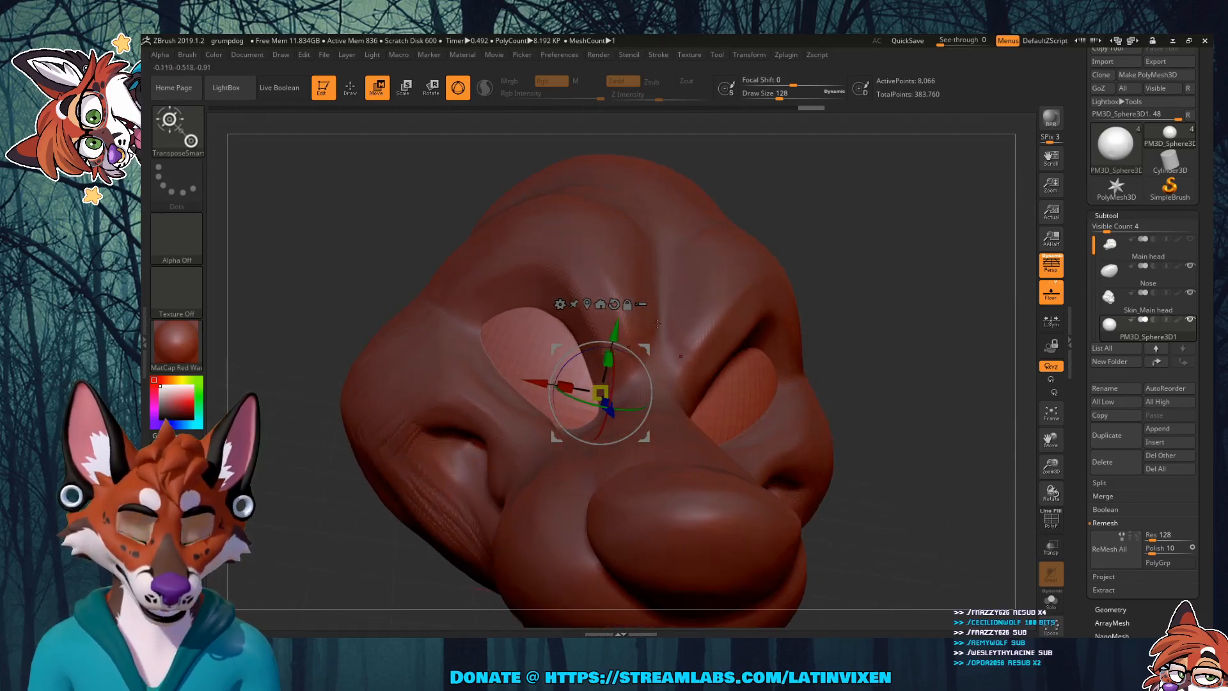
pyautogui.moveTo(893, 259)
pyautogui.mouseDown()
pyautogui.moveTo(870, 293)
pyautogui.moveTo(953, 253)
pyautogui.moveTo(841, 229)
pyautogui.moveTo(824, 267)
pyautogui.mouseUp()
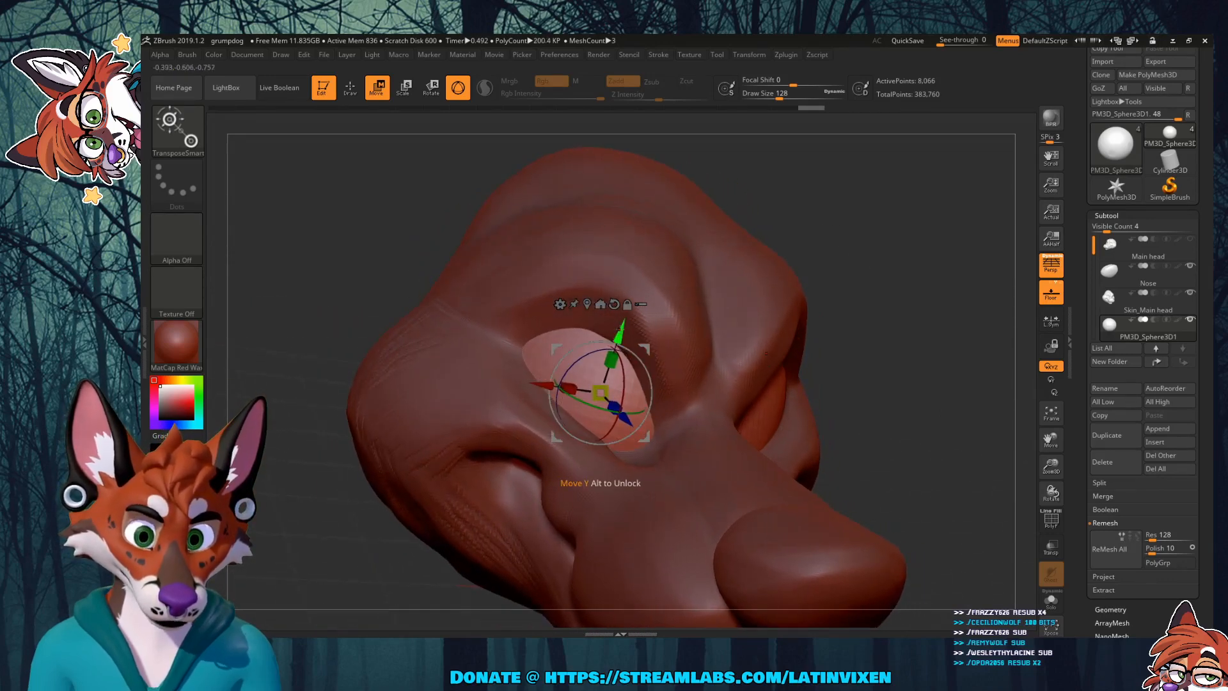
pyautogui.moveTo(623, 330); pyautogui.dragTo(623, 331)
pyautogui.moveTo(875, 300)
pyautogui.mouseDown()
pyautogui.moveTo(853, 275)
pyautogui.moveTo(868, 287)
pyautogui.moveTo(853, 291)
pyautogui.mouseUp()
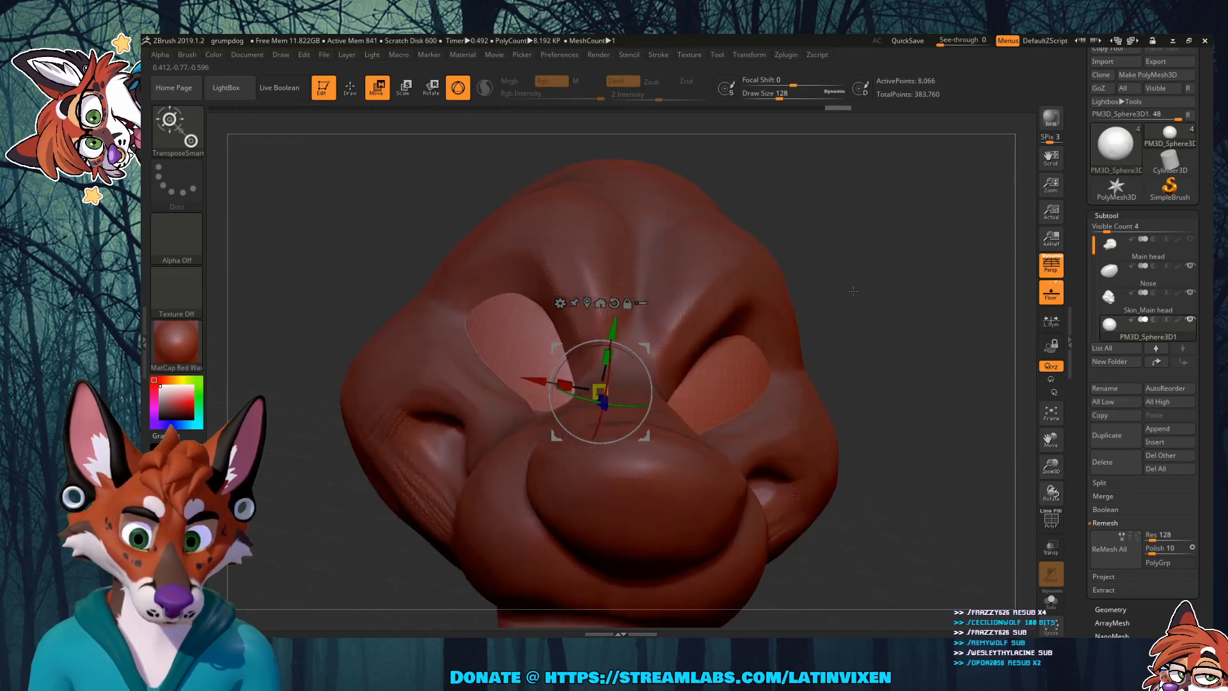
# Step: Return to the Skin_Main head subtool with the Flatten brush and flatten the upper brow surface
pyautogui.press('Up')
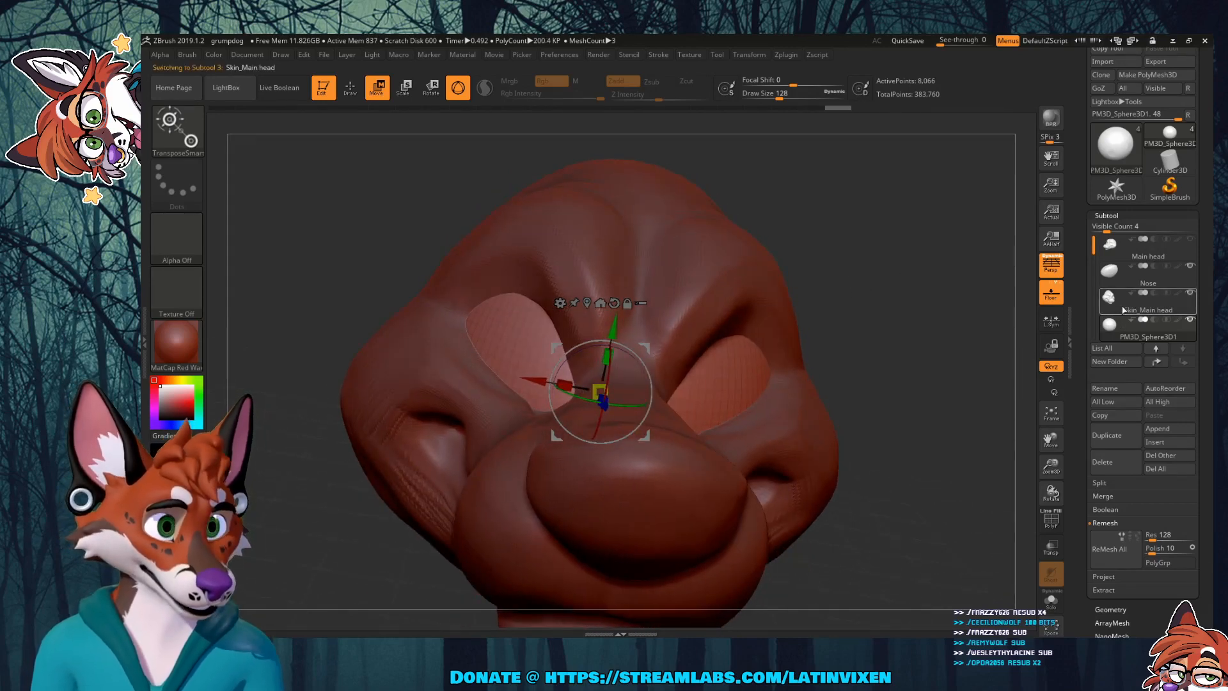
pyautogui.moveTo(853, 379); pyautogui.dragTo(907, 403)
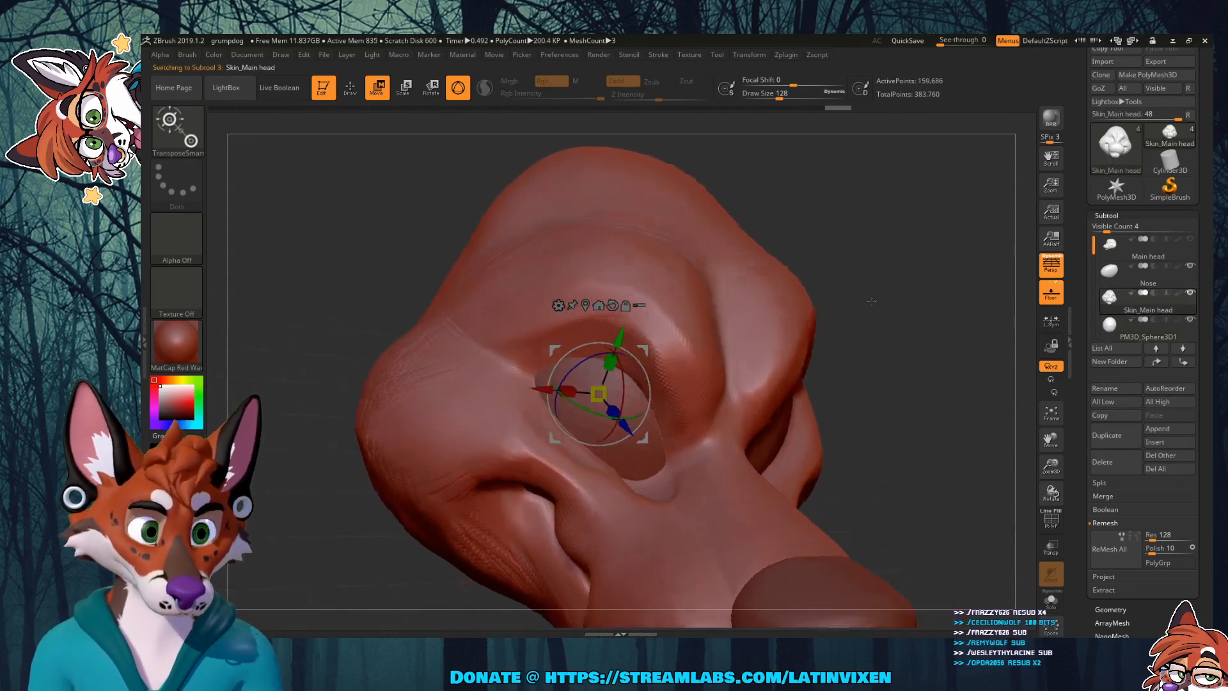
pyautogui.click(179, 133)
pyautogui.click(407, 139)
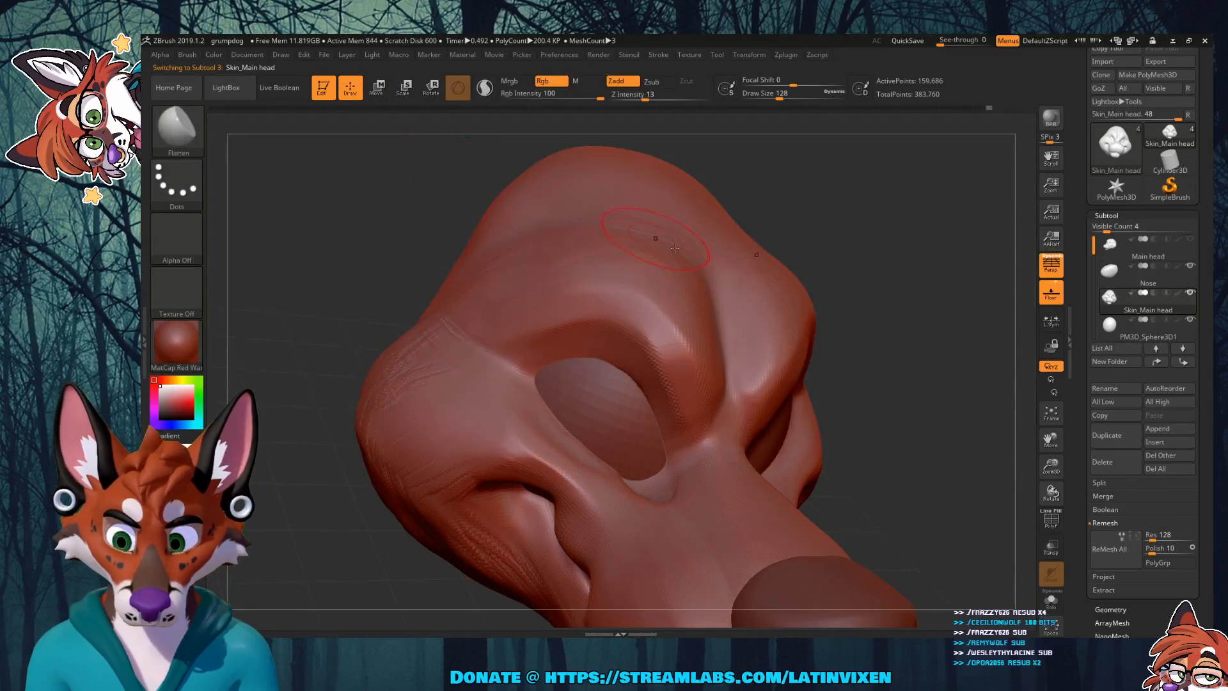
pyautogui.moveTo(887, 261); pyautogui.dragTo(836, 229)
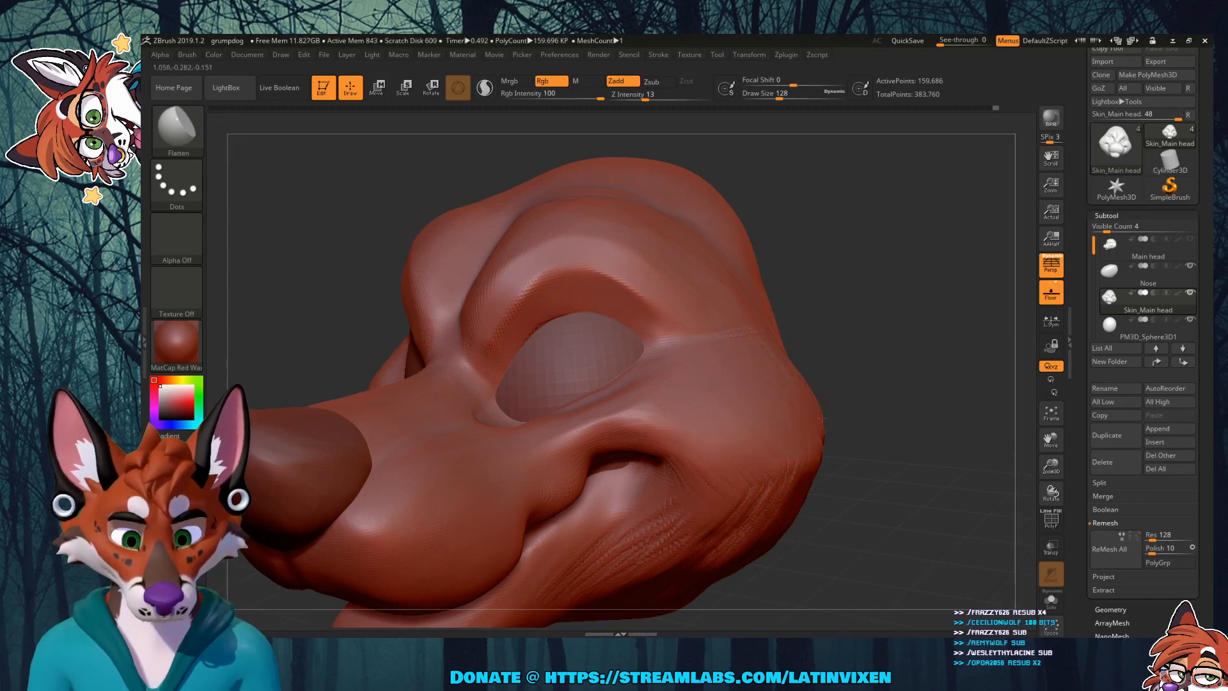
# Step: Smooth away the rough scratched strokes across the cheek and underside of the jaw
pyautogui.moveTo(822, 418); pyautogui.dragTo(829, 238)
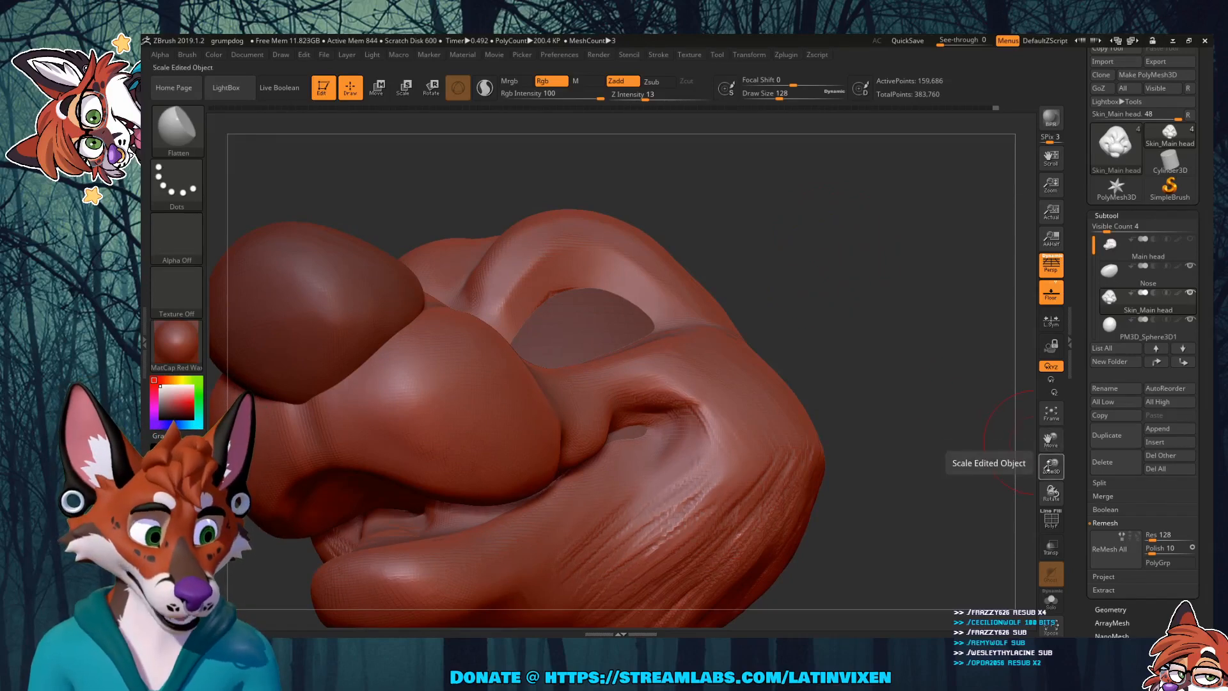
pyautogui.moveTo(1051, 465)
pyautogui.mouseDown()
pyautogui.moveTo(1050, 440)
pyautogui.moveTo(1049, 456)
pyautogui.mouseUp()
pyautogui.moveTo(963, 419)
pyautogui.mouseDown()
pyautogui.moveTo(902, 406)
pyautogui.moveTo(934, 367)
pyautogui.moveTo(800, 351)
pyautogui.mouseUp()
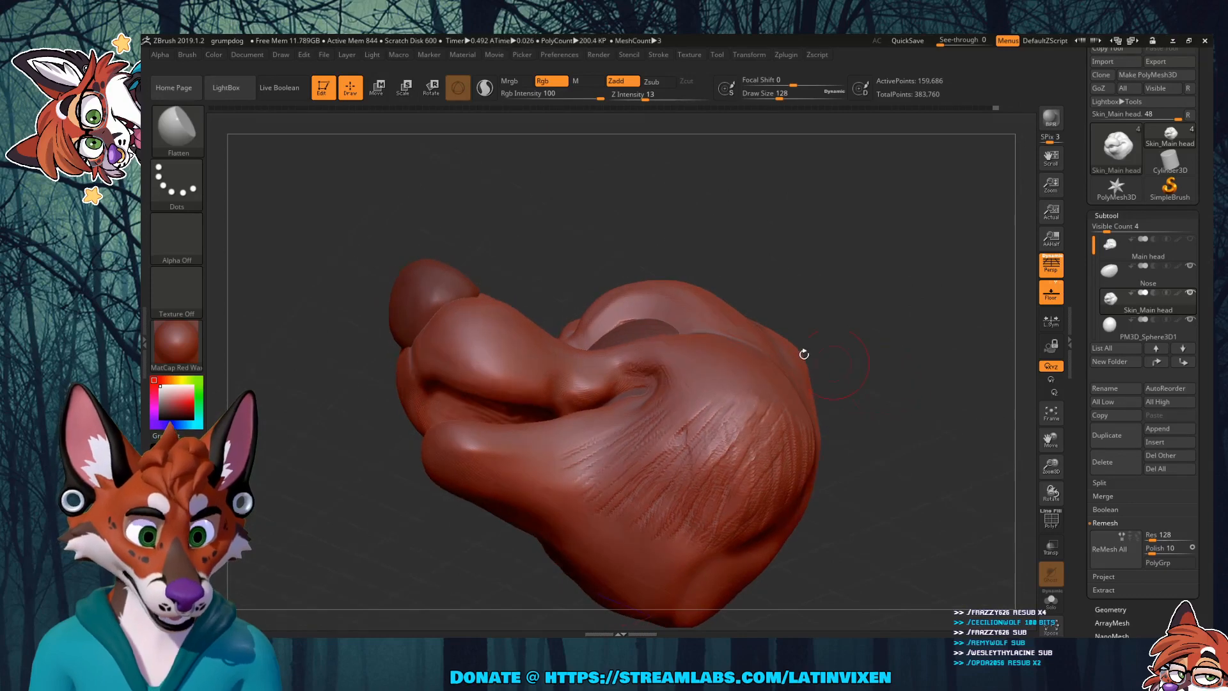
pyautogui.keyDown('shift'); pyautogui.moveTo(760, 427); pyautogui.dragTo(708, 510); pyautogui.keyUp('shift')
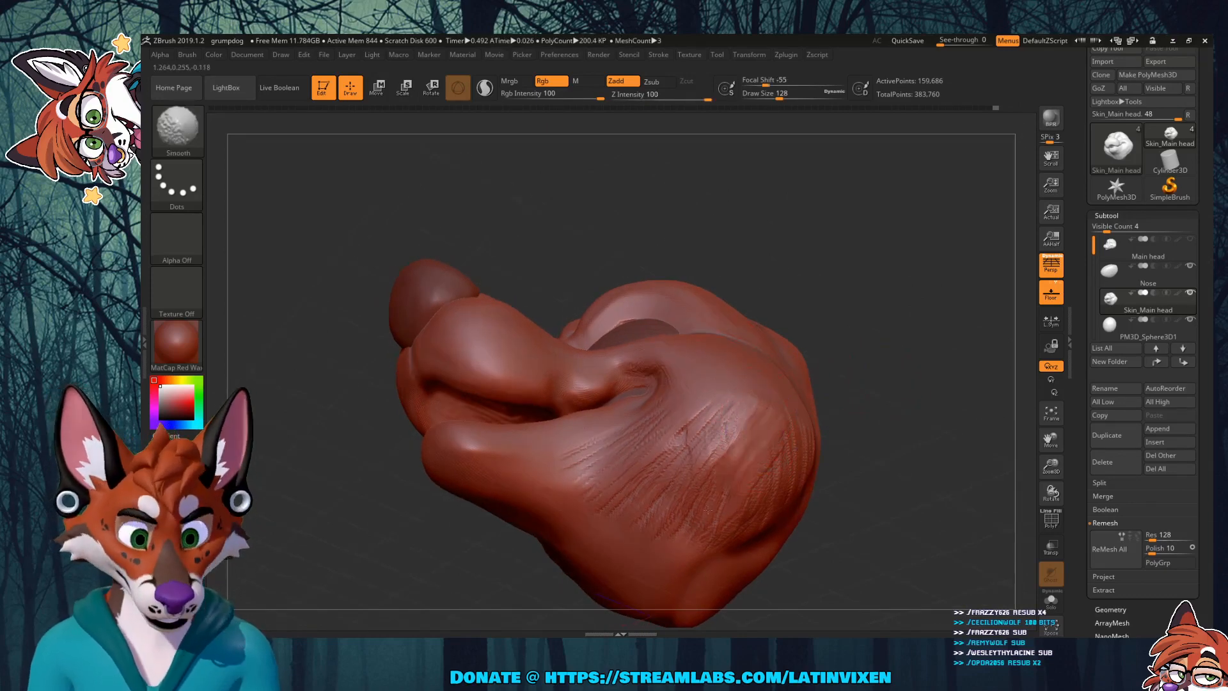
pyautogui.keyDown('shift'); pyautogui.moveTo(765, 417); pyautogui.dragTo(695, 423); pyautogui.keyUp('shift')
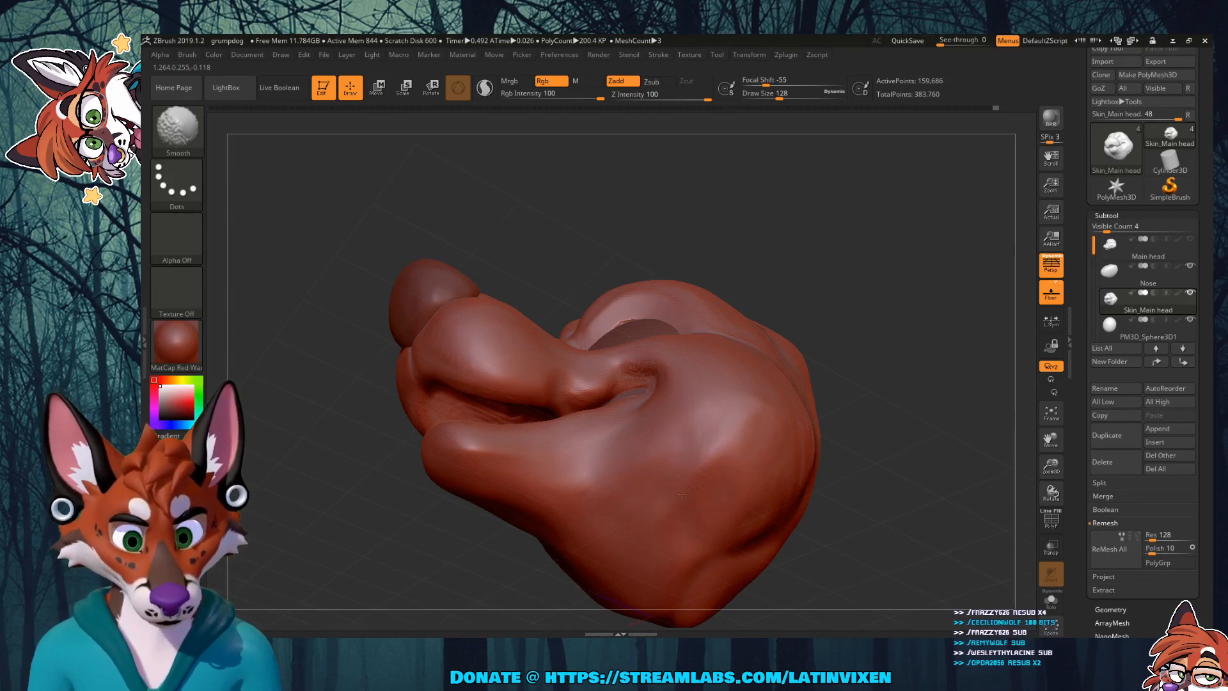
# Step: Flatten the cheek and lower jaw surface behind the mouth corner
pyautogui.moveTo(882, 309); pyautogui.dragTo(928, 355)
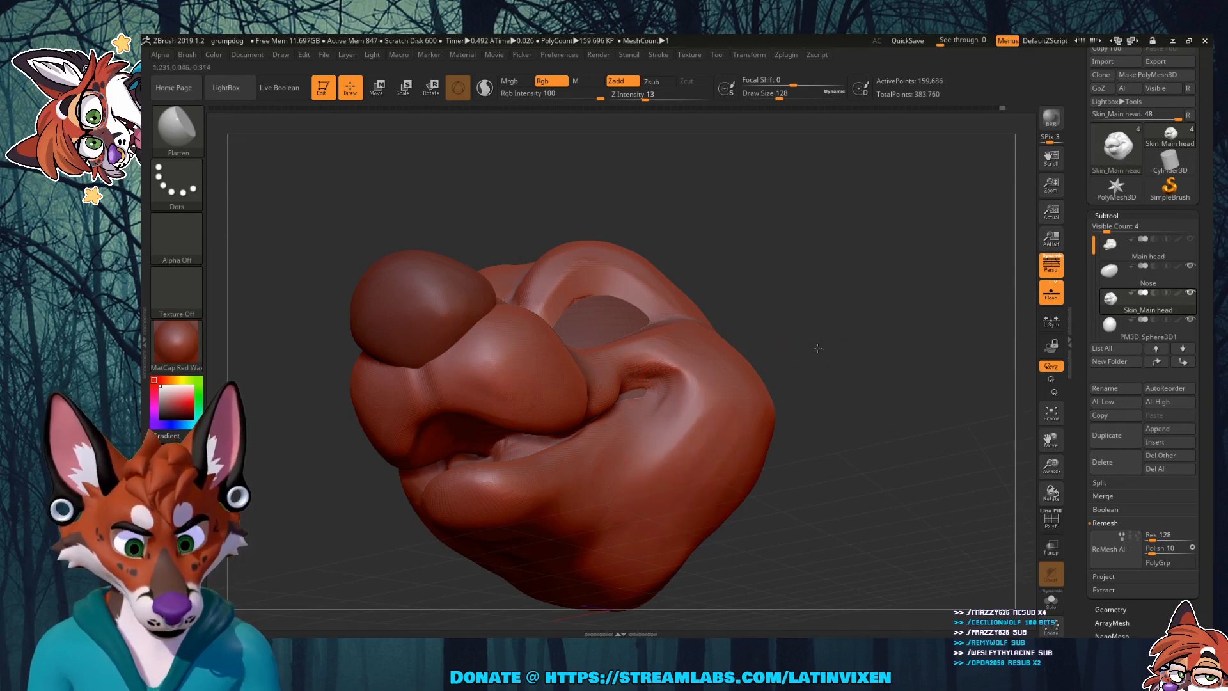
pyautogui.moveTo(817, 348); pyautogui.dragTo(785, 339)
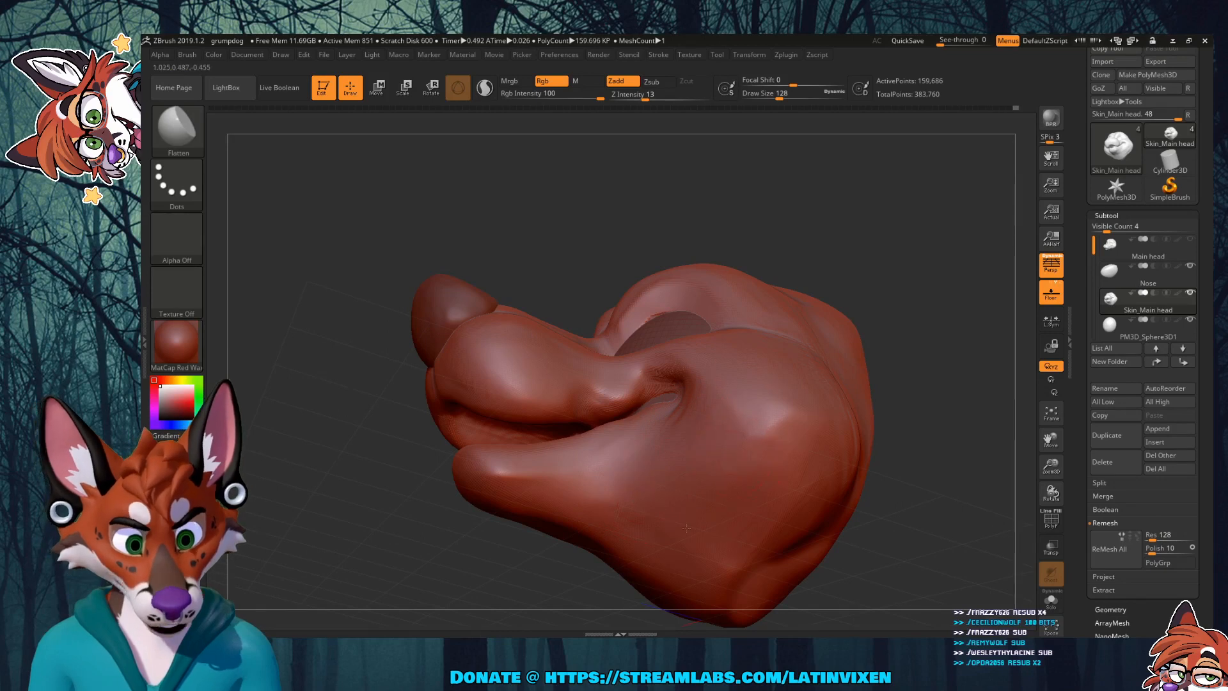
pyautogui.moveTo(927, 410); pyautogui.dragTo(885, 381)
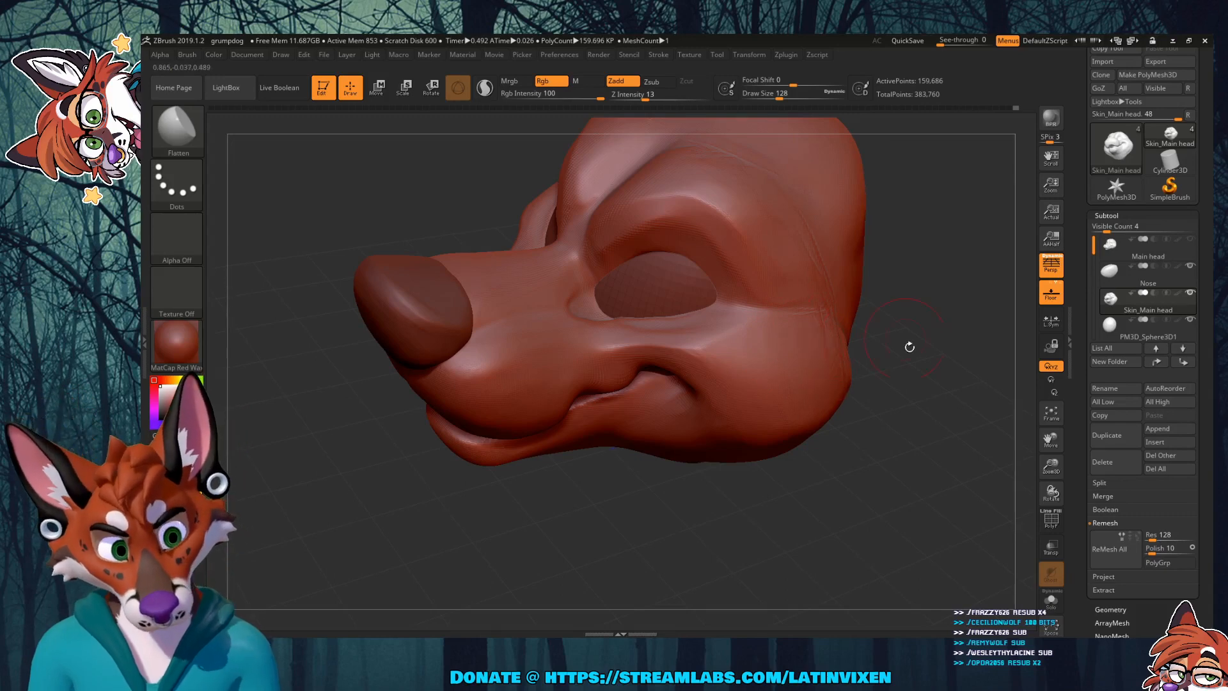
# Step: Smooth the creases on the rear cheek and temple, continuing forward to the outer eye corner
pyautogui.moveTo(909, 346); pyautogui.dragTo(831, 333)
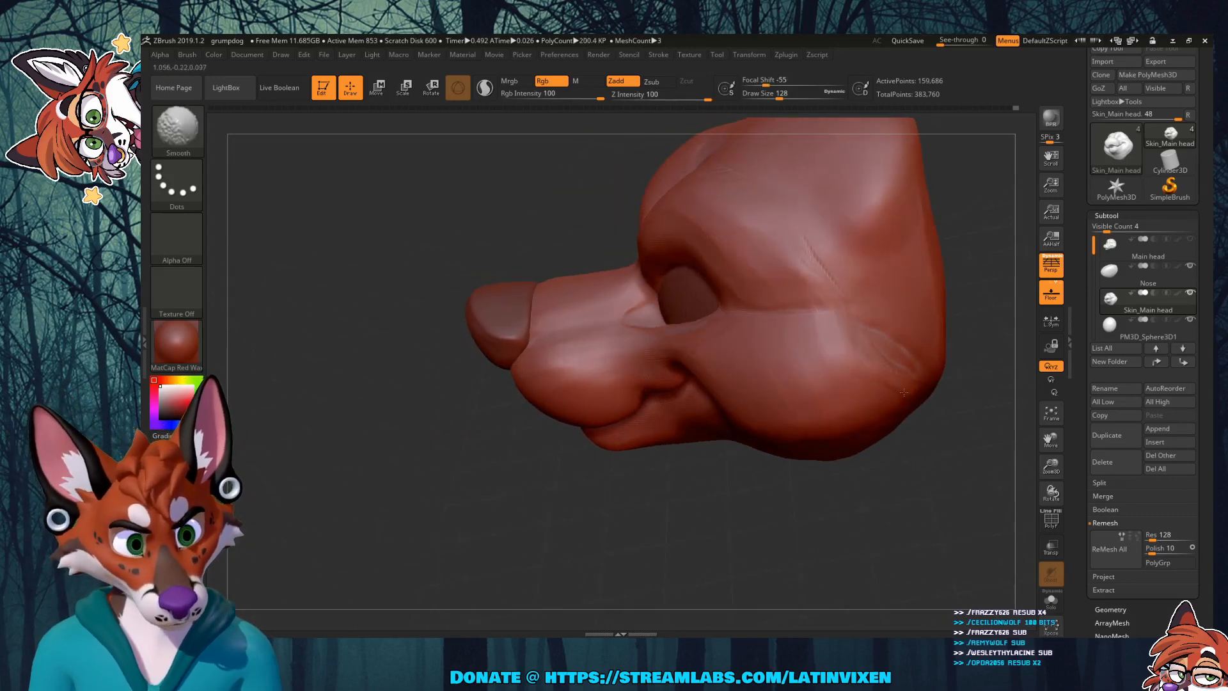
pyautogui.moveTo(891, 351)
pyautogui.keyDown('shift'); pyautogui.mouseDown()
pyautogui.moveTo(808, 287)
pyautogui.moveTo(847, 317)
pyautogui.mouseUp(); pyautogui.keyUp('shift')
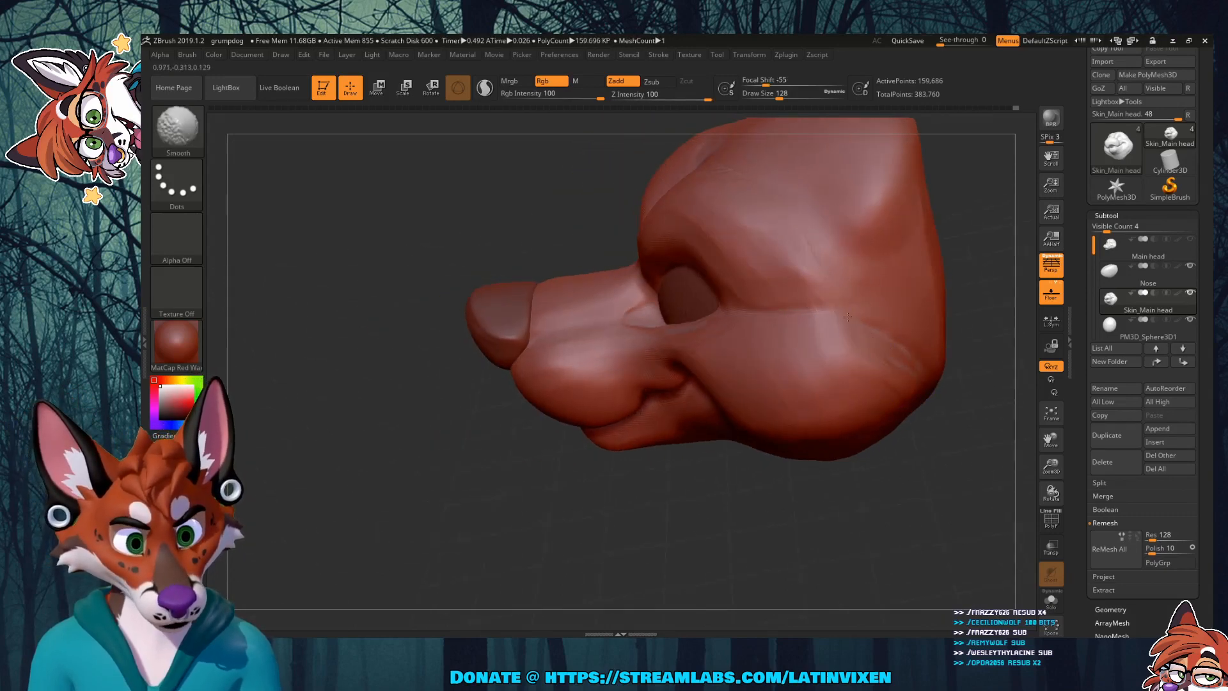
pyautogui.moveTo(857, 447)
pyautogui.mouseDown()
pyautogui.moveTo(907, 479)
pyautogui.moveTo(812, 454)
pyautogui.mouseUp()
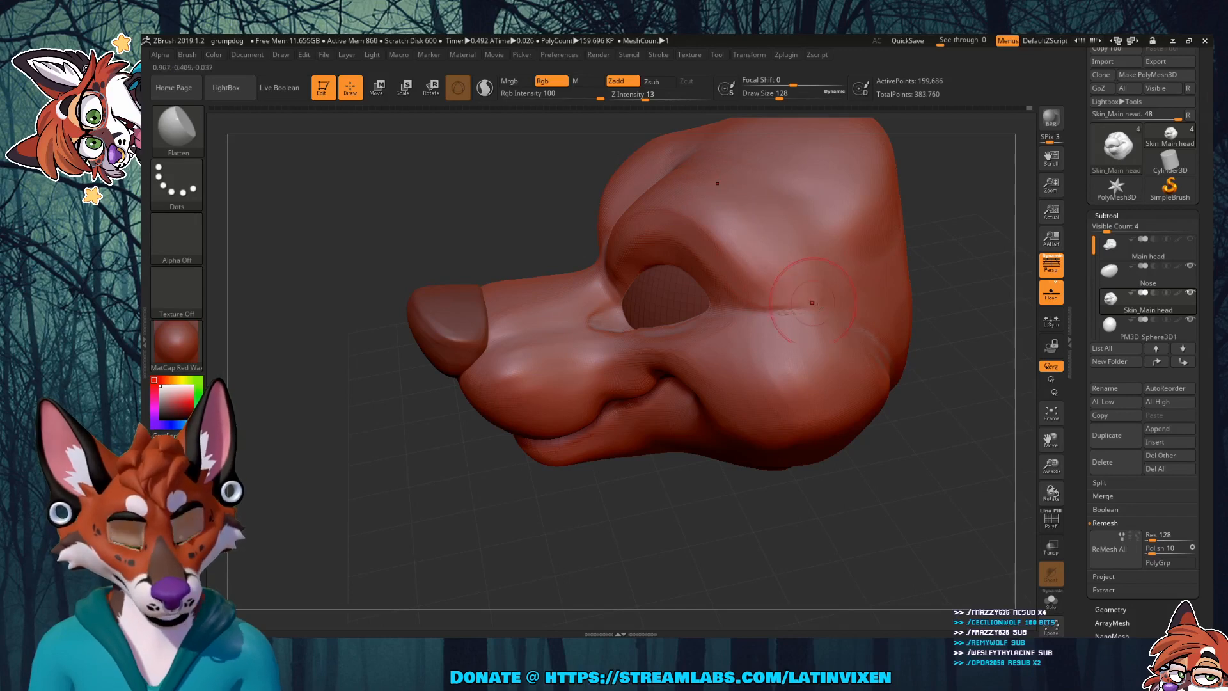
pyautogui.moveTo(844, 322); pyautogui.dragTo(807, 311)
pyautogui.keyDown('shift'); pyautogui.moveTo(801, 309); pyautogui.dragTo(795, 306); pyautogui.keyUp('shift')
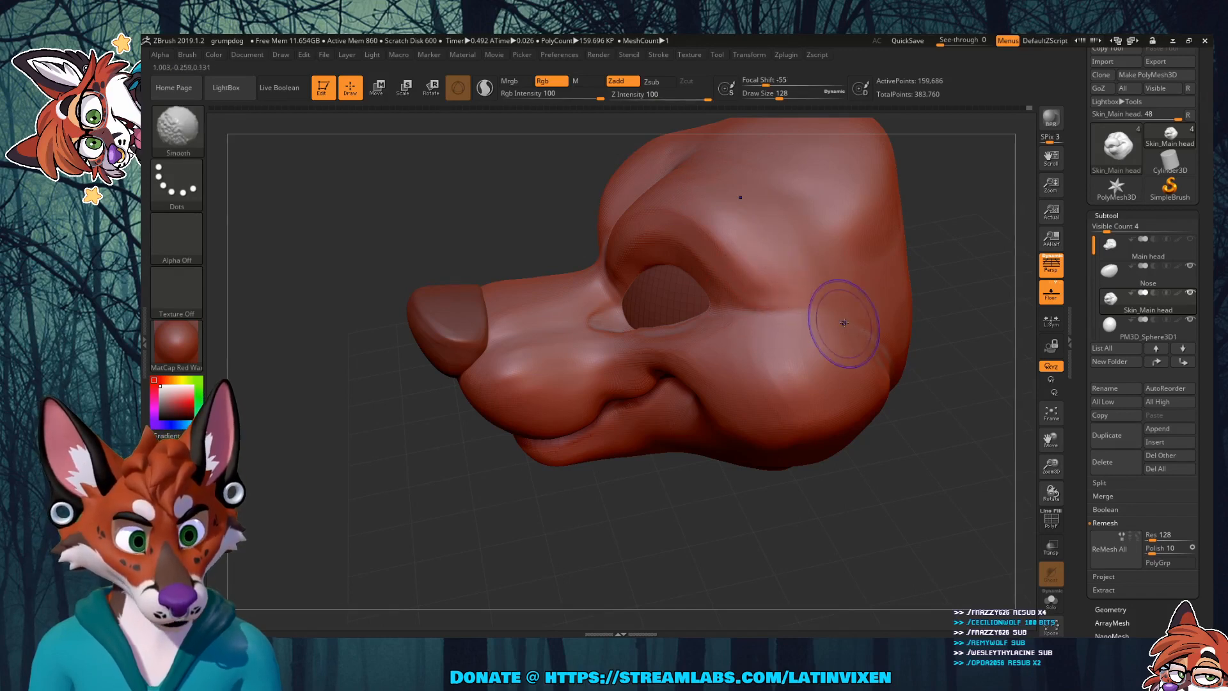
# Step: Smooth the crease at the rear underside of the lower jaw
pyautogui.moveTo(927, 390); pyautogui.dragTo(918, 317)
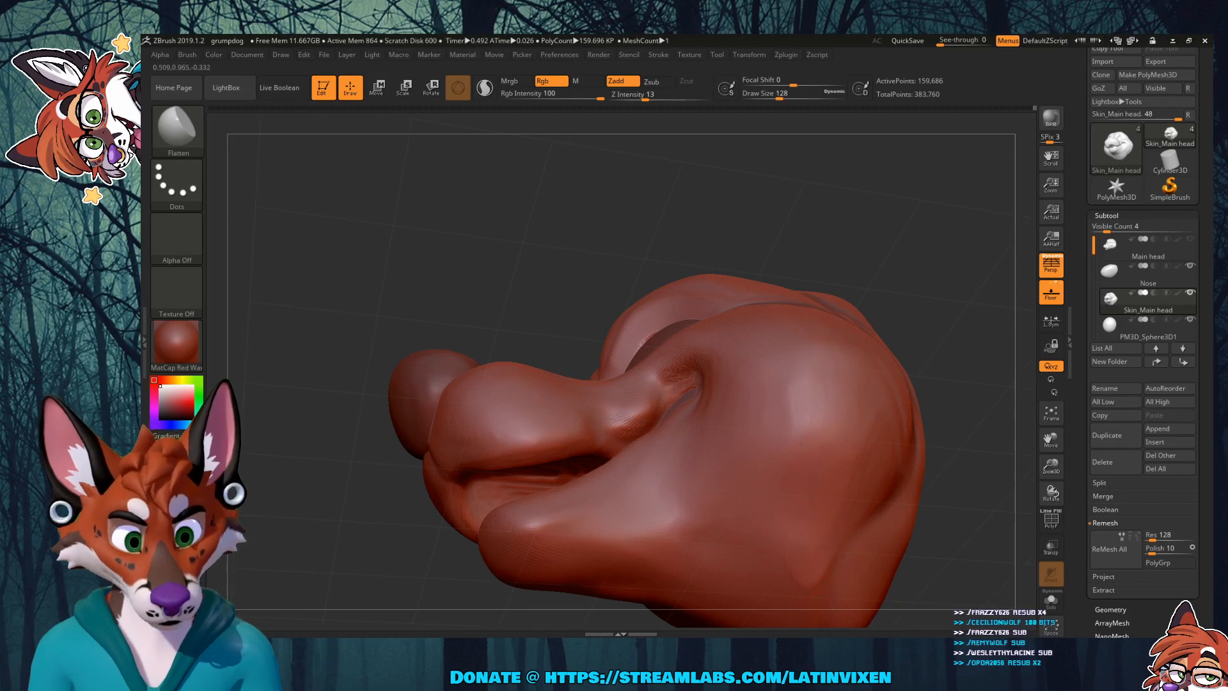
pyautogui.press('shift')
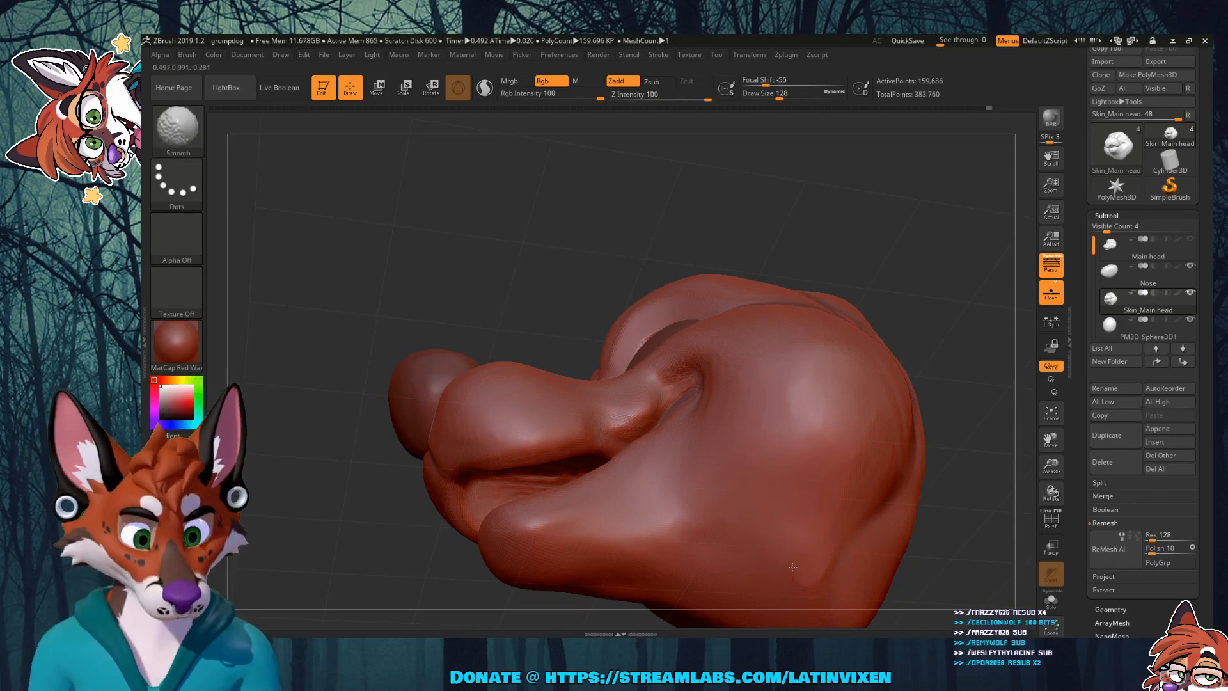
pyautogui.moveTo(918, 297); pyautogui.dragTo(953, 307)
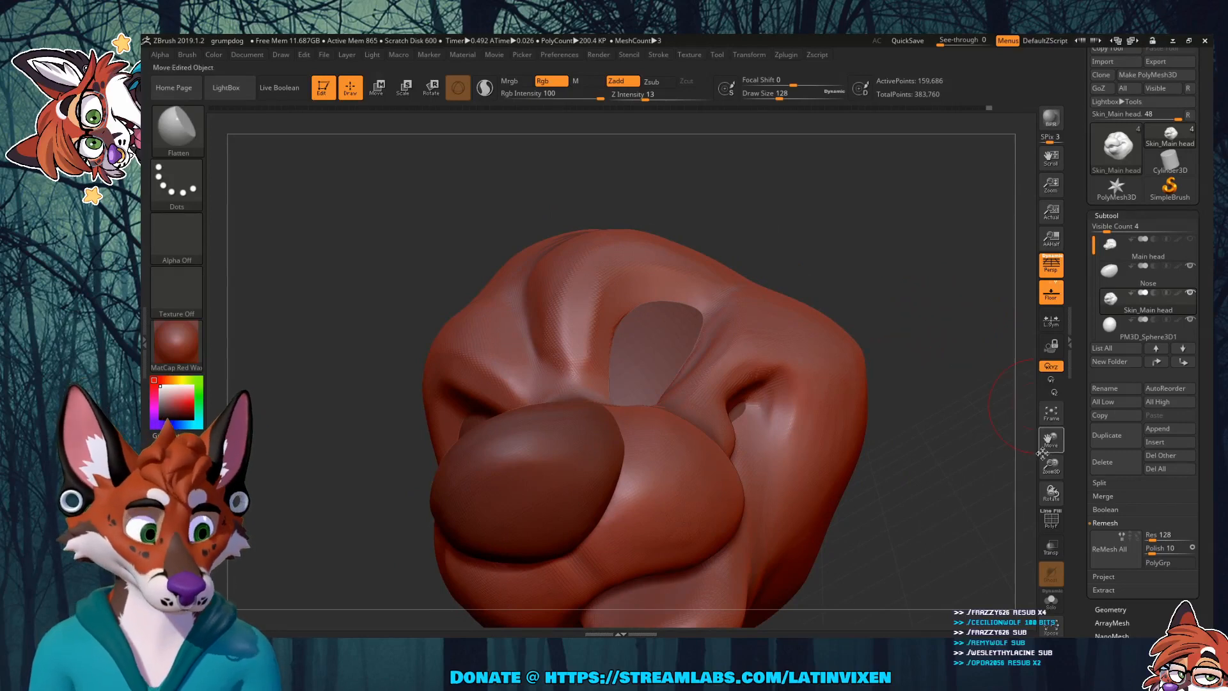
# Step: Reshape the upper lip fold above the mouth corner of the head with the Move brush
pyautogui.moveTo(1043, 452); pyautogui.dragTo(1059, 386)
pyautogui.moveTo(915, 444); pyautogui.dragTo(979, 404)
pyautogui.moveTo(1057, 469)
pyautogui.mouseDown()
pyautogui.moveTo(1035, 464)
pyautogui.moveTo(1055, 471)
pyautogui.moveTo(1052, 450)
pyautogui.moveTo(1012, 458)
pyautogui.mouseUp()
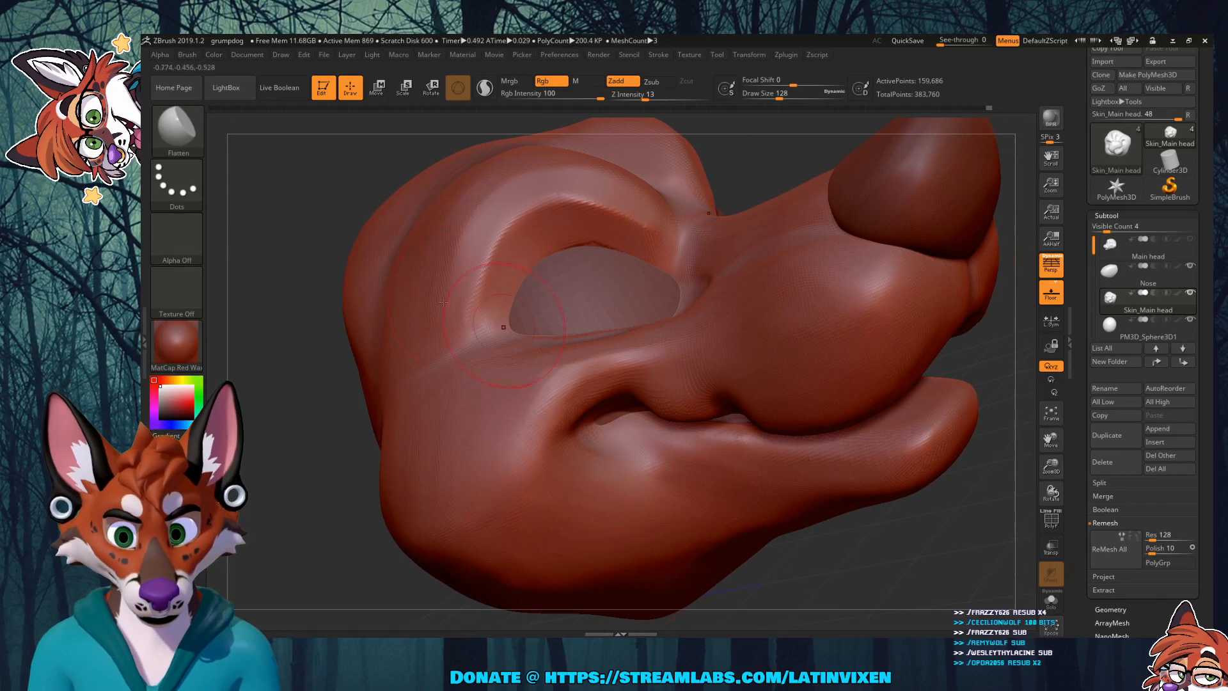
pyautogui.click(177, 130)
pyautogui.click(568, 137)
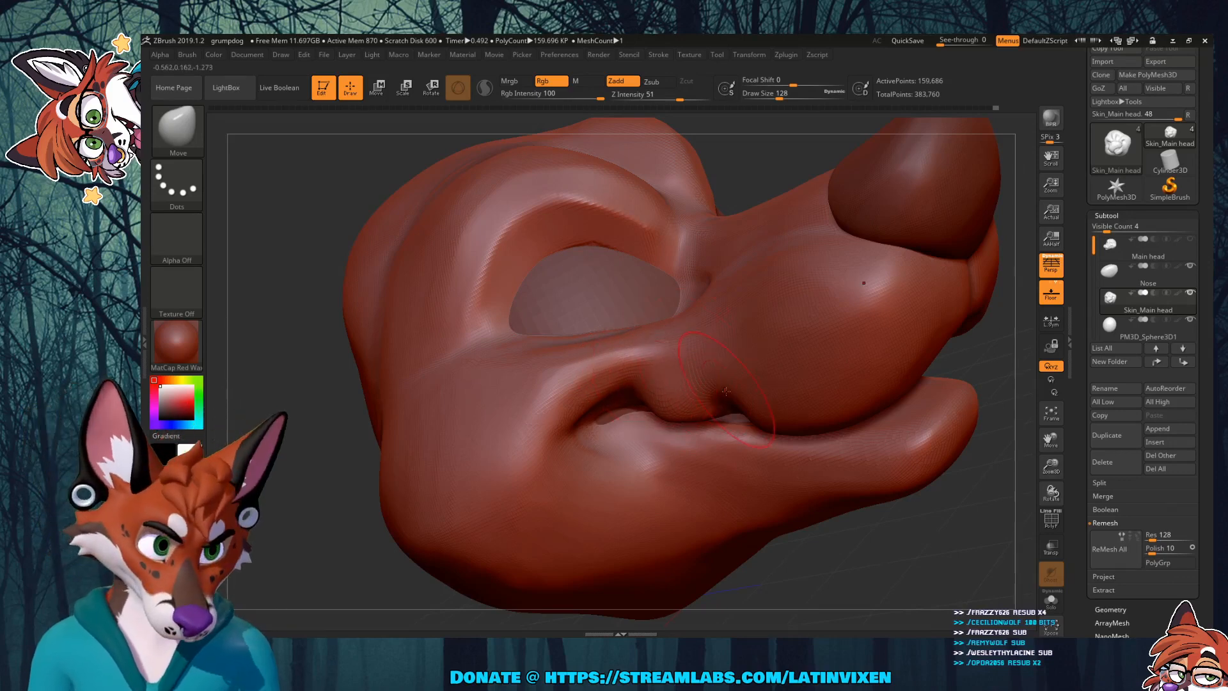
pyautogui.moveTo(915, 553); pyautogui.dragTo(703, 441)
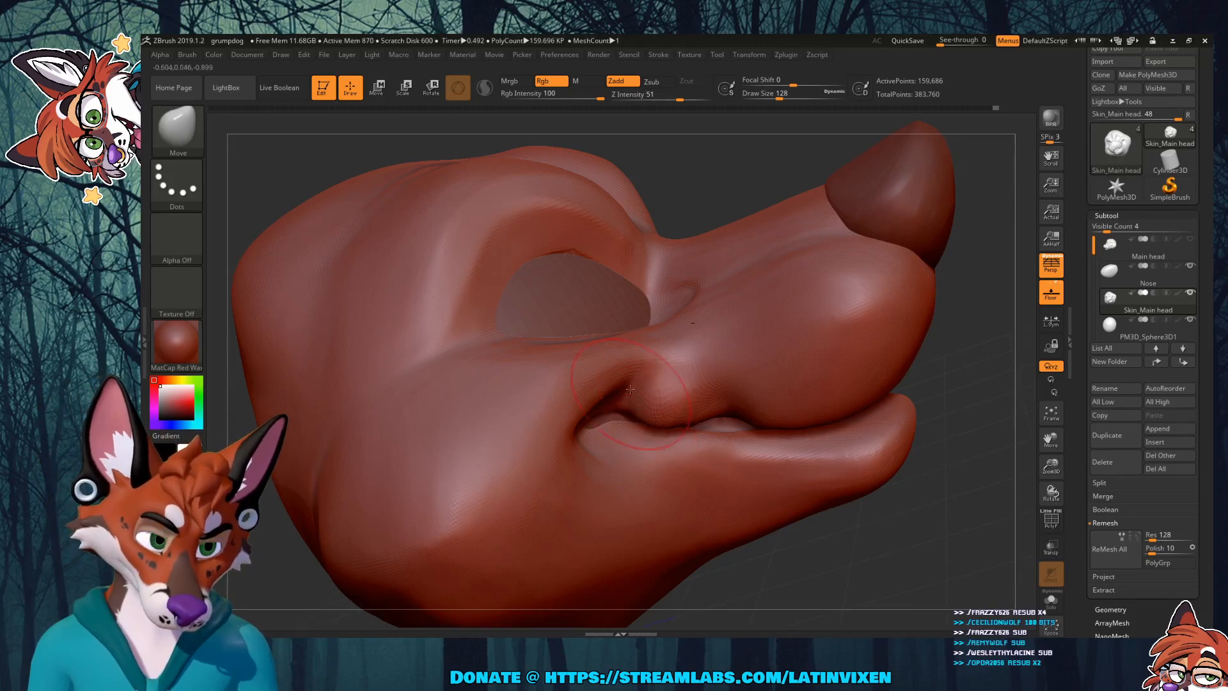
pyautogui.moveTo(630, 389); pyautogui.dragTo(645, 366)
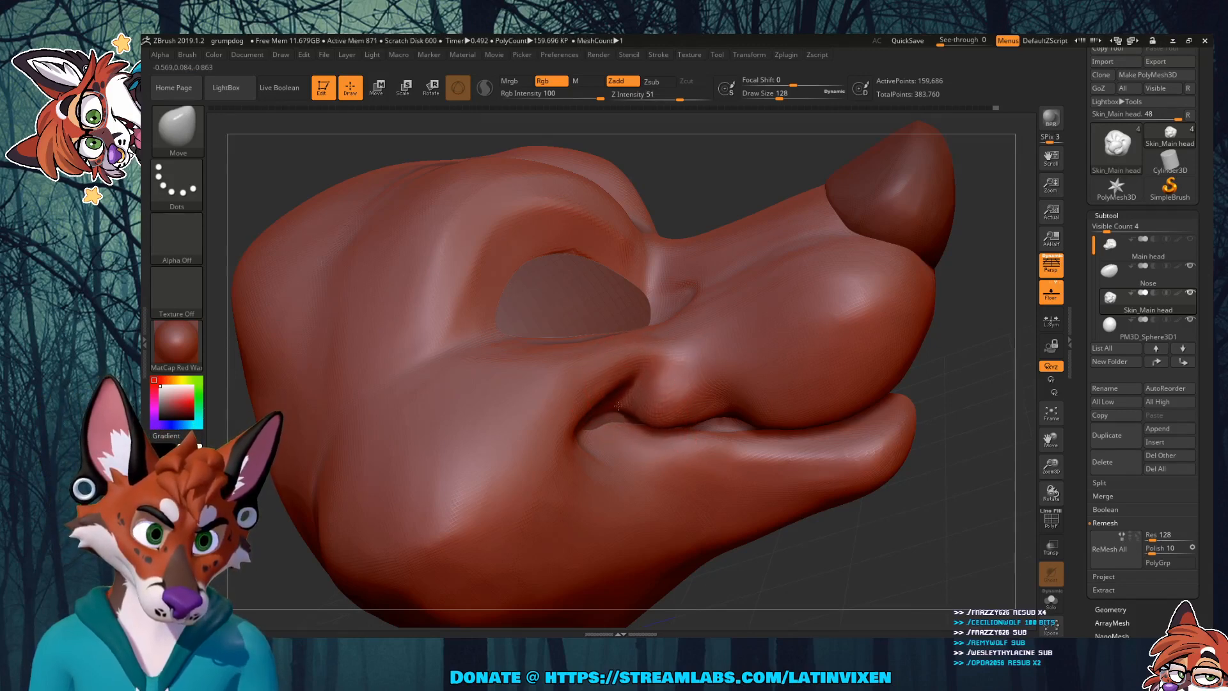
pyautogui.moveTo(875, 541); pyautogui.dragTo(836, 465)
pyautogui.moveTo(835, 465)
pyautogui.mouseDown(button='right')
pyautogui.moveTo(847, 561)
pyautogui.moveTo(864, 499)
pyautogui.mouseUp(button='right')
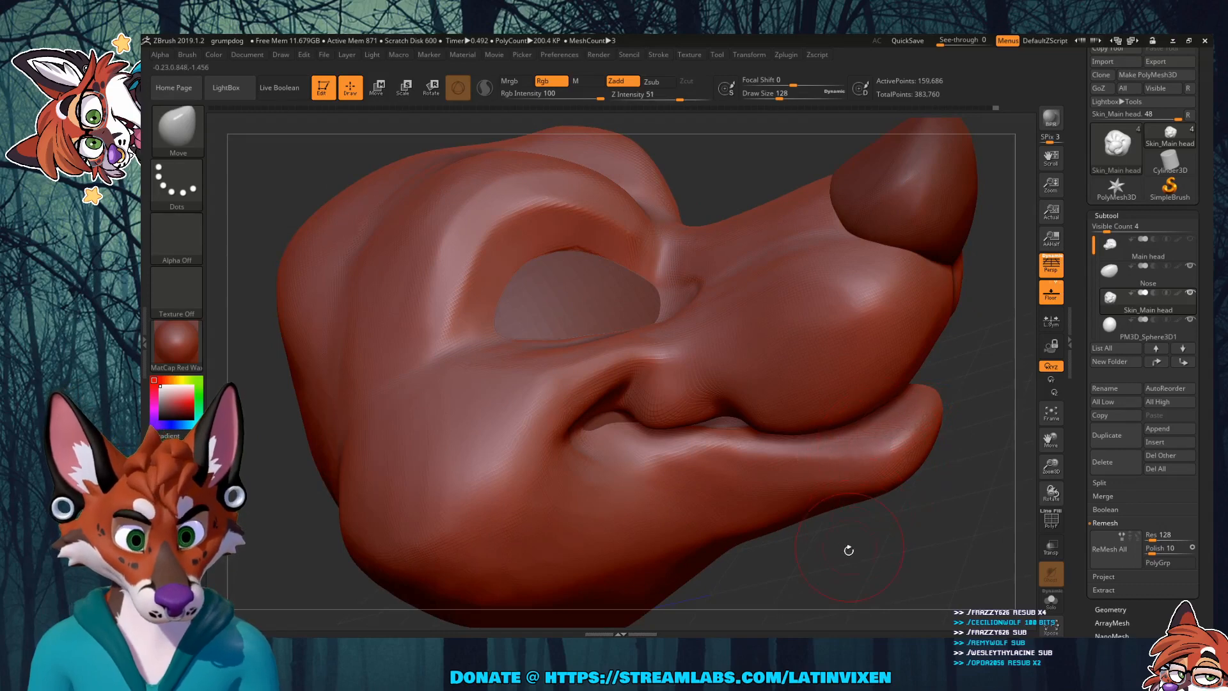
pyautogui.moveTo(856, 552)
pyautogui.mouseDown()
pyautogui.moveTo(835, 553)
pyautogui.moveTo(845, 554)
pyautogui.mouseUp()
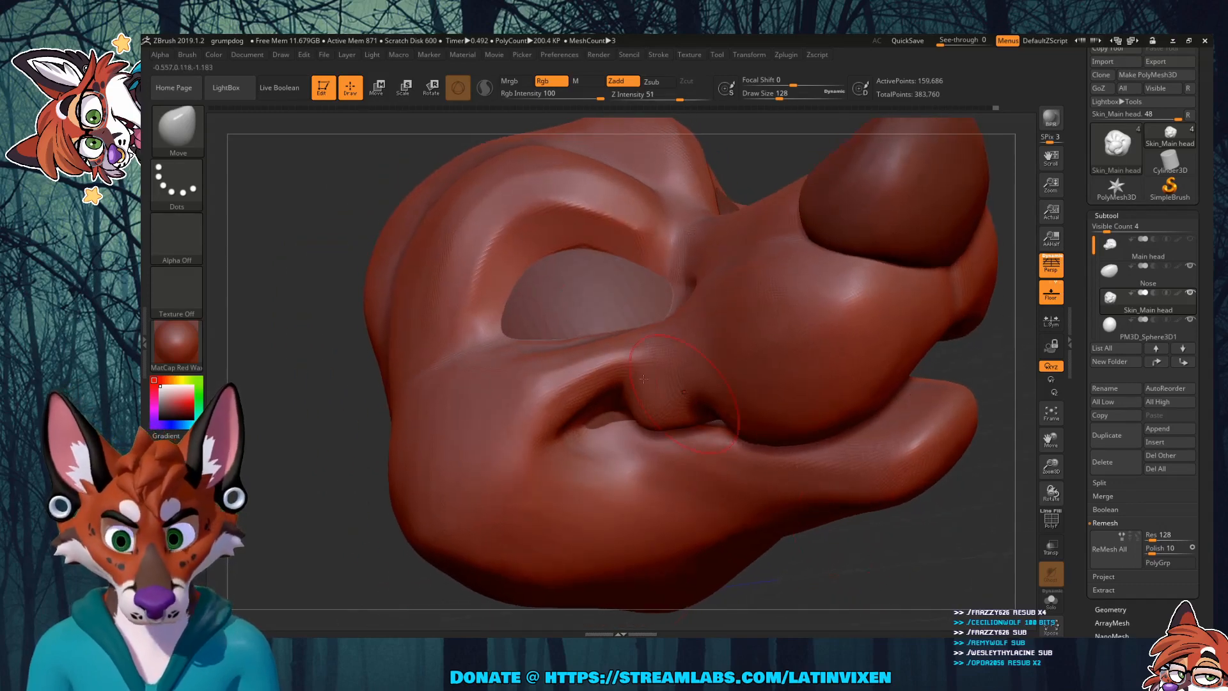
# Step: Thicken the fold around the mouth corner with the Inflat brush at intensity 10 and smooth it into the cheek
pyautogui.click(185, 144)
pyautogui.click(537, 394)
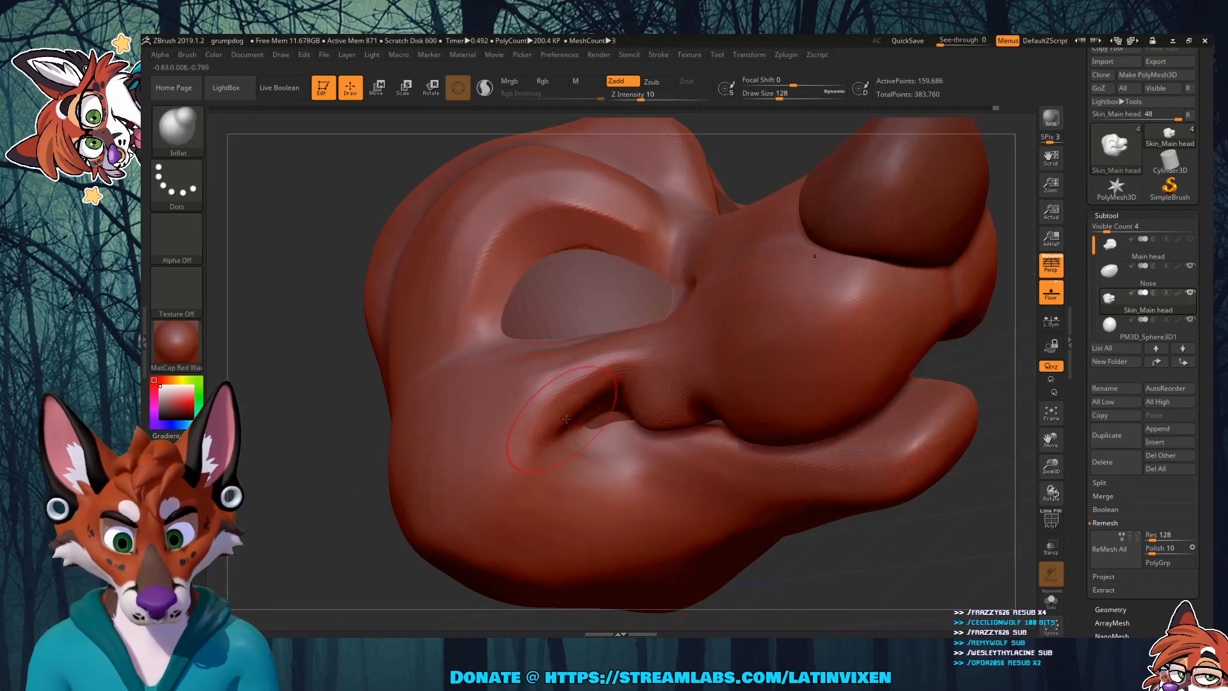
pyautogui.moveTo(555, 418); pyautogui.dragTo(618, 371)
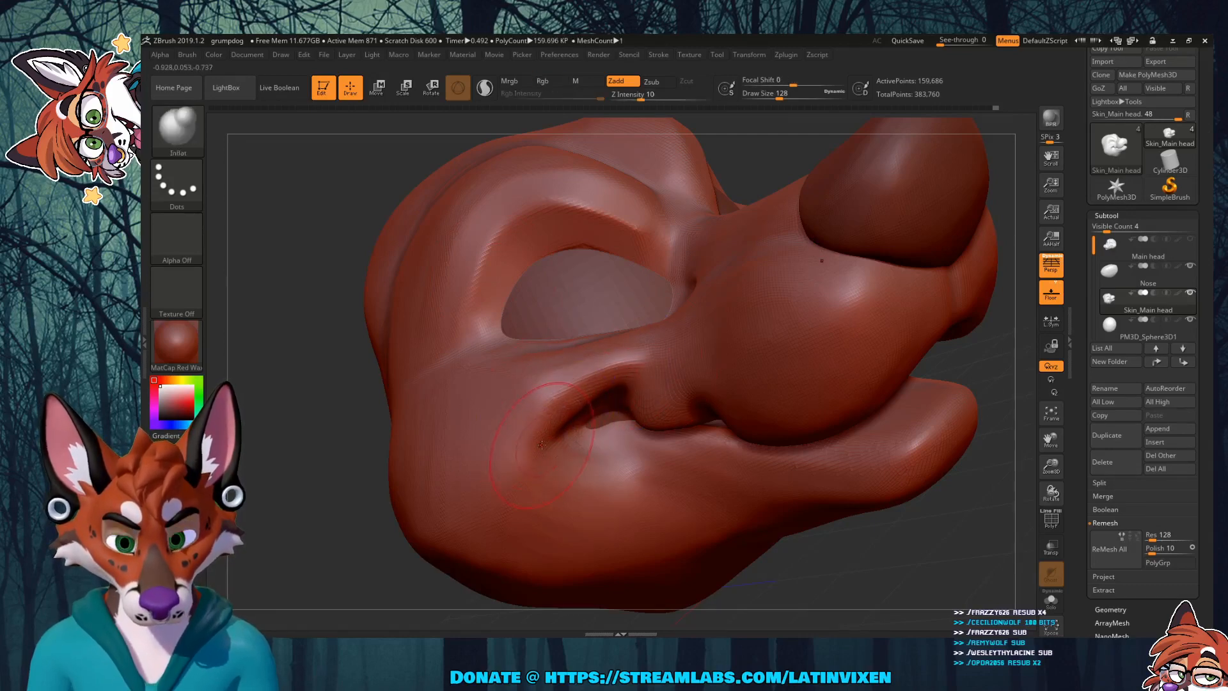
pyautogui.press('shift')
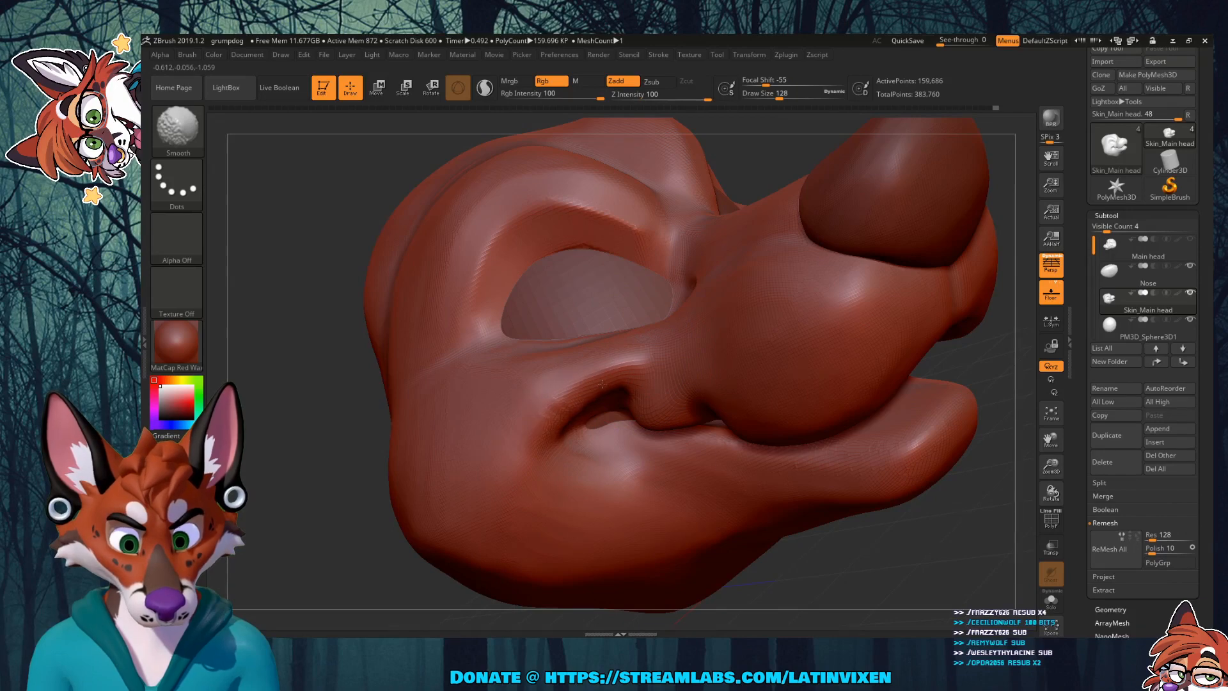
pyautogui.moveTo(320, 410)
pyautogui.mouseDown()
pyautogui.moveTo(323, 441)
pyautogui.moveTo(371, 438)
pyautogui.moveTo(329, 416)
pyautogui.moveTo(326, 379)
pyautogui.moveTo(346, 359)
pyautogui.mouseUp()
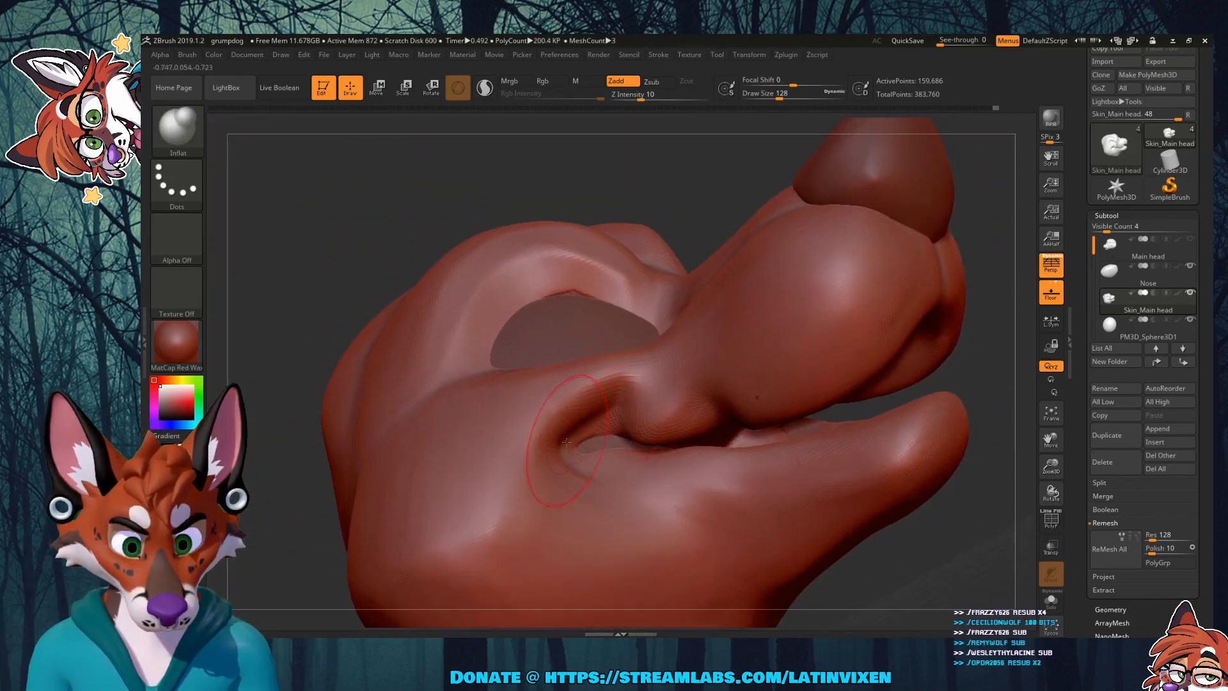
pyautogui.moveTo(586, 442)
pyautogui.mouseDown()
pyautogui.moveTo(586, 425)
pyautogui.moveTo(609, 411)
pyautogui.moveTo(626, 419)
pyautogui.moveTo(579, 443)
pyautogui.mouseUp()
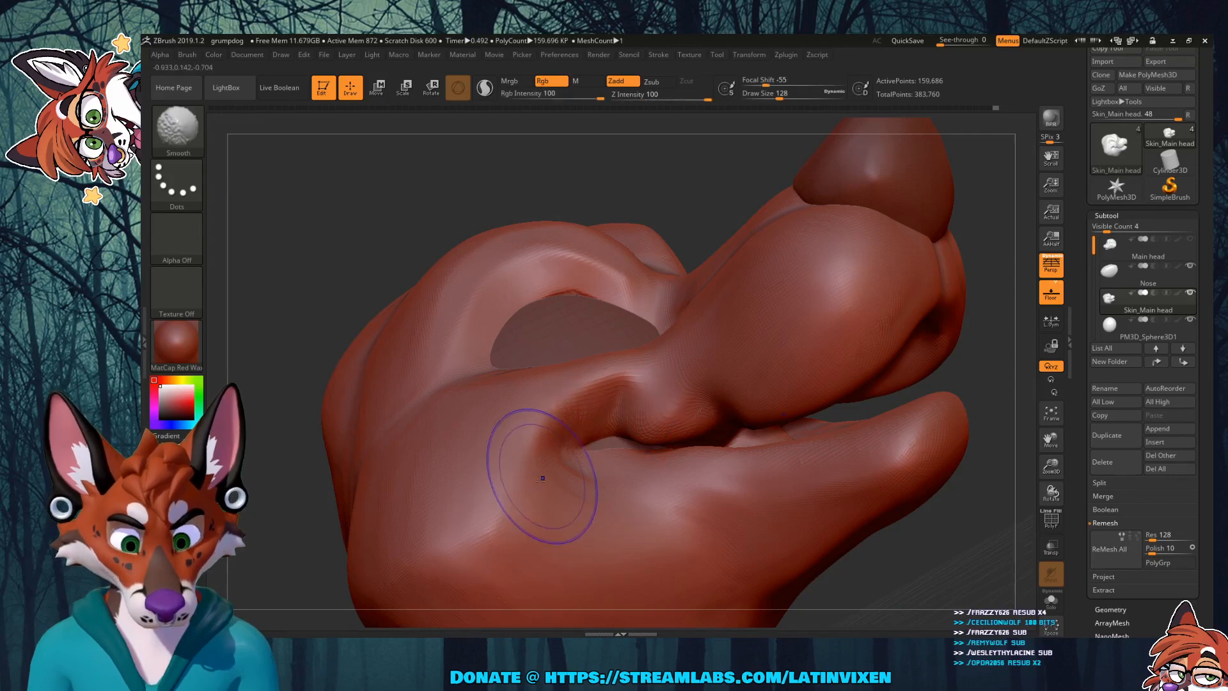
pyautogui.moveTo(333, 428); pyautogui.dragTo(888, 403)
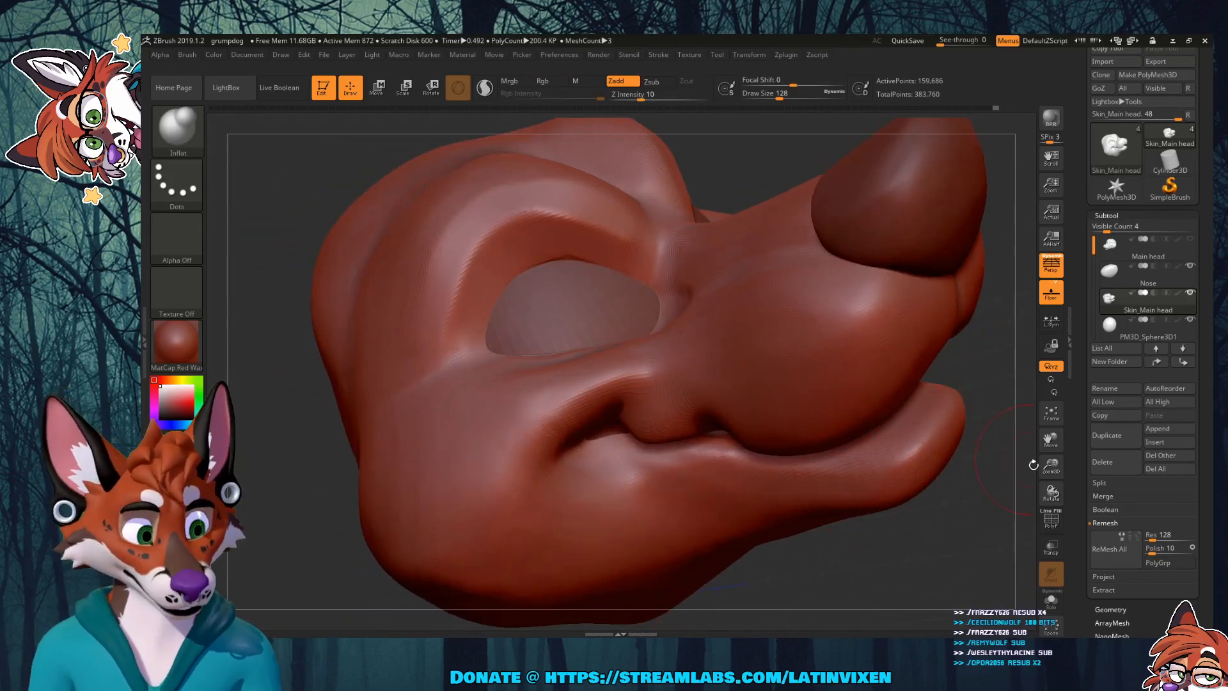
# Step: Pull the mouth corner down and back into the cheek with the Move brush and smooth around it
pyautogui.moveTo(1049, 468); pyautogui.dragTo(1041, 414)
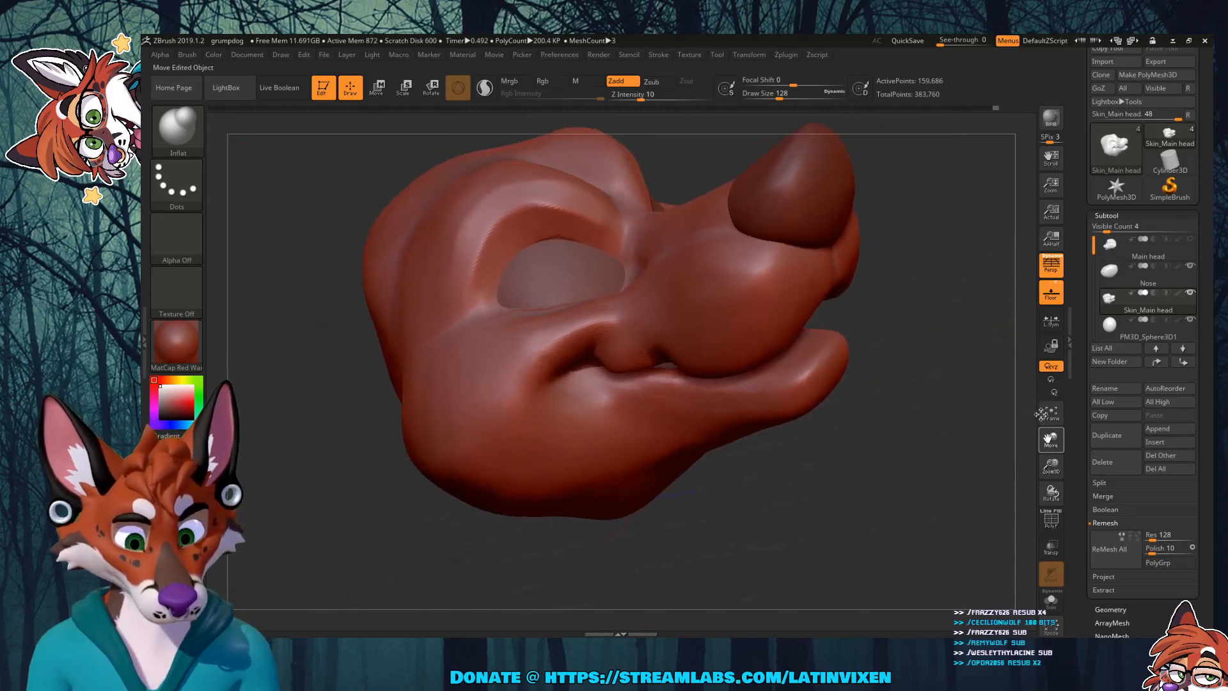
pyautogui.click(179, 131)
pyautogui.click(567, 138)
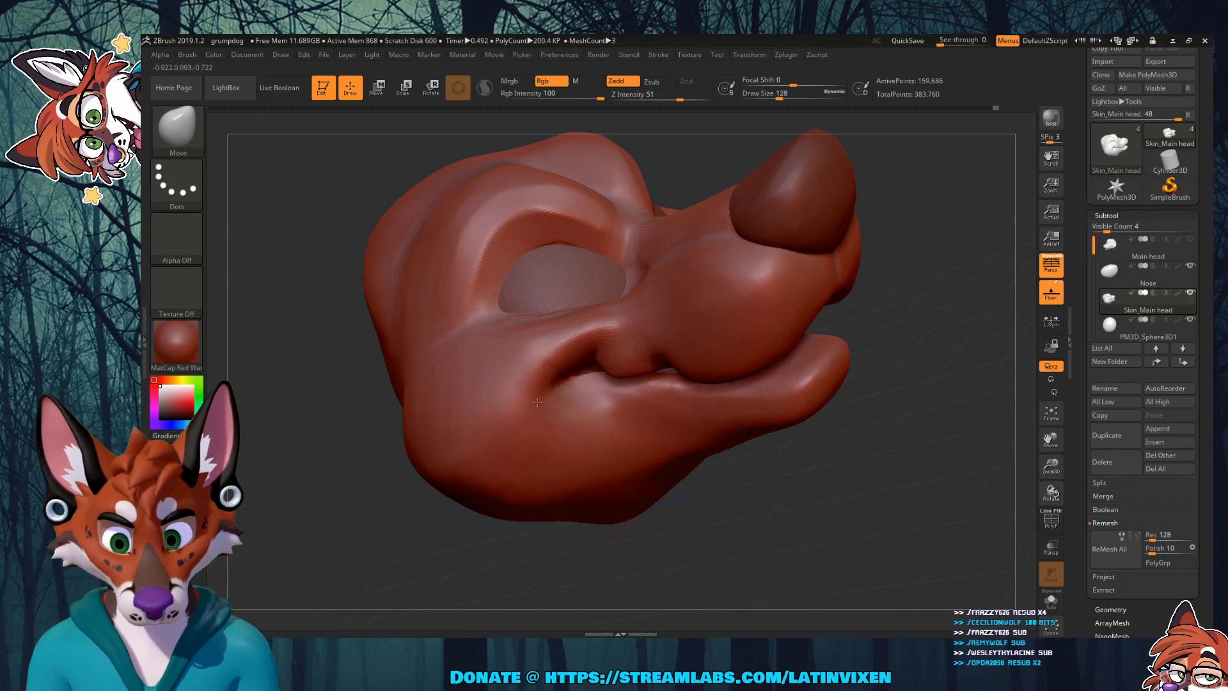
pyautogui.moveTo(537, 402); pyautogui.dragTo(512, 428)
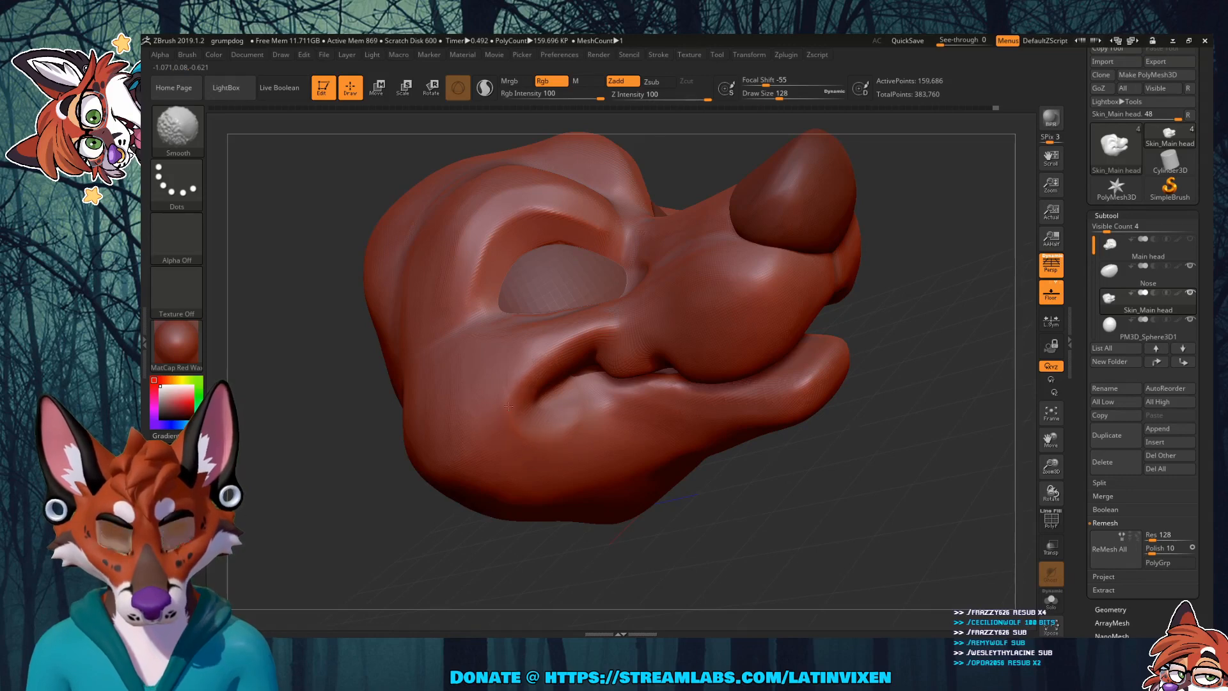
pyautogui.moveTo(783, 495)
pyautogui.mouseDown()
pyautogui.moveTo(662, 476)
pyautogui.moveTo(826, 483)
pyautogui.moveTo(812, 459)
pyautogui.mouseUp()
# Step: Enlarge the Move brush to draw size 177, push the cheek behind the mouth corner into shape and smooth it
pyautogui.click(179, 125)
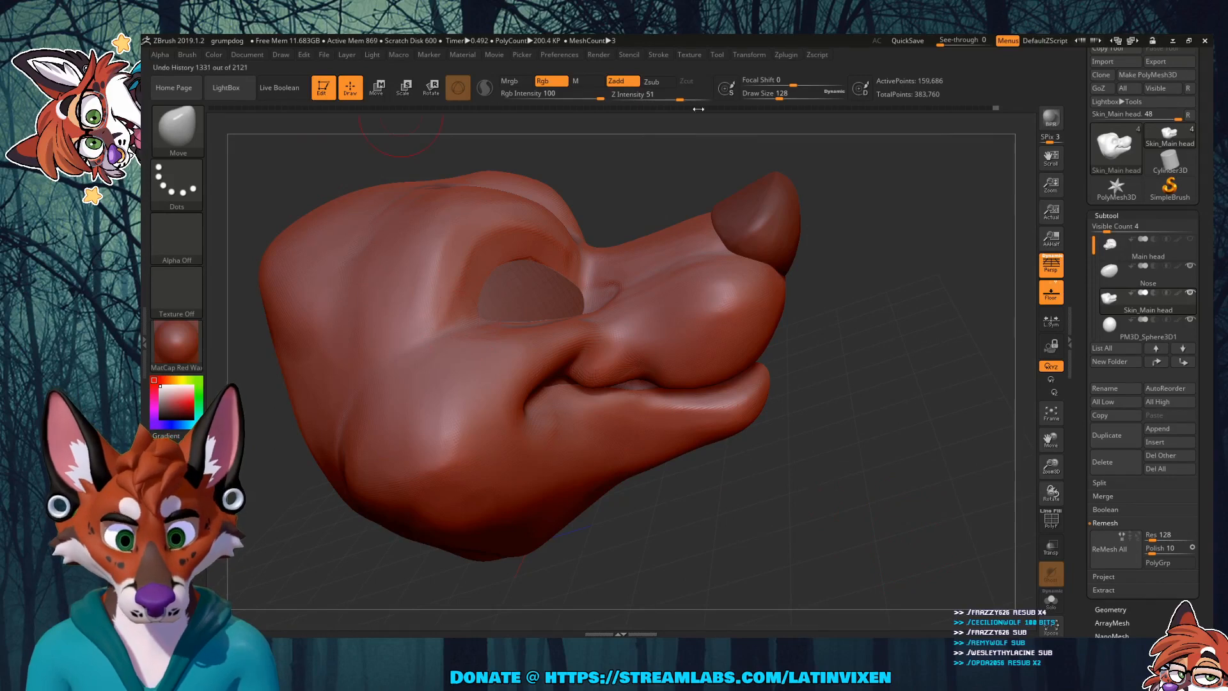
pyautogui.moveTo(766, 100); pyautogui.dragTo(784, 97)
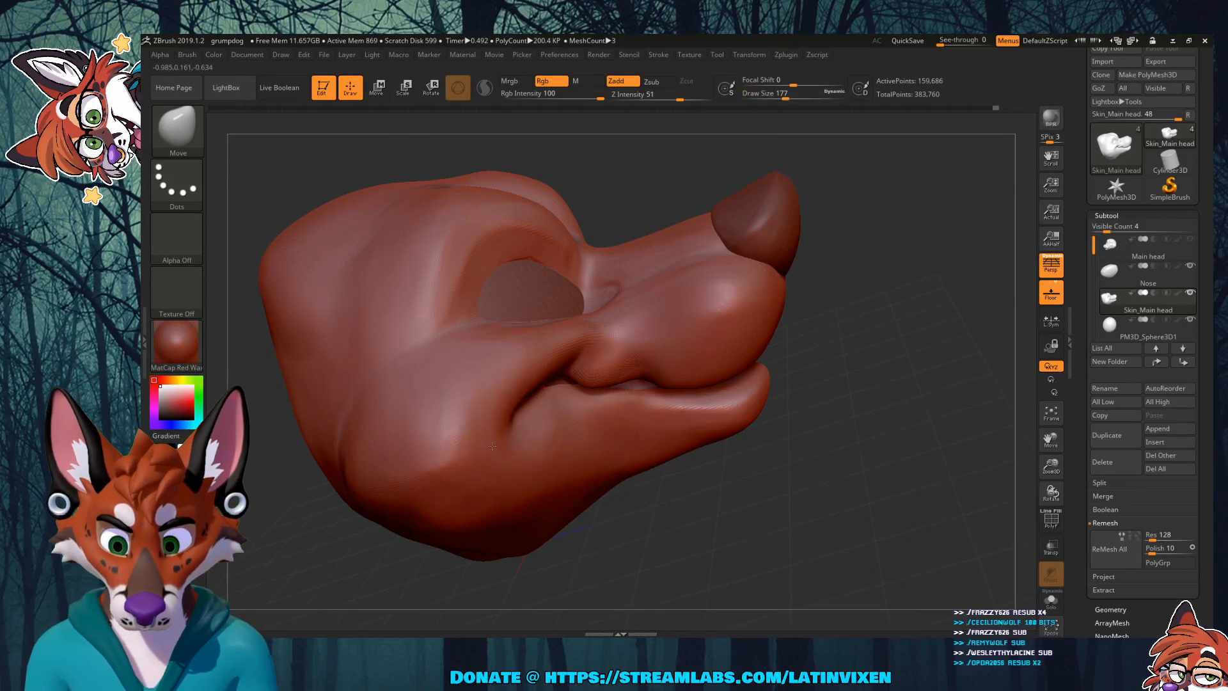
pyautogui.moveTo(486, 451); pyautogui.dragTo(495, 441)
pyautogui.moveTo(908, 490)
pyautogui.mouseDown()
pyautogui.moveTo(722, 495)
pyautogui.moveTo(765, 495)
pyautogui.mouseUp()
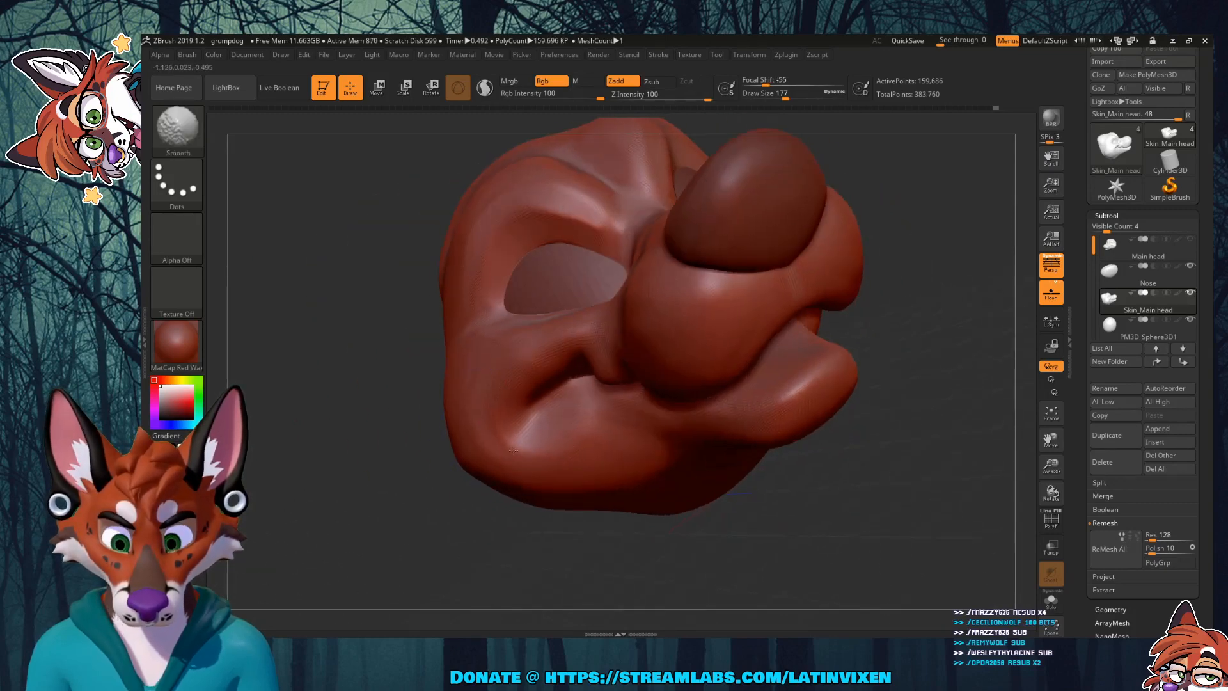
pyautogui.keyDown('shift'); pyautogui.moveTo(476, 375); pyautogui.dragTo(535, 448); pyautogui.keyUp('shift')
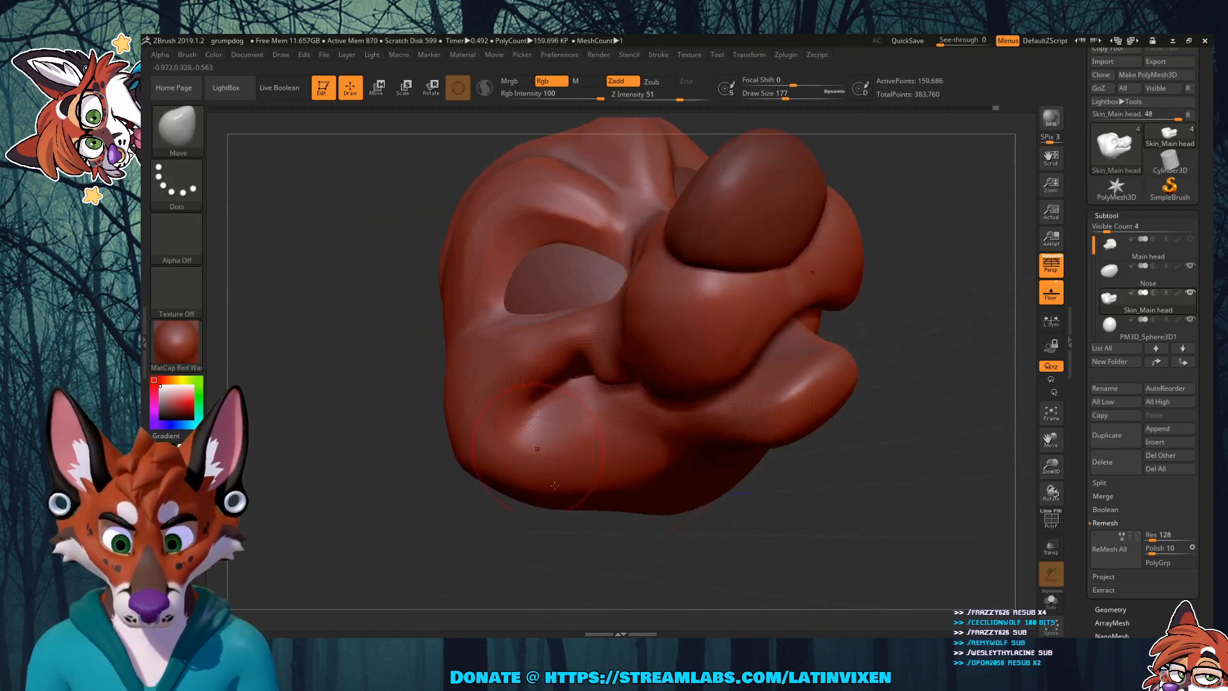
# Step: Adjust the outer cheek contour from above with the Move brush, rounding it from below the eye to the rear jaw
pyautogui.moveTo(764, 529)
pyautogui.mouseDown()
pyautogui.moveTo(847, 500)
pyautogui.moveTo(832, 434)
pyautogui.moveTo(831, 455)
pyautogui.mouseUp()
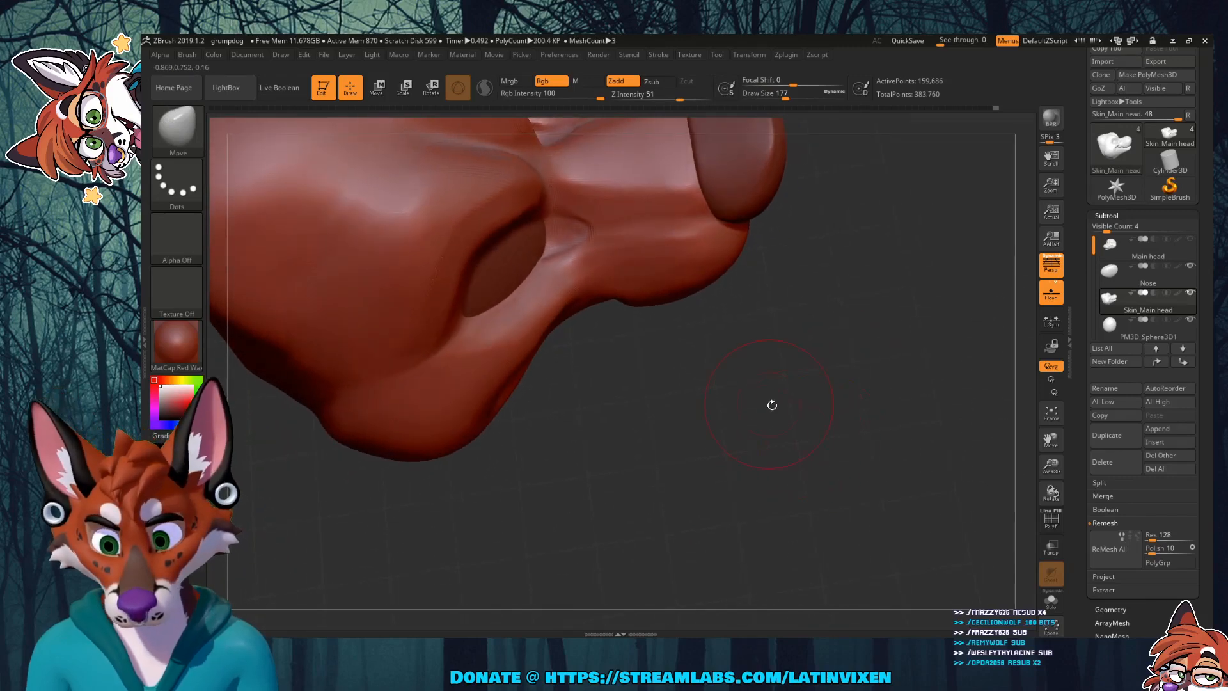
pyautogui.moveTo(772, 405); pyautogui.dragTo(778, 416)
pyautogui.moveTo(1051, 443); pyautogui.dragTo(1079, 465)
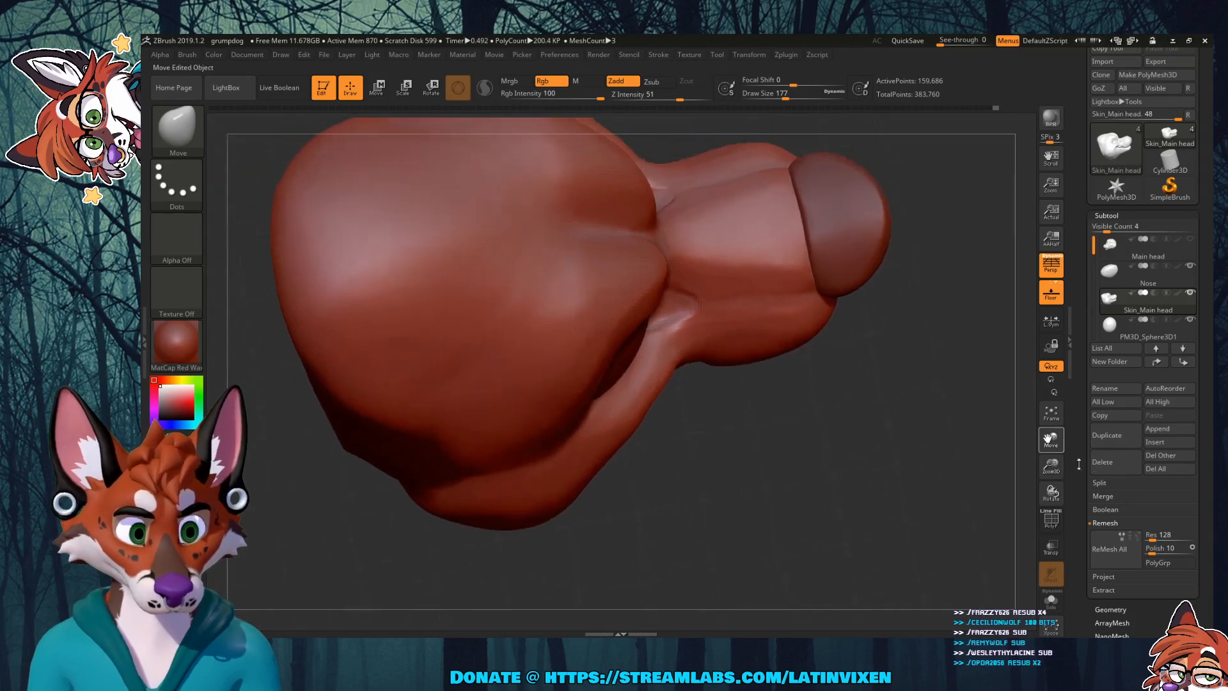
pyautogui.moveTo(860, 434); pyautogui.dragTo(811, 427)
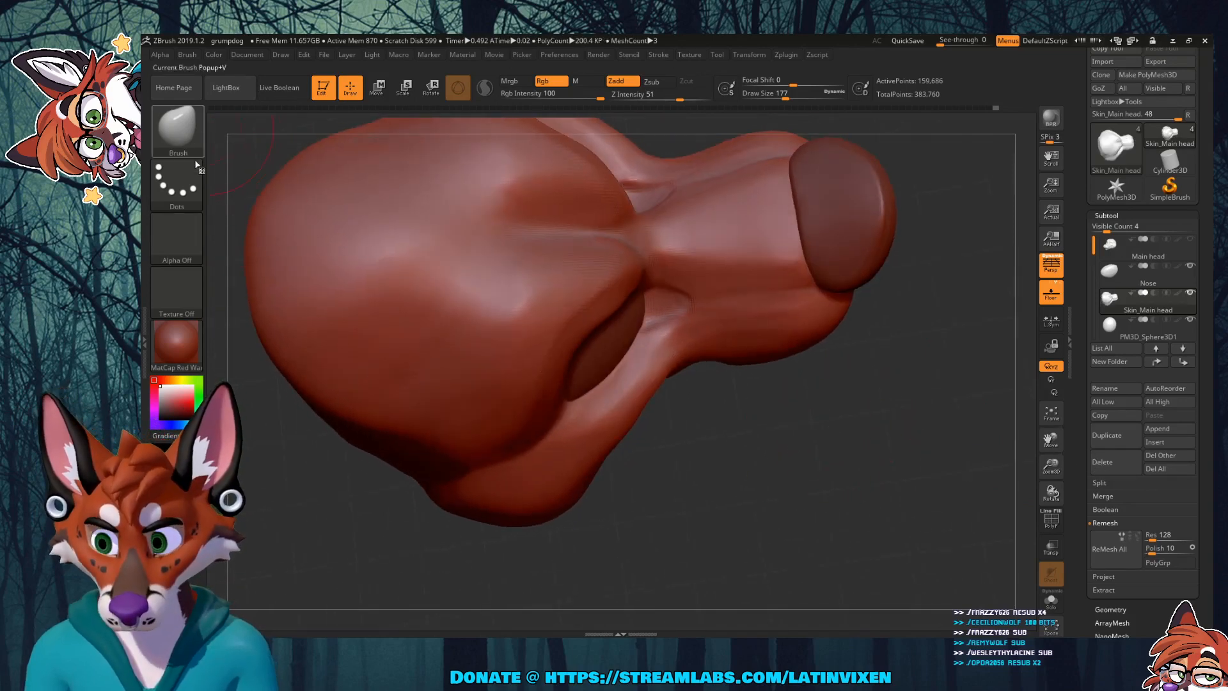
pyautogui.press('b')
pyautogui.press('m')
pyautogui.press('v')
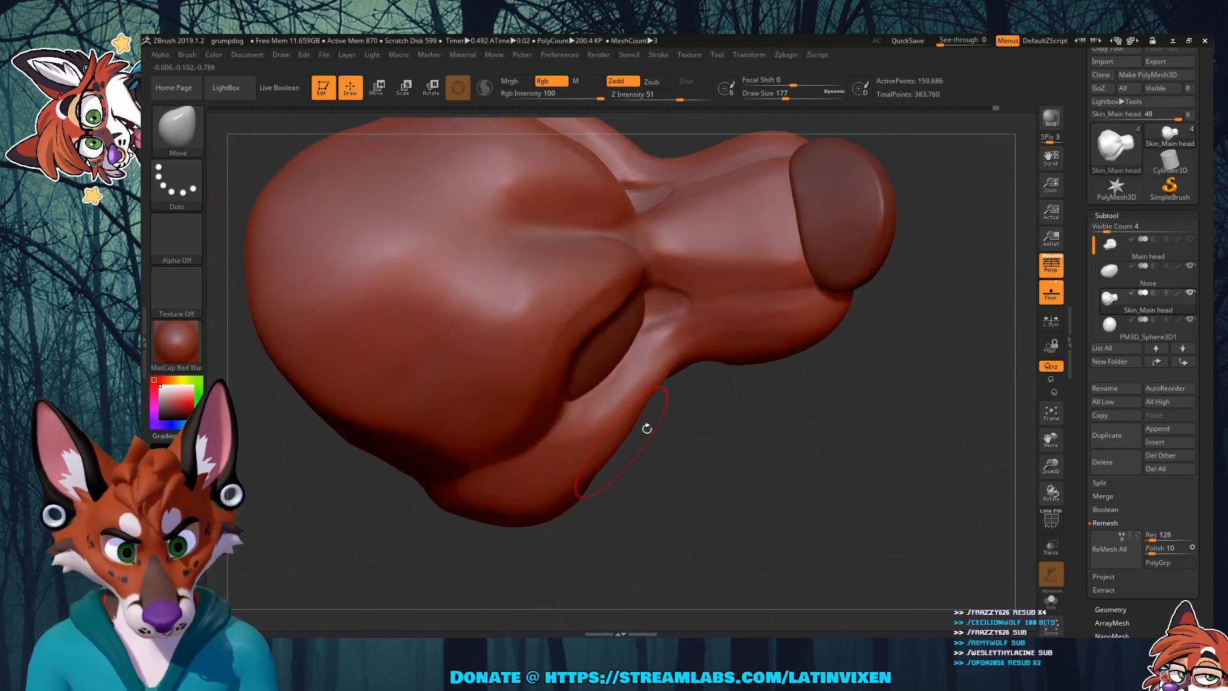
pyautogui.moveTo(634, 410); pyautogui.dragTo(651, 409)
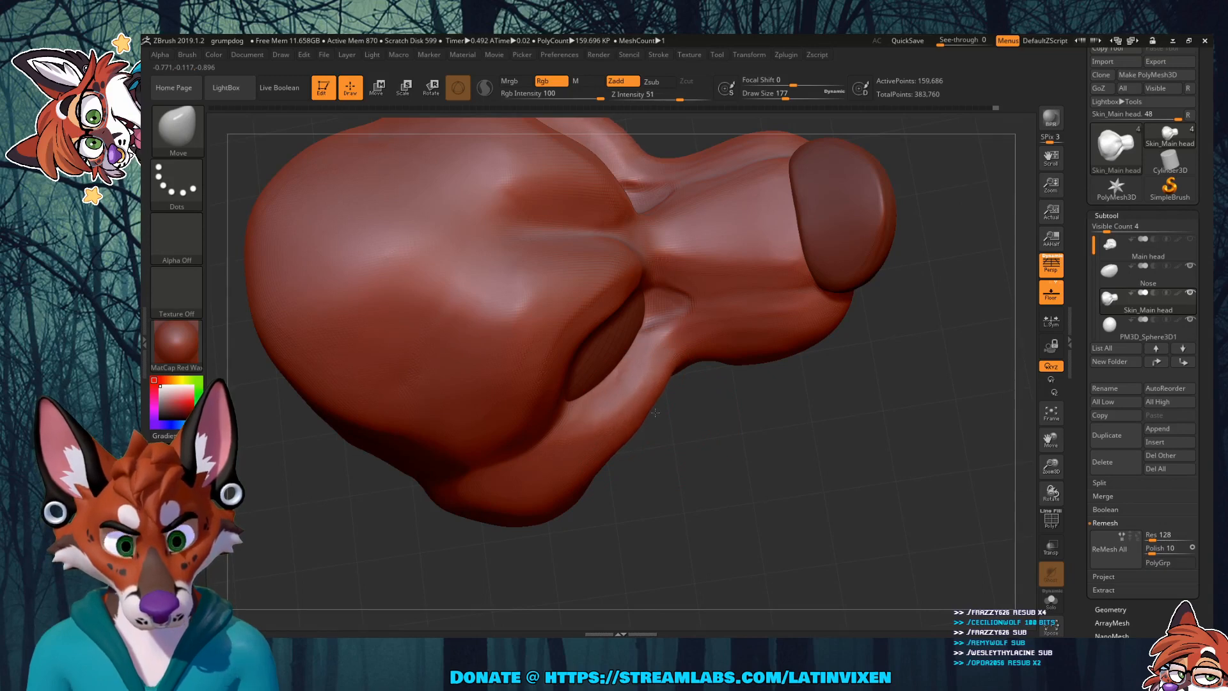
pyautogui.moveTo(703, 417)
pyautogui.mouseDown()
pyautogui.moveTo(760, 384)
pyautogui.moveTo(626, 448)
pyautogui.mouseUp()
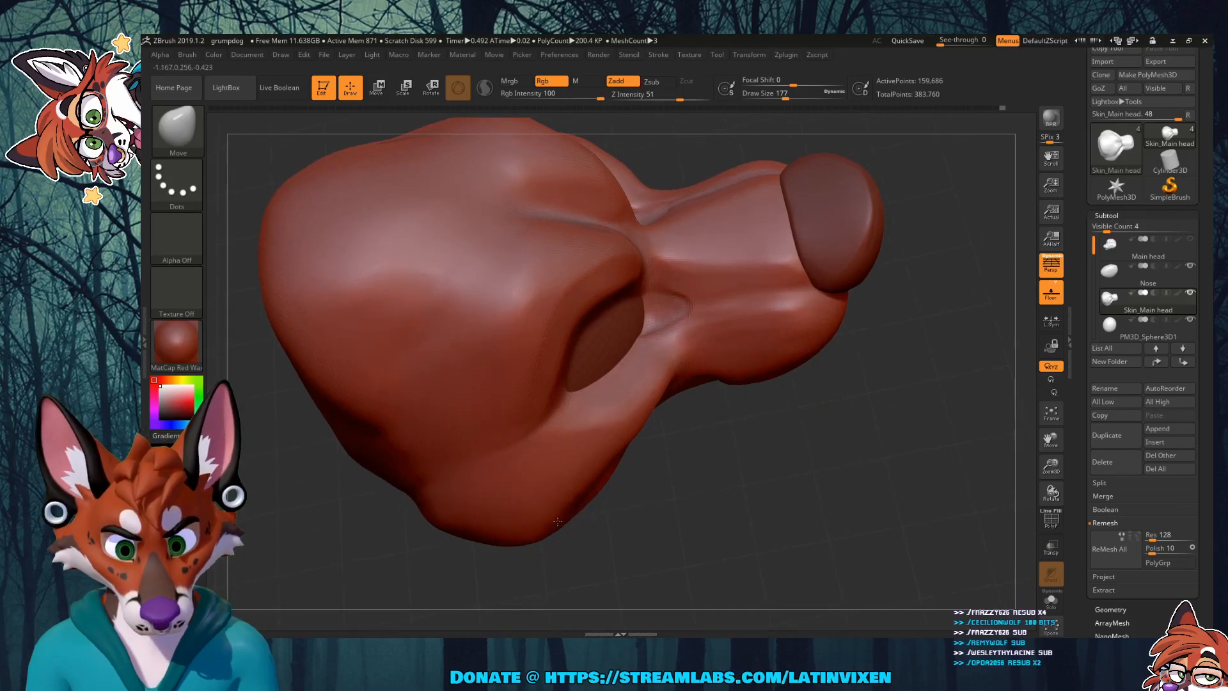
pyautogui.moveTo(676, 517)
pyautogui.mouseDown()
pyautogui.moveTo(576, 499)
pyautogui.moveTo(480, 529)
pyautogui.moveTo(466, 549)
pyautogui.moveTo(435, 530)
pyautogui.mouseUp()
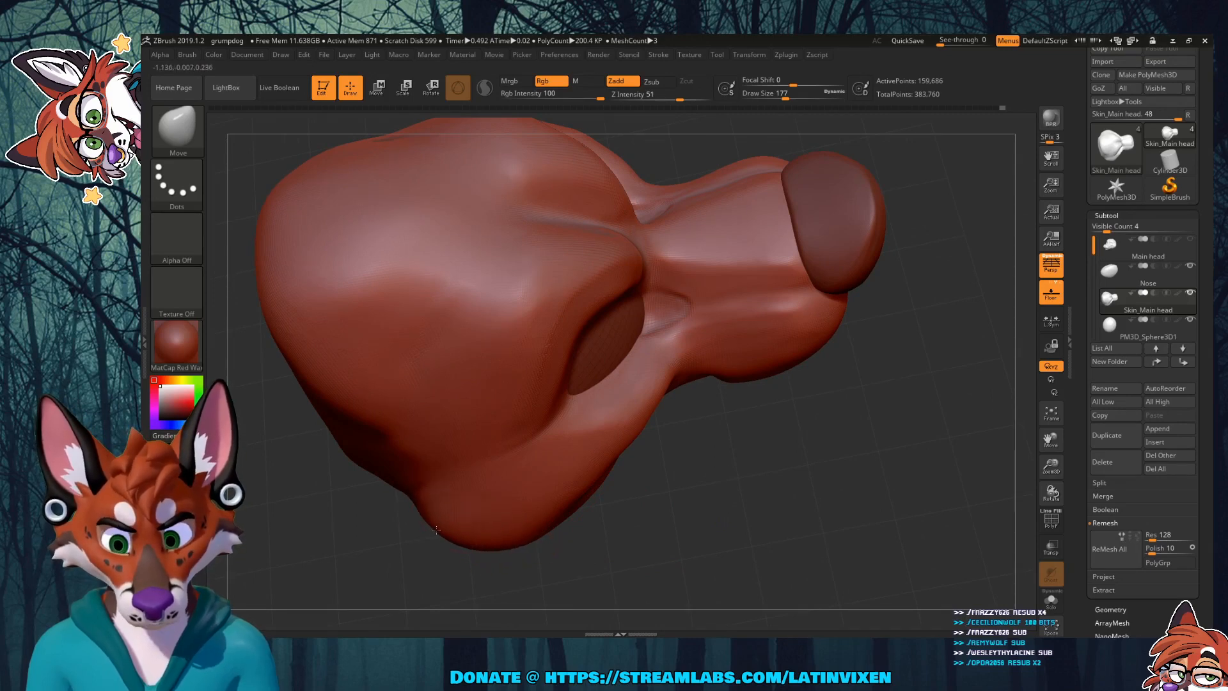
# Step: Examine the head's profile, brow, cheek and mouth shapes from several side and three-quarter angles
pyautogui.moveTo(719, 507)
pyautogui.mouseDown()
pyautogui.moveTo(563, 464)
pyautogui.moveTo(614, 495)
pyautogui.moveTo(721, 517)
pyautogui.moveTo(696, 487)
pyautogui.moveTo(693, 511)
pyautogui.moveTo(704, 399)
pyautogui.mouseUp()
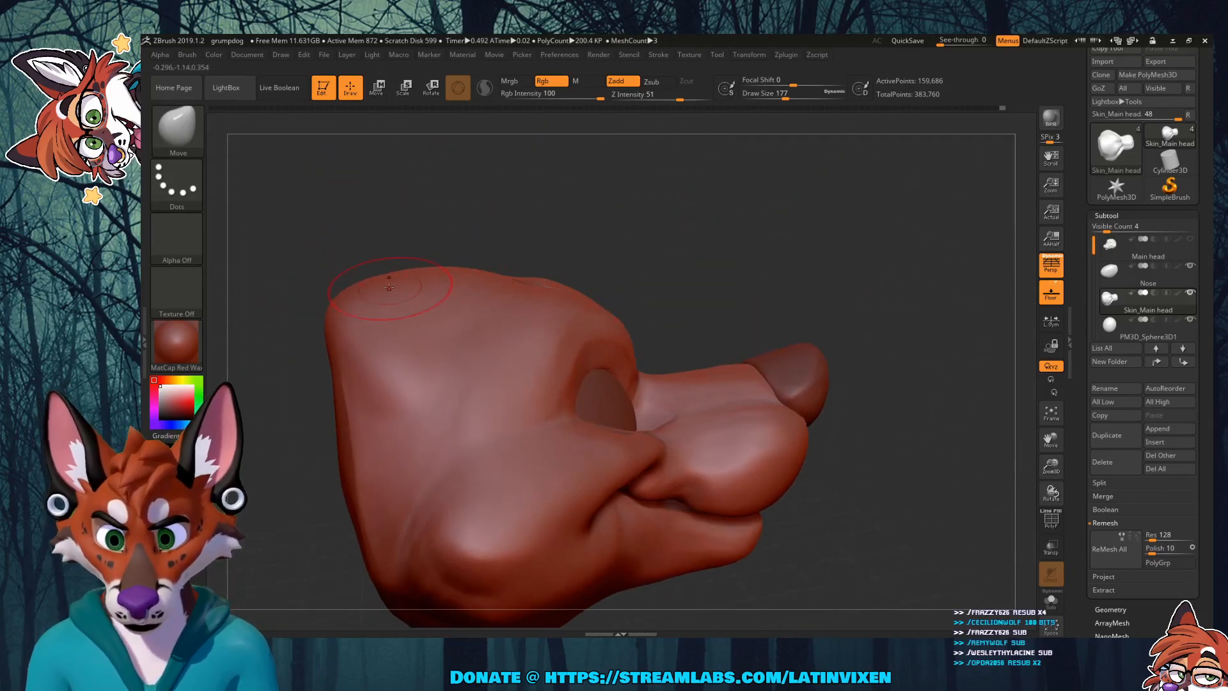
pyautogui.moveTo(654, 253)
pyautogui.mouseDown()
pyautogui.moveTo(735, 281)
pyautogui.moveTo(798, 233)
pyautogui.mouseUp()
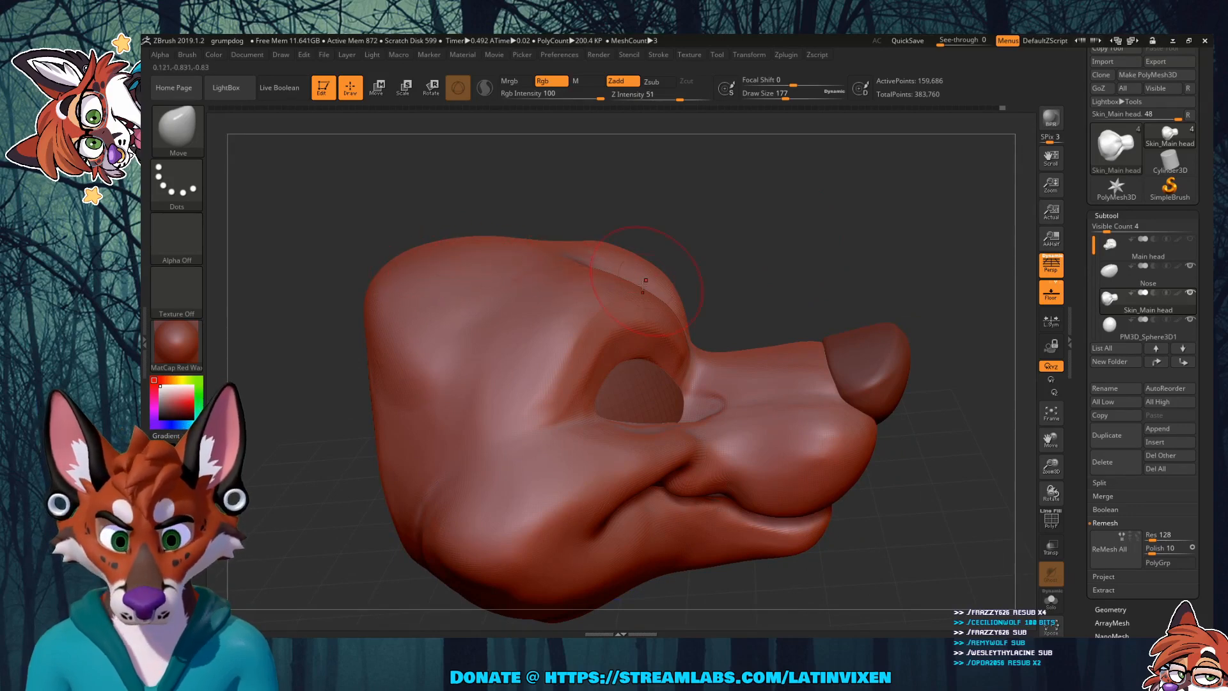
pyautogui.moveTo(880, 249)
pyautogui.mouseDown()
pyautogui.moveTo(840, 256)
pyautogui.moveTo(874, 258)
pyautogui.mouseUp()
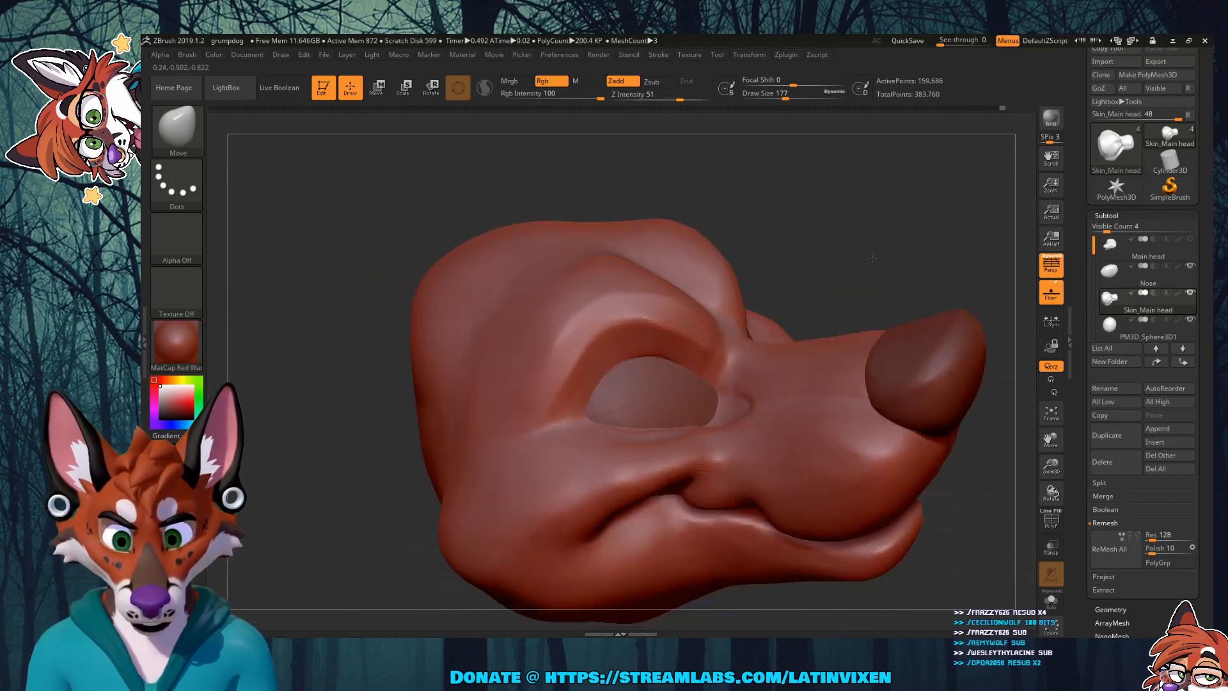
pyautogui.moveTo(733, 219); pyautogui.dragTo(777, 229)
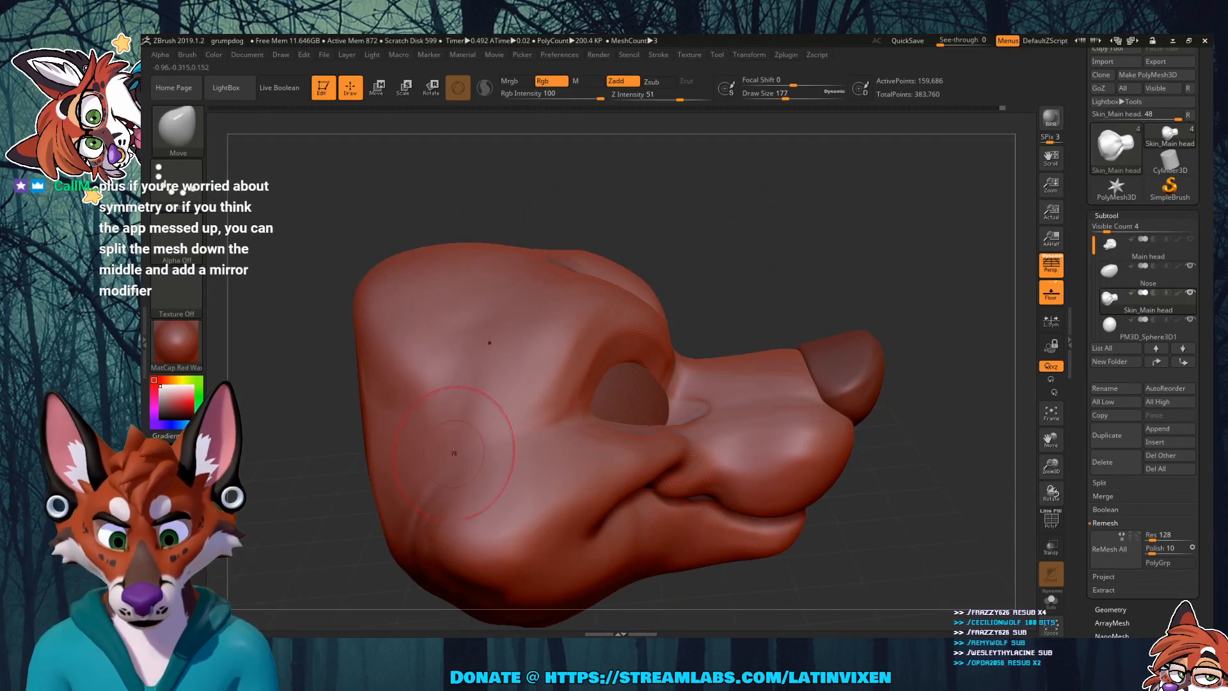
pyautogui.moveTo(833, 235); pyautogui.dragTo(792, 243)
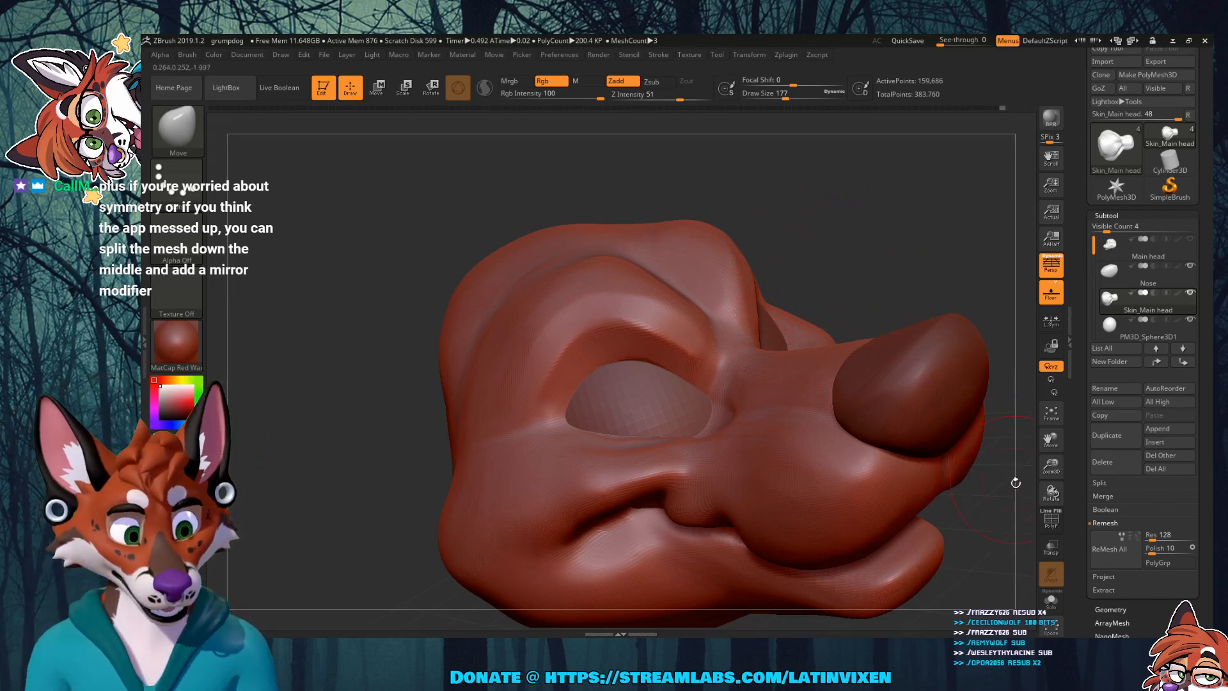
pyautogui.moveTo(1050, 463)
pyautogui.mouseDown()
pyautogui.moveTo(1018, 466)
pyautogui.moveTo(1042, 451)
pyautogui.mouseUp()
pyautogui.moveTo(1052, 440); pyautogui.dragTo(957, 417)
pyautogui.moveTo(847, 400); pyautogui.dragTo(892, 390)
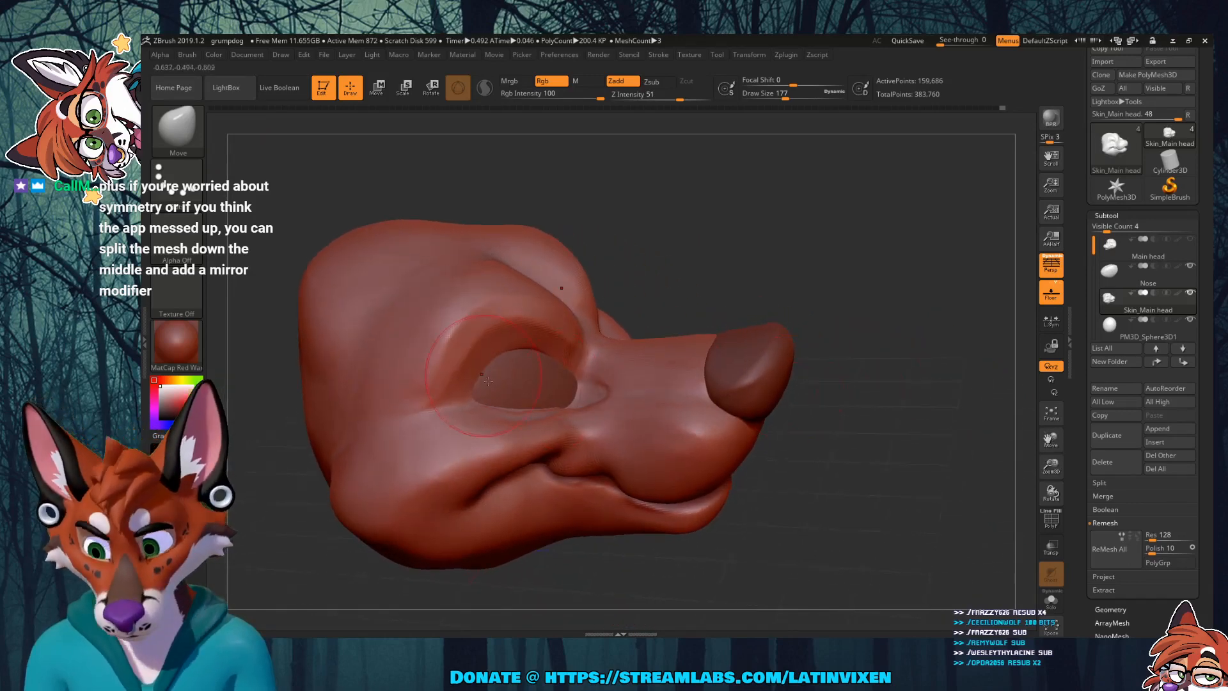
# Step: Smooth the cheek below the eye and the side of the muzzle, adjusting the eye rim slightly with the Move brush
pyautogui.moveTo(491, 441)
pyautogui.keyDown('shift'); pyautogui.mouseDown()
pyautogui.moveTo(464, 480)
pyautogui.moveTo(479, 457)
pyautogui.moveTo(431, 477)
pyautogui.moveTo(582, 410)
pyautogui.mouseUp(); pyautogui.keyUp('shift')
pyautogui.moveTo(889, 356)
pyautogui.mouseDown()
pyautogui.moveTo(881, 413)
pyautogui.moveTo(891, 352)
pyautogui.moveTo(866, 340)
pyautogui.moveTo(889, 351)
pyautogui.mouseUp()
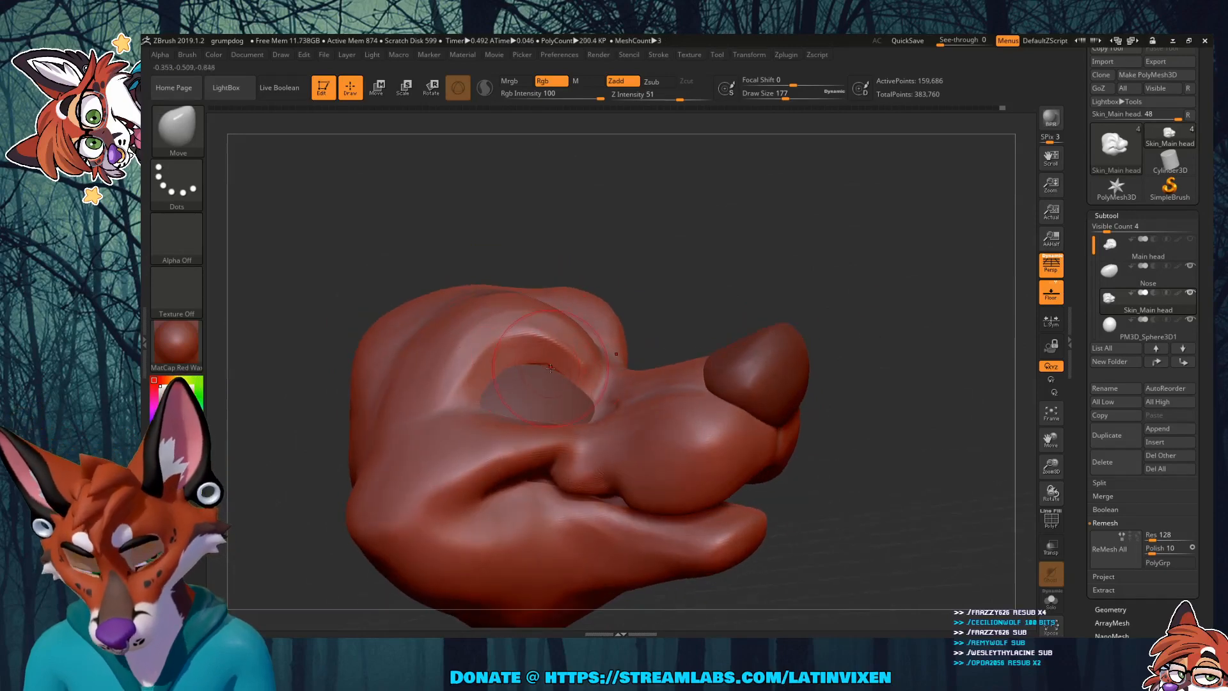
pyautogui.moveTo(551, 368); pyautogui.dragTo(552, 365)
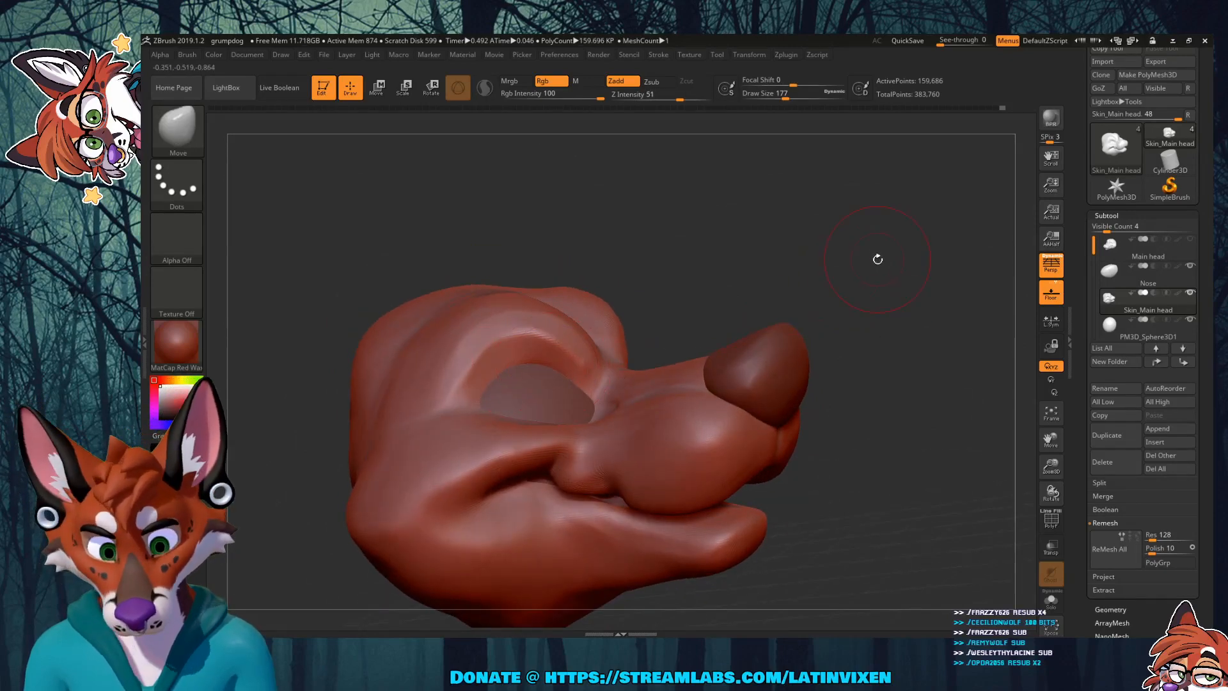
pyautogui.moveTo(878, 259)
pyautogui.mouseDown()
pyautogui.moveTo(838, 282)
pyautogui.moveTo(845, 326)
pyautogui.moveTo(823, 258)
pyautogui.moveTo(839, 217)
pyautogui.moveTo(691, 384)
pyautogui.mouseUp()
pyautogui.press('shift')
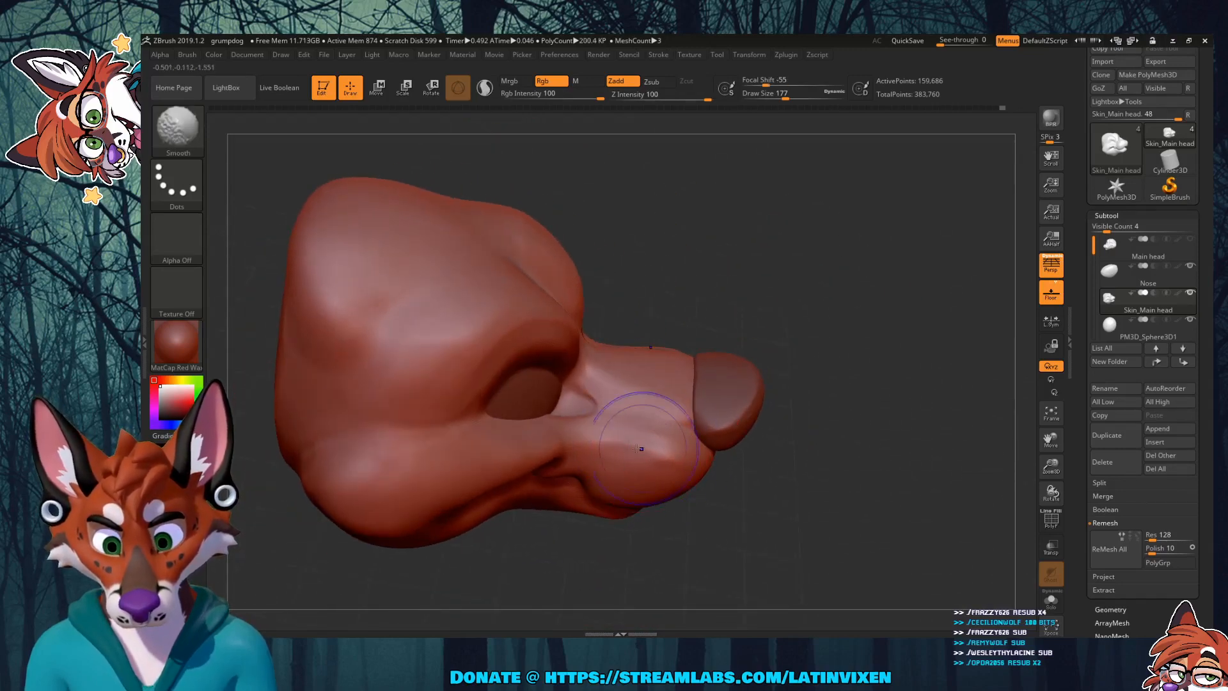
pyautogui.moveTo(613, 451)
pyautogui.mouseDown()
pyautogui.moveTo(831, 416)
pyautogui.moveTo(827, 408)
pyautogui.mouseUp()
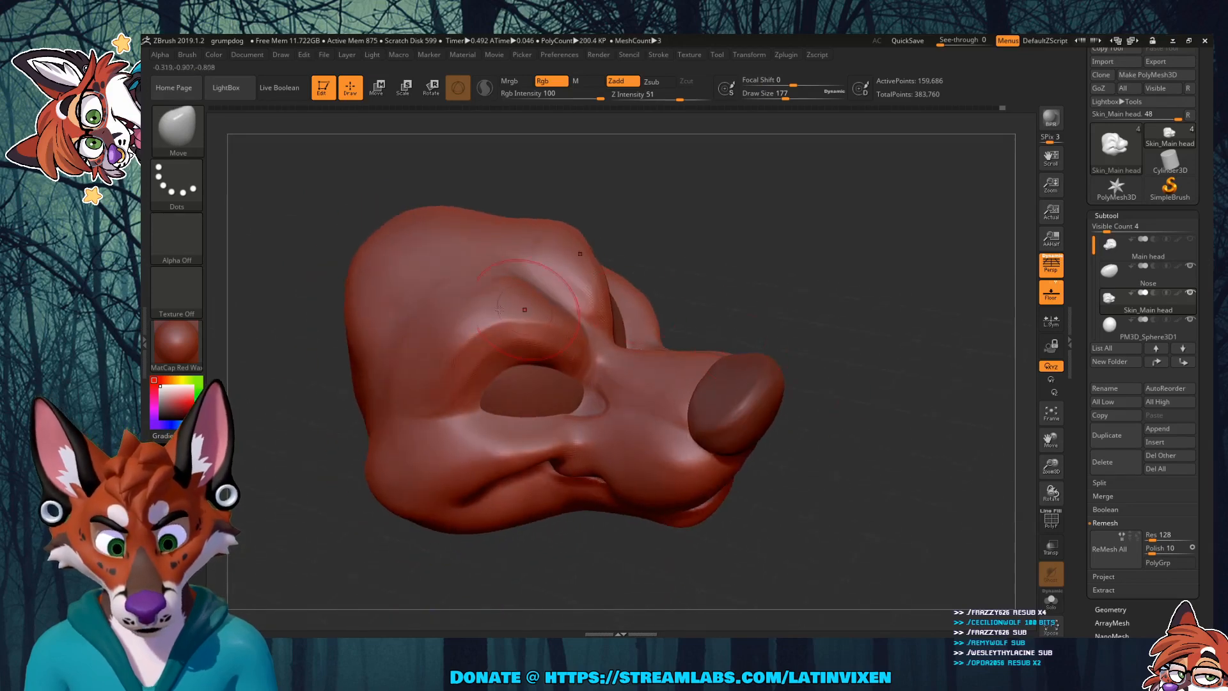
# Step: Switch to the DamStandard brush at draw size 177 and smooth the side of the muzzle
pyautogui.press('b')
pyautogui.press('Escape')
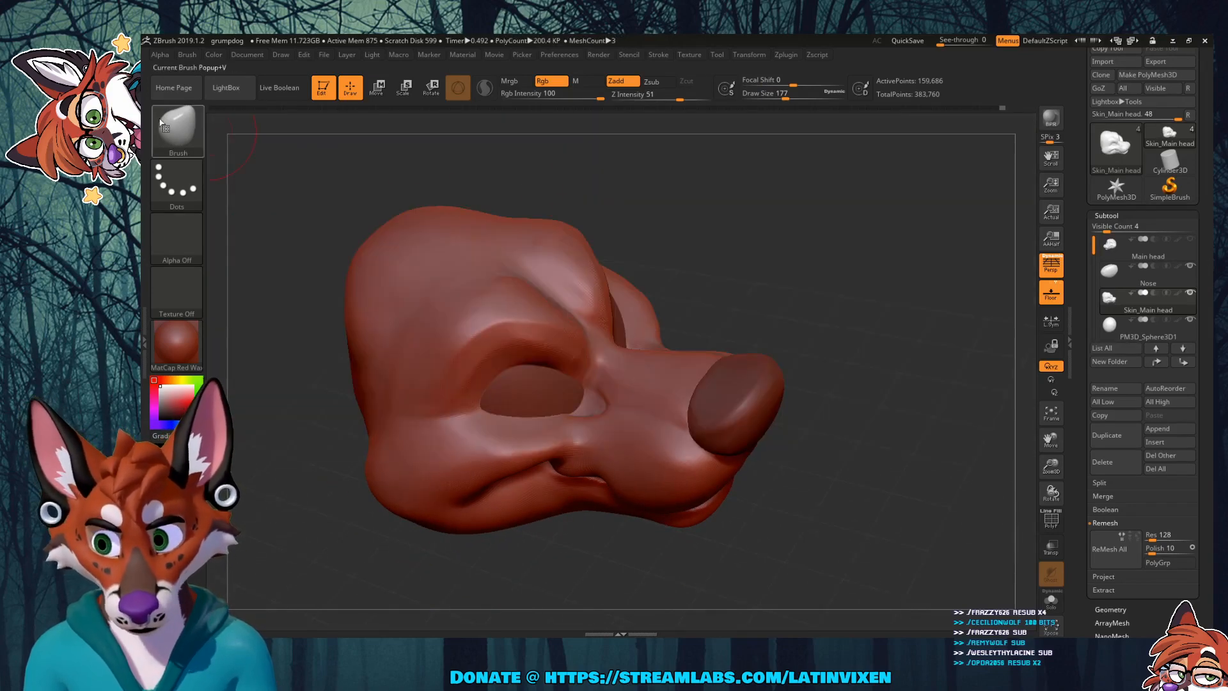
pyautogui.press('b')
pyautogui.press('Escape')
pyautogui.press('b')
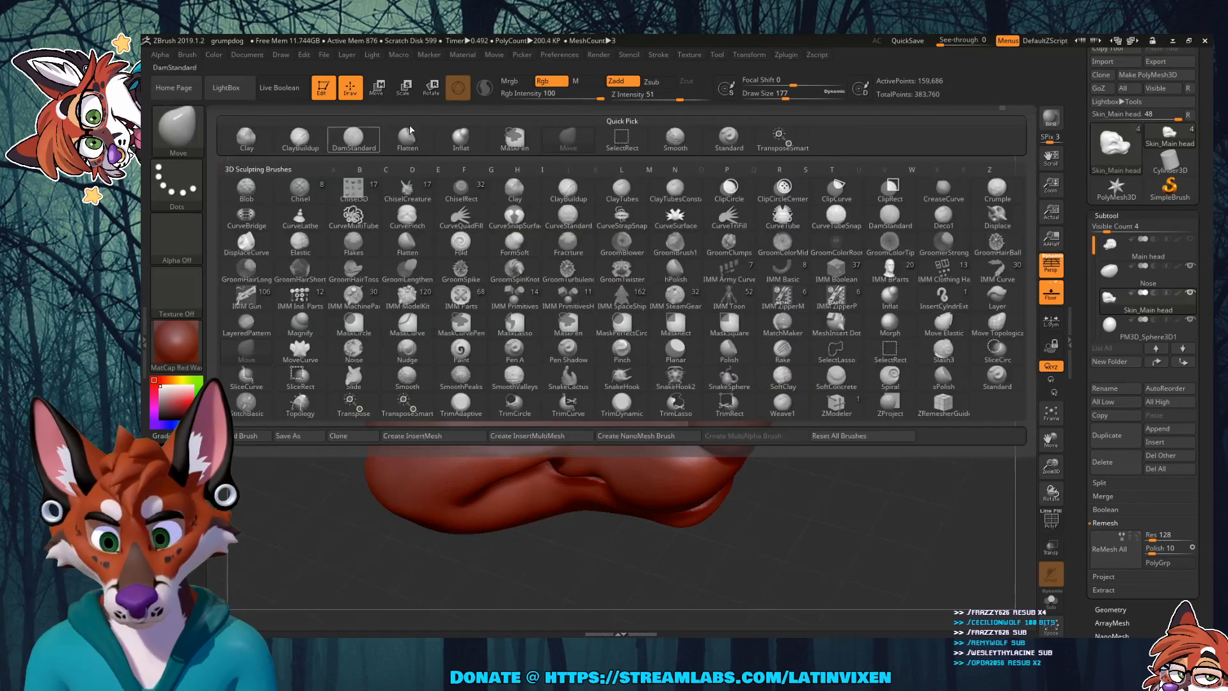
pyautogui.click(358, 141)
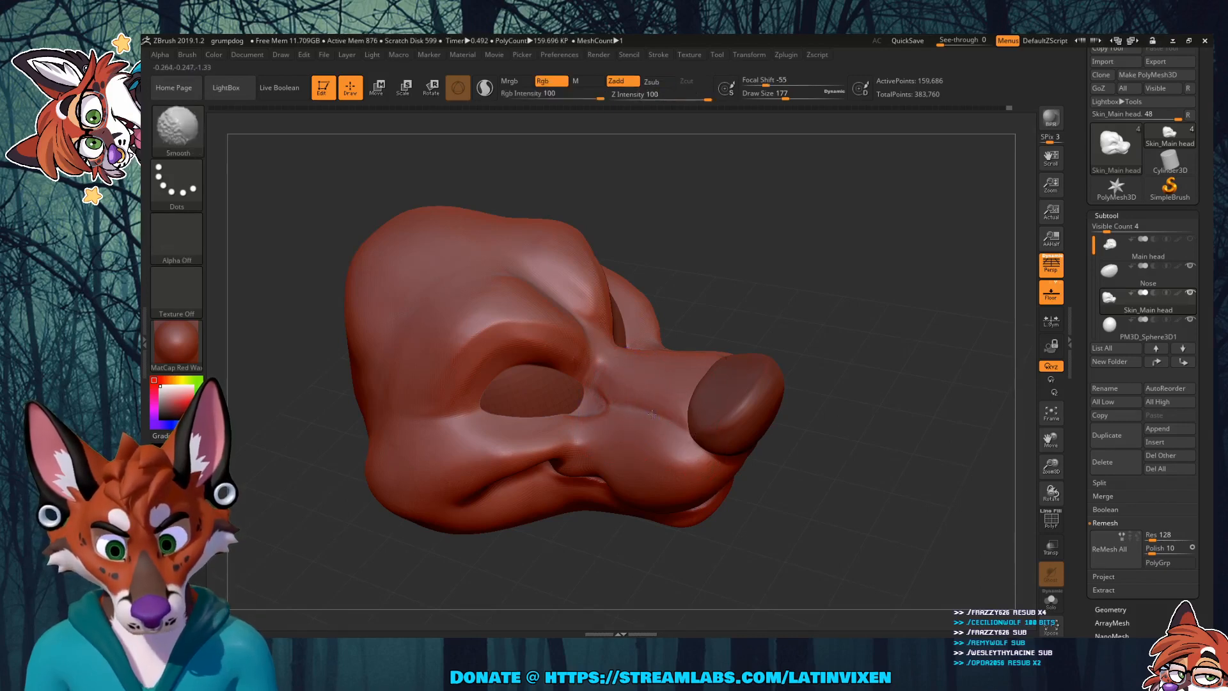
pyautogui.press('shift')
pyautogui.moveTo(810, 360)
pyautogui.mouseDown()
pyautogui.moveTo(890, 337)
pyautogui.moveTo(843, 364)
pyautogui.mouseUp()
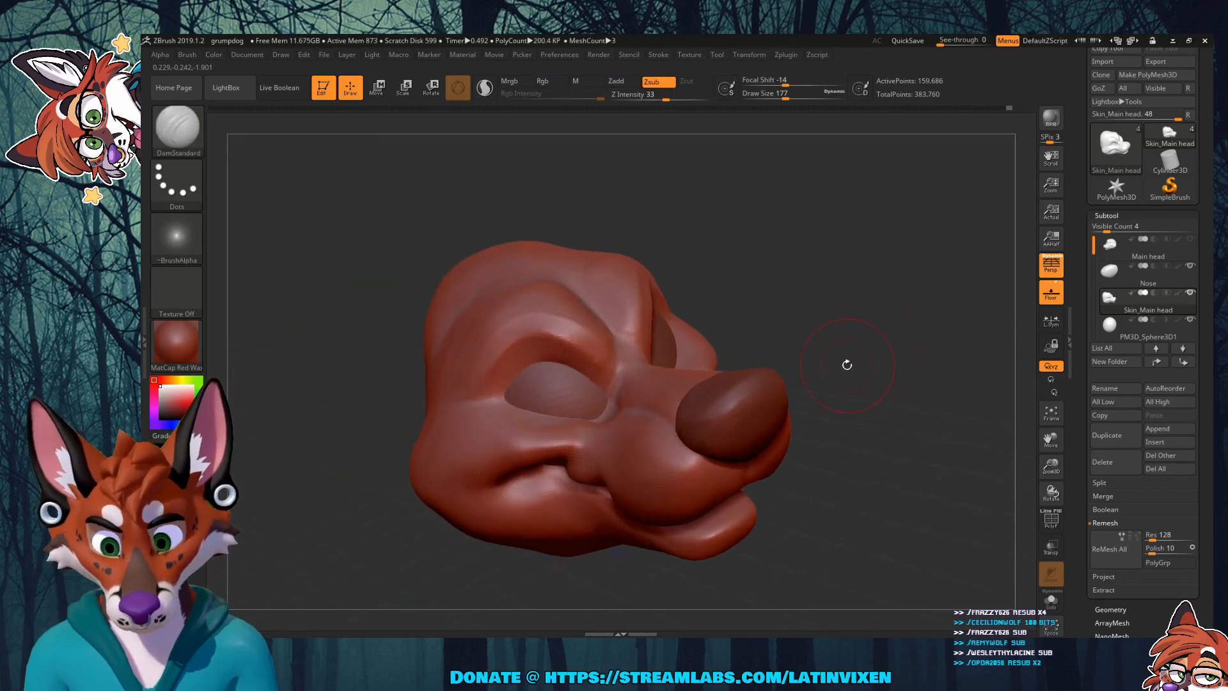
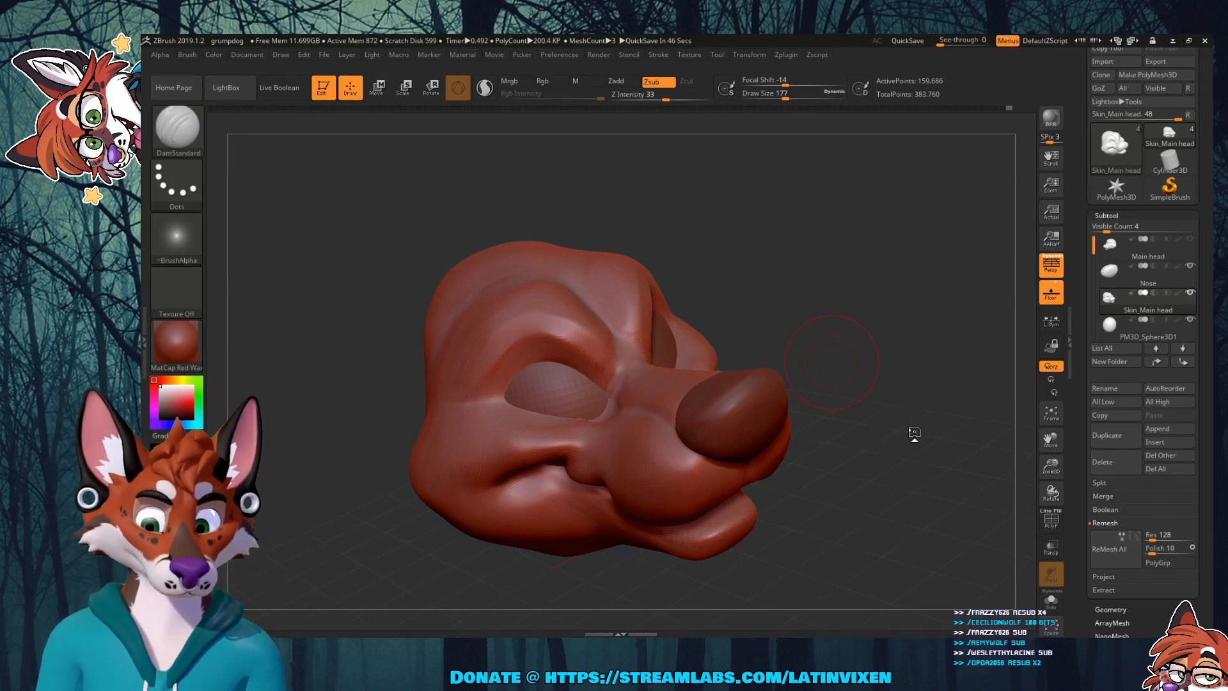
# Step: Fill out the underside of the lower jaw near the chin with the Inflat brush at draw size 177 and smooth it
pyautogui.moveTo(914, 433); pyautogui.dragTo(905, 423)
pyautogui.moveTo(881, 381); pyautogui.dragTo(1023, 397)
pyautogui.moveTo(1051, 465); pyautogui.dragTo(965, 404)
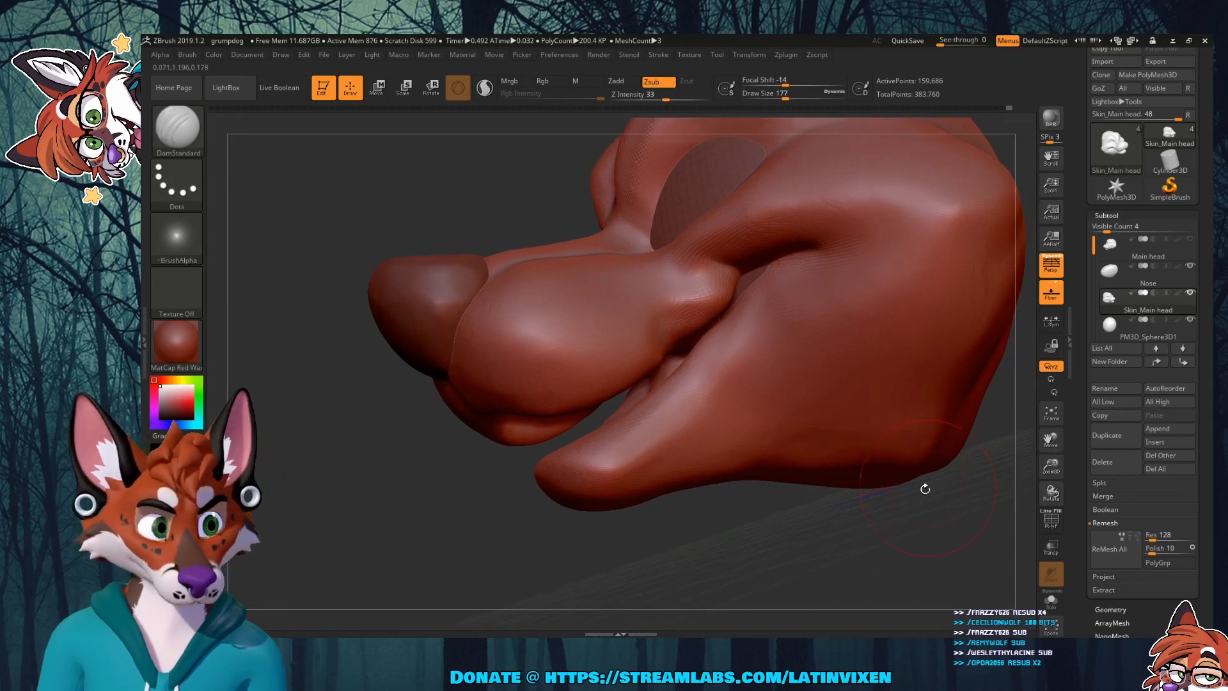
pyautogui.moveTo(926, 488)
pyautogui.mouseDown()
pyautogui.moveTo(860, 506)
pyautogui.moveTo(925, 453)
pyautogui.moveTo(892, 390)
pyautogui.moveTo(834, 499)
pyautogui.mouseUp()
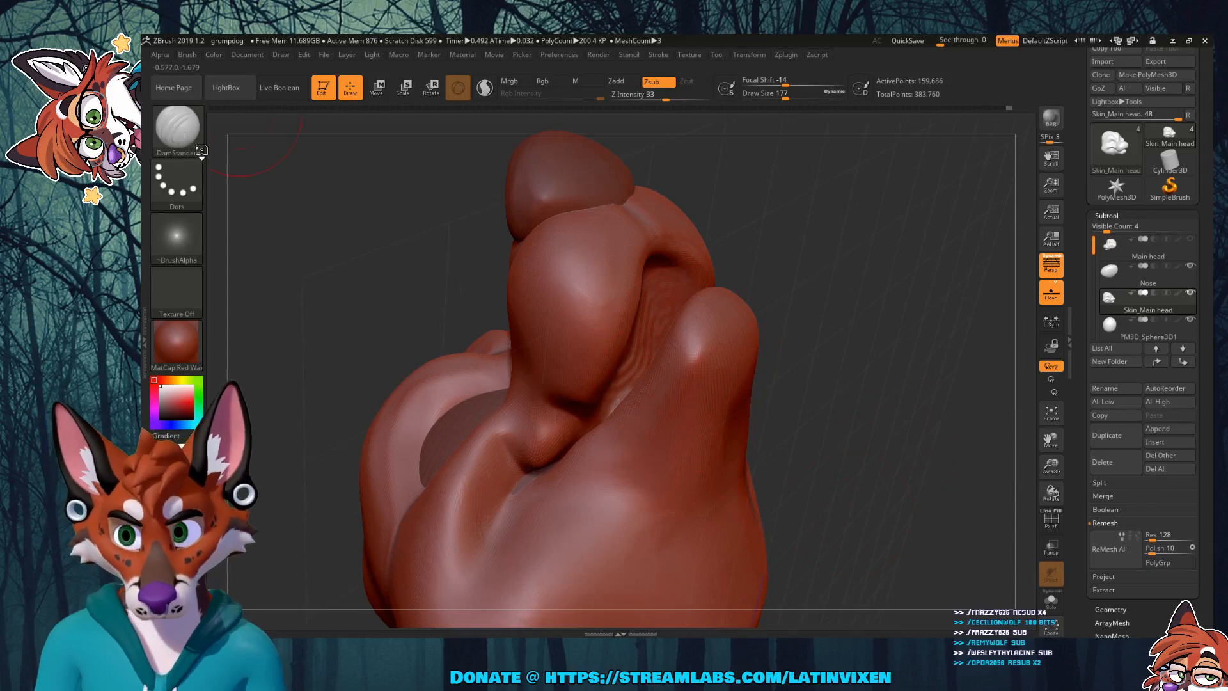
pyautogui.press('b')
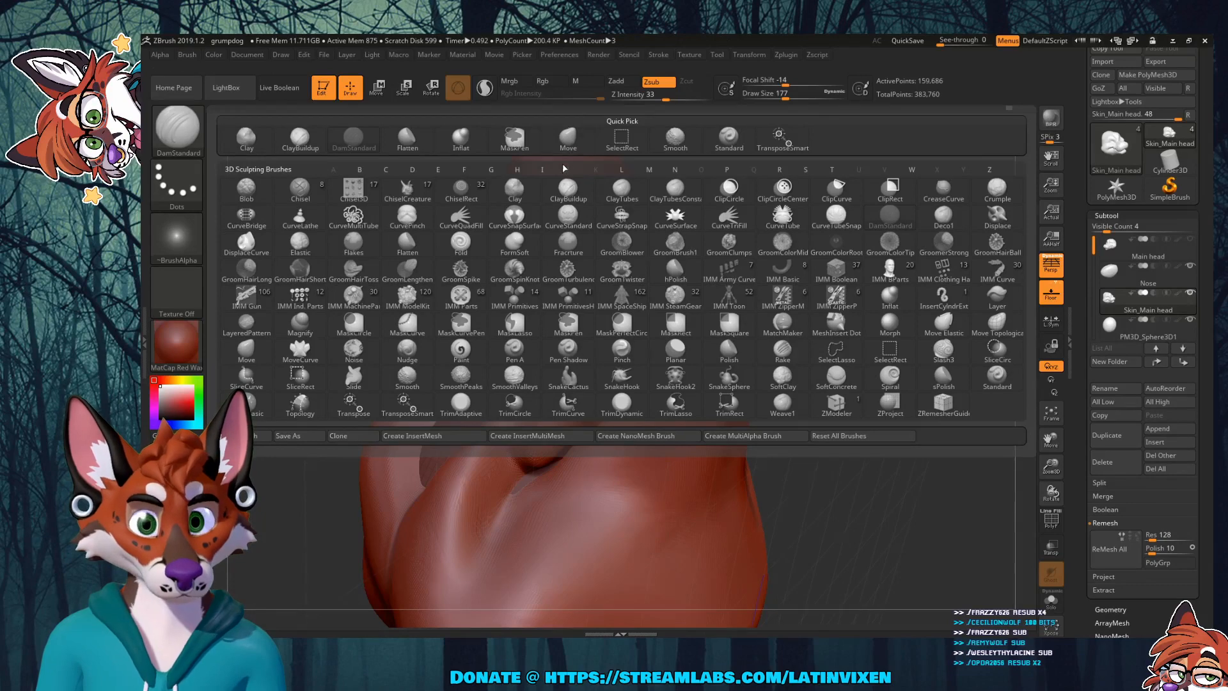
pyautogui.click(460, 136)
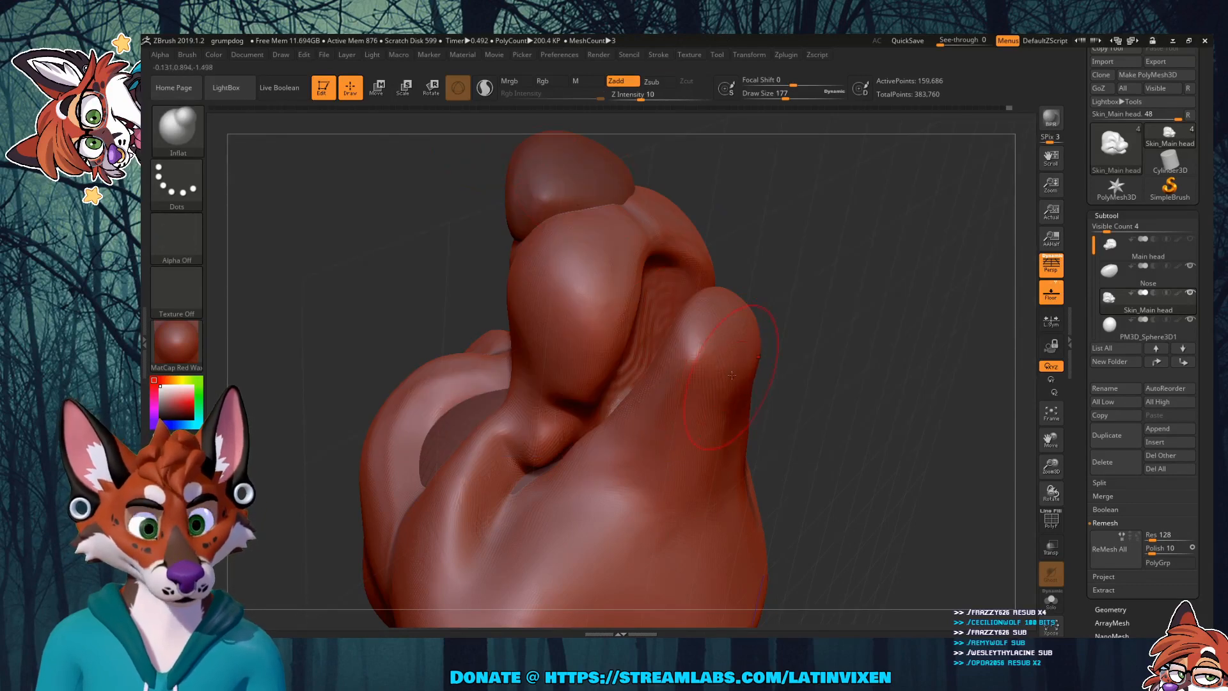
pyautogui.moveTo(898, 301); pyautogui.dragTo(907, 293)
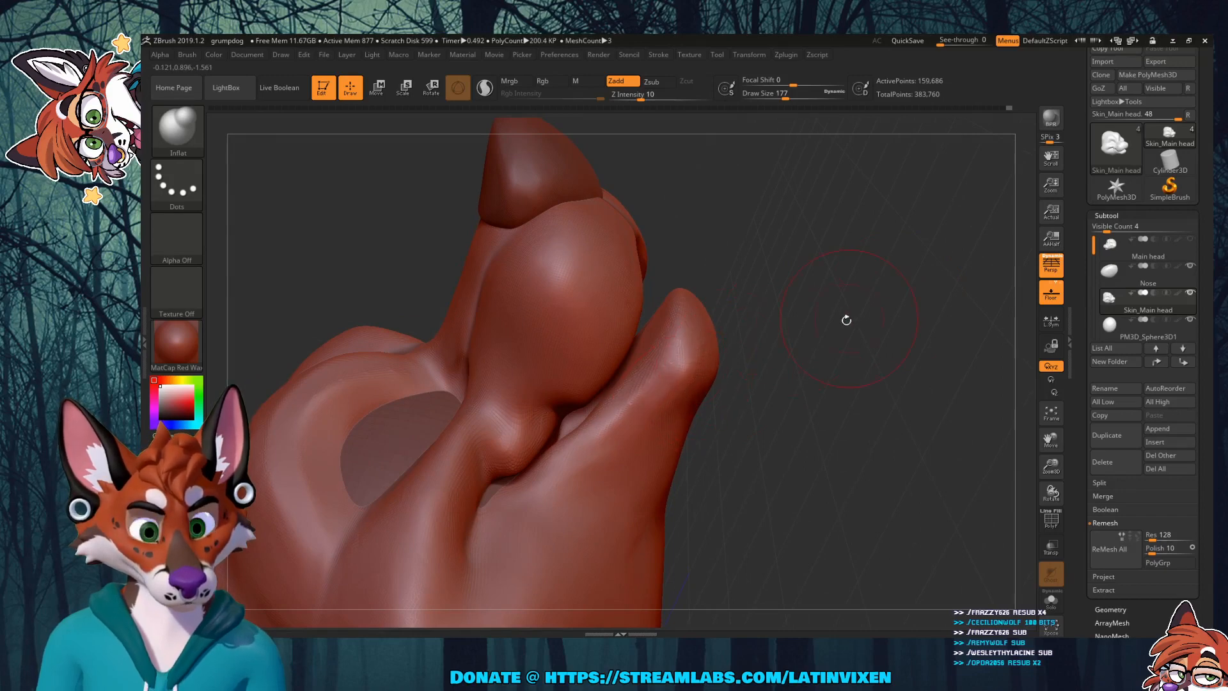
pyautogui.moveTo(845, 321); pyautogui.dragTo(767, 359)
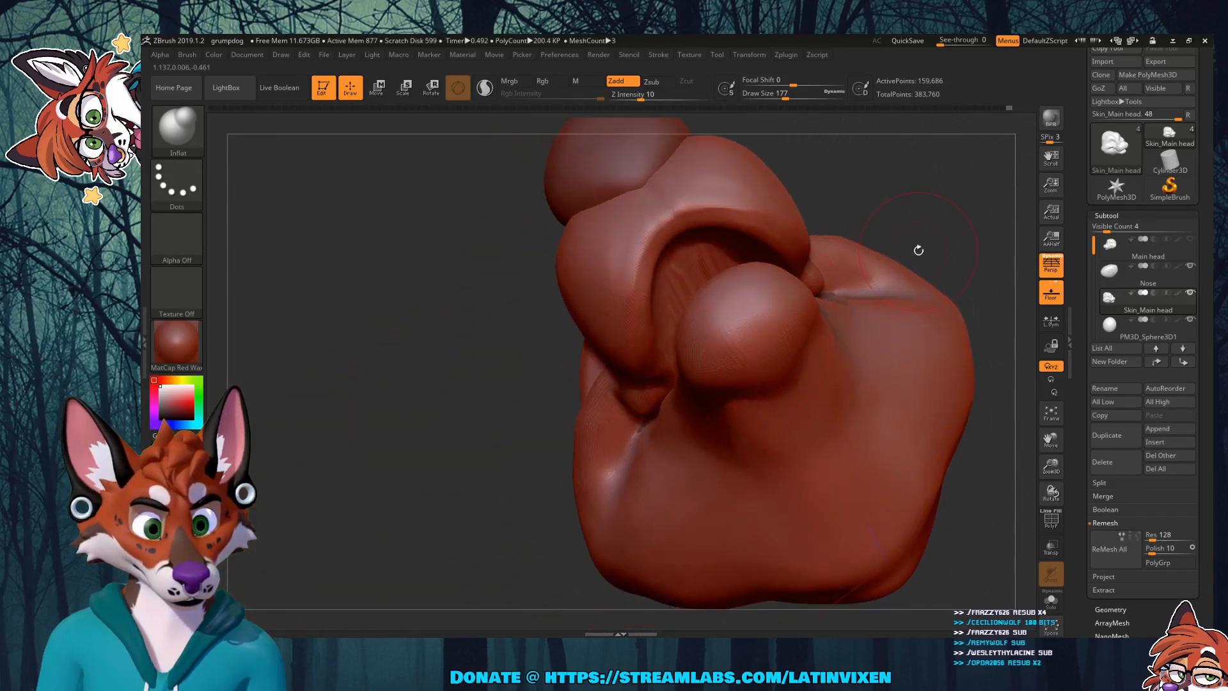
pyautogui.moveTo(916, 250)
pyautogui.mouseDown()
pyautogui.moveTo(858, 208)
pyautogui.moveTo(852, 294)
pyautogui.moveTo(840, 295)
pyautogui.moveTo(864, 236)
pyautogui.mouseUp()
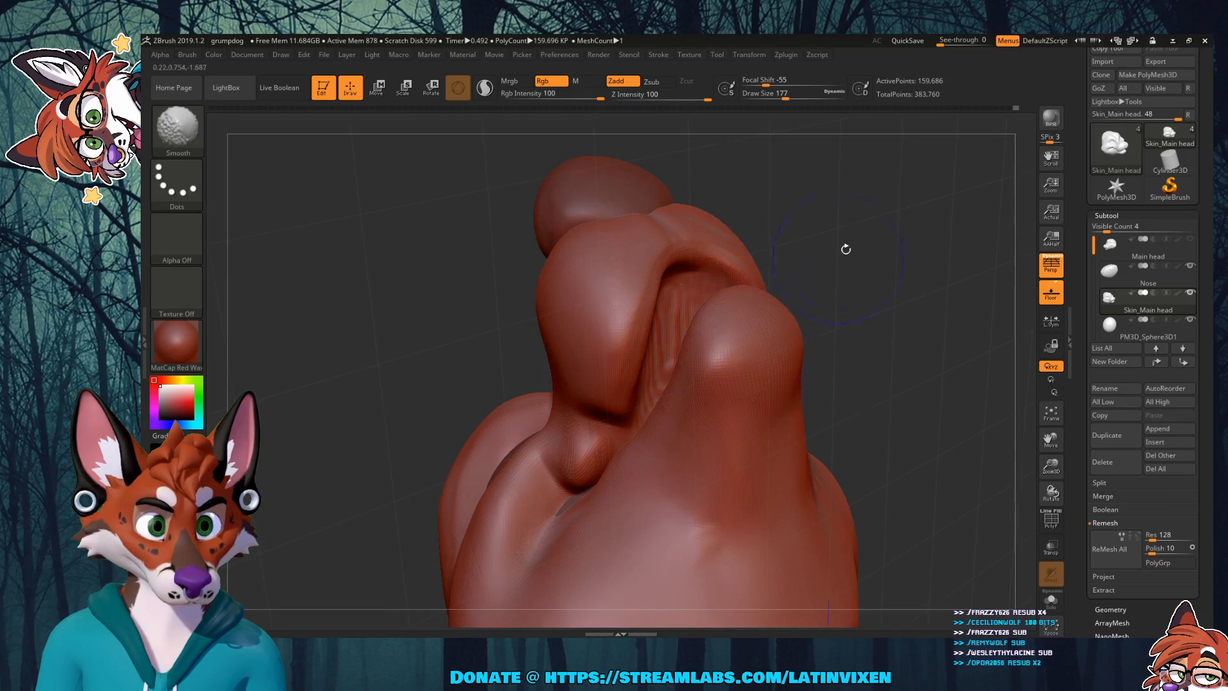
pyautogui.moveTo(846, 249)
pyautogui.mouseDown()
pyautogui.moveTo(890, 232)
pyautogui.moveTo(862, 230)
pyautogui.mouseUp()
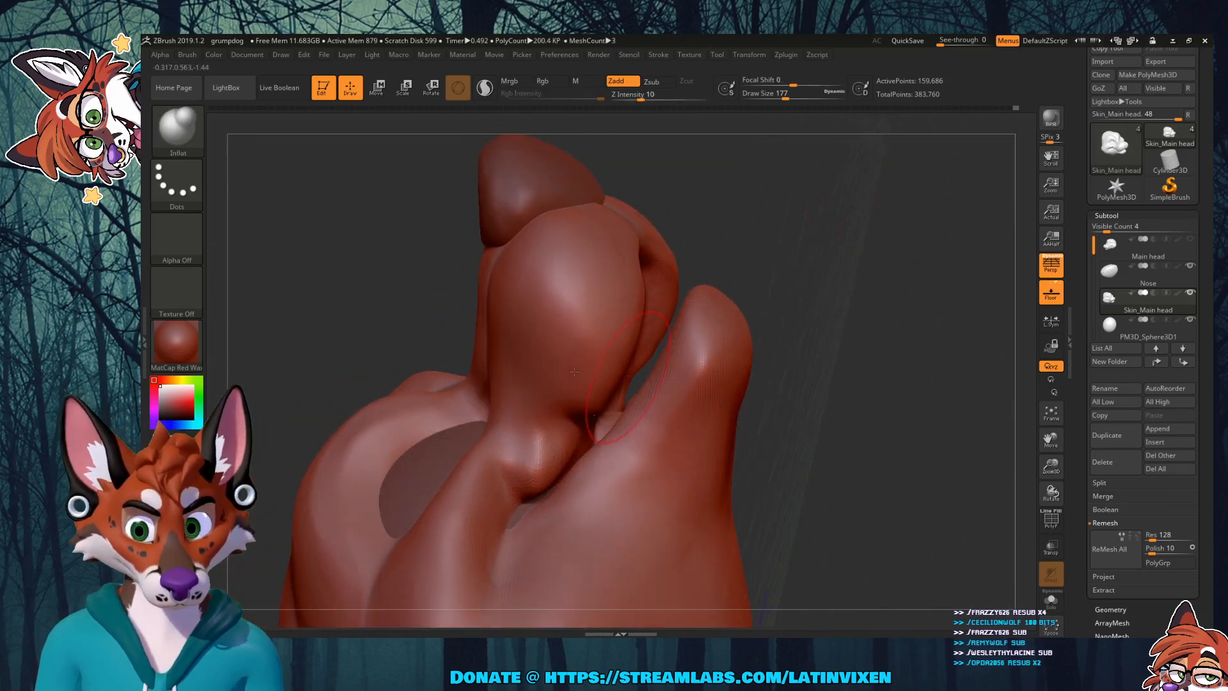
# Step: Flatten the underside and side of the lower jaw with the Flatten brush at Z intensity 13 and draw size 177
pyautogui.click(177, 128)
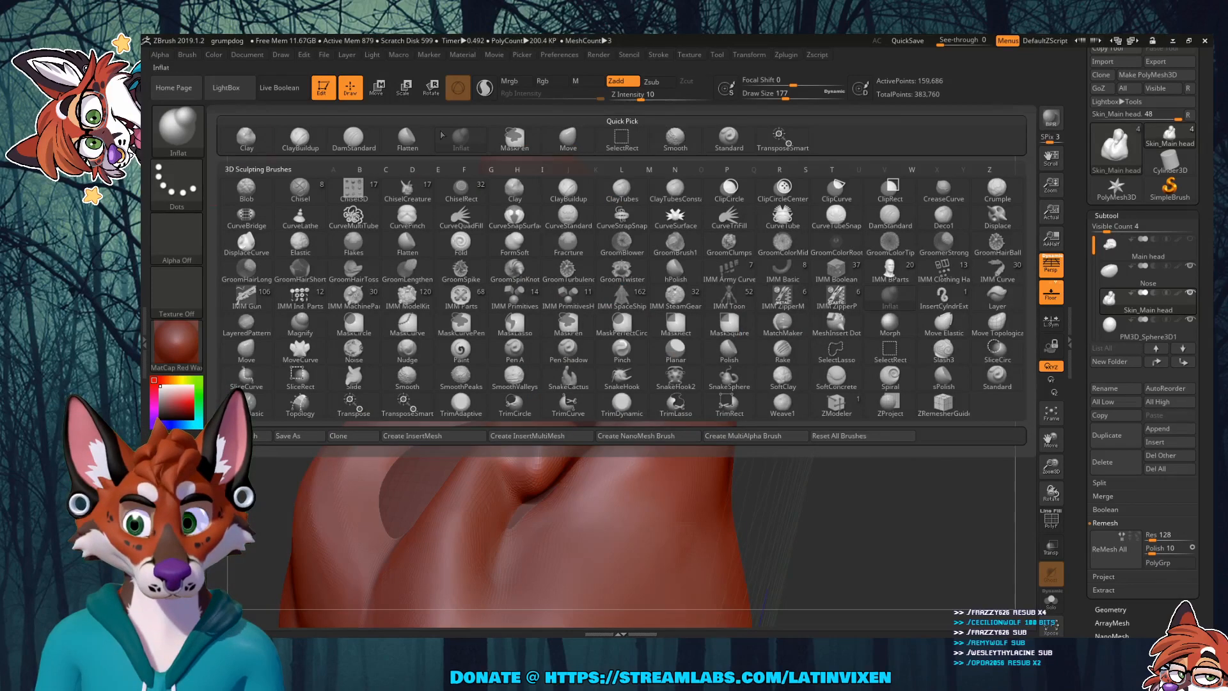
pyautogui.click(408, 140)
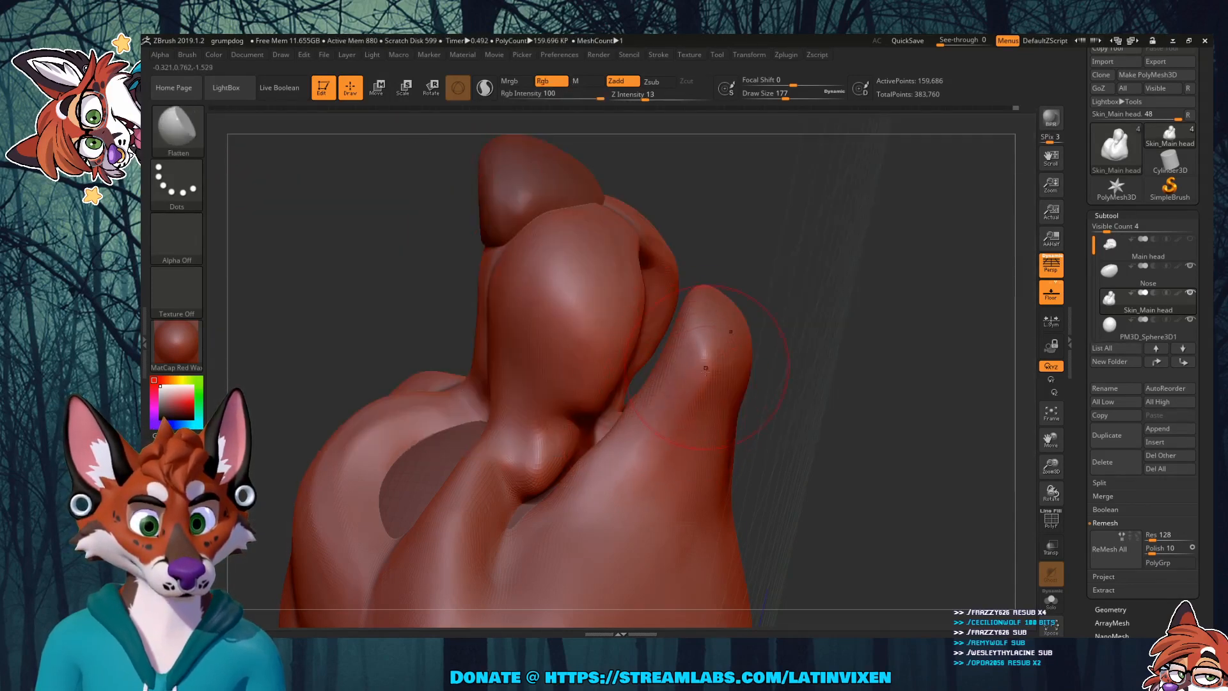
pyautogui.moveTo(849, 364); pyautogui.dragTo(763, 463)
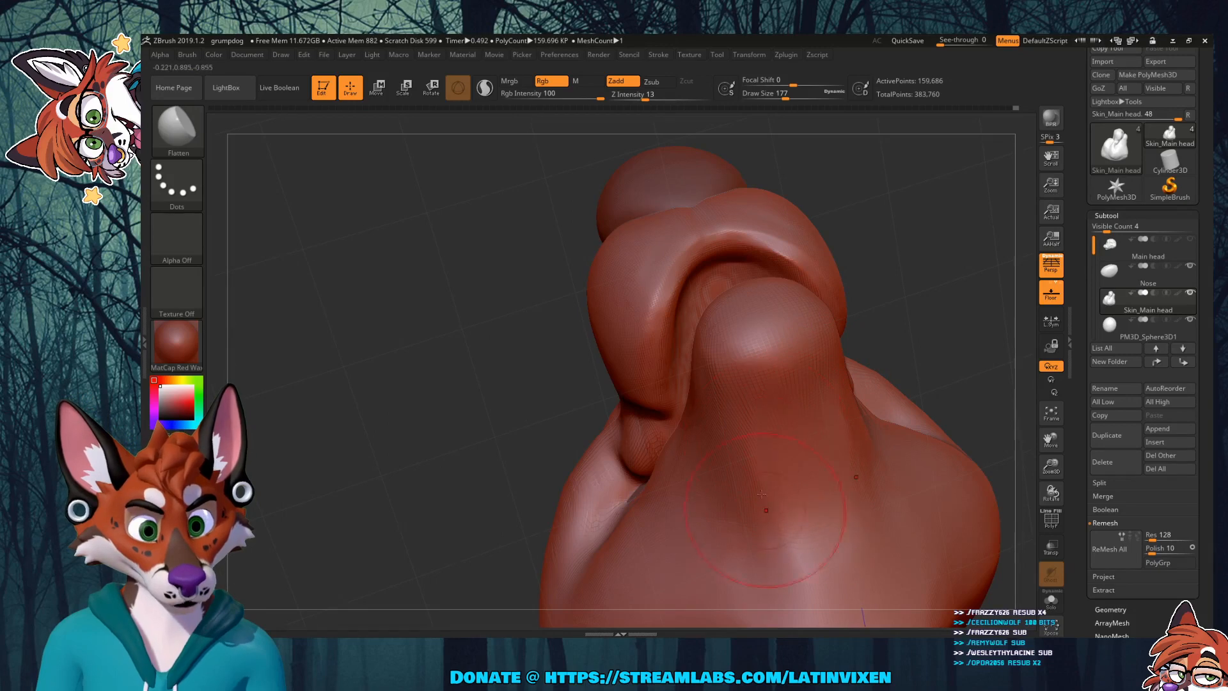
pyautogui.moveTo(917, 288); pyautogui.dragTo(736, 434)
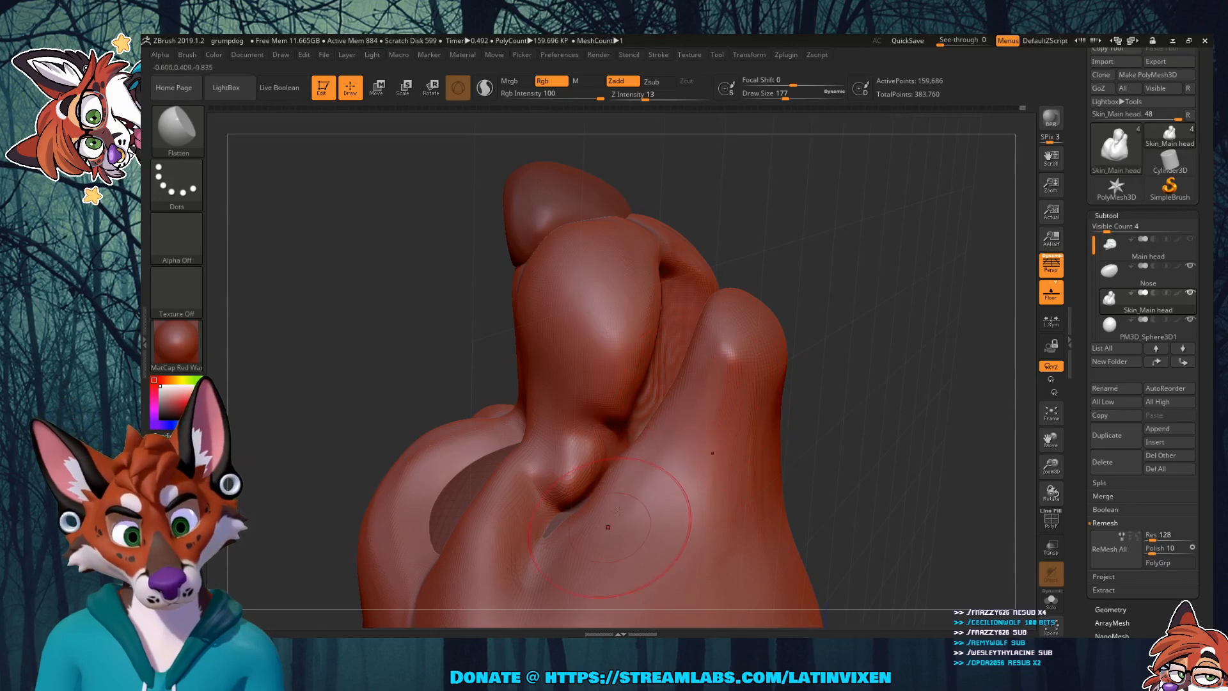
pyautogui.moveTo(730, 511); pyautogui.dragTo(712, 532)
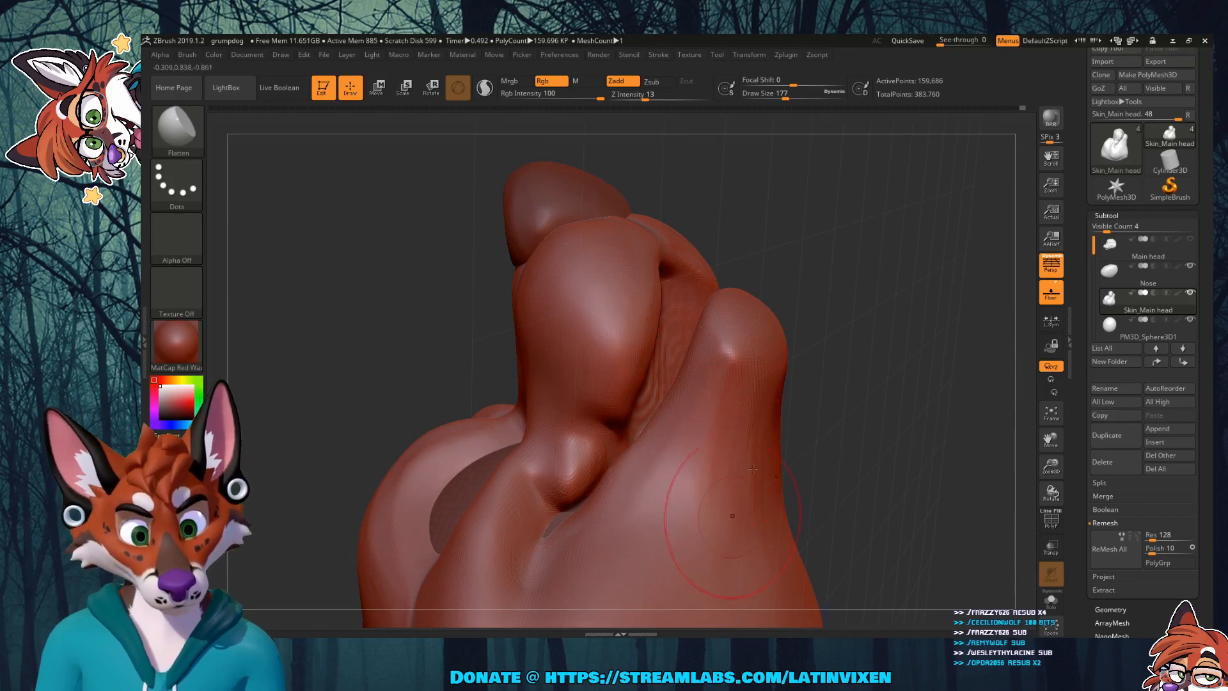
# Step: Smooth the underside of the lower jaw and refine the chin tip and lip edge with the Flatten and Smooth brushes
pyautogui.moveTo(911, 368); pyautogui.dragTo(895, 370)
pyautogui.press('shift')
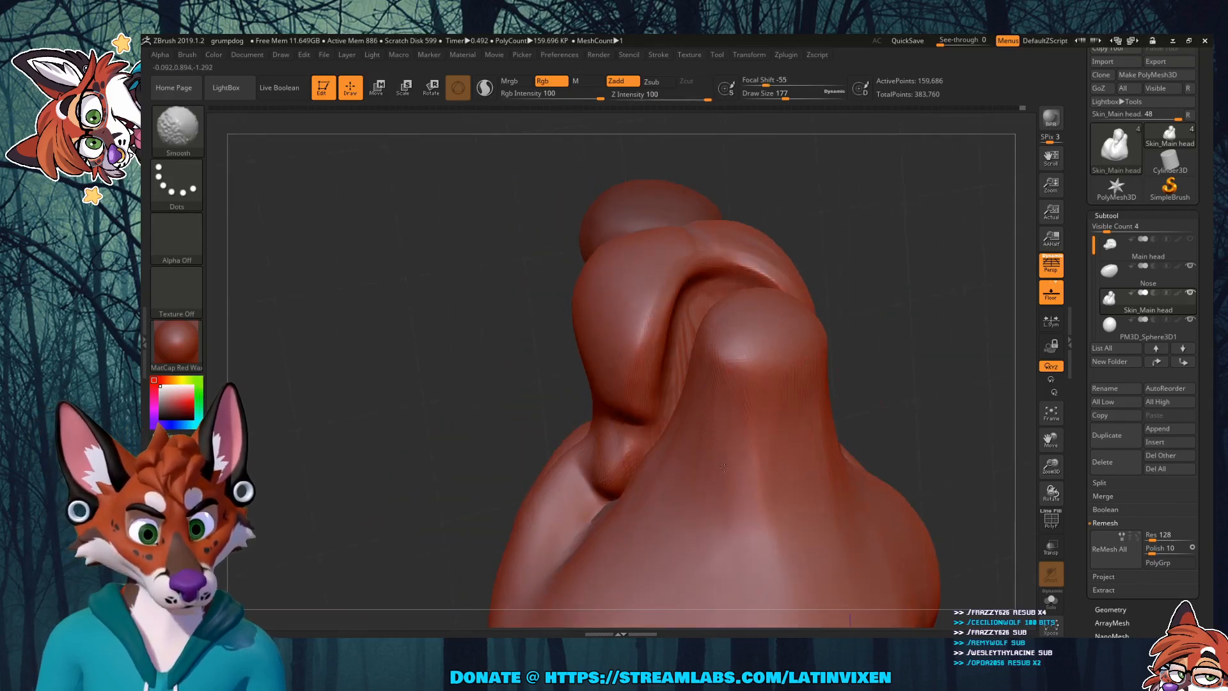
pyautogui.moveTo(863, 281); pyautogui.dragTo(938, 315)
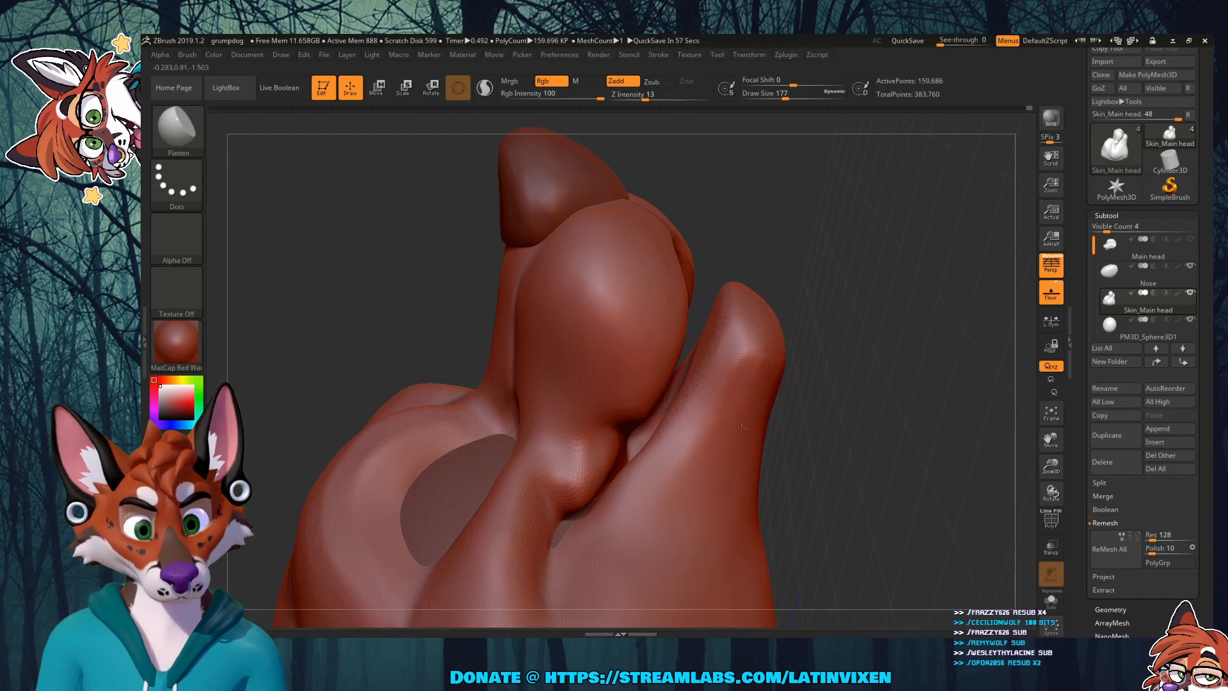
pyautogui.moveTo(892, 378); pyautogui.dragTo(709, 313)
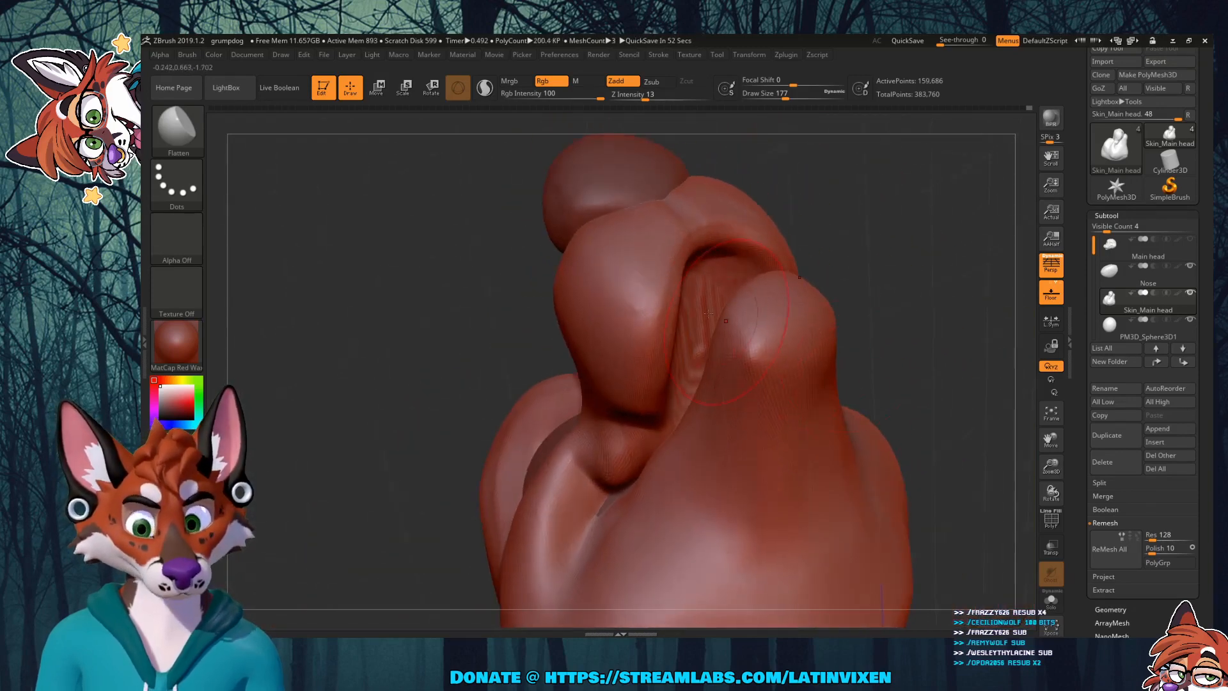
pyautogui.press('shift')
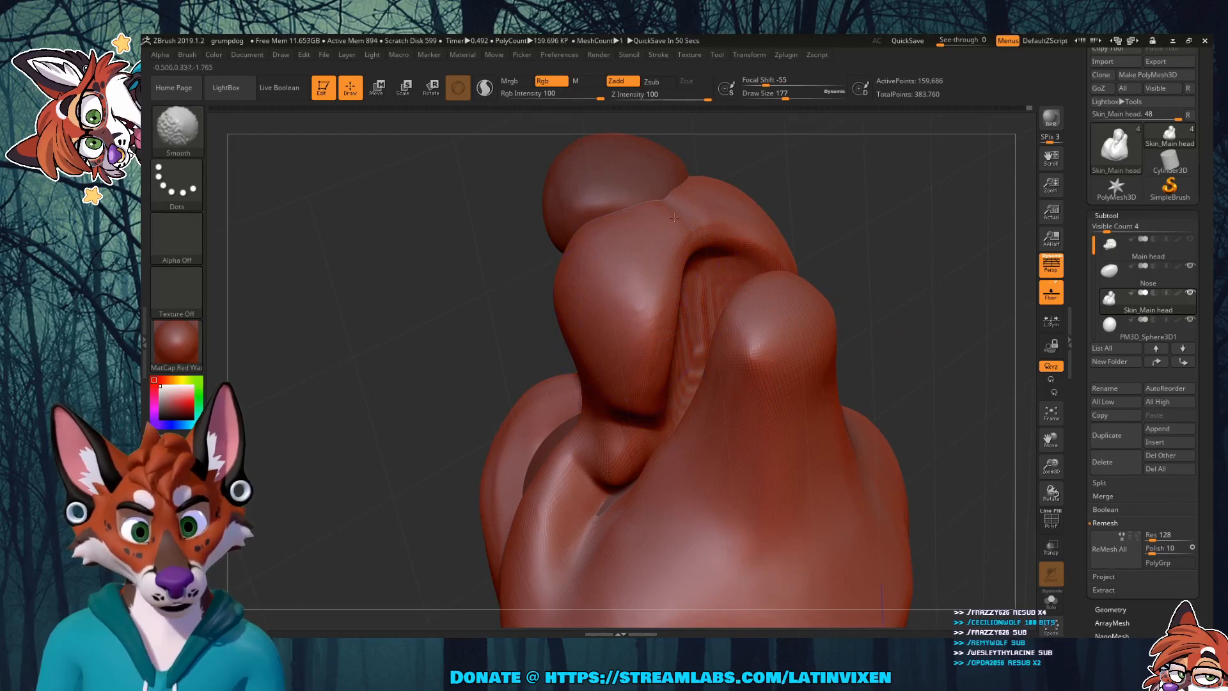
pyautogui.moveTo(877, 208); pyautogui.dragTo(902, 239)
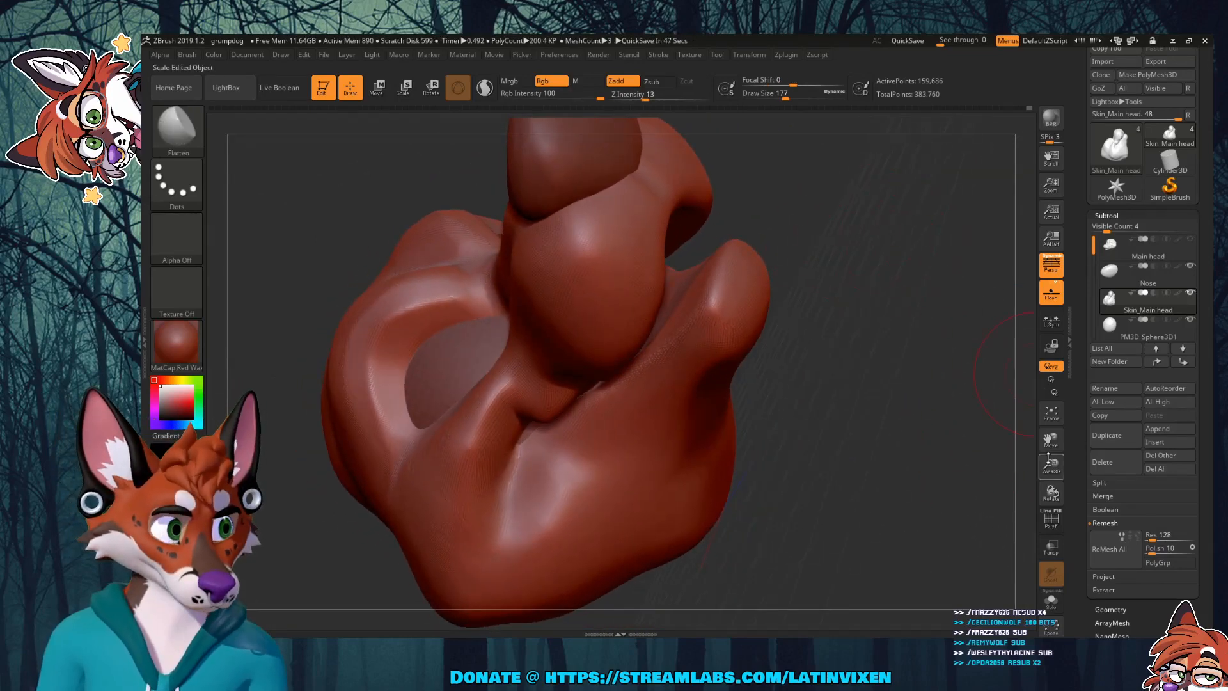
# Step: Flatten the cheek ridge running from below the eye to behind the mouth corner with the Flatten brush
pyautogui.moveTo(1050, 466)
pyautogui.mouseDown()
pyautogui.moveTo(1050, 422)
pyautogui.moveTo(1048, 447)
pyautogui.mouseUp()
pyautogui.moveTo(832, 317)
pyautogui.mouseDown()
pyautogui.moveTo(894, 310)
pyautogui.moveTo(803, 342)
pyautogui.mouseUp()
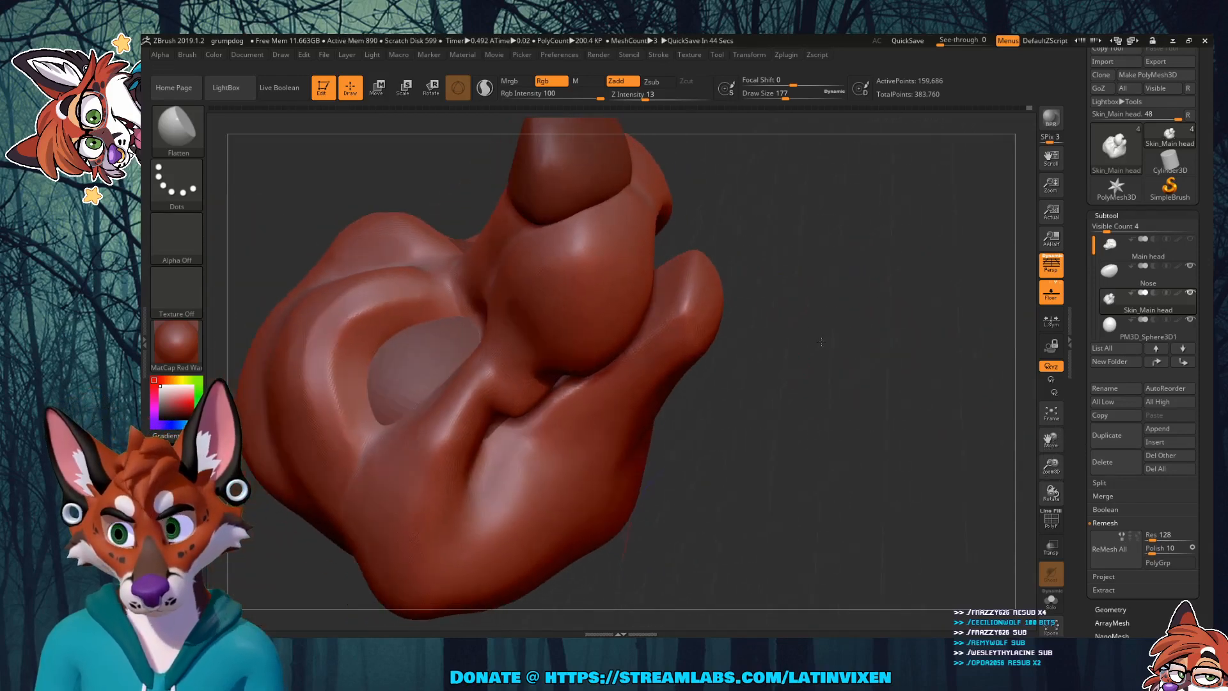
pyautogui.moveTo(471, 405); pyautogui.dragTo(417, 501)
pyautogui.moveTo(471, 392); pyautogui.dragTo(418, 519)
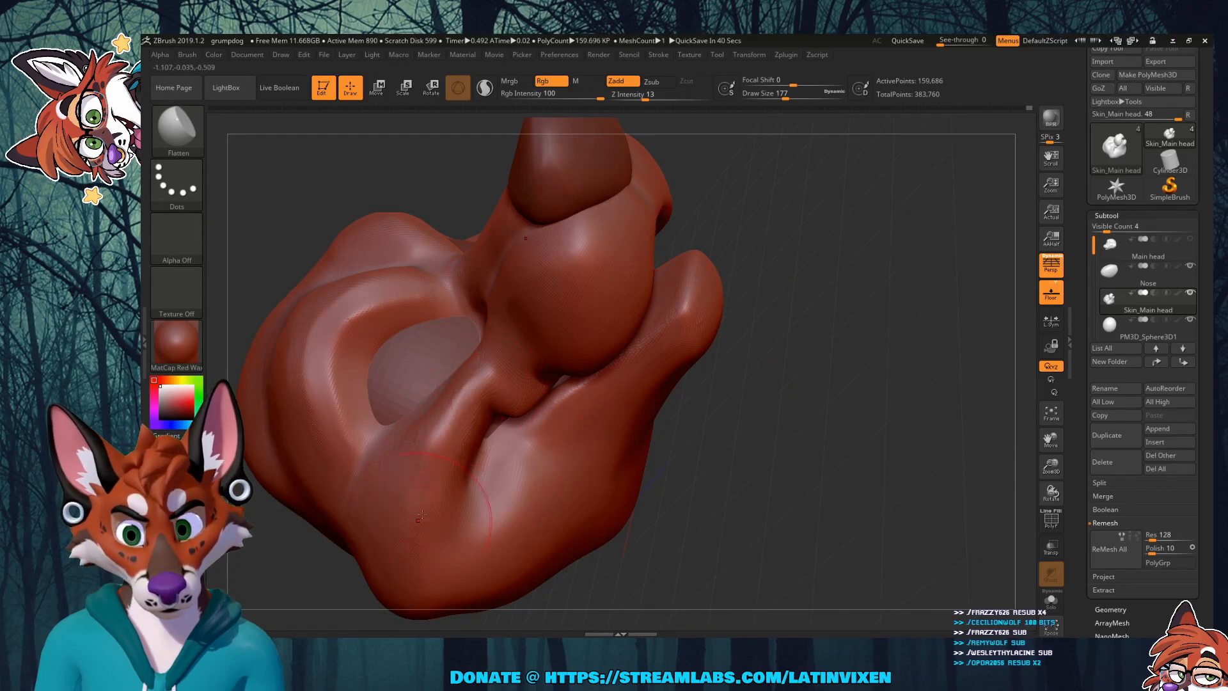
pyautogui.moveTo(791, 301); pyautogui.dragTo(814, 259)
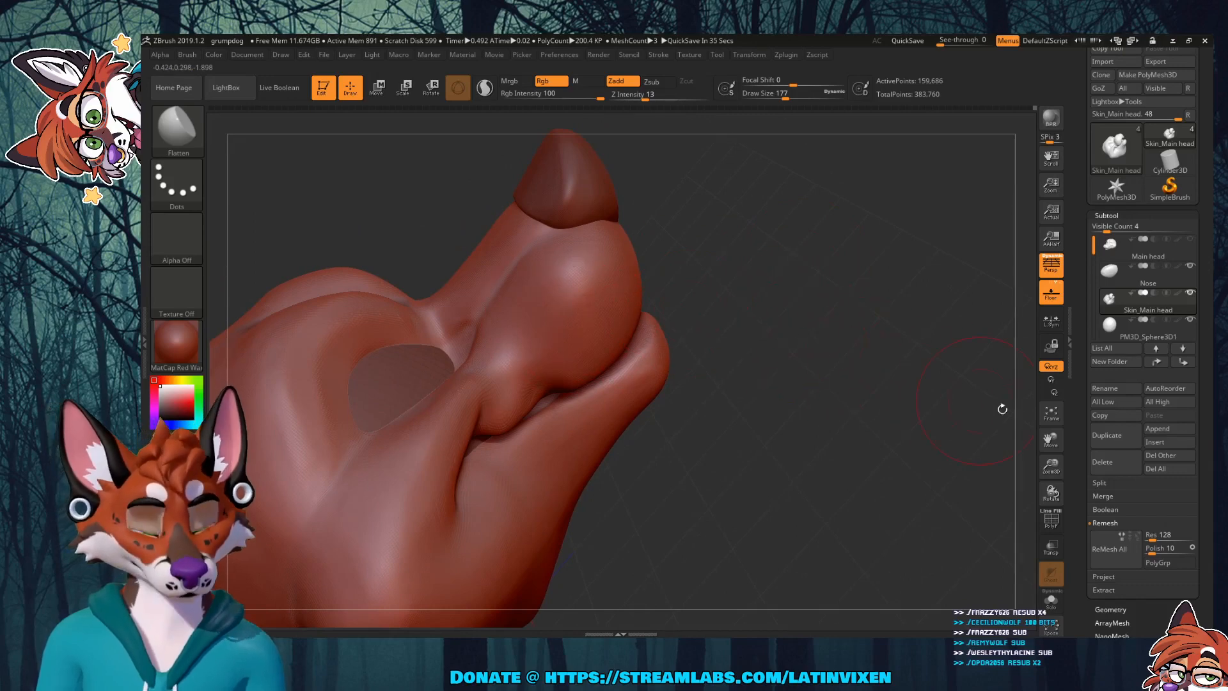
# Step: Smooth the transition between the inner eye corner and the muzzle bridge
pyautogui.moveTo(1050, 467)
pyautogui.mouseDown()
pyautogui.moveTo(1053, 501)
pyautogui.moveTo(1052, 480)
pyautogui.moveTo(1145, 541)
pyautogui.mouseUp()
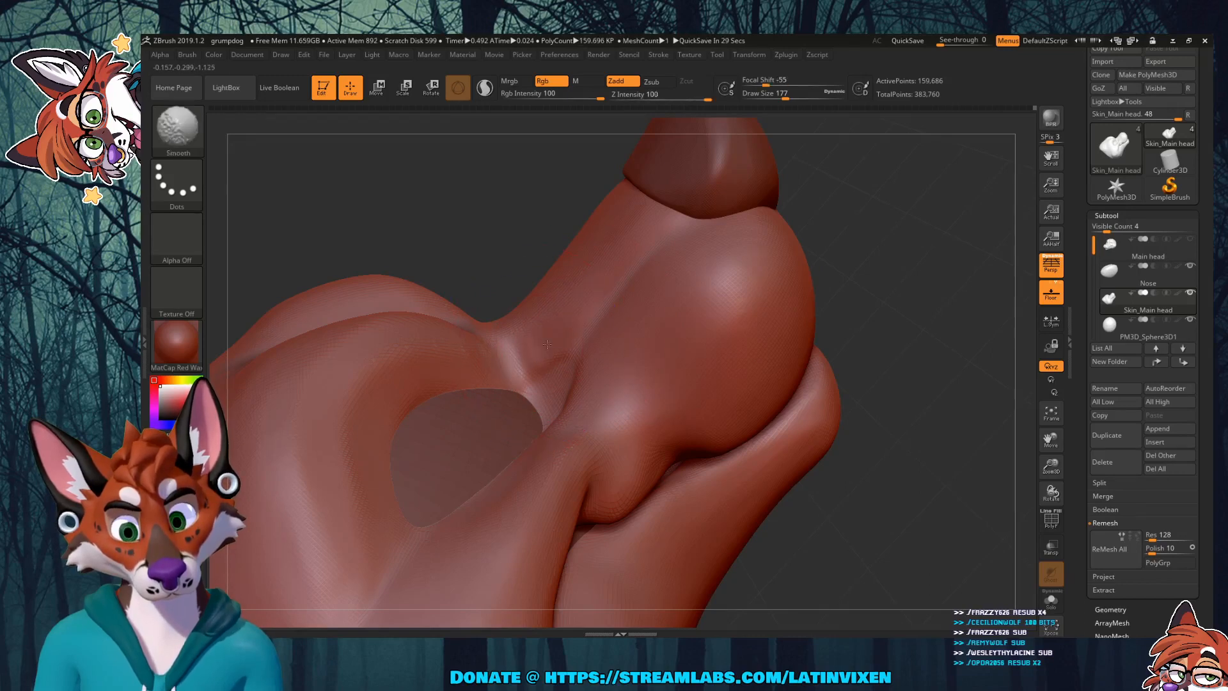
pyautogui.moveTo(888, 255)
pyautogui.mouseDown()
pyautogui.moveTo(903, 272)
pyautogui.moveTo(885, 262)
pyautogui.mouseUp()
pyautogui.press('ctrl')
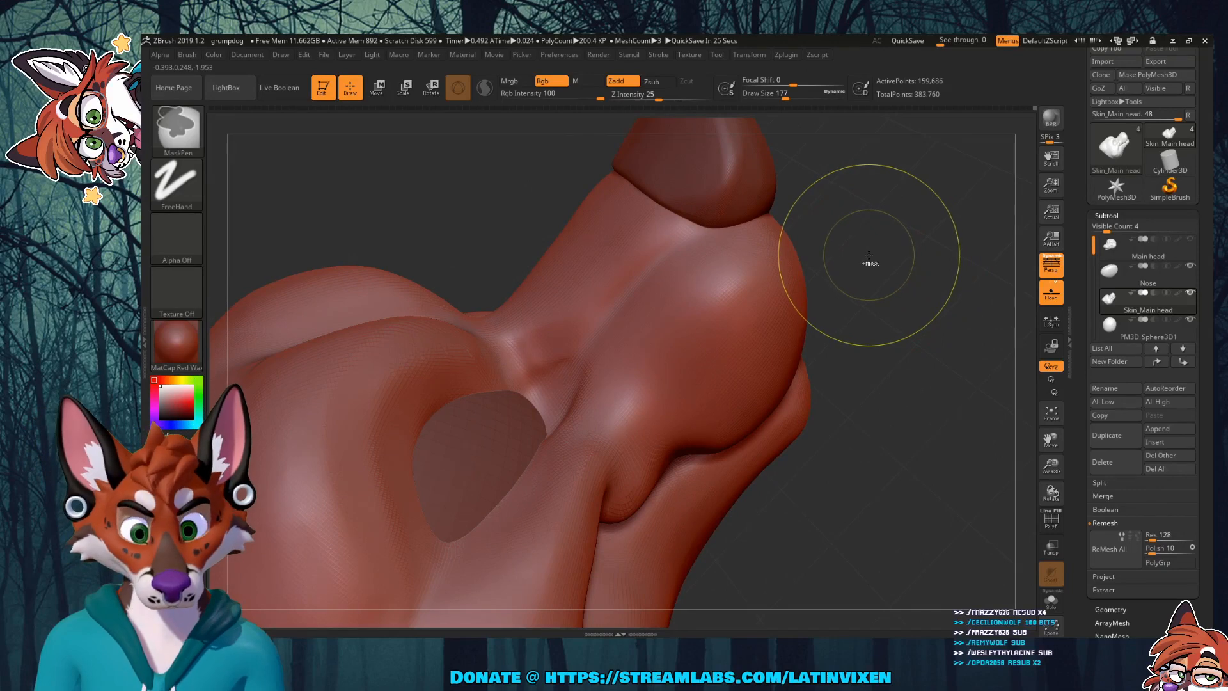
# Step: Set the Flatten brush's draw size to 77
pyautogui.moveTo(838, 288); pyautogui.dragTo(634, 278)
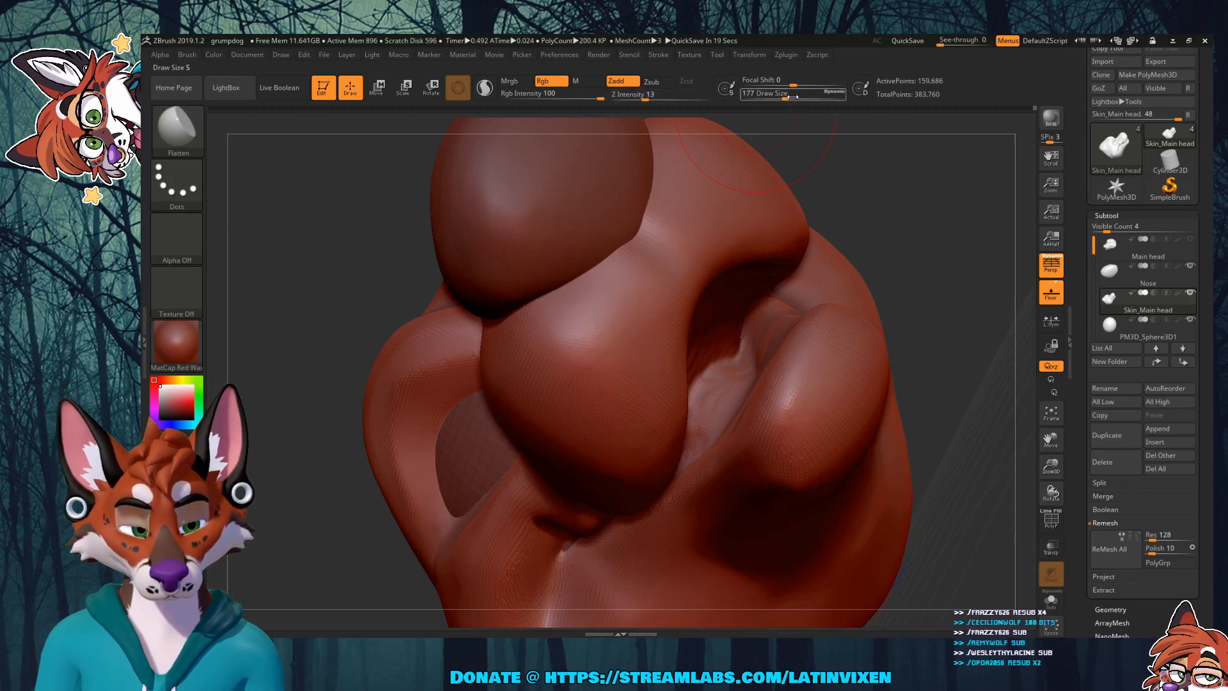
pyautogui.moveTo(787, 98); pyautogui.dragTo(781, 99)
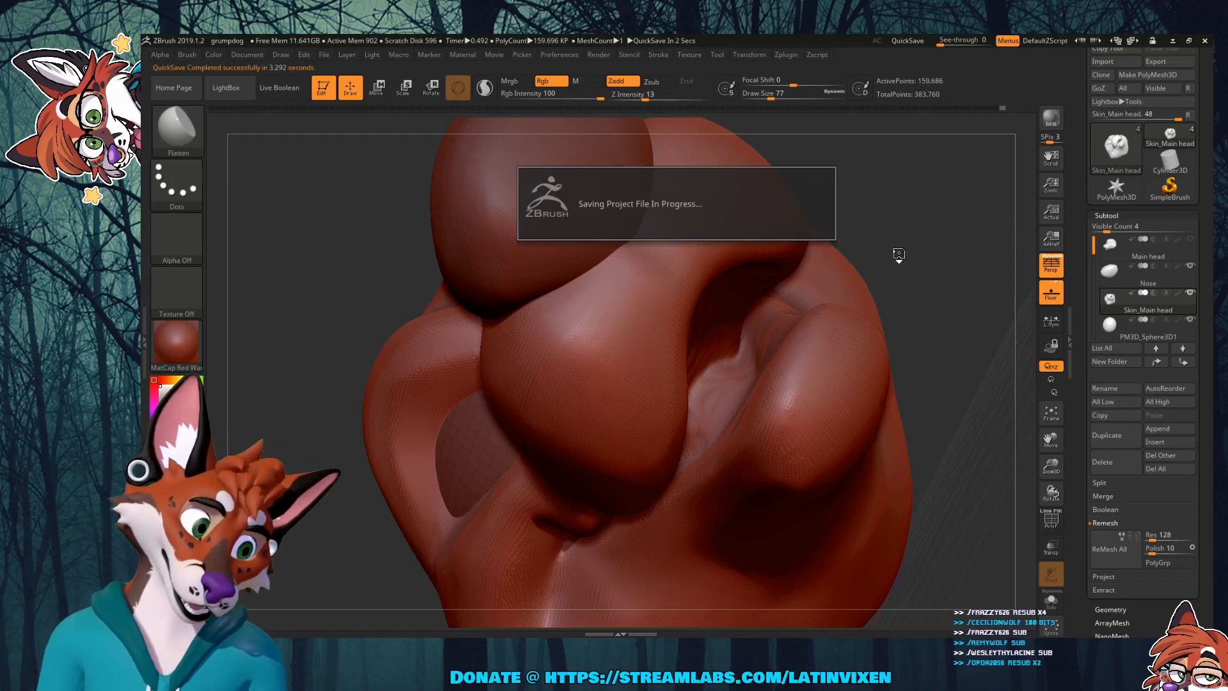
pyautogui.moveTo(896, 254)
pyautogui.mouseDown()
pyautogui.moveTo(905, 232)
pyautogui.moveTo(881, 261)
pyautogui.mouseUp()
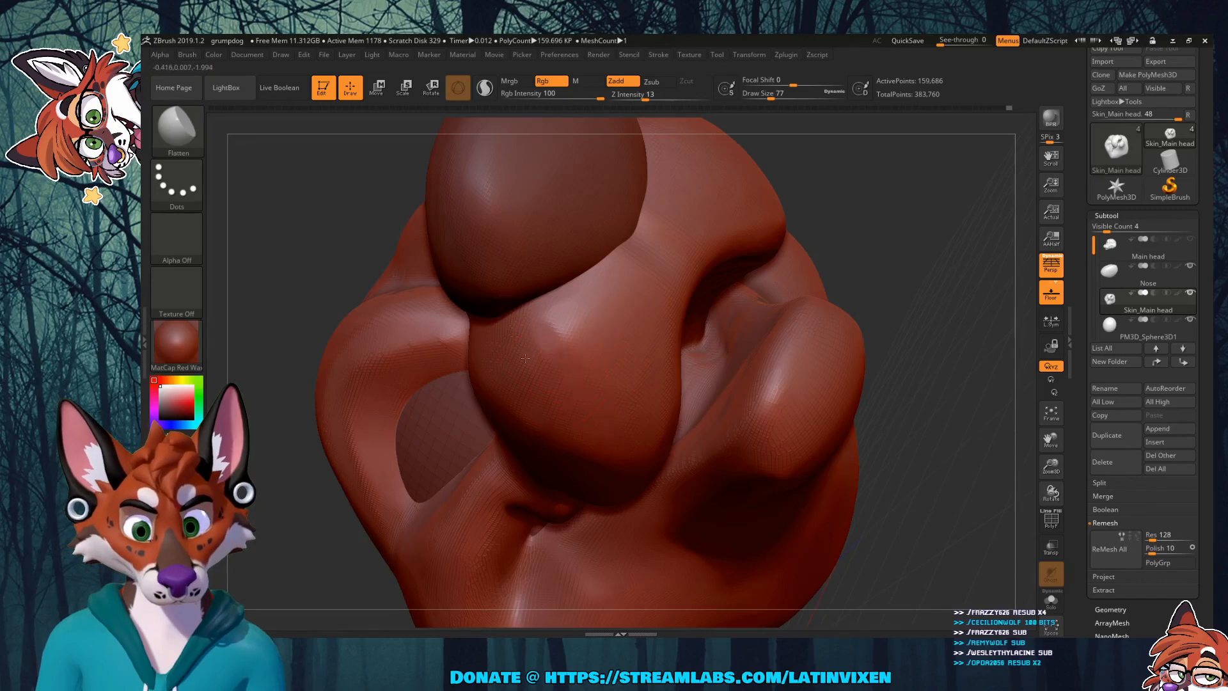
# Step: Examine the muzzle, lower jaw and cheek from the front, below and the side
pyautogui.moveTo(908, 275); pyautogui.dragTo(953, 239)
pyautogui.moveTo(1051, 440); pyautogui.dragTo(1036, 451)
pyautogui.moveTo(760, 282)
pyautogui.mouseDown()
pyautogui.moveTo(773, 399)
pyautogui.moveTo(825, 404)
pyautogui.mouseUp()
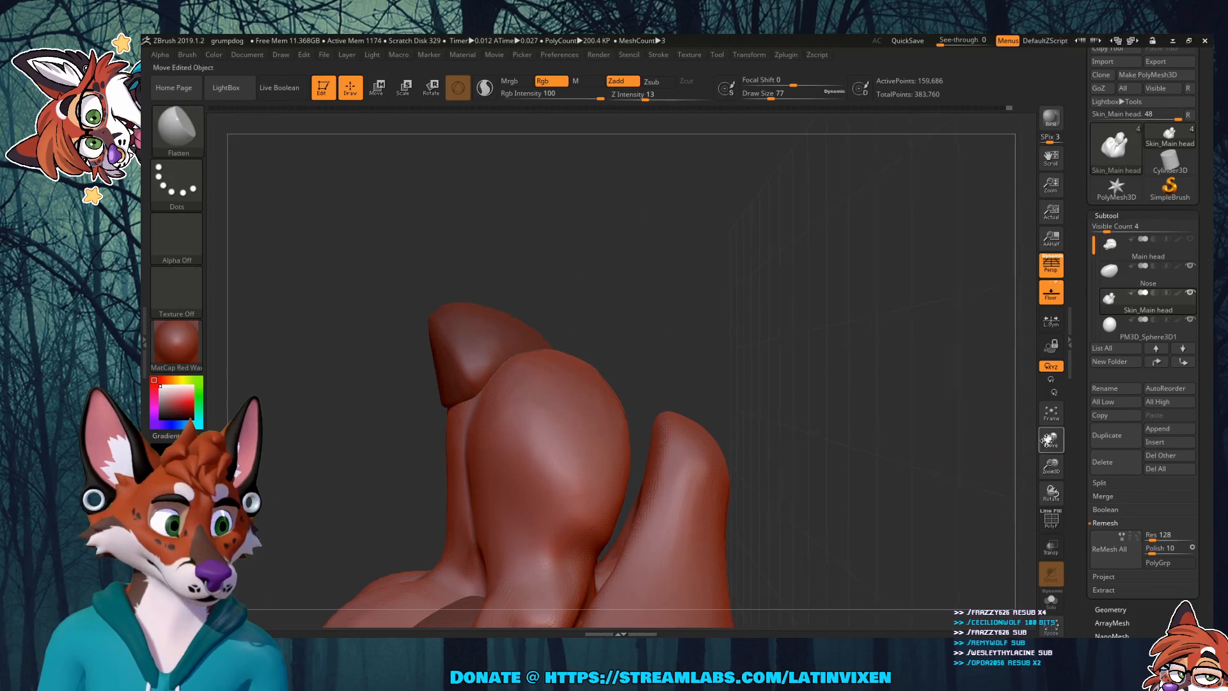
pyautogui.moveTo(1051, 439)
pyautogui.mouseDown()
pyautogui.moveTo(1056, 422)
pyautogui.moveTo(1051, 439)
pyautogui.mouseUp()
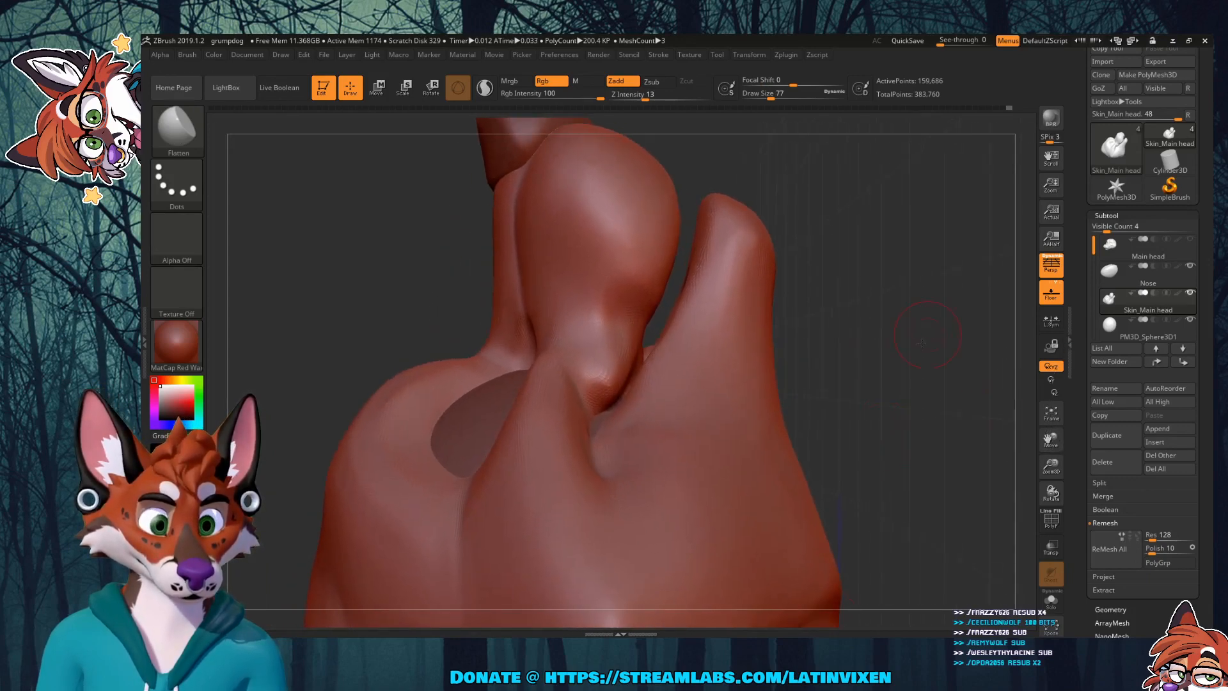
pyautogui.moveTo(1020, 367); pyautogui.dragTo(884, 458)
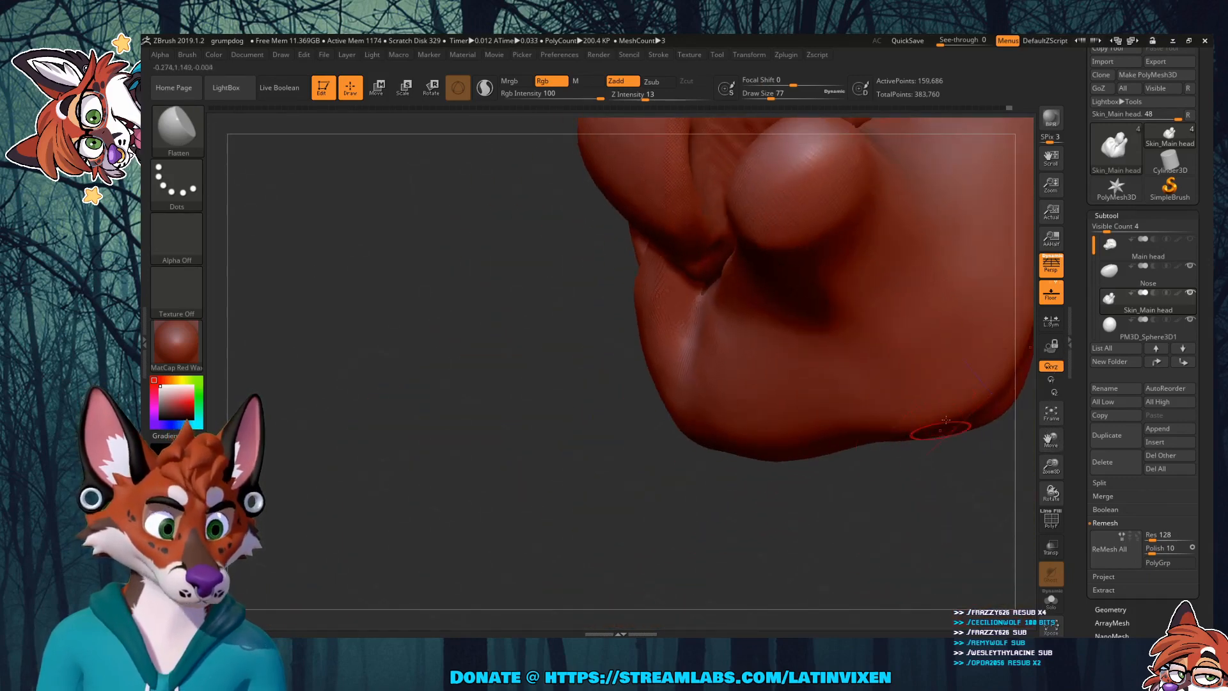
pyautogui.moveTo(1051, 465)
pyautogui.mouseDown()
pyautogui.moveTo(1009, 462)
pyautogui.moveTo(1039, 463)
pyautogui.moveTo(975, 485)
pyautogui.moveTo(820, 492)
pyautogui.mouseUp()
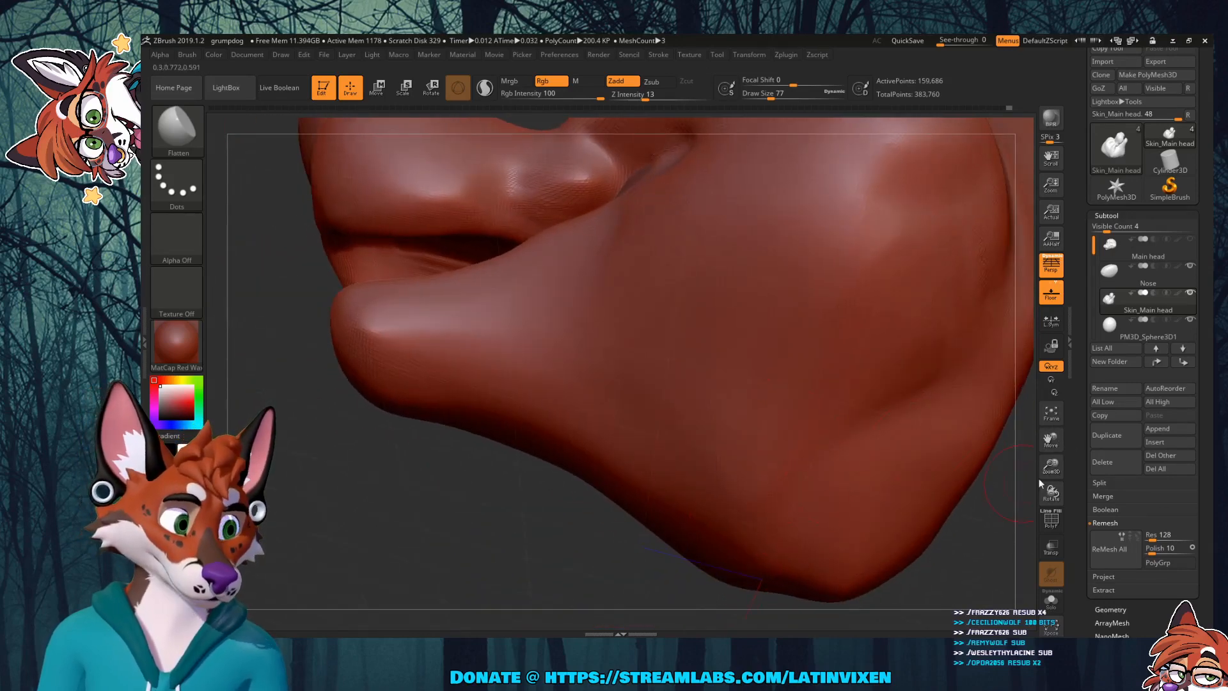
pyautogui.moveTo(1050, 490)
pyautogui.mouseDown()
pyautogui.moveTo(813, 404)
pyautogui.moveTo(827, 443)
pyautogui.moveTo(836, 420)
pyautogui.moveTo(728, 433)
pyautogui.mouseUp()
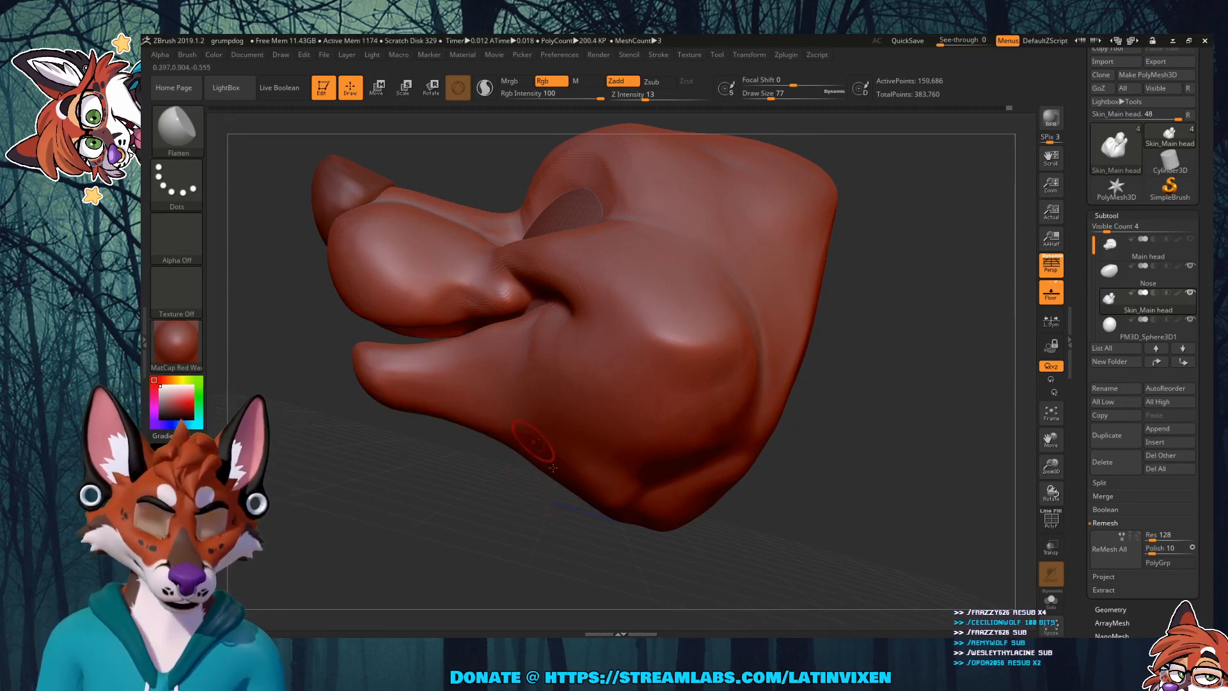
pyautogui.moveTo(797, 519); pyautogui.dragTo(629, 415)
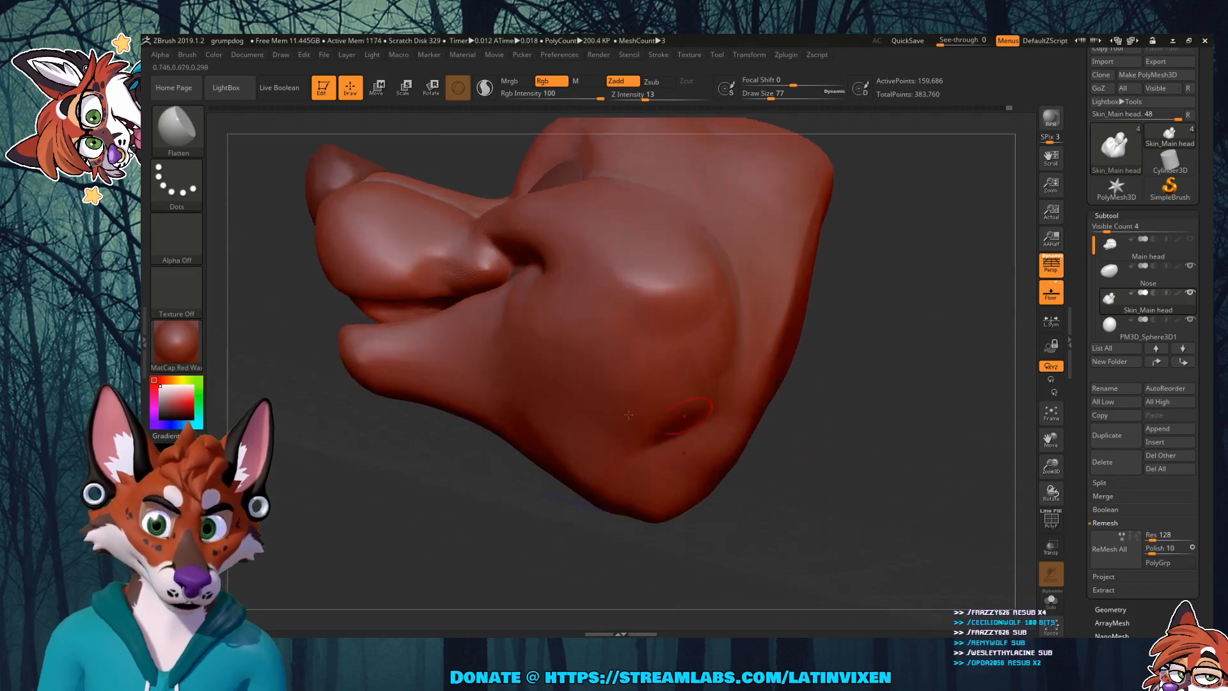
# Step: Build up volume on the lower rear of the cheek with the ClayBuildup brush at Z intensity 20 and draw size 77
pyautogui.press('b')
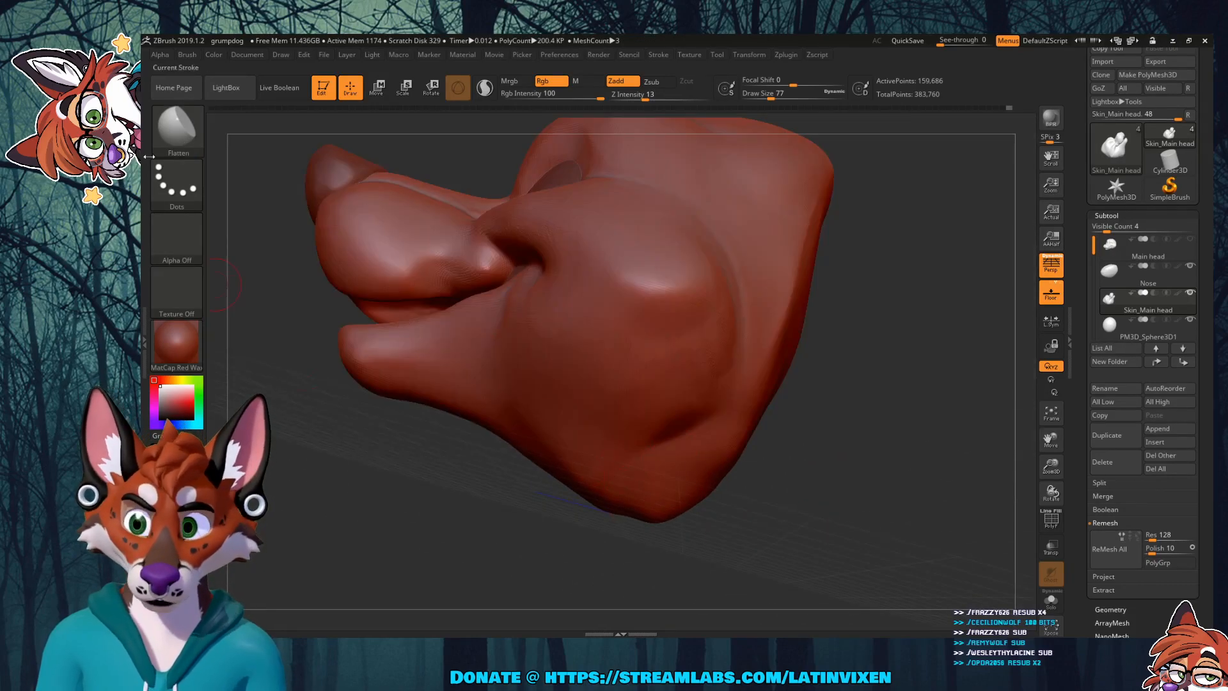
pyautogui.click(191, 150)
pyautogui.click(170, 135)
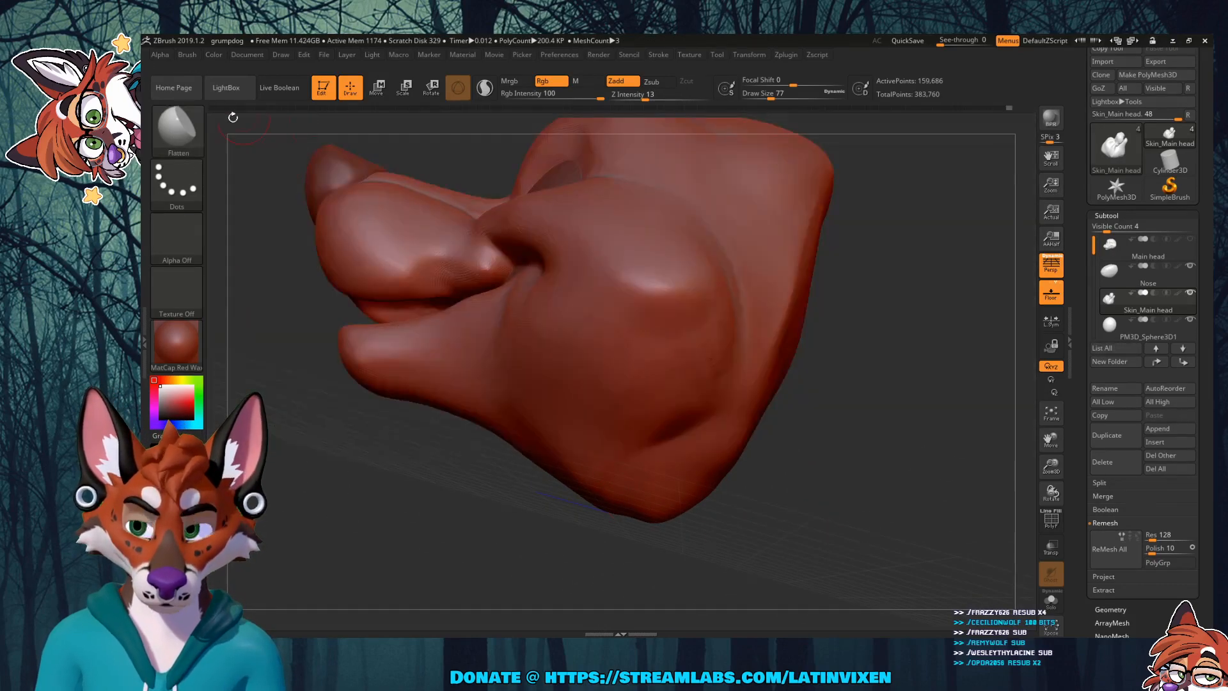
pyautogui.click(177, 128)
pyautogui.click(307, 139)
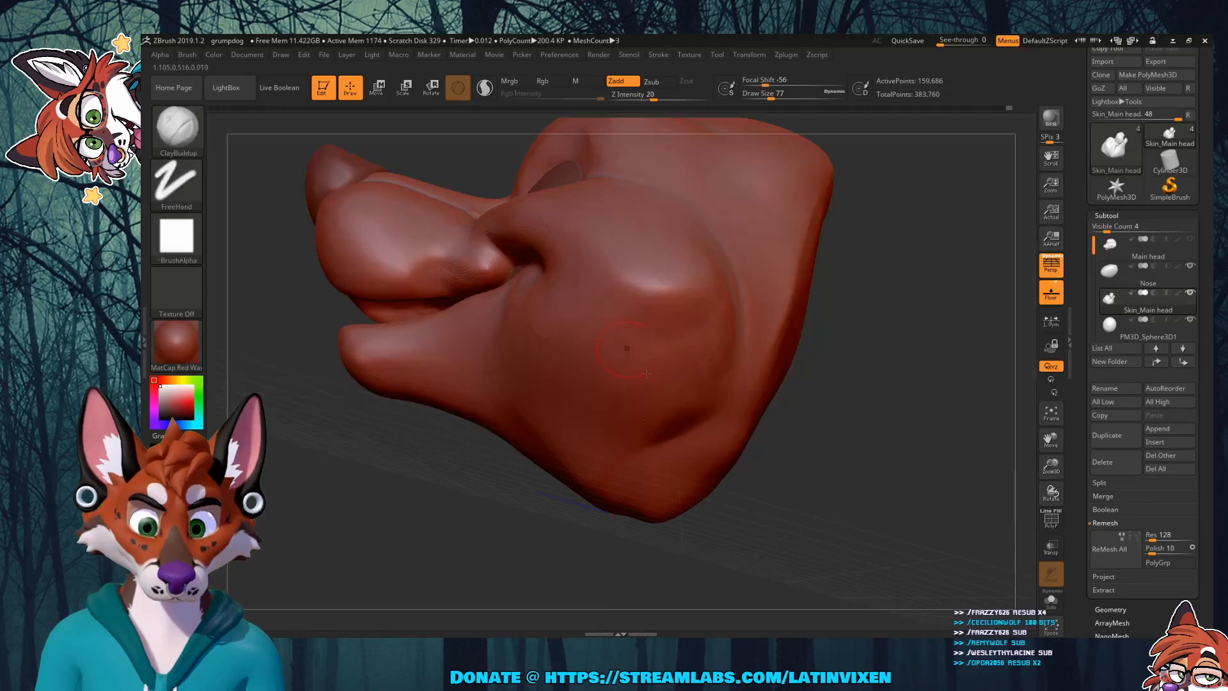
pyautogui.moveTo(622, 457)
pyautogui.mouseDown()
pyautogui.moveTo(693, 410)
pyautogui.moveTo(656, 394)
pyautogui.moveTo(619, 351)
pyautogui.moveTo(698, 362)
pyautogui.moveTo(702, 402)
pyautogui.moveTo(633, 460)
pyautogui.moveTo(713, 419)
pyautogui.mouseUp()
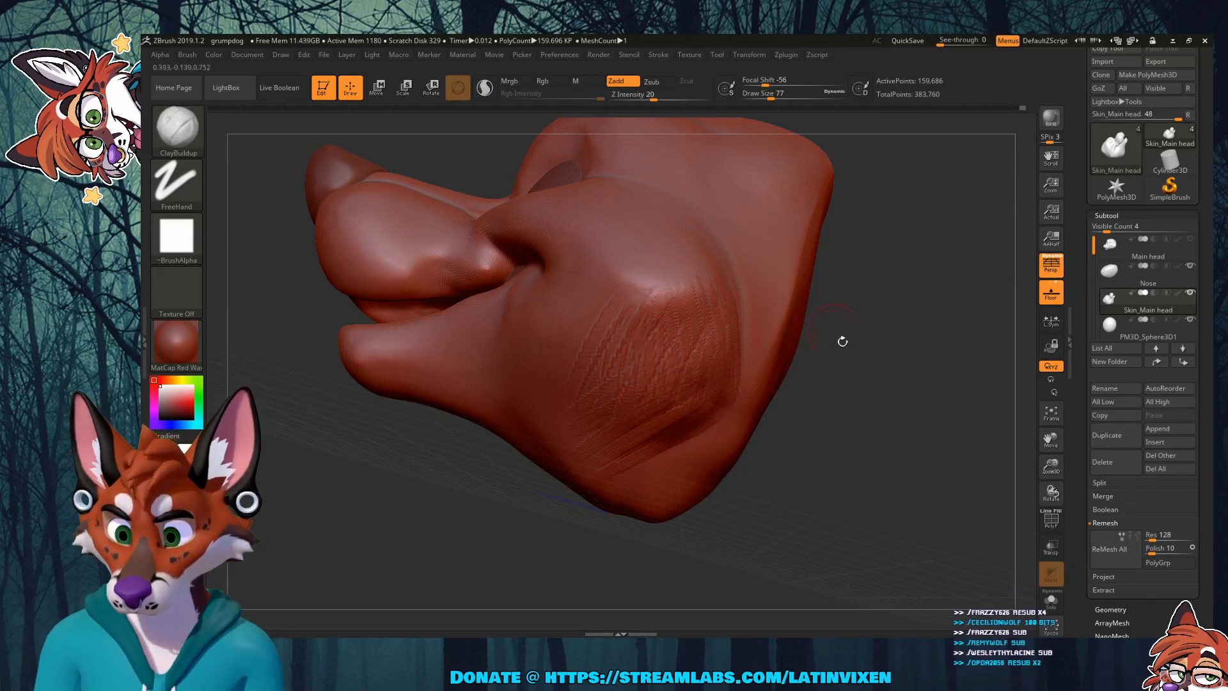
# Step: Extend the ClayBuildup strokes from the cheek down over the rear corner of the jaw
pyautogui.moveTo(844, 369); pyautogui.dragTo(716, 504)
pyautogui.moveTo(868, 452)
pyautogui.mouseDown()
pyautogui.moveTo(857, 458)
pyautogui.moveTo(868, 447)
pyautogui.mouseUp()
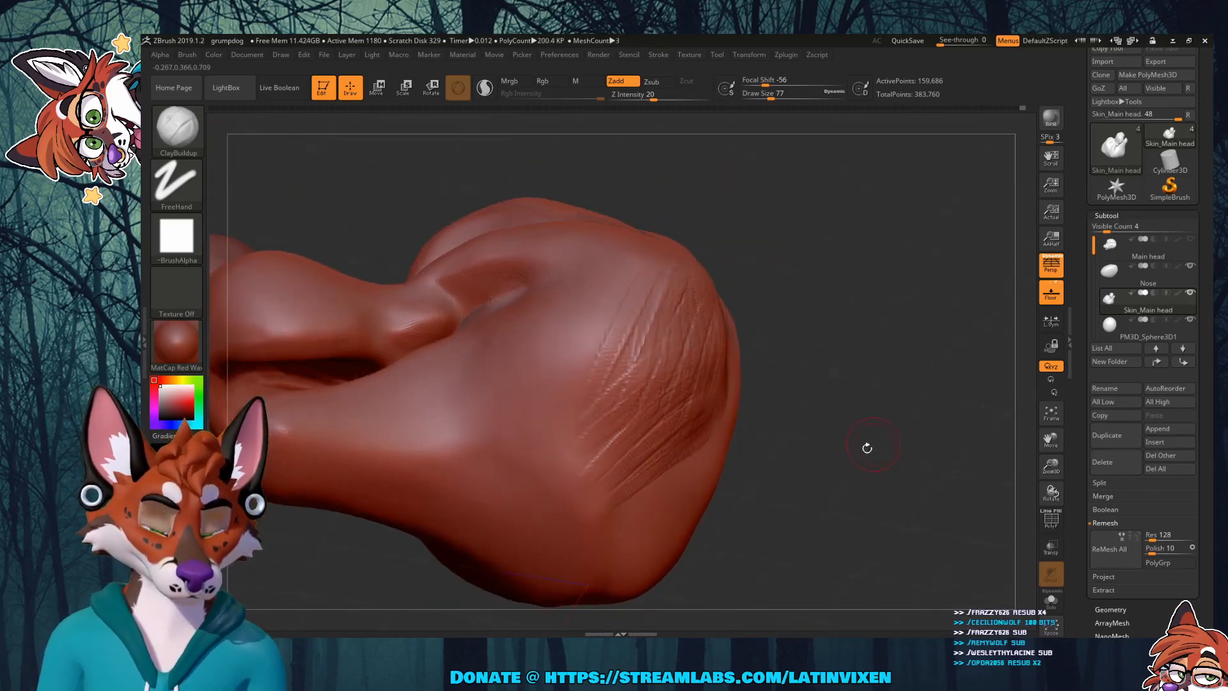
pyautogui.moveTo(1051, 441); pyautogui.dragTo(1055, 406)
pyautogui.moveTo(896, 441); pyautogui.dragTo(883, 410)
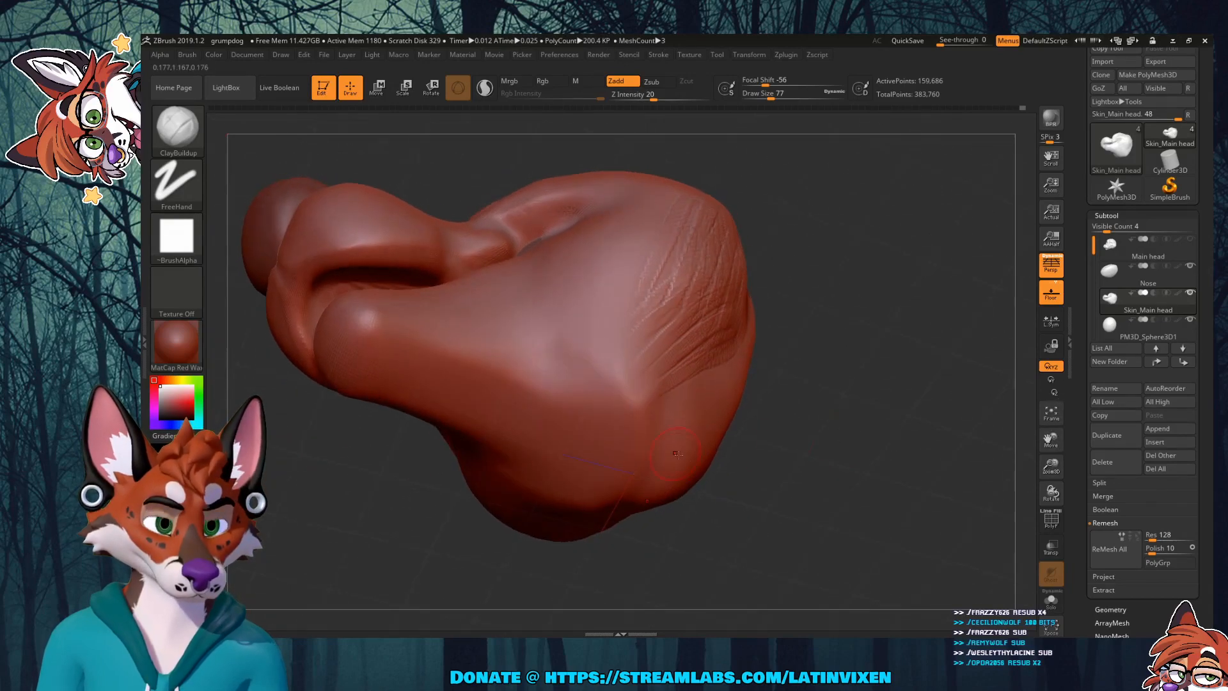
pyautogui.press('shift')
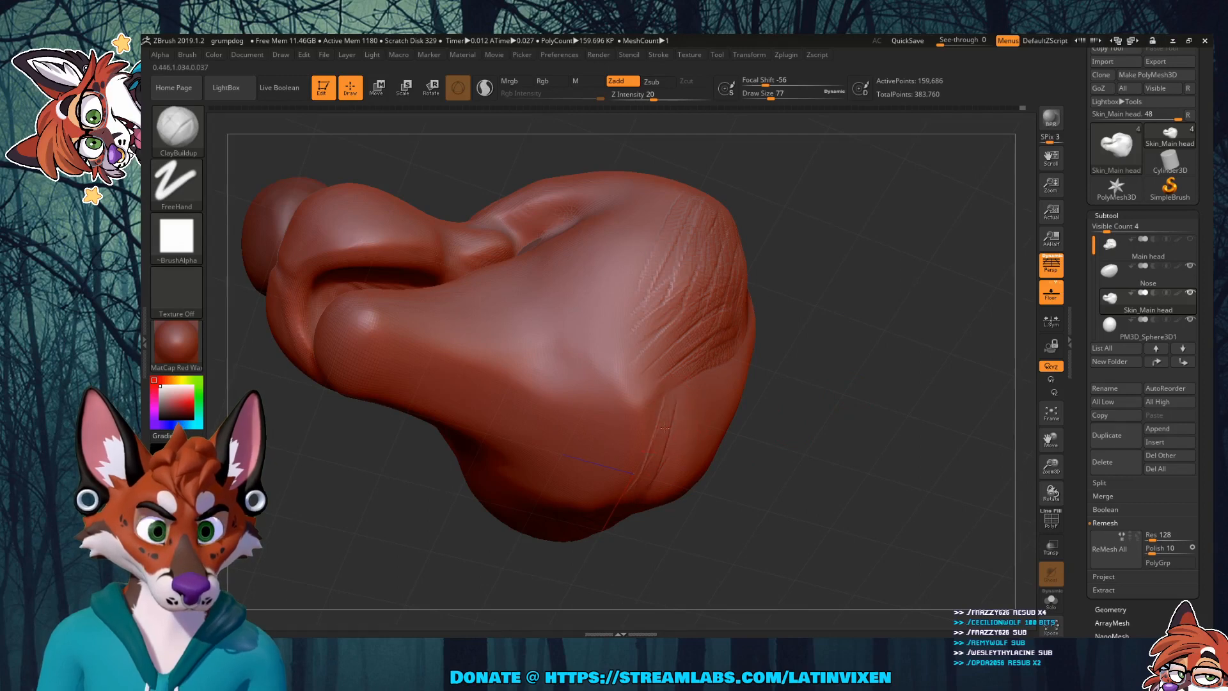
pyautogui.moveTo(672, 415)
pyautogui.mouseDown()
pyautogui.moveTo(652, 470)
pyautogui.moveTo(665, 472)
pyautogui.mouseUp()
pyautogui.moveTo(832, 357)
pyautogui.mouseDown()
pyautogui.moveTo(691, 464)
pyautogui.moveTo(696, 348)
pyautogui.mouseUp()
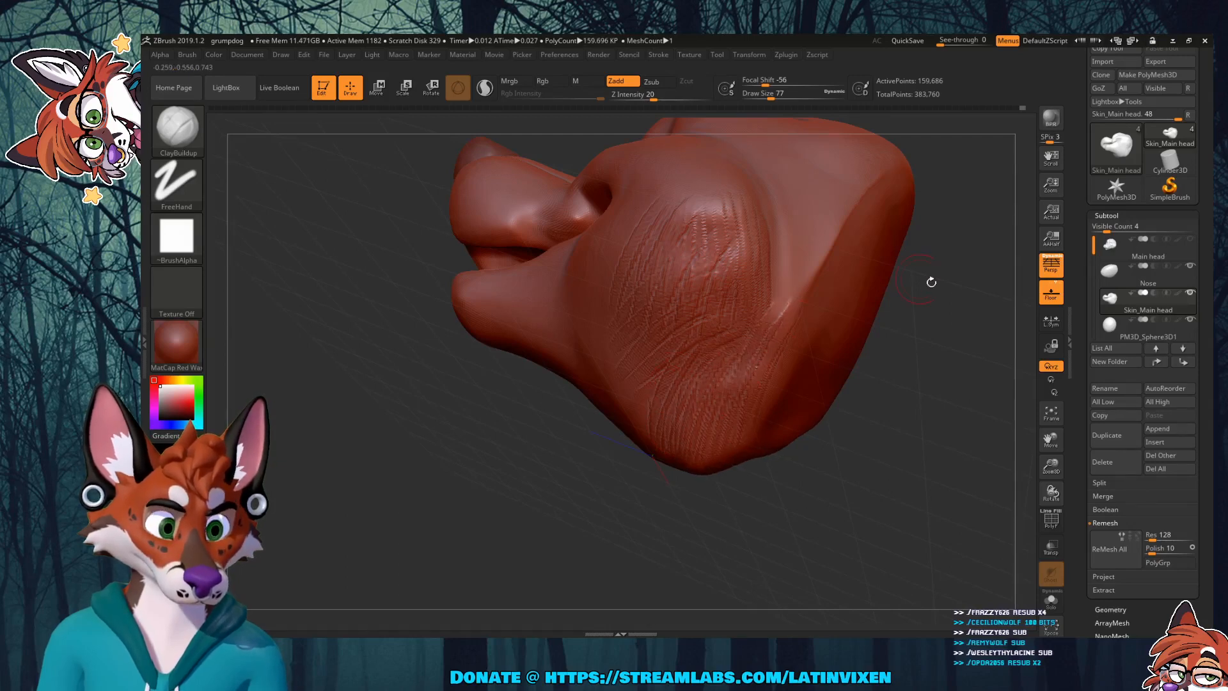
# Step: Smooth the added clay along the rear underside of the jaw
pyautogui.moveTo(929, 277)
pyautogui.mouseDown()
pyautogui.moveTo(855, 365)
pyautogui.moveTo(944, 360)
pyautogui.moveTo(910, 339)
pyautogui.moveTo(920, 360)
pyautogui.moveTo(874, 315)
pyautogui.mouseUp()
pyautogui.press('shift')
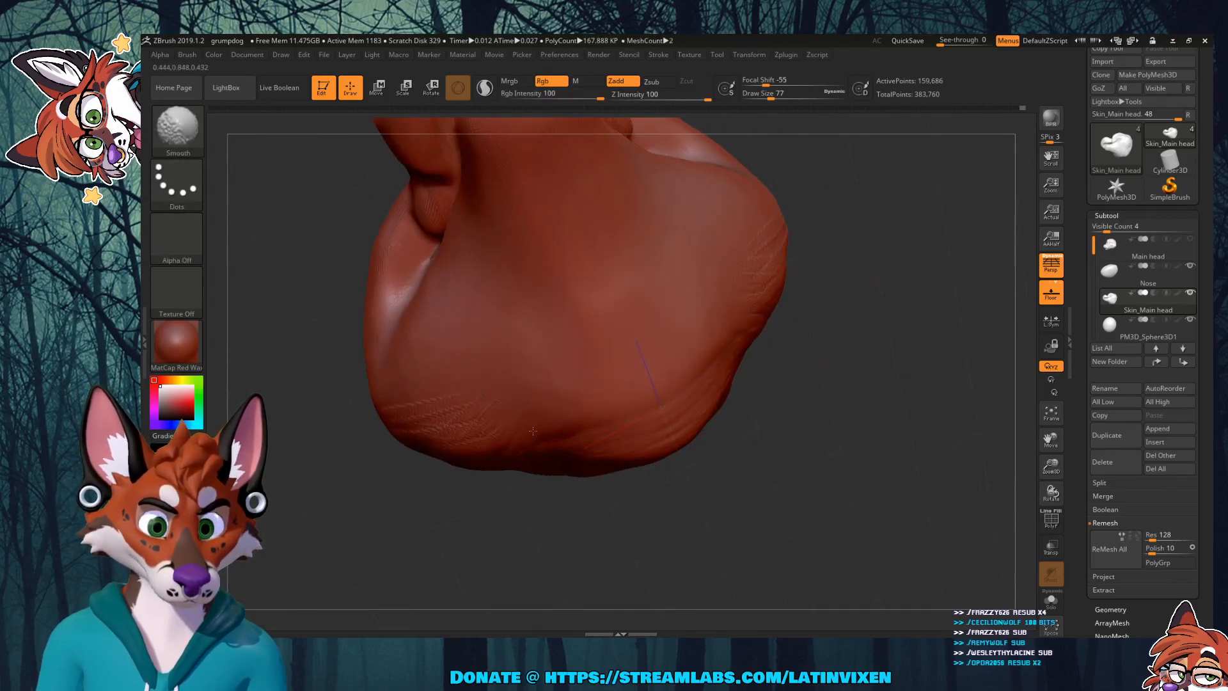
pyautogui.moveTo(833, 384); pyautogui.dragTo(857, 367)
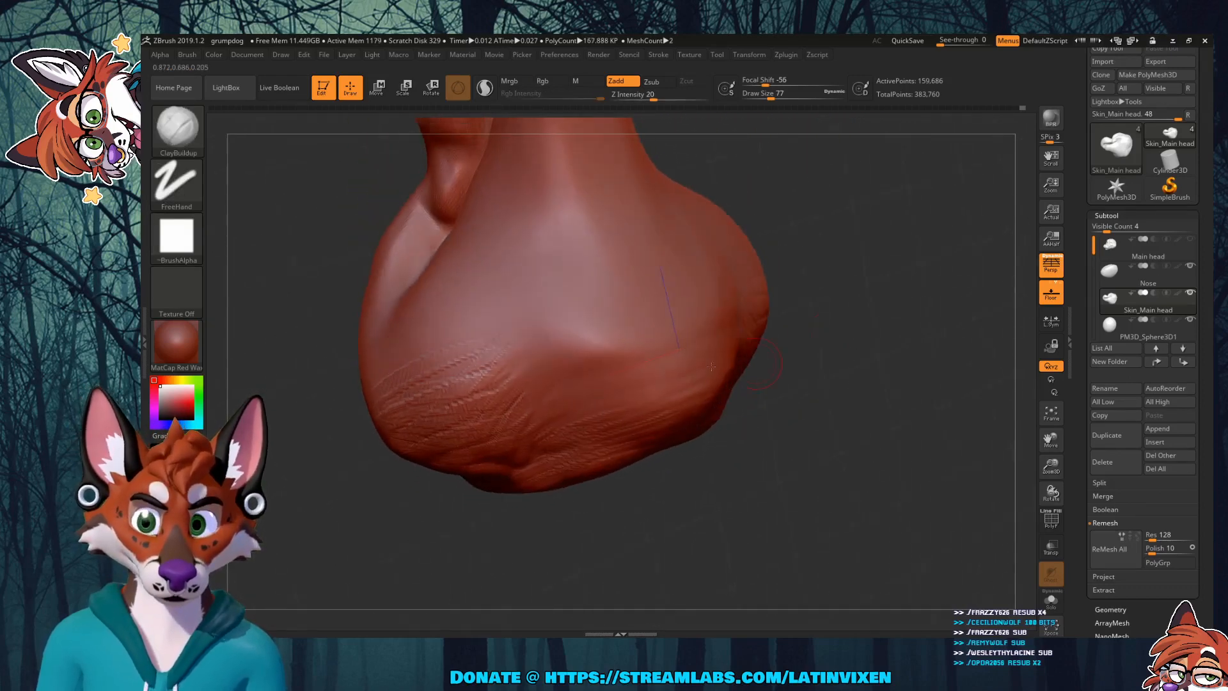
# Step: Flatten the rear underside and corners of the jaw with the Flatten brush at draw size 167, and smooth the throat area
pyautogui.click(178, 128)
pyautogui.press('l')
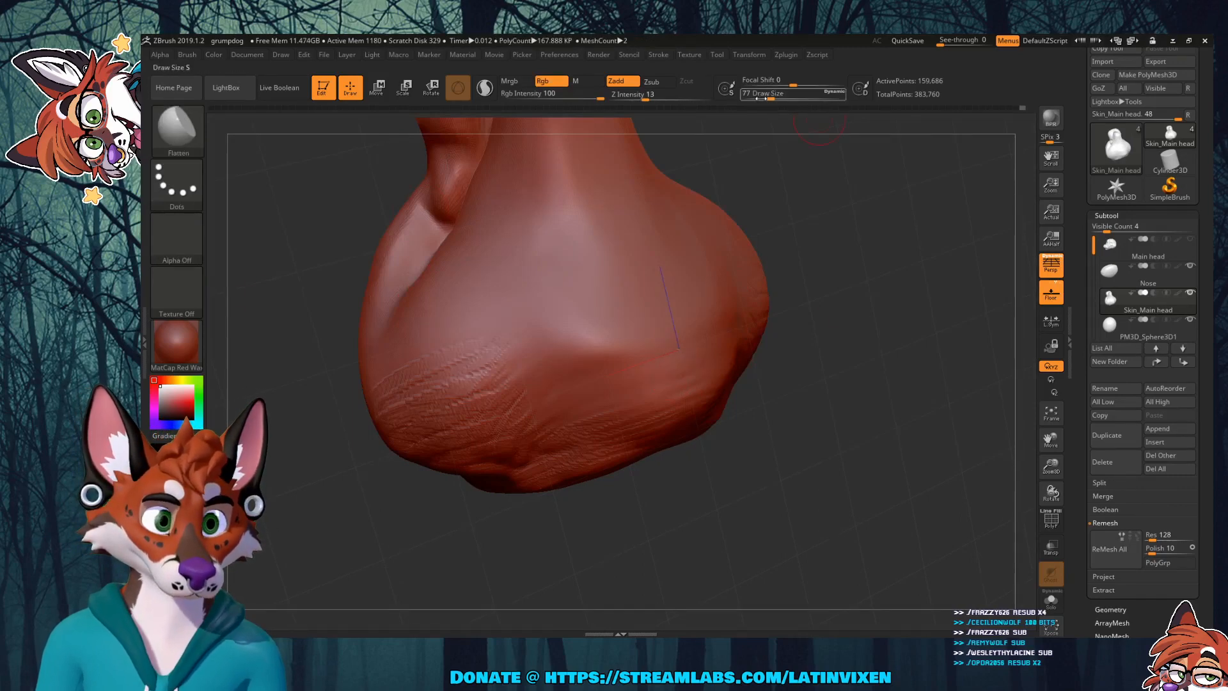
pyautogui.moveTo(771, 97); pyautogui.dragTo(783, 98)
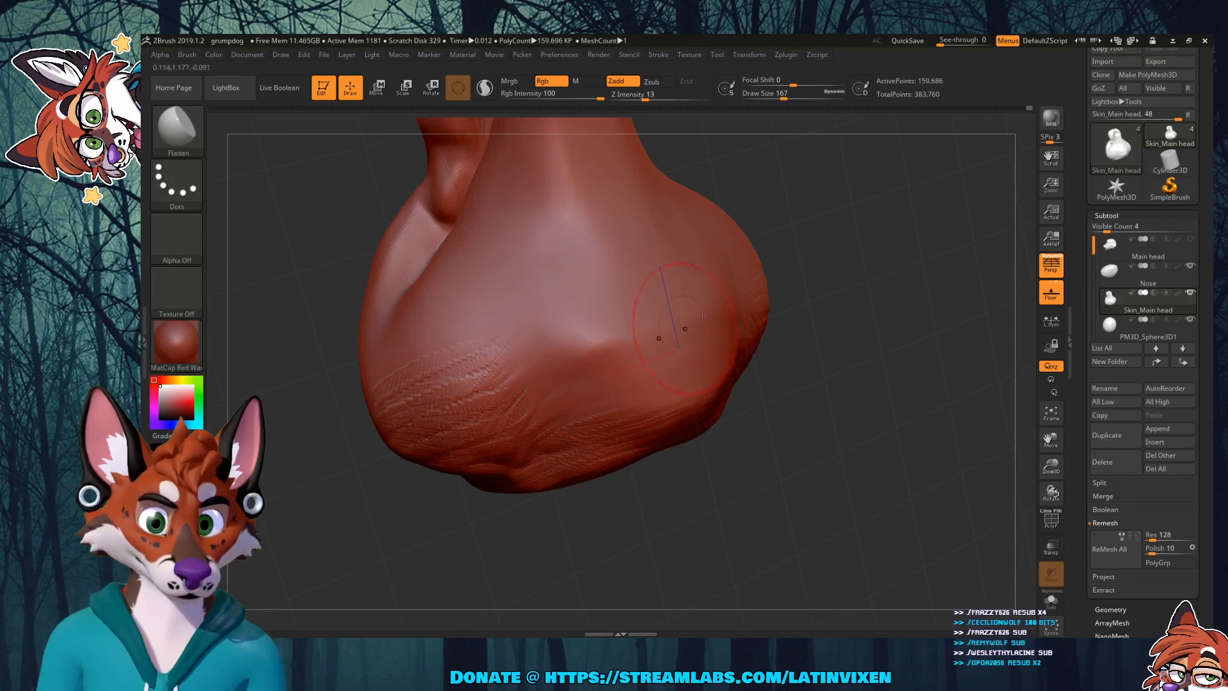
pyautogui.moveTo(889, 261)
pyautogui.mouseDown()
pyautogui.moveTo(831, 243)
pyautogui.moveTo(735, 275)
pyautogui.moveTo(666, 357)
pyautogui.mouseUp()
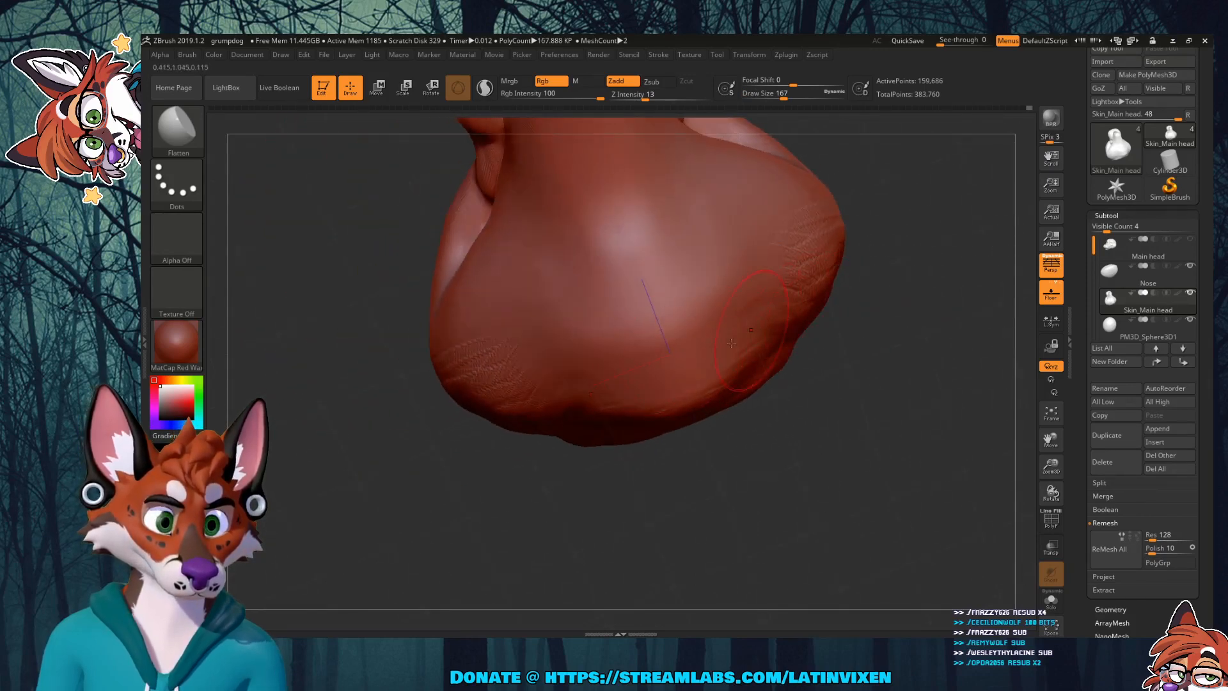
pyautogui.moveTo(924, 283); pyautogui.dragTo(723, 384)
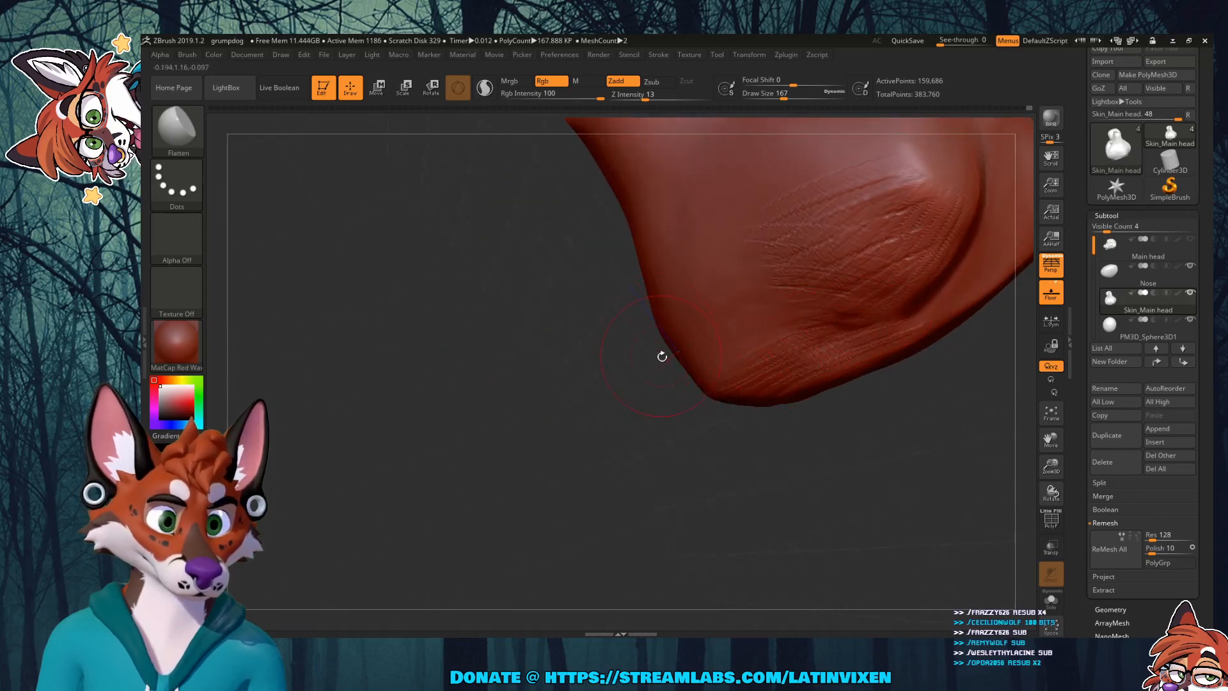
pyautogui.moveTo(643, 439); pyautogui.dragTo(676, 383)
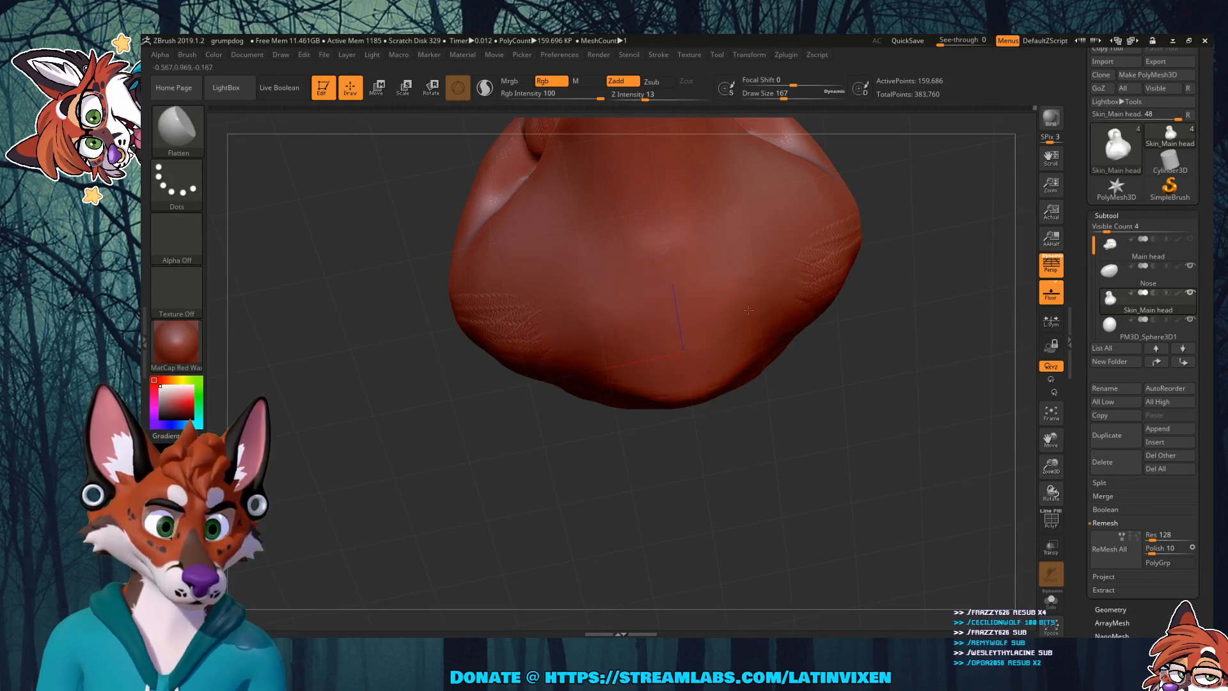
pyautogui.moveTo(947, 343)
pyautogui.mouseDown()
pyautogui.moveTo(872, 380)
pyautogui.moveTo(857, 358)
pyautogui.moveTo(771, 351)
pyautogui.mouseUp()
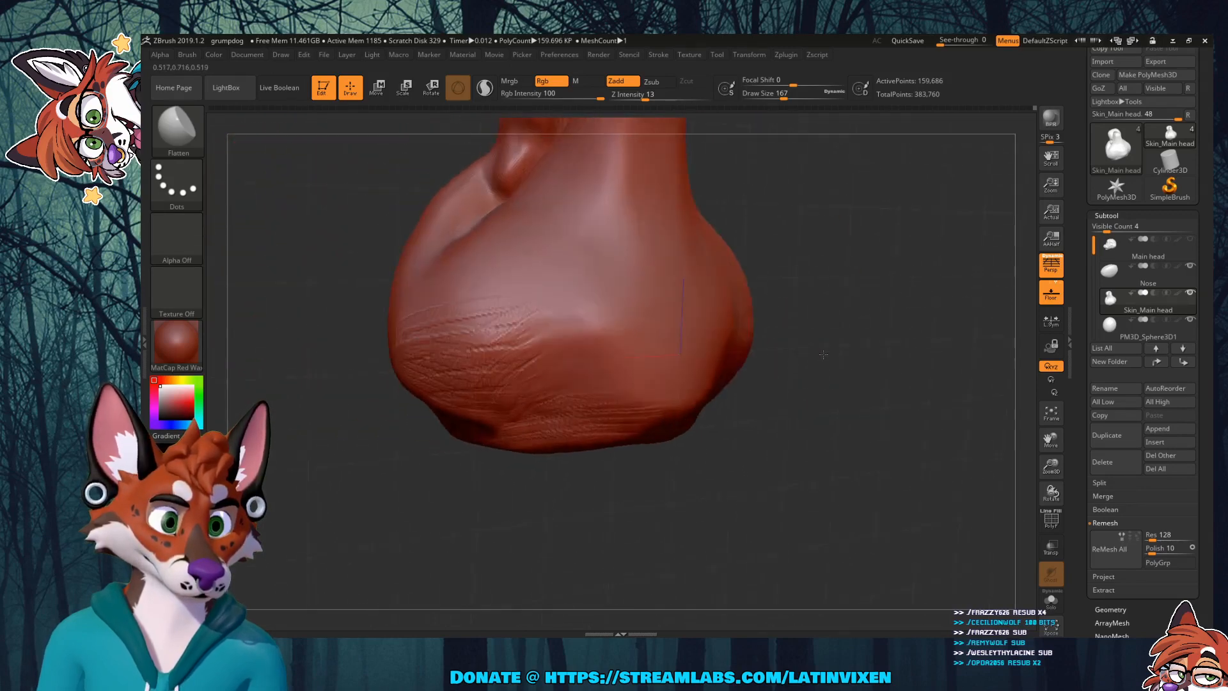
pyautogui.moveTo(613, 238)
pyautogui.keyDown('shift'); pyautogui.mouseDown()
pyautogui.moveTo(607, 349)
pyautogui.moveTo(605, 260)
pyautogui.moveTo(611, 297)
pyautogui.mouseUp(); pyautogui.keyUp('shift')
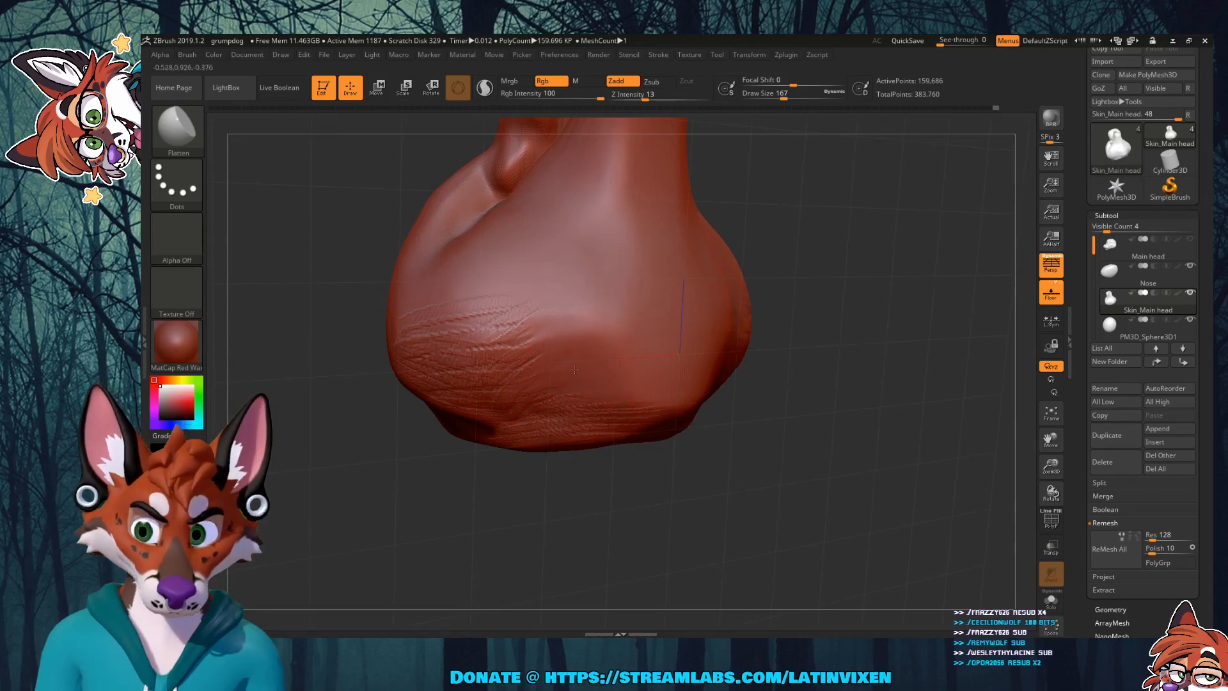
pyautogui.moveTo(768, 371); pyautogui.dragTo(704, 318)
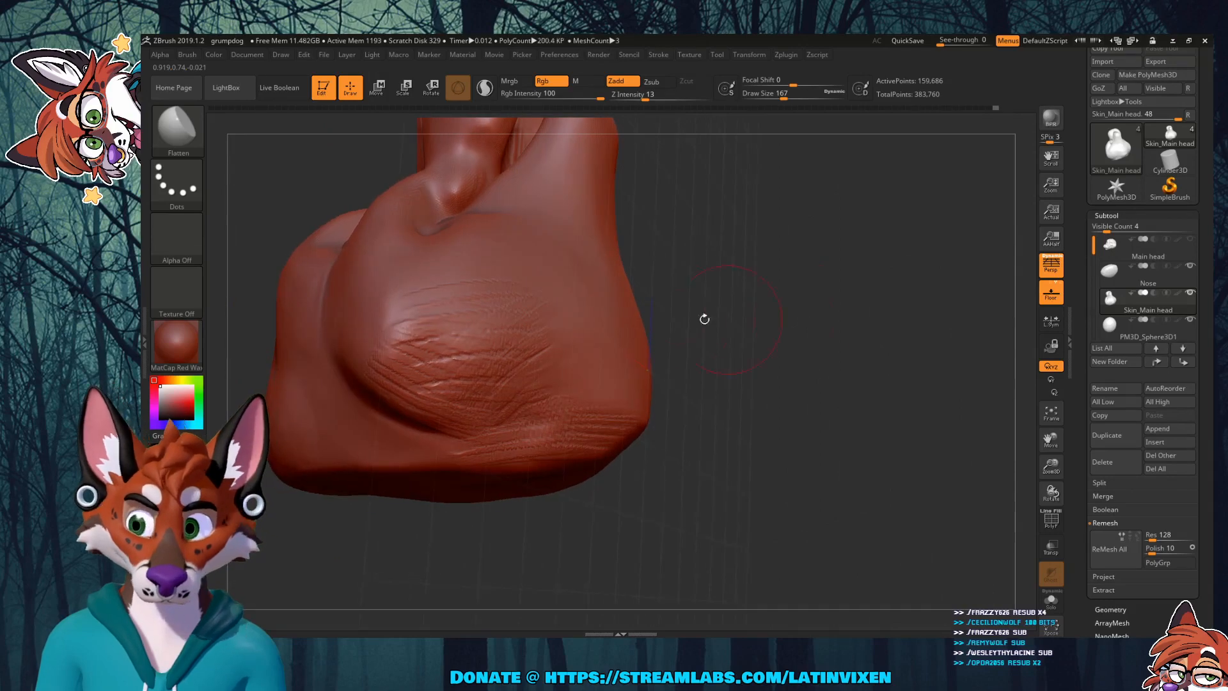
# Step: Fill out the cheek and its transition into the jaw with broad ClayBuildup strokes at draw size 167
pyautogui.click(177, 128)
pyautogui.click(346, 176)
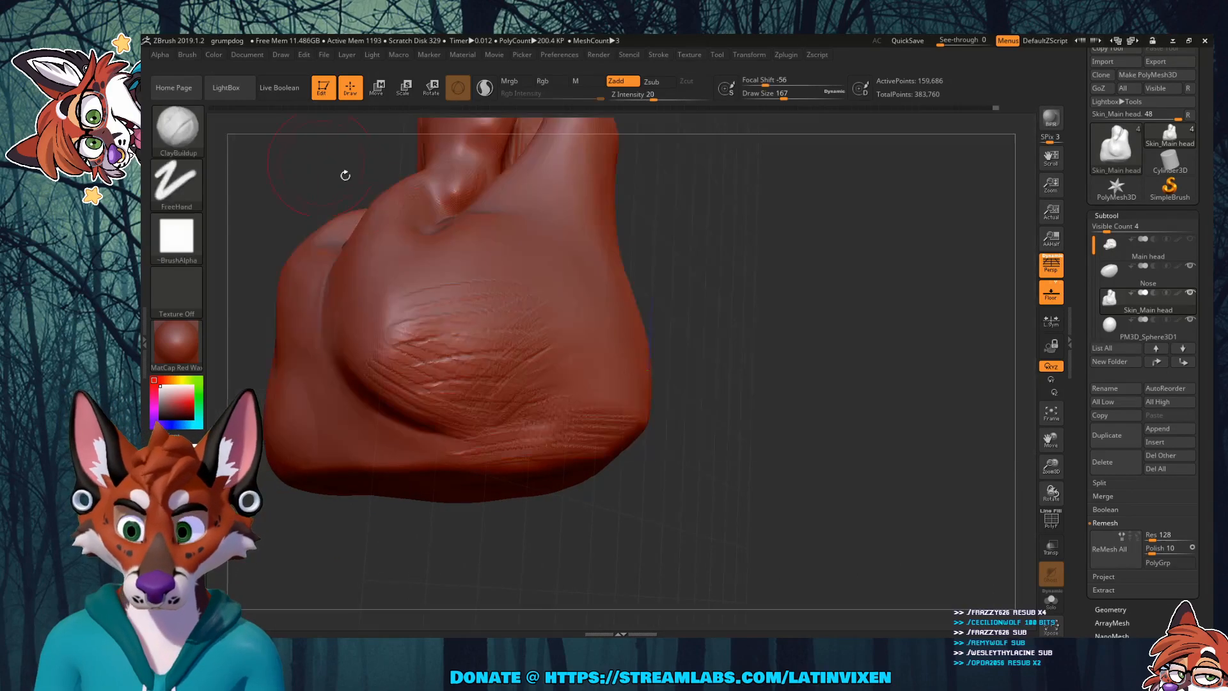
pyautogui.moveTo(476, 413)
pyautogui.mouseDown()
pyautogui.moveTo(557, 382)
pyautogui.moveTo(555, 349)
pyautogui.mouseUp()
pyautogui.moveTo(489, 379)
pyautogui.mouseDown()
pyautogui.moveTo(550, 339)
pyautogui.moveTo(557, 313)
pyautogui.mouseUp()
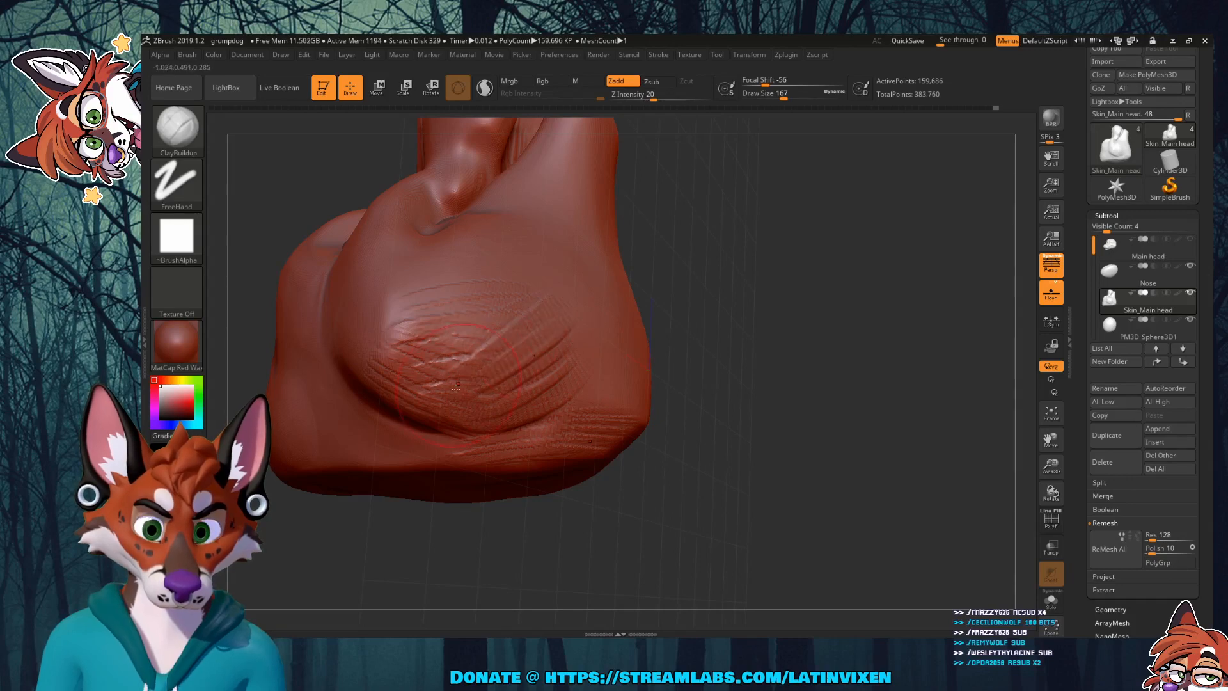
pyautogui.moveTo(490, 406)
pyautogui.mouseDown()
pyautogui.moveTo(594, 358)
pyautogui.moveTo(570, 324)
pyautogui.mouseUp()
pyautogui.moveTo(489, 377)
pyautogui.mouseDown()
pyautogui.moveTo(573, 317)
pyautogui.moveTo(560, 304)
pyautogui.mouseUp()
pyautogui.moveTo(457, 359)
pyautogui.mouseDown()
pyautogui.moveTo(544, 288)
pyautogui.moveTo(521, 266)
pyautogui.moveTo(567, 285)
pyautogui.mouseUp()
pyautogui.moveTo(498, 377); pyautogui.dragTo(573, 333)
pyautogui.moveTo(767, 261)
pyautogui.mouseDown()
pyautogui.moveTo(776, 321)
pyautogui.moveTo(752, 265)
pyautogui.moveTo(742, 287)
pyautogui.mouseUp()
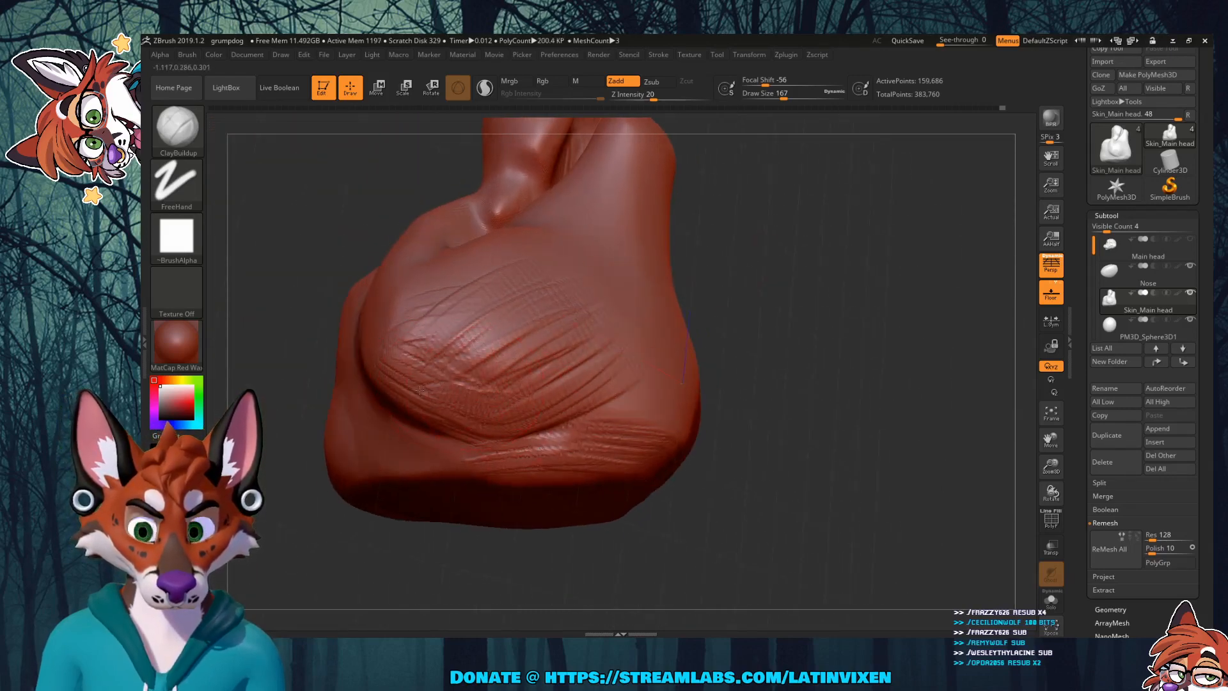
pyautogui.moveTo(510, 427)
pyautogui.mouseDown()
pyautogui.moveTo(592, 402)
pyautogui.moveTo(601, 383)
pyautogui.mouseUp()
pyautogui.moveTo(518, 406)
pyautogui.mouseDown()
pyautogui.moveTo(630, 384)
pyautogui.moveTo(607, 349)
pyautogui.moveTo(560, 336)
pyautogui.mouseUp()
pyautogui.moveTo(502, 375); pyautogui.dragTo(448, 310)
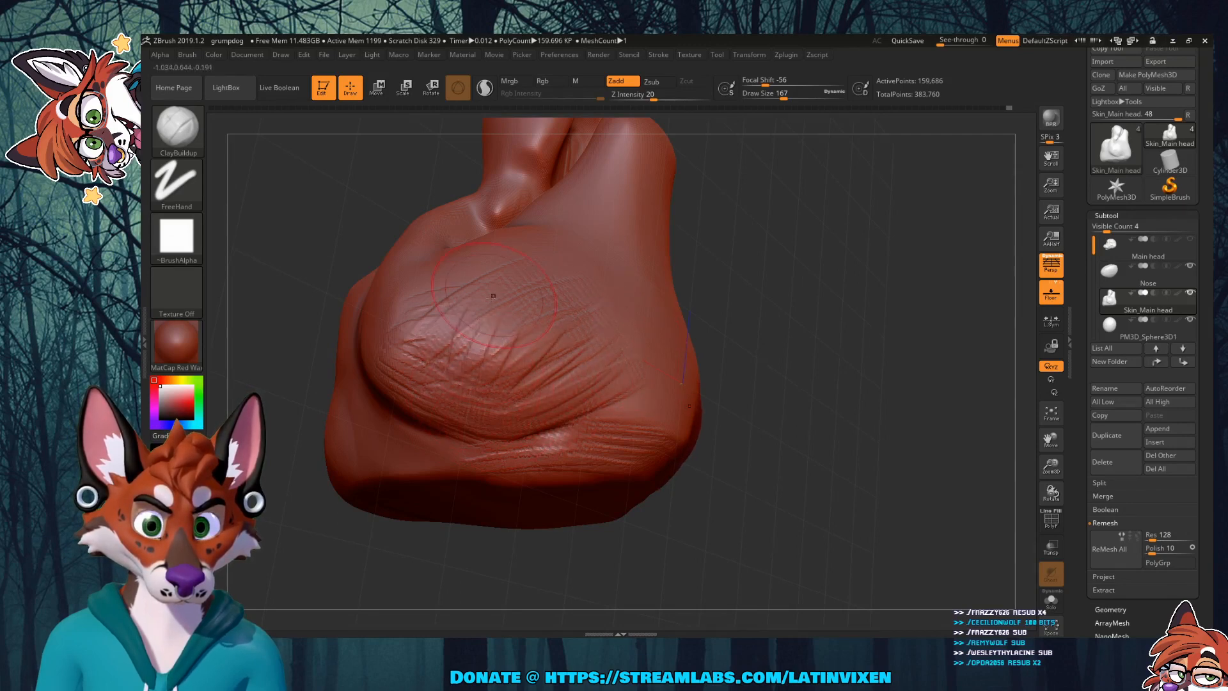
# Step: Smooth the clay strokes on the cheek and along the rear edge of the jaw with the Smooth brush
pyautogui.moveTo(740, 266)
pyautogui.mouseDown()
pyautogui.moveTo(770, 185)
pyautogui.moveTo(756, 165)
pyautogui.mouseUp()
pyautogui.moveTo(462, 440)
pyautogui.mouseDown()
pyautogui.moveTo(392, 435)
pyautogui.moveTo(489, 424)
pyautogui.mouseUp()
pyautogui.moveTo(411, 419)
pyautogui.mouseDown()
pyautogui.moveTo(489, 435)
pyautogui.moveTo(501, 409)
pyautogui.moveTo(555, 423)
pyautogui.moveTo(425, 417)
pyautogui.mouseUp()
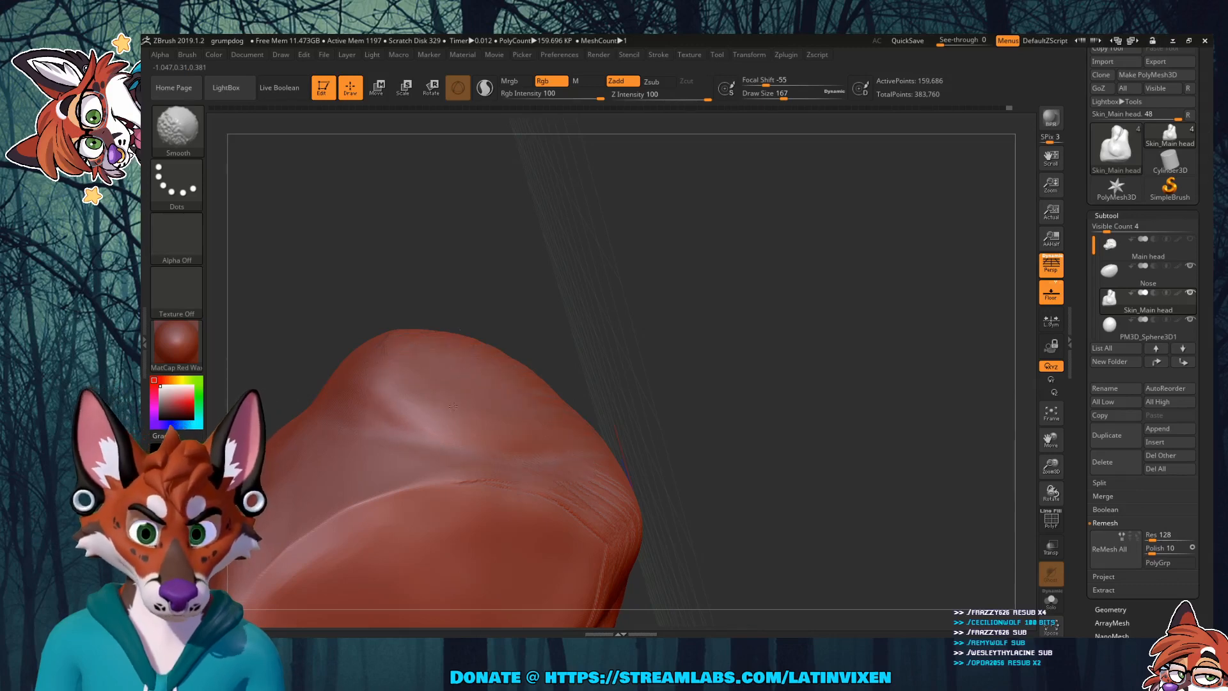
pyautogui.moveTo(707, 274); pyautogui.dragTo(600, 513)
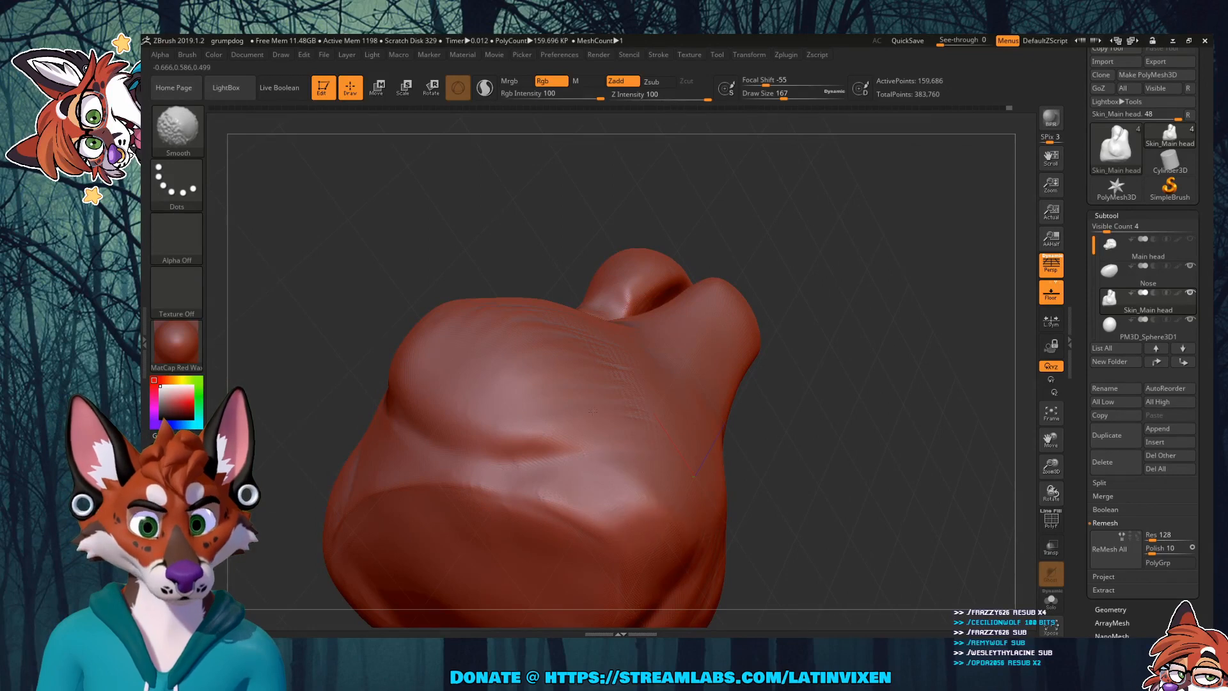
pyautogui.moveTo(831, 237); pyautogui.dragTo(742, 461)
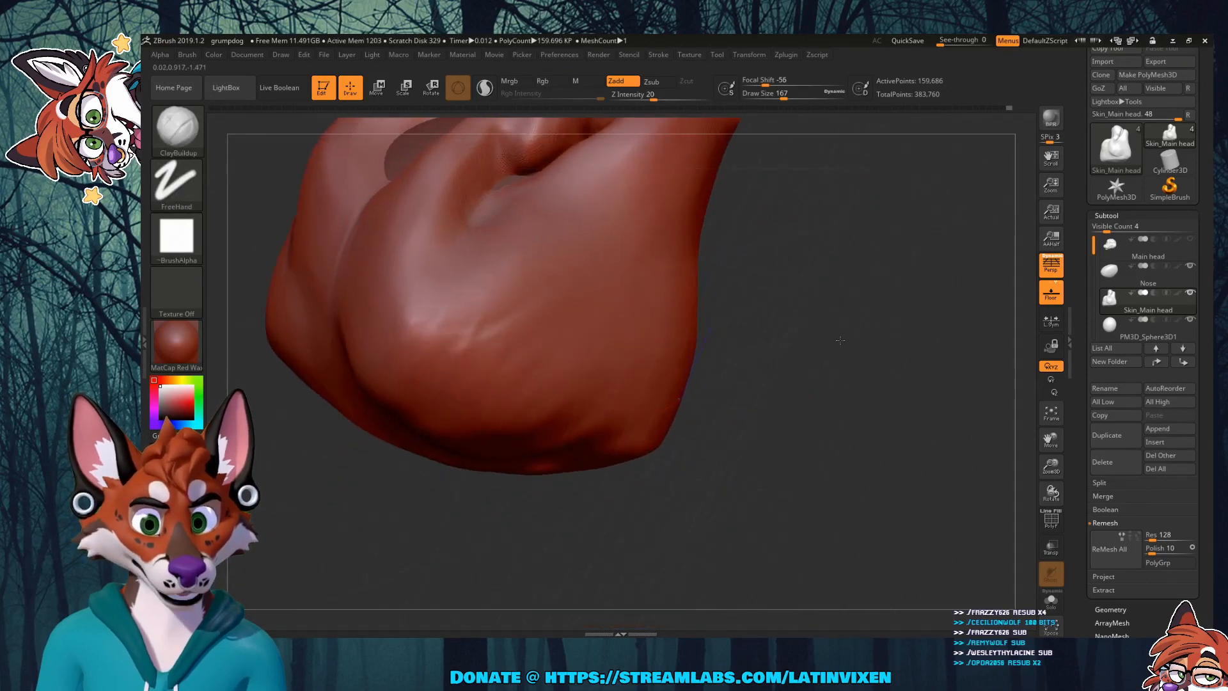
pyautogui.keyDown('shift'); pyautogui.moveTo(469, 334); pyautogui.dragTo(511, 372); pyautogui.keyUp('shift')
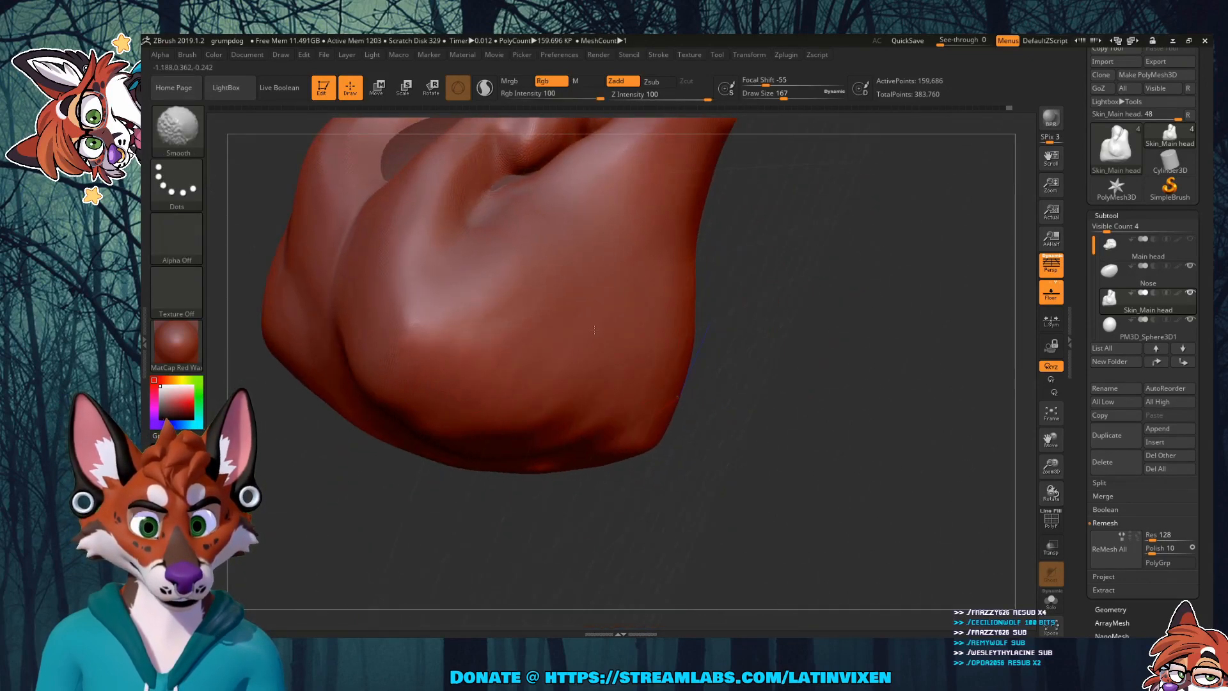
# Step: Smooth the cheek bulge and the side of the jaw with the Smooth brush at draw size 167
pyautogui.moveTo(743, 318)
pyautogui.mouseDown()
pyautogui.moveTo(851, 267)
pyautogui.moveTo(842, 282)
pyautogui.mouseUp()
pyautogui.moveTo(425, 345)
pyautogui.keyDown('shift'); pyautogui.mouseDown()
pyautogui.moveTo(409, 377)
pyautogui.moveTo(356, 400)
pyautogui.mouseUp(); pyautogui.keyUp('shift')
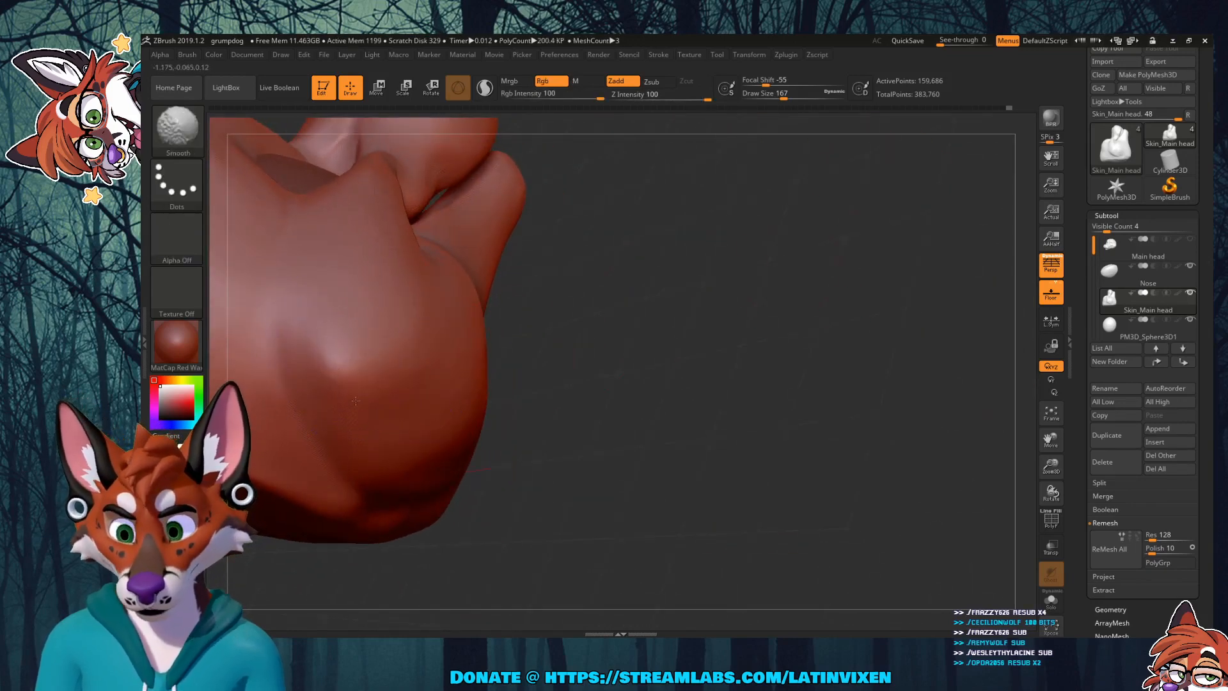
pyautogui.moveTo(622, 359)
pyautogui.mouseDown()
pyautogui.moveTo(684, 352)
pyautogui.moveTo(672, 390)
pyautogui.moveTo(637, 369)
pyautogui.moveTo(622, 282)
pyautogui.moveTo(889, 376)
pyautogui.mouseUp()
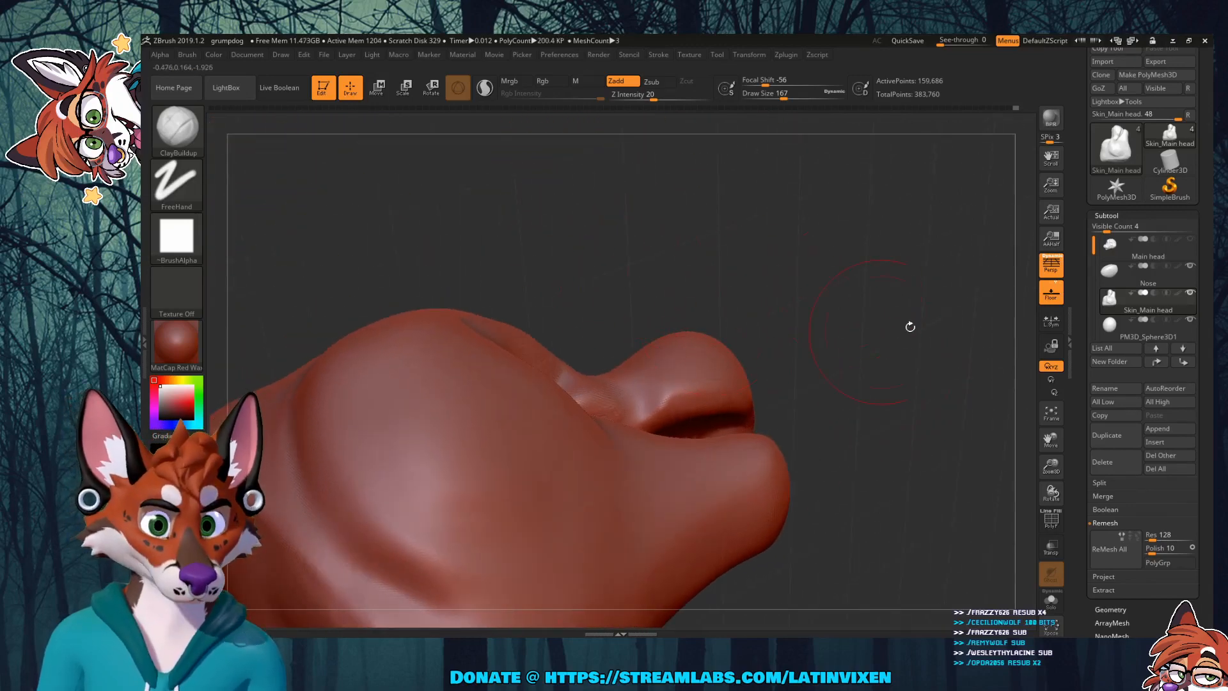
# Step: Flatten the lower cheek and the side of the jaw with the Flatten brush at draw size 167
pyautogui.moveTo(1050, 438); pyautogui.dragTo(1078, 384)
pyautogui.moveTo(1051, 441)
pyautogui.mouseDown()
pyautogui.moveTo(1052, 430)
pyautogui.moveTo(1053, 448)
pyautogui.mouseUp()
pyautogui.moveTo(880, 348)
pyautogui.mouseDown()
pyautogui.moveTo(862, 395)
pyautogui.moveTo(887, 364)
pyautogui.moveTo(877, 361)
pyautogui.mouseUp()
pyautogui.click(159, 152)
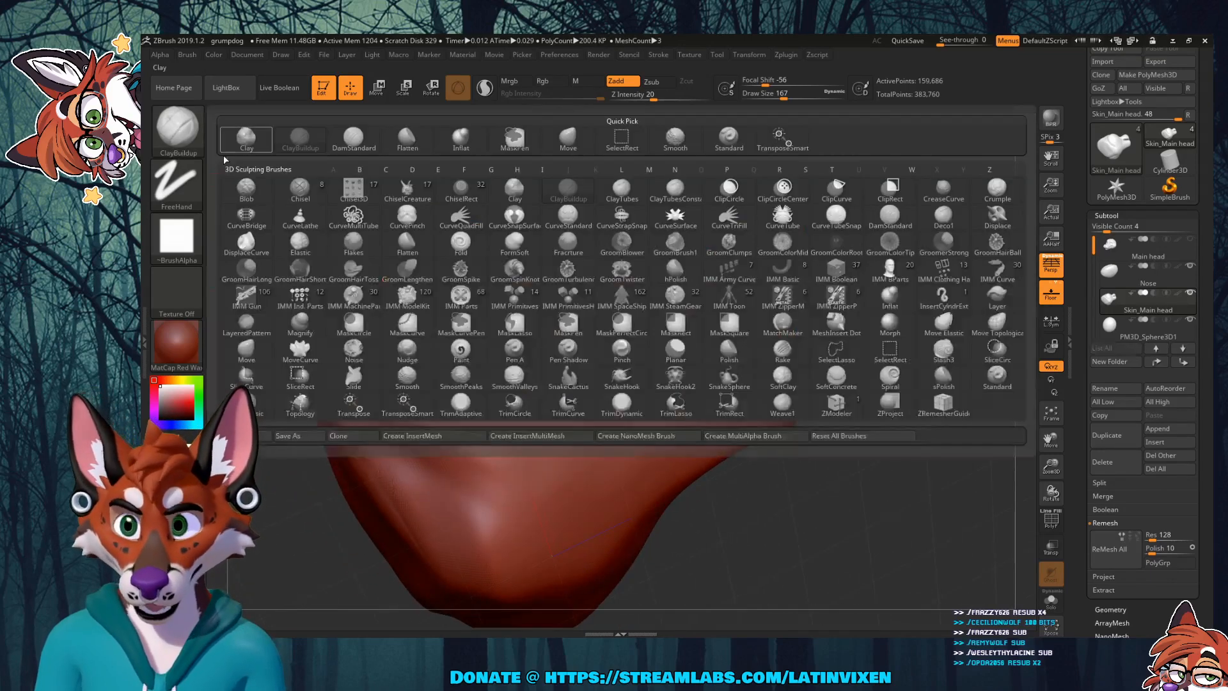
pyautogui.click(401, 144)
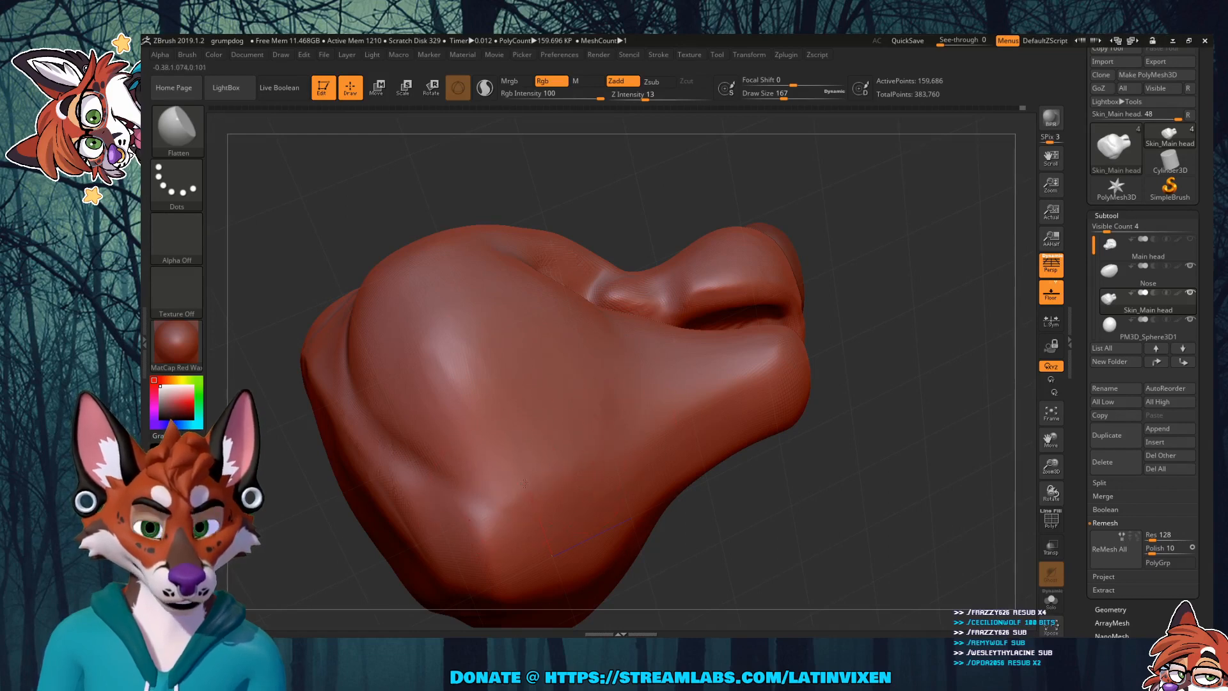
pyautogui.moveTo(879, 258)
pyautogui.mouseDown()
pyautogui.moveTo(885, 246)
pyautogui.moveTo(831, 224)
pyautogui.moveTo(896, 271)
pyautogui.moveTo(902, 256)
pyautogui.mouseUp()
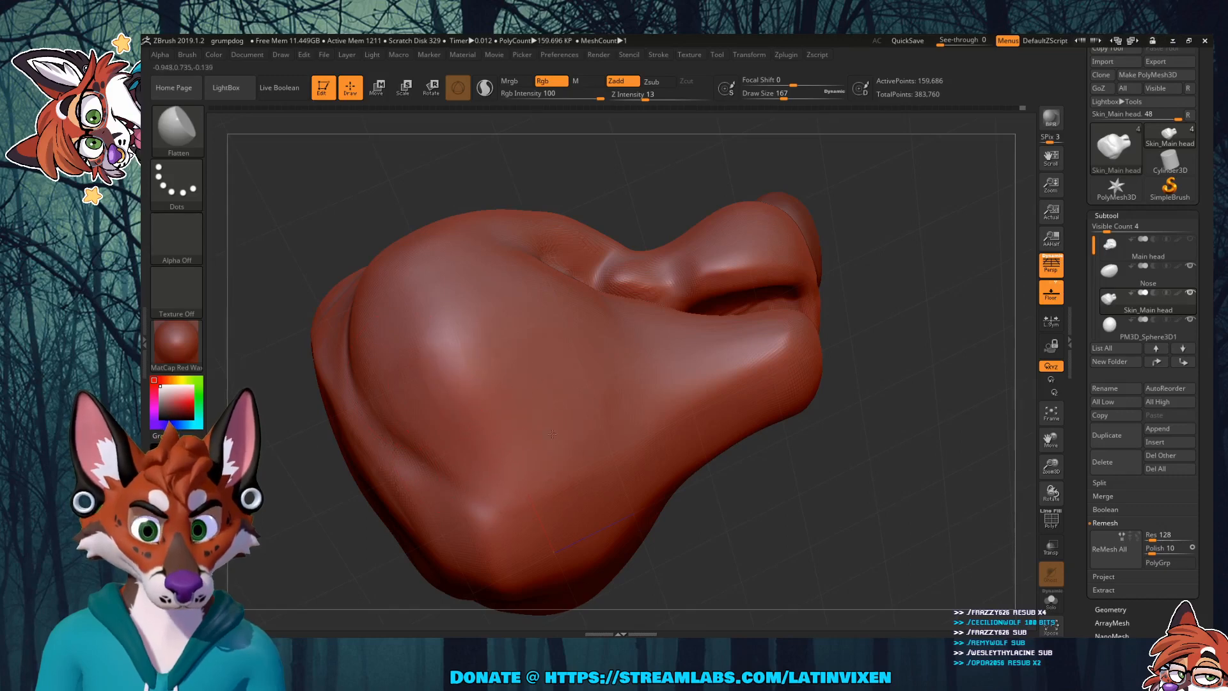
pyautogui.moveTo(552, 435); pyautogui.dragTo(600, 378)
# Step: Even out the cheek and the jaw corner from below with further flattening and smoothing strokes
pyautogui.moveTo(898, 261); pyautogui.dragTo(901, 311)
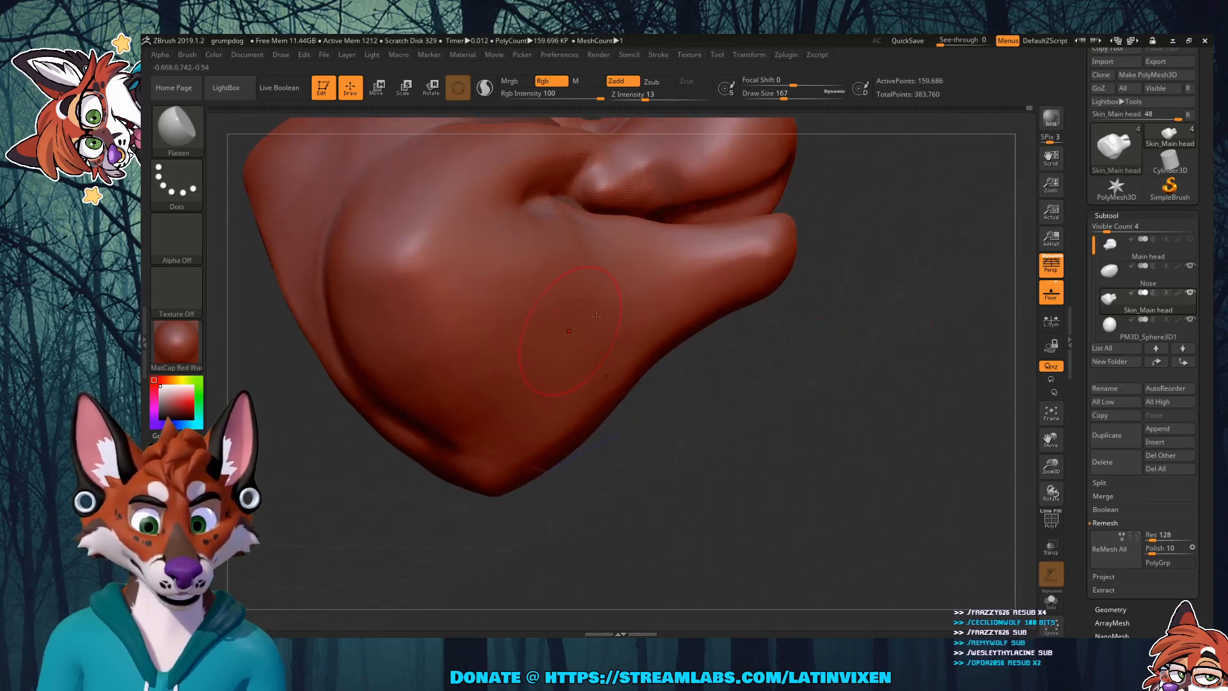
pyautogui.moveTo(799, 392)
pyautogui.mouseDown()
pyautogui.moveTo(640, 339)
pyautogui.moveTo(609, 345)
pyautogui.mouseUp()
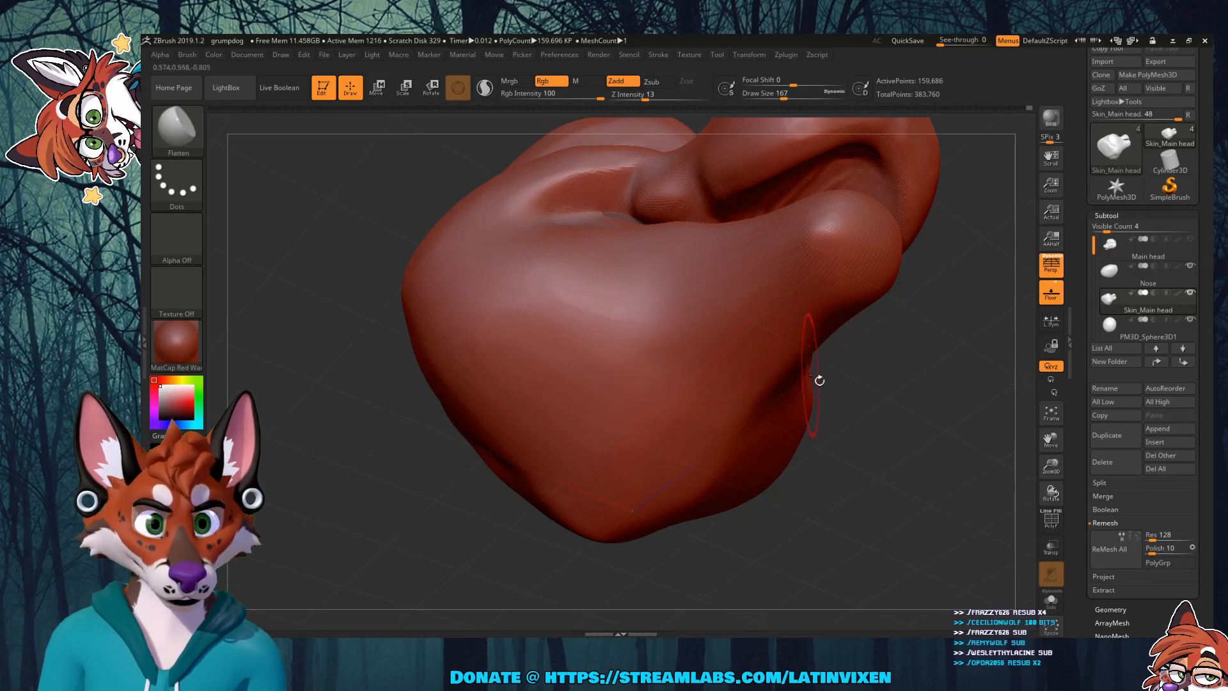
pyautogui.moveTo(819, 380); pyautogui.dragTo(527, 419)
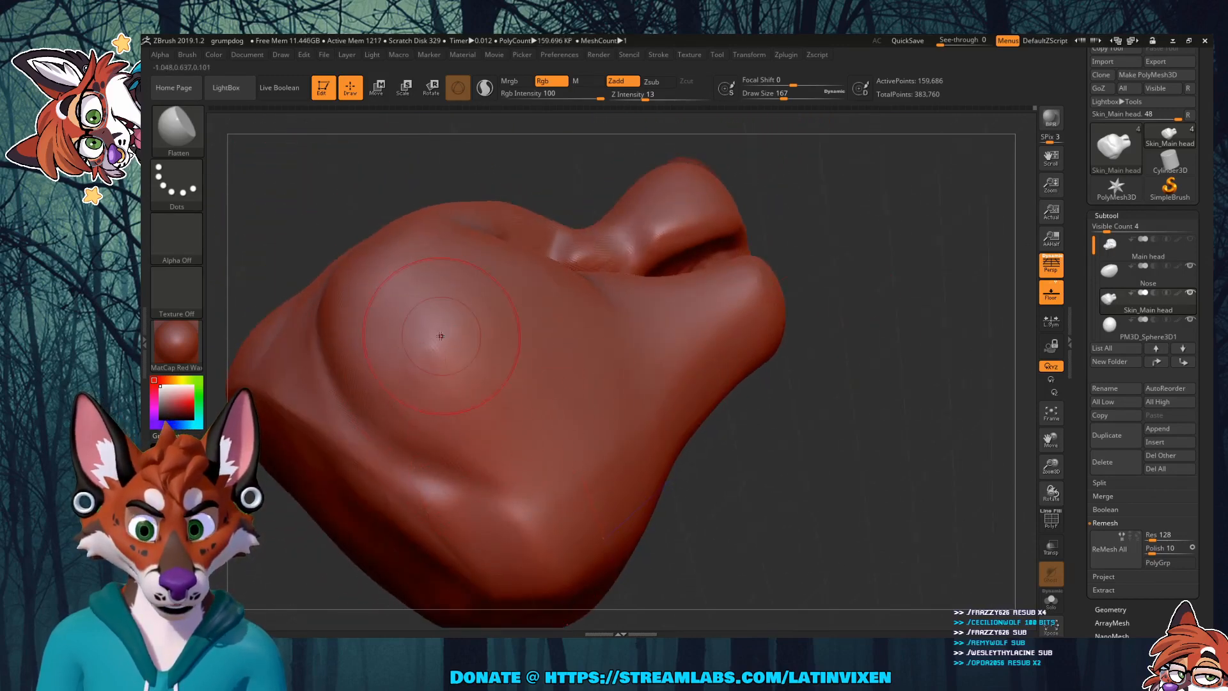
pyautogui.moveTo(586, 411)
pyautogui.mouseDown()
pyautogui.moveTo(863, 334)
pyautogui.moveTo(448, 307)
pyautogui.mouseUp()
pyautogui.press('shift')
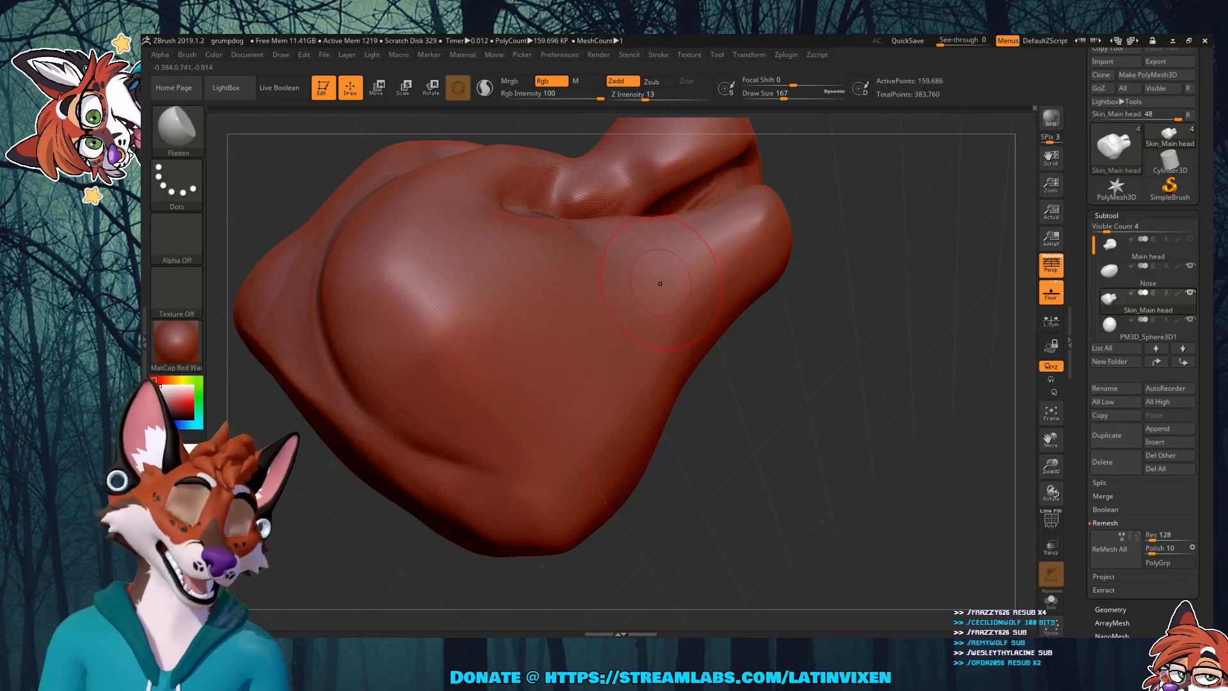
pyautogui.moveTo(827, 329)
pyautogui.mouseDown()
pyautogui.moveTo(823, 438)
pyautogui.moveTo(839, 307)
pyautogui.moveTo(777, 335)
pyautogui.mouseUp()
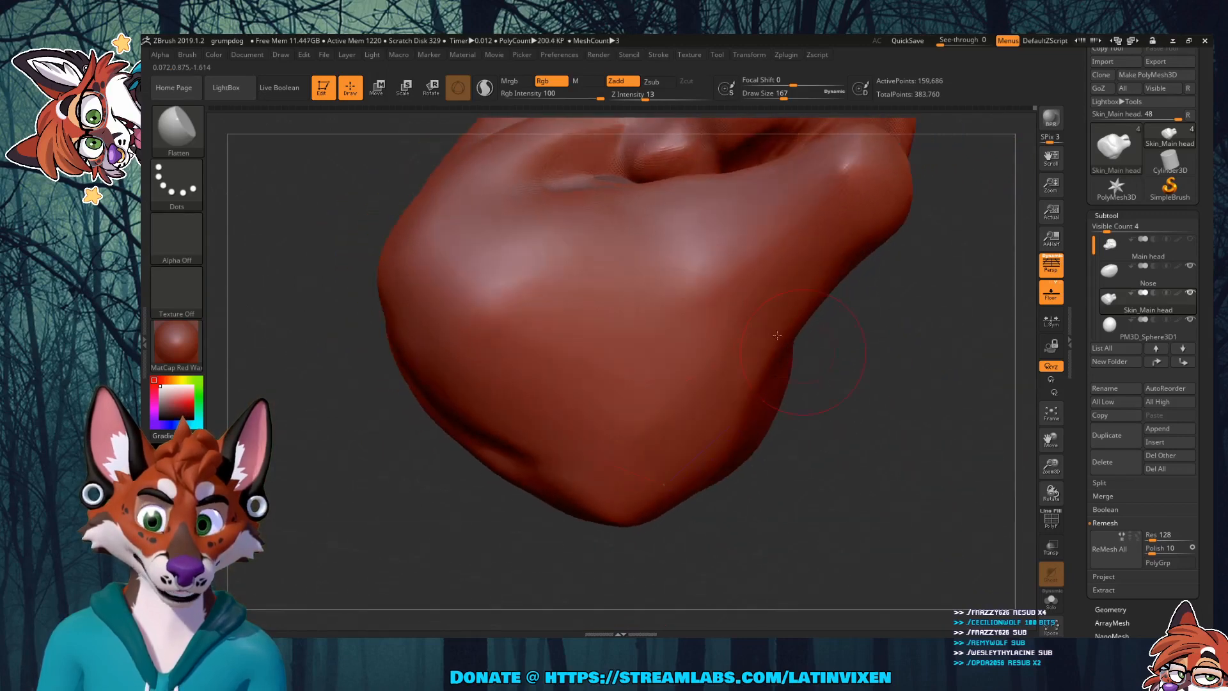
pyautogui.moveTo(868, 385); pyautogui.dragTo(417, 472)
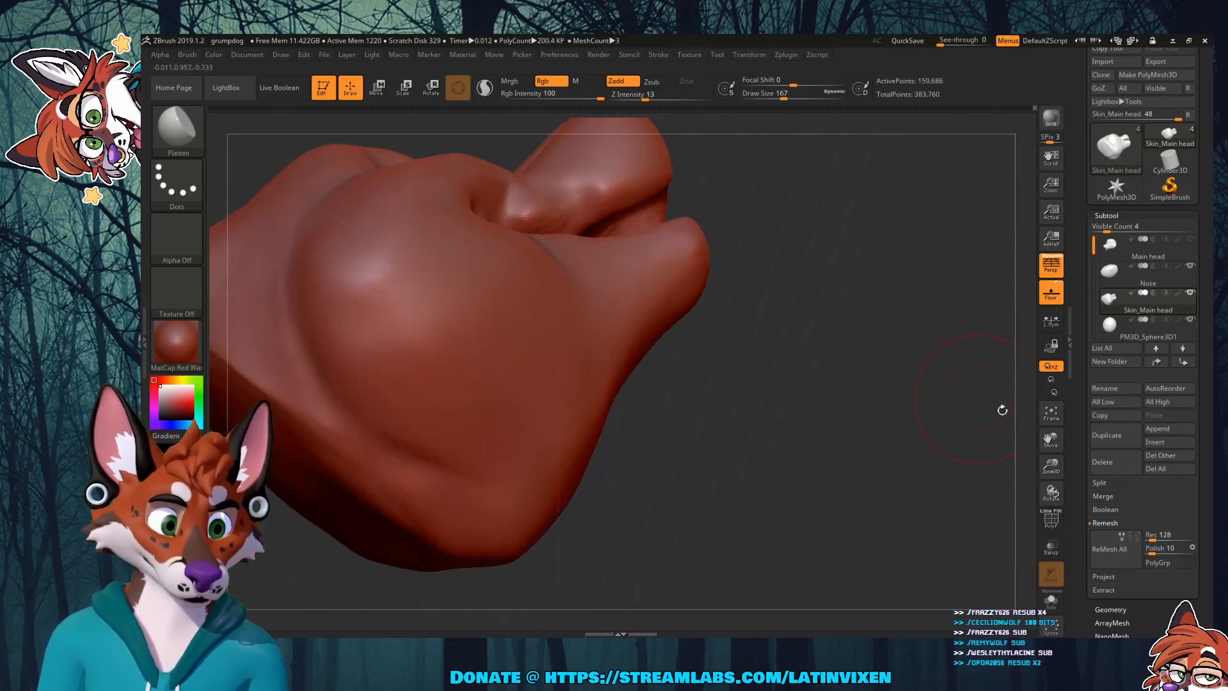
# Step: Examine the shape of the cheeks, jaw and muzzle from below, the side and the front
pyautogui.moveTo(1051, 466); pyautogui.dragTo(1096, 462)
pyautogui.moveTo(836, 408); pyautogui.dragTo(456, 442)
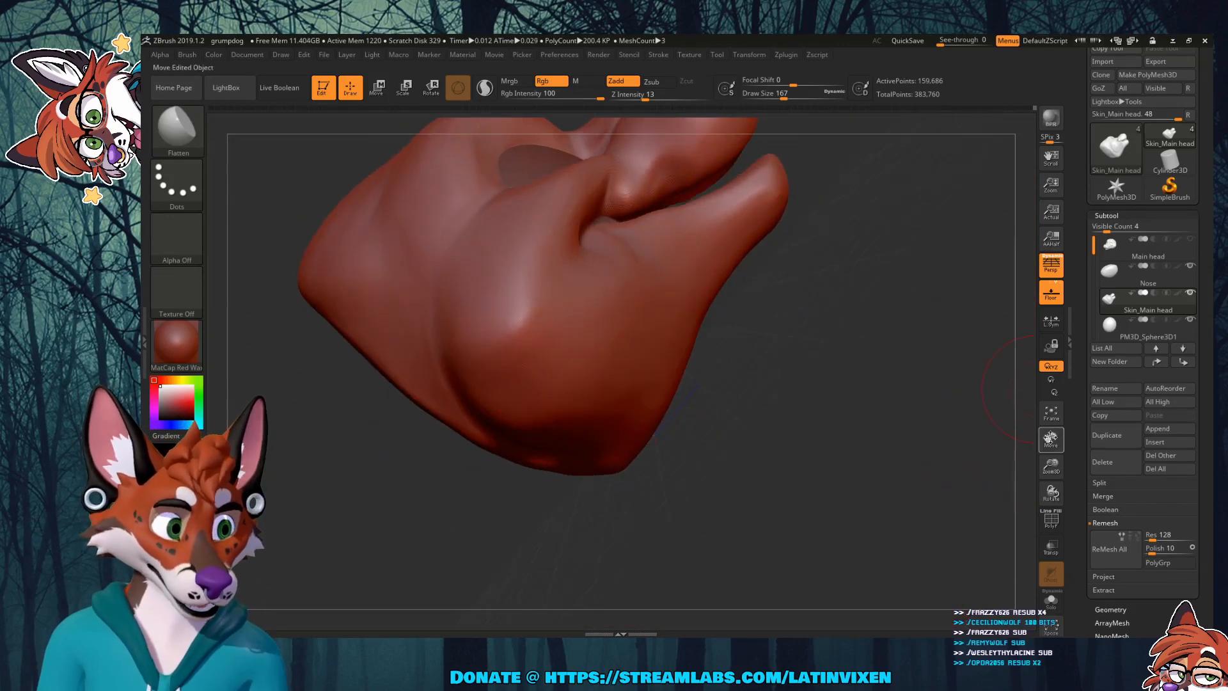
pyautogui.moveTo(1051, 441); pyautogui.dragTo(1062, 497)
pyautogui.moveTo(853, 337); pyautogui.dragTo(668, 441)
pyautogui.moveTo(1013, 481); pyautogui.dragTo(765, 388)
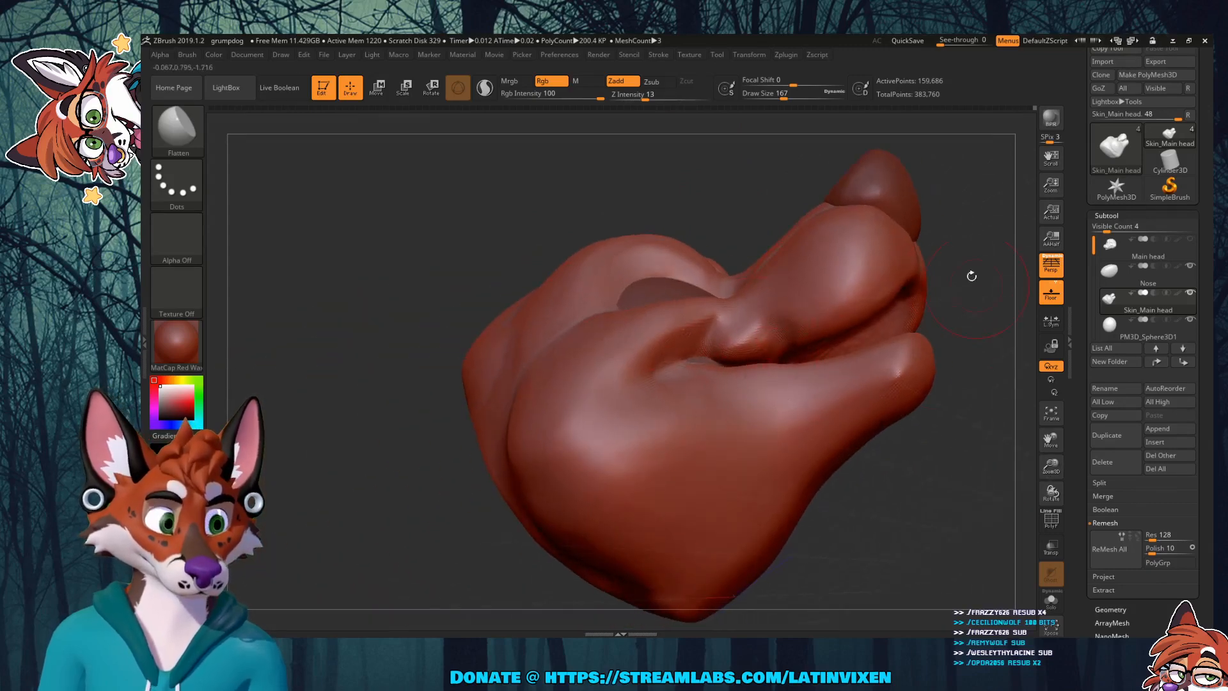
pyautogui.moveTo(971, 275); pyautogui.dragTo(1011, 477)
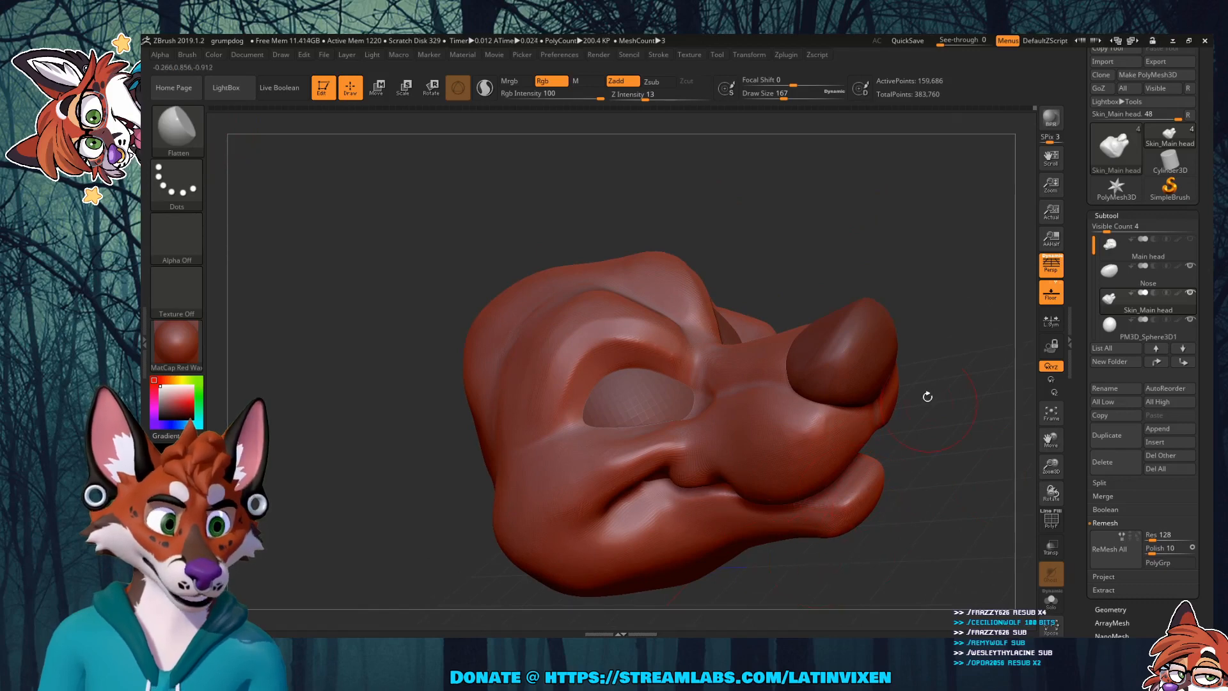
pyautogui.moveTo(1051, 440); pyautogui.dragTo(895, 410)
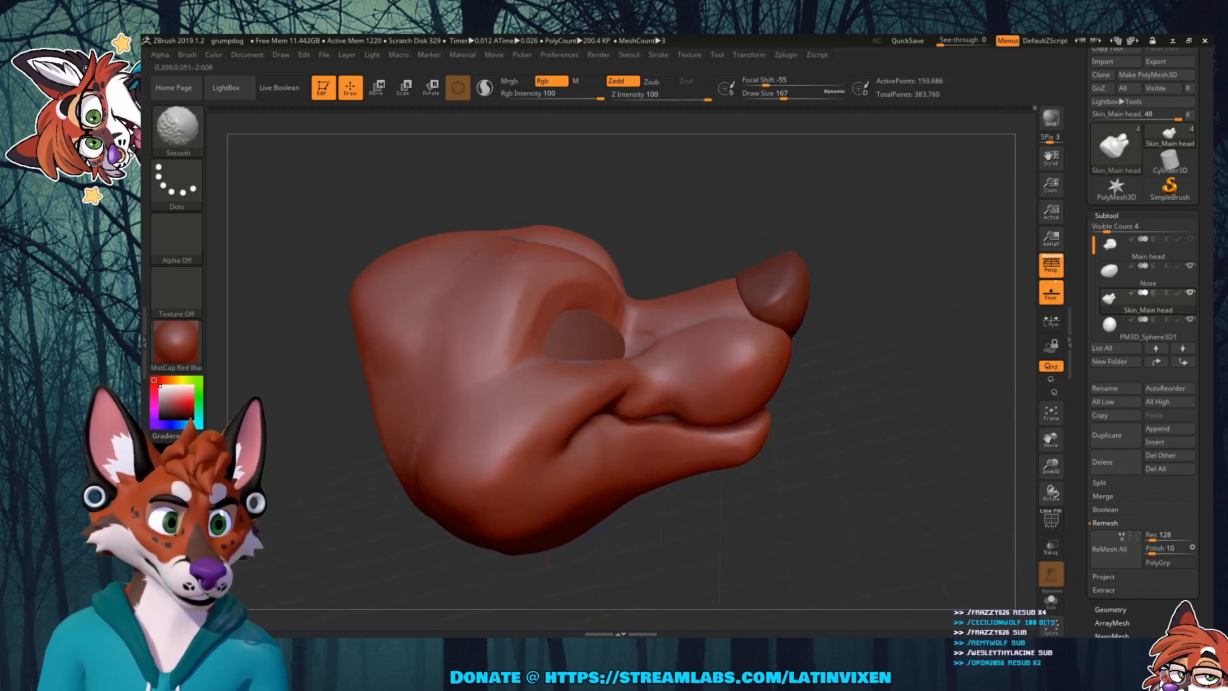
# Step: Smooth the side of the head behind the brow and along its rear edge
pyautogui.moveTo(875, 376); pyautogui.dragTo(947, 356)
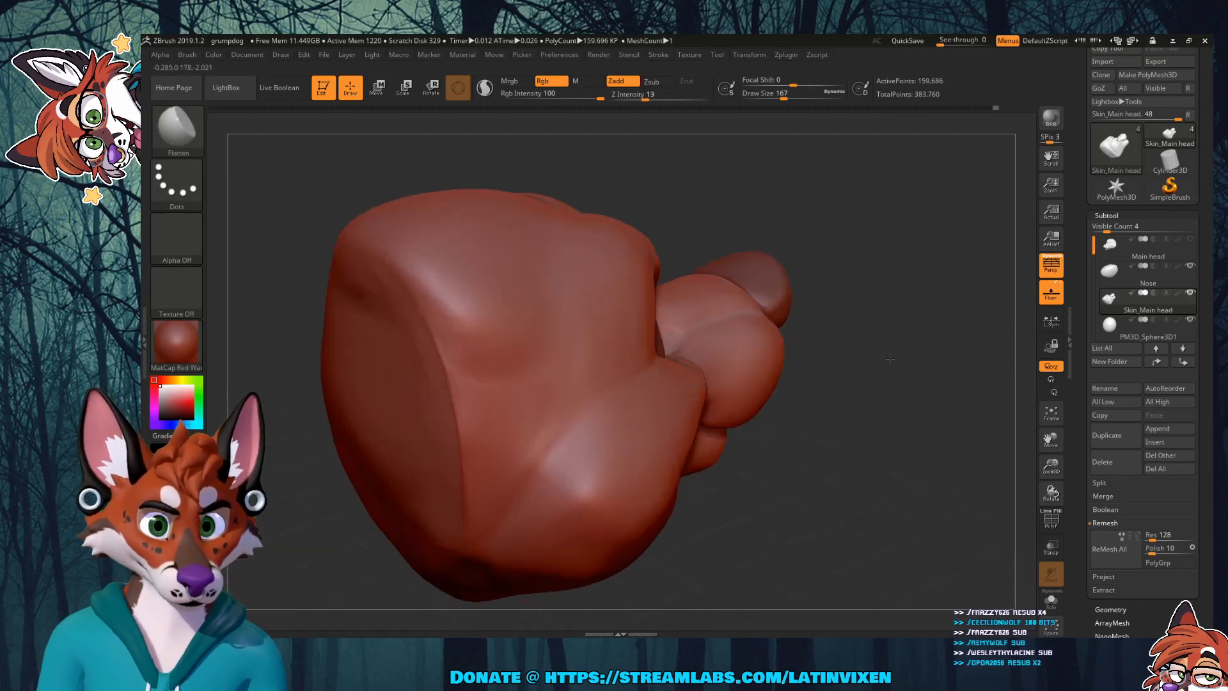
pyautogui.keyDown('shift'); pyautogui.moveTo(436, 353); pyautogui.dragTo(473, 356); pyautogui.keyUp('shift')
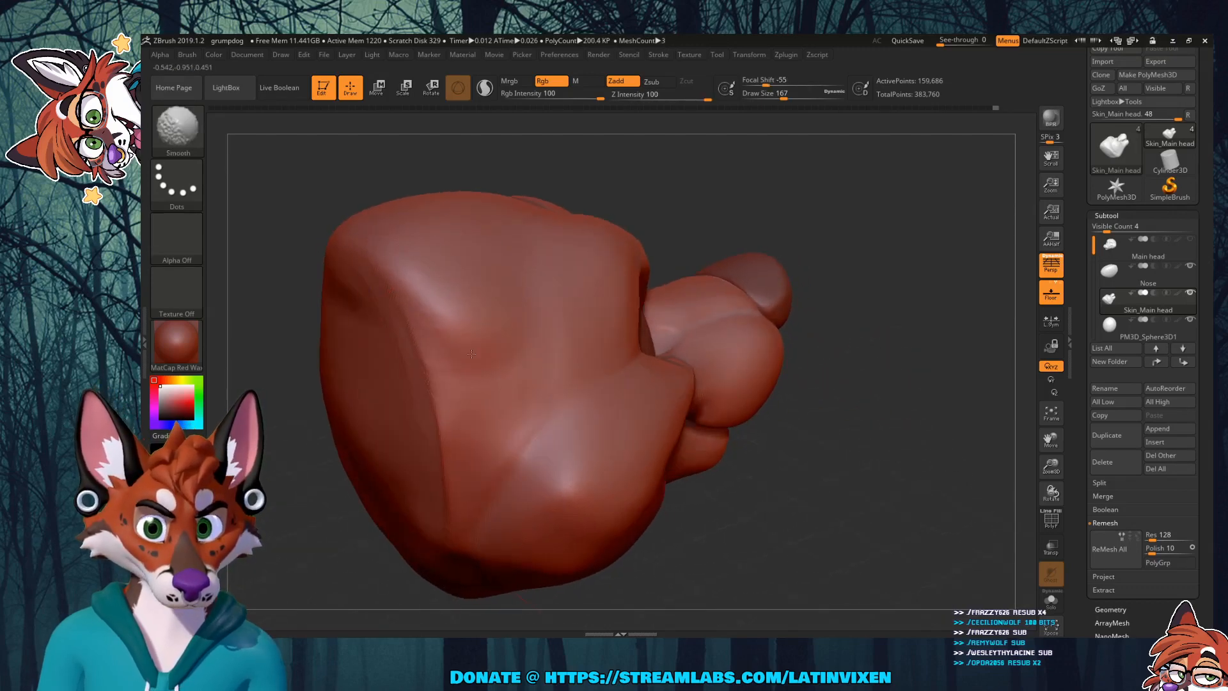
pyautogui.keyDown('shift'); pyautogui.moveTo(478, 248); pyautogui.dragTo(472, 247); pyautogui.keyUp('shift')
# Step: Refine the mouth corner and the adjoining muzzle fold with the Flatten brush at draw size 65, and smooth the strokes
pyautogui.moveTo(799, 448)
pyautogui.mouseDown()
pyautogui.moveTo(852, 435)
pyautogui.moveTo(775, 414)
pyautogui.moveTo(780, 355)
pyautogui.mouseUp()
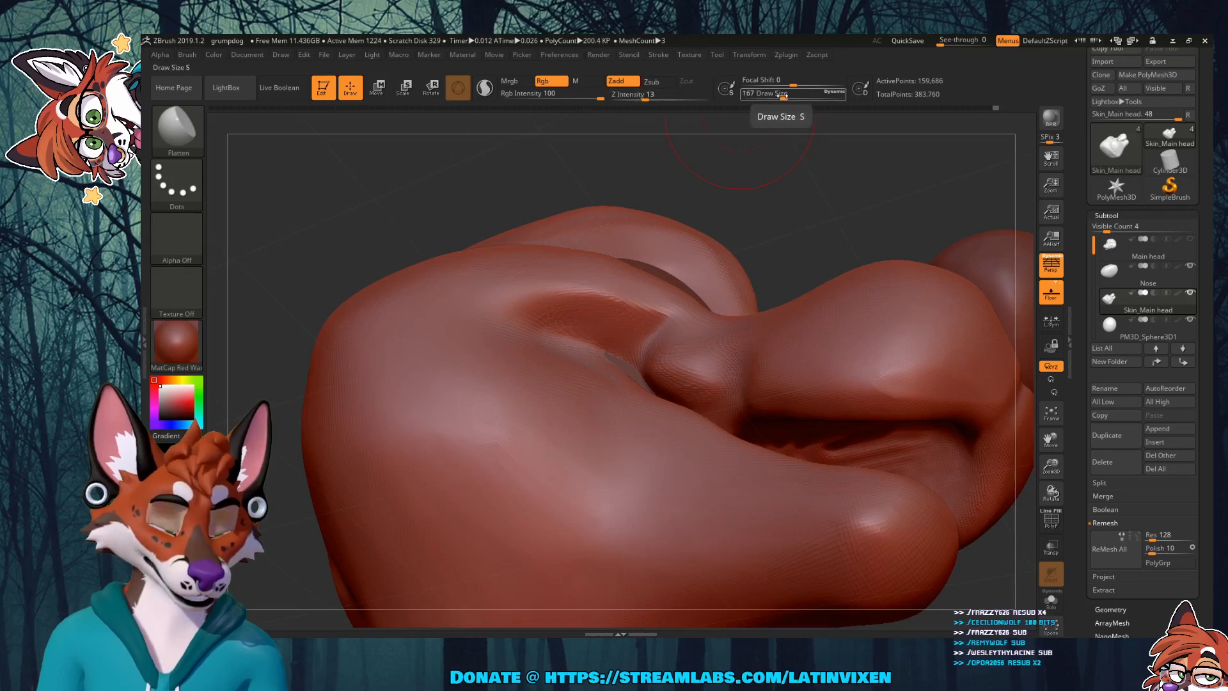
pyautogui.moveTo(767, 94); pyautogui.dragTo(767, 99)
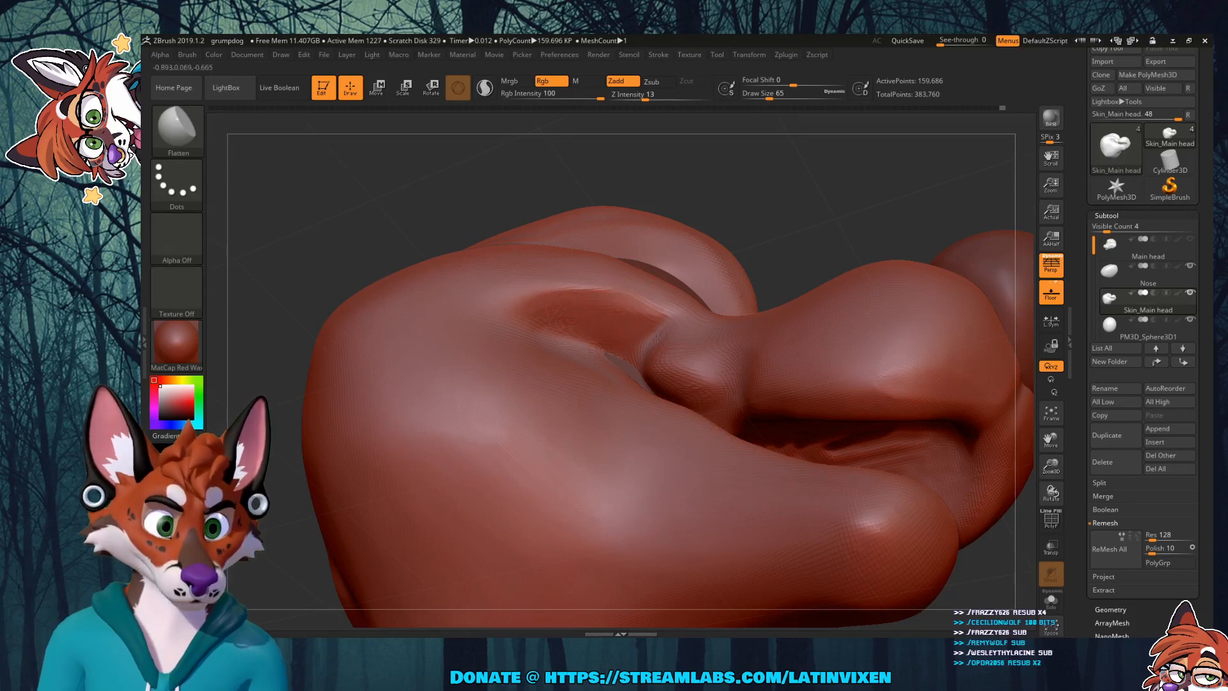
pyautogui.moveTo(694, 256)
pyautogui.mouseDown(button='right')
pyautogui.moveTo(682, 339)
pyautogui.moveTo(692, 346)
pyautogui.mouseUp(button='right')
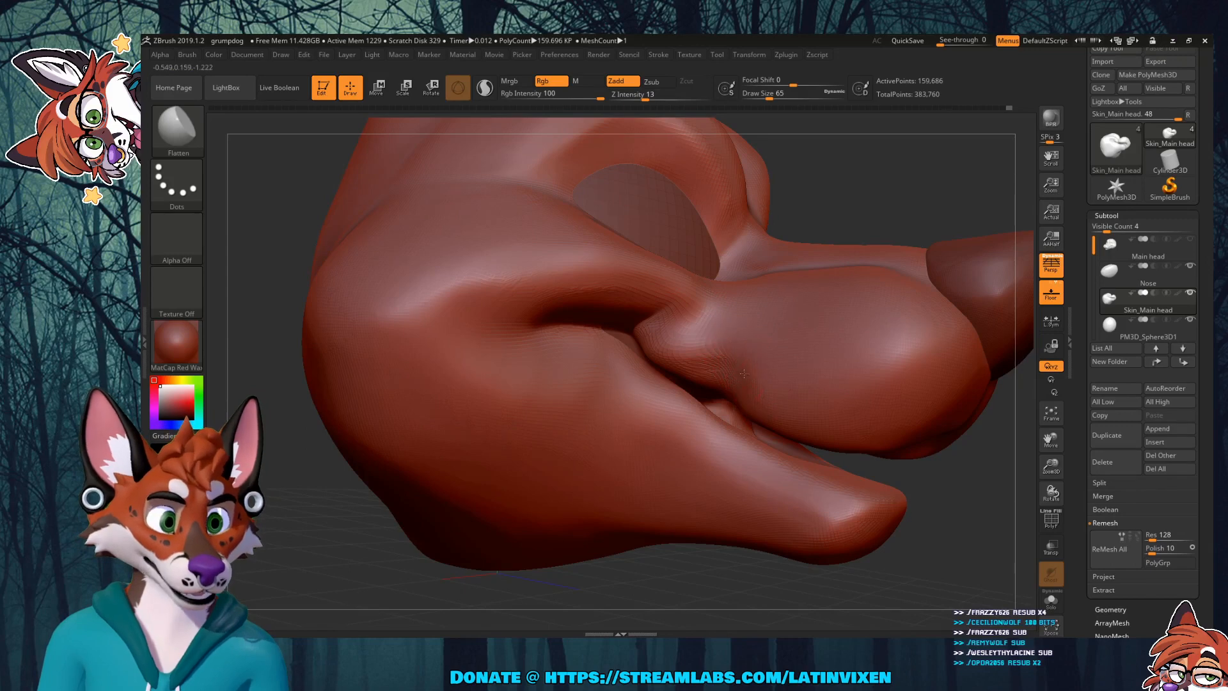
pyautogui.moveTo(981, 488)
pyautogui.mouseDown()
pyautogui.moveTo(1081, 470)
pyautogui.moveTo(1056, 463)
pyautogui.mouseUp()
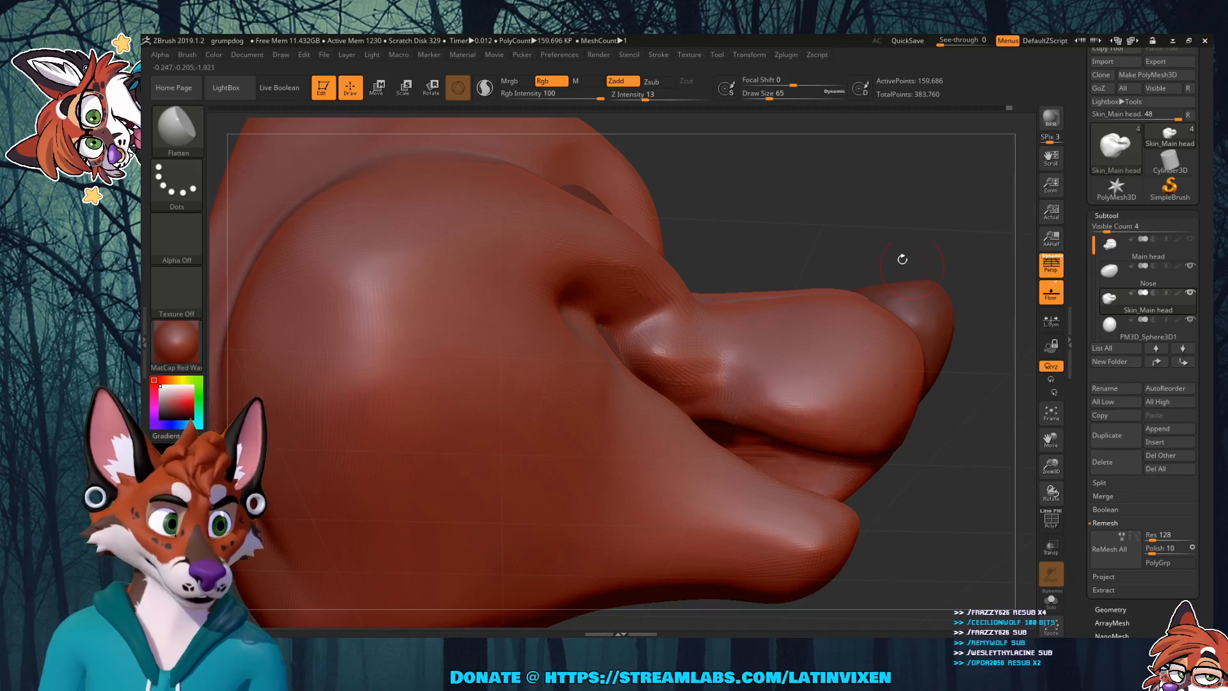
pyautogui.moveTo(869, 204)
pyautogui.mouseDown()
pyautogui.moveTo(802, 182)
pyautogui.moveTo(862, 229)
pyautogui.moveTo(780, 282)
pyautogui.mouseUp()
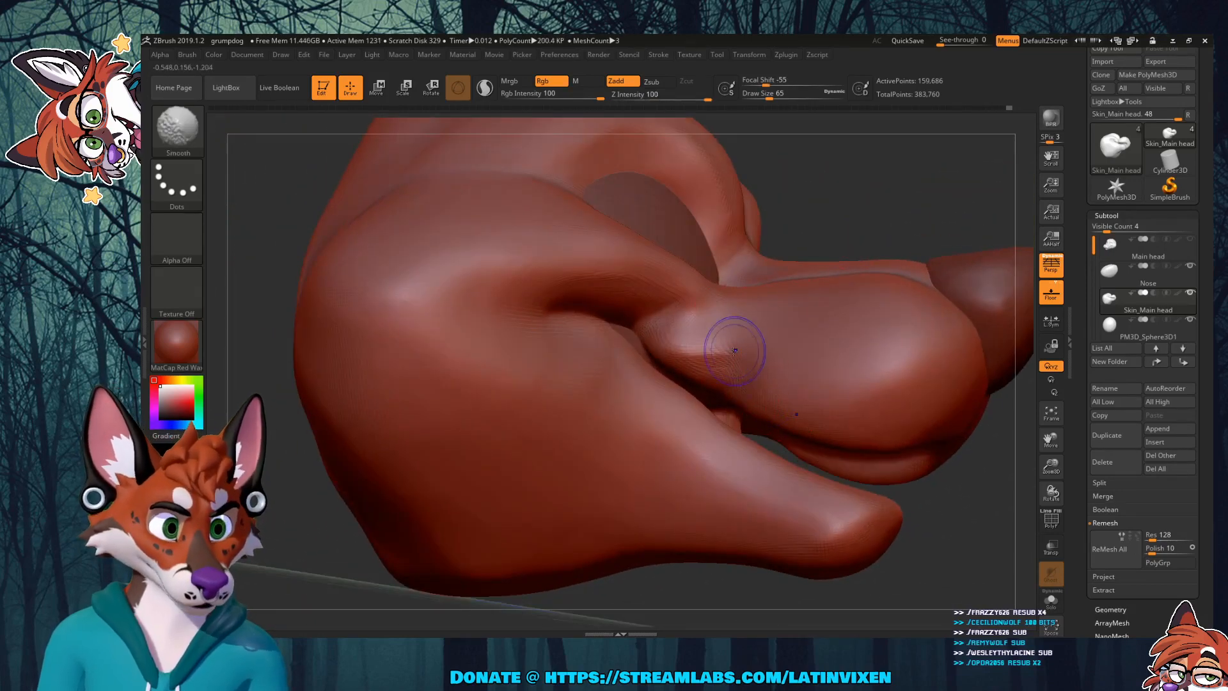
# Step: Flatten the cheek plane below the eye, raising the Flatten brush's draw size to 112
pyautogui.moveTo(884, 213)
pyautogui.mouseDown()
pyautogui.moveTo(873, 317)
pyautogui.moveTo(888, 215)
pyautogui.moveTo(851, 249)
pyautogui.moveTo(646, 301)
pyautogui.mouseUp()
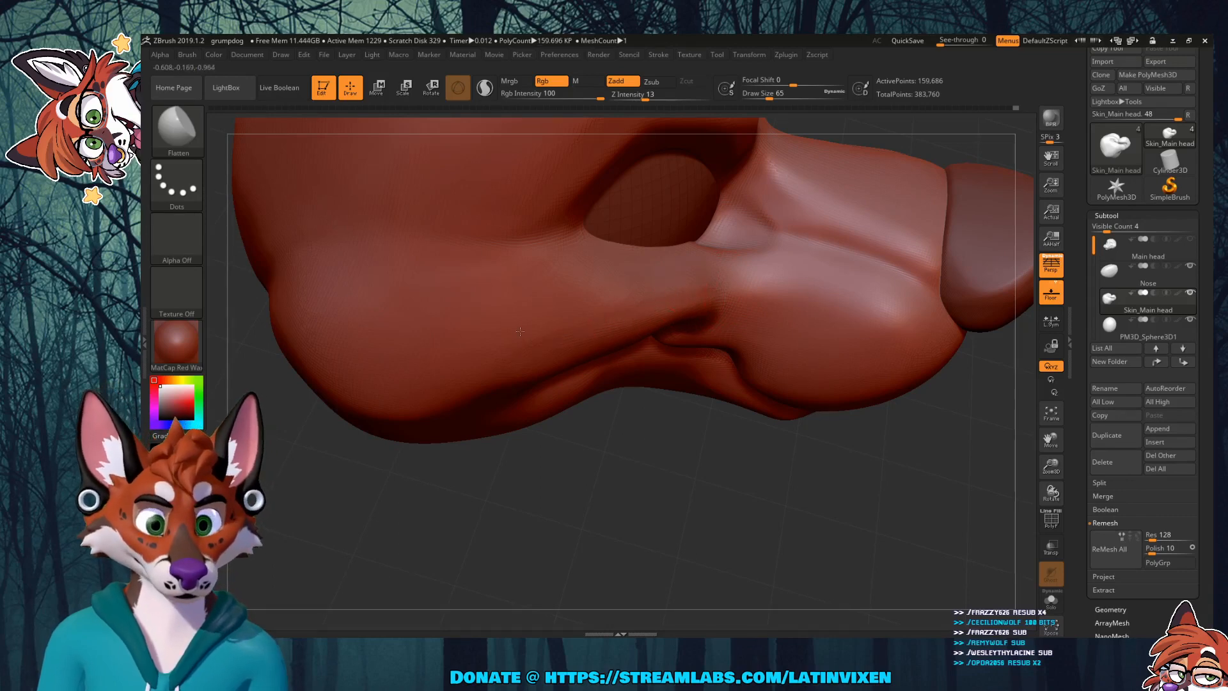
pyautogui.moveTo(778, 420)
pyautogui.mouseDown()
pyautogui.moveTo(760, 352)
pyautogui.moveTo(761, 437)
pyautogui.mouseUp()
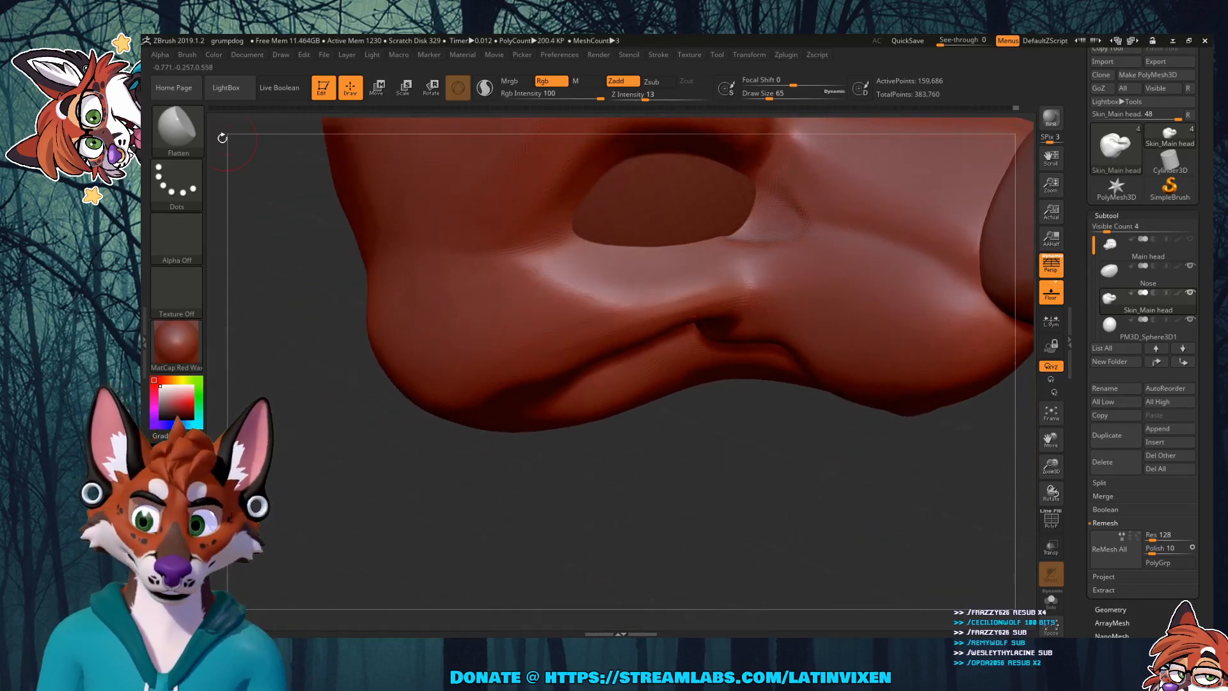
pyautogui.moveTo(769, 98); pyautogui.dragTo(773, 99)
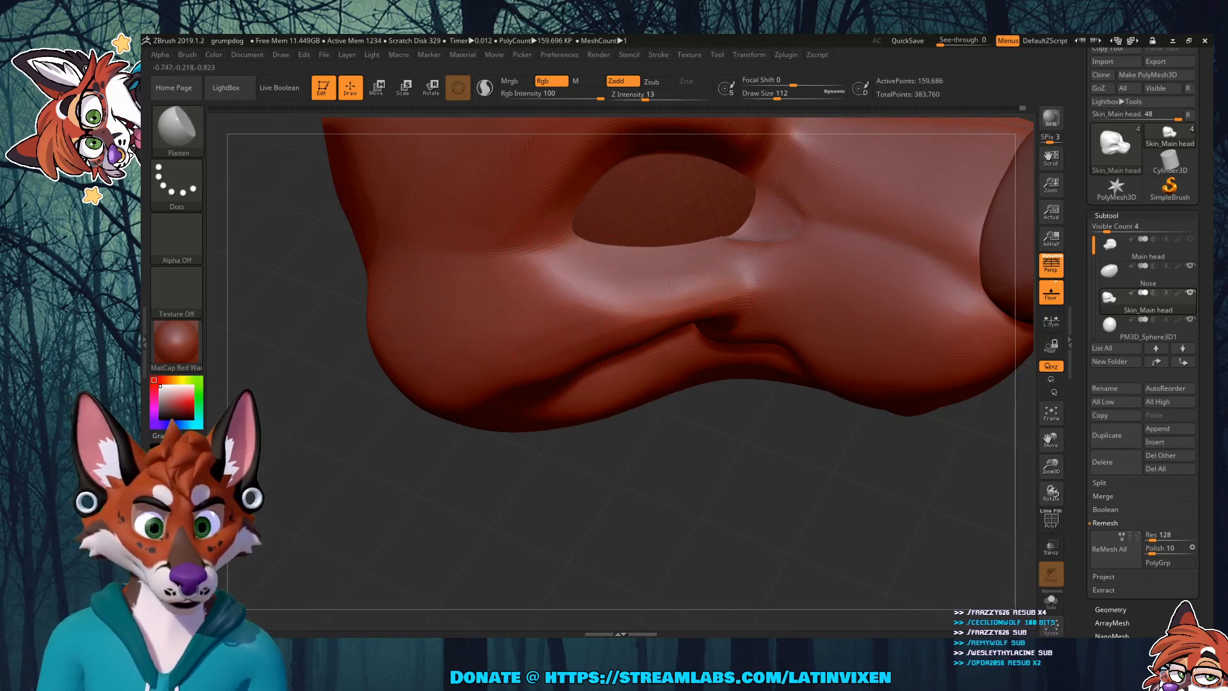
pyautogui.moveTo(696, 481)
pyautogui.mouseDown()
pyautogui.moveTo(714, 458)
pyautogui.moveTo(691, 417)
pyautogui.mouseUp()
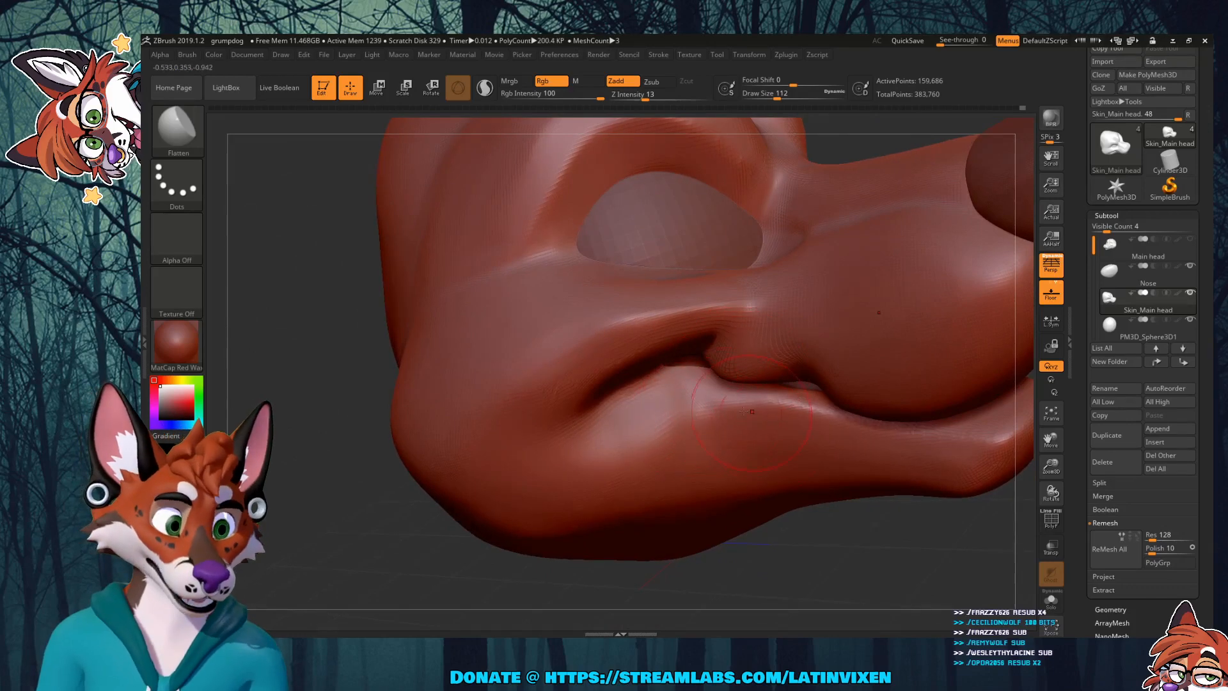
# Step: Carve the crease between cheek and muzzle above the mouth corner with DamStandard at draw size 112, and soften it by smoothing
pyautogui.click(178, 128)
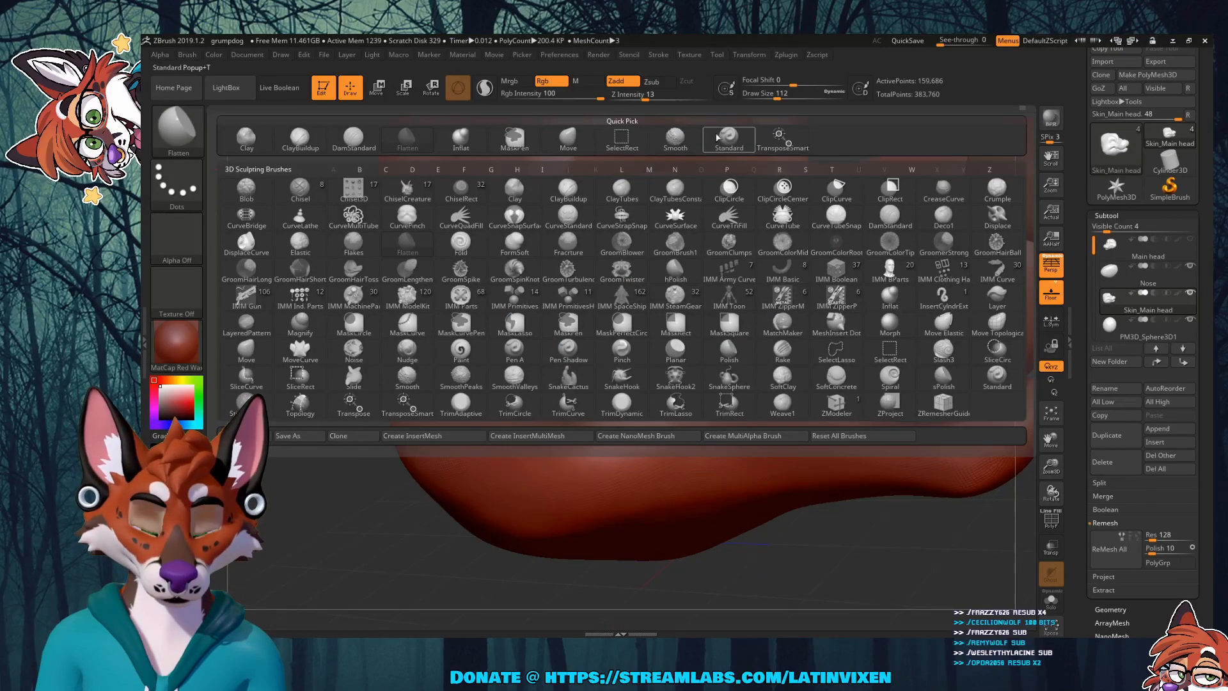
pyautogui.click(355, 141)
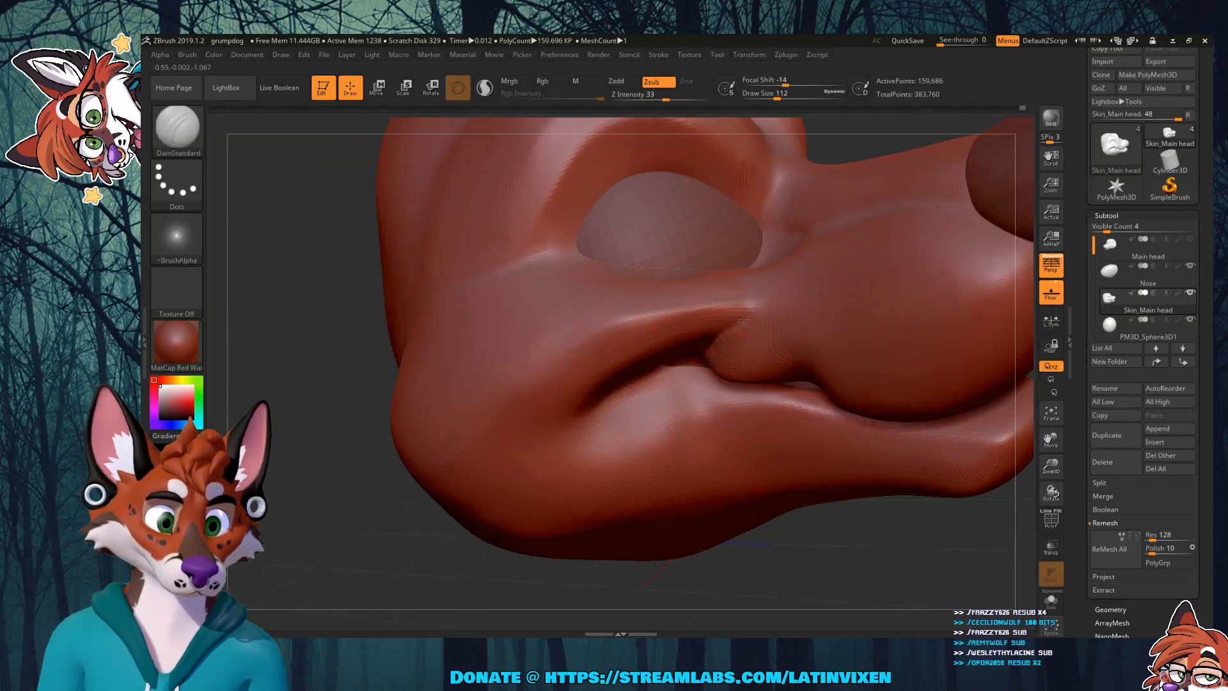
pyautogui.press('shift')
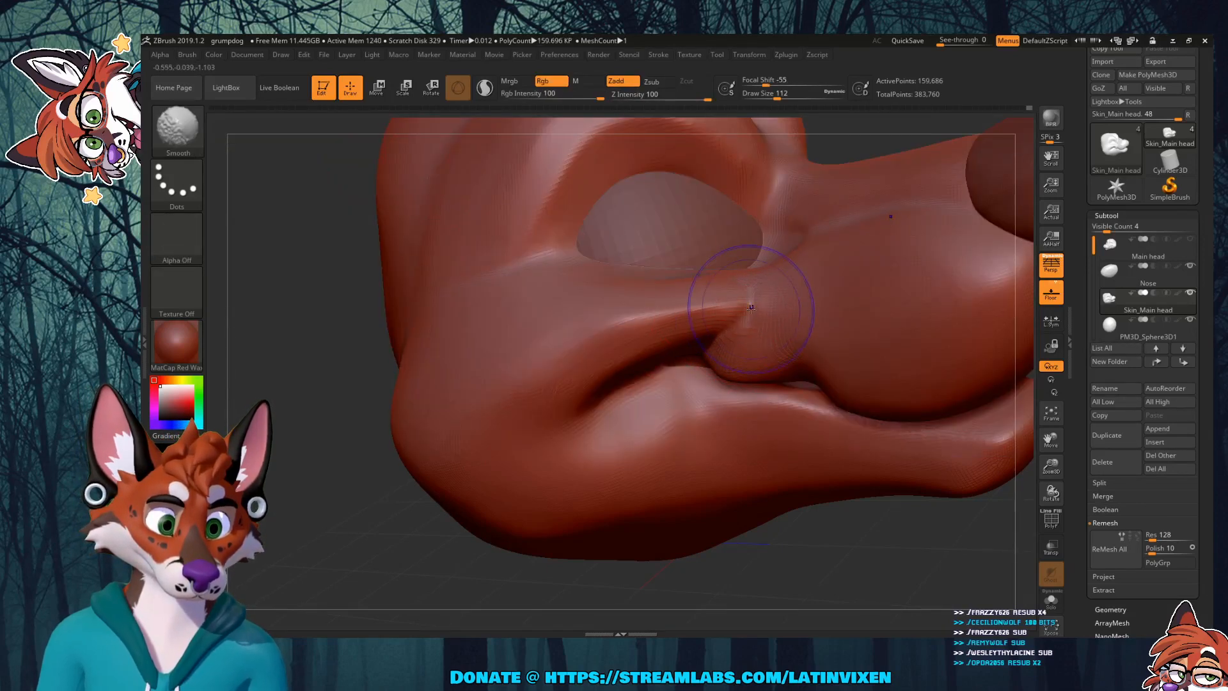
pyautogui.moveTo(751, 297)
pyautogui.mouseDown()
pyautogui.moveTo(753, 310)
pyautogui.moveTo(754, 294)
pyautogui.moveTo(727, 328)
pyautogui.mouseUp()
pyautogui.moveTo(828, 558); pyautogui.dragTo(845, 512)
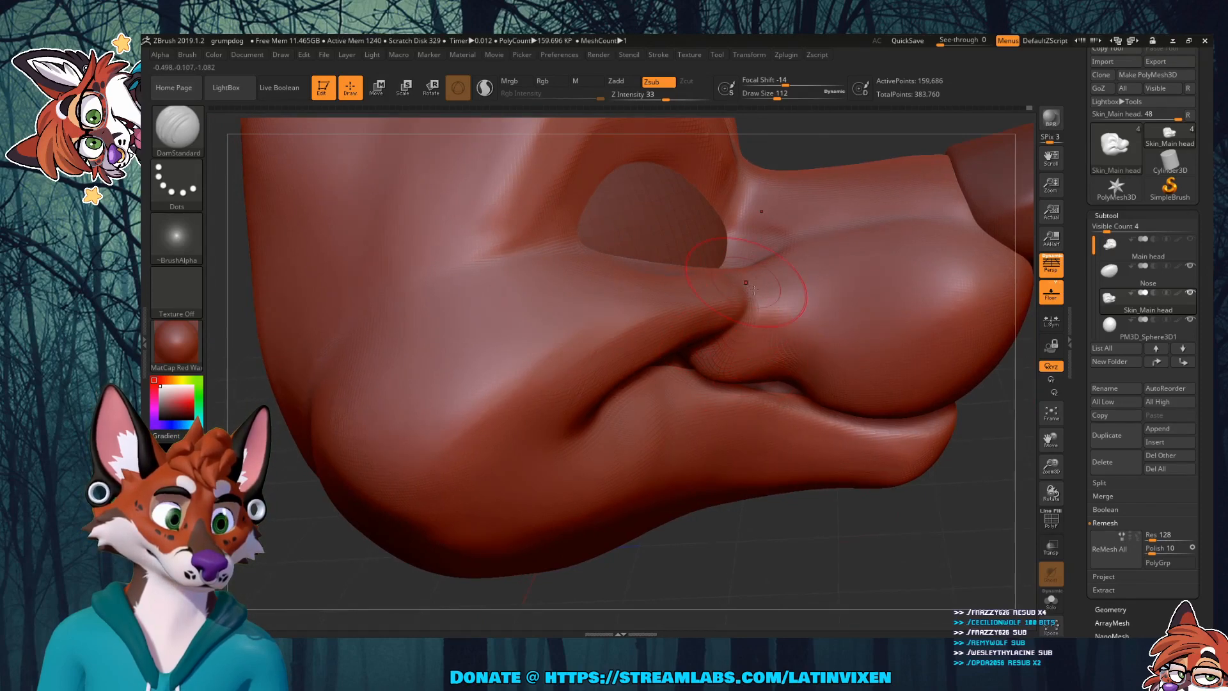
pyautogui.moveTo(965, 435); pyautogui.dragTo(934, 396)
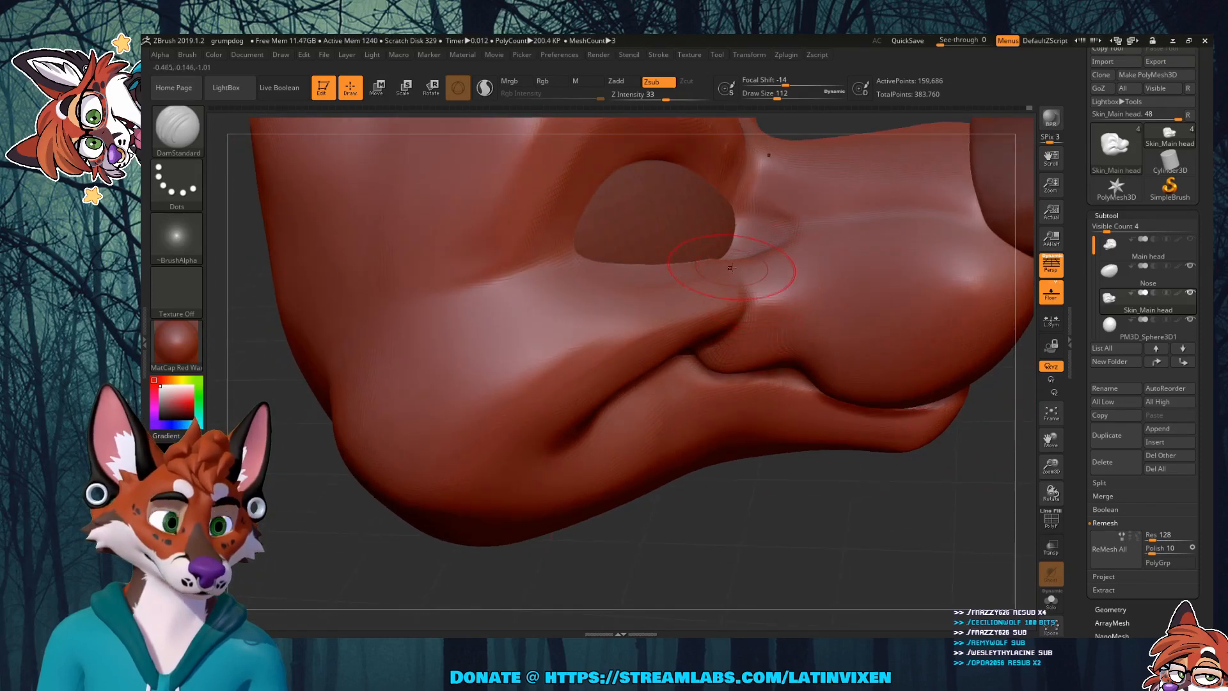
pyautogui.press('shift')
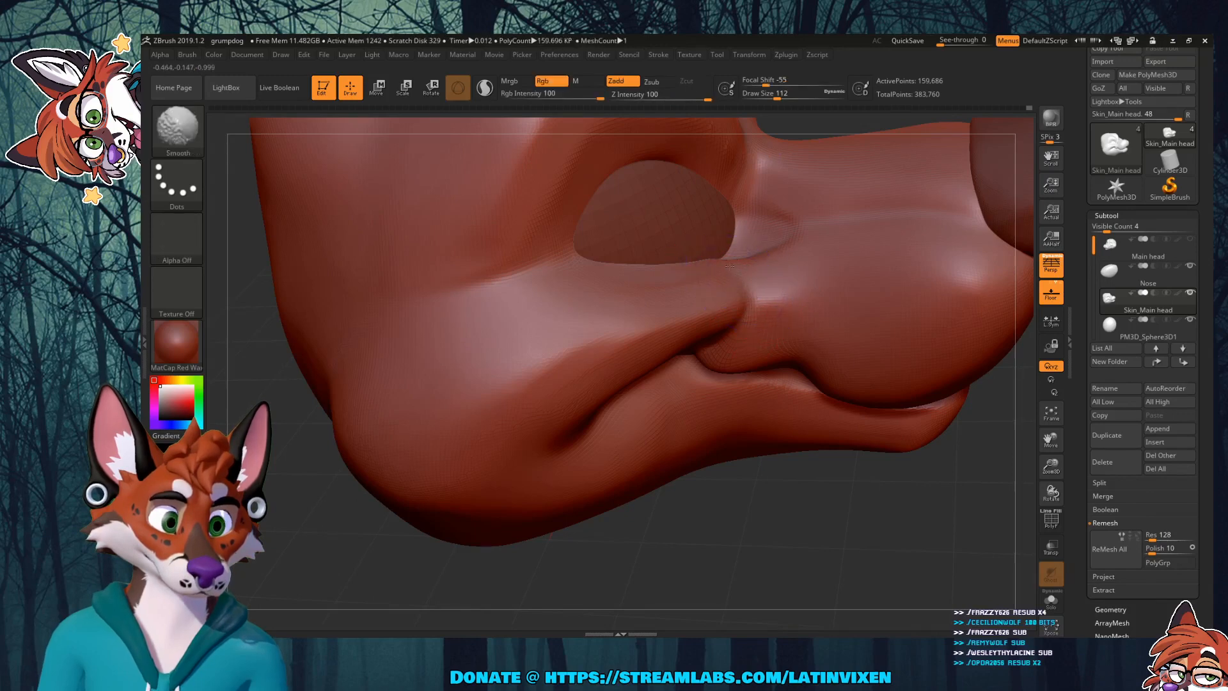
# Step: Deepen the end of the cheek fold beside the muzzle with DamStandard, and smooth its transition into the mouth corner
pyautogui.moveTo(926, 534); pyautogui.dragTo(741, 295)
pyautogui.press('shift')
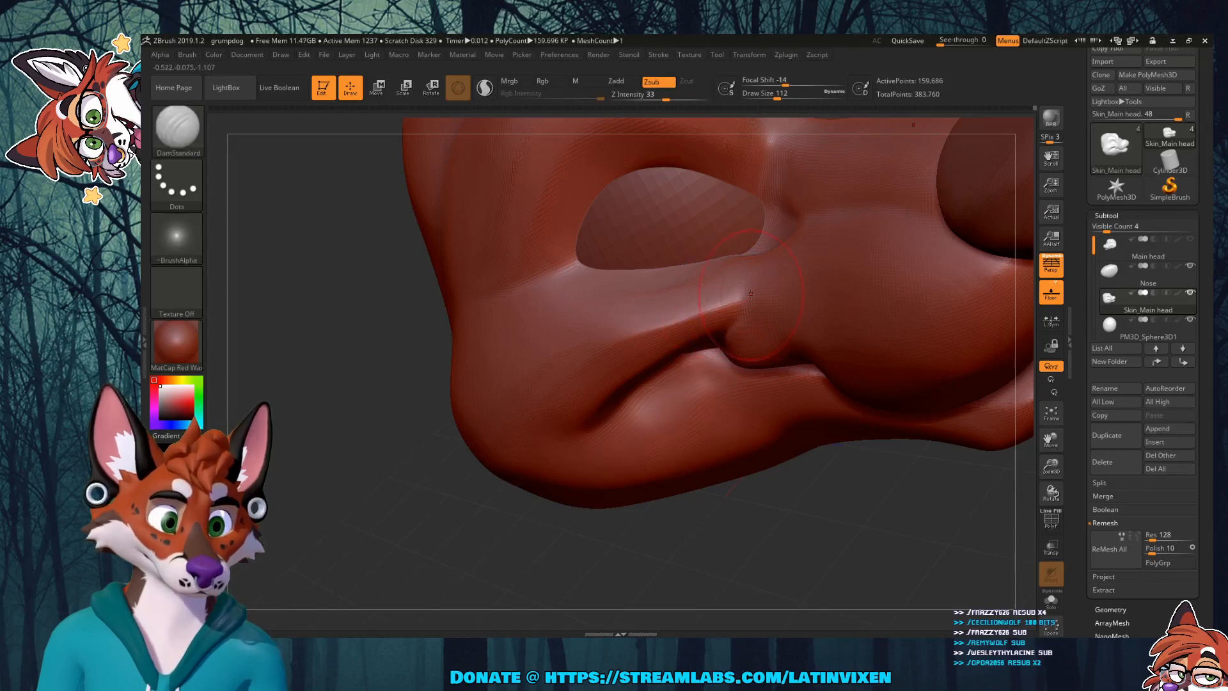
pyautogui.press('shift')
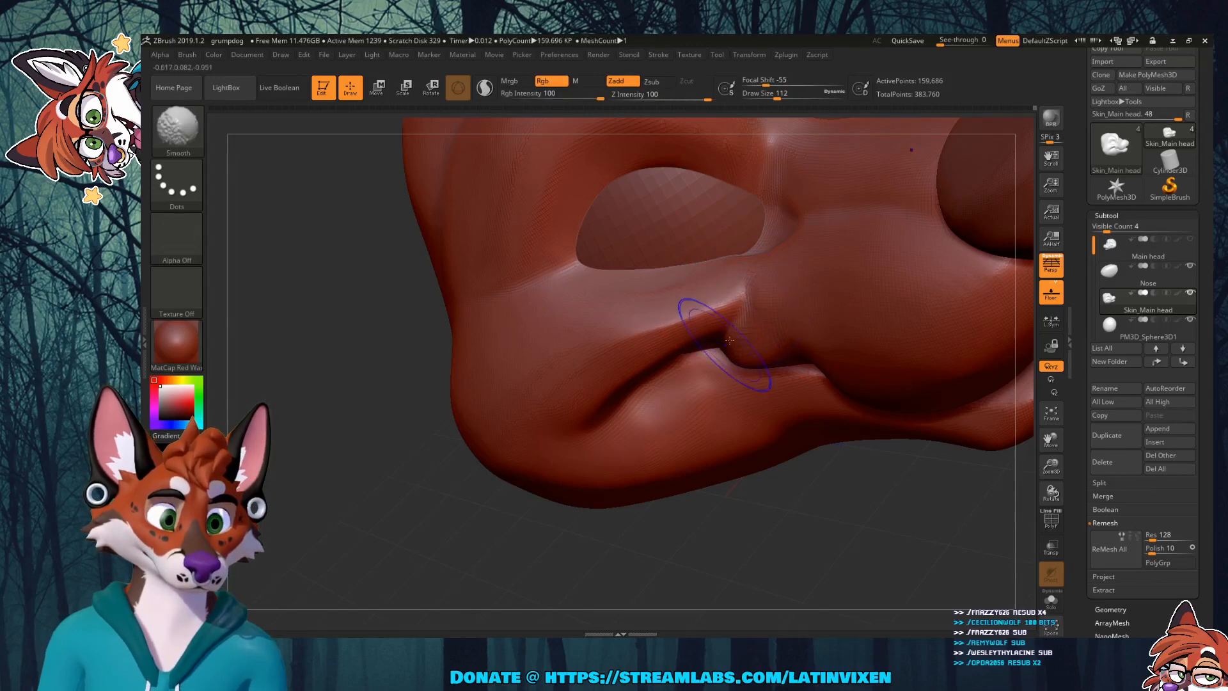
pyautogui.moveTo(855, 468); pyautogui.dragTo(799, 363)
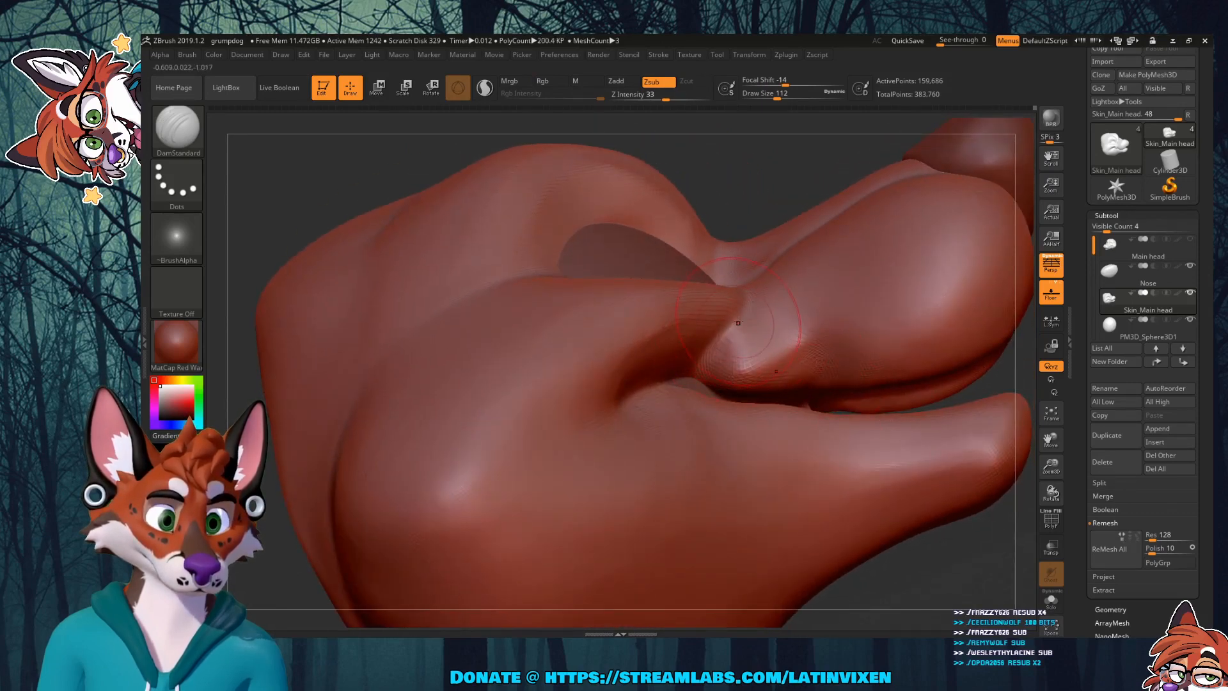
# Step: Smooth the fold at the mouth corner where the cheek meets the muzzle
pyautogui.moveTo(738, 323)
pyautogui.keyDown('shift'); pyautogui.mouseDown()
pyautogui.moveTo(754, 299)
pyautogui.moveTo(742, 316)
pyautogui.mouseUp(); pyautogui.keyUp('shift')
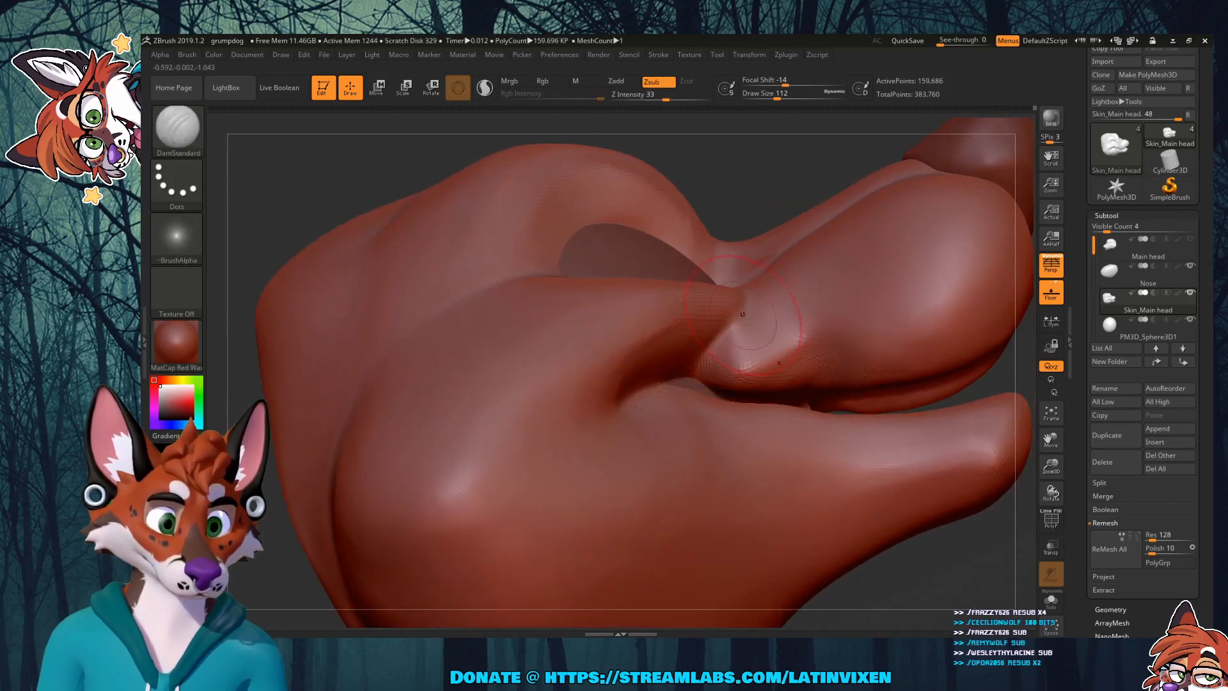
pyautogui.moveTo(935, 567); pyautogui.dragTo(947, 517)
pyautogui.moveTo(1050, 467); pyautogui.dragTo(980, 498)
pyautogui.moveTo(863, 409); pyautogui.dragTo(718, 505)
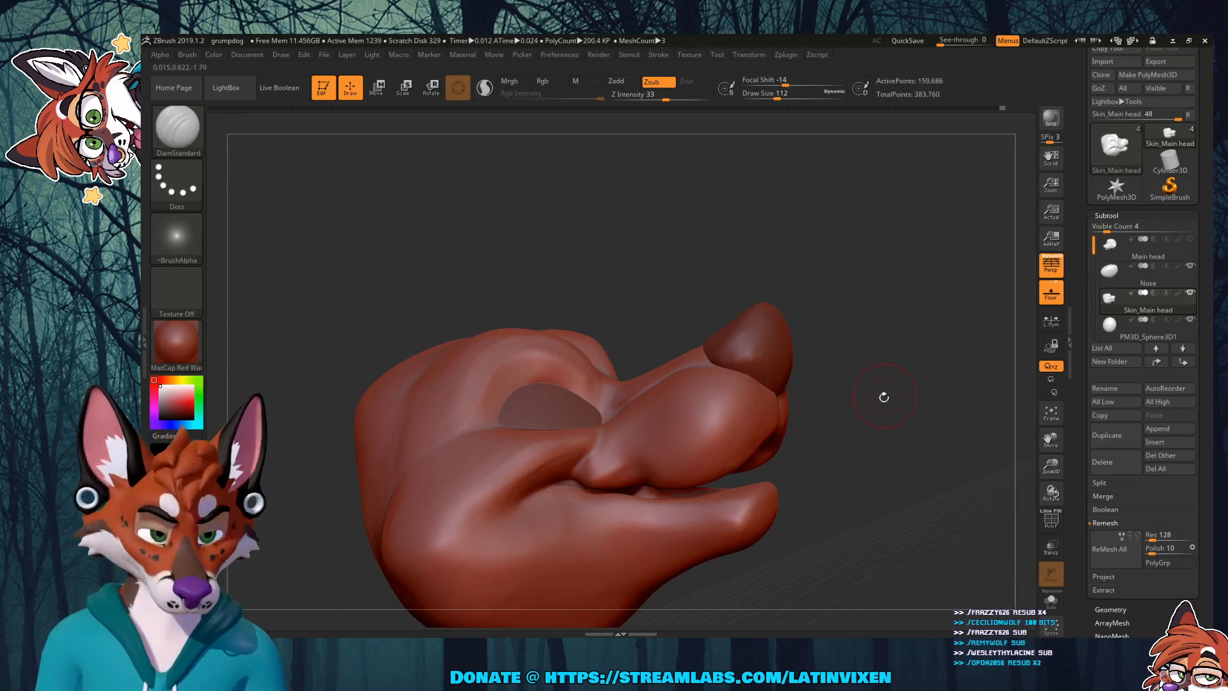
pyautogui.moveTo(884, 397); pyautogui.dragTo(870, 519)
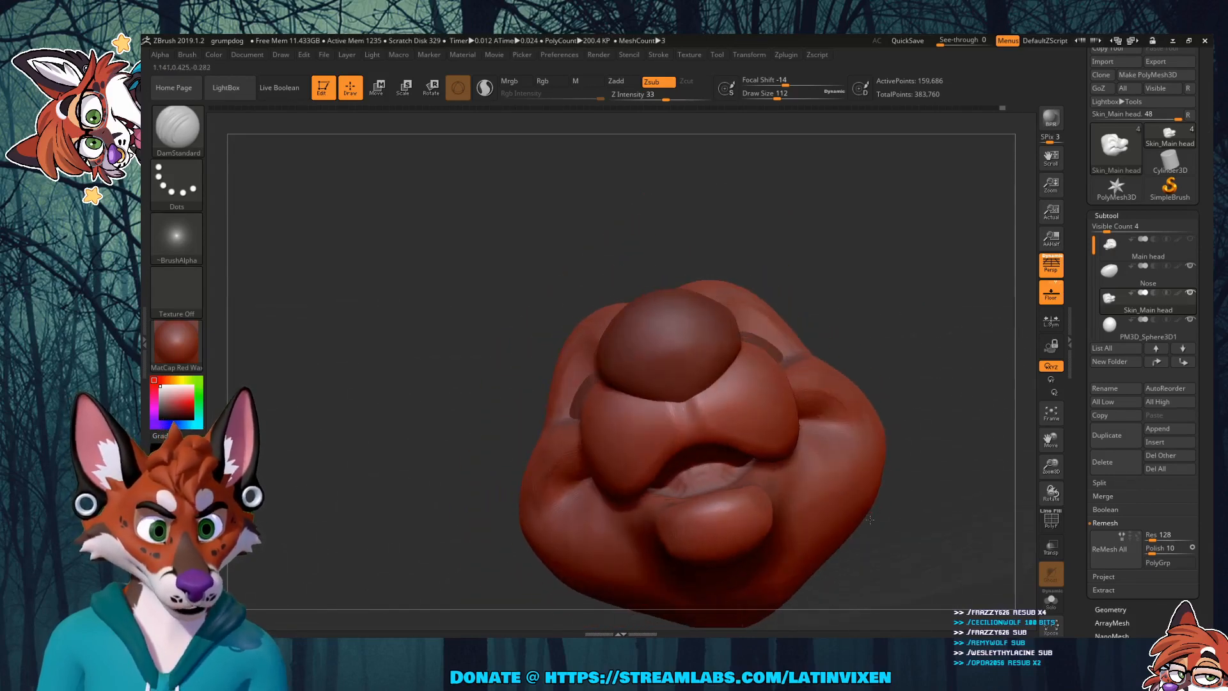
# Step: Smooth the inside of the mouth between the upper lip and the lower jaw
pyautogui.press('shift')
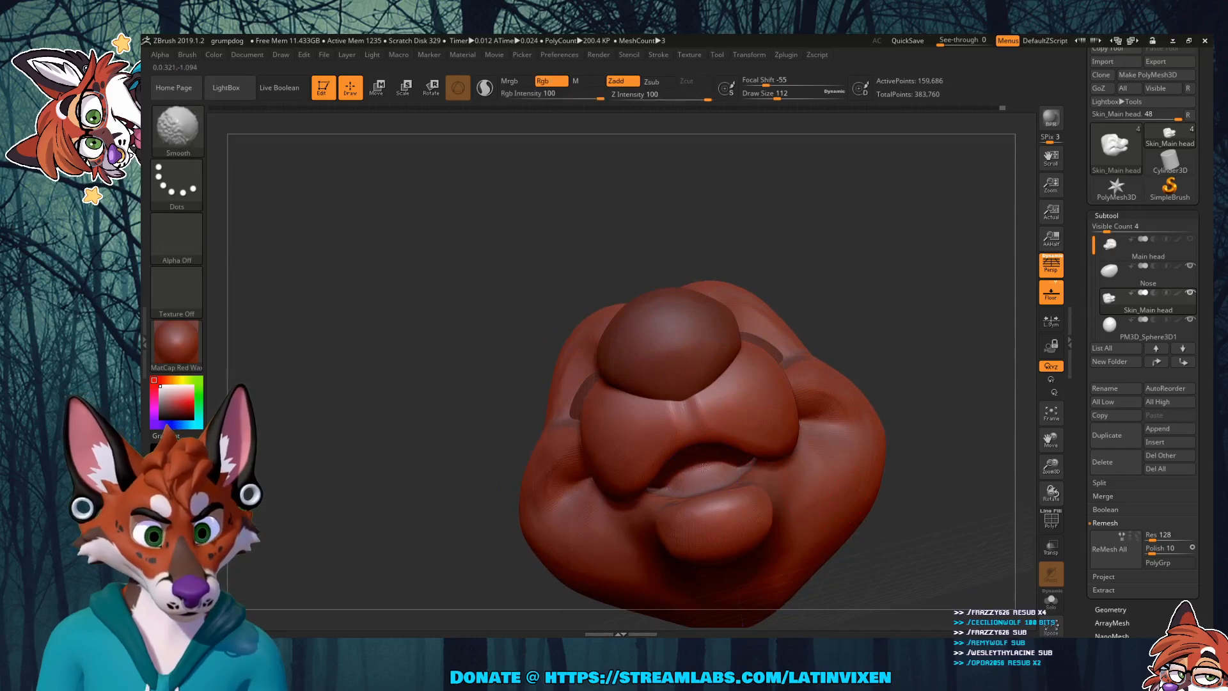
pyautogui.keyDown('shift'); pyautogui.moveTo(704, 476); pyautogui.dragTo(721, 464); pyautogui.keyUp('shift')
pyautogui.moveTo(921, 490); pyautogui.dragTo(920, 432)
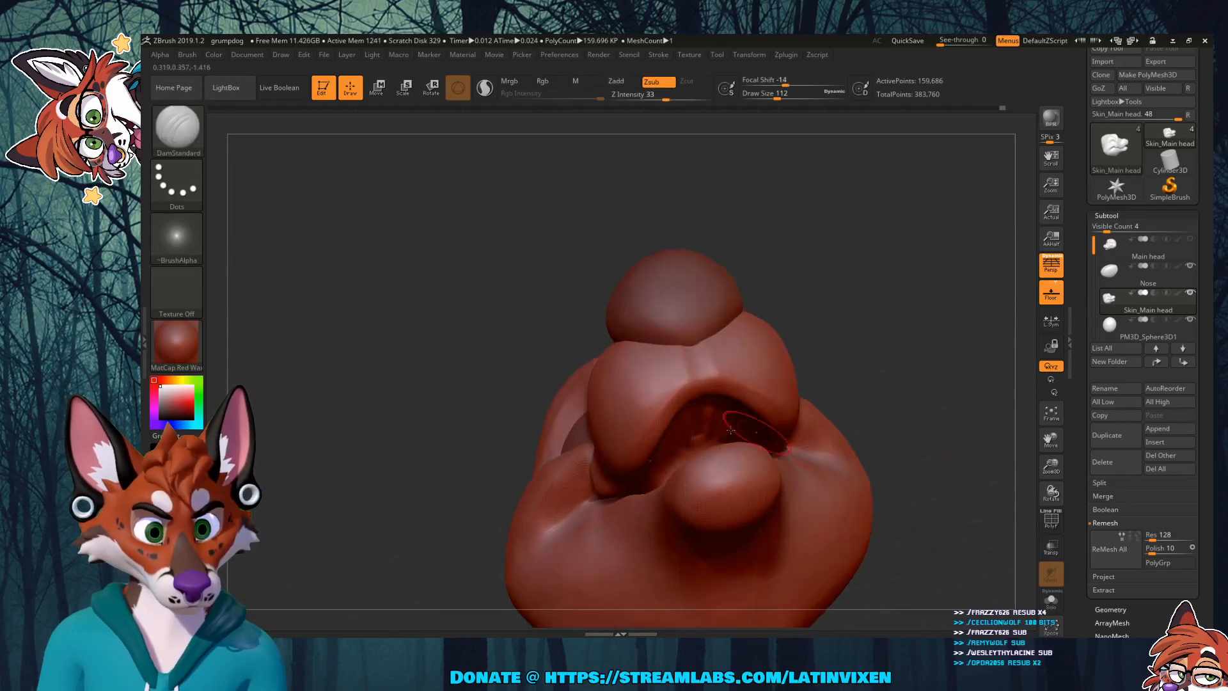
pyautogui.keyDown('shift'); pyautogui.moveTo(701, 432); pyautogui.dragTo(690, 442); pyautogui.keyUp('shift')
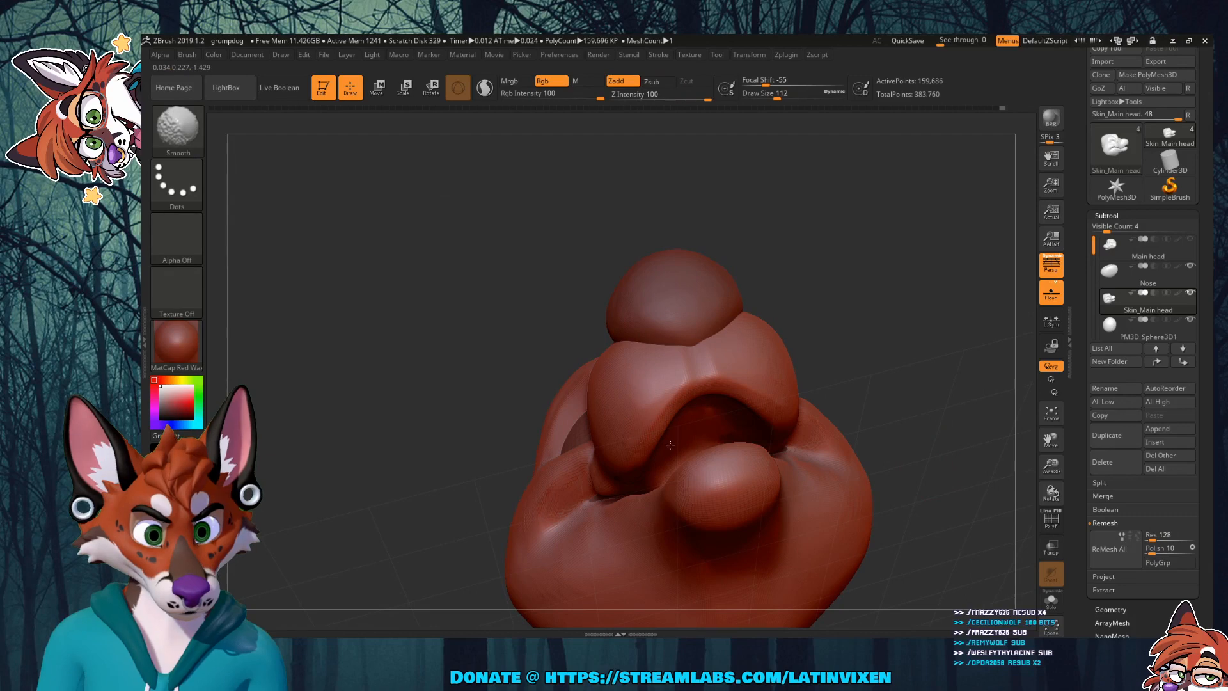
pyautogui.moveTo(951, 336); pyautogui.dragTo(688, 465)
pyautogui.press('shift')
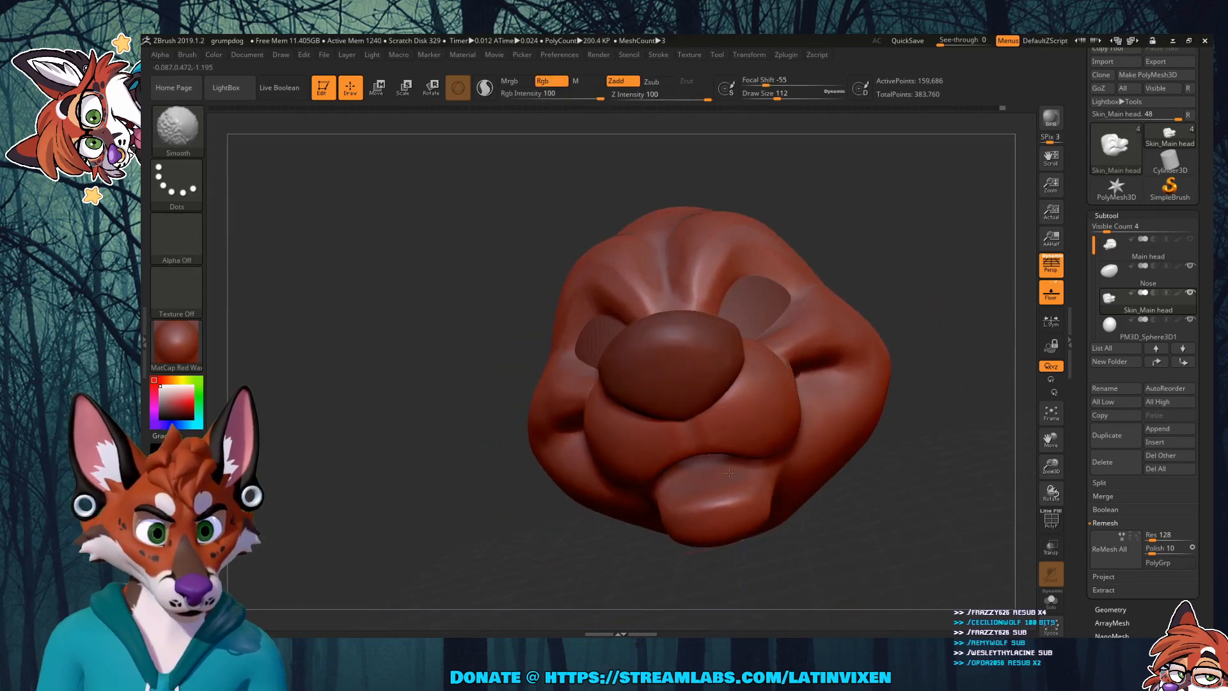
pyautogui.moveTo(886, 517); pyautogui.dragTo(932, 464)
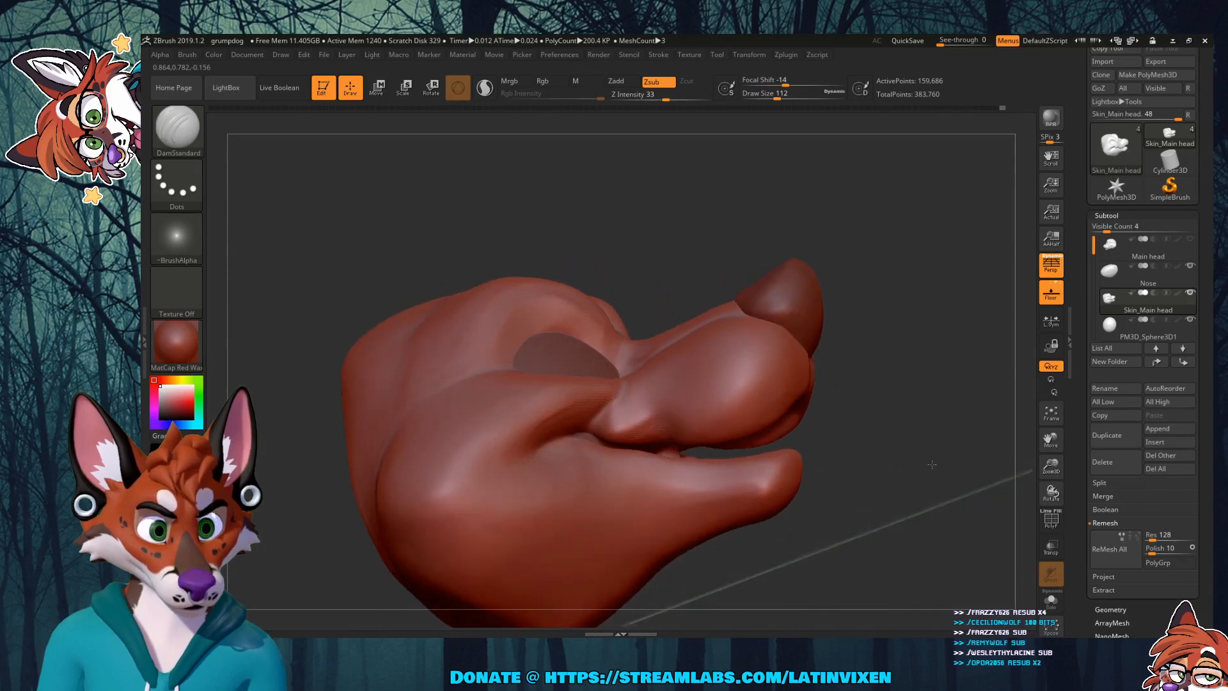
# Step: Widen the sides of the muzzle behind the nose with the Move brush at draw size 262
pyautogui.moveTo(883, 367); pyautogui.dragTo(917, 345)
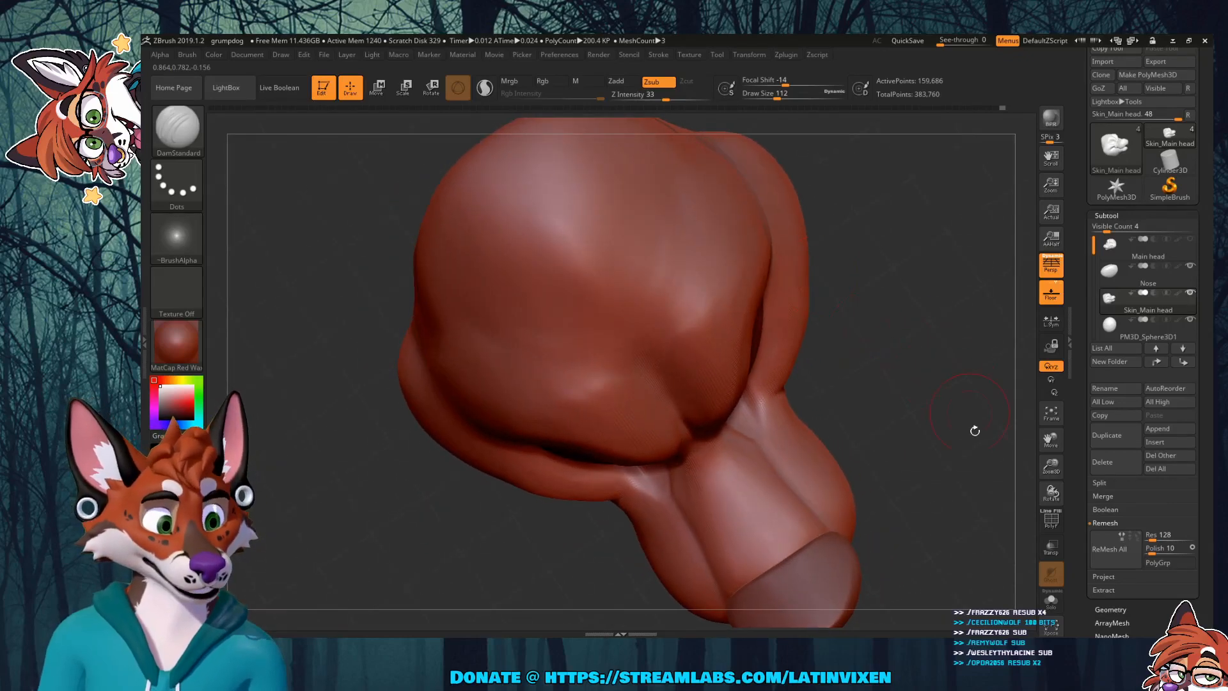
pyautogui.moveTo(1052, 465); pyautogui.dragTo(1052, 451)
pyautogui.moveTo(1054, 444); pyautogui.dragTo(1054, 449)
pyautogui.keyDown('shift'); pyautogui.moveTo(886, 472); pyautogui.dragTo(894, 473); pyautogui.keyUp('shift')
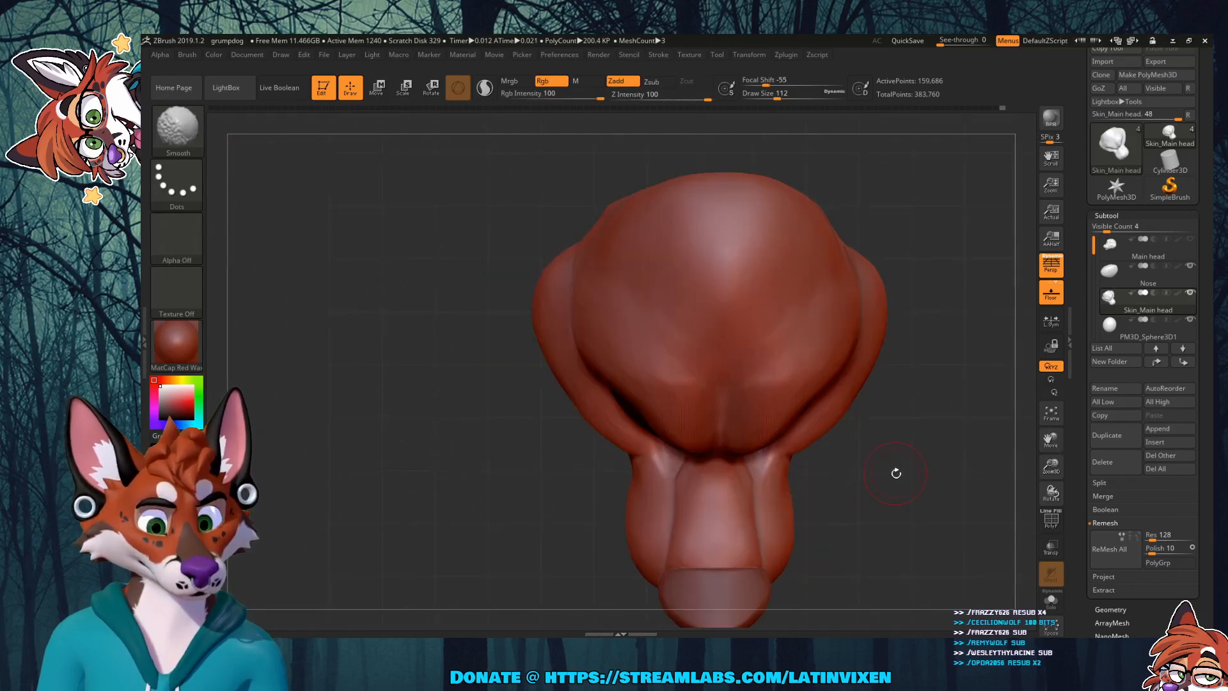
pyautogui.moveTo(1050, 437); pyautogui.dragTo(976, 373)
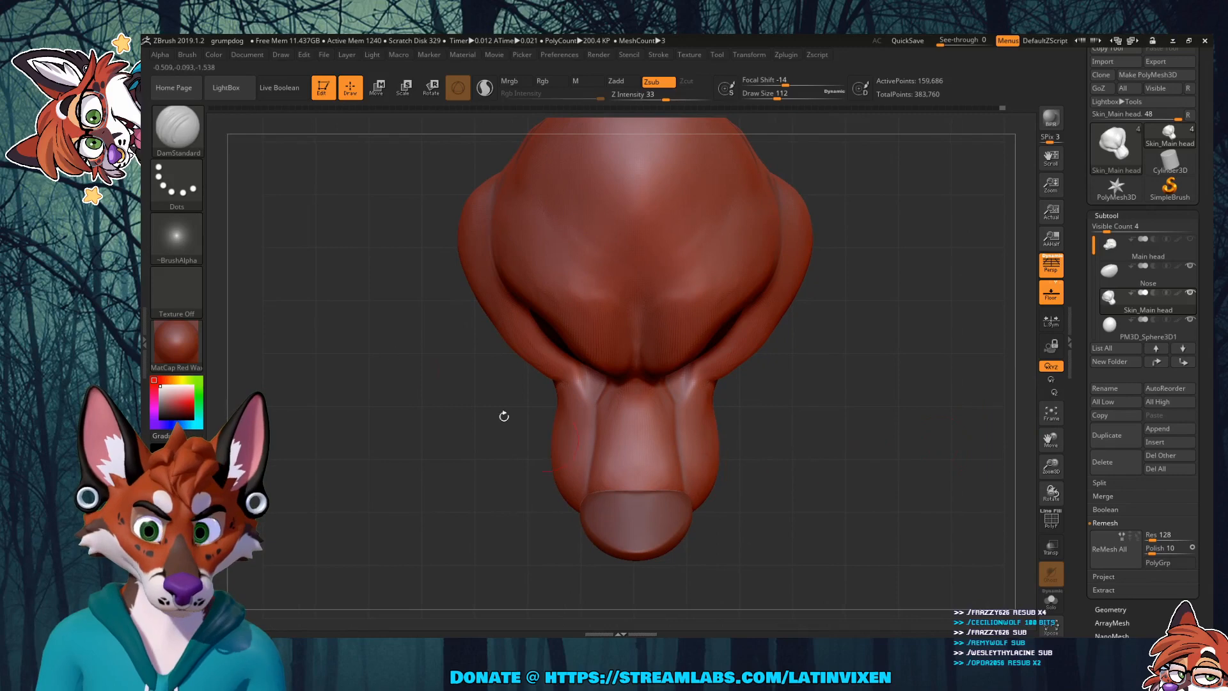
pyautogui.click(192, 140)
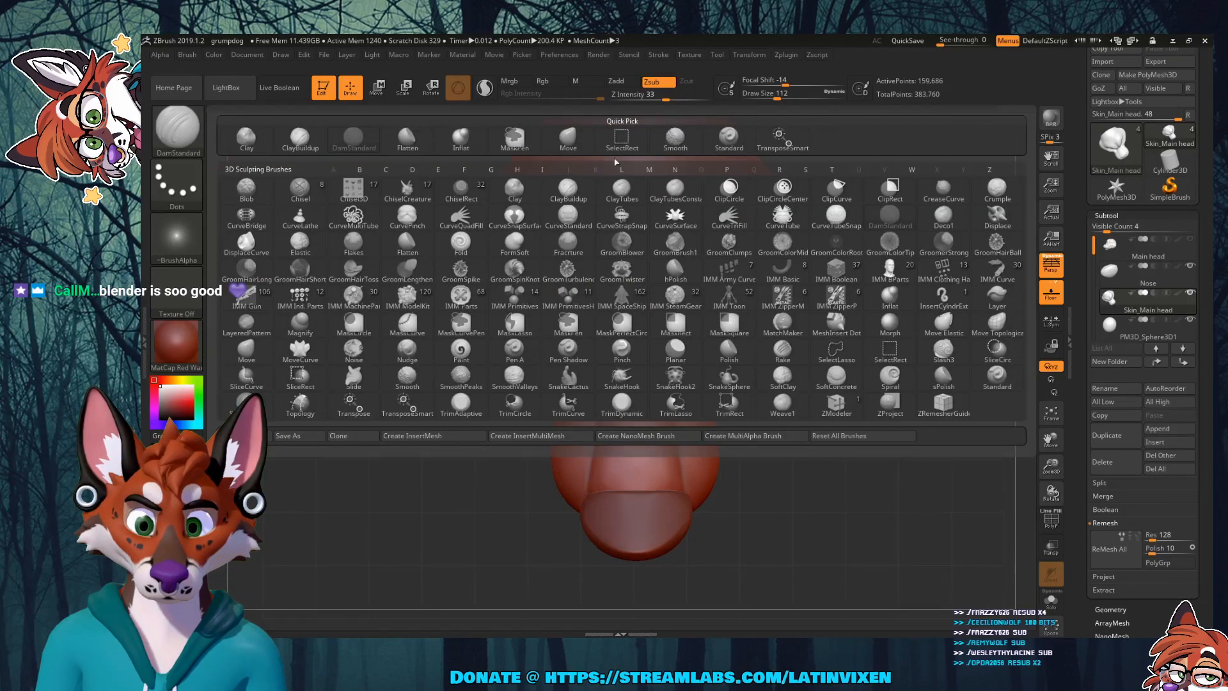
pyautogui.click(566, 142)
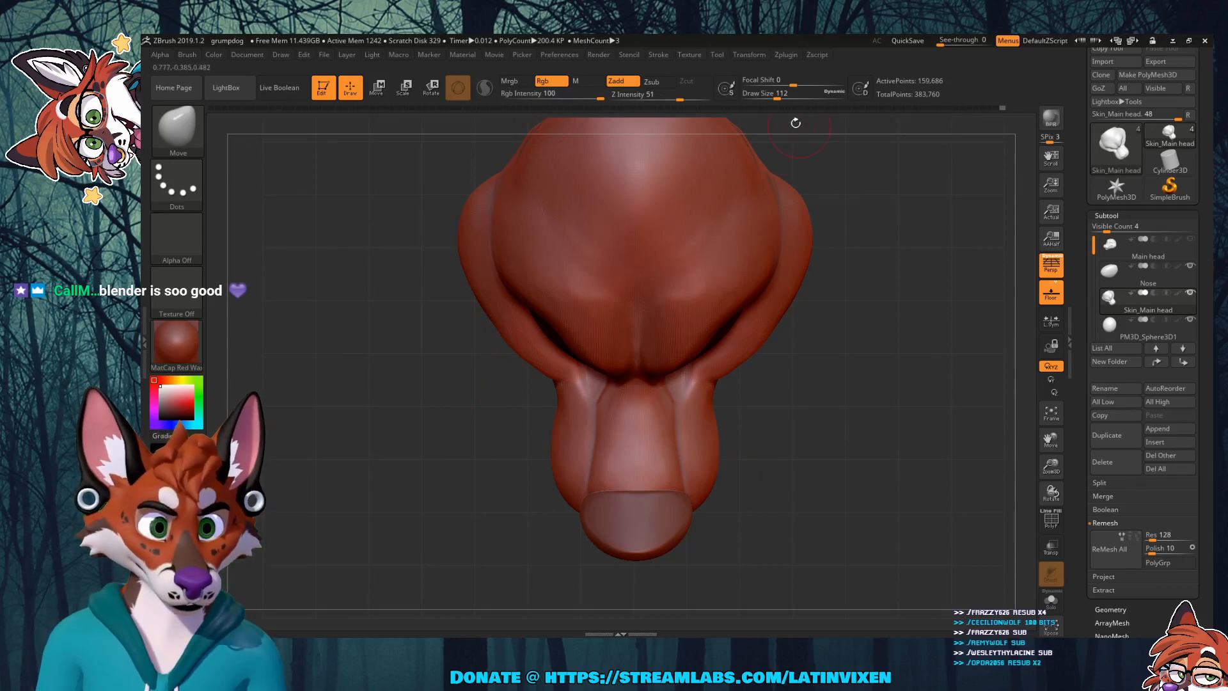
pyautogui.moveTo(778, 97); pyautogui.dragTo(795, 101)
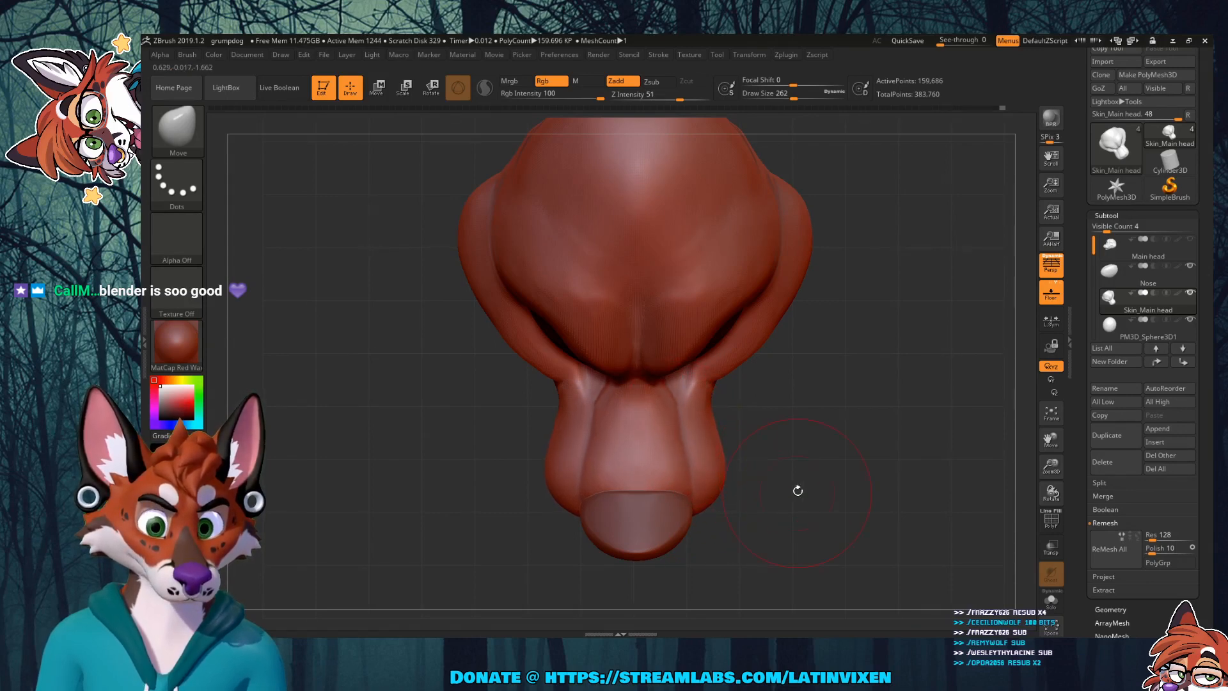
pyautogui.moveTo(796, 490)
pyautogui.mouseDown()
pyautogui.moveTo(793, 370)
pyautogui.moveTo(815, 374)
pyautogui.moveTo(786, 289)
pyautogui.mouseUp()
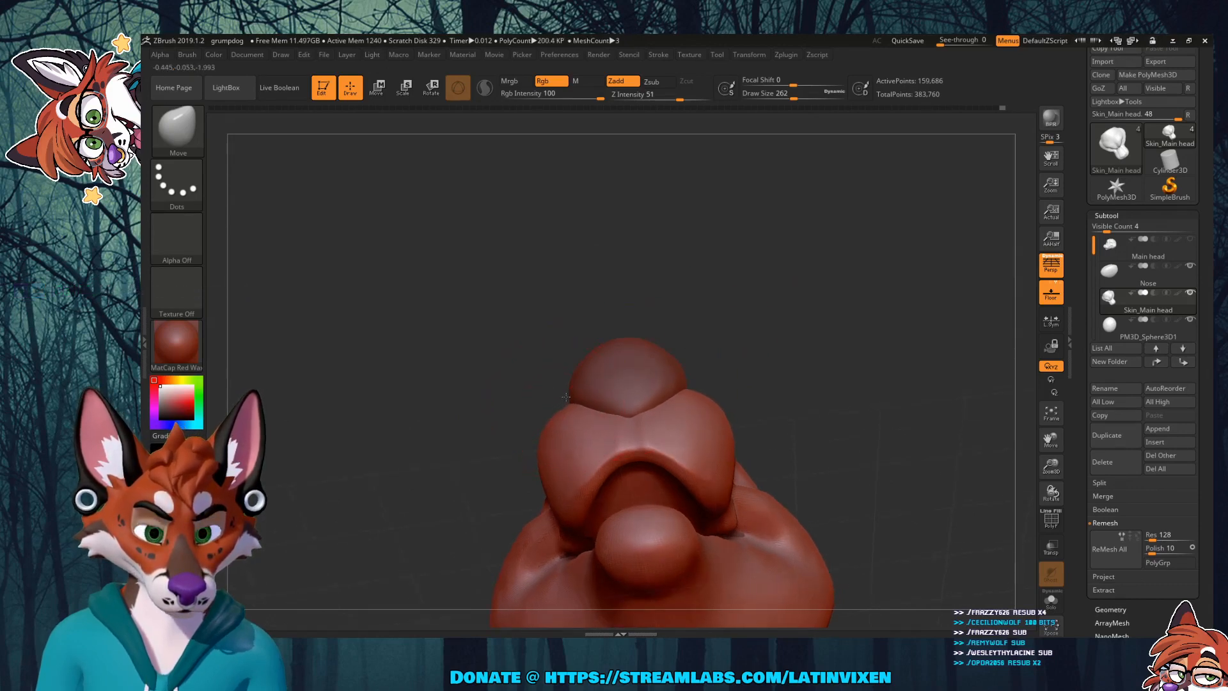
pyautogui.moveTo(775, 300)
pyautogui.mouseDown()
pyautogui.moveTo(805, 386)
pyautogui.moveTo(832, 353)
pyautogui.moveTo(825, 419)
pyautogui.moveTo(825, 366)
pyautogui.moveTo(807, 349)
pyautogui.moveTo(775, 361)
pyautogui.moveTo(781, 333)
pyautogui.mouseUp()
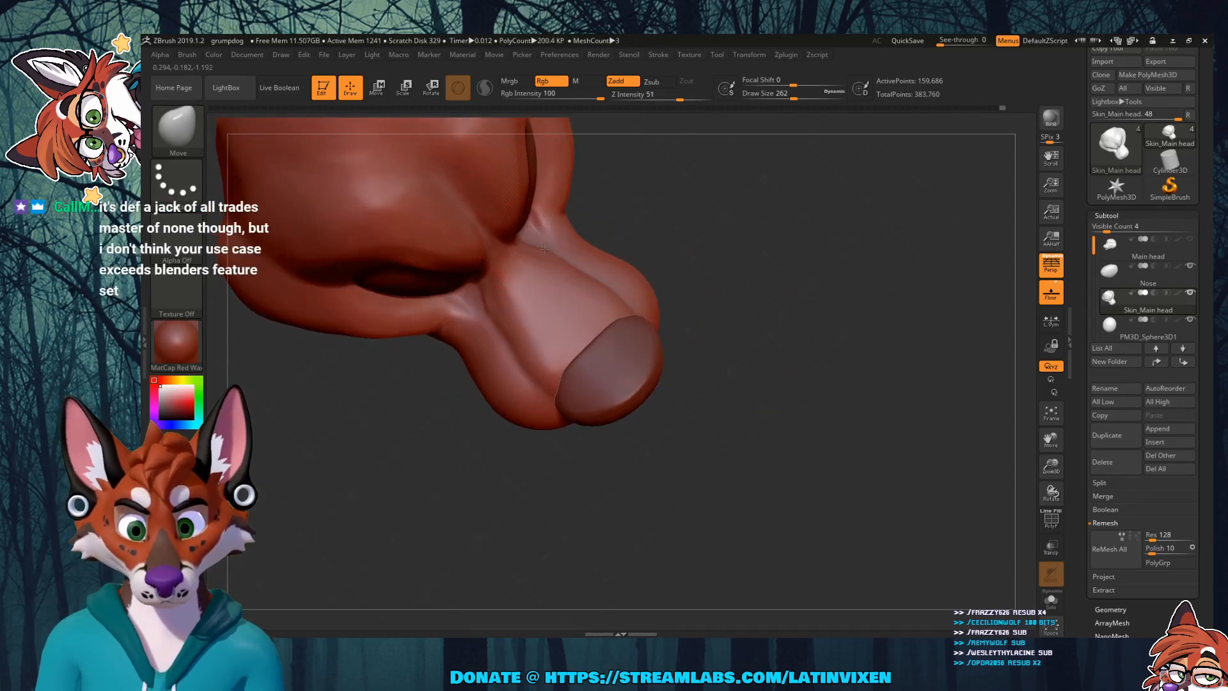
pyautogui.moveTo(735, 304); pyautogui.dragTo(767, 256)
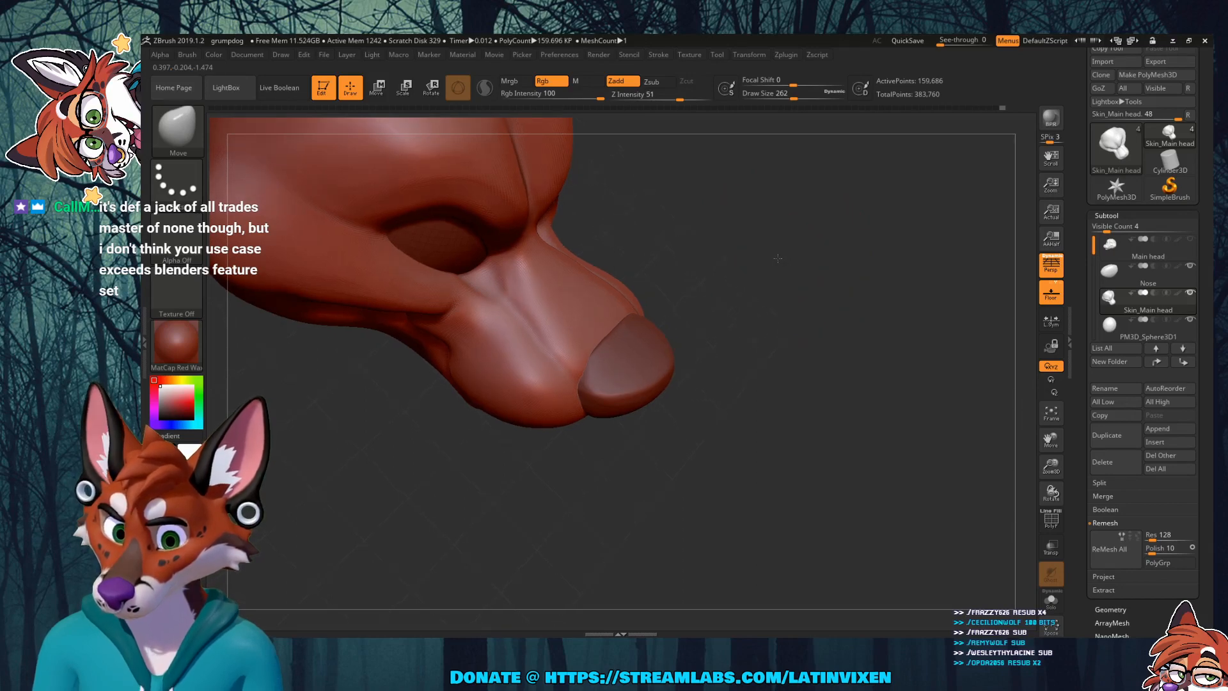
pyautogui.moveTo(780, 257); pyautogui.dragTo(888, 210)
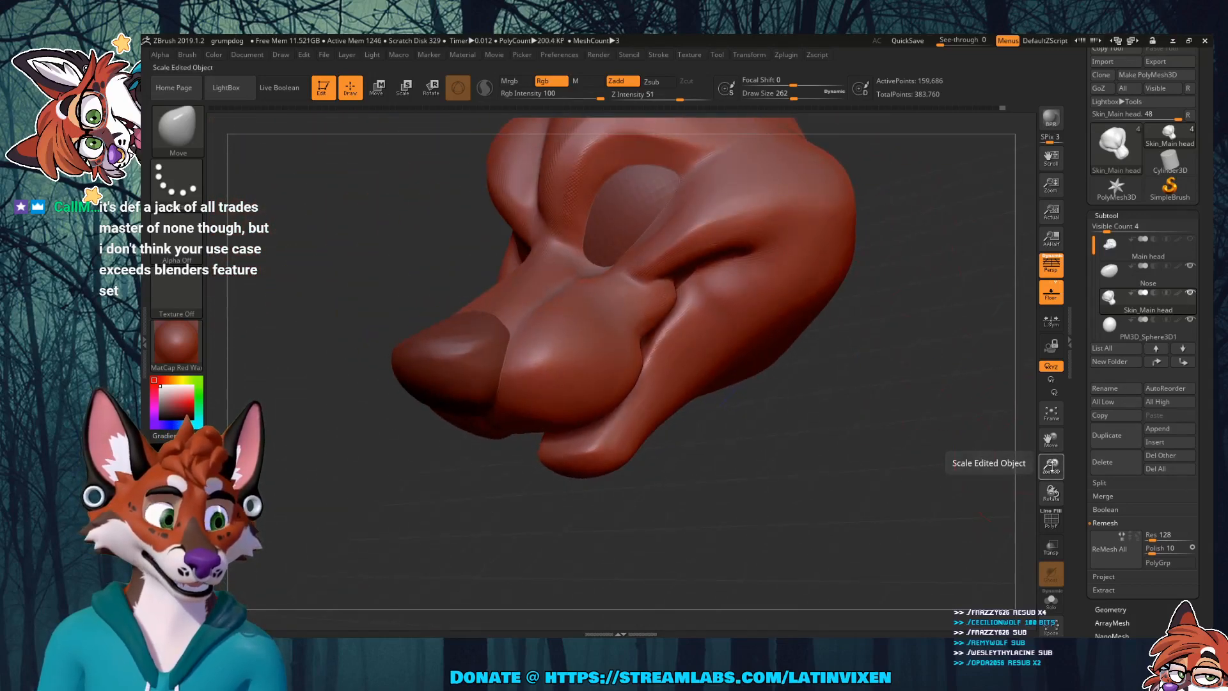
# Step: Flatten the outer side of the cheek with the Flatten brush at draw size 262, and smooth the strokes
pyautogui.moveTo(1053, 466); pyautogui.dragTo(1055, 549)
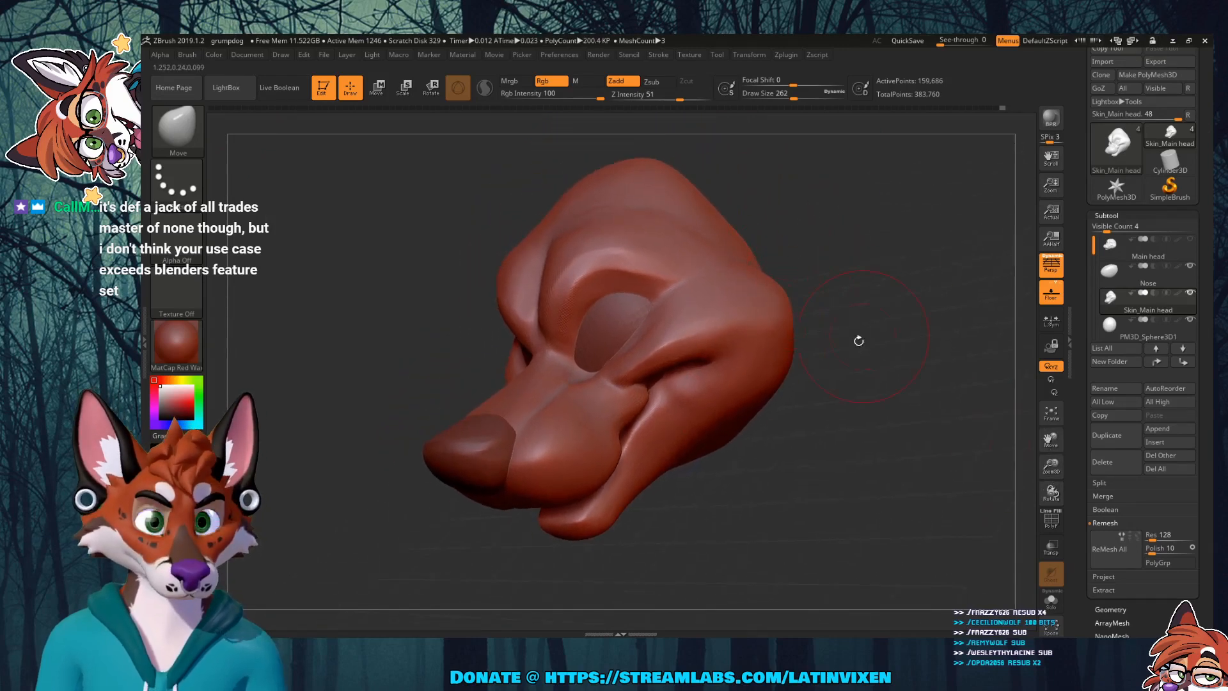
pyautogui.moveTo(863, 428); pyautogui.dragTo(774, 399)
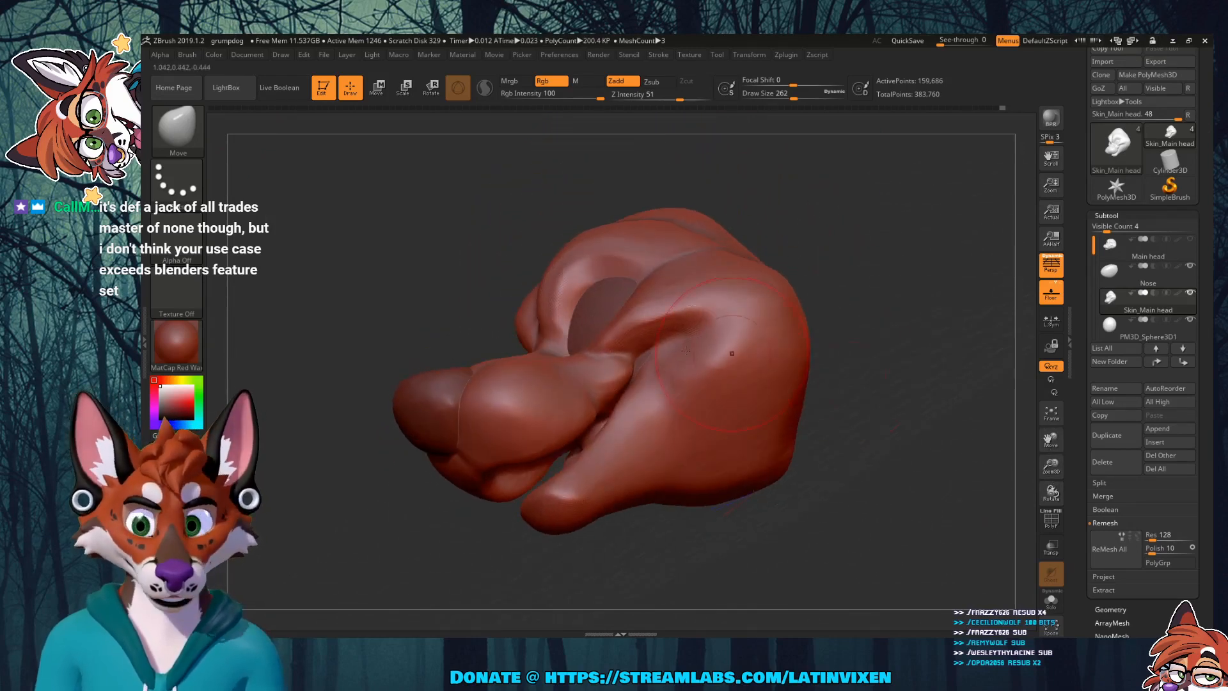
pyautogui.click(187, 132)
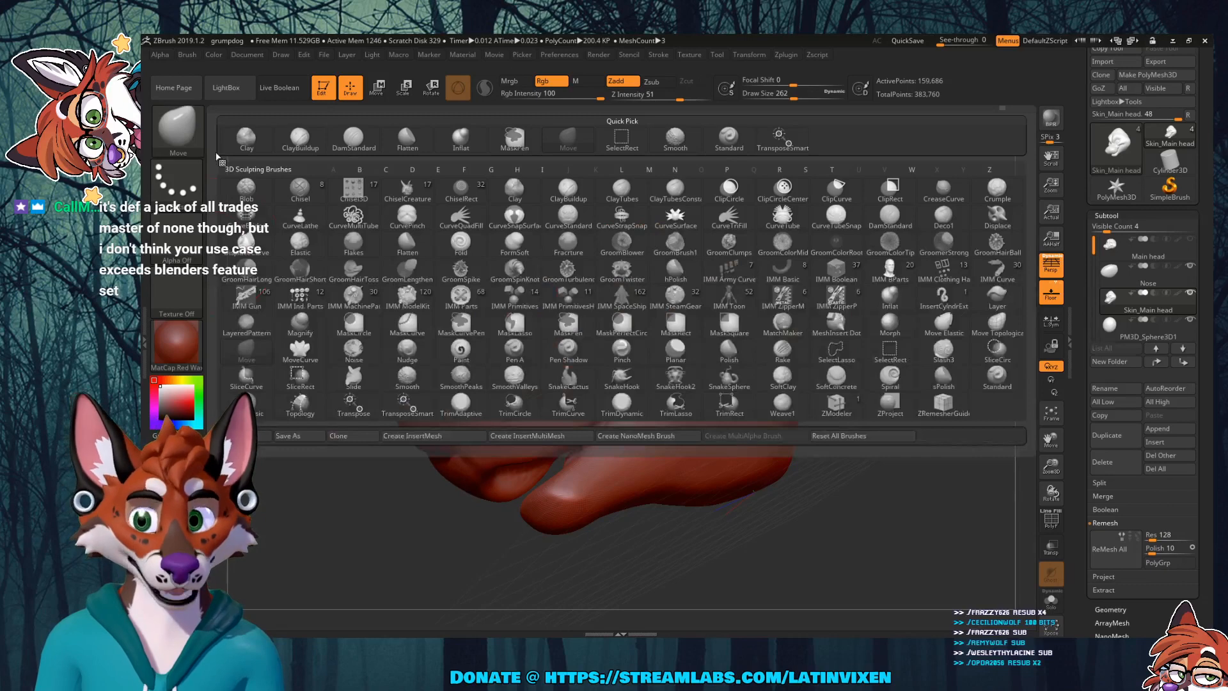
pyautogui.click(410, 142)
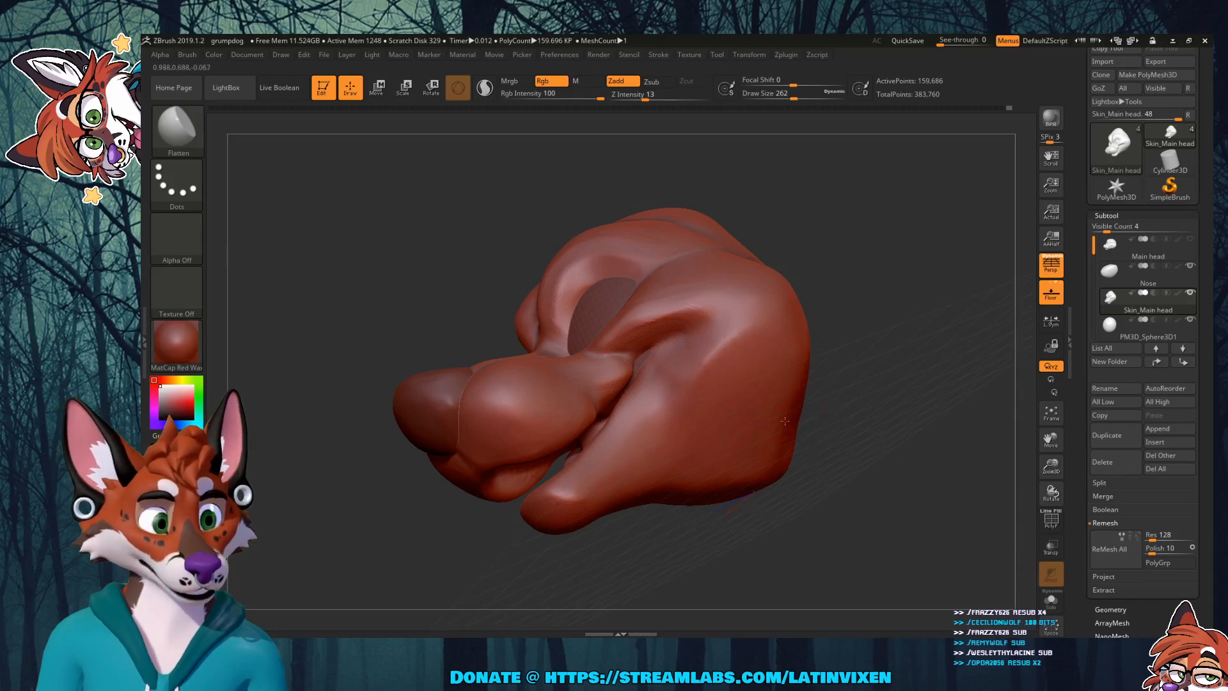
pyautogui.moveTo(894, 344); pyautogui.dragTo(842, 340)
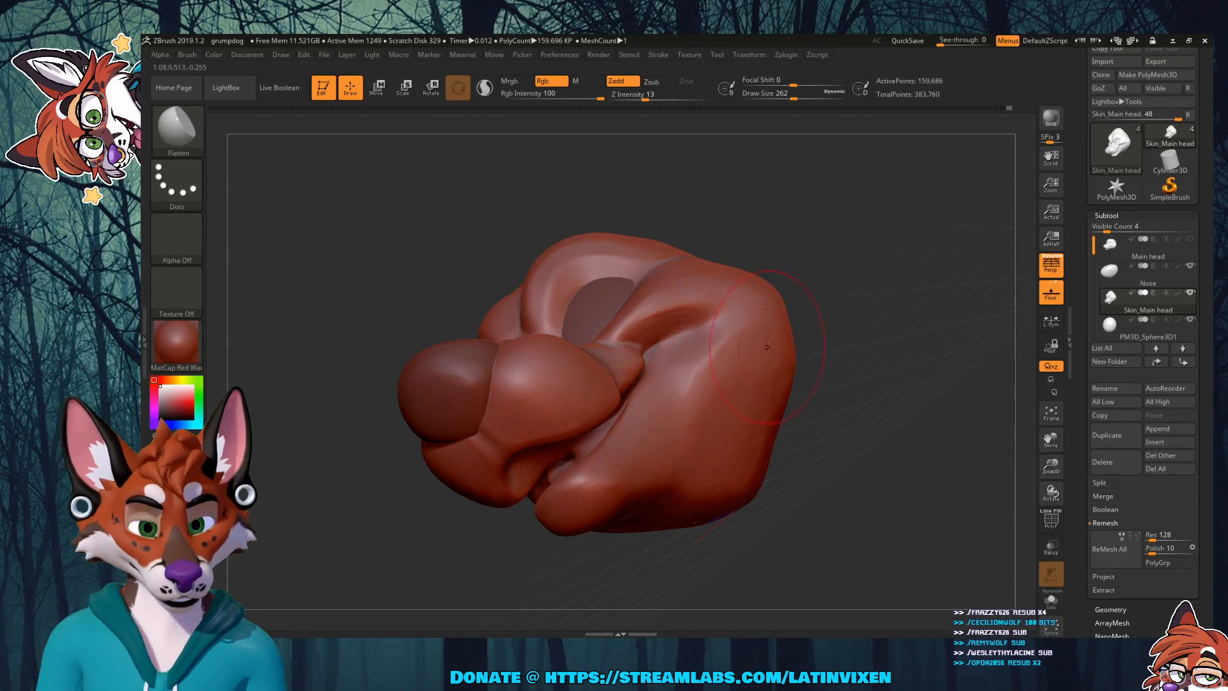
pyautogui.press('shift')
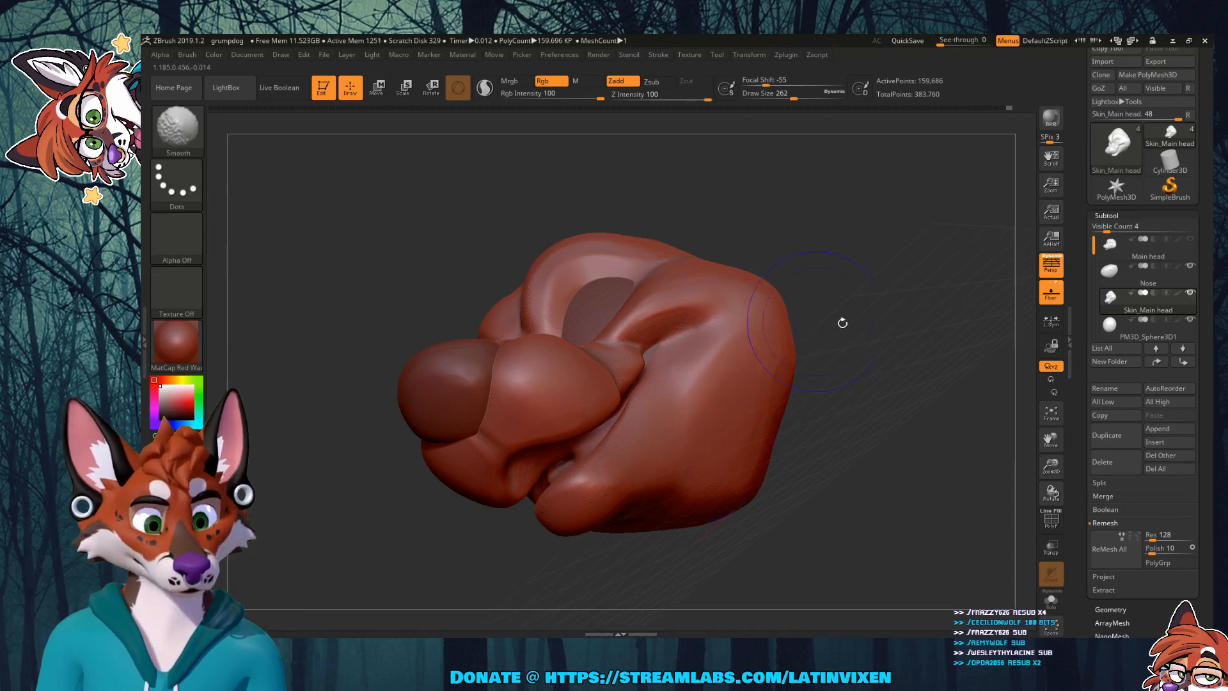
pyautogui.moveTo(842, 323); pyautogui.dragTo(790, 390)
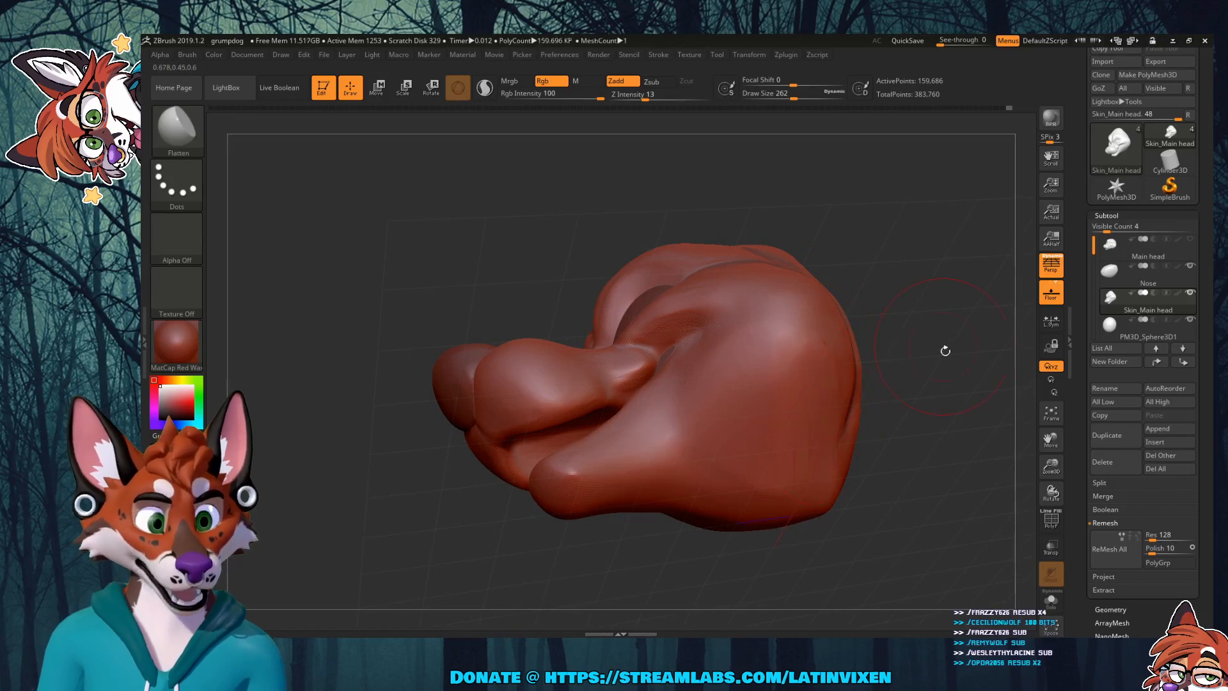
# Step: Flatten the rear corner of the lower jaw from below, and smooth its edge
pyautogui.moveTo(946, 351)
pyautogui.mouseDown()
pyautogui.moveTo(979, 419)
pyautogui.moveTo(995, 326)
pyautogui.mouseUp()
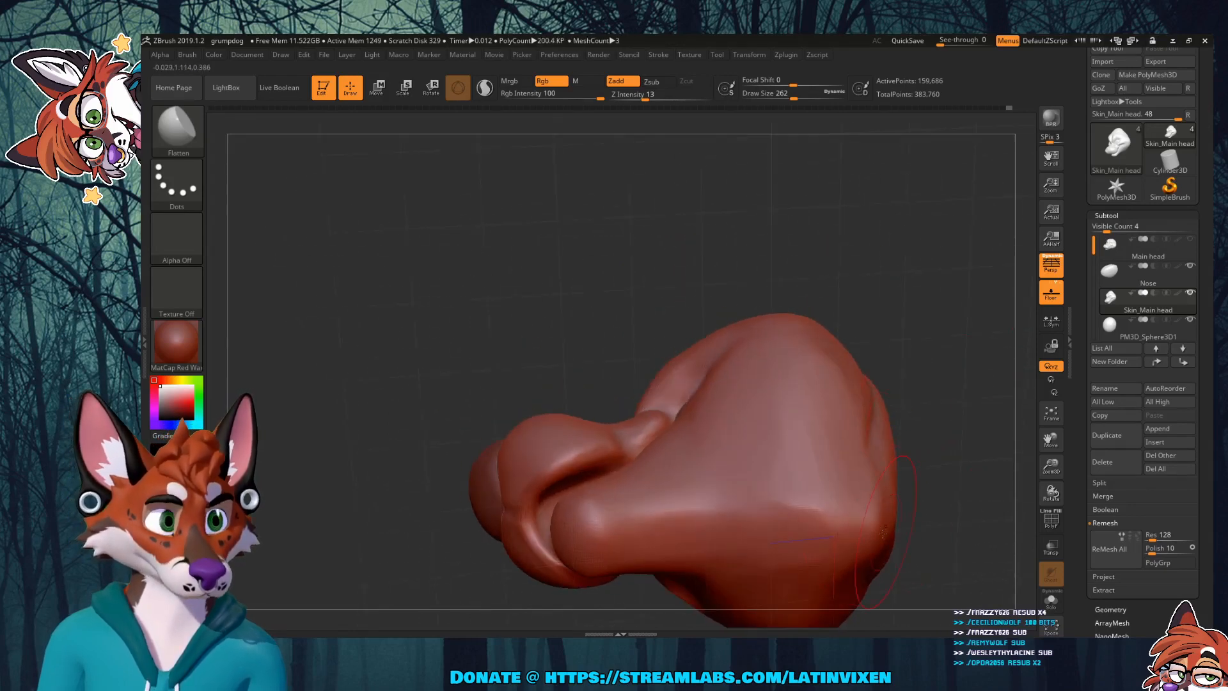
pyautogui.moveTo(851, 508)
pyautogui.mouseDown()
pyautogui.moveTo(861, 467)
pyautogui.moveTo(859, 486)
pyautogui.mouseUp()
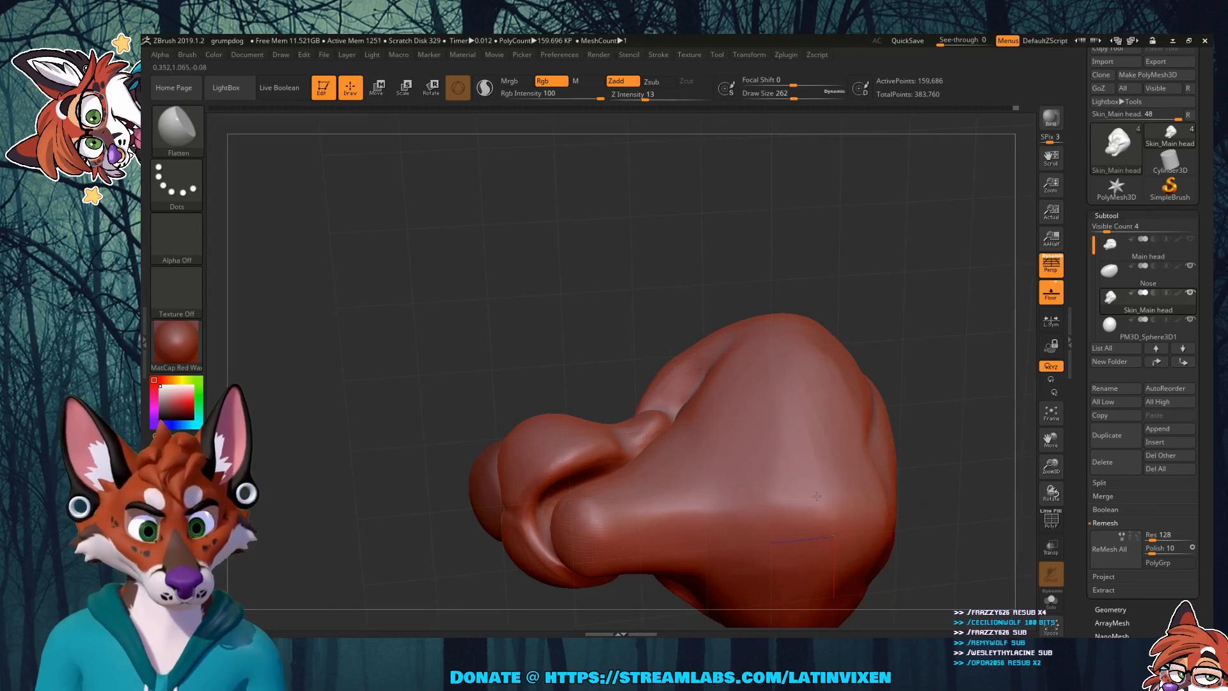
pyautogui.moveTo(908, 389)
pyautogui.mouseDown()
pyautogui.moveTo(924, 435)
pyautogui.moveTo(979, 441)
pyautogui.moveTo(895, 390)
pyautogui.mouseUp()
pyautogui.keyDown('shift'); pyautogui.moveTo(886, 454); pyautogui.dragTo(886, 533); pyautogui.keyUp('shift')
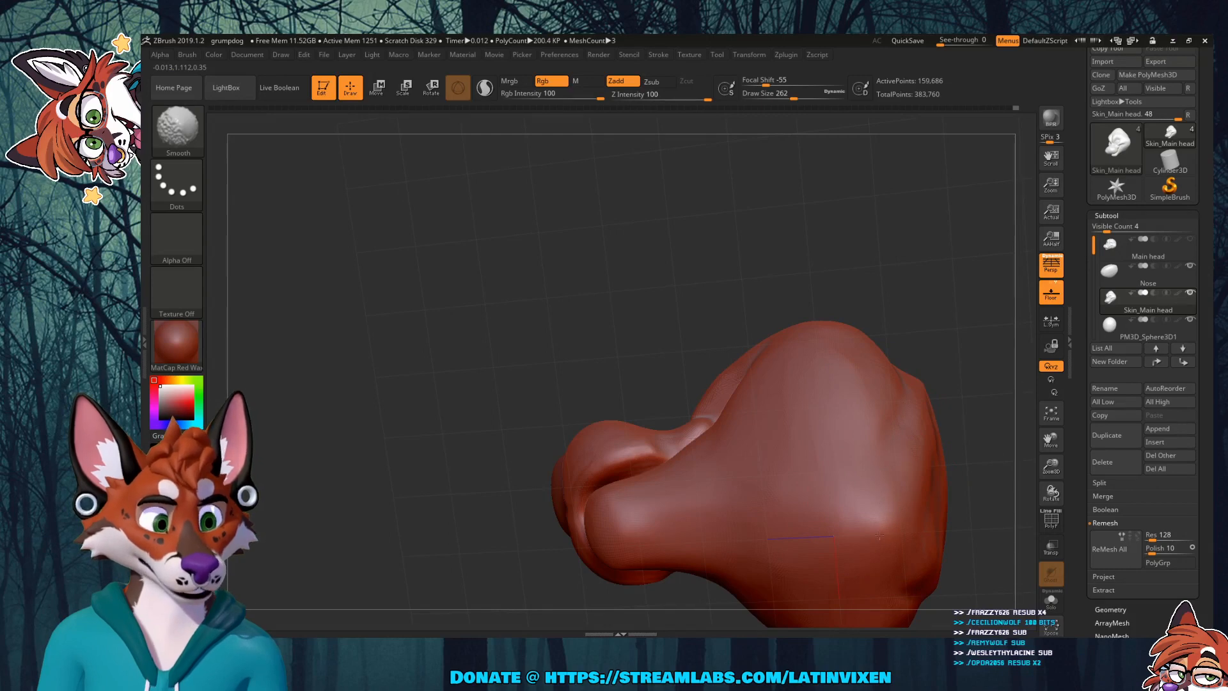
pyautogui.moveTo(959, 407)
pyautogui.mouseDown()
pyautogui.moveTo(966, 441)
pyautogui.moveTo(979, 416)
pyautogui.moveTo(940, 386)
pyautogui.moveTo(919, 301)
pyautogui.mouseUp()
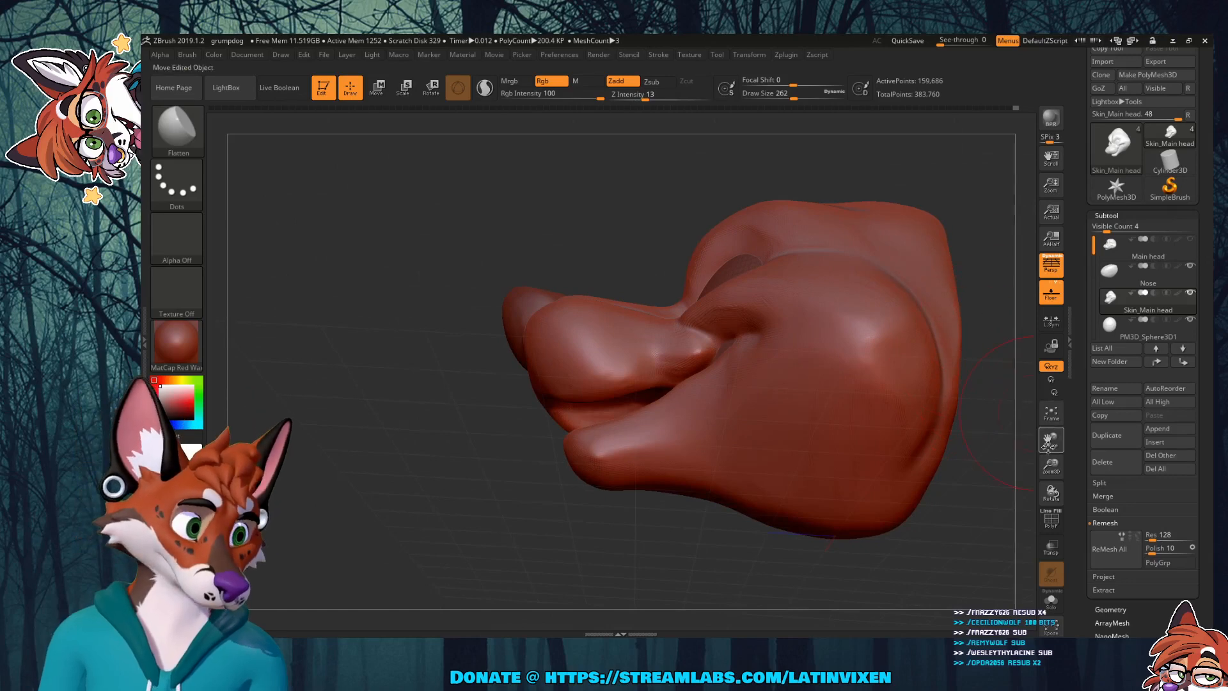
# Step: Flatten the back of the cheek where it meets the rear of the head
pyautogui.moveTo(1049, 442)
pyautogui.mouseDown()
pyautogui.moveTo(1051, 427)
pyautogui.moveTo(1051, 455)
pyautogui.moveTo(1039, 442)
pyautogui.moveTo(1019, 460)
pyautogui.mouseUp()
pyautogui.moveTo(905, 375)
pyautogui.mouseDown()
pyautogui.moveTo(921, 437)
pyautogui.moveTo(914, 378)
pyautogui.moveTo(860, 366)
pyautogui.moveTo(909, 368)
pyautogui.mouseUp()
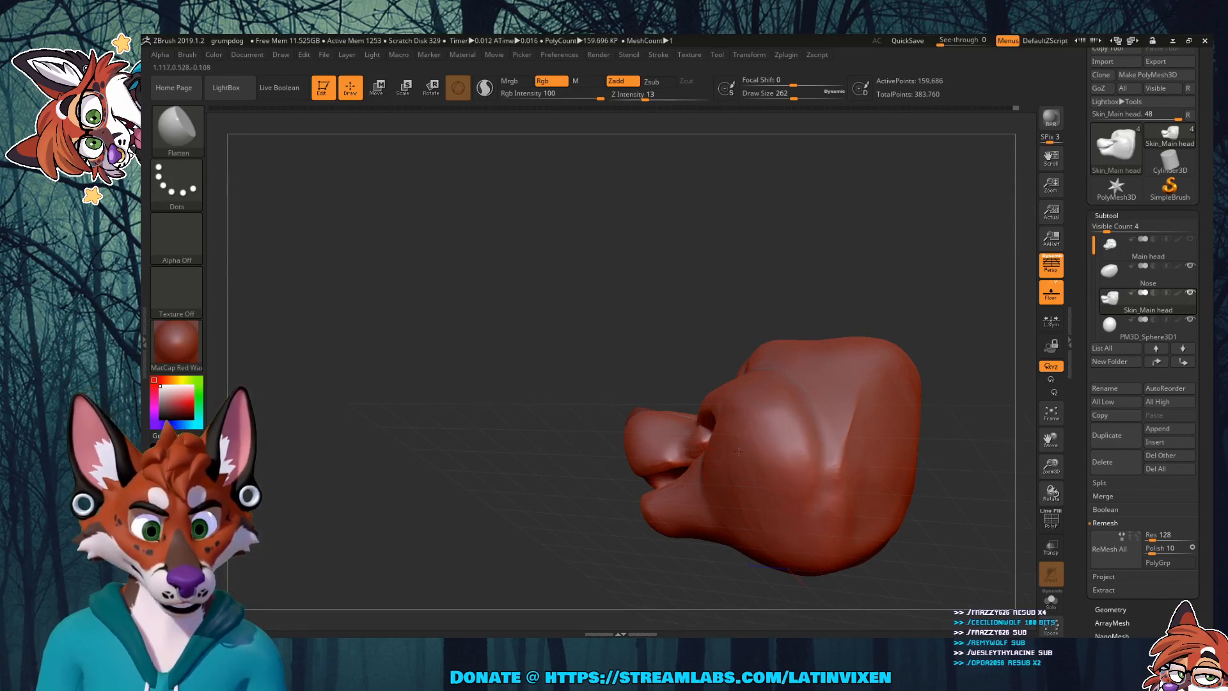
pyautogui.moveTo(875, 285); pyautogui.dragTo(881, 362)
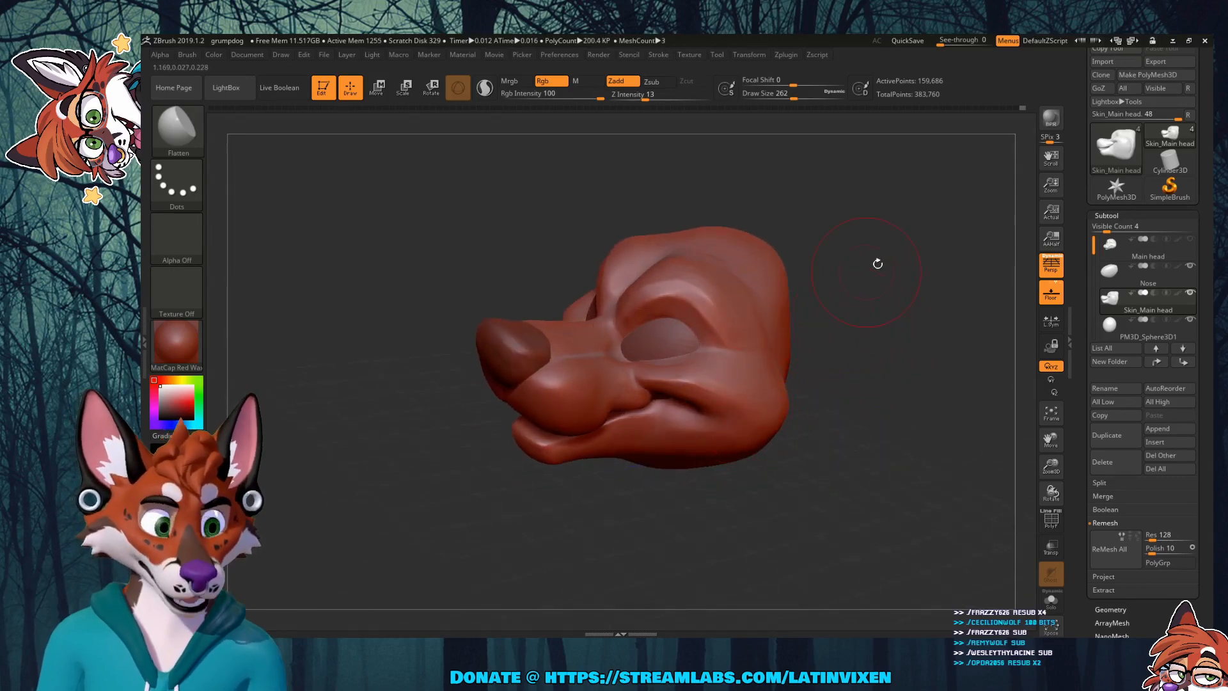
# Step: Flatten the upper cheek plane below and behind the eye with the Flatten brush at draw size 262
pyautogui.moveTo(1051, 464)
pyautogui.mouseDown()
pyautogui.moveTo(1049, 479)
pyautogui.moveTo(1043, 468)
pyautogui.mouseUp()
pyautogui.moveTo(931, 397); pyautogui.dragTo(886, 376)
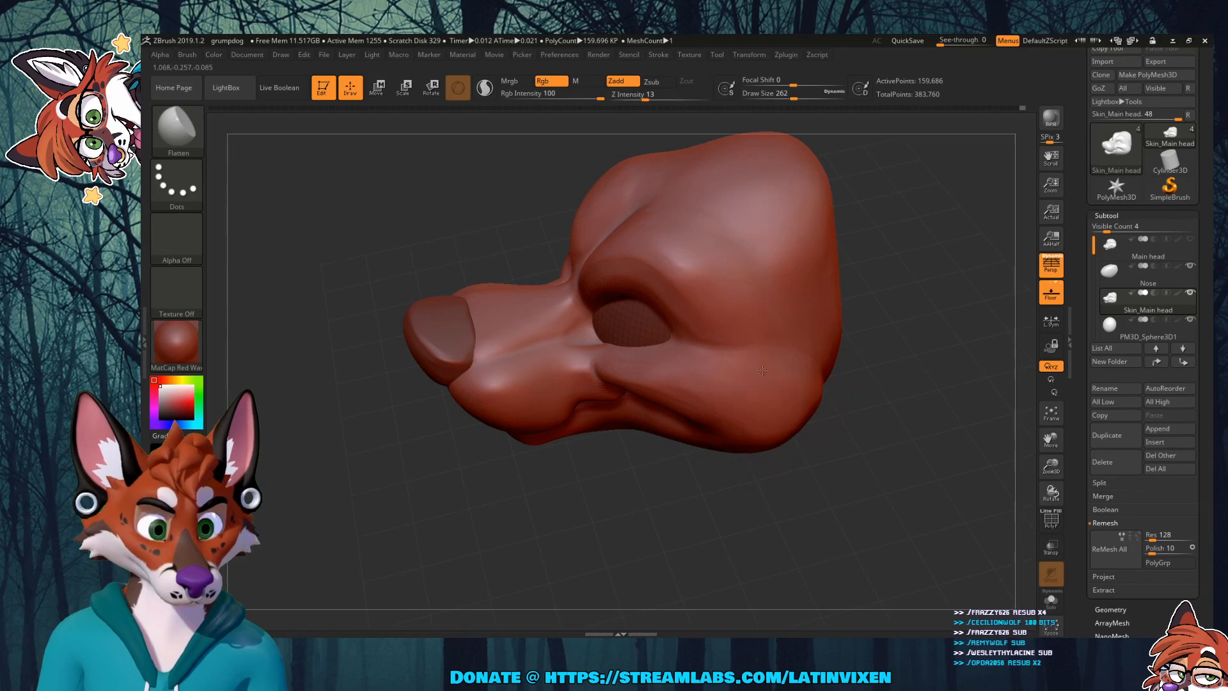
pyautogui.moveTo(826, 401); pyautogui.dragTo(829, 390)
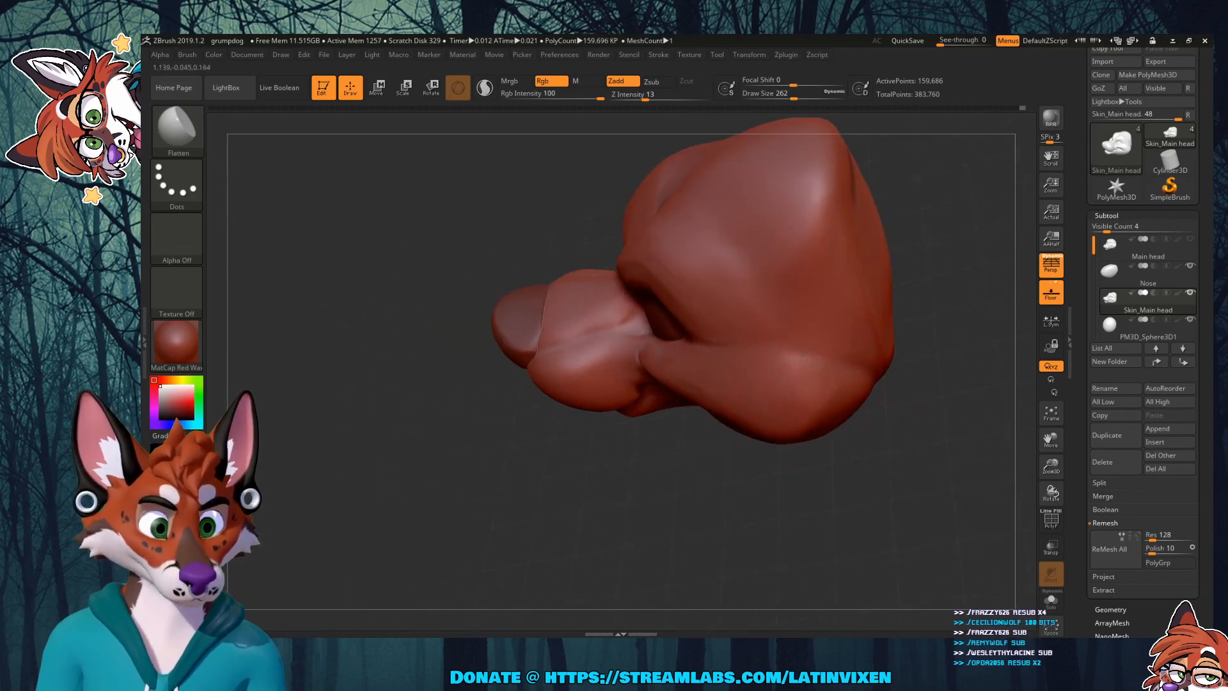
pyautogui.moveTo(798, 346); pyautogui.dragTo(837, 387, button='right')
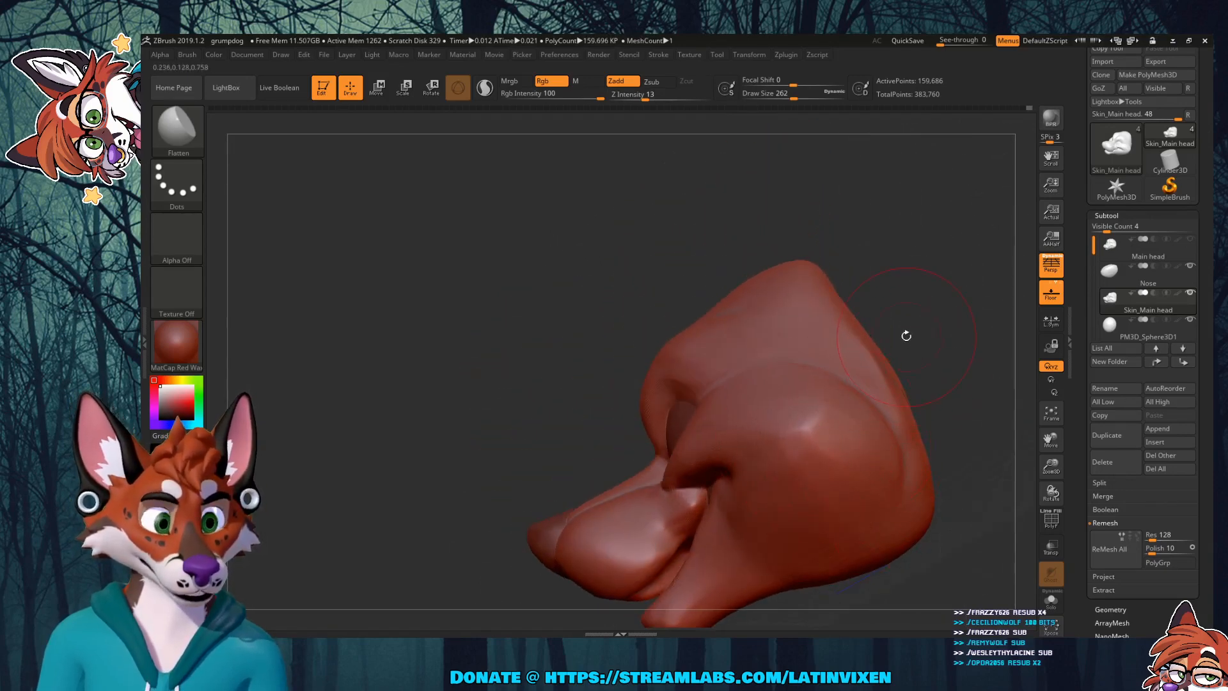
pyautogui.moveTo(906, 335); pyautogui.dragTo(935, 288, button='right')
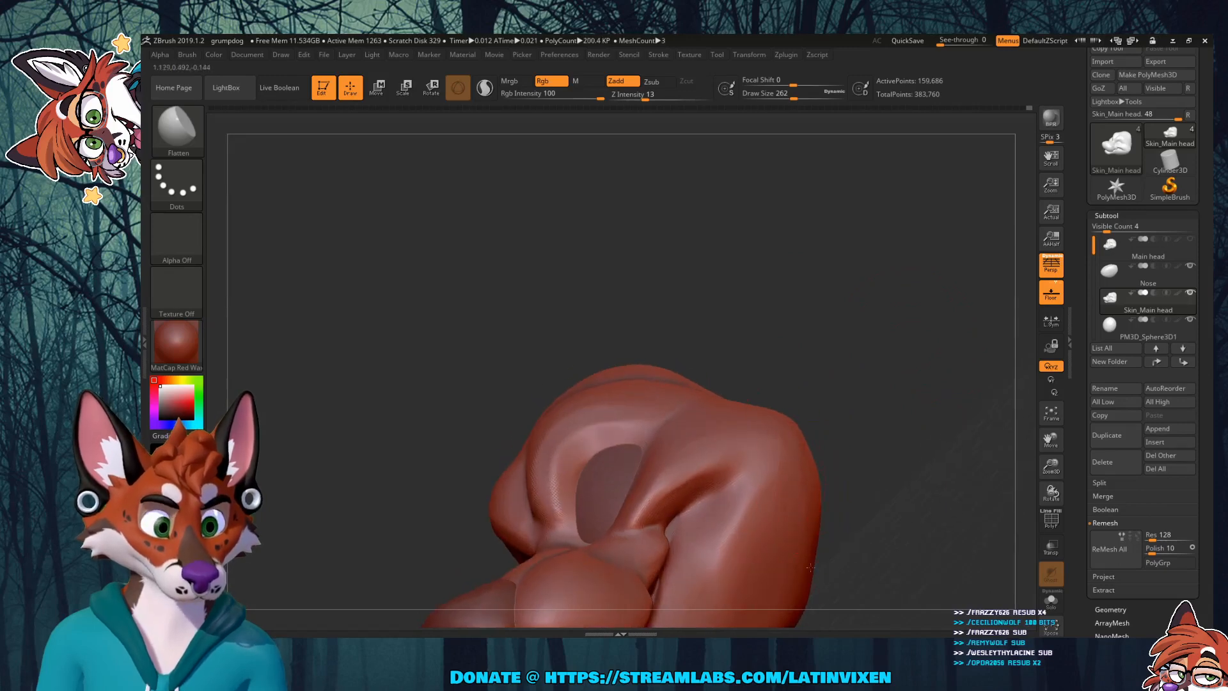
# Step: Flatten the broad rear area of the lower jaw's underside with the Flatten brush at draw size 262
pyautogui.moveTo(915, 398); pyautogui.dragTo(881, 383)
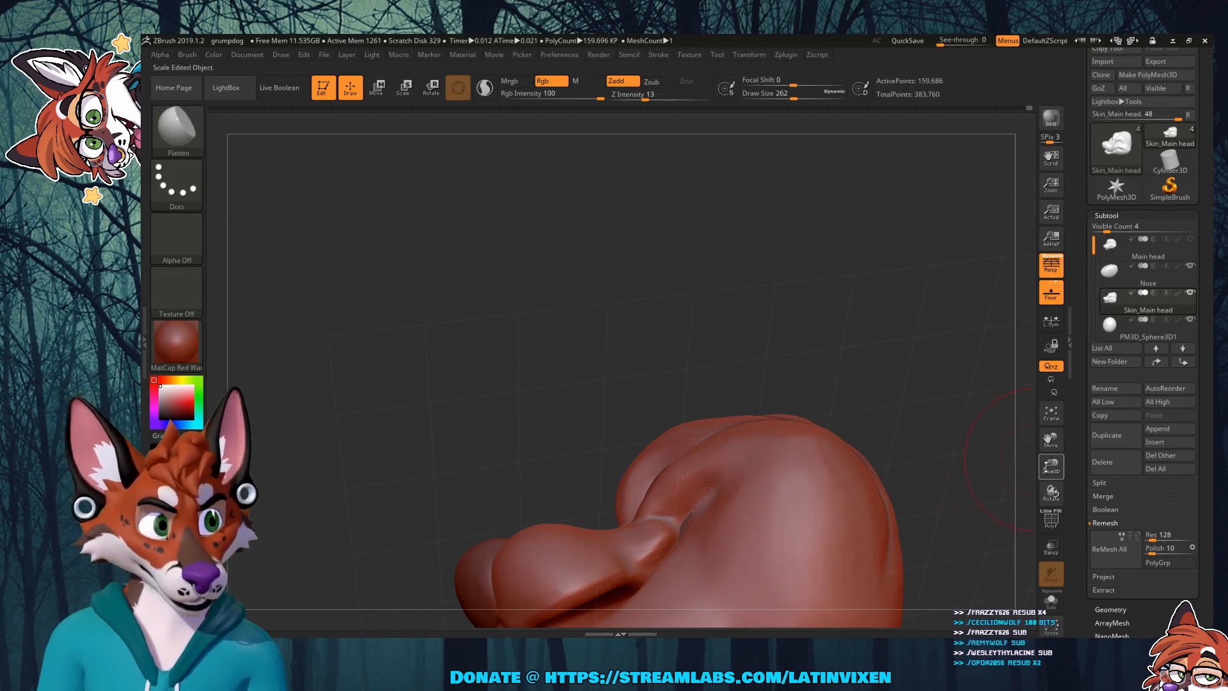
pyautogui.moveTo(1046, 467); pyautogui.dragTo(1050, 386)
pyautogui.moveTo(913, 446); pyautogui.dragTo(907, 406)
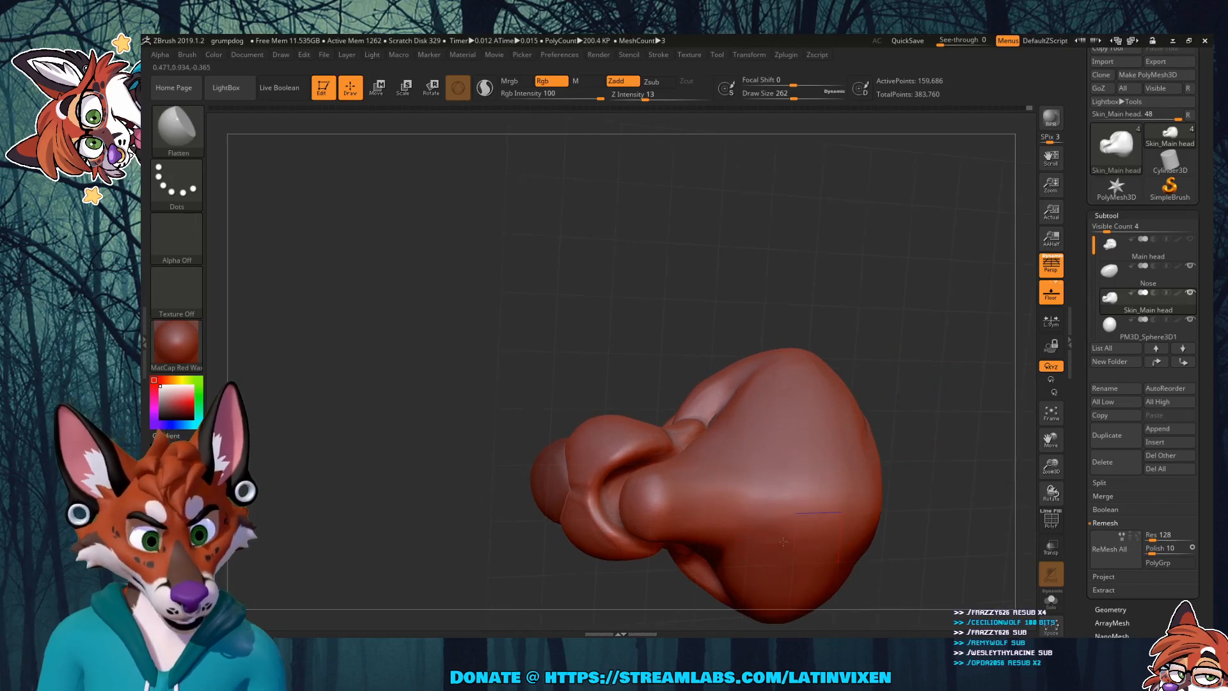
pyautogui.moveTo(794, 450); pyautogui.dragTo(813, 480)
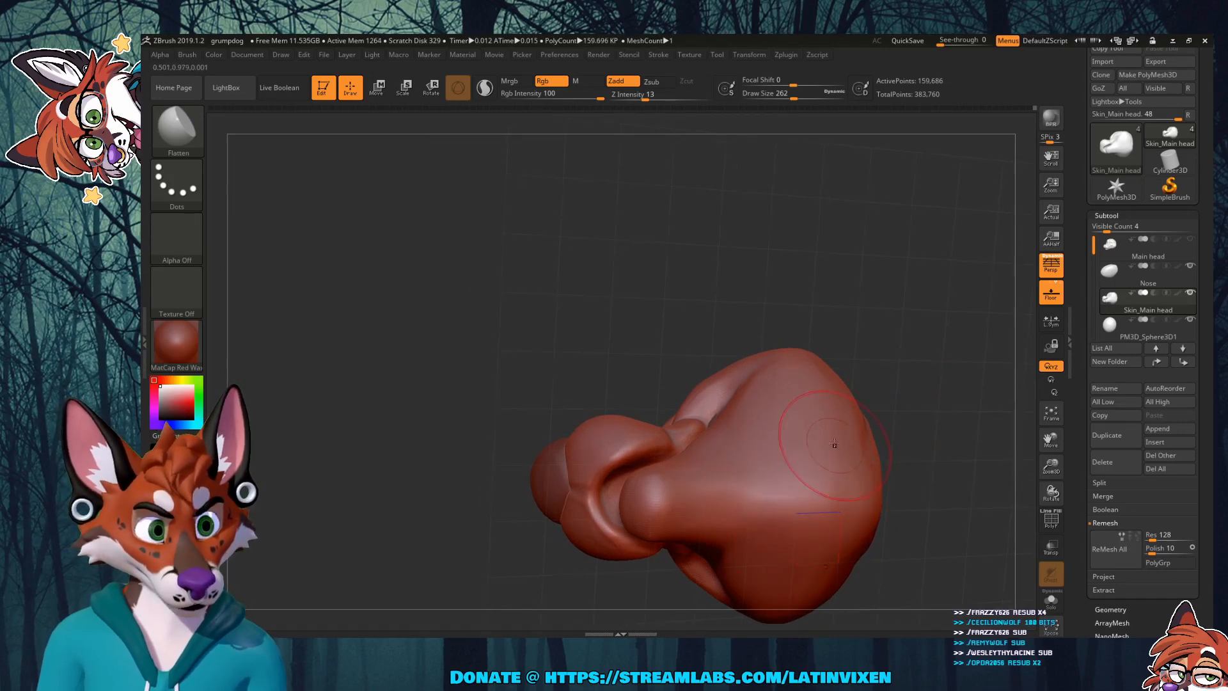
# Step: Flatten the lower cheek where it turns under into the rear corner of the jaw, using the Flatten brush
pyautogui.moveTo(930, 295)
pyautogui.mouseDown()
pyautogui.moveTo(888, 336)
pyautogui.moveTo(899, 424)
pyautogui.moveTo(896, 219)
pyautogui.moveTo(894, 237)
pyautogui.mouseUp()
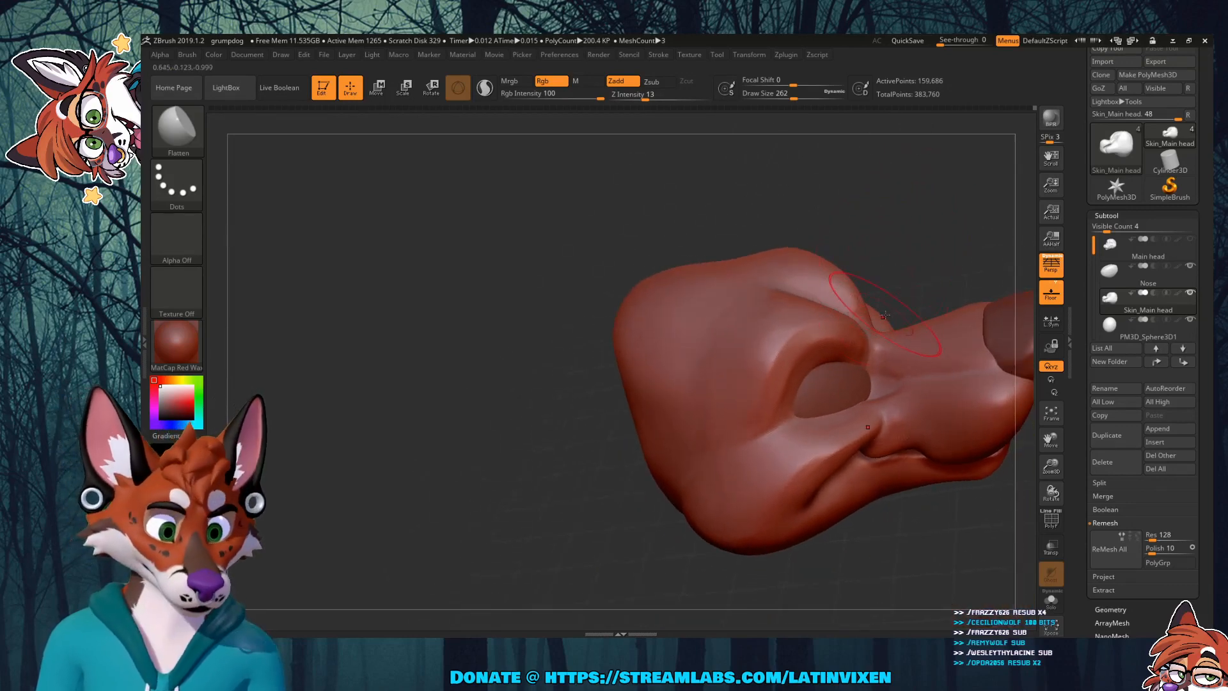
pyautogui.moveTo(1050, 438); pyautogui.dragTo(985, 443)
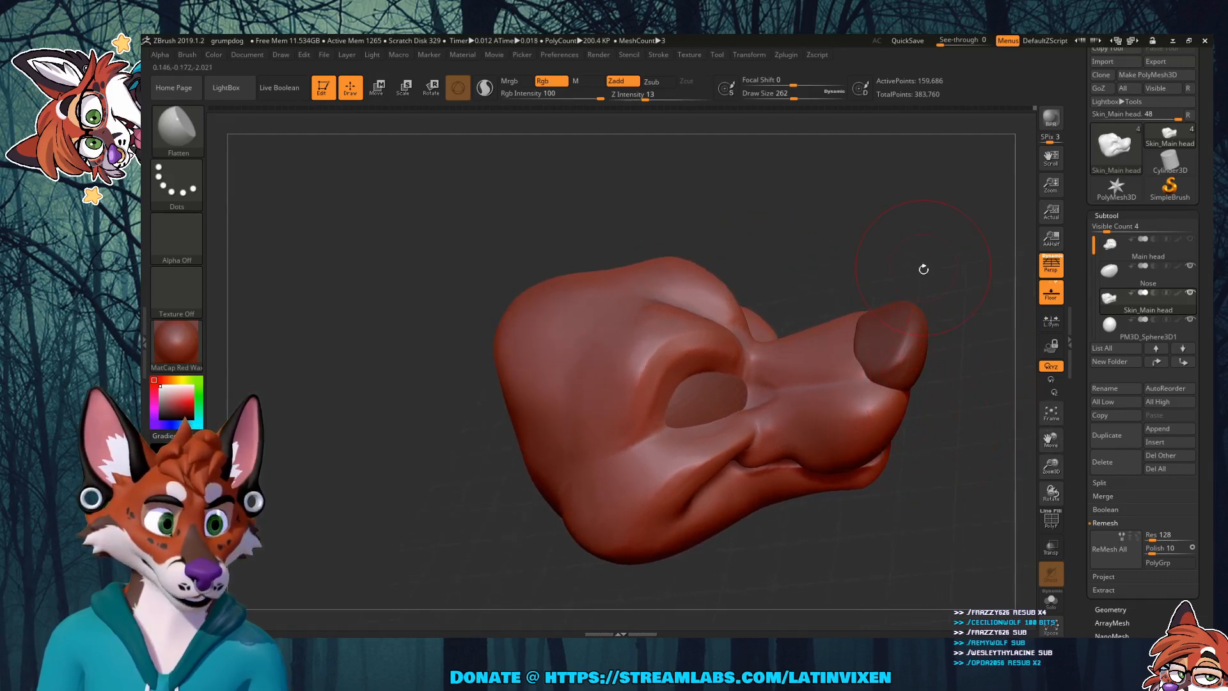
pyautogui.moveTo(968, 284)
pyautogui.mouseDown()
pyautogui.moveTo(974, 321)
pyautogui.moveTo(962, 310)
pyautogui.moveTo(988, 320)
pyautogui.moveTo(968, 231)
pyautogui.moveTo(986, 264)
pyautogui.mouseUp()
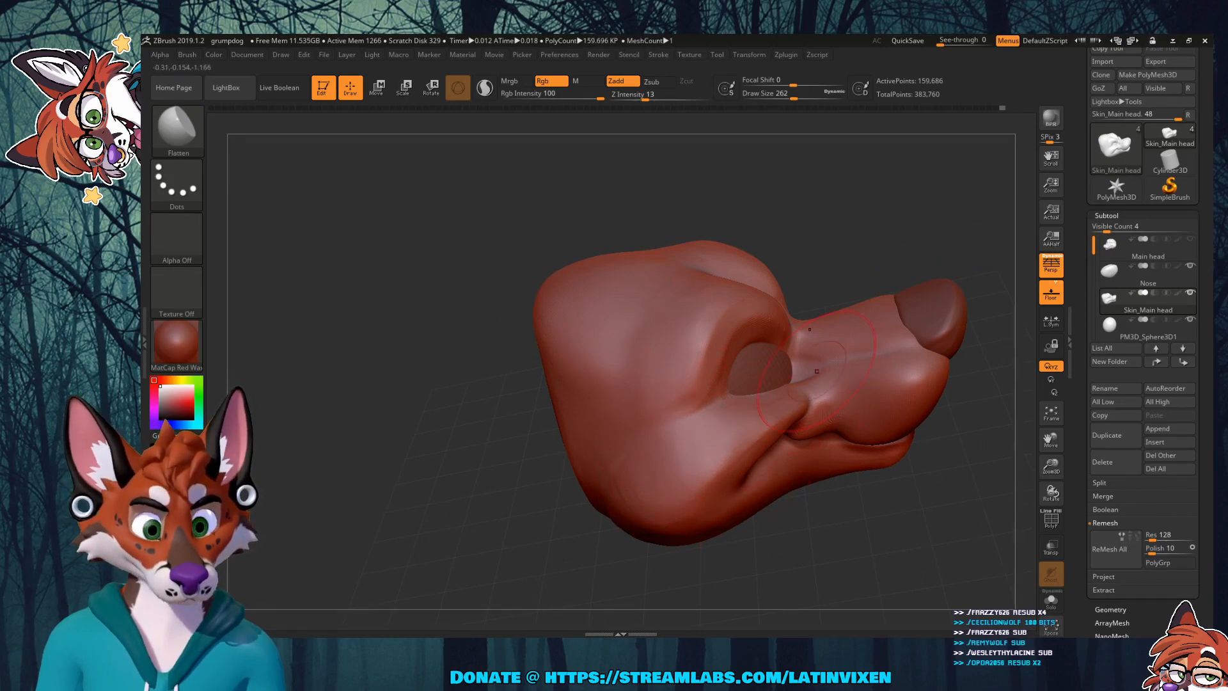
pyautogui.moveTo(916, 495); pyautogui.dragTo(915, 391)
pyautogui.moveTo(1051, 466); pyautogui.dragTo(992, 352)
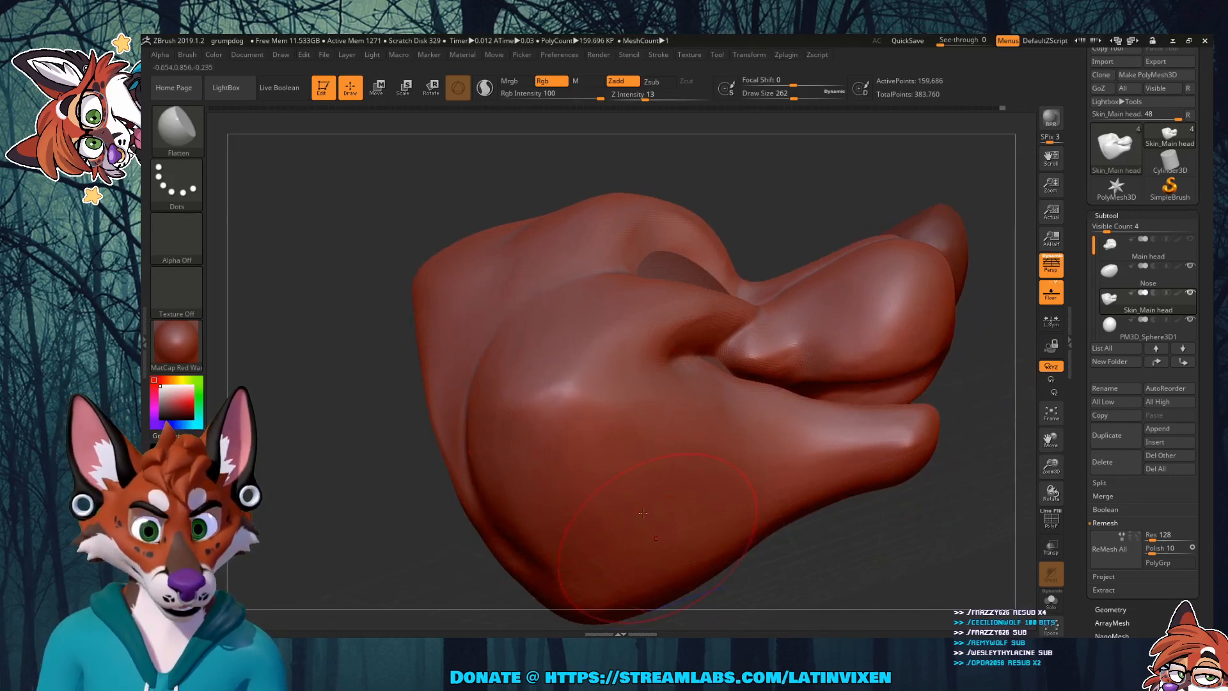
# Step: Flatten the tip and underside of the dog head's lower jaw with the Flatten brush
pyautogui.moveTo(918, 445); pyautogui.dragTo(907, 413)
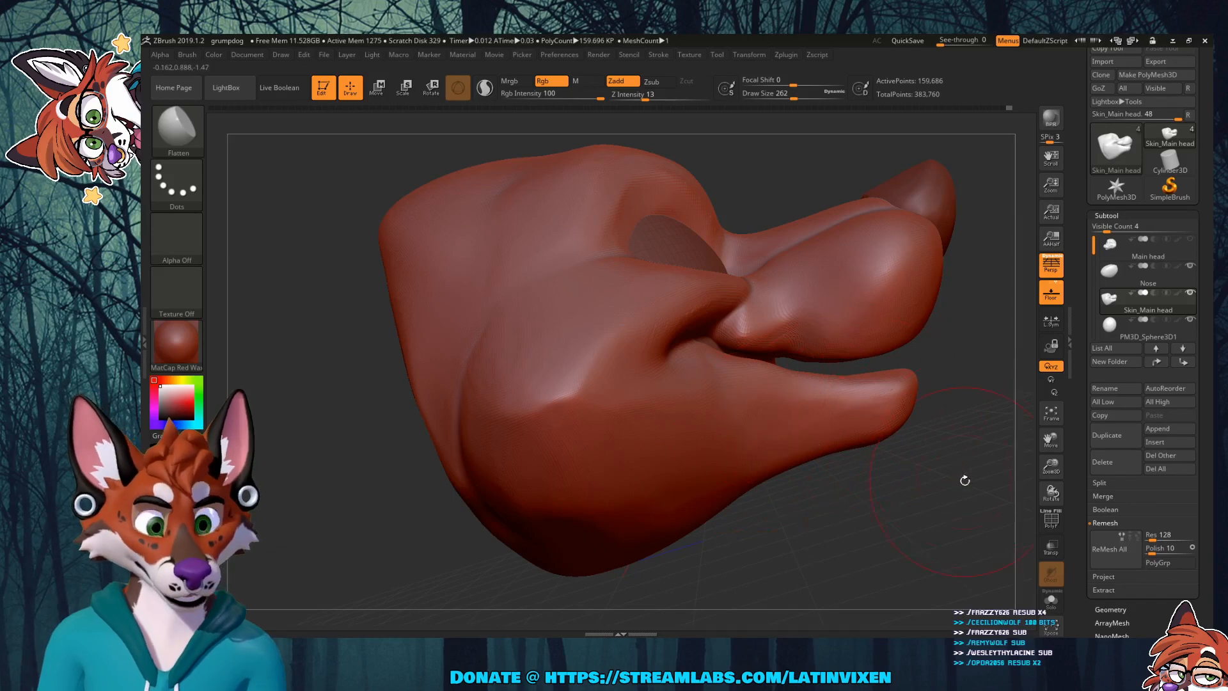
pyautogui.moveTo(964, 482); pyautogui.dragTo(947, 427)
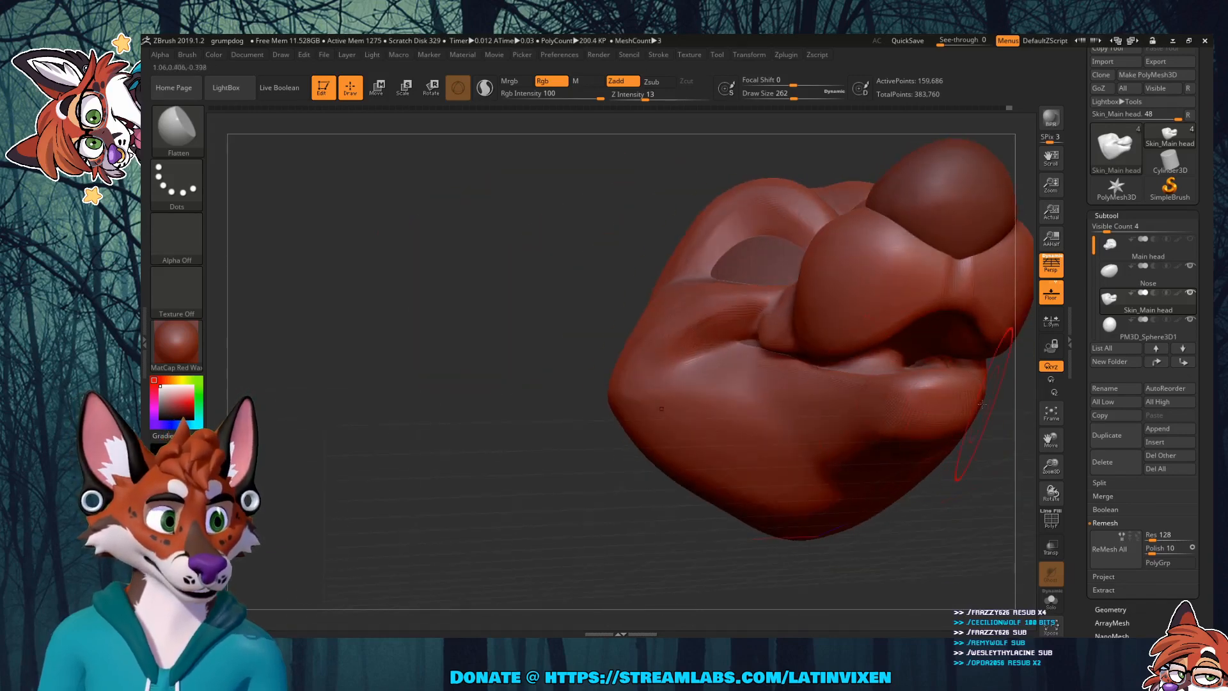
pyautogui.moveTo(915, 408); pyautogui.dragTo(978, 393)
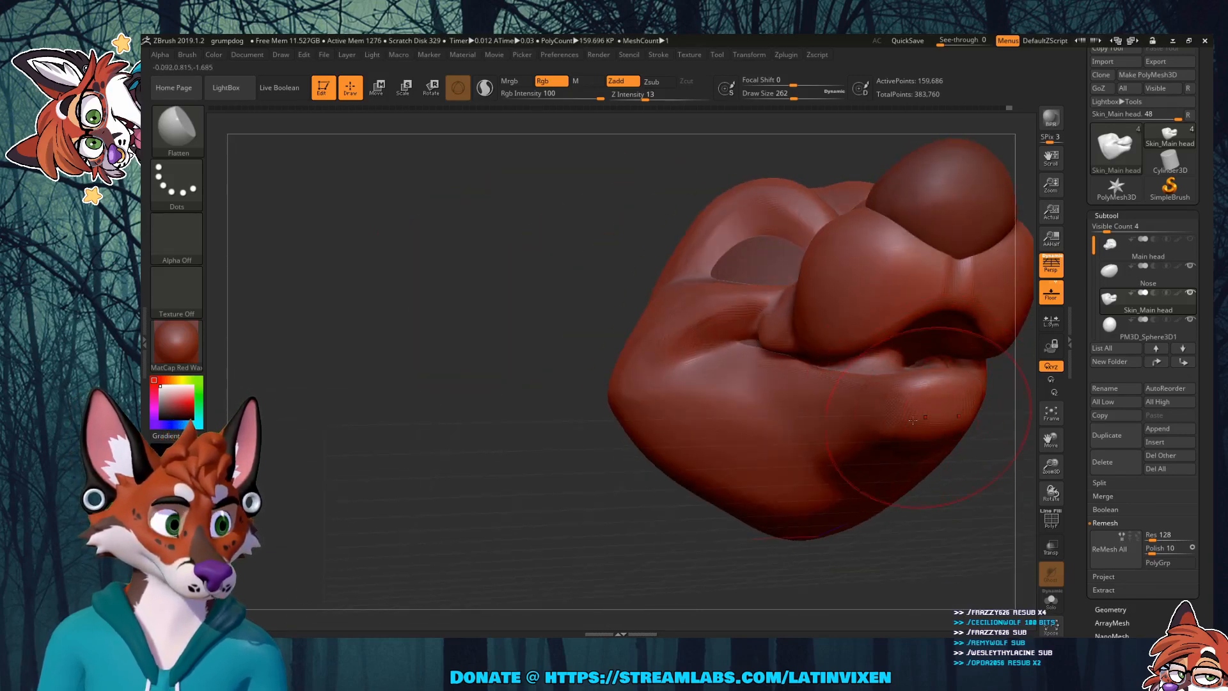
pyautogui.moveTo(1004, 484); pyautogui.dragTo(930, 521)
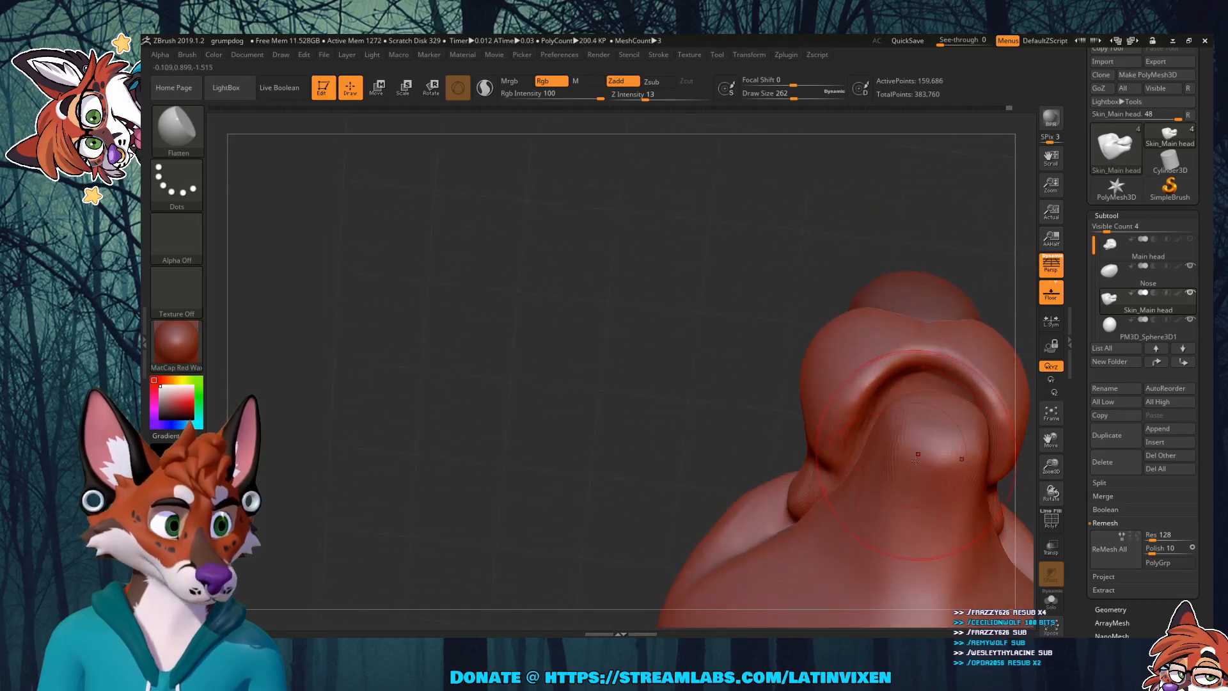
pyautogui.moveTo(933, 582); pyautogui.dragTo(946, 581)
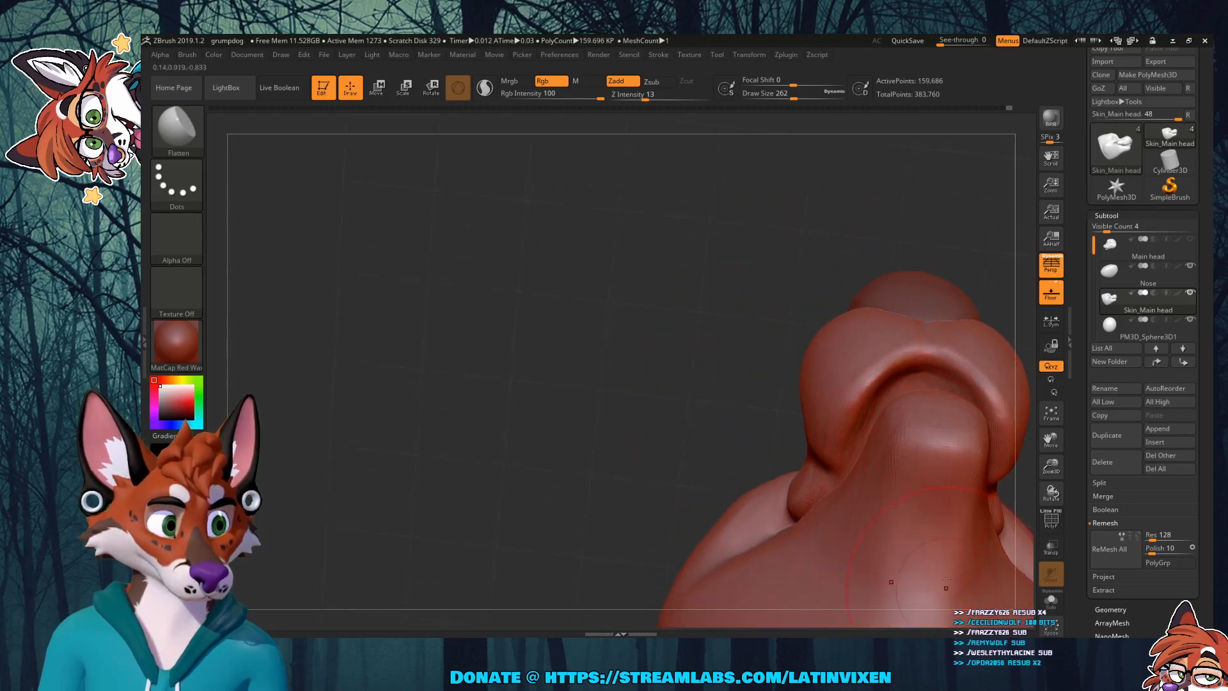
pyautogui.moveTo(927, 463); pyautogui.dragTo(791, 386)
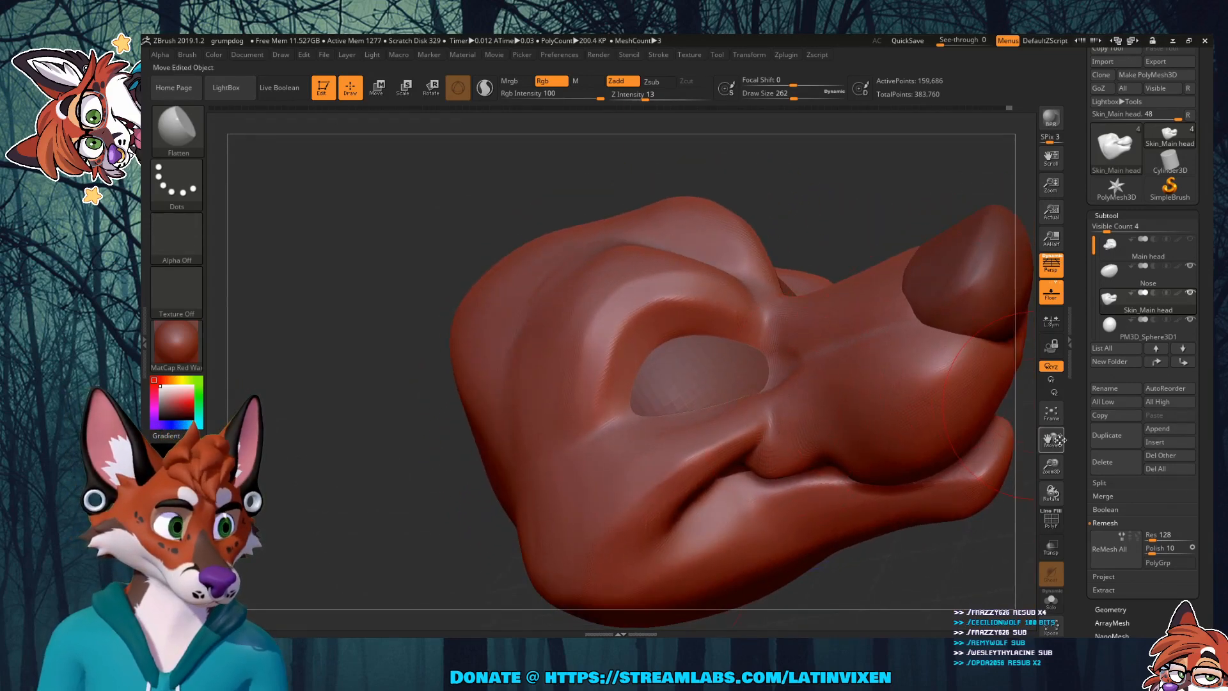
# Step: Switch to the Move brush and widen the front of the lower jaw, viewed from underneath
pyautogui.moveTo(1060, 440); pyautogui.dragTo(1022, 402)
pyautogui.moveTo(961, 486)
pyautogui.mouseDown()
pyautogui.moveTo(928, 504)
pyautogui.moveTo(831, 435)
pyautogui.mouseUp()
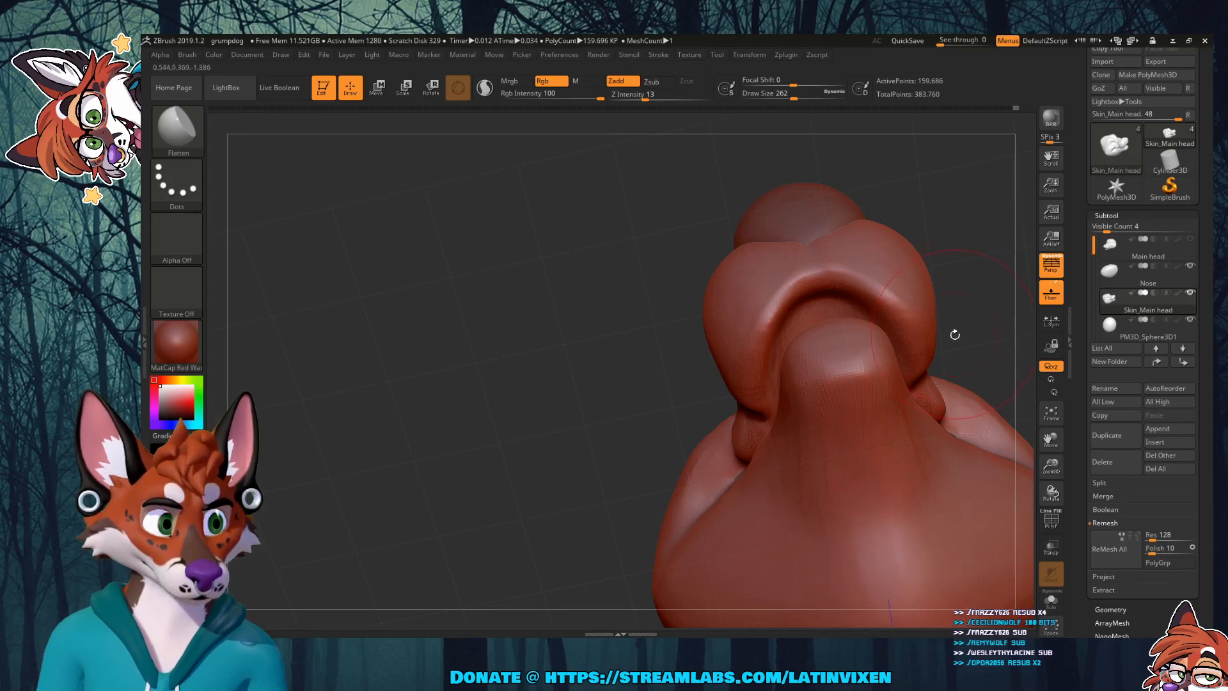
pyautogui.click(1053, 425)
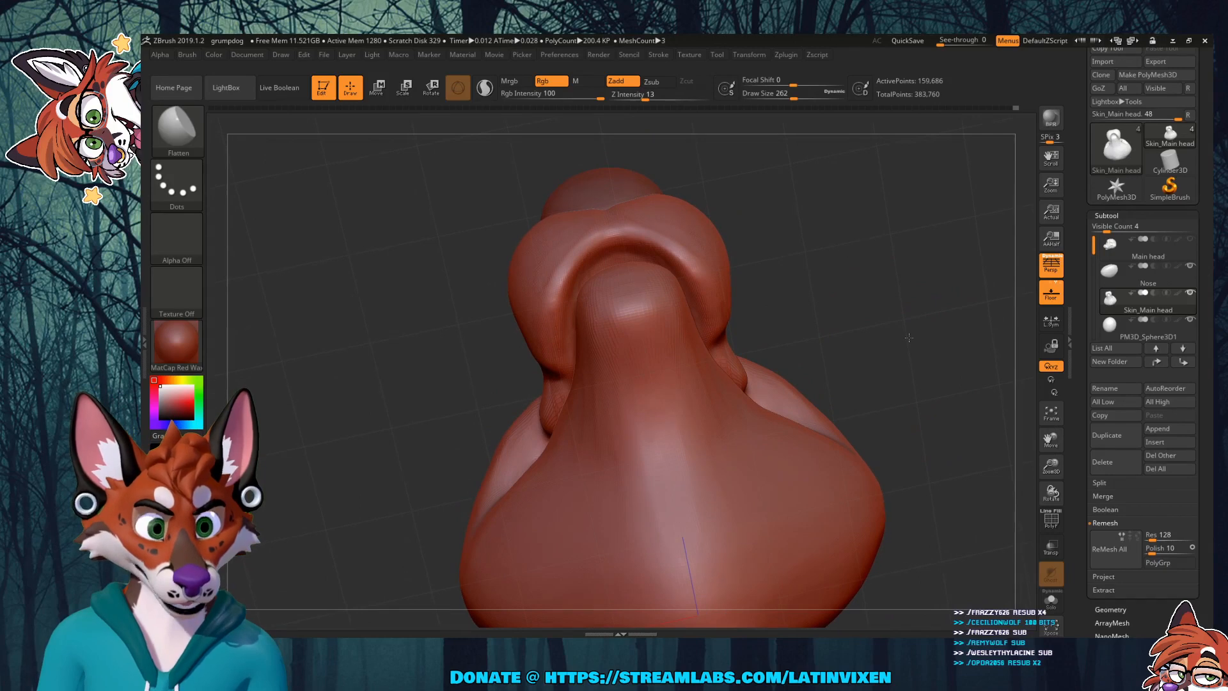
pyautogui.moveTo(909, 337); pyautogui.dragTo(906, 355)
pyautogui.click(177, 130)
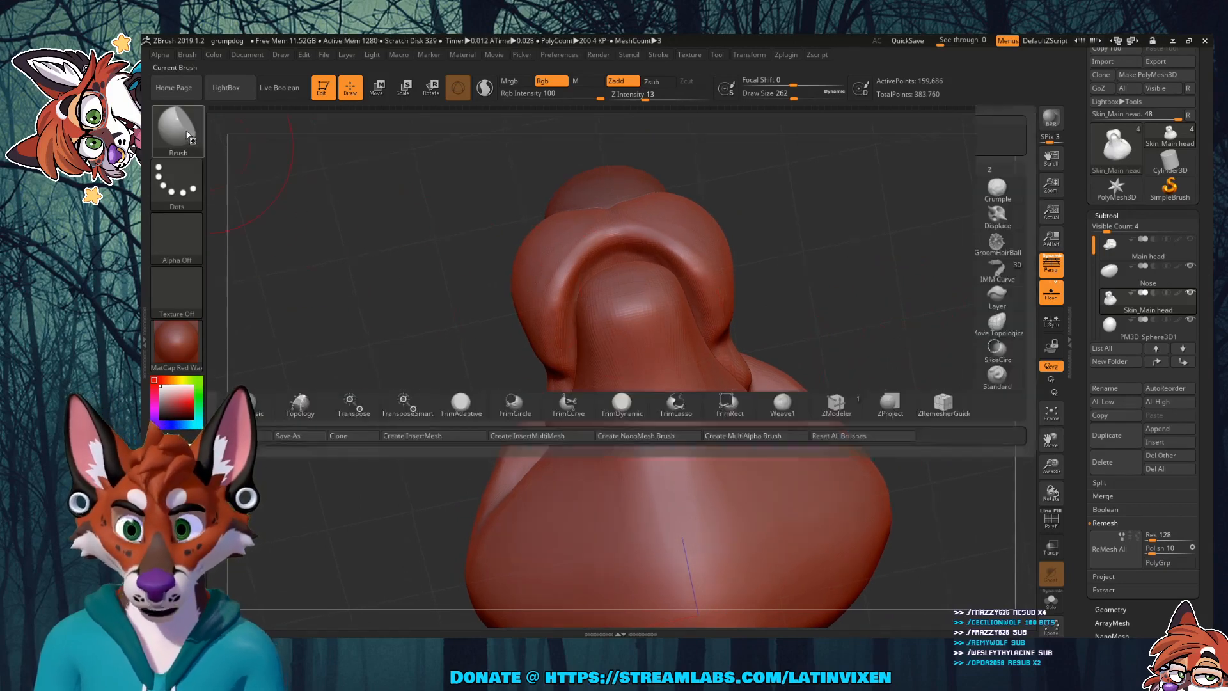
pyautogui.click(567, 139)
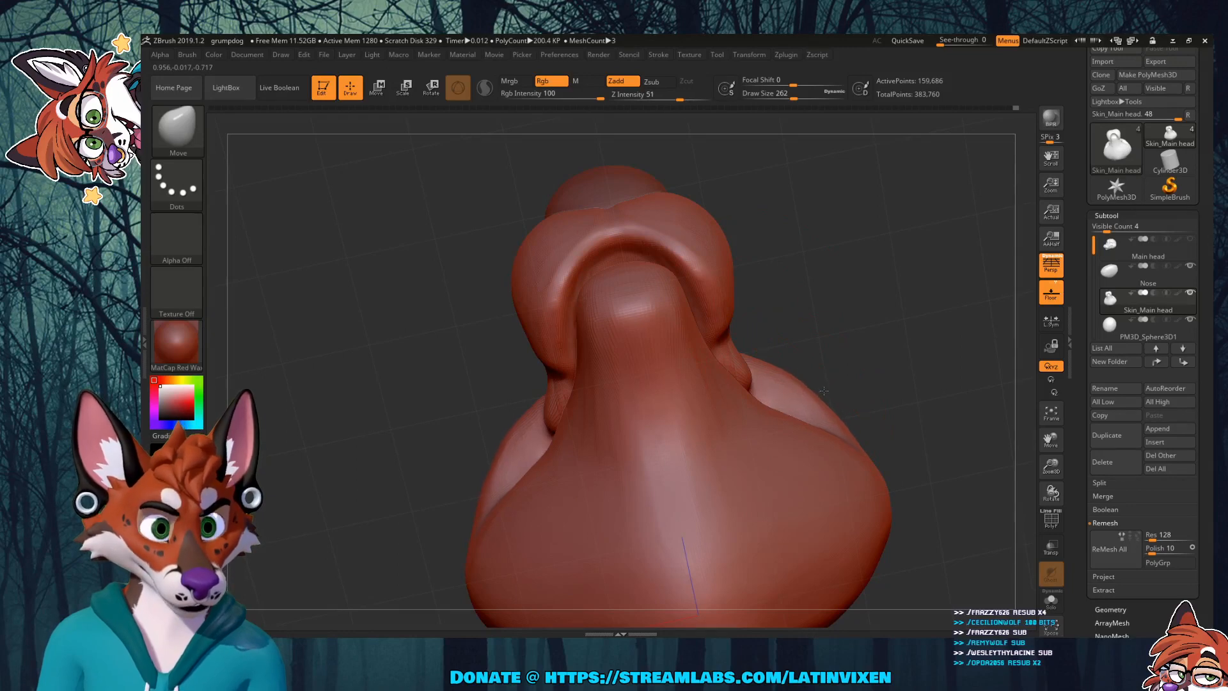
pyautogui.moveTo(824, 391); pyautogui.dragTo(721, 335)
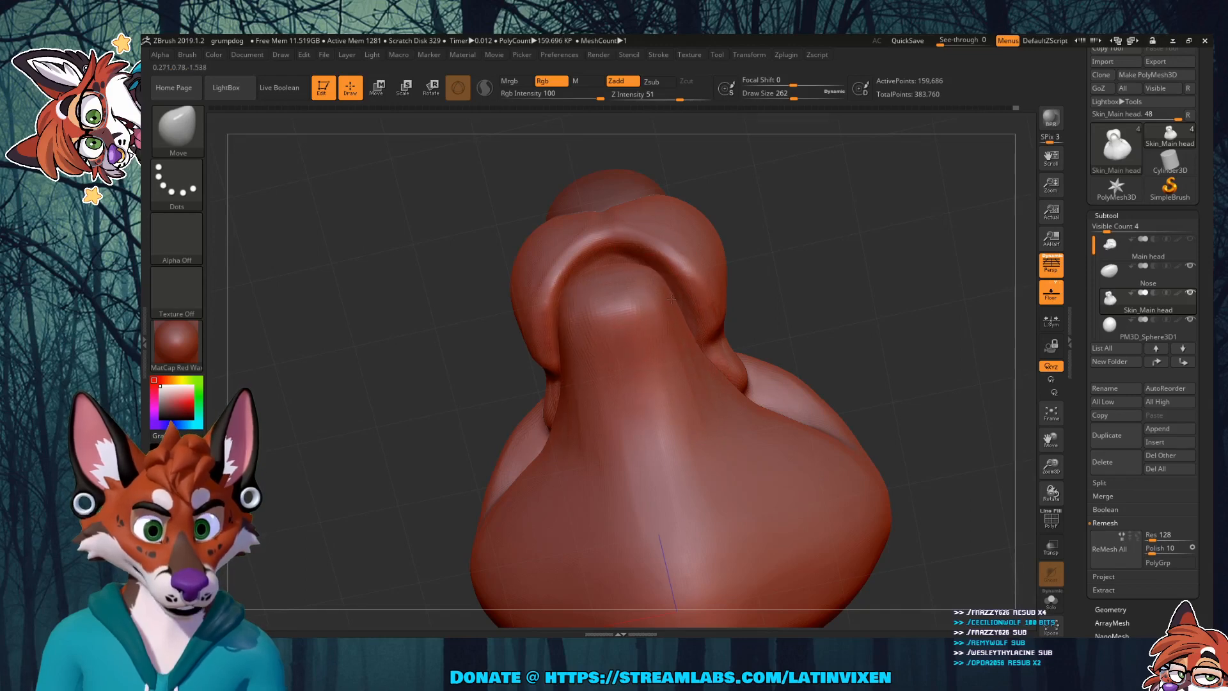
pyautogui.moveTo(857, 252); pyautogui.dragTo(770, 273)
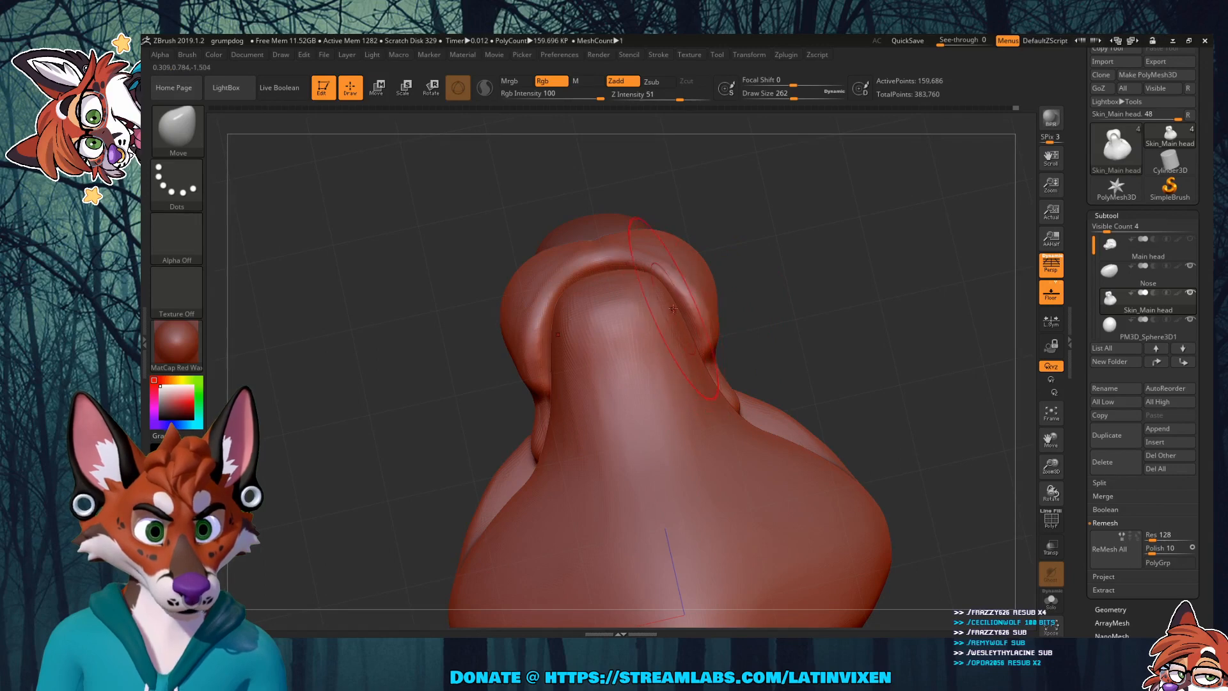
pyautogui.moveTo(816, 265); pyautogui.dragTo(828, 409)
# Step: Smooth the cheek surface below the crease behind the muzzle on the Skin_Main head subtool
pyautogui.moveTo(891, 268)
pyautogui.mouseDown()
pyautogui.moveTo(891, 326)
pyautogui.moveTo(902, 257)
pyautogui.moveTo(813, 345)
pyautogui.moveTo(1022, 333)
pyautogui.moveTo(970, 355)
pyautogui.mouseUp()
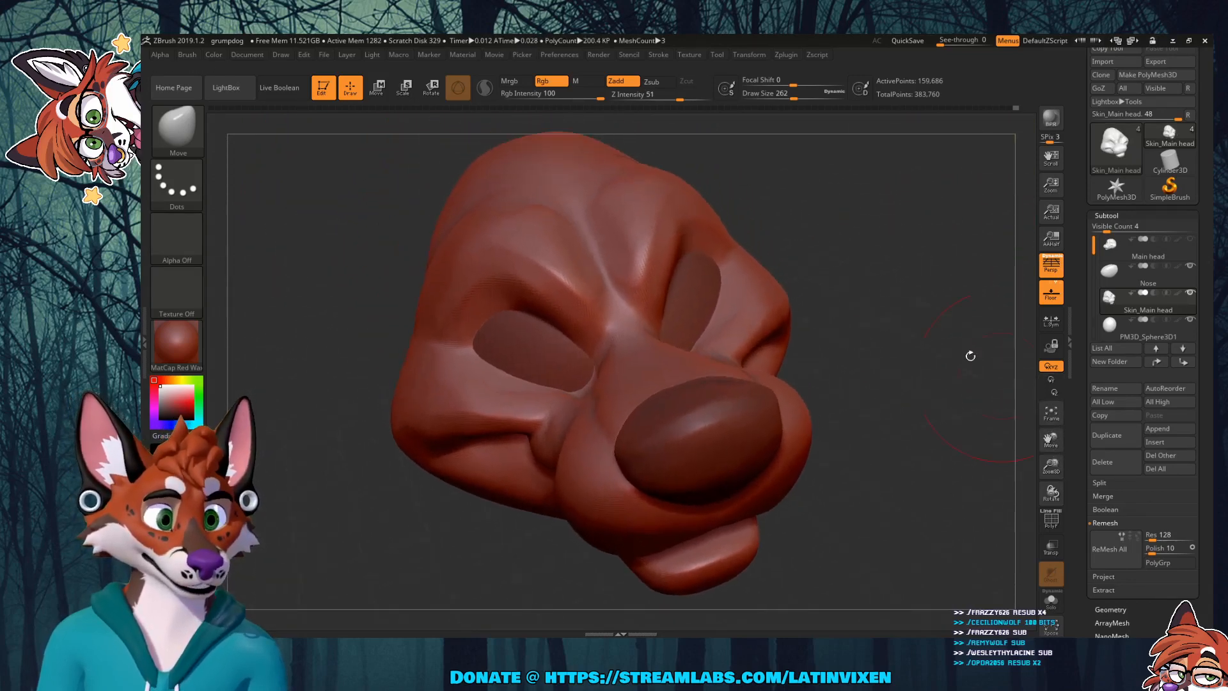
pyautogui.moveTo(824, 259)
pyautogui.mouseDown()
pyautogui.moveTo(882, 255)
pyautogui.moveTo(949, 286)
pyautogui.mouseUp()
pyautogui.moveTo(1051, 466); pyautogui.dragTo(1042, 442)
pyautogui.moveTo(897, 290); pyautogui.dragTo(894, 411)
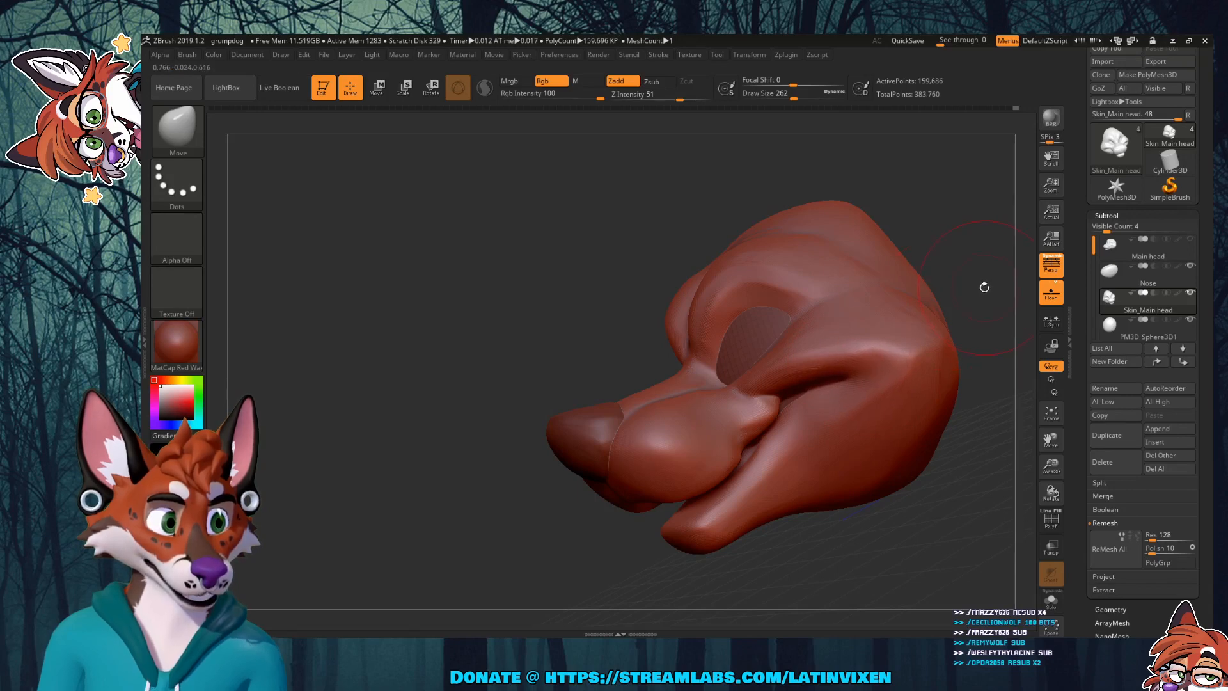
pyautogui.moveTo(984, 287); pyautogui.dragTo(889, 390)
pyautogui.press('shift')
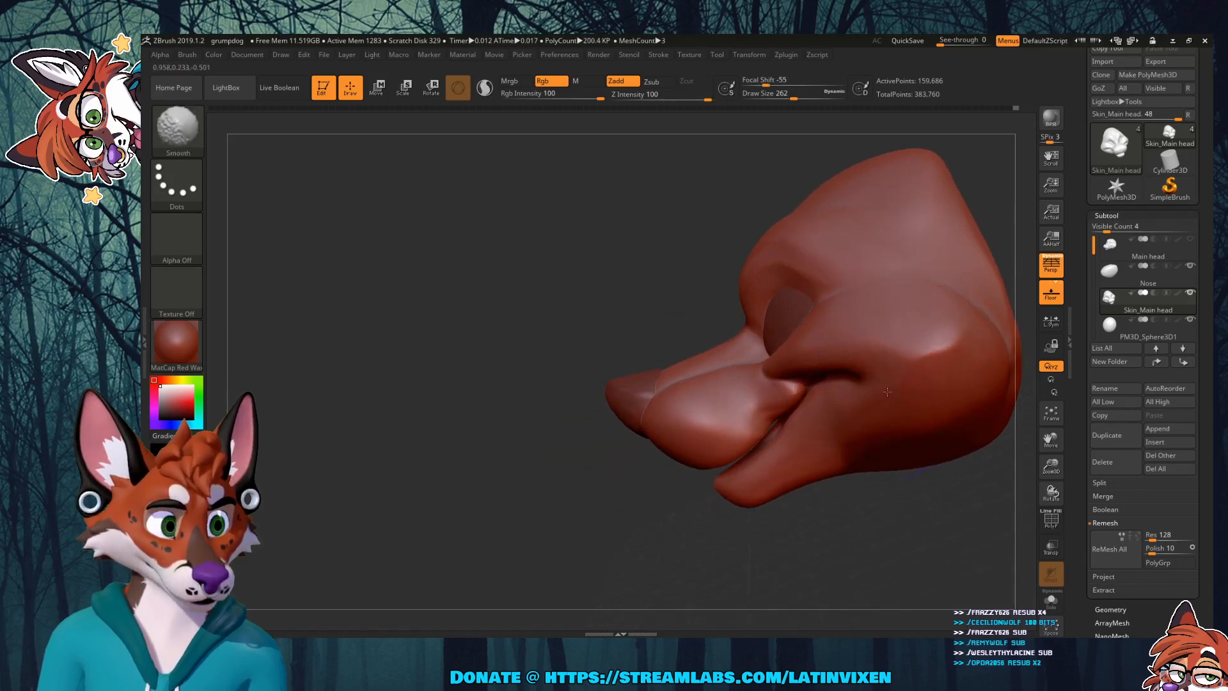
pyautogui.moveTo(891, 403)
pyautogui.mouseDown(button='right')
pyautogui.moveTo(997, 419)
pyautogui.moveTo(875, 412)
pyautogui.mouseUp(button='right')
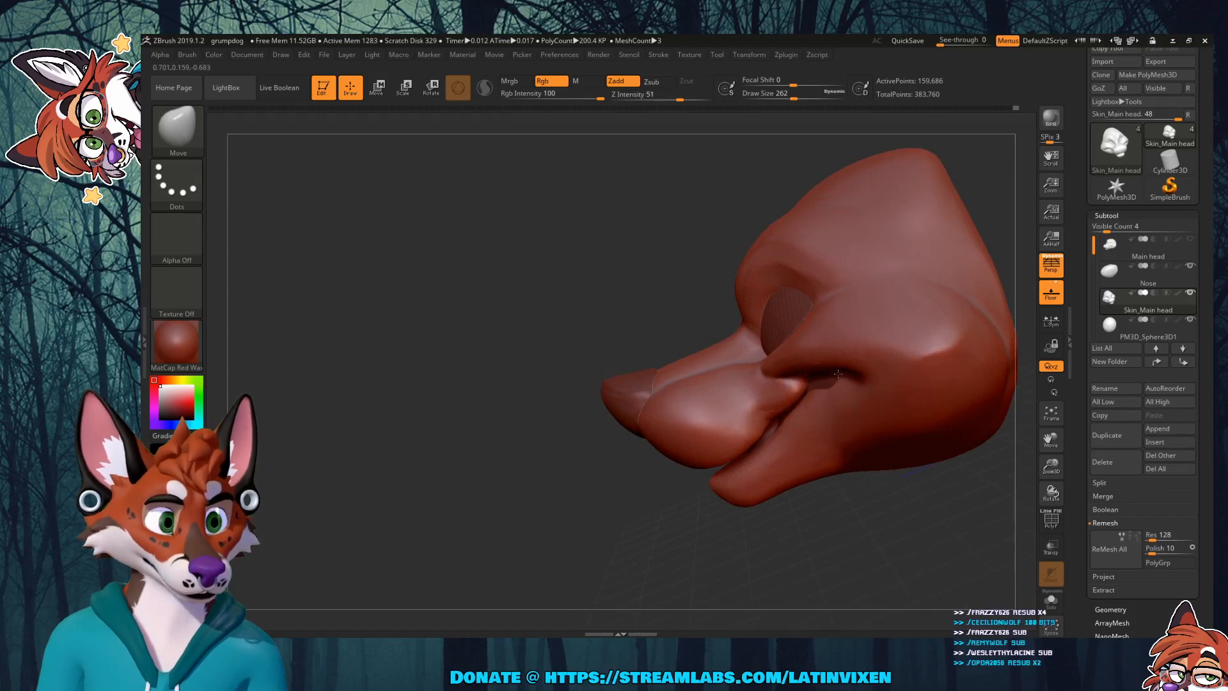
pyautogui.moveTo(870, 533)
pyautogui.mouseDown(button='right')
pyautogui.moveTo(905, 495)
pyautogui.moveTo(900, 508)
pyautogui.moveTo(924, 505)
pyautogui.moveTo(947, 479)
pyautogui.moveTo(916, 538)
pyautogui.moveTo(902, 511)
pyautogui.mouseUp(button='right')
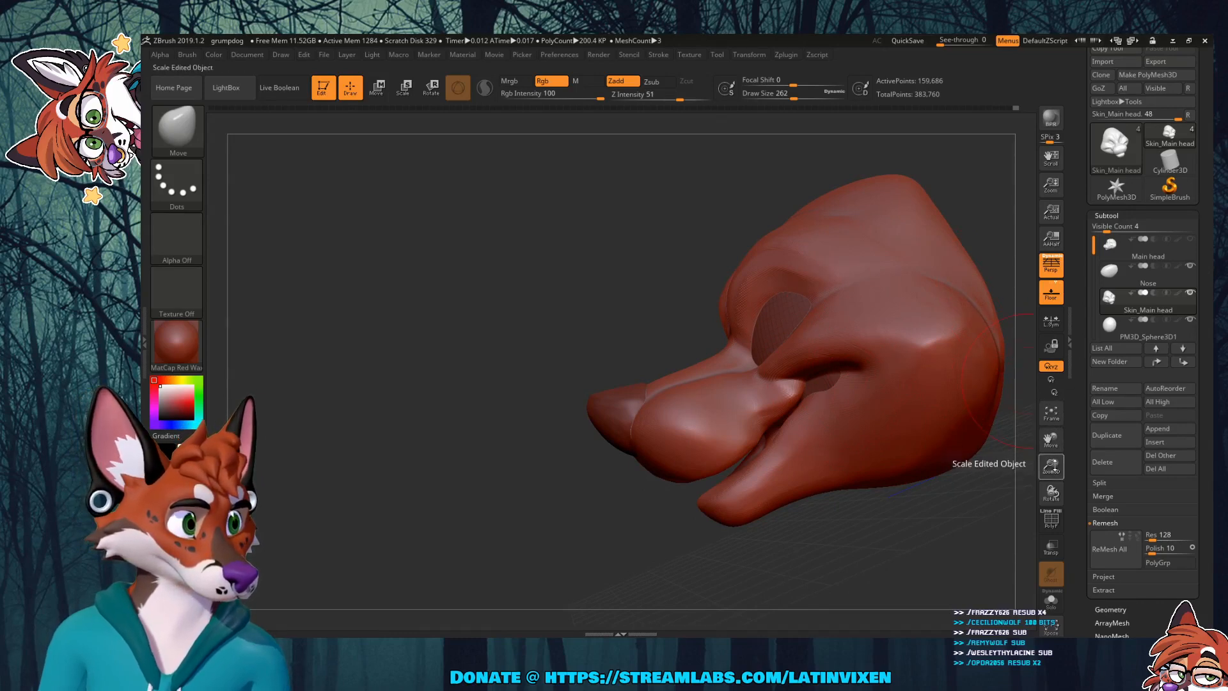
pyautogui.moveTo(1052, 465); pyautogui.dragTo(1085, 465)
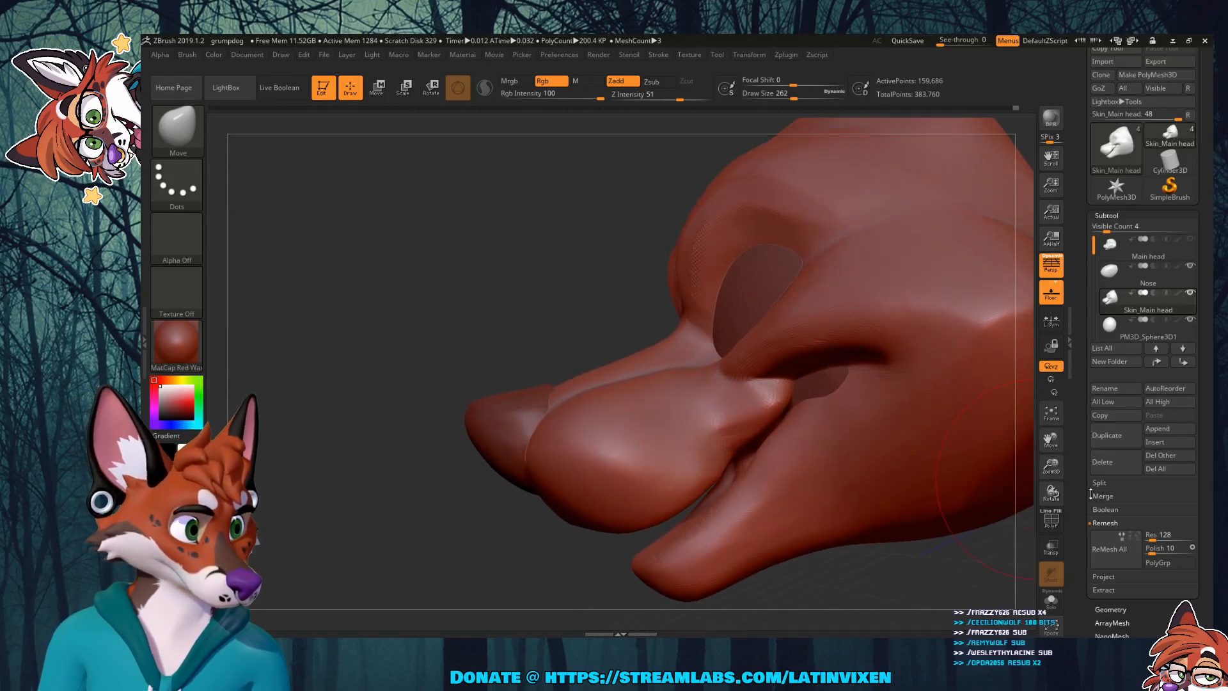
pyautogui.click(1127, 331)
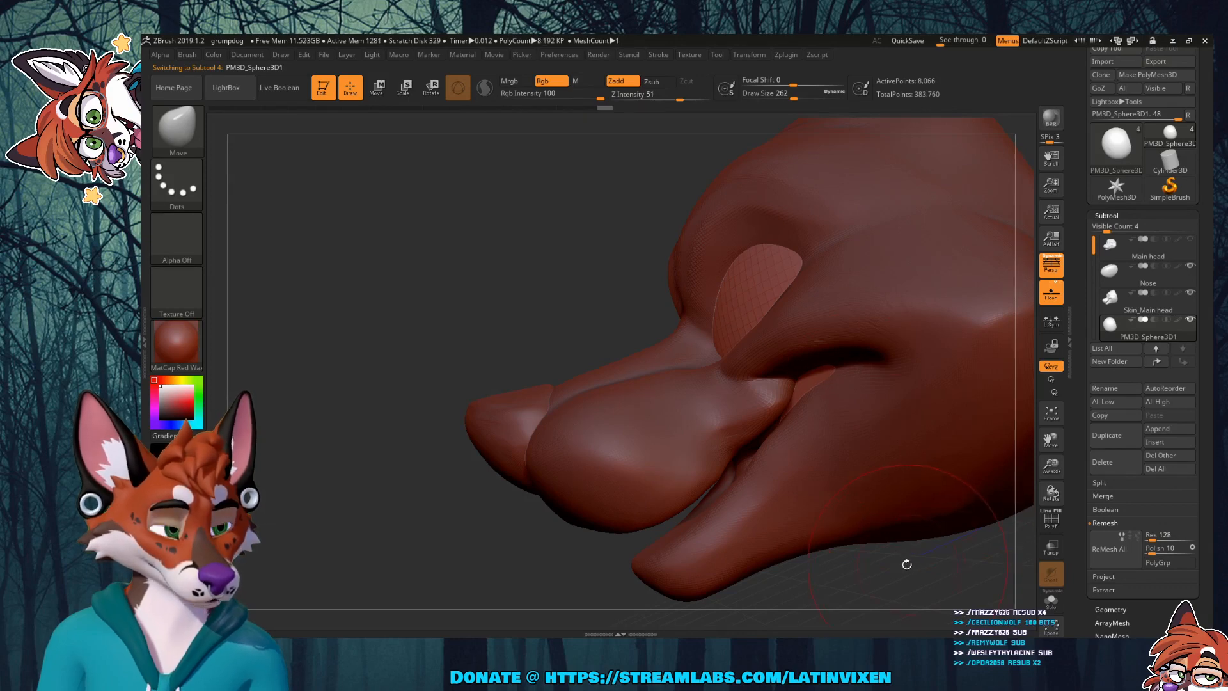
pyautogui.moveTo(906, 564)
pyautogui.mouseDown()
pyautogui.moveTo(963, 444)
pyautogui.moveTo(914, 569)
pyautogui.moveTo(903, 561)
pyautogui.mouseUp()
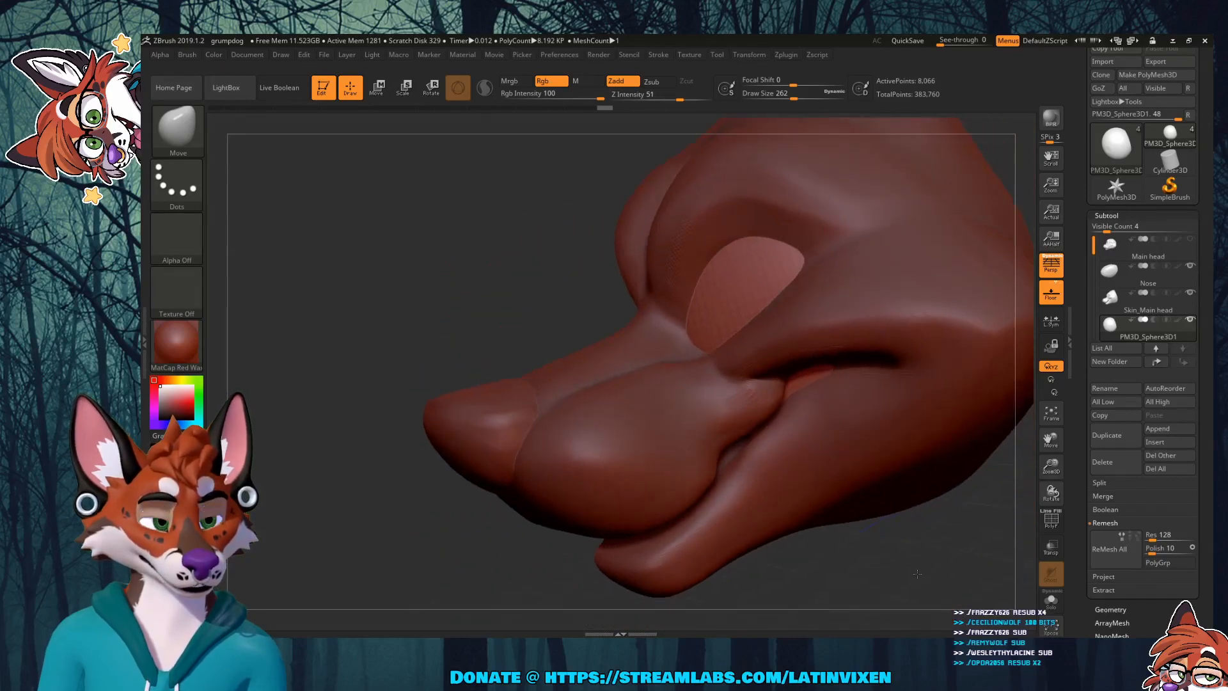
pyautogui.click(1109, 314)
# Step: Rework and smooth the cheek where the eye sphere pokes through behind the corner of the muzzle
pyautogui.moveTo(905, 541)
pyautogui.mouseDown()
pyautogui.moveTo(929, 515)
pyautogui.moveTo(895, 416)
pyautogui.moveTo(819, 386)
pyautogui.mouseUp()
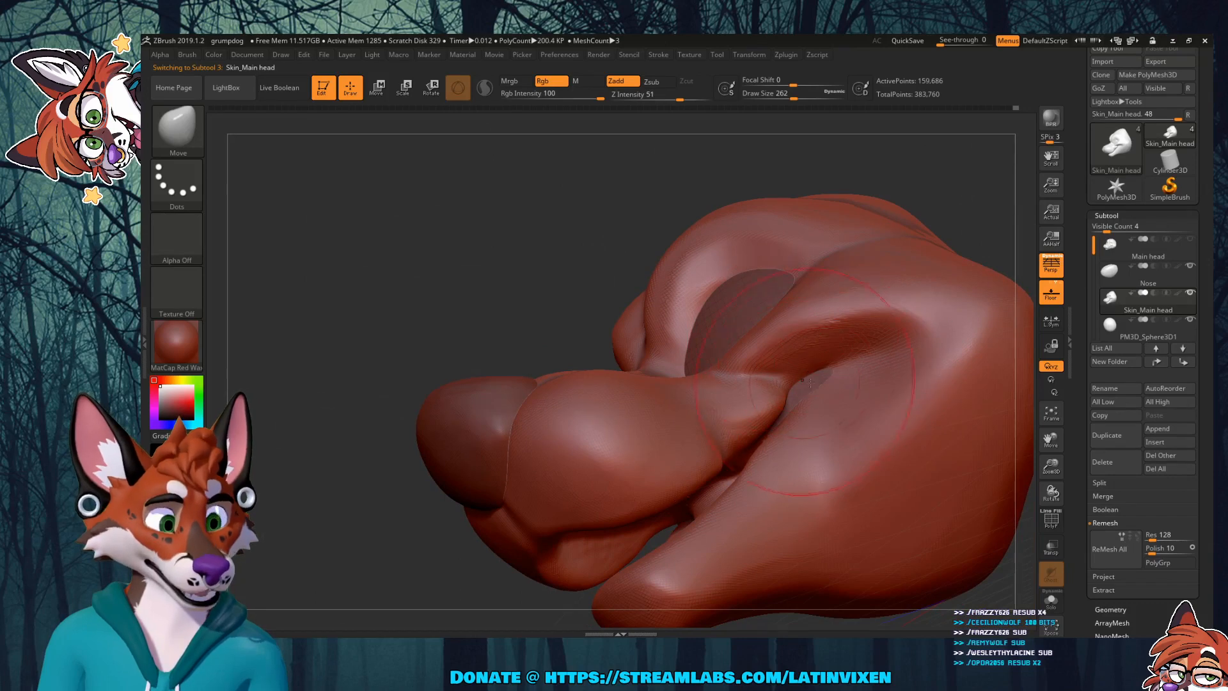
pyautogui.moveTo(969, 234); pyautogui.dragTo(800, 345)
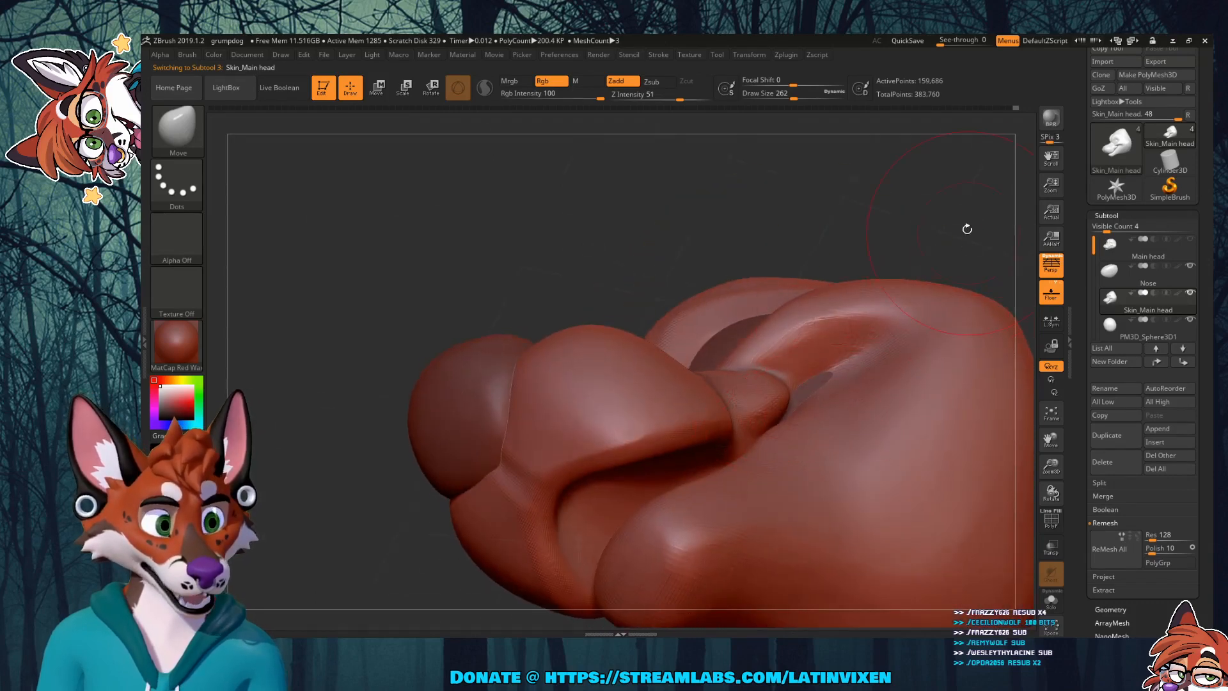
pyautogui.moveTo(965, 228)
pyautogui.mouseDown()
pyautogui.moveTo(974, 306)
pyautogui.moveTo(959, 297)
pyautogui.mouseUp()
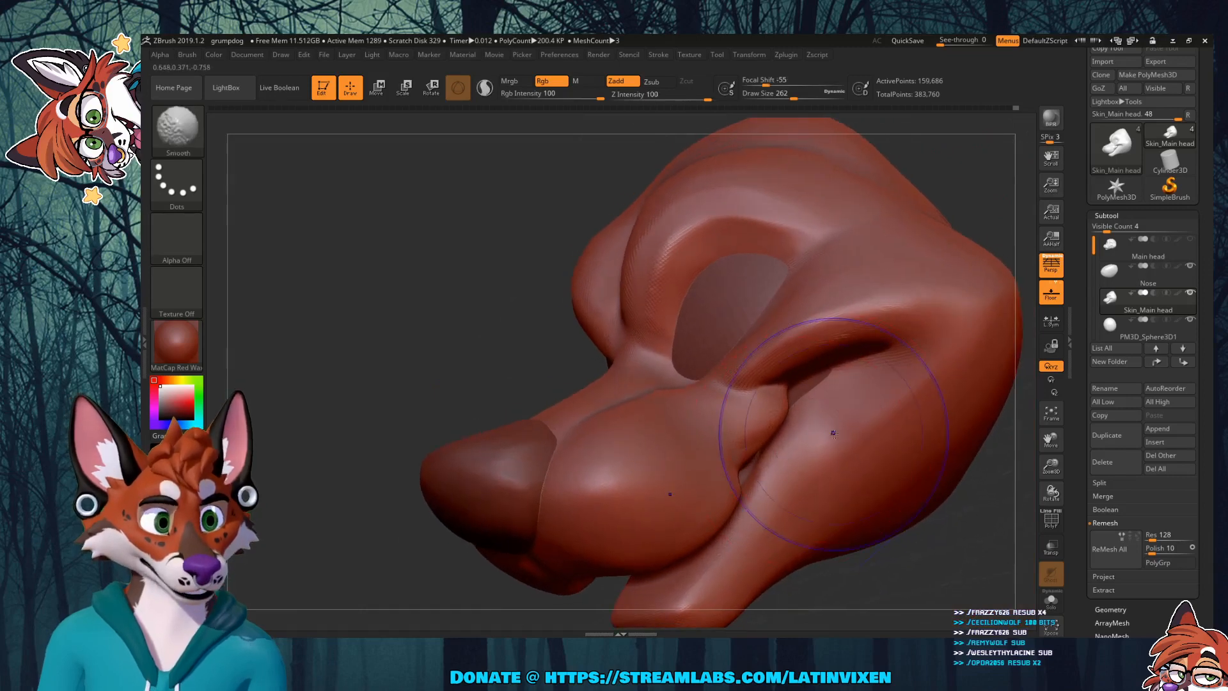
pyautogui.keyDown('shift'); pyautogui.moveTo(833, 430); pyautogui.dragTo(849, 414); pyautogui.keyUp('shift')
pyautogui.moveTo(967, 230); pyautogui.dragTo(973, 204)
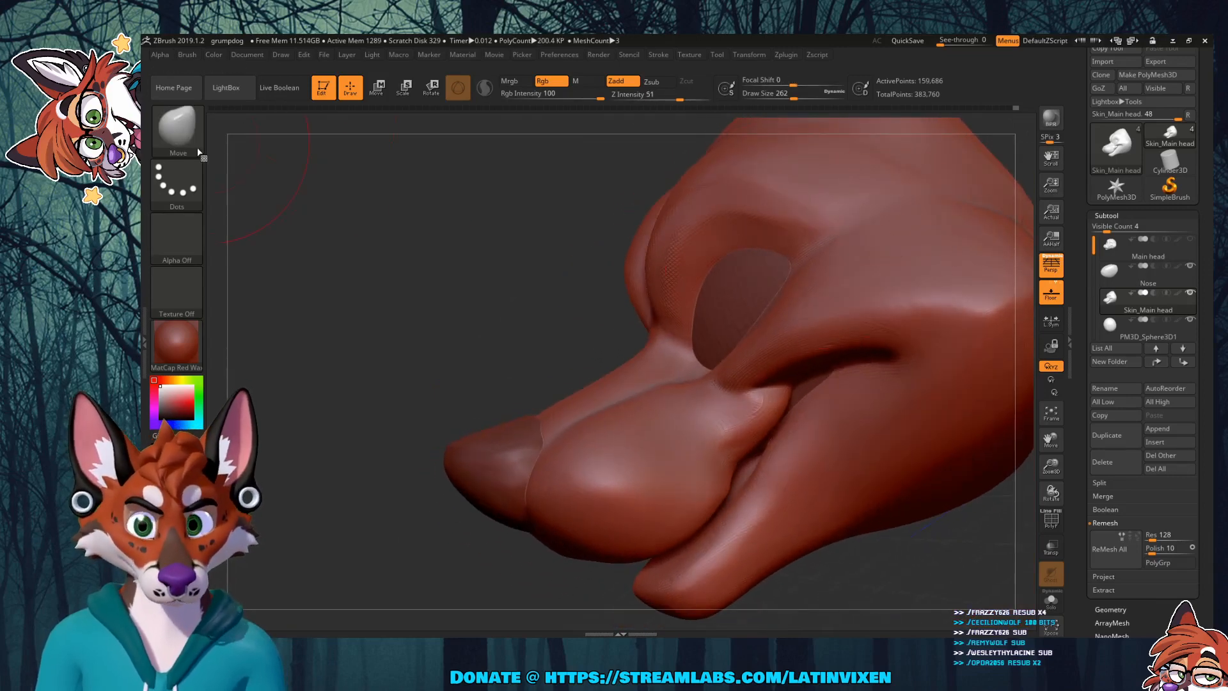
# Step: Set the Move brush's draw size to 140 and reshape the outer rim of the eye socket
pyautogui.moveTo(793, 98); pyautogui.dragTo(774, 98)
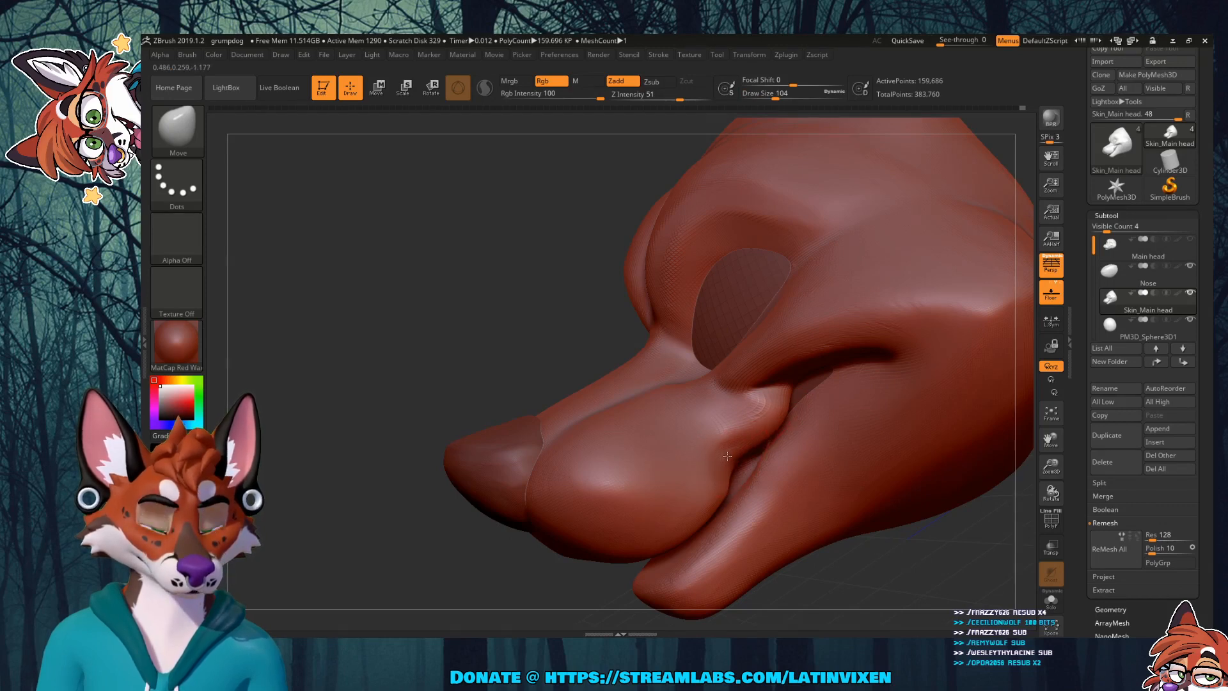
pyautogui.moveTo(540, 296)
pyautogui.mouseDown()
pyautogui.moveTo(533, 269)
pyautogui.moveTo(592, 342)
pyautogui.moveTo(618, 278)
pyautogui.moveTo(655, 340)
pyautogui.mouseUp()
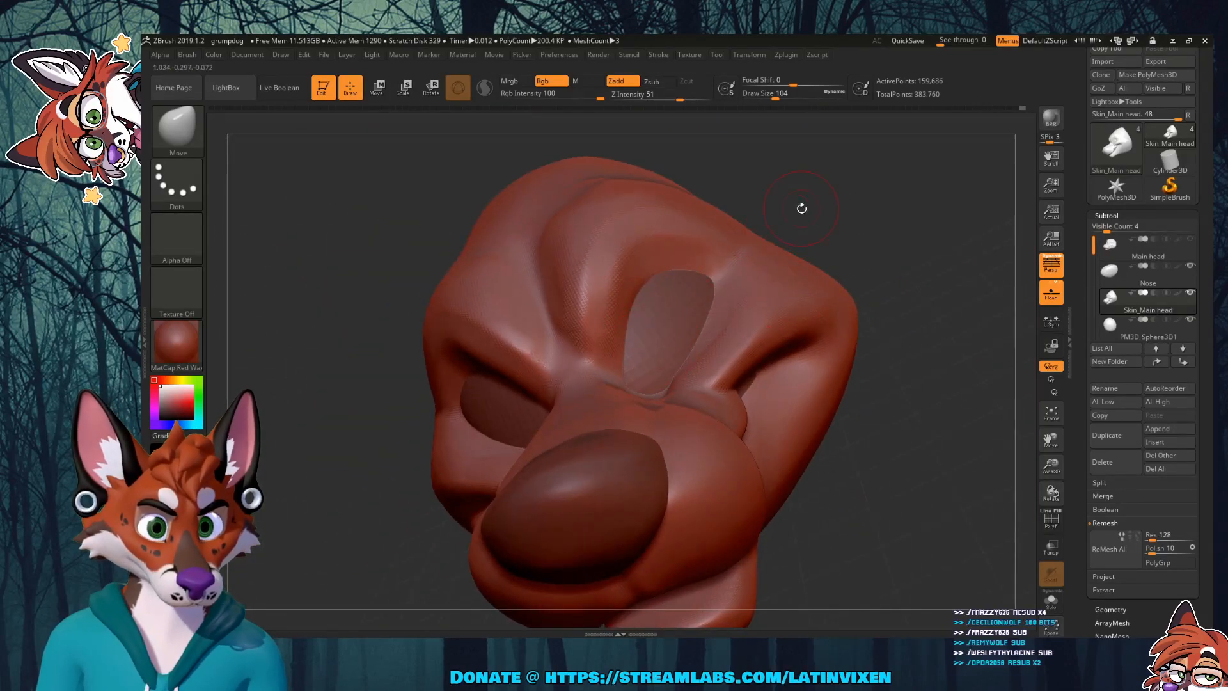
pyautogui.moveTo(816, 218); pyautogui.dragTo(434, 261)
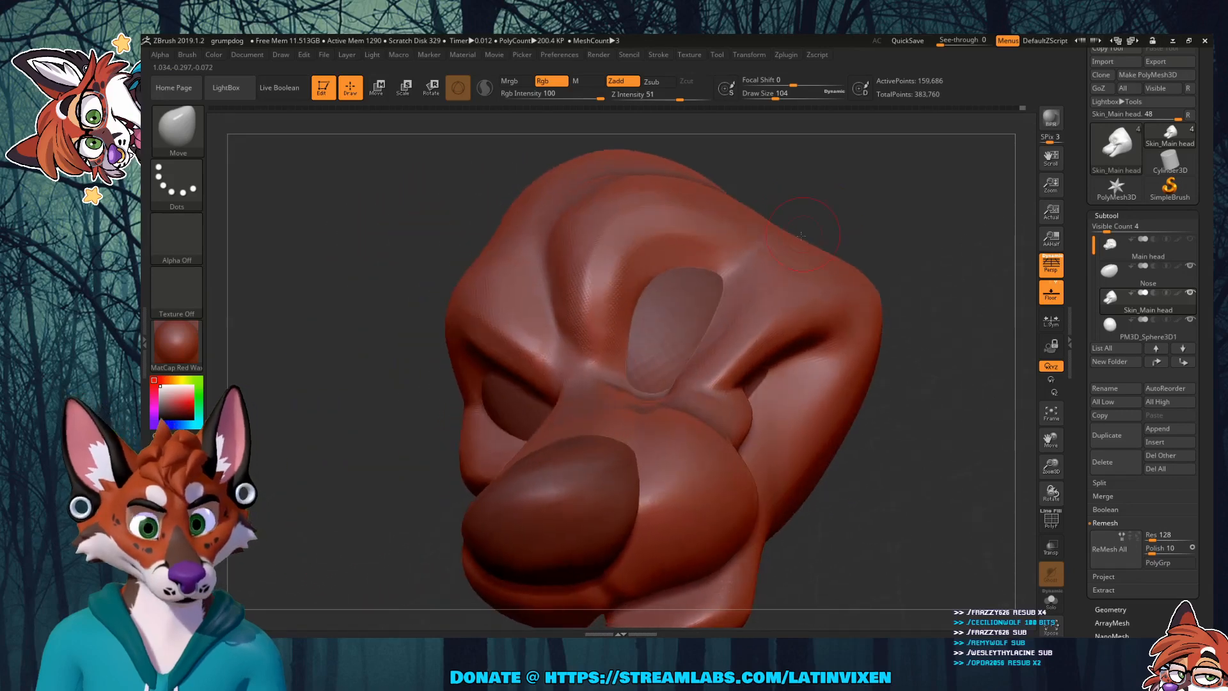
pyautogui.click(781, 97)
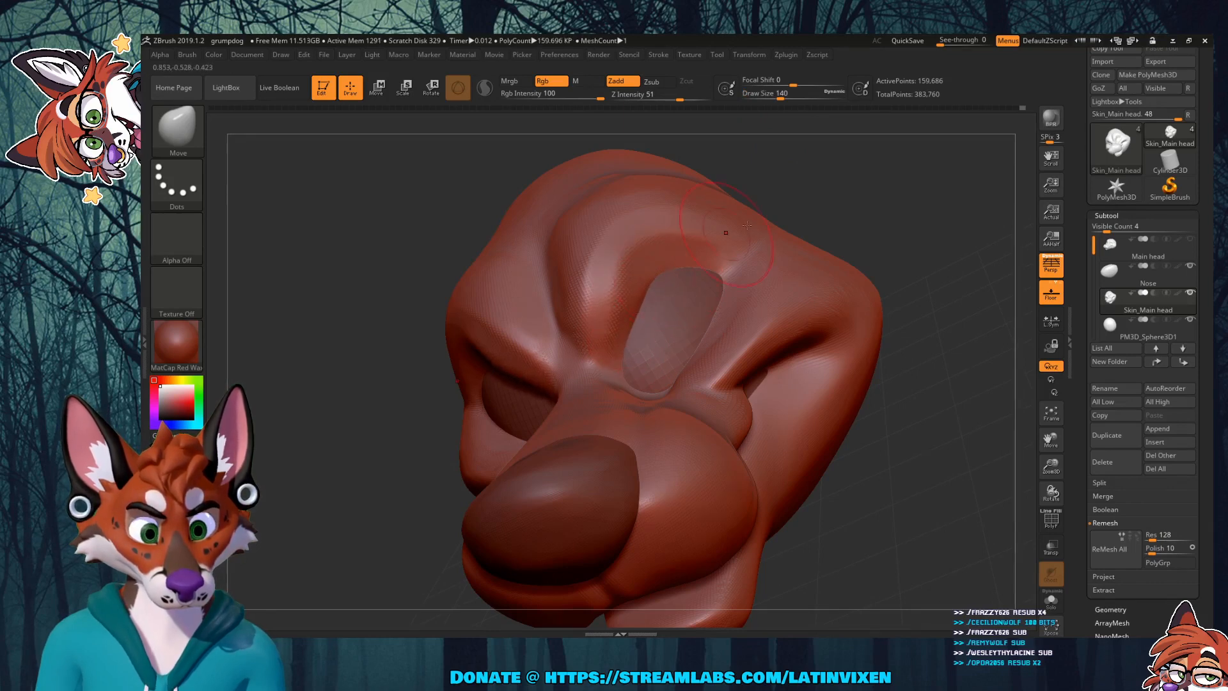
pyautogui.moveTo(860, 219)
pyautogui.mouseDown()
pyautogui.moveTo(880, 185)
pyautogui.moveTo(857, 210)
pyautogui.mouseUp()
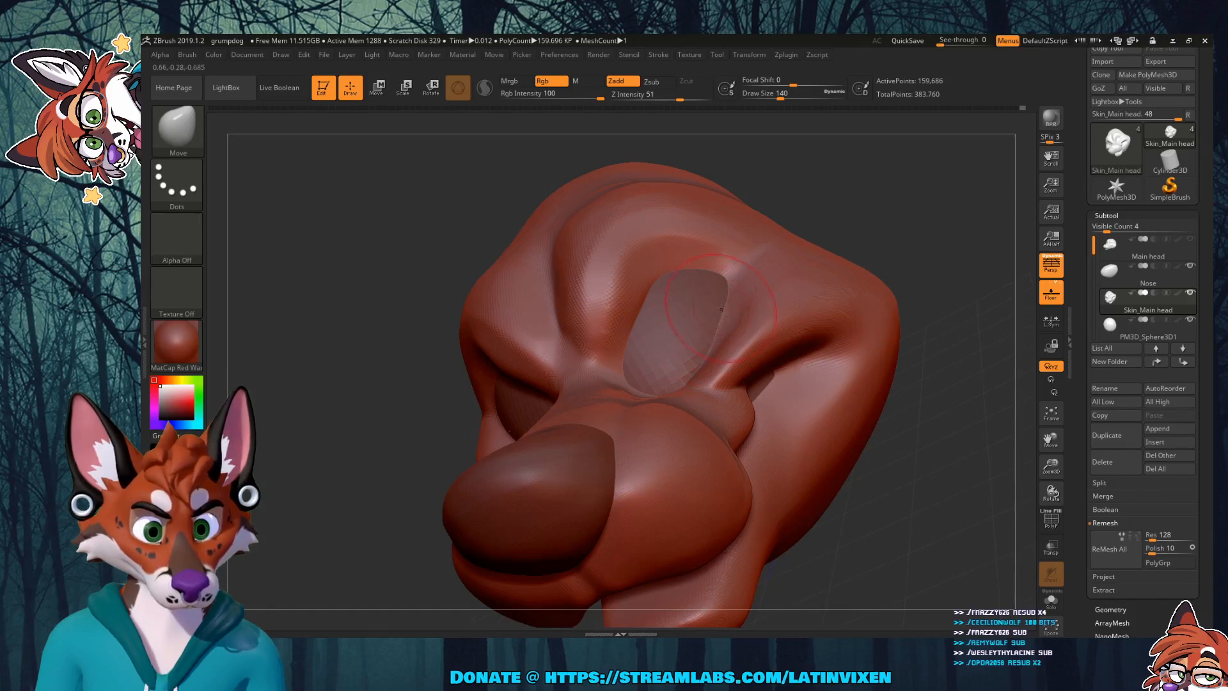
pyautogui.moveTo(845, 220)
pyautogui.mouseDown()
pyautogui.moveTo(885, 192)
pyautogui.moveTo(726, 344)
pyautogui.mouseUp()
# Step: Smooth the outer edge of the eye socket where it meets the eye sphere
pyautogui.press('shift')
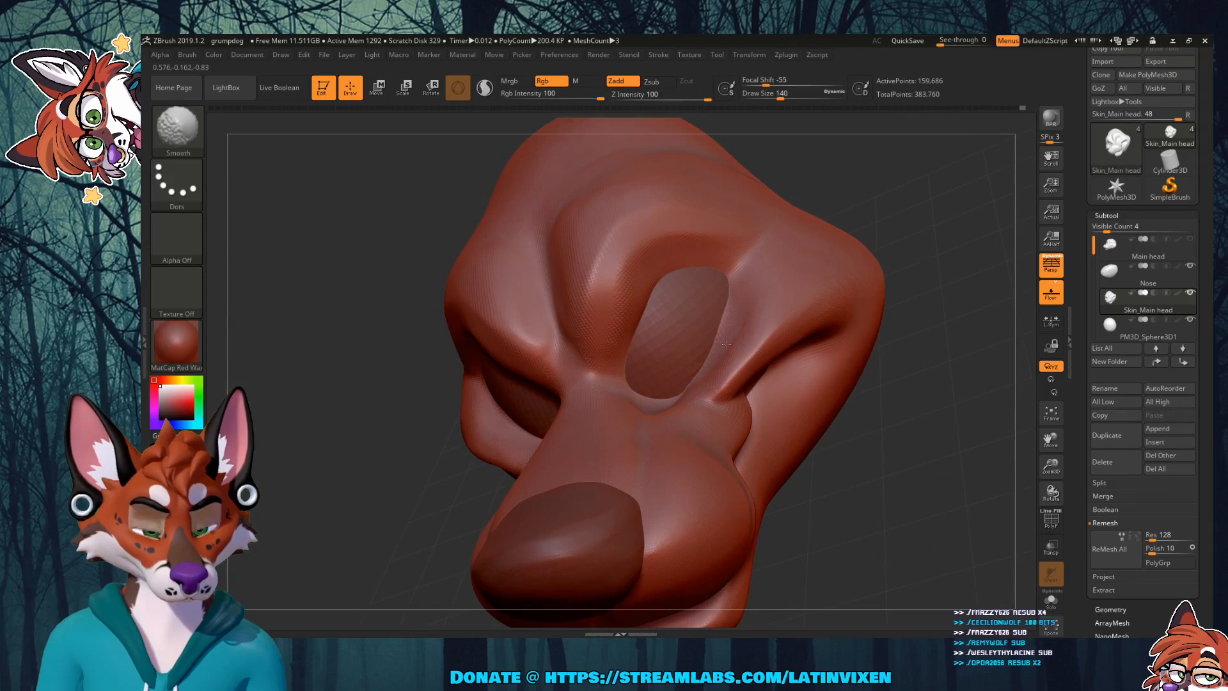
pyautogui.keyDown('shift'); pyautogui.moveTo(729, 294); pyautogui.dragTo(722, 324); pyautogui.keyUp('shift')
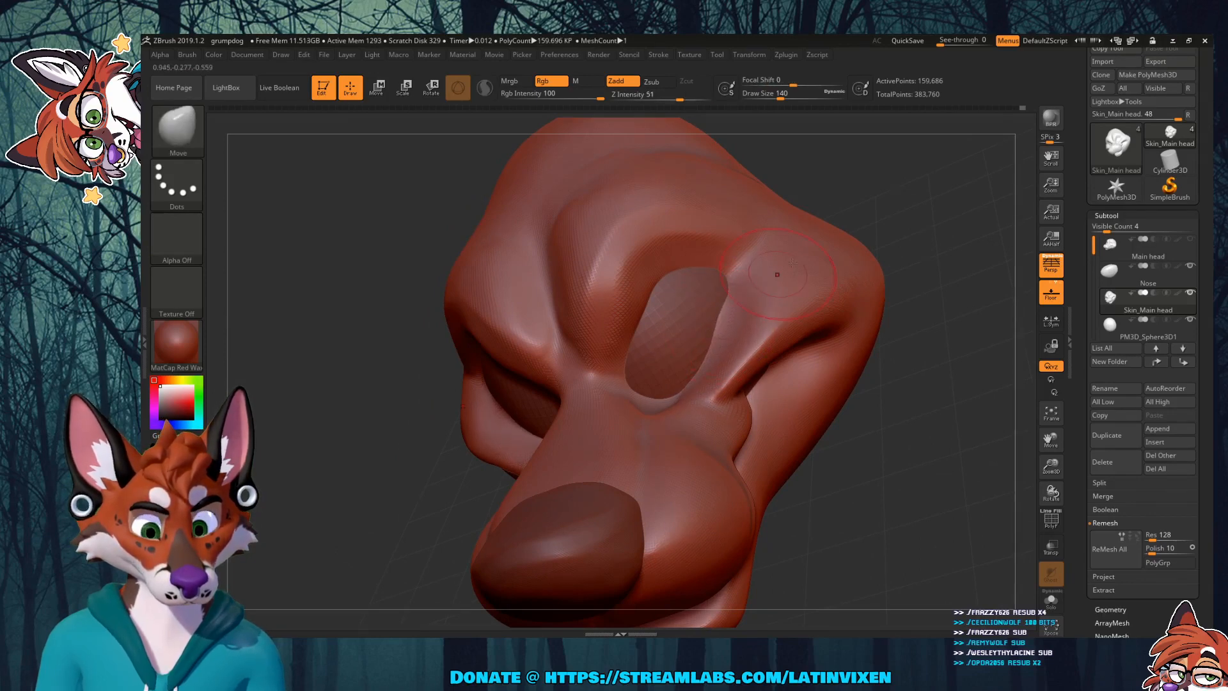
pyautogui.moveTo(883, 206)
pyautogui.mouseDown()
pyautogui.moveTo(952, 226)
pyautogui.moveTo(889, 232)
pyautogui.mouseUp()
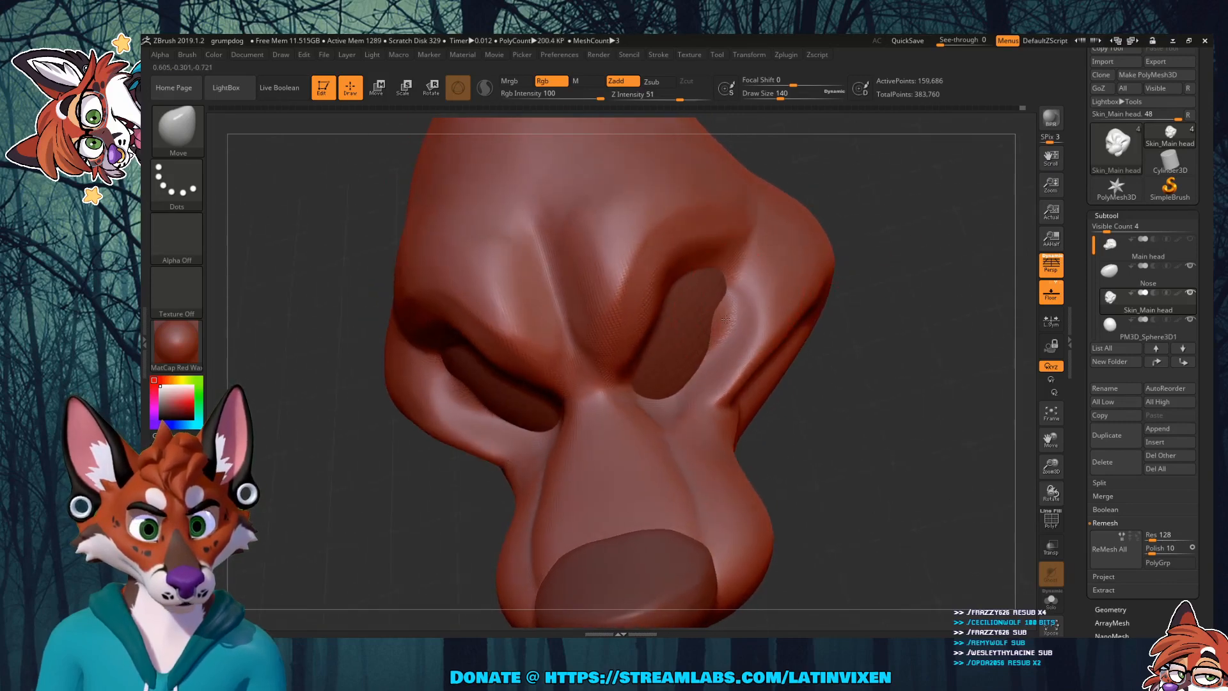
pyautogui.keyDown('shift'); pyautogui.moveTo(719, 318); pyautogui.dragTo(711, 317); pyautogui.keyUp('shift')
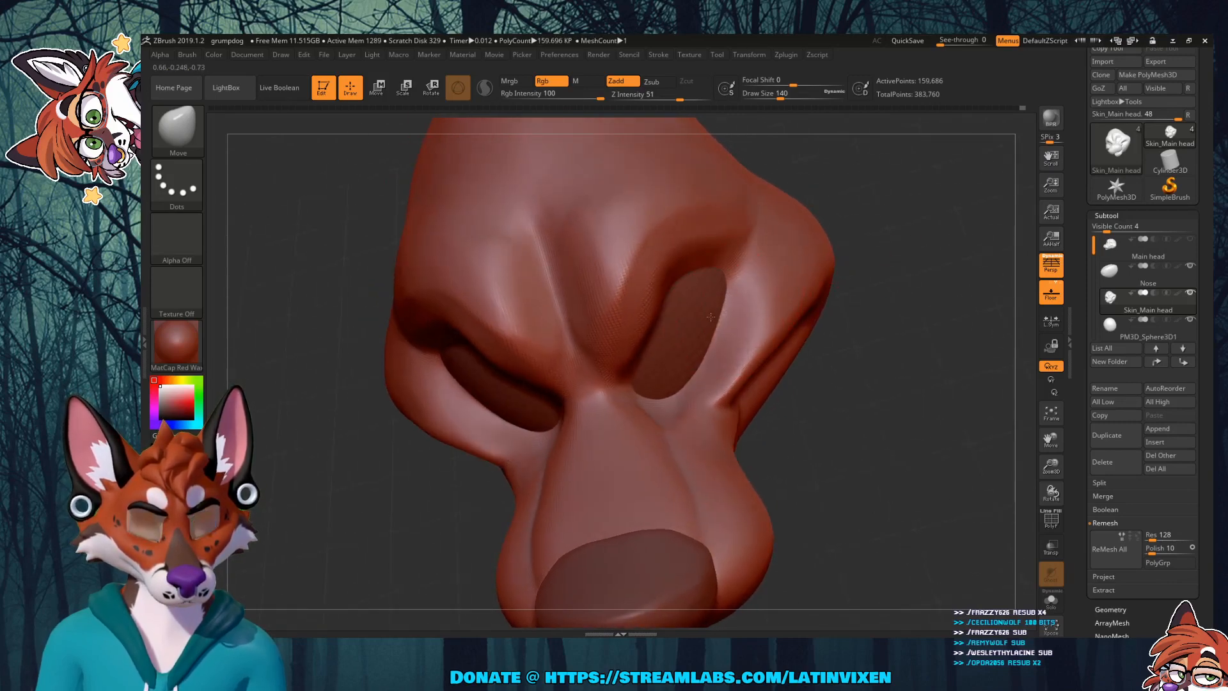
pyautogui.moveTo(886, 236); pyautogui.dragTo(908, 181)
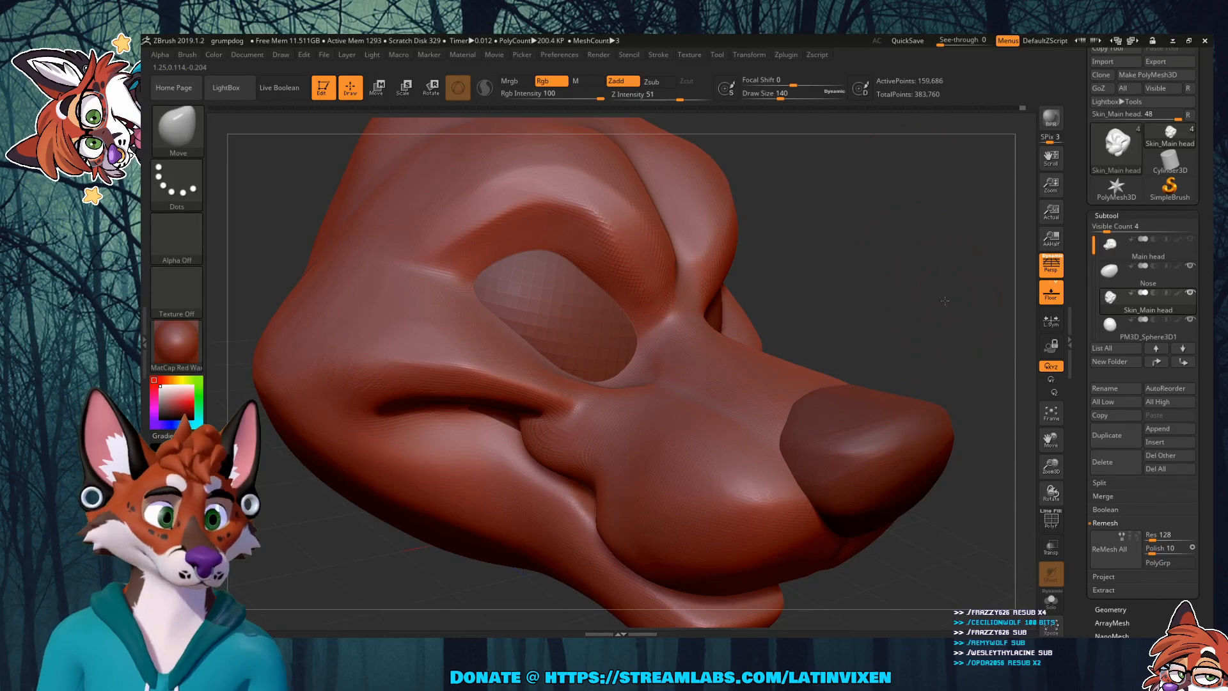
pyautogui.moveTo(945, 300)
pyautogui.mouseDown()
pyautogui.moveTo(704, 386)
pyautogui.moveTo(793, 300)
pyautogui.mouseUp()
pyautogui.press('shift')
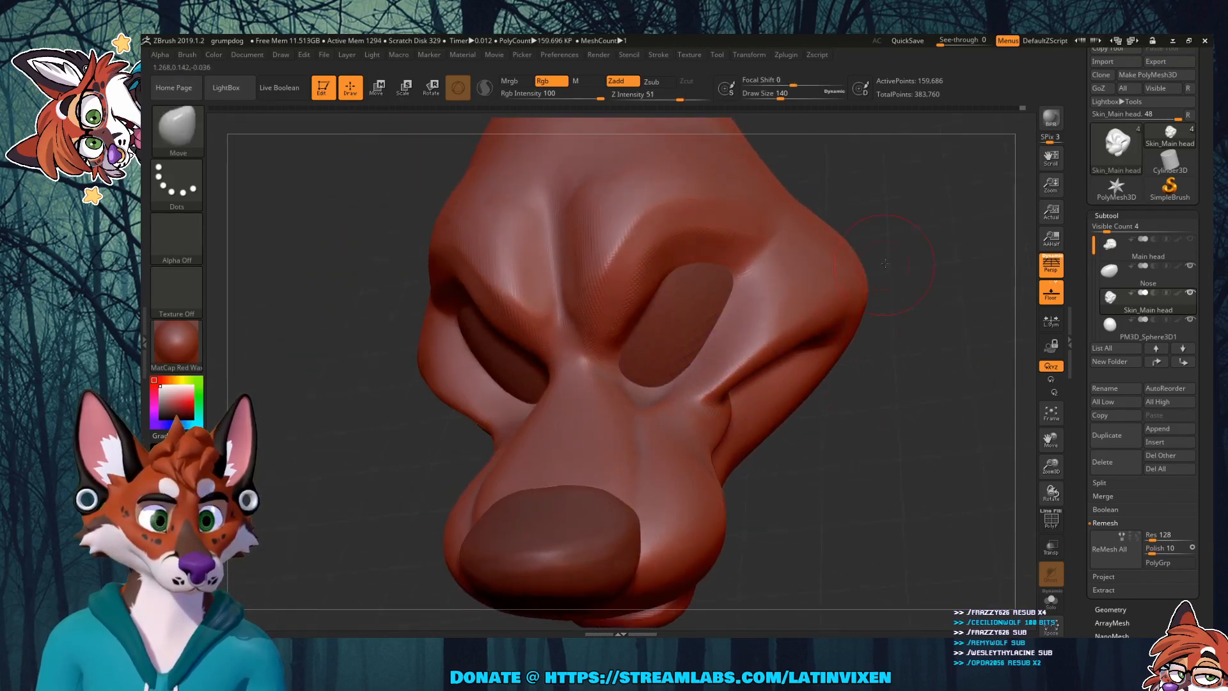
# Step: Reshape the upper and inner rim of the eye sockets with the Move brush and smooth the surrounding surface
pyautogui.moveTo(885, 320)
pyautogui.mouseDown()
pyautogui.moveTo(914, 219)
pyautogui.moveTo(893, 224)
pyautogui.moveTo(876, 205)
pyautogui.moveTo(789, 354)
pyautogui.mouseUp()
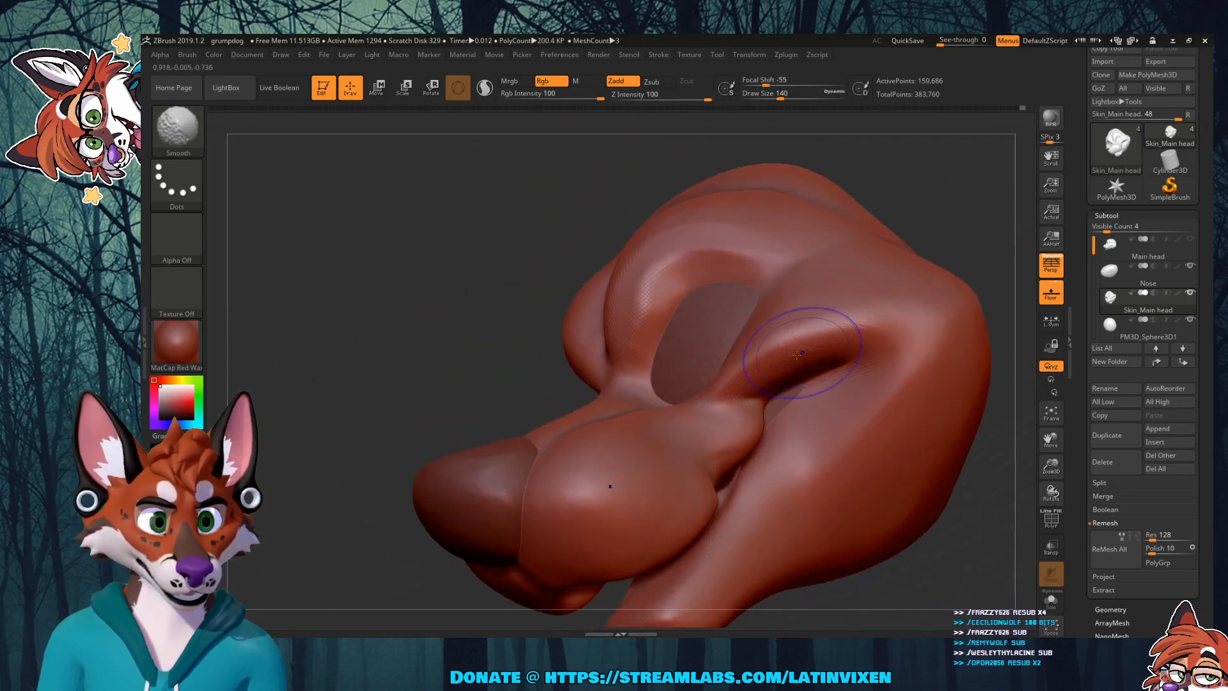
pyautogui.moveTo(904, 214); pyautogui.dragTo(938, 202)
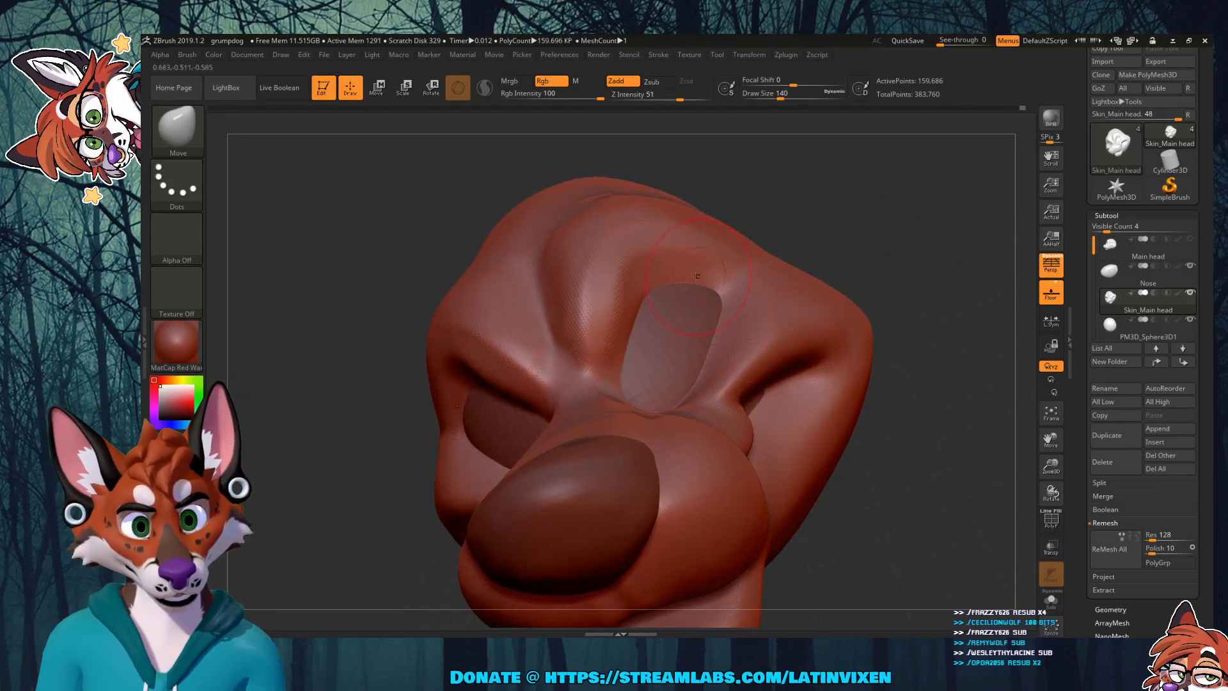
pyautogui.moveTo(860, 204); pyautogui.dragTo(902, 180)
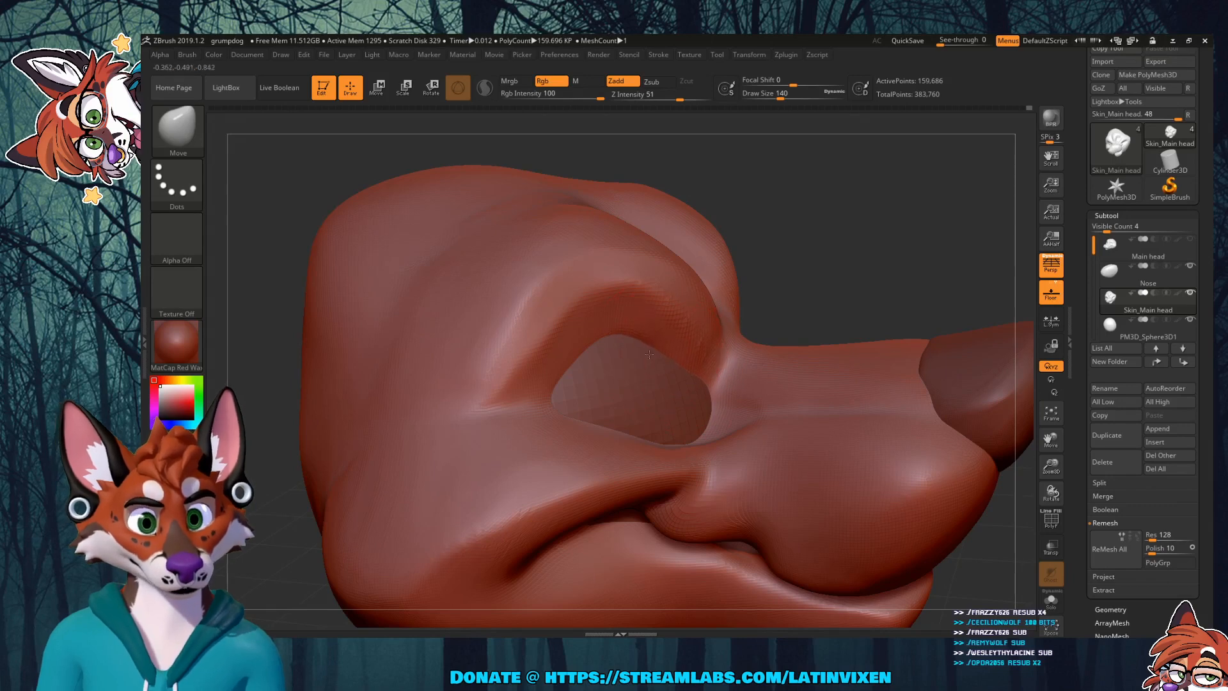
pyautogui.moveTo(855, 272); pyautogui.dragTo(820, 284)
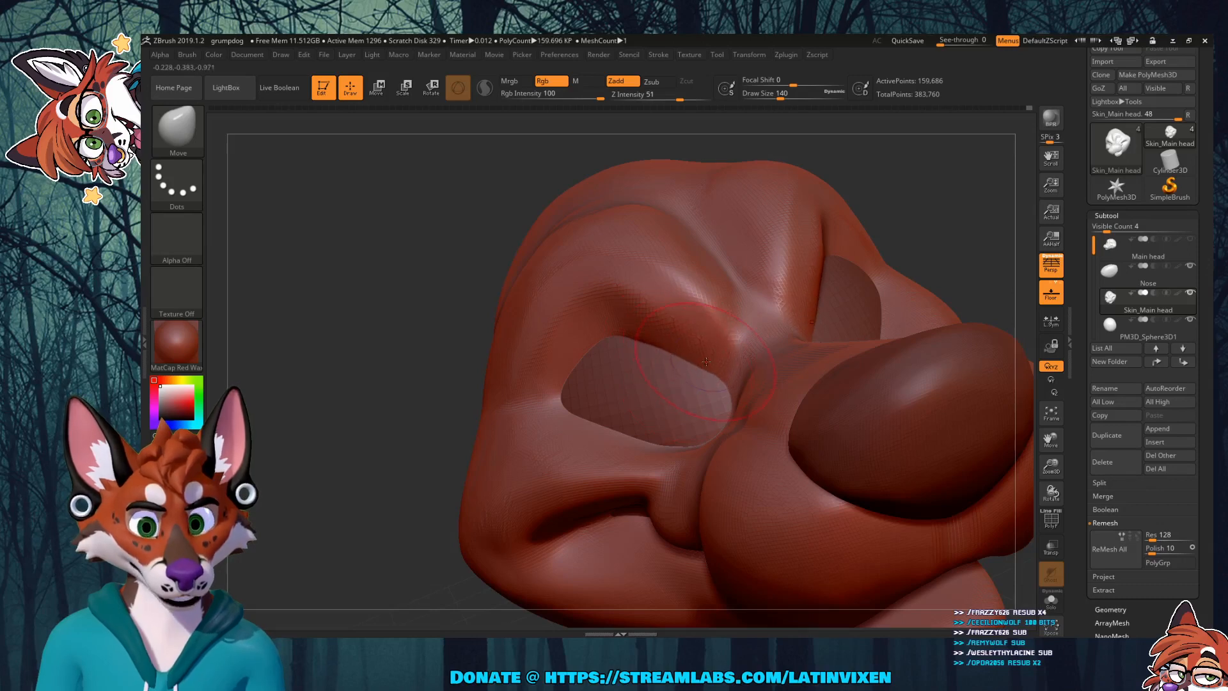
pyautogui.press('shift')
pyautogui.moveTo(883, 231); pyautogui.dragTo(898, 250)
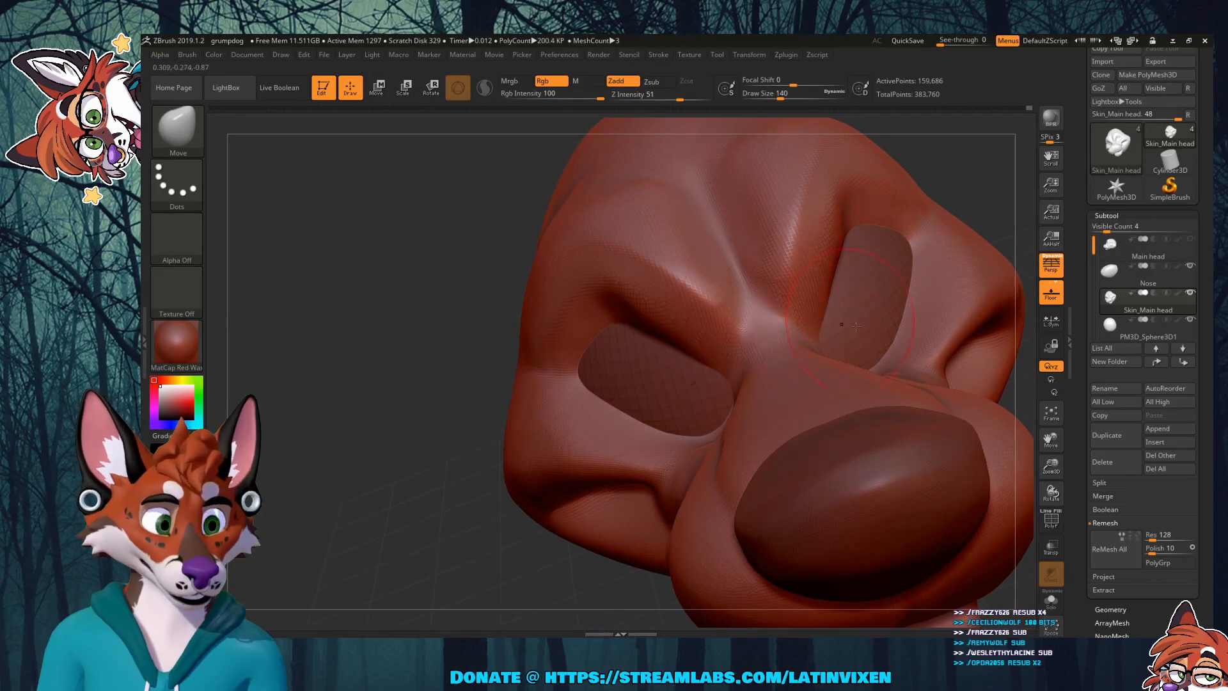
# Step: Build up volume on the forehead above the eye sockets with the ClayBuildup brush at draw size 140
pyautogui.moveTo(1051, 465); pyautogui.dragTo(1051, 444)
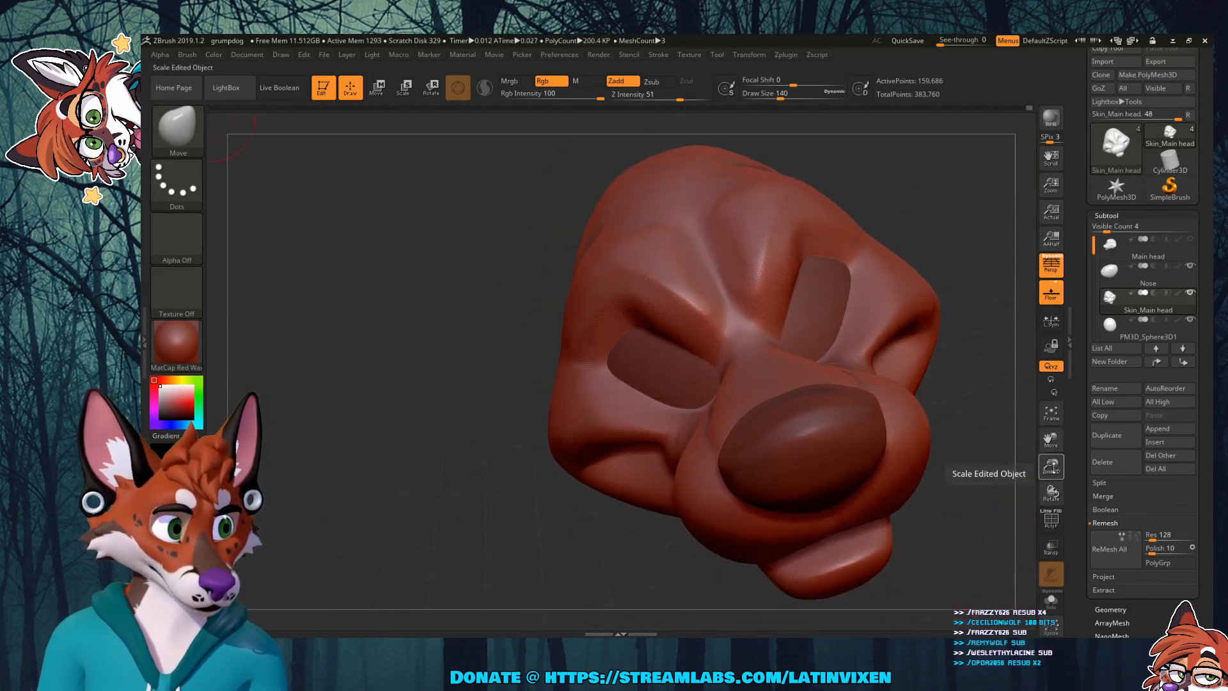
pyautogui.moveTo(1049, 499); pyautogui.dragTo(1015, 446)
pyautogui.click(1054, 424)
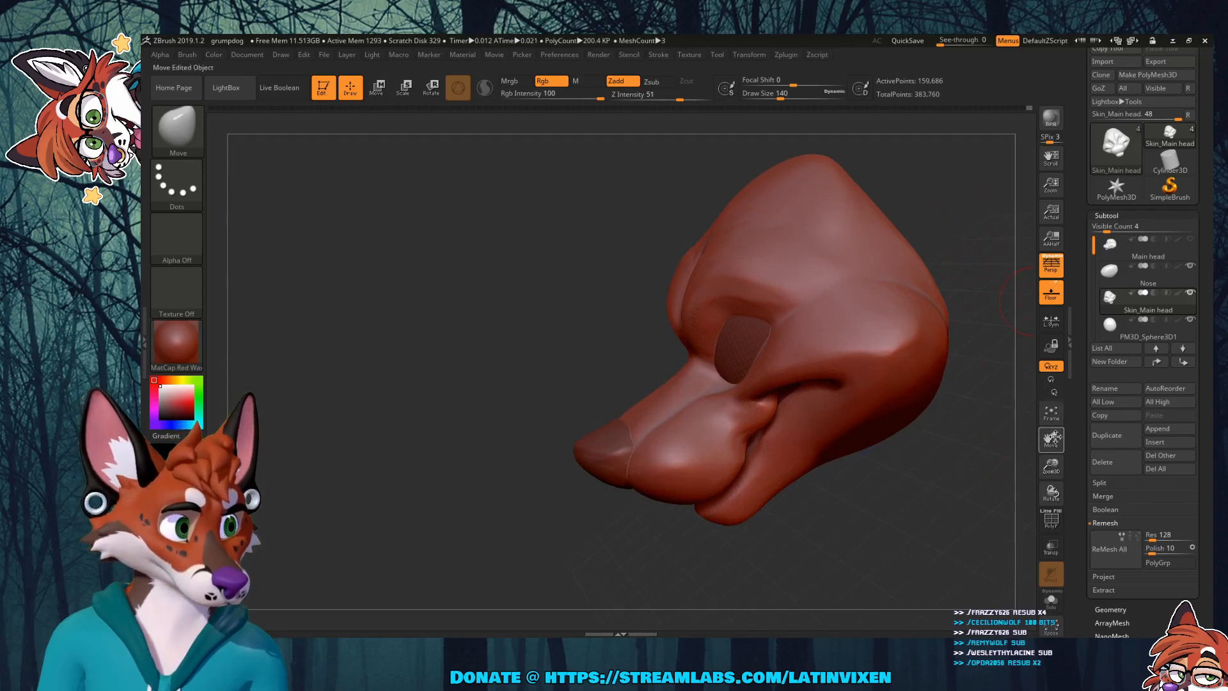
pyautogui.moveTo(912, 307); pyautogui.dragTo(814, 312)
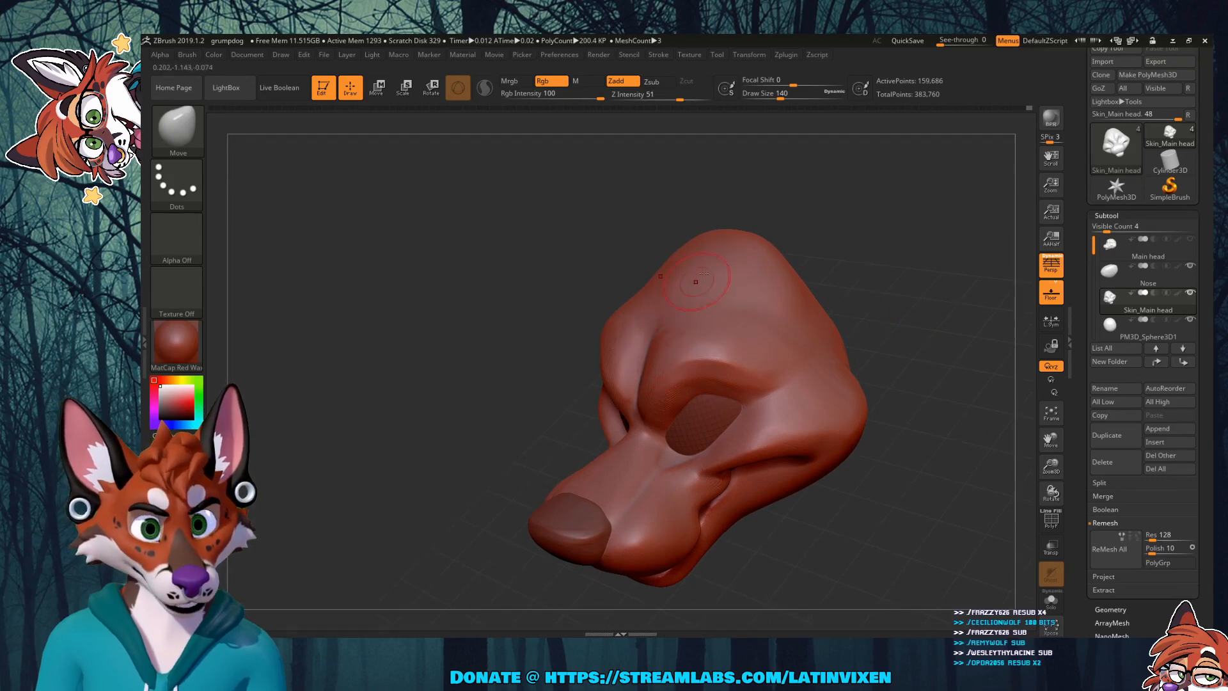
pyautogui.moveTo(875, 304); pyautogui.dragTo(866, 284)
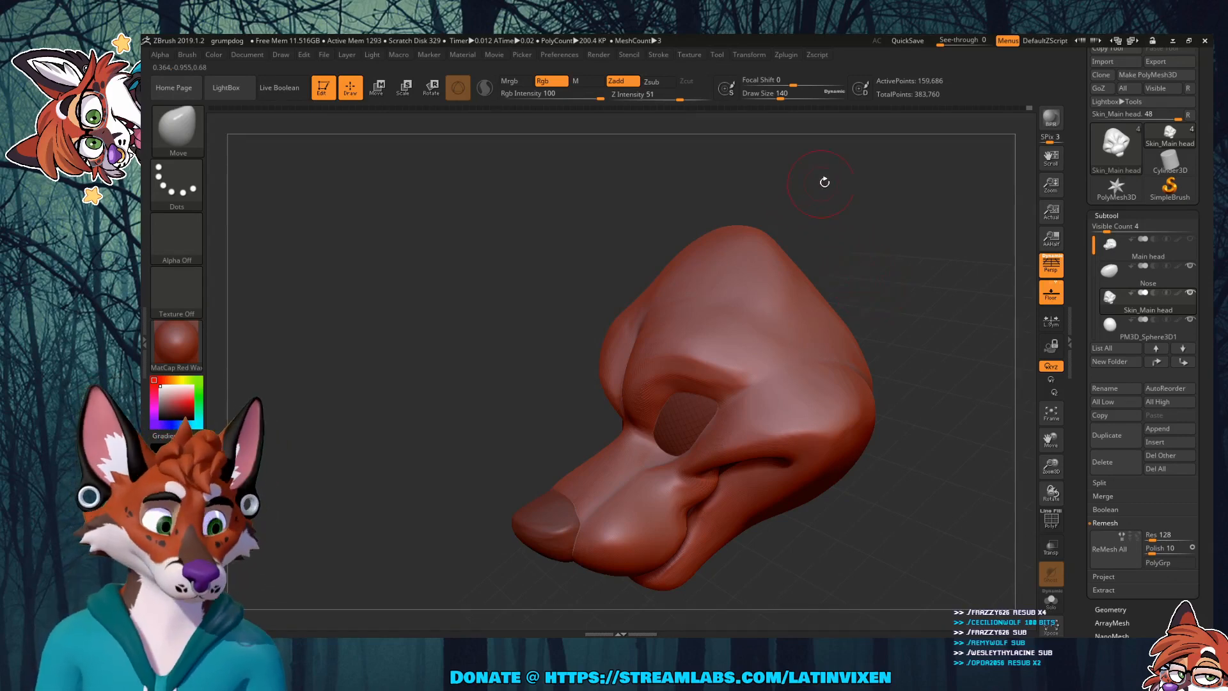
pyautogui.click(177, 128)
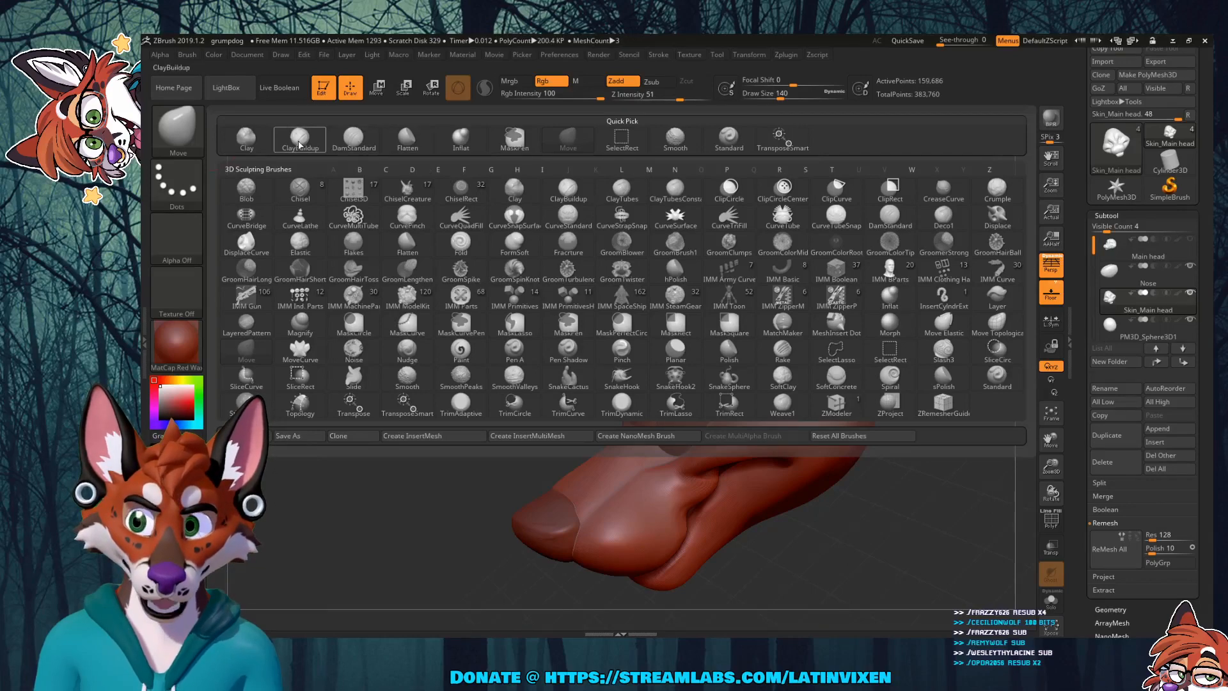
pyautogui.click(300, 137)
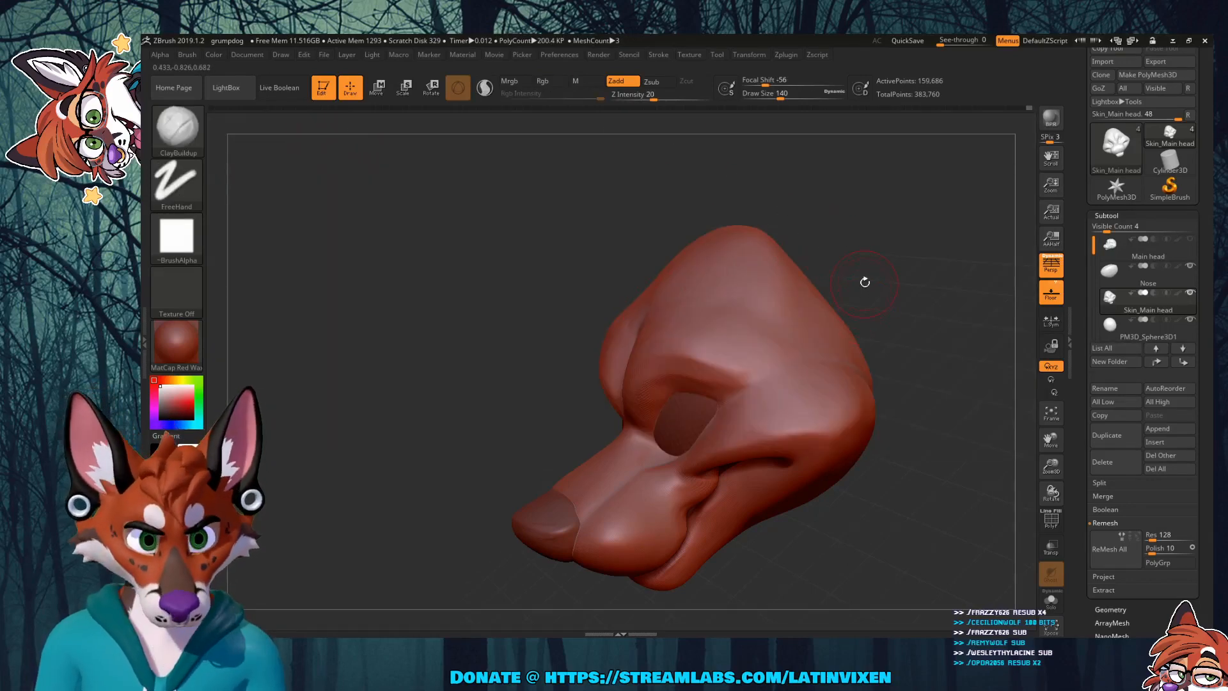
pyautogui.moveTo(1050, 464)
pyautogui.mouseDown()
pyautogui.moveTo(1050, 442)
pyautogui.moveTo(1051, 507)
pyautogui.moveTo(1051, 481)
pyautogui.mouseUp()
pyautogui.moveTo(927, 272); pyautogui.dragTo(890, 251)
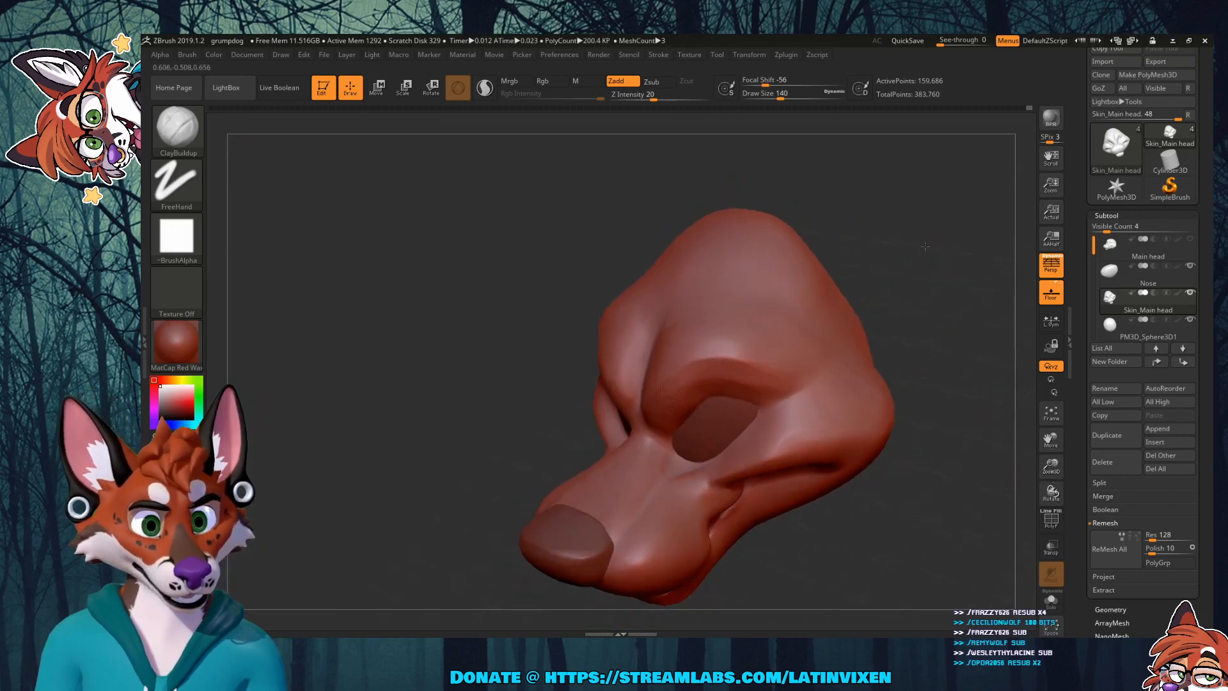
pyautogui.moveTo(666, 350)
pyautogui.mouseDown()
pyautogui.moveTo(699, 286)
pyautogui.moveTo(719, 281)
pyautogui.moveTo(735, 300)
pyautogui.moveTo(729, 333)
pyautogui.moveTo(808, 320)
pyautogui.mouseUp()
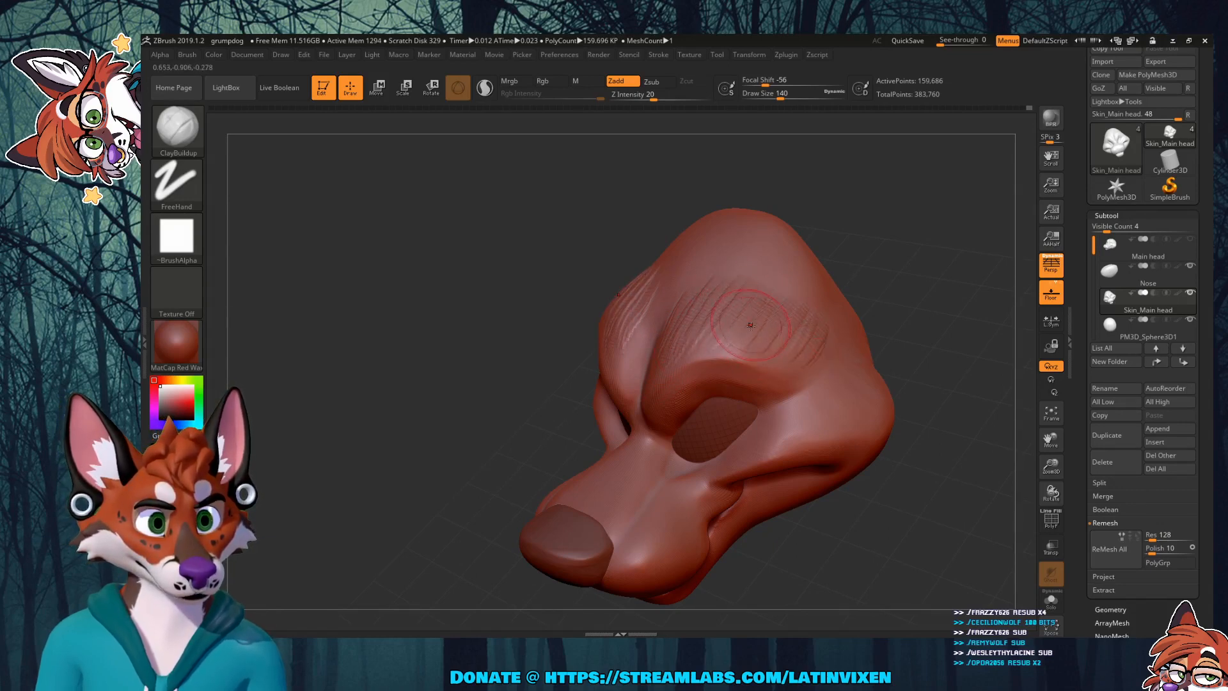
pyautogui.moveTo(692, 331)
pyautogui.mouseDown()
pyautogui.moveTo(735, 276)
pyautogui.moveTo(715, 317)
pyautogui.mouseUp()
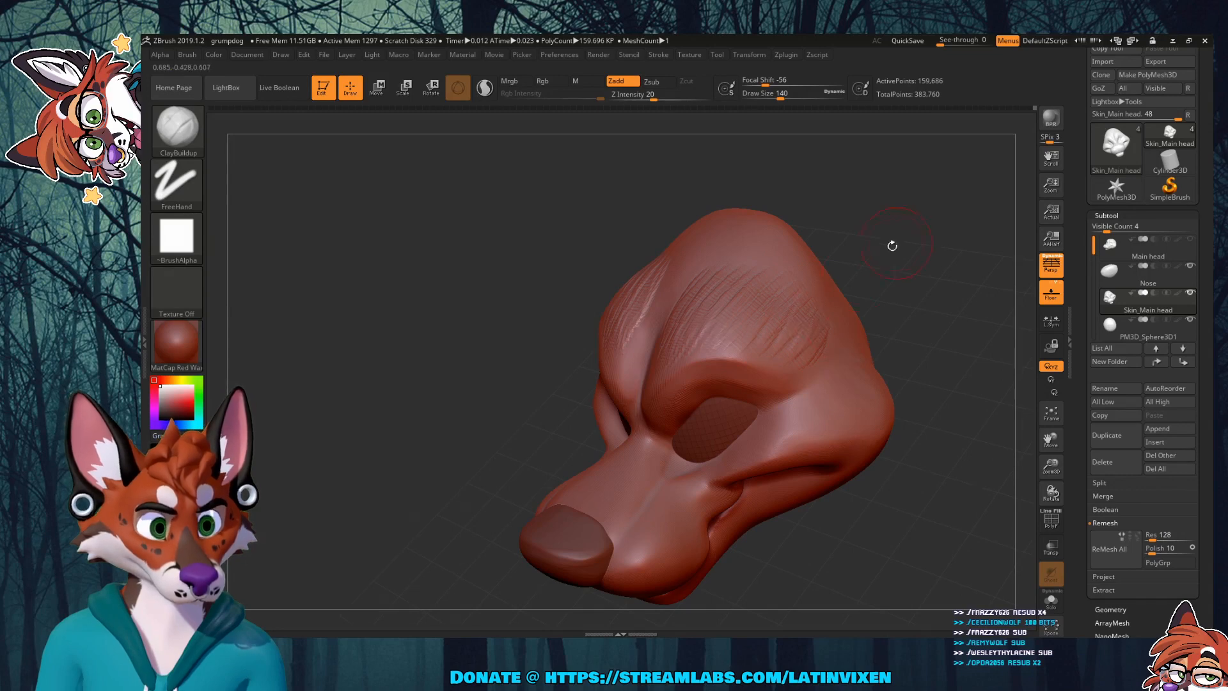
# Step: Extend the ClayBuildup strokes across the forehead toward the crown and the temples
pyautogui.moveTo(893, 246); pyautogui.dragTo(918, 211)
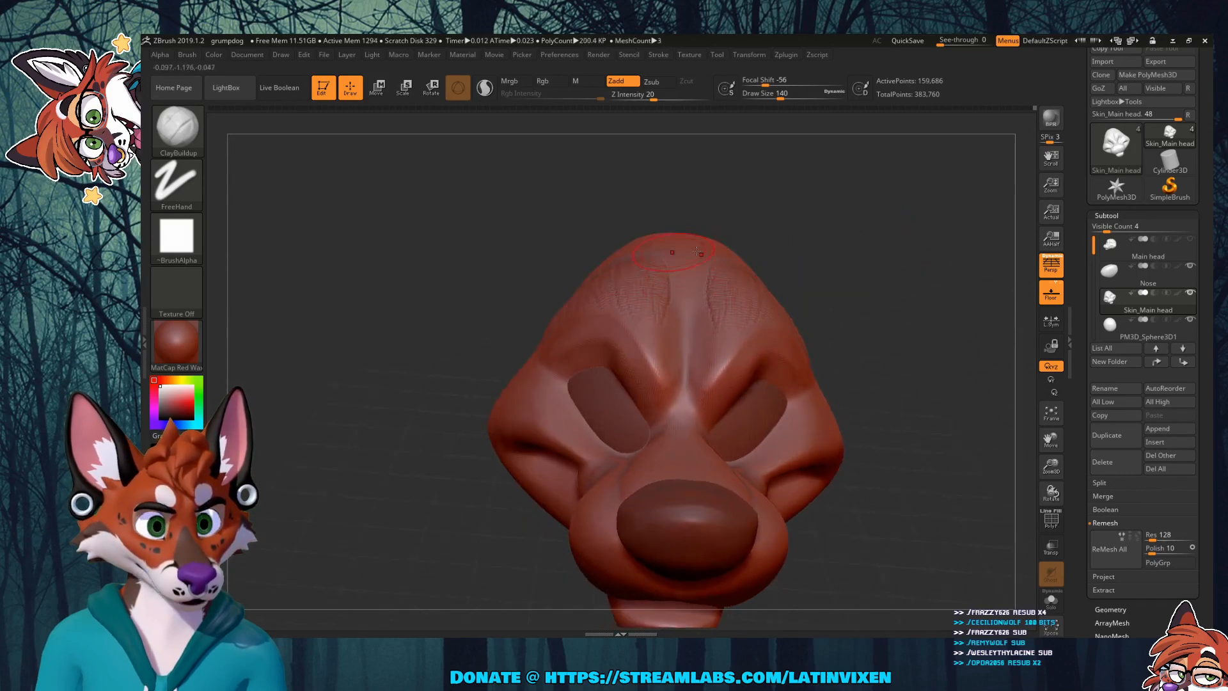
pyautogui.moveTo(895, 259); pyautogui.dragTo(828, 313)
pyautogui.moveTo(908, 261); pyautogui.dragTo(966, 250)
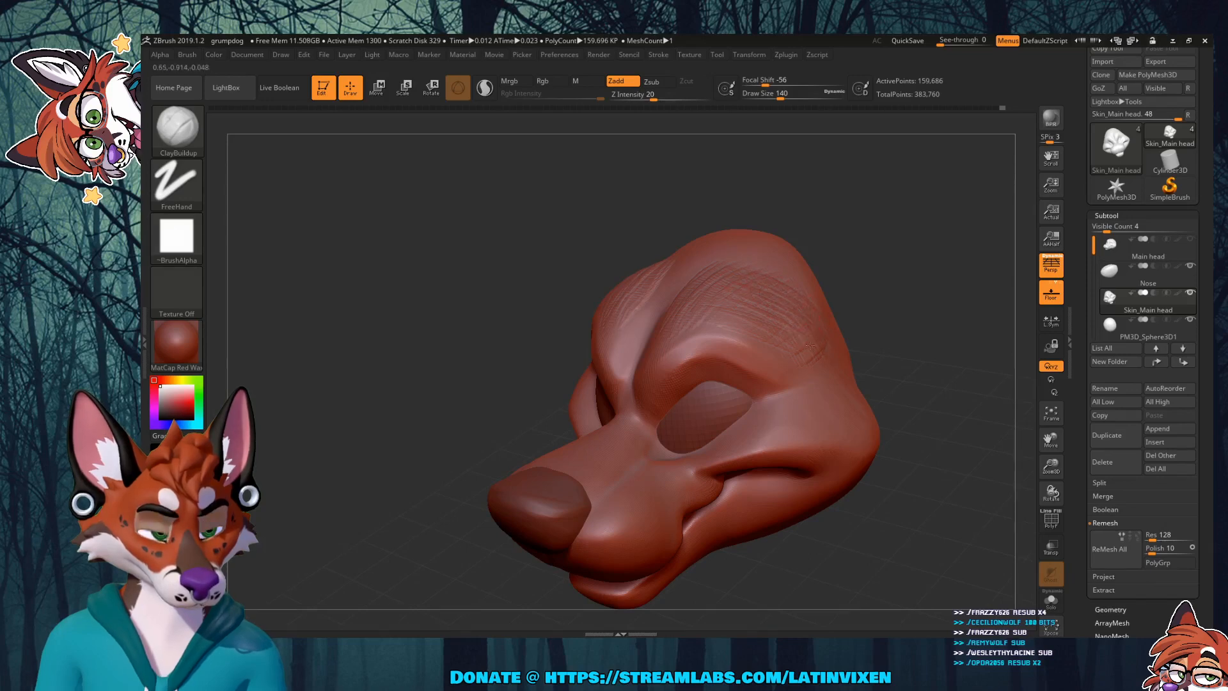
pyautogui.moveTo(892, 238)
pyautogui.mouseDown()
pyautogui.moveTo(863, 245)
pyautogui.moveTo(891, 252)
pyautogui.mouseUp()
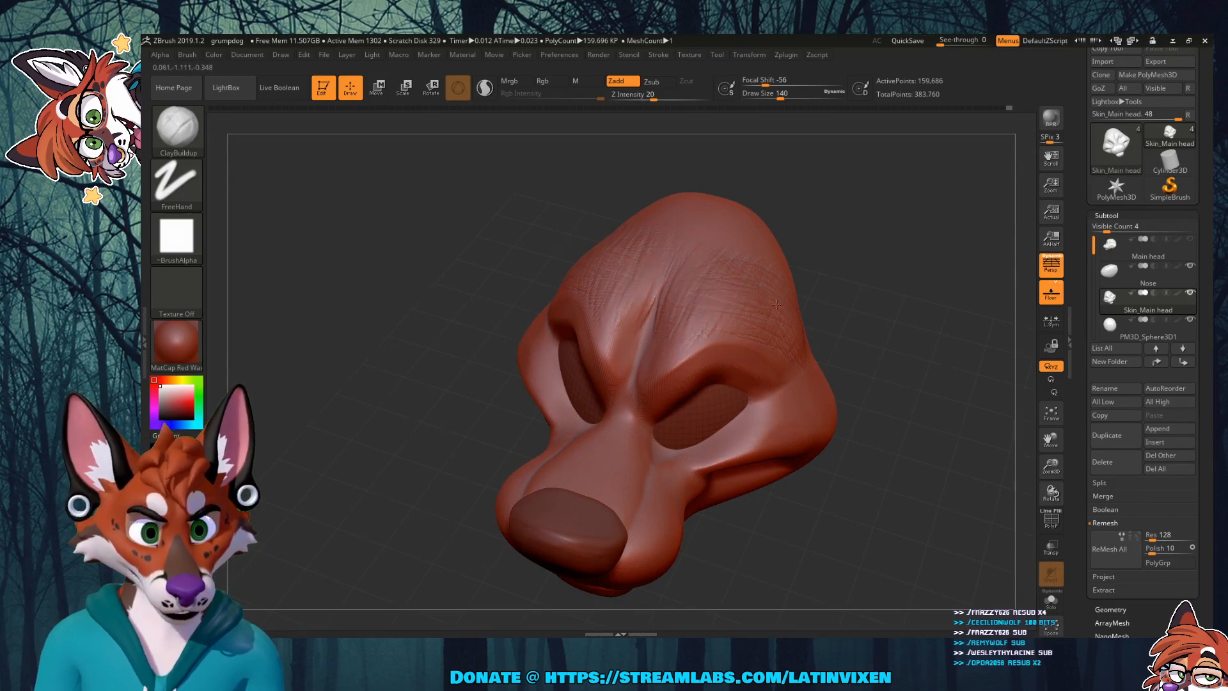
pyautogui.moveTo(885, 286)
pyautogui.mouseDown()
pyautogui.moveTo(856, 262)
pyautogui.moveTo(803, 252)
pyautogui.mouseUp()
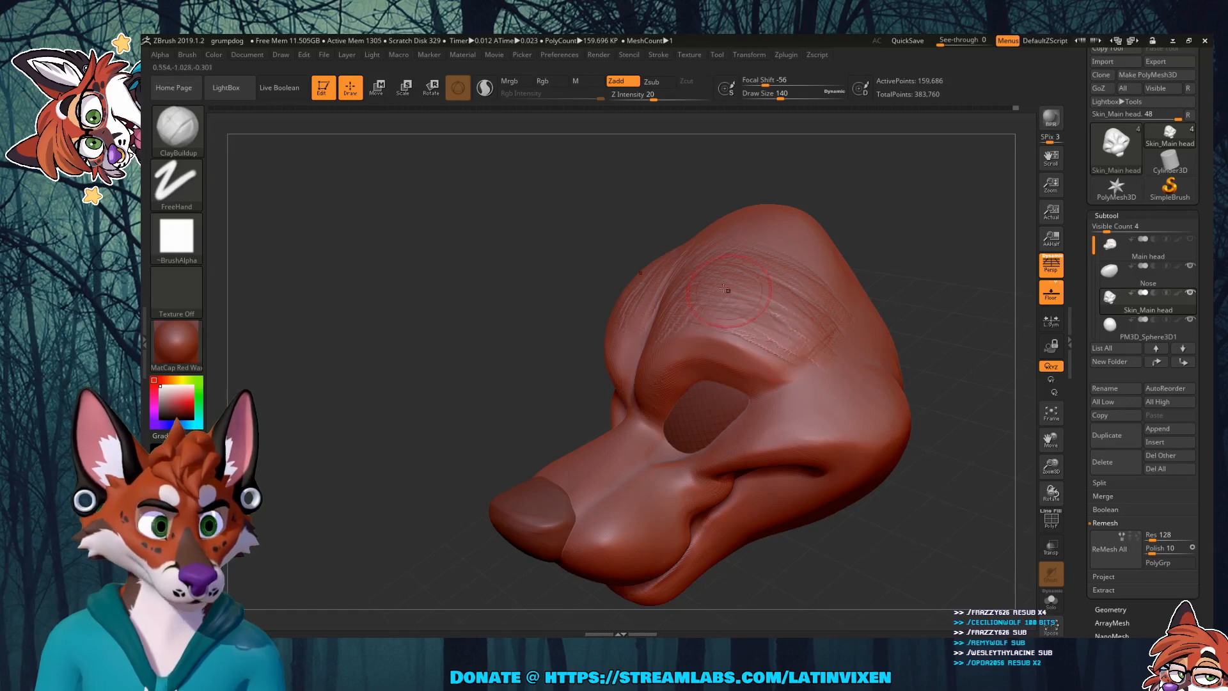
pyautogui.moveTo(898, 239)
pyautogui.mouseDown()
pyautogui.moveTo(936, 231)
pyautogui.moveTo(884, 240)
pyautogui.mouseUp()
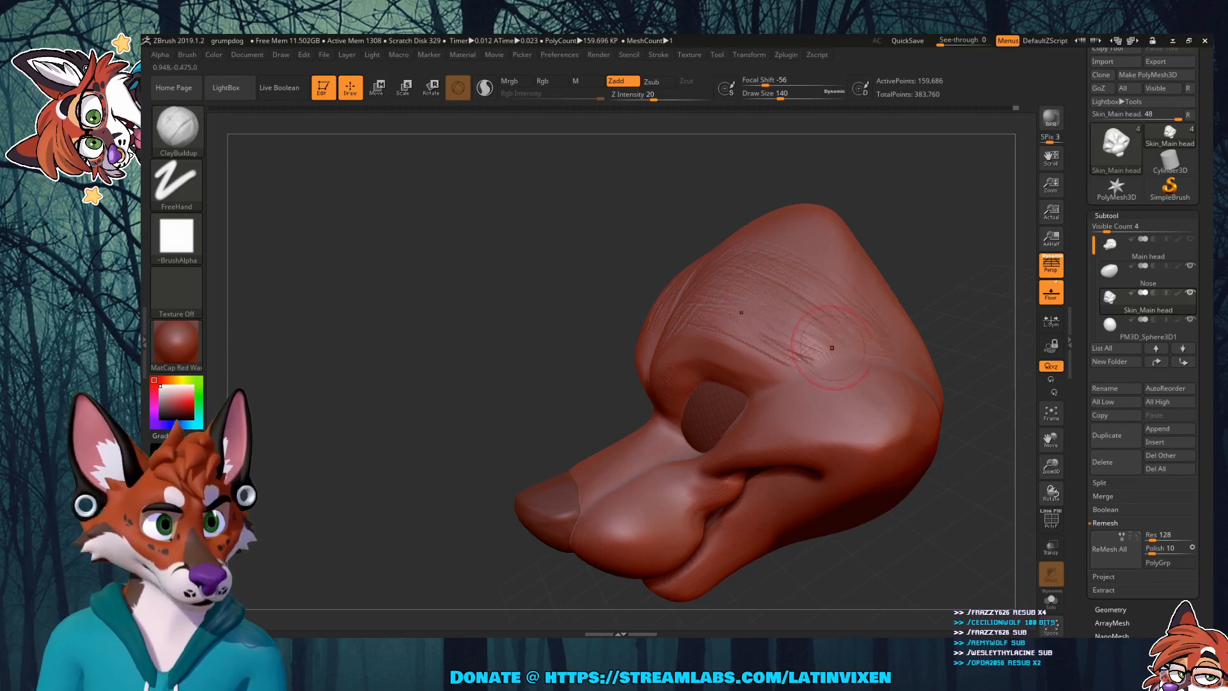
# Step: Thicken the brow ridge with ClayBuildup strokes from the central forehead crease to above the outer eye corner
pyautogui.moveTo(630, 281); pyautogui.dragTo(786, 262)
pyautogui.moveTo(911, 234); pyautogui.dragTo(808, 264)
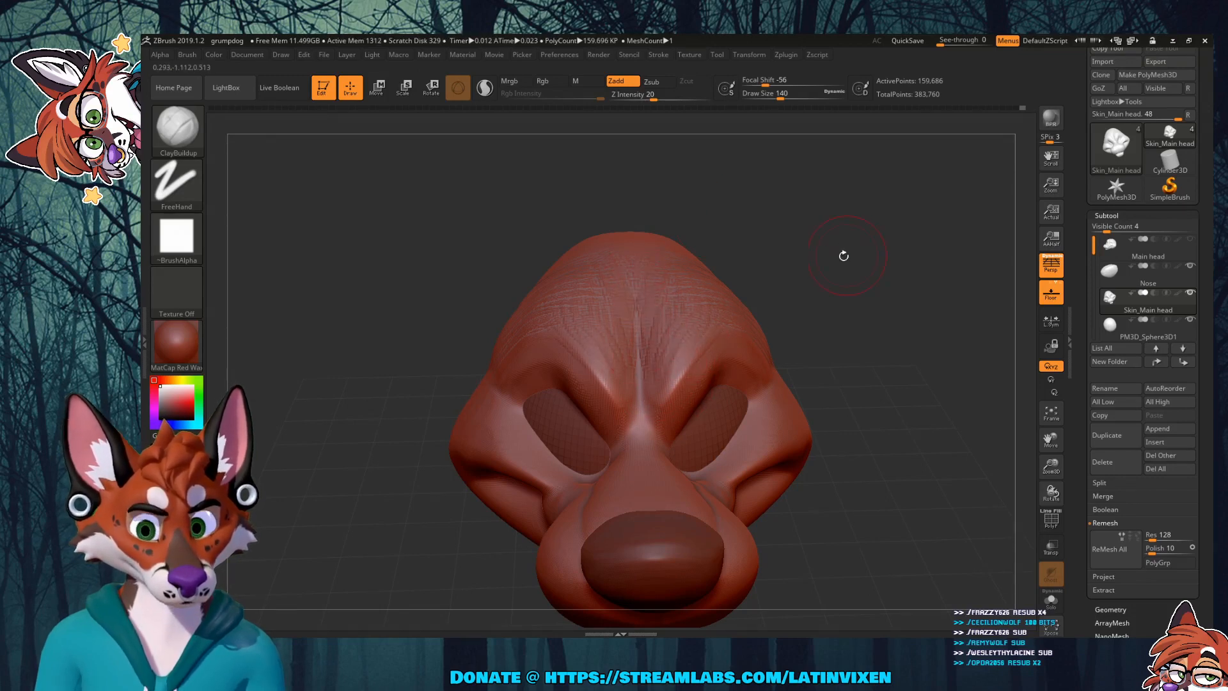
pyautogui.moveTo(844, 255); pyautogui.dragTo(657, 282)
pyautogui.moveTo(888, 238); pyautogui.dragTo(887, 236)
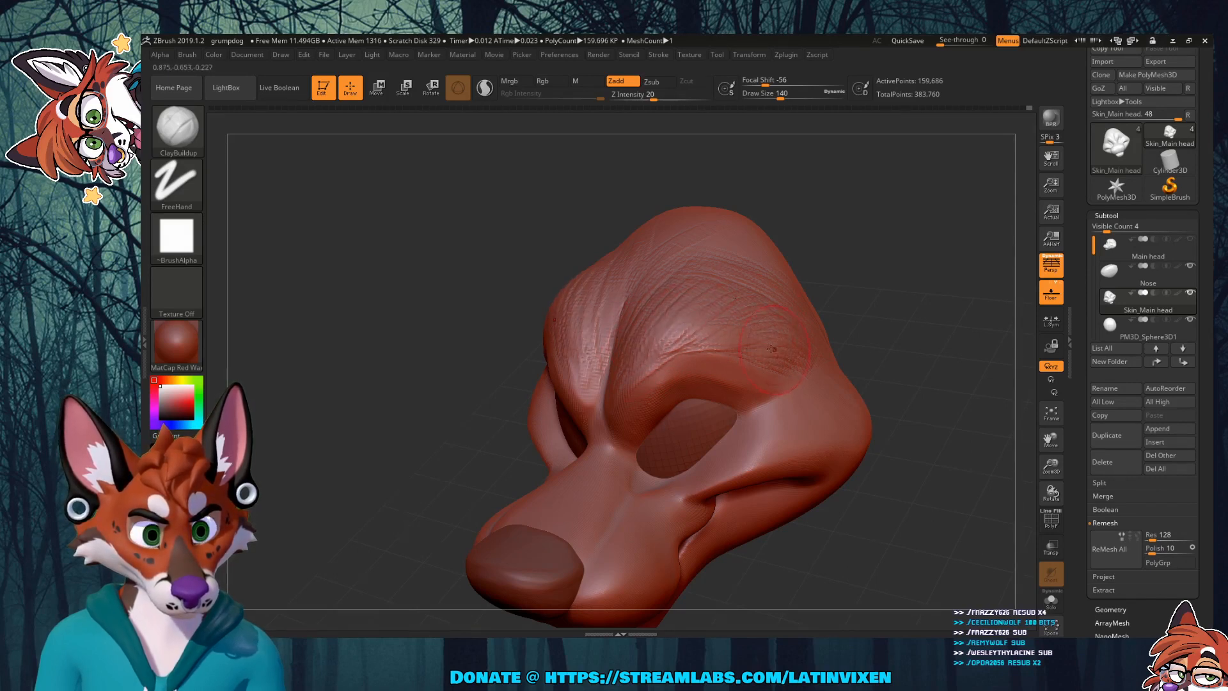
pyautogui.moveTo(891, 268)
pyautogui.mouseDown()
pyautogui.moveTo(854, 230)
pyautogui.moveTo(619, 331)
pyautogui.mouseUp()
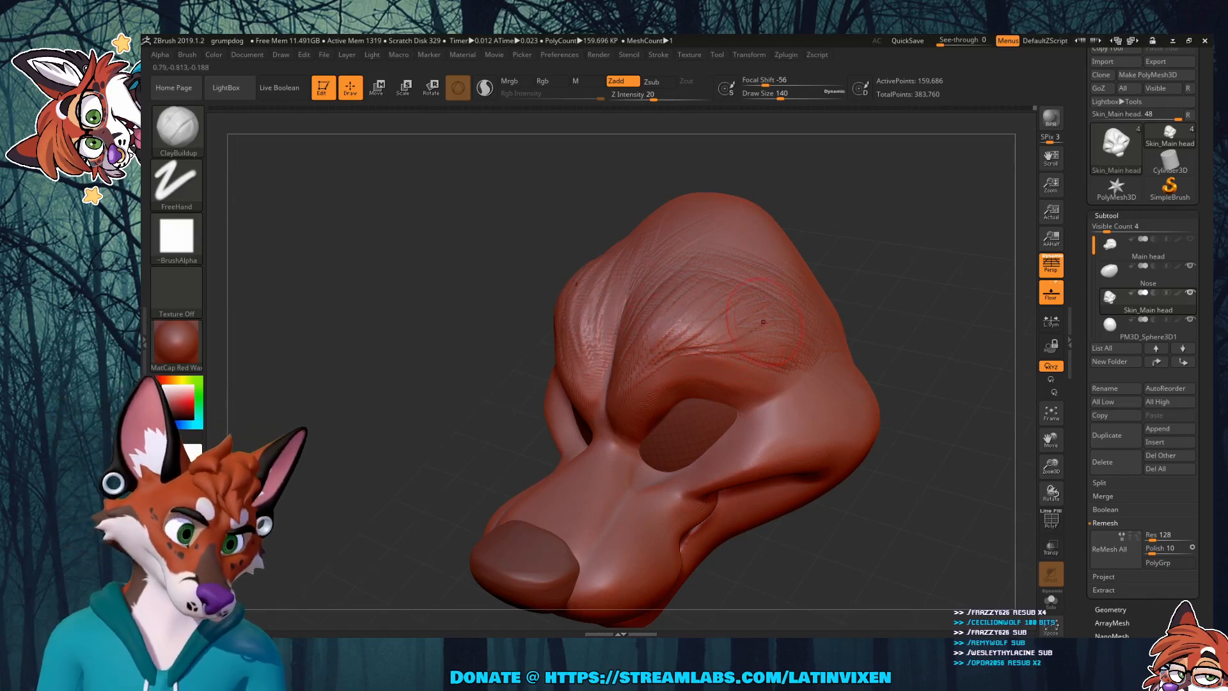
pyautogui.moveTo(818, 345)
pyautogui.mouseDown()
pyautogui.moveTo(861, 229)
pyautogui.moveTo(837, 241)
pyautogui.mouseUp()
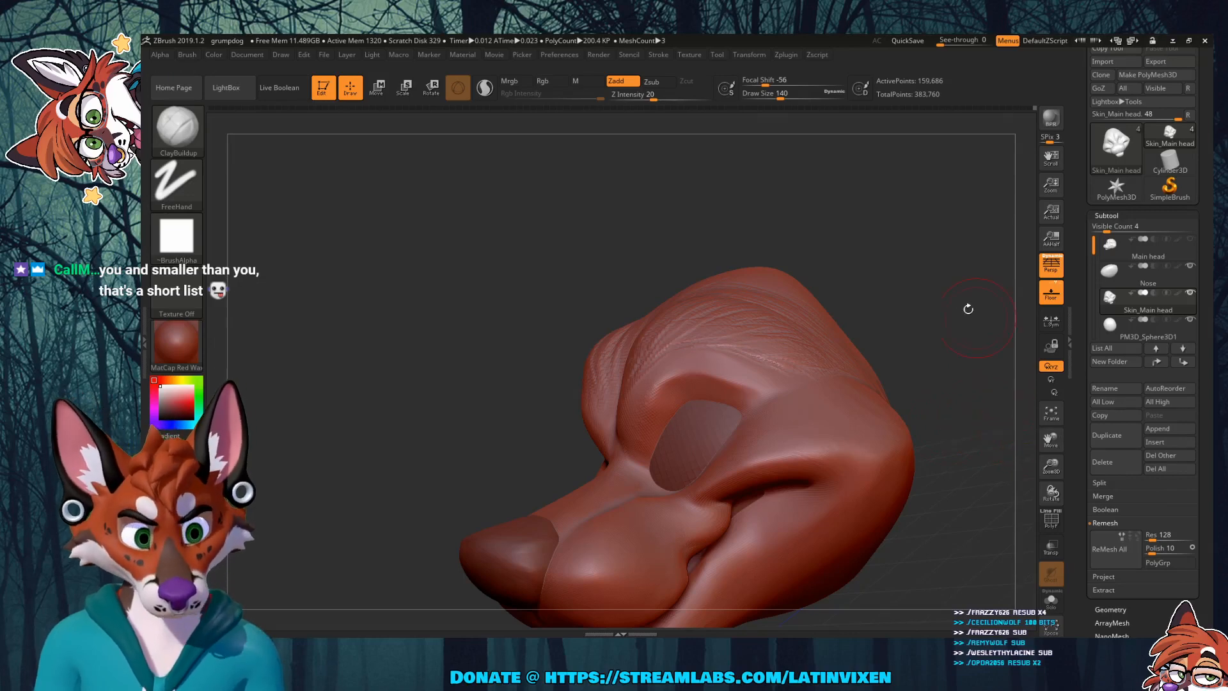
# Step: Smooth the clay strokes over the forehead, the central crease and the outer end of the brow
pyautogui.moveTo(968, 309)
pyautogui.mouseDown()
pyautogui.moveTo(950, 310)
pyautogui.moveTo(983, 294)
pyautogui.mouseUp()
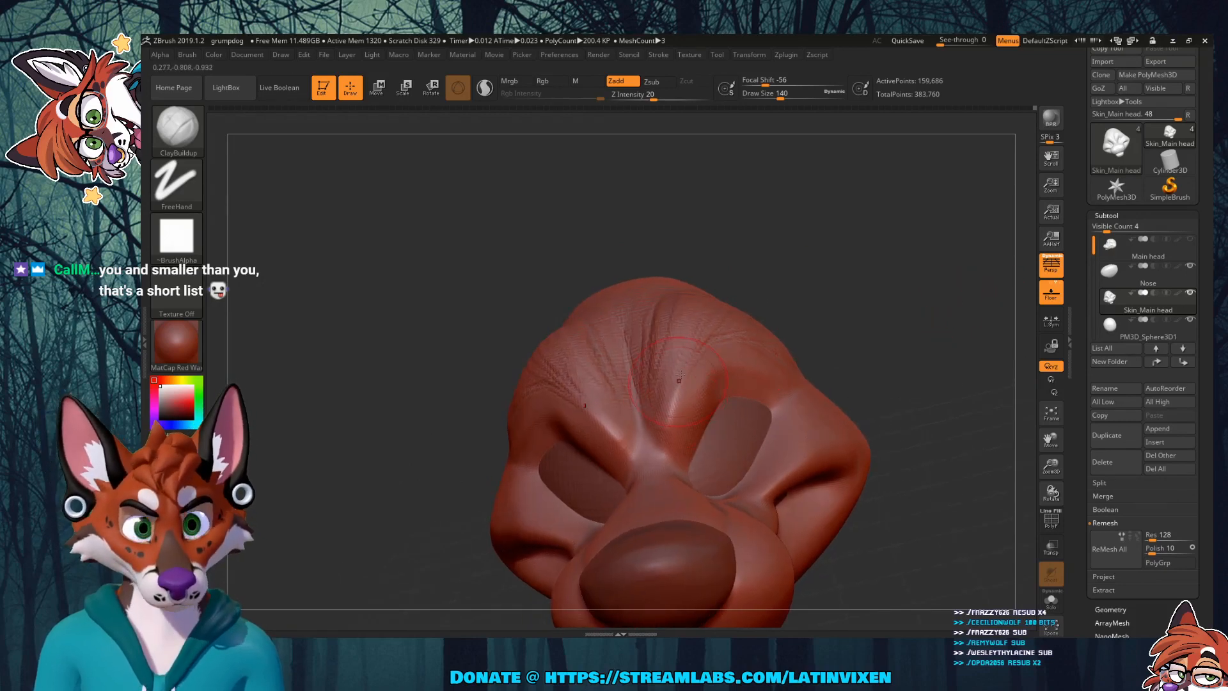
pyautogui.press('shift')
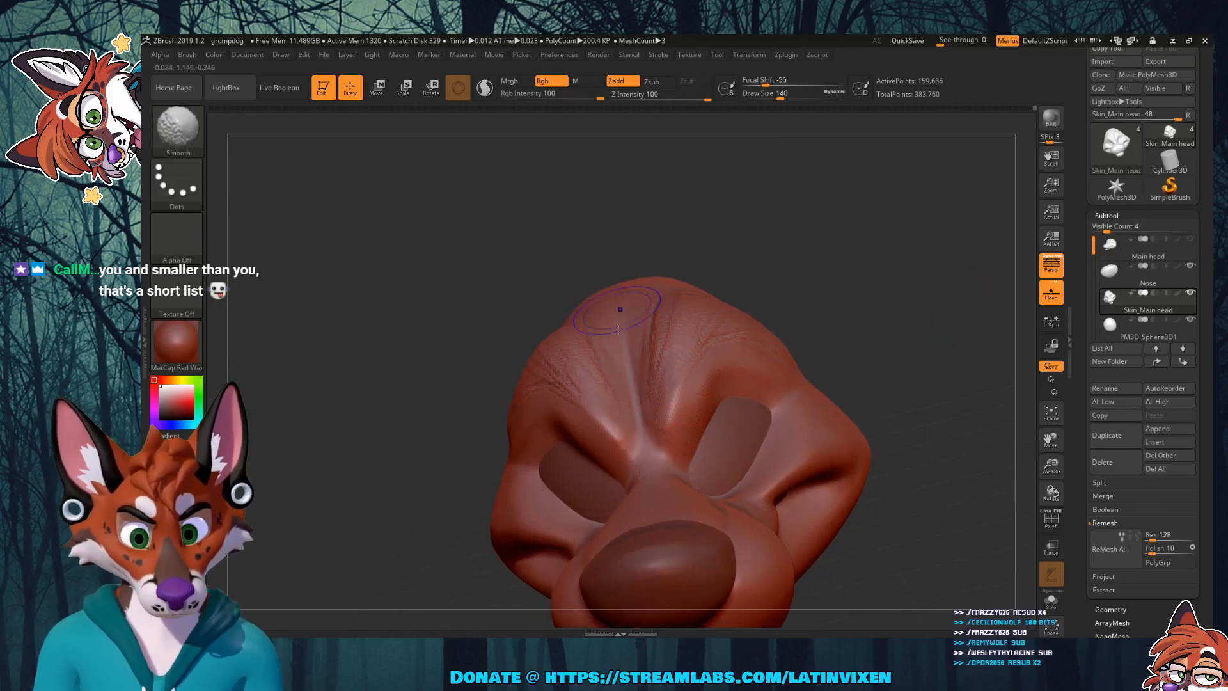
pyautogui.moveTo(866, 269); pyautogui.dragTo(789, 286)
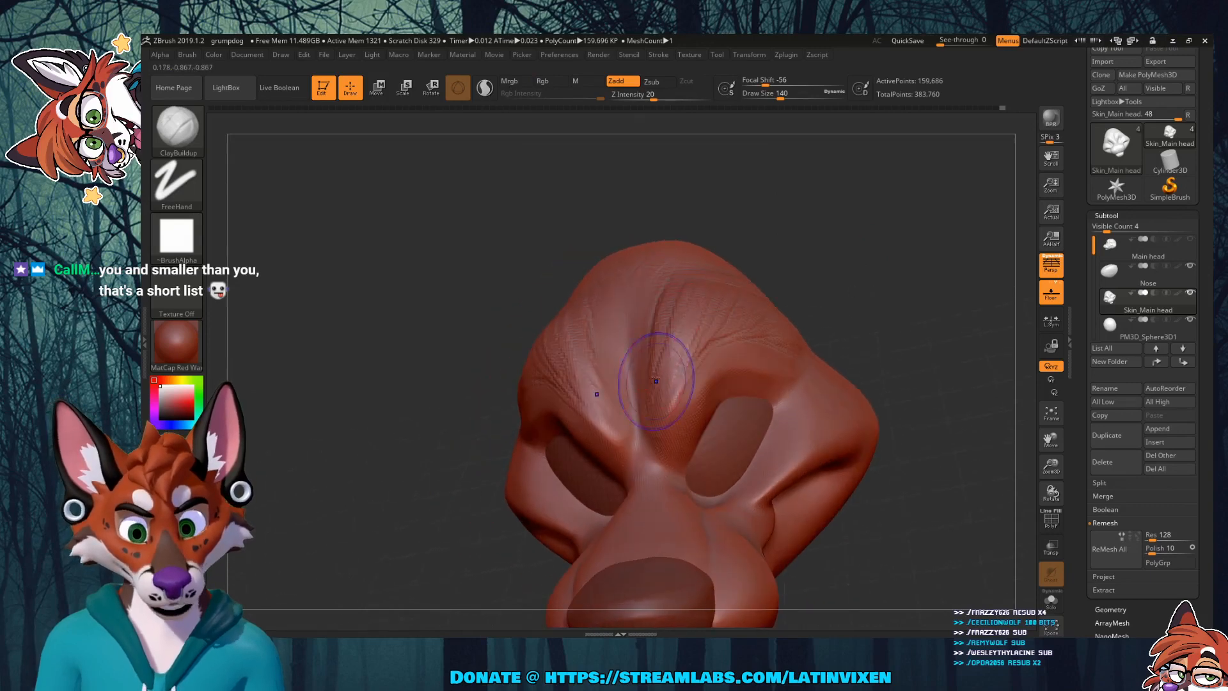
pyautogui.press('shift')
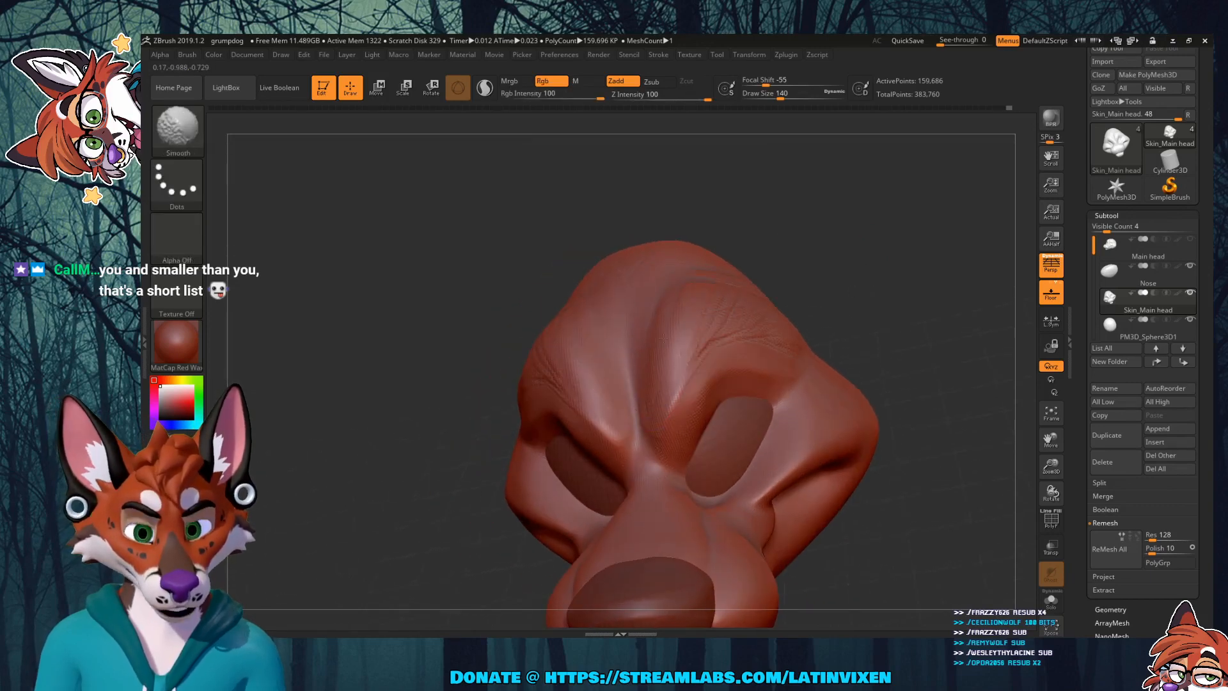
pyautogui.moveTo(708, 341)
pyautogui.keyDown('shift'); pyautogui.mouseDown()
pyautogui.moveTo(676, 378)
pyautogui.moveTo(722, 320)
pyautogui.mouseUp(); pyautogui.keyUp('shift')
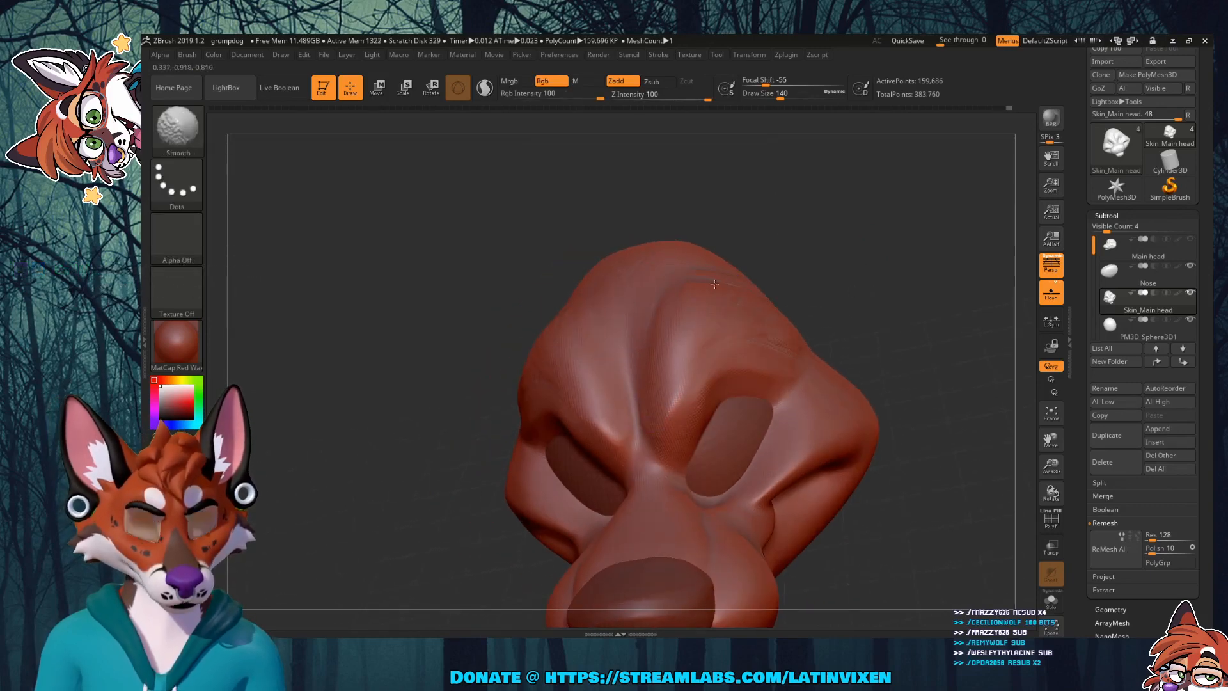
pyautogui.keyDown('shift'); pyautogui.moveTo(698, 277); pyautogui.dragTo(744, 292); pyautogui.keyUp('shift')
pyautogui.moveTo(934, 257); pyautogui.dragTo(838, 266)
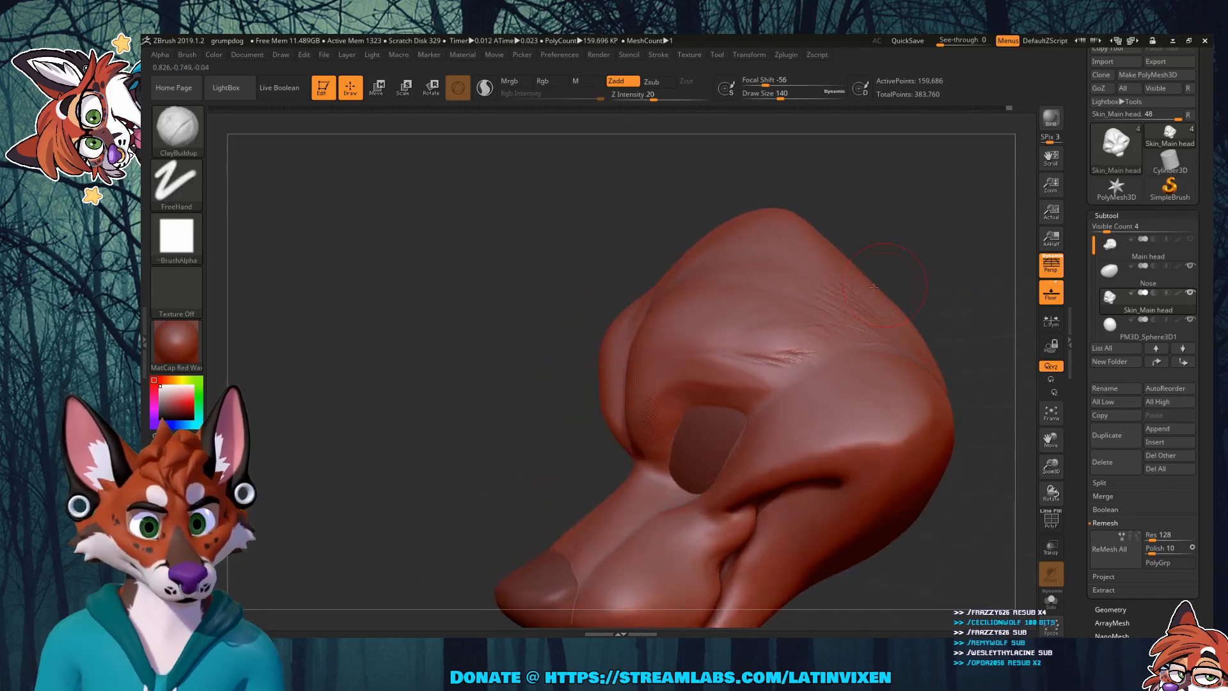
pyautogui.moveTo(704, 353); pyautogui.dragTo(786, 364)
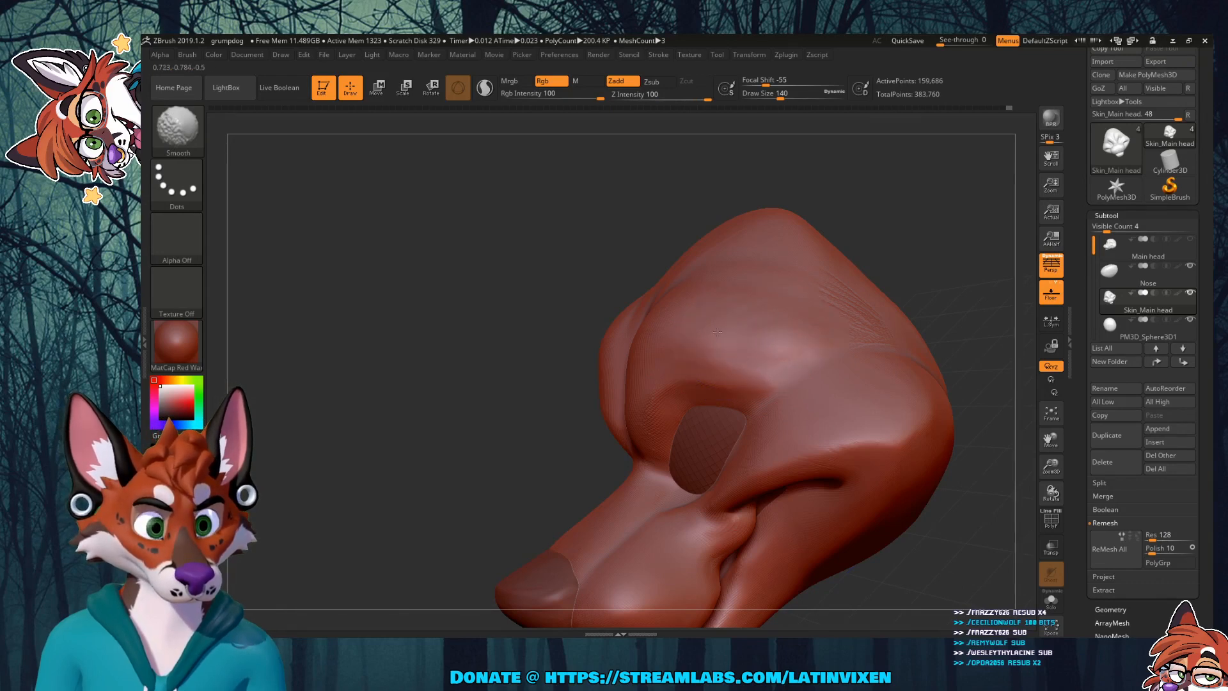
# Step: Build up the forehead on both sides of the central crease and above the eye sockets with the ClayBuildup brush
pyautogui.moveTo(917, 241); pyautogui.dragTo(632, 401)
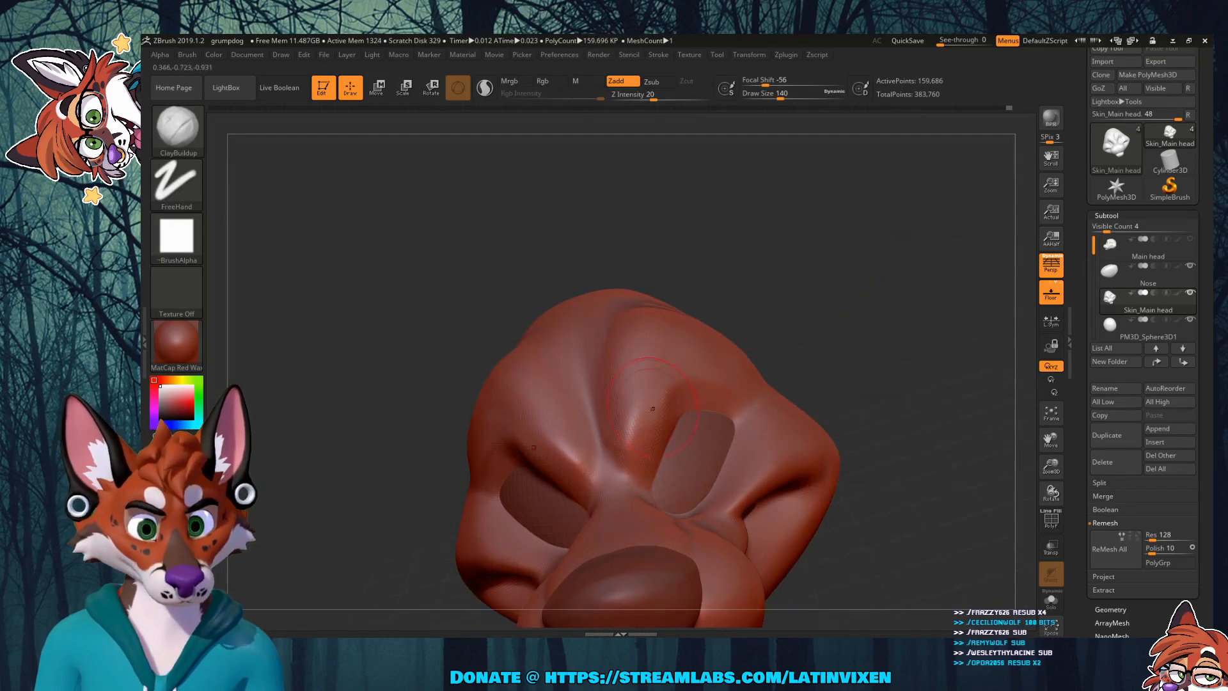
pyautogui.moveTo(889, 236)
pyautogui.mouseDown()
pyautogui.moveTo(901, 266)
pyautogui.moveTo(883, 212)
pyautogui.moveTo(855, 279)
pyautogui.moveTo(899, 241)
pyautogui.moveTo(858, 236)
pyautogui.mouseUp()
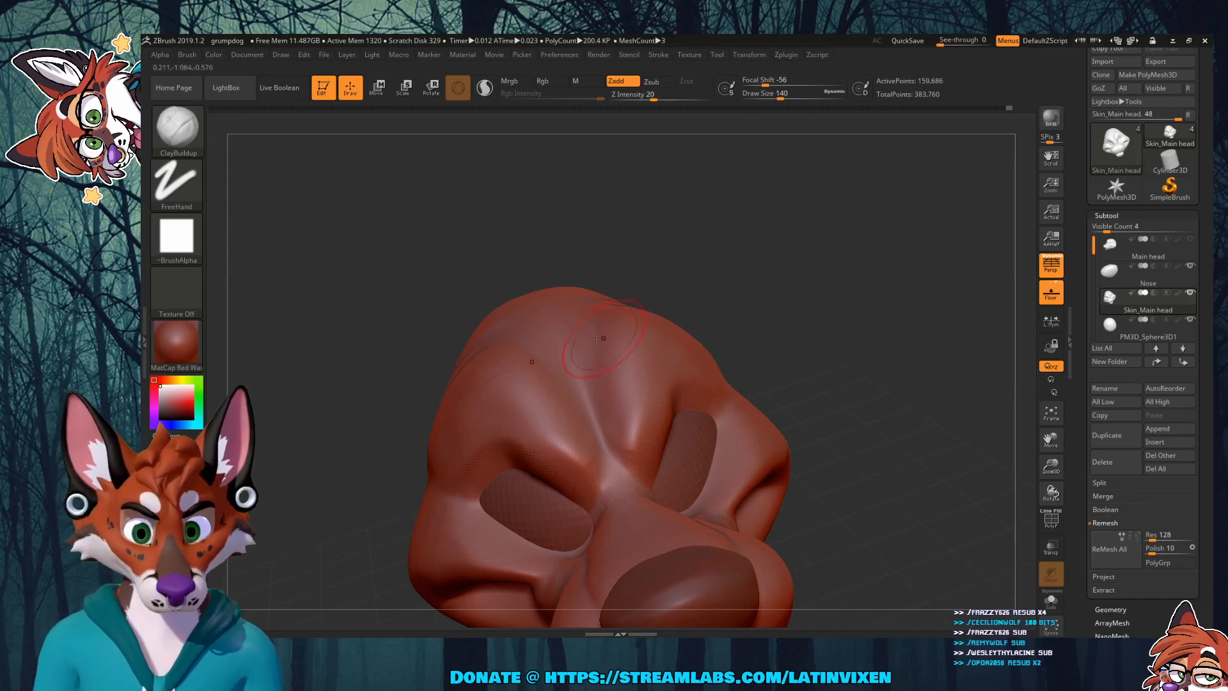
pyautogui.moveTo(601, 353)
pyautogui.mouseDown()
pyautogui.moveTo(583, 319)
pyautogui.moveTo(610, 311)
pyautogui.mouseUp()
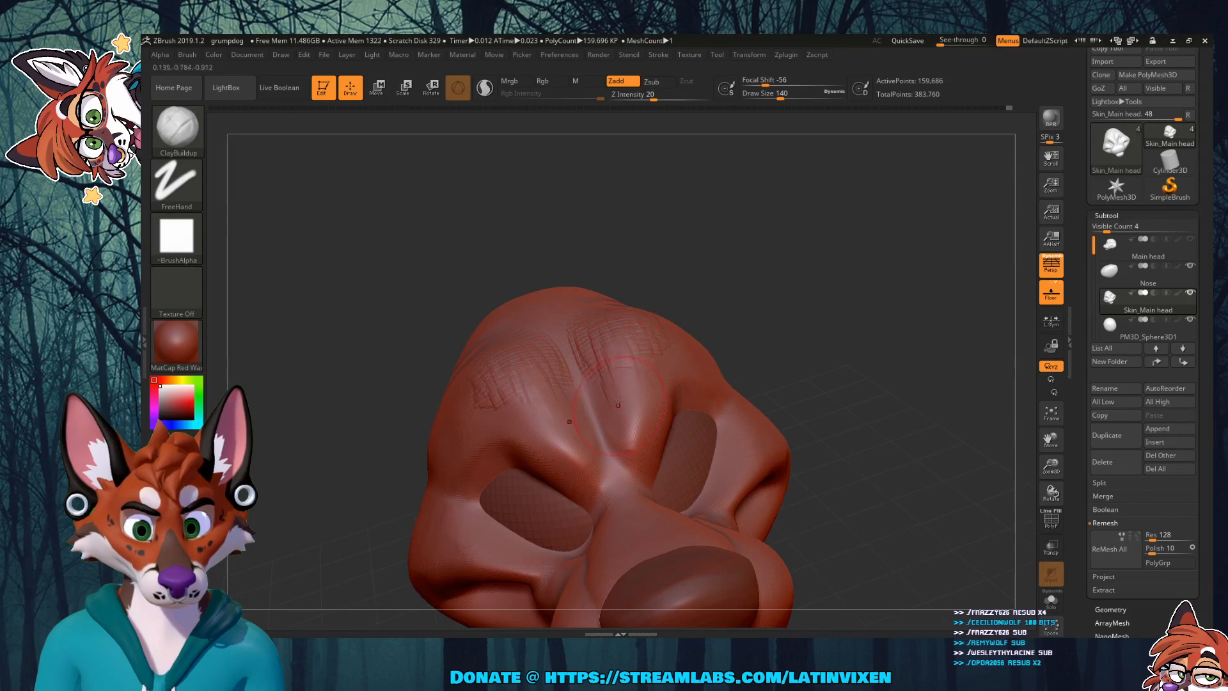
pyautogui.moveTo(586, 340); pyautogui.dragTo(584, 356)
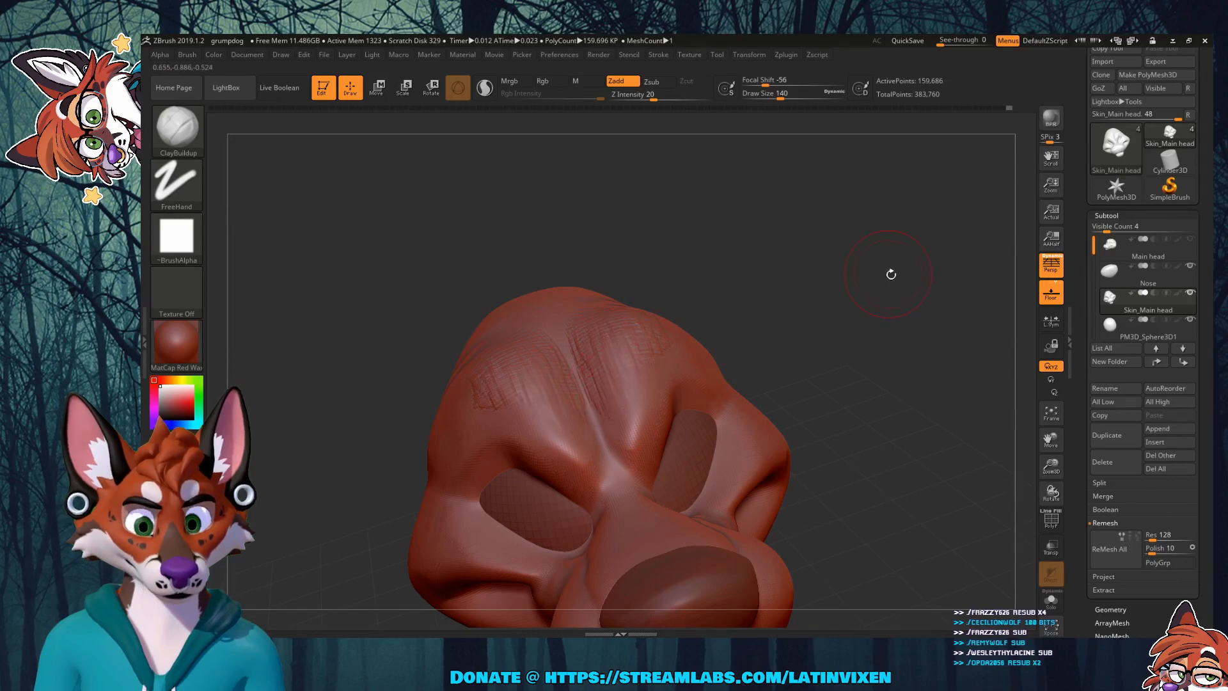
pyautogui.moveTo(891, 273); pyautogui.dragTo(691, 330)
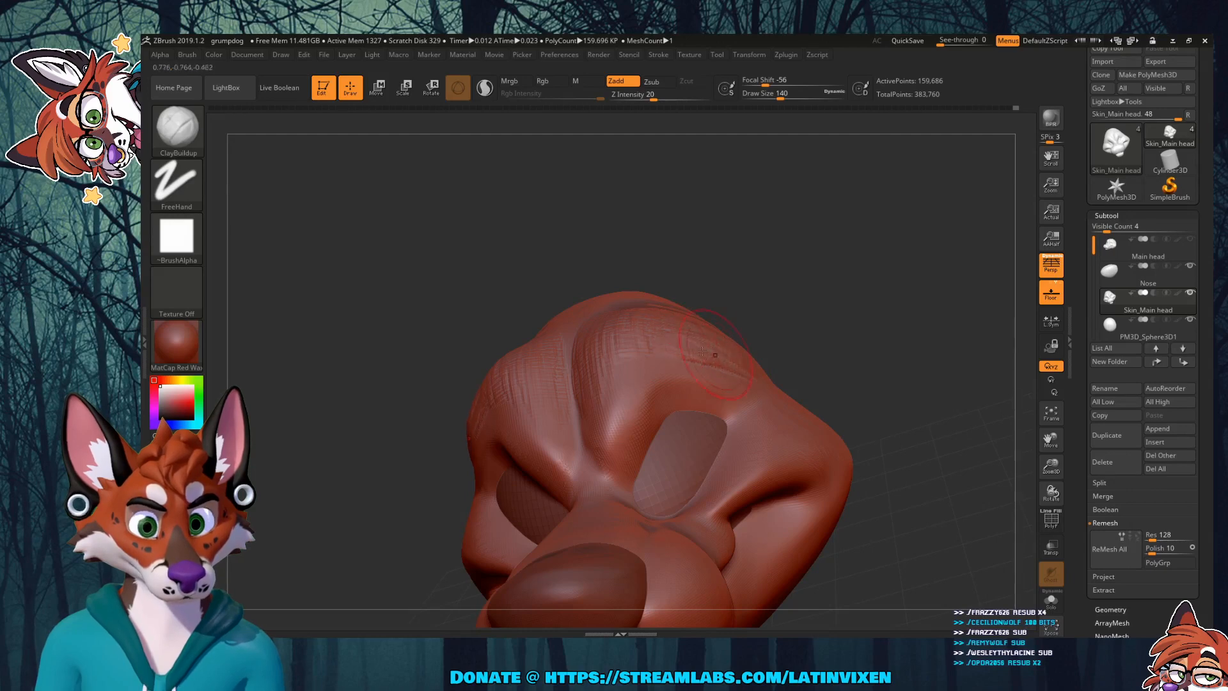
pyautogui.moveTo(704, 351); pyautogui.dragTo(643, 363)
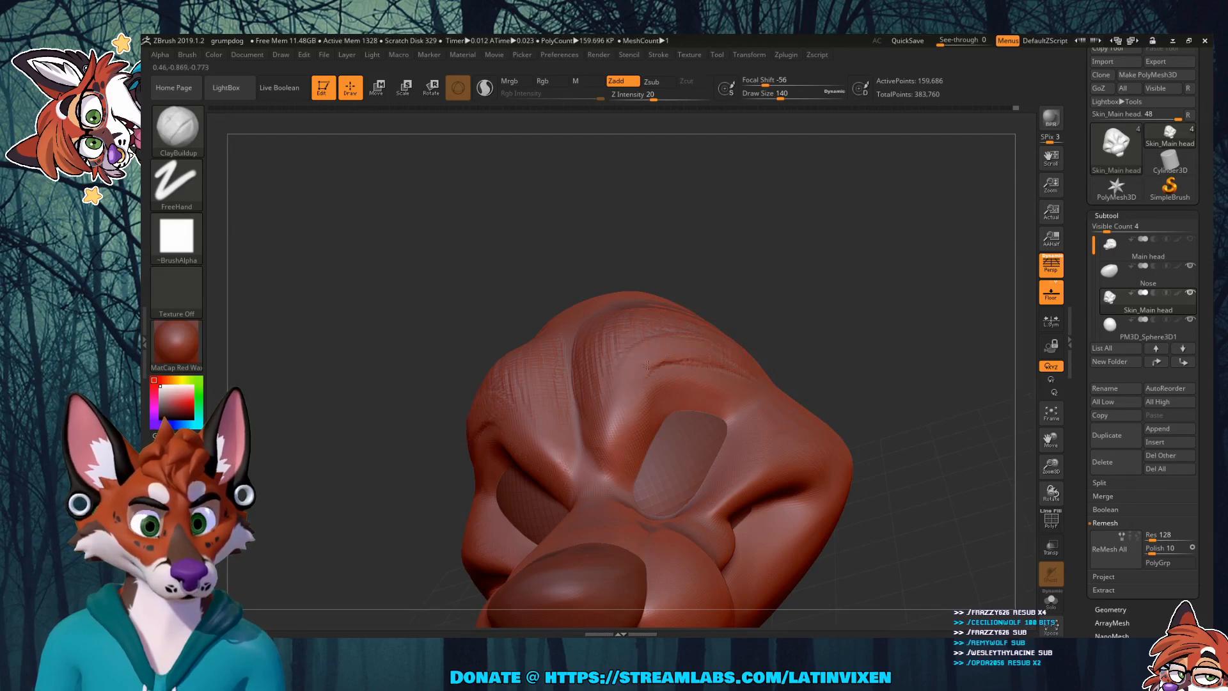
# Step: Add ClayBuildup strokes across the upper forehead, covering the top end of the central crease
pyautogui.moveTo(852, 305)
pyautogui.mouseDown()
pyautogui.moveTo(867, 277)
pyautogui.moveTo(851, 273)
pyautogui.moveTo(851, 295)
pyautogui.moveTo(768, 358)
pyautogui.mouseUp()
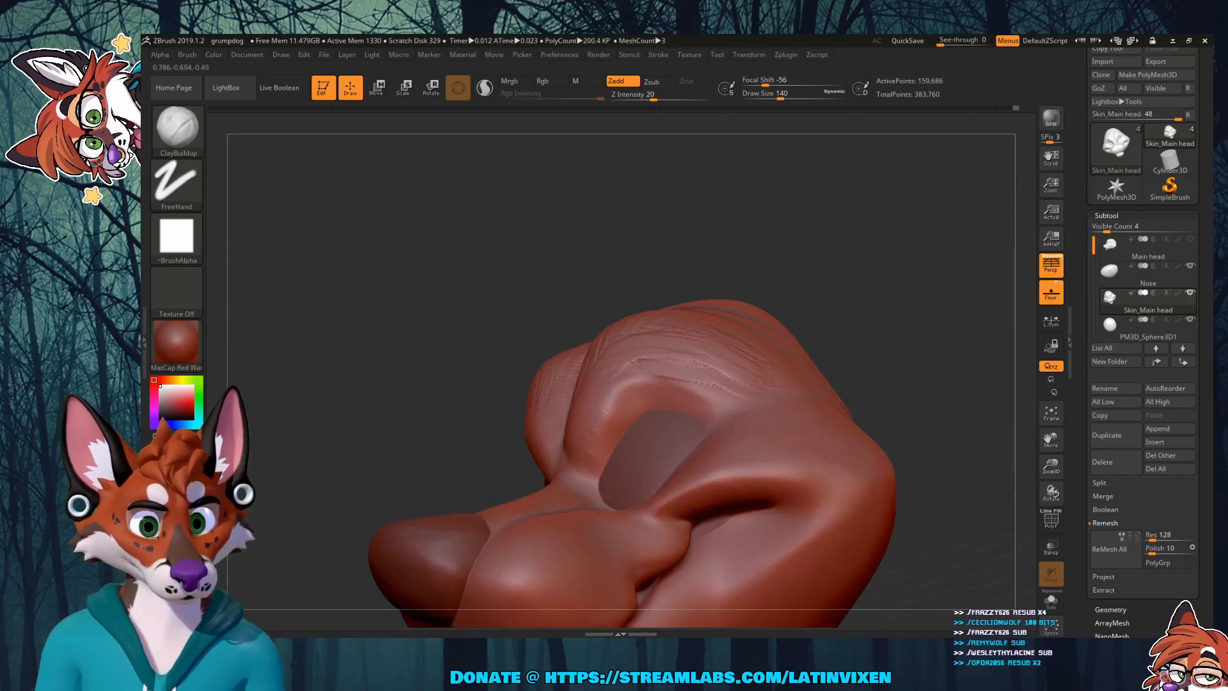
pyautogui.moveTo(845, 319); pyautogui.dragTo(835, 291)
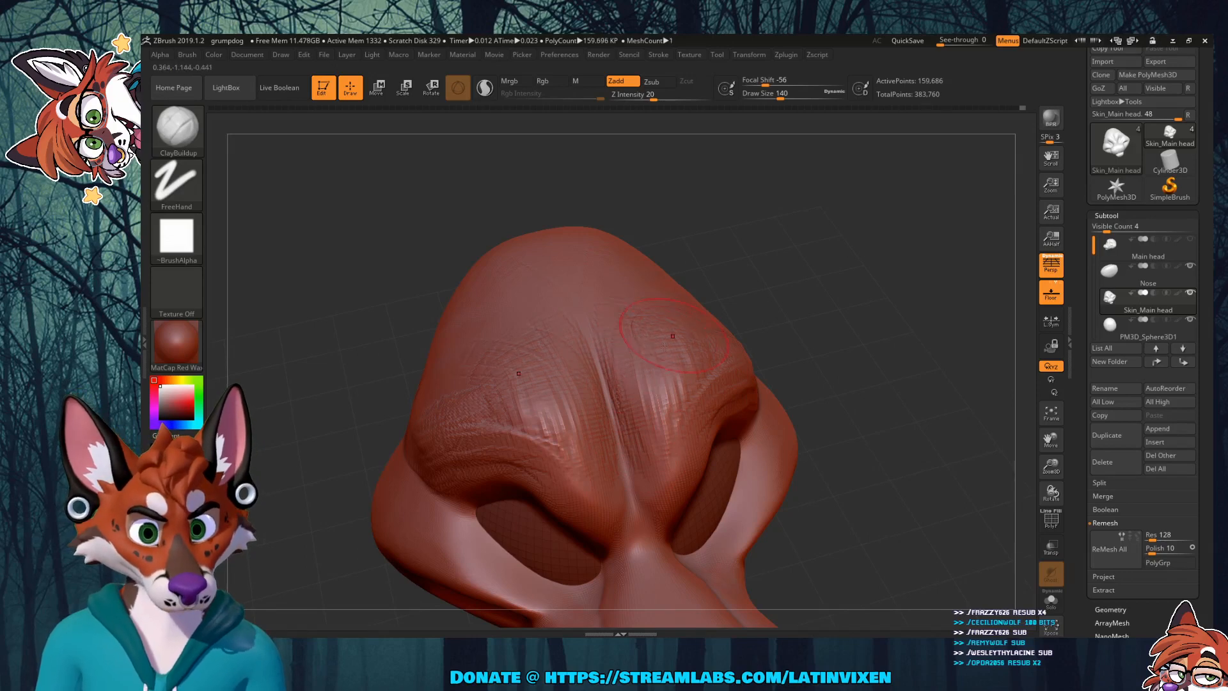
pyautogui.moveTo(733, 295); pyautogui.dragTo(798, 268)
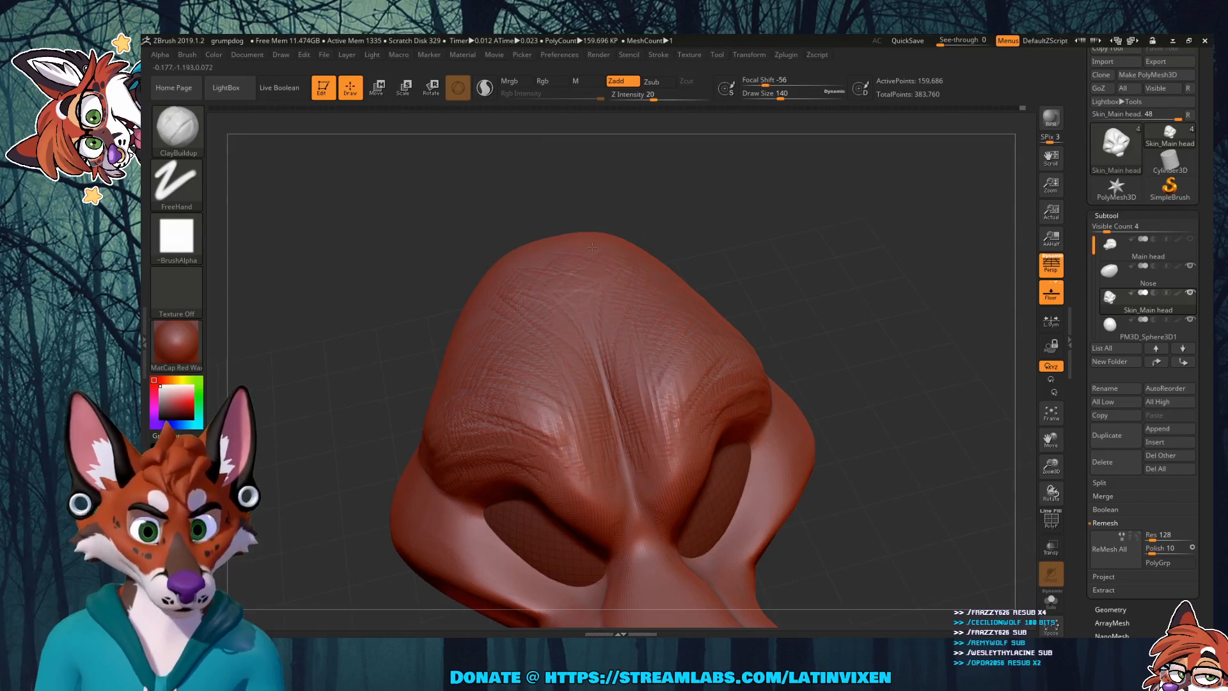
pyautogui.moveTo(539, 302); pyautogui.dragTo(578, 300)
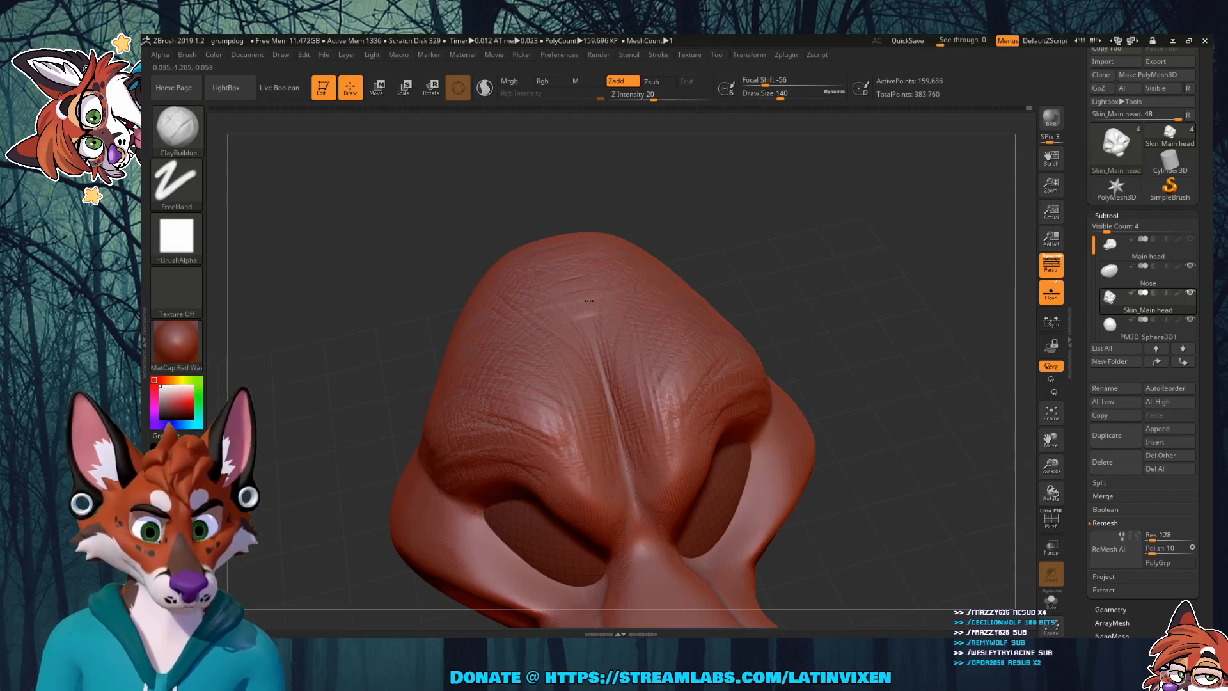
# Step: Fill out the side of the forehead with ClayBuildup strokes from above the brow toward the temple
pyautogui.moveTo(783, 265); pyautogui.dragTo(704, 291)
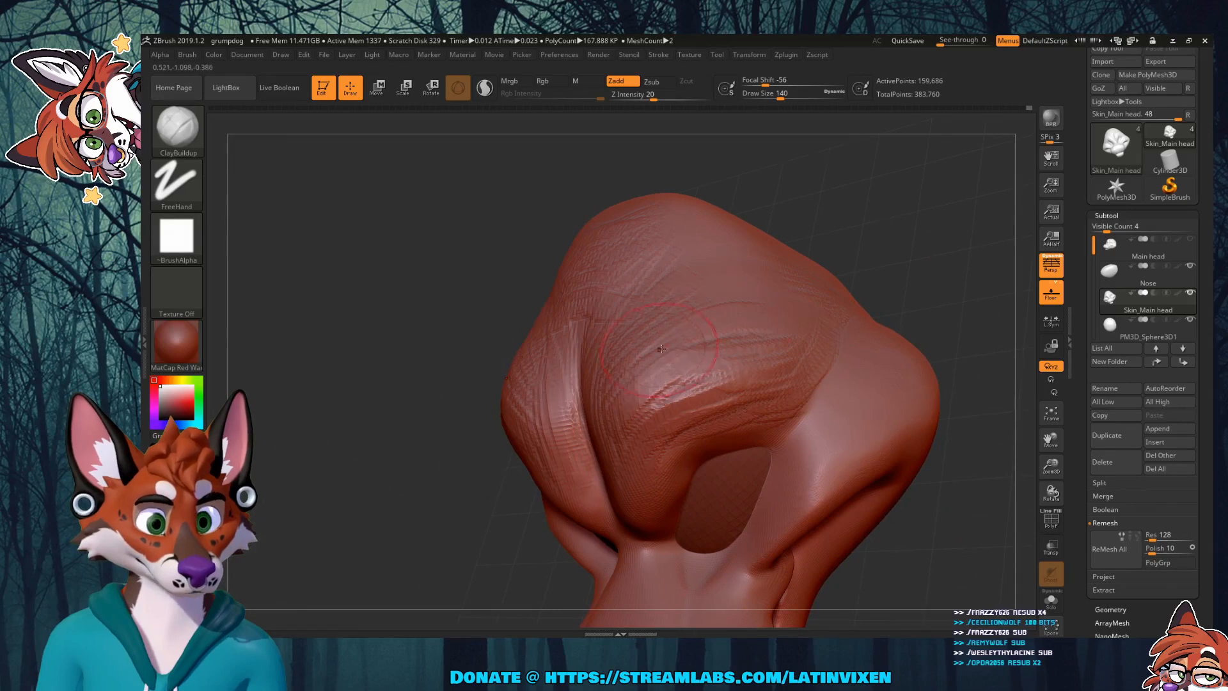
pyautogui.moveTo(758, 334)
pyautogui.mouseDown()
pyautogui.moveTo(758, 357)
pyautogui.moveTo(699, 358)
pyautogui.mouseUp()
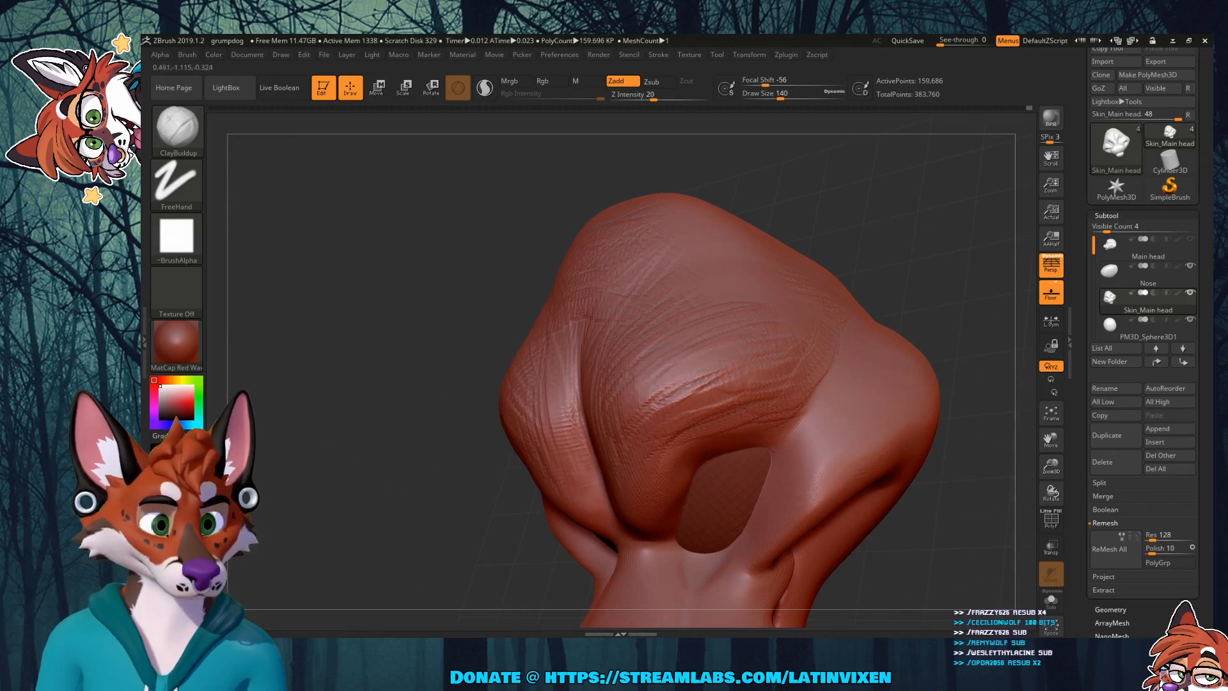
pyautogui.moveTo(753, 295); pyautogui.dragTo(747, 323)
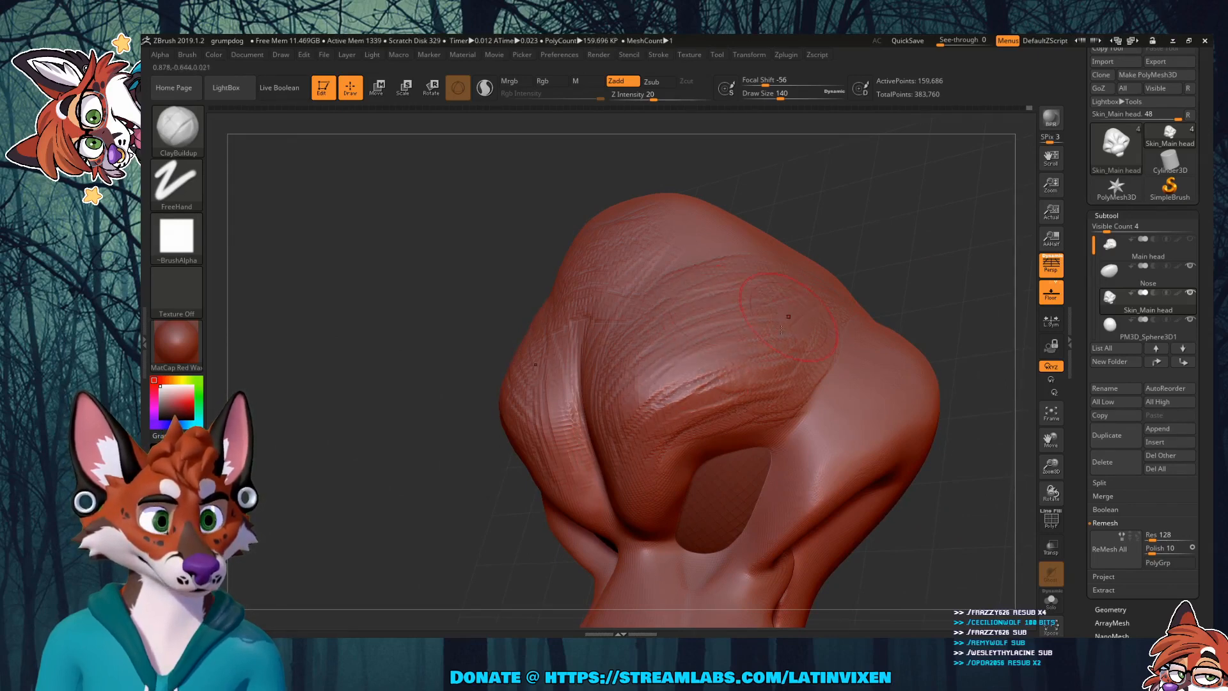
pyautogui.moveTo(913, 250)
pyautogui.mouseDown()
pyautogui.moveTo(813, 246)
pyautogui.moveTo(921, 249)
pyautogui.mouseUp()
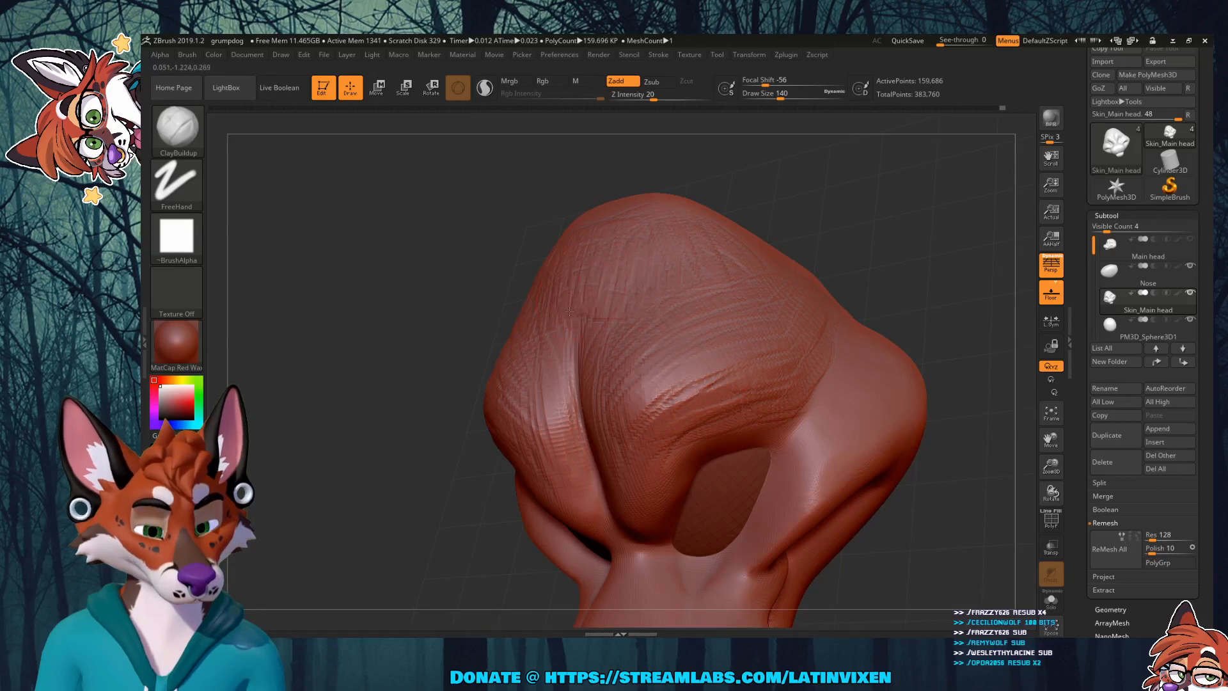
# Step: Thicken the brow's lower edge along the upper rim of the eye socket with ClayBuildup strokes
pyautogui.moveTo(876, 247); pyautogui.dragTo(847, 186)
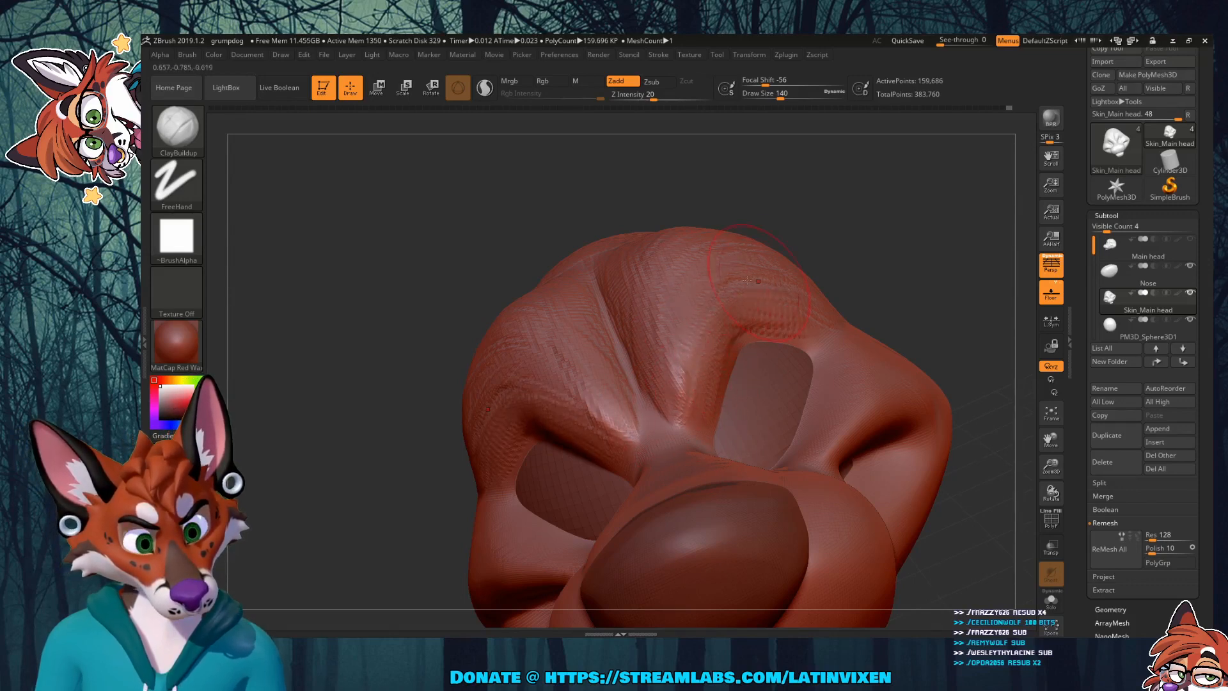
pyautogui.moveTo(889, 241)
pyautogui.mouseDown()
pyautogui.moveTo(896, 272)
pyautogui.moveTo(938, 228)
pyautogui.moveTo(956, 264)
pyautogui.moveTo(676, 328)
pyautogui.mouseUp()
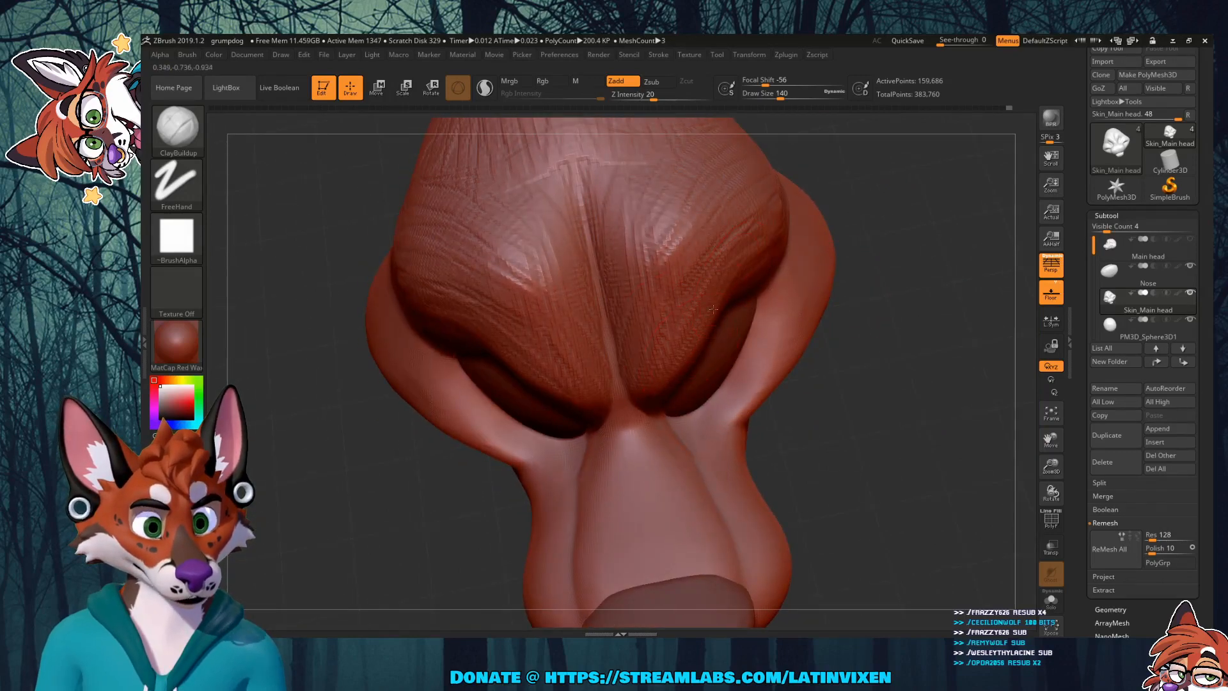
pyautogui.moveTo(756, 270); pyautogui.dragTo(697, 342)
pyautogui.moveTo(901, 230)
pyautogui.mouseDown()
pyautogui.moveTo(910, 248)
pyautogui.moveTo(896, 210)
pyautogui.moveTo(873, 221)
pyautogui.mouseUp()
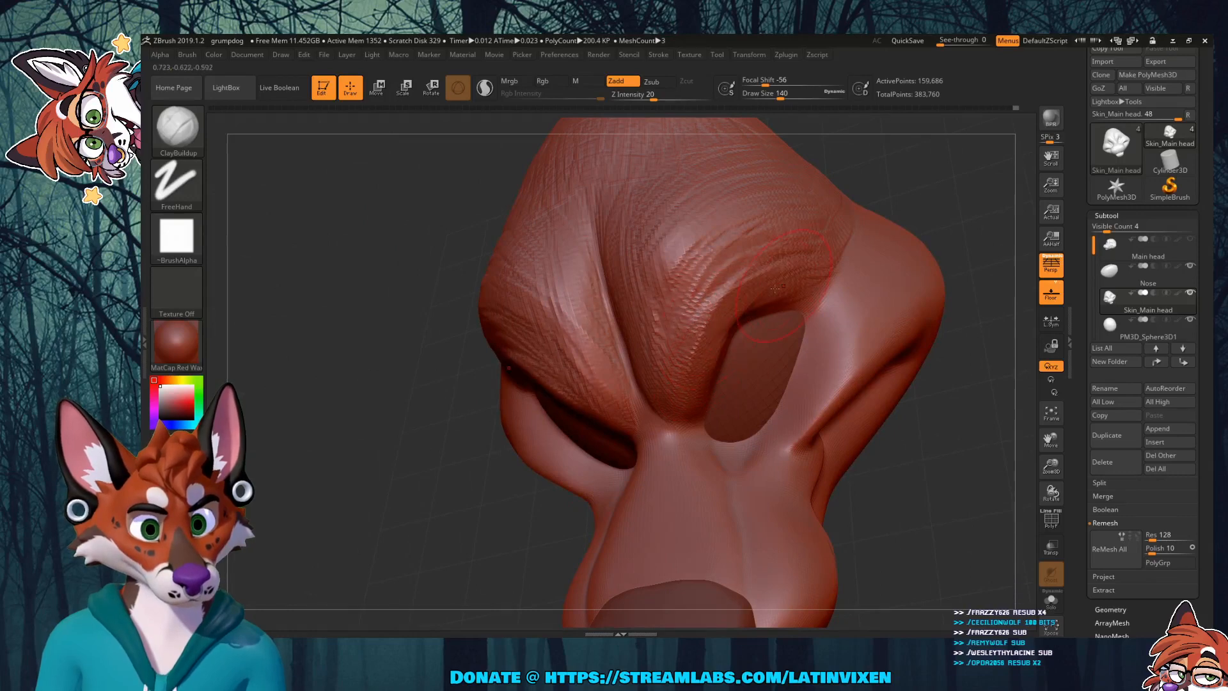
pyautogui.moveTo(747, 287)
pyautogui.mouseDown()
pyautogui.moveTo(697, 349)
pyautogui.moveTo(720, 313)
pyautogui.moveTo(715, 333)
pyautogui.mouseUp()
# Step: Bulk up the inner brow beside the muzzle bridge and carry the clay strokes over the brow arch
pyautogui.moveTo(934, 216); pyautogui.dragTo(876, 243)
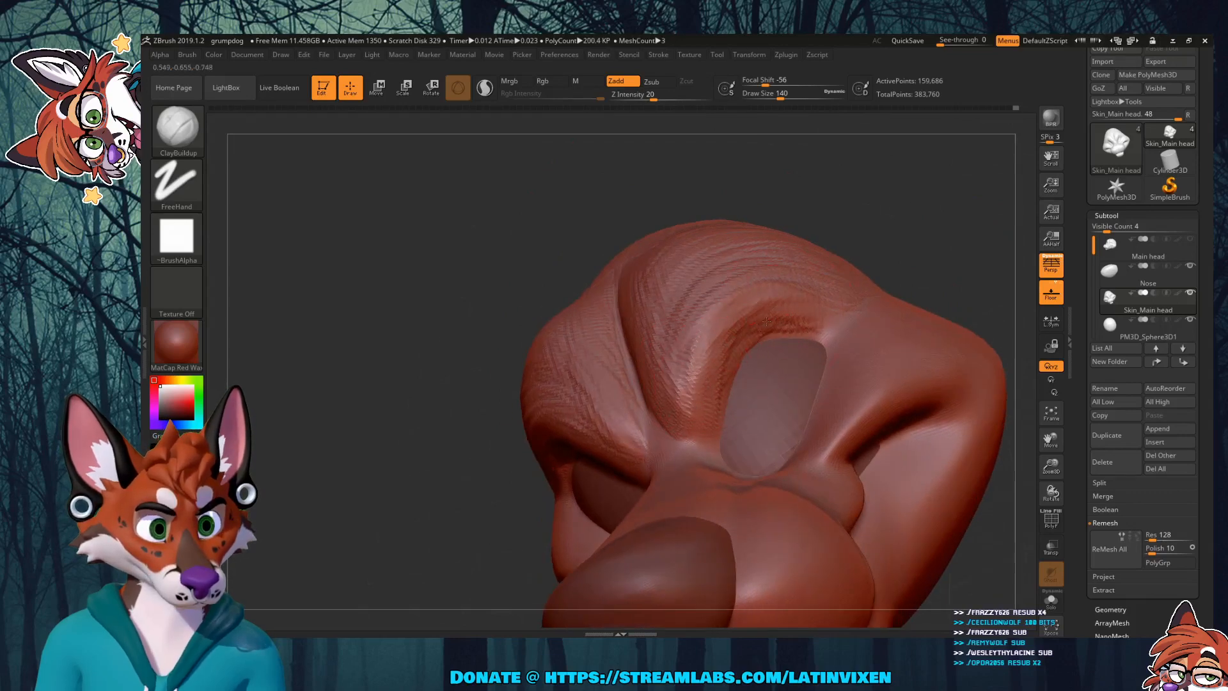
pyautogui.moveTo(747, 342); pyautogui.dragTo(708, 351)
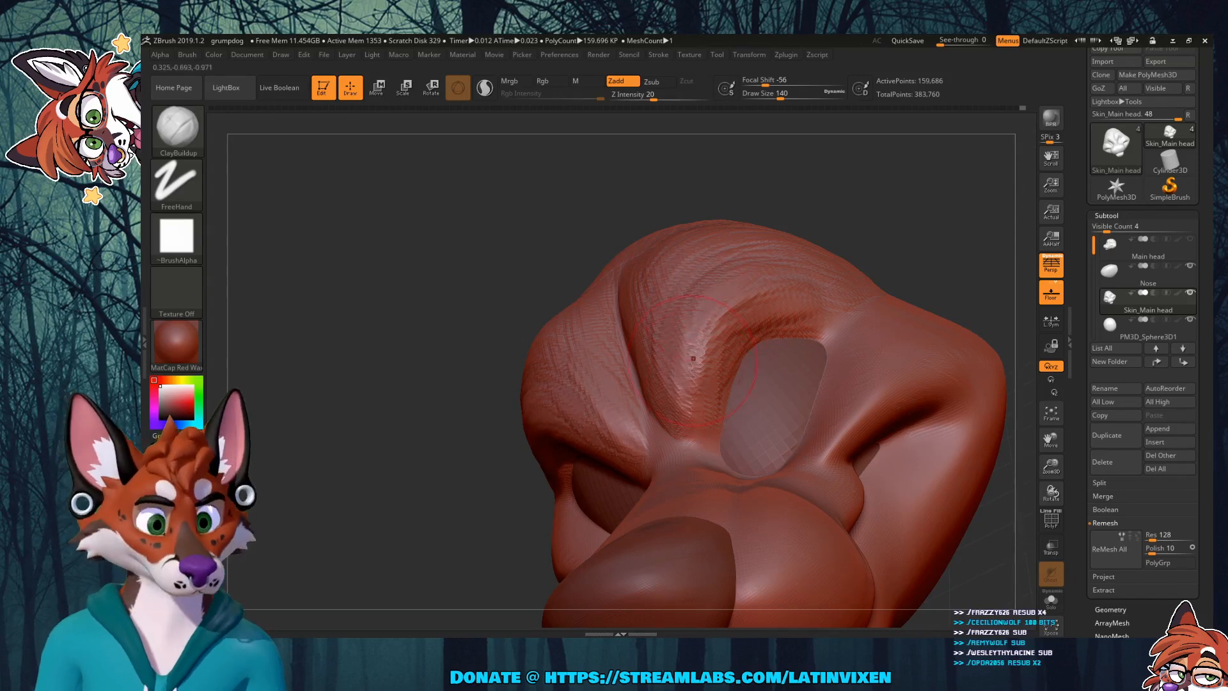
pyautogui.moveTo(683, 416)
pyautogui.mouseDown()
pyautogui.moveTo(690, 378)
pyautogui.moveTo(807, 295)
pyautogui.mouseUp()
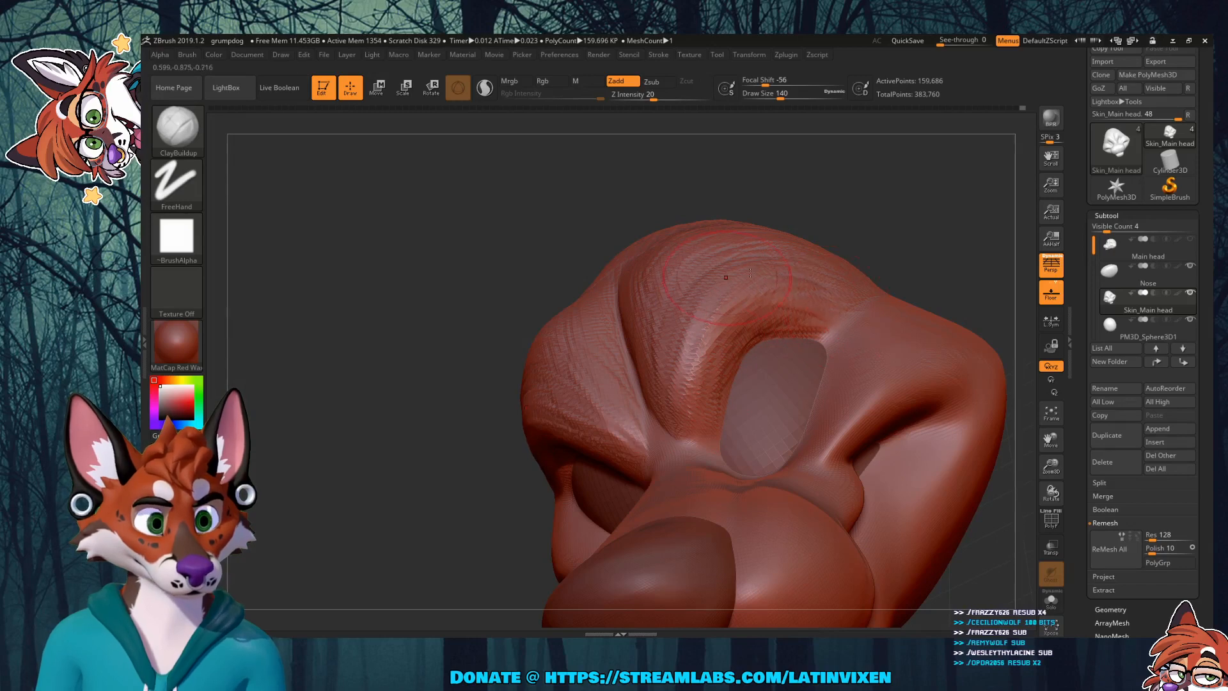
pyautogui.moveTo(757, 261); pyautogui.dragTo(723, 249)
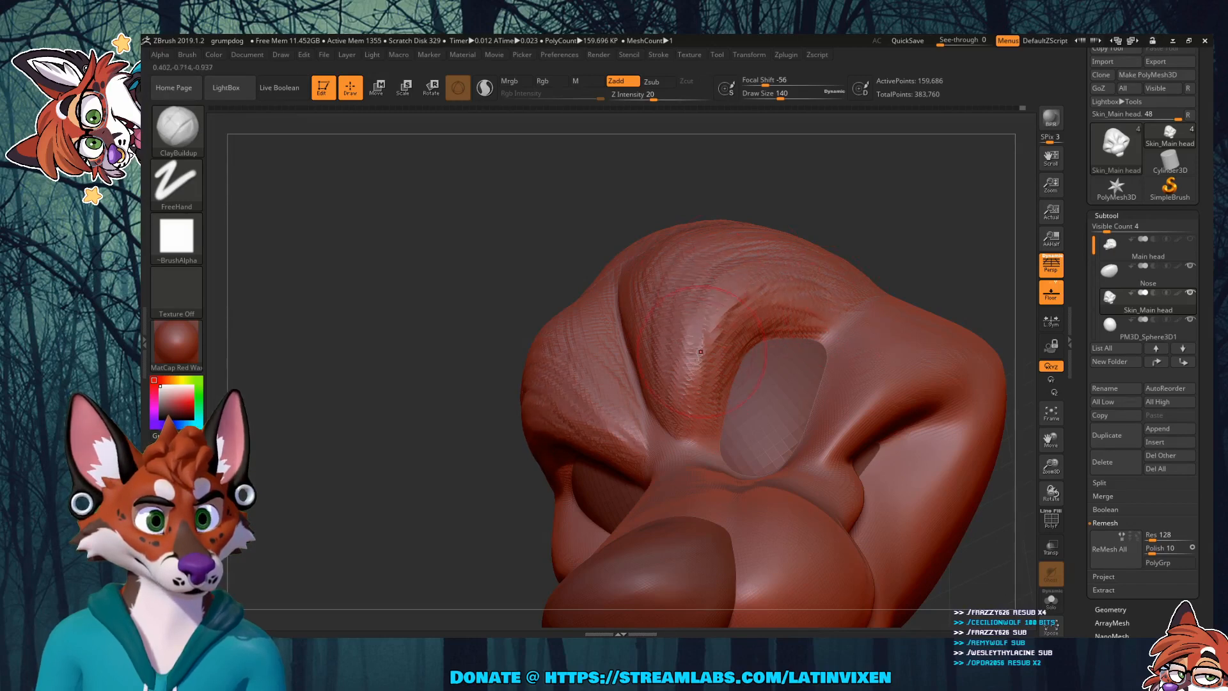
pyautogui.moveTo(700, 351); pyautogui.dragTo(792, 295)
# Step: Adjust the forehead's profile above the brows with the Move brush
pyautogui.moveTo(927, 215)
pyautogui.mouseDown()
pyautogui.moveTo(961, 165)
pyautogui.moveTo(907, 225)
pyautogui.mouseUp()
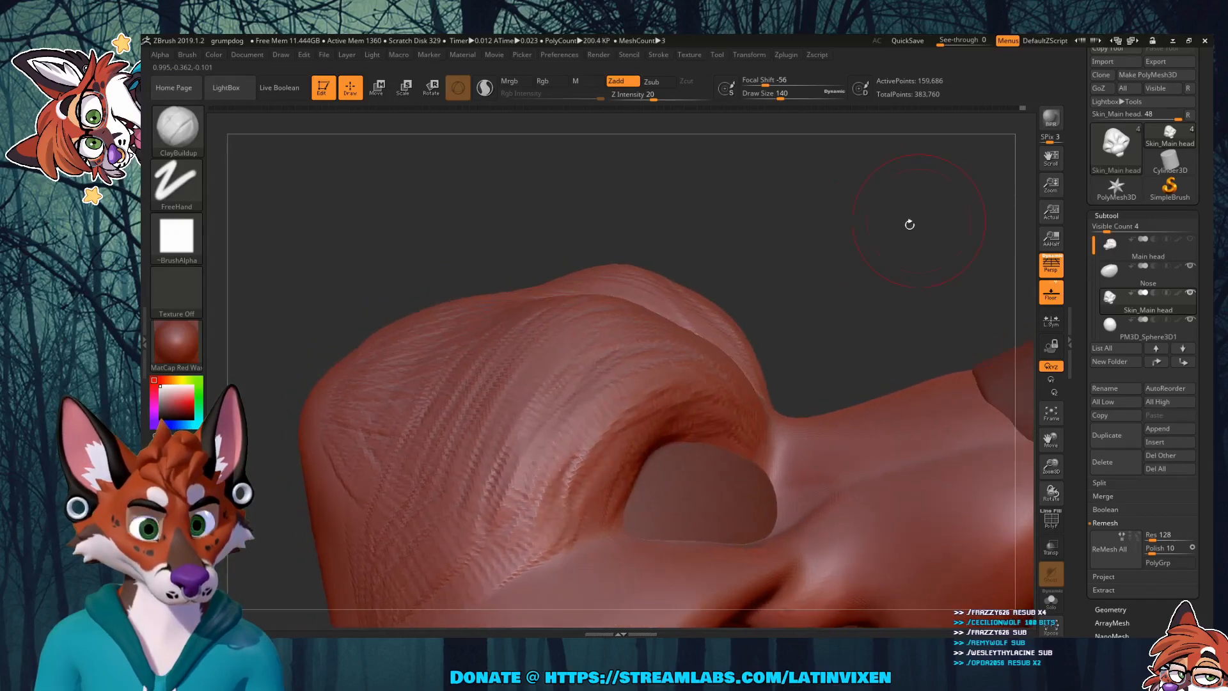
pyautogui.click(177, 128)
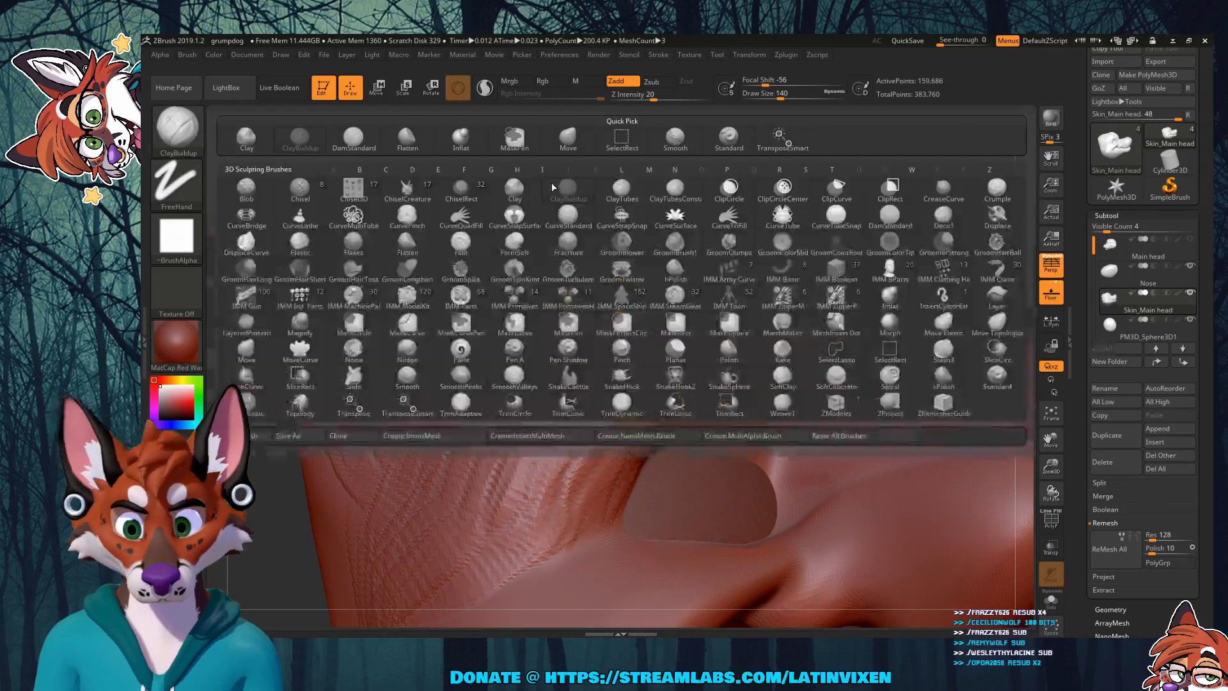
pyautogui.click(568, 136)
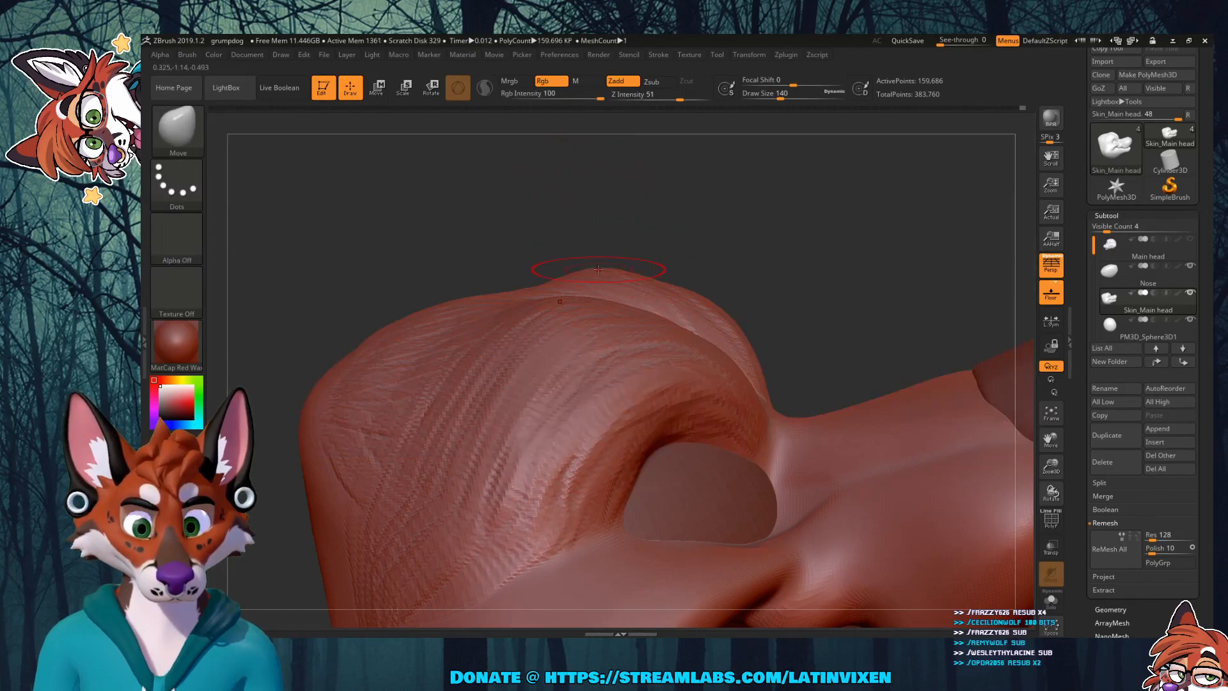
pyautogui.moveTo(594, 269); pyautogui.dragTo(598, 273)
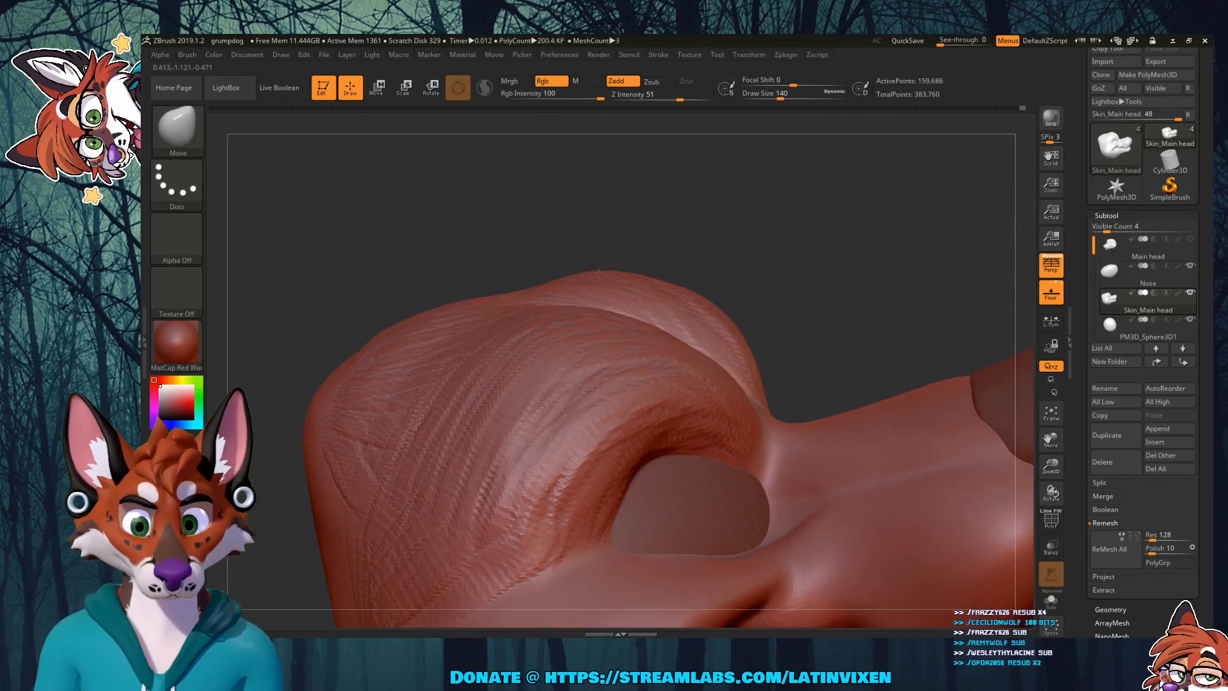
# Step: Even out the crown of the head behind the forehead crease with the Flatten brush
pyautogui.moveTo(781, 225)
pyautogui.mouseDown()
pyautogui.moveTo(743, 247)
pyautogui.moveTo(754, 257)
pyautogui.moveTo(778, 223)
pyautogui.moveTo(793, 271)
pyautogui.mouseUp()
pyautogui.click(178, 130)
pyautogui.click(416, 142)
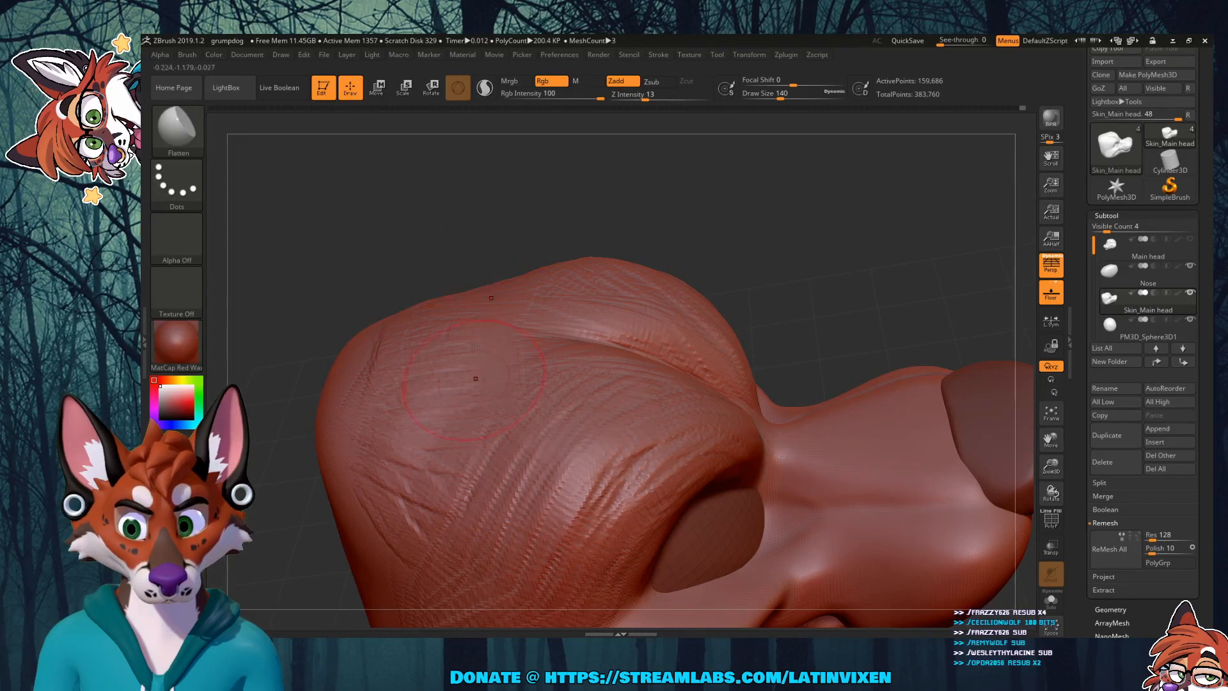
pyautogui.moveTo(412, 326)
pyautogui.mouseDown(button='right')
pyautogui.moveTo(398, 475)
pyautogui.moveTo(439, 364)
pyautogui.moveTo(378, 343)
pyautogui.mouseUp(button='right')
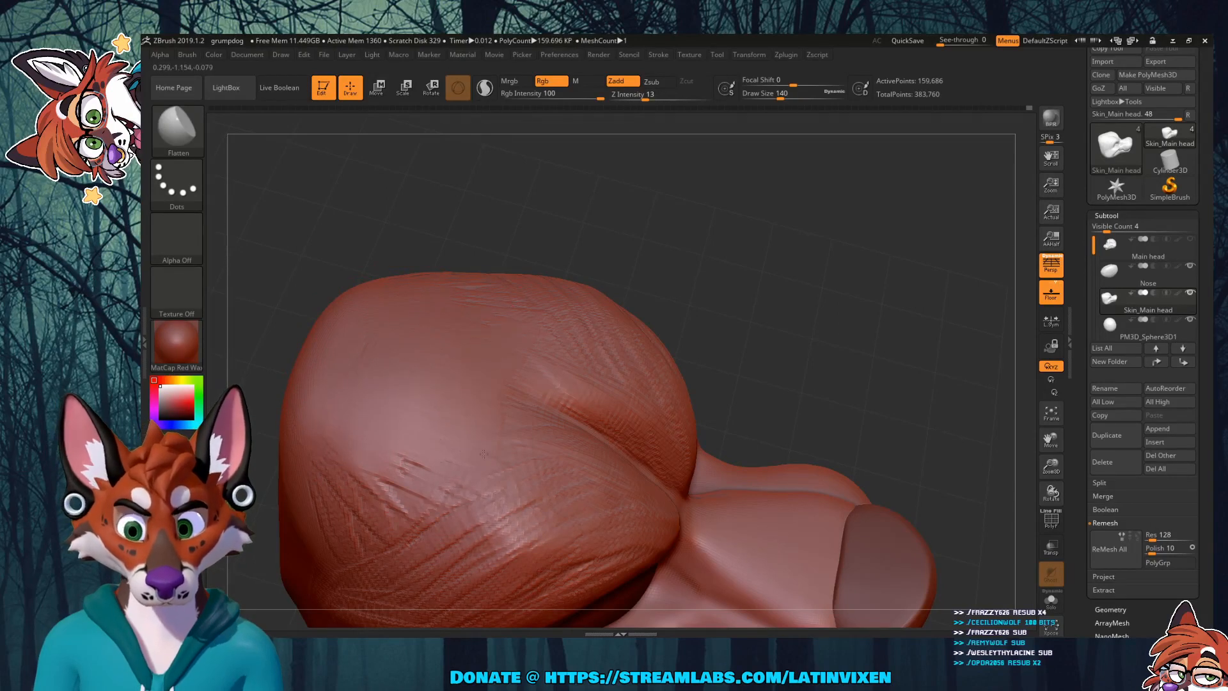
pyautogui.moveTo(804, 307); pyautogui.dragTo(755, 203)
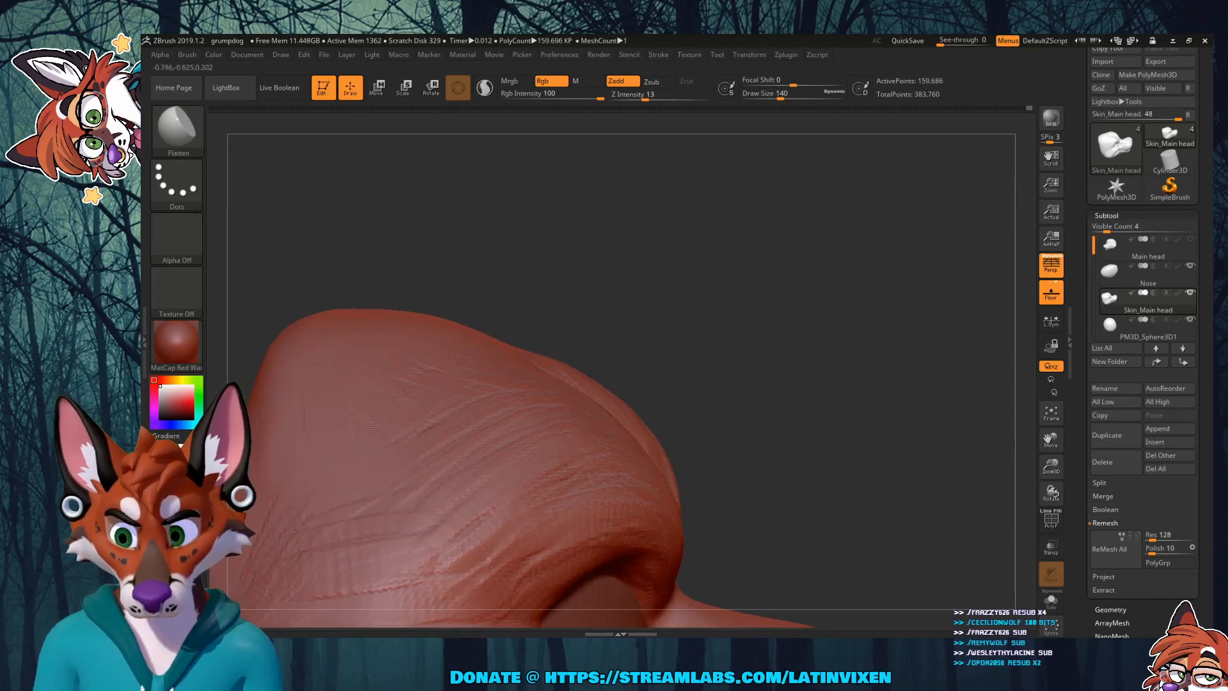
pyautogui.moveTo(743, 284); pyautogui.dragTo(953, 321)
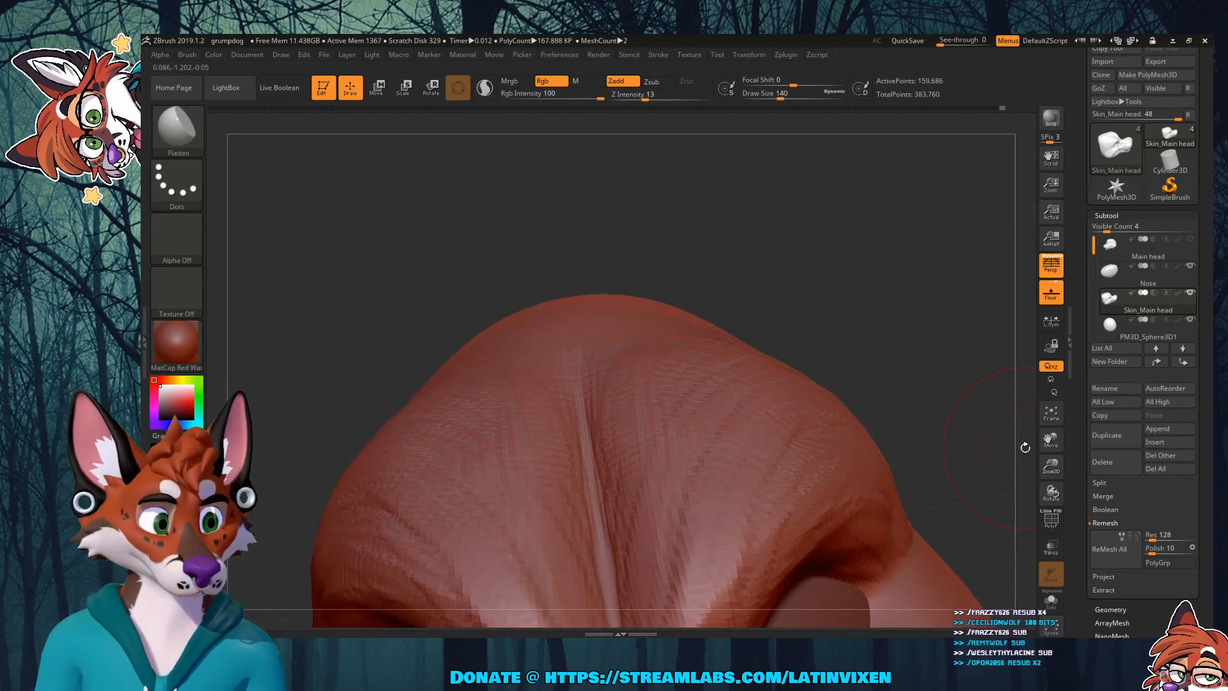
# Step: Smooth the clay texture over the brows, the central crease and the sides of the forehead
pyautogui.moveTo(1051, 439); pyautogui.dragTo(1028, 363)
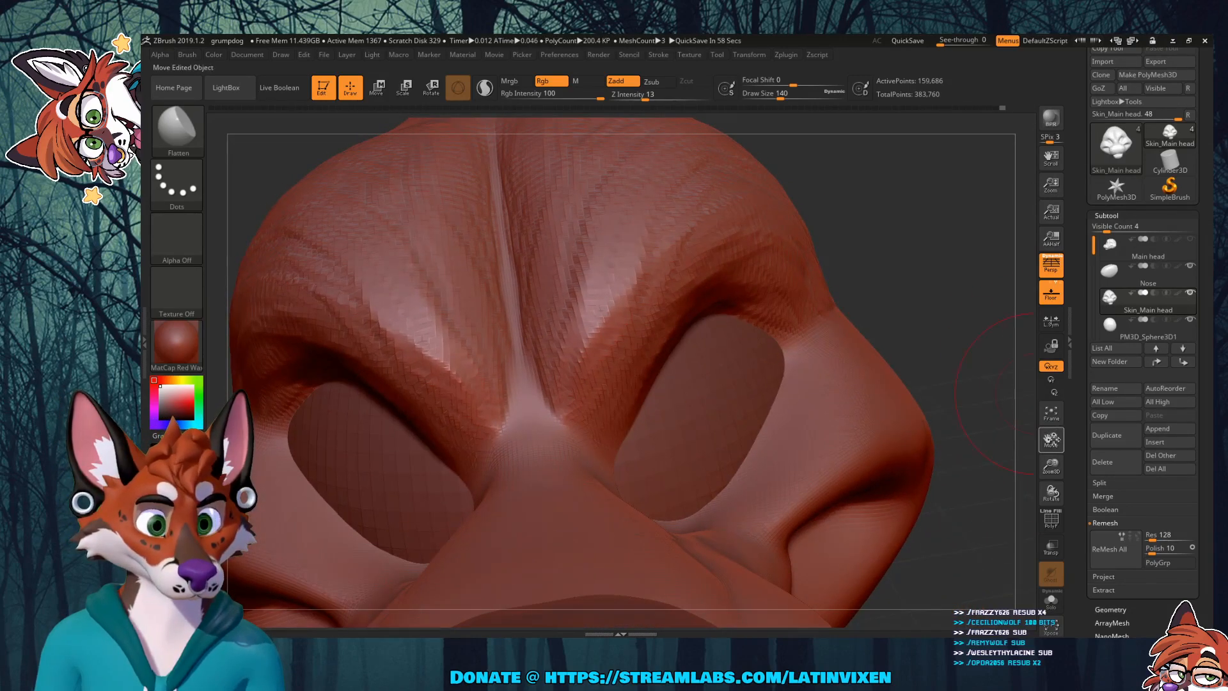
pyautogui.moveTo(1051, 440); pyautogui.dragTo(1047, 397)
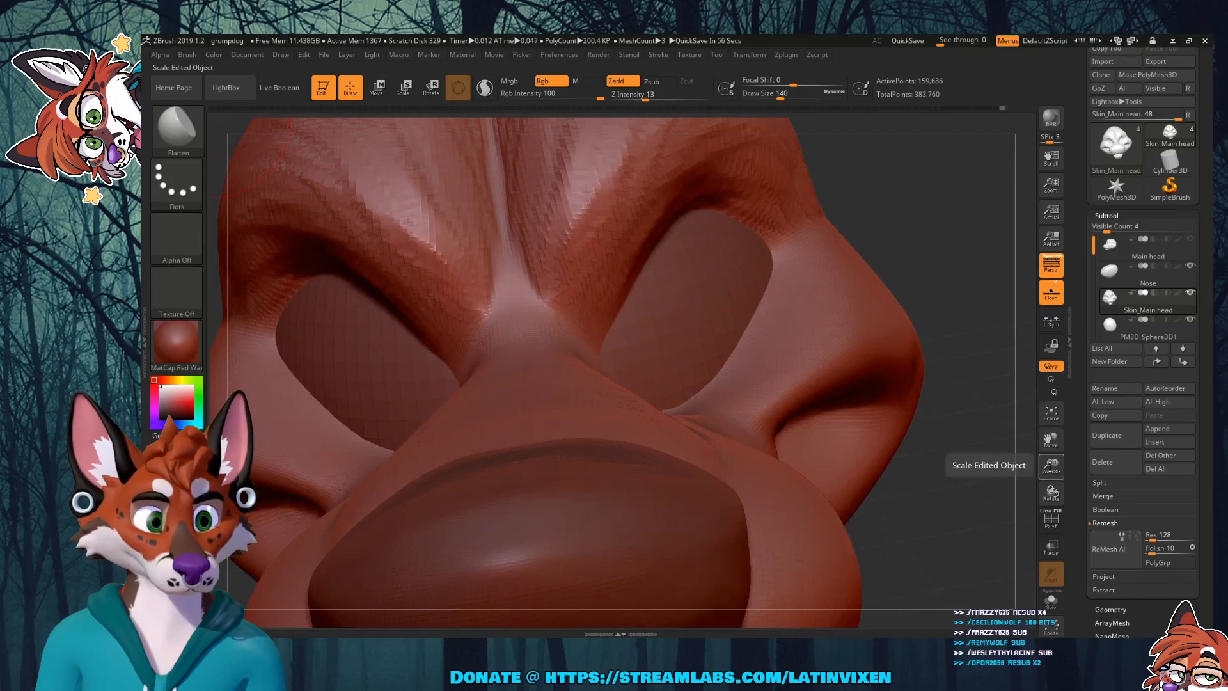
pyautogui.moveTo(1051, 466); pyautogui.dragTo(1088, 460)
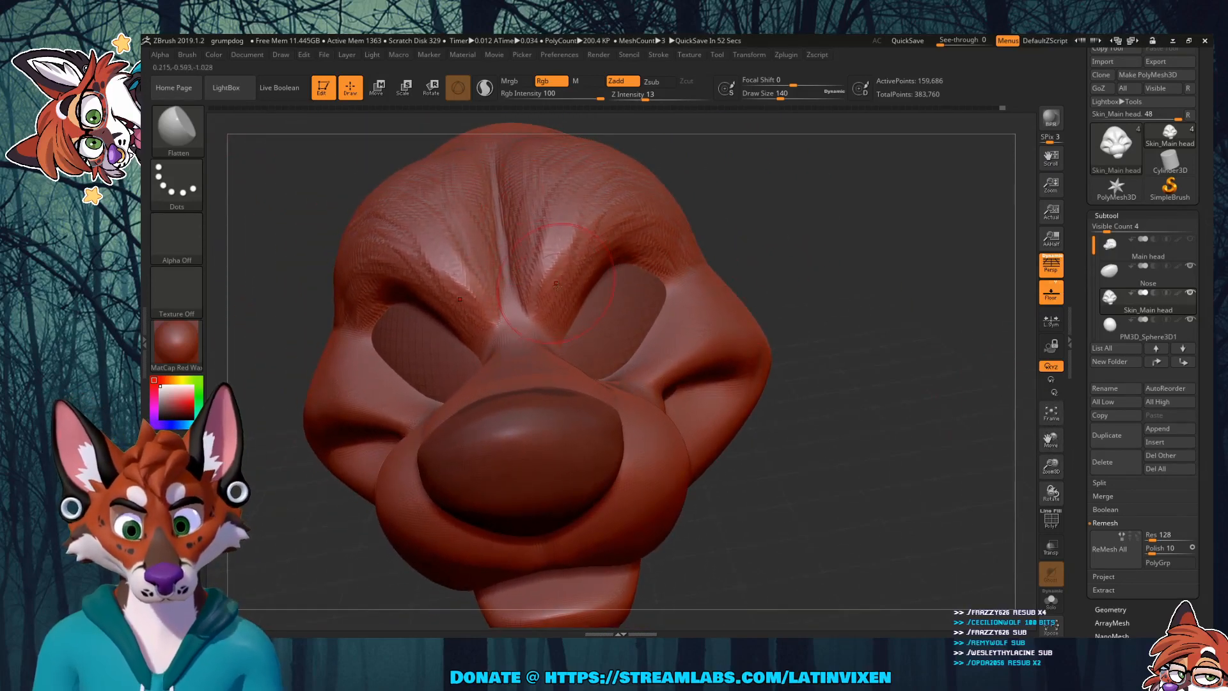
pyautogui.moveTo(551, 288)
pyautogui.keyDown('shift'); pyautogui.mouseDown()
pyautogui.moveTo(566, 198)
pyautogui.moveTo(541, 256)
pyautogui.moveTo(513, 192)
pyautogui.moveTo(557, 216)
pyautogui.mouseUp(); pyautogui.keyUp('shift')
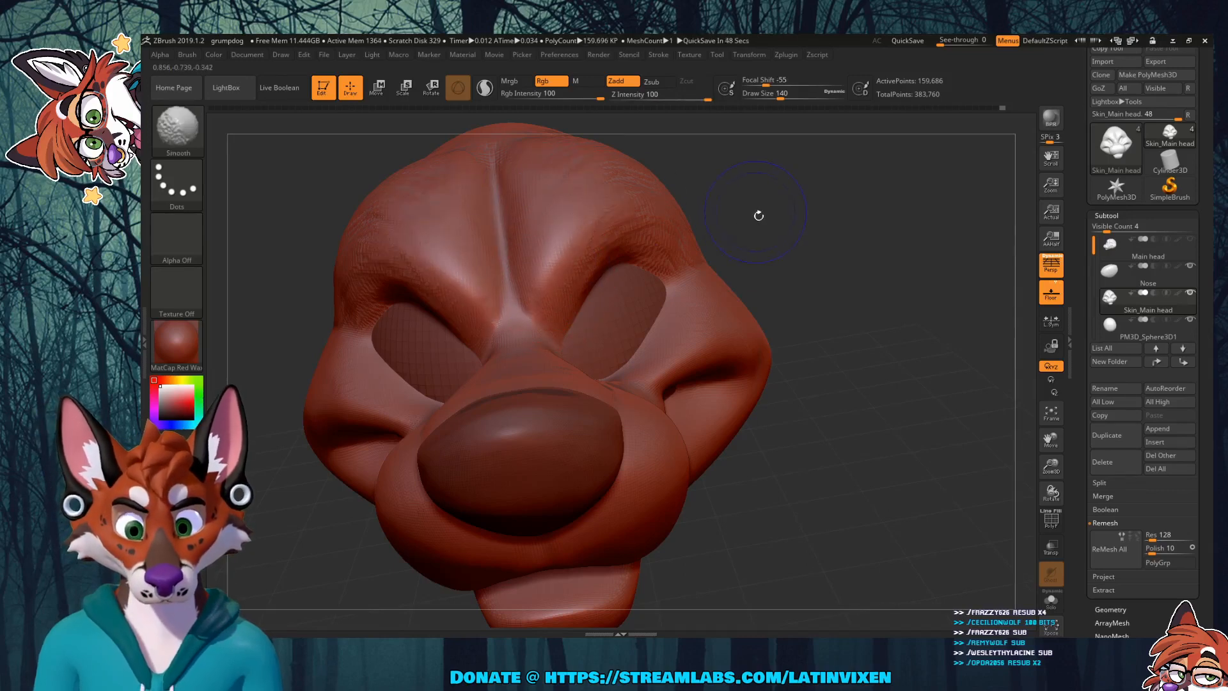
pyautogui.moveTo(627, 240)
pyautogui.keyDown('shift'); pyautogui.mouseDown()
pyautogui.moveTo(658, 260)
pyautogui.moveTo(646, 210)
pyautogui.mouseUp(); pyautogui.keyUp('shift')
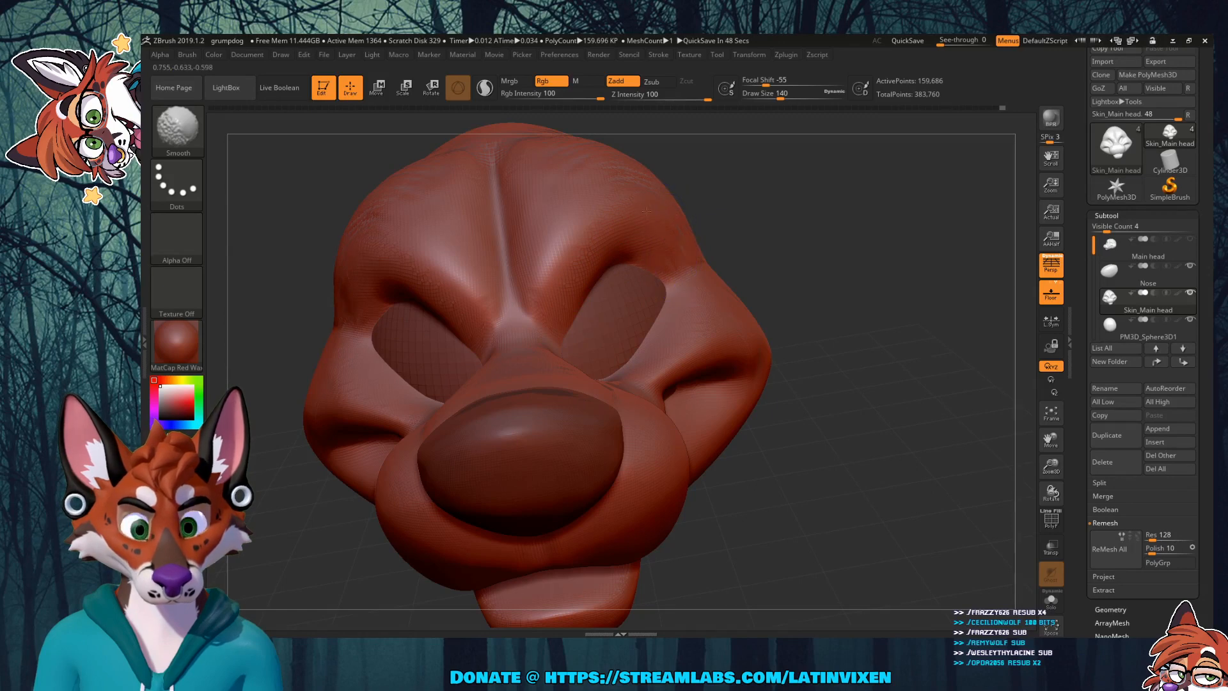
pyautogui.moveTo(861, 215); pyautogui.dragTo(722, 224)
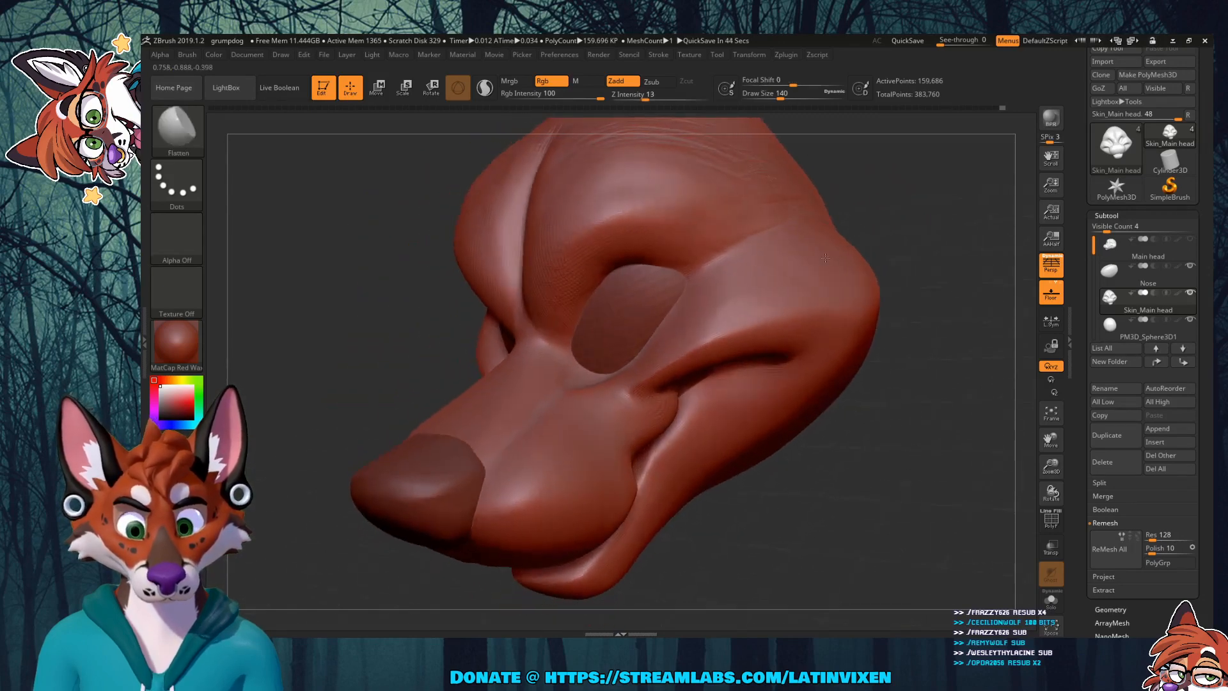
# Step: Smooth out the rough wrinkles across the forehead, the crown and the sides above the brows
pyautogui.moveTo(1047, 440); pyautogui.dragTo(1067, 565)
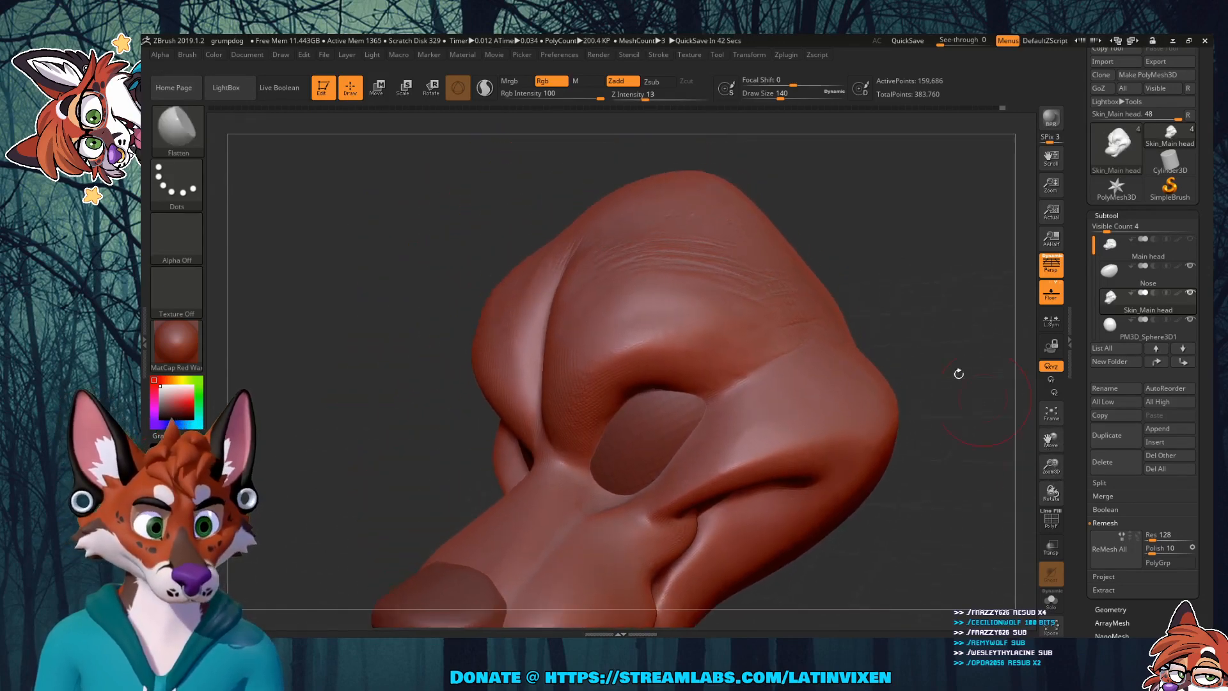
pyautogui.keyDown('shift'); pyautogui.moveTo(664, 280); pyautogui.dragTo(583, 276); pyautogui.keyUp('shift')
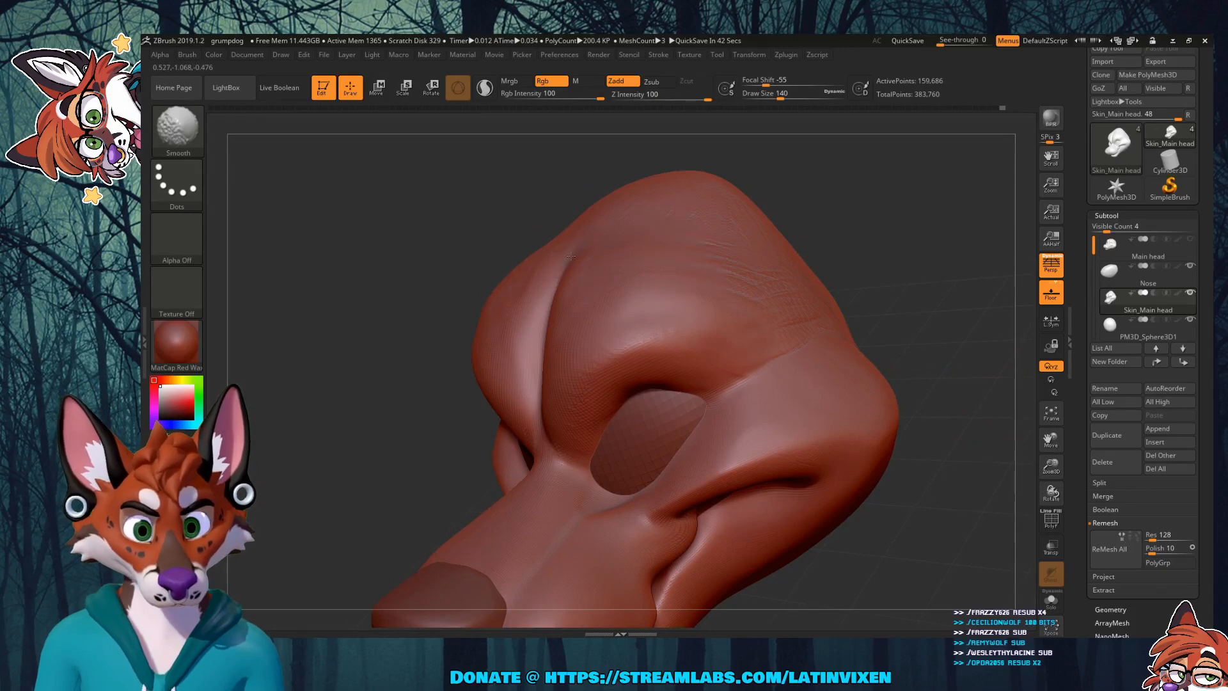
pyautogui.keyDown('shift'); pyautogui.moveTo(759, 333); pyautogui.dragTo(779, 337); pyautogui.keyUp('shift')
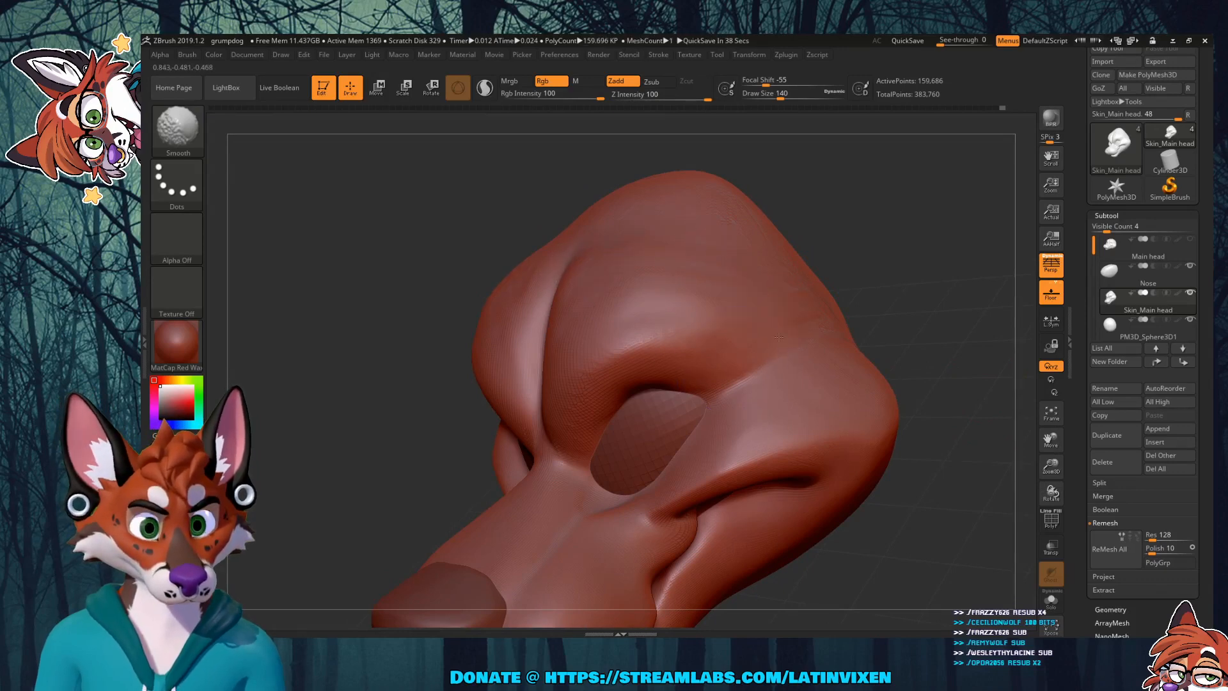
pyautogui.keyDown('shift'); pyautogui.moveTo(806, 276); pyautogui.dragTo(781, 275); pyautogui.keyUp('shift')
pyautogui.moveTo(877, 214)
pyautogui.mouseDown()
pyautogui.moveTo(797, 211)
pyautogui.moveTo(802, 227)
pyautogui.moveTo(826, 227)
pyautogui.mouseUp()
pyautogui.moveTo(918, 222)
pyautogui.mouseDown()
pyautogui.moveTo(970, 186)
pyautogui.moveTo(977, 200)
pyautogui.mouseUp()
pyautogui.moveTo(482, 256)
pyautogui.keyDown('shift'); pyautogui.mouseDown()
pyautogui.moveTo(473, 264)
pyautogui.moveTo(489, 237)
pyautogui.mouseUp(); pyautogui.keyUp('shift')
pyautogui.moveTo(866, 252)
pyautogui.mouseDown()
pyautogui.moveTo(837, 183)
pyautogui.moveTo(839, 223)
pyautogui.mouseUp()
pyautogui.keyDown('shift'); pyautogui.moveTo(672, 249); pyautogui.dragTo(761, 240); pyautogui.keyUp('shift')
# Step: Examine the brows, eye sockets and cheeks of the head from the front, the side and above
pyautogui.moveTo(915, 243); pyautogui.dragTo(773, 293)
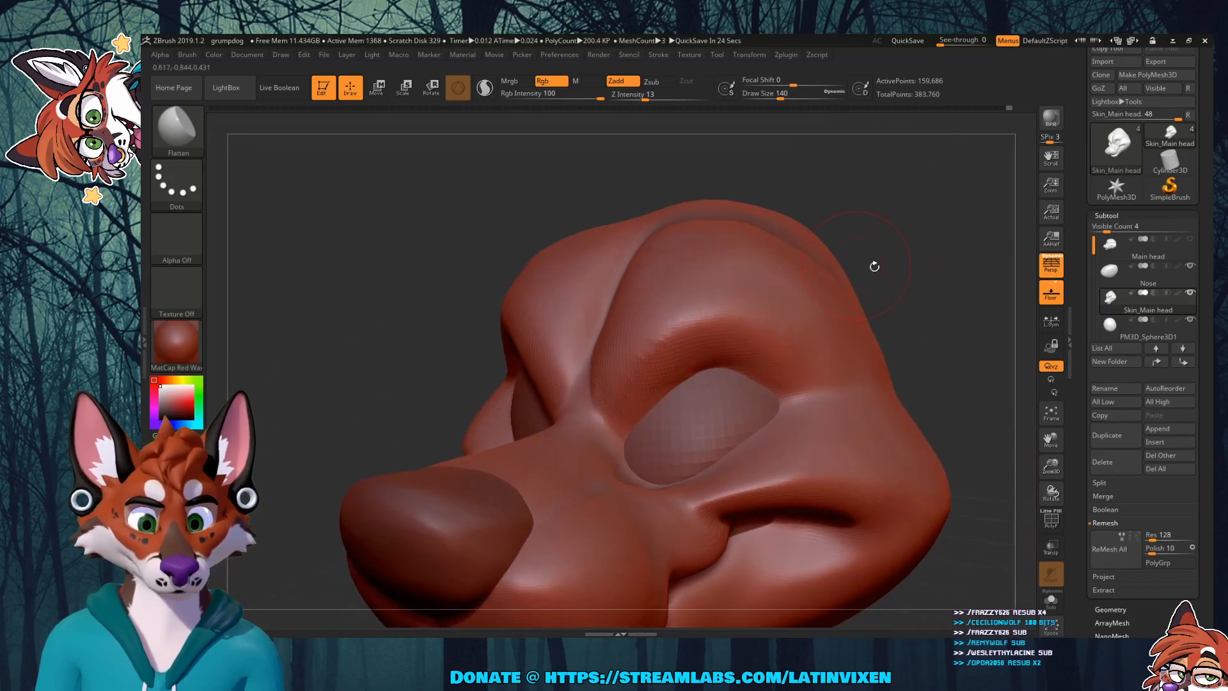
pyautogui.moveTo(874, 266); pyautogui.dragTo(684, 366)
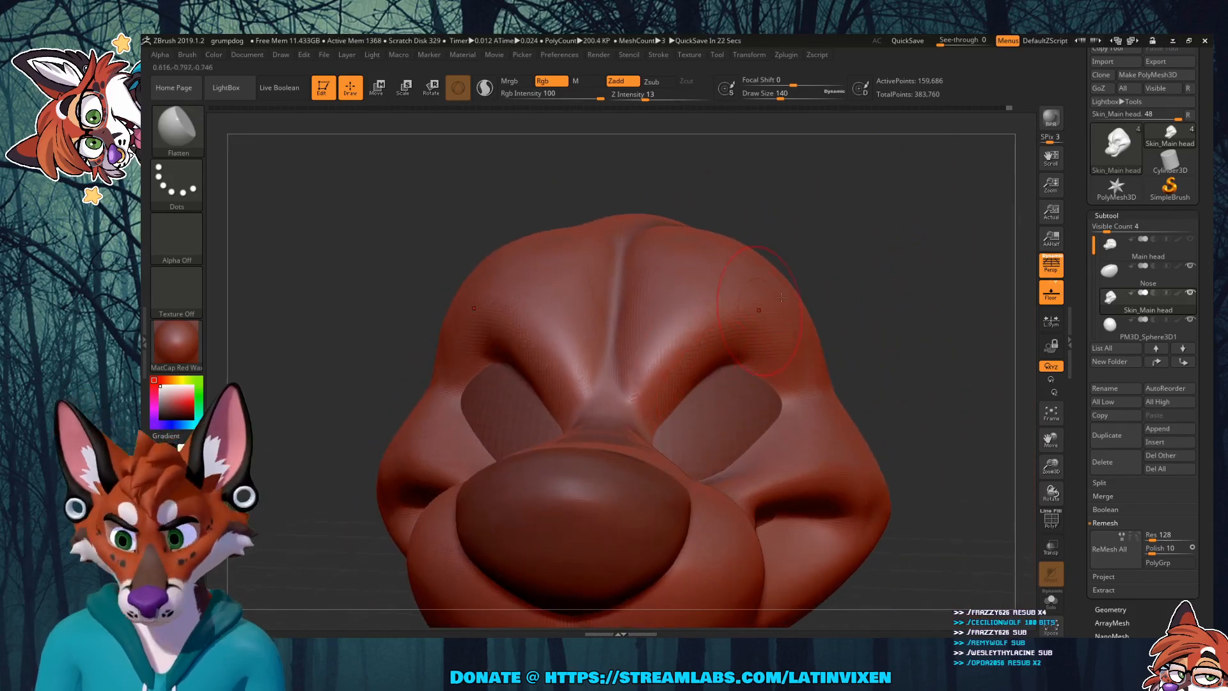
pyautogui.moveTo(850, 324); pyautogui.dragTo(787, 405)
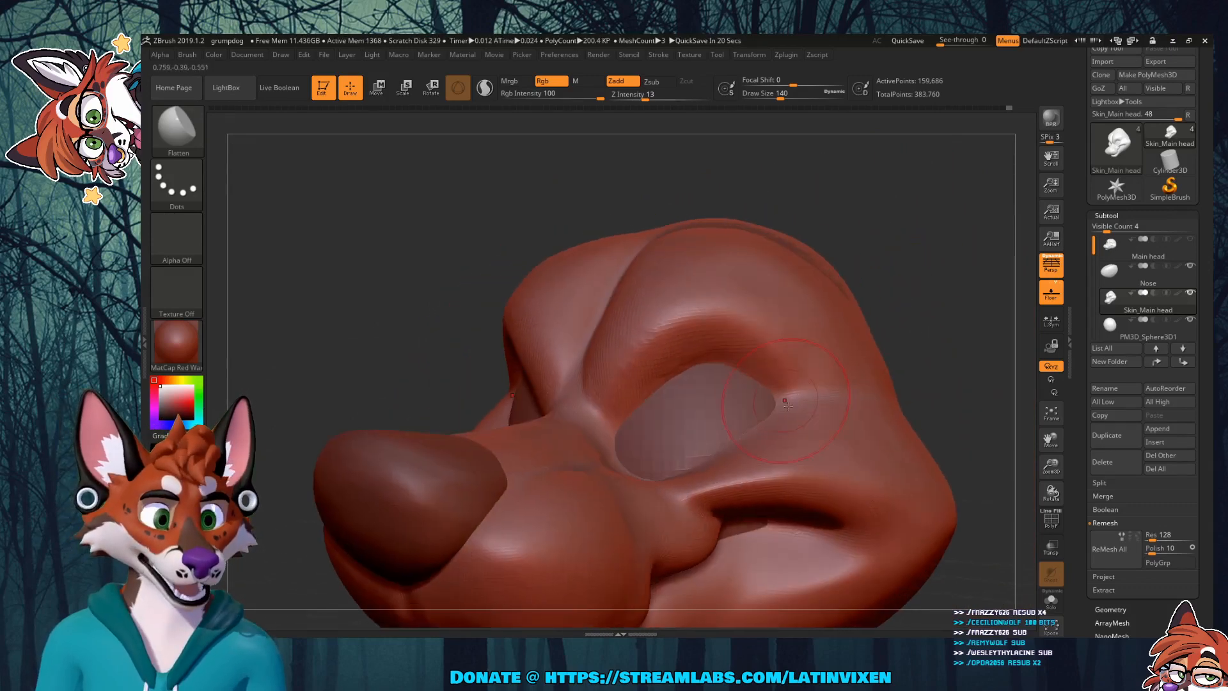
pyautogui.moveTo(950, 262)
pyautogui.mouseDown()
pyautogui.moveTo(905, 345)
pyautogui.moveTo(935, 322)
pyautogui.moveTo(950, 354)
pyautogui.mouseUp()
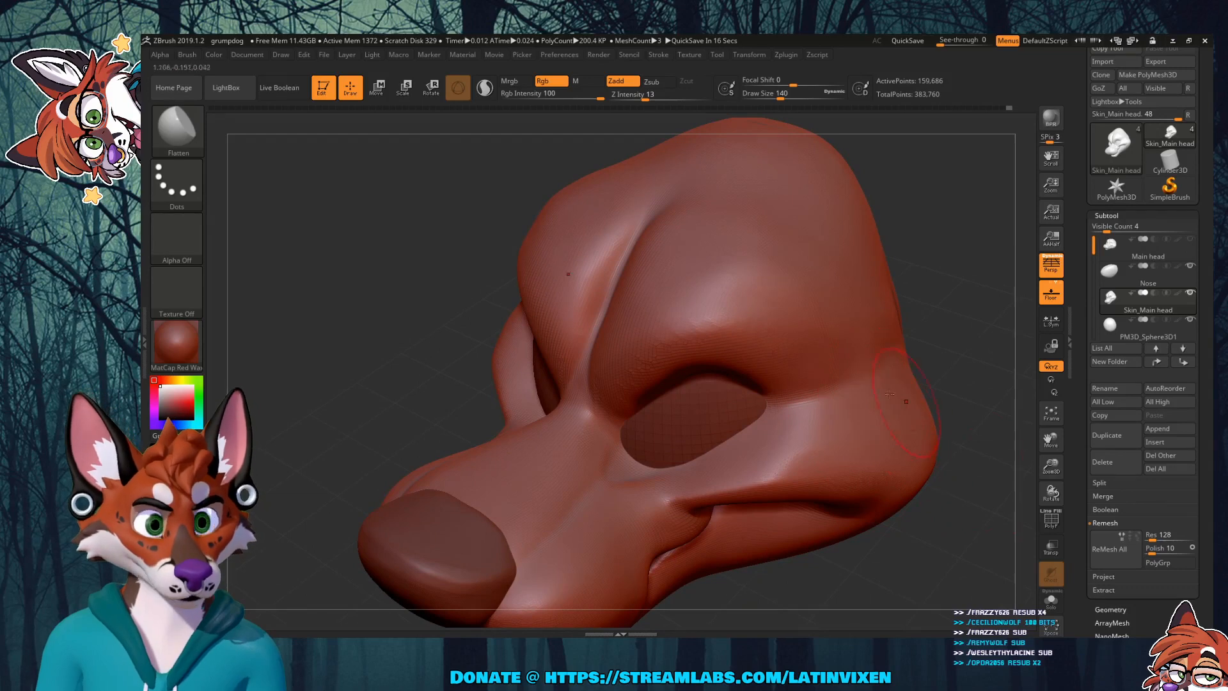
pyautogui.moveTo(965, 434); pyautogui.dragTo(979, 394)
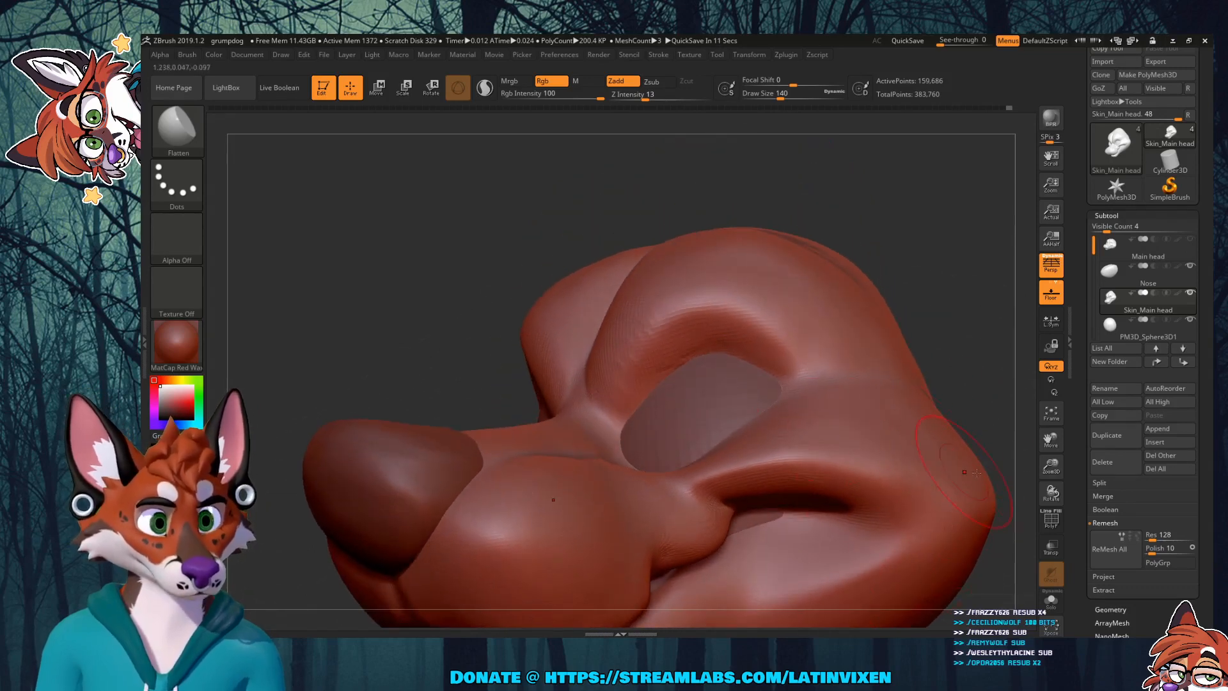
pyautogui.moveTo(1051, 465); pyautogui.dragTo(1046, 452)
pyautogui.moveTo(1051, 441); pyautogui.dragTo(1007, 467)
pyautogui.moveTo(948, 332); pyautogui.dragTo(965, 349)
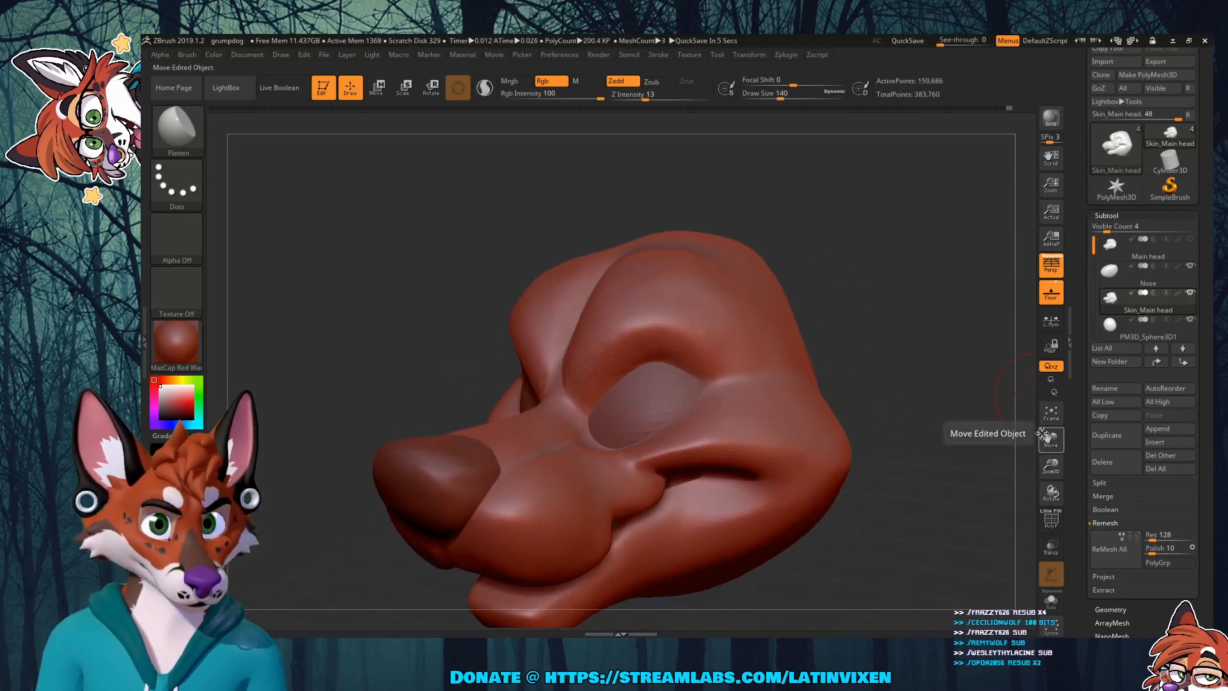
# Step: Carve a crease with the DamStandard brush from the outer eye corner back along the top of the cheek, softening it
pyautogui.click(178, 128)
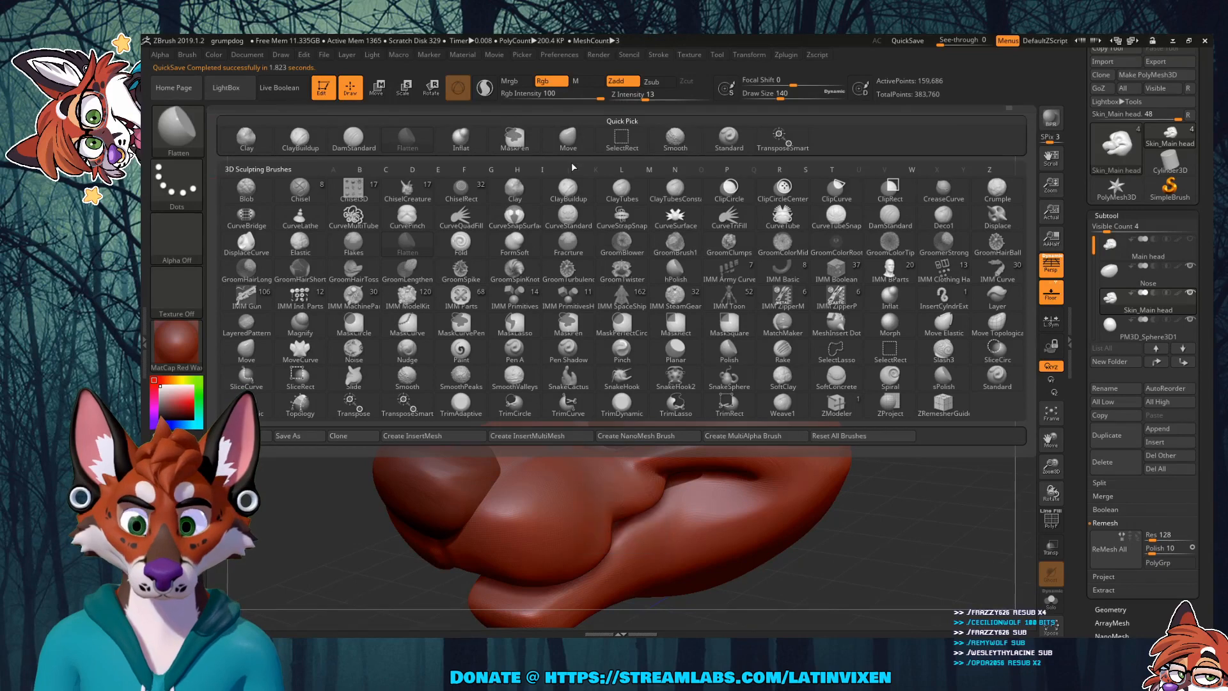
pyautogui.click(353, 137)
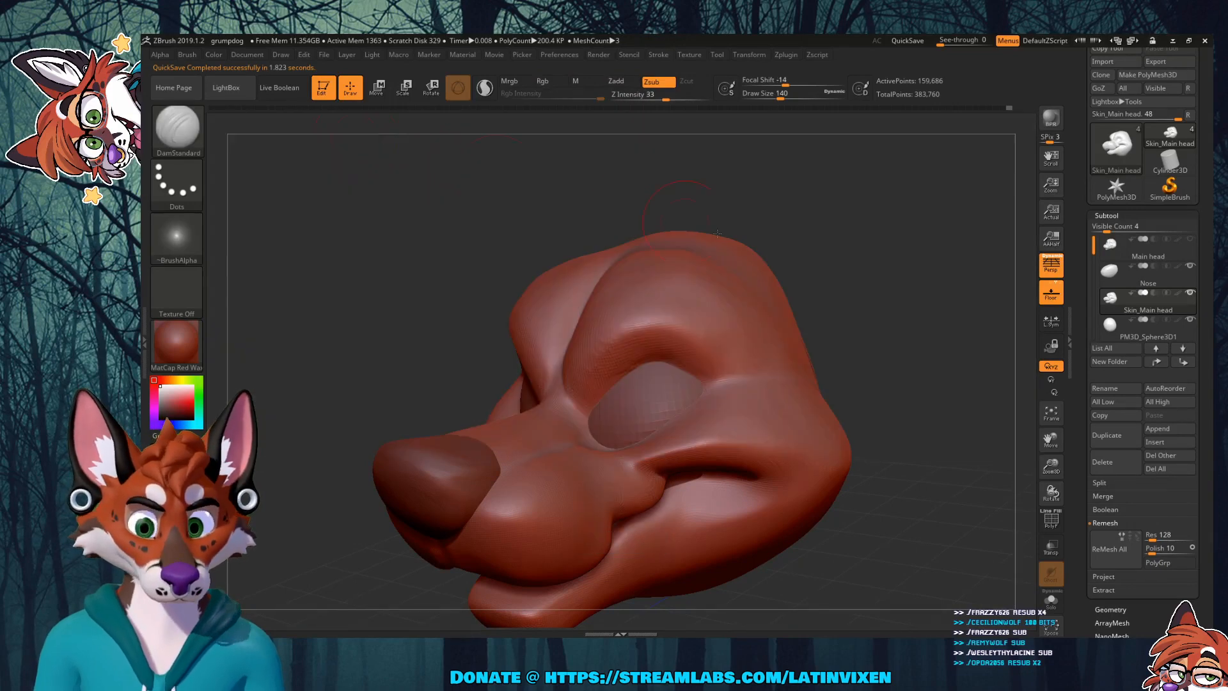
pyautogui.moveTo(894, 319)
pyautogui.mouseDown()
pyautogui.moveTo(733, 378)
pyautogui.moveTo(735, 346)
pyautogui.moveTo(805, 379)
pyautogui.mouseUp()
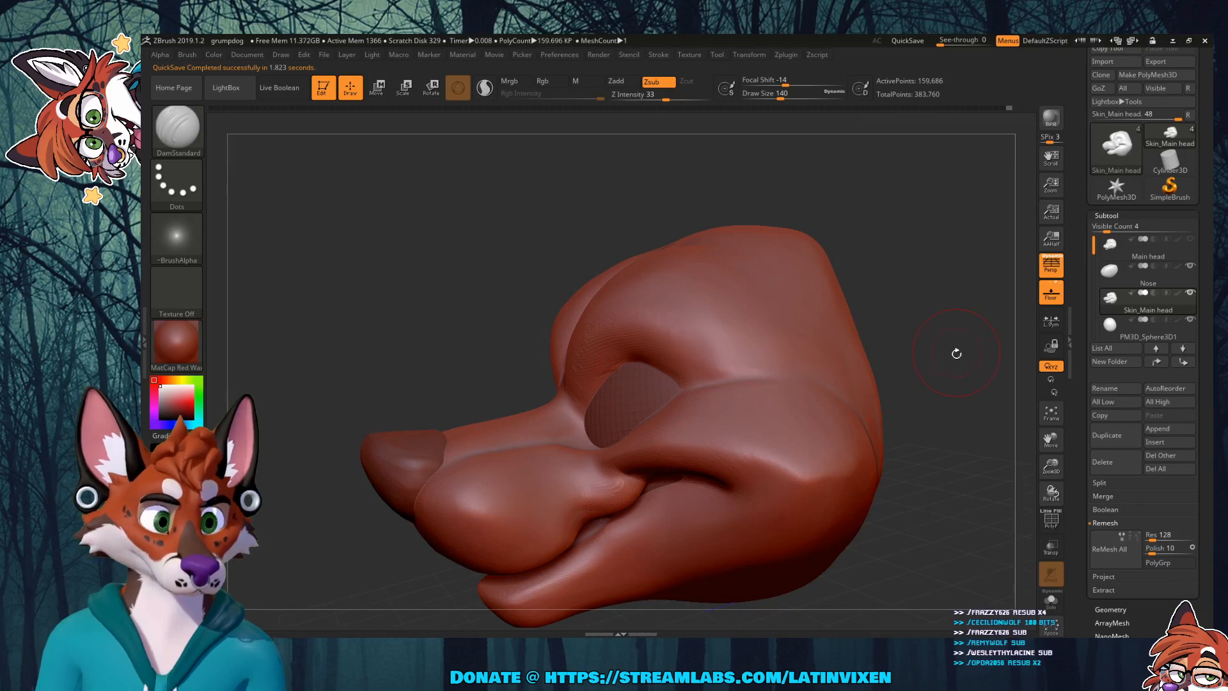
pyautogui.moveTo(956, 353); pyautogui.dragTo(891, 356)
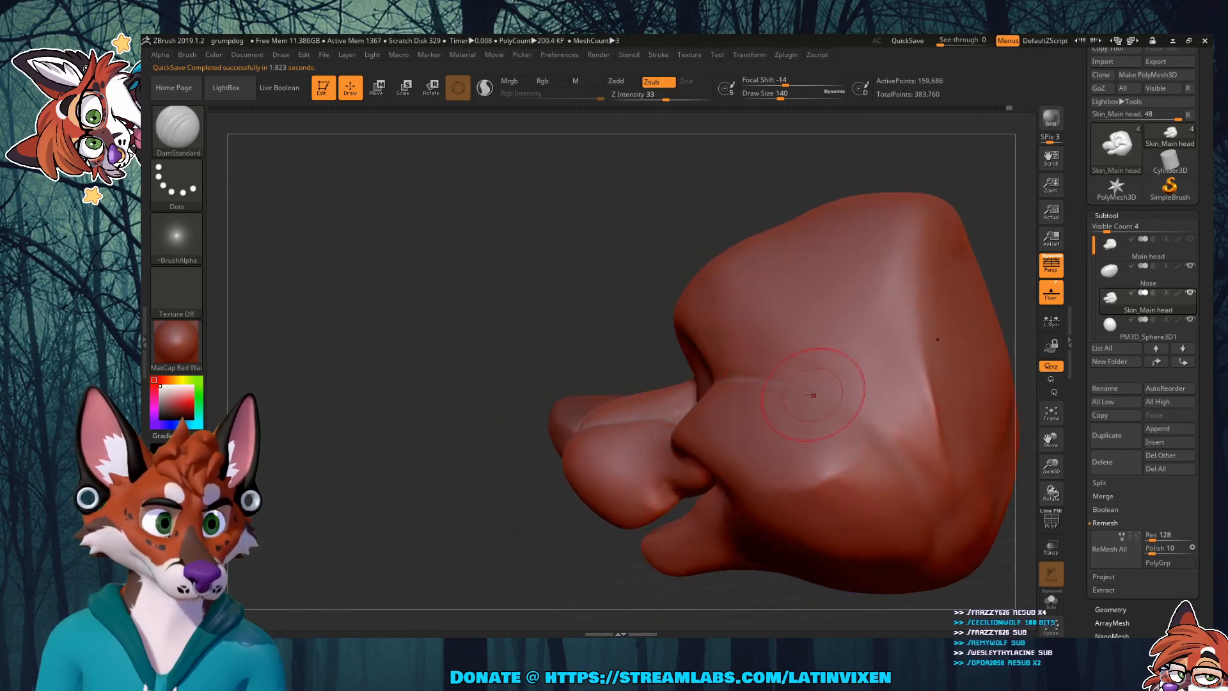
pyautogui.moveTo(718, 383); pyautogui.dragTo(813, 393)
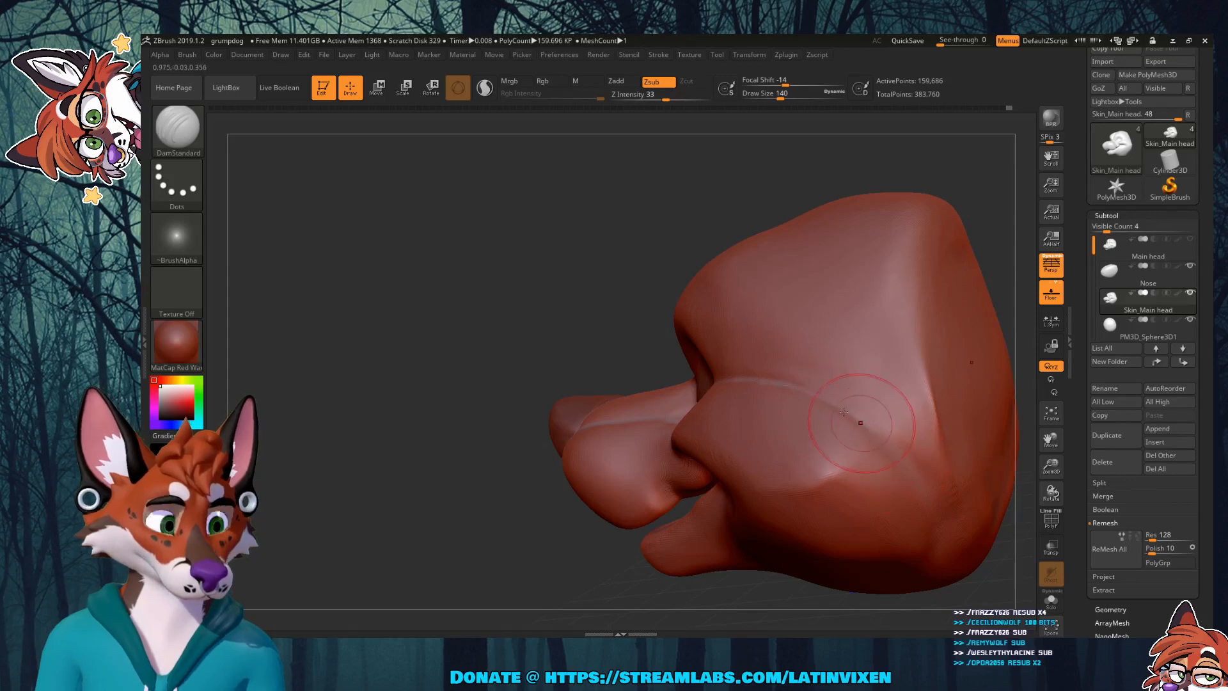
pyautogui.moveTo(545, 255); pyautogui.dragTo(582, 297)
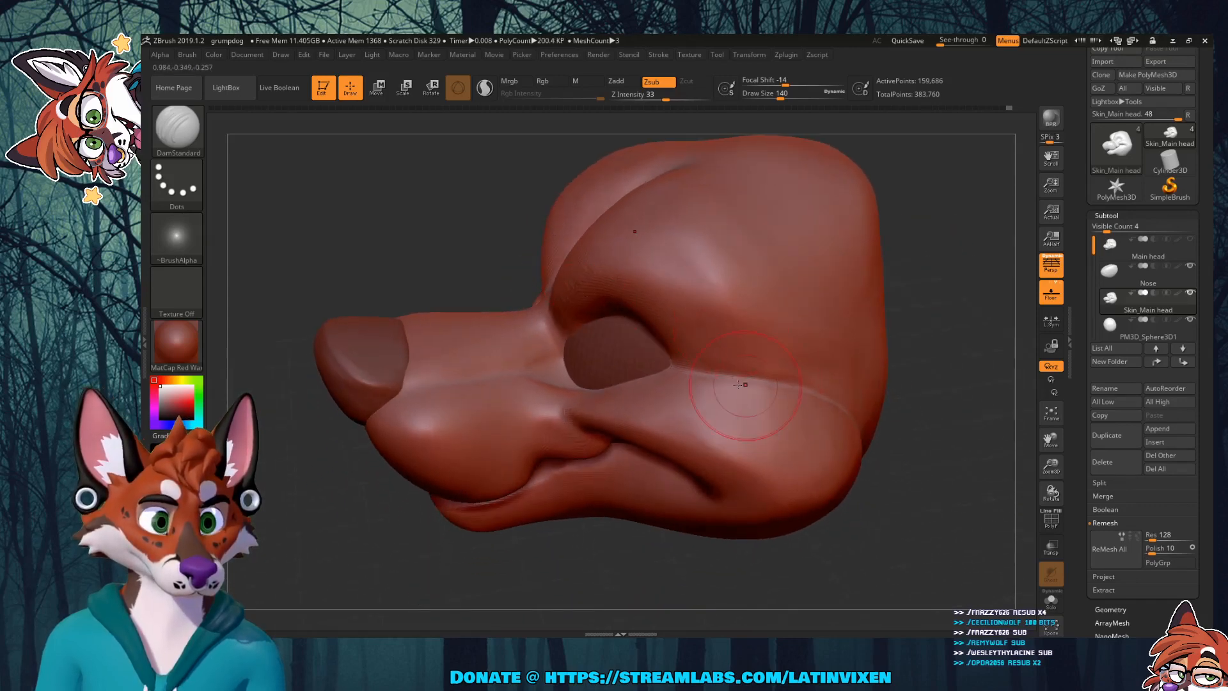
pyautogui.press('shift')
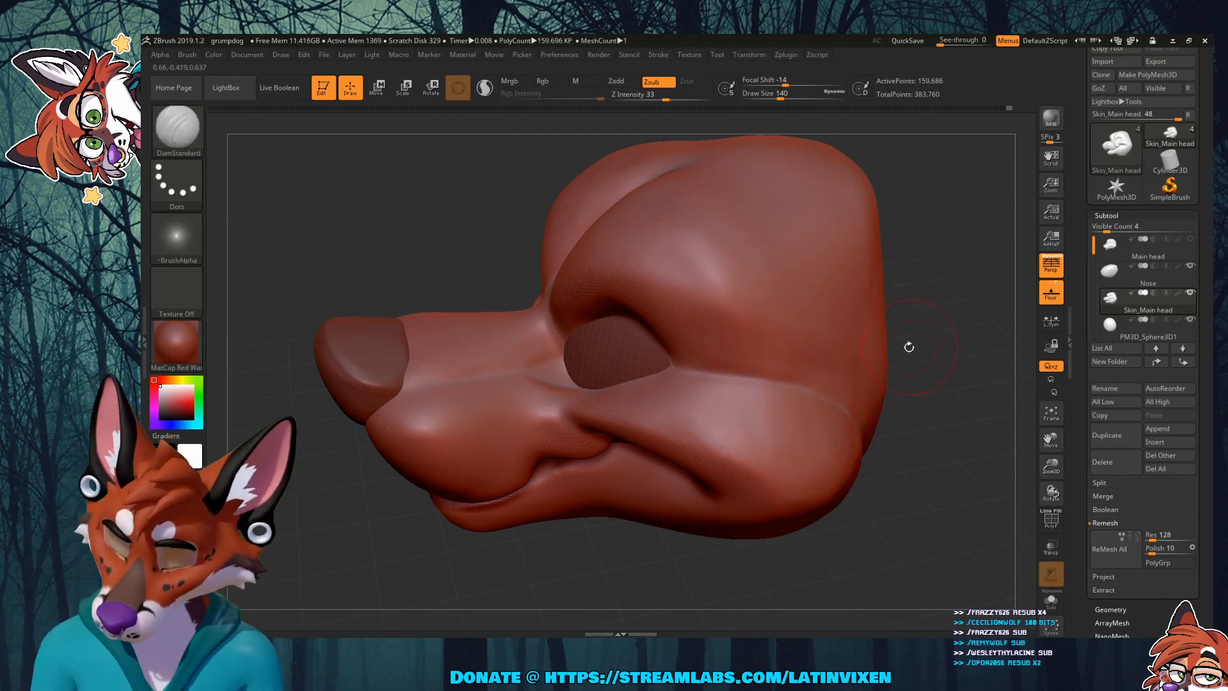
# Step: Continue the cheek crease around the back of the cheek and down towards the jaw with the DamStandard brush
pyautogui.moveTo(940, 334)
pyautogui.mouseDown()
pyautogui.moveTo(940, 307)
pyautogui.moveTo(973, 298)
pyautogui.mouseUp()
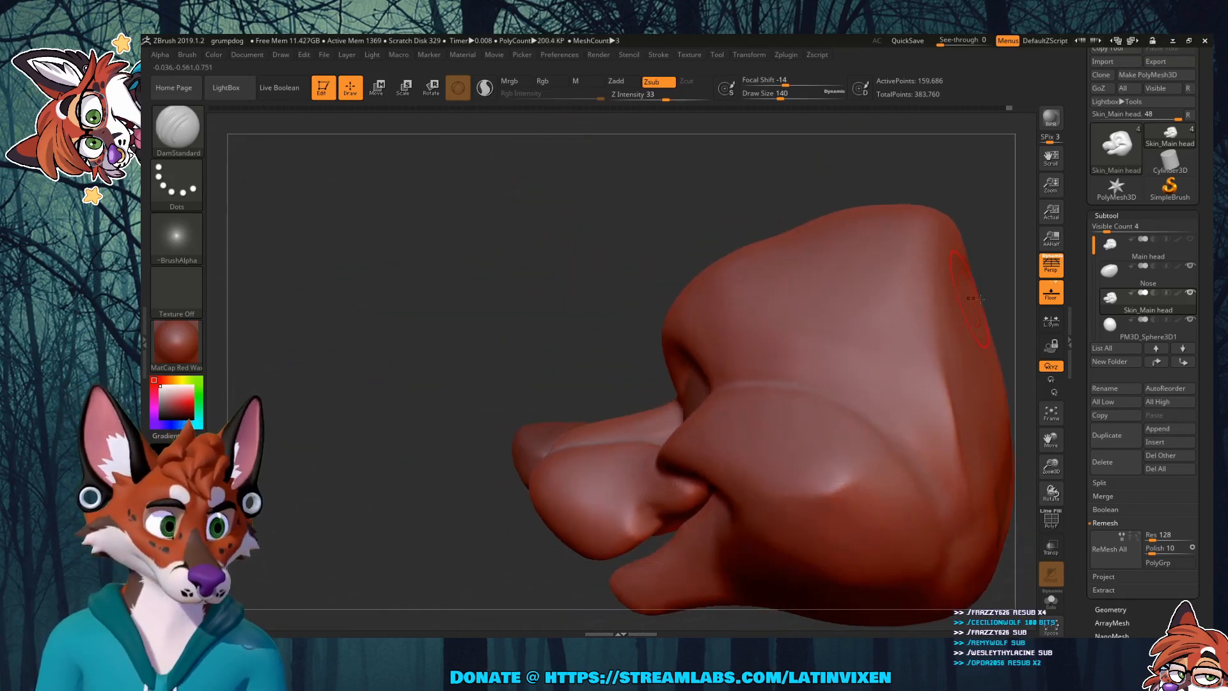
pyautogui.moveTo(1023, 432)
pyautogui.mouseDown()
pyautogui.moveTo(992, 411)
pyautogui.moveTo(953, 433)
pyautogui.moveTo(777, 400)
pyautogui.mouseUp()
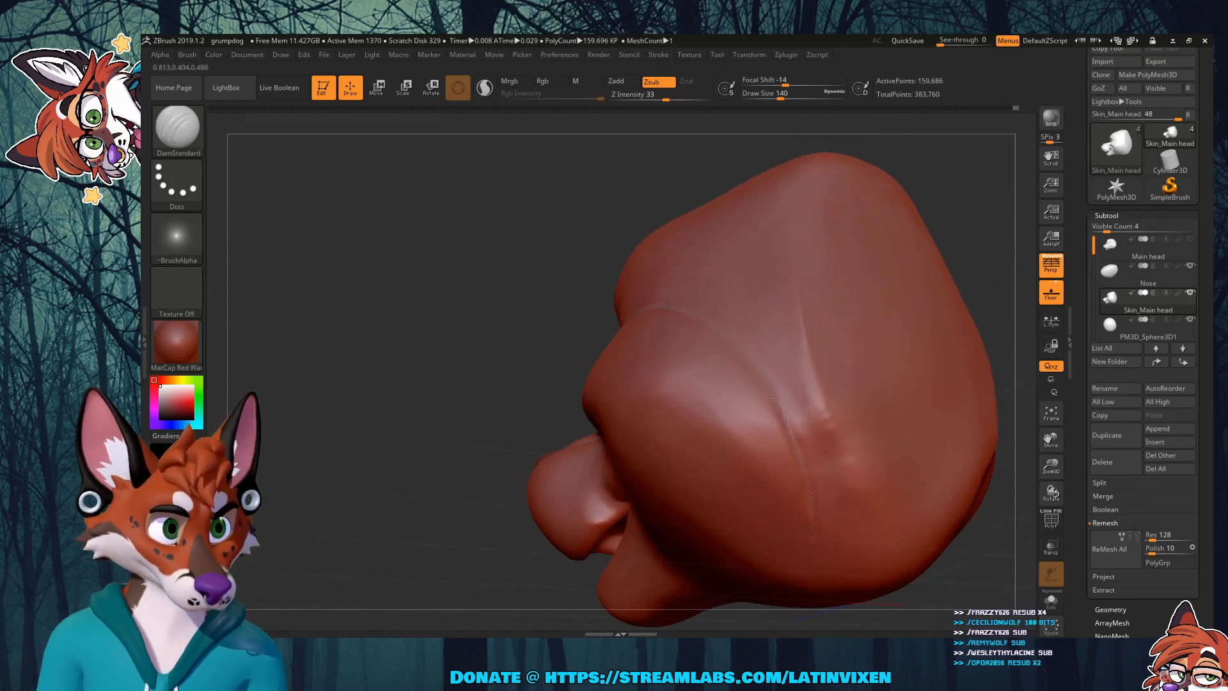
pyautogui.moveTo(765, 396); pyautogui.dragTo(786, 417)
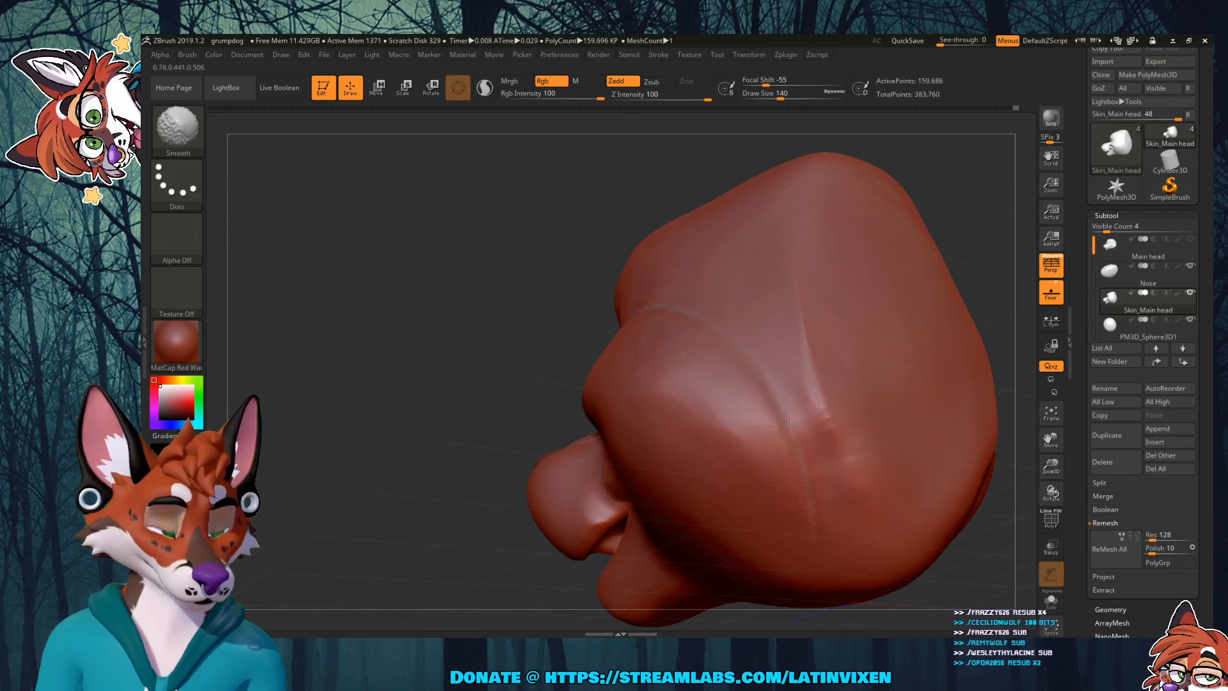
pyautogui.moveTo(969, 263); pyautogui.dragTo(966, 257)
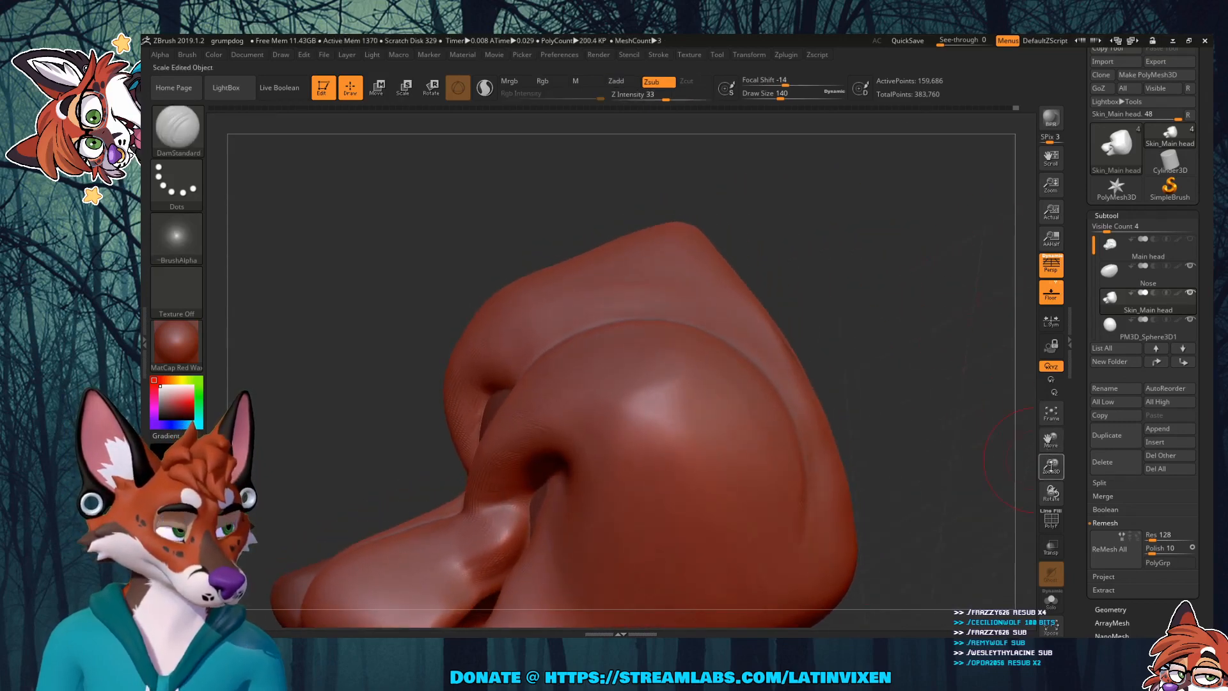
pyautogui.moveTo(1049, 466); pyautogui.dragTo(1028, 308)
pyautogui.moveTo(783, 429); pyautogui.dragTo(785, 378)
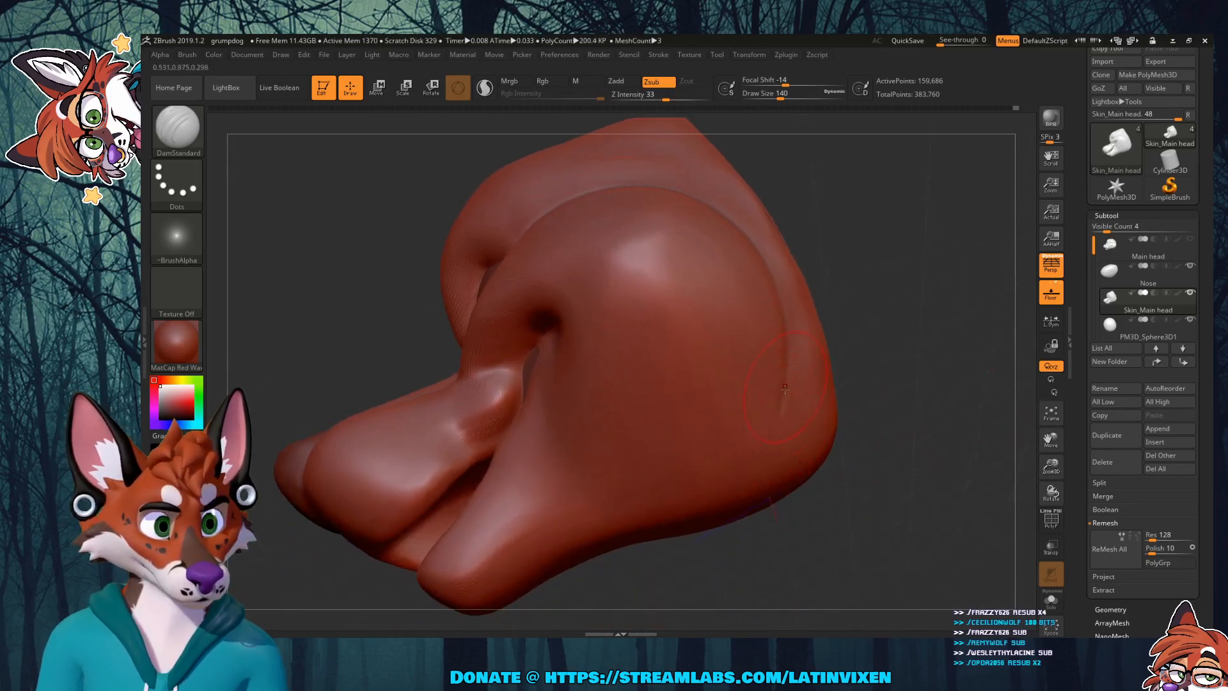
# Step: Bring the cheek crease's lower end in towards the jaw and smooth the surface around it
pyautogui.moveTo(851, 496)
pyautogui.mouseDown()
pyautogui.moveTo(933, 457)
pyautogui.moveTo(869, 466)
pyautogui.moveTo(879, 342)
pyautogui.mouseUp()
pyautogui.press('shift')
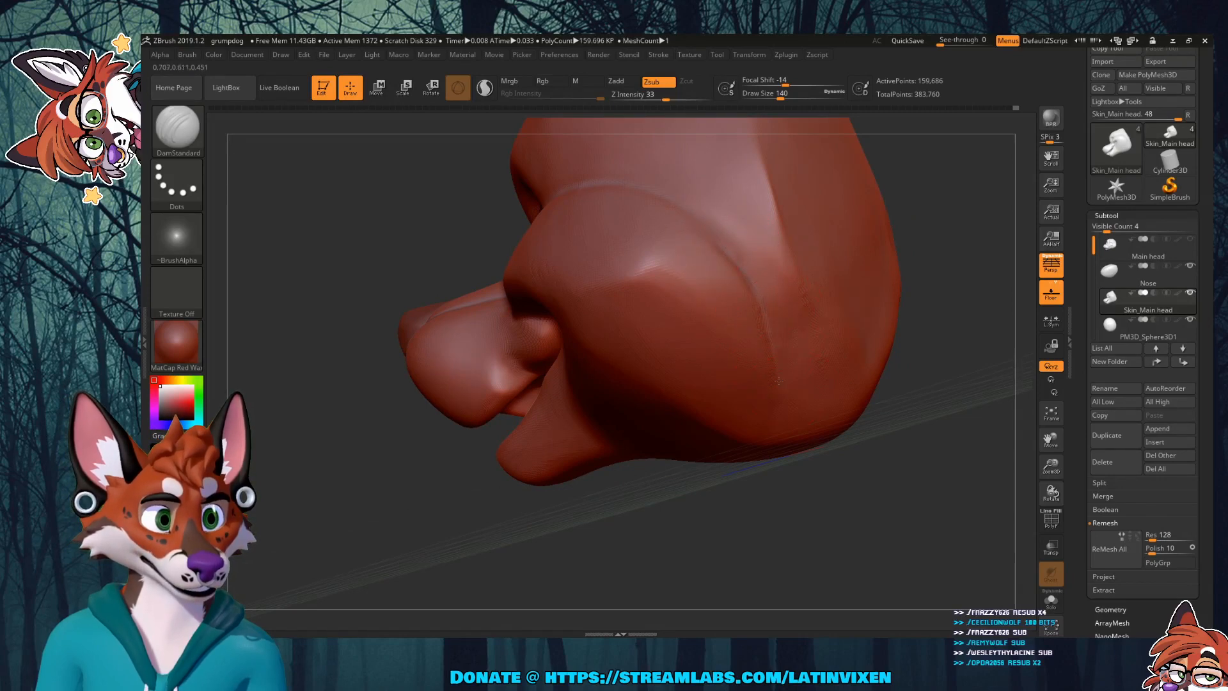
pyautogui.moveTo(937, 239); pyautogui.dragTo(800, 275)
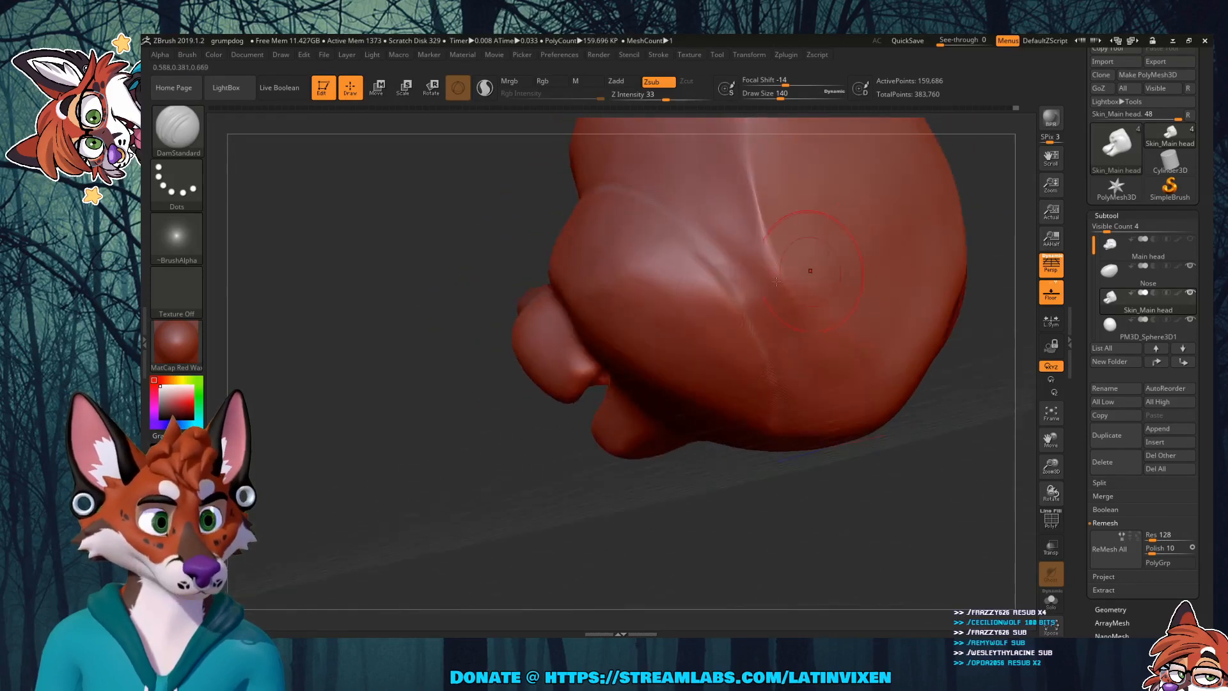
pyautogui.press('shift')
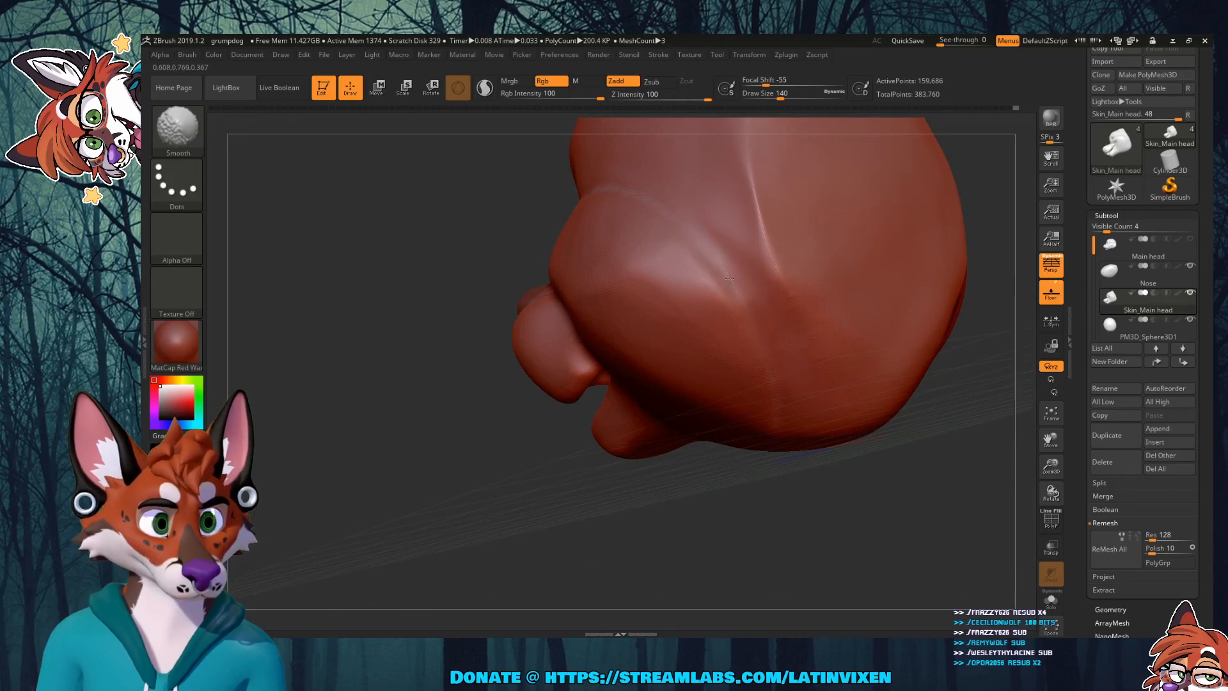
pyautogui.moveTo(752, 508)
pyautogui.mouseDown()
pyautogui.moveTo(800, 479)
pyautogui.moveTo(788, 439)
pyautogui.moveTo(830, 453)
pyautogui.moveTo(800, 429)
pyautogui.mouseUp()
pyautogui.press('shift')
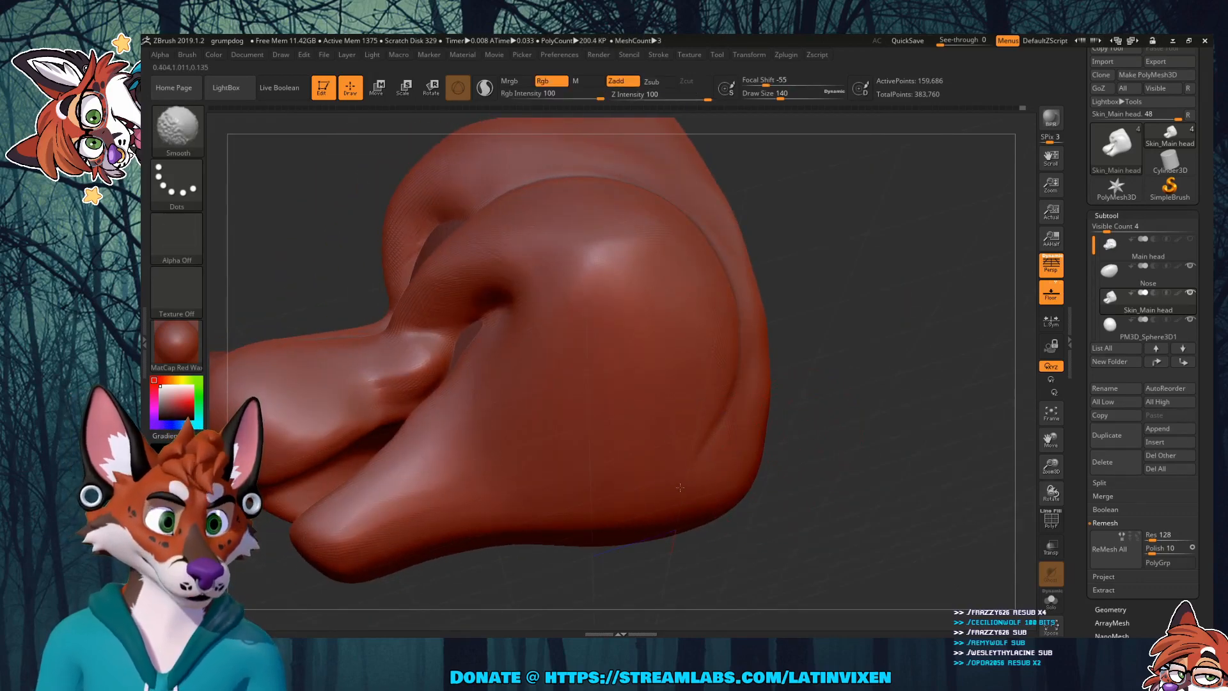
# Step: Carve symmetrical creases from the top of the central forehead groove outward over both brows with the DamStandard brush
pyautogui.moveTo(868, 260)
pyautogui.mouseDown()
pyautogui.moveTo(899, 243)
pyautogui.moveTo(907, 259)
pyautogui.moveTo(914, 240)
pyautogui.mouseUp()
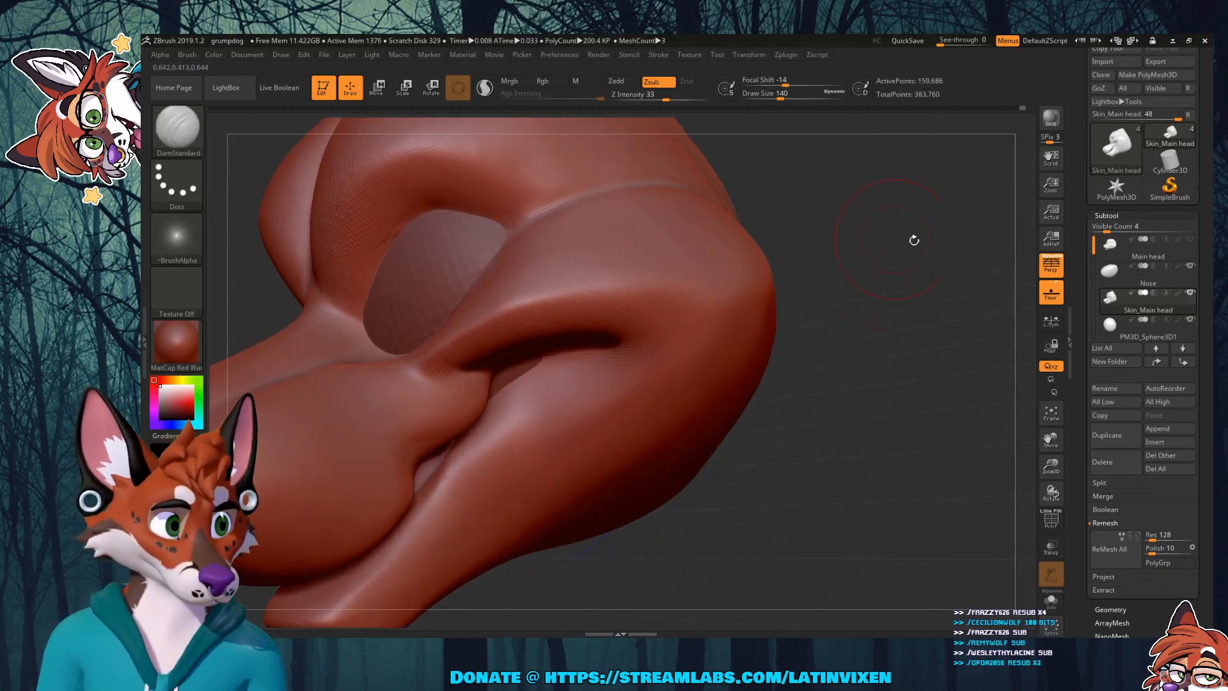
pyautogui.moveTo(1046, 438); pyautogui.dragTo(1127, 462)
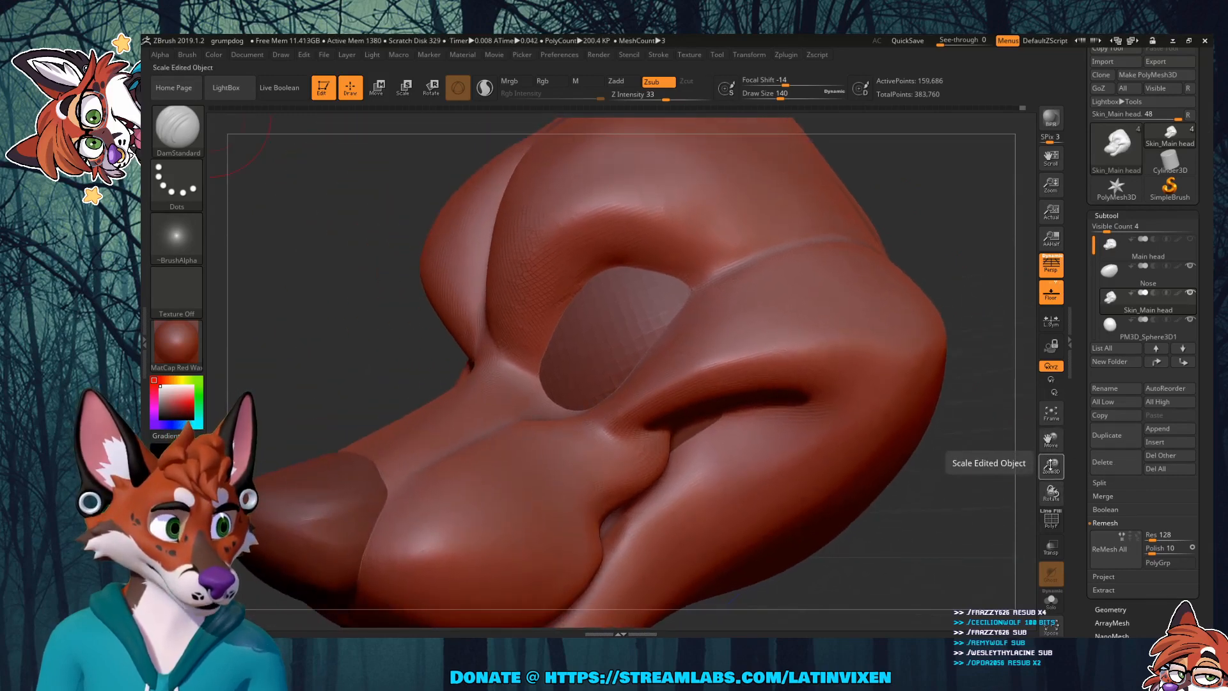
pyautogui.moveTo(1047, 462); pyautogui.dragTo(1014, 424)
pyautogui.moveTo(891, 242)
pyautogui.mouseDown()
pyautogui.moveTo(914, 254)
pyautogui.moveTo(844, 294)
pyautogui.mouseUp()
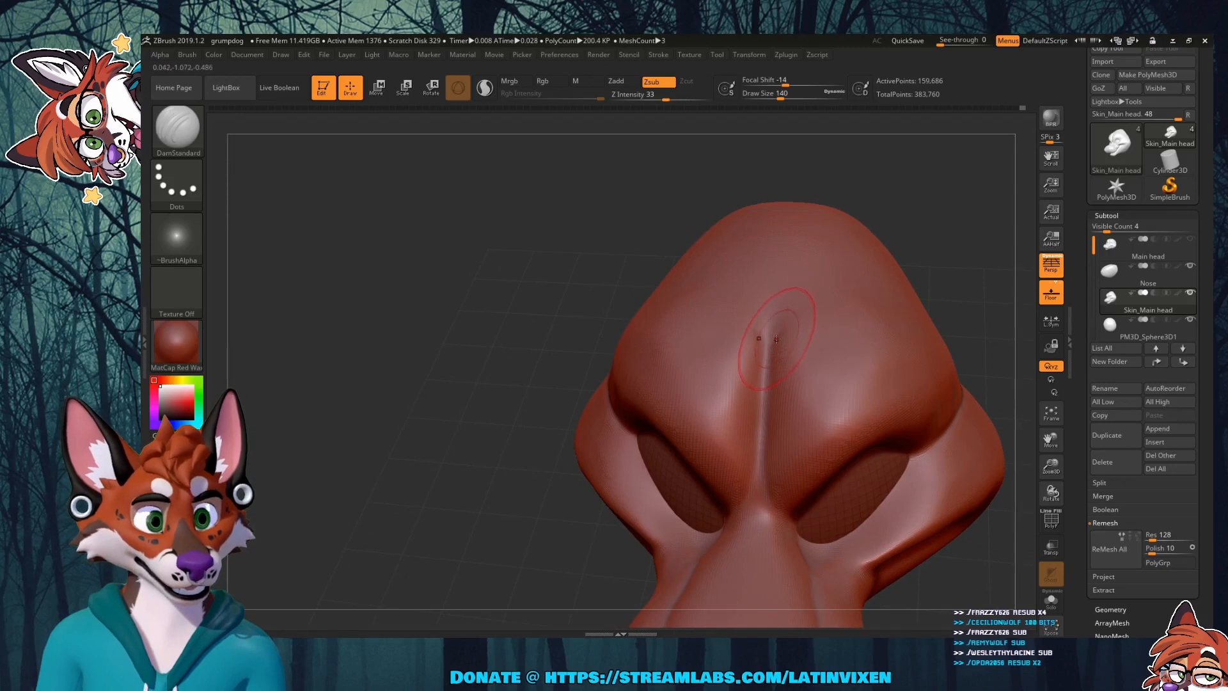
pyautogui.moveTo(781, 333); pyautogui.dragTo(832, 309)
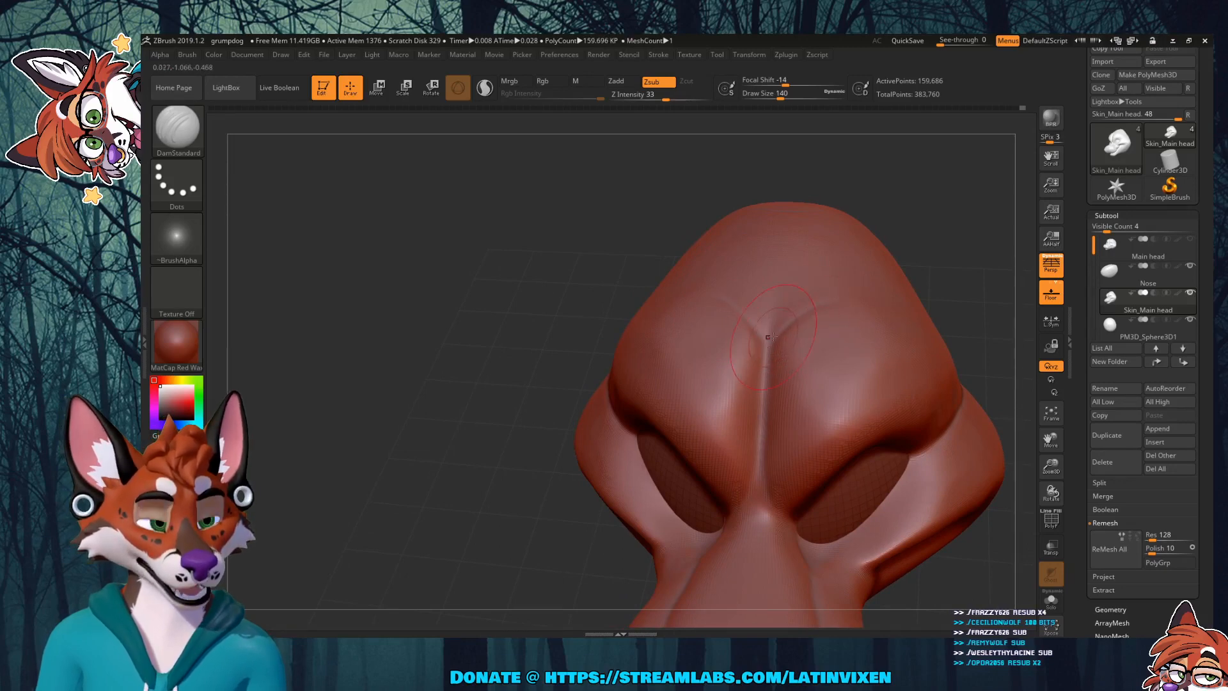
pyautogui.moveTo(969, 278)
pyautogui.mouseDown()
pyautogui.moveTo(889, 287)
pyautogui.moveTo(965, 293)
pyautogui.mouseUp()
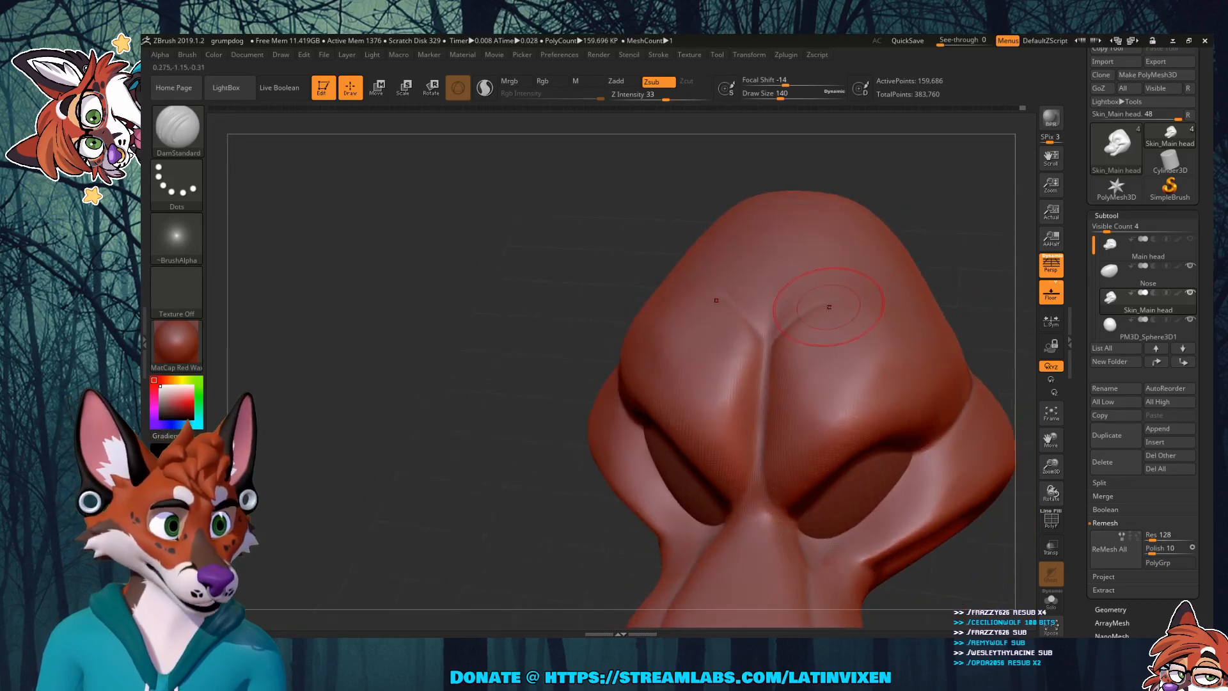
pyautogui.moveTo(815, 310); pyautogui.dragTo(870, 294)
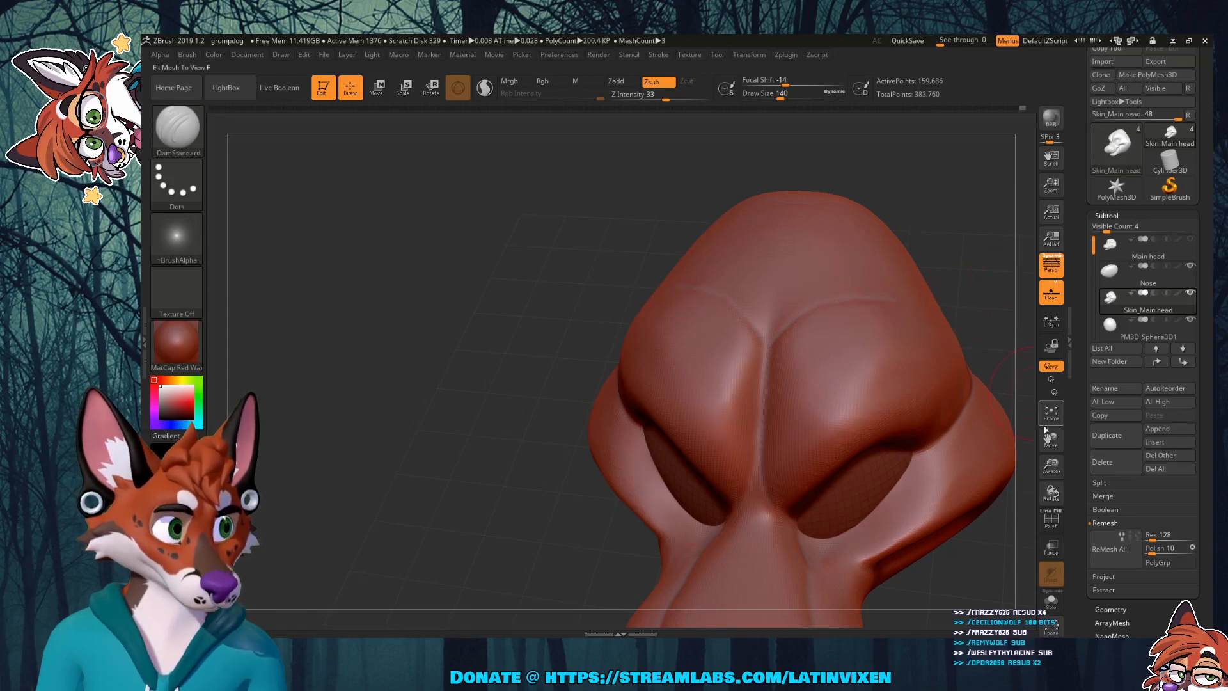
# Step: Extend the upper brow crease around the temple to the cheek crease and soften it along the forehead
pyautogui.moveTo(1051, 464)
pyautogui.mouseDown()
pyautogui.moveTo(1052, 491)
pyautogui.moveTo(1051, 450)
pyautogui.moveTo(978, 447)
pyautogui.mouseUp()
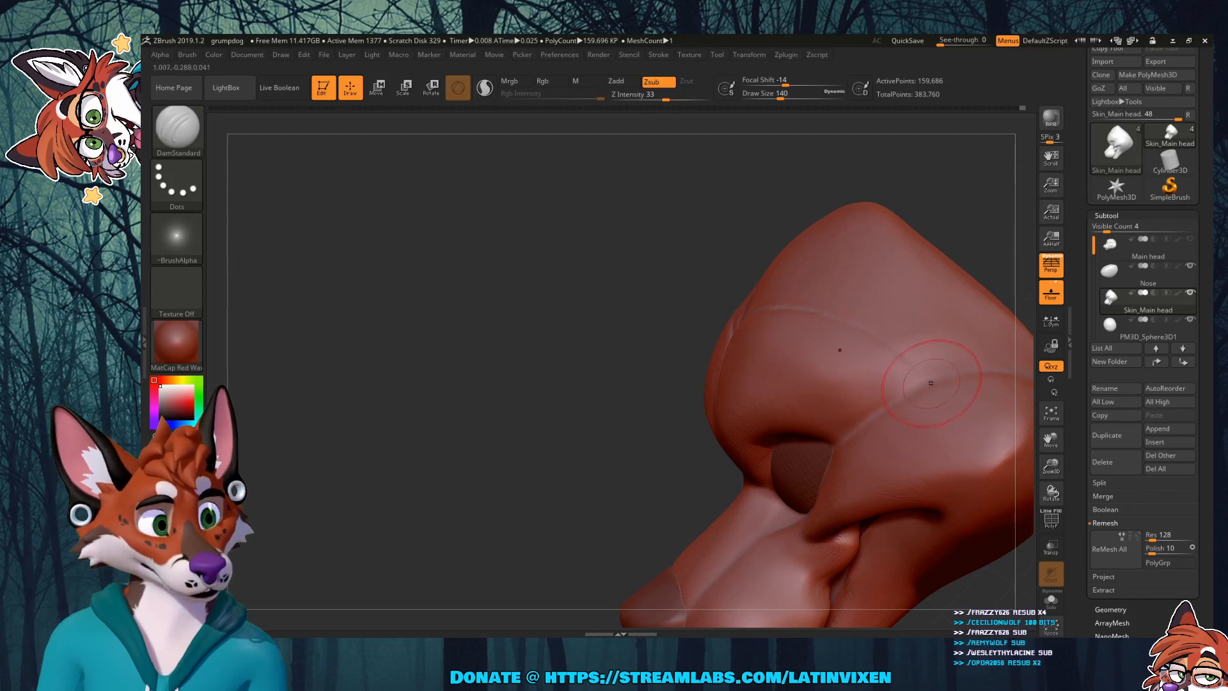
pyautogui.press('shift')
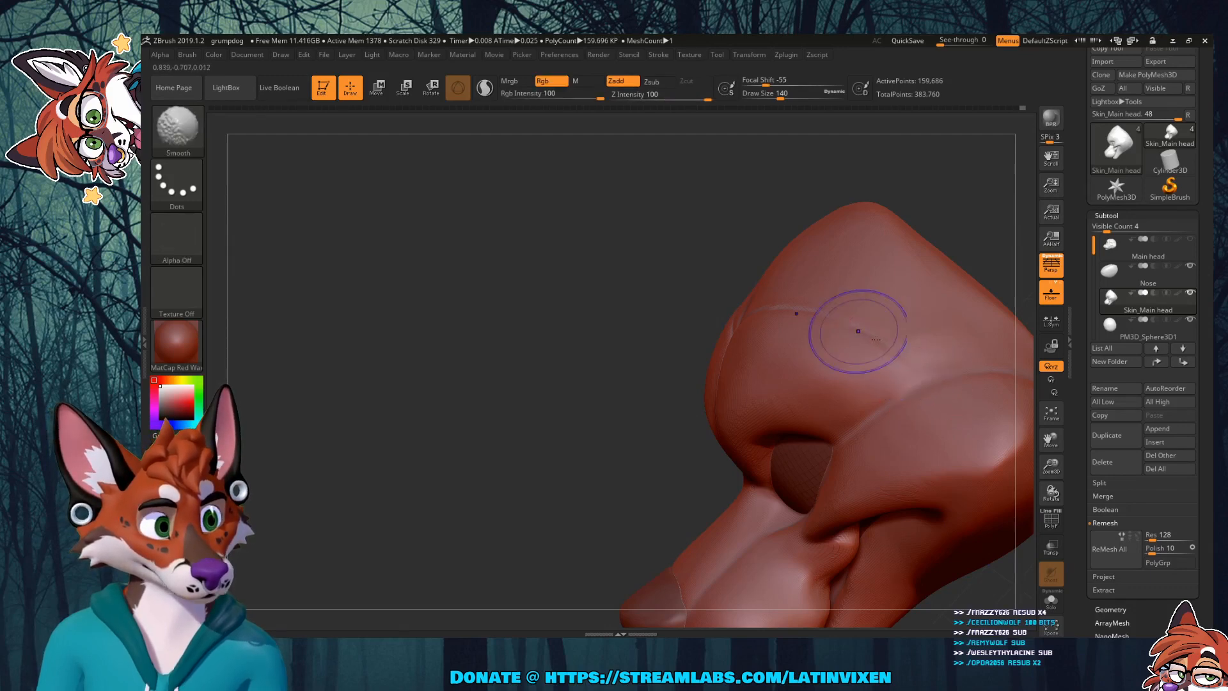
pyautogui.moveTo(702, 241)
pyautogui.mouseDown()
pyautogui.moveTo(761, 239)
pyautogui.moveTo(756, 248)
pyautogui.mouseUp()
pyautogui.moveTo(729, 315)
pyautogui.keyDown('shift'); pyautogui.mouseDown()
pyautogui.moveTo(702, 339)
pyautogui.moveTo(760, 301)
pyautogui.mouseUp(); pyautogui.keyUp('shift')
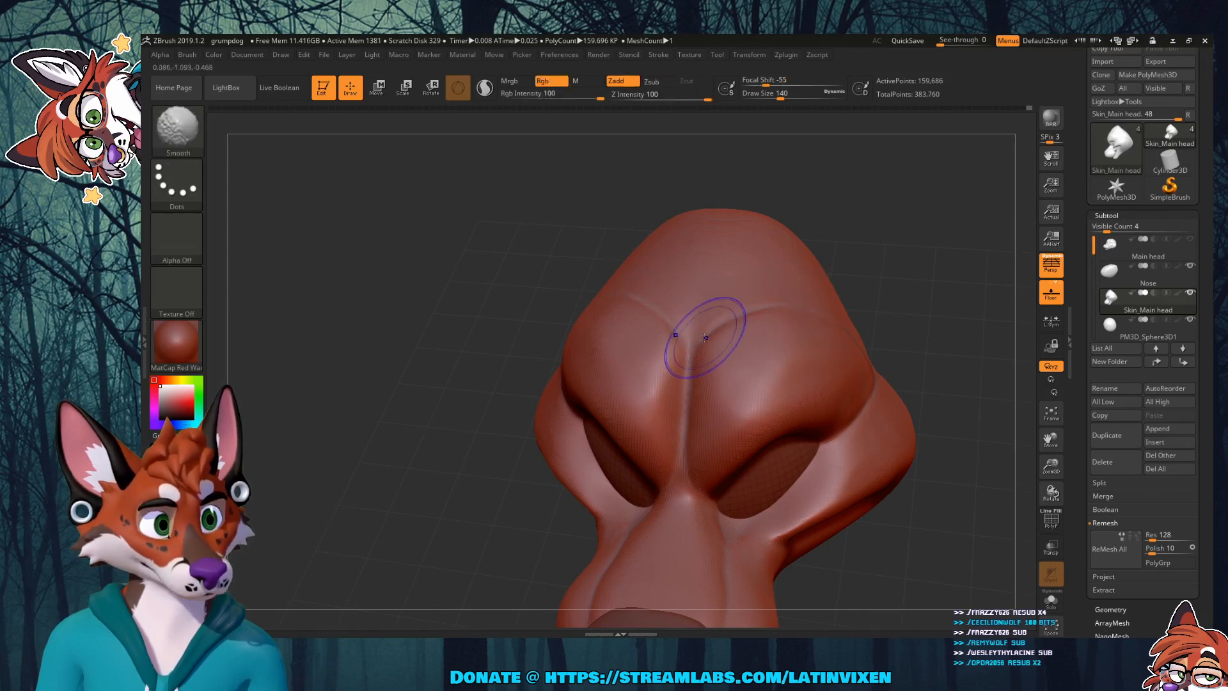
pyautogui.moveTo(836, 247)
pyautogui.mouseDown()
pyautogui.moveTo(909, 280)
pyautogui.moveTo(929, 215)
pyautogui.moveTo(831, 294)
pyautogui.moveTo(683, 460)
pyautogui.moveTo(659, 422)
pyautogui.mouseUp()
pyautogui.moveTo(874, 253); pyautogui.dragTo(915, 258)
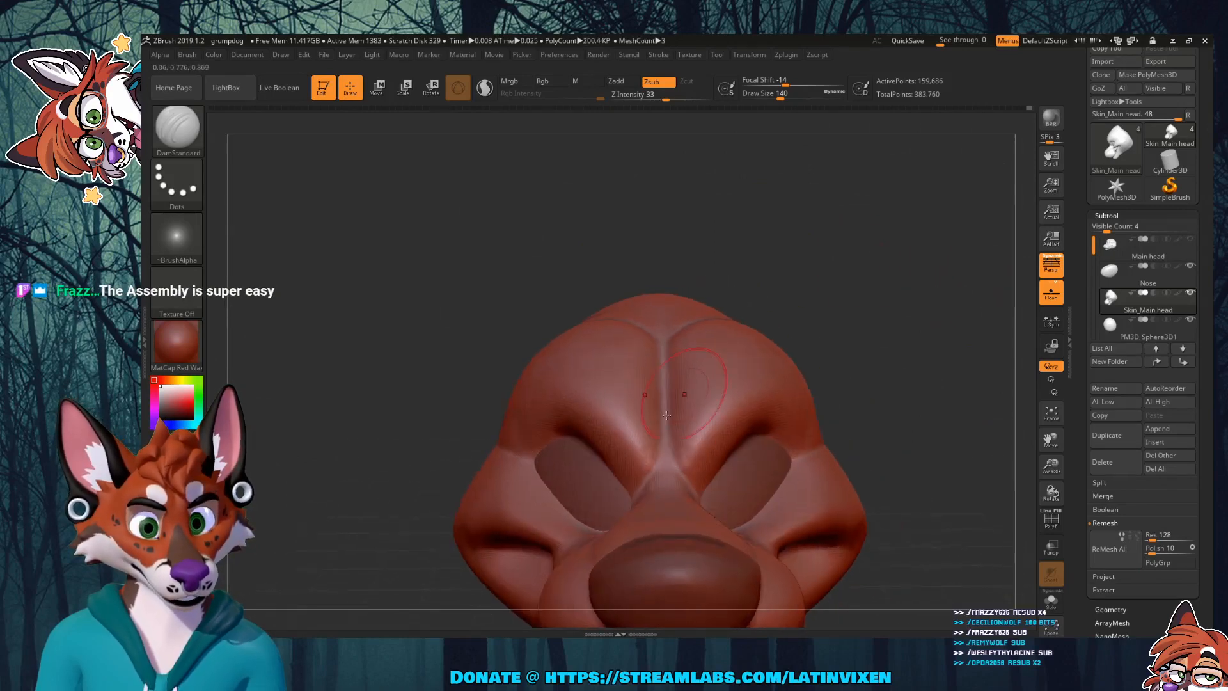
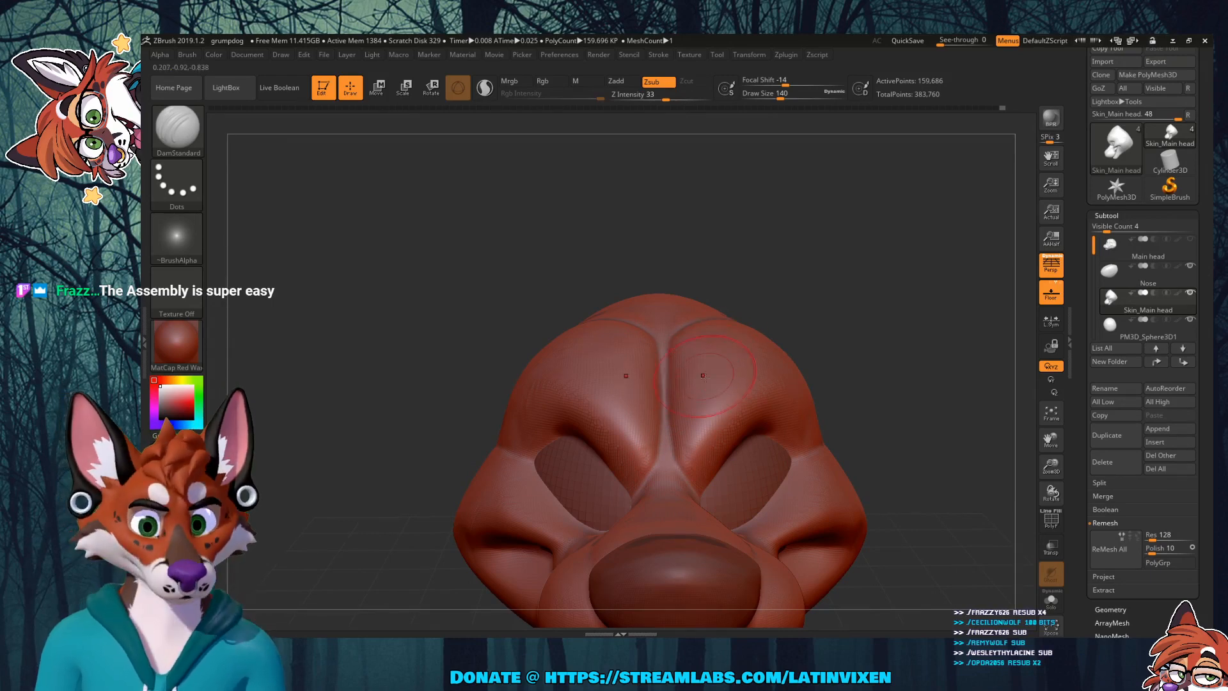
# Step: Smooth the lower end of the groove between the brows, and deepen and soften the upper brow crease across the temple with the DamStandard brush
pyautogui.press('shift')
pyautogui.keyDown('shift'); pyautogui.moveTo(673, 422); pyautogui.dragTo(676, 443); pyautogui.keyUp('shift')
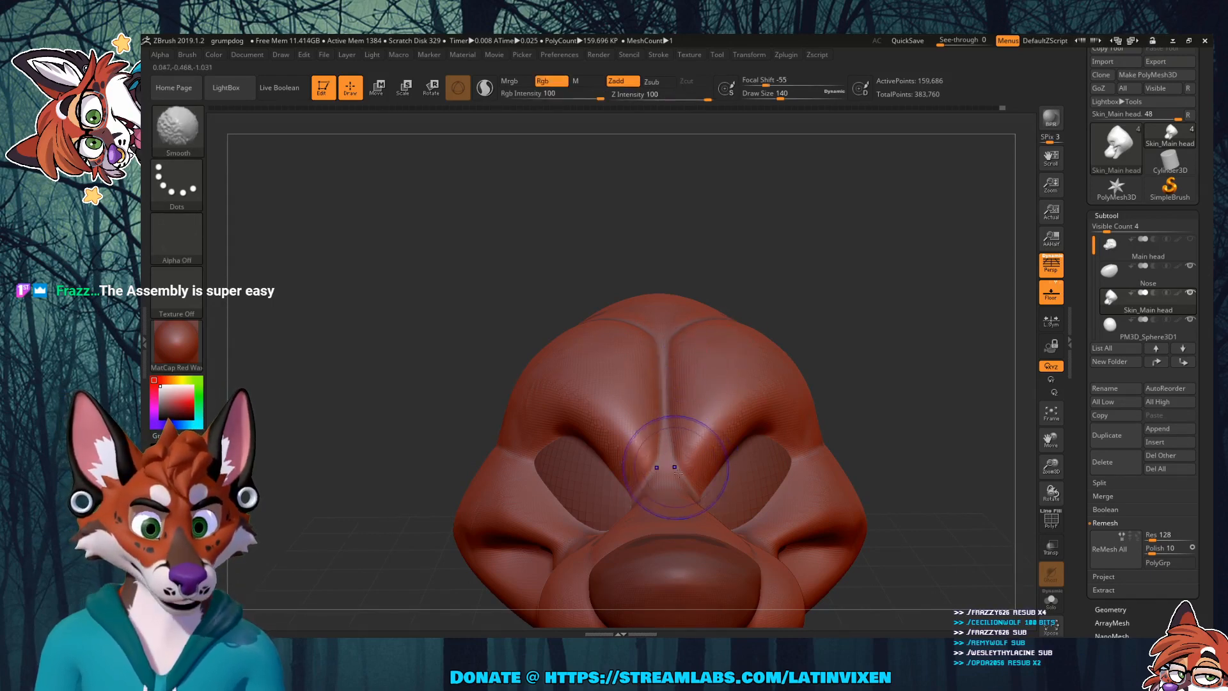
pyautogui.moveTo(896, 269)
pyautogui.mouseDown()
pyautogui.moveTo(903, 318)
pyautogui.moveTo(964, 294)
pyautogui.mouseUp()
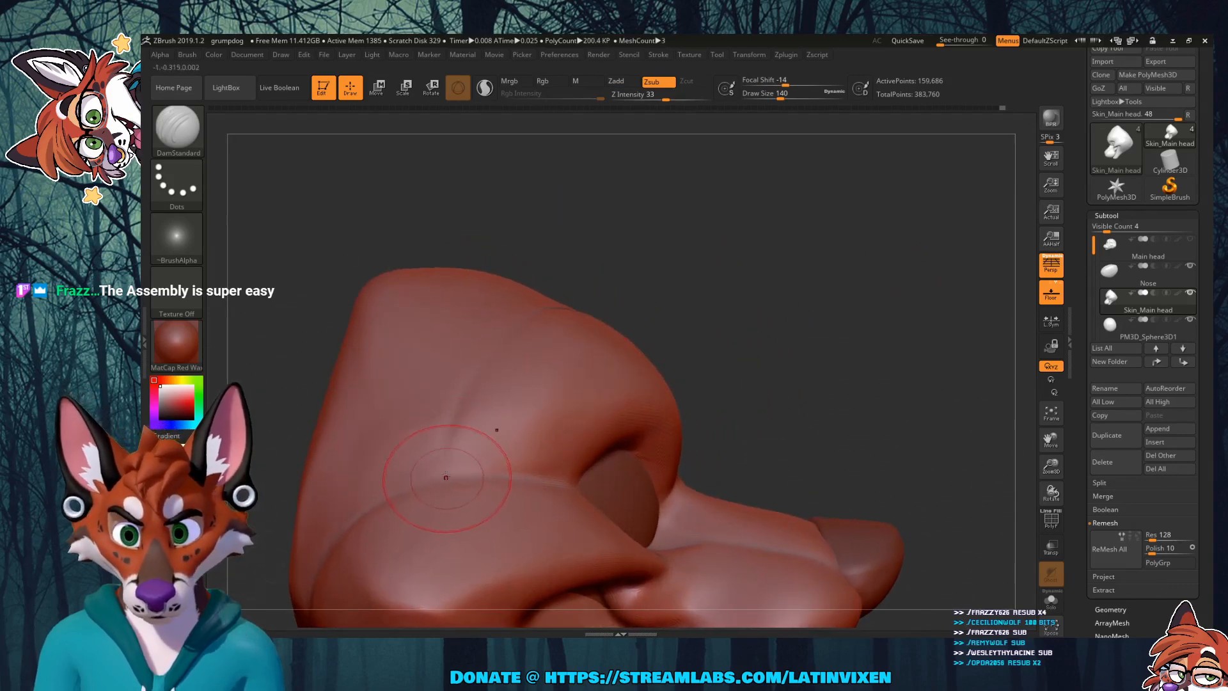
pyautogui.moveTo(449, 474)
pyautogui.mouseDown()
pyautogui.moveTo(467, 392)
pyautogui.moveTo(495, 355)
pyautogui.mouseUp()
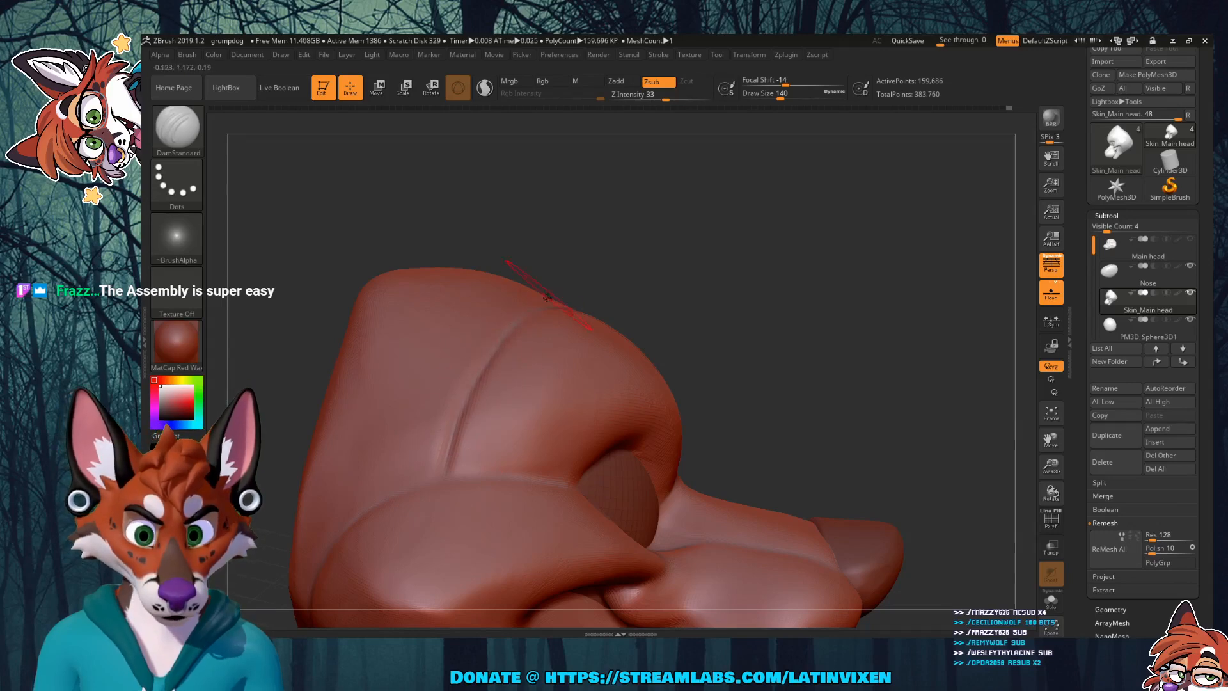
pyautogui.moveTo(655, 252); pyautogui.dragTo(668, 280)
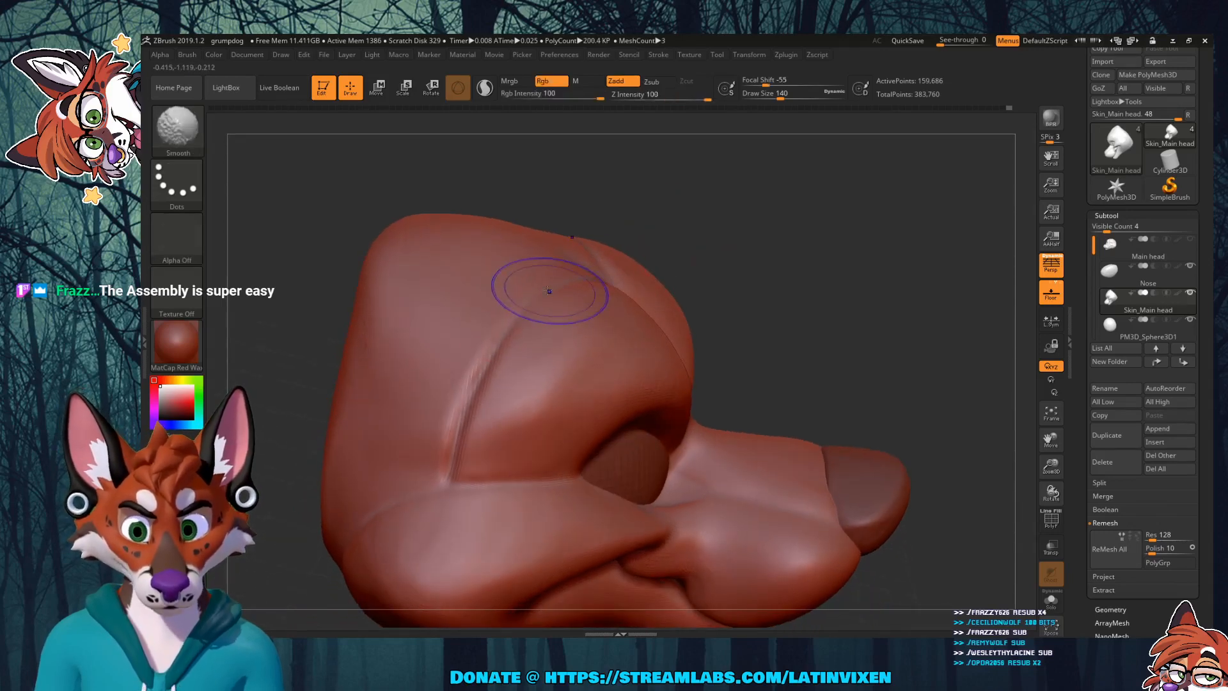
pyautogui.keyDown('shift'); pyautogui.moveTo(550, 274); pyautogui.dragTo(460, 401); pyautogui.keyUp('shift')
pyautogui.keyDown('shift'); pyautogui.moveTo(444, 451); pyautogui.dragTo(443, 462); pyautogui.keyUp('shift')
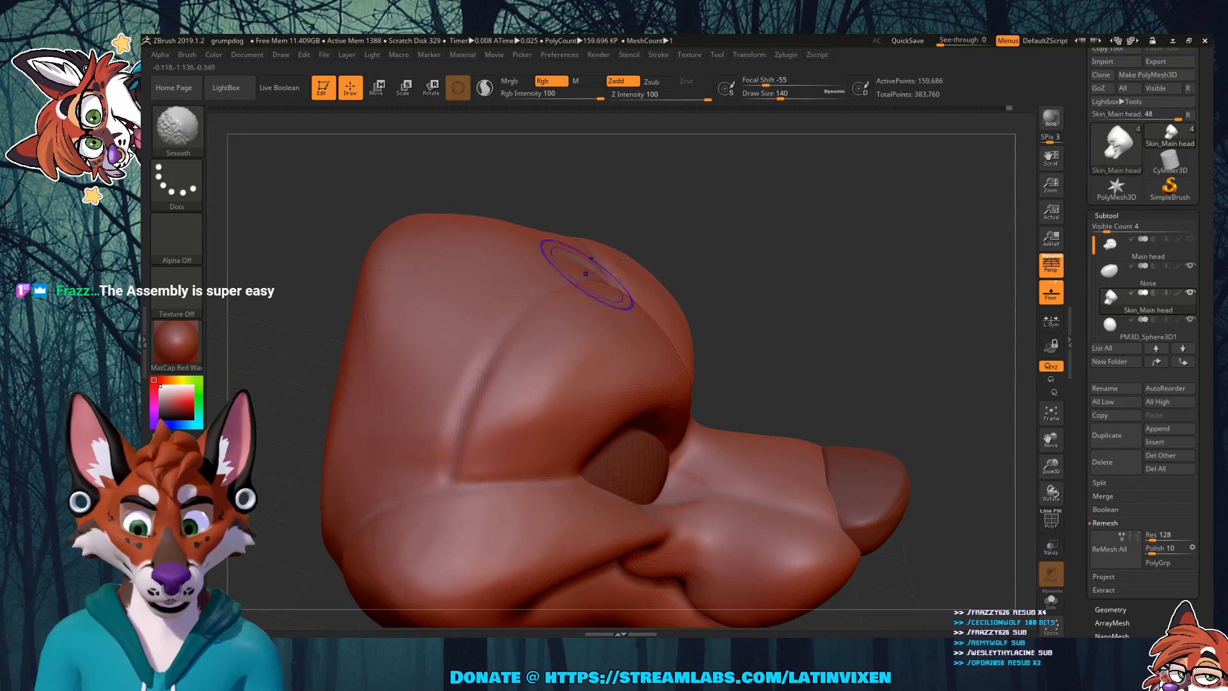
# Step: Fill out the heavy brow above the eye with the Inflat brush and smooth its lower inner edge
pyautogui.moveTo(807, 253)
pyautogui.mouseDown()
pyautogui.moveTo(778, 216)
pyautogui.moveTo(742, 250)
pyautogui.moveTo(785, 252)
pyautogui.mouseUp()
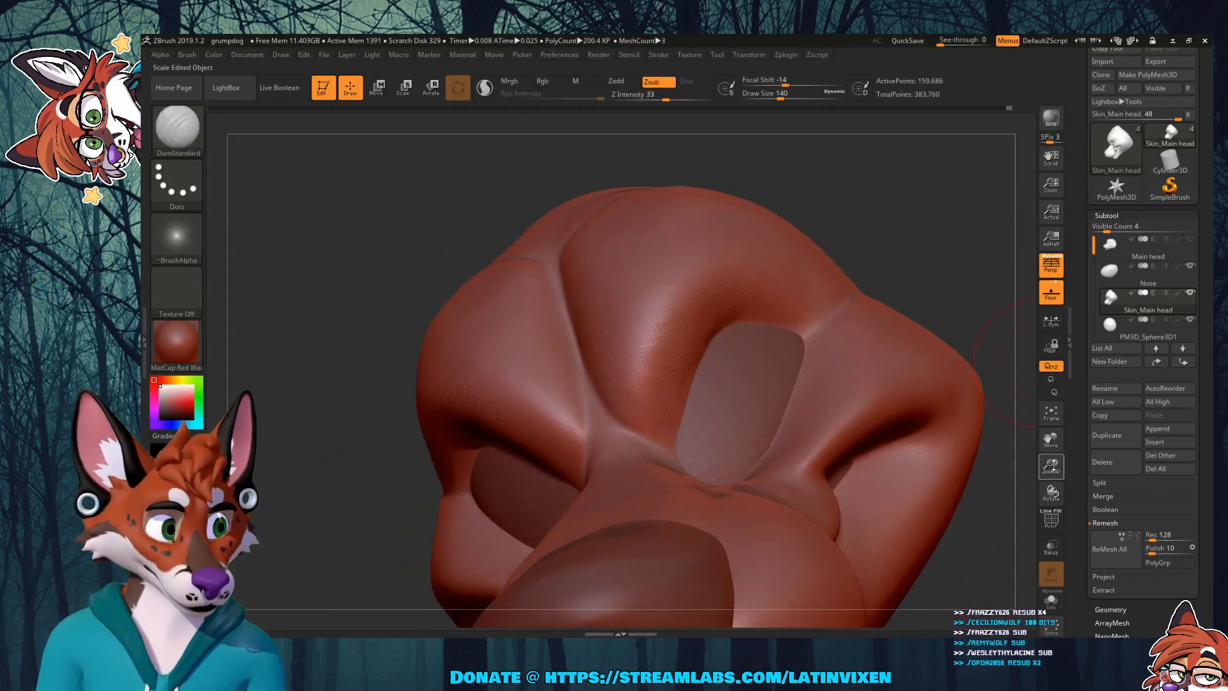
pyautogui.moveTo(1051, 466); pyautogui.dragTo(1031, 430)
pyautogui.moveTo(935, 424); pyautogui.dragTo(905, 463)
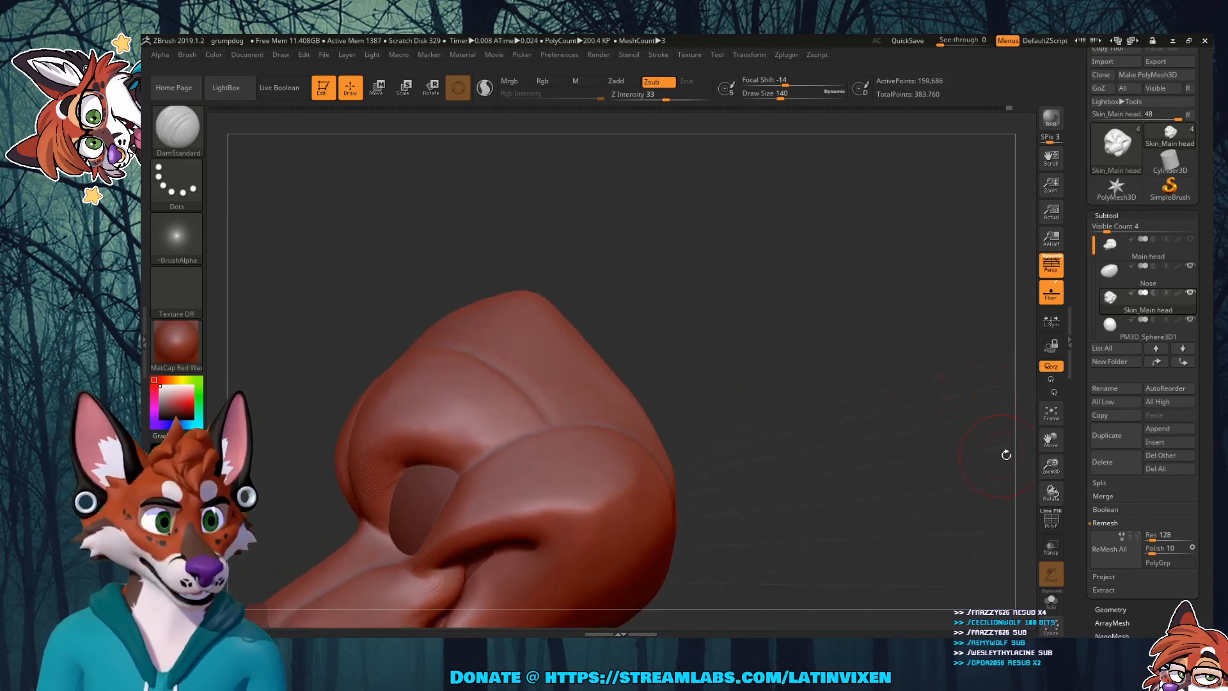
pyautogui.moveTo(1044, 446); pyautogui.dragTo(1100, 394)
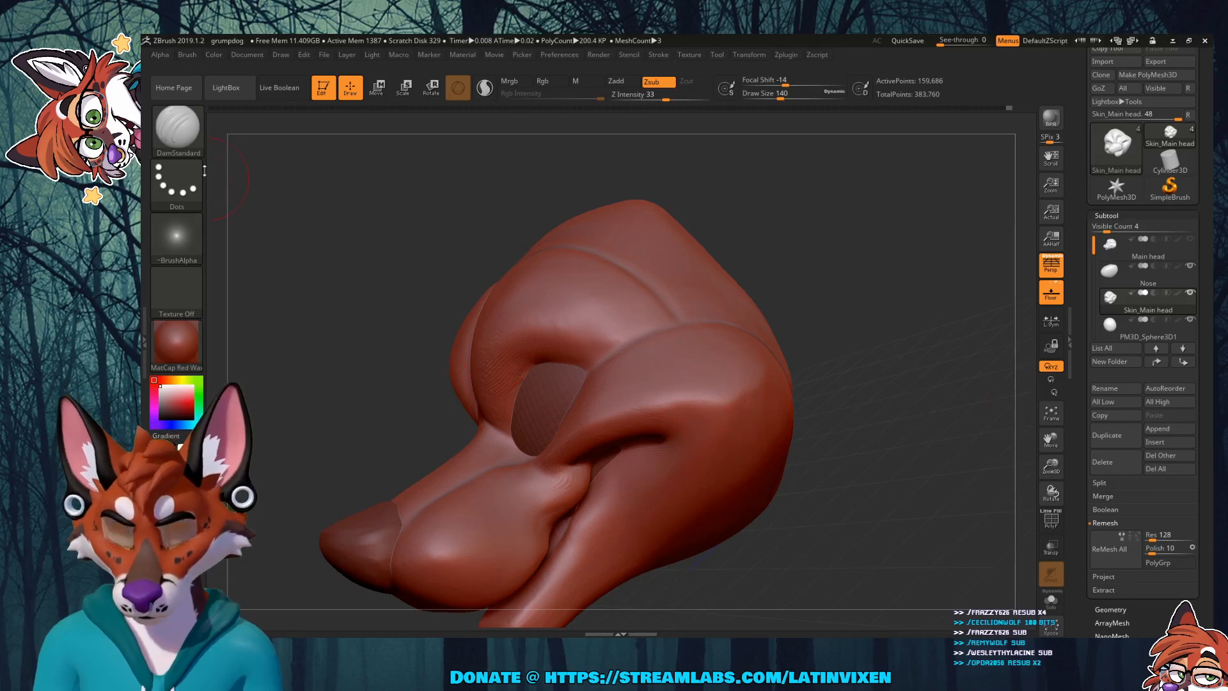
pyautogui.click(177, 126)
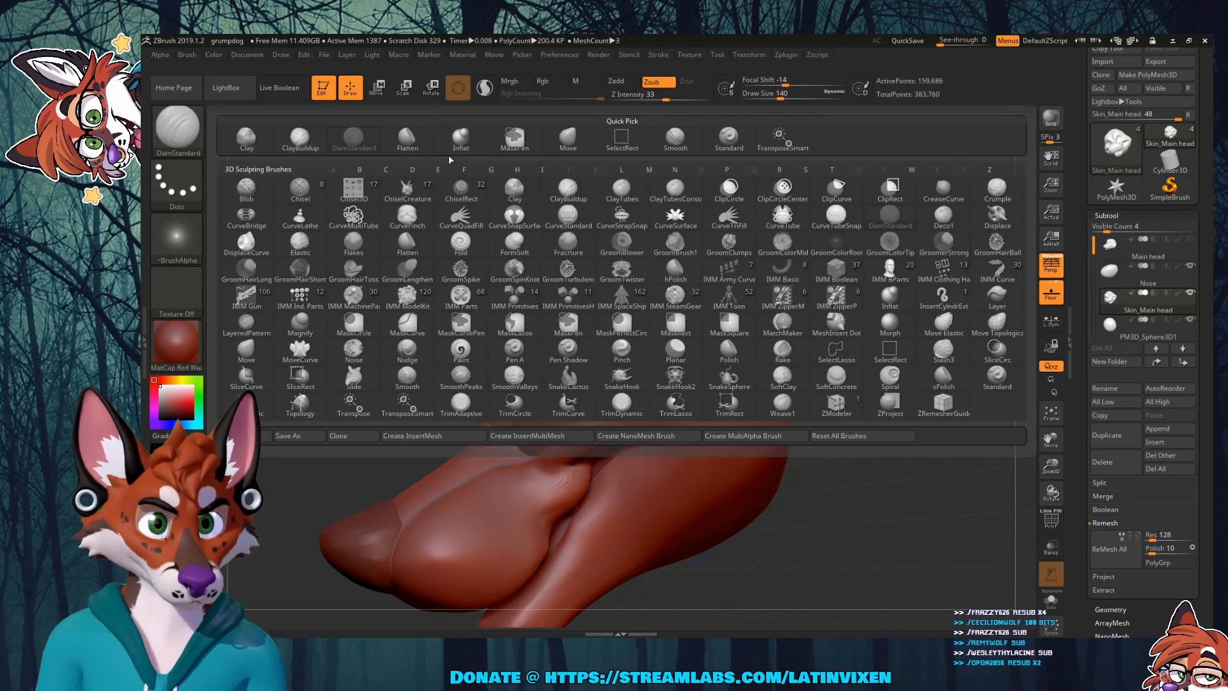
pyautogui.click(460, 141)
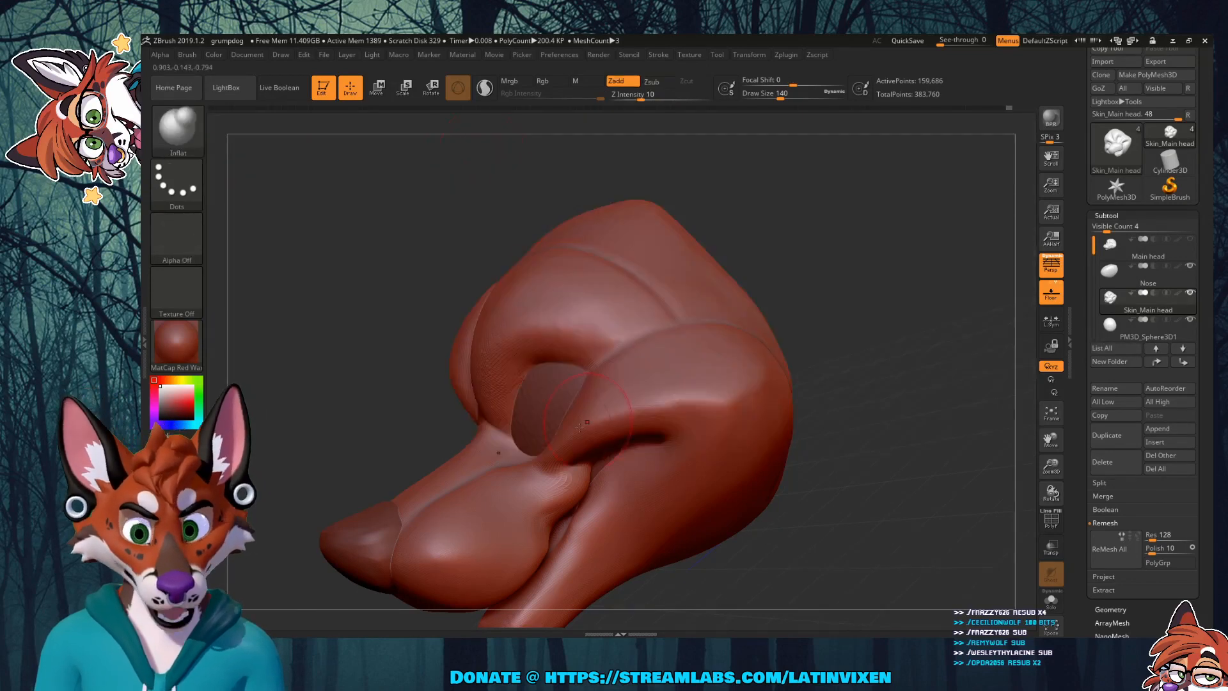
pyautogui.moveTo(845, 245); pyautogui.dragTo(530, 374)
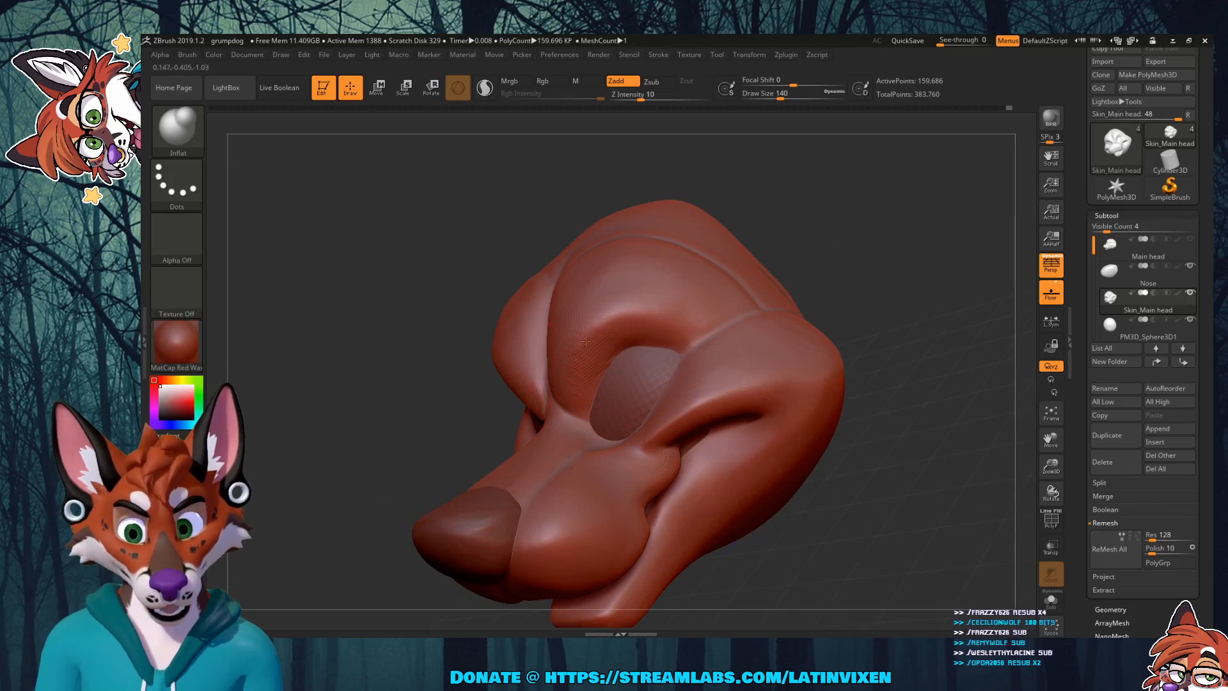
pyautogui.moveTo(622, 331); pyautogui.dragTo(578, 386, button='right')
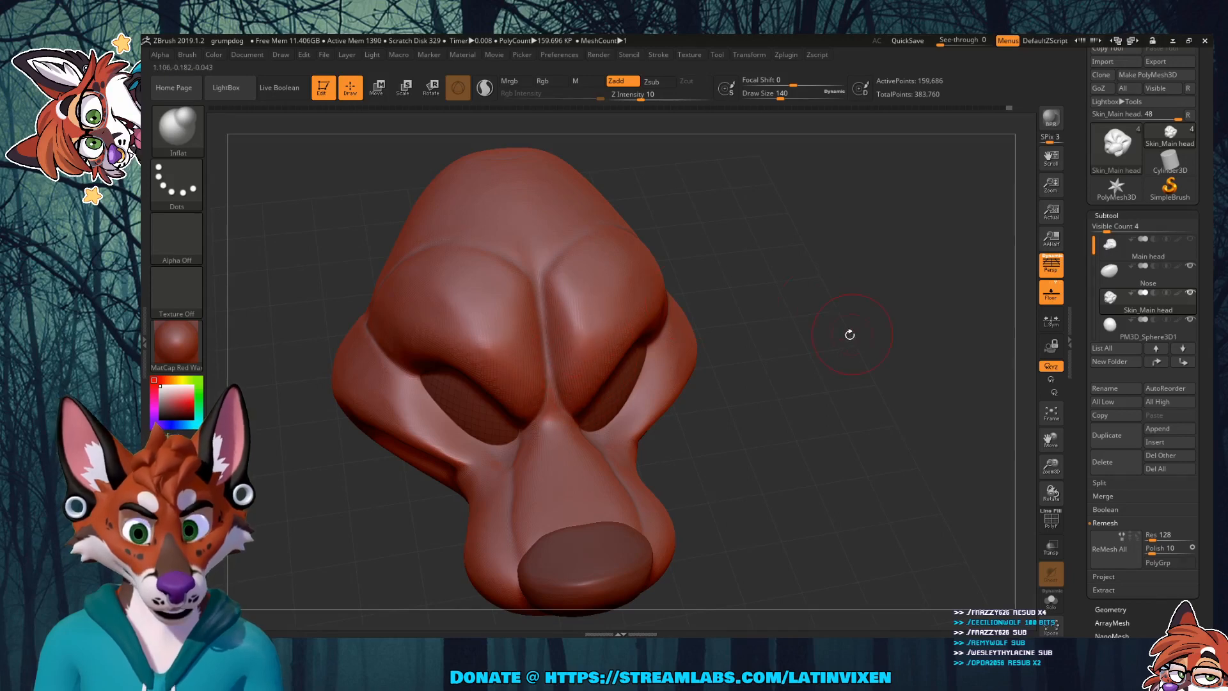
pyautogui.moveTo(849, 334); pyautogui.dragTo(788, 299)
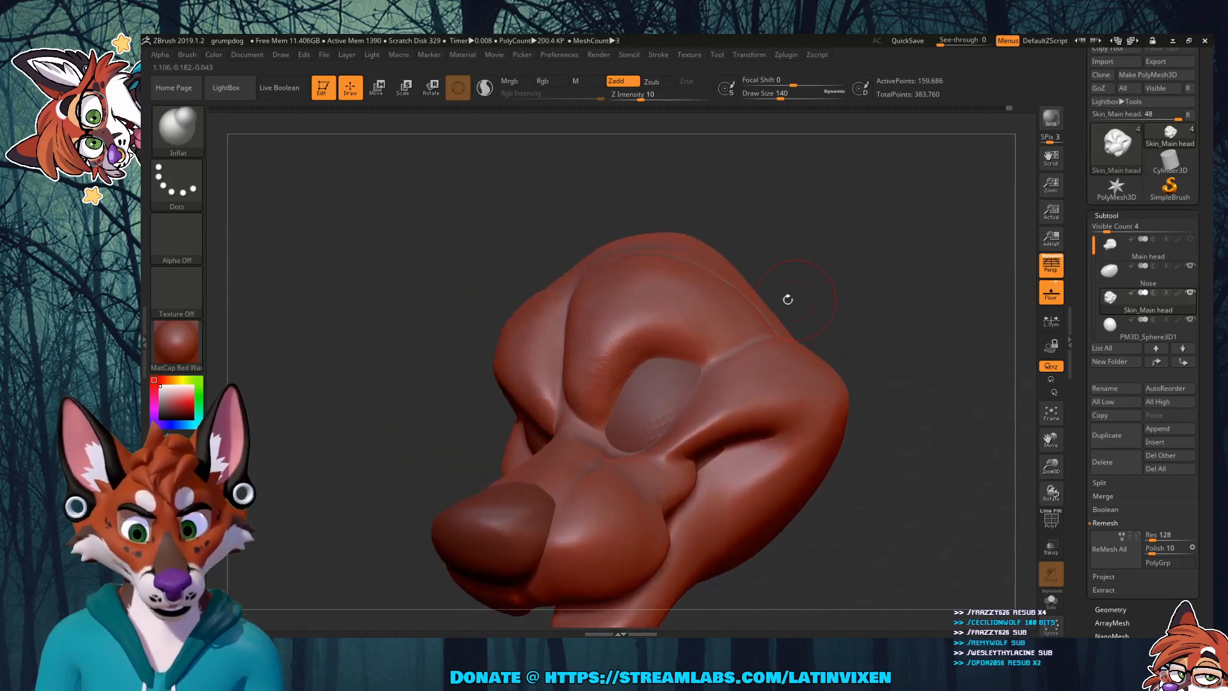
pyautogui.moveTo(588, 369)
pyautogui.keyDown('shift'); pyautogui.mouseDown()
pyautogui.moveTo(608, 381)
pyautogui.moveTo(657, 336)
pyautogui.mouseUp(); pyautogui.keyUp('shift')
pyautogui.moveTo(825, 259)
pyautogui.mouseDown()
pyautogui.moveTo(891, 237)
pyautogui.moveTo(815, 243)
pyautogui.mouseUp()
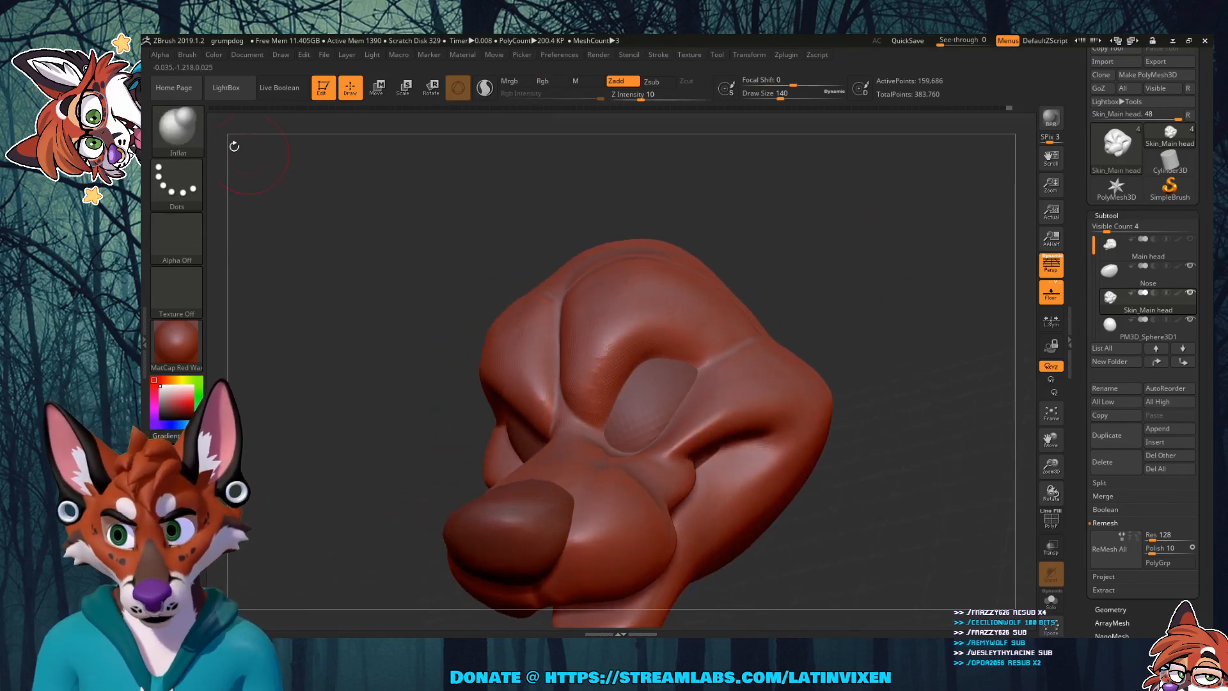
# Step: Even out the brow bulges and the surface around the brow creases with the Flatten brush
pyautogui.click(177, 128)
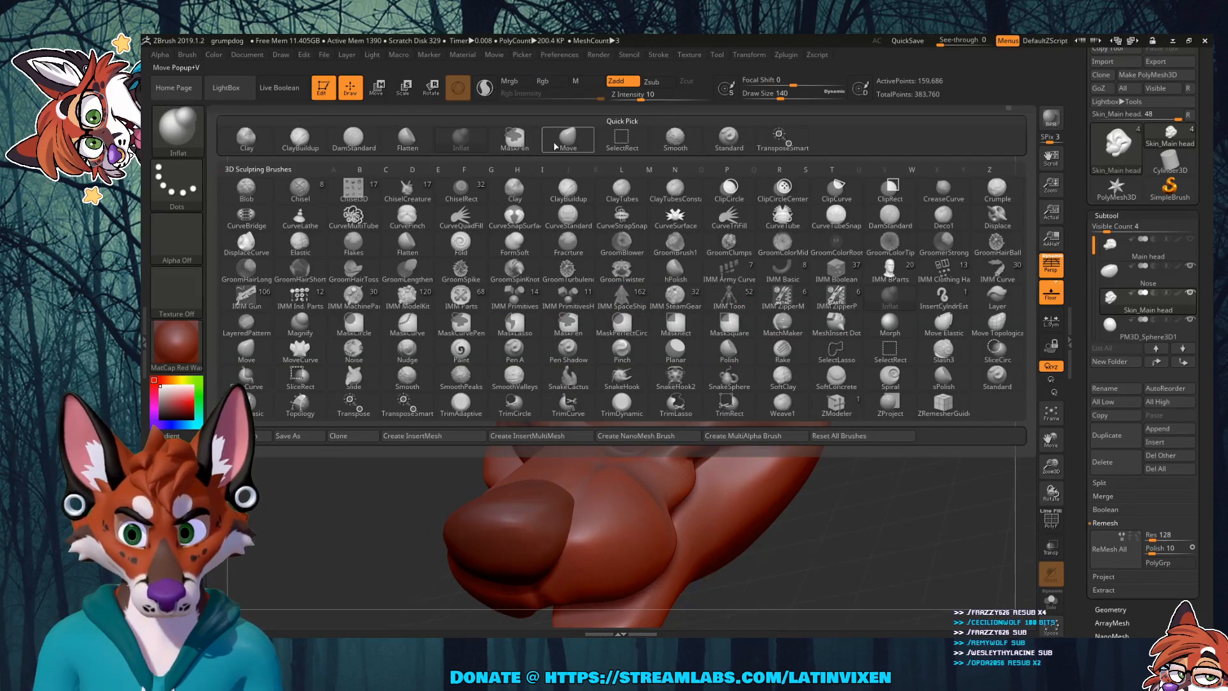
pyautogui.click(402, 145)
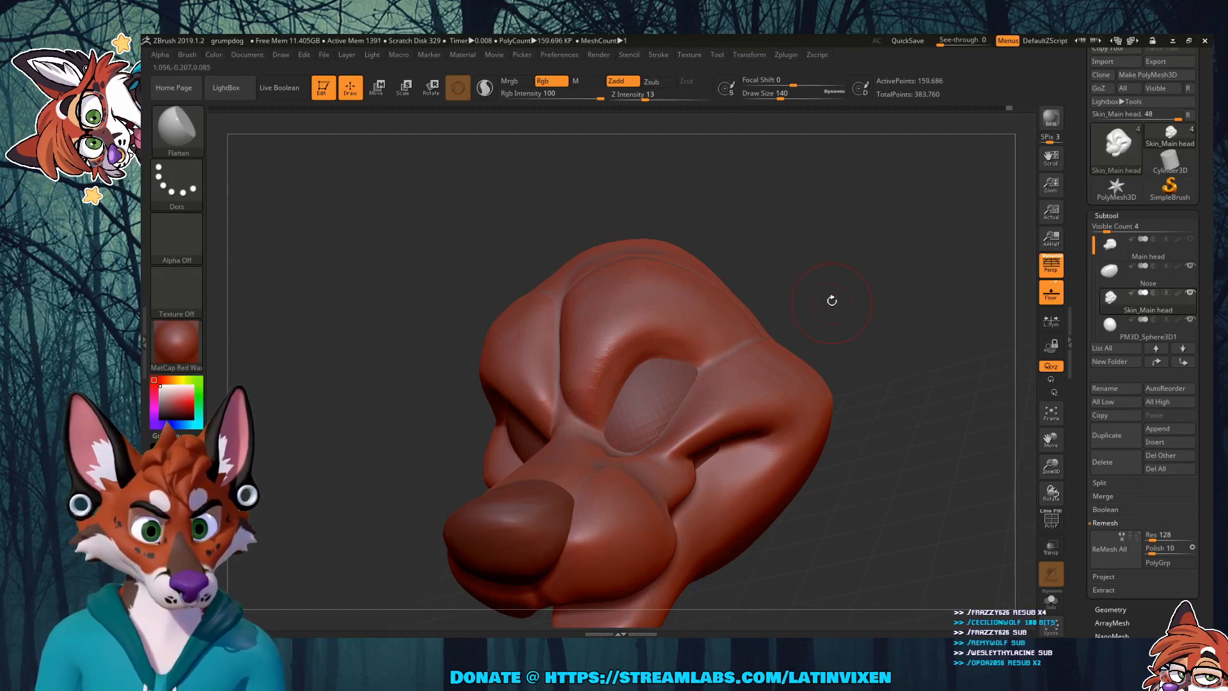
pyautogui.moveTo(832, 300)
pyautogui.mouseDown()
pyautogui.moveTo(804, 260)
pyautogui.moveTo(823, 292)
pyautogui.mouseUp()
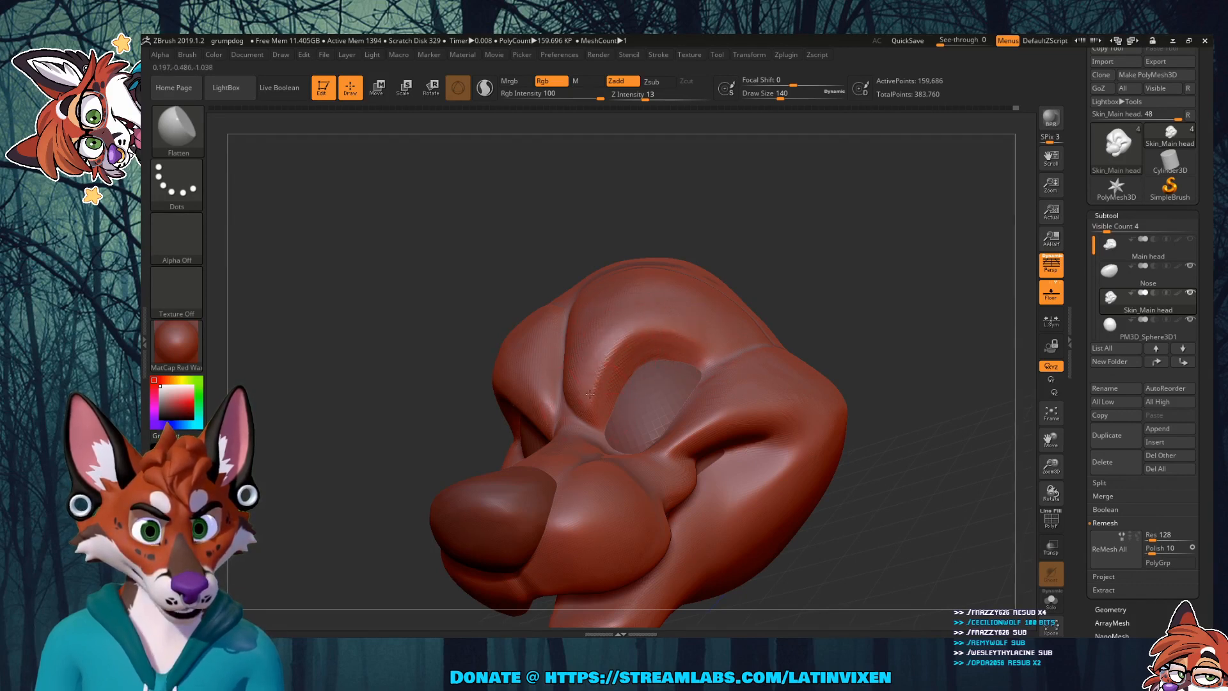
pyautogui.moveTo(853, 273)
pyautogui.mouseDown()
pyautogui.moveTo(874, 267)
pyautogui.moveTo(850, 257)
pyautogui.moveTo(831, 272)
pyautogui.mouseUp()
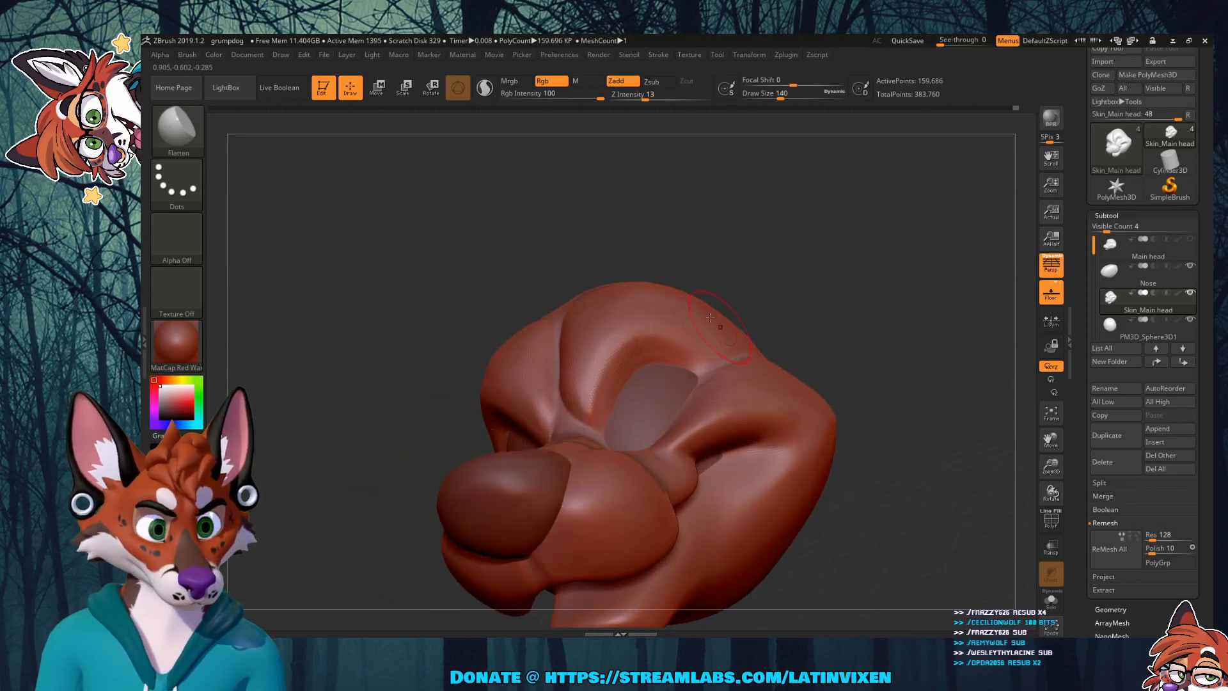
pyautogui.moveTo(864, 260)
pyautogui.mouseDown()
pyautogui.moveTo(883, 296)
pyautogui.moveTo(819, 305)
pyautogui.moveTo(891, 295)
pyautogui.moveTo(858, 286)
pyautogui.mouseUp()
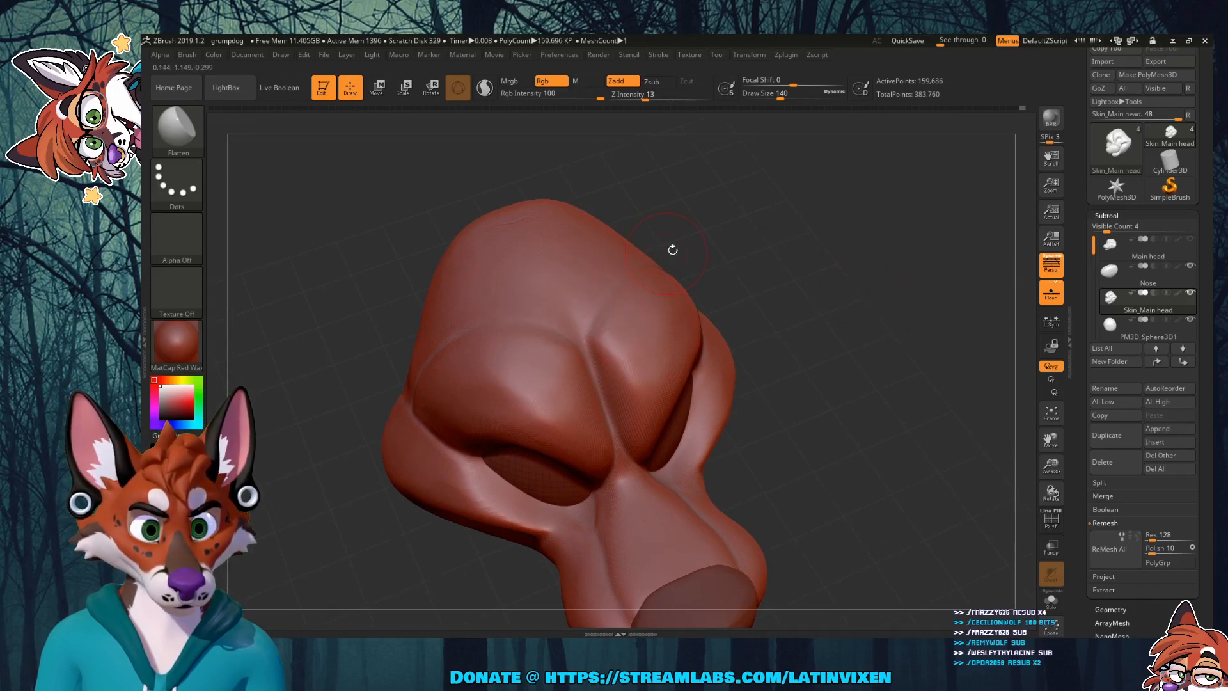
pyautogui.moveTo(827, 247)
pyautogui.mouseDown()
pyautogui.moveTo(839, 191)
pyautogui.moveTo(829, 230)
pyautogui.mouseUp()
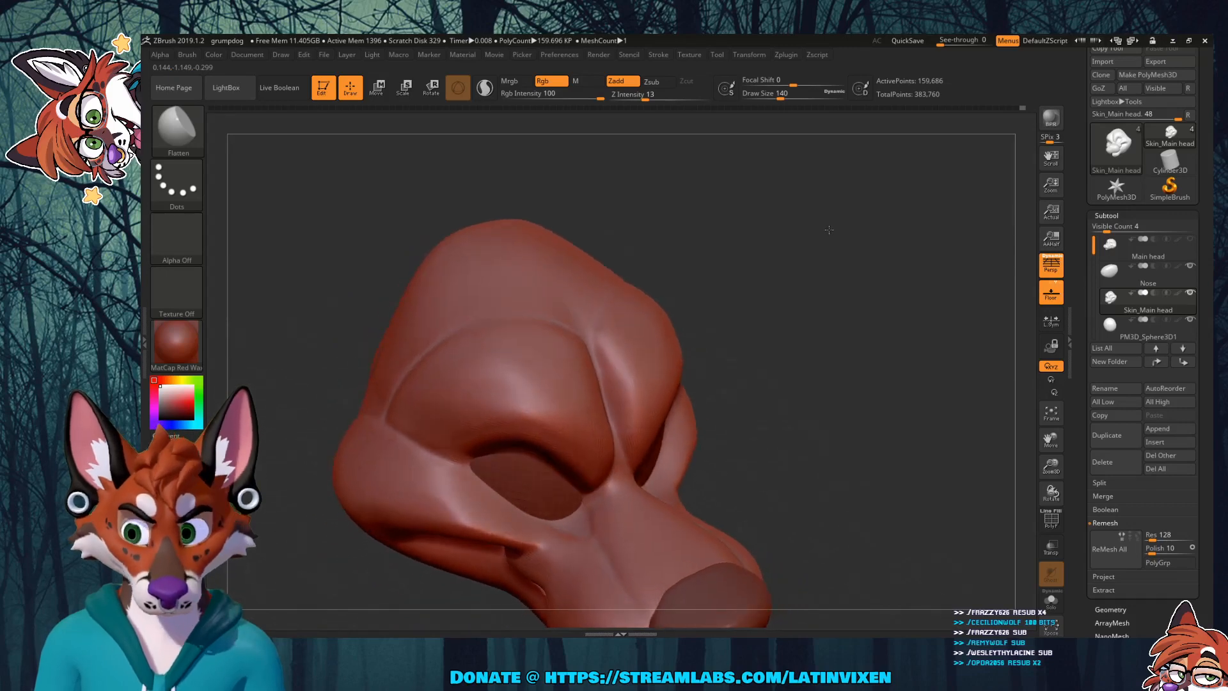
pyautogui.moveTo(902, 321); pyautogui.dragTo(822, 323)
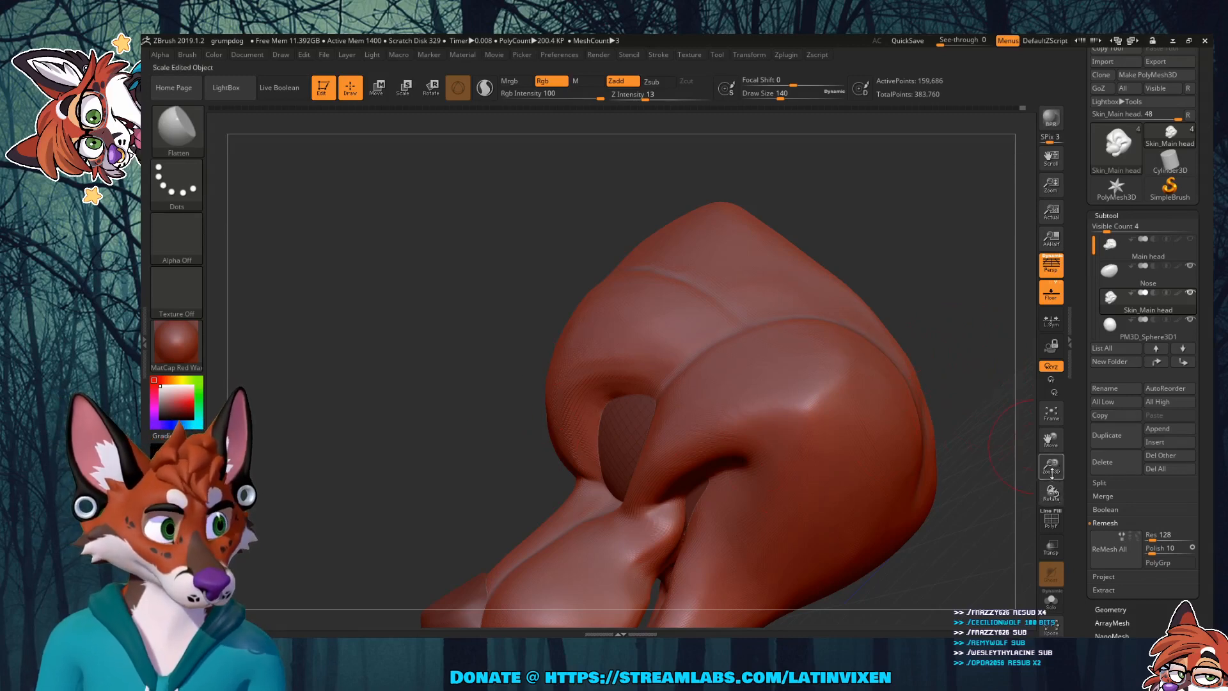
pyautogui.moveTo(1052, 473); pyautogui.dragTo(1051, 451)
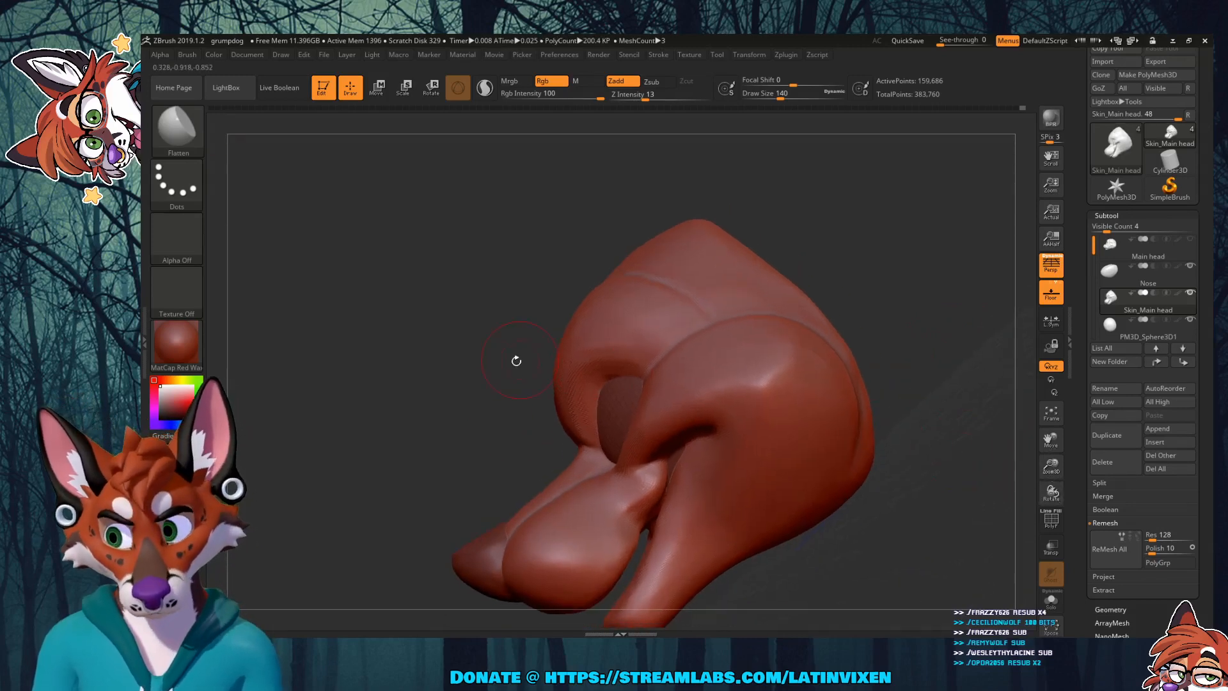
# Step: Reshape the front contour of the brow where it overhangs the eye and muzzle with the Move brush
pyautogui.click(177, 128)
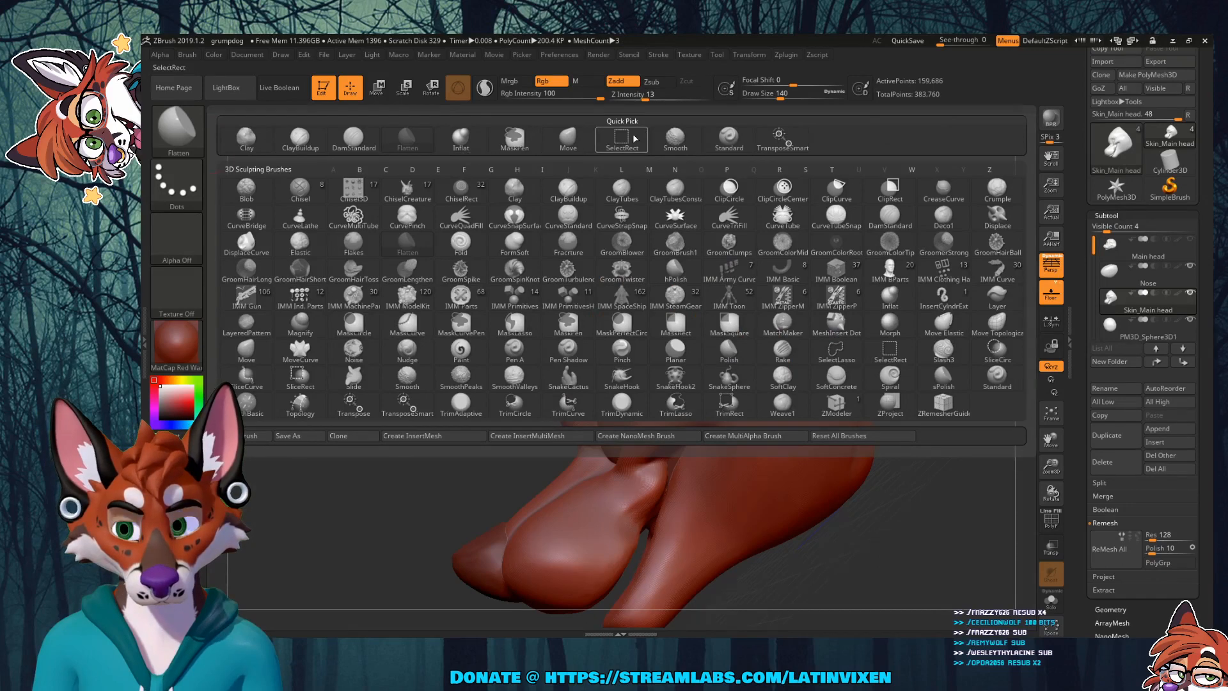
pyautogui.click(568, 137)
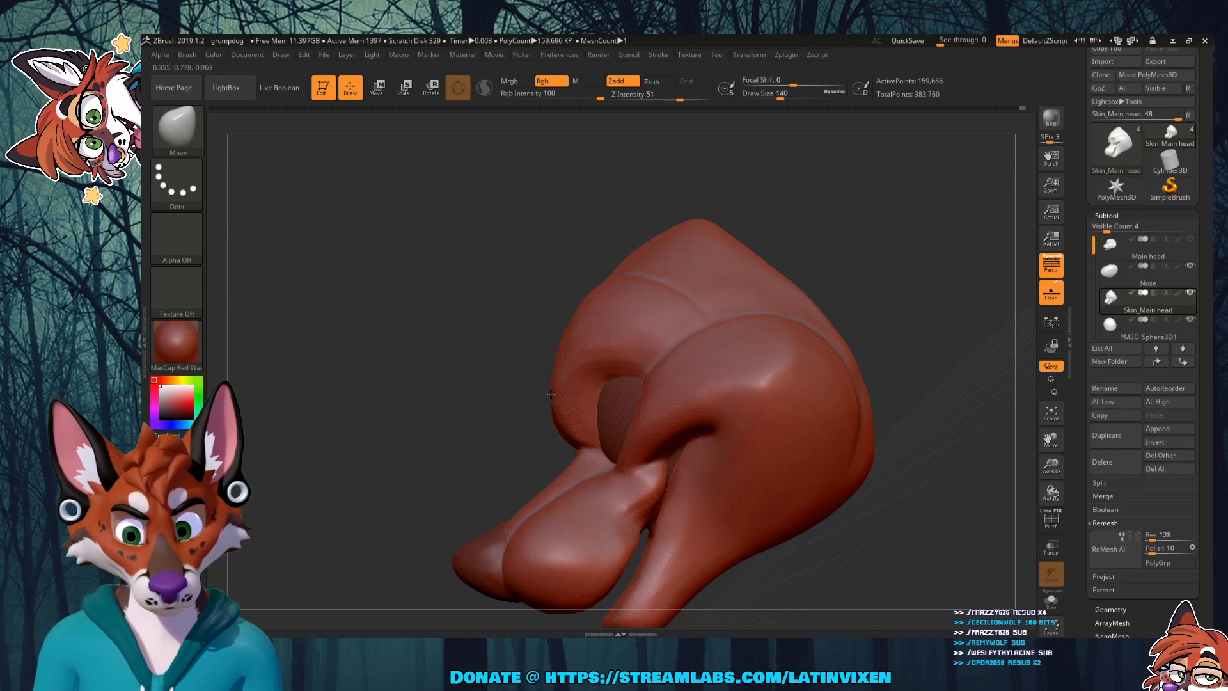
pyautogui.moveTo(536, 328)
pyautogui.mouseDown()
pyautogui.moveTo(550, 339)
pyautogui.moveTo(508, 336)
pyautogui.moveTo(541, 352)
pyautogui.moveTo(529, 350)
pyautogui.moveTo(570, 447)
pyautogui.mouseUp()
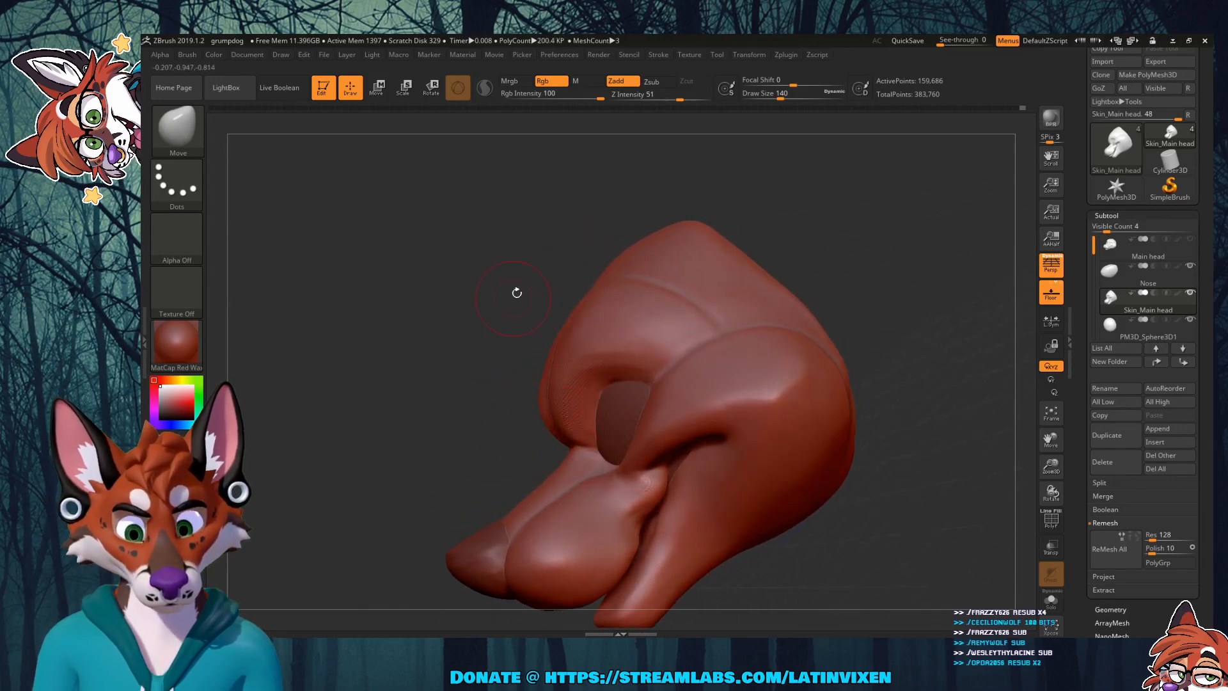
pyautogui.moveTo(517, 292)
pyautogui.mouseDown()
pyautogui.moveTo(591, 299)
pyautogui.moveTo(568, 341)
pyautogui.mouseUp()
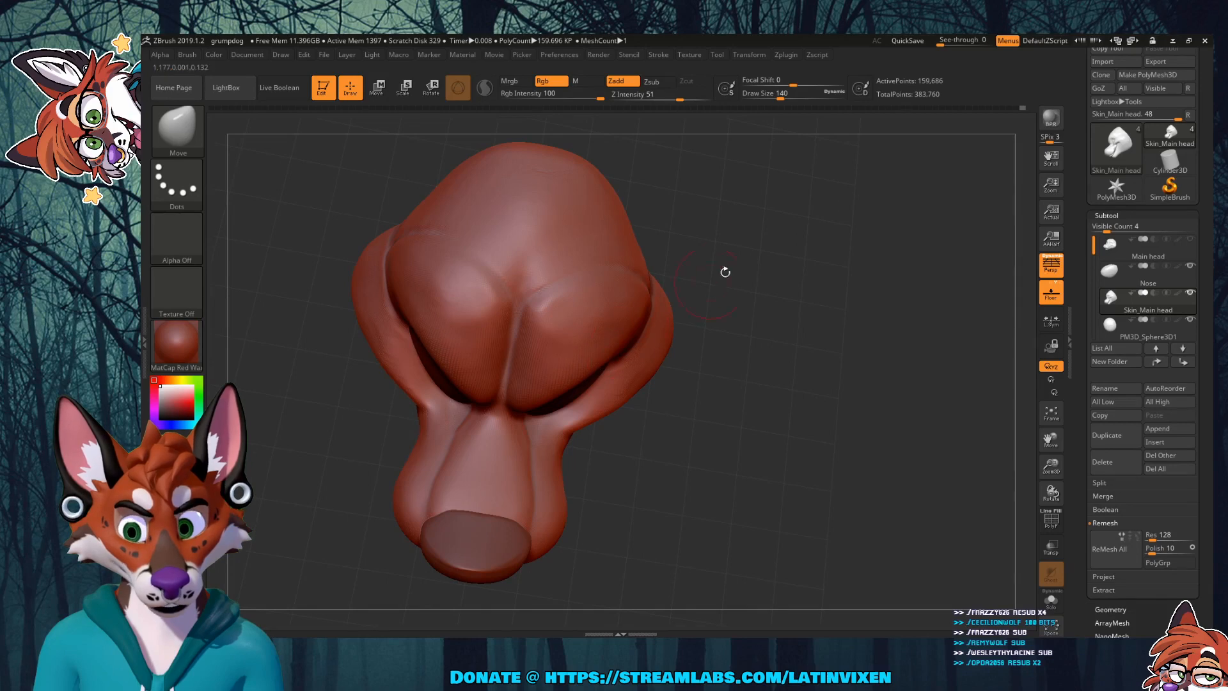
pyautogui.moveTo(725, 272)
pyautogui.mouseDown()
pyautogui.moveTo(740, 275)
pyautogui.moveTo(771, 231)
pyautogui.moveTo(729, 220)
pyautogui.moveTo(796, 235)
pyautogui.mouseUp()
pyautogui.moveTo(792, 237)
pyautogui.mouseDown()
pyautogui.moveTo(820, 258)
pyautogui.moveTo(764, 272)
pyautogui.mouseUp()
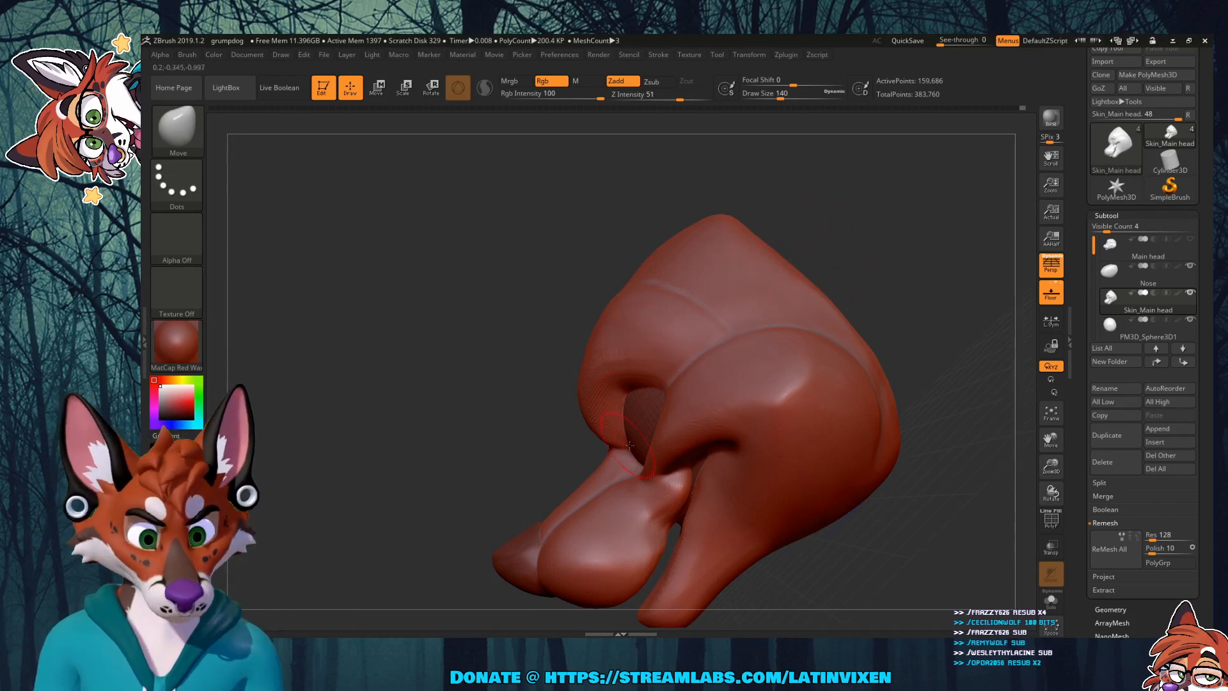
pyautogui.press('shift')
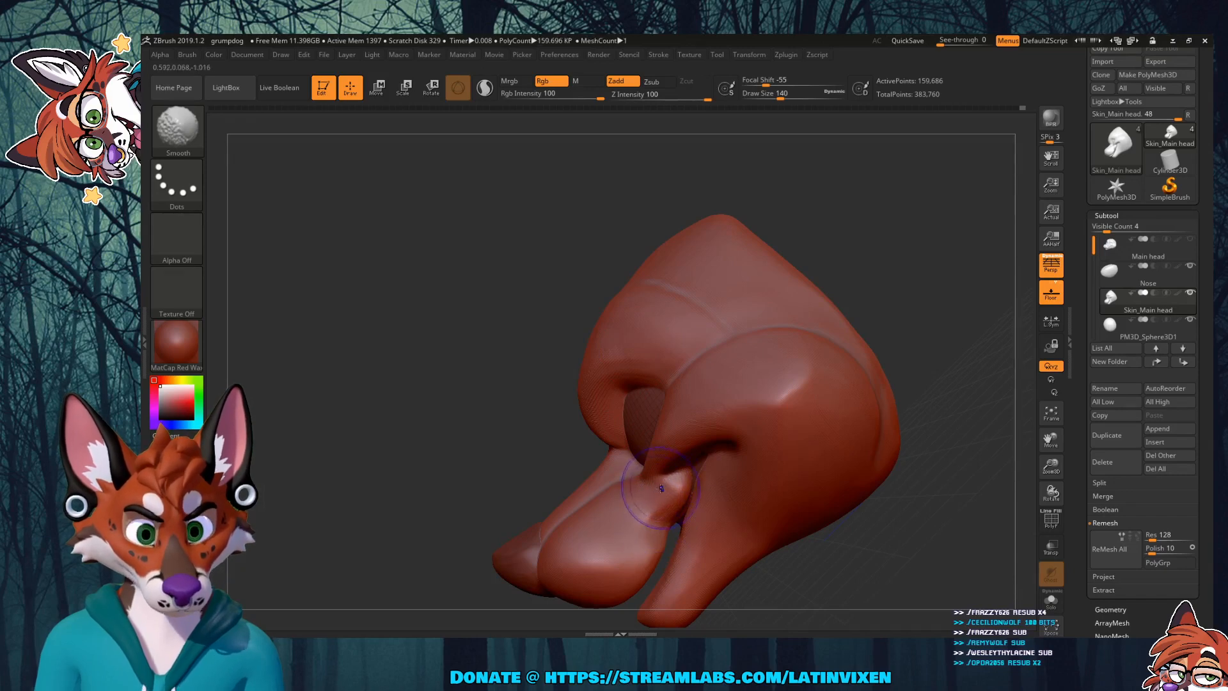
pyautogui.moveTo(829, 225); pyautogui.dragTo(871, 206)
# Step: Refine the cheek outline and the top of the muzzle bridge beside the inner eye corner with the Move brush
pyautogui.moveTo(760, 273)
pyautogui.mouseDown()
pyautogui.moveTo(774, 272)
pyautogui.moveTo(773, 295)
pyautogui.mouseUp()
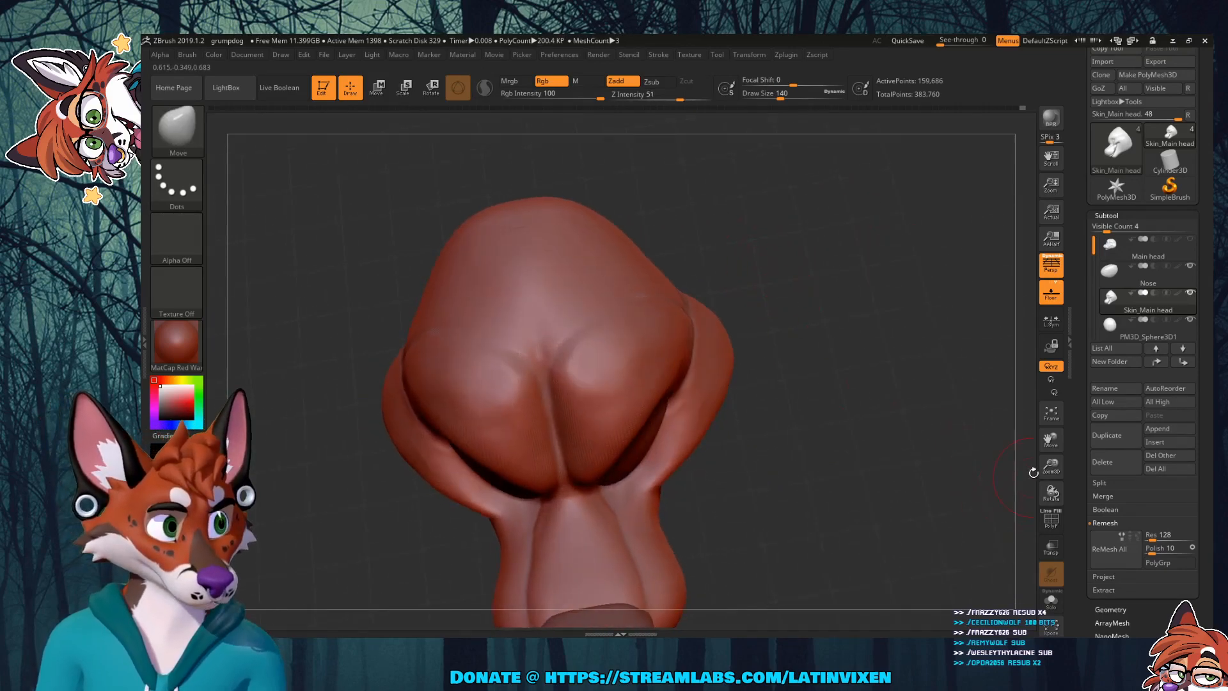
pyautogui.moveTo(1049, 468)
pyautogui.mouseDown()
pyautogui.moveTo(1049, 445)
pyautogui.moveTo(1050, 491)
pyautogui.mouseUp()
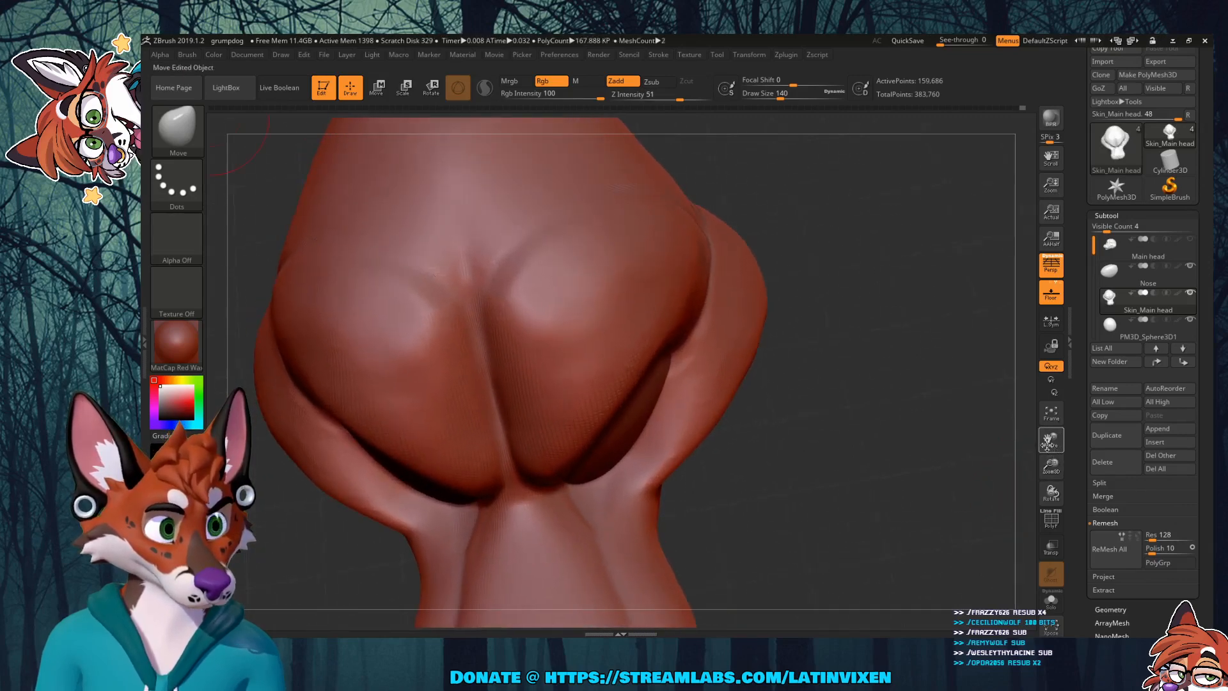
pyautogui.moveTo(1047, 446); pyautogui.dragTo(1088, 339)
pyautogui.moveTo(917, 393); pyautogui.dragTo(920, 408)
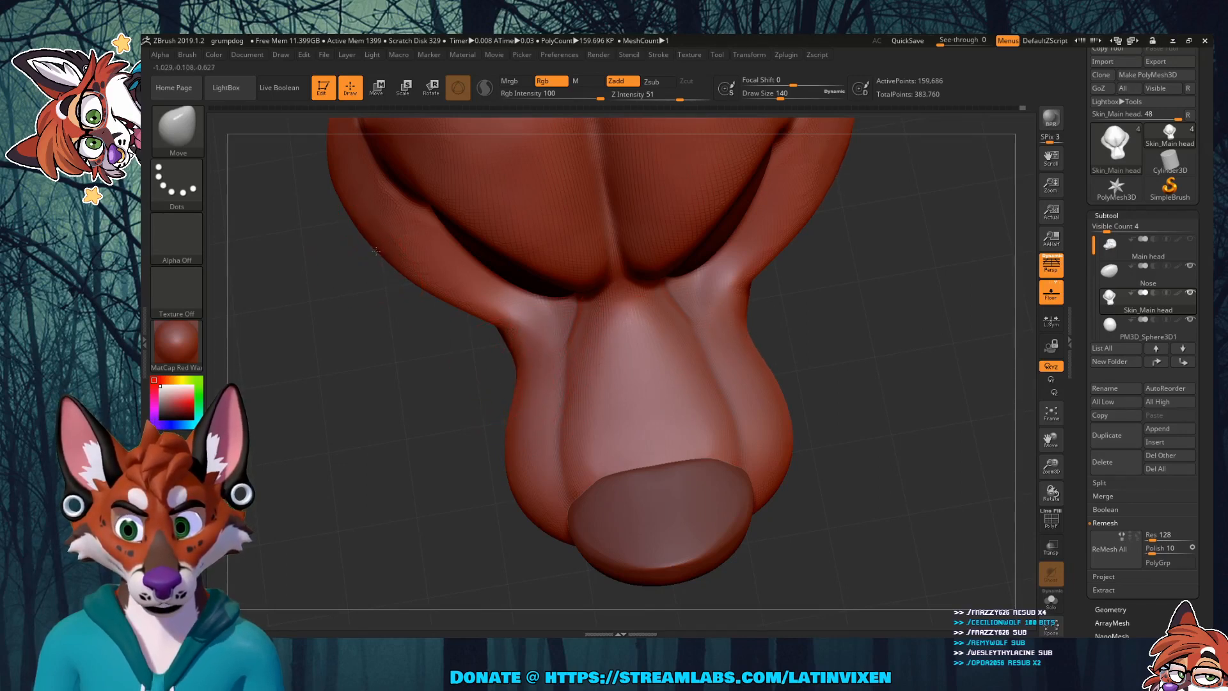
pyautogui.moveTo(872, 321)
pyautogui.mouseDown()
pyautogui.moveTo(802, 338)
pyautogui.moveTo(864, 321)
pyautogui.moveTo(838, 328)
pyautogui.mouseUp()
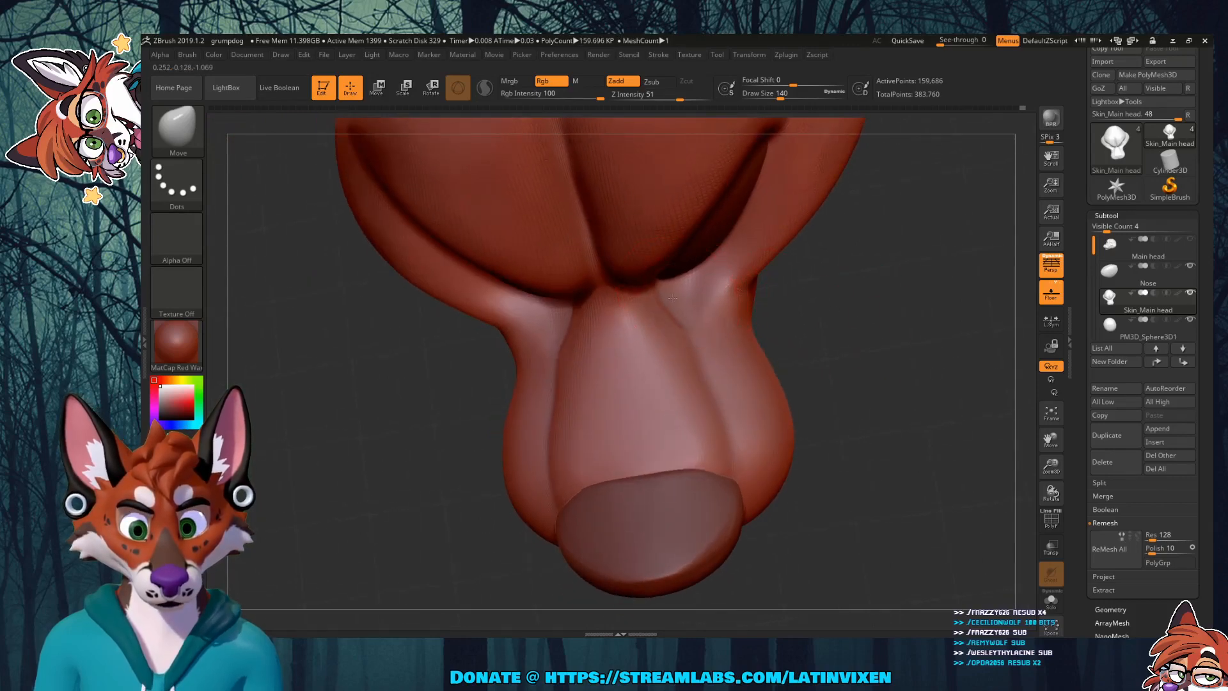
pyautogui.moveTo(921, 301)
pyautogui.mouseDown()
pyautogui.moveTo(942, 276)
pyautogui.moveTo(908, 291)
pyautogui.mouseUp()
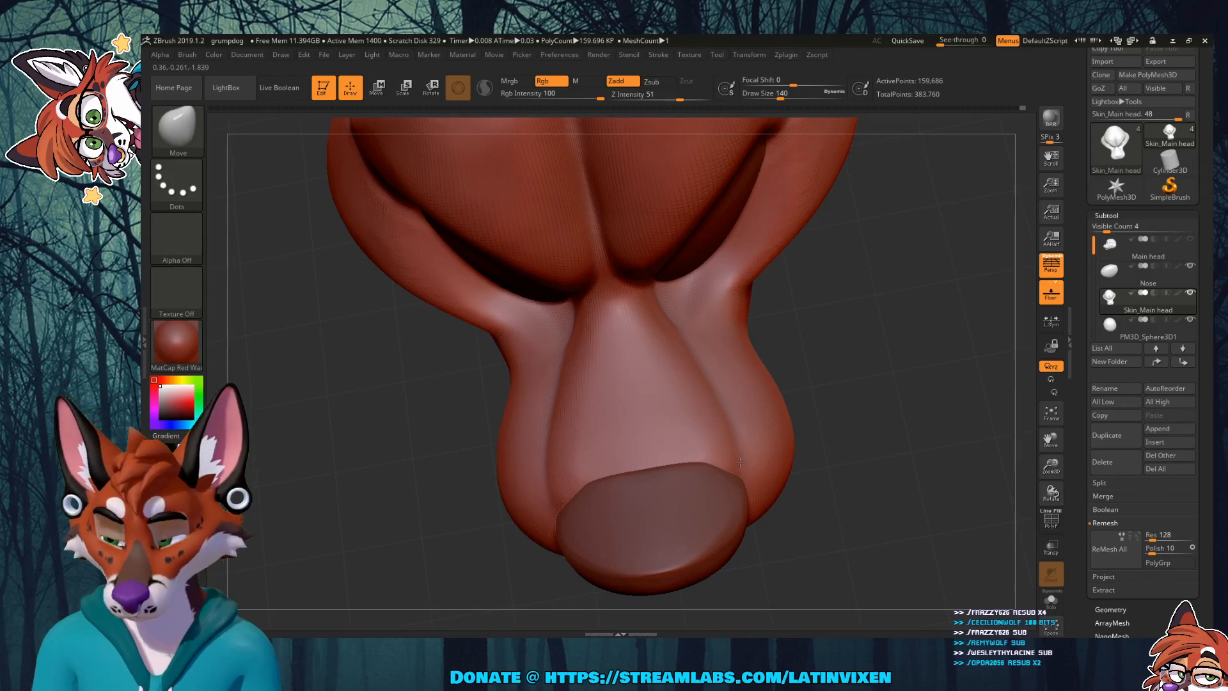
pyautogui.moveTo(899, 339); pyautogui.dragTo(878, 303)
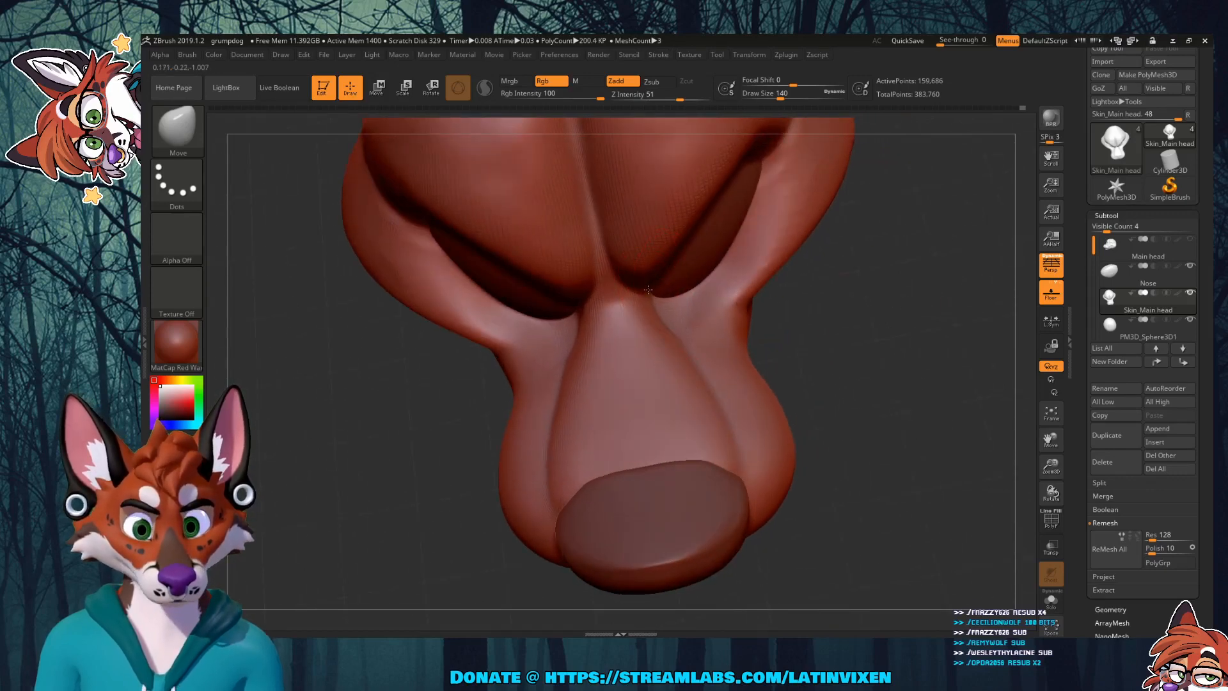
pyautogui.moveTo(941, 339); pyautogui.dragTo(923, 315)
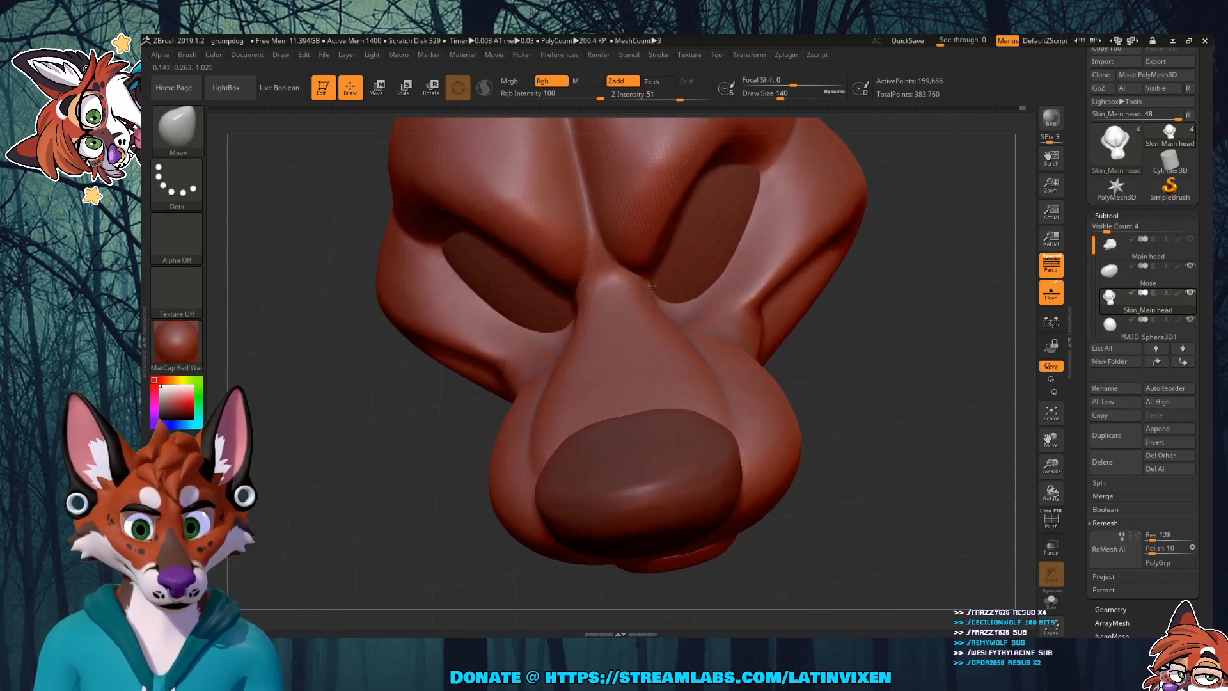
pyautogui.moveTo(903, 390)
pyautogui.mouseDown()
pyautogui.moveTo(912, 341)
pyautogui.moveTo(984, 345)
pyautogui.moveTo(964, 352)
pyautogui.moveTo(908, 331)
pyautogui.mouseUp()
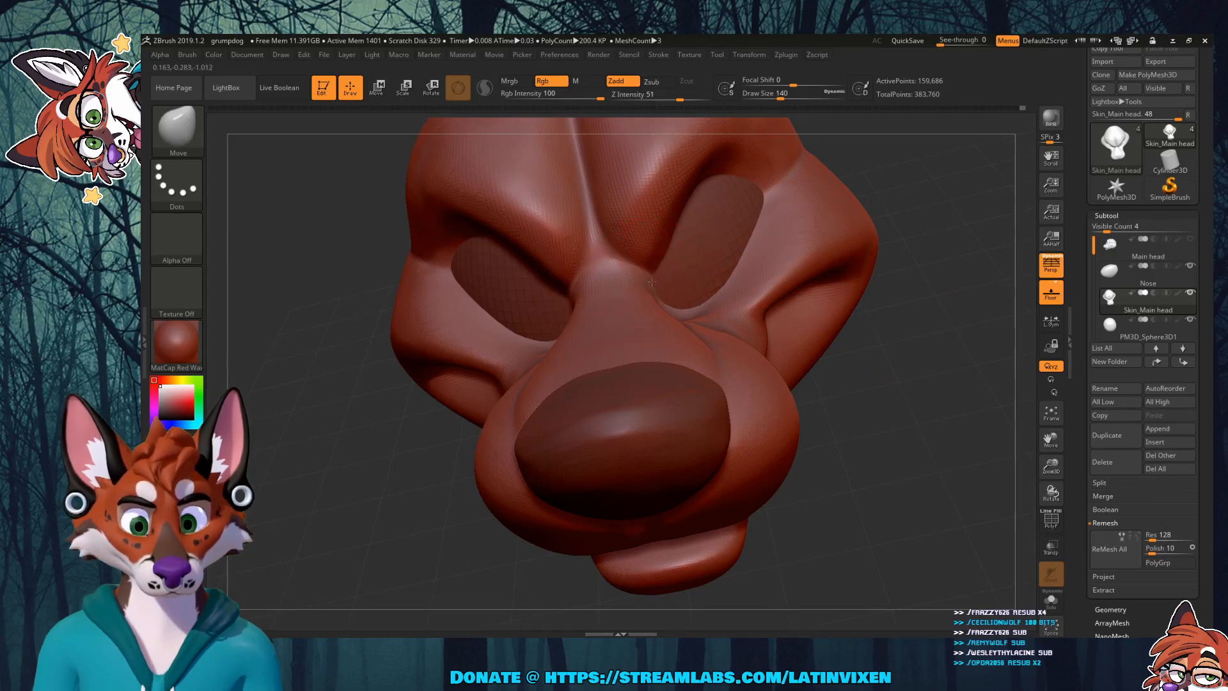
# Step: Examine the muzzle, mouth opening and lower jaw from the side, from the front and from below
pyautogui.moveTo(921, 417)
pyautogui.mouseDown()
pyautogui.moveTo(949, 470)
pyautogui.moveTo(876, 466)
pyautogui.moveTo(850, 488)
pyautogui.moveTo(777, 477)
pyautogui.mouseUp()
pyautogui.moveTo(505, 377)
pyautogui.mouseDown()
pyautogui.moveTo(489, 311)
pyautogui.moveTo(513, 353)
pyautogui.moveTo(486, 322)
pyautogui.moveTo(499, 333)
pyautogui.mouseUp()
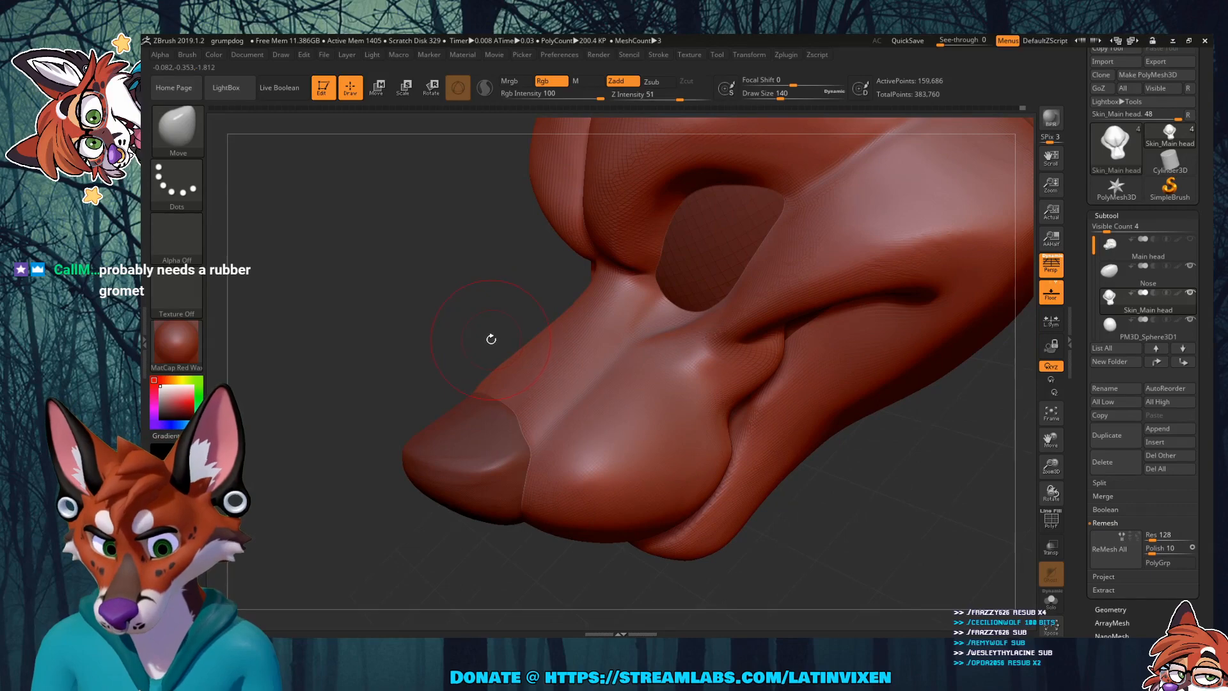
pyautogui.moveTo(412, 389)
pyautogui.mouseDown()
pyautogui.moveTo(457, 401)
pyautogui.moveTo(412, 357)
pyautogui.moveTo(405, 425)
pyautogui.moveTo(410, 391)
pyautogui.mouseUp()
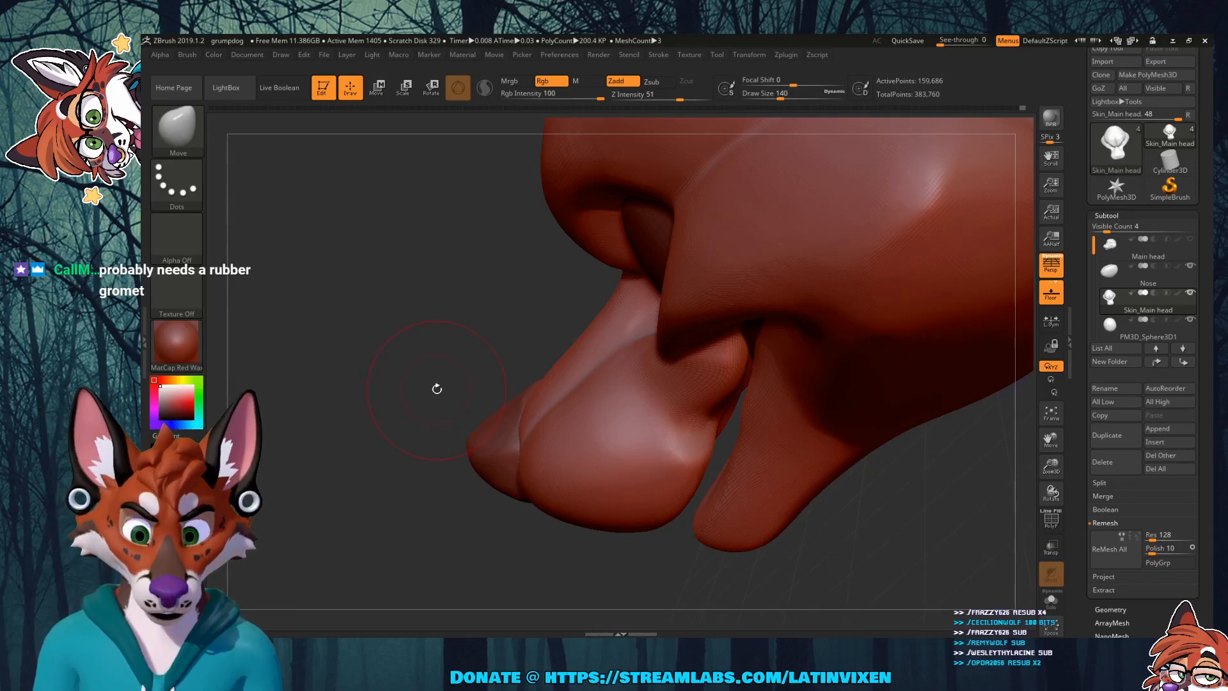
pyautogui.moveTo(444, 344); pyautogui.dragTo(516, 273)
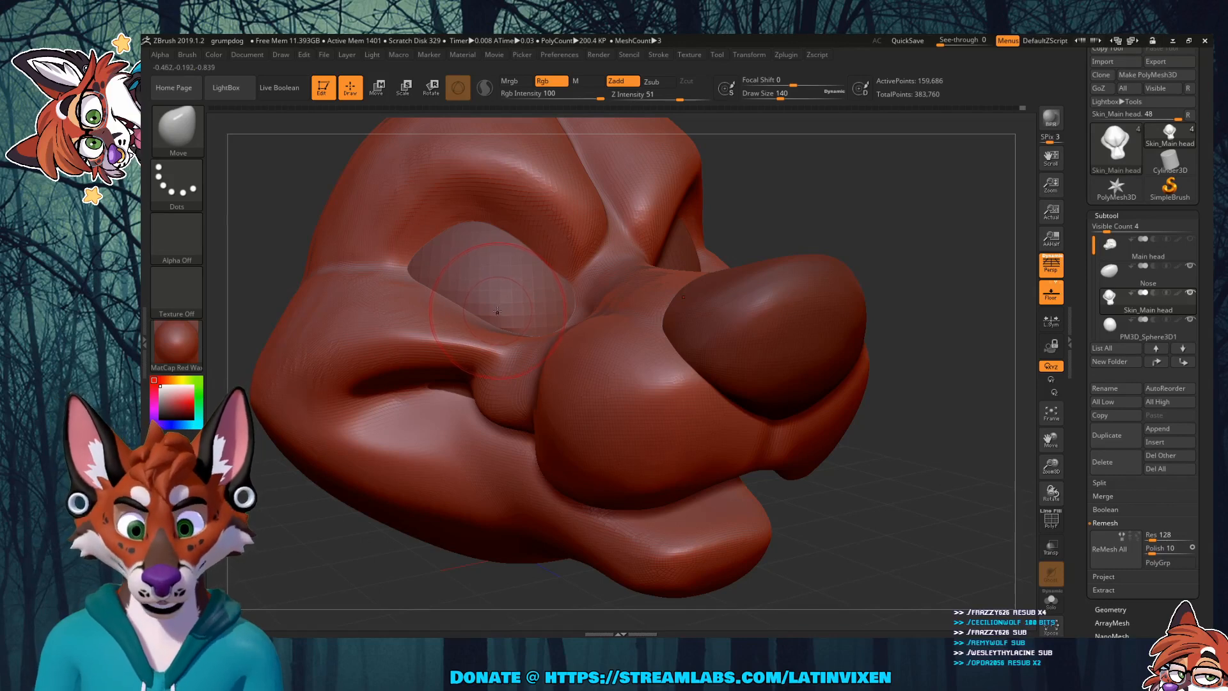
pyautogui.moveTo(873, 250); pyautogui.dragTo(879, 176)
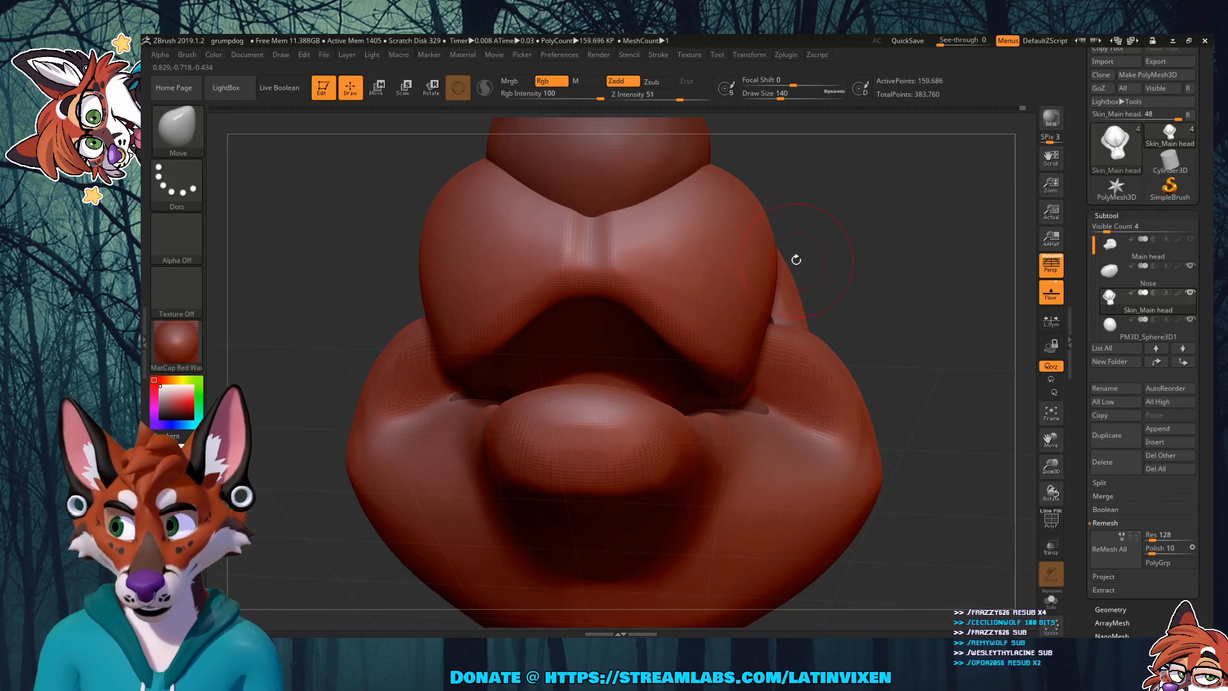
pyautogui.moveTo(849, 236); pyautogui.dragTo(834, 257)
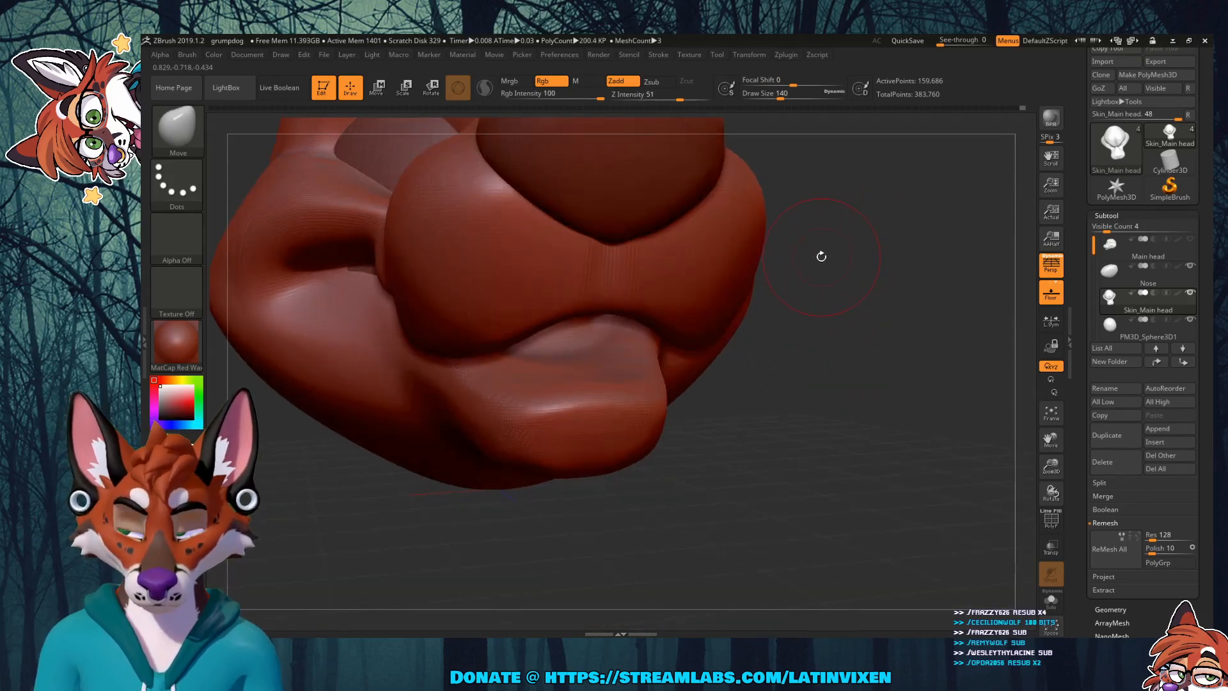
pyautogui.moveTo(898, 284)
pyautogui.mouseDown()
pyautogui.moveTo(908, 276)
pyautogui.moveTo(896, 284)
pyautogui.moveTo(899, 257)
pyautogui.moveTo(917, 261)
pyautogui.moveTo(892, 298)
pyautogui.moveTo(937, 222)
pyautogui.moveTo(620, 327)
pyautogui.moveTo(649, 333)
pyautogui.mouseUp()
pyautogui.moveTo(978, 256)
pyautogui.mouseDown()
pyautogui.moveTo(854, 226)
pyautogui.moveTo(887, 262)
pyautogui.moveTo(902, 243)
pyautogui.moveTo(837, 284)
pyautogui.mouseUp()
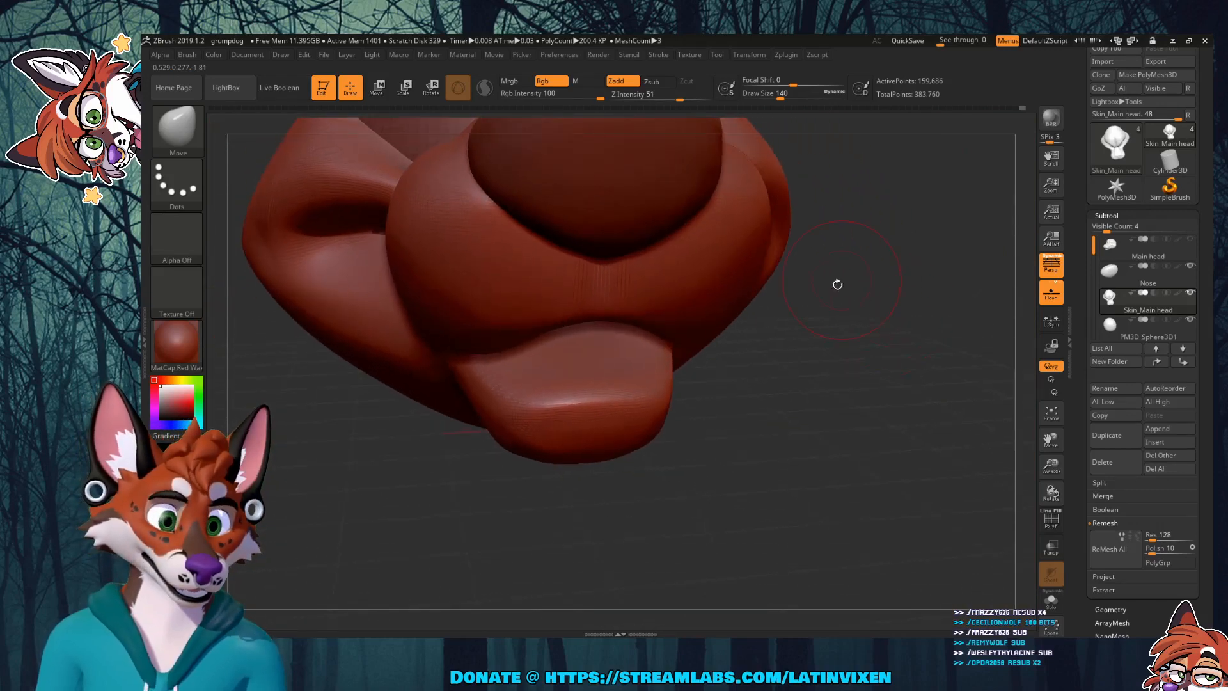
# Step: Insert a Plane3D subtool directly below the Skin_Main head subtool
pyautogui.click(1087, 329)
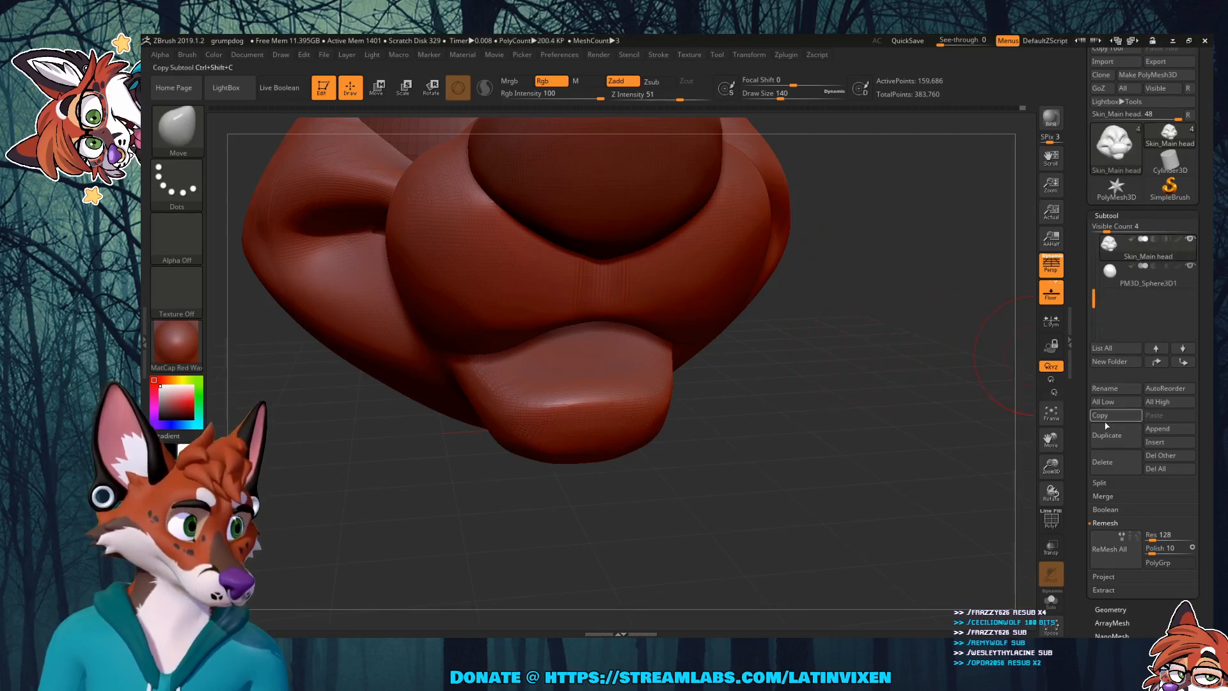
pyautogui.click(1157, 442)
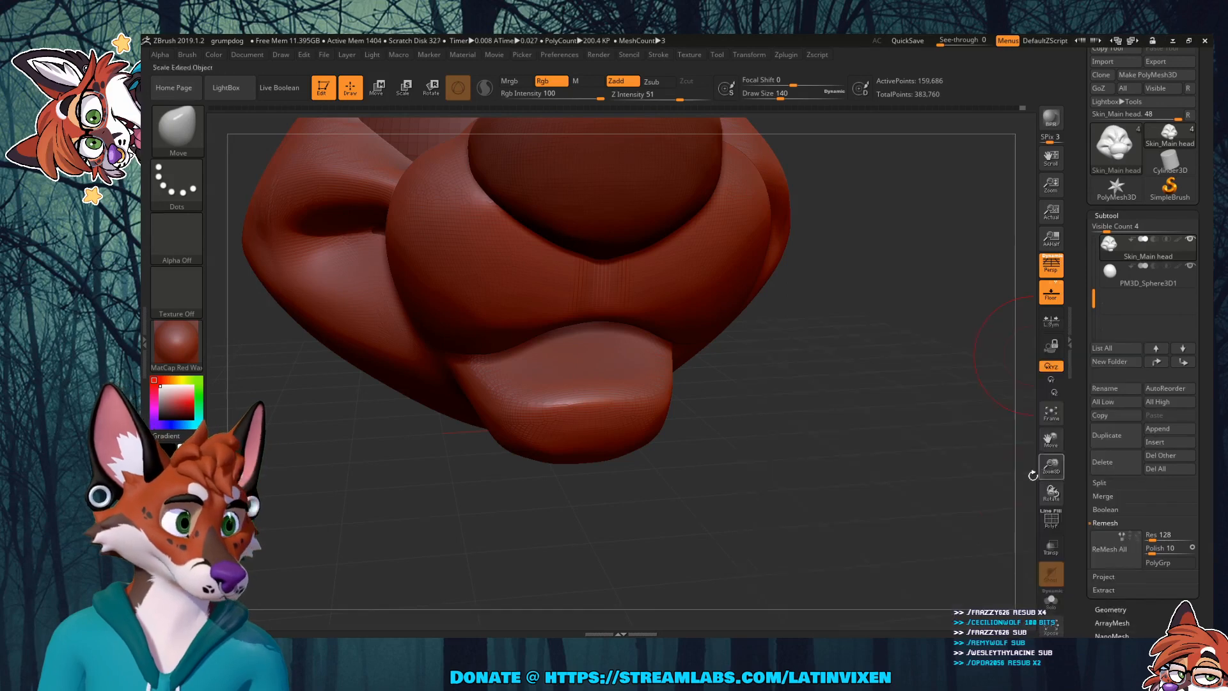
pyautogui.click(1152, 441)
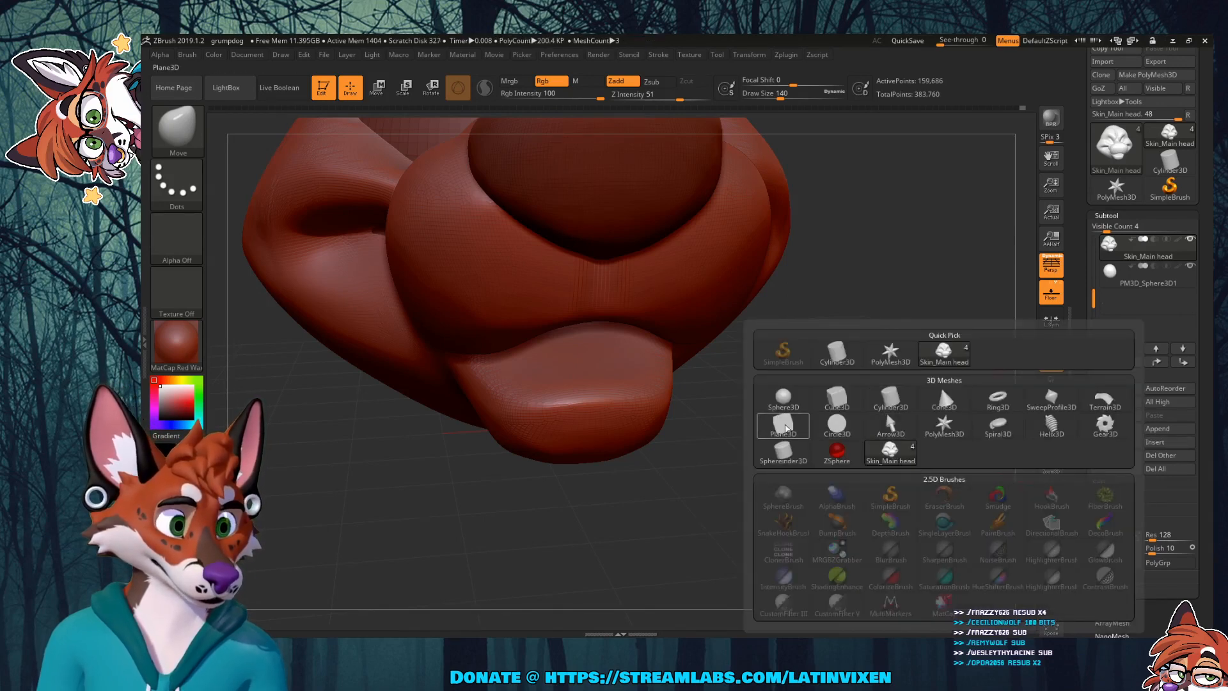
pyautogui.click(790, 427)
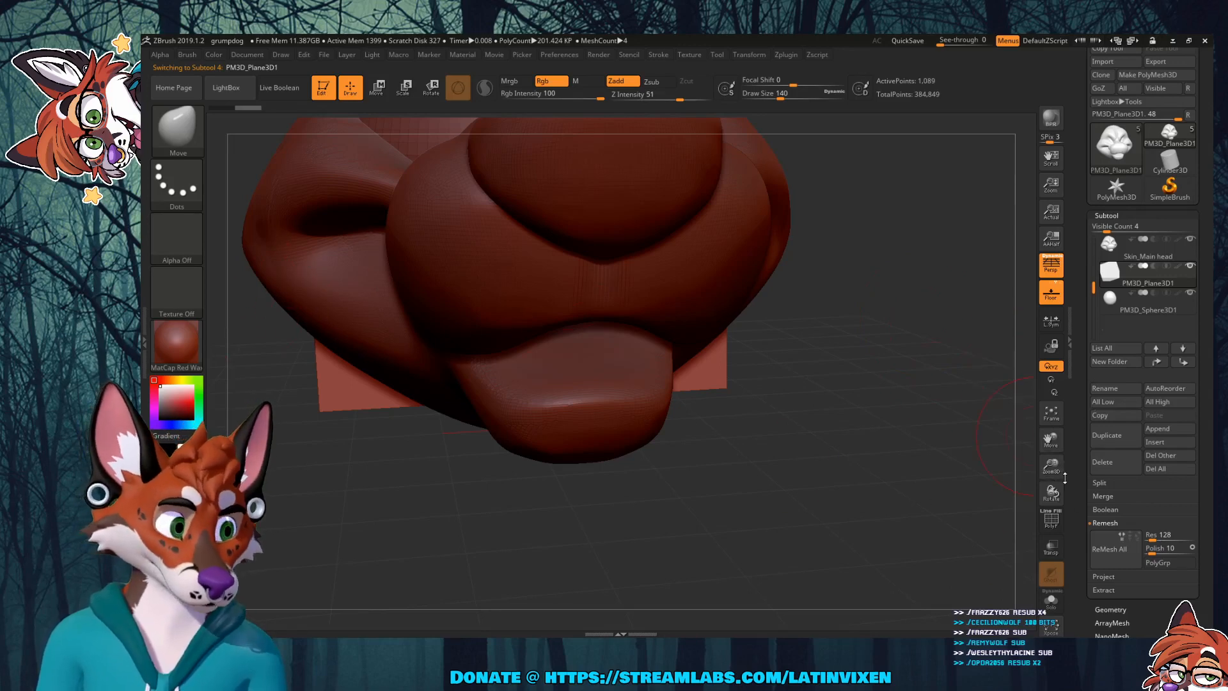
# Step: Bring the plane forward out of the head and rotate it to lie horizontally in front of the muzzle with the Transpose gizmo
pyautogui.moveTo(1059, 473); pyautogui.dragTo(1046, 386)
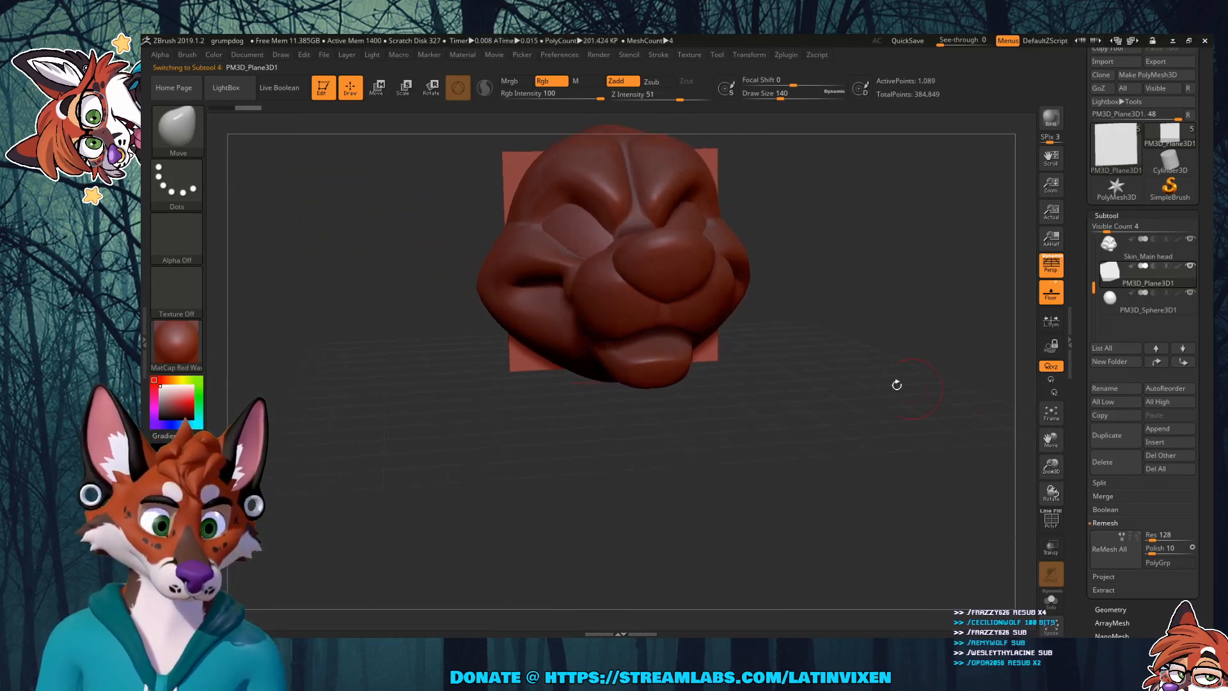
pyautogui.moveTo(897, 384)
pyautogui.mouseDown()
pyautogui.moveTo(790, 377)
pyautogui.moveTo(890, 397)
pyautogui.moveTo(880, 406)
pyautogui.mouseUp()
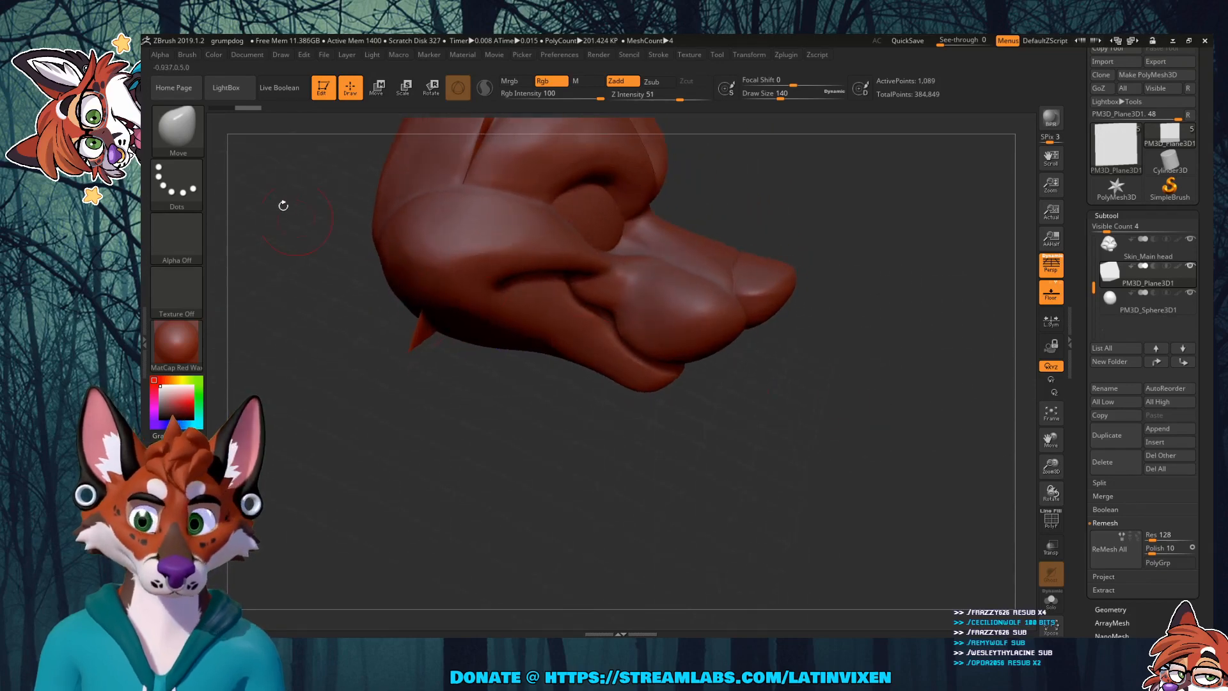
pyautogui.click(177, 128)
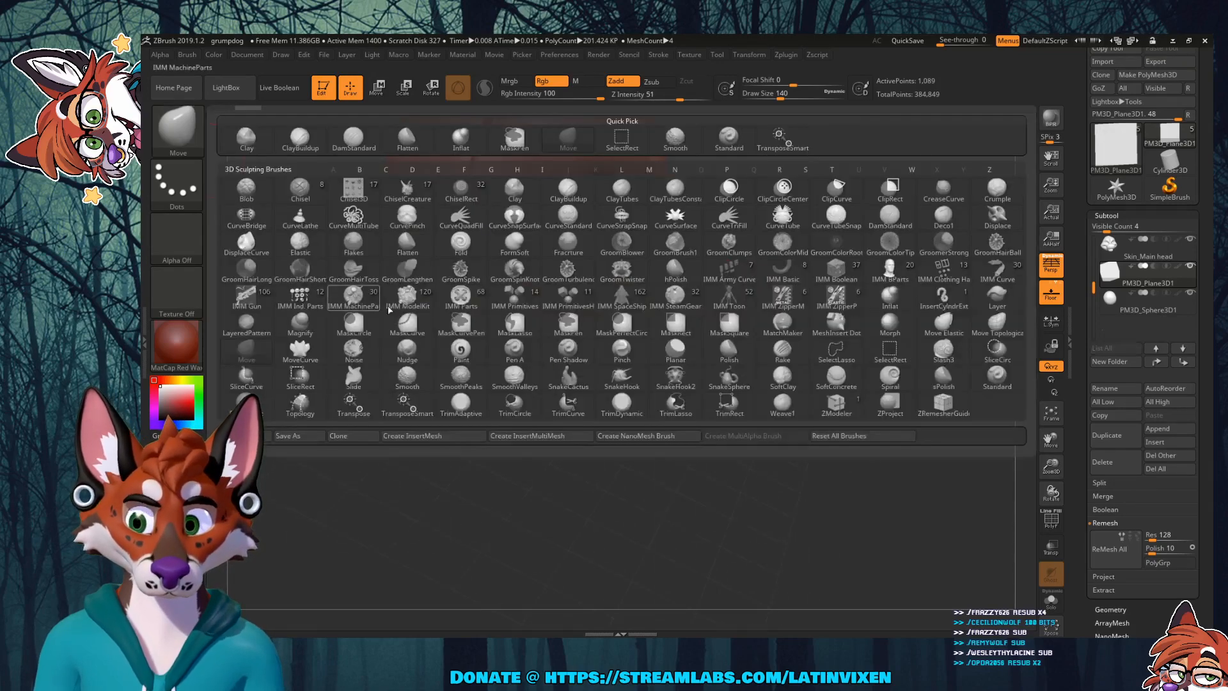
pyautogui.click(360, 403)
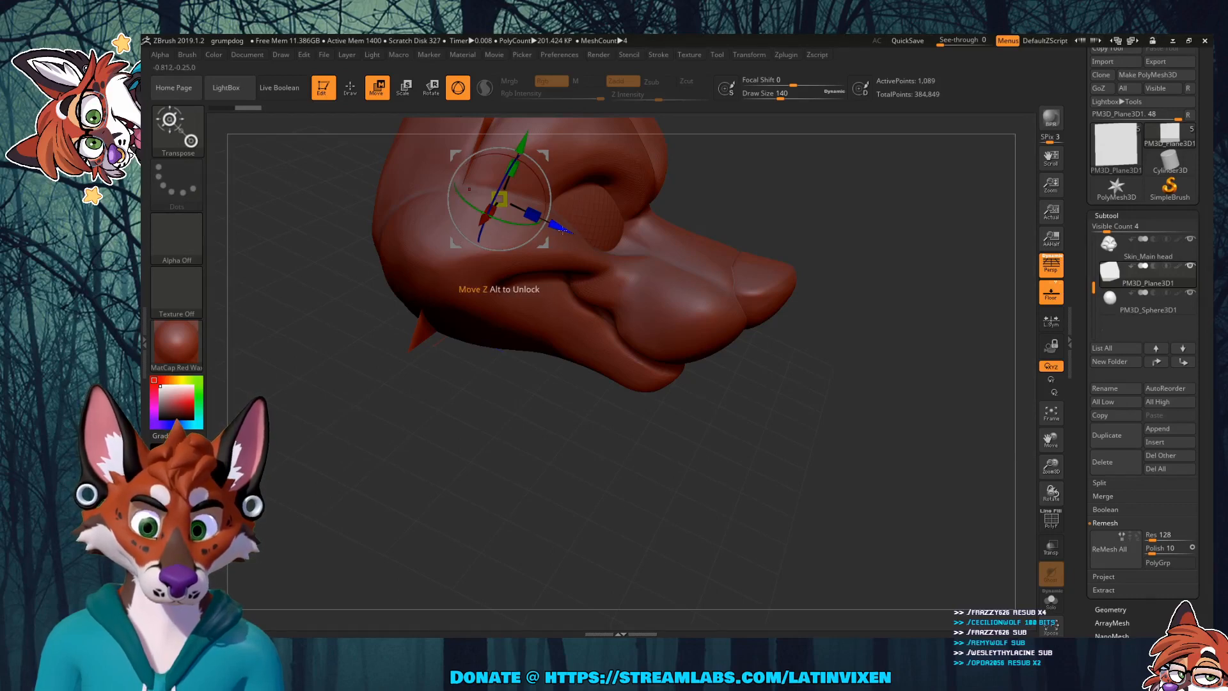
pyautogui.moveTo(562, 231); pyautogui.dragTo(862, 369)
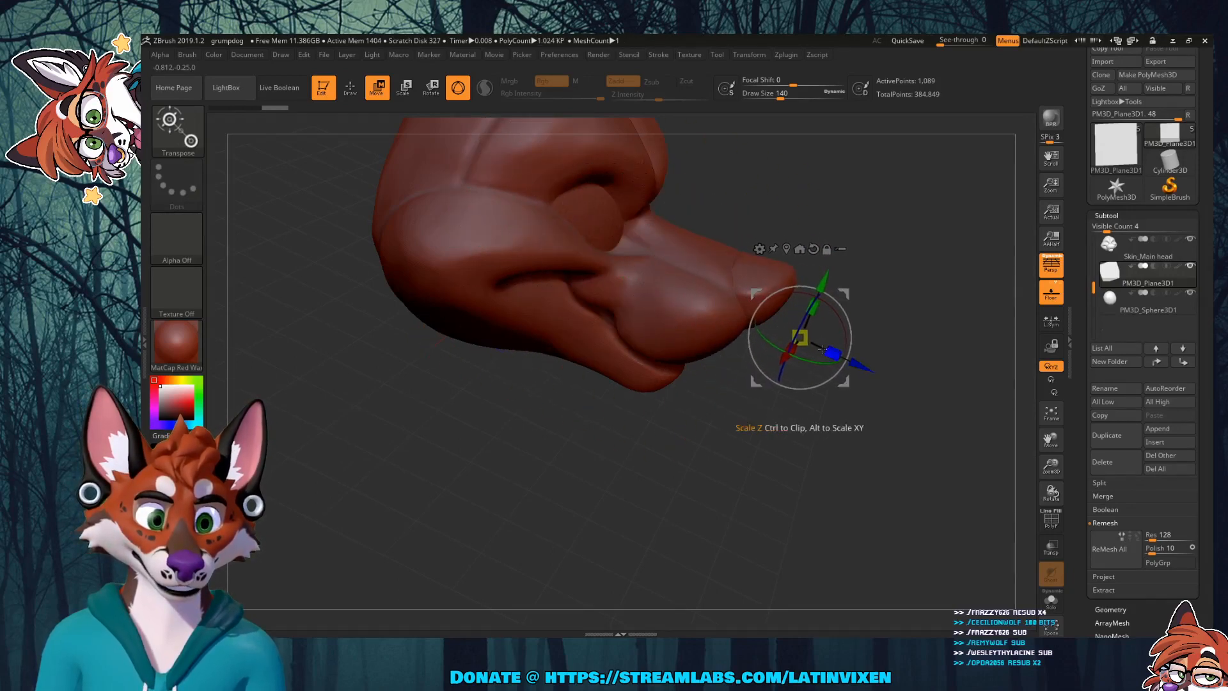
pyautogui.moveTo(802, 295); pyautogui.dragTo(668, 324)
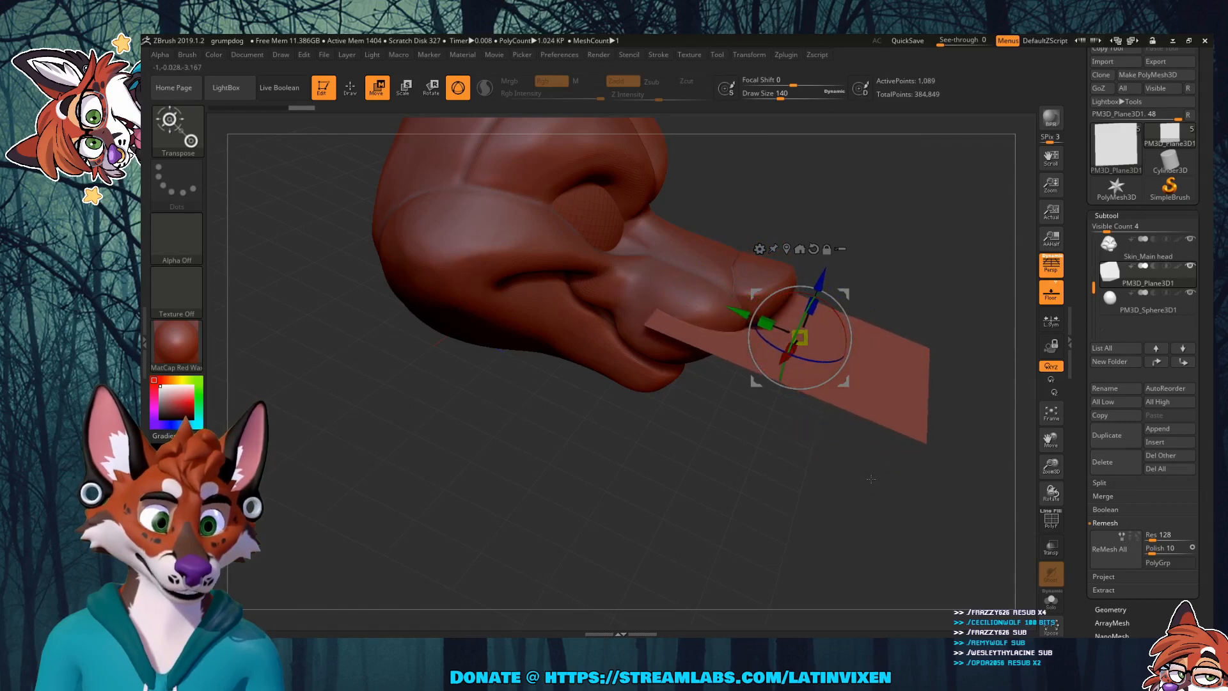
pyautogui.moveTo(872, 479); pyautogui.dragTo(773, 439)
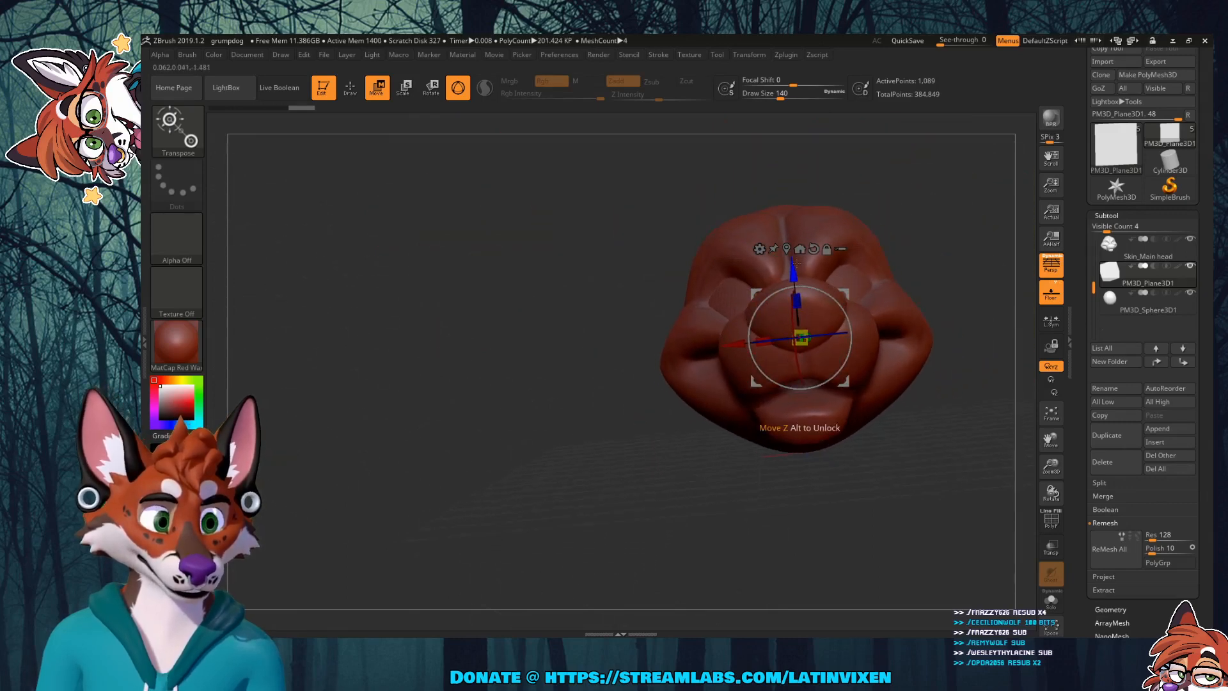
pyautogui.moveTo(889, 441); pyautogui.dragTo(839, 391)
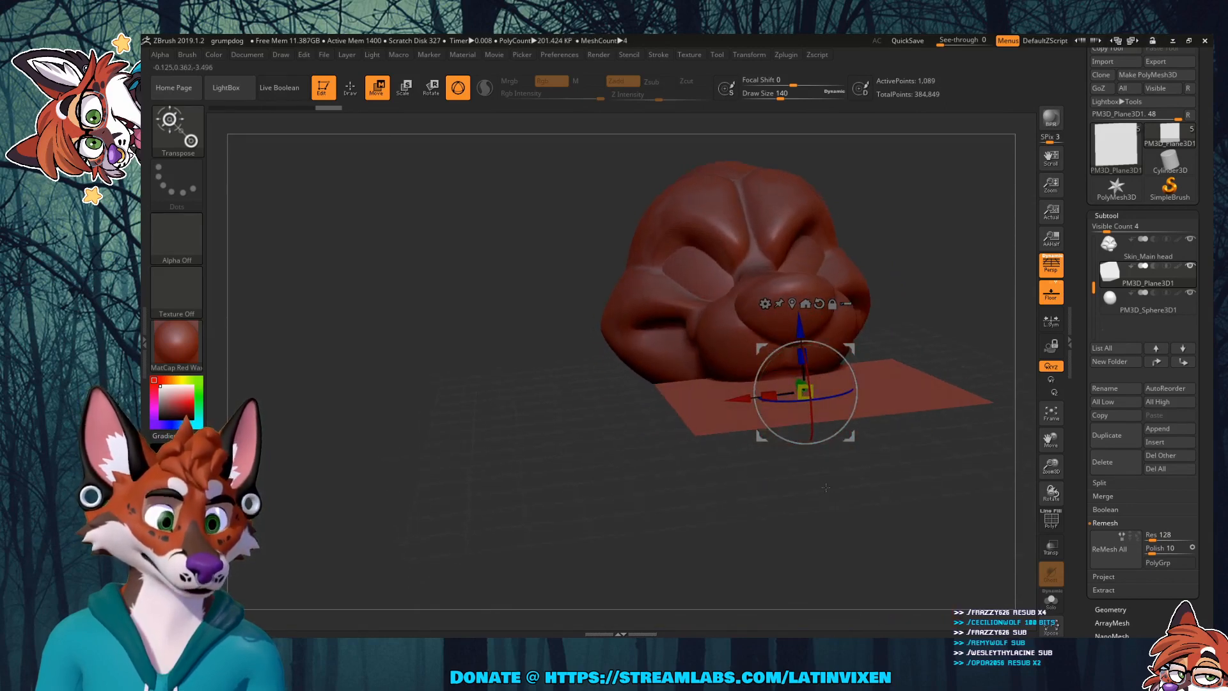
# Step: Narrow the plane across its width and slide it back into the mouth opening
pyautogui.moveTo(1051, 469); pyautogui.dragTo(888, 548)
pyautogui.moveTo(771, 399); pyautogui.dragTo(889, 376)
pyautogui.moveTo(796, 369); pyautogui.dragTo(796, 373)
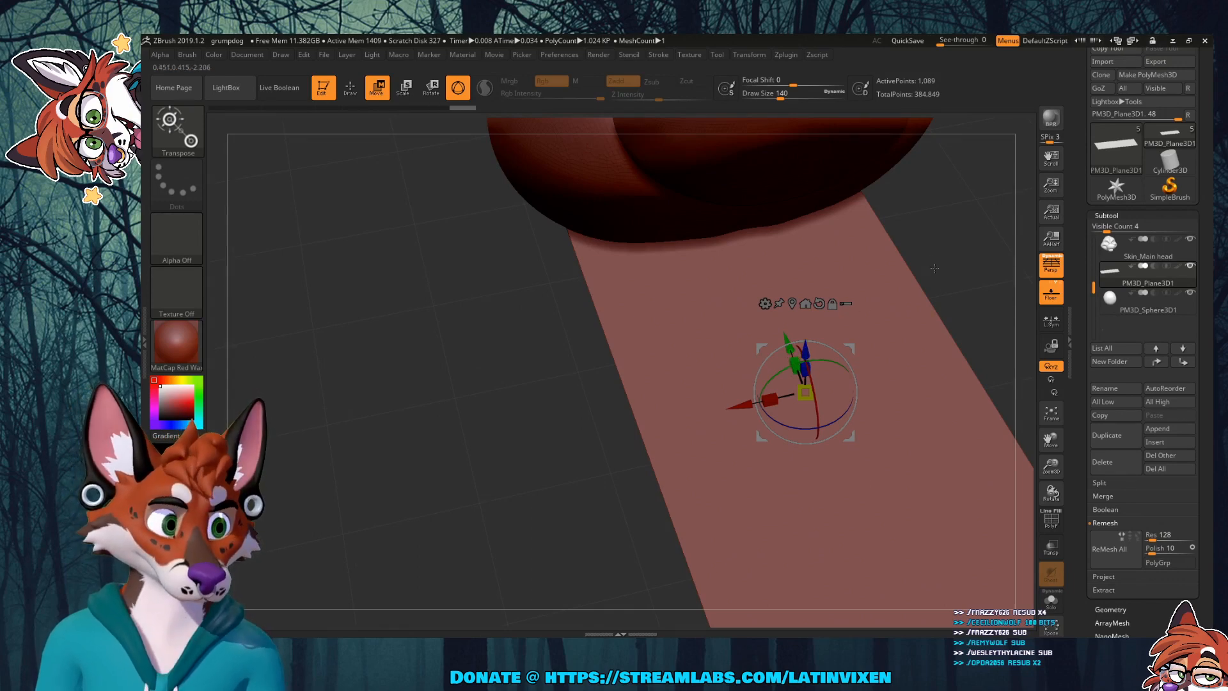
pyautogui.moveTo(935, 268); pyautogui.dragTo(855, 325)
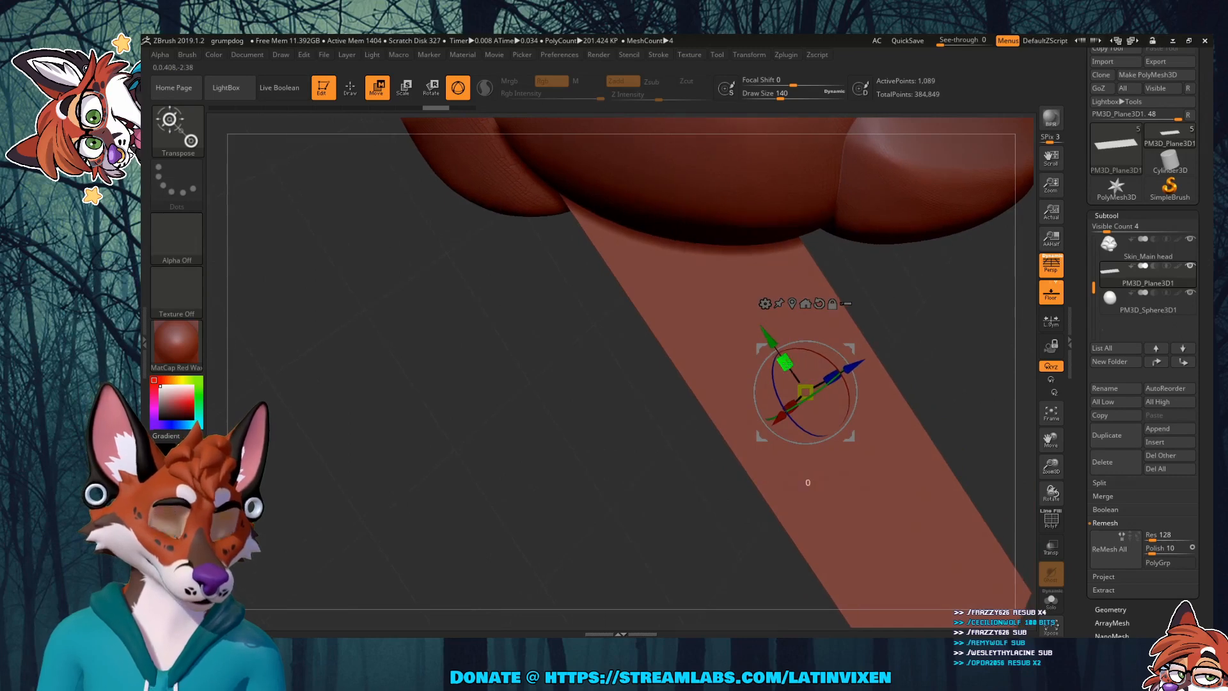
pyautogui.moveTo(802, 378); pyautogui.dragTo(856, 438)
pyautogui.moveTo(770, 339); pyautogui.dragTo(599, 108)
pyautogui.moveTo(863, 396); pyautogui.dragTo(840, 248)
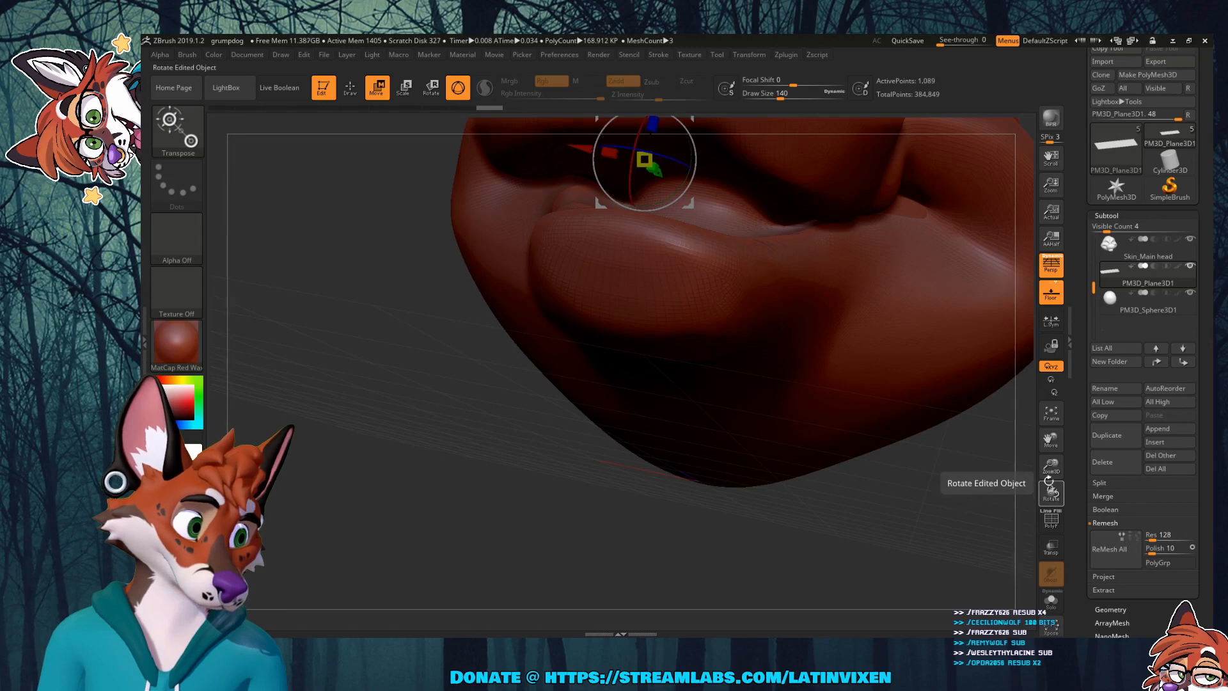
# Step: Tilt the plane slightly to follow the mouth and lower it onto the top of the lower jaw
pyautogui.moveTo(1050, 468); pyautogui.dragTo(1072, 510)
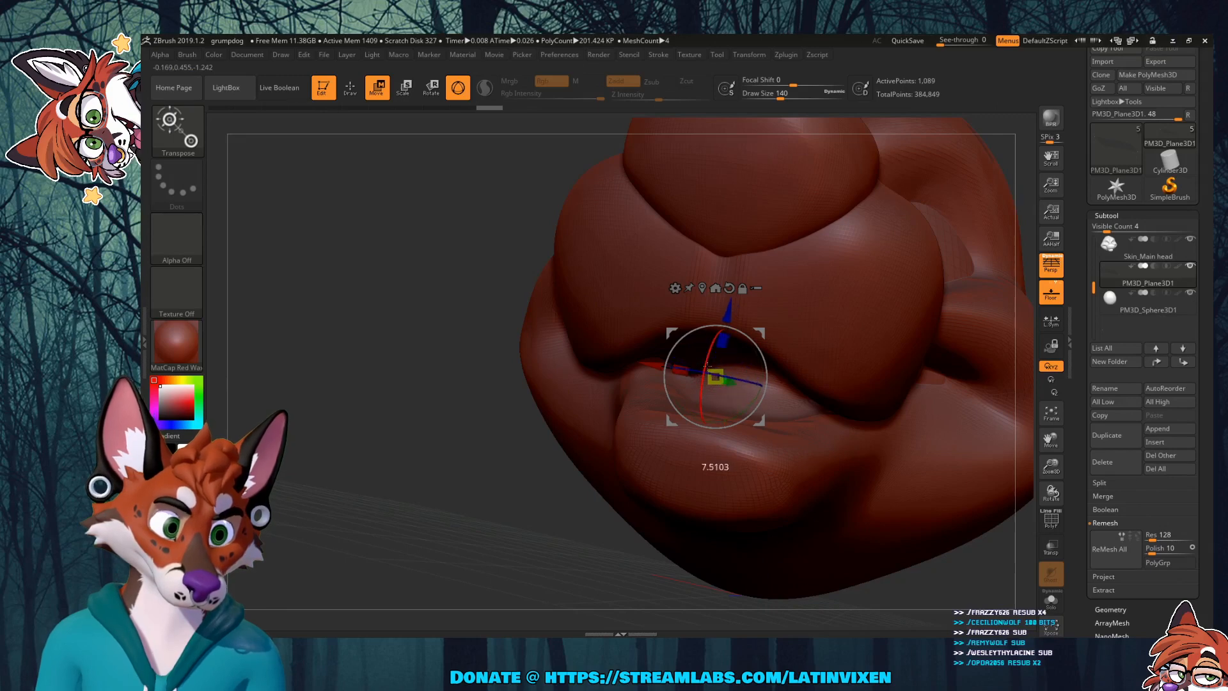
pyautogui.moveTo(708, 366)
pyautogui.mouseDown()
pyautogui.moveTo(709, 352)
pyautogui.moveTo(708, 364)
pyautogui.mouseUp()
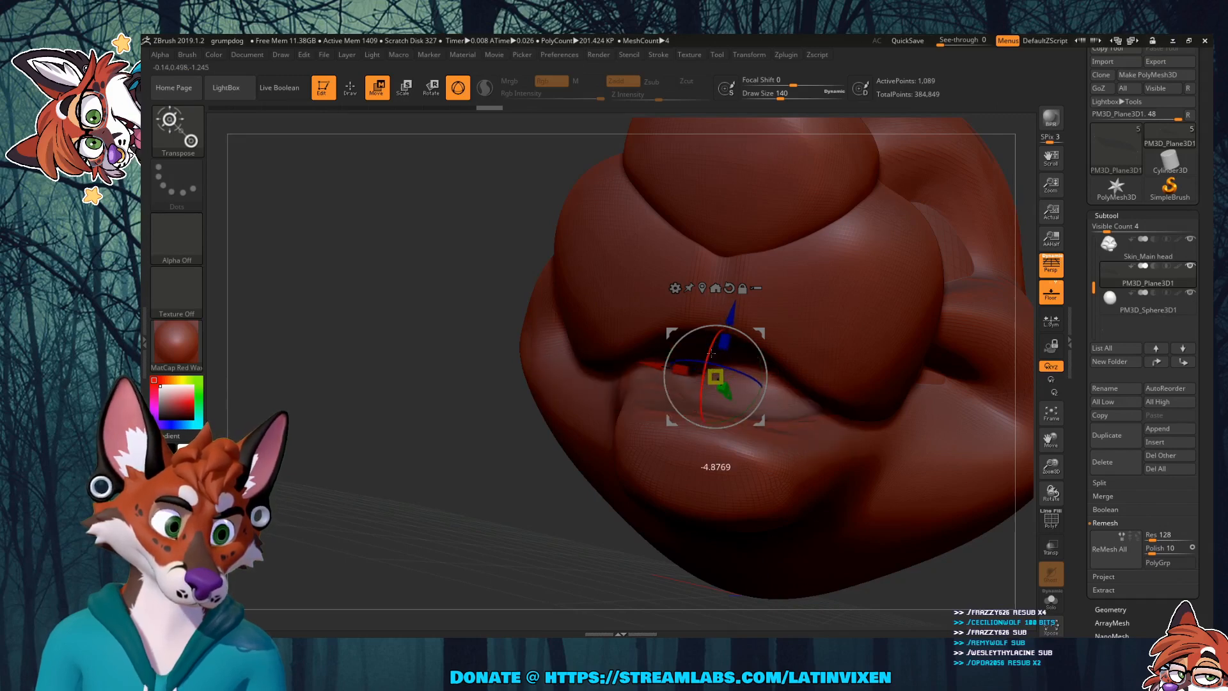
pyautogui.moveTo(958, 565); pyautogui.dragTo(950, 490)
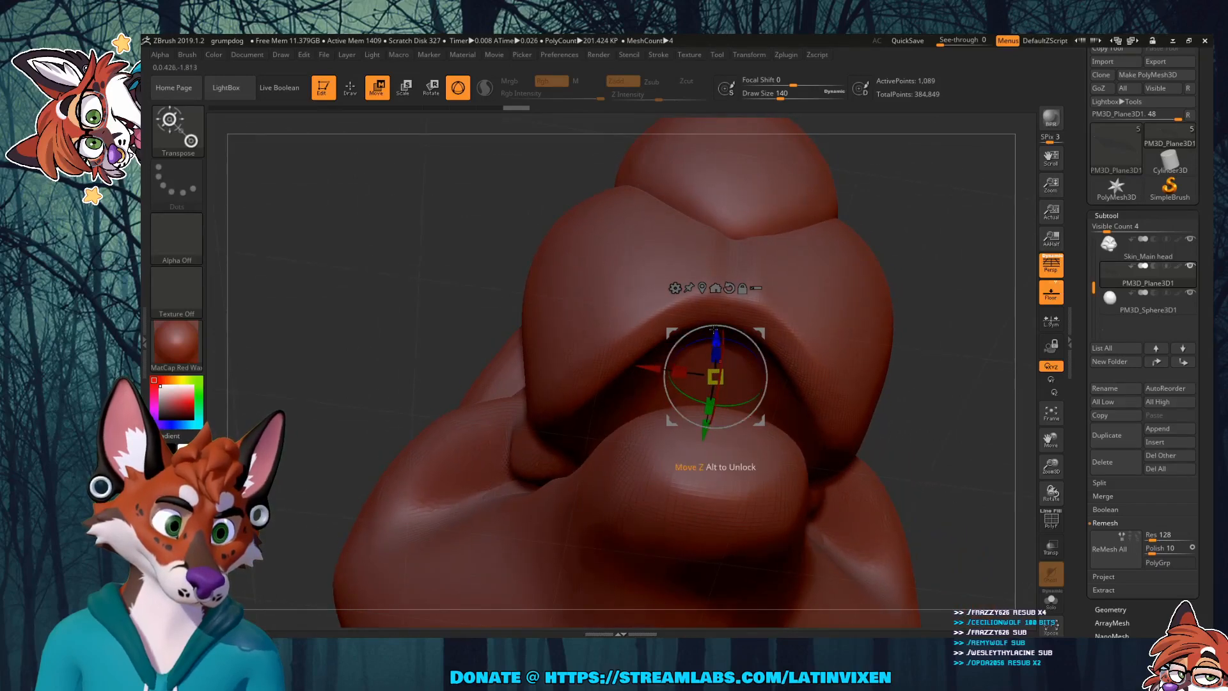
pyautogui.moveTo(717, 329); pyautogui.dragTo(720, 369)
# Step: Delete the plane subtool from the mouth and confirm the deletion
pyautogui.moveTo(936, 331); pyautogui.dragTo(953, 433)
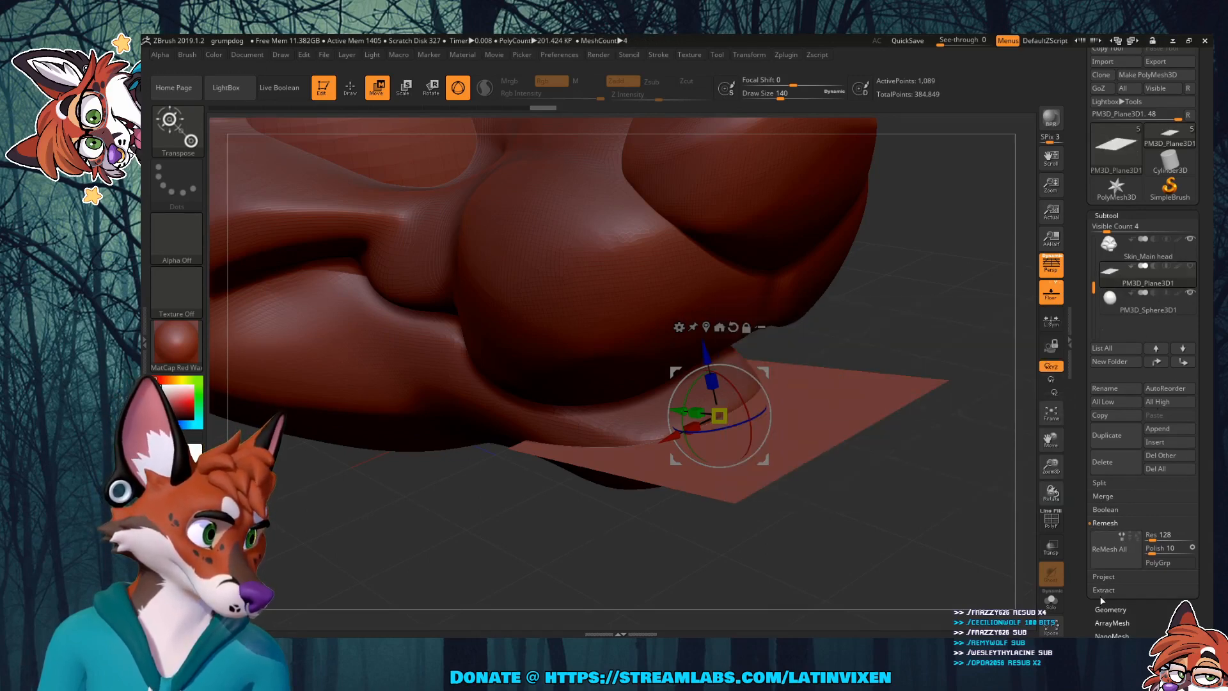
pyautogui.click(1111, 471)
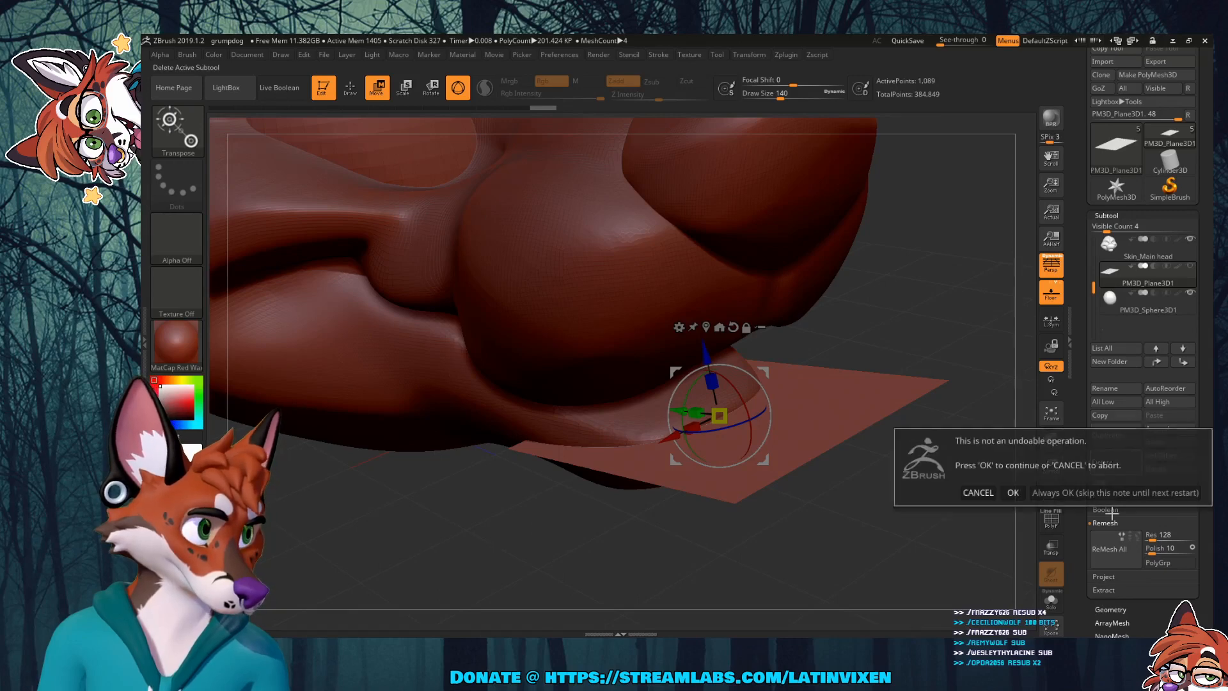
pyautogui.click(1014, 493)
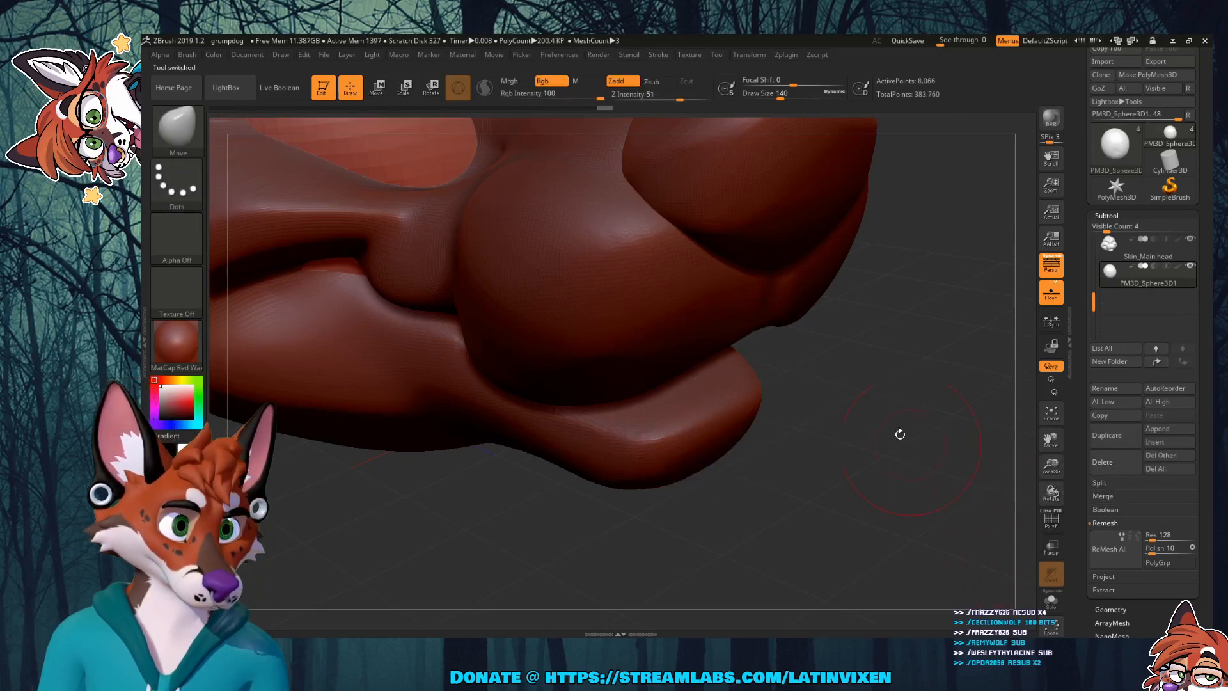
# Step: Insert a cube as a new subtool below the eye sphere in the subtool list
pyautogui.moveTo(900, 434)
pyautogui.mouseDown()
pyautogui.moveTo(902, 378)
pyautogui.moveTo(960, 371)
pyautogui.mouseUp()
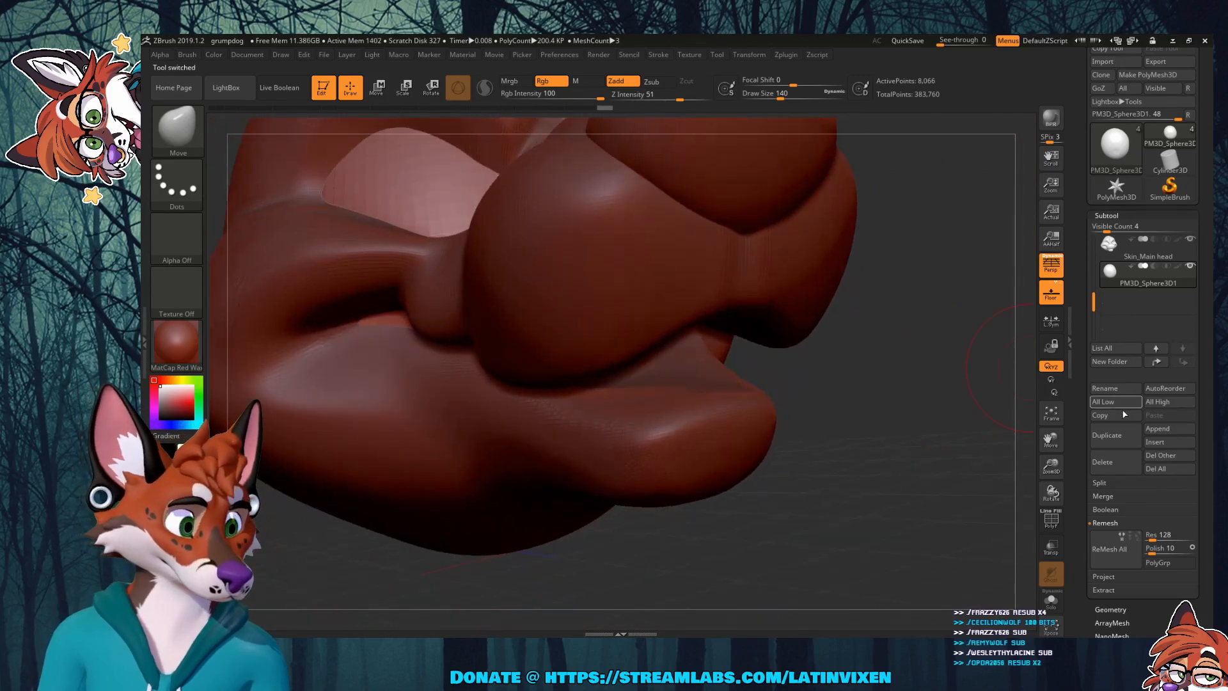
pyautogui.click(1149, 444)
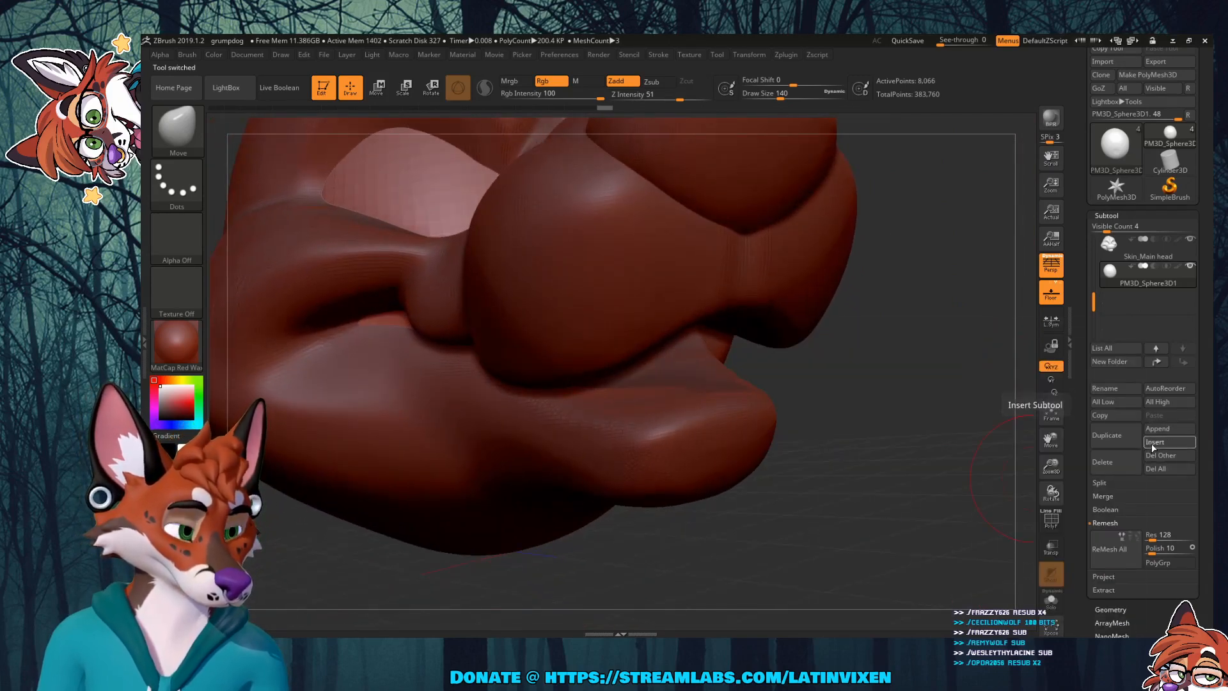
pyautogui.click(1149, 443)
pyautogui.click(843, 400)
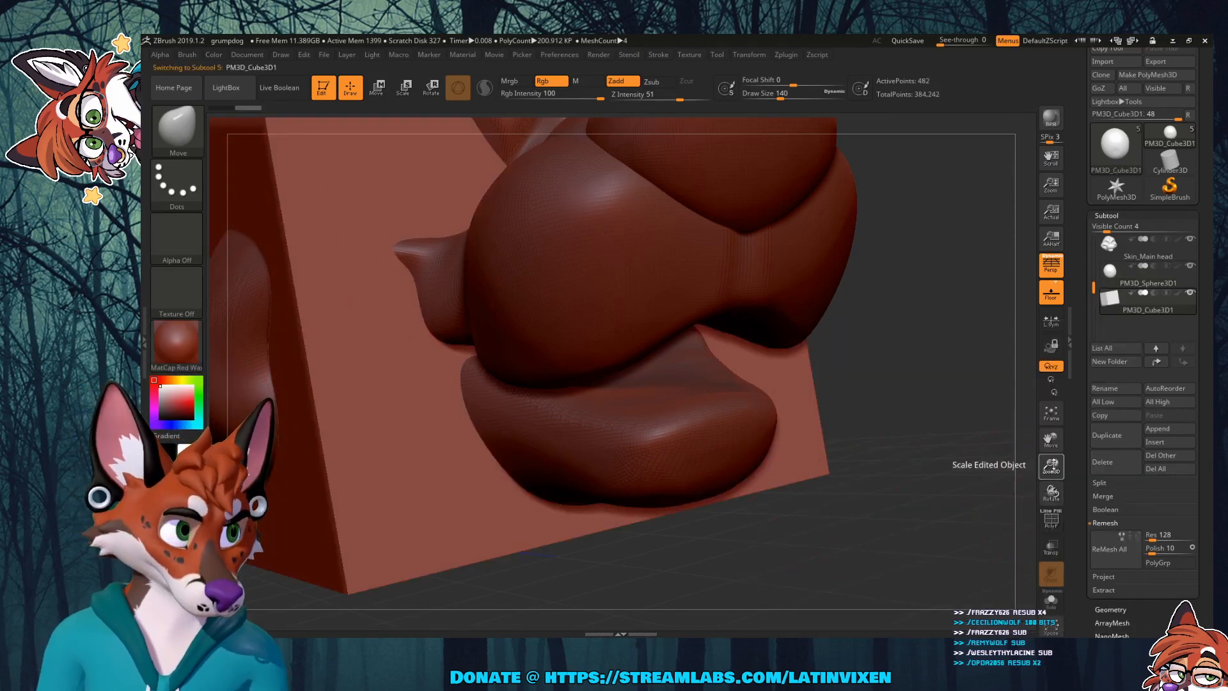
pyautogui.moveTo(1053, 465); pyautogui.dragTo(1048, 400)
pyautogui.moveTo(863, 293); pyautogui.dragTo(882, 339)
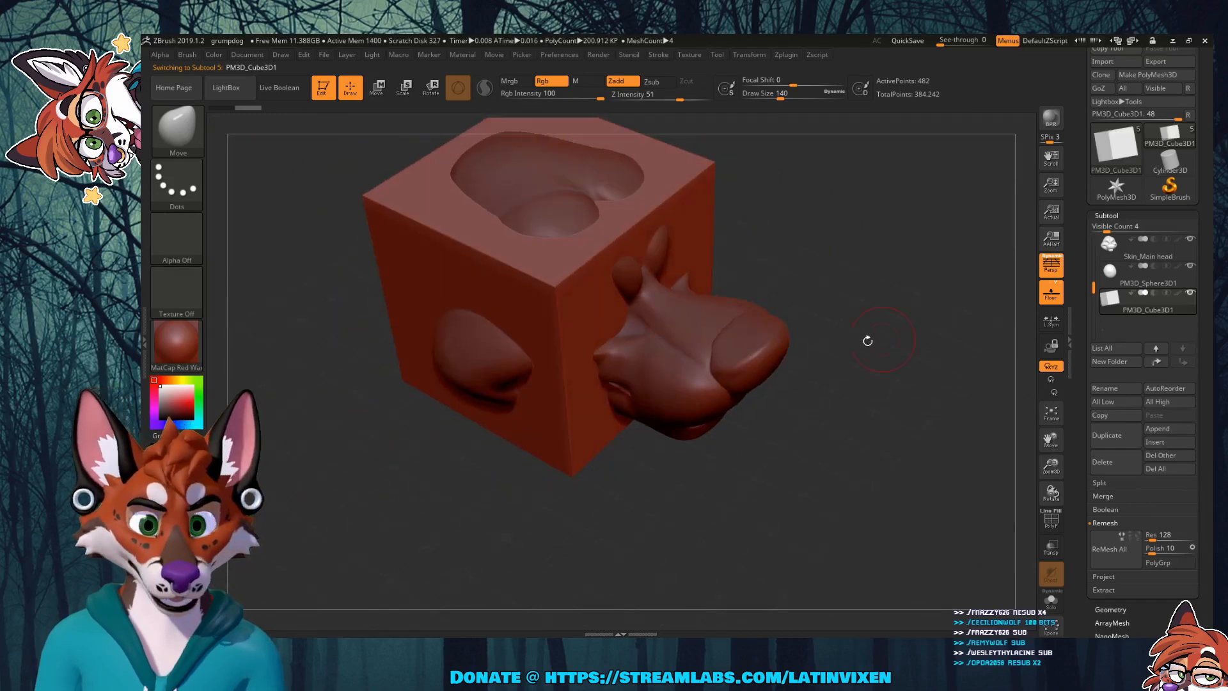
# Step: Flatten the cube into a thin, narrower slab and position it in front of and below the muzzle with the Transpose gizmo
pyautogui.click(186, 130)
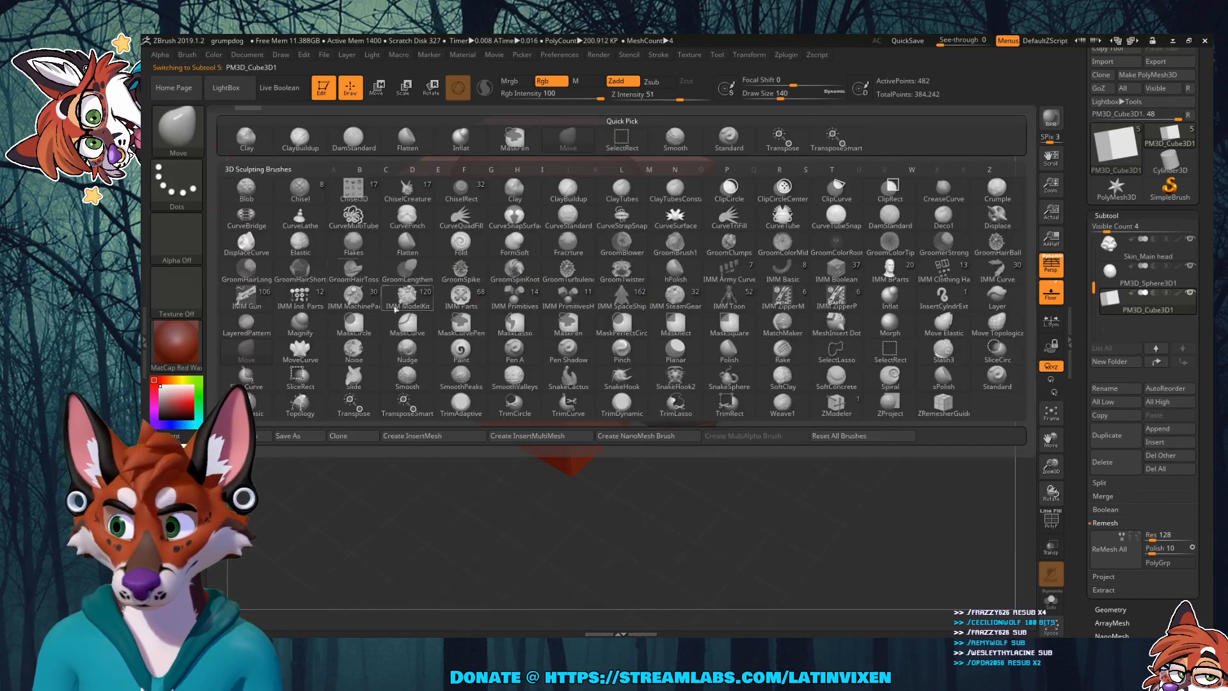
pyautogui.click(400, 408)
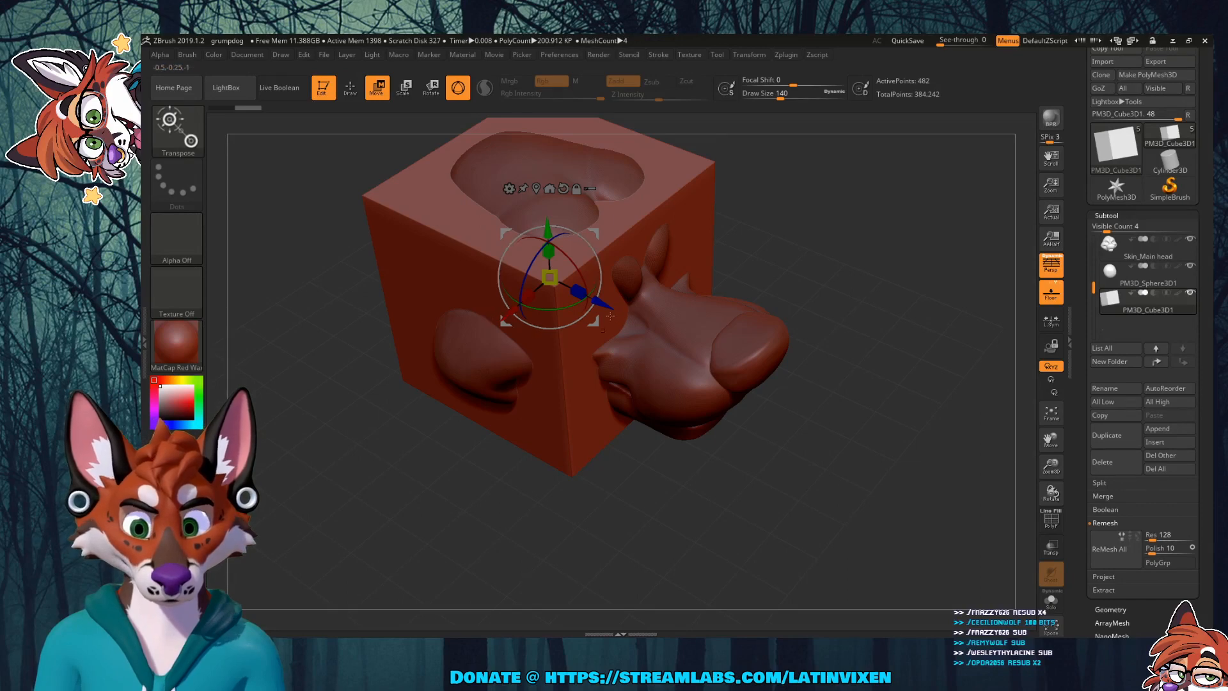
pyautogui.moveTo(601, 304); pyautogui.dragTo(746, 501)
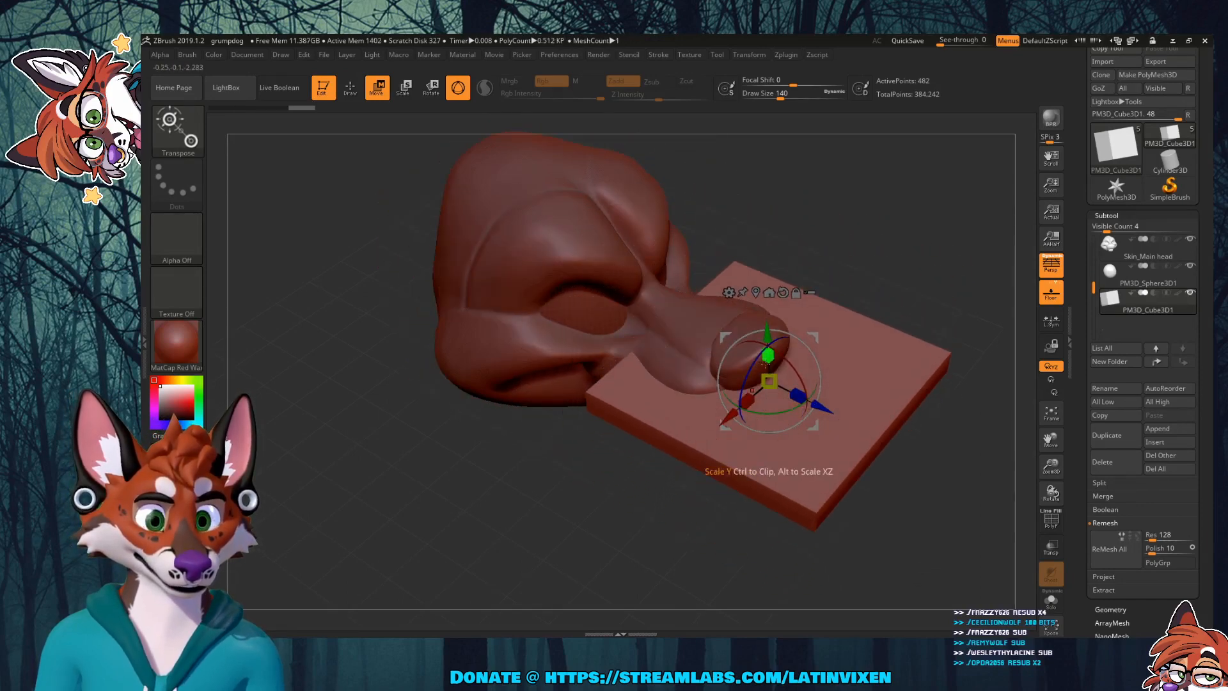
pyautogui.moveTo(768, 353); pyautogui.dragTo(757, 455)
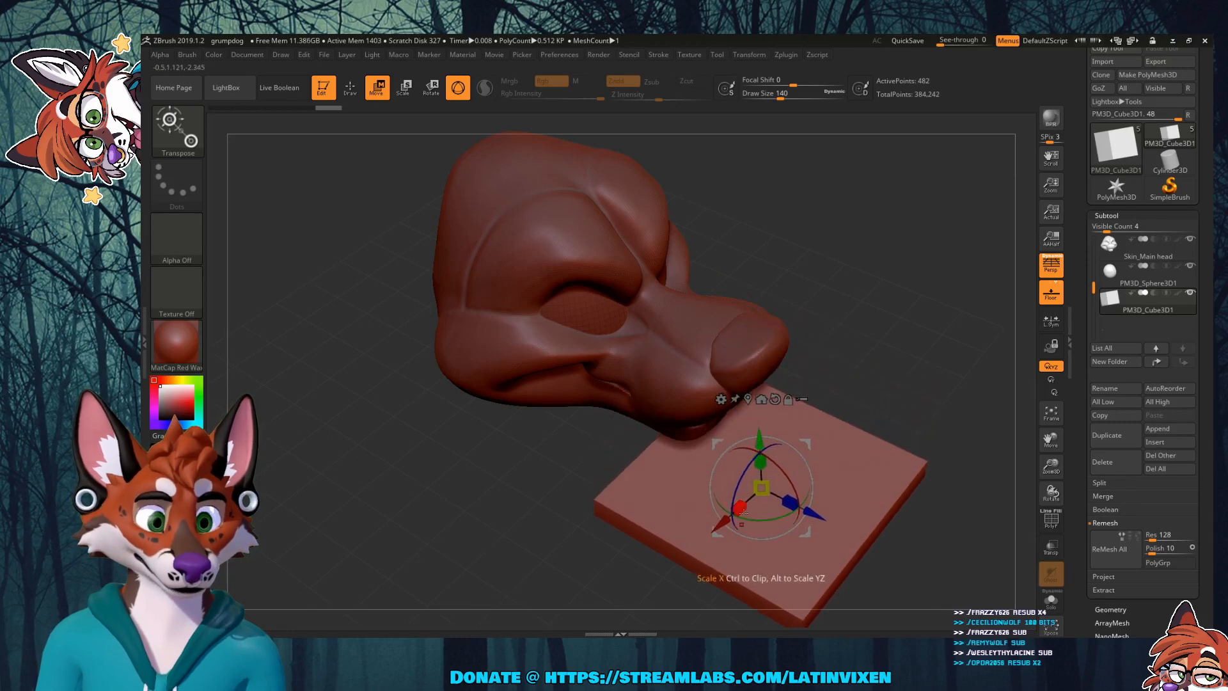
pyautogui.moveTo(740, 507)
pyautogui.mouseDown()
pyautogui.moveTo(761, 493)
pyautogui.moveTo(760, 513)
pyautogui.mouseUp()
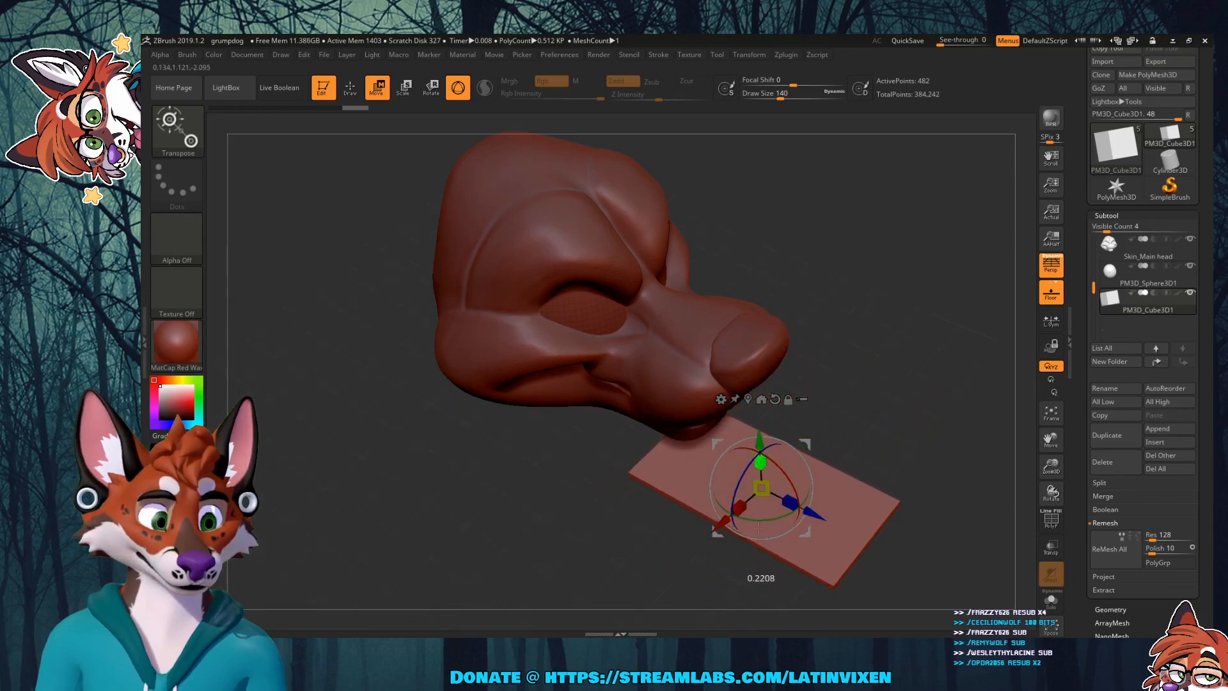
# Step: Raise the slab vertically to the height of the mouth opening
pyautogui.moveTo(962, 491); pyautogui.dragTo(926, 449)
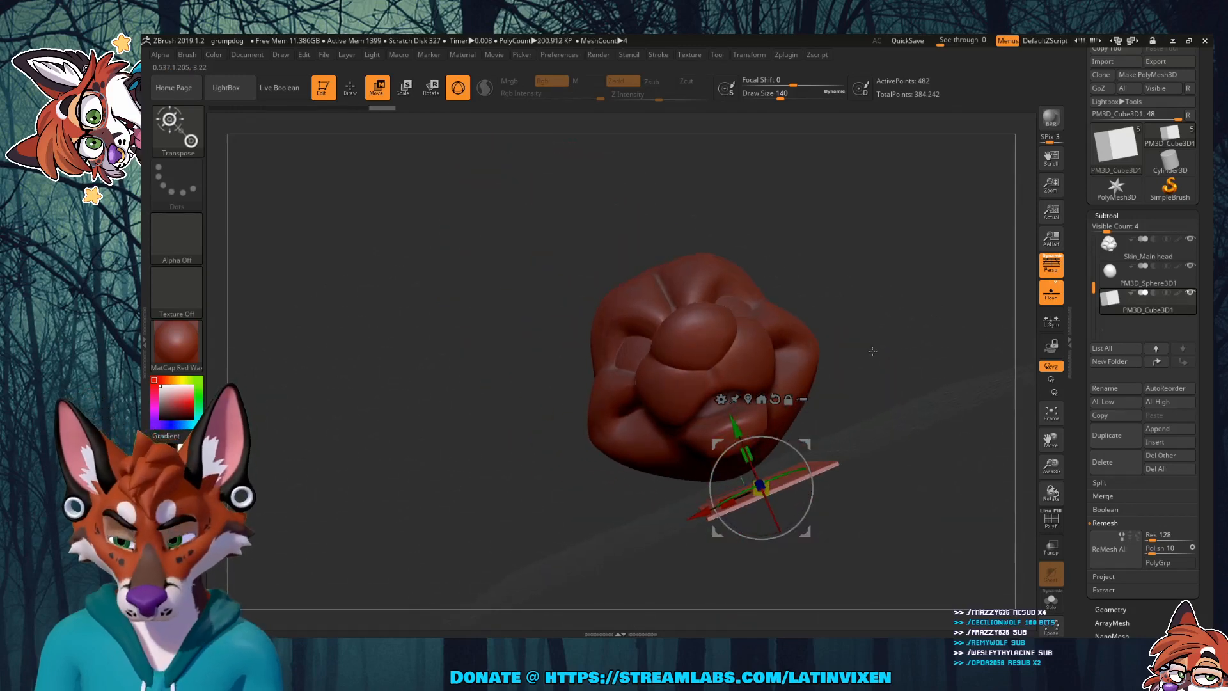
pyautogui.keyDown('shift'); pyautogui.moveTo(891, 339); pyautogui.dragTo(908, 358); pyautogui.keyUp('shift')
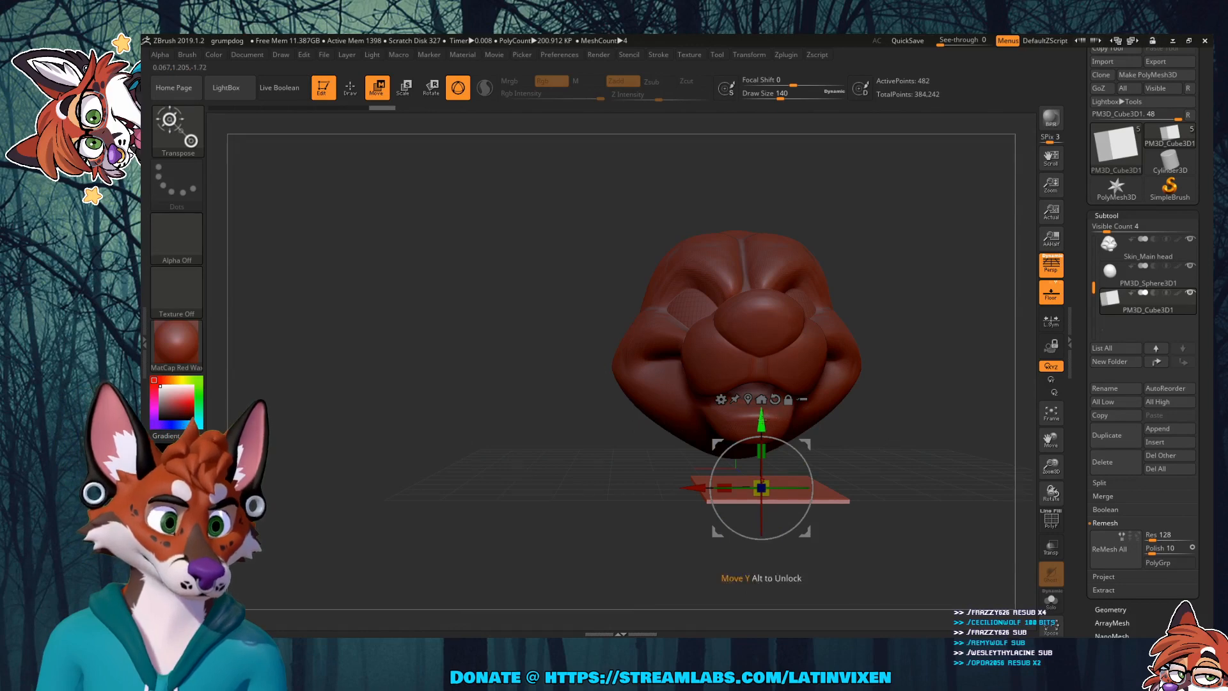
pyautogui.moveTo(761, 420); pyautogui.dragTo(761, 317)
pyautogui.moveTo(911, 427); pyautogui.dragTo(920, 469)
pyautogui.moveTo(1052, 467); pyautogui.dragTo(1049, 496)
pyautogui.moveTo(966, 487)
pyautogui.mouseDown()
pyautogui.moveTo(952, 462)
pyautogui.moveTo(957, 473)
pyautogui.mouseUp()
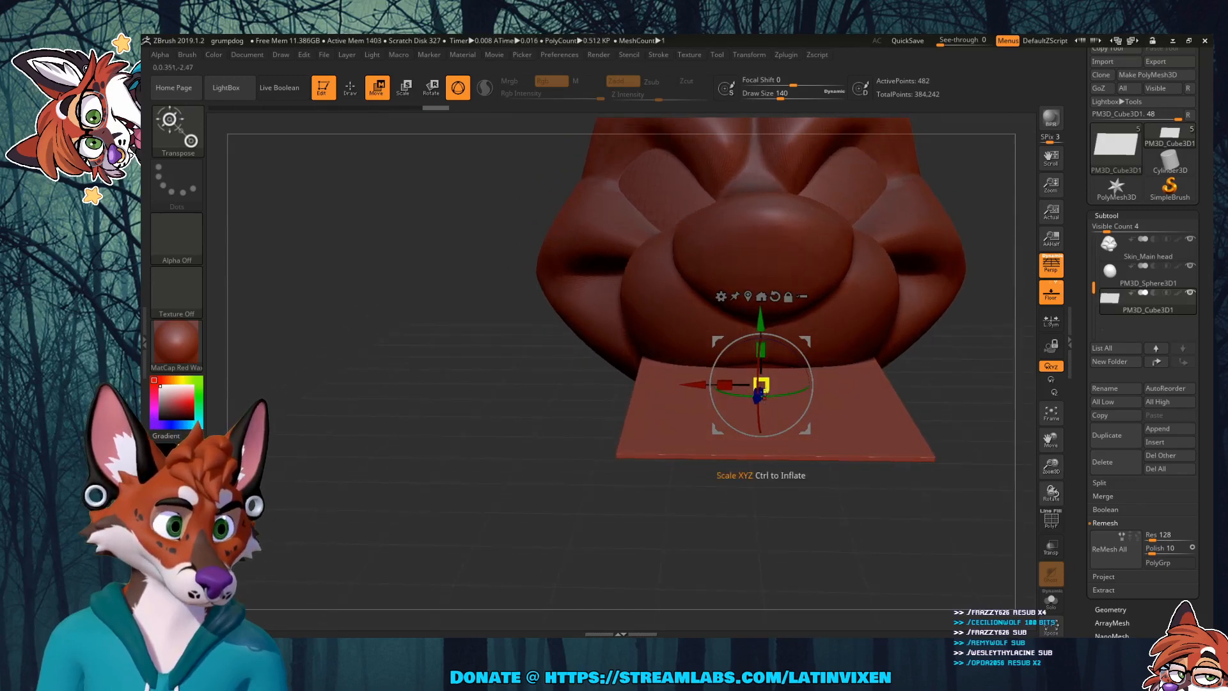
# Step: Narrow the slab across its width to fit the mouth and shorten its length
pyautogui.moveTo(725, 384); pyautogui.dragTo(771, 377)
pyautogui.moveTo(900, 377); pyautogui.dragTo(787, 454)
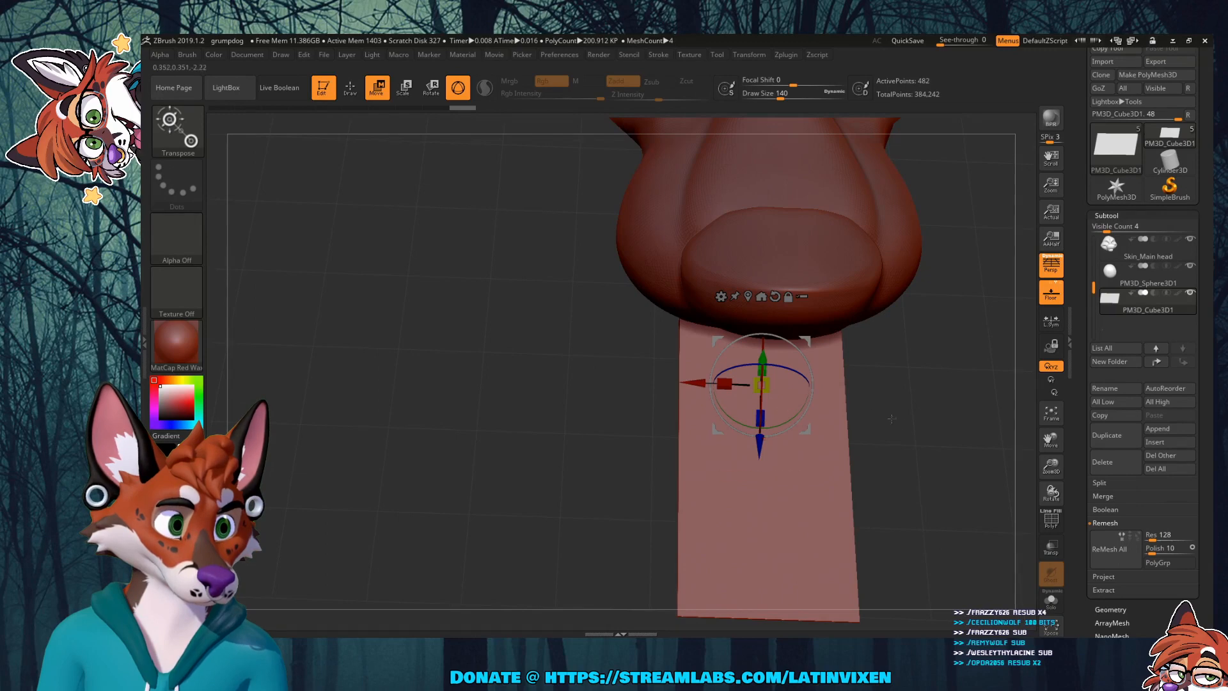
pyautogui.moveTo(892, 418); pyautogui.dragTo(778, 368)
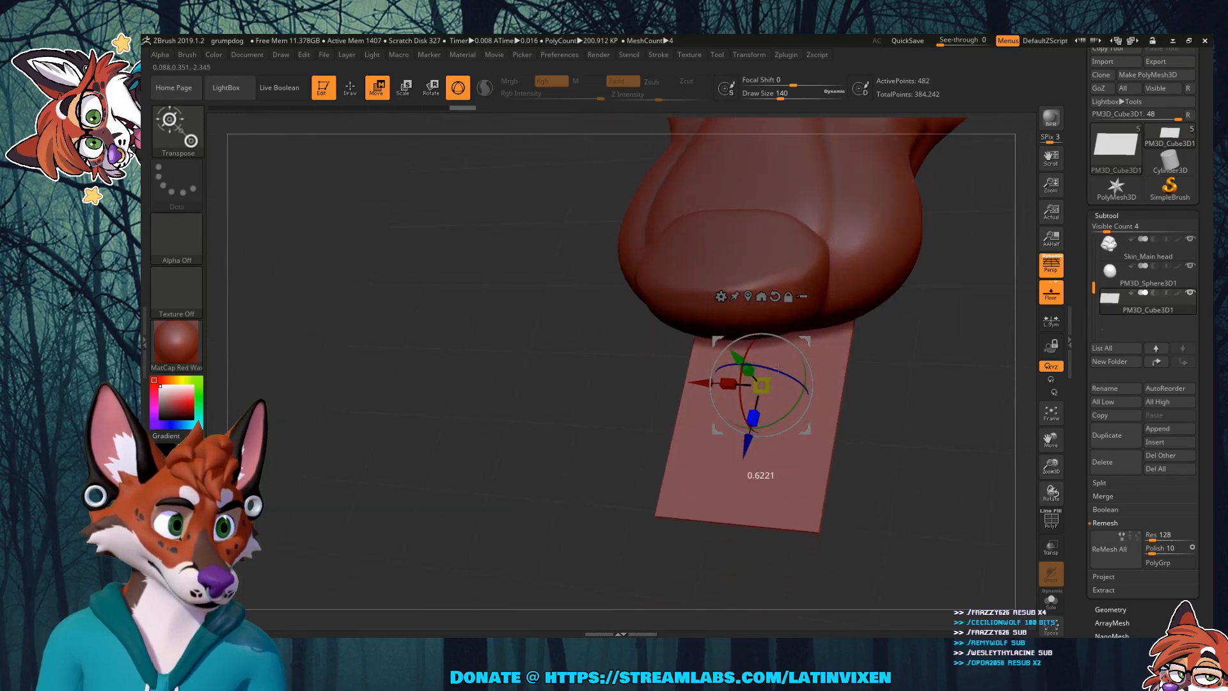
# Step: Slide the slab back along its length into the mouth, between the muzzle and the lower jaw
pyautogui.moveTo(746, 450); pyautogui.dragTo(783, 269)
pyautogui.moveTo(914, 360); pyautogui.dragTo(902, 292)
pyautogui.moveTo(1051, 468); pyautogui.dragTo(1052, 496)
pyautogui.moveTo(1054, 449); pyautogui.dragTo(1016, 515)
pyautogui.moveTo(975, 293); pyautogui.dragTo(943, 248)
pyautogui.moveTo(698, 358); pyautogui.dragTo(683, 407)
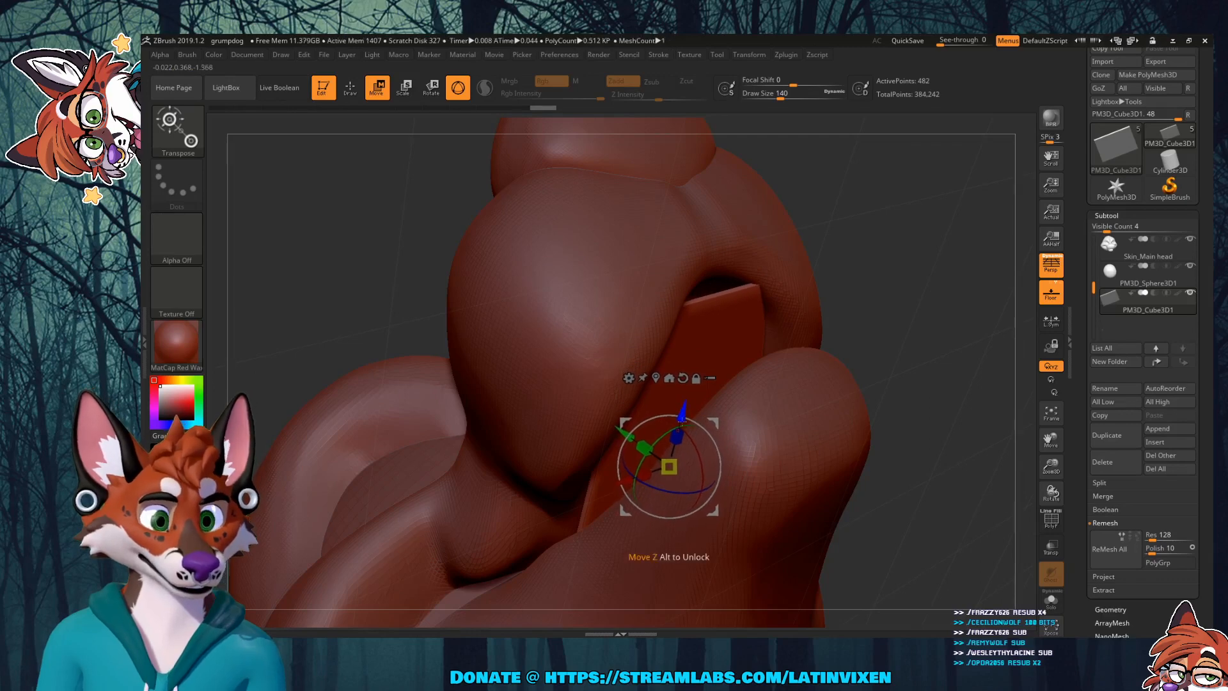
# Step: Raise the slab toward the roof of the mouth and tilt it slightly about its width axis
pyautogui.moveTo(904, 355); pyautogui.dragTo(908, 422)
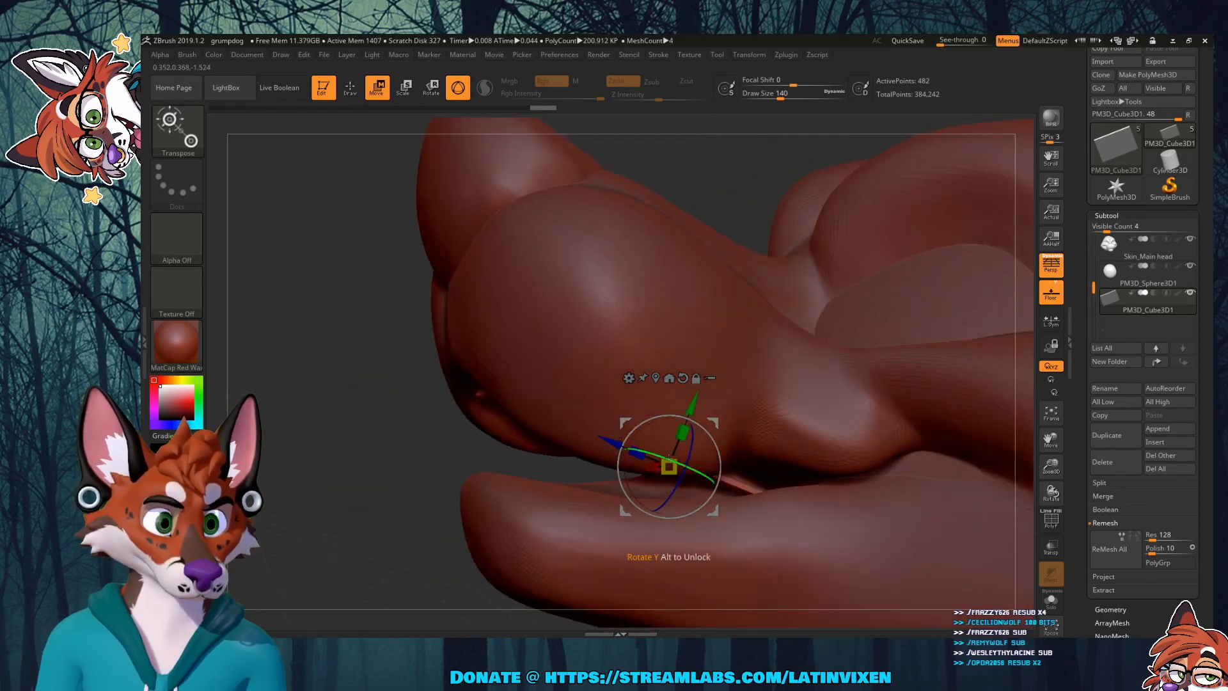
pyautogui.moveTo(640, 433); pyautogui.dragTo(685, 368)
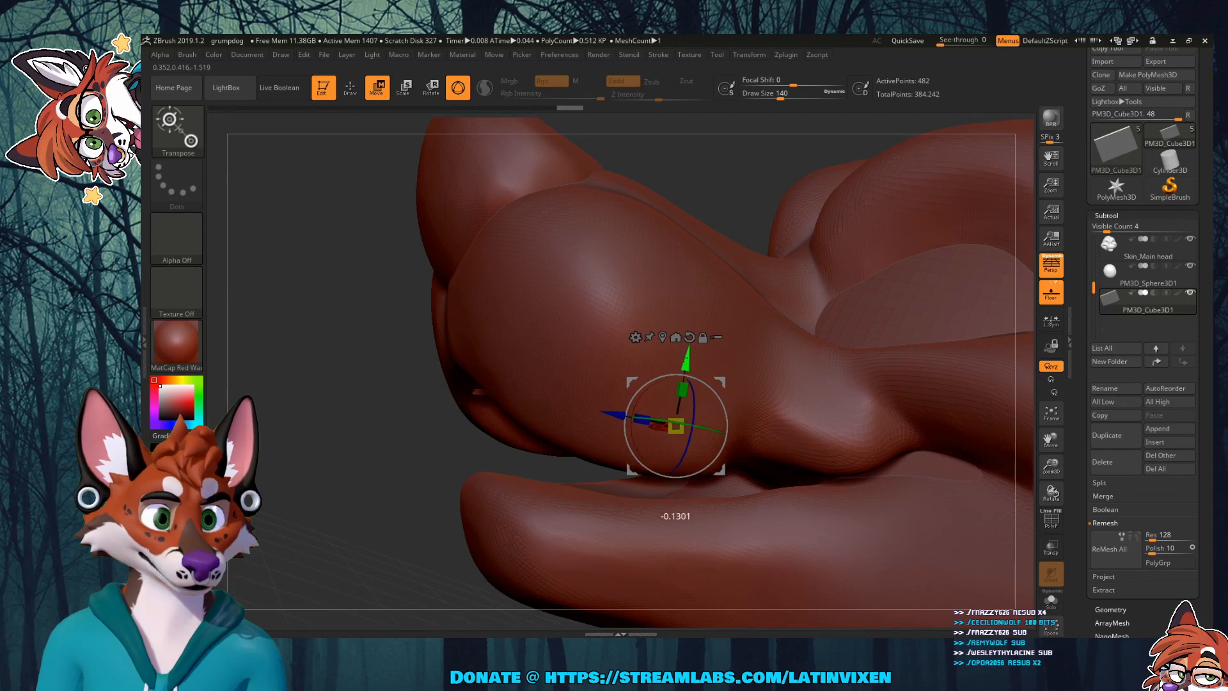
pyautogui.moveTo(304, 391)
pyautogui.mouseDown()
pyautogui.moveTo(470, 398)
pyautogui.moveTo(491, 413)
pyautogui.mouseUp()
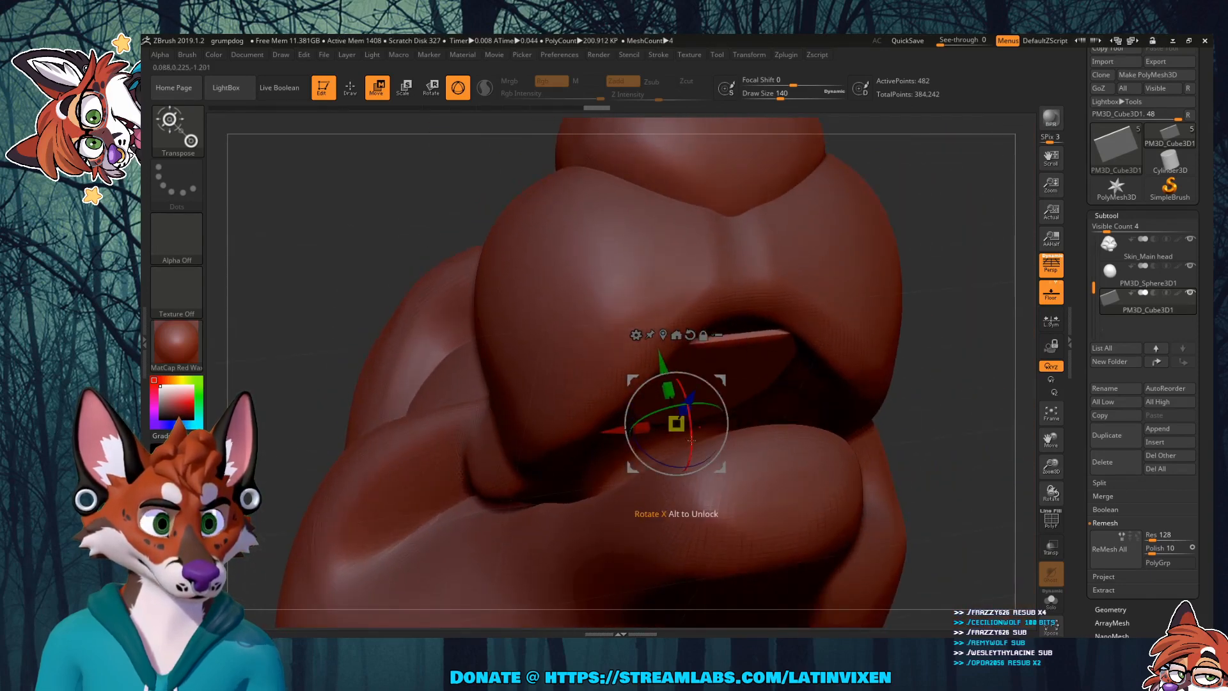
pyautogui.moveTo(692, 440); pyautogui.dragTo(688, 435)
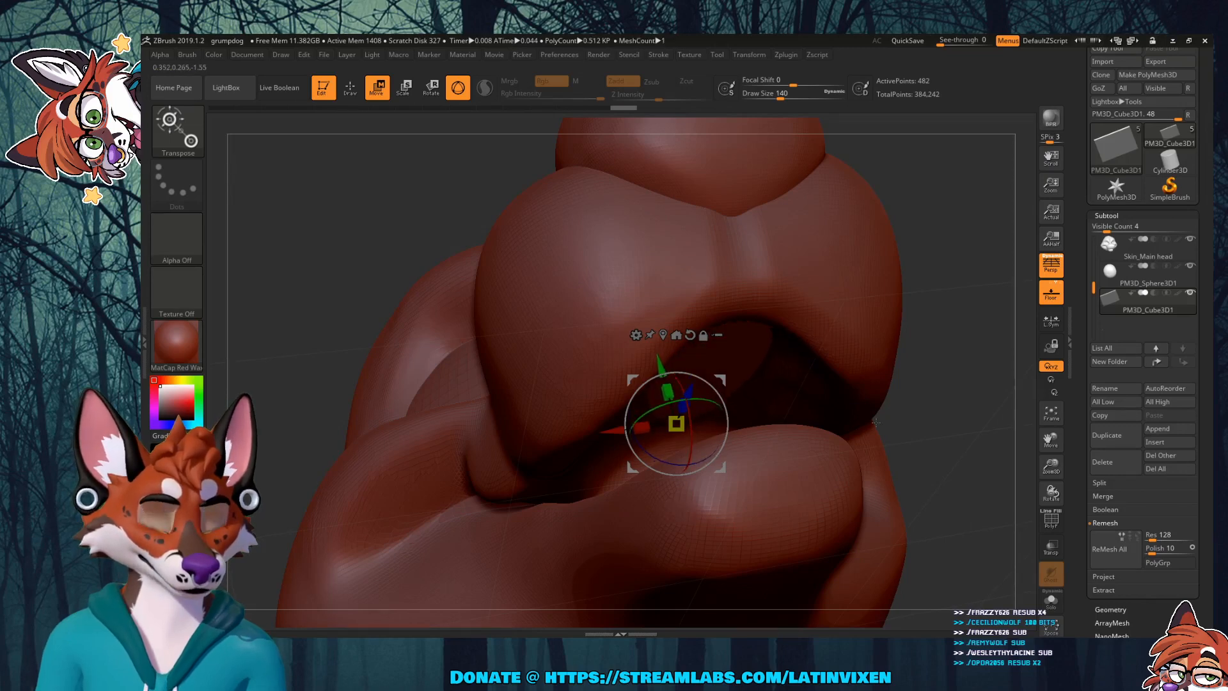
# Step: Widen the slab until its front corners poke through the sides of the muzzle, and lower it slightly
pyautogui.moveTo(563, 377); pyautogui.dragTo(652, 382)
pyautogui.moveTo(972, 377); pyautogui.dragTo(861, 422)
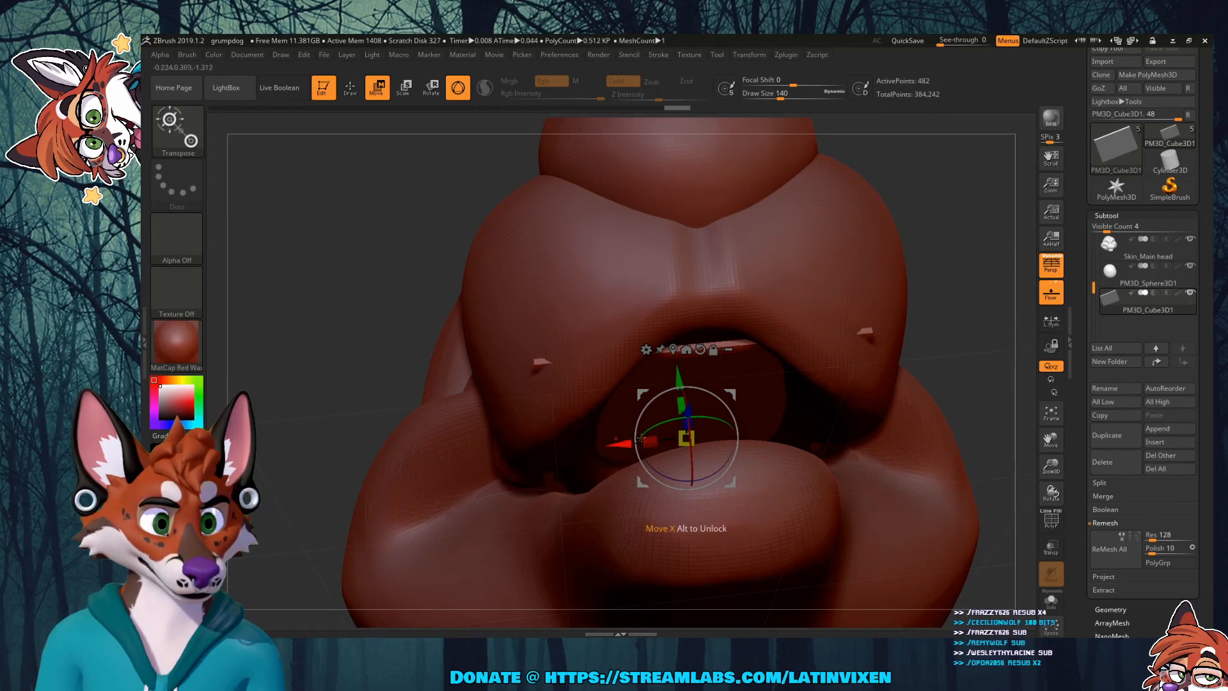
pyautogui.moveTo(948, 410); pyautogui.dragTo(757, 398)
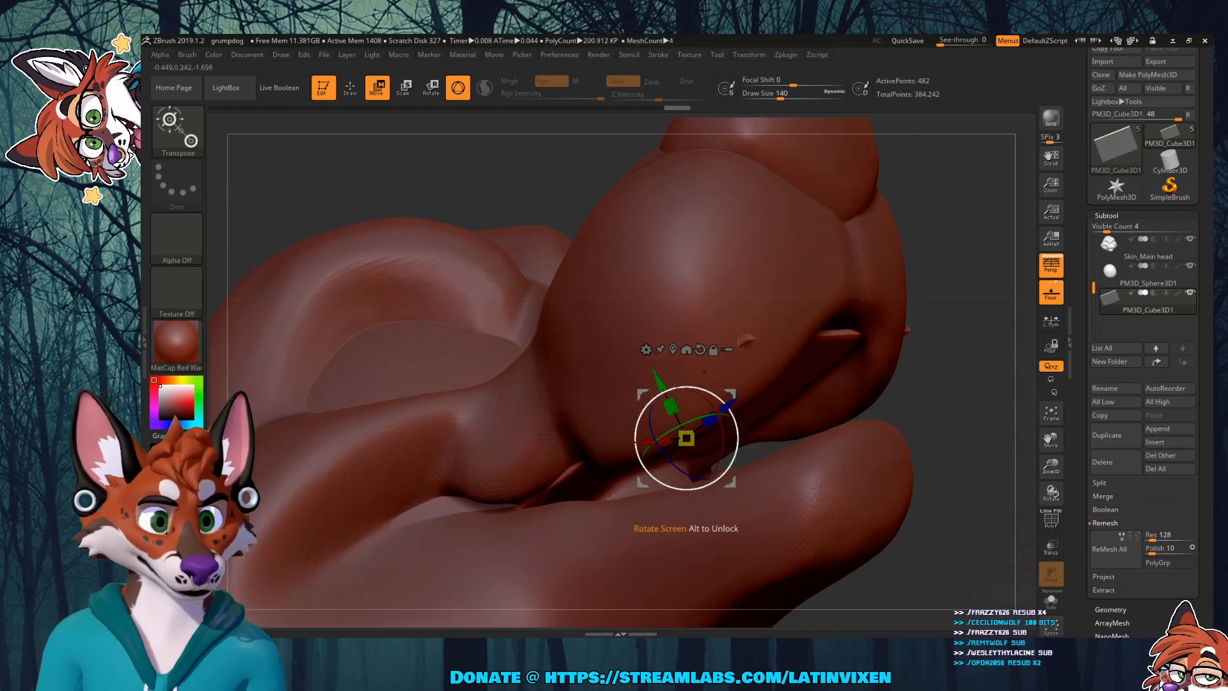
pyautogui.moveTo(657, 380); pyautogui.dragTo(663, 387)
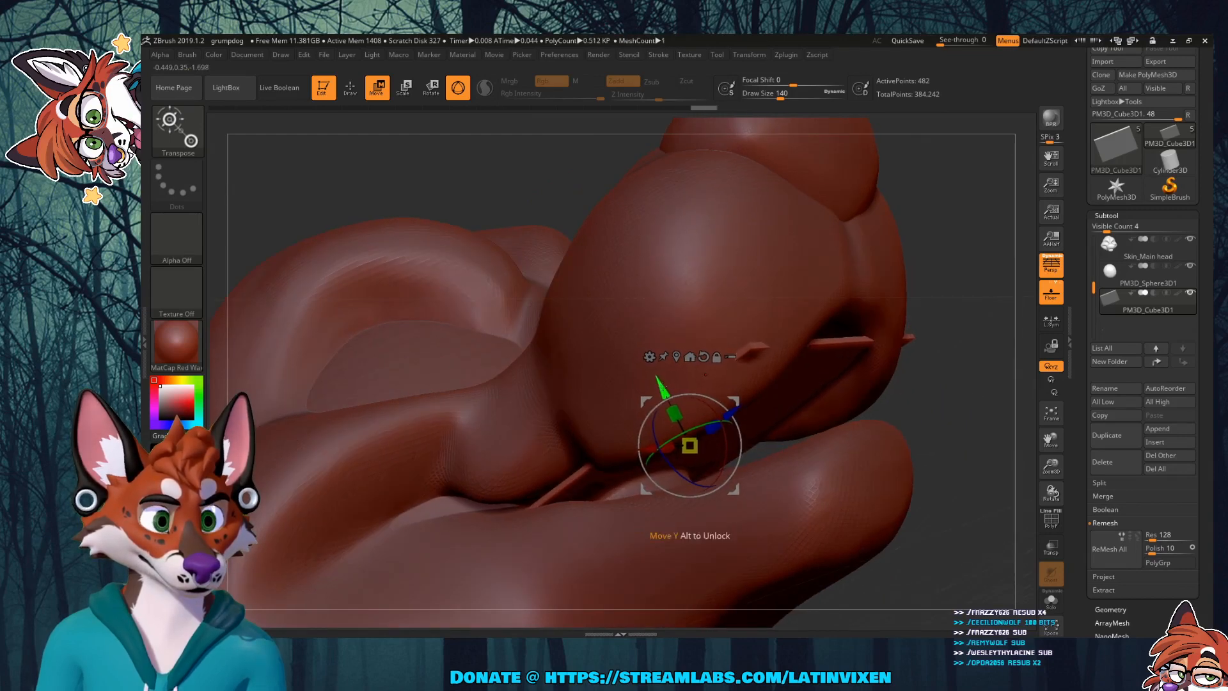
# Step: Tilt the front of the slab slightly downward and raise the whole slab a little
pyautogui.moveTo(951, 453); pyautogui.dragTo(934, 401)
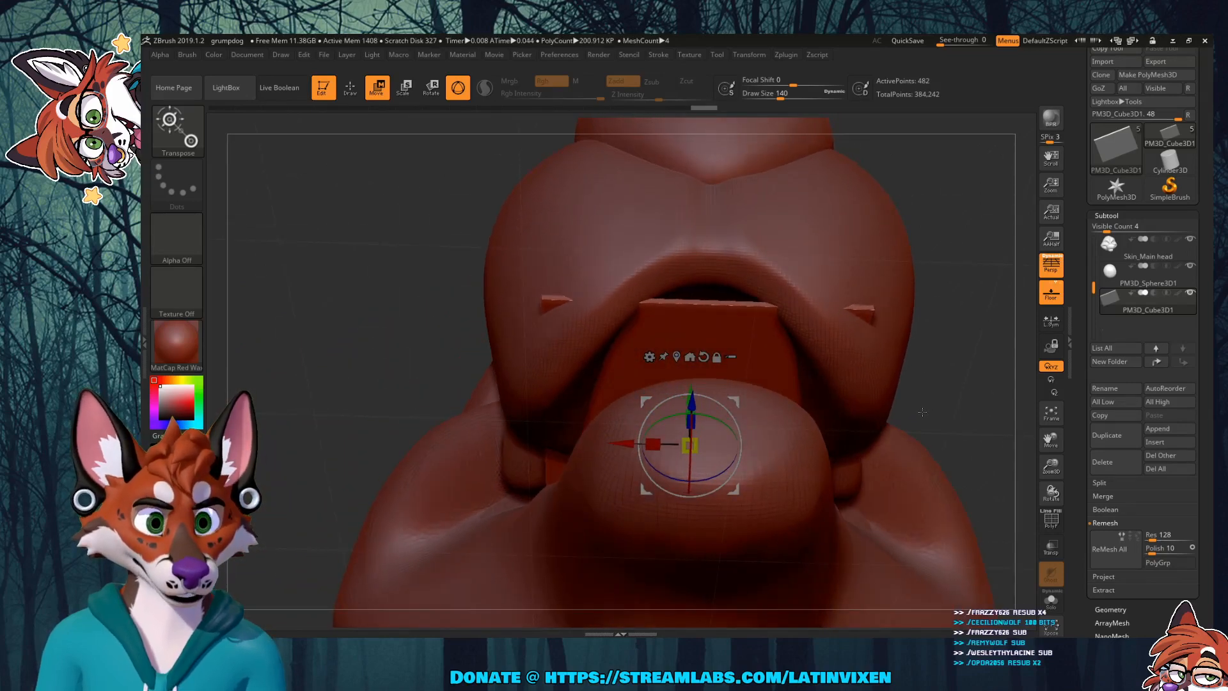
pyautogui.moveTo(969, 352); pyautogui.dragTo(996, 411)
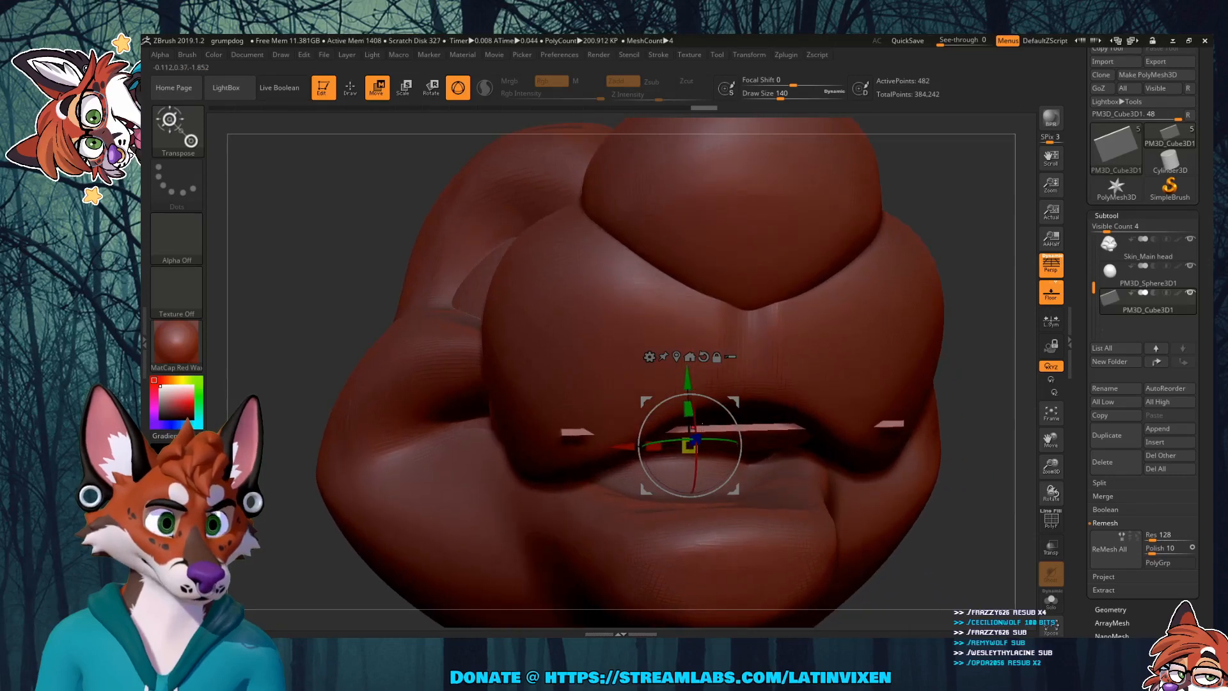
pyautogui.moveTo(694, 418); pyautogui.dragTo(695, 431)
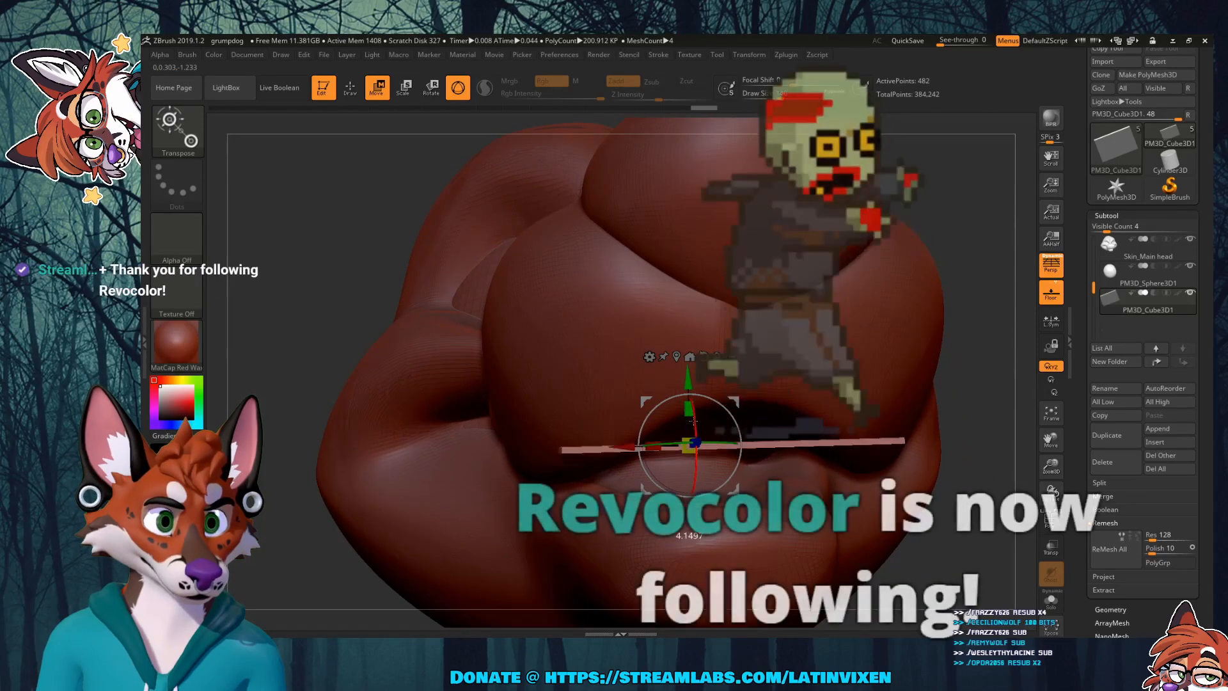
pyautogui.moveTo(687, 386); pyautogui.dragTo(686, 372)
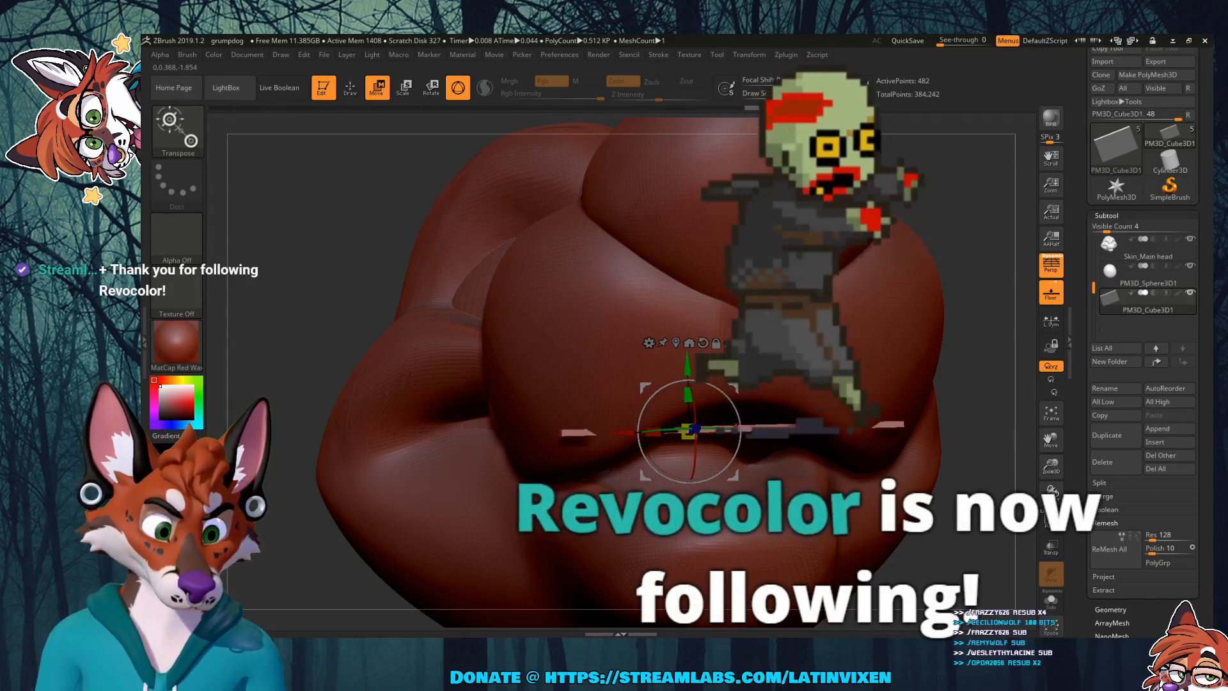
# Step: Fine-tune the slab's tilt and height so its front edge sits just below the upper lip
pyautogui.moveTo(936, 438); pyautogui.dragTo(924, 397, button='right')
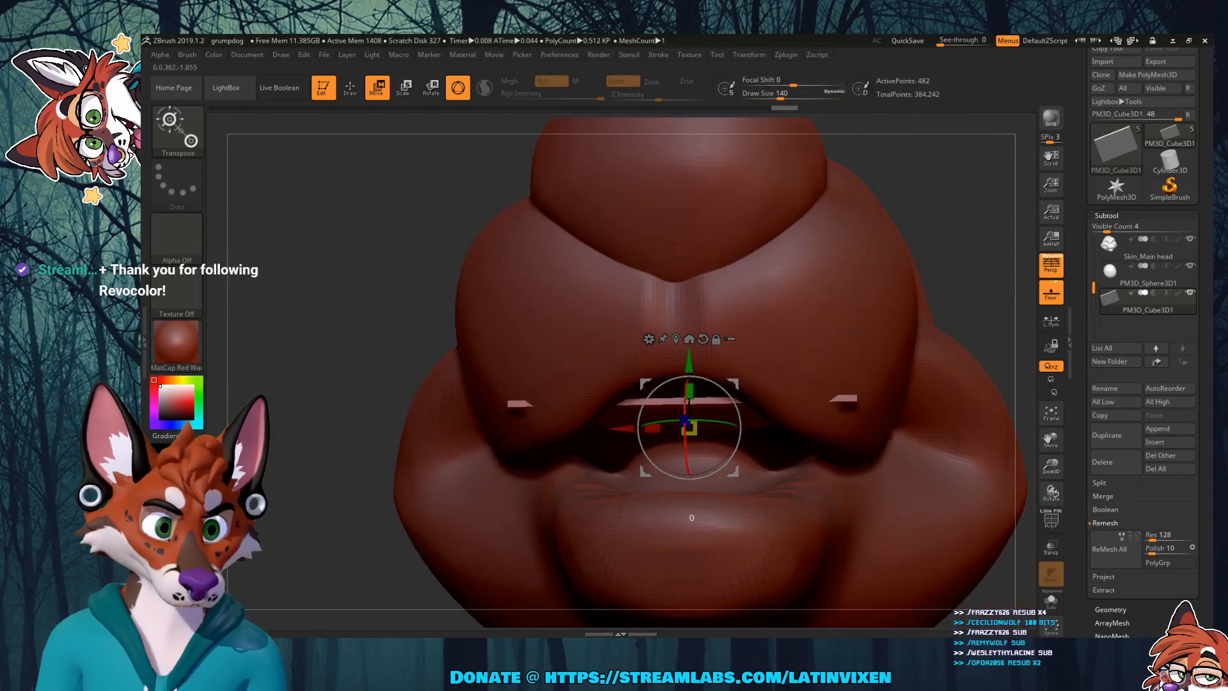
pyautogui.moveTo(685, 399); pyautogui.dragTo(684, 390)
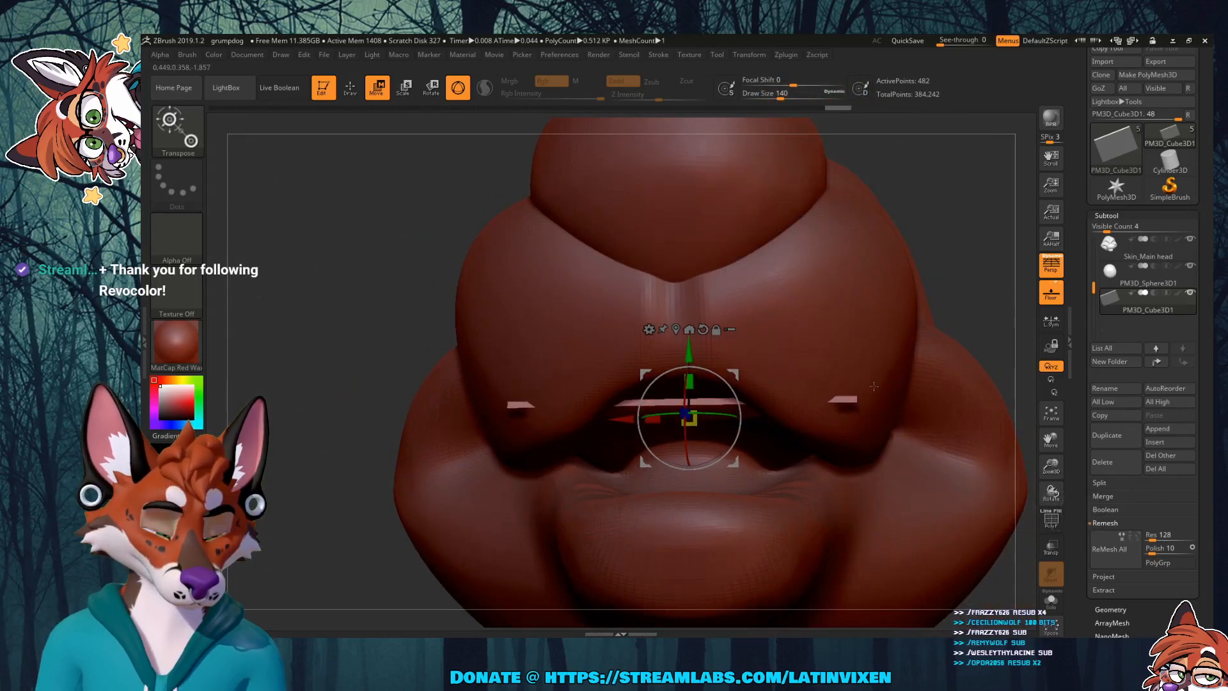
pyautogui.moveTo(948, 309); pyautogui.dragTo(978, 271, button='right')
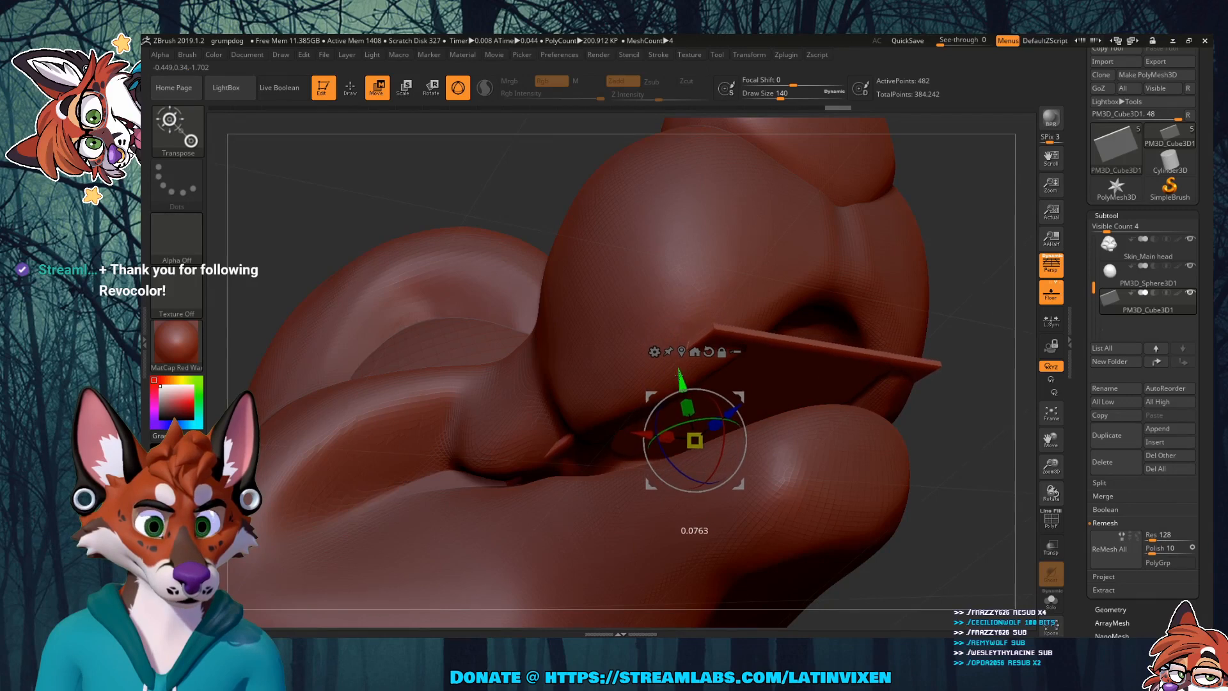
pyautogui.moveTo(678, 378); pyautogui.dragTo(685, 380)
pyautogui.moveTo(958, 335); pyautogui.dragTo(933, 373)
pyautogui.moveTo(956, 378); pyautogui.dragTo(916, 380)
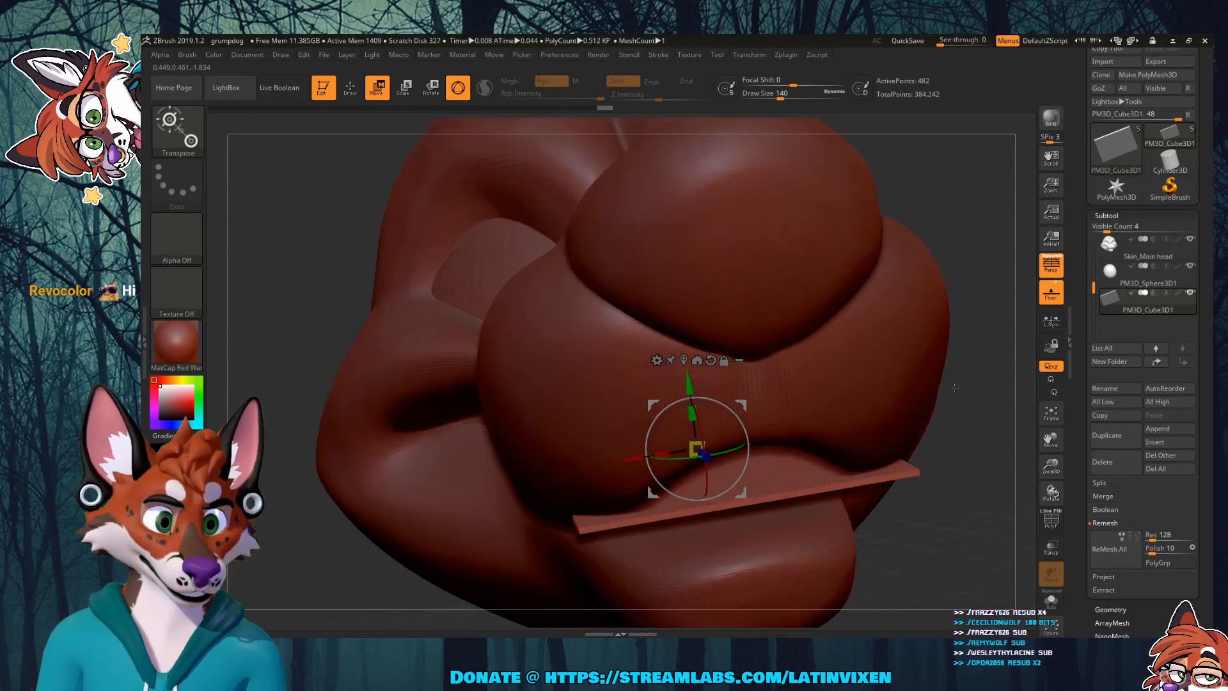
# Step: Bend the slab's front edge upward with the Move brush to follow the curve of the upper lip
pyautogui.moveTo(937, 501); pyautogui.dragTo(673, 453)
pyautogui.moveTo(977, 558)
pyautogui.mouseDown()
pyautogui.moveTo(972, 469)
pyautogui.moveTo(1009, 521)
pyautogui.moveTo(962, 540)
pyautogui.moveTo(988, 547)
pyautogui.moveTo(959, 557)
pyautogui.moveTo(985, 556)
pyautogui.moveTo(985, 576)
pyautogui.moveTo(973, 536)
pyautogui.mouseUp()
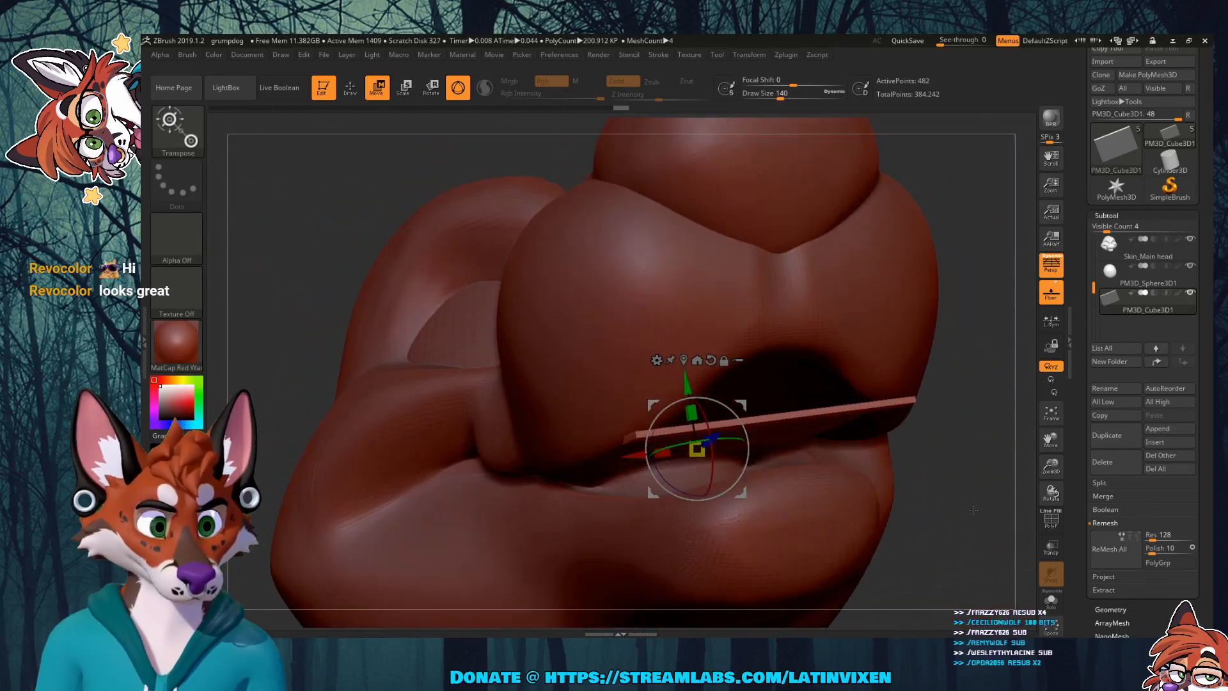
pyautogui.moveTo(951, 465); pyautogui.dragTo(971, 507)
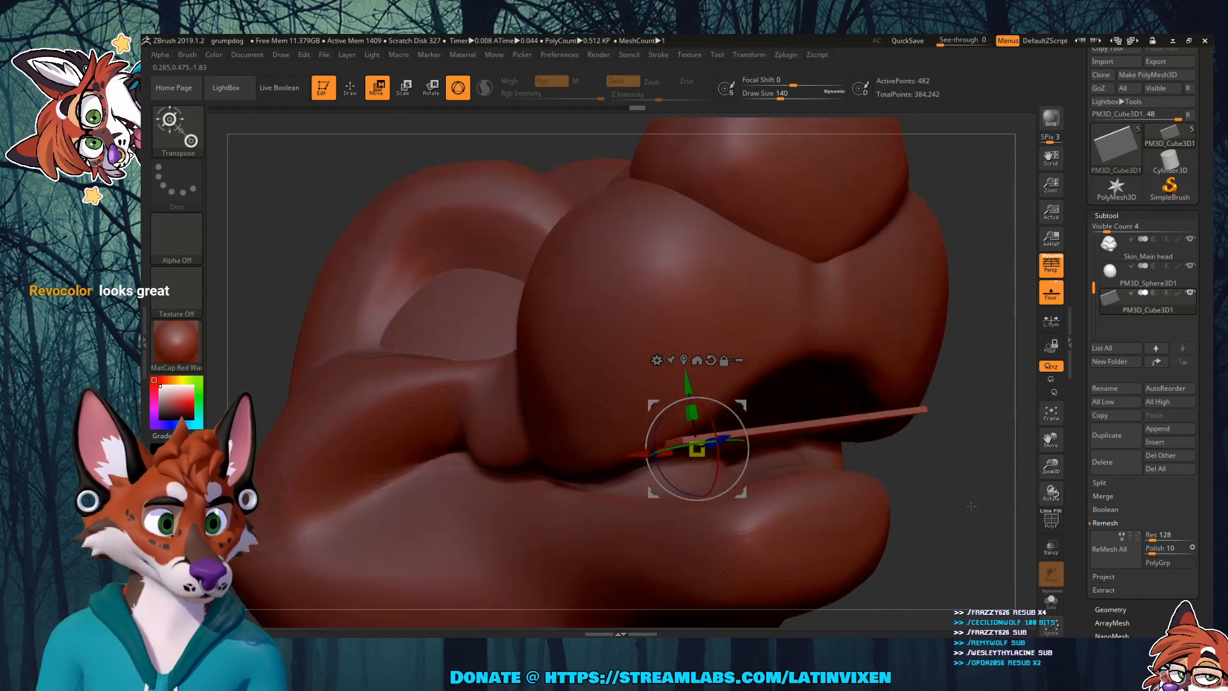
pyautogui.click(177, 128)
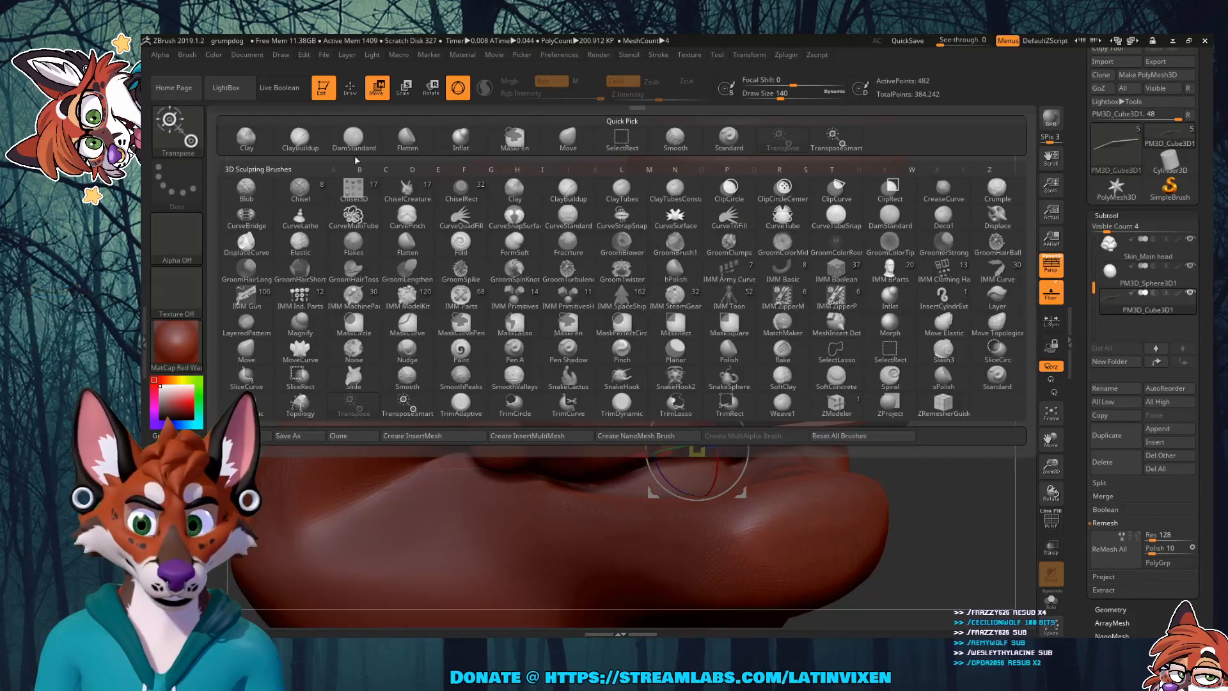
pyautogui.click(568, 136)
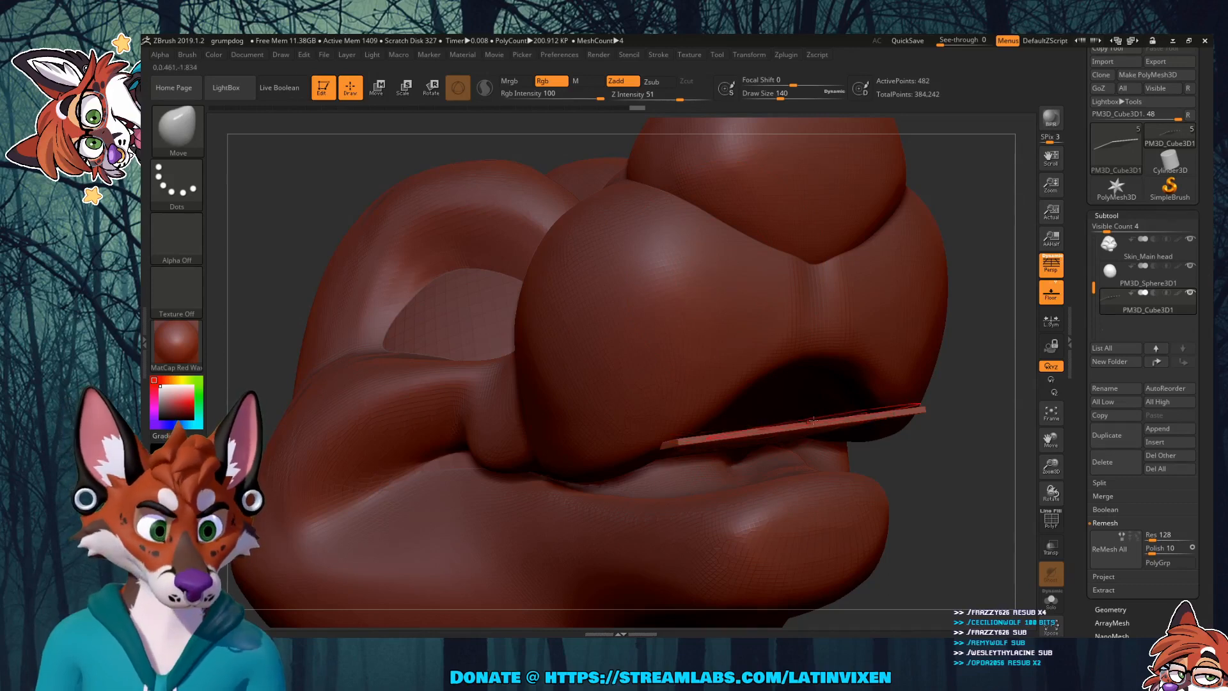
pyautogui.moveTo(938, 430)
pyautogui.mouseDown()
pyautogui.moveTo(948, 440)
pyautogui.moveTo(960, 424)
pyautogui.mouseUp()
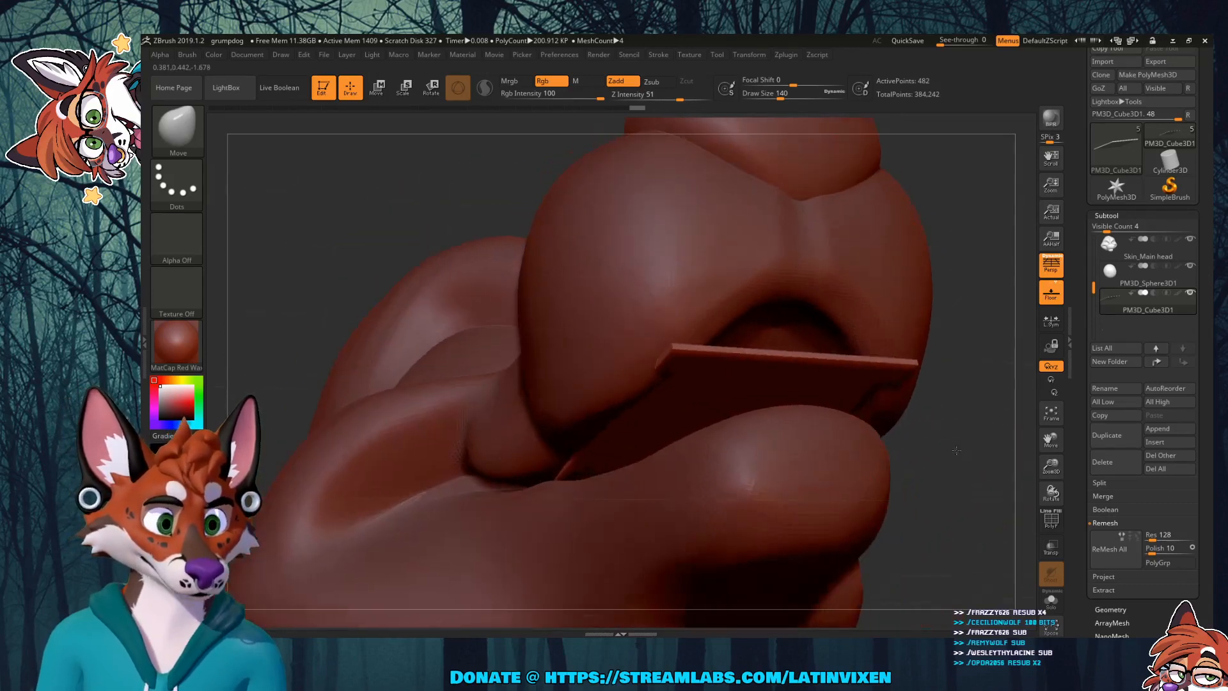
pyautogui.moveTo(697, 347); pyautogui.dragTo(682, 314)
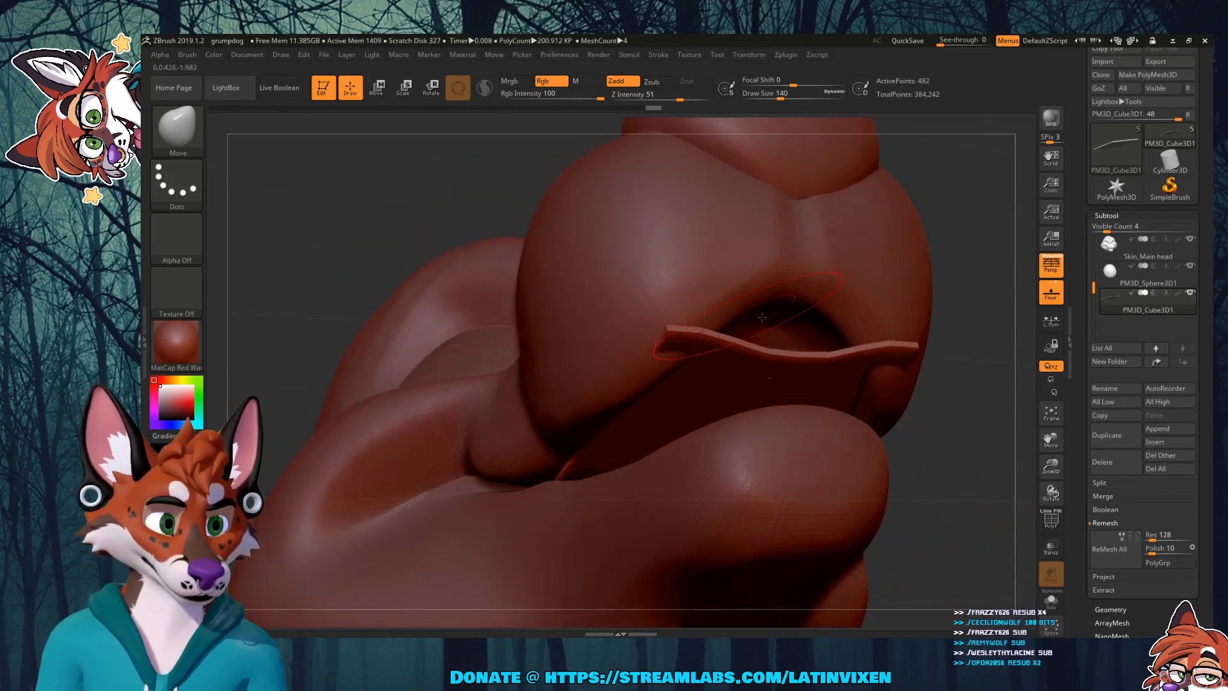
pyautogui.moveTo(792, 355)
pyautogui.mouseDown()
pyautogui.moveTo(766, 280)
pyautogui.moveTo(724, 316)
pyautogui.moveTo(705, 294)
pyautogui.mouseUp()
# Step: Push the slab corners that poke out of the mouth back inside the muzzle with the Move brush
pyautogui.moveTo(979, 339); pyautogui.dragTo(898, 377)
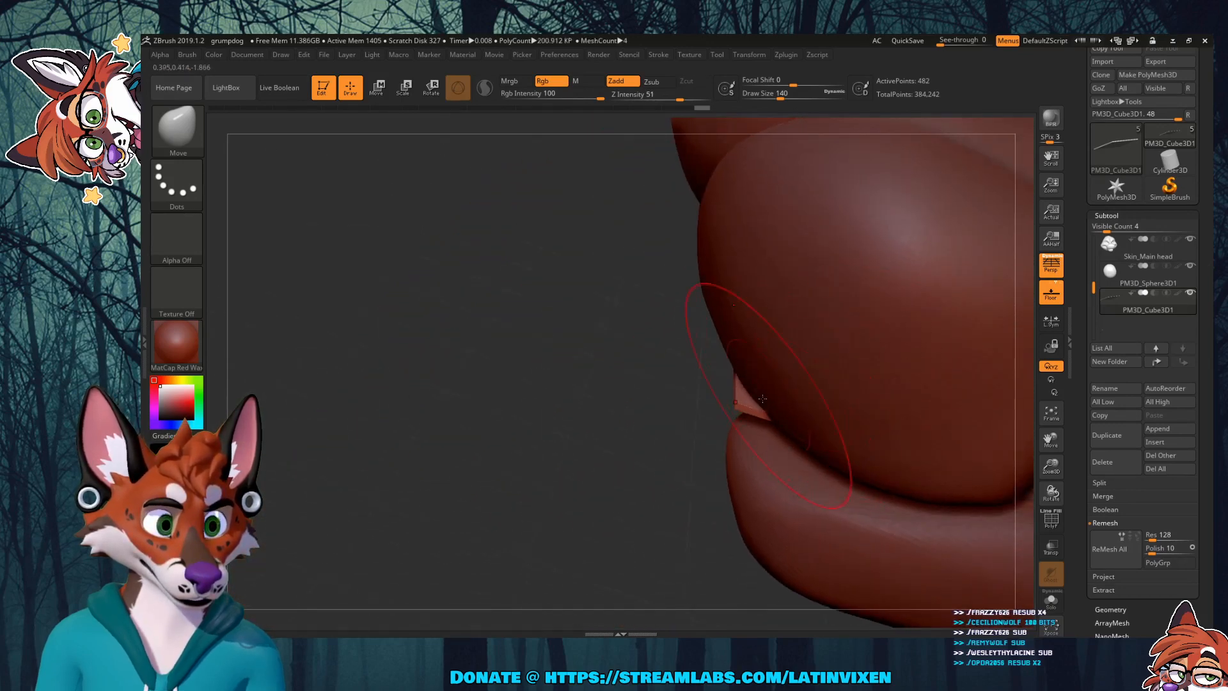
pyautogui.moveTo(814, 398); pyautogui.dragTo(819, 397)
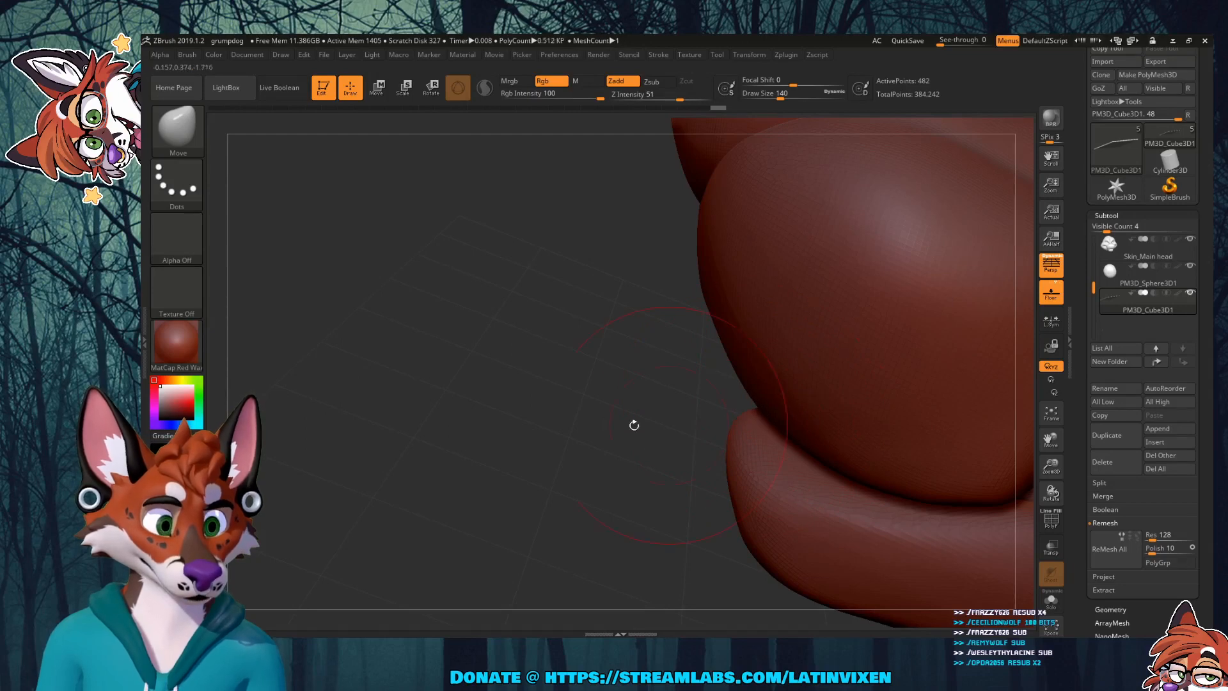
pyautogui.moveTo(633, 425)
pyautogui.mouseDown()
pyautogui.moveTo(728, 392)
pyautogui.moveTo(611, 444)
pyautogui.moveTo(569, 437)
pyautogui.mouseUp()
pyautogui.moveTo(833, 407)
pyautogui.mouseDown()
pyautogui.moveTo(799, 384)
pyautogui.moveTo(804, 402)
pyautogui.moveTo(811, 375)
pyautogui.mouseUp()
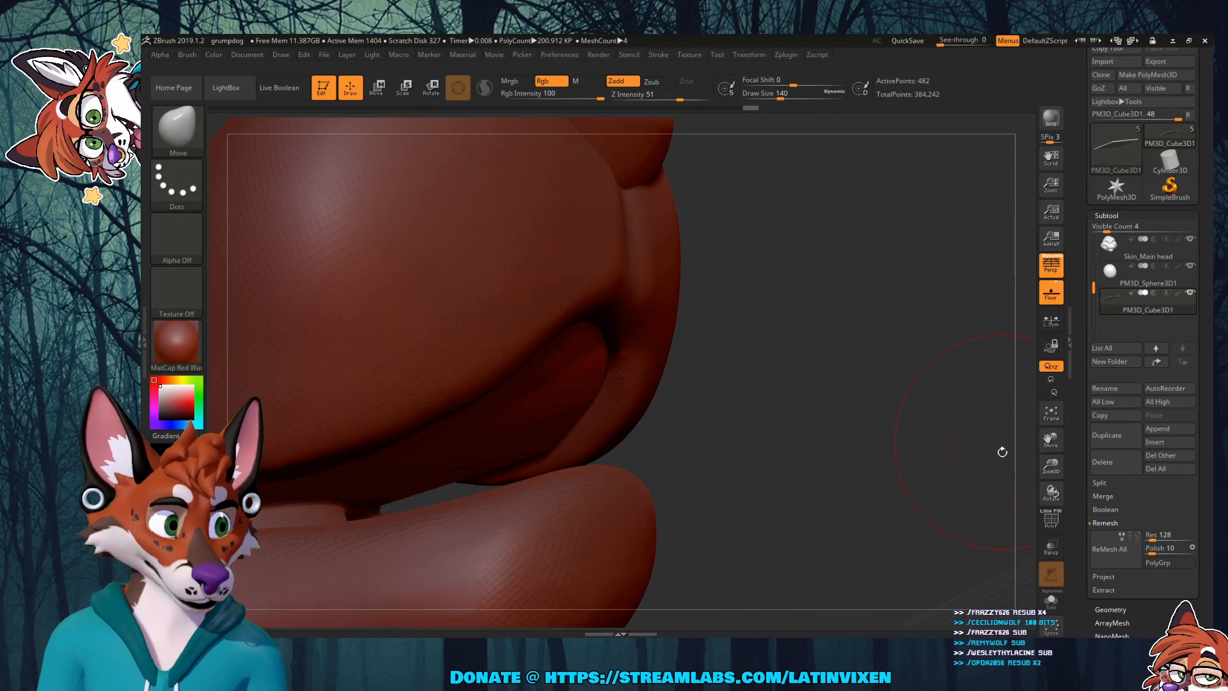
# Step: Reshape the slab's side edges with the Move brush so they tuck up against the underside of the muzzle
pyautogui.moveTo(1047, 469); pyautogui.dragTo(1046, 451)
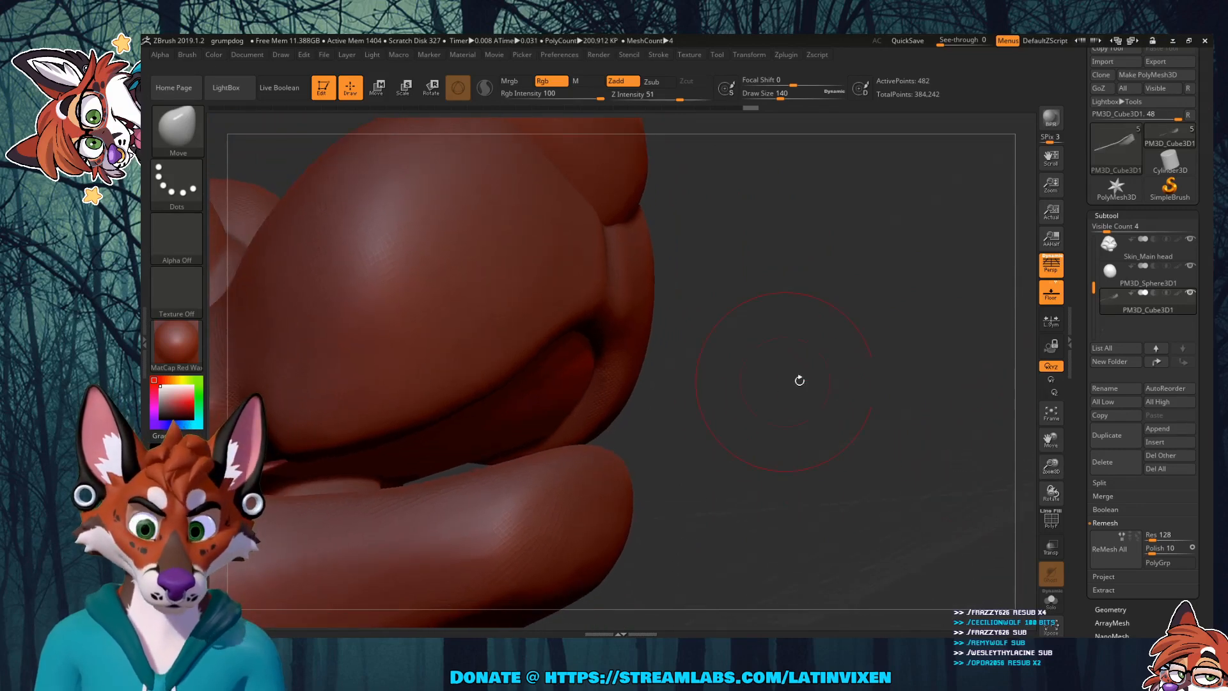
pyautogui.moveTo(781, 382); pyautogui.dragTo(678, 359)
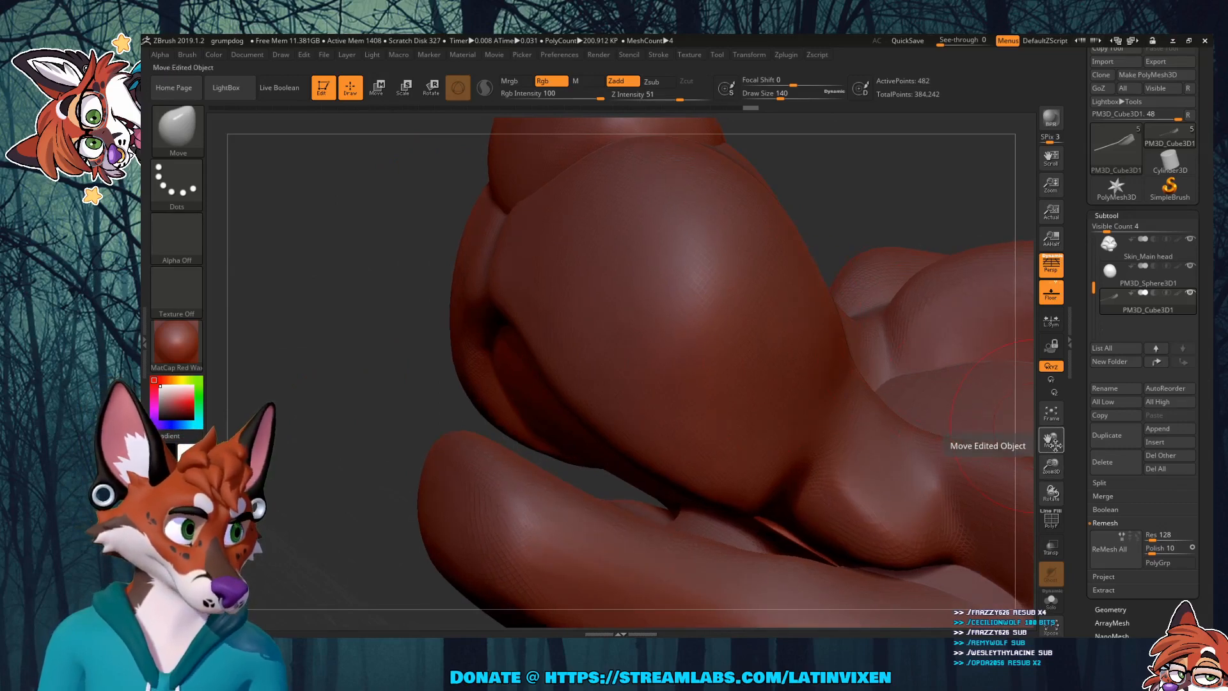
pyautogui.moveTo(1051, 440); pyautogui.dragTo(987, 408)
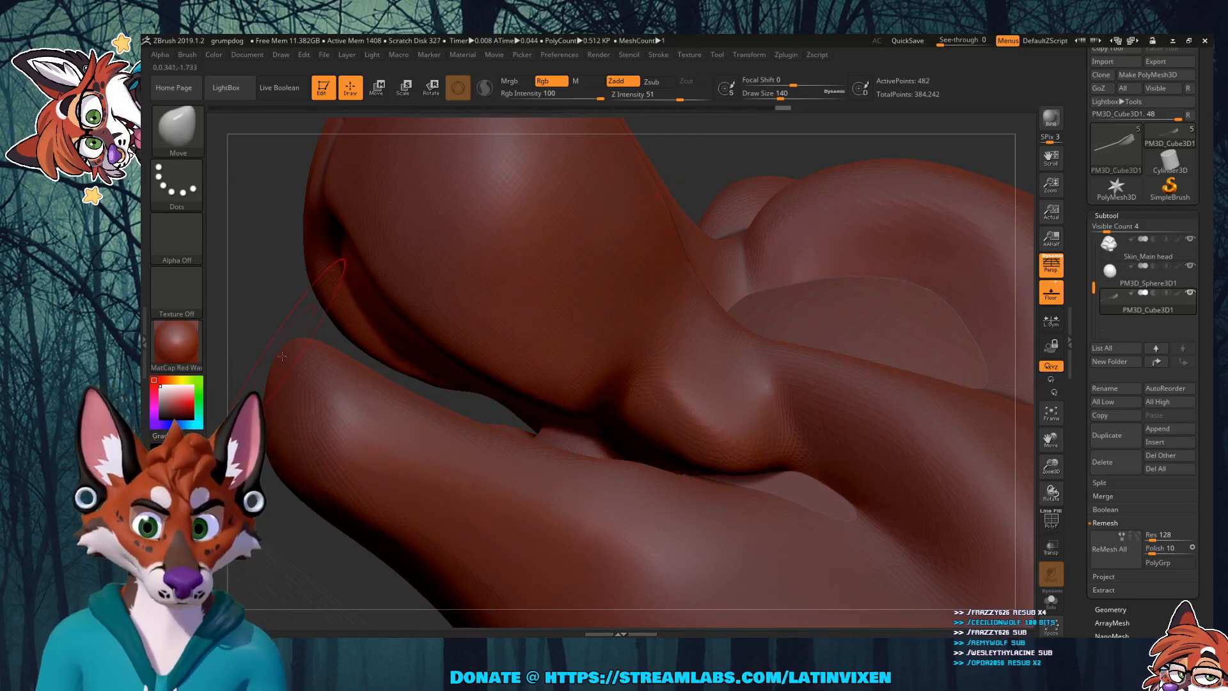
pyautogui.moveTo(279, 315)
pyautogui.mouseDown()
pyautogui.moveTo(263, 301)
pyautogui.moveTo(275, 320)
pyautogui.moveTo(294, 304)
pyautogui.moveTo(286, 290)
pyautogui.moveTo(278, 305)
pyautogui.moveTo(283, 296)
pyautogui.mouseUp()
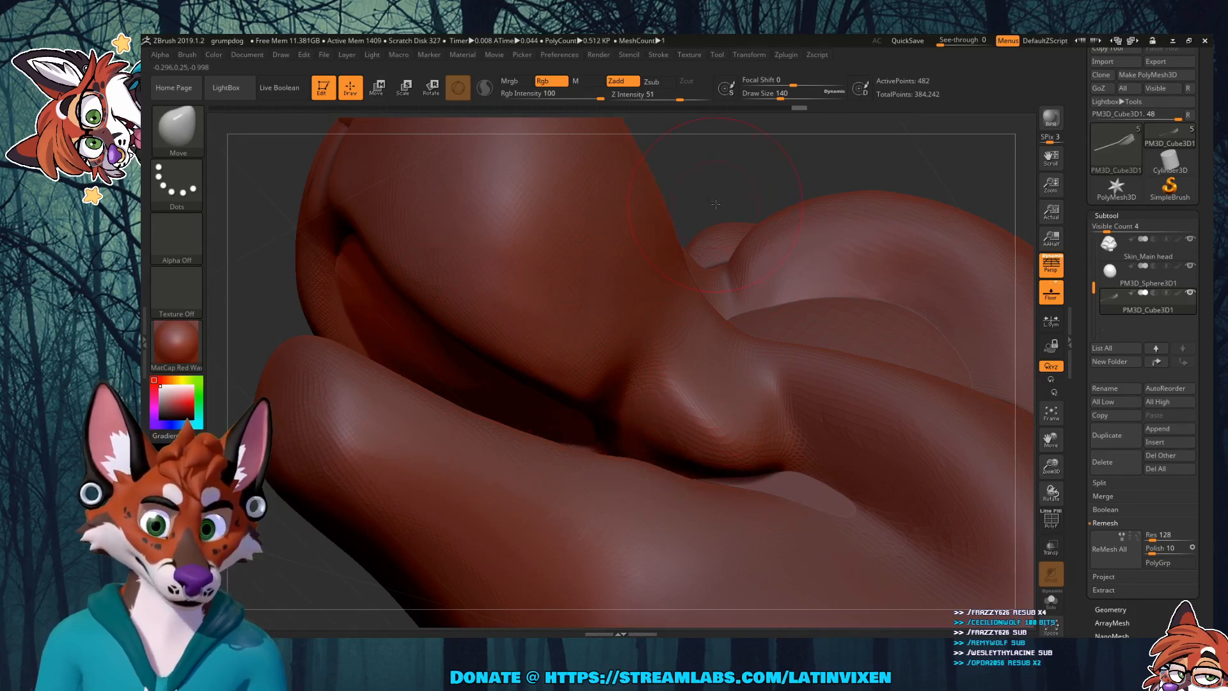
pyautogui.moveTo(715, 204)
pyautogui.mouseDown()
pyautogui.moveTo(776, 200)
pyautogui.moveTo(800, 180)
pyautogui.moveTo(756, 226)
pyautogui.mouseUp()
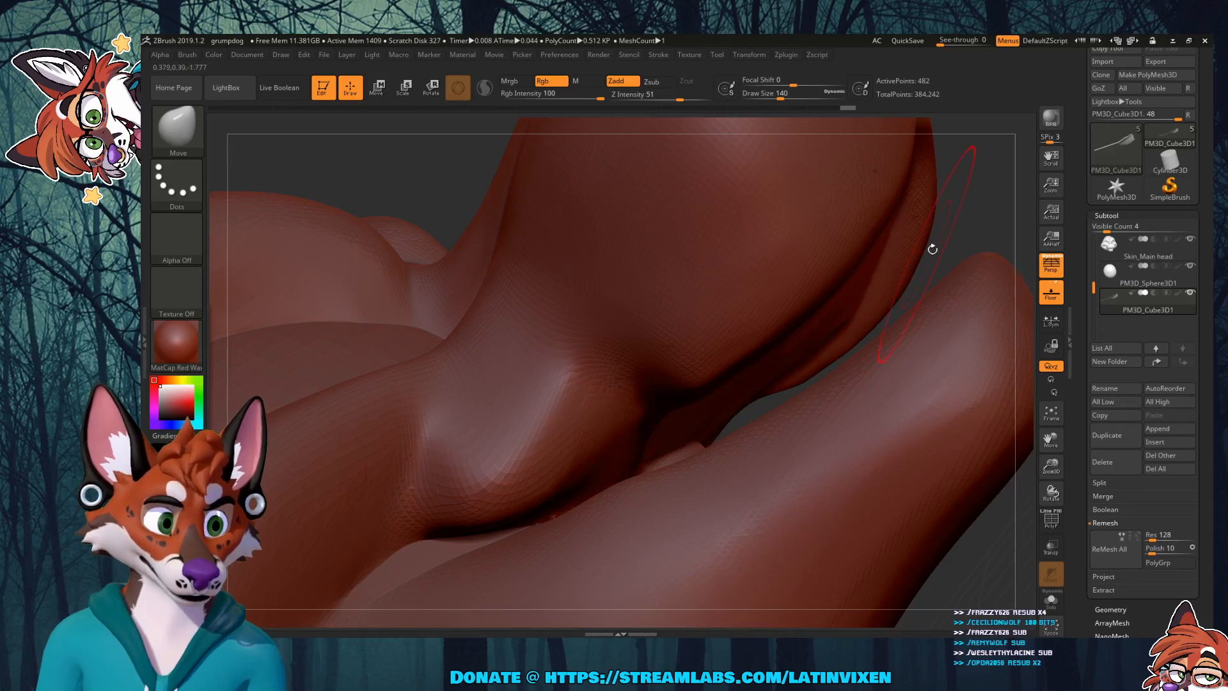
# Step: Smooth the slab's surface in the roof of the mouth behind the upper lip
pyautogui.moveTo(932, 248)
pyautogui.mouseDown()
pyautogui.moveTo(912, 306)
pyautogui.moveTo(757, 356)
pyautogui.moveTo(709, 386)
pyautogui.mouseUp()
pyautogui.press('shift')
pyautogui.moveTo(918, 222); pyautogui.dragTo(722, 291)
pyautogui.press('shift')
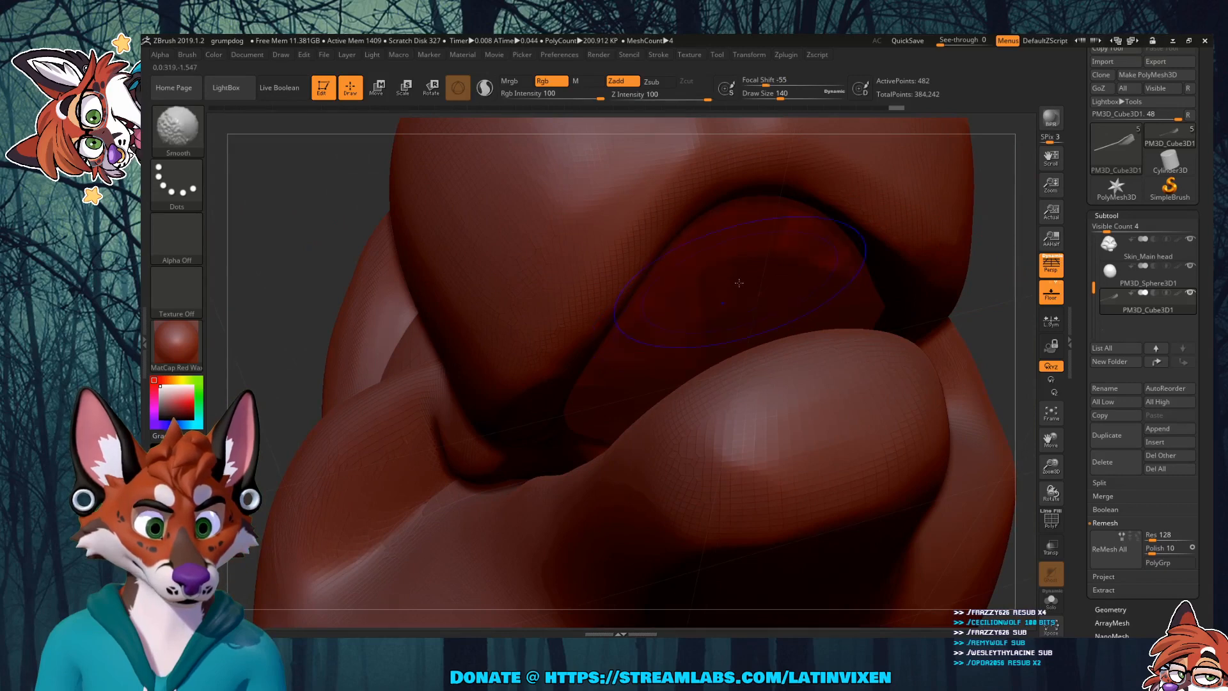
pyautogui.keyDown('shift'); pyautogui.moveTo(954, 259); pyautogui.dragTo(955, 263); pyautogui.keyUp('shift')
pyautogui.moveTo(1008, 265)
pyautogui.mouseDown()
pyautogui.moveTo(1045, 271)
pyautogui.moveTo(955, 274)
pyautogui.moveTo(957, 294)
pyautogui.moveTo(969, 307)
pyautogui.moveTo(1065, 291)
pyautogui.moveTo(968, 307)
pyautogui.mouseUp()
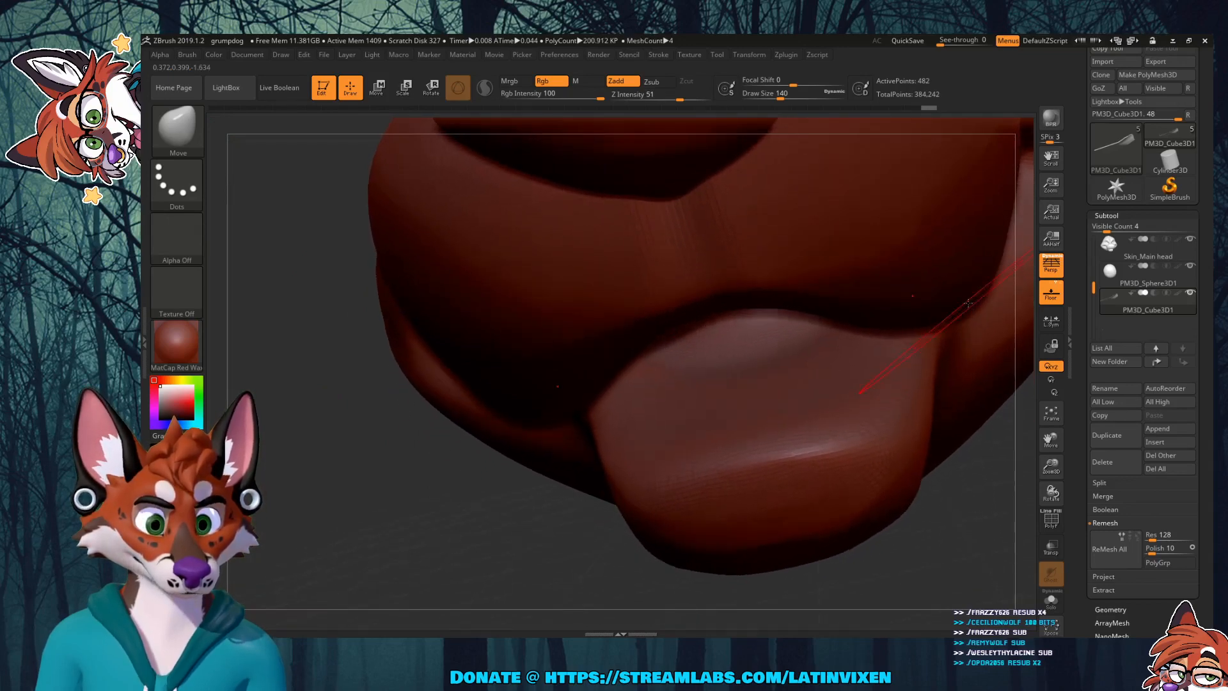
# Step: Carve a crease along the top front of the lower jaw on the Skin_Main head subtool with the DamStandard brush
pyautogui.moveTo(968, 479)
pyautogui.mouseDown()
pyautogui.moveTo(1010, 494)
pyautogui.moveTo(970, 504)
pyautogui.moveTo(942, 483)
pyautogui.mouseUp()
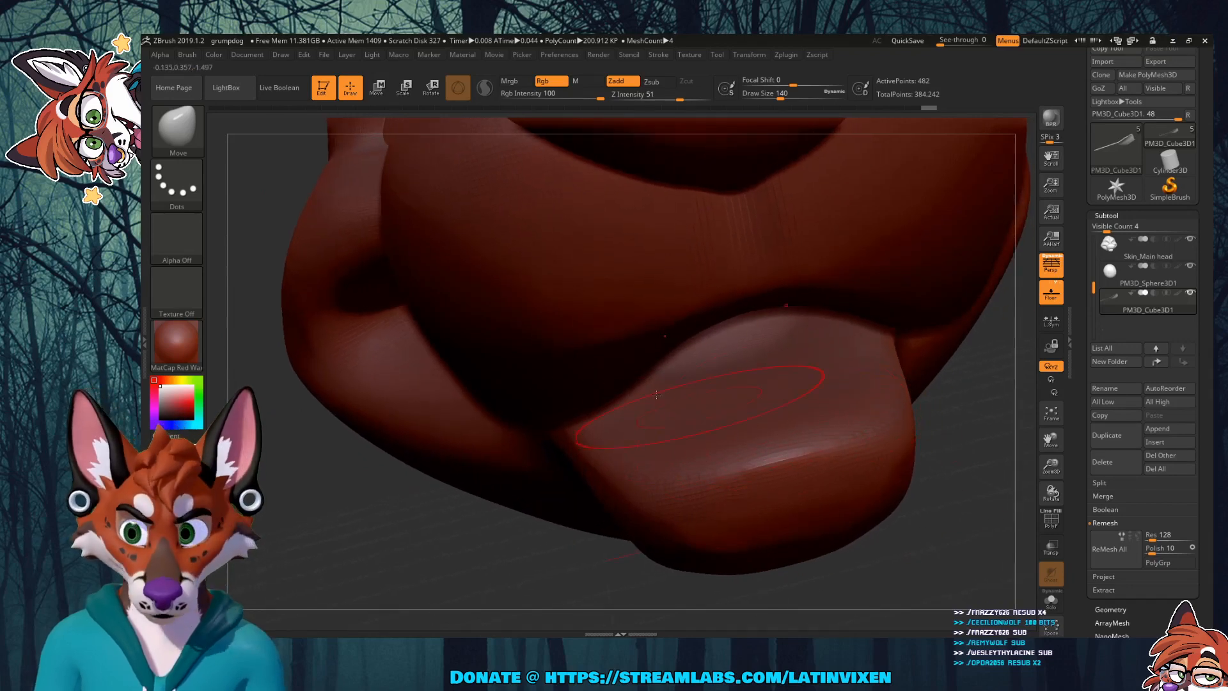
pyautogui.click(178, 141)
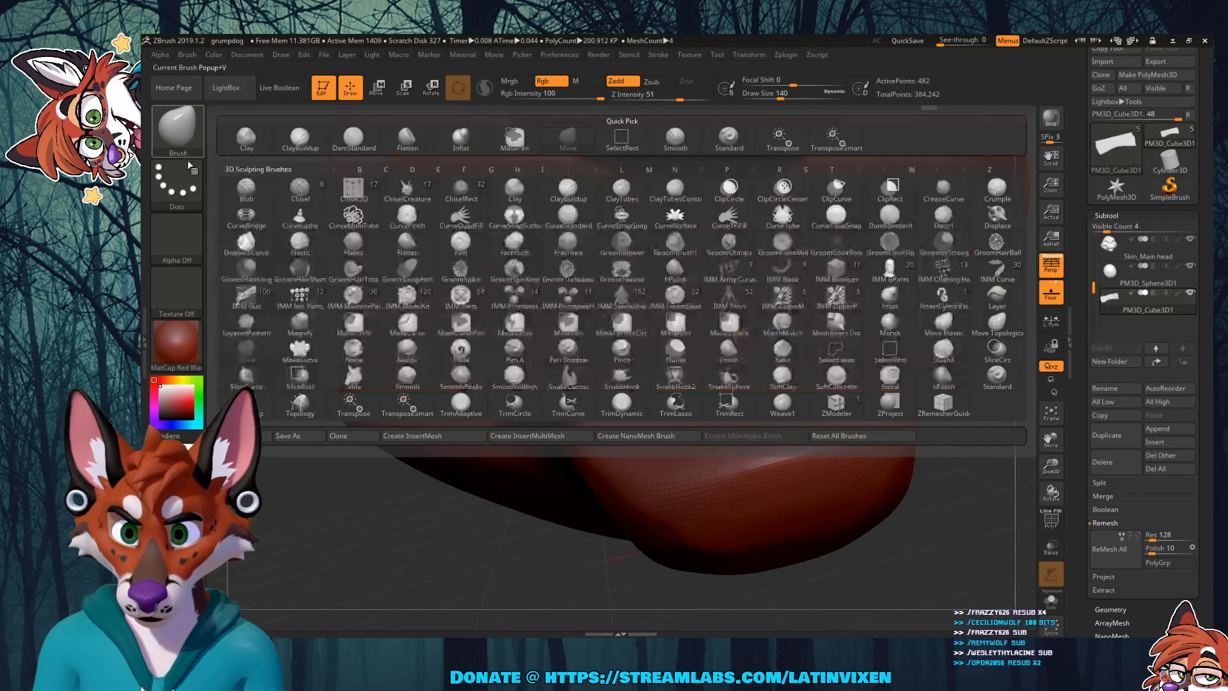
pyautogui.click(186, 140)
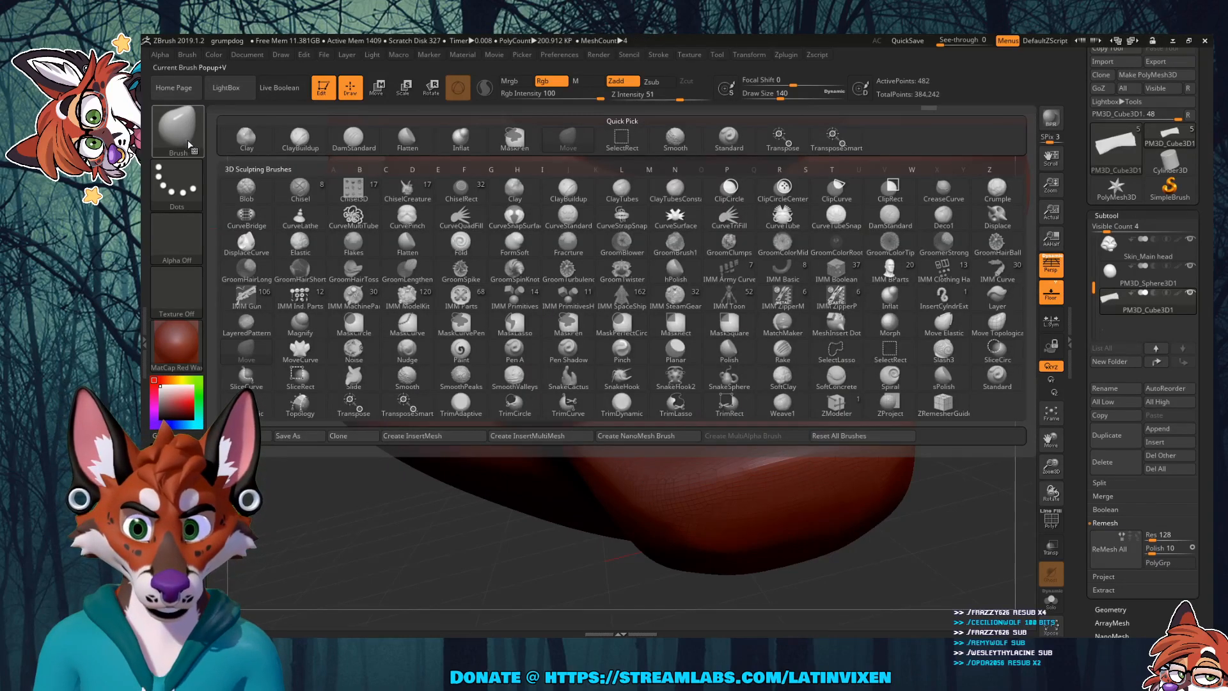
pyautogui.click(729, 138)
pyautogui.click(200, 123)
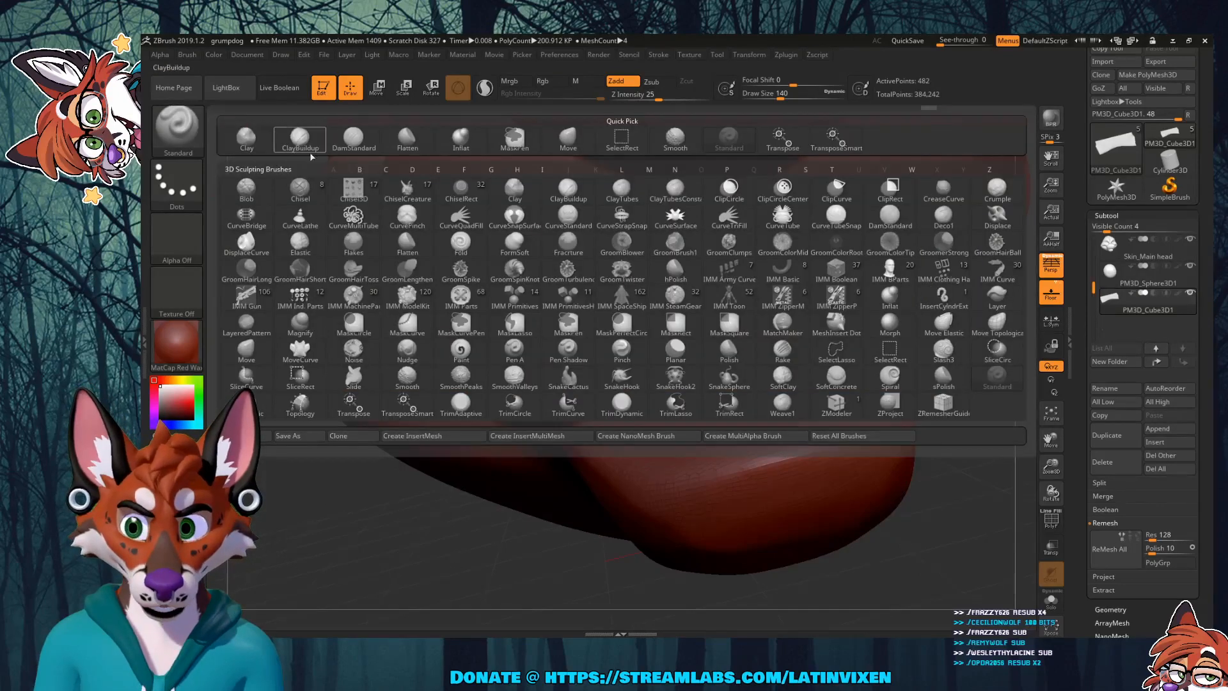
pyautogui.click(351, 142)
pyautogui.moveTo(977, 440); pyautogui.dragTo(823, 432)
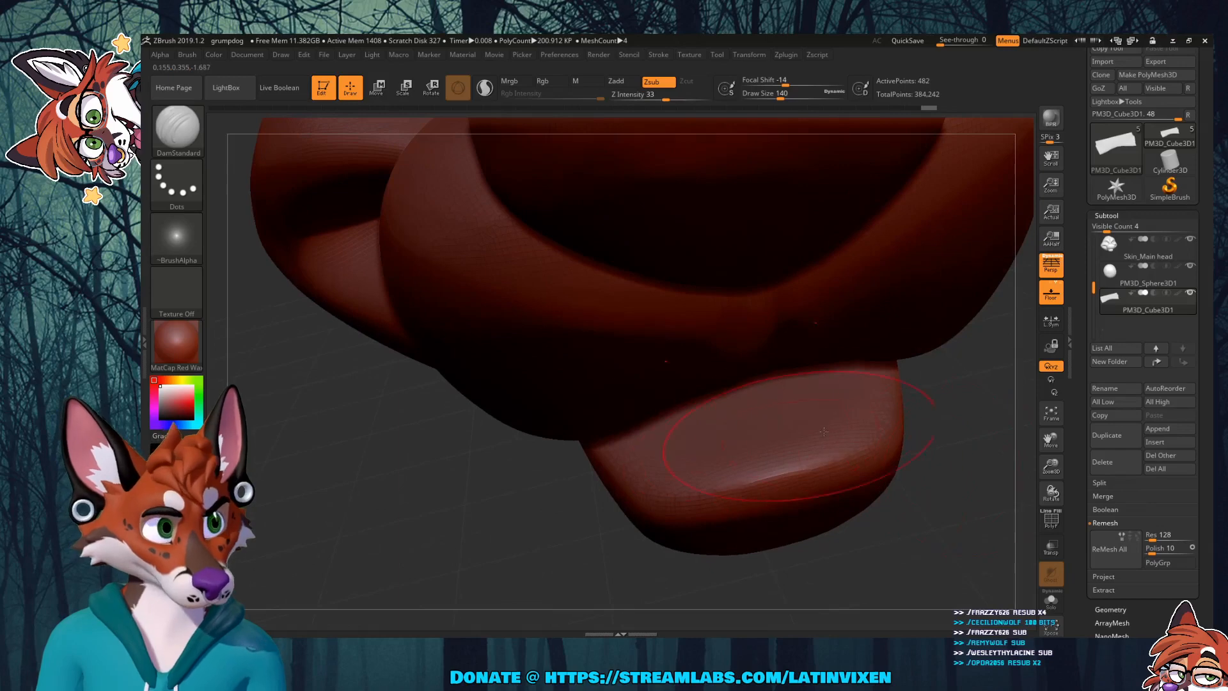
pyautogui.click(1122, 245)
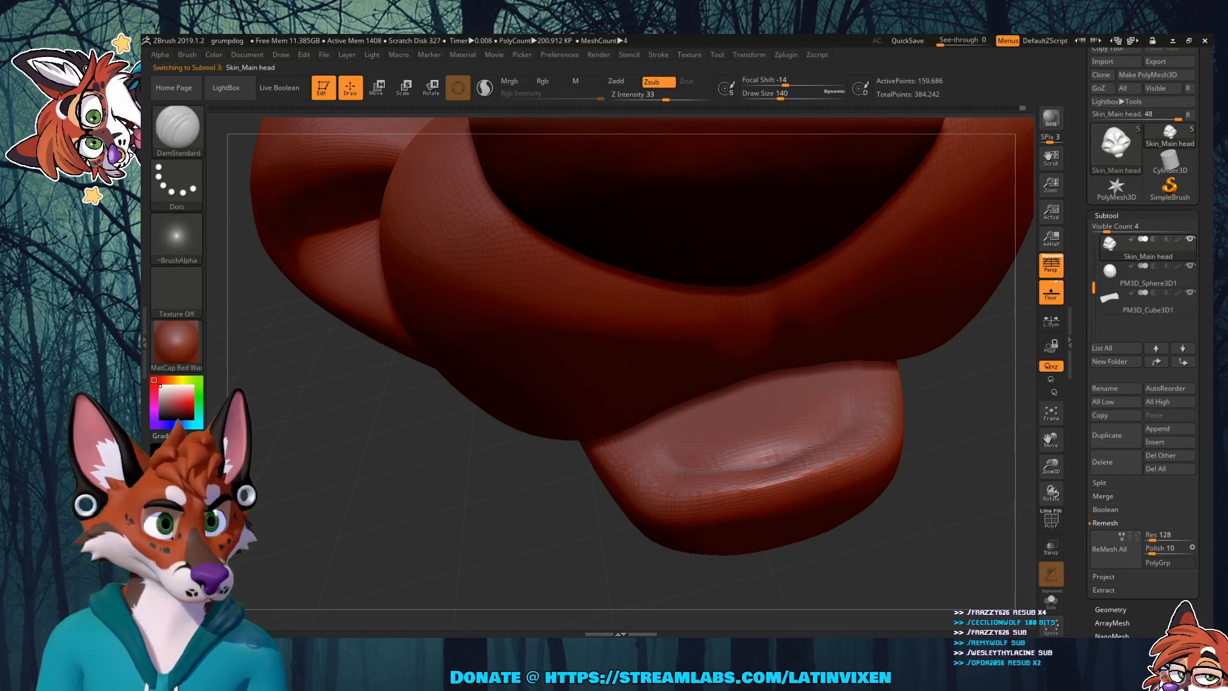
pyautogui.moveTo(911, 520)
pyautogui.mouseDown()
pyautogui.moveTo(991, 483)
pyautogui.moveTo(907, 489)
pyautogui.mouseUp()
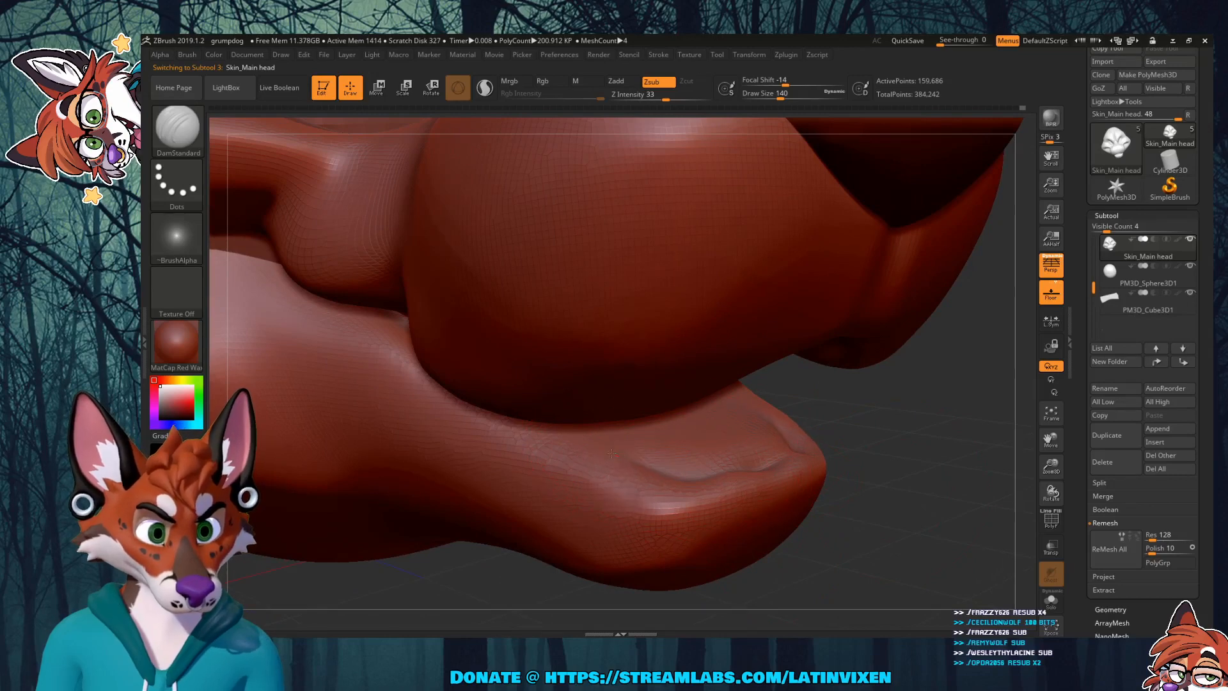
# Step: Smooth the carved area on top of the lower jaw behind the lip
pyautogui.moveTo(612, 453); pyautogui.dragTo(591, 472)
pyautogui.moveTo(937, 441)
pyautogui.mouseDown()
pyautogui.moveTo(757, 451)
pyautogui.moveTo(770, 444)
pyautogui.moveTo(718, 429)
pyautogui.mouseUp()
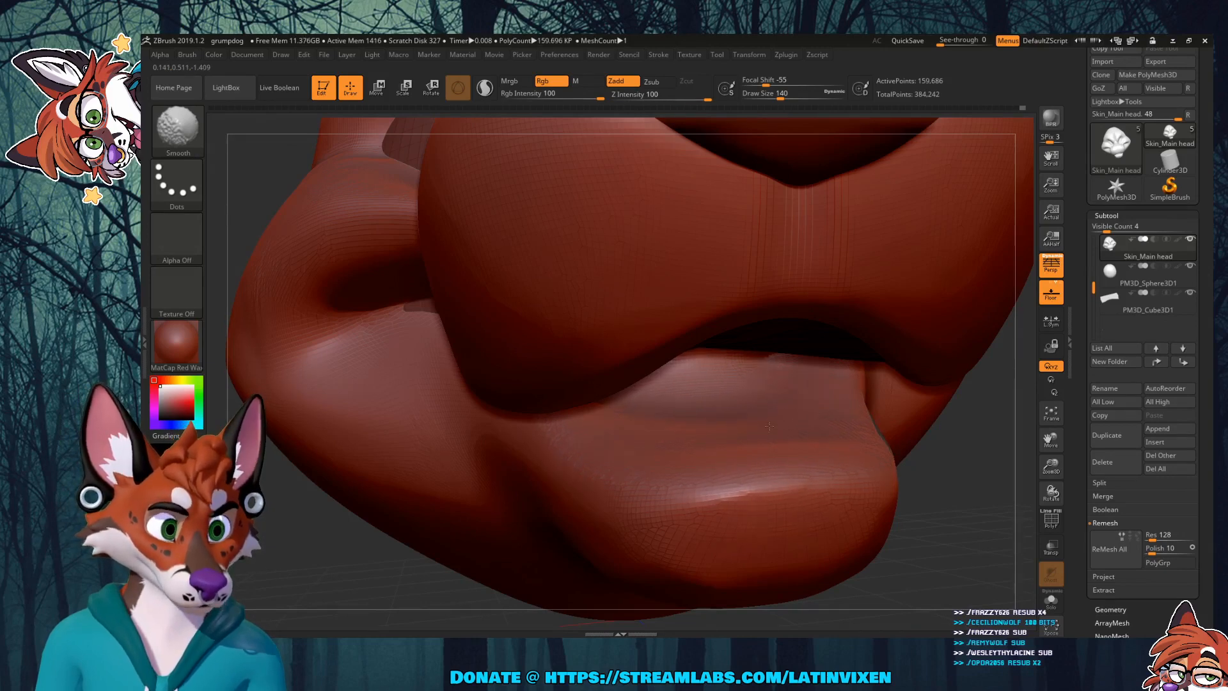
pyautogui.moveTo(927, 468); pyautogui.dragTo(992, 449)
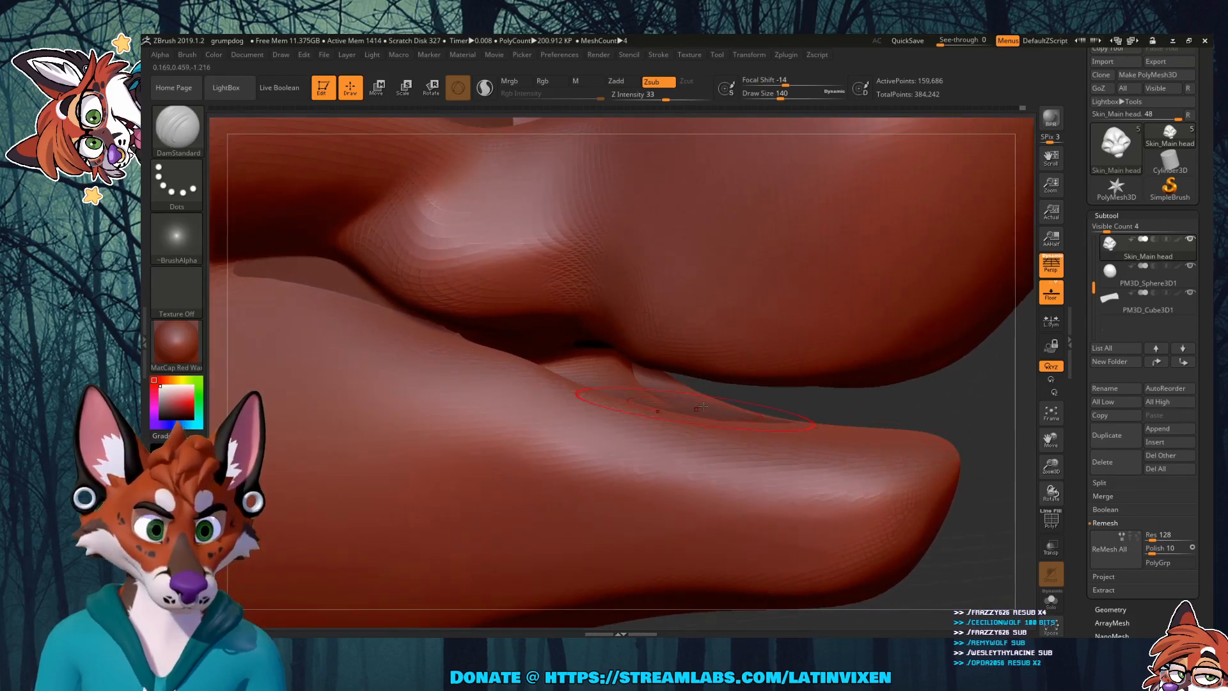
# Step: Adjust the inner edge of the lower jaw near the mouth corner with the Move brush and smooth it
pyautogui.press('b')
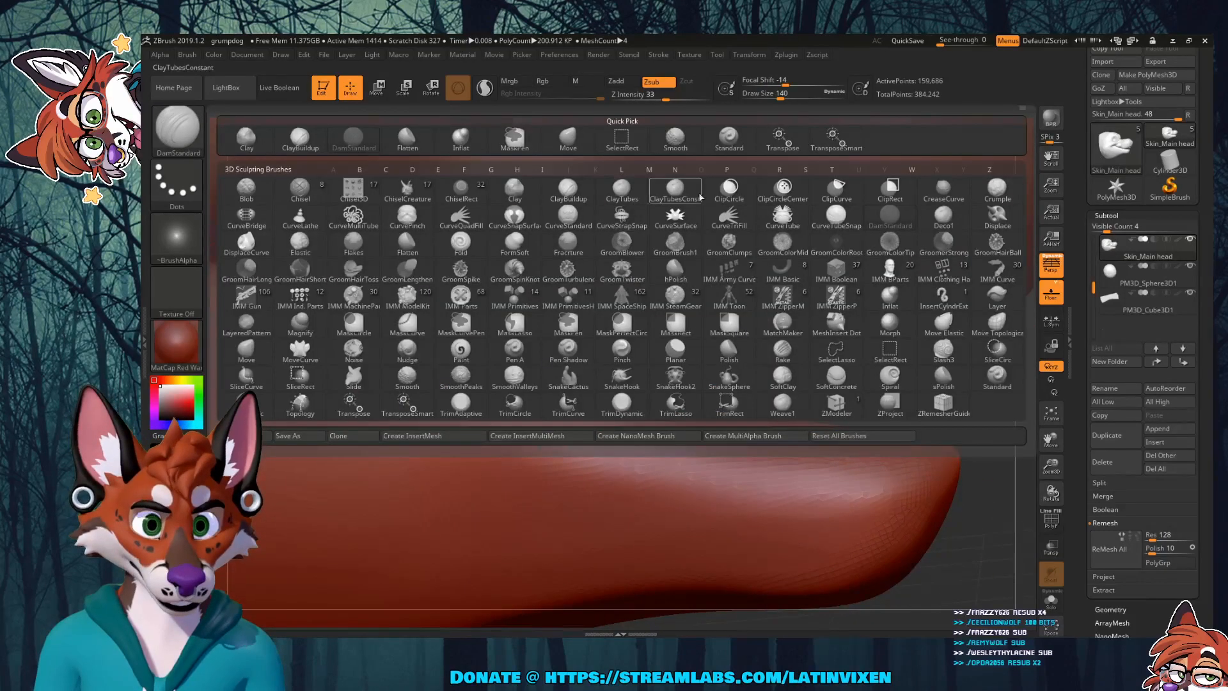
pyautogui.click(568, 137)
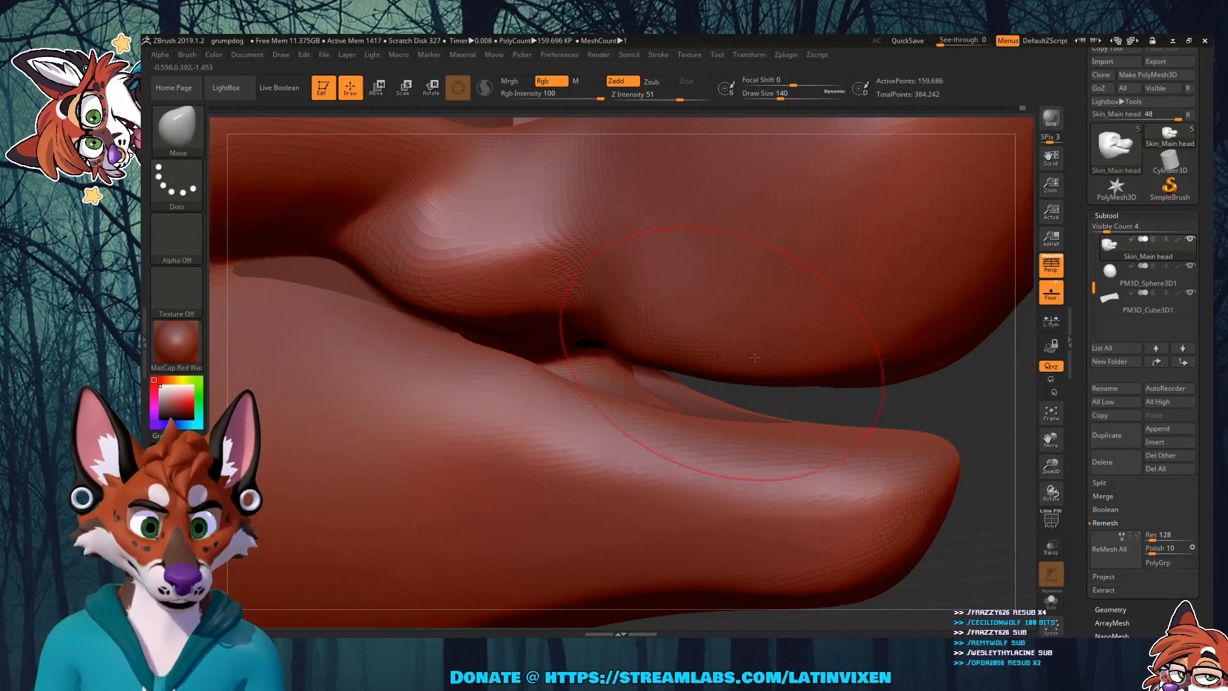
pyautogui.moveTo(898, 387)
pyautogui.mouseDown()
pyautogui.moveTo(909, 376)
pyautogui.moveTo(976, 433)
pyautogui.moveTo(614, 397)
pyautogui.mouseUp()
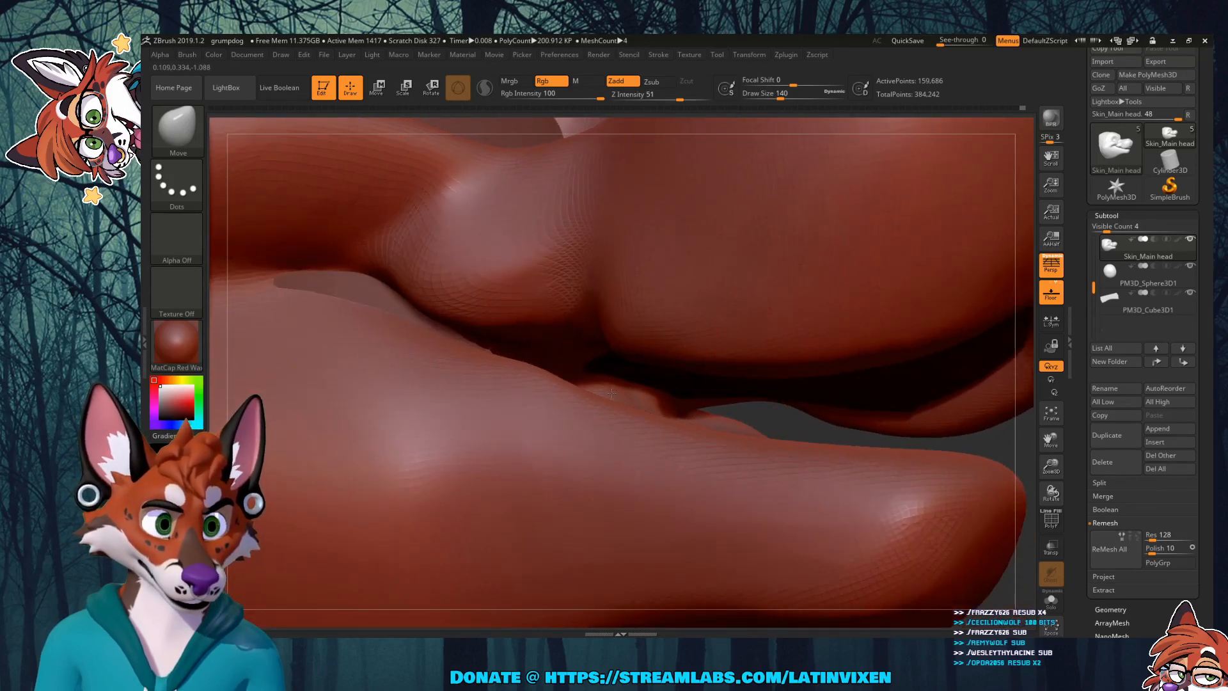
pyautogui.moveTo(919, 437); pyautogui.dragTo(917, 444)
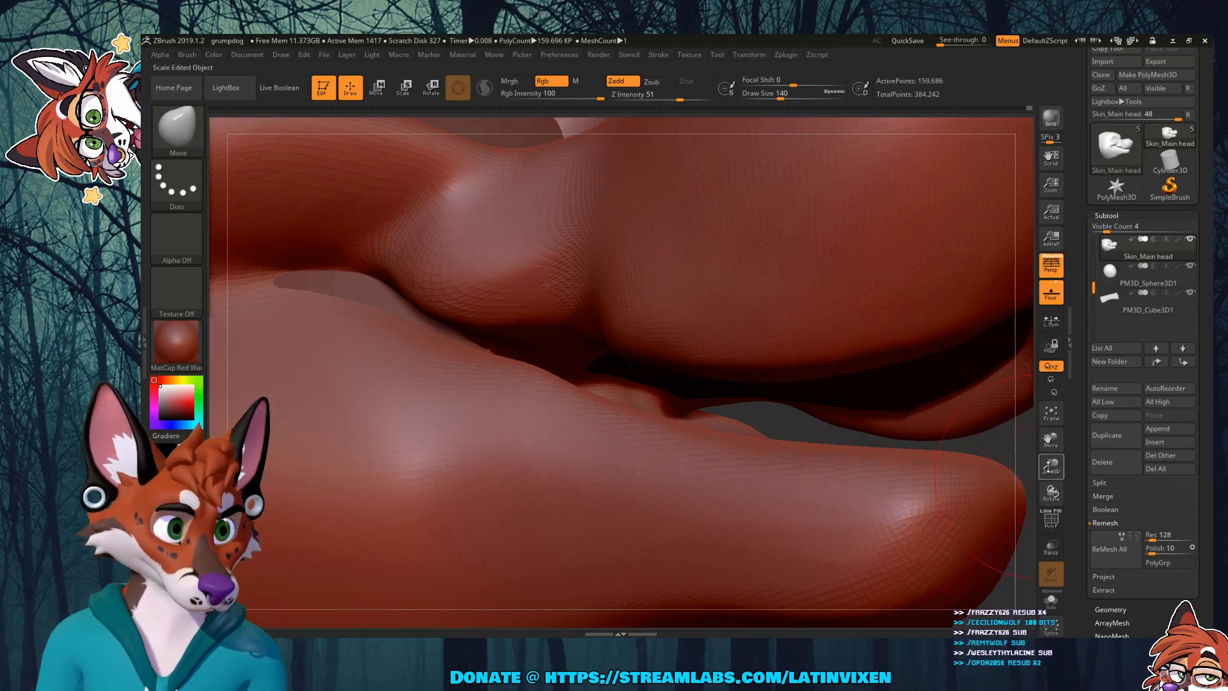
pyautogui.moveTo(1049, 467); pyautogui.dragTo(1051, 459)
pyautogui.moveTo(1019, 501)
pyautogui.mouseDown()
pyautogui.moveTo(1000, 519)
pyautogui.moveTo(928, 486)
pyautogui.moveTo(795, 397)
pyautogui.mouseUp()
pyautogui.press('shift')
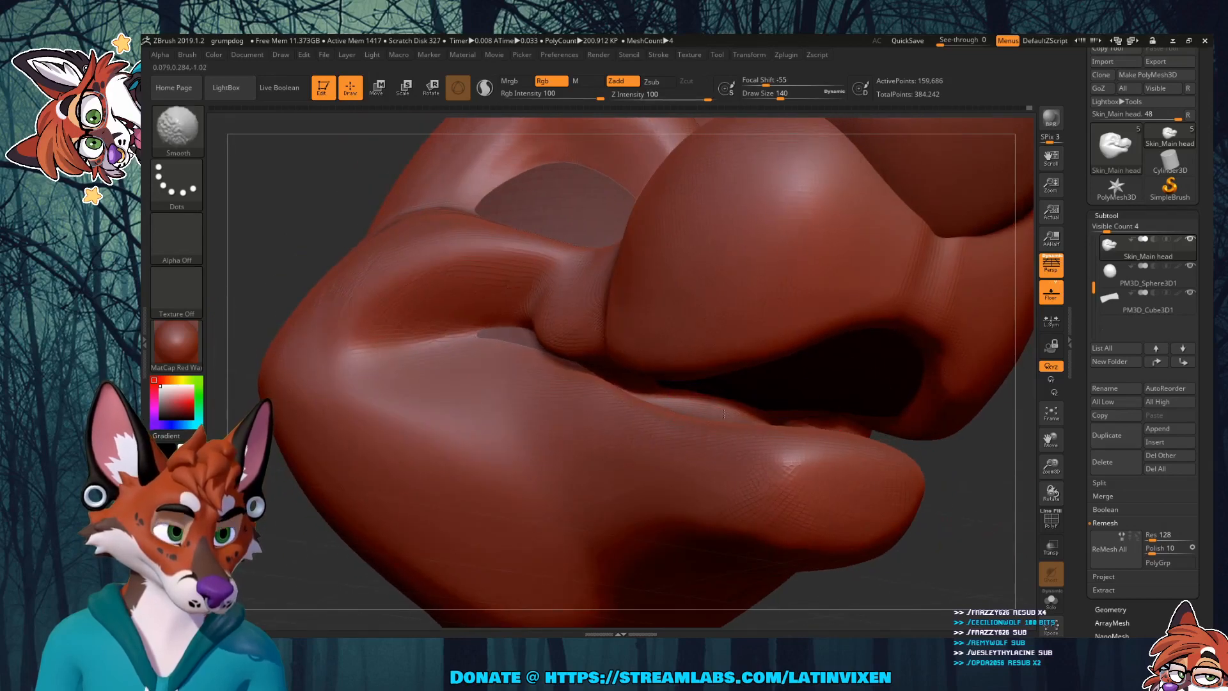
# Step: Examine the mouth, lower jaw and muzzle profile from the front and side
pyautogui.moveTo(956, 496)
pyautogui.mouseDown()
pyautogui.moveTo(951, 466)
pyautogui.moveTo(985, 542)
pyautogui.moveTo(832, 448)
pyautogui.mouseUp()
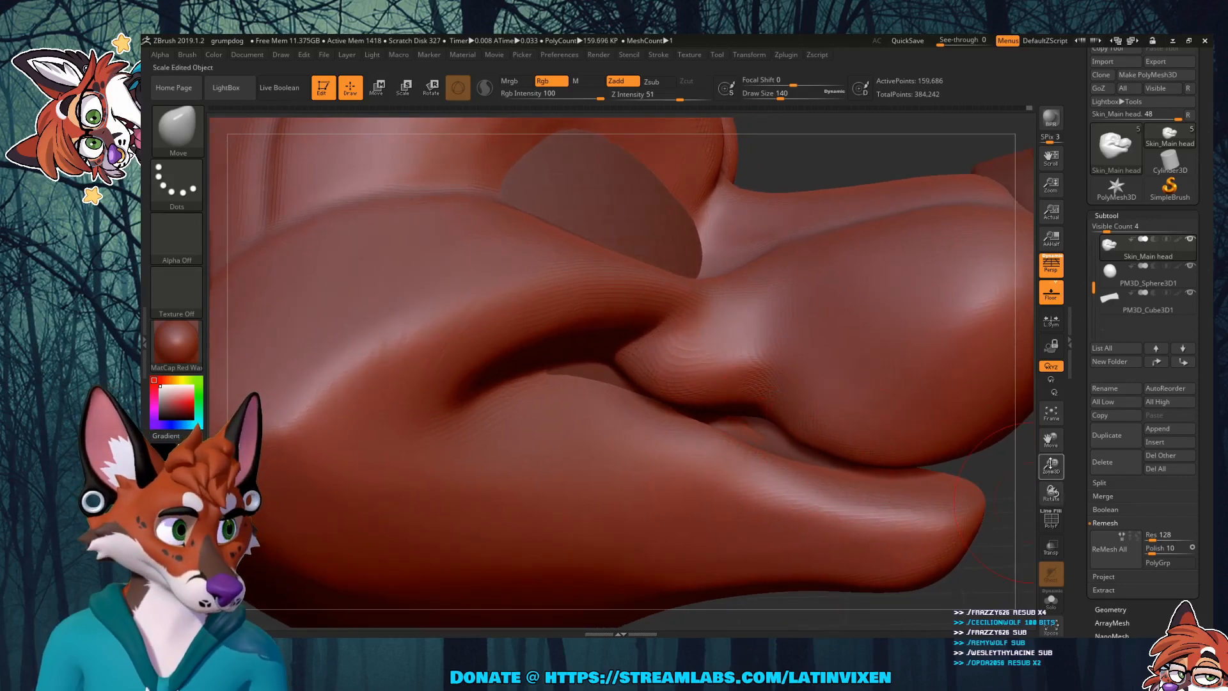
pyautogui.moveTo(1010, 493)
pyautogui.mouseDown()
pyautogui.moveTo(973, 433)
pyautogui.moveTo(806, 441)
pyautogui.mouseUp()
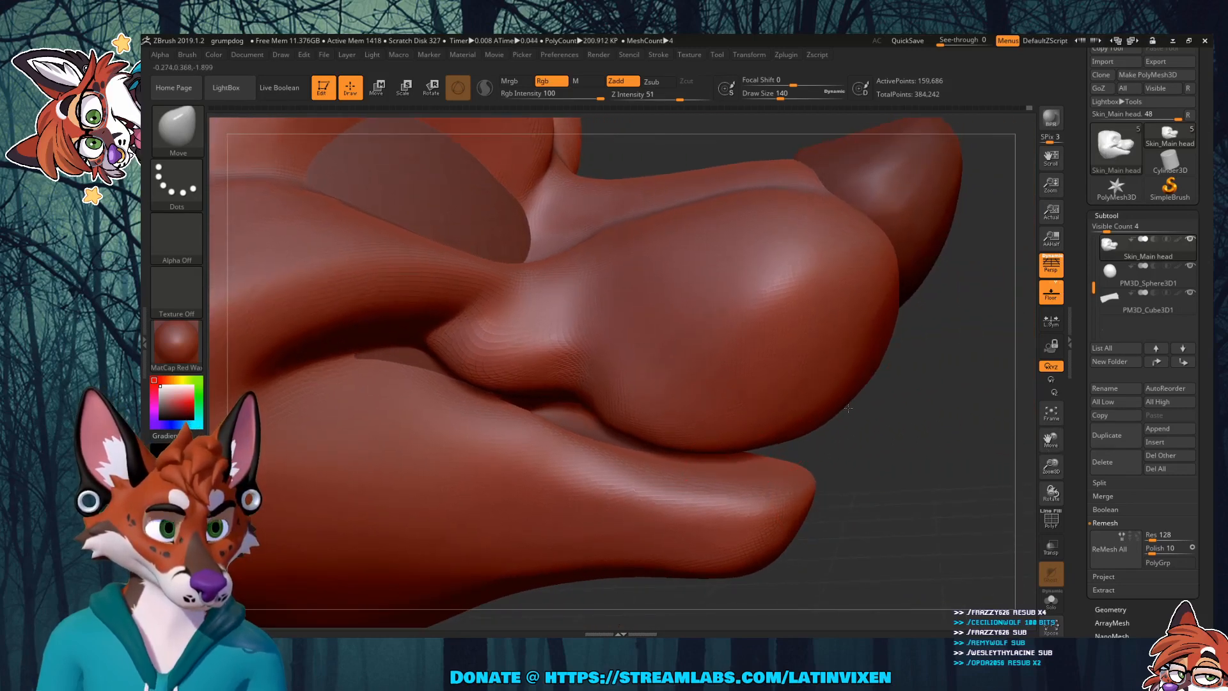
pyautogui.moveTo(849, 410); pyautogui.dragTo(939, 417)
pyautogui.moveTo(924, 416); pyautogui.dragTo(867, 392)
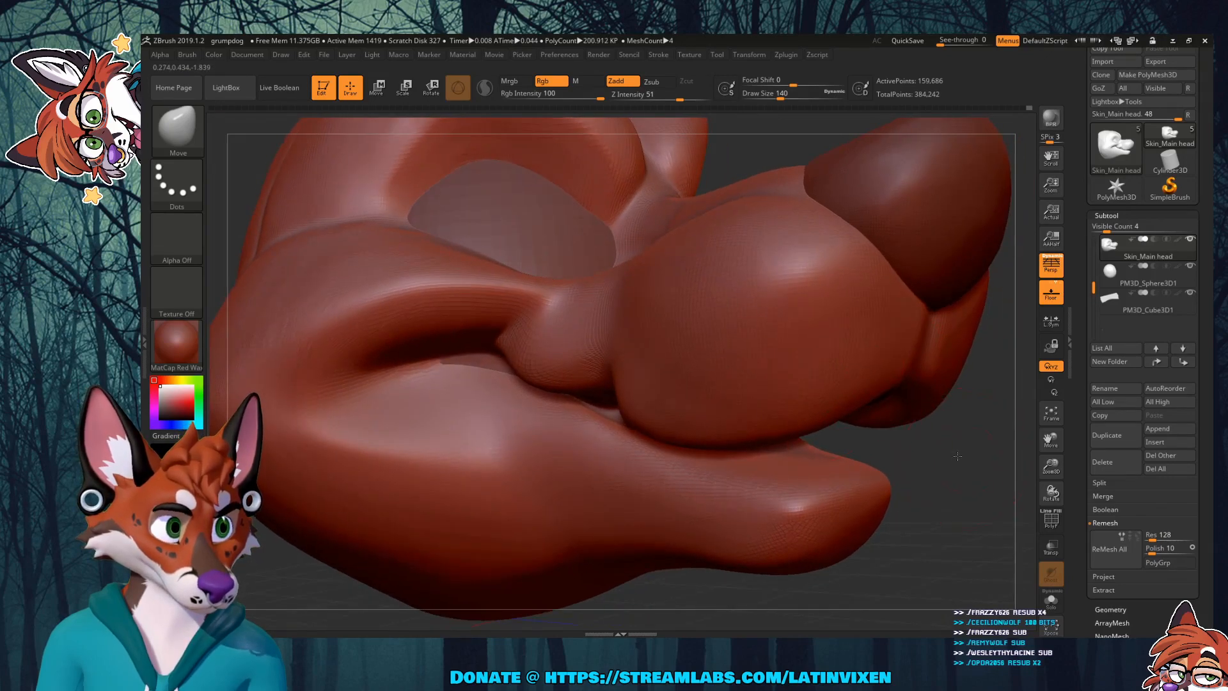
pyautogui.moveTo(964, 458)
pyautogui.mouseDown()
pyautogui.moveTo(944, 462)
pyautogui.moveTo(737, 354)
pyautogui.mouseUp()
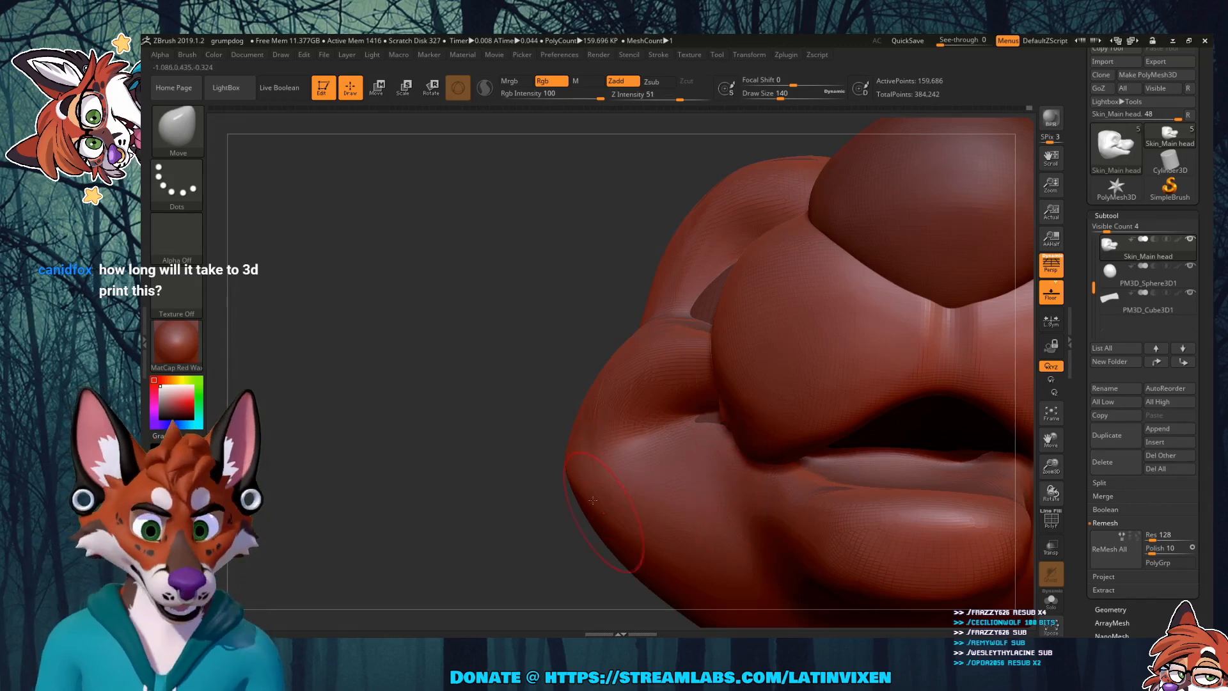
pyautogui.moveTo(570, 321)
pyautogui.mouseDown()
pyautogui.moveTo(580, 355)
pyautogui.moveTo(825, 416)
pyautogui.moveTo(954, 467)
pyautogui.mouseUp()
pyautogui.moveTo(1051, 463); pyautogui.dragTo(1049, 487)
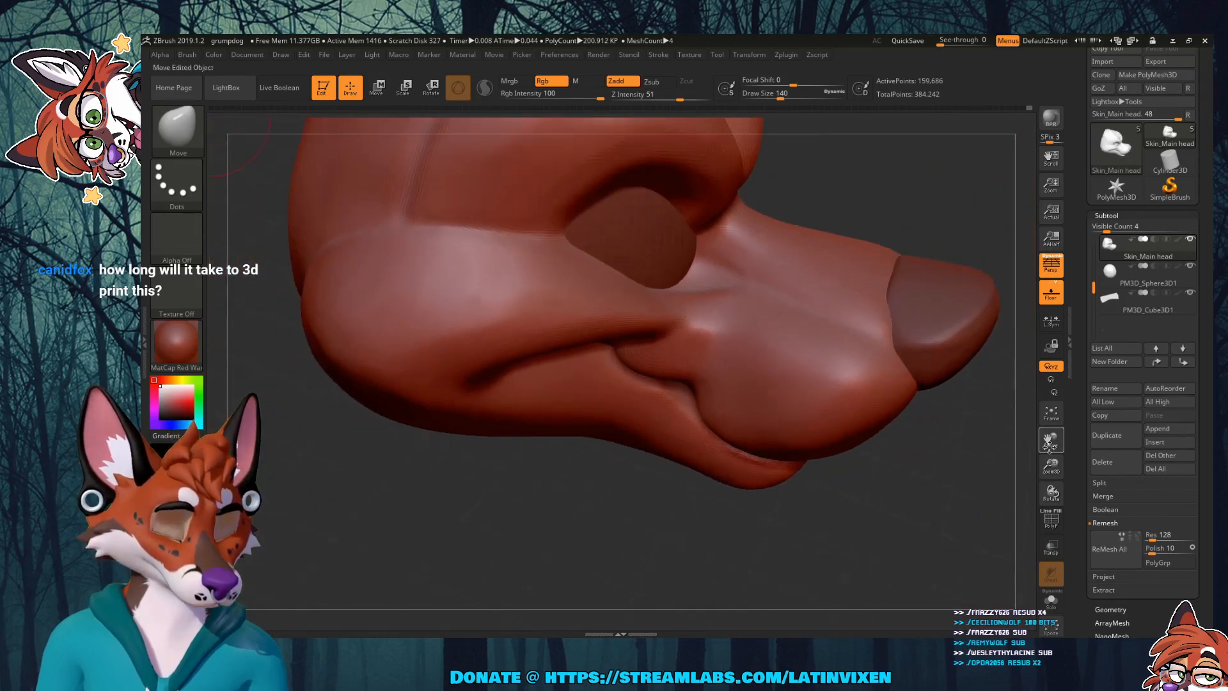
# Step: Smooth the side of the muzzle and the lip fold near the mouth corner on the Skin_Main head subtool
pyautogui.moveTo(1050, 441); pyautogui.dragTo(992, 483)
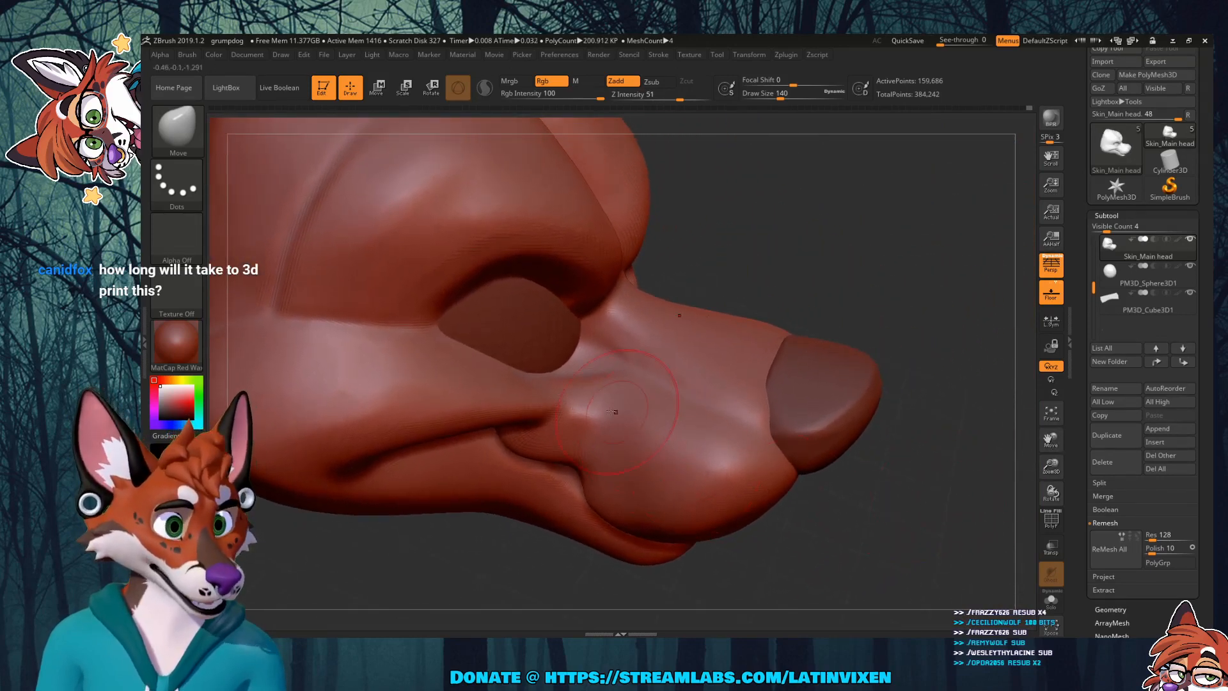
pyautogui.moveTo(605, 416)
pyautogui.keyDown('shift'); pyautogui.mouseDown()
pyautogui.moveTo(584, 420)
pyautogui.moveTo(604, 419)
pyautogui.mouseUp(); pyautogui.keyUp('shift')
pyautogui.keyDown('shift'); pyautogui.moveTo(673, 450); pyautogui.dragTo(709, 466); pyautogui.keyUp('shift')
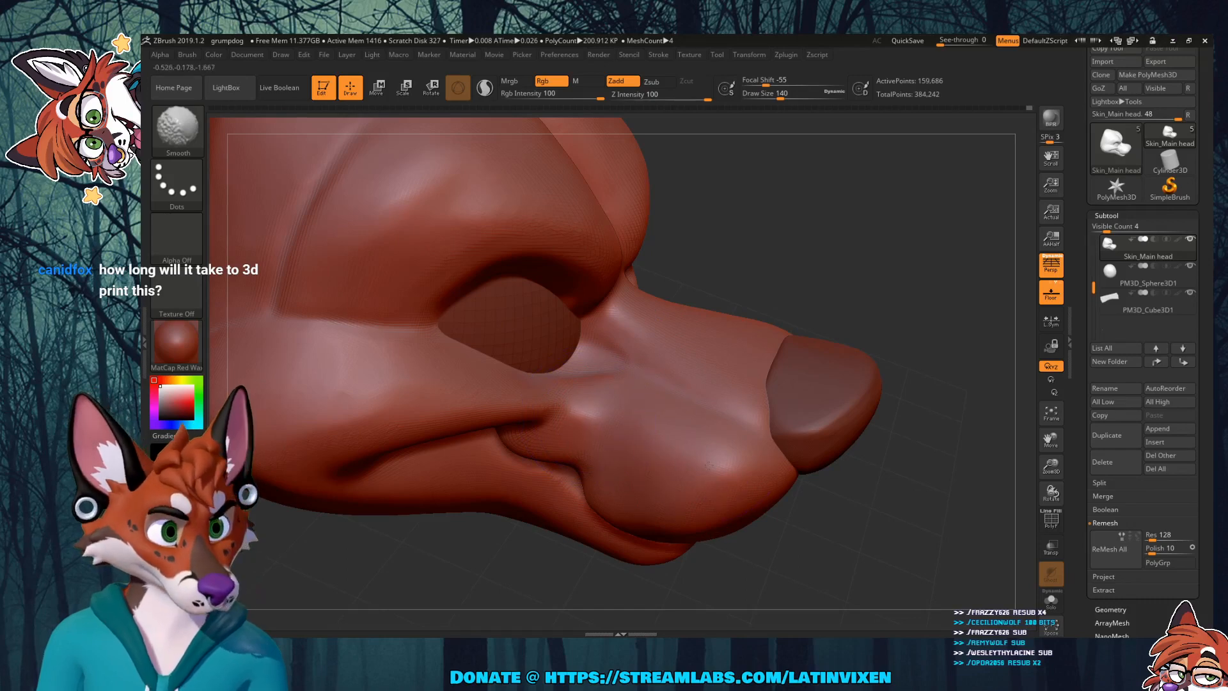
pyautogui.moveTo(829, 518); pyautogui.dragTo(611, 560)
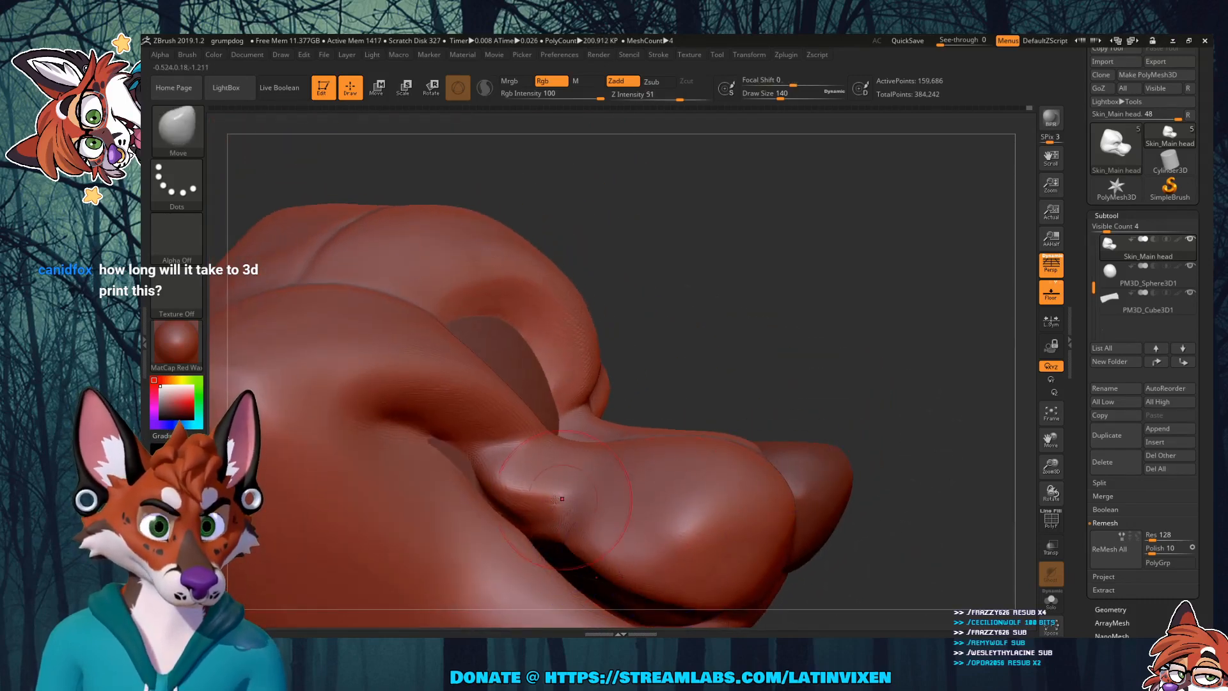
pyautogui.keyDown('shift'); pyautogui.moveTo(543, 505); pyautogui.dragTo(561, 501); pyautogui.keyUp('shift')
# Step: Puff up the cheekbones beside the eyes with the Inflat brush and smooth the area
pyautogui.moveTo(849, 342); pyautogui.dragTo(827, 360)
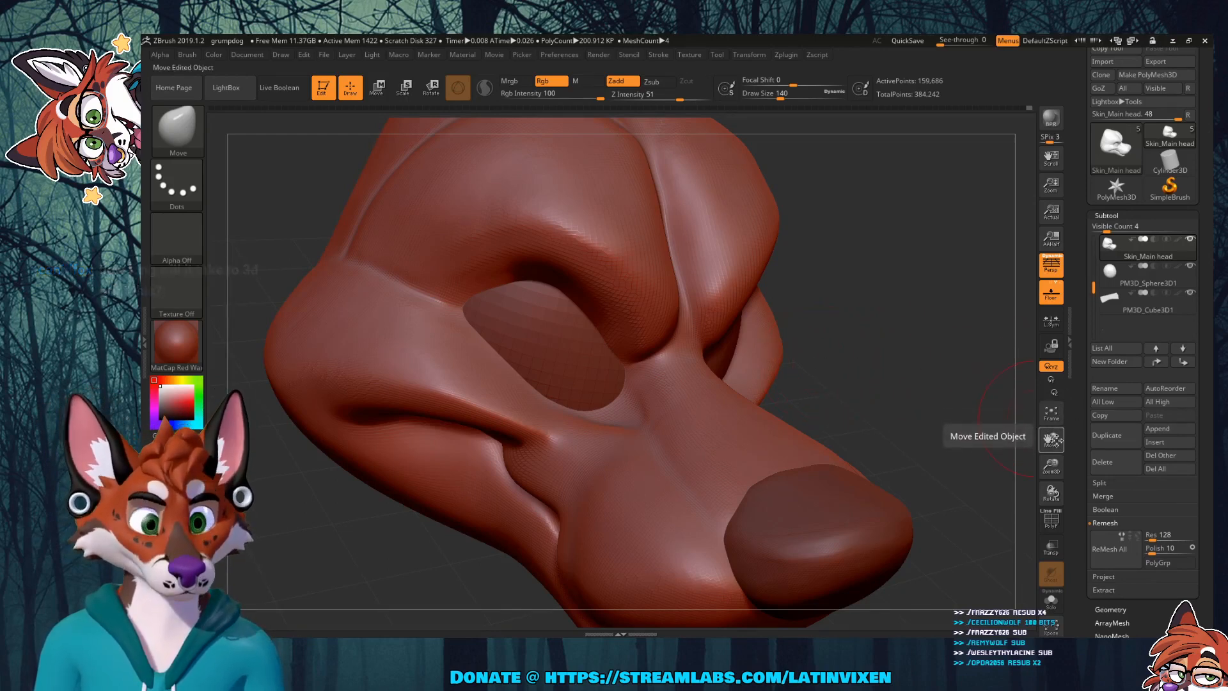
pyautogui.moveTo(1053, 436); pyautogui.dragTo(994, 409)
pyautogui.moveTo(1050, 462); pyautogui.dragTo(1028, 476)
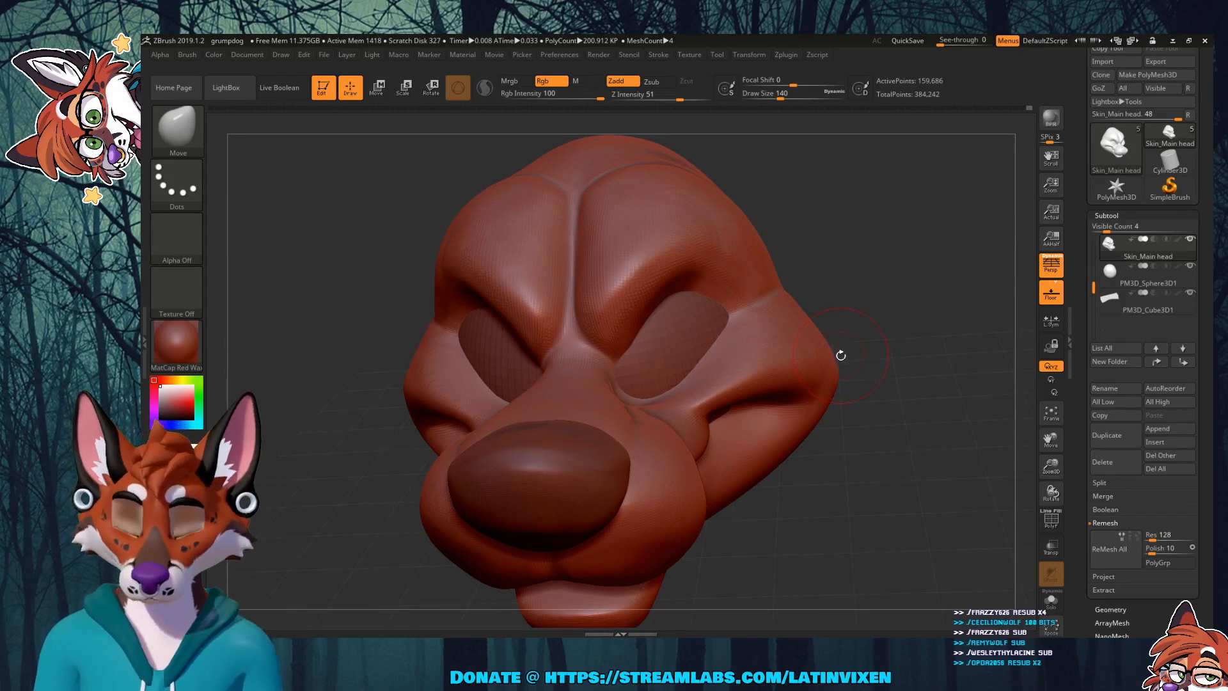
pyautogui.moveTo(897, 281)
pyautogui.mouseDown()
pyautogui.moveTo(890, 256)
pyautogui.moveTo(907, 290)
pyautogui.mouseUp()
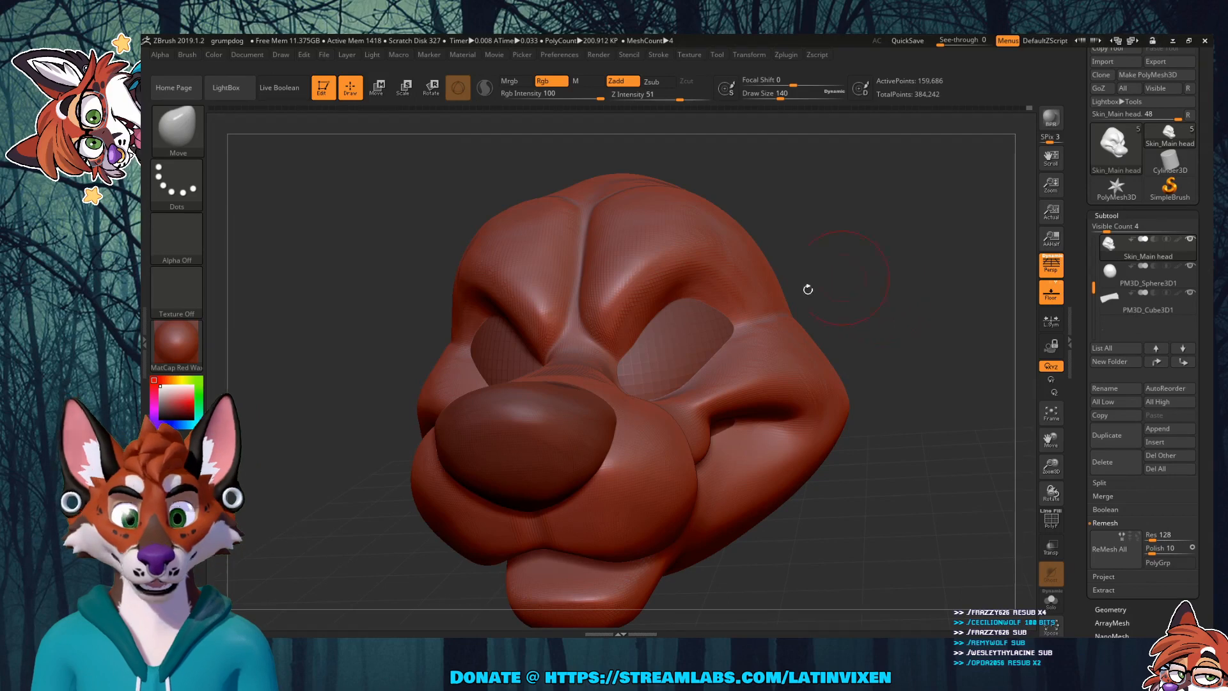
pyautogui.moveTo(926, 294)
pyautogui.mouseDown()
pyautogui.moveTo(902, 289)
pyautogui.moveTo(911, 274)
pyautogui.moveTo(928, 292)
pyautogui.moveTo(943, 286)
pyautogui.moveTo(941, 347)
pyautogui.moveTo(933, 309)
pyautogui.mouseUp()
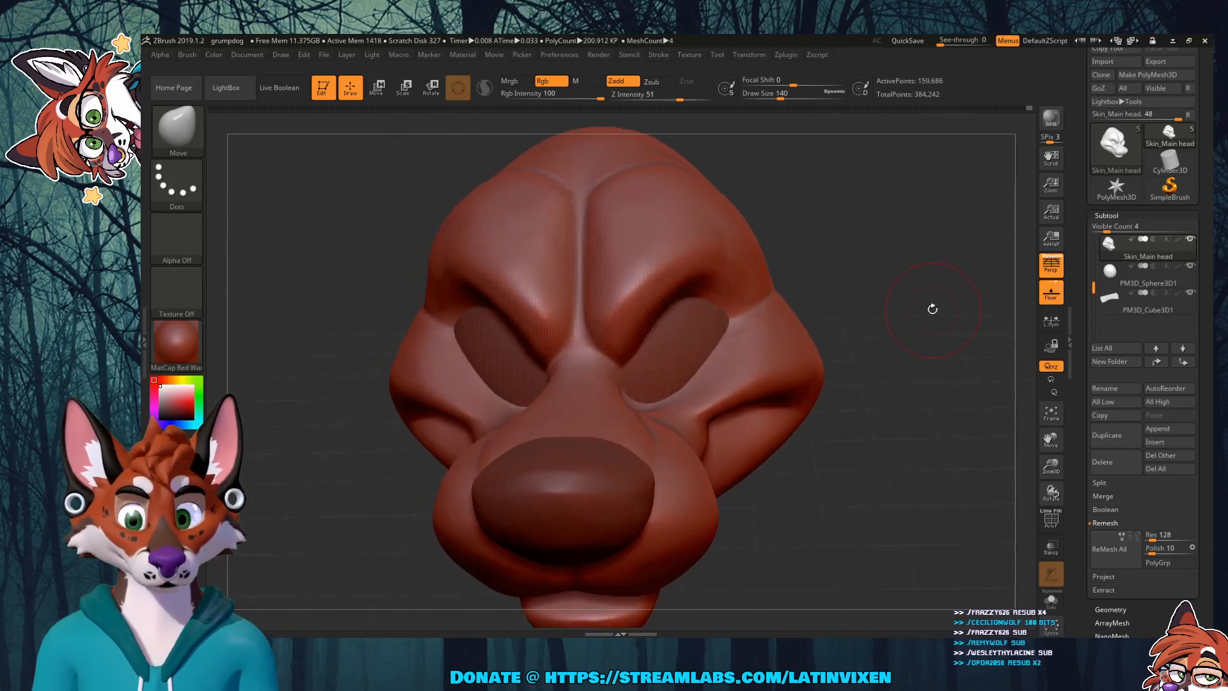
pyautogui.click(177, 128)
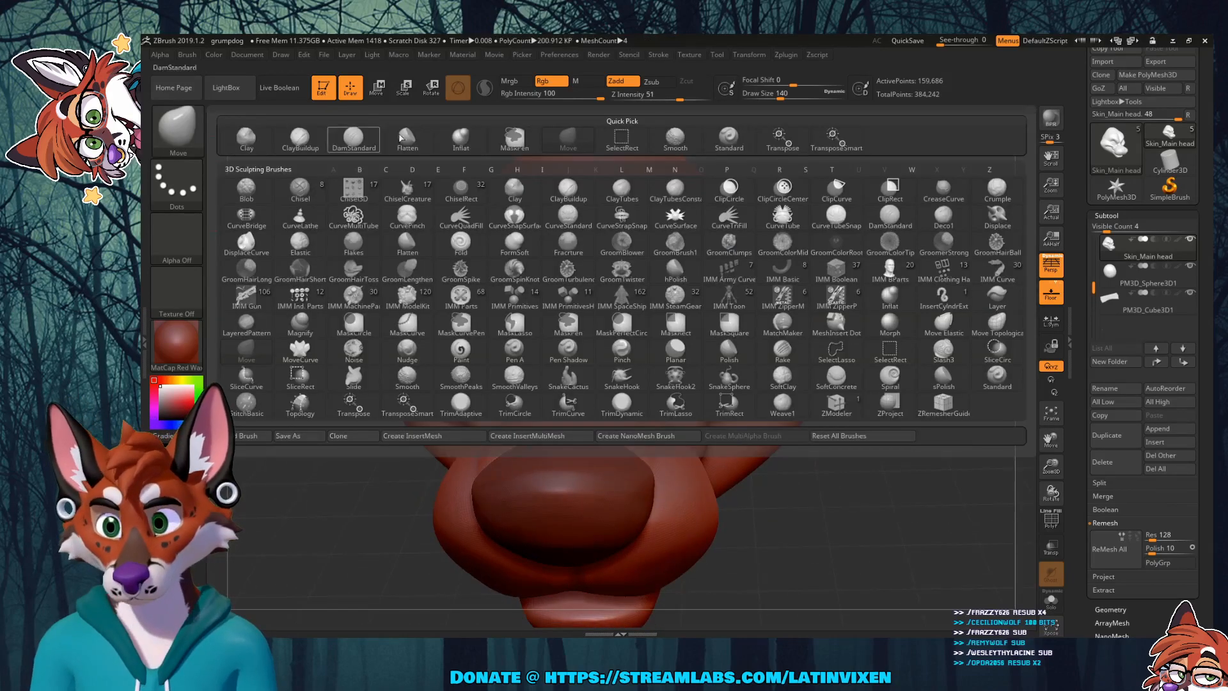
pyautogui.click(462, 139)
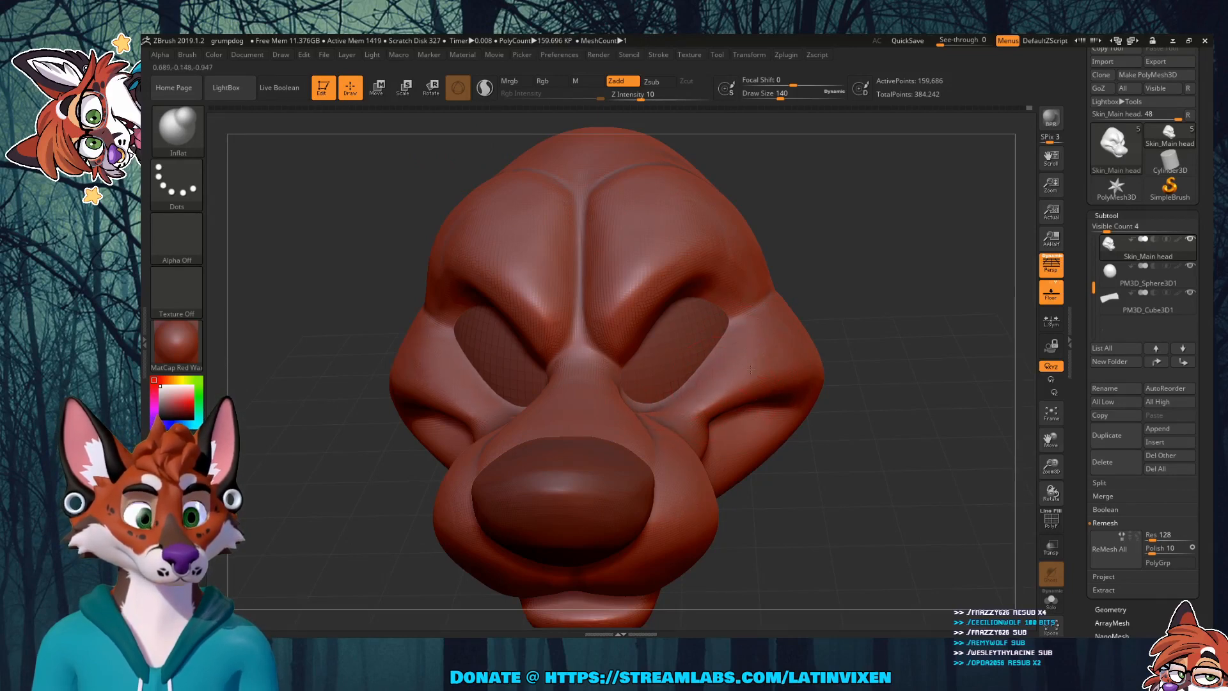
pyautogui.moveTo(916, 317); pyautogui.dragTo(745, 384)
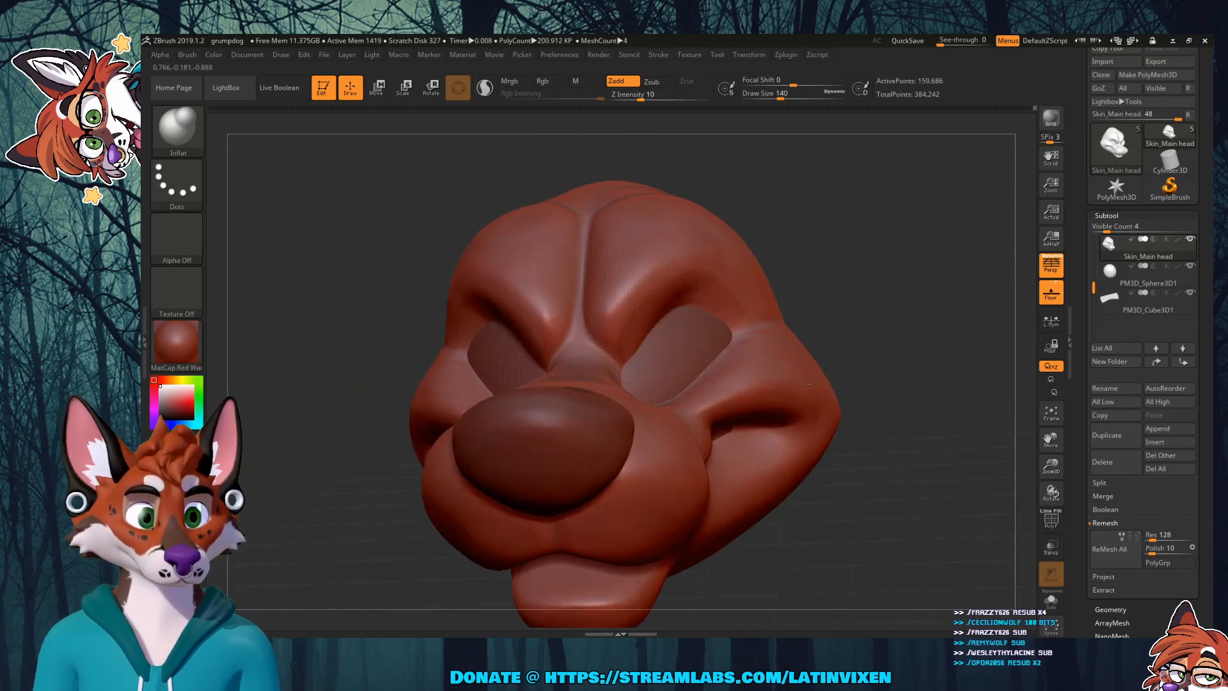
pyautogui.moveTo(888, 289)
pyautogui.mouseDown()
pyautogui.moveTo(947, 301)
pyautogui.moveTo(782, 329)
pyautogui.mouseUp()
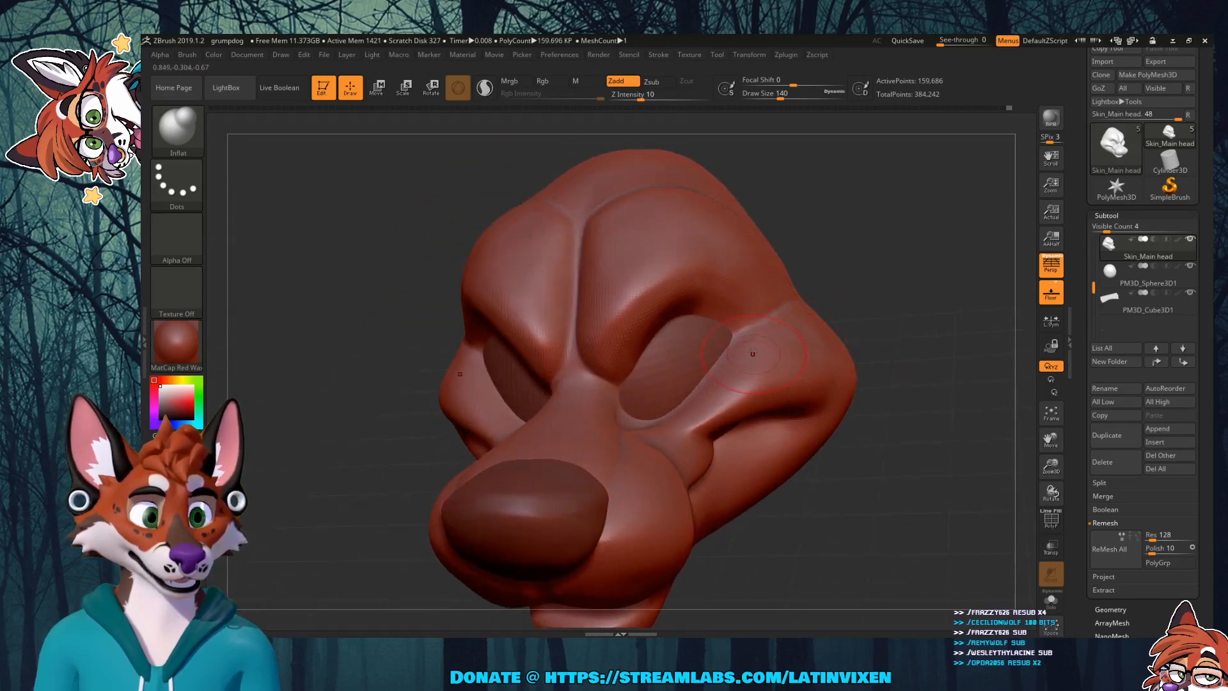
pyautogui.moveTo(866, 304)
pyautogui.mouseDown()
pyautogui.moveTo(909, 304)
pyautogui.moveTo(864, 302)
pyautogui.mouseUp()
pyautogui.moveTo(759, 337)
pyautogui.keyDown('shift'); pyautogui.mouseDown()
pyautogui.moveTo(806, 339)
pyautogui.moveTo(790, 342)
pyautogui.moveTo(851, 298)
pyautogui.moveTo(831, 299)
pyautogui.moveTo(852, 296)
pyautogui.moveTo(822, 291)
pyautogui.mouseUp(); pyautogui.keyUp('shift')
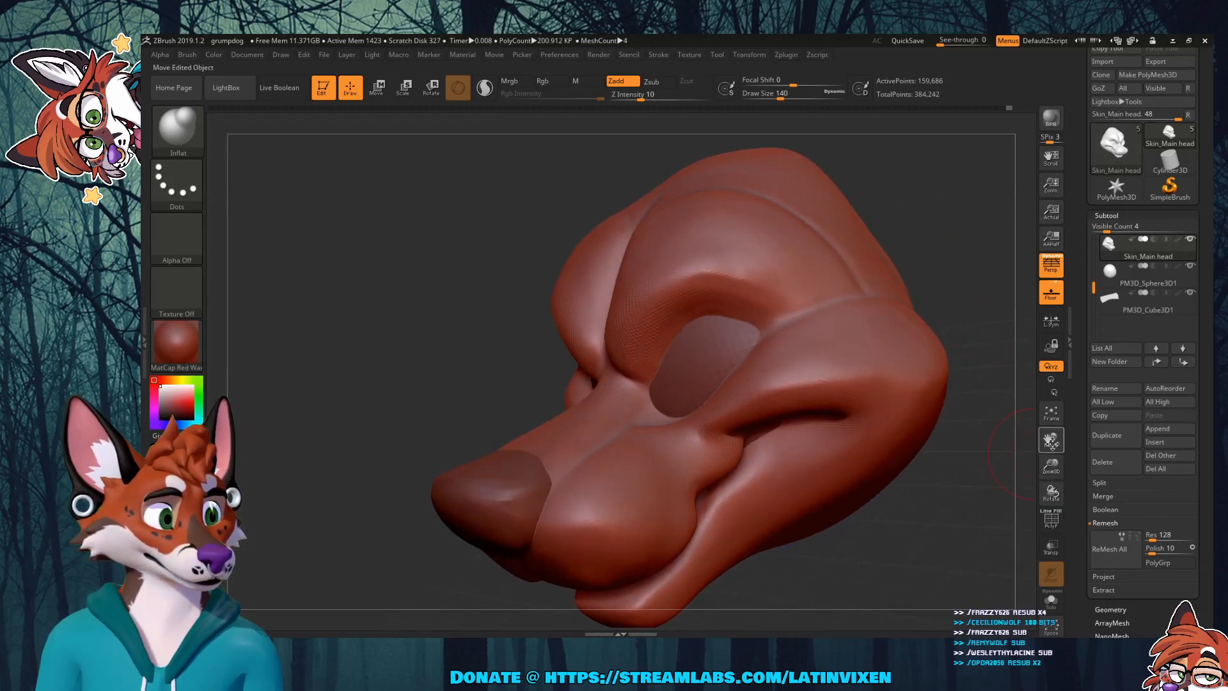
# Step: Flatten the outer cheek and the side of the jaw with the Flatten brush at intensity 13
pyautogui.moveTo(1051, 464)
pyautogui.mouseDown()
pyautogui.moveTo(1045, 453)
pyautogui.moveTo(1047, 467)
pyautogui.mouseUp()
pyautogui.moveTo(1051, 440)
pyautogui.mouseDown()
pyautogui.moveTo(951, 421)
pyautogui.moveTo(893, 373)
pyautogui.moveTo(882, 381)
pyautogui.mouseUp()
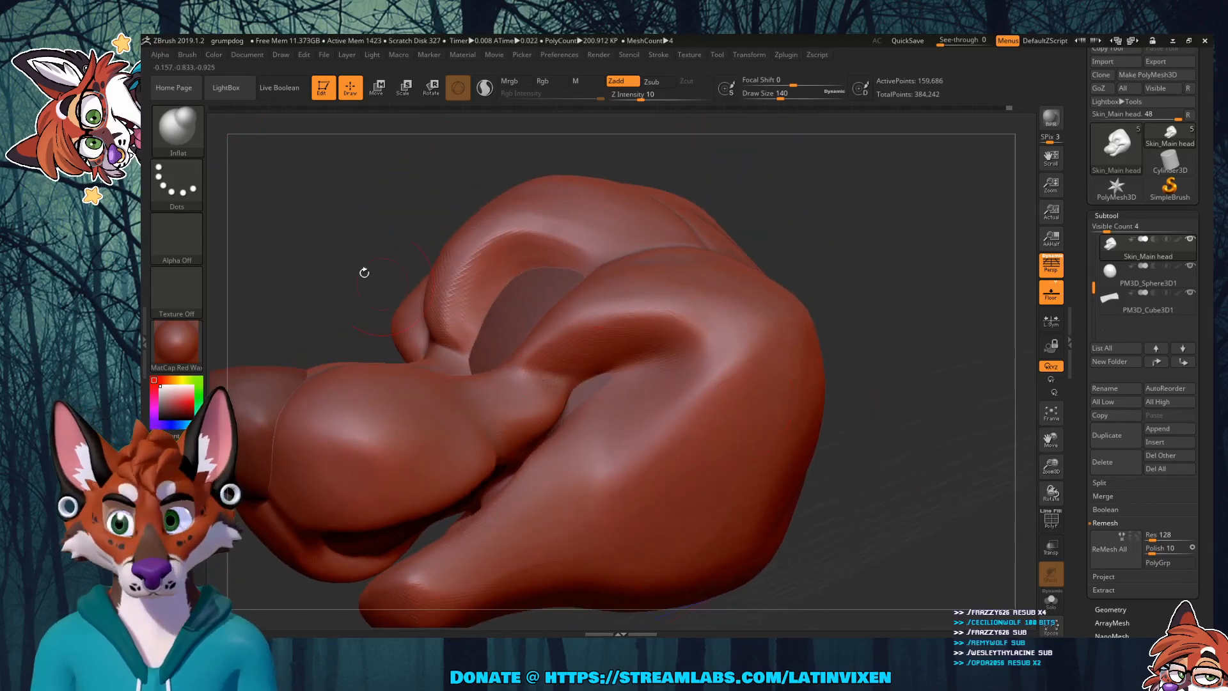
pyautogui.click(186, 143)
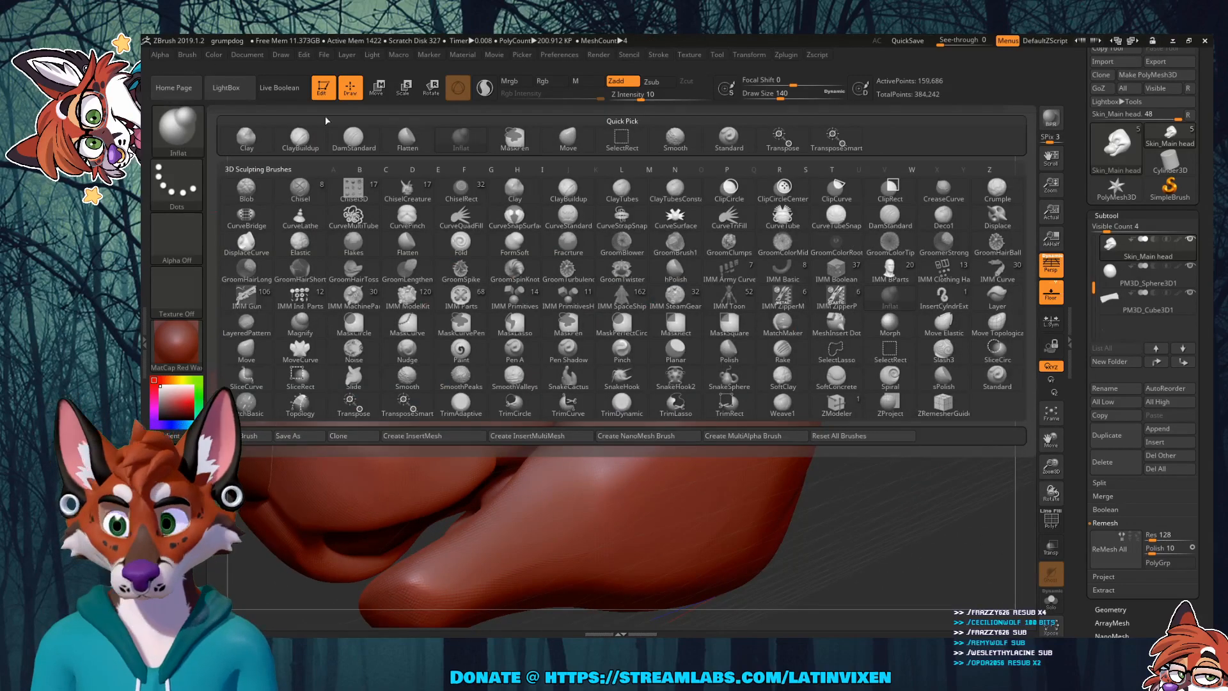
pyautogui.click(405, 139)
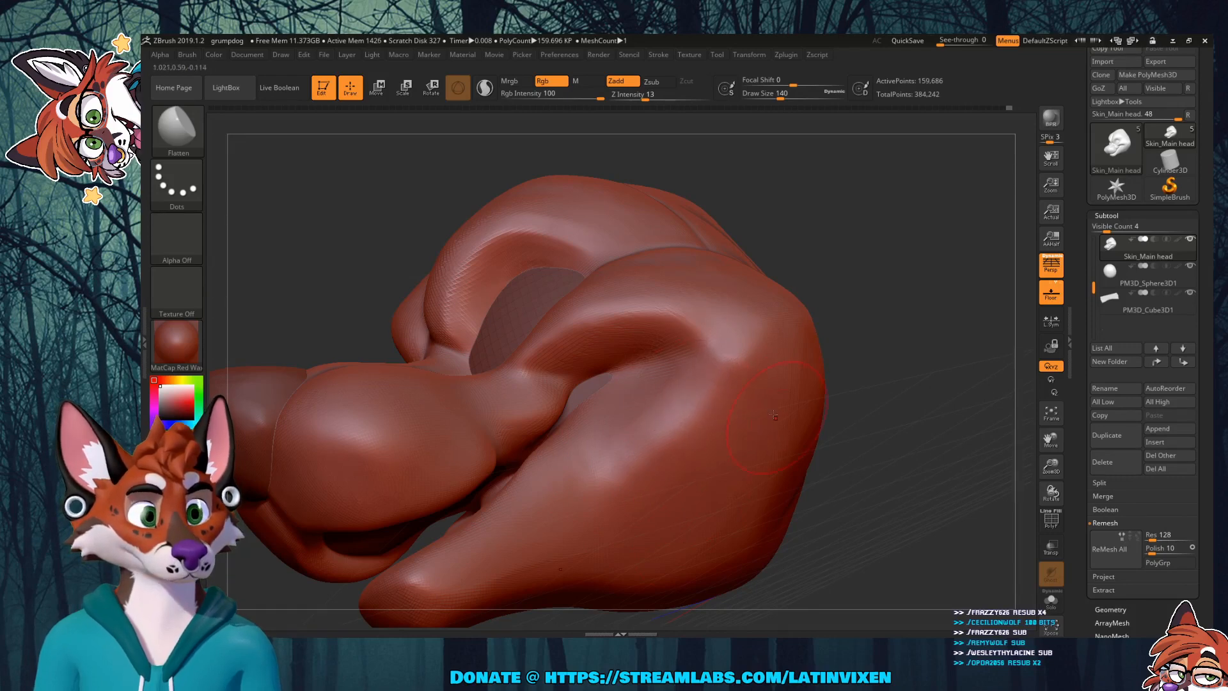
pyautogui.moveTo(802, 357)
pyautogui.mouseDown(button='right')
pyautogui.moveTo(935, 288)
pyautogui.moveTo(902, 260)
pyautogui.moveTo(792, 401)
pyautogui.mouseUp(button='right')
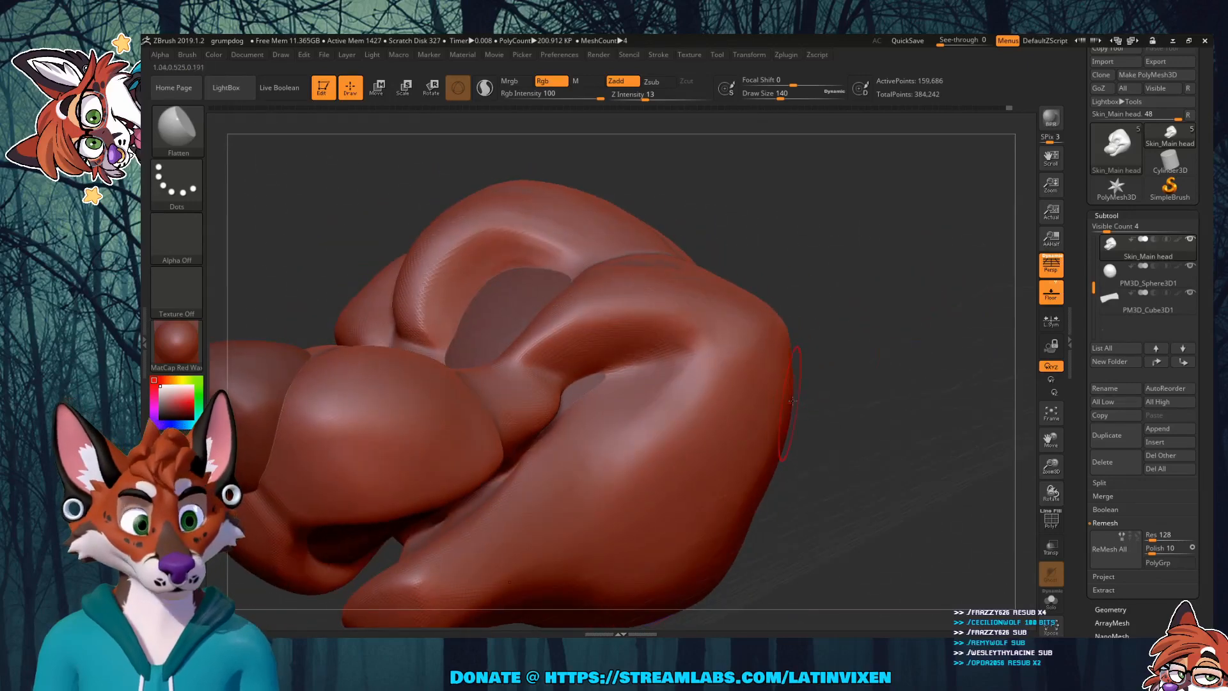
pyautogui.moveTo(919, 368); pyautogui.dragTo(811, 451, button='right')
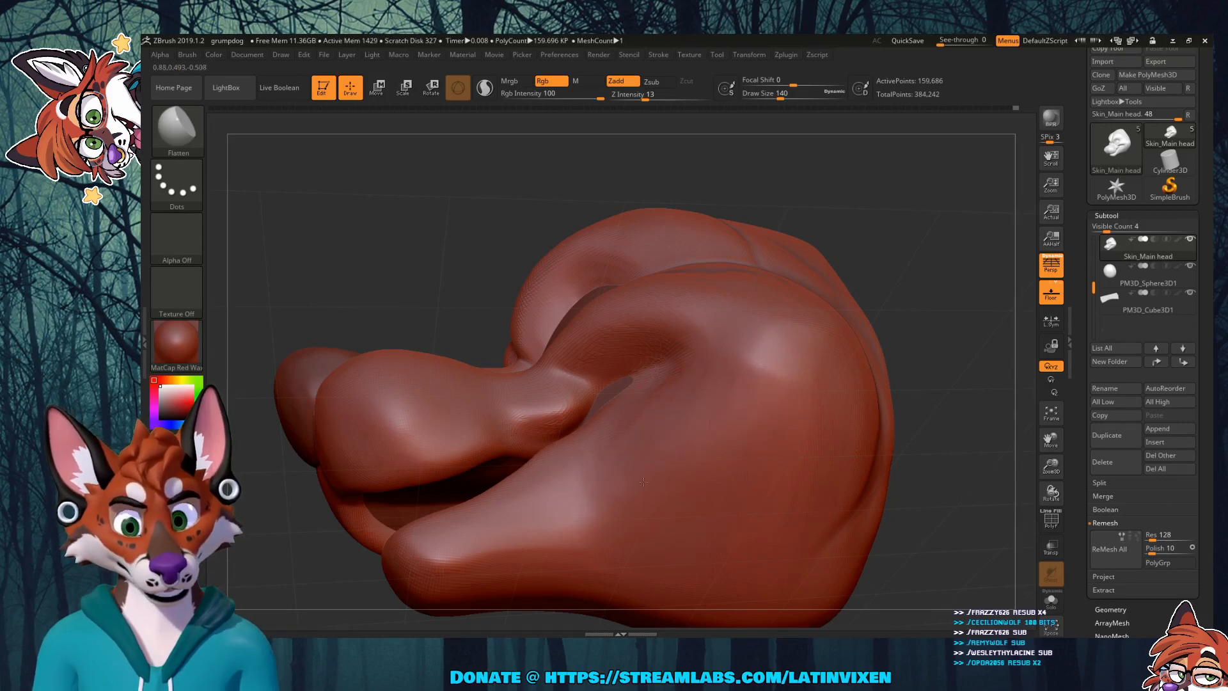
pyautogui.moveTo(896, 256)
pyautogui.mouseDown()
pyautogui.moveTo(924, 259)
pyautogui.moveTo(910, 272)
pyautogui.moveTo(884, 246)
pyautogui.moveTo(871, 256)
pyautogui.mouseUp()
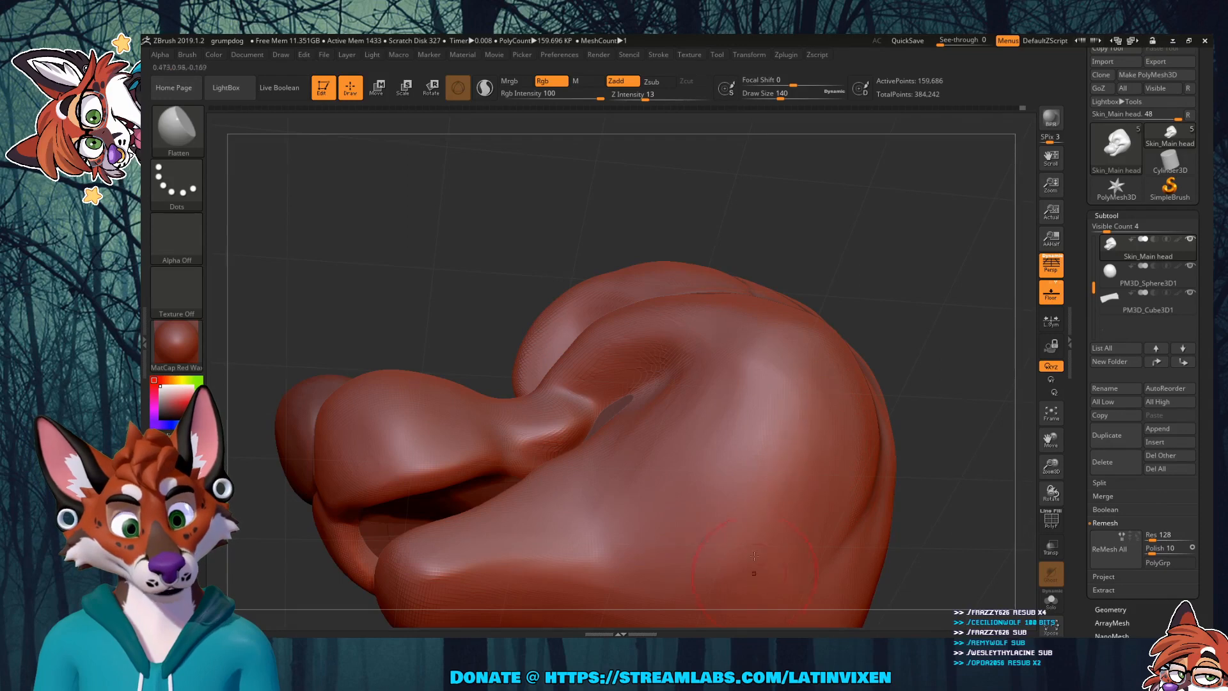
pyautogui.moveTo(853, 311); pyautogui.dragTo(737, 398)
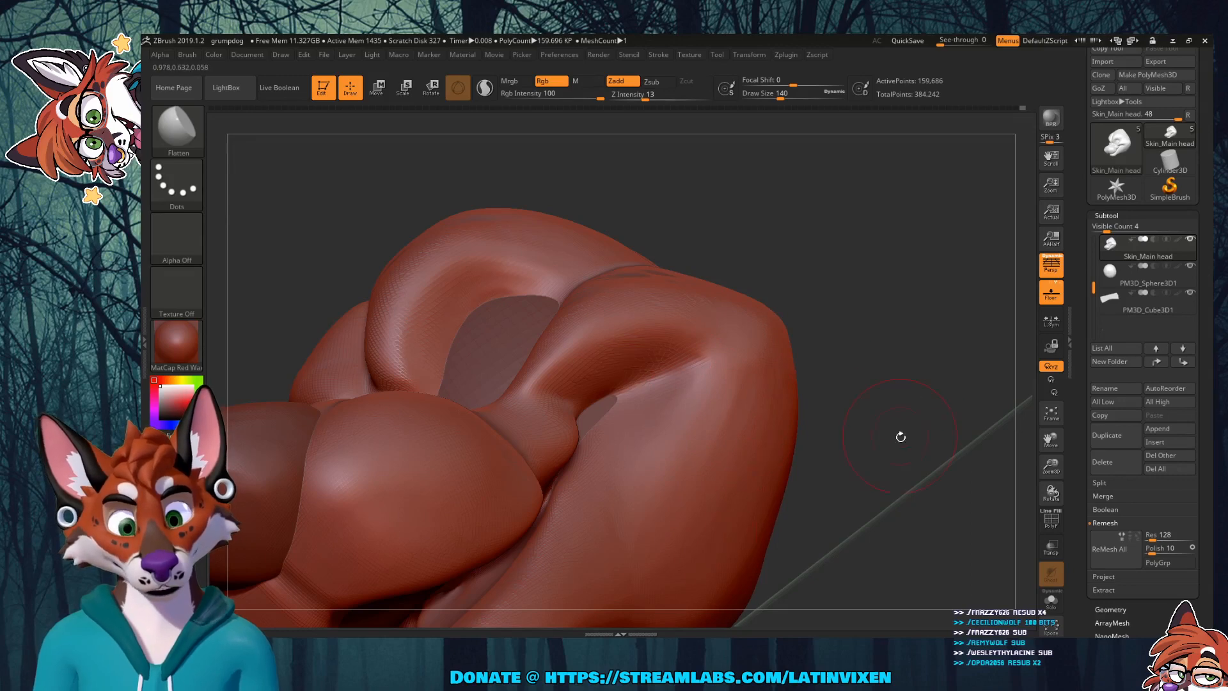
# Step: Examine the cheek, jaw and muzzle shapes from the side, below and three-quarter angles
pyautogui.moveTo(900, 436); pyautogui.dragTo(825, 463)
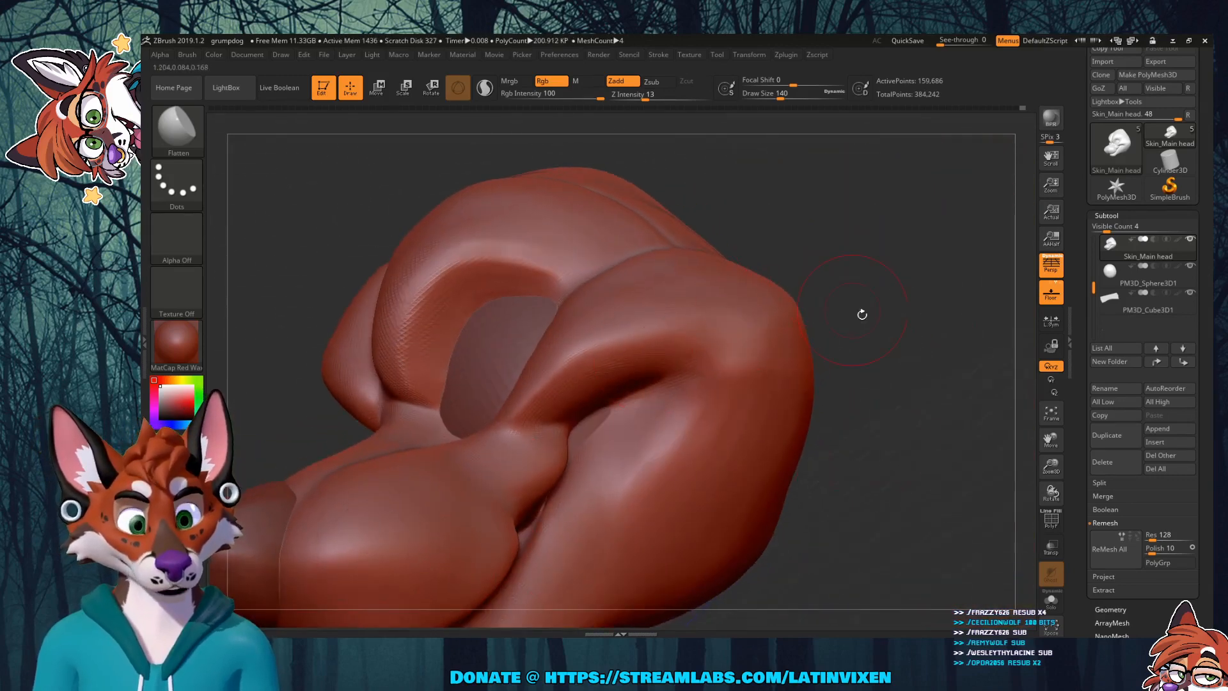
pyautogui.moveTo(862, 314); pyautogui.dragTo(896, 310)
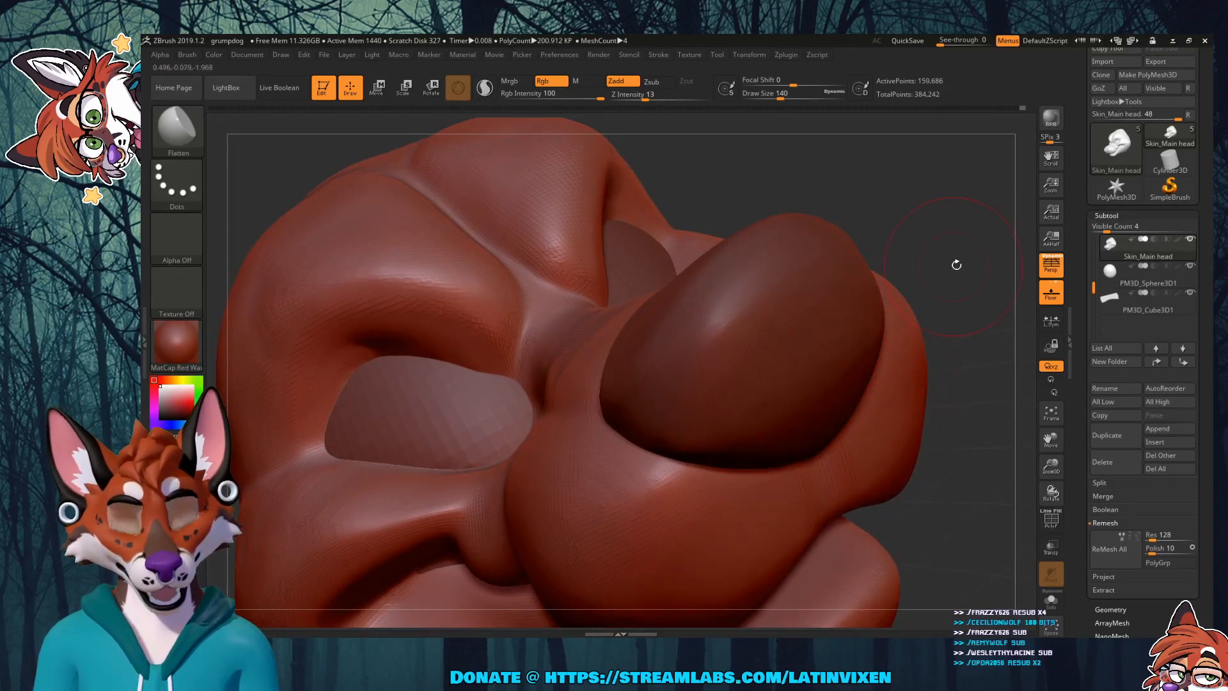
pyautogui.moveTo(955, 264); pyautogui.dragTo(880, 294)
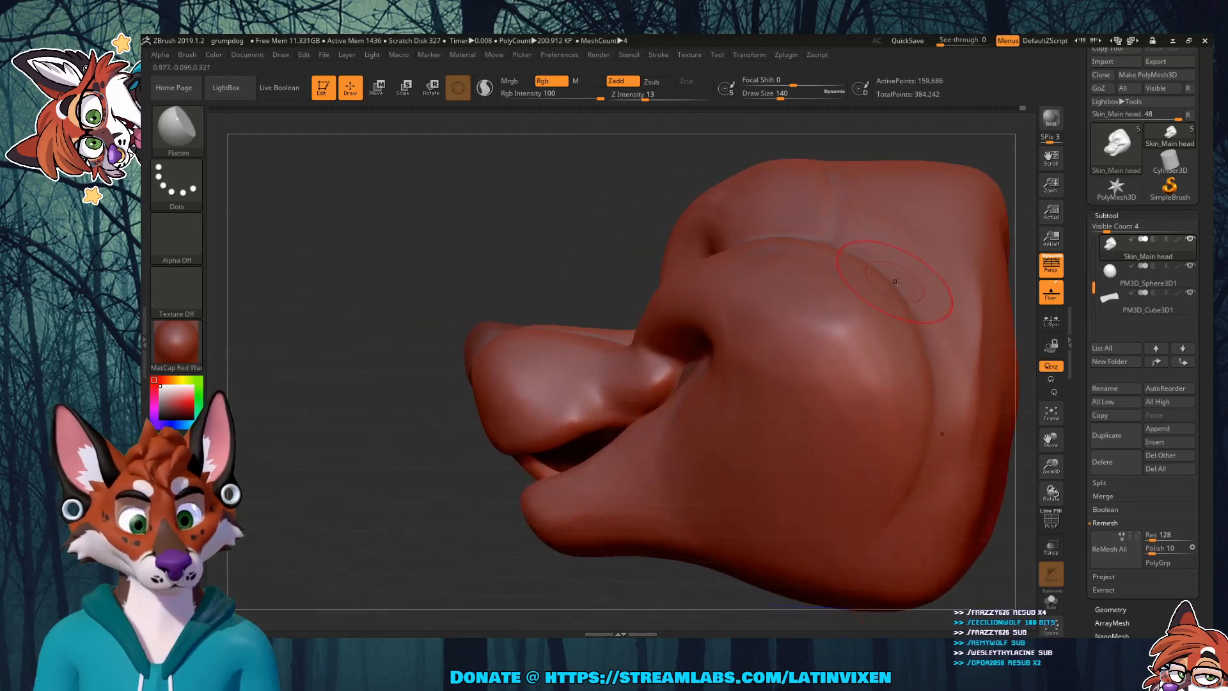
pyautogui.moveTo(1052, 463); pyautogui.dragTo(990, 459)
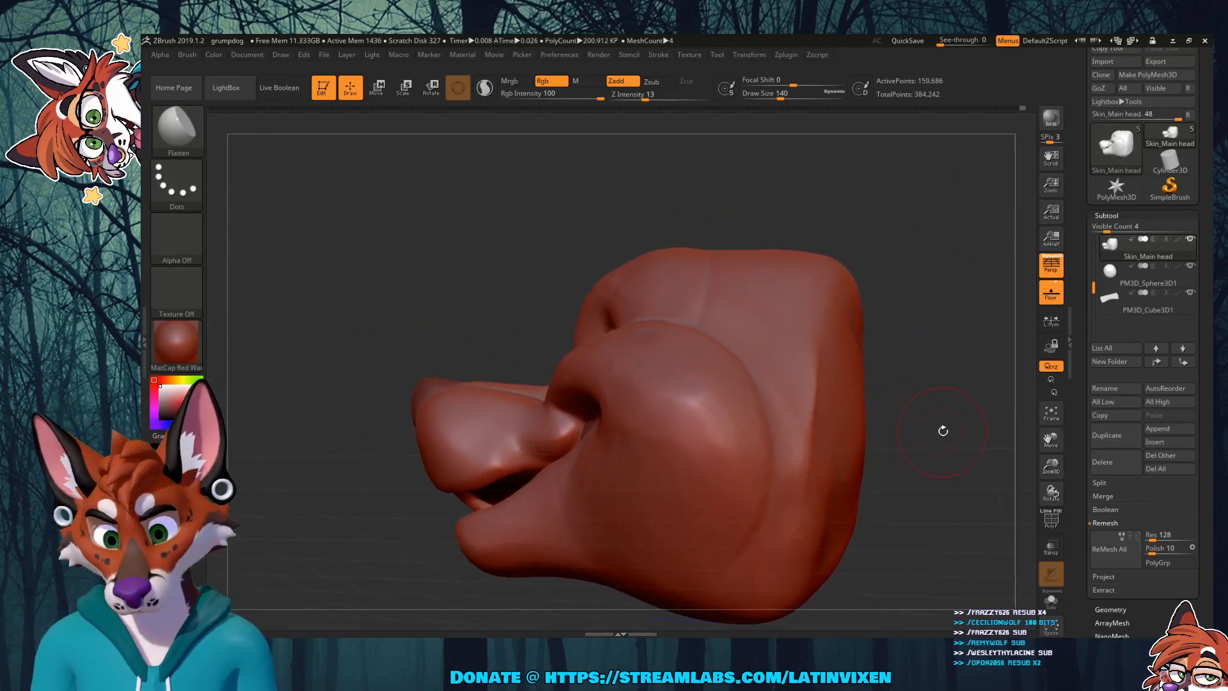
pyautogui.moveTo(924, 515)
pyautogui.mouseDown()
pyautogui.moveTo(947, 499)
pyautogui.moveTo(921, 477)
pyautogui.mouseUp()
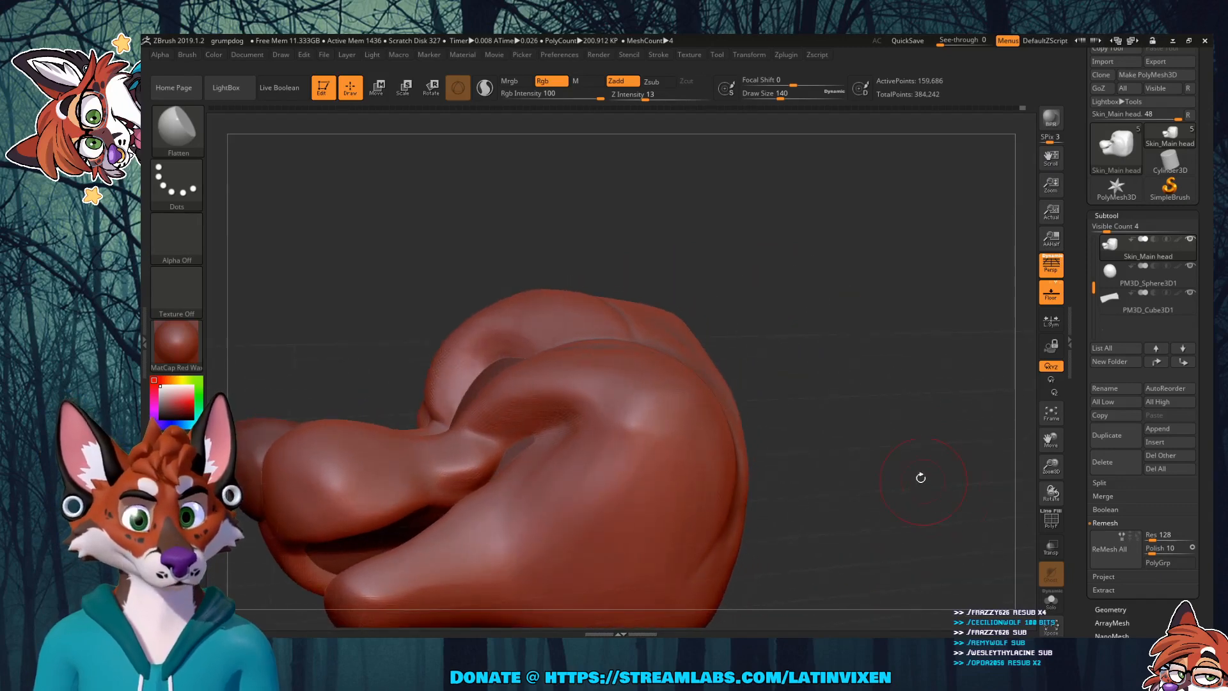
pyautogui.moveTo(1050, 440); pyautogui.dragTo(1067, 435)
pyautogui.moveTo(913, 380); pyautogui.dragTo(934, 405)
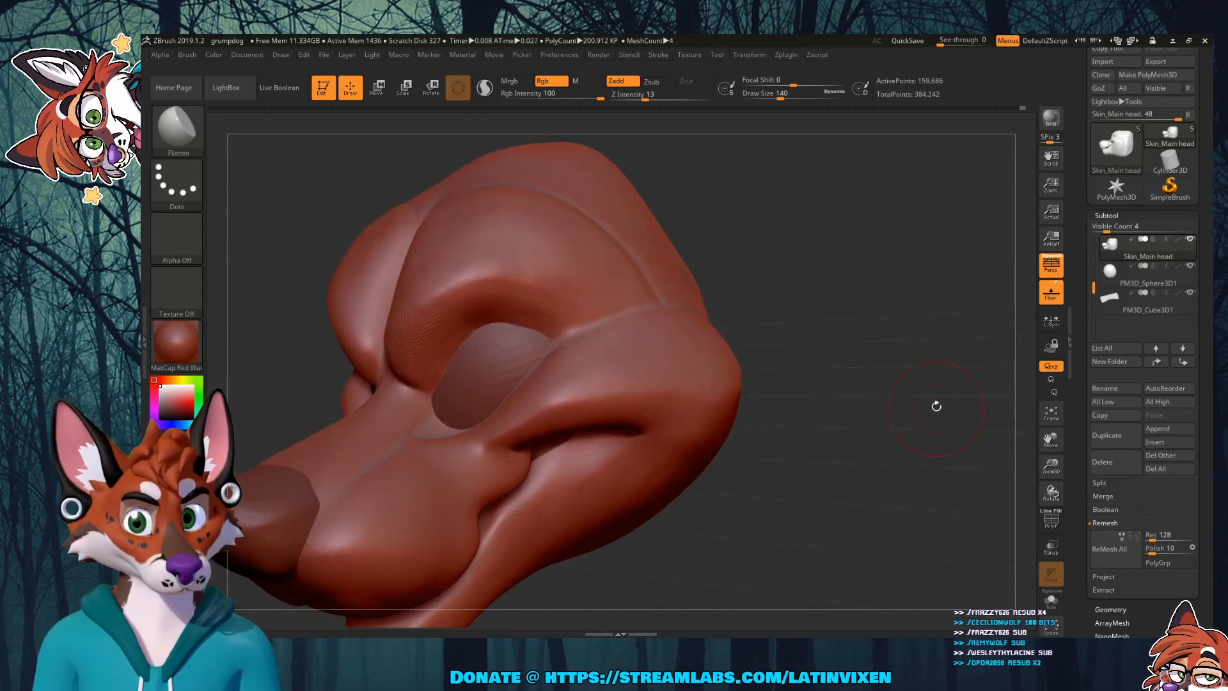
pyautogui.moveTo(1051, 441); pyautogui.dragTo(1101, 420)
pyautogui.moveTo(877, 456); pyautogui.dragTo(921, 456)
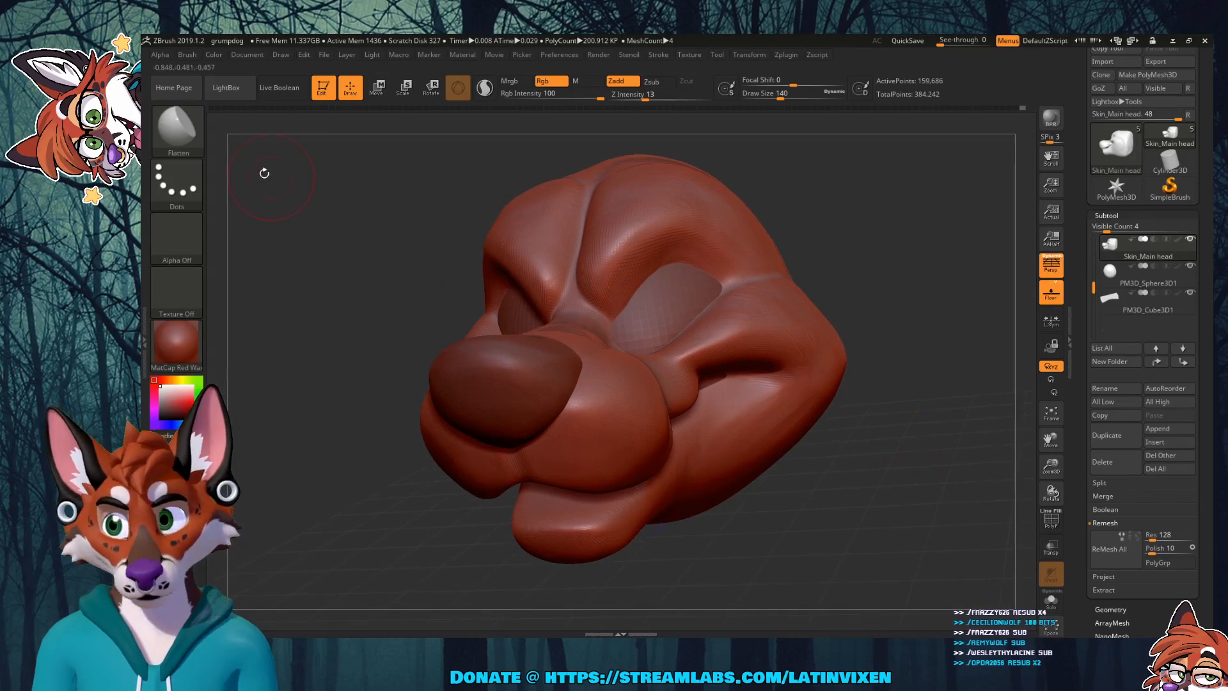
# Step: Nudge the central forehead crease between the brows with the Move brush and smooth along it
pyautogui.click(178, 131)
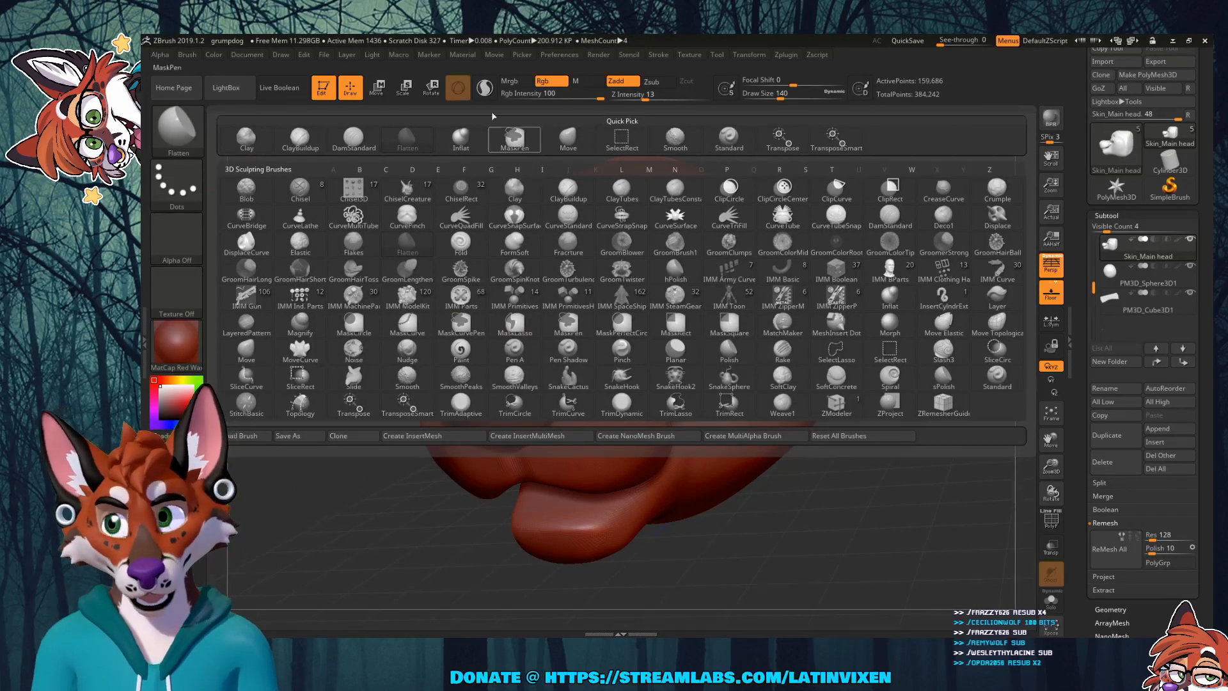
pyautogui.click(177, 128)
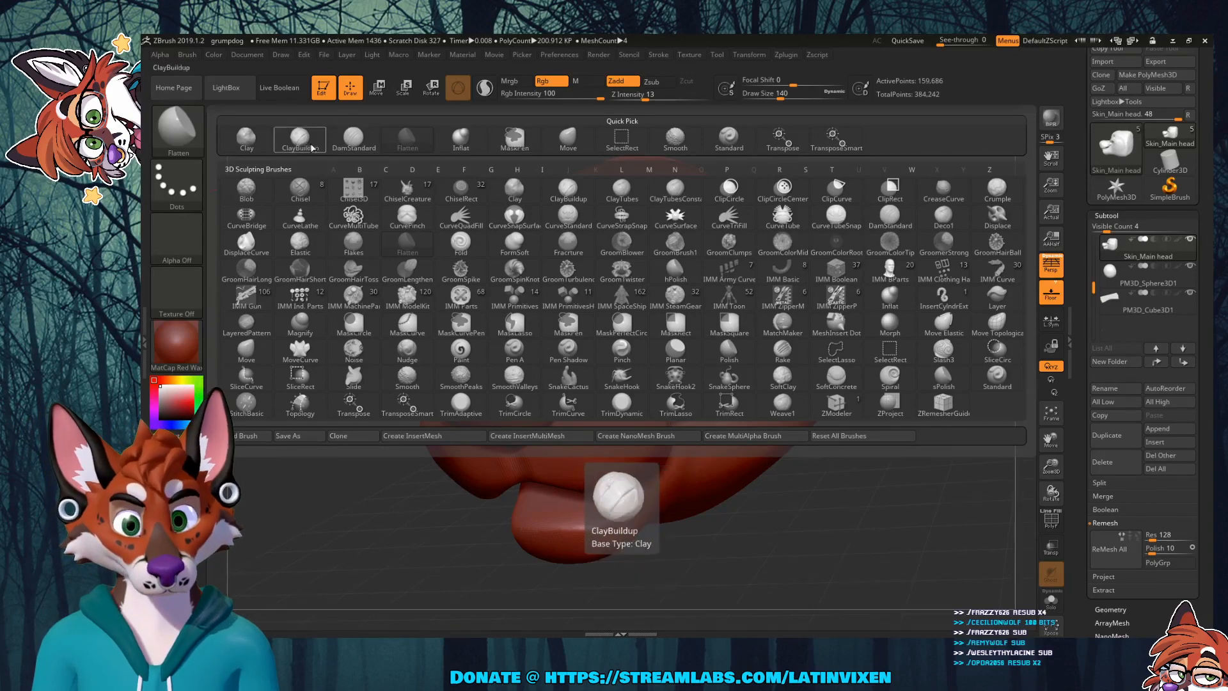
pyautogui.click(568, 141)
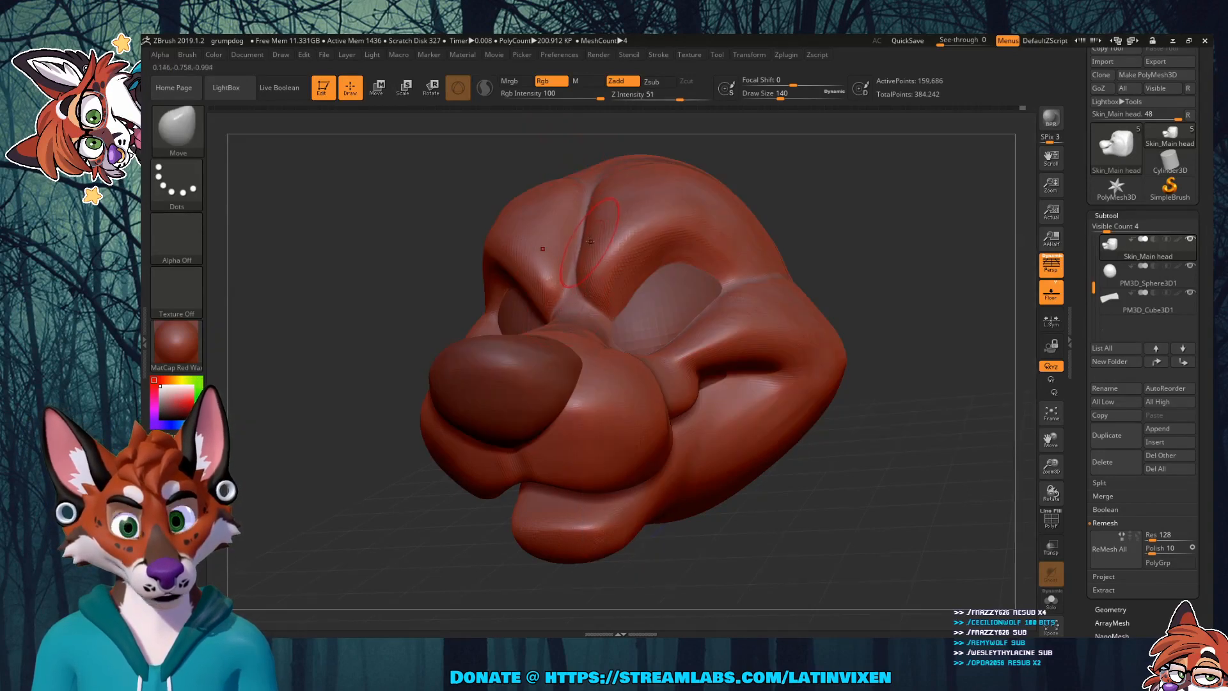
pyautogui.moveTo(590, 242); pyautogui.dragTo(584, 240)
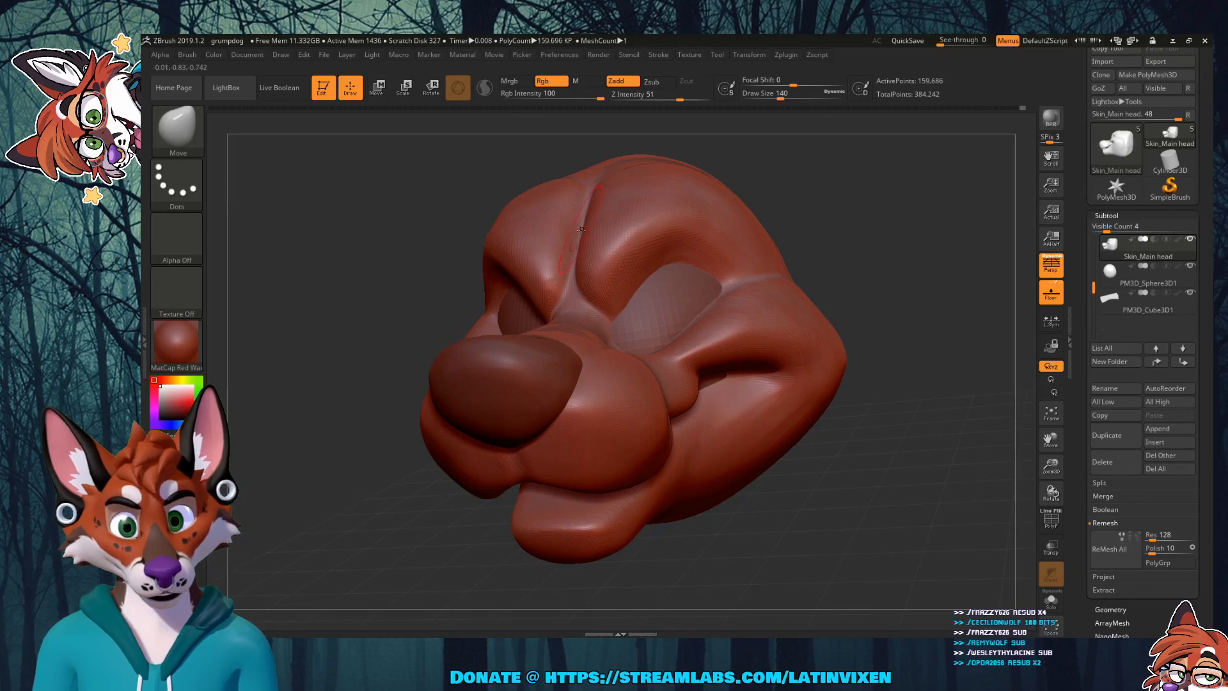
pyautogui.moveTo(676, 200); pyautogui.dragTo(832, 227, button='right')
pyautogui.moveTo(576, 203)
pyautogui.keyDown('shift'); pyautogui.mouseDown()
pyautogui.moveTo(577, 237)
pyautogui.moveTo(579, 202)
pyautogui.mouseUp(); pyautogui.keyUp('shift')
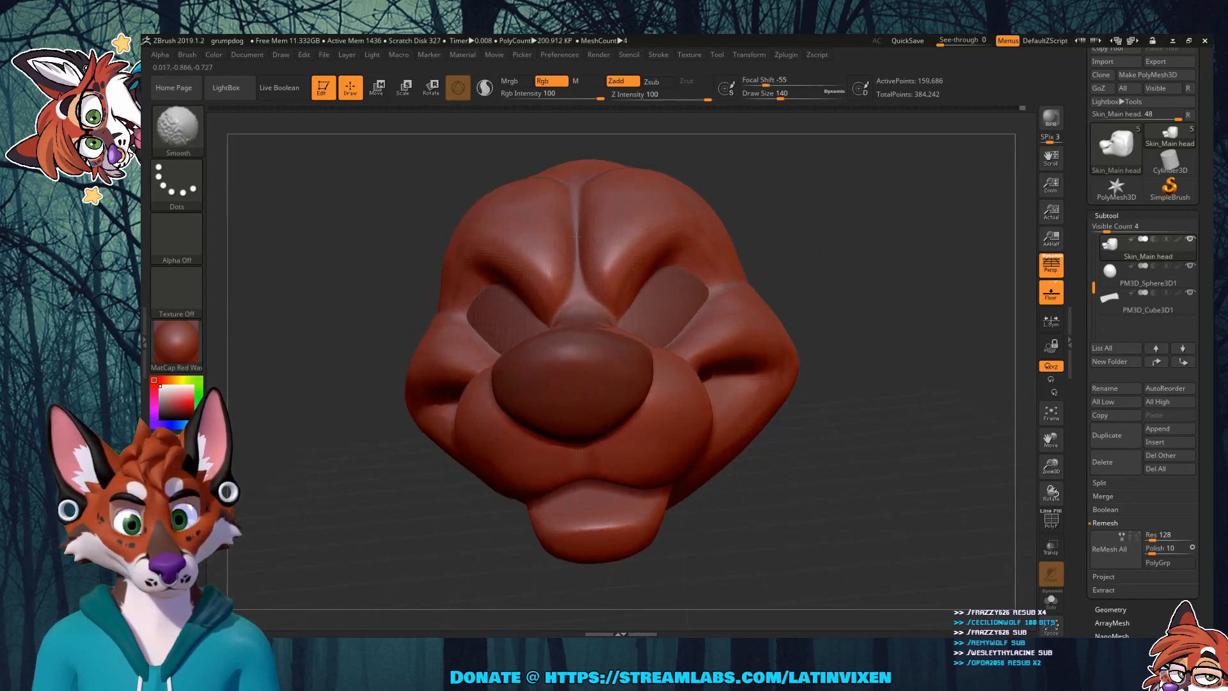
pyautogui.moveTo(572, 267)
pyautogui.keyDown('shift'); pyautogui.mouseDown()
pyautogui.moveTo(578, 288)
pyautogui.moveTo(585, 272)
pyautogui.mouseUp(); pyautogui.keyUp('shift')
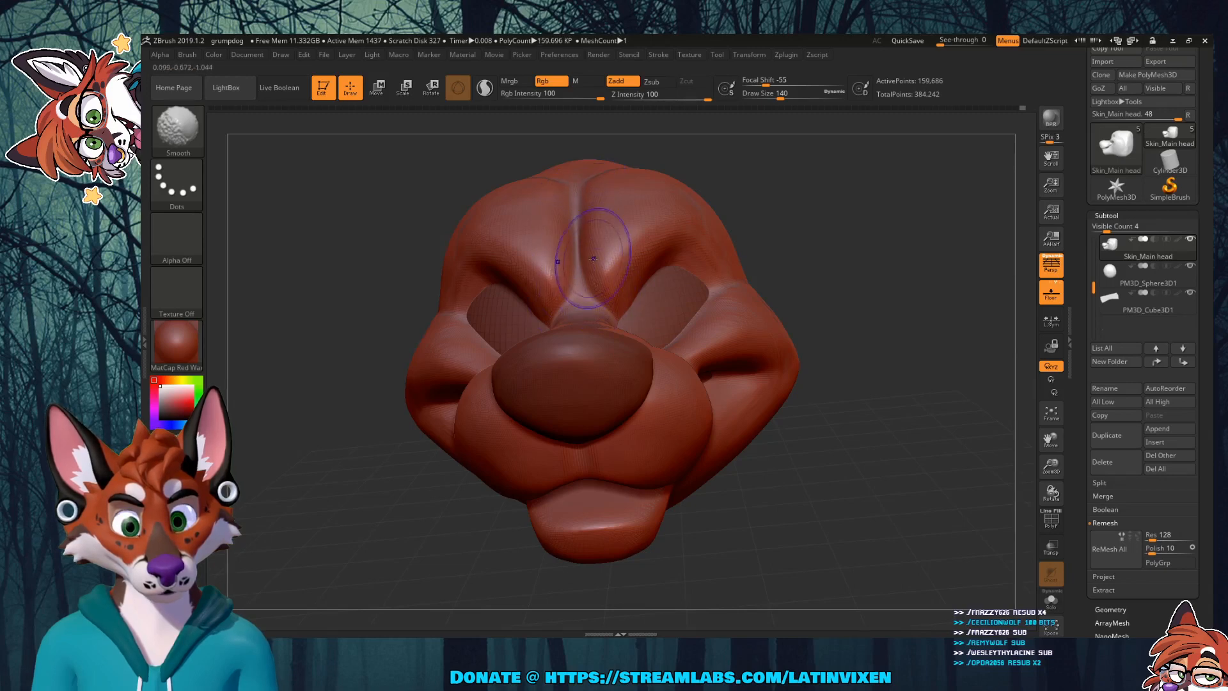
pyautogui.moveTo(871, 264); pyautogui.dragTo(639, 252)
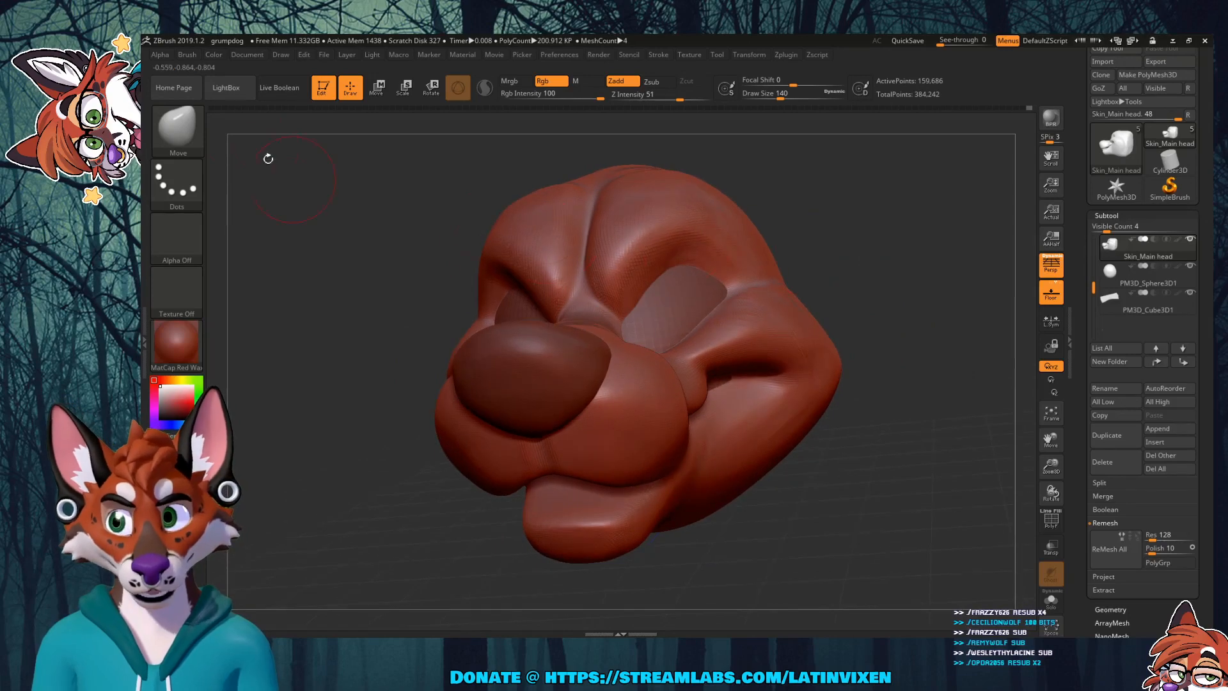
# Step: Switch to the Flatten brush at intensity 13 and smooth the lip surface around the corner of the mouth
pyautogui.click(177, 128)
pyautogui.click(408, 142)
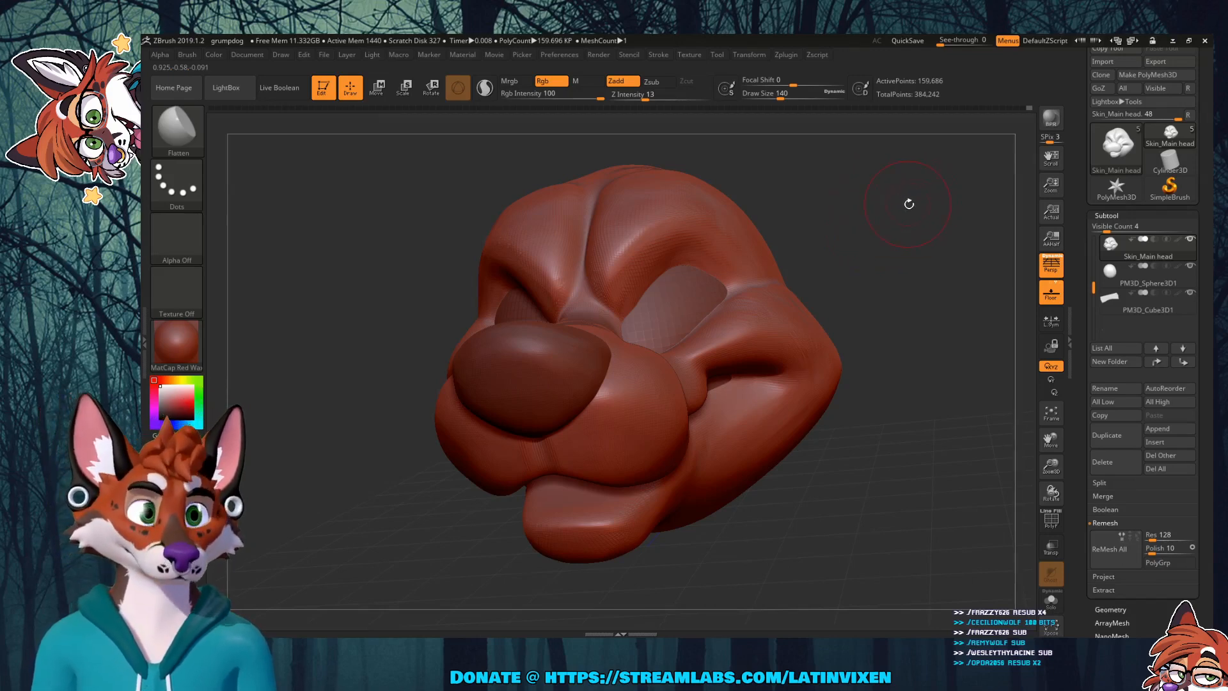
pyautogui.moveTo(954, 257)
pyautogui.mouseDown()
pyautogui.moveTo(933, 303)
pyautogui.moveTo(955, 192)
pyautogui.mouseUp()
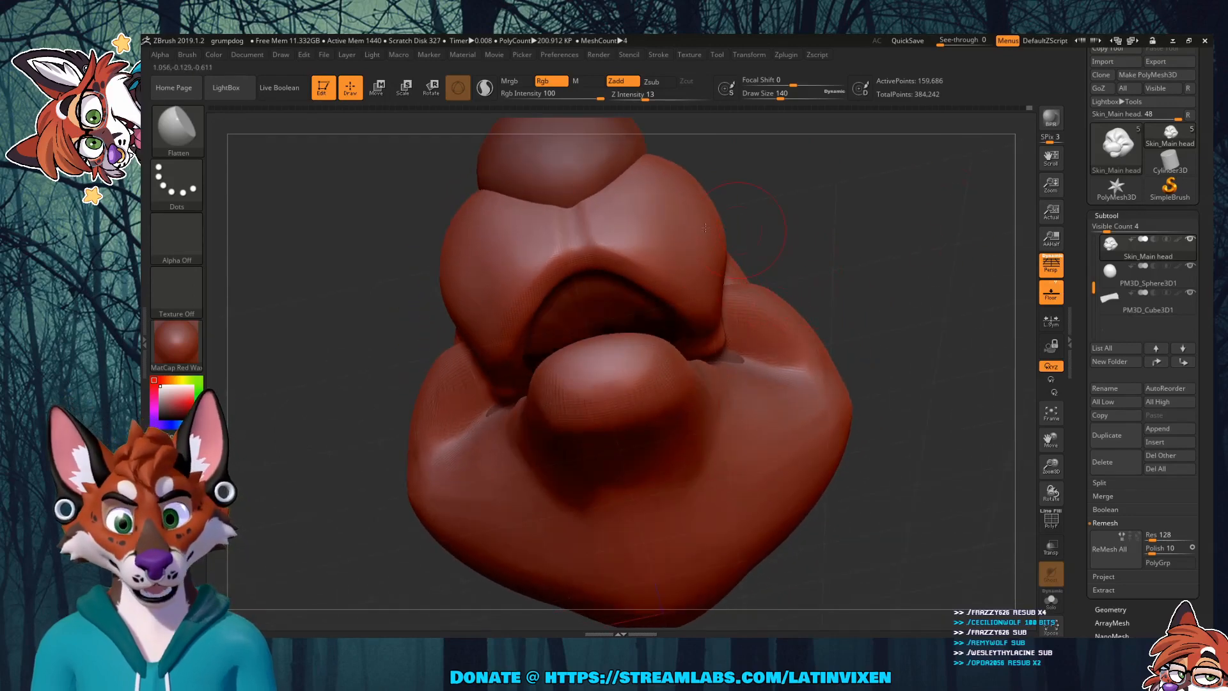
pyautogui.moveTo(918, 267); pyautogui.dragTo(678, 269)
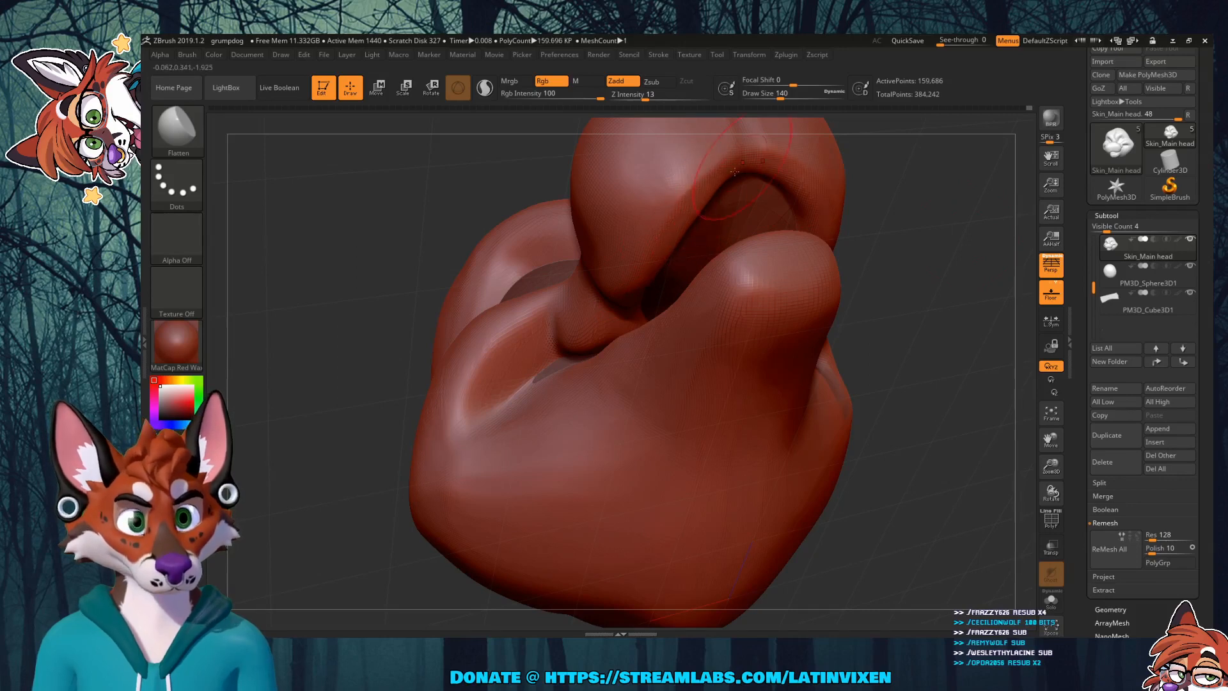
pyautogui.moveTo(943, 224); pyautogui.dragTo(960, 245)
pyautogui.moveTo(1052, 435); pyautogui.dragTo(1032, 564)
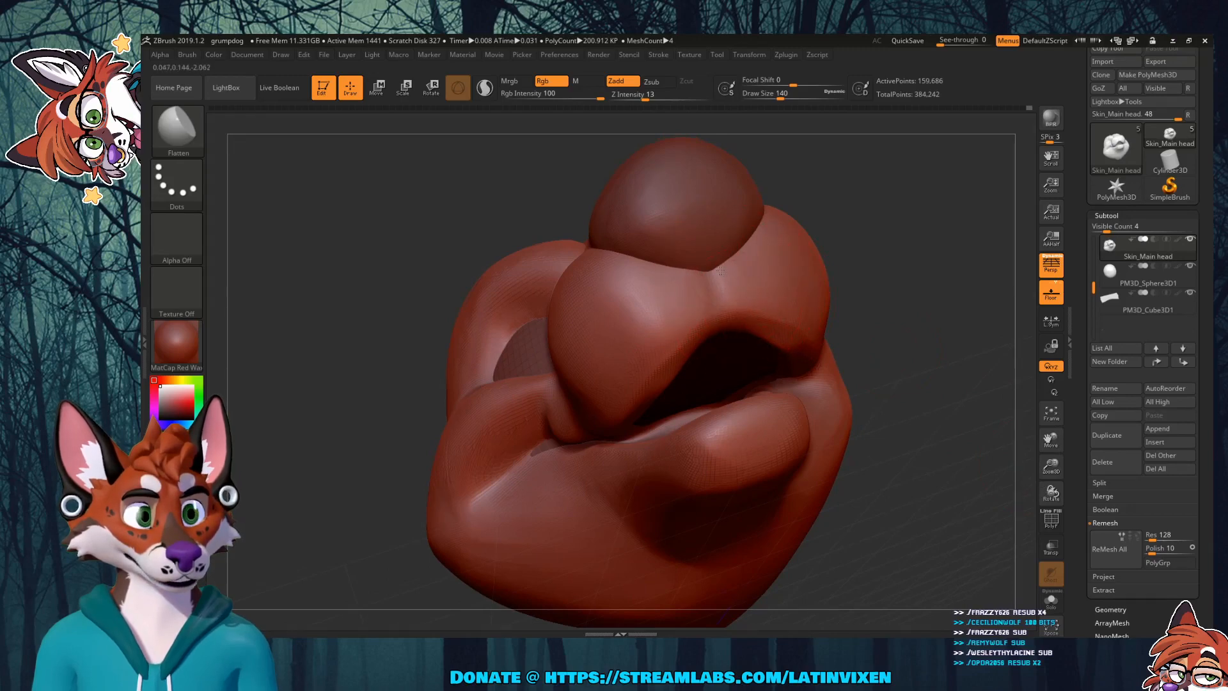
pyautogui.moveTo(930, 355); pyautogui.dragTo(822, 333)
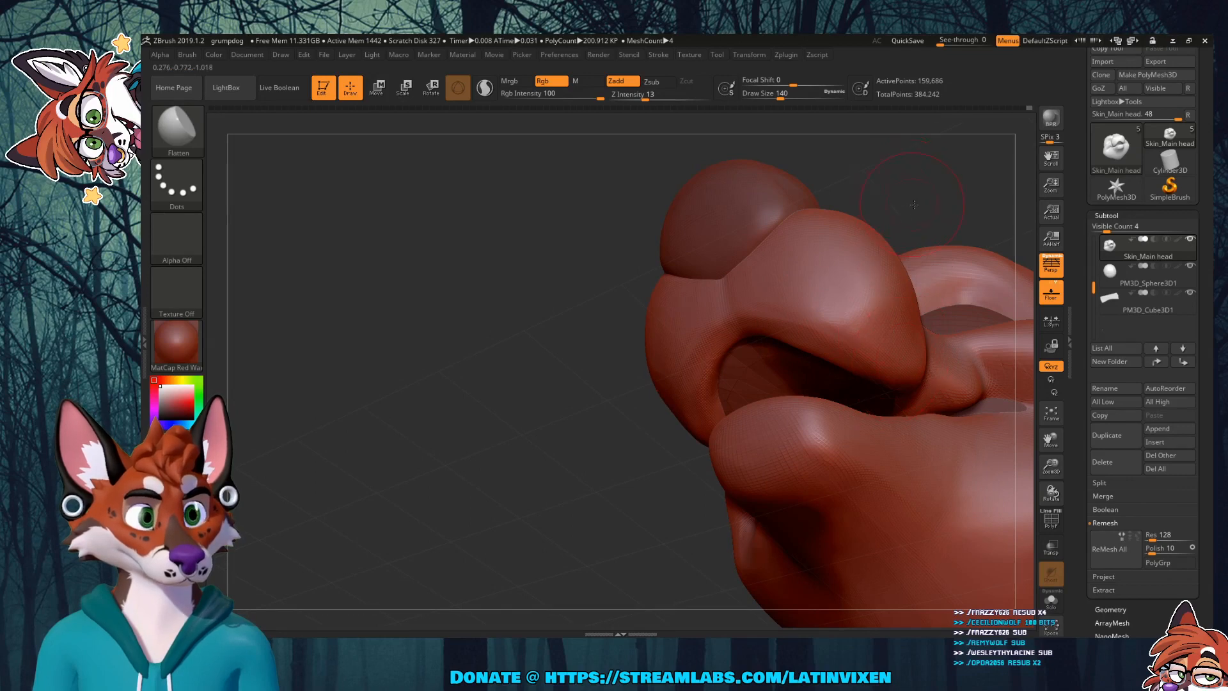
pyautogui.moveTo(898, 180)
pyautogui.mouseDown()
pyautogui.moveTo(963, 179)
pyautogui.moveTo(836, 309)
pyautogui.mouseUp()
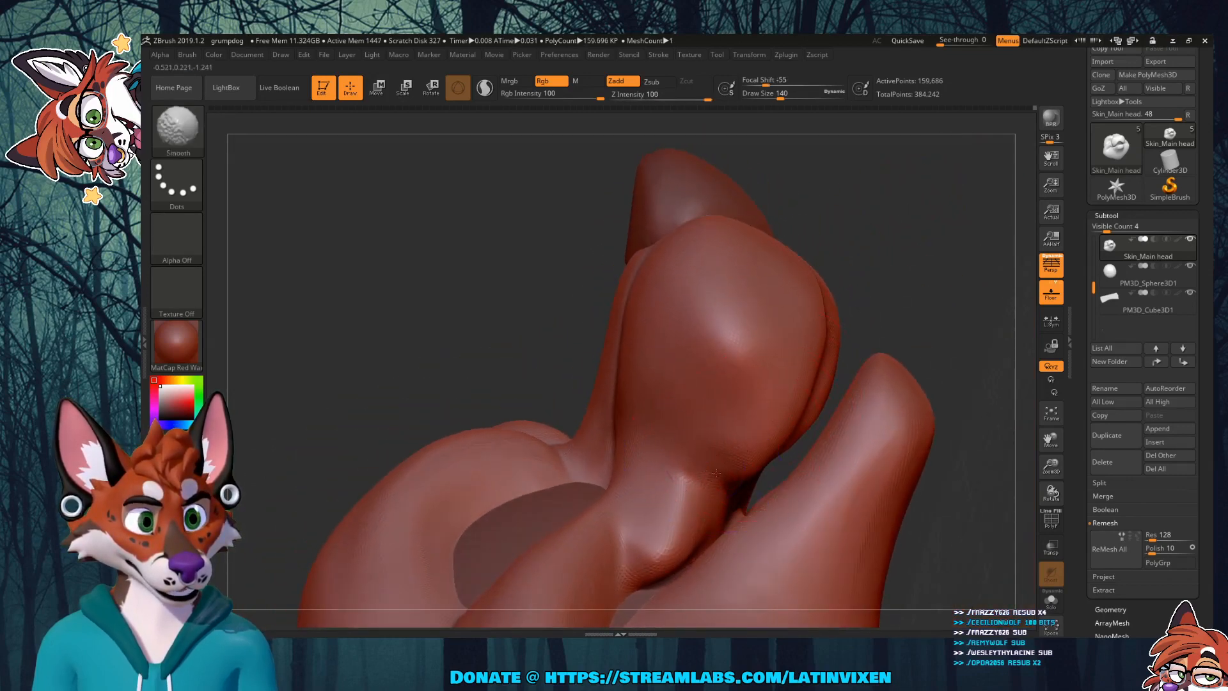
pyautogui.moveTo(921, 269)
pyautogui.mouseDown()
pyautogui.moveTo(942, 279)
pyautogui.moveTo(927, 311)
pyautogui.moveTo(918, 305)
pyautogui.mouseUp()
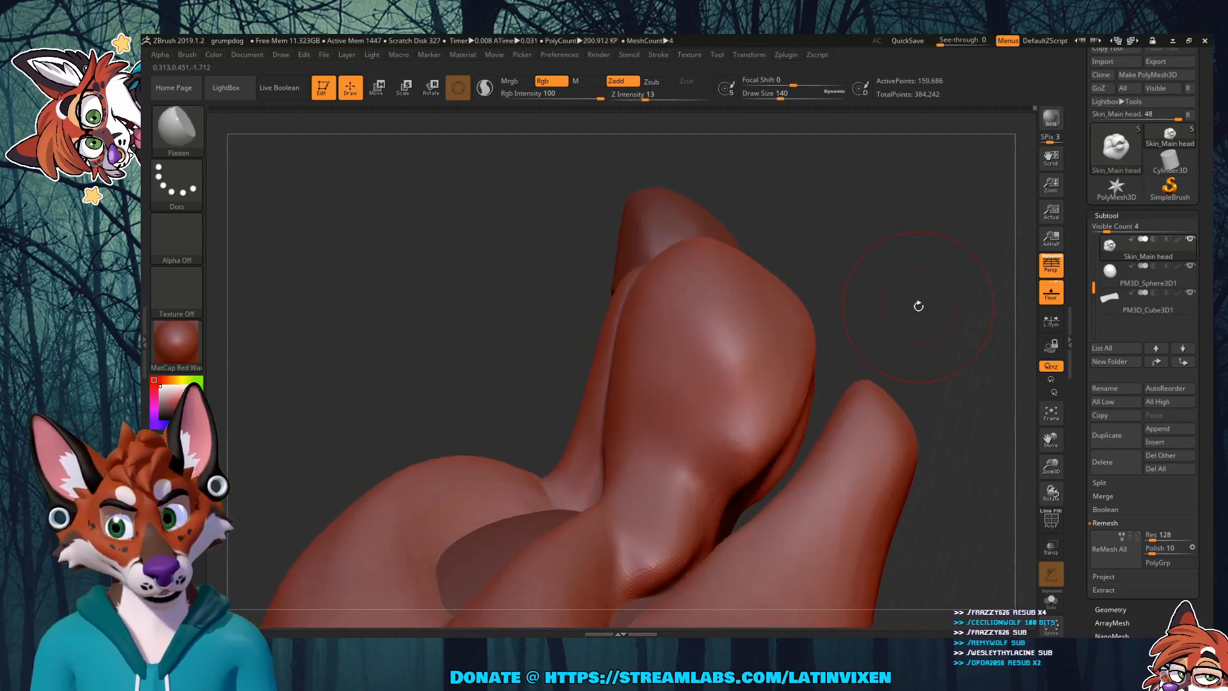
# Step: Reshape the upper lip edge where it meets the jaw at the mouth corner with the Move brush at intensity 51
pyautogui.press('b')
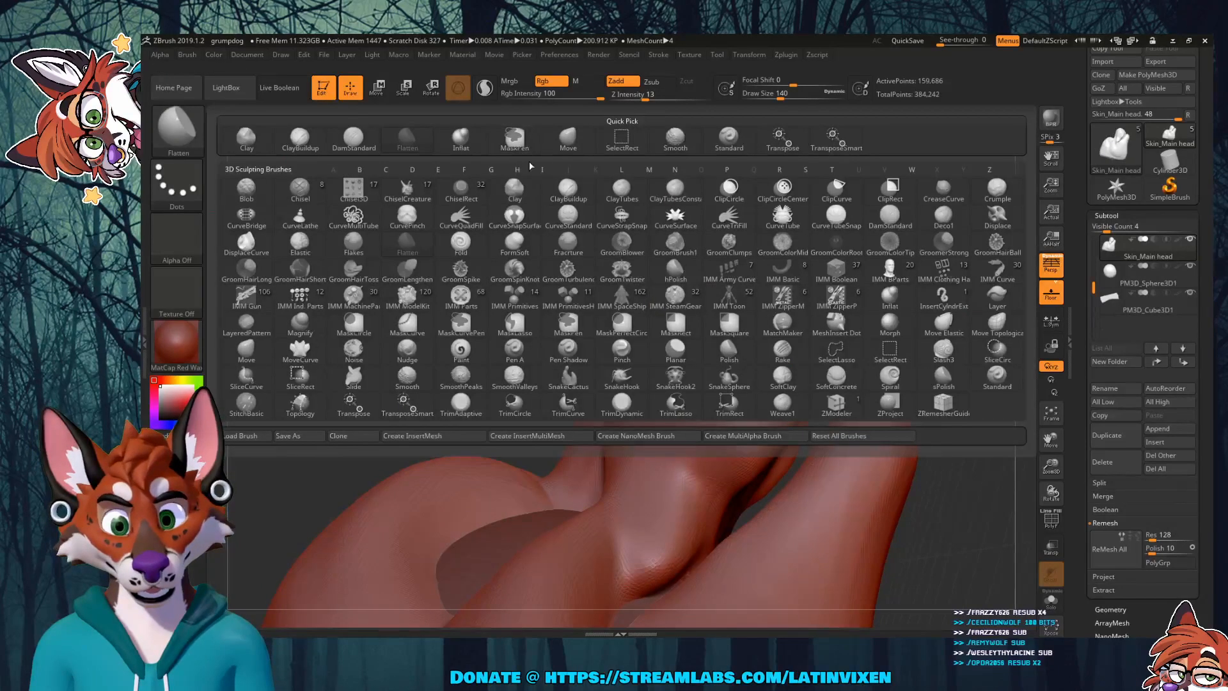
pyautogui.click(569, 141)
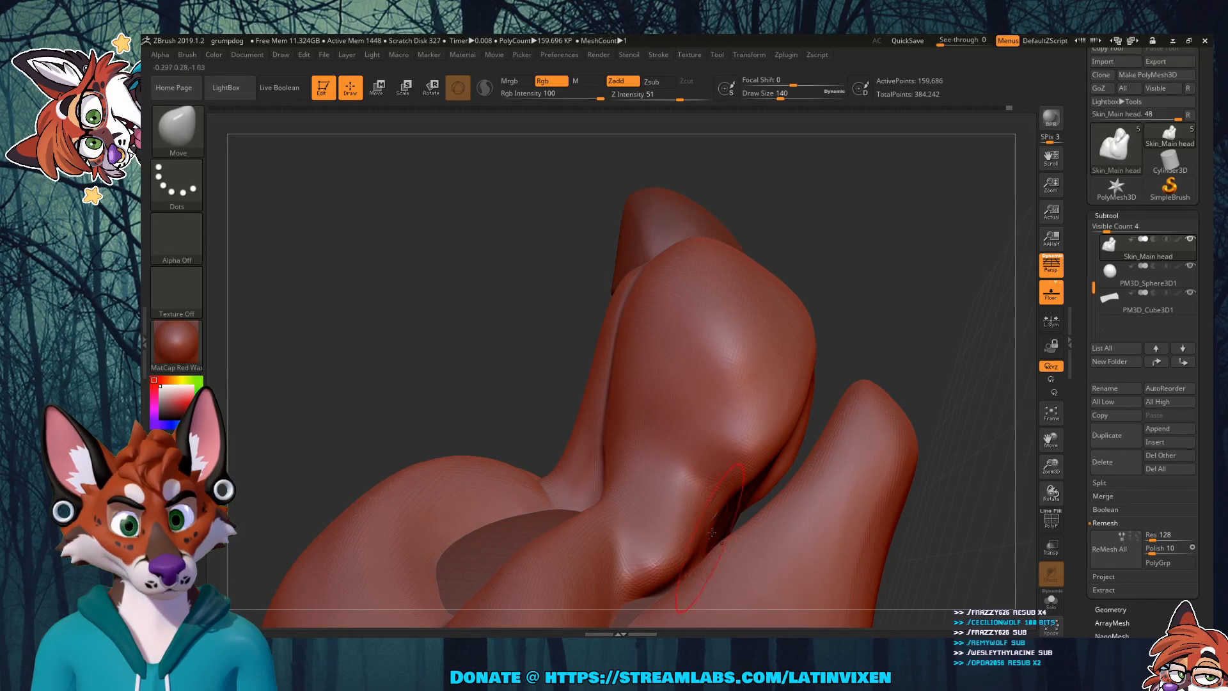
pyautogui.moveTo(727, 498); pyautogui.dragTo(721, 500)
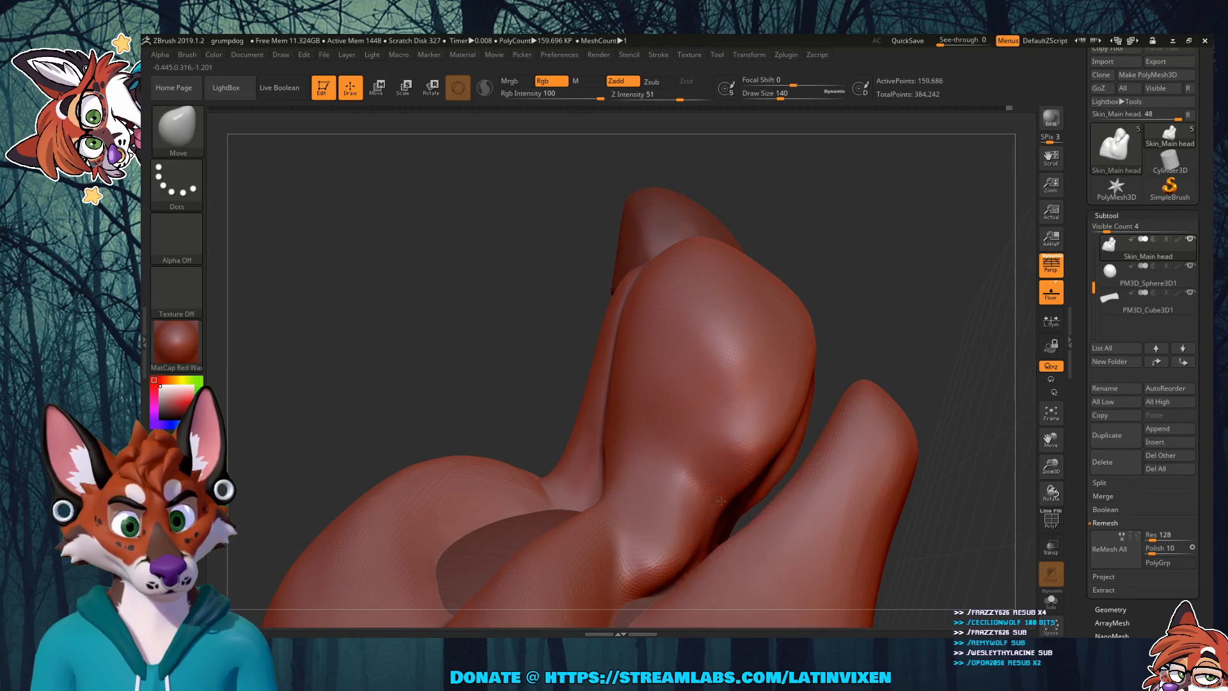
pyautogui.moveTo(901, 345); pyautogui.dragTo(970, 309)
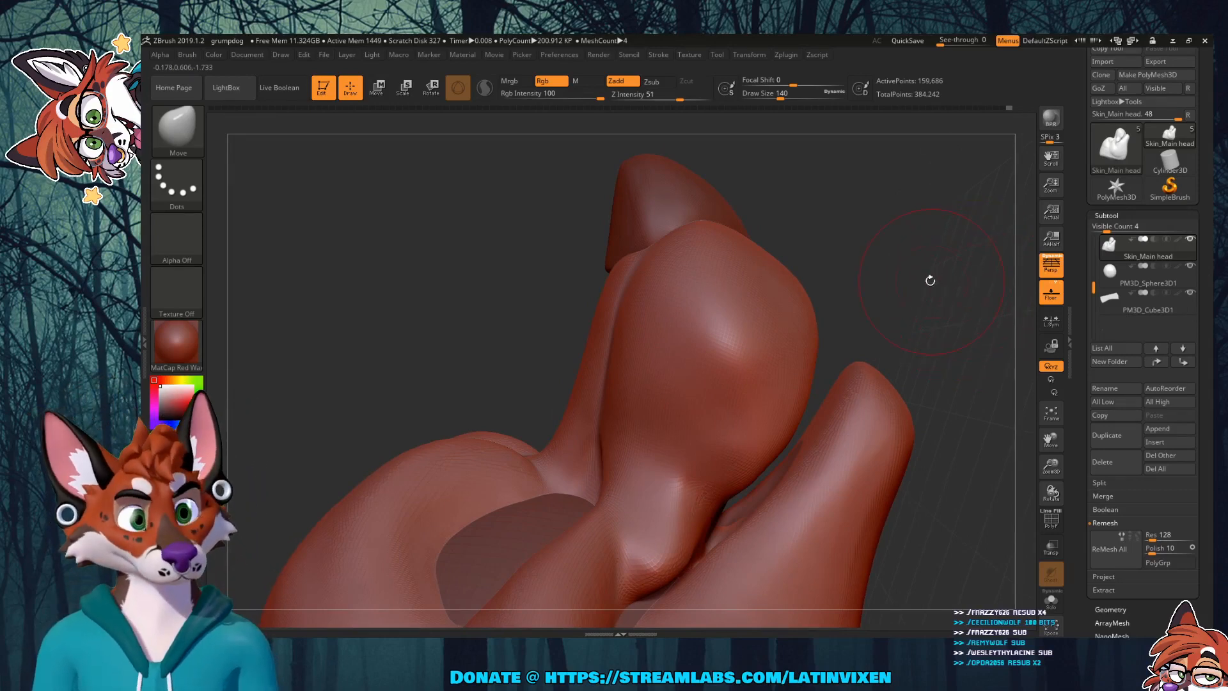
pyautogui.moveTo(931, 280)
pyautogui.mouseDown()
pyautogui.moveTo(1100, 283)
pyautogui.moveTo(940, 280)
pyautogui.moveTo(929, 290)
pyautogui.mouseUp()
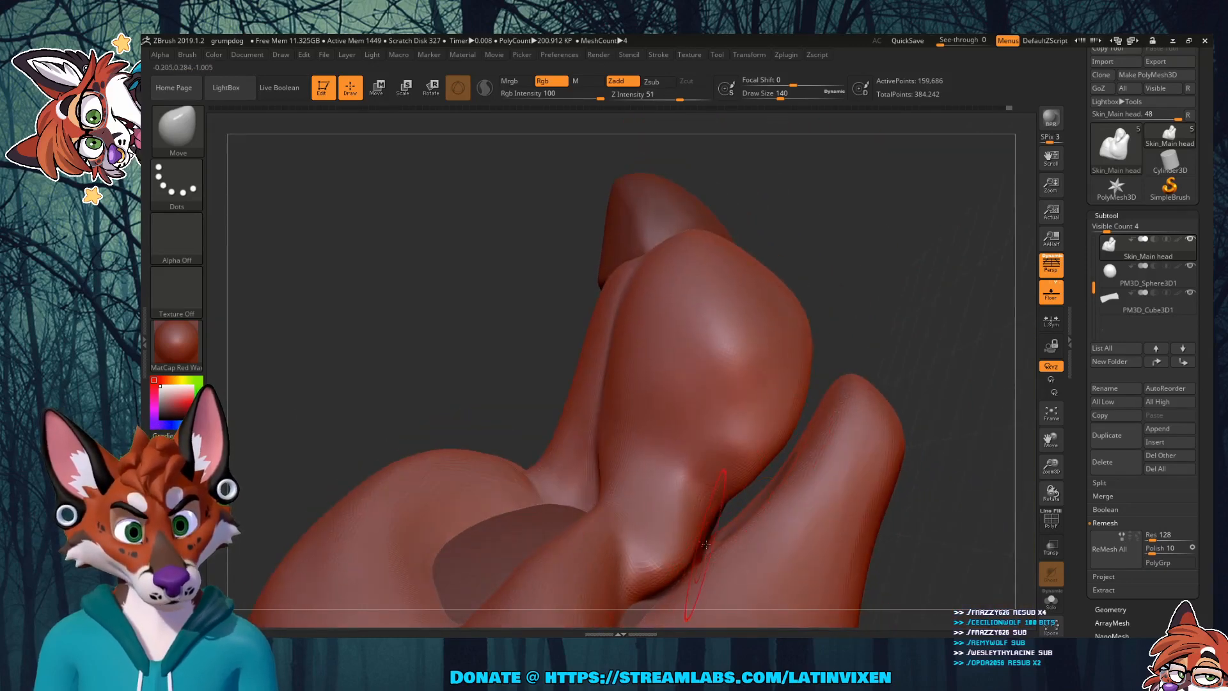
pyautogui.moveTo(913, 343)
pyautogui.mouseDown()
pyautogui.moveTo(880, 388)
pyautogui.moveTo(907, 416)
pyautogui.mouseUp()
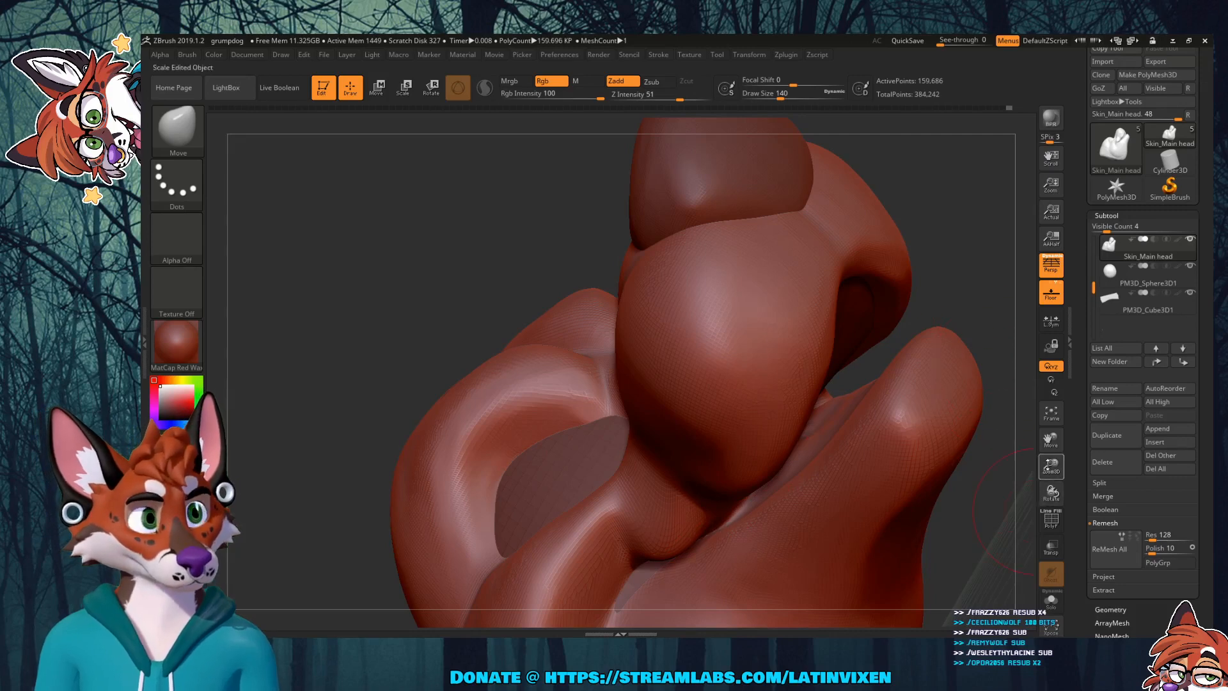
# Step: Nudge the underside of the muzzle upward near the mouth corner with the Move brush, then smooth and check it from several angles
pyautogui.moveTo(1051, 466); pyautogui.dragTo(1040, 437)
pyautogui.moveTo(951, 334)
pyautogui.mouseDown()
pyautogui.moveTo(895, 377)
pyautogui.moveTo(877, 423)
pyautogui.mouseUp()
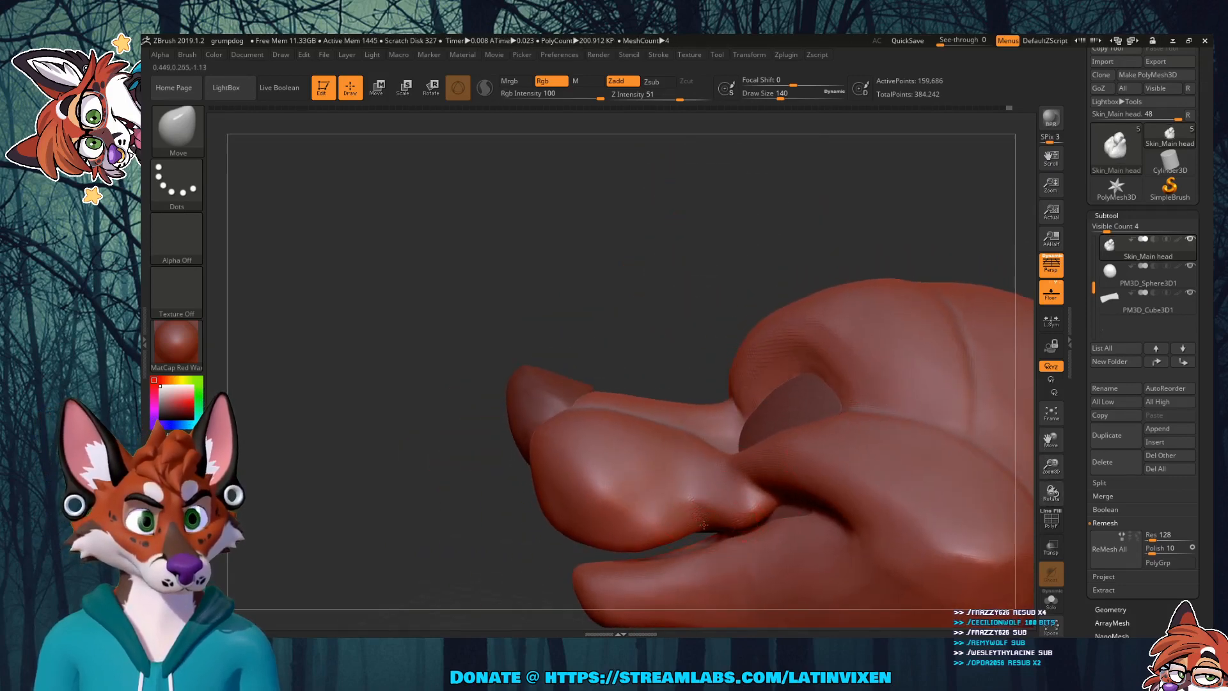
pyautogui.moveTo(702, 522); pyautogui.dragTo(712, 494)
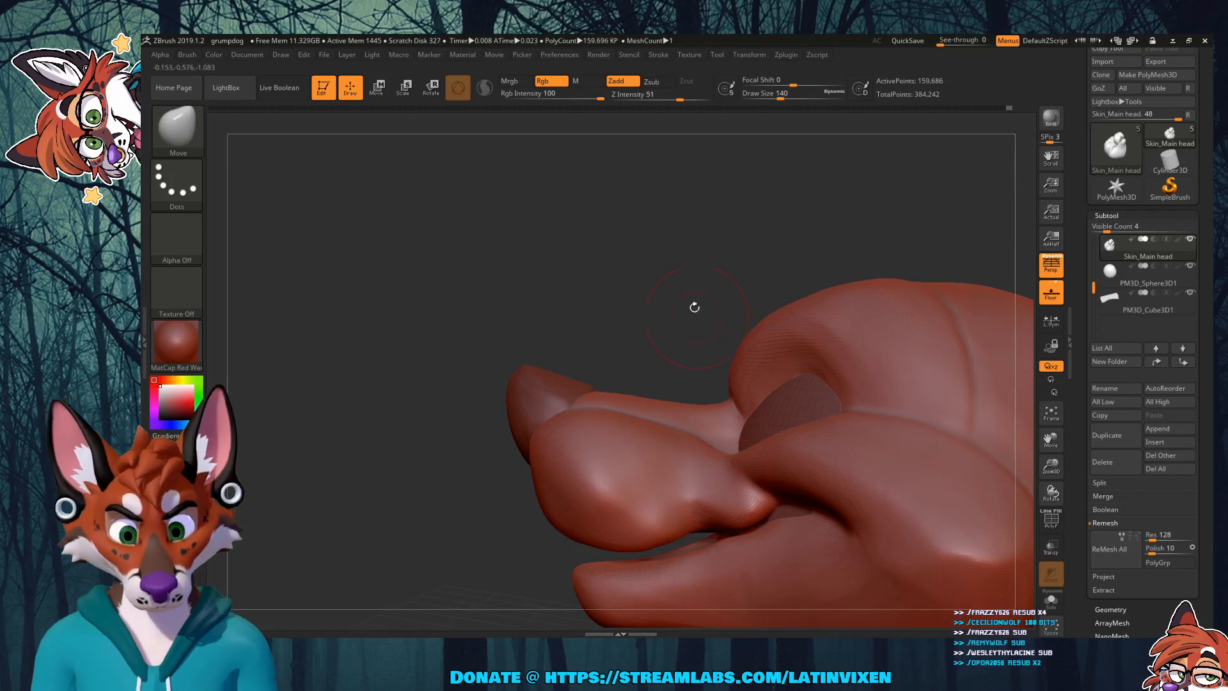
pyautogui.moveTo(694, 307); pyautogui.dragTo(708, 327)
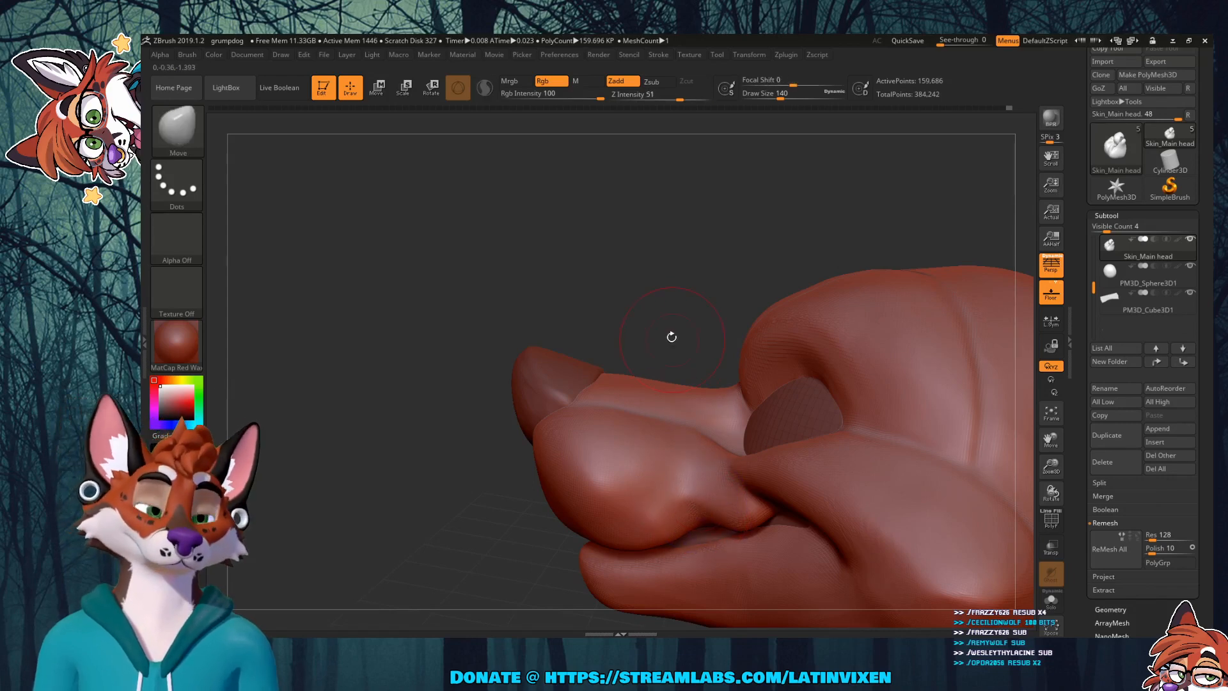
pyautogui.moveTo(672, 337); pyautogui.dragTo(690, 356)
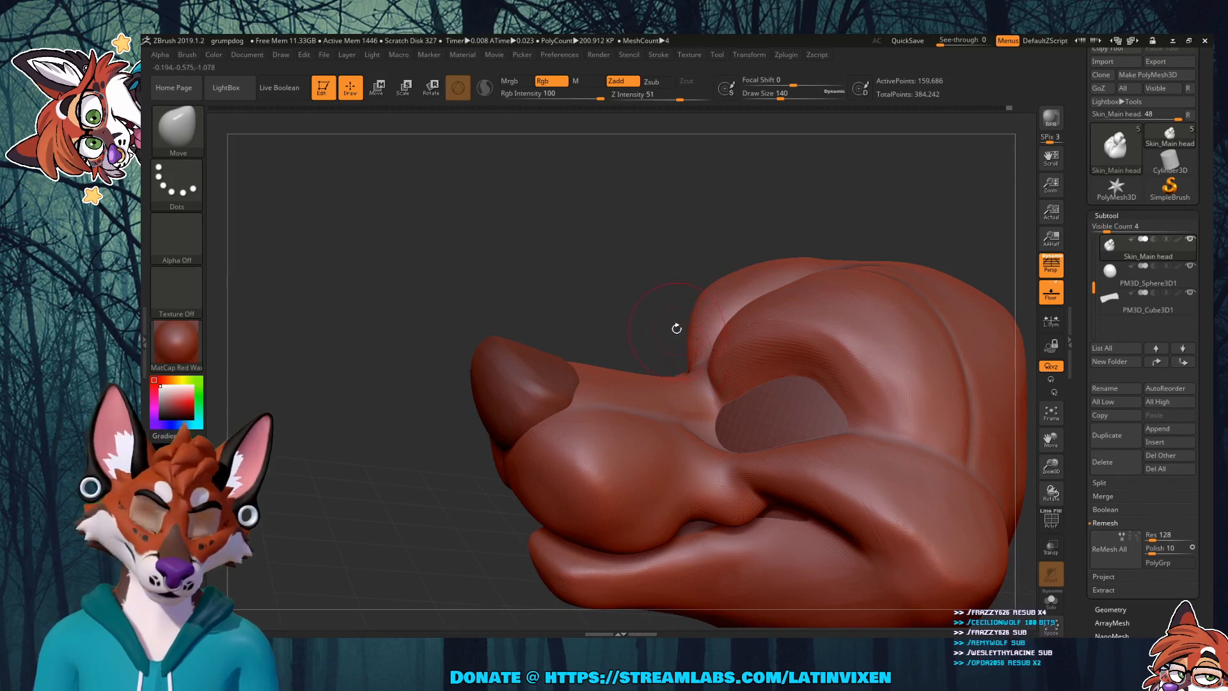
pyautogui.moveTo(676, 328)
pyautogui.mouseDown()
pyautogui.moveTo(756, 428)
pyautogui.moveTo(912, 408)
pyautogui.mouseUp()
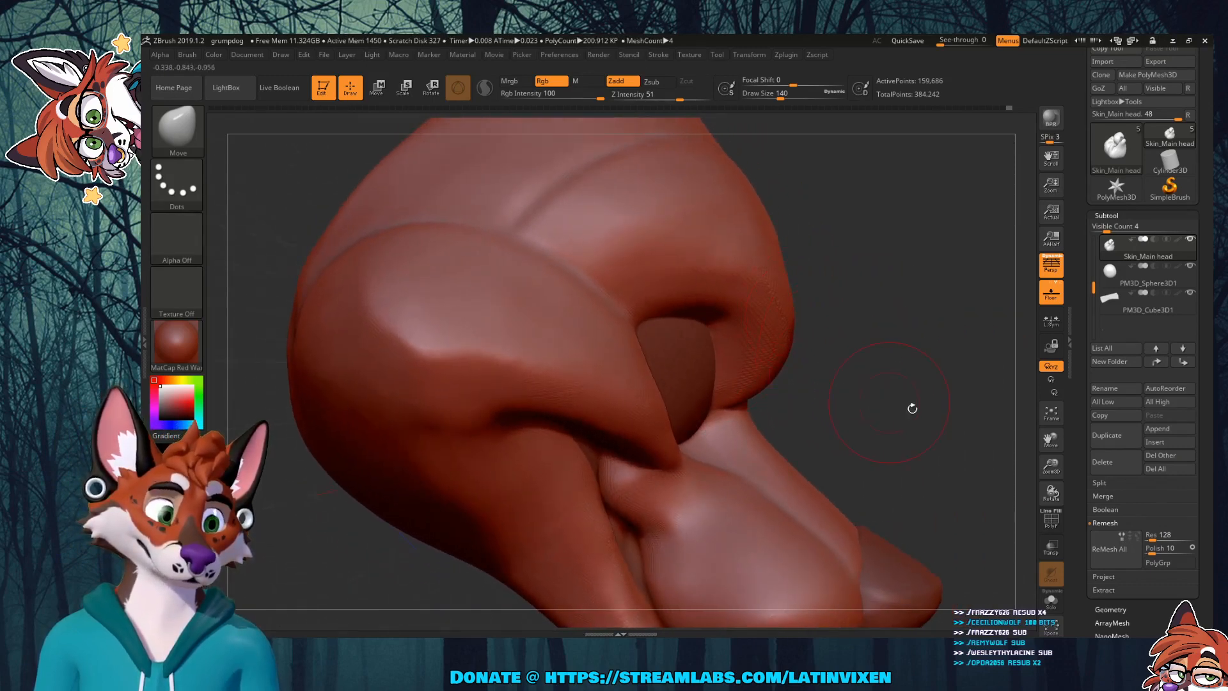
pyautogui.moveTo(1052, 473); pyautogui.dragTo(1051, 441)
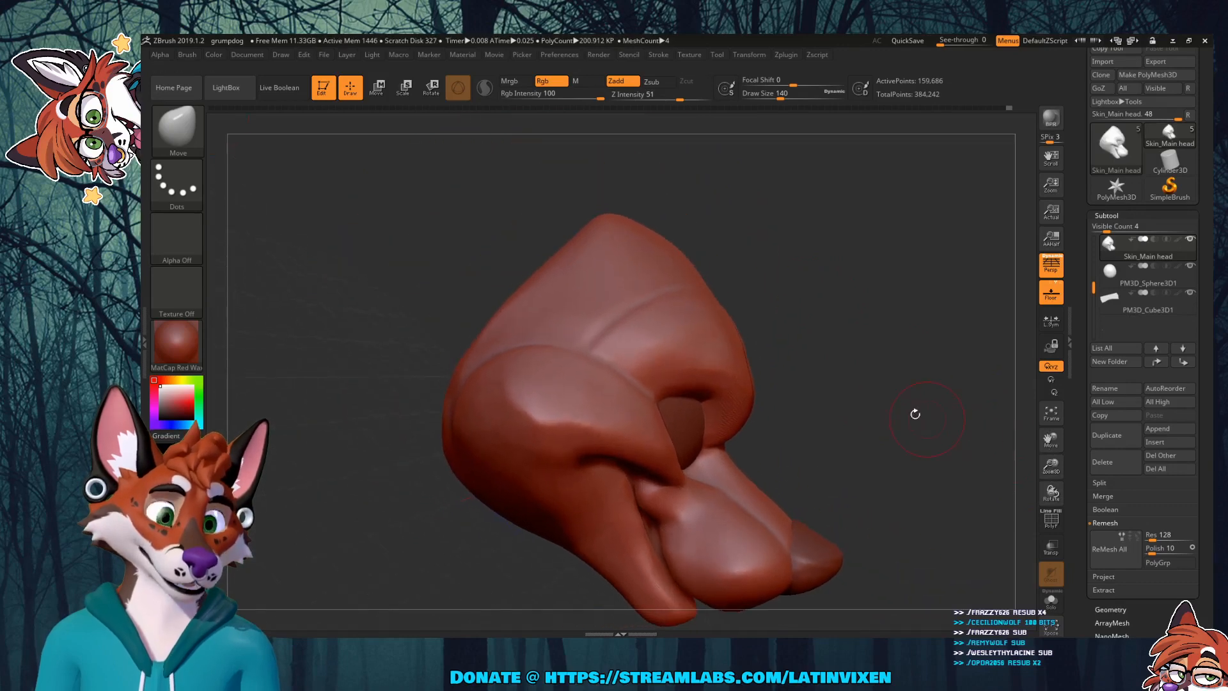
pyautogui.moveTo(915, 413); pyautogui.dragTo(787, 352)
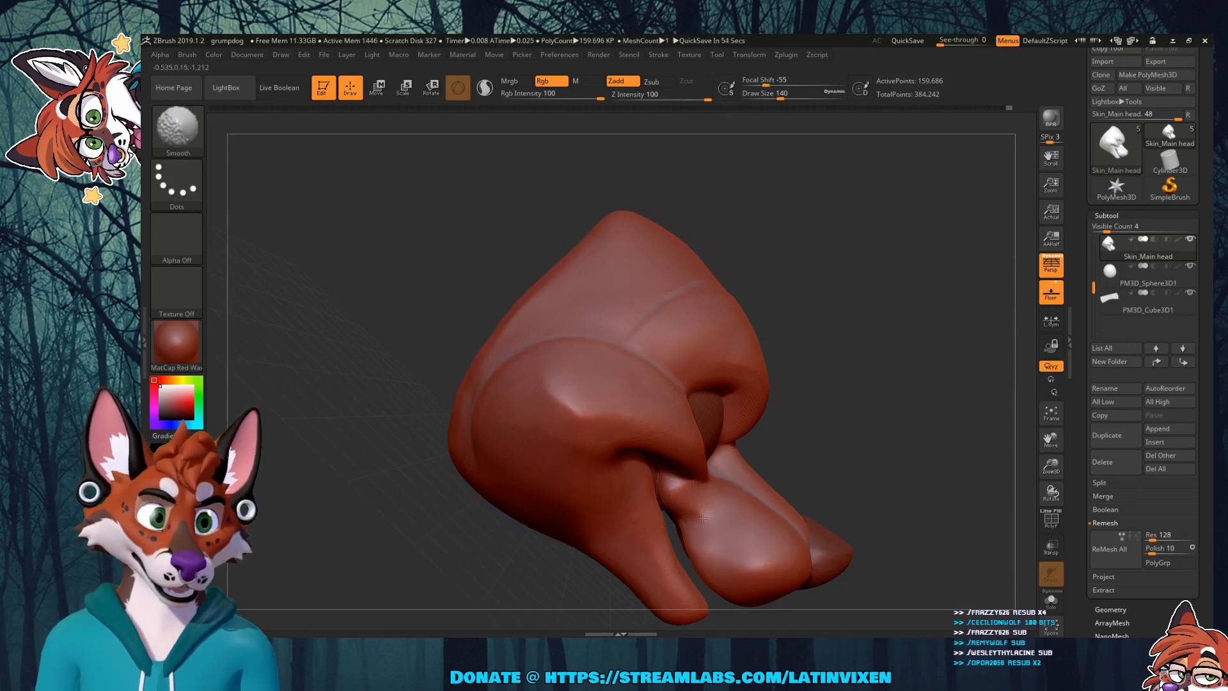
pyautogui.moveTo(930, 372); pyautogui.dragTo(900, 357)
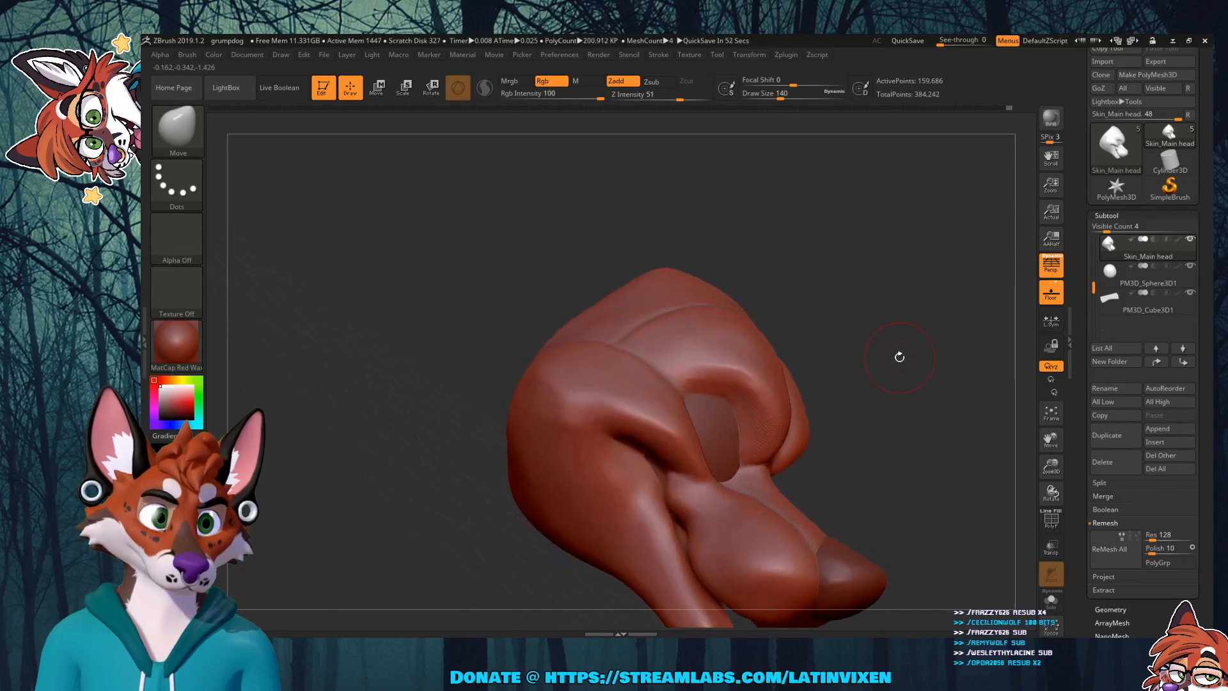
# Step: Flatten the side of the lower jaw beside the mouth corner with the Flatten brush at intensity 13
pyautogui.moveTo(1051, 465); pyautogui.dragTo(1016, 373)
pyautogui.press('b')
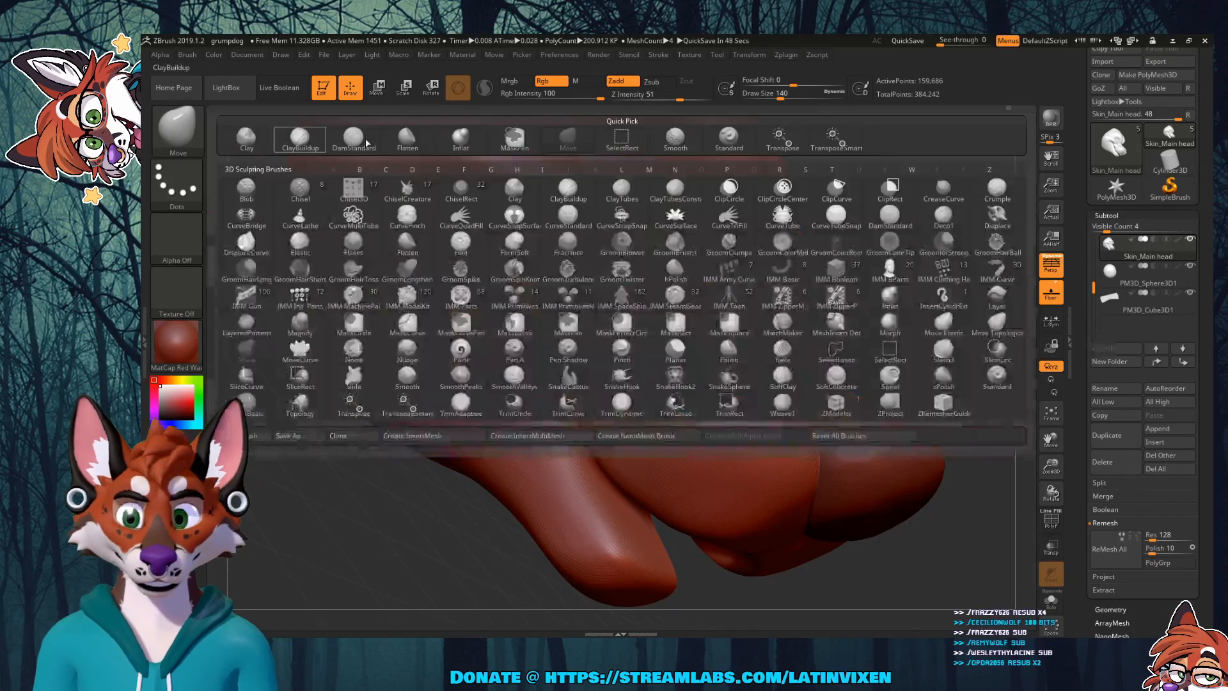
pyautogui.press('f')
pyautogui.press('l')
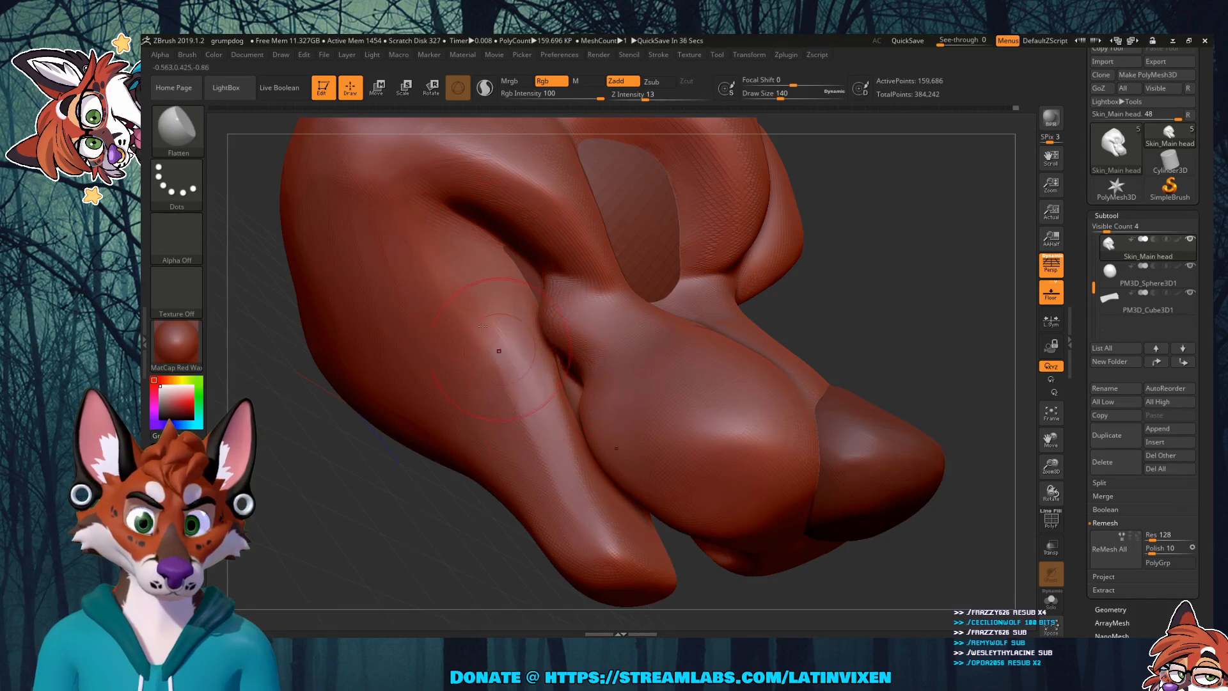
pyautogui.moveTo(833, 278)
pyautogui.mouseDown()
pyautogui.moveTo(850, 314)
pyautogui.moveTo(864, 309)
pyautogui.moveTo(858, 257)
pyautogui.mouseUp()
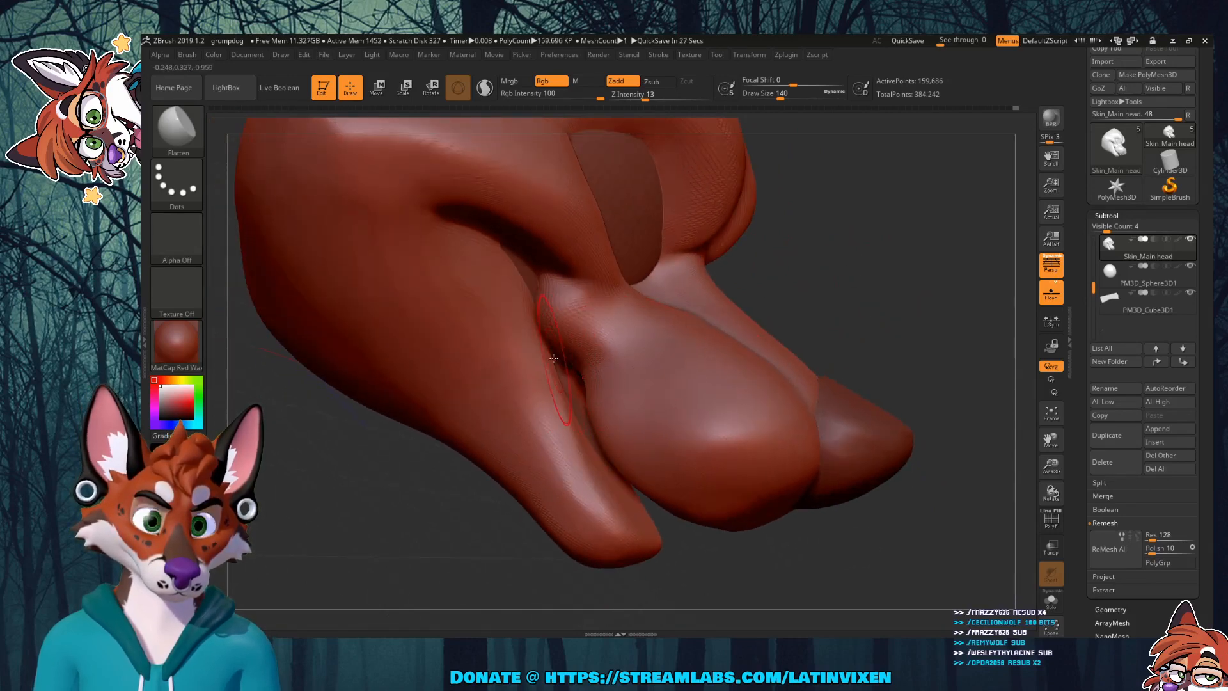
pyautogui.moveTo(752, 259); pyautogui.dragTo(763, 228)
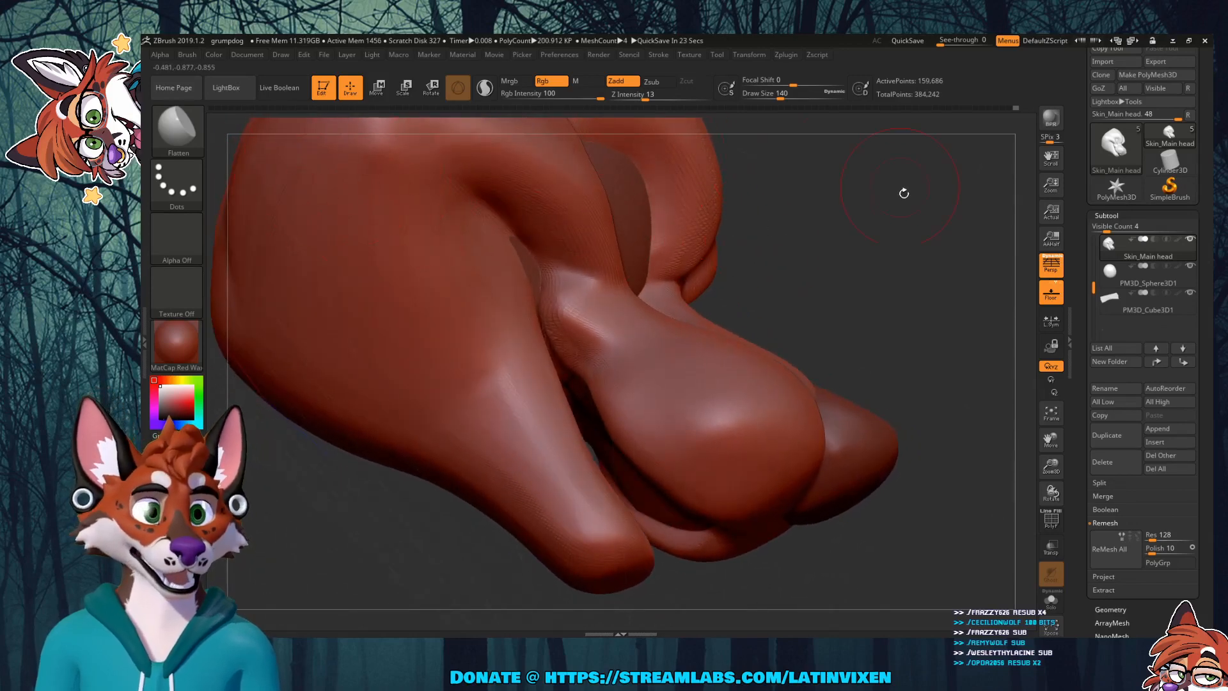
pyautogui.moveTo(1049, 467); pyautogui.dragTo(1055, 514)
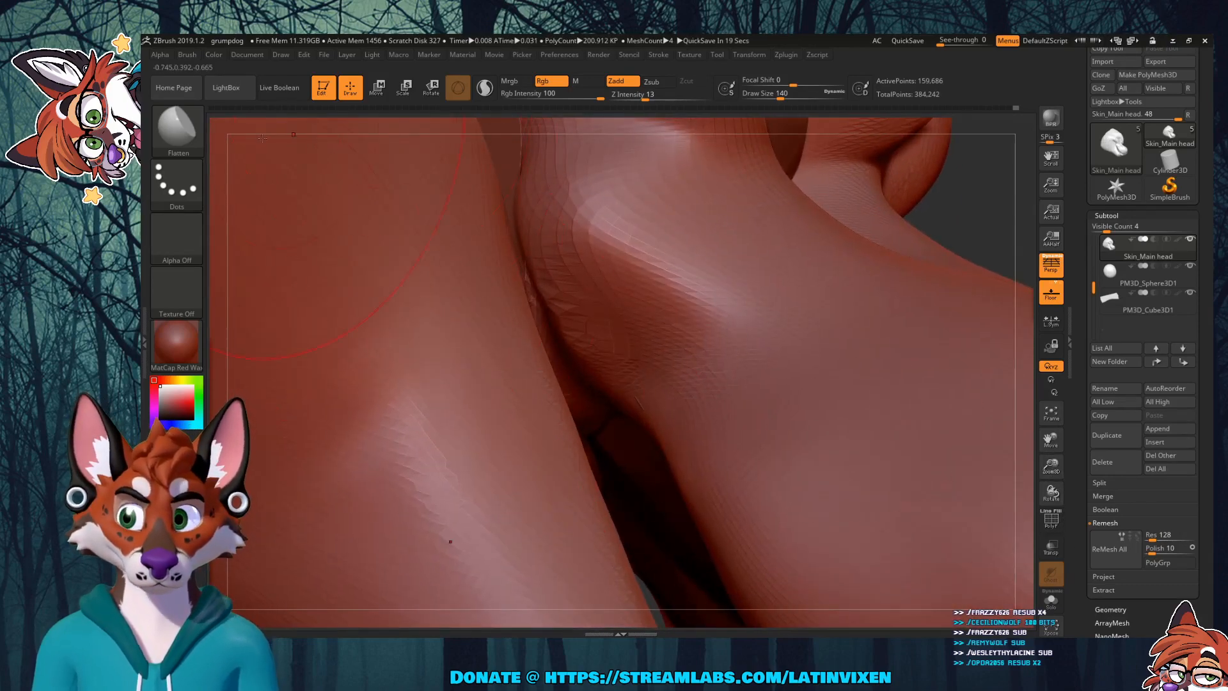
# Step: Refine the tight crease at the mouth corner using the Move brush at draw size 51 and smooth its rough surface
pyautogui.click(184, 131)
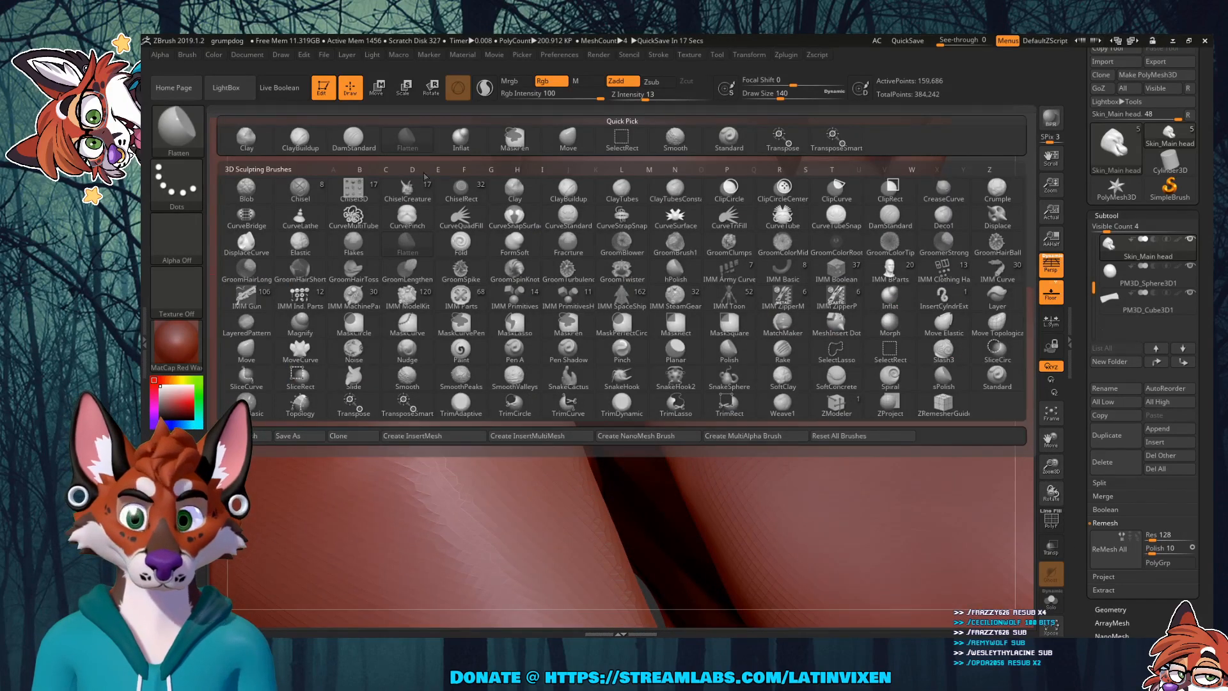
pyautogui.click(568, 137)
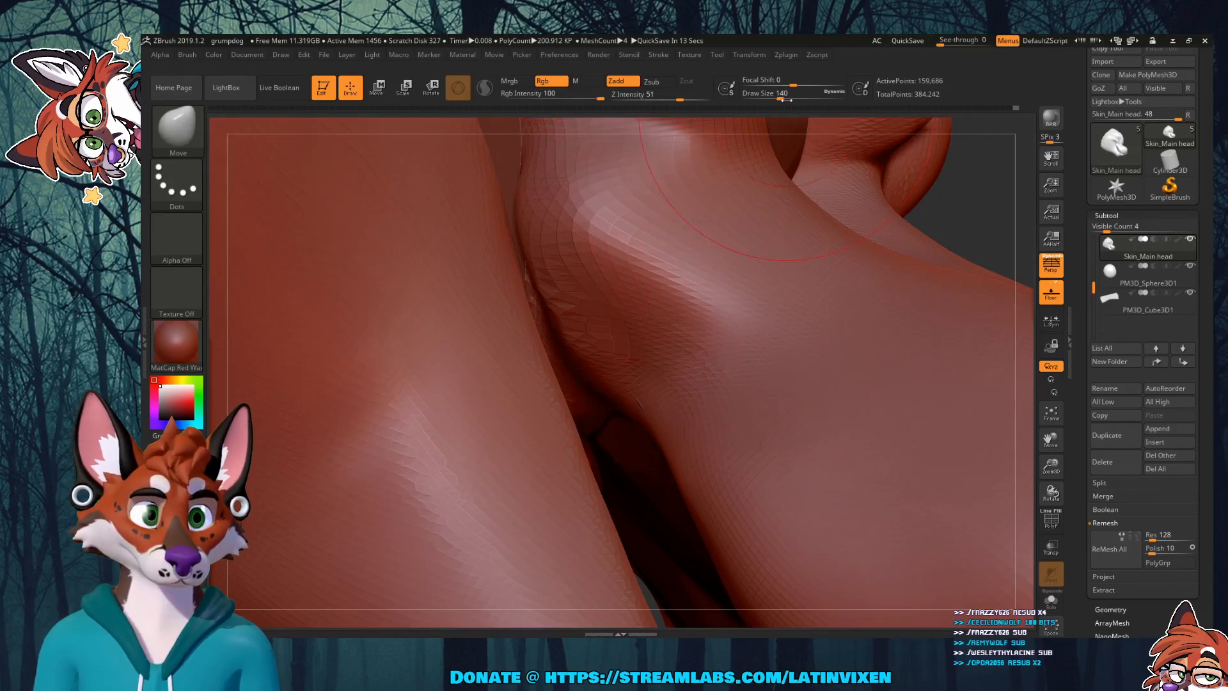
pyautogui.moveTo(786, 100); pyautogui.dragTo(765, 101)
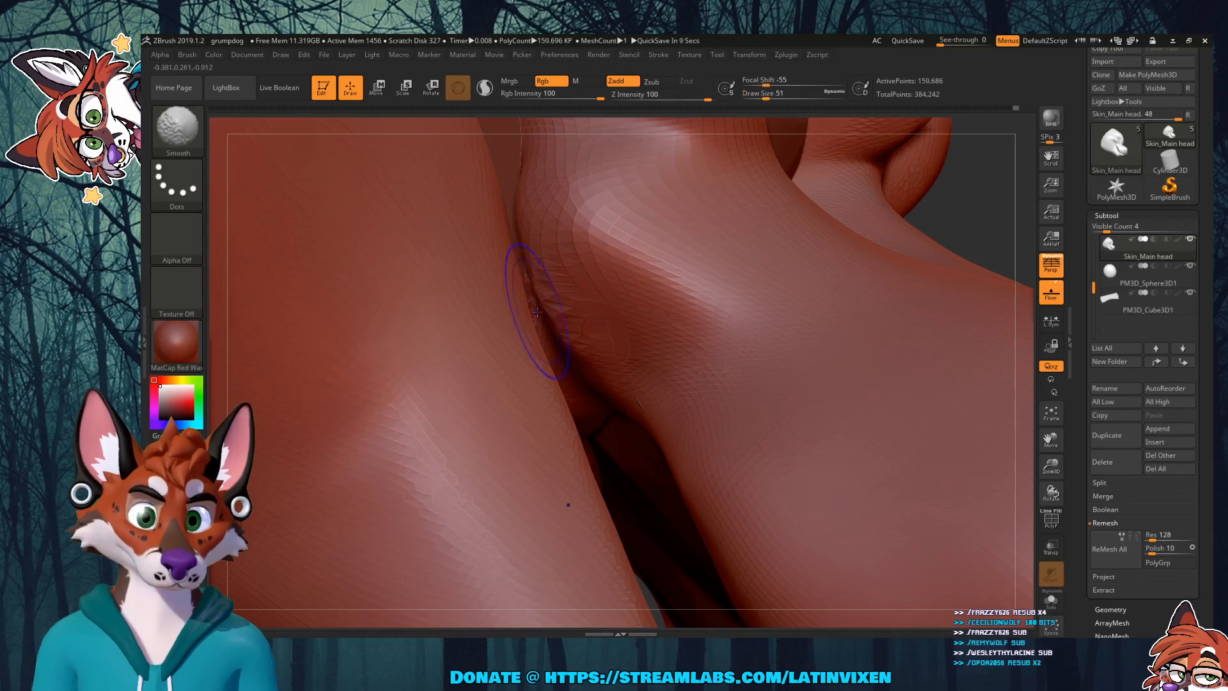
pyautogui.keyDown('shift'); pyautogui.moveTo(539, 309); pyautogui.dragTo(555, 332); pyautogui.keyUp('shift')
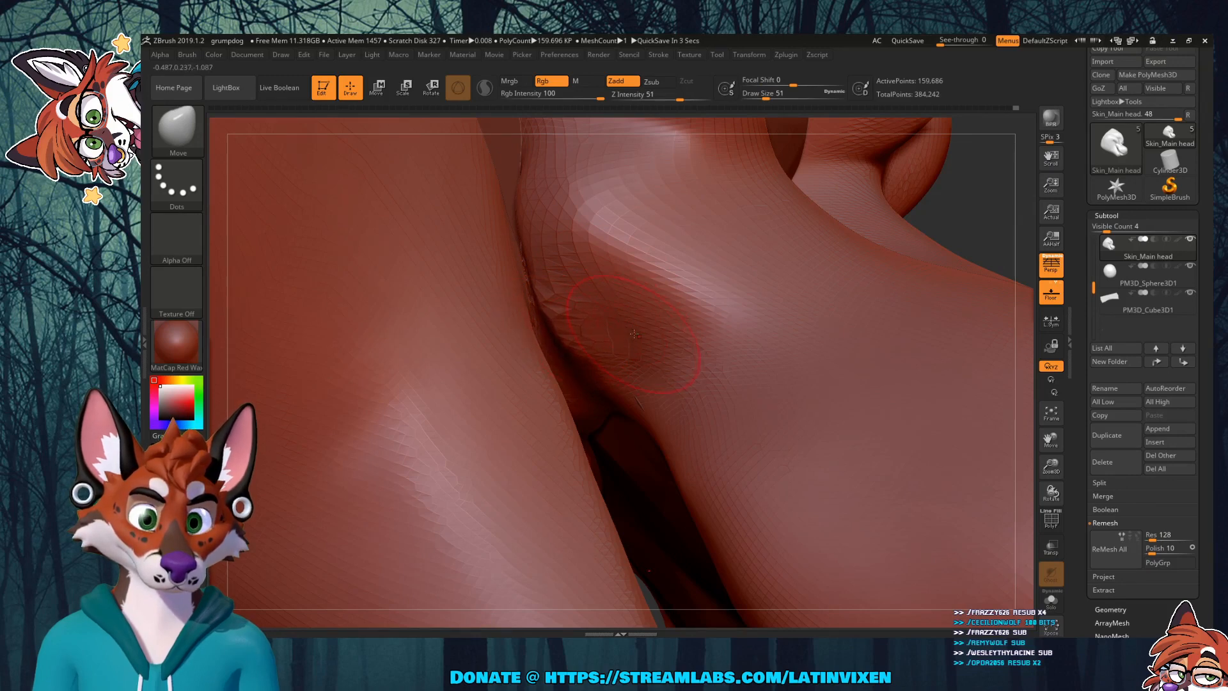
pyautogui.press('shift')
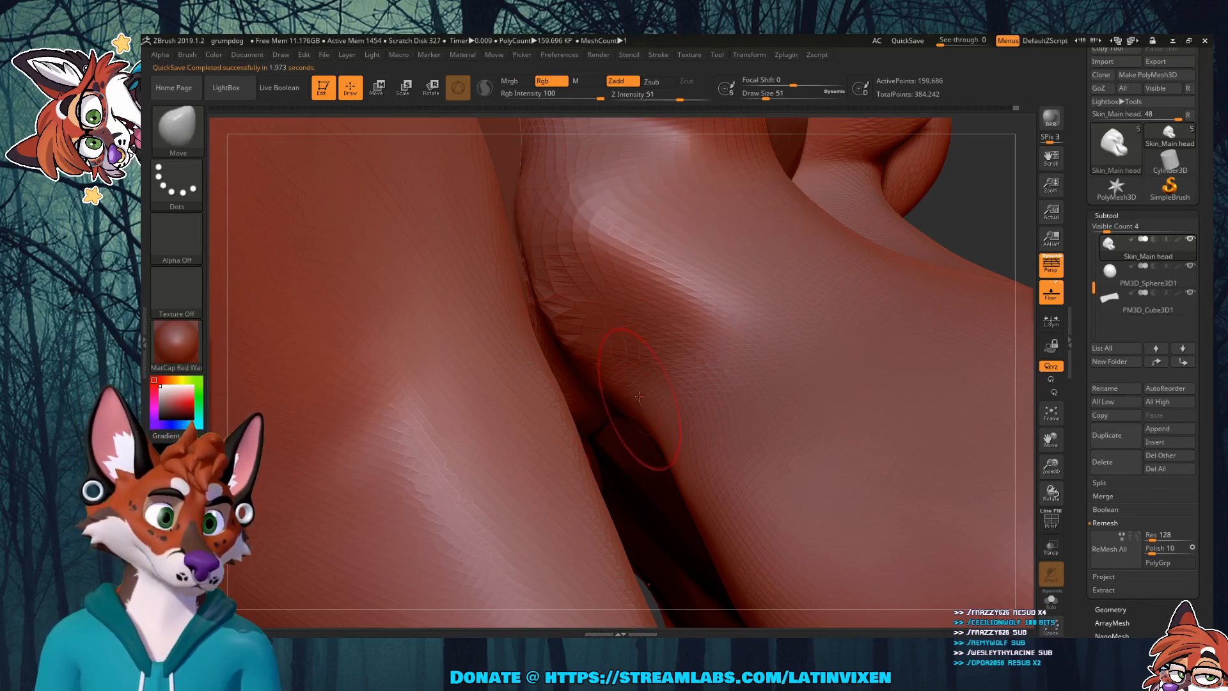
# Step: Check the PM3D_Cube3D1 piece inside the mouth, then return to the Skin_Main head subtool and inspect the mouth corner
pyautogui.click(1124, 312)
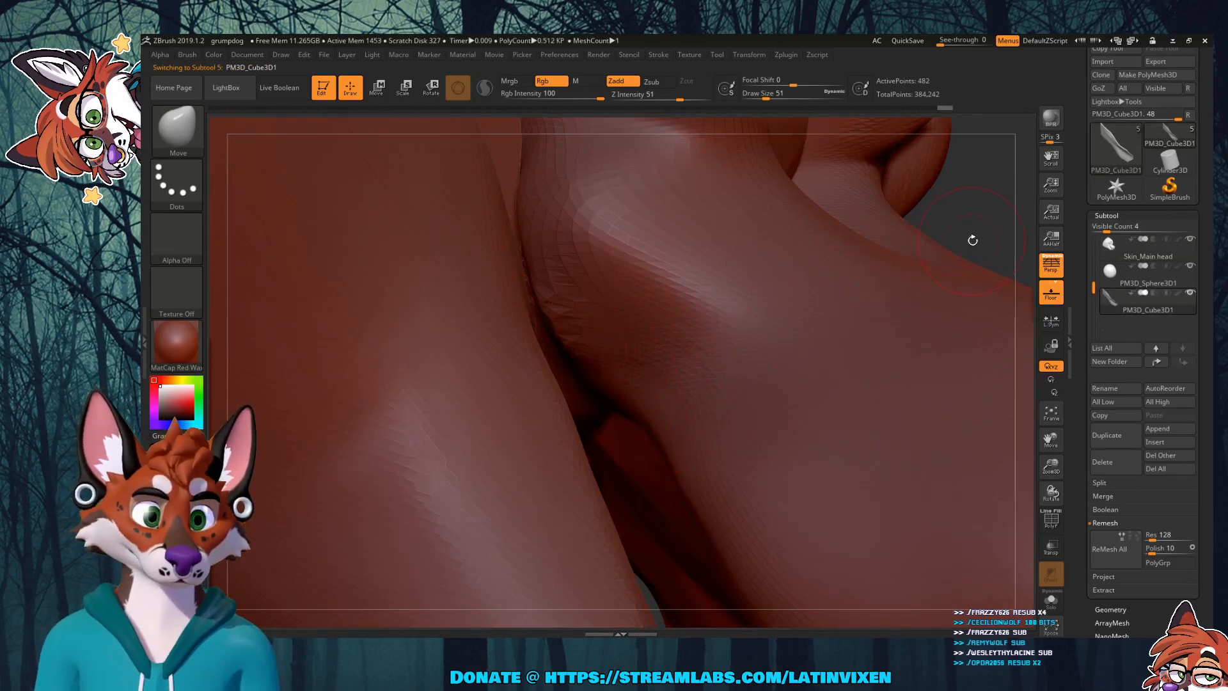
pyautogui.moveTo(969, 216); pyautogui.dragTo(1024, 256)
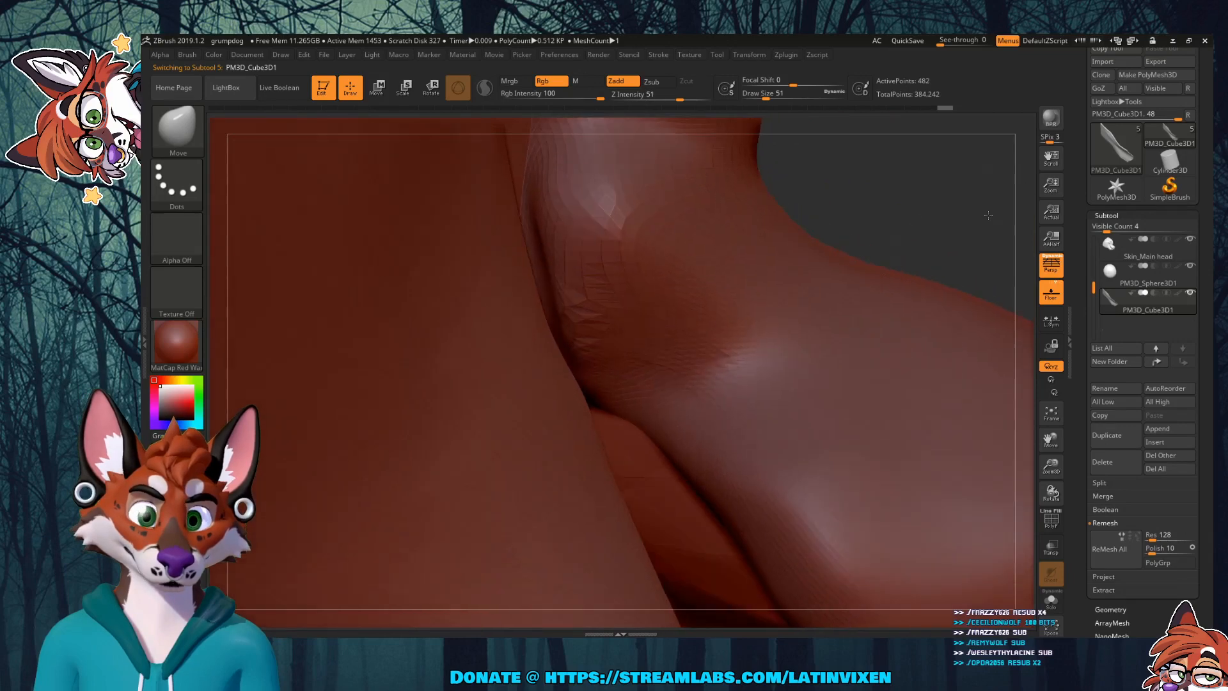
pyautogui.click(1145, 248)
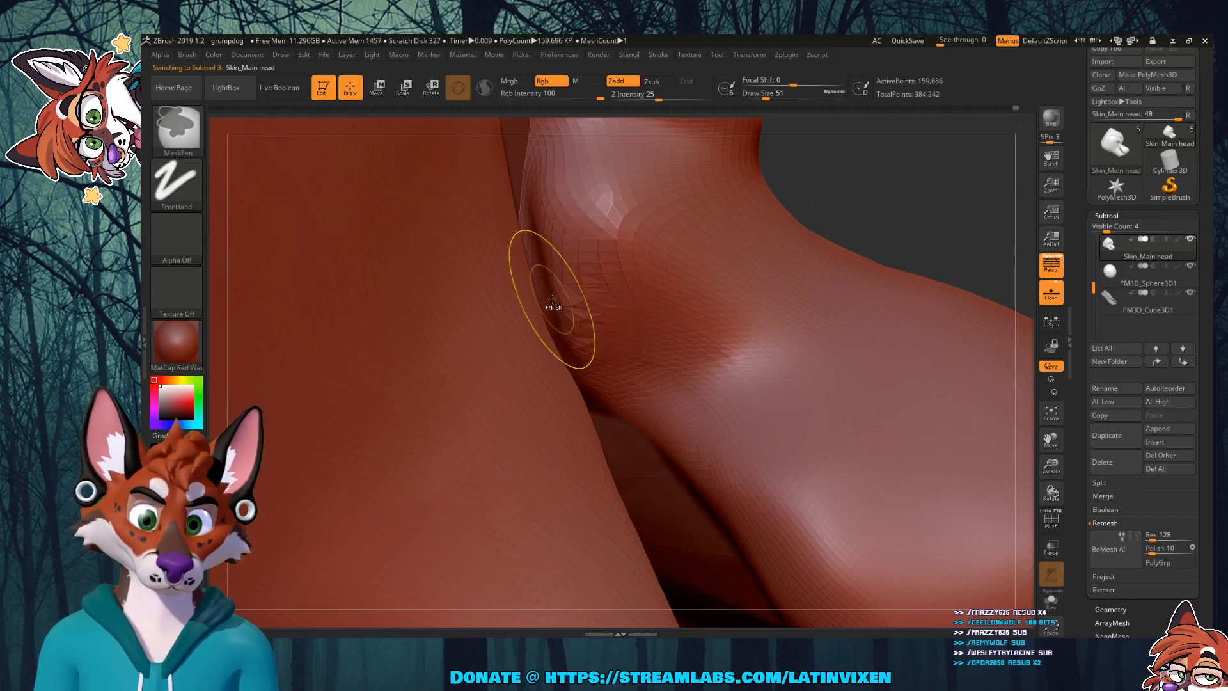
pyautogui.moveTo(897, 209); pyautogui.dragTo(902, 242)
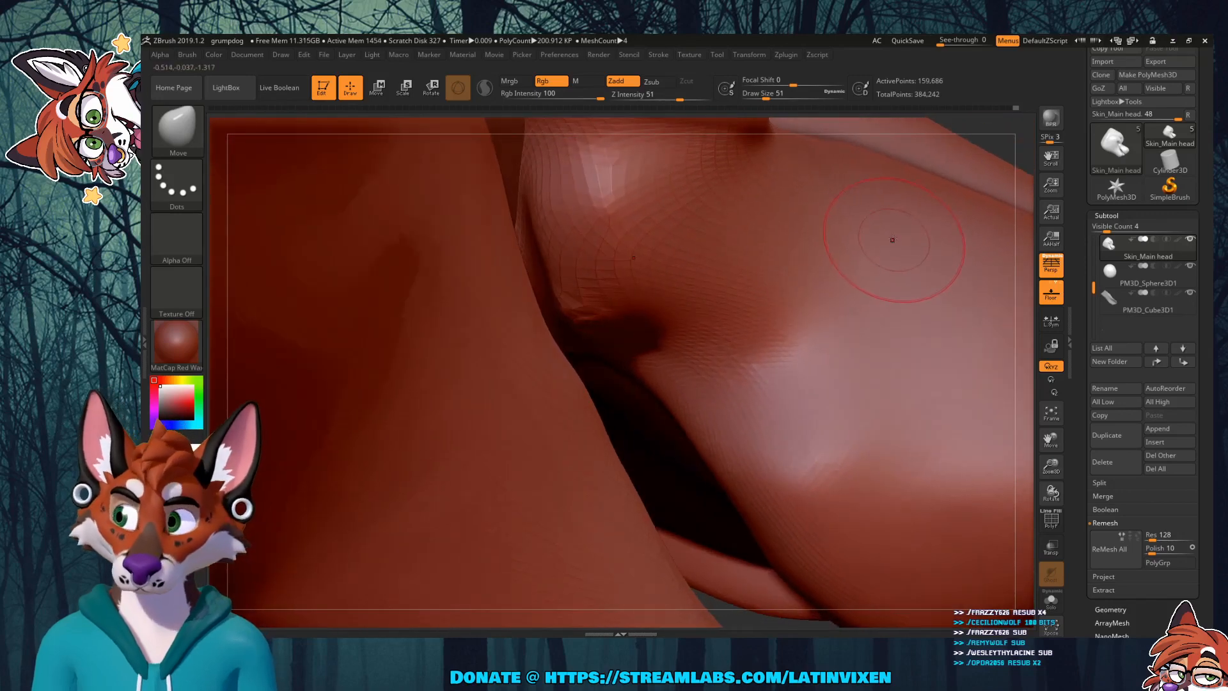
# Step: Carve a centre crease along the top of the muzzle up to the nose with the DamStandard brush, then smooth it
pyautogui.moveTo(1051, 465); pyautogui.dragTo(1026, 382)
pyautogui.moveTo(952, 270)
pyautogui.mouseDown()
pyautogui.moveTo(934, 285)
pyautogui.moveTo(952, 294)
pyautogui.mouseUp()
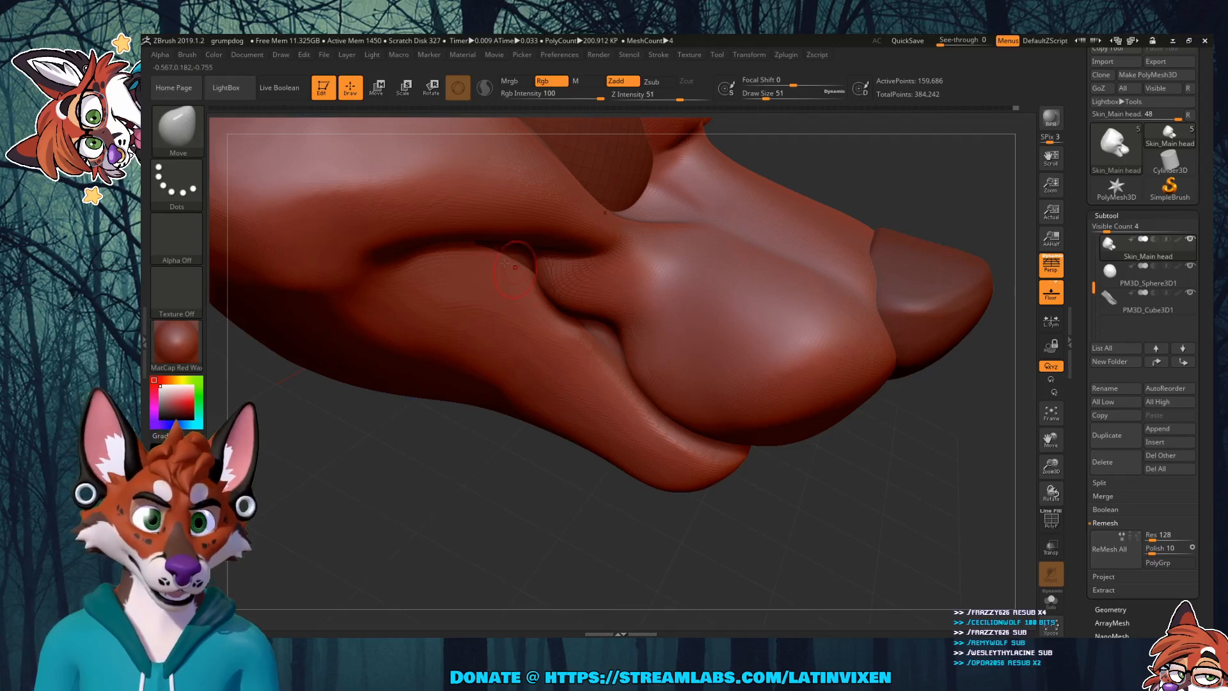
pyautogui.moveTo(918, 200); pyautogui.dragTo(535, 311)
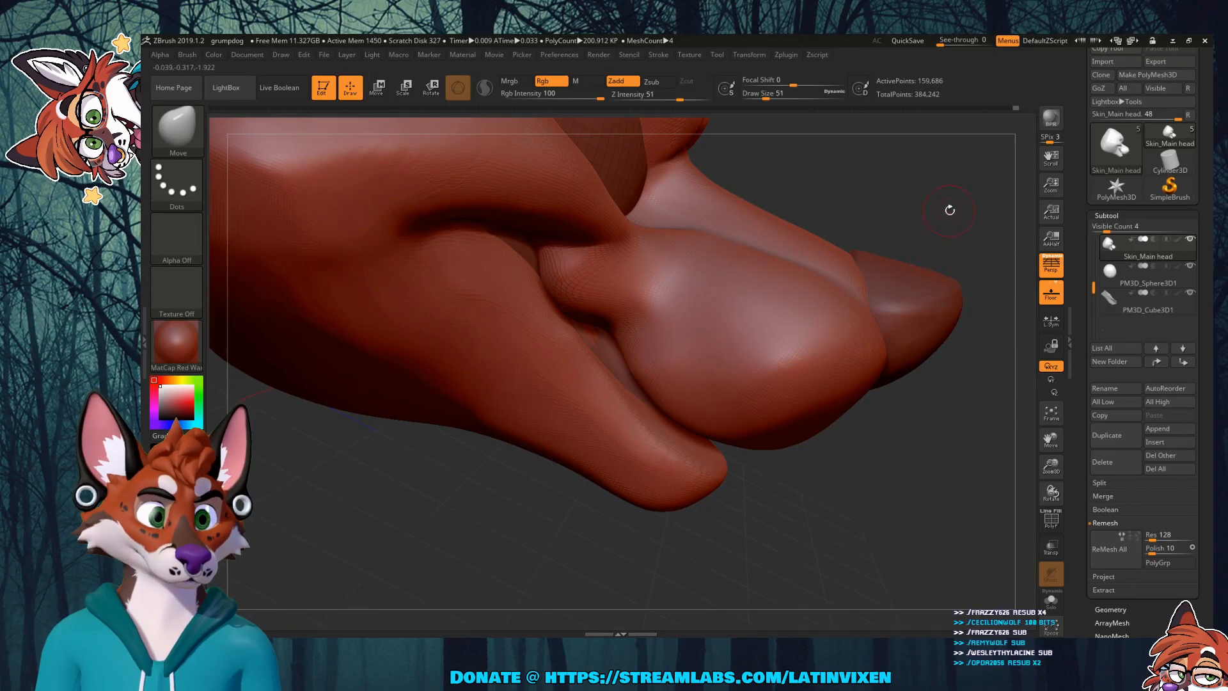
pyautogui.moveTo(950, 210)
pyautogui.mouseDown()
pyautogui.moveTo(872, 152)
pyautogui.moveTo(857, 230)
pyautogui.mouseUp()
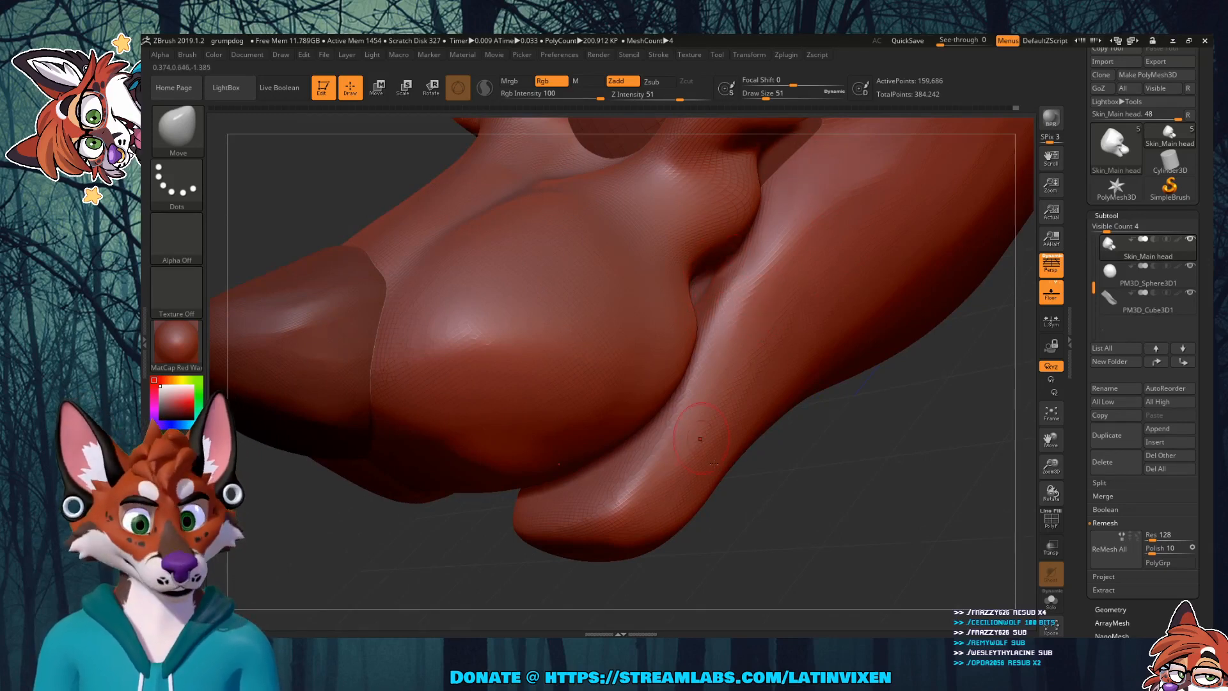
pyautogui.moveTo(818, 480); pyautogui.dragTo(872, 499)
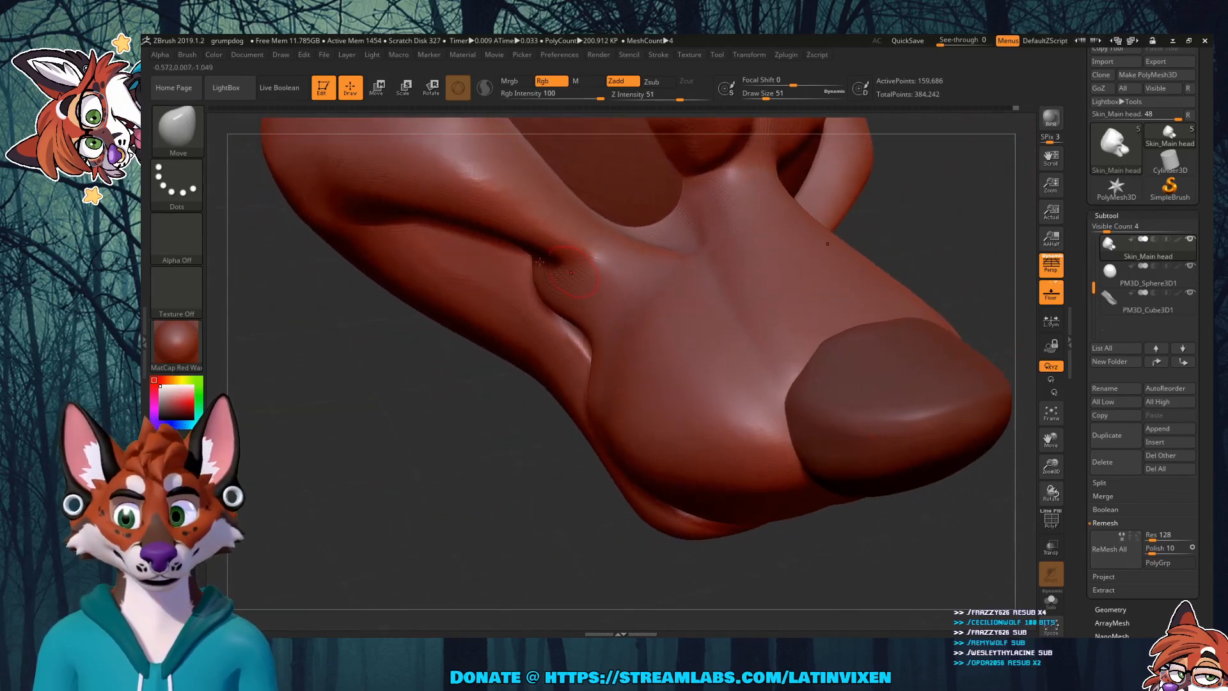
pyautogui.click(181, 142)
pyautogui.click(351, 141)
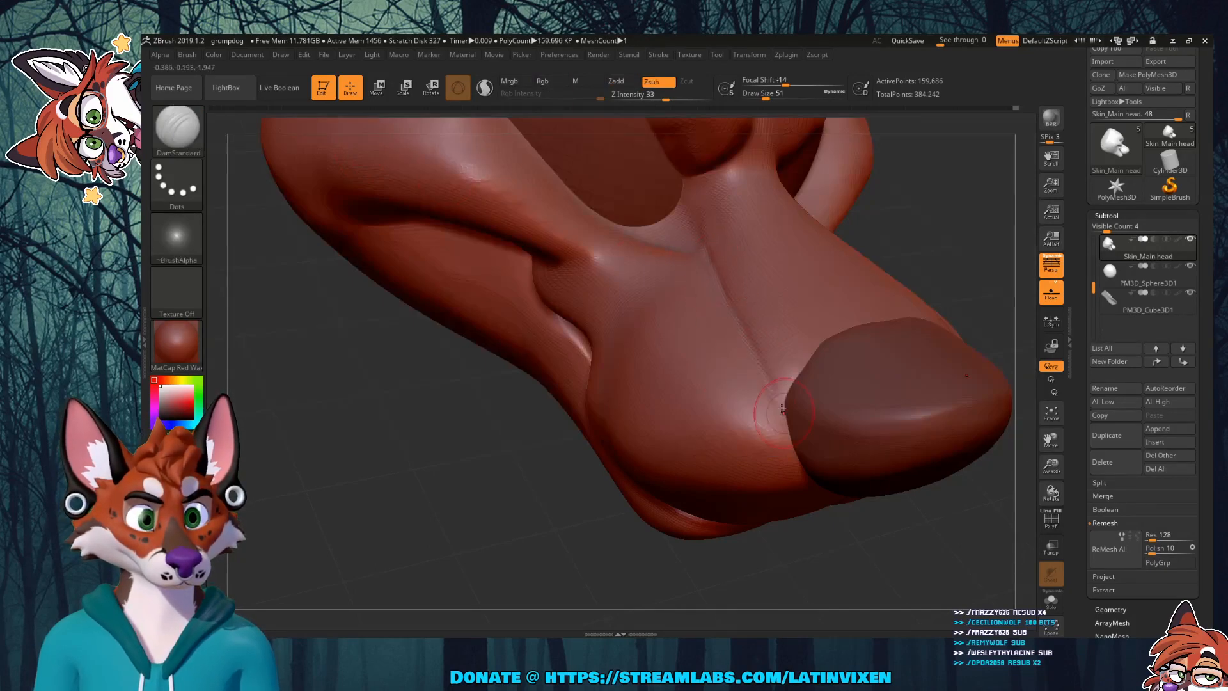
pyautogui.press('shift')
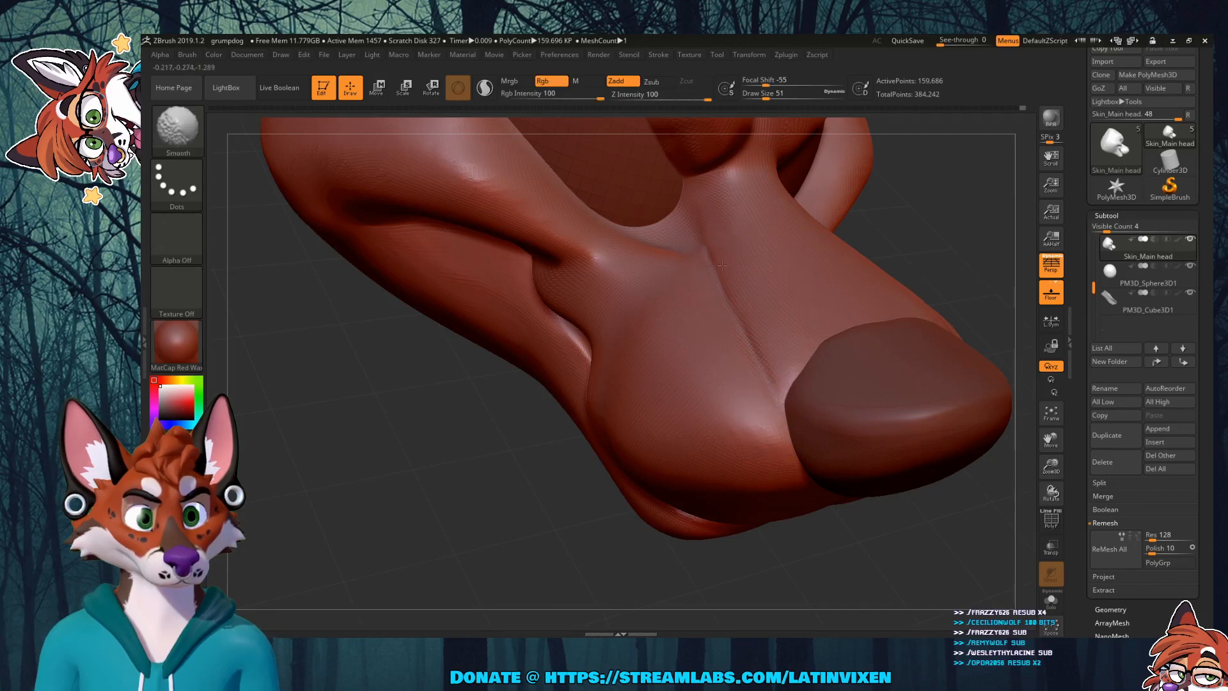
pyautogui.moveTo(723, 287)
pyautogui.keyDown('shift'); pyautogui.mouseDown()
pyautogui.moveTo(775, 391)
pyautogui.moveTo(755, 358)
pyautogui.mouseUp(); pyautogui.keyUp('shift')
pyautogui.moveTo(930, 240)
pyautogui.mouseDown()
pyautogui.moveTo(951, 245)
pyautogui.moveTo(918, 238)
pyautogui.moveTo(945, 224)
pyautogui.moveTo(950, 275)
pyautogui.moveTo(966, 207)
pyautogui.moveTo(884, 252)
pyautogui.moveTo(690, 229)
pyautogui.mouseUp()
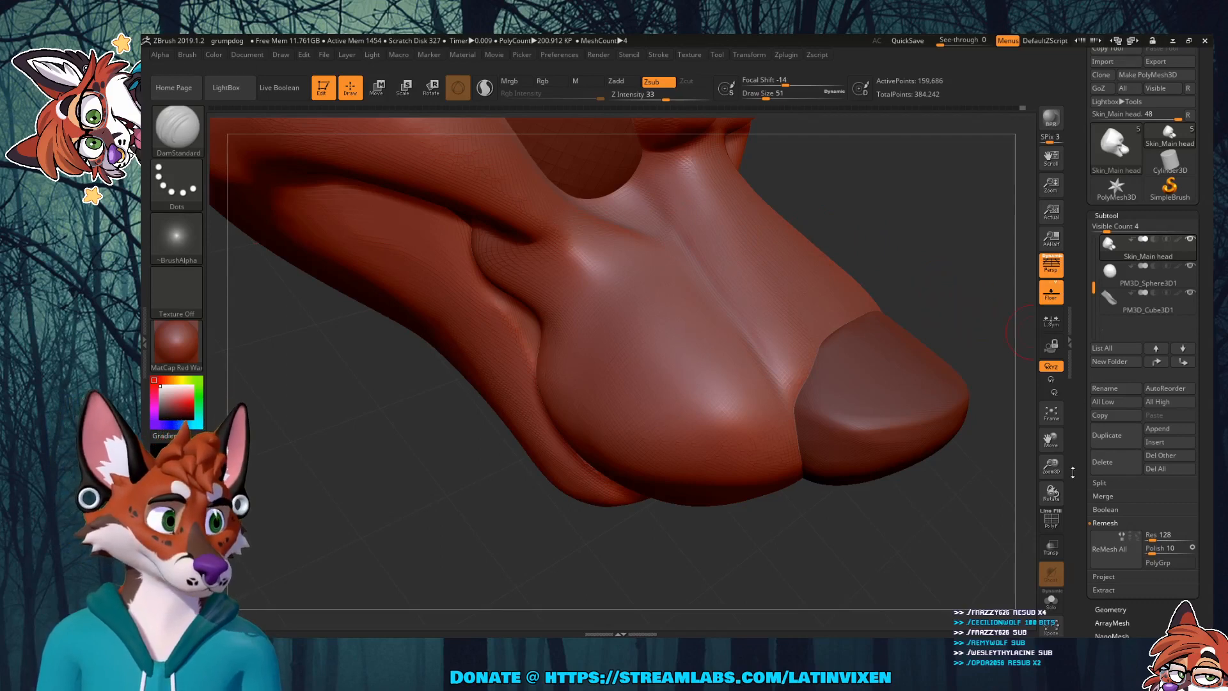
# Step: Smooth the back end of the crease between the cheek and the lower jaw, checking it from several angles
pyautogui.moveTo(1052, 466); pyautogui.dragTo(1052, 422)
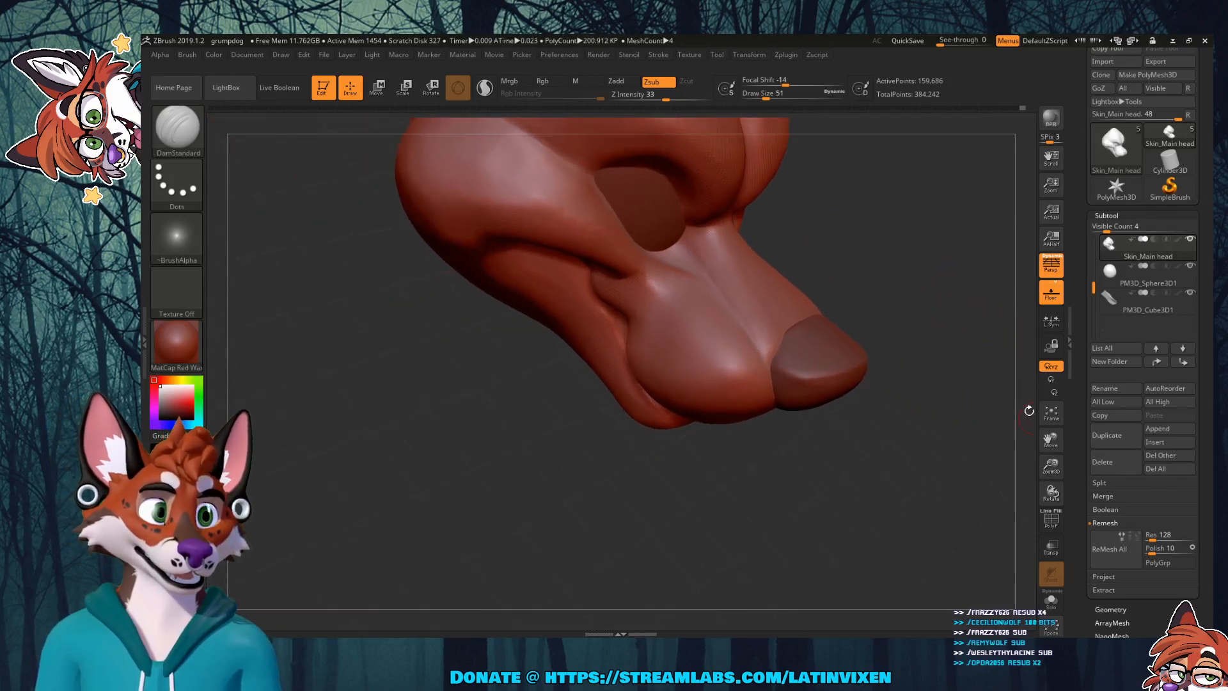
pyautogui.moveTo(965, 301); pyautogui.dragTo(739, 301)
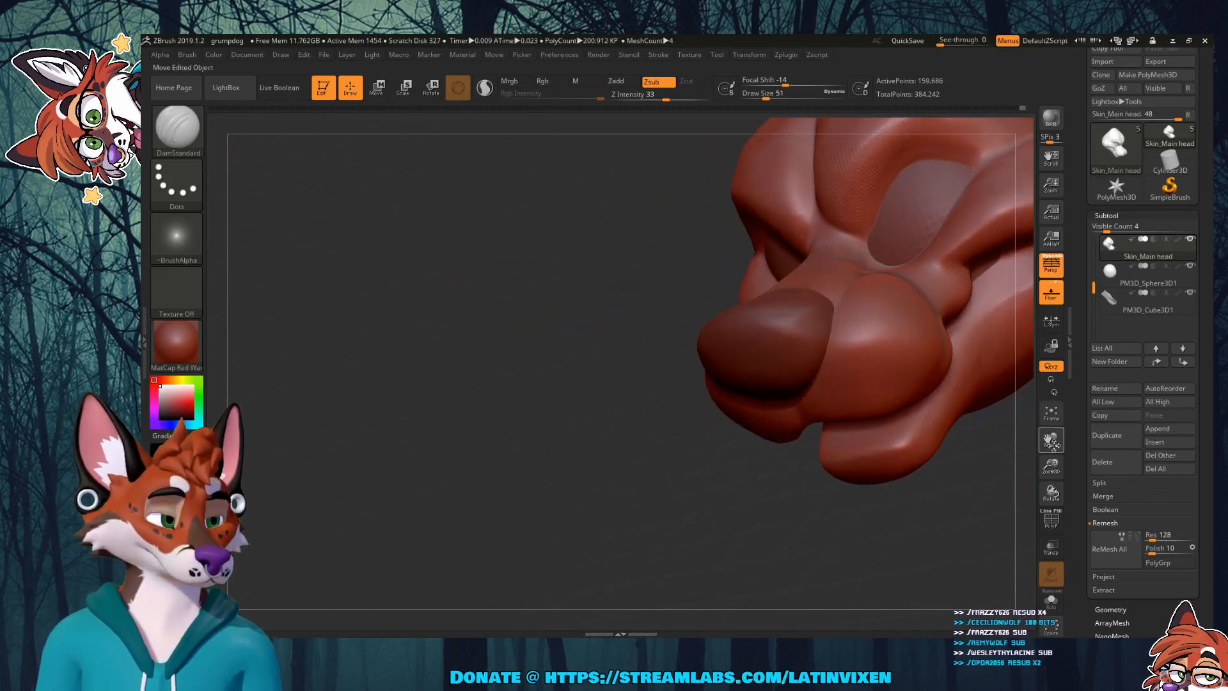
pyautogui.moveTo(1052, 439); pyautogui.dragTo(922, 484)
pyautogui.moveTo(919, 366); pyautogui.dragTo(729, 343)
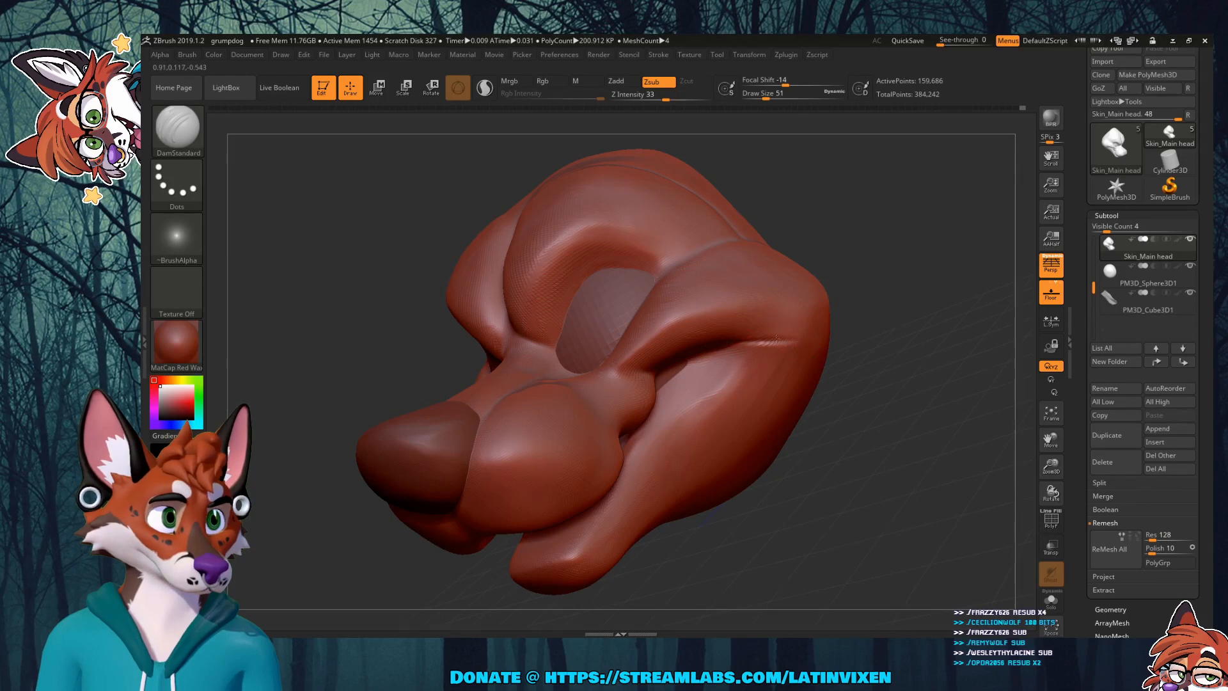
pyautogui.press('shift')
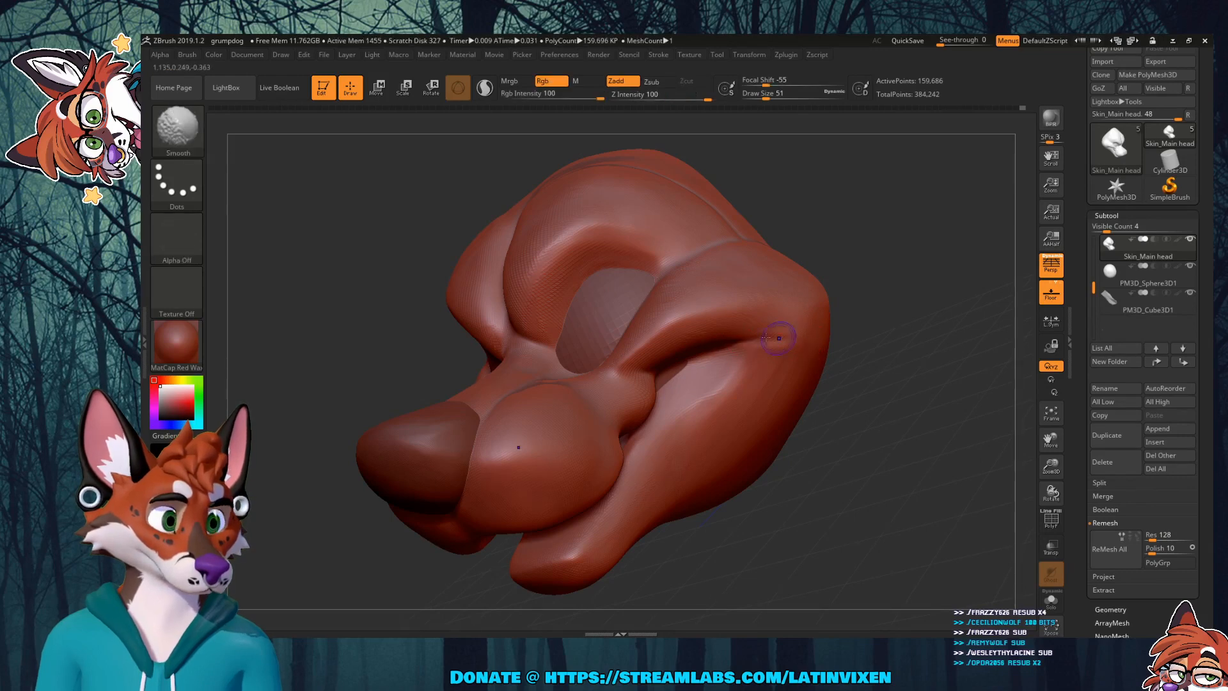
pyautogui.moveTo(800, 340); pyautogui.dragTo(873, 314)
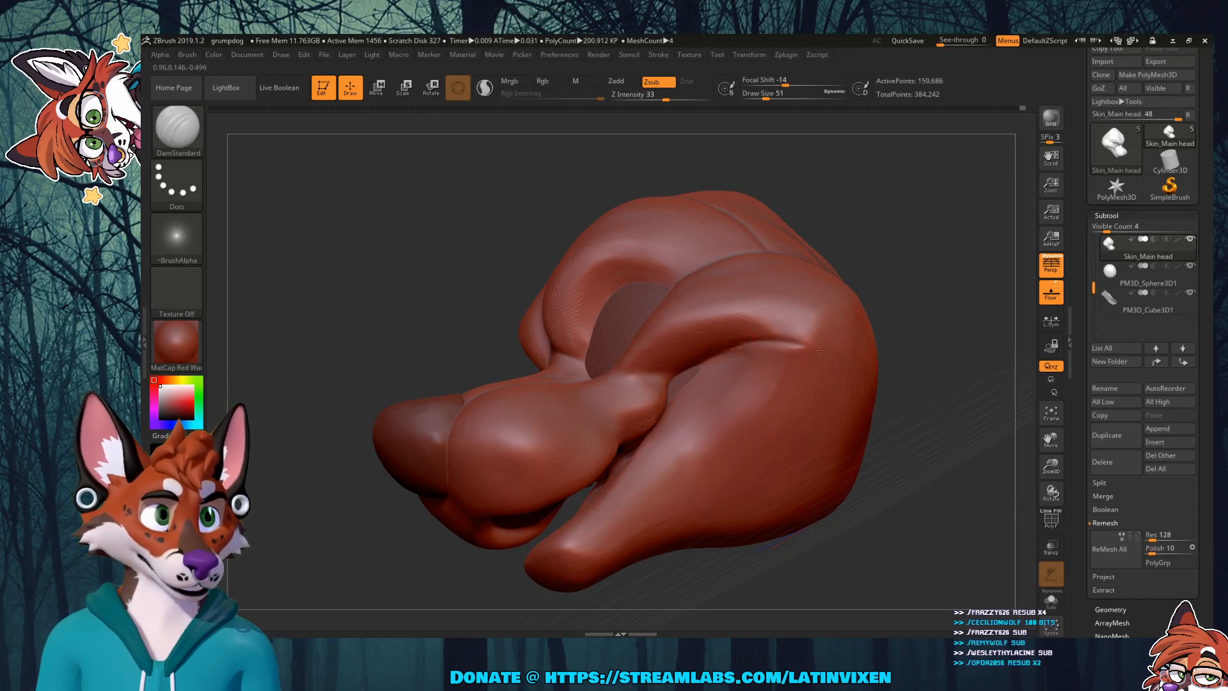
pyautogui.press('shift')
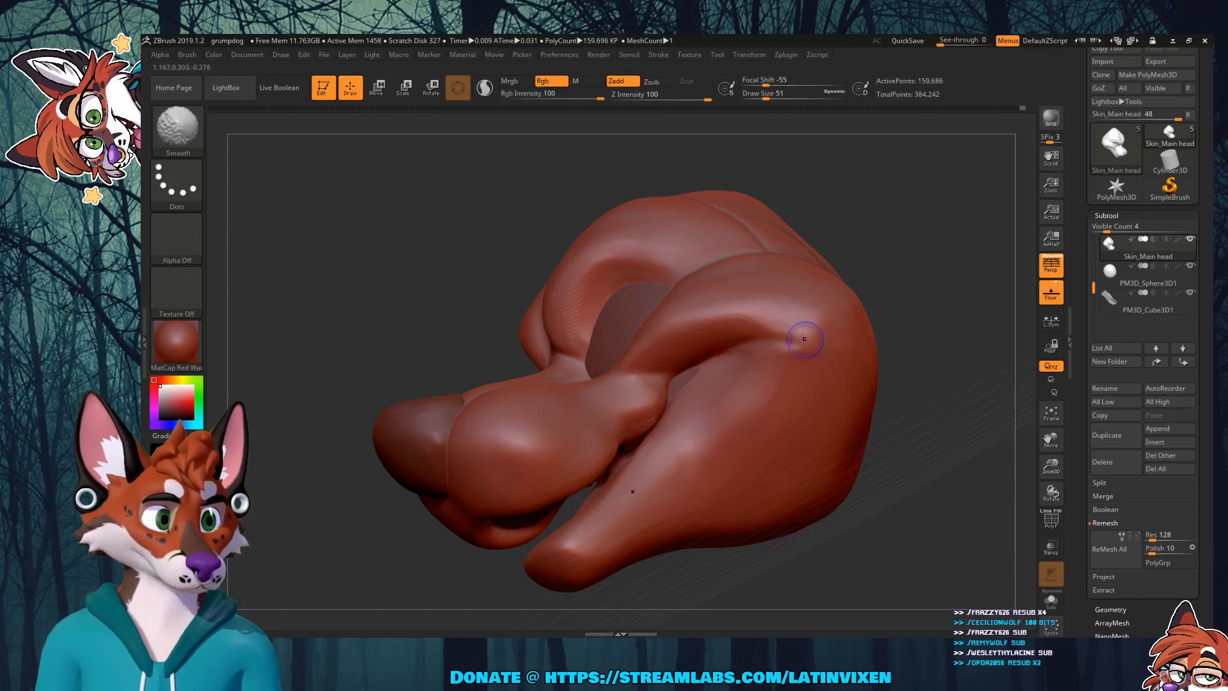
pyautogui.moveTo(899, 296); pyautogui.dragTo(857, 293)
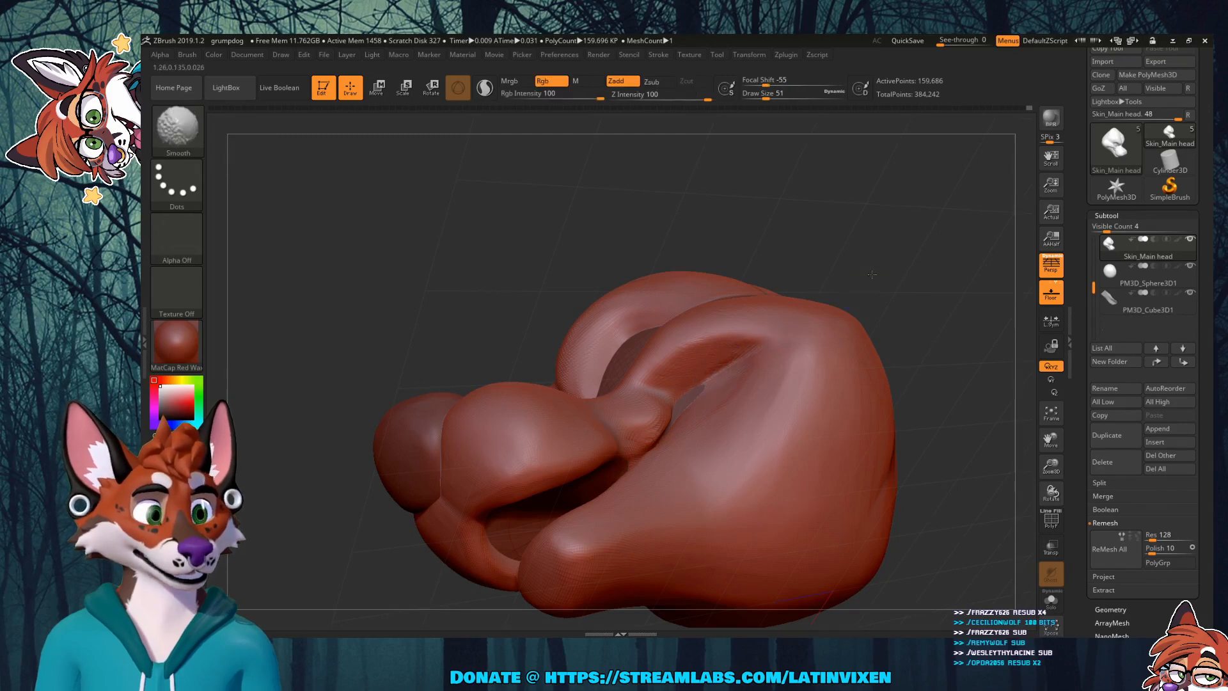
pyautogui.moveTo(921, 306)
pyautogui.mouseDown()
pyautogui.moveTo(892, 301)
pyautogui.moveTo(721, 372)
pyautogui.mouseUp()
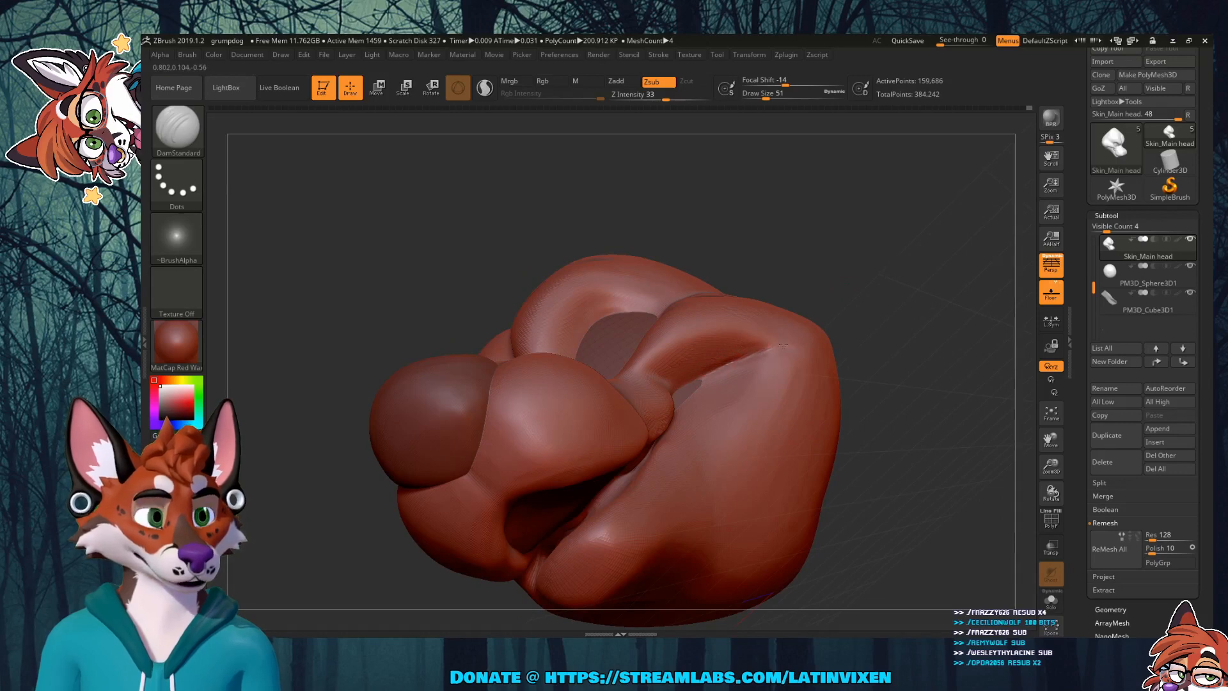
pyautogui.press('shift')
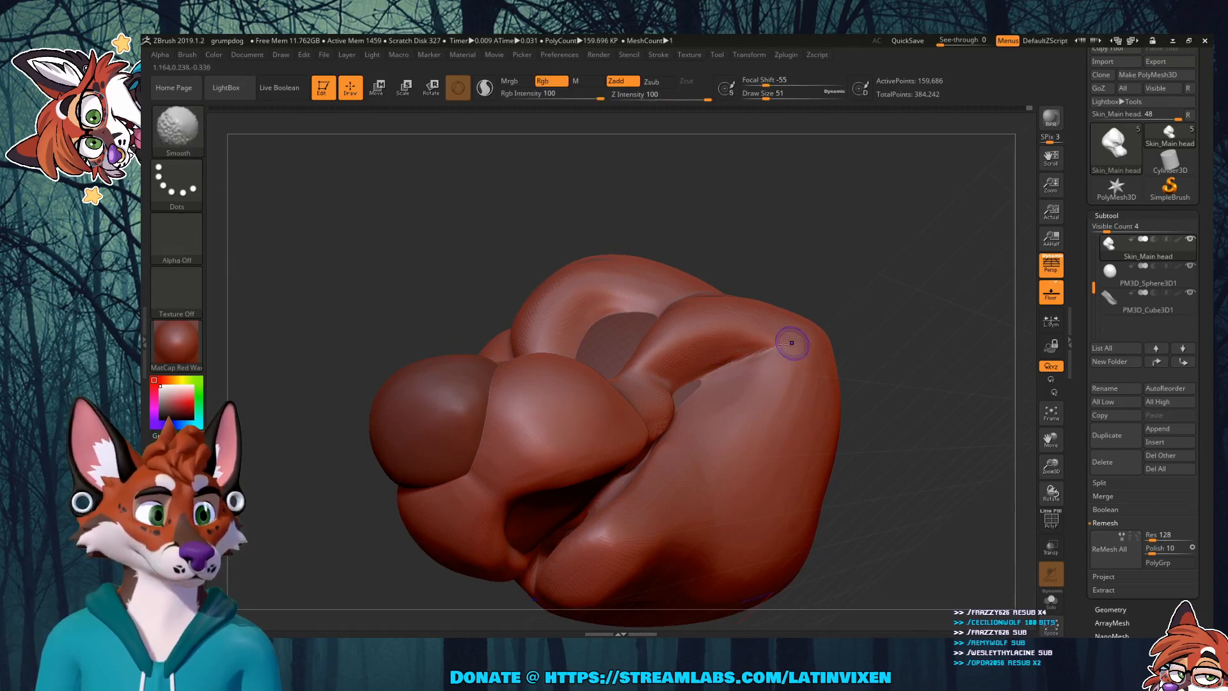
pyautogui.moveTo(877, 279)
pyautogui.keyDown('shift'); pyautogui.mouseDown()
pyautogui.moveTo(881, 311)
pyautogui.moveTo(770, 303)
pyautogui.moveTo(553, 379)
pyautogui.mouseUp(); pyautogui.keyUp('shift')
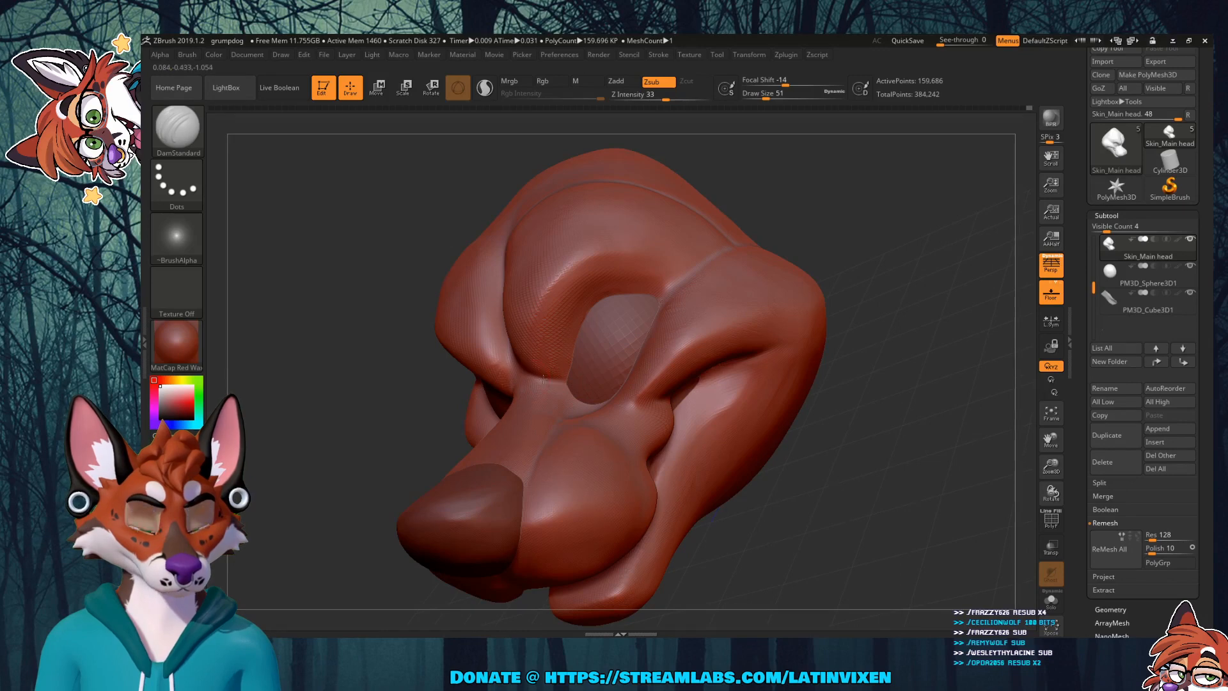
# Step: Smooth the area between the brows at the base of the muzzle
pyautogui.press('shift')
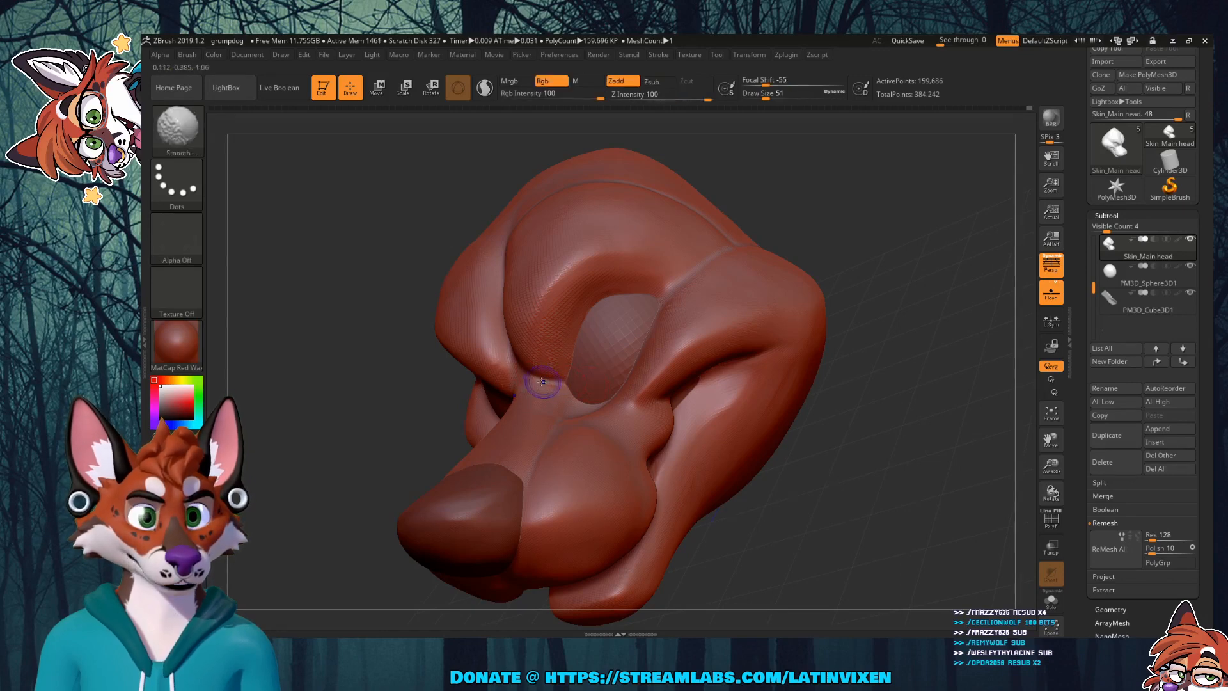
pyautogui.moveTo(815, 252)
pyautogui.mouseDown()
pyautogui.moveTo(894, 176)
pyautogui.moveTo(627, 241)
pyautogui.mouseUp()
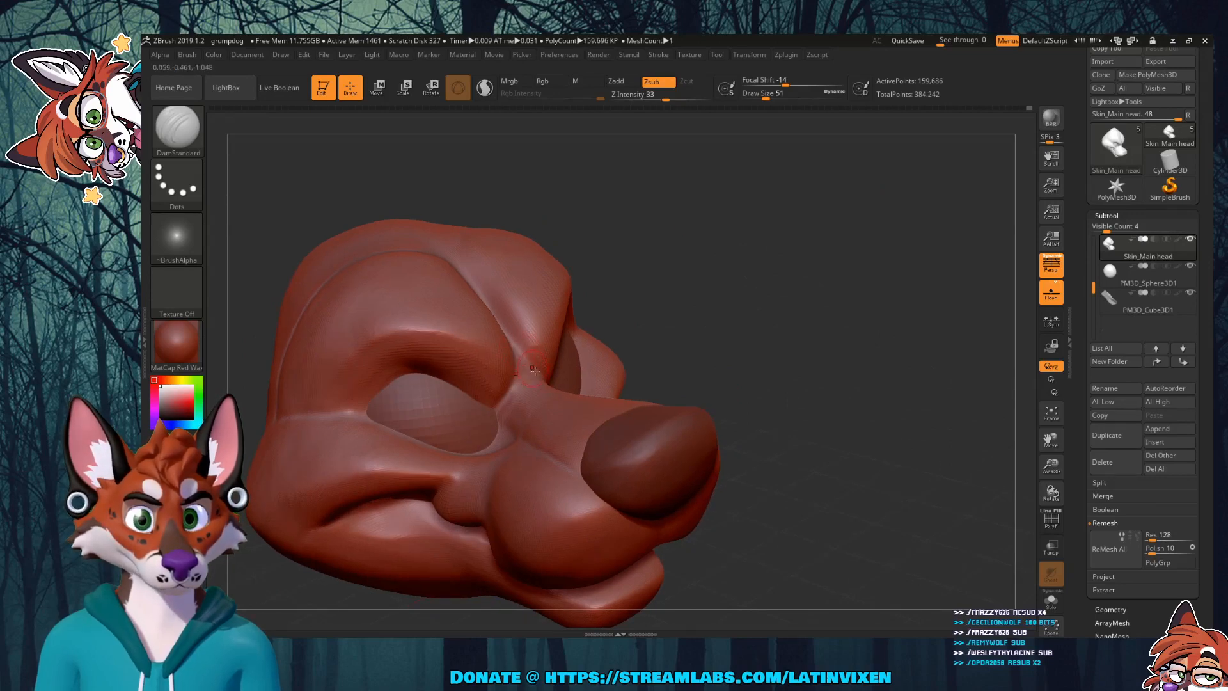
pyautogui.moveTo(661, 243)
pyautogui.mouseDown()
pyautogui.moveTo(588, 291)
pyautogui.moveTo(529, 355)
pyautogui.mouseUp()
pyautogui.press('shift')
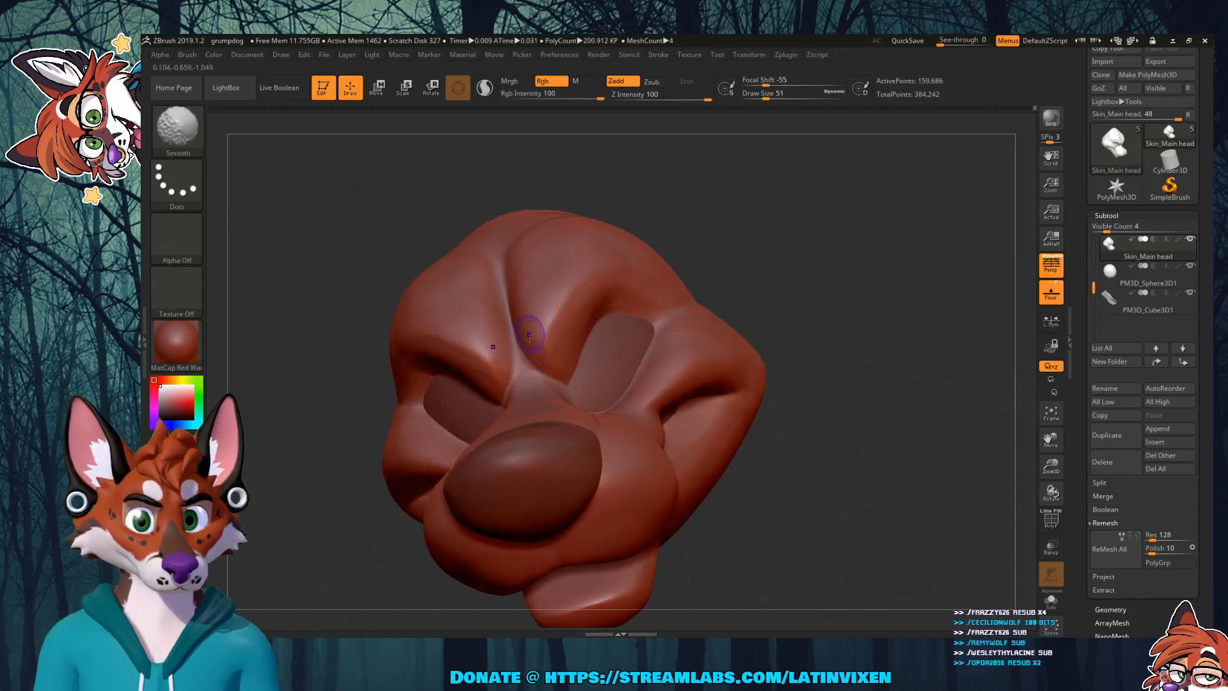
# Step: Refine the front lip edge of the muzzle below the nose using the Move brush
pyautogui.moveTo(789, 242)
pyautogui.mouseDown()
pyautogui.moveTo(791, 209)
pyautogui.moveTo(797, 258)
pyautogui.moveTo(856, 249)
pyautogui.moveTo(880, 274)
pyautogui.moveTo(928, 145)
pyautogui.moveTo(901, 166)
pyautogui.mouseUp()
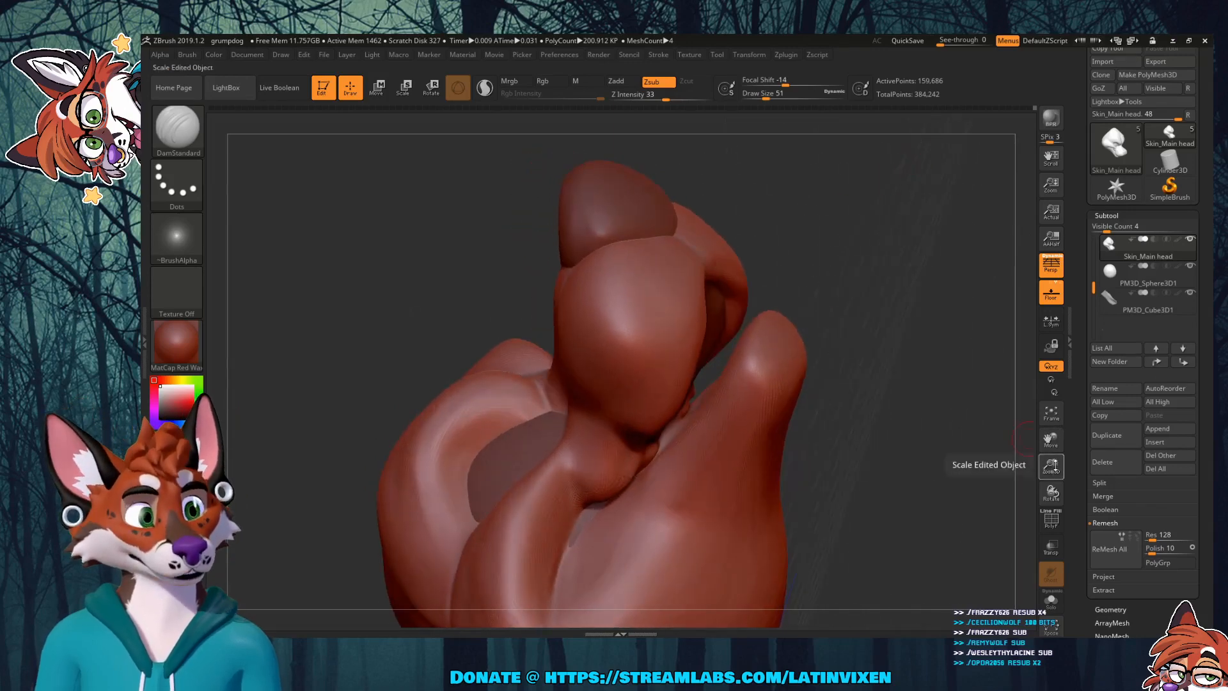
pyautogui.moveTo(1051, 466); pyautogui.dragTo(1007, 451)
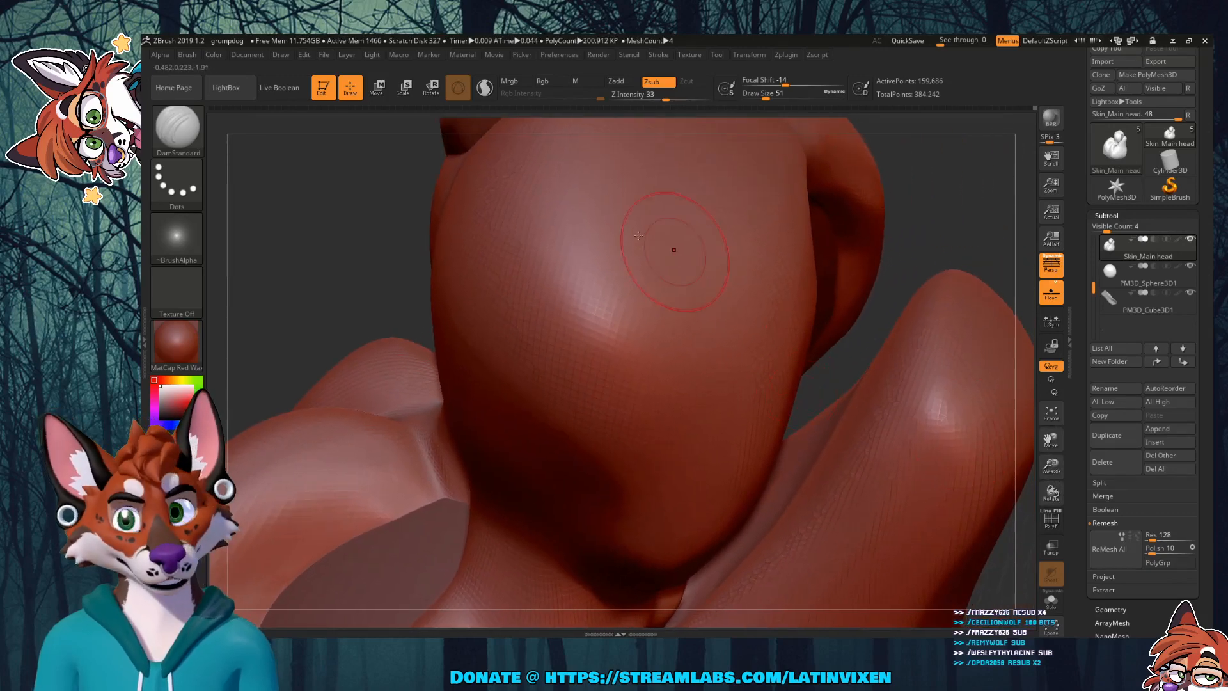
pyautogui.click(202, 142)
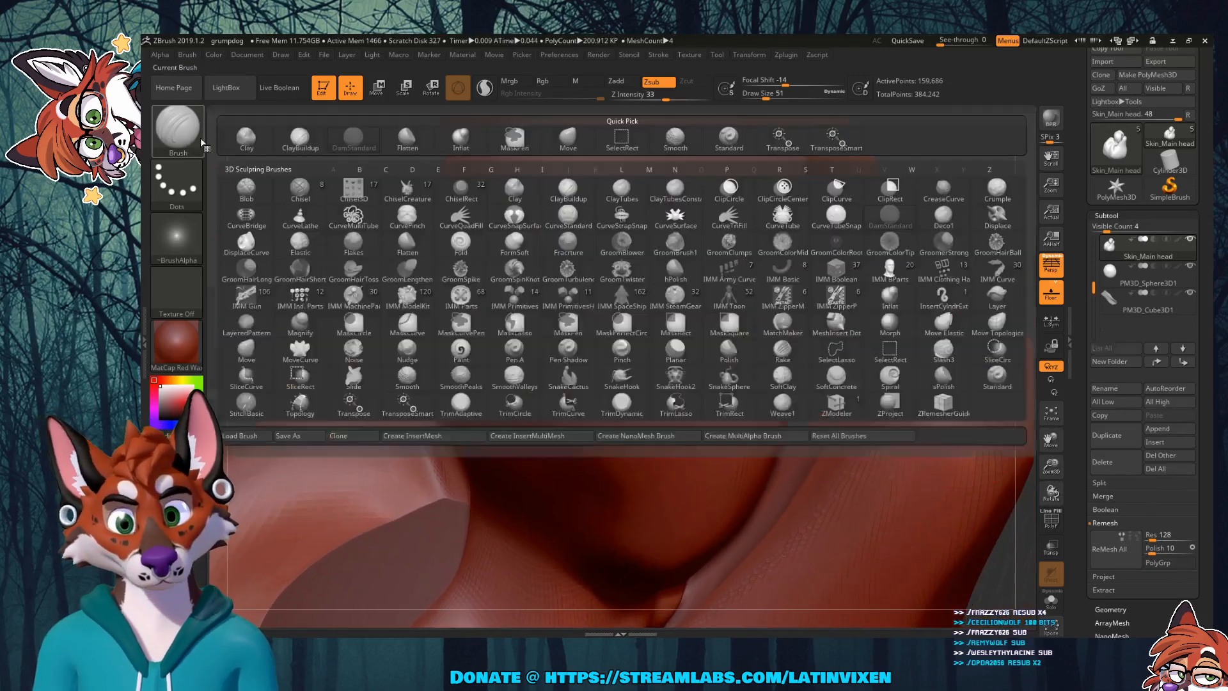
pyautogui.click(567, 138)
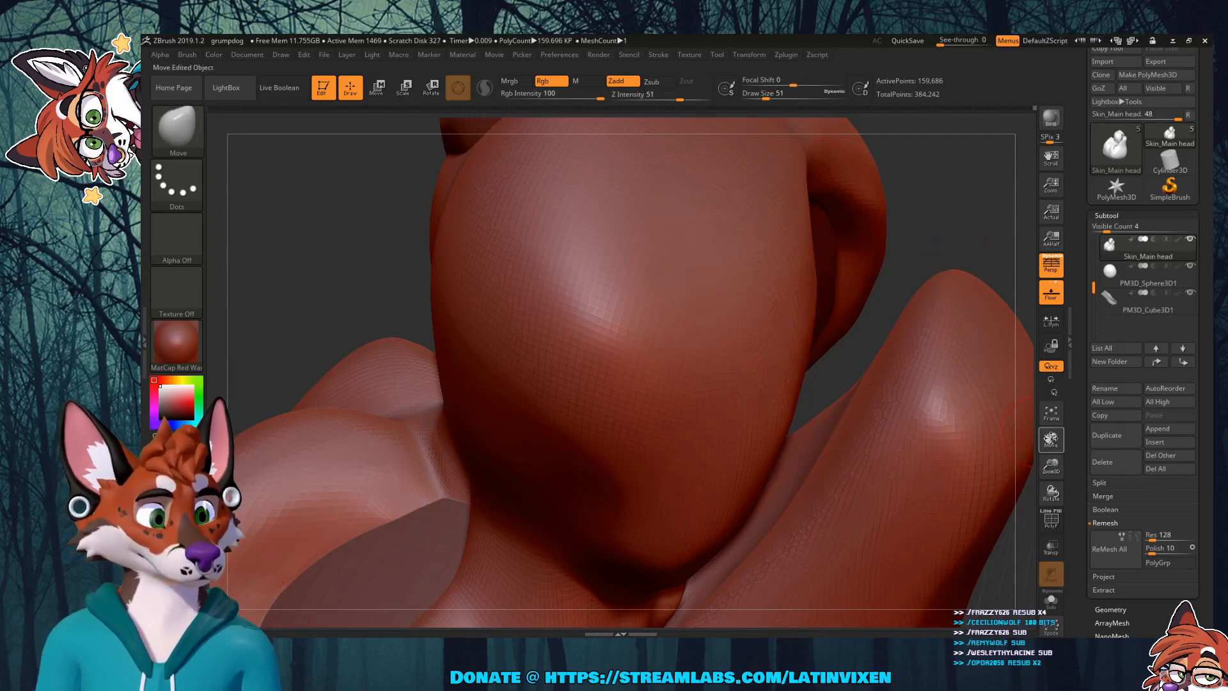
pyautogui.moveTo(1052, 439); pyautogui.dragTo(1025, 575)
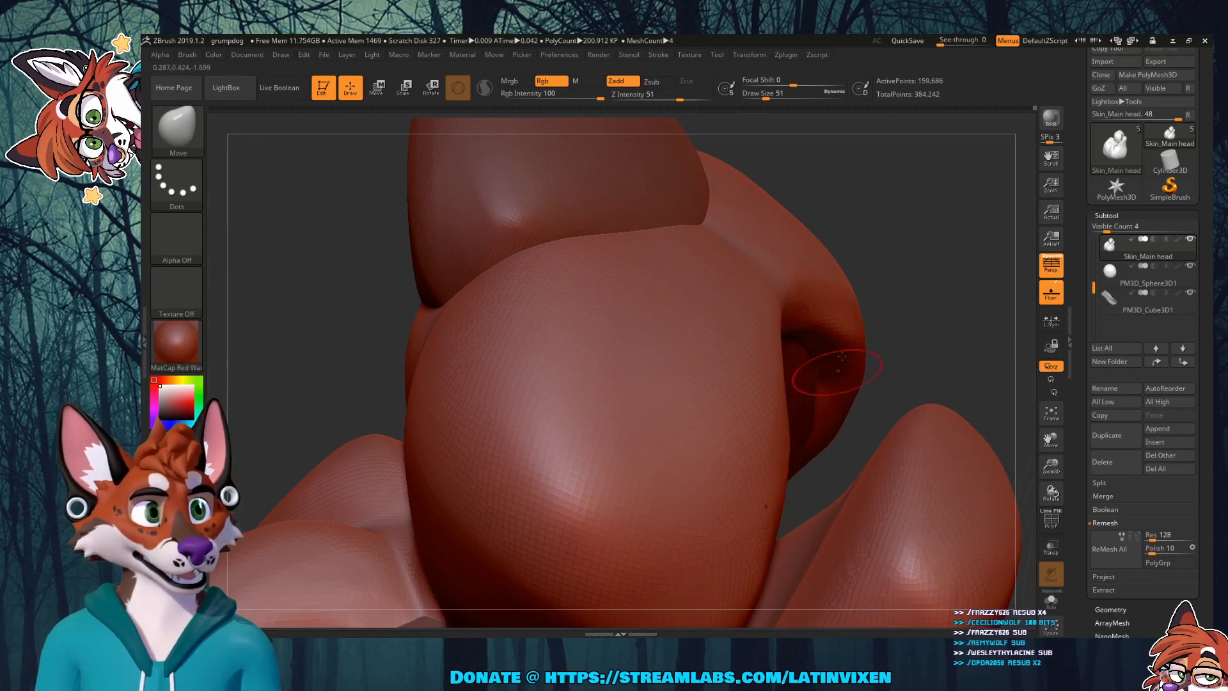
pyautogui.moveTo(938, 266); pyautogui.dragTo(780, 294)
# Step: Try to build up the area below the nose with the ClayBuildup brush, then undo the strokes
pyautogui.press('b')
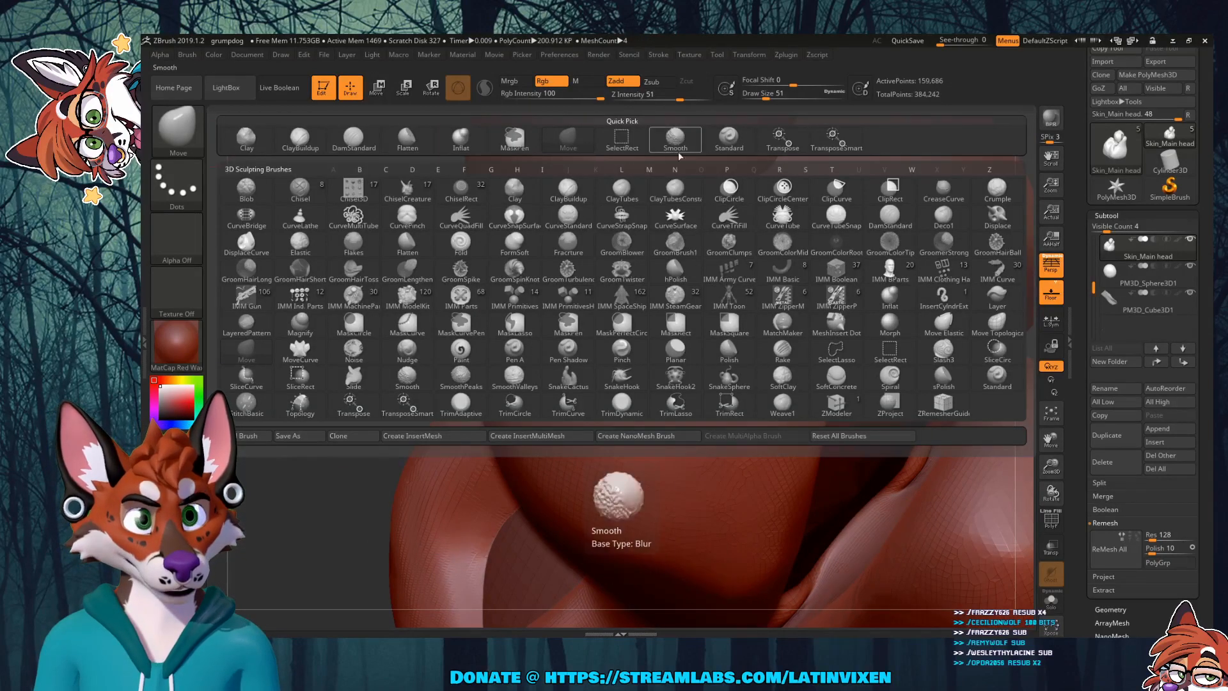
pyautogui.click(312, 149)
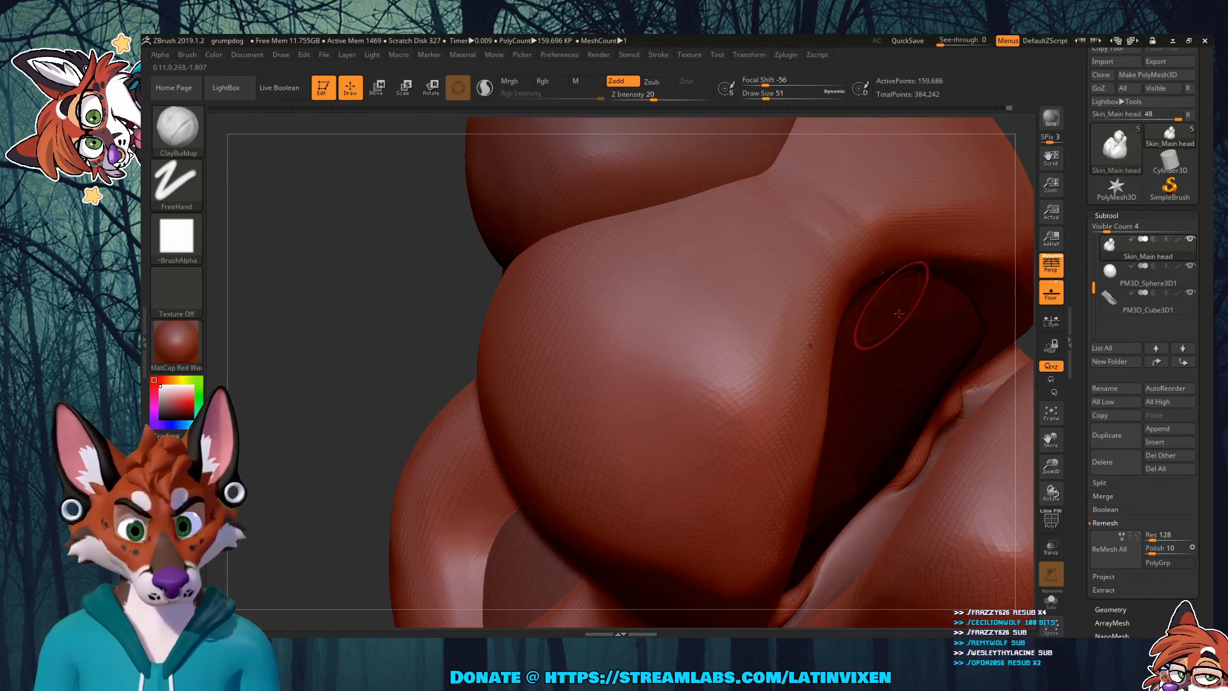
pyautogui.hotkey('ctrl', 'z')
pyautogui.hotkey('ctrl', 'z')
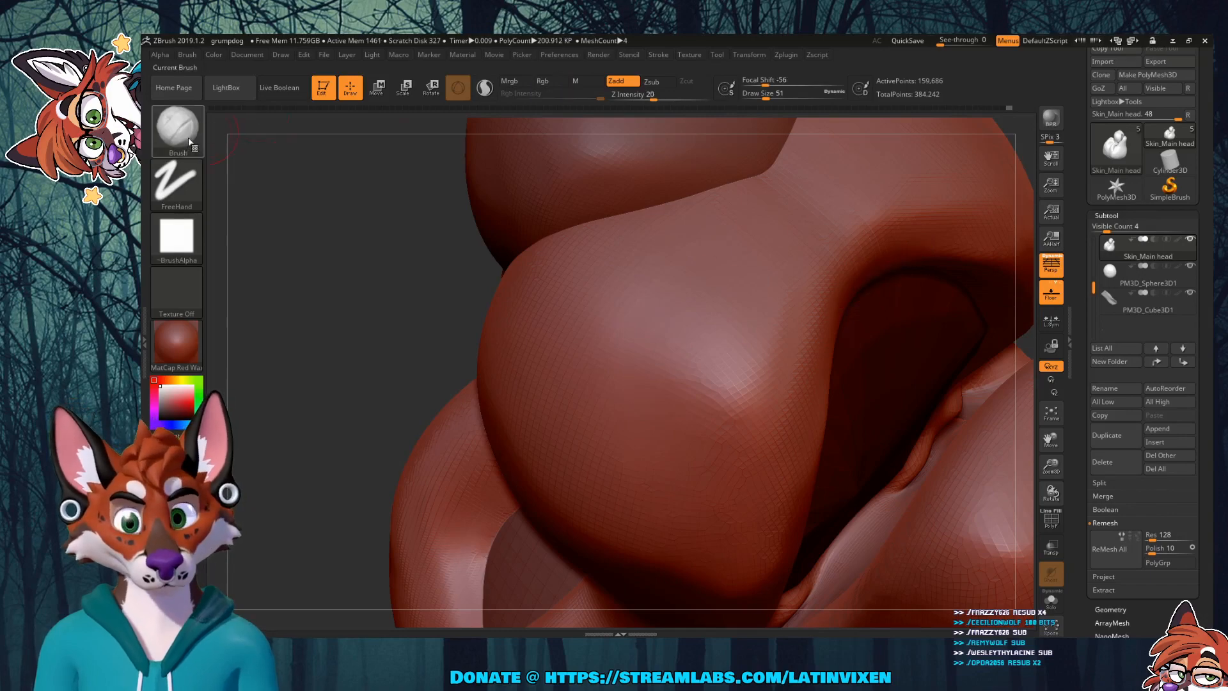
# Step: Carve a centre groove from the nose down to the upper lip with the DamStandard brush, smooth it and check it
pyautogui.press('b')
pyautogui.press('d')
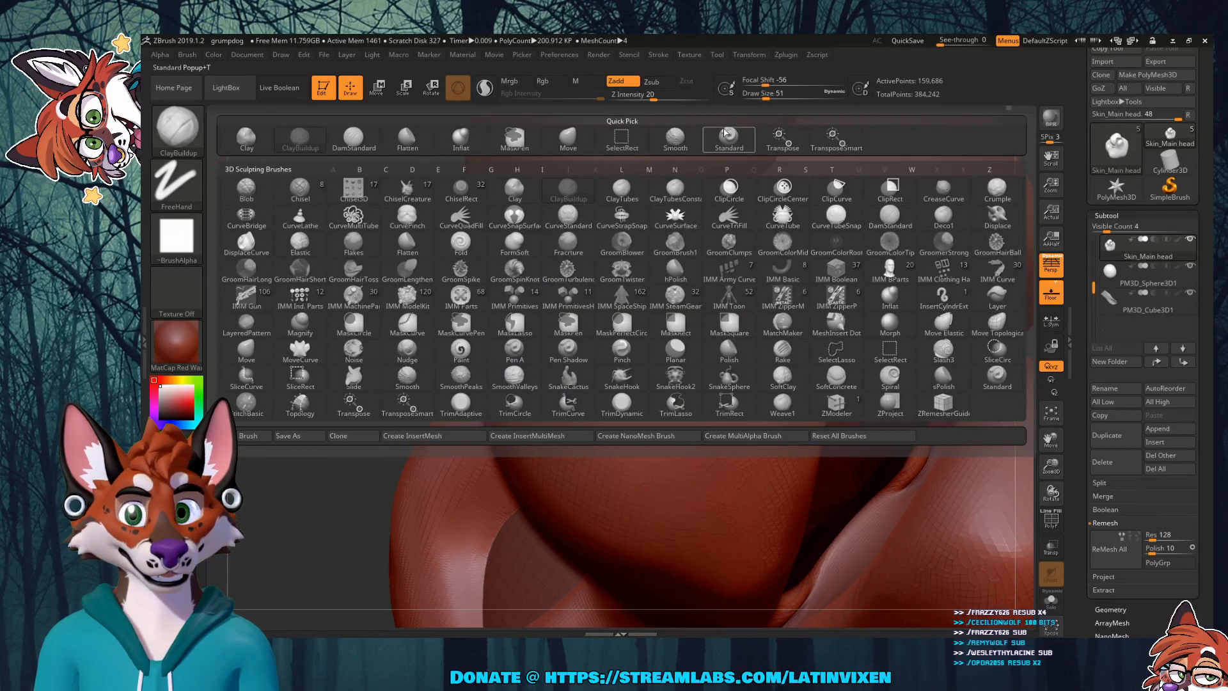
pyautogui.press('s')
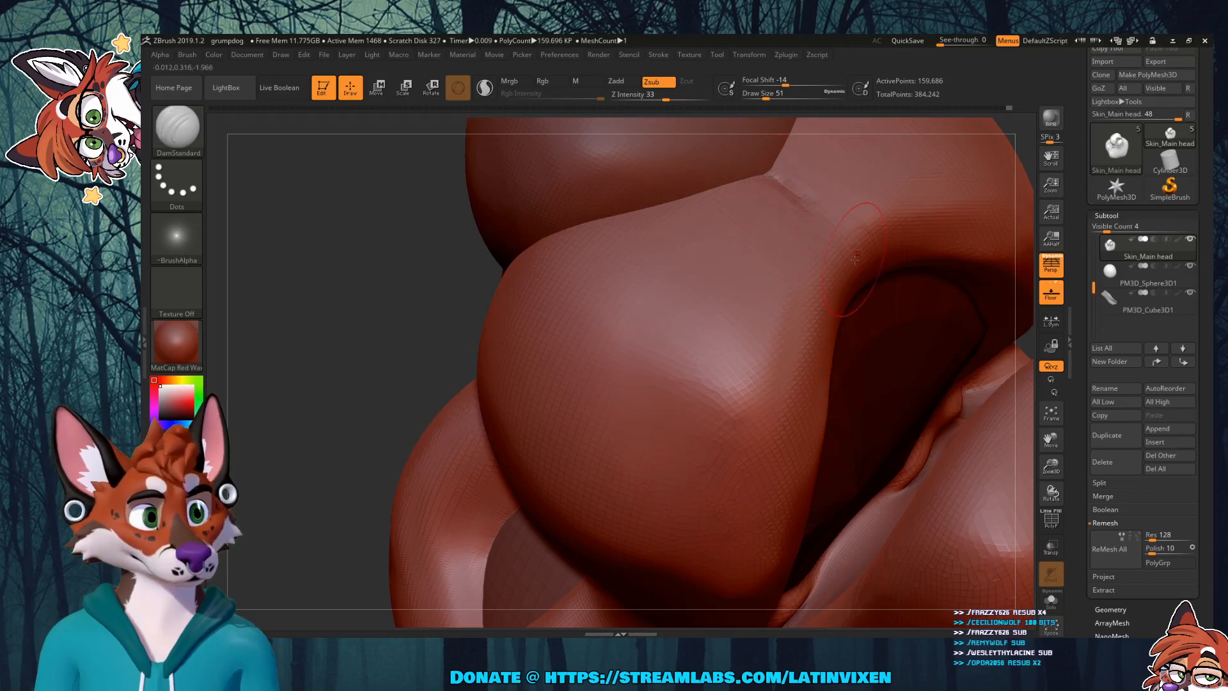
pyautogui.moveTo(775, 178)
pyautogui.mouseDown()
pyautogui.moveTo(854, 238)
pyautogui.moveTo(858, 271)
pyautogui.moveTo(811, 194)
pyautogui.mouseUp()
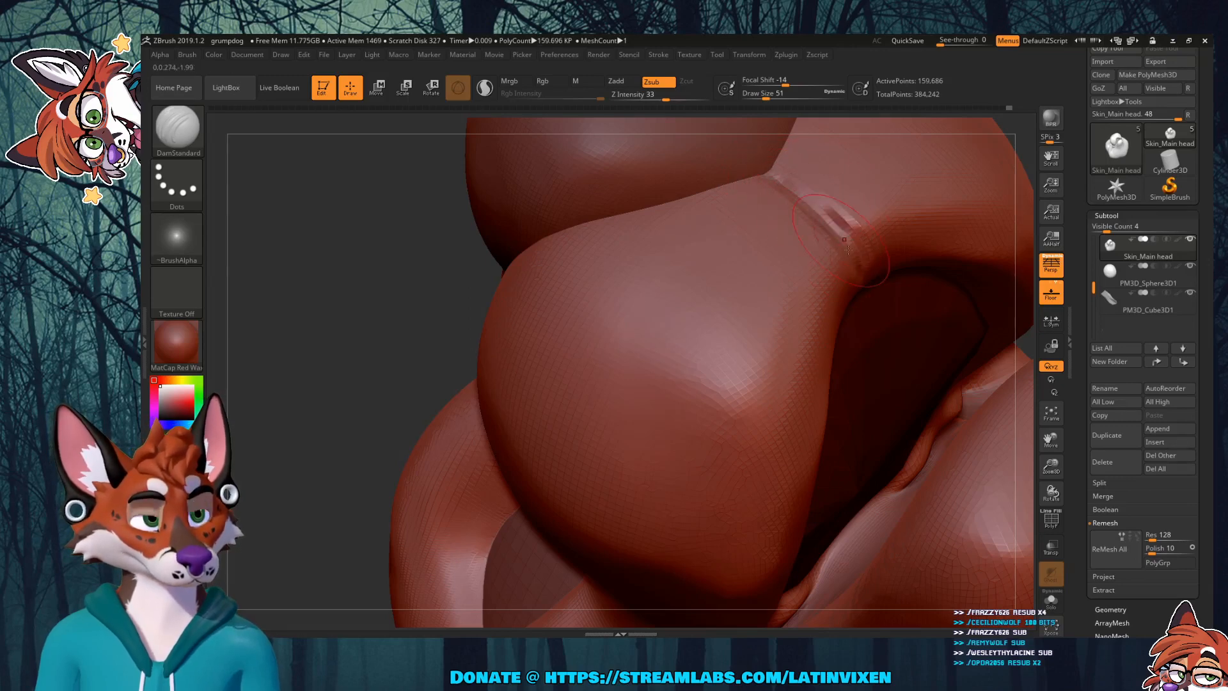
pyautogui.moveTo(857, 250); pyautogui.dragTo(781, 170)
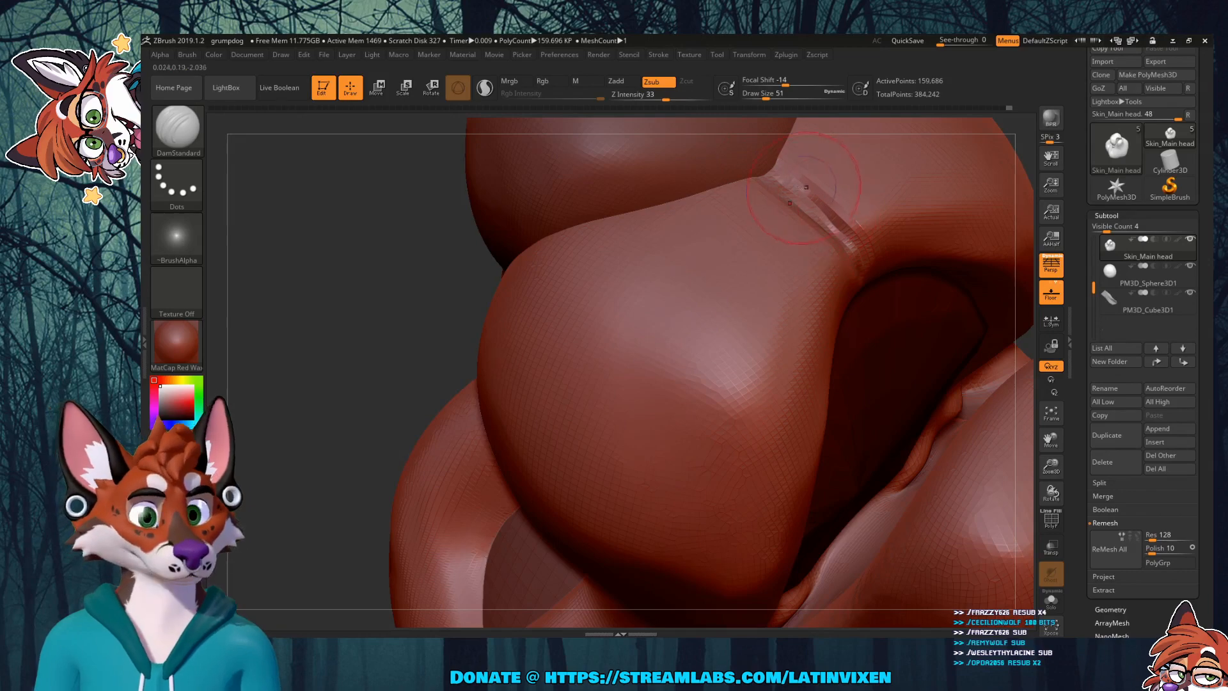
pyautogui.moveTo(826, 211)
pyautogui.keyDown('shift'); pyautogui.mouseDown()
pyautogui.moveTo(793, 186)
pyautogui.moveTo(859, 280)
pyautogui.mouseUp(); pyautogui.keyUp('shift')
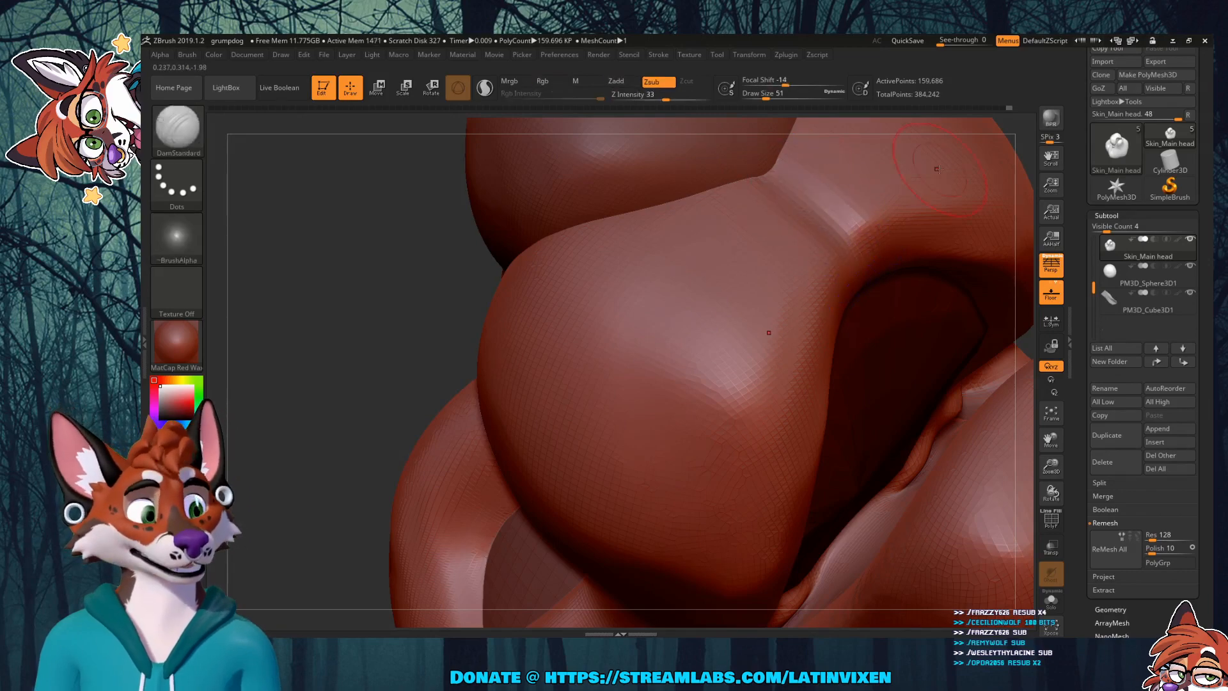
pyautogui.moveTo(1051, 466); pyautogui.dragTo(1033, 429)
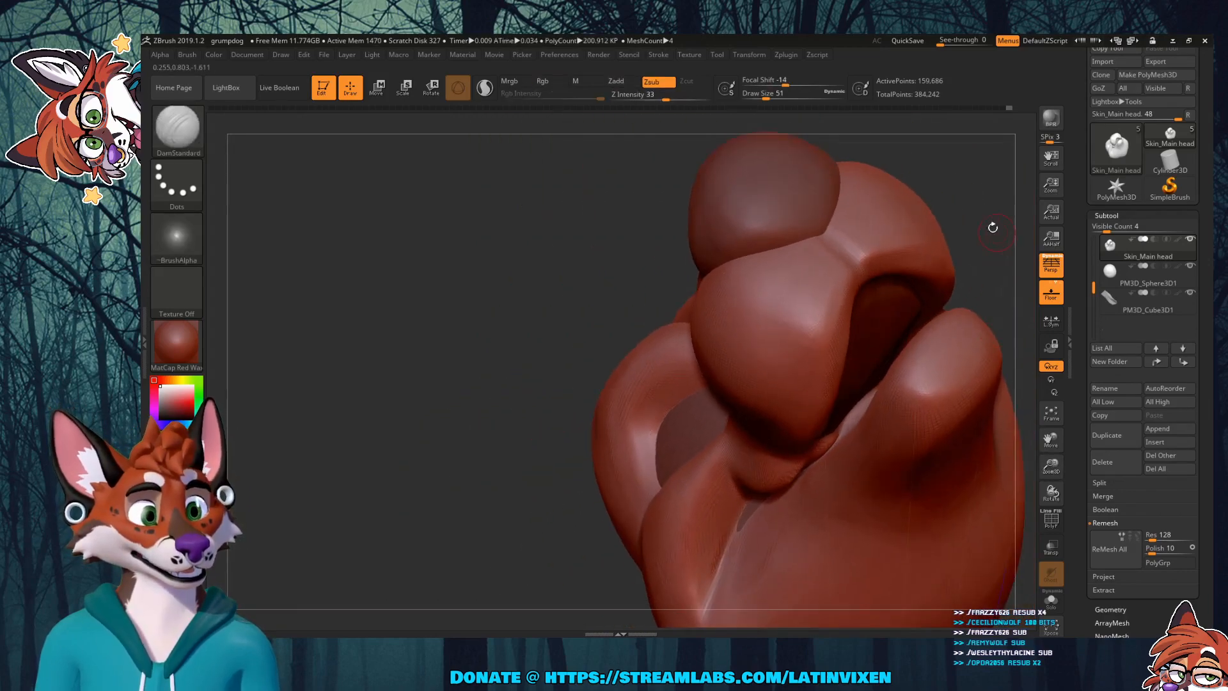
pyautogui.moveTo(992, 228)
pyautogui.mouseDown()
pyautogui.moveTo(1003, 276)
pyautogui.moveTo(947, 275)
pyautogui.moveTo(985, 273)
pyautogui.moveTo(929, 228)
pyautogui.mouseUp()
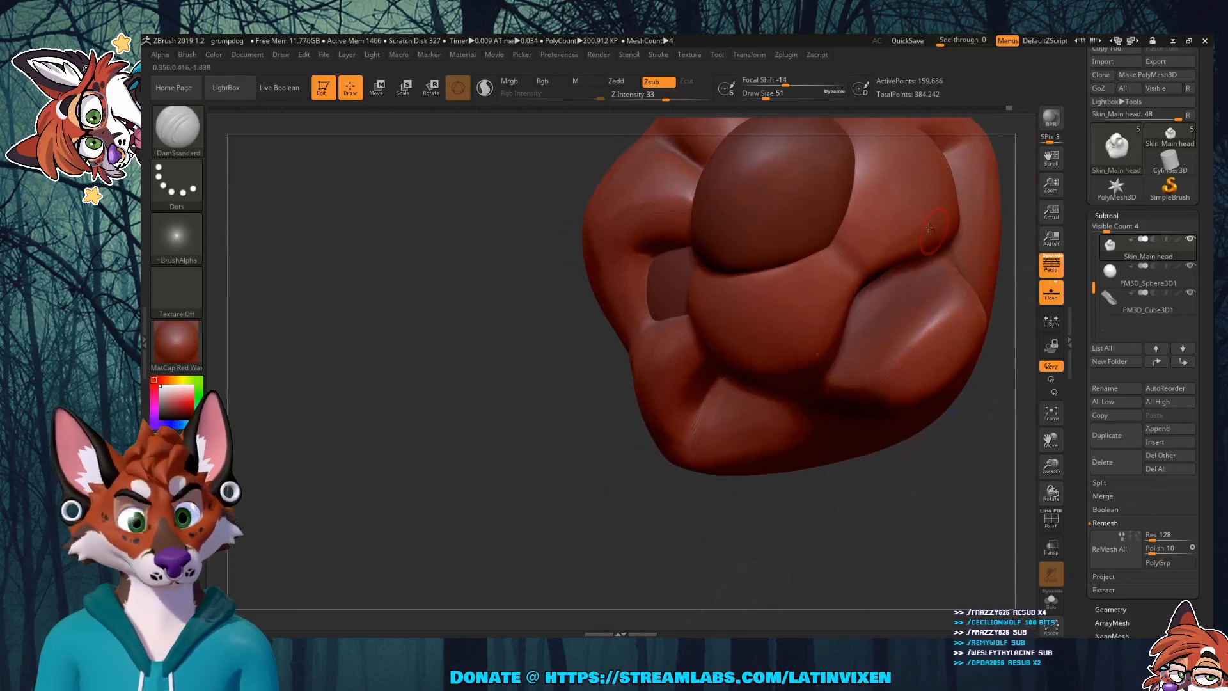
# Step: Smooth the side of the muzzle and the lip fold near the corner of the mouth
pyautogui.press('shift')
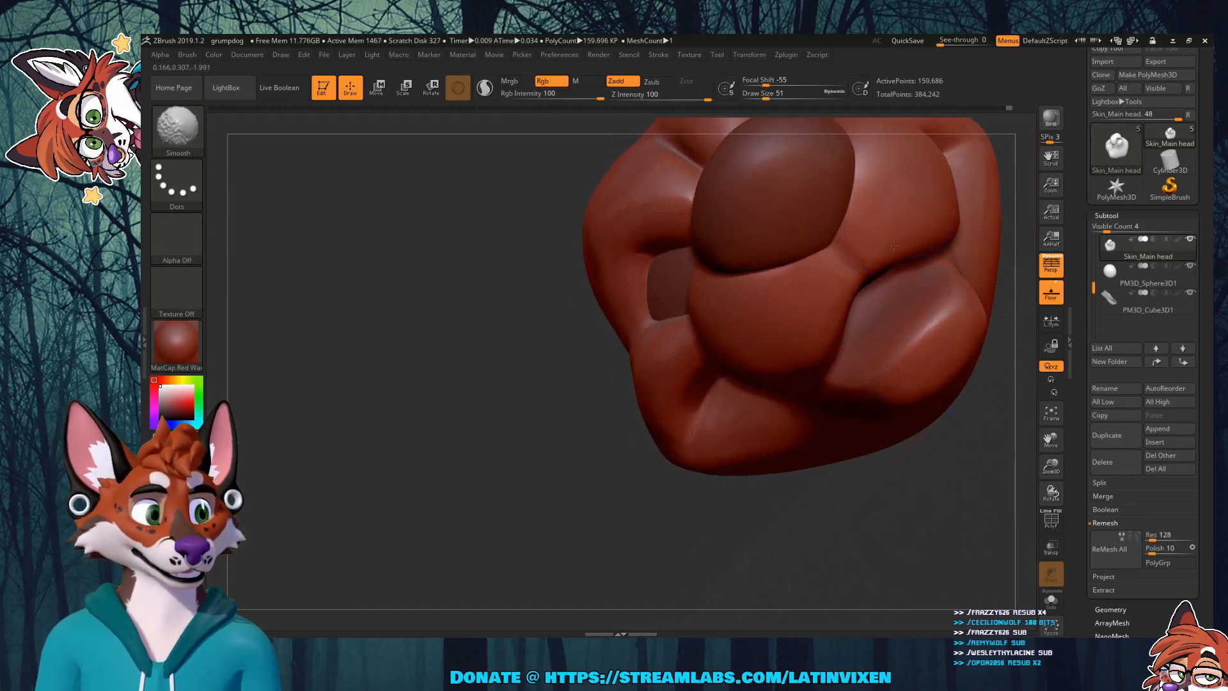
pyautogui.moveTo(821, 501)
pyautogui.mouseDown()
pyautogui.moveTo(861, 486)
pyautogui.moveTo(870, 466)
pyautogui.mouseUp()
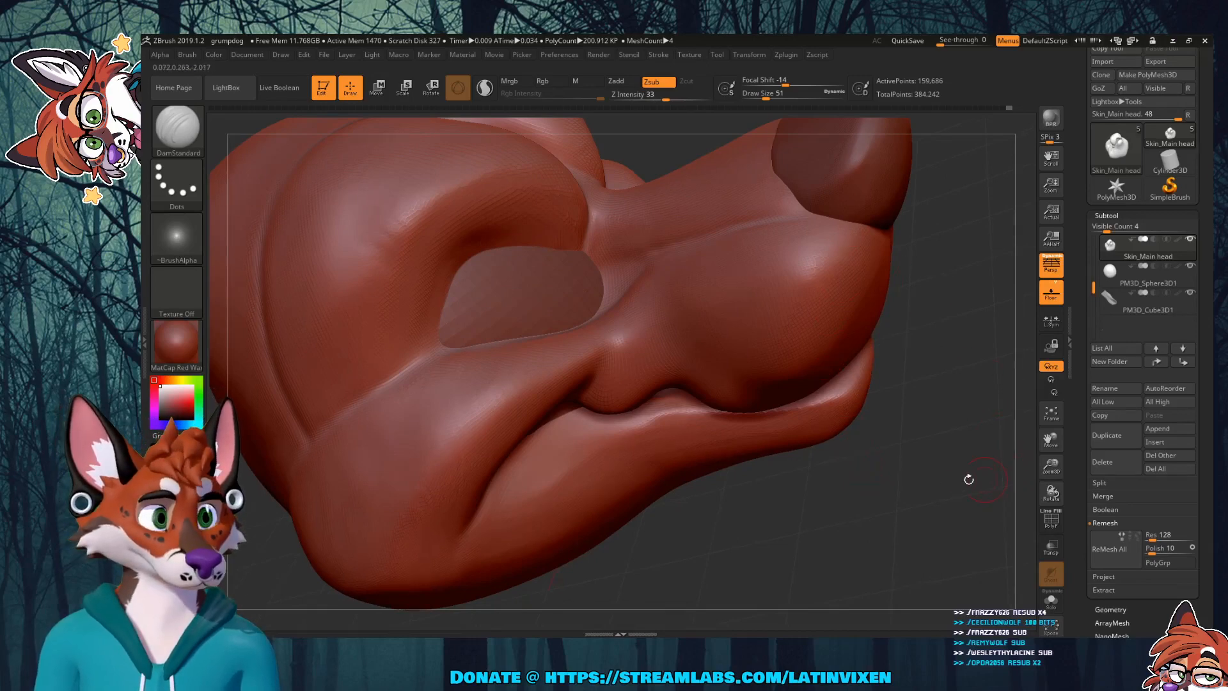
pyautogui.keyDown('alt'); pyautogui.moveTo(969, 479); pyautogui.dragTo(761, 398); pyautogui.keyUp('alt')
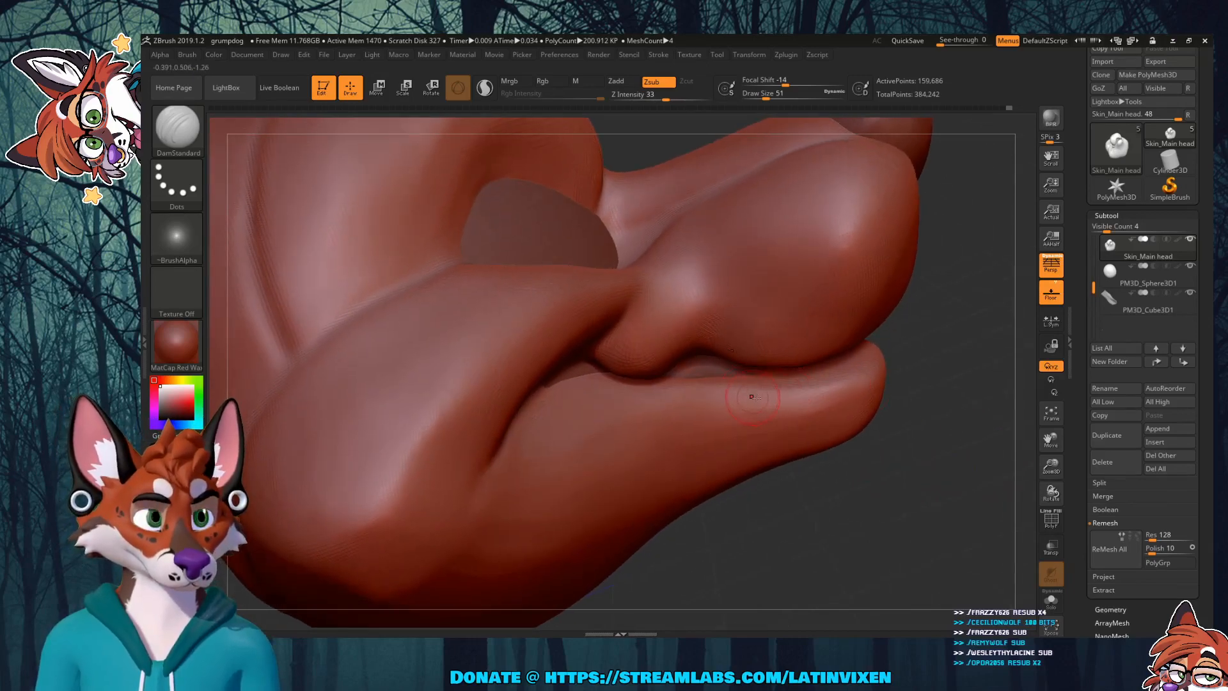
pyautogui.moveTo(917, 491); pyautogui.dragTo(768, 377)
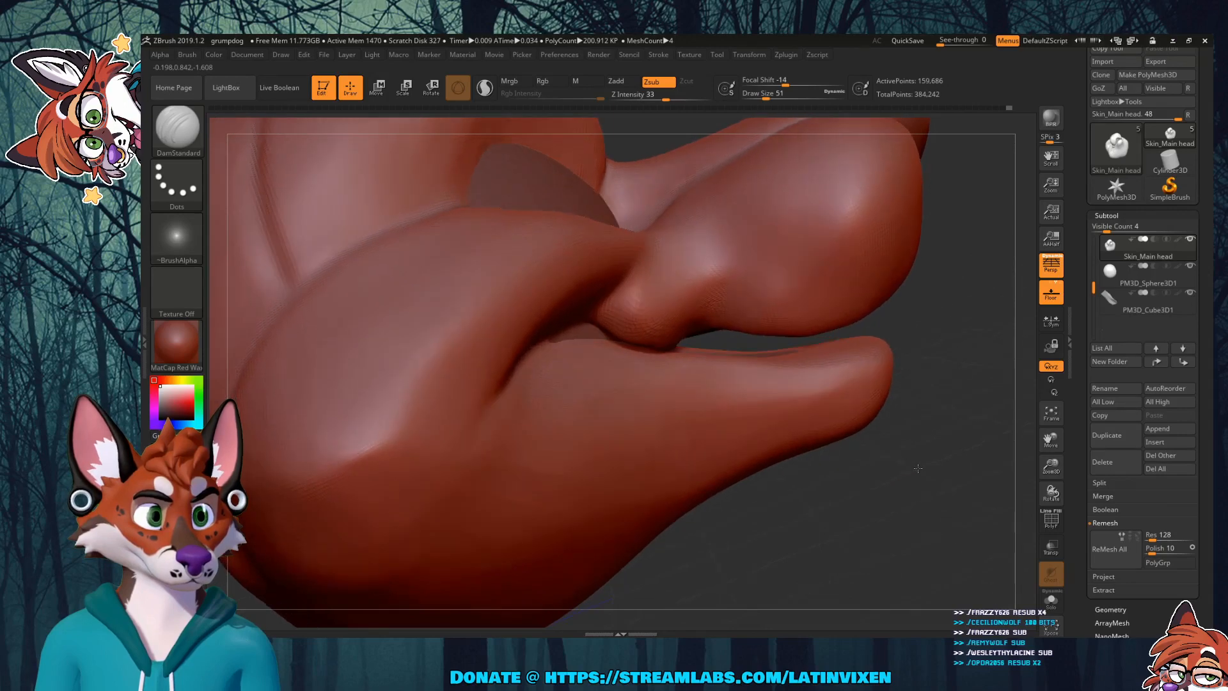
pyautogui.press('shift')
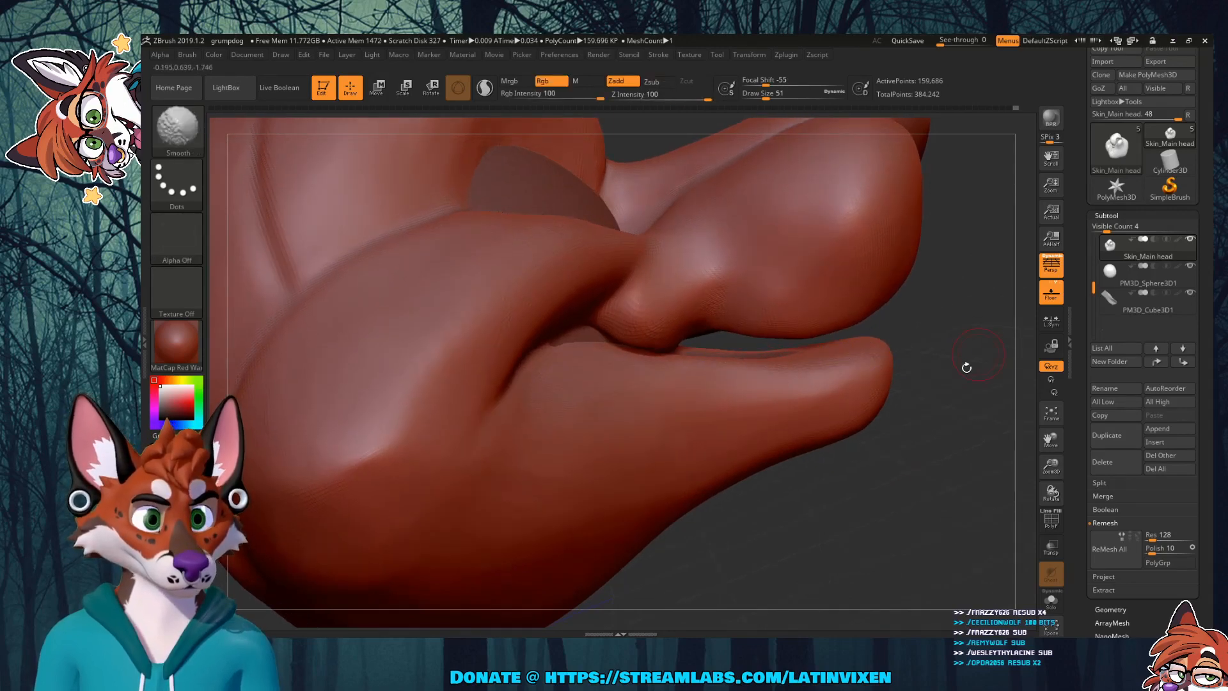
pyautogui.moveTo(965, 362)
pyautogui.mouseDown()
pyautogui.moveTo(902, 410)
pyautogui.moveTo(942, 387)
pyautogui.mouseUp()
pyautogui.moveTo(942, 376); pyautogui.dragTo(944, 407)
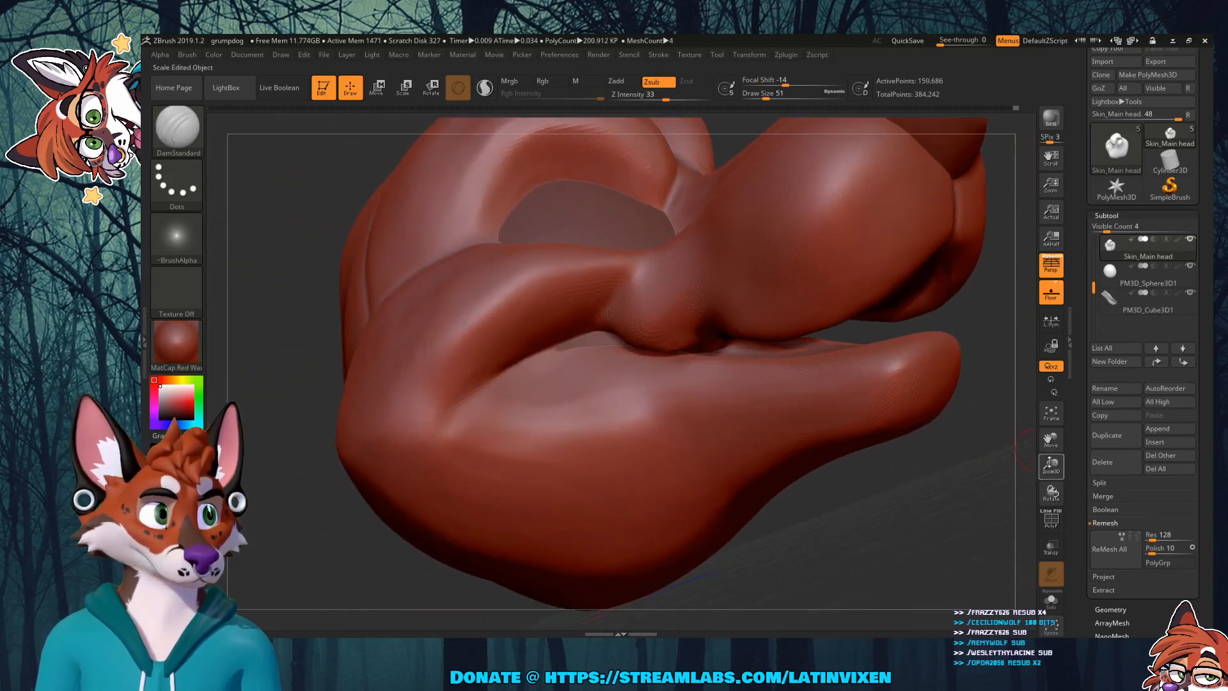
# Step: Examine the muzzle bridge, brow and lip shapes in profile and from a three-quarter angle
pyautogui.moveTo(1024, 431)
pyautogui.mouseDown()
pyautogui.moveTo(955, 403)
pyautogui.moveTo(889, 446)
pyautogui.mouseUp()
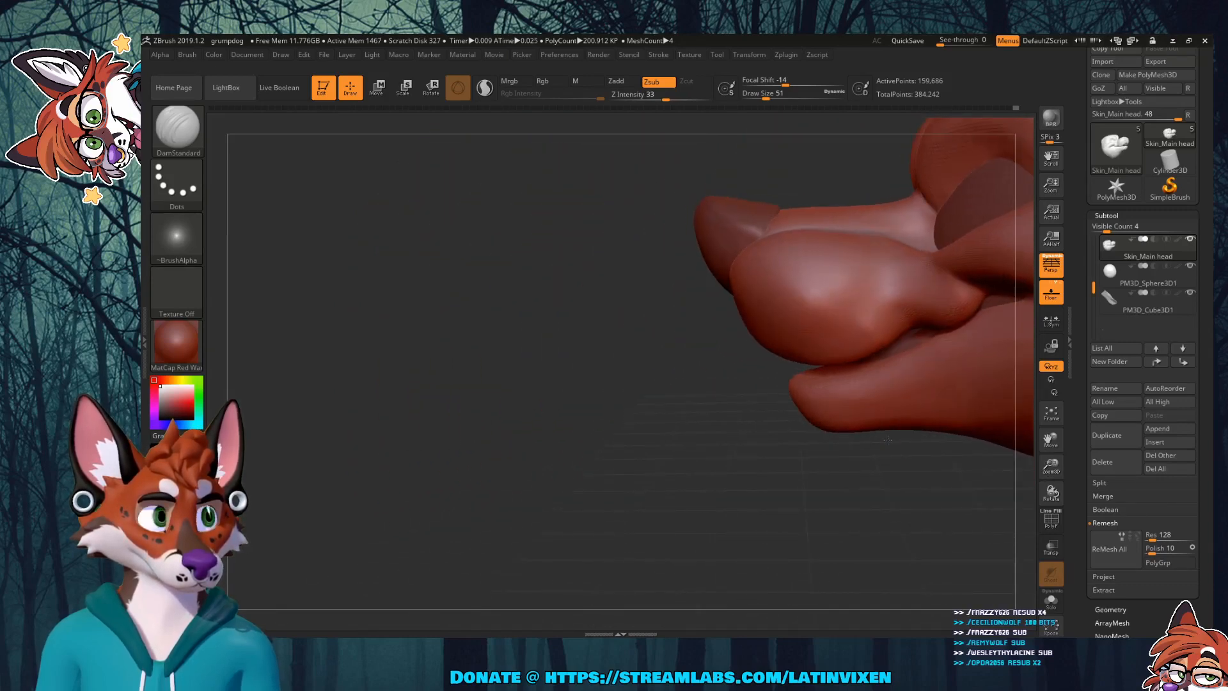
pyautogui.moveTo(1051, 440)
pyautogui.mouseDown()
pyautogui.moveTo(876, 498)
pyautogui.moveTo(949, 505)
pyautogui.mouseUp()
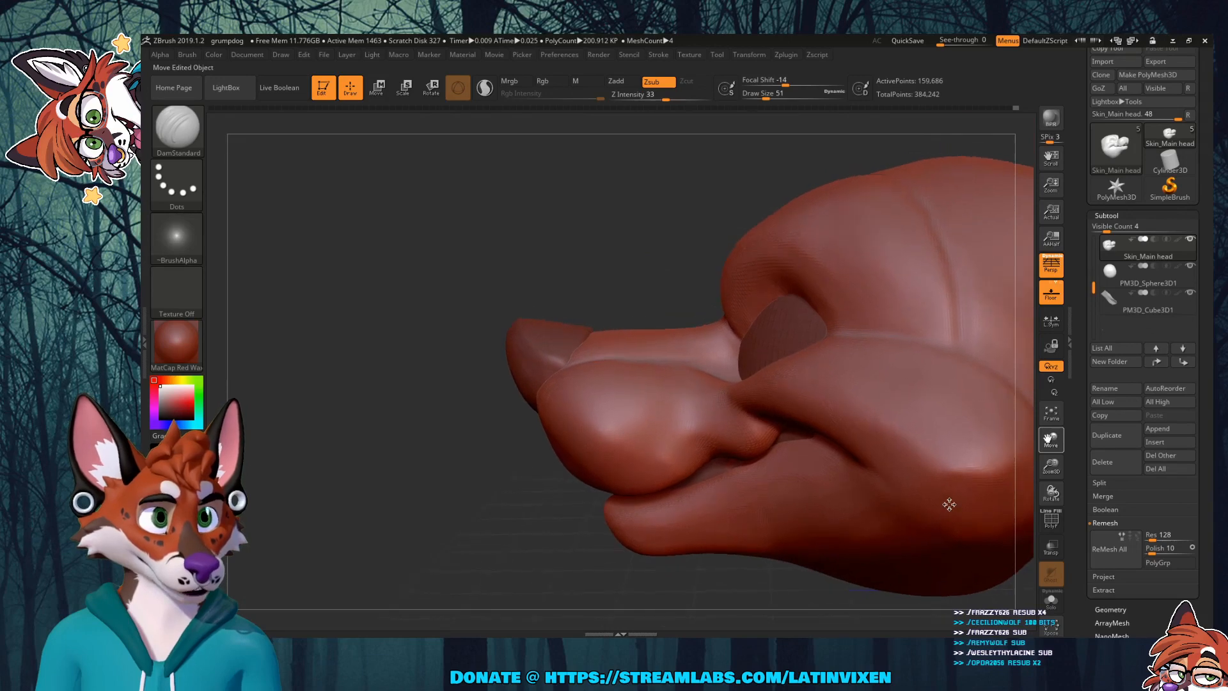
pyautogui.moveTo(697, 273)
pyautogui.mouseDown()
pyautogui.moveTo(656, 318)
pyautogui.moveTo(710, 327)
pyautogui.mouseUp()
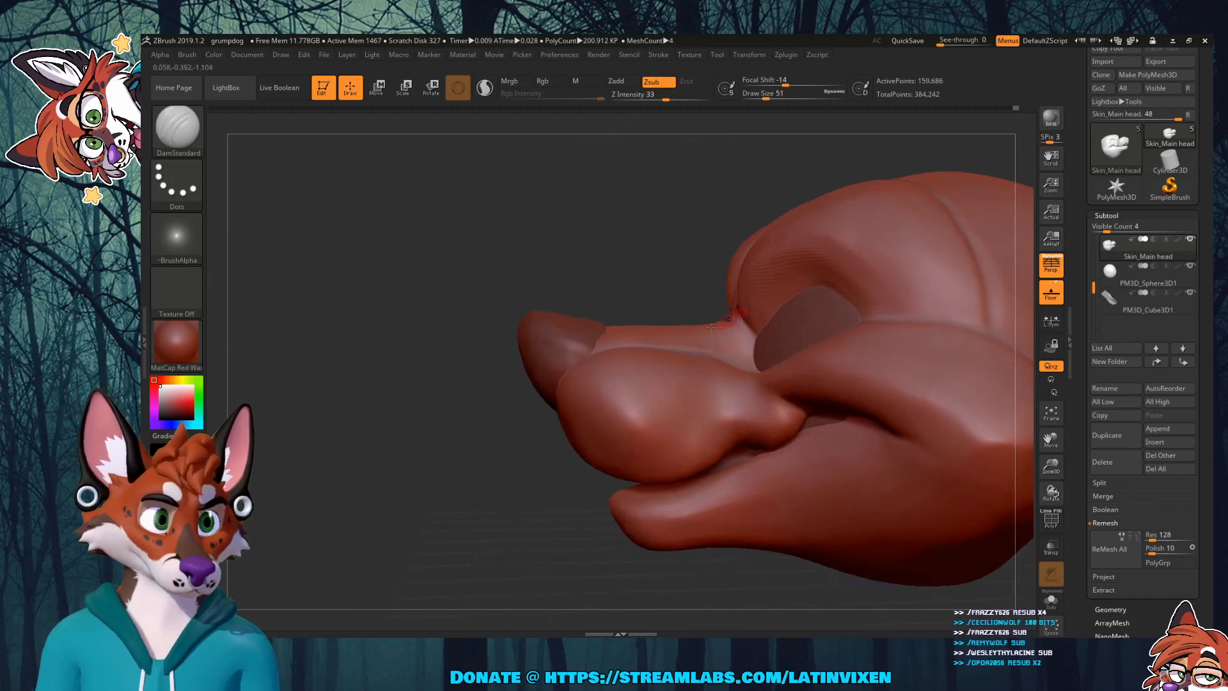
pyautogui.moveTo(637, 330)
pyautogui.mouseDown()
pyautogui.moveTo(681, 350)
pyautogui.moveTo(752, 423)
pyautogui.mouseUp()
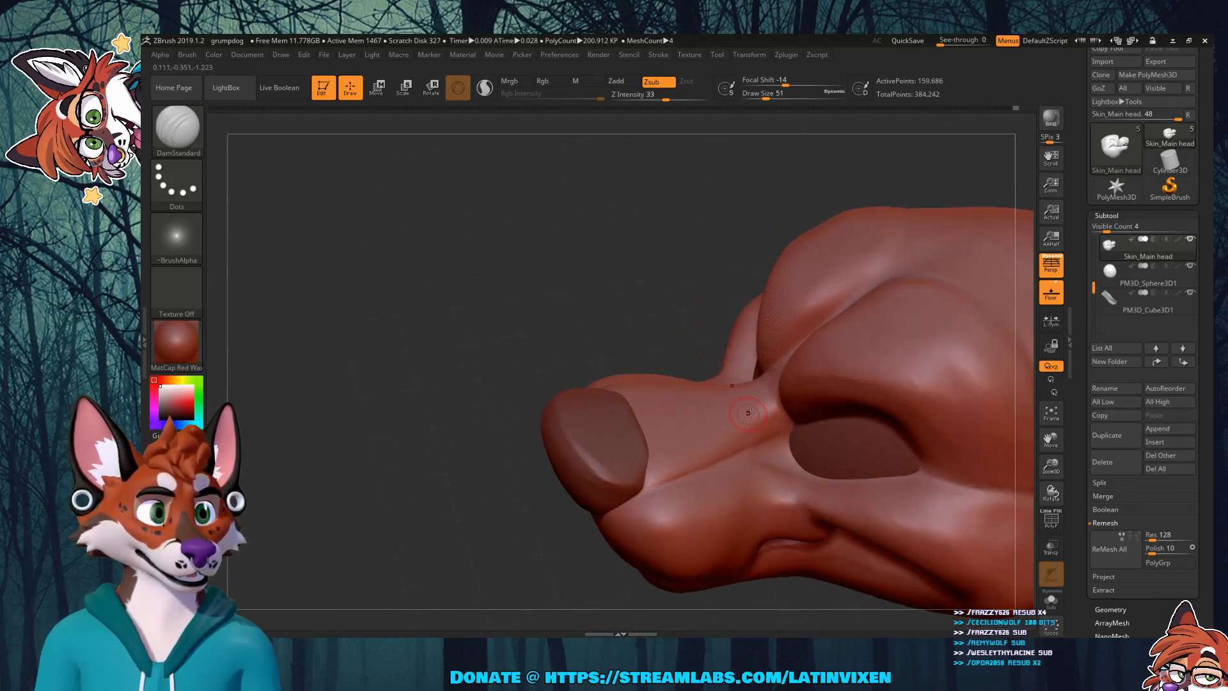
pyautogui.press('shift')
pyautogui.moveTo(708, 290); pyautogui.dragTo(693, 227)
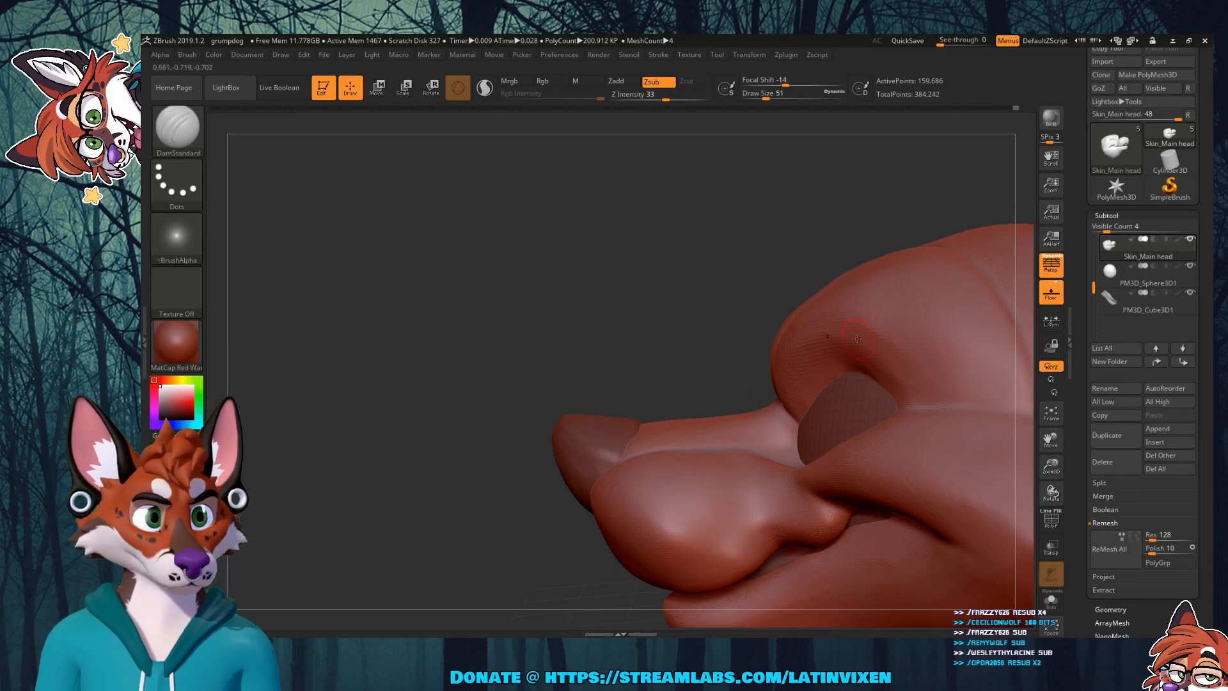
pyautogui.moveTo(807, 244); pyautogui.dragTo(817, 248)
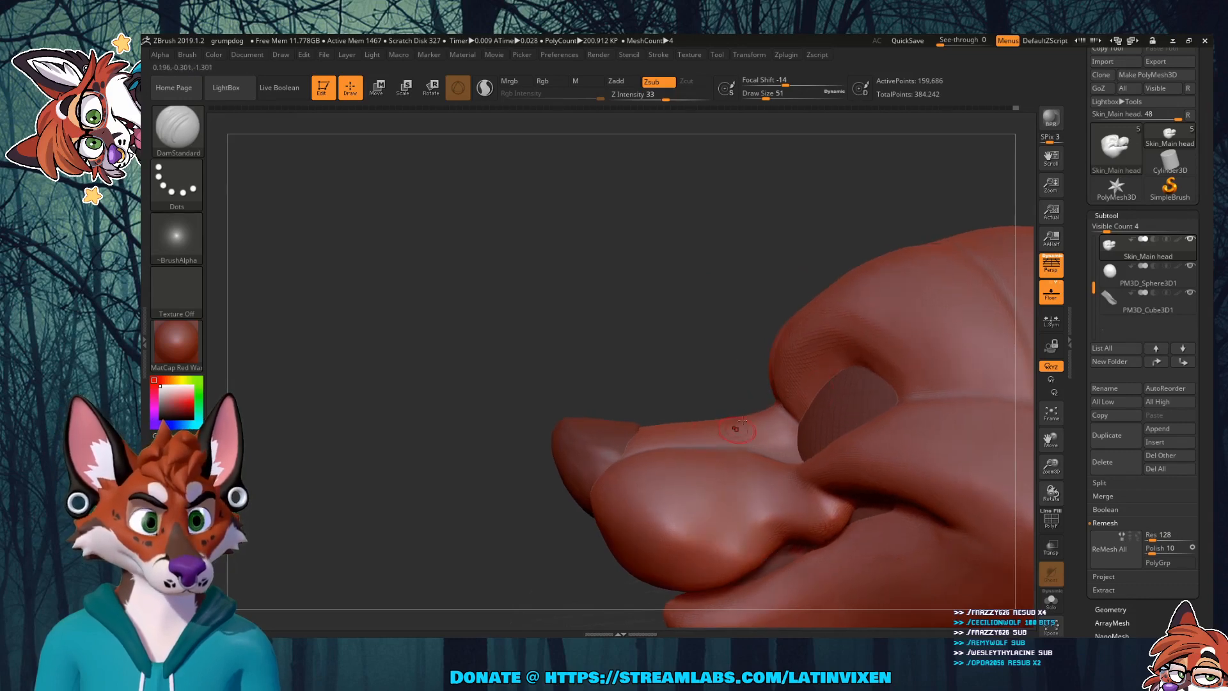
# Step: Open the brush selection for the muzzle bridge work
pyautogui.press('b')
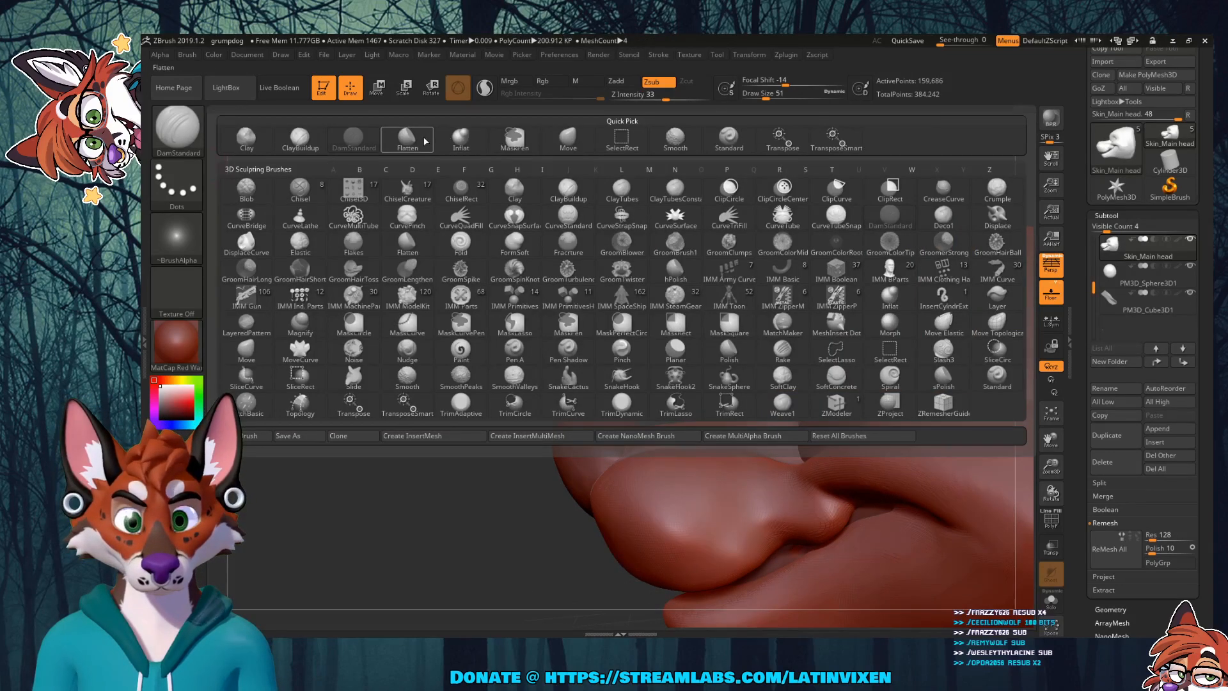
# Step: Choose the Move brush, set the draw size to 149, and smooth the brow forms above the eyes
pyautogui.click(585, 141)
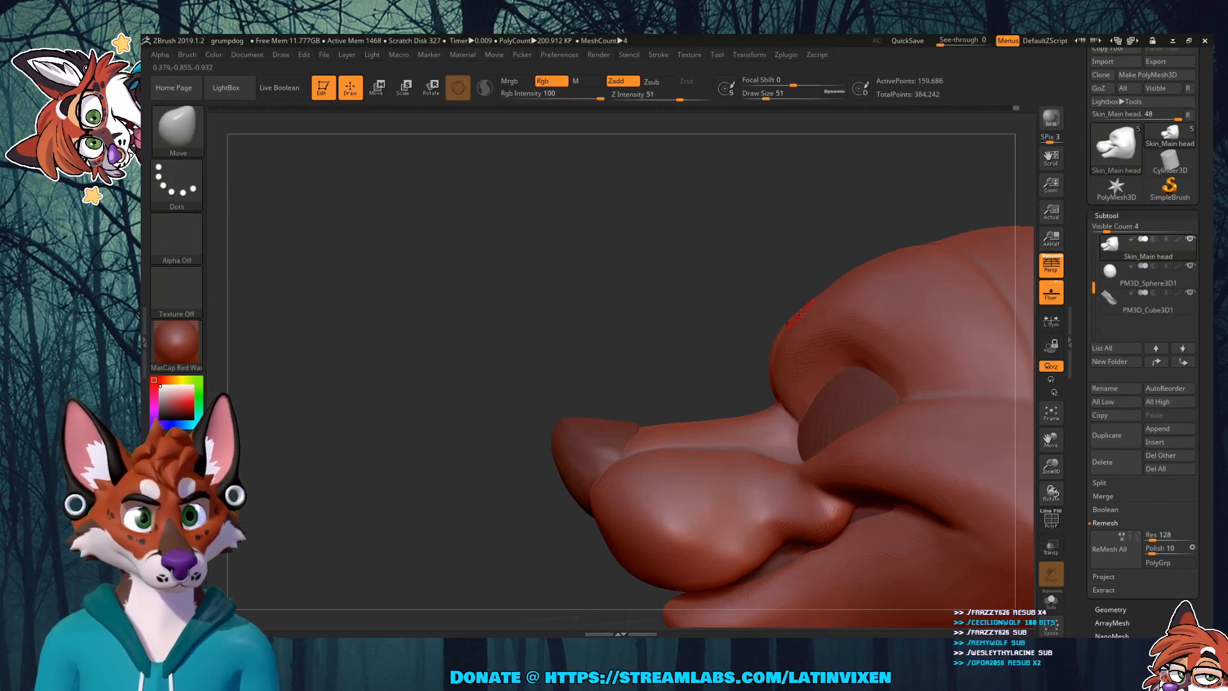
pyautogui.moveTo(766, 97); pyautogui.dragTo(771, 96)
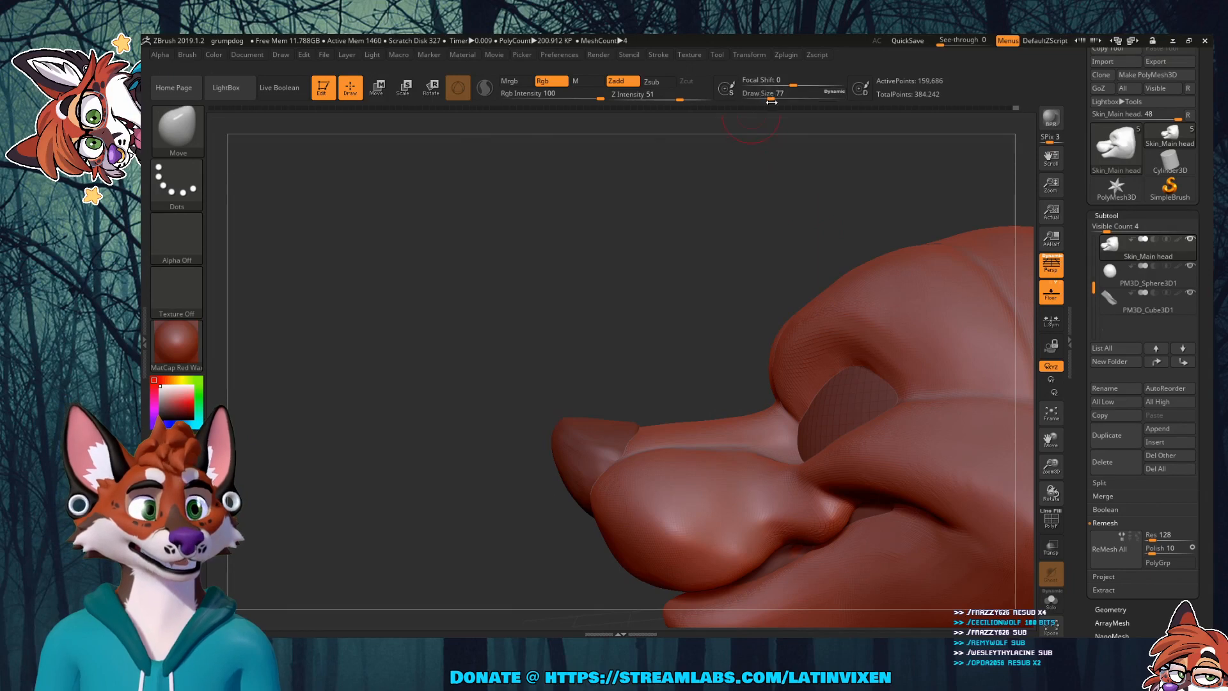
pyautogui.moveTo(772, 97); pyautogui.dragTo(783, 101)
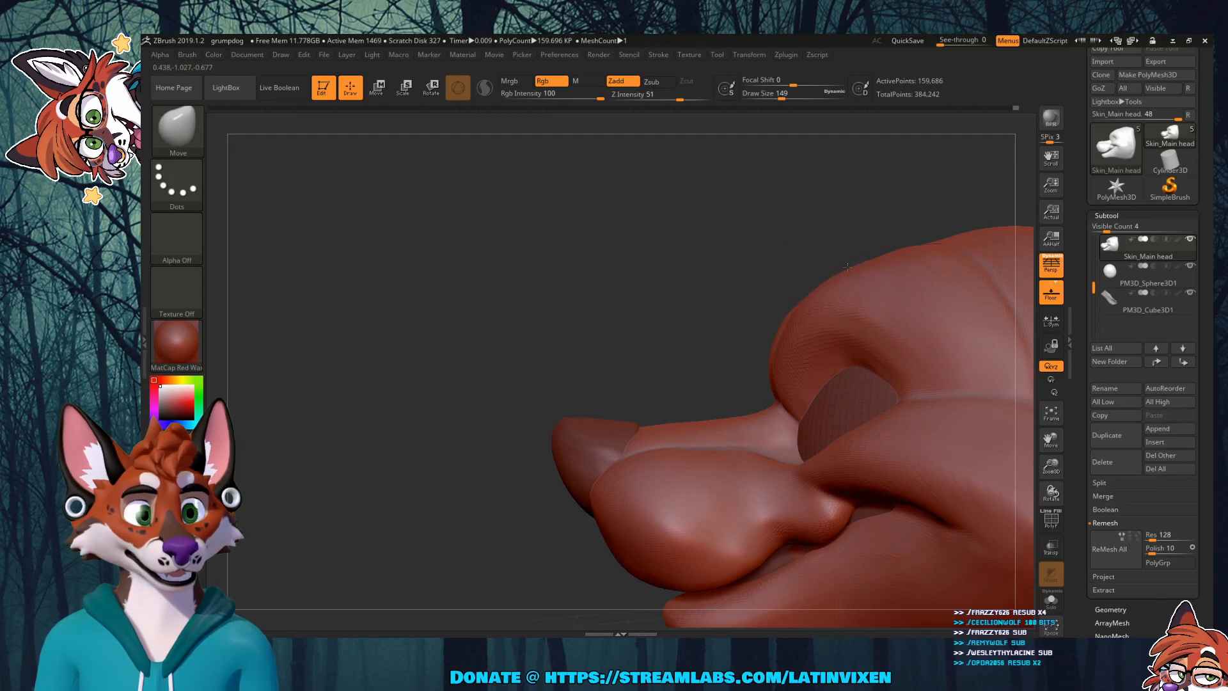
pyautogui.moveTo(848, 267); pyautogui.dragTo(816, 265, button='right')
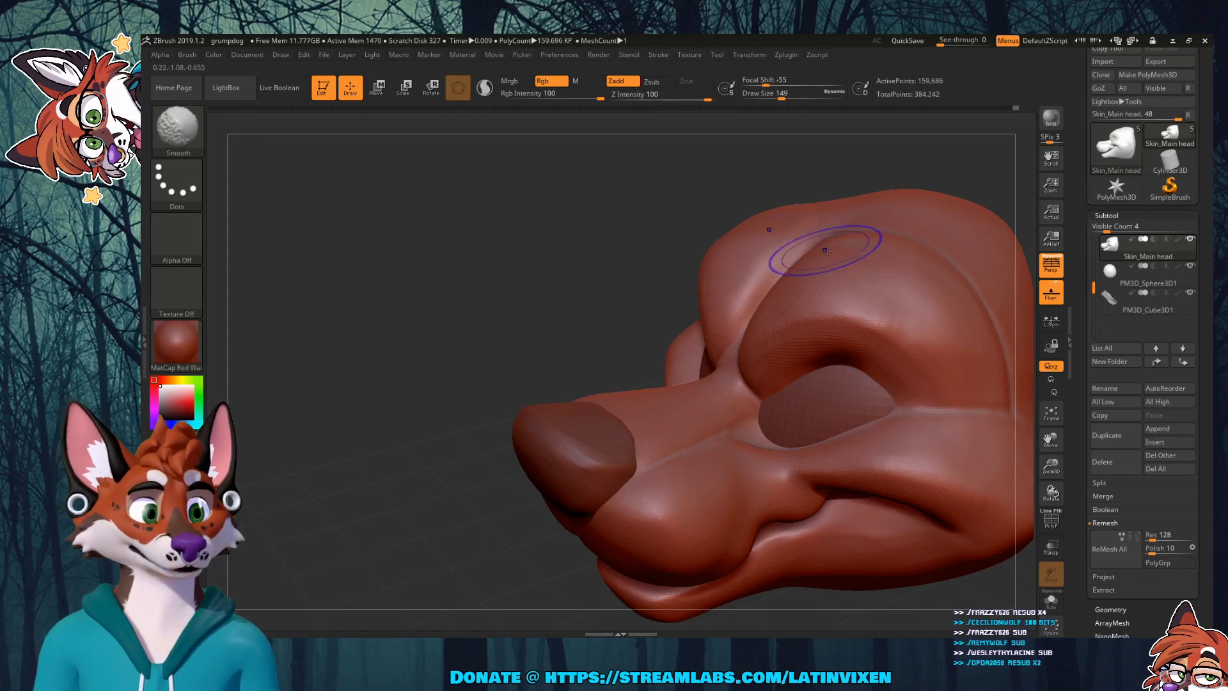
pyautogui.moveTo(825, 251)
pyautogui.keyDown('shift'); pyautogui.mouseDown()
pyautogui.moveTo(880, 289)
pyautogui.moveTo(801, 305)
pyautogui.mouseUp(); pyautogui.keyUp('shift')
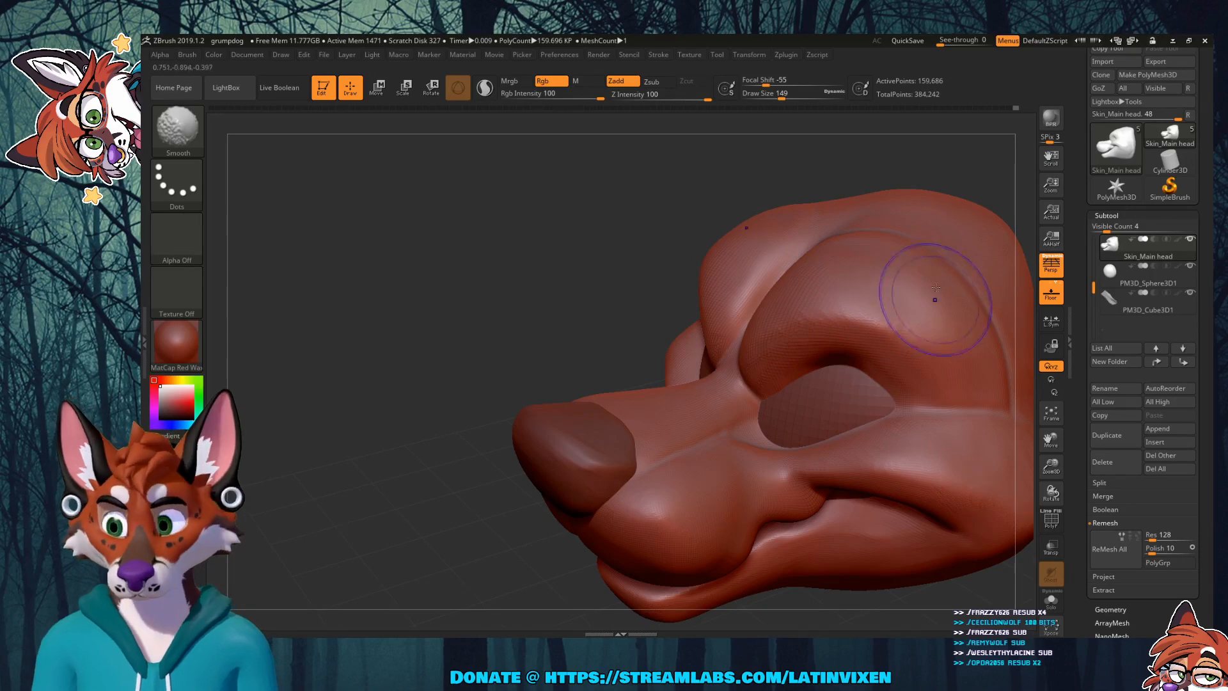
pyautogui.moveTo(680, 249); pyautogui.dragTo(694, 223)
pyautogui.moveTo(937, 231)
pyautogui.mouseDown()
pyautogui.moveTo(897, 235)
pyautogui.moveTo(930, 238)
pyautogui.moveTo(923, 249)
pyautogui.mouseUp()
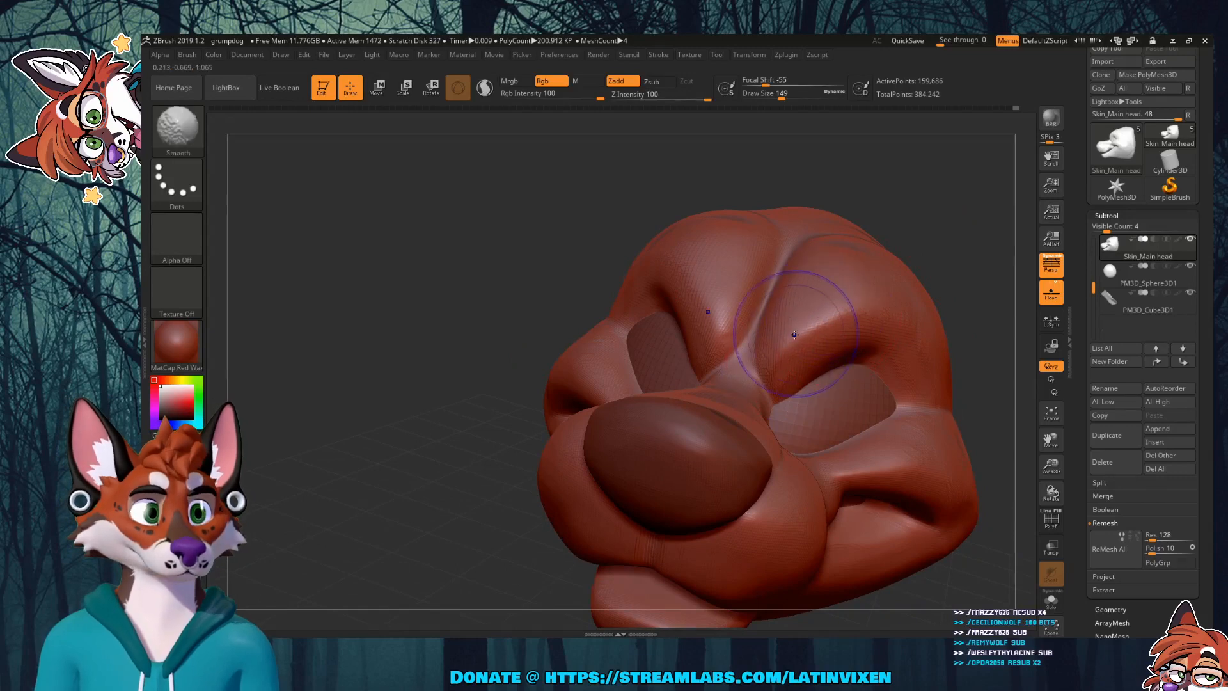
pyautogui.moveTo(945, 231); pyautogui.dragTo(897, 403)
pyautogui.moveTo(938, 312); pyautogui.dragTo(964, 323)
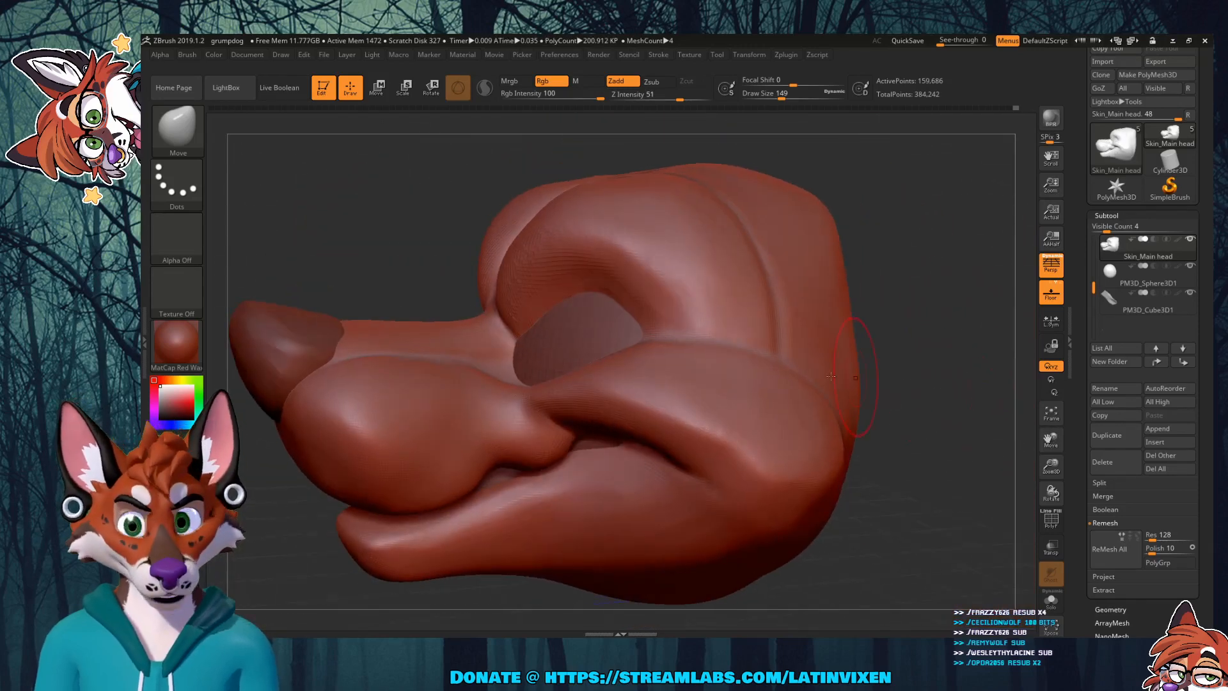
# Step: Switch to the DamStandard brush and refine the fold where the muzzle meets the cheek
pyautogui.click(178, 128)
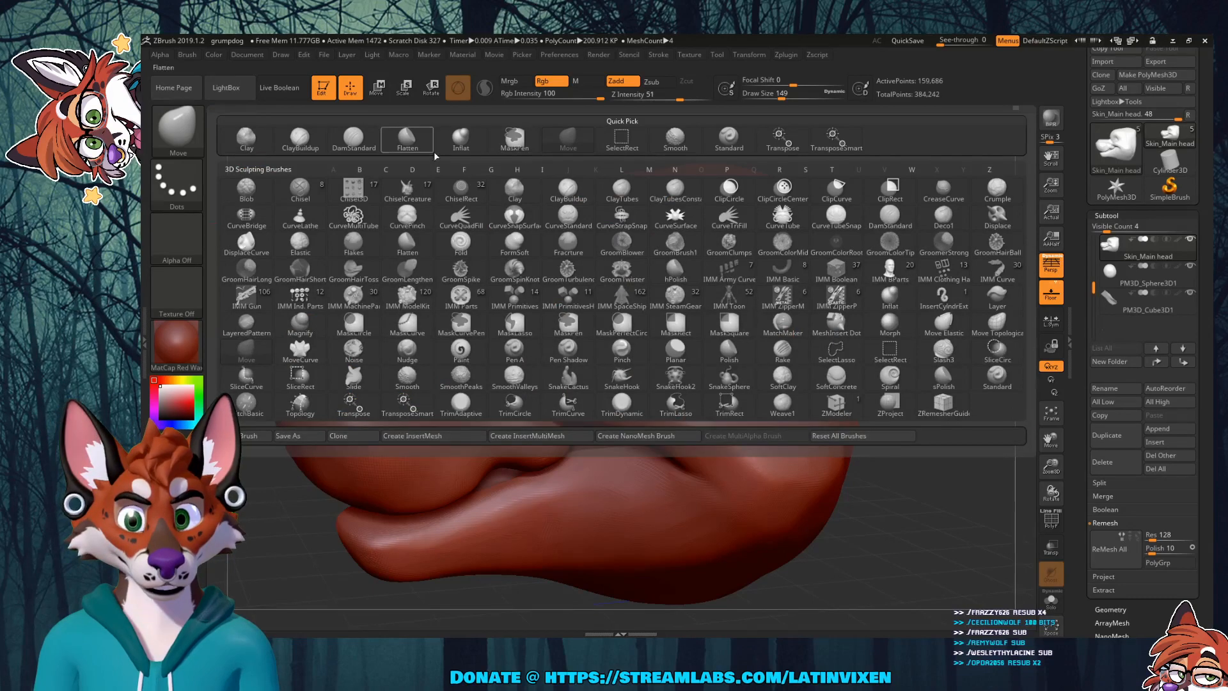
pyautogui.click(300, 136)
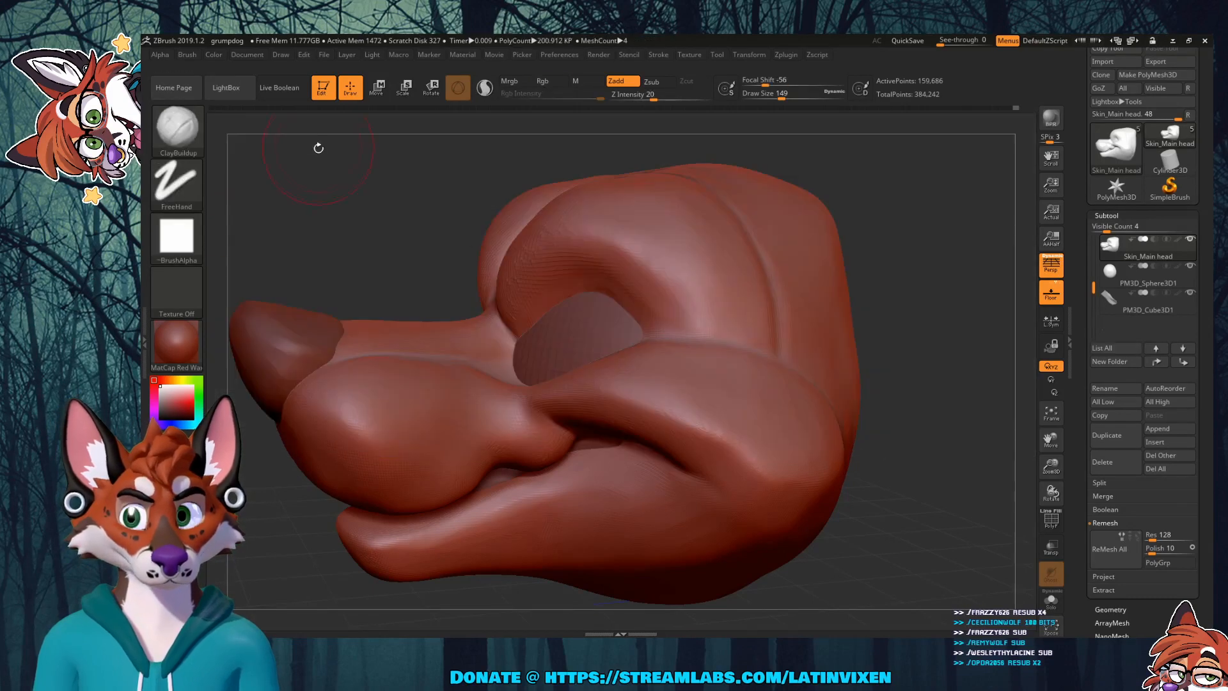
pyautogui.click(185, 131)
pyautogui.click(353, 137)
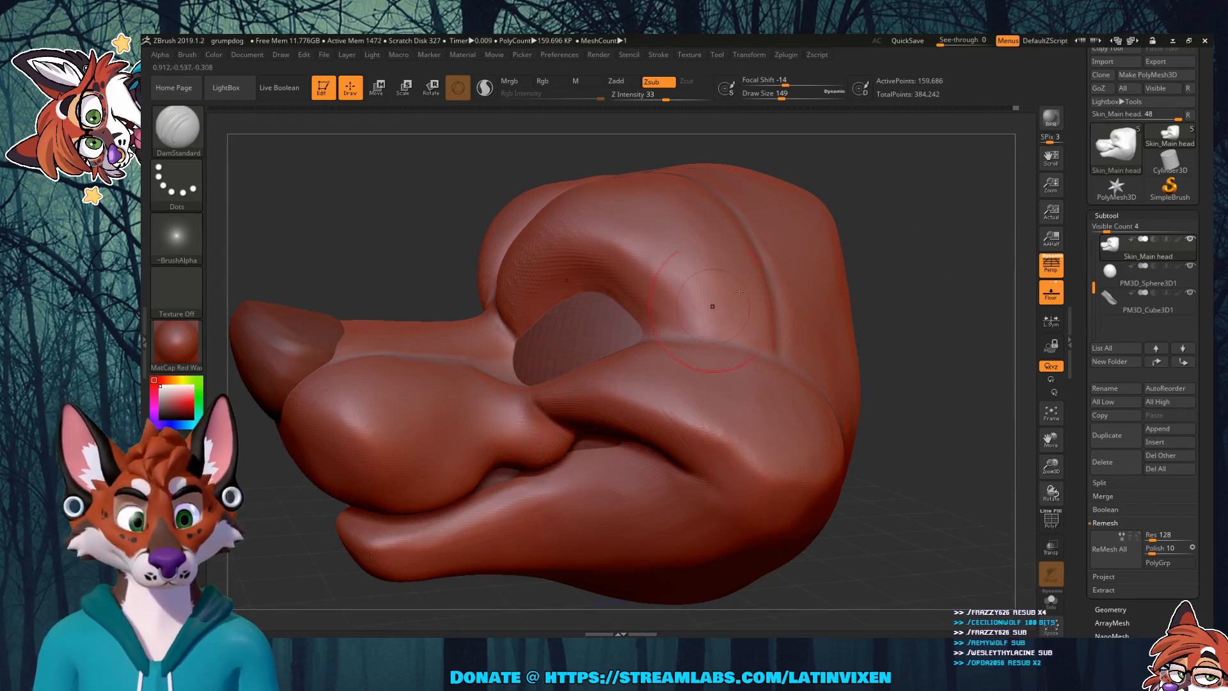
pyautogui.moveTo(916, 253); pyautogui.dragTo(869, 267)
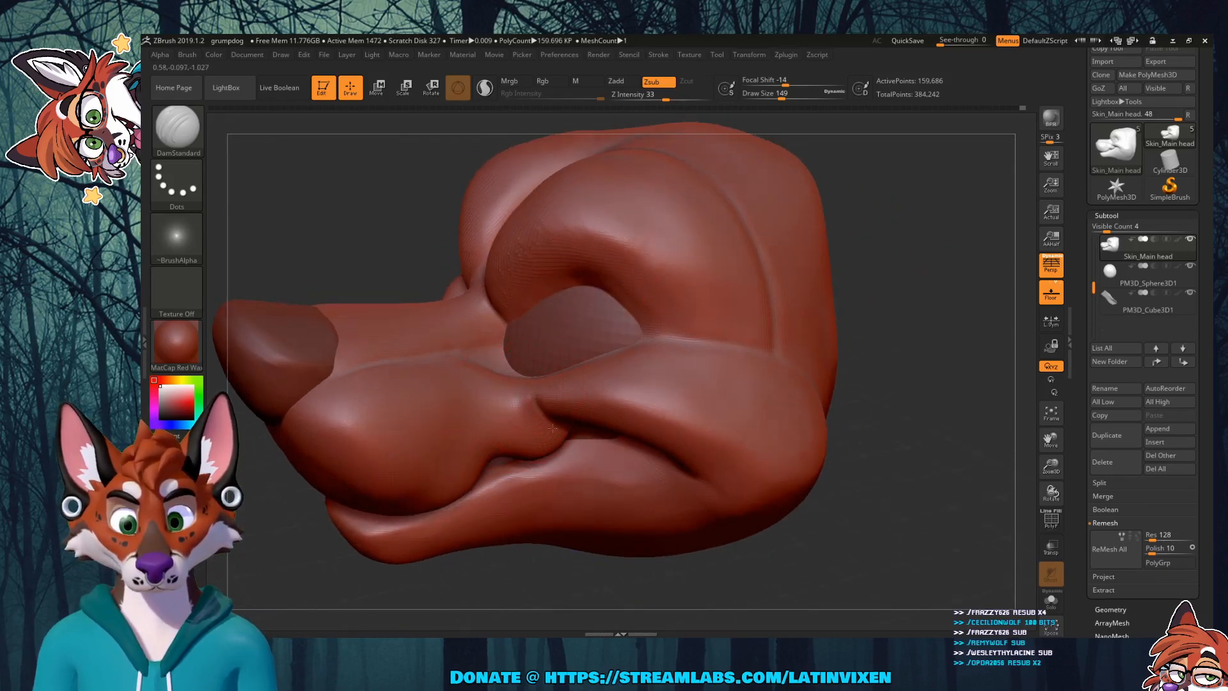
pyautogui.press('shift')
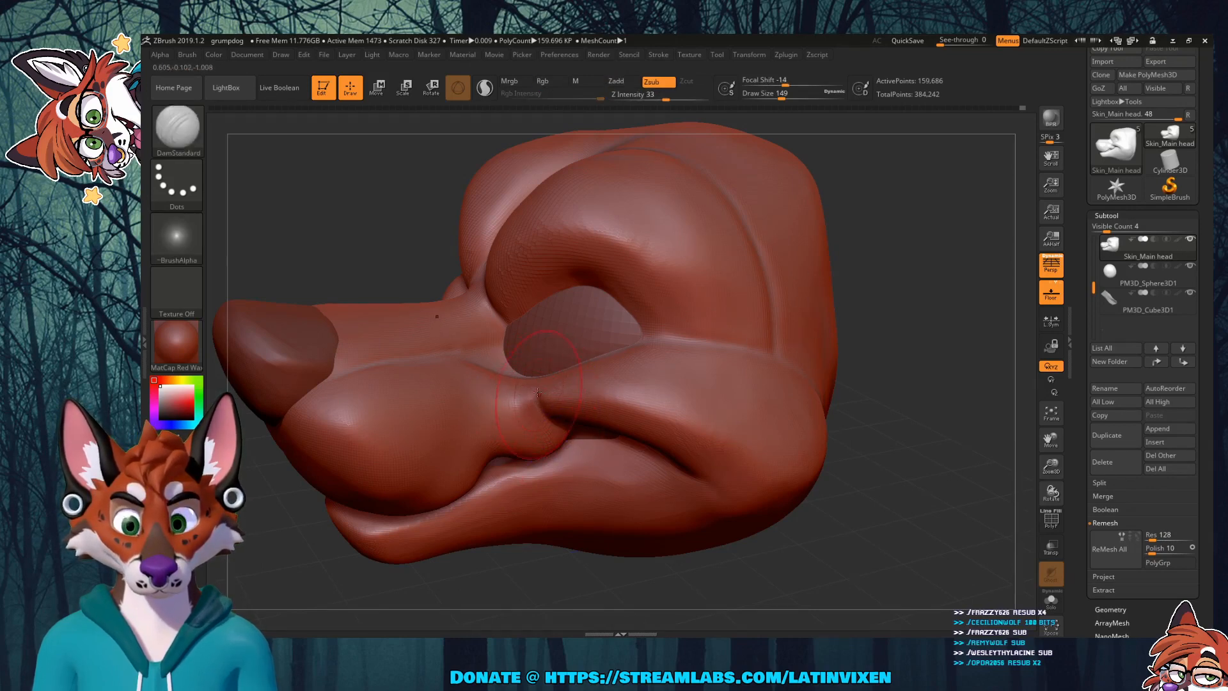
pyautogui.moveTo(956, 375); pyautogui.dragTo(952, 312)
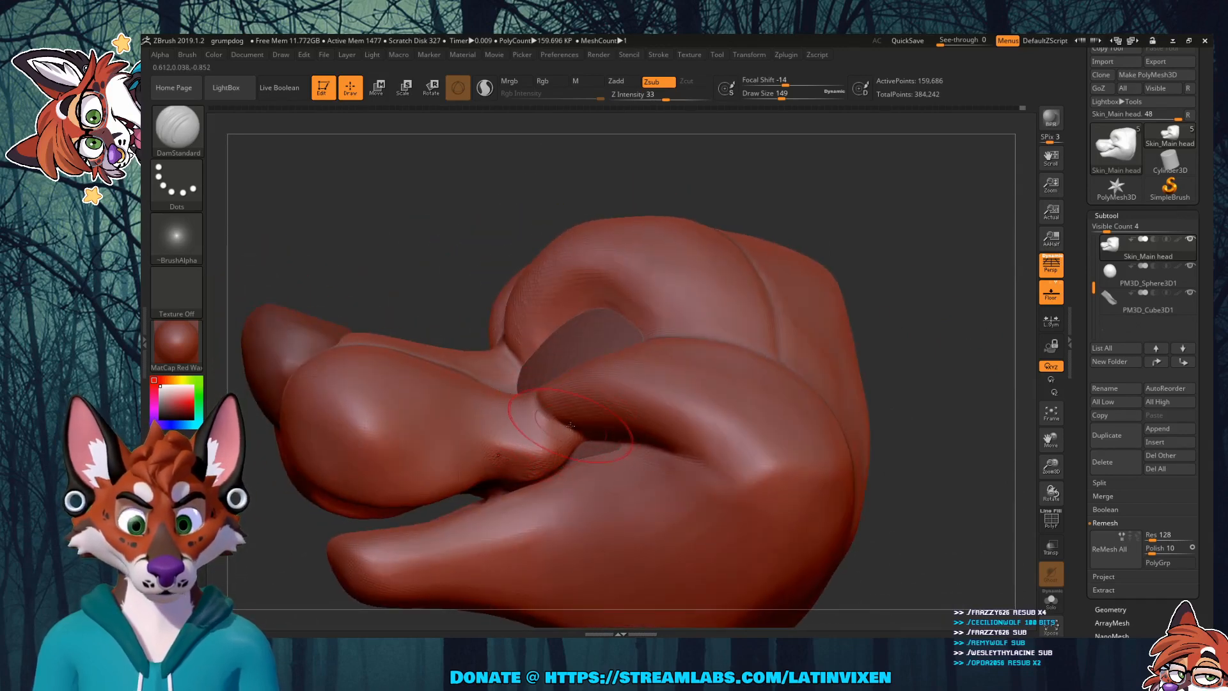
pyautogui.press('shift')
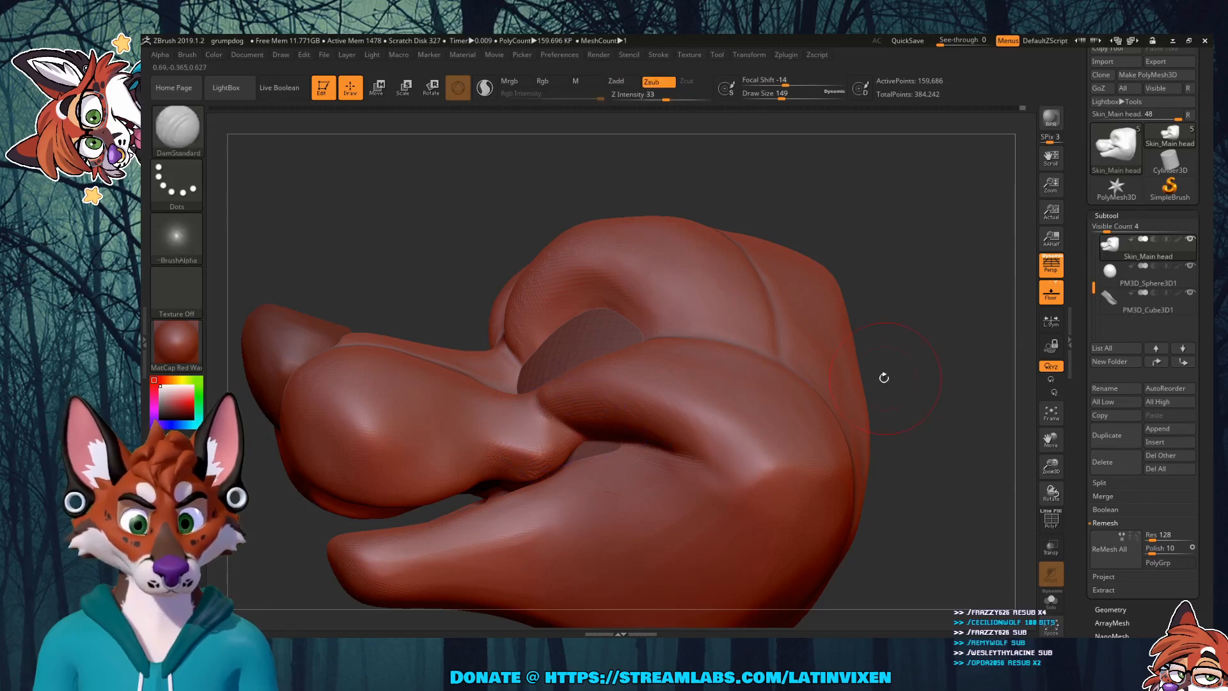
# Step: Carve a sharper crease at the mouth corner beneath the cheek
pyautogui.moveTo(884, 378)
pyautogui.mouseDown()
pyautogui.moveTo(910, 348)
pyautogui.moveTo(905, 327)
pyautogui.mouseUp()
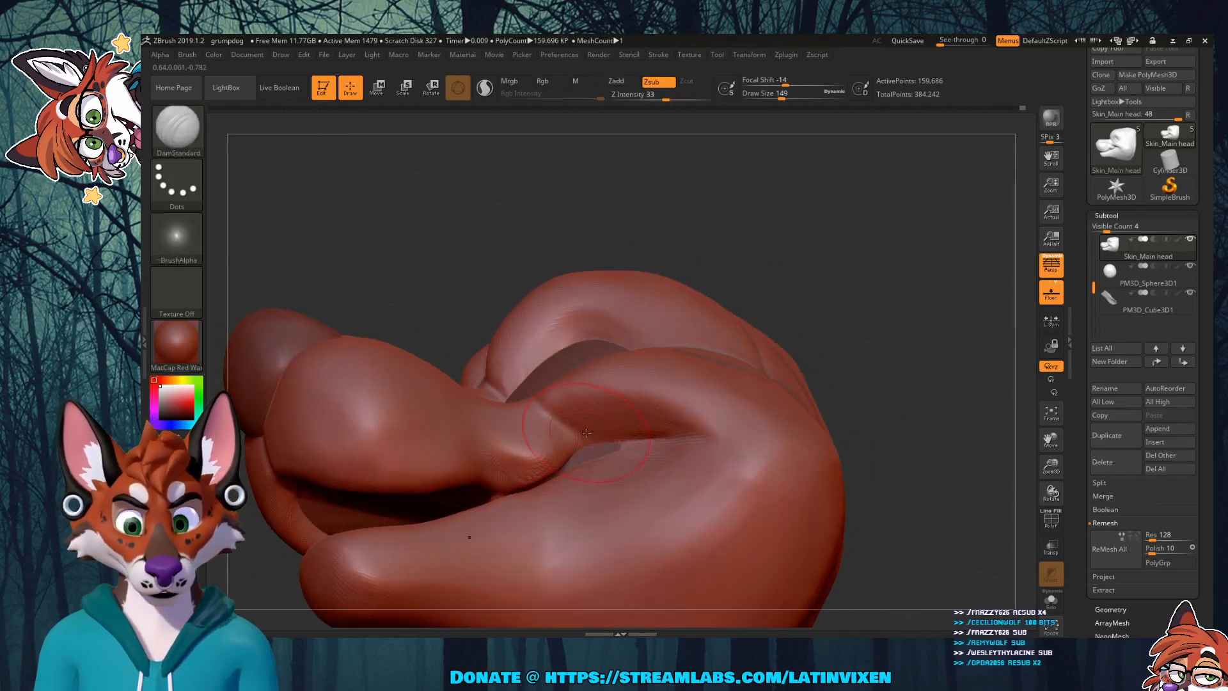
pyautogui.moveTo(586, 433); pyautogui.dragTo(569, 430)
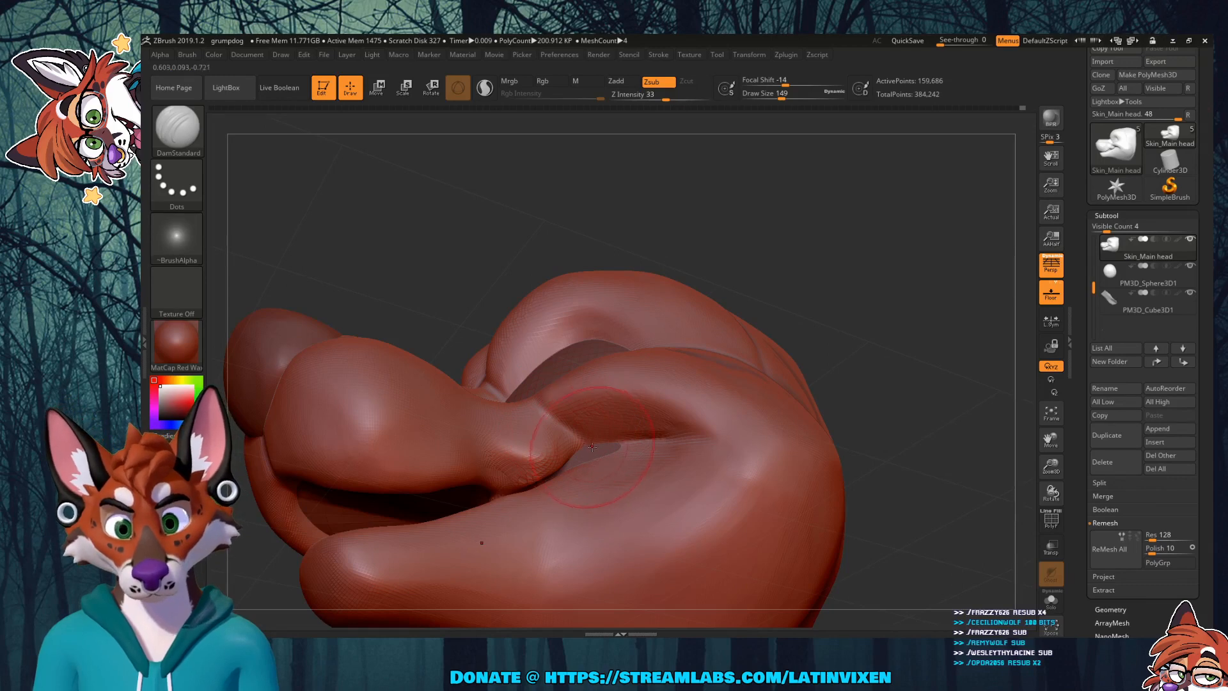
pyautogui.moveTo(864, 263)
pyautogui.mouseDown()
pyautogui.moveTo(872, 316)
pyautogui.moveTo(852, 272)
pyautogui.moveTo(835, 275)
pyautogui.mouseUp()
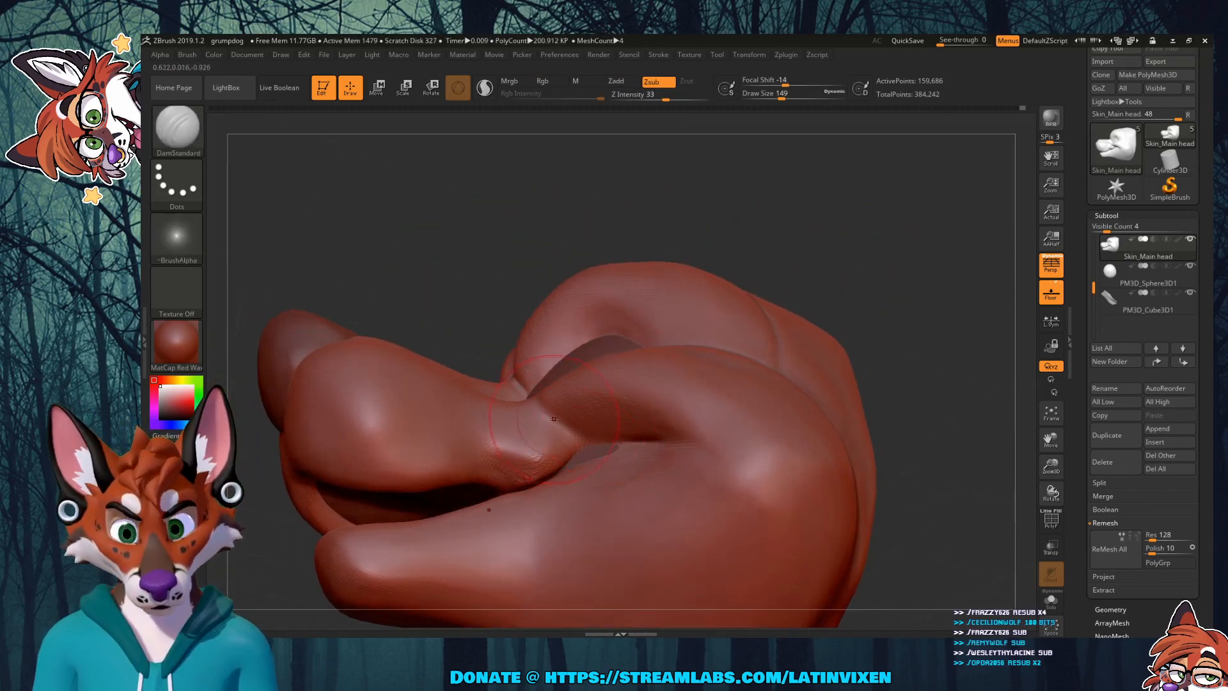
pyautogui.moveTo(587, 449); pyautogui.dragTo(574, 404)
pyautogui.moveTo(821, 238)
pyautogui.mouseDown()
pyautogui.moveTo(855, 252)
pyautogui.moveTo(856, 223)
pyautogui.mouseUp()
# Step: Reshape the inner edge of the lower lip near the mouth corner with the Move brush at draw size 83
pyautogui.press('b')
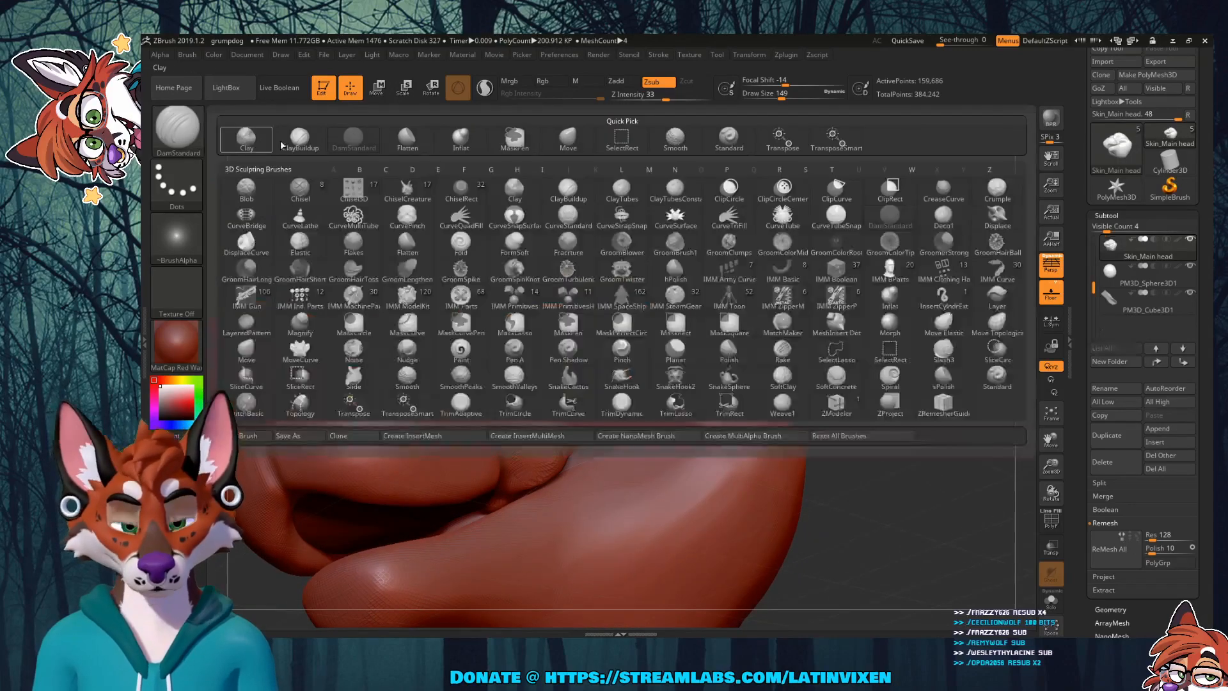
pyautogui.press('m')
pyautogui.press('v')
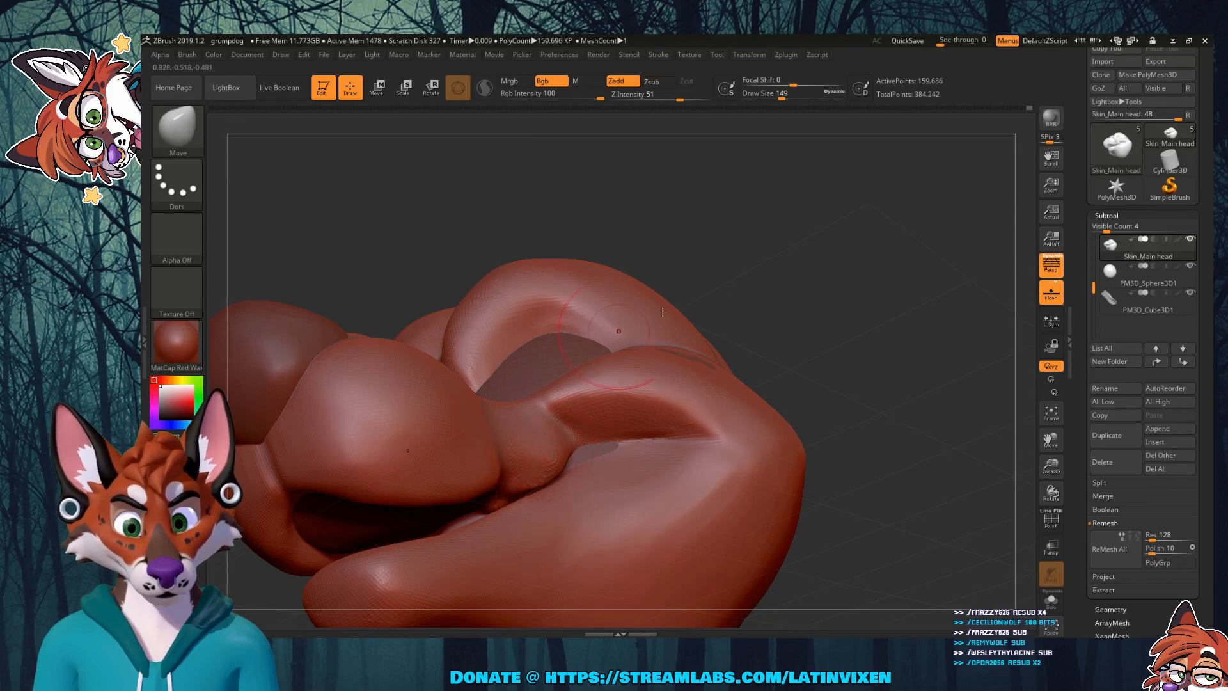
pyautogui.moveTo(828, 268)
pyautogui.mouseDown()
pyautogui.moveTo(832, 277)
pyautogui.moveTo(844, 263)
pyautogui.mouseUp()
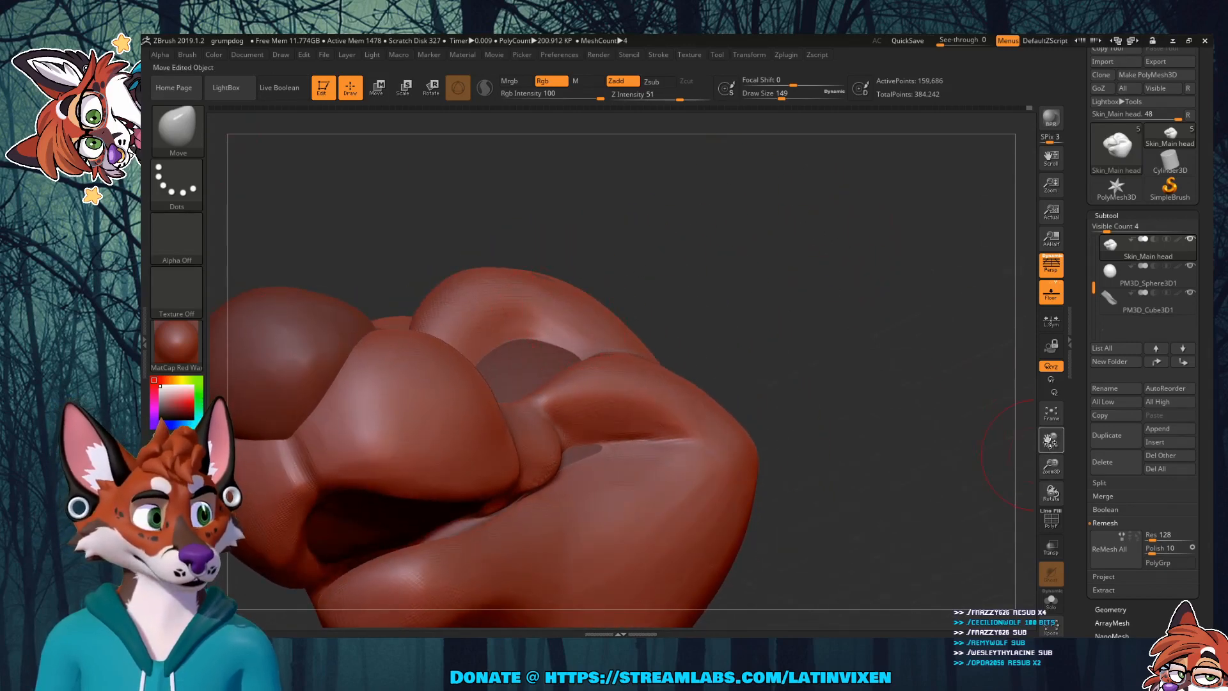
pyautogui.moveTo(1051, 440); pyautogui.dragTo(1059, 418)
pyautogui.moveTo(1052, 467); pyautogui.dragTo(1064, 535)
pyautogui.moveTo(959, 247); pyautogui.dragTo(973, 230)
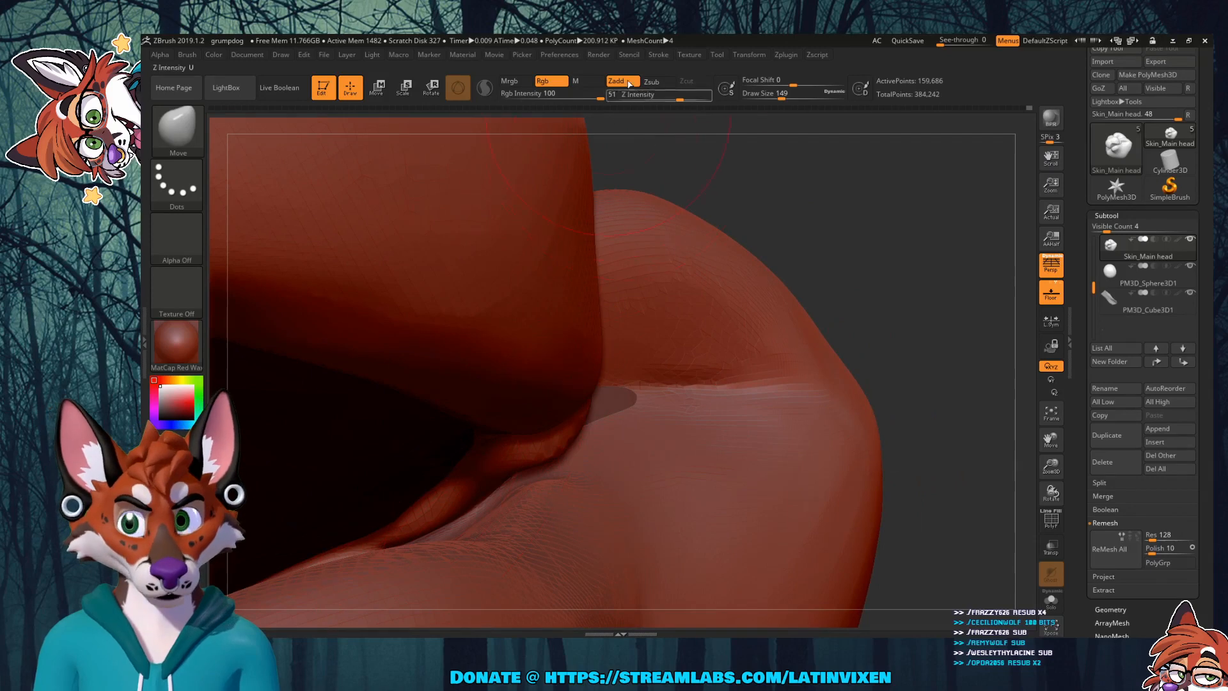
pyautogui.moveTo(782, 100); pyautogui.dragTo(772, 99)
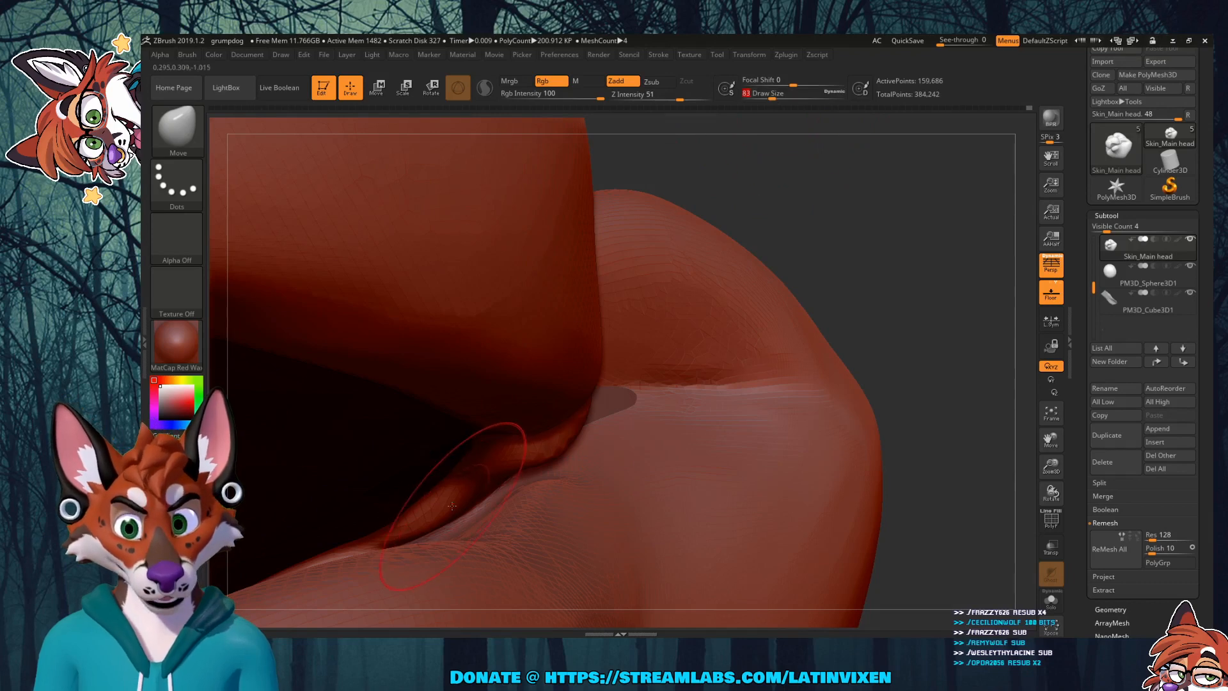
pyautogui.moveTo(452, 502)
pyautogui.mouseDown()
pyautogui.moveTo(426, 486)
pyautogui.moveTo(428, 471)
pyautogui.mouseUp()
pyautogui.moveTo(411, 523); pyautogui.dragTo(398, 520)
pyautogui.moveTo(397, 528)
pyautogui.mouseDown()
pyautogui.moveTo(347, 546)
pyautogui.moveTo(332, 538)
pyautogui.mouseUp()
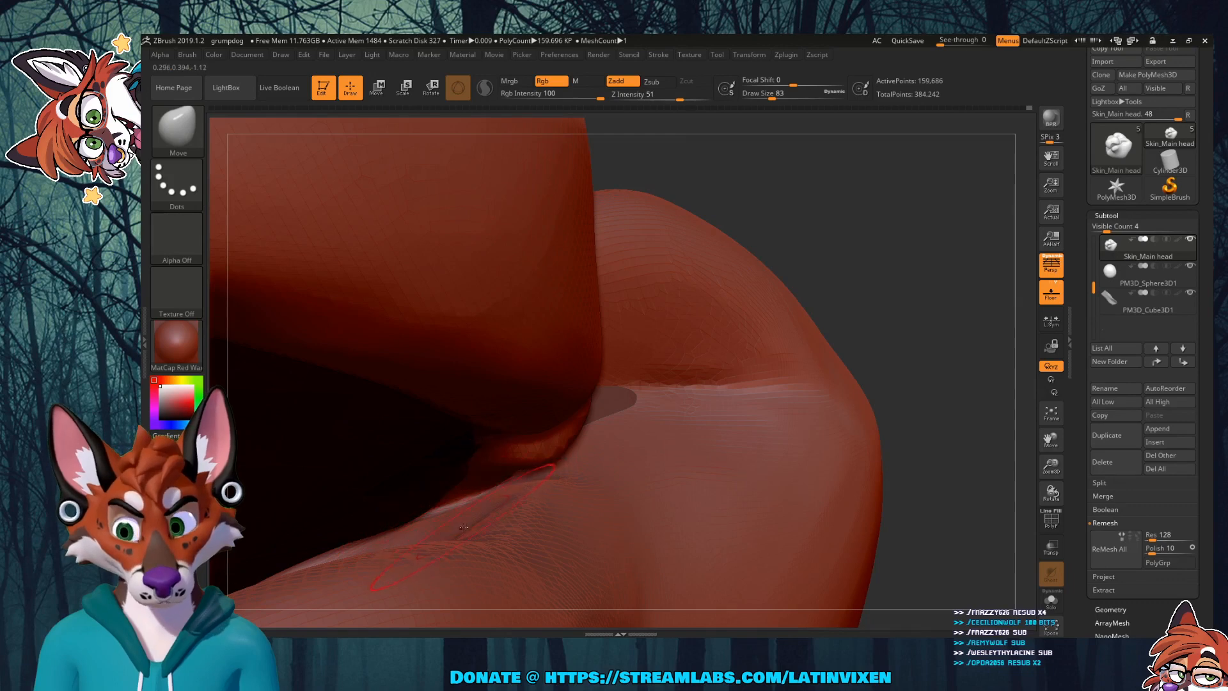
# Step: Smooth the reshaped lower lip edge along the inside of the mouth corner
pyautogui.keyDown('shift'); pyautogui.moveTo(463, 528); pyautogui.dragTo(447, 545); pyautogui.keyUp('shift')
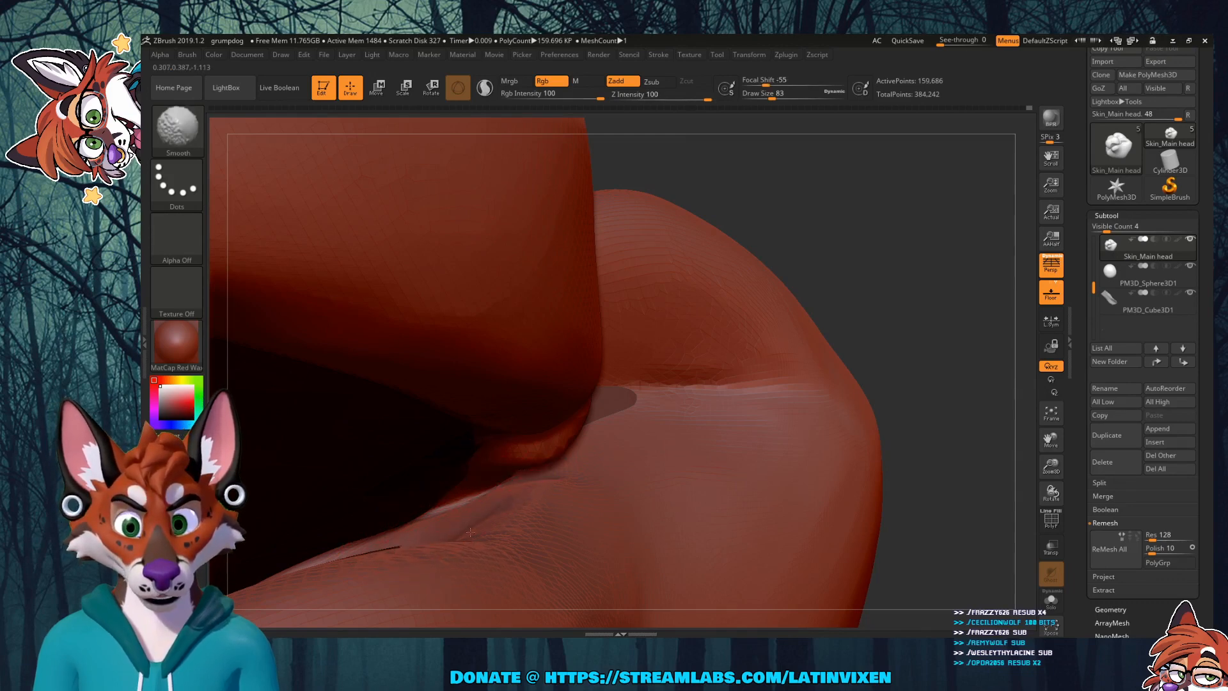
pyautogui.moveTo(844, 256)
pyautogui.mouseDown()
pyautogui.moveTo(855, 269)
pyautogui.moveTo(873, 253)
pyautogui.moveTo(832, 275)
pyautogui.mouseUp()
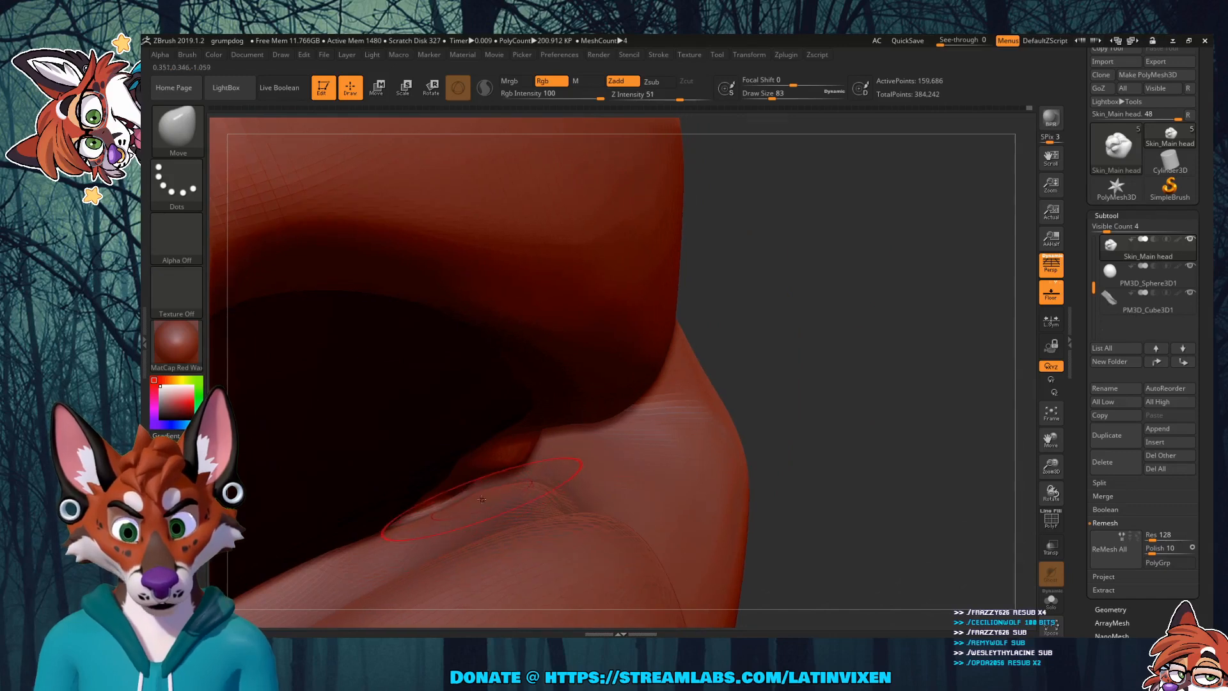
pyautogui.keyDown('shift'); pyautogui.moveTo(482, 498); pyautogui.dragTo(443, 492); pyautogui.keyUp('shift')
pyautogui.moveTo(854, 281); pyautogui.dragTo(758, 329)
pyautogui.moveTo(511, 472)
pyautogui.keyDown('shift'); pyautogui.mouseDown()
pyautogui.moveTo(502, 464)
pyautogui.moveTo(536, 475)
pyautogui.mouseUp(); pyautogui.keyUp('shift')
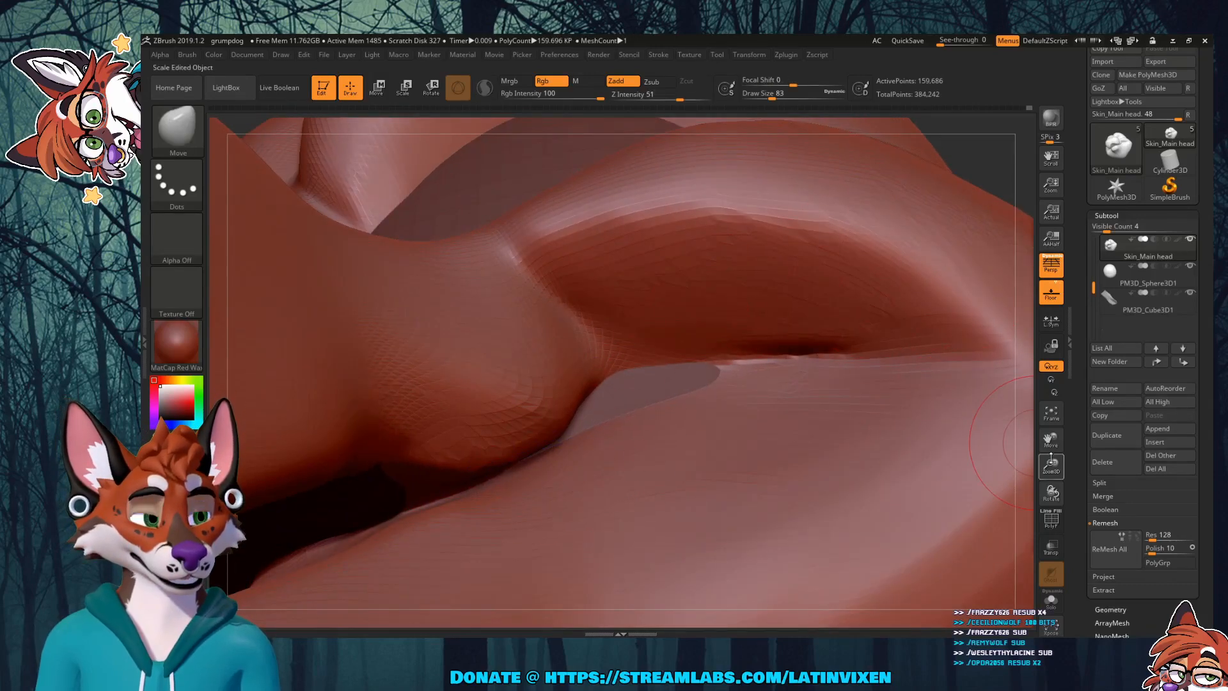
# Step: Set the draw size to 37 and smooth the upper lip bulge at the rear of the muzzle
pyautogui.moveTo(1050, 464); pyautogui.dragTo(1045, 425)
pyautogui.moveTo(904, 307)
pyautogui.mouseDown()
pyautogui.moveTo(907, 339)
pyautogui.moveTo(943, 259)
pyautogui.moveTo(929, 321)
pyautogui.moveTo(928, 295)
pyautogui.mouseUp()
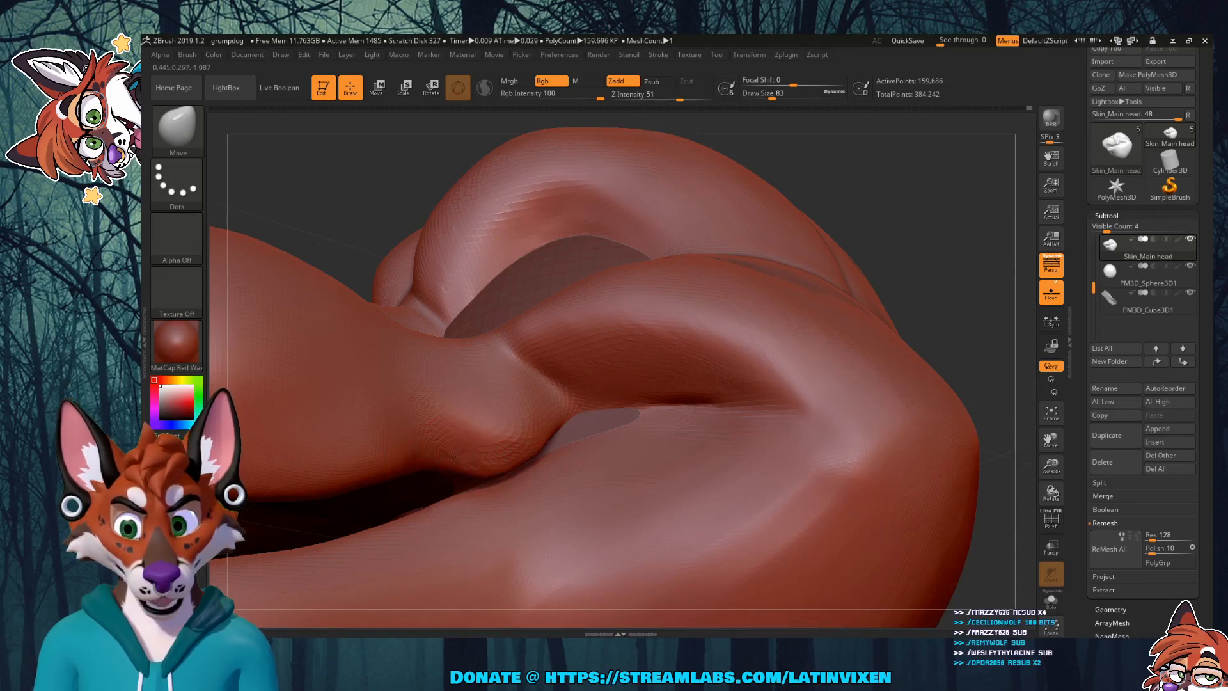
pyautogui.moveTo(898, 208); pyautogui.dragTo(882, 271)
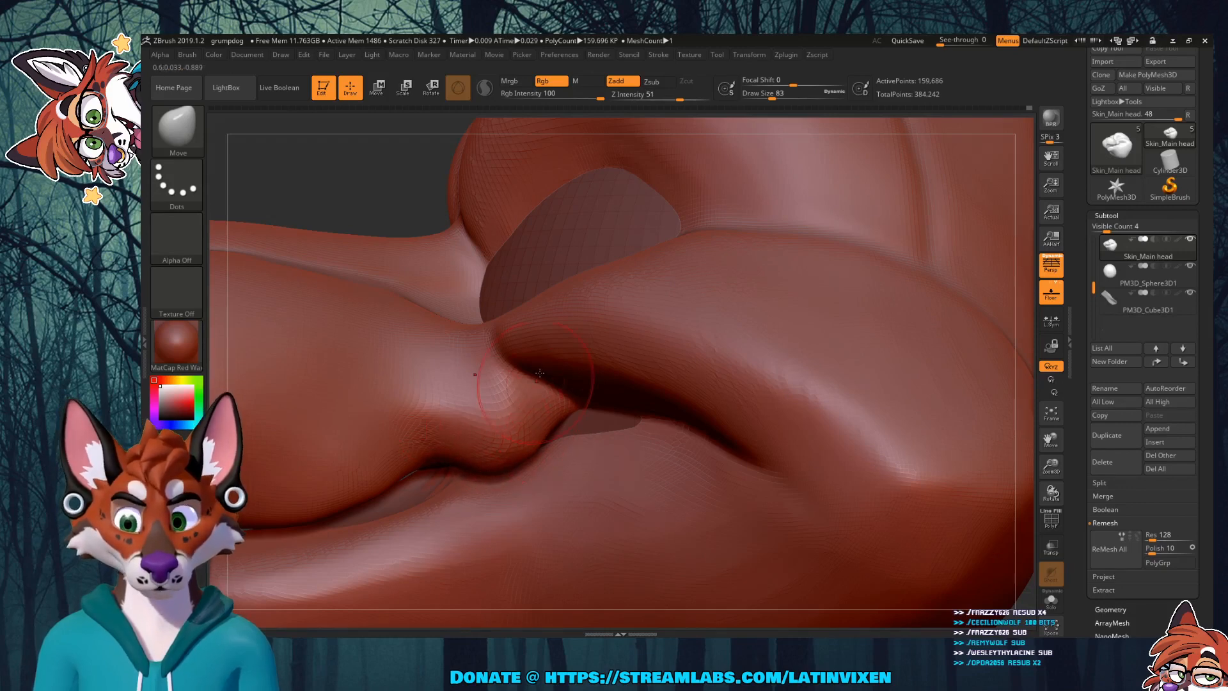
pyautogui.moveTo(364, 211)
pyautogui.mouseDown()
pyautogui.moveTo(364, 188)
pyautogui.moveTo(384, 185)
pyautogui.mouseUp()
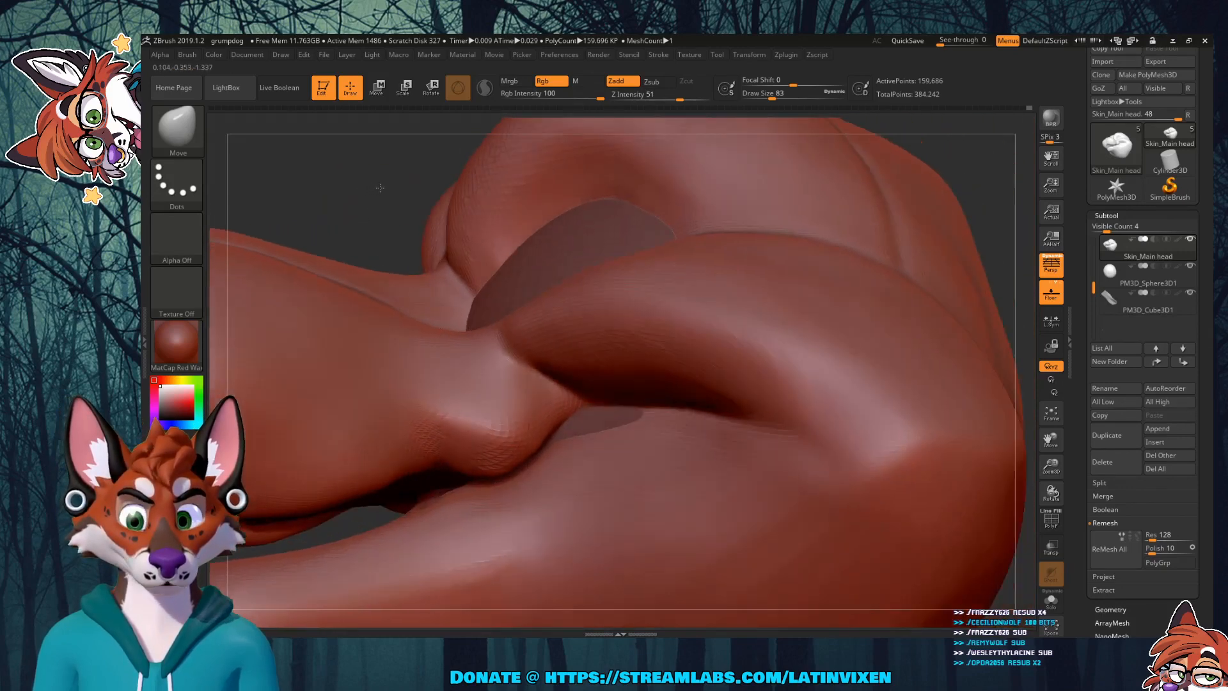
pyautogui.click(765, 97)
pyautogui.moveTo(765, 99); pyautogui.dragTo(761, 99)
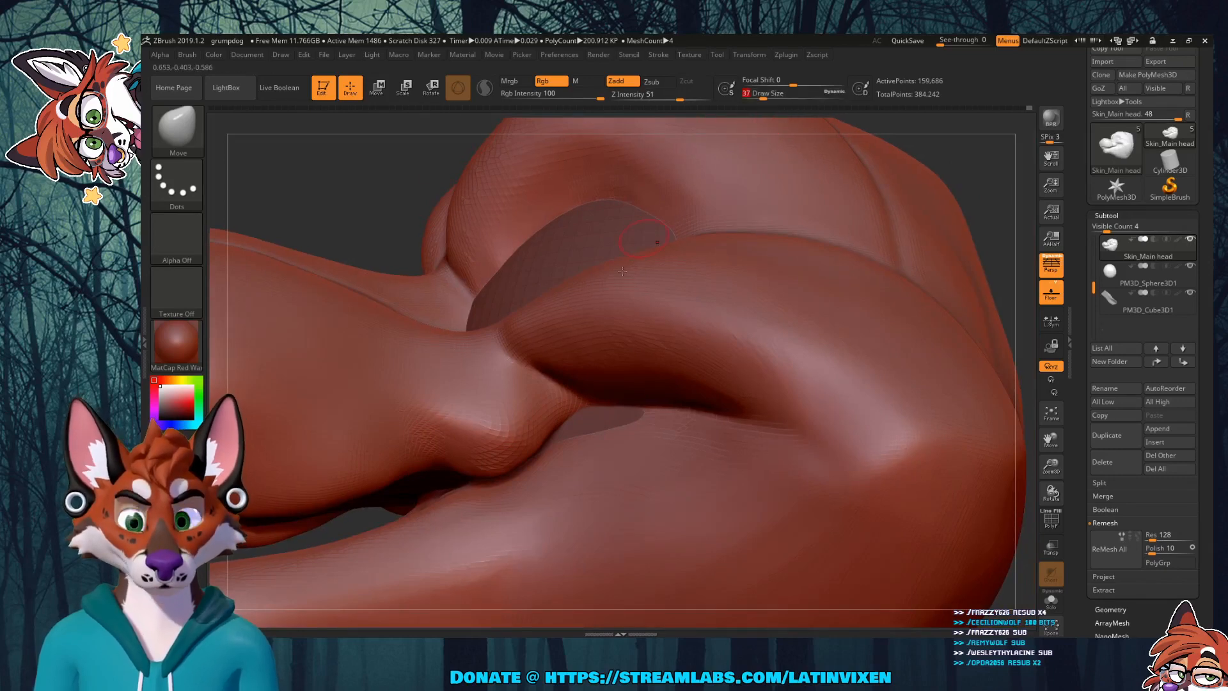
pyautogui.press('shift')
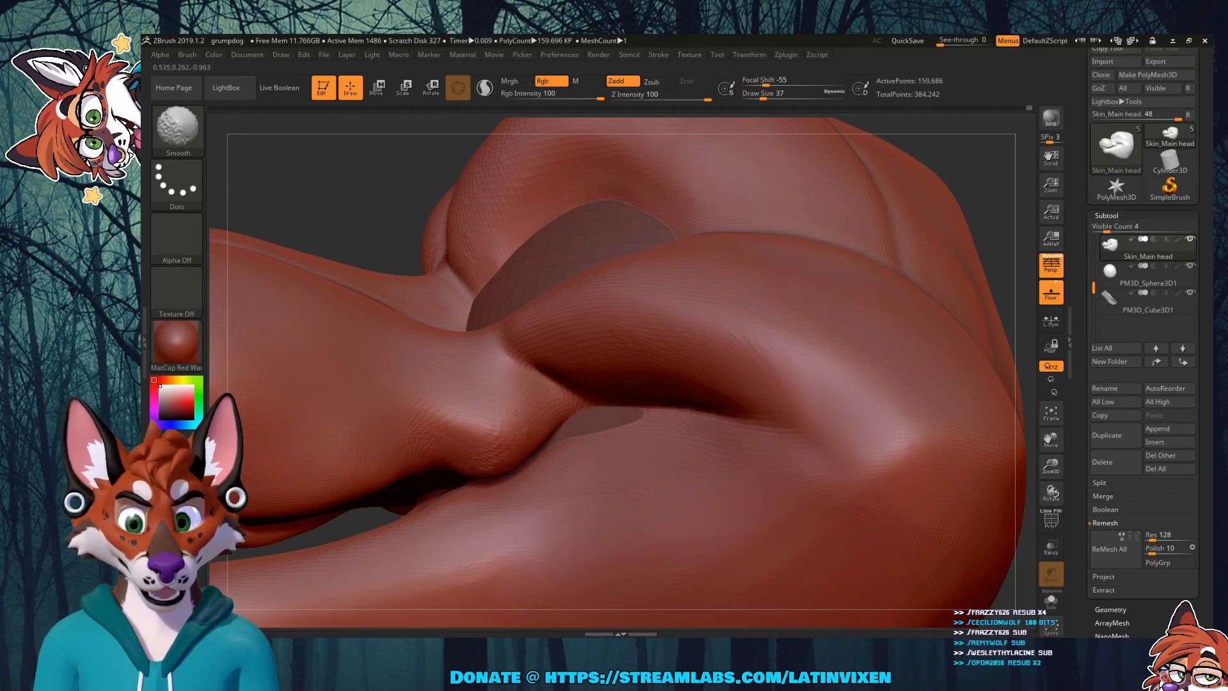
pyautogui.keyDown('shift'); pyautogui.moveTo(505, 418); pyautogui.dragTo(505, 414); pyautogui.keyUp('shift')
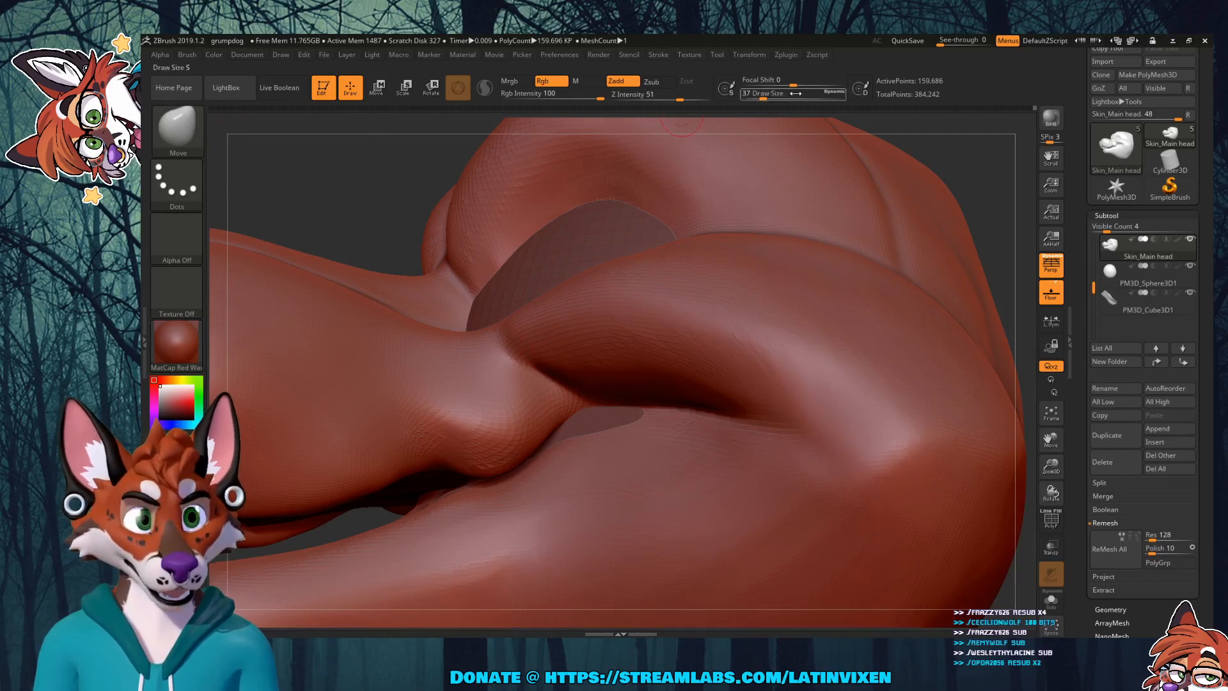
# Step: Widen the gap at the mouth corner under the cheek fold with the Move brush at draw size 112
pyautogui.moveTo(762, 98); pyautogui.dragTo(777, 160)
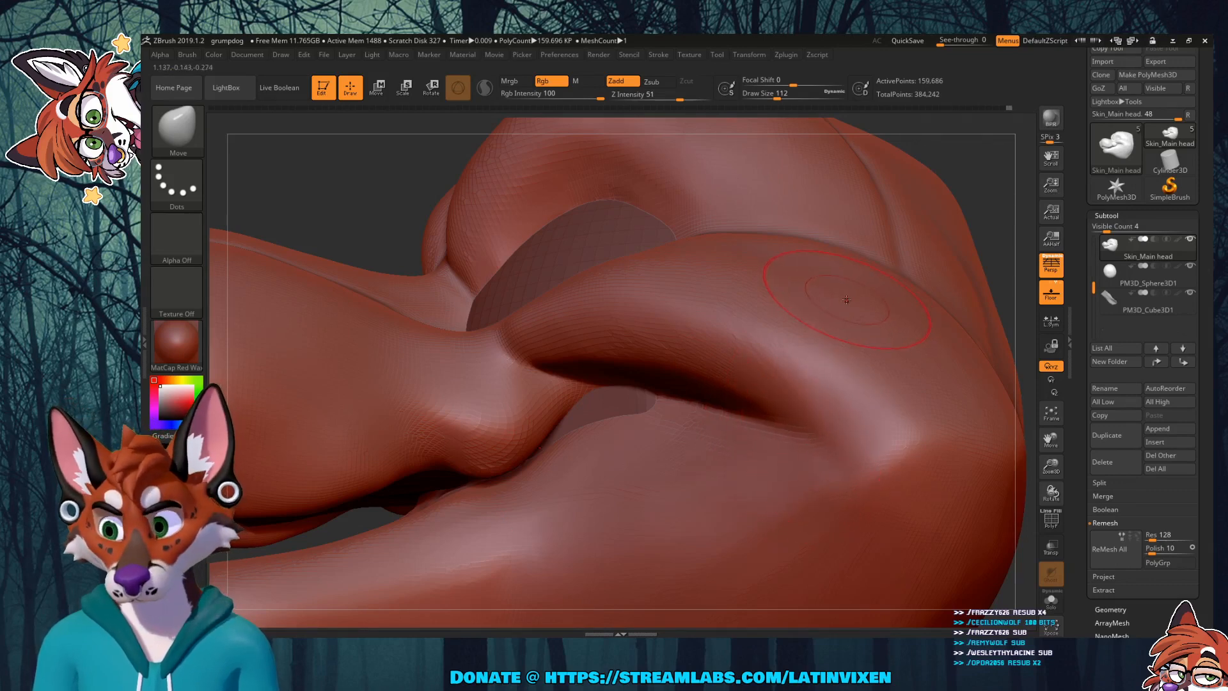
pyautogui.moveTo(1051, 466); pyautogui.dragTo(1049, 441)
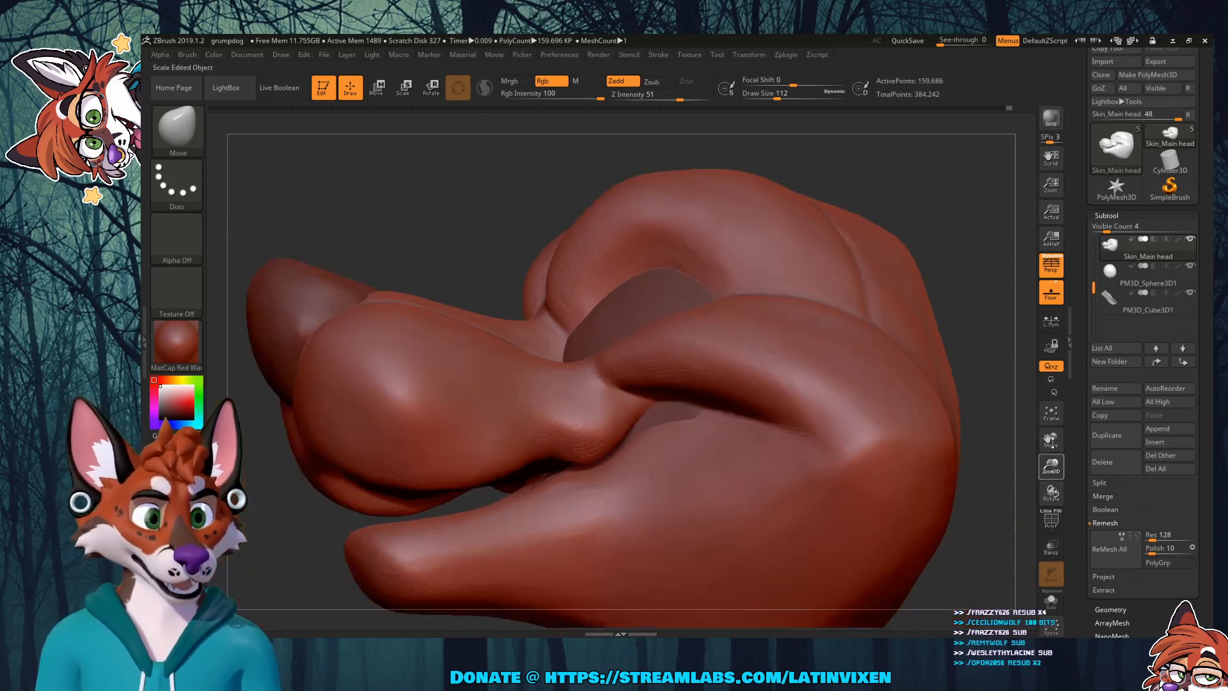
pyautogui.moveTo(975, 312)
pyautogui.mouseDown()
pyautogui.moveTo(983, 355)
pyautogui.moveTo(961, 337)
pyautogui.mouseUp()
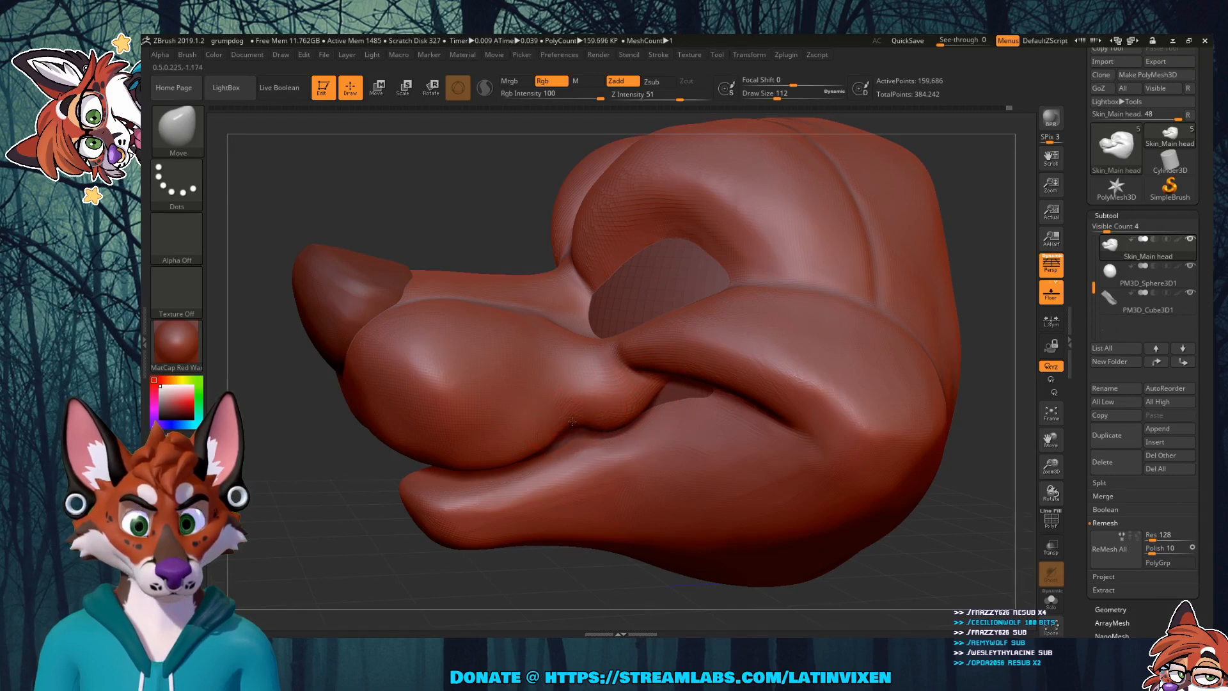
# Step: Smooth the lower edge of the upper lip along the middle of the muzzle
pyautogui.moveTo(994, 490)
pyautogui.mouseDown()
pyautogui.moveTo(951, 409)
pyautogui.moveTo(985, 370)
pyautogui.moveTo(959, 378)
pyautogui.moveTo(937, 448)
pyautogui.mouseUp()
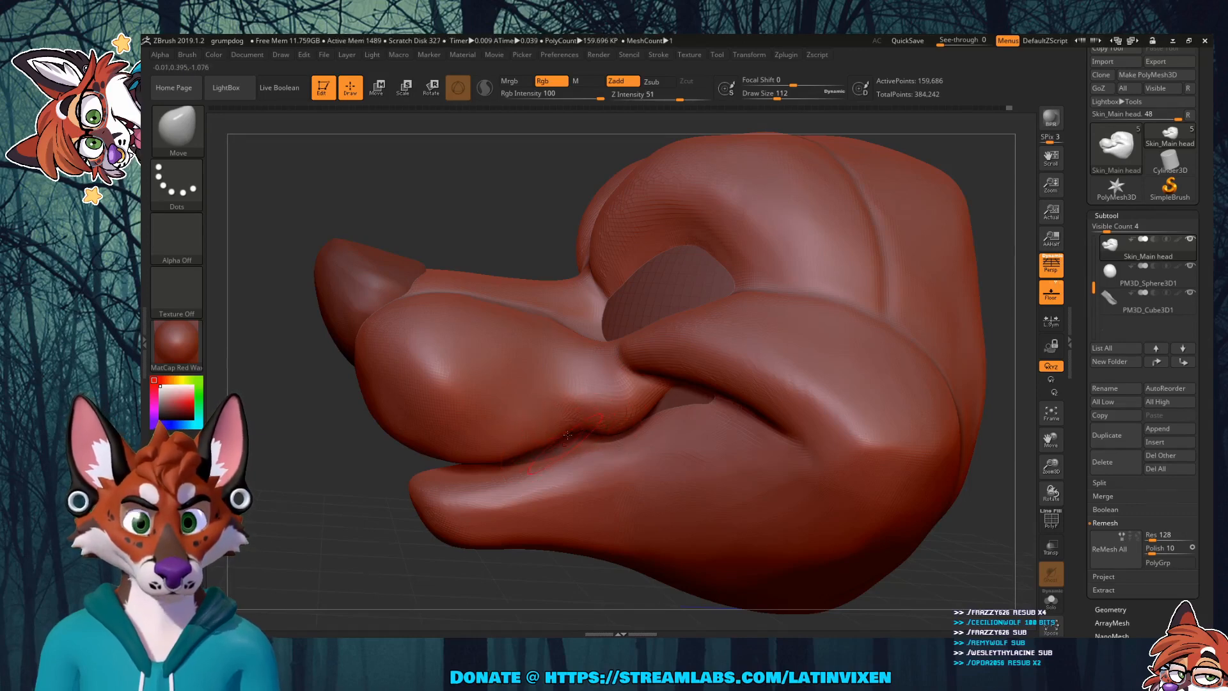
pyautogui.moveTo(521, 225); pyautogui.dragTo(520, 294)
pyautogui.press('shift')
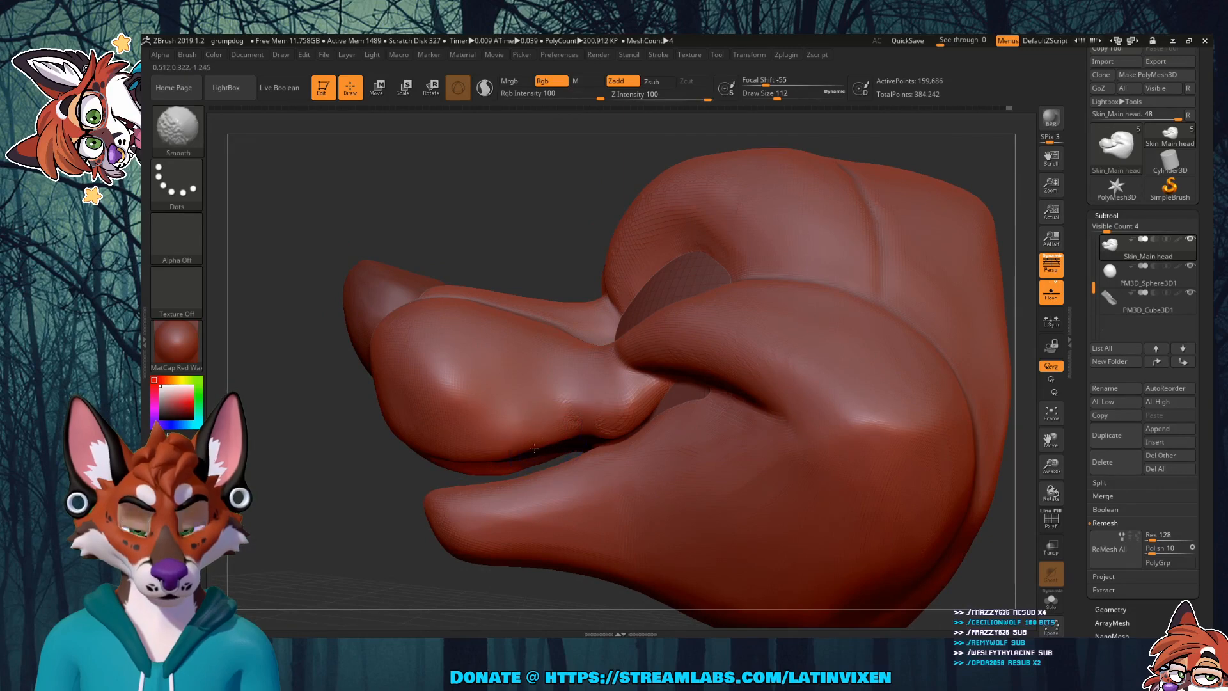
pyautogui.moveTo(564, 422)
pyautogui.keyDown('shift'); pyautogui.mouseDown()
pyautogui.moveTo(550, 422)
pyautogui.moveTo(572, 377)
pyautogui.mouseUp(); pyautogui.keyUp('shift')
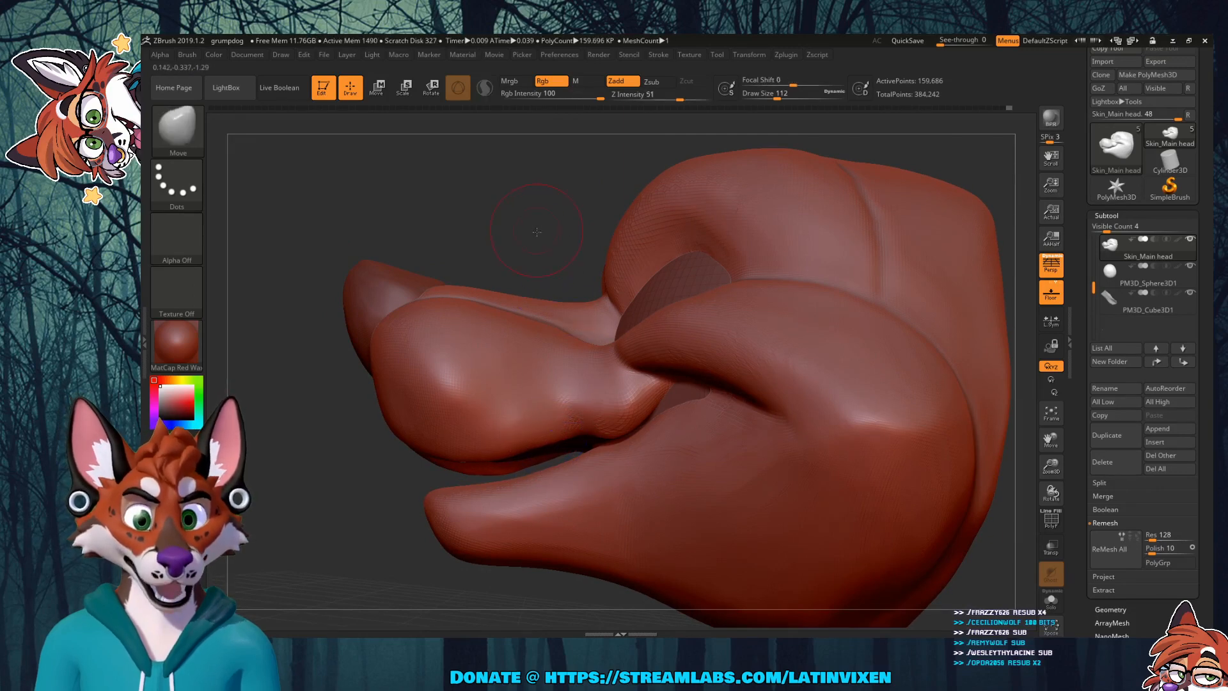
pyautogui.moveTo(534, 231); pyautogui.dragTo(547, 257)
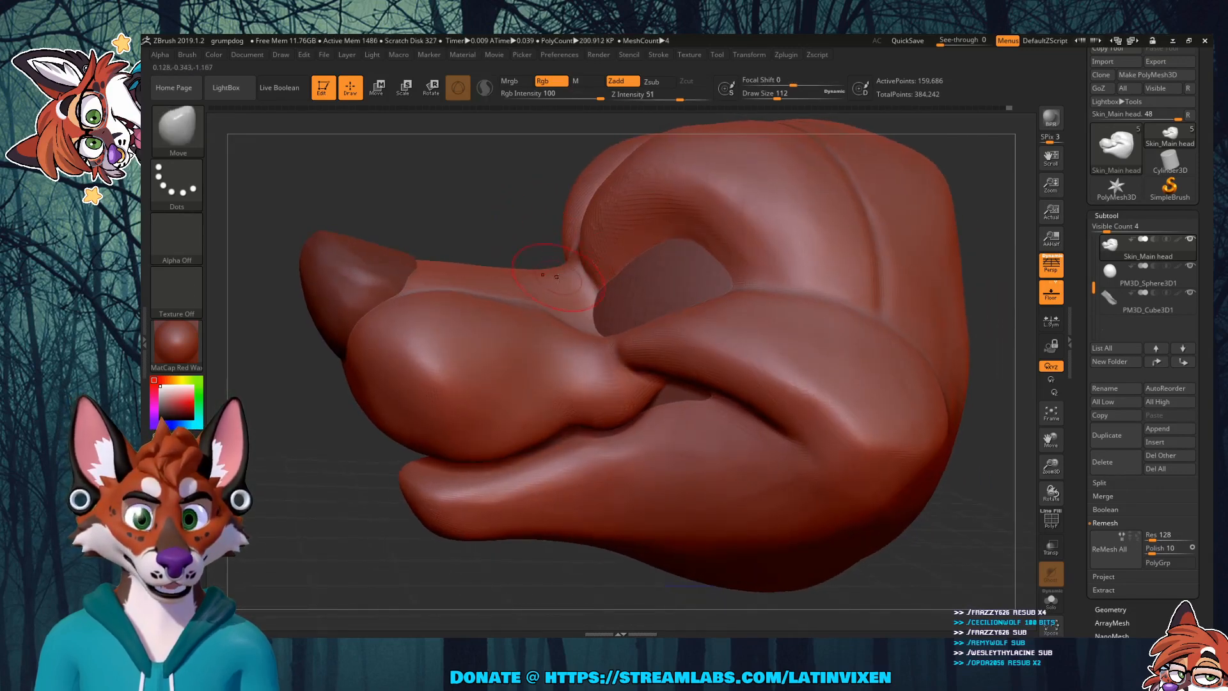
# Step: Smooth the outer surface of the rear cheek on the side of the head
pyautogui.moveTo(984, 333); pyautogui.dragTo(950, 275)
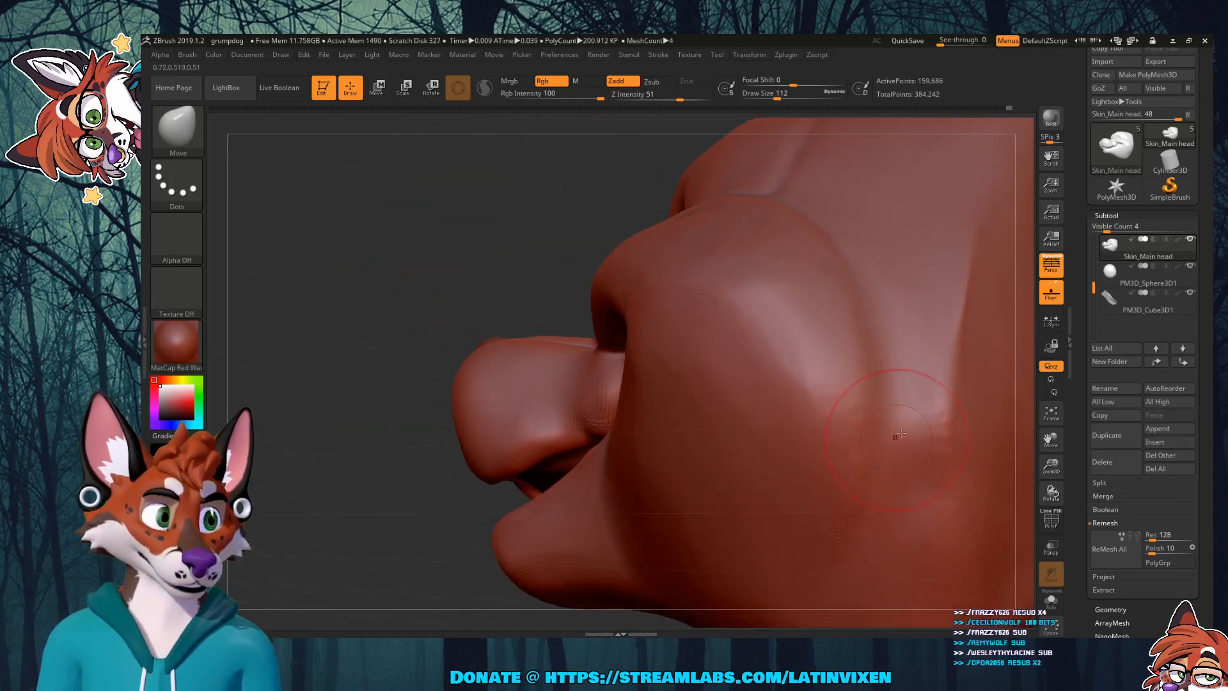
pyautogui.press('shift')
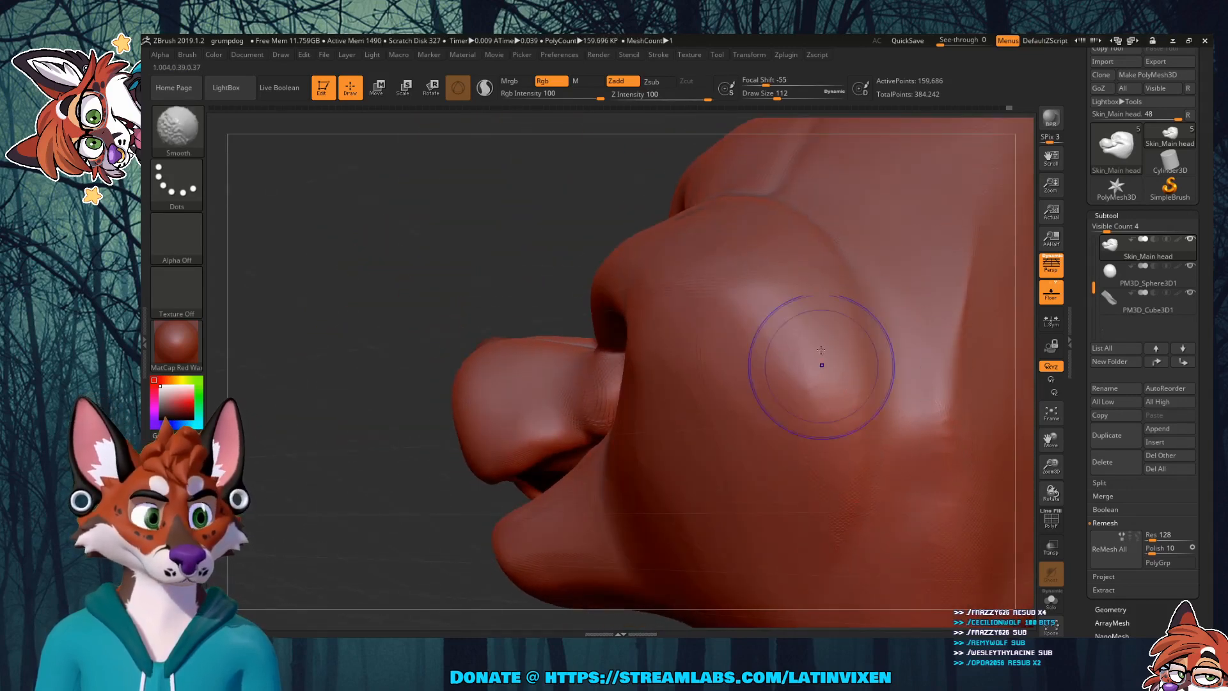
pyautogui.moveTo(518, 270); pyautogui.dragTo(648, 266)
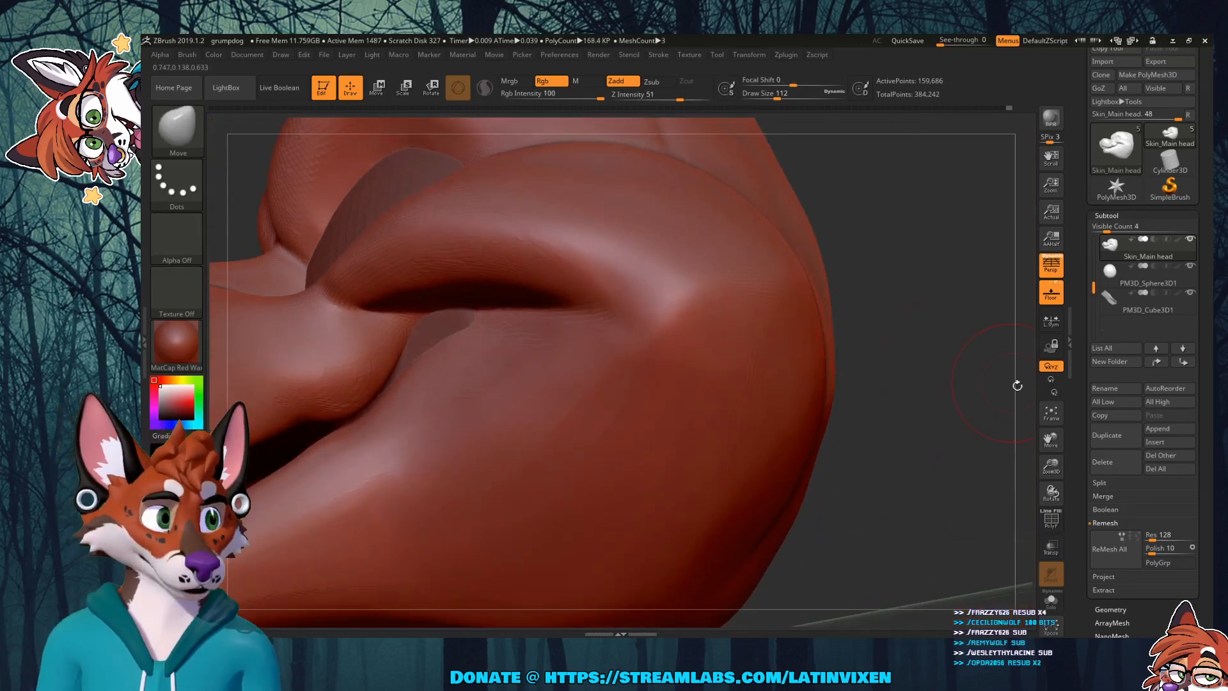
pyautogui.moveTo(1051, 465); pyautogui.dragTo(1051, 428)
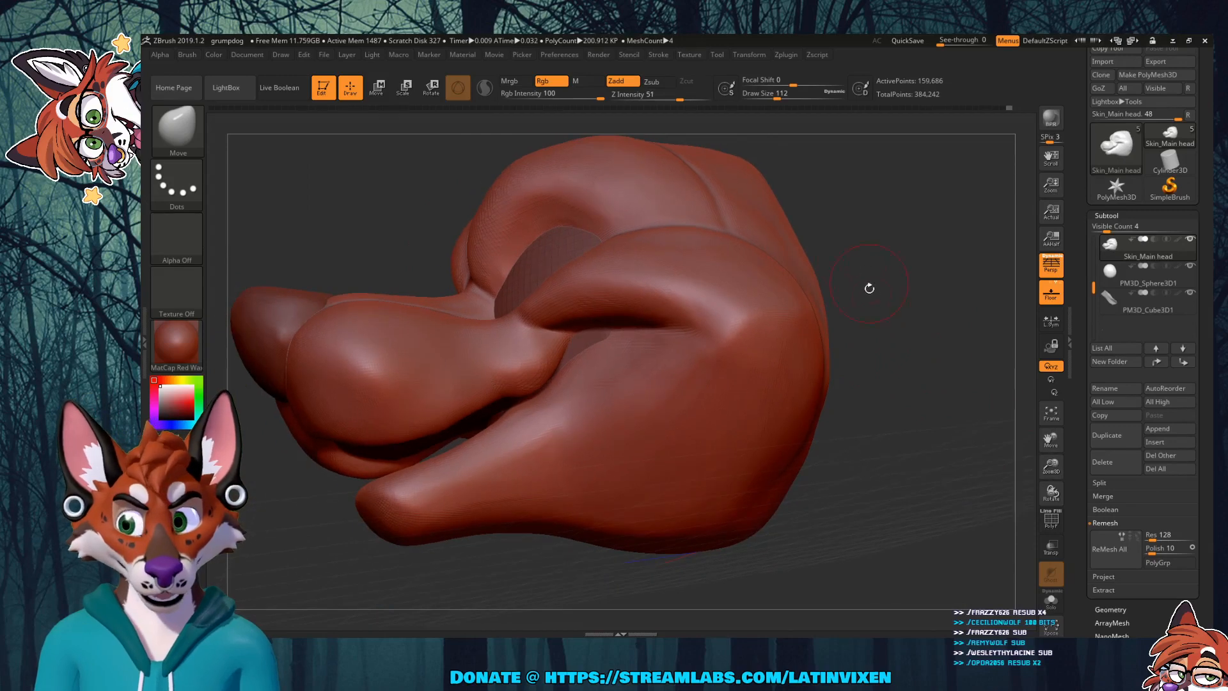
pyautogui.moveTo(873, 296)
pyautogui.mouseDown()
pyautogui.moveTo(891, 324)
pyautogui.moveTo(884, 289)
pyautogui.mouseUp()
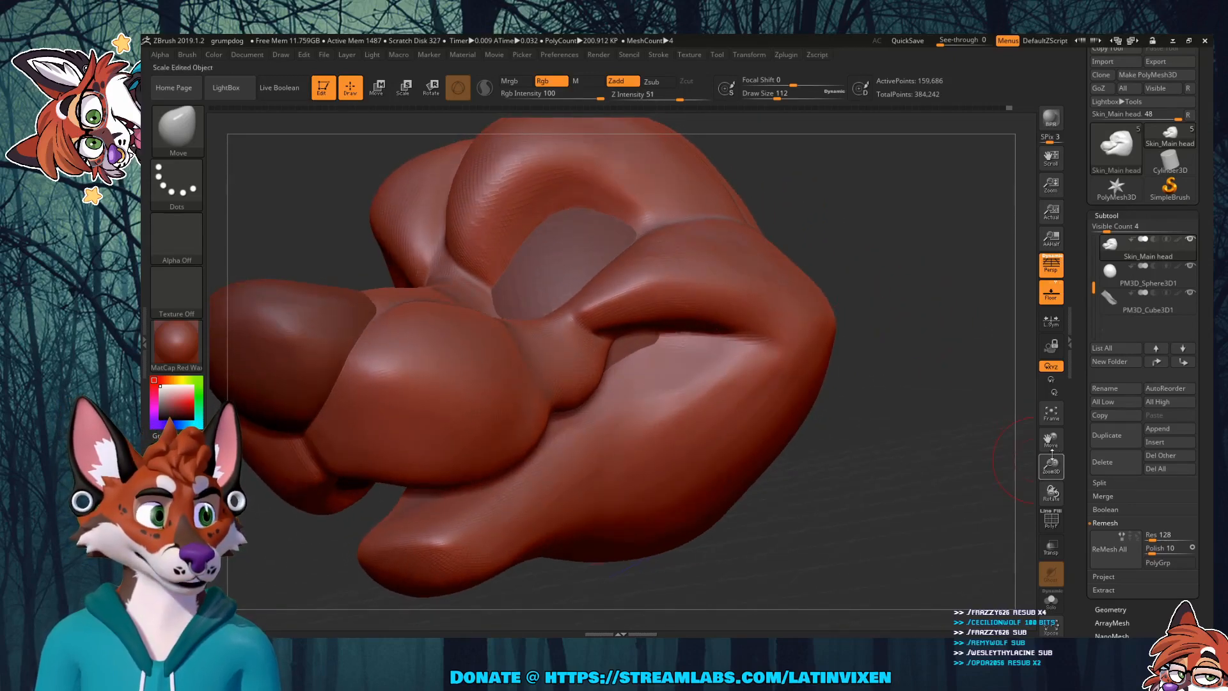
# Step: Adjust the mouth corner and the rear edge of the upper lip under the cheek fold with the Move brush
pyautogui.moveTo(1051, 465)
pyautogui.mouseDown()
pyautogui.moveTo(1049, 451)
pyautogui.moveTo(1052, 490)
pyautogui.mouseUp()
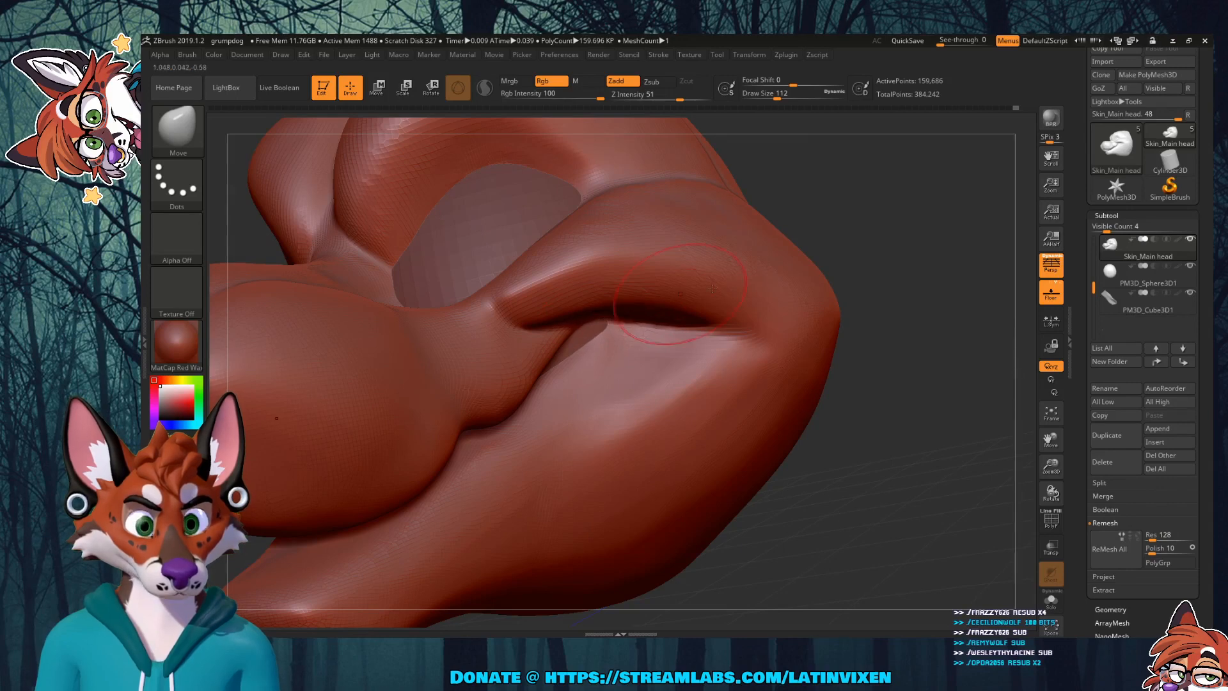
pyautogui.moveTo(900, 257)
pyautogui.mouseDown()
pyautogui.moveTo(861, 261)
pyautogui.moveTo(901, 269)
pyautogui.moveTo(901, 255)
pyautogui.mouseUp()
pyautogui.moveTo(547, 359); pyautogui.dragTo(542, 372)
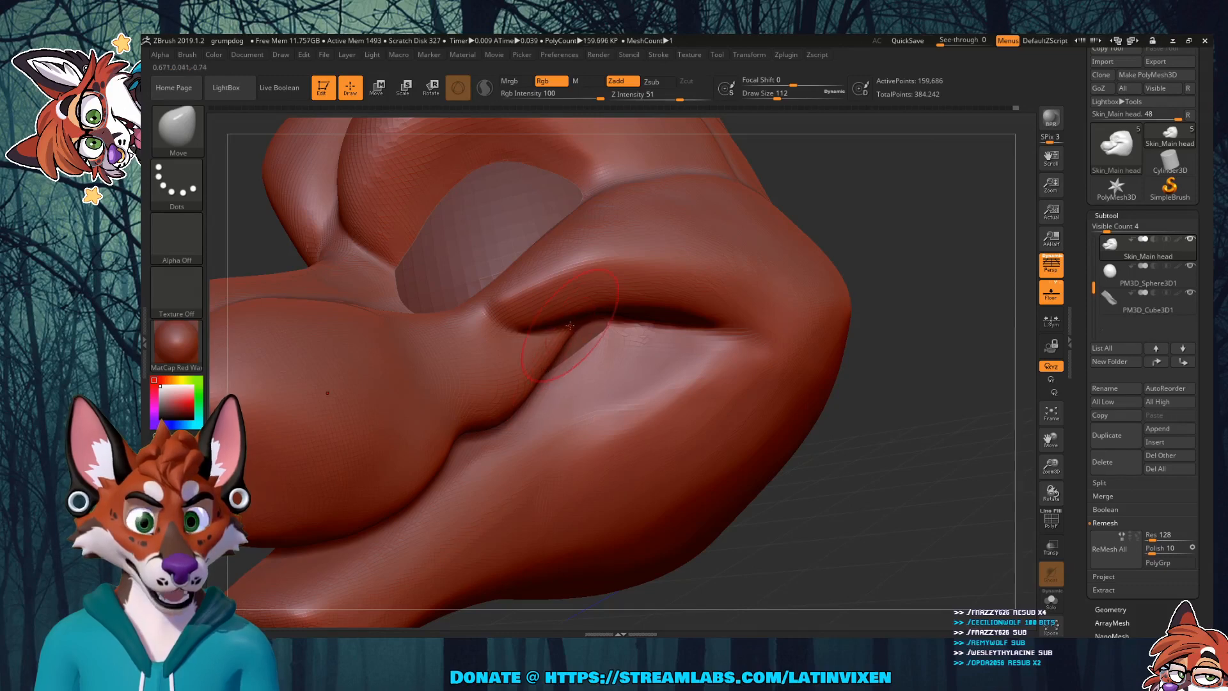
pyautogui.moveTo(570, 326); pyautogui.dragTo(562, 328)
pyautogui.moveTo(882, 213)
pyautogui.mouseDown()
pyautogui.moveTo(889, 198)
pyautogui.moveTo(884, 212)
pyautogui.mouseUp()
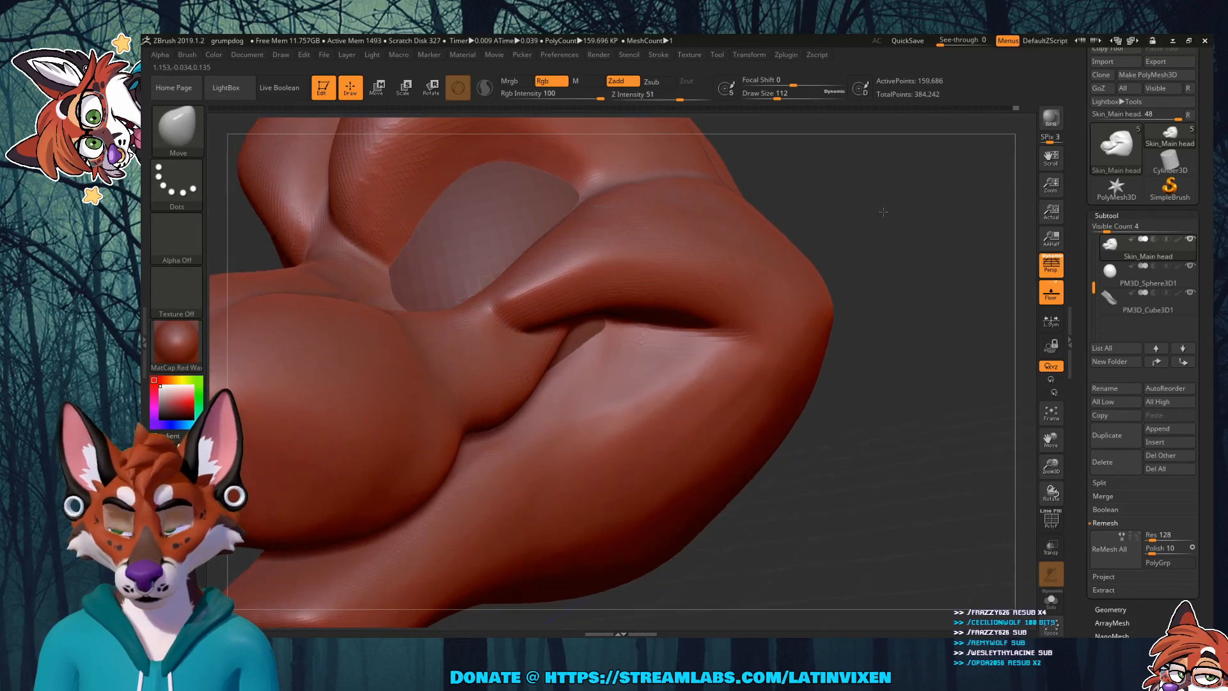
# Step: Flatten the jaw surface just below the mouth corner with the Flatten brush at draw size 56
pyautogui.click(177, 128)
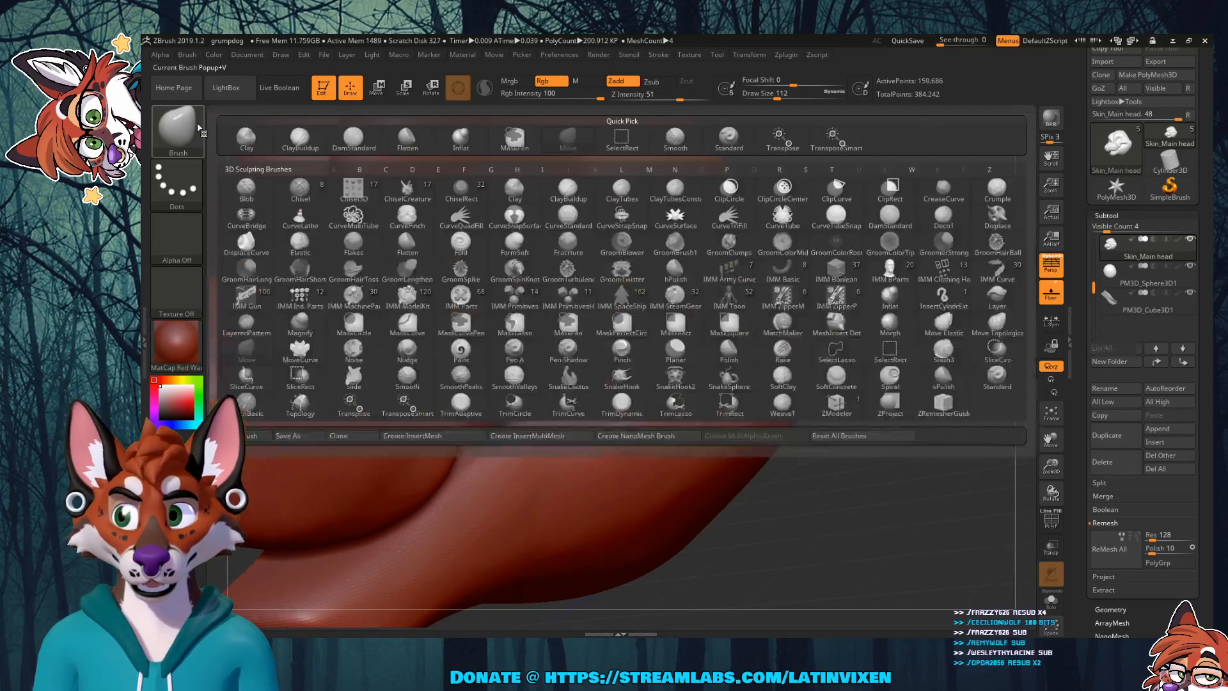
pyautogui.click(388, 124)
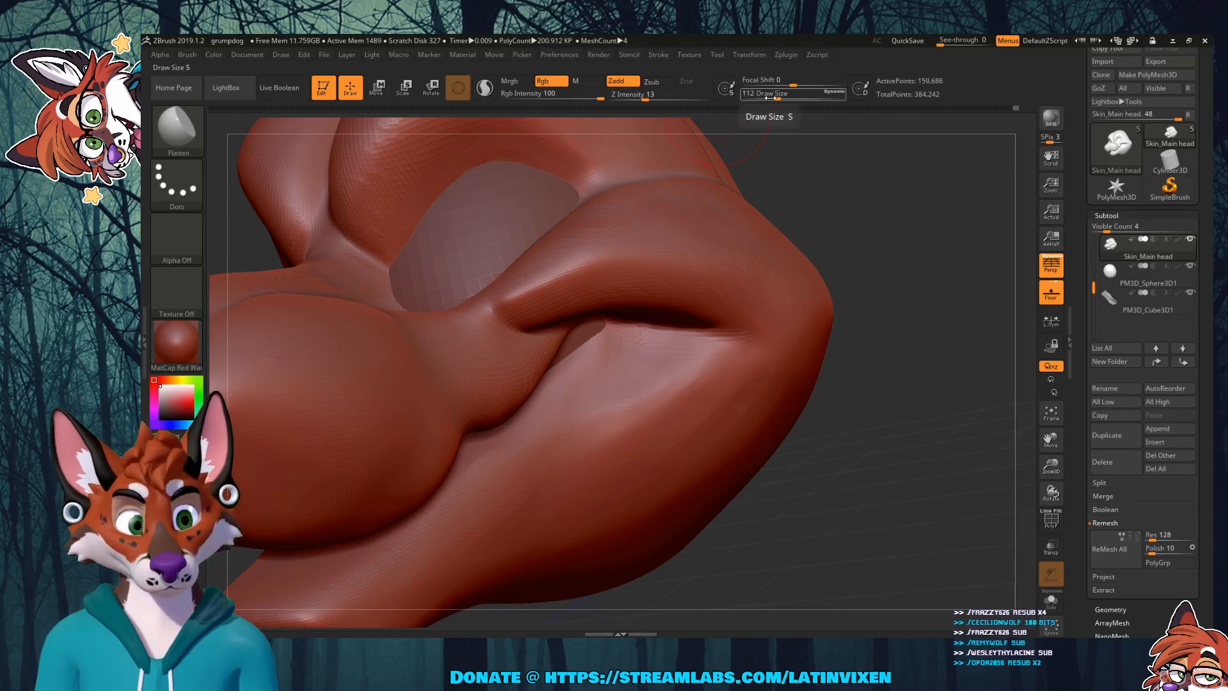
pyautogui.moveTo(775, 97); pyautogui.dragTo(767, 99)
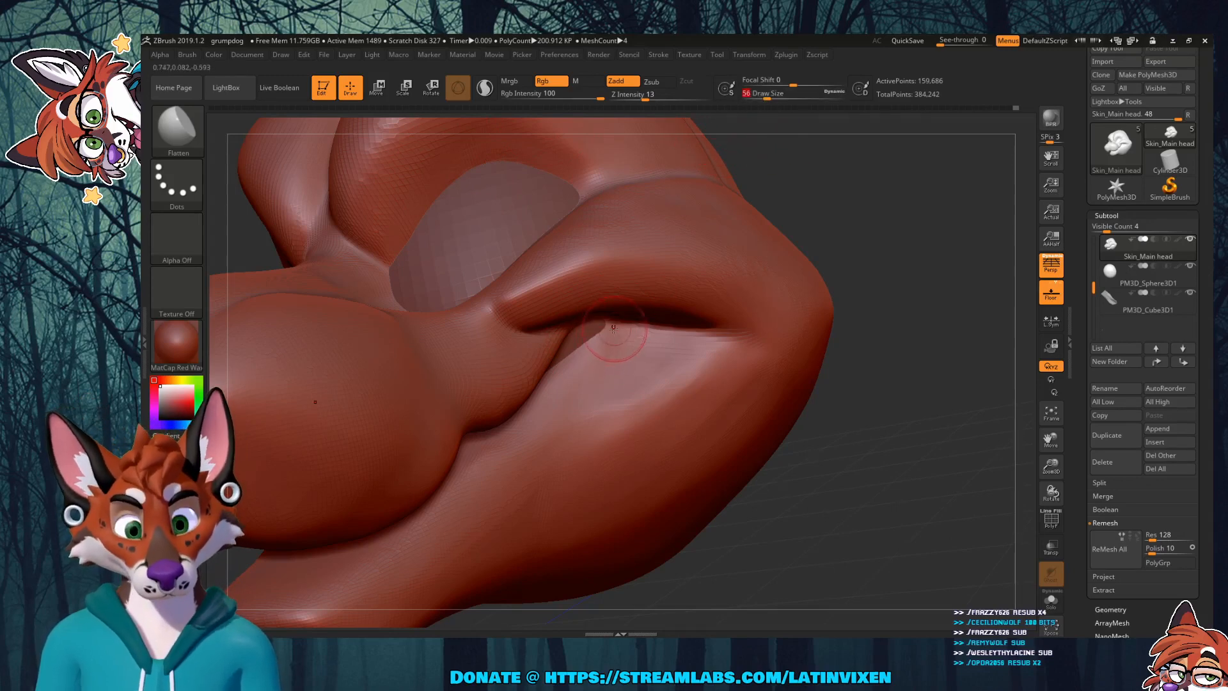
pyautogui.moveTo(592, 362)
pyautogui.mouseDown()
pyautogui.moveTo(563, 382)
pyautogui.moveTo(573, 376)
pyautogui.mouseUp()
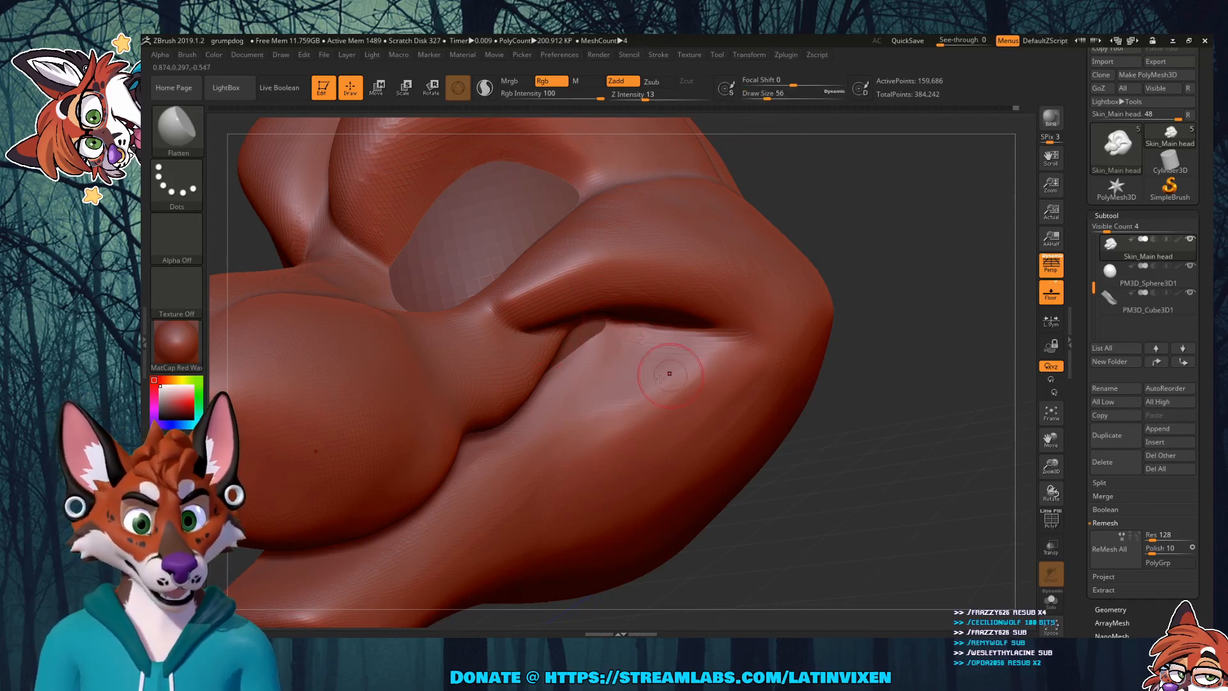
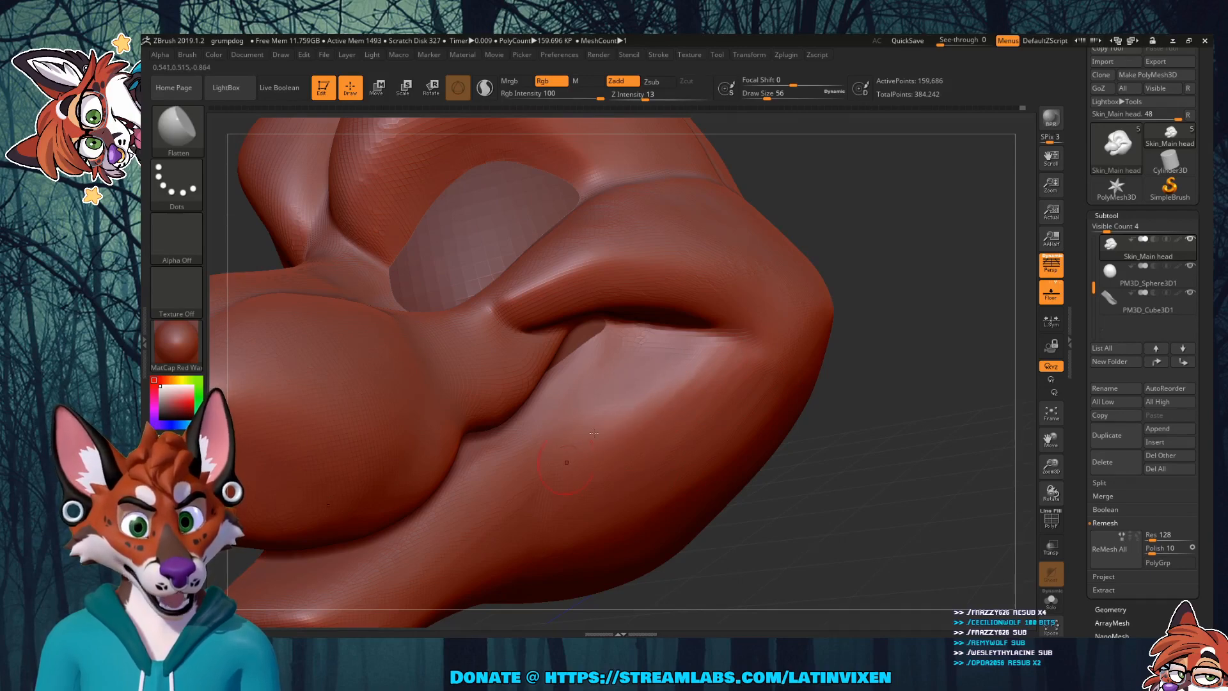
# Step: Flatten and smooth the front end of the cheek fold where it meets the muzzle
pyautogui.moveTo(937, 274)
pyautogui.mouseDown()
pyautogui.moveTo(922, 227)
pyautogui.moveTo(955, 264)
pyautogui.moveTo(923, 257)
pyautogui.mouseUp()
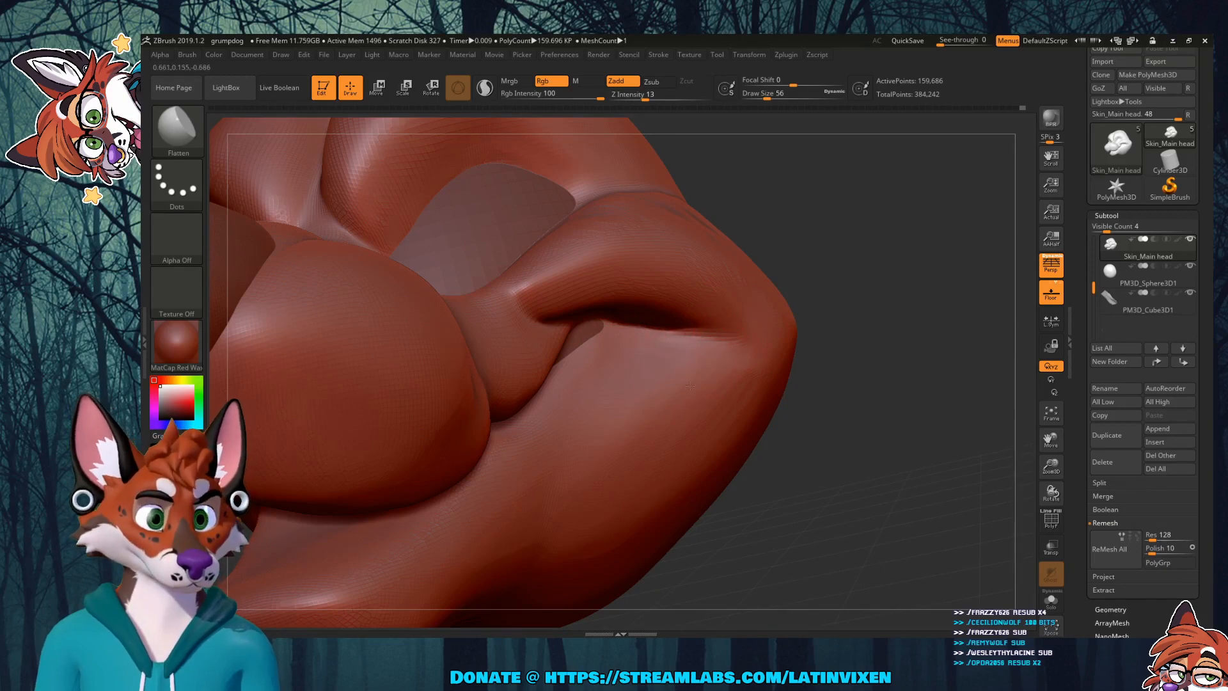
pyautogui.moveTo(906, 236); pyautogui.dragTo(805, 267)
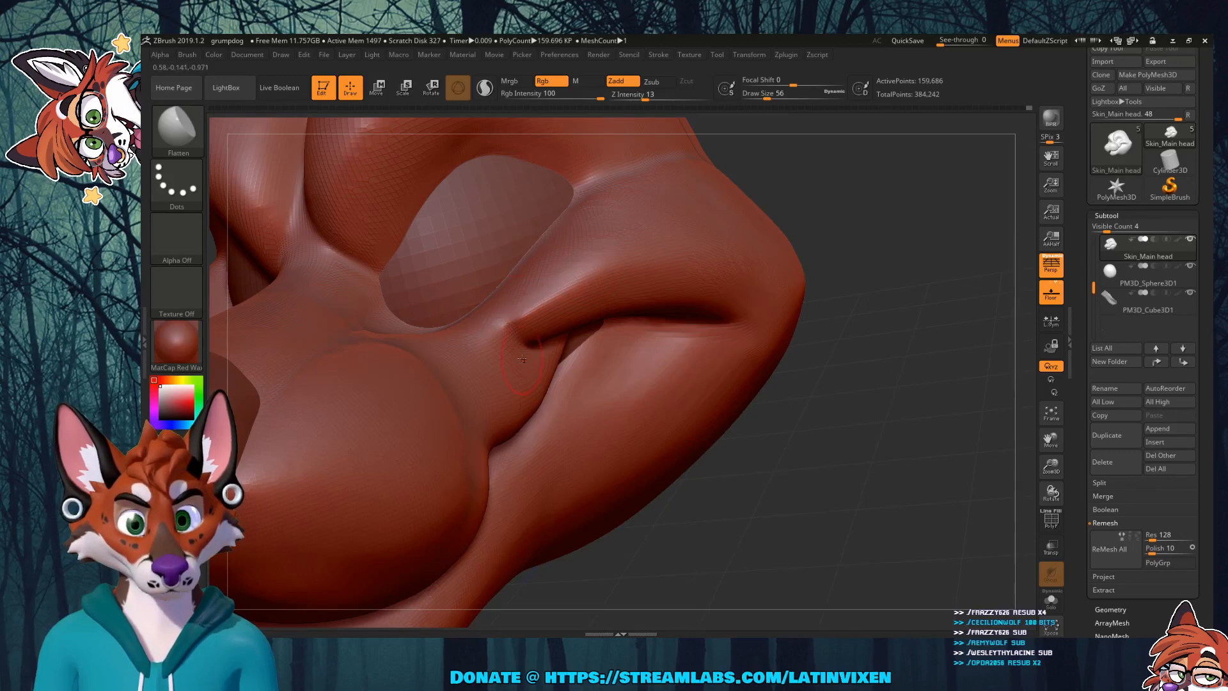
pyautogui.moveTo(906, 183); pyautogui.dragTo(601, 339)
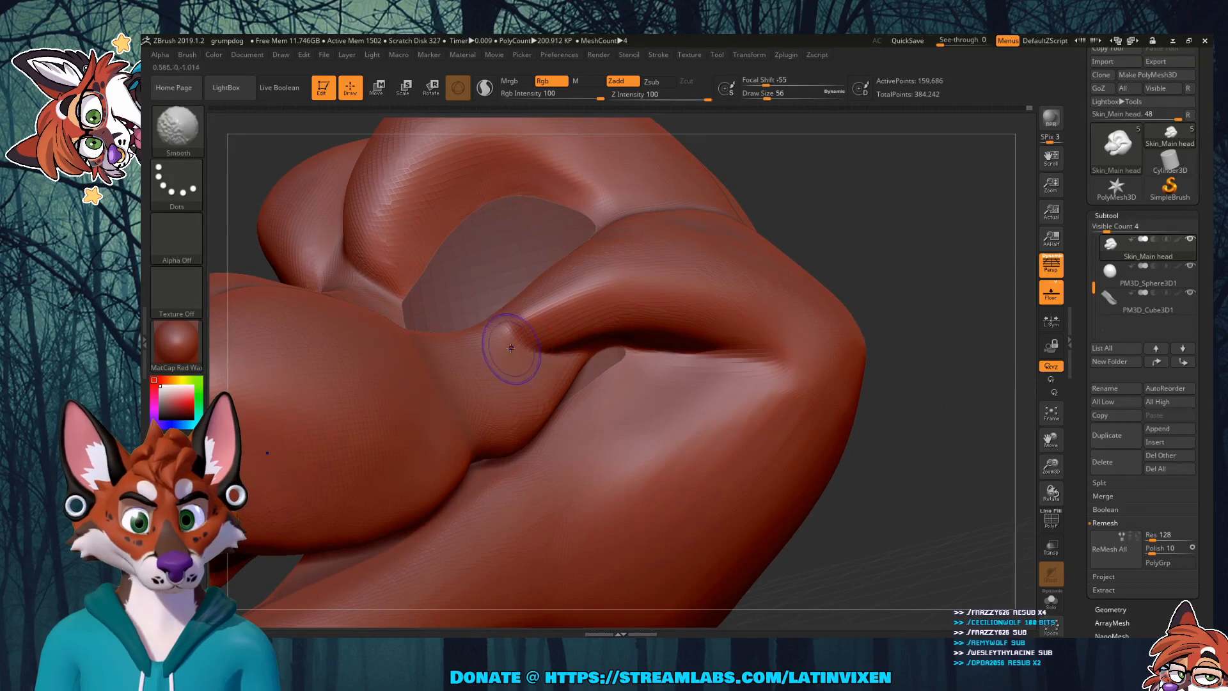
pyautogui.moveTo(851, 213)
pyautogui.mouseDown()
pyautogui.moveTo(876, 213)
pyautogui.moveTo(868, 236)
pyautogui.mouseUp()
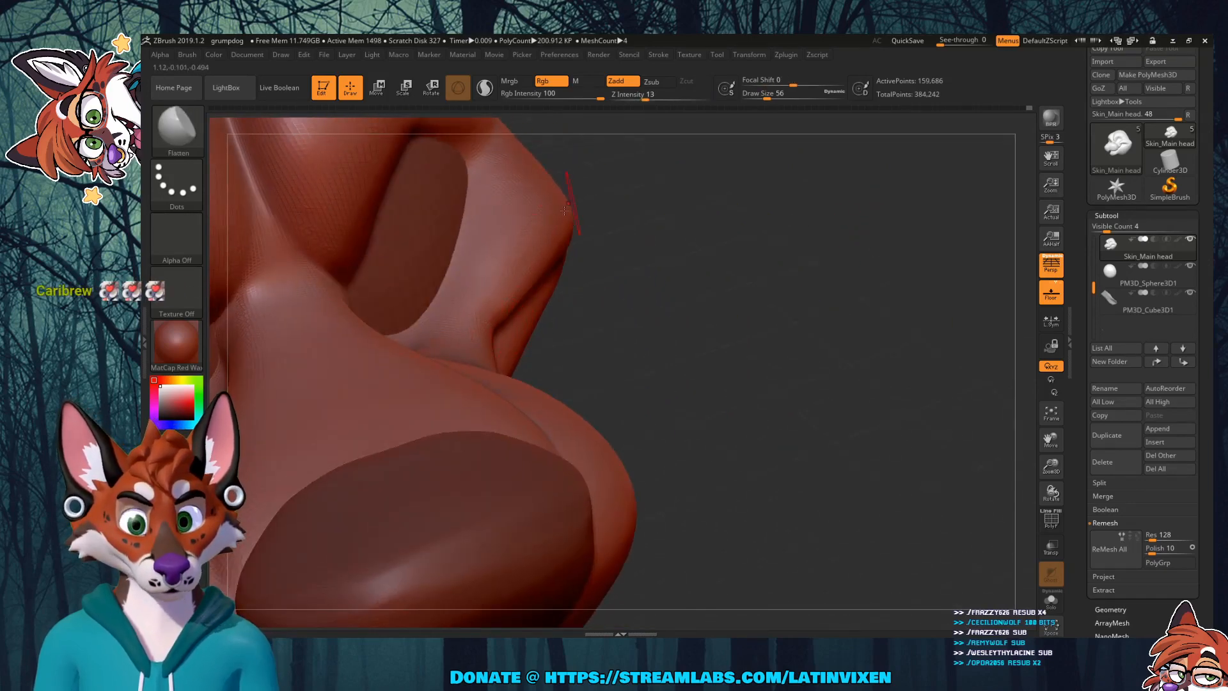
pyautogui.moveTo(652, 202); pyautogui.dragTo(658, 271)
pyautogui.moveTo(816, 219); pyautogui.dragTo(240, 148)
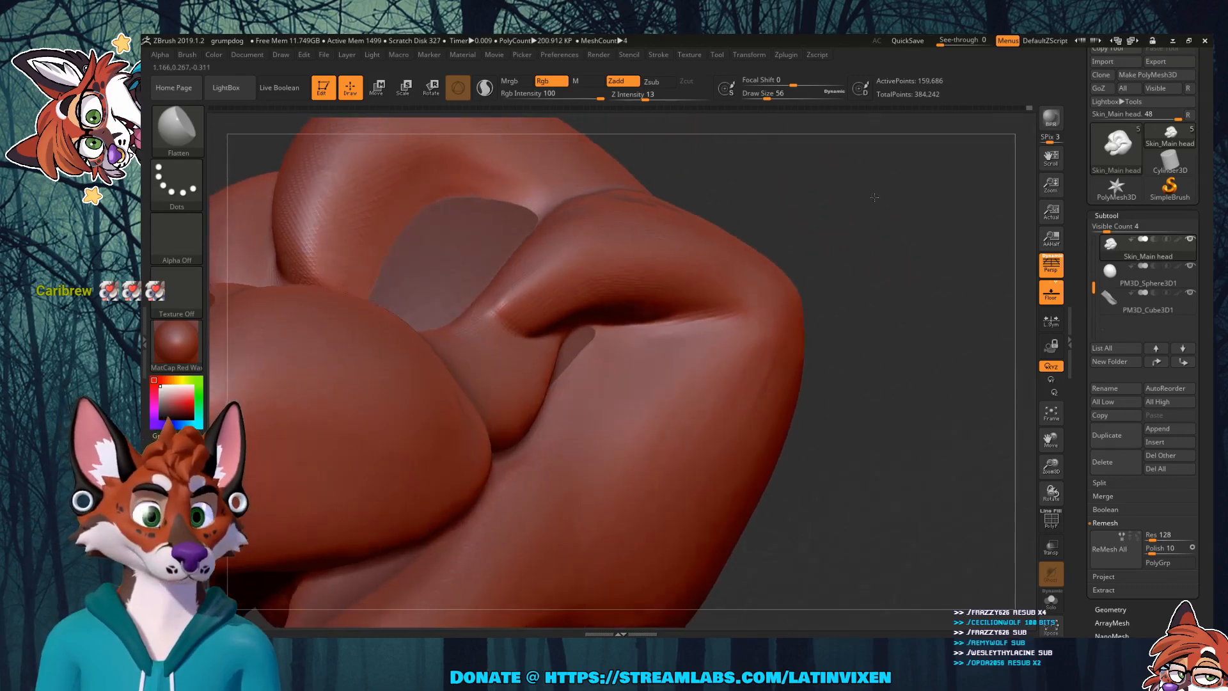
# Step: Set the draw size to 94 and flatten the outer cheek surface behind the mouth corner
pyautogui.click(773, 96)
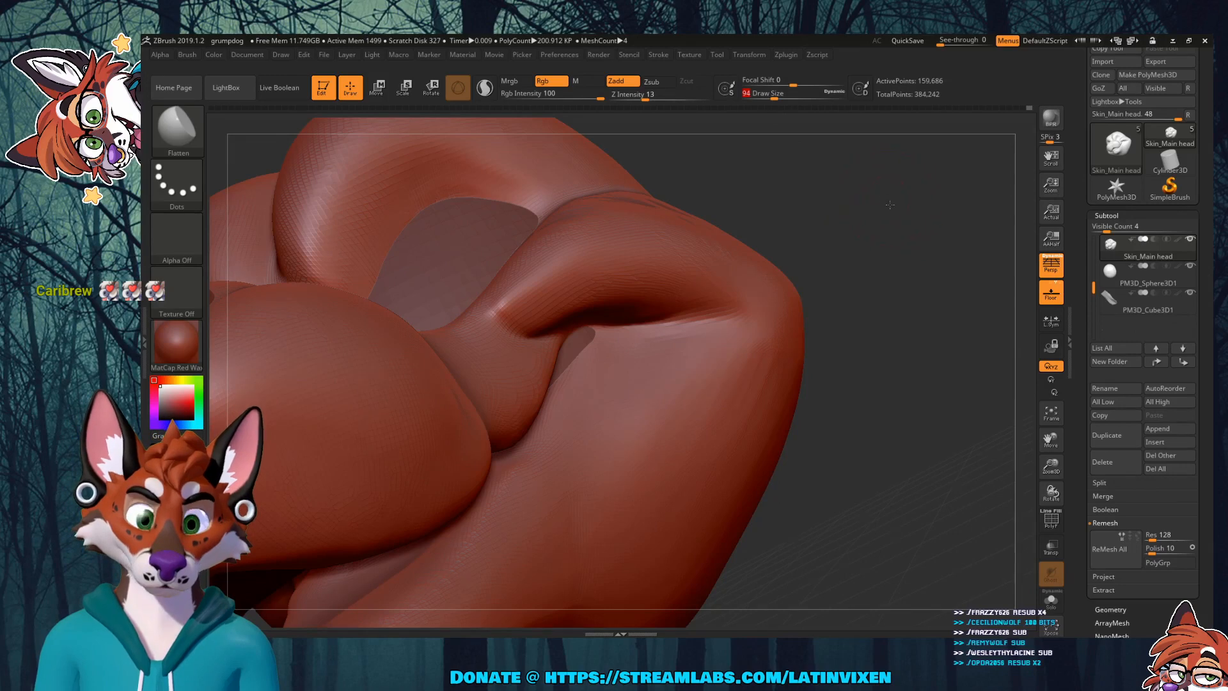
pyautogui.moveTo(889, 204); pyautogui.dragTo(912, 189)
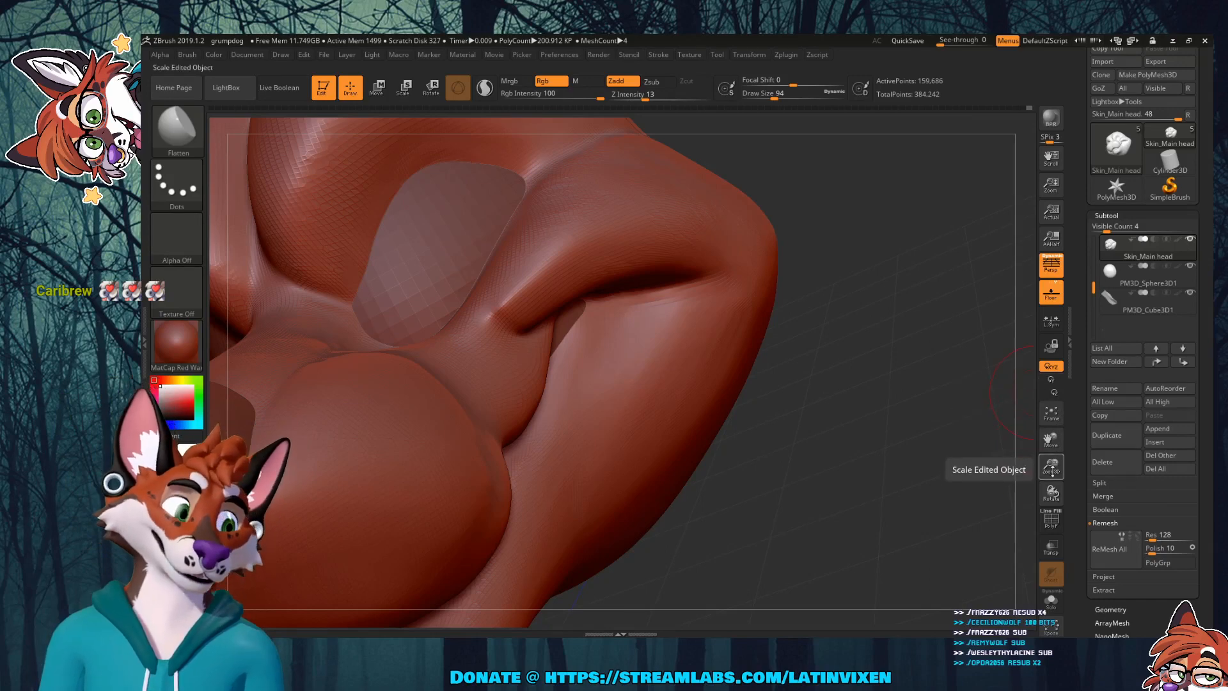
pyautogui.moveTo(1052, 472); pyautogui.dragTo(1053, 453)
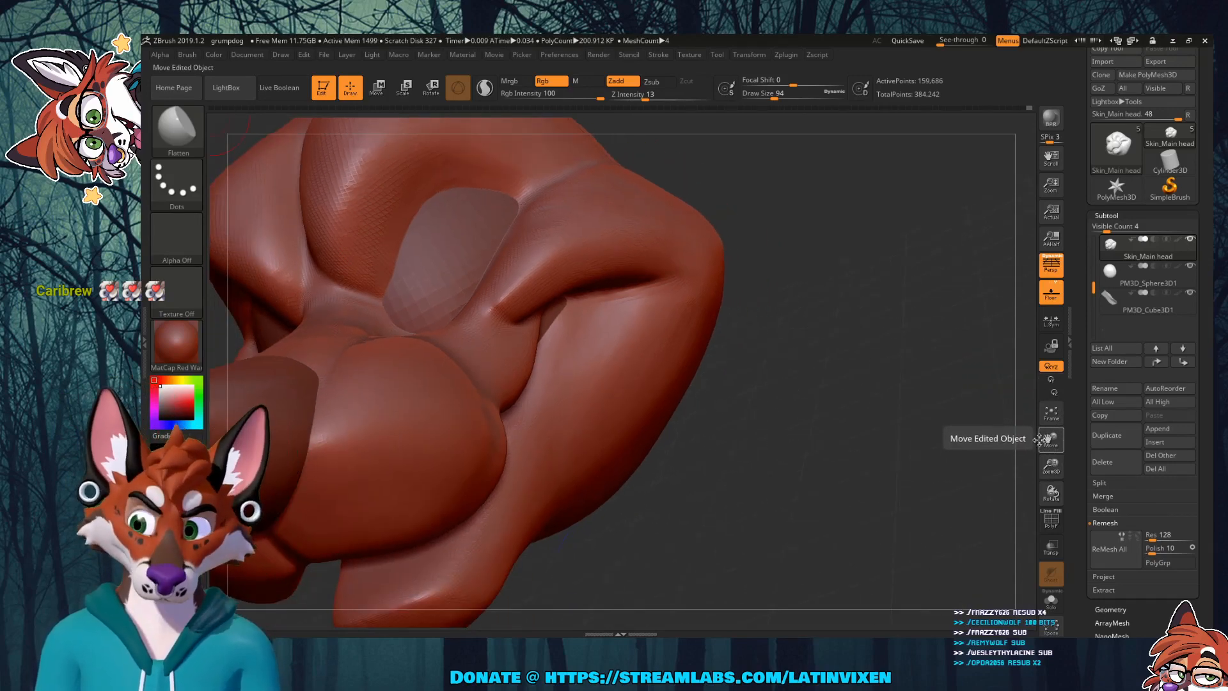
pyautogui.moveTo(836, 261); pyautogui.dragTo(868, 320)
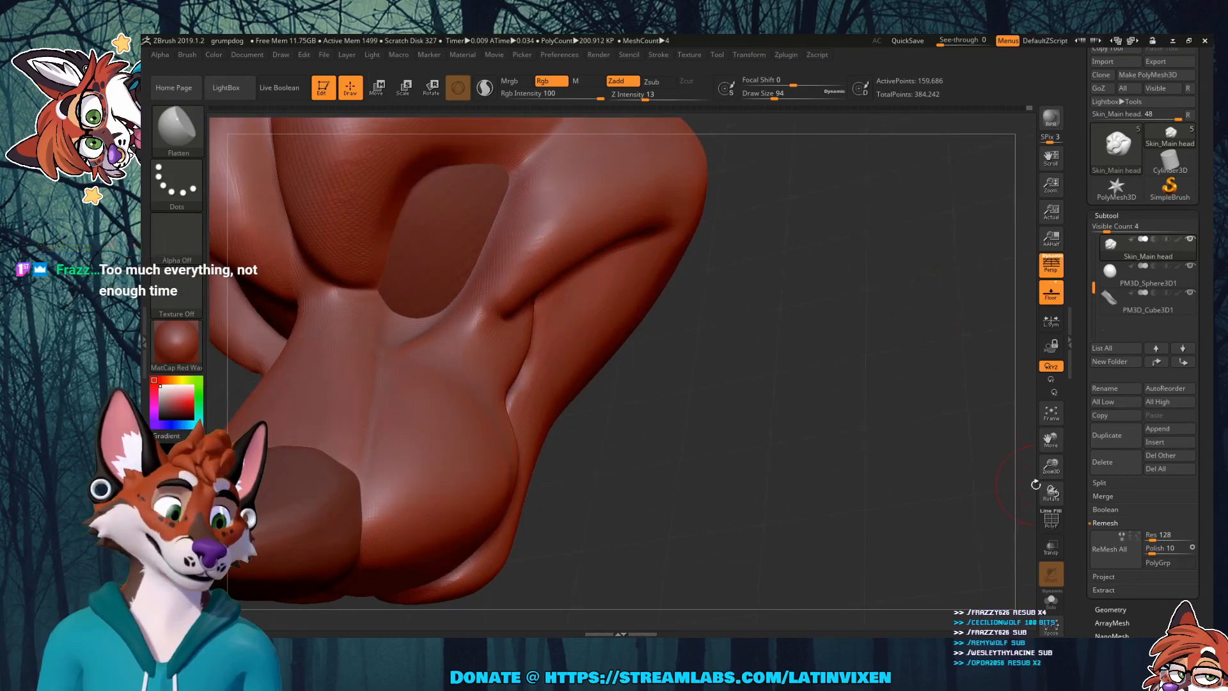
pyautogui.moveTo(1053, 469)
pyautogui.mouseDown()
pyautogui.moveTo(1059, 500)
pyautogui.moveTo(1052, 467)
pyautogui.mouseUp()
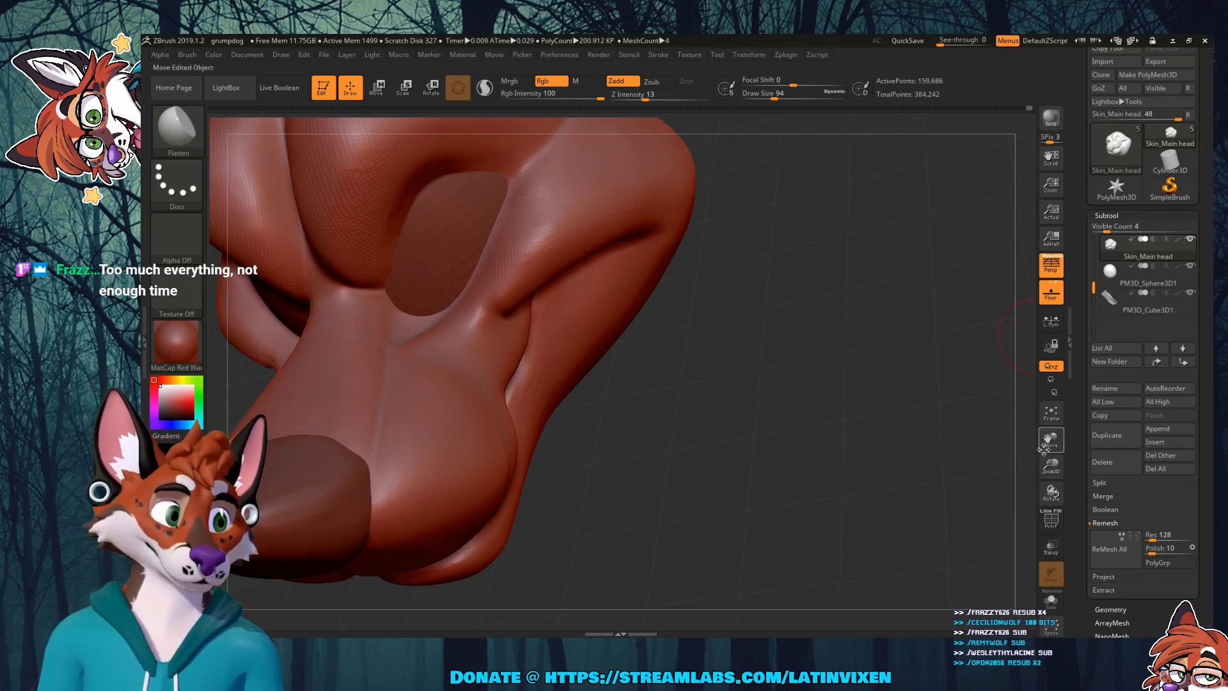
pyautogui.moveTo(1052, 491); pyautogui.dragTo(840, 241)
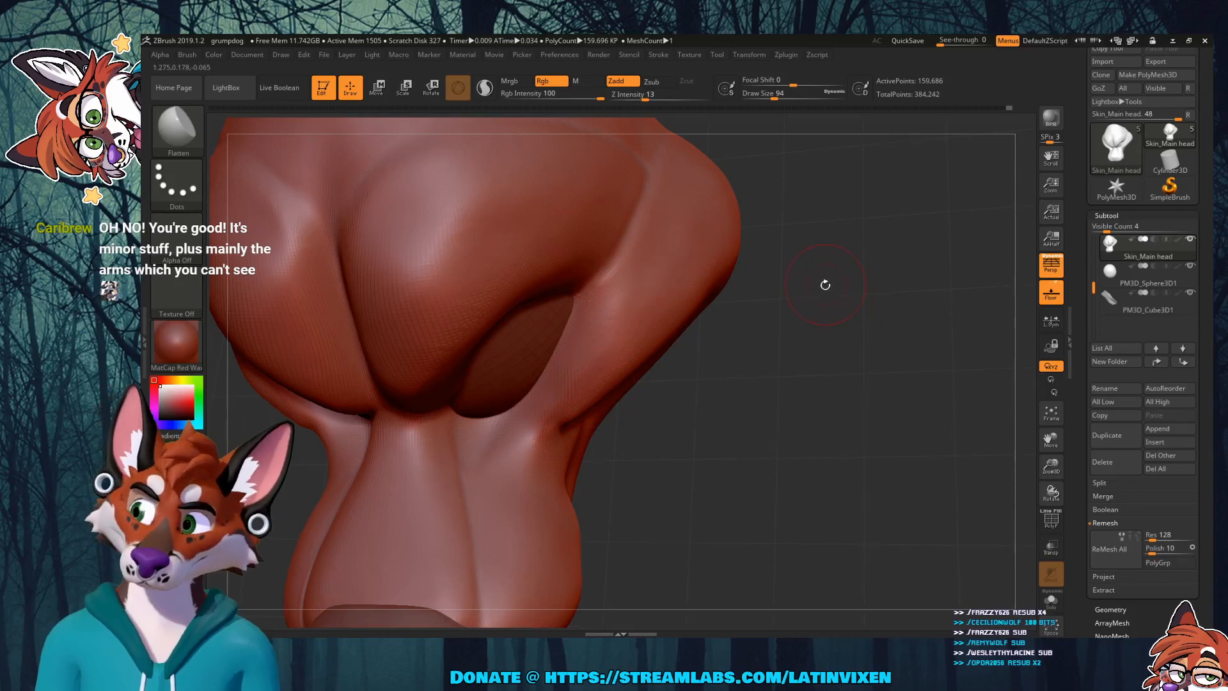
pyautogui.moveTo(858, 328); pyautogui.dragTo(755, 362)
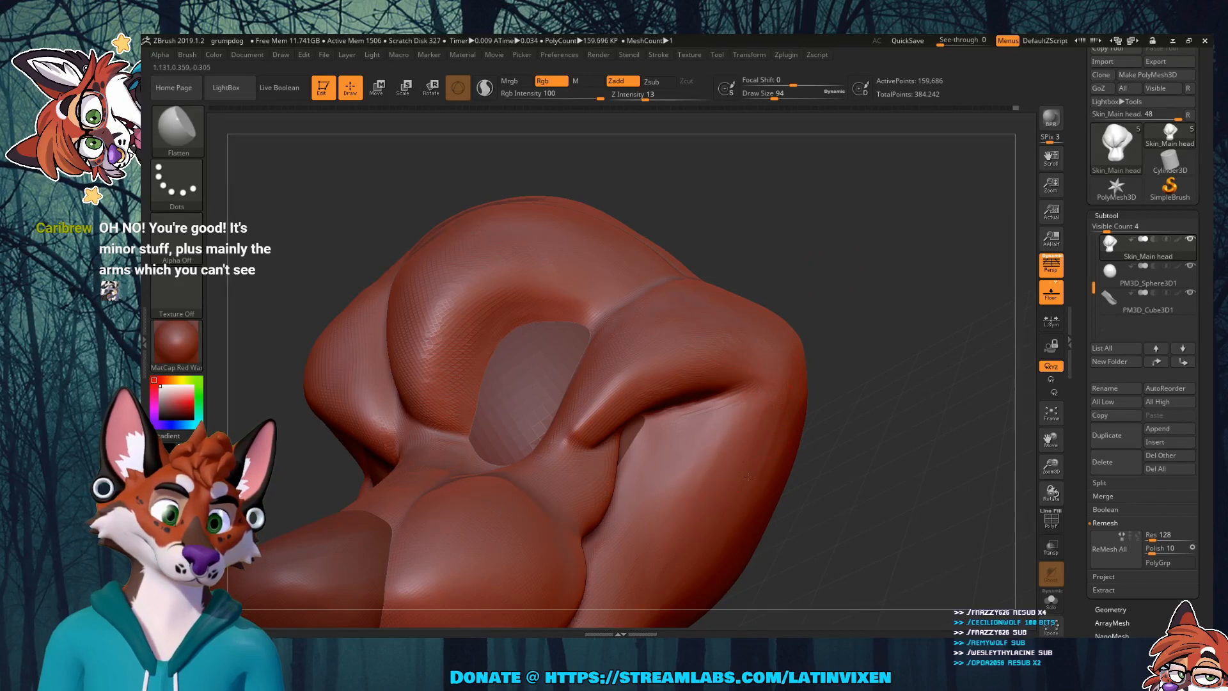
pyautogui.moveTo(858, 329)
pyautogui.mouseDown()
pyautogui.moveTo(878, 306)
pyautogui.moveTo(864, 327)
pyautogui.moveTo(882, 337)
pyautogui.mouseUp()
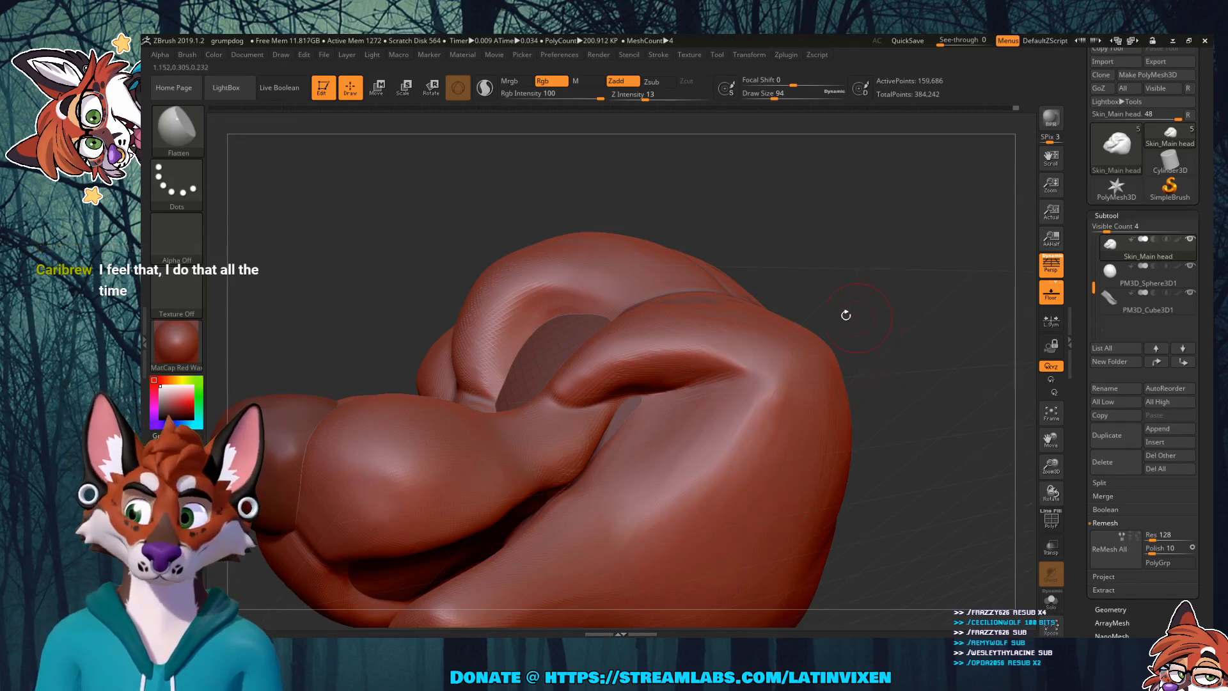
# Step: Flatten and smooth the underside of the cheek fold along the crease above the mouth corner
pyautogui.moveTo(960, 321); pyautogui.dragTo(876, 303)
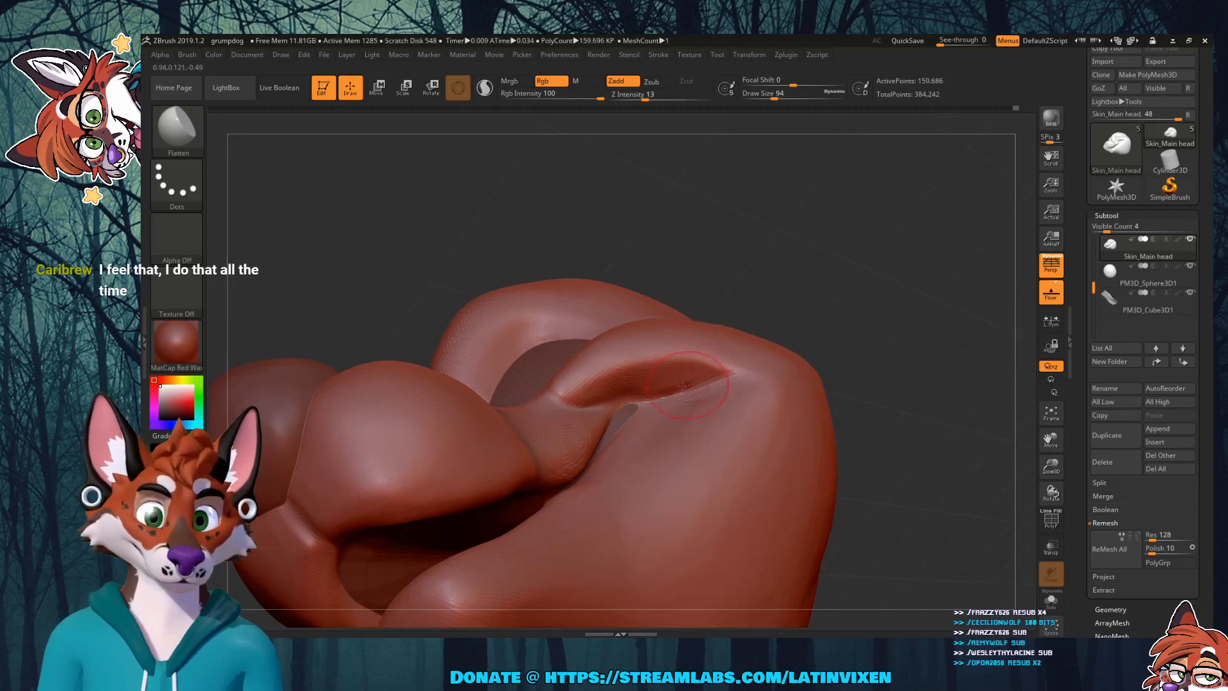
pyautogui.moveTo(861, 310)
pyautogui.mouseDown()
pyautogui.moveTo(921, 311)
pyautogui.moveTo(846, 298)
pyautogui.mouseUp()
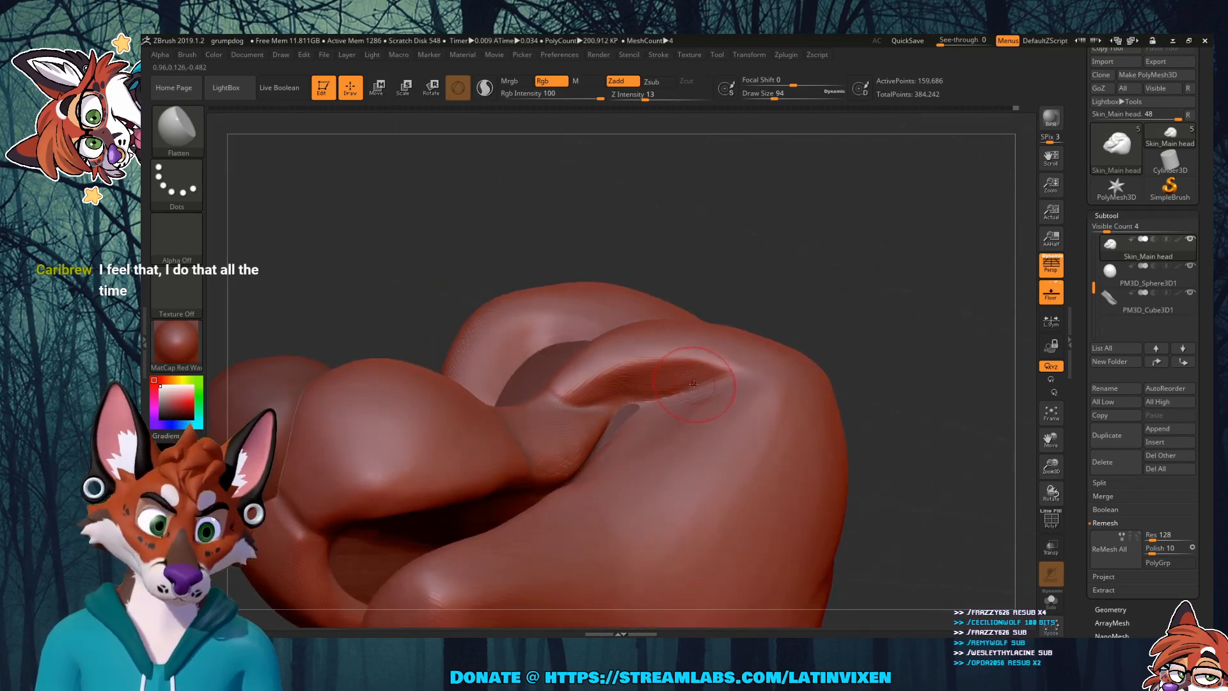
pyautogui.press('shift')
pyautogui.keyDown('shift'); pyautogui.moveTo(672, 382); pyautogui.dragTo(624, 371); pyautogui.keyUp('shift')
pyautogui.moveTo(714, 379)
pyautogui.keyDown('shift'); pyautogui.mouseDown()
pyautogui.moveTo(632, 360)
pyautogui.moveTo(598, 371)
pyautogui.mouseUp(); pyautogui.keyUp('shift')
pyautogui.moveTo(703, 368)
pyautogui.keyDown('shift'); pyautogui.mouseDown()
pyautogui.moveTo(601, 366)
pyautogui.moveTo(640, 352)
pyautogui.mouseUp(); pyautogui.keyUp('shift')
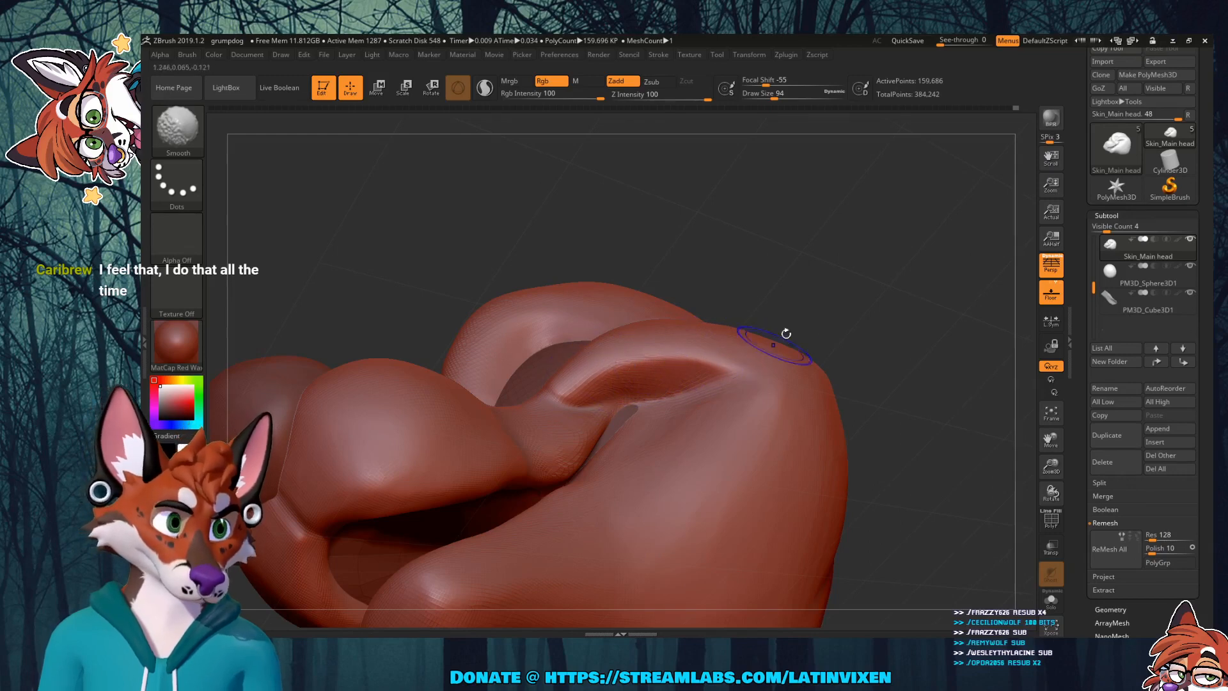
# Step: Deepen the crease under the cheek fold with the DamStandard brush at draw size 149 and smooth its outer end
pyautogui.moveTo(836, 285)
pyautogui.mouseDown()
pyautogui.moveTo(851, 312)
pyautogui.moveTo(821, 322)
pyautogui.mouseUp()
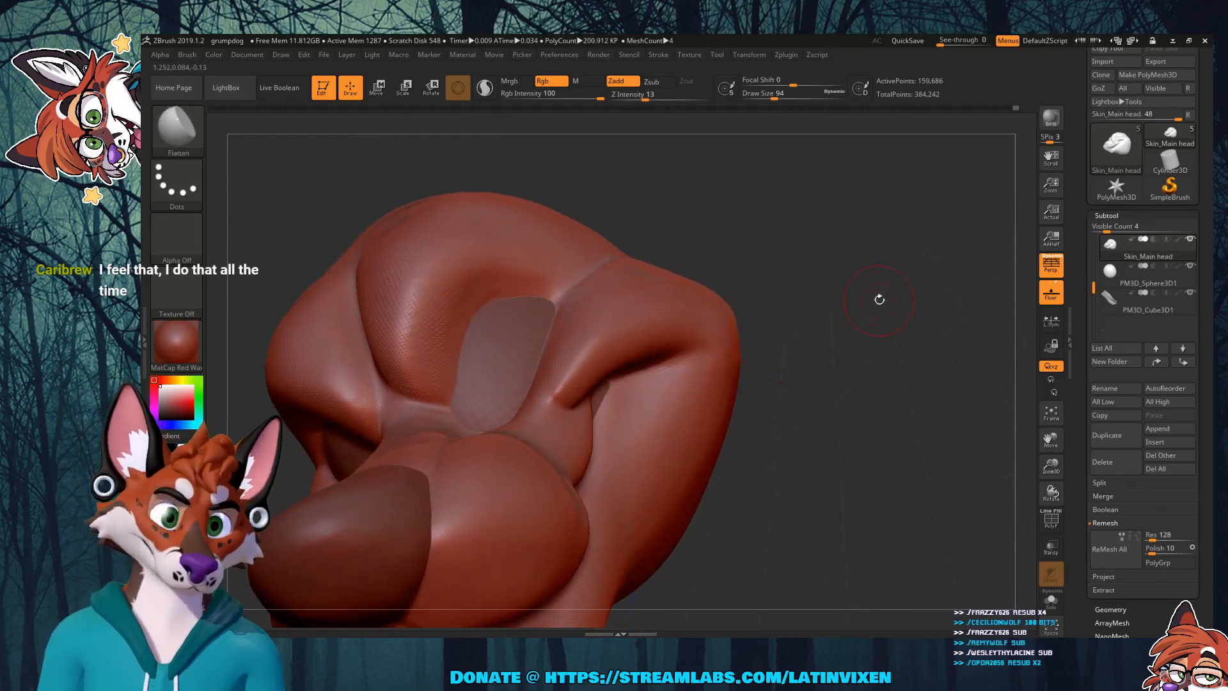
pyautogui.moveTo(880, 300)
pyautogui.mouseDown()
pyautogui.moveTo(847, 319)
pyautogui.moveTo(880, 313)
pyautogui.mouseUp()
pyautogui.click(177, 140)
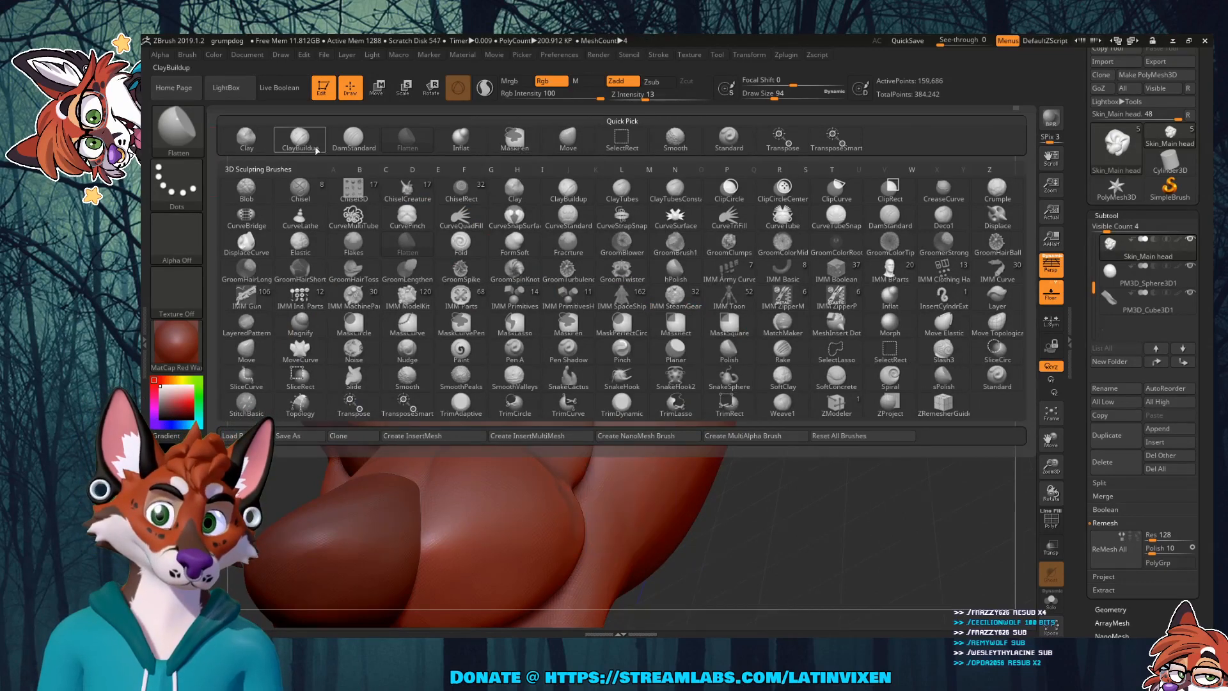
pyautogui.click(358, 144)
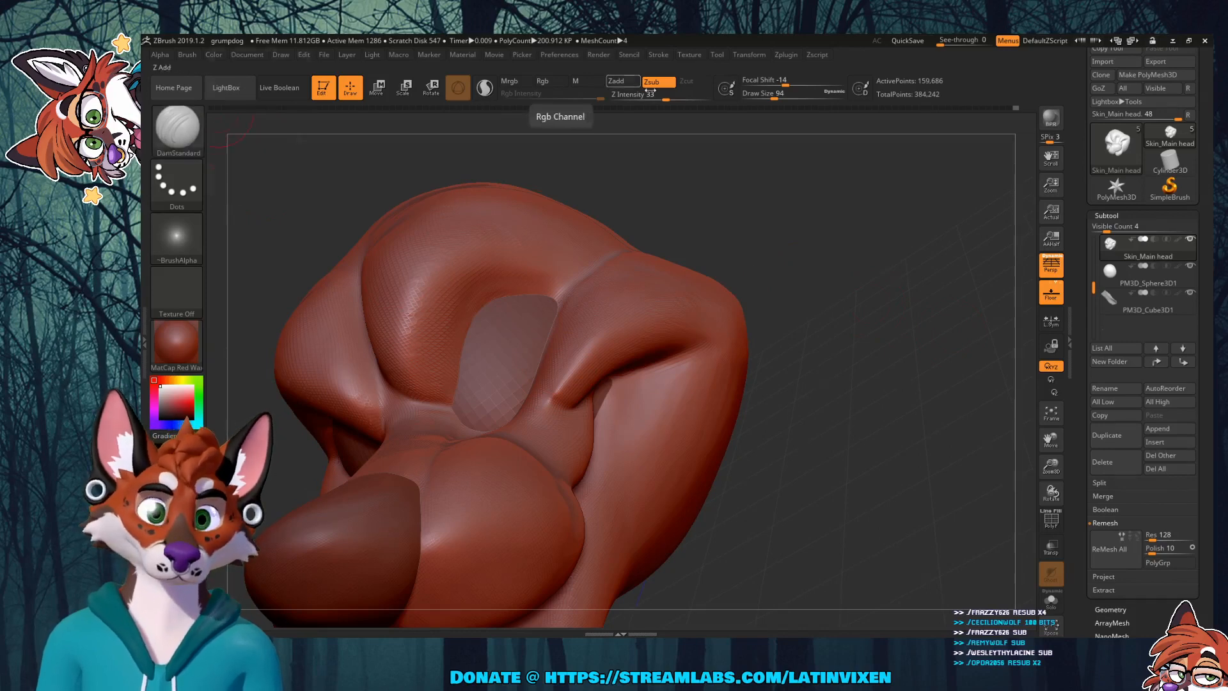
pyautogui.moveTo(776, 96); pyautogui.dragTo(782, 97)
pyautogui.moveTo(845, 274); pyautogui.dragTo(847, 227)
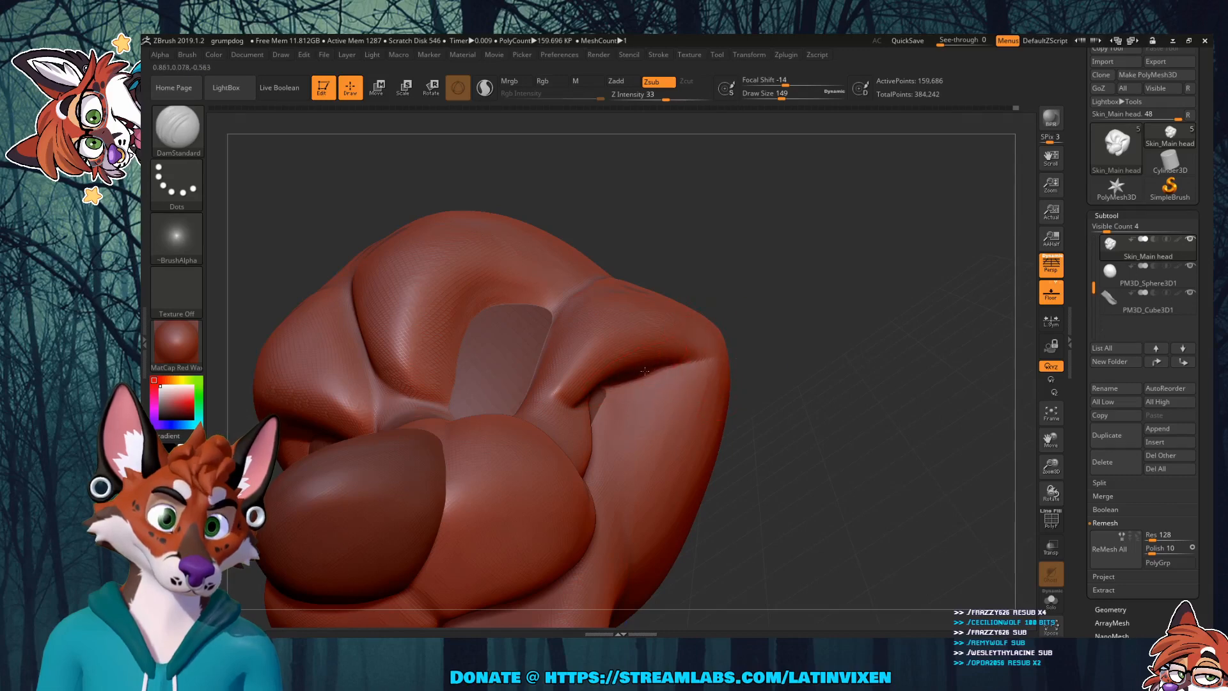
pyautogui.moveTo(816, 351); pyautogui.dragTo(810, 348)
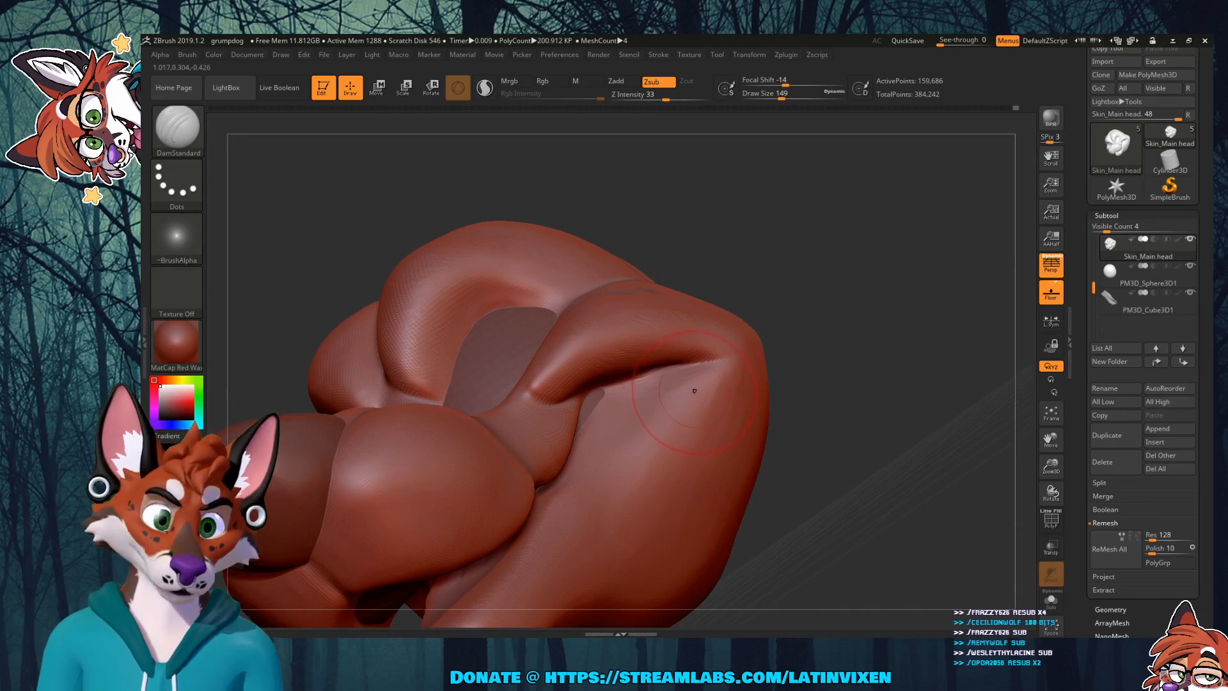
pyautogui.press('shift')
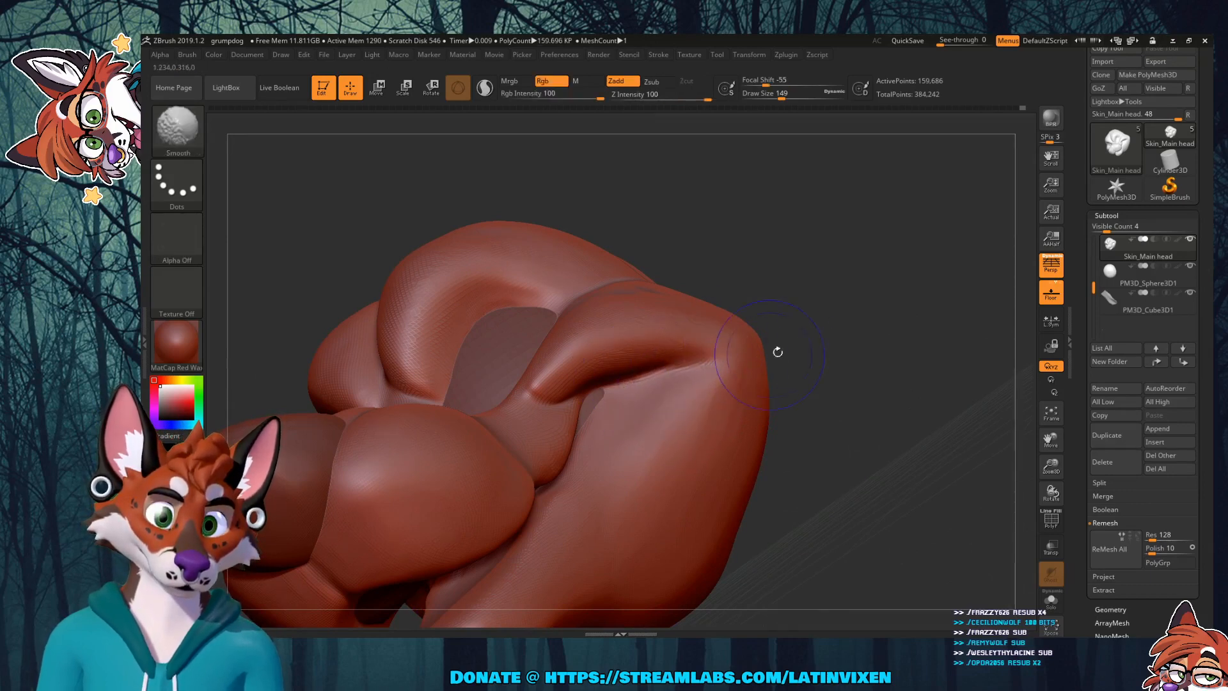
# Step: Carve and smooth the crease at the inner eye corner where the brow meets the muzzle bridge
pyautogui.moveTo(776, 348)
pyautogui.mouseDown()
pyautogui.moveTo(856, 309)
pyautogui.moveTo(858, 255)
pyautogui.moveTo(828, 345)
pyautogui.moveTo(812, 369)
pyautogui.moveTo(779, 372)
pyautogui.mouseUp()
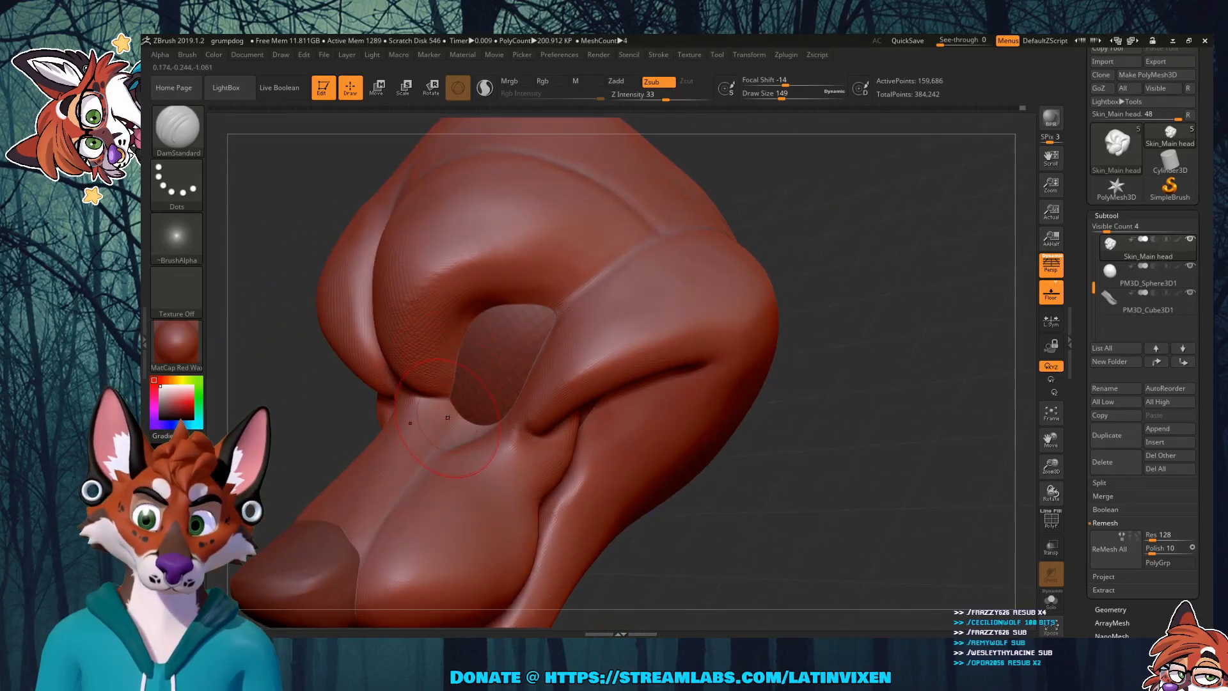
pyautogui.moveTo(445, 400); pyautogui.dragTo(446, 402)
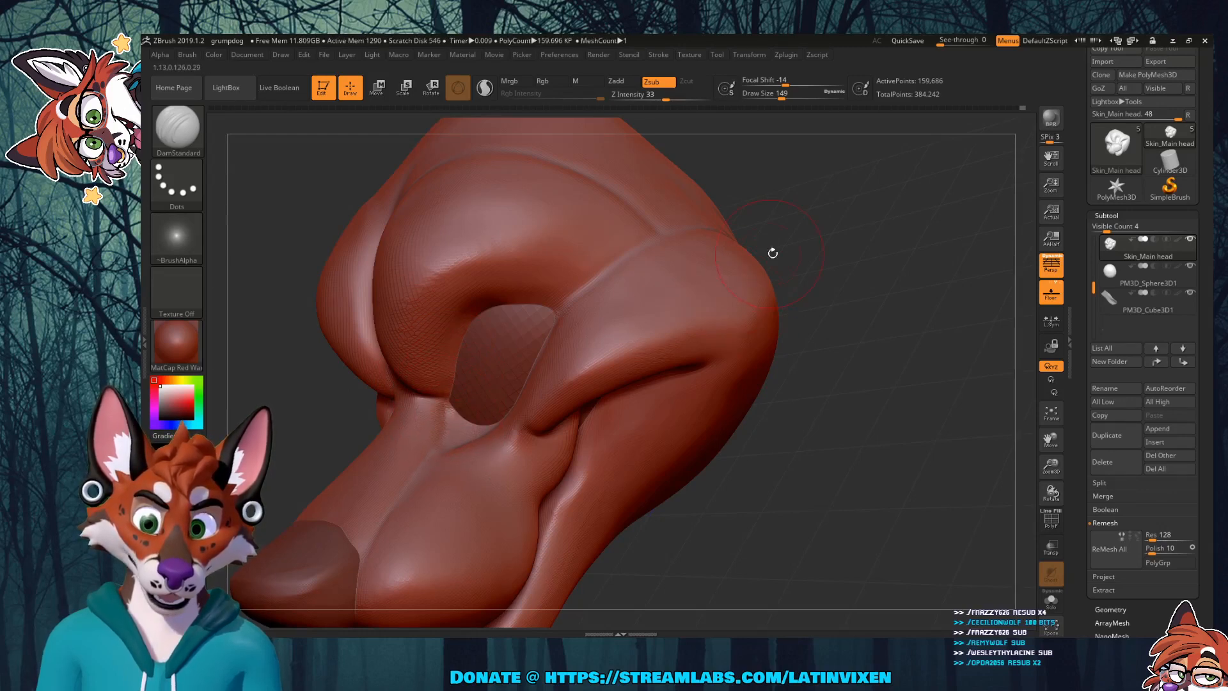
pyautogui.moveTo(771, 252); pyautogui.dragTo(780, 269)
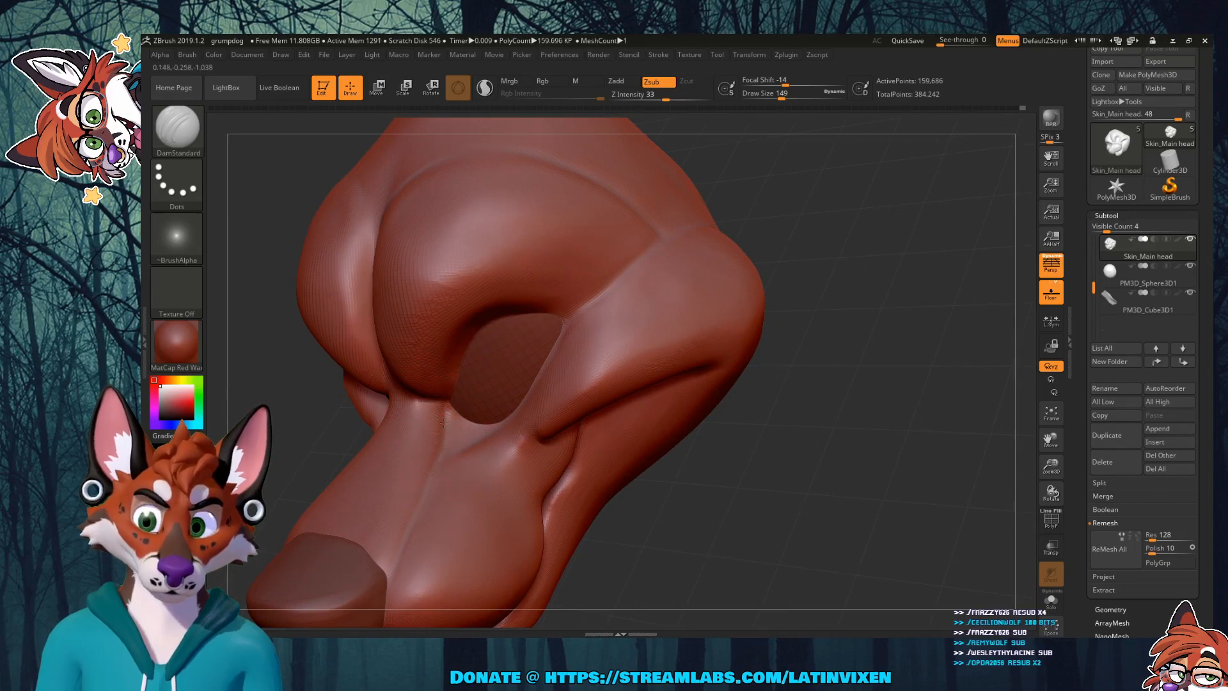
pyautogui.press('shift')
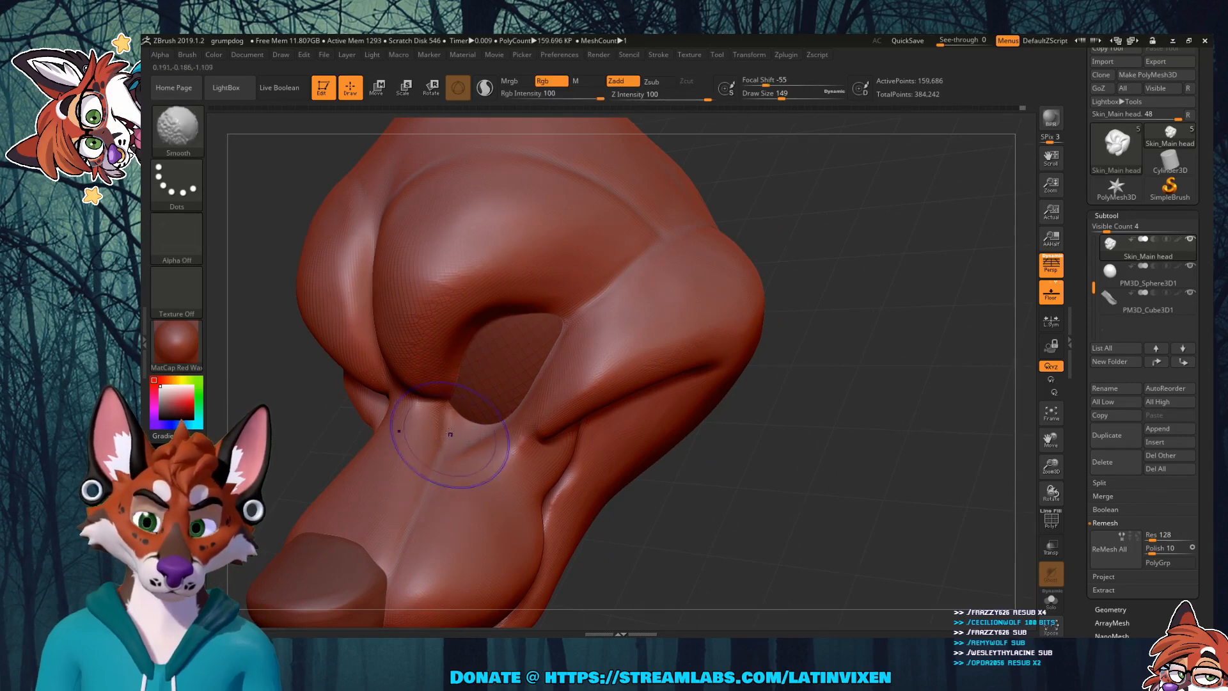
pyautogui.moveTo(766, 248)
pyautogui.mouseDown()
pyautogui.moveTo(776, 271)
pyautogui.moveTo(796, 236)
pyautogui.moveTo(904, 264)
pyautogui.mouseUp()
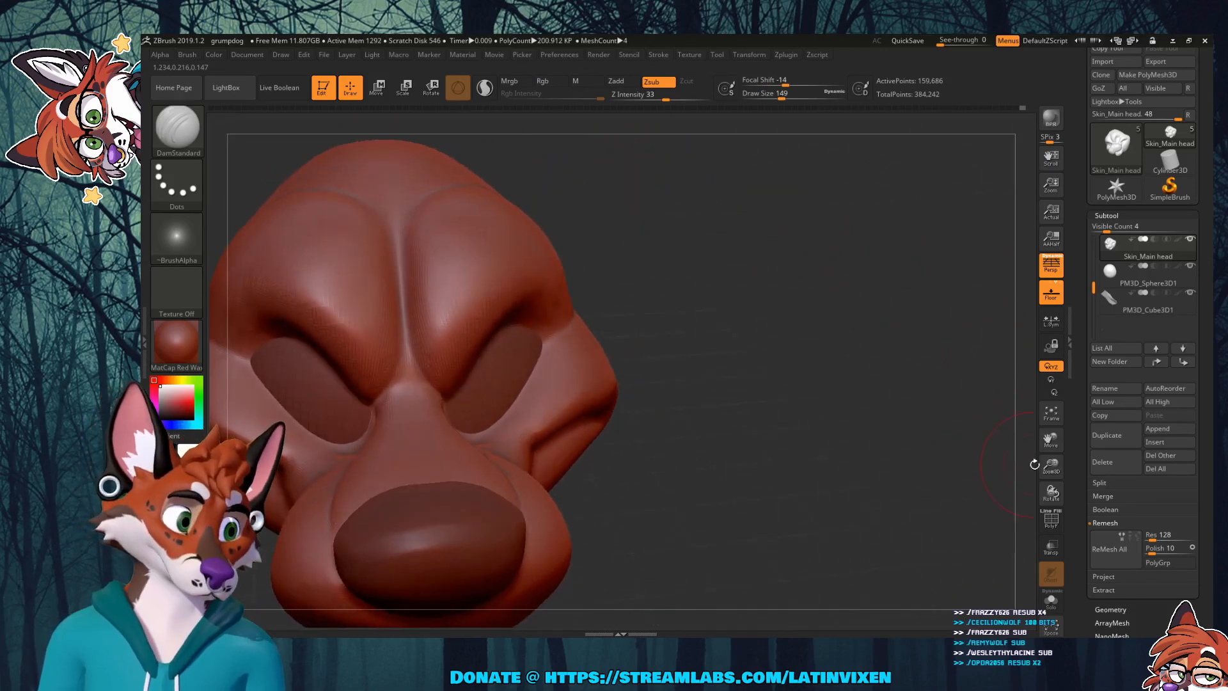
# Step: Examine the head's overall shape from the front, three-quarter and top views
pyautogui.moveTo(1052, 467); pyautogui.dragTo(1046, 436)
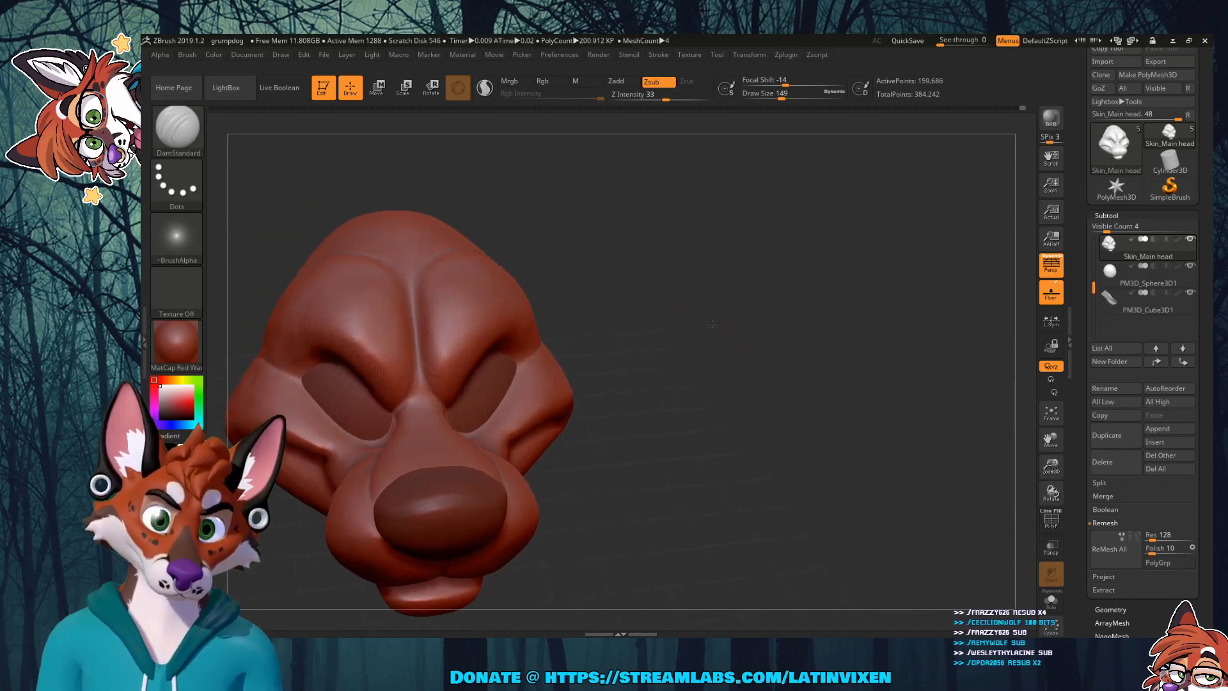
pyautogui.moveTo(713, 323); pyautogui.dragTo(658, 307)
pyautogui.press('shift')
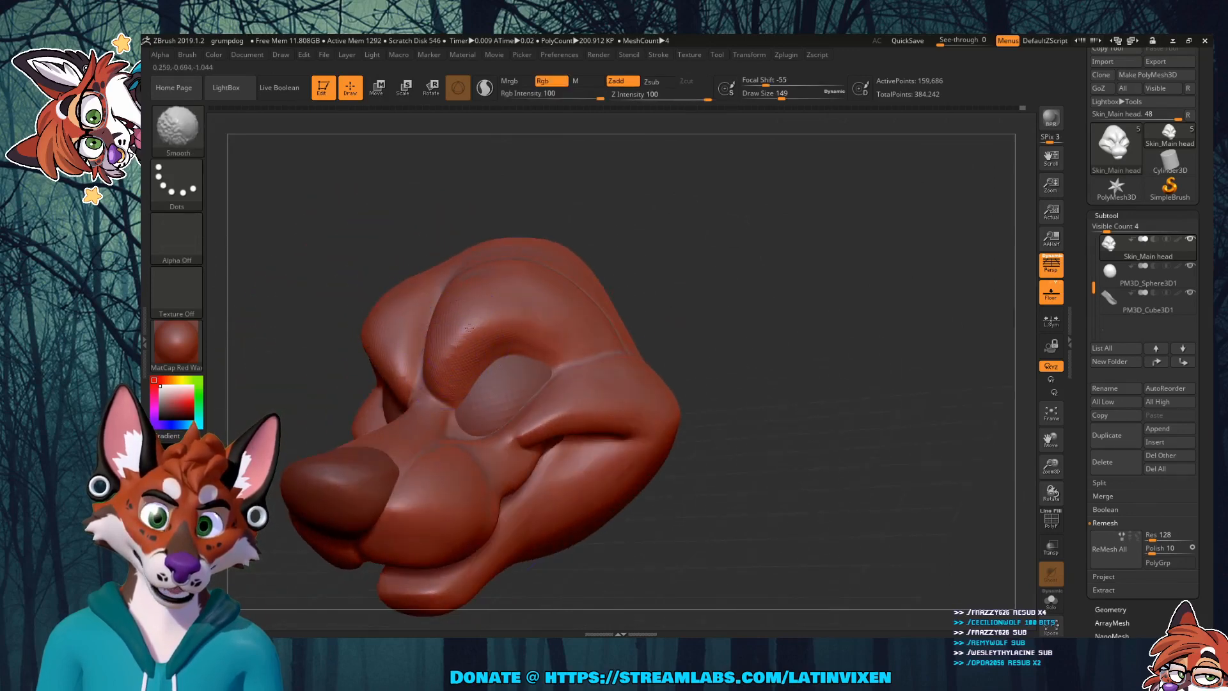
pyautogui.moveTo(724, 243)
pyautogui.mouseDown()
pyautogui.moveTo(740, 310)
pyautogui.moveTo(759, 299)
pyautogui.moveTo(747, 226)
pyautogui.moveTo(717, 344)
pyautogui.moveTo(714, 271)
pyautogui.mouseUp()
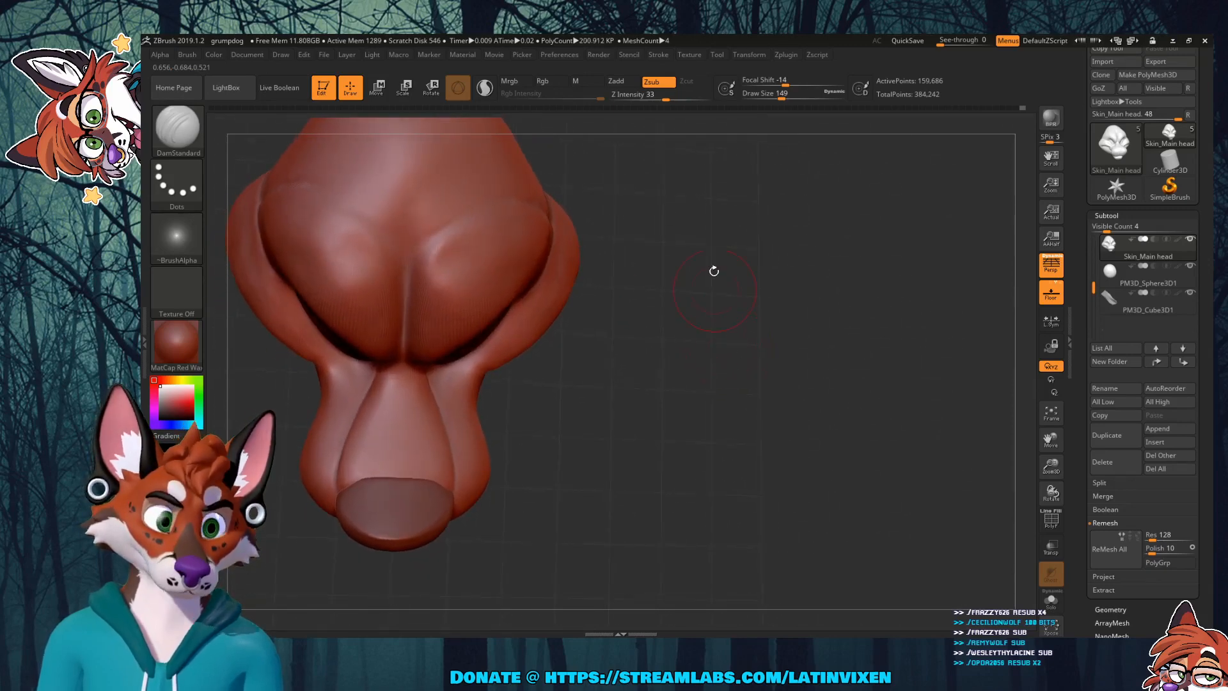
pyautogui.moveTo(1051, 439); pyautogui.dragTo(1131, 437)
pyautogui.moveTo(854, 349)
pyautogui.mouseDown()
pyautogui.moveTo(873, 384)
pyautogui.moveTo(805, 345)
pyautogui.moveTo(822, 351)
pyautogui.mouseUp()
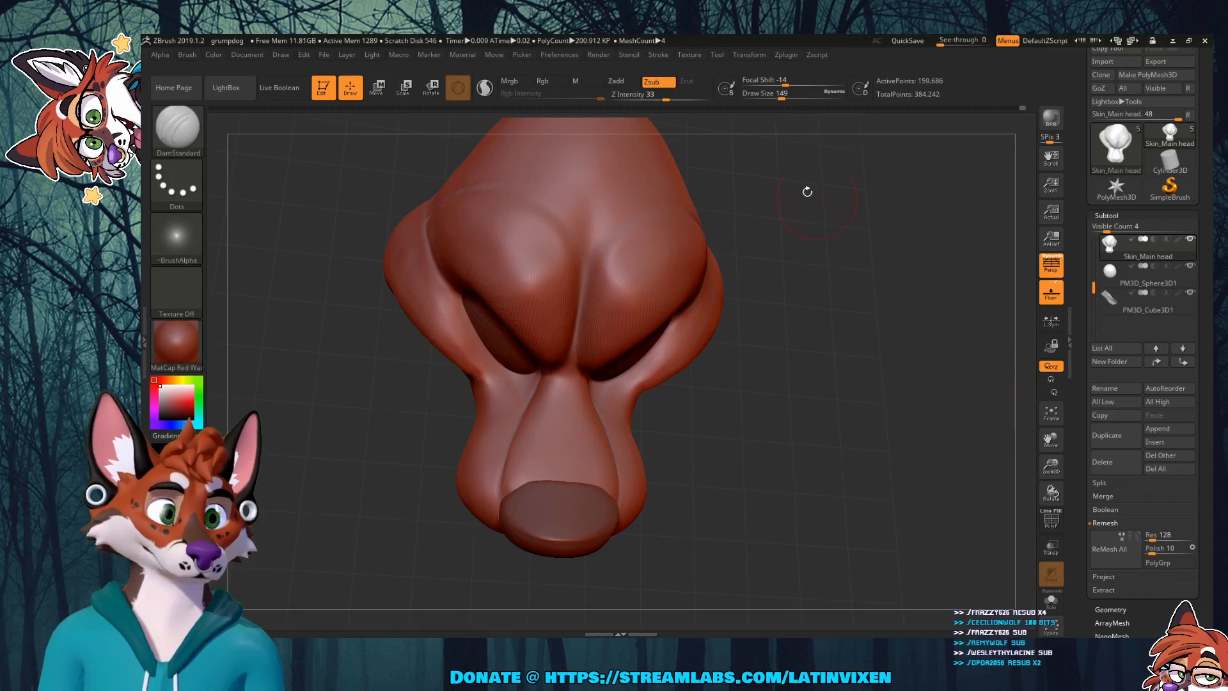
pyautogui.moveTo(870, 304); pyautogui.dragTo(980, 350)
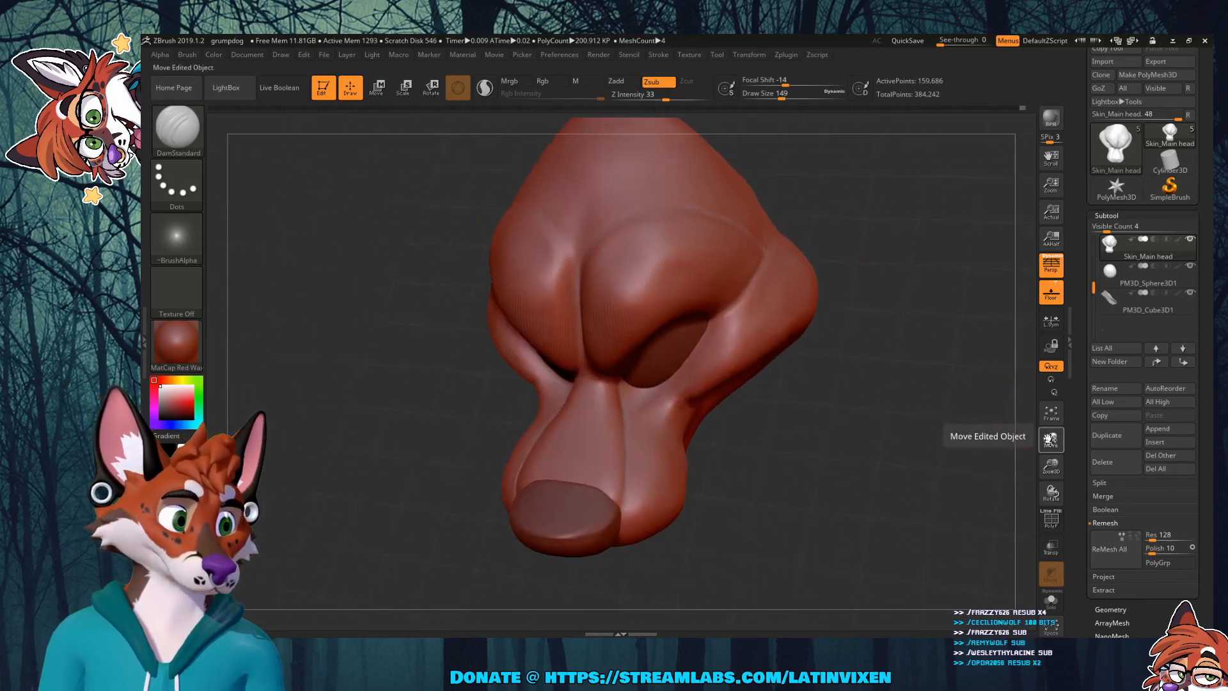
pyautogui.moveTo(1038, 440)
pyautogui.mouseDown()
pyautogui.moveTo(998, 501)
pyautogui.moveTo(858, 410)
pyautogui.moveTo(863, 435)
pyautogui.moveTo(870, 340)
pyautogui.mouseUp()
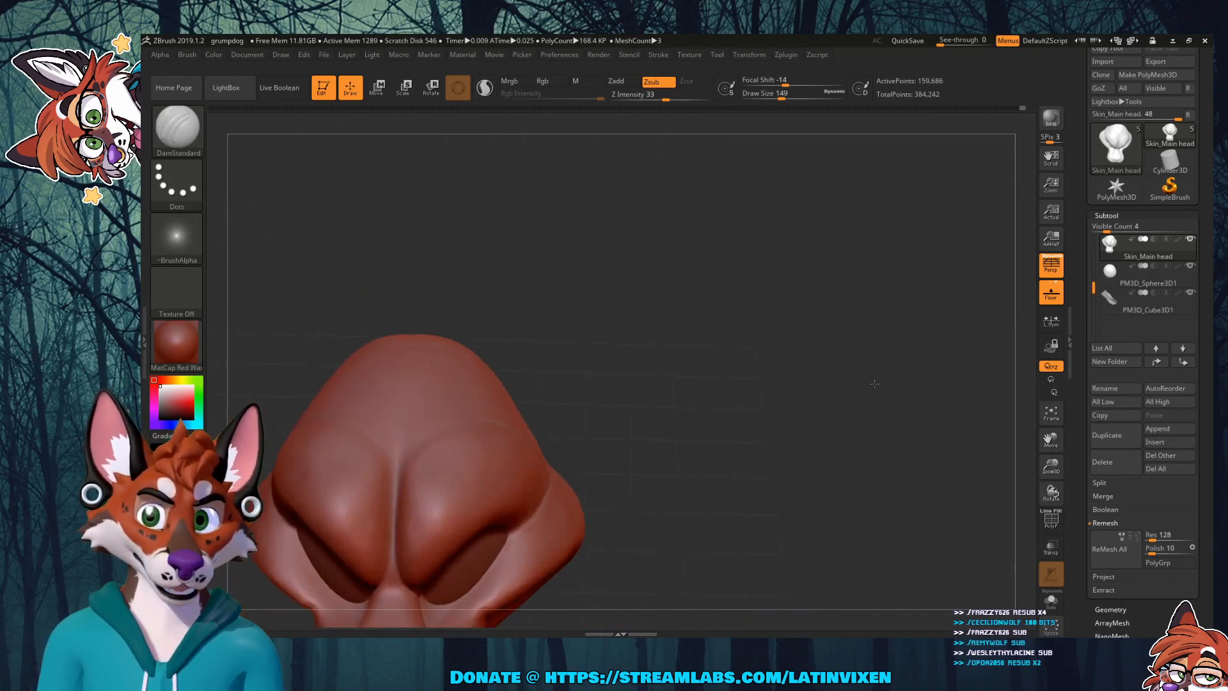
# Step: Inflate the brow above the eye with the Inflat brush at draw size 268 and smooth its surface
pyautogui.click(177, 146)
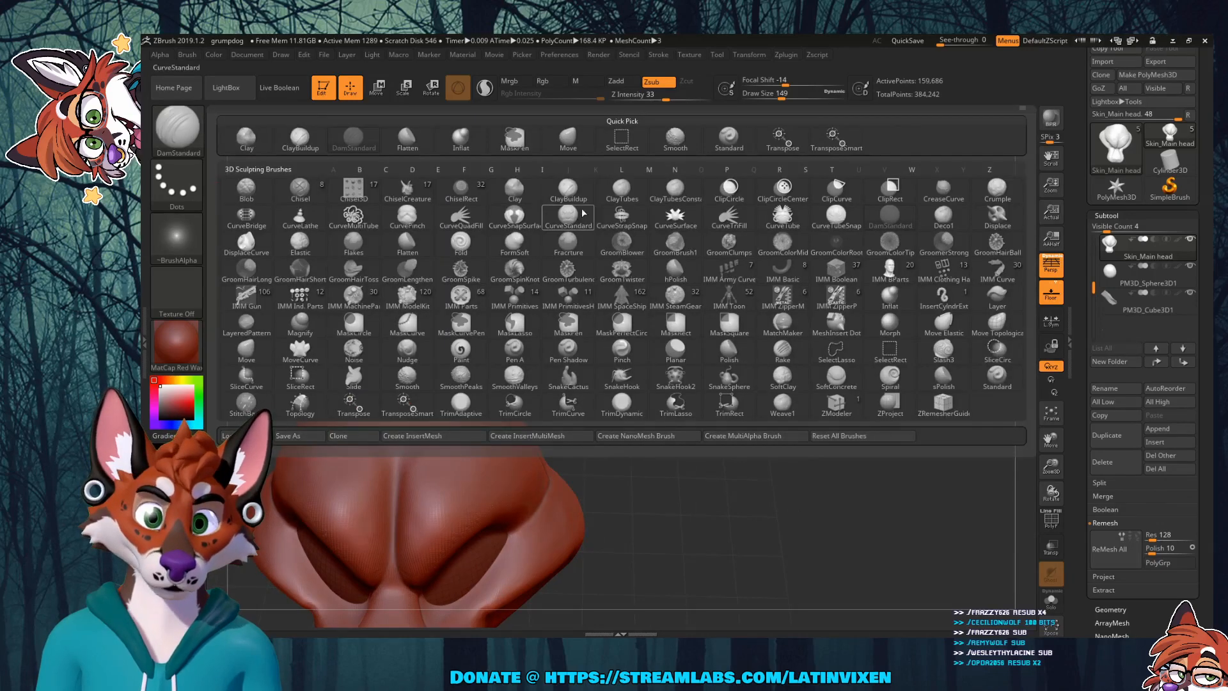
pyautogui.click(503, 224)
pyautogui.click(177, 128)
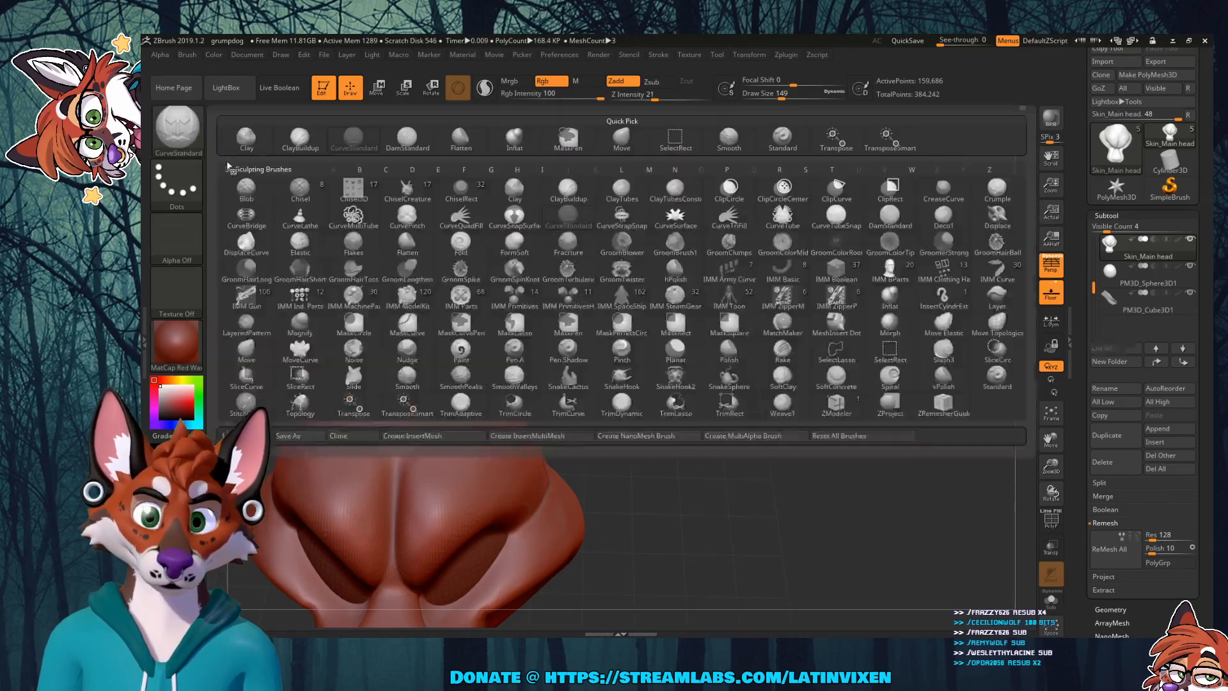
pyautogui.click(515, 142)
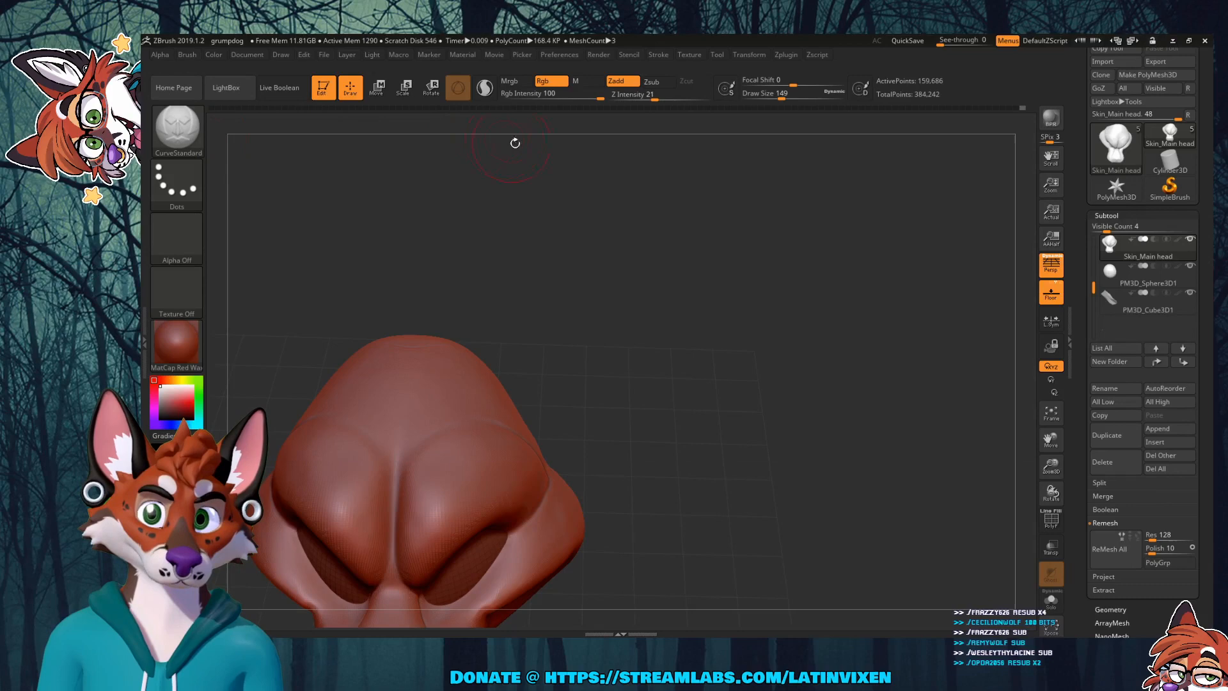
pyautogui.click(177, 127)
pyautogui.click(527, 146)
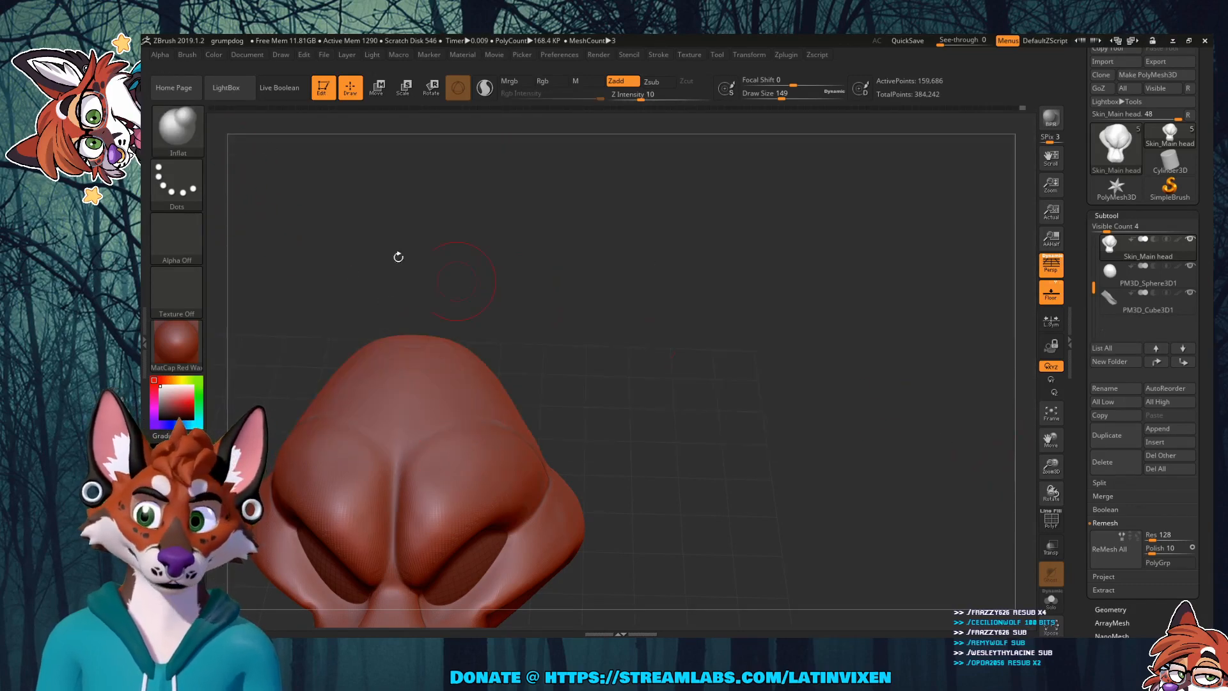
pyautogui.moveTo(781, 98); pyautogui.dragTo(795, 97)
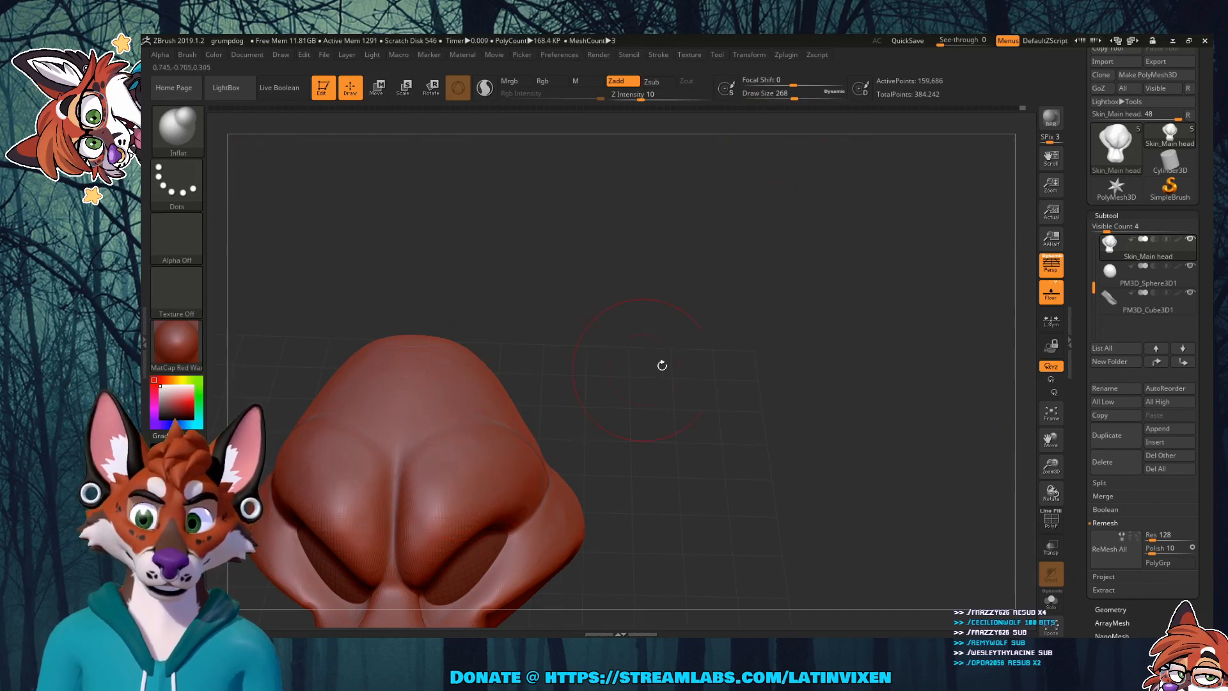
pyautogui.moveTo(662, 365)
pyautogui.mouseDown()
pyautogui.moveTo(696, 323)
pyautogui.moveTo(685, 310)
pyautogui.moveTo(669, 343)
pyautogui.mouseUp()
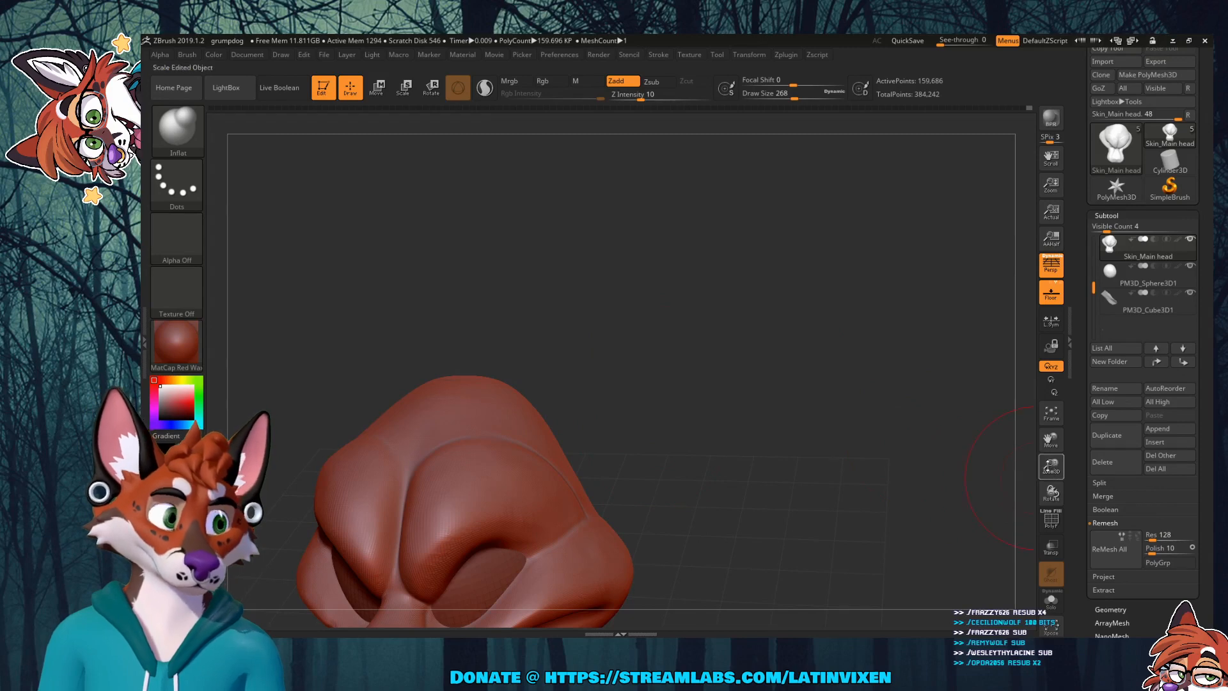
pyautogui.moveTo(973, 422); pyautogui.dragTo(632, 411)
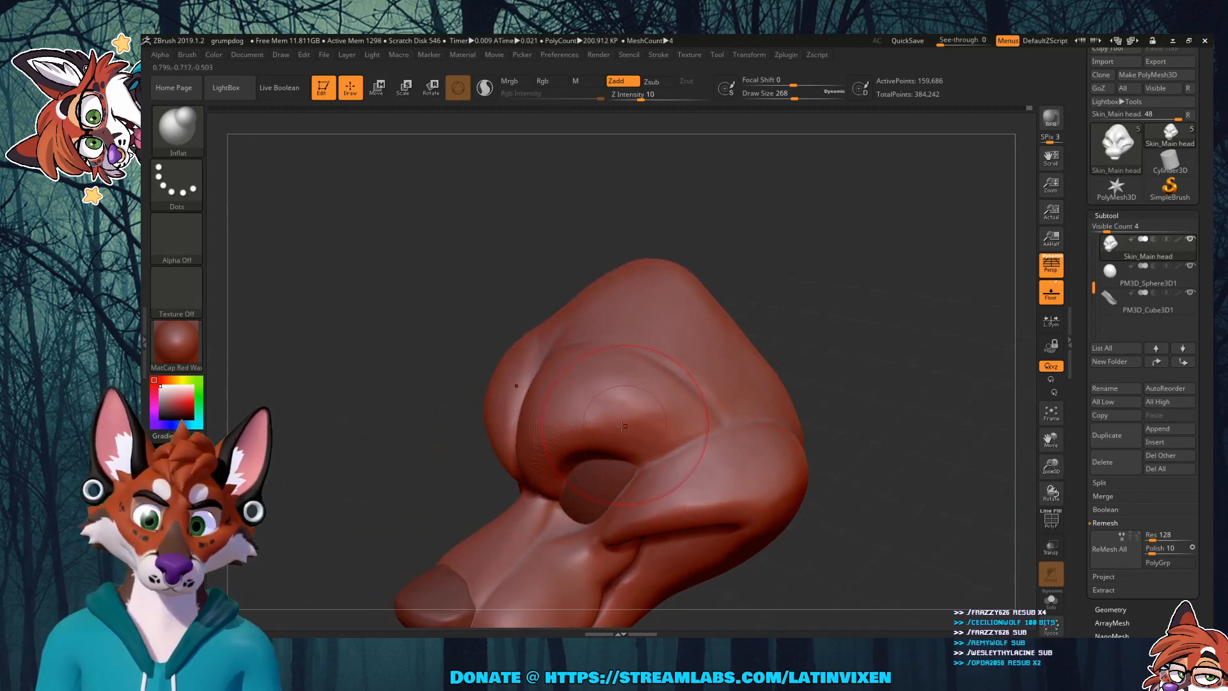
pyautogui.press('shift')
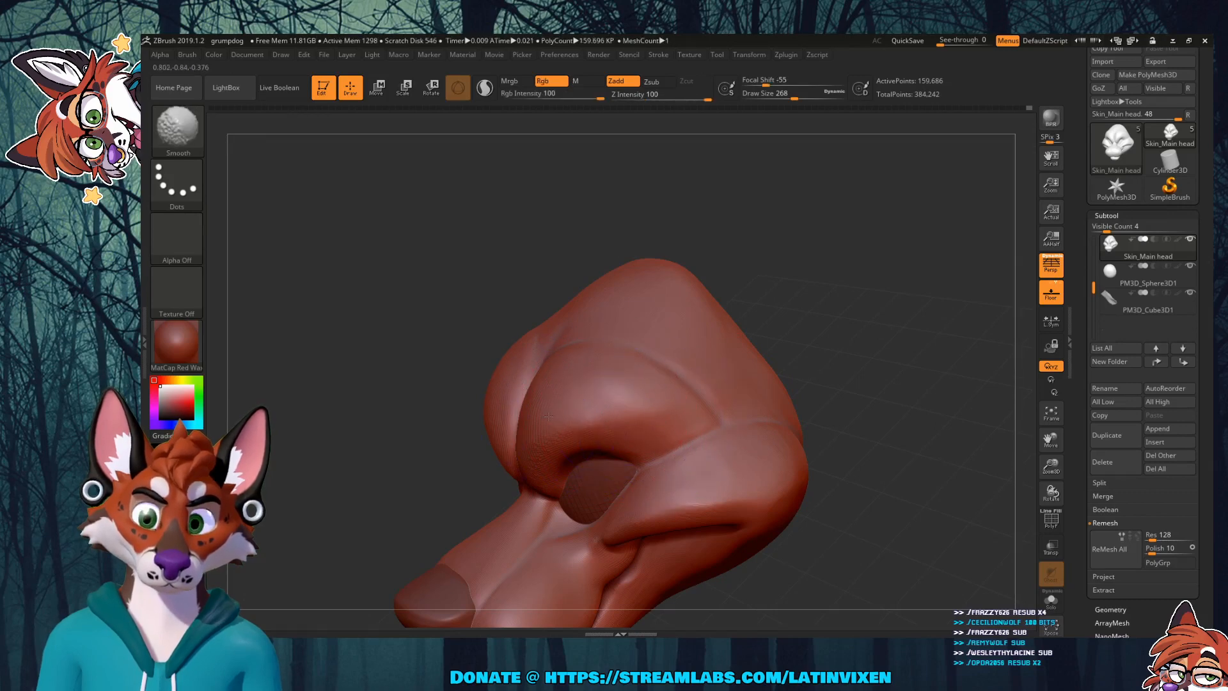
pyautogui.moveTo(812, 285)
pyautogui.mouseDown()
pyautogui.moveTo(831, 293)
pyautogui.moveTo(777, 285)
pyautogui.moveTo(813, 298)
pyautogui.mouseUp()
pyautogui.keyDown('shift'); pyautogui.moveTo(551, 324); pyautogui.dragTo(565, 348); pyautogui.keyUp('shift')
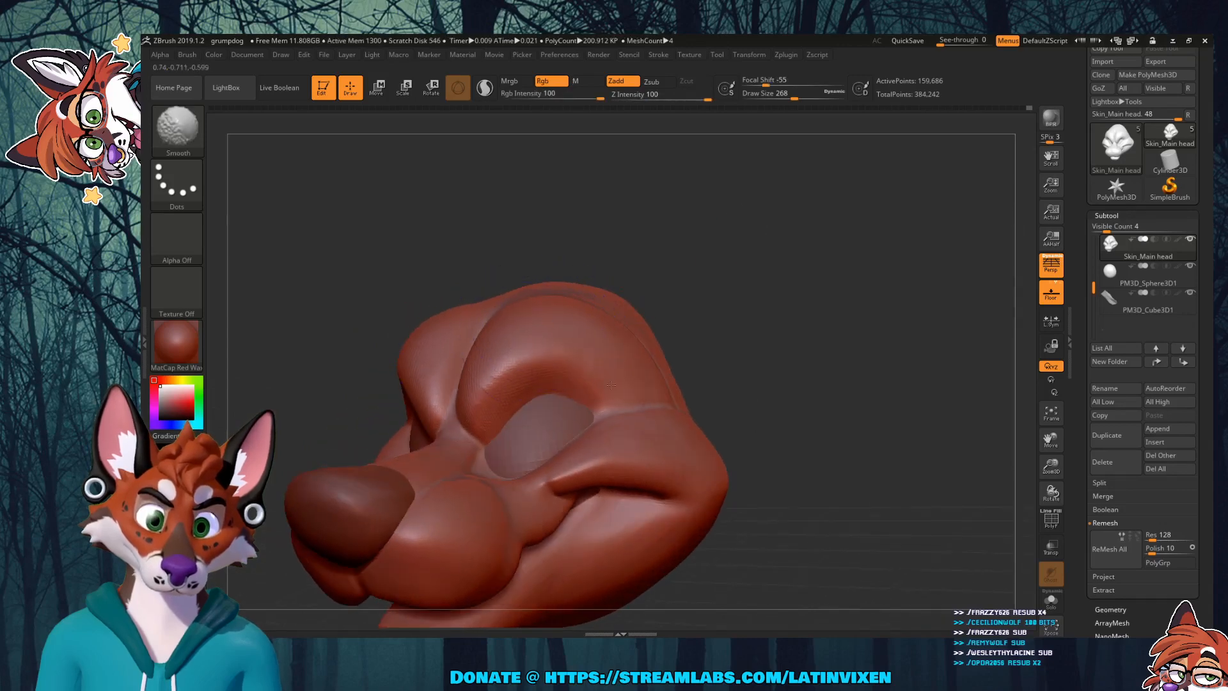
# Step: Inflate the outer end of the brow around the eye socket with the Inflat brush
pyautogui.press('b')
pyautogui.press('i')
pyautogui.press('n')
pyautogui.moveTo(610, 385)
pyautogui.mouseDown()
pyautogui.moveTo(723, 281)
pyautogui.moveTo(827, 278)
pyautogui.mouseUp()
pyautogui.moveTo(831, 265)
pyautogui.mouseDown()
pyautogui.moveTo(810, 197)
pyautogui.moveTo(872, 277)
pyautogui.mouseUp()
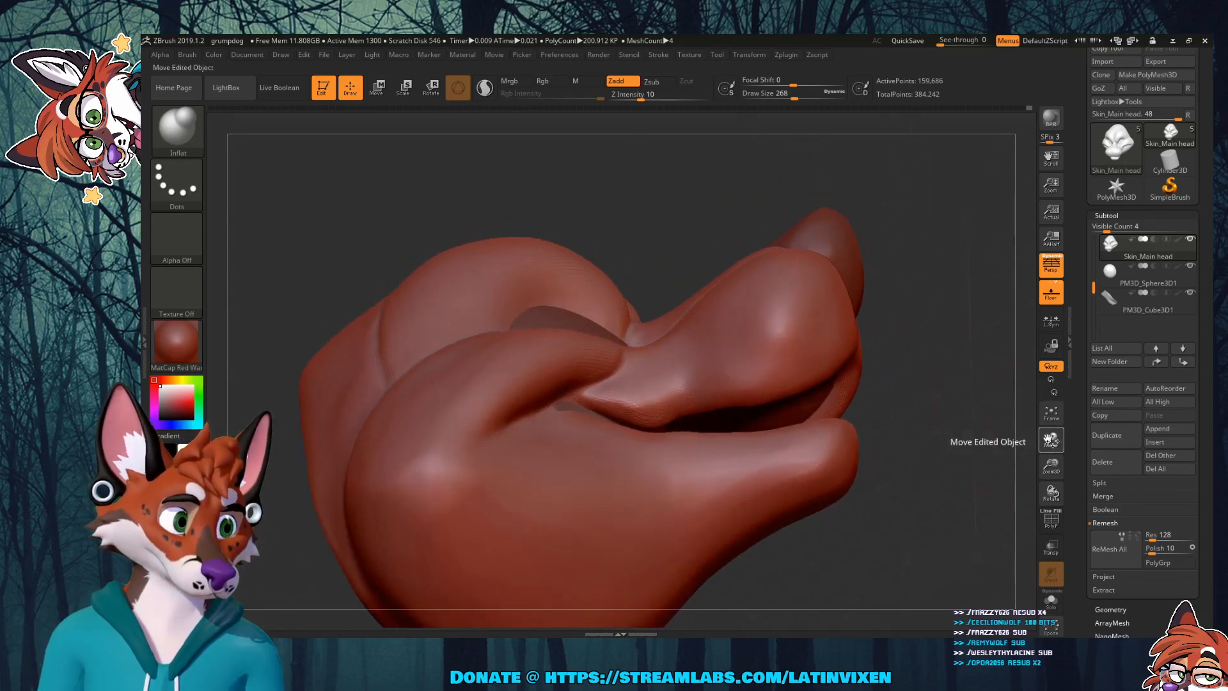
pyautogui.moveTo(1053, 441)
pyautogui.mouseDown()
pyautogui.moveTo(998, 456)
pyautogui.moveTo(1082, 464)
pyautogui.moveTo(1066, 465)
pyautogui.mouseUp()
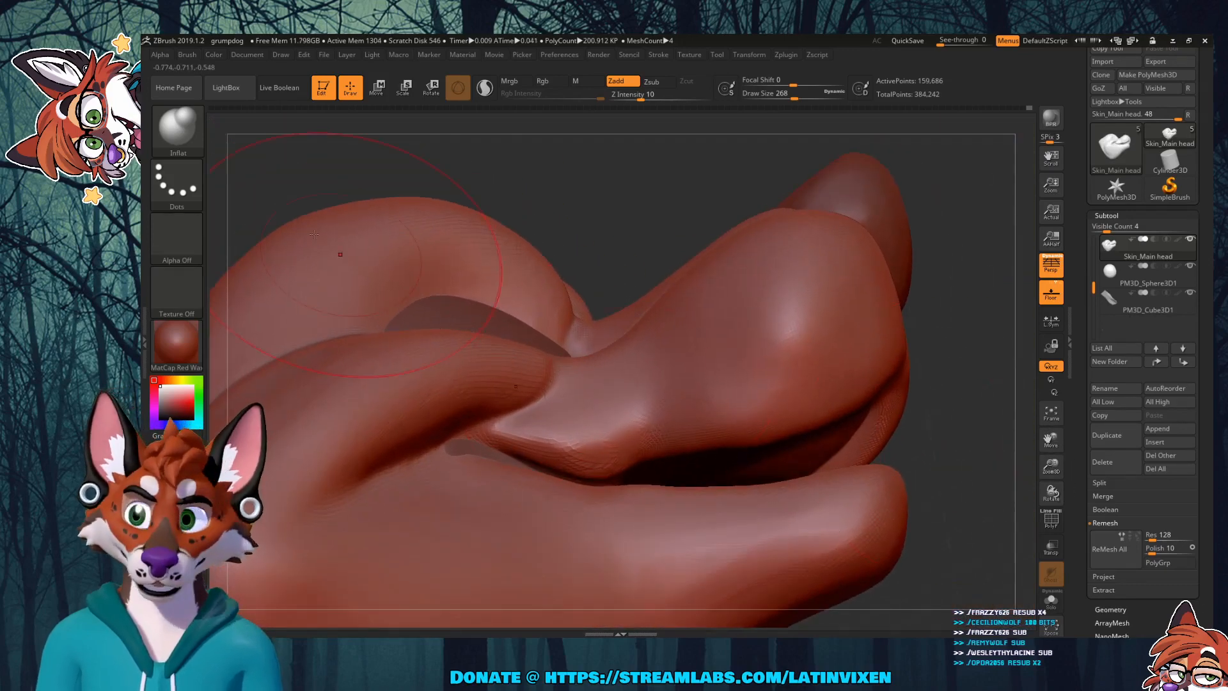
# Step: Flatten the upper lip edge of the muzzle along the mouth opening with the Flatten brush at draw size 31
pyautogui.click(177, 128)
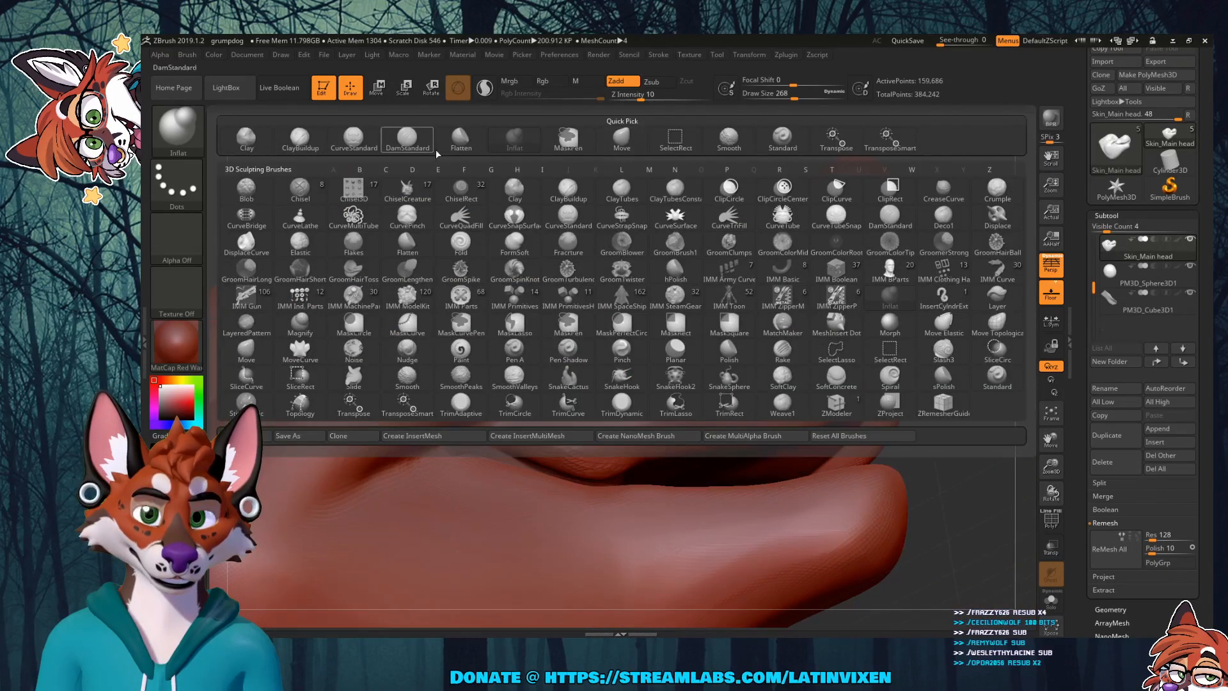
pyautogui.click(461, 137)
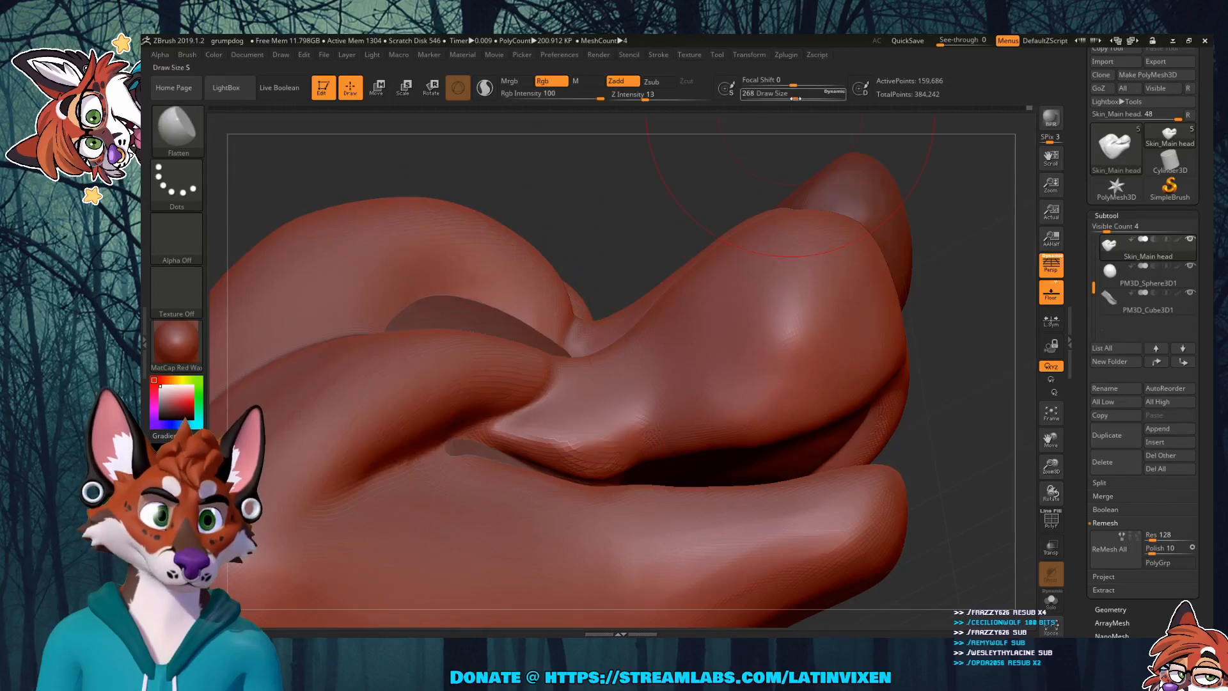
pyautogui.moveTo(793, 99); pyautogui.dragTo(761, 100)
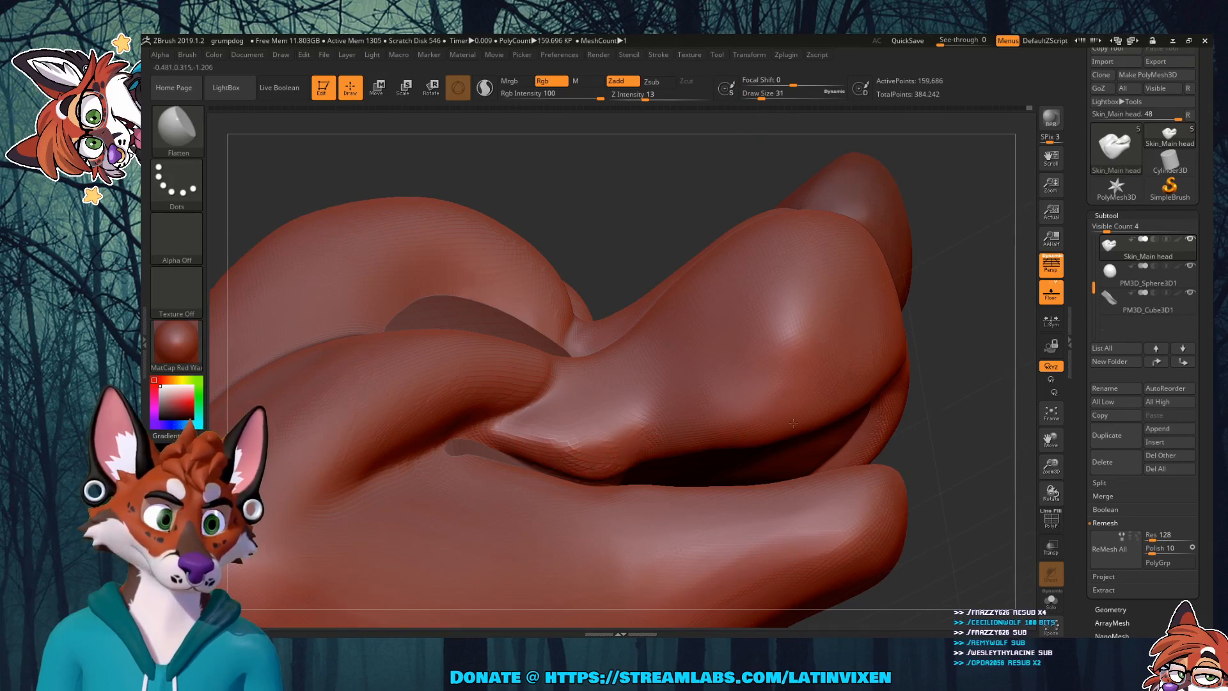
pyautogui.moveTo(944, 370); pyautogui.dragTo(799, 404)
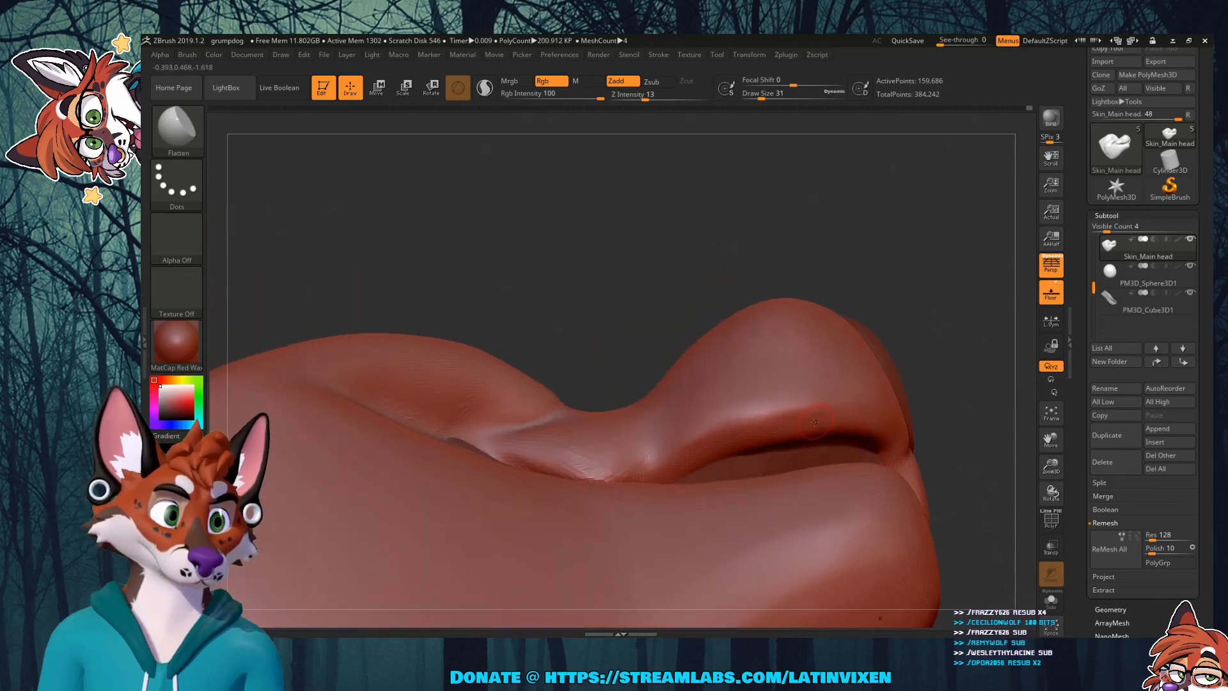
pyautogui.moveTo(951, 356); pyautogui.dragTo(879, 398)
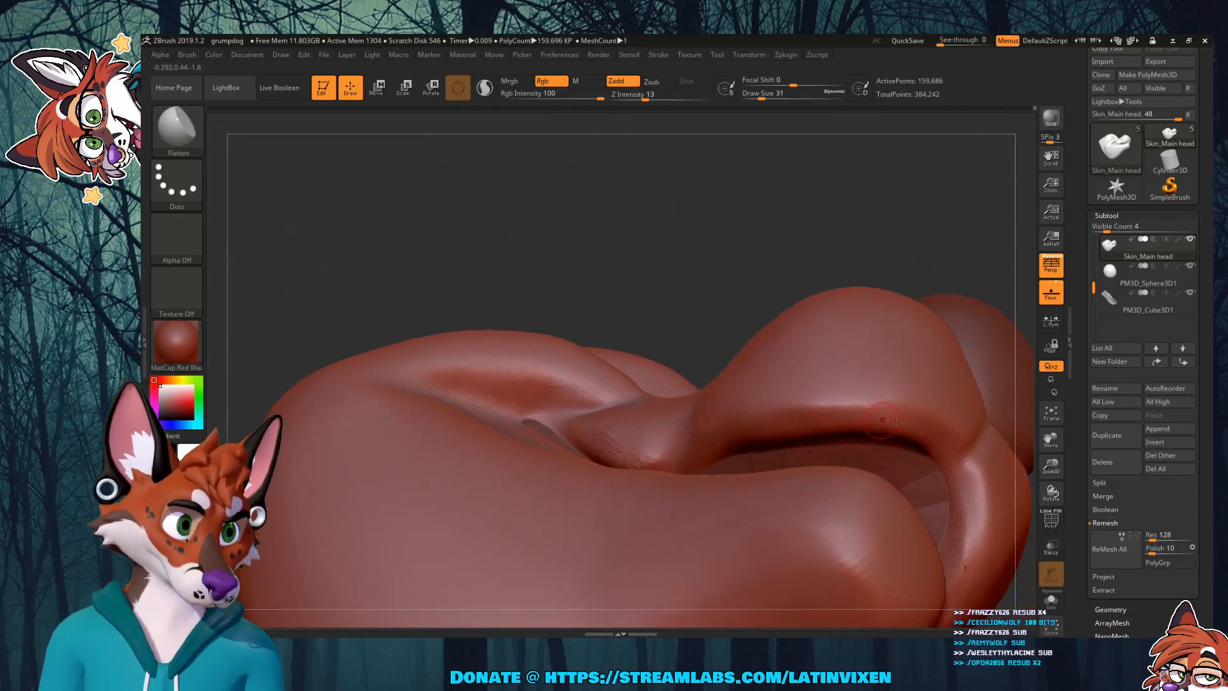
pyautogui.moveTo(898, 217); pyautogui.dragTo(761, 451)
pyautogui.moveTo(947, 209); pyautogui.dragTo(897, 297)
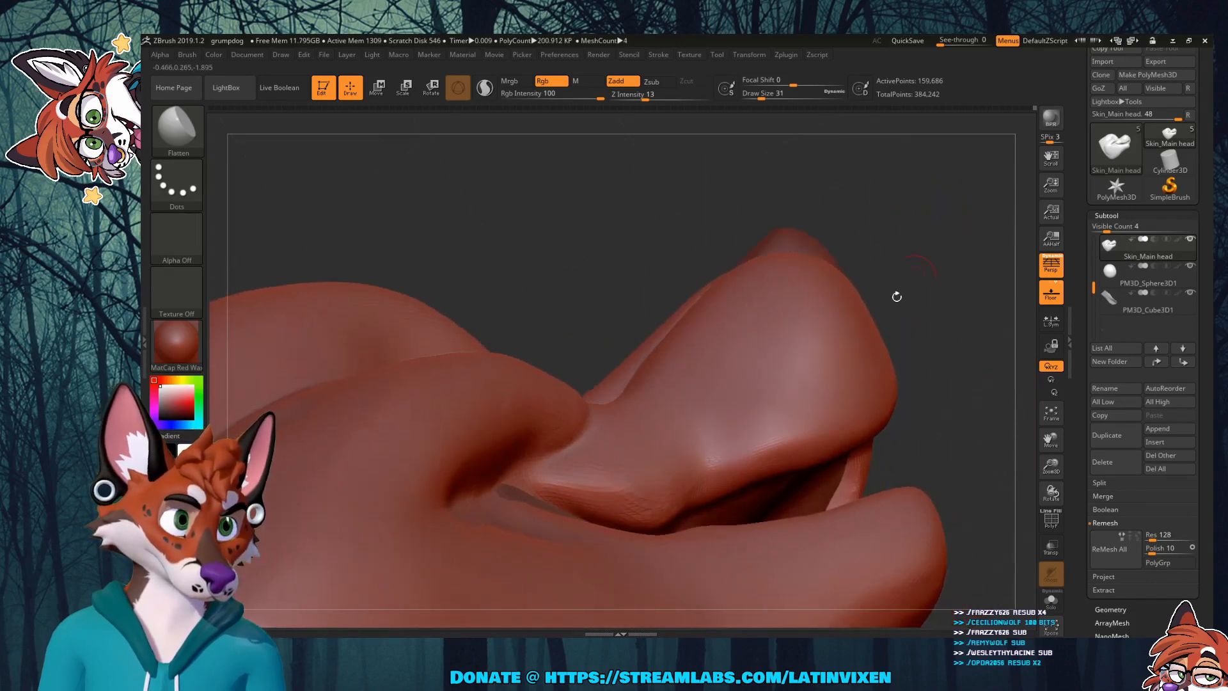
pyautogui.moveTo(937, 401)
pyautogui.mouseDown()
pyautogui.moveTo(953, 307)
pyautogui.moveTo(959, 340)
pyautogui.mouseUp()
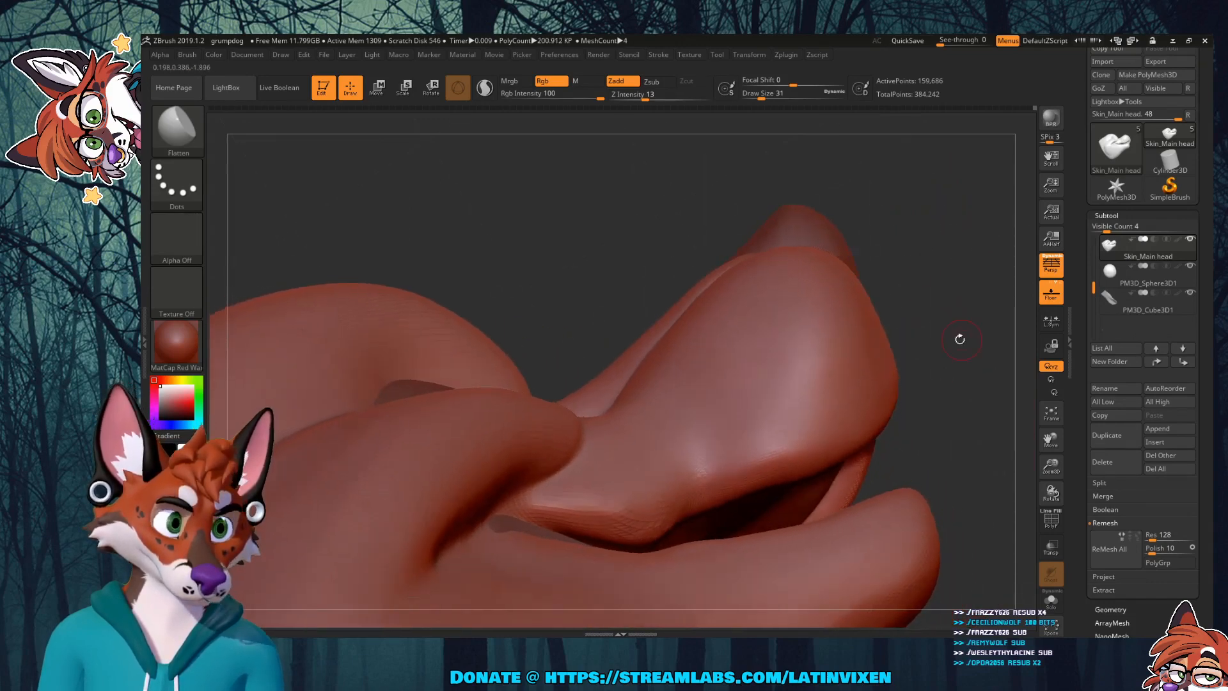
# Step: Reshape the side of the muzzle with the Move brush at draw size 90 and smooth its surface
pyautogui.click(177, 128)
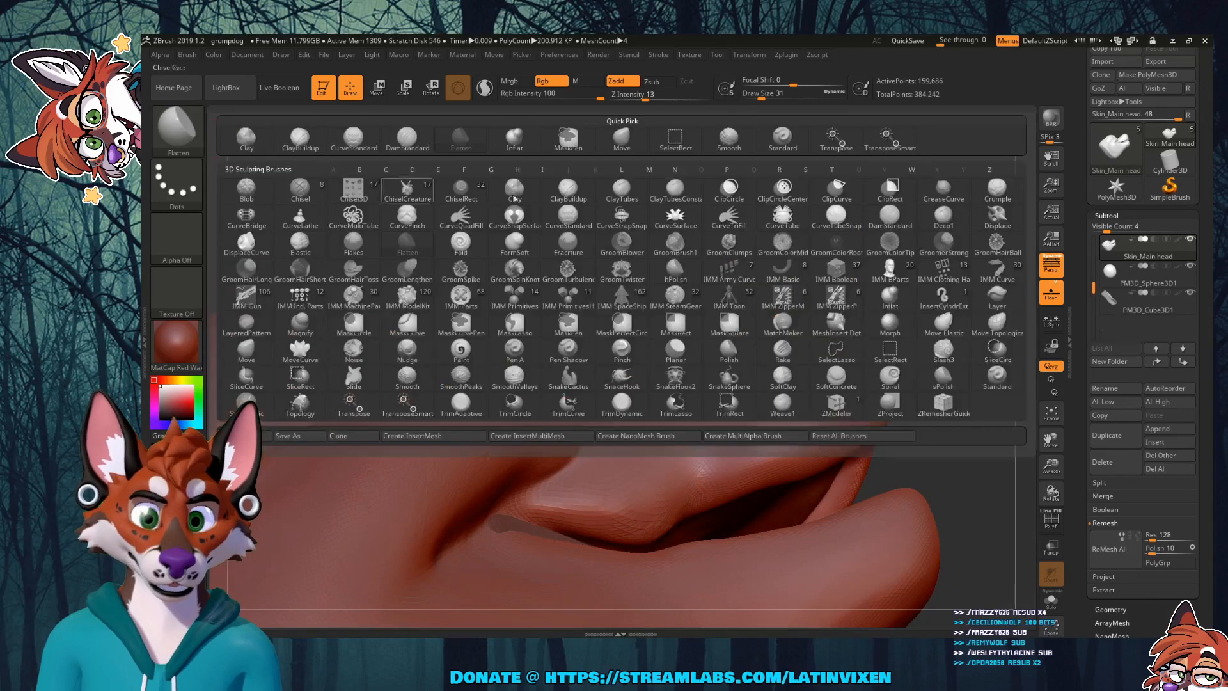
pyautogui.click(623, 141)
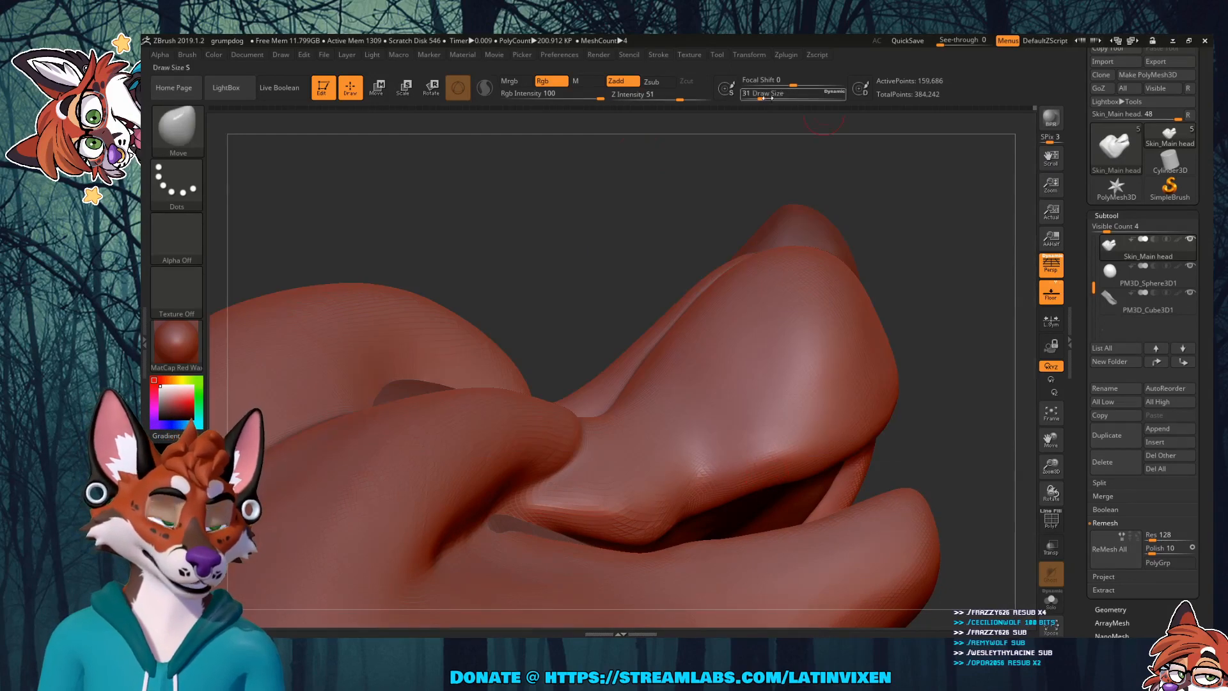
pyautogui.moveTo(766, 97); pyautogui.dragTo(774, 96)
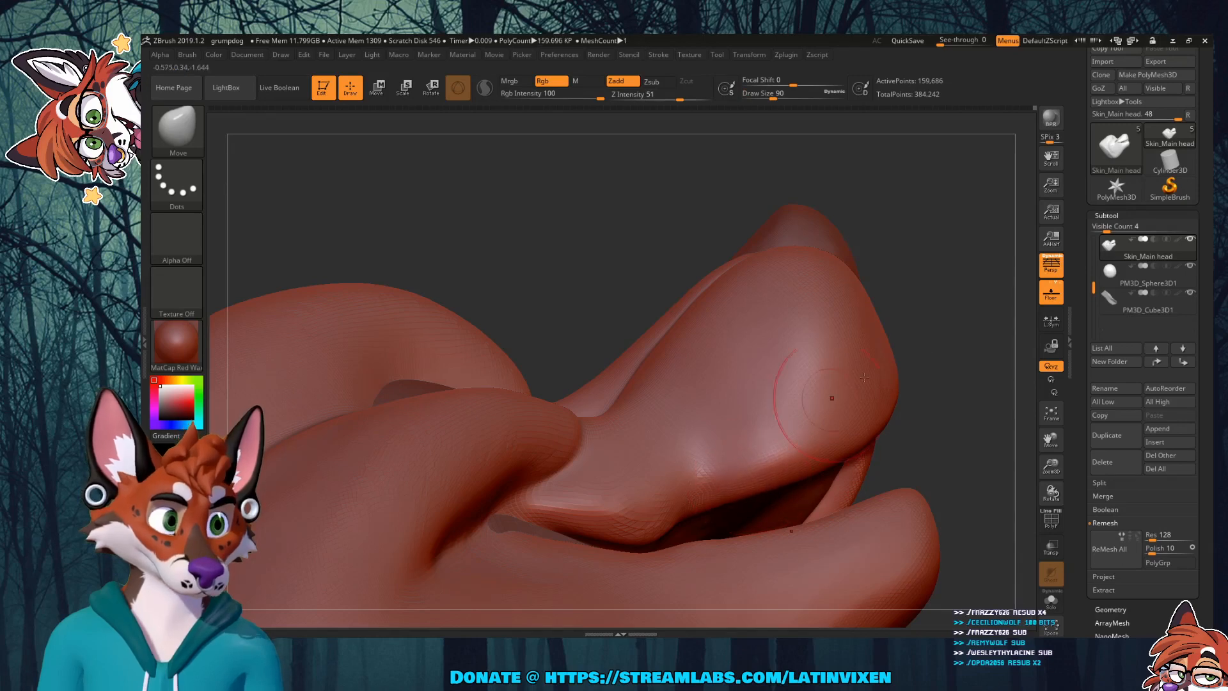
pyautogui.moveTo(978, 313)
pyautogui.mouseDown()
pyautogui.moveTo(950, 364)
pyautogui.moveTo(996, 317)
pyautogui.moveTo(967, 306)
pyautogui.mouseUp()
pyautogui.moveTo(792, 387)
pyautogui.keyDown('shift'); pyautogui.mouseDown()
pyautogui.moveTo(770, 435)
pyautogui.moveTo(727, 444)
pyautogui.mouseUp(); pyautogui.keyUp('shift')
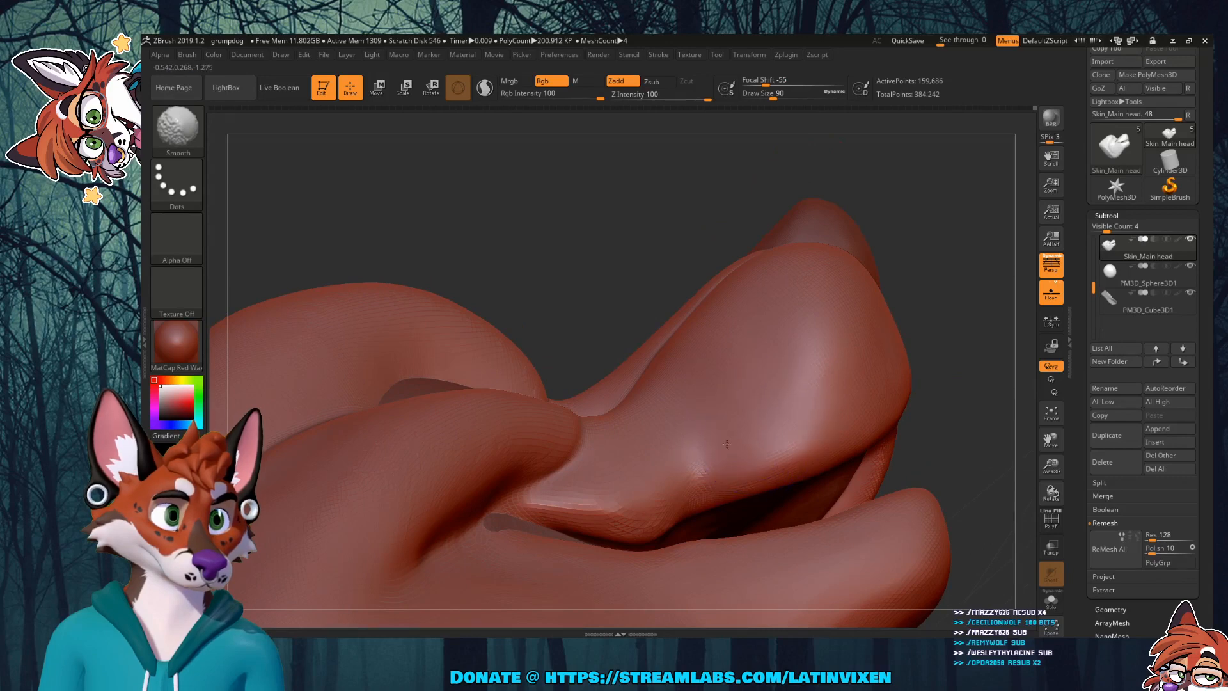
pyautogui.moveTo(949, 258)
pyautogui.mouseDown()
pyautogui.moveTo(957, 316)
pyautogui.moveTo(964, 309)
pyautogui.moveTo(957, 343)
pyautogui.moveTo(978, 323)
pyautogui.moveTo(947, 348)
pyautogui.mouseUp()
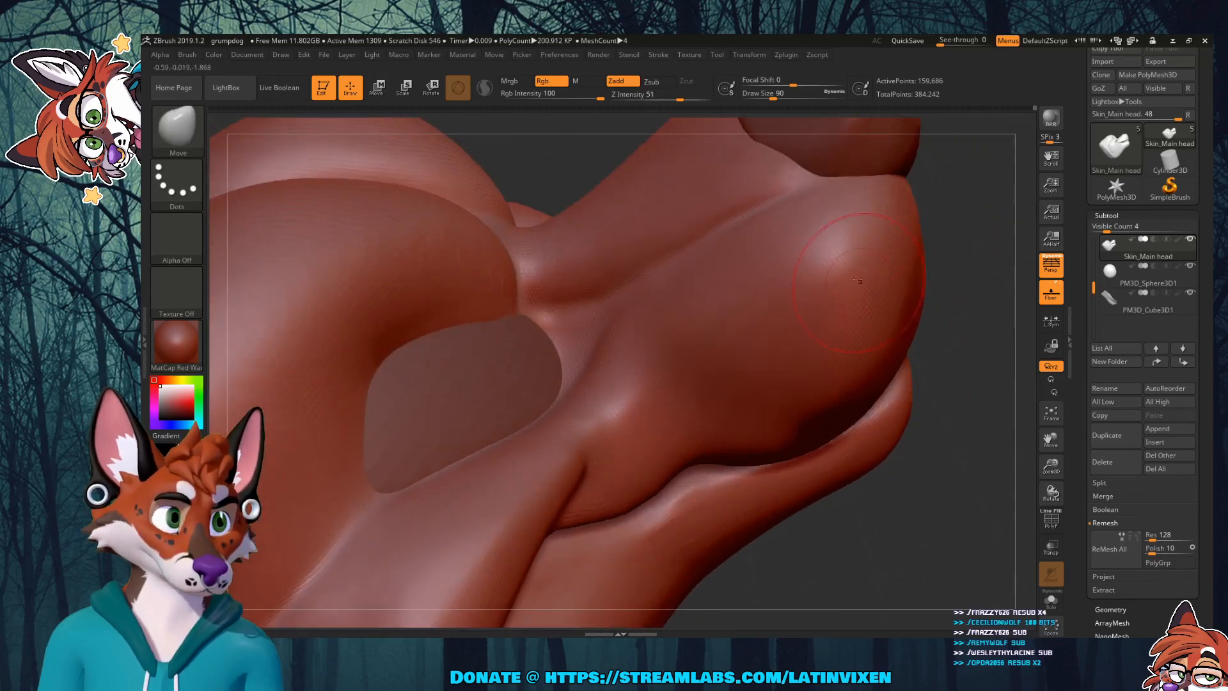
pyautogui.keyDown('shift'); pyautogui.moveTo(846, 241); pyautogui.dragTo(880, 246); pyautogui.keyUp('shift')
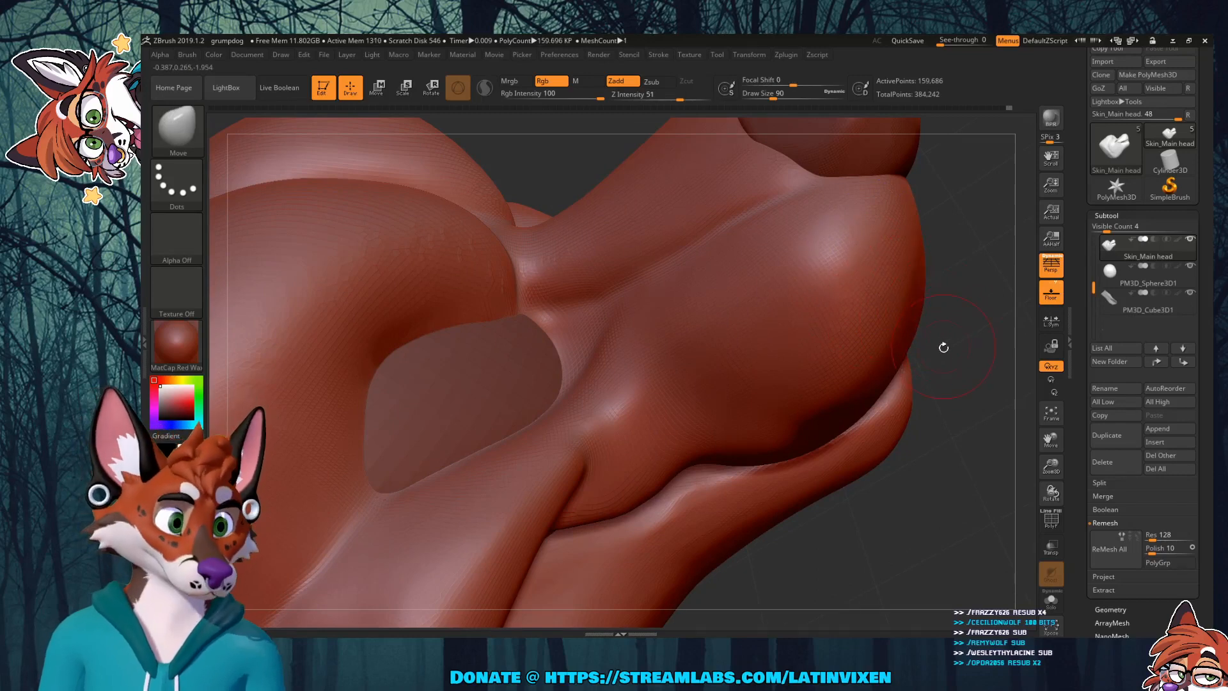
pyautogui.moveTo(944, 320)
pyautogui.mouseDown()
pyautogui.moveTo(947, 238)
pyautogui.moveTo(960, 241)
pyautogui.mouseUp()
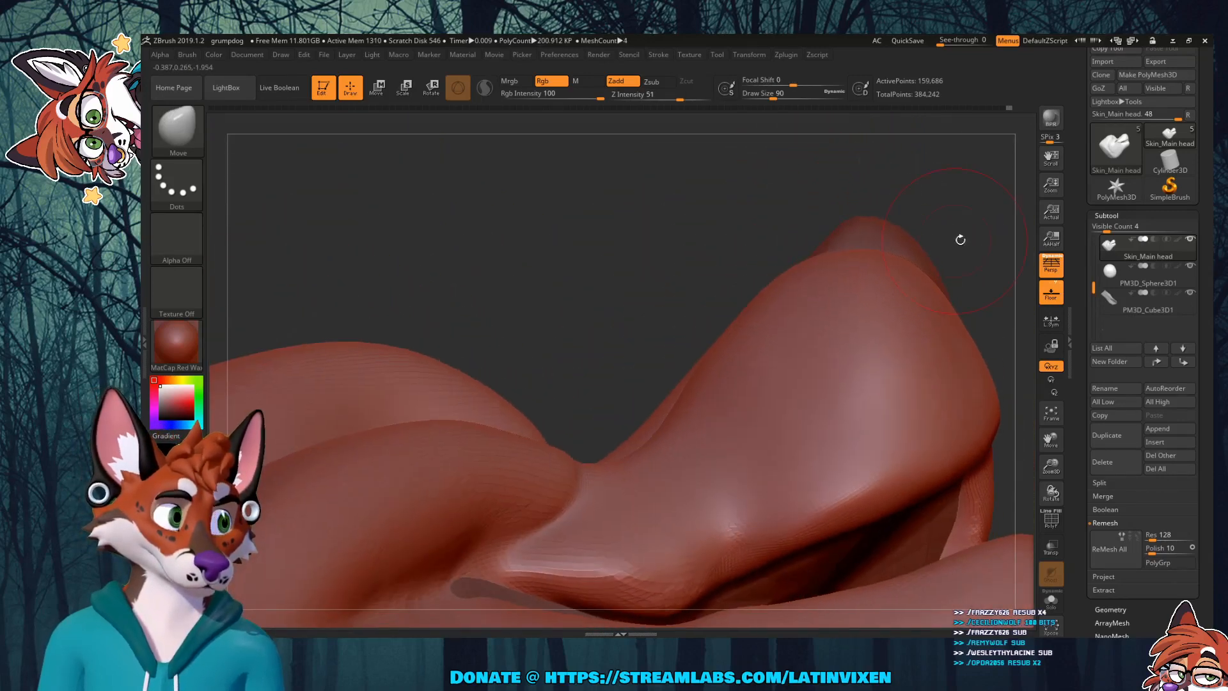
# Step: Refine the crease where the cheek fold meets the muzzle with the DamStandard brush and smooth its end
pyautogui.moveTo(1051, 464); pyautogui.dragTo(1060, 448)
pyautogui.press('b')
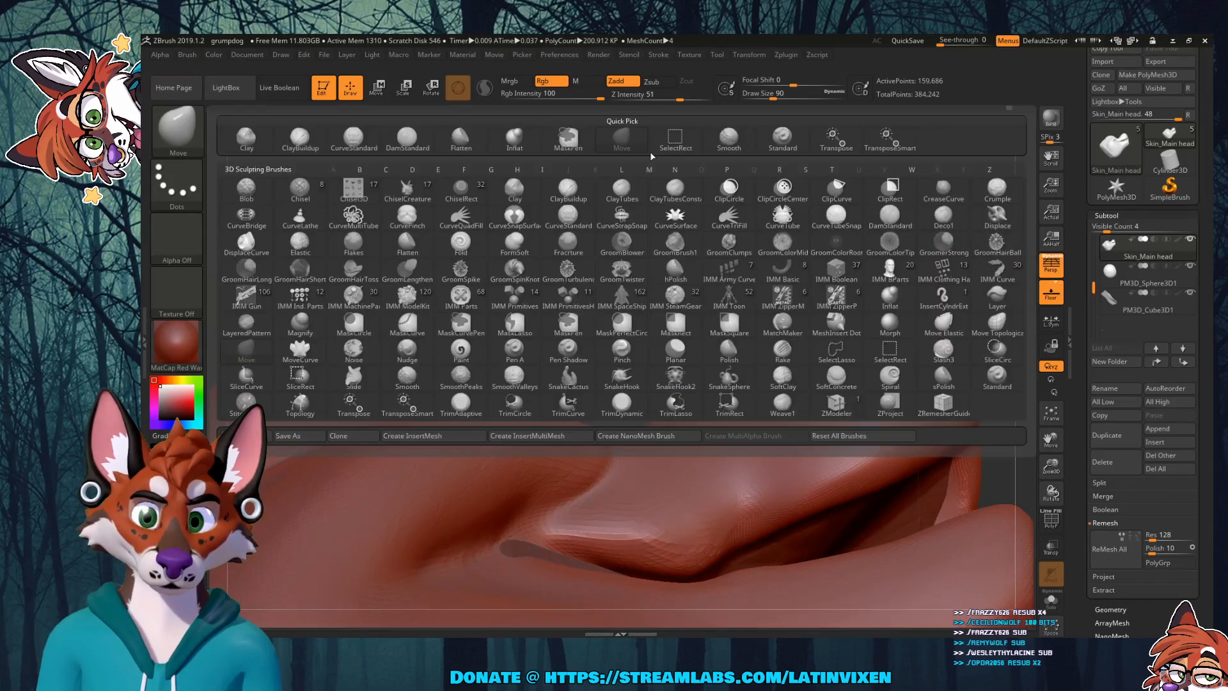
pyautogui.click(407, 137)
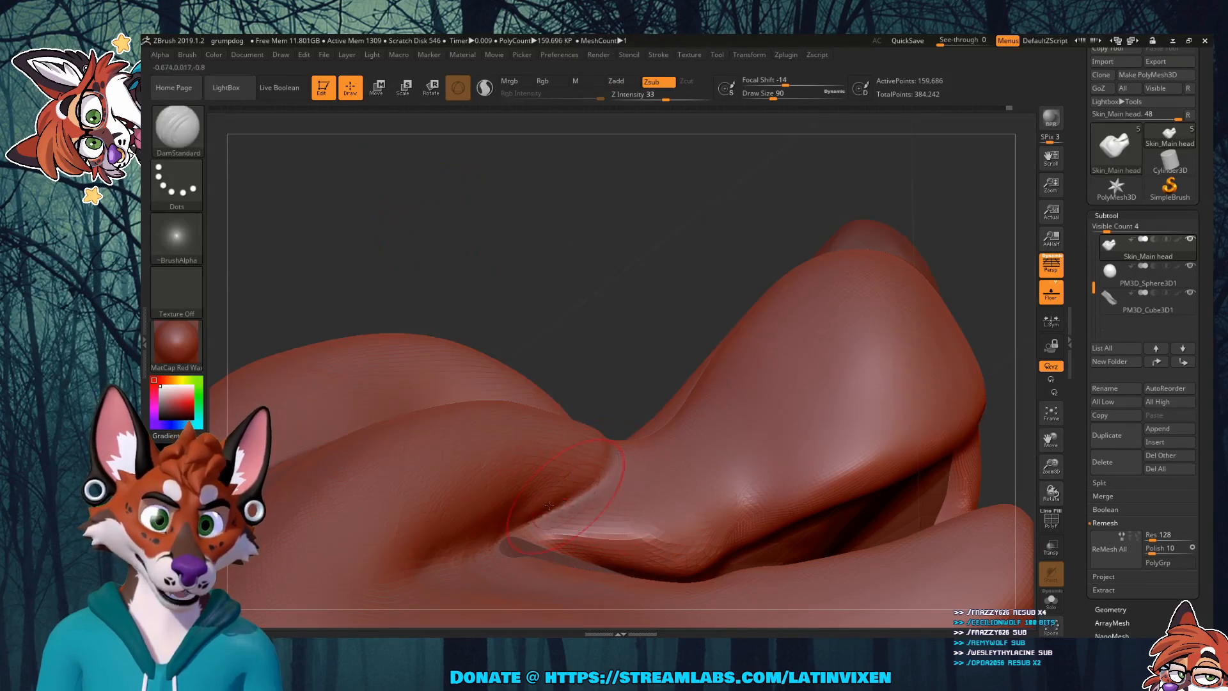
pyautogui.keyDown('shift'); pyautogui.moveTo(525, 526); pyautogui.dragTo(501, 534); pyautogui.keyUp('shift')
pyautogui.moveTo(649, 307)
pyautogui.mouseDown()
pyautogui.moveTo(652, 257)
pyautogui.moveTo(633, 313)
pyautogui.moveTo(660, 405)
pyautogui.moveTo(591, 348)
pyautogui.mouseUp()
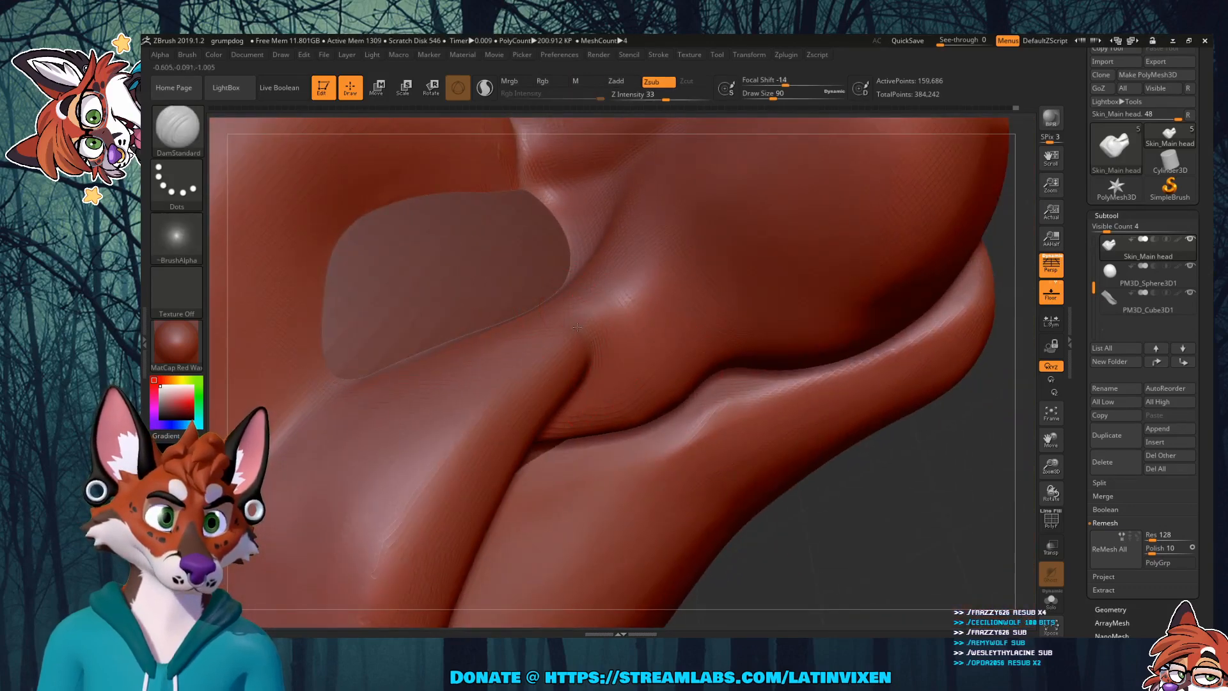
pyautogui.moveTo(820, 477)
pyautogui.mouseDown()
pyautogui.moveTo(832, 448)
pyautogui.moveTo(815, 476)
pyautogui.mouseUp()
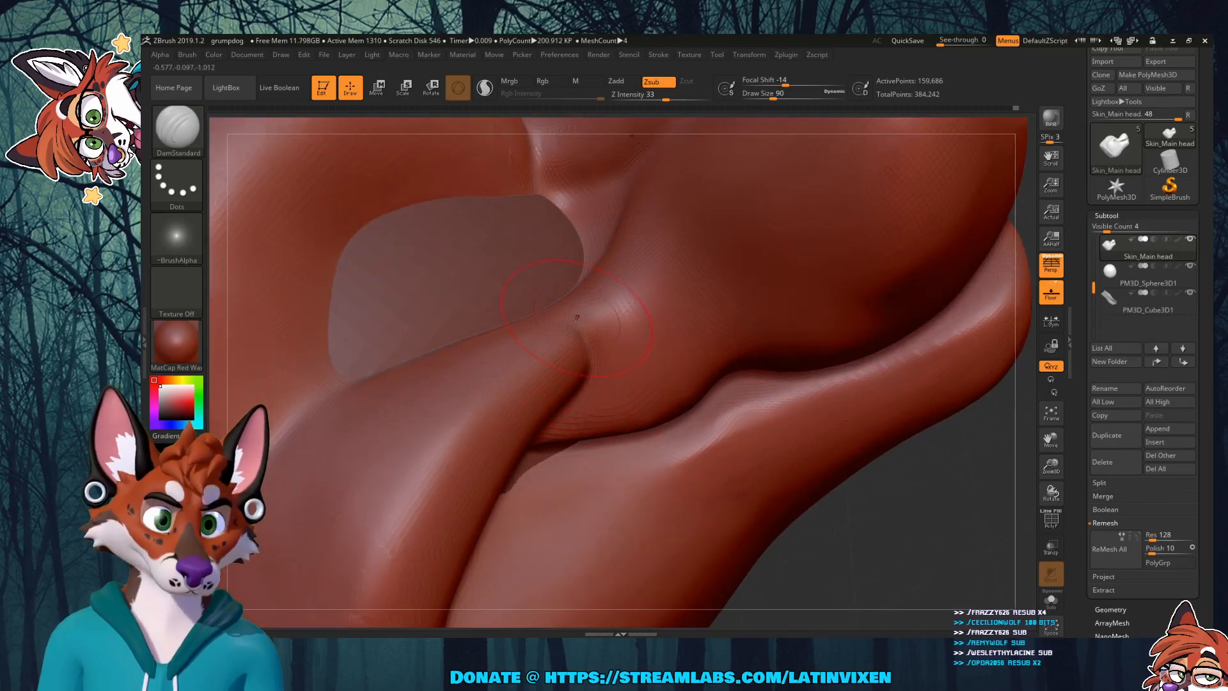
pyautogui.moveTo(885, 535)
pyautogui.mouseDown()
pyautogui.moveTo(873, 515)
pyautogui.moveTo(865, 542)
pyautogui.moveTo(903, 481)
pyautogui.mouseUp()
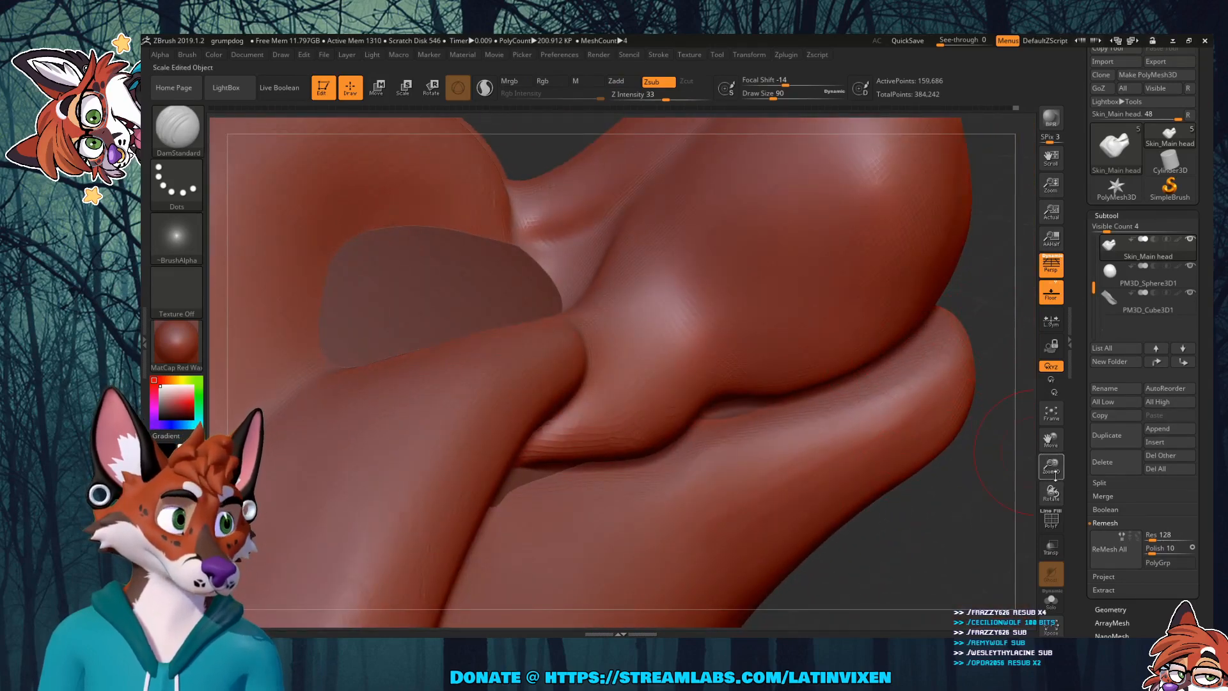
pyautogui.moveTo(1054, 461); pyautogui.dragTo(1054, 445)
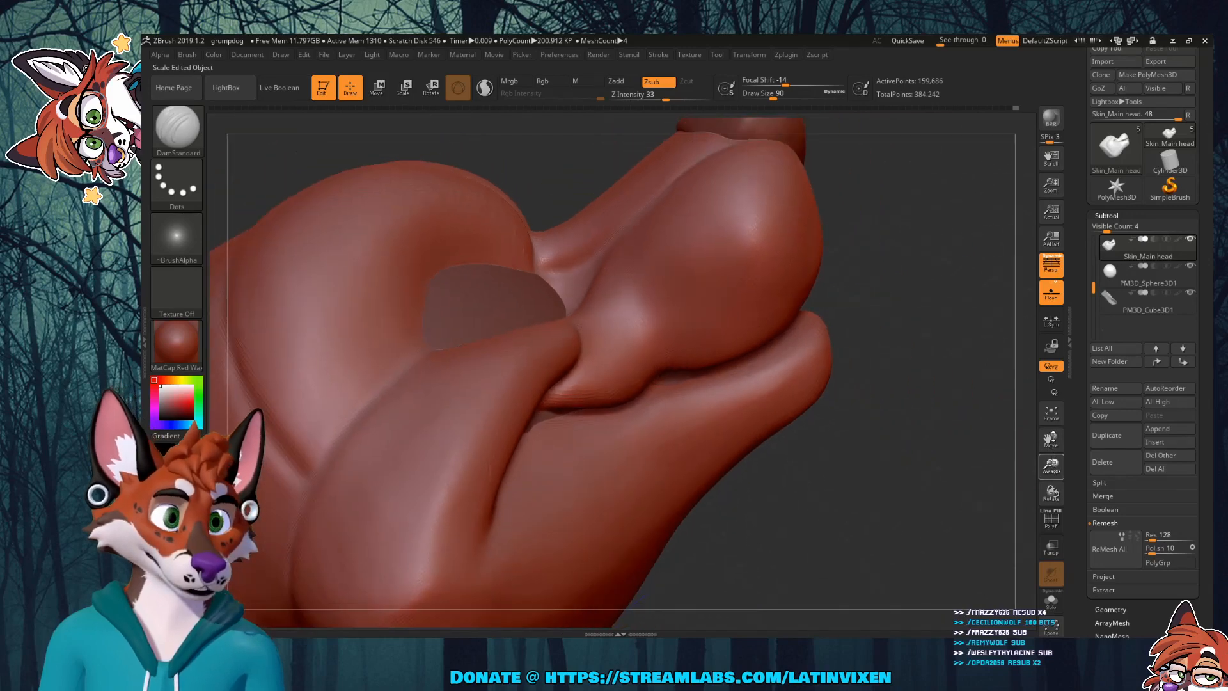
pyautogui.moveTo(913, 334)
pyautogui.mouseDown()
pyautogui.moveTo(917, 384)
pyautogui.moveTo(907, 373)
pyautogui.mouseUp()
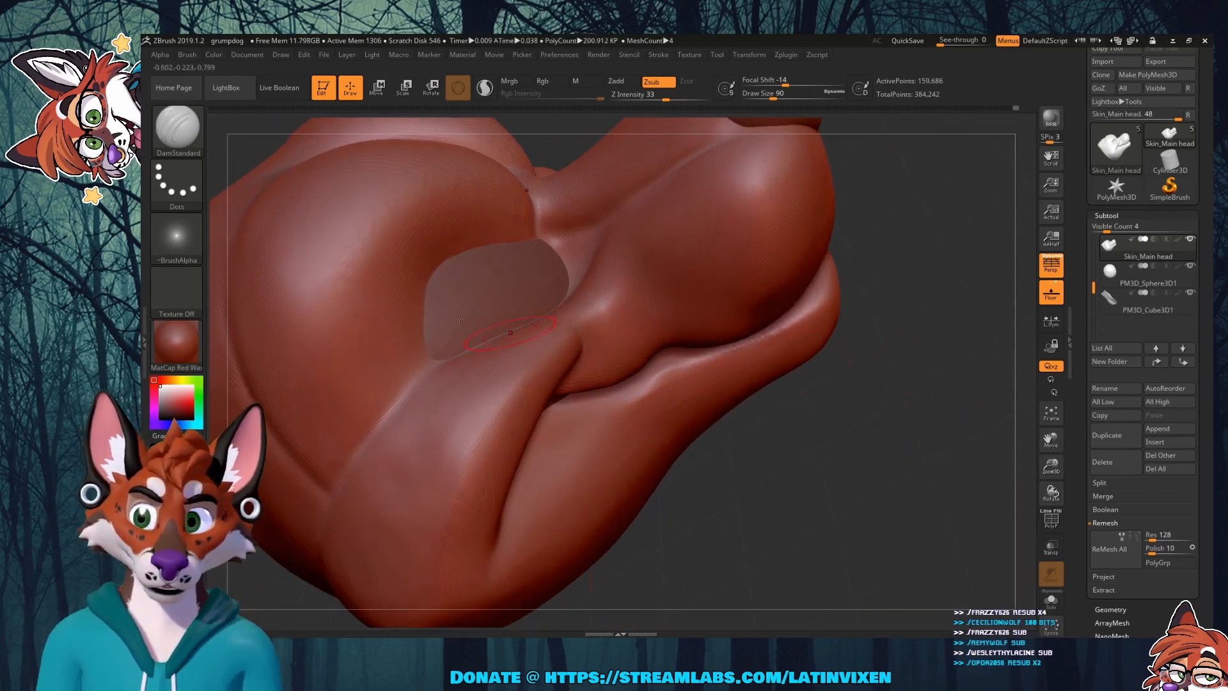
# Step: Inflate the cheek fold beside the mouth corner with the Inflat brush and smooth it below the eye socket
pyautogui.click(177, 128)
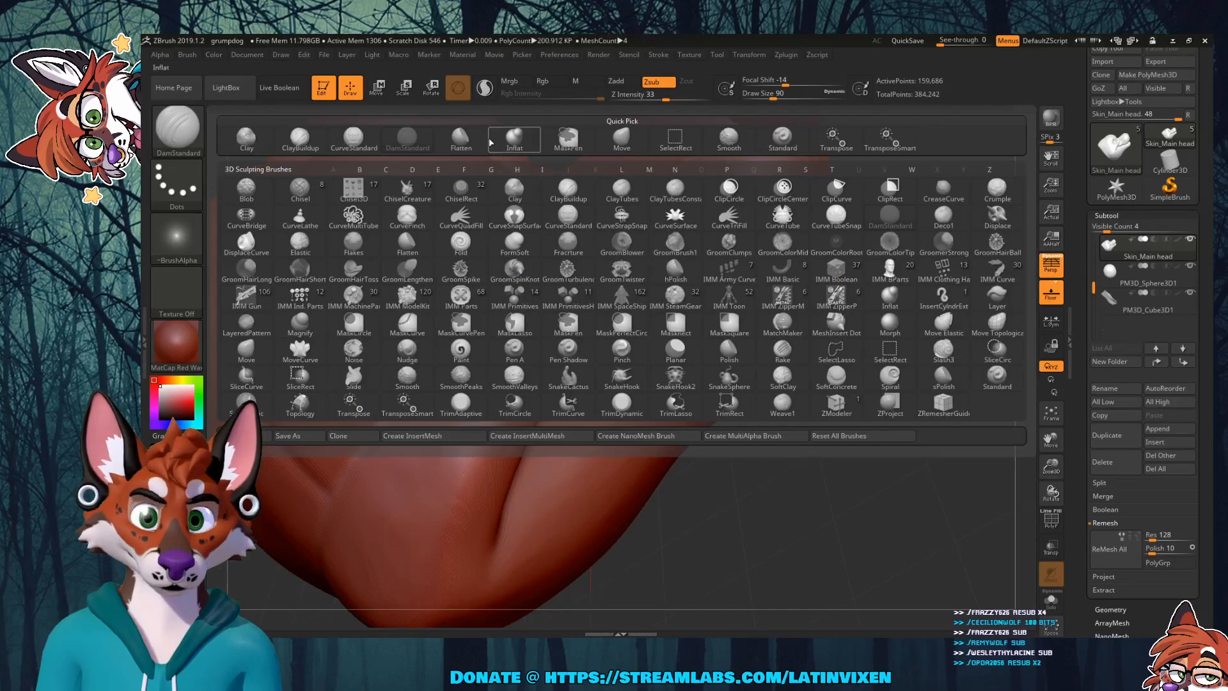
pyautogui.click(515, 138)
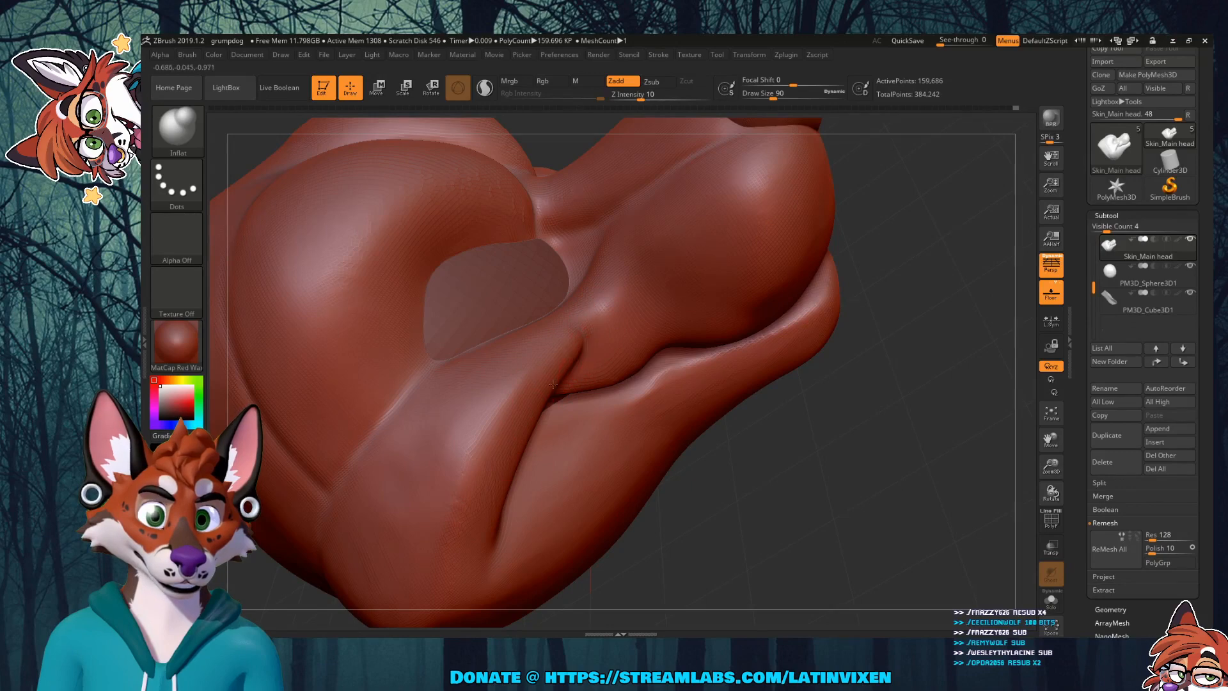
pyautogui.moveTo(854, 377); pyautogui.dragTo(843, 409)
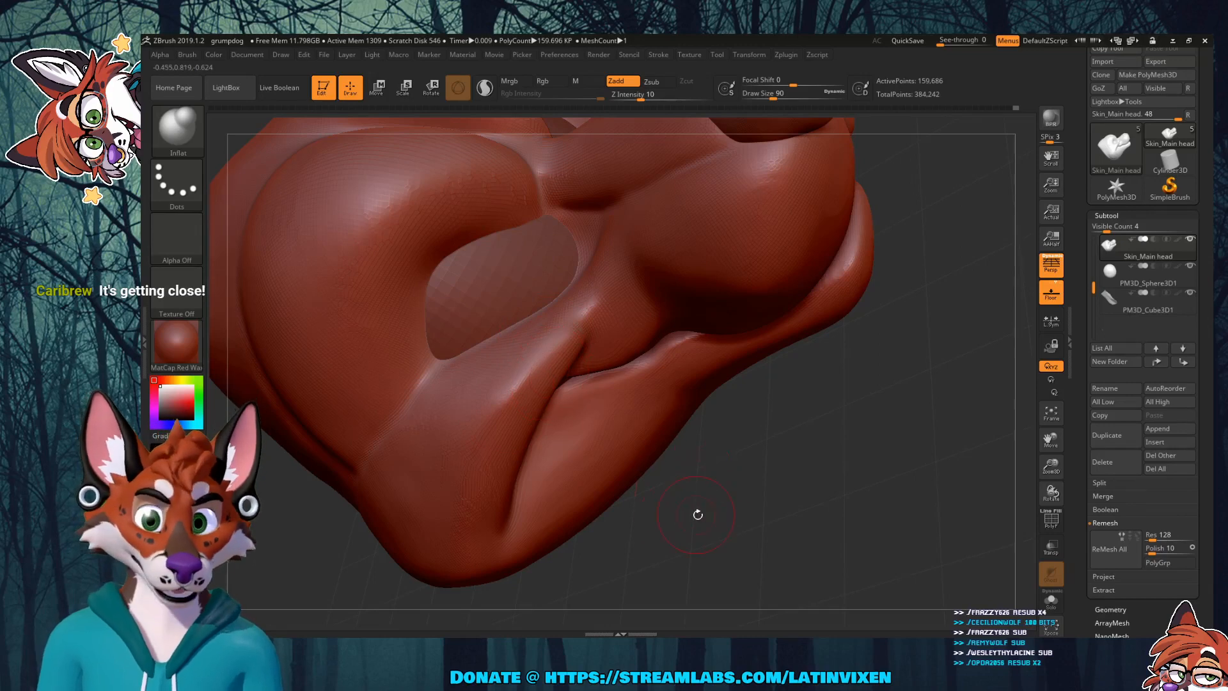
pyautogui.moveTo(698, 514); pyautogui.dragTo(846, 477)
pyautogui.keyDown('shift'); pyautogui.moveTo(585, 348); pyautogui.dragTo(533, 392); pyautogui.keyUp('shift')
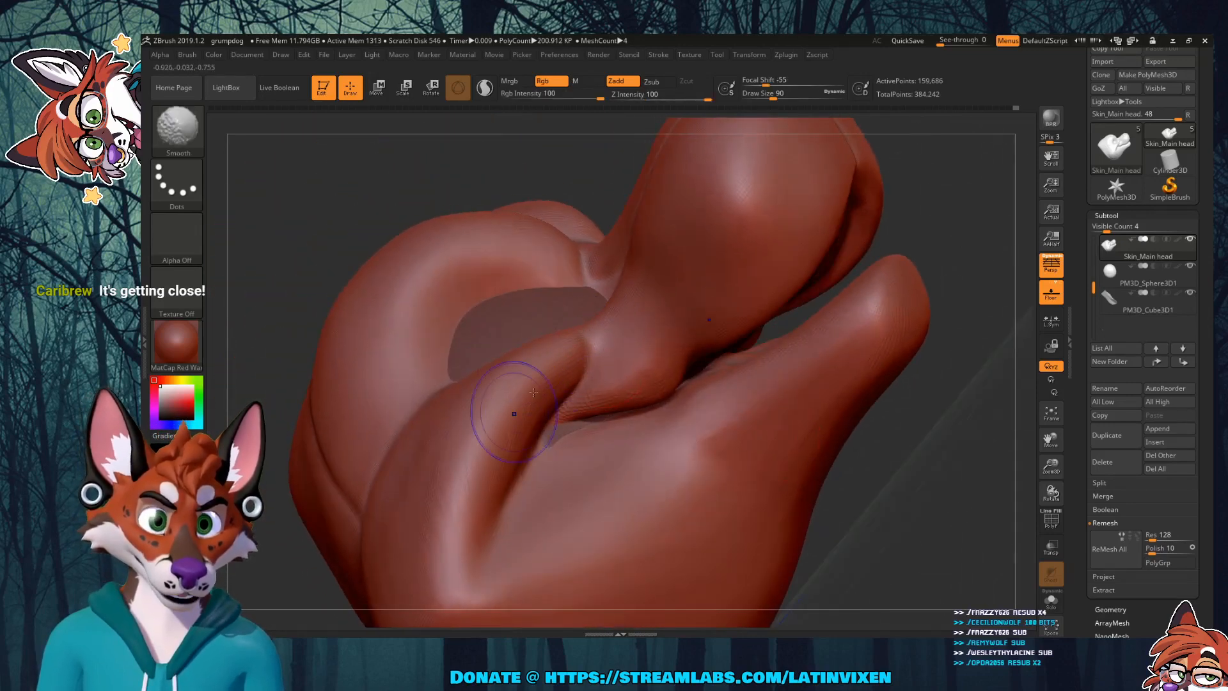
pyautogui.moveTo(950, 244)
pyautogui.mouseDown()
pyautogui.moveTo(947, 308)
pyautogui.moveTo(962, 279)
pyautogui.mouseUp()
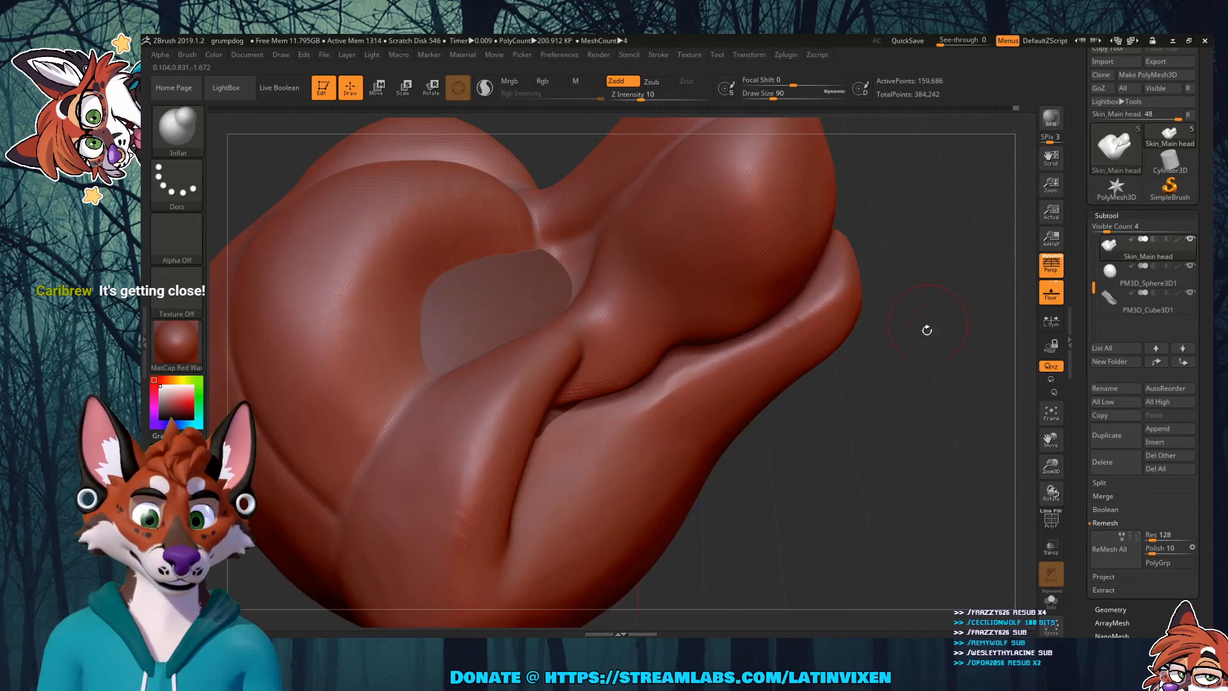
pyautogui.moveTo(902, 383)
pyautogui.mouseDown()
pyautogui.moveTo(906, 422)
pyautogui.moveTo(854, 411)
pyautogui.mouseUp()
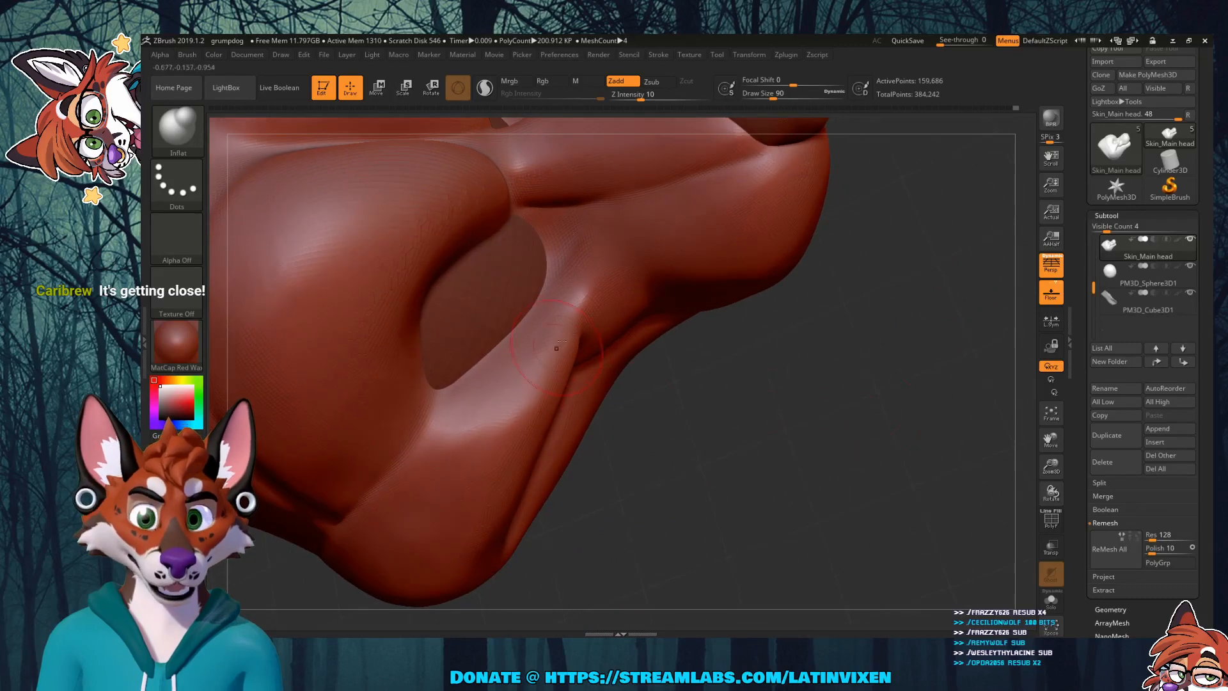
pyautogui.moveTo(556, 345)
pyautogui.keyDown('shift'); pyautogui.mouseDown()
pyautogui.moveTo(563, 327)
pyautogui.moveTo(523, 386)
pyautogui.mouseUp(); pyautogui.keyUp('shift')
pyautogui.moveTo(815, 433)
pyautogui.mouseDown()
pyautogui.moveTo(852, 368)
pyautogui.moveTo(853, 422)
pyautogui.mouseUp()
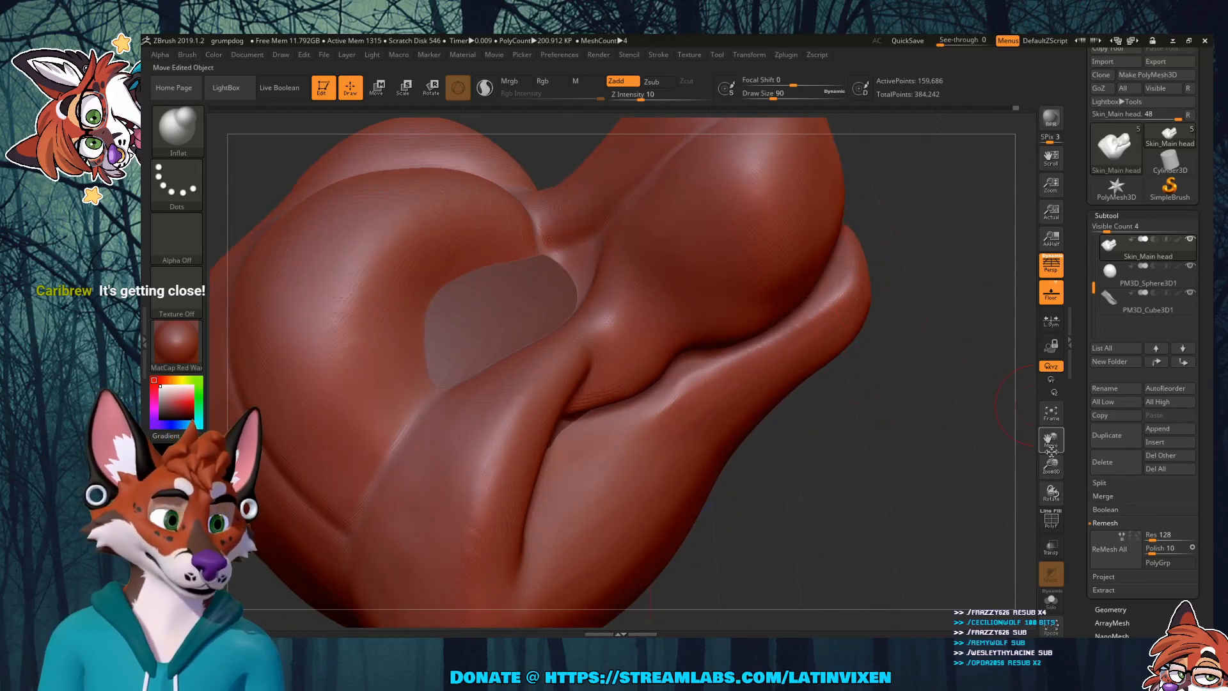
pyautogui.moveTo(1052, 465)
pyautogui.mouseDown()
pyautogui.moveTo(1054, 451)
pyautogui.moveTo(1005, 442)
pyautogui.mouseUp()
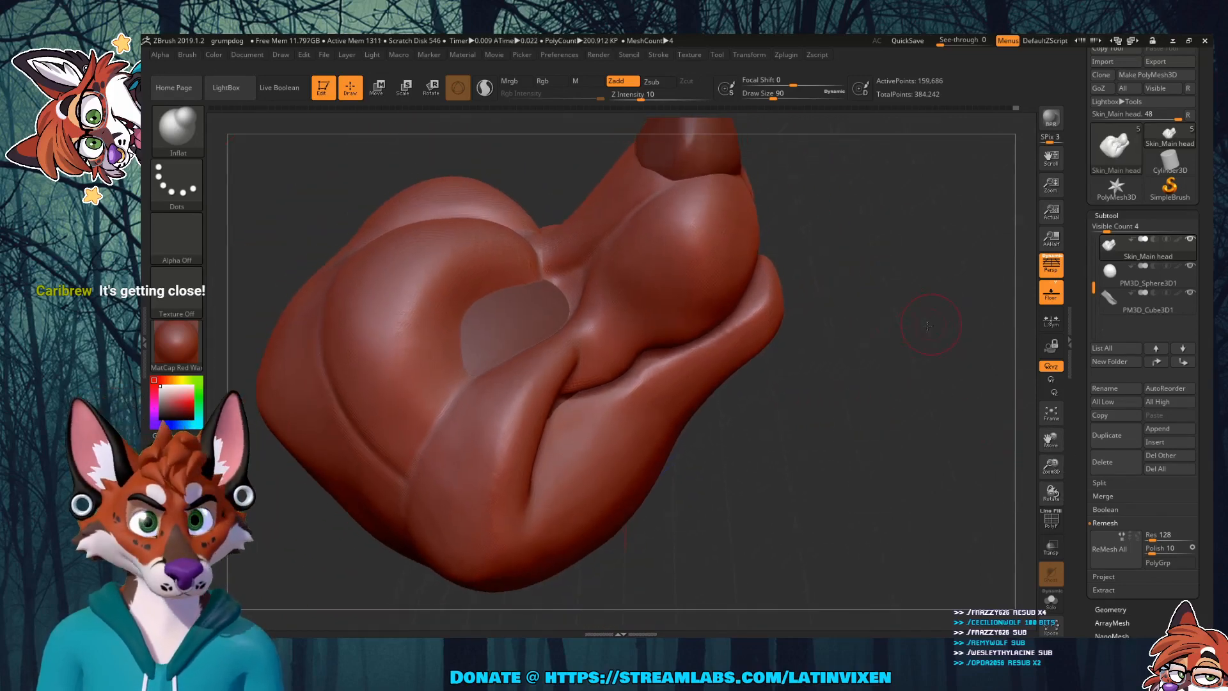
# Step: Flatten the brow around the eye socket with the Flatten brush and smooth the socket's outer rim
pyautogui.moveTo(927, 326)
pyautogui.mouseDown()
pyautogui.moveTo(854, 319)
pyautogui.moveTo(927, 359)
pyautogui.moveTo(943, 316)
pyautogui.moveTo(908, 320)
pyautogui.moveTo(921, 332)
pyautogui.moveTo(937, 321)
pyautogui.mouseUp()
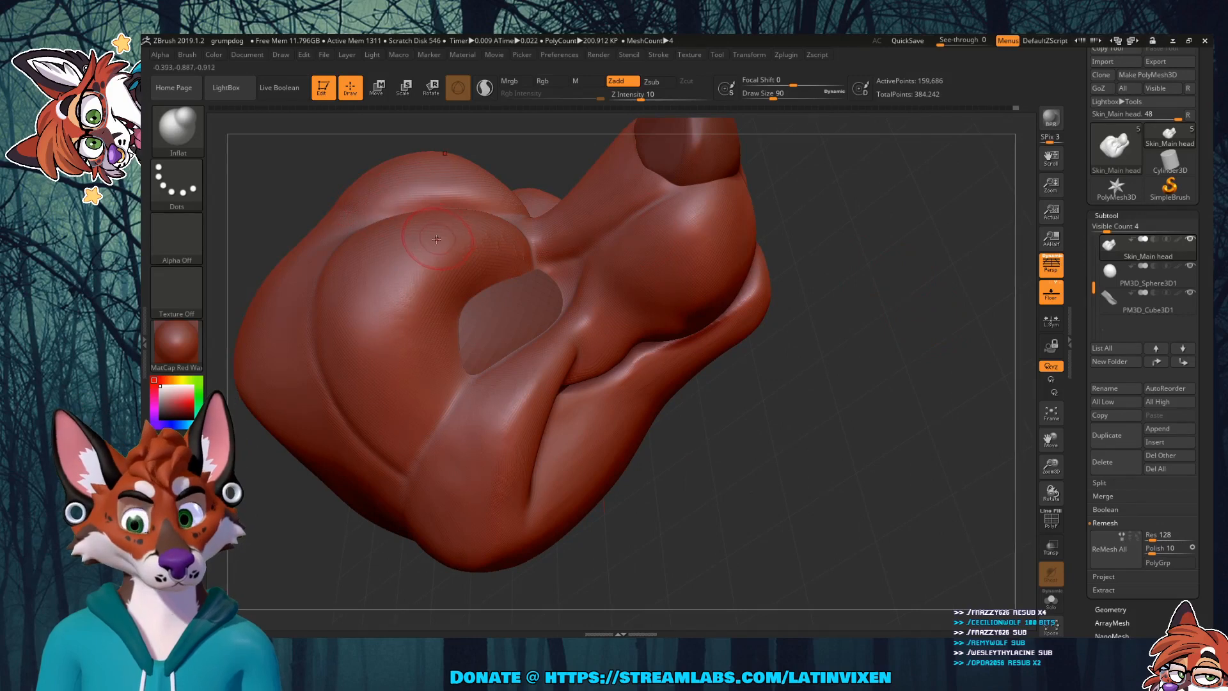
pyautogui.click(177, 128)
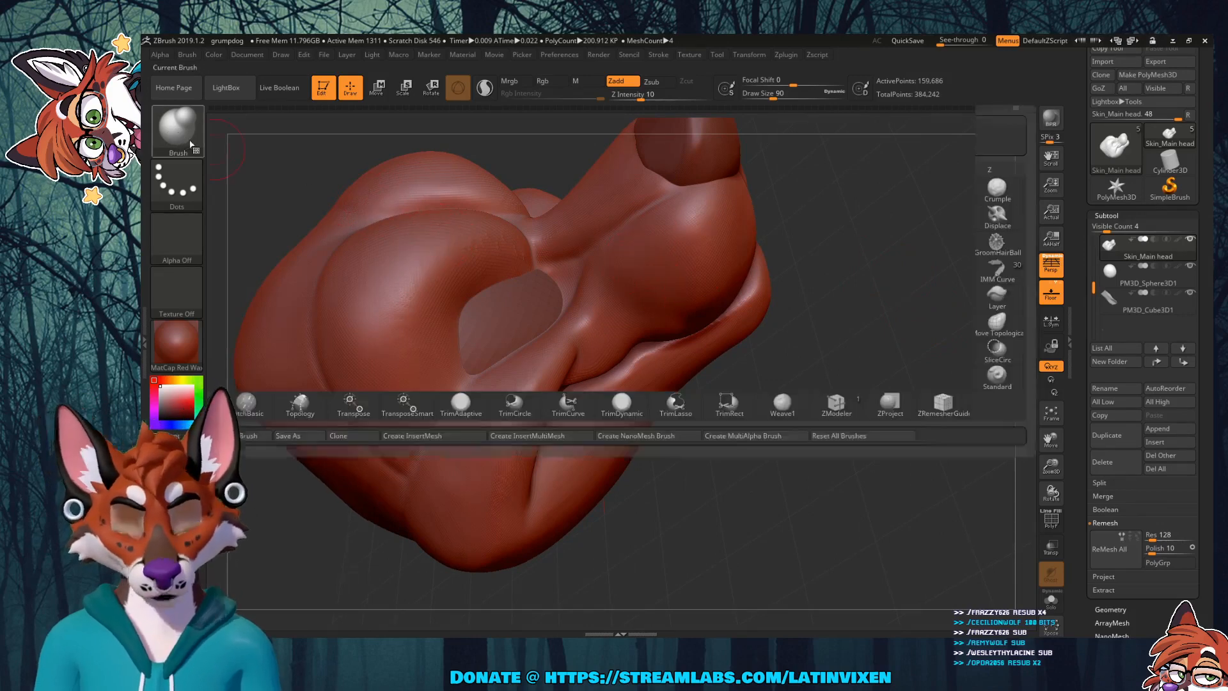
pyautogui.click(460, 138)
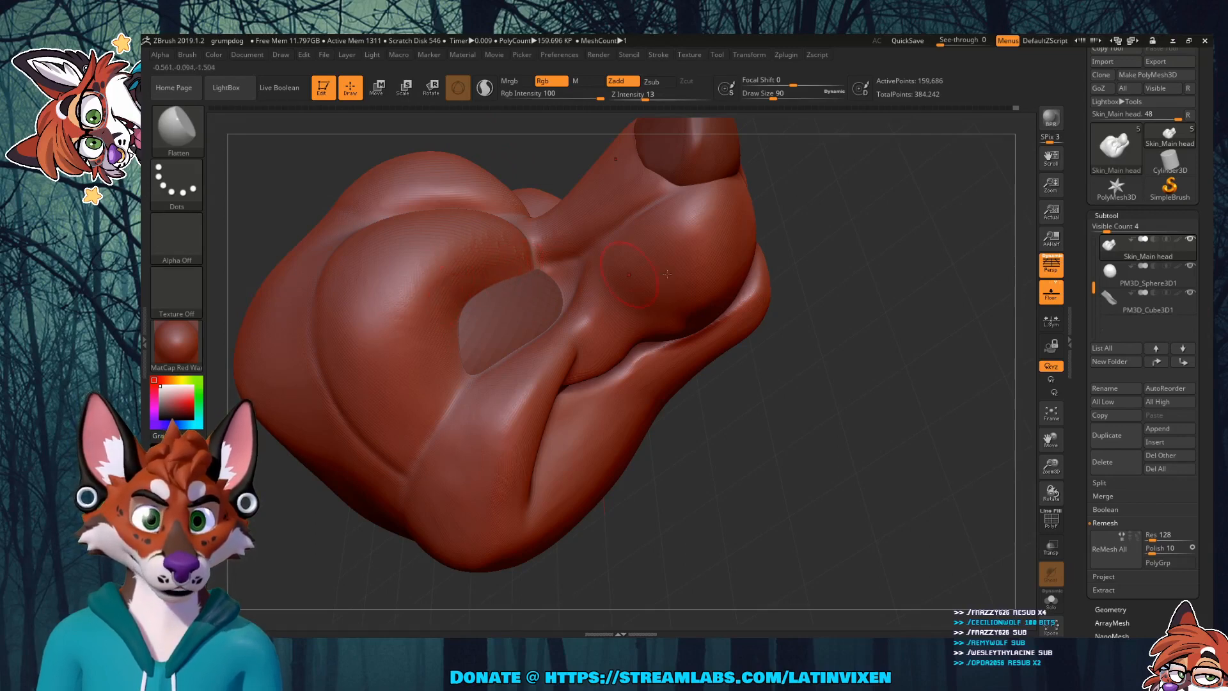
pyautogui.moveTo(762, 414); pyautogui.dragTo(729, 348)
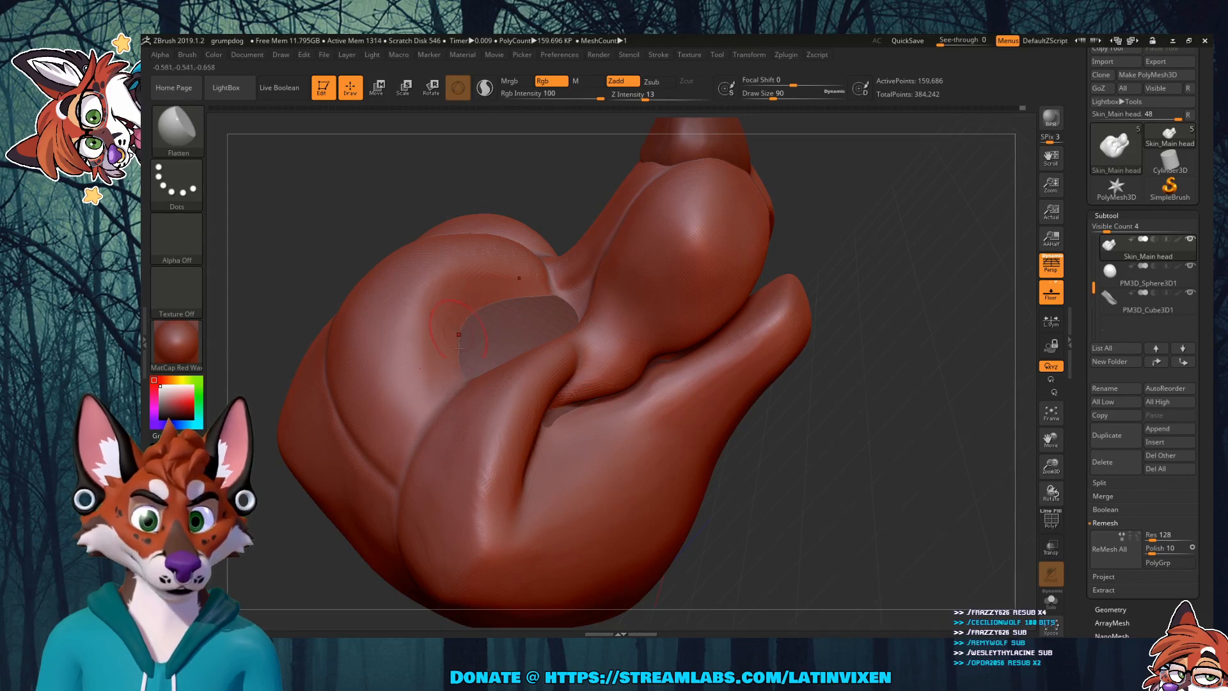
pyautogui.moveTo(843, 324)
pyautogui.mouseDown()
pyautogui.moveTo(818, 282)
pyautogui.moveTo(877, 300)
pyautogui.moveTo(890, 323)
pyautogui.mouseUp()
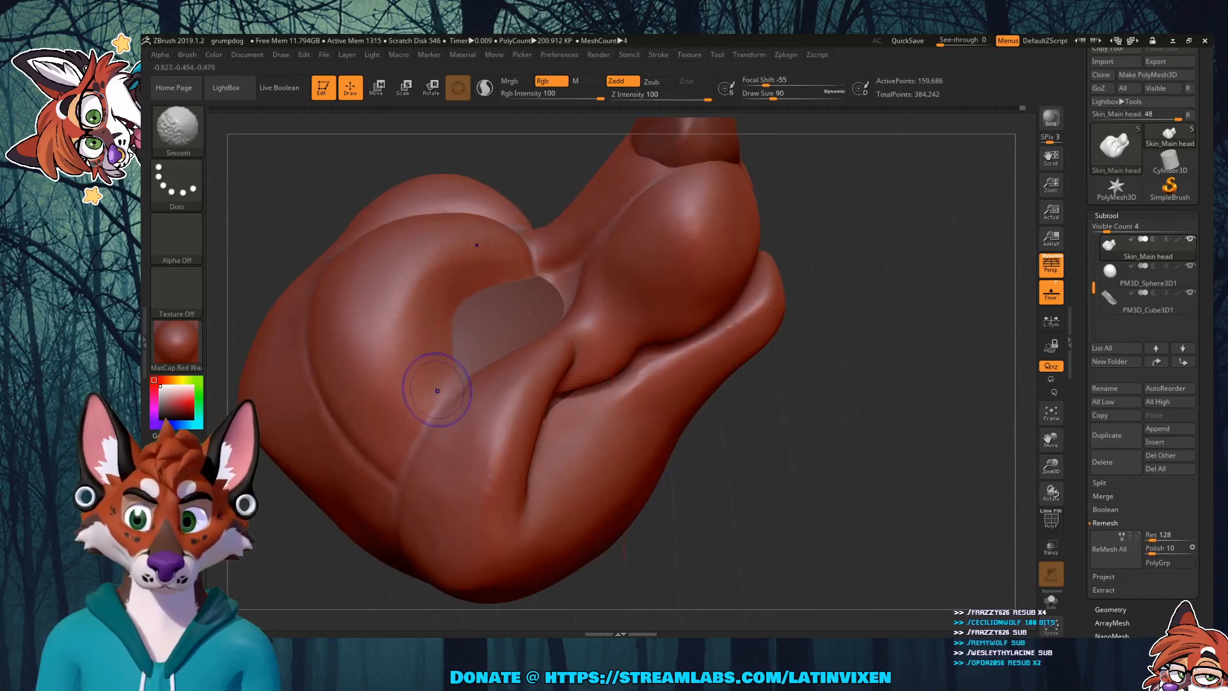
pyautogui.keyDown('shift'); pyautogui.moveTo(439, 390); pyautogui.dragTo(458, 332); pyautogui.keyUp('shift')
pyautogui.moveTo(858, 337)
pyautogui.mouseDown()
pyautogui.moveTo(843, 297)
pyautogui.moveTo(856, 333)
pyautogui.mouseUp()
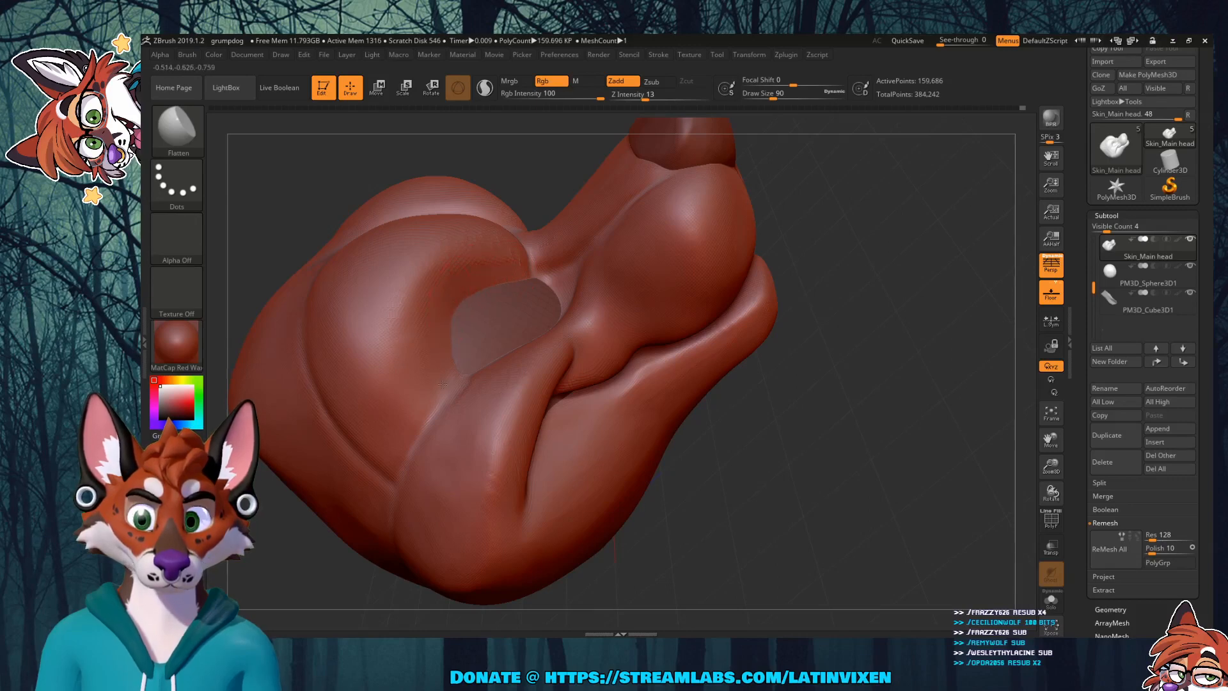
# Step: Flatten the brow's underside along the eye opening further and smooth where it meets the cheek fold
pyautogui.moveTo(893, 255)
pyautogui.mouseDown()
pyautogui.moveTo(883, 268)
pyautogui.moveTo(870, 259)
pyautogui.moveTo(896, 242)
pyautogui.moveTo(879, 268)
pyautogui.mouseUp()
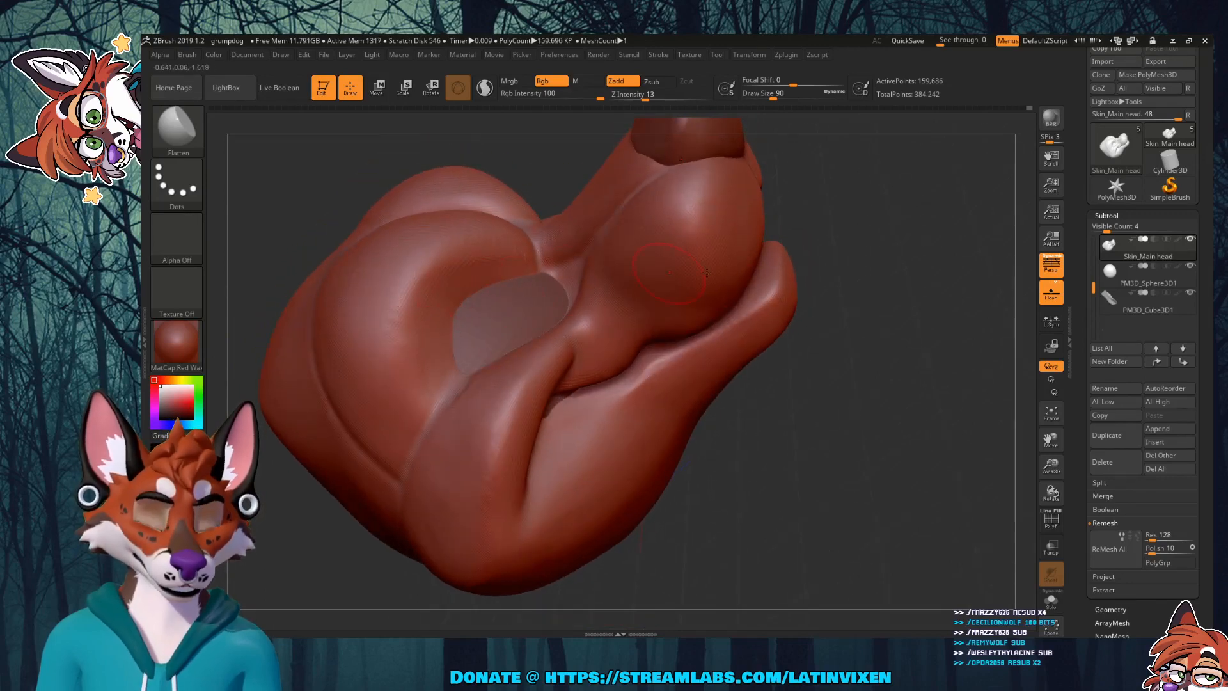
pyautogui.moveTo(831, 304)
pyautogui.mouseDown()
pyautogui.moveTo(867, 211)
pyautogui.moveTo(759, 258)
pyautogui.mouseUp()
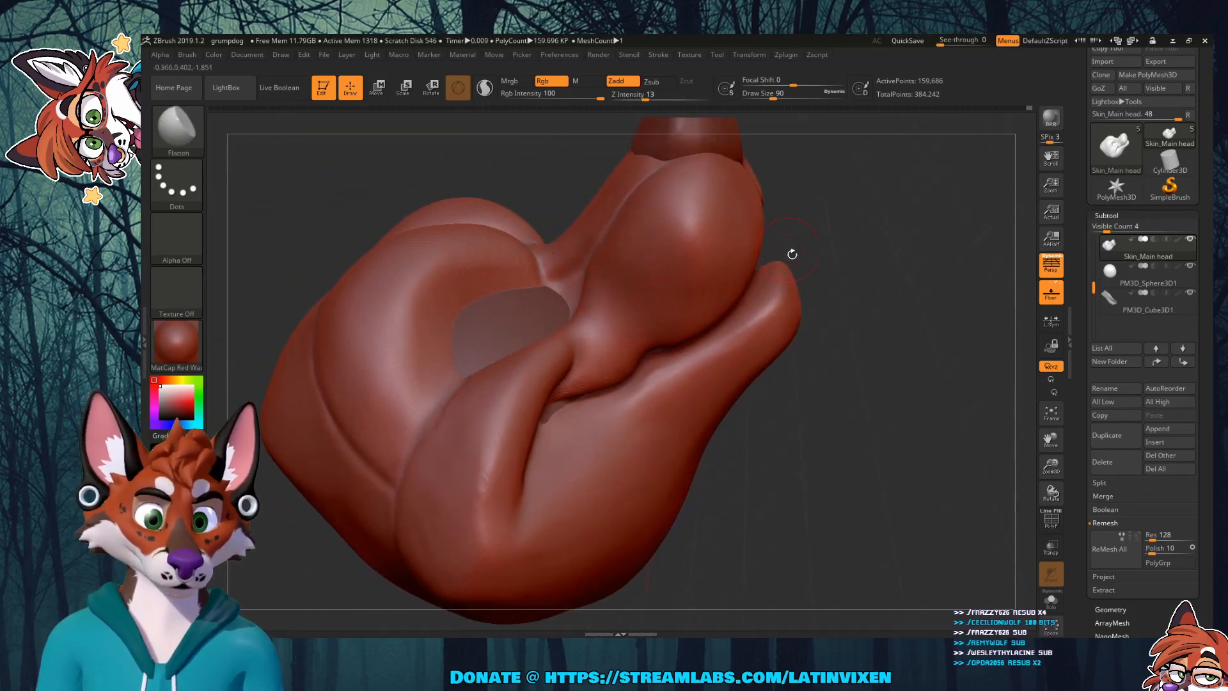
pyautogui.moveTo(792, 254); pyautogui.dragTo(465, 262)
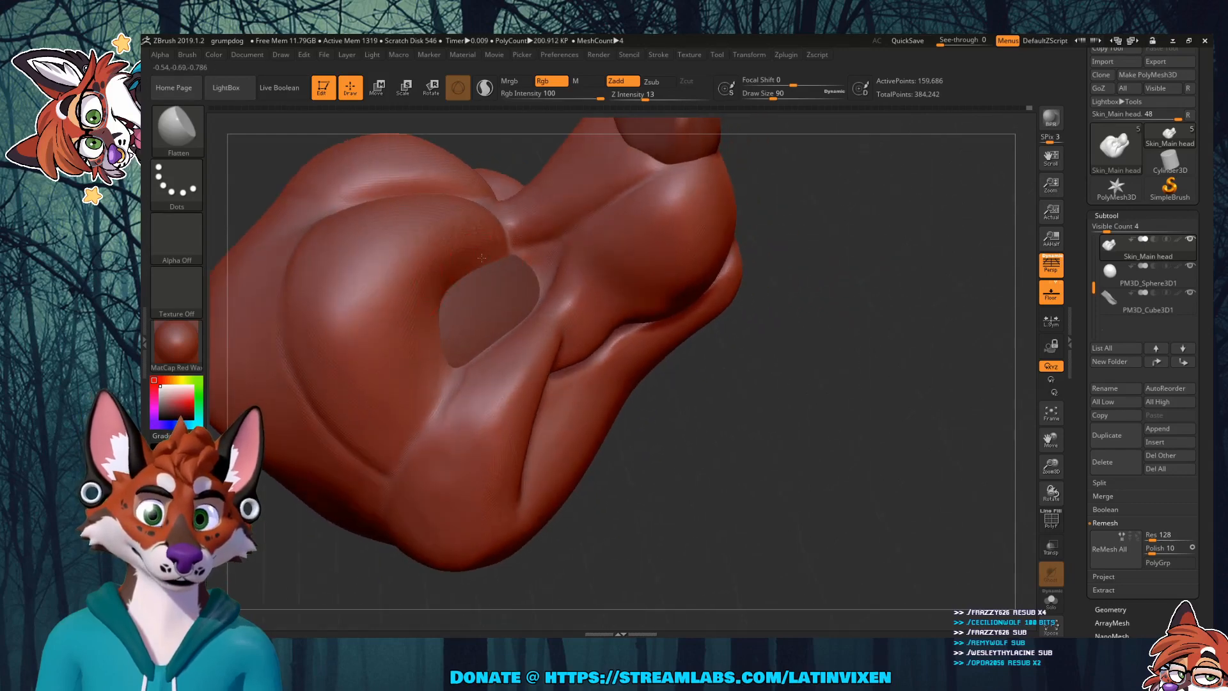
pyautogui.moveTo(817, 259); pyautogui.dragTo(480, 300)
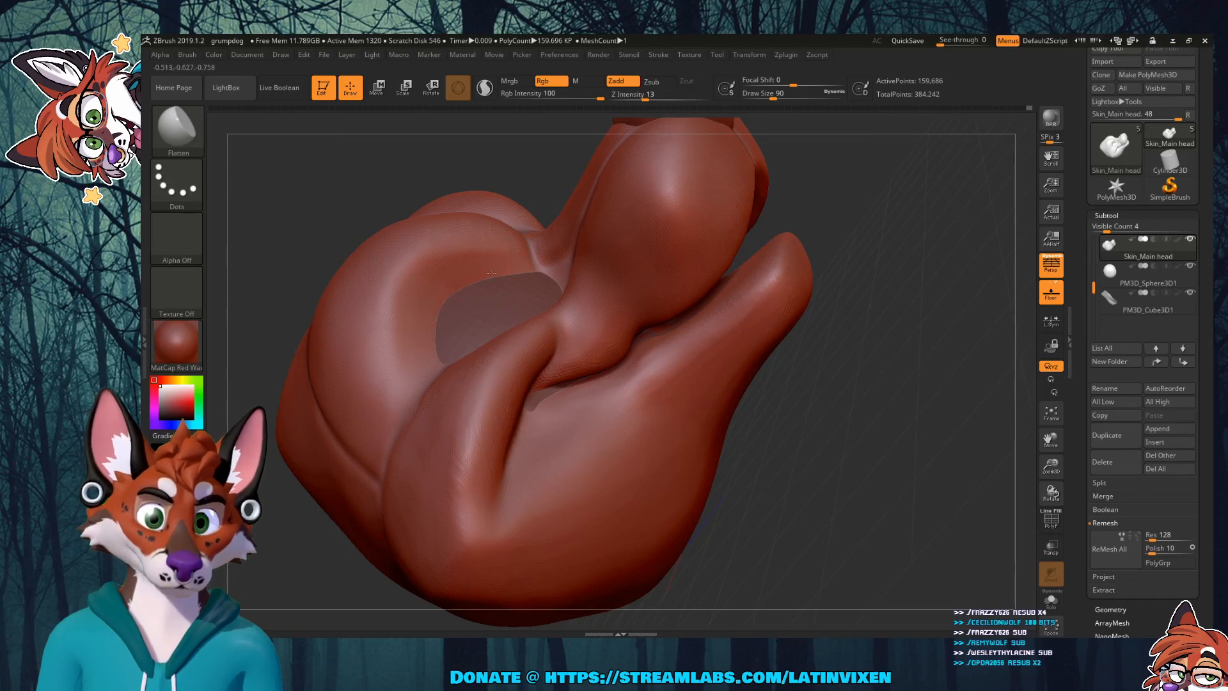
pyautogui.moveTo(851, 222)
pyautogui.mouseDown()
pyautogui.moveTo(835, 313)
pyautogui.moveTo(820, 219)
pyautogui.mouseUp()
pyautogui.press('shift')
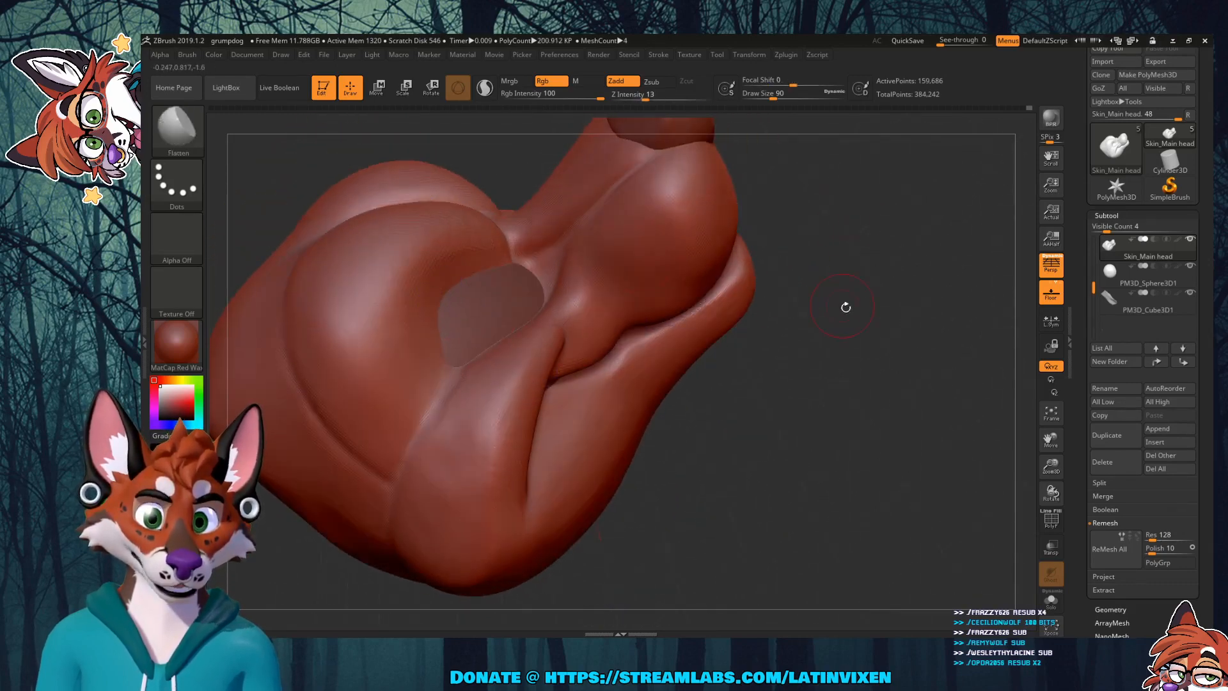
pyautogui.moveTo(844, 305)
pyautogui.mouseDown()
pyautogui.moveTo(832, 288)
pyautogui.moveTo(863, 246)
pyautogui.moveTo(491, 287)
pyautogui.mouseUp()
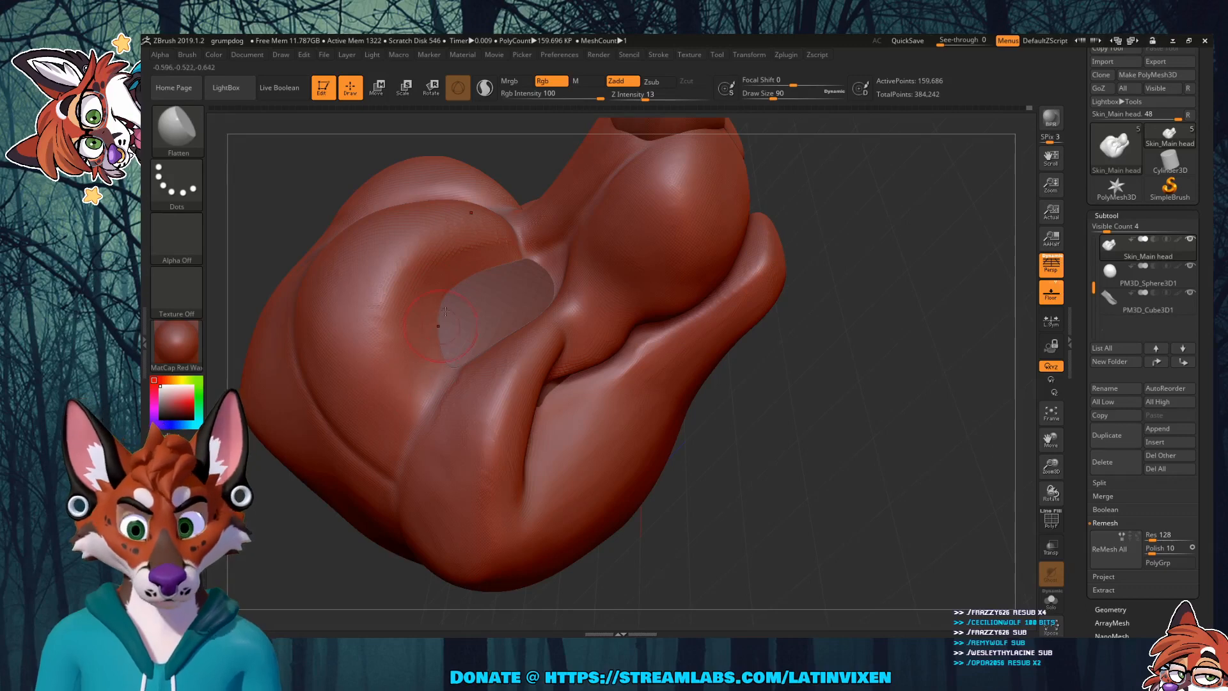
pyautogui.moveTo(441, 295)
pyautogui.keyDown('shift'); pyautogui.mouseDown()
pyautogui.moveTo(470, 275)
pyautogui.moveTo(409, 301)
pyautogui.moveTo(426, 405)
pyautogui.mouseUp(); pyautogui.keyUp('shift')
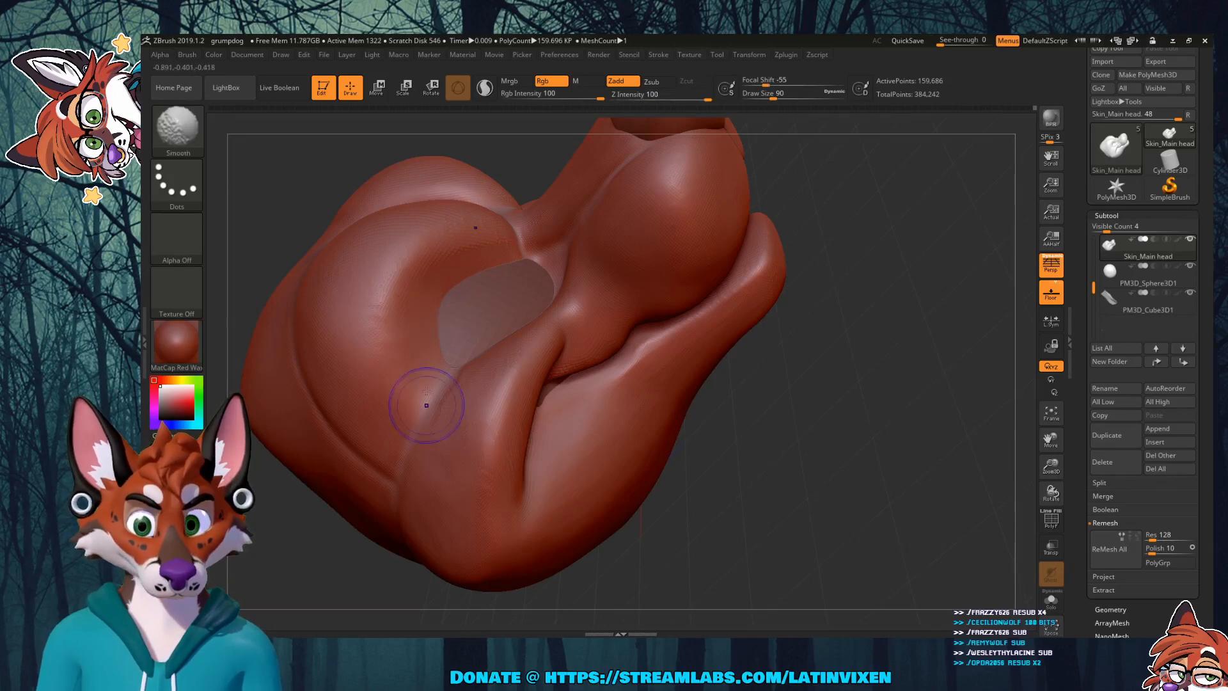
# Step: Smooth the upper edge of the lower jaw beneath the muzzle
pyautogui.moveTo(825, 409); pyautogui.dragTo(842, 379)
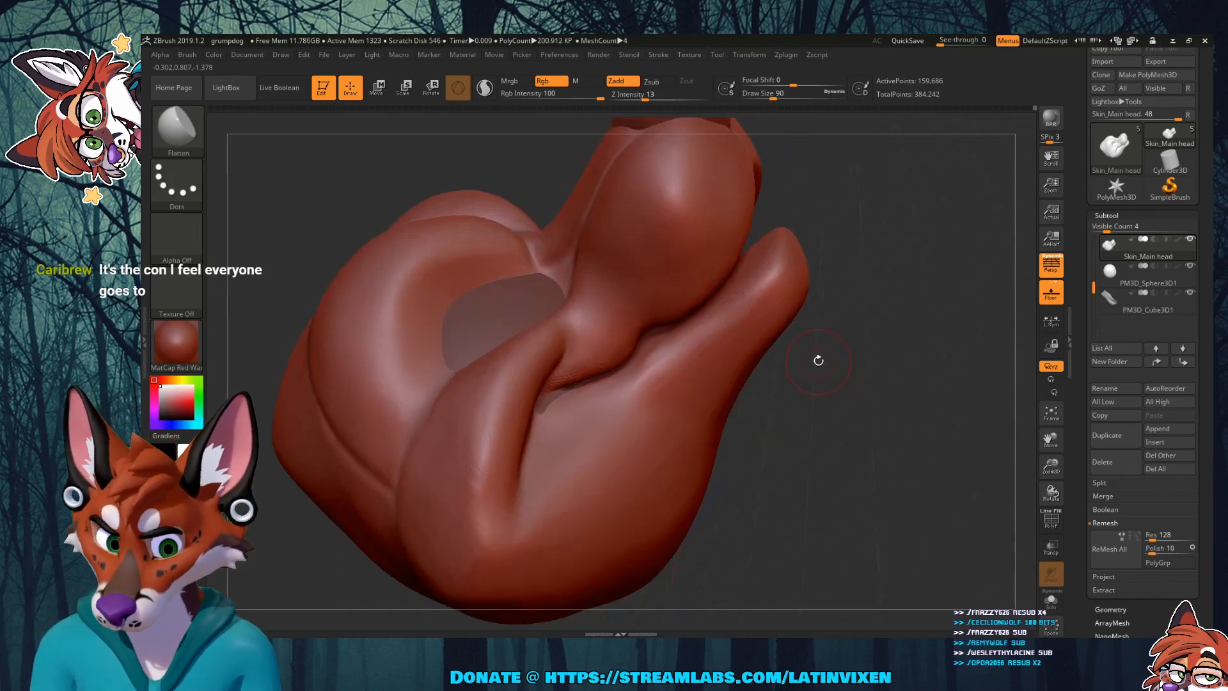
pyautogui.moveTo(886, 336)
pyautogui.mouseDown()
pyautogui.moveTo(847, 391)
pyautogui.moveTo(858, 356)
pyautogui.moveTo(879, 347)
pyautogui.mouseUp()
pyautogui.moveTo(880, 358); pyautogui.dragTo(860, 345)
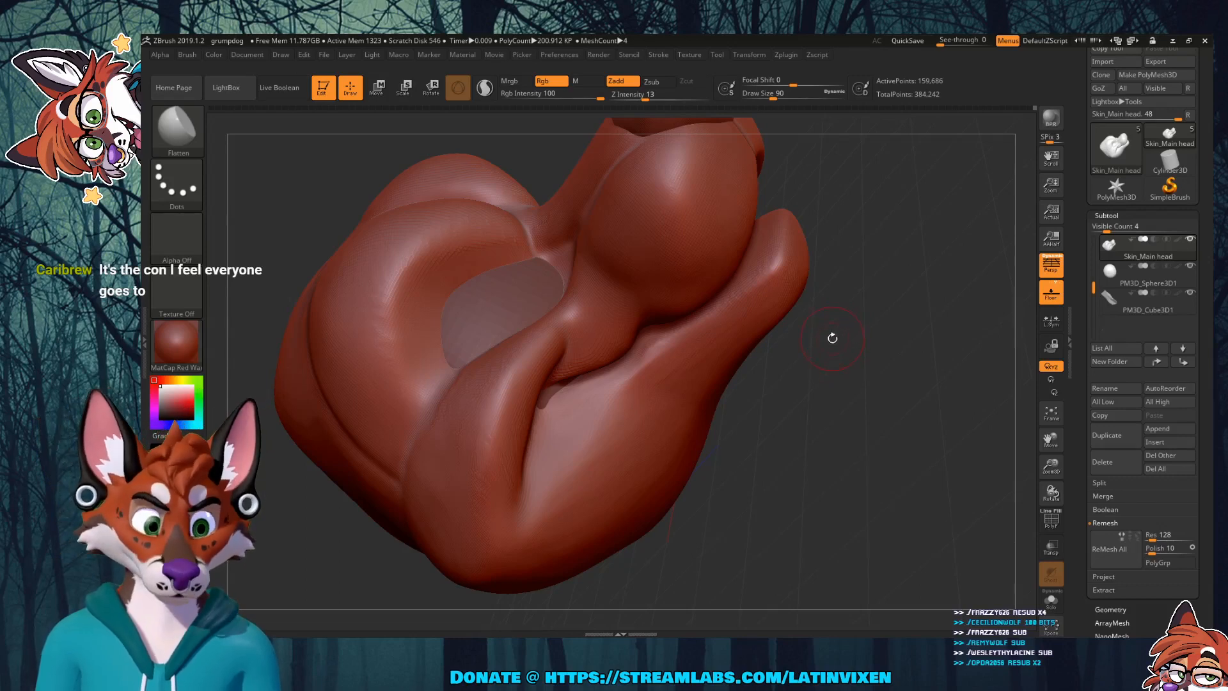
pyautogui.moveTo(883, 316)
pyautogui.mouseDown()
pyautogui.moveTo(875, 269)
pyautogui.moveTo(847, 337)
pyautogui.mouseUp()
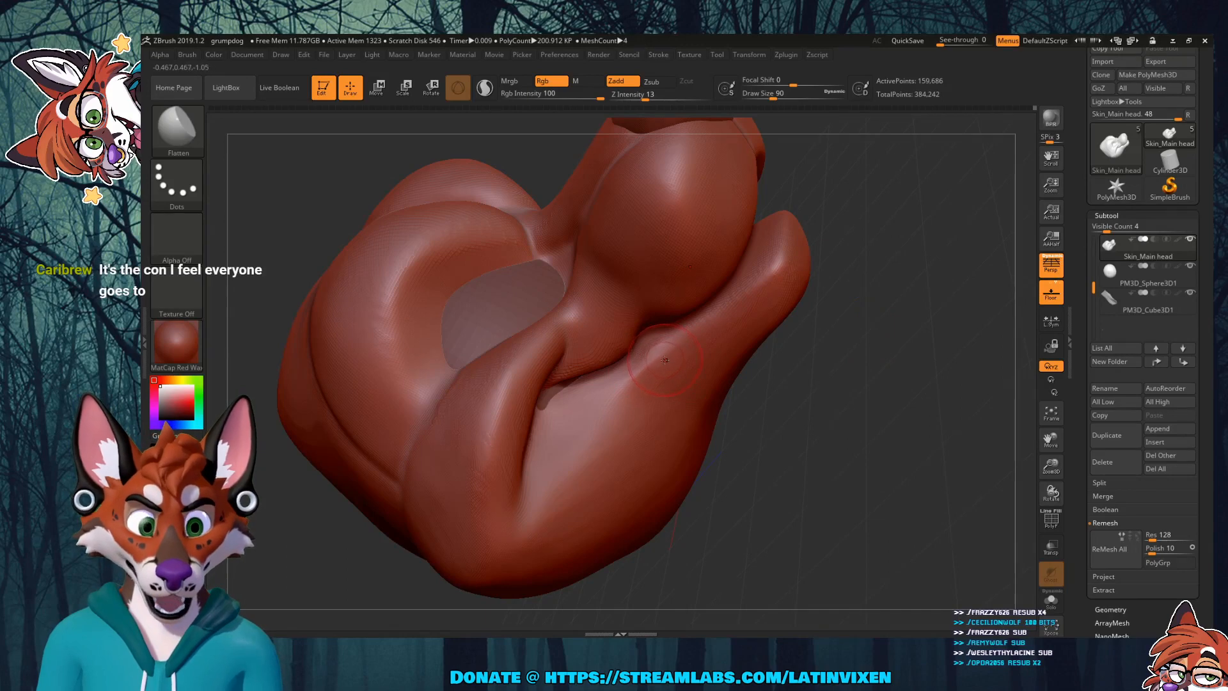
pyautogui.press('shift')
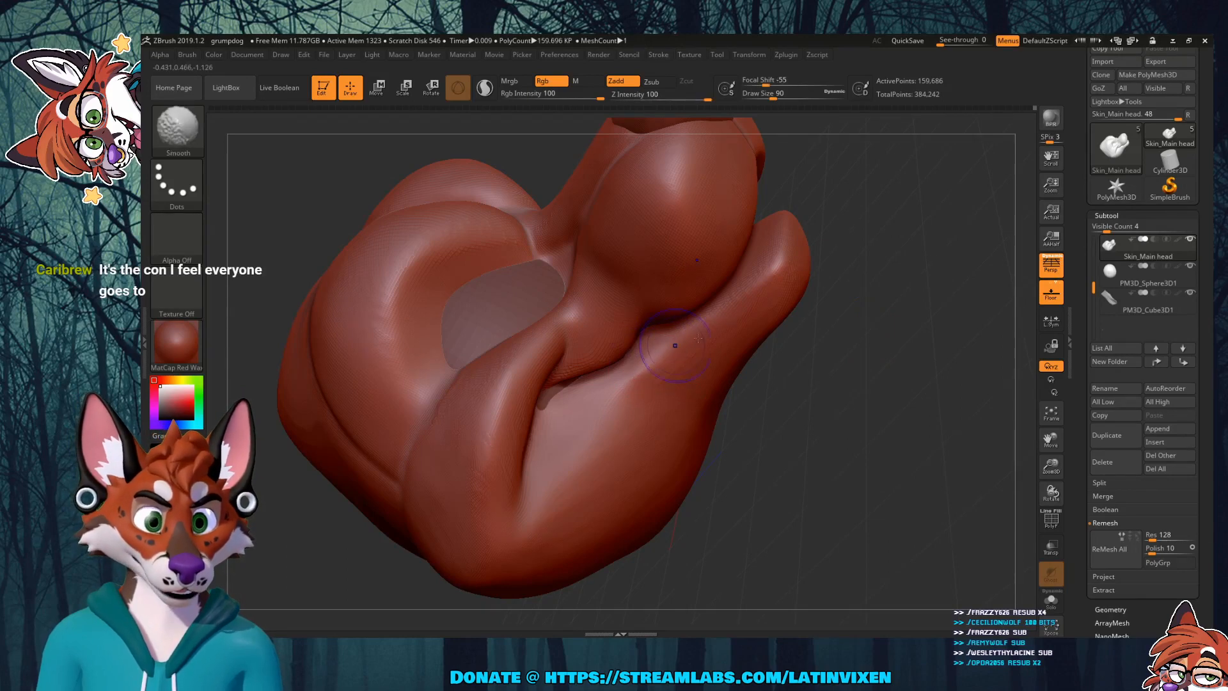
pyautogui.moveTo(899, 290); pyautogui.dragTo(908, 242)
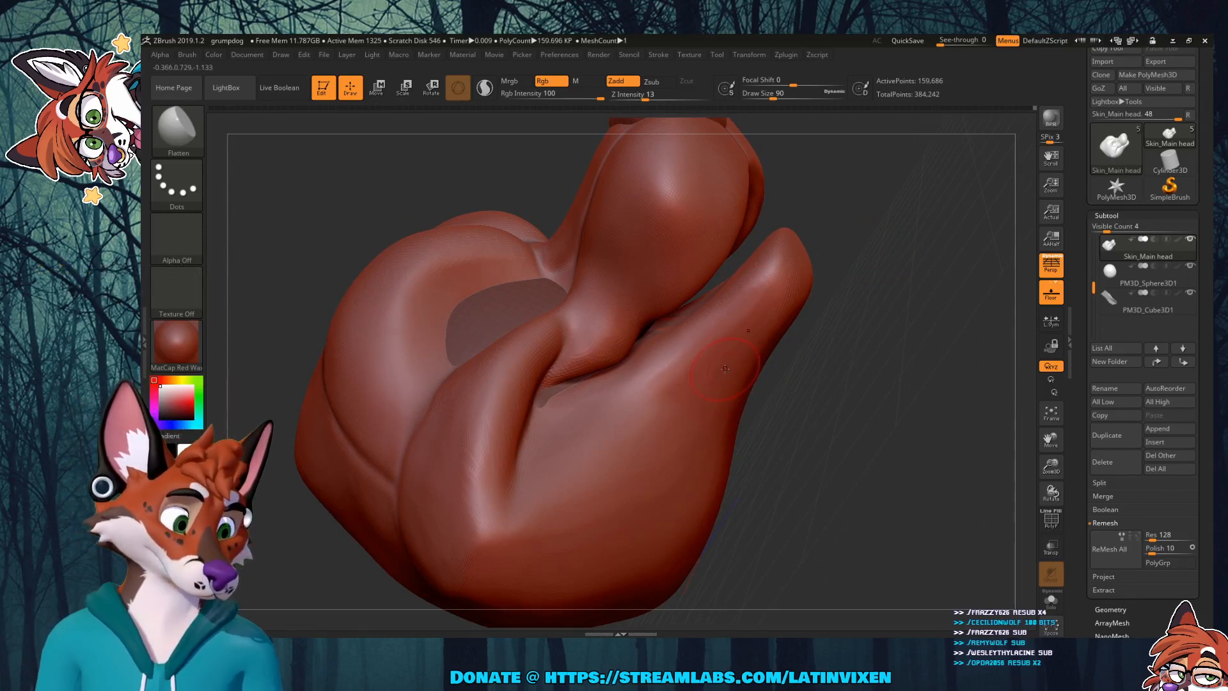
# Step: Flatten the upper edge of the cheek fold below the eye socket and smooth it
pyautogui.moveTo(905, 359); pyautogui.dragTo(751, 325)
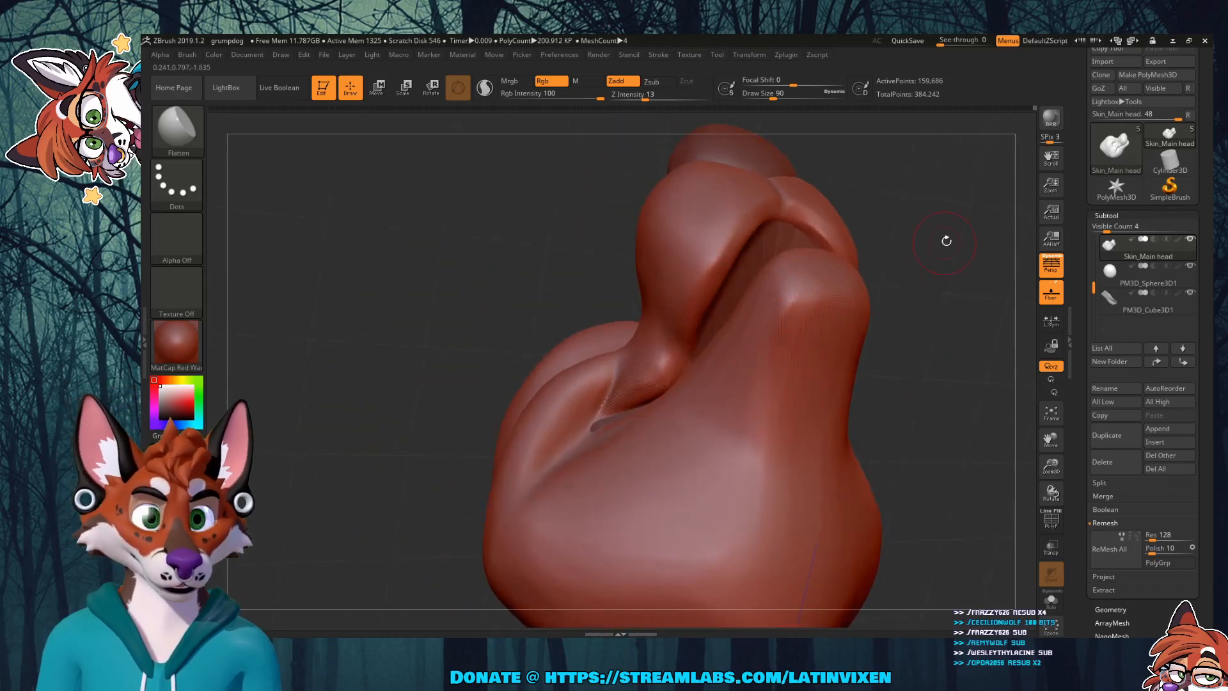
pyautogui.moveTo(946, 240)
pyautogui.mouseDown()
pyautogui.moveTo(959, 276)
pyautogui.moveTo(915, 269)
pyautogui.moveTo(930, 263)
pyautogui.mouseUp()
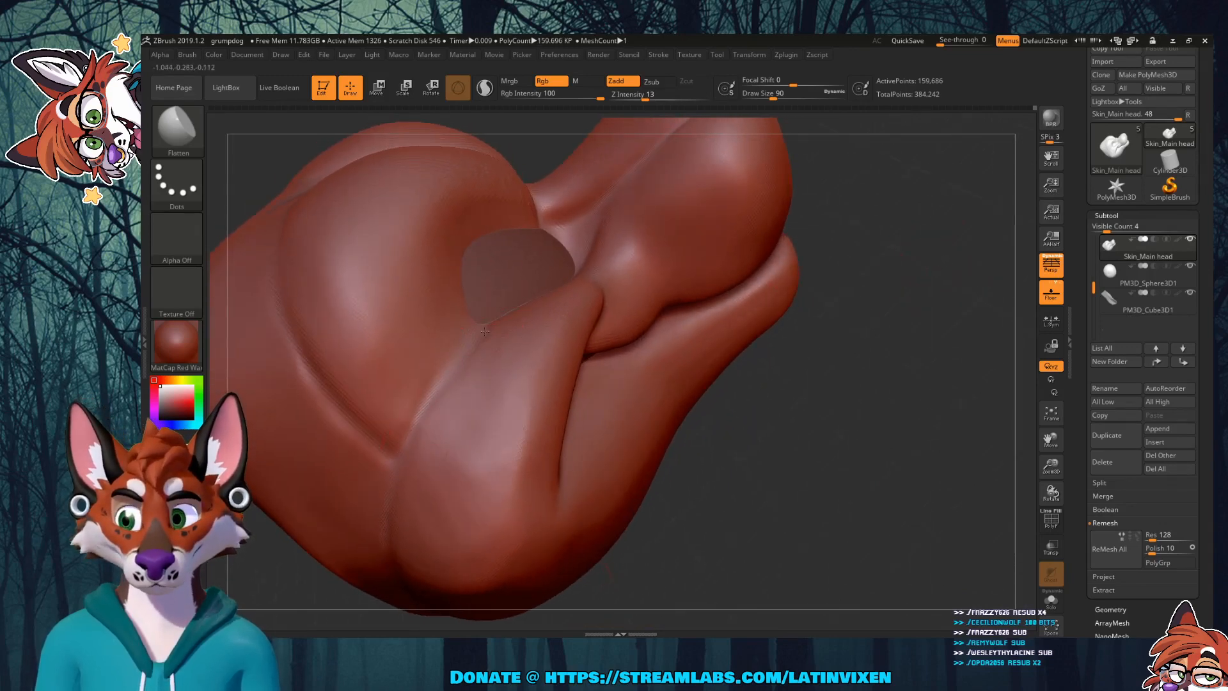
pyautogui.press('shift')
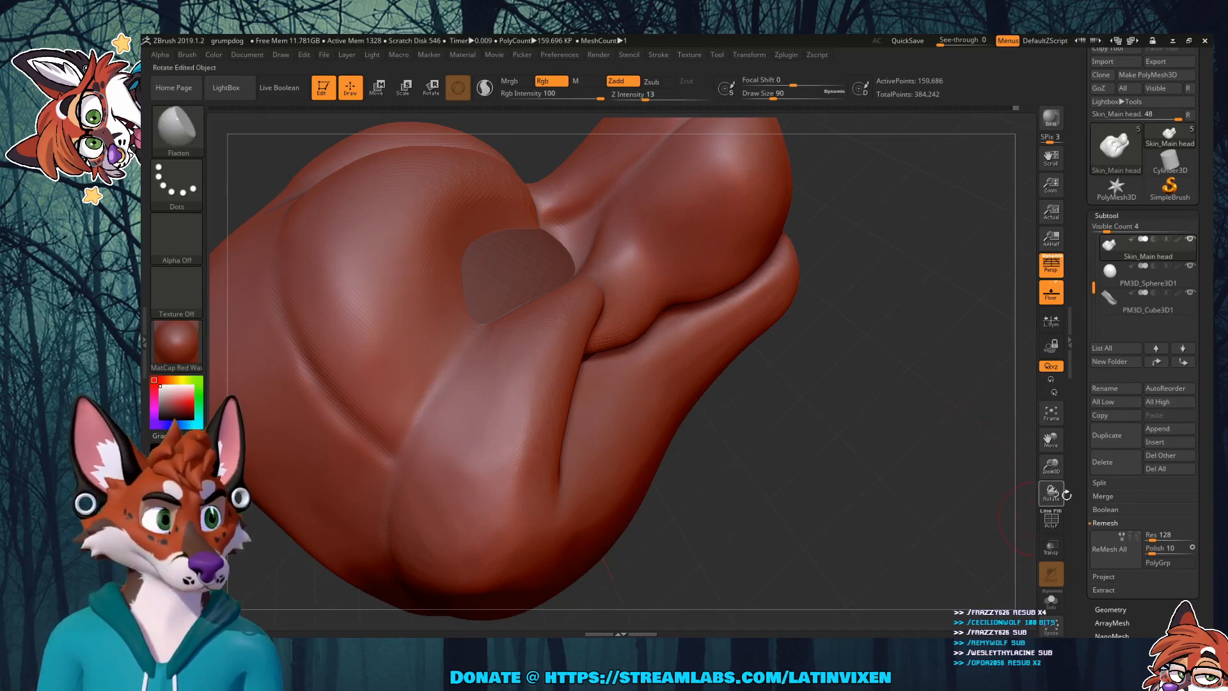
# Step: Reshape the outer contour of the cheek with the Move brush at draw size 318
pyautogui.moveTo(1049, 471); pyautogui.dragTo(1017, 431)
pyautogui.moveTo(787, 348)
pyautogui.mouseDown()
pyautogui.moveTo(823, 360)
pyautogui.moveTo(845, 406)
pyautogui.moveTo(816, 212)
pyautogui.moveTo(797, 217)
pyautogui.mouseUp()
pyautogui.click(176, 131)
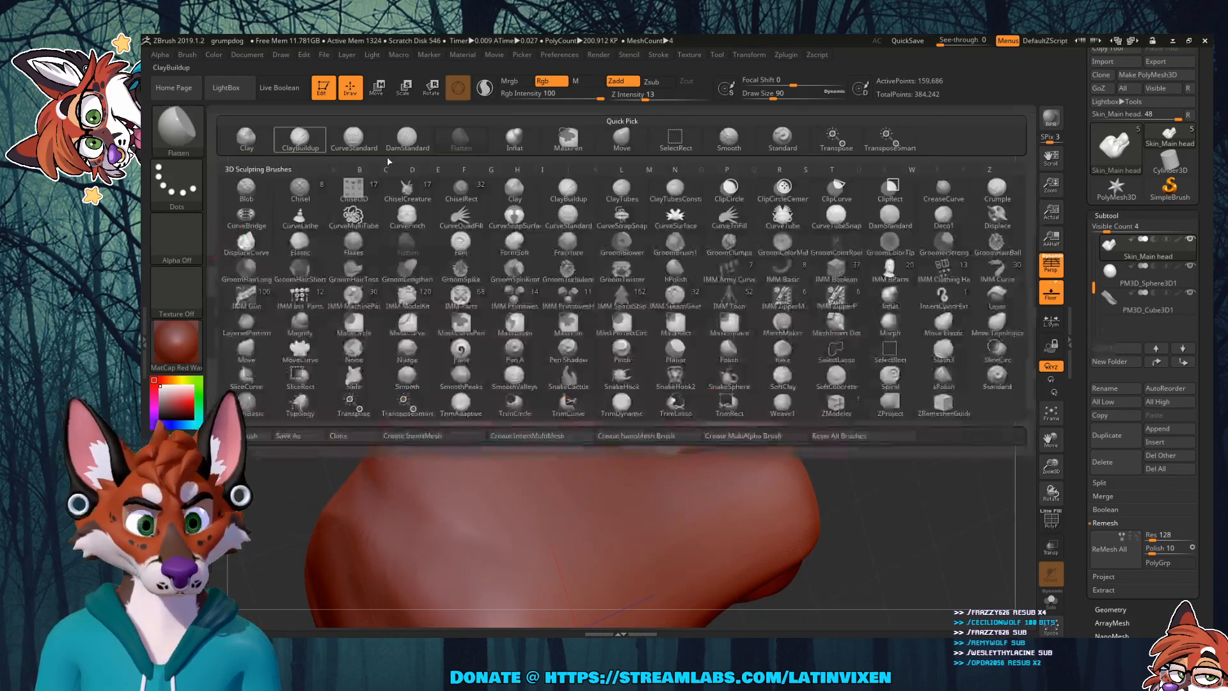
pyautogui.click(620, 139)
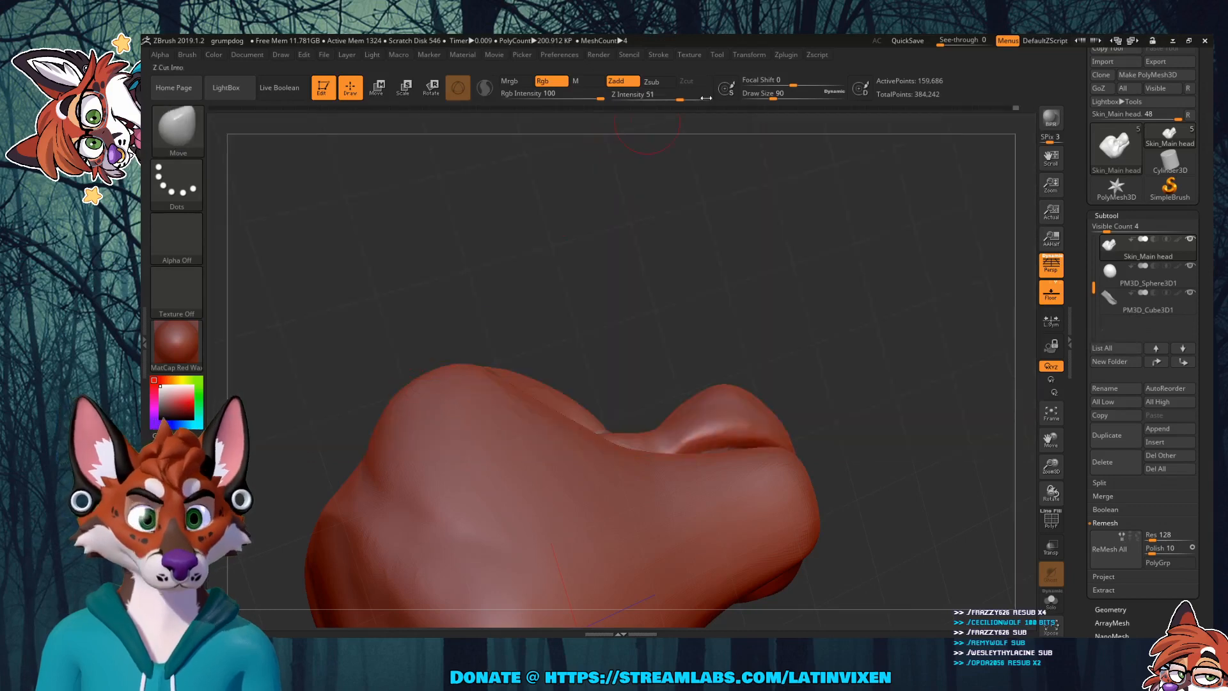
pyautogui.moveTo(774, 98); pyautogui.dragTo(798, 99)
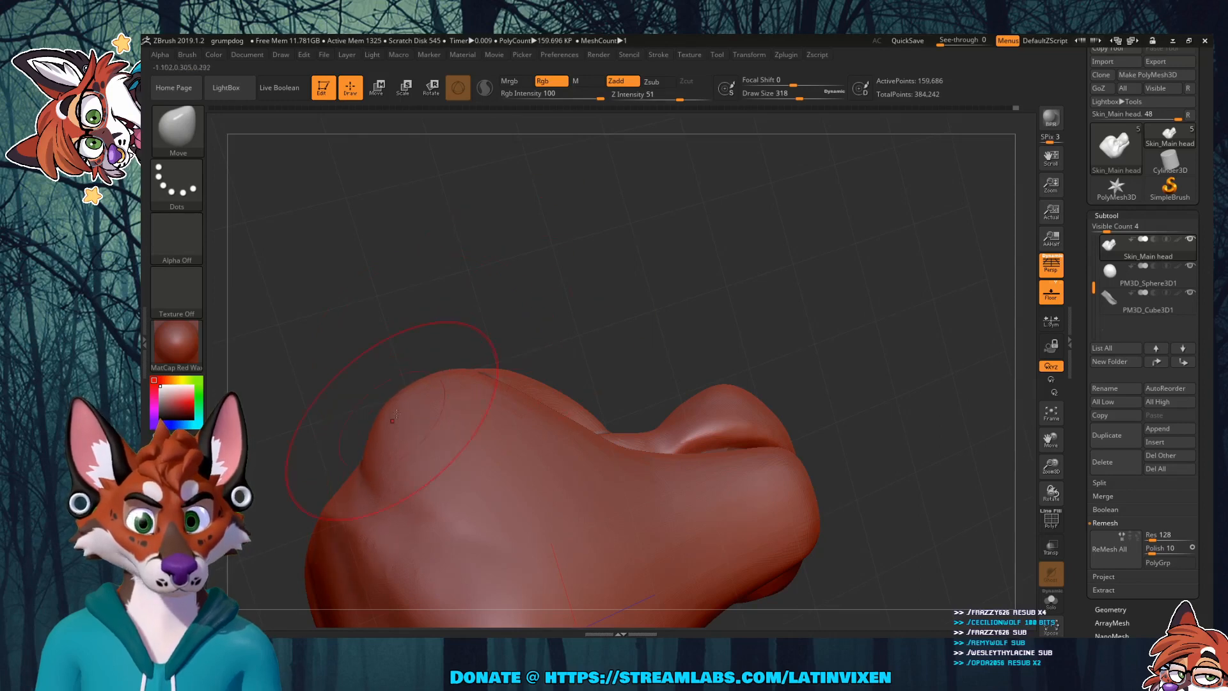
pyautogui.moveTo(447, 294)
pyautogui.mouseDown()
pyautogui.moveTo(511, 282)
pyautogui.moveTo(595, 307)
pyautogui.moveTo(610, 327)
pyautogui.mouseUp()
pyautogui.moveTo(1034, 437); pyautogui.dragTo(1118, 435)
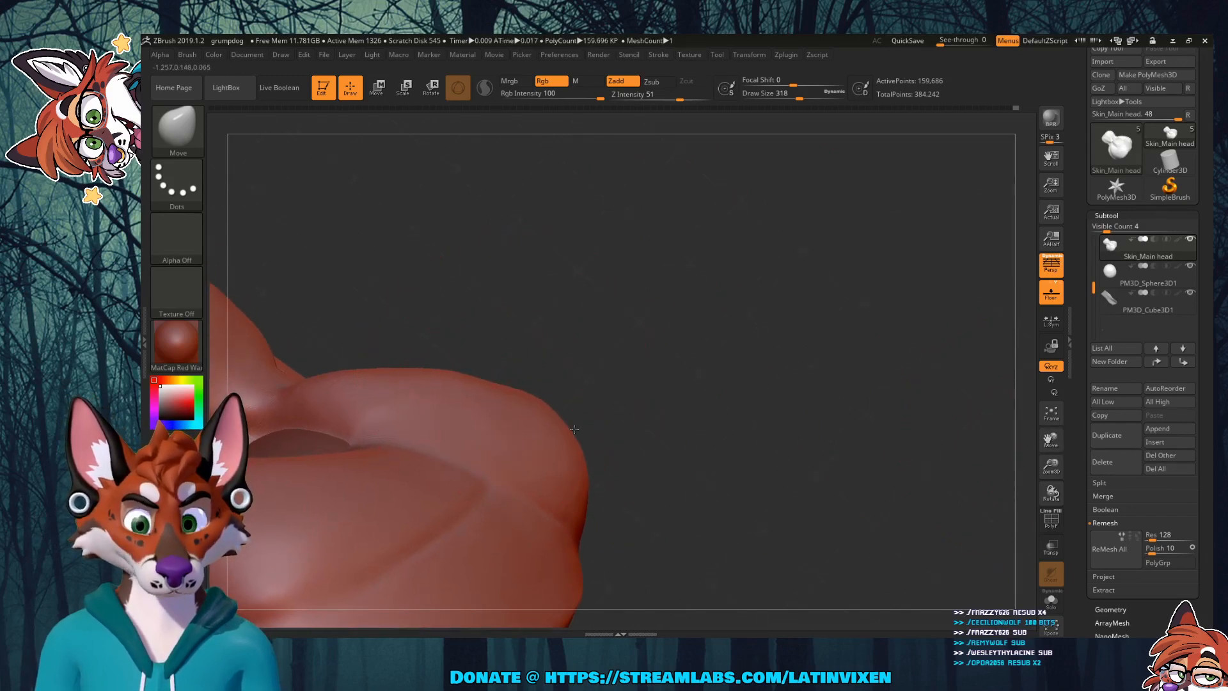
pyautogui.moveTo(669, 364); pyautogui.dragTo(614, 307)
# Step: Smooth the cheek fold behind the mouth corner and adjust its outline with the Move brush at draw size 187
pyautogui.press('shift')
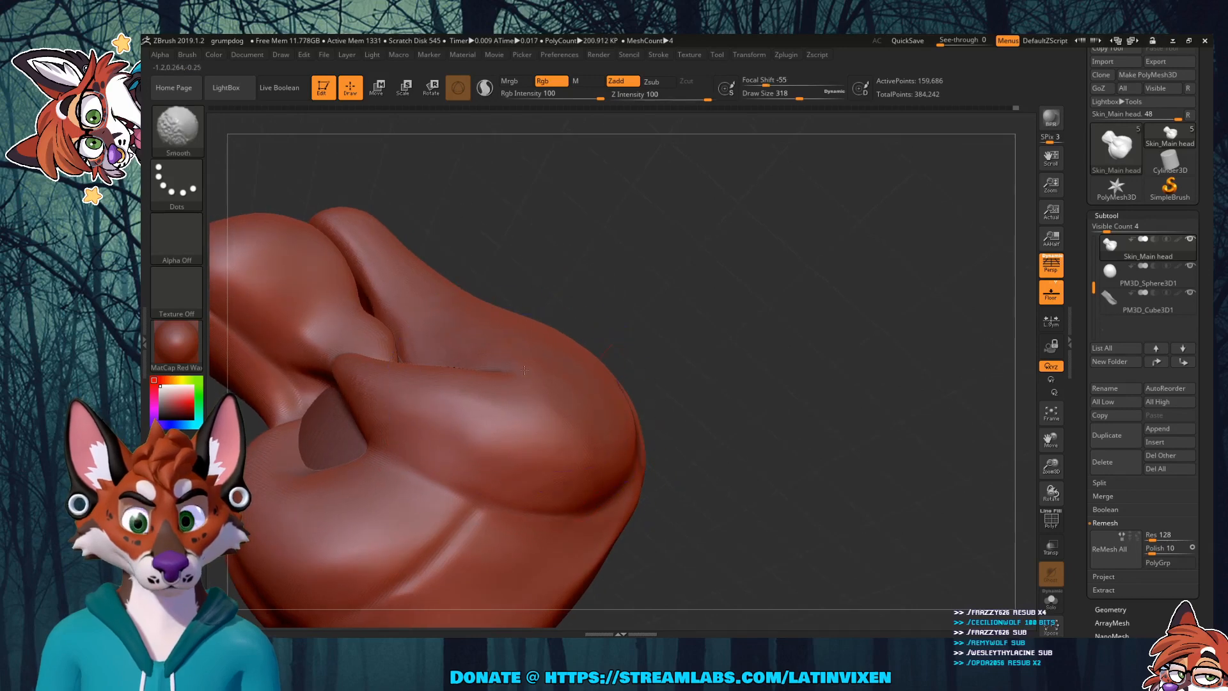
pyautogui.moveTo(714, 328)
pyautogui.mouseDown()
pyautogui.moveTo(718, 291)
pyautogui.moveTo(733, 314)
pyautogui.moveTo(691, 305)
pyautogui.mouseUp()
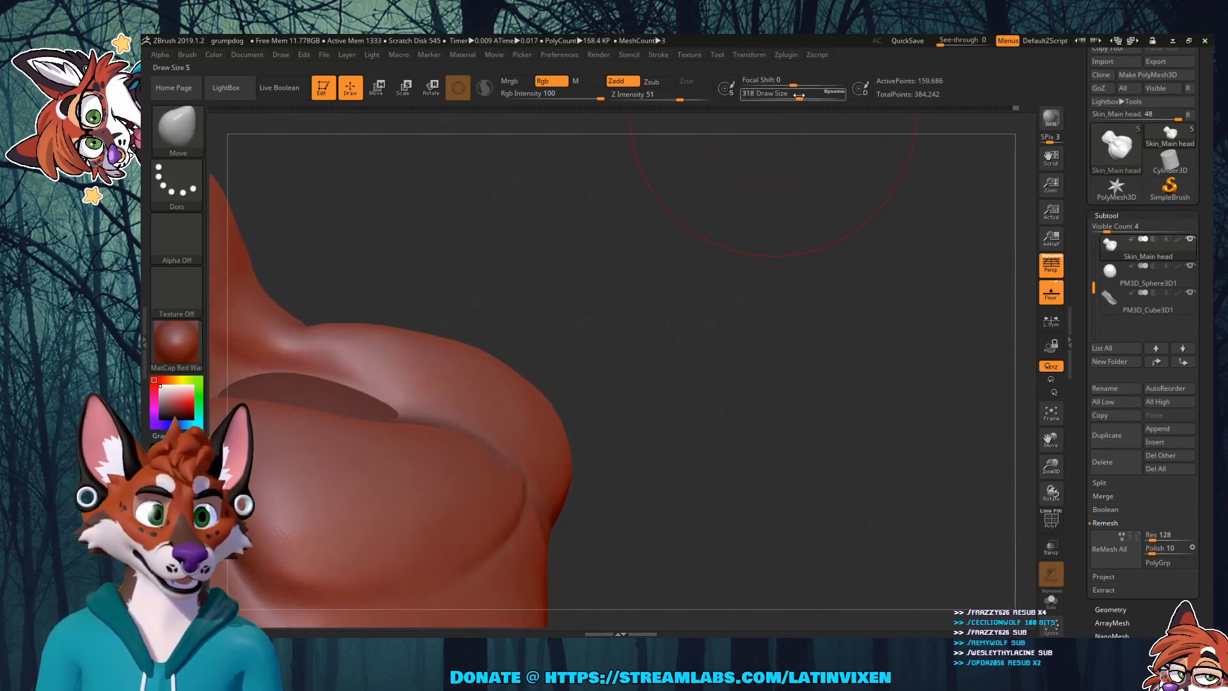
pyautogui.moveTo(799, 96); pyautogui.dragTo(787, 96)
pyautogui.moveTo(1052, 439); pyautogui.dragTo(1126, 427)
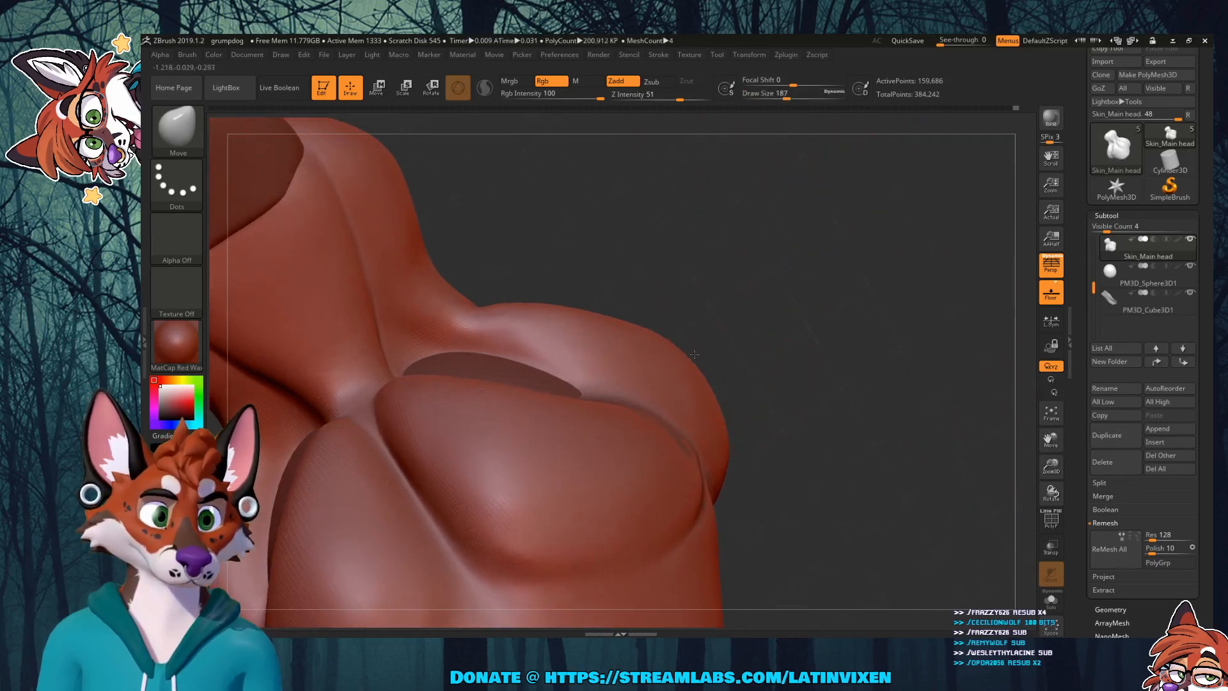
pyautogui.moveTo(844, 344)
pyautogui.mouseDown()
pyautogui.moveTo(862, 345)
pyautogui.moveTo(854, 327)
pyautogui.moveTo(819, 420)
pyautogui.moveTo(880, 493)
pyautogui.moveTo(846, 477)
pyautogui.moveTo(883, 471)
pyautogui.mouseUp()
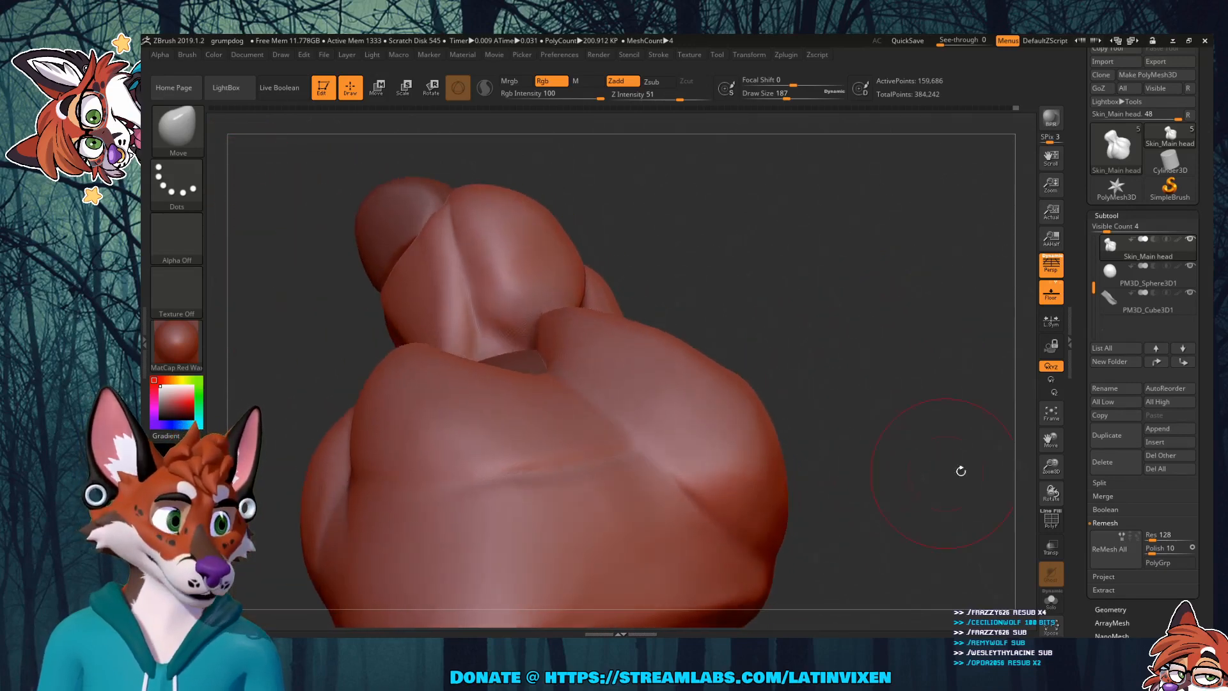
# Step: Shape the back of the cheek where it meets the neck and lower jaw with the Move brush
pyautogui.moveTo(1051, 474)
pyautogui.mouseDown()
pyautogui.moveTo(1038, 452)
pyautogui.moveTo(1032, 460)
pyautogui.mouseUp()
pyautogui.moveTo(813, 403)
pyautogui.mouseDown()
pyautogui.moveTo(876, 409)
pyautogui.moveTo(769, 420)
pyautogui.moveTo(816, 441)
pyautogui.moveTo(729, 493)
pyautogui.mouseUp()
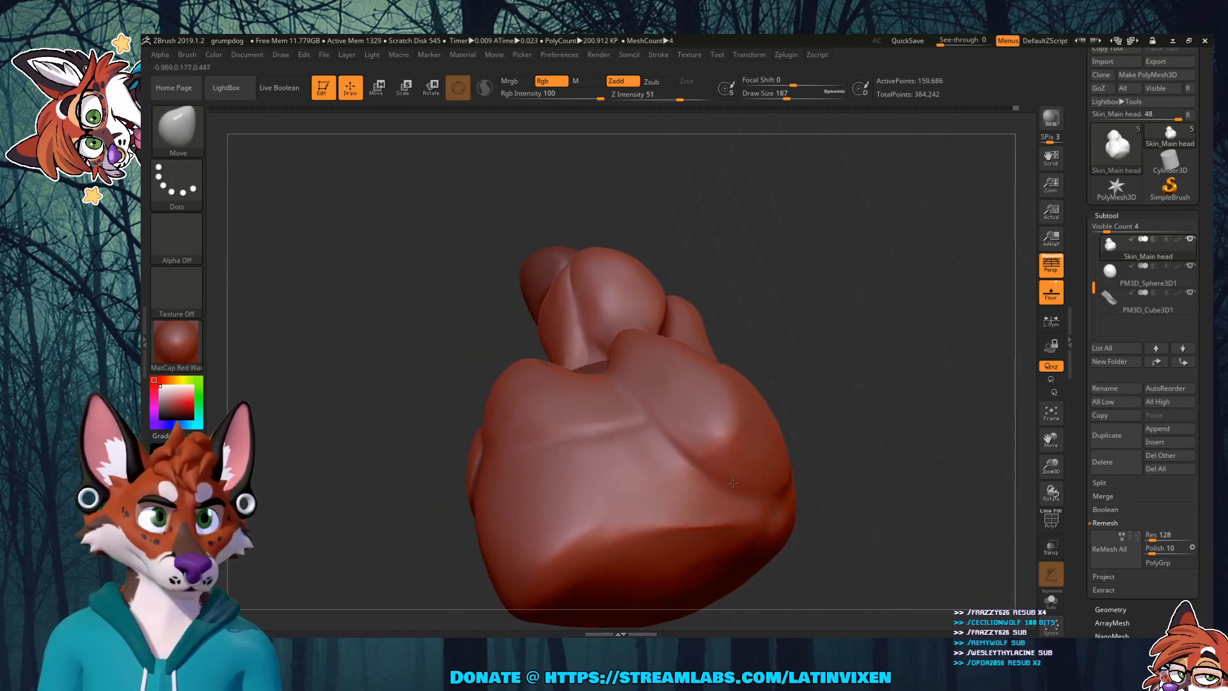
pyautogui.moveTo(715, 468); pyautogui.dragTo(782, 498, button='right')
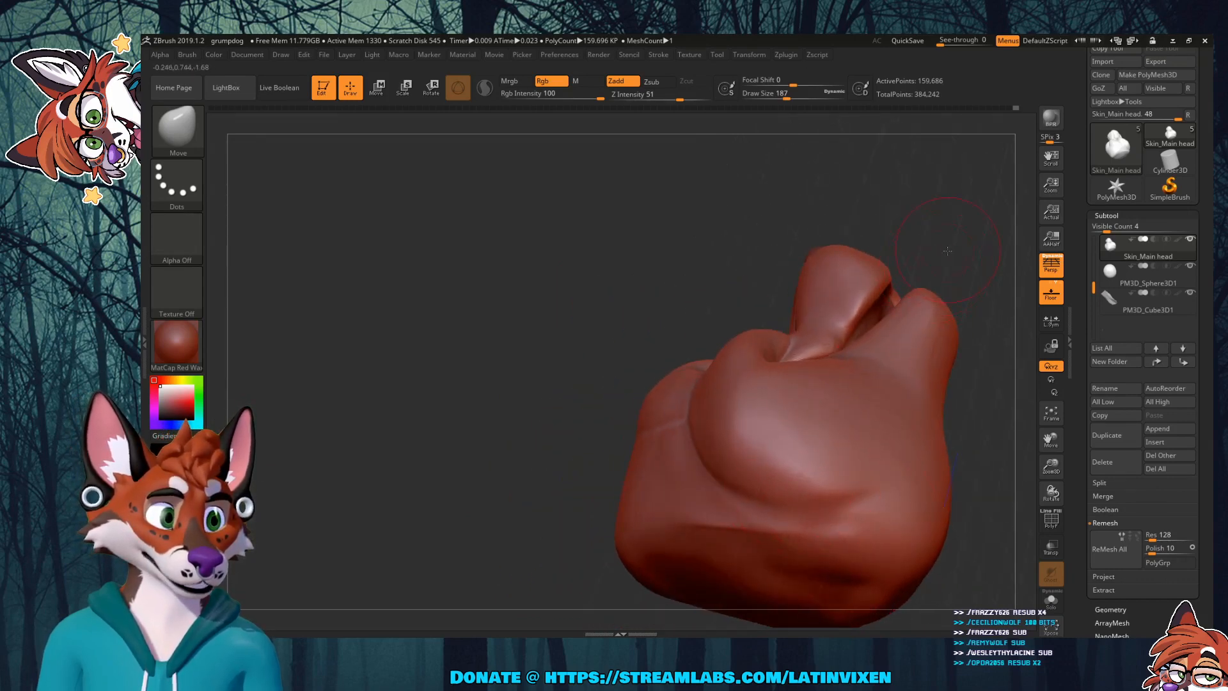
pyautogui.moveTo(947, 251)
pyautogui.mouseDown(button='right')
pyautogui.moveTo(911, 331)
pyautogui.moveTo(878, 325)
pyautogui.moveTo(925, 368)
pyautogui.moveTo(877, 363)
pyautogui.mouseUp(button='right')
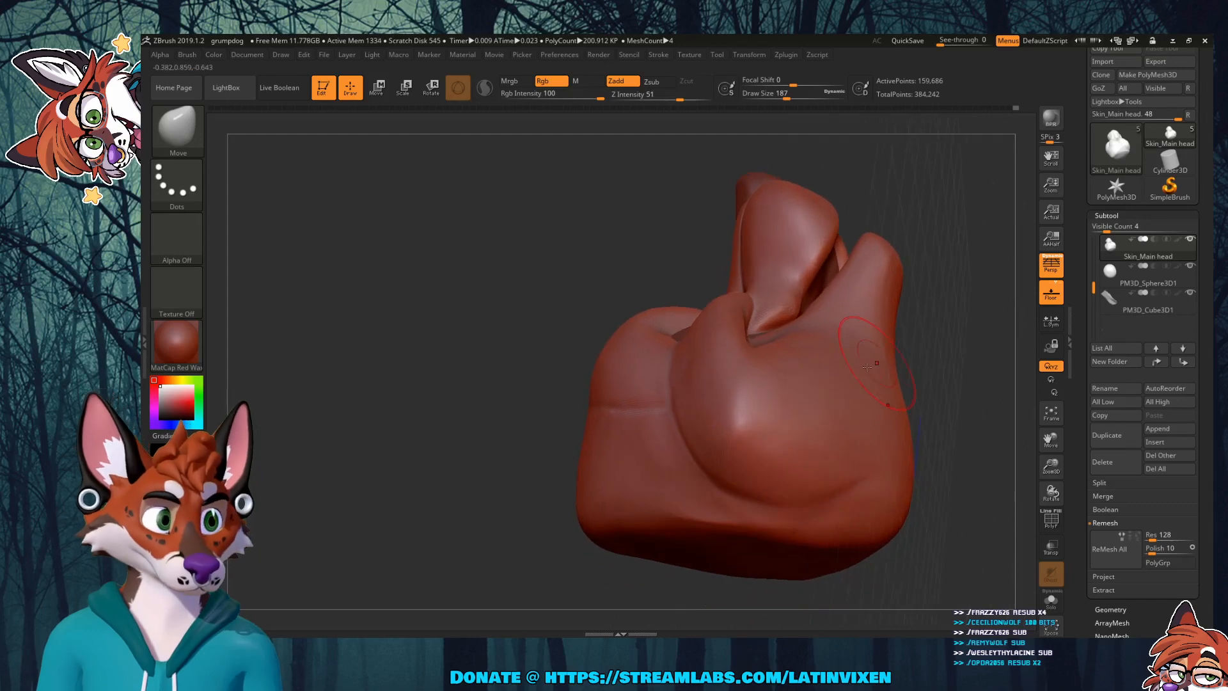
# Step: Reshape the cheek and jaw side with the Move brush at draw size 280 and smooth the cheek surface
pyautogui.click(796, 97)
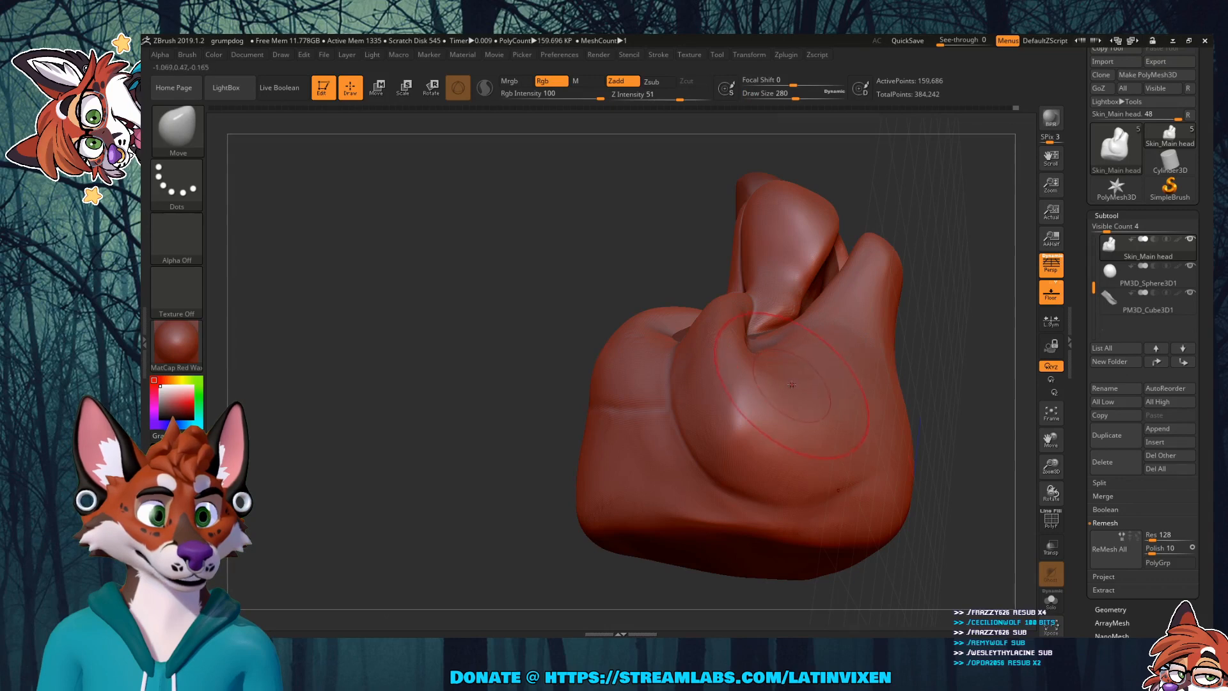
pyautogui.moveTo(814, 363)
pyautogui.mouseDown(button='right')
pyautogui.moveTo(895, 275)
pyautogui.moveTo(961, 288)
pyautogui.moveTo(810, 393)
pyautogui.mouseUp(button='right')
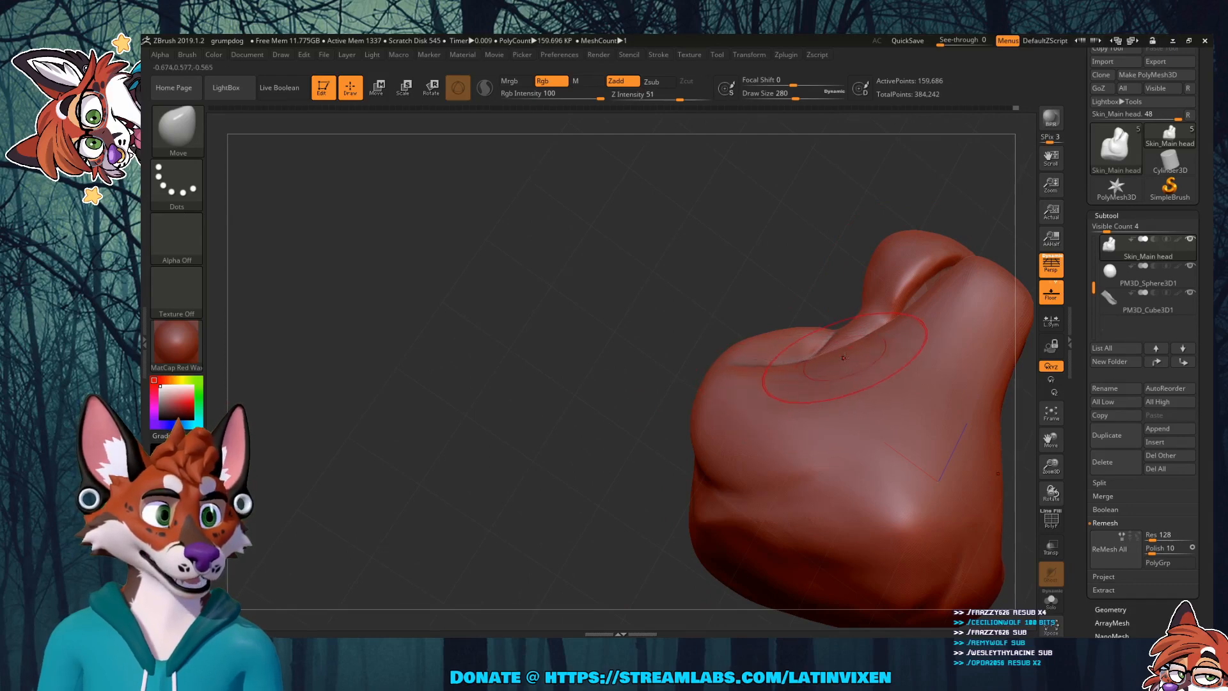
pyautogui.moveTo(816, 271); pyautogui.dragTo(846, 447, button='right')
pyautogui.press('shift')
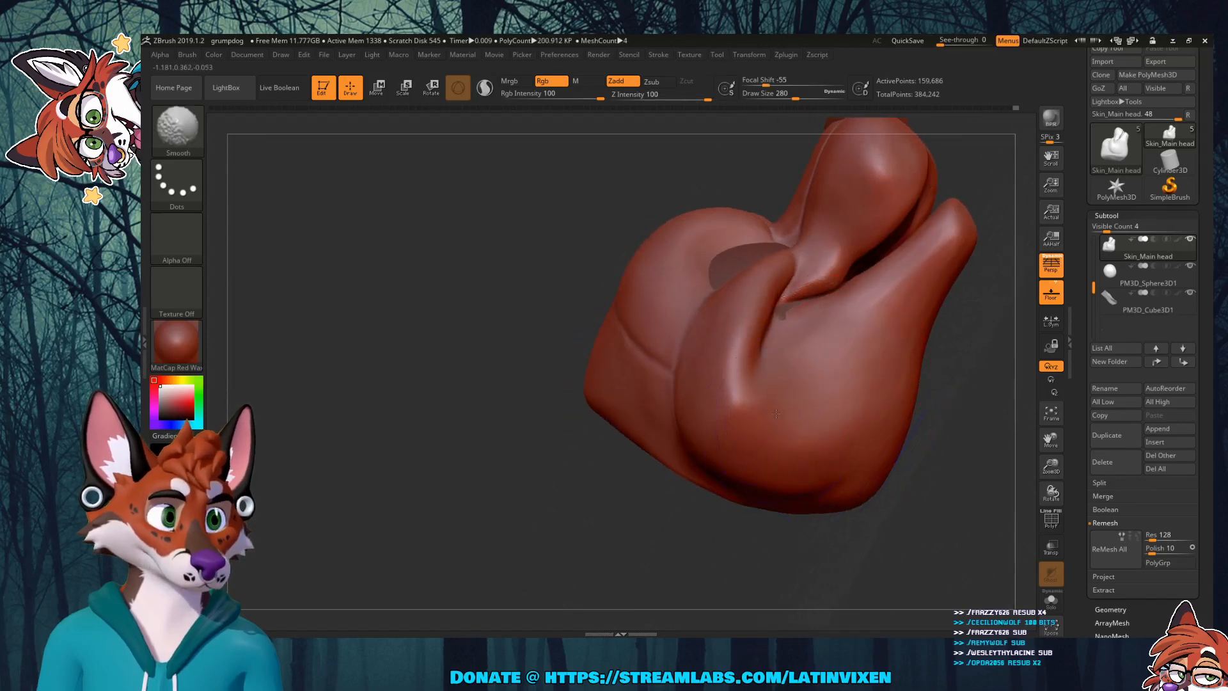
# Step: Refine the cheek fold's silhouette from the underside and side with the Move brush and smooth around the eye area
pyautogui.moveTo(936, 384)
pyautogui.mouseDown()
pyautogui.moveTo(963, 417)
pyautogui.moveTo(793, 456)
pyautogui.mouseUp()
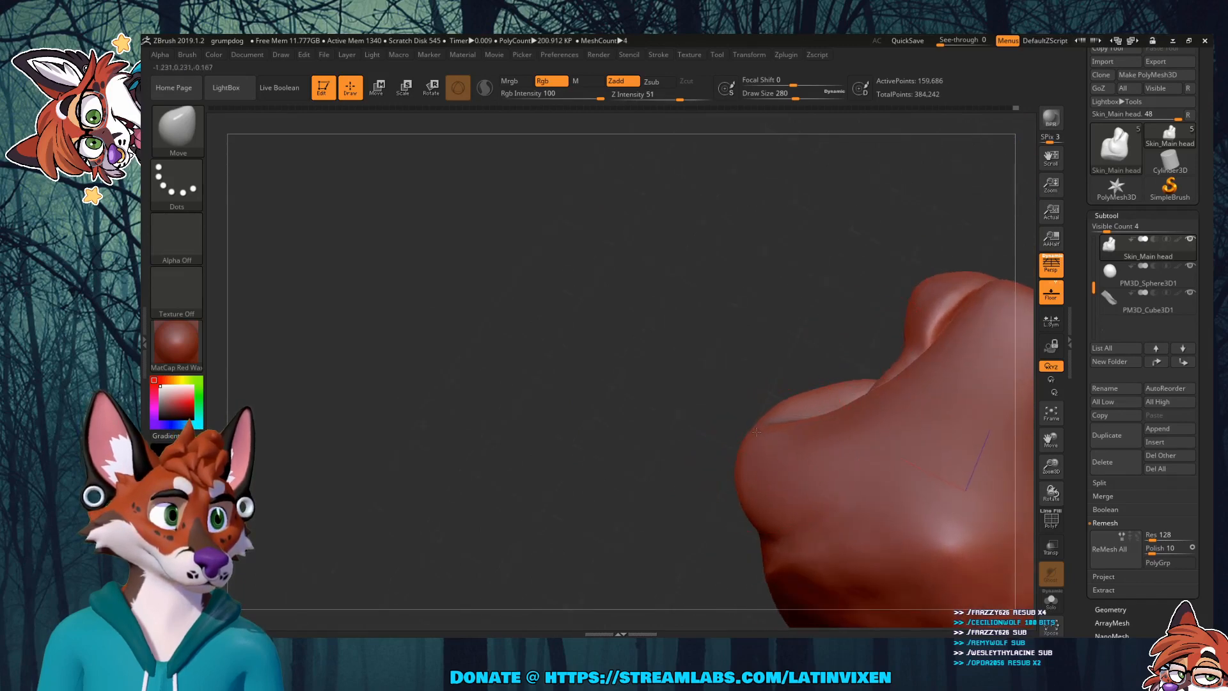
pyautogui.moveTo(792, 354)
pyautogui.mouseDown()
pyautogui.moveTo(897, 357)
pyautogui.moveTo(802, 426)
pyautogui.mouseUp()
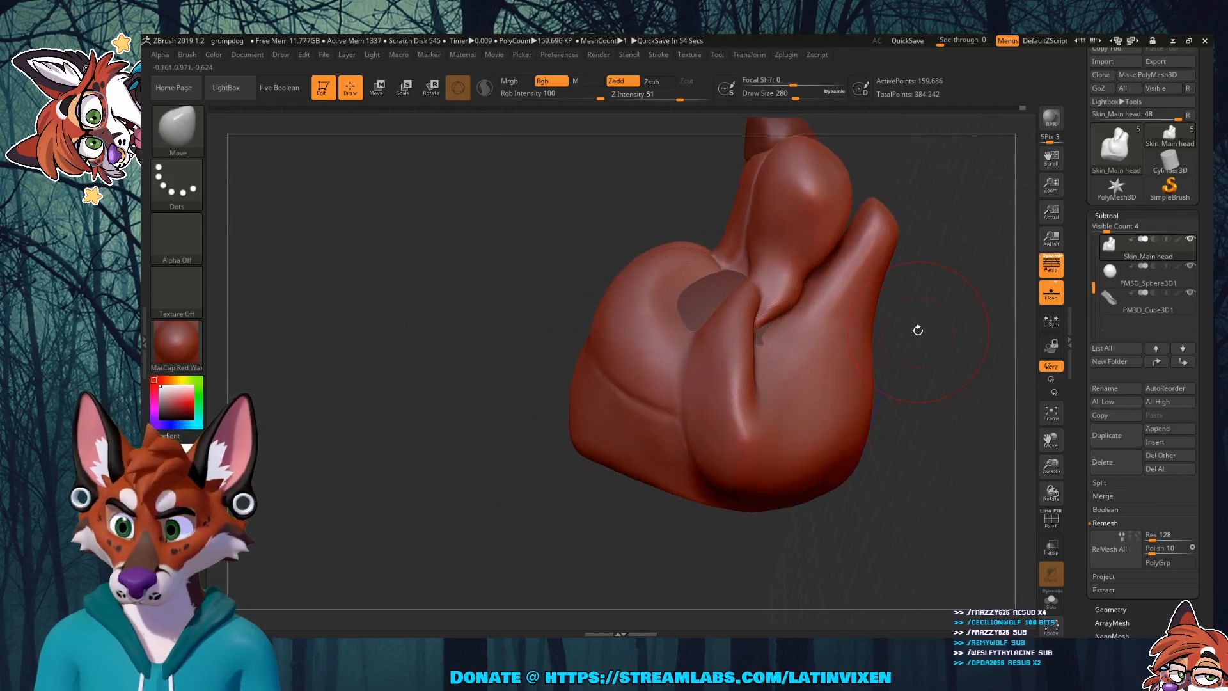
pyautogui.moveTo(918, 330)
pyautogui.mouseDown()
pyautogui.moveTo(877, 546)
pyautogui.moveTo(923, 345)
pyautogui.moveTo(1005, 379)
pyautogui.moveTo(946, 425)
pyautogui.moveTo(915, 419)
pyautogui.moveTo(940, 448)
pyautogui.mouseUp()
pyautogui.press('shift')
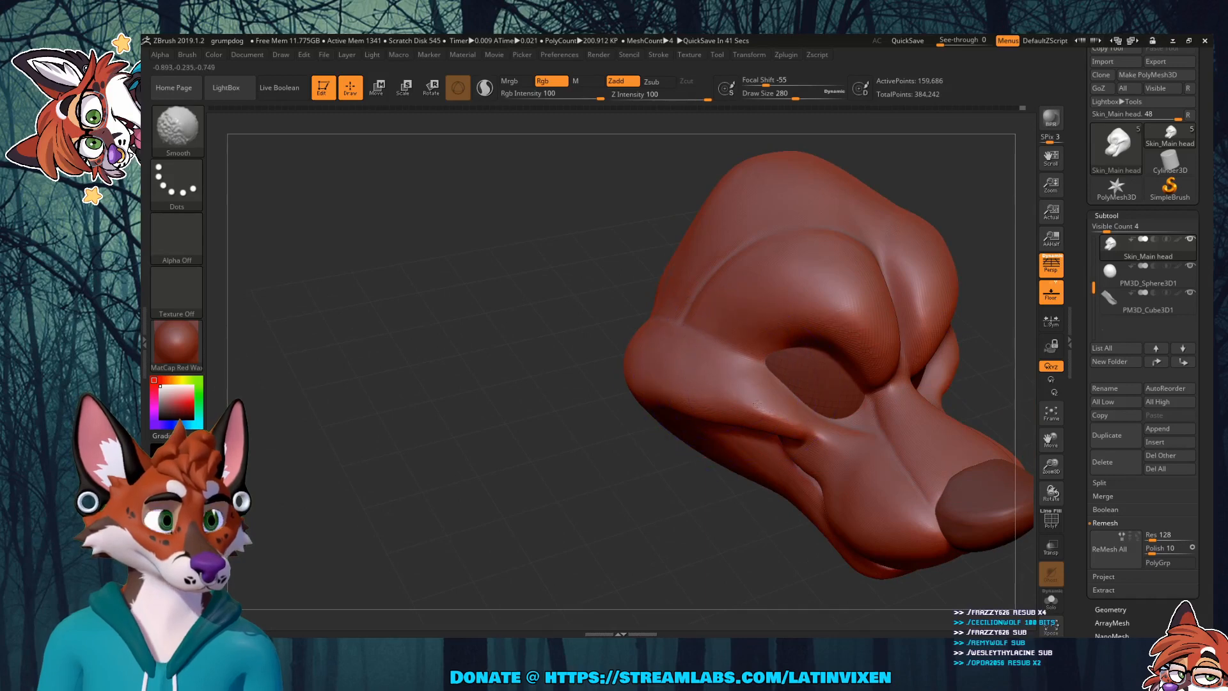
pyautogui.moveTo(721, 548); pyautogui.dragTo(711, 576)
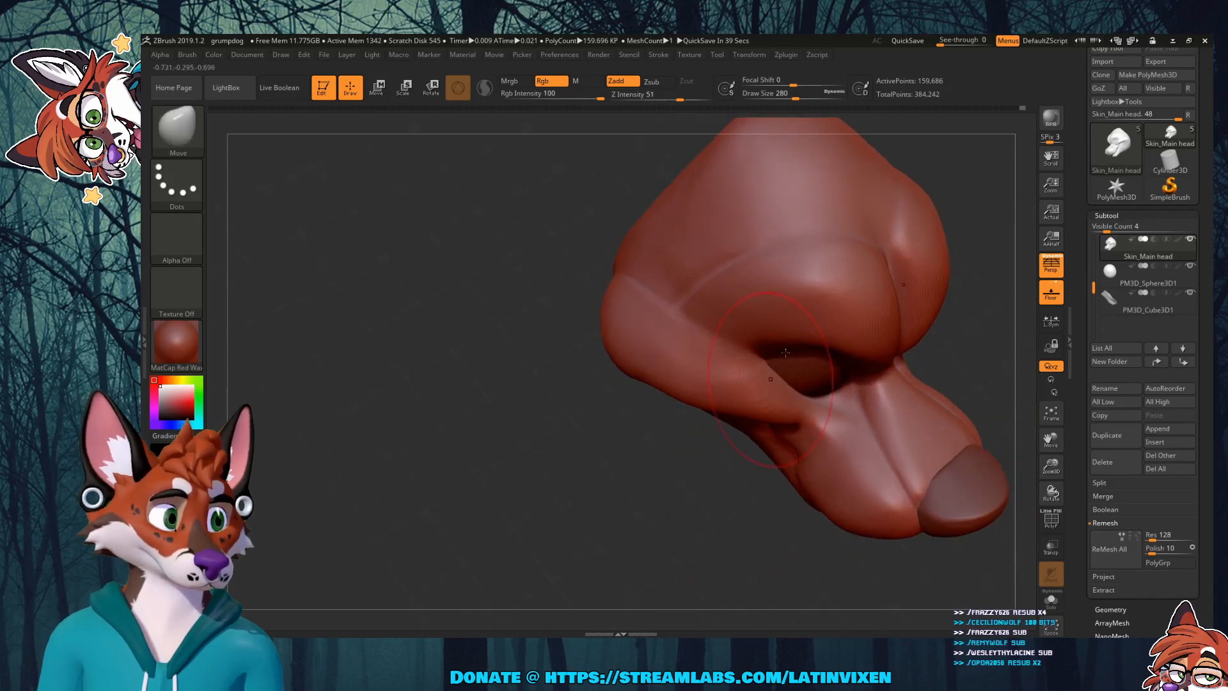
# Step: Adjust the lower edge of the cheek fold below the eye with the Move brush at draw size 101 and smooth it
pyautogui.moveTo(1051, 440)
pyautogui.mouseDown()
pyautogui.moveTo(1009, 469)
pyautogui.moveTo(1056, 485)
pyautogui.moveTo(1065, 506)
pyautogui.mouseUp()
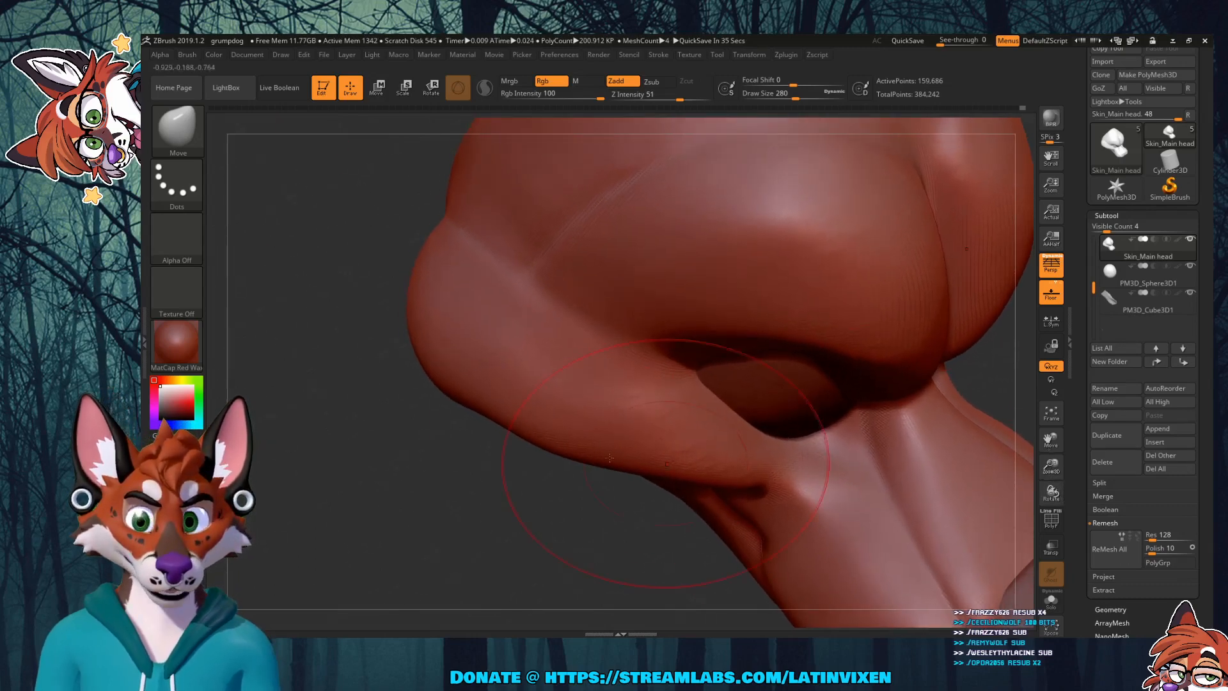
pyautogui.moveTo(792, 104); pyautogui.dragTo(772, 102)
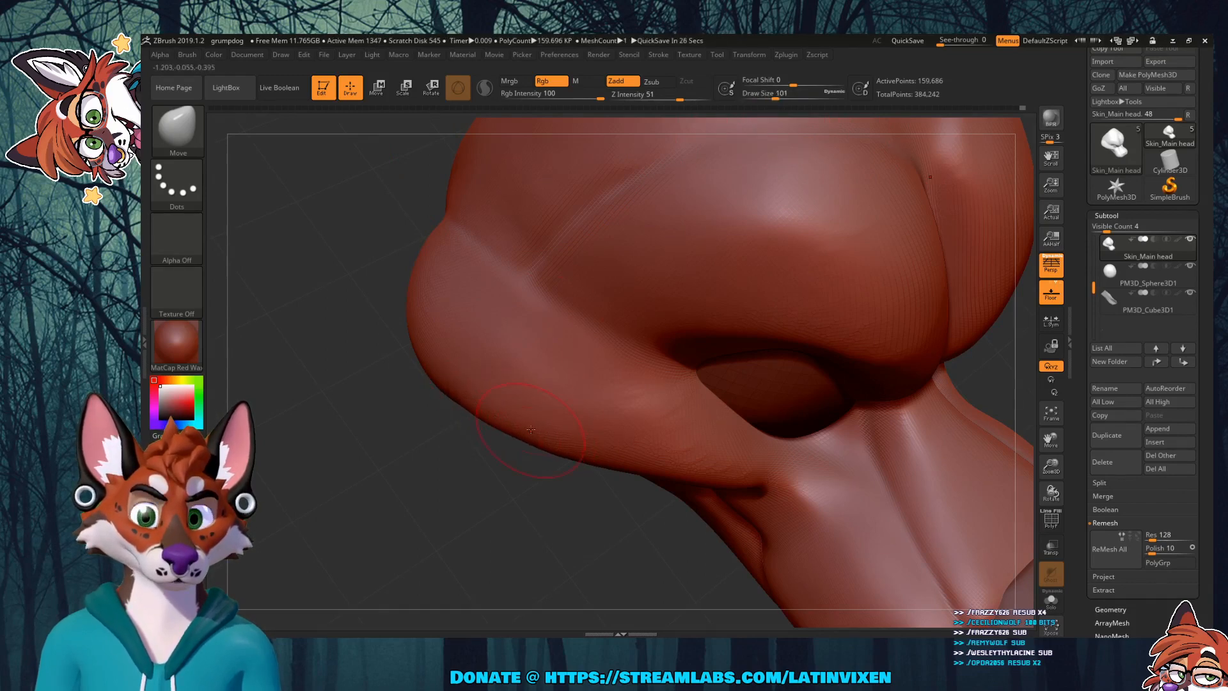
pyautogui.press('shift')
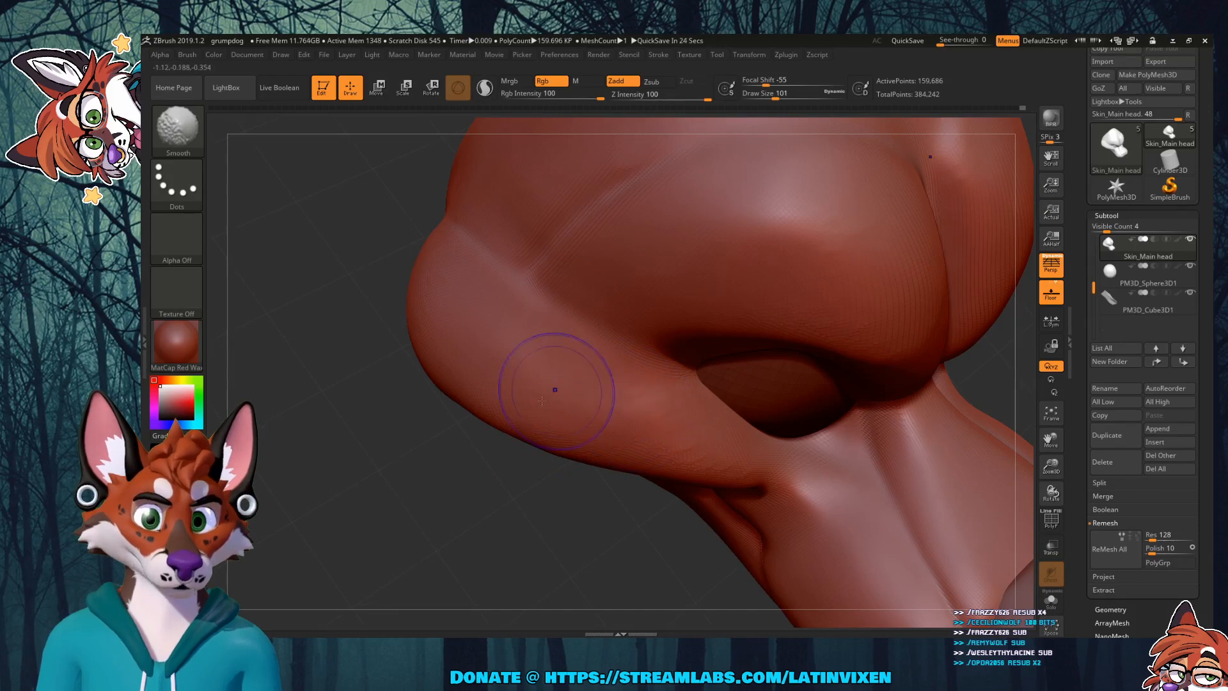
pyautogui.moveTo(585, 543)
pyautogui.mouseDown()
pyautogui.moveTo(650, 527)
pyautogui.moveTo(637, 537)
pyautogui.mouseUp()
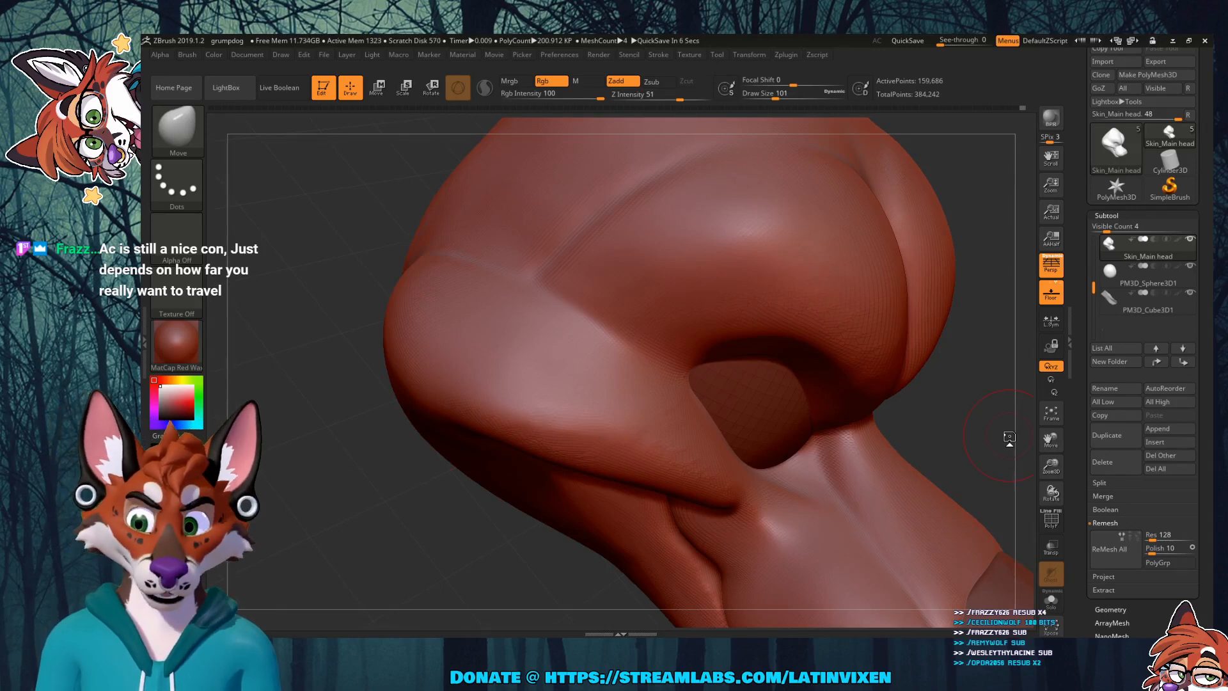
# Step: Smooth the forehead along the crease above the brow
pyautogui.moveTo(1051, 440)
pyautogui.mouseDown()
pyautogui.moveTo(1011, 448)
pyautogui.moveTo(1032, 459)
pyautogui.mouseUp()
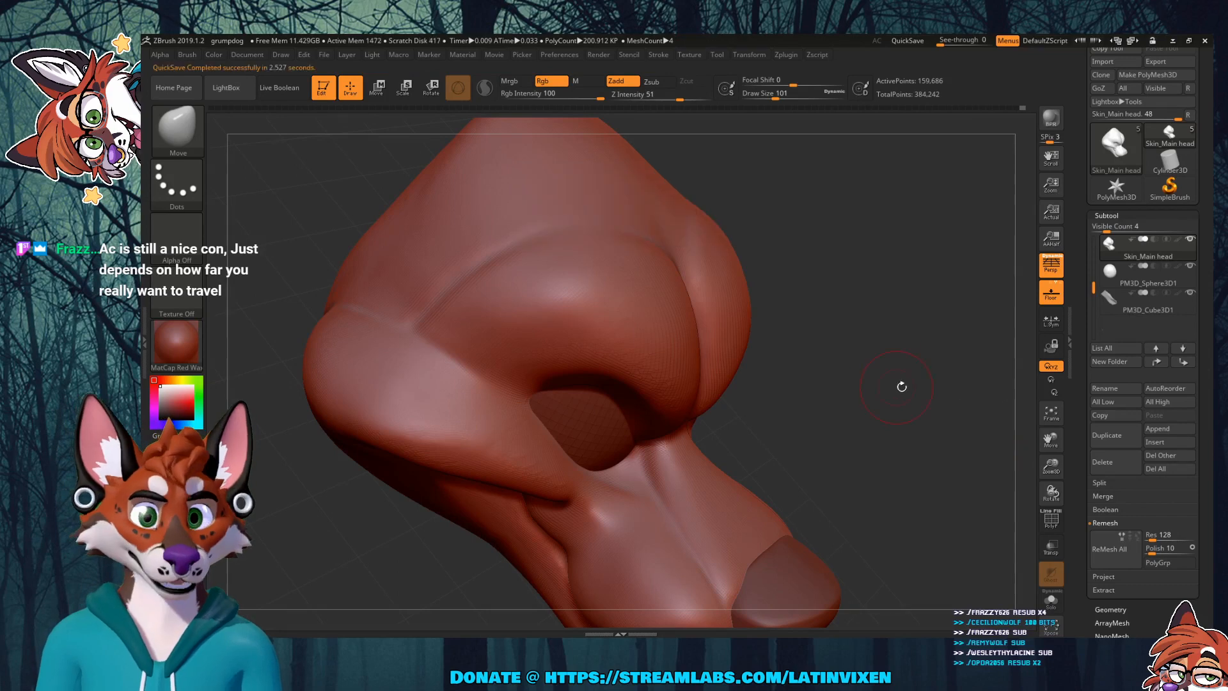
pyautogui.moveTo(902, 386)
pyautogui.mouseDown()
pyautogui.moveTo(900, 402)
pyautogui.moveTo(929, 371)
pyautogui.mouseUp()
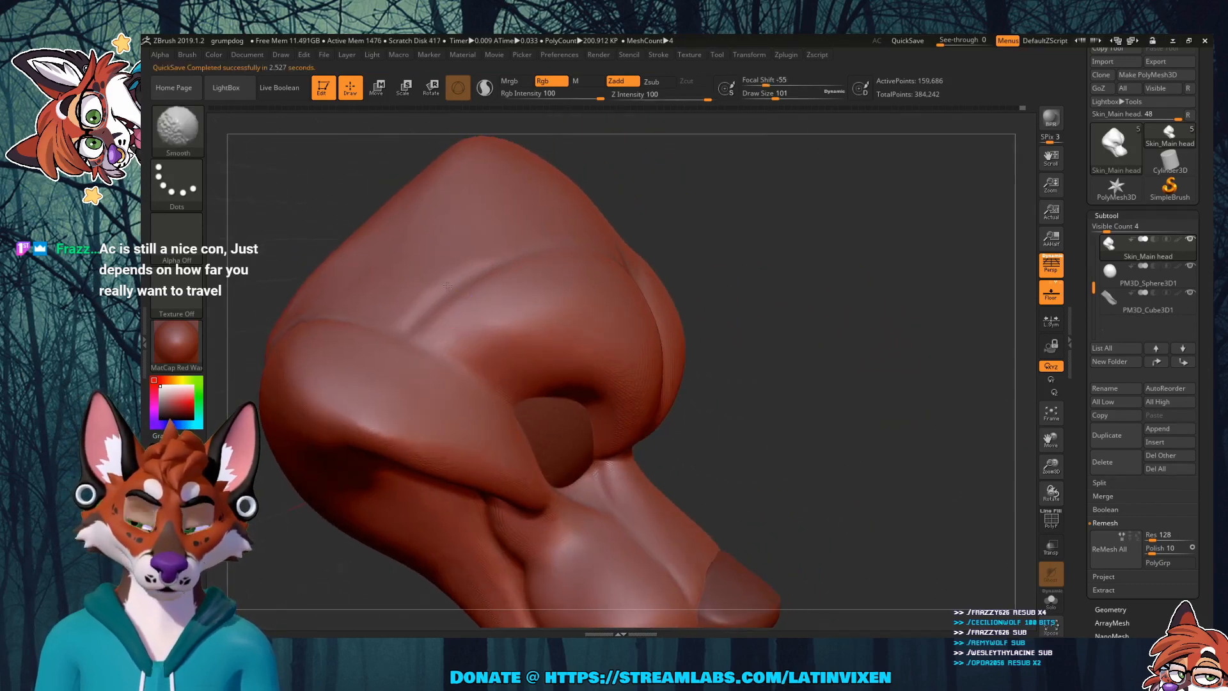
pyautogui.moveTo(688, 252); pyautogui.dragTo(834, 289)
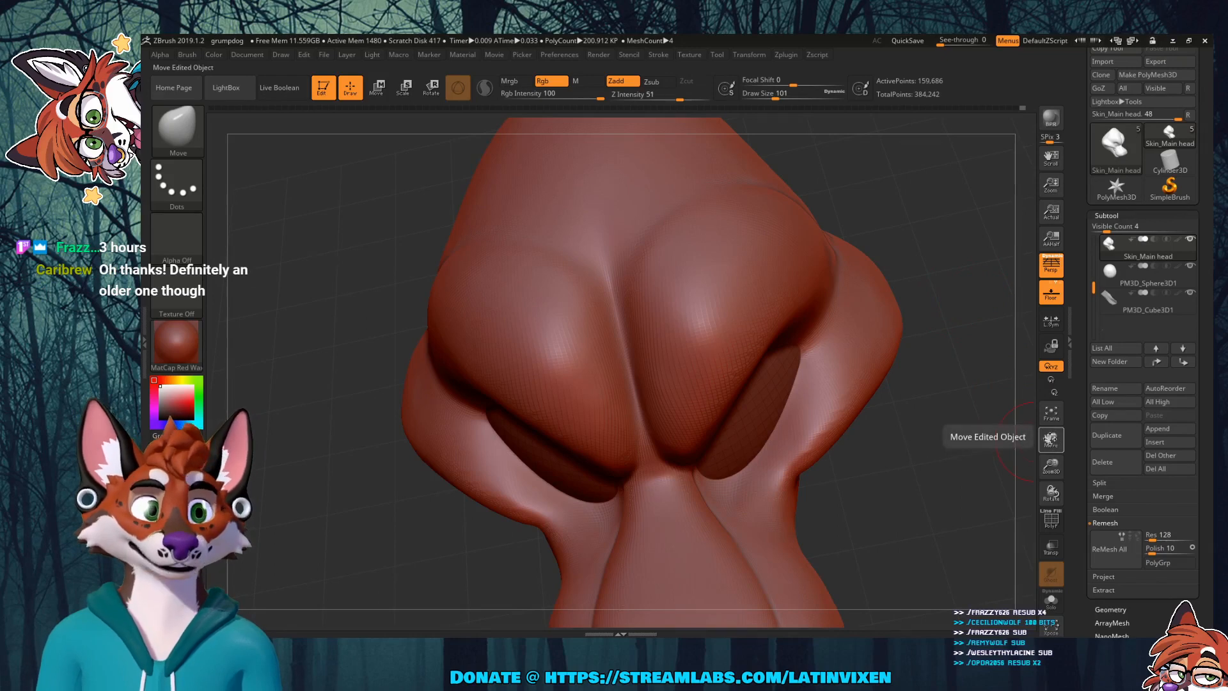
pyautogui.moveTo(1041, 488)
pyautogui.mouseDown()
pyautogui.moveTo(1029, 493)
pyautogui.moveTo(1050, 492)
pyautogui.mouseUp()
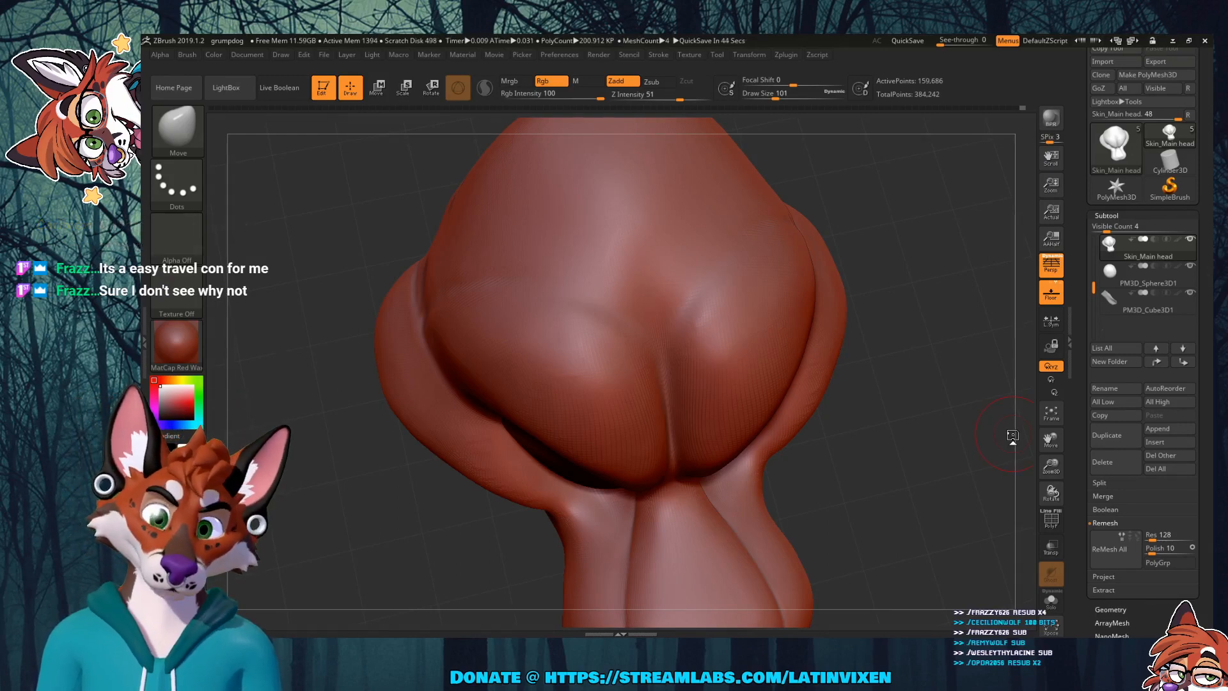
pyautogui.moveTo(946, 392)
pyautogui.mouseDown()
pyautogui.moveTo(967, 294)
pyautogui.moveTo(979, 299)
pyautogui.moveTo(943, 306)
pyautogui.moveTo(966, 292)
pyautogui.mouseUp()
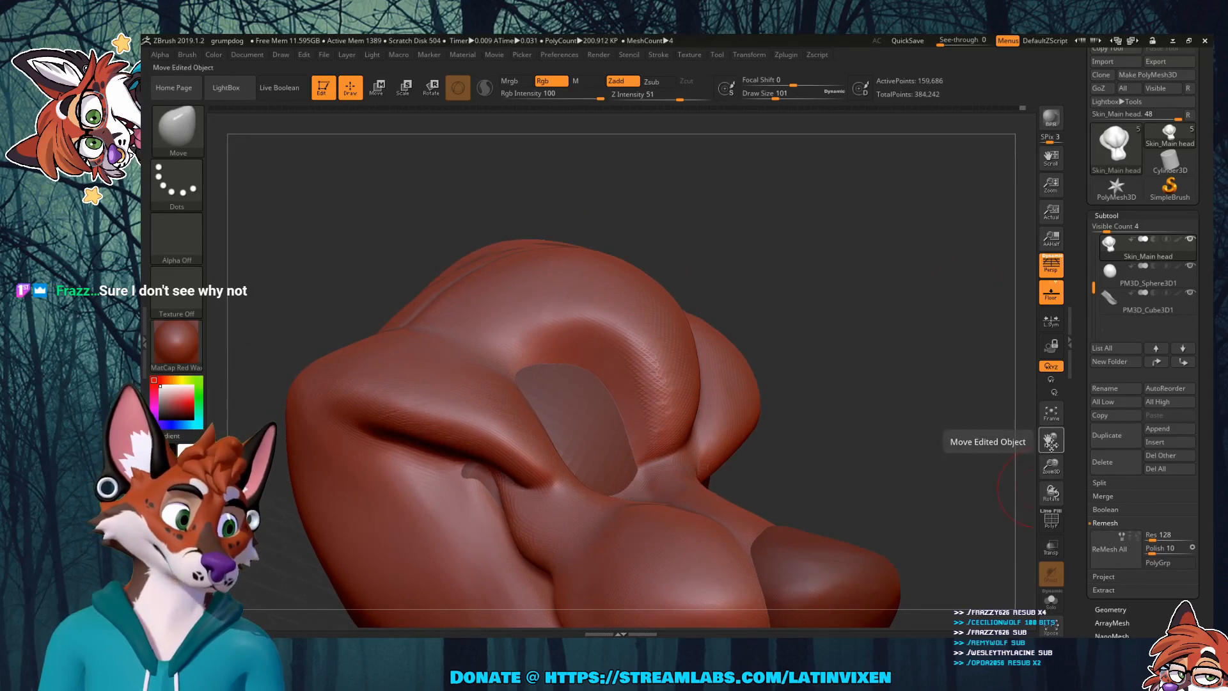
pyautogui.moveTo(1123, 249)
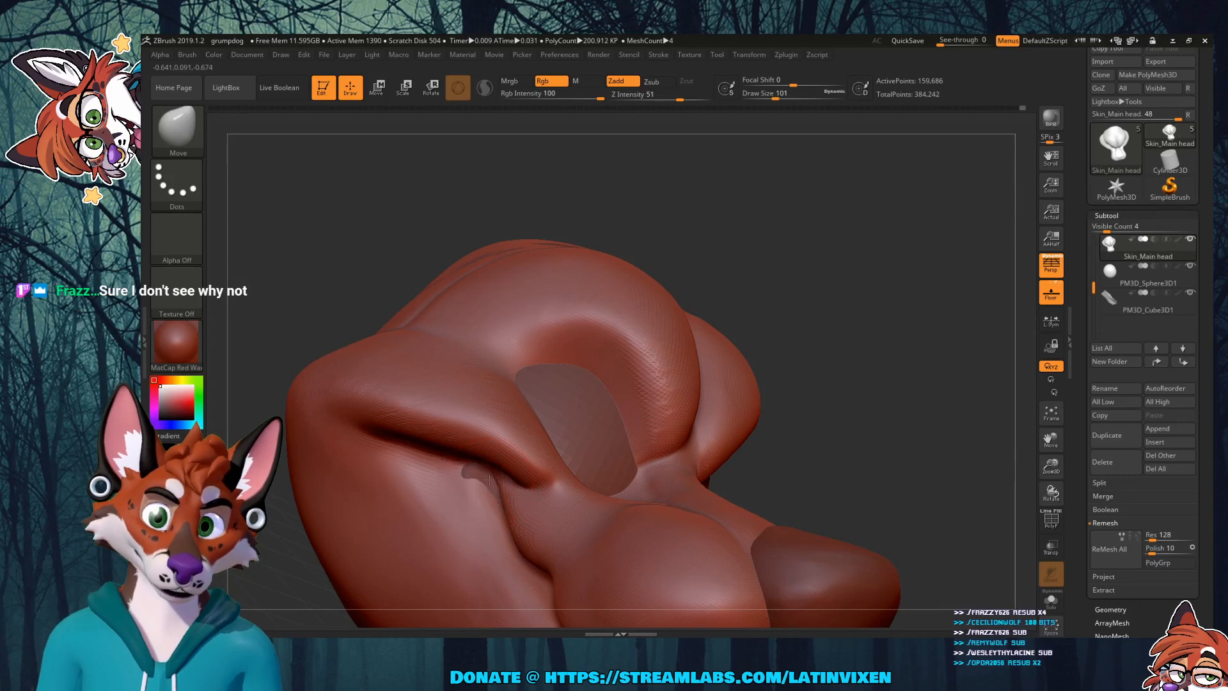
pyautogui.click(1122, 278)
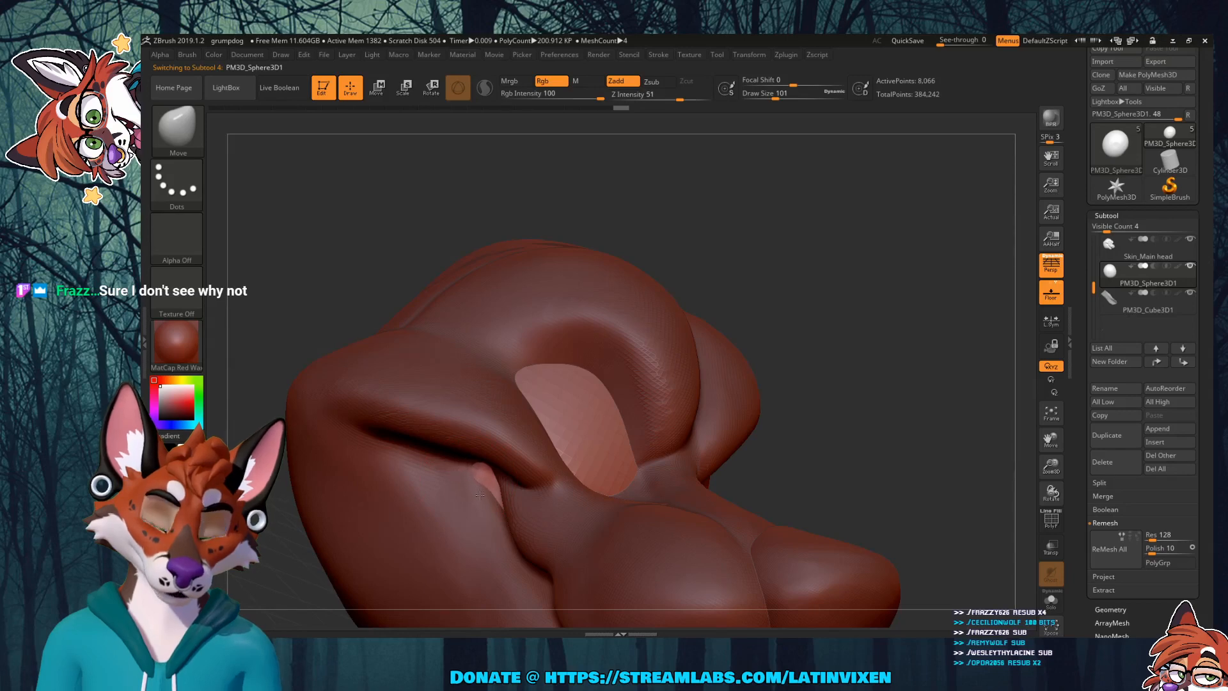
pyautogui.moveTo(866, 392); pyautogui.dragTo(943, 368)
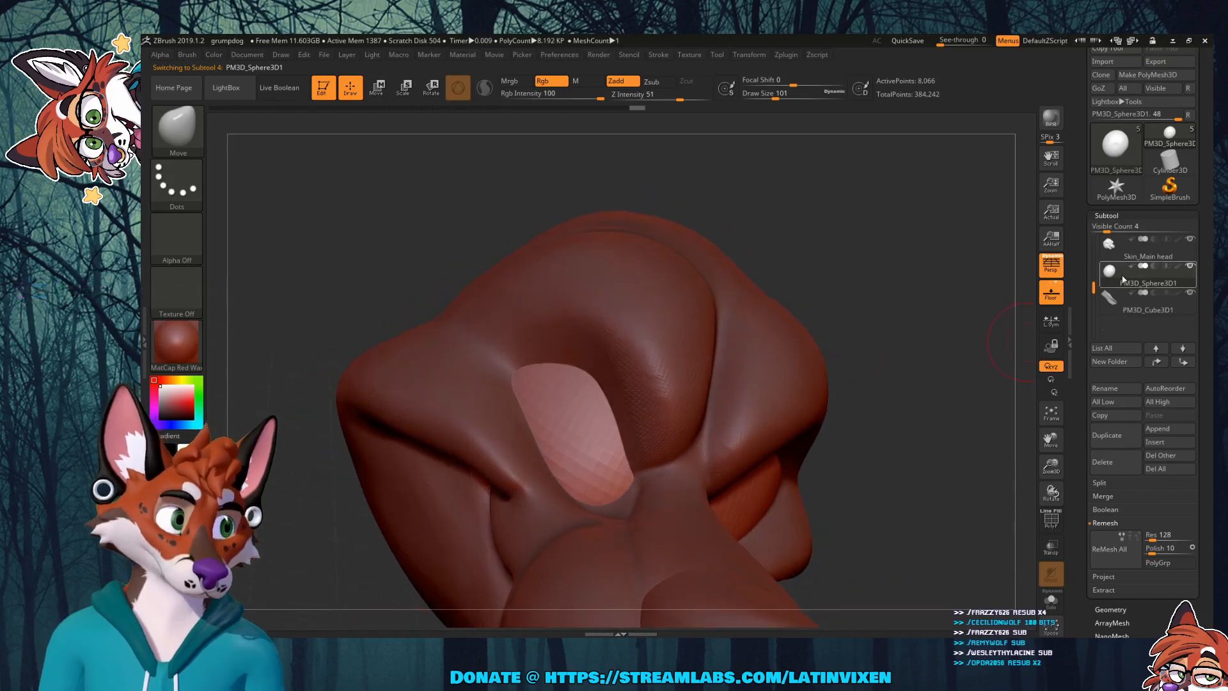
pyautogui.click(1122, 253)
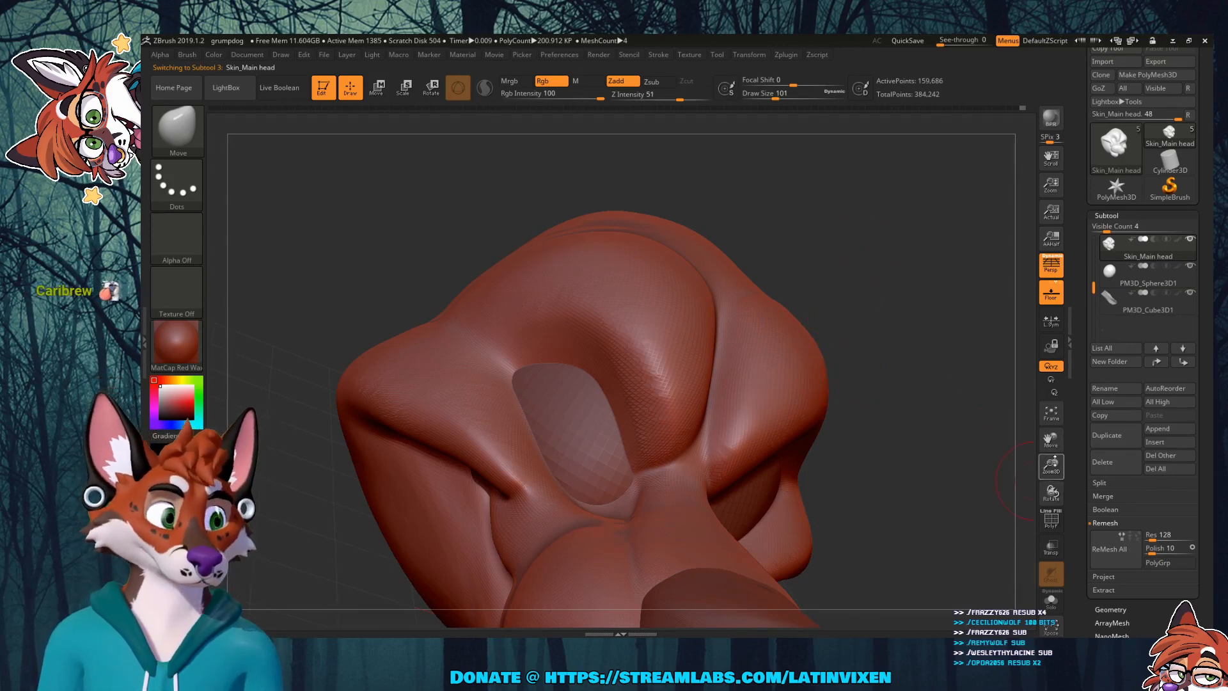
# Step: Switch to the DamStandard brush and smooth the side of the muzzle between its rounded front and the cheek fold
pyautogui.moveTo(1053, 469); pyautogui.dragTo(1050, 429)
pyautogui.moveTo(959, 419); pyautogui.dragTo(875, 401)
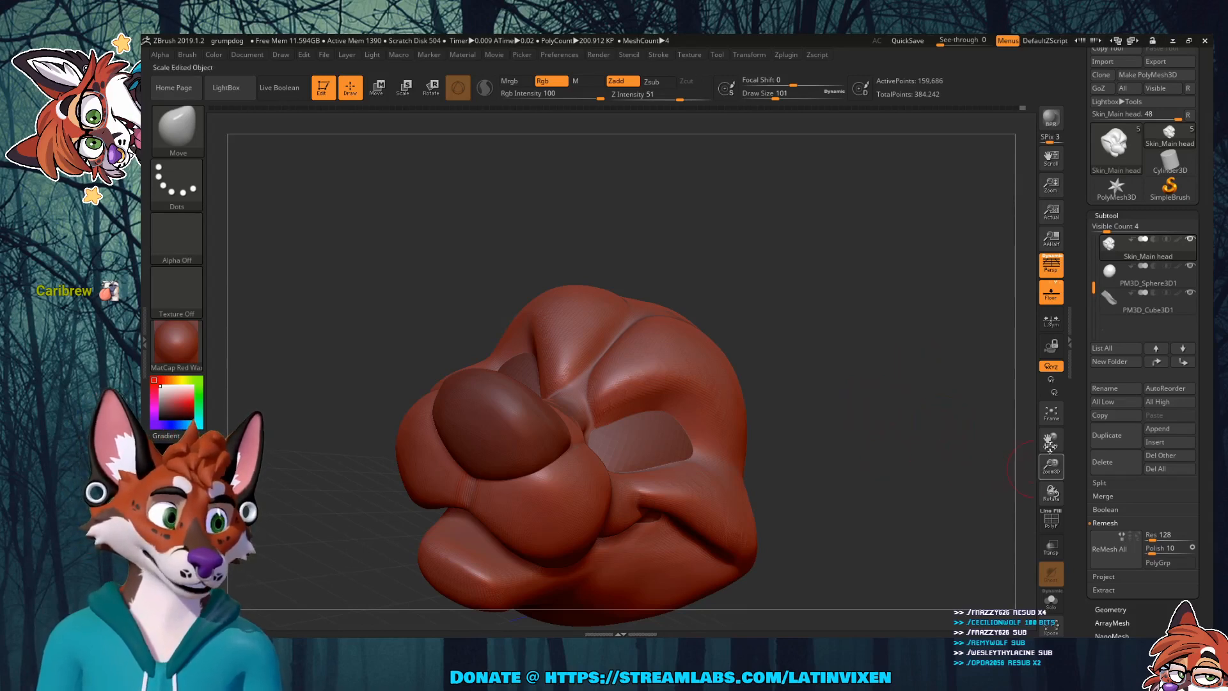
pyautogui.moveTo(877, 387); pyautogui.dragTo(945, 398)
pyautogui.moveTo(1044, 440); pyautogui.dragTo(1187, 475)
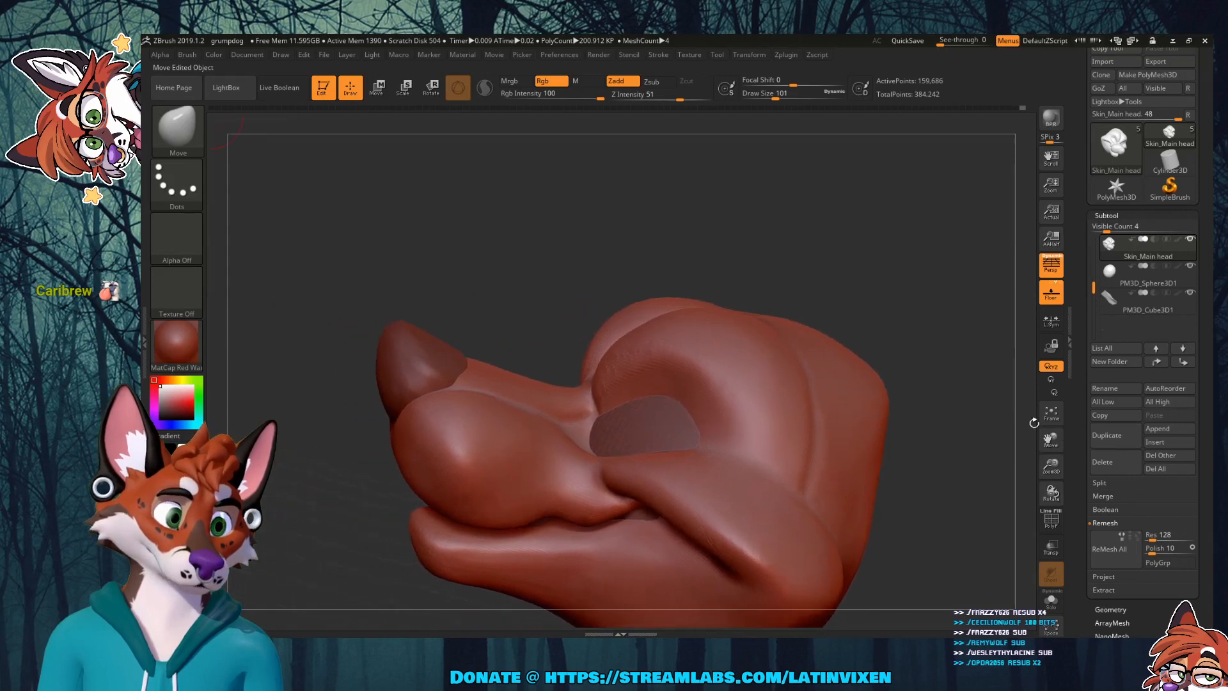
pyautogui.moveTo(934, 271)
pyautogui.mouseDown()
pyautogui.moveTo(918, 258)
pyautogui.moveTo(939, 271)
pyautogui.moveTo(949, 260)
pyautogui.moveTo(942, 271)
pyautogui.mouseUp()
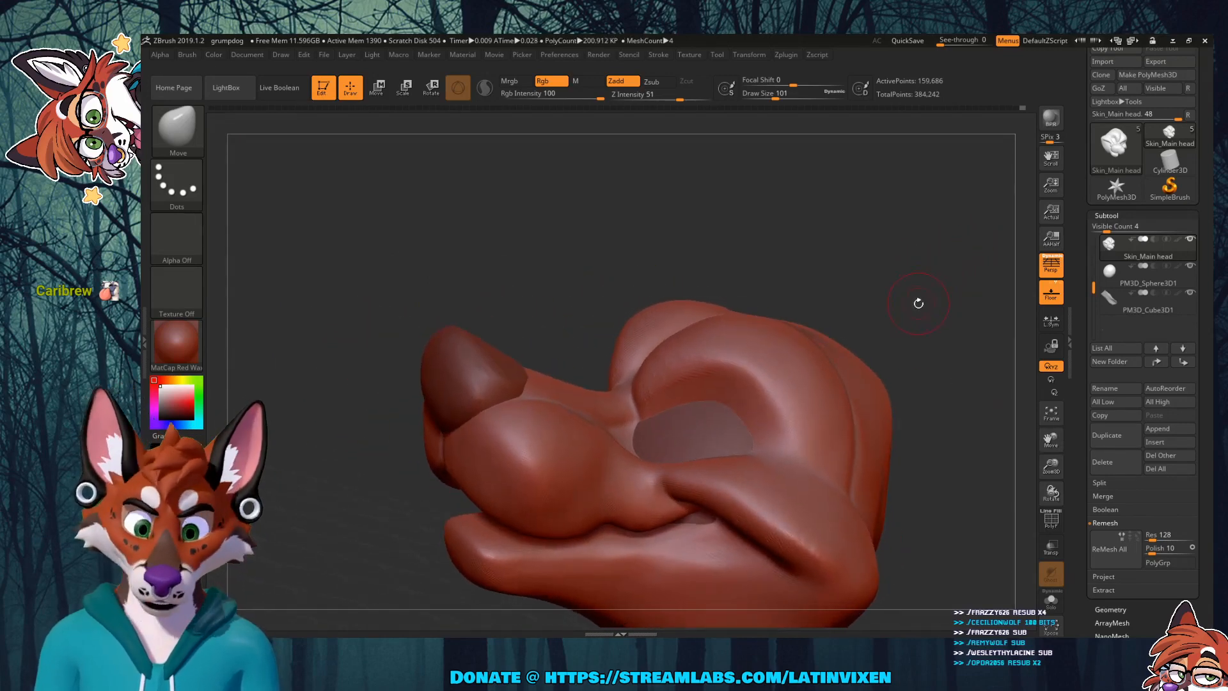
pyautogui.moveTo(918, 292)
pyautogui.mouseDown()
pyautogui.moveTo(906, 300)
pyautogui.moveTo(908, 288)
pyautogui.mouseUp()
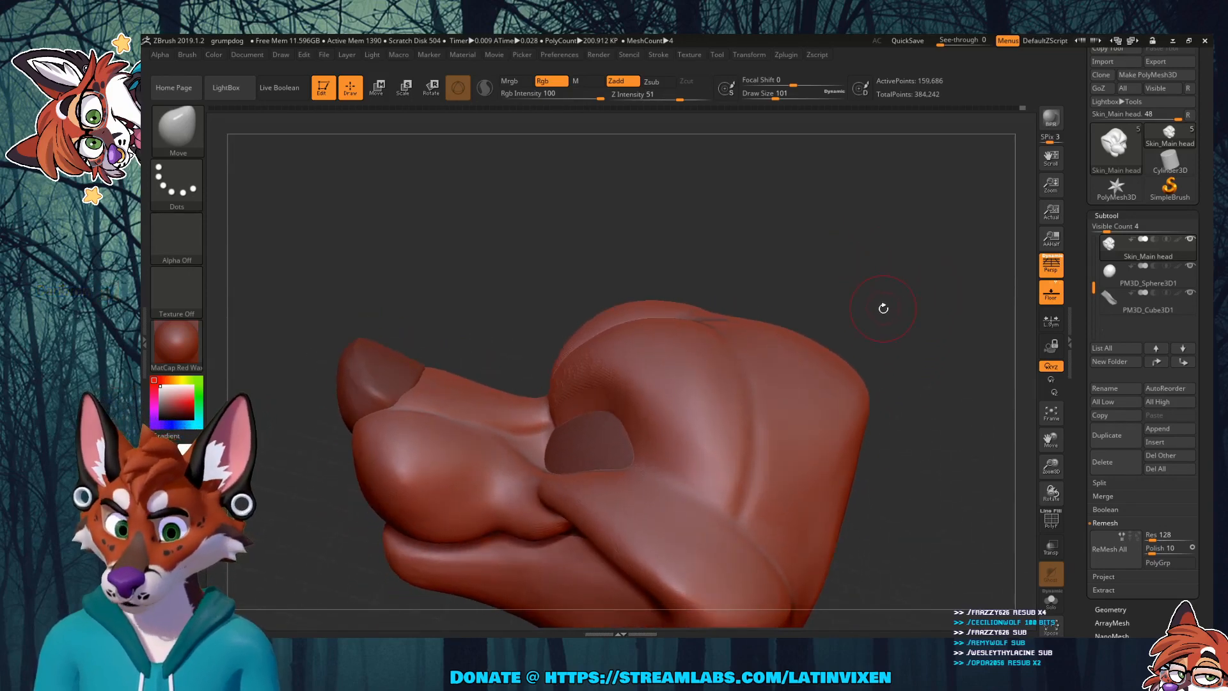
pyautogui.click(177, 128)
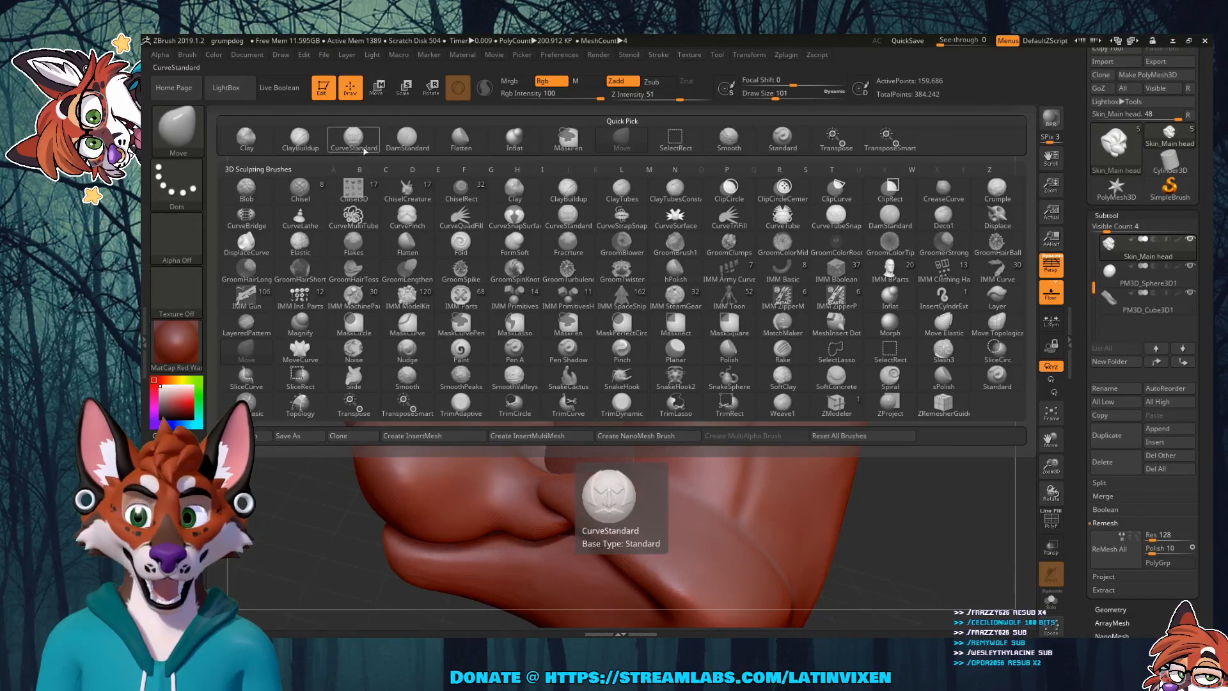
pyautogui.click(407, 138)
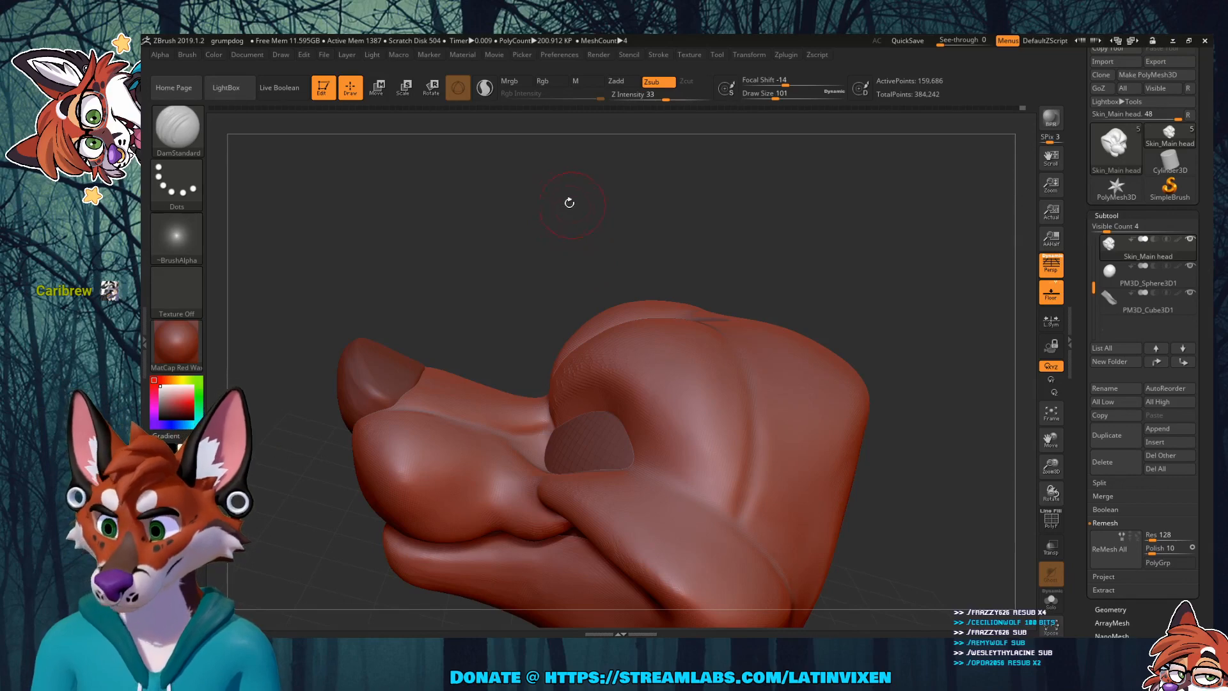
pyautogui.moveTo(587, 207)
pyautogui.mouseDown()
pyautogui.moveTo(614, 217)
pyautogui.moveTo(596, 224)
pyautogui.mouseUp()
pyautogui.moveTo(708, 260); pyautogui.dragTo(509, 294)
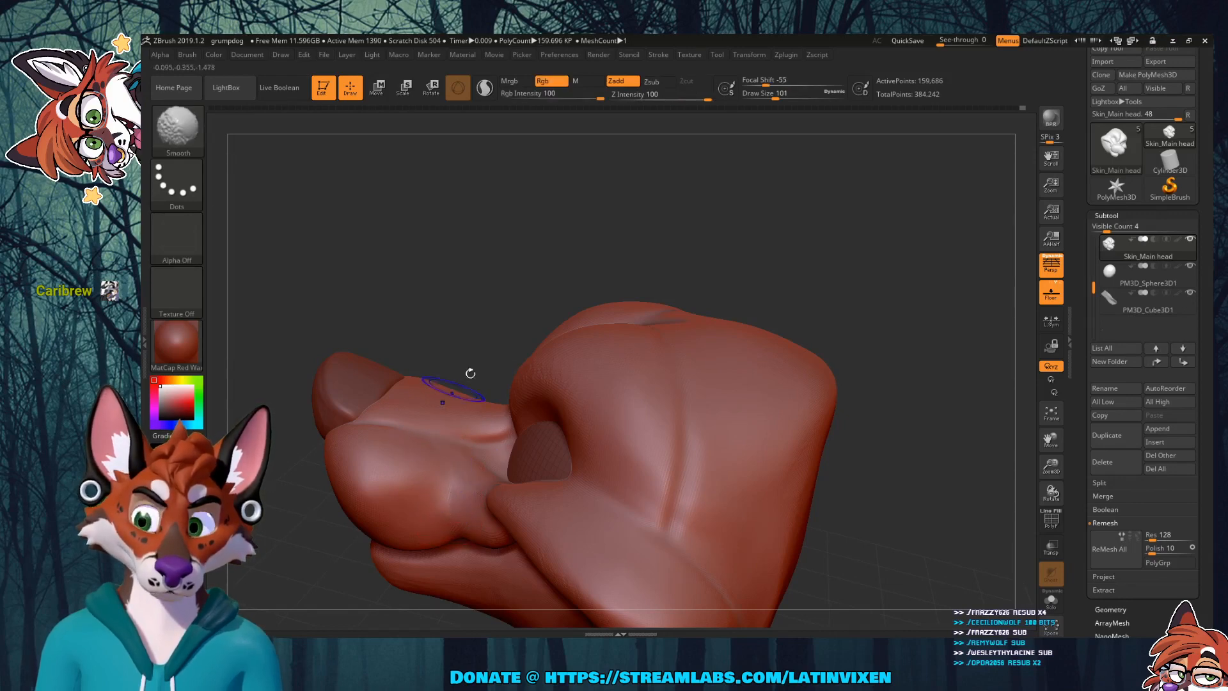
pyautogui.moveTo(472, 373)
pyautogui.mouseDown()
pyautogui.moveTo(523, 278)
pyautogui.moveTo(558, 355)
pyautogui.moveTo(518, 264)
pyautogui.mouseUp()
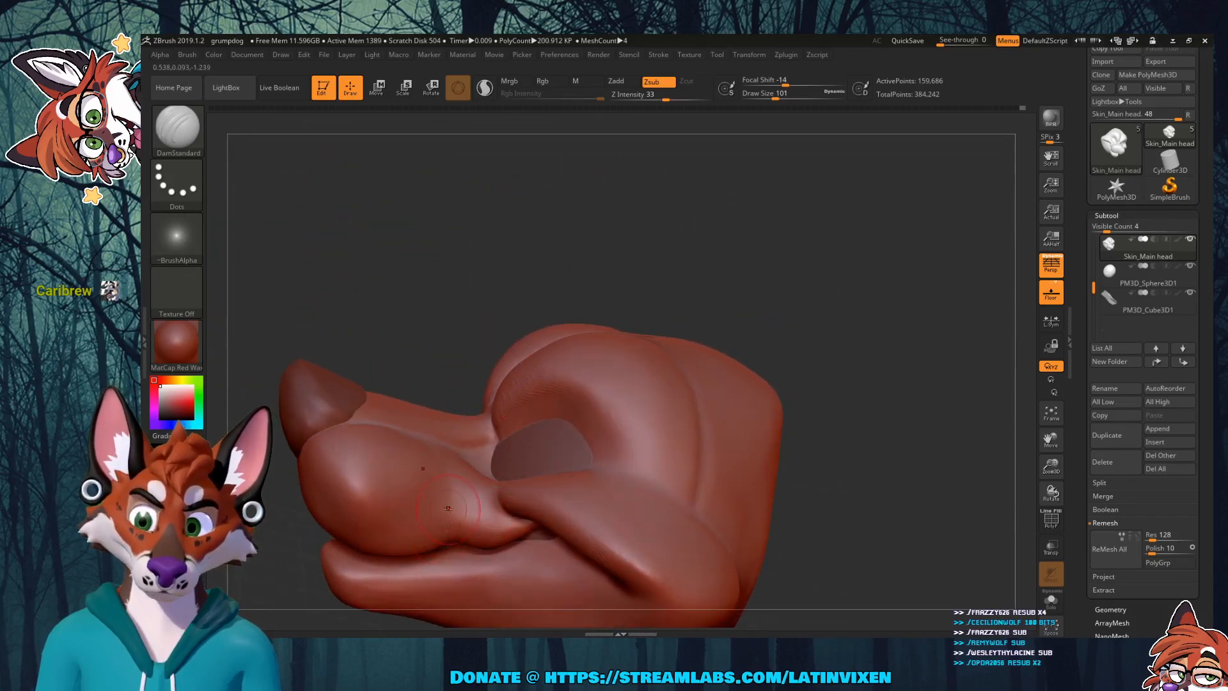
pyautogui.moveTo(484, 315); pyautogui.dragTo(460, 425)
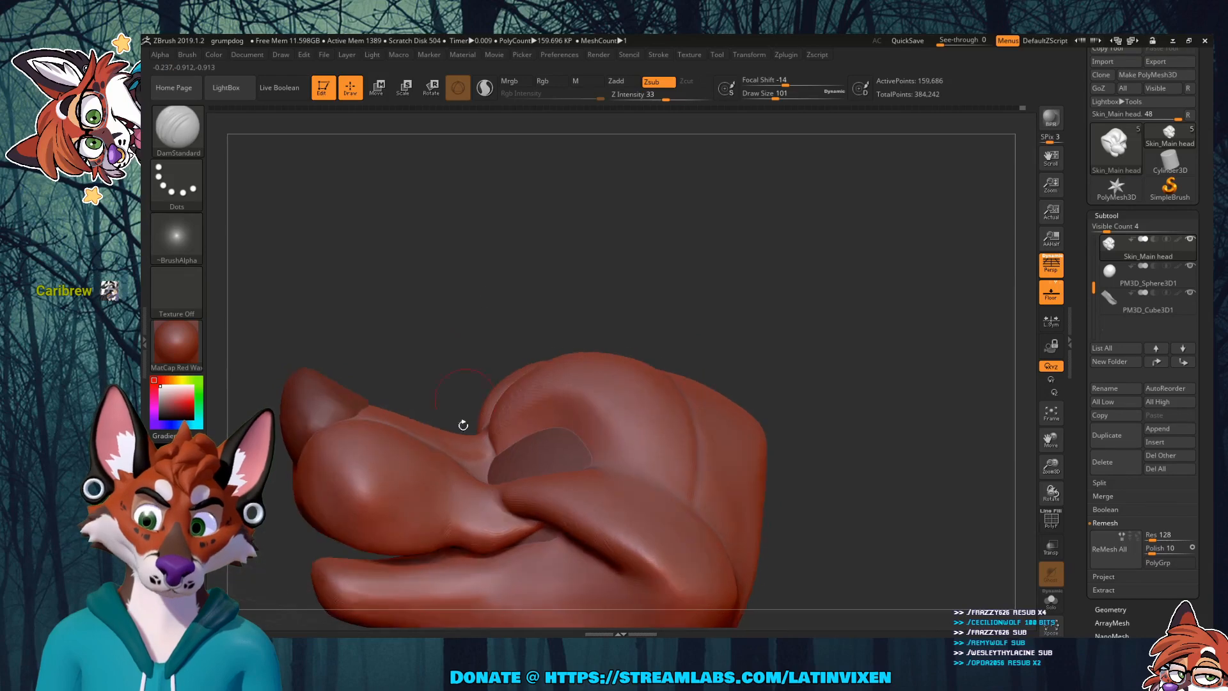
pyautogui.press('shift')
pyautogui.keyDown('shift'); pyautogui.moveTo(446, 480); pyautogui.dragTo(450, 458); pyautogui.keyUp('shift')
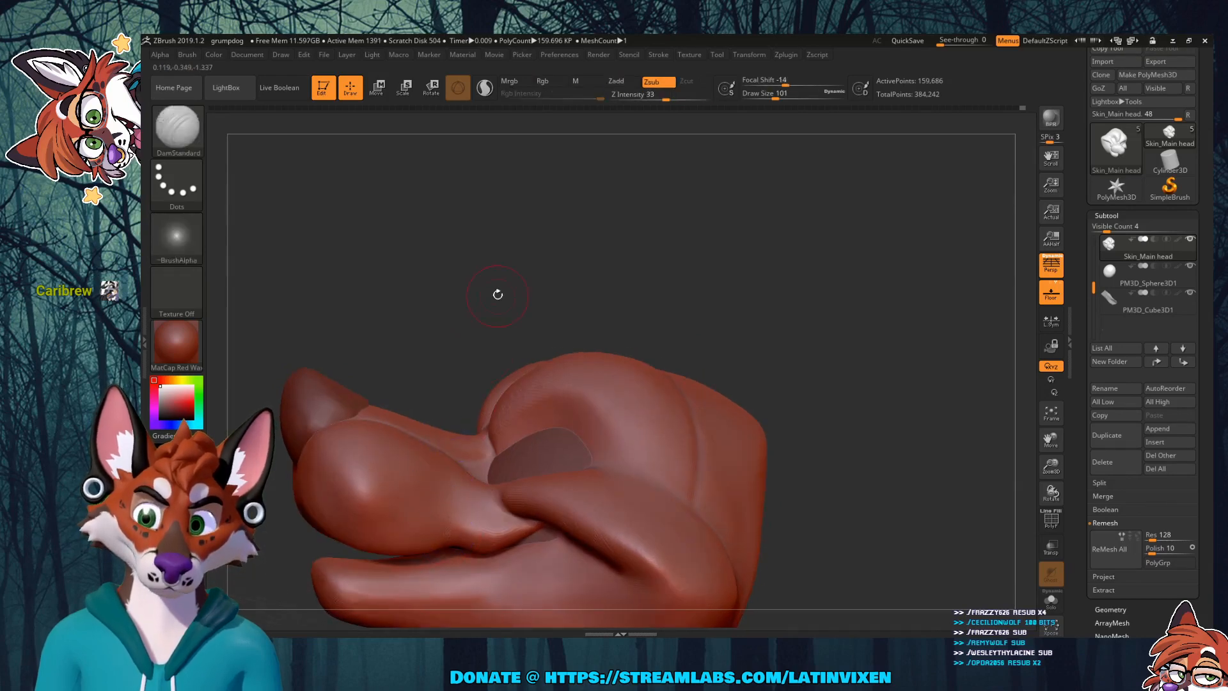
# Step: Smooth the rear of the muzzle and the upper lip edge near the mouth corner
pyautogui.moveTo(496, 293)
pyautogui.mouseDown()
pyautogui.moveTo(488, 339)
pyautogui.moveTo(496, 303)
pyautogui.mouseUp()
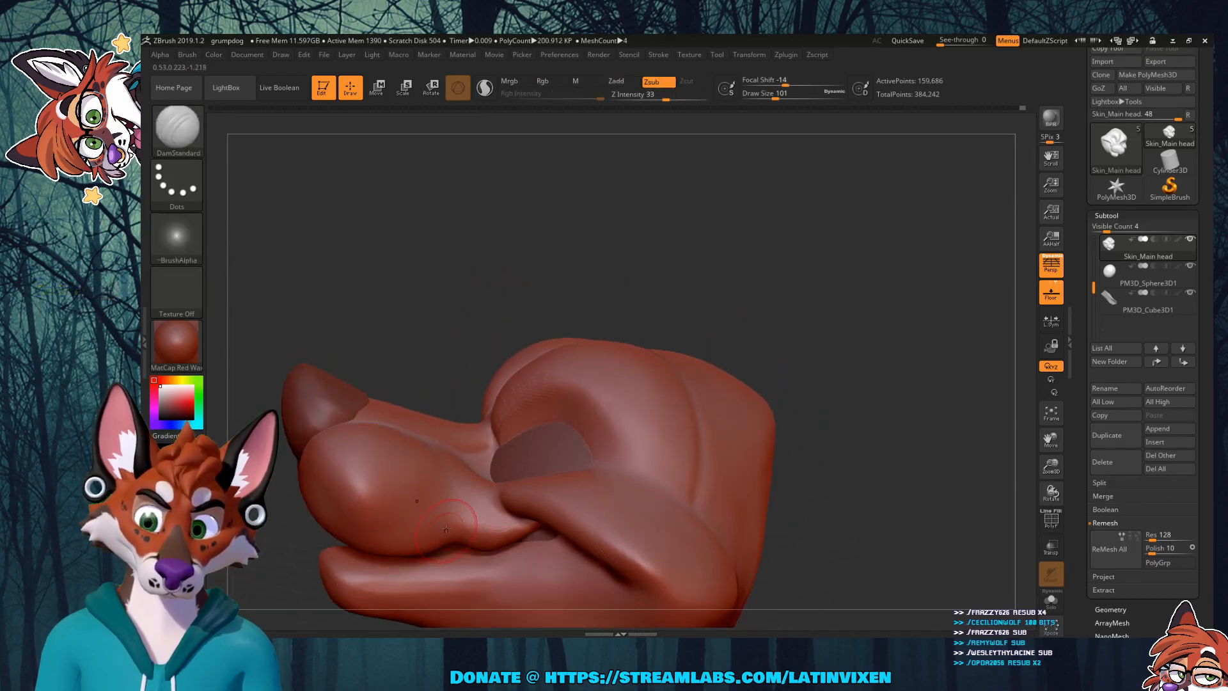
pyautogui.press('shift')
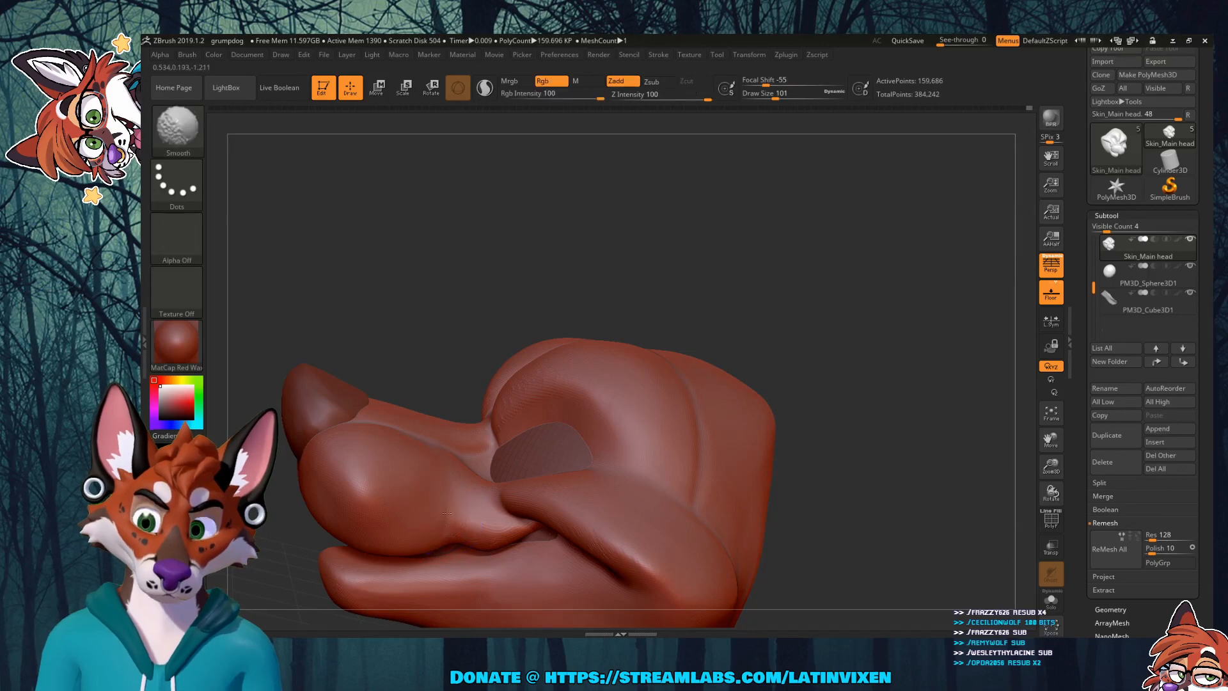
pyautogui.moveTo(477, 331)
pyautogui.mouseDown()
pyautogui.moveTo(435, 448)
pyautogui.moveTo(424, 442)
pyautogui.mouseUp()
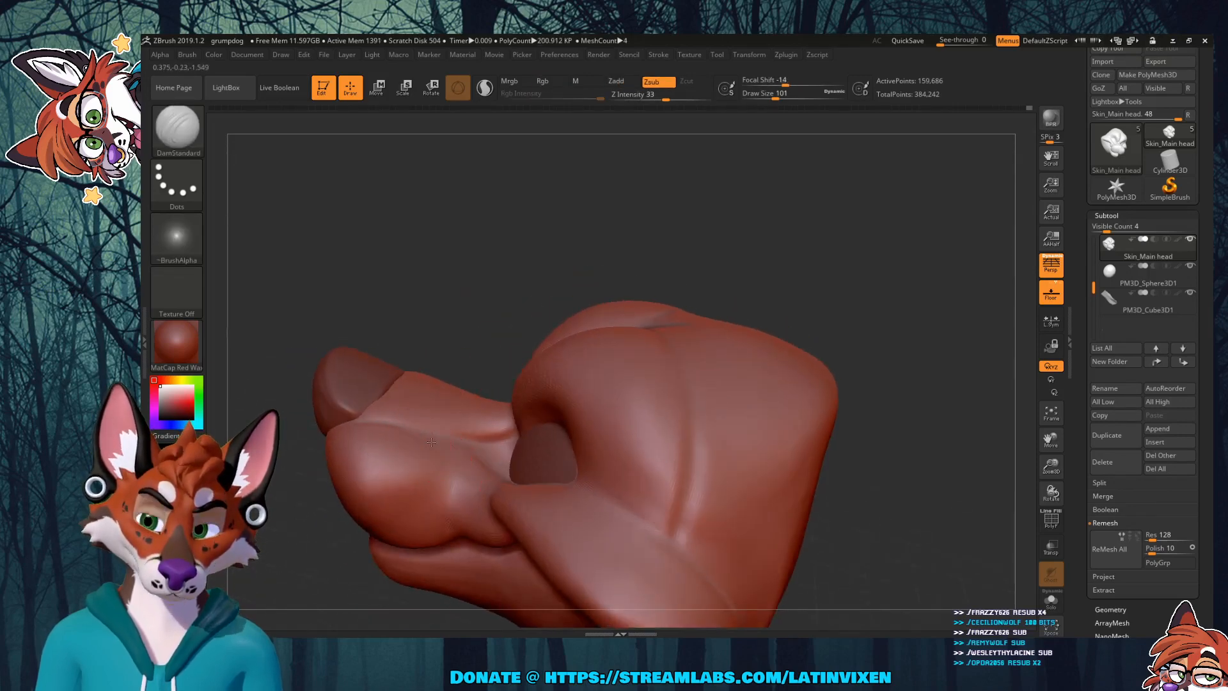
pyautogui.press('shift')
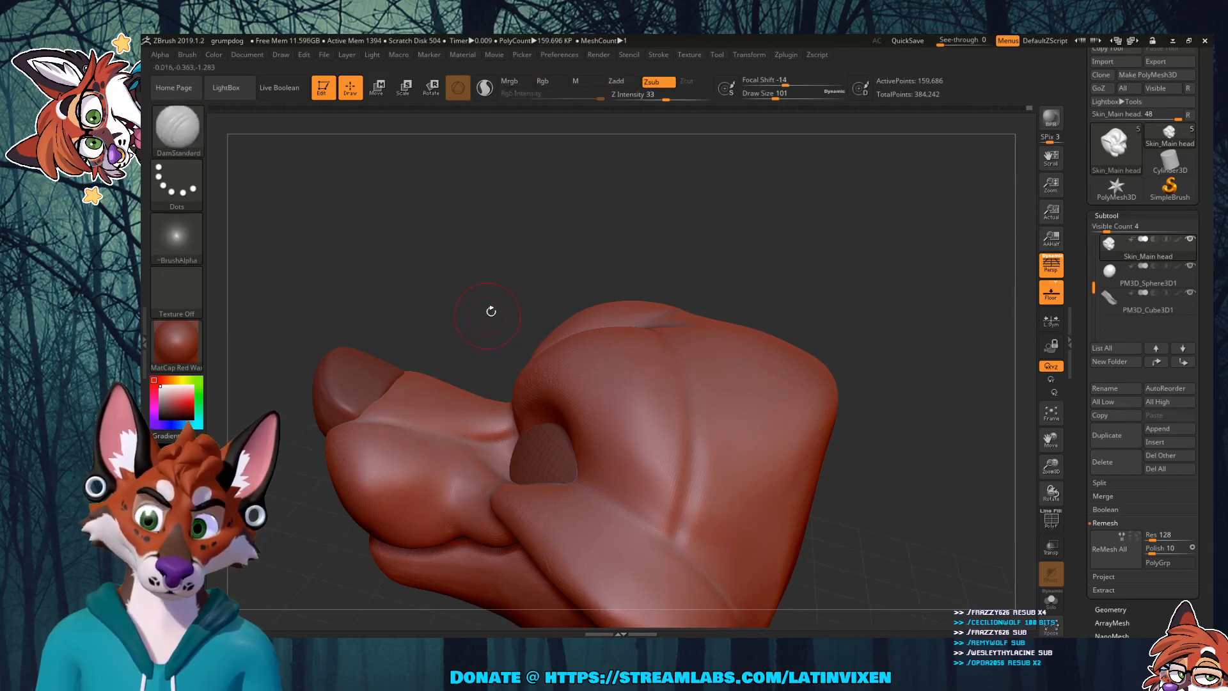
pyautogui.moveTo(490, 310); pyautogui.dragTo(488, 355)
pyautogui.moveTo(443, 537)
pyautogui.keyDown('shift'); pyautogui.mouseDown()
pyautogui.moveTo(456, 521)
pyautogui.moveTo(485, 528)
pyautogui.mouseUp(); pyautogui.keyUp('shift')
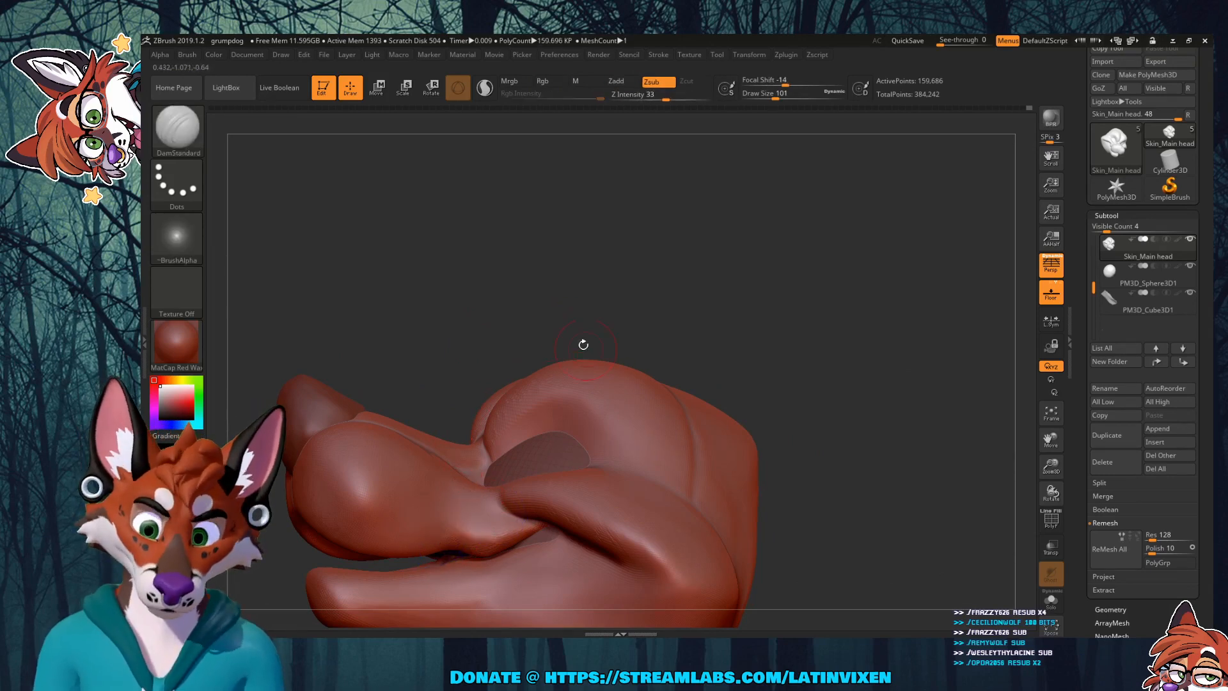
# Step: Flatten the rear of the muzzle beside the mouth corner with the Flatten brush at Z intensity 13 and draw size 101
pyautogui.click(177, 128)
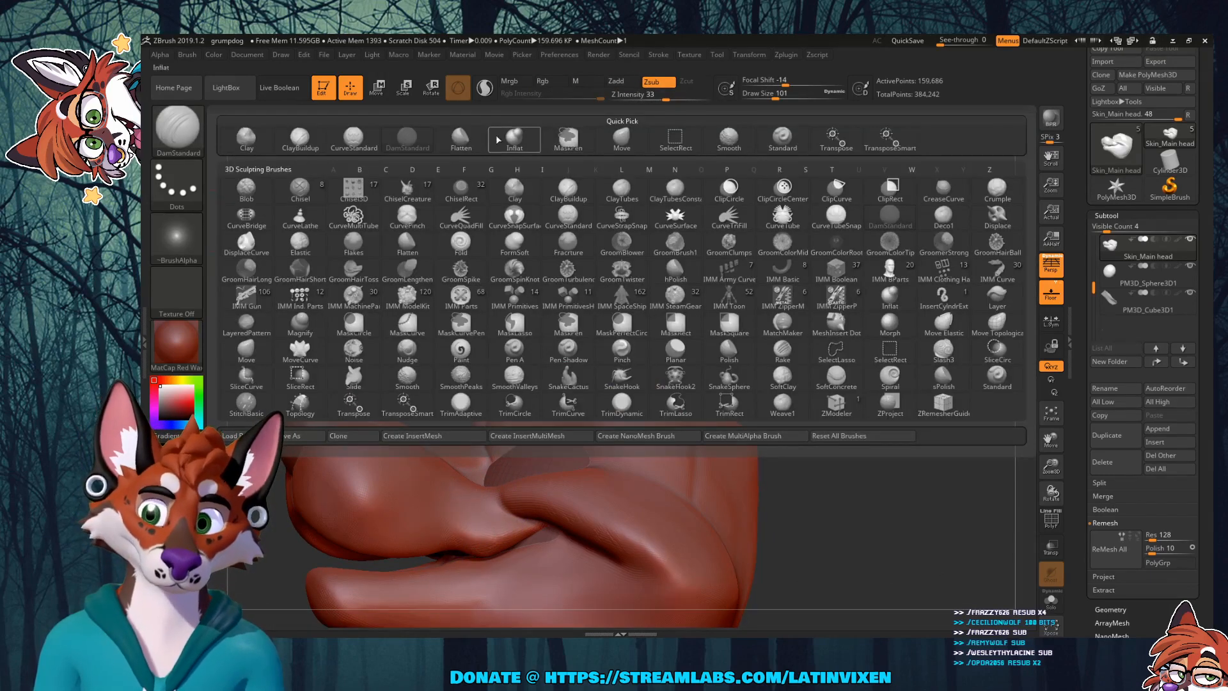
pyautogui.click(460, 141)
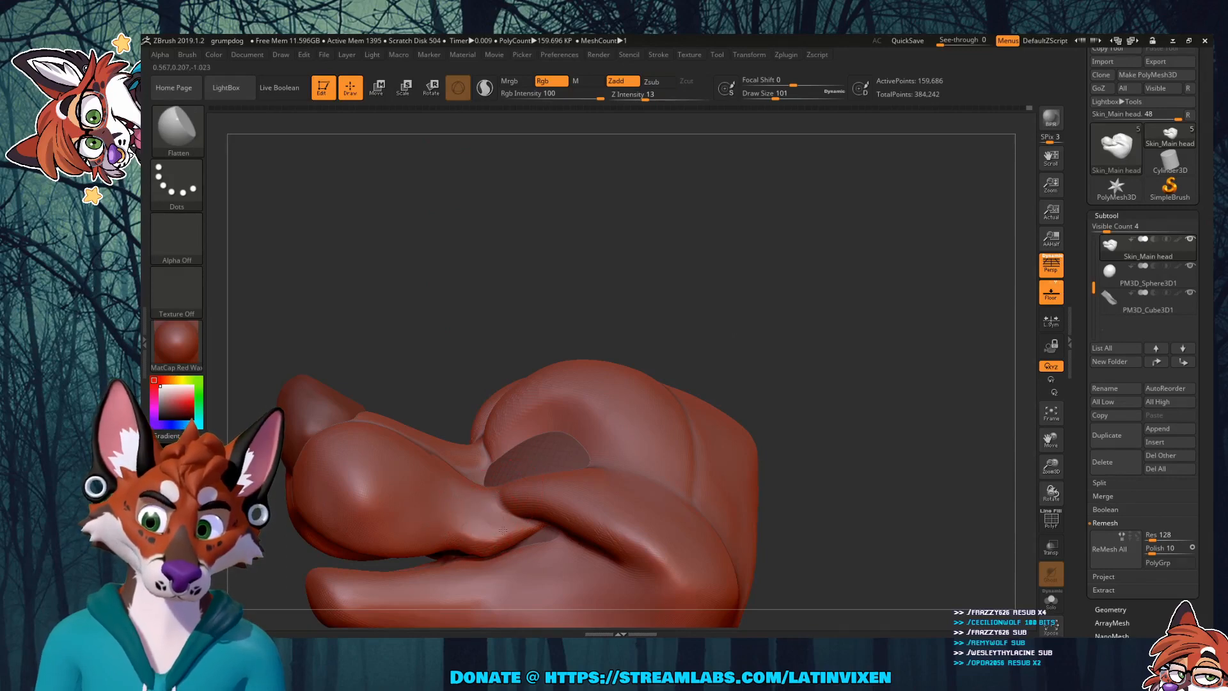
pyautogui.moveTo(512, 525)
pyautogui.mouseDown()
pyautogui.moveTo(491, 527)
pyautogui.moveTo(516, 530)
pyautogui.mouseUp()
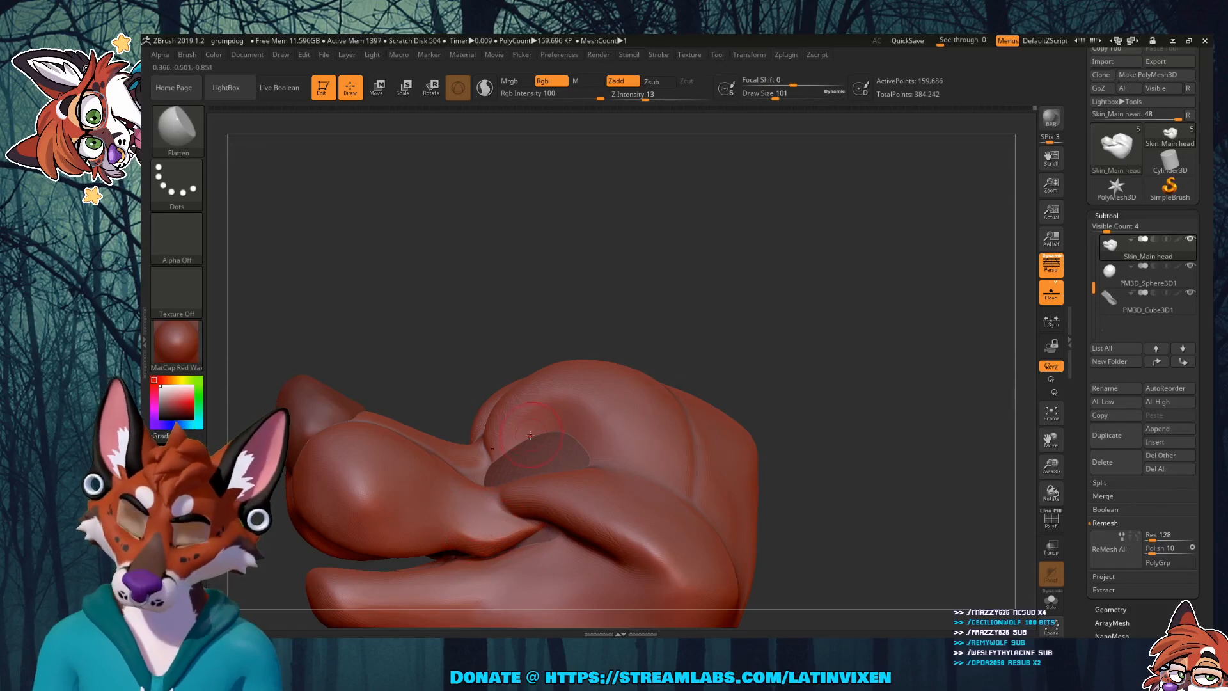
pyautogui.moveTo(504, 524); pyautogui.dragTo(482, 504)
pyautogui.moveTo(1051, 440); pyautogui.dragTo(1103, 389)
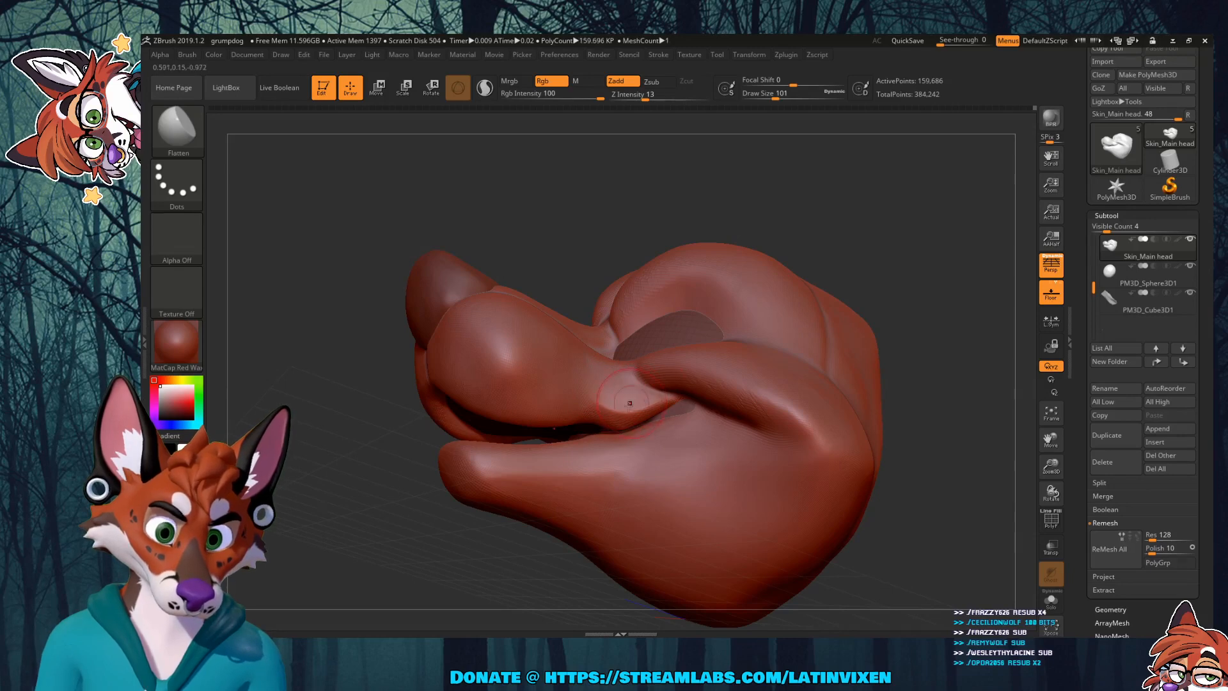
pyautogui.moveTo(638, 394)
pyautogui.mouseDown()
pyautogui.moveTo(669, 399)
pyautogui.moveTo(602, 390)
pyautogui.mouseUp()
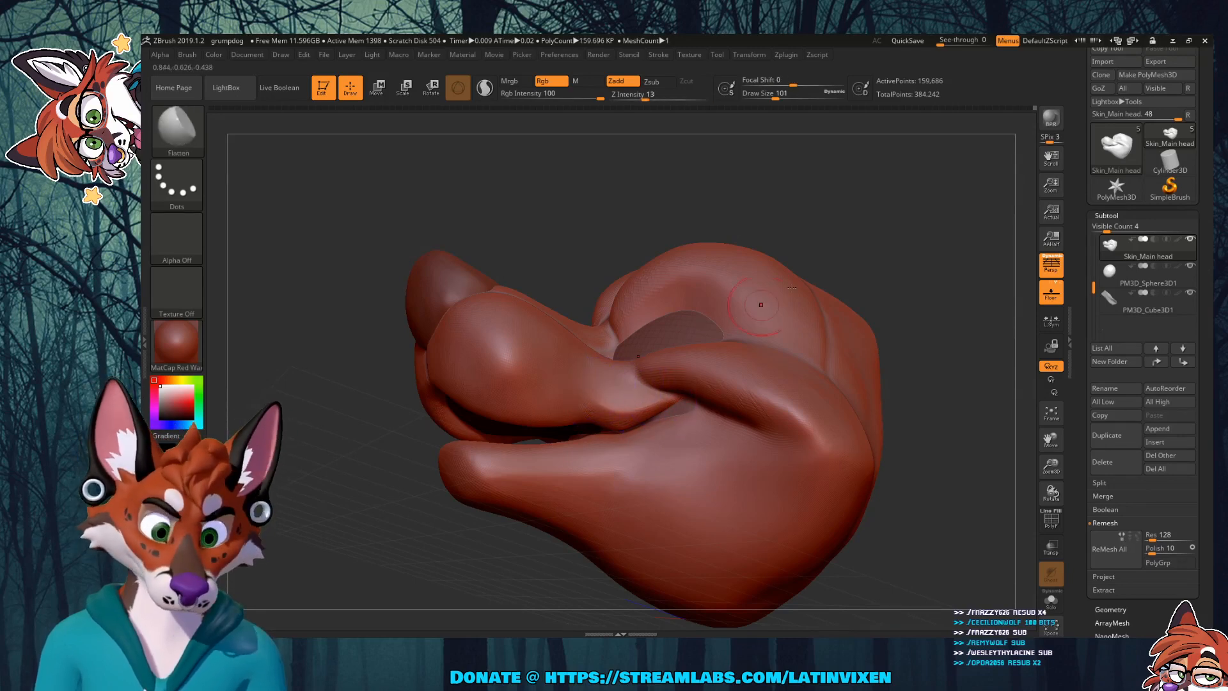
# Step: Flatten the muzzle side above the upper lip, working from the underside
pyautogui.moveTo(875, 239)
pyautogui.mouseDown()
pyautogui.moveTo(858, 245)
pyautogui.moveTo(844, 209)
pyautogui.mouseUp()
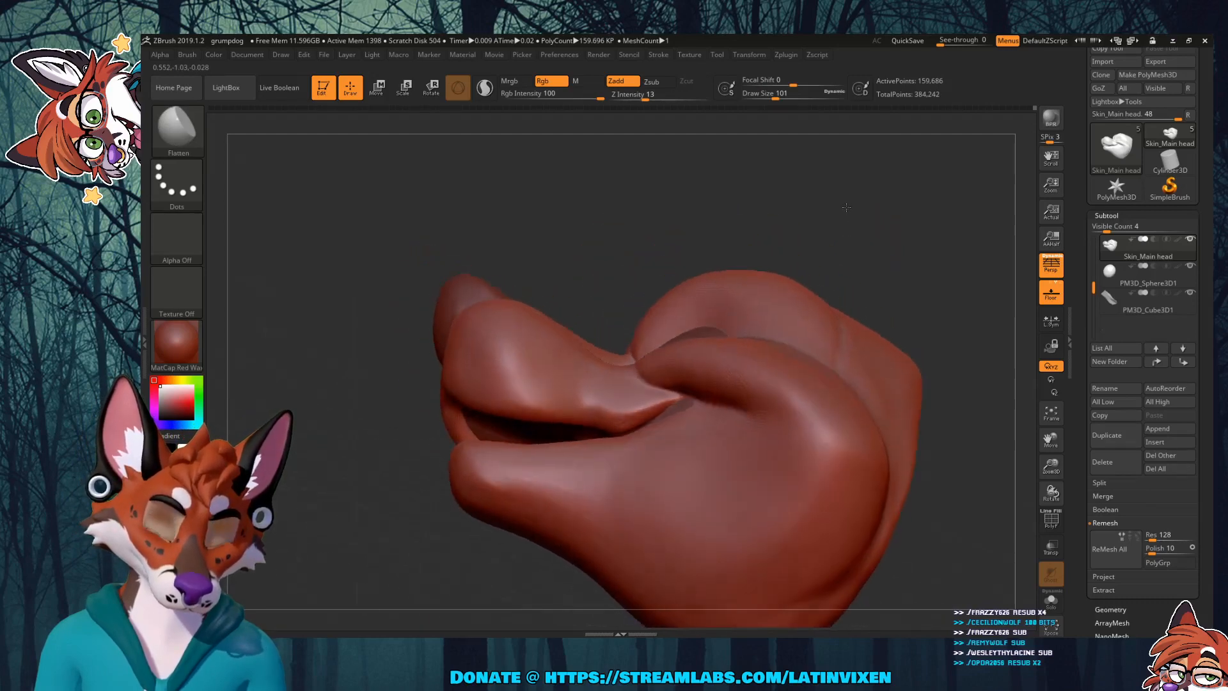
pyautogui.moveTo(595, 392); pyautogui.dragTo(580, 386)
pyautogui.moveTo(637, 290)
pyautogui.mouseDown()
pyautogui.moveTo(609, 315)
pyautogui.moveTo(588, 388)
pyautogui.mouseUp()
pyautogui.moveTo(641, 255); pyautogui.dragTo(669, 281)
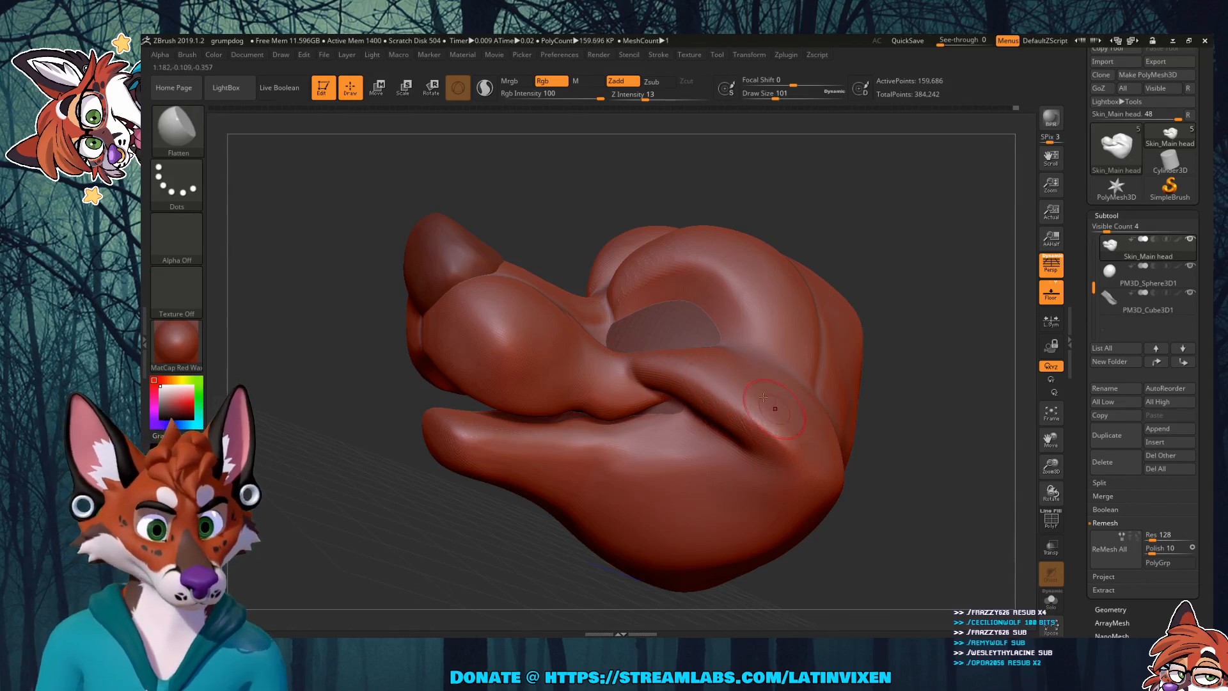
# Step: Smooth the rear end of the cheek fold and the crease beneath it
pyautogui.press('shift')
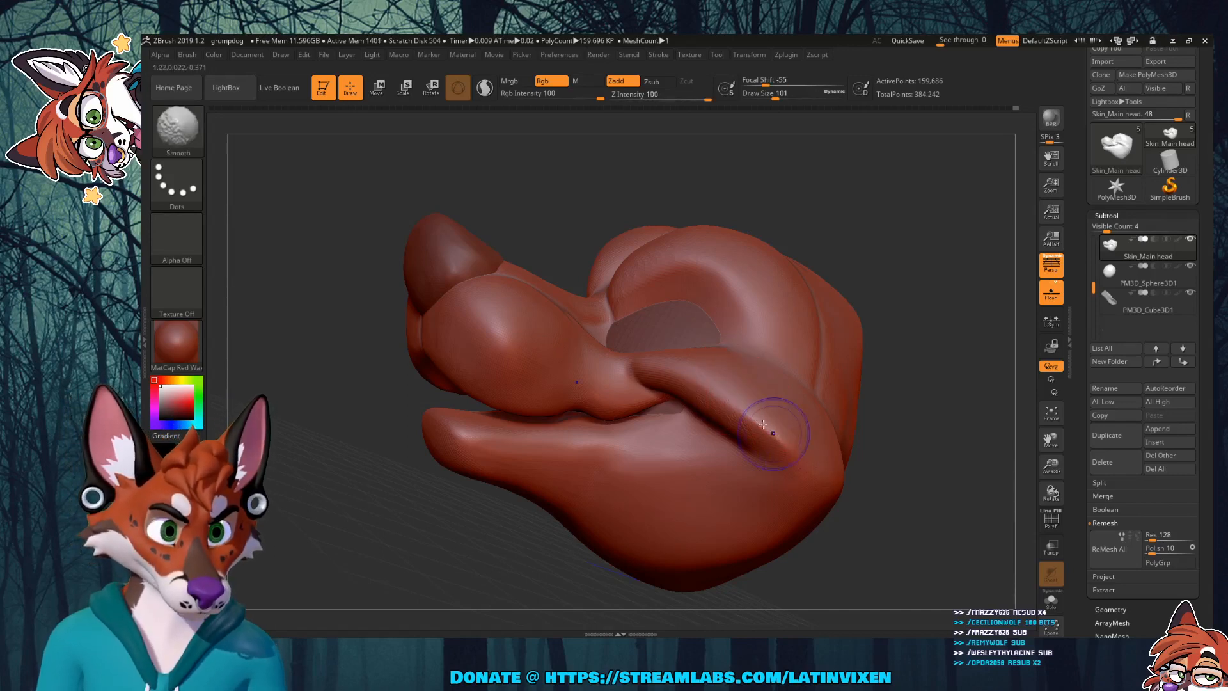
pyautogui.moveTo(838, 354); pyautogui.dragTo(756, 433)
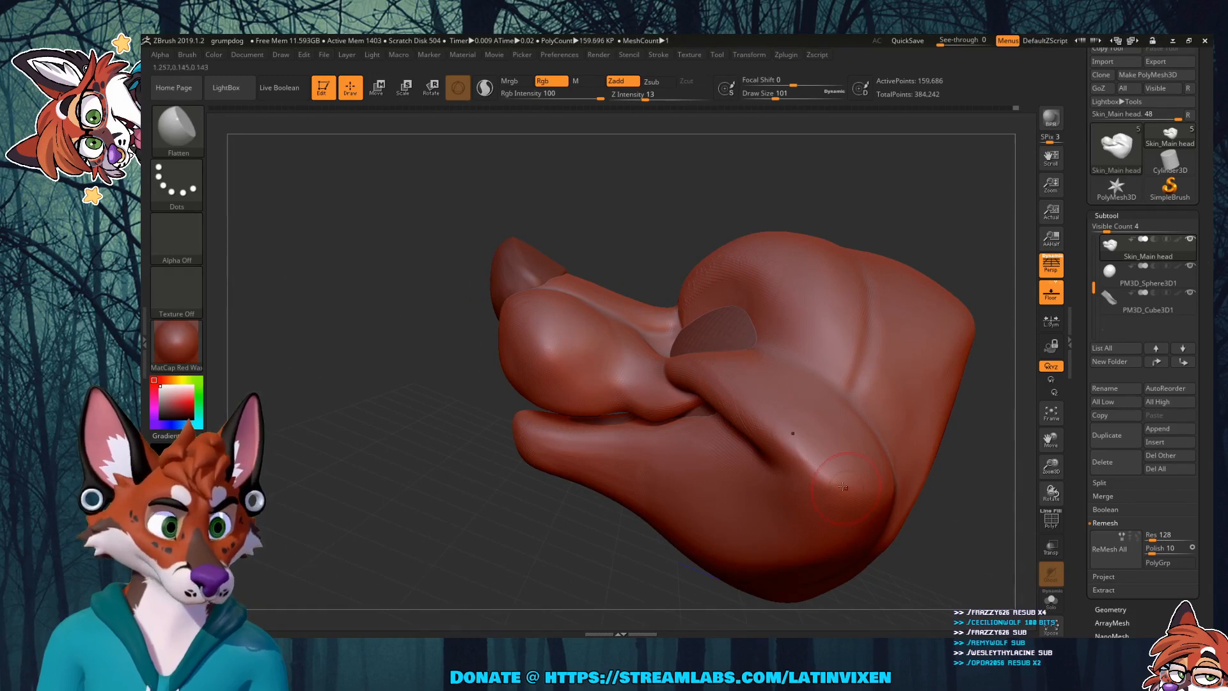
pyautogui.moveTo(963, 424); pyautogui.dragTo(945, 485)
pyautogui.press('shift')
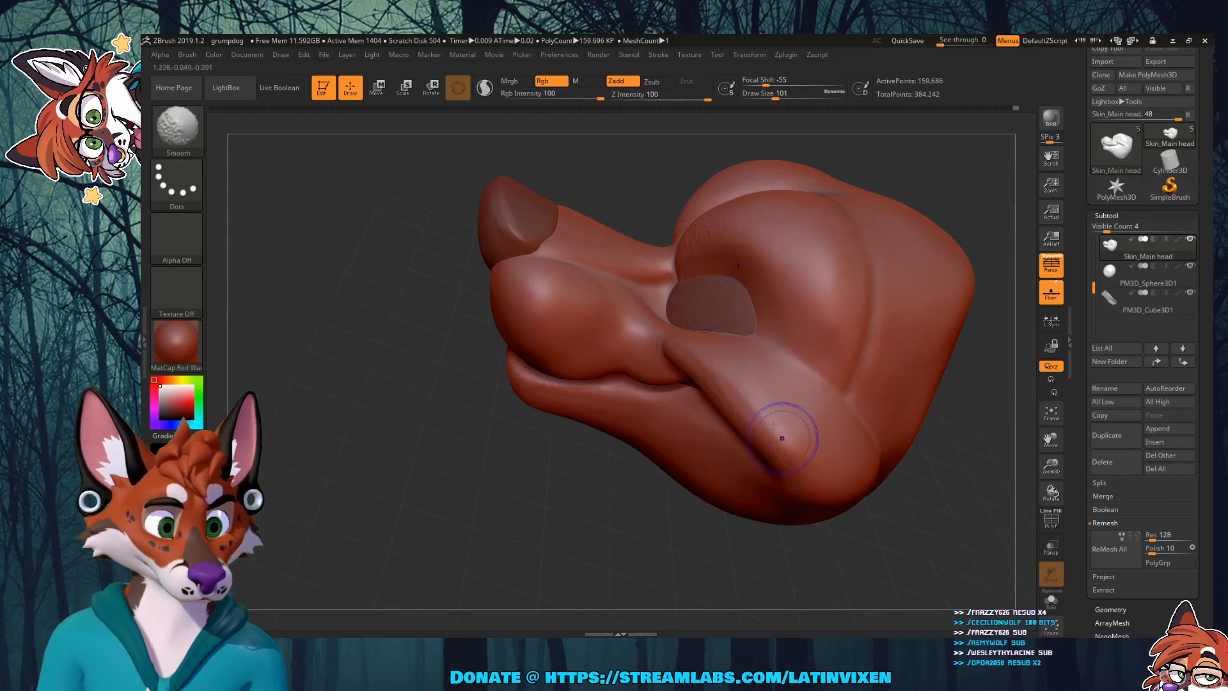
pyautogui.keyDown('shift'); pyautogui.moveTo(788, 462); pyautogui.dragTo(754, 394); pyautogui.keyUp('shift')
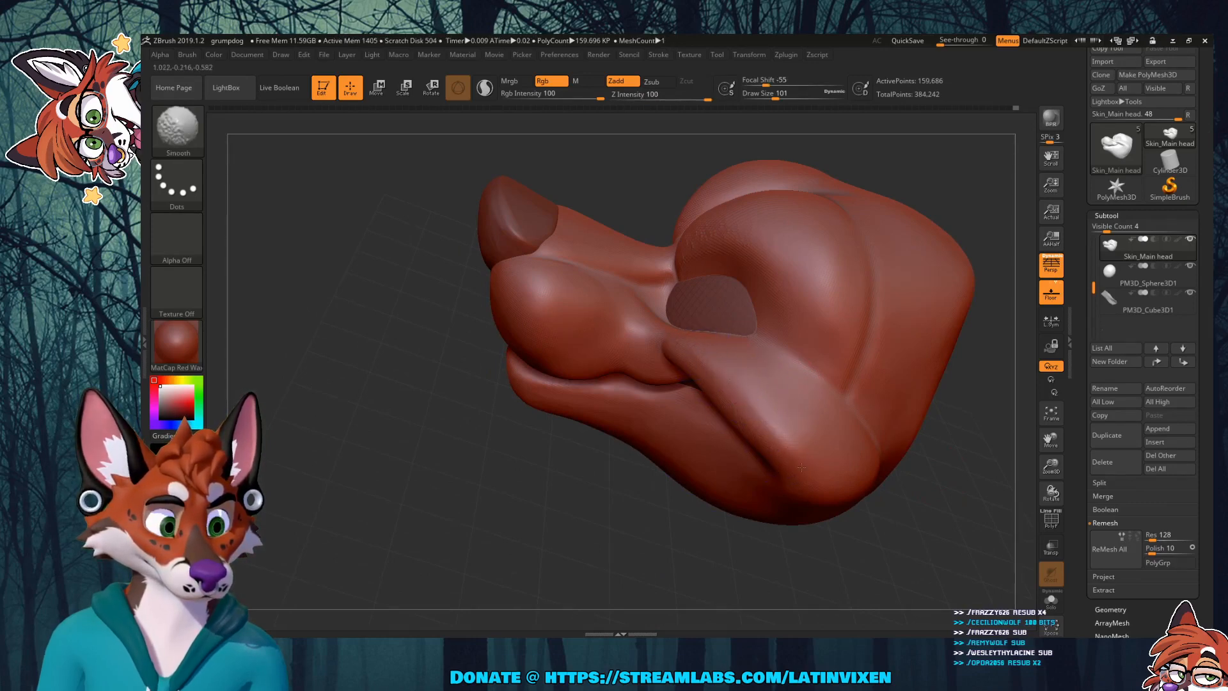
# Step: Flatten the side of the head behind the brow and above the cheek fold with the Flatten brush
pyautogui.moveTo(946, 469)
pyautogui.mouseDown()
pyautogui.moveTo(976, 420)
pyautogui.moveTo(969, 364)
pyautogui.moveTo(896, 353)
pyautogui.moveTo(892, 390)
pyautogui.moveTo(883, 320)
pyautogui.moveTo(878, 345)
pyautogui.moveTo(822, 313)
pyautogui.moveTo(787, 320)
pyautogui.moveTo(831, 358)
pyautogui.moveTo(920, 320)
pyautogui.moveTo(859, 309)
pyautogui.mouseUp()
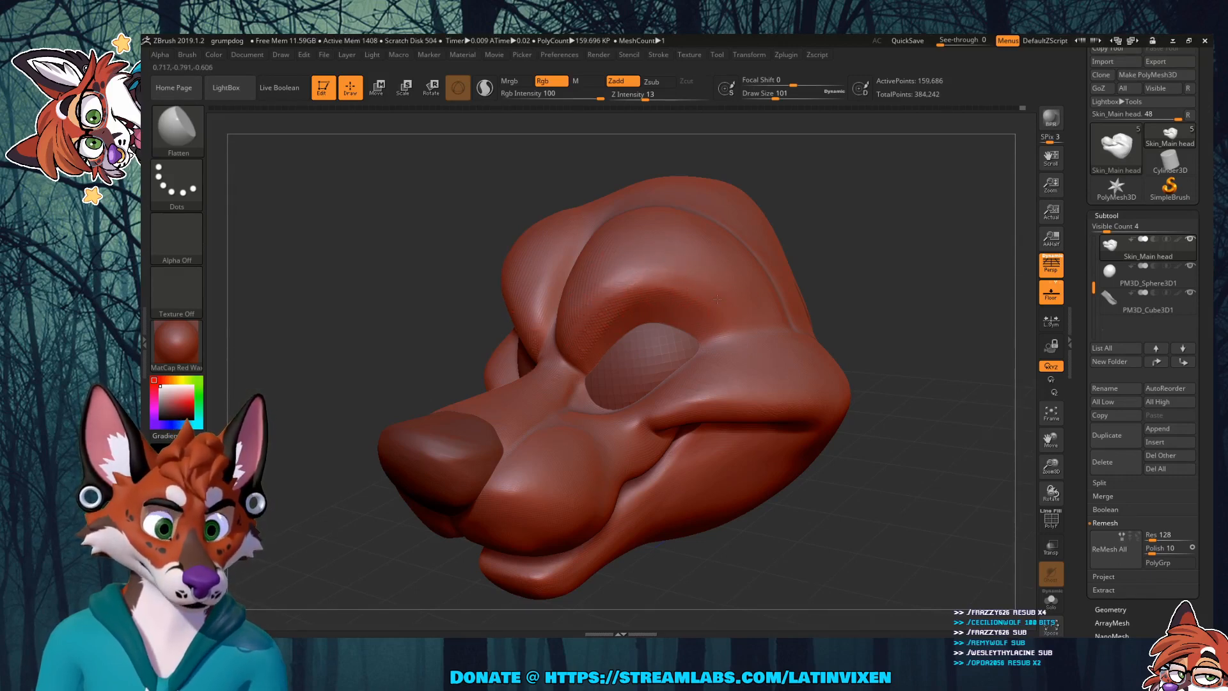
pyautogui.moveTo(717, 299); pyautogui.dragTo(618, 309, button='right')
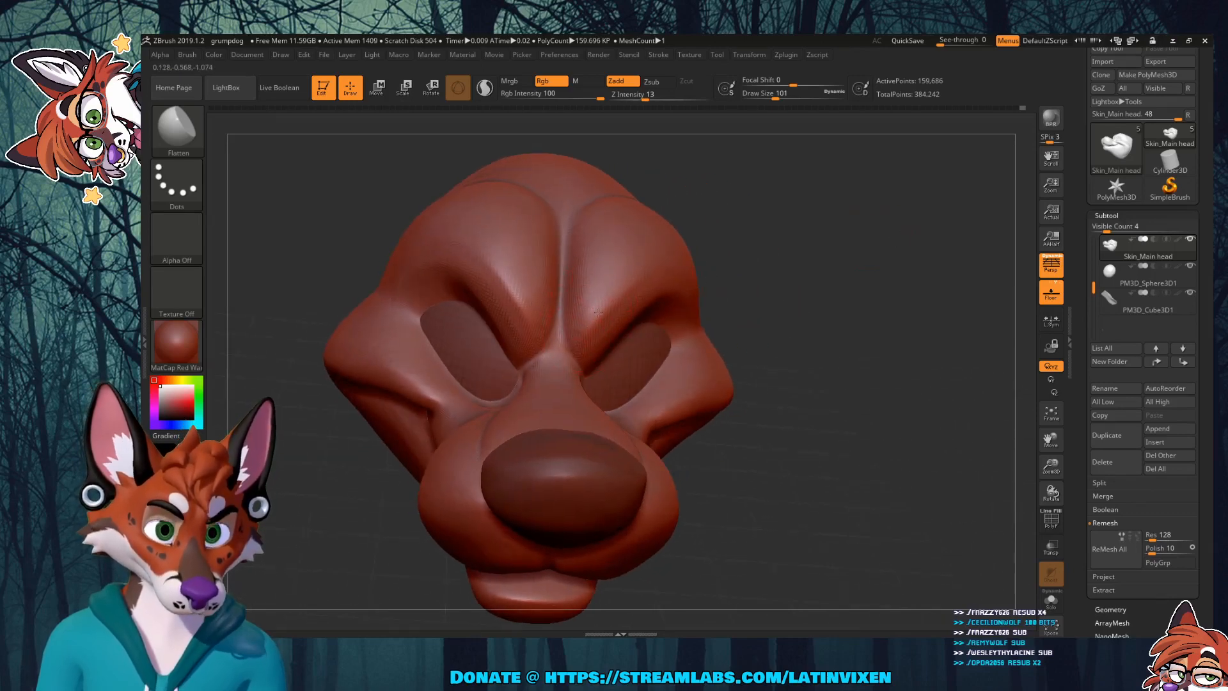
pyautogui.moveTo(696, 251)
pyautogui.mouseDown(button='right')
pyautogui.moveTo(849, 222)
pyautogui.moveTo(878, 250)
pyautogui.moveTo(855, 336)
pyautogui.mouseUp(button='right')
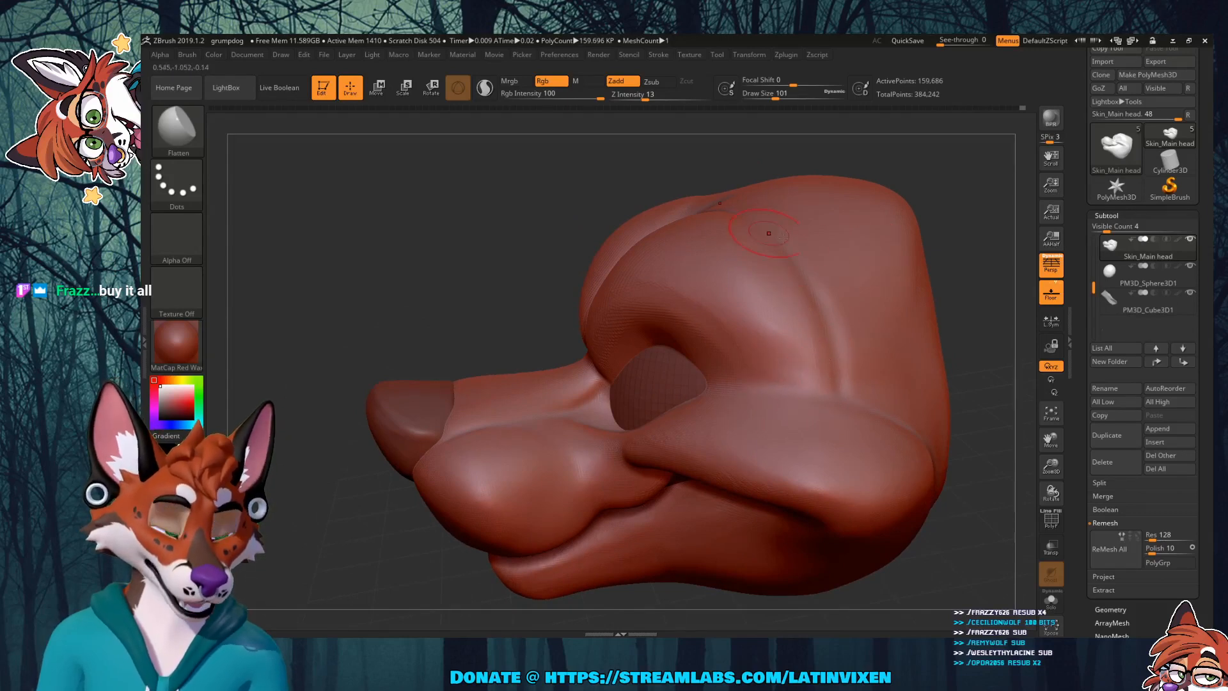
pyautogui.moveTo(1049, 443); pyautogui.dragTo(1020, 451)
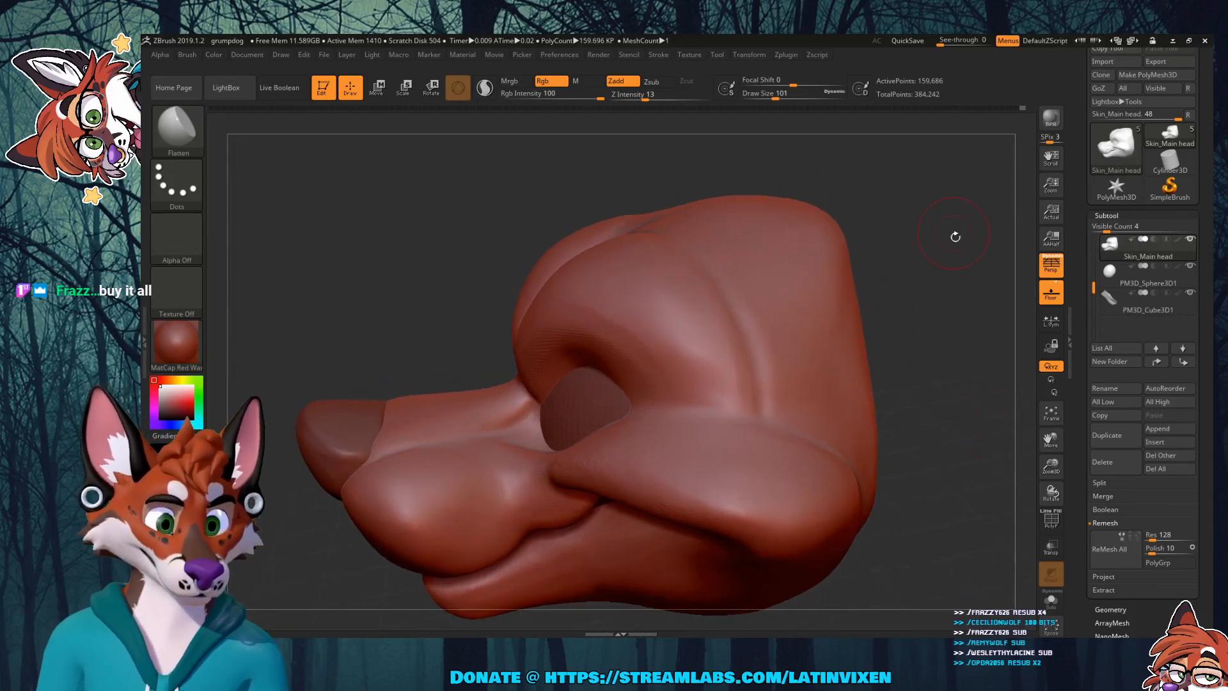
pyautogui.moveTo(953, 236); pyautogui.dragTo(914, 266)
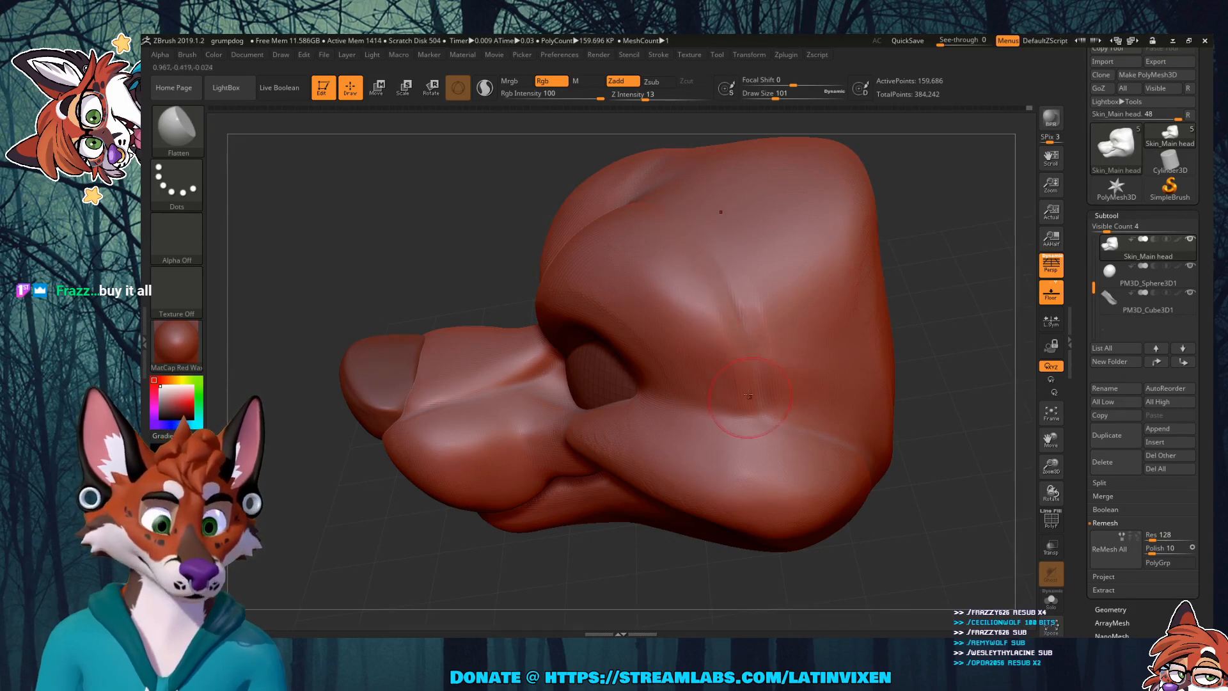
pyautogui.moveTo(952, 291)
pyautogui.mouseDown()
pyautogui.moveTo(968, 238)
pyautogui.moveTo(958, 248)
pyautogui.mouseUp()
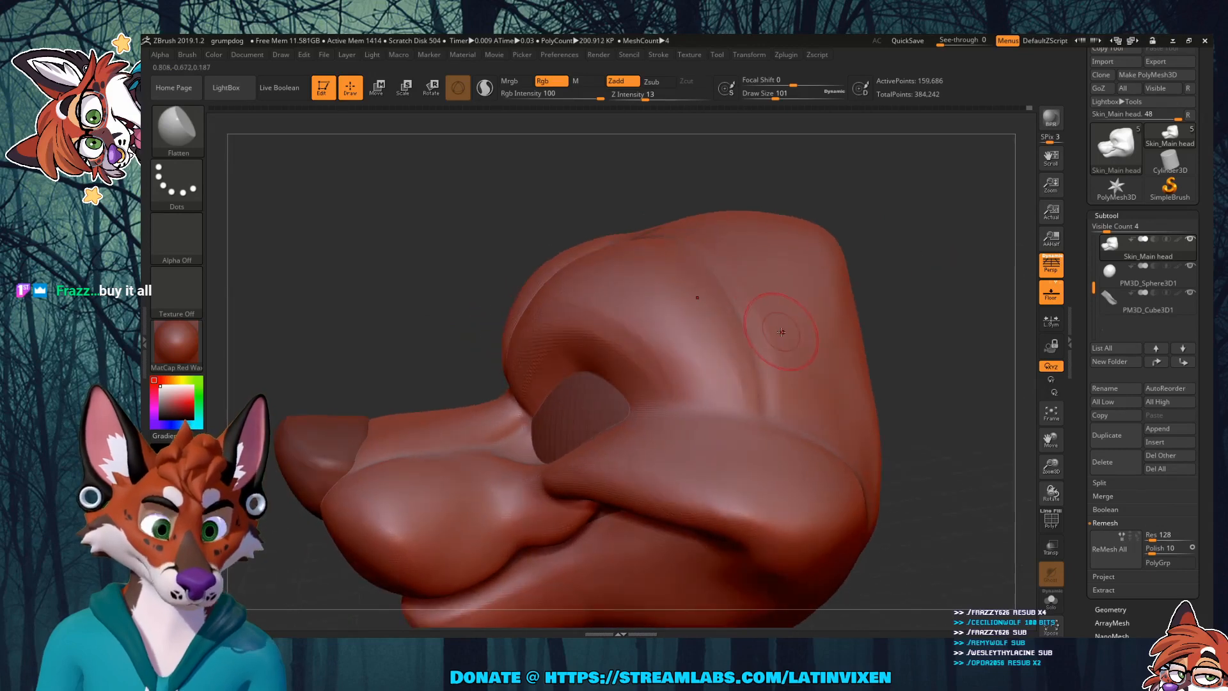
# Step: Smooth the crease running down the temple between the brow and the cheek fold
pyautogui.keyDown('shift'); pyautogui.moveTo(767, 320); pyautogui.dragTo(769, 354); pyautogui.keyUp('shift')
pyautogui.moveTo(932, 260); pyautogui.dragTo(914, 249)
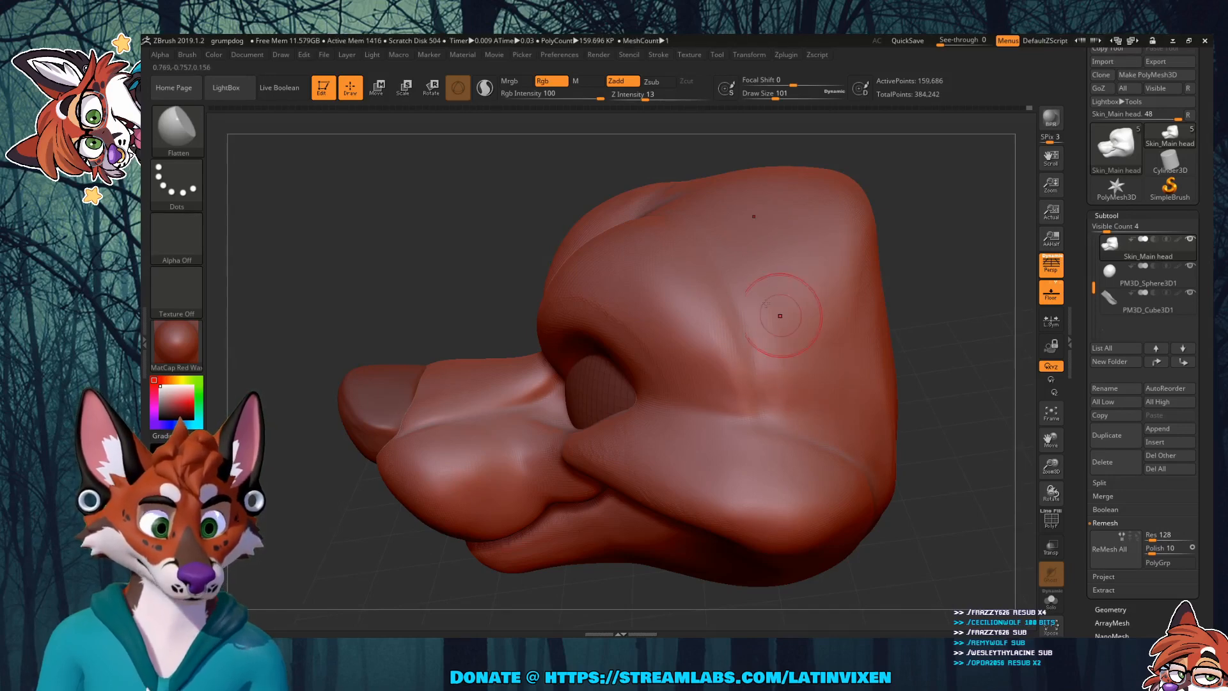
pyautogui.press('shift')
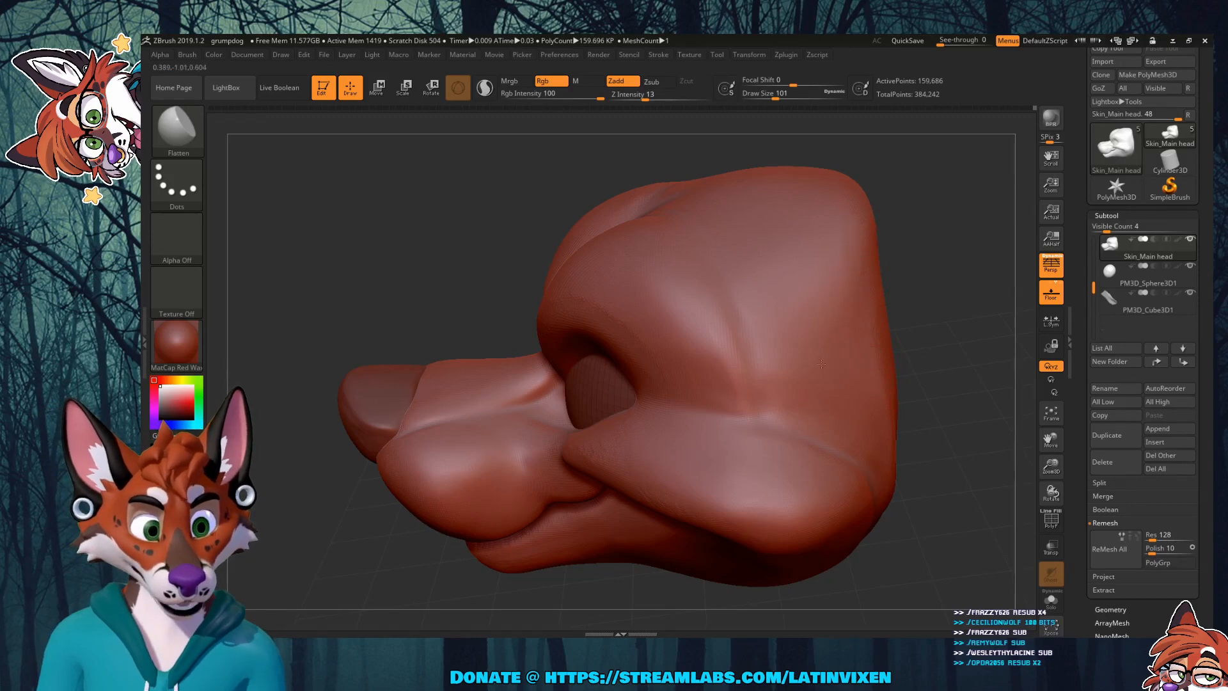
# Step: Flatten the upper and outer side of the brow where it blends into the cranium
pyautogui.moveTo(984, 259)
pyautogui.mouseDown()
pyautogui.moveTo(949, 259)
pyautogui.moveTo(977, 211)
pyautogui.moveTo(973, 142)
pyautogui.mouseUp()
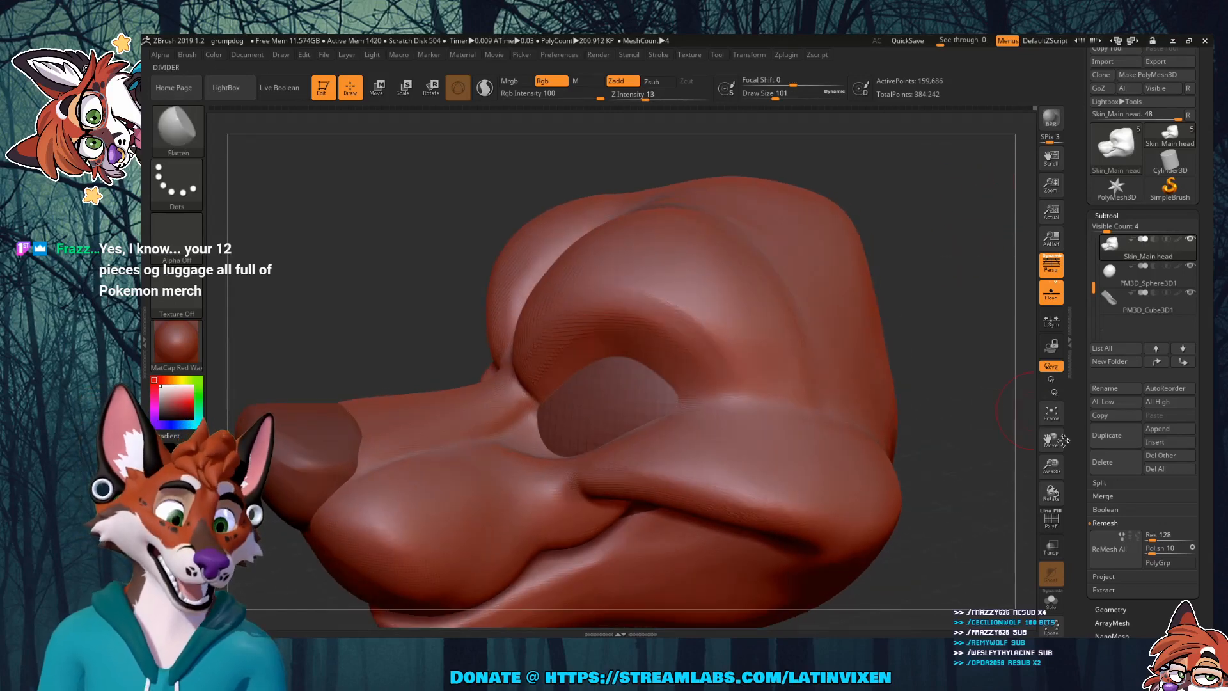
pyautogui.moveTo(1051, 466); pyautogui.dragTo(1050, 435)
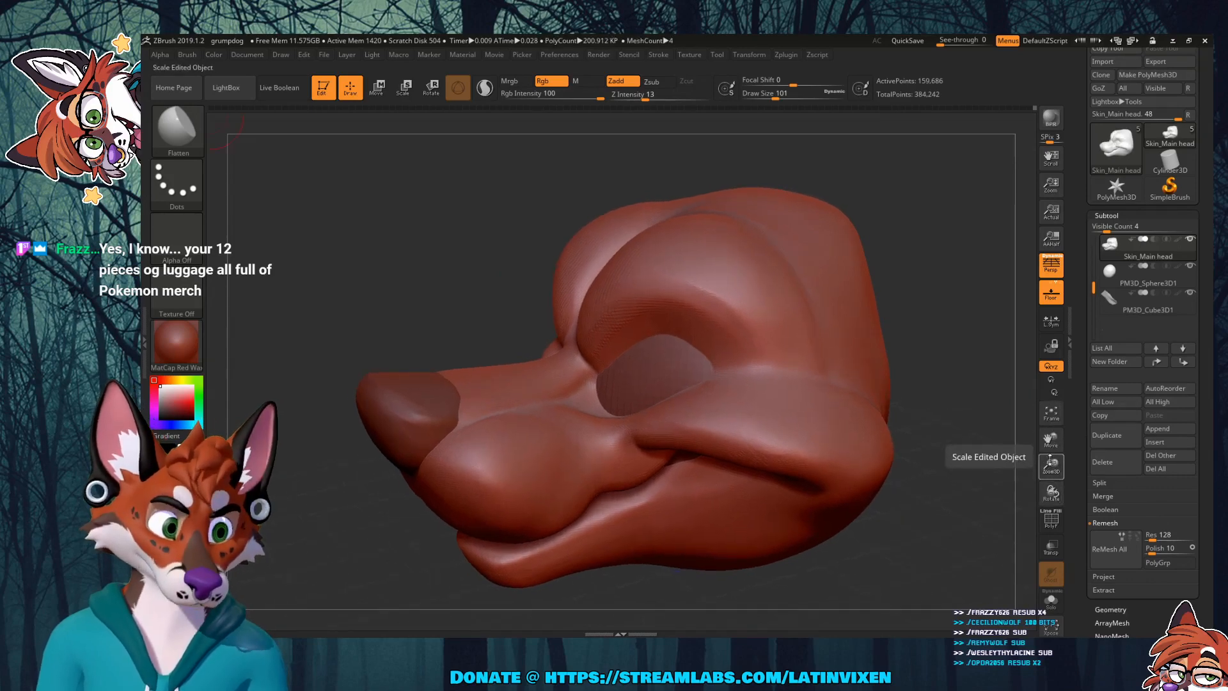
pyautogui.moveTo(1059, 480); pyautogui.dragTo(1045, 494)
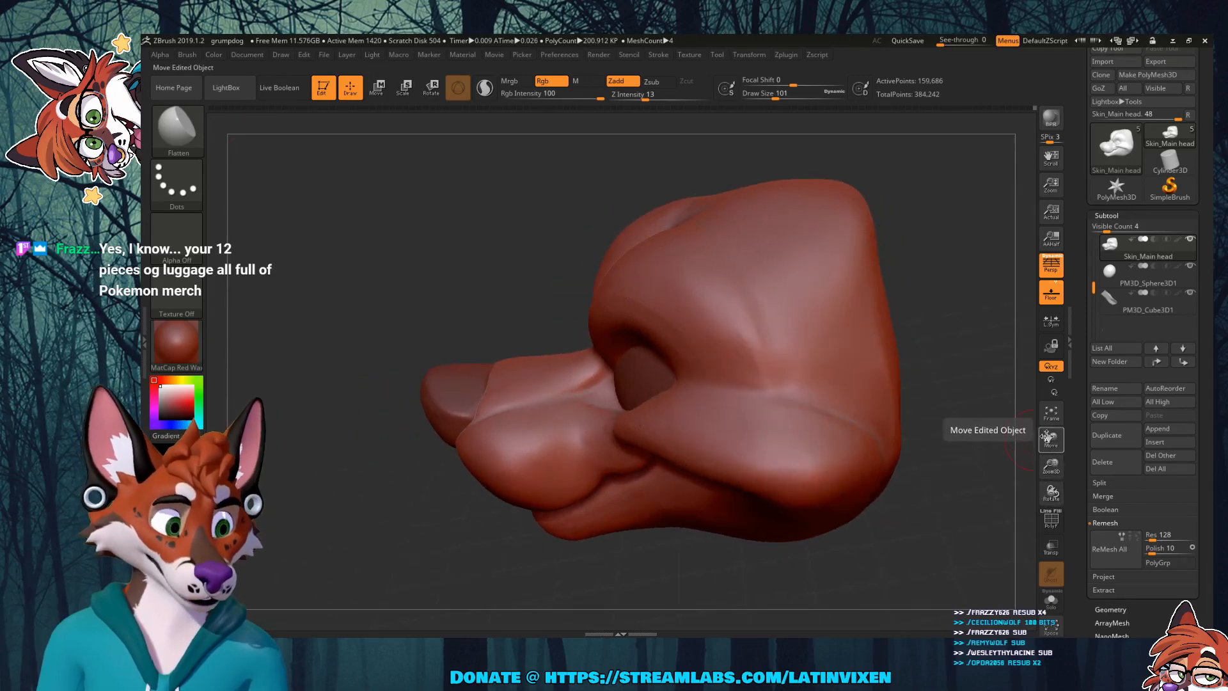
pyautogui.moveTo(1052, 439); pyautogui.dragTo(1045, 505)
pyautogui.moveTo(923, 292); pyautogui.dragTo(956, 325)
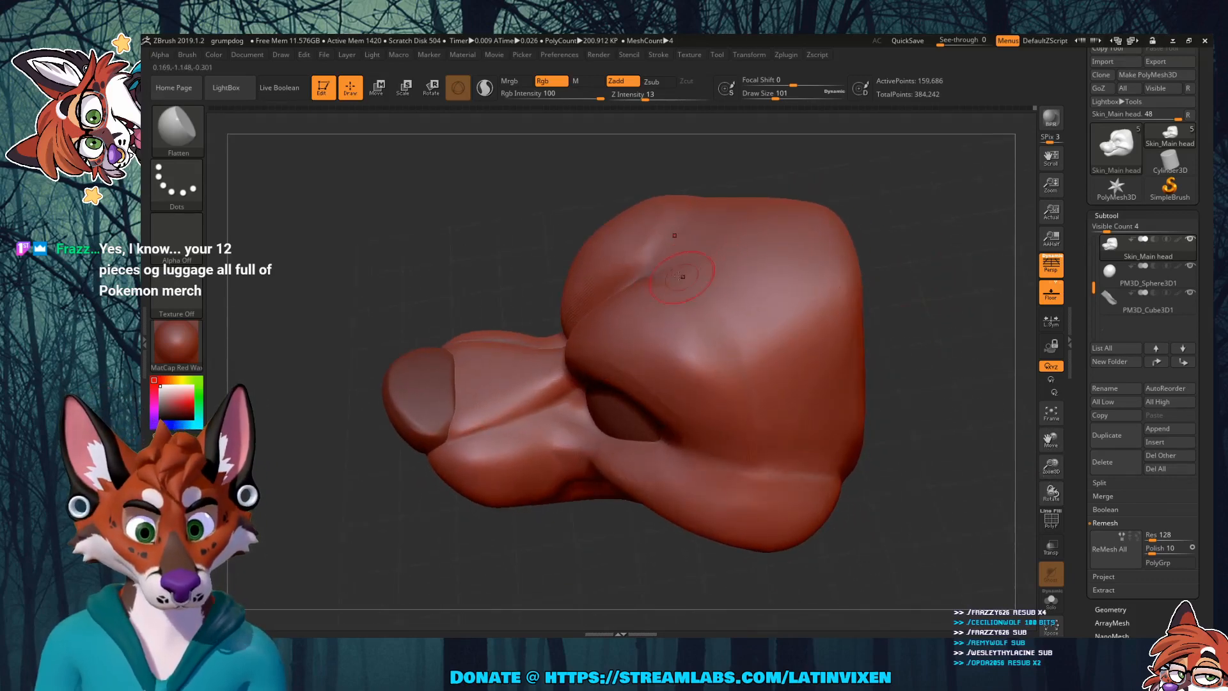
pyautogui.moveTo(701, 292); pyautogui.dragTo(735, 332)
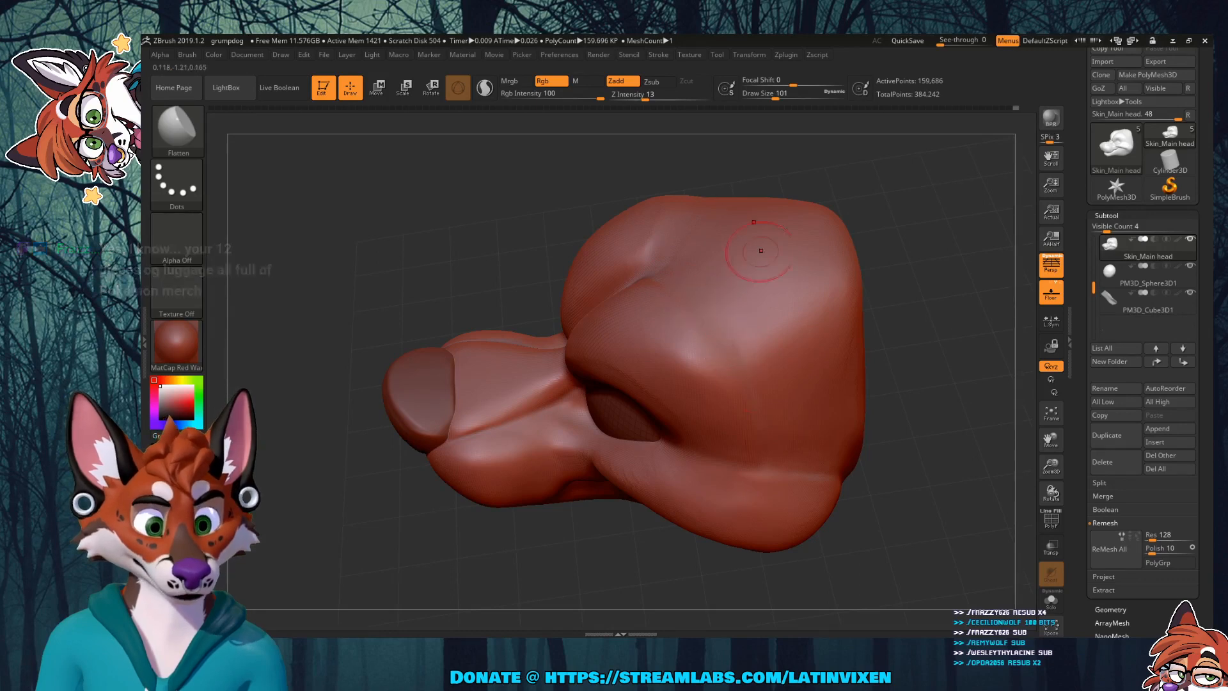
pyautogui.moveTo(894, 254); pyautogui.dragTo(966, 268)
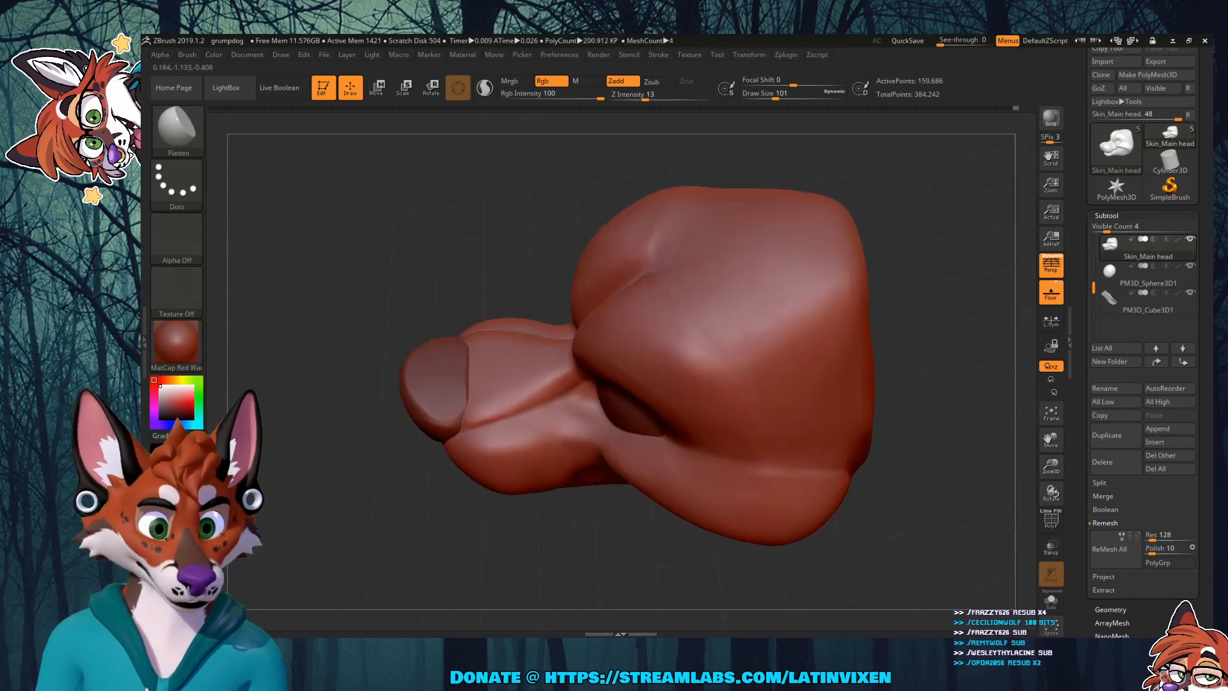
pyautogui.moveTo(742, 369); pyautogui.dragTo(709, 320)
pyautogui.moveTo(949, 248); pyautogui.dragTo(908, 264)
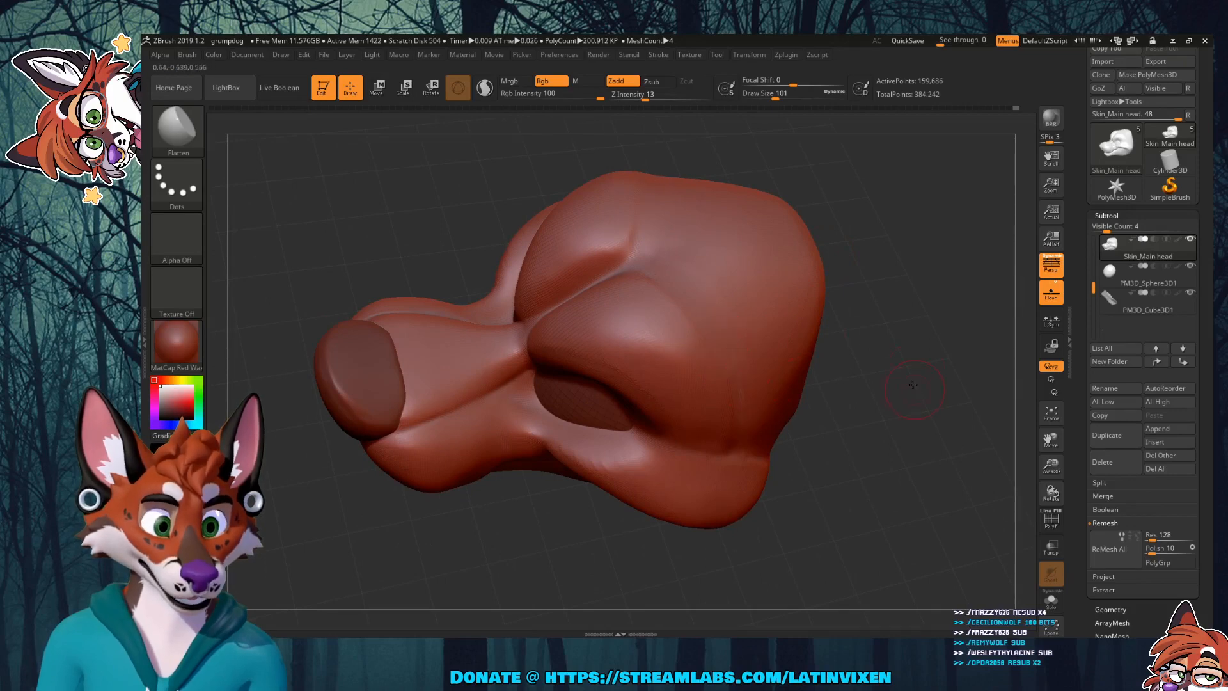
pyautogui.moveTo(913, 385); pyautogui.dragTo(819, 351)
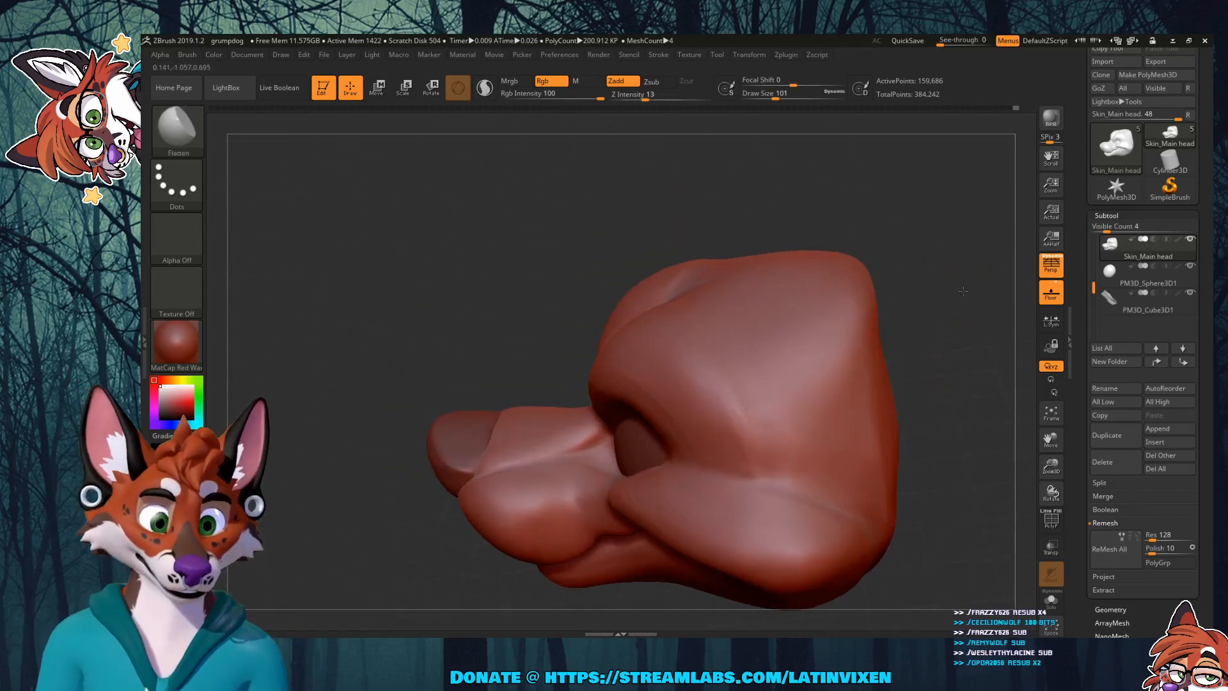
pyautogui.moveTo(963, 291)
pyautogui.mouseDown()
pyautogui.moveTo(935, 269)
pyautogui.moveTo(888, 309)
pyautogui.mouseUp()
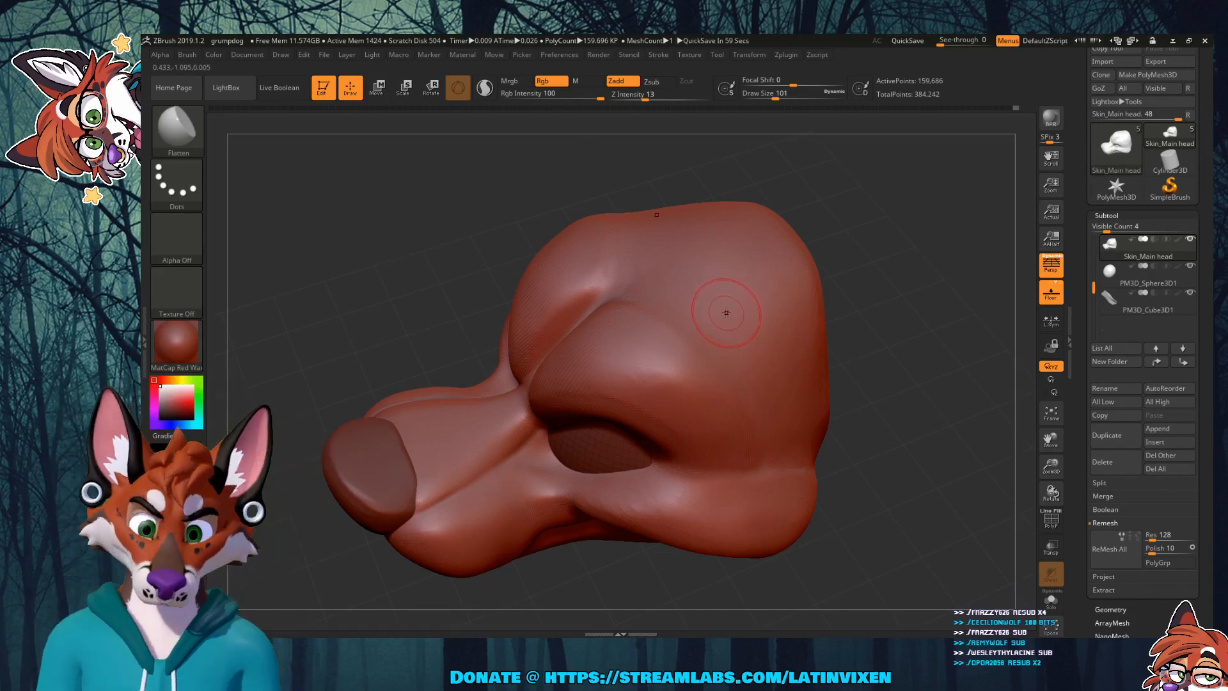
# Step: Set the Flatten brush's draw size to 177 and flatten the upper side and rear corner of the cranium
pyautogui.click(785, 96)
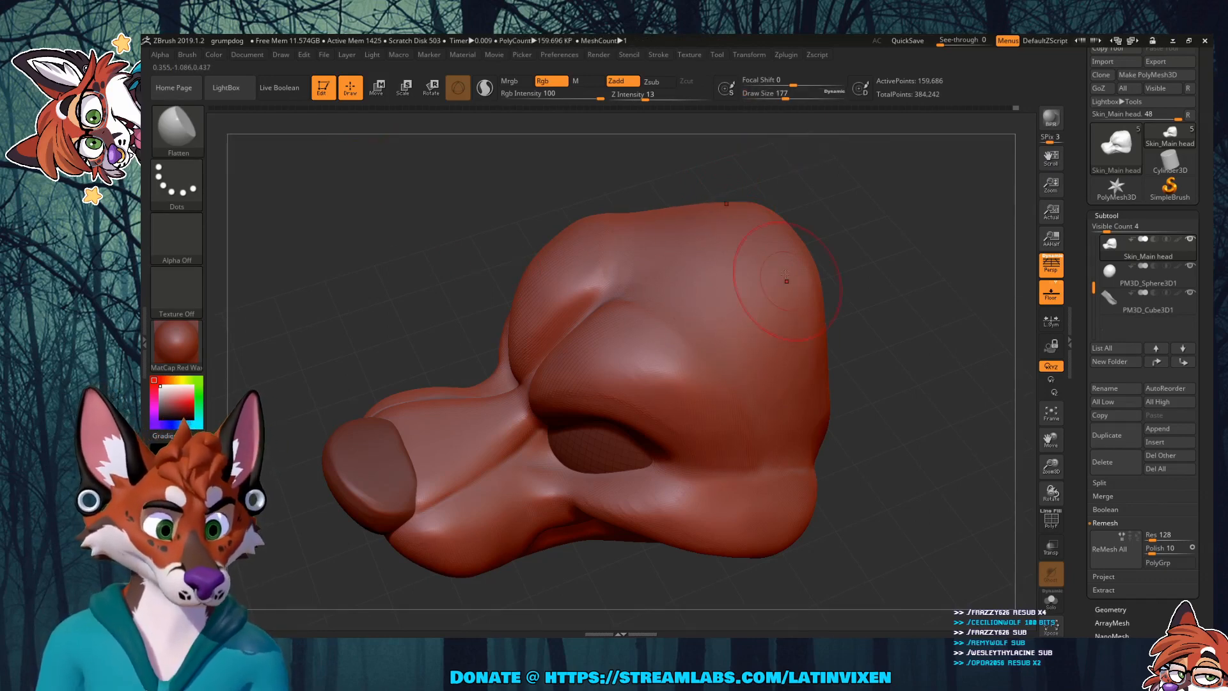
pyautogui.moveTo(919, 307); pyautogui.dragTo(812, 307)
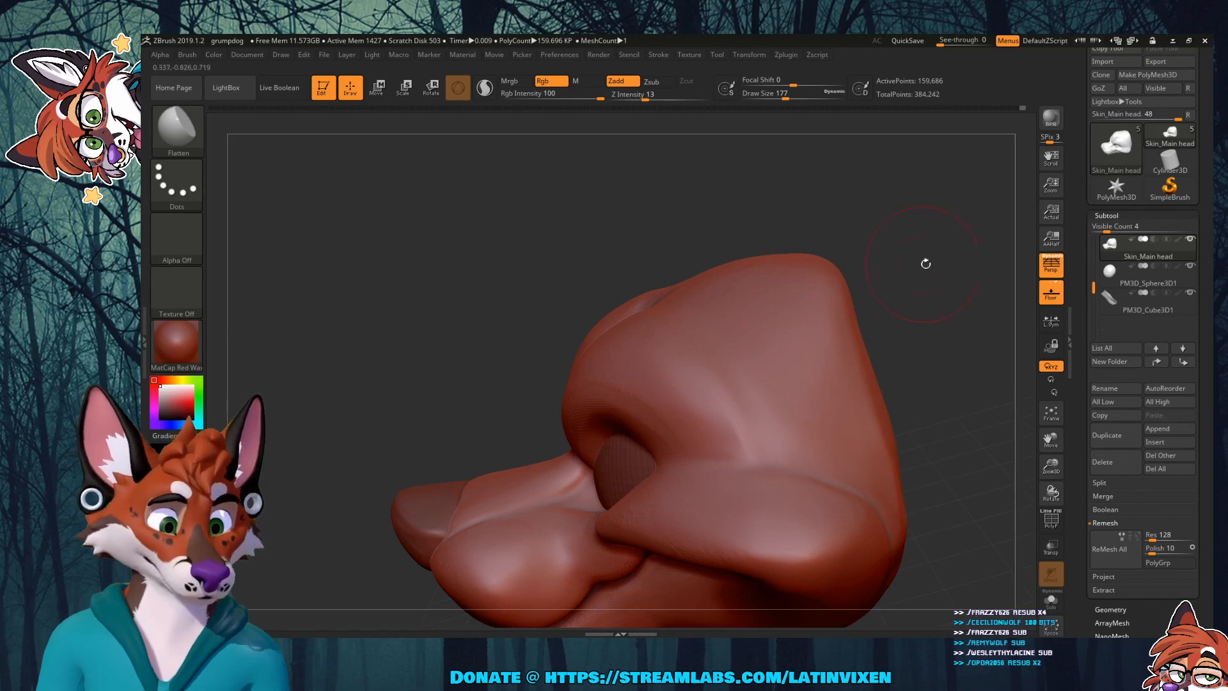
pyautogui.moveTo(926, 263)
pyautogui.mouseDown()
pyautogui.moveTo(680, 238)
pyautogui.moveTo(675, 281)
pyautogui.moveTo(903, 251)
pyautogui.moveTo(793, 255)
pyautogui.mouseUp()
pyautogui.press('shift')
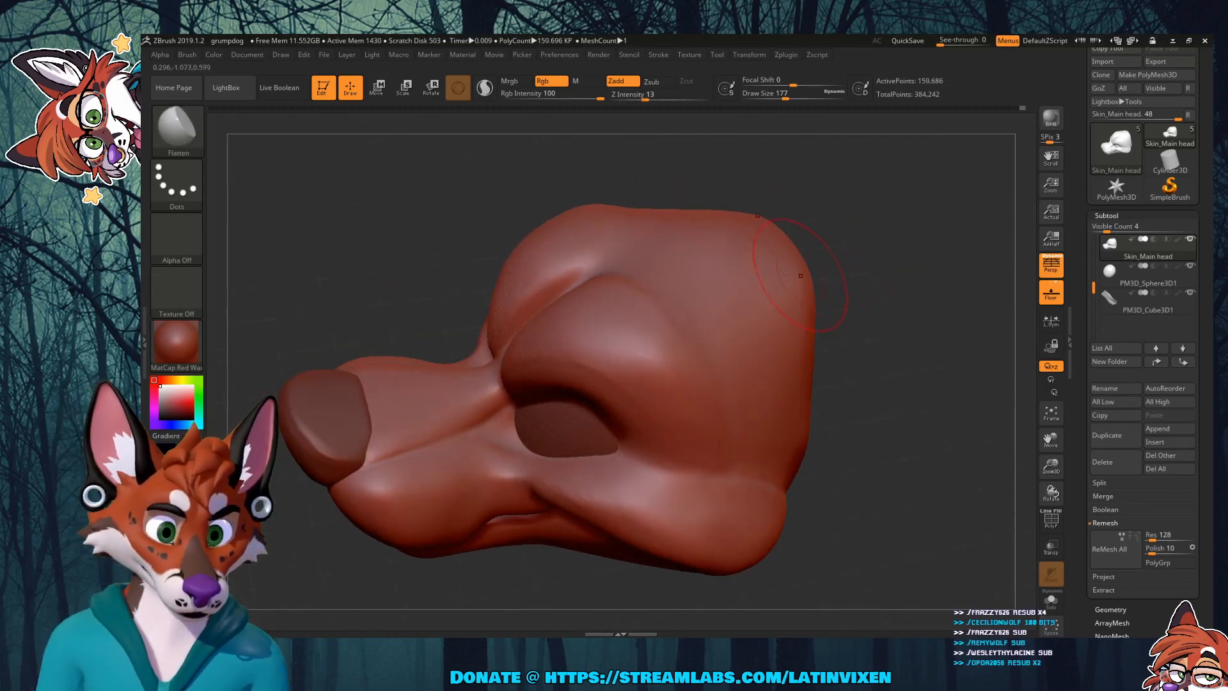
pyautogui.moveTo(930, 286); pyautogui.dragTo(831, 295)
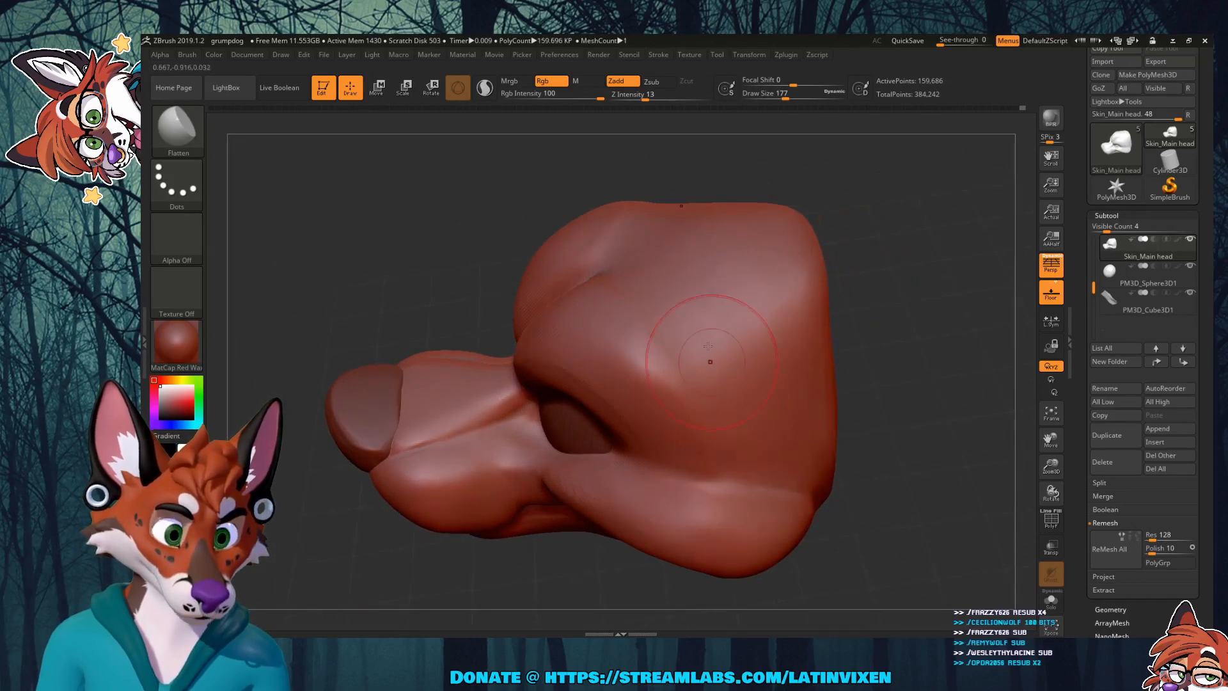
# Step: Flatten and smooth the forehead slope and the crease around the brow, working from above
pyautogui.moveTo(940, 318)
pyautogui.mouseDown()
pyautogui.moveTo(1035, 286)
pyautogui.moveTo(910, 282)
pyautogui.moveTo(777, 384)
pyautogui.mouseUp()
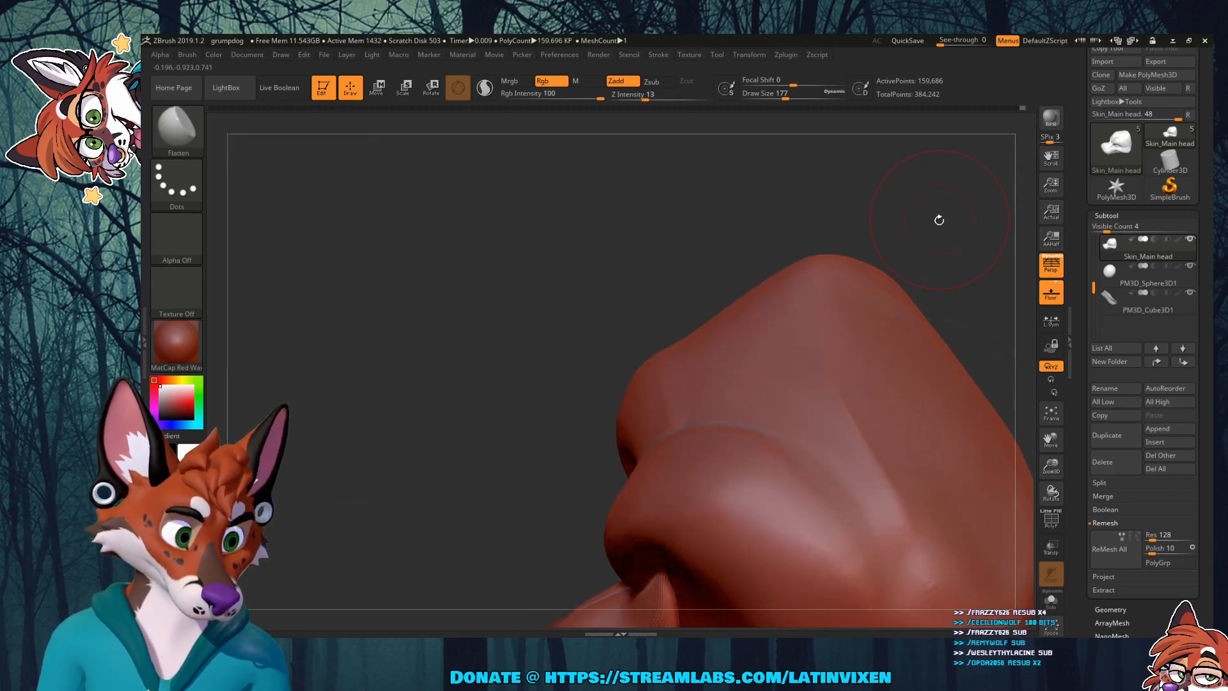
pyautogui.moveTo(938, 217)
pyautogui.mouseDown()
pyautogui.moveTo(961, 223)
pyautogui.moveTo(836, 351)
pyautogui.mouseUp()
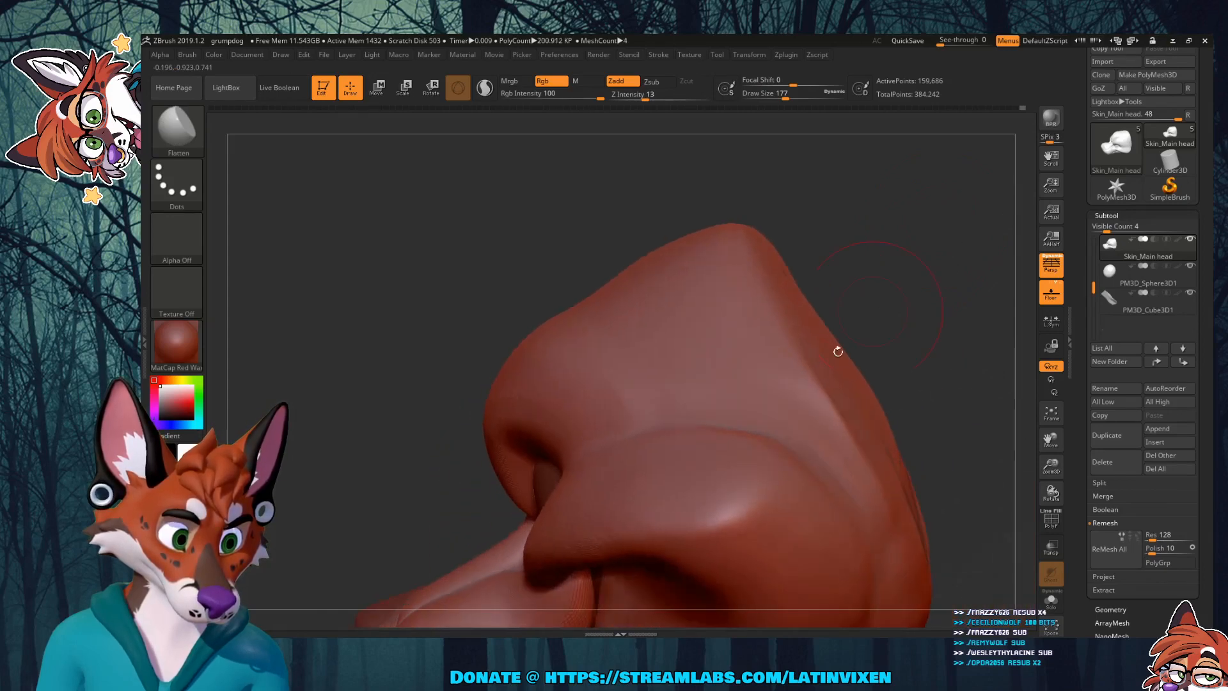
pyautogui.press('shift')
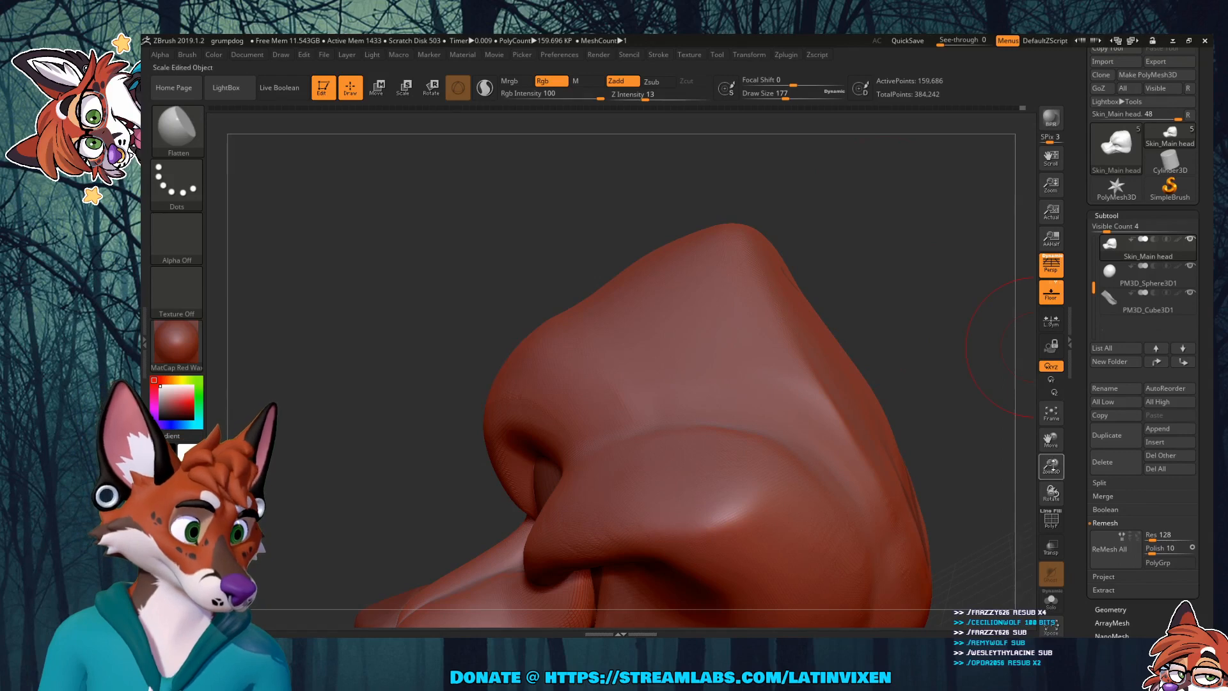
# Step: Flatten the rear of the cheek and the side of the jaw
pyautogui.moveTo(1053, 465); pyautogui.dragTo(1048, 410)
pyautogui.moveTo(904, 351); pyautogui.dragTo(923, 282)
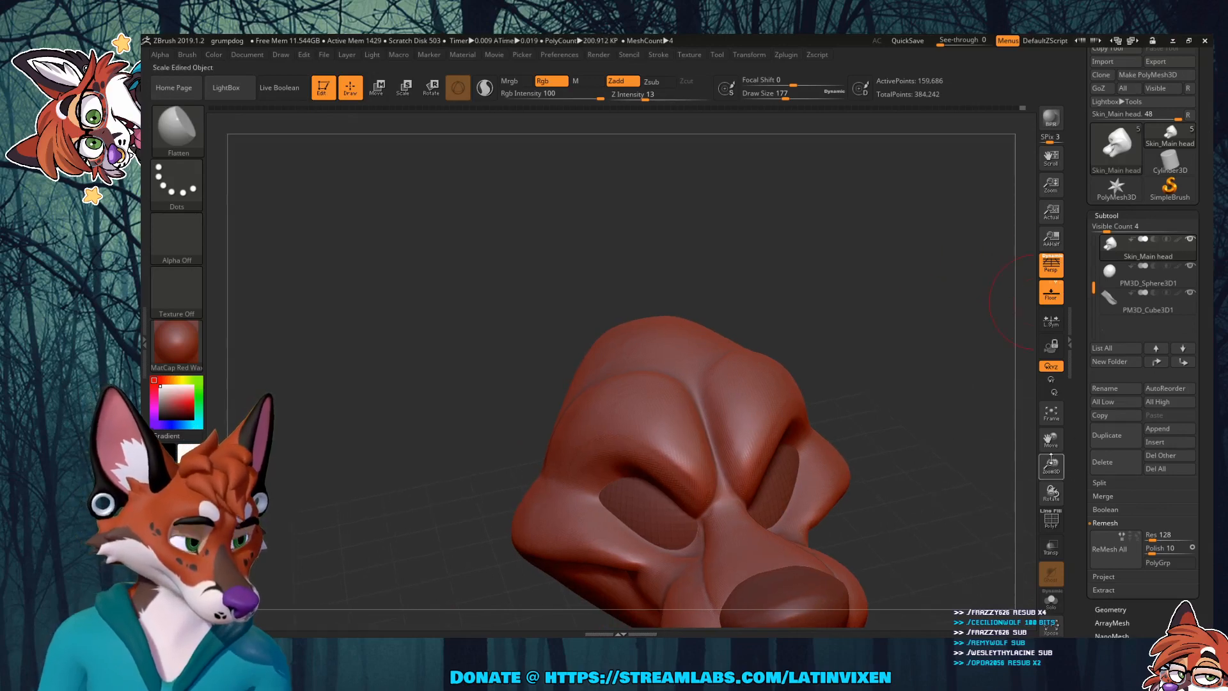
pyautogui.moveTo(1053, 441); pyautogui.dragTo(1012, 366)
pyautogui.moveTo(874, 373)
pyautogui.mouseDown()
pyautogui.moveTo(816, 317)
pyautogui.moveTo(795, 337)
pyautogui.mouseUp()
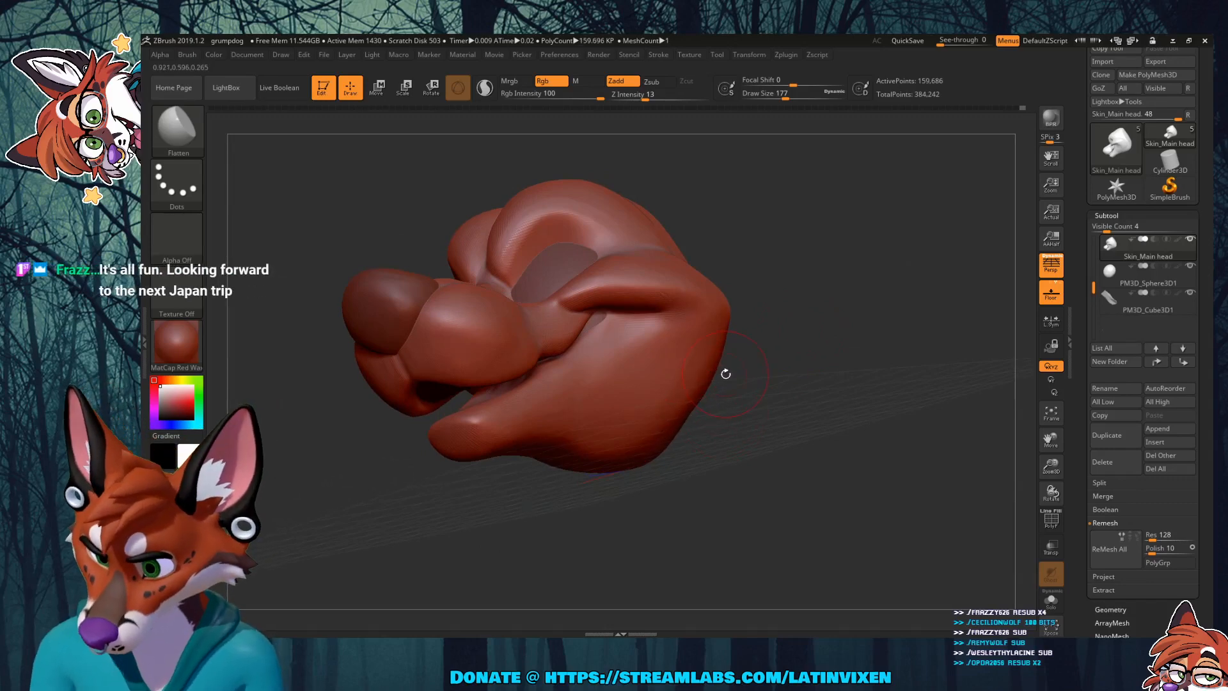
pyautogui.moveTo(841, 389); pyautogui.dragTo(735, 407)
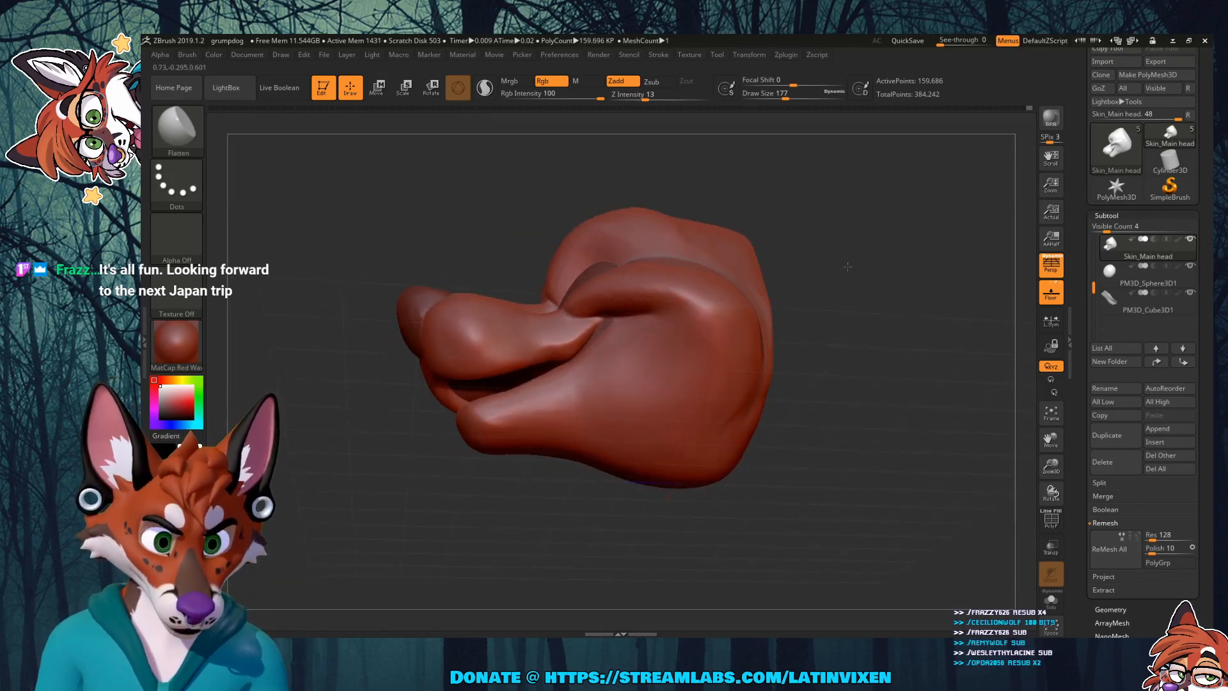
pyautogui.moveTo(848, 266); pyautogui.dragTo(715, 325)
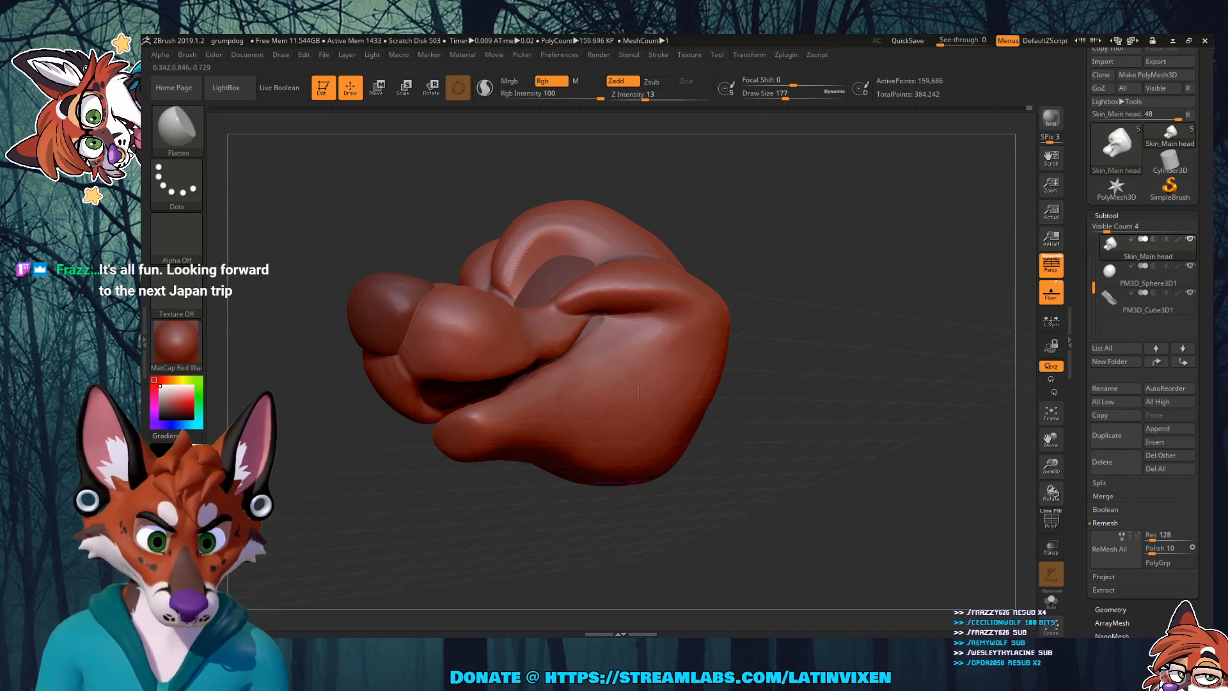
# Step: Smooth the rear edge of the cheek and flatten the lower rear corner of the jaw
pyautogui.press('shift')
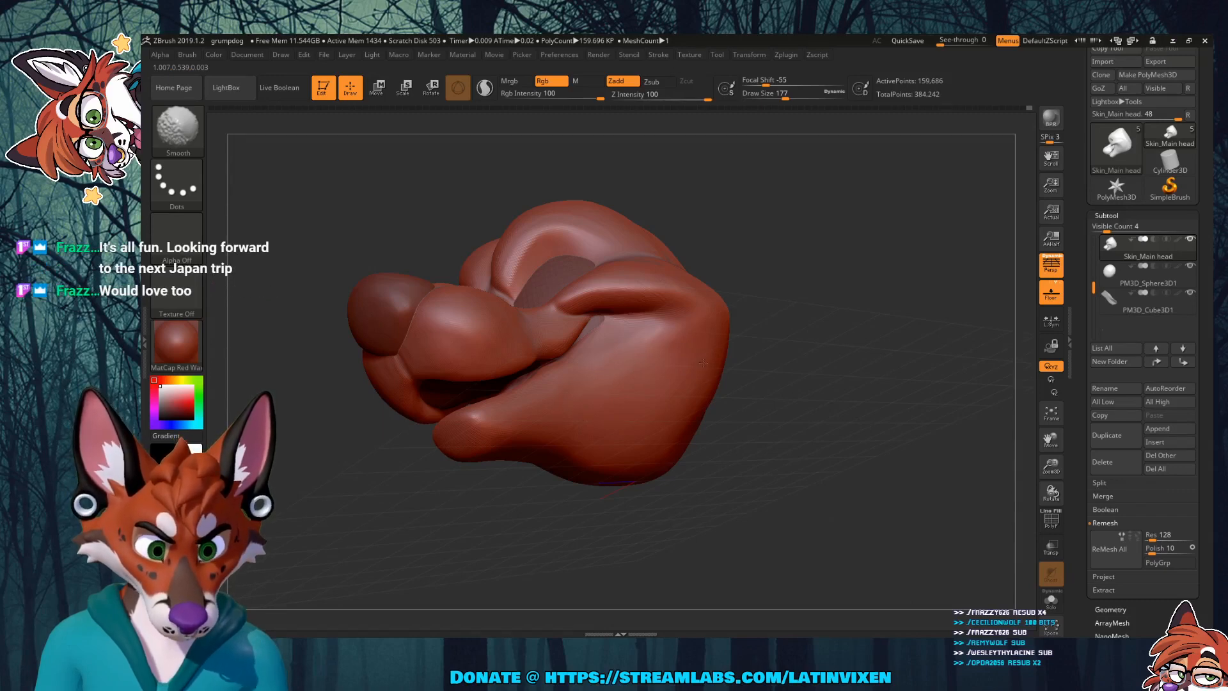
pyautogui.keyDown('shift'); pyautogui.moveTo(707, 367); pyautogui.dragTo(723, 338); pyautogui.keyUp('shift')
pyautogui.moveTo(816, 318)
pyautogui.mouseDown()
pyautogui.moveTo(833, 279)
pyautogui.moveTo(709, 442)
pyautogui.mouseUp()
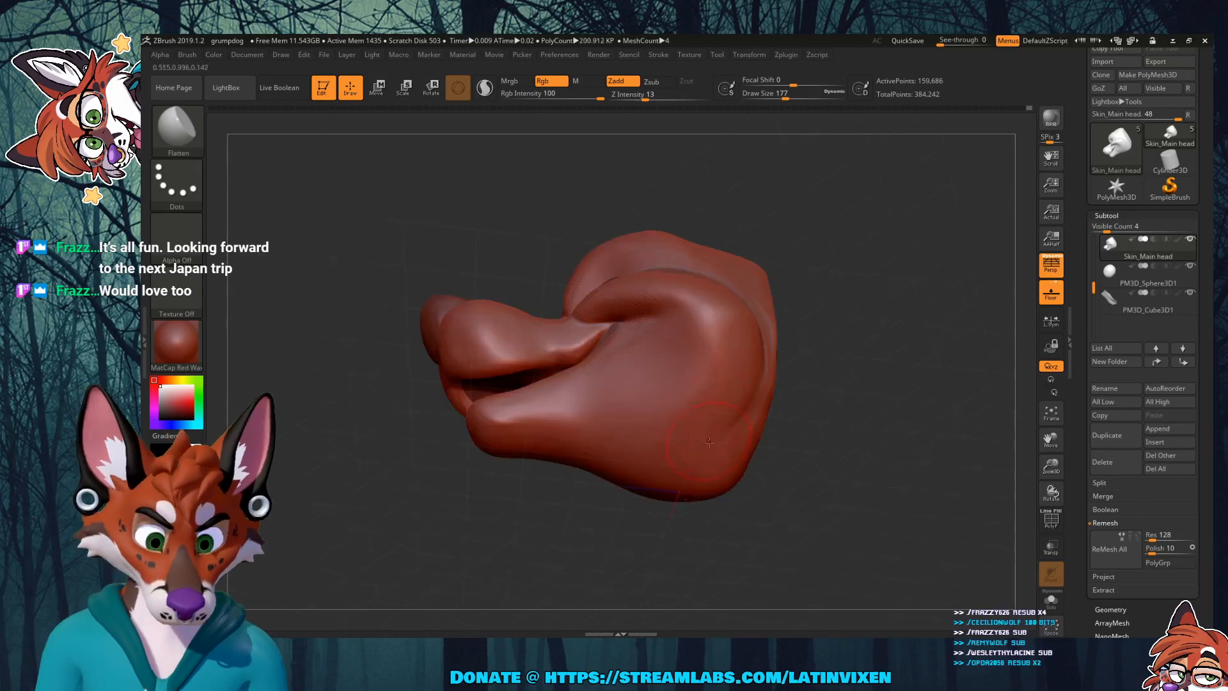
pyautogui.moveTo(815, 310); pyautogui.dragTo(827, 290)
pyautogui.moveTo(823, 356)
pyautogui.mouseDown()
pyautogui.moveTo(805, 409)
pyautogui.moveTo(783, 379)
pyautogui.mouseUp()
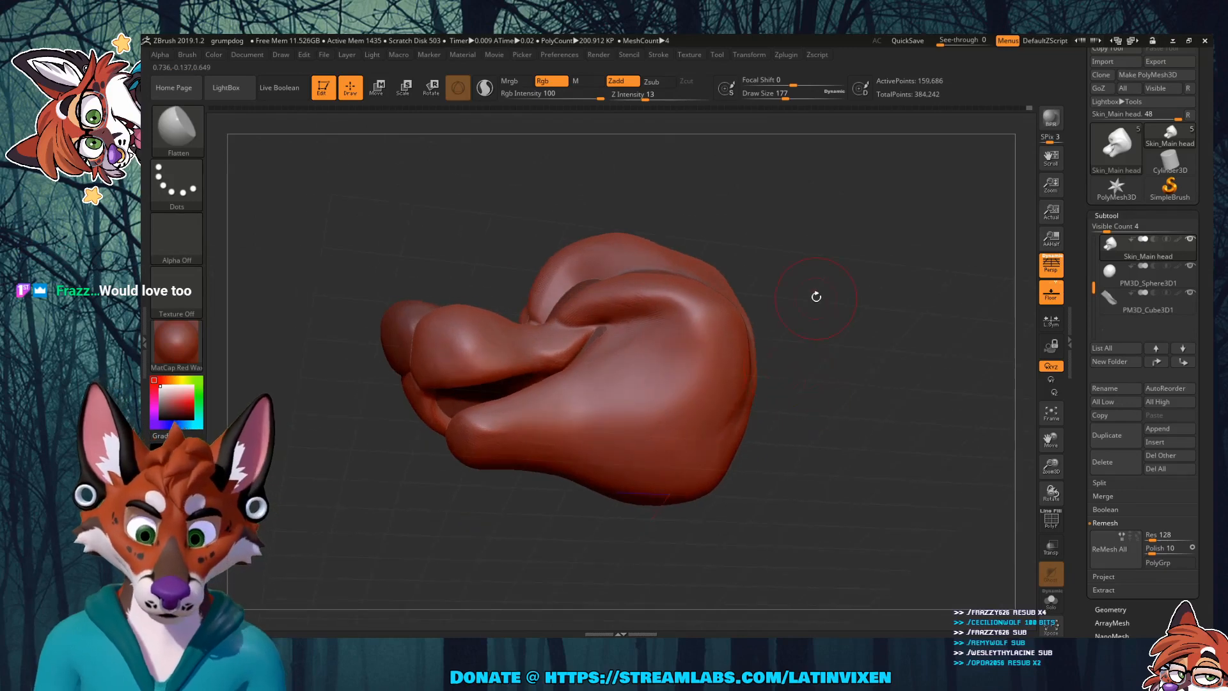
# Step: Set the Flatten brush's draw size to 59 and flatten the jaw surface beneath the cheek fold near the mouth corner
pyautogui.moveTo(816, 297); pyautogui.dragTo(826, 347)
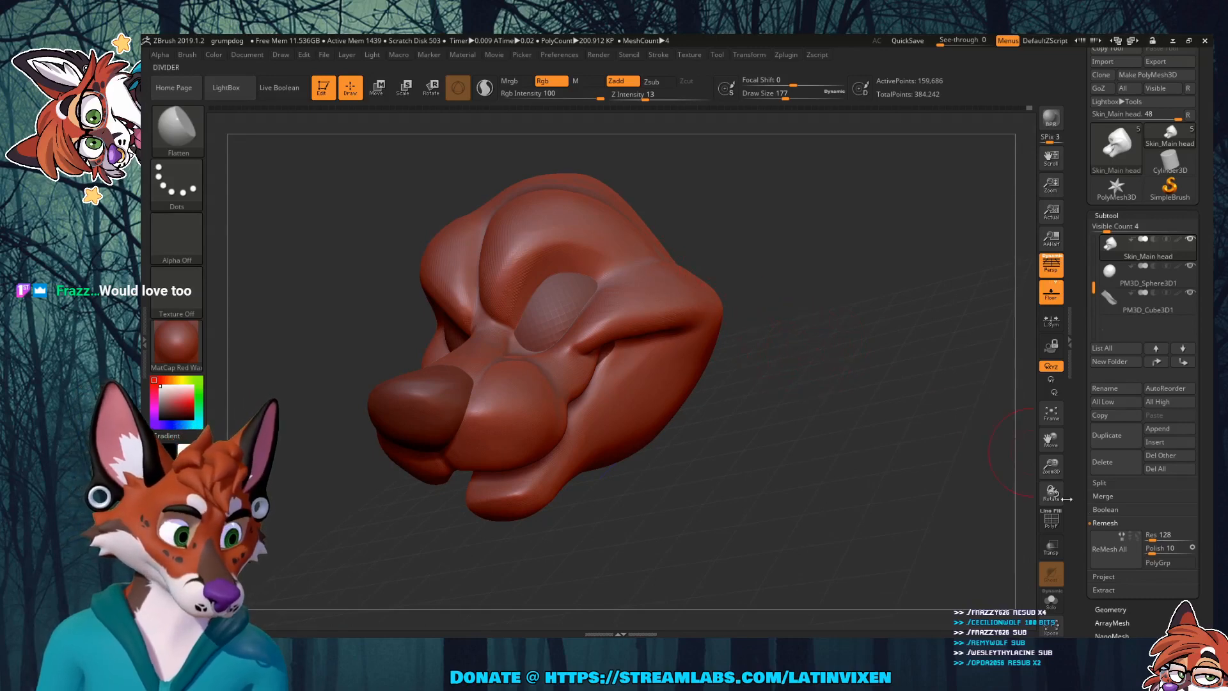
pyautogui.moveTo(1051, 467); pyautogui.dragTo(1059, 505)
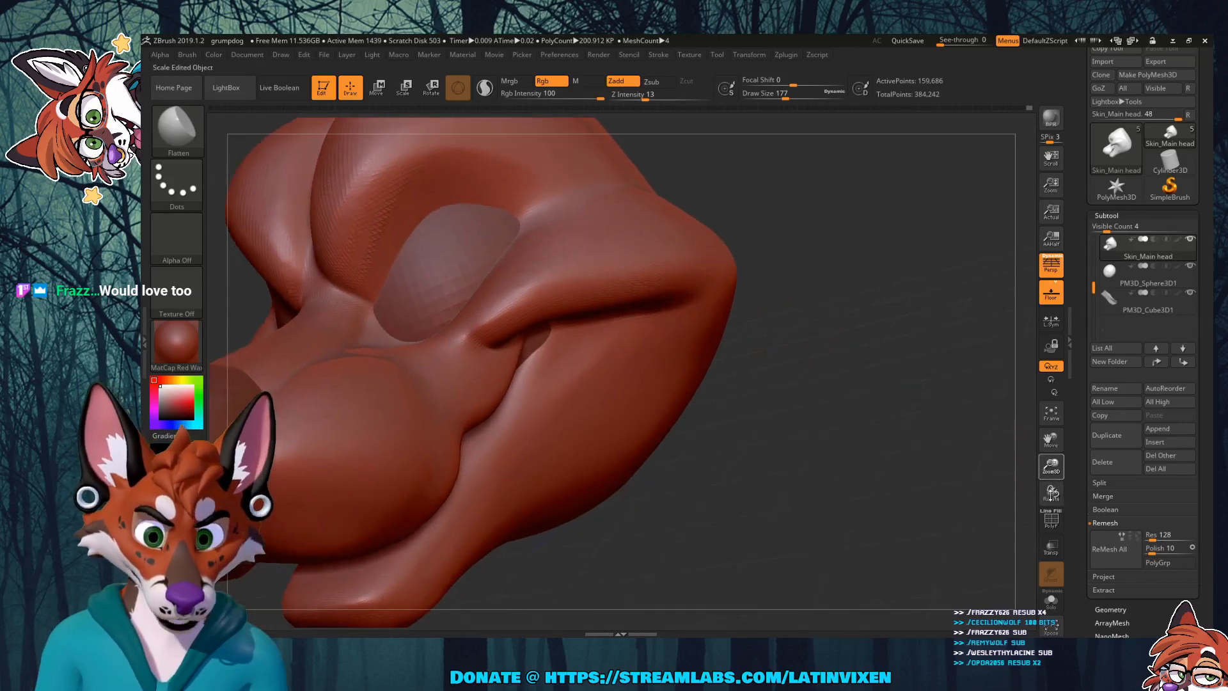
pyautogui.moveTo(848, 492); pyautogui.dragTo(808, 468)
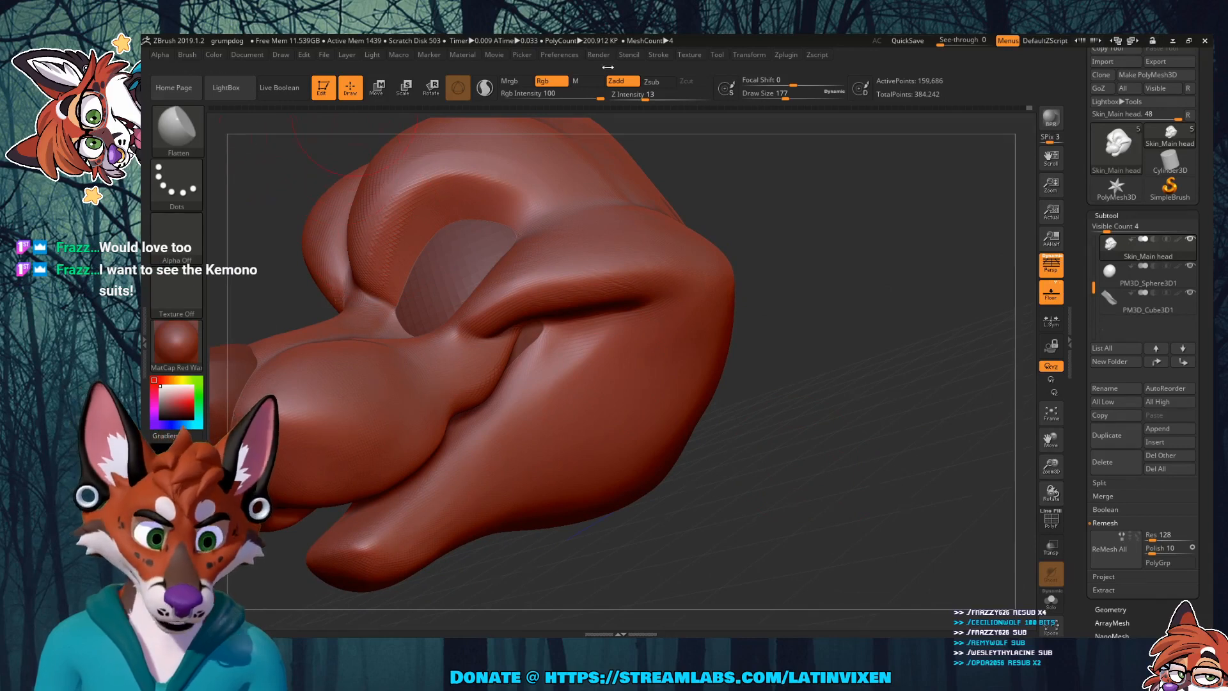
pyautogui.moveTo(787, 99); pyautogui.dragTo(767, 101)
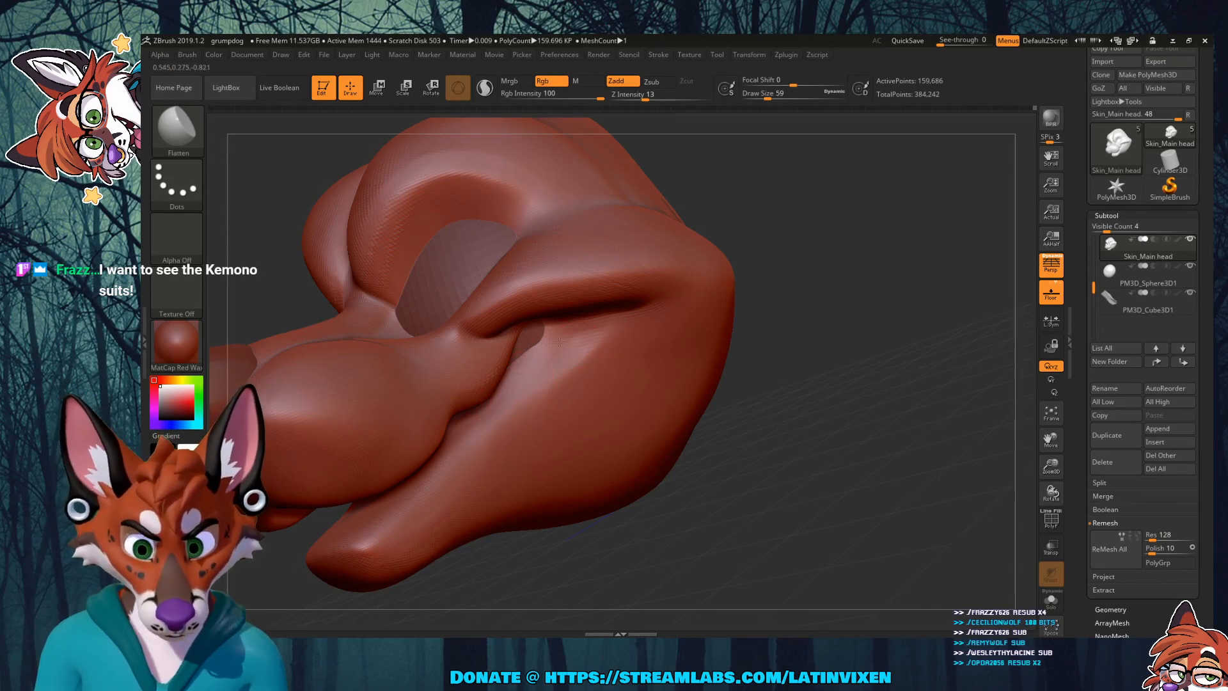
# Step: Smooth the jaw surface beneath the cheek fold, next to the rear of the muzzle
pyautogui.moveTo(823, 247)
pyautogui.mouseDown()
pyautogui.moveTo(787, 243)
pyautogui.moveTo(825, 252)
pyautogui.mouseUp()
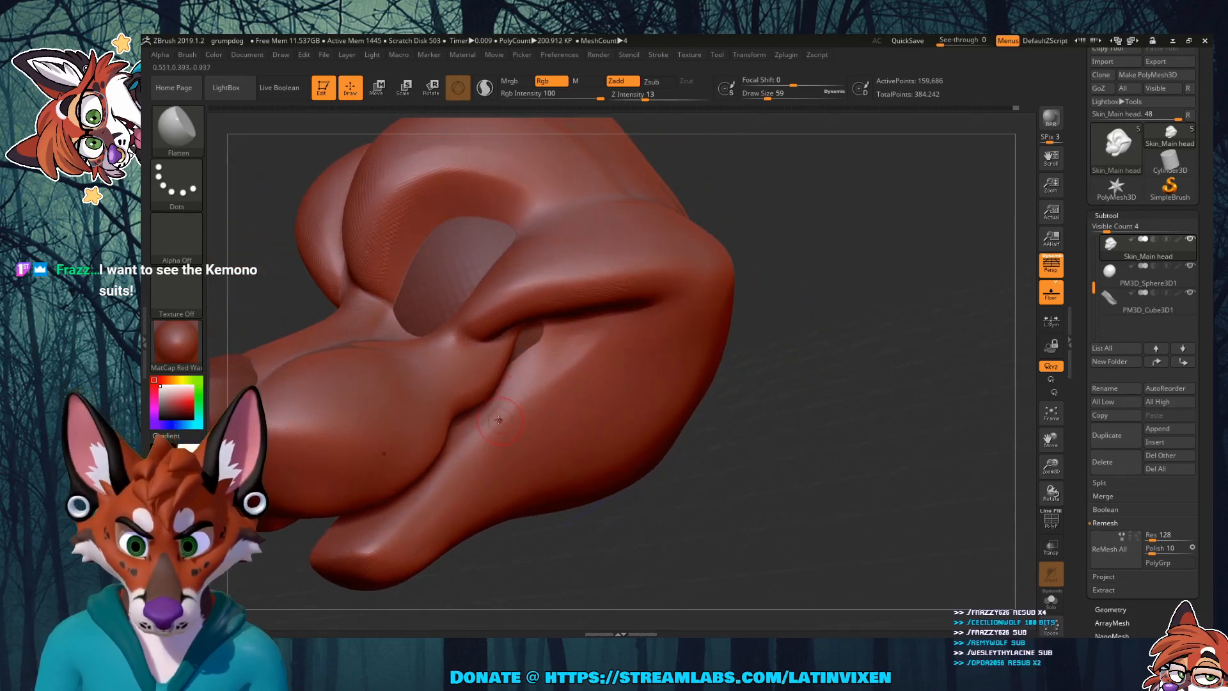
pyautogui.press('shift')
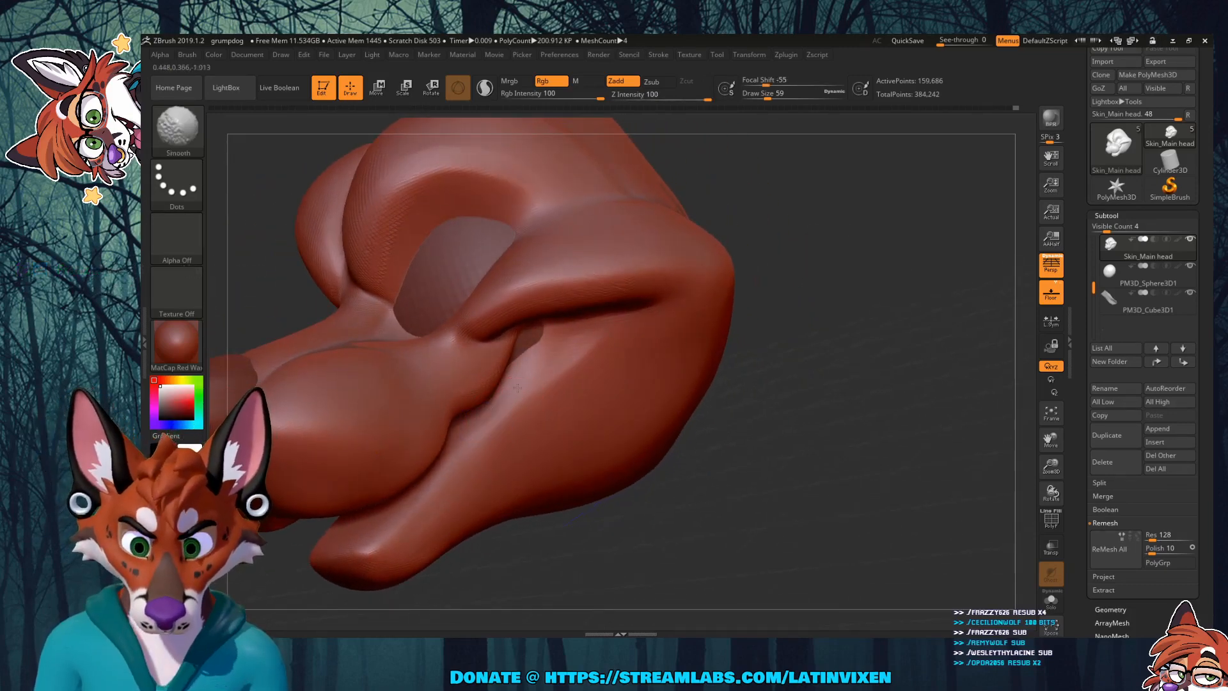
pyautogui.moveTo(794, 297)
pyautogui.mouseDown()
pyautogui.moveTo(825, 275)
pyautogui.moveTo(818, 261)
pyautogui.mouseUp()
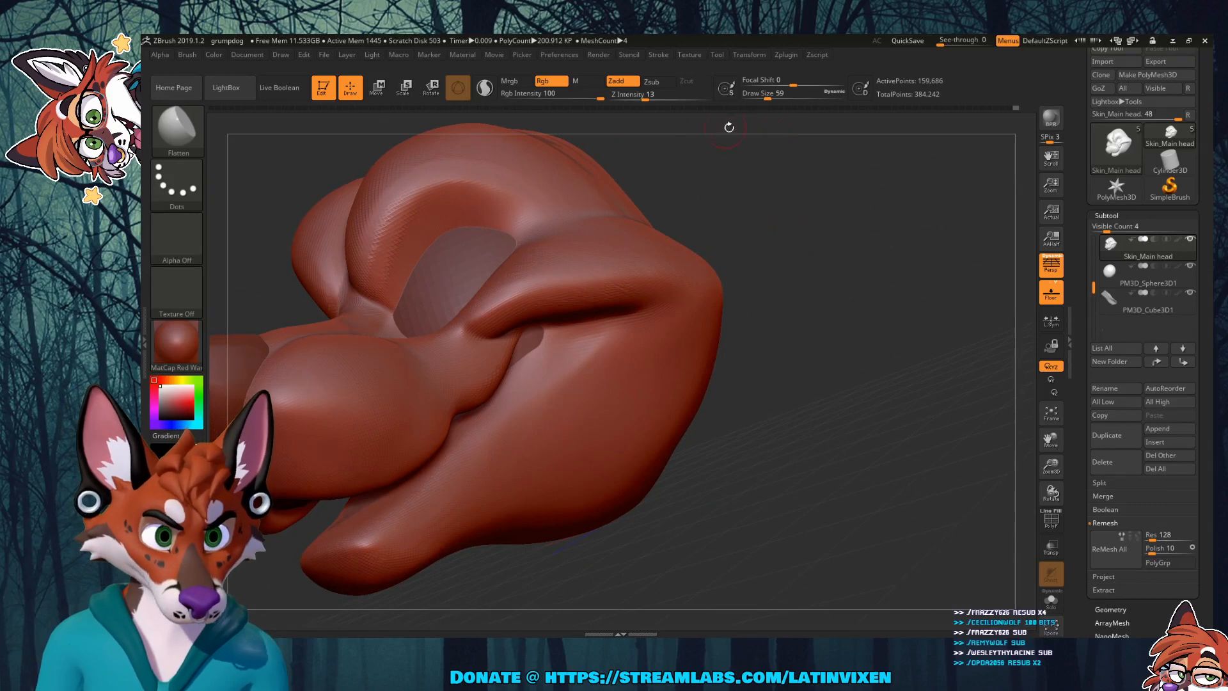
# Step: Set the Flatten brush's draw size to 80 and flatten the broad side of the jaw below the cheek
pyautogui.moveTo(766, 98); pyautogui.dragTo(771, 97)
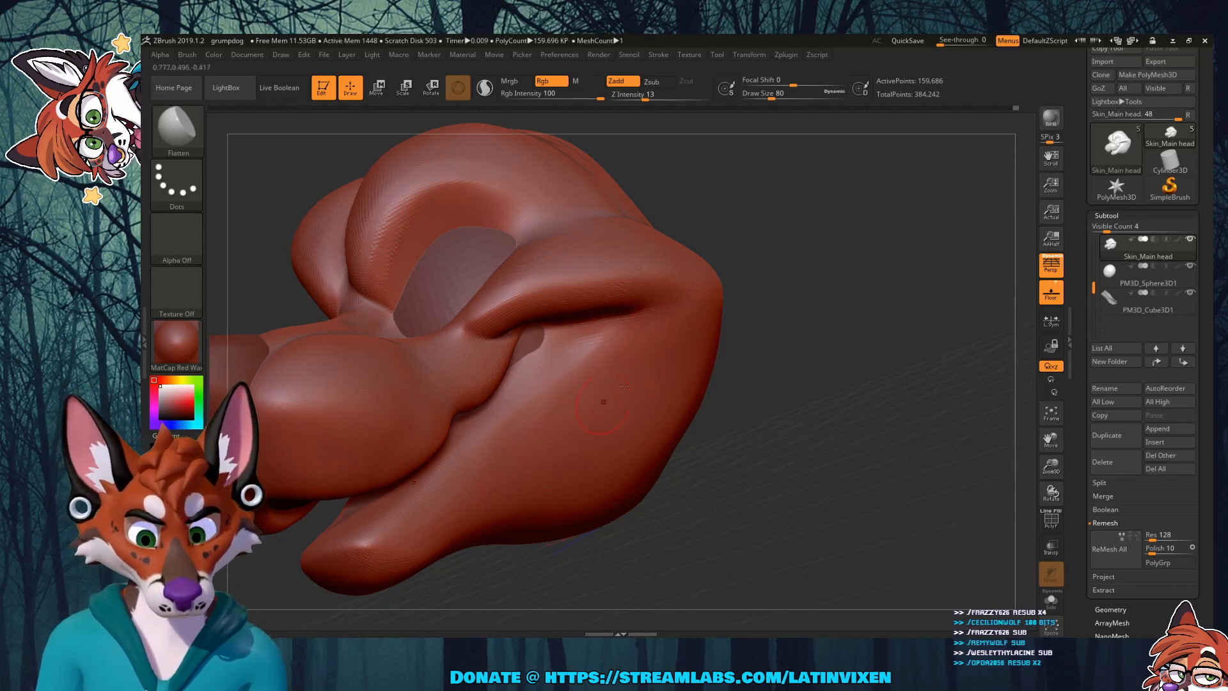
pyautogui.moveTo(830, 332)
pyautogui.mouseDown()
pyautogui.moveTo(755, 320)
pyautogui.moveTo(854, 339)
pyautogui.moveTo(828, 342)
pyautogui.mouseUp()
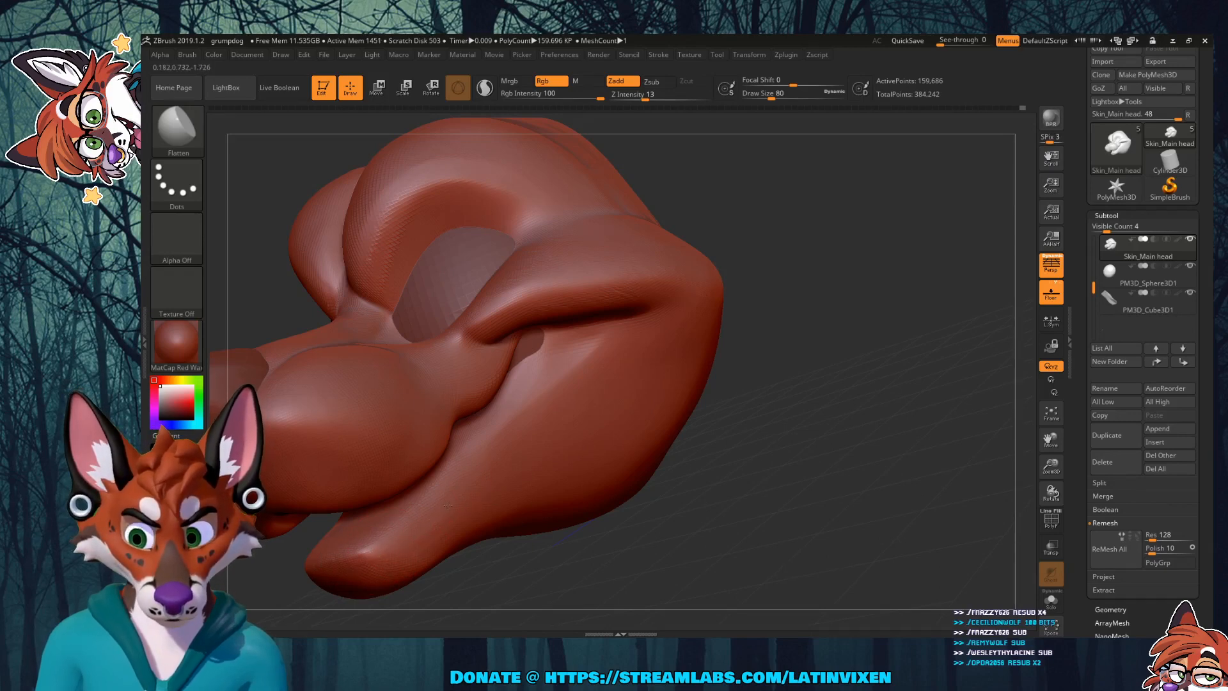
pyautogui.moveTo(781, 362); pyautogui.dragTo(797, 321)
# Step: Flatten and smooth the front tip of the lower jaw around the chin and lip
pyautogui.moveTo(1052, 441); pyautogui.dragTo(1117, 403)
pyautogui.moveTo(751, 453); pyautogui.dragTo(791, 452)
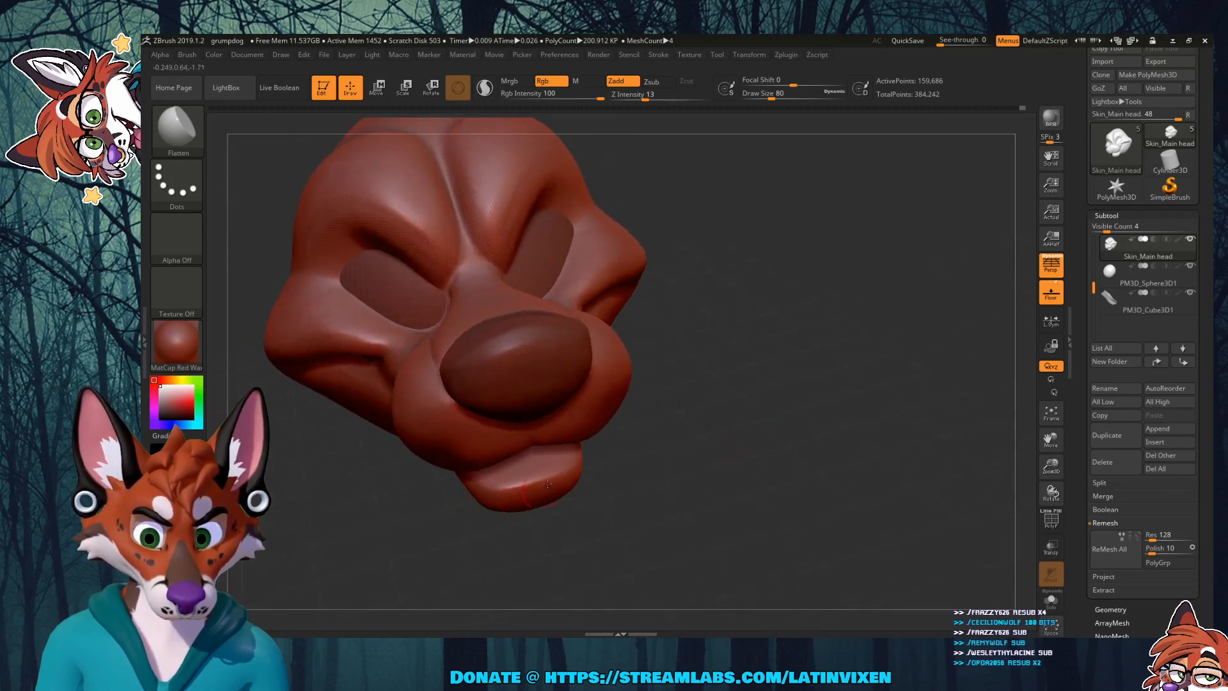
pyautogui.moveTo(783, 451); pyautogui.dragTo(709, 443)
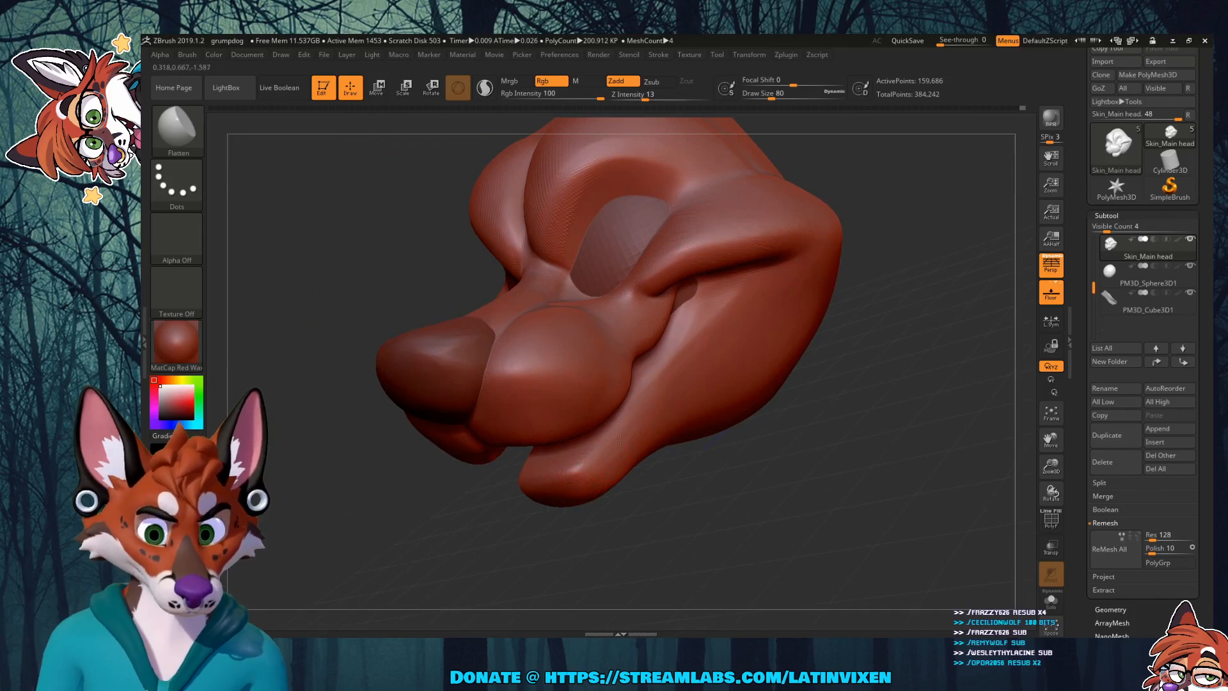
pyautogui.moveTo(650, 537)
pyautogui.mouseDown()
pyautogui.moveTo(607, 496)
pyautogui.moveTo(696, 521)
pyautogui.mouseUp()
pyautogui.press('shift')
pyautogui.moveTo(540, 481); pyautogui.dragTo(548, 478)
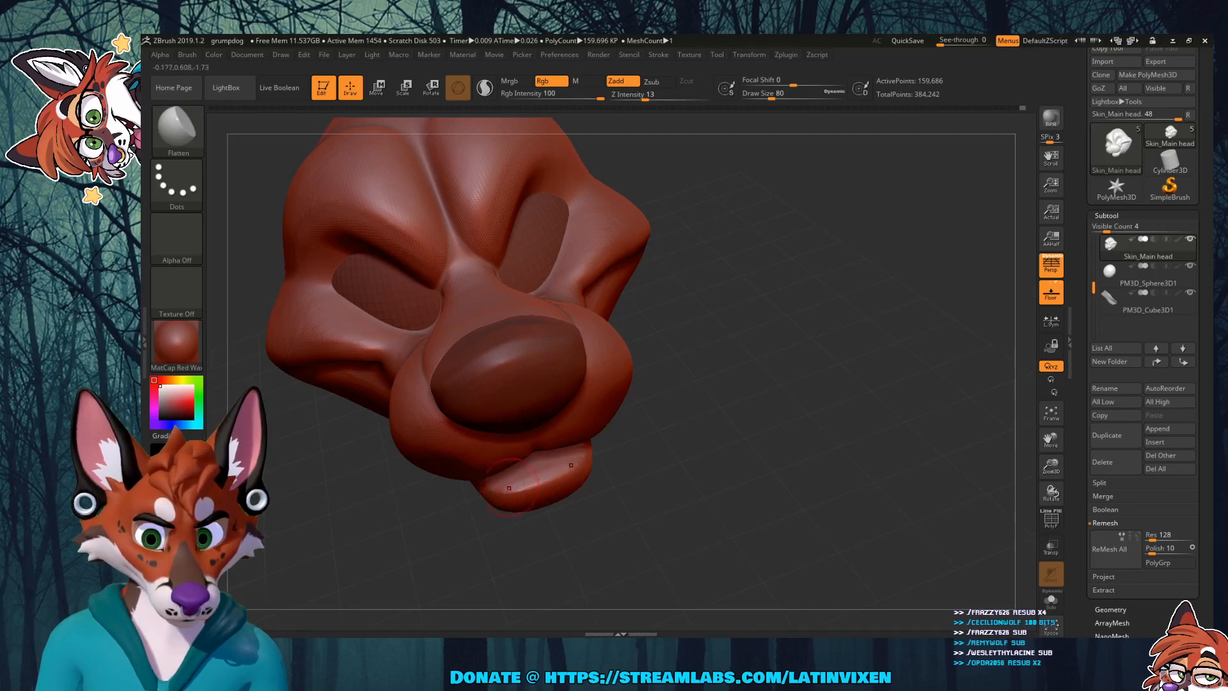
# Step: Flatten the upper lip edge of the lower jaw and the area leading back to the mouth corner
pyautogui.moveTo(718, 438); pyautogui.dragTo(614, 460)
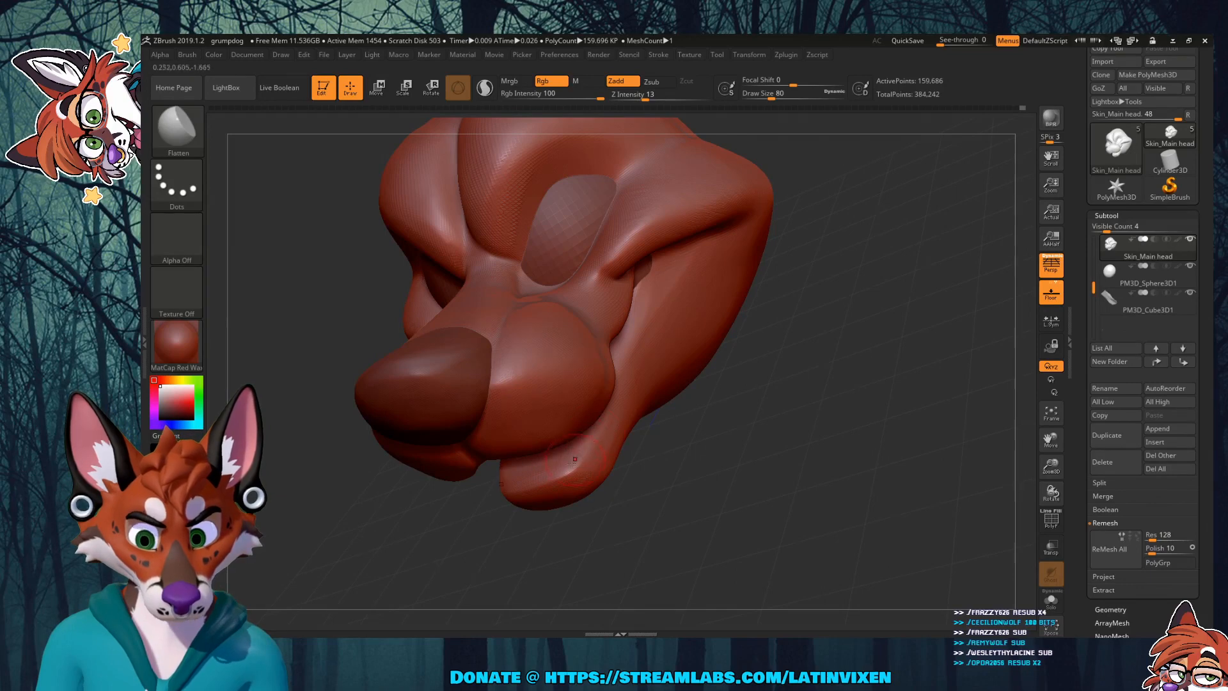
pyautogui.moveTo(696, 409); pyautogui.dragTo(605, 434)
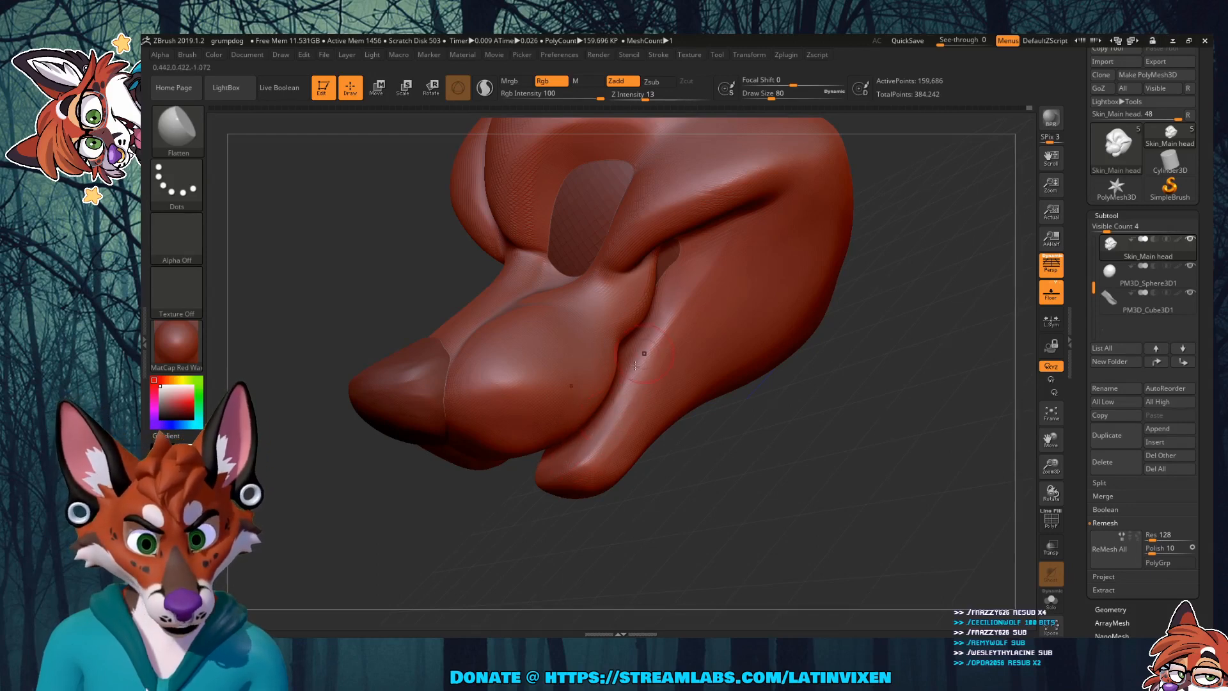
pyautogui.moveTo(772, 453); pyautogui.dragTo(740, 422)
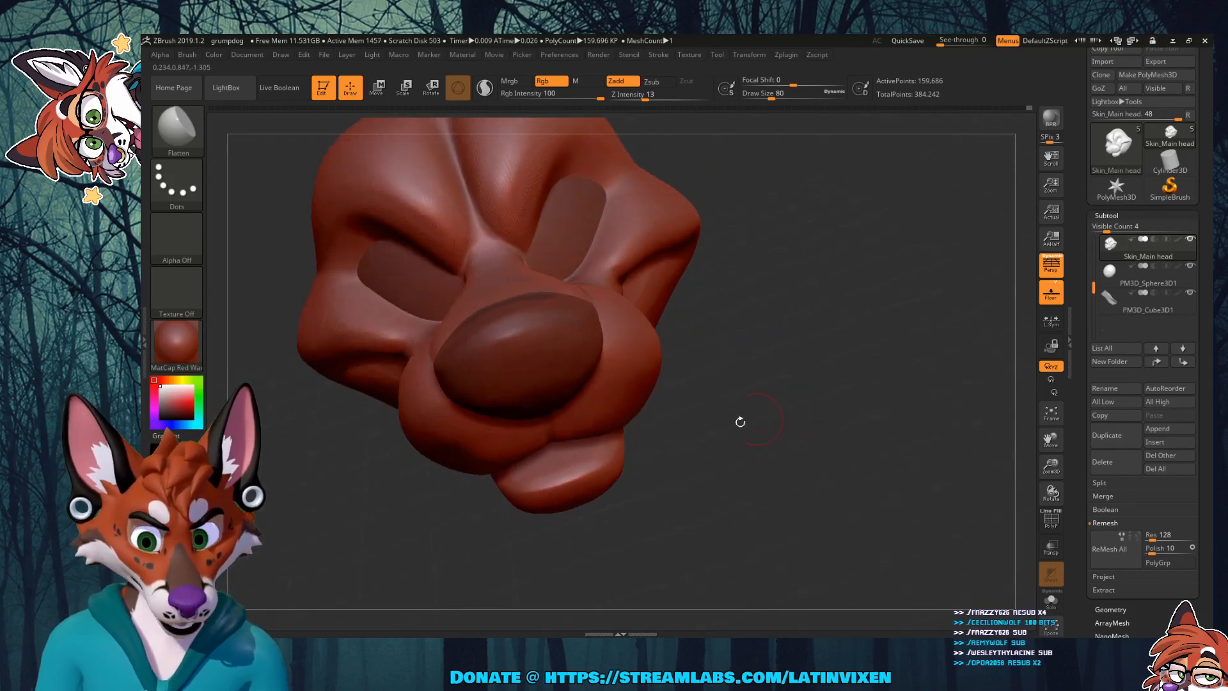
pyautogui.press('shift')
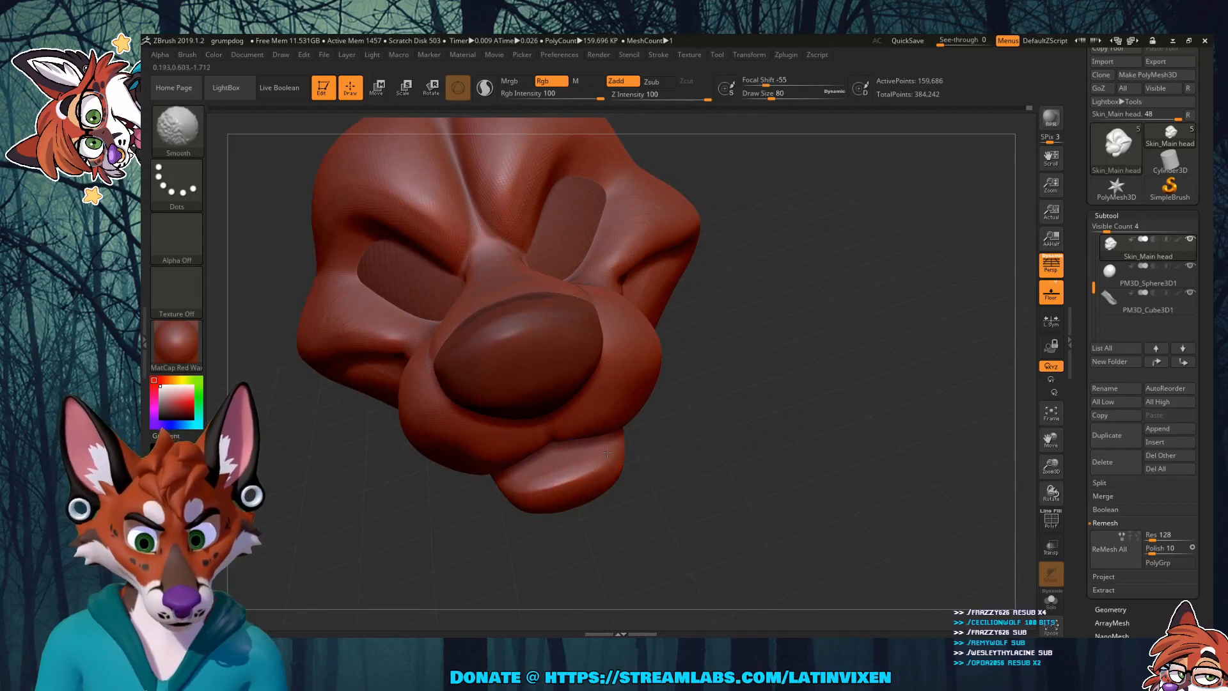
# Step: Smooth the side of the lower jaw from the chin back toward the cheek
pyautogui.moveTo(713, 405)
pyautogui.mouseDown()
pyautogui.moveTo(757, 495)
pyautogui.moveTo(691, 440)
pyautogui.mouseUp()
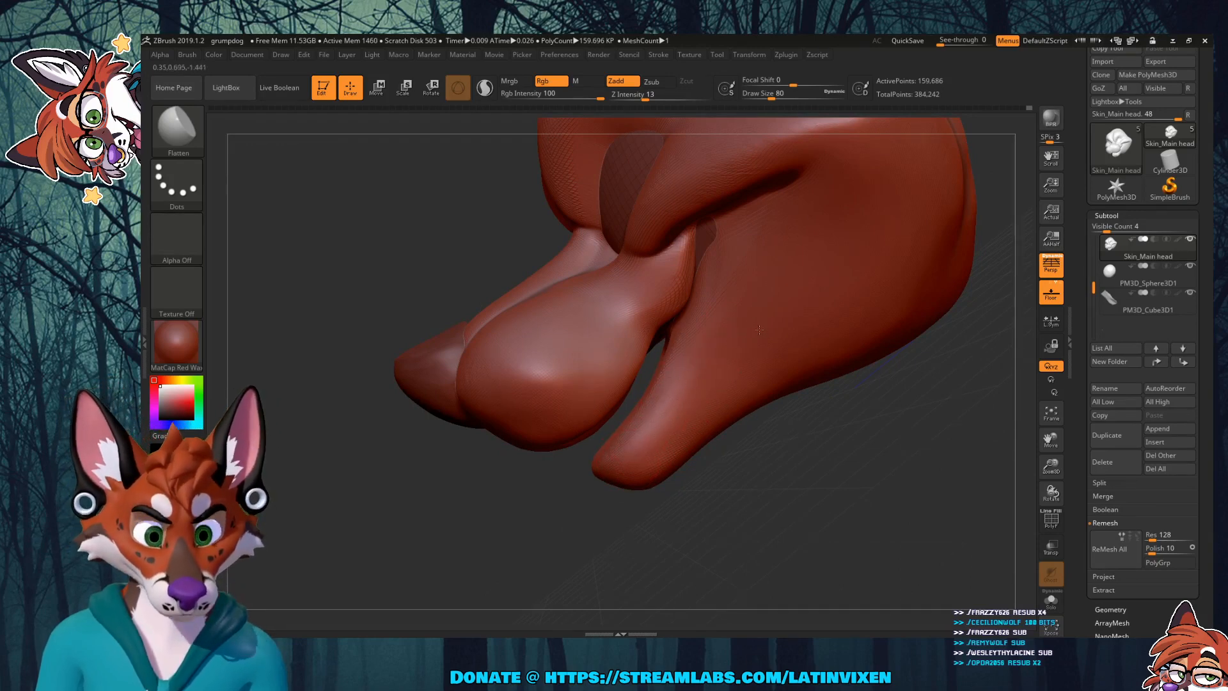
pyautogui.moveTo(754, 459)
pyautogui.mouseDown()
pyautogui.moveTo(826, 430)
pyautogui.moveTo(731, 461)
pyautogui.mouseUp()
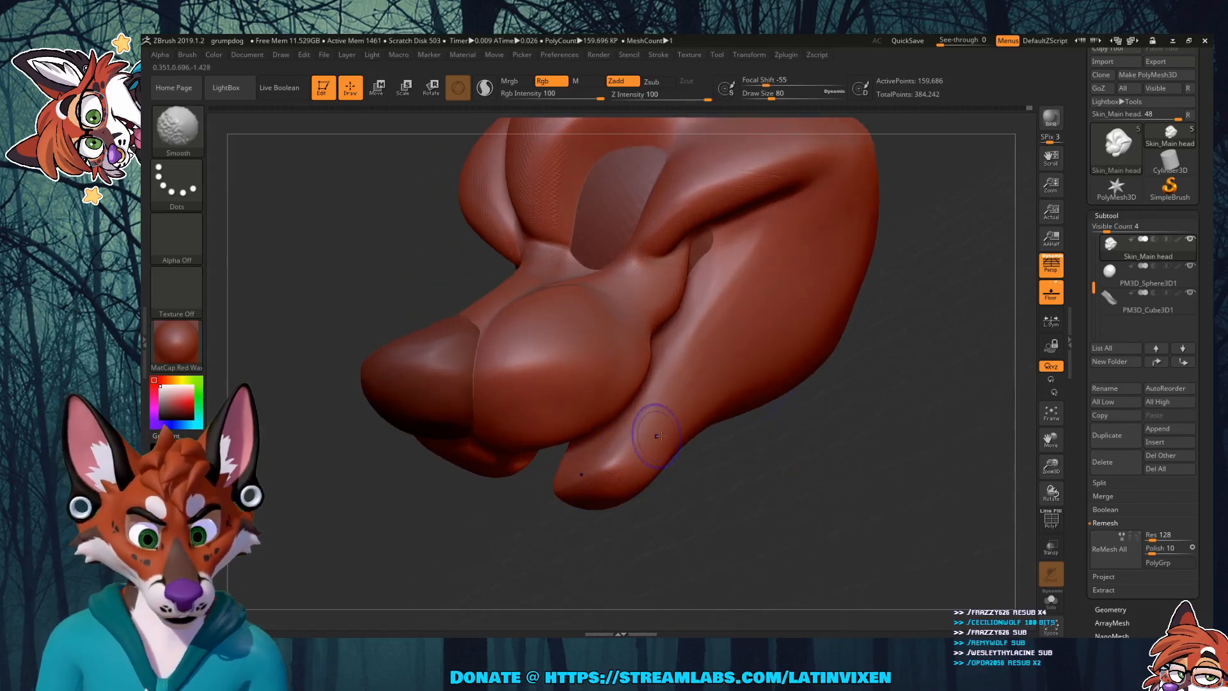
pyautogui.moveTo(671, 451)
pyautogui.mouseDown()
pyautogui.moveTo(831, 384)
pyautogui.moveTo(665, 441)
pyautogui.moveTo(800, 397)
pyautogui.mouseUp()
pyautogui.press('shift')
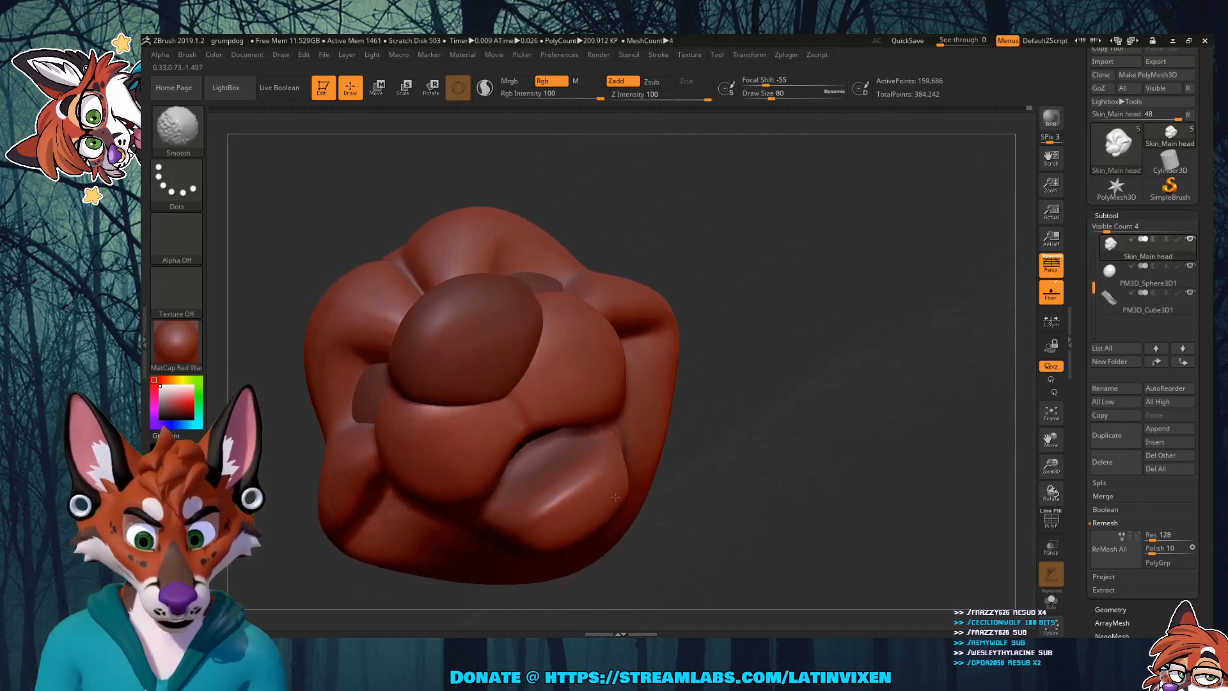
# Step: Flatten the lower edge of the jaw behind the chin
pyautogui.moveTo(823, 405); pyautogui.dragTo(799, 422)
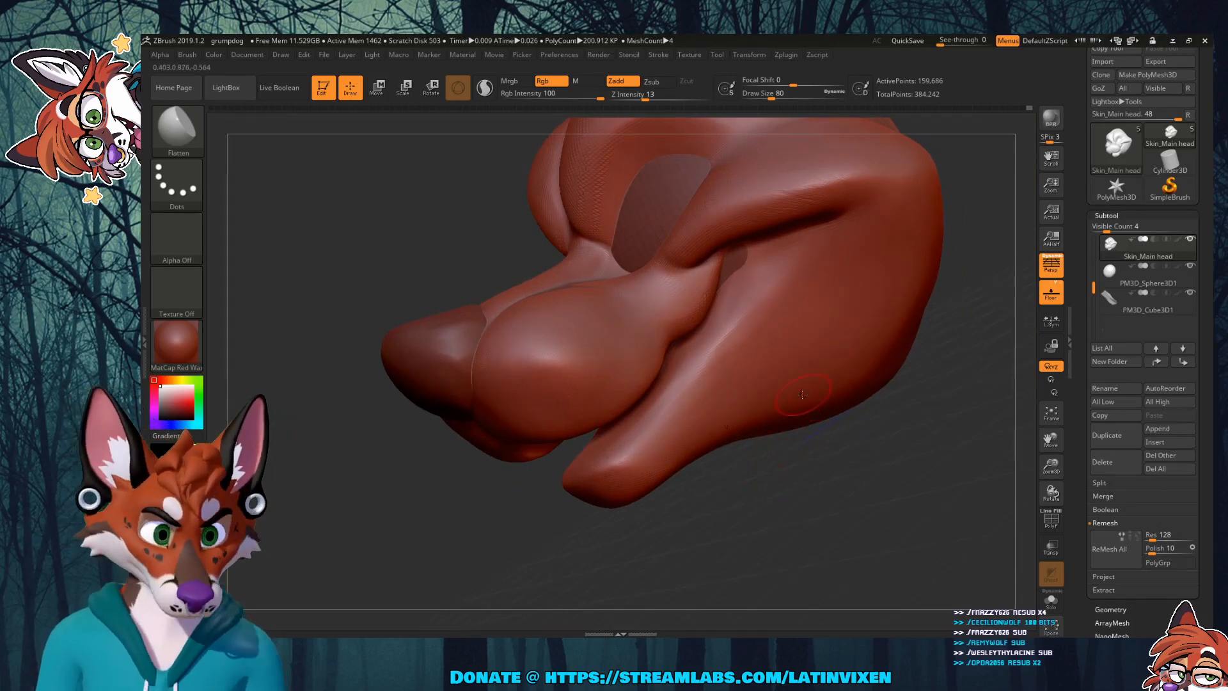
pyautogui.moveTo(800, 481)
pyautogui.mouseDown()
pyautogui.moveTo(821, 504)
pyautogui.moveTo(810, 477)
pyautogui.moveTo(807, 488)
pyautogui.mouseUp()
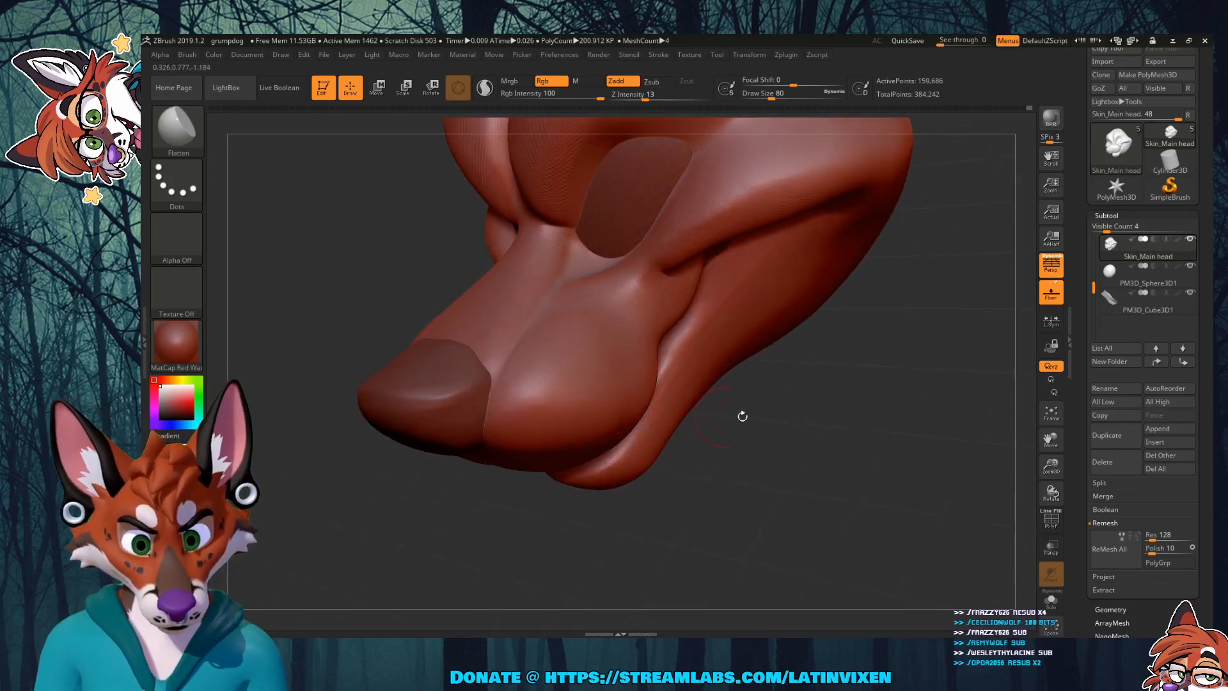
pyautogui.moveTo(743, 416); pyautogui.dragTo(801, 425)
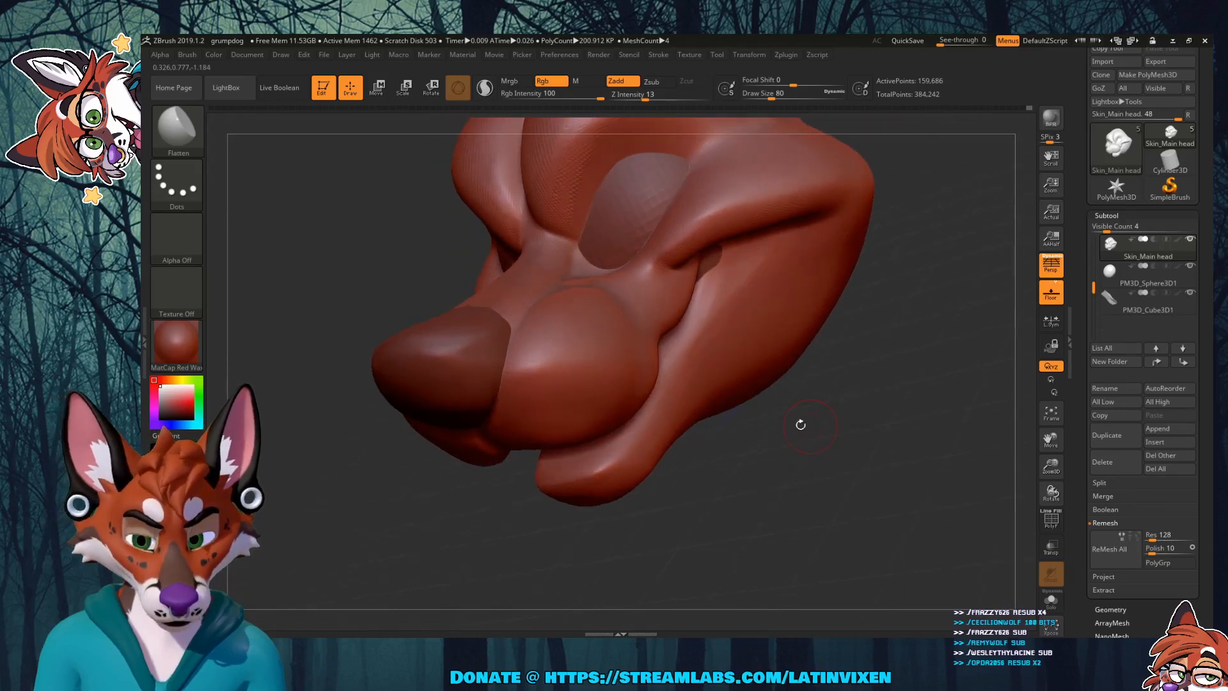
# Step: Switch to the Inflat brush at draw size 140, then inflate and smooth the rear side of the muzzle
pyautogui.click(189, 135)
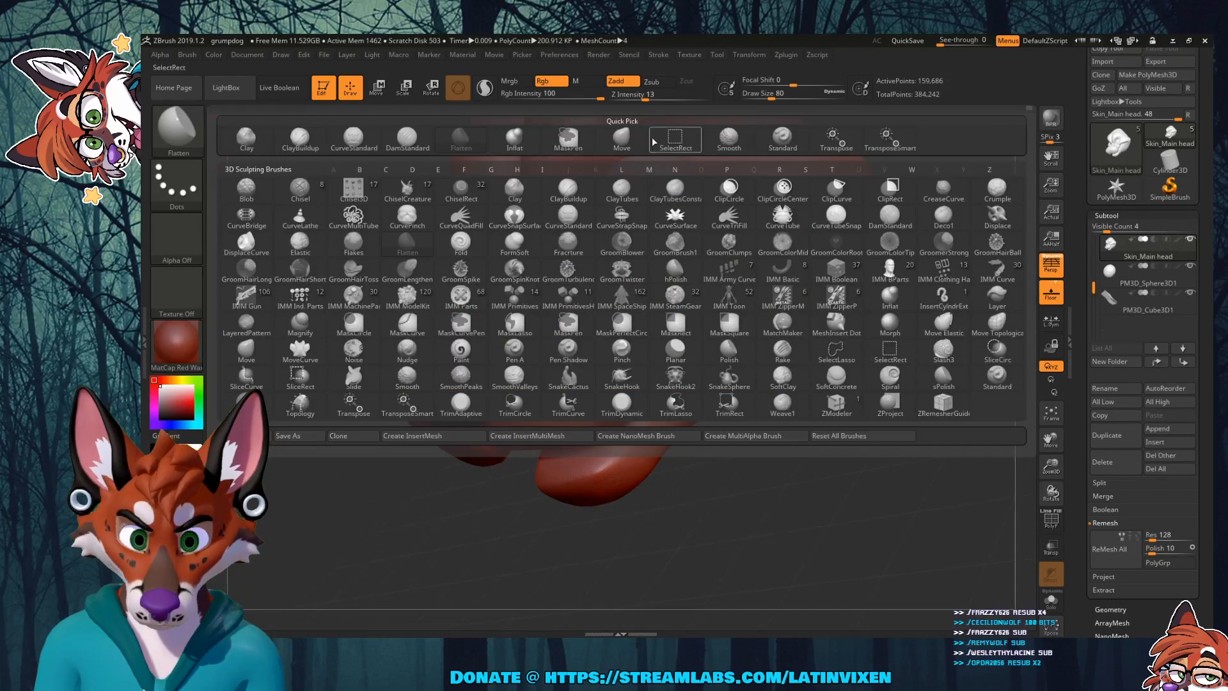
pyautogui.click(515, 136)
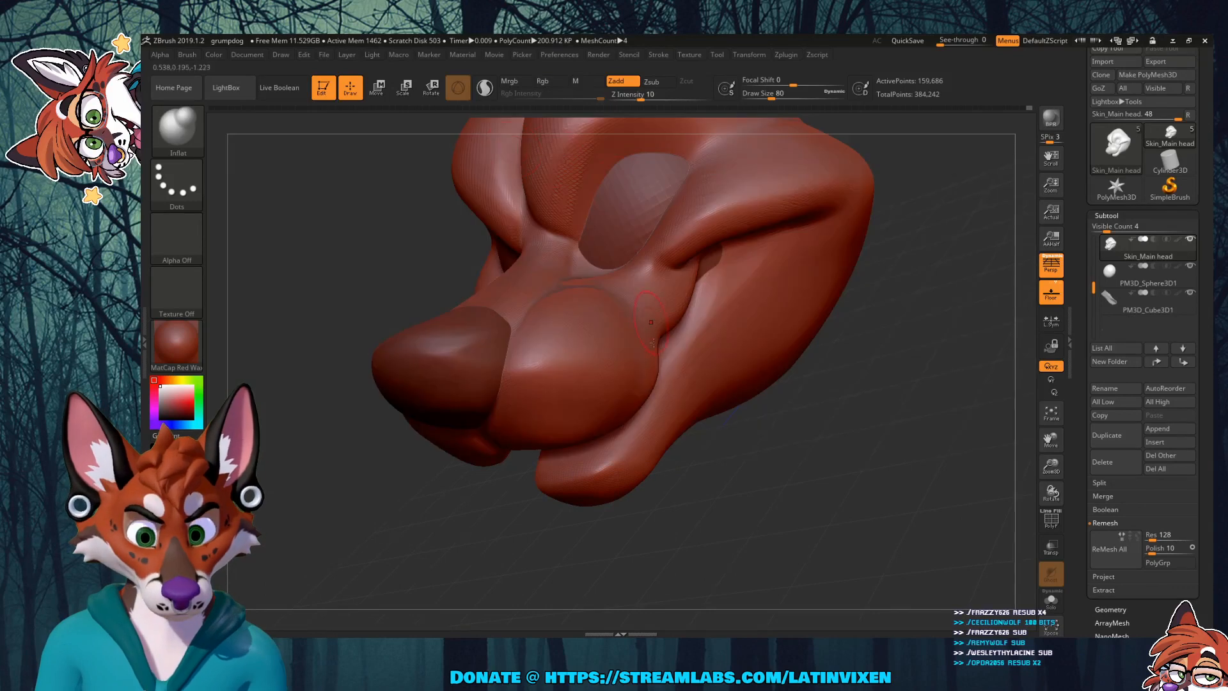
pyautogui.click(781, 96)
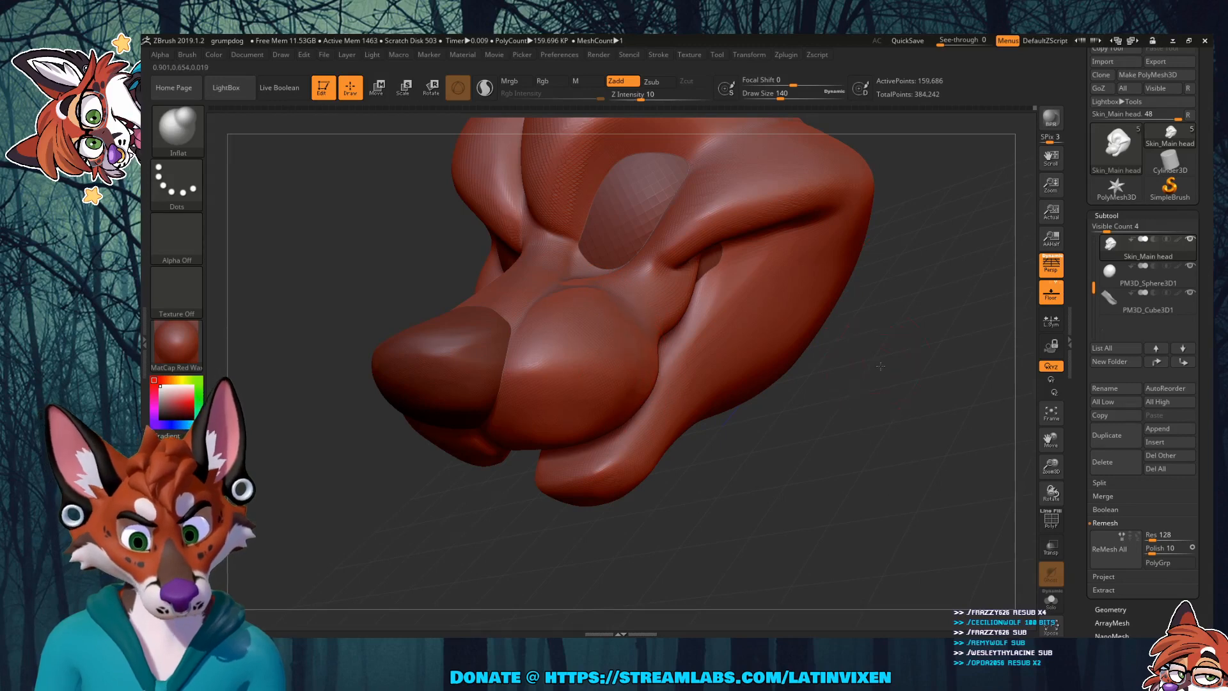
pyautogui.moveTo(854, 266); pyautogui.dragTo(809, 355)
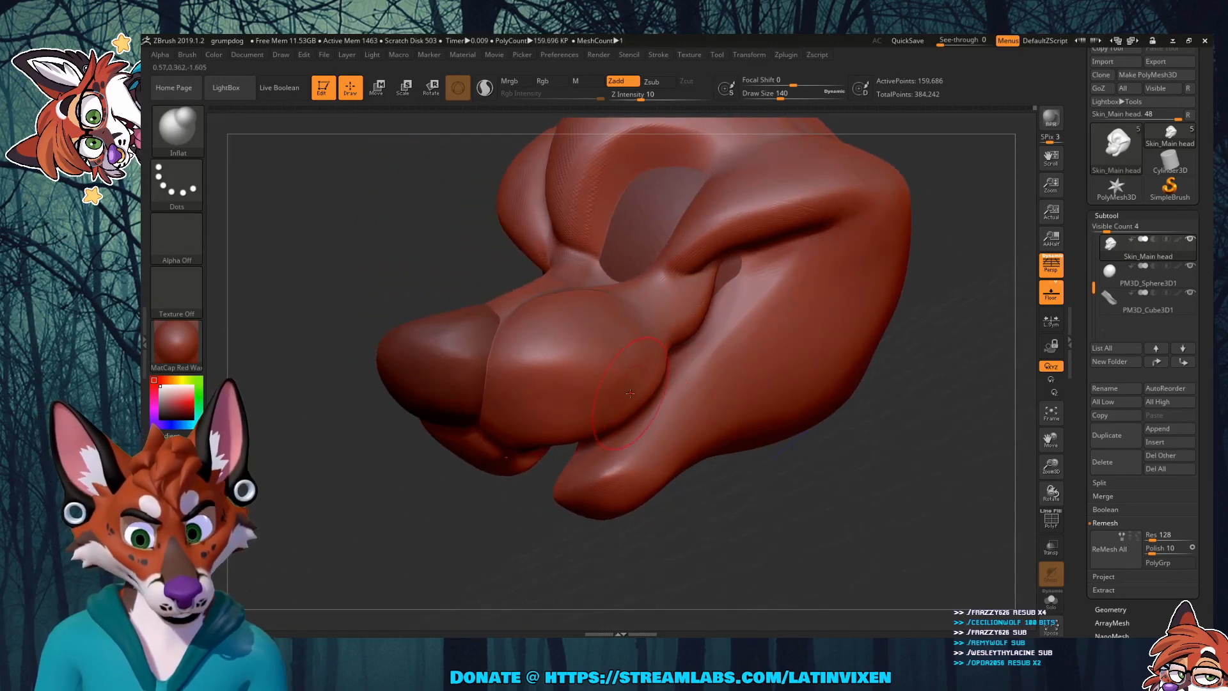
pyautogui.press('shift')
pyautogui.keyDown('shift'); pyautogui.moveTo(632, 390); pyautogui.dragTo(641, 349); pyautogui.keyUp('shift')
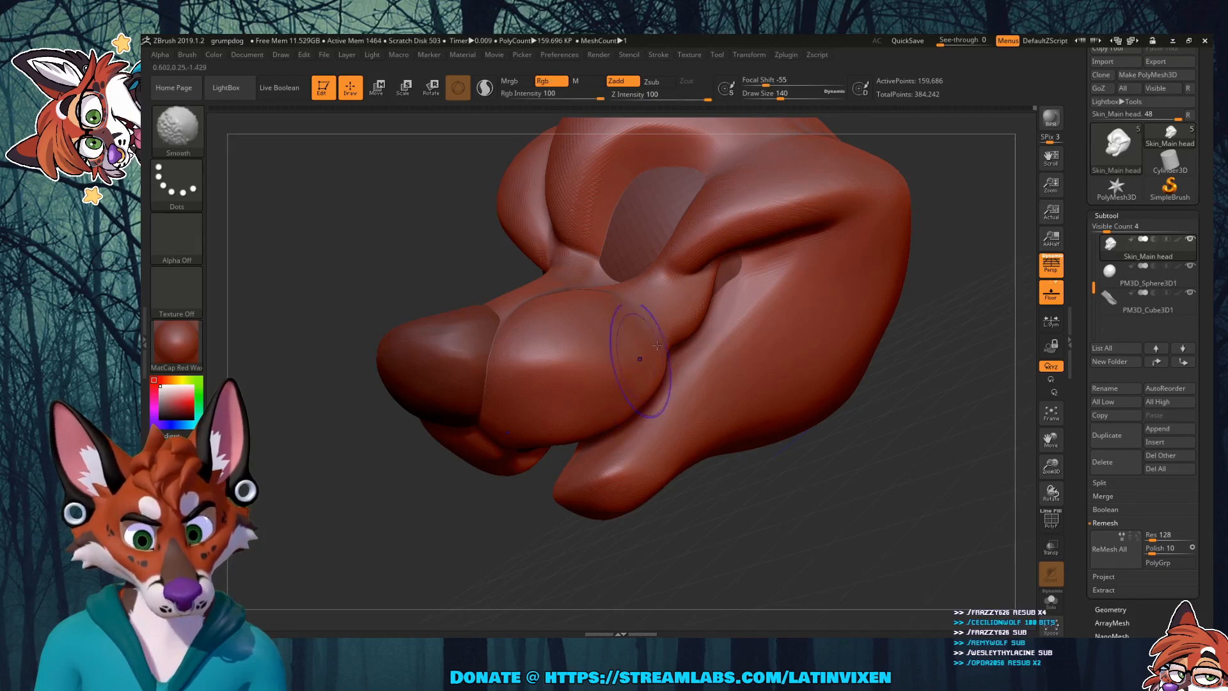
pyautogui.moveTo(863, 411)
pyautogui.mouseDown()
pyautogui.moveTo(921, 403)
pyautogui.moveTo(969, 377)
pyautogui.moveTo(864, 398)
pyautogui.mouseUp()
pyautogui.keyDown('shift'); pyautogui.moveTo(640, 352); pyautogui.dragTo(655, 329); pyautogui.keyUp('shift')
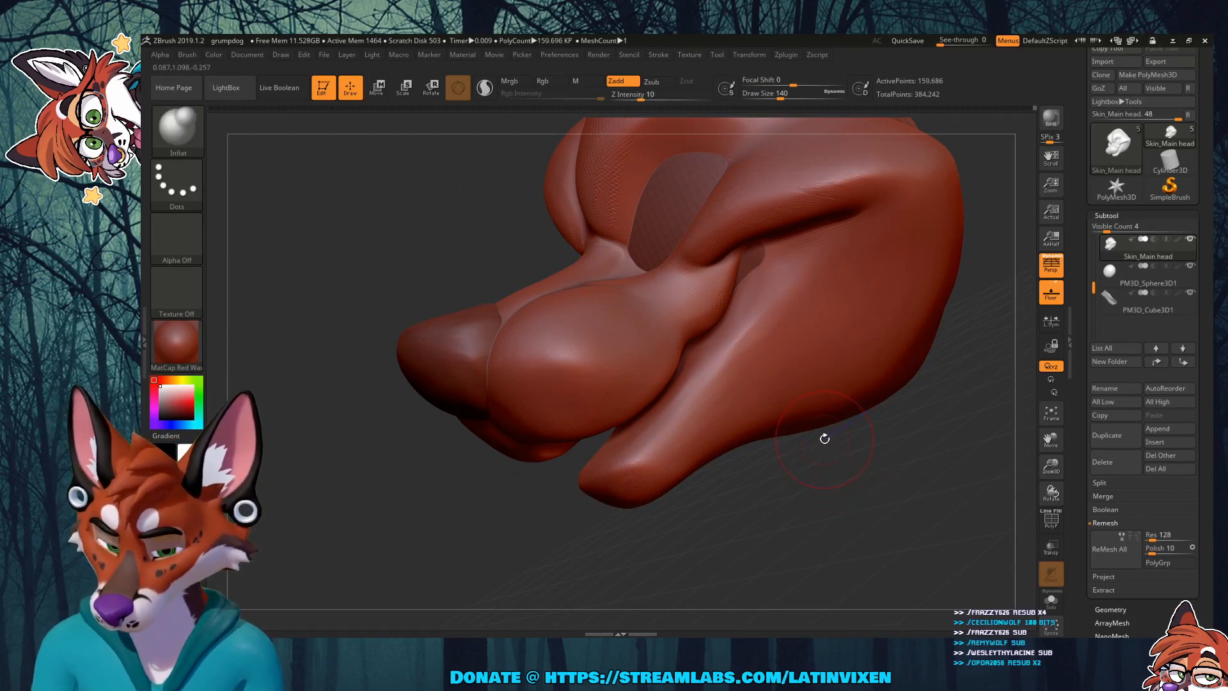
# Step: Inflate the upper side of the muzzle puff between the nose and the eye socket
pyautogui.moveTo(795, 417); pyautogui.dragTo(839, 413)
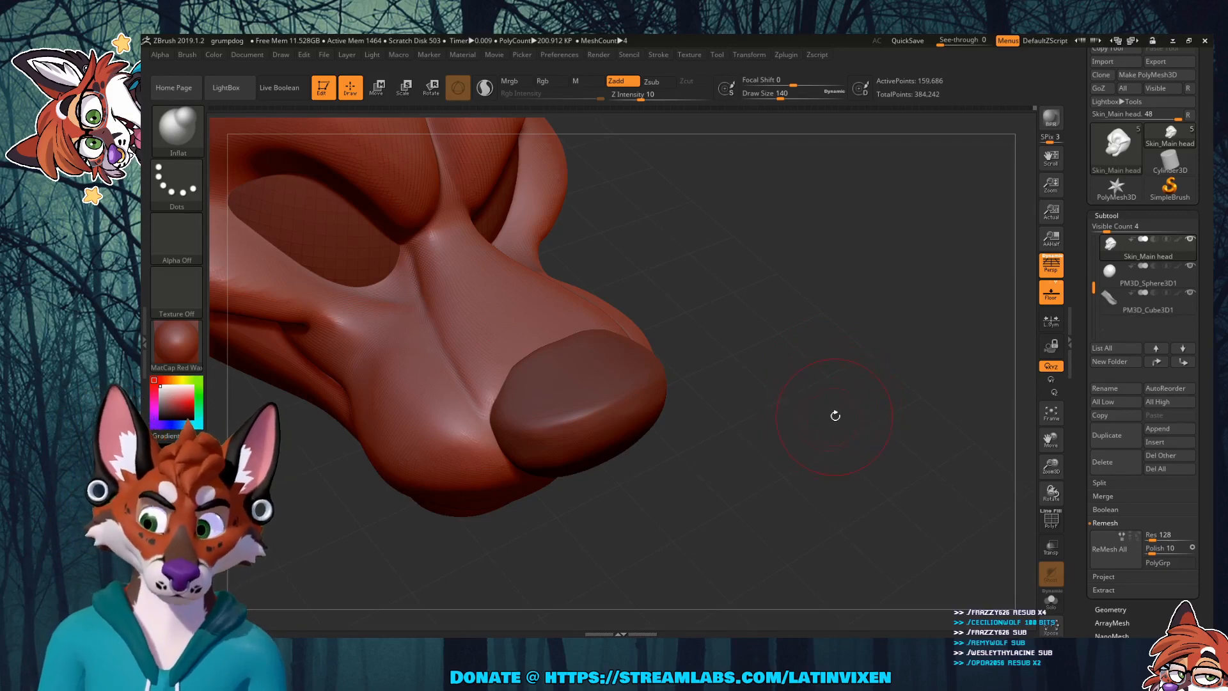
pyautogui.moveTo(860, 390)
pyautogui.mouseDown()
pyautogui.moveTo(855, 343)
pyautogui.moveTo(868, 368)
pyautogui.mouseUp()
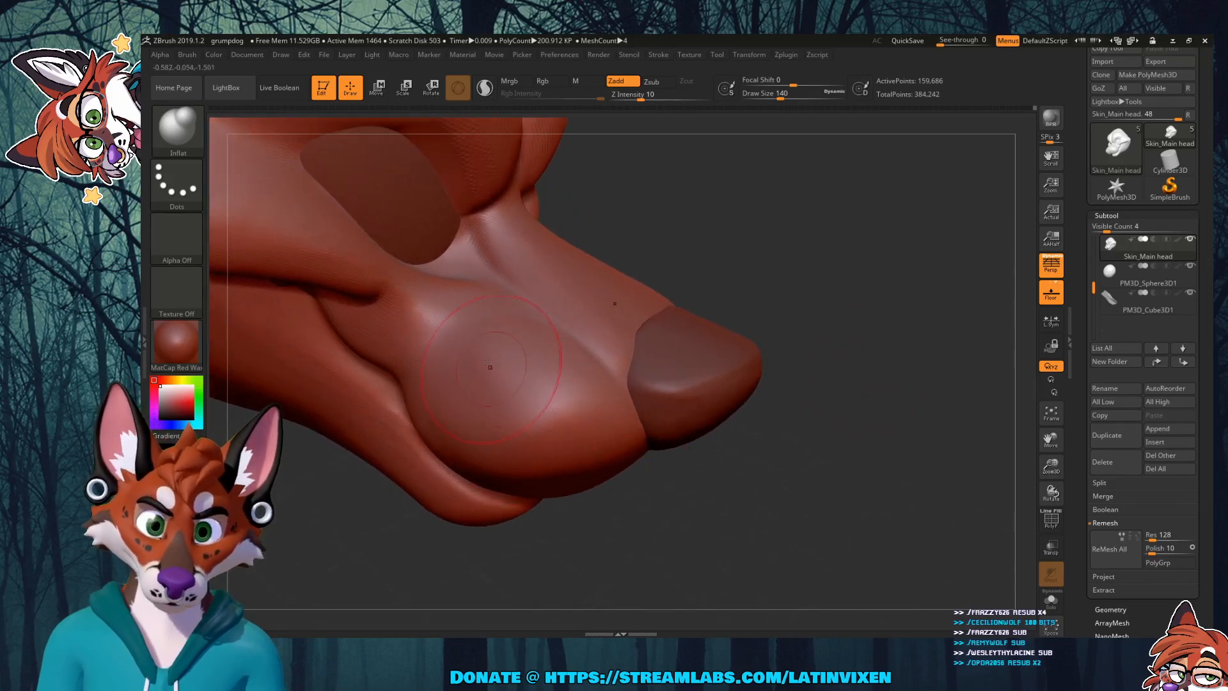
pyautogui.moveTo(491, 388)
pyautogui.mouseDown()
pyautogui.moveTo(467, 365)
pyautogui.moveTo(490, 400)
pyautogui.moveTo(497, 382)
pyautogui.mouseUp()
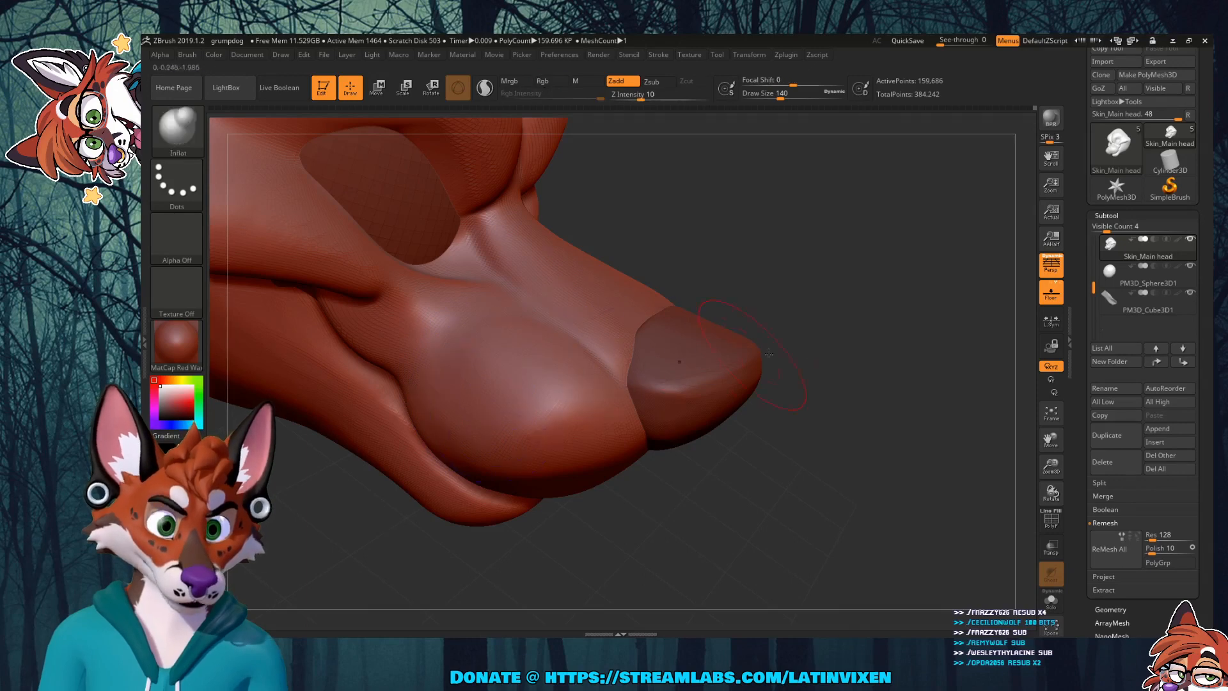
# Step: Check the muzzle from the front and below, and smooth the lower side of the muzzle puff
pyautogui.moveTo(838, 335); pyautogui.dragTo(797, 291)
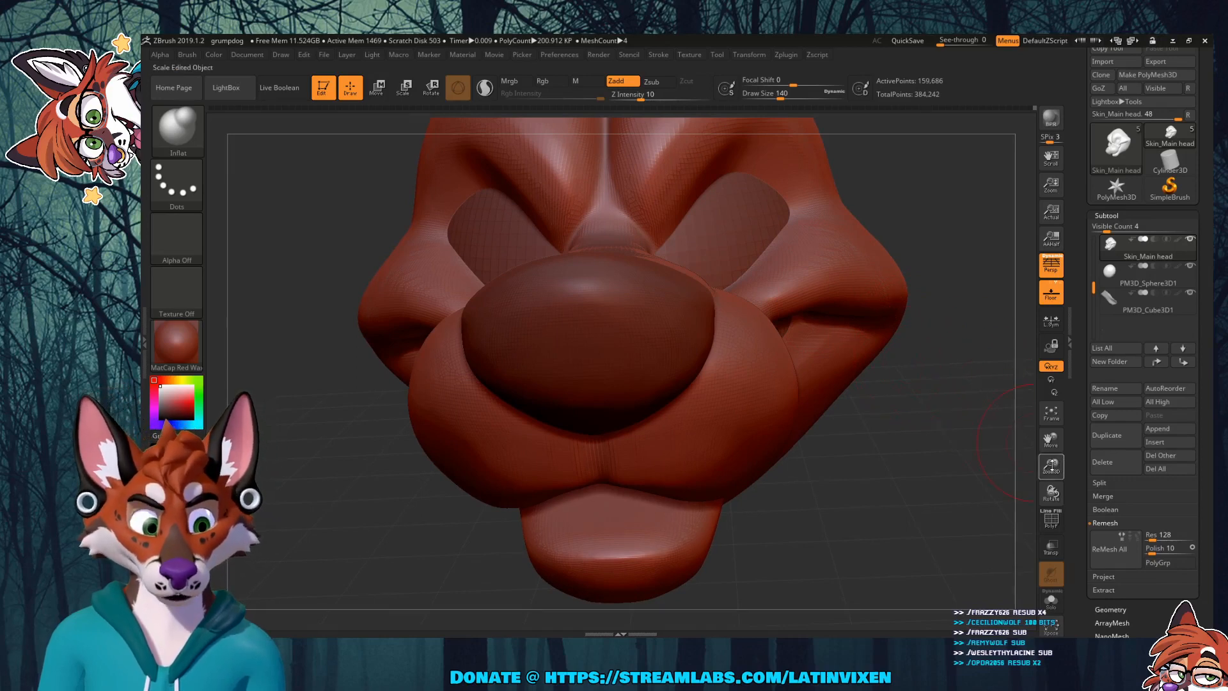
pyautogui.moveTo(1052, 465); pyautogui.dragTo(1051, 441)
pyautogui.moveTo(944, 396)
pyautogui.mouseDown()
pyautogui.moveTo(939, 414)
pyautogui.moveTo(915, 387)
pyautogui.mouseUp()
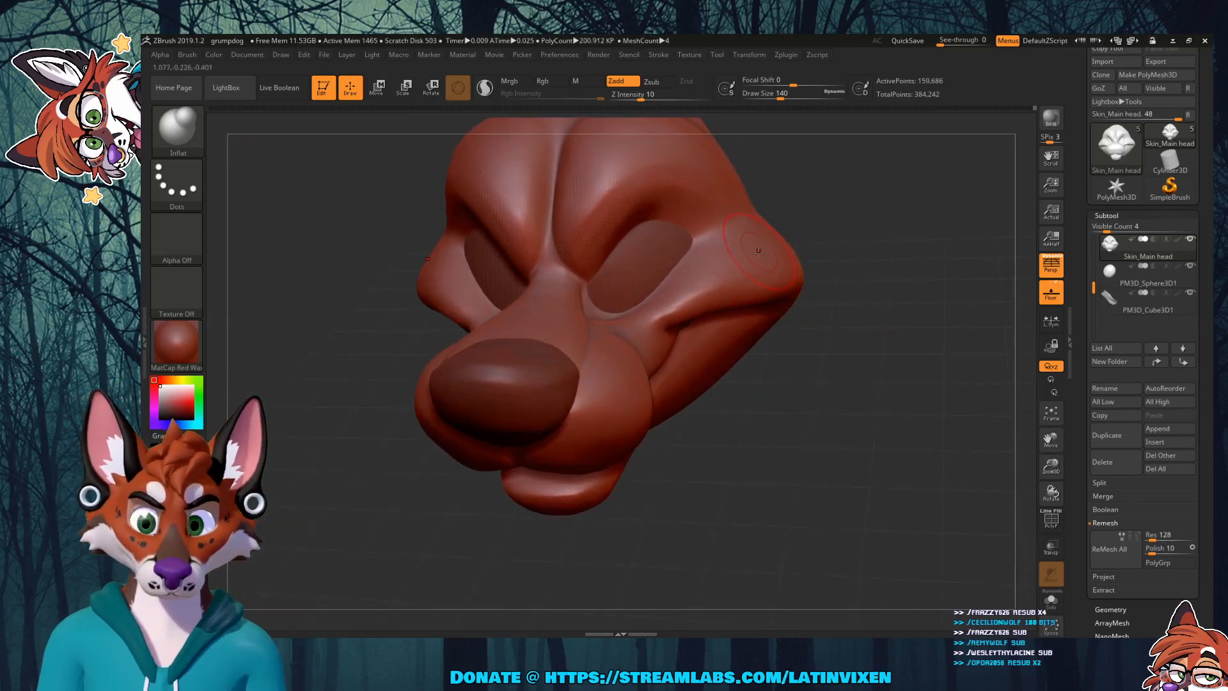
pyautogui.moveTo(808, 405); pyautogui.dragTo(820, 246)
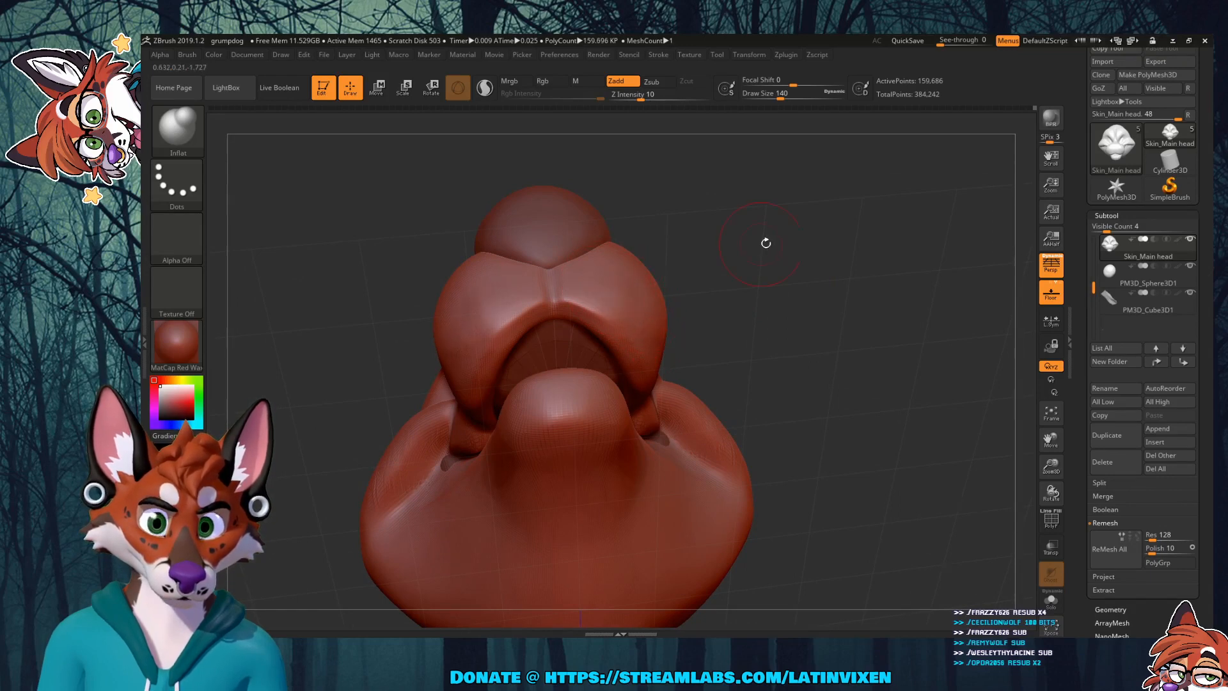
pyautogui.moveTo(766, 243); pyautogui.dragTo(717, 275)
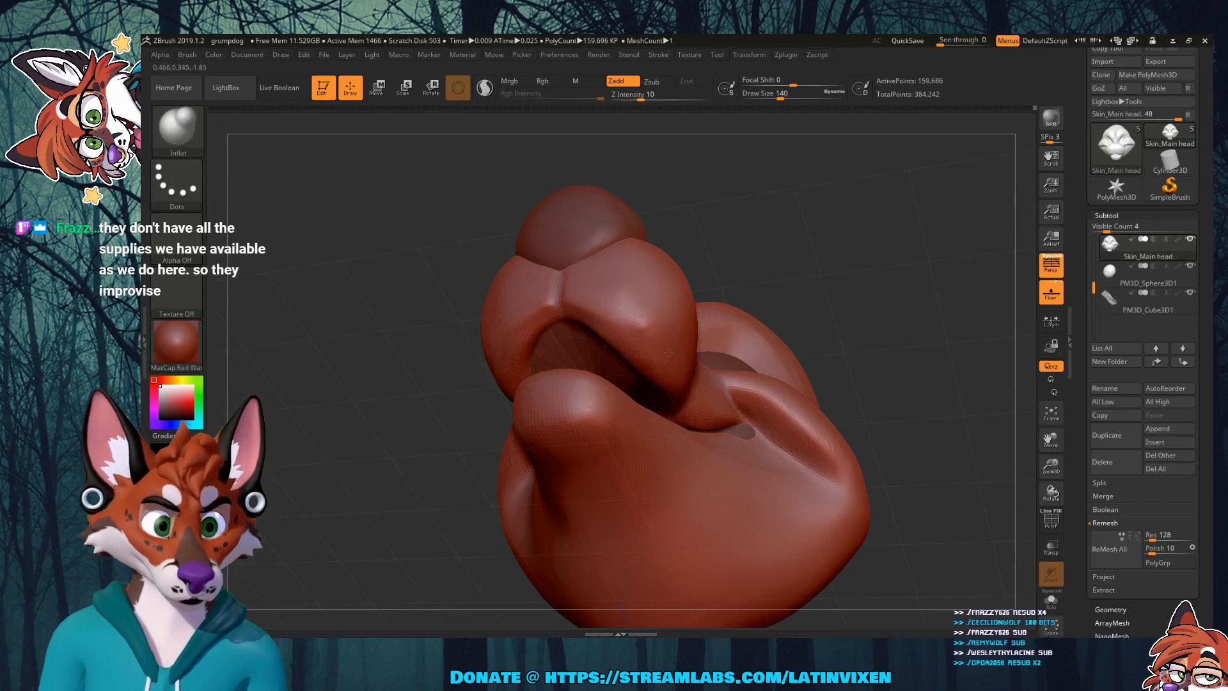
pyautogui.press('shift')
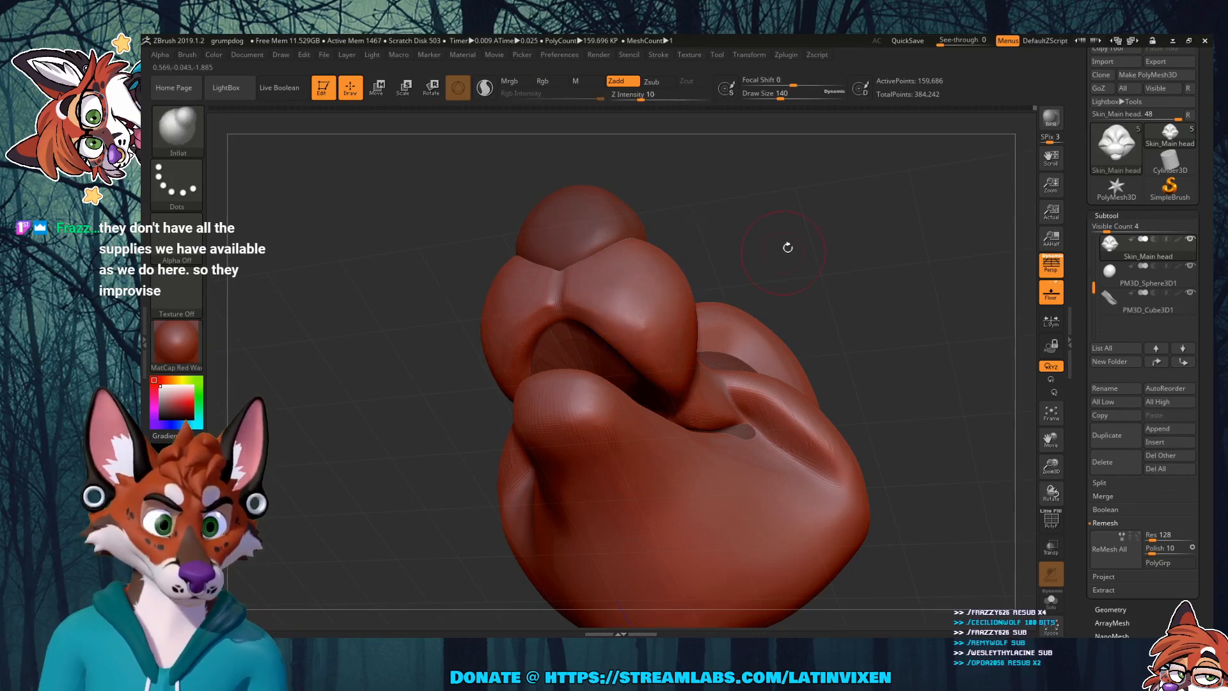
pyautogui.moveTo(787, 247)
pyautogui.mouseDown()
pyautogui.moveTo(646, 220)
pyautogui.moveTo(806, 243)
pyautogui.mouseUp()
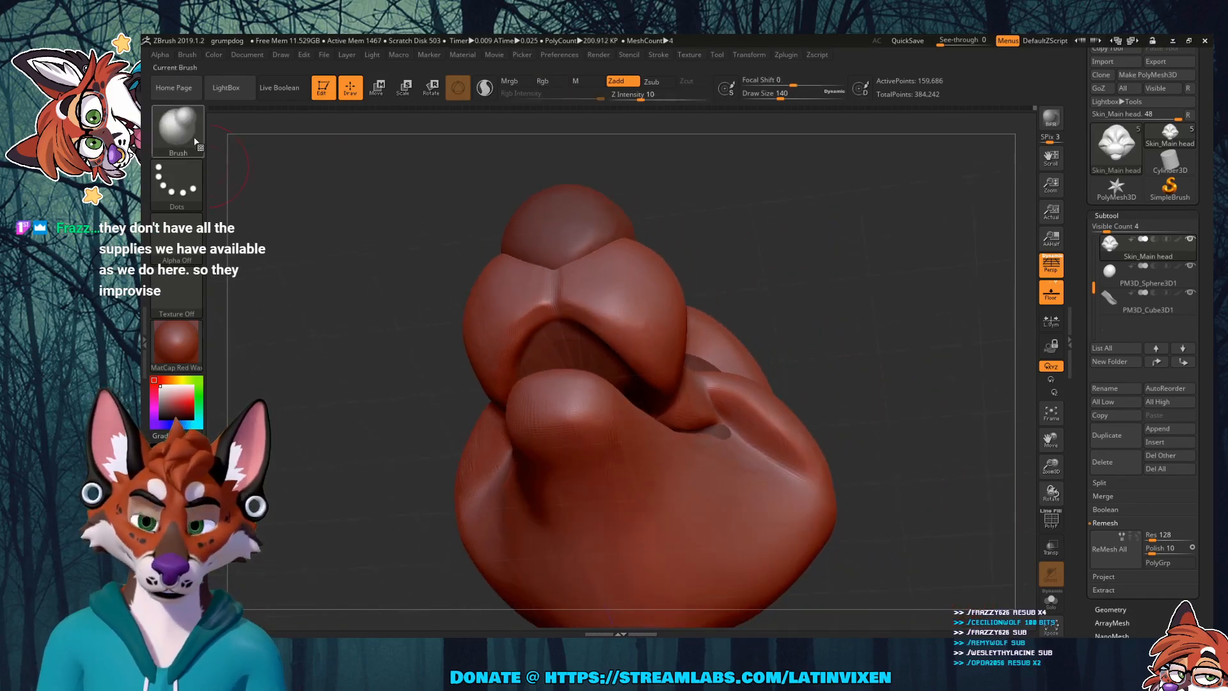
# Step: Tuck the part of the PM3D_Sphere1 eyeball poking out at the mouth corner into the cheek with the Move brush, then reselect the head
pyautogui.click(177, 128)
pyautogui.click(461, 137)
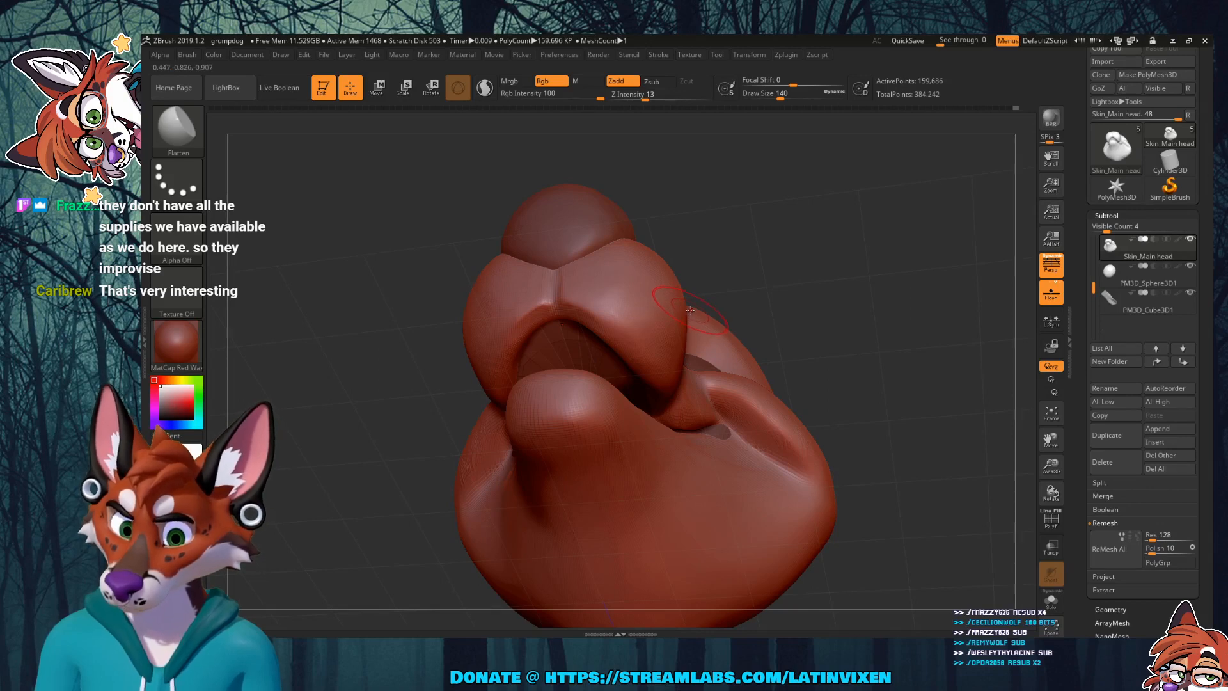
pyautogui.moveTo(781, 214); pyautogui.dragTo(853, 288)
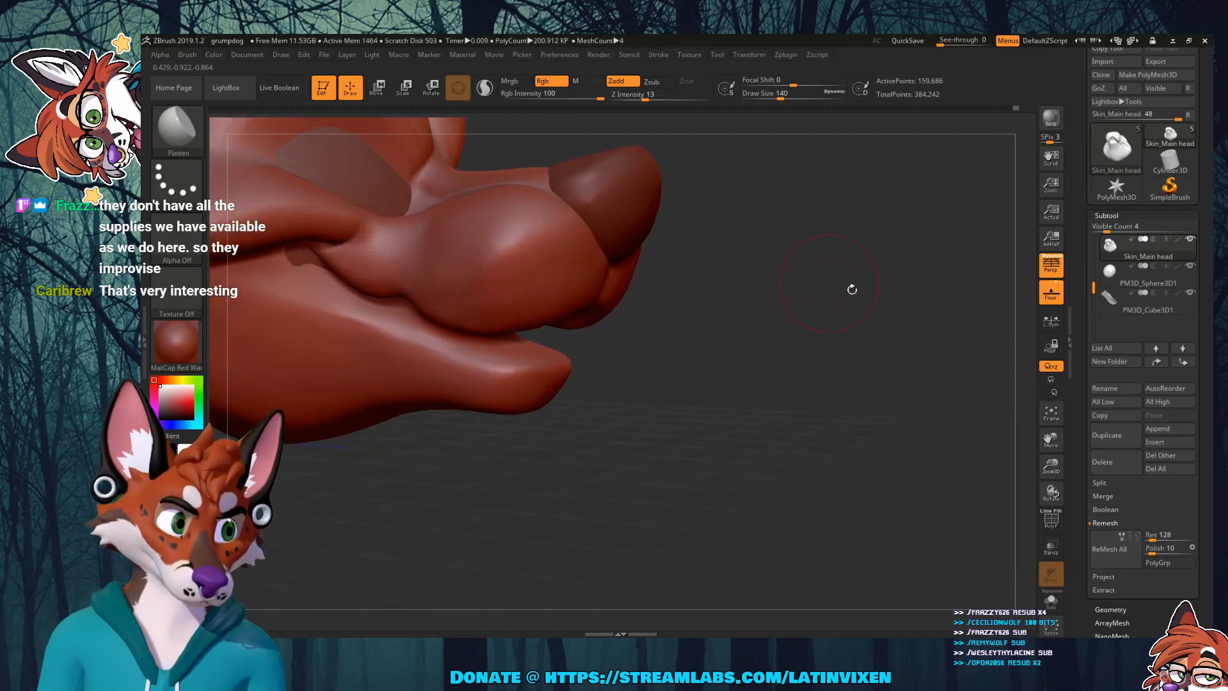
pyautogui.click(1114, 275)
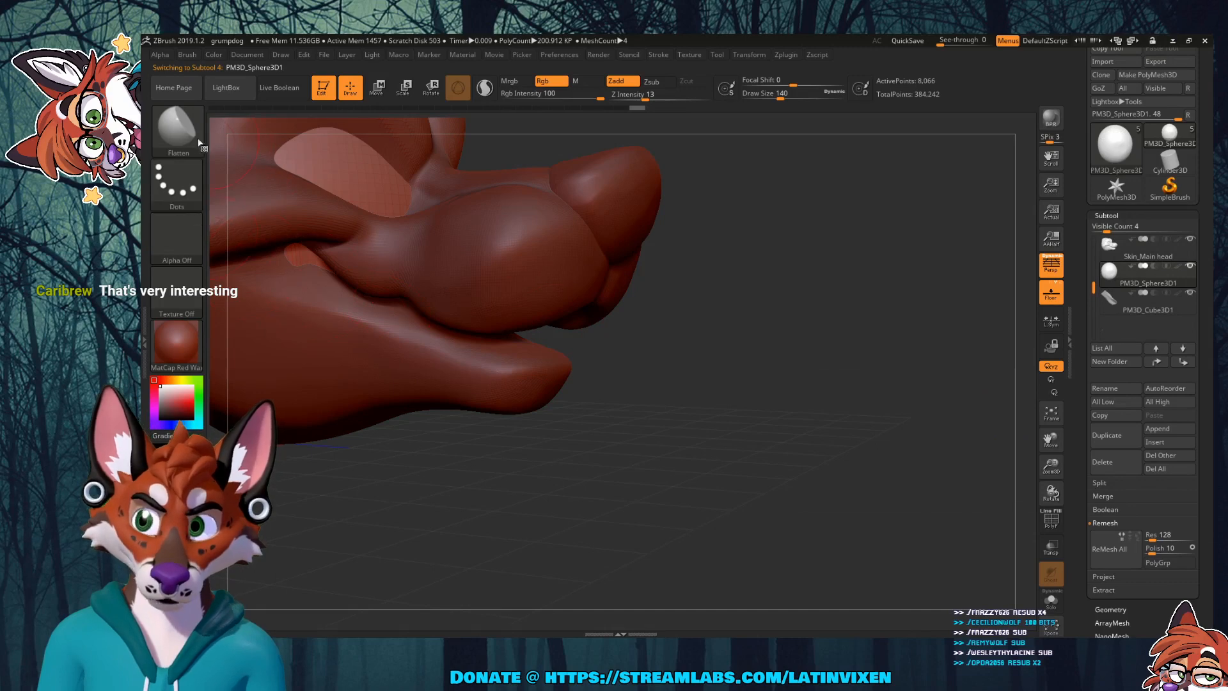
pyautogui.click(177, 128)
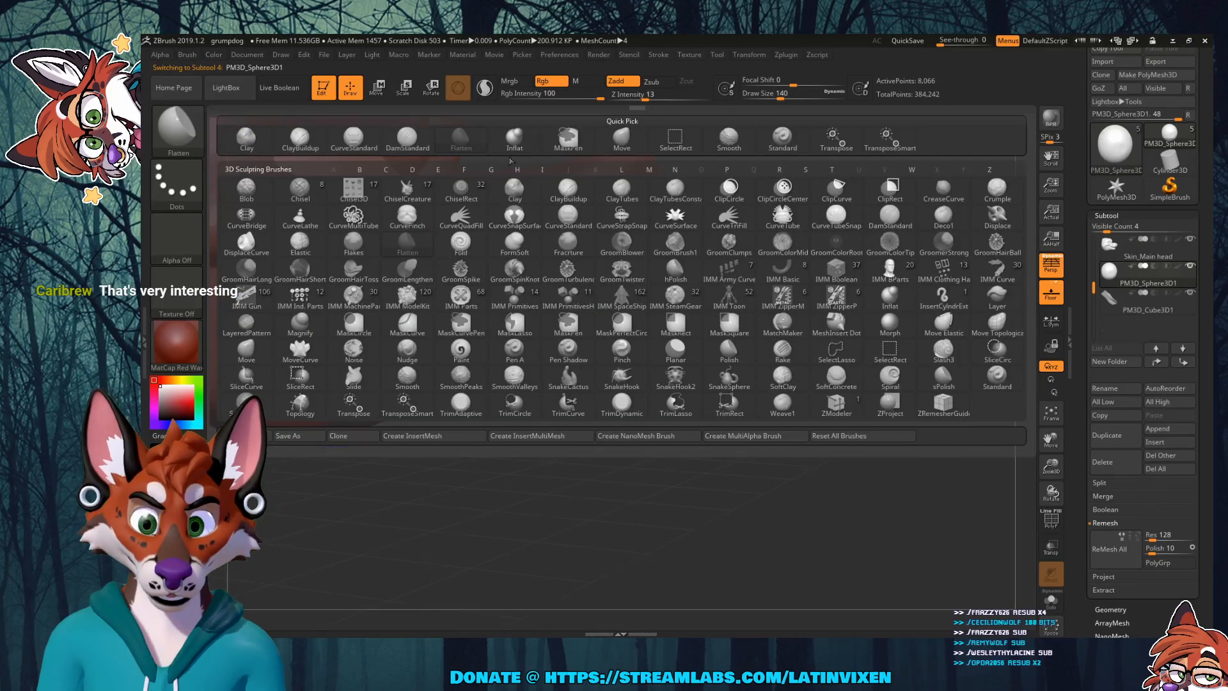
pyautogui.click(620, 144)
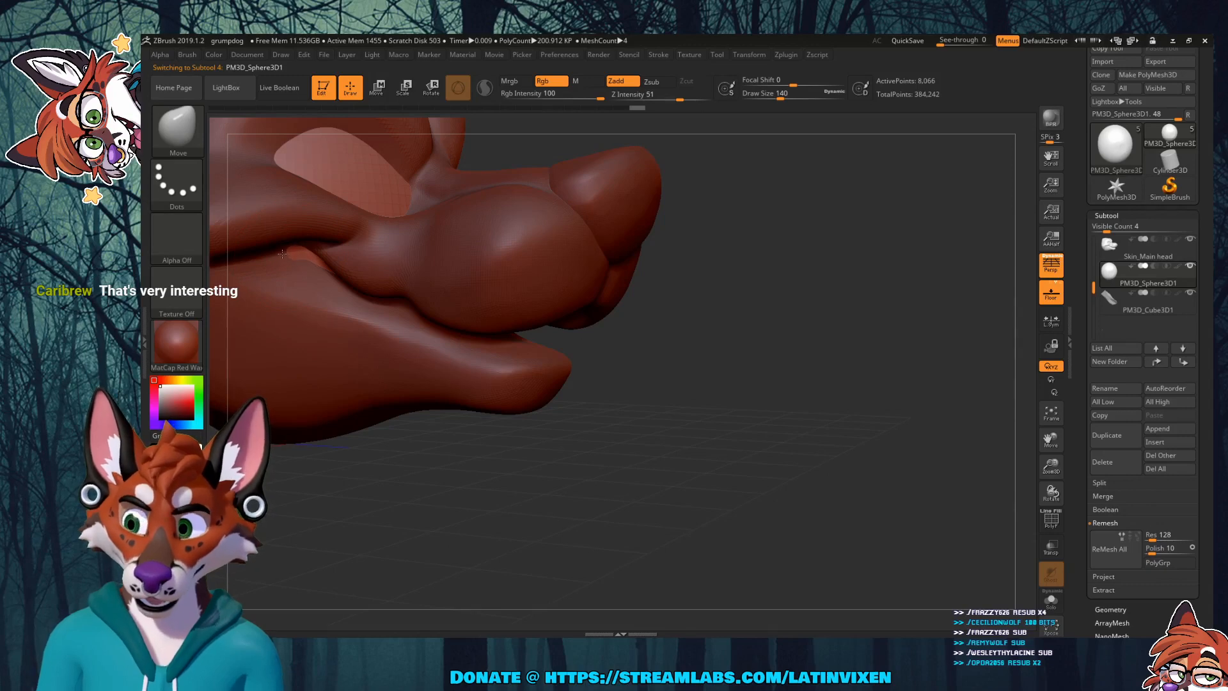
pyautogui.moveTo(279, 252); pyautogui.dragTo(283, 255)
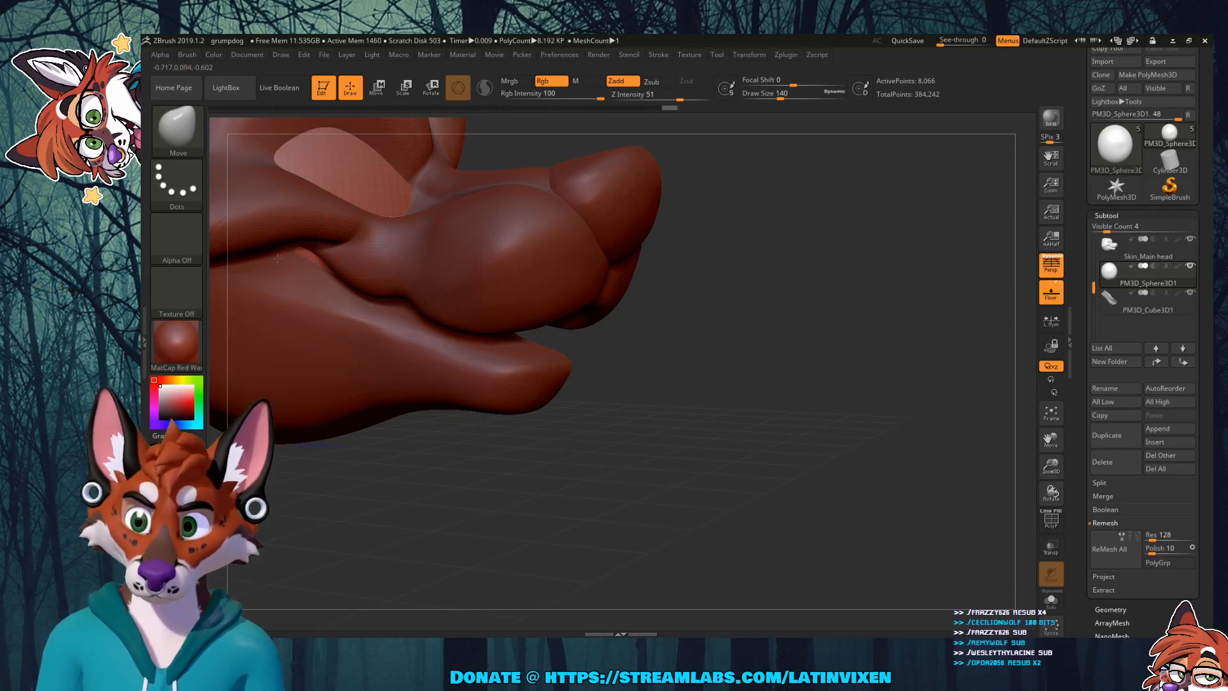
pyautogui.moveTo(710, 324); pyautogui.dragTo(752, 316)
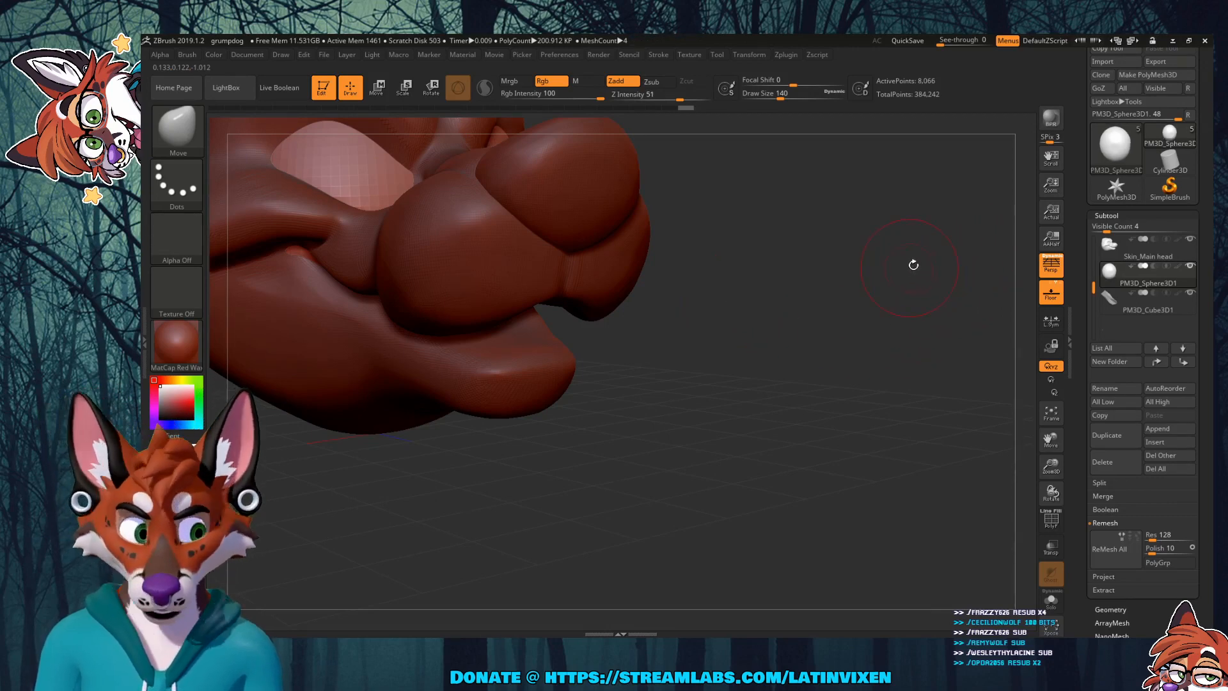
pyautogui.click(1112, 251)
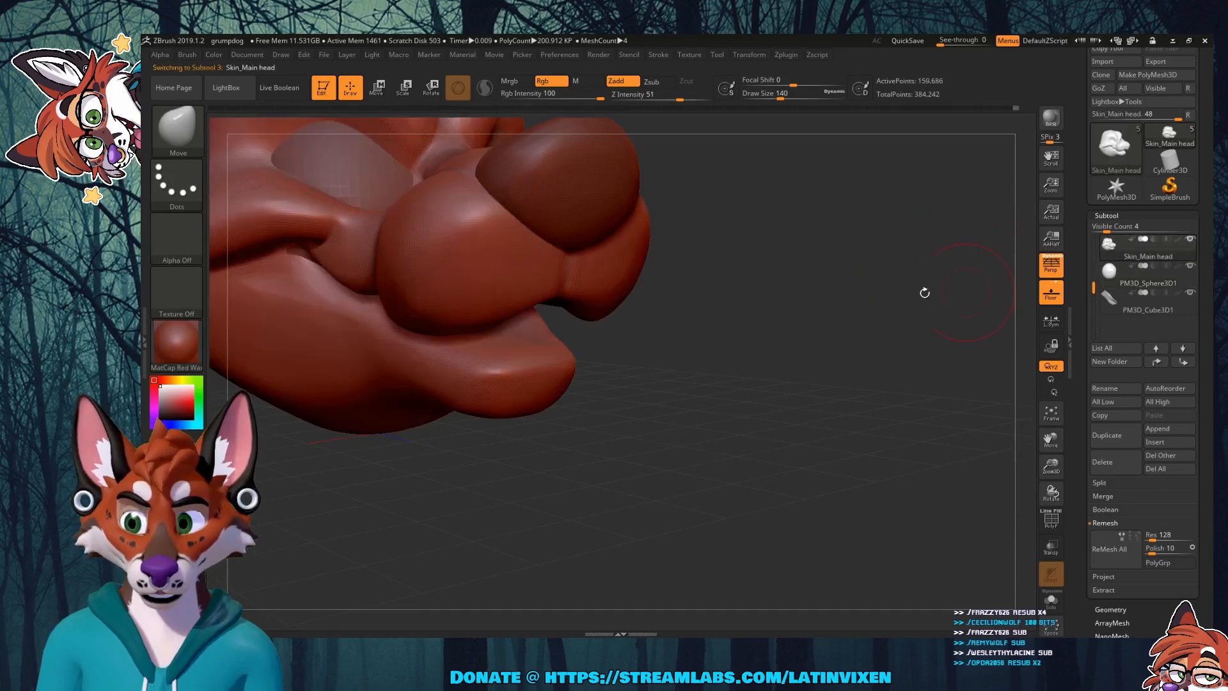
# Step: Examine the head's profile and the shape of the muzzle puff from the side at different distances
pyautogui.moveTo(762, 313)
pyautogui.mouseDown()
pyautogui.moveTo(778, 312)
pyautogui.moveTo(760, 292)
pyautogui.moveTo(753, 318)
pyautogui.mouseUp()
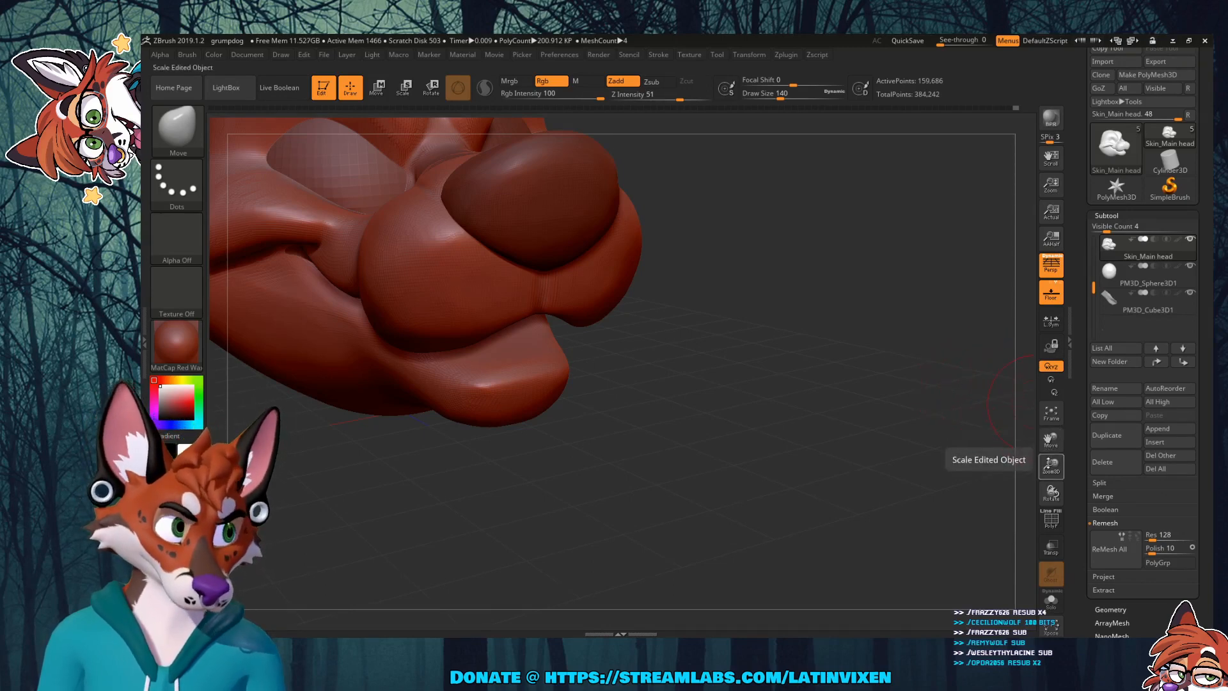
pyautogui.moveTo(1047, 465)
pyautogui.mouseDown()
pyautogui.moveTo(1044, 442)
pyautogui.moveTo(1049, 469)
pyautogui.mouseUp()
pyautogui.moveTo(761, 384); pyautogui.dragTo(666, 360)
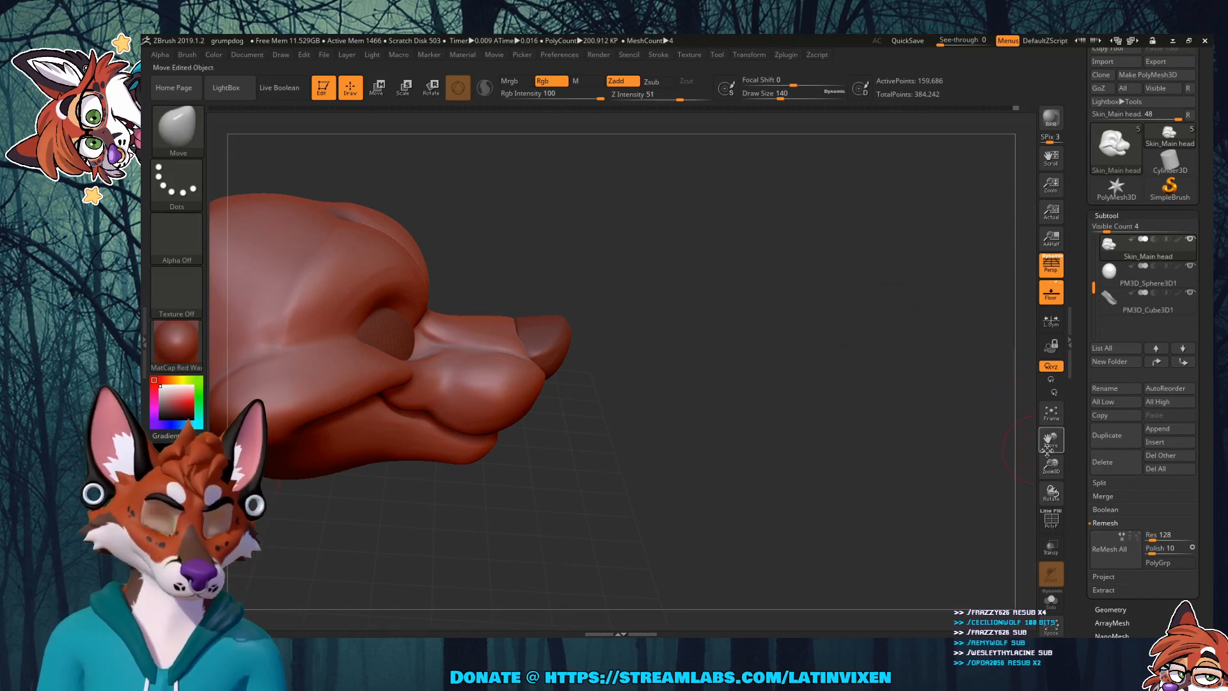
pyautogui.moveTo(1047, 439); pyautogui.dragTo(1113, 449)
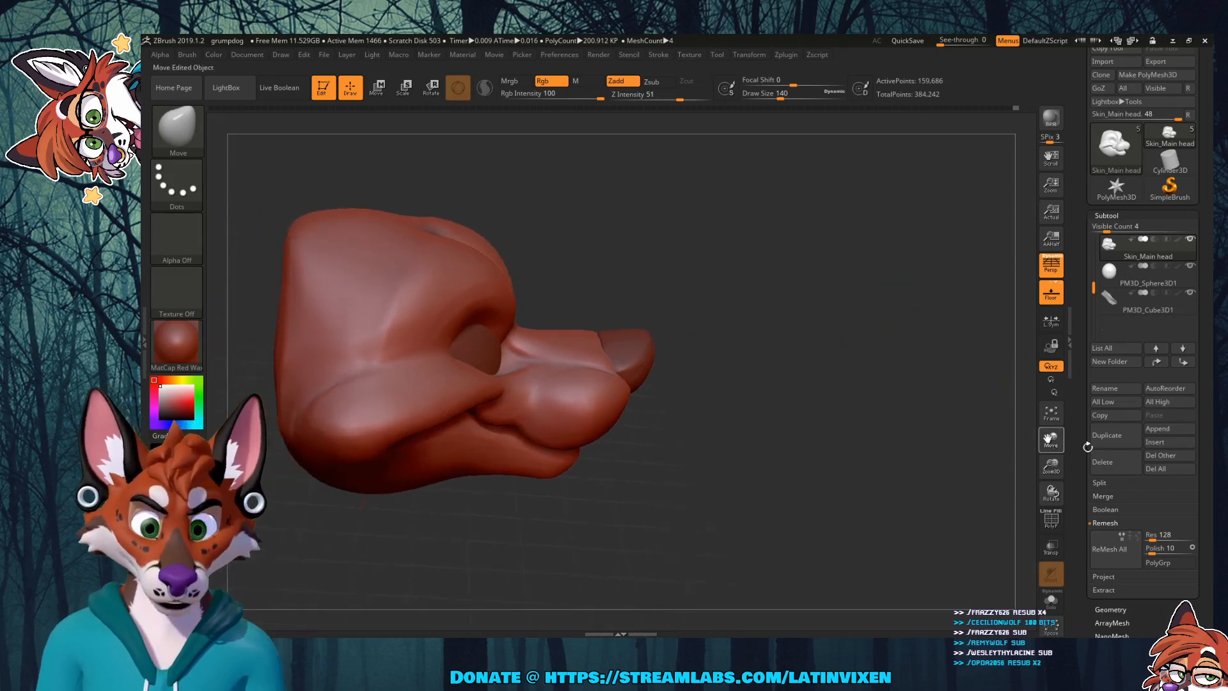
pyautogui.moveTo(762, 361); pyautogui.dragTo(737, 381)
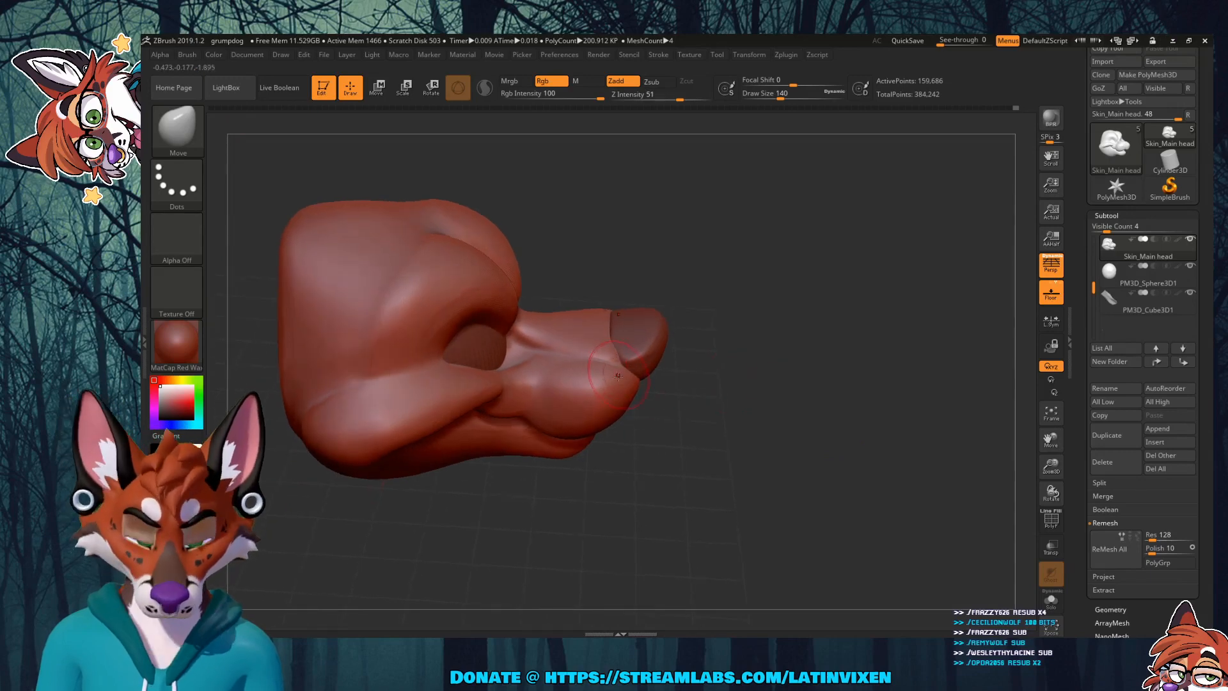
pyautogui.press('shift')
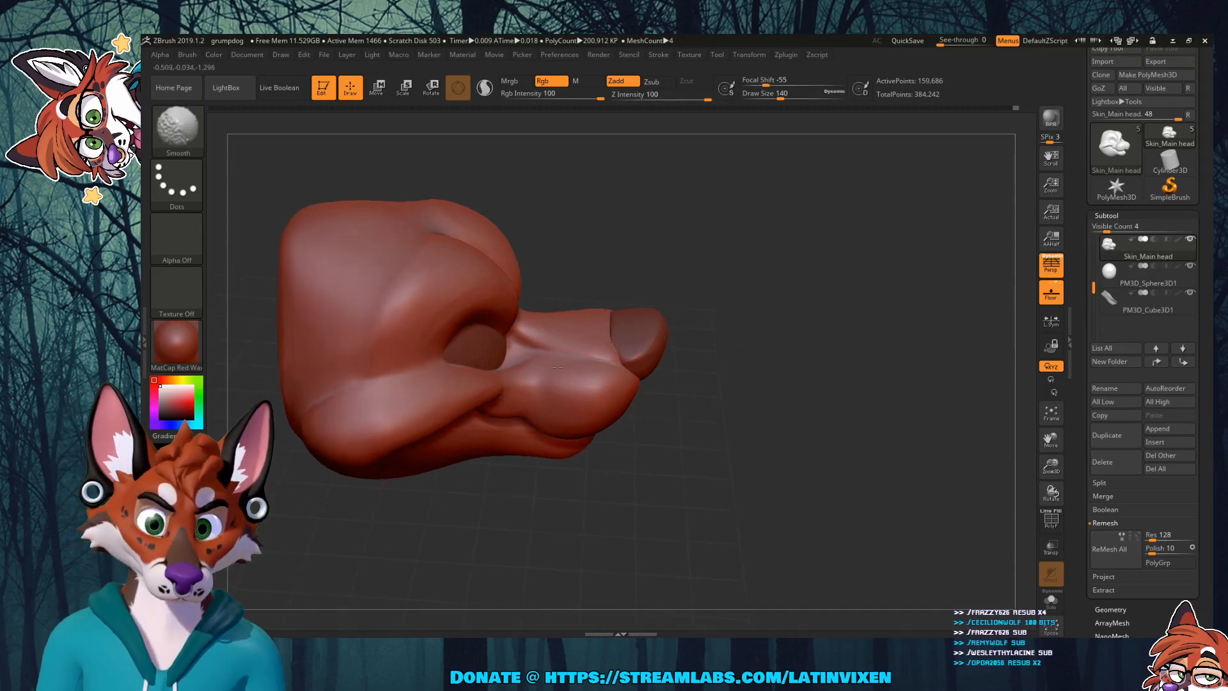
pyautogui.moveTo(666, 395)
pyautogui.mouseDown()
pyautogui.moveTo(744, 366)
pyautogui.moveTo(754, 377)
pyautogui.mouseUp()
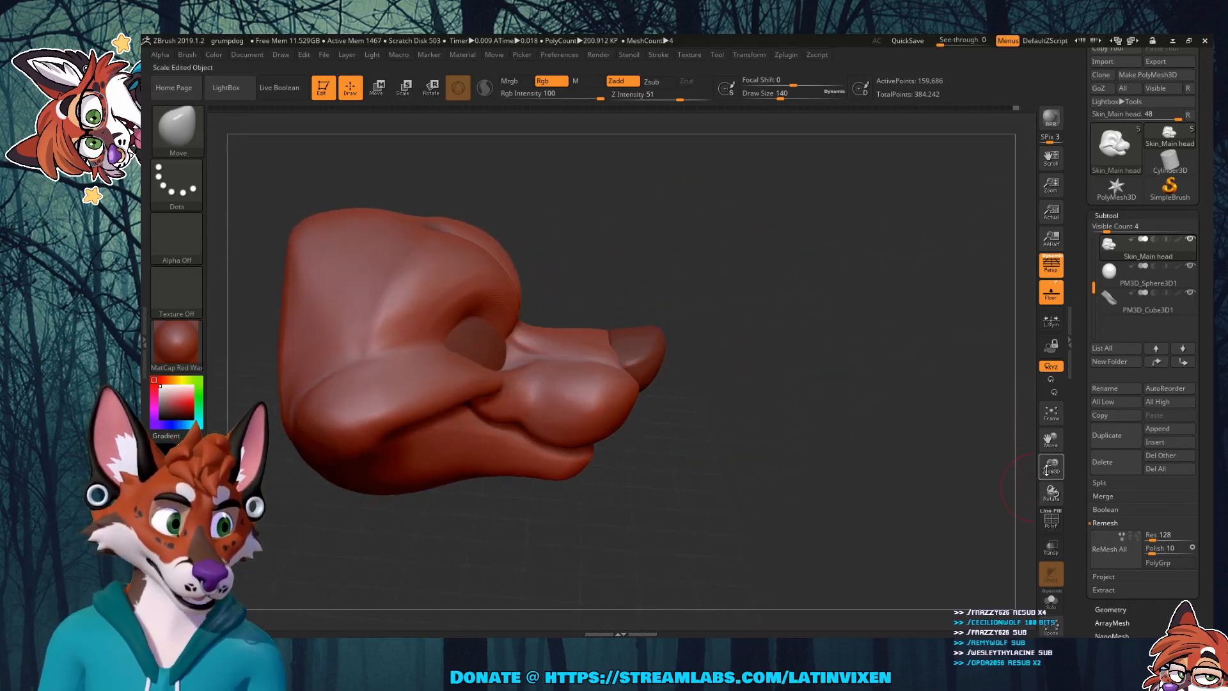
pyautogui.moveTo(1051, 466)
pyautogui.mouseDown()
pyautogui.moveTo(1063, 505)
pyautogui.moveTo(1062, 485)
pyautogui.mouseUp()
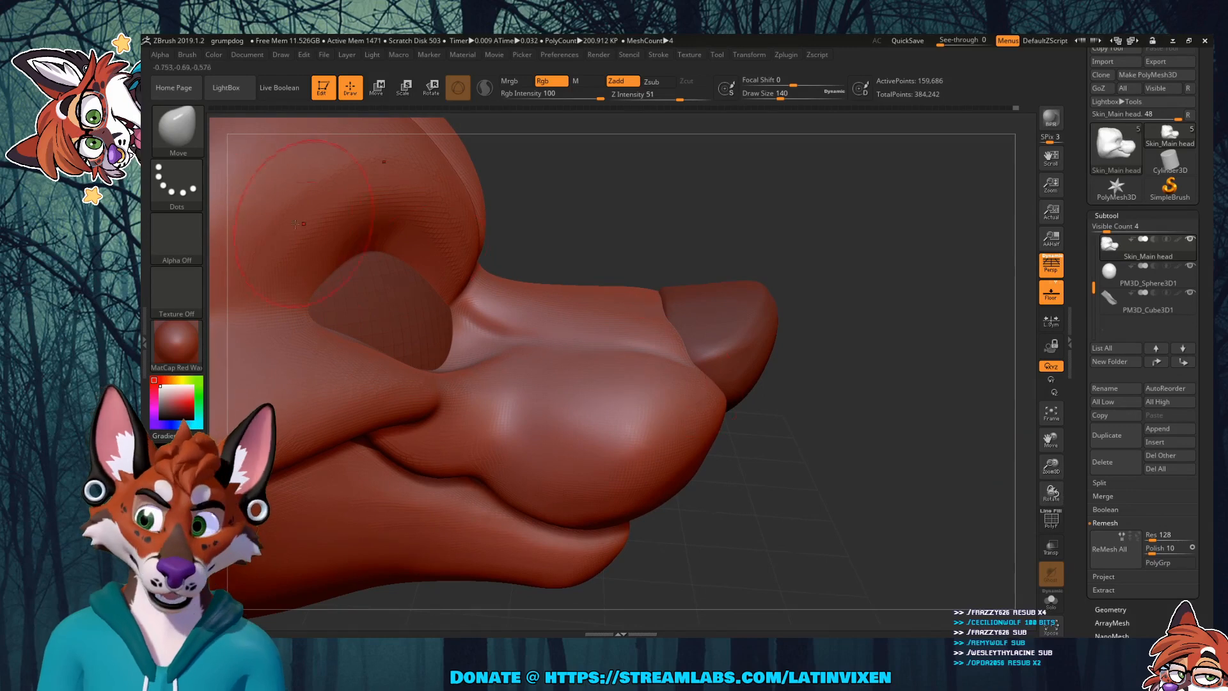
# Step: Switch to the Flatten brush at draw size 25 and flatten the transition between the nose bridge and the muzzle puff
pyautogui.click(178, 128)
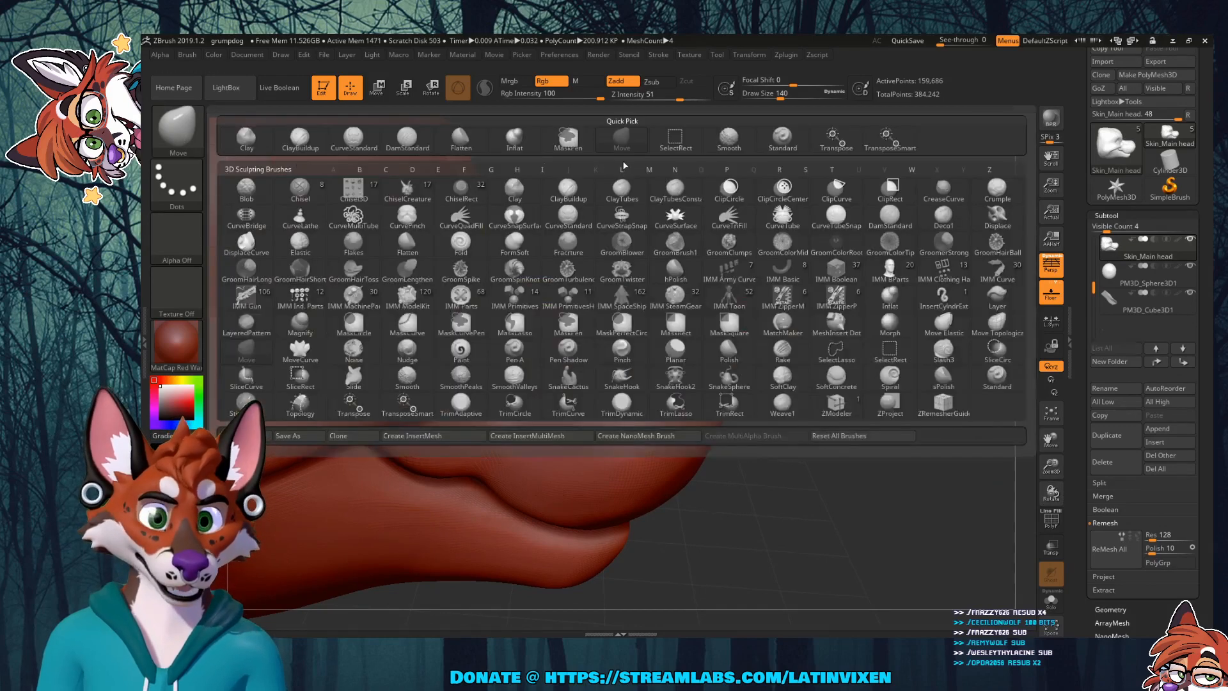
pyautogui.click(460, 144)
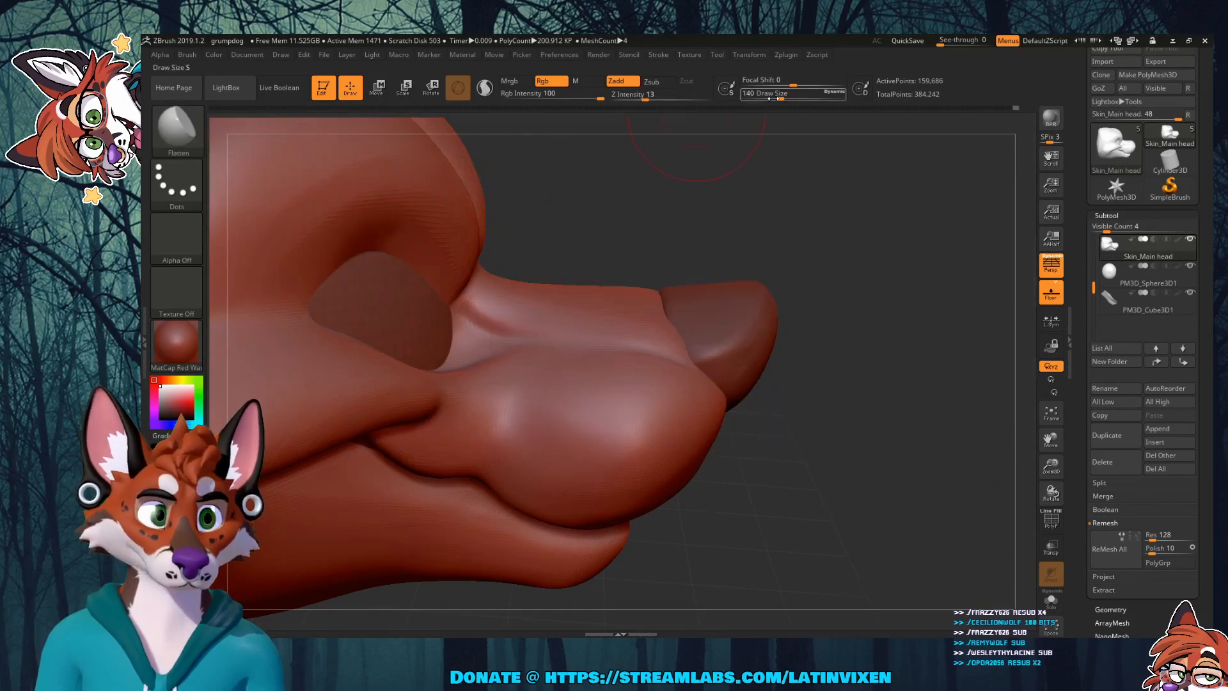
pyautogui.moveTo(777, 99); pyautogui.dragTo(762, 99)
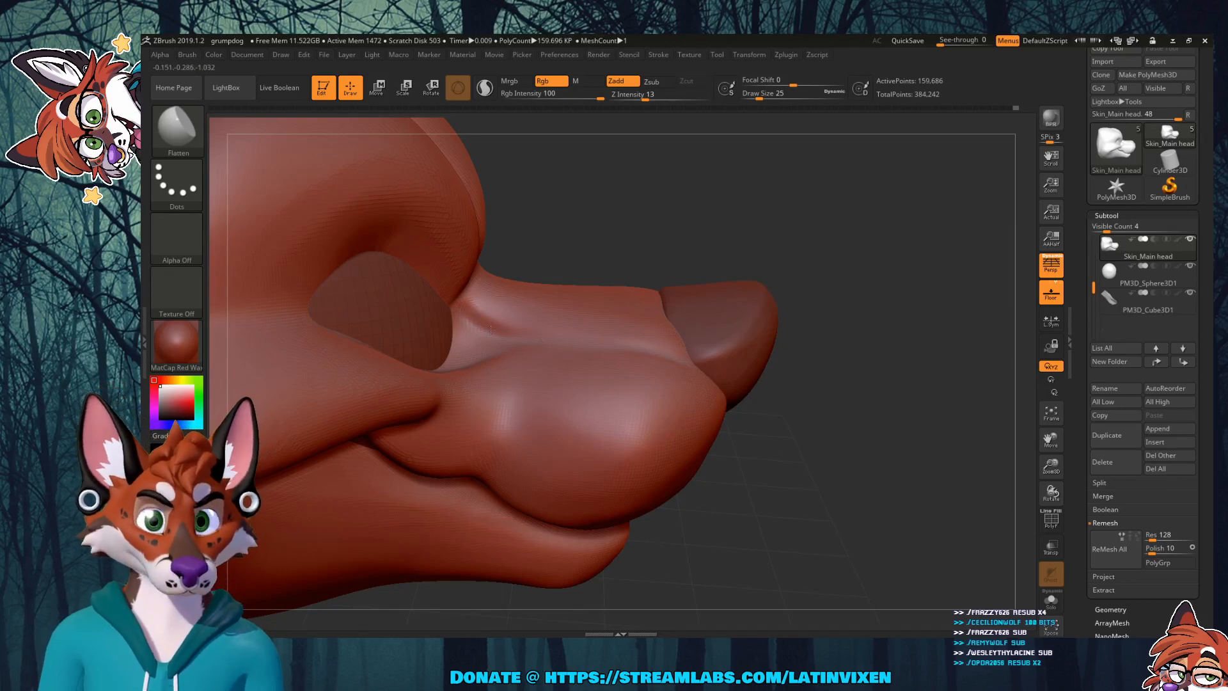
pyautogui.moveTo(820, 307); pyautogui.dragTo(833, 273)
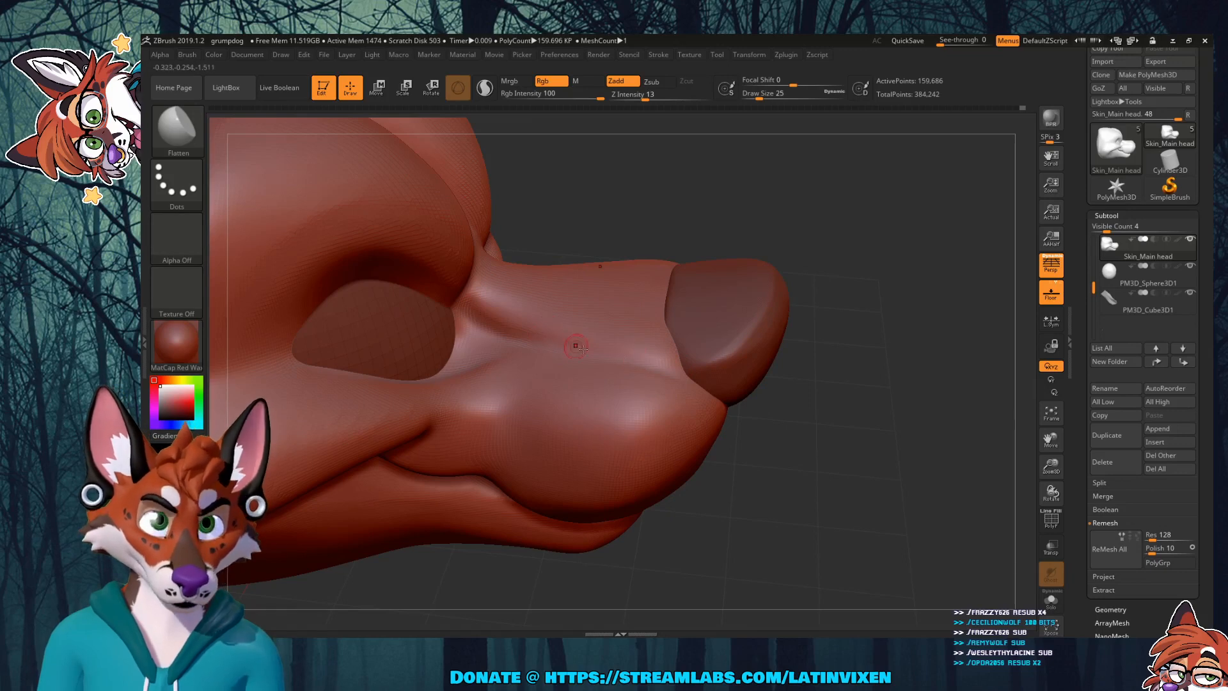
pyautogui.moveTo(855, 247)
pyautogui.mouseDown()
pyautogui.moveTo(866, 194)
pyautogui.moveTo(856, 231)
pyautogui.mouseUp()
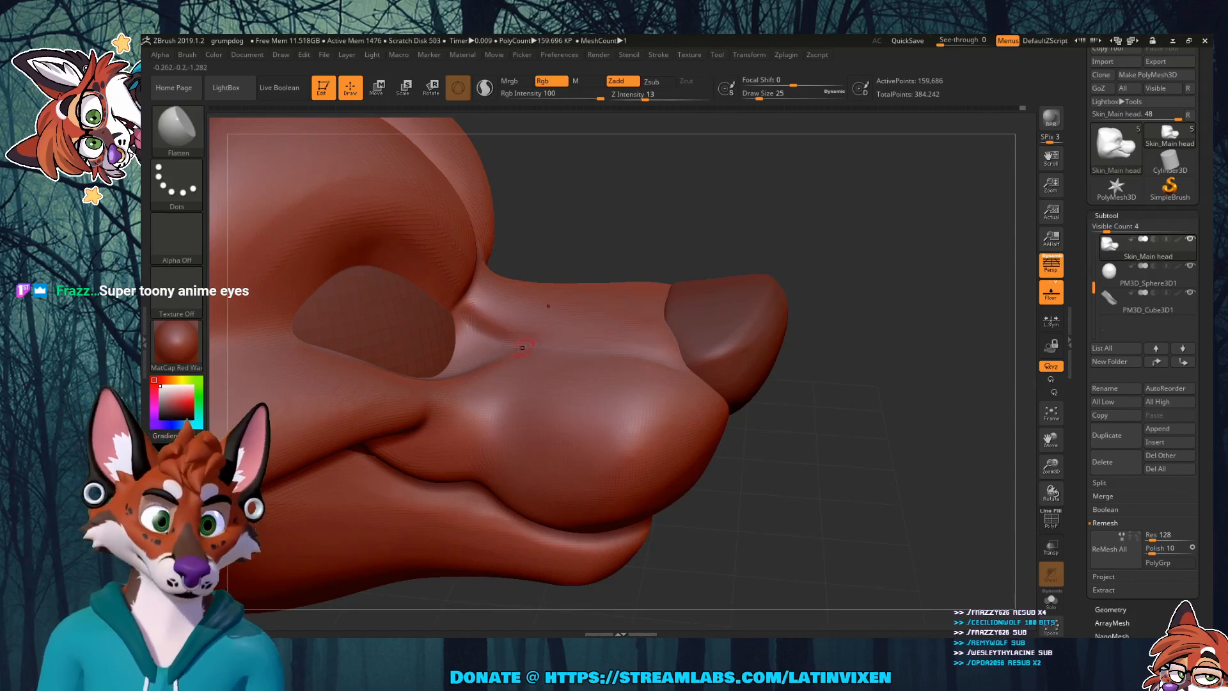
pyautogui.moveTo(836, 263)
pyautogui.mouseDown()
pyautogui.moveTo(844, 321)
pyautogui.moveTo(830, 251)
pyautogui.mouseUp()
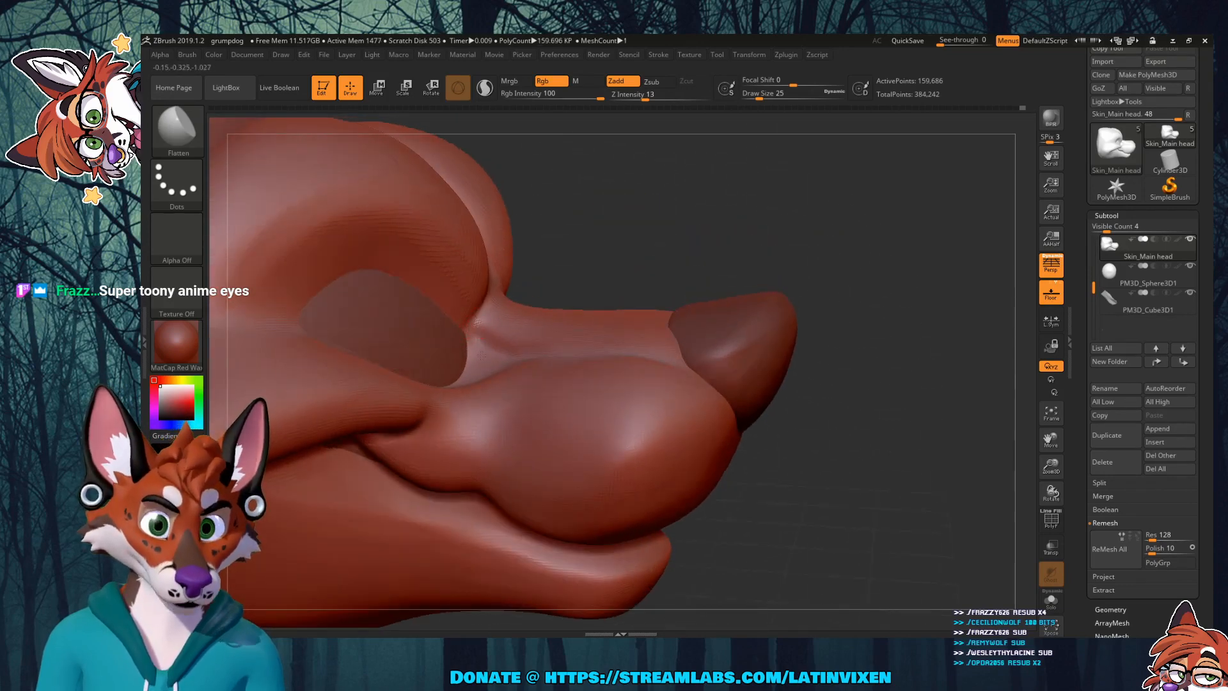
# Step: Smooth the crease where the inner eye socket meets the nose bridge, checking it from several side angles
pyautogui.moveTo(656, 252)
pyautogui.mouseDown()
pyautogui.moveTo(672, 211)
pyautogui.moveTo(700, 215)
pyautogui.mouseUp()
pyautogui.keyDown('shift'); pyautogui.moveTo(485, 322); pyautogui.dragTo(483, 327); pyautogui.keyUp('shift')
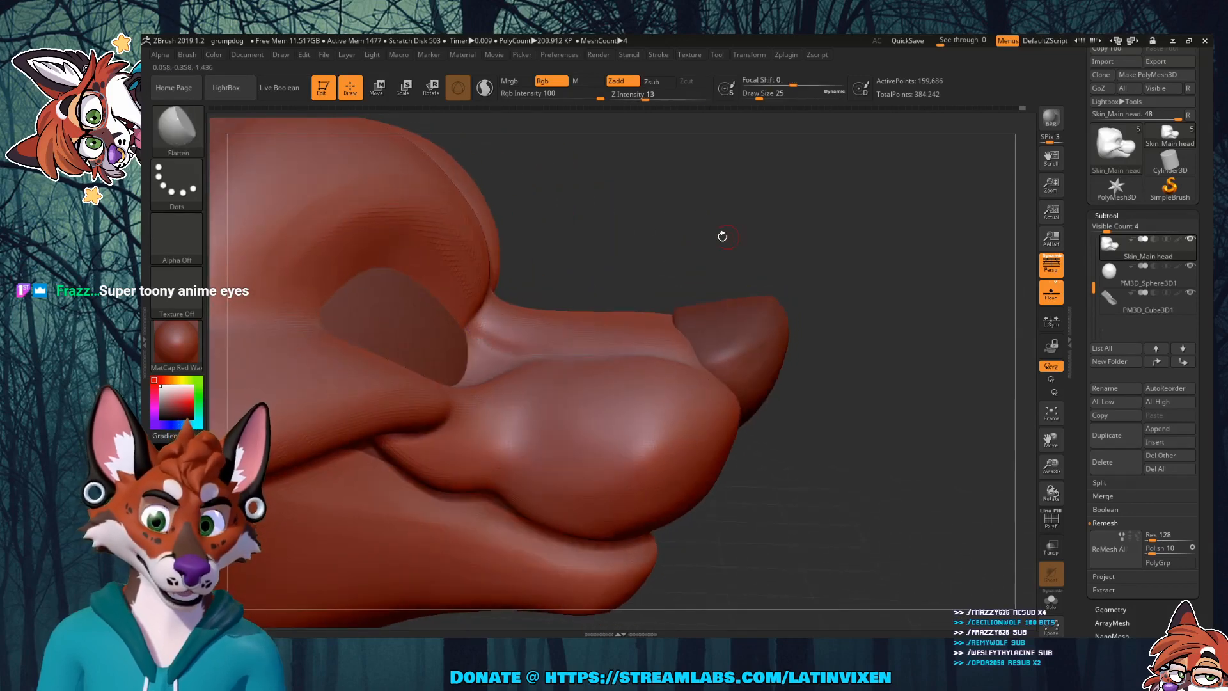
pyautogui.moveTo(721, 236)
pyautogui.mouseDown()
pyautogui.moveTo(735, 269)
pyautogui.moveTo(691, 258)
pyautogui.moveTo(723, 244)
pyautogui.mouseUp()
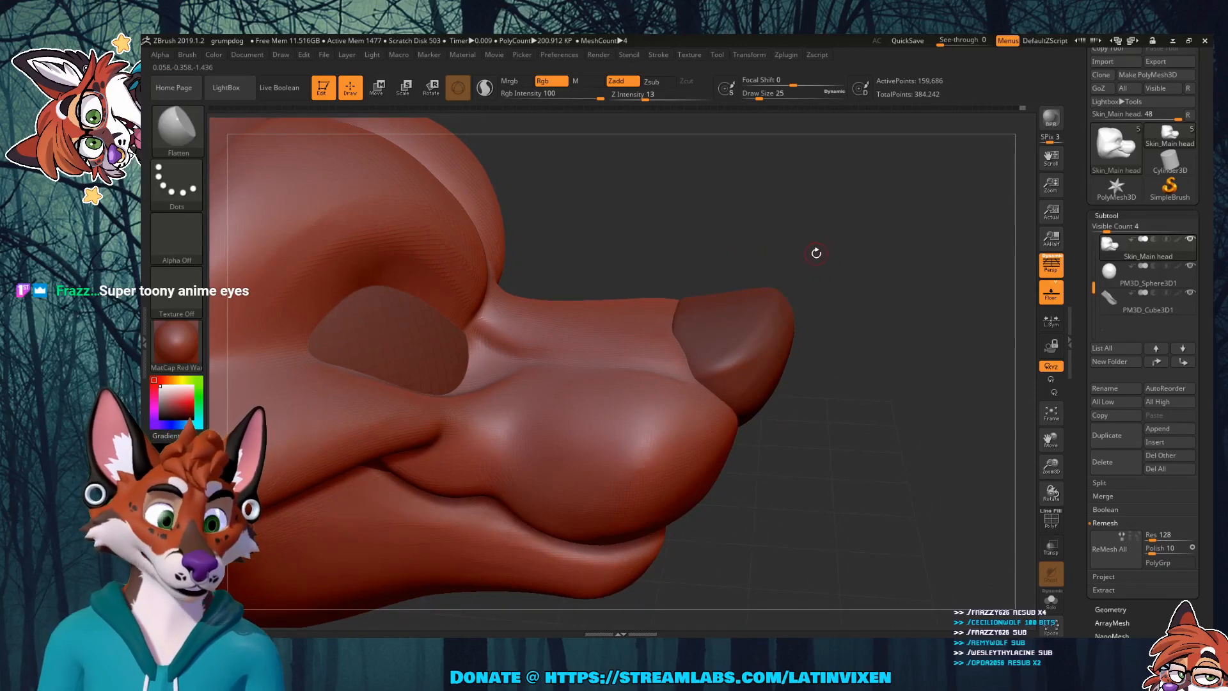
pyautogui.moveTo(819, 258); pyautogui.dragTo(839, 227)
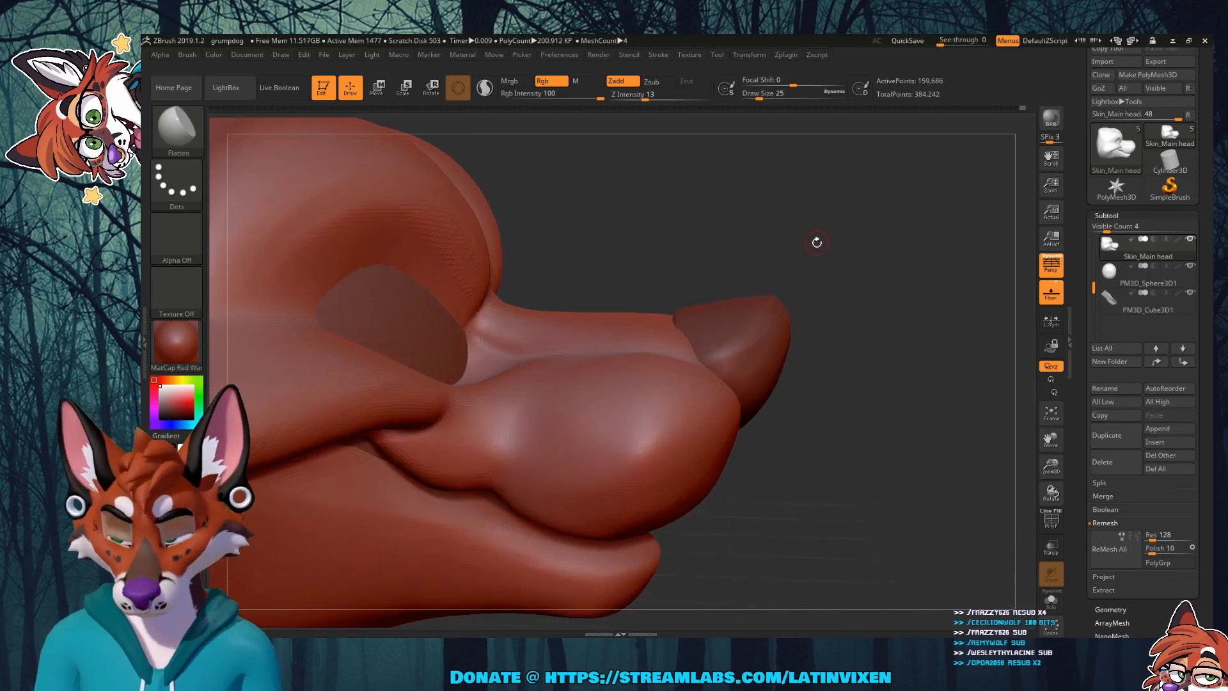
pyautogui.moveTo(818, 245); pyautogui.dragTo(827, 257)
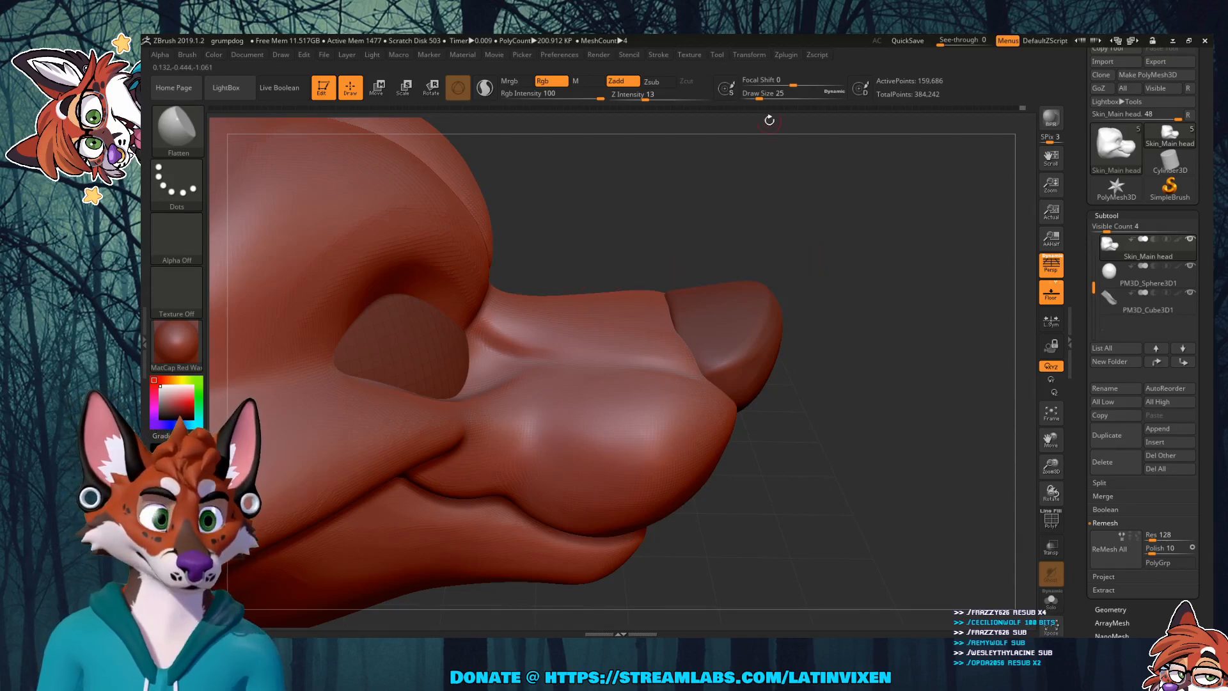
# Step: Raise the Flatten draw size to 46, then flatten and smooth the upper edge of the muzzle puff beside the nose bridge
pyautogui.moveTo(758, 98); pyautogui.dragTo(764, 98)
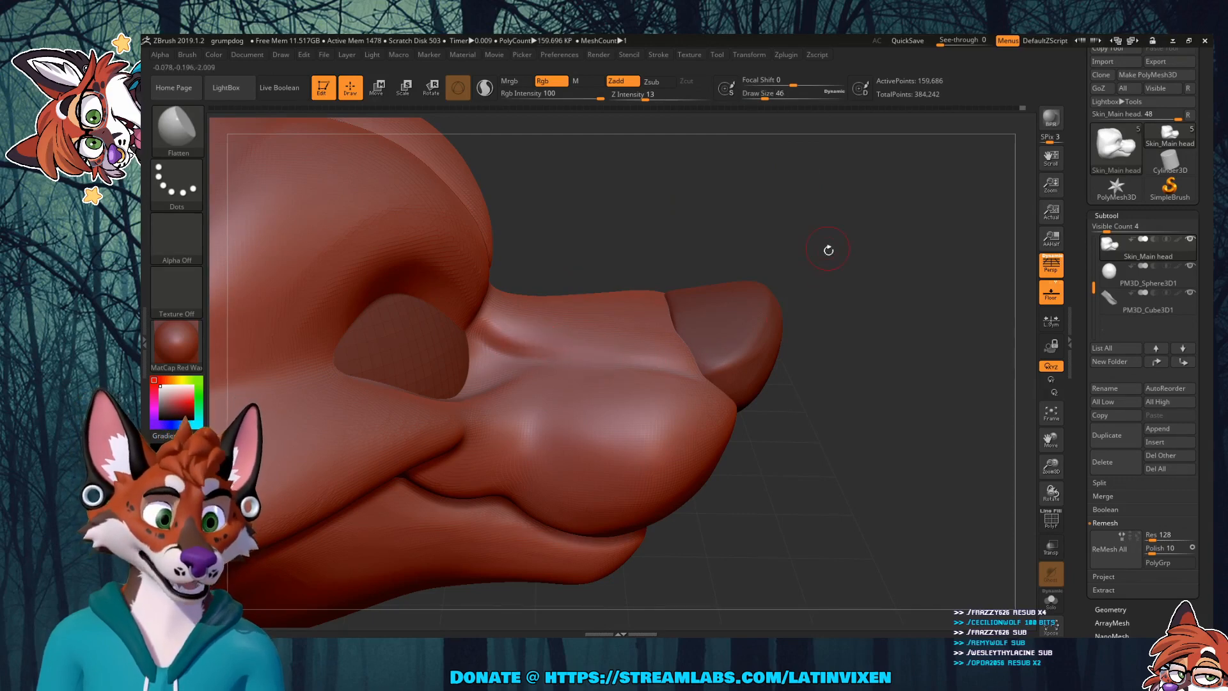
pyautogui.moveTo(828, 250); pyautogui.dragTo(689, 405)
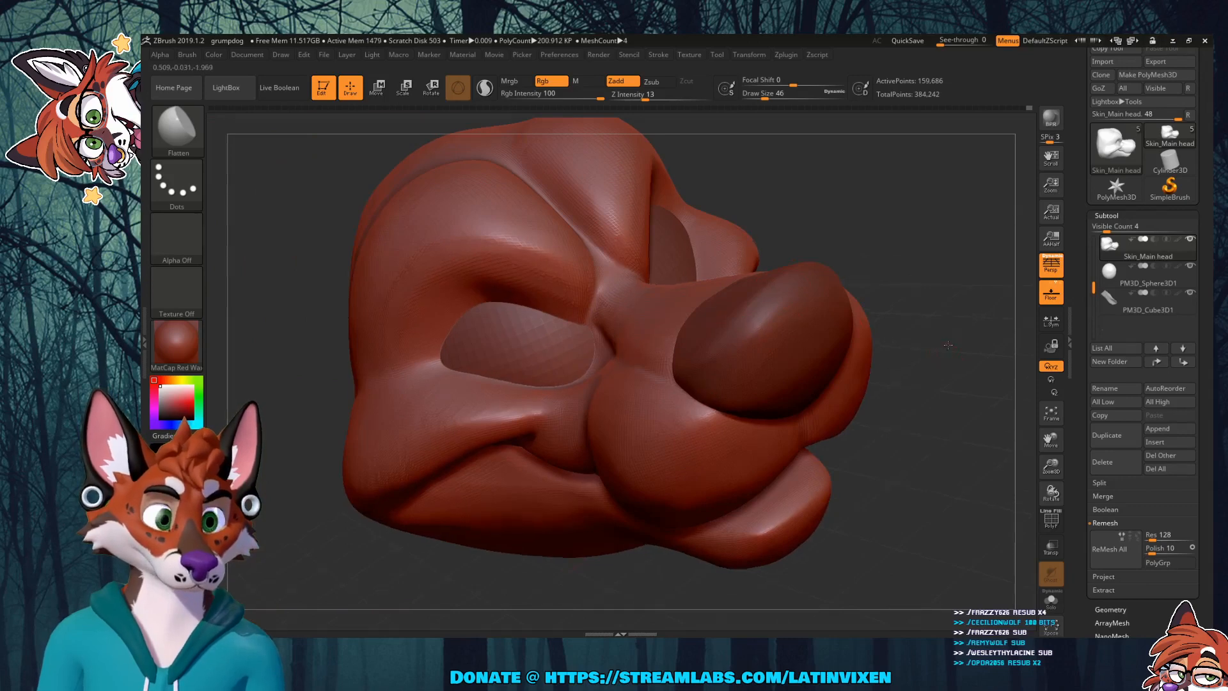
pyautogui.moveTo(948, 345); pyautogui.dragTo(696, 418)
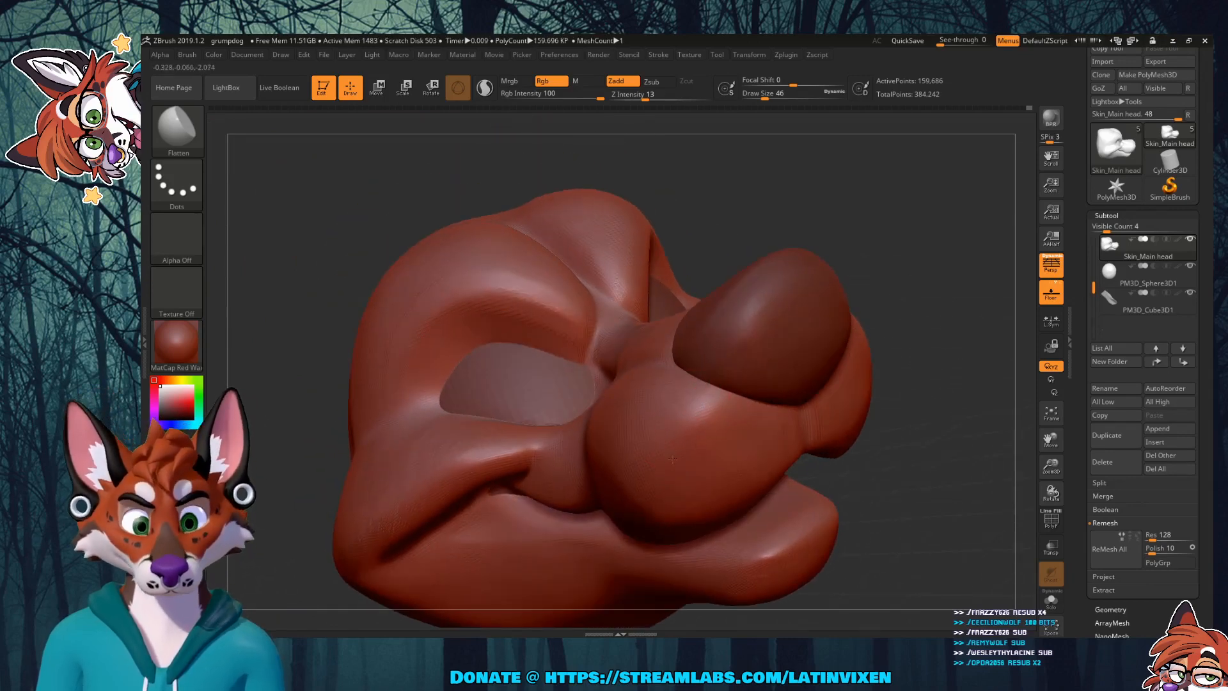
pyautogui.press('shift')
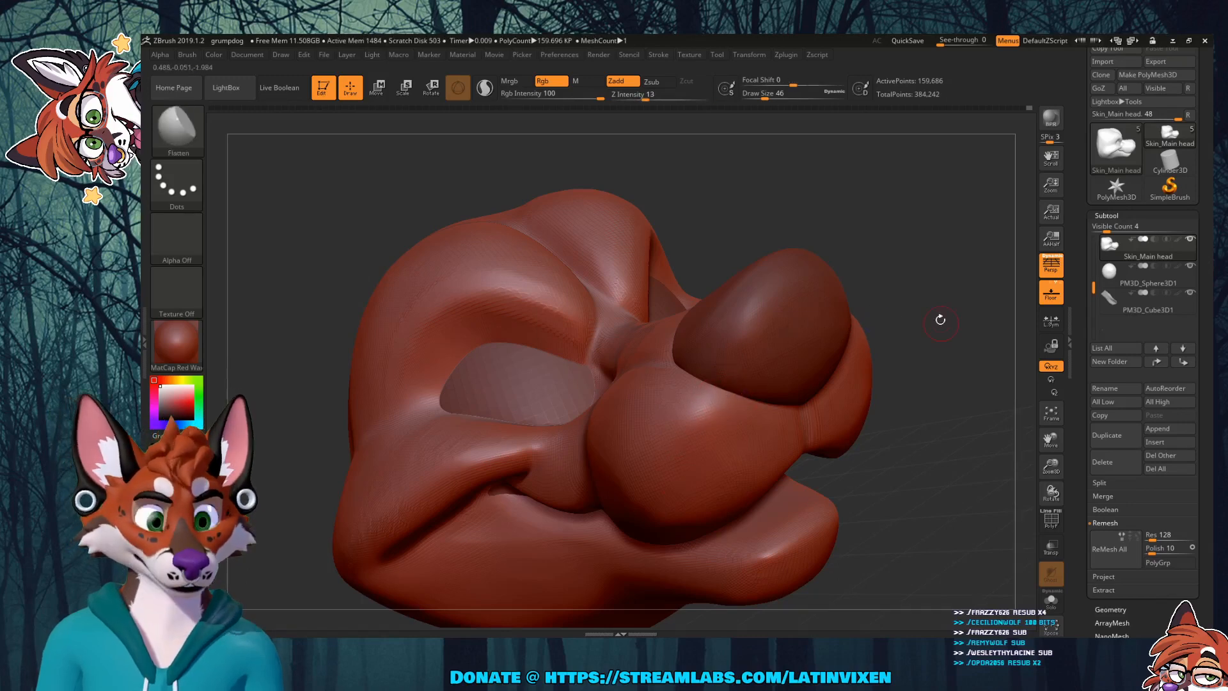
pyautogui.moveTo(940, 321); pyautogui.dragTo(971, 300)
pyautogui.moveTo(515, 360)
pyautogui.mouseDown()
pyautogui.moveTo(465, 364)
pyautogui.moveTo(545, 369)
pyautogui.mouseUp()
pyautogui.press('shift')
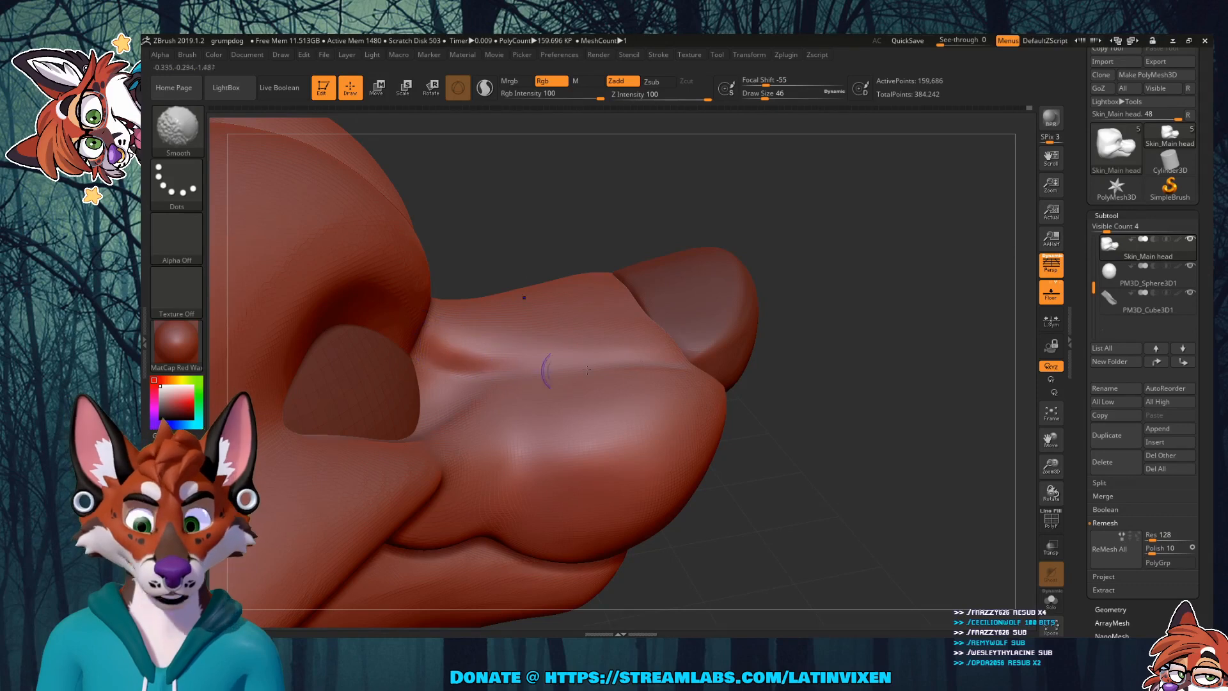
# Step: Check the flattened muzzle and the overall head shape from the side and from a three-quarter front view
pyautogui.moveTo(867, 351); pyautogui.dragTo(863, 314)
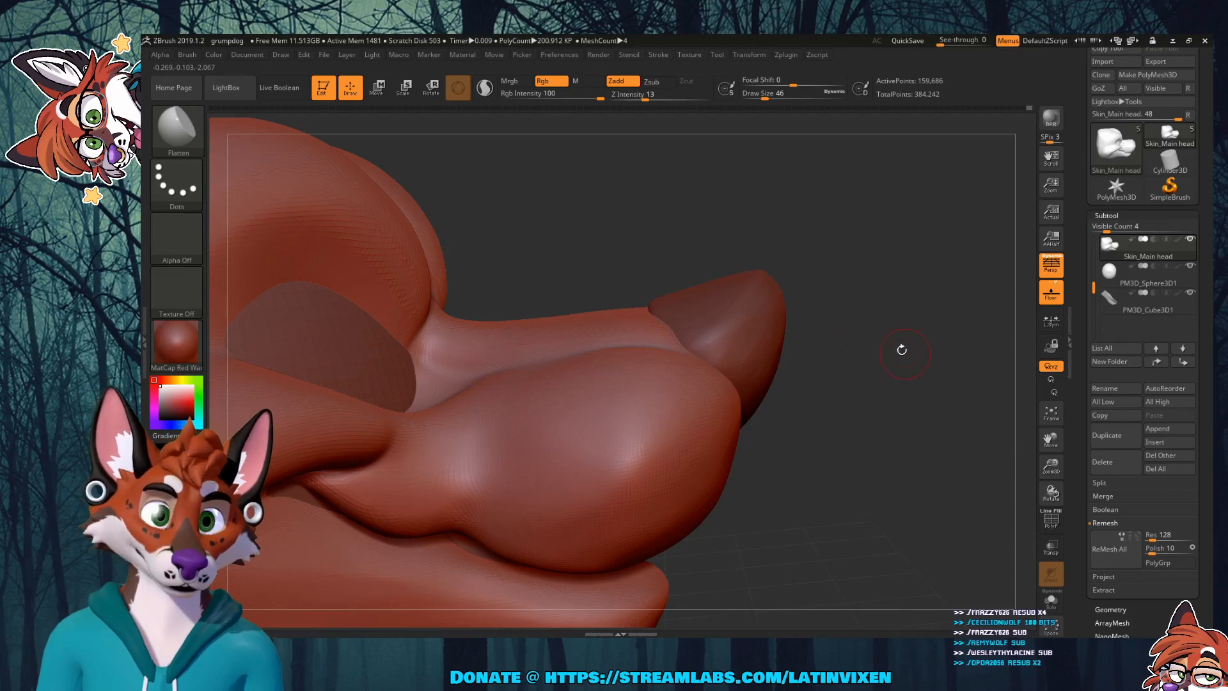
pyautogui.moveTo(902, 350)
pyautogui.mouseDown()
pyautogui.moveTo(829, 378)
pyautogui.moveTo(893, 345)
pyautogui.mouseUp()
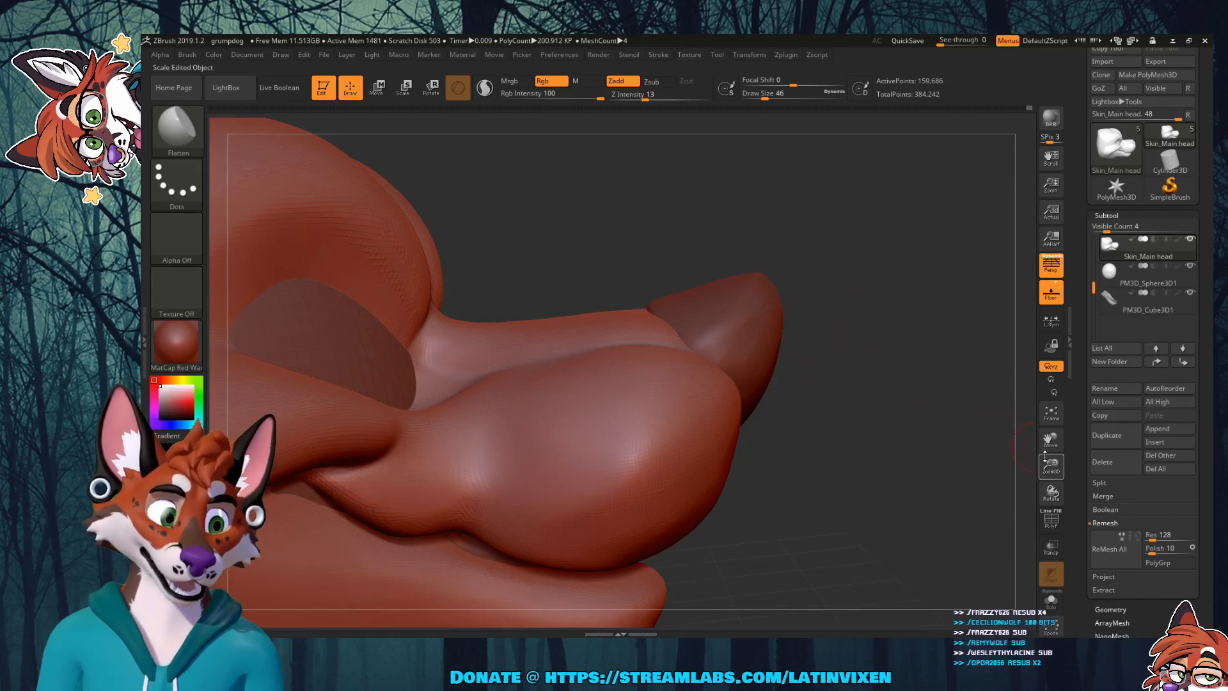
pyautogui.moveTo(1051, 465); pyautogui.dragTo(1051, 474)
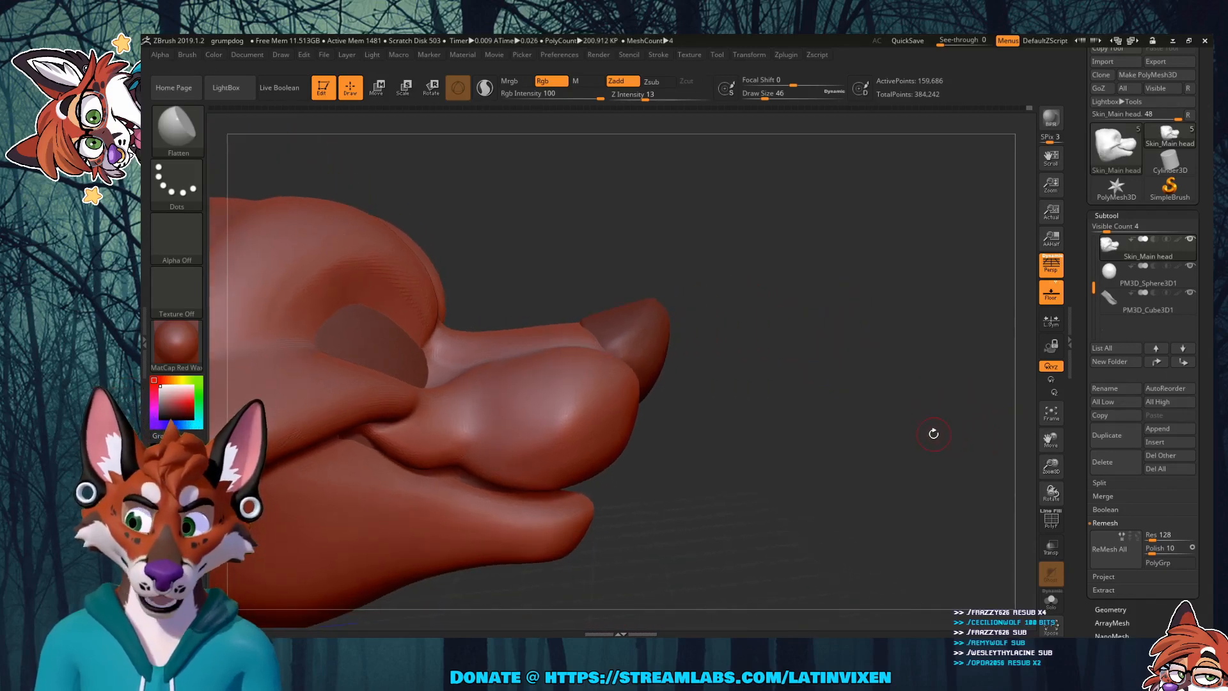
pyautogui.moveTo(923, 439); pyautogui.dragTo(898, 476)
pyautogui.moveTo(854, 494)
pyautogui.mouseDown()
pyautogui.moveTo(799, 490)
pyautogui.moveTo(876, 479)
pyautogui.mouseUp()
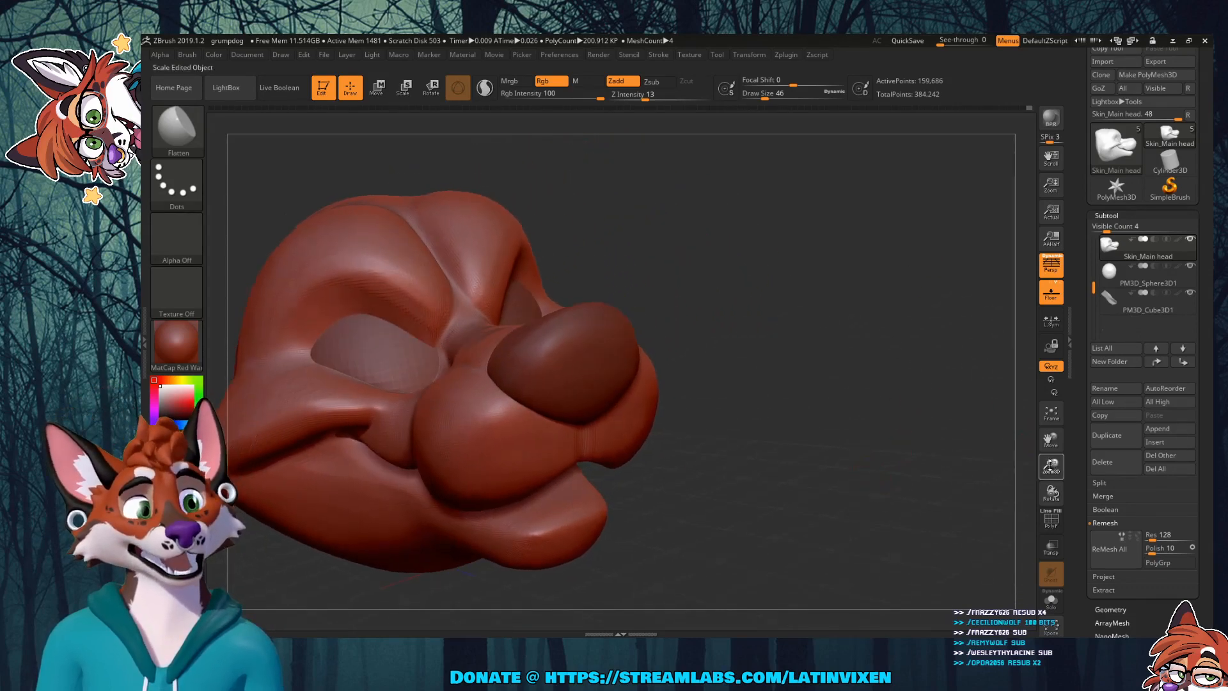
pyautogui.moveTo(1051, 465)
pyautogui.mouseDown()
pyautogui.moveTo(1059, 453)
pyautogui.moveTo(1045, 452)
pyautogui.mouseUp()
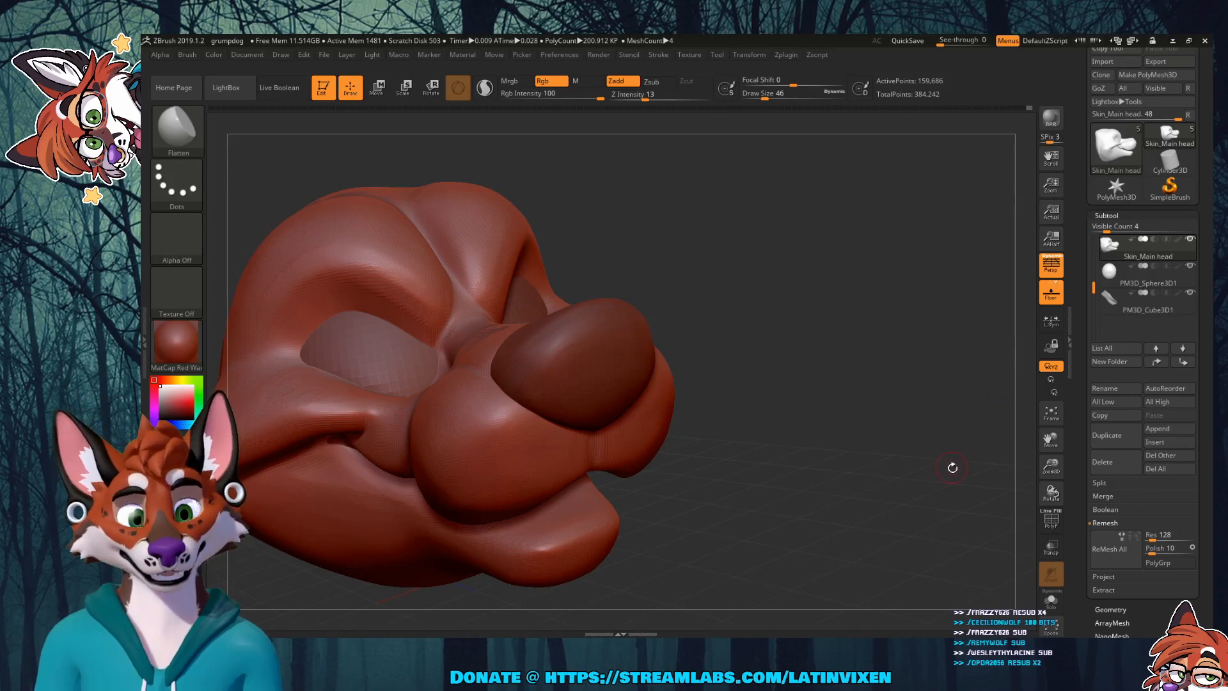
# Step: Examine the muzzle, eye sockets and brow from side, low and three-quarter angles
pyautogui.moveTo(952, 468)
pyautogui.mouseDown()
pyautogui.moveTo(829, 470)
pyautogui.moveTo(911, 512)
pyautogui.moveTo(960, 492)
pyautogui.moveTo(956, 473)
pyautogui.mouseUp()
pyautogui.moveTo(1056, 468); pyautogui.dragTo(1054, 439)
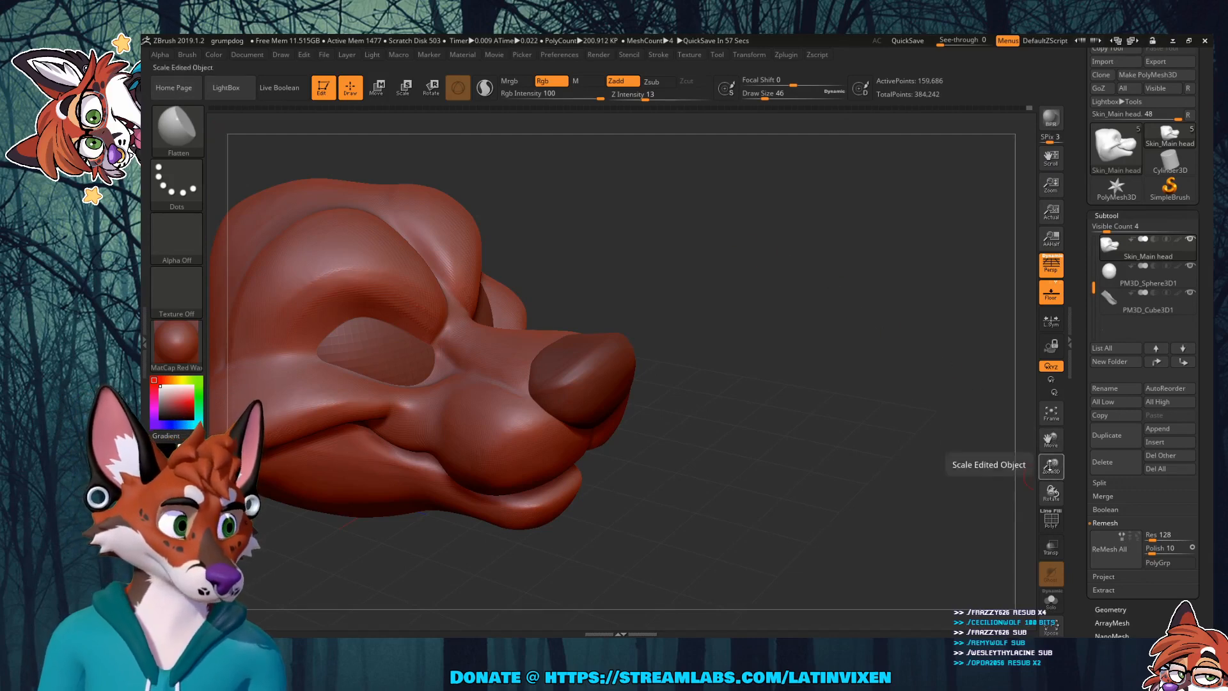
pyautogui.moveTo(1053, 467)
pyautogui.mouseDown()
pyautogui.moveTo(1055, 480)
pyautogui.moveTo(1053, 470)
pyautogui.mouseUp()
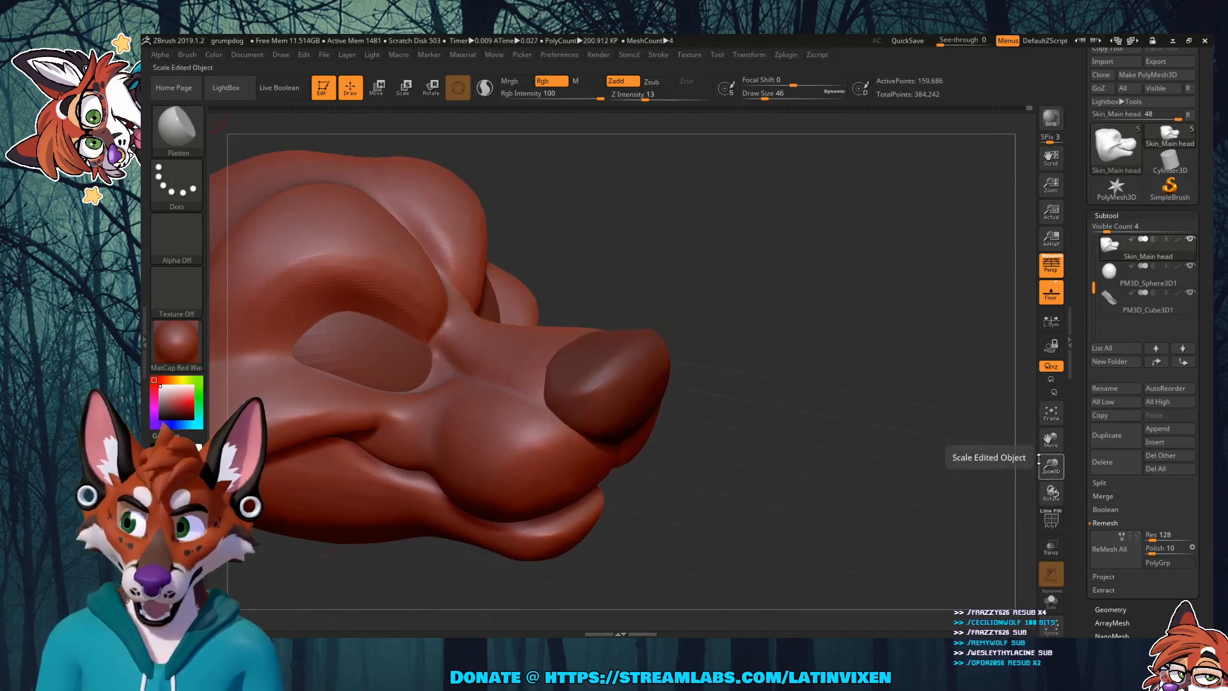
pyautogui.moveTo(1027, 417); pyautogui.dragTo(915, 422)
pyautogui.moveTo(1052, 467); pyautogui.dragTo(1050, 468)
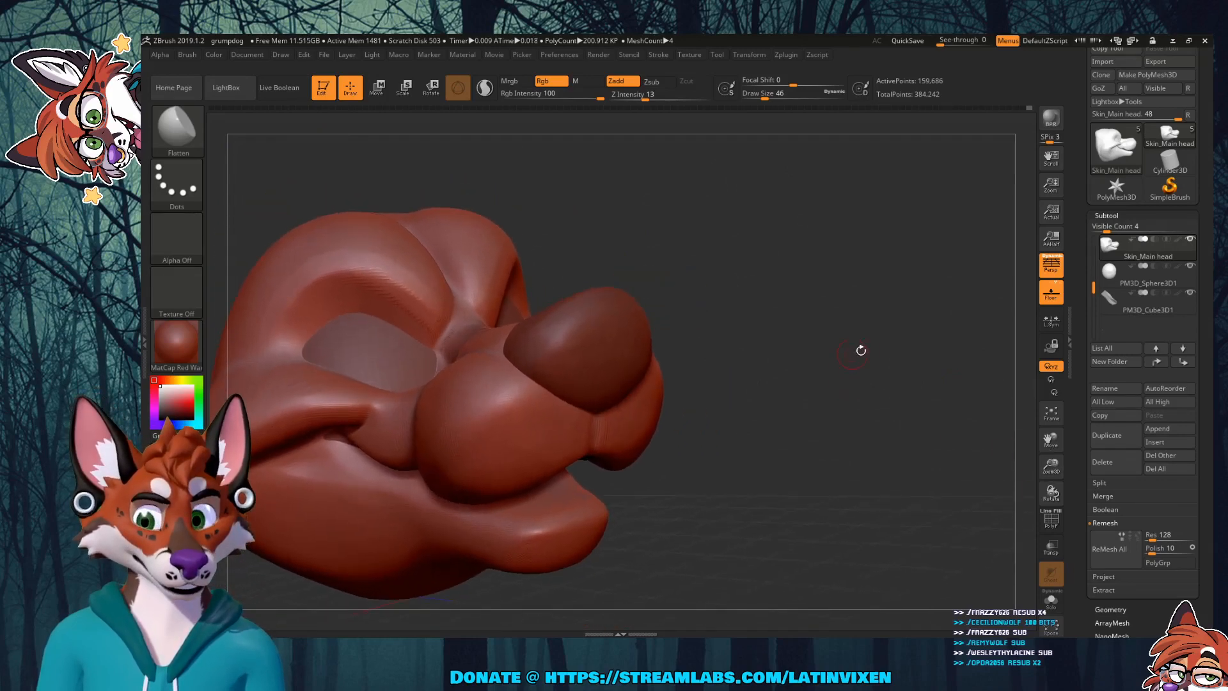
pyautogui.moveTo(860, 348); pyautogui.dragTo(986, 401)
pyautogui.moveTo(1049, 468); pyautogui.dragTo(1078, 485)
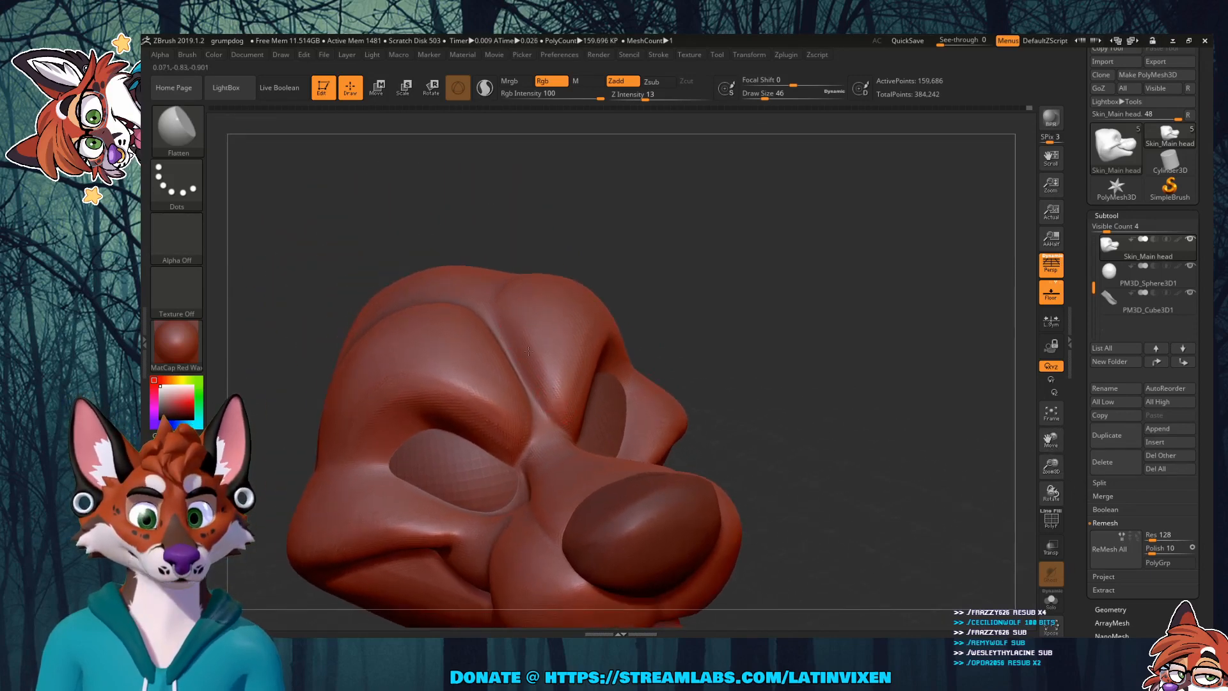
# Step: Flatten and smooth the brow ridges above the eye sockets on both sides of the forehead crease
pyautogui.moveTo(712, 252); pyautogui.dragTo(658, 247)
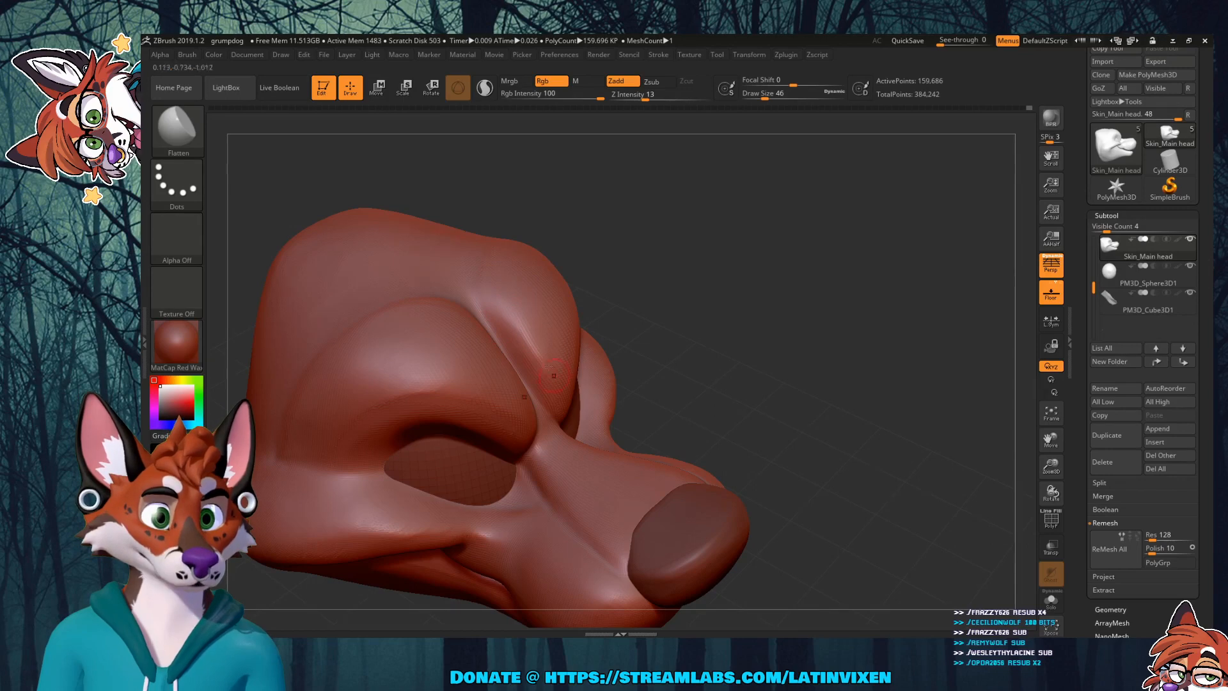
pyautogui.moveTo(712, 282); pyautogui.dragTo(721, 243)
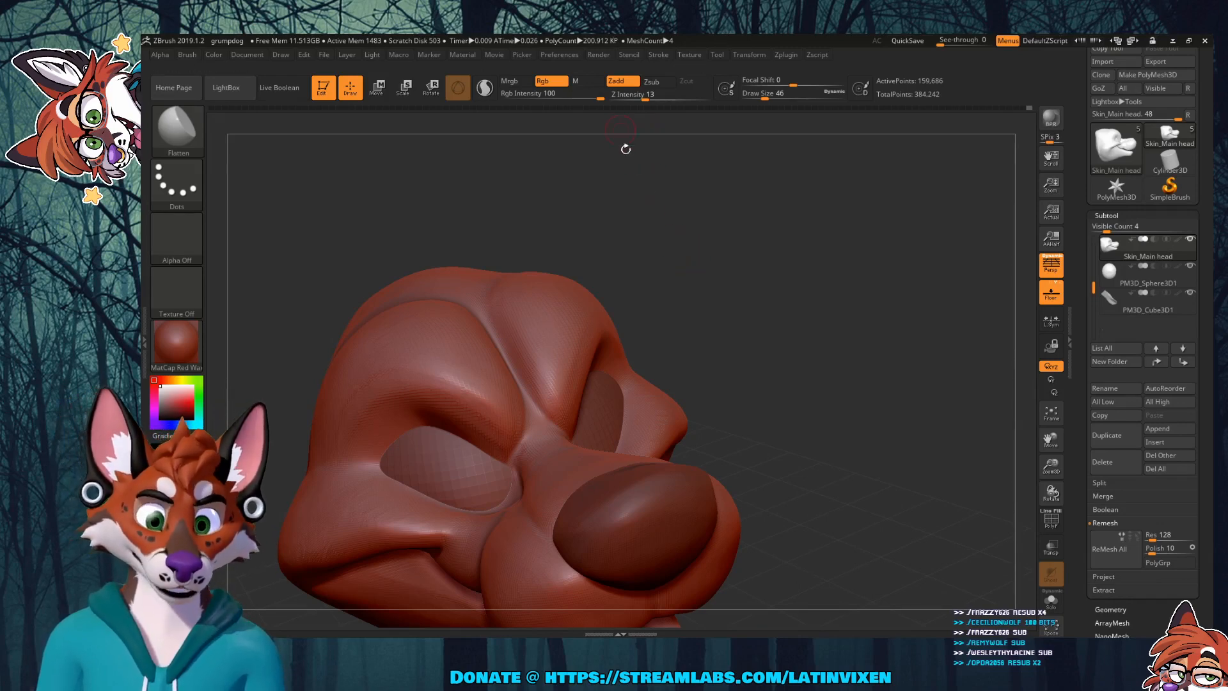
pyautogui.moveTo(792, 232); pyautogui.dragTo(756, 222)
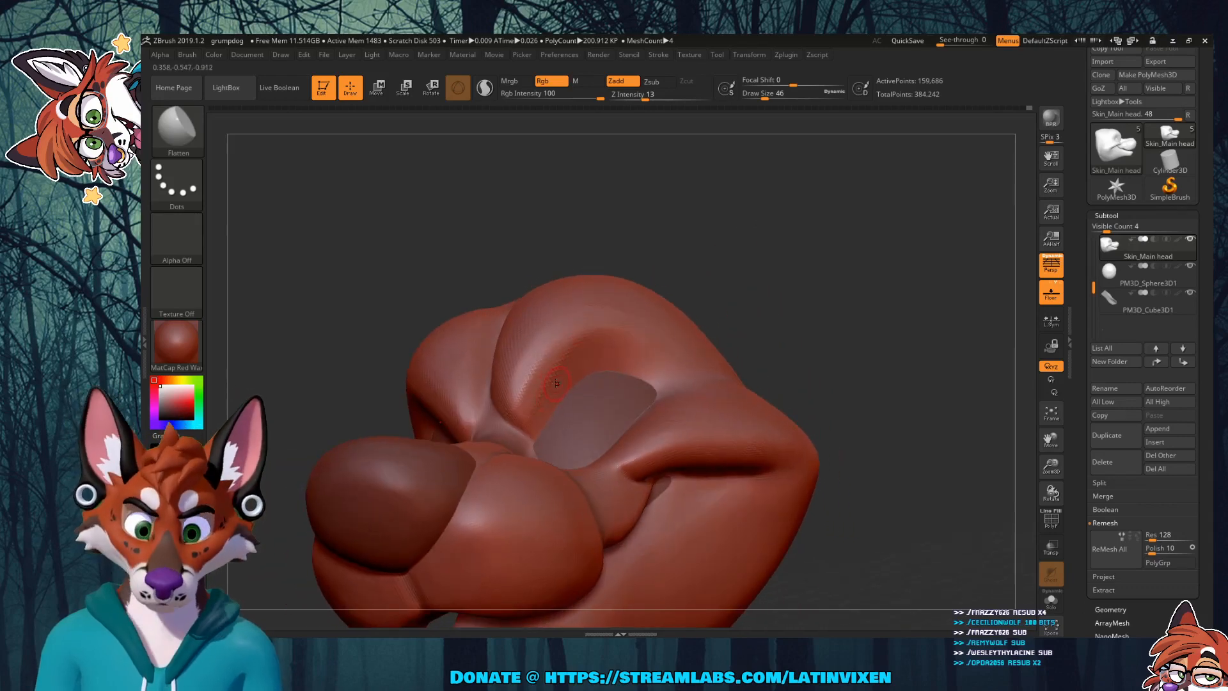
pyautogui.press('shift')
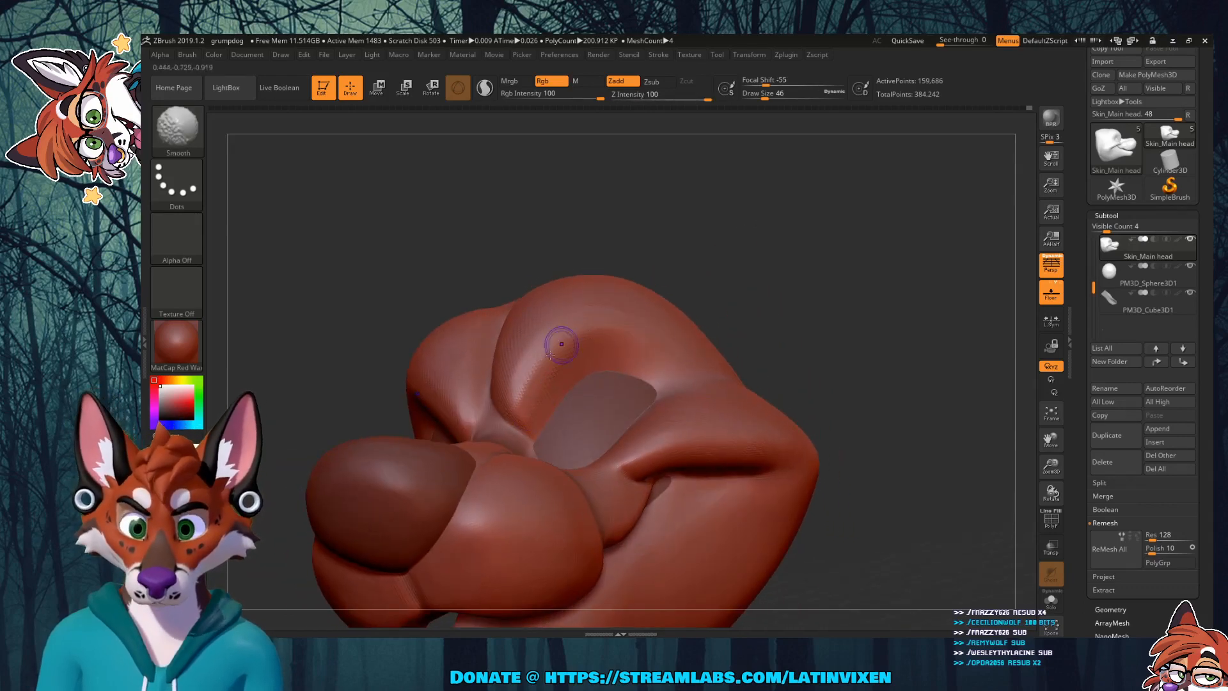
pyautogui.moveTo(762, 265)
pyautogui.mouseDown()
pyautogui.moveTo(792, 273)
pyautogui.moveTo(746, 282)
pyautogui.mouseUp()
pyautogui.press('shift')
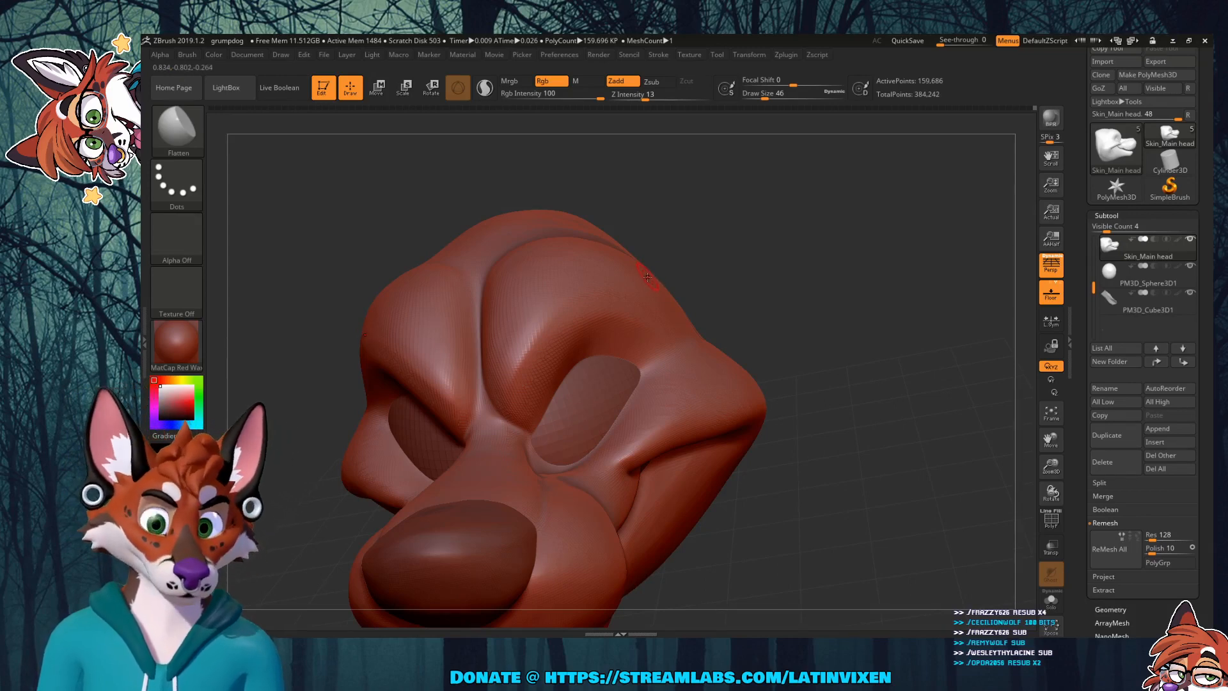
pyautogui.moveTo(866, 257)
pyautogui.mouseDown()
pyautogui.moveTo(841, 317)
pyautogui.moveTo(855, 261)
pyautogui.moveTo(866, 264)
pyautogui.mouseUp()
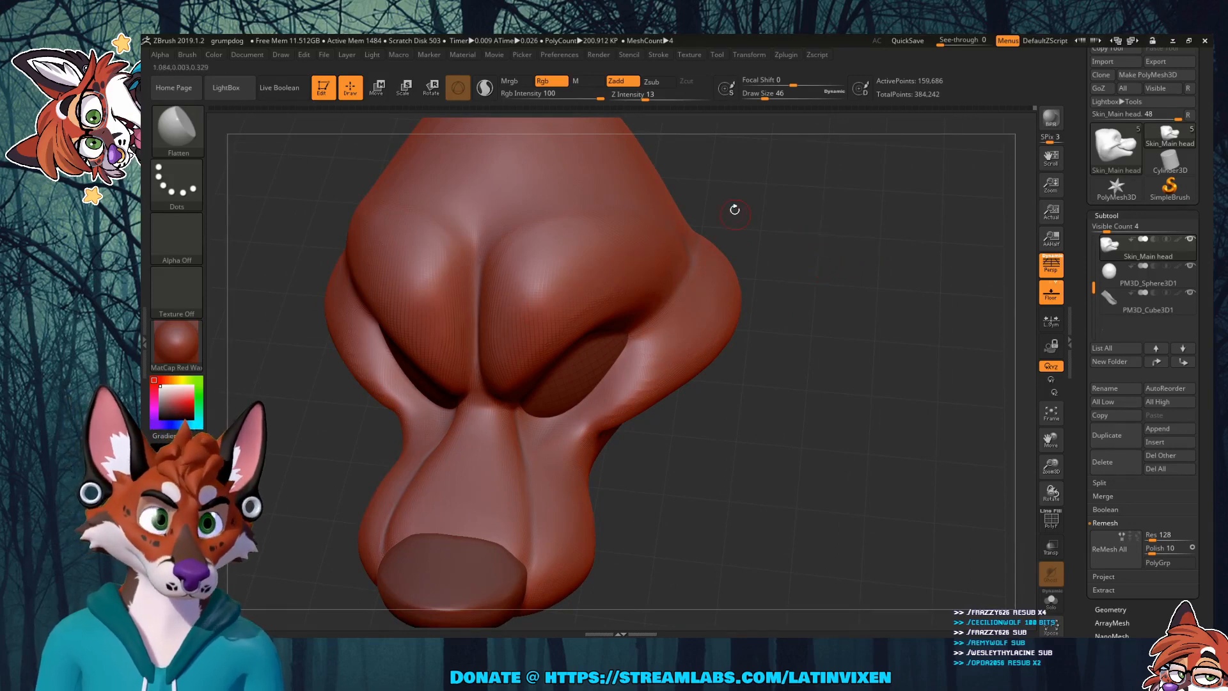
# Step: Raise the Flatten draw size to 97 and flatten the cheek surface below the outer eye socket
pyautogui.moveTo(769, 101); pyautogui.dragTo(775, 101)
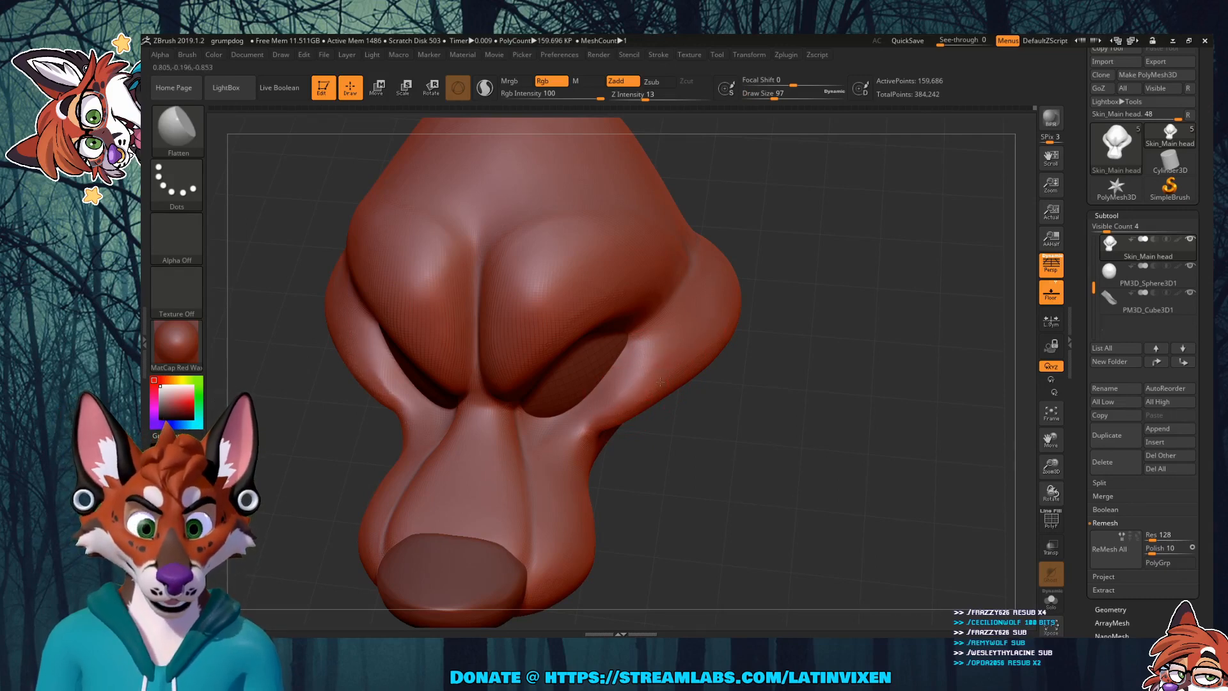
pyautogui.moveTo(764, 347); pyautogui.dragTo(795, 312)
pyautogui.moveTo(823, 379); pyautogui.dragTo(731, 400)
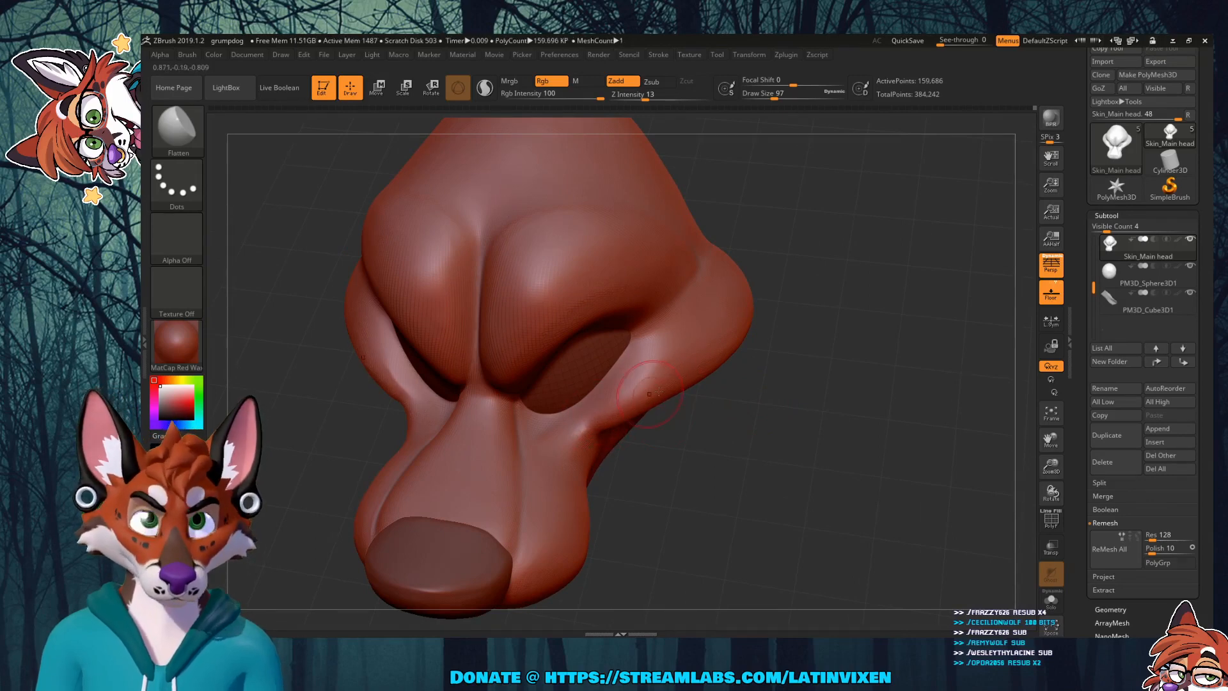
pyautogui.moveTo(767, 390); pyautogui.dragTo(823, 362)
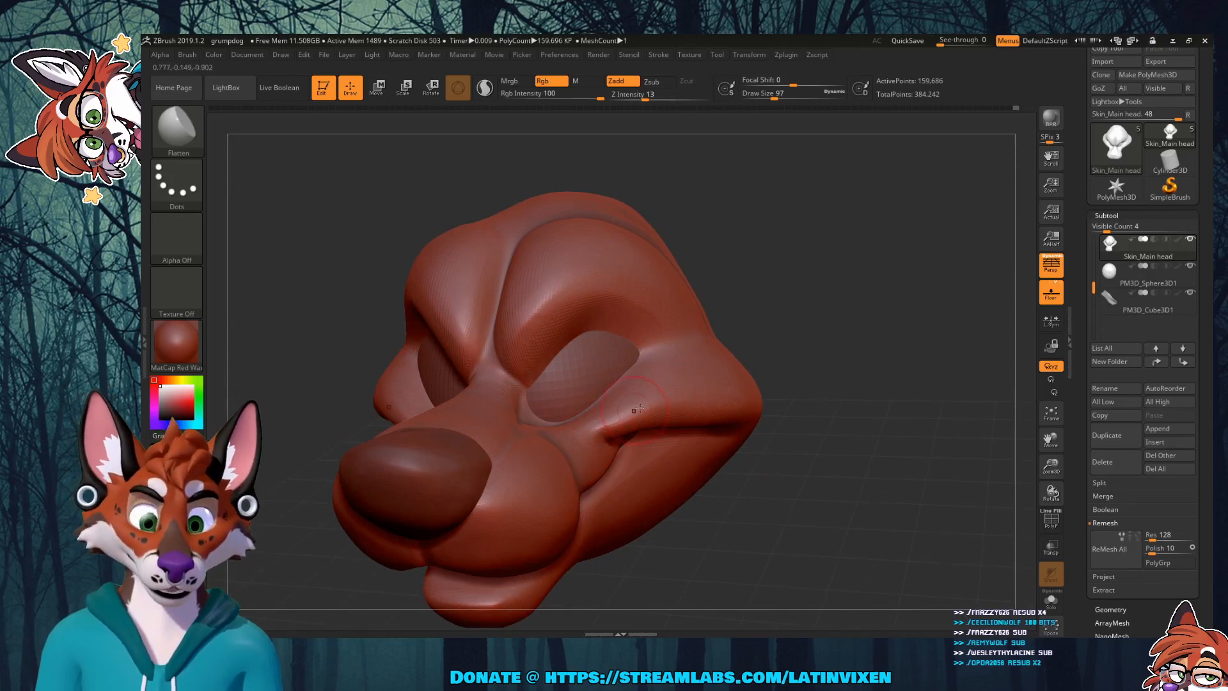
pyautogui.moveTo(847, 324); pyautogui.dragTo(839, 352)
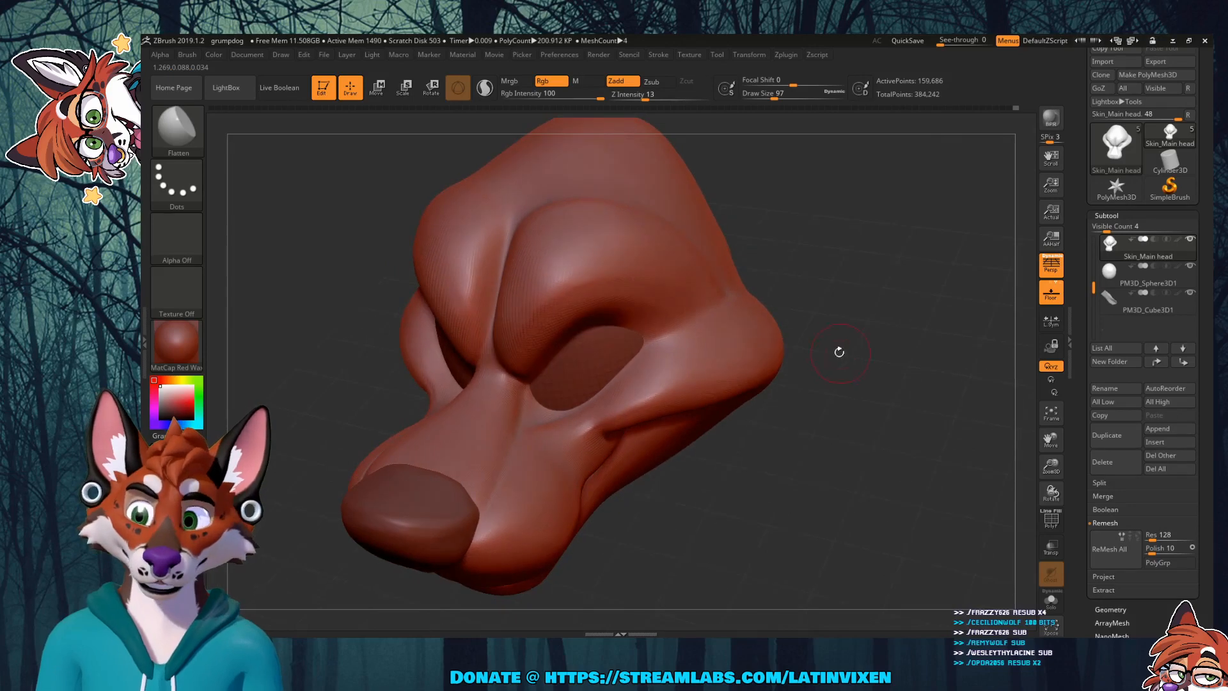
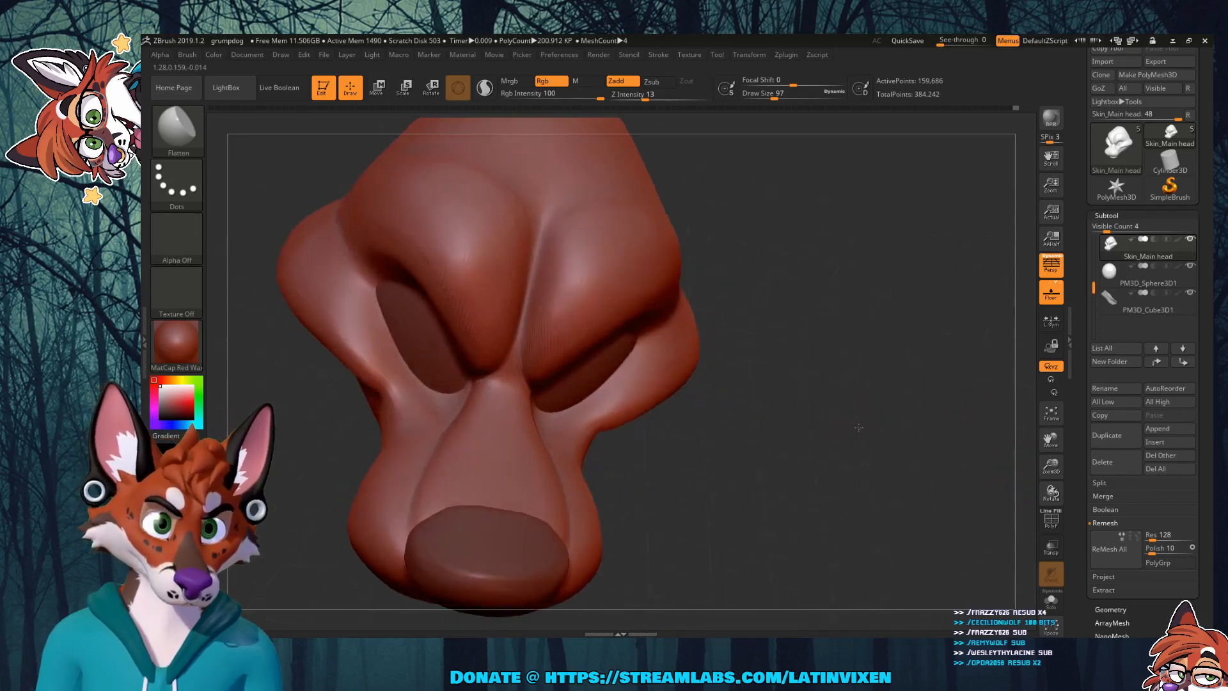
pyautogui.moveTo(866, 405)
pyautogui.mouseDown()
pyautogui.moveTo(845, 426)
pyautogui.moveTo(818, 403)
pyautogui.mouseUp()
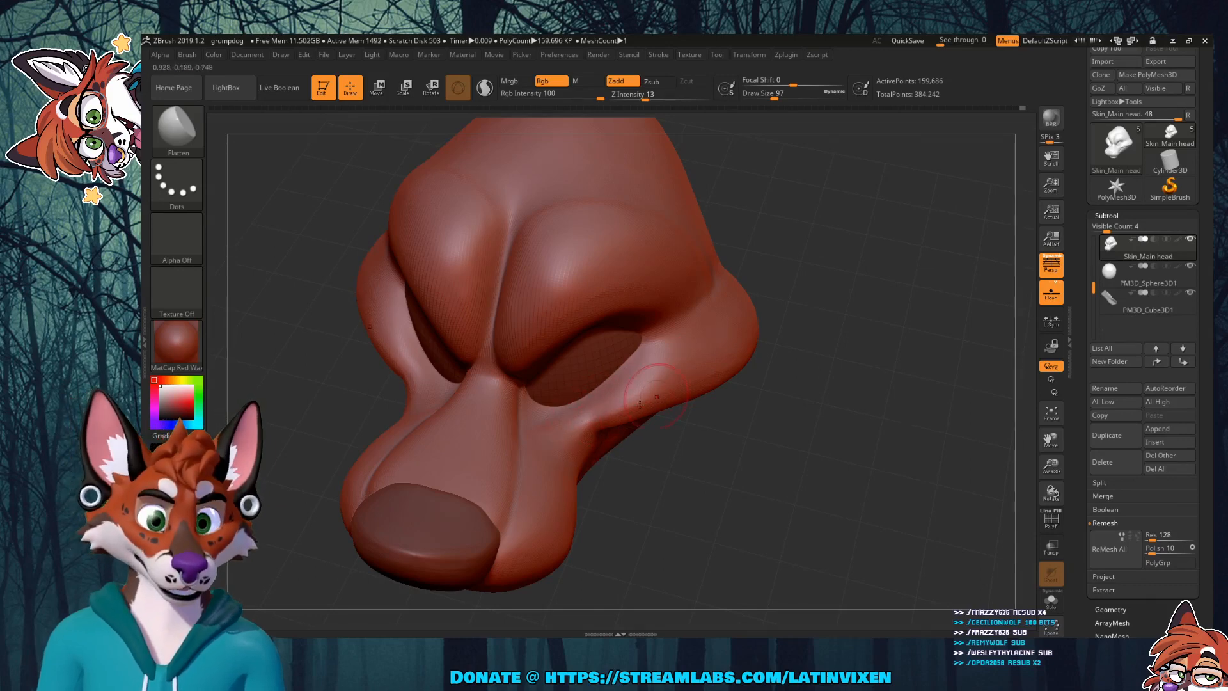
pyautogui.moveTo(795, 355); pyautogui.dragTo(800, 356)
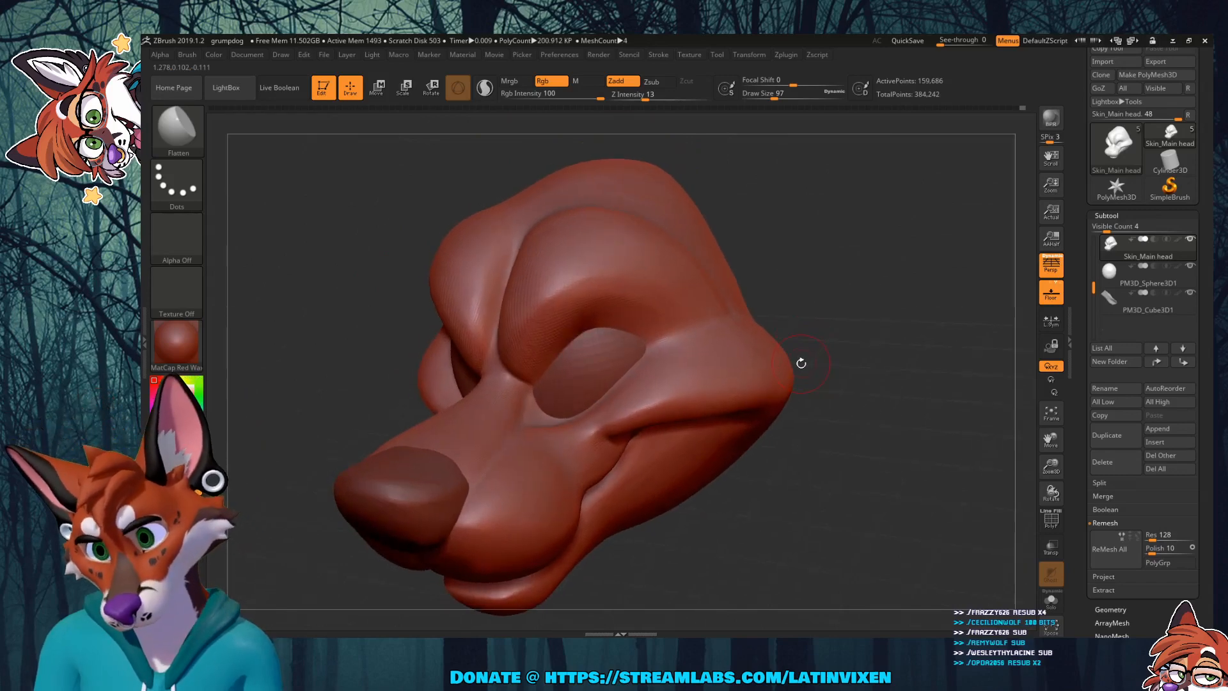
# Step: Smooth the fold beneath the cheekbone, checking the cheek from below, the front and the side
pyautogui.moveTo(878, 401)
pyautogui.mouseDown()
pyautogui.moveTo(875, 259)
pyautogui.moveTo(874, 332)
pyautogui.mouseUp()
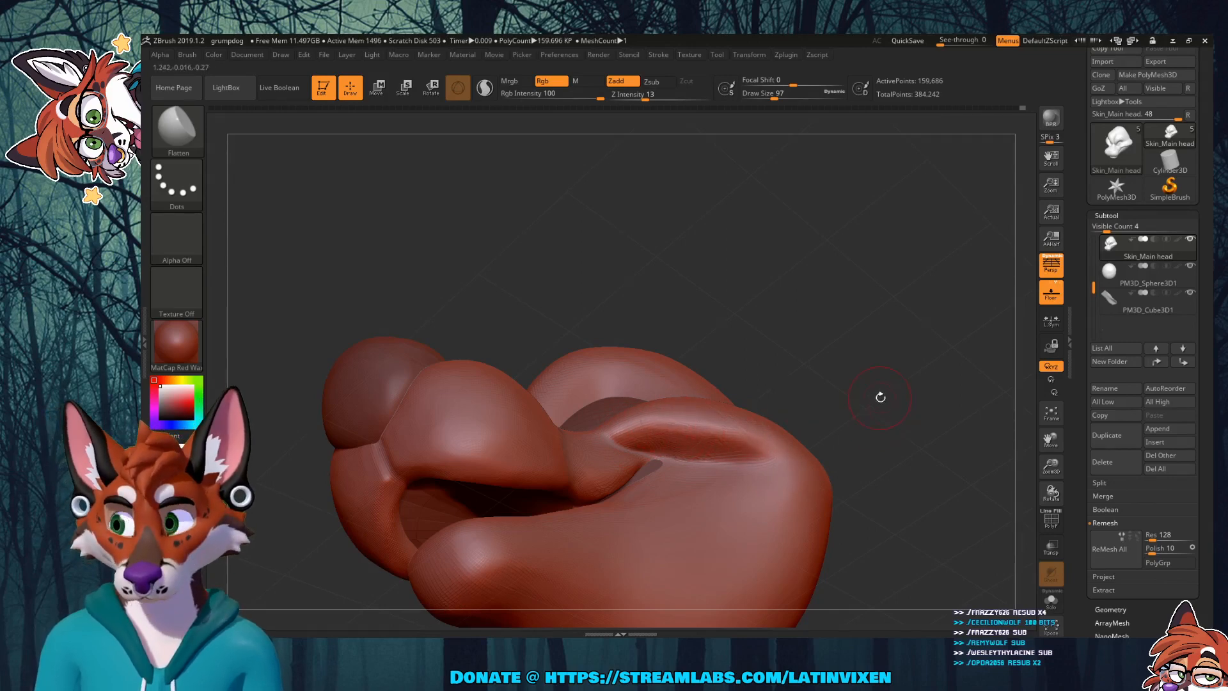
pyautogui.moveTo(914, 343)
pyautogui.mouseDown()
pyautogui.moveTo(901, 384)
pyautogui.moveTo(915, 464)
pyautogui.mouseUp()
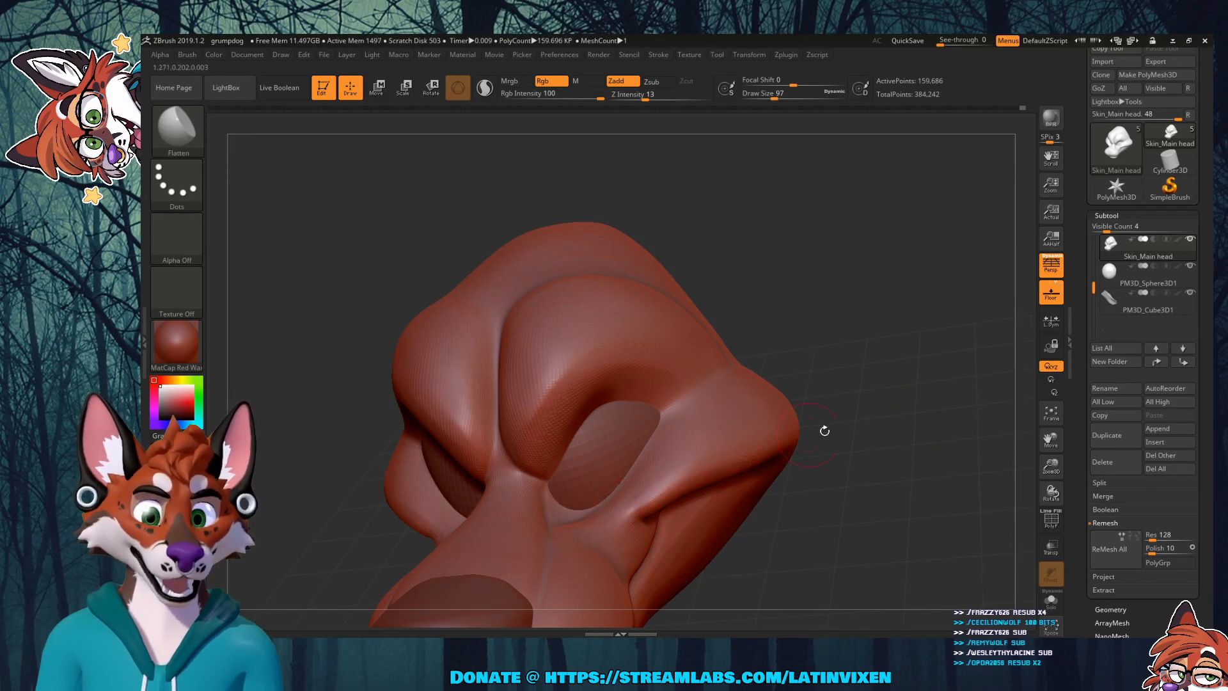
pyautogui.moveTo(872, 397)
pyautogui.mouseDown()
pyautogui.moveTo(867, 350)
pyautogui.moveTo(865, 381)
pyautogui.mouseUp()
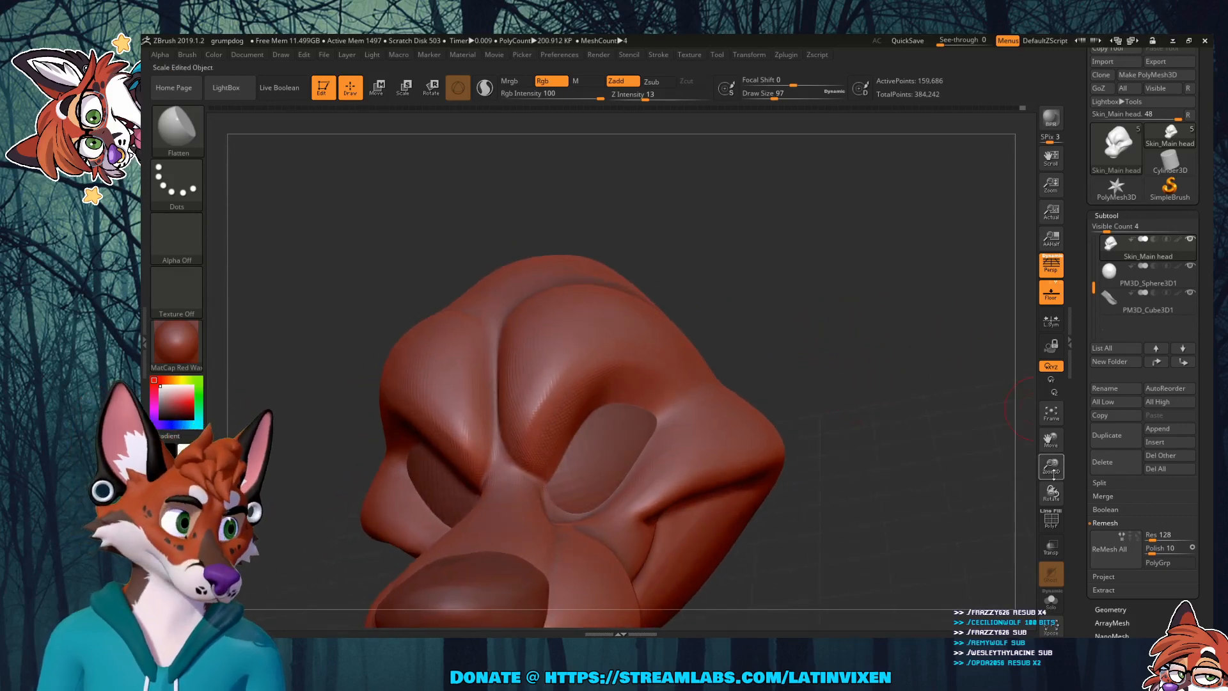
pyautogui.moveTo(1051, 438); pyautogui.dragTo(1054, 435)
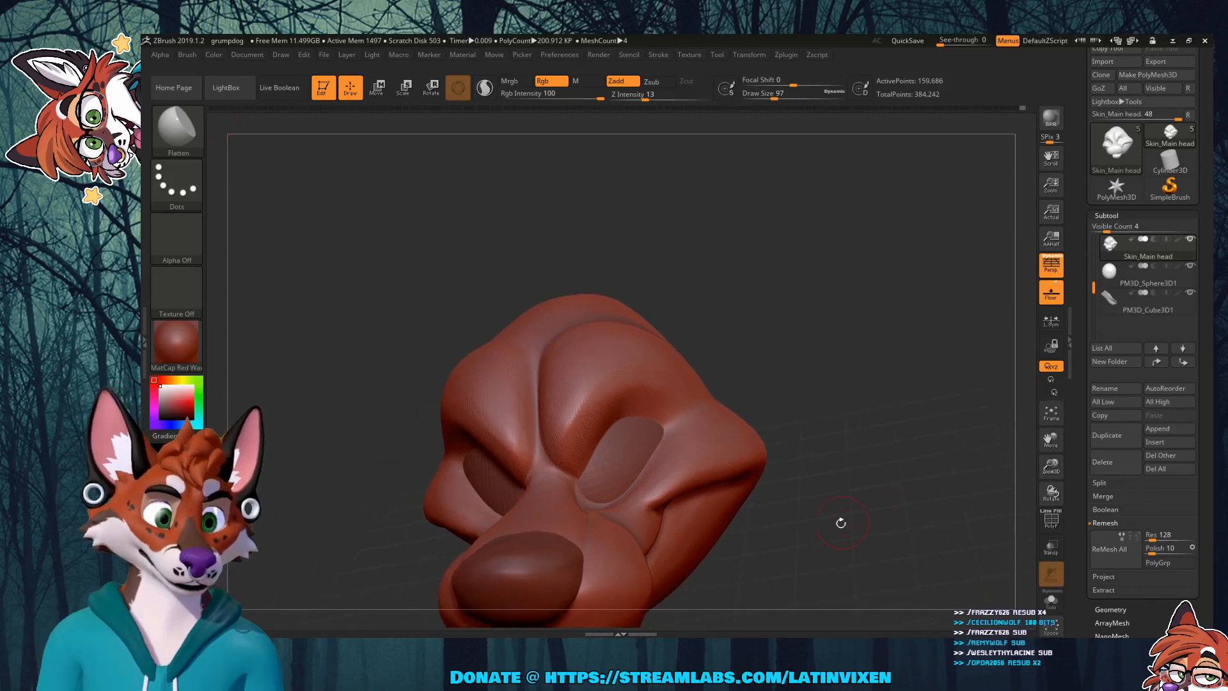
pyautogui.moveTo(839, 520); pyautogui.dragTo(879, 510)
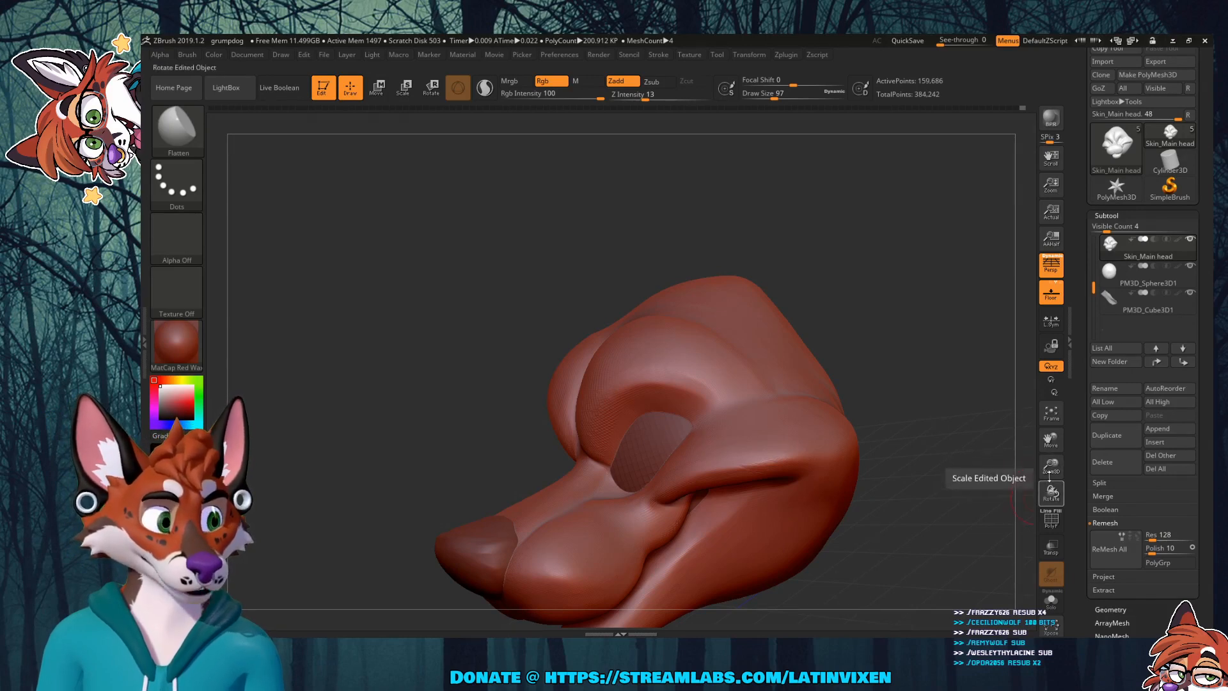
pyautogui.moveTo(1049, 466); pyautogui.dragTo(1026, 377)
pyautogui.moveTo(936, 453)
pyautogui.mouseDown()
pyautogui.moveTo(911, 441)
pyautogui.moveTo(929, 435)
pyautogui.mouseUp()
pyautogui.moveTo(971, 258); pyautogui.dragTo(977, 263)
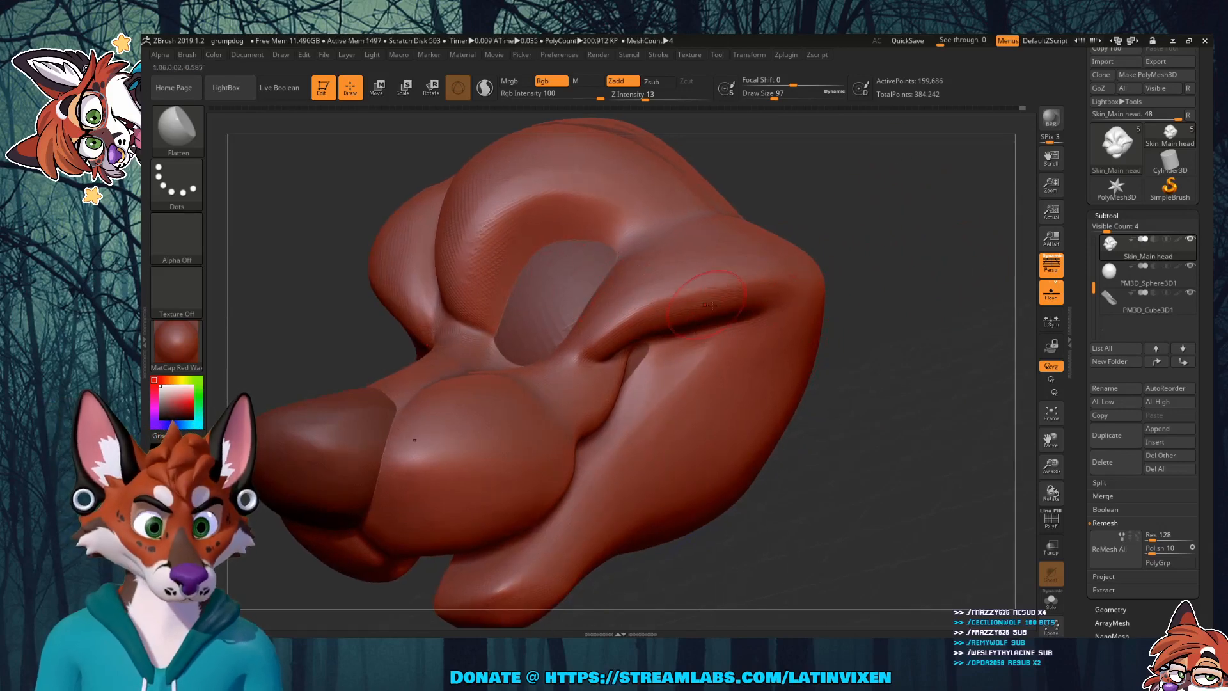
pyautogui.press('shift')
pyautogui.moveTo(857, 316)
pyautogui.mouseDown()
pyautogui.moveTo(890, 318)
pyautogui.moveTo(880, 315)
pyautogui.mouseUp()
# Step: Switch to the Move brush at draw size 149 and reshape the crease beneath the cheekbone
pyautogui.click(183, 131)
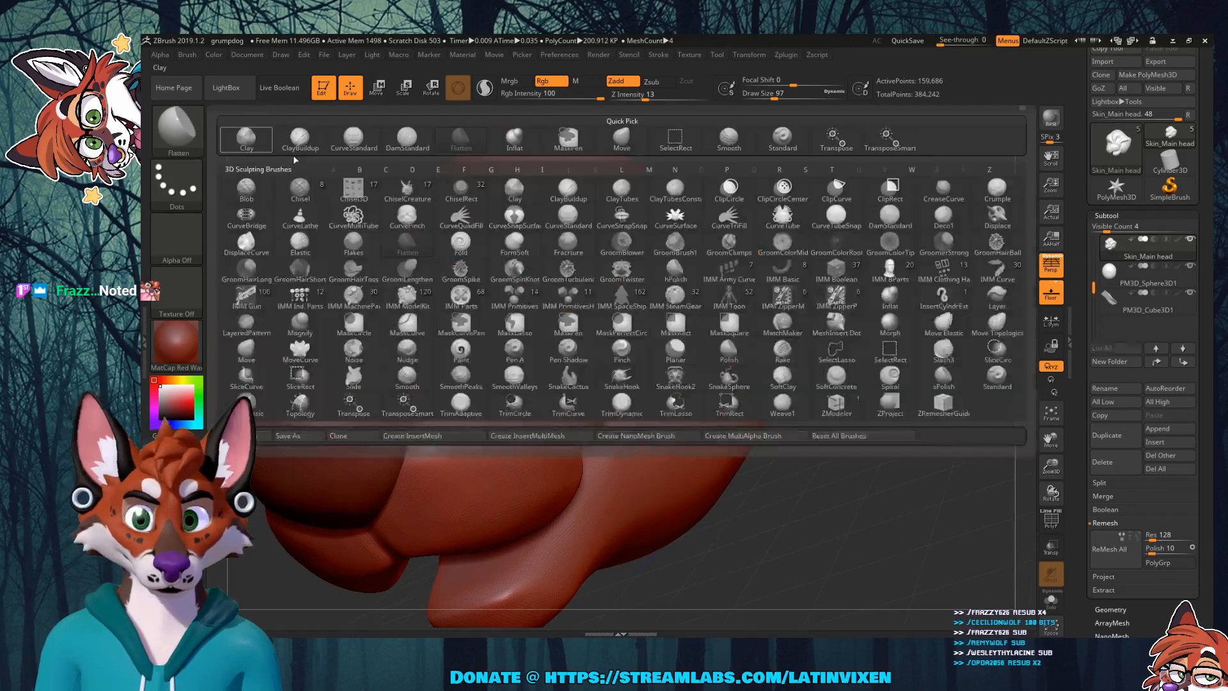
pyautogui.click(618, 154)
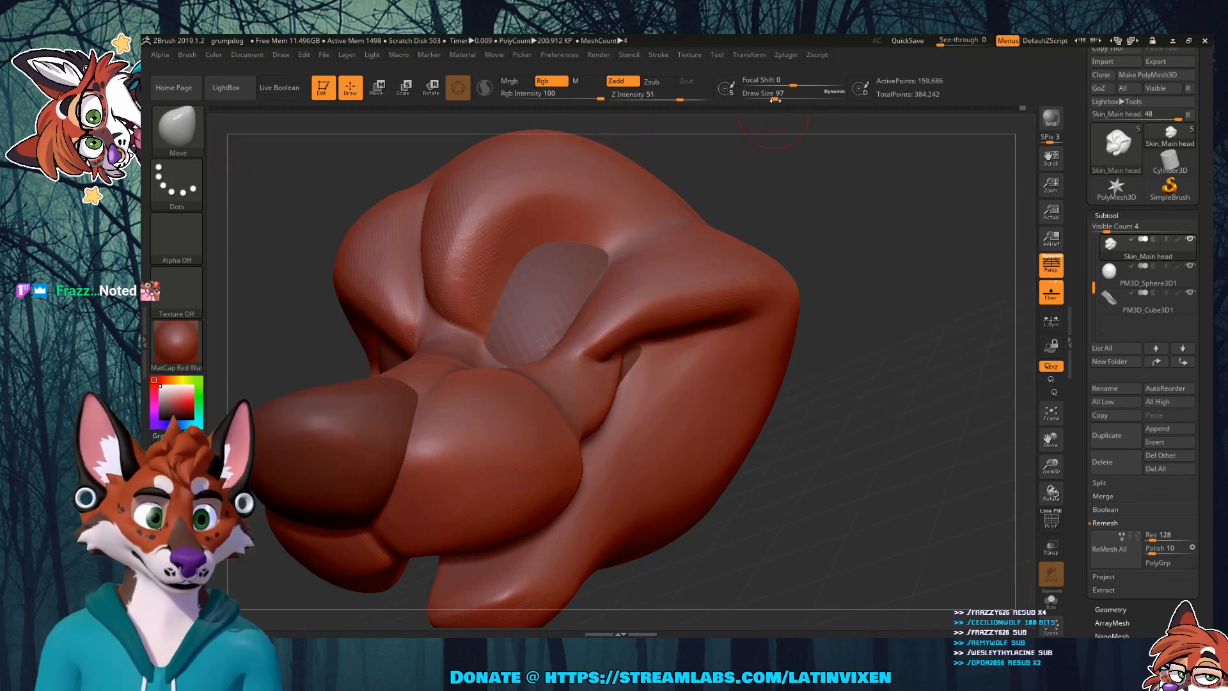
pyautogui.moveTo(775, 100); pyautogui.dragTo(782, 100)
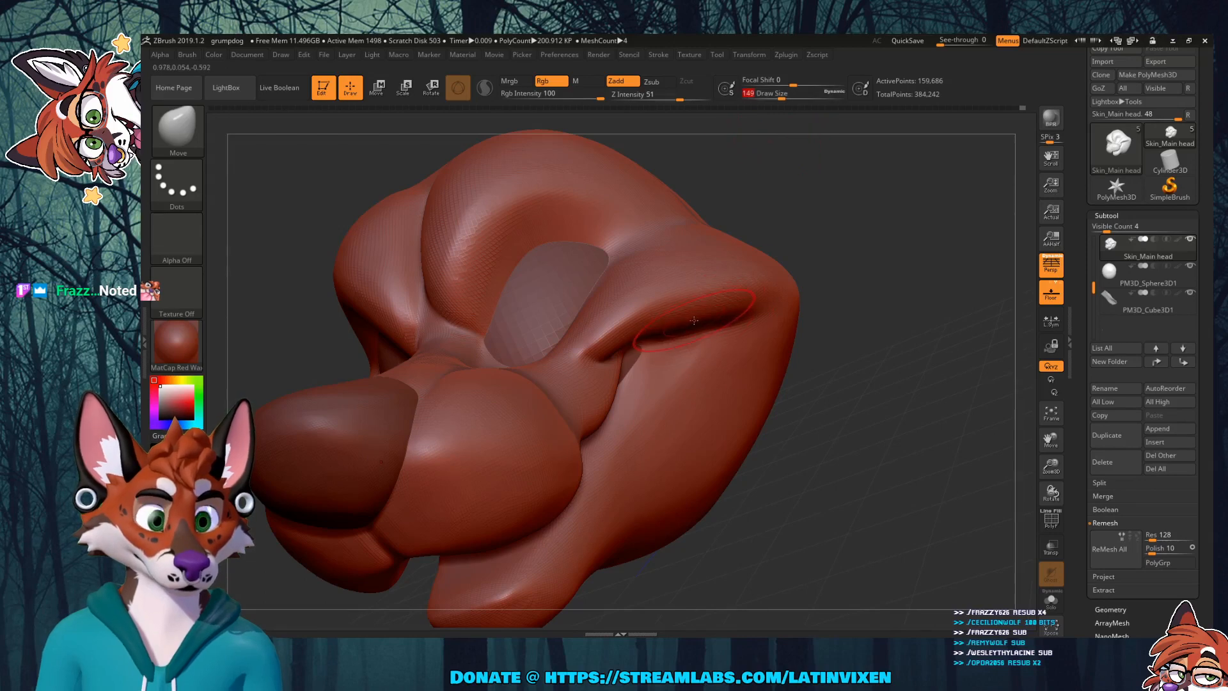
pyautogui.moveTo(694, 320); pyautogui.dragTo(685, 320)
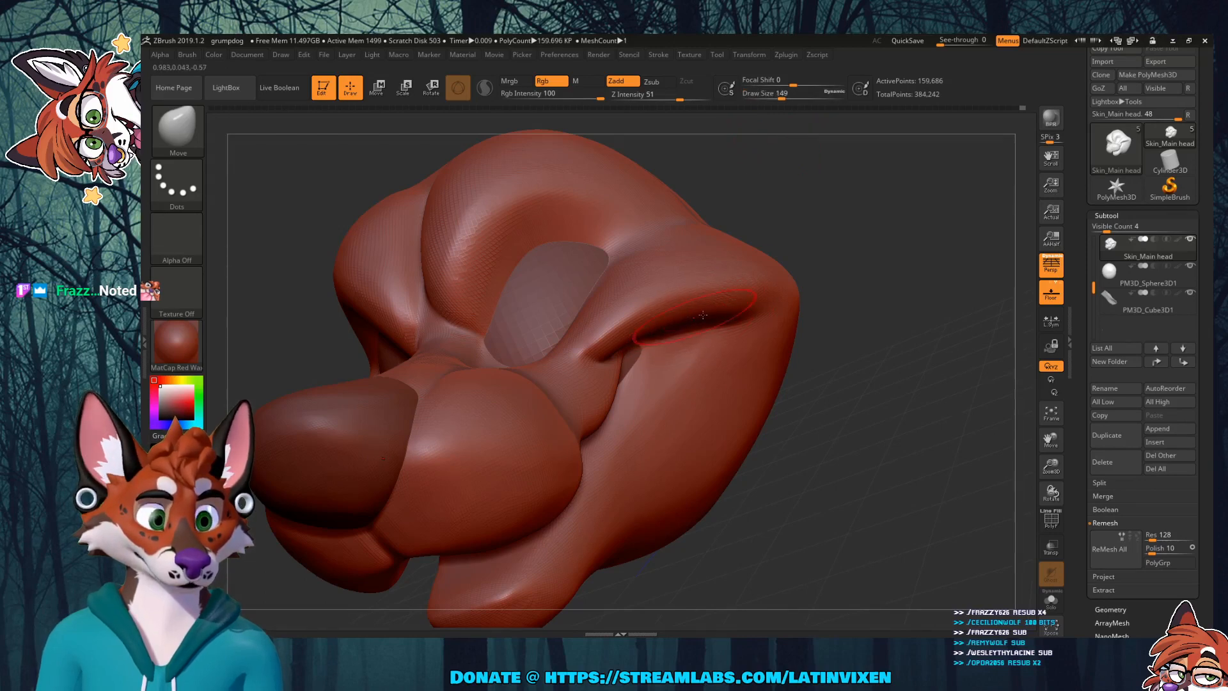
pyautogui.moveTo(903, 275); pyautogui.dragTo(789, 319)
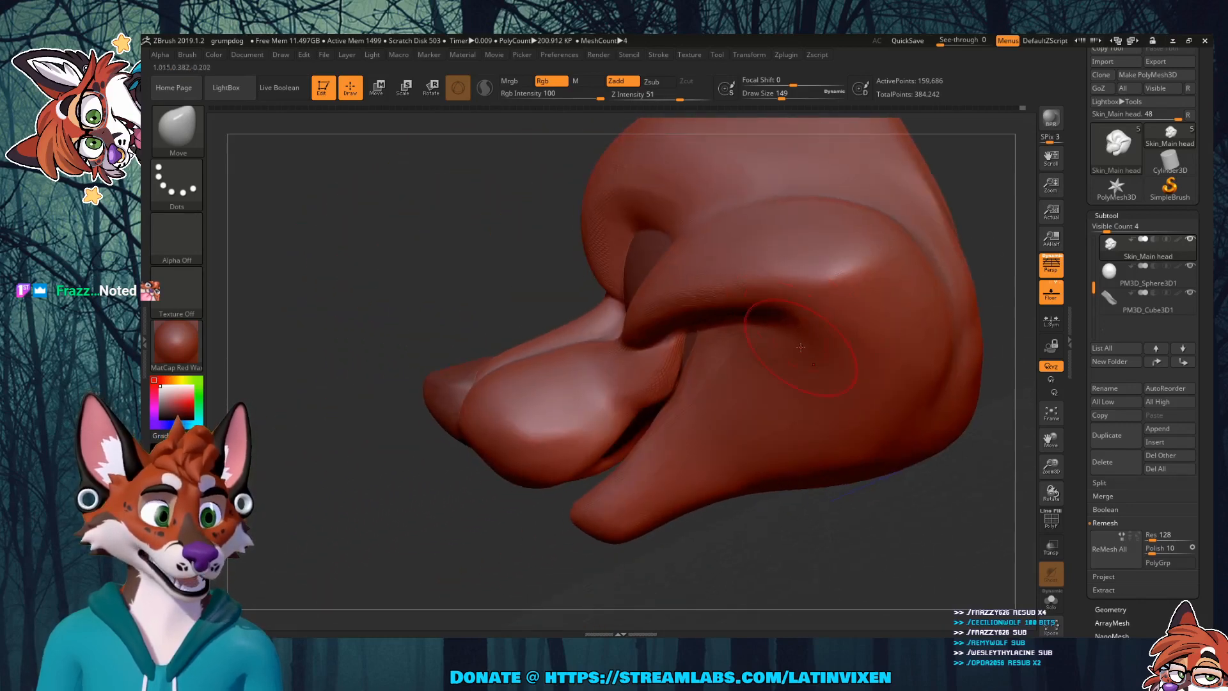
pyautogui.moveTo(805, 339); pyautogui.dragTo(808, 339)
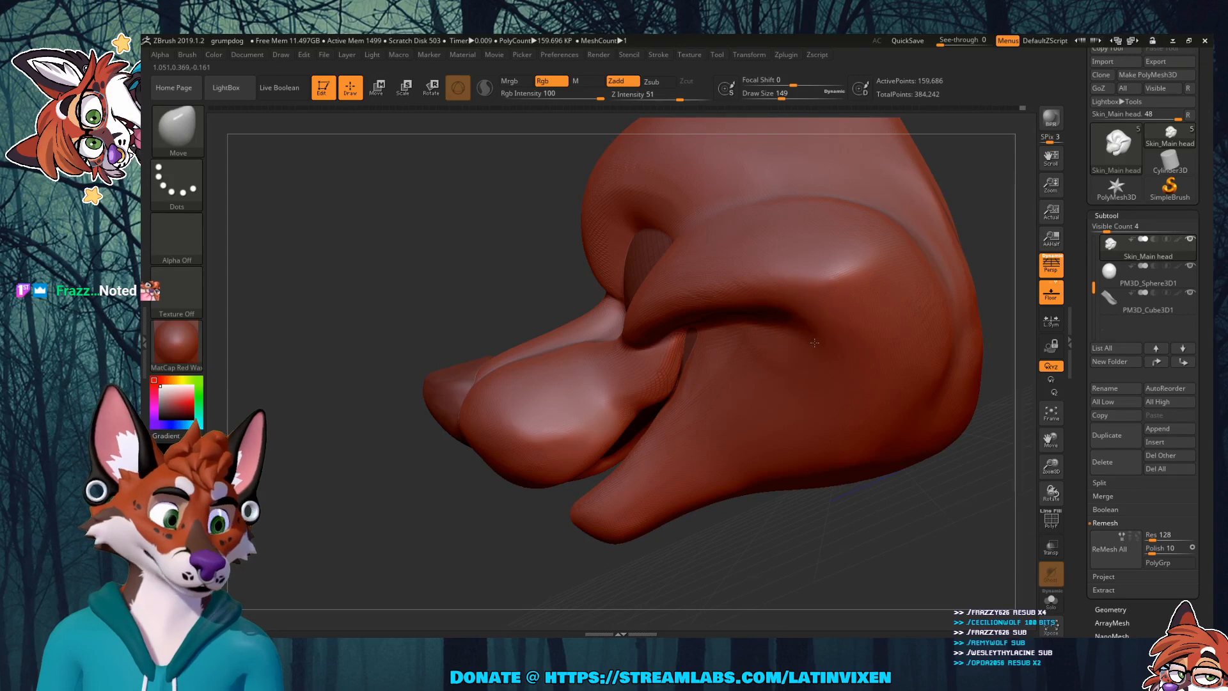
# Step: Reshape and smooth the lower cheek and jaw behind the mouth corner, checking them from several angles
pyautogui.moveTo(805, 521)
pyautogui.mouseDown()
pyautogui.moveTo(914, 505)
pyautogui.moveTo(861, 515)
pyautogui.moveTo(868, 456)
pyautogui.mouseUp()
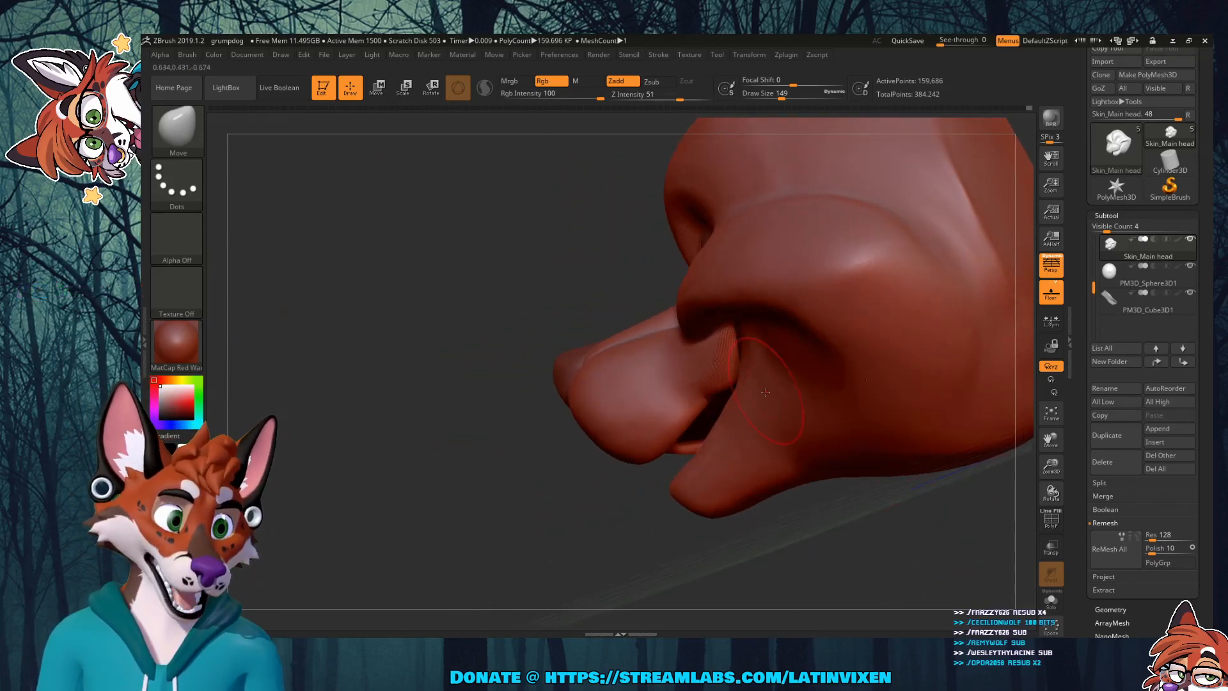
pyautogui.moveTo(860, 511); pyautogui.dragTo(864, 464)
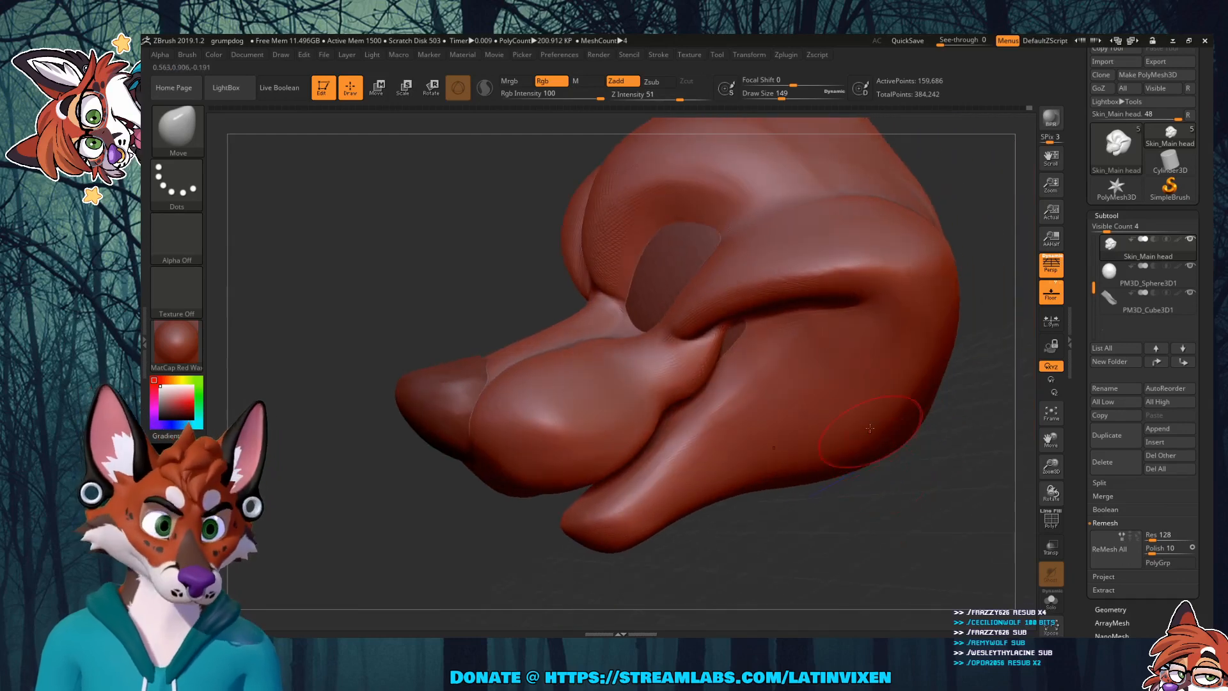
pyautogui.press('shift')
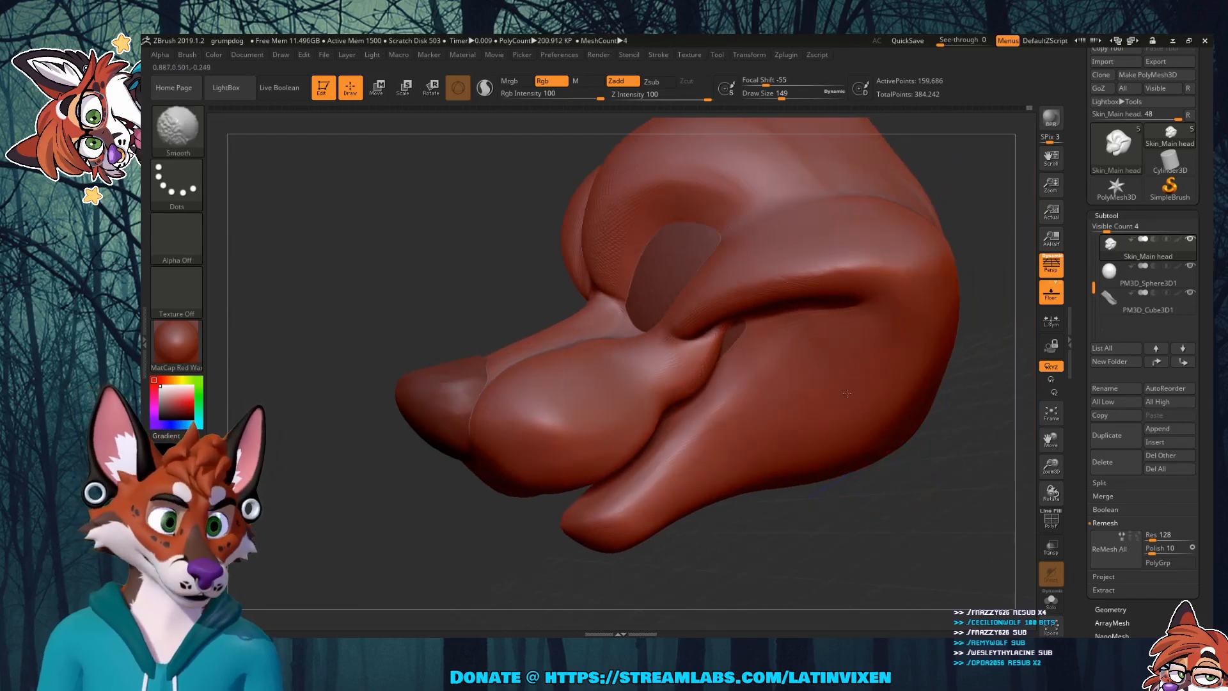
pyautogui.moveTo(832, 502)
pyautogui.mouseDown()
pyautogui.moveTo(879, 500)
pyautogui.moveTo(935, 527)
pyautogui.moveTo(898, 506)
pyautogui.mouseUp()
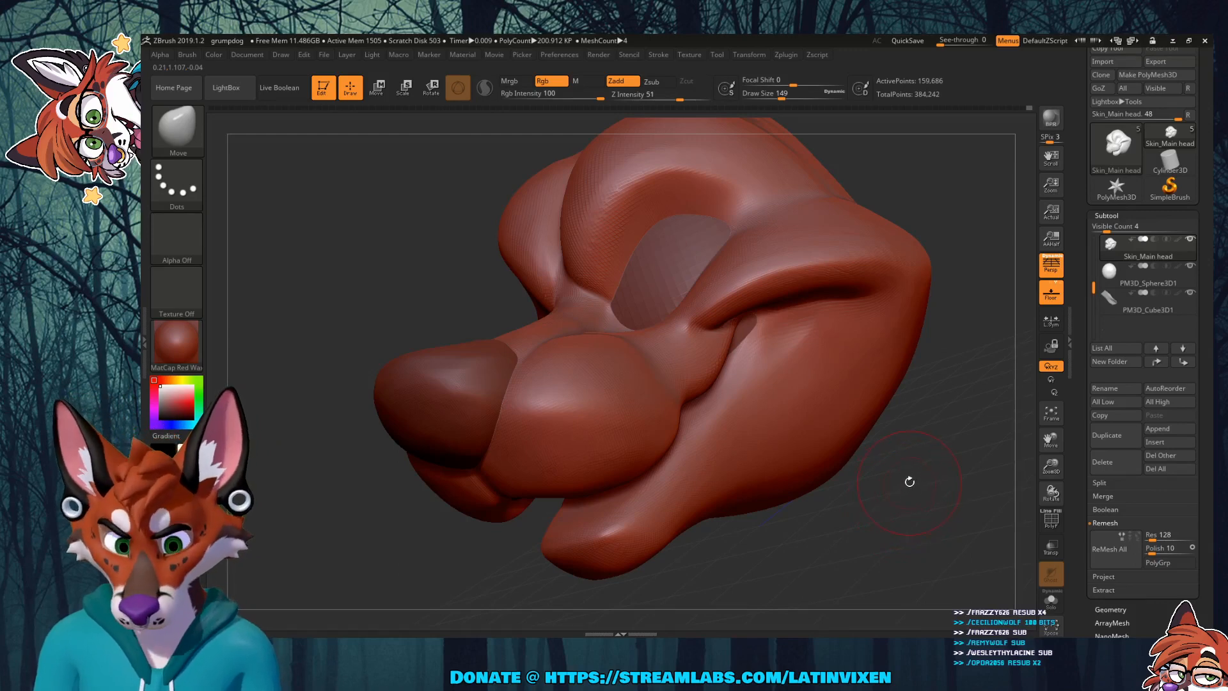
pyautogui.moveTo(903, 476); pyautogui.dragTo(934, 471)
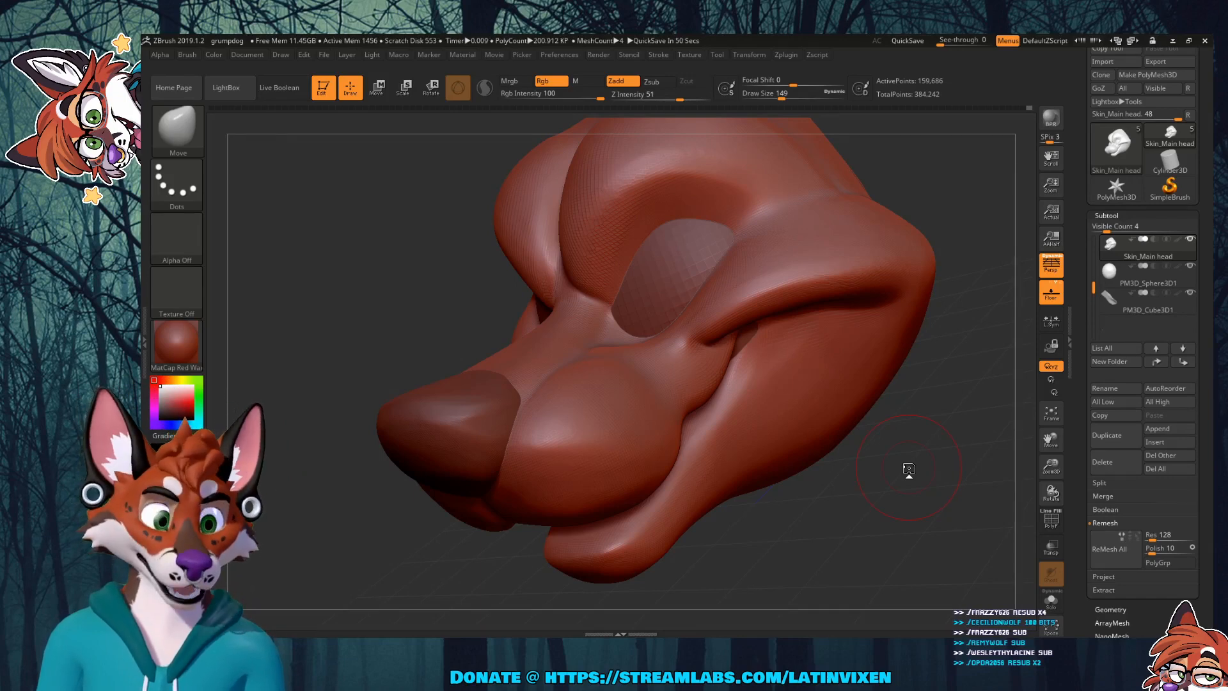
pyautogui.moveTo(980, 401)
pyautogui.mouseDown()
pyautogui.moveTo(946, 378)
pyautogui.moveTo(1007, 326)
pyautogui.moveTo(967, 381)
pyautogui.mouseUp()
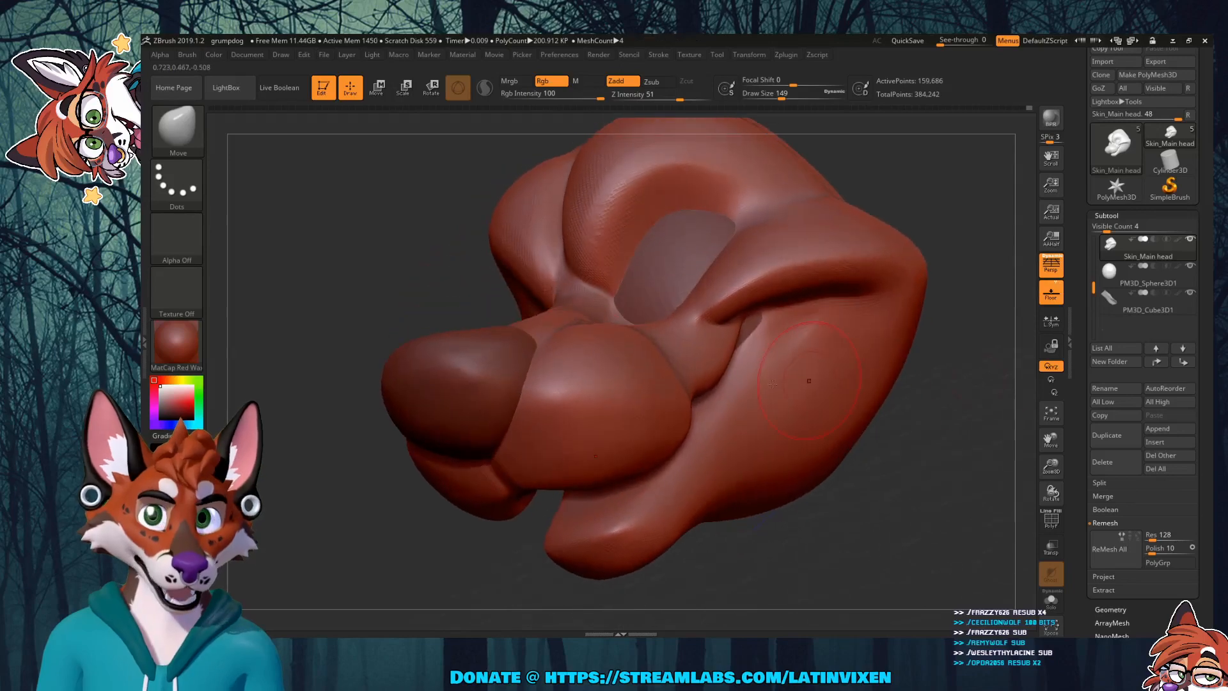
# Step: Switch to the Flatten brush at draw size 149 and flatten and smooth the lower cheek and jaw behind the mouth corner
pyautogui.click(177, 128)
pyautogui.click(461, 137)
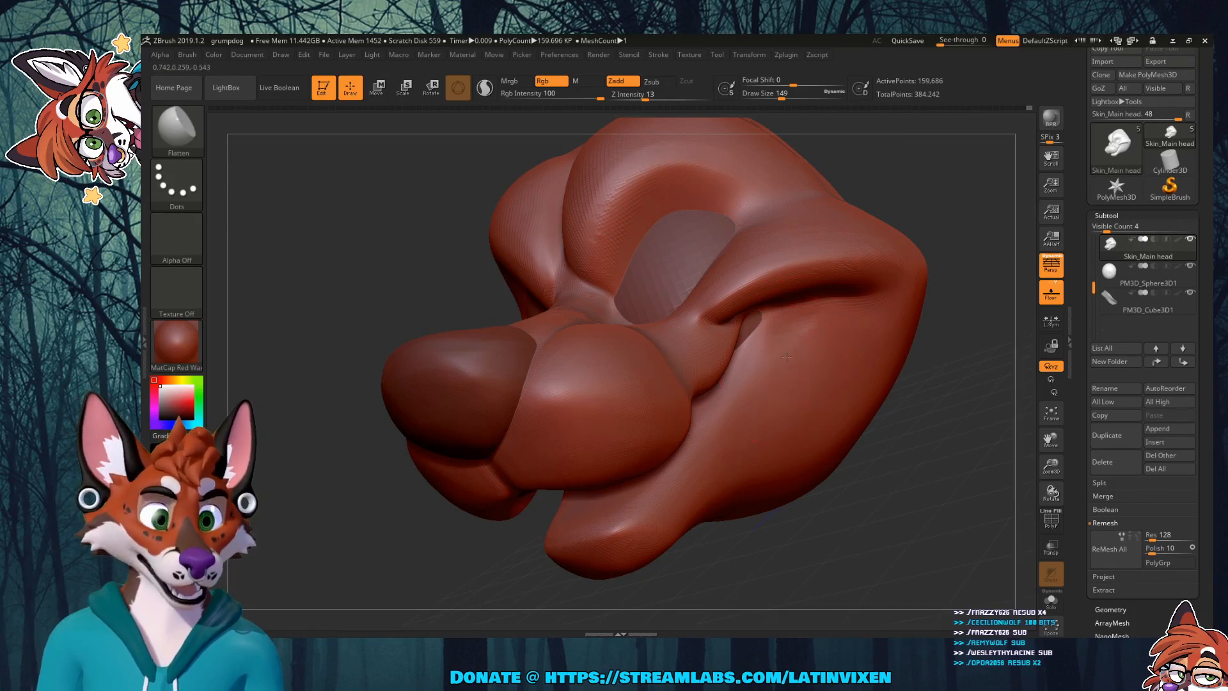
pyautogui.press('shift')
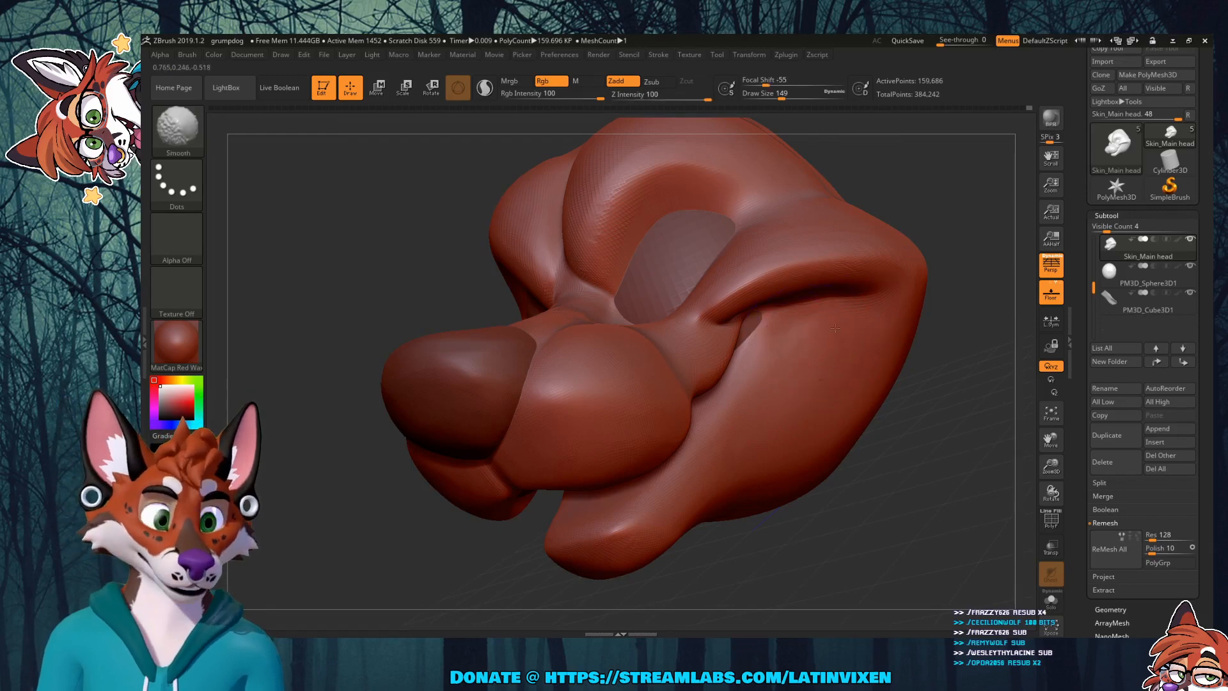
pyautogui.moveTo(932, 433); pyautogui.dragTo(920, 413)
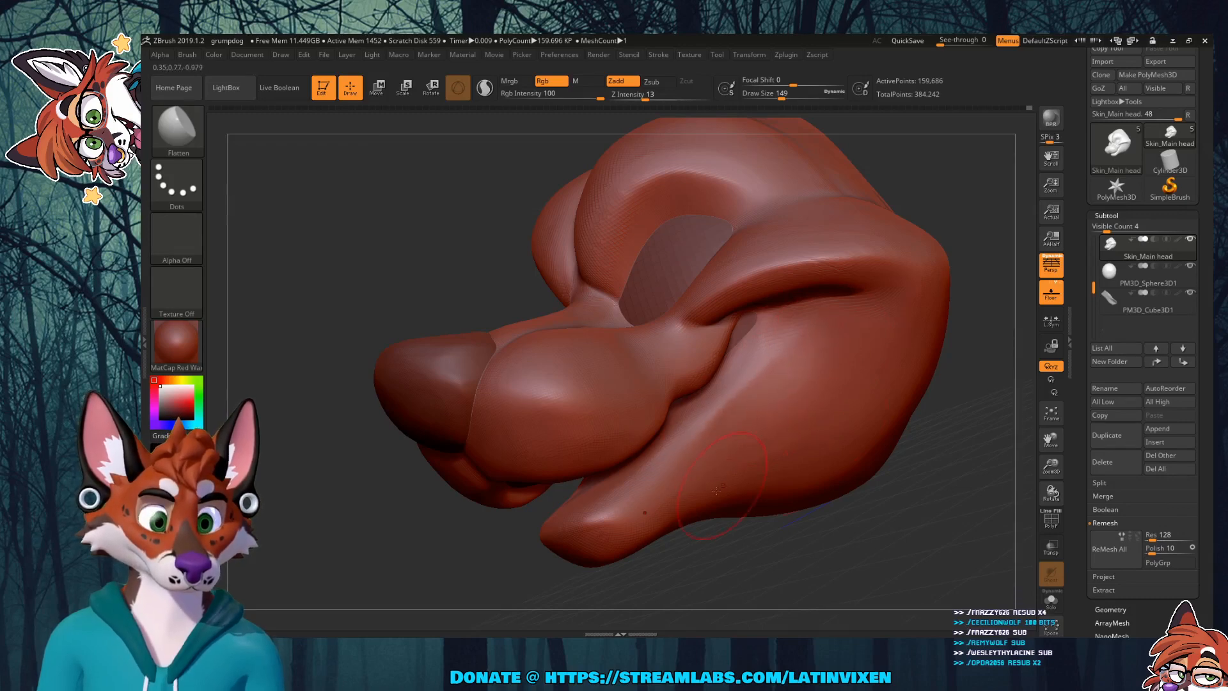
pyautogui.moveTo(912, 487)
pyautogui.mouseDown()
pyautogui.moveTo(920, 475)
pyautogui.moveTo(902, 479)
pyautogui.moveTo(924, 452)
pyautogui.moveTo(915, 414)
pyautogui.mouseUp()
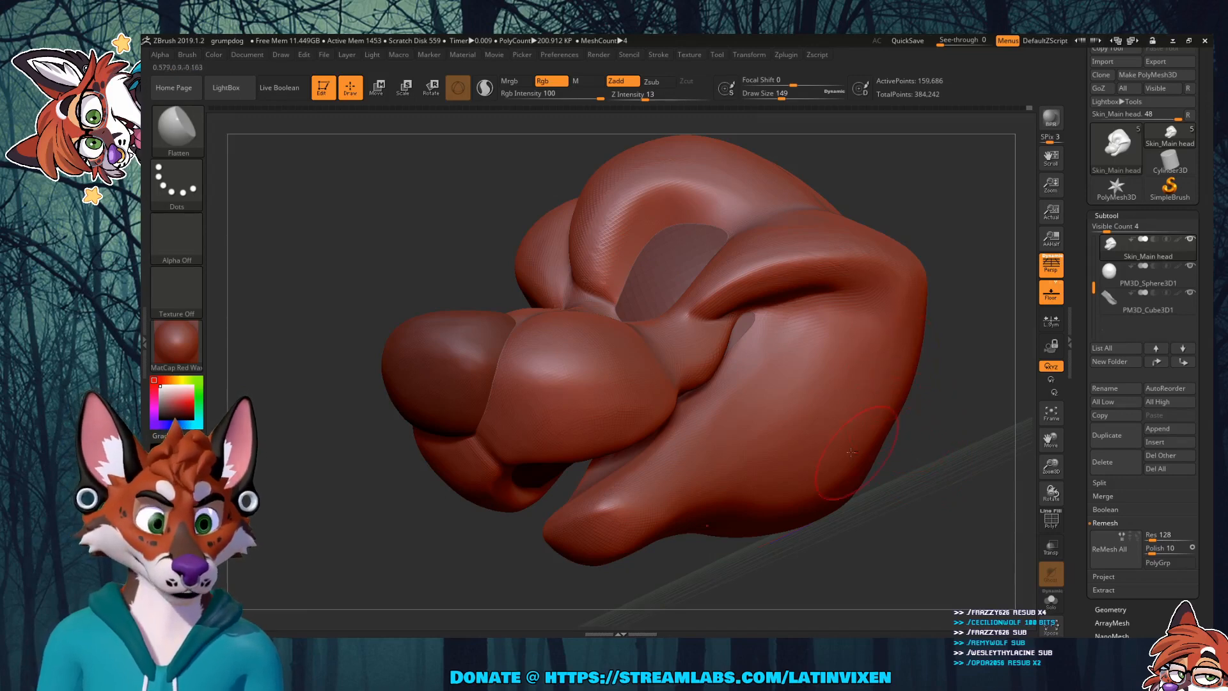
pyautogui.moveTo(921, 444)
pyautogui.mouseDown()
pyautogui.moveTo(905, 482)
pyautogui.moveTo(872, 449)
pyautogui.mouseUp()
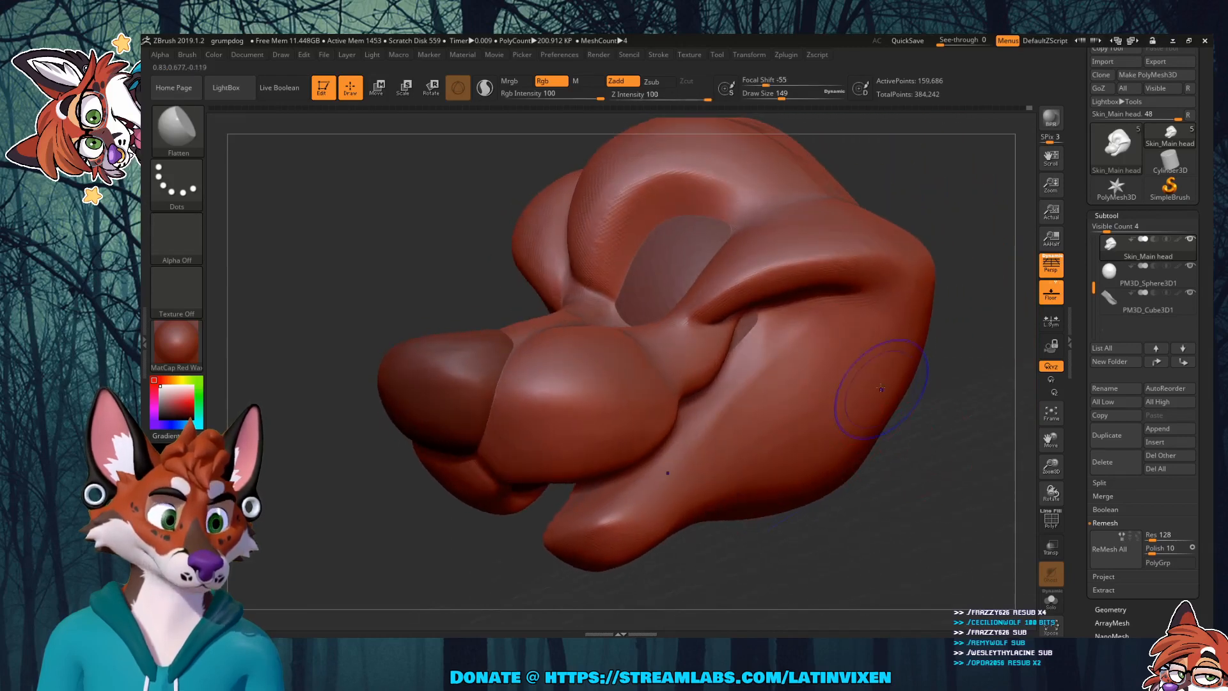
pyautogui.press('shift')
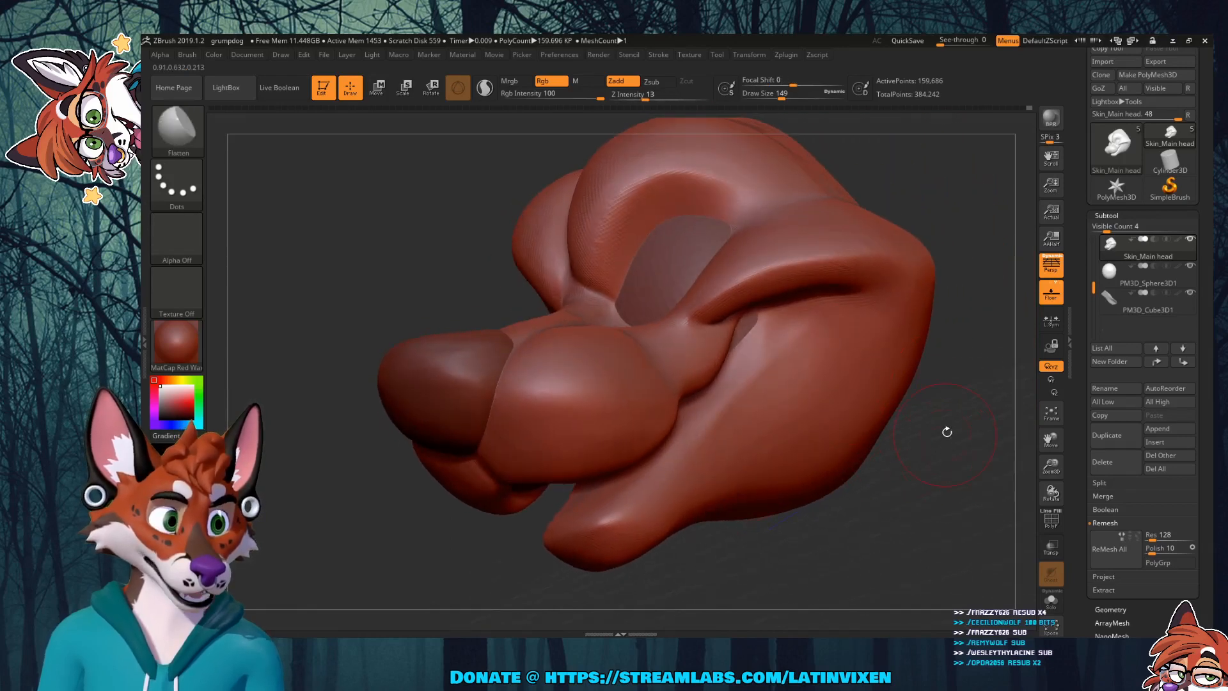
pyautogui.moveTo(946, 431)
pyautogui.mouseDown()
pyautogui.moveTo(973, 431)
pyautogui.moveTo(961, 458)
pyautogui.moveTo(855, 459)
pyautogui.mouseUp()
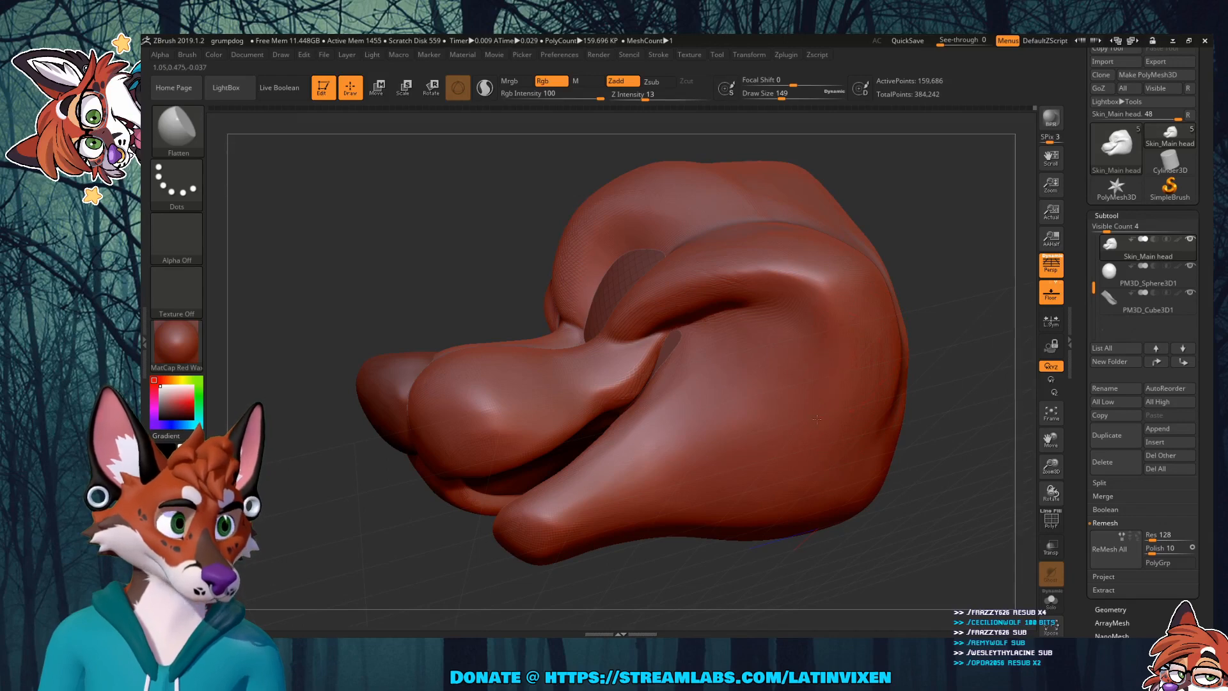
# Step: Flatten the rear of the cheek below the cheekbone down to the jaw corner, checking it from the side, front and below
pyautogui.moveTo(954, 310); pyautogui.dragTo(999, 329)
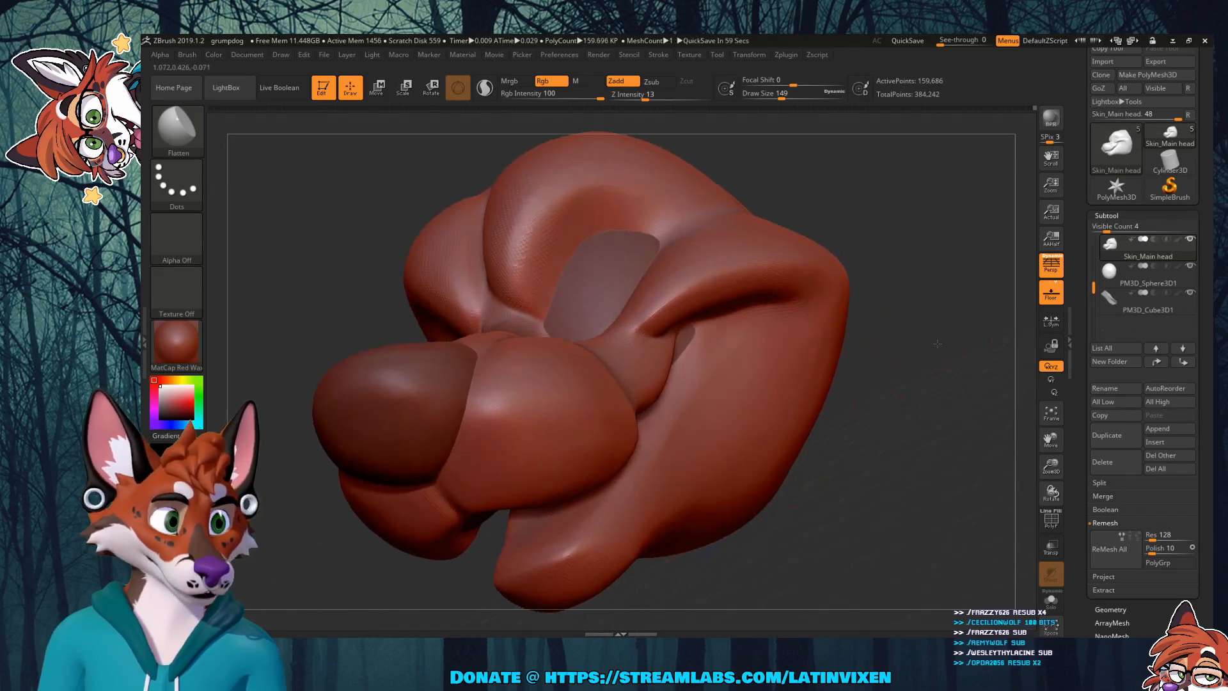
pyautogui.moveTo(861, 345); pyautogui.dragTo(880, 401)
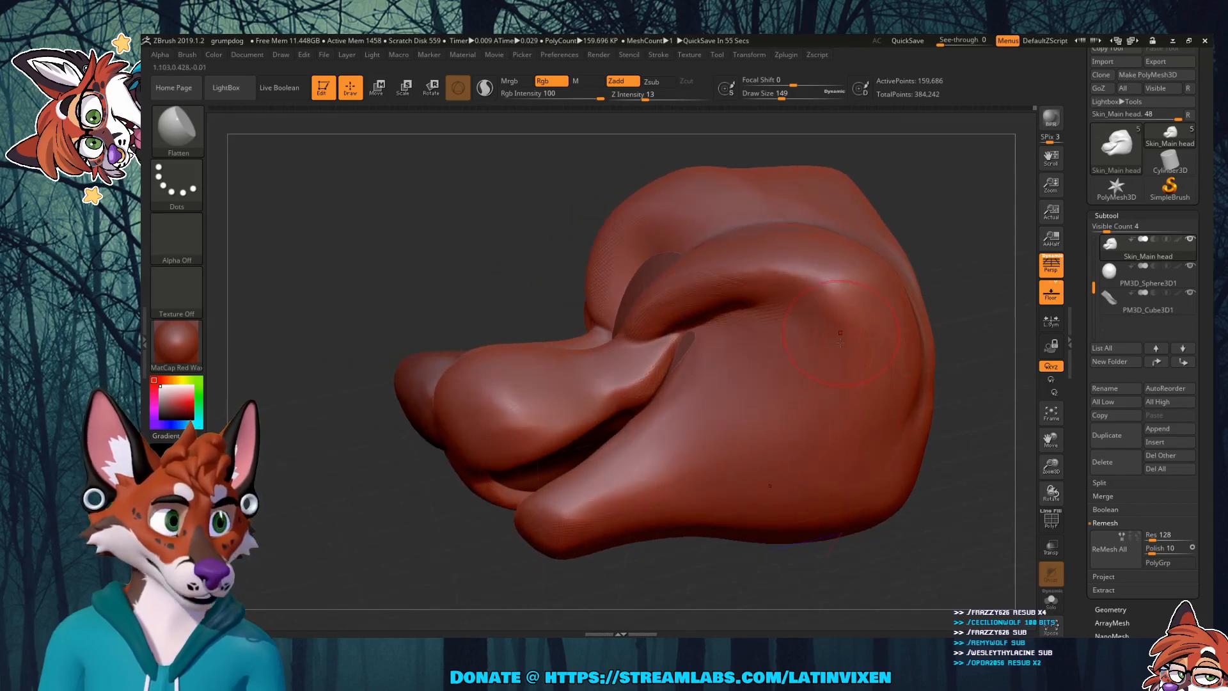
pyautogui.moveTo(955, 267); pyautogui.dragTo(992, 249)
pyautogui.moveTo(923, 362); pyautogui.dragTo(850, 360)
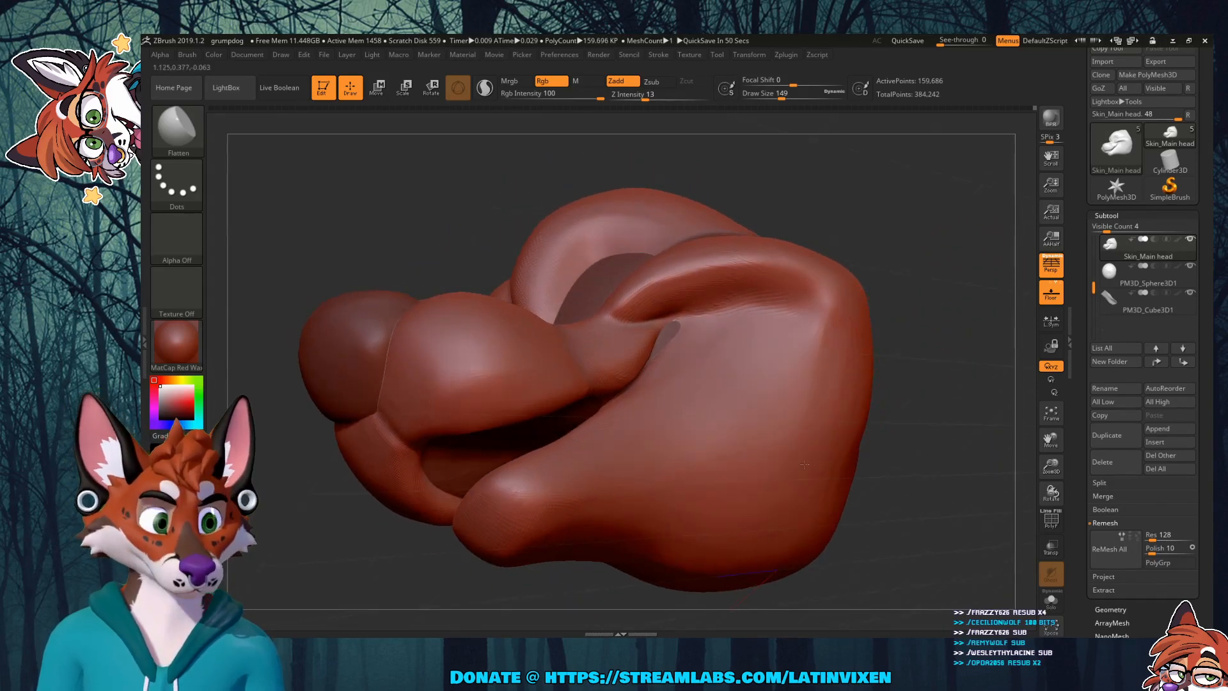
pyautogui.moveTo(928, 263); pyautogui.dragTo(818, 364)
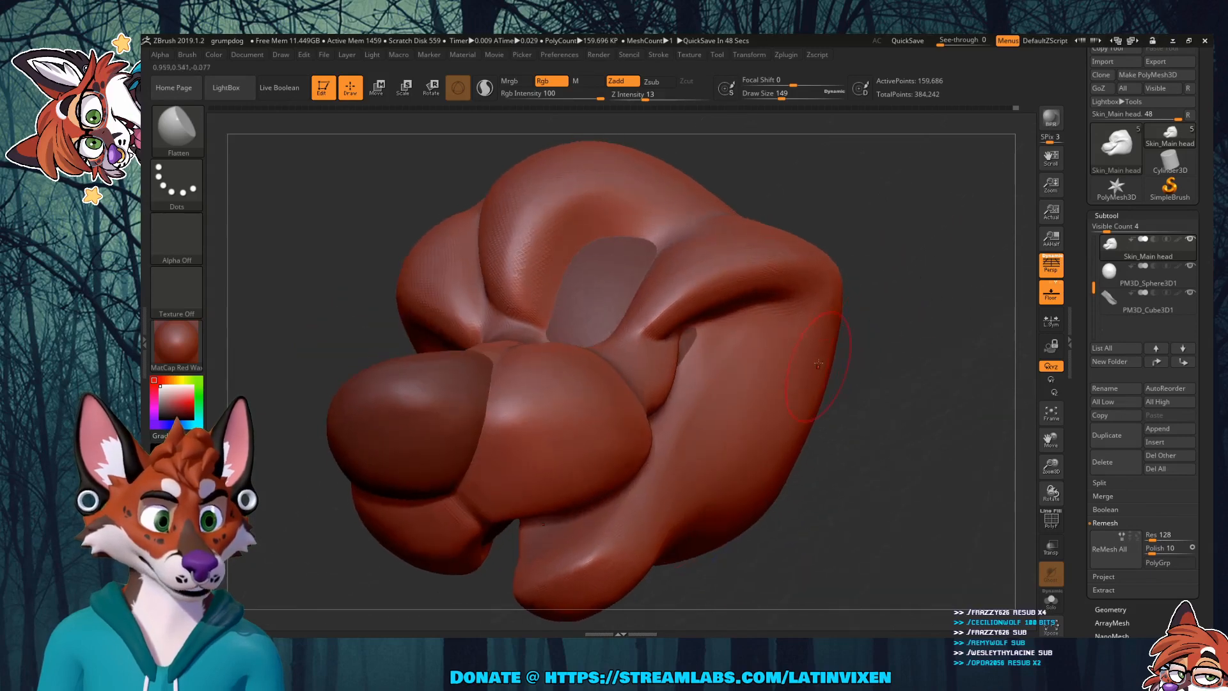
pyautogui.moveTo(860, 401); pyautogui.dragTo(843, 413)
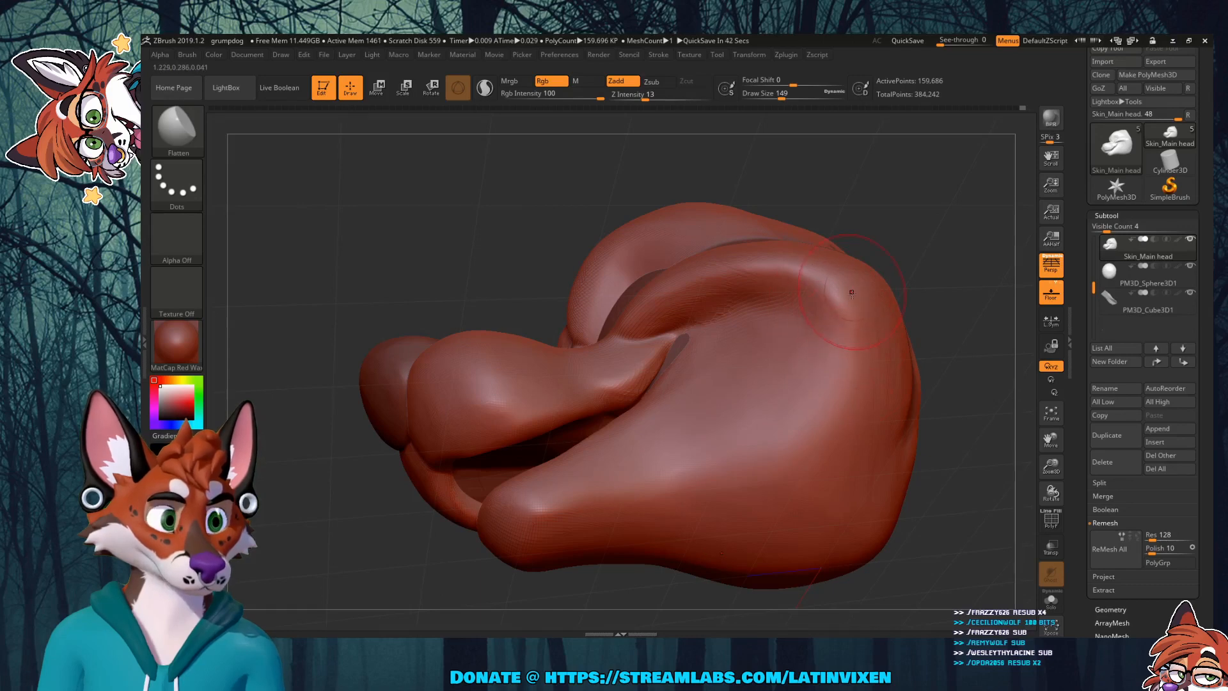
pyautogui.moveTo(951, 273); pyautogui.dragTo(929, 301)
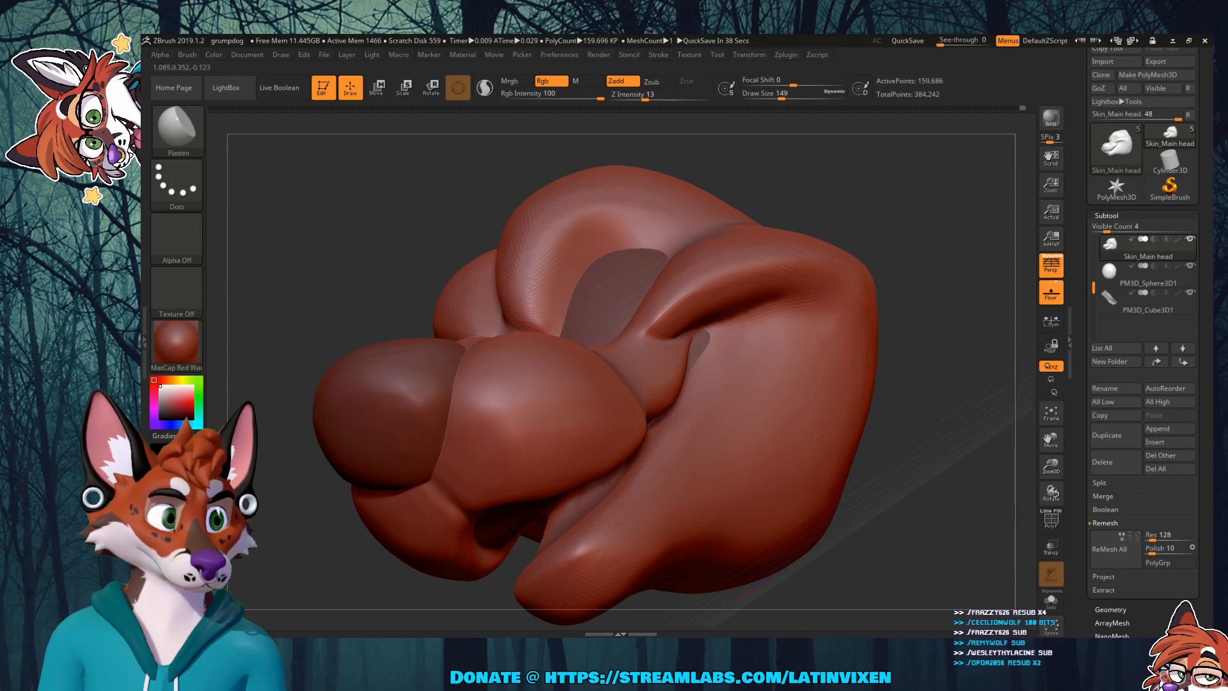
pyautogui.moveTo(936, 288)
pyautogui.mouseDown()
pyautogui.moveTo(959, 255)
pyautogui.moveTo(943, 340)
pyautogui.moveTo(955, 211)
pyautogui.moveTo(945, 177)
pyautogui.moveTo(917, 213)
pyautogui.moveTo(928, 192)
pyautogui.mouseUp()
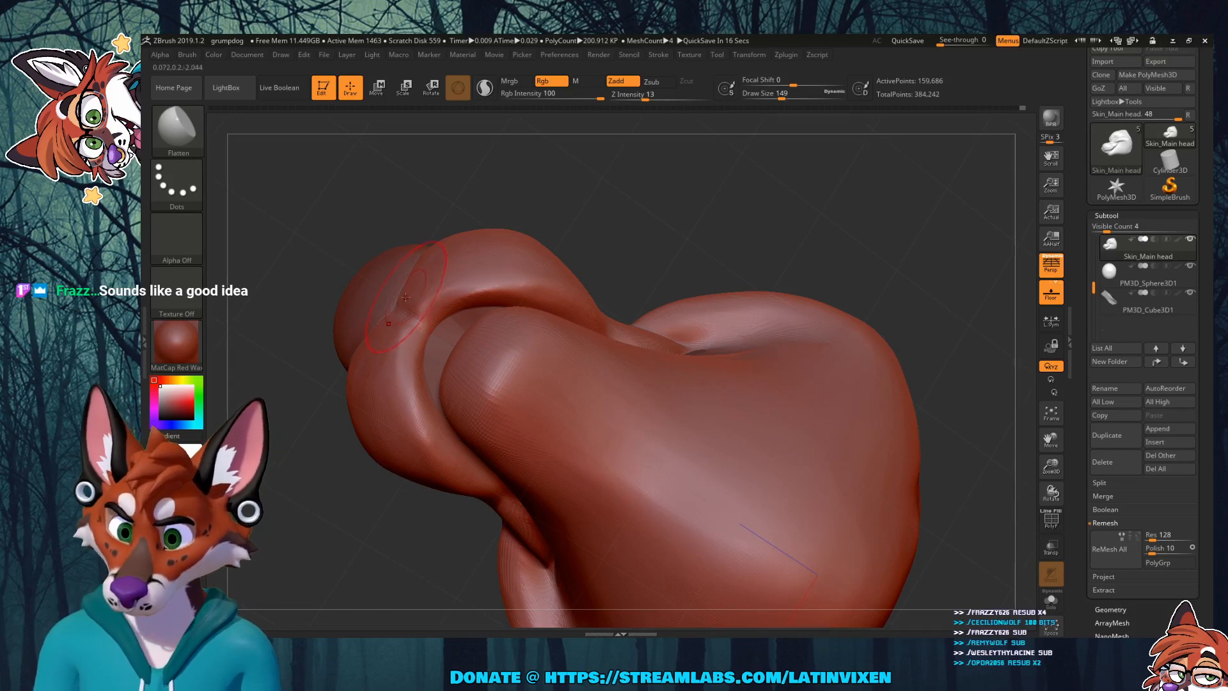
# Step: Switch to the Move brush and refine and smooth the crease between brow and cheekbone, checking the brow and muzzle from all around
pyautogui.click(187, 135)
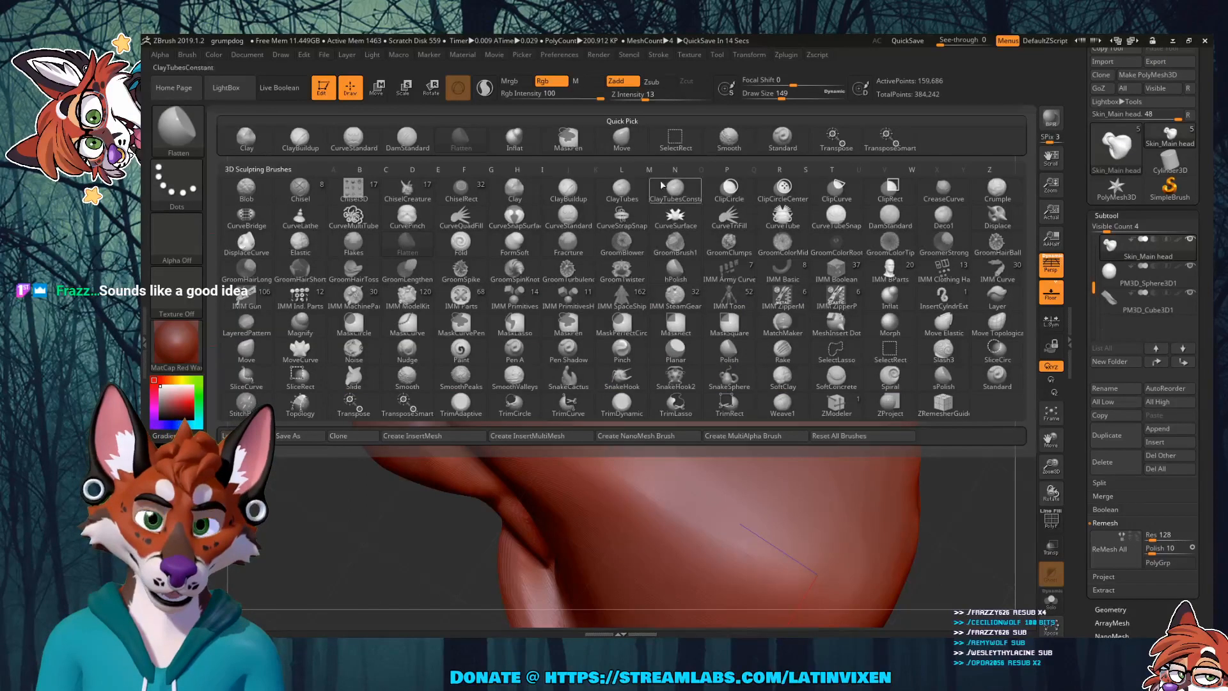
pyautogui.click(619, 137)
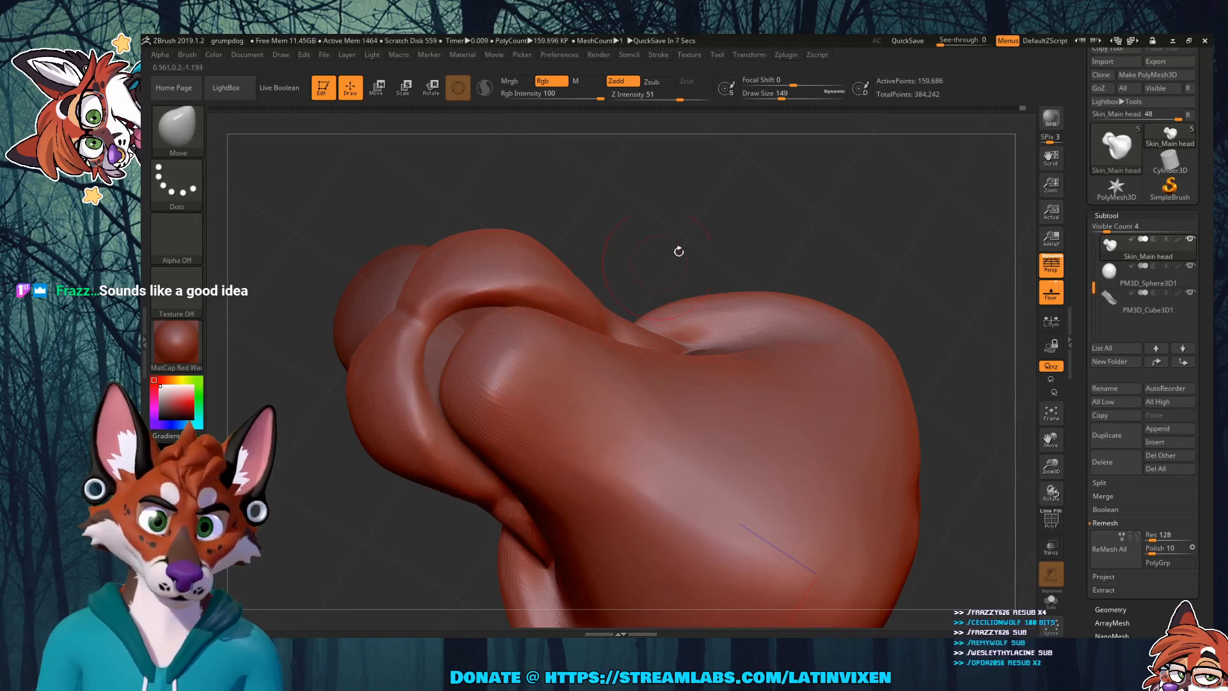
pyautogui.moveTo(679, 251)
pyautogui.mouseDown()
pyautogui.moveTo(727, 303)
pyautogui.moveTo(775, 165)
pyautogui.moveTo(763, 212)
pyautogui.mouseUp()
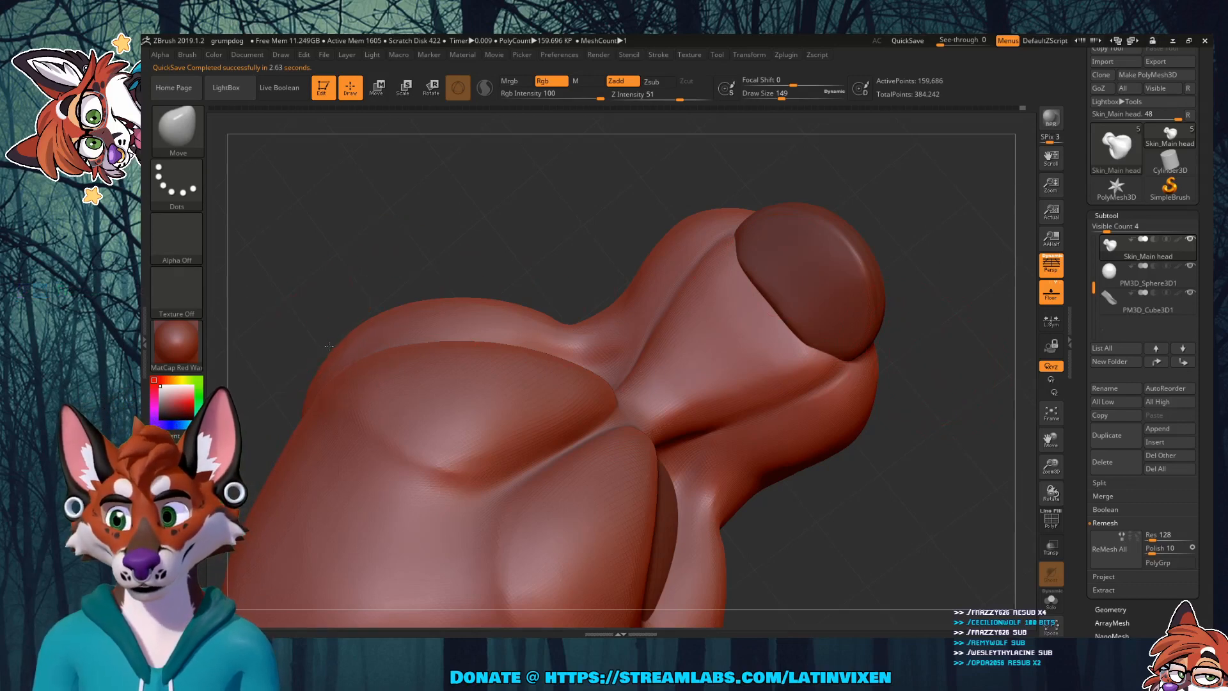
pyautogui.moveTo(394, 264); pyautogui.dragTo(364, 347)
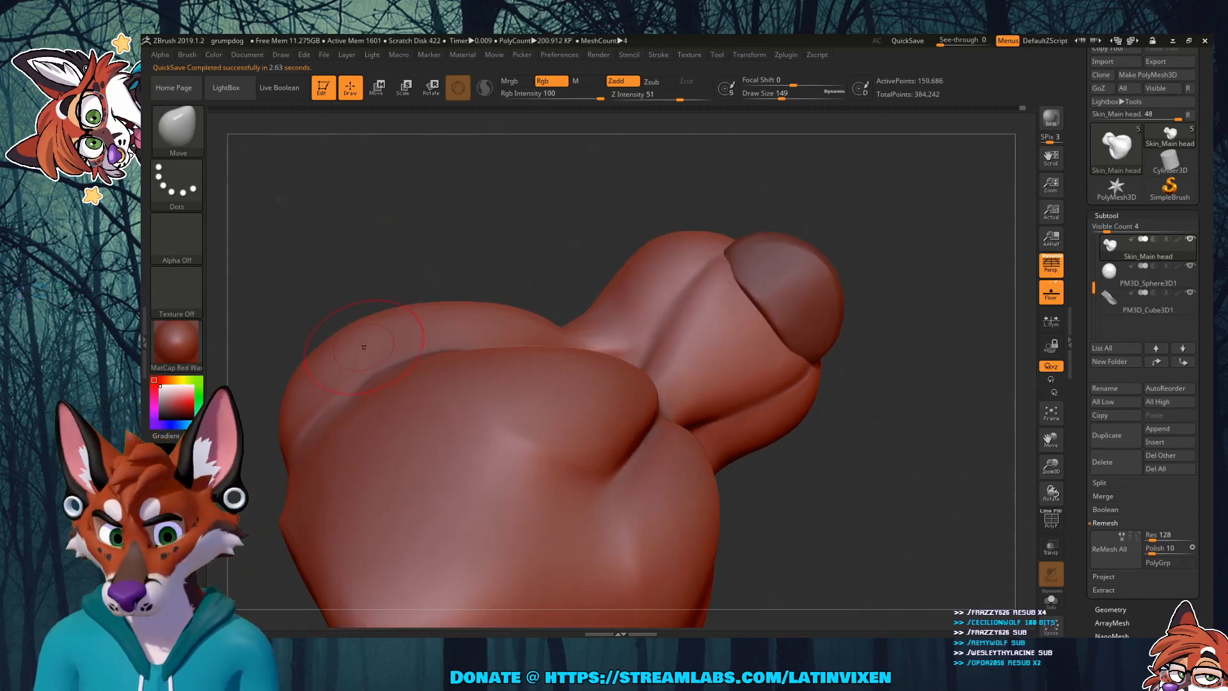
pyautogui.press('shift')
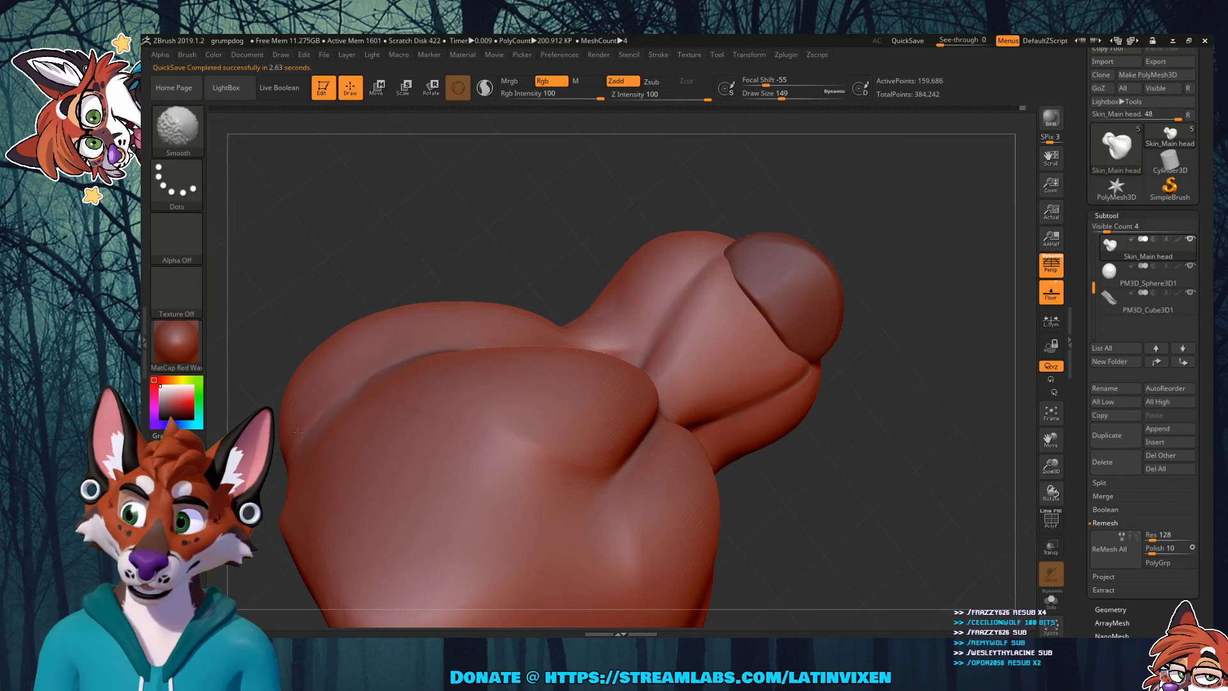
pyautogui.moveTo(880, 438)
pyautogui.mouseDown()
pyautogui.moveTo(889, 406)
pyautogui.moveTo(872, 368)
pyautogui.moveTo(847, 362)
pyautogui.moveTo(870, 449)
pyautogui.moveTo(894, 438)
pyautogui.moveTo(842, 318)
pyautogui.mouseUp()
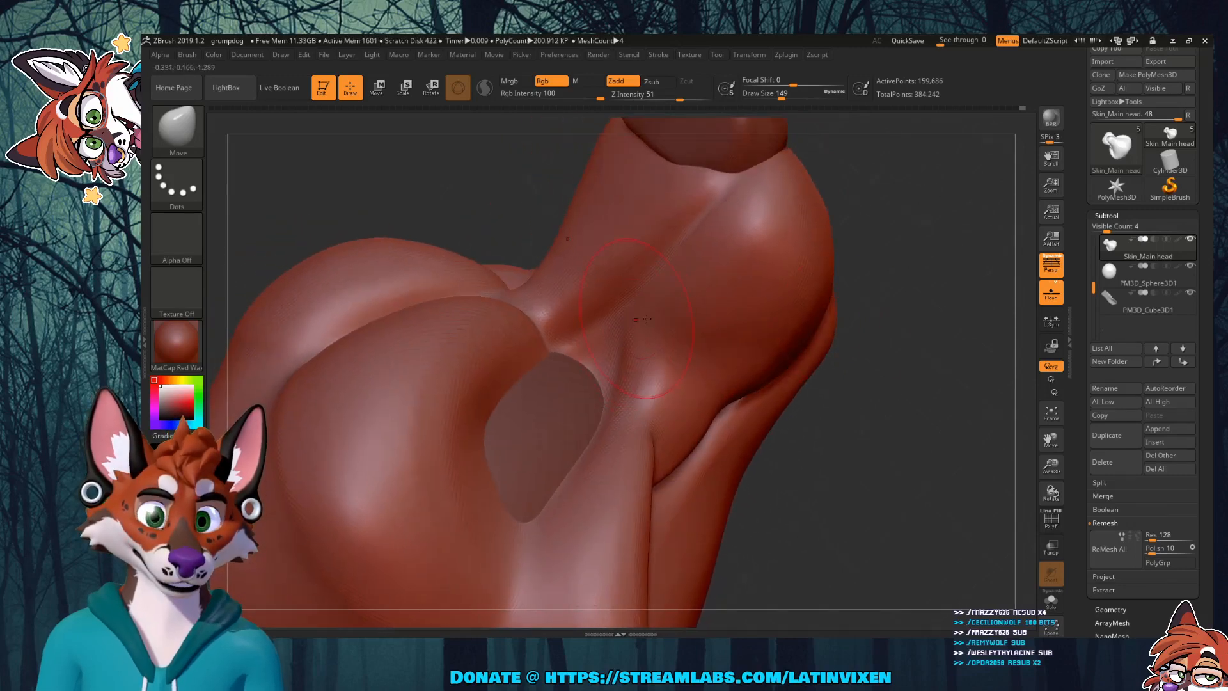
pyautogui.moveTo(905, 398)
pyautogui.mouseDown()
pyautogui.moveTo(902, 361)
pyautogui.moveTo(881, 369)
pyautogui.moveTo(890, 365)
pyautogui.mouseUp()
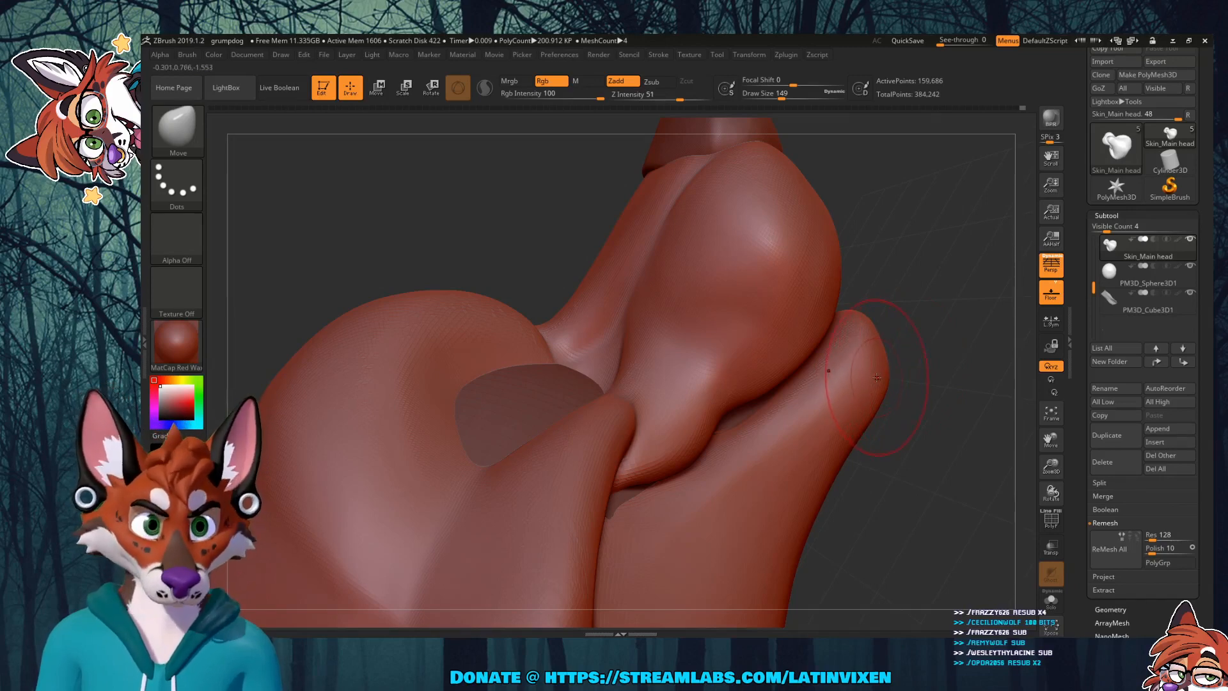
pyautogui.moveTo(931, 401)
pyautogui.mouseDown()
pyautogui.moveTo(898, 354)
pyautogui.moveTo(911, 351)
pyautogui.mouseUp()
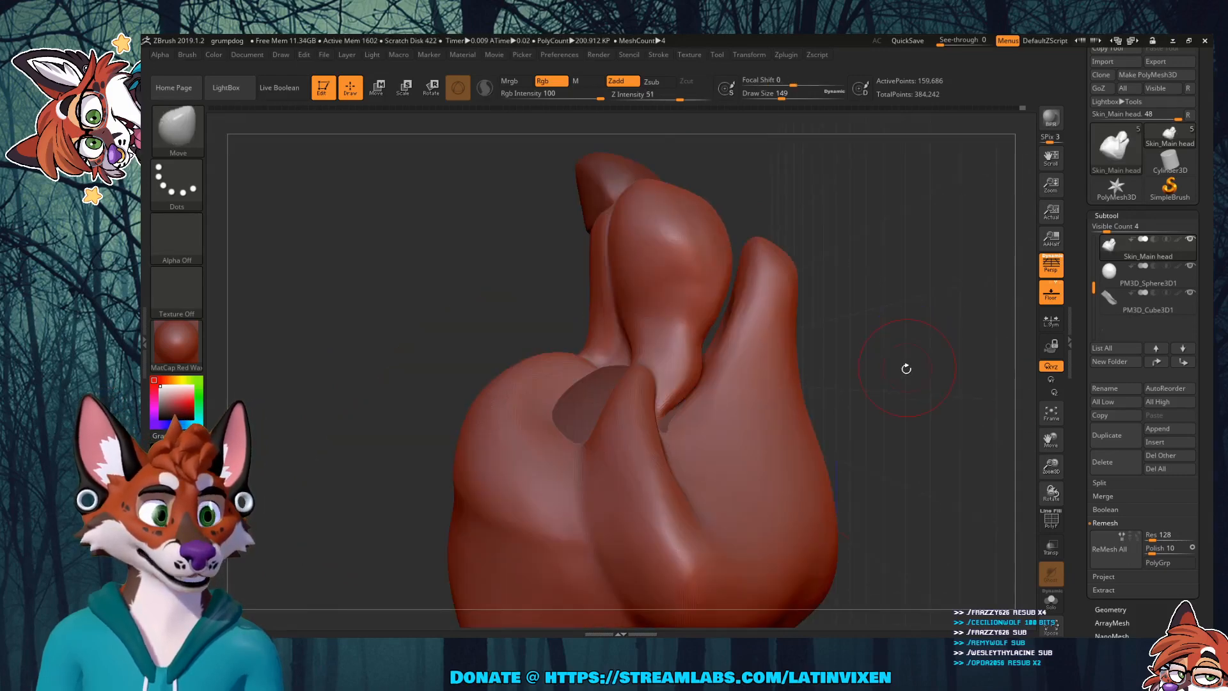
pyautogui.moveTo(1047, 435); pyautogui.dragTo(1039, 453)
pyautogui.moveTo(931, 320)
pyautogui.mouseDown()
pyautogui.moveTo(904, 443)
pyautogui.moveTo(872, 506)
pyautogui.moveTo(979, 393)
pyautogui.moveTo(1013, 396)
pyautogui.moveTo(1006, 363)
pyautogui.mouseUp()
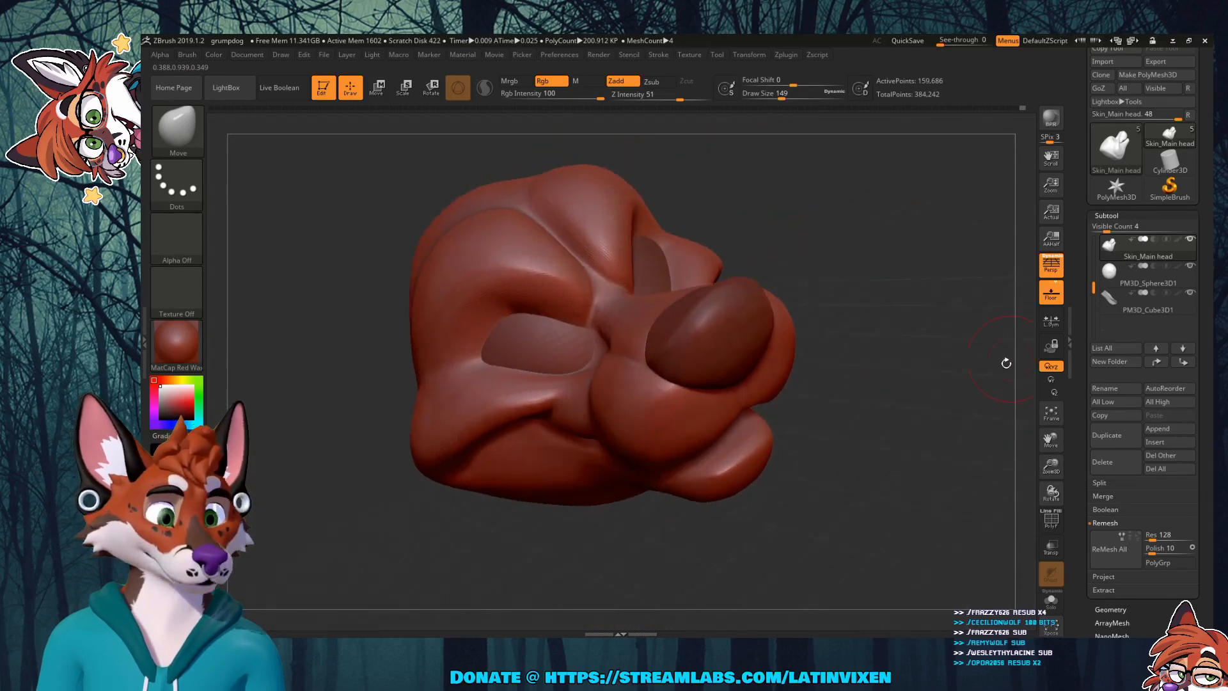
# Step: Select the Nose subtool and flatten the front face of the nose with the Flatten brush
pyautogui.moveTo(986, 431)
pyautogui.mouseDown()
pyautogui.moveTo(929, 357)
pyautogui.moveTo(908, 397)
pyautogui.moveTo(930, 473)
pyautogui.mouseUp()
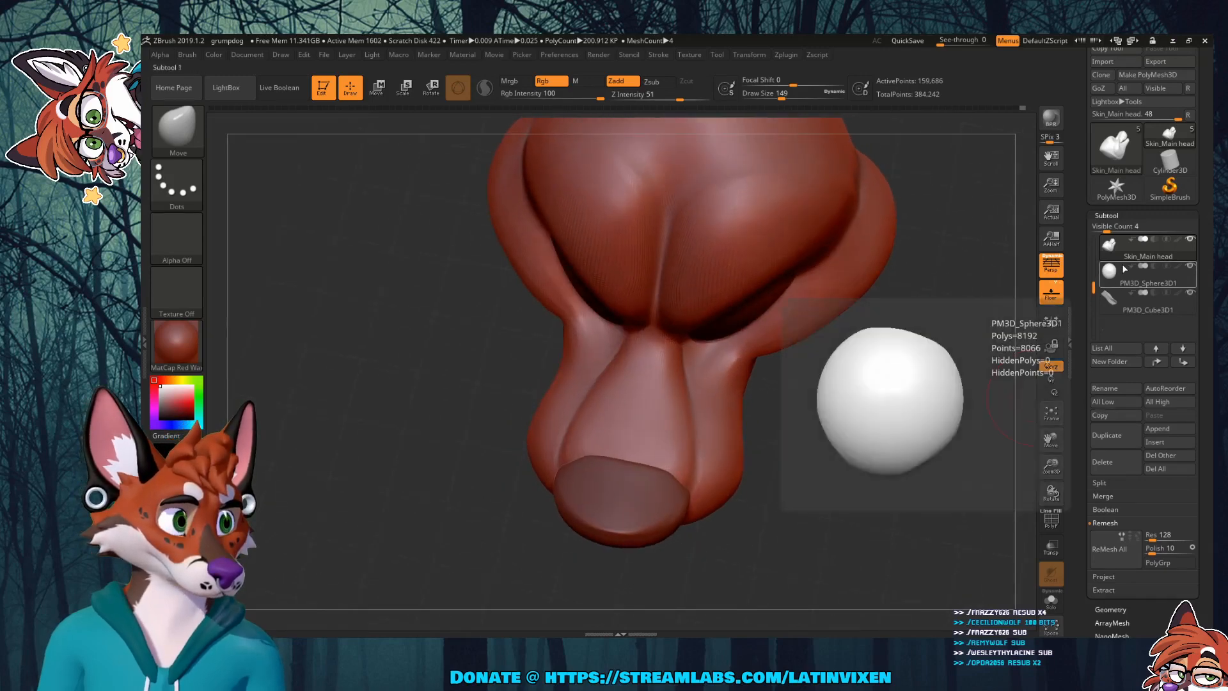
pyautogui.moveTo(1102, 257)
pyautogui.moveTo(1093, 272); pyautogui.dragTo(1091, 261)
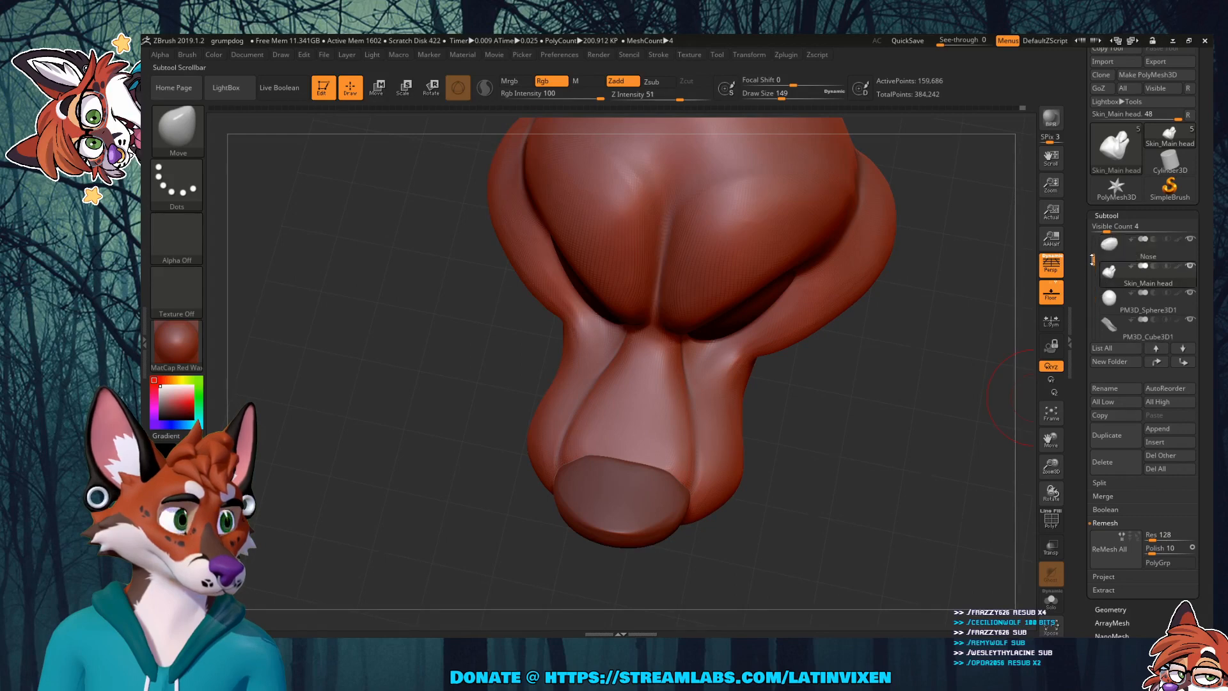
pyautogui.click(1123, 256)
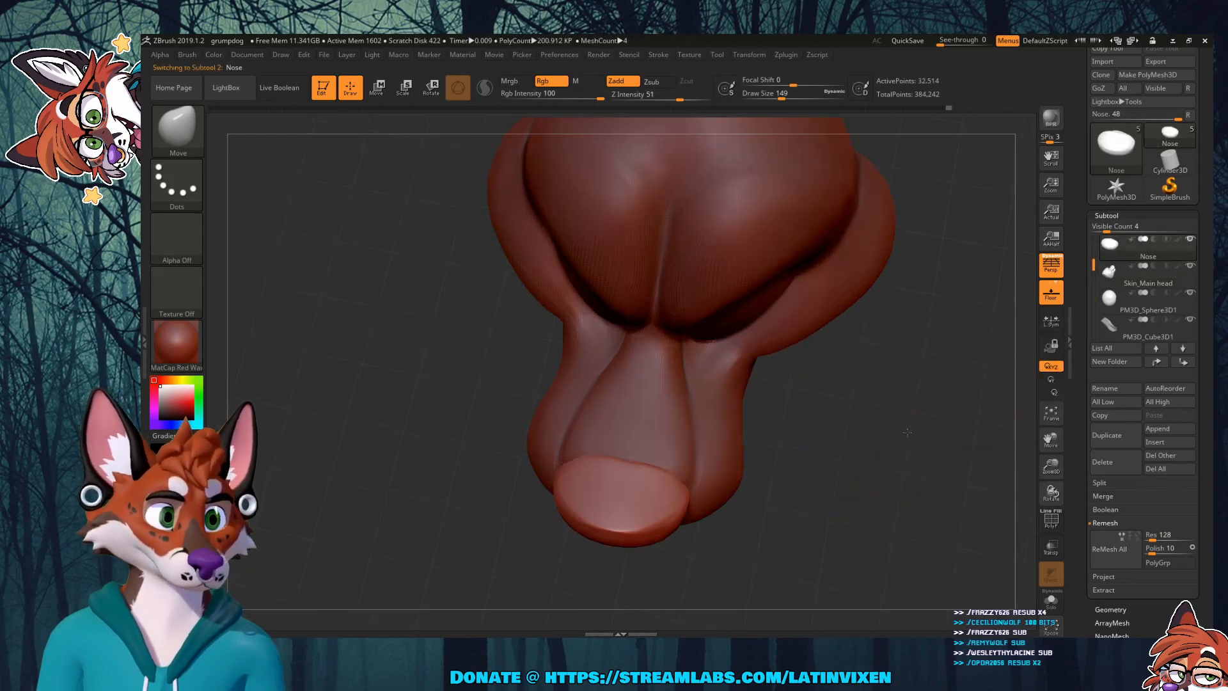
pyautogui.moveTo(904, 412); pyautogui.dragTo(898, 310)
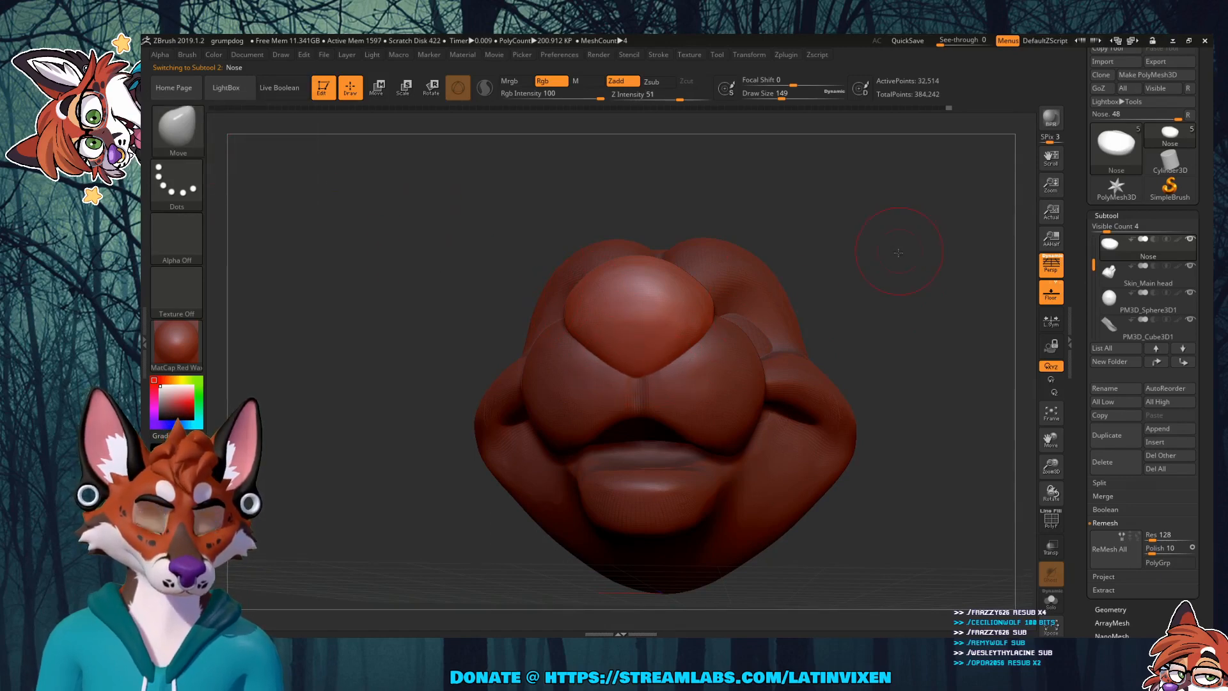
pyautogui.moveTo(899, 253)
pyautogui.mouseDown()
pyautogui.moveTo(902, 284)
pyautogui.moveTo(852, 293)
pyautogui.moveTo(910, 271)
pyautogui.mouseUp()
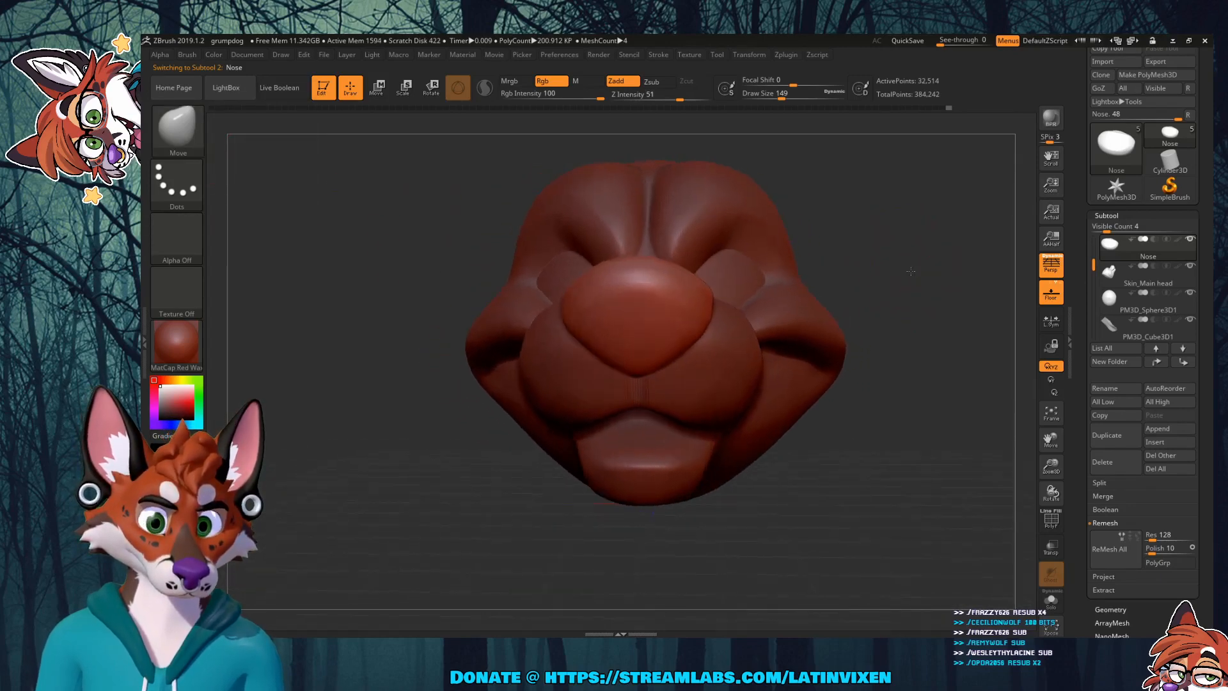
pyautogui.click(177, 130)
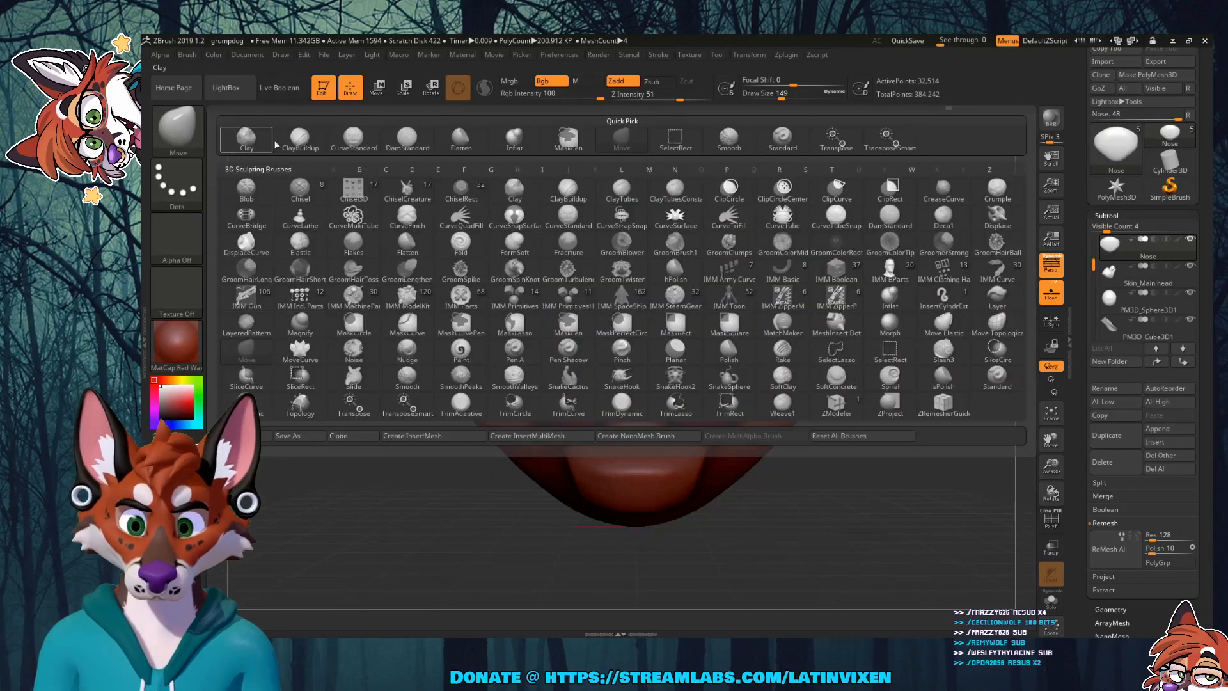
pyautogui.click(461, 137)
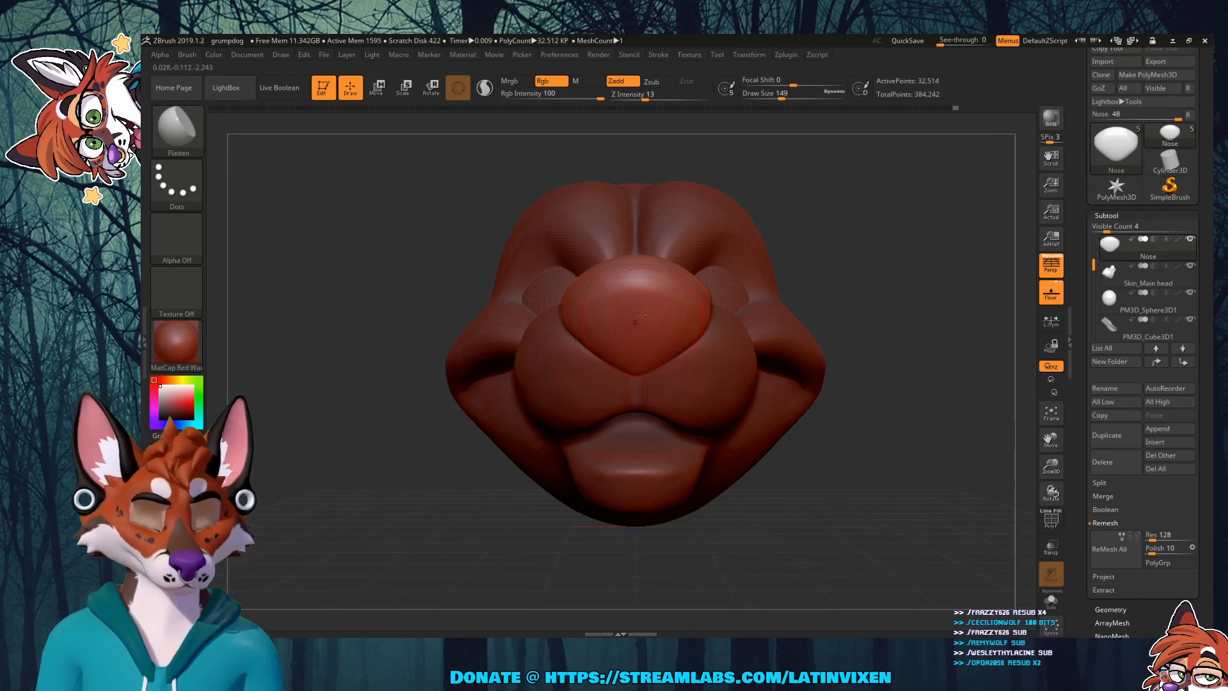
pyautogui.moveTo(845, 263)
pyautogui.mouseDown()
pyautogui.moveTo(736, 256)
pyautogui.moveTo(813, 261)
pyautogui.mouseUp()
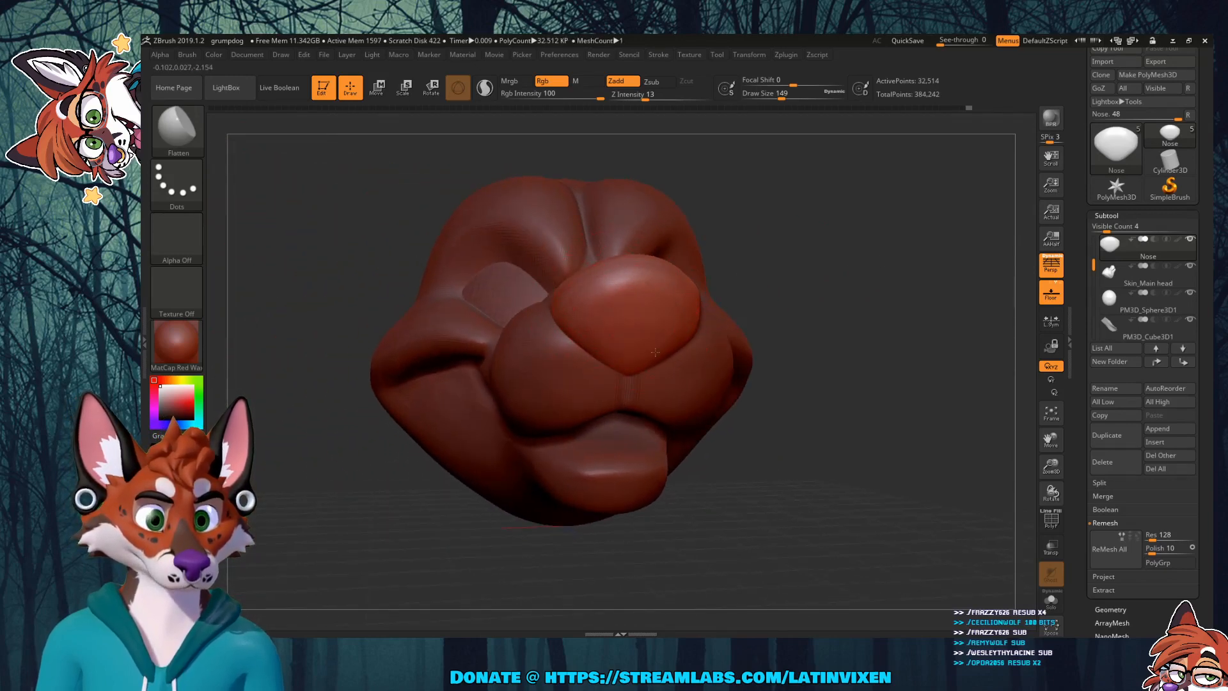
pyautogui.moveTo(823, 245)
pyautogui.mouseDown()
pyautogui.moveTo(860, 247)
pyautogui.moveTo(866, 261)
pyautogui.moveTo(857, 277)
pyautogui.moveTo(823, 274)
pyautogui.mouseUp()
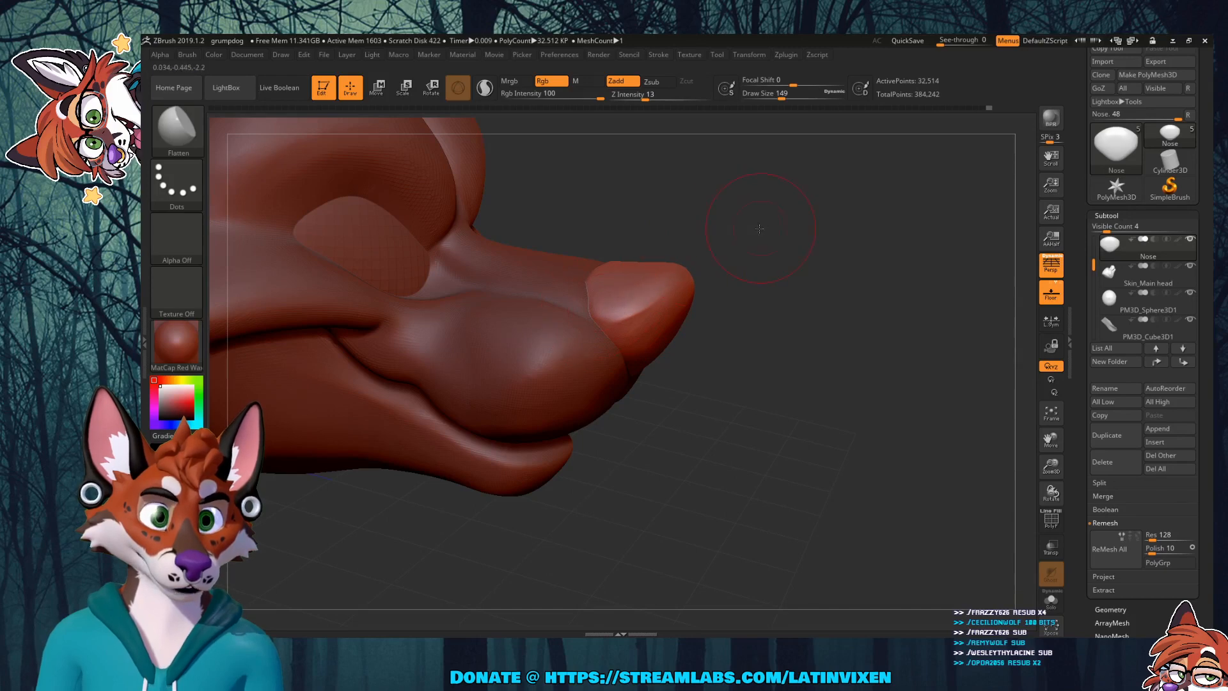
# Step: Flatten the top of the nose into a broad plane above the muzzle bridge
pyautogui.moveTo(760, 228); pyautogui.dragTo(642, 290)
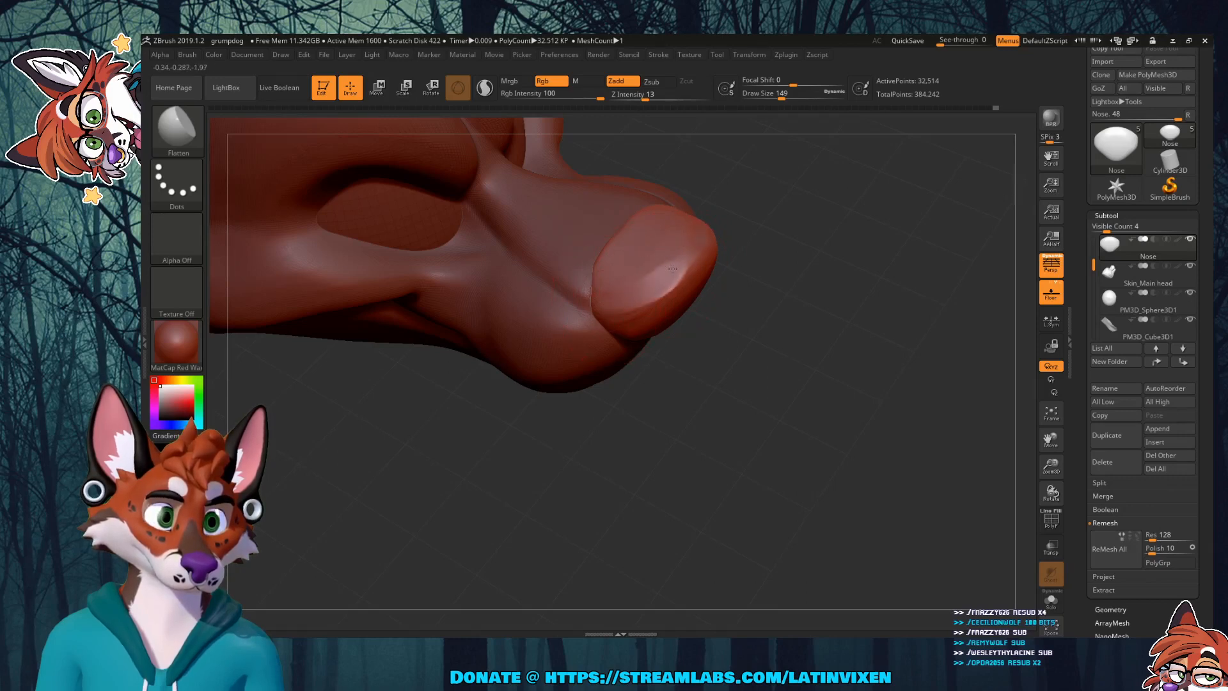
pyautogui.moveTo(813, 270); pyautogui.dragTo(682, 209)
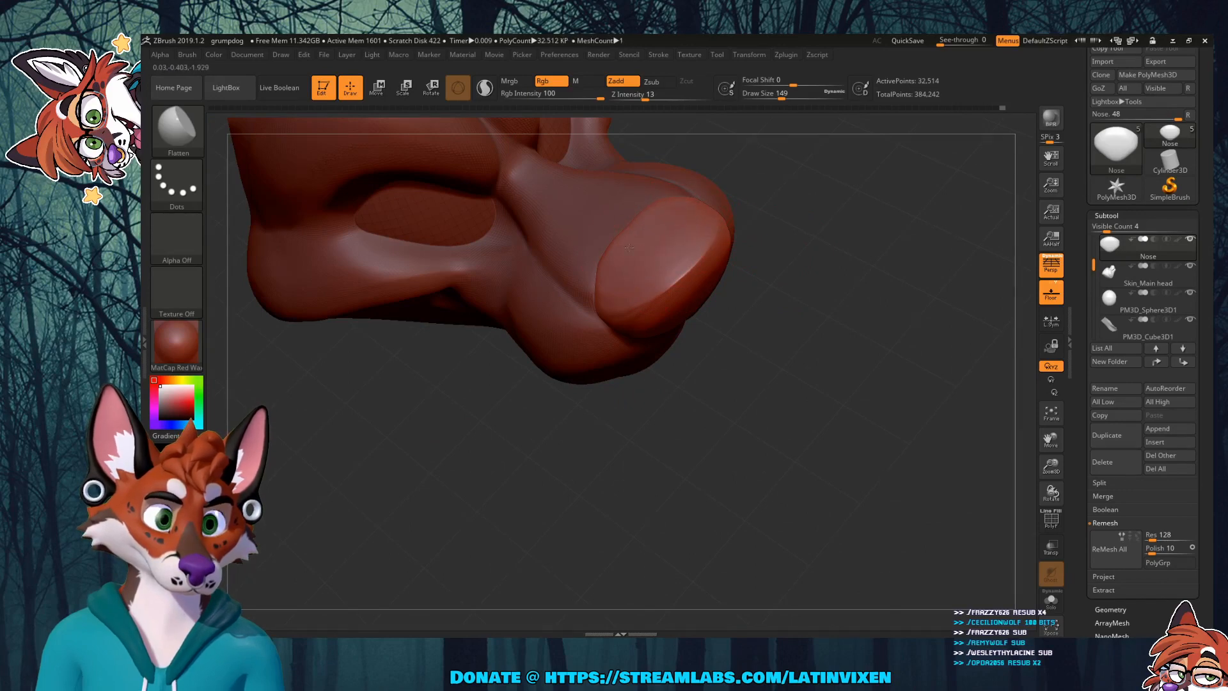
pyautogui.moveTo(780, 208)
pyautogui.mouseDown()
pyautogui.moveTo(630, 301)
pyautogui.moveTo(610, 300)
pyautogui.mouseUp()
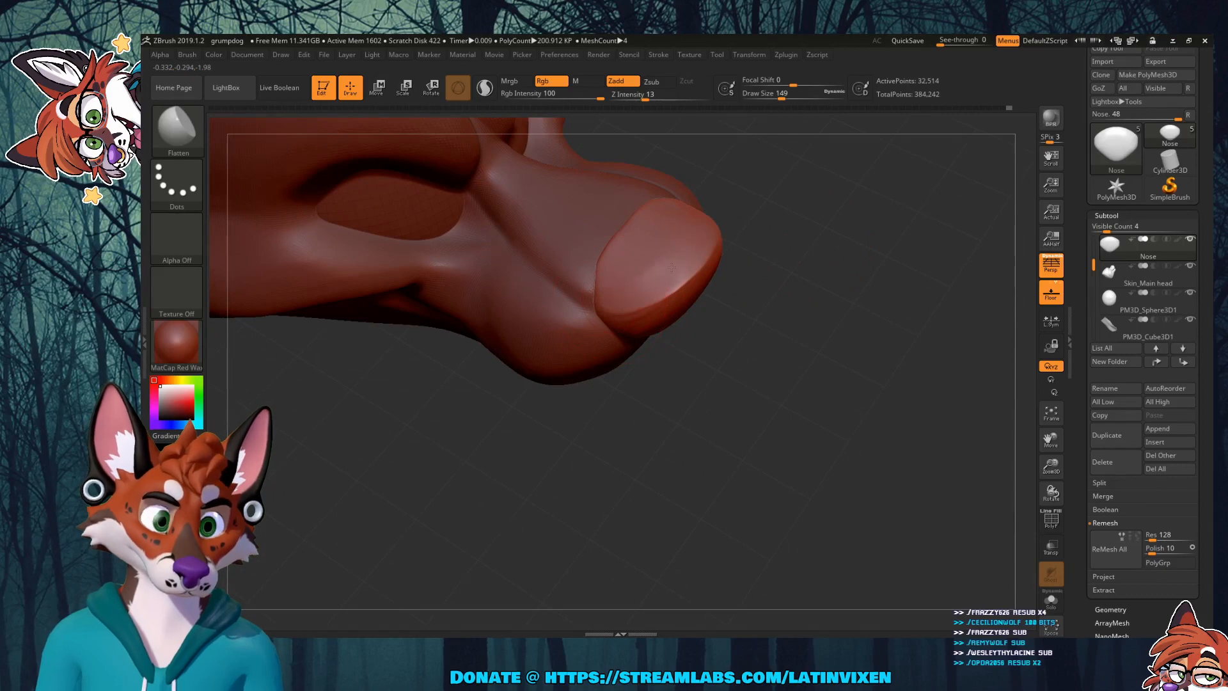
pyautogui.moveTo(702, 227); pyautogui.dragTo(669, 248)
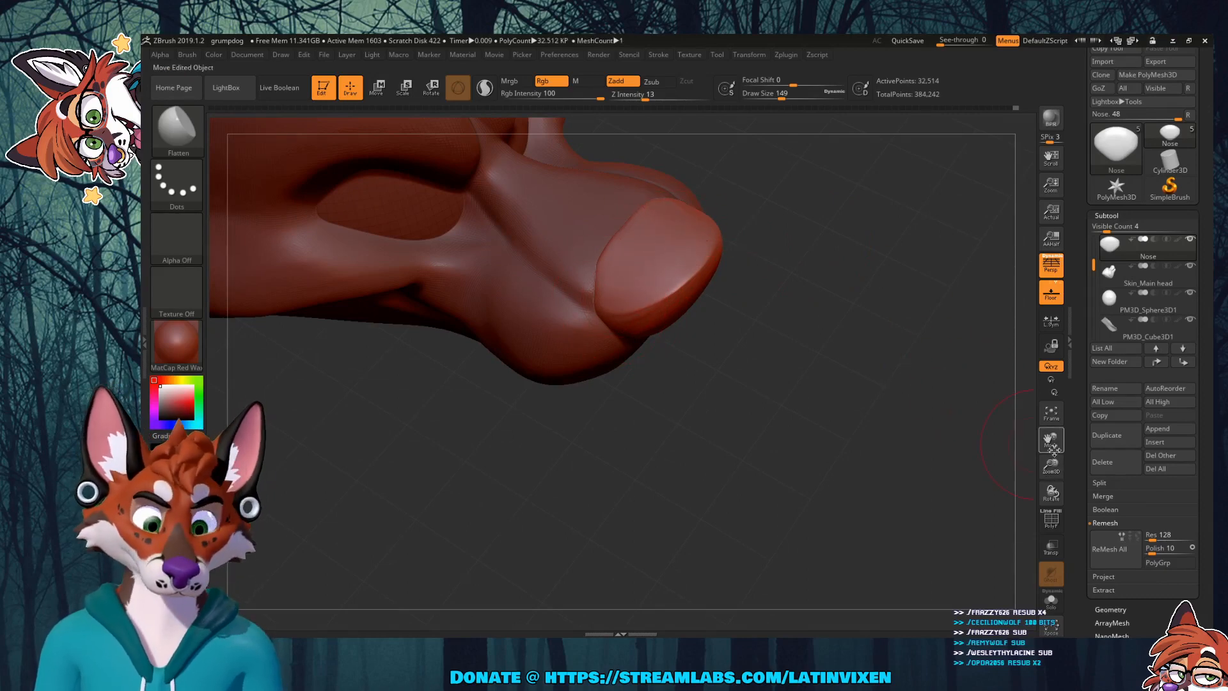
pyautogui.moveTo(1050, 463); pyautogui.dragTo(1050, 515)
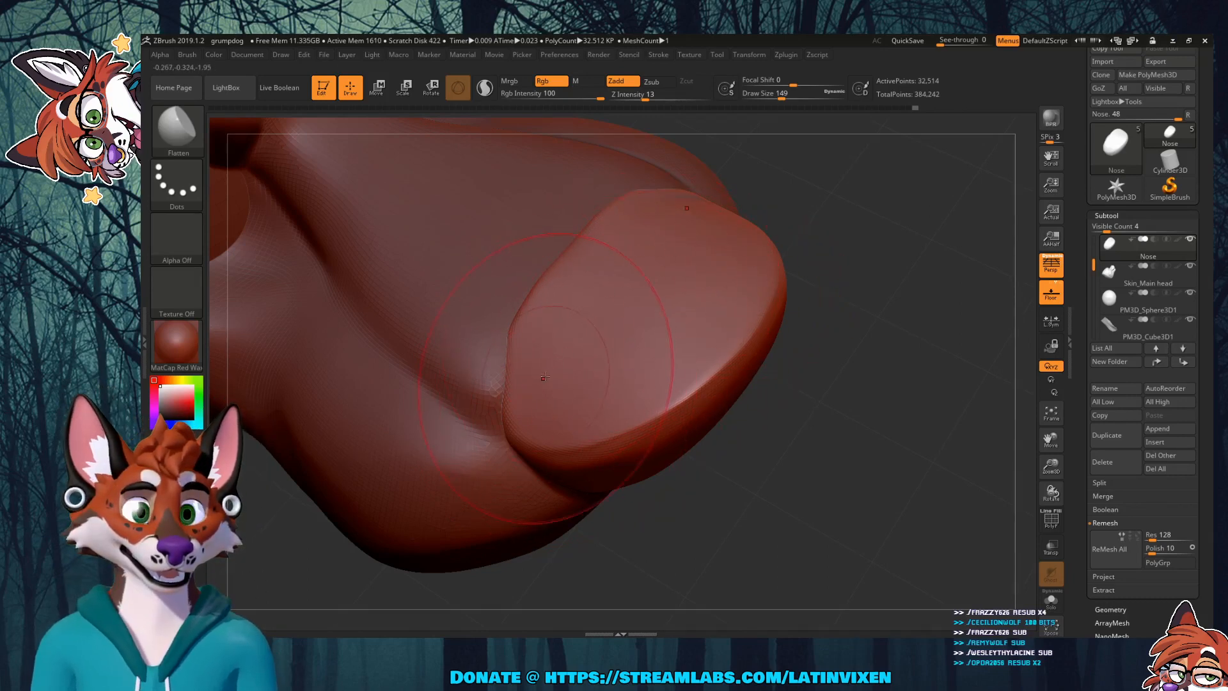
# Step: Flatten the side of the nose below its top edge
pyautogui.moveTo(836, 325); pyautogui.dragTo(861, 211)
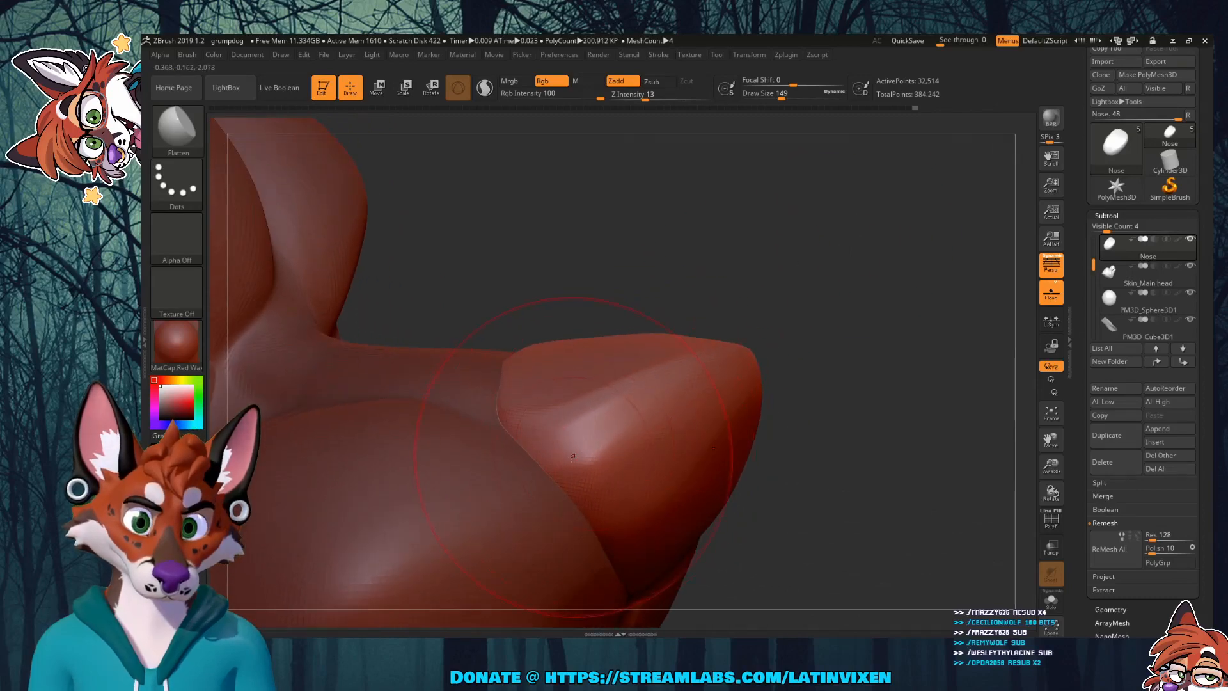
pyautogui.moveTo(572, 455)
pyautogui.mouseDown()
pyautogui.moveTo(609, 444)
pyautogui.moveTo(595, 430)
pyautogui.moveTo(540, 441)
pyautogui.moveTo(606, 422)
pyautogui.mouseUp()
pyautogui.moveTo(677, 397); pyautogui.dragTo(656, 427)
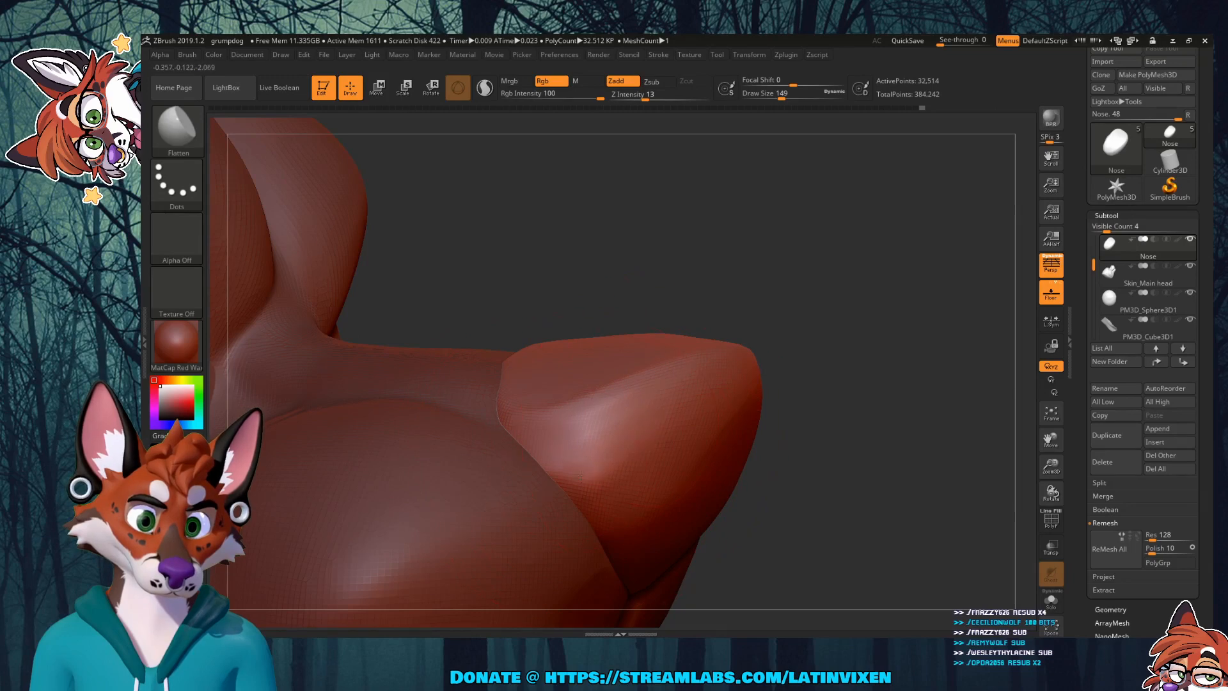
pyautogui.moveTo(580, 478)
pyautogui.mouseDown()
pyautogui.moveTo(607, 447)
pyautogui.moveTo(592, 438)
pyautogui.moveTo(606, 423)
pyautogui.moveTo(575, 440)
pyautogui.moveTo(579, 475)
pyautogui.moveTo(604, 484)
pyautogui.mouseUp()
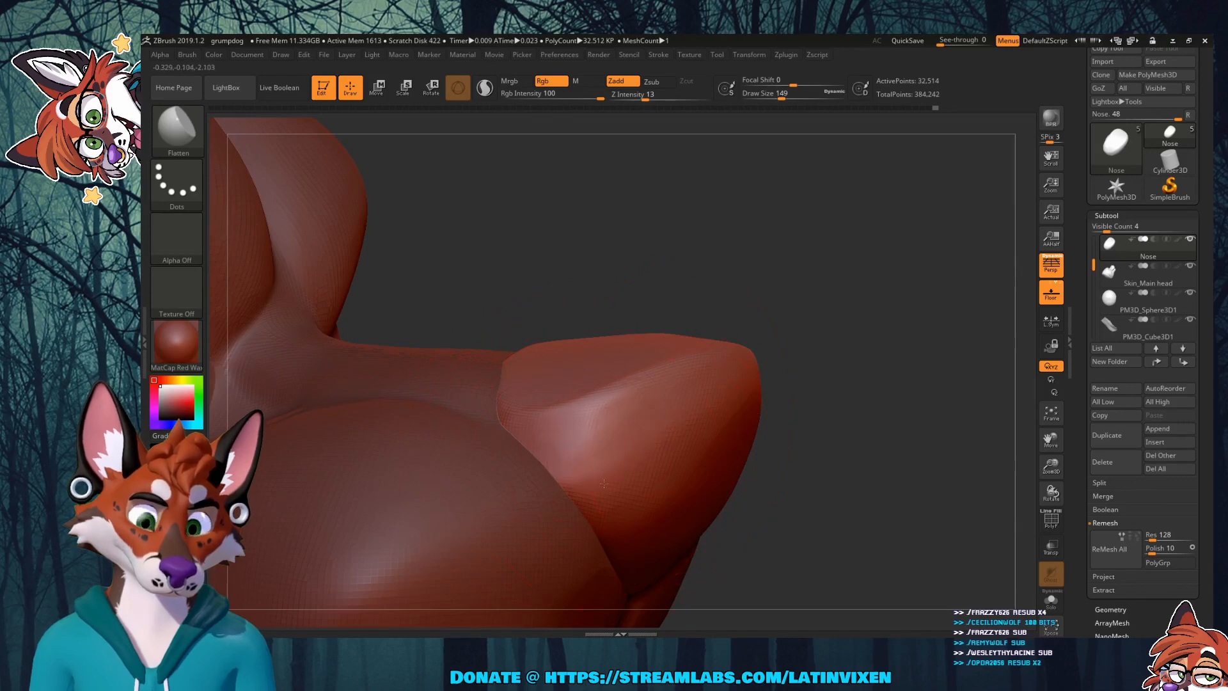
# Step: Nudge the nose slightly upward on the muzzle with the transform gizmo
pyautogui.moveTo(861, 333); pyautogui.dragTo(867, 343)
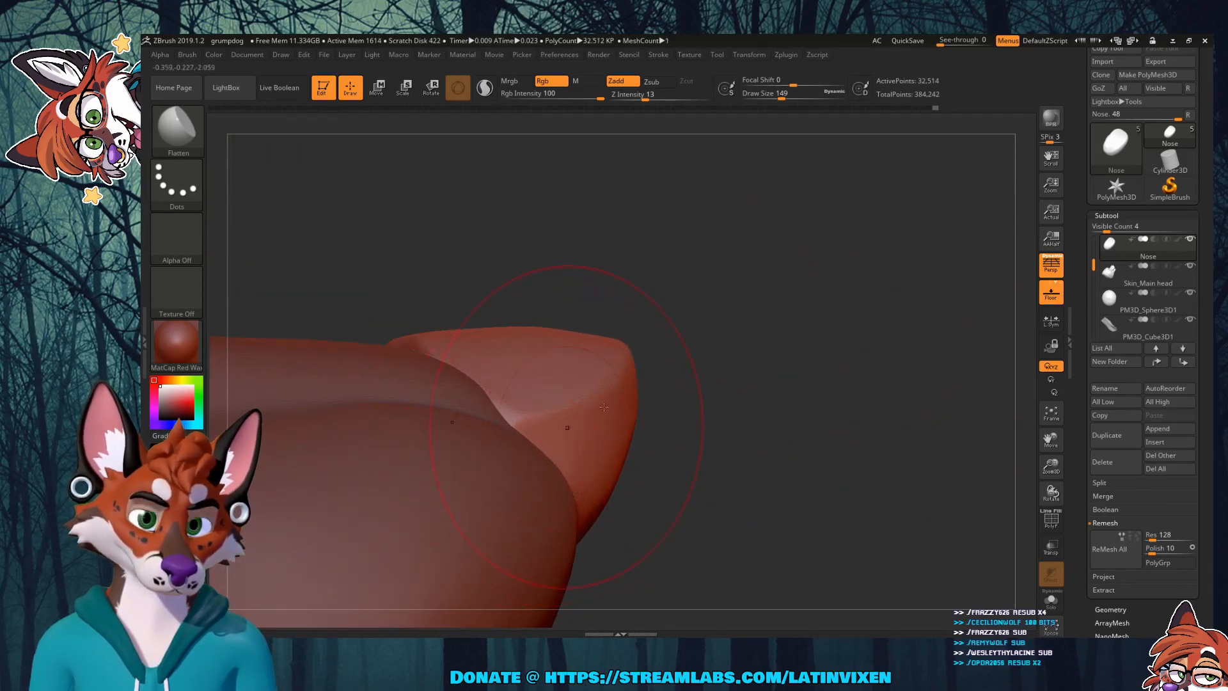
pyautogui.moveTo(749, 356)
pyautogui.mouseDown()
pyautogui.moveTo(772, 400)
pyautogui.moveTo(757, 401)
pyautogui.moveTo(754, 418)
pyautogui.moveTo(736, 367)
pyautogui.mouseUp()
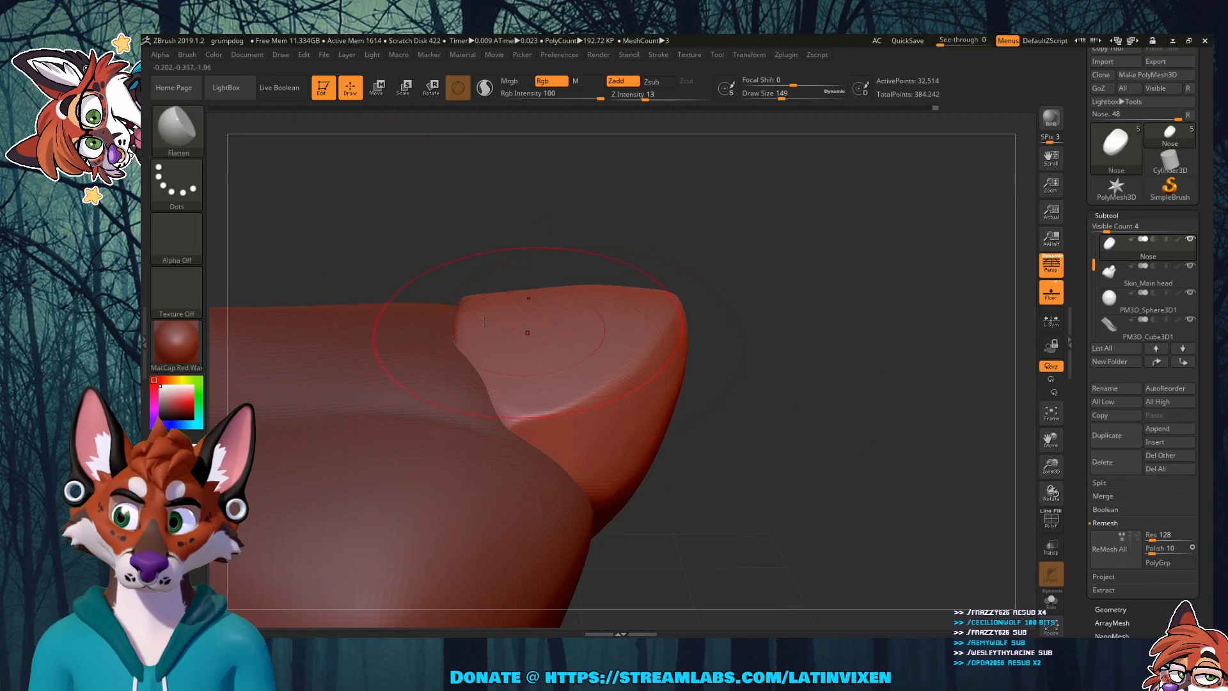
pyautogui.click(191, 142)
pyautogui.click(363, 404)
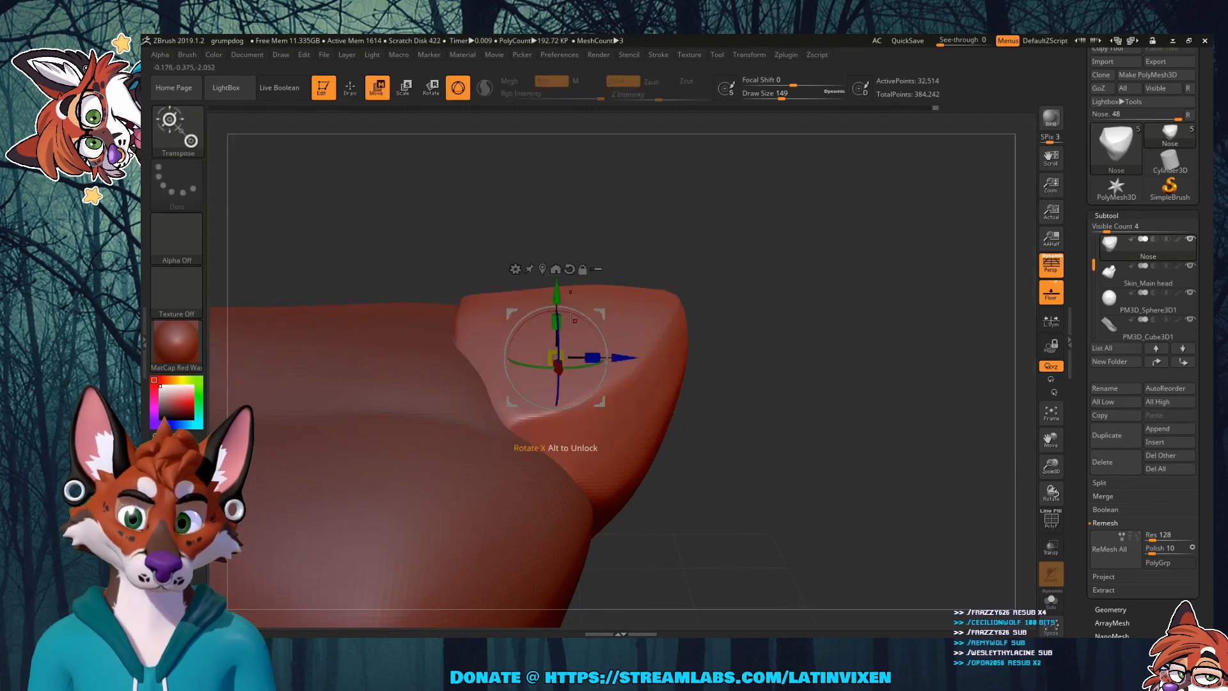
pyautogui.moveTo(558, 296); pyautogui.dragTo(557, 295)
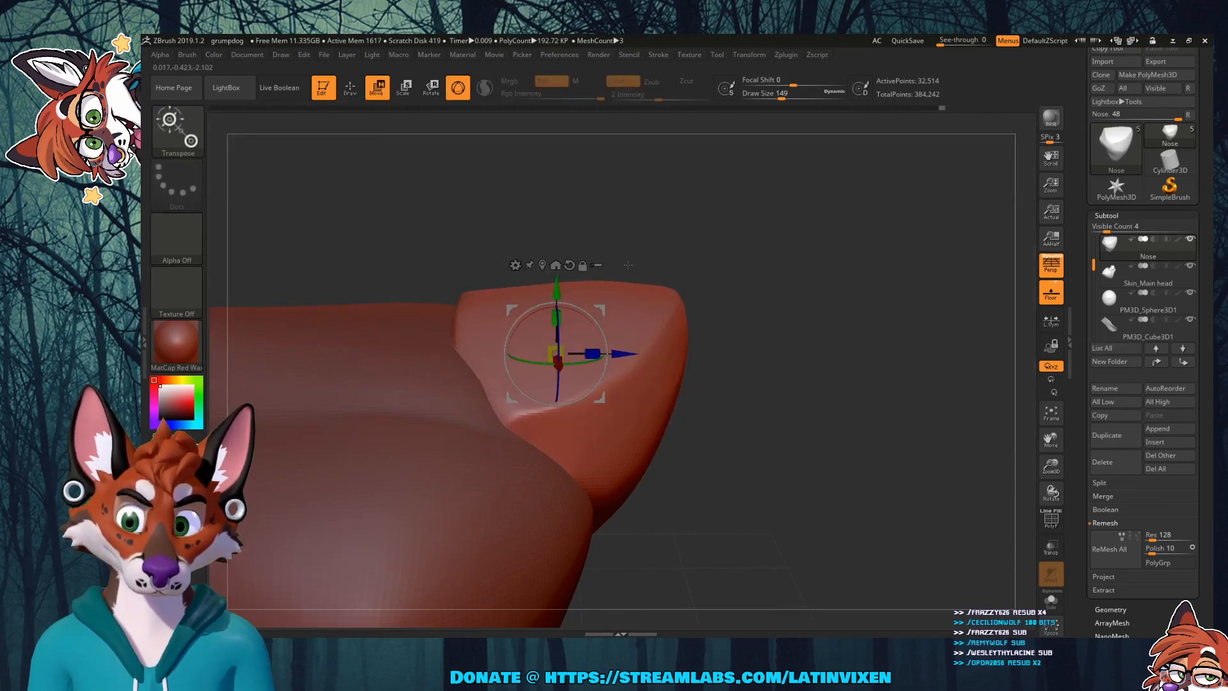
# Step: Use the Move brush to adjust the rear edge of the nose where it meets the muzzle
pyautogui.moveTo(756, 258); pyautogui.dragTo(783, 269)
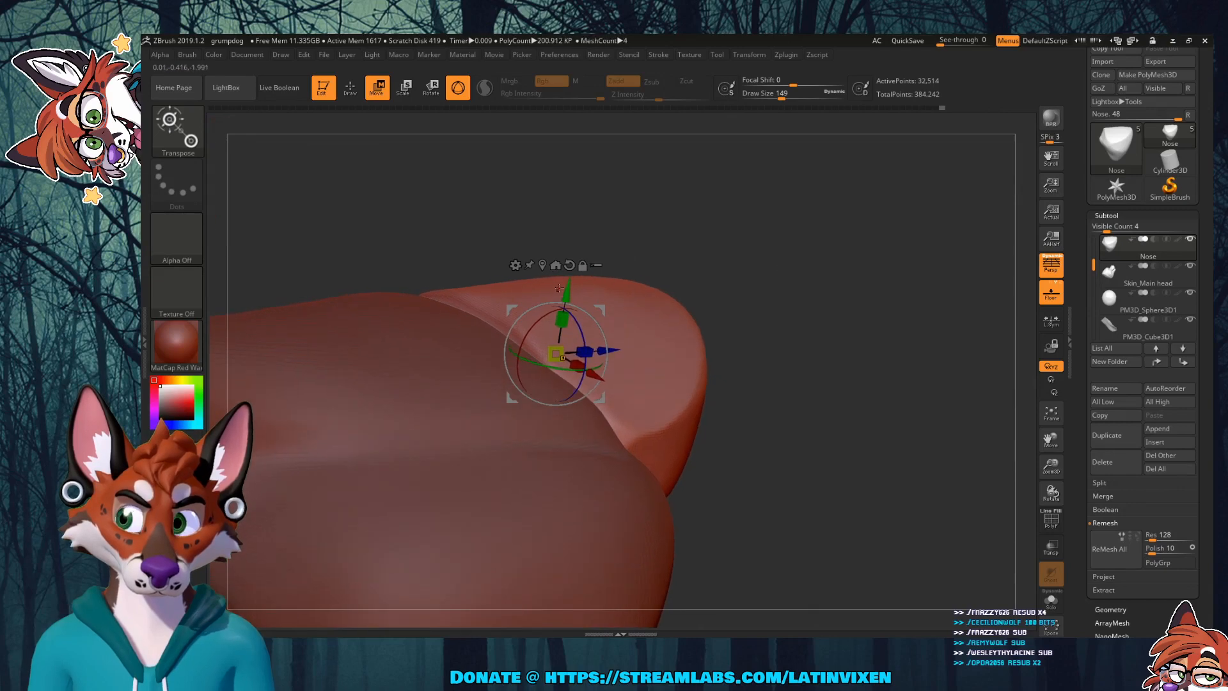
pyautogui.click(174, 142)
pyautogui.click(626, 146)
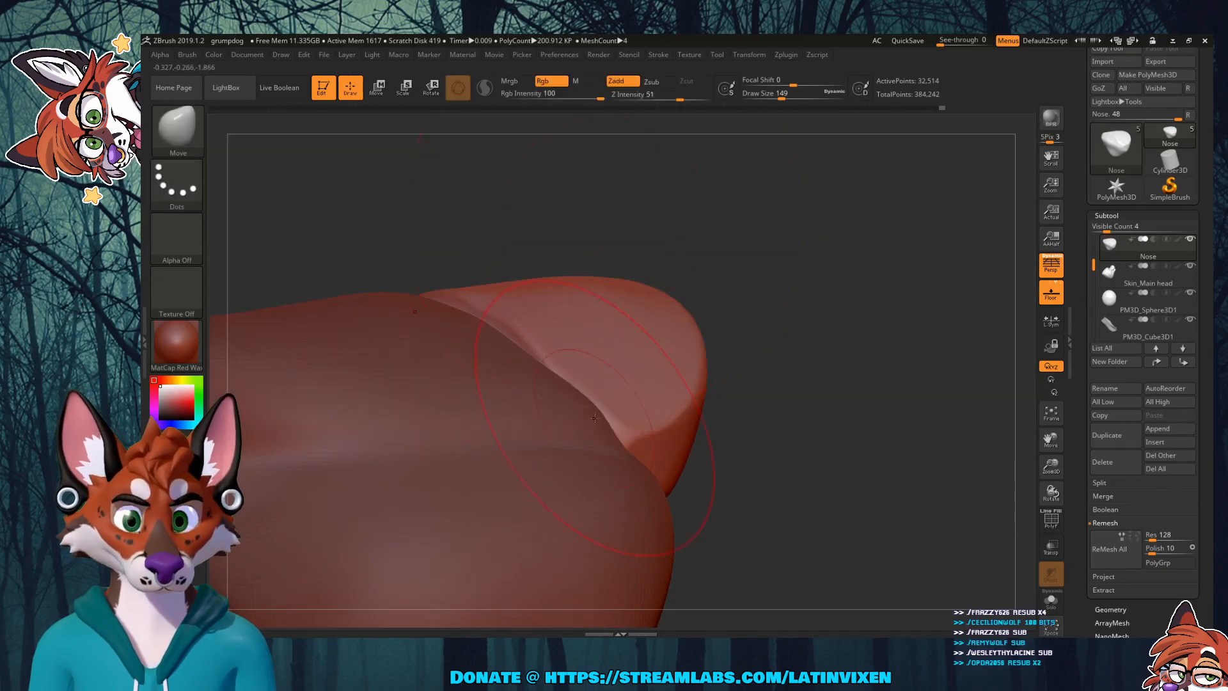
pyautogui.moveTo(600, 398); pyautogui.dragTo(602, 388)
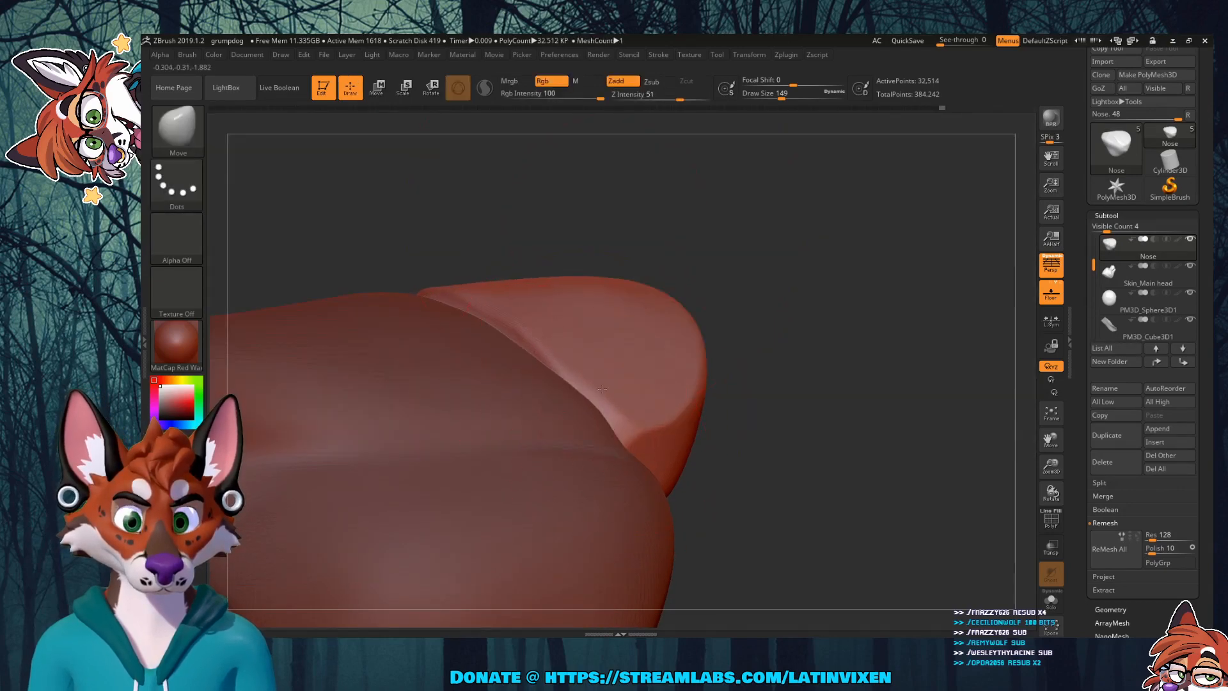
pyautogui.moveTo(818, 300)
pyautogui.mouseDown()
pyautogui.moveTo(803, 348)
pyautogui.moveTo(819, 323)
pyautogui.mouseUp()
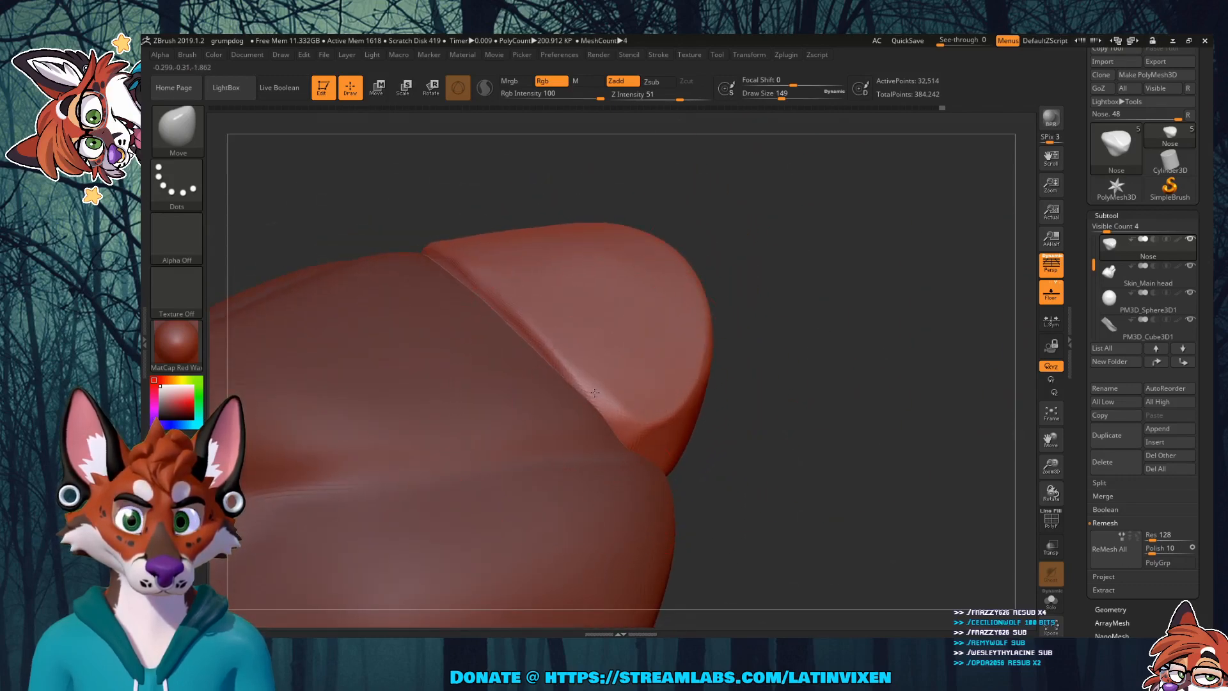
# Step: Flatten and smooth the edges of the nose's top plane using the Flatten brush at draw size 41
pyautogui.moveTo(850, 391)
pyautogui.mouseDown()
pyautogui.moveTo(818, 325)
pyautogui.moveTo(822, 377)
pyautogui.moveTo(822, 355)
pyautogui.mouseUp()
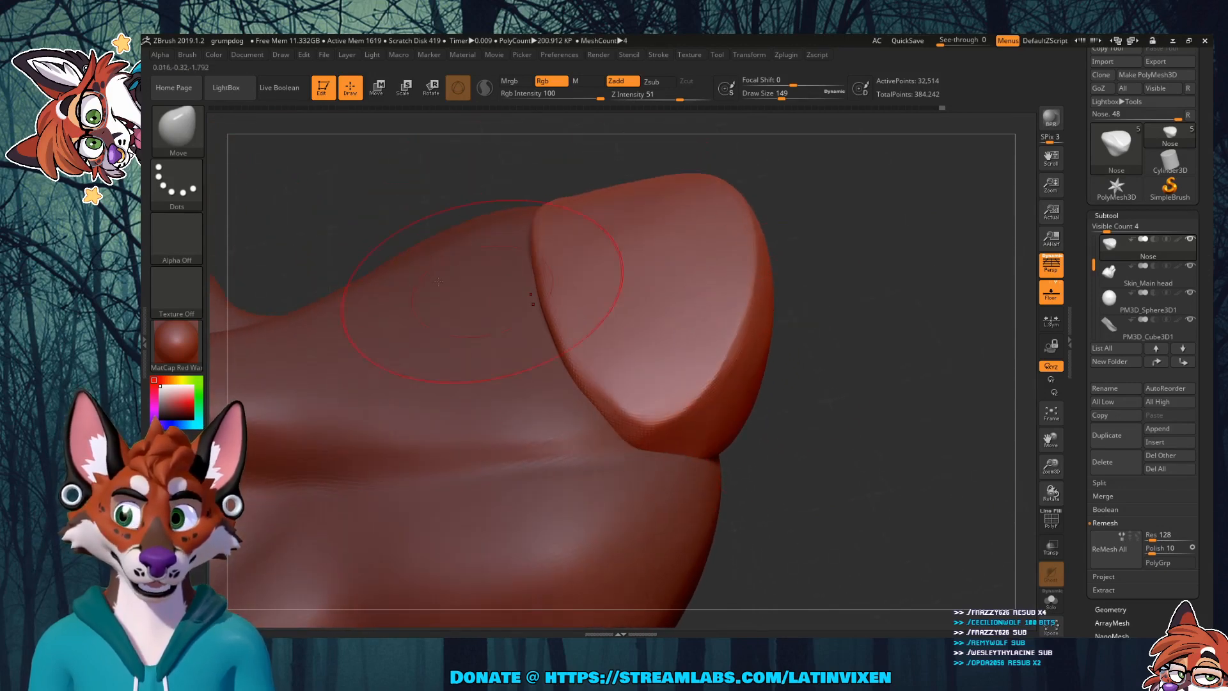
pyautogui.press('b')
pyautogui.click(461, 138)
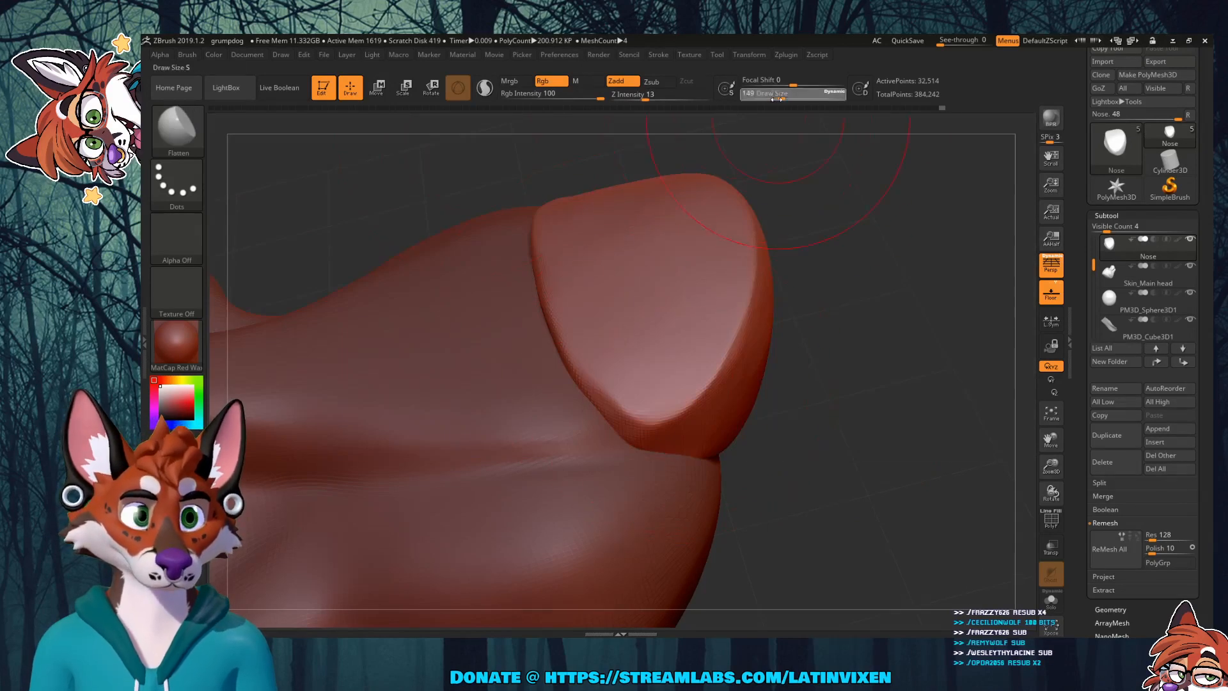
pyautogui.moveTo(765, 100); pyautogui.dragTo(762, 100)
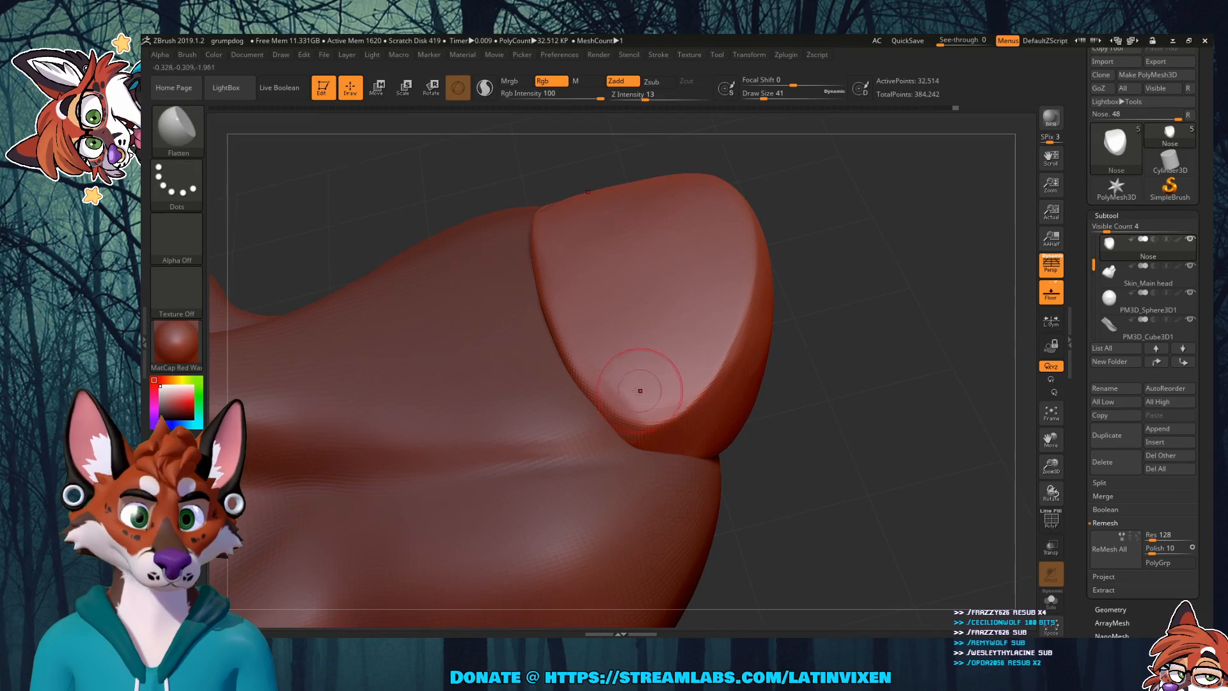
pyautogui.press('shift')
pyautogui.moveTo(875, 353)
pyautogui.mouseDown()
pyautogui.moveTo(902, 301)
pyautogui.moveTo(905, 334)
pyautogui.moveTo(922, 334)
pyautogui.mouseUp()
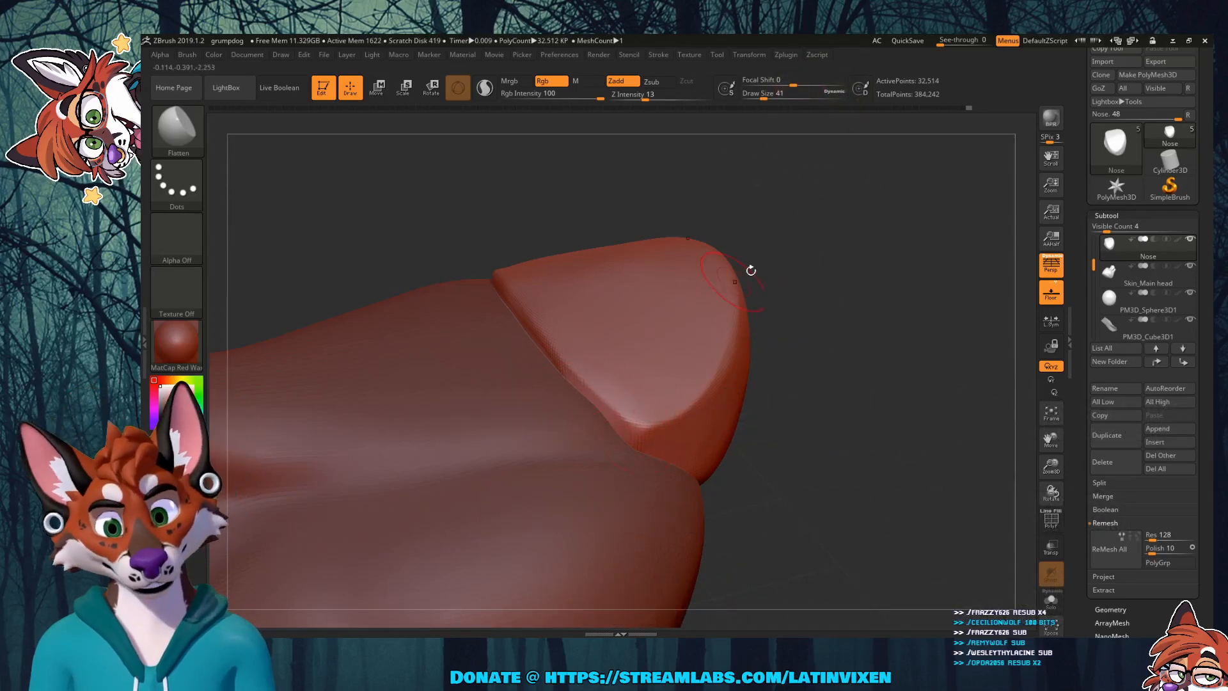
# Step: Flatten the nose's rear edge and the corner where its top plane meets the muzzle bridge
pyautogui.moveTo(749, 268); pyautogui.dragTo(549, 374)
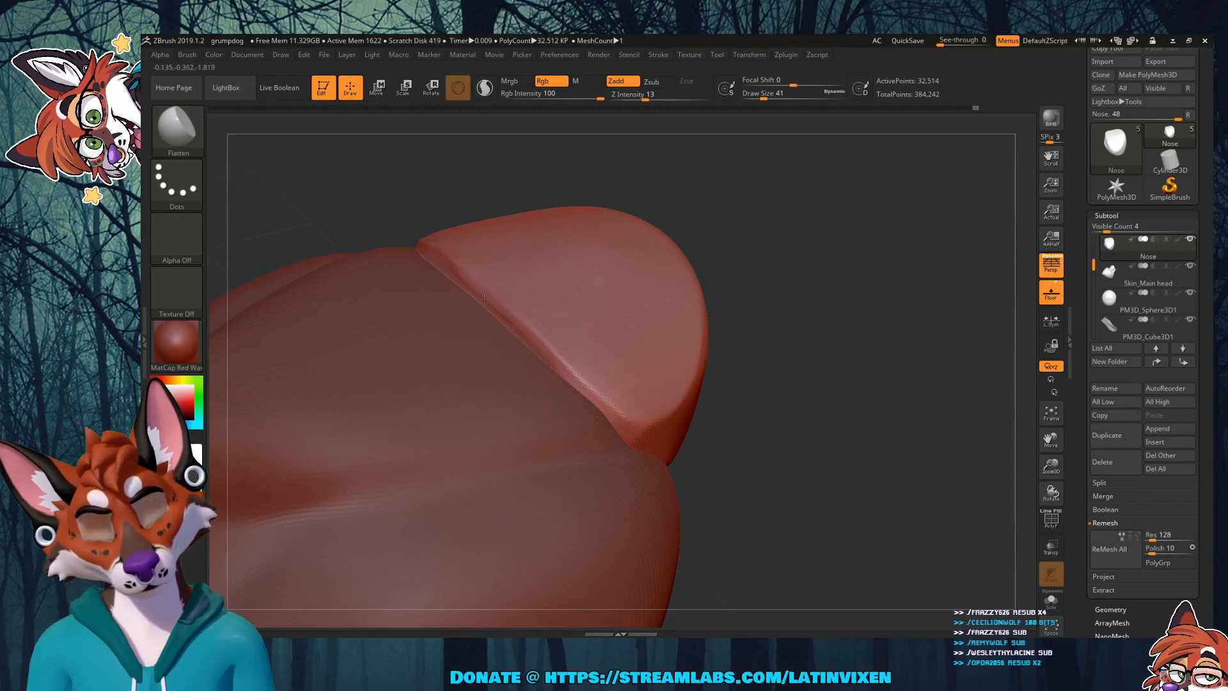
pyautogui.moveTo(755, 326); pyautogui.dragTo(436, 282)
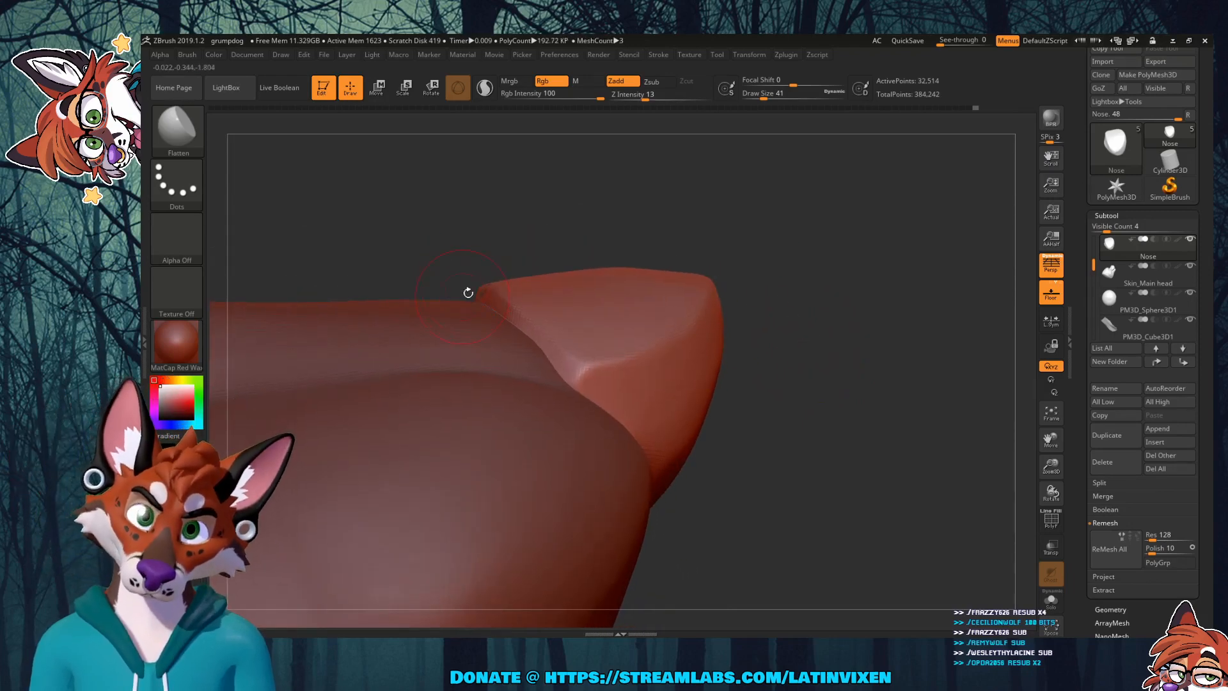
pyautogui.moveTo(760, 197); pyautogui.dragTo(649, 252)
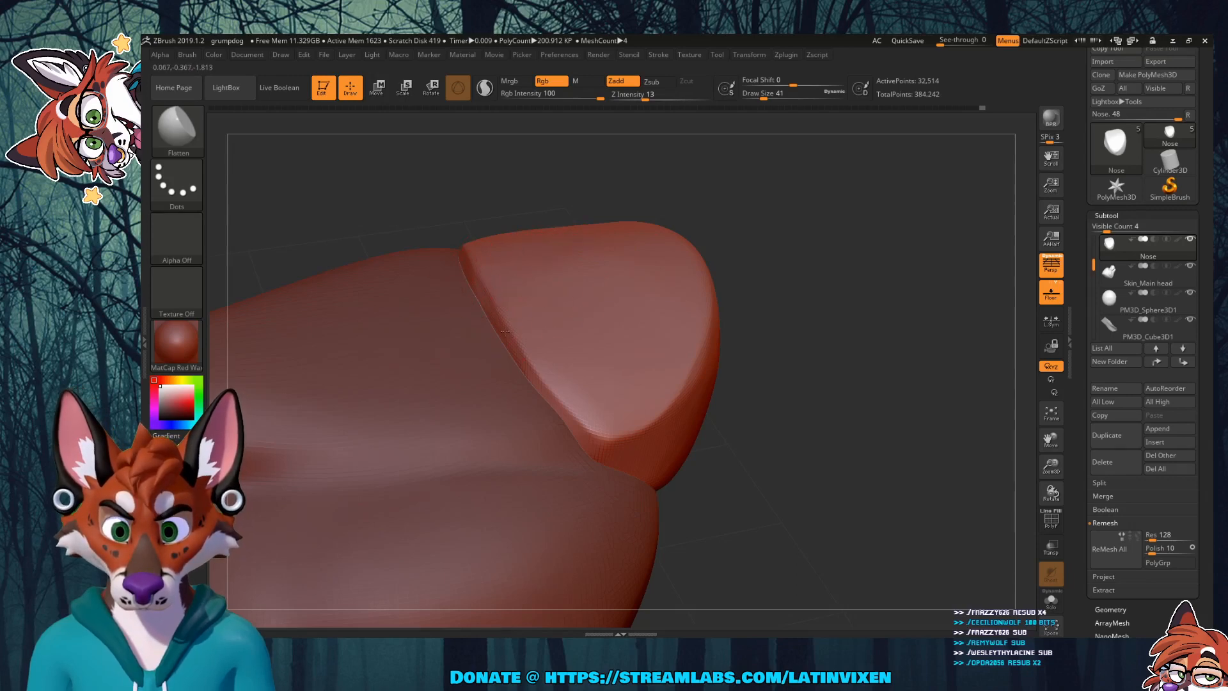
pyautogui.moveTo(464, 269); pyautogui.dragTo(470, 278)
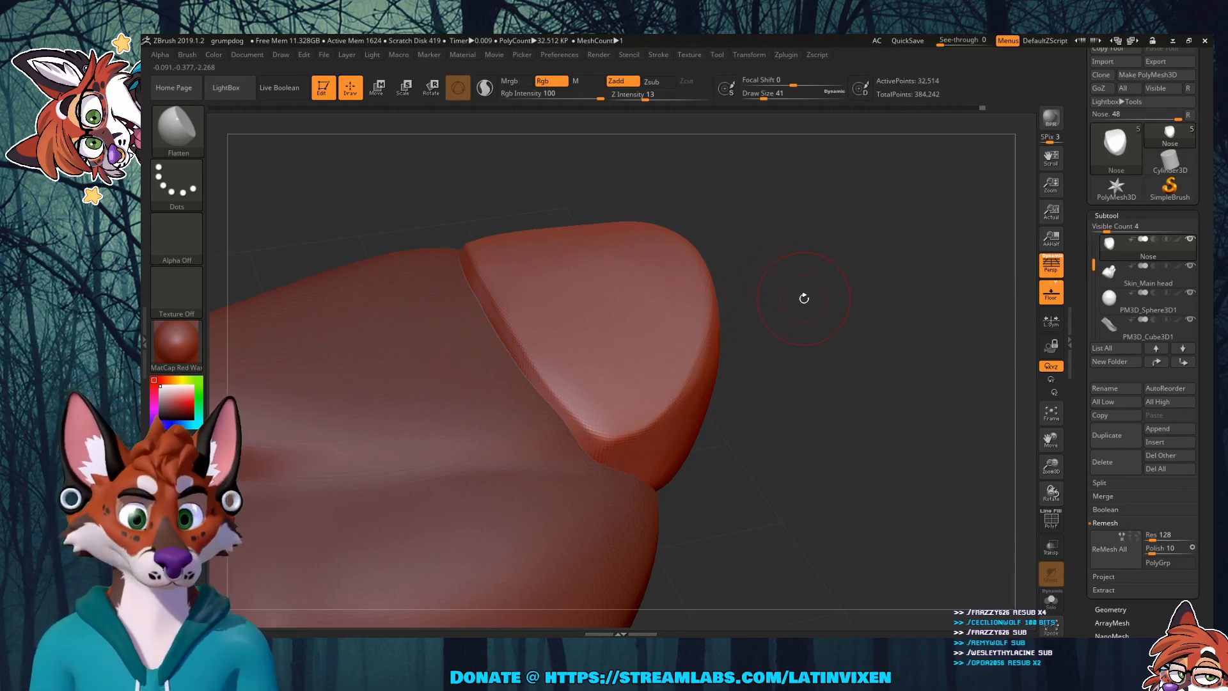
# Step: Refine the nose's rear rim with the Flatten brush and smooth the side of the nose
pyautogui.moveTo(804, 298); pyautogui.dragTo(642, 300)
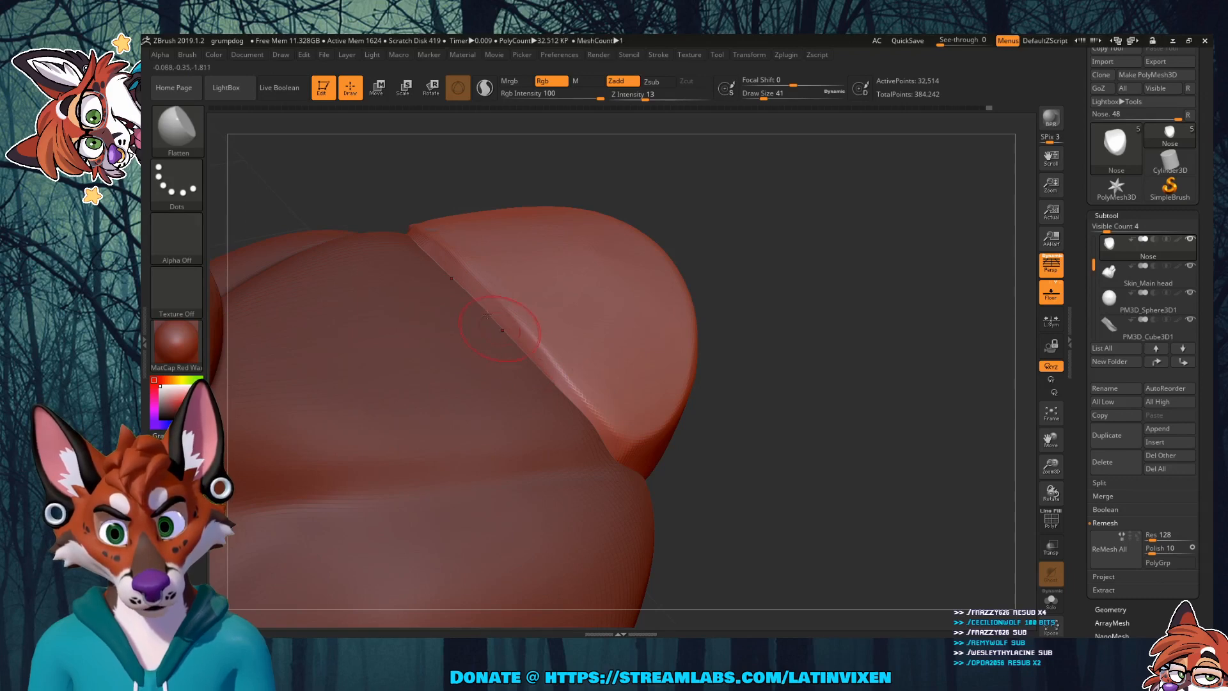
pyautogui.moveTo(803, 274); pyautogui.dragTo(767, 310)
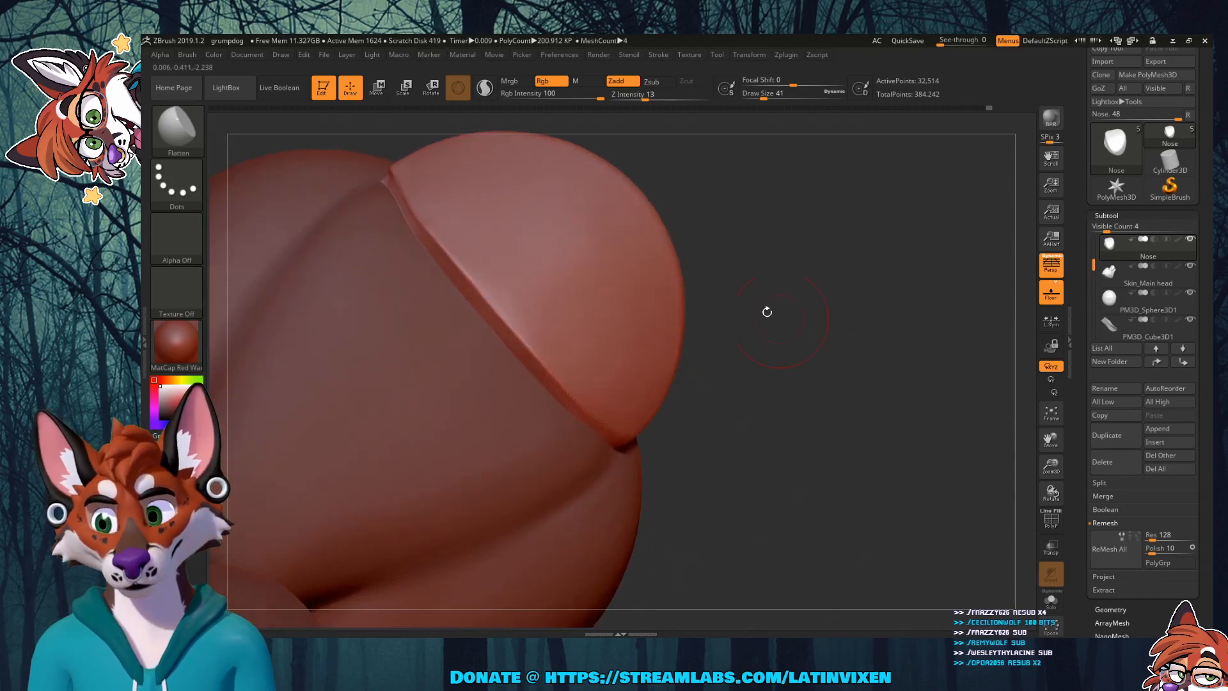
pyautogui.moveTo(456, 243)
pyautogui.mouseDown()
pyautogui.moveTo(430, 204)
pyautogui.moveTo(413, 224)
pyautogui.mouseUp()
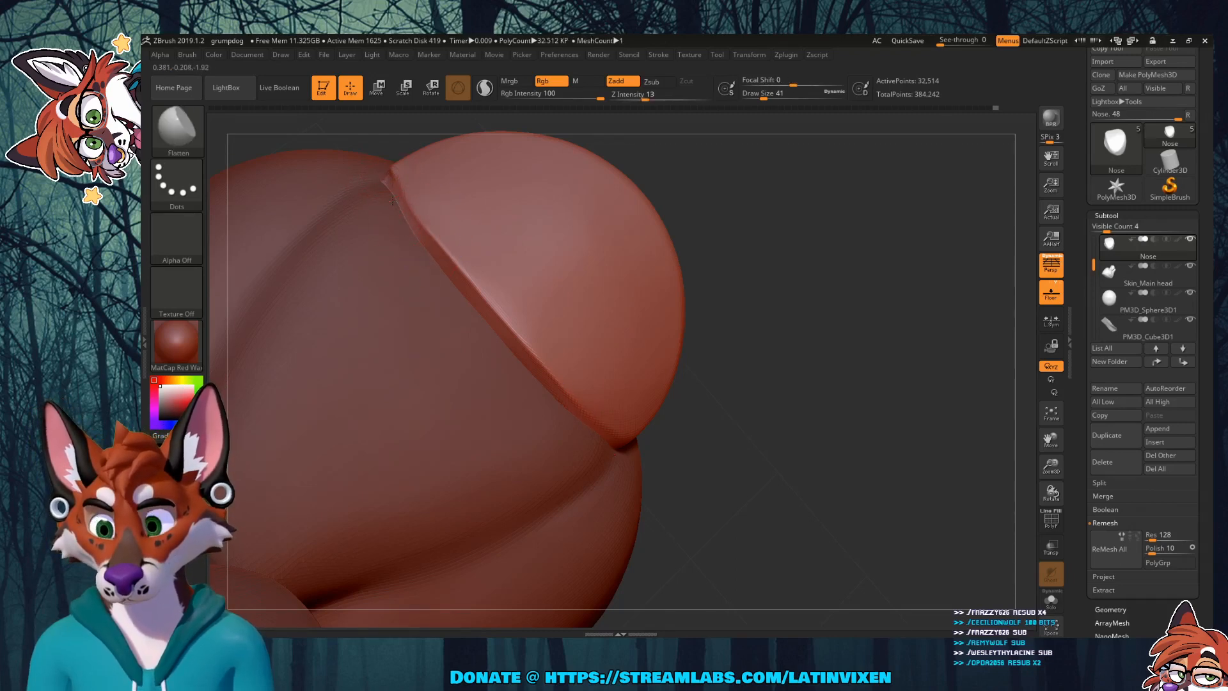
pyautogui.moveTo(795, 326); pyautogui.dragTo(832, 354)
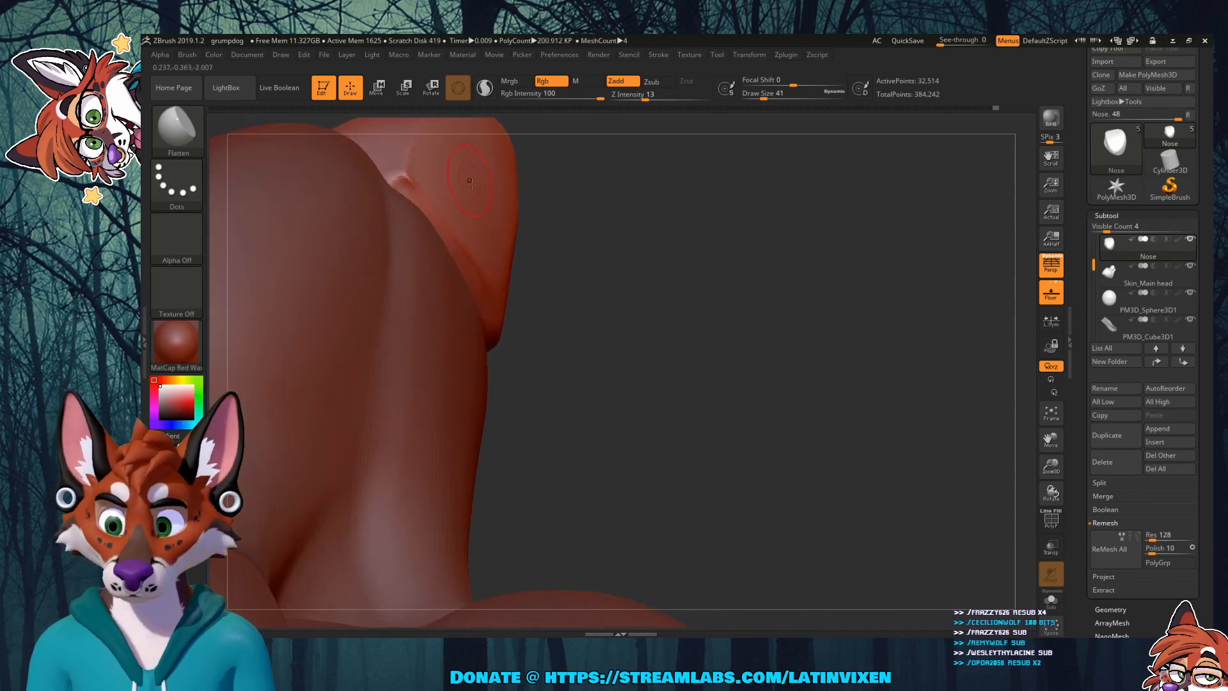
pyautogui.moveTo(456, 192)
pyautogui.keyDown('shift'); pyautogui.mouseDown()
pyautogui.moveTo(390, 170)
pyautogui.moveTo(468, 229)
pyautogui.mouseUp(); pyautogui.keyUp('shift')
pyautogui.moveTo(595, 238); pyautogui.dragTo(738, 259)
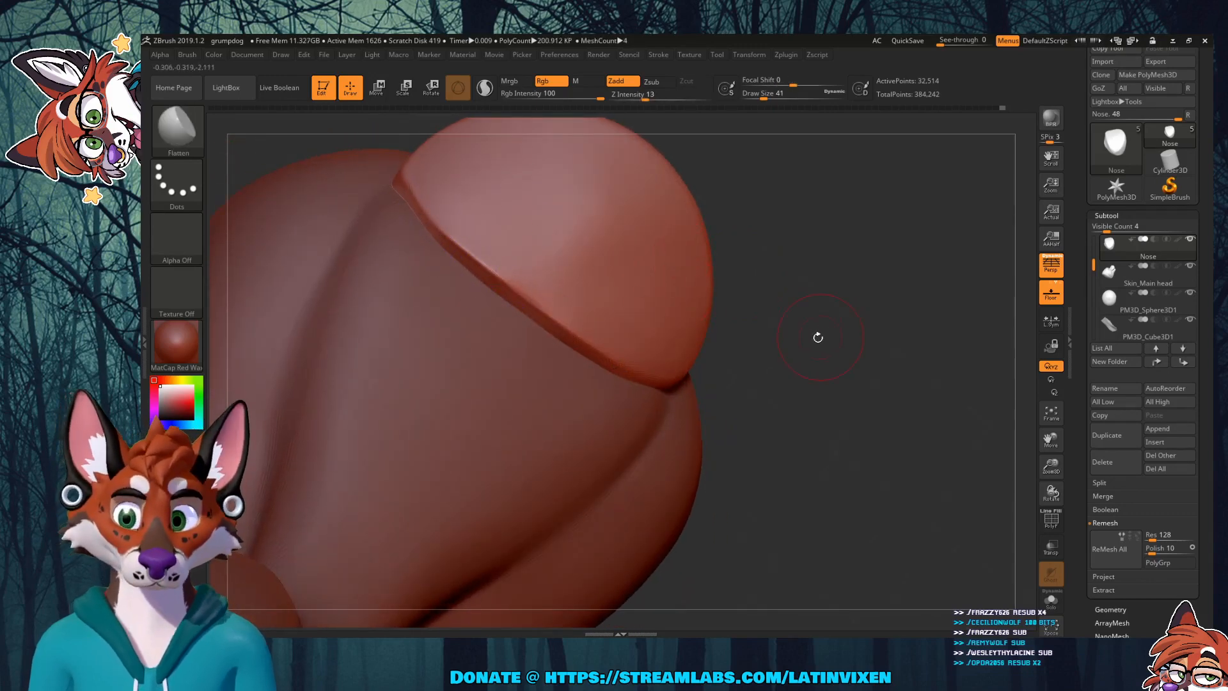
# Step: Smooth and flatten the middle of the nose's top surface with a draw size of 49
pyautogui.moveTo(817, 337)
pyautogui.mouseDown()
pyautogui.moveTo(778, 282)
pyautogui.moveTo(753, 313)
pyautogui.moveTo(783, 287)
pyautogui.mouseUp()
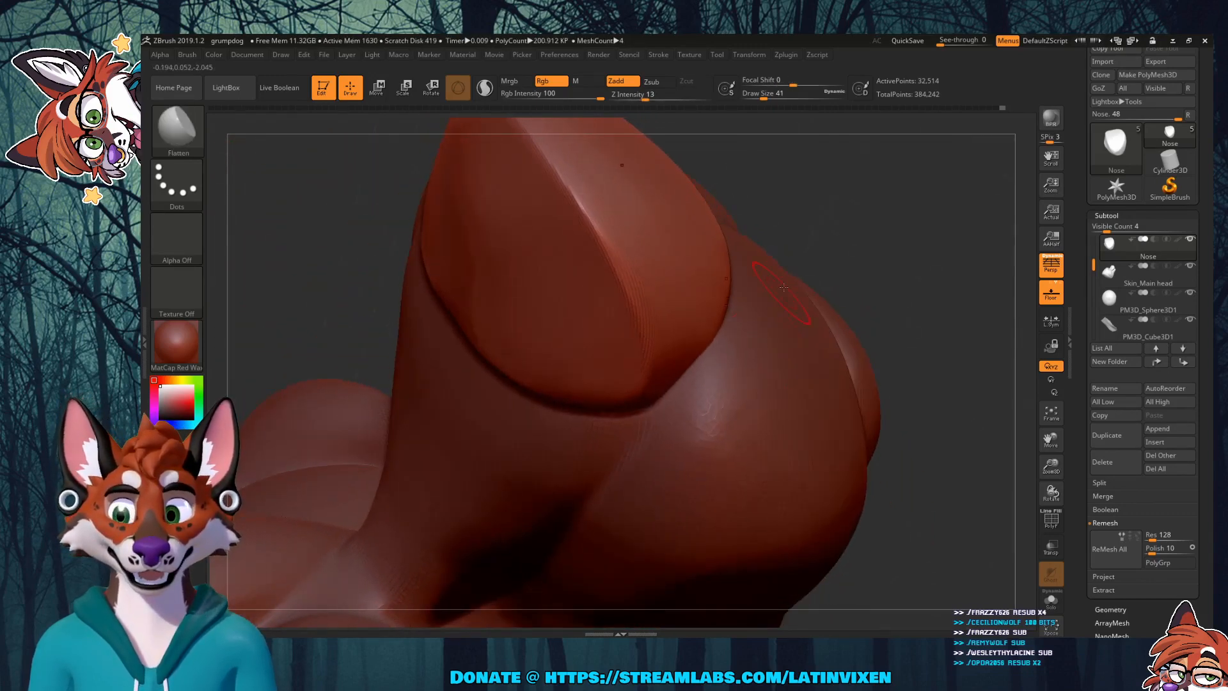
pyautogui.moveTo(839, 241); pyautogui.dragTo(874, 209)
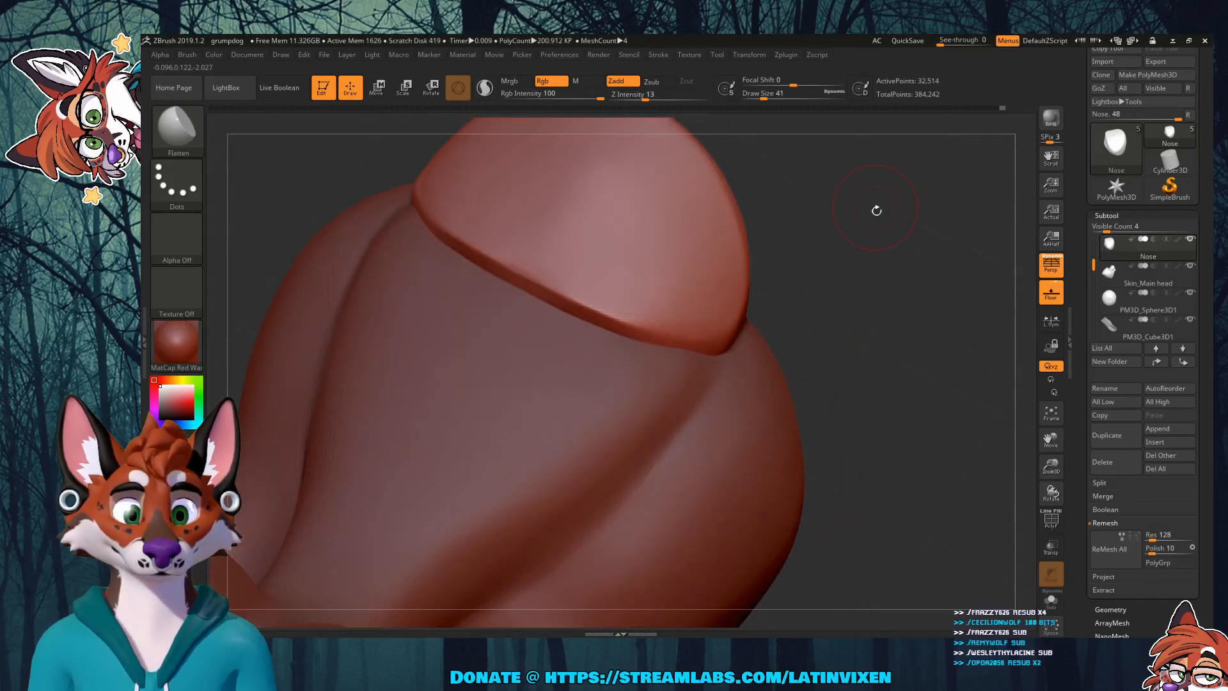
pyautogui.keyDown('shift'); pyautogui.moveTo(964, 382); pyautogui.dragTo(890, 268); pyautogui.keyUp('shift')
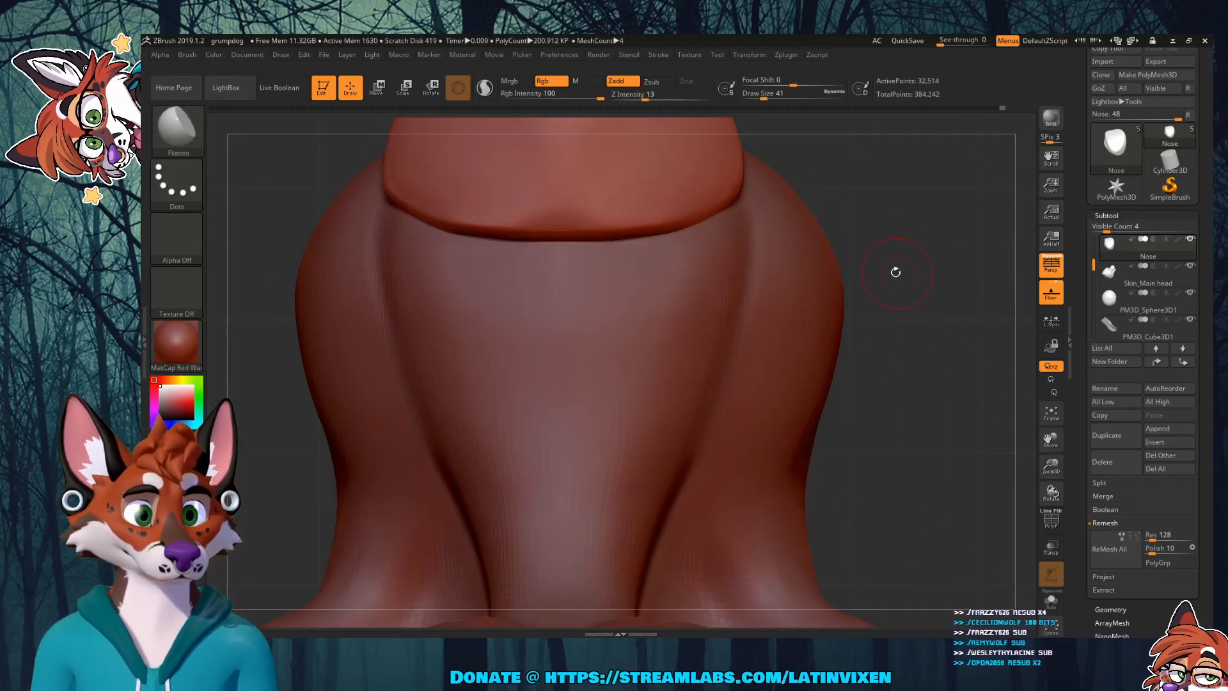
pyautogui.moveTo(1051, 441); pyautogui.dragTo(1061, 513)
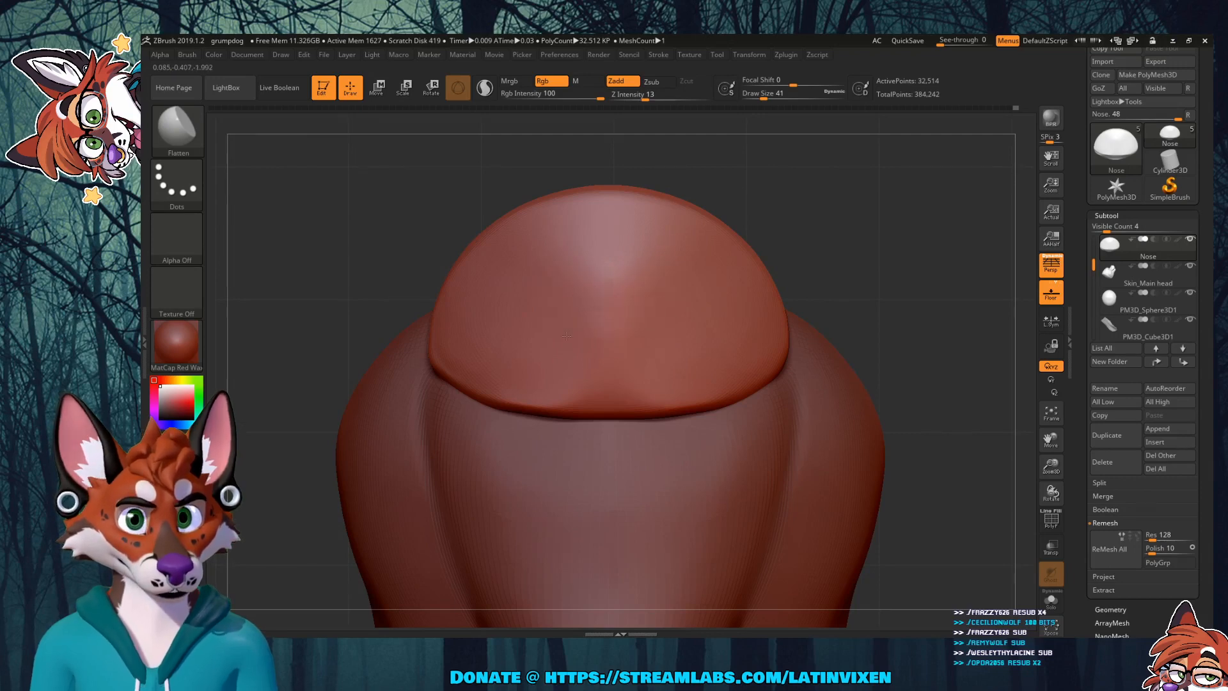
pyautogui.click(766, 97)
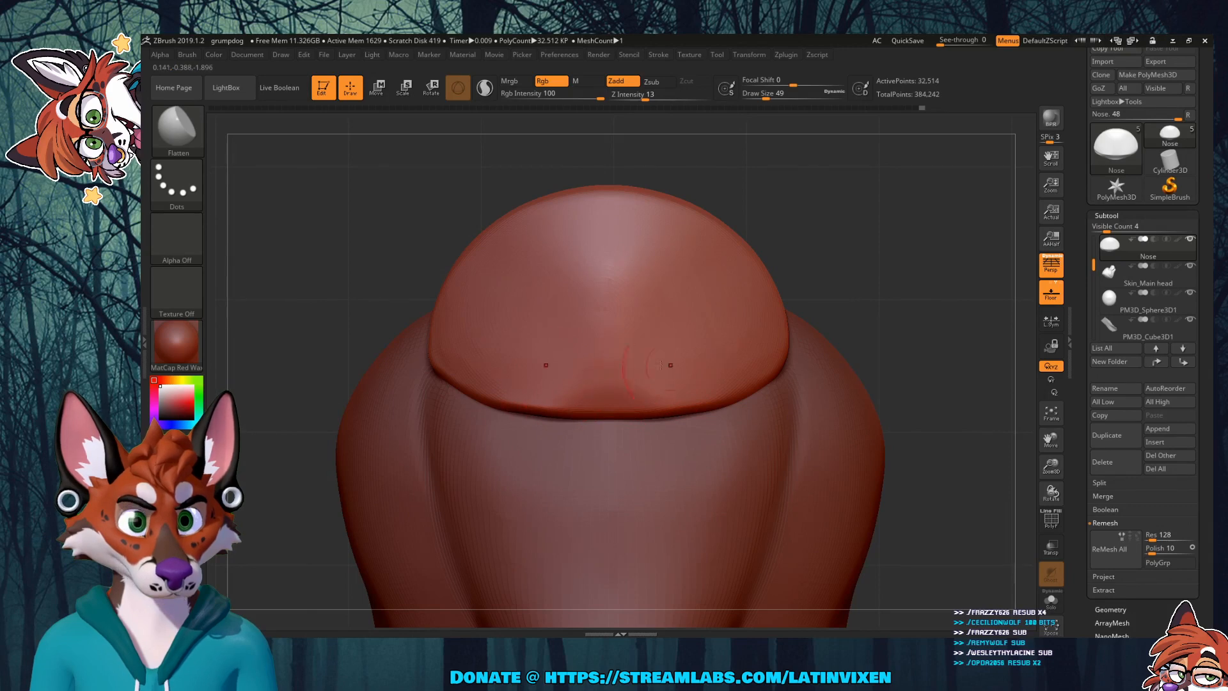
pyautogui.keyDown('shift'); pyautogui.moveTo(556, 353); pyautogui.dragTo(674, 365); pyautogui.keyUp('shift')
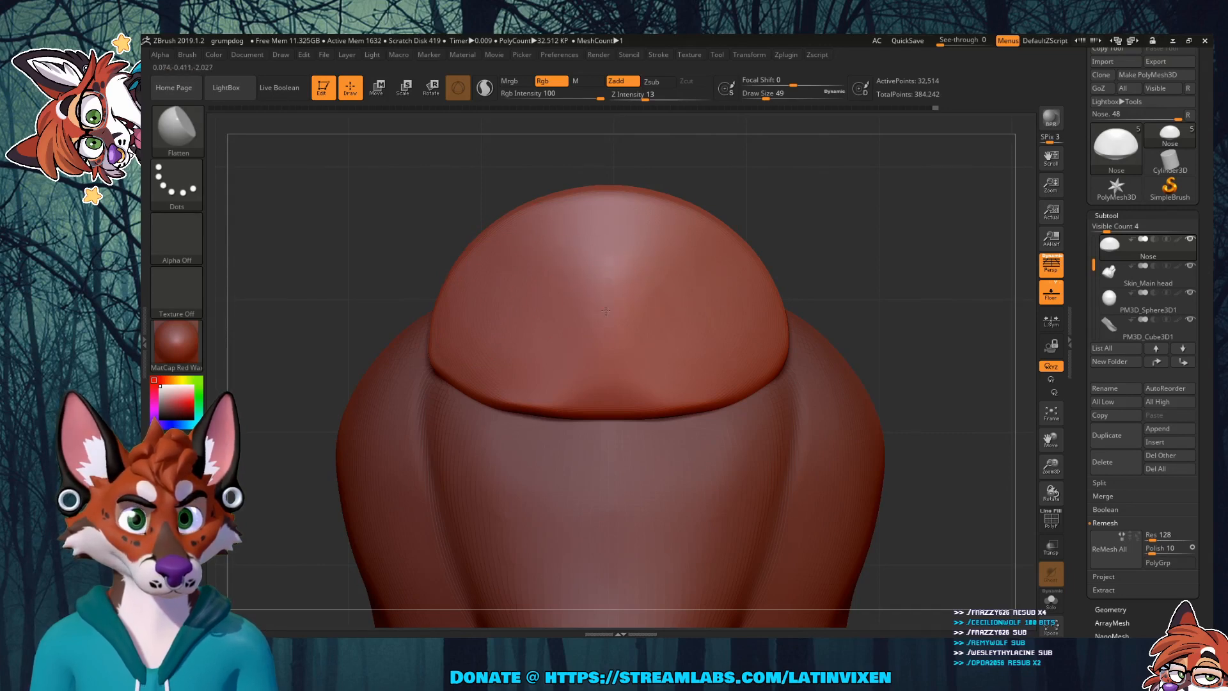
pyautogui.press('shift')
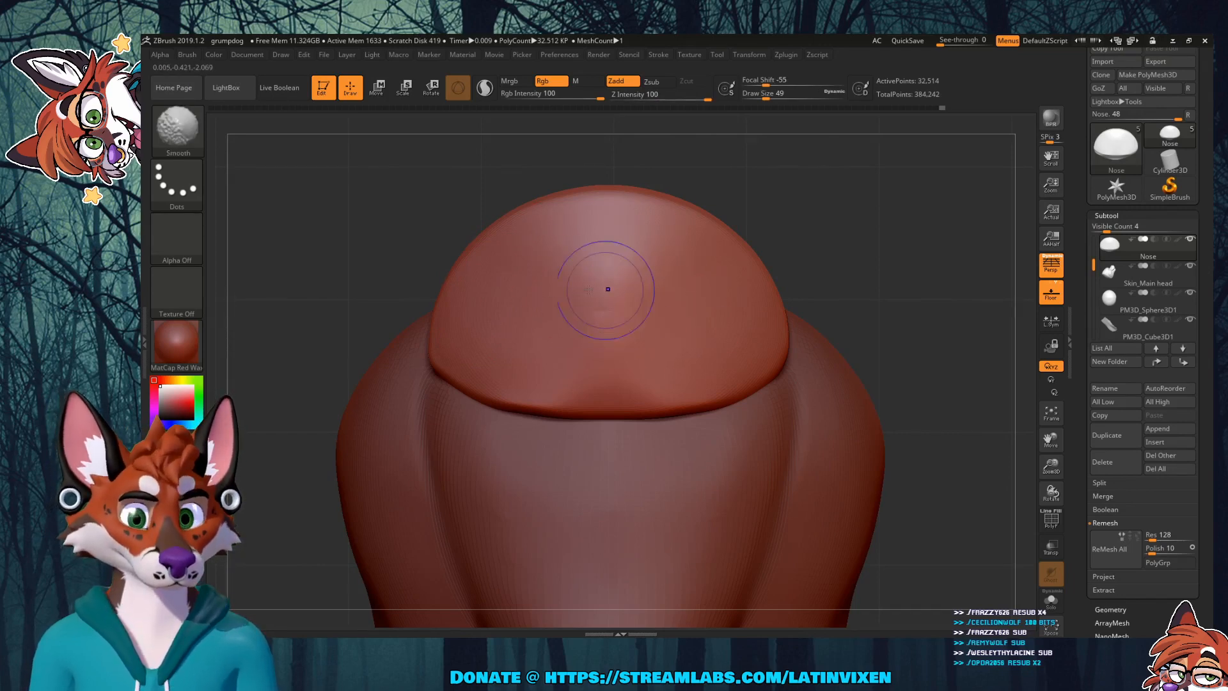
pyautogui.moveTo(588, 290)
pyautogui.keyDown('shift'); pyautogui.mouseDown()
pyautogui.moveTo(647, 330)
pyautogui.moveTo(664, 301)
pyautogui.mouseUp(); pyautogui.keyUp('shift')
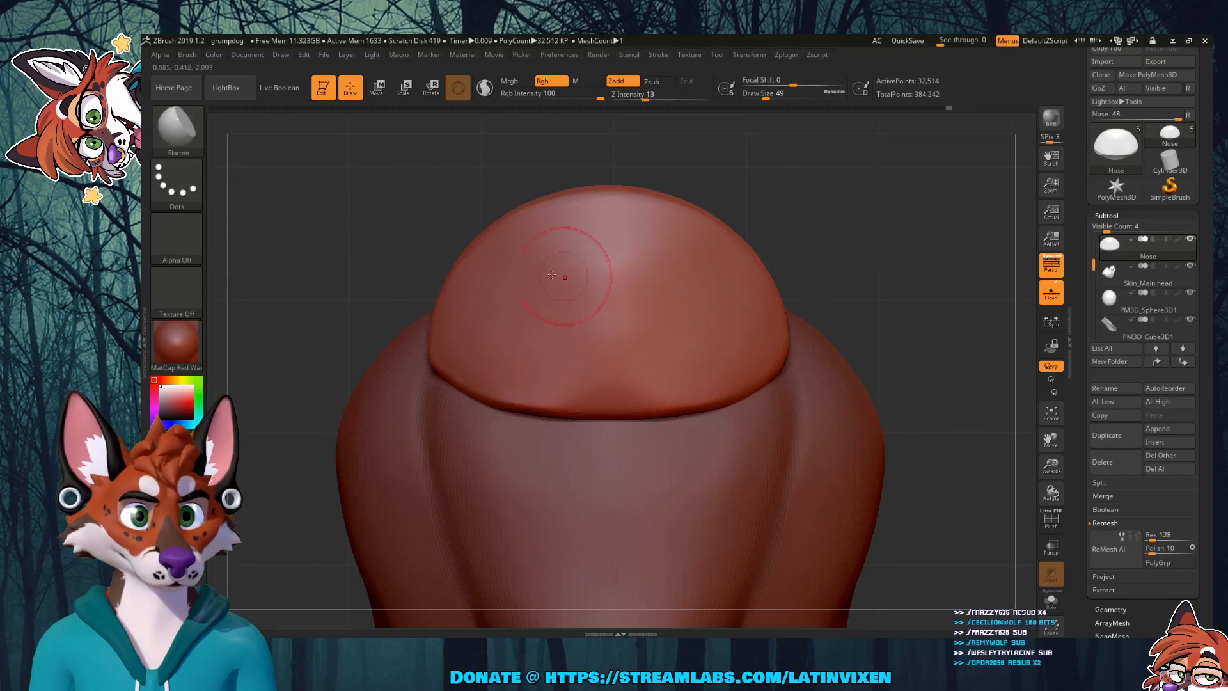
pyautogui.moveTo(581, 313); pyautogui.dragTo(677, 327)
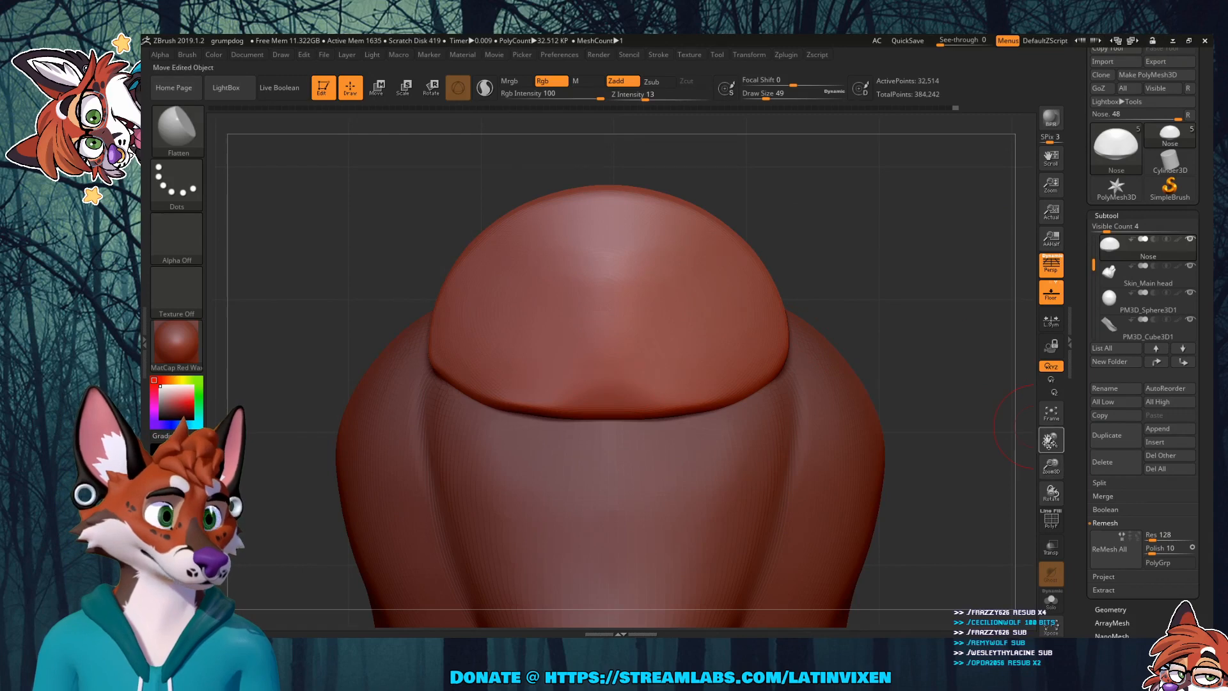
# Step: Flatten the side of the nose and the edge of its top plane with a draw size of 49
pyautogui.moveTo(934, 392); pyautogui.dragTo(917, 371)
pyautogui.moveTo(1051, 464); pyautogui.dragTo(1051, 479)
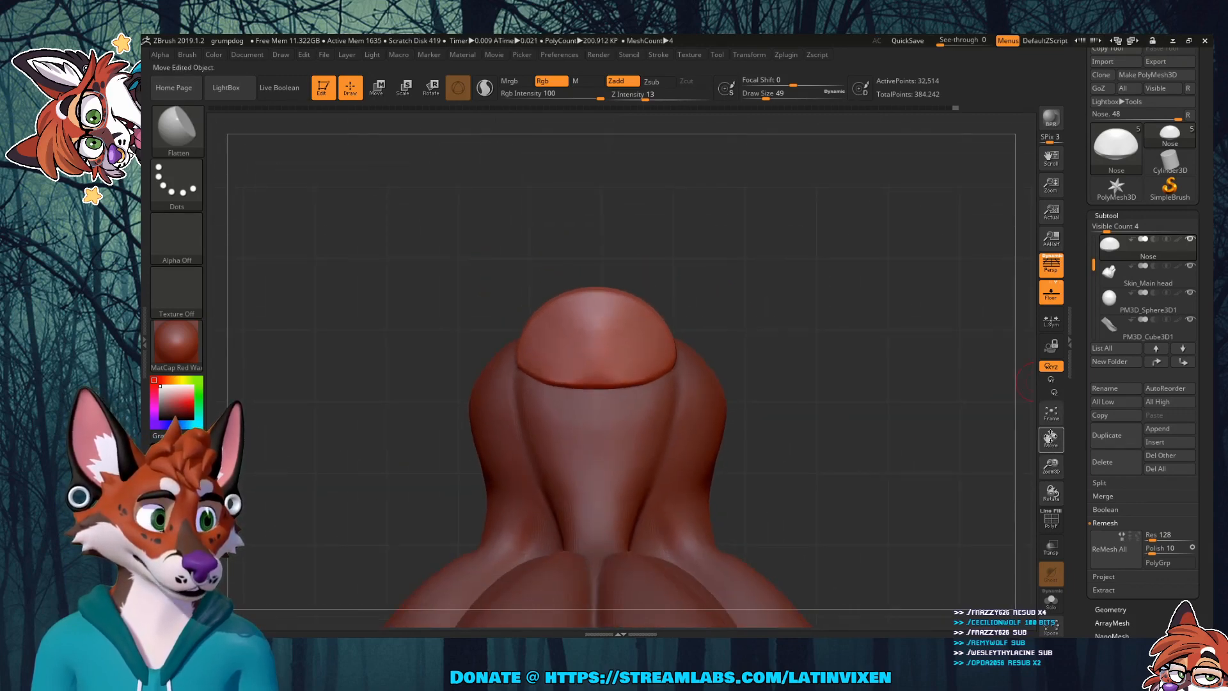
pyautogui.moveTo(1051, 493); pyautogui.dragTo(713, 365)
pyautogui.moveTo(1050, 464); pyautogui.dragTo(1045, 486)
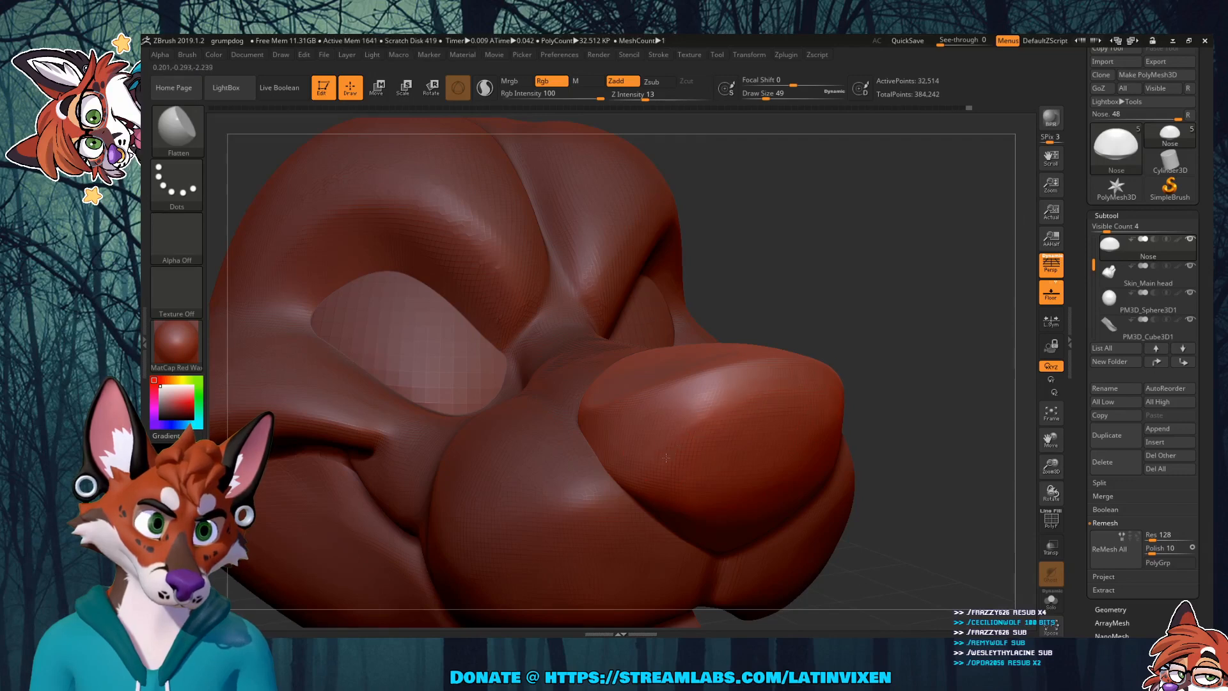
pyautogui.moveTo(946, 384); pyautogui.dragTo(904, 369)
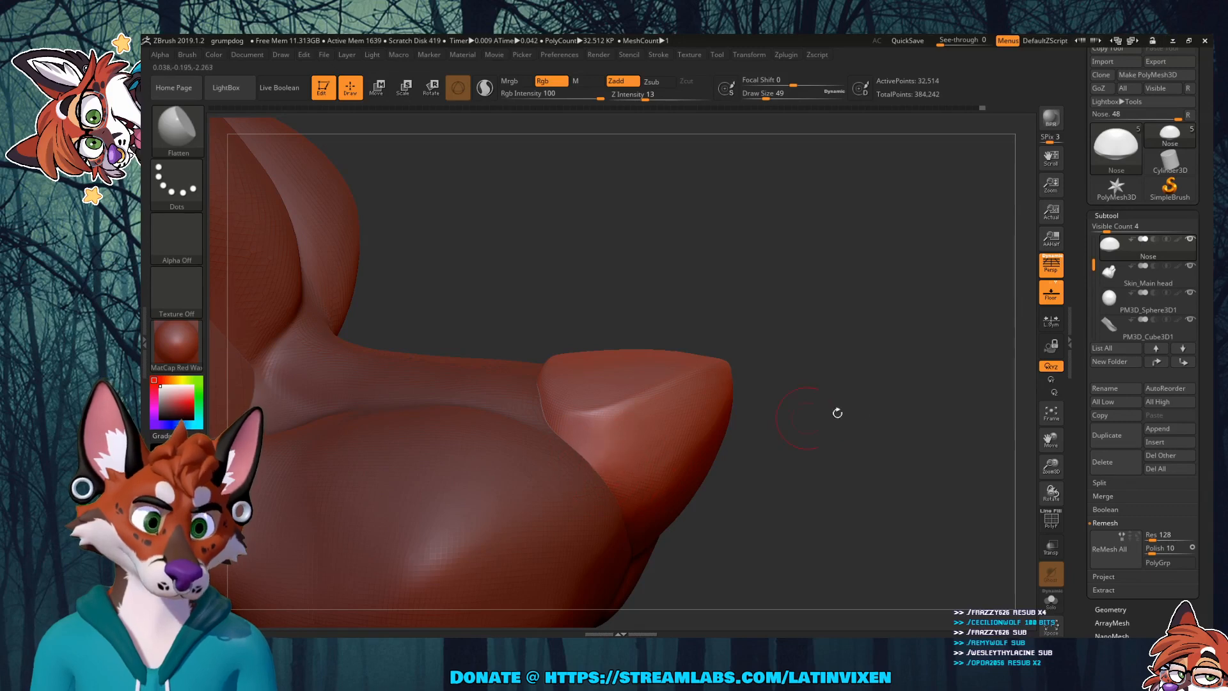
pyautogui.moveTo(837, 413); pyautogui.dragTo(725, 203)
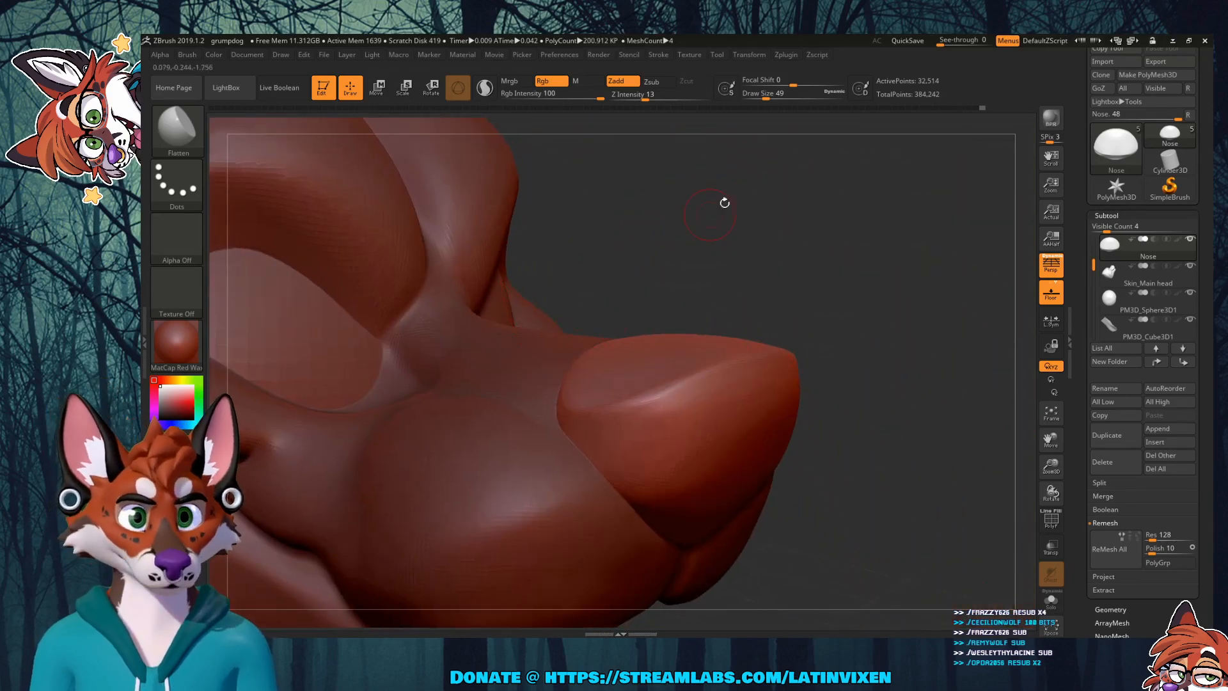
# Step: Flatten and smooth the side of the nose below the top plane with a draw size of 71
pyautogui.click(770, 95)
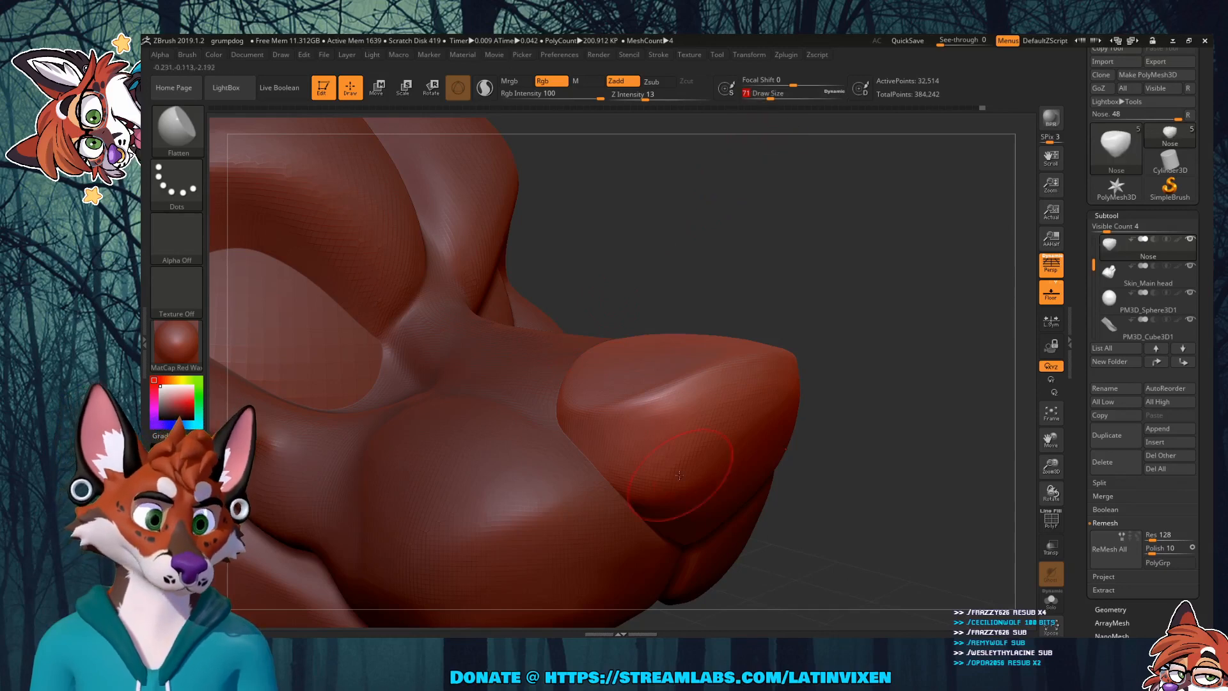
pyautogui.press('shift')
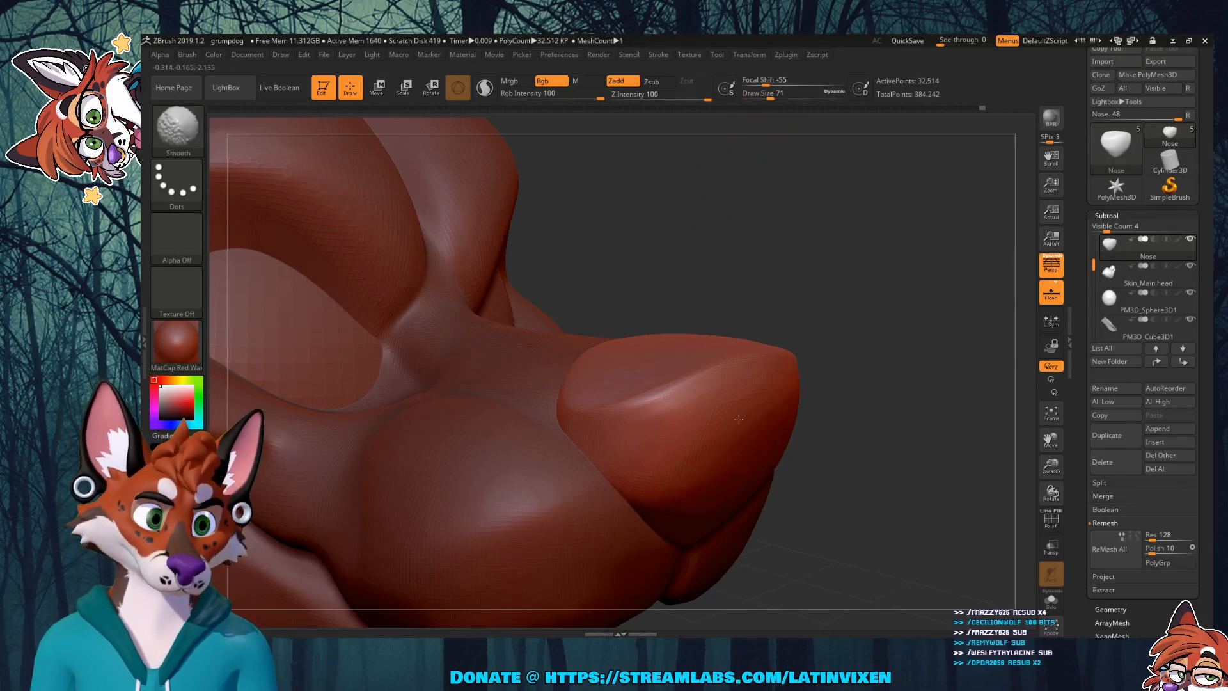
pyautogui.moveTo(916, 424)
pyautogui.mouseDown()
pyautogui.moveTo(671, 472)
pyautogui.moveTo(768, 428)
pyautogui.mouseUp()
pyautogui.moveTo(886, 383); pyautogui.dragTo(953, 313)
pyautogui.keyDown('shift'); pyautogui.moveTo(613, 442); pyautogui.dragTo(691, 435); pyautogui.keyUp('shift')
pyautogui.keyDown('shift'); pyautogui.moveTo(636, 442); pyautogui.dragTo(703, 411); pyautogui.keyUp('shift')
pyautogui.keyDown('shift'); pyautogui.moveTo(703, 409); pyautogui.dragTo(751, 387); pyautogui.keyUp('shift')
# Step: Refine the ridge between the nose's top plane and side, smoothing the rear corner of the side
pyautogui.moveTo(882, 349); pyautogui.dragTo(718, 452)
pyautogui.moveTo(886, 326); pyautogui.dragTo(978, 307)
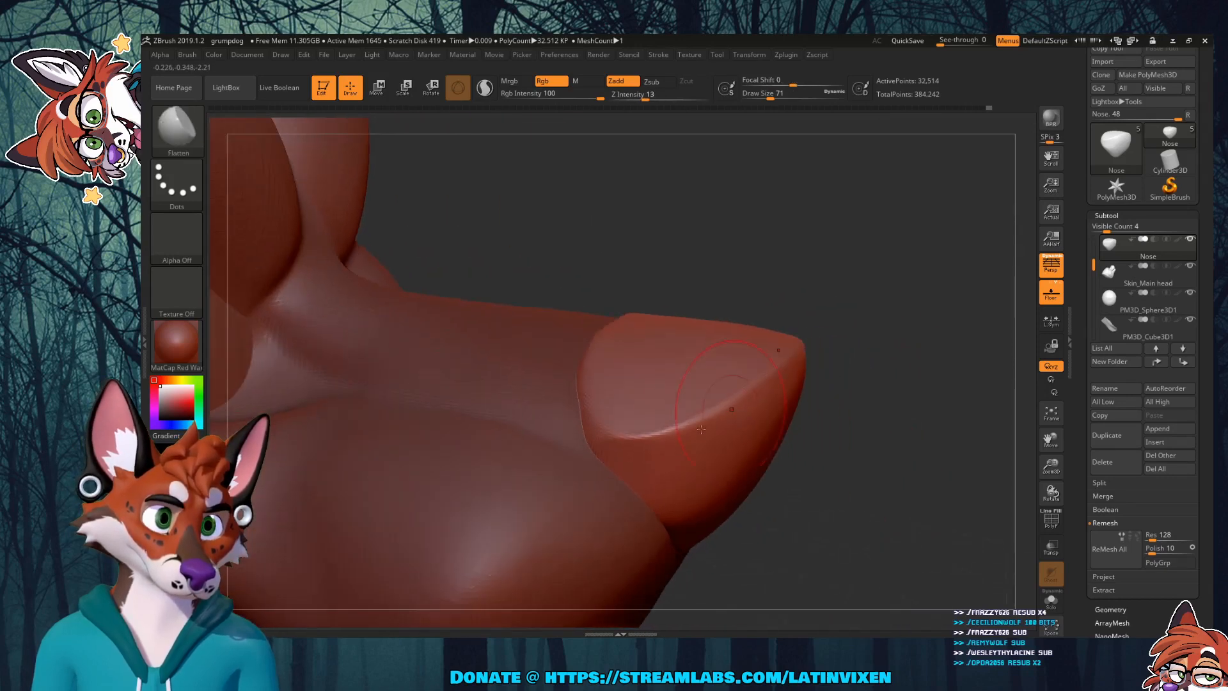
pyautogui.keyDown('shift'); pyautogui.moveTo(625, 481); pyautogui.dragTo(649, 454); pyautogui.keyUp('shift')
pyautogui.moveTo(988, 360)
pyautogui.mouseDown()
pyautogui.moveTo(927, 354)
pyautogui.moveTo(880, 439)
pyautogui.mouseUp()
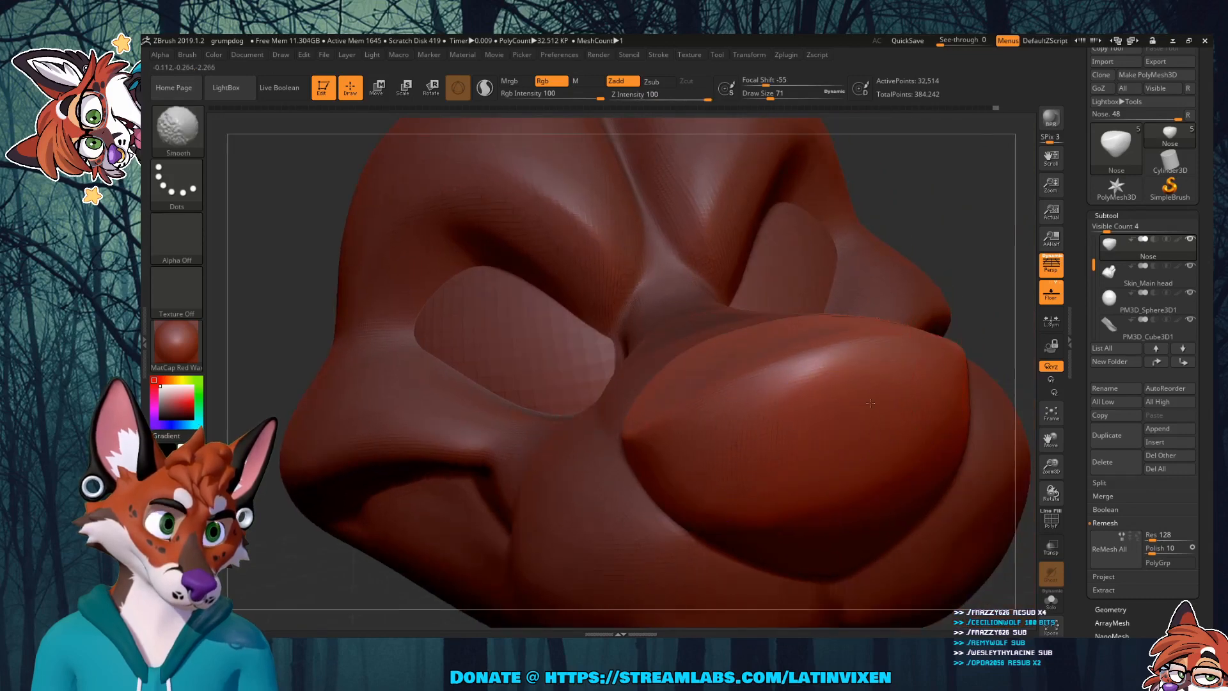
pyautogui.moveTo(948, 272)
pyautogui.mouseDown()
pyautogui.moveTo(977, 295)
pyautogui.moveTo(989, 272)
pyautogui.mouseUp()
# Step: Even out the nose's side plane using the Flatten brush at a draw size of 51
pyautogui.moveTo(1052, 440); pyautogui.dragTo(1008, 416)
pyautogui.moveTo(888, 370); pyautogui.dragTo(703, 375)
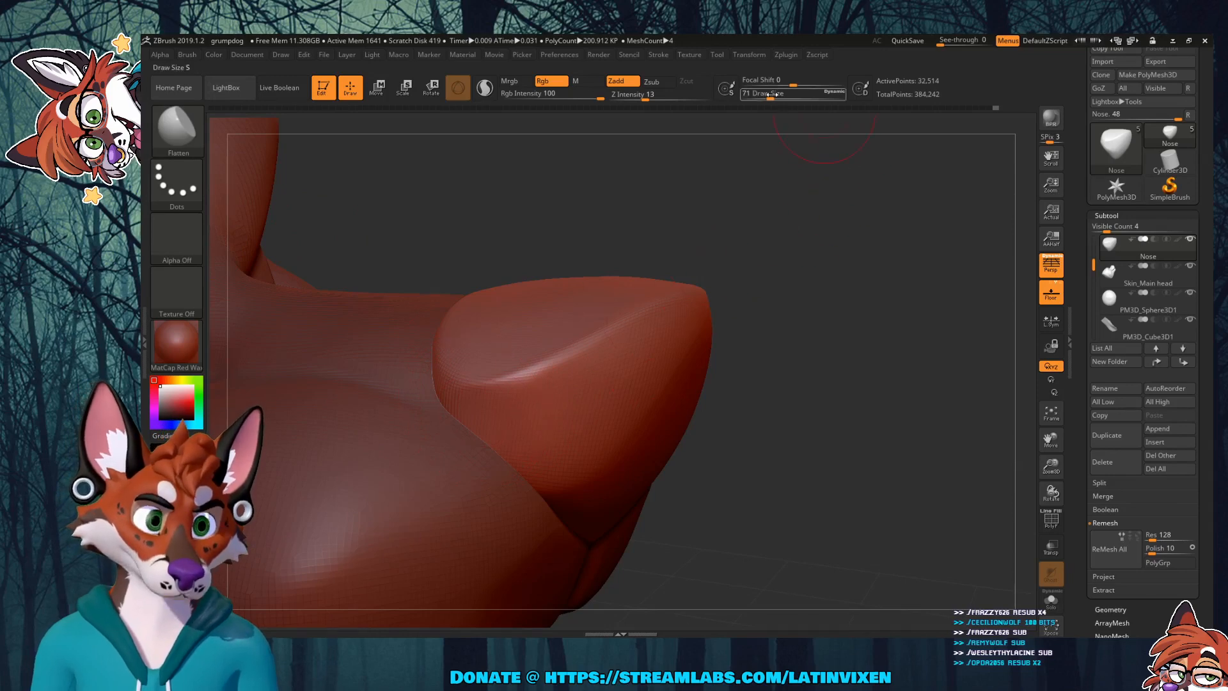
pyautogui.moveTo(771, 94); pyautogui.dragTo(766, 93)
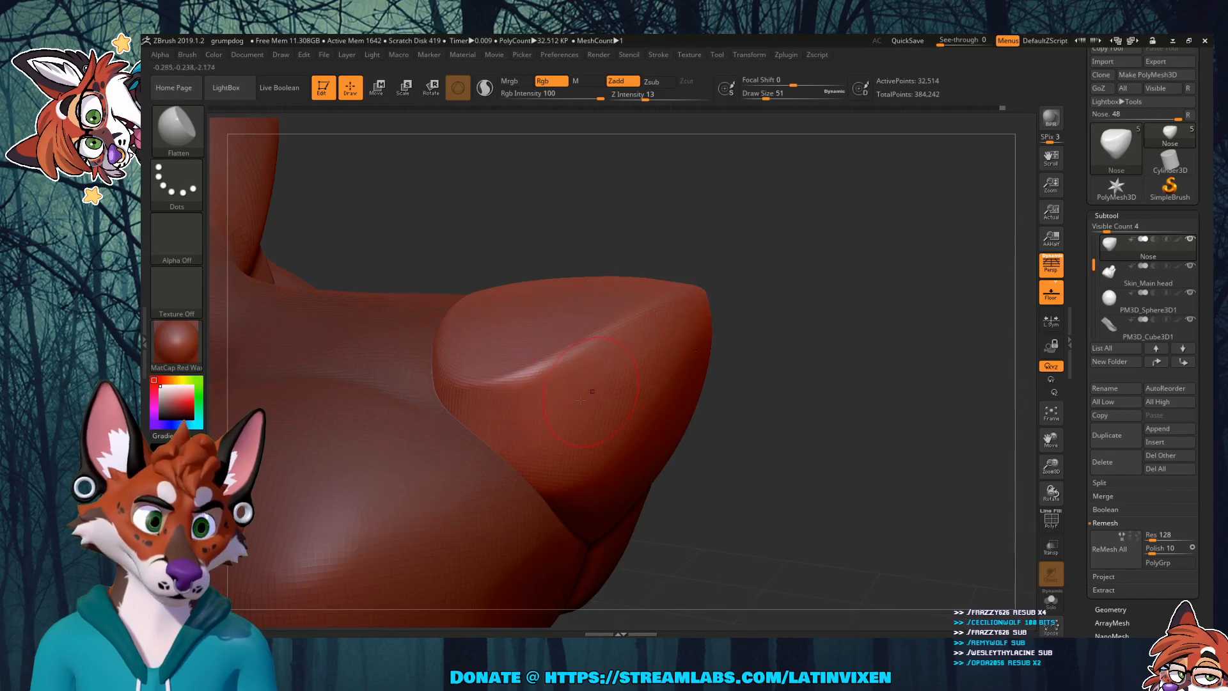
pyautogui.moveTo(847, 326); pyautogui.dragTo(790, 314)
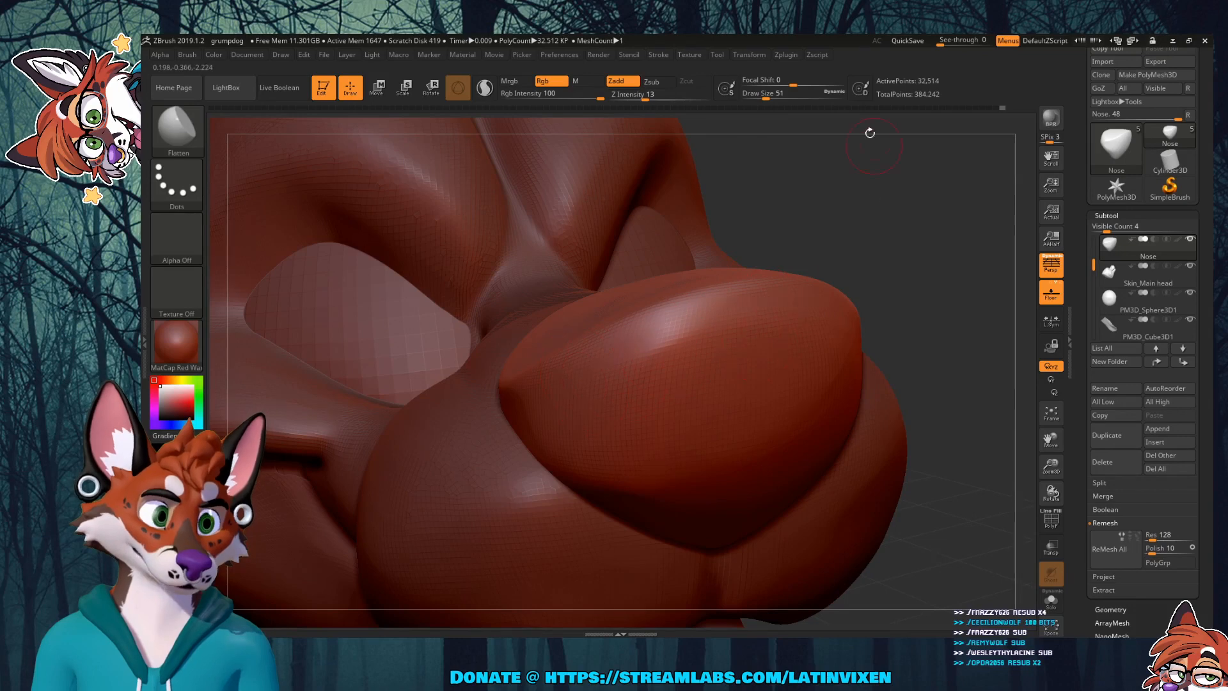
# Step: Broadly flatten and smooth the front and side of the nose with a draw size of 108
pyautogui.moveTo(768, 97); pyautogui.dragTo(776, 97)
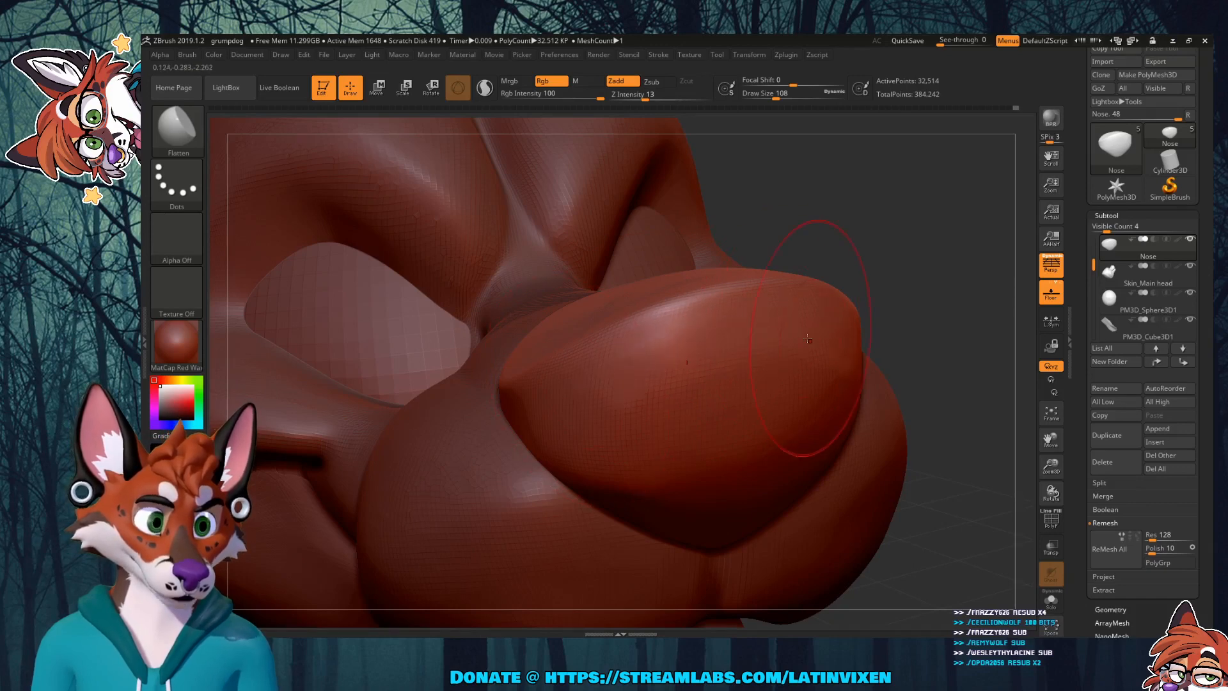
pyautogui.moveTo(898, 334); pyautogui.dragTo(621, 415)
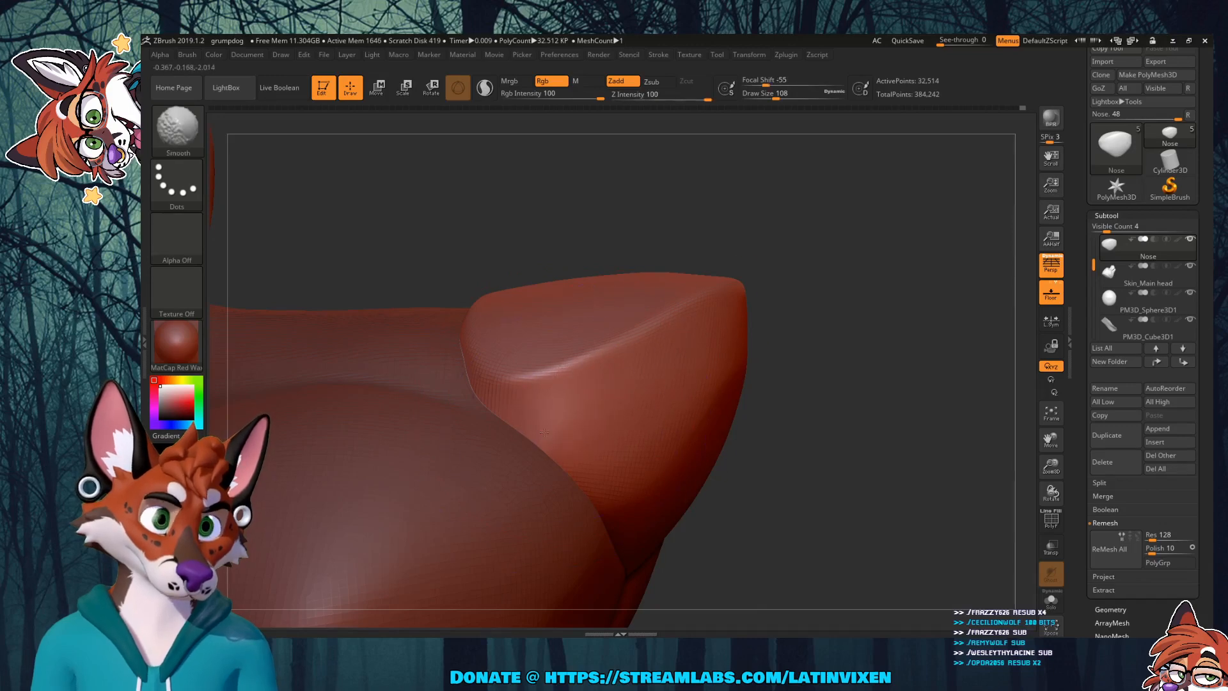
pyautogui.moveTo(865, 362); pyautogui.dragTo(836, 369)
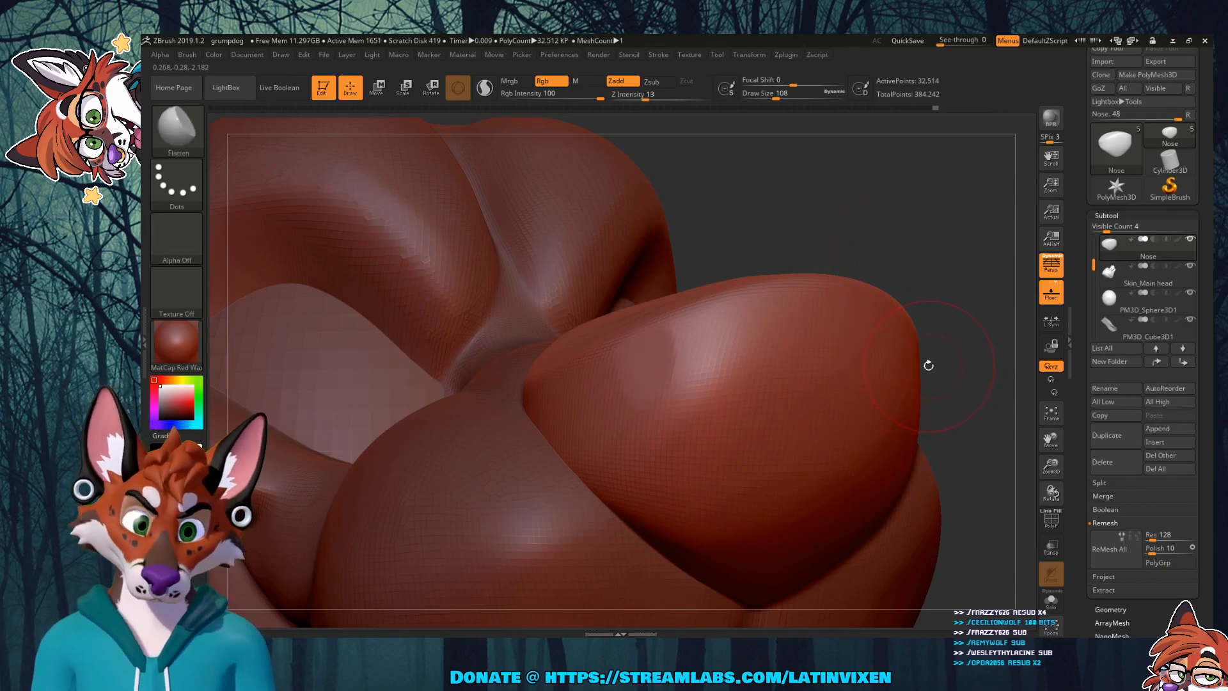
pyautogui.moveTo(925, 359)
pyautogui.mouseDown()
pyautogui.moveTo(958, 342)
pyautogui.moveTo(877, 452)
pyautogui.mouseUp()
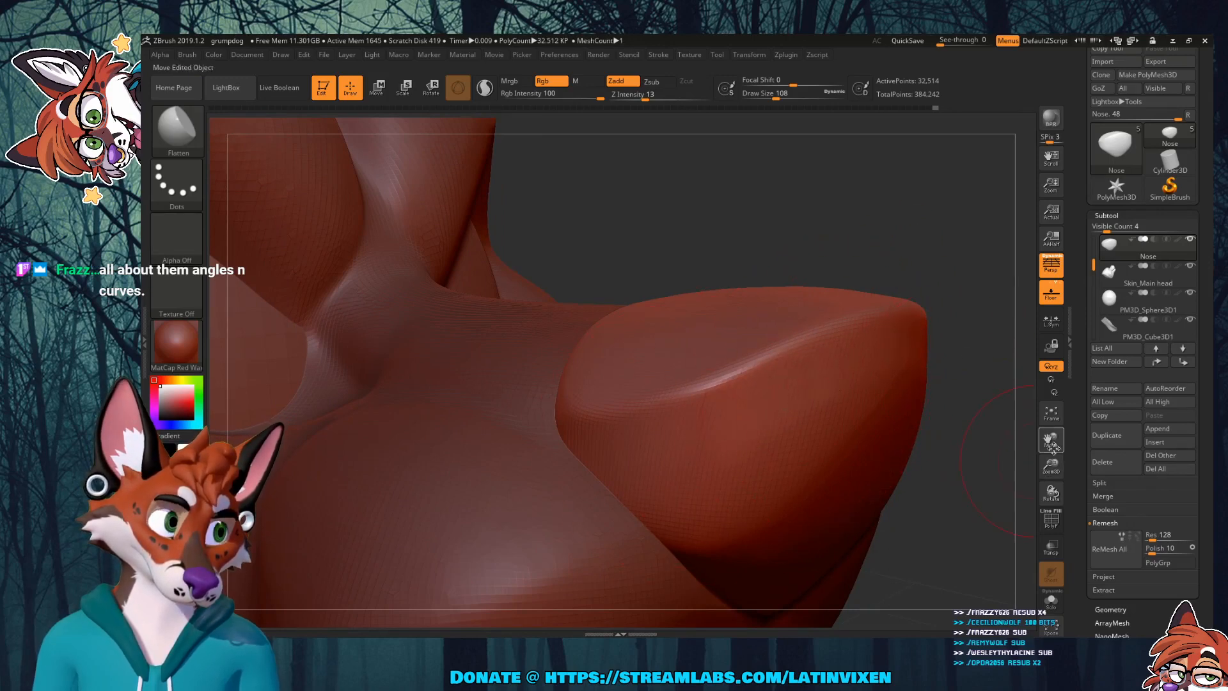
pyautogui.moveTo(1019, 448); pyautogui.dragTo(929, 441)
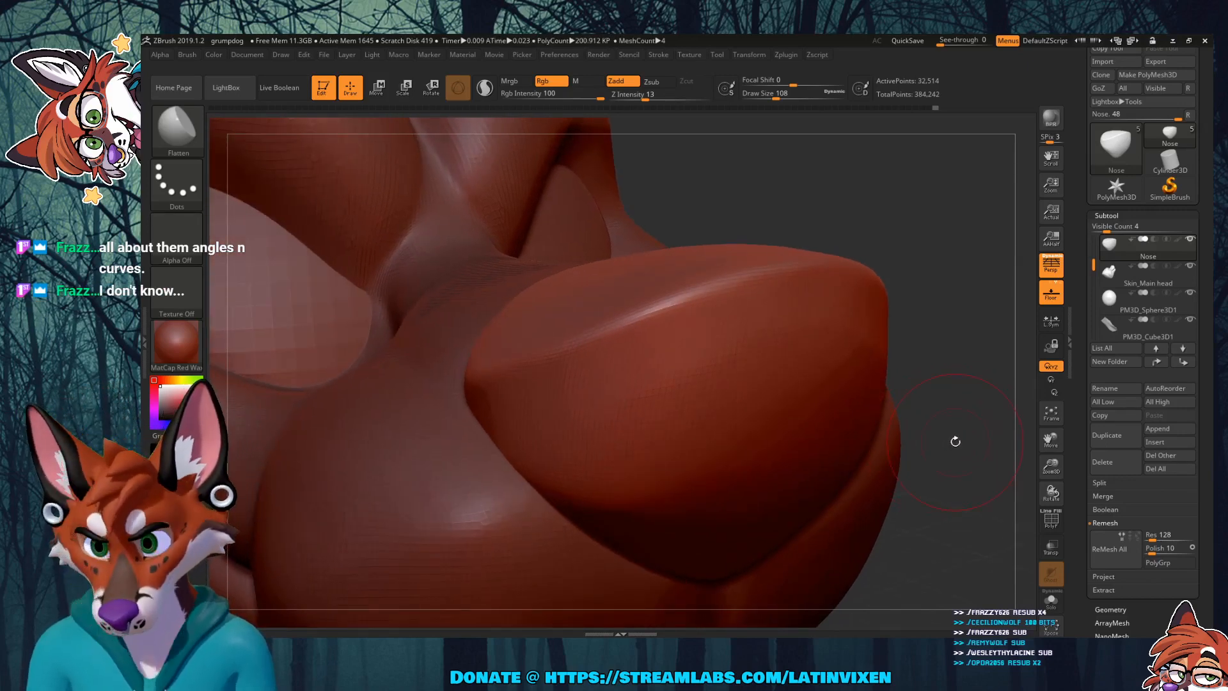
pyautogui.moveTo(950, 335)
pyautogui.mouseDown()
pyautogui.moveTo(971, 348)
pyautogui.moveTo(961, 385)
pyautogui.moveTo(970, 305)
pyautogui.moveTo(930, 366)
pyautogui.mouseUp()
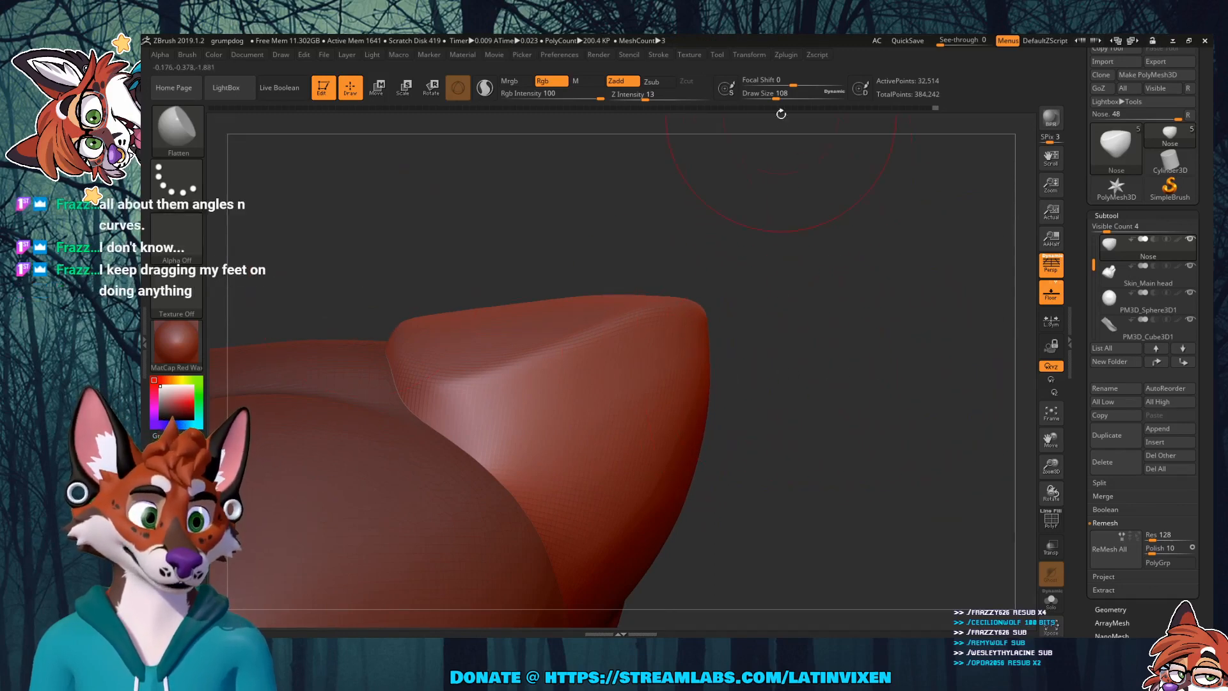
# Step: Smooth the side of the nose toward its front with a draw size of 65
pyautogui.moveTo(776, 99); pyautogui.dragTo(769, 99)
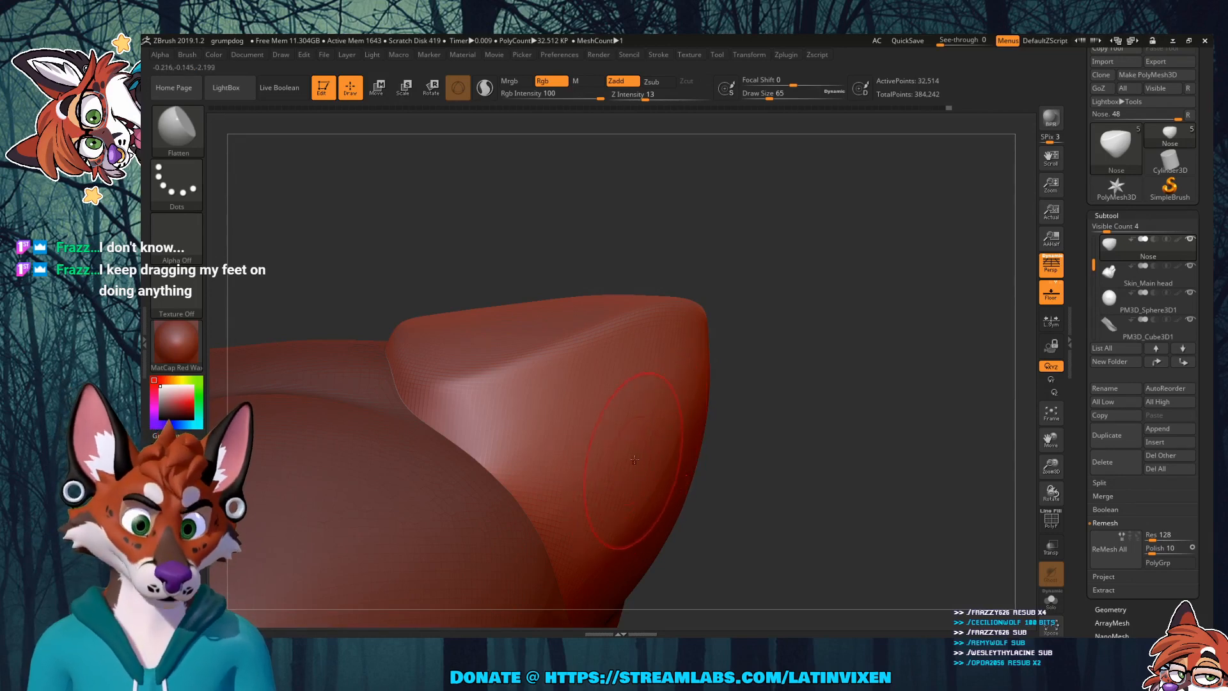
pyautogui.press('shift')
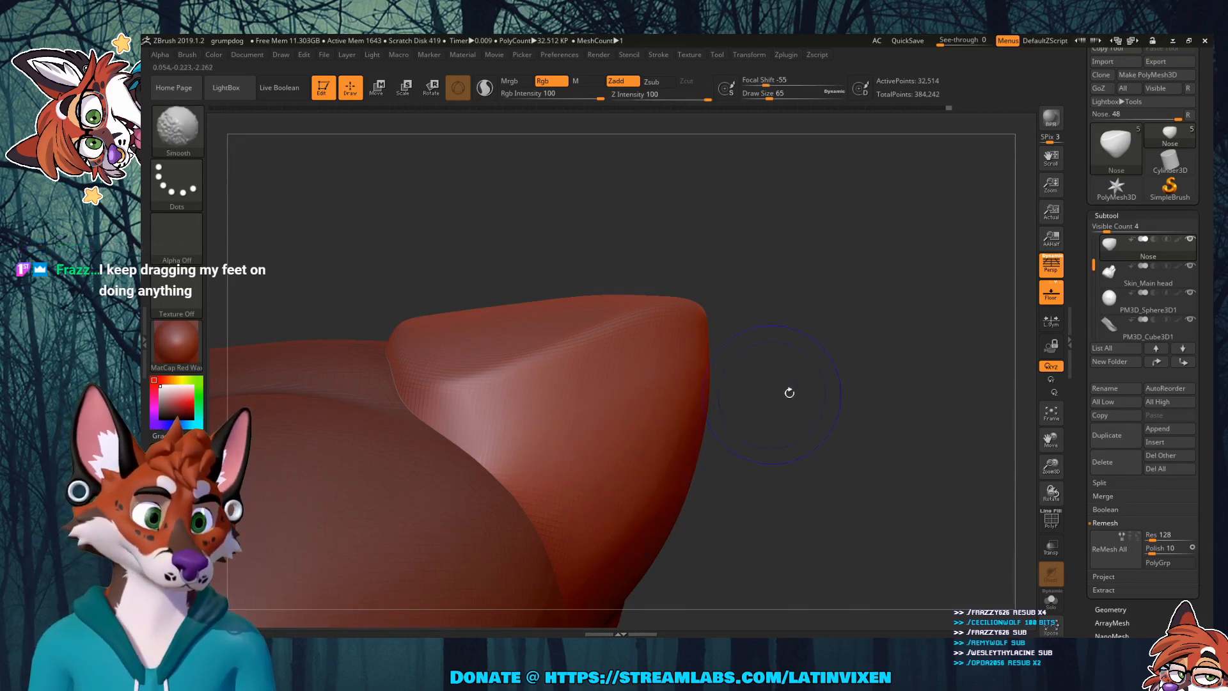
pyautogui.keyDown('shift'); pyautogui.moveTo(789, 392); pyautogui.dragTo(763, 373); pyautogui.keyUp('shift')
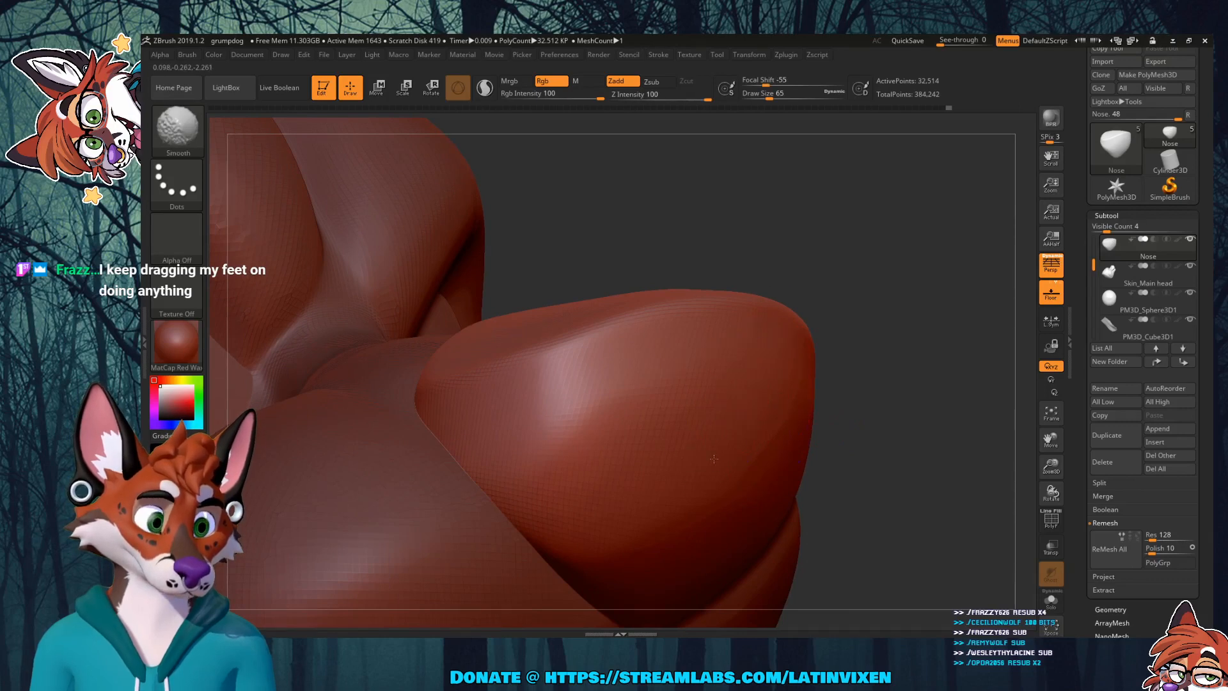
# Step: Flatten the nose's top plane and the front portion of its rim
pyautogui.moveTo(968, 385)
pyautogui.mouseDown()
pyautogui.moveTo(1005, 324)
pyautogui.moveTo(1006, 443)
pyautogui.mouseUp()
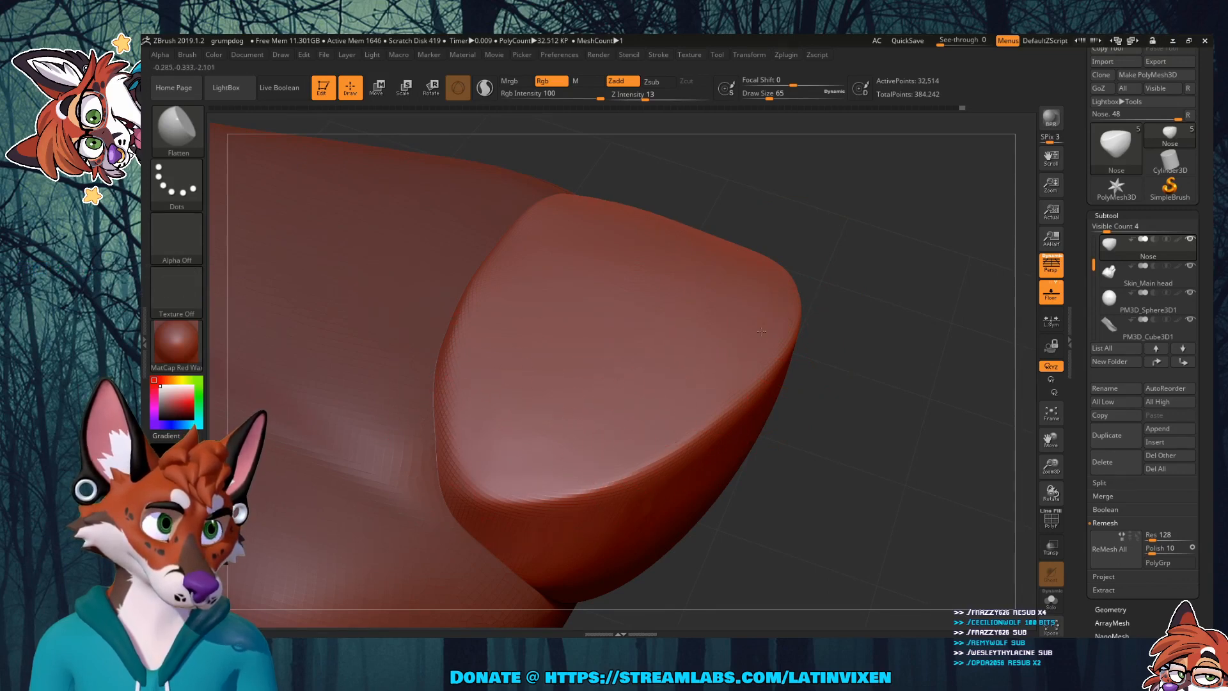
pyautogui.moveTo(904, 320); pyautogui.dragTo(807, 373)
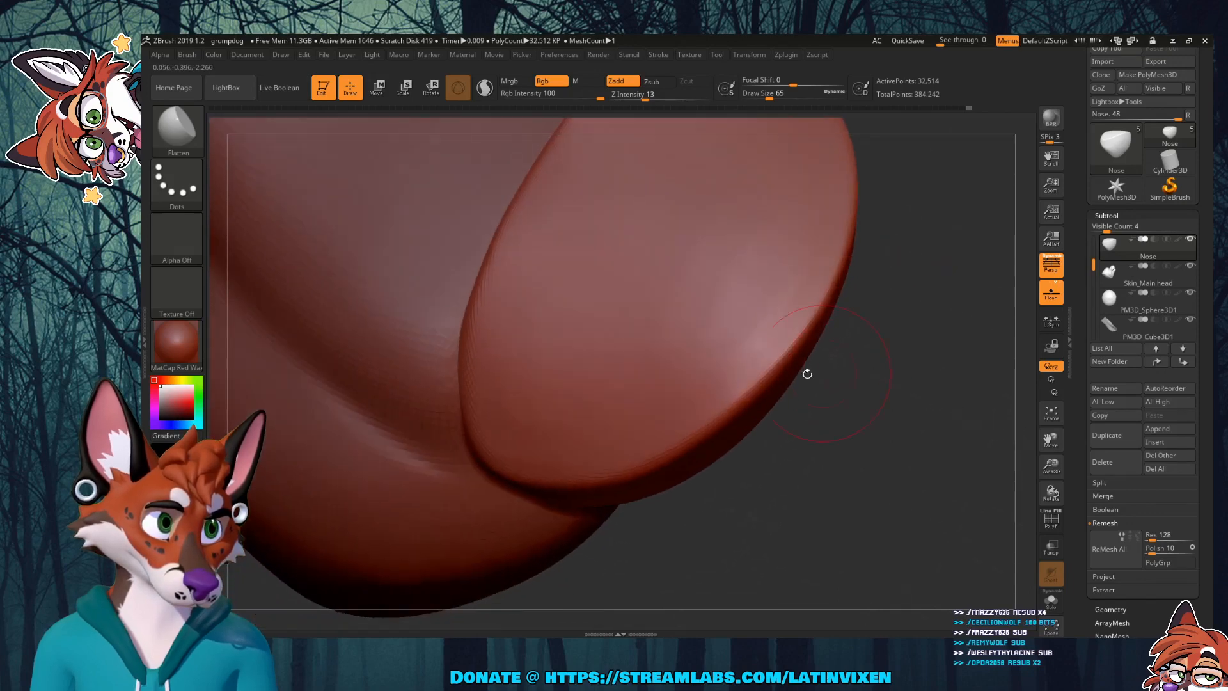
pyautogui.moveTo(784, 329)
pyautogui.mouseDown()
pyautogui.moveTo(821, 256)
pyautogui.moveTo(784, 320)
pyautogui.mouseUp()
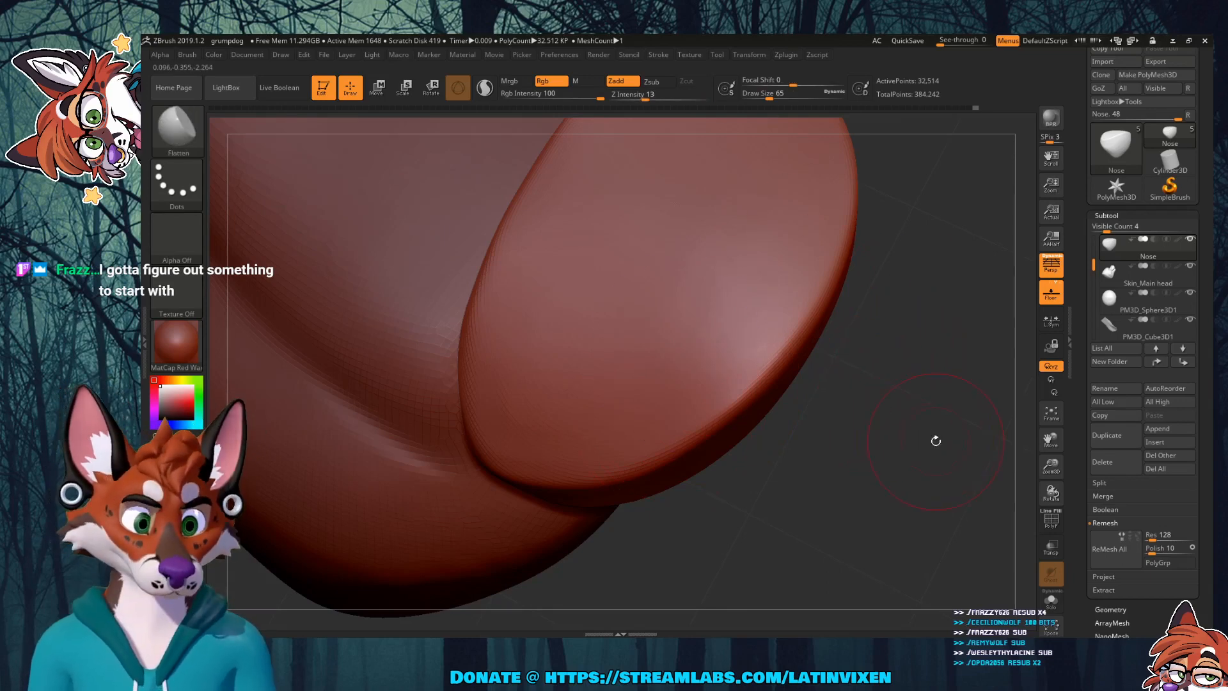
pyautogui.moveTo(935, 441); pyautogui.dragTo(930, 350)
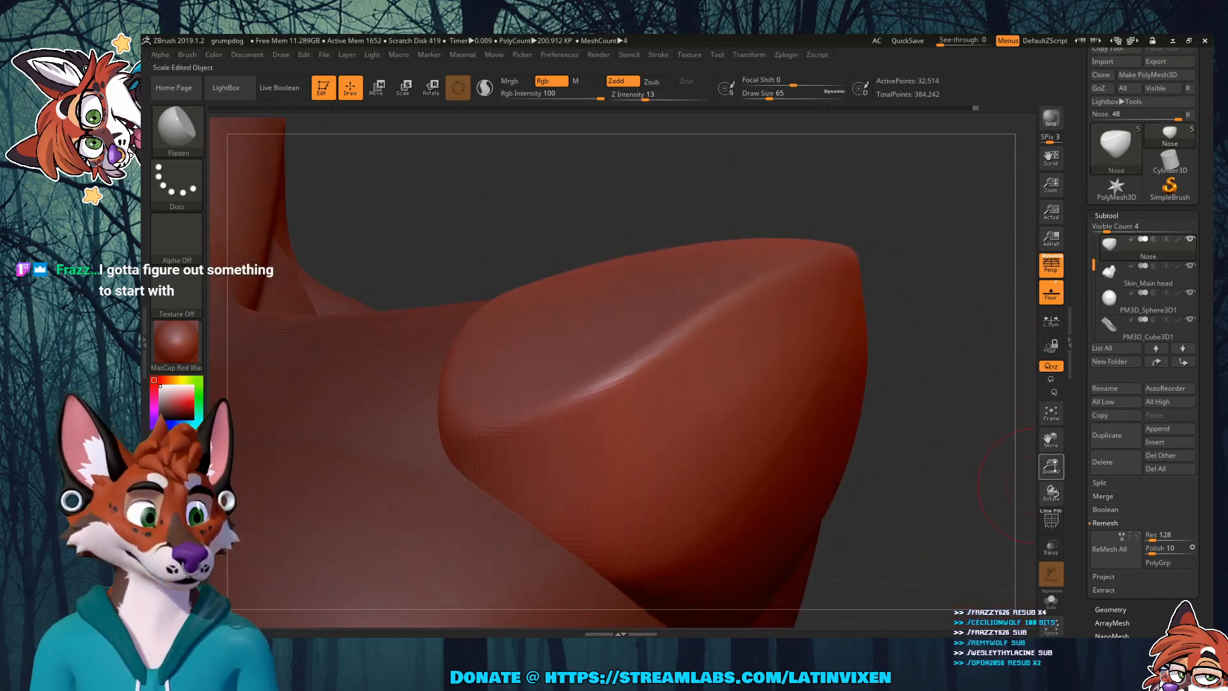
# Step: Smooth the edge of the nose's top plane and the front surface of the nose
pyautogui.moveTo(1054, 468); pyautogui.dragTo(1052, 433)
pyautogui.moveTo(948, 453)
pyautogui.mouseDown()
pyautogui.moveTo(912, 443)
pyautogui.moveTo(904, 488)
pyautogui.moveTo(912, 442)
pyautogui.moveTo(942, 454)
pyautogui.moveTo(924, 455)
pyautogui.mouseUp()
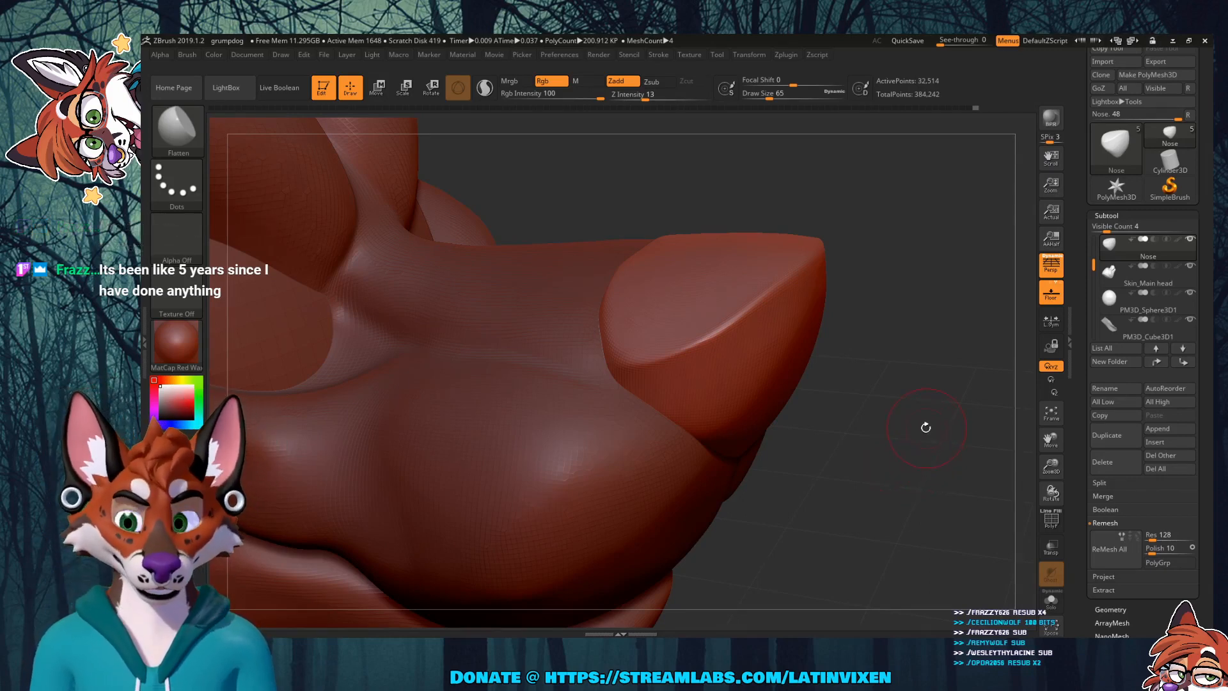
pyautogui.moveTo(976, 295); pyautogui.dragTo(988, 365)
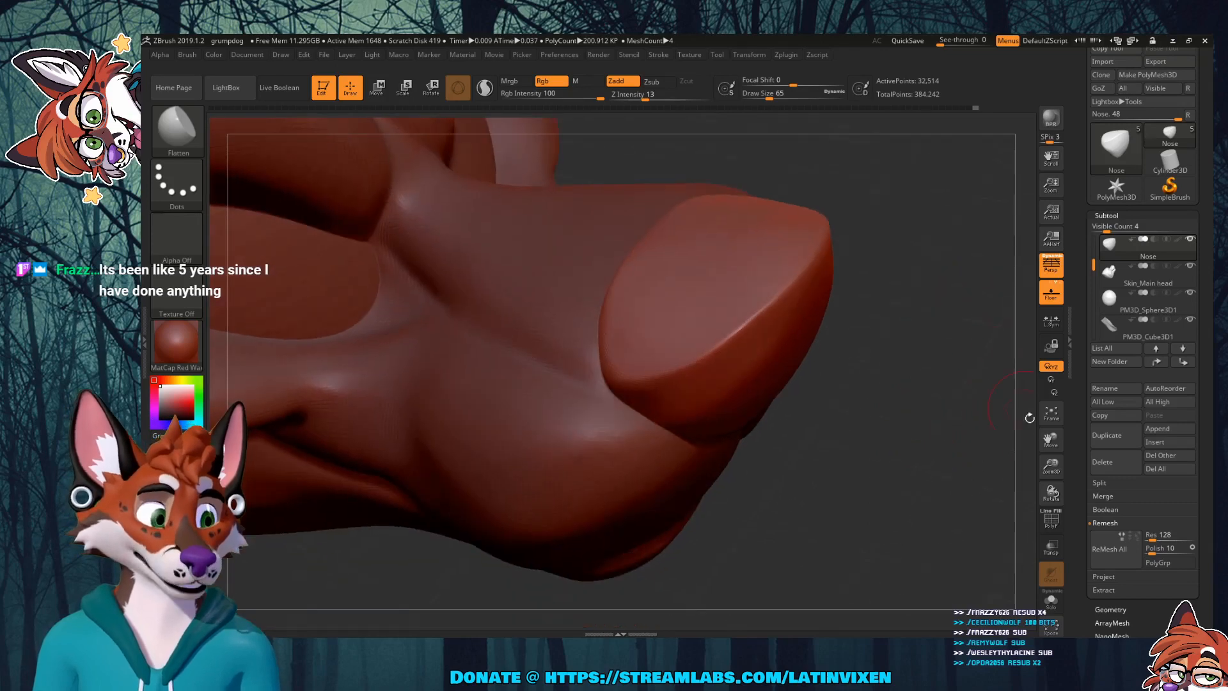
pyautogui.moveTo(1051, 439); pyautogui.dragTo(1033, 461)
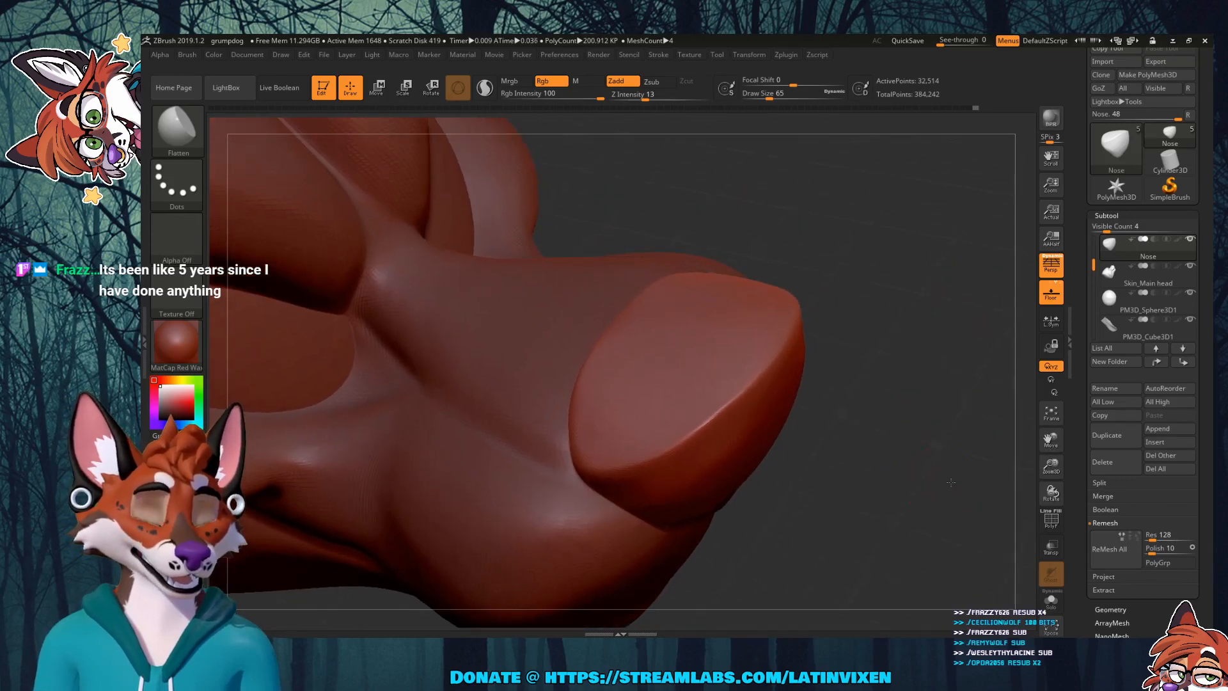
pyautogui.moveTo(951, 483); pyautogui.dragTo(740, 339)
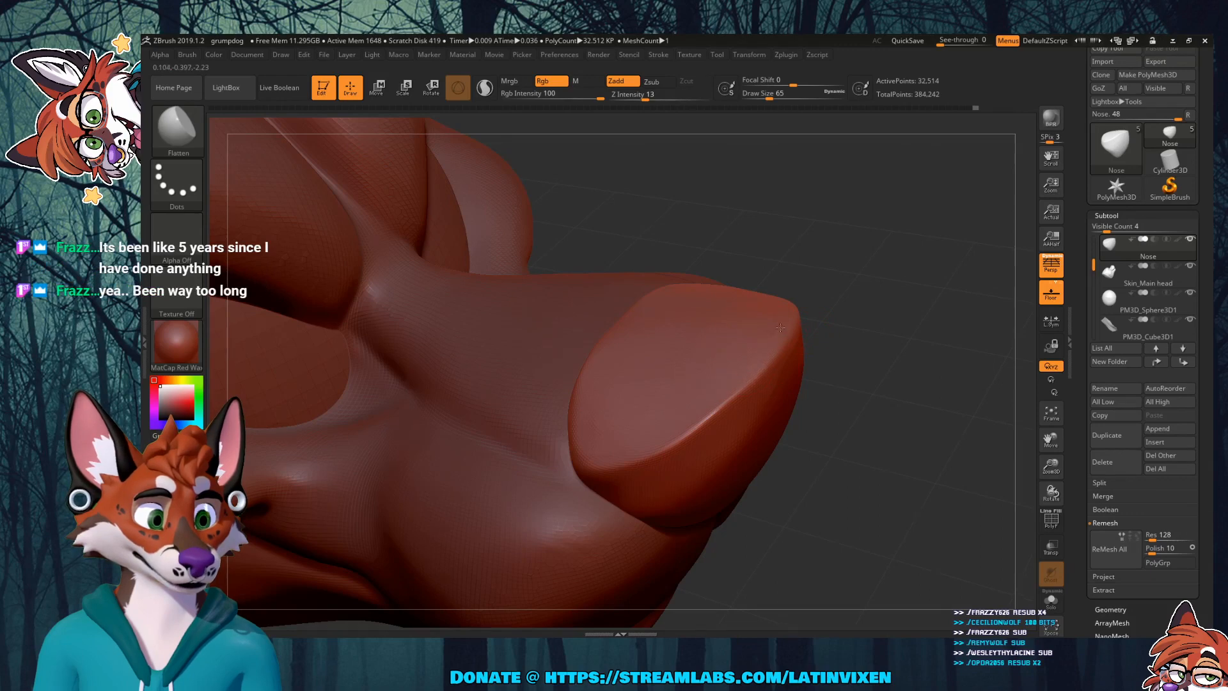
pyautogui.press('shift')
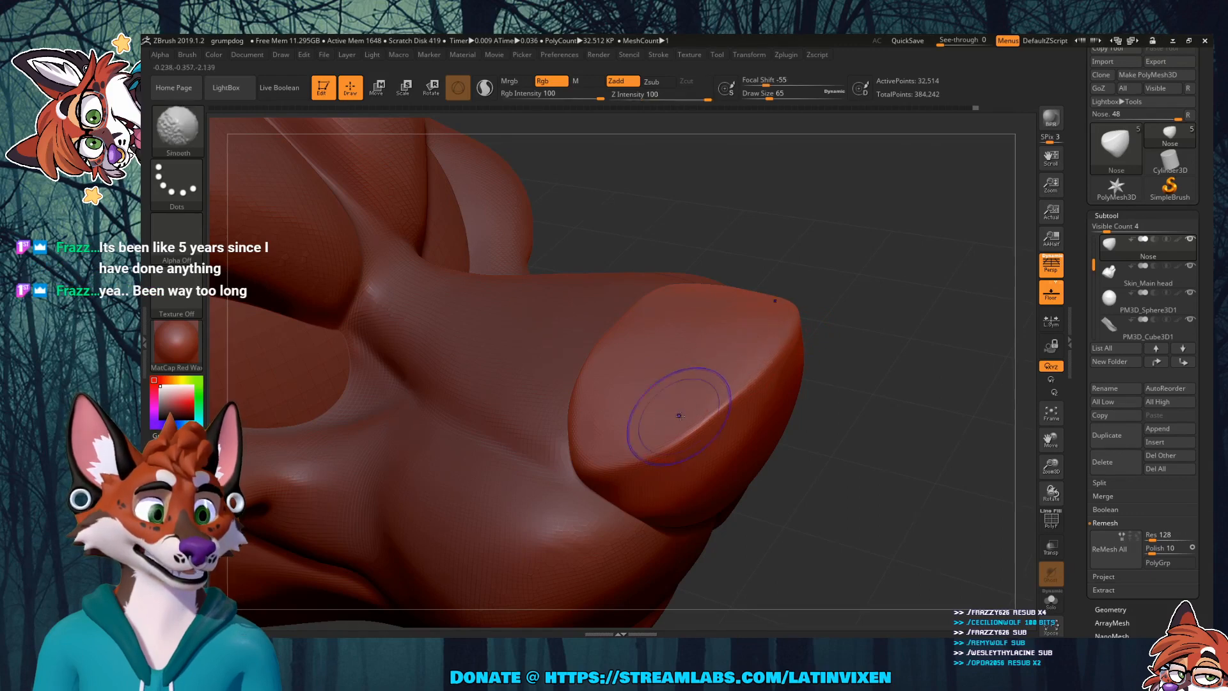
pyautogui.moveTo(902, 356); pyautogui.dragTo(694, 357)
pyautogui.moveTo(575, 224)
pyautogui.mouseDown()
pyautogui.moveTo(885, 297)
pyautogui.moveTo(911, 348)
pyautogui.moveTo(918, 319)
pyautogui.mouseUp()
pyautogui.press('shift')
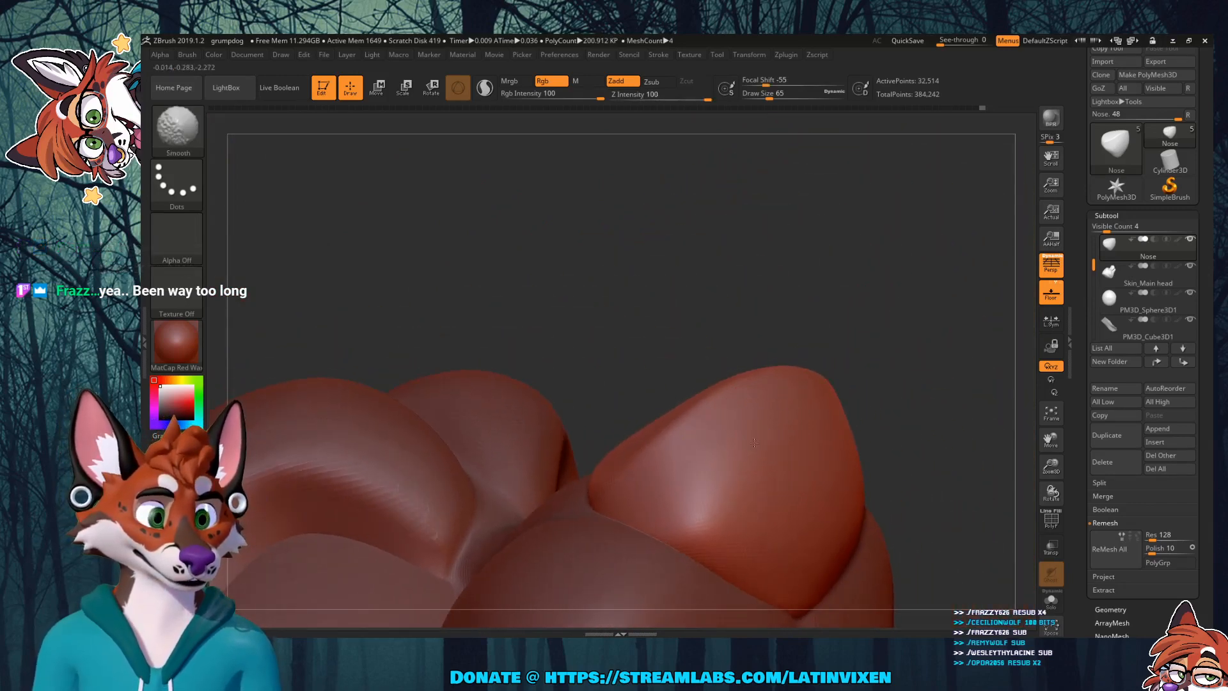
# Step: Smooth the nose's top surface near the muzzle bridge, checking its shape against the whole head
pyautogui.moveTo(937, 318)
pyautogui.mouseDown()
pyautogui.moveTo(960, 296)
pyautogui.moveTo(916, 315)
pyautogui.moveTo(1010, 359)
pyautogui.mouseUp()
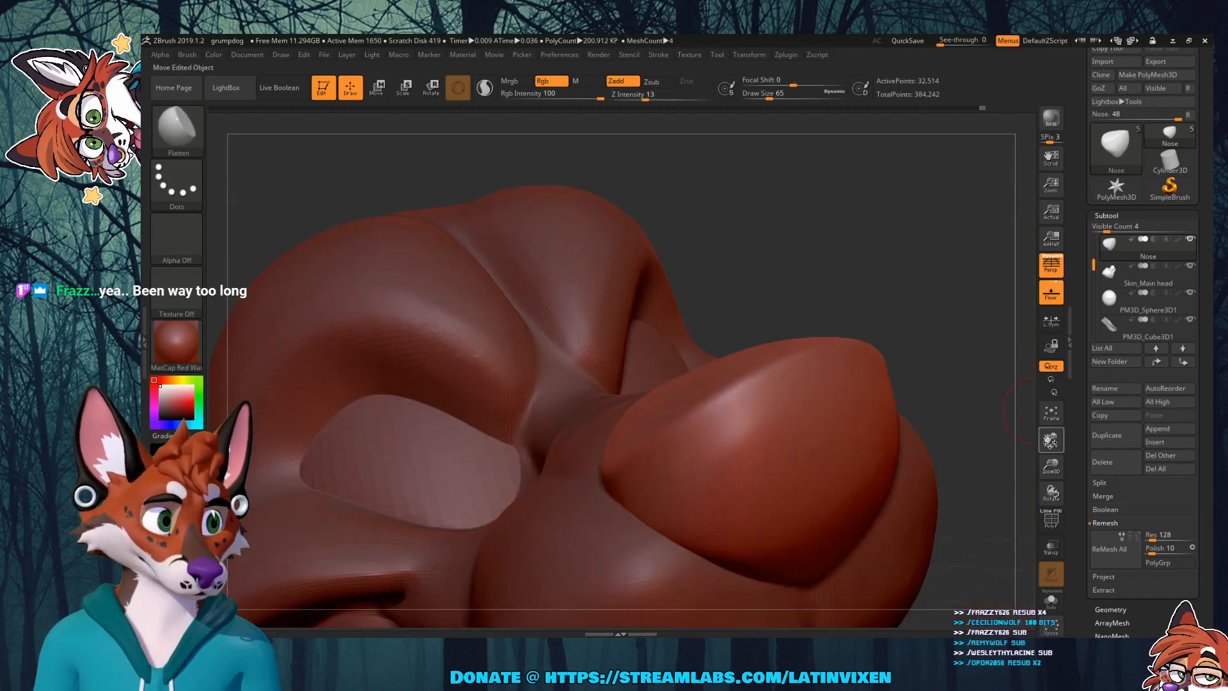
pyautogui.moveTo(1051, 440); pyautogui.dragTo(1051, 416)
pyautogui.moveTo(1051, 467); pyautogui.dragTo(962, 544)
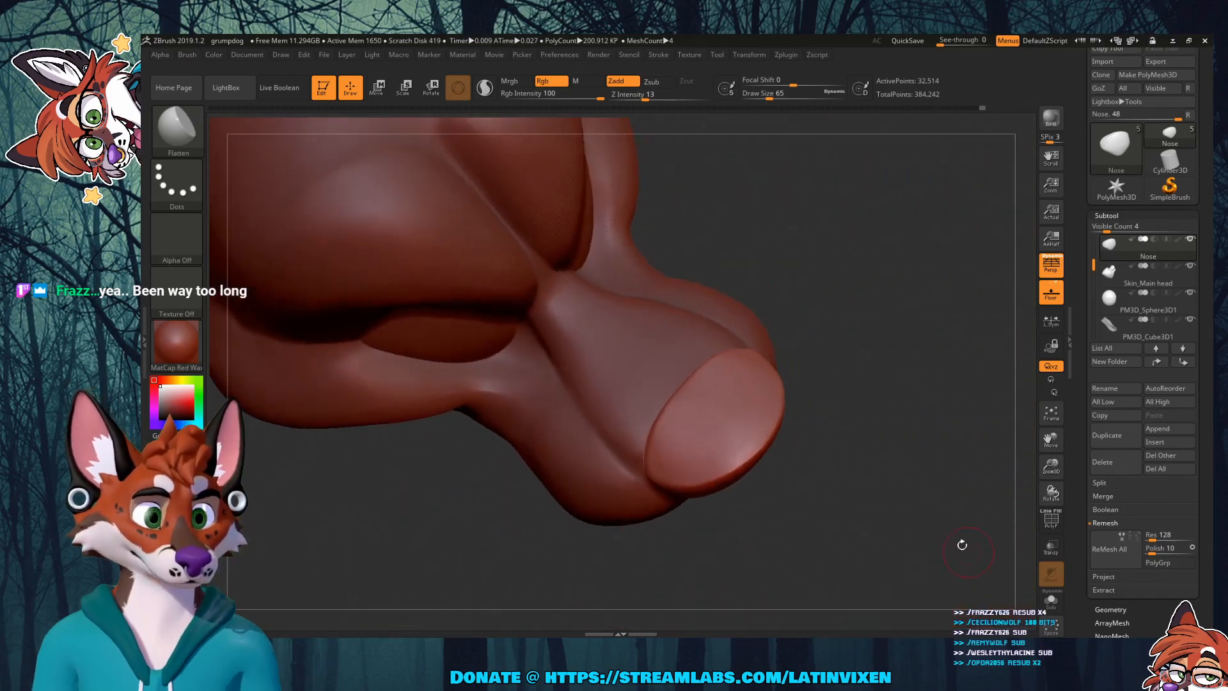
pyautogui.press('shift')
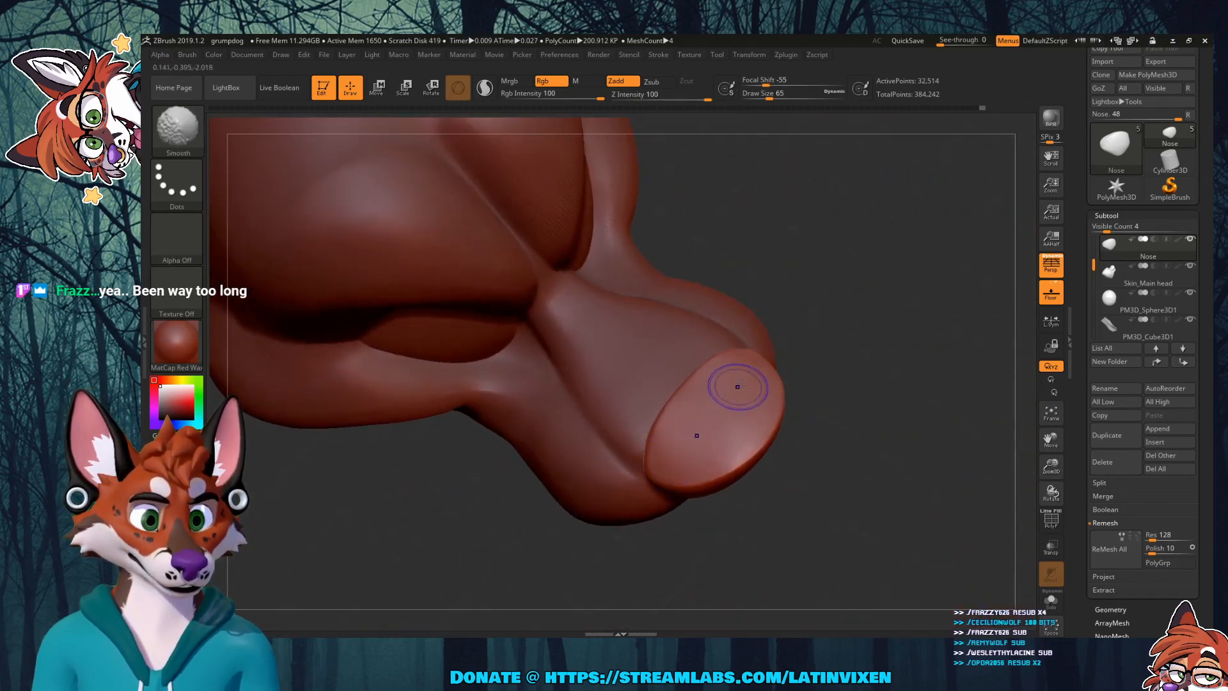
pyautogui.moveTo(910, 433)
pyautogui.mouseDown()
pyautogui.moveTo(928, 345)
pyautogui.moveTo(857, 398)
pyautogui.mouseUp()
pyautogui.press('shift')
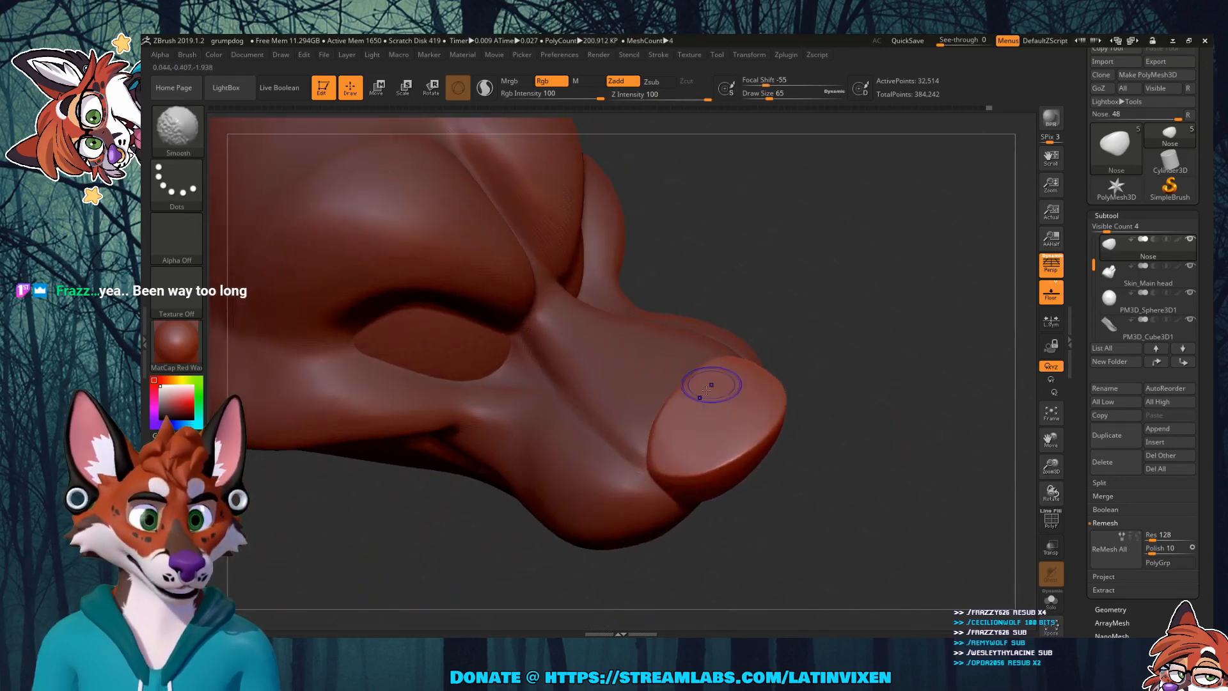
pyautogui.moveTo(706, 390)
pyautogui.keyDown('shift'); pyautogui.mouseDown()
pyautogui.moveTo(699, 423)
pyautogui.moveTo(747, 386)
pyautogui.mouseUp(); pyautogui.keyUp('shift')
pyautogui.moveTo(880, 481)
pyautogui.mouseDown()
pyautogui.moveTo(848, 451)
pyautogui.moveTo(847, 421)
pyautogui.moveTo(854, 470)
pyautogui.moveTo(841, 445)
pyautogui.mouseUp()
pyautogui.moveTo(867, 361); pyautogui.dragTo(840, 374)
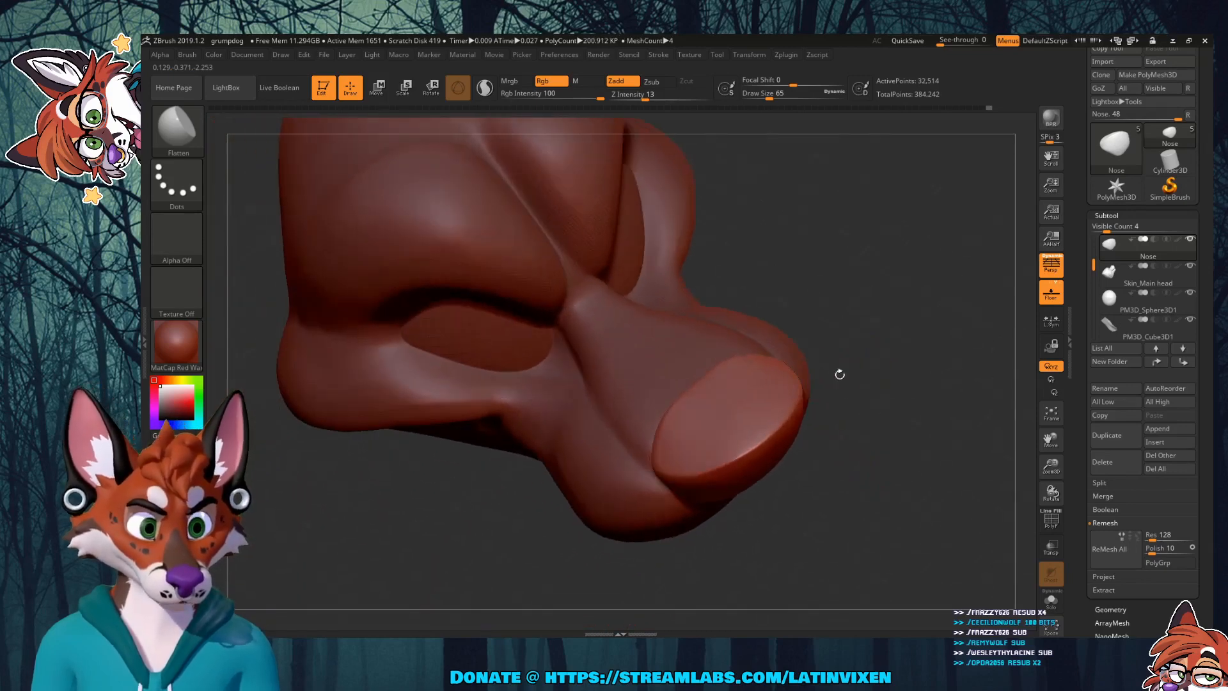
# Step: Flatten the middle of the nose's top plane and check its form from the front and above
pyautogui.moveTo(748, 388); pyautogui.dragTo(728, 396)
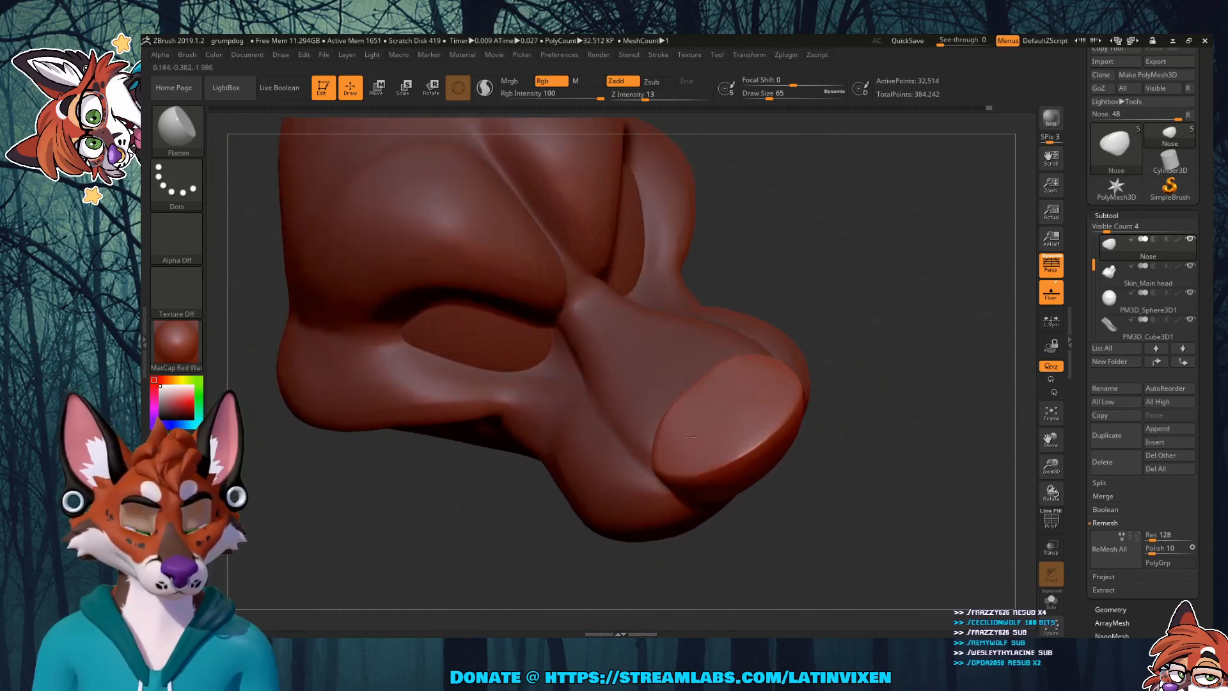
pyautogui.moveTo(885, 361); pyautogui.dragTo(921, 350)
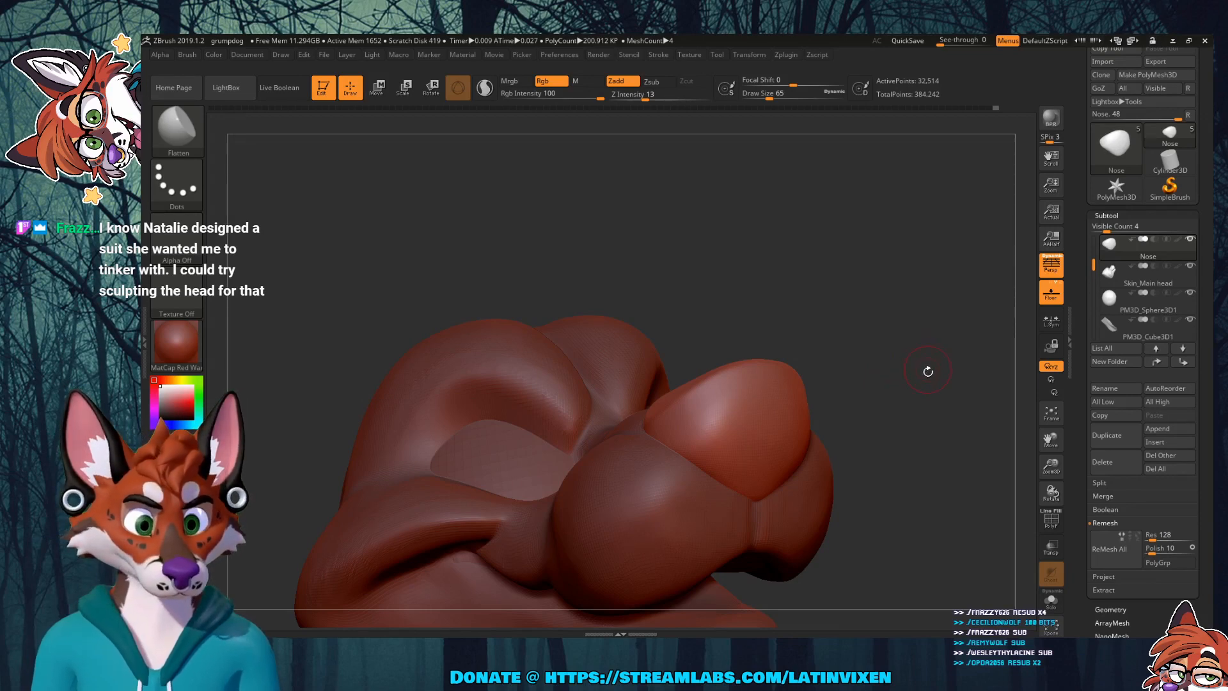
pyautogui.moveTo(928, 371)
pyautogui.mouseDown()
pyautogui.moveTo(915, 370)
pyautogui.moveTo(907, 393)
pyautogui.mouseUp()
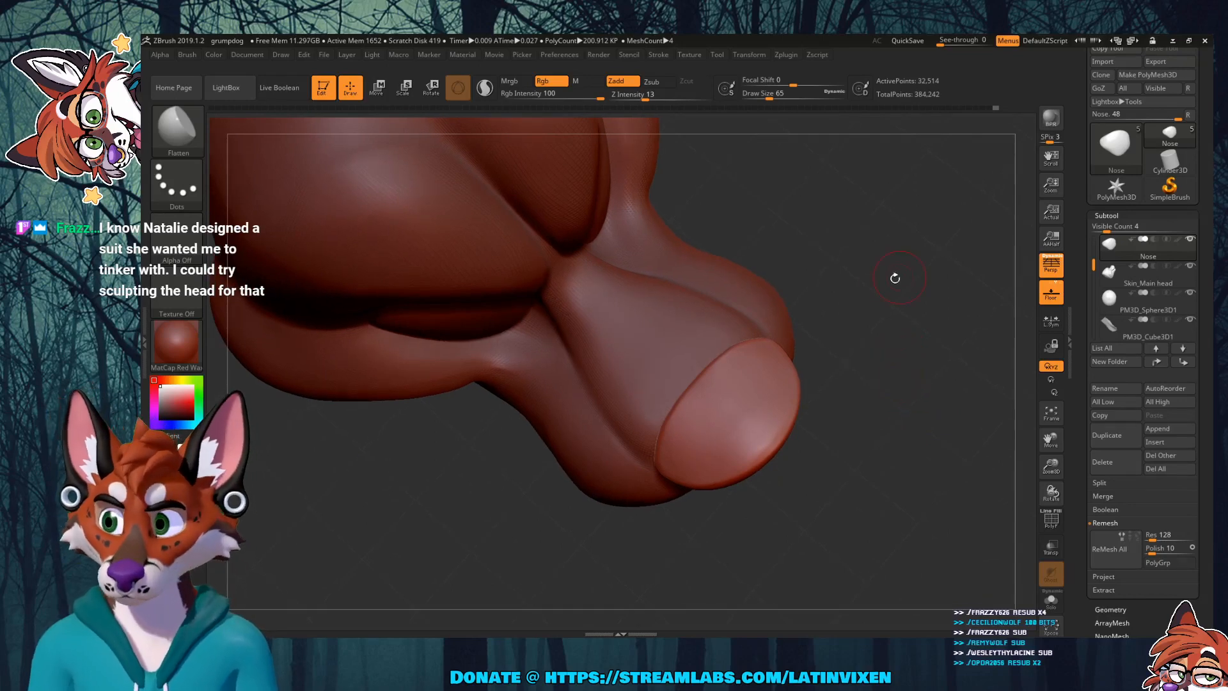
# Step: Reshape the nose's top outline and its edge against the muzzle using the Move brush at draw size 212
pyautogui.click(178, 131)
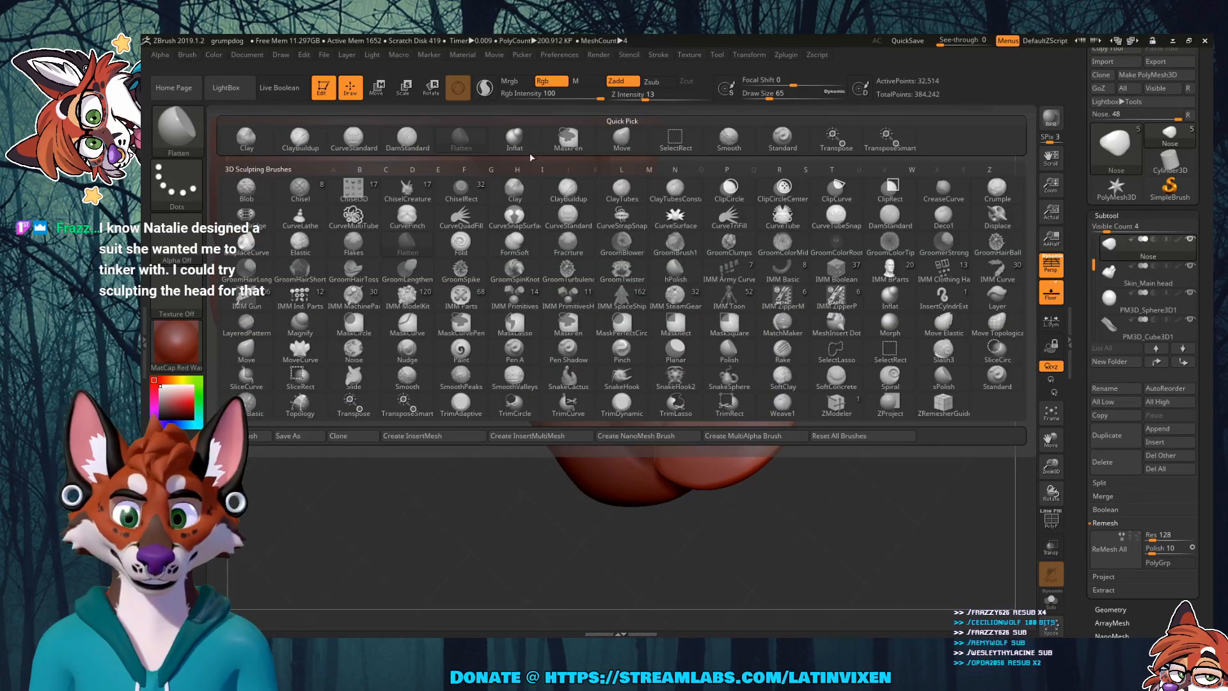
pyautogui.click(629, 144)
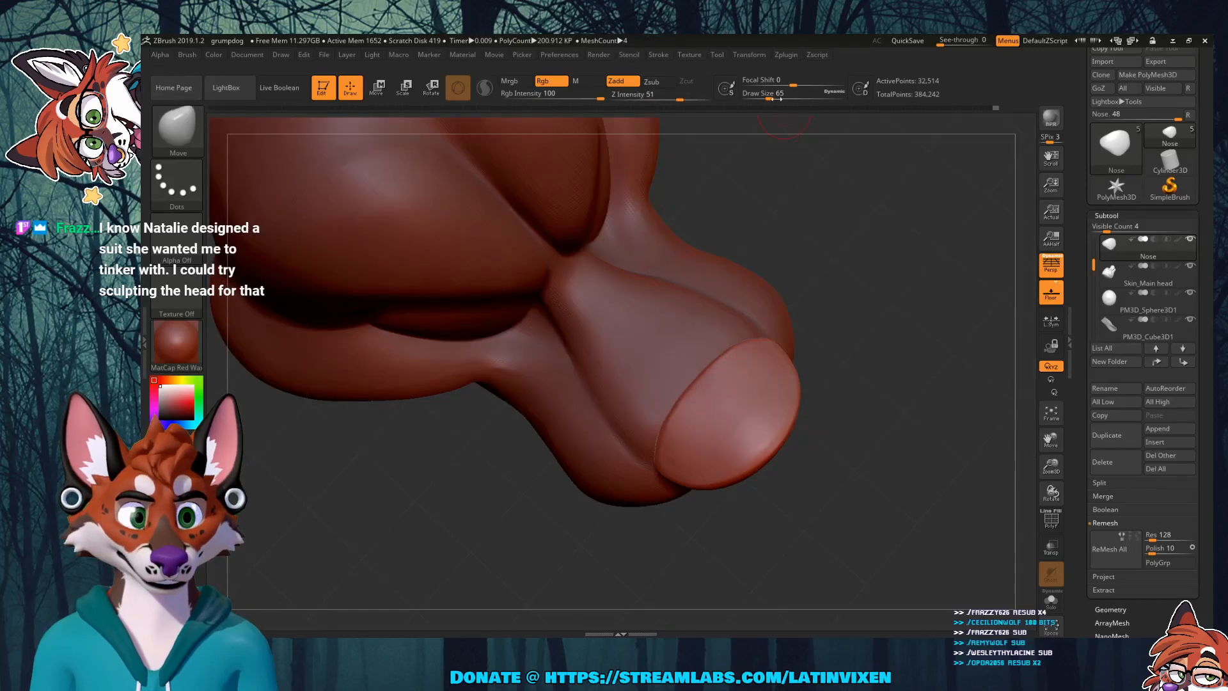
pyautogui.moveTo(777, 99); pyautogui.dragTo(788, 99)
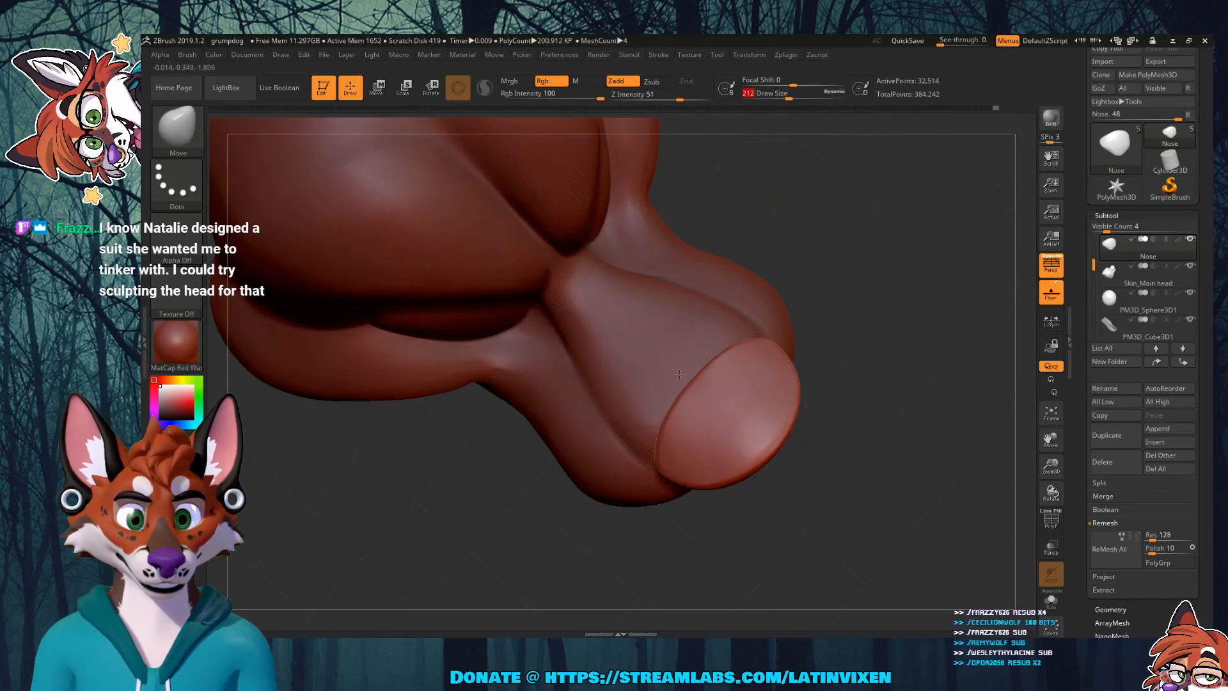
pyautogui.moveTo(899, 369)
pyautogui.mouseDown()
pyautogui.moveTo(929, 346)
pyautogui.moveTo(832, 346)
pyautogui.moveTo(850, 288)
pyautogui.moveTo(915, 222)
pyautogui.moveTo(735, 385)
pyautogui.mouseUp()
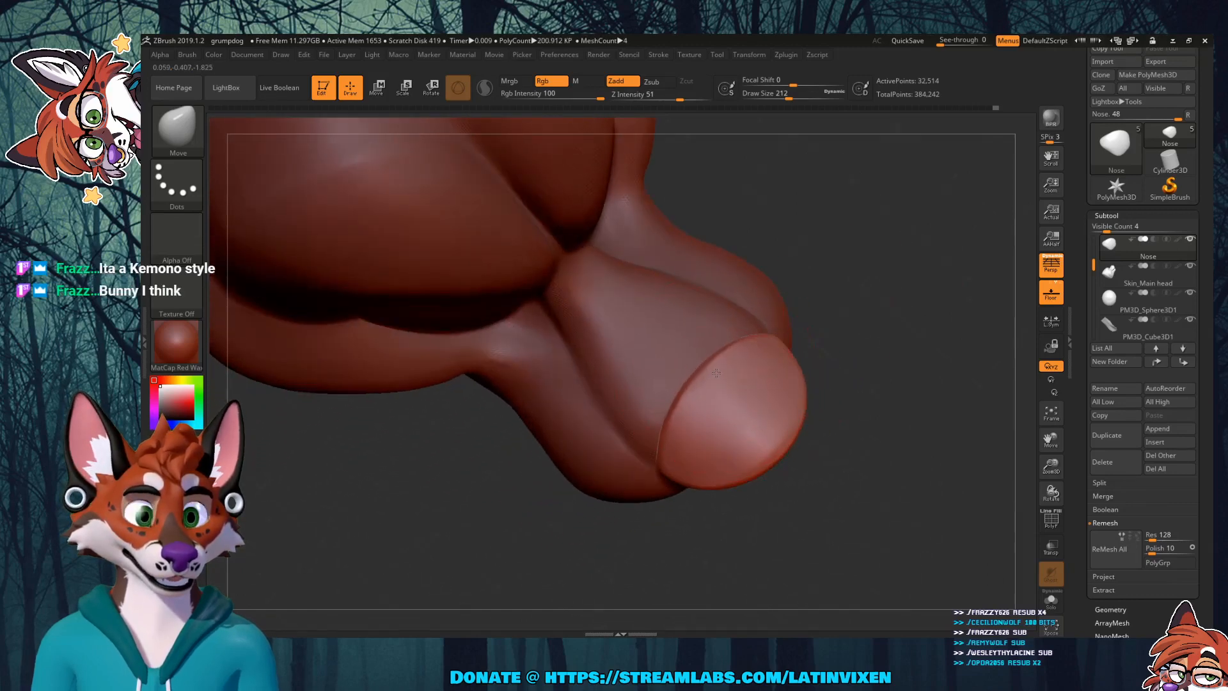
pyautogui.moveTo(677, 424); pyautogui.dragTo(675, 428)
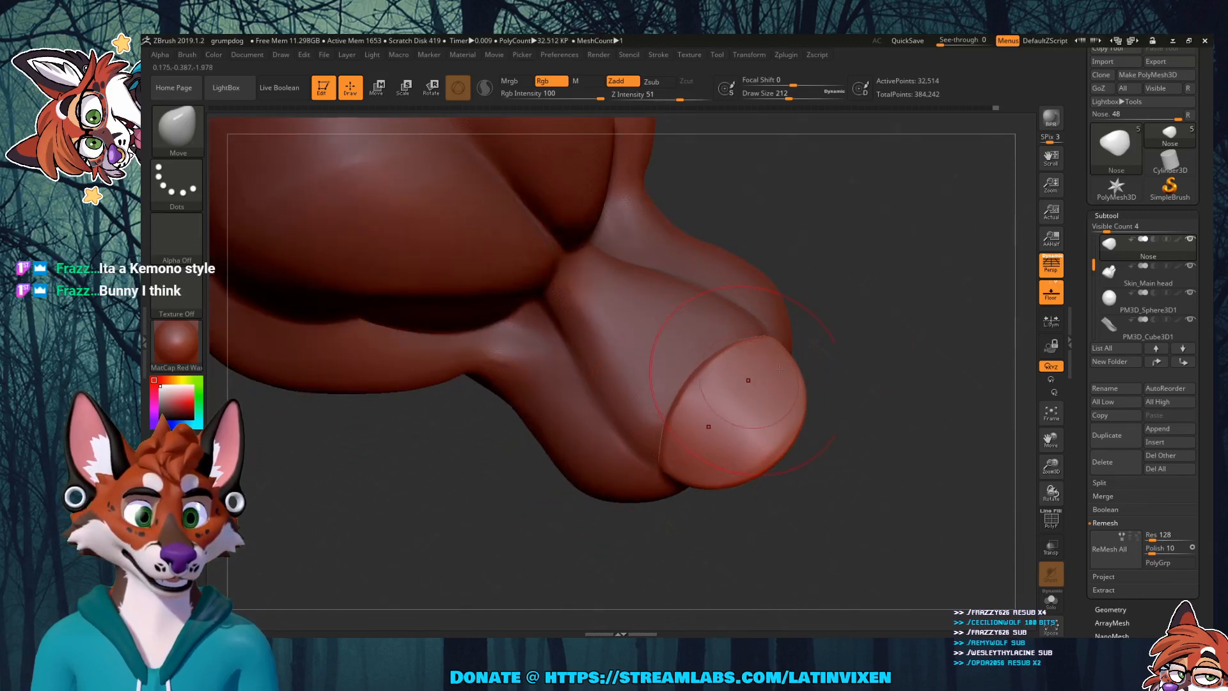
pyautogui.moveTo(779, 370)
pyautogui.mouseDown()
pyautogui.moveTo(854, 250)
pyautogui.moveTo(870, 315)
pyautogui.mouseUp()
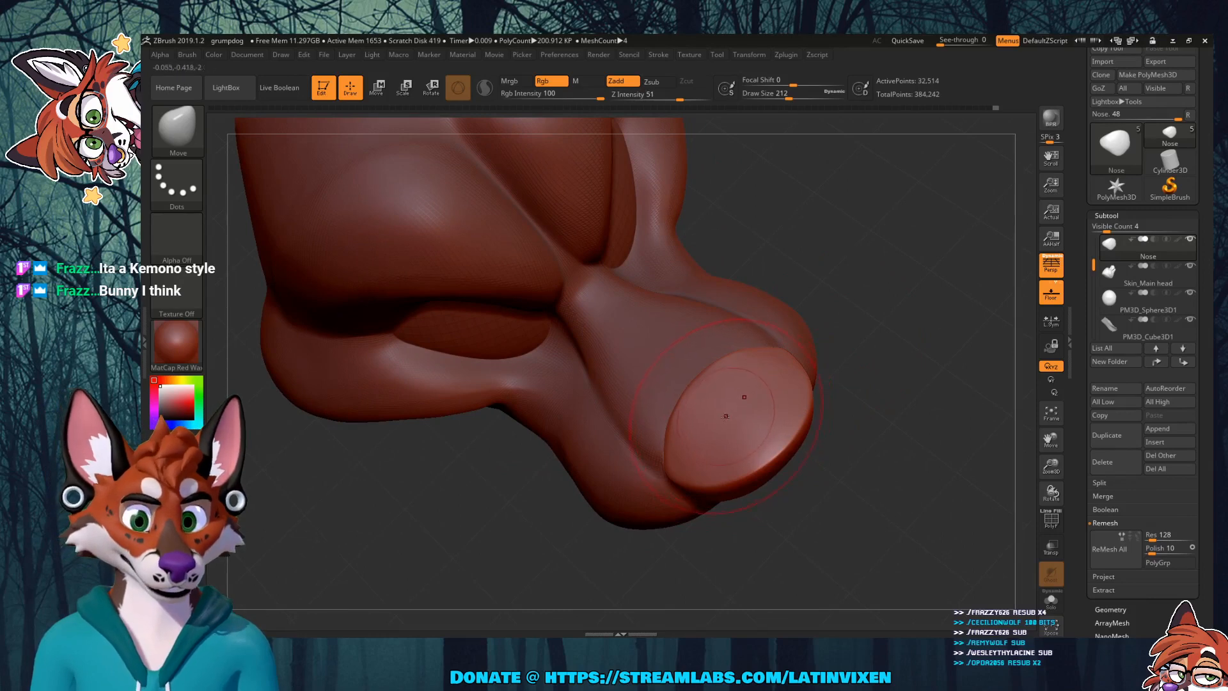
# Step: Adjust the nose's lower side edge where it meets the muzzle, checking it from the front and side
pyautogui.moveTo(828, 323)
pyautogui.mouseDown()
pyautogui.moveTo(903, 314)
pyautogui.moveTo(861, 225)
pyautogui.moveTo(873, 251)
pyautogui.mouseUp()
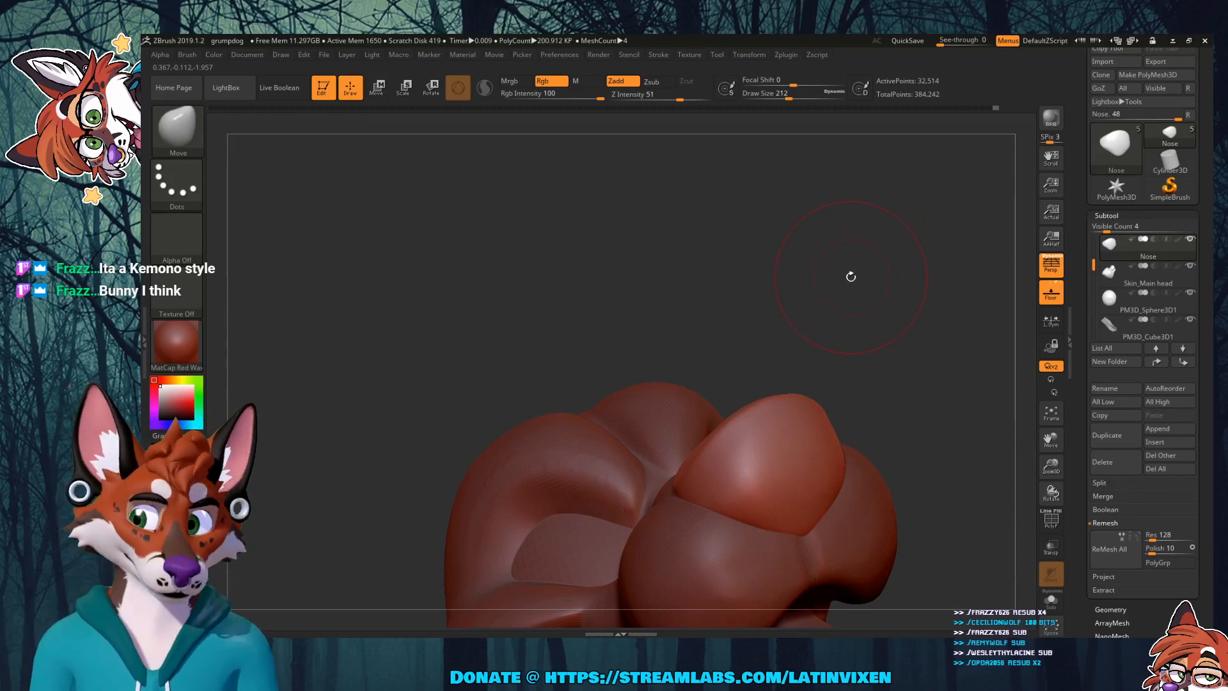
pyautogui.moveTo(855, 305)
pyautogui.mouseDown()
pyautogui.moveTo(880, 302)
pyautogui.moveTo(864, 405)
pyautogui.mouseUp()
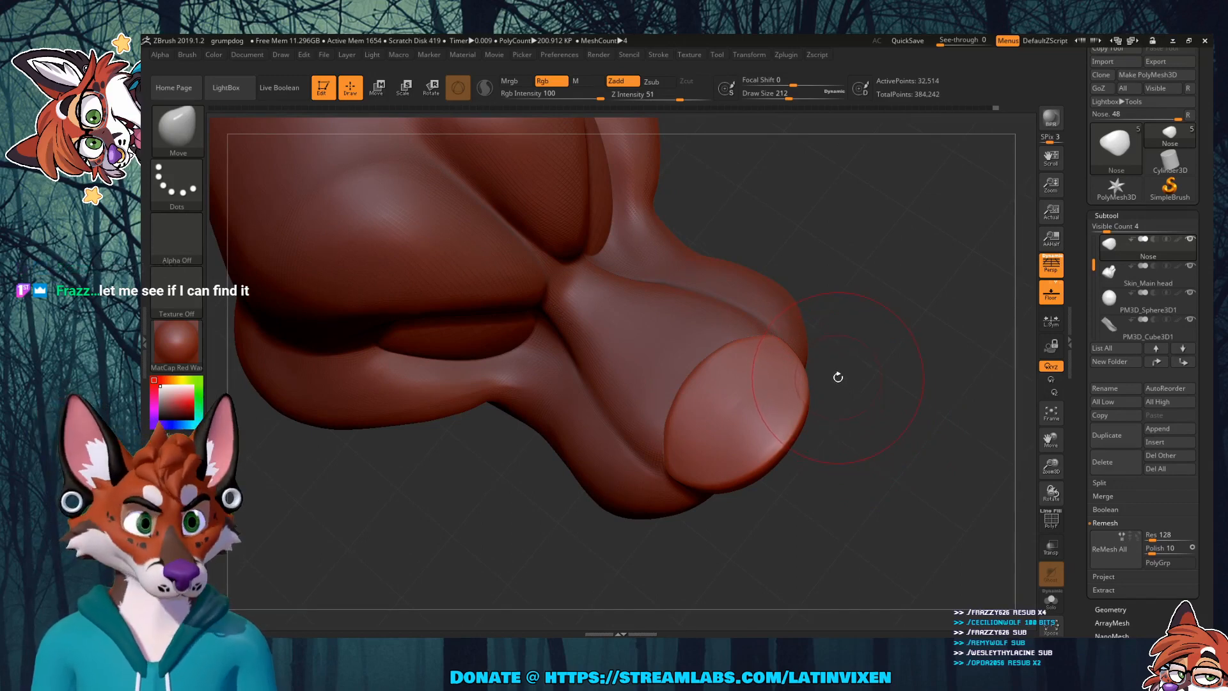
pyautogui.moveTo(842, 372)
pyautogui.mouseDown()
pyautogui.moveTo(860, 329)
pyautogui.moveTo(873, 345)
pyautogui.moveTo(858, 359)
pyautogui.moveTo(866, 363)
pyautogui.moveTo(865, 339)
pyautogui.moveTo(651, 465)
pyautogui.mouseUp()
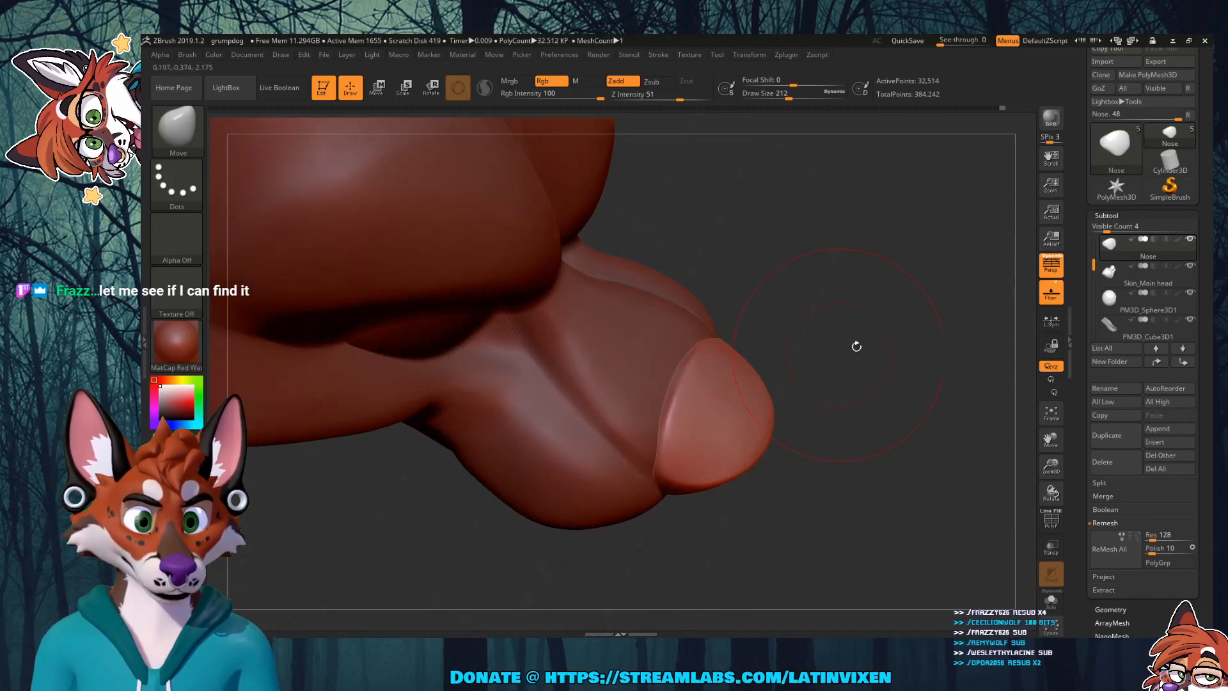
pyautogui.moveTo(856, 346); pyautogui.dragTo(819, 365)
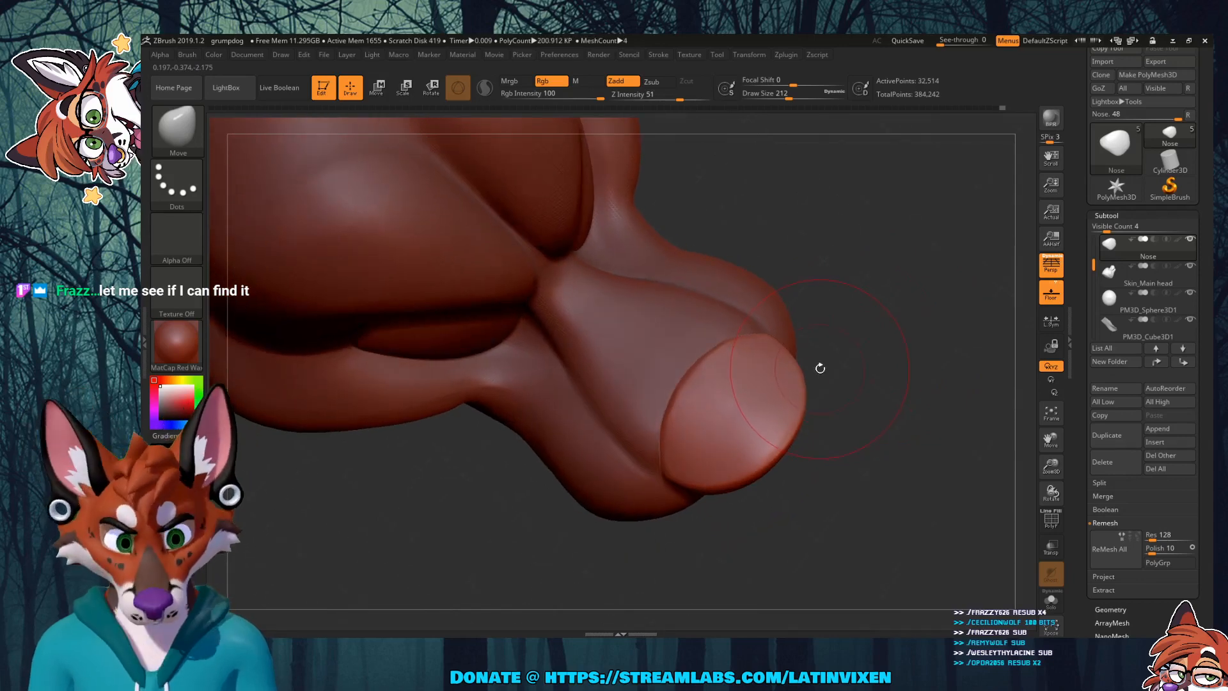
# Step: Even out the nose's top plane with the Flatten brush, smoothing its surface near the muzzle bridge
pyautogui.click(178, 128)
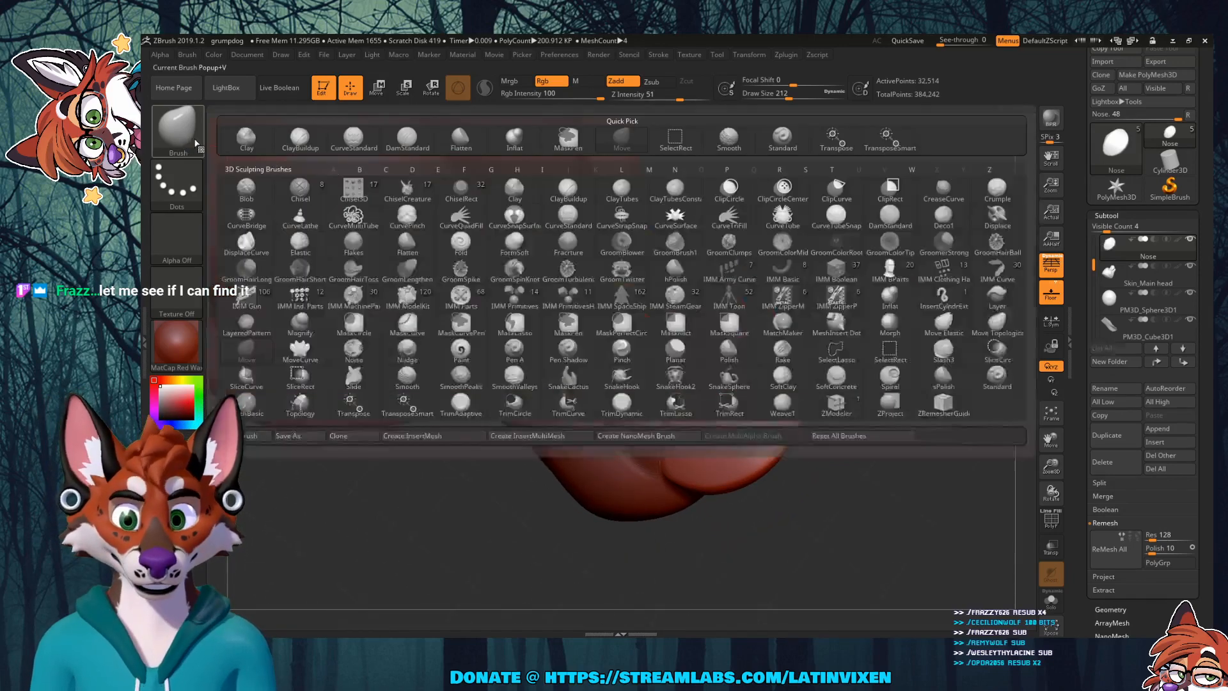
pyautogui.click(465, 138)
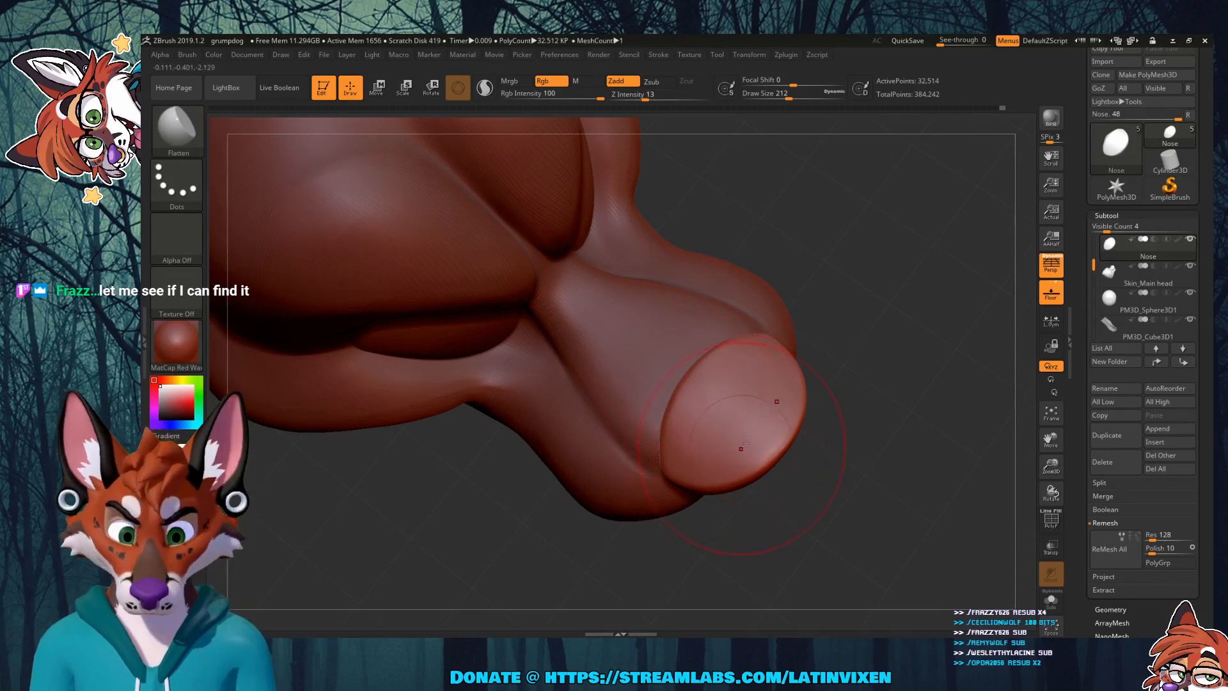
pyautogui.press('shift')
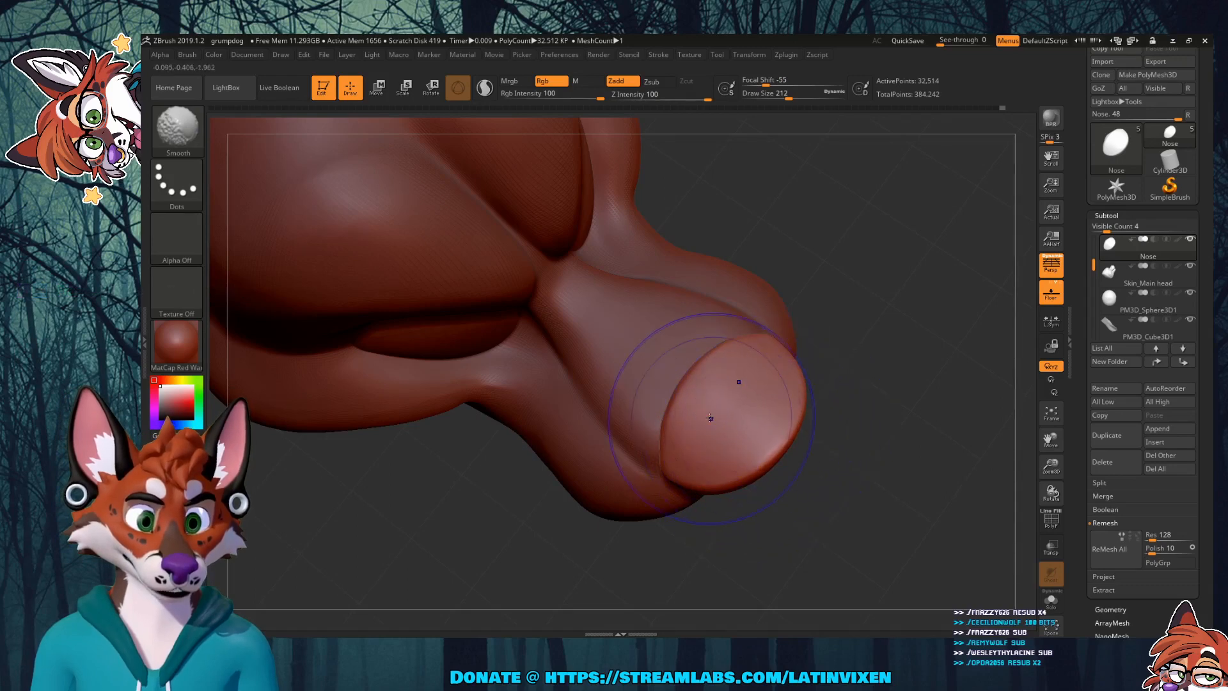
pyautogui.moveTo(822, 374)
pyautogui.mouseDown()
pyautogui.moveTo(905, 285)
pyautogui.moveTo(855, 297)
pyautogui.moveTo(885, 286)
pyautogui.mouseUp()
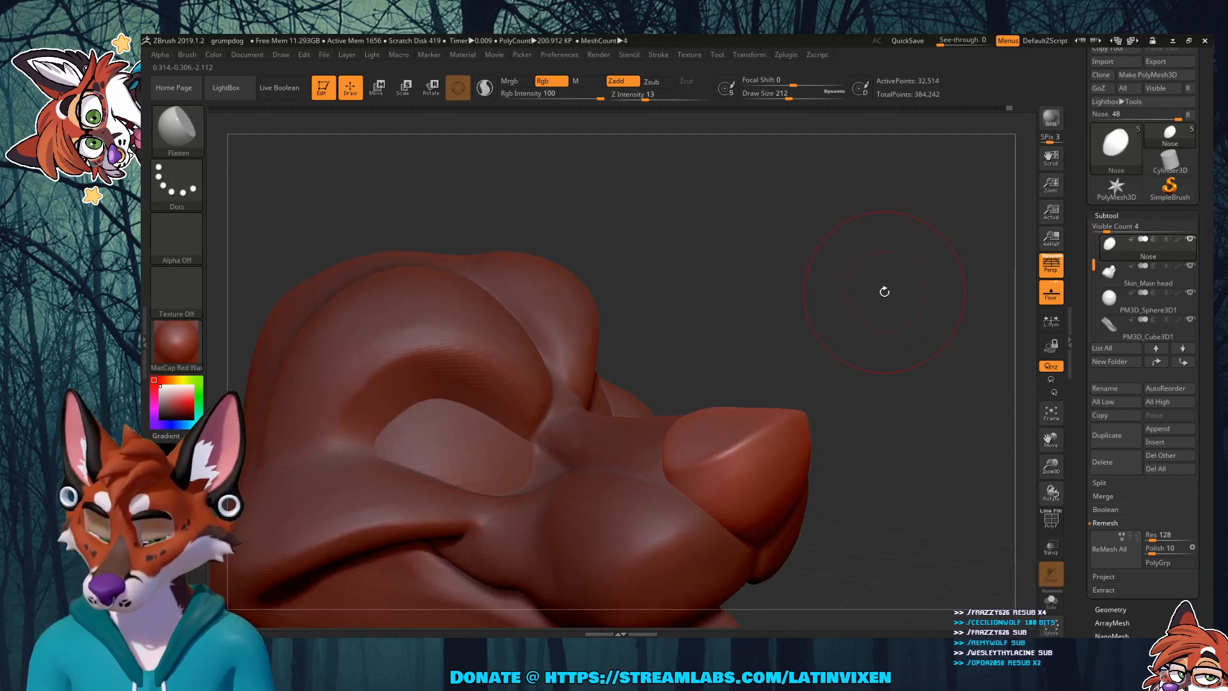
# Step: Examine the nose's shape and its fit on the muzzle from several angles around the whole head
pyautogui.moveTo(1051, 466); pyautogui.dragTo(1051, 496)
pyautogui.moveTo(959, 473)
pyautogui.mouseDown()
pyautogui.moveTo(914, 473)
pyautogui.moveTo(988, 451)
pyautogui.moveTo(978, 371)
pyautogui.mouseUp()
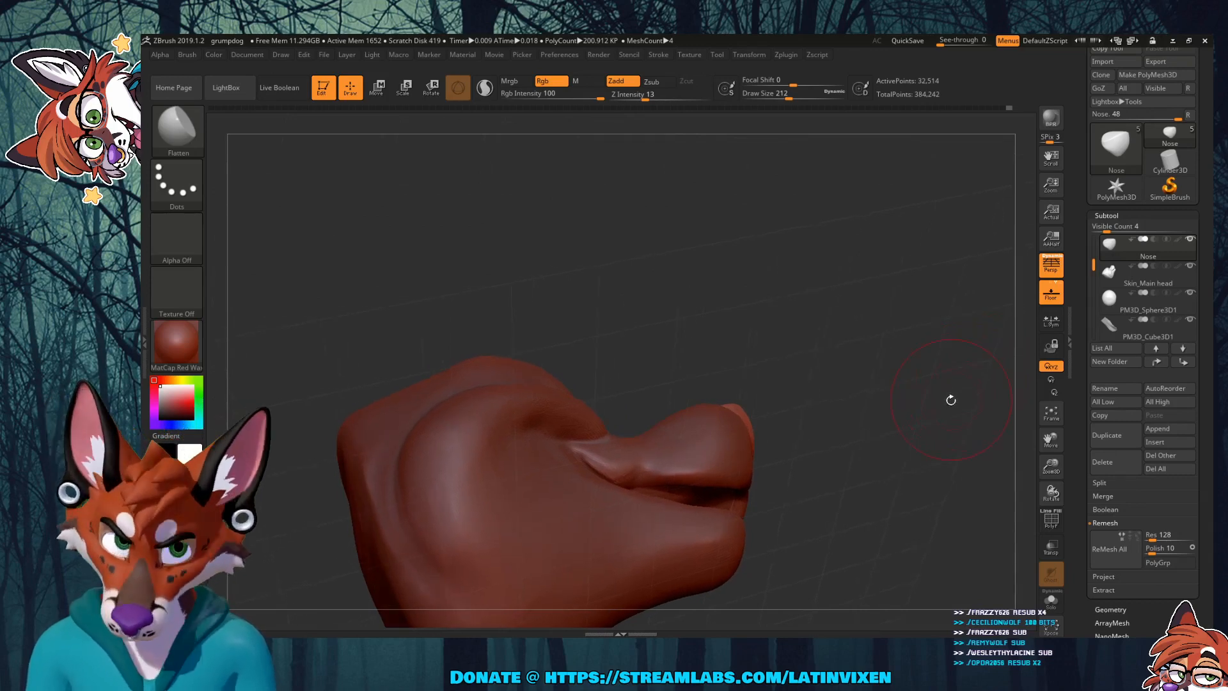
pyautogui.moveTo(962, 458); pyautogui.dragTo(895, 477)
pyautogui.moveTo(1049, 466); pyautogui.dragTo(1050, 487)
pyautogui.moveTo(958, 310); pyautogui.dragTo(981, 352)
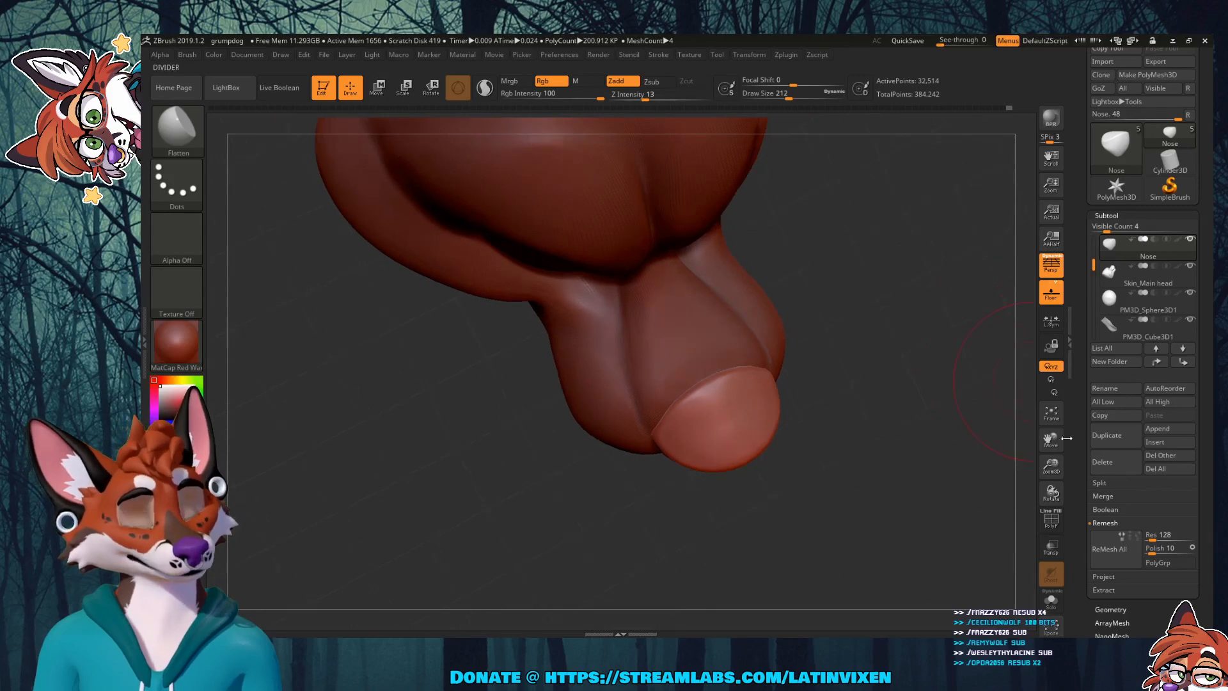
pyautogui.moveTo(1051, 441); pyautogui.dragTo(1063, 489)
pyautogui.moveTo(911, 471)
pyautogui.mouseDown()
pyautogui.moveTo(920, 337)
pyautogui.moveTo(919, 378)
pyautogui.mouseUp()
pyautogui.moveTo(1050, 442); pyautogui.dragTo(1033, 410)
pyautogui.moveTo(957, 429)
pyautogui.mouseDown()
pyautogui.moveTo(891, 502)
pyautogui.moveTo(889, 390)
pyautogui.moveTo(858, 513)
pyautogui.moveTo(1022, 463)
pyautogui.moveTo(859, 365)
pyautogui.moveTo(905, 357)
pyautogui.moveTo(907, 373)
pyautogui.mouseUp()
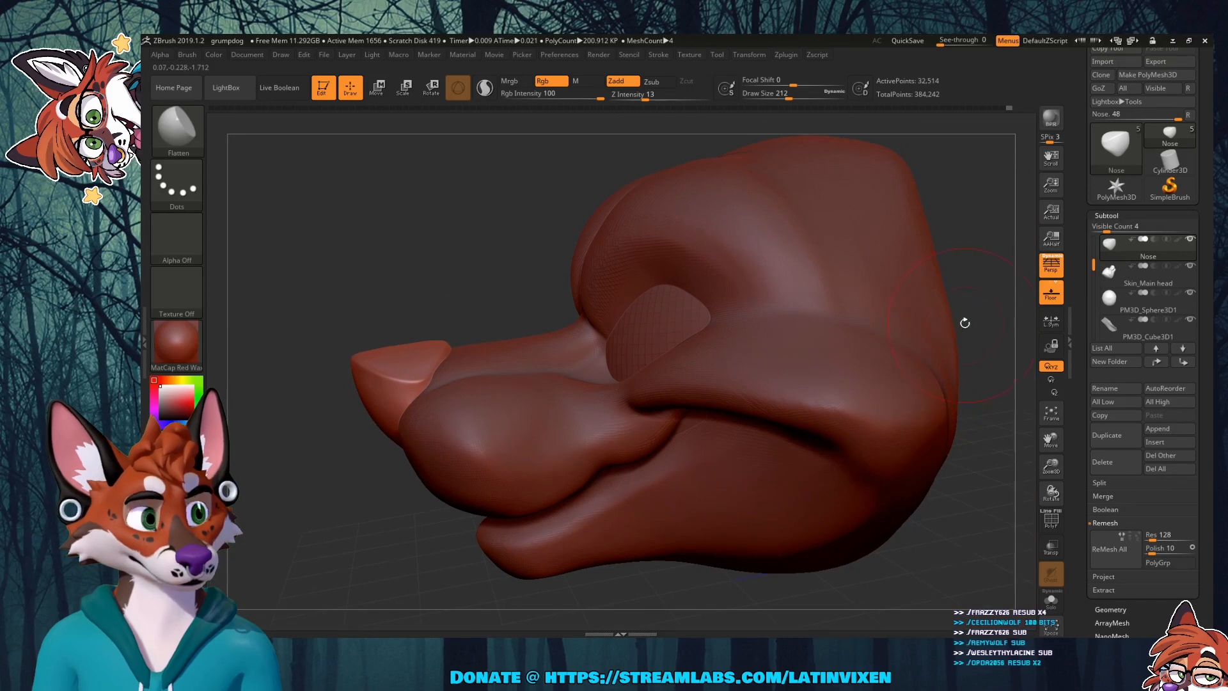
pyautogui.moveTo(962, 323); pyautogui.dragTo(964, 325)
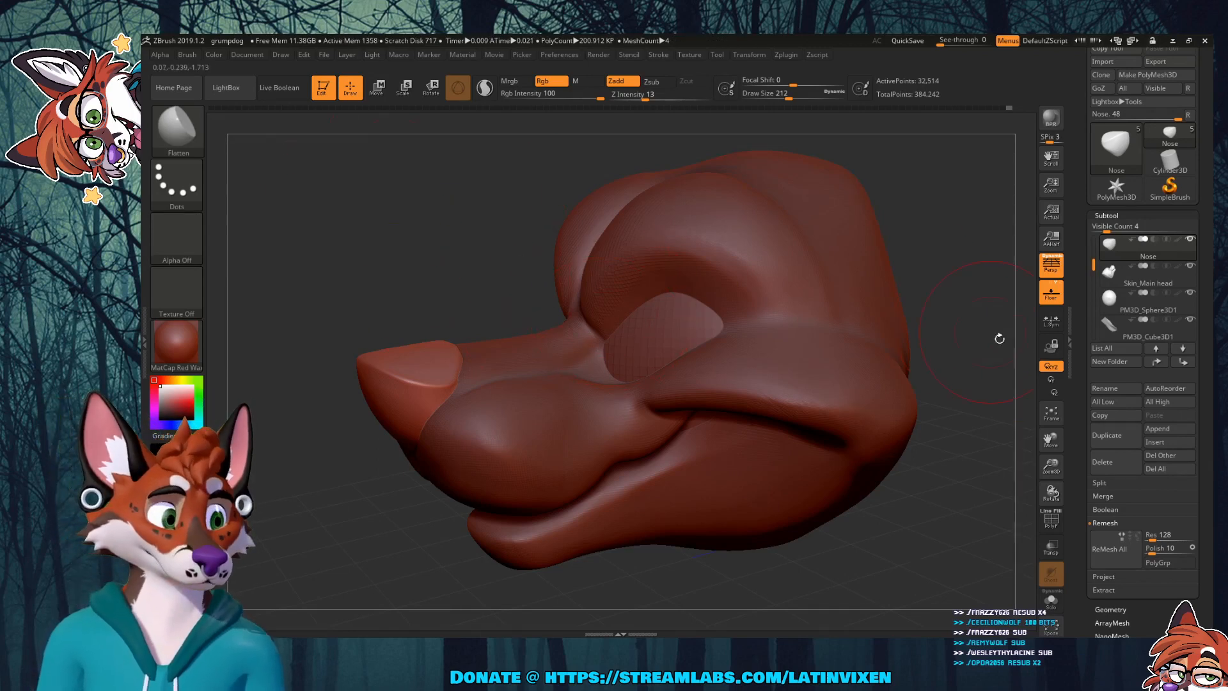
# Step: Select the Skin_Main head subtool and adjust the muzzle bridge beside the inner eye corners with the Move brush
pyautogui.click(1123, 276)
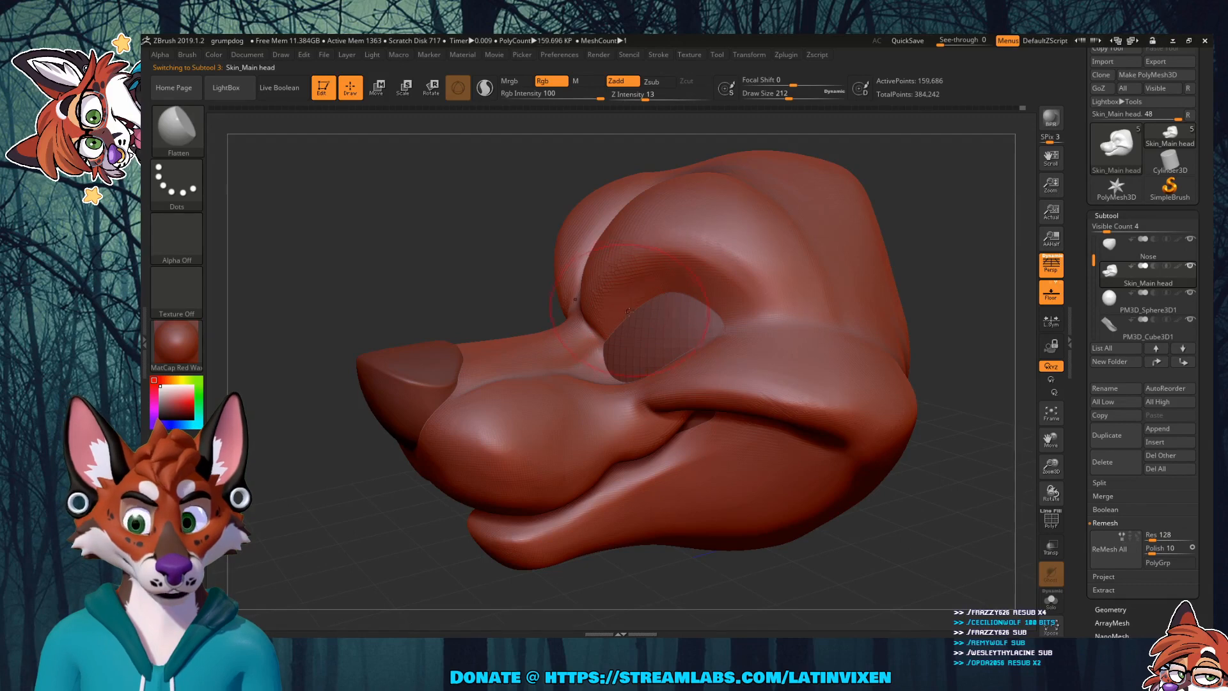
pyautogui.moveTo(908, 265); pyautogui.dragTo(930, 266)
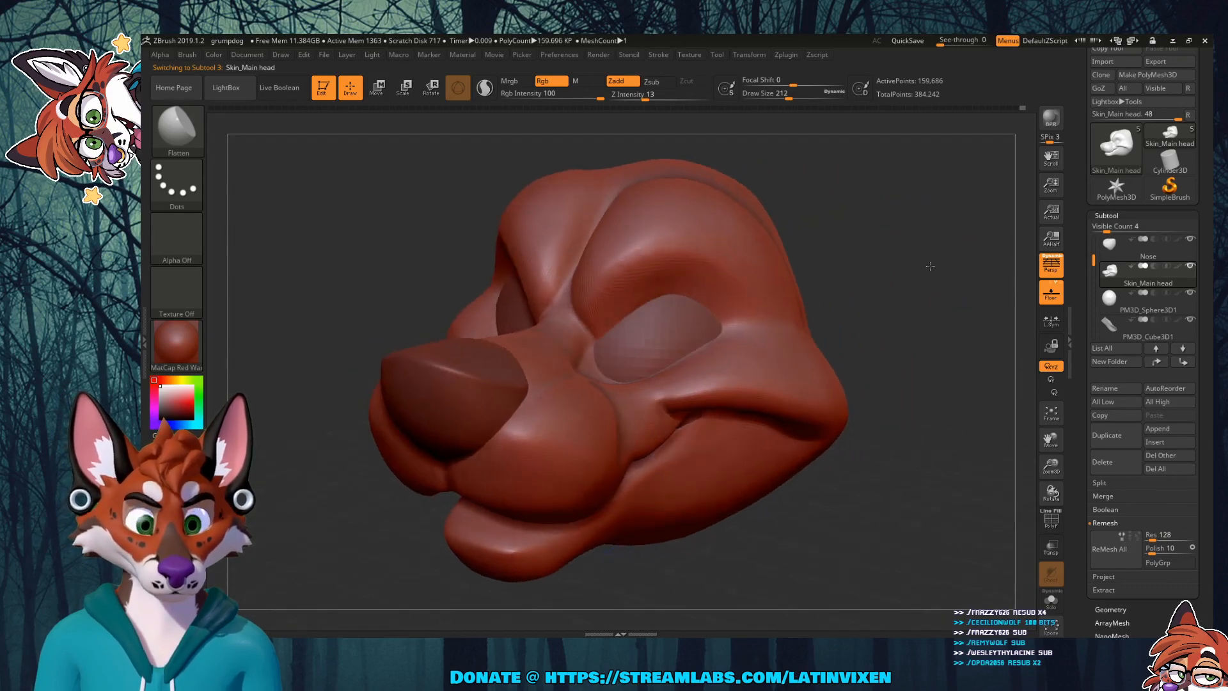
pyautogui.click(187, 143)
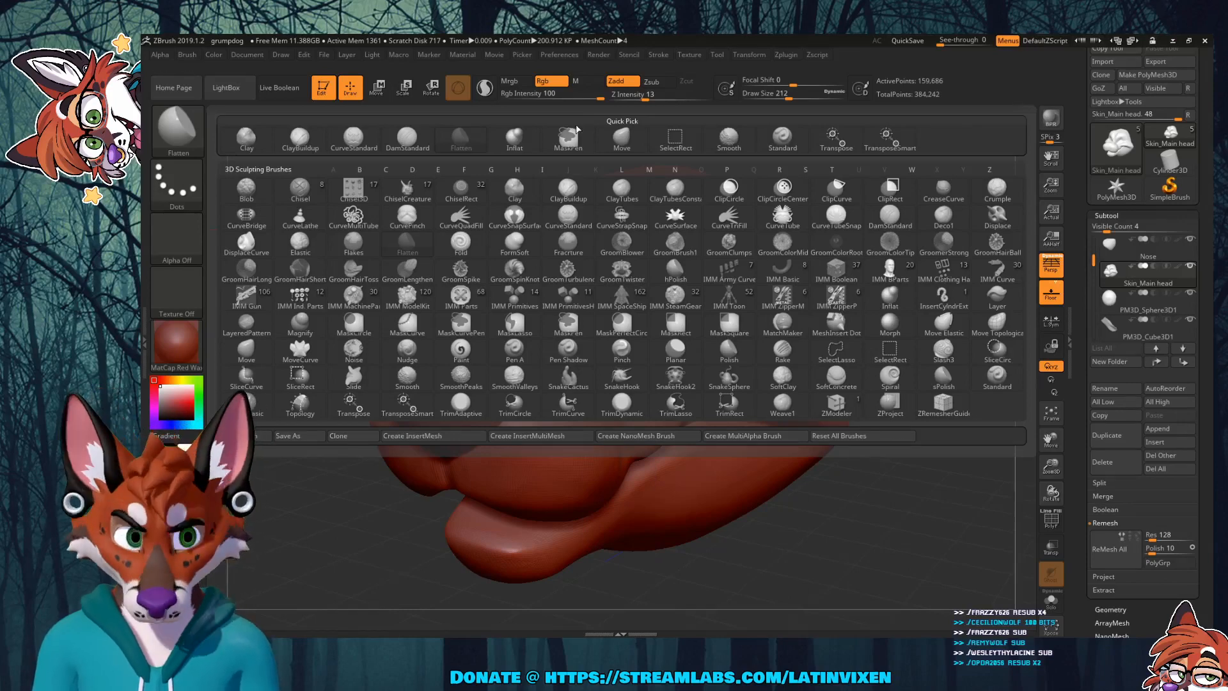
pyautogui.click(635, 146)
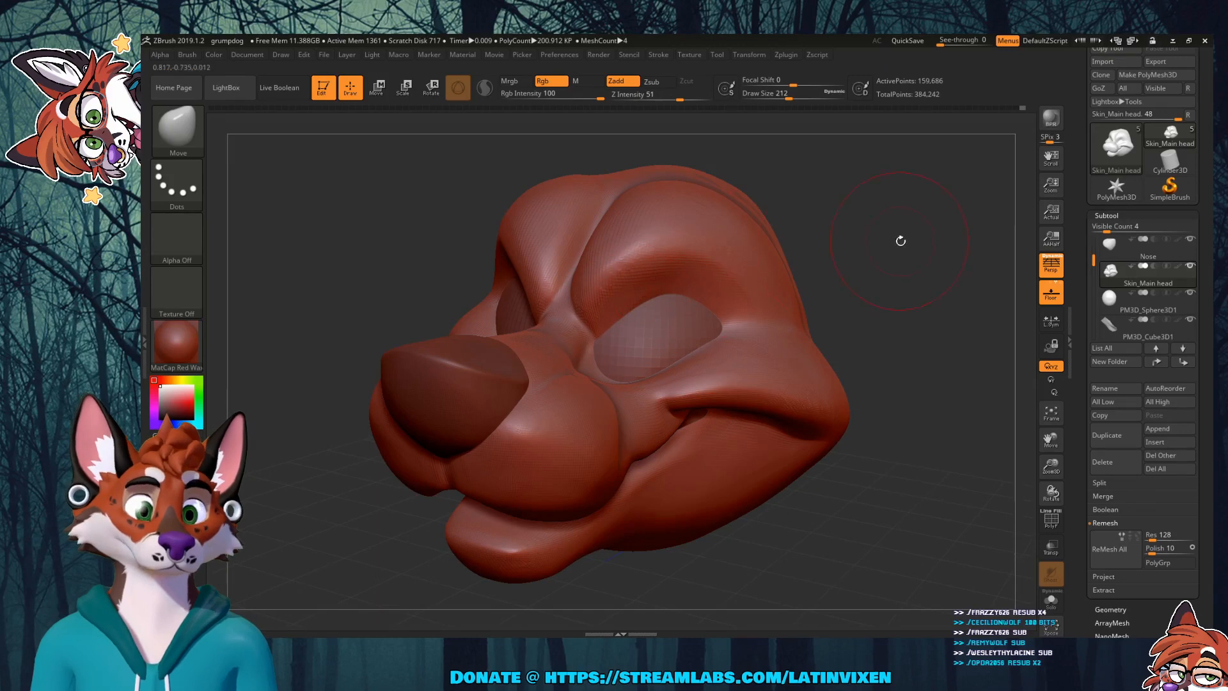
pyautogui.moveTo(899, 241); pyautogui.dragTo(919, 252)
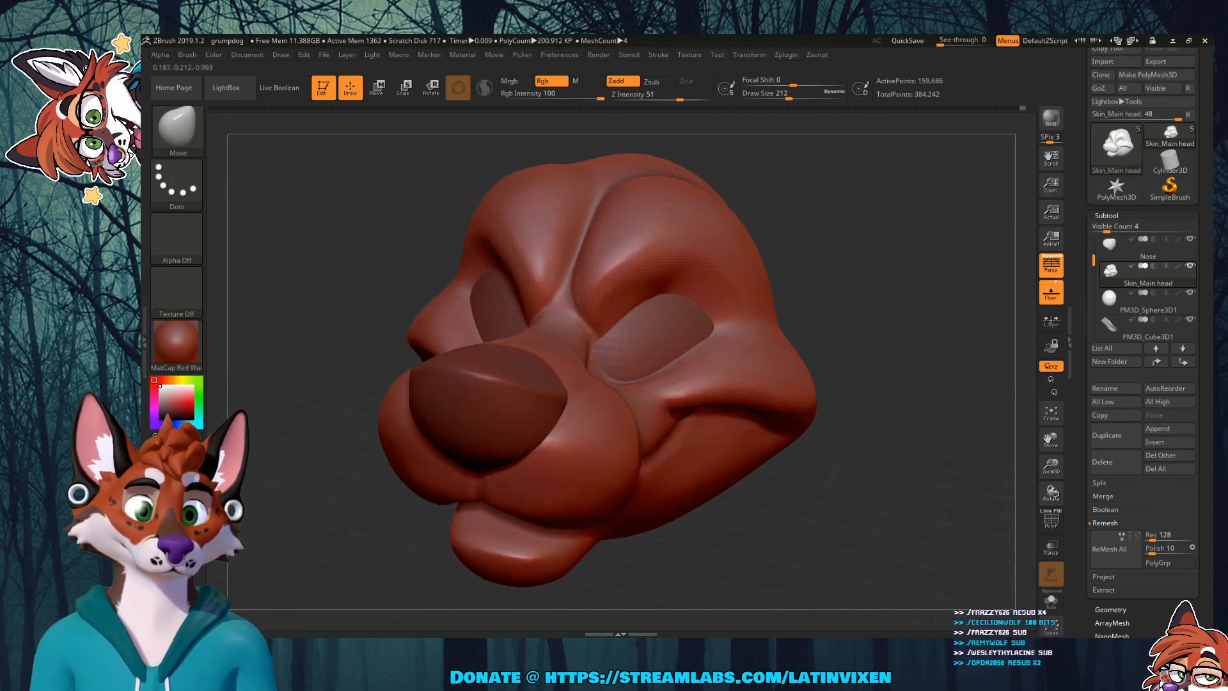
pyautogui.moveTo(854, 297)
pyautogui.mouseDown()
pyautogui.moveTo(867, 306)
pyautogui.moveTo(854, 283)
pyautogui.mouseUp()
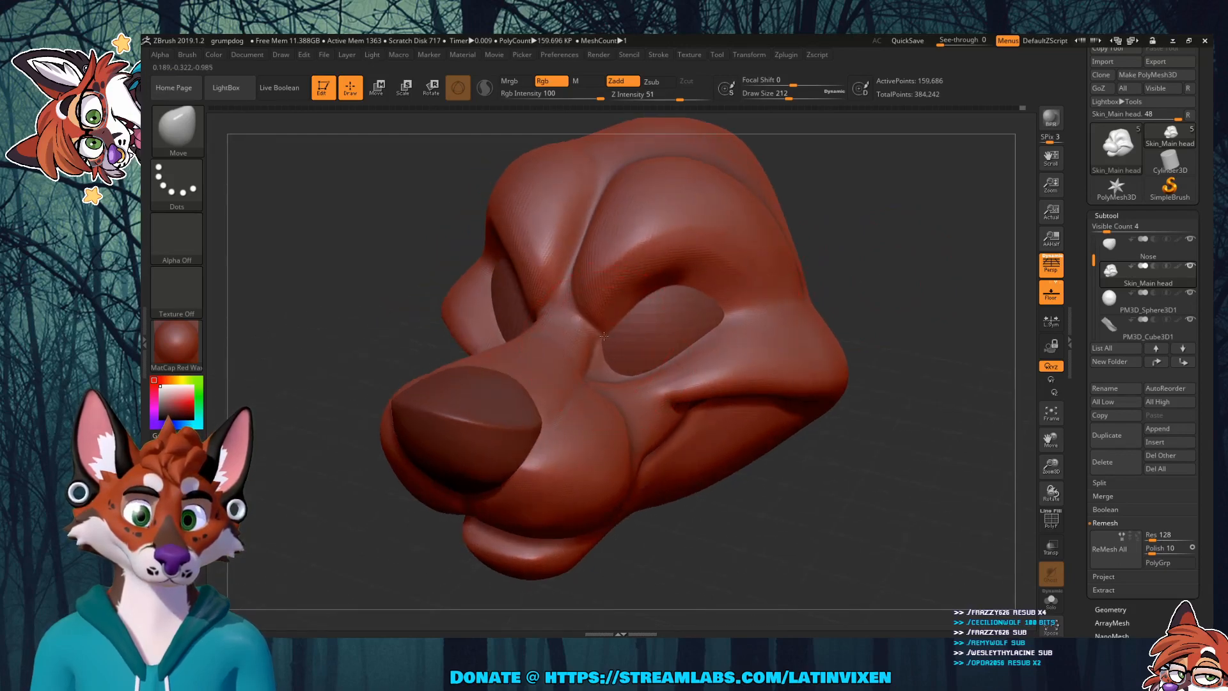
pyautogui.moveTo(908, 275)
pyautogui.mouseDown()
pyautogui.moveTo(945, 248)
pyautogui.moveTo(640, 295)
pyautogui.moveTo(586, 294)
pyautogui.moveTo(580, 277)
pyautogui.mouseUp()
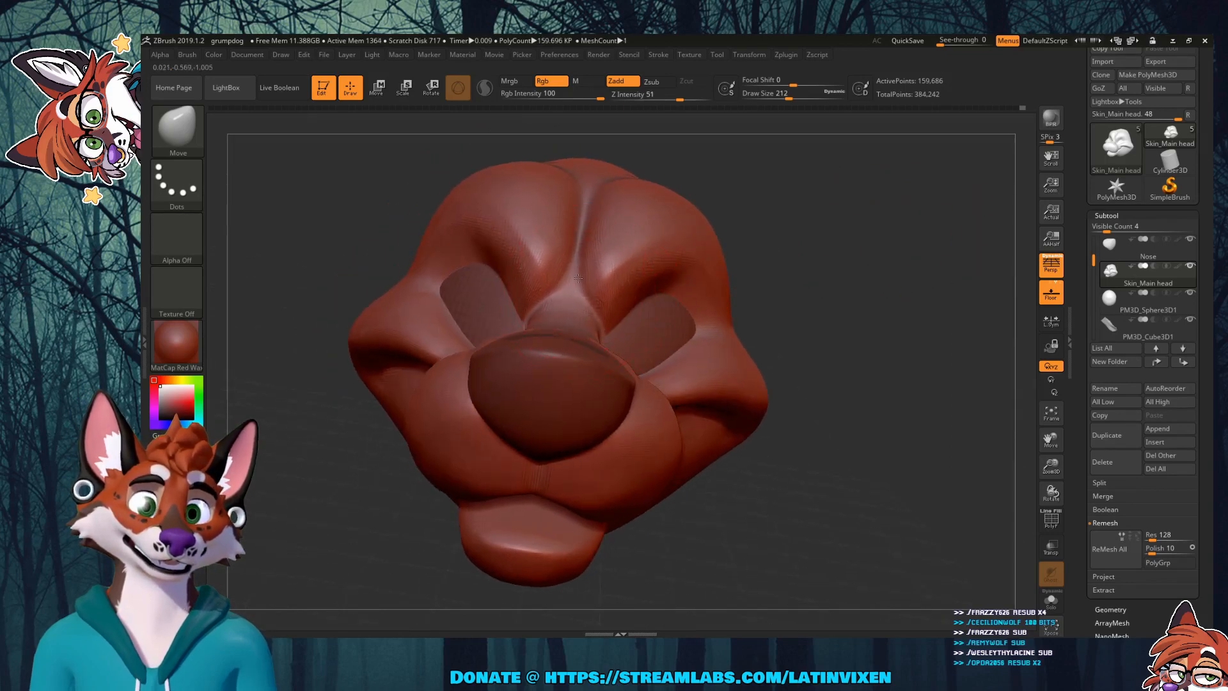
pyautogui.moveTo(524, 317); pyautogui.dragTo(530, 318)
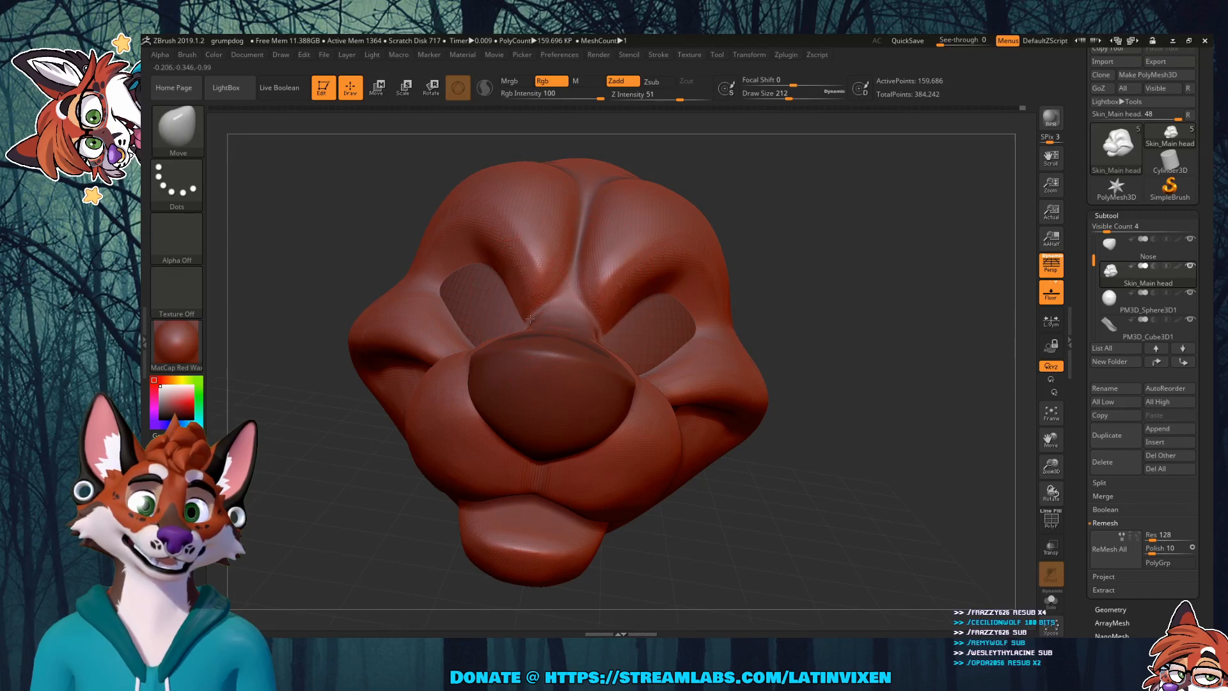
# Step: Lower the muzzle bridge between the nose and brow into a slight dip, checking its profile from side and above
pyautogui.moveTo(914, 238)
pyautogui.mouseDown()
pyautogui.moveTo(807, 242)
pyautogui.moveTo(822, 245)
pyautogui.mouseUp()
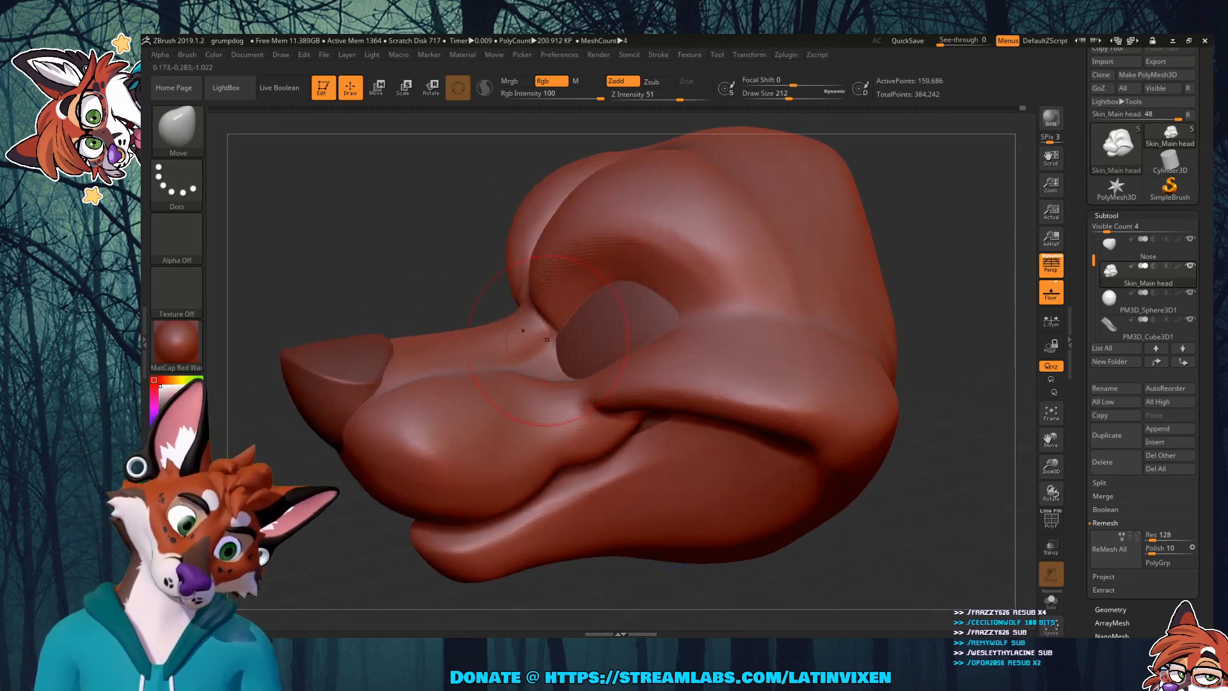
pyautogui.moveTo(501, 329); pyautogui.dragTo(503, 334)
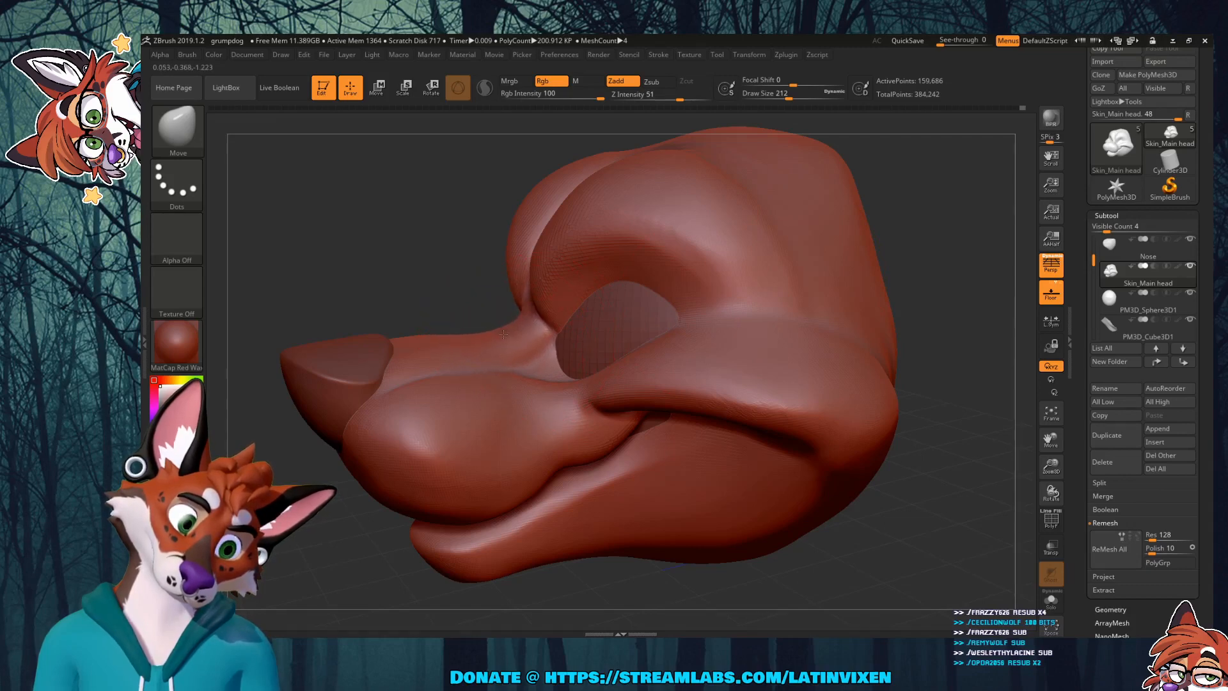
pyautogui.moveTo(485, 320); pyautogui.dragTo(438, 291, button='right')
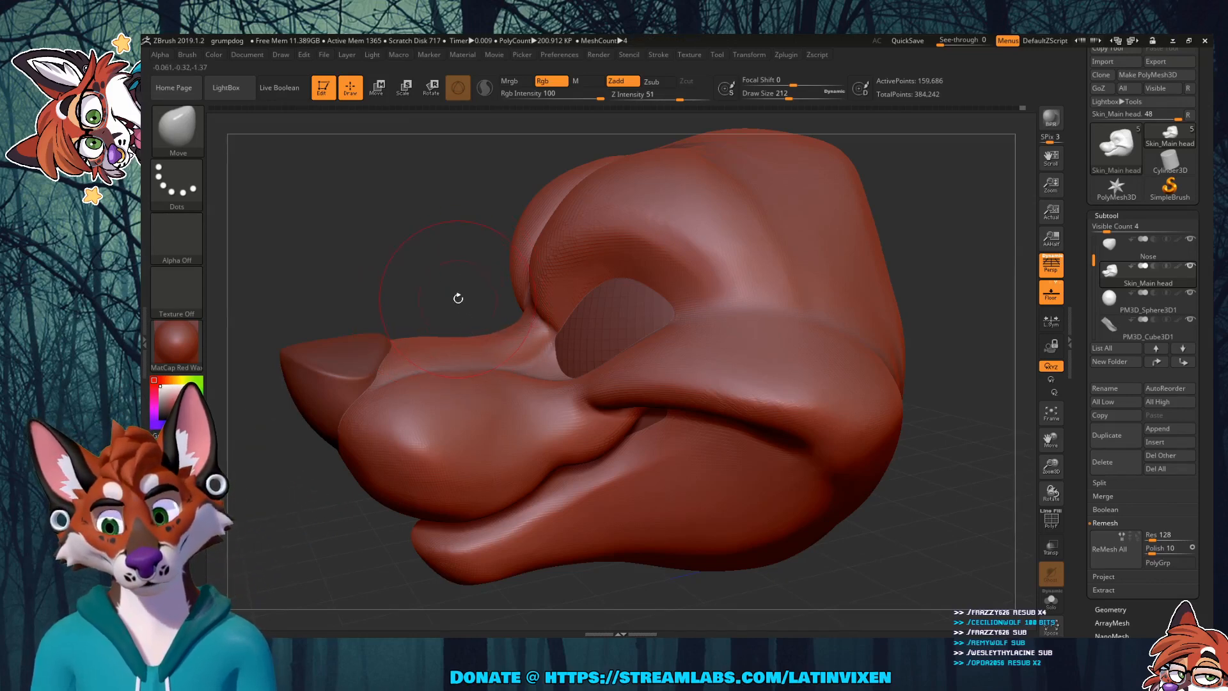
pyautogui.moveTo(458, 300); pyautogui.dragTo(468, 336)
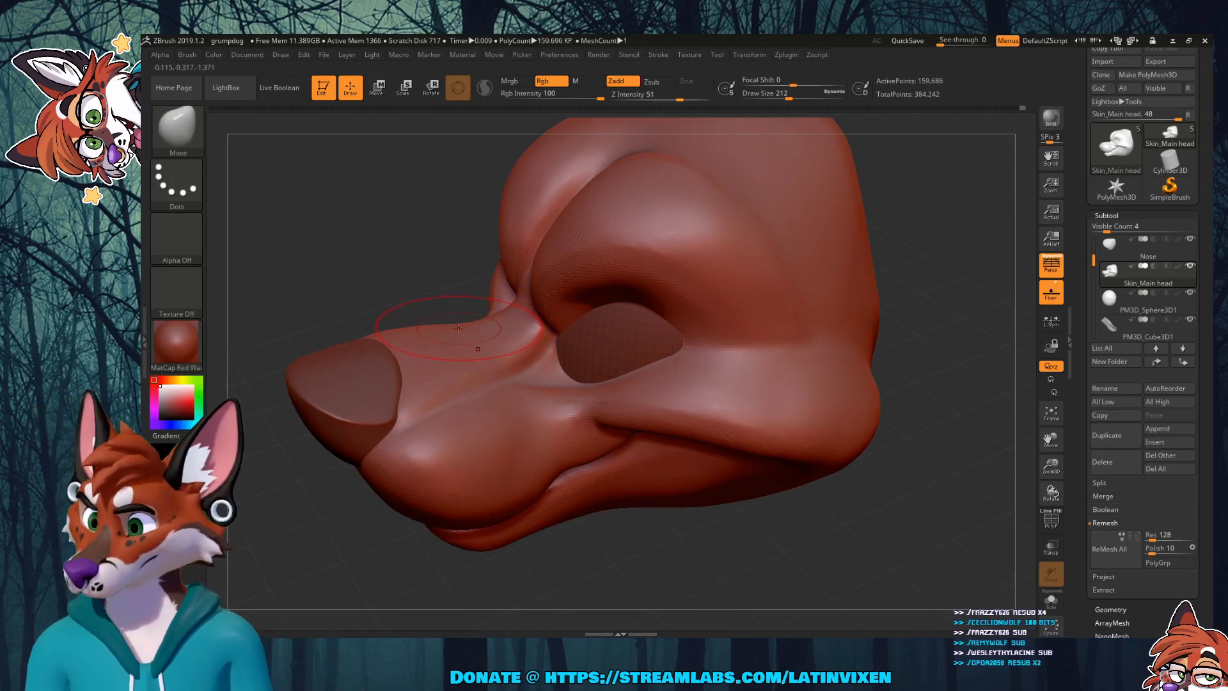
pyautogui.moveTo(449, 295)
pyautogui.mouseDown()
pyautogui.moveTo(420, 256)
pyautogui.moveTo(438, 254)
pyautogui.moveTo(418, 258)
pyautogui.mouseUp()
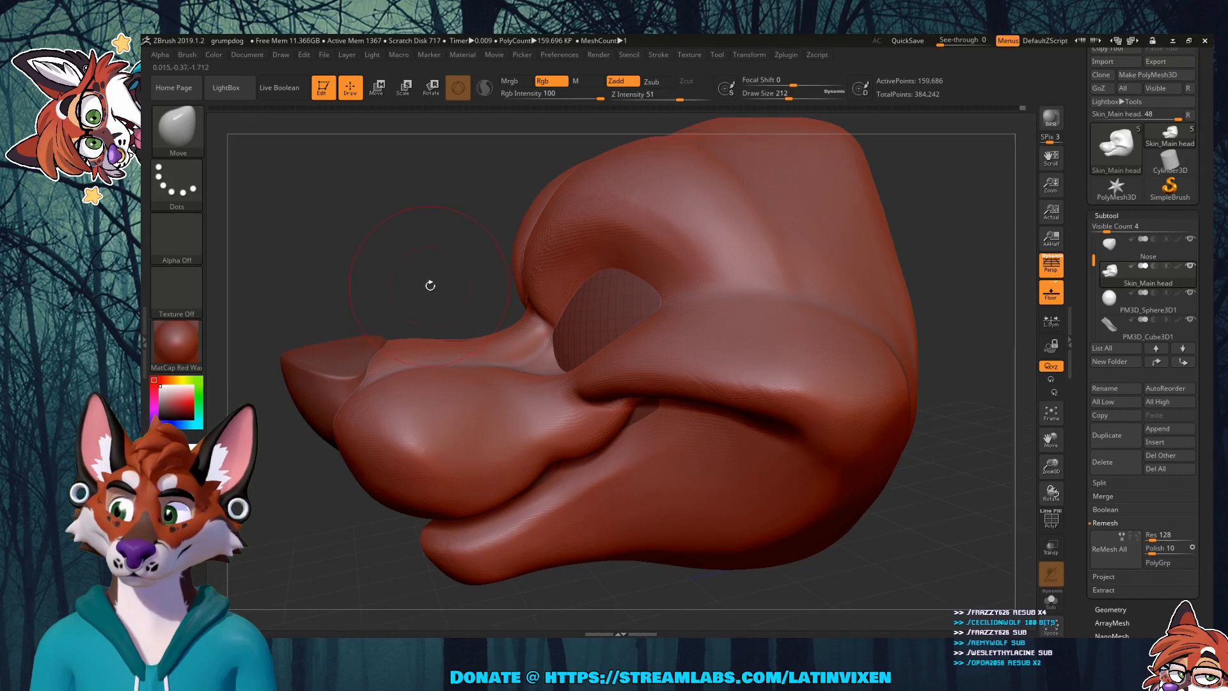
pyautogui.moveTo(430, 285); pyautogui.dragTo(420, 345)
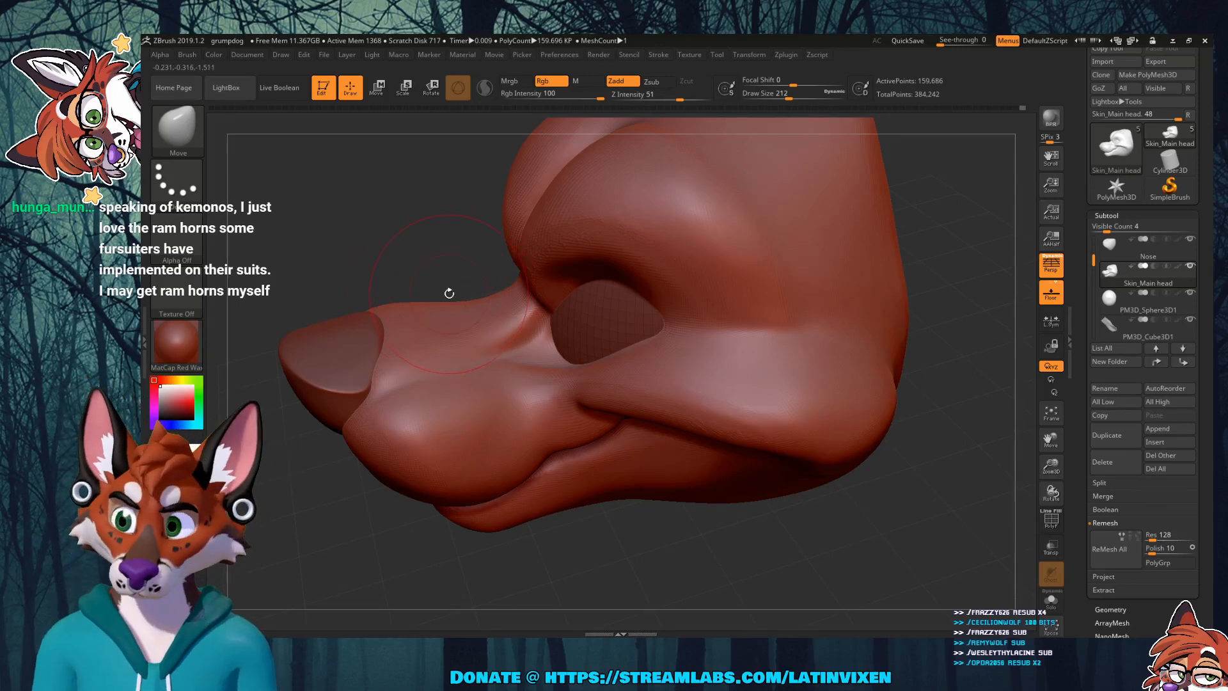
# Step: Smooth the top of the main head's muzzle bridge just behind the nose
pyautogui.moveTo(435, 246); pyautogui.dragTo(391, 381)
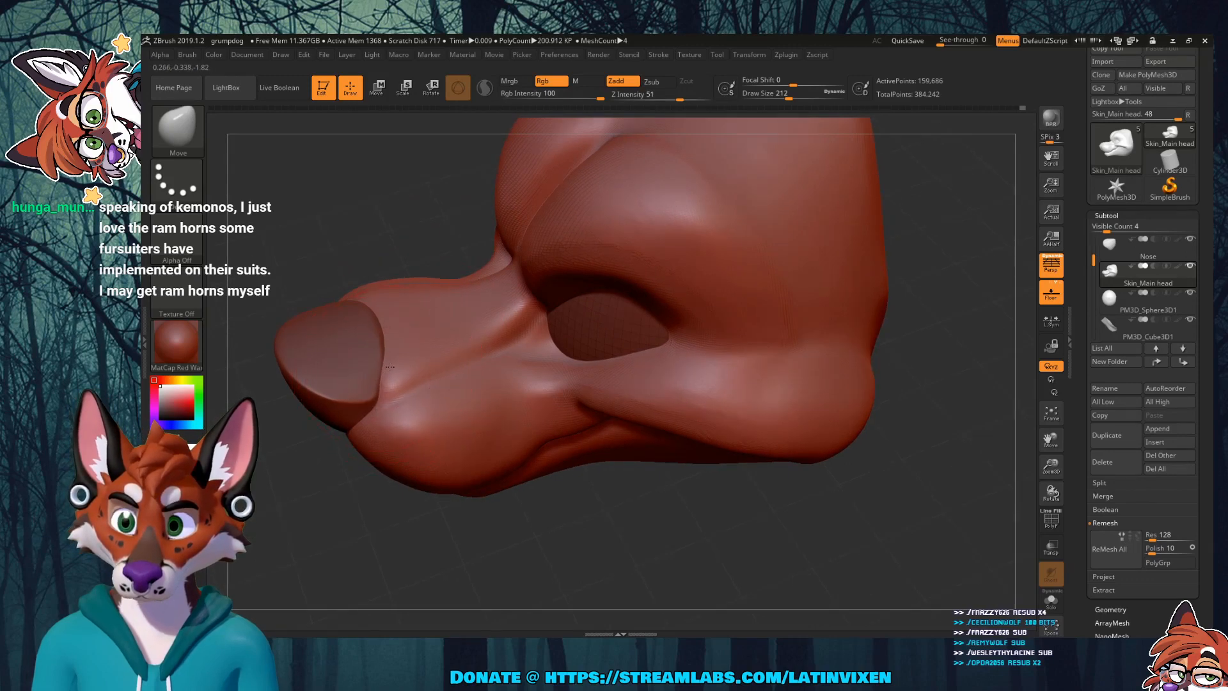
pyautogui.press('shift')
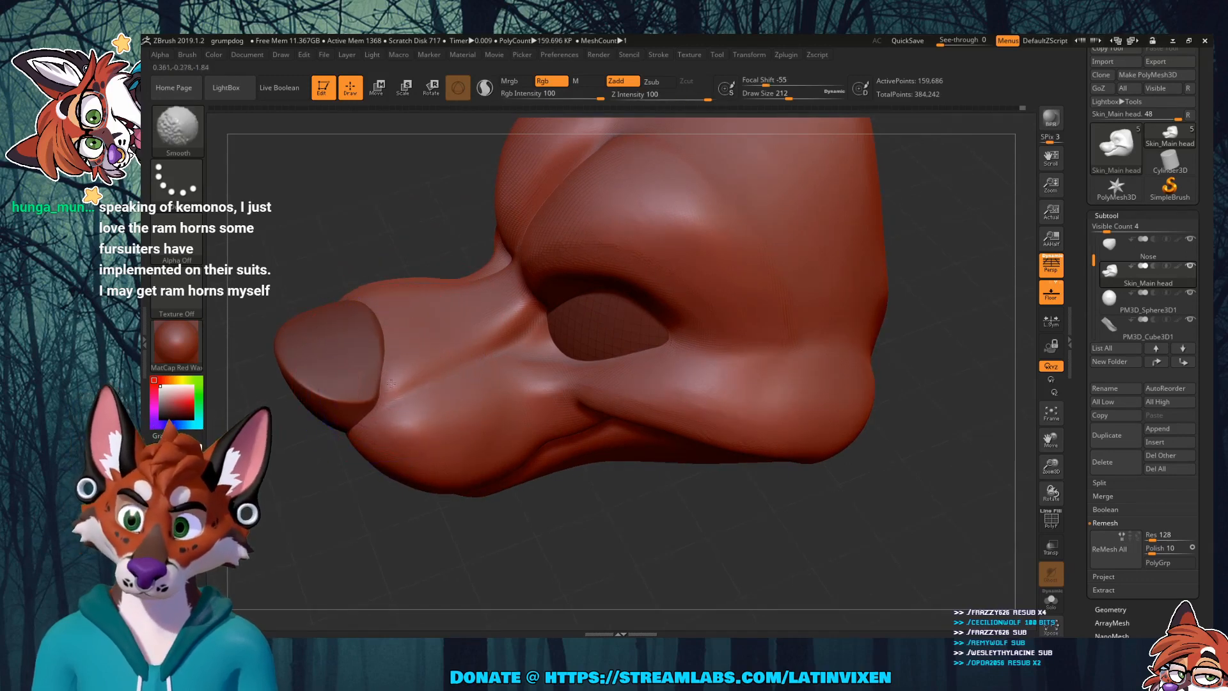
pyautogui.moveTo(412, 252)
pyautogui.mouseDown()
pyautogui.moveTo(407, 199)
pyautogui.moveTo(432, 308)
pyautogui.moveTo(462, 251)
pyautogui.mouseUp()
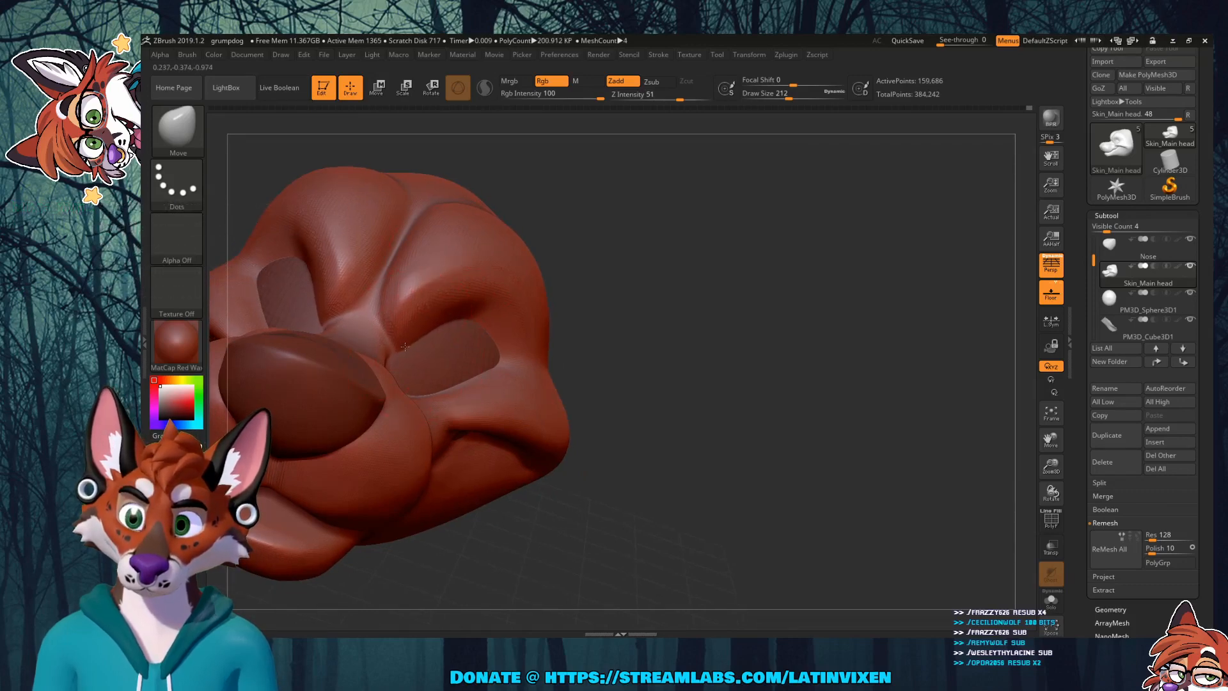
# Step: Examine the brow, eye sockets and muzzle bridge from the front, sides and above
pyautogui.moveTo(623, 332)
pyautogui.mouseDown()
pyautogui.moveTo(636, 360)
pyautogui.moveTo(633, 340)
pyautogui.moveTo(655, 329)
pyautogui.moveTo(416, 355)
pyautogui.mouseUp()
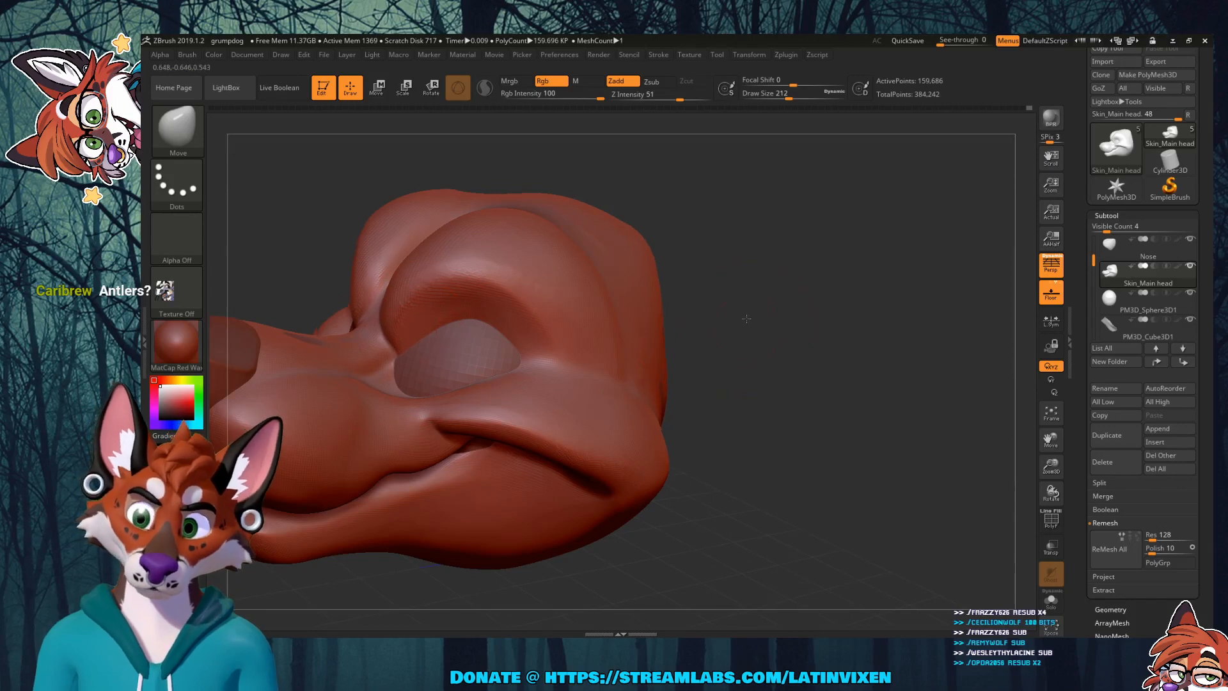
pyautogui.moveTo(717, 324); pyautogui.dragTo(727, 305)
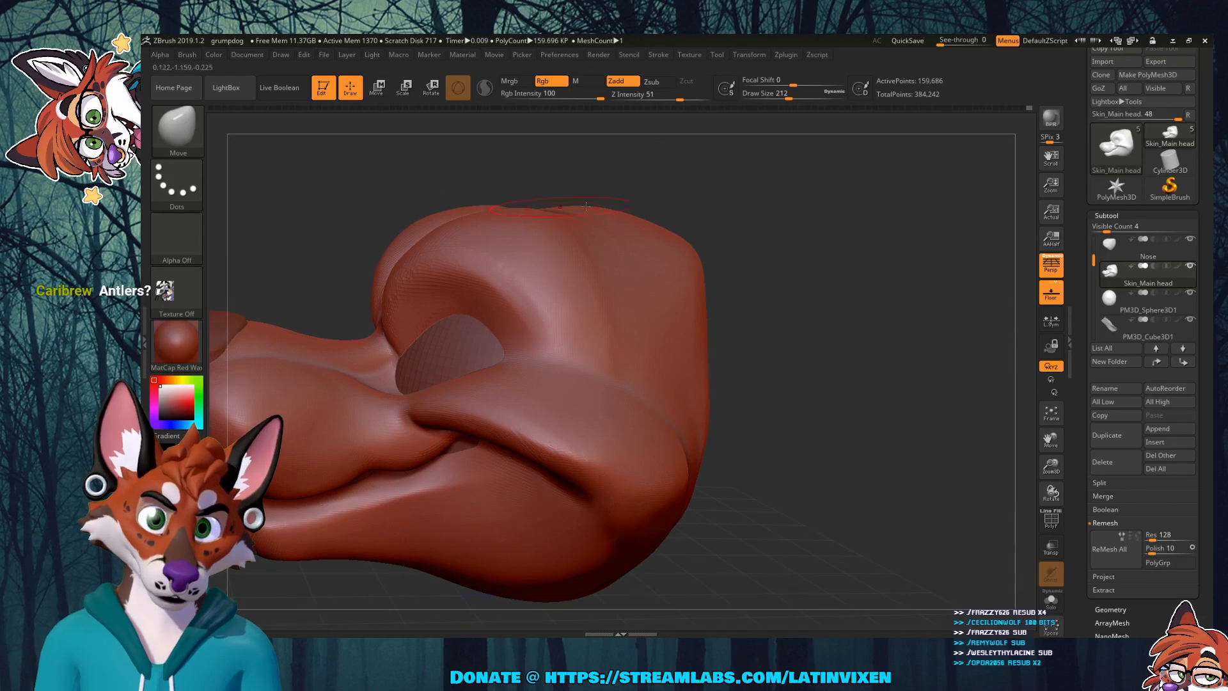
pyautogui.moveTo(728, 202); pyautogui.dragTo(730, 231)
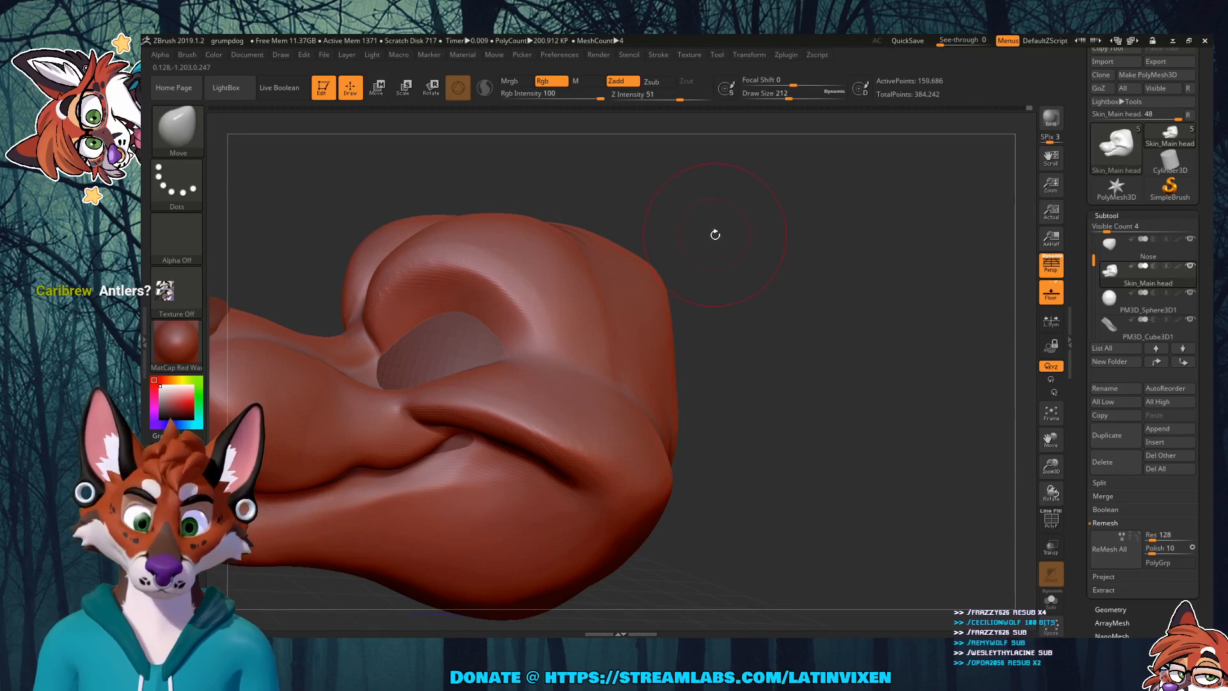
pyautogui.moveTo(719, 237); pyautogui.dragTo(726, 264)
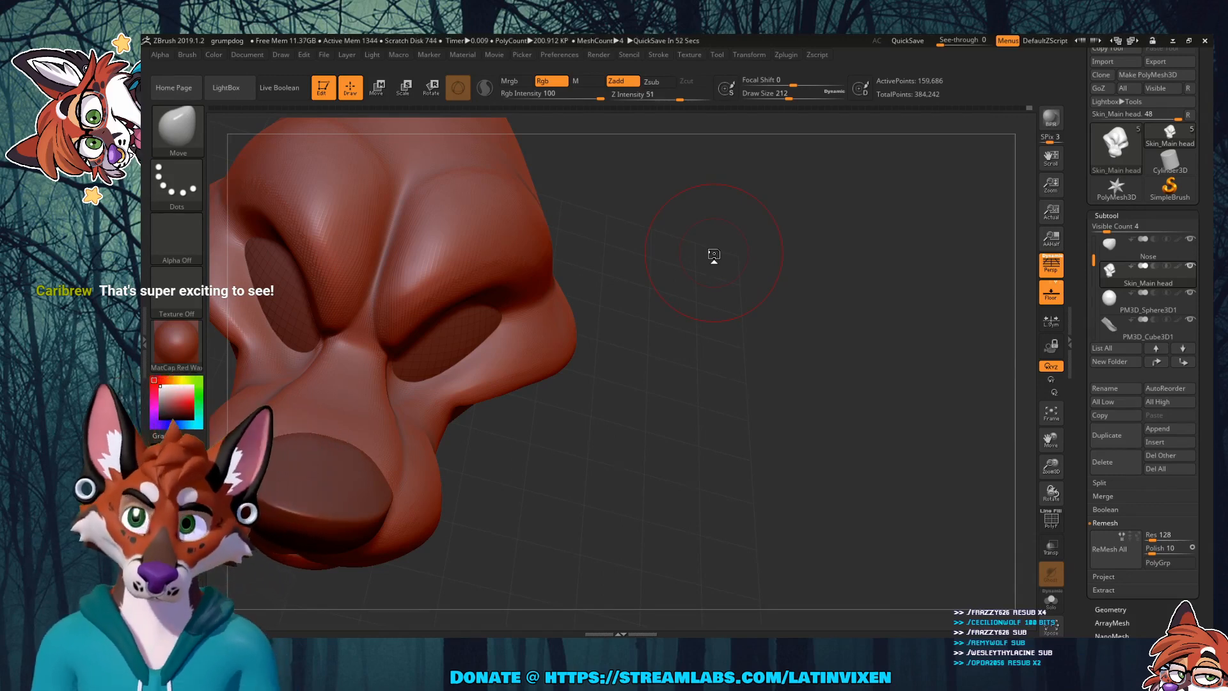
pyautogui.moveTo(681, 380)
pyautogui.mouseDown()
pyautogui.moveTo(634, 319)
pyautogui.moveTo(645, 311)
pyautogui.mouseUp()
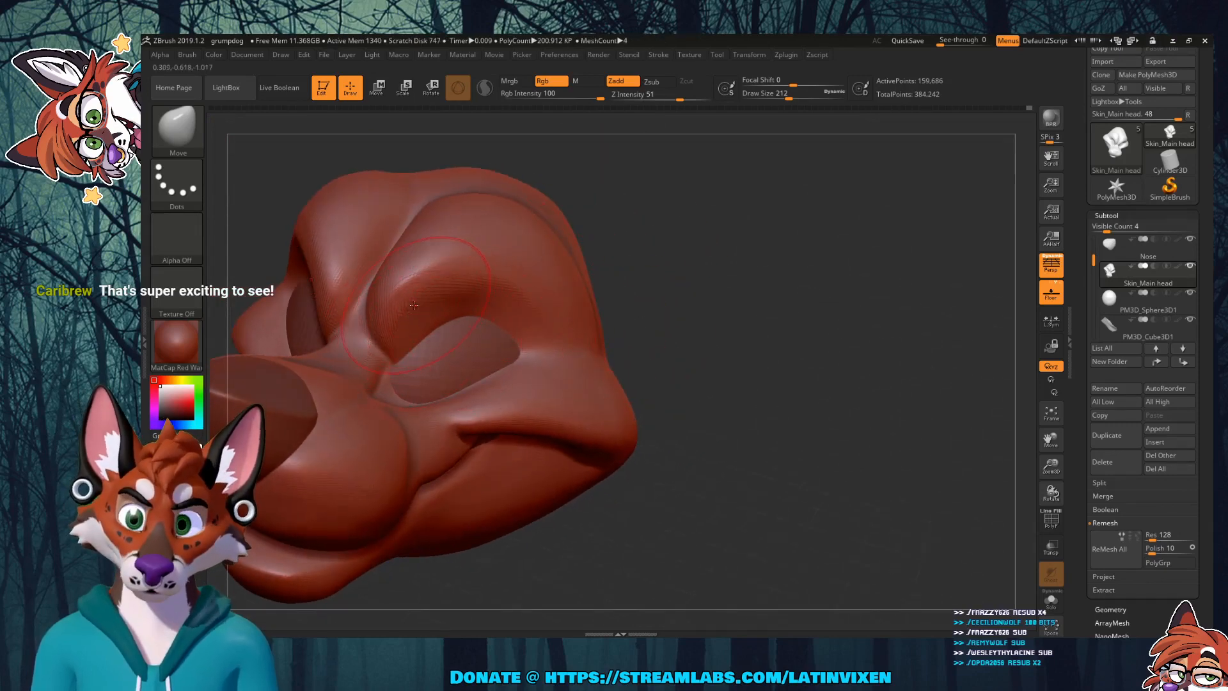
pyautogui.moveTo(649, 259); pyautogui.dragTo(761, 298)
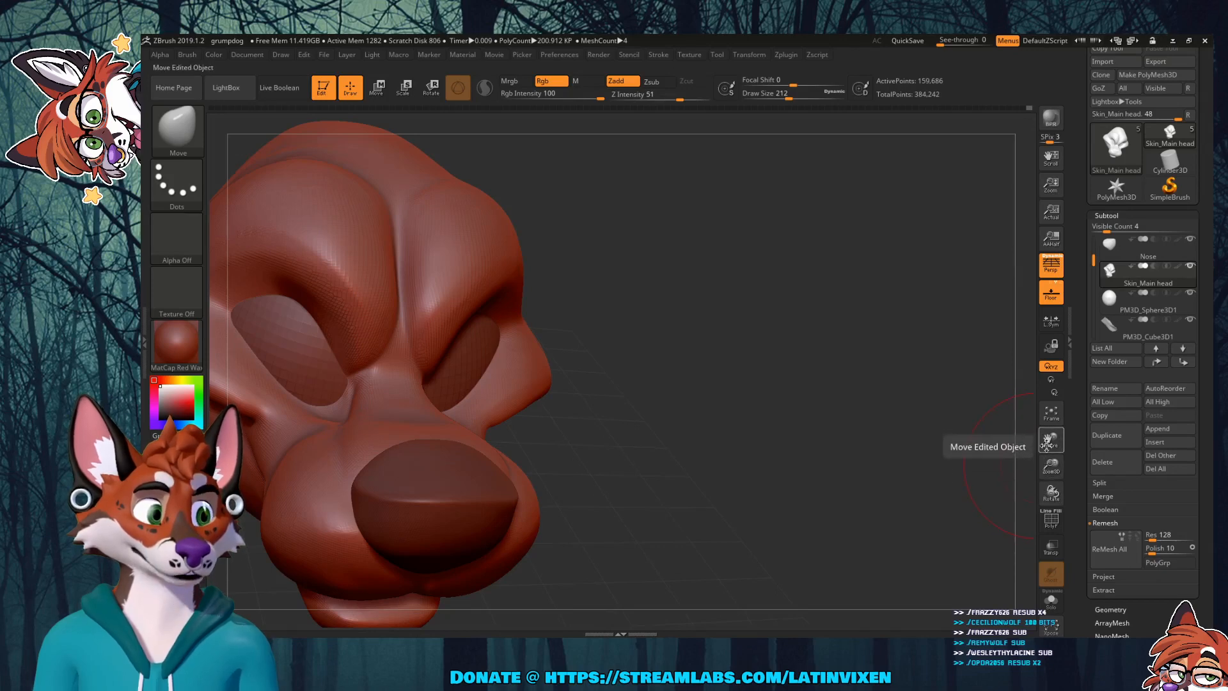
pyautogui.moveTo(1047, 438); pyautogui.dragTo(1120, 430)
pyautogui.moveTo(866, 442)
pyautogui.mouseDown()
pyautogui.moveTo(866, 481)
pyautogui.moveTo(862, 436)
pyautogui.mouseUp()
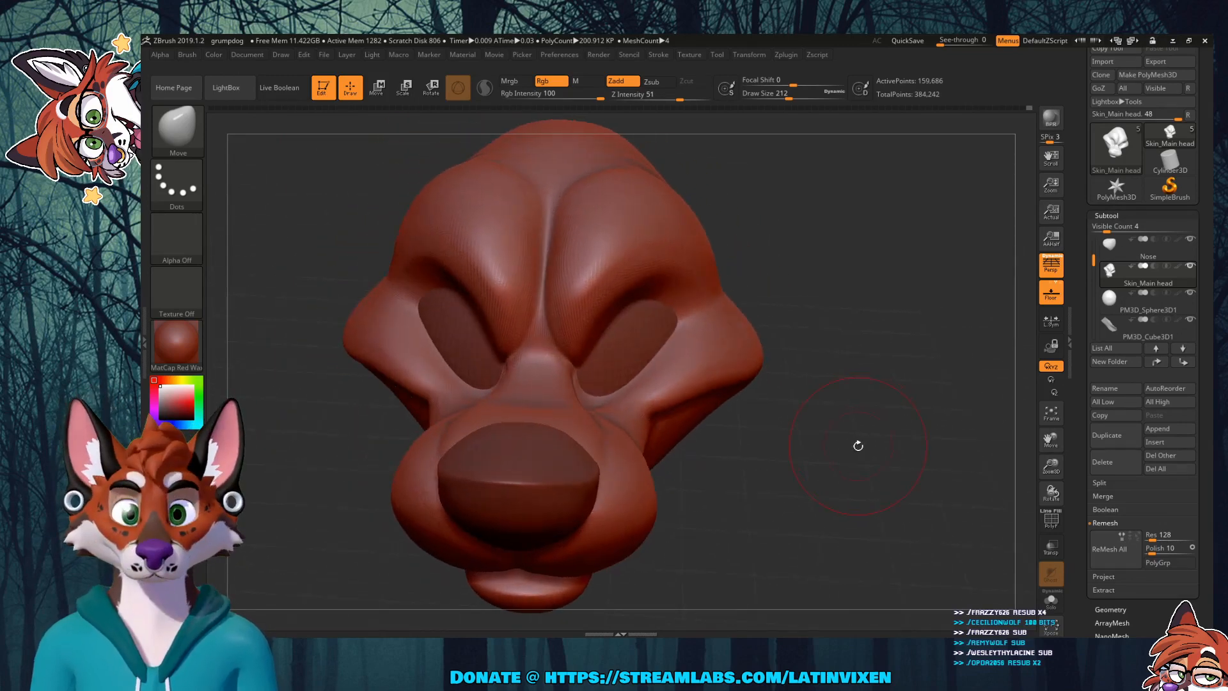
# Step: Fill out the cheeks below the eyes with the Inflat brush and smooth their transition into the muzzle, checking both sides
pyautogui.click(178, 131)
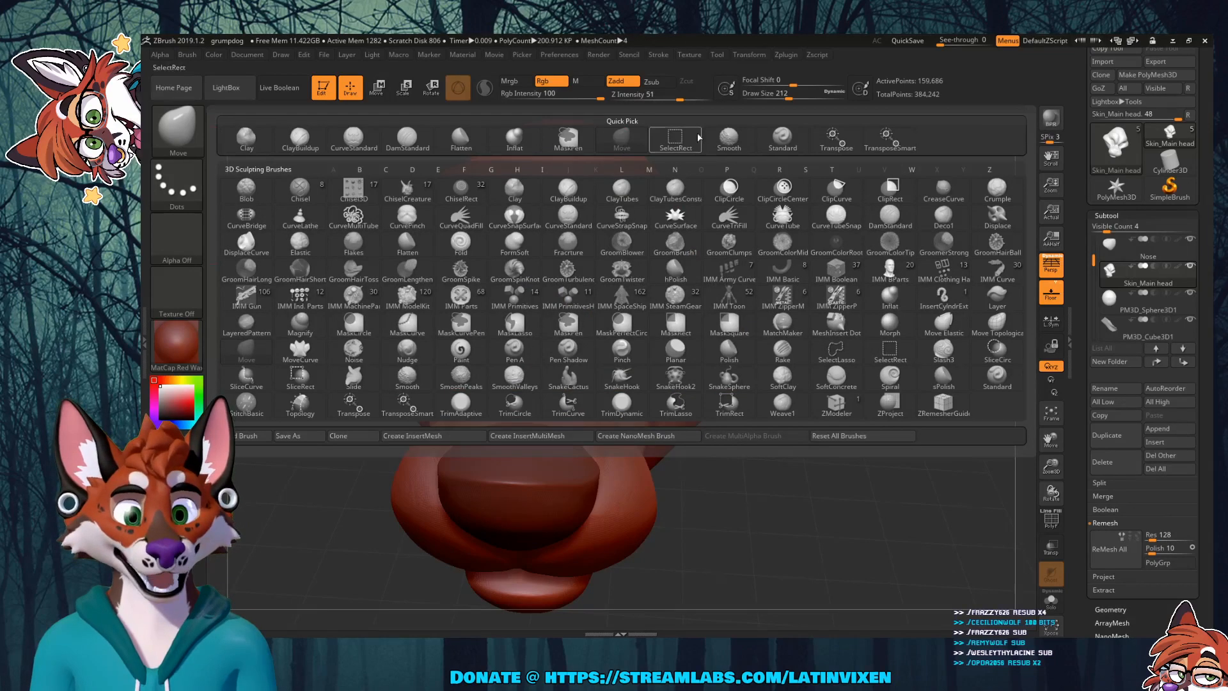
pyautogui.click(494, 145)
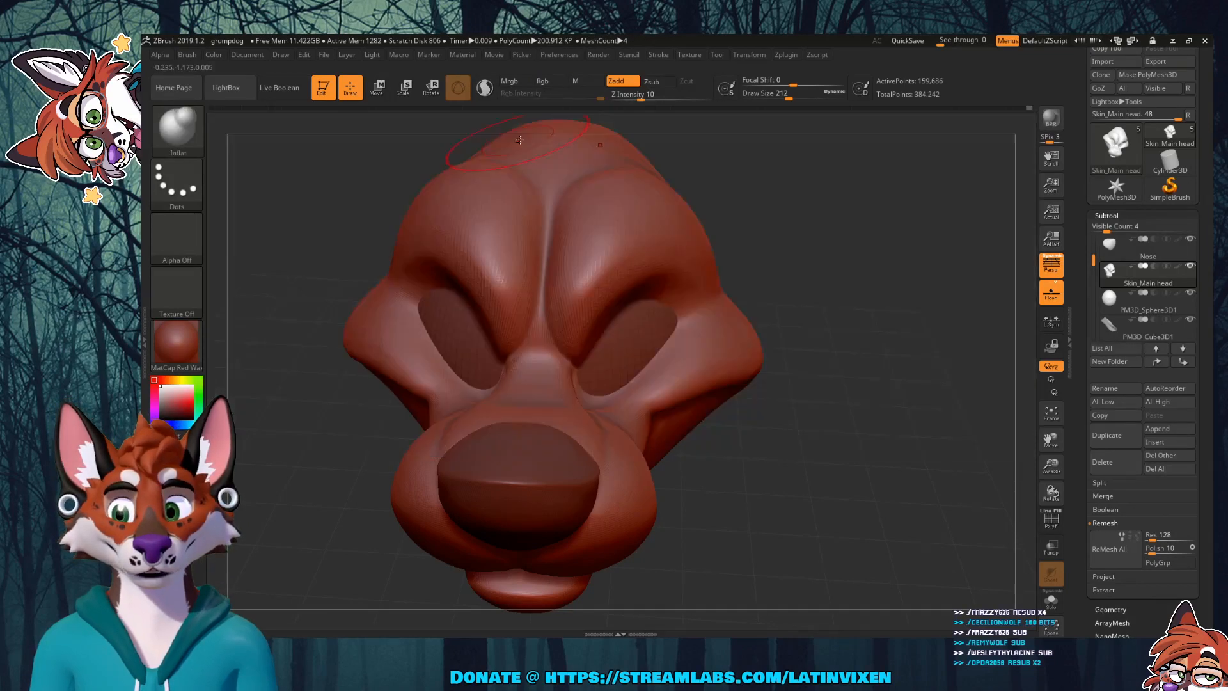
pyautogui.moveTo(844, 416); pyautogui.dragTo(861, 405)
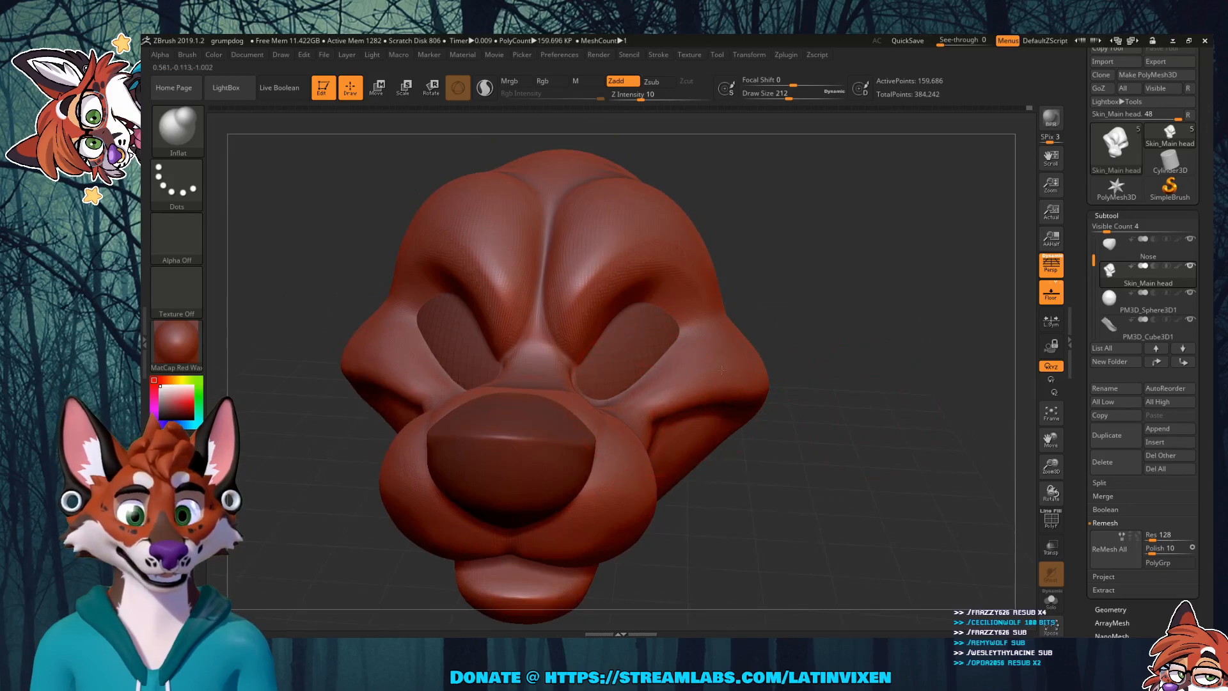
pyautogui.moveTo(888, 331)
pyautogui.mouseDown()
pyautogui.moveTo(902, 324)
pyautogui.moveTo(869, 339)
pyautogui.mouseUp()
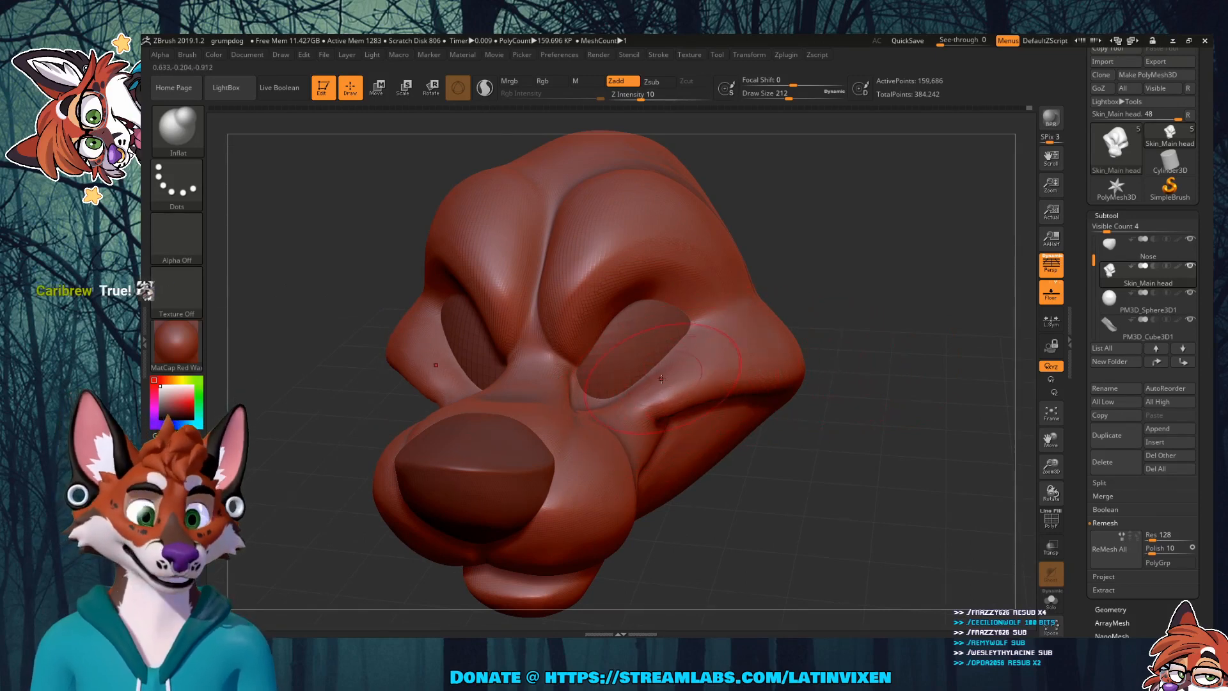
pyautogui.moveTo(880, 378)
pyautogui.mouseDown()
pyautogui.moveTo(888, 350)
pyautogui.moveTo(644, 376)
pyautogui.mouseUp()
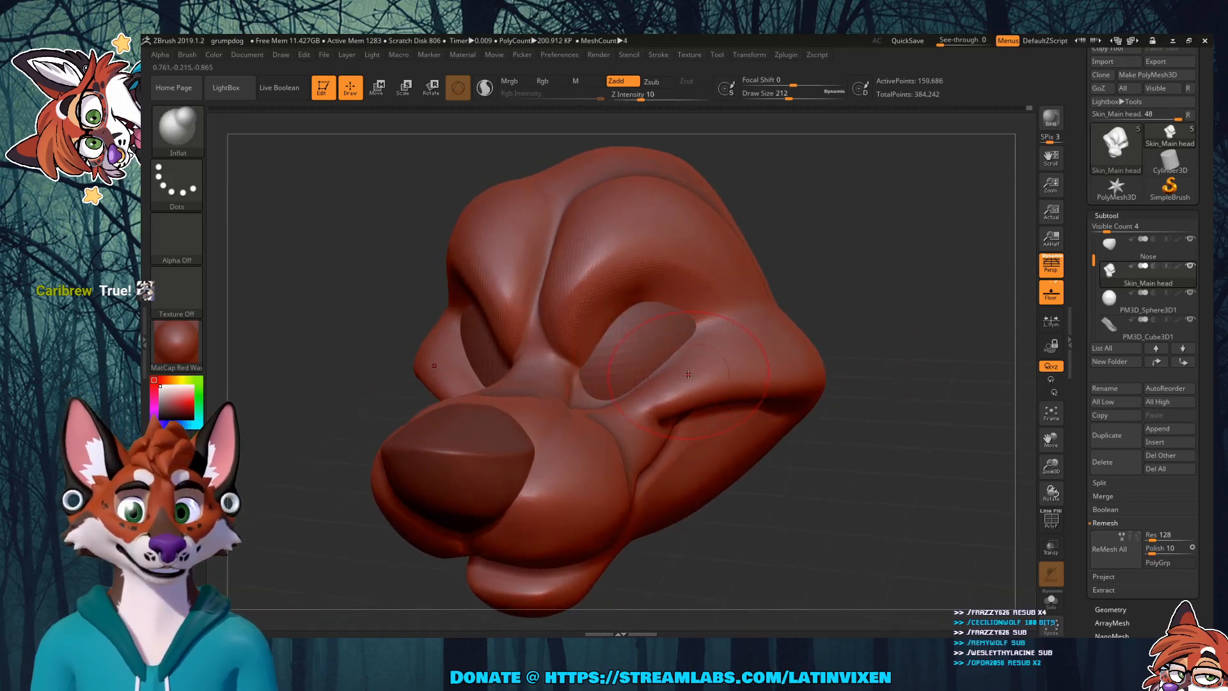
pyautogui.moveTo(853, 302)
pyautogui.mouseDown()
pyautogui.moveTo(879, 307)
pyautogui.moveTo(861, 318)
pyautogui.mouseUp()
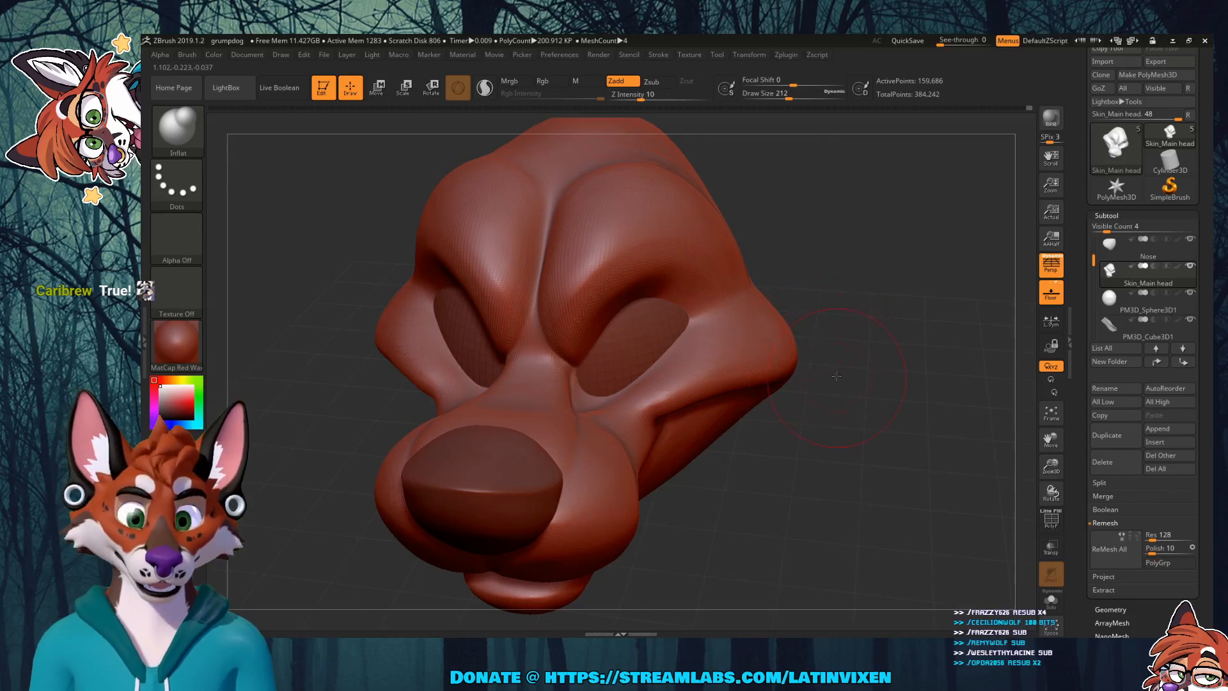
pyautogui.moveTo(837, 376); pyautogui.dragTo(659, 412)
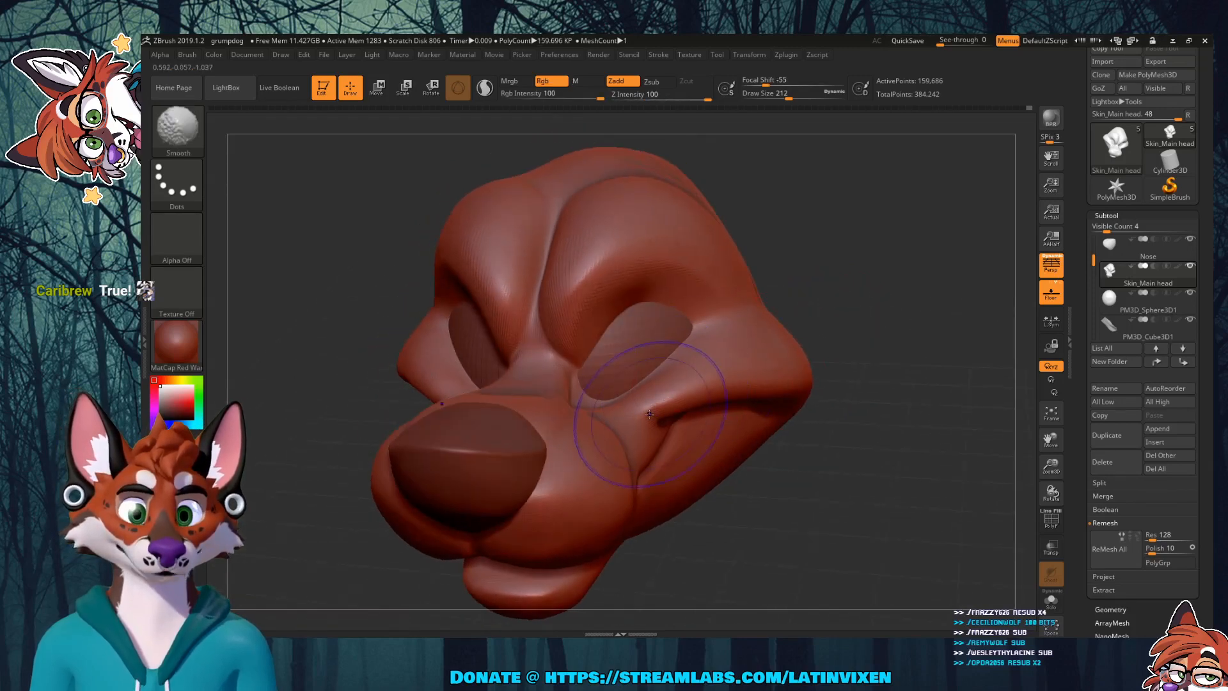
pyautogui.moveTo(825, 349)
pyautogui.mouseDown()
pyautogui.moveTo(863, 333)
pyautogui.moveTo(866, 301)
pyautogui.moveTo(842, 307)
pyautogui.mouseUp()
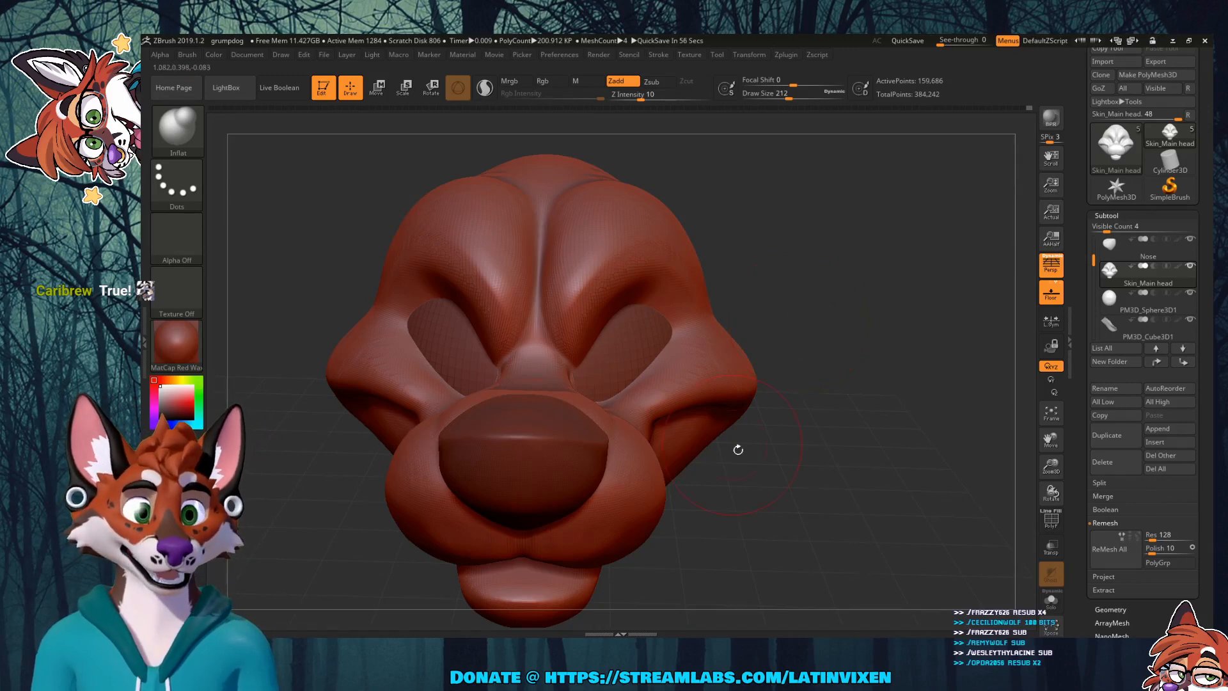
pyautogui.moveTo(811, 392); pyautogui.dragTo(718, 384)
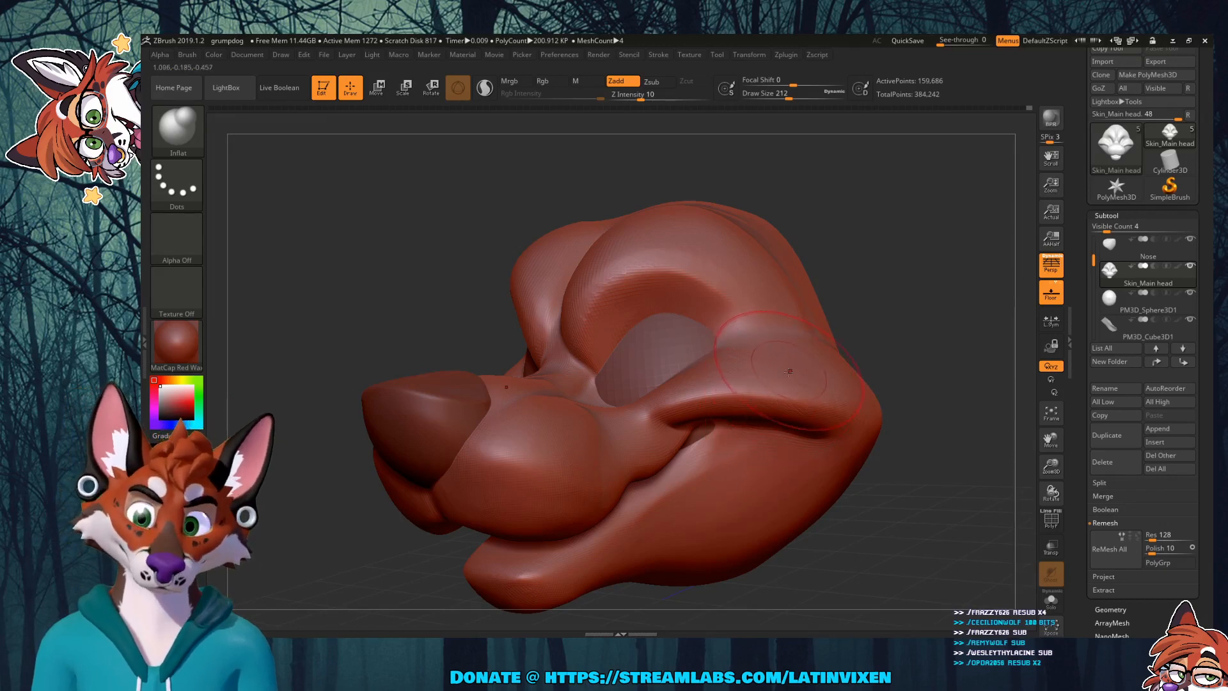
pyautogui.moveTo(903, 314); pyautogui.dragTo(901, 343)
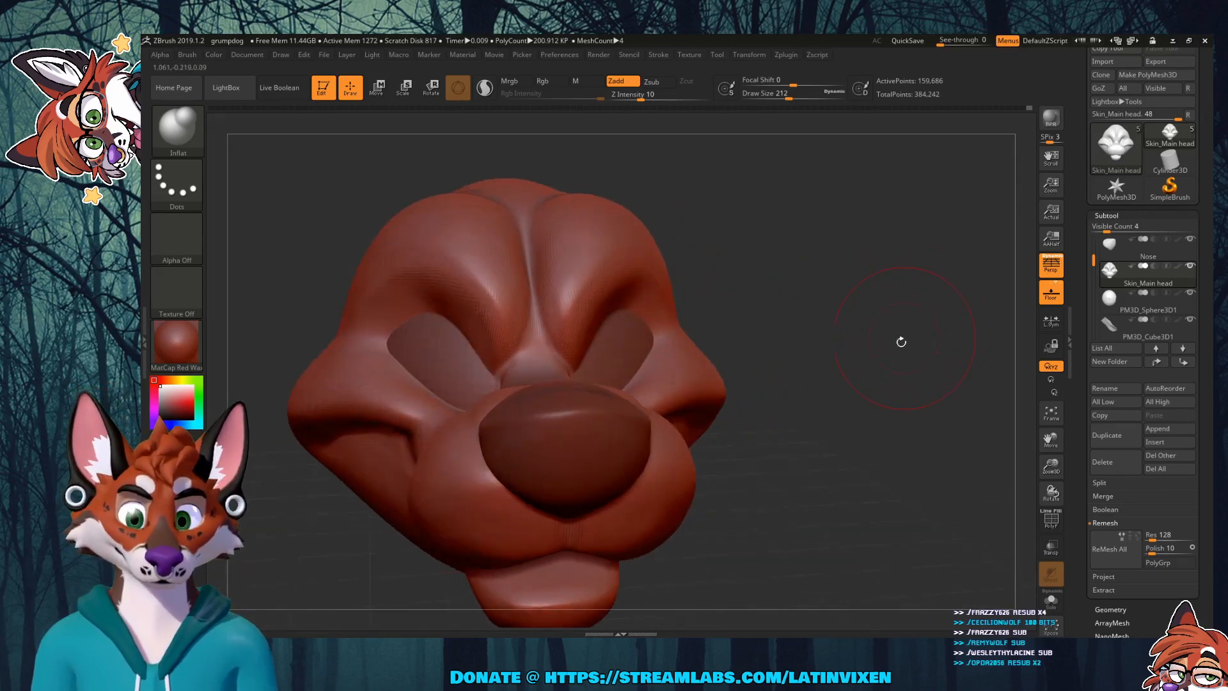
pyautogui.moveTo(880, 382); pyautogui.dragTo(881, 356)
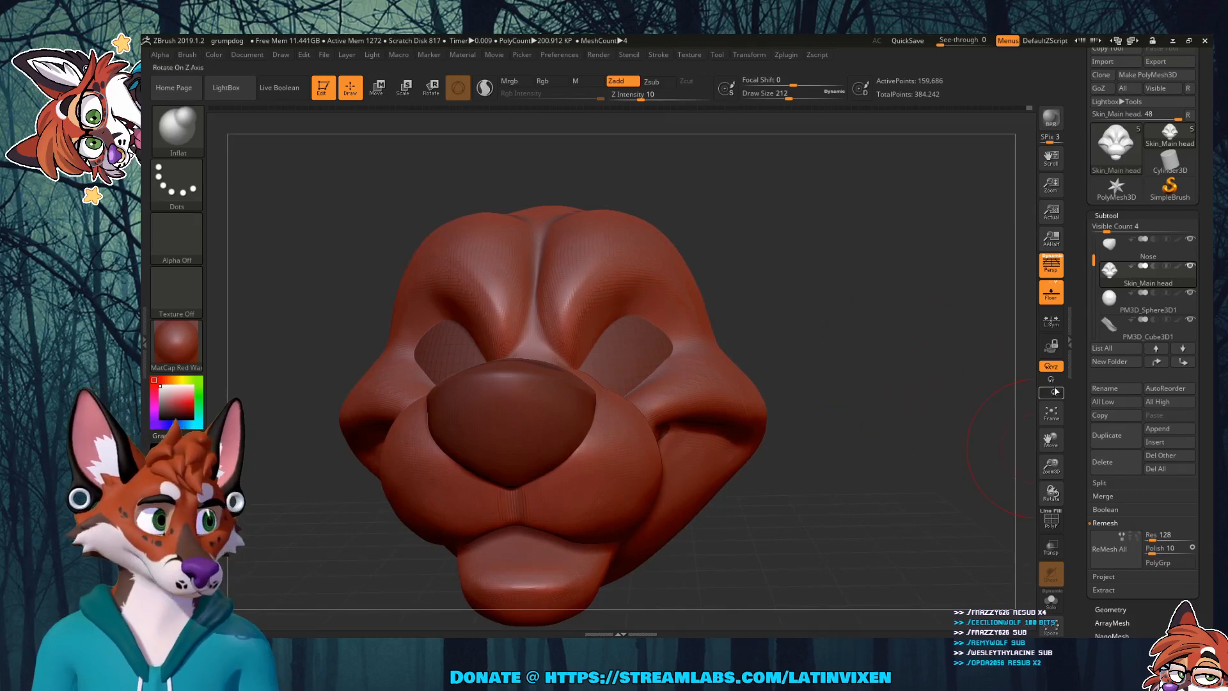
# Step: Select the Nose subtool and nudge the front tip of its top plane with the Move brush, checking the profile
pyautogui.click(1119, 254)
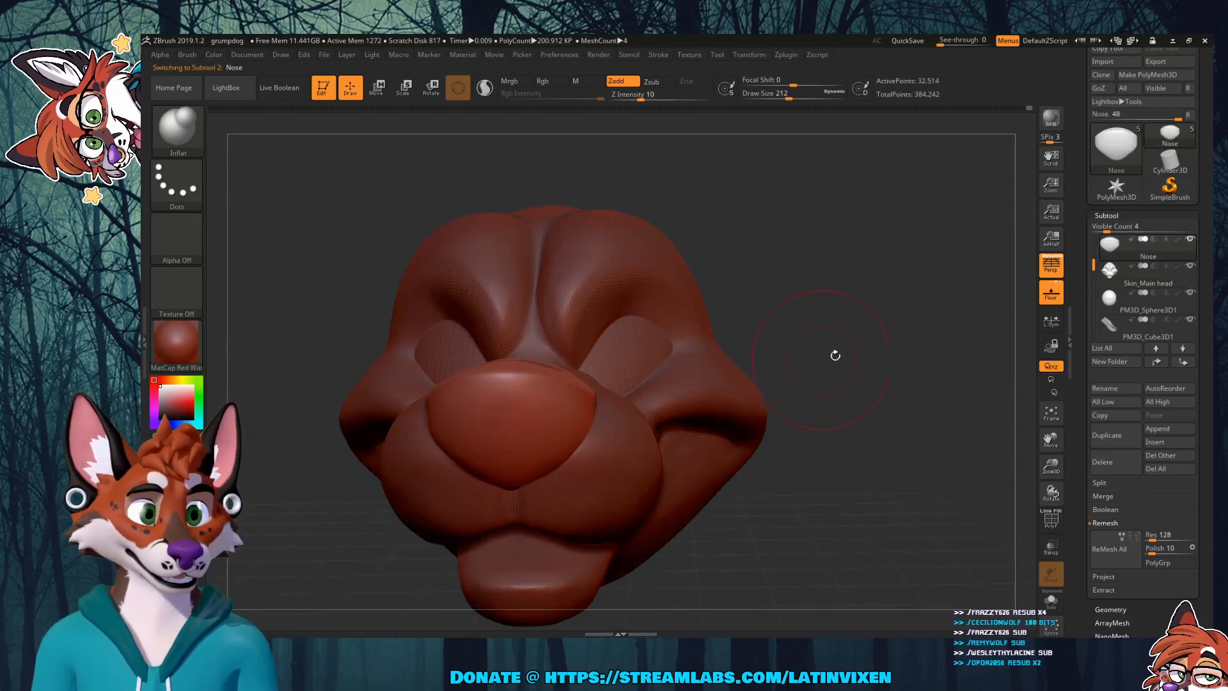
pyautogui.moveTo(833, 354); pyautogui.dragTo(809, 432)
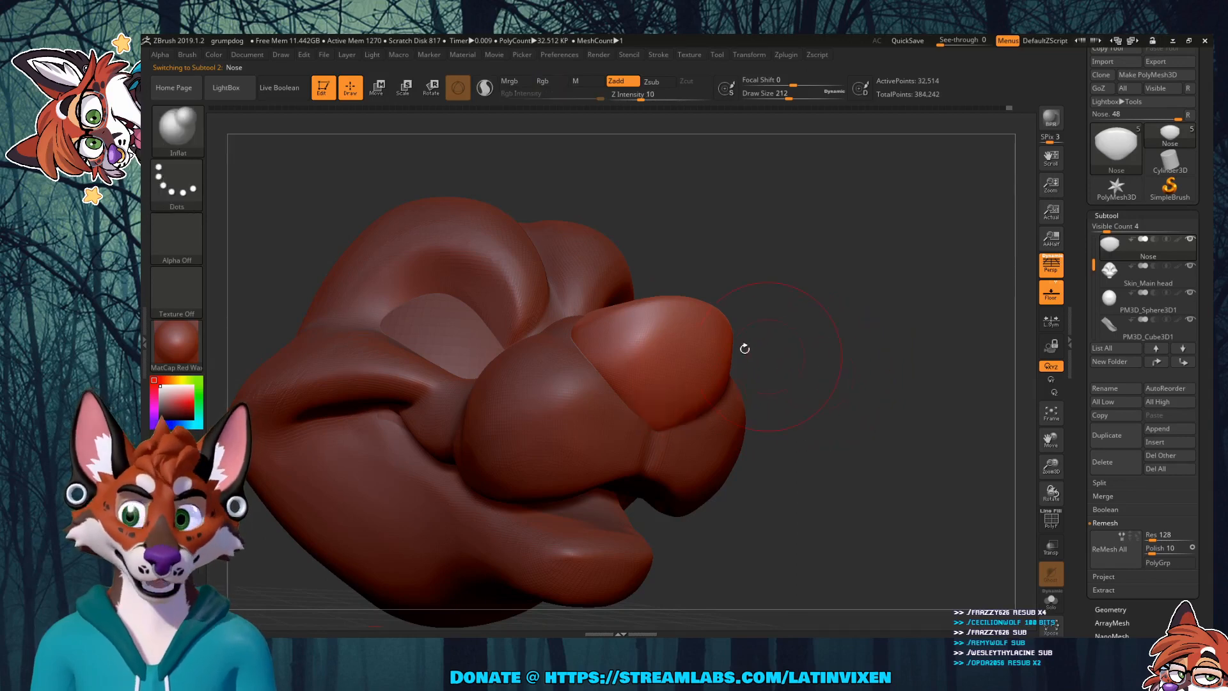
pyautogui.click(177, 131)
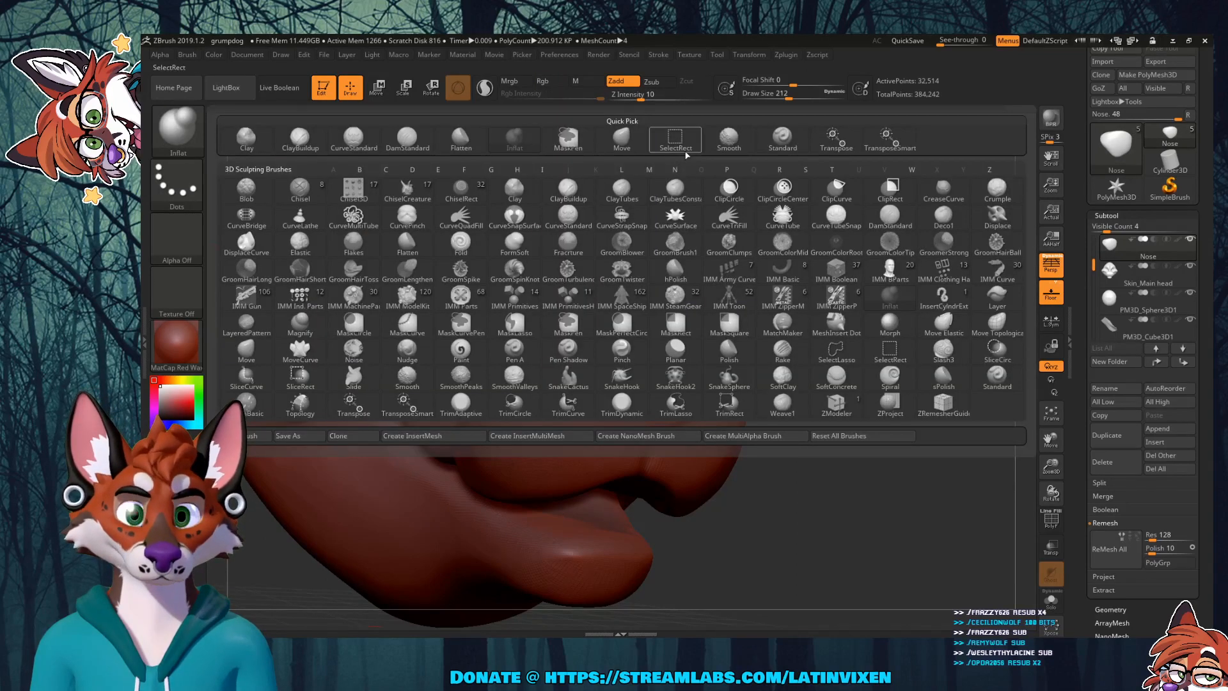
pyautogui.click(622, 139)
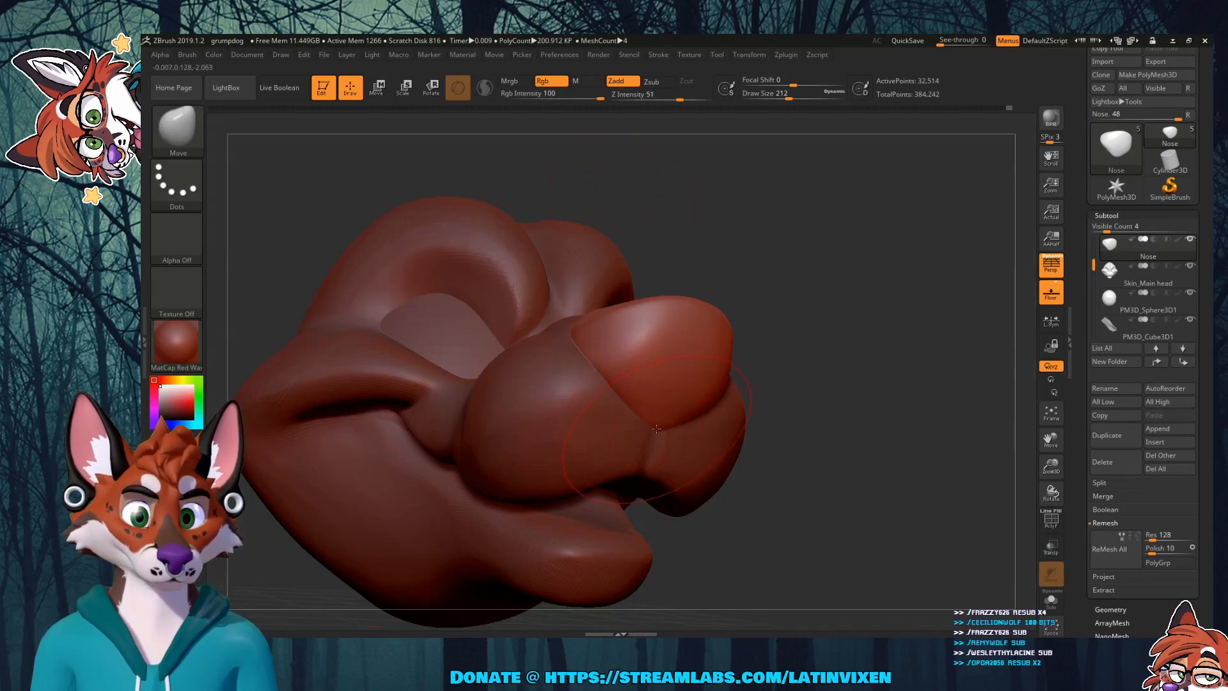
pyautogui.moveTo(870, 361); pyautogui.dragTo(753, 372)
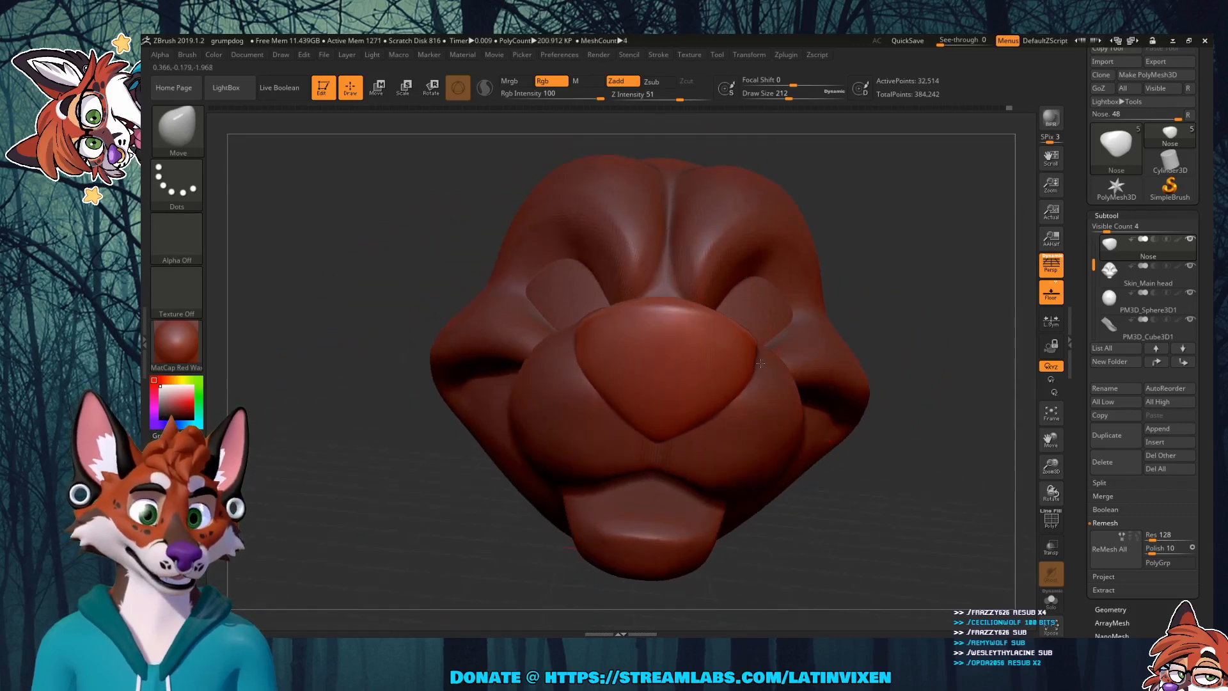
pyautogui.moveTo(981, 356); pyautogui.dragTo(927, 346)
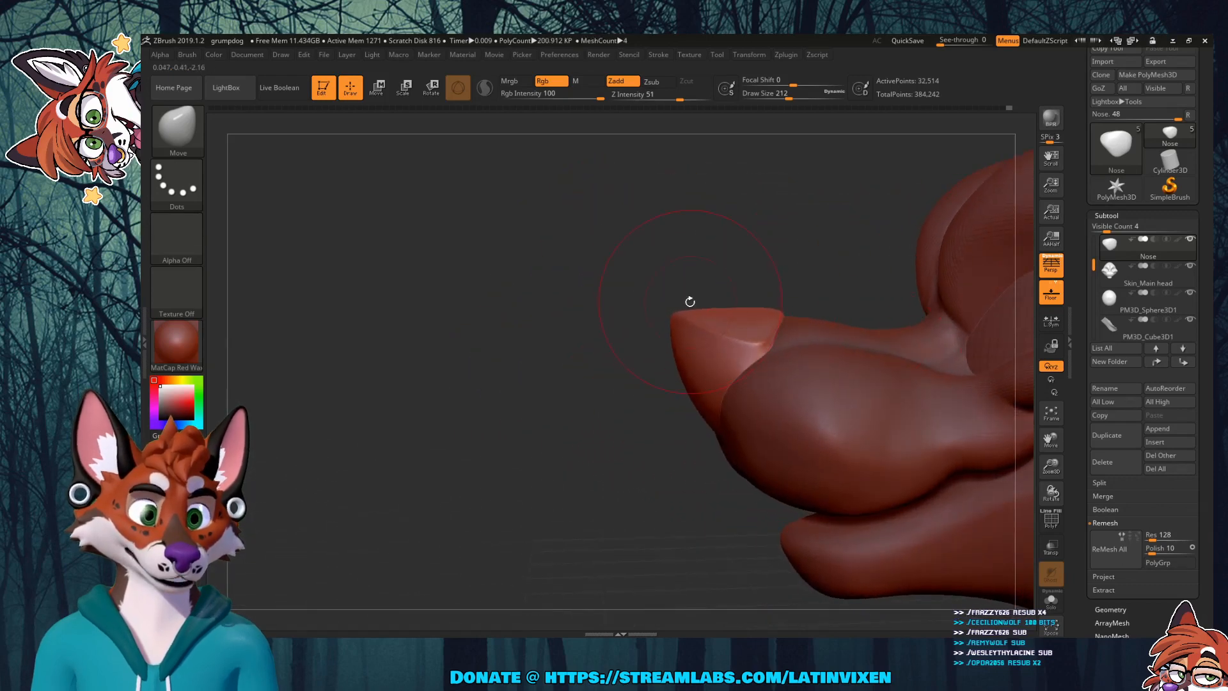
pyautogui.moveTo(688, 307)
pyautogui.mouseDown()
pyautogui.moveTo(710, 296)
pyautogui.moveTo(761, 316)
pyautogui.moveTo(677, 318)
pyautogui.mouseUp()
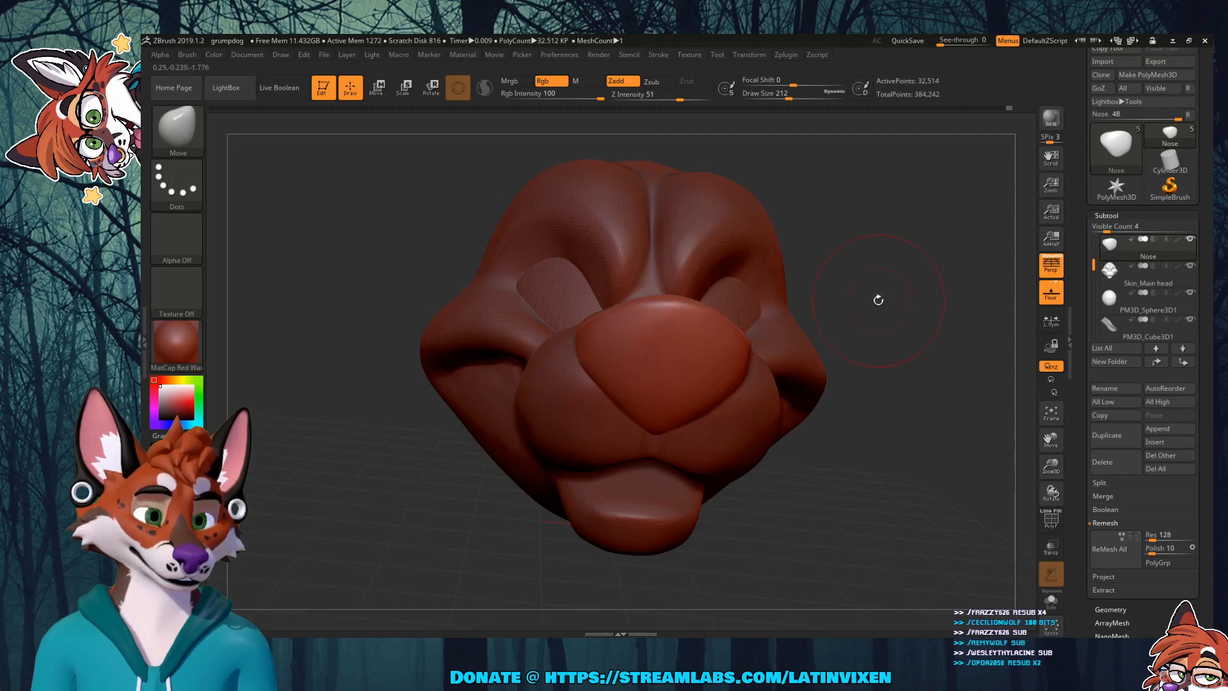
pyautogui.moveTo(878, 299)
pyautogui.mouseDown()
pyautogui.moveTo(781, 327)
pyautogui.moveTo(825, 323)
pyautogui.moveTo(779, 321)
pyautogui.mouseUp()
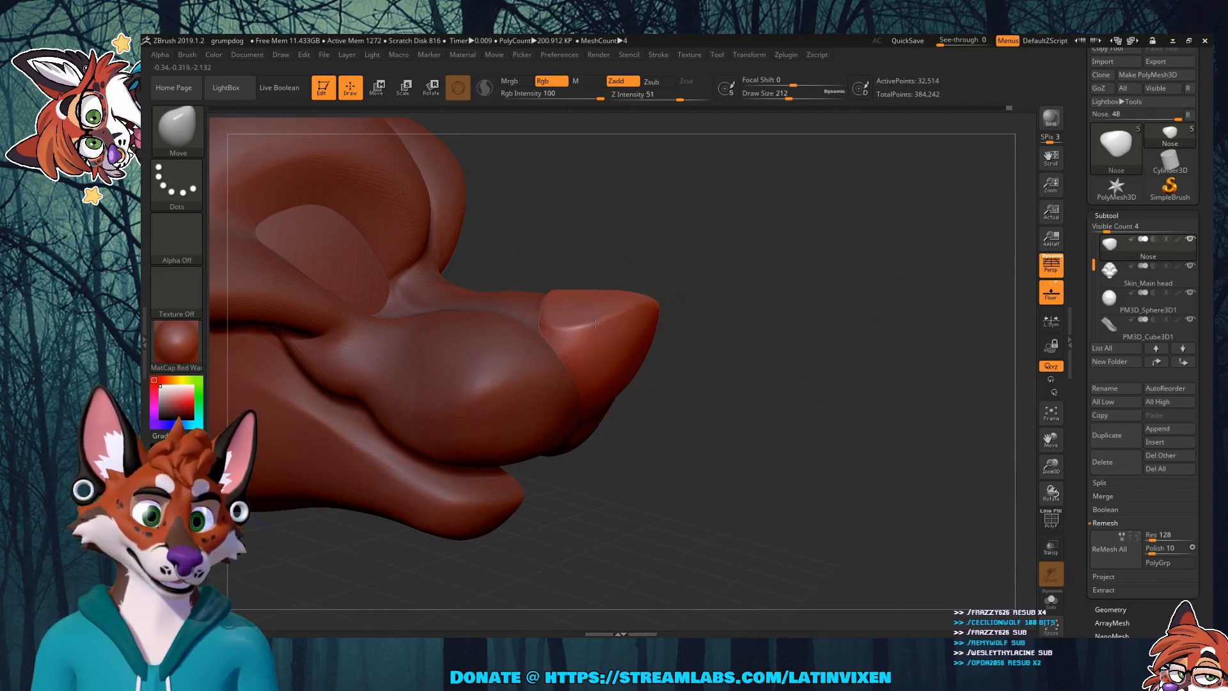
pyautogui.moveTo(777, 323)
pyautogui.mouseDown()
pyautogui.moveTo(690, 307)
pyautogui.moveTo(756, 289)
pyautogui.moveTo(764, 299)
pyautogui.moveTo(748, 316)
pyautogui.moveTo(710, 295)
pyautogui.mouseUp()
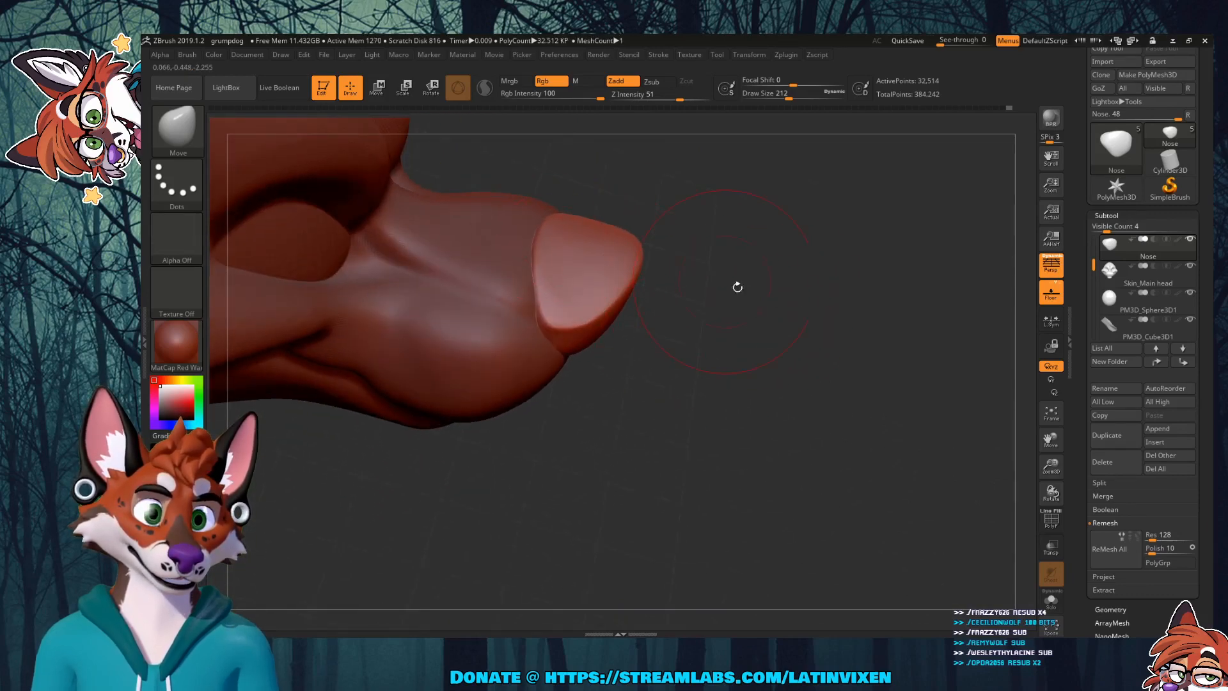
pyautogui.moveTo(737, 286); pyautogui.dragTo(773, 252)
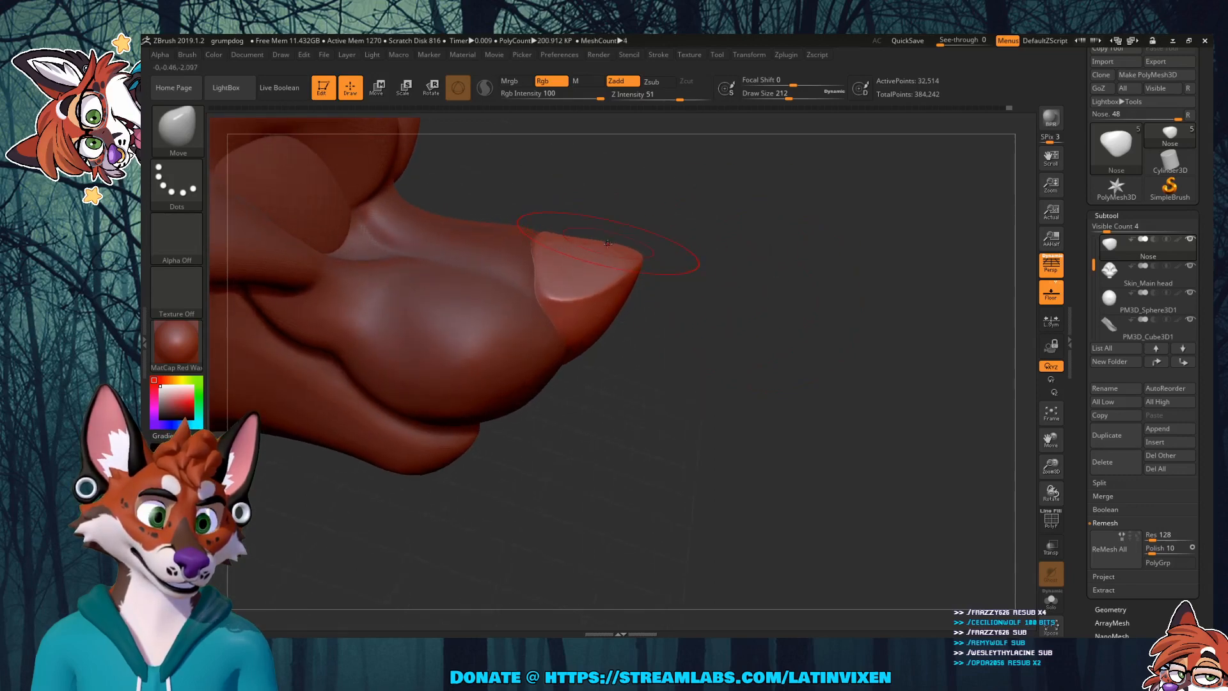
pyautogui.moveTo(640, 251); pyautogui.dragTo(641, 252)
pyautogui.moveTo(722, 277)
pyautogui.mouseDown()
pyautogui.moveTo(550, 283)
pyautogui.moveTo(570, 281)
pyautogui.mouseUp()
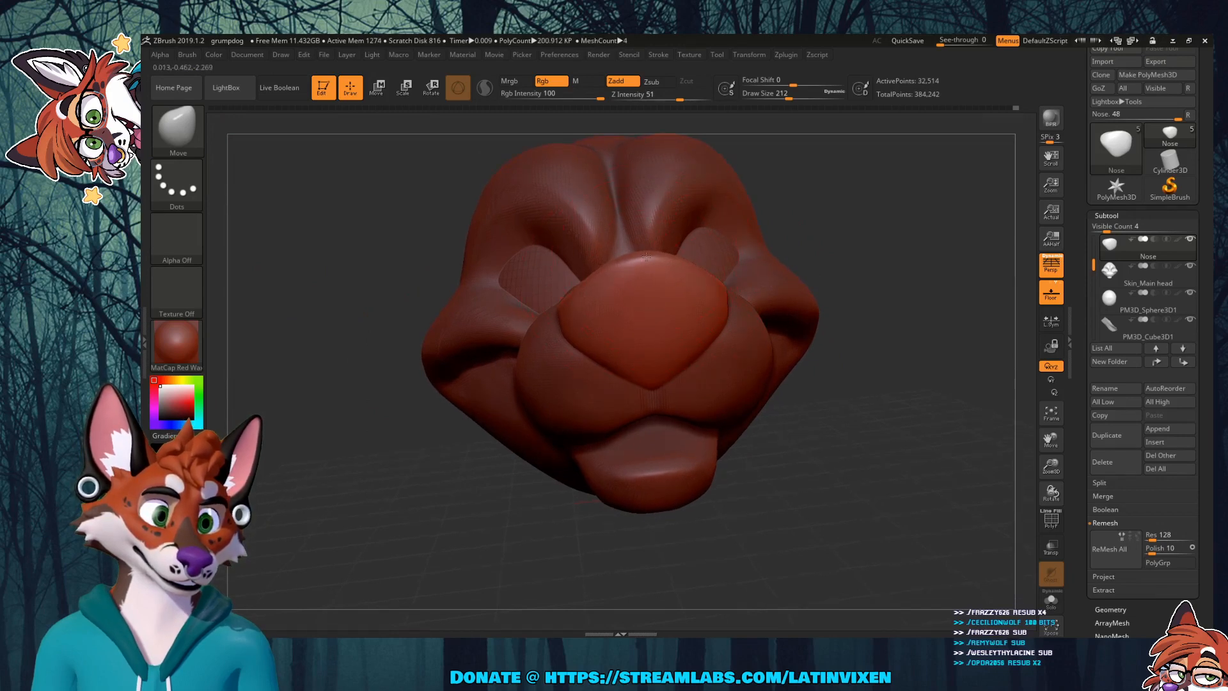
# Step: Smooth the nose's top plane toward the edge that meets the muzzle bridge
pyautogui.moveTo(844, 246); pyautogui.dragTo(712, 286)
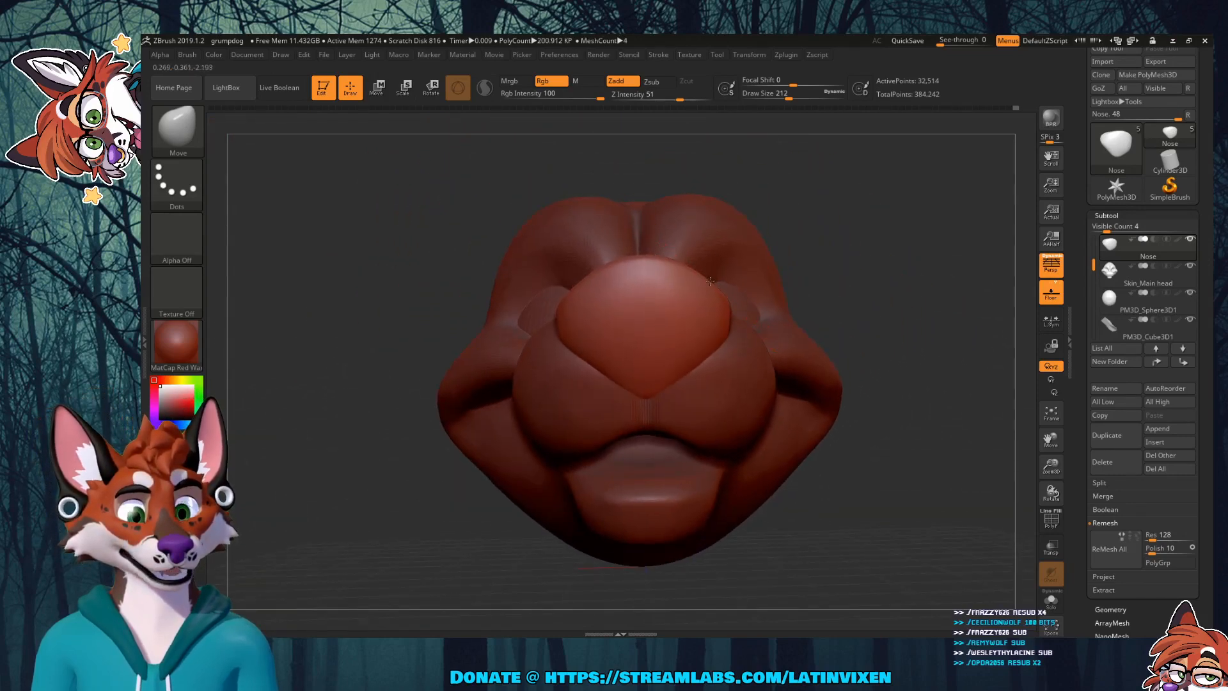
pyautogui.moveTo(846, 241)
pyautogui.mouseDown()
pyautogui.moveTo(803, 252)
pyautogui.moveTo(816, 255)
pyautogui.moveTo(703, 255)
pyautogui.moveTo(745, 263)
pyautogui.moveTo(745, 311)
pyautogui.mouseUp()
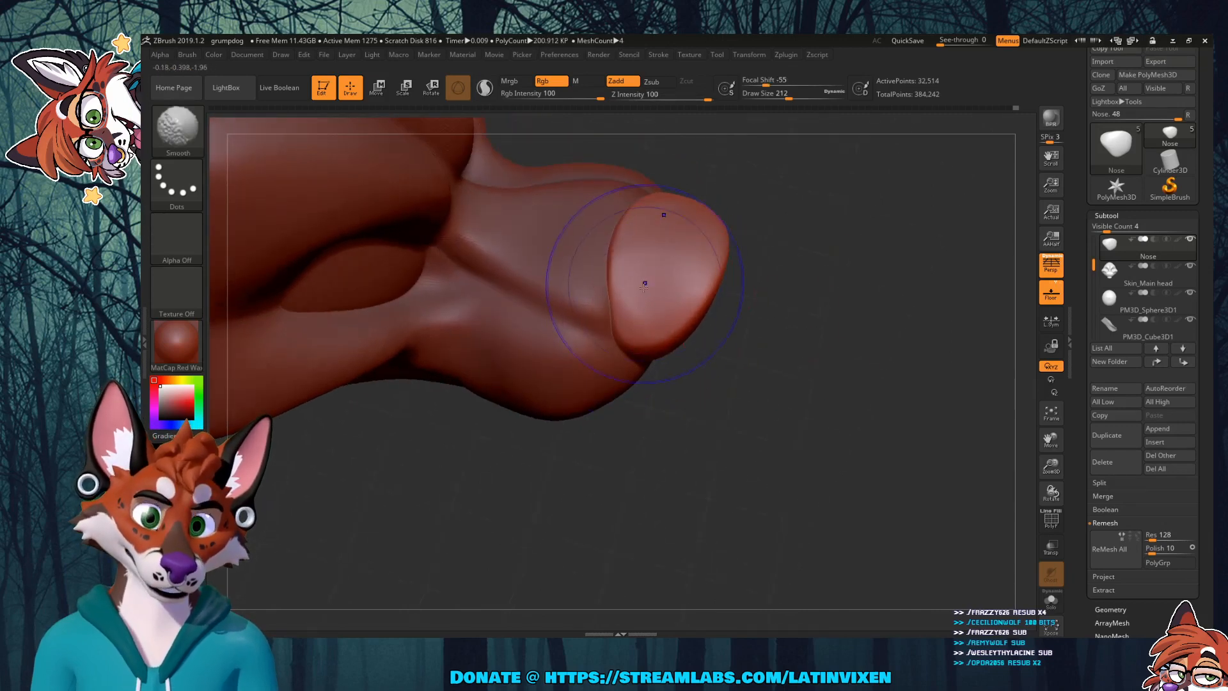
pyautogui.moveTo(650, 269)
pyautogui.keyDown('shift'); pyautogui.mouseDown()
pyautogui.moveTo(666, 229)
pyautogui.moveTo(671, 249)
pyautogui.mouseUp(); pyautogui.keyUp('shift')
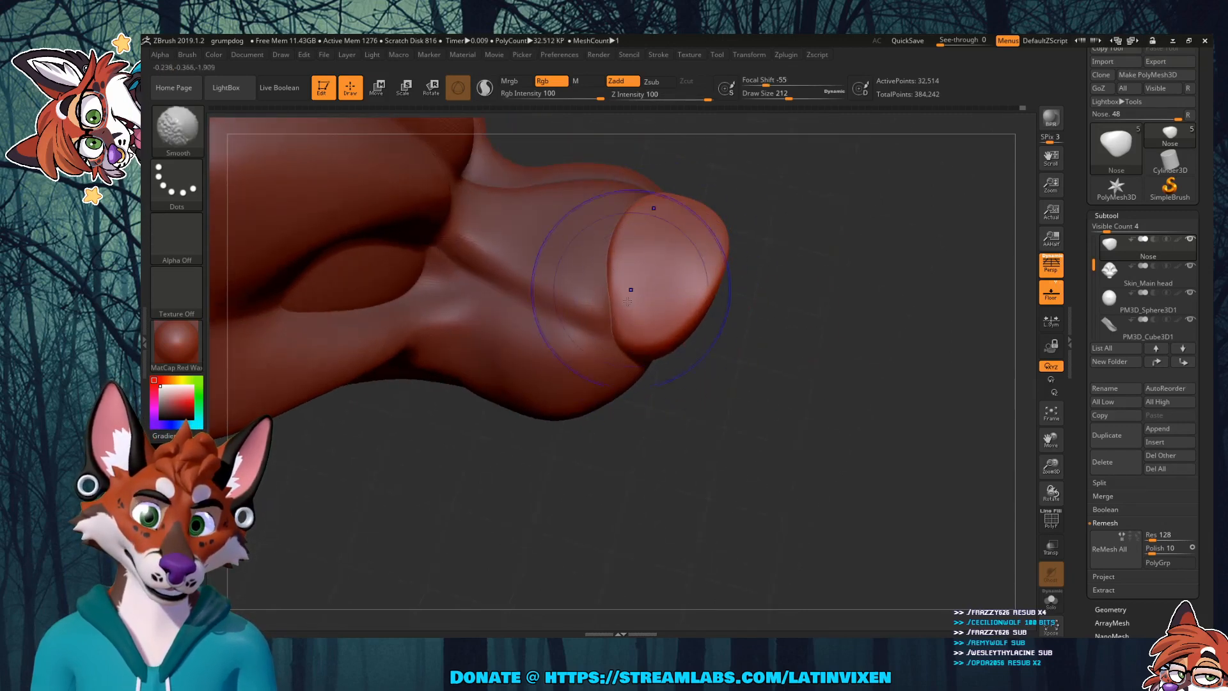
# Step: Flatten the nose's top plane with the Flatten brush at draw size 97, working from above and from the side
pyautogui.moveTo(806, 296)
pyautogui.mouseDown()
pyautogui.moveTo(786, 244)
pyautogui.moveTo(793, 192)
pyautogui.moveTo(798, 250)
pyautogui.mouseUp()
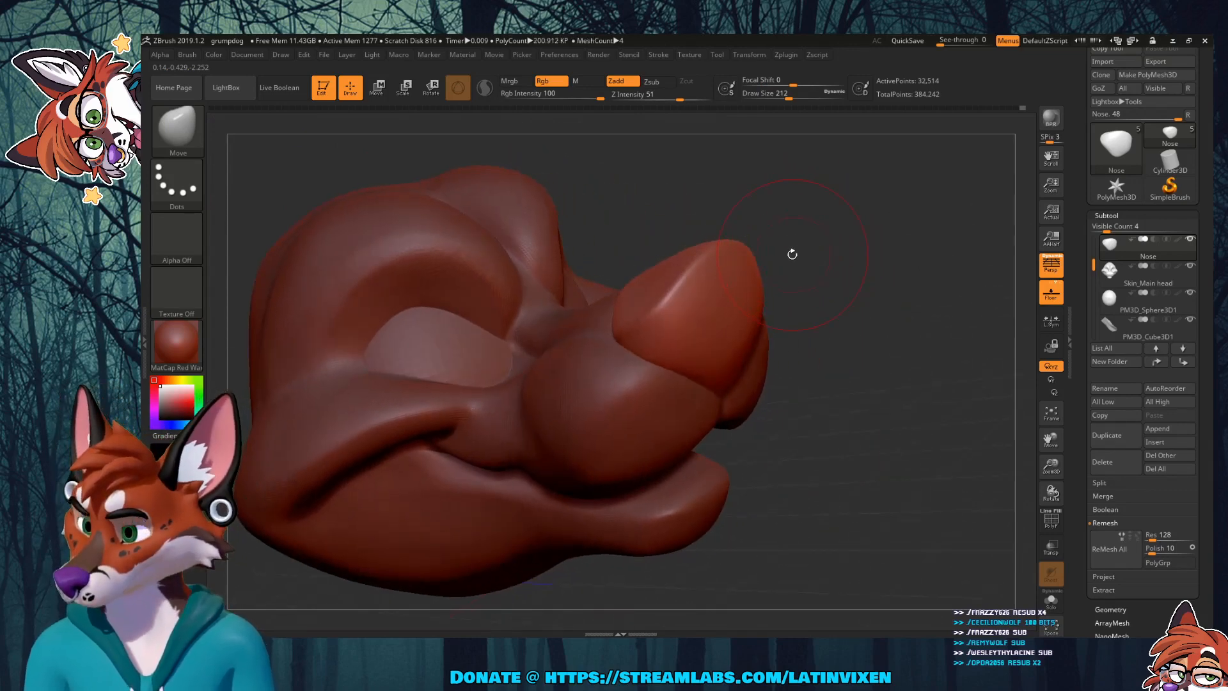
pyautogui.moveTo(858, 301)
pyautogui.mouseDown()
pyautogui.moveTo(893, 332)
pyautogui.moveTo(889, 288)
pyautogui.moveTo(881, 360)
pyautogui.moveTo(828, 314)
pyautogui.mouseUp()
pyautogui.click(177, 128)
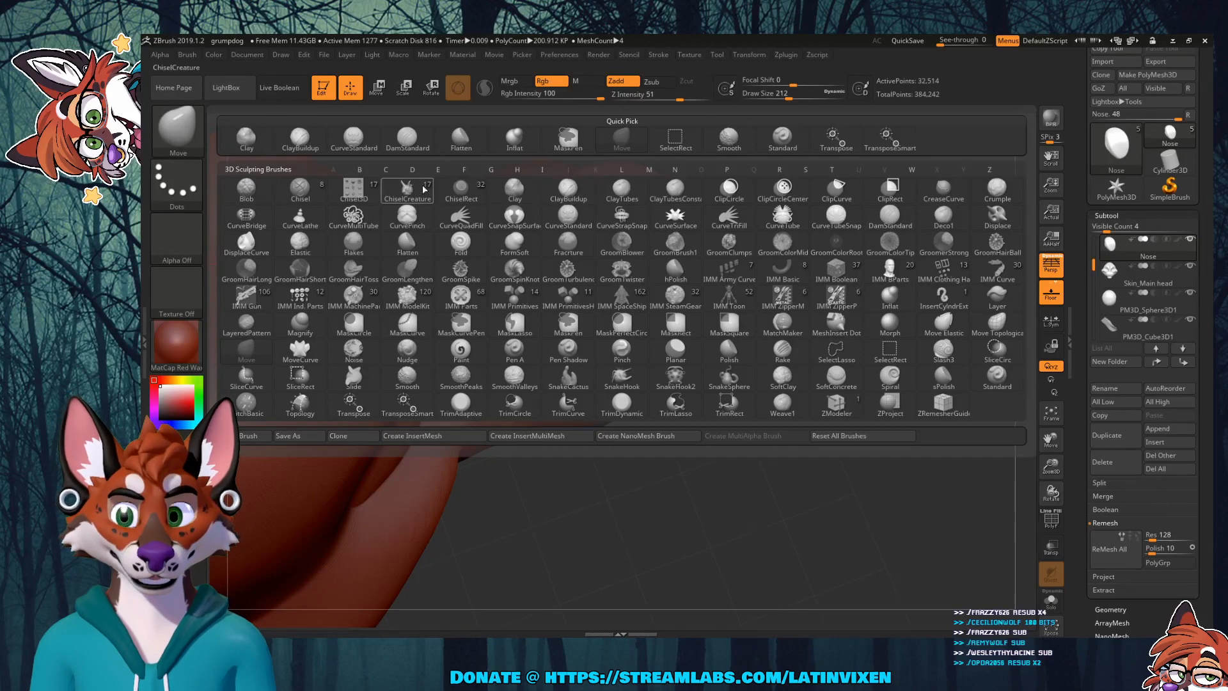
pyautogui.click(429, 242)
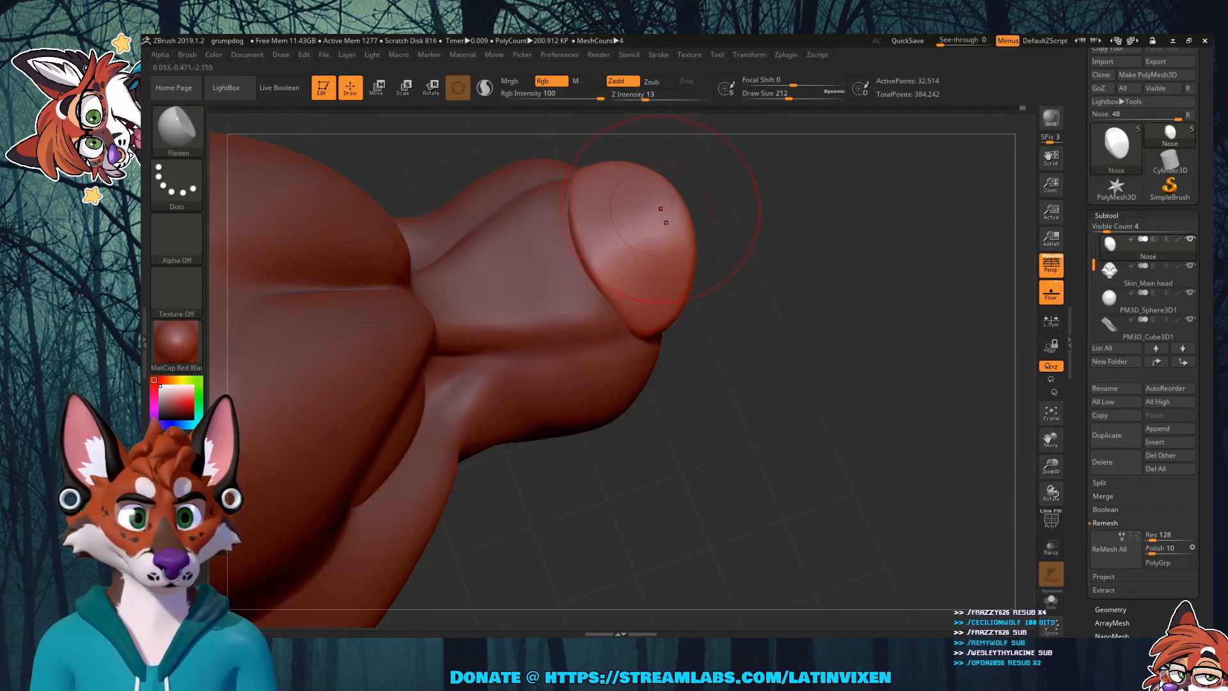
pyautogui.click(774, 95)
pyautogui.moveTo(632, 244); pyautogui.dragTo(629, 207)
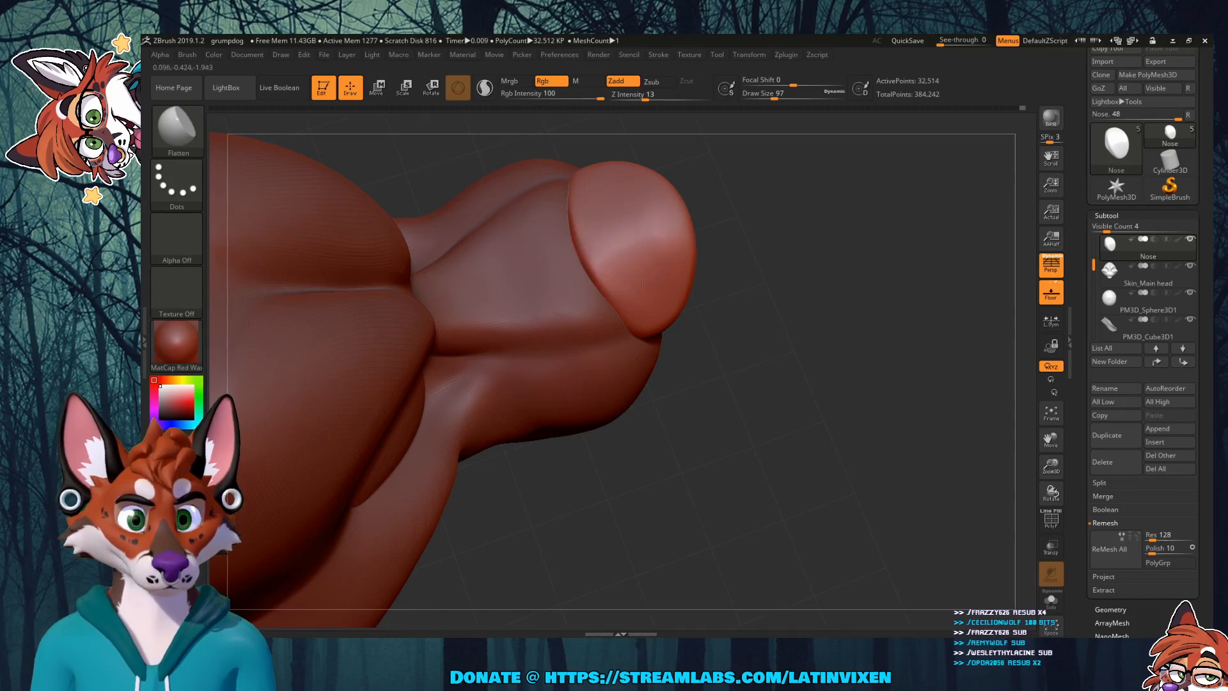
pyautogui.moveTo(806, 255)
pyautogui.mouseDown()
pyautogui.moveTo(795, 201)
pyautogui.moveTo(811, 269)
pyautogui.moveTo(776, 249)
pyautogui.moveTo(798, 213)
pyautogui.moveTo(760, 240)
pyautogui.moveTo(789, 205)
pyautogui.moveTo(787, 216)
pyautogui.mouseUp()
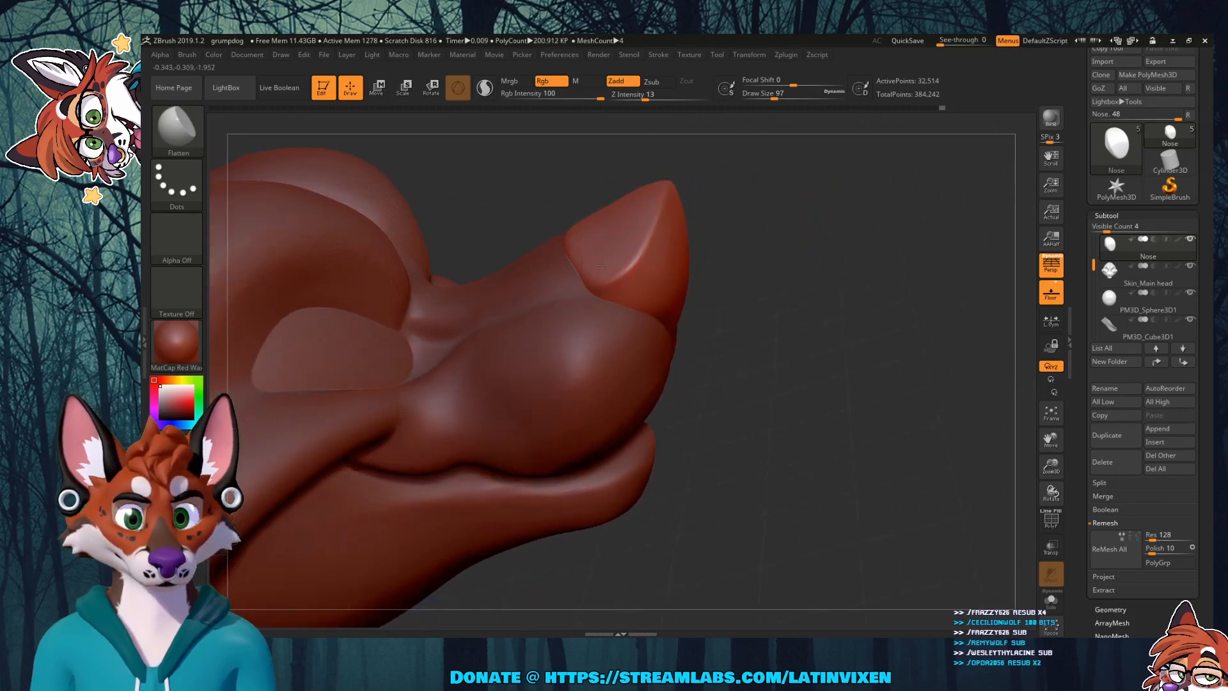
pyautogui.moveTo(601, 264); pyautogui.dragTo(597, 268)
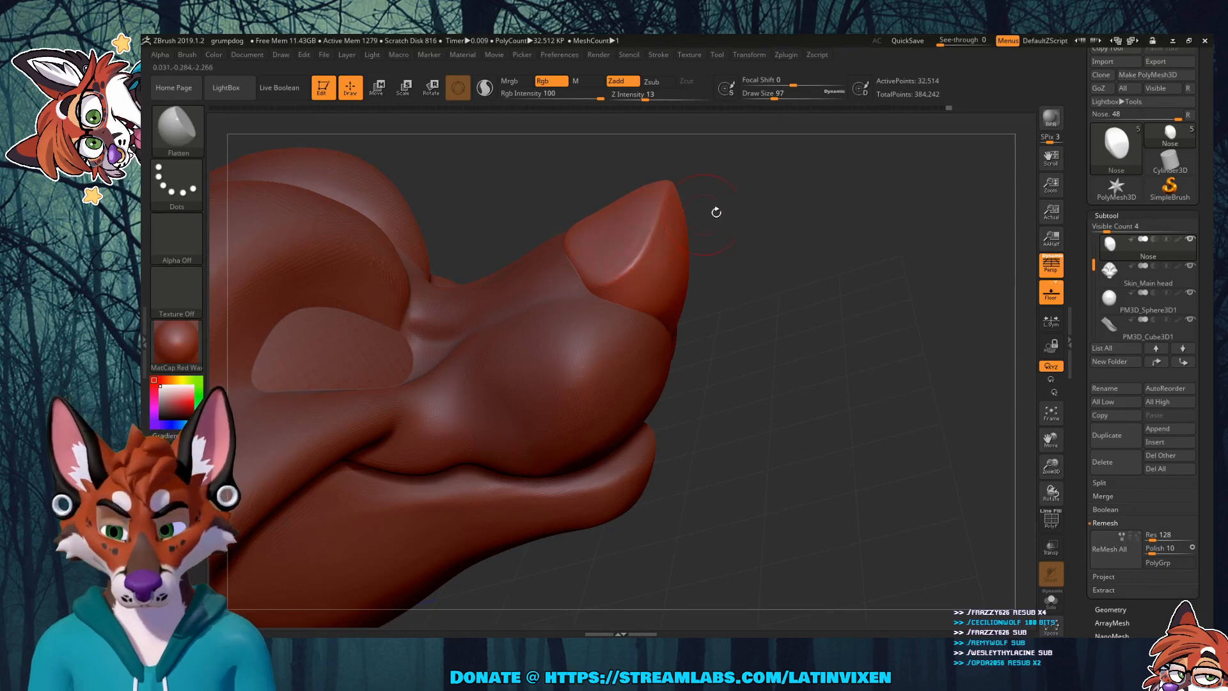
# Step: Smooth the flattened top plane of the nose and check its shape from the front, side and above
pyautogui.moveTo(716, 212); pyautogui.dragTo(786, 225)
pyautogui.press('shift')
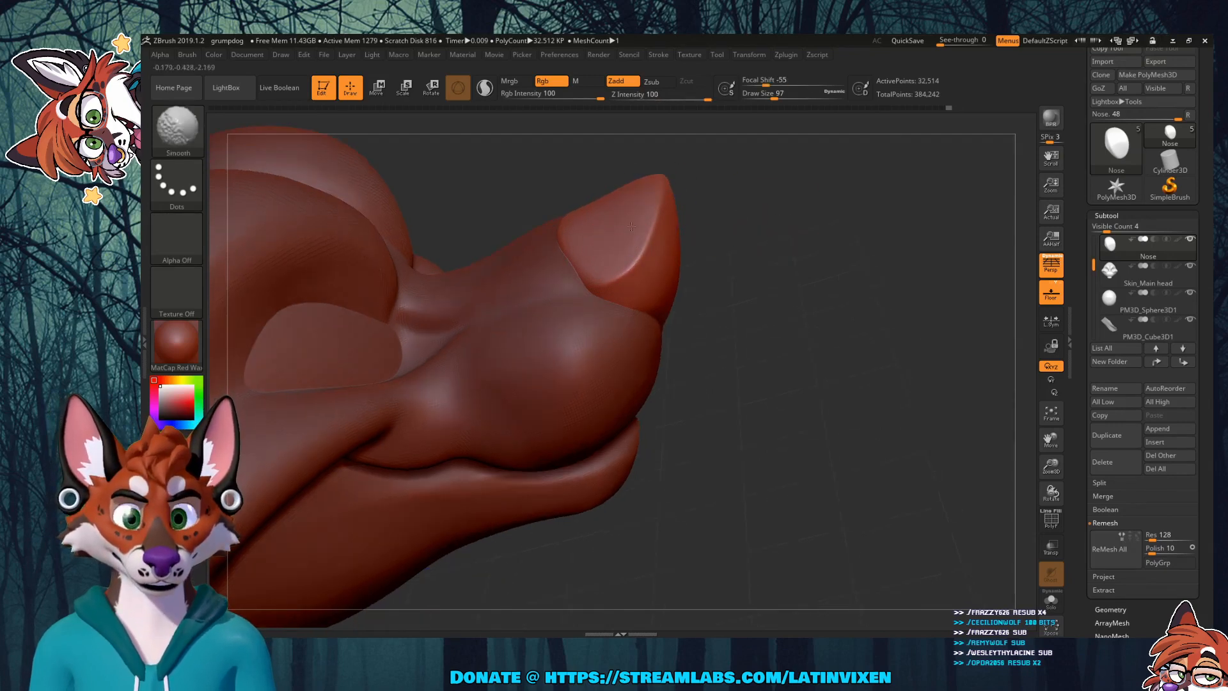
pyautogui.keyDown('shift'); pyautogui.moveTo(631, 226); pyautogui.dragTo(633, 232); pyautogui.keyUp('shift')
pyautogui.moveTo(830, 255); pyautogui.dragTo(784, 272)
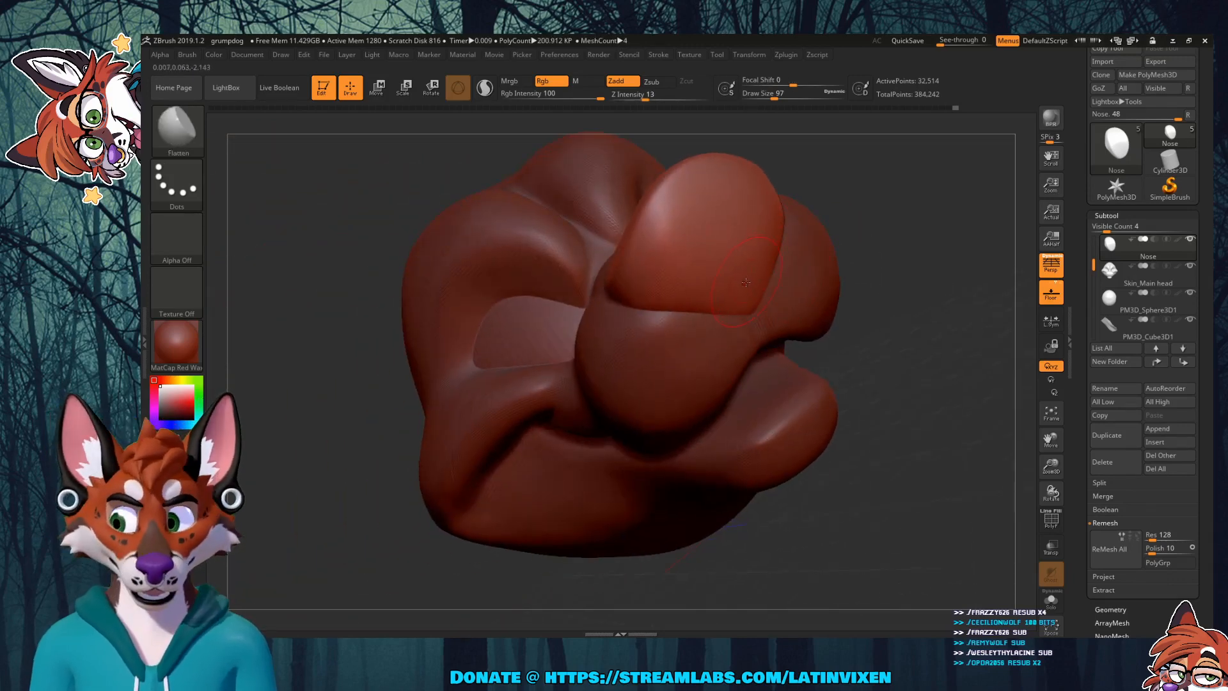
pyautogui.moveTo(918, 210)
pyautogui.mouseDown()
pyautogui.moveTo(1014, 202)
pyautogui.moveTo(910, 266)
pyautogui.moveTo(931, 272)
pyautogui.mouseUp()
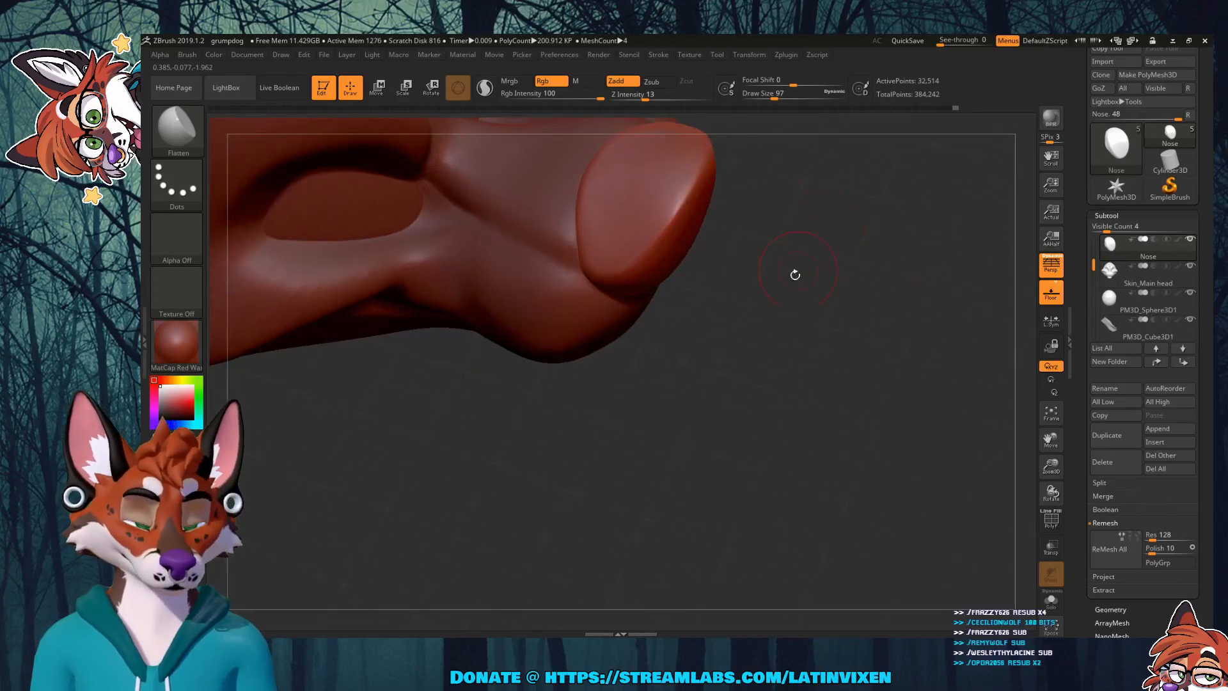
pyautogui.moveTo(795, 274); pyautogui.dragTo(764, 236)
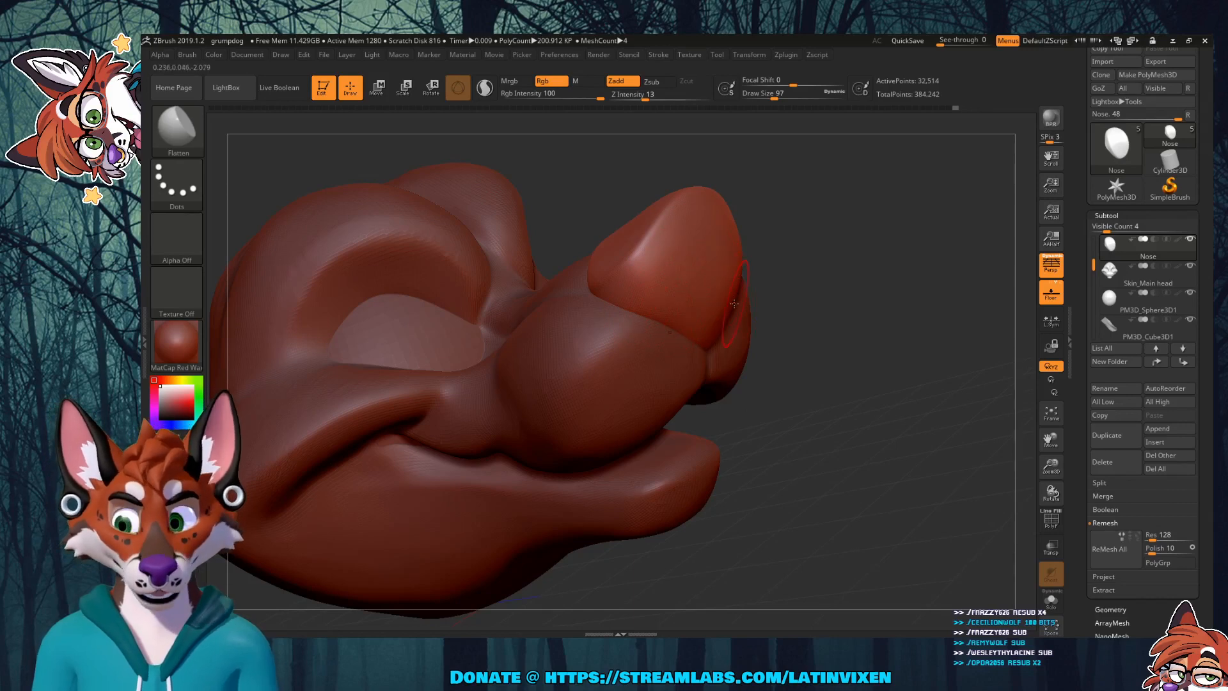
pyautogui.moveTo(876, 268); pyautogui.dragTo(1022, 410)
pyautogui.moveTo(1051, 465); pyautogui.dragTo(971, 471)
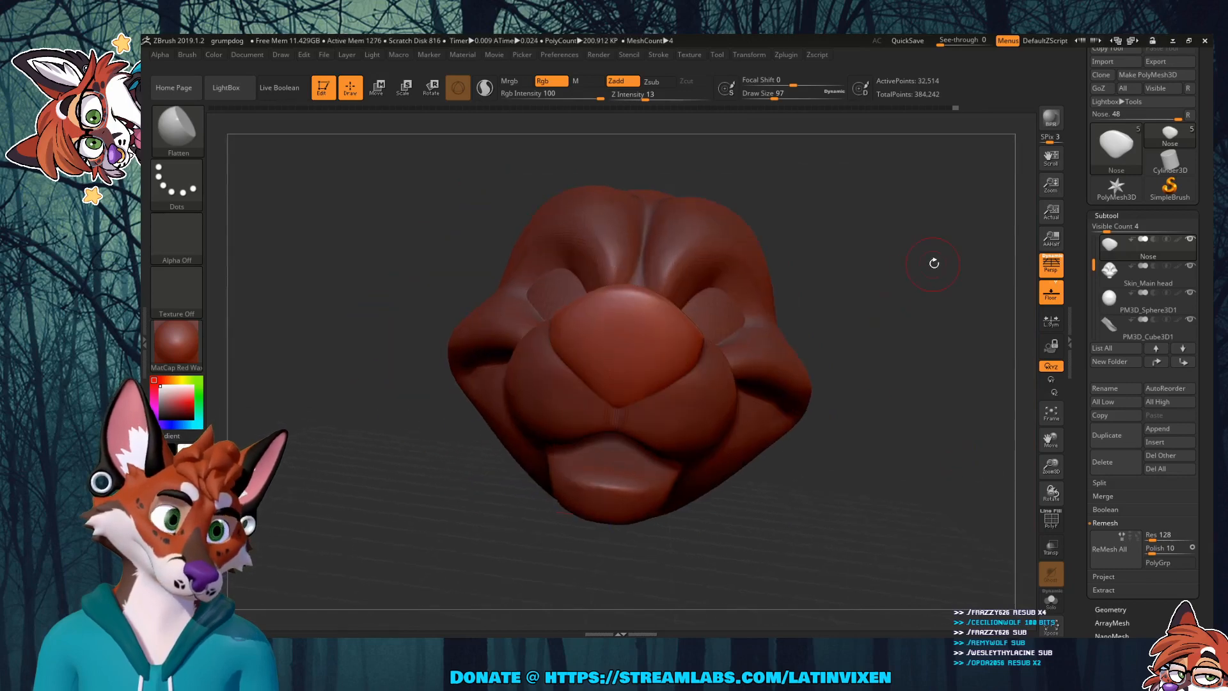
pyautogui.moveTo(934, 263); pyautogui.dragTo(931, 225)
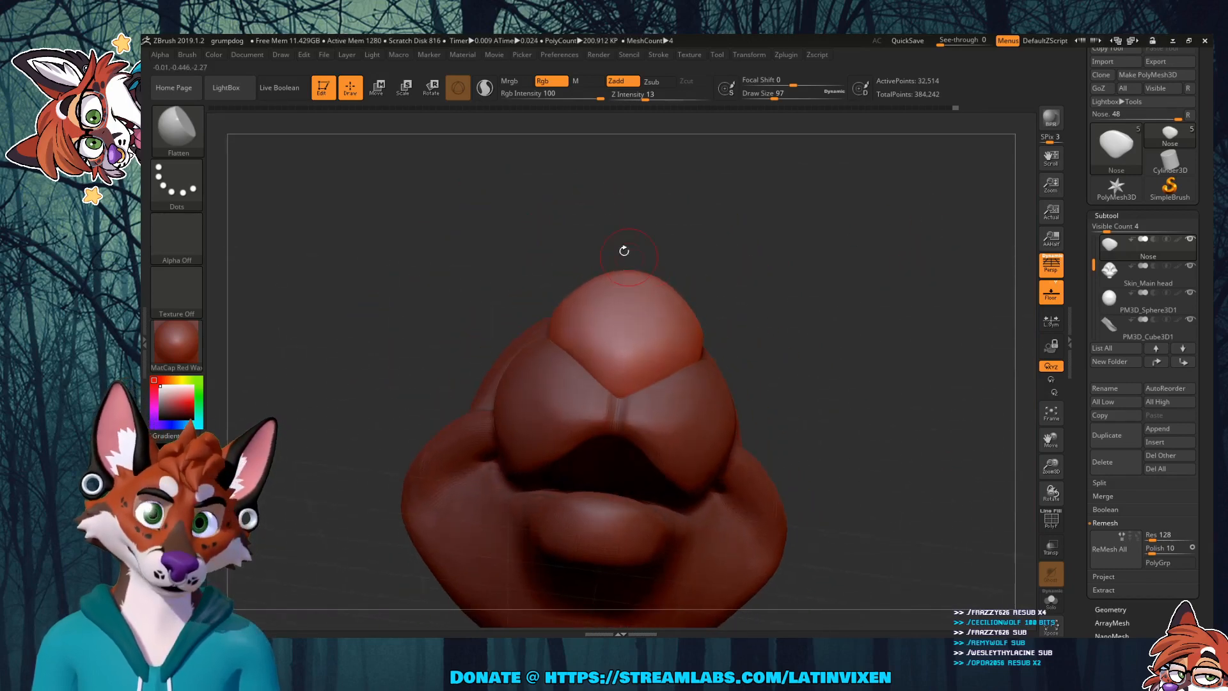
# Step: Switch to the Move brush at draw size 351 and check the nose and muzzle from below
pyautogui.click(196, 134)
pyautogui.click(607, 142)
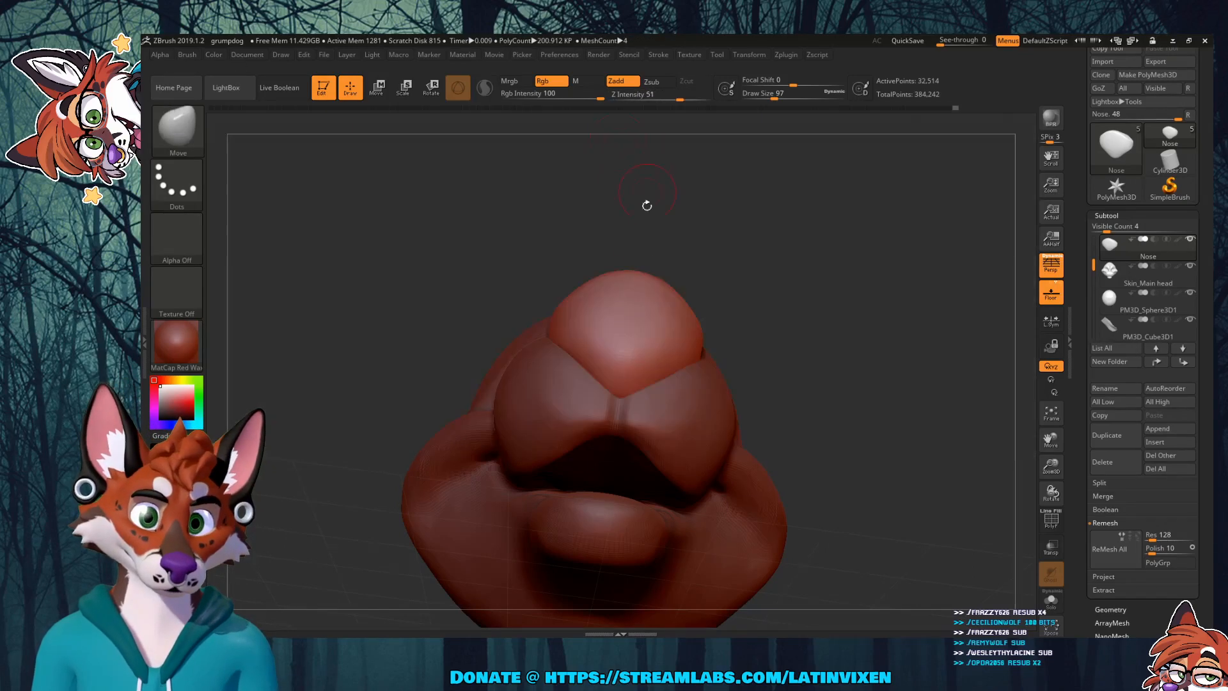
pyautogui.moveTo(775, 99); pyautogui.dragTo(801, 99)
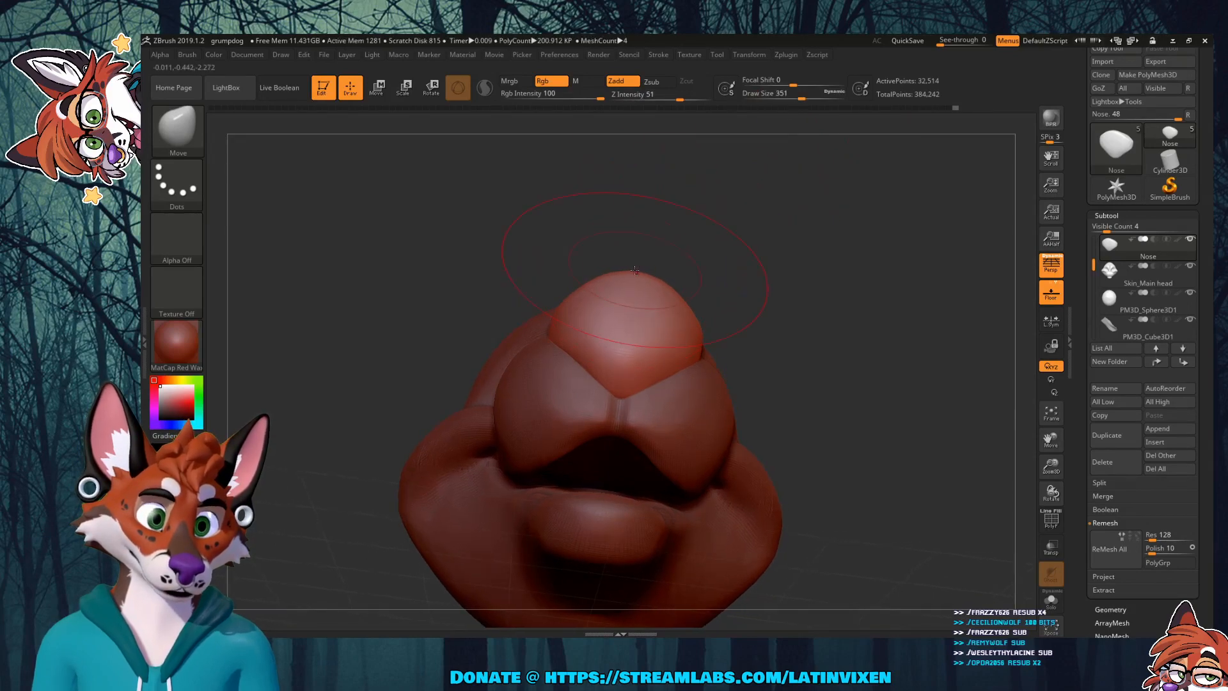
pyautogui.moveTo(695, 230); pyautogui.dragTo(726, 177)
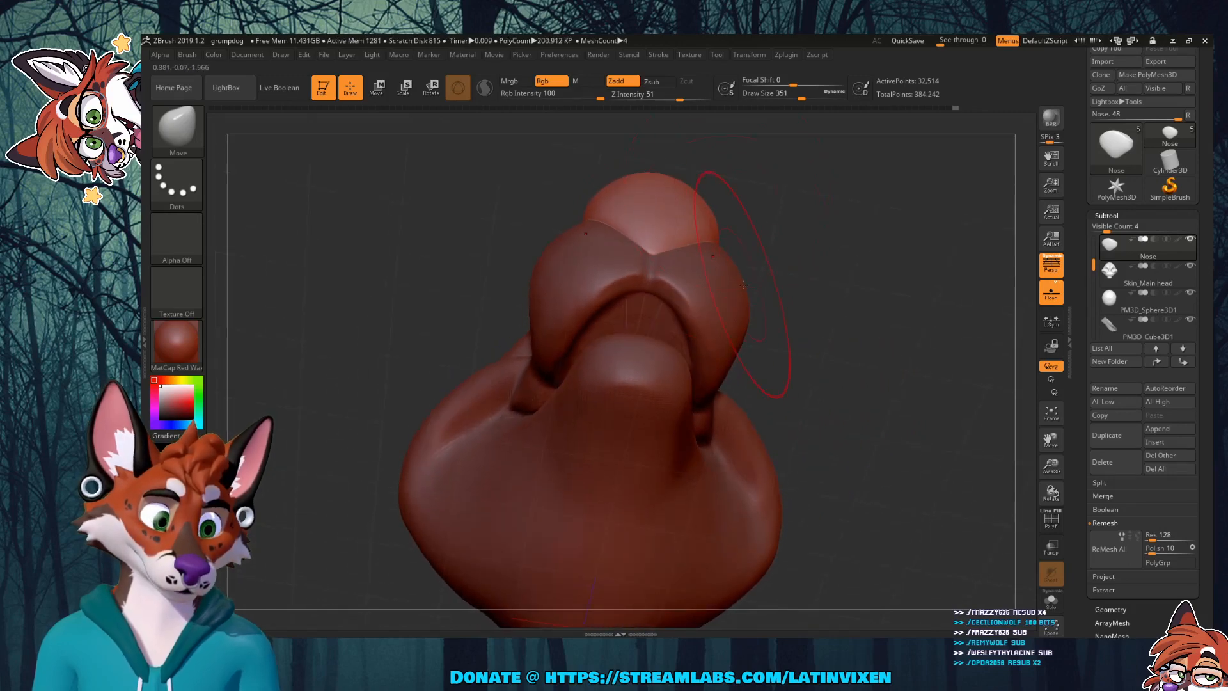
# Step: Select the Skin_Main head subtool and adjust the outer cheeks with the Move brush, checking the head from the front and both sides
pyautogui.click(1126, 279)
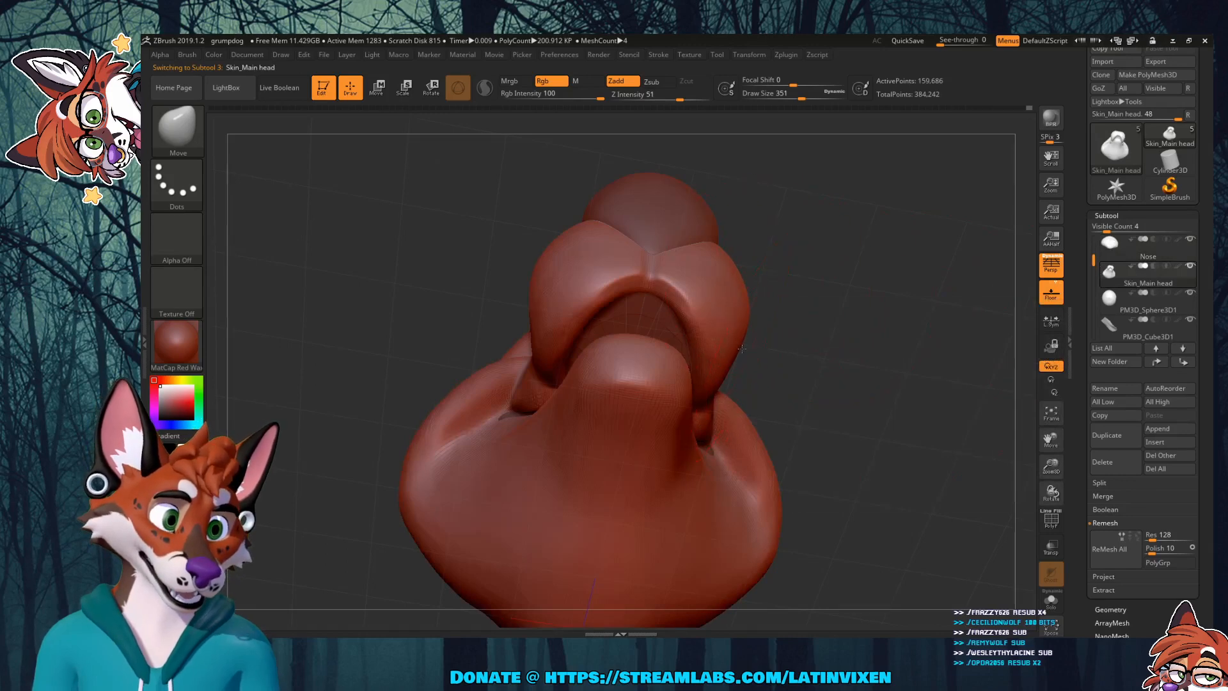
pyautogui.moveTo(835, 264); pyautogui.dragTo(829, 370)
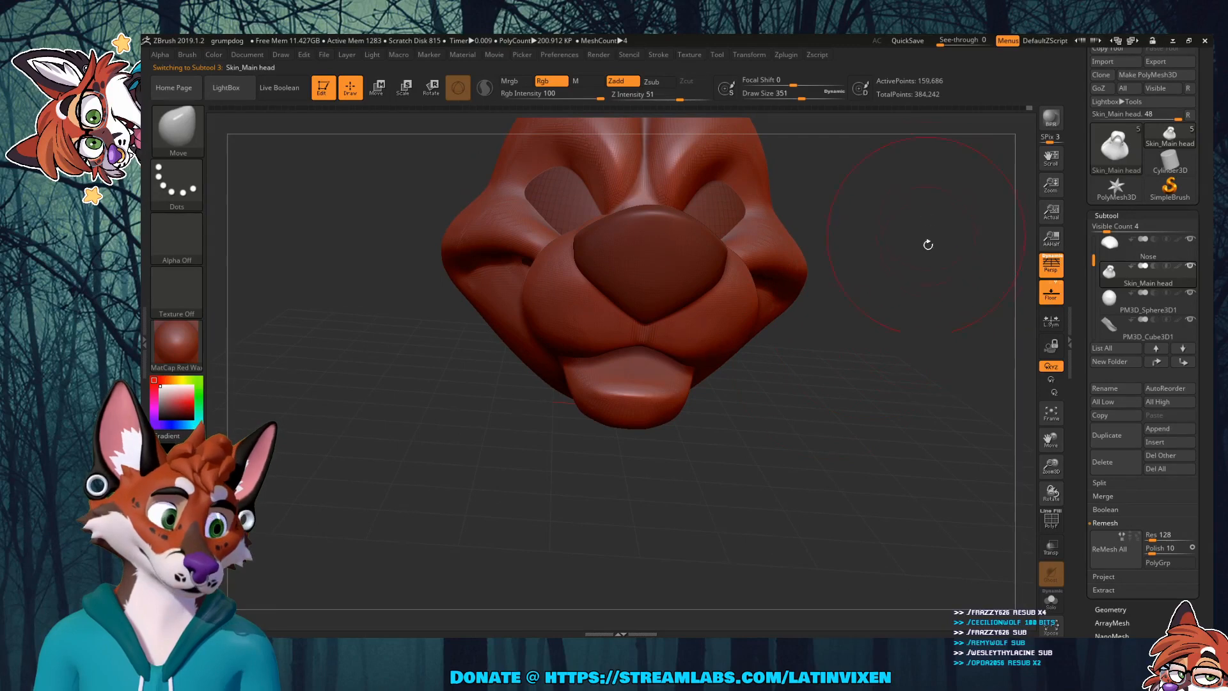
pyautogui.moveTo(1054, 440); pyautogui.dragTo(1047, 575)
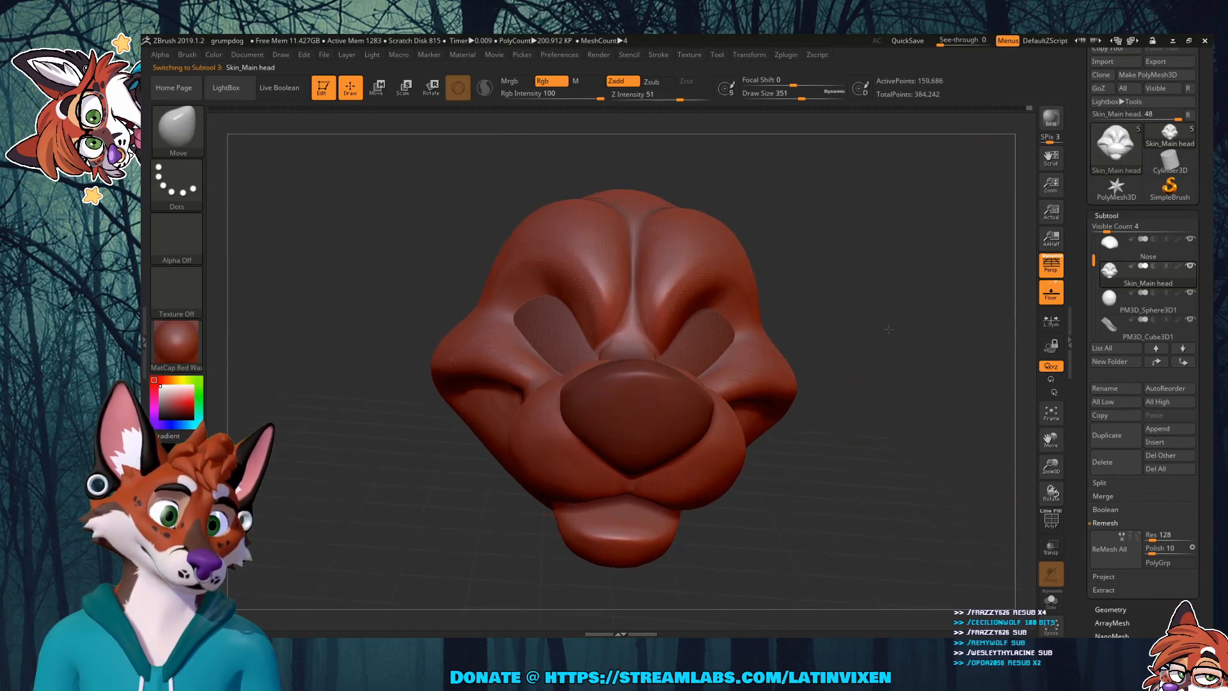
pyautogui.moveTo(888, 338); pyautogui.dragTo(883, 320)
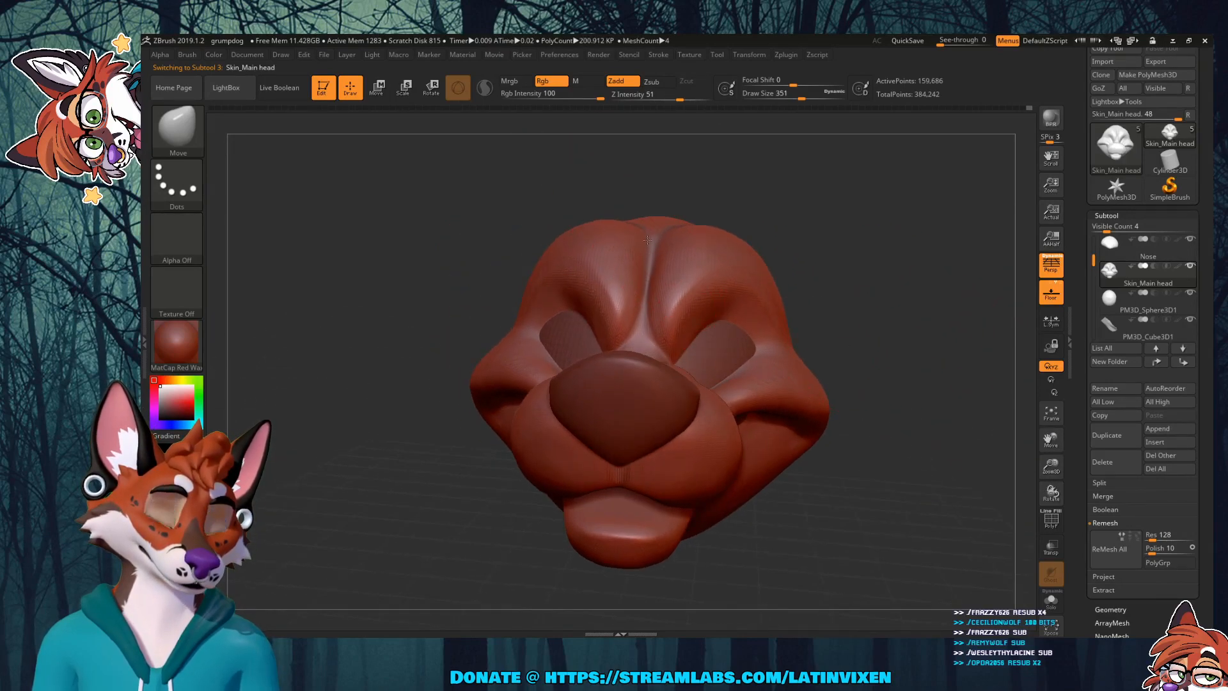
pyautogui.moveTo(800, 255); pyautogui.dragTo(851, 280)
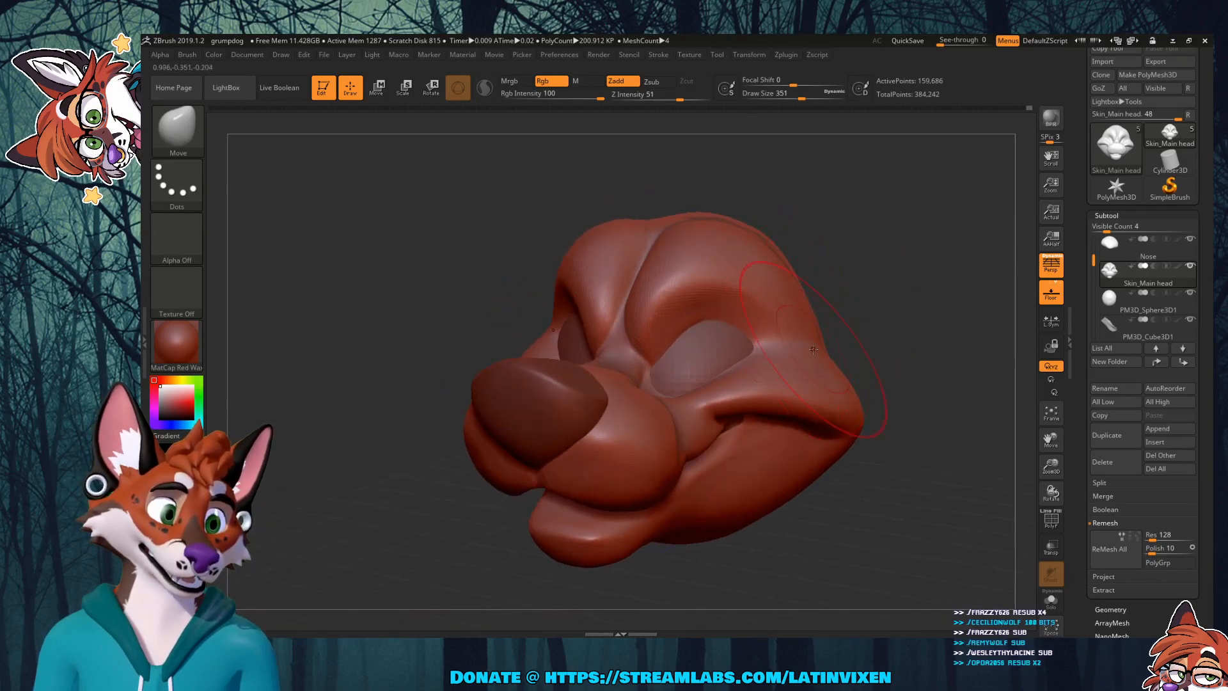
pyautogui.moveTo(825, 339); pyautogui.dragTo(914, 388)
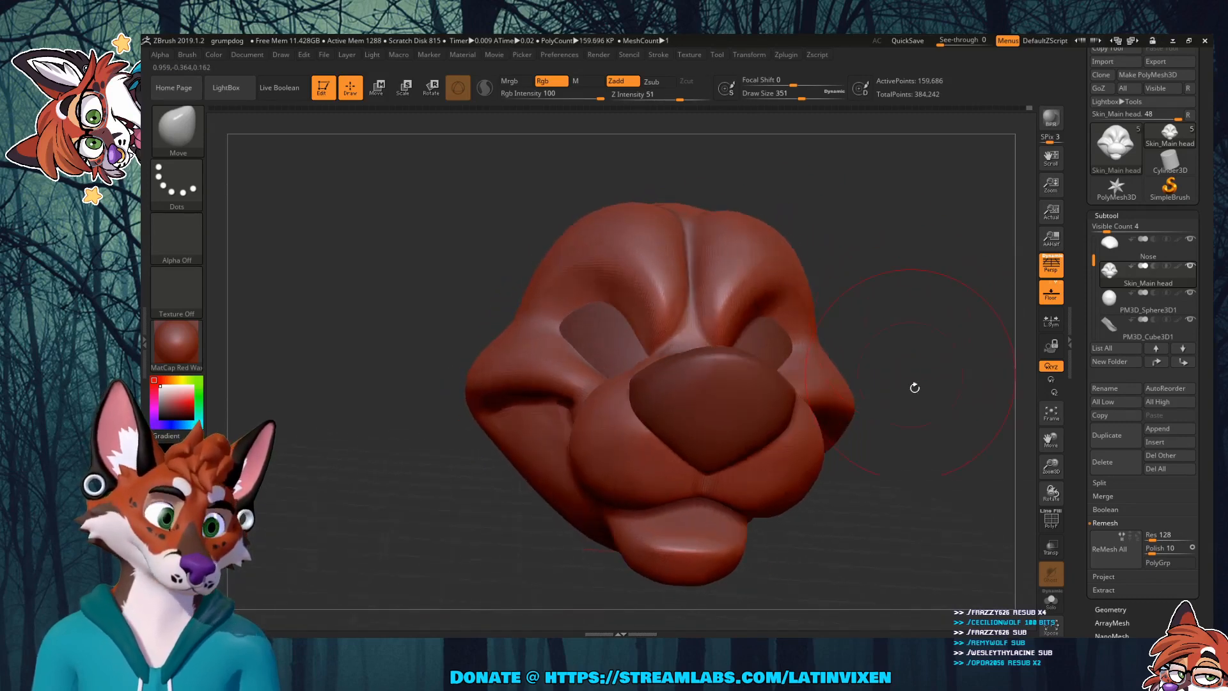
pyautogui.moveTo(985, 443)
pyautogui.mouseDown()
pyautogui.moveTo(960, 465)
pyautogui.moveTo(765, 466)
pyautogui.moveTo(829, 476)
pyautogui.moveTo(820, 491)
pyautogui.moveTo(792, 491)
pyautogui.mouseUp()
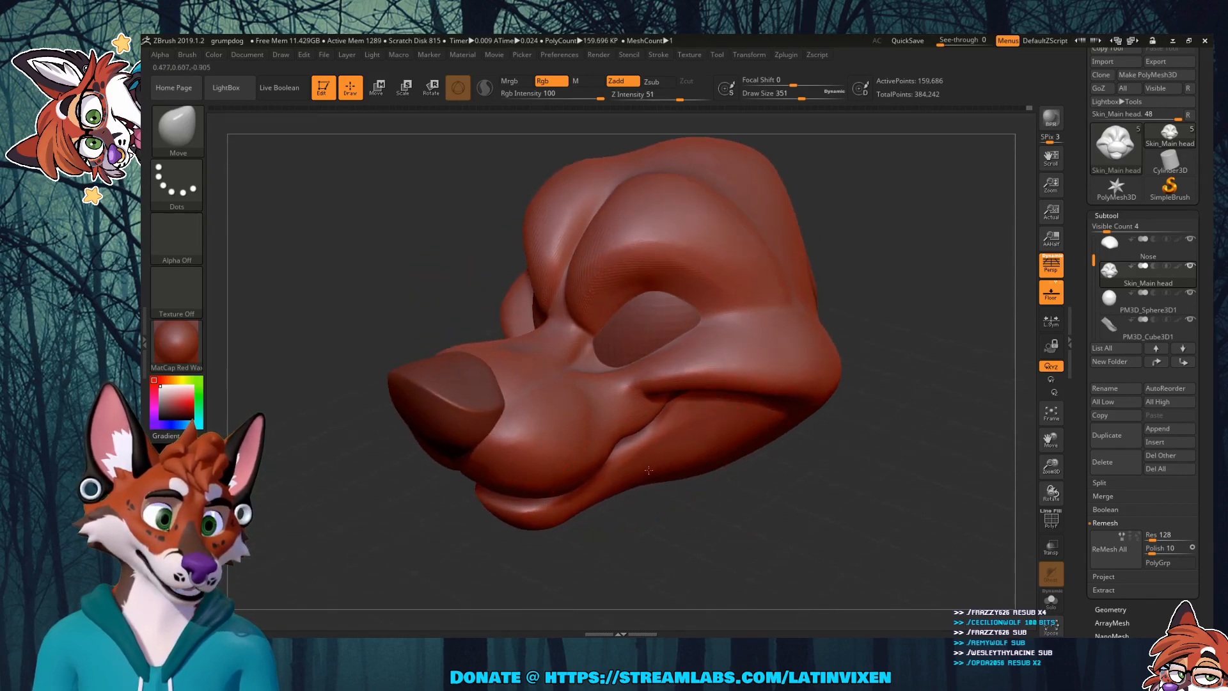
# Step: Reduce the Move brush to draw size 116 and nudge the rear of the muzzle below the eye, viewed from above
pyautogui.moveTo(887, 296); pyautogui.dragTo(870, 383)
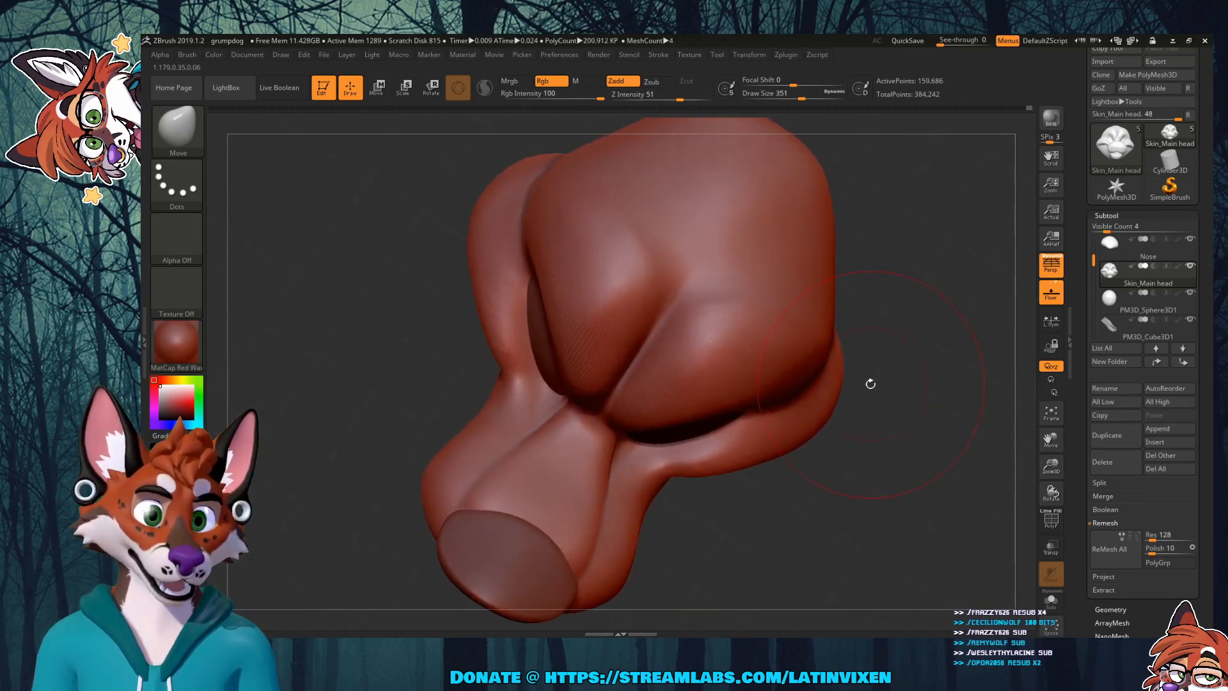
pyautogui.moveTo(819, 472); pyautogui.dragTo(834, 498)
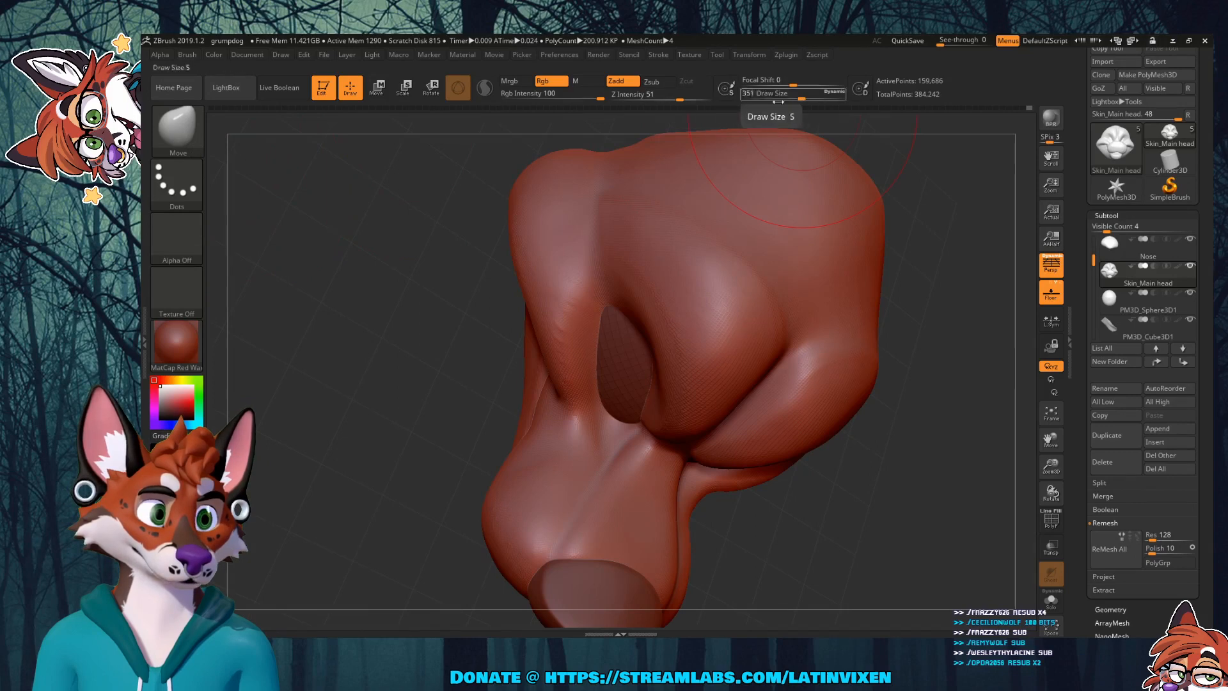
pyautogui.moveTo(797, 98); pyautogui.dragTo(777, 97)
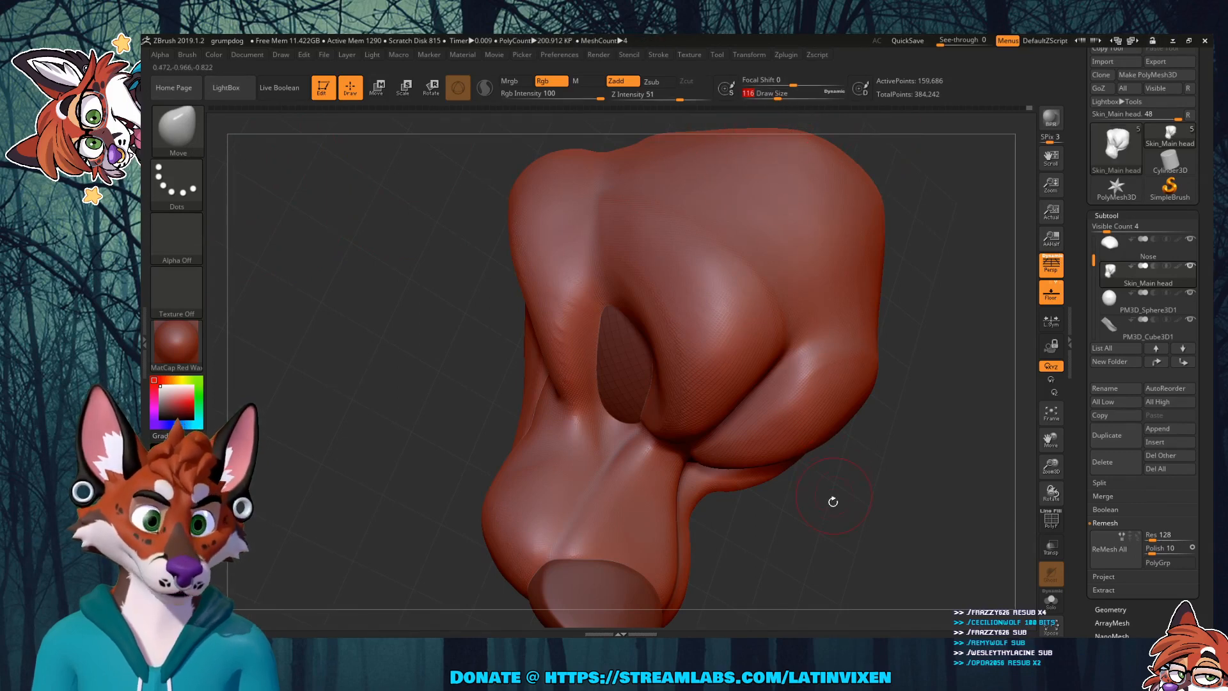
pyautogui.moveTo(831, 502)
pyautogui.mouseDown()
pyautogui.moveTo(822, 528)
pyautogui.moveTo(646, 480)
pyautogui.mouseUp()
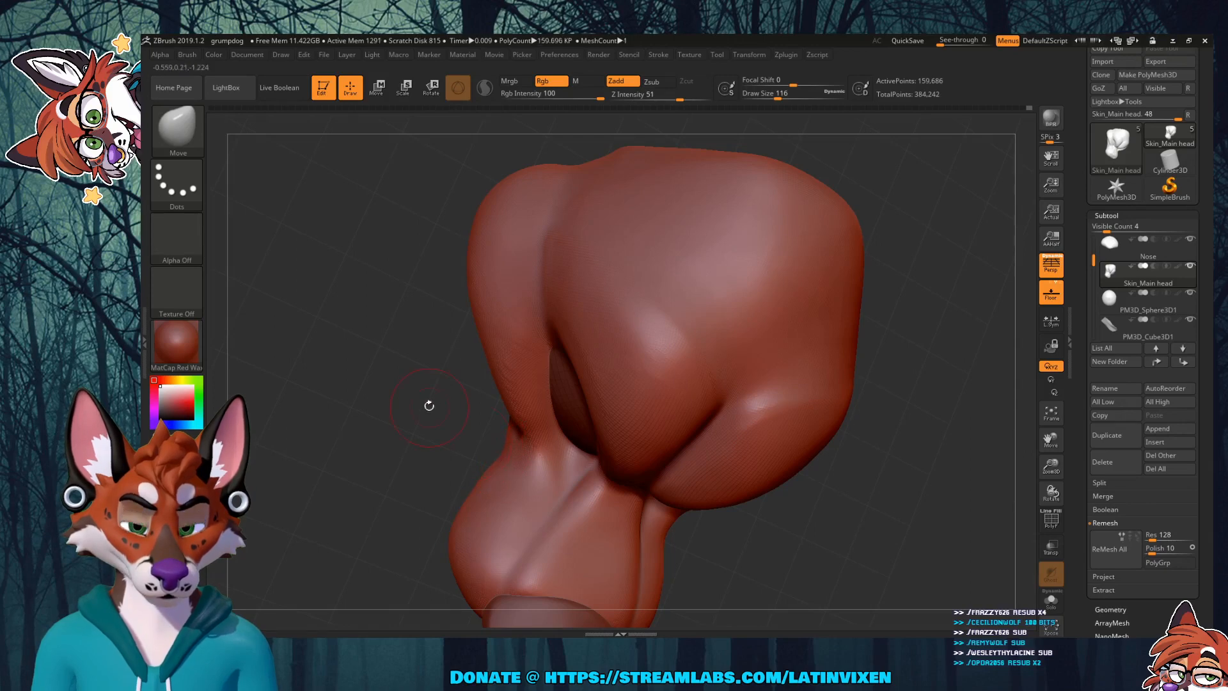
pyautogui.moveTo(429, 406)
pyautogui.mouseDown()
pyautogui.moveTo(508, 447)
pyautogui.moveTo(473, 433)
pyautogui.moveTo(483, 438)
pyautogui.mouseUp()
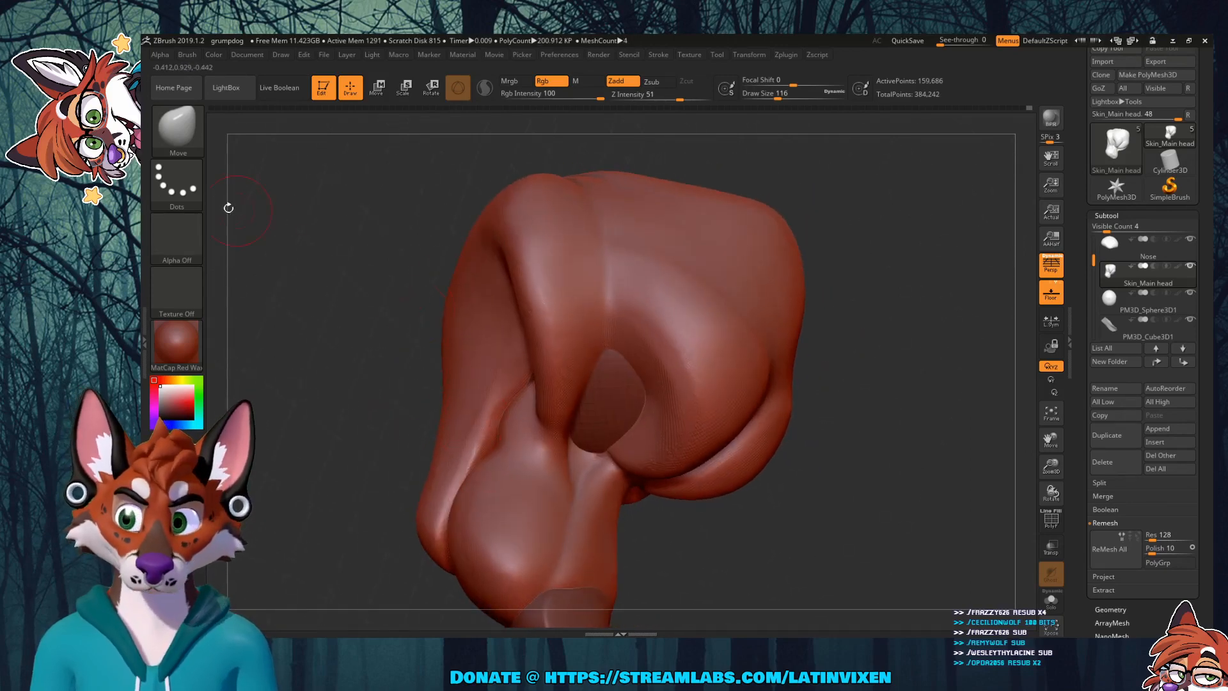
# Step: Carve a crease with the DamStandard brush where the back of the muzzle meets the cheek, and soften it
pyautogui.press('b')
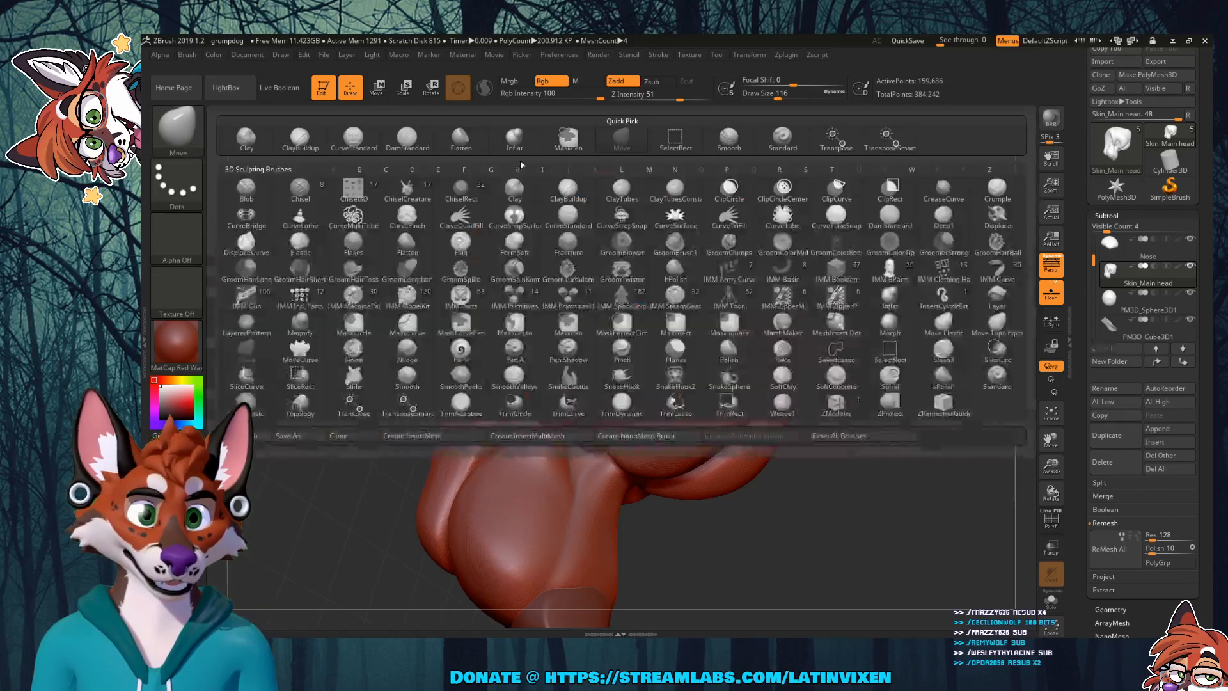
pyautogui.click(401, 146)
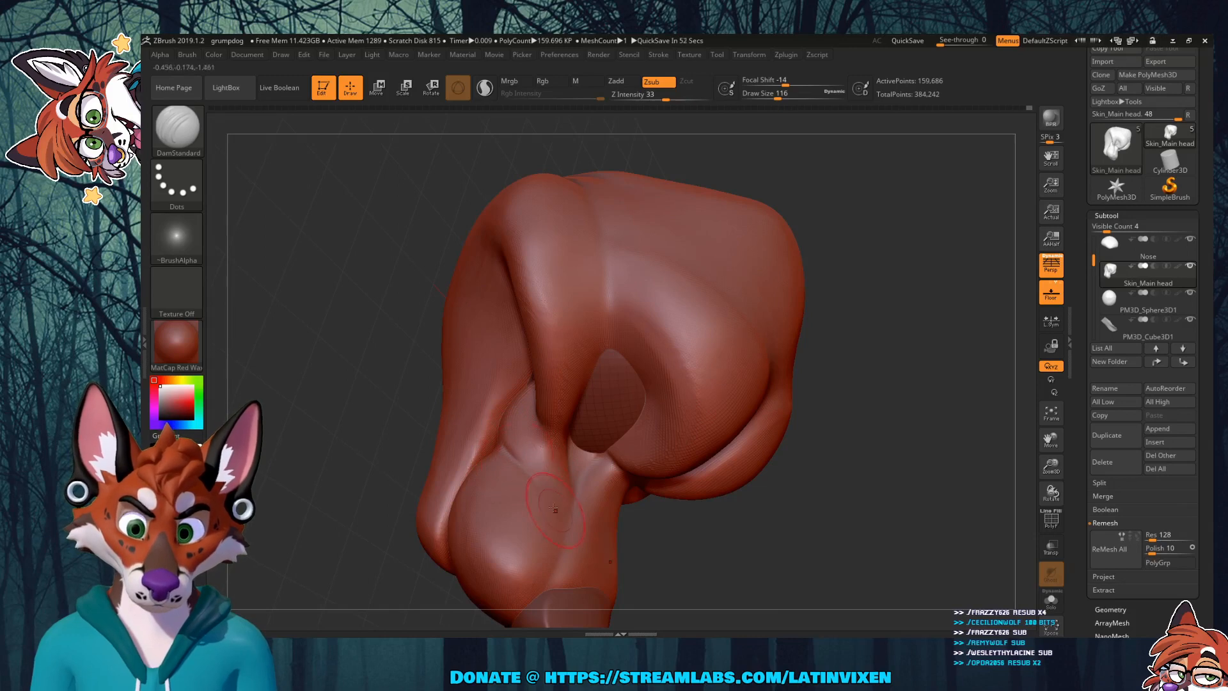
pyautogui.press('shift')
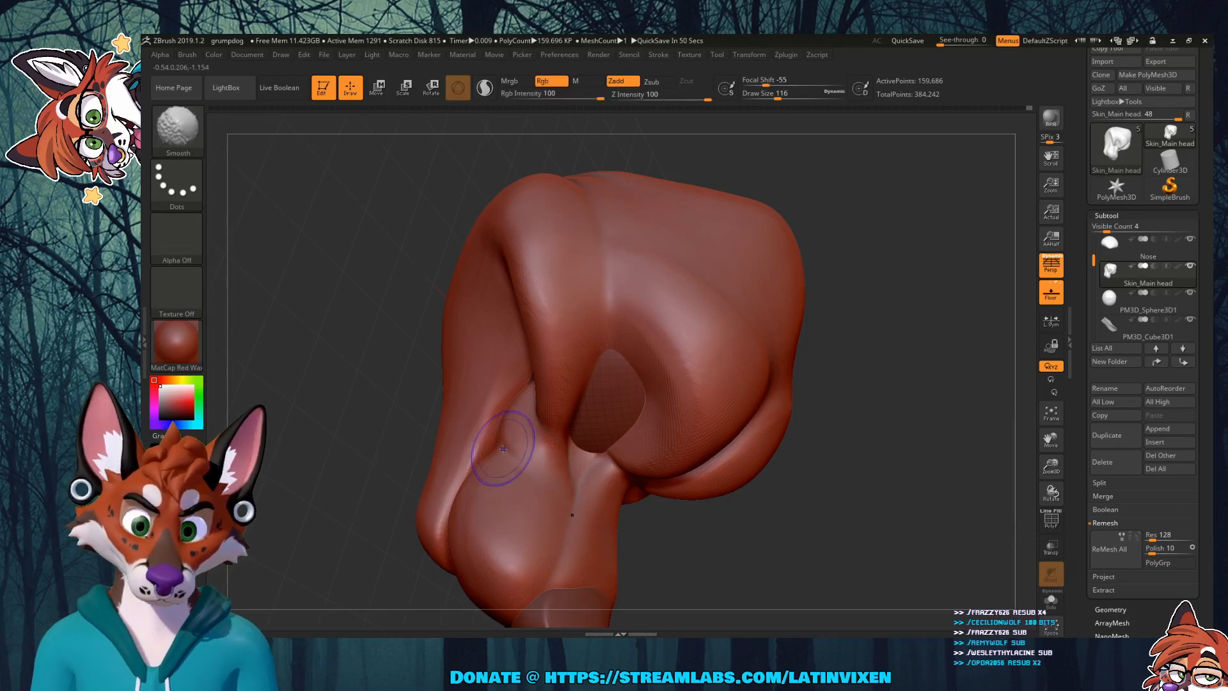
pyautogui.moveTo(752, 540)
pyautogui.mouseDown()
pyautogui.moveTo(845, 531)
pyautogui.moveTo(774, 534)
pyautogui.moveTo(686, 504)
pyautogui.mouseUp()
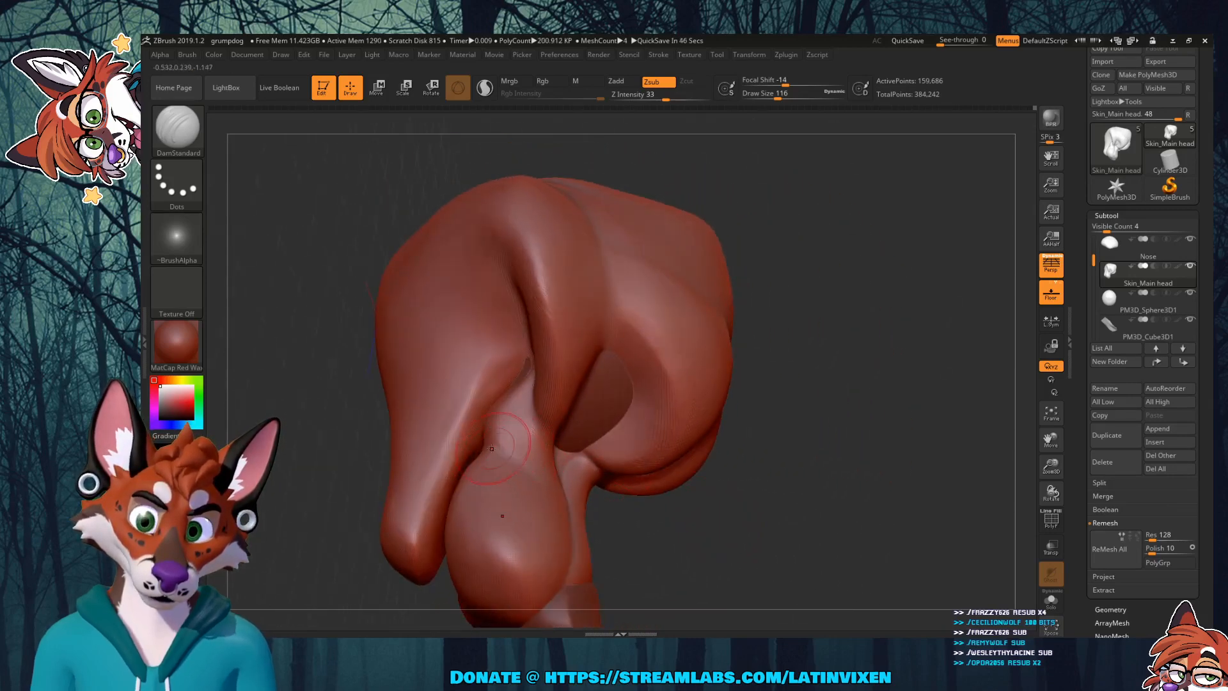
pyautogui.press('shift')
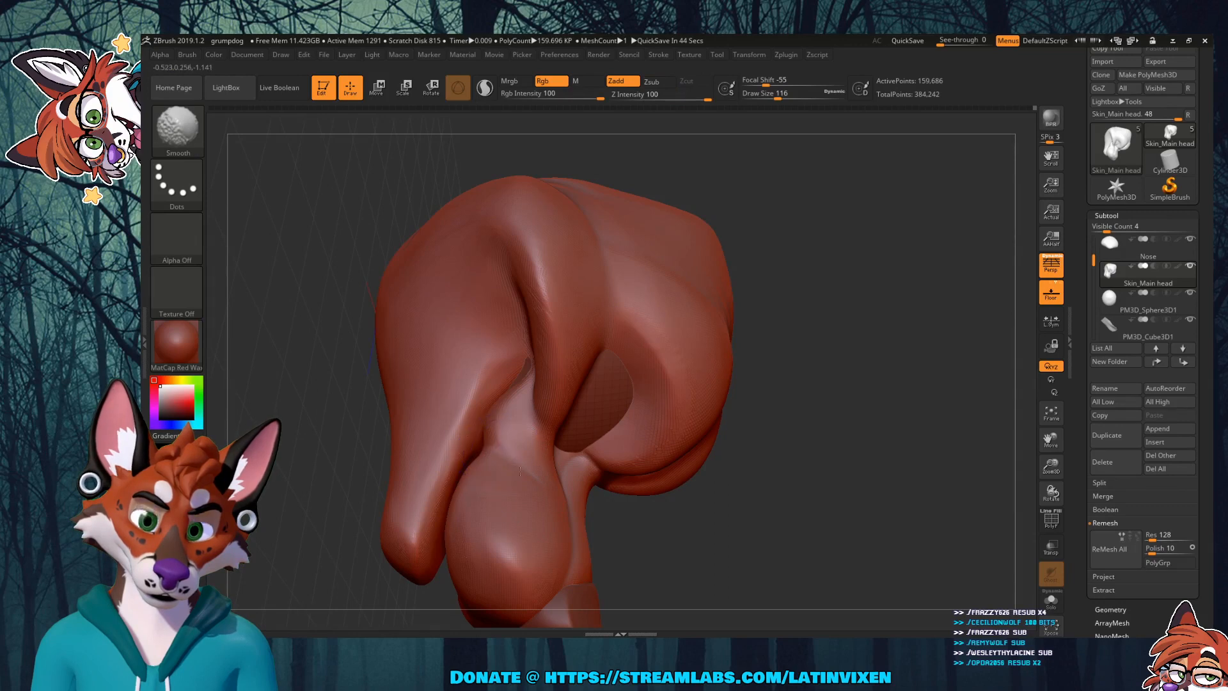
# Step: Smooth the side of the muzzle and the crease where it meets the cheek, checking from below and above
pyautogui.moveTo(668, 481)
pyautogui.mouseDown()
pyautogui.moveTo(756, 494)
pyautogui.moveTo(714, 298)
pyautogui.moveTo(653, 355)
pyautogui.mouseUp()
pyautogui.press('shift')
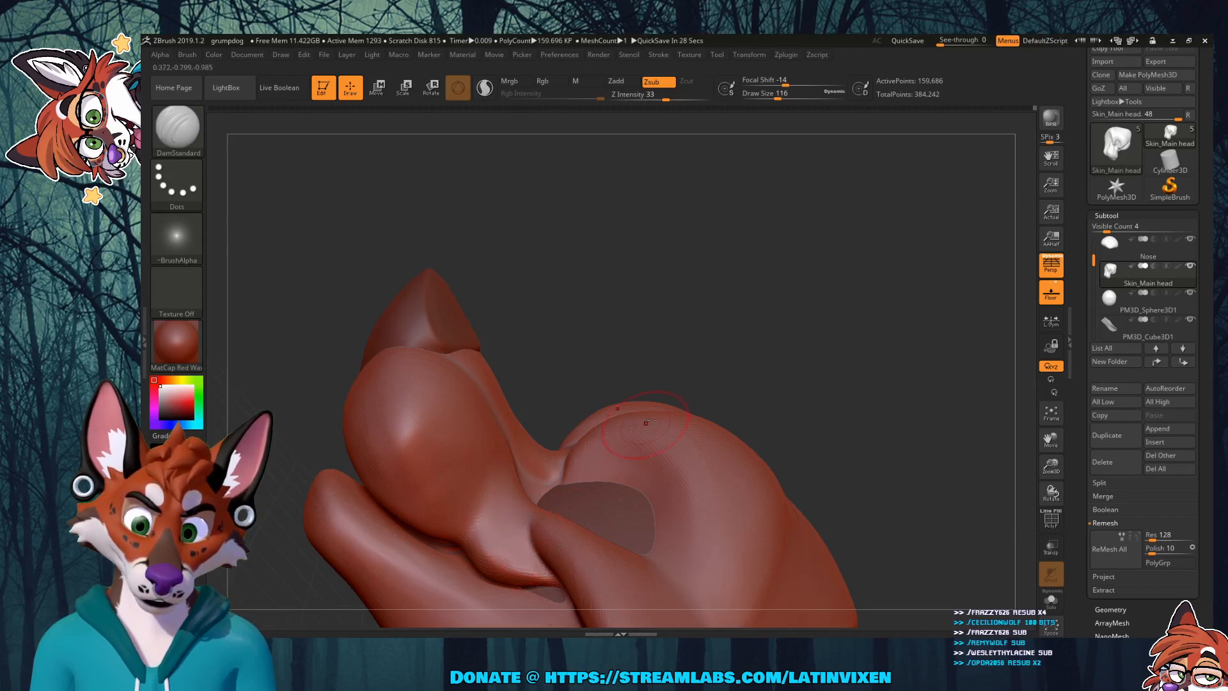
pyautogui.moveTo(650, 422); pyautogui.dragTo(546, 534, button='right')
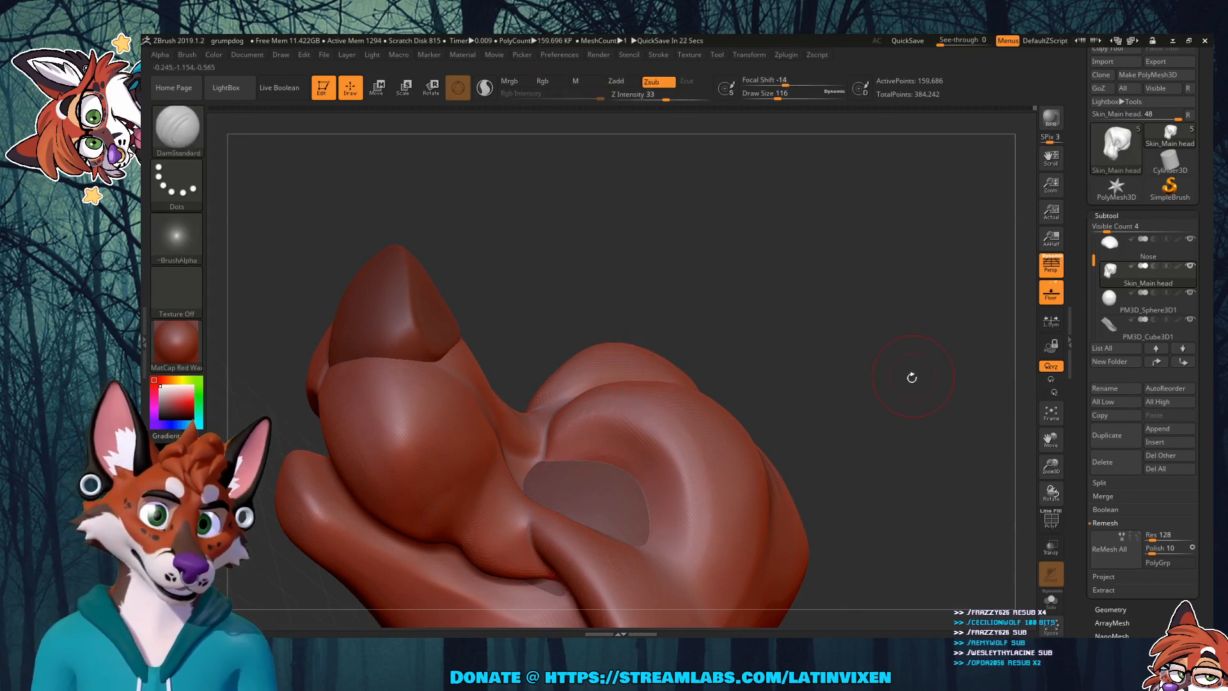
pyautogui.moveTo(902, 385); pyautogui.dragTo(885, 321, button='right')
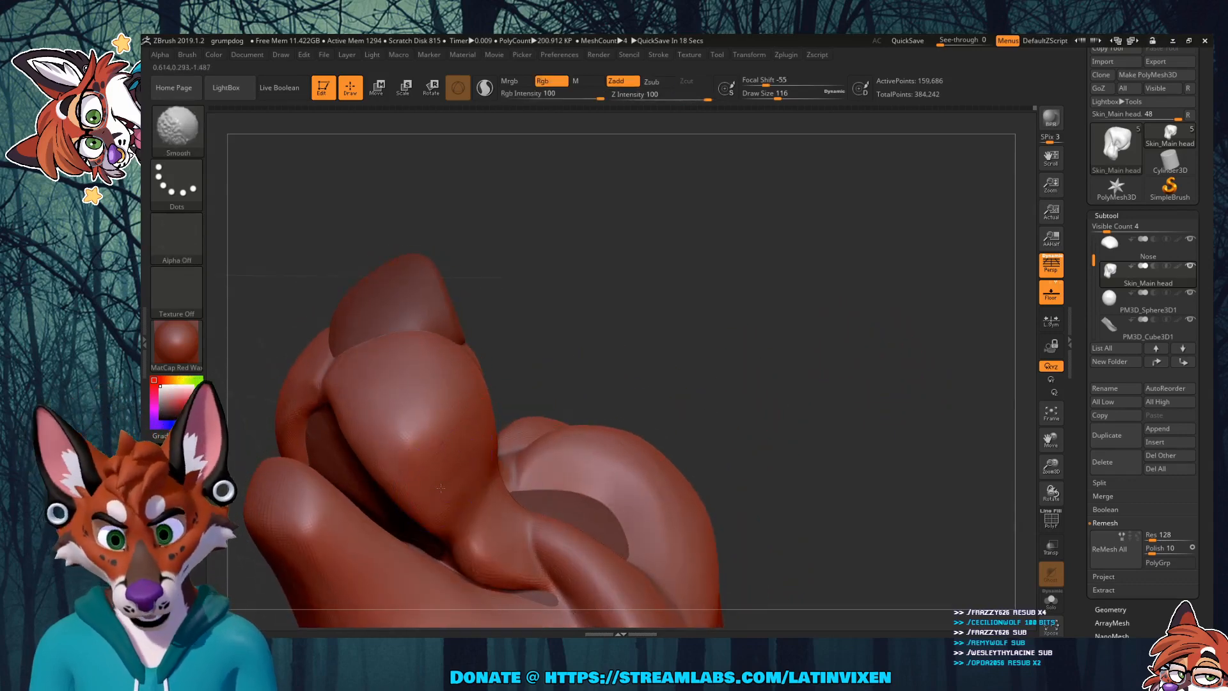
pyautogui.moveTo(677, 292)
pyautogui.mouseDown()
pyautogui.moveTo(648, 275)
pyautogui.moveTo(633, 323)
pyautogui.moveTo(652, 339)
pyautogui.moveTo(622, 356)
pyautogui.mouseUp()
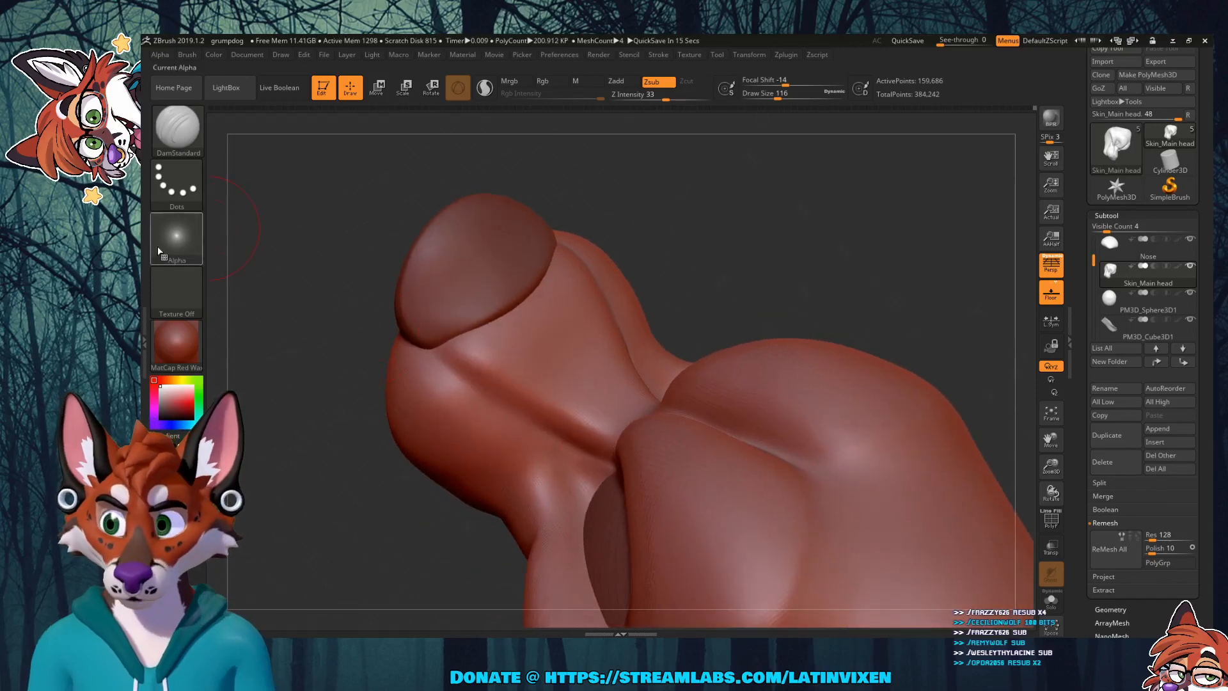
# Step: Switch to the Move brush at draw size 116 and nudge the outer side of the muzzle inward, viewed from above
pyautogui.click(183, 135)
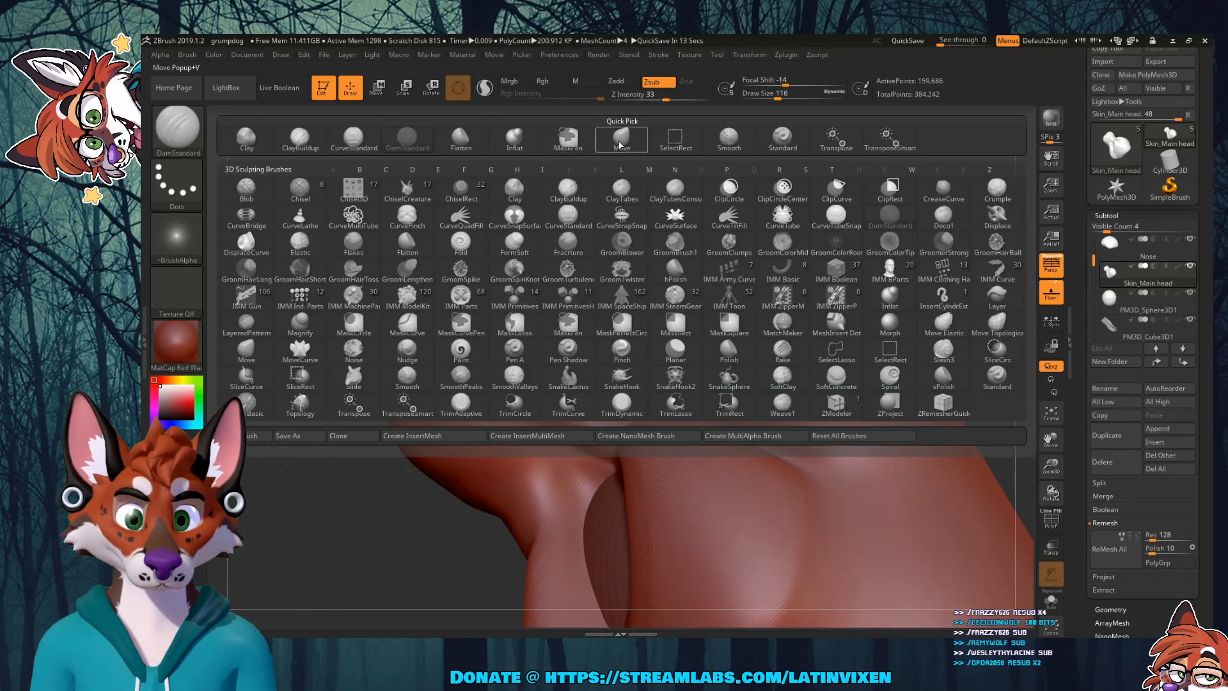
pyautogui.click(622, 137)
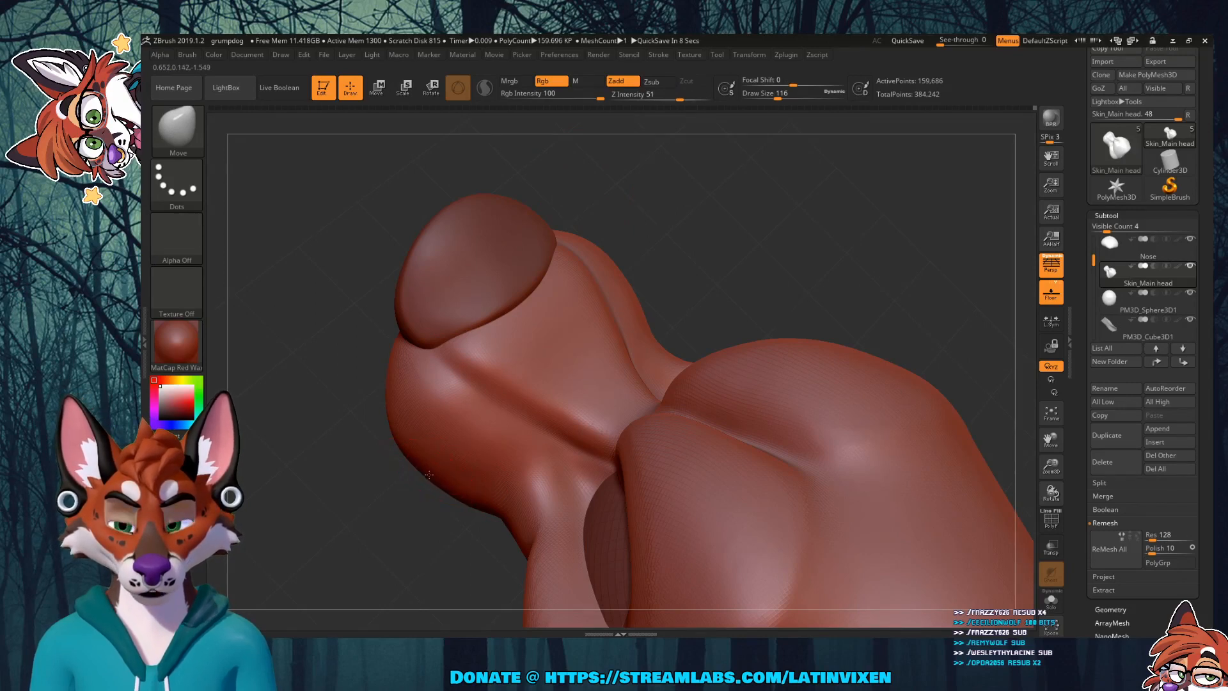
pyautogui.moveTo(428, 472)
pyautogui.mouseDown()
pyautogui.moveTo(428, 525)
pyautogui.moveTo(460, 552)
pyautogui.moveTo(465, 448)
pyautogui.mouseUp()
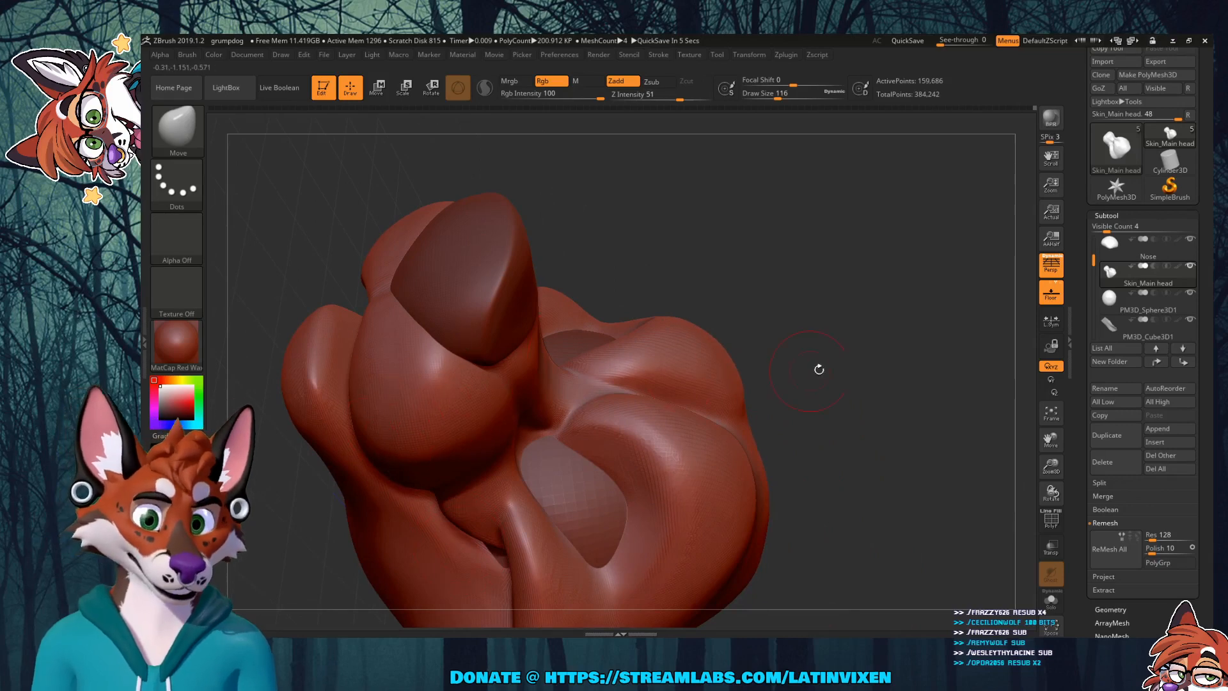
# Step: Examine the whole head from the front, above and in profile to judge the muzzle and nose proportions
pyautogui.keyDown('shift'); pyautogui.moveTo(873, 426); pyautogui.dragTo(861, 409); pyautogui.keyUp('shift')
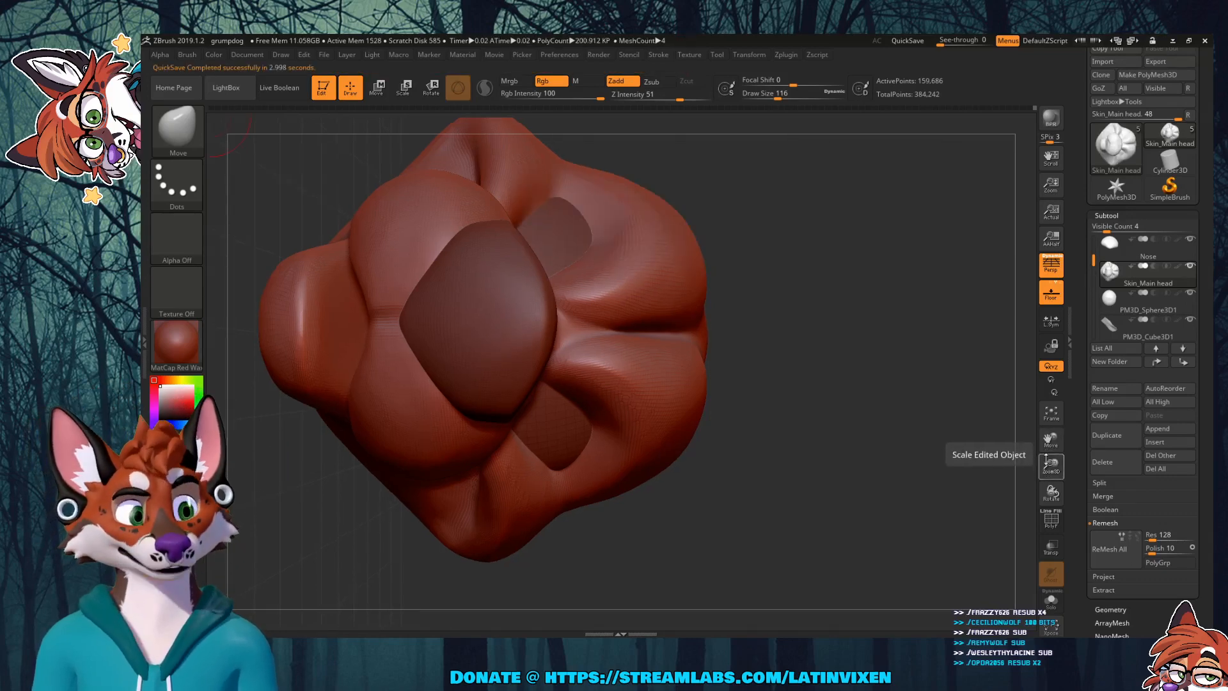
pyautogui.moveTo(1046, 455); pyautogui.dragTo(1046, 440)
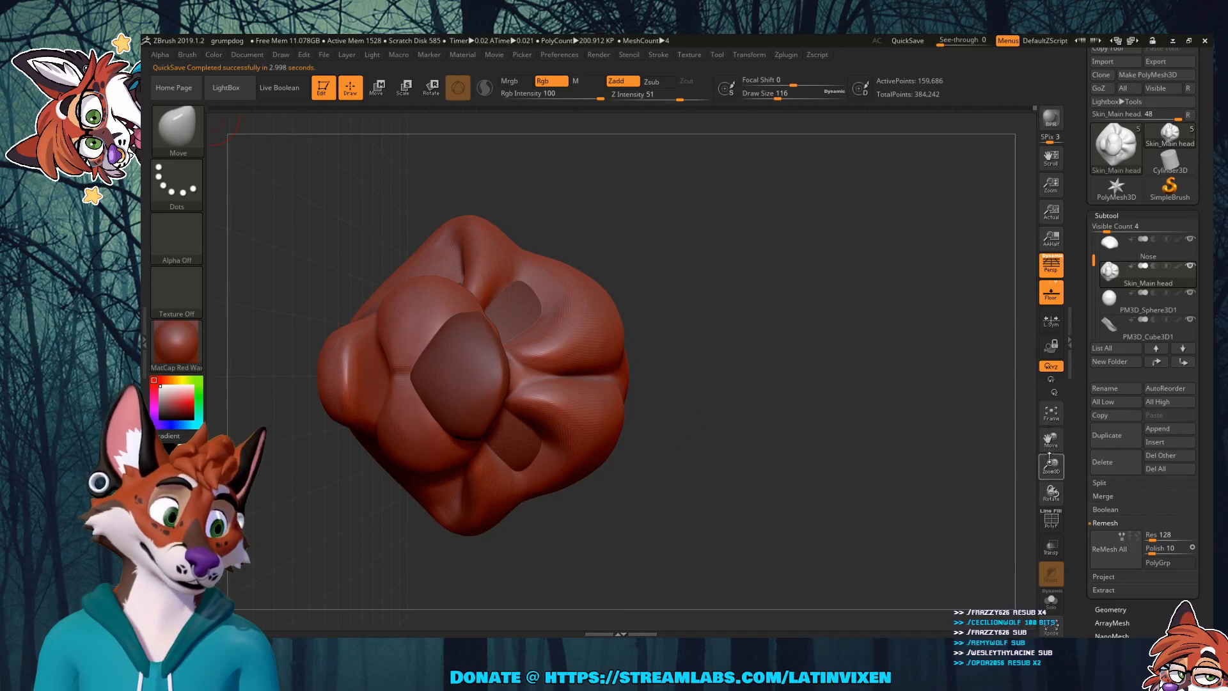
pyautogui.moveTo(1051, 492); pyautogui.dragTo(1024, 424)
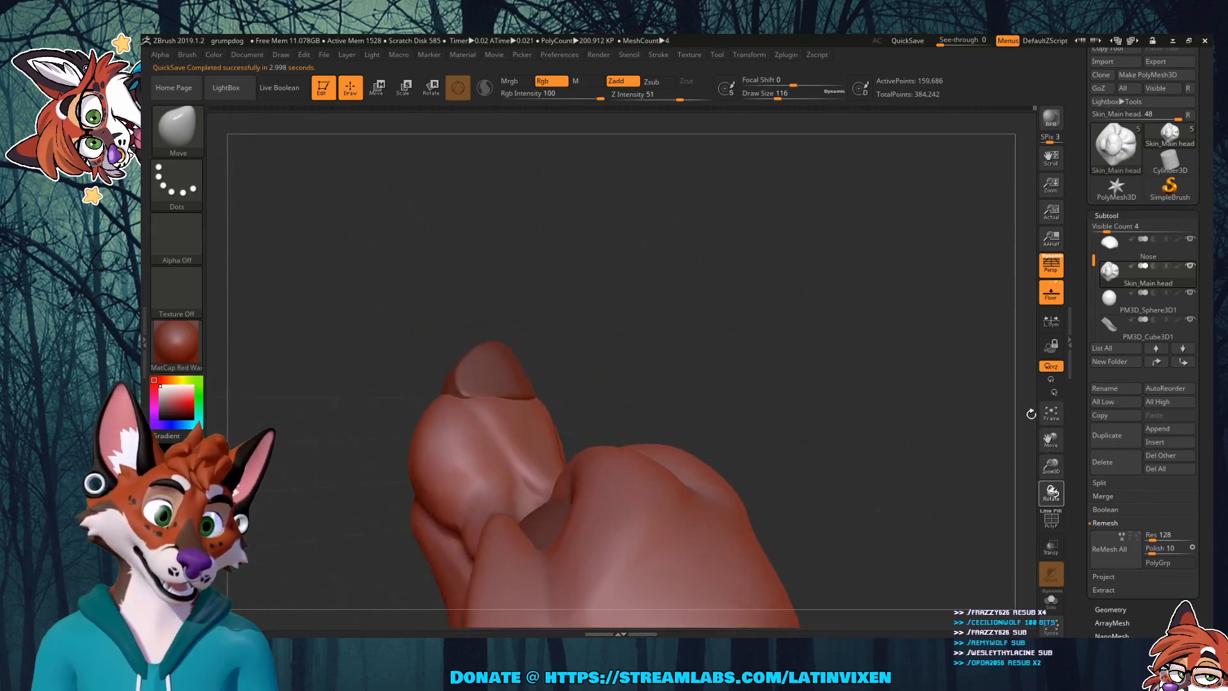
pyautogui.moveTo(453, 310); pyautogui.dragTo(594, 479)
pyautogui.moveTo(671, 435); pyautogui.dragTo(691, 427)
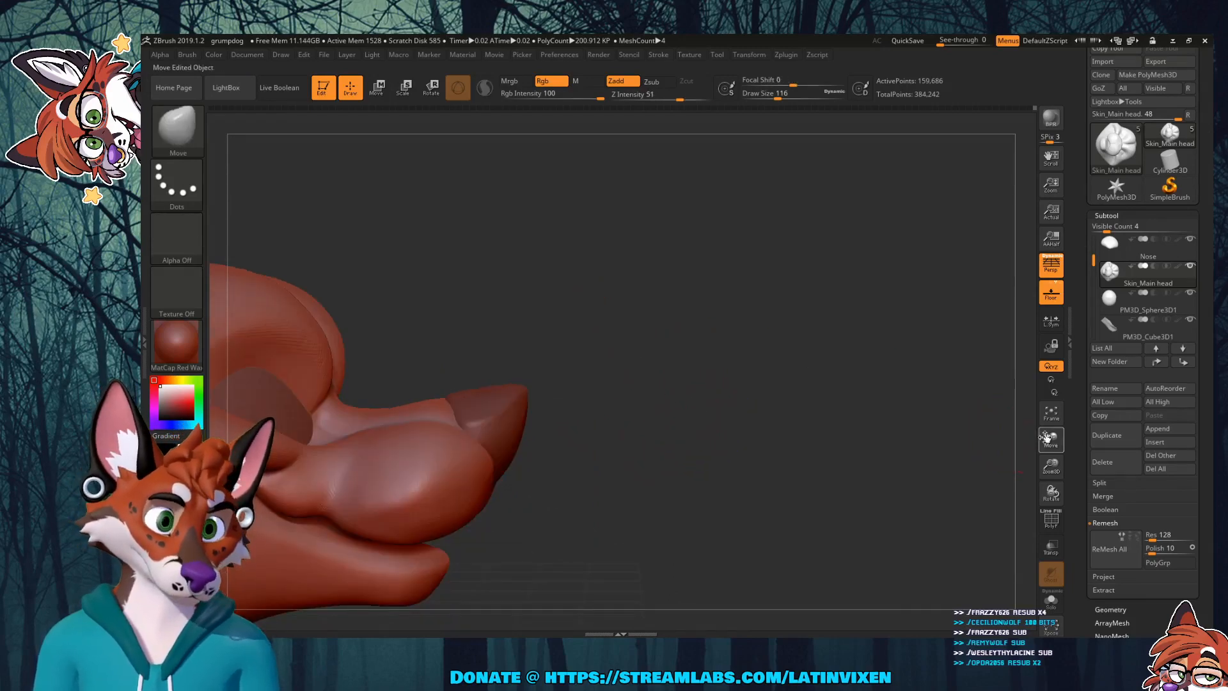
pyautogui.moveTo(1049, 440); pyautogui.dragTo(1164, 426)
pyautogui.moveTo(900, 330); pyautogui.dragTo(897, 332)
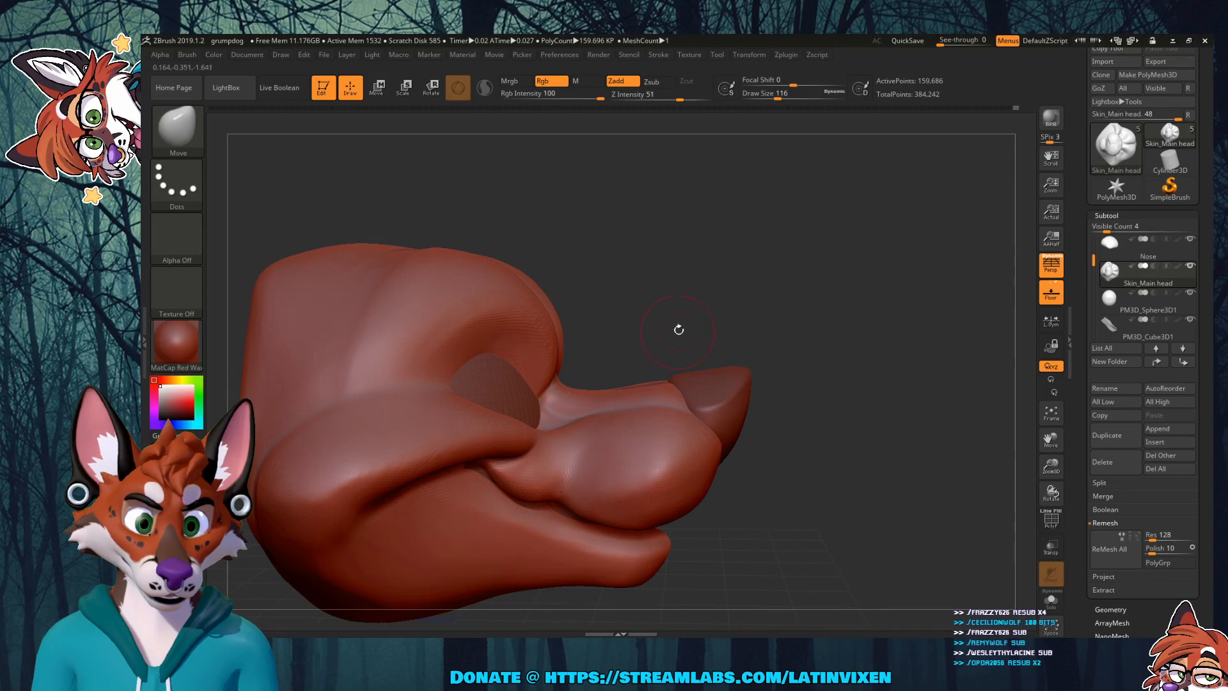
pyautogui.moveTo(679, 329); pyautogui.dragTo(677, 362)
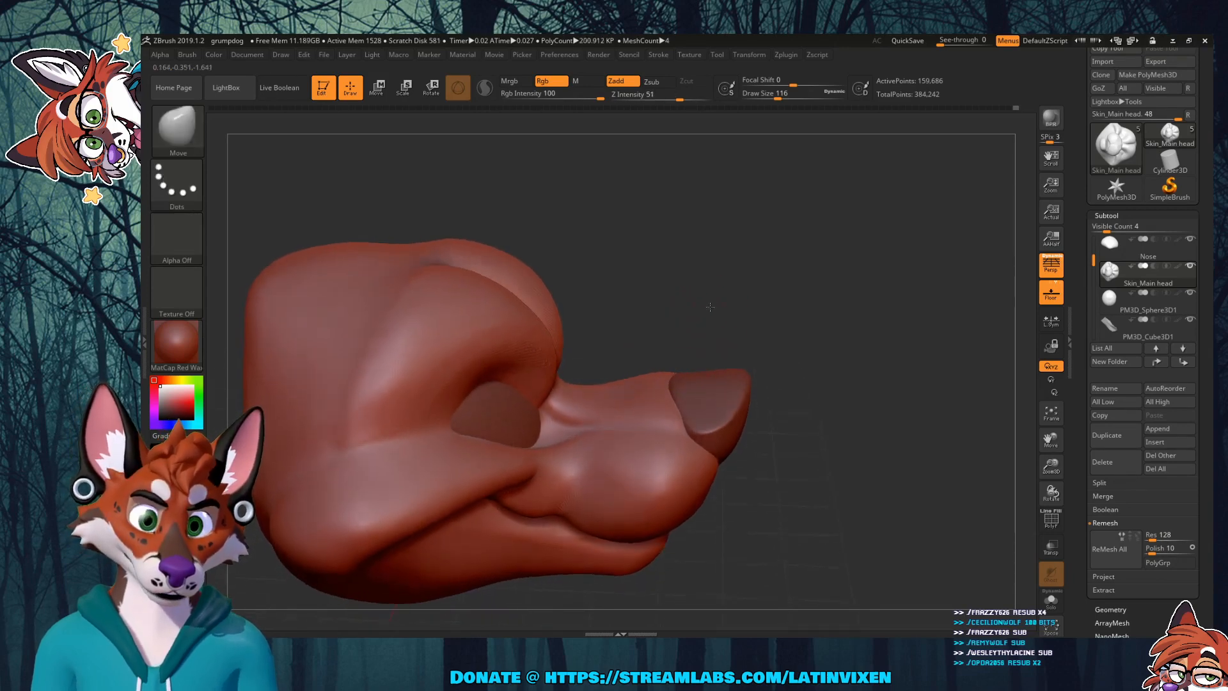
pyautogui.moveTo(710, 307); pyautogui.dragTo(711, 277)
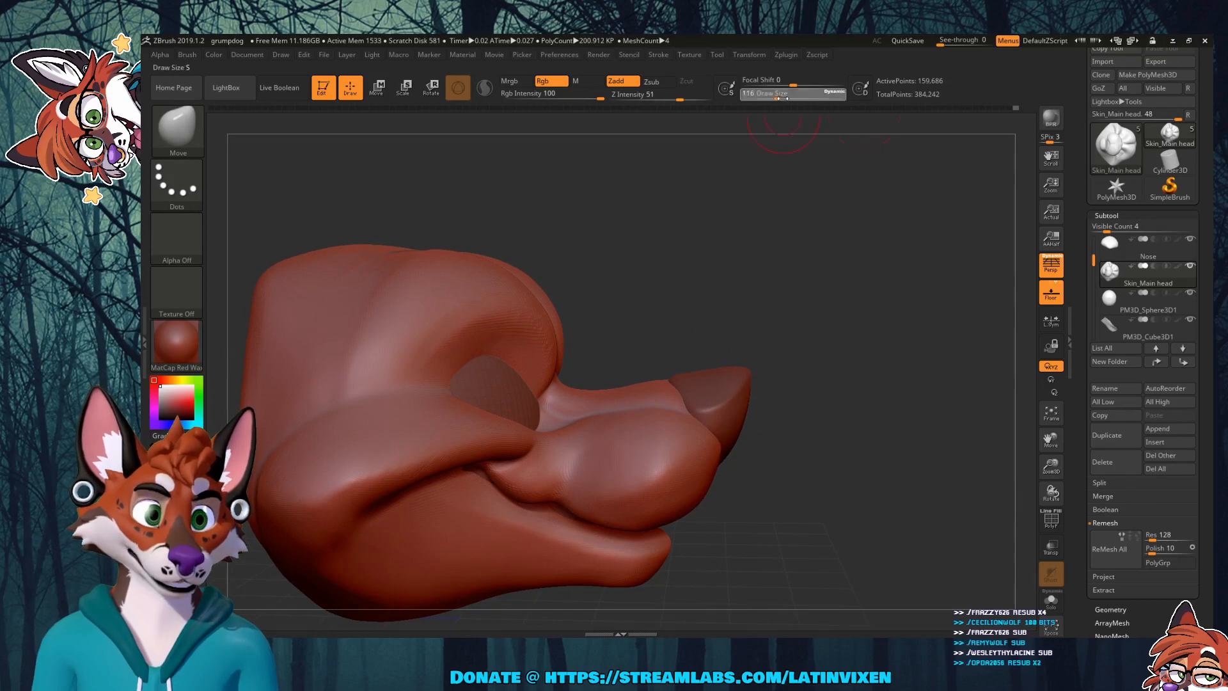
# Step: Adjust the muzzle bridge behind the nose with the Move brush at draw size 239, and fit the Nose subtool's rear edge to it
pyautogui.moveTo(791, 98); pyautogui.dragTo(794, 98)
pyautogui.moveTo(656, 373); pyautogui.dragTo(661, 375)
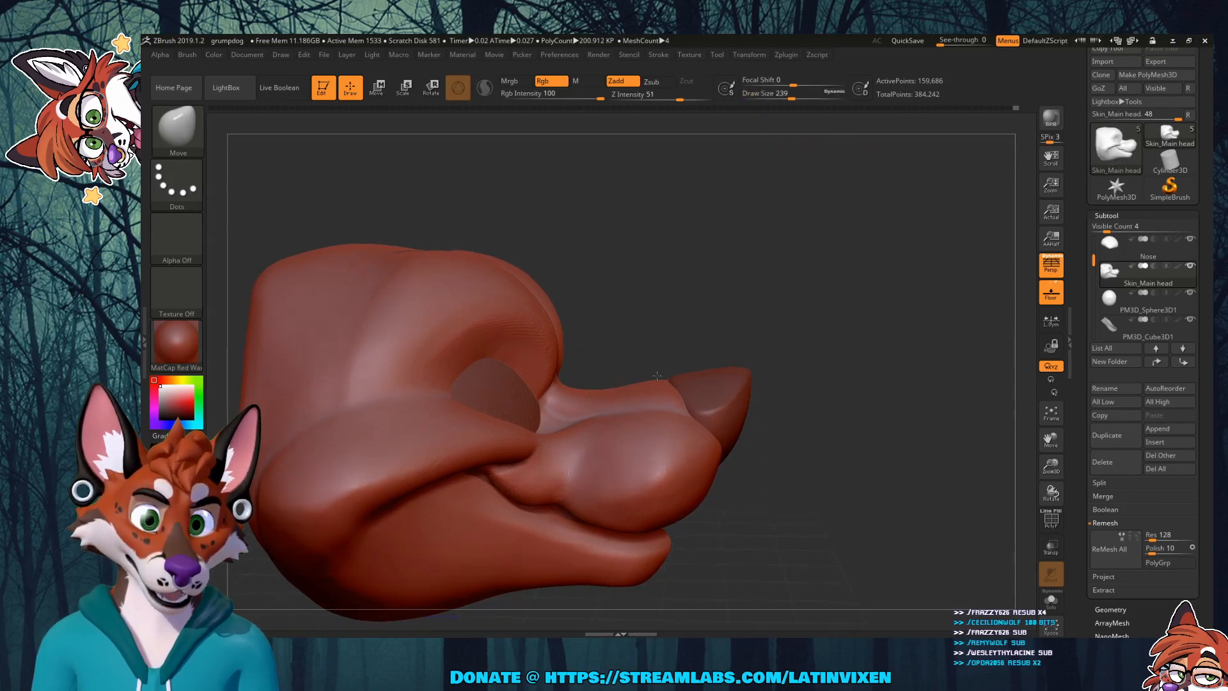
pyautogui.moveTo(730, 319)
pyautogui.mouseDown()
pyautogui.moveTo(716, 343)
pyautogui.moveTo(748, 347)
pyautogui.moveTo(760, 285)
pyautogui.moveTo(671, 353)
pyautogui.mouseUp()
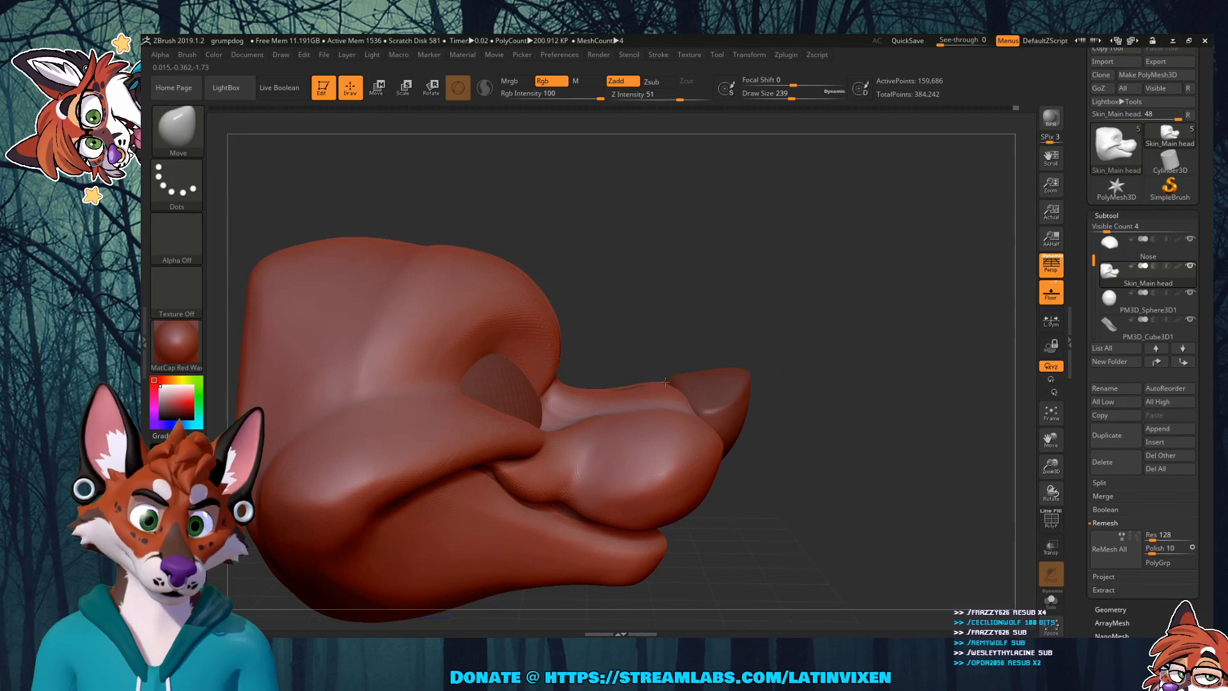
pyautogui.moveTo(670, 379); pyautogui.dragTo(689, 414)
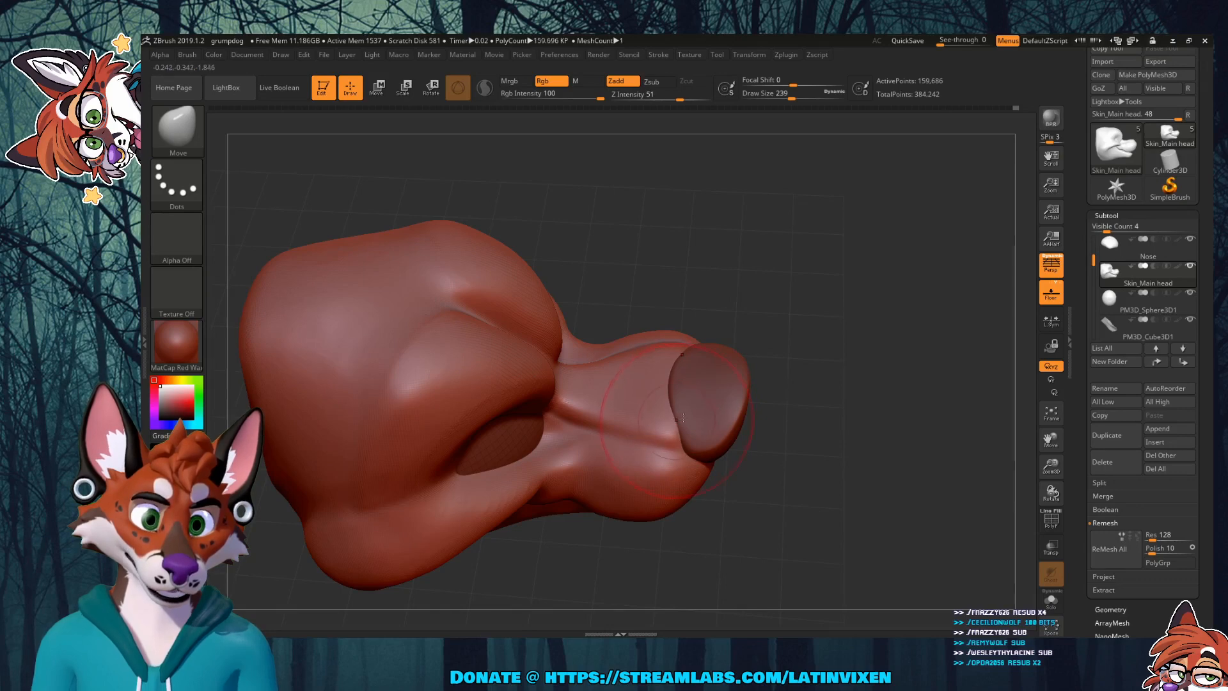
pyautogui.moveTo(763, 368); pyautogui.dragTo(789, 389)
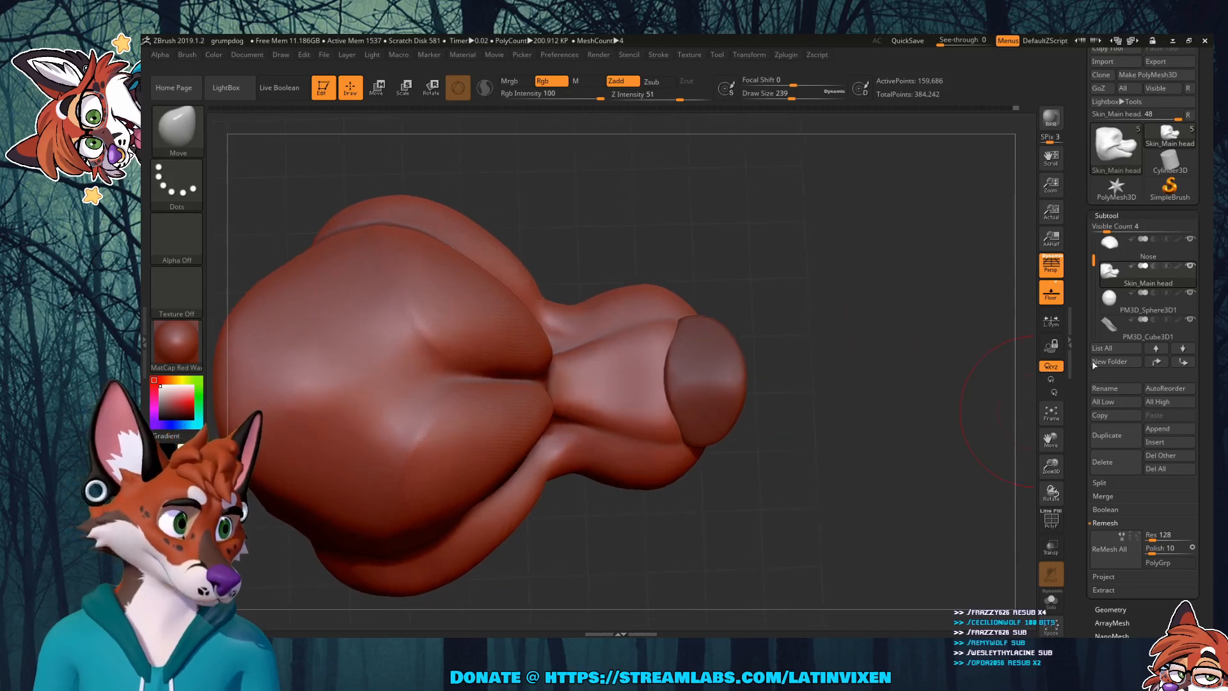
pyautogui.click(1126, 248)
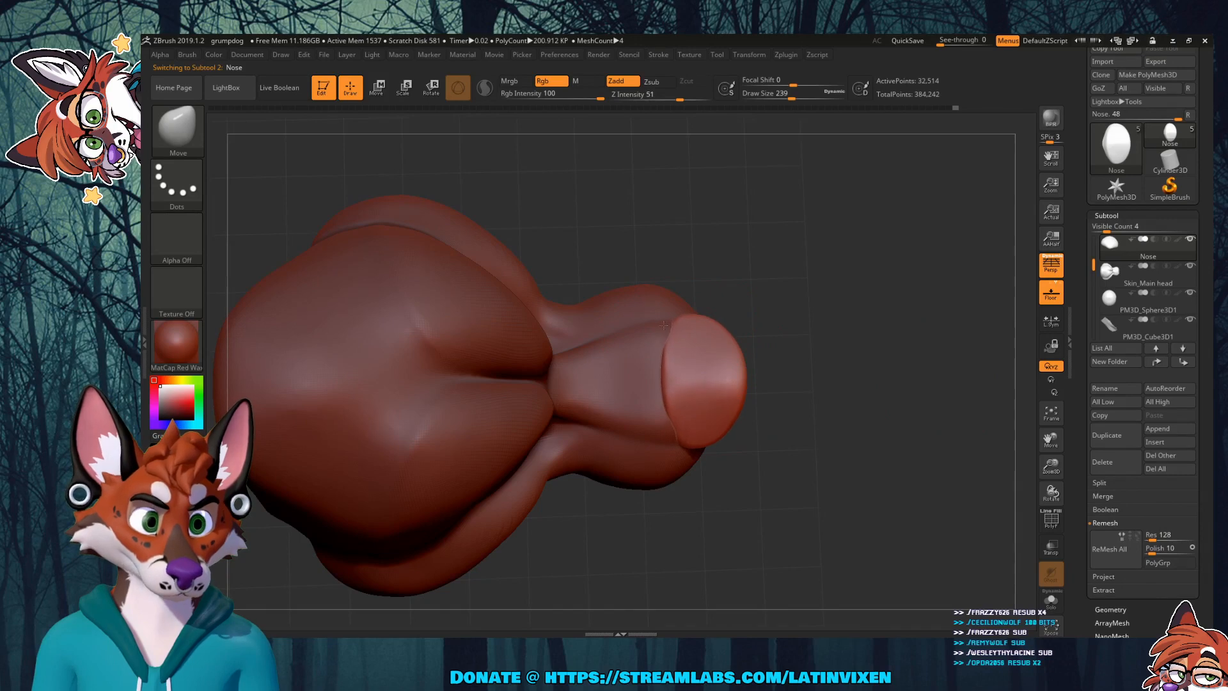
pyautogui.moveTo(837, 405); pyautogui.dragTo(862, 285)
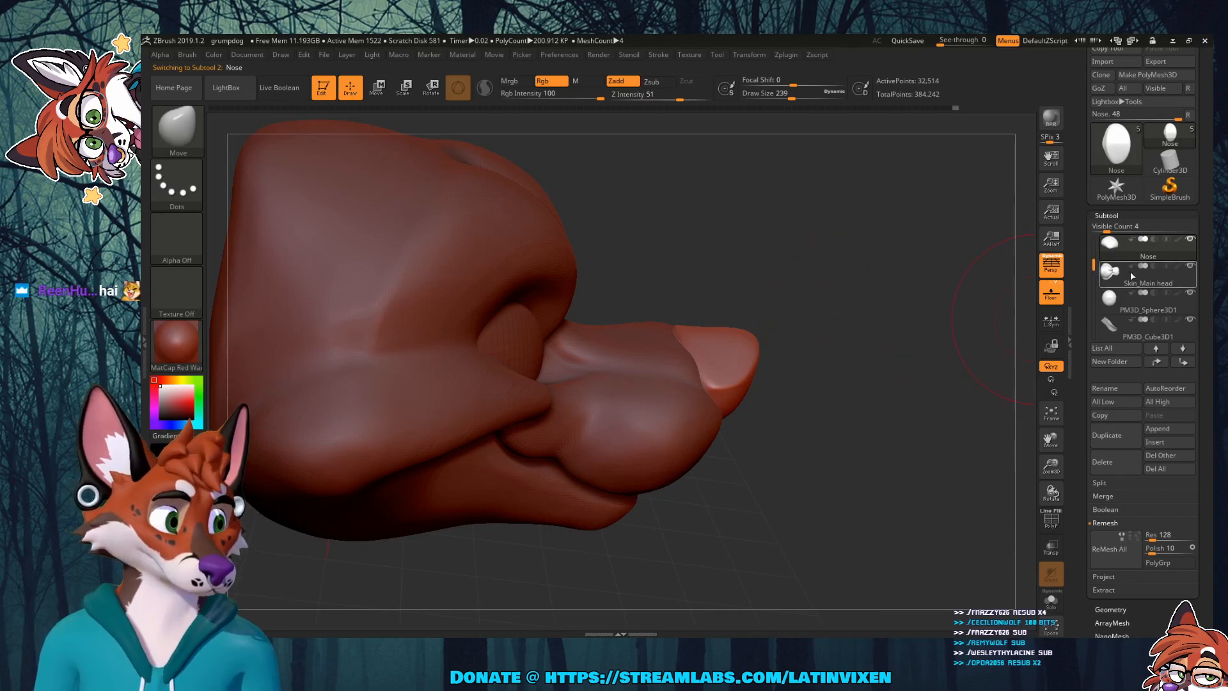
# Step: Select the Skin_Main head subtool and refine the upper muzzle beside the nose with the Move brush at draw size 94
pyautogui.click(1132, 276)
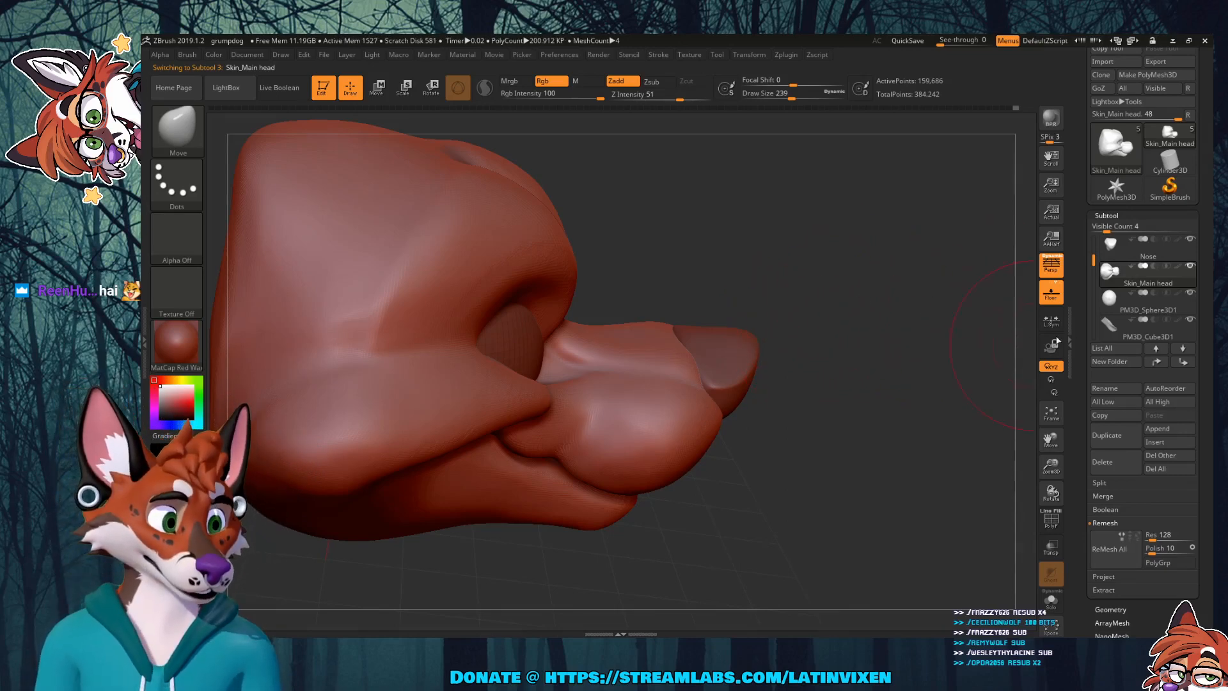
pyautogui.moveTo(1053, 441); pyautogui.dragTo(927, 447)
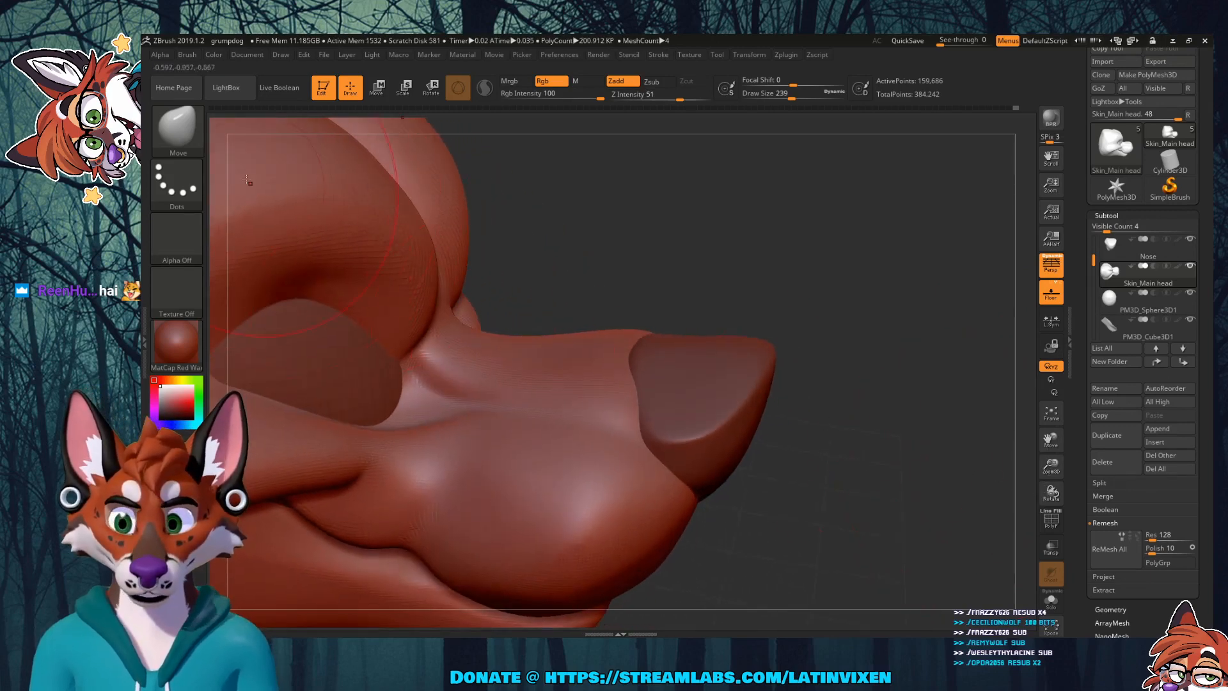
pyautogui.moveTo(792, 98); pyautogui.dragTo(773, 99)
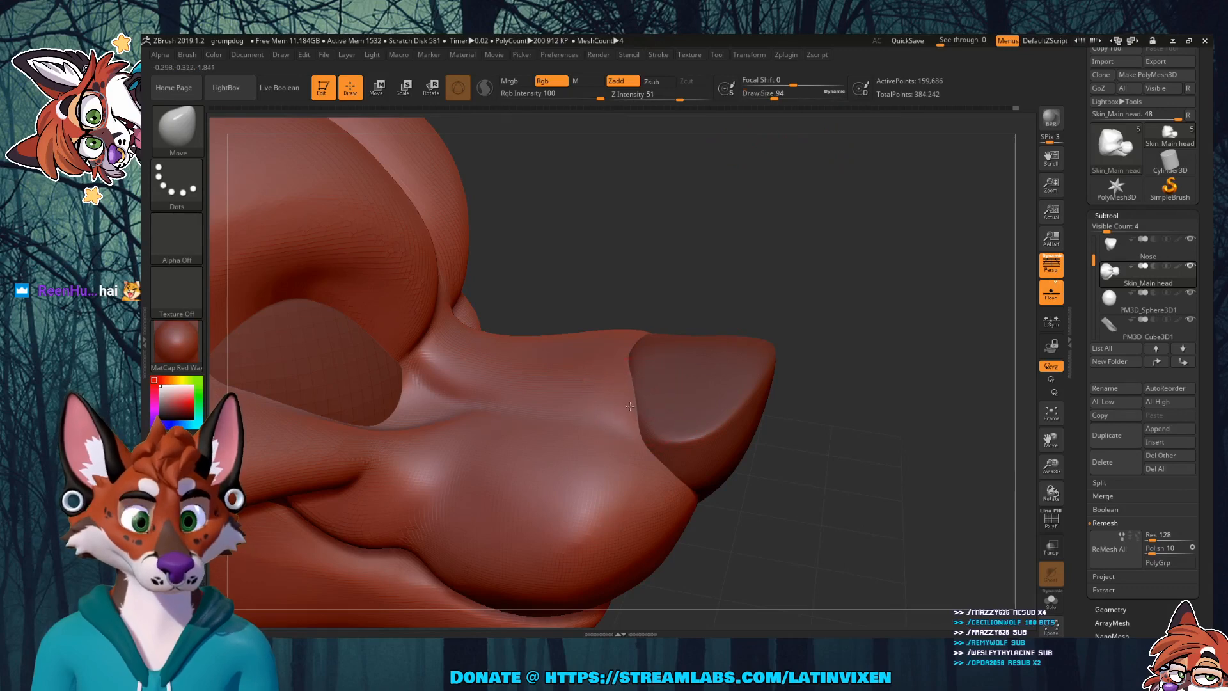
pyautogui.moveTo(625, 412)
pyautogui.mouseDown(button='right')
pyautogui.moveTo(786, 336)
pyautogui.moveTo(871, 204)
pyautogui.moveTo(792, 260)
pyautogui.mouseUp(button='right')
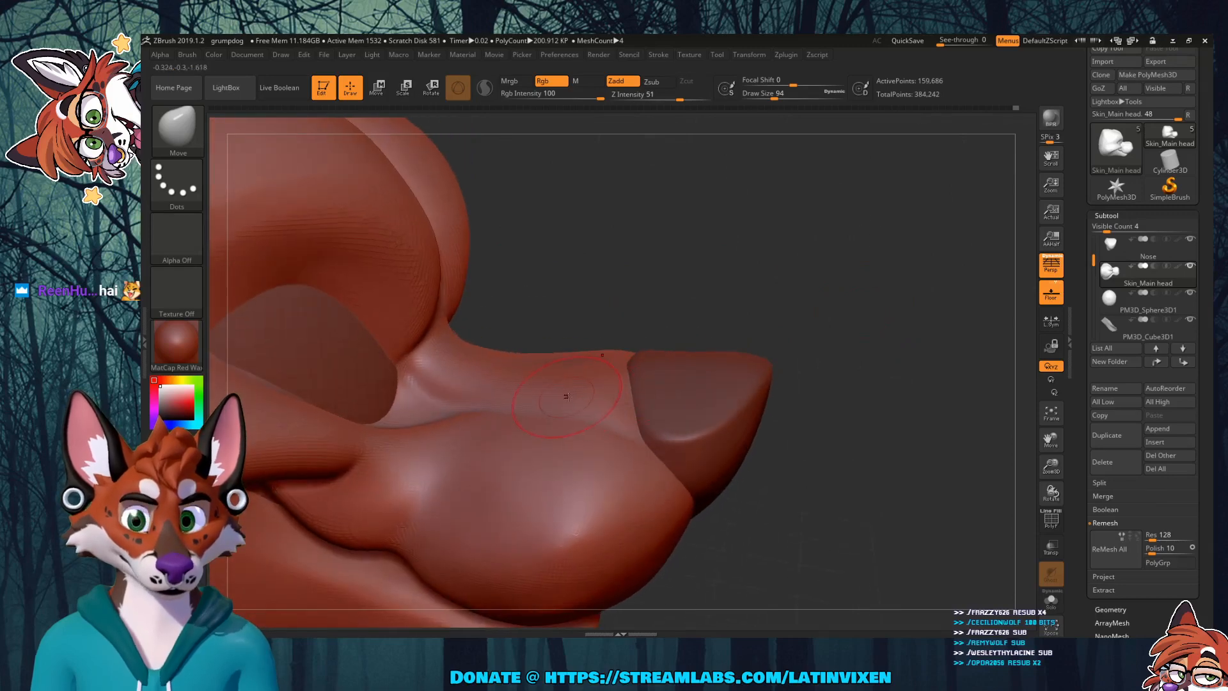
pyautogui.moveTo(848, 264)
pyautogui.mouseDown()
pyautogui.moveTo(823, 258)
pyautogui.moveTo(849, 274)
pyautogui.mouseUp()
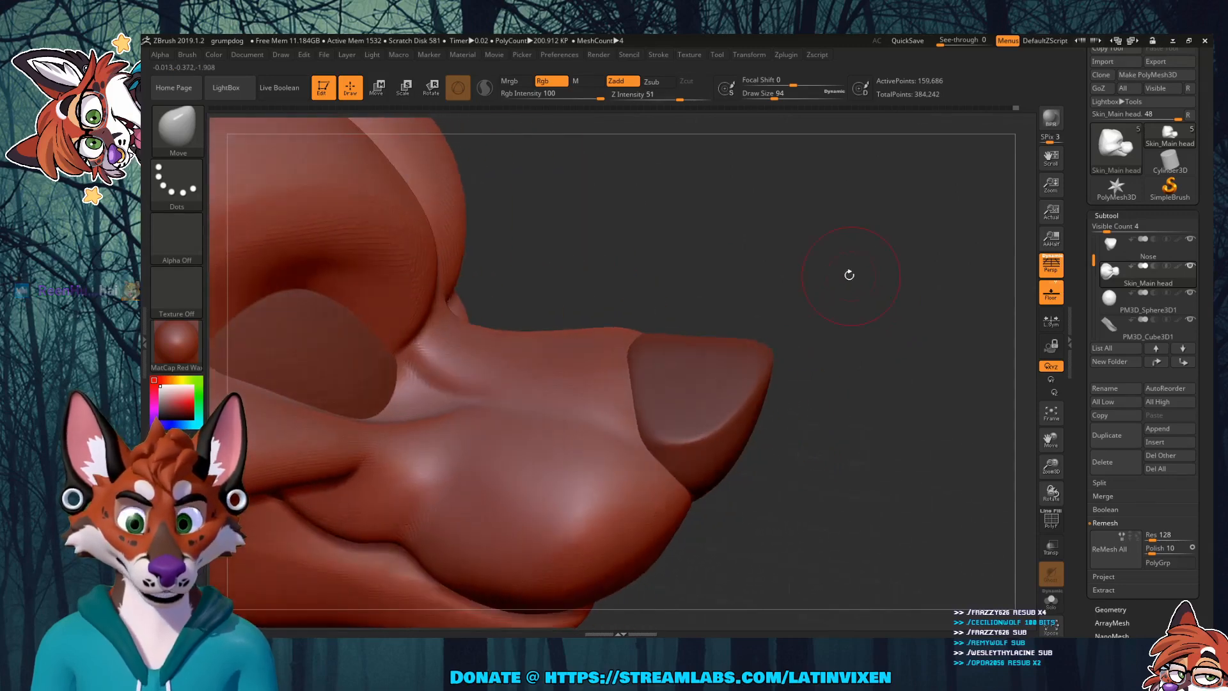
# Step: Carve the crease along the upper side of the muzzle toward the nose with the DamStandard brush at draw size 94
pyautogui.click(177, 128)
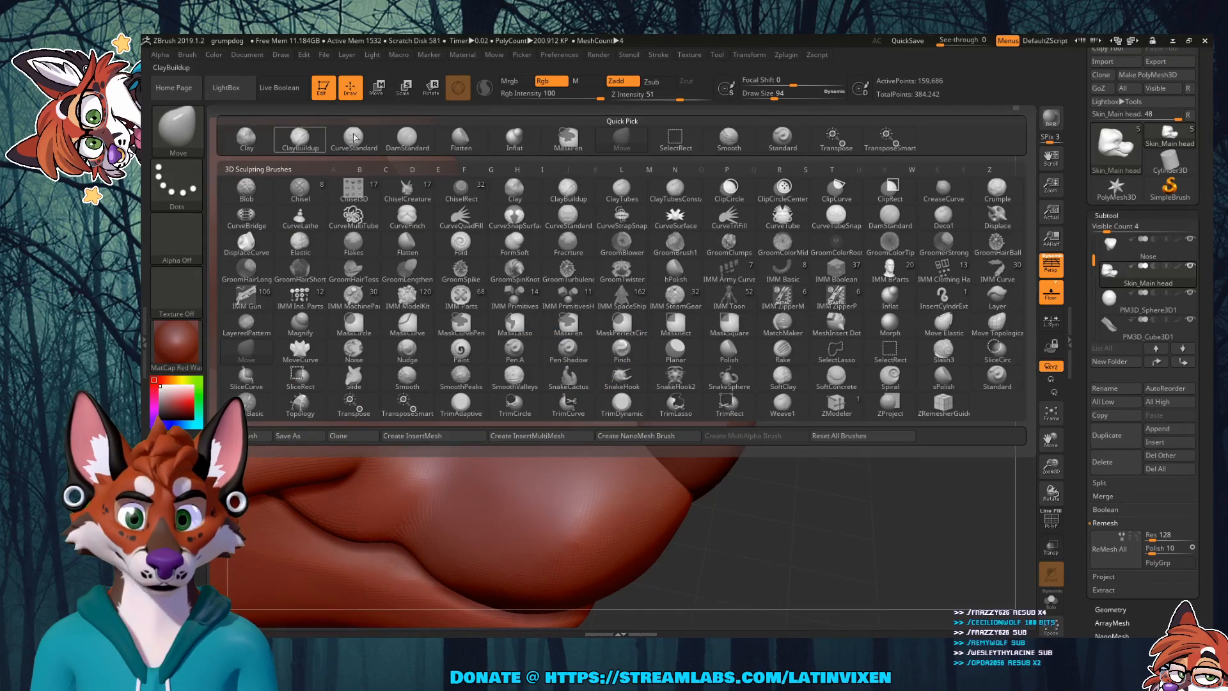
pyautogui.click(424, 147)
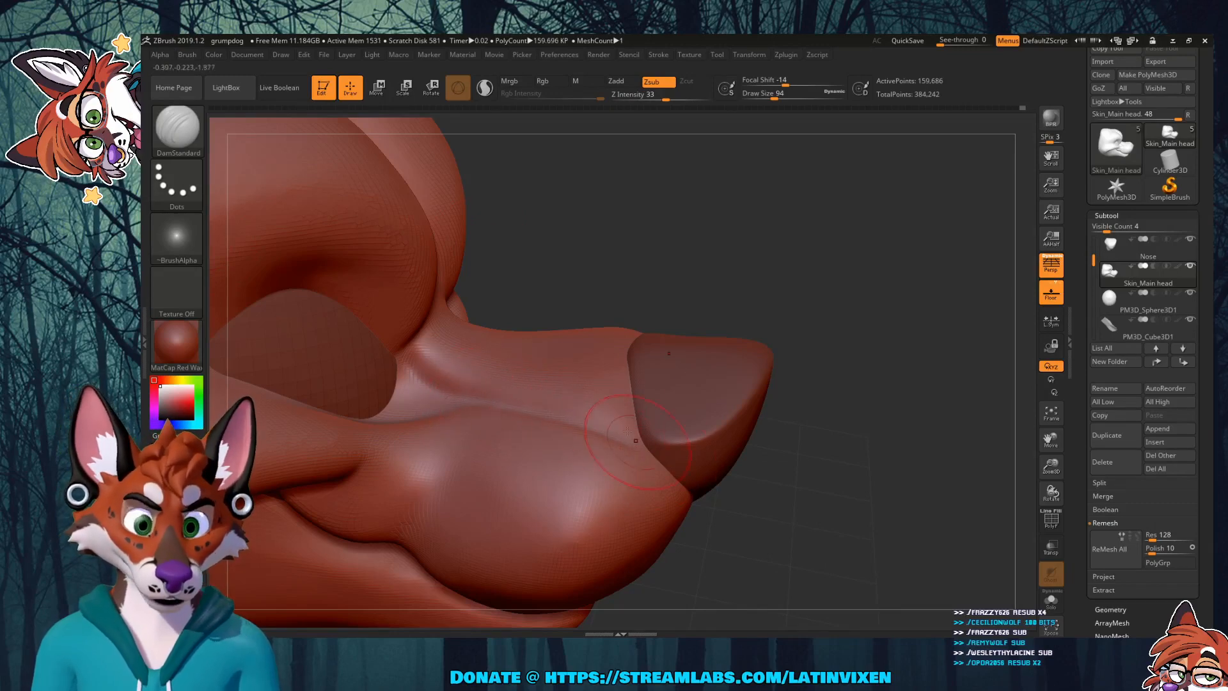
pyautogui.moveTo(764, 249); pyautogui.dragTo(661, 440)
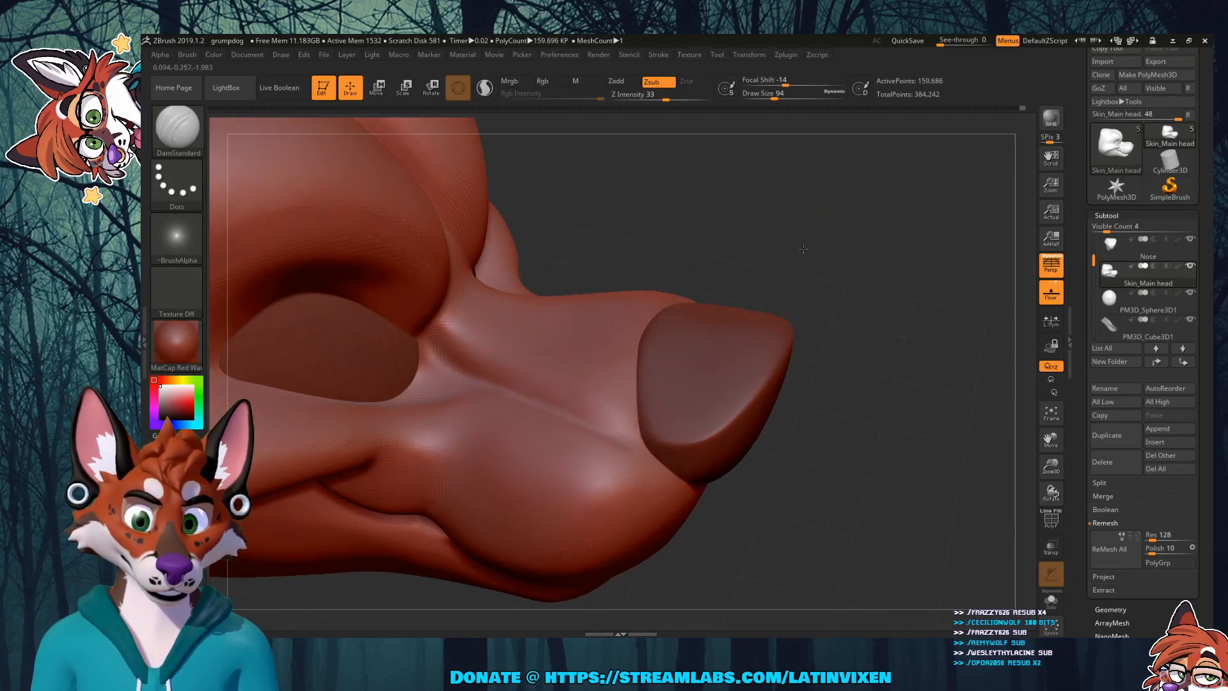
pyautogui.moveTo(803, 248); pyautogui.dragTo(624, 428)
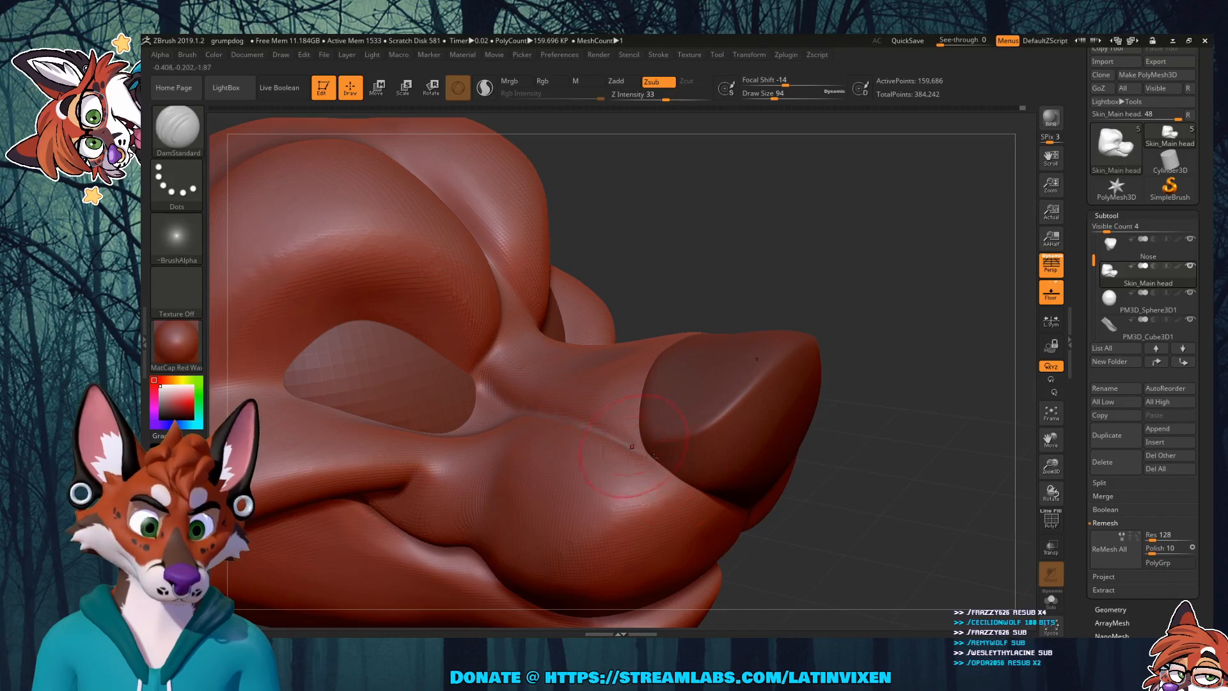
pyautogui.moveTo(737, 248); pyautogui.dragTo(771, 216)
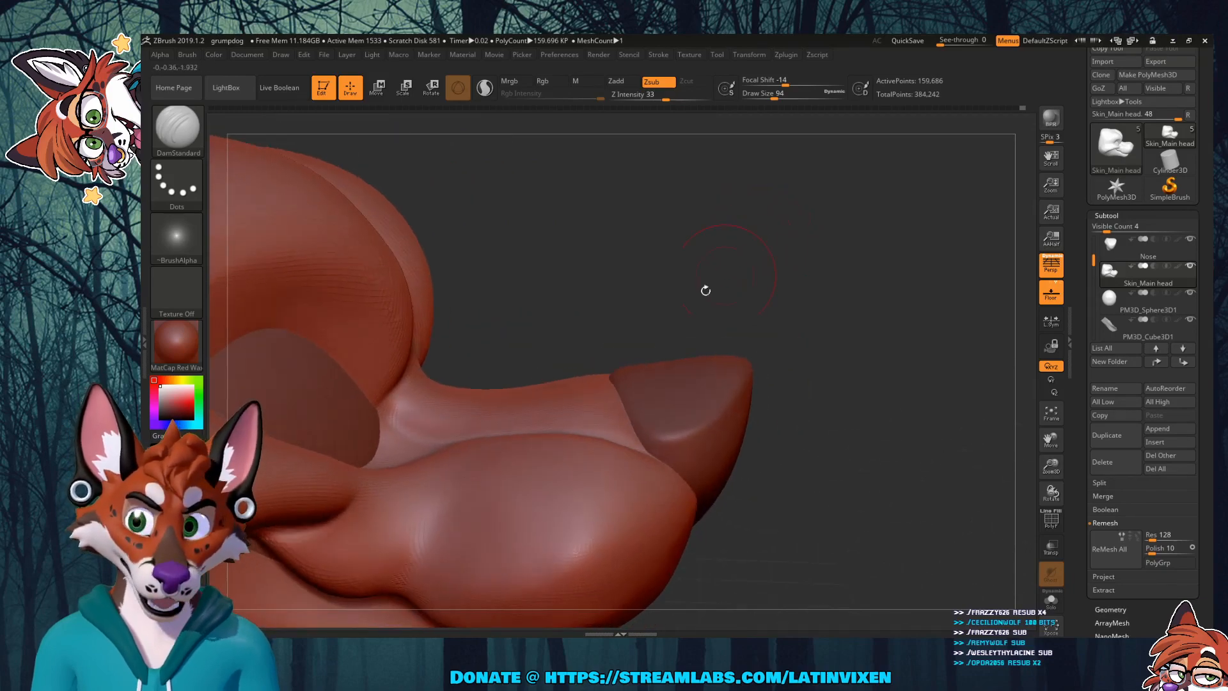
# Step: Select the Nose subtool and shape its lower rear edge against the muzzle with the Move brush
pyautogui.click(178, 128)
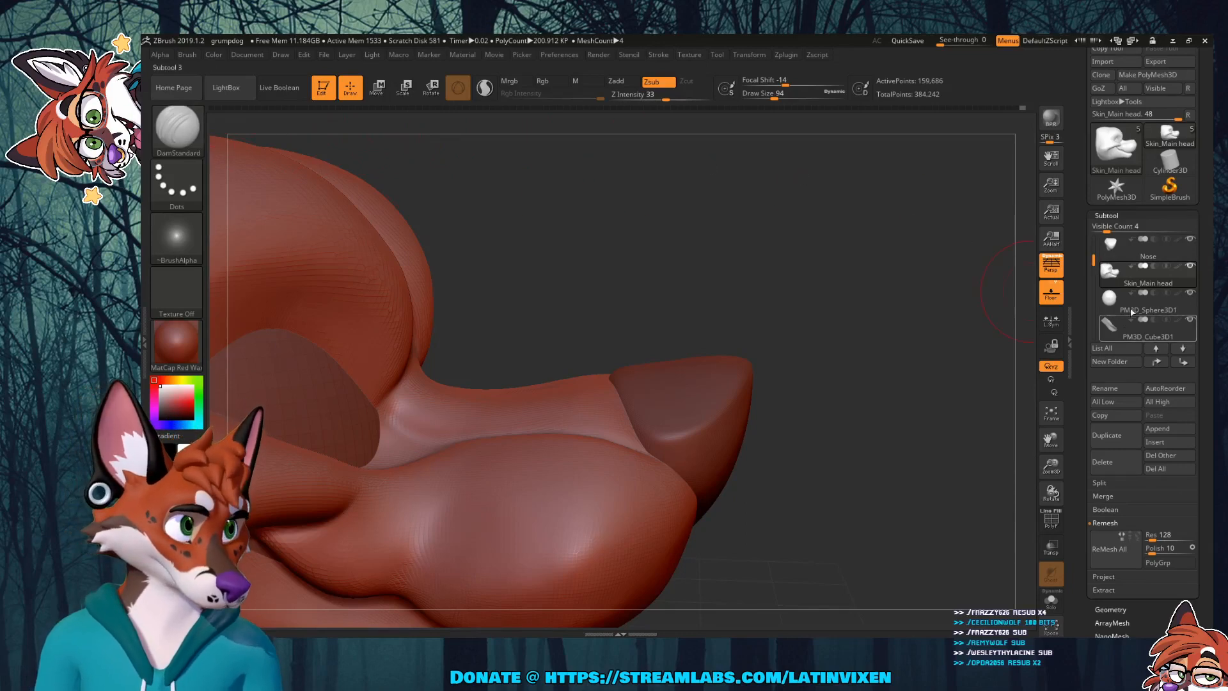
pyautogui.click(1145, 246)
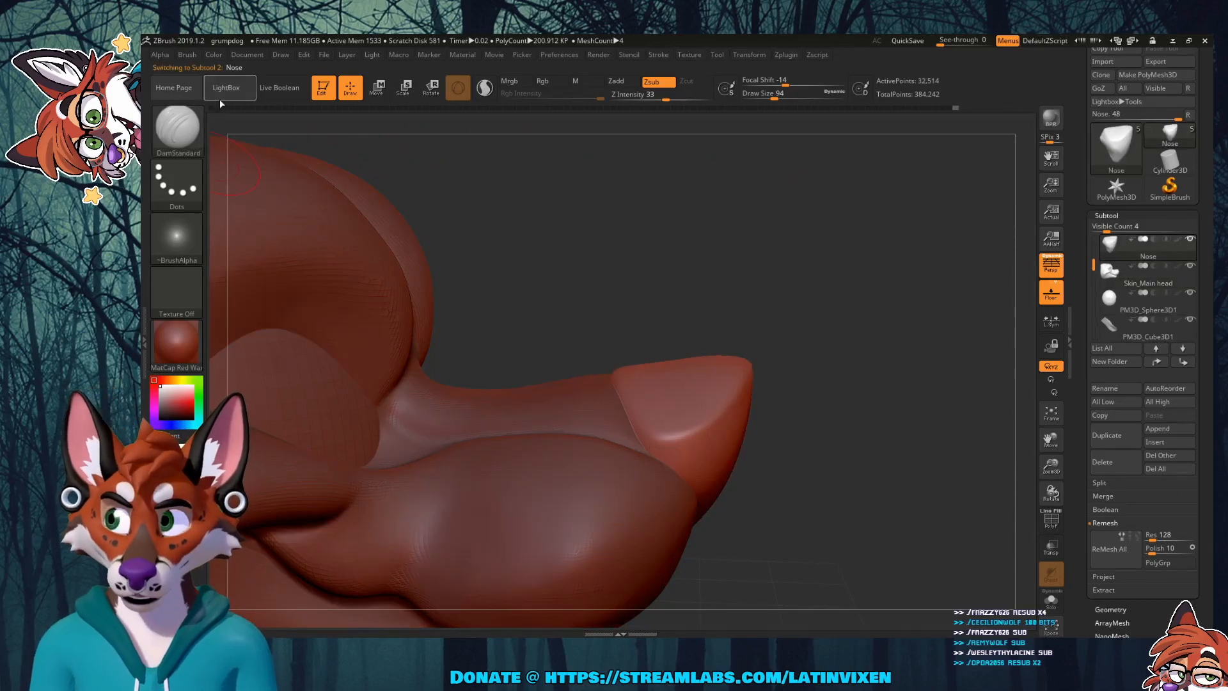
pyautogui.click(177, 128)
pyautogui.click(177, 128)
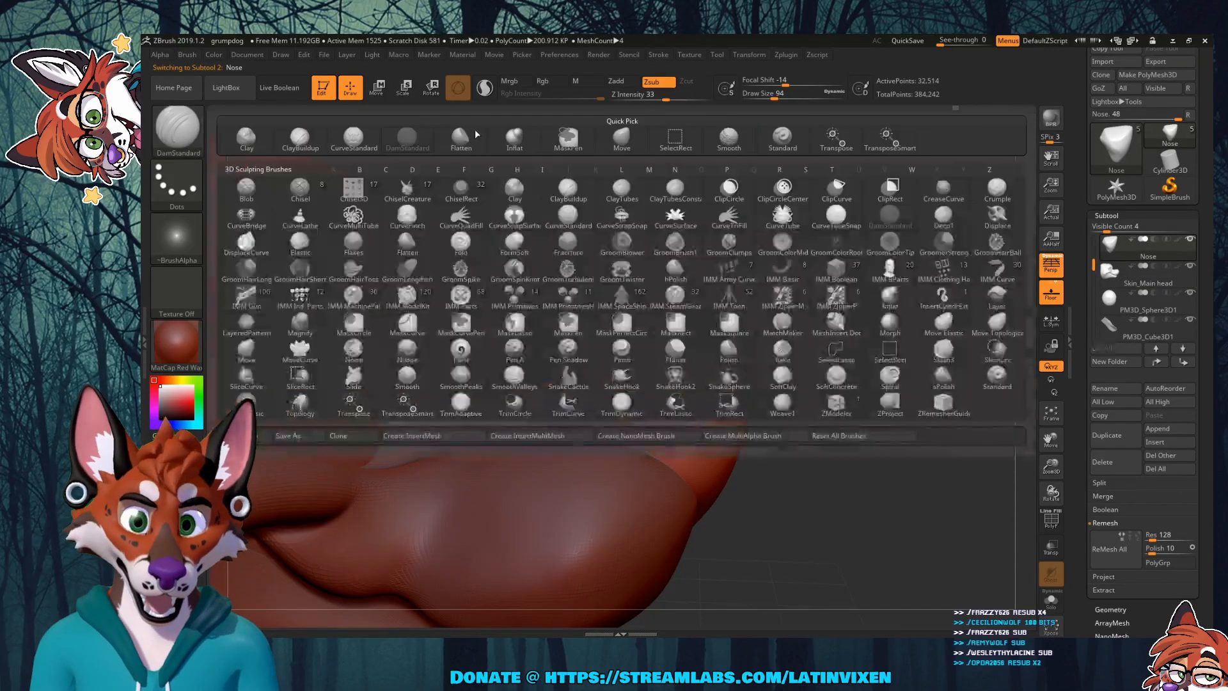
pyautogui.click(632, 146)
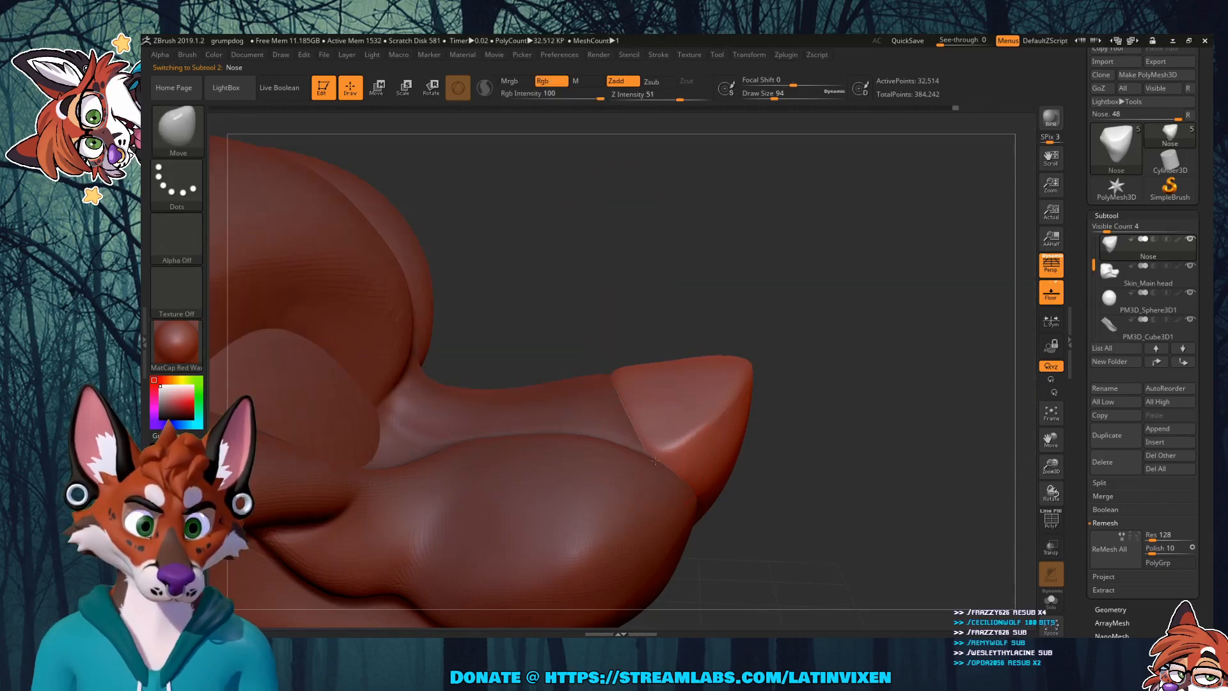
pyautogui.moveTo(842, 429)
pyautogui.mouseDown()
pyautogui.moveTo(795, 425)
pyautogui.moveTo(816, 430)
pyautogui.mouseUp()
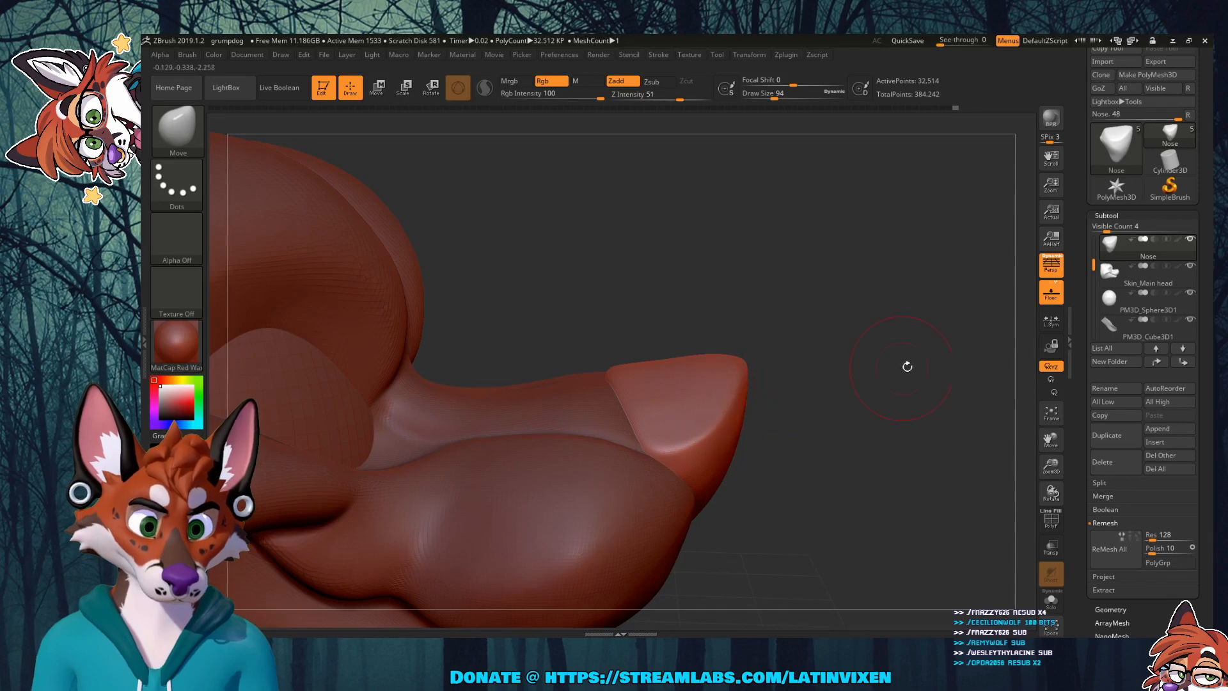
# Step: Select the Skin_Main head subtool and refine the muzzle edge along the nose's lower rear side with the Move brush at draw size 94
pyautogui.moveTo(904, 364)
pyautogui.mouseDown()
pyautogui.moveTo(838, 409)
pyautogui.moveTo(896, 361)
pyautogui.moveTo(790, 410)
pyautogui.mouseUp()
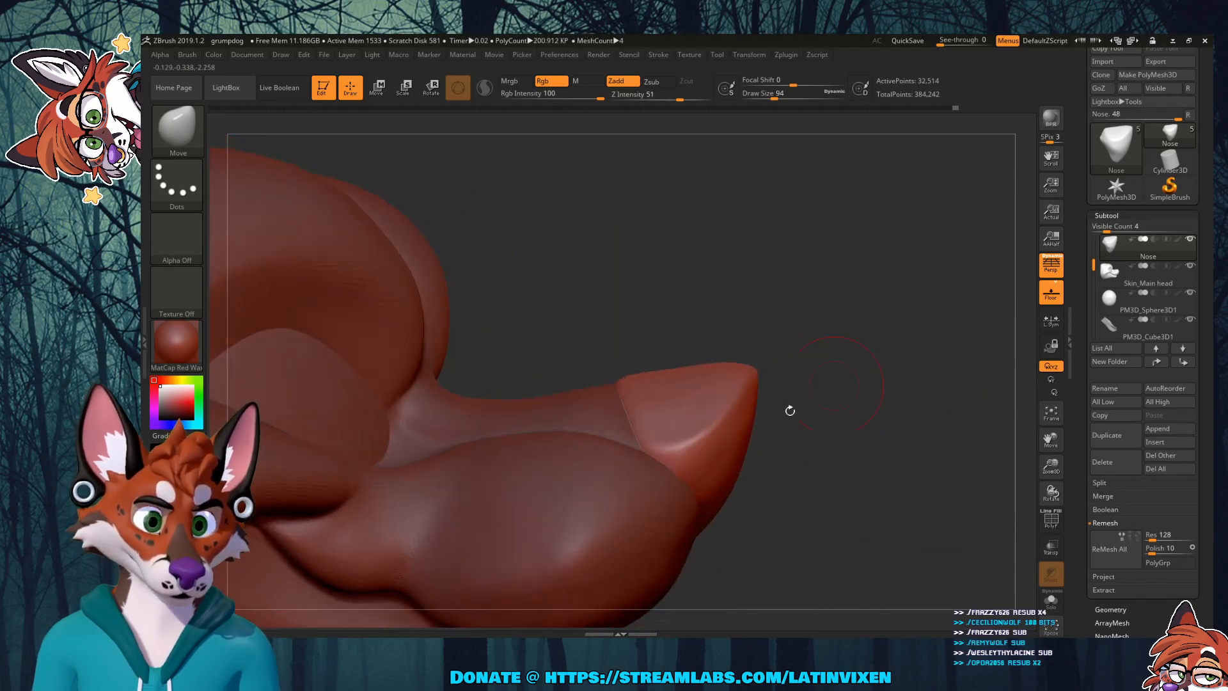
pyautogui.moveTo(838, 266); pyautogui.dragTo(832, 333)
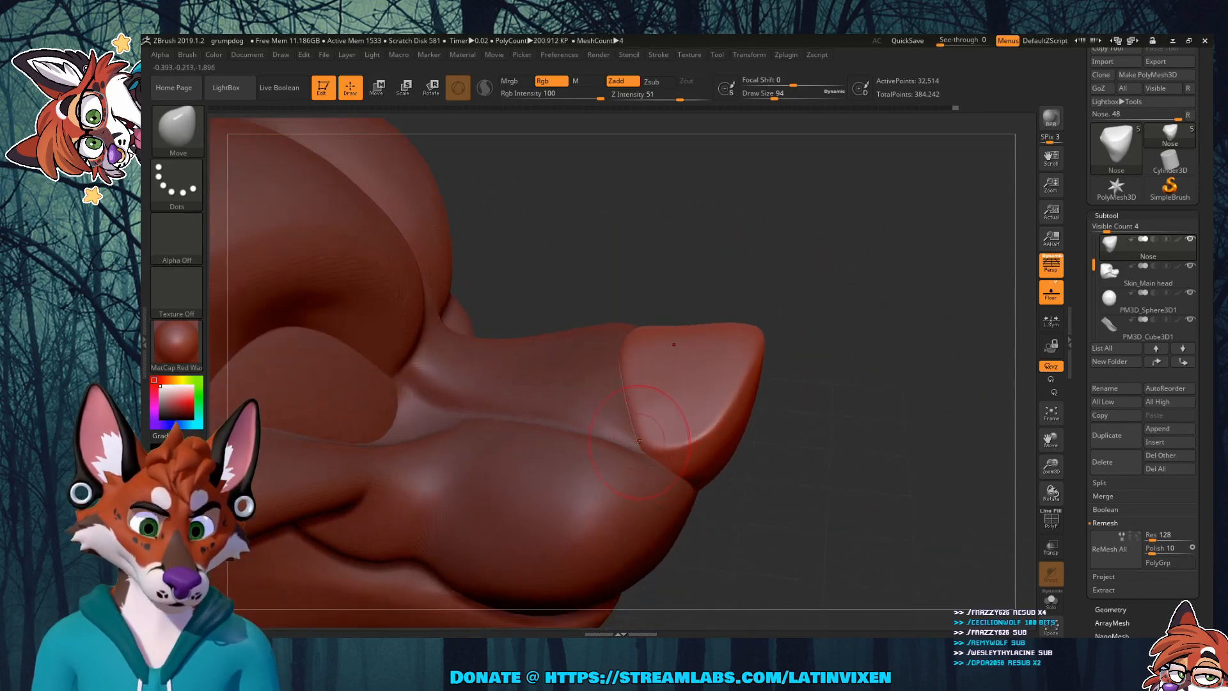
pyautogui.moveTo(827, 396); pyautogui.dragTo(669, 409)
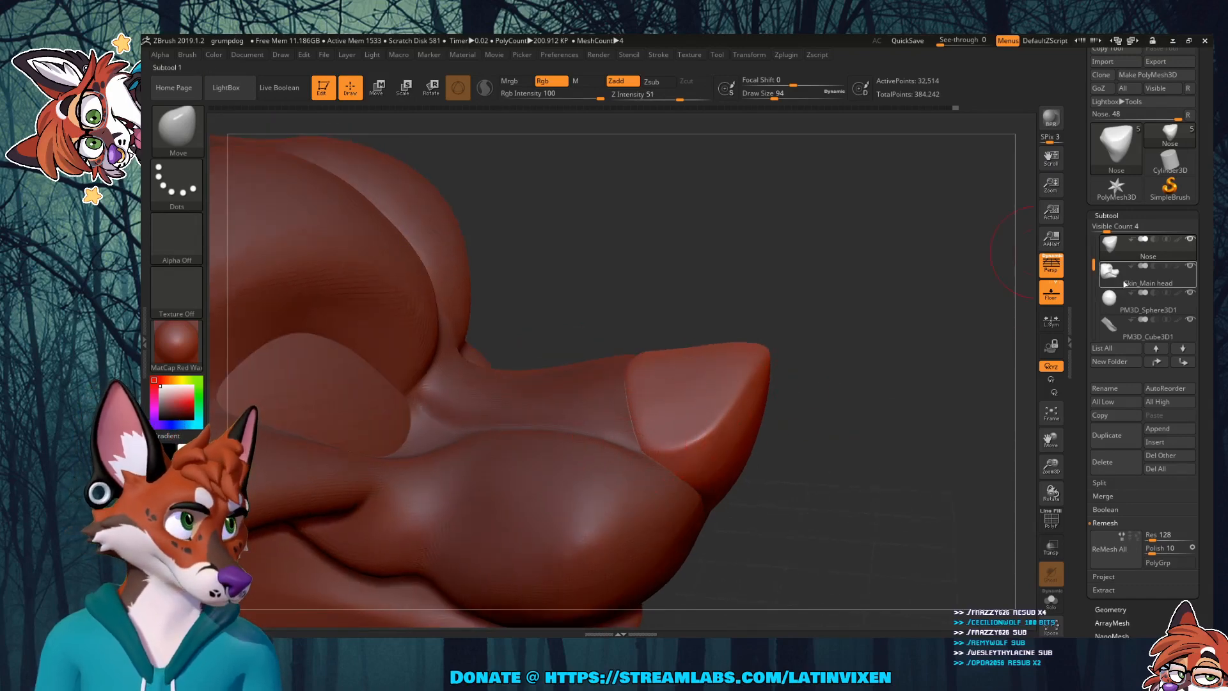
pyautogui.click(1127, 271)
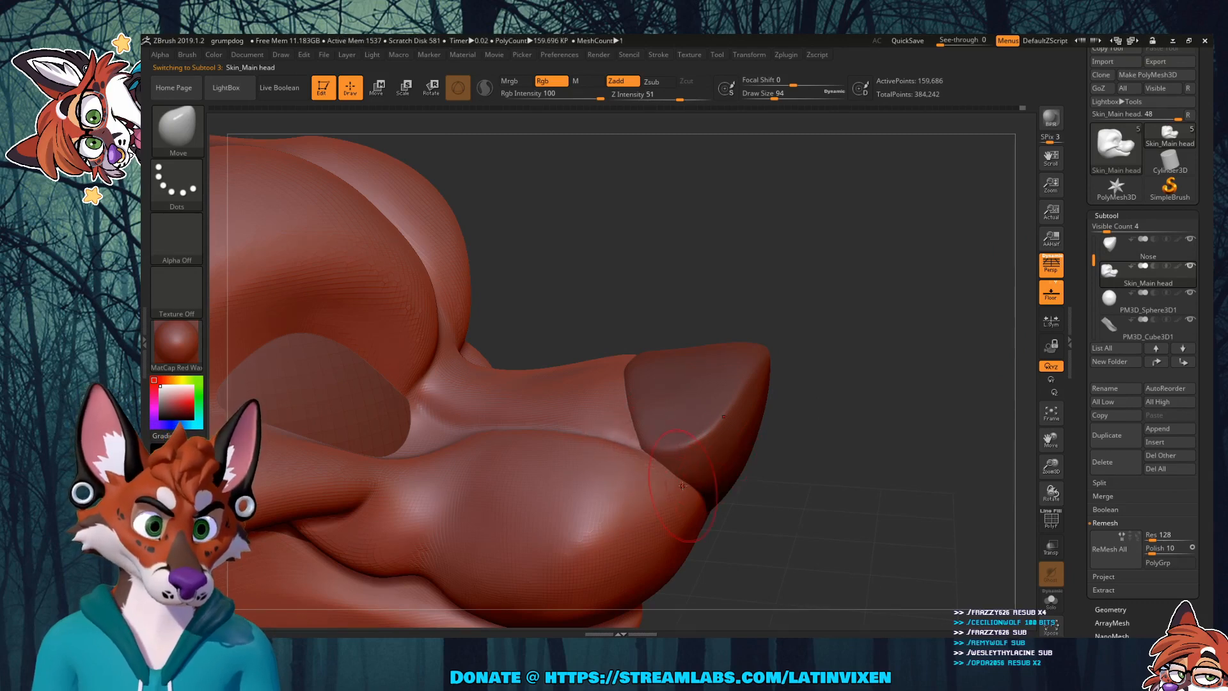
pyautogui.moveTo(887, 444); pyautogui.dragTo(882, 423)
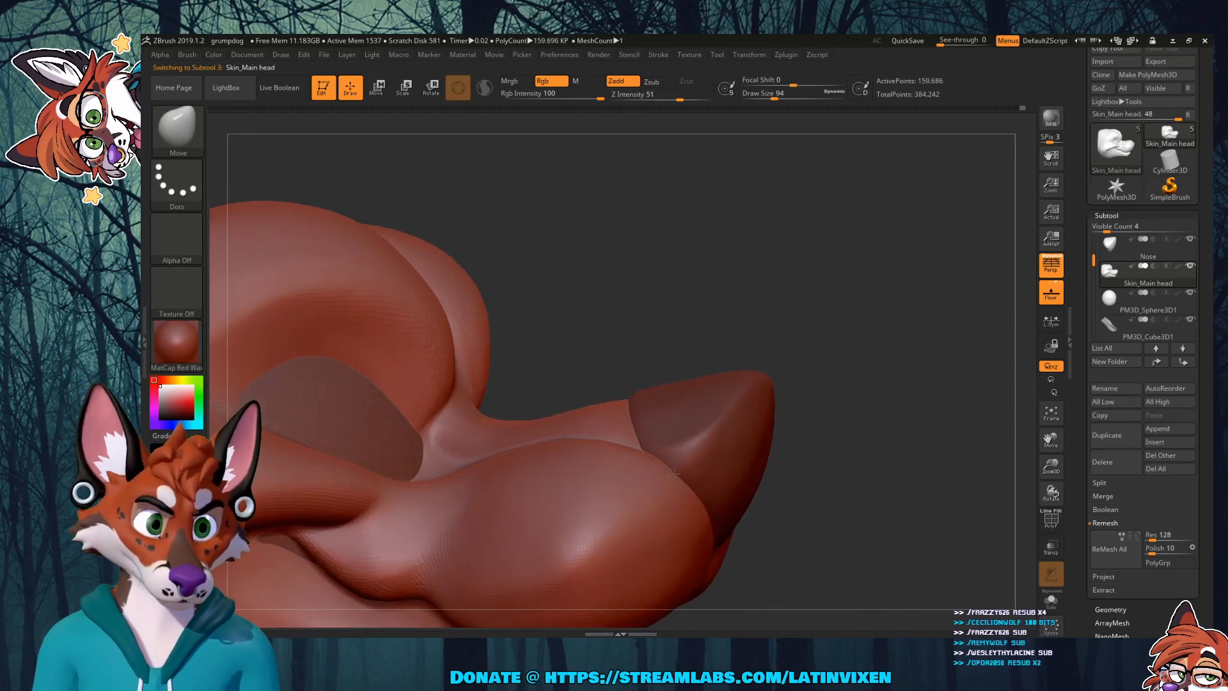
pyautogui.moveTo(898, 399)
pyautogui.mouseDown()
pyautogui.moveTo(889, 448)
pyautogui.moveTo(917, 426)
pyautogui.moveTo(902, 441)
pyautogui.mouseUp()
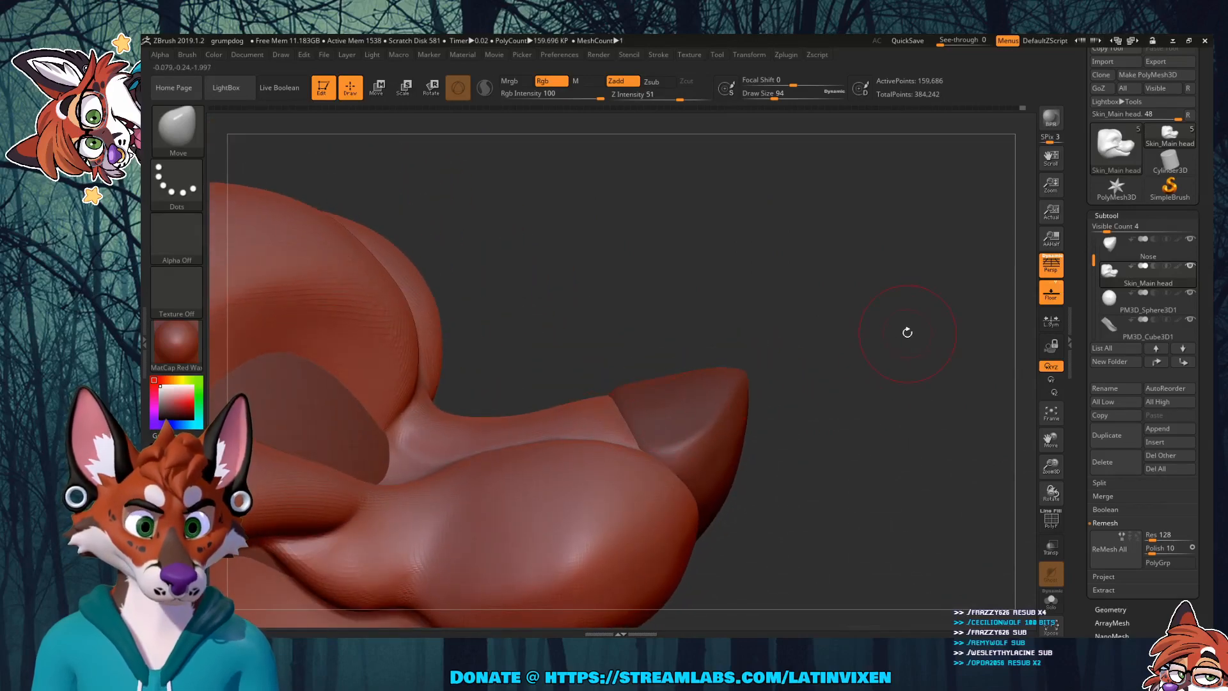
pyautogui.moveTo(907, 332); pyautogui.dragTo(899, 334)
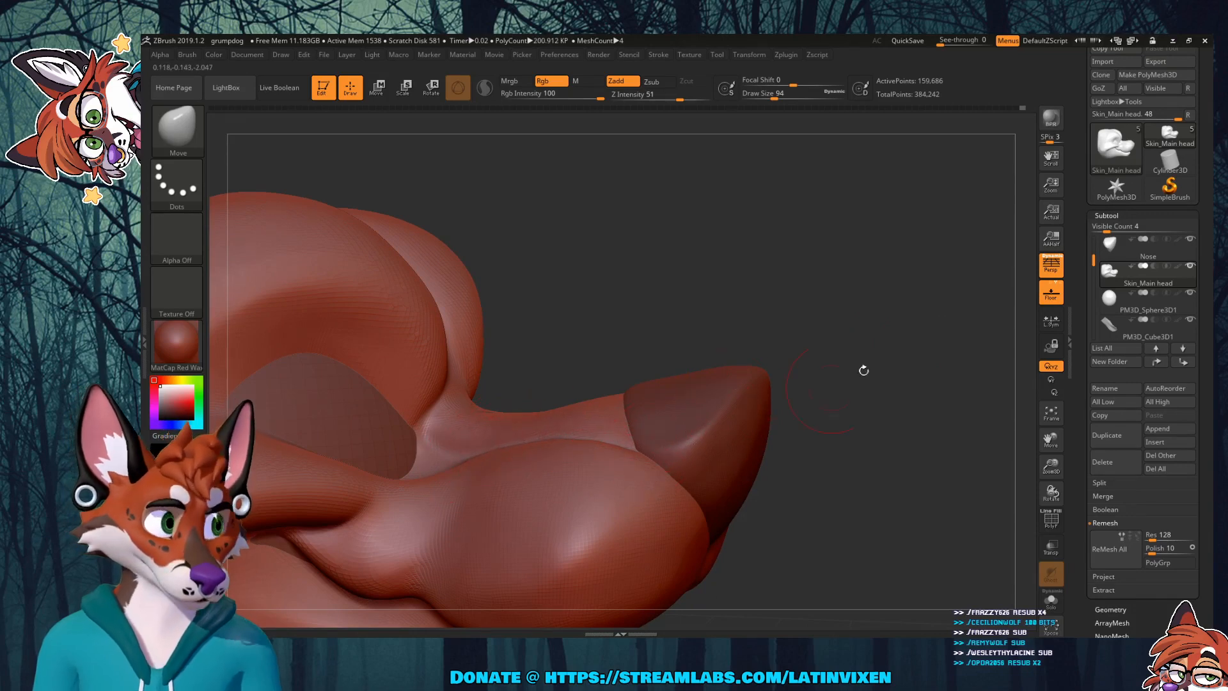
# Step: Select the Nose subtool and even out its upper and side surfaces with the Flatten brush at draw size 94
pyautogui.click(1130, 253)
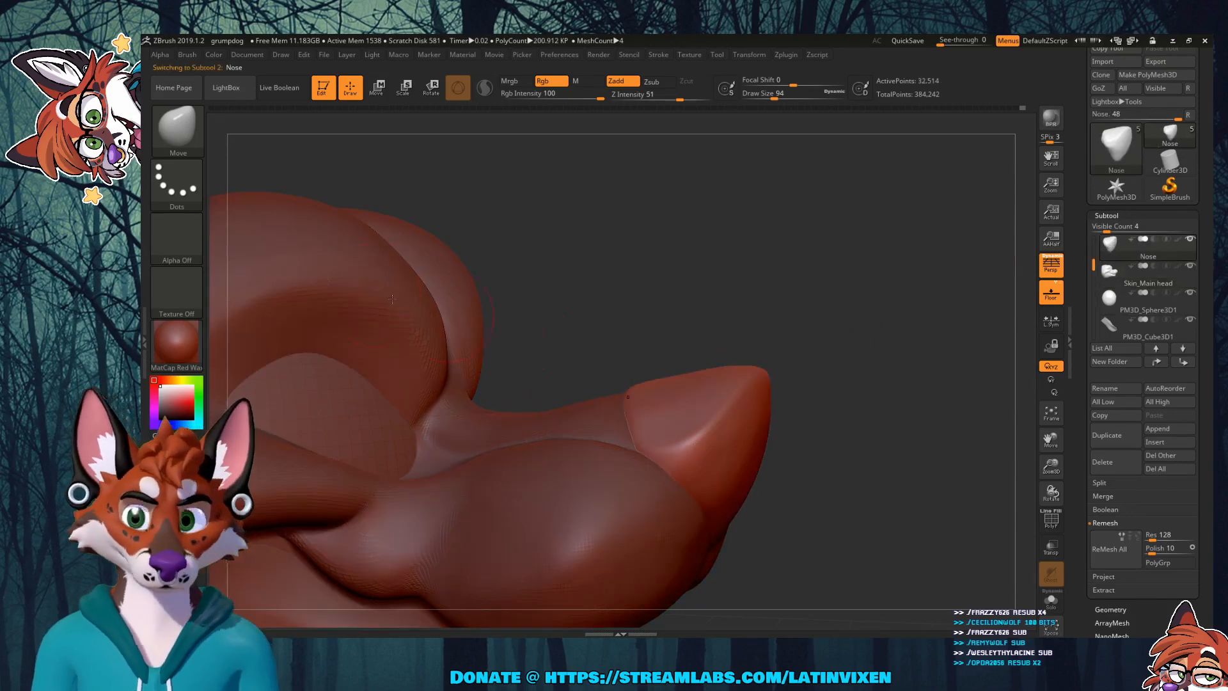
pyautogui.click(178, 131)
pyautogui.click(462, 138)
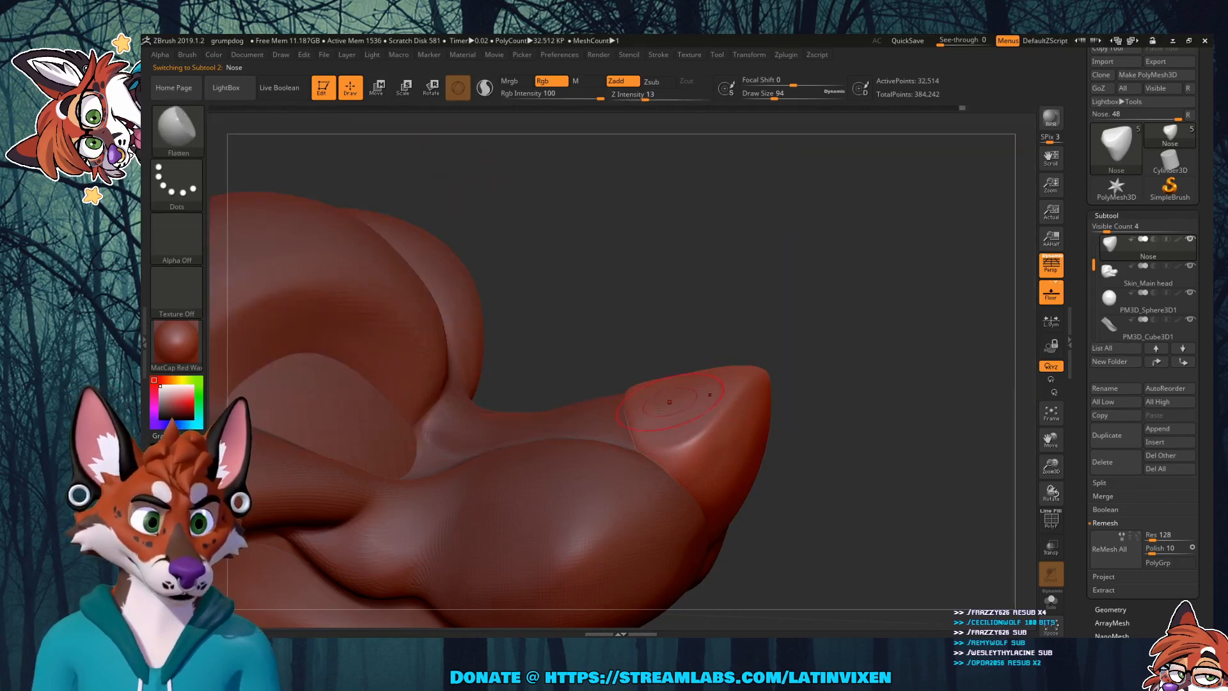
pyautogui.moveTo(881, 356); pyautogui.dragTo(824, 389)
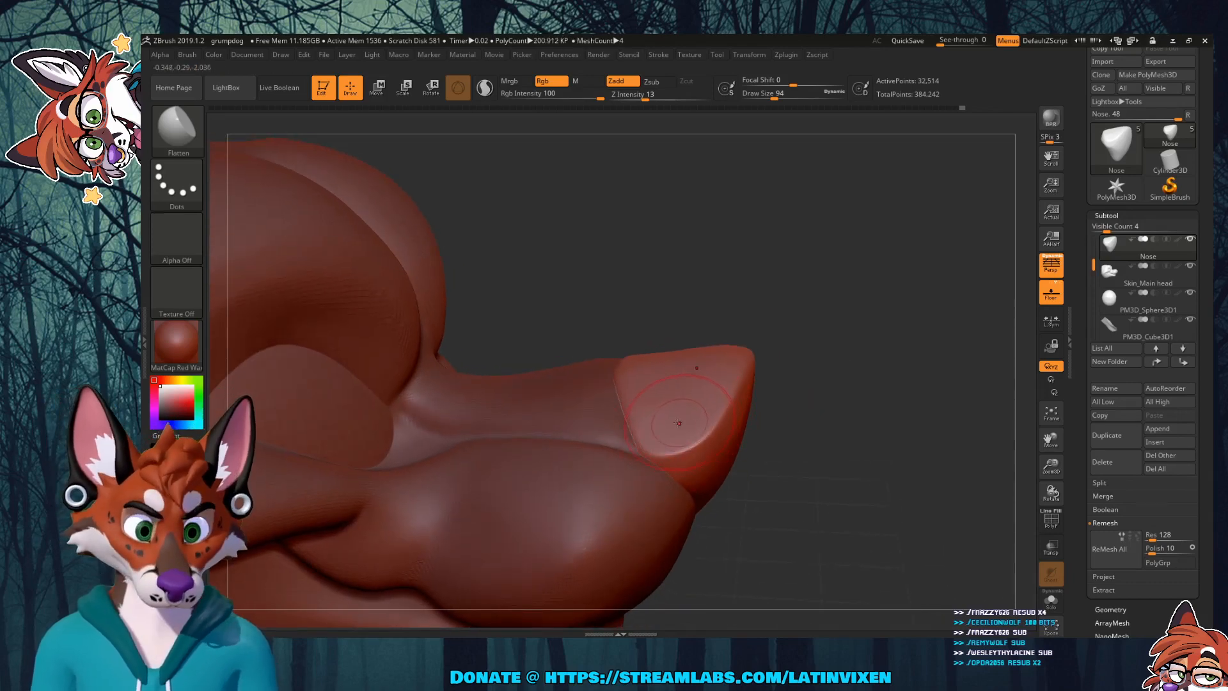
pyautogui.press('shift')
# Step: Switch to the Skin_Main head subtool and smooth the upper muzzle surface directly behind the nose
pyautogui.keyDown('alt'); pyautogui.click(646, 428); pyautogui.keyUp('alt')
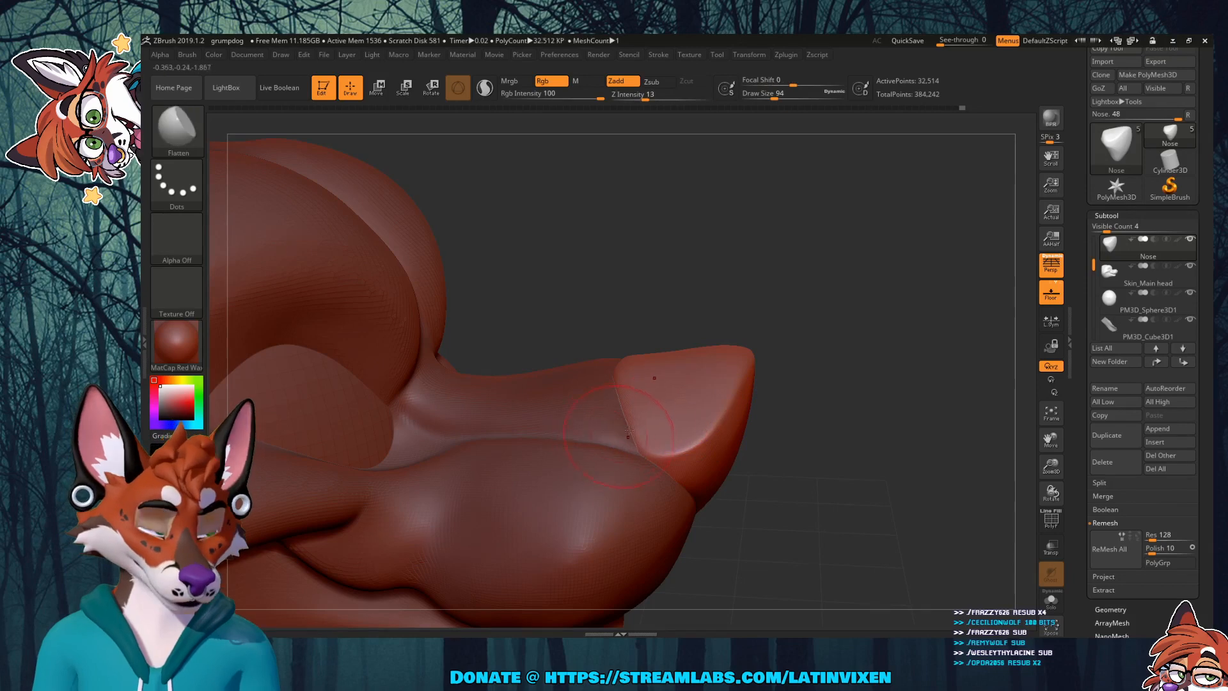
pyautogui.press('shift')
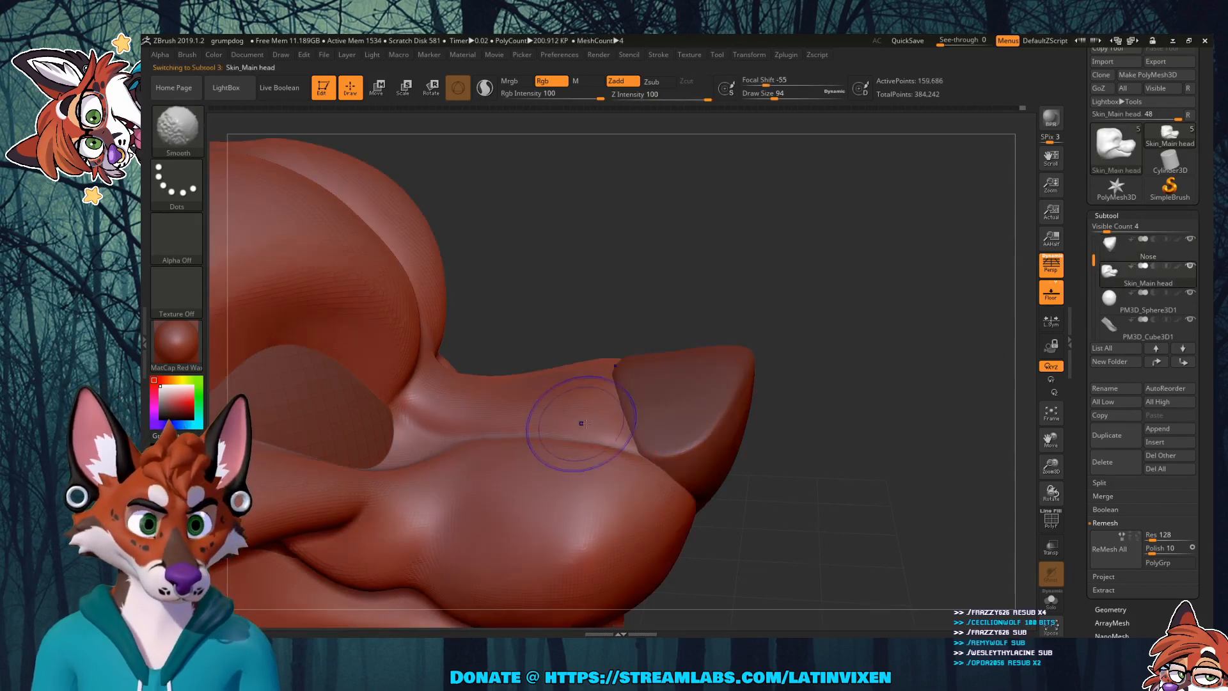
pyautogui.moveTo(875, 297)
pyautogui.mouseDown()
pyautogui.moveTo(869, 340)
pyautogui.moveTo(904, 260)
pyautogui.moveTo(893, 271)
pyautogui.moveTo(902, 295)
pyautogui.mouseUp()
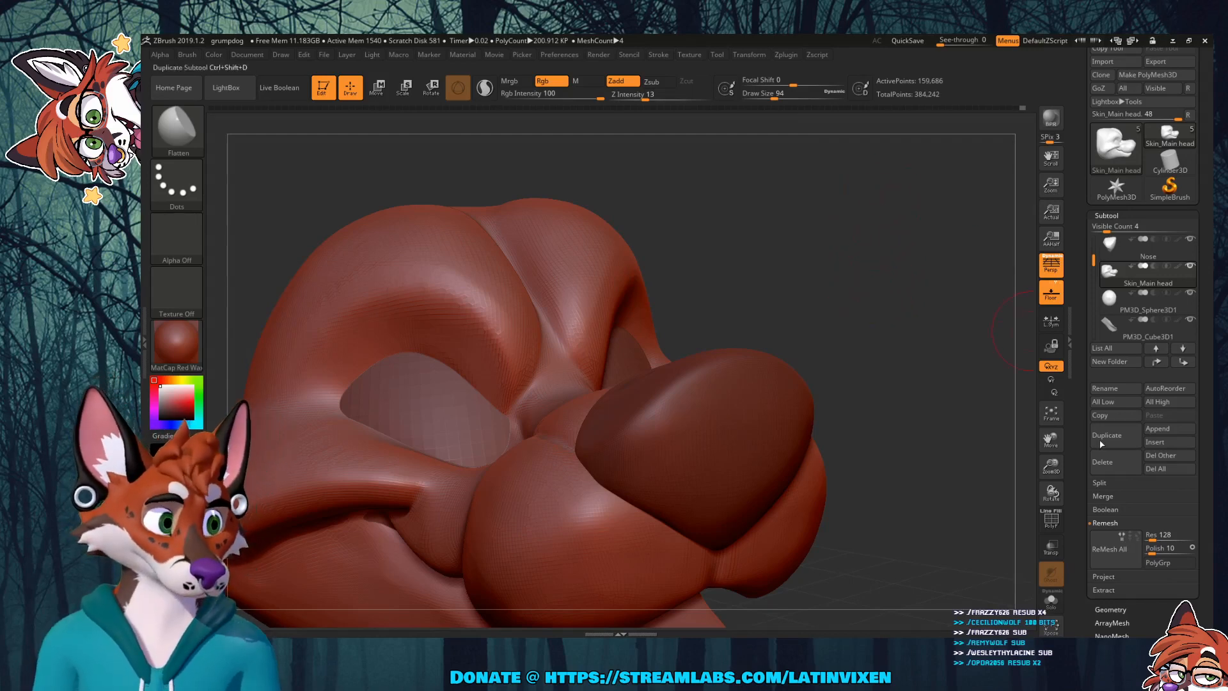
# Step: Smooth the crease along the upper side of the muzzle from the nose toward the inner eye corner
pyautogui.moveTo(1051, 465); pyautogui.dragTo(1053, 425)
pyautogui.moveTo(903, 467); pyautogui.dragTo(822, 478)
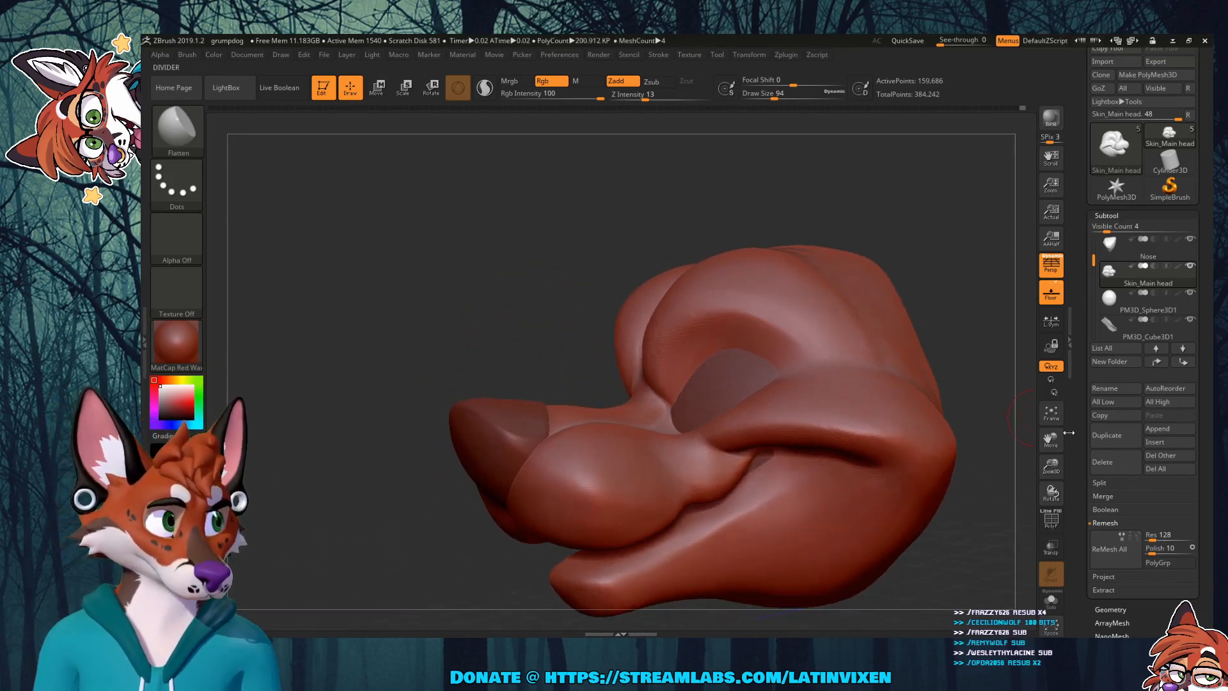
pyautogui.moveTo(1051, 439); pyautogui.dragTo(949, 471)
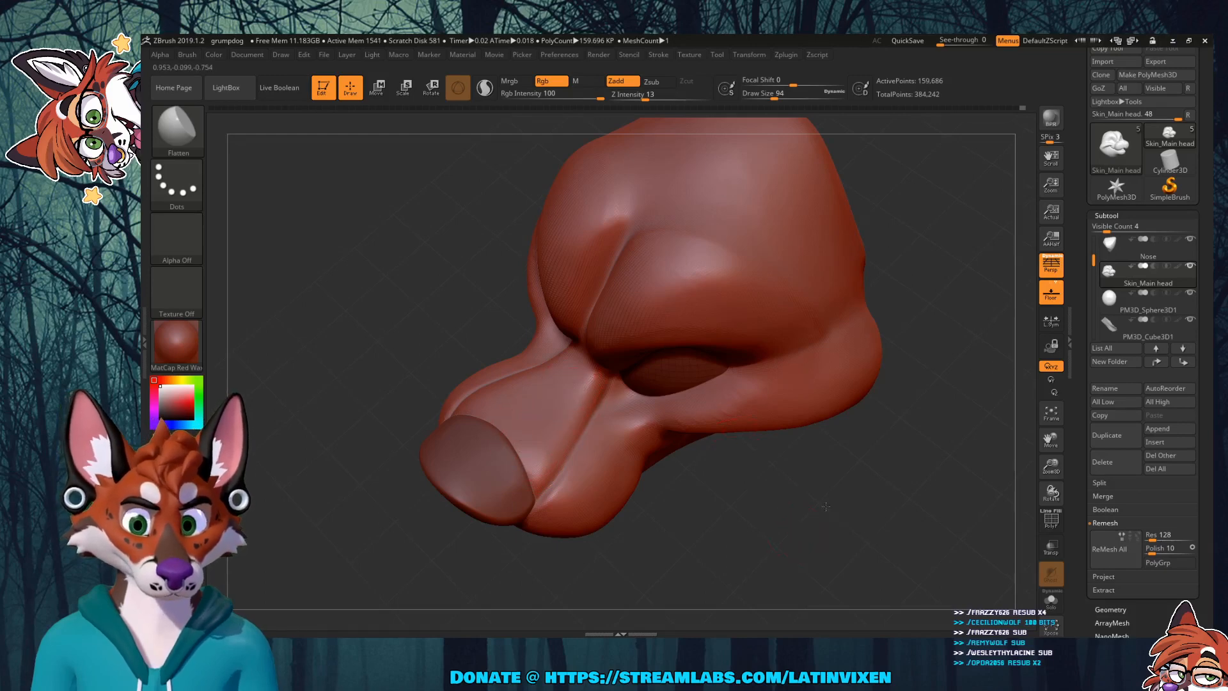
pyautogui.moveTo(826, 506); pyautogui.dragTo(476, 364)
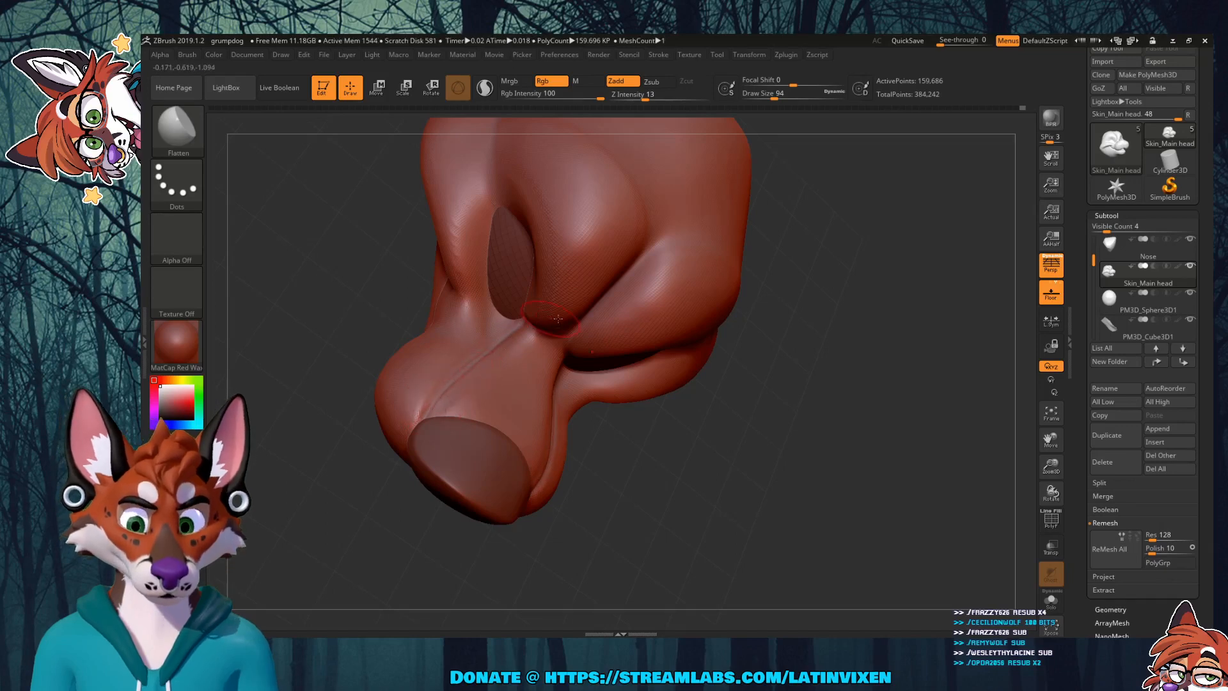
pyautogui.moveTo(704, 405); pyautogui.dragTo(702, 481)
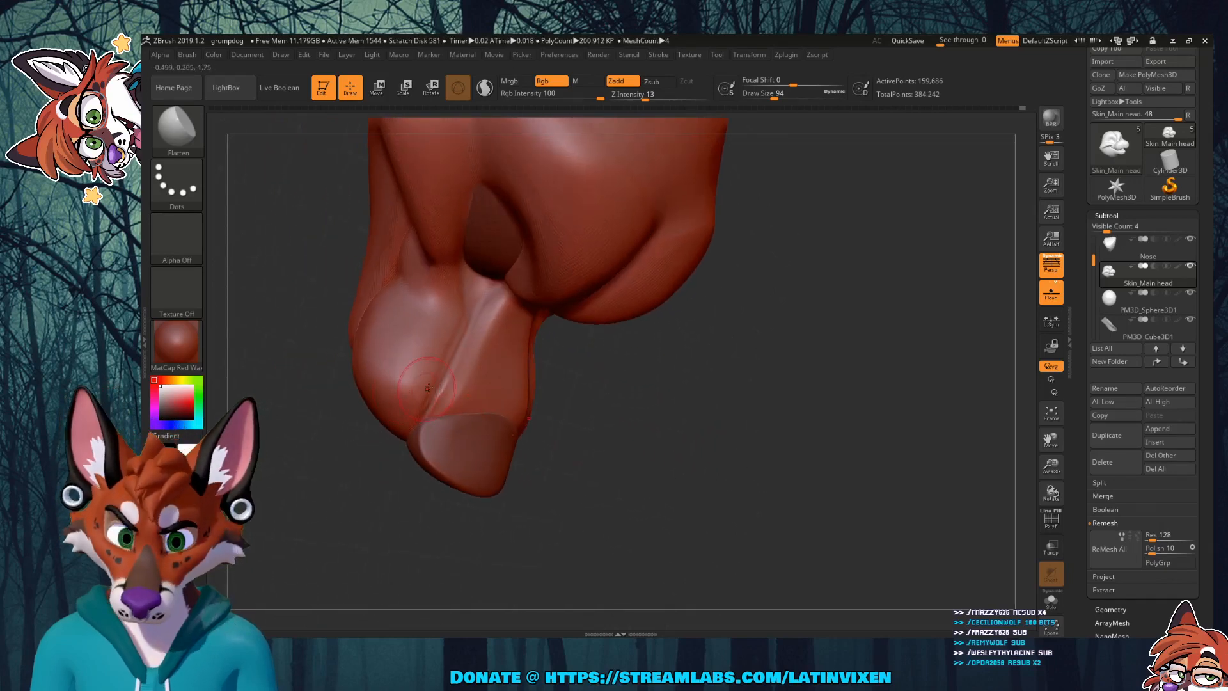
pyautogui.moveTo(417, 391)
pyautogui.keyDown('shift'); pyautogui.mouseDown()
pyautogui.moveTo(413, 411)
pyautogui.moveTo(442, 379)
pyautogui.moveTo(437, 389)
pyautogui.moveTo(463, 311)
pyautogui.mouseUp(); pyautogui.keyUp('shift')
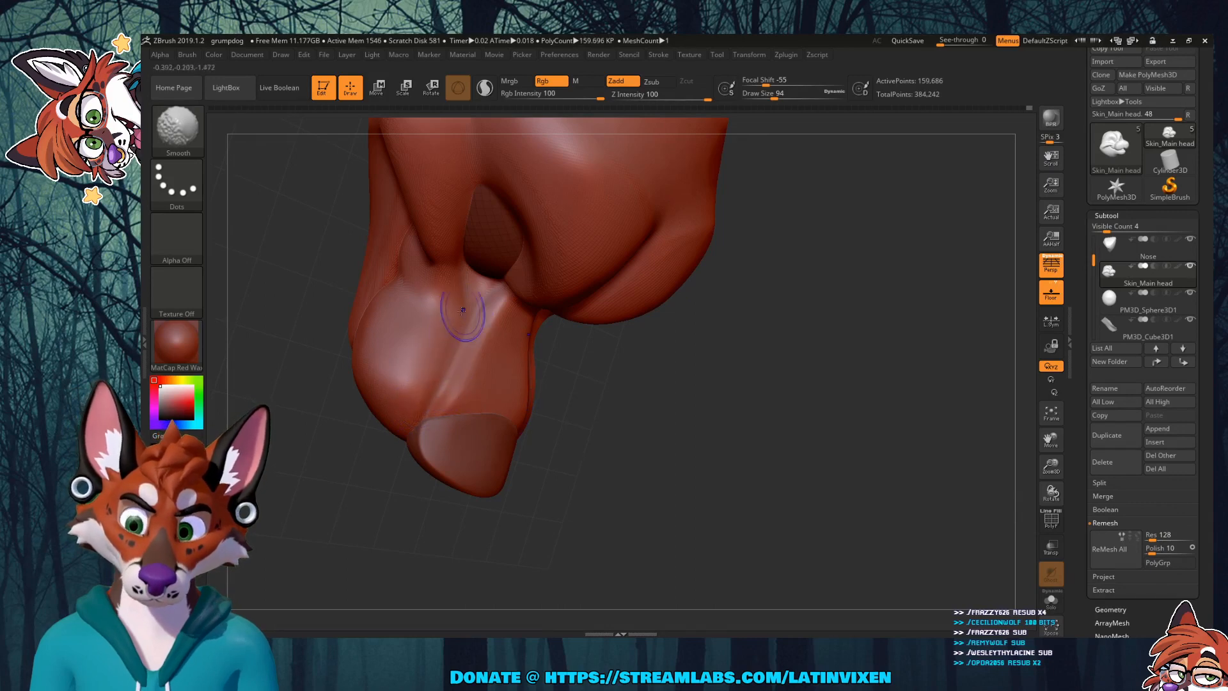
# Step: Refine the upper muzzle side and its transition below the eye socket with the Flatten brush at draw size 49
pyautogui.moveTo(643, 346)
pyautogui.mouseDown()
pyautogui.moveTo(666, 352)
pyautogui.moveTo(587, 304)
pyautogui.moveTo(597, 227)
pyautogui.moveTo(672, 230)
pyautogui.mouseUp()
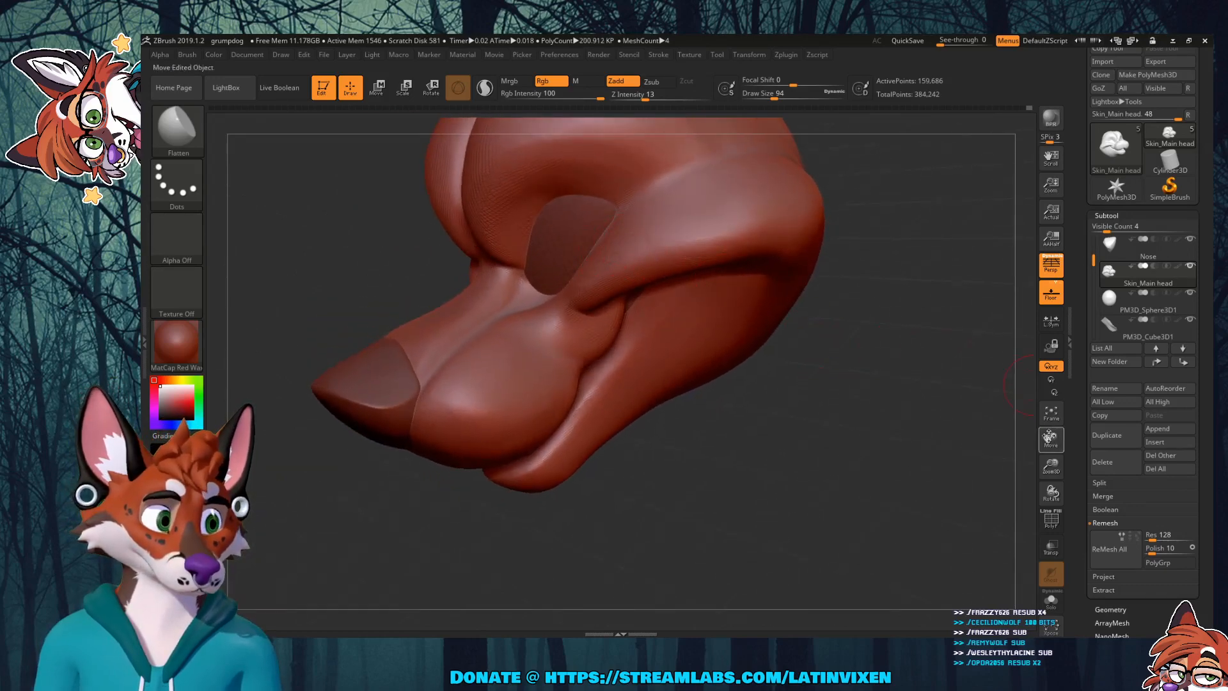
pyautogui.moveTo(1048, 437); pyautogui.dragTo(1051, 518)
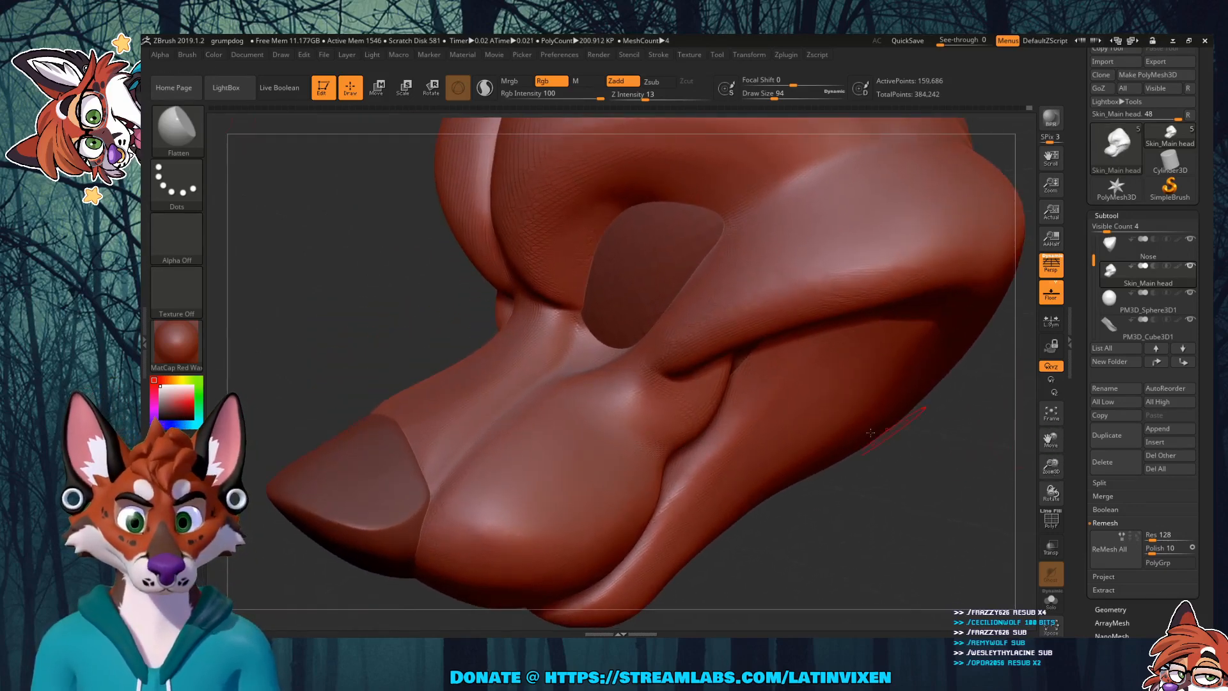
pyautogui.moveTo(882, 528); pyautogui.dragTo(846, 436)
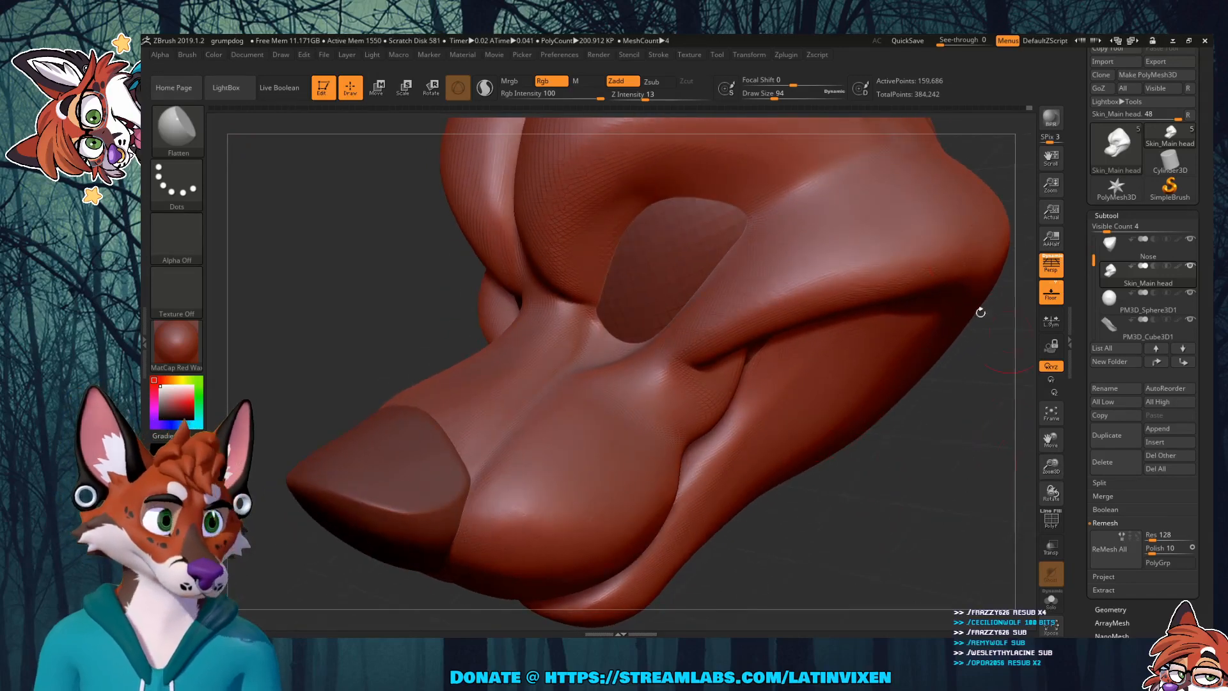
pyautogui.moveTo(774, 98); pyautogui.dragTo(766, 100)
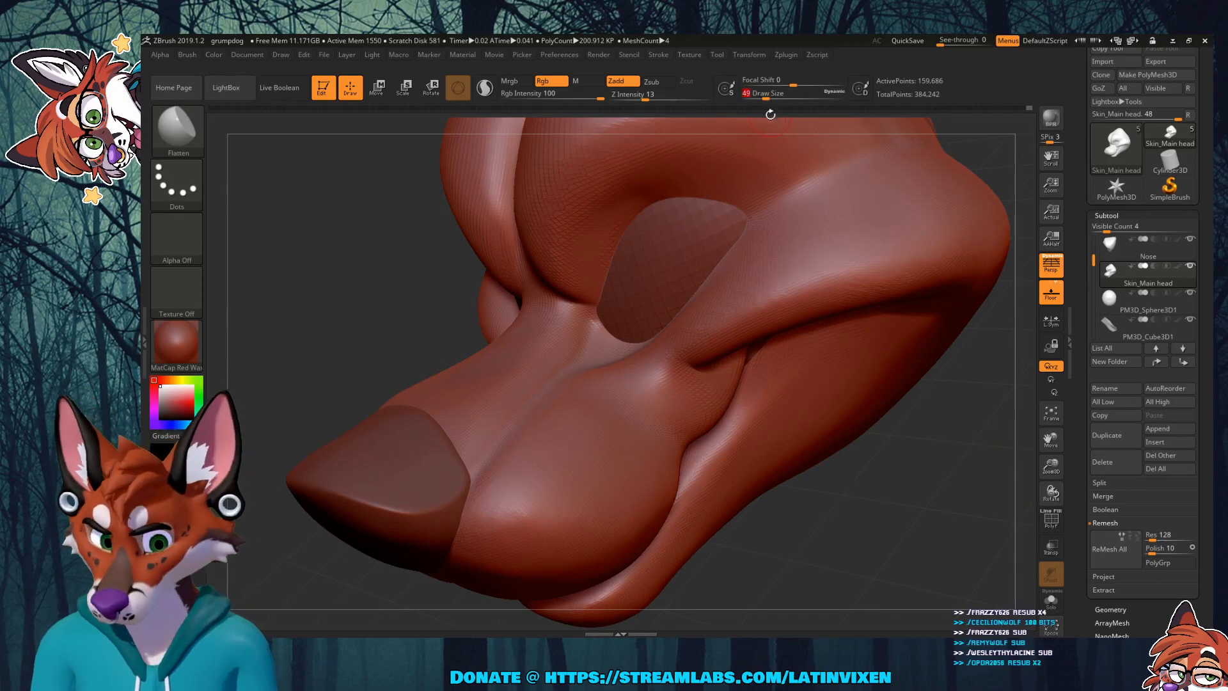
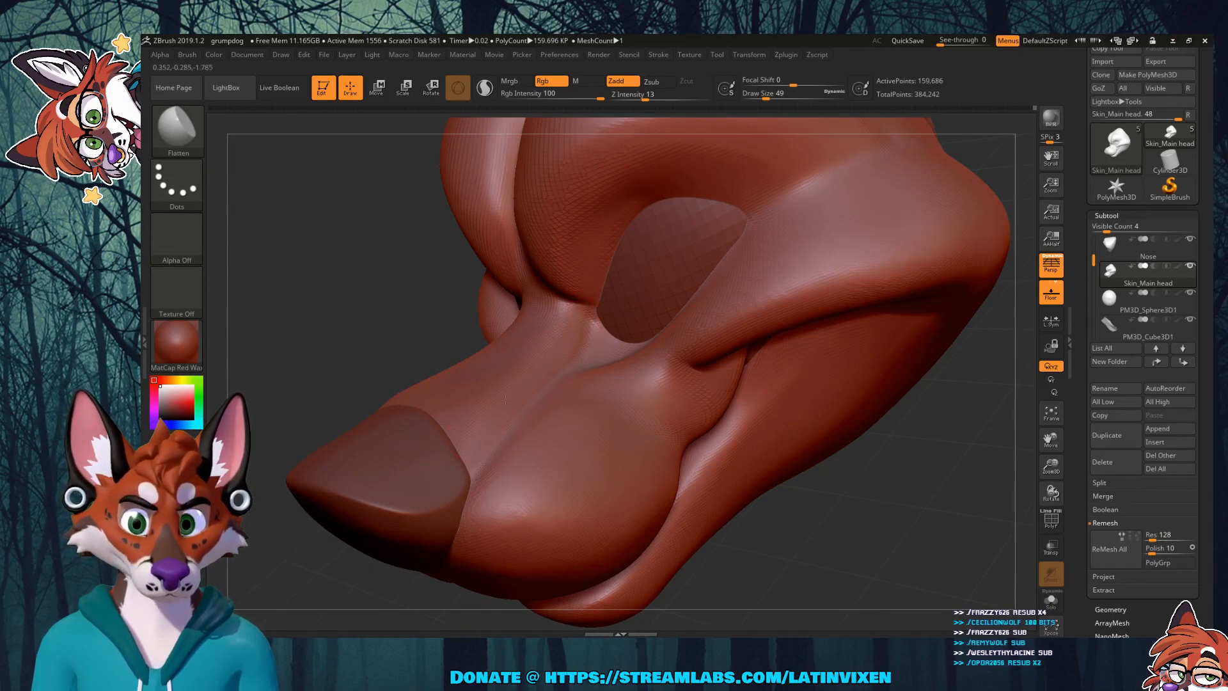
pyautogui.moveTo(892, 521); pyautogui.dragTo(854, 509)
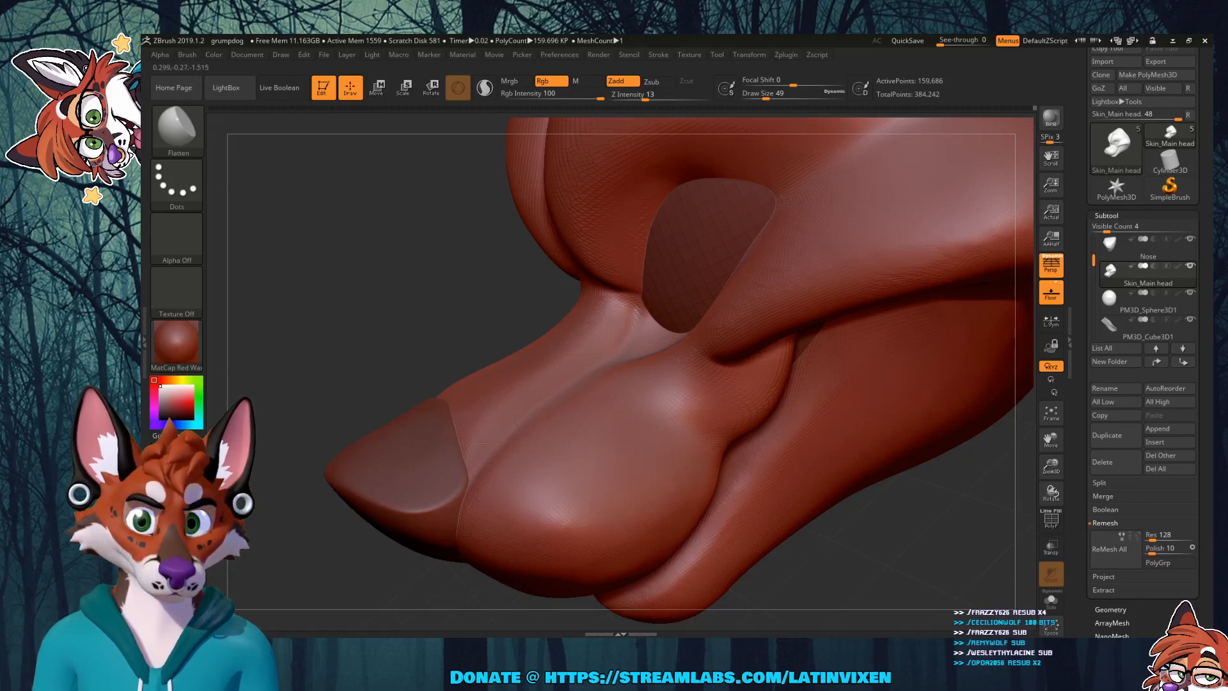
pyautogui.moveTo(851, 550)
pyautogui.mouseDown()
pyautogui.moveTo(869, 484)
pyautogui.moveTo(544, 318)
pyautogui.mouseUp()
pyautogui.moveTo(850, 570)
pyautogui.mouseDown()
pyautogui.moveTo(877, 568)
pyautogui.moveTo(872, 509)
pyautogui.moveTo(877, 517)
pyautogui.moveTo(850, 493)
pyautogui.mouseUp()
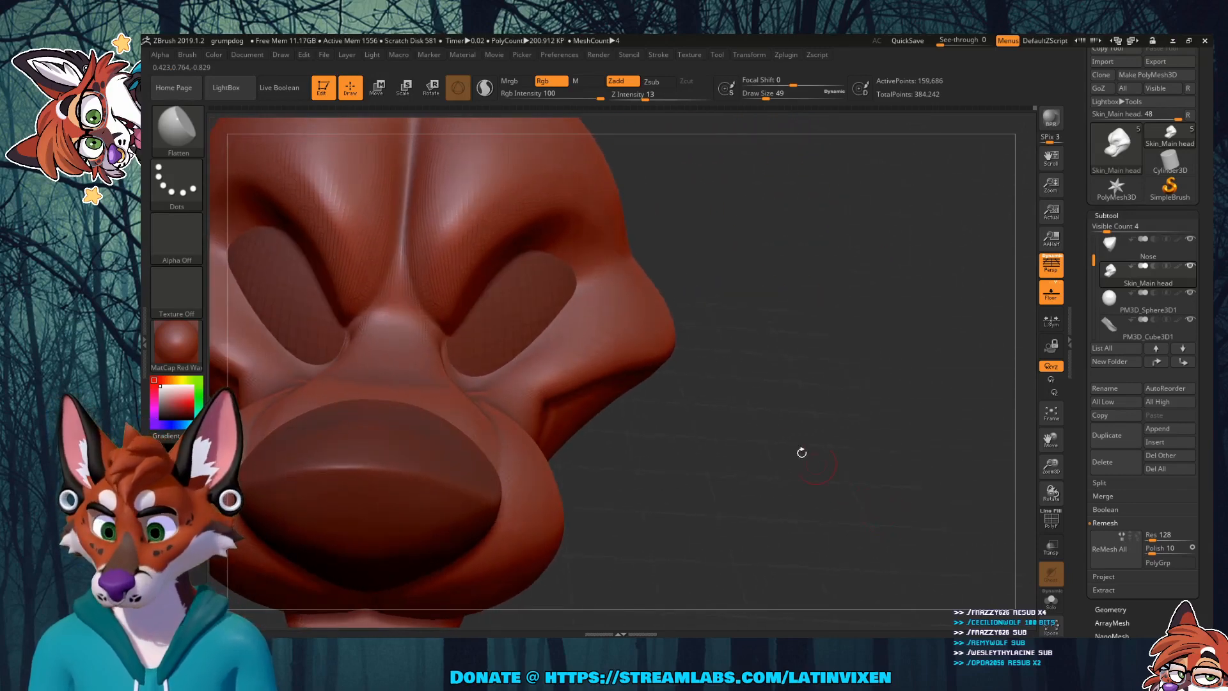
# Step: Carve the top of the muzzle bridge between the eyes with the DamStandard brush at draw size 49, and smooth the result
pyautogui.click(192, 134)
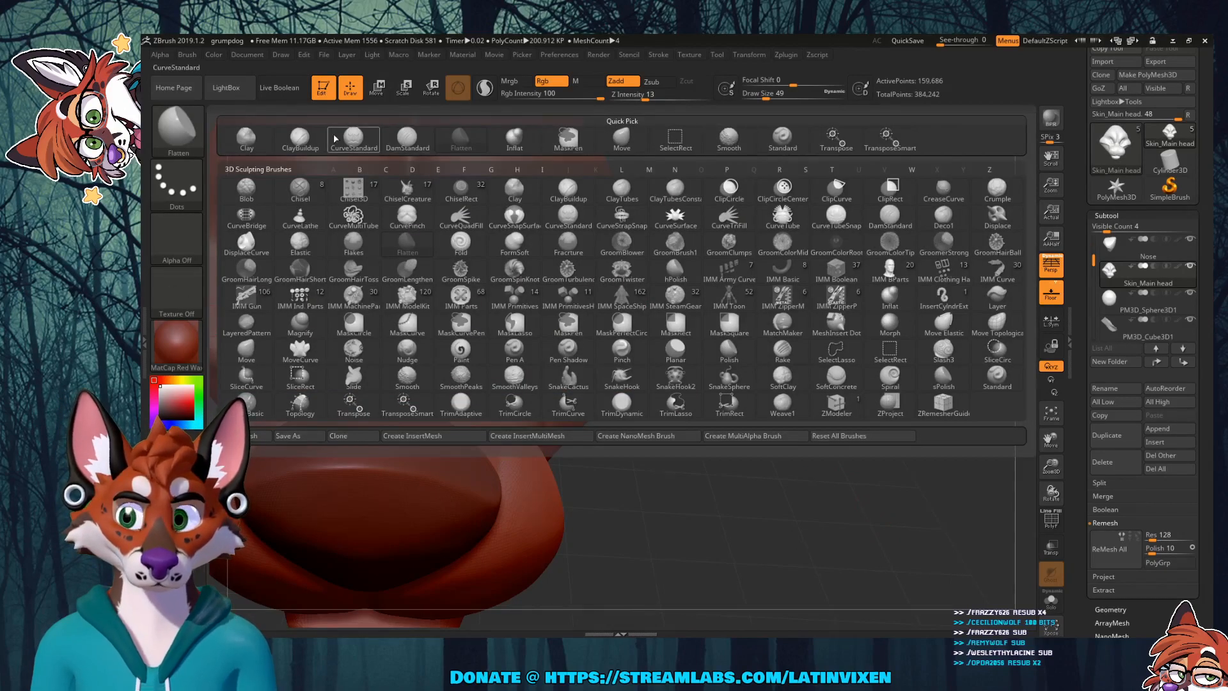
pyautogui.click(395, 136)
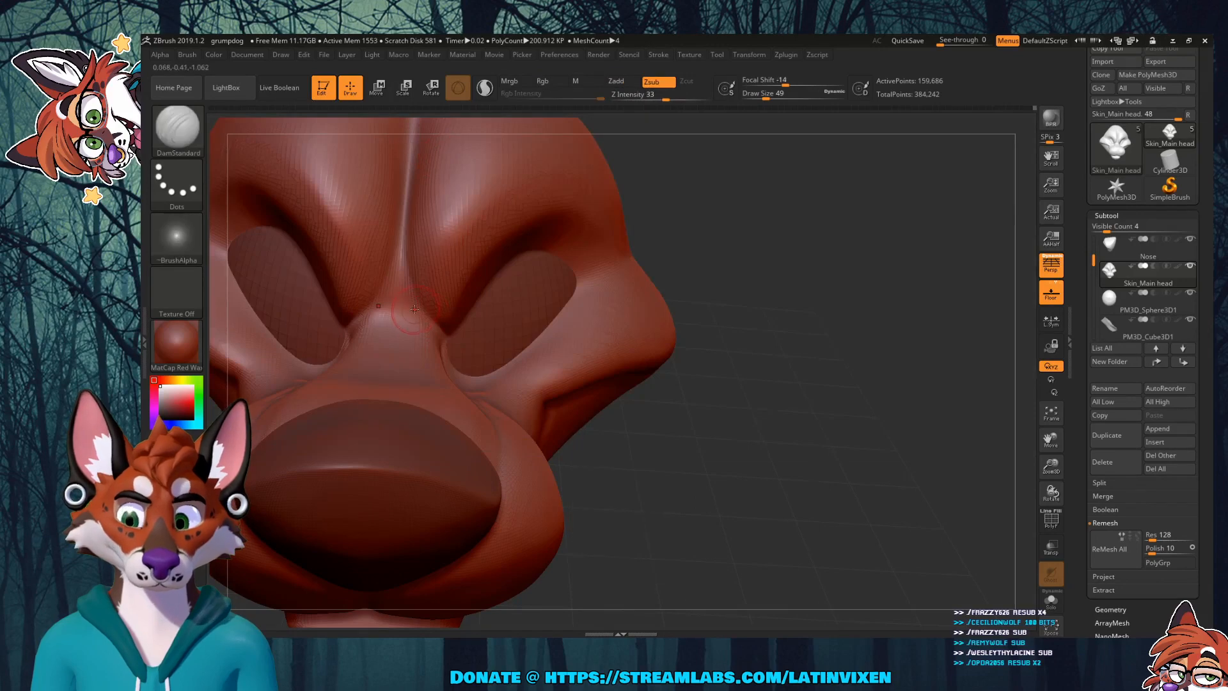
pyautogui.moveTo(420, 313); pyautogui.dragTo(429, 323)
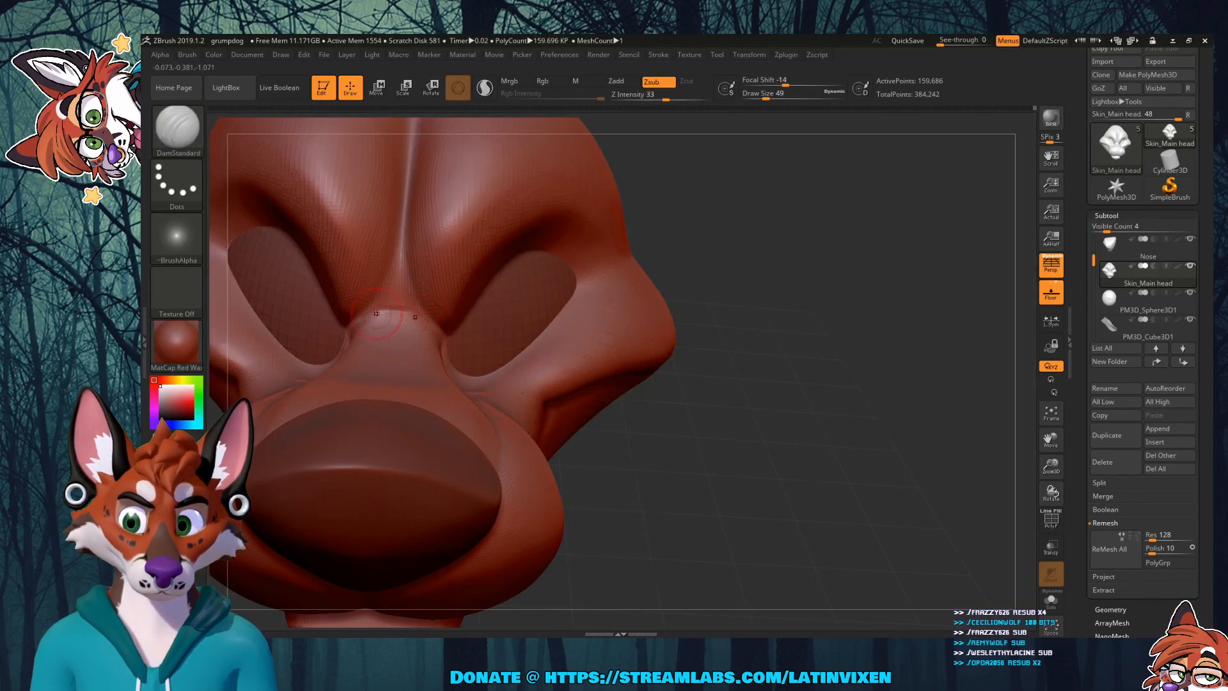
pyautogui.moveTo(748, 381); pyautogui.dragTo(564, 364)
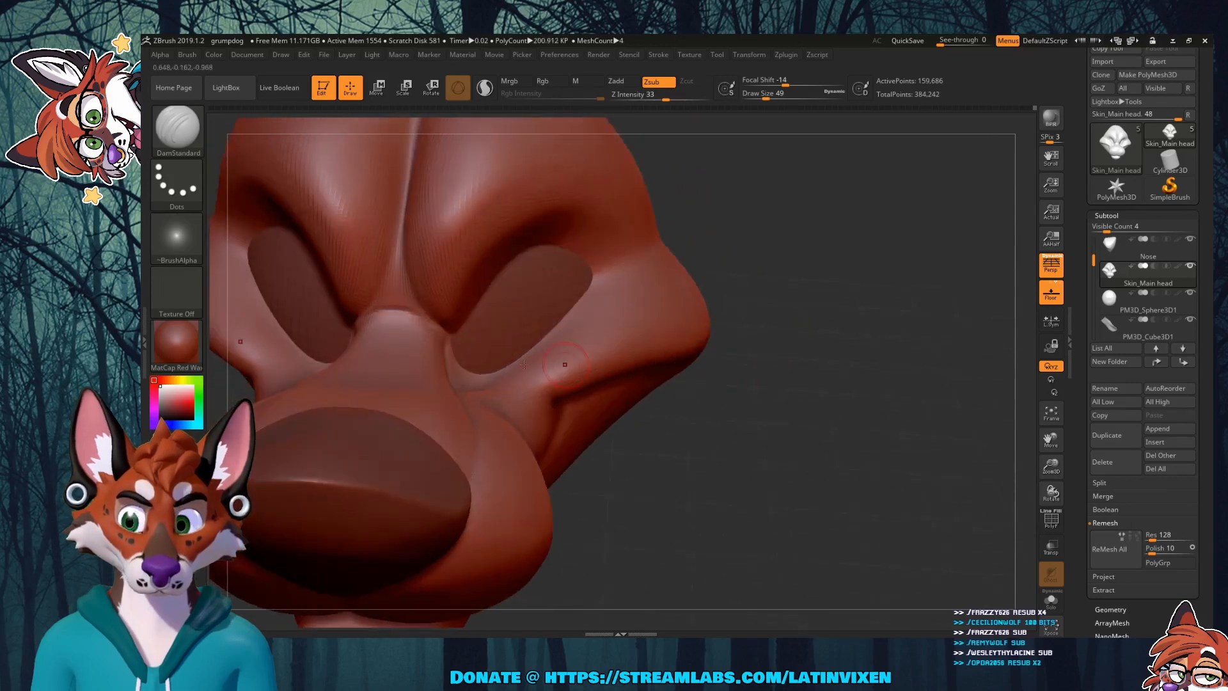
pyautogui.keyDown('shift'); pyautogui.moveTo(391, 327); pyautogui.dragTo(430, 333); pyautogui.keyUp('shift')
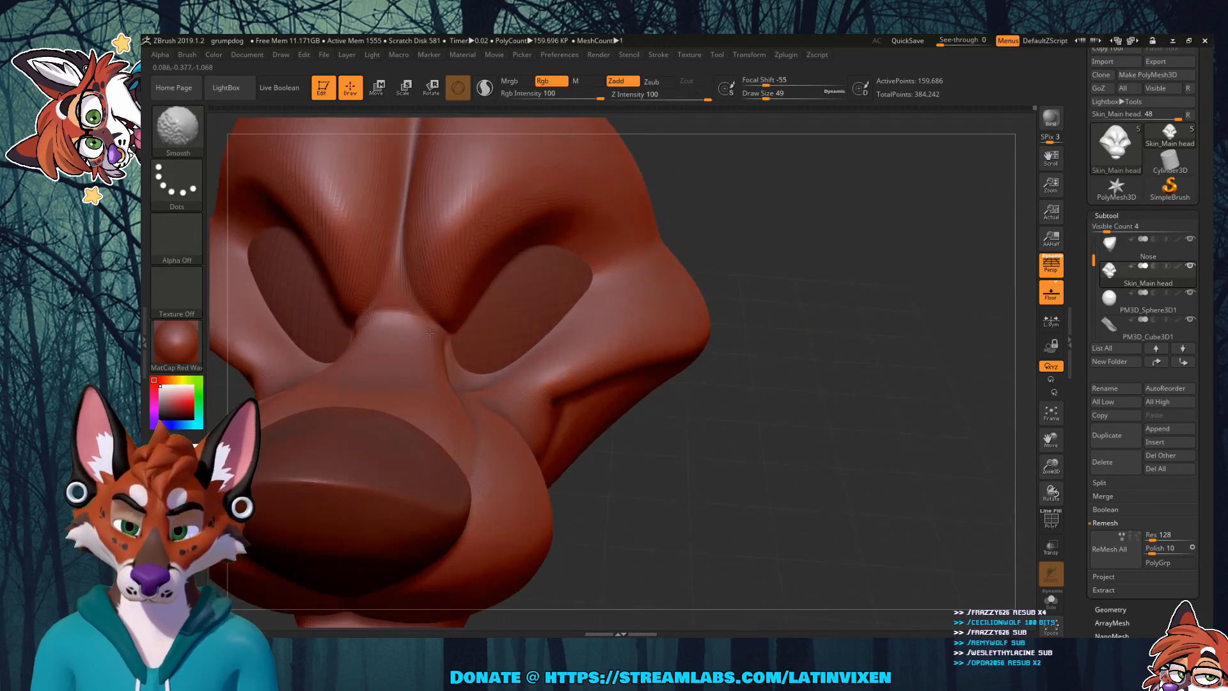
# Step: Inspect the whole head from both sides, checking the muzzle, nose, cheek and eye socket shapes
pyautogui.moveTo(807, 397)
pyautogui.mouseDown()
pyautogui.moveTo(823, 391)
pyautogui.moveTo(823, 372)
pyautogui.moveTo(811, 388)
pyautogui.moveTo(806, 378)
pyautogui.mouseUp()
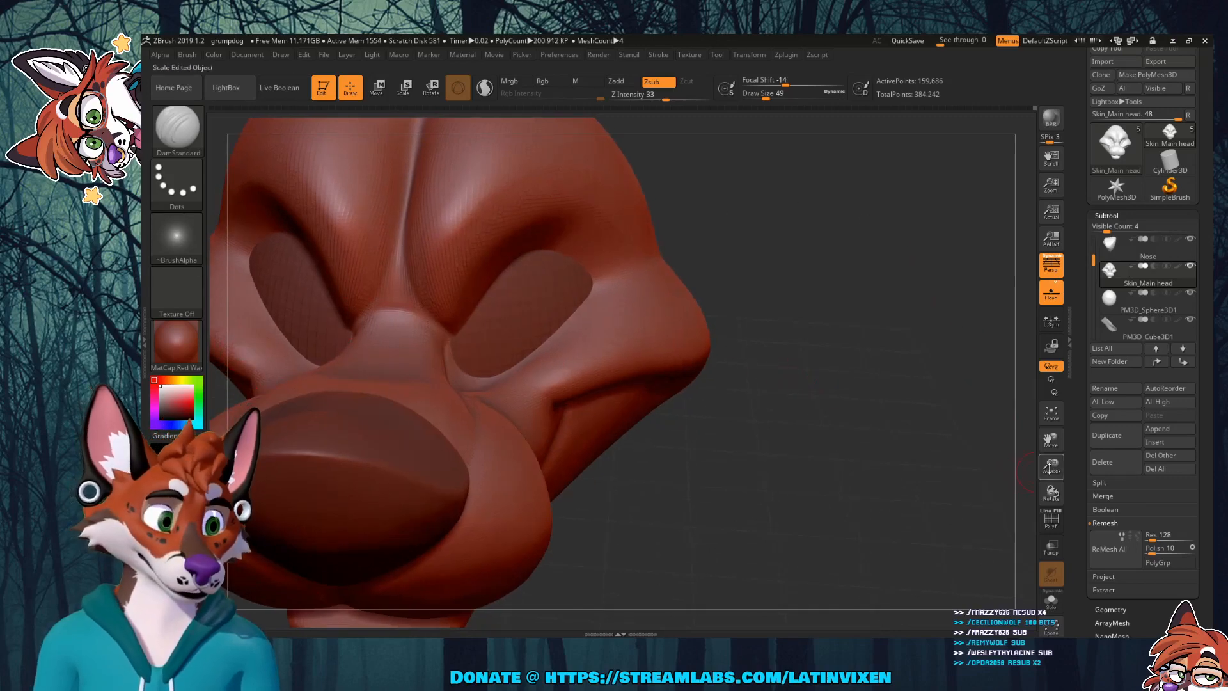
pyautogui.moveTo(1051, 465); pyautogui.dragTo(1048, 423)
pyautogui.moveTo(678, 337); pyautogui.dragTo(710, 326)
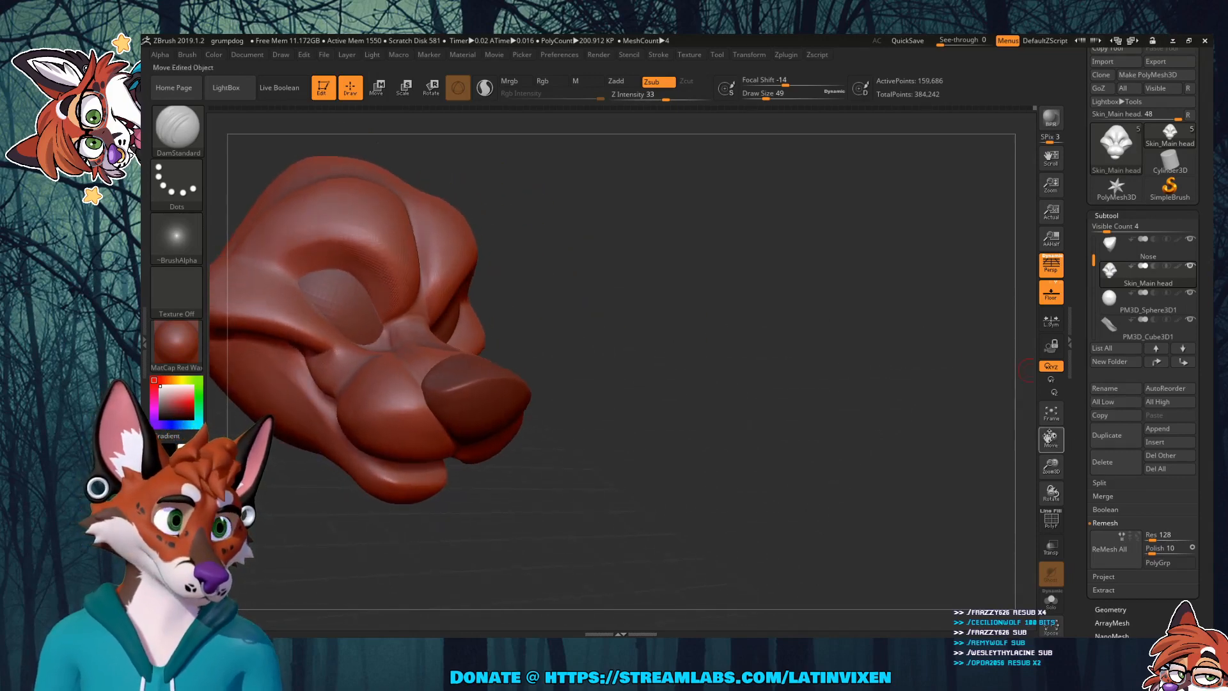
pyautogui.moveTo(1051, 440); pyautogui.dragTo(1155, 442)
pyautogui.moveTo(815, 344); pyautogui.dragTo(818, 271)
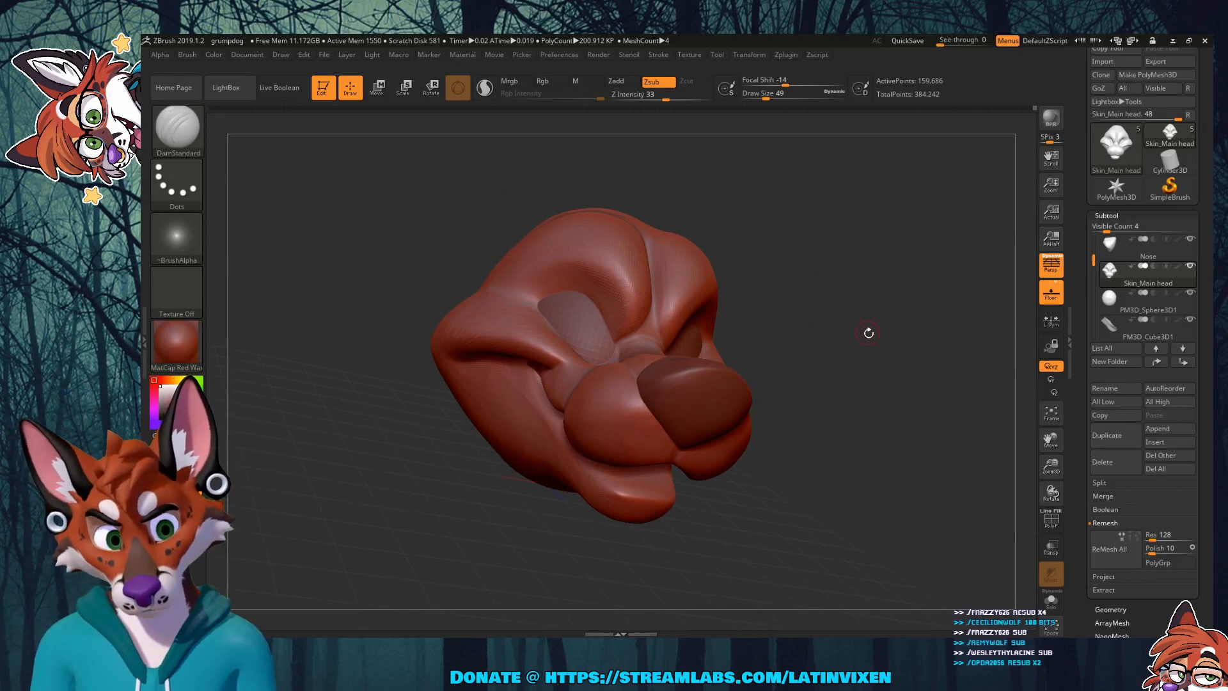
pyautogui.moveTo(866, 332)
pyautogui.mouseDown()
pyautogui.moveTo(822, 325)
pyautogui.moveTo(882, 362)
pyautogui.moveTo(826, 329)
pyautogui.mouseUp()
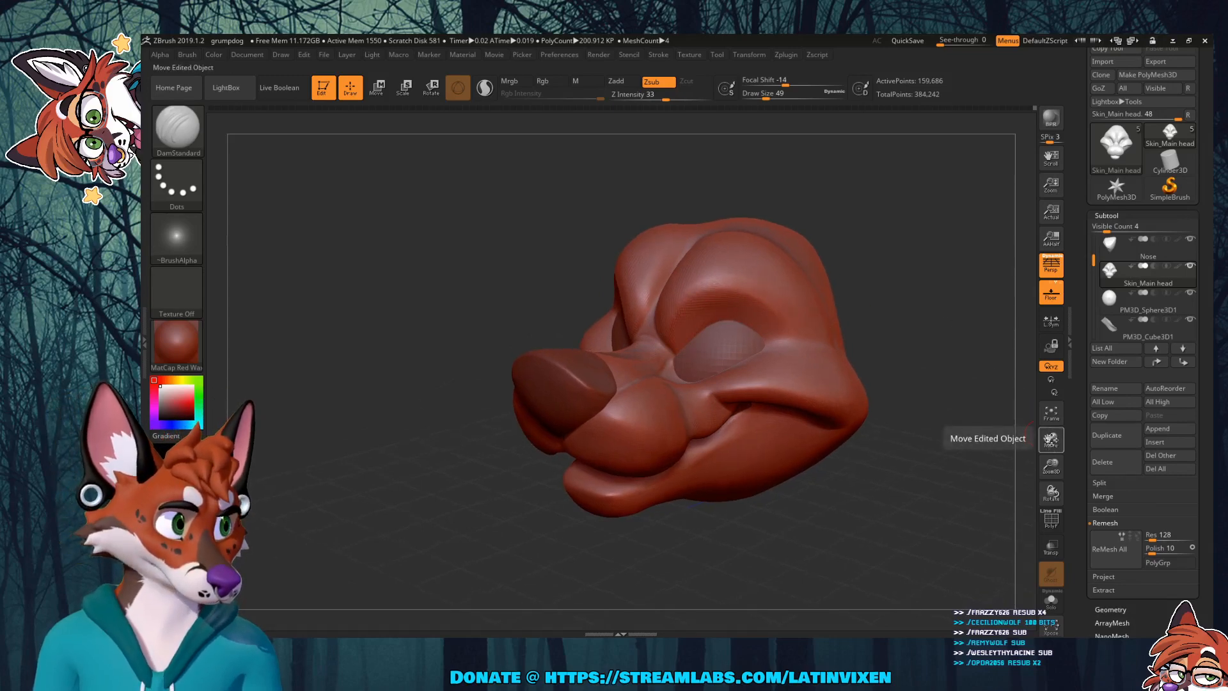
pyautogui.moveTo(1051, 439); pyautogui.dragTo(1051, 486)
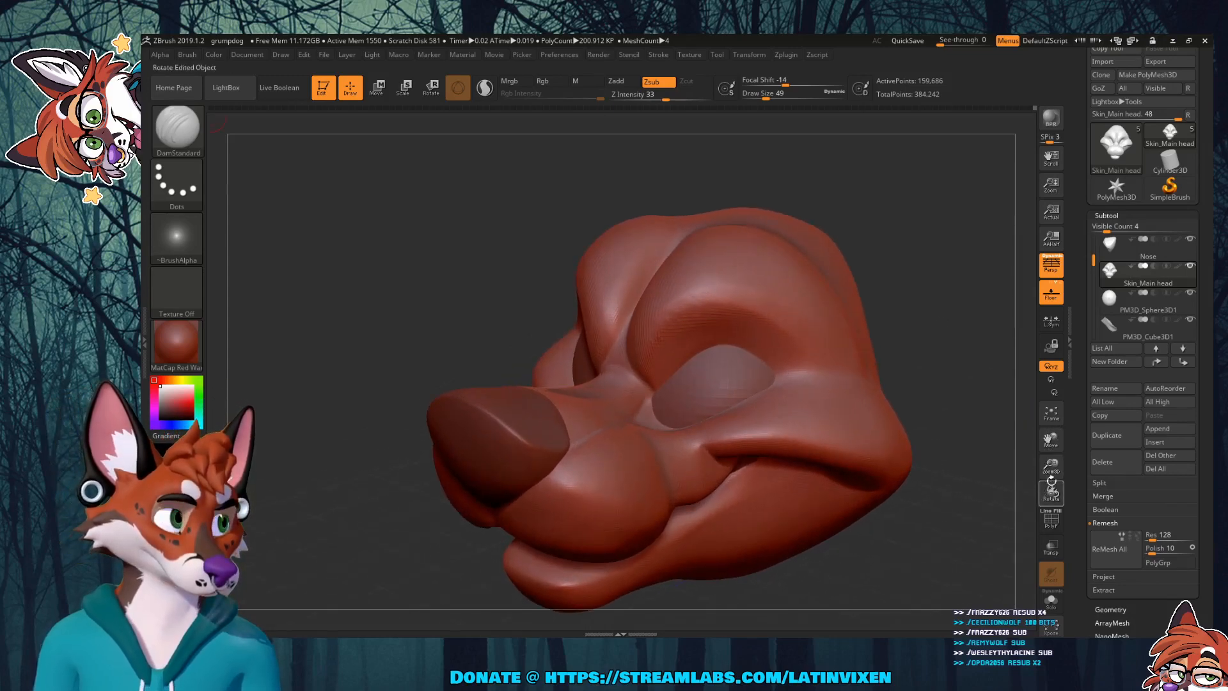
# Step: Review the subtool list, examining the previews of Main head, Nose, Skin_Main head and PM3D_Sphere3D1
pyautogui.moveTo(1051, 441); pyautogui.dragTo(1041, 428)
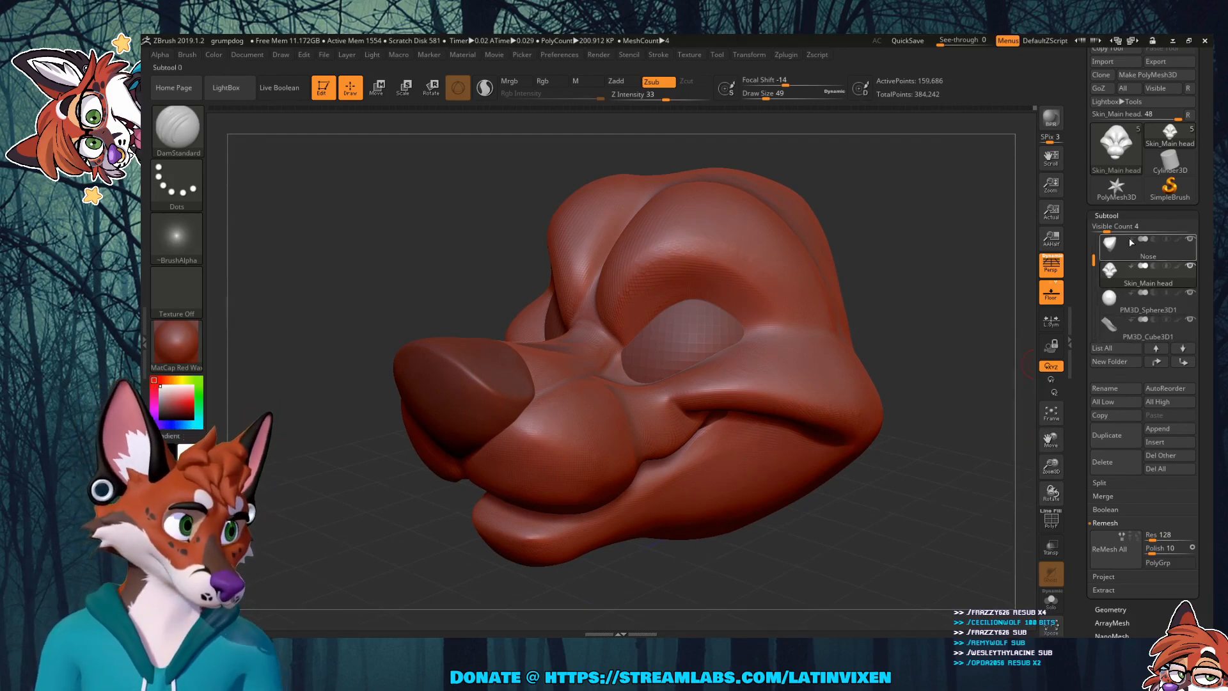
pyautogui.moveTo(1116, 279)
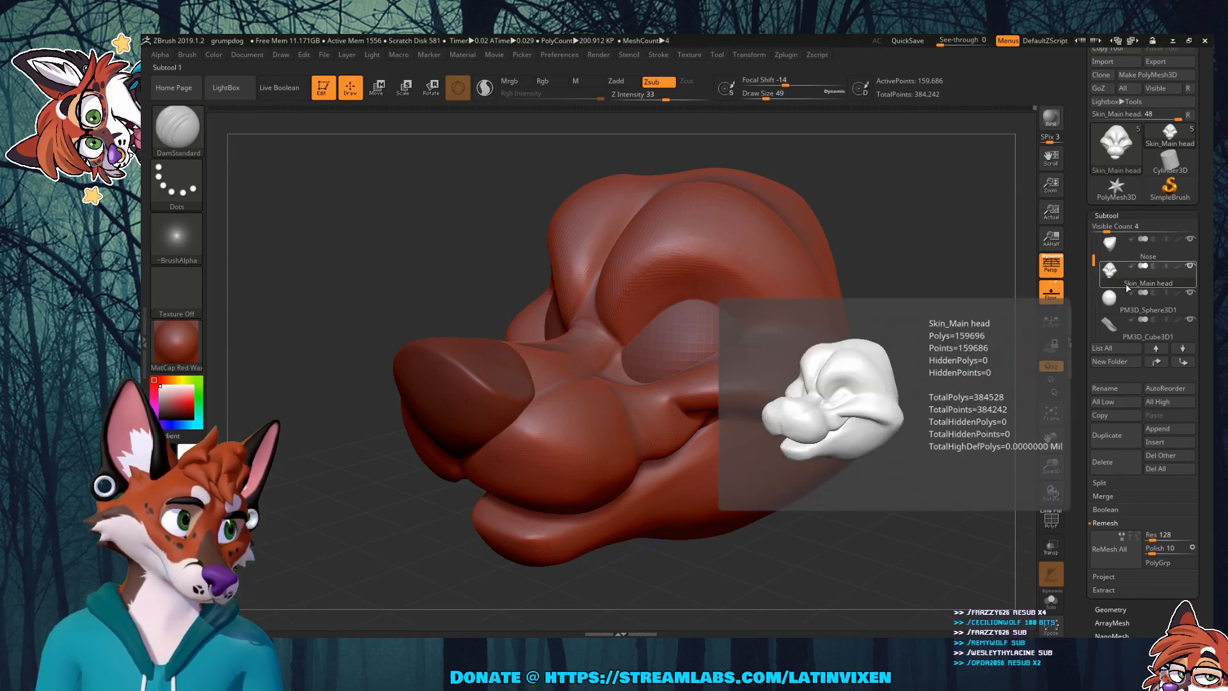
pyautogui.moveTo(1120, 307)
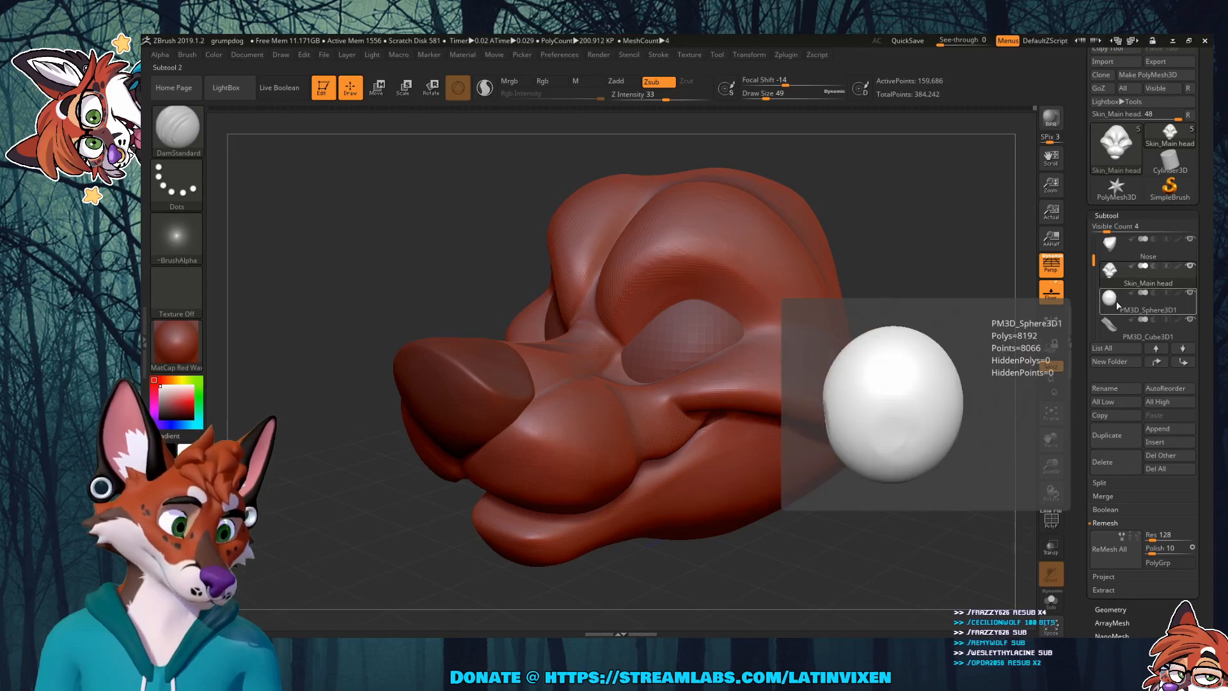
pyautogui.click(1109, 325)
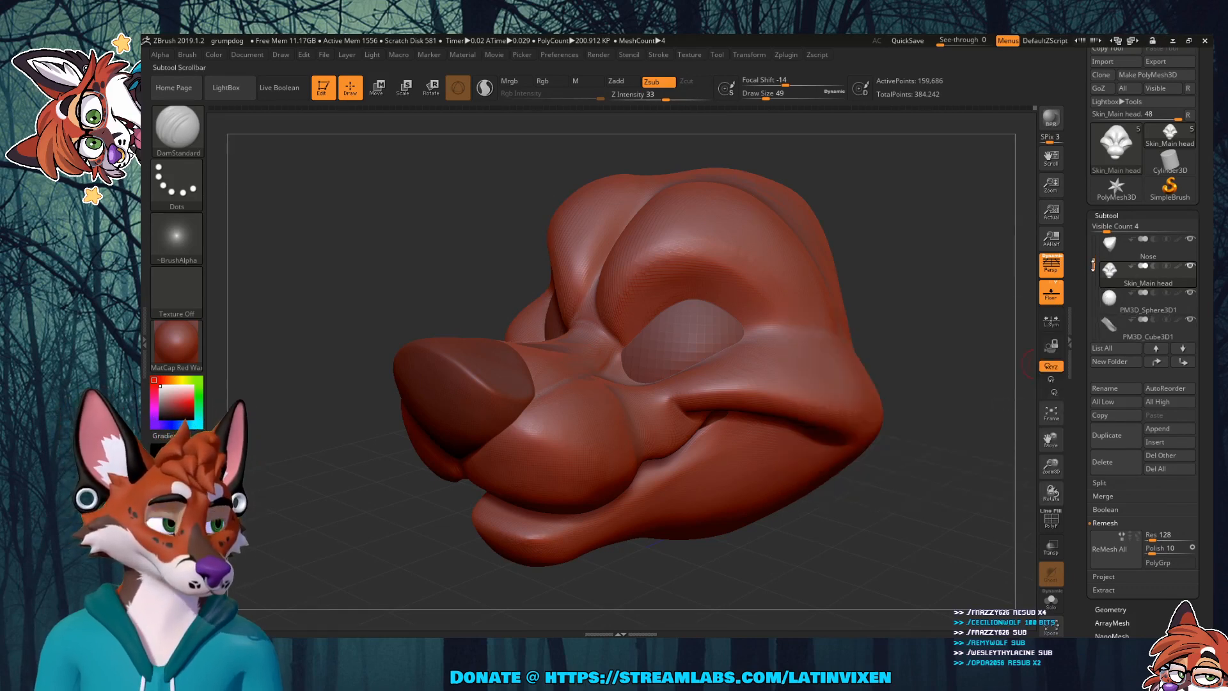
pyautogui.moveTo(1093, 264); pyautogui.dragTo(1093, 241)
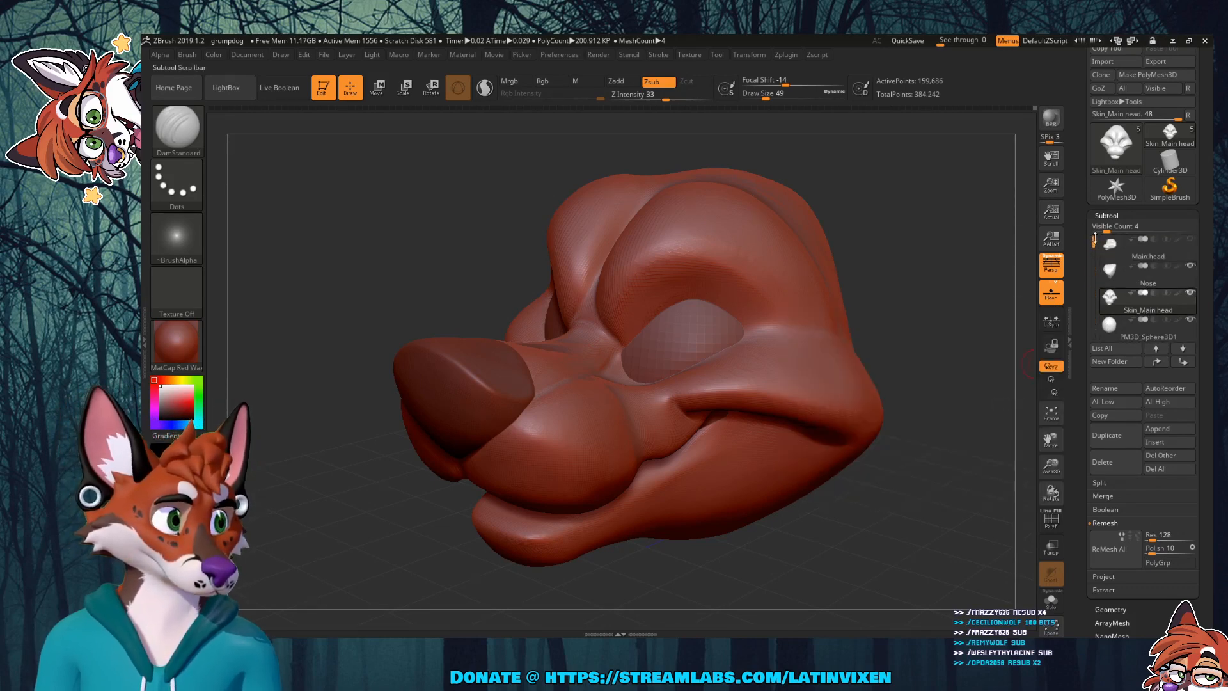
pyautogui.moveTo(1126, 253)
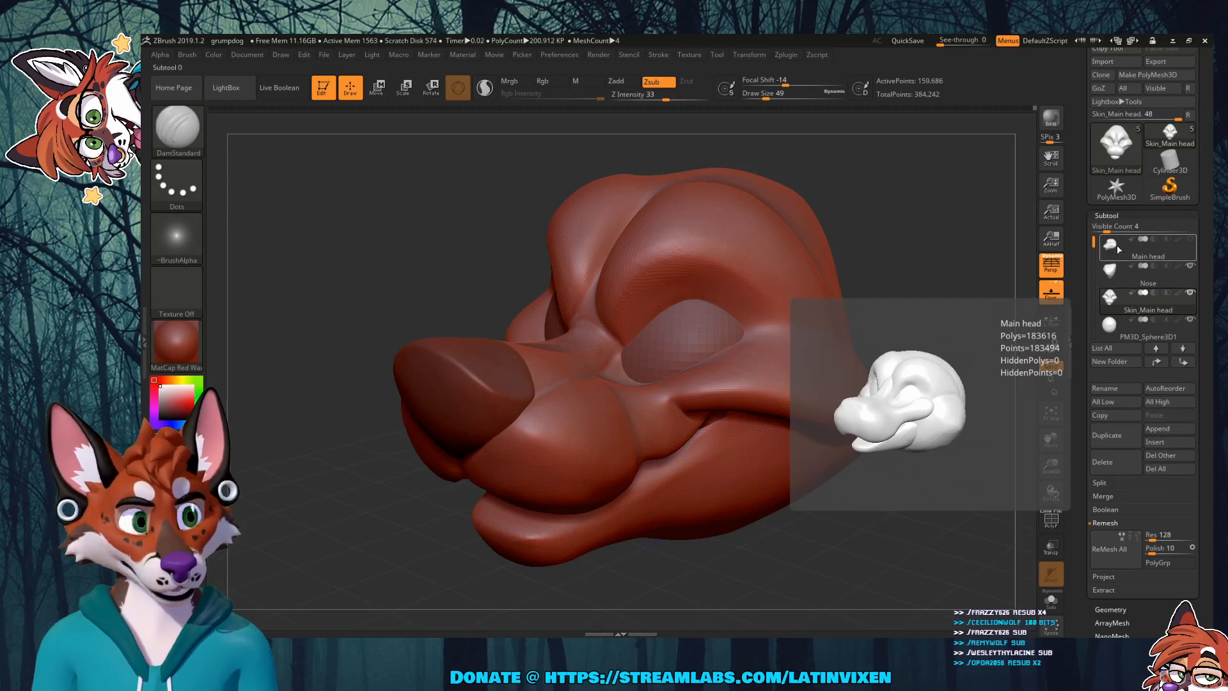
pyautogui.click(1113, 275)
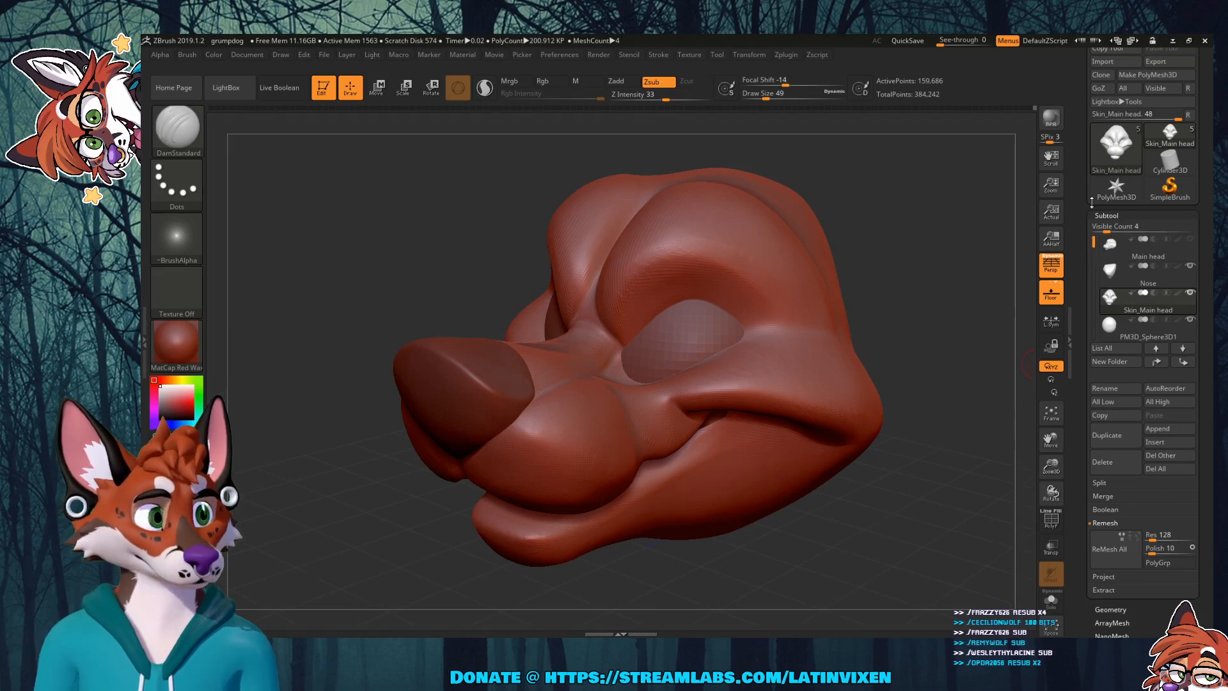
pyautogui.moveTo(1079, 147); pyautogui.dragTo(1080, 197)
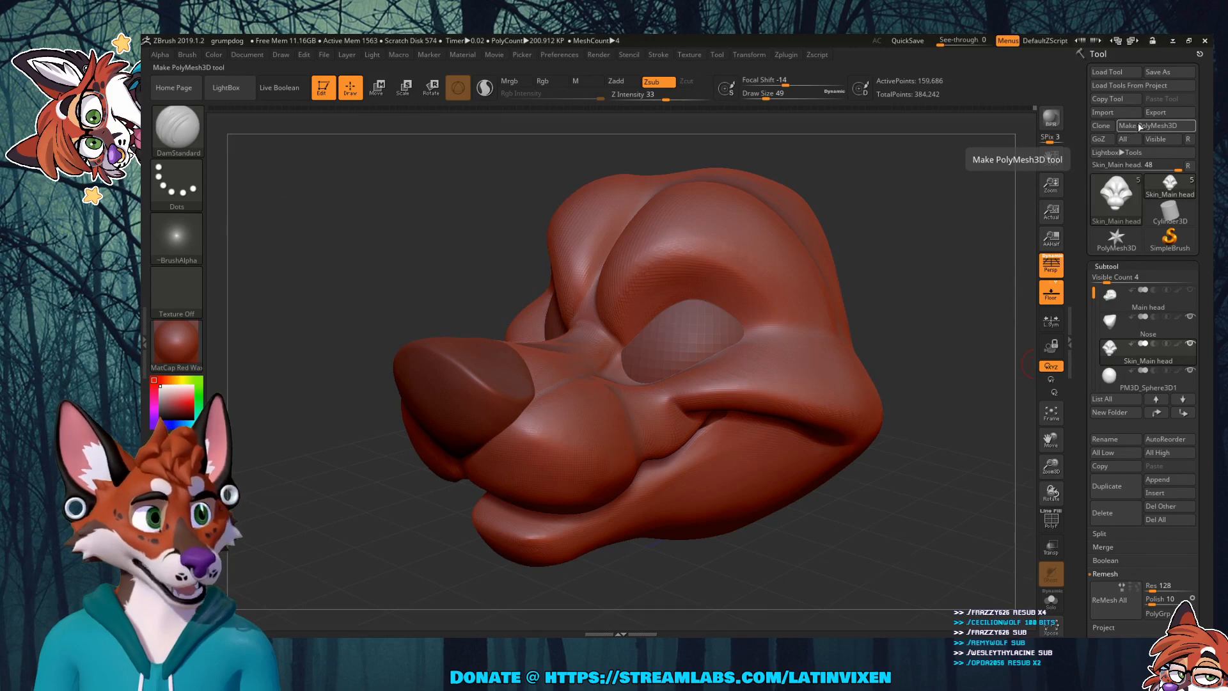
pyautogui.scroll(-4, 1077, 184)
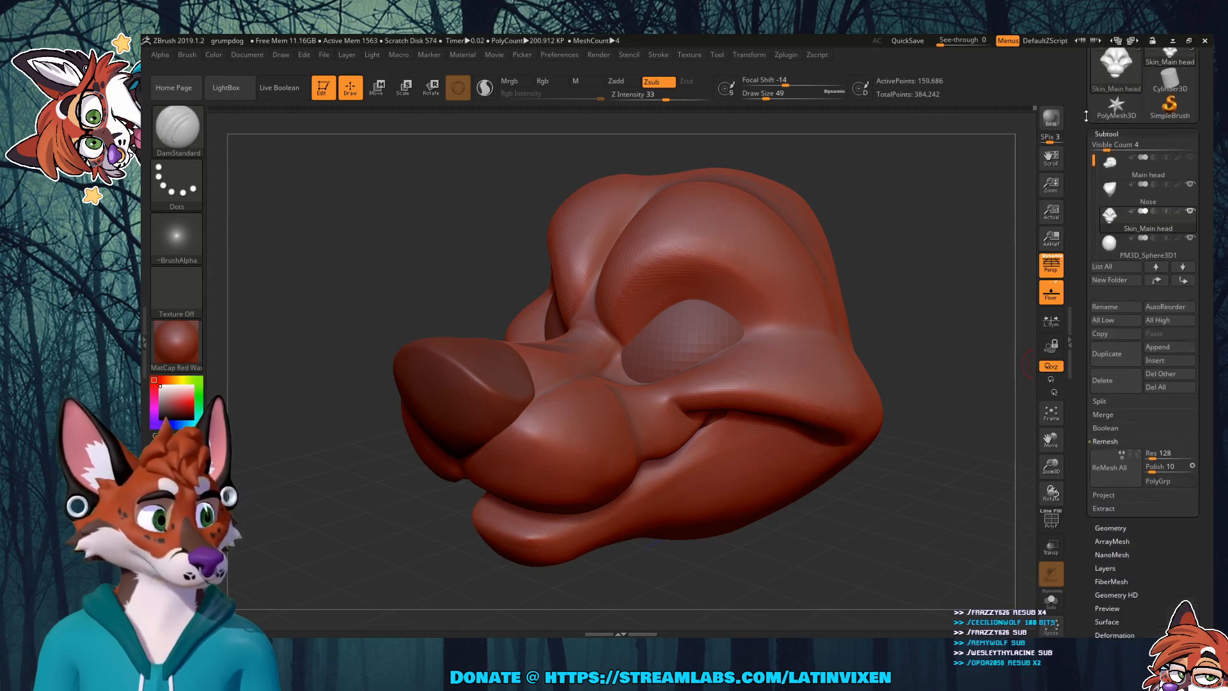
pyautogui.scroll(-10, 1077, 380)
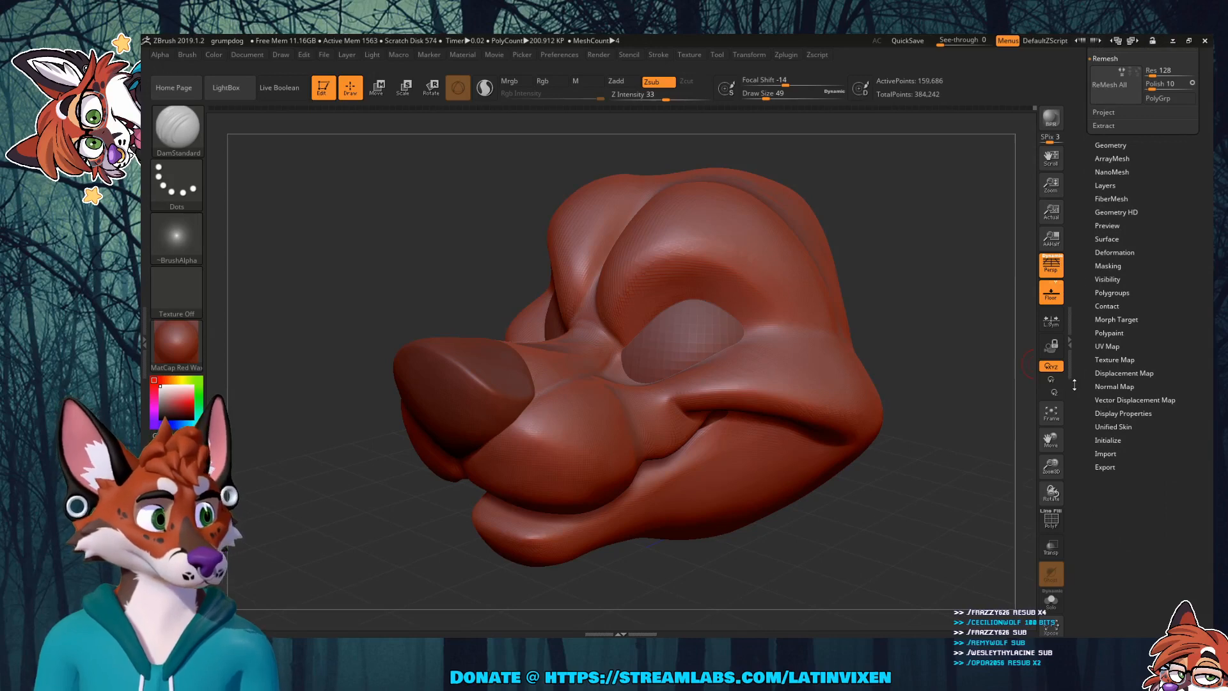
pyautogui.click(1101, 466)
pyautogui.scroll(4, 1090, 245)
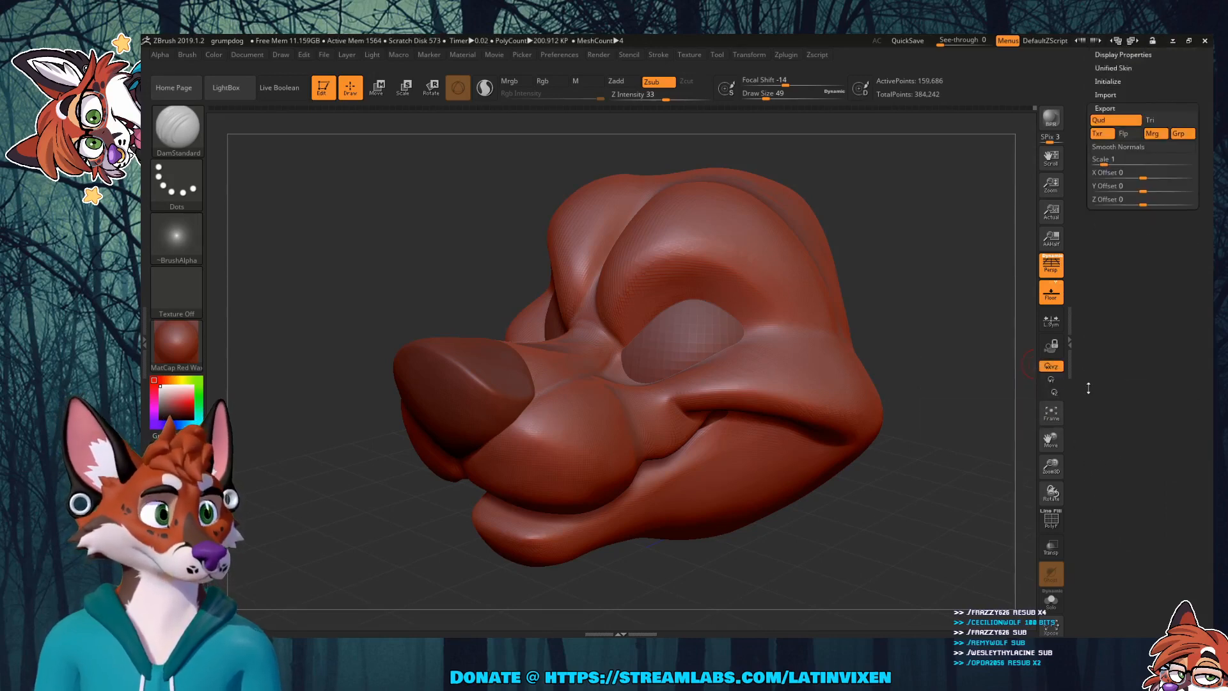
pyautogui.click(1109, 253)
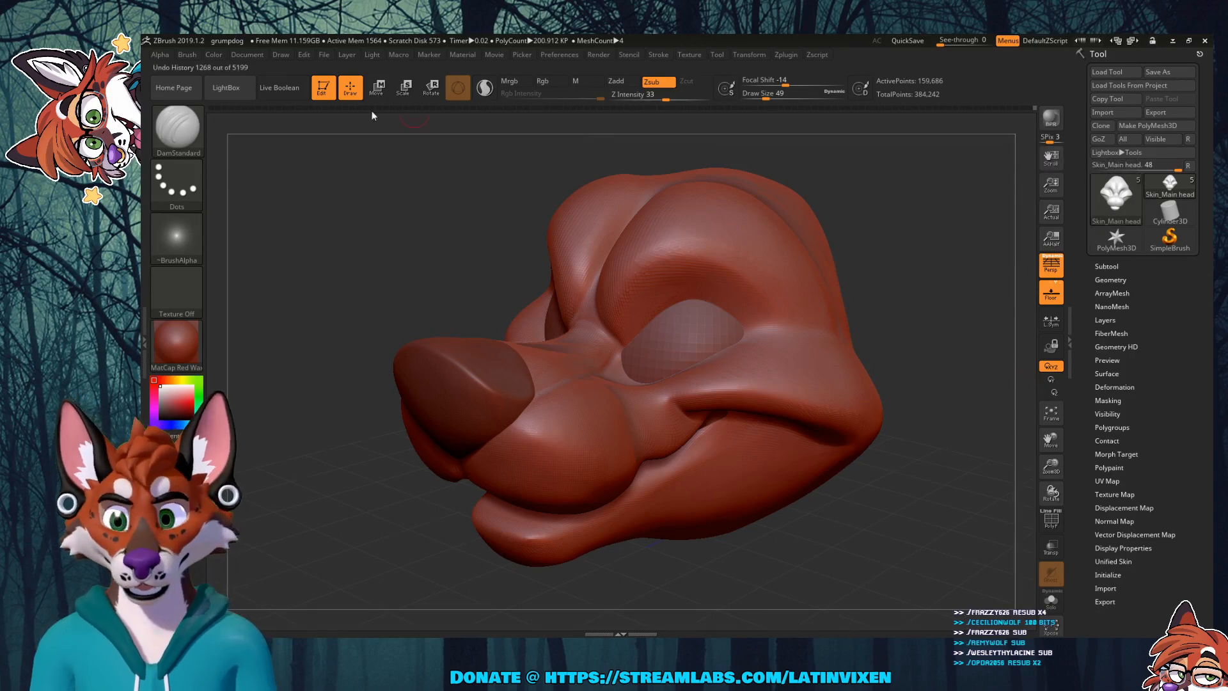
# Step: Try the see-through window transparency at 61, viewing the head over the desktop, and reset it to 0
pyautogui.moveTo(941, 42)
pyautogui.mouseDown()
pyautogui.moveTo(953, 45)
pyautogui.moveTo(935, 46)
pyautogui.mouseUp()
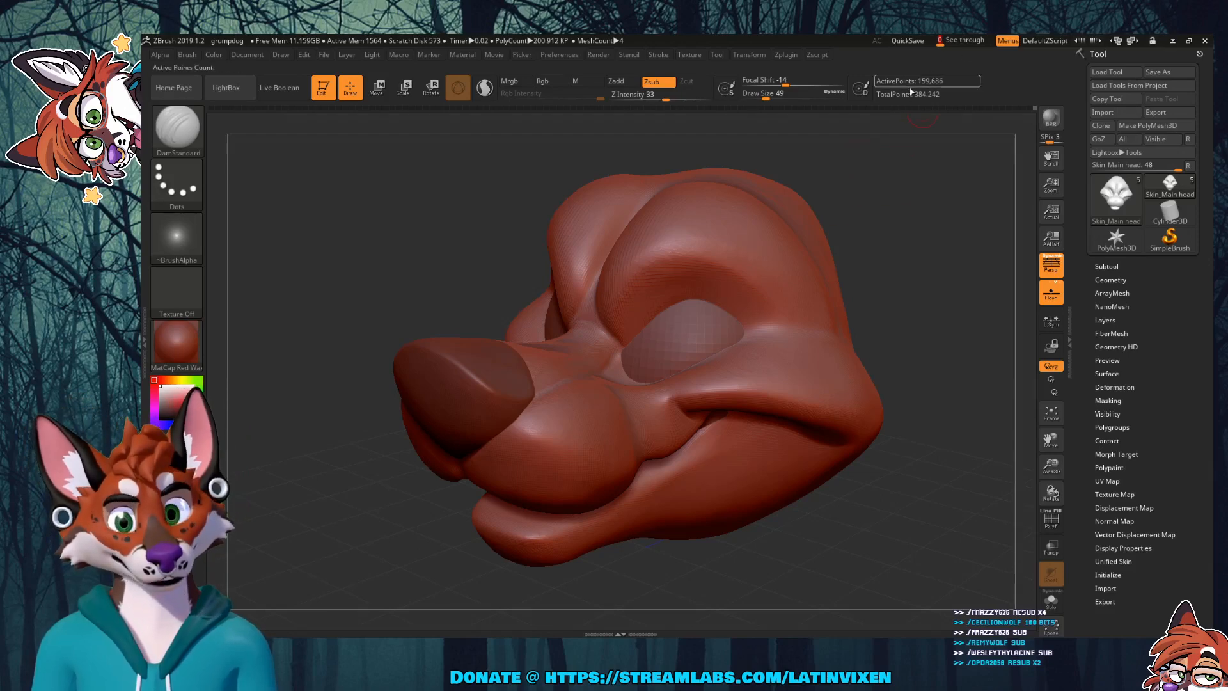
pyautogui.moveTo(862, 205)
pyautogui.mouseDown()
pyautogui.moveTo(888, 224)
pyautogui.moveTo(880, 209)
pyautogui.moveTo(889, 240)
pyautogui.mouseUp()
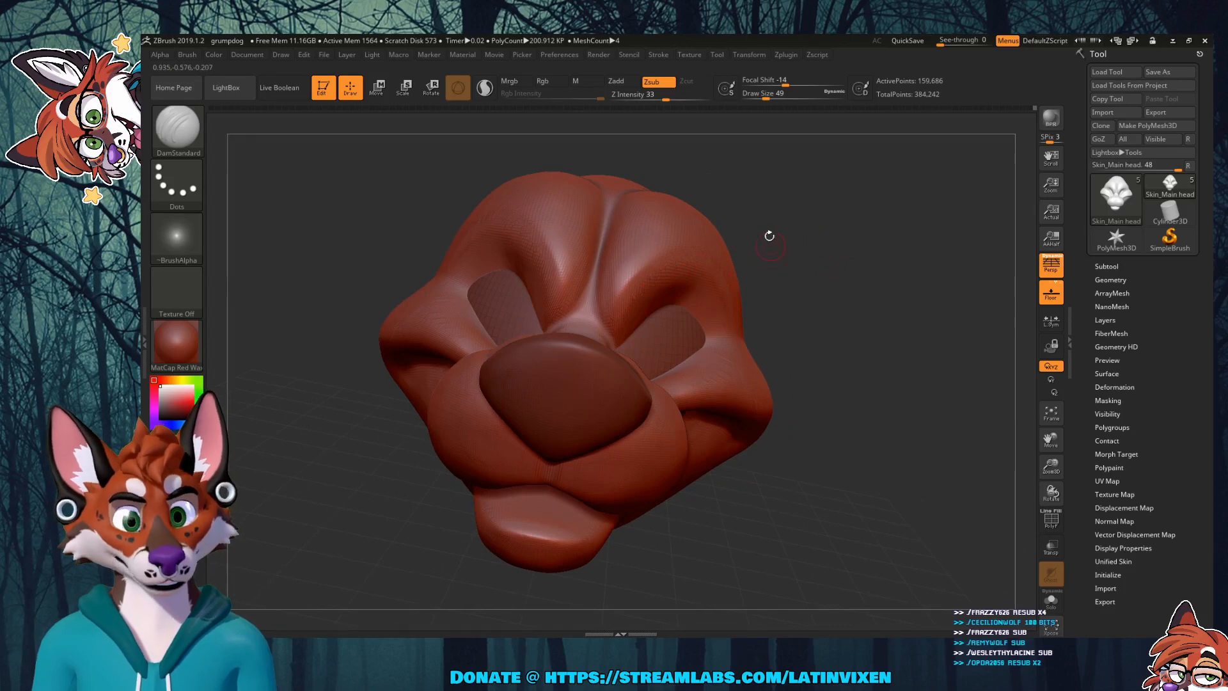
pyautogui.moveTo(806, 249)
pyautogui.mouseDown()
pyautogui.moveTo(873, 201)
pyautogui.moveTo(959, 45)
pyautogui.moveTo(945, 46)
pyautogui.moveTo(963, 49)
pyautogui.mouseUp()
pyautogui.moveTo(950, 50); pyautogui.dragTo(969, 52)
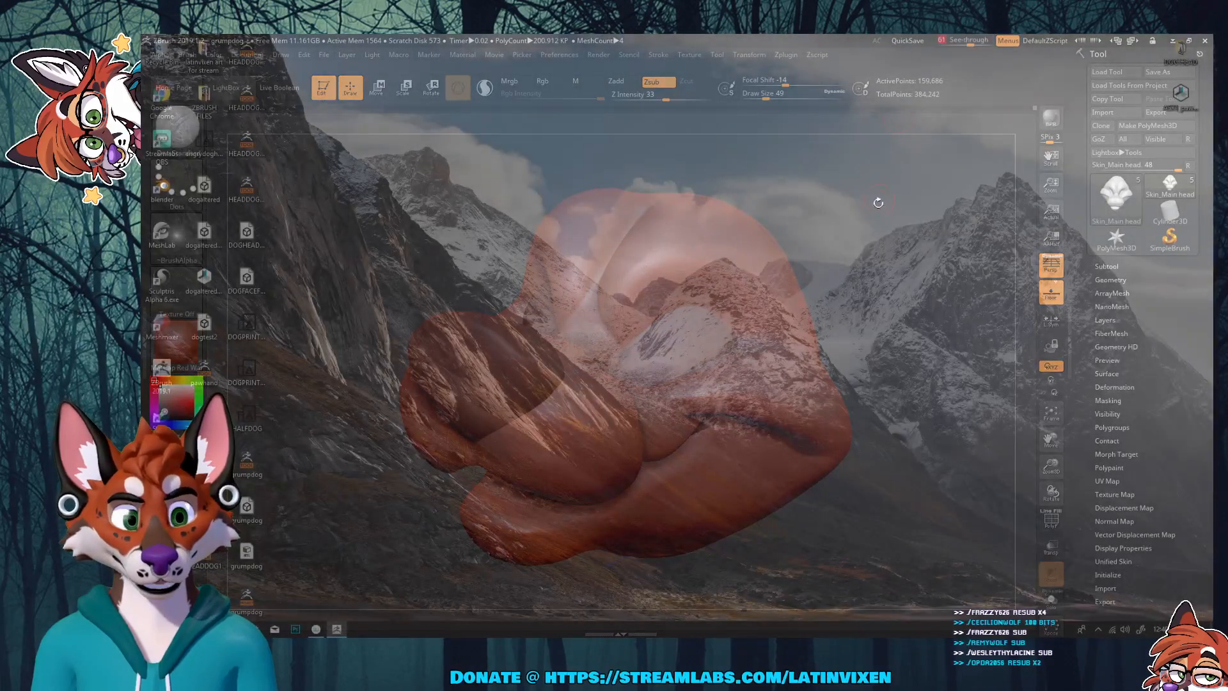
pyautogui.moveTo(877, 201); pyautogui.dragTo(847, 262)
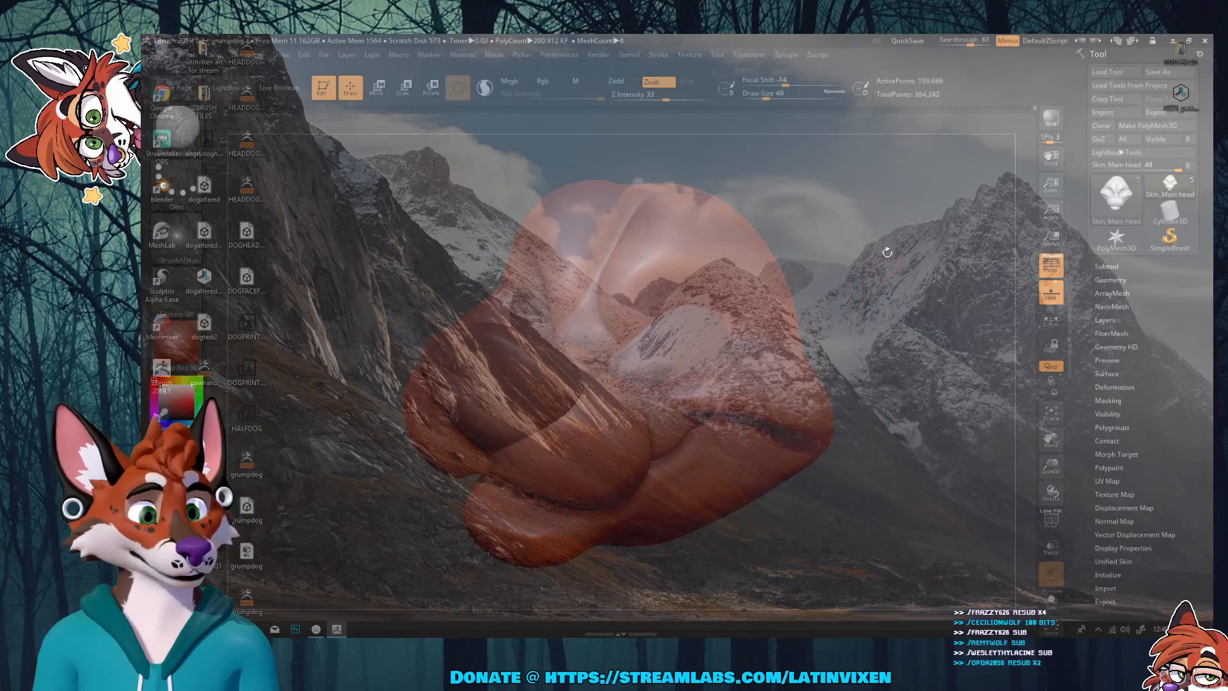
pyautogui.moveTo(889, 221); pyautogui.dragTo(891, 174)
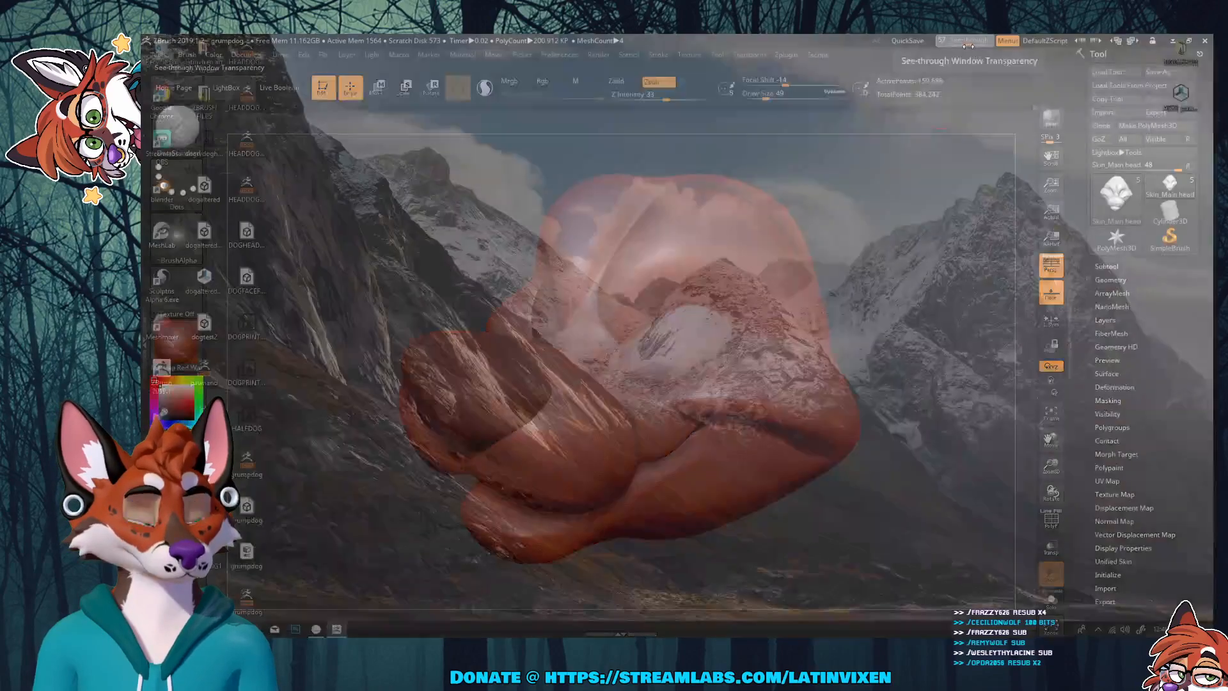
pyautogui.moveTo(969, 54); pyautogui.dragTo(936, 52)
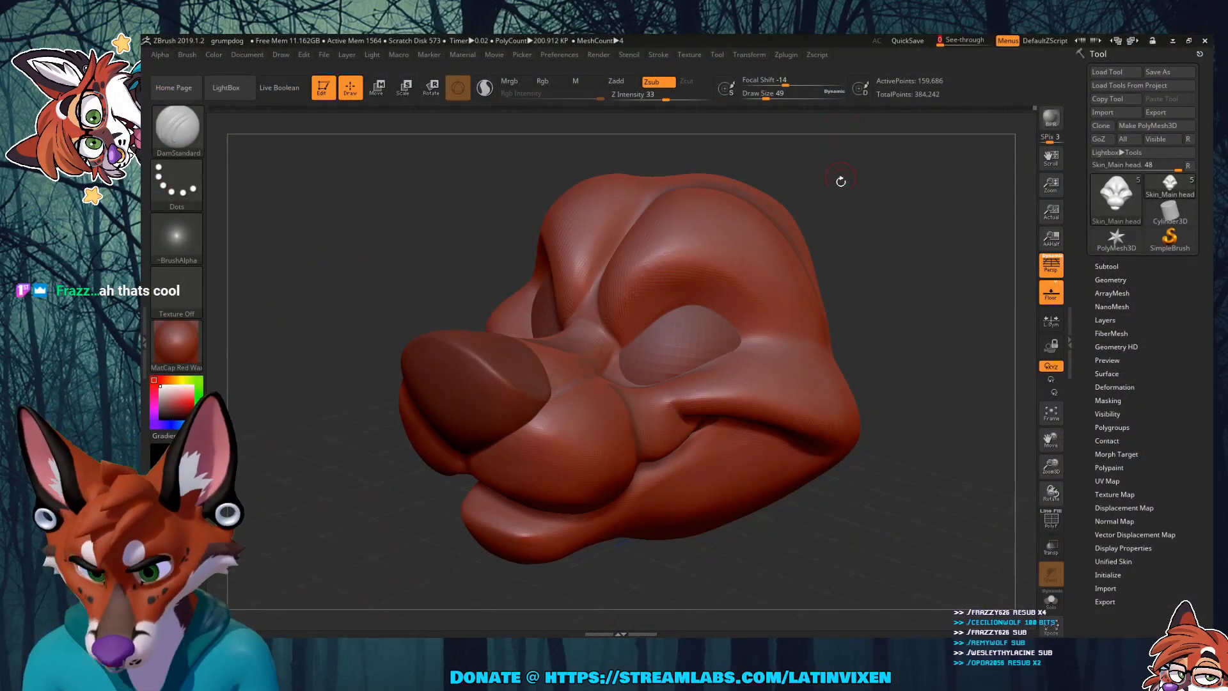
# Step: QuickSave the project and make Main head the active subtool
pyautogui.click(909, 42)
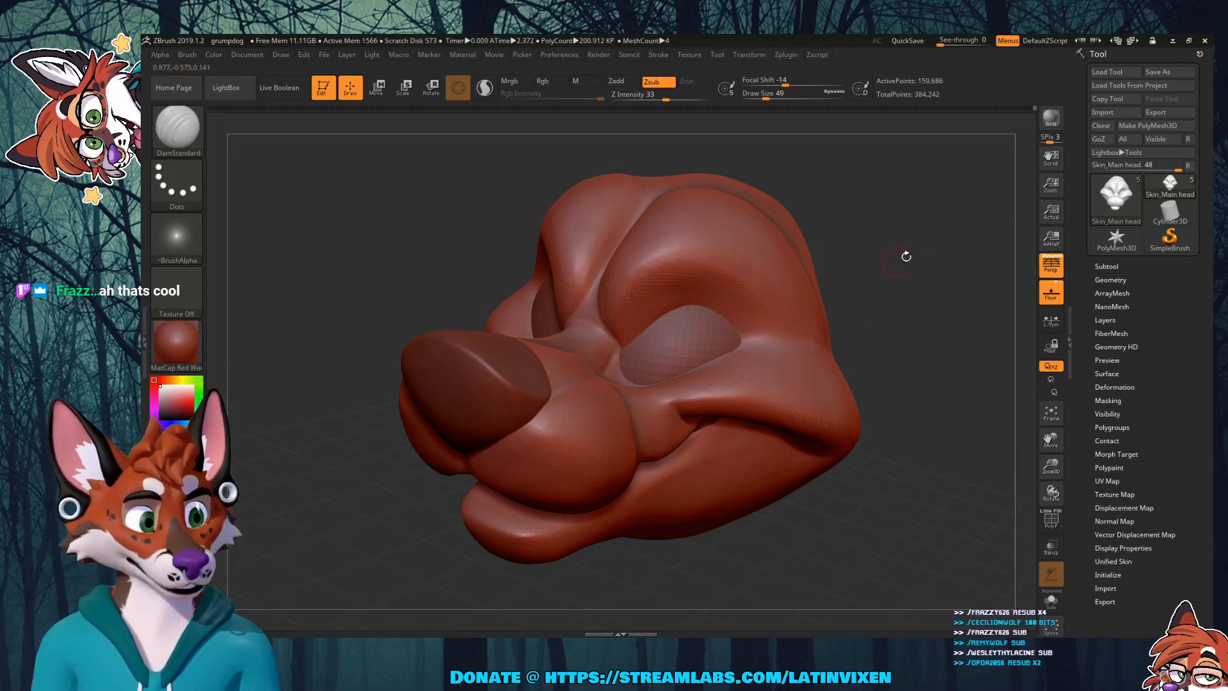
pyautogui.moveTo(905, 255)
pyautogui.mouseDown()
pyautogui.moveTo(895, 269)
pyautogui.moveTo(922, 243)
pyautogui.mouseUp()
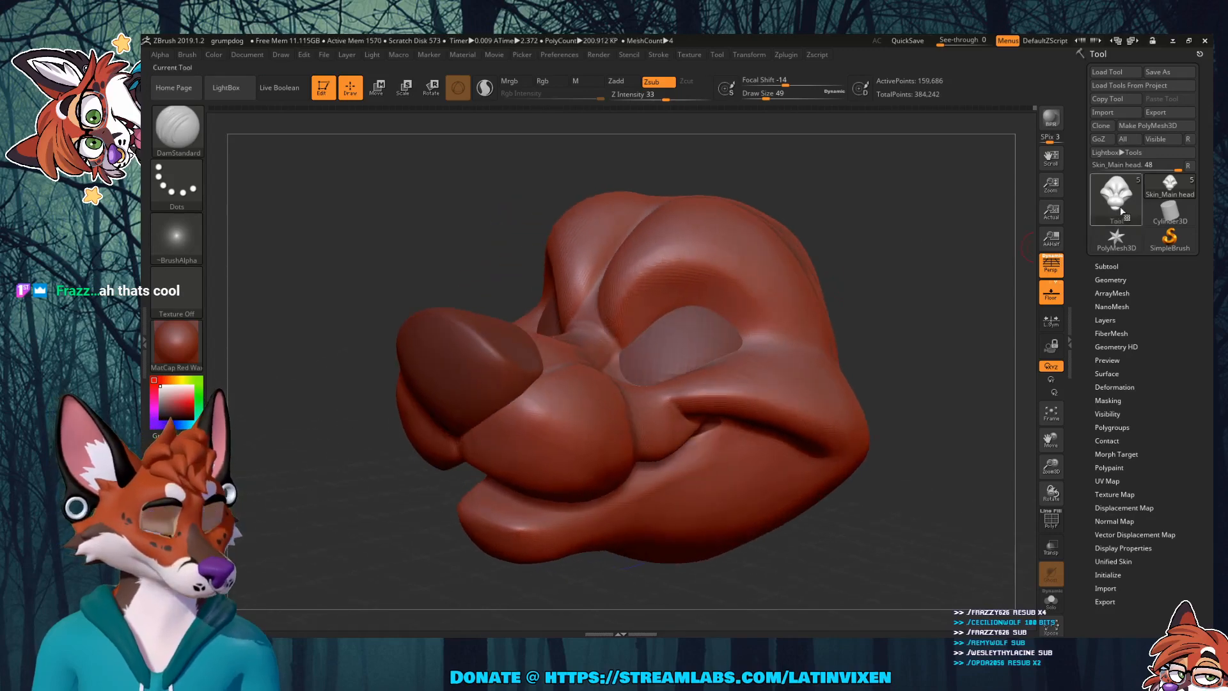
pyautogui.click(1105, 266)
pyautogui.click(1111, 298)
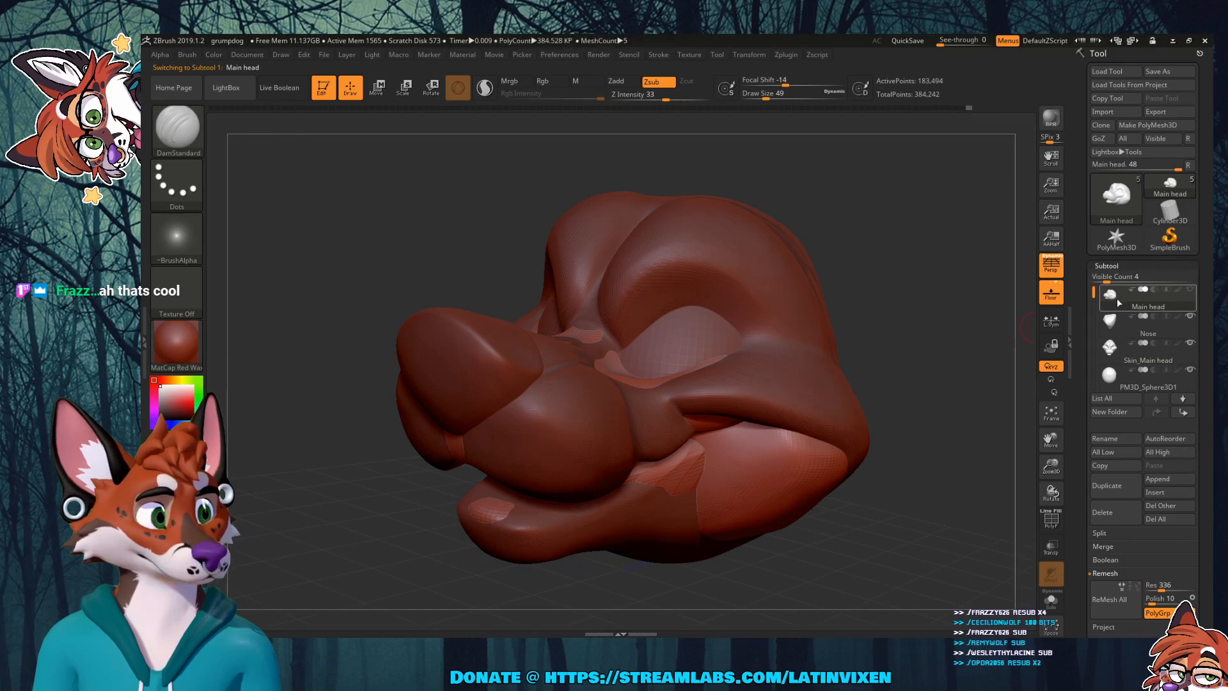
pyautogui.moveTo(1181, 307)
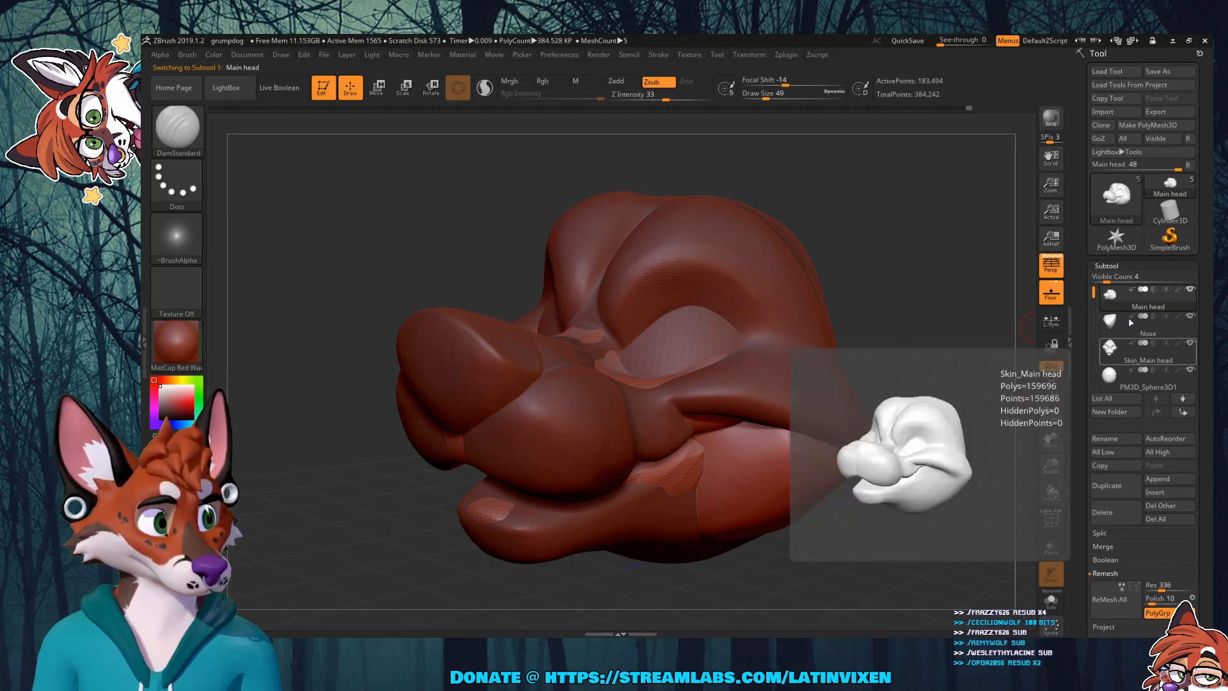
pyautogui.moveTo(1136, 305)
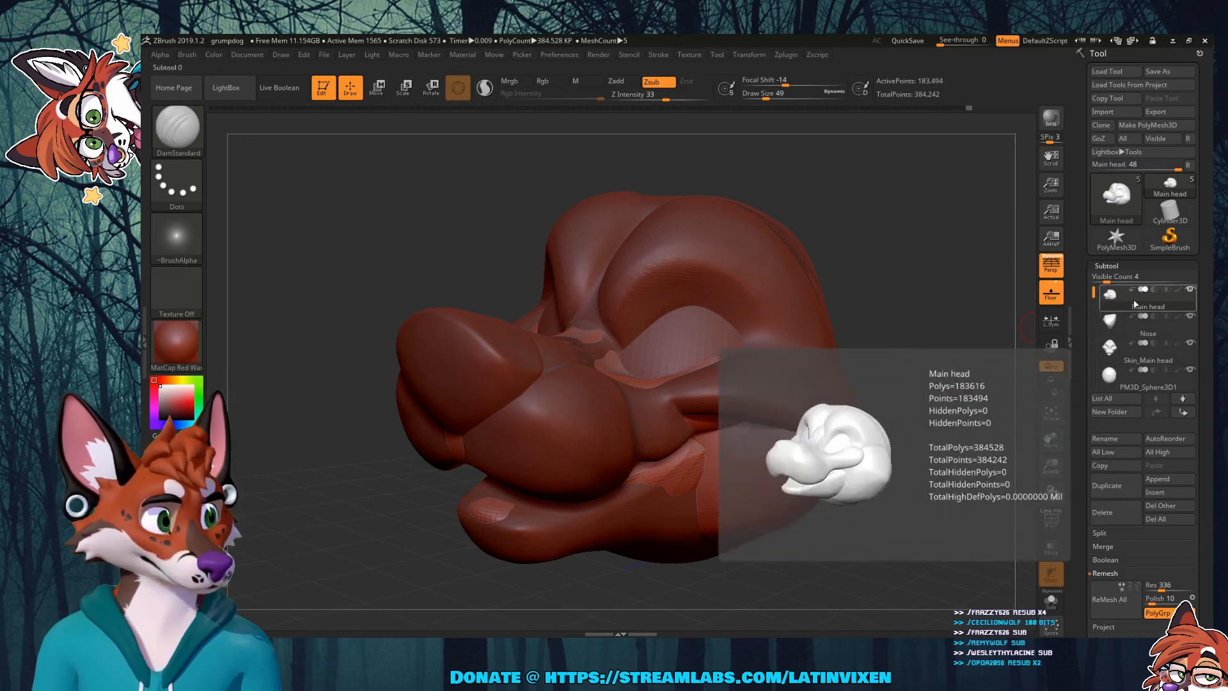
pyautogui.click(1099, 510)
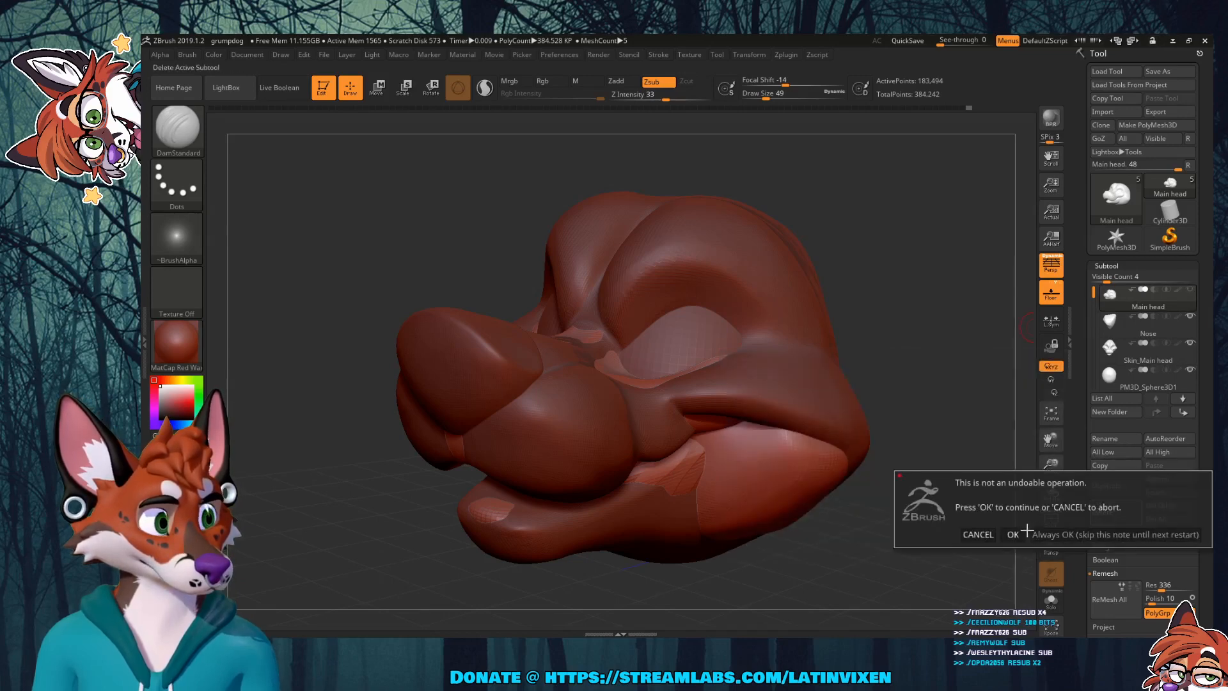
pyautogui.click(978, 534)
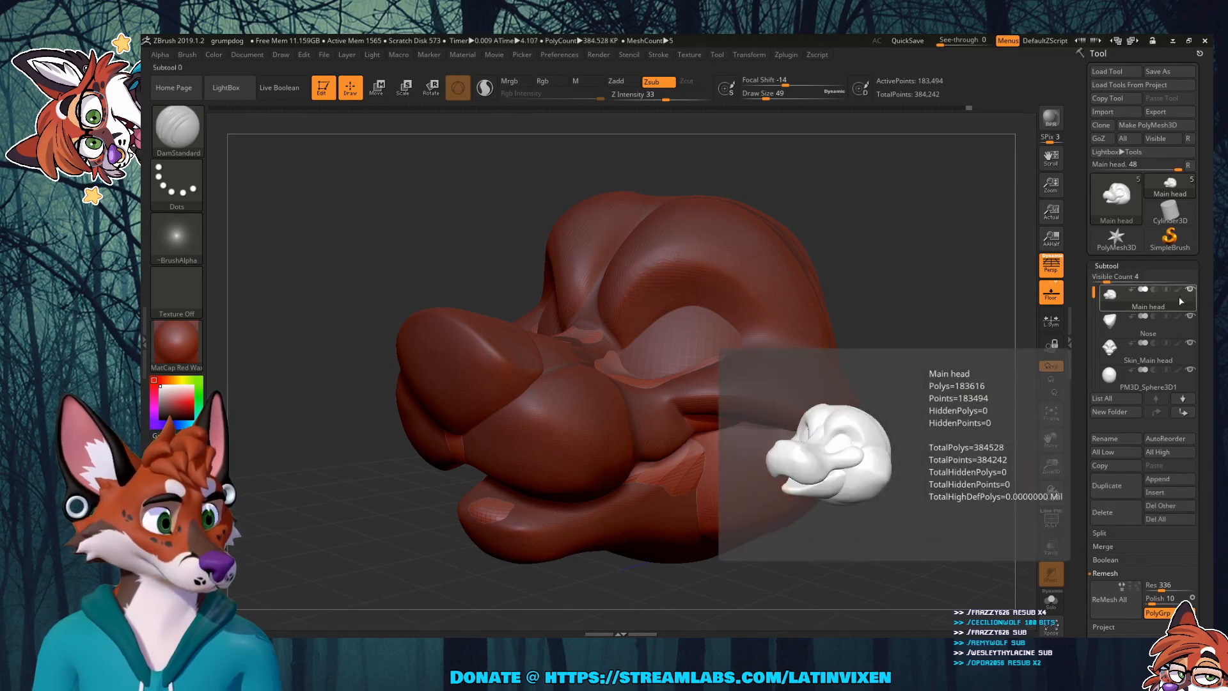
# Step: Move the Main head subtool to the end of the subtool list, below PM3D_Cube3D1
pyautogui.moveTo(1176, 298); pyautogui.dragTo(1159, 392)
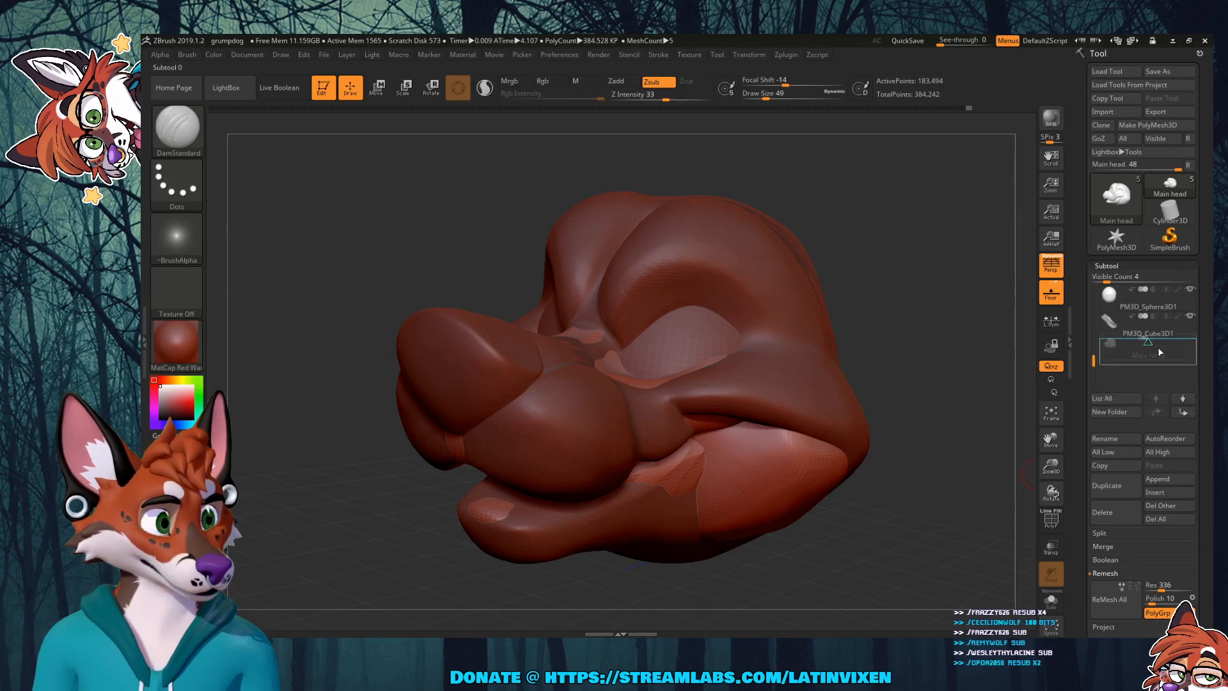
pyautogui.moveTo(1157, 346); pyautogui.dragTo(1154, 390)
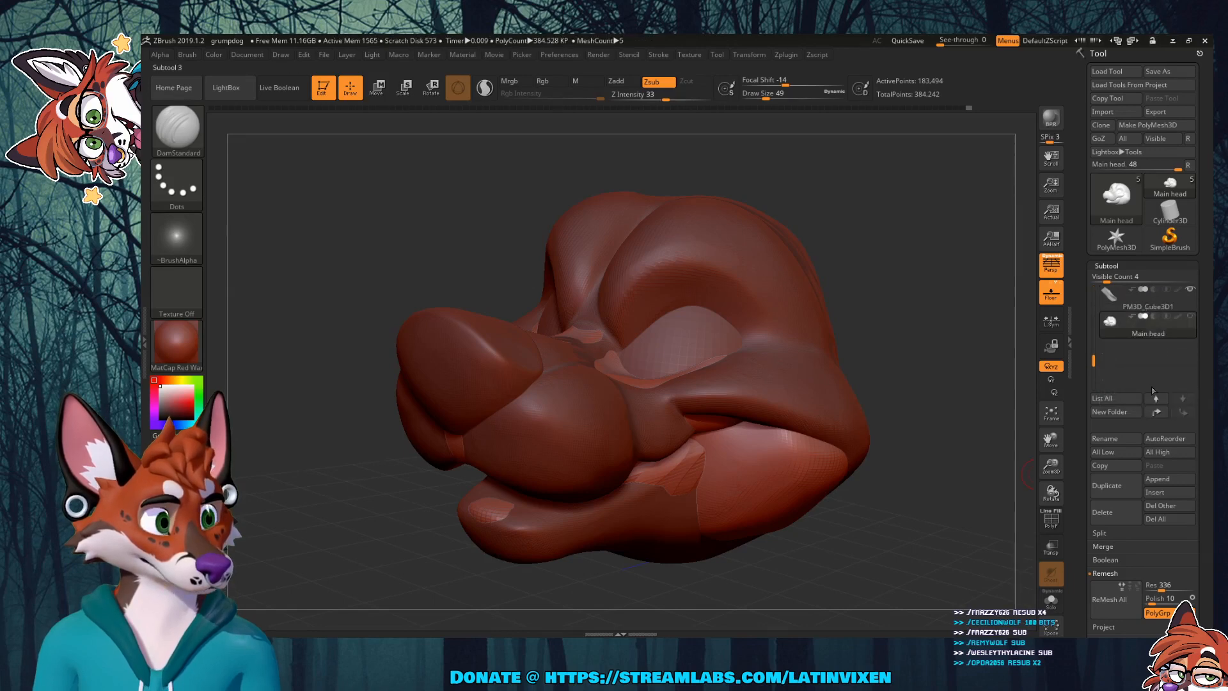
pyautogui.click(1191, 318)
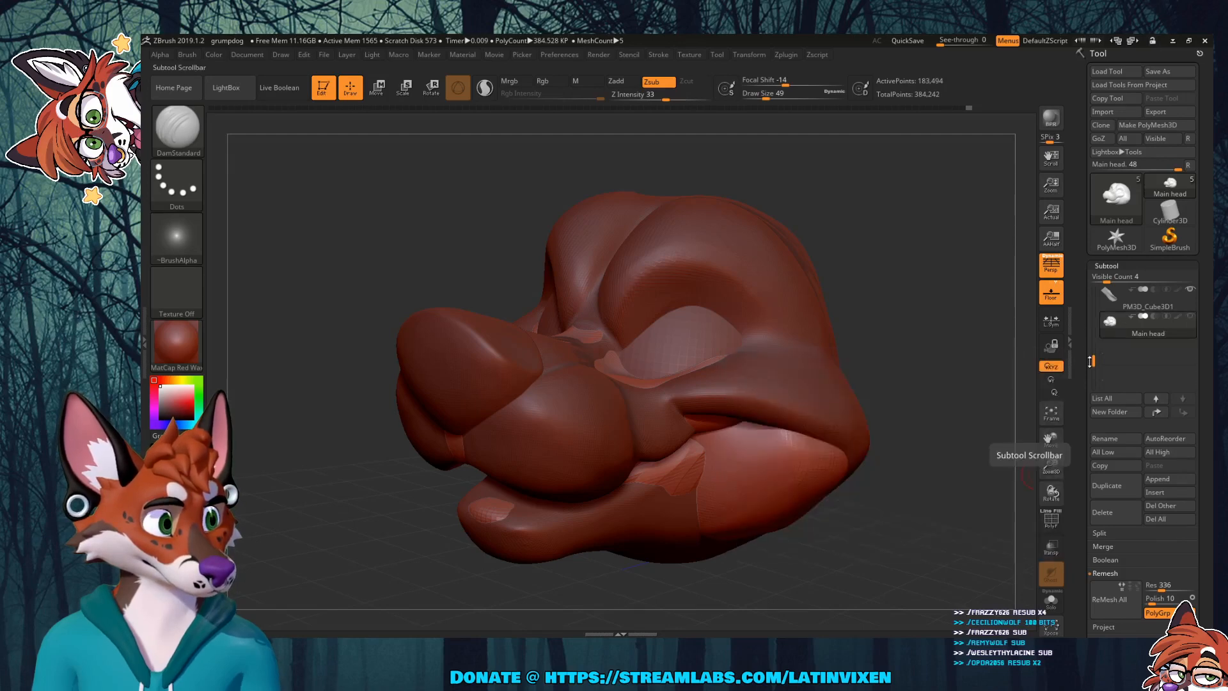
# Step: Toggle the visibility of the Nose, Skin_Main head, PM3D_Sphere3D1 and PM3D_Cube3D1 subtools to check which part each one holds
pyautogui.moveTo(1091, 361); pyautogui.dragTo(1094, 282)
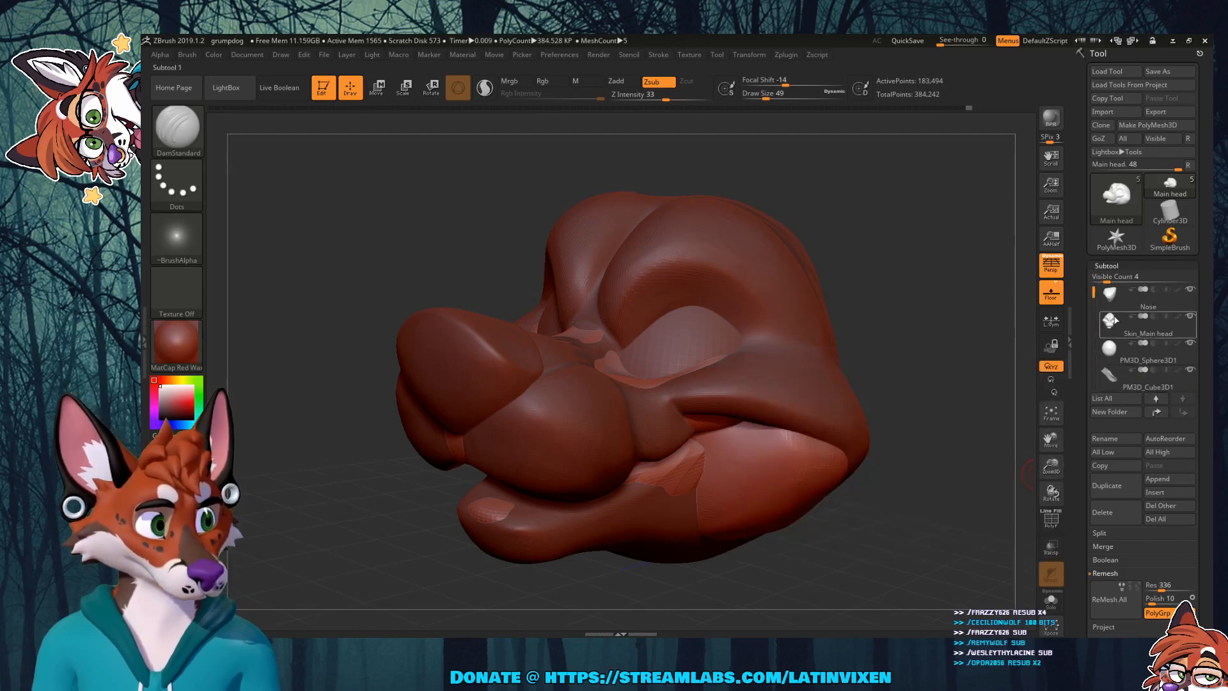
pyautogui.click(1190, 288)
pyautogui.click(1190, 288)
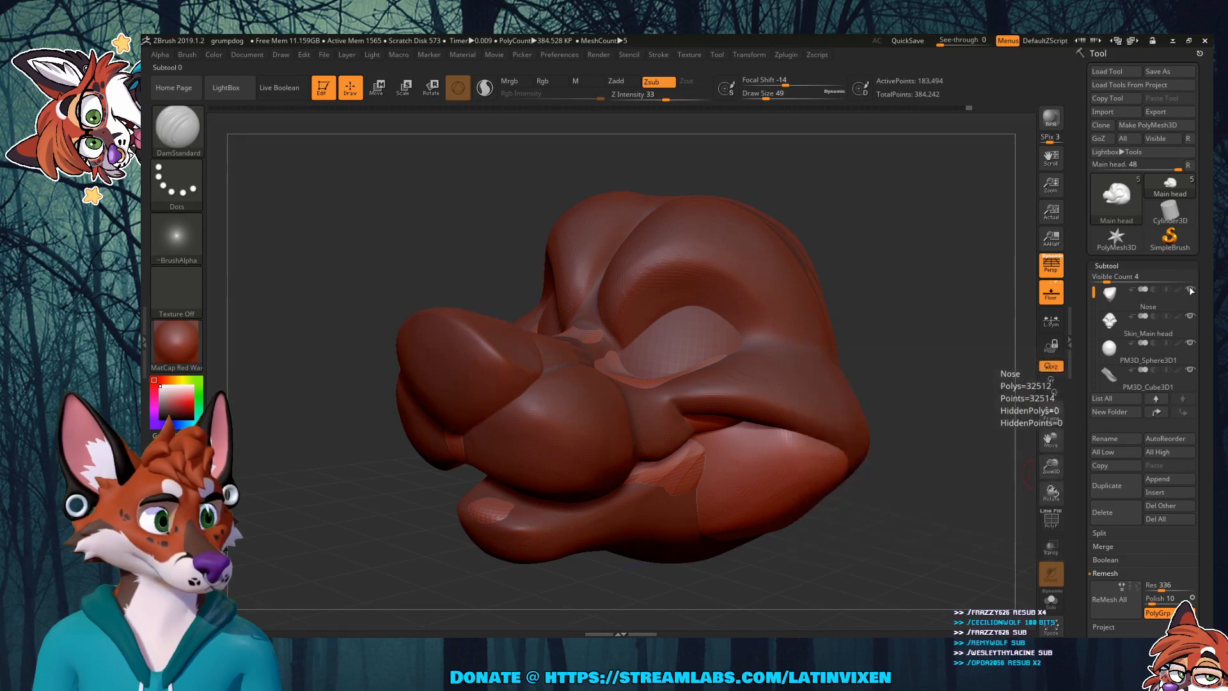
pyautogui.click(1190, 315)
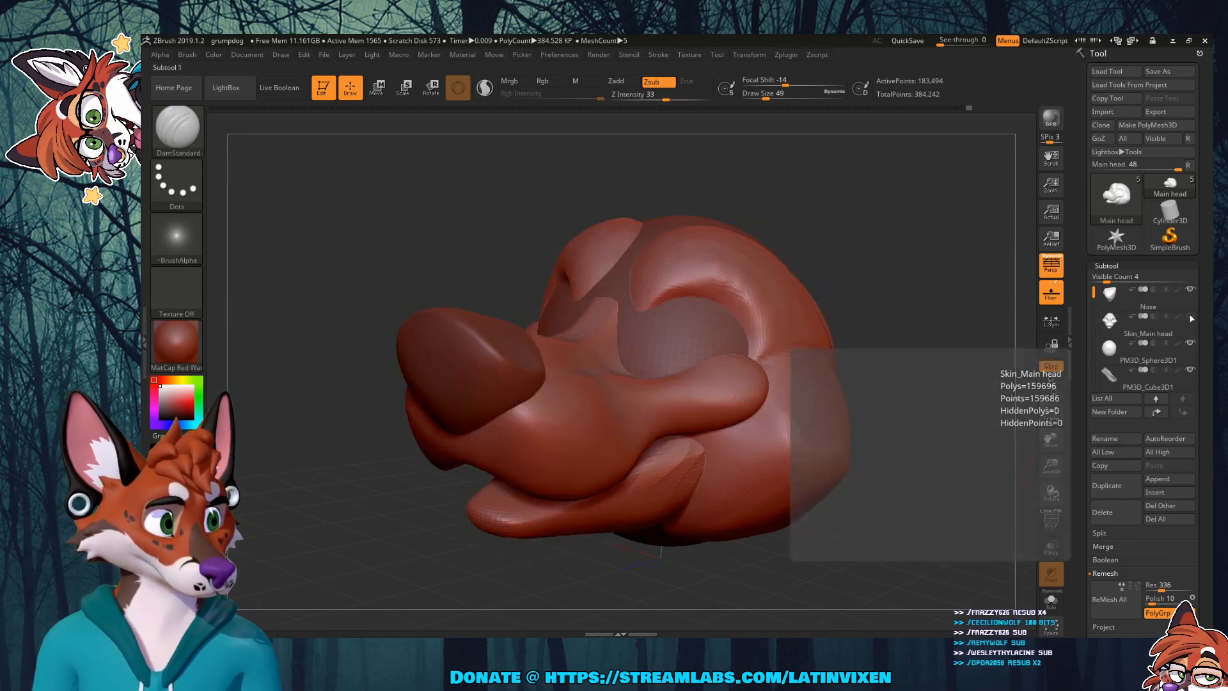
pyautogui.click(1190, 316)
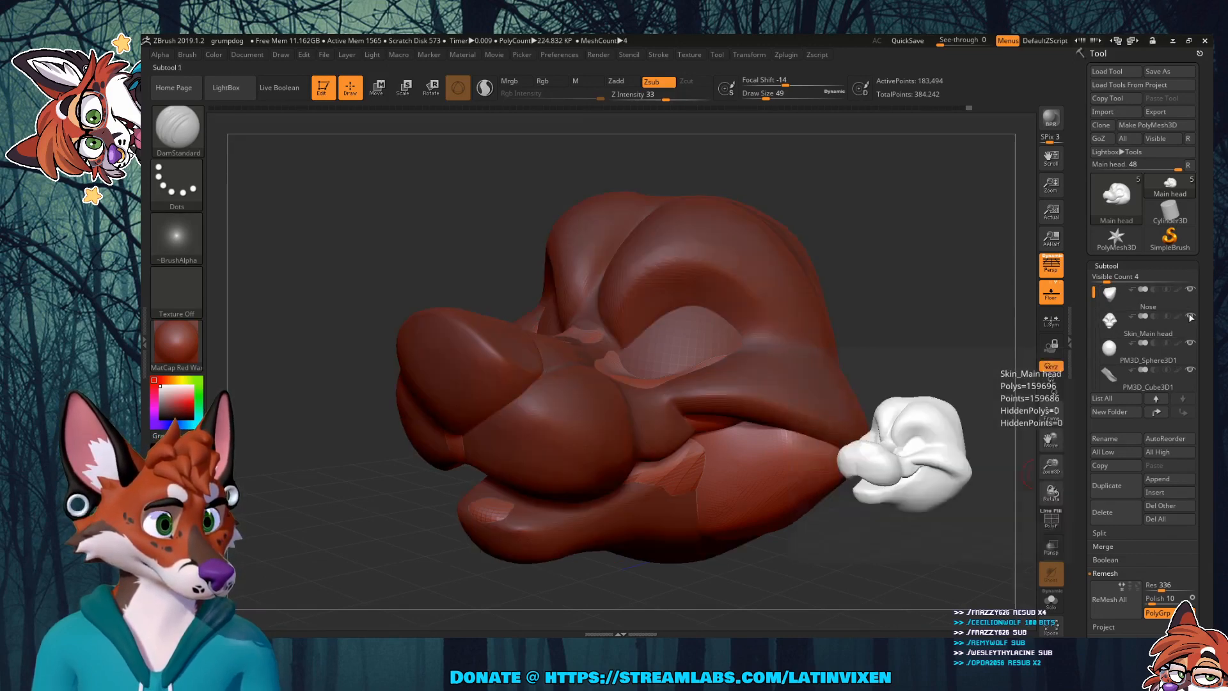
pyautogui.click(1190, 316)
pyautogui.click(1190, 316)
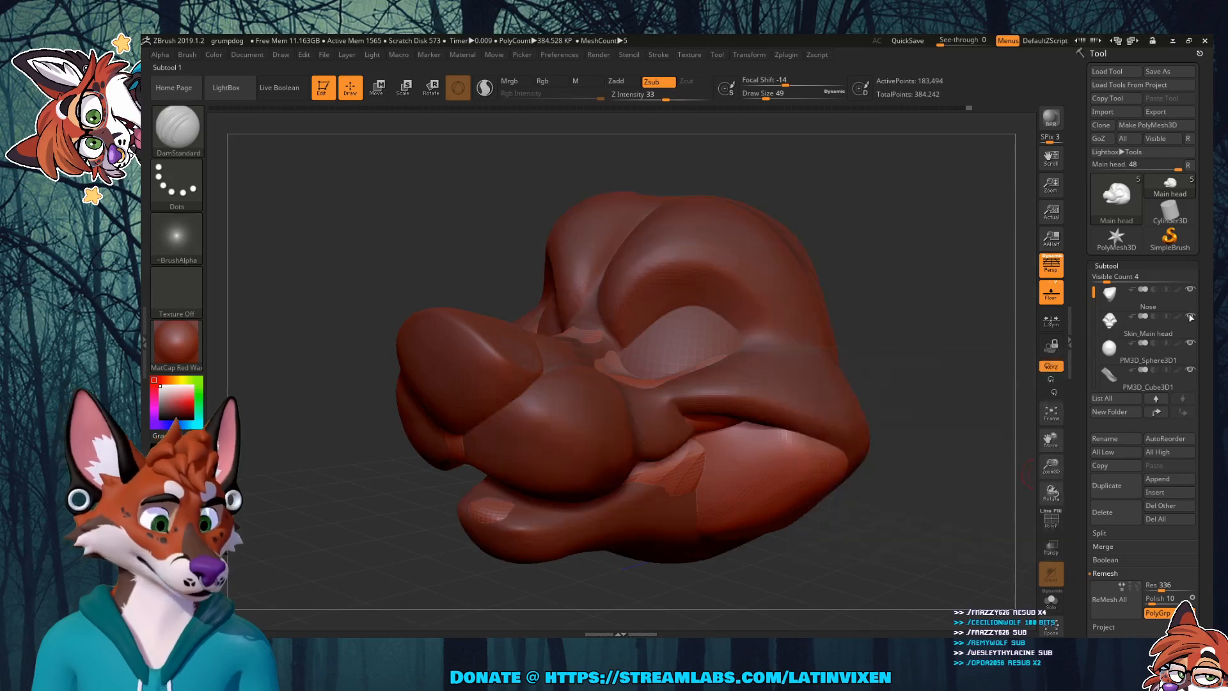
pyautogui.click(1189, 343)
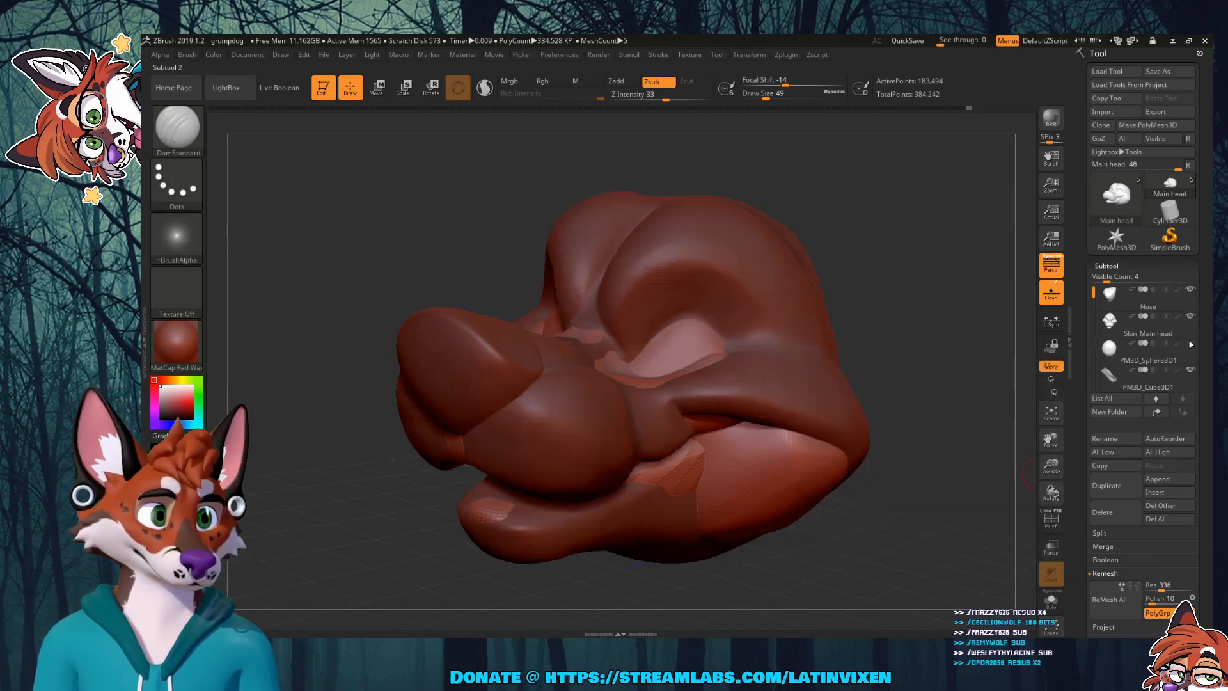
pyautogui.click(1189, 369)
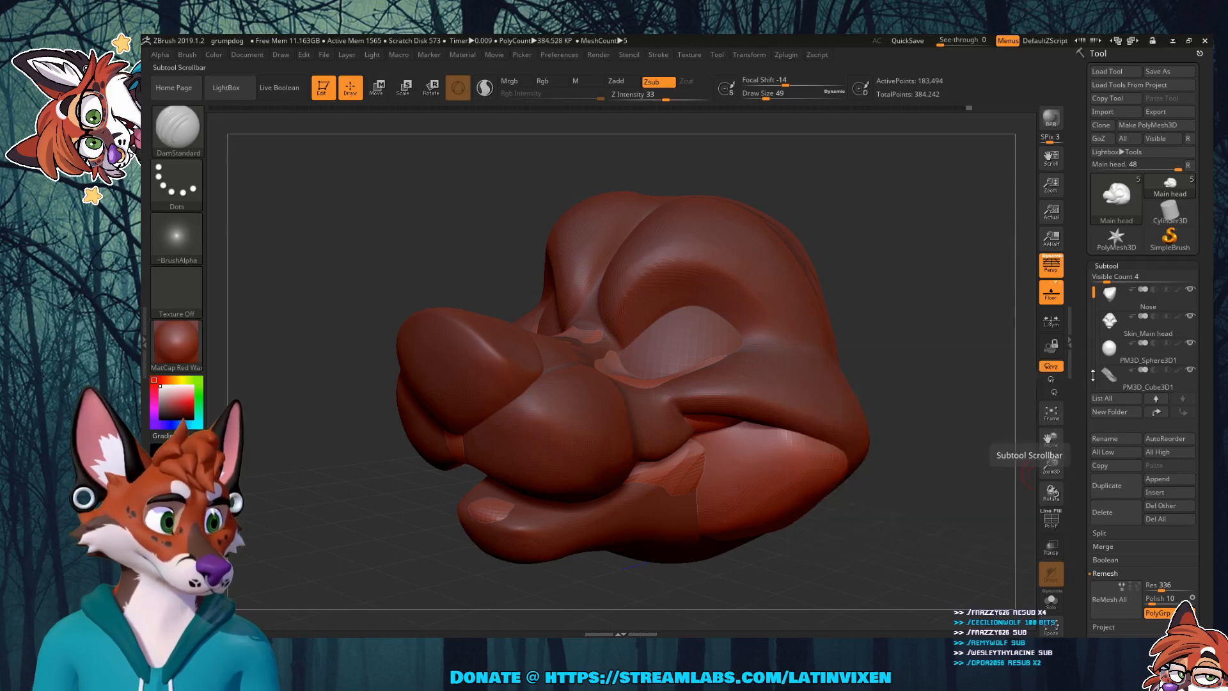
# Step: Delete the Main head subtool, leaving the other four subtools in the list
pyautogui.scroll(-3, 1125, 364)
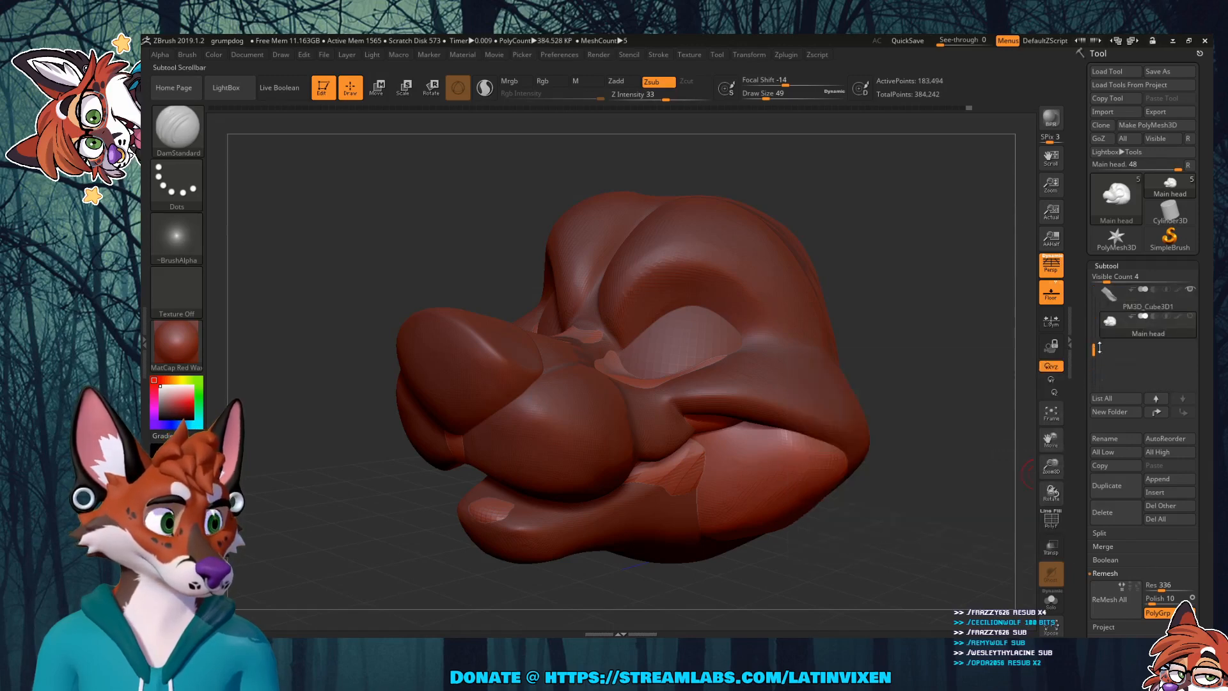
pyautogui.click(1144, 333)
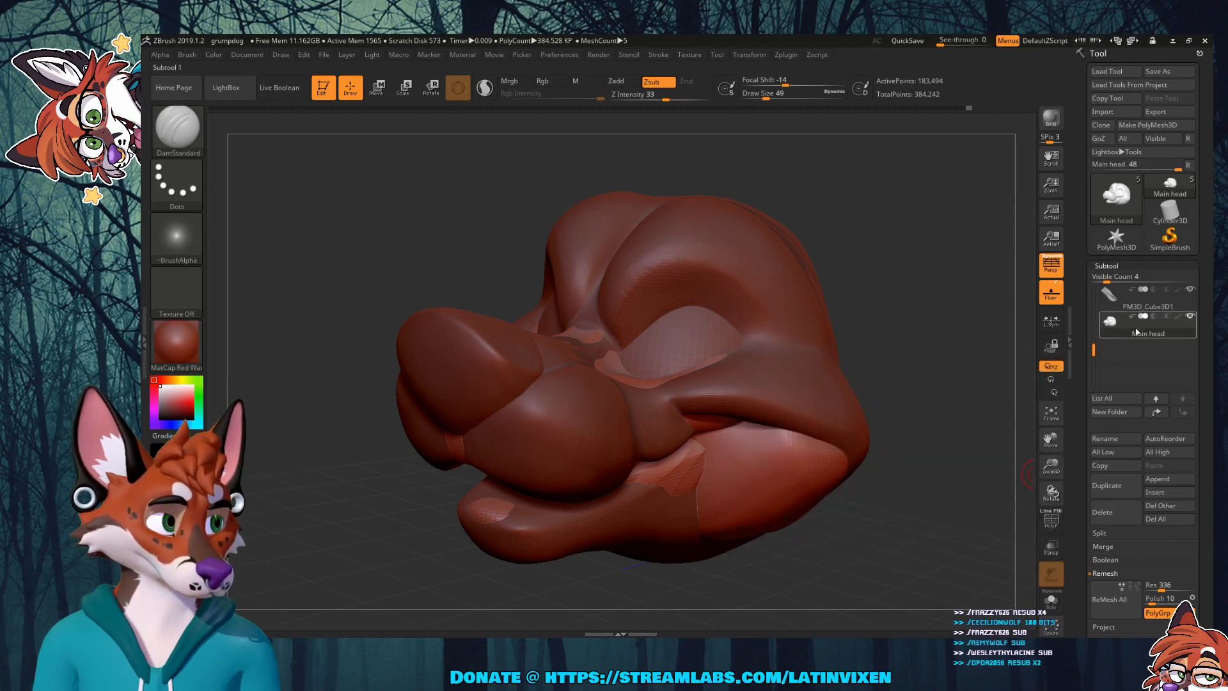
pyautogui.moveTo(1145, 333)
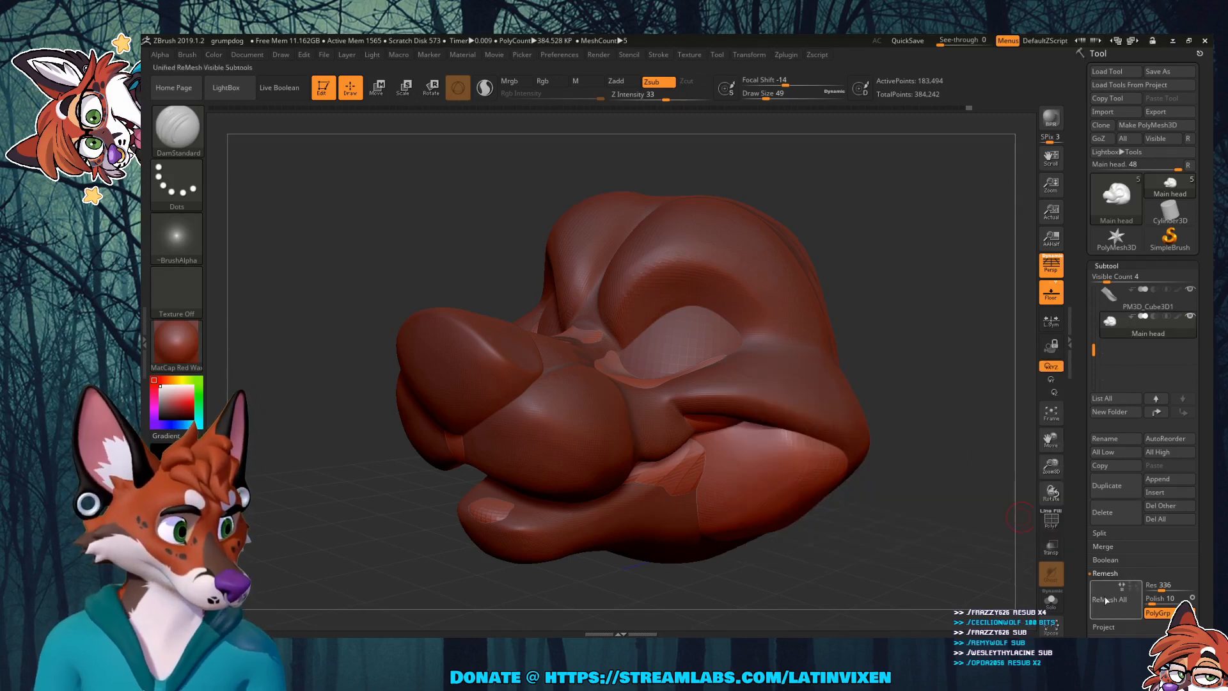
pyautogui.click(1103, 512)
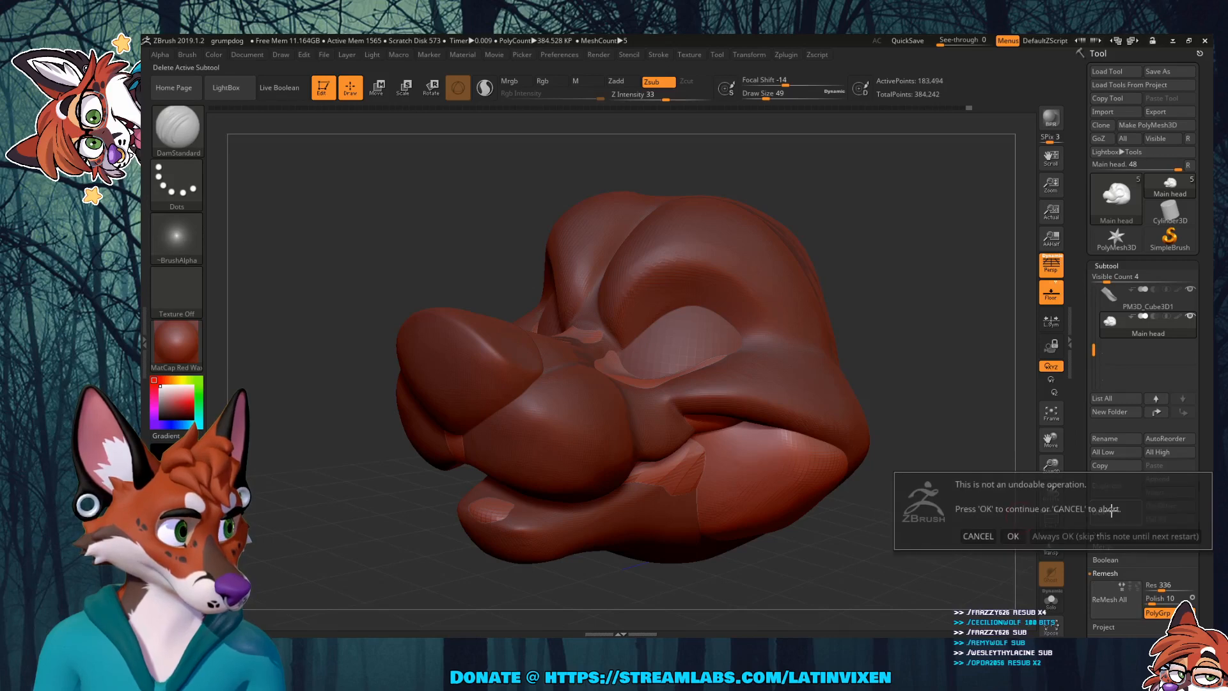
pyautogui.click(1013, 536)
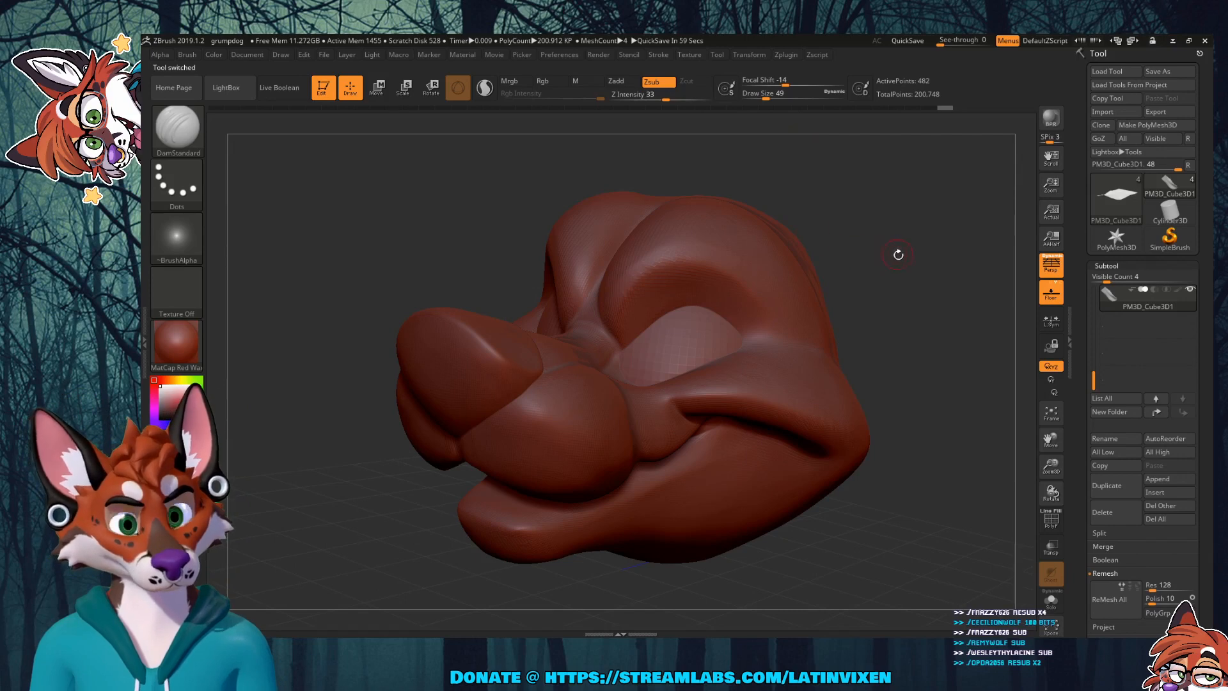
# Step: Inspect the remaining subtools' previews and examine the head from the side and the front
pyautogui.moveTo(898, 255); pyautogui.dragTo(1029, 304)
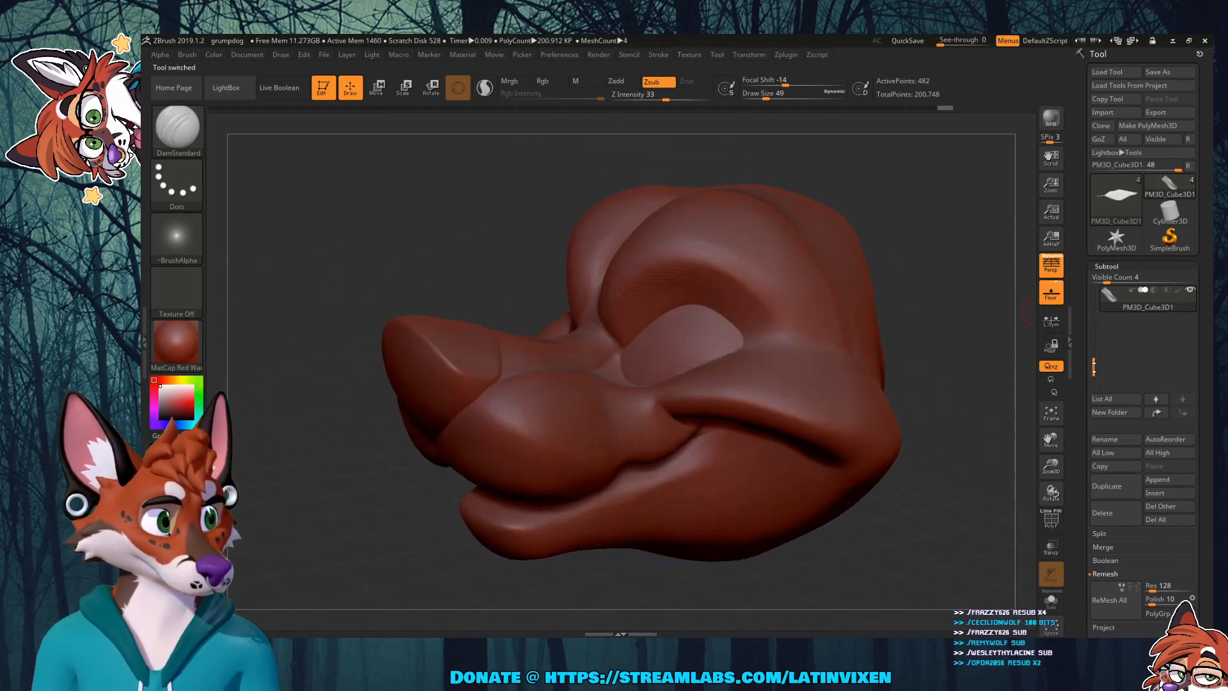
pyautogui.moveTo(1093, 365); pyautogui.dragTo(1098, 293)
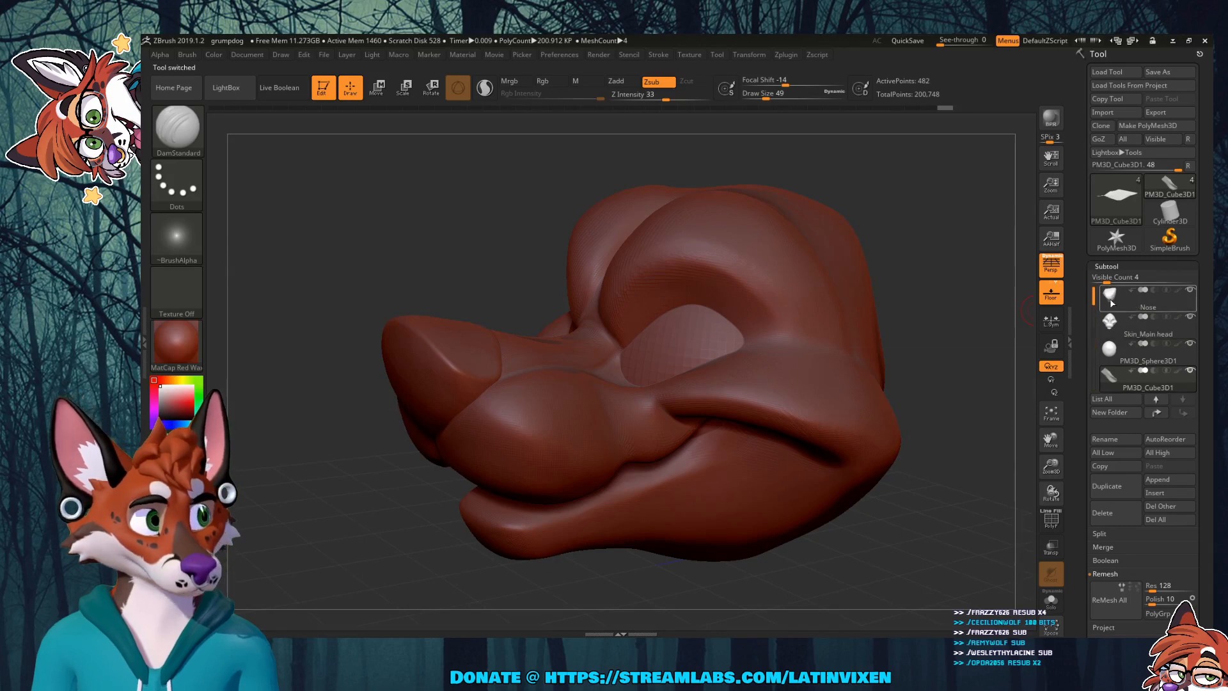
pyautogui.moveTo(1112, 307)
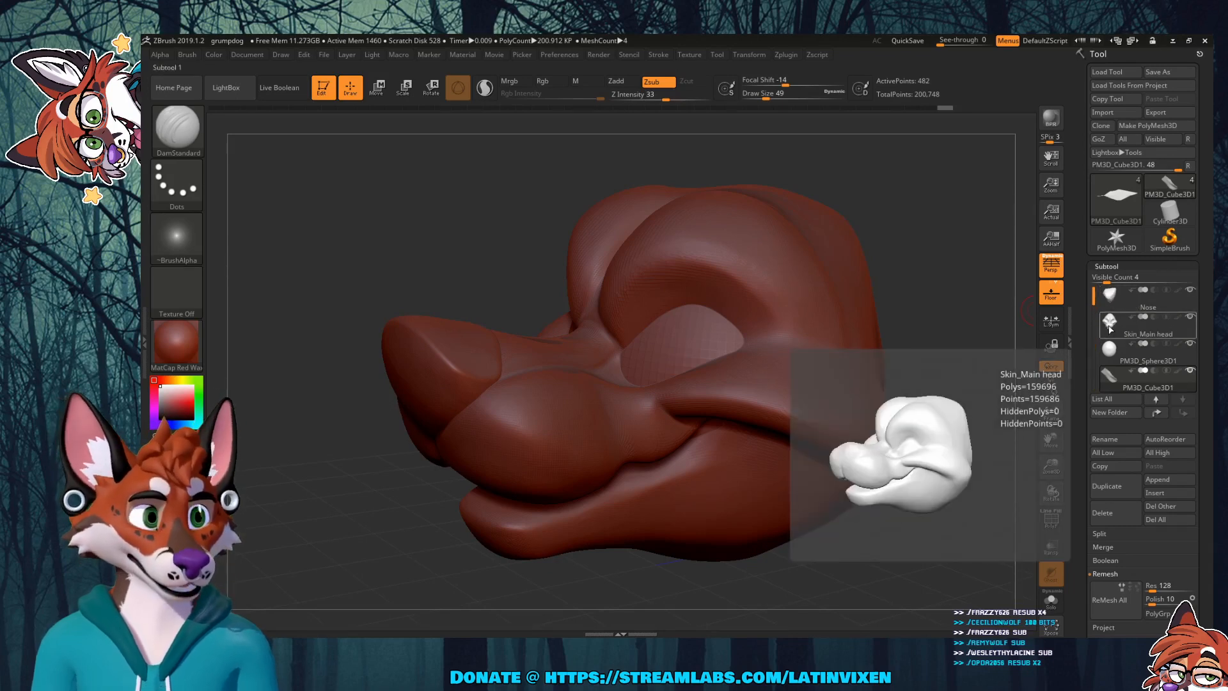
pyautogui.moveTo(1120, 352)
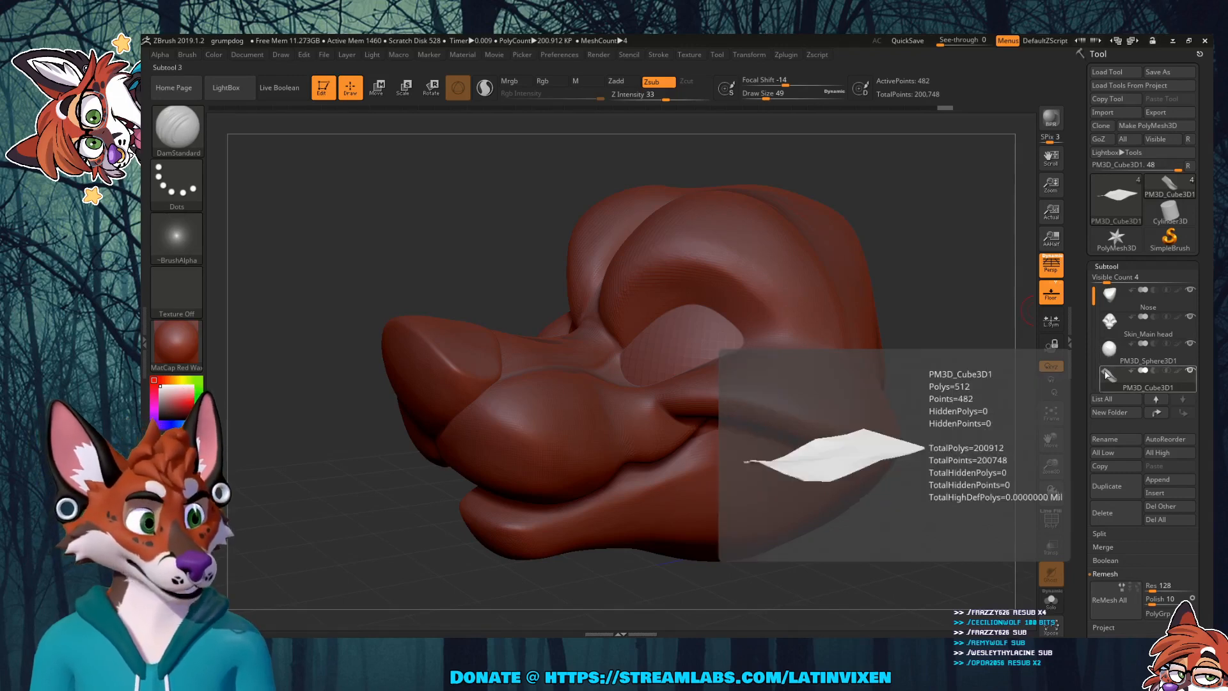
pyautogui.click(1103, 367)
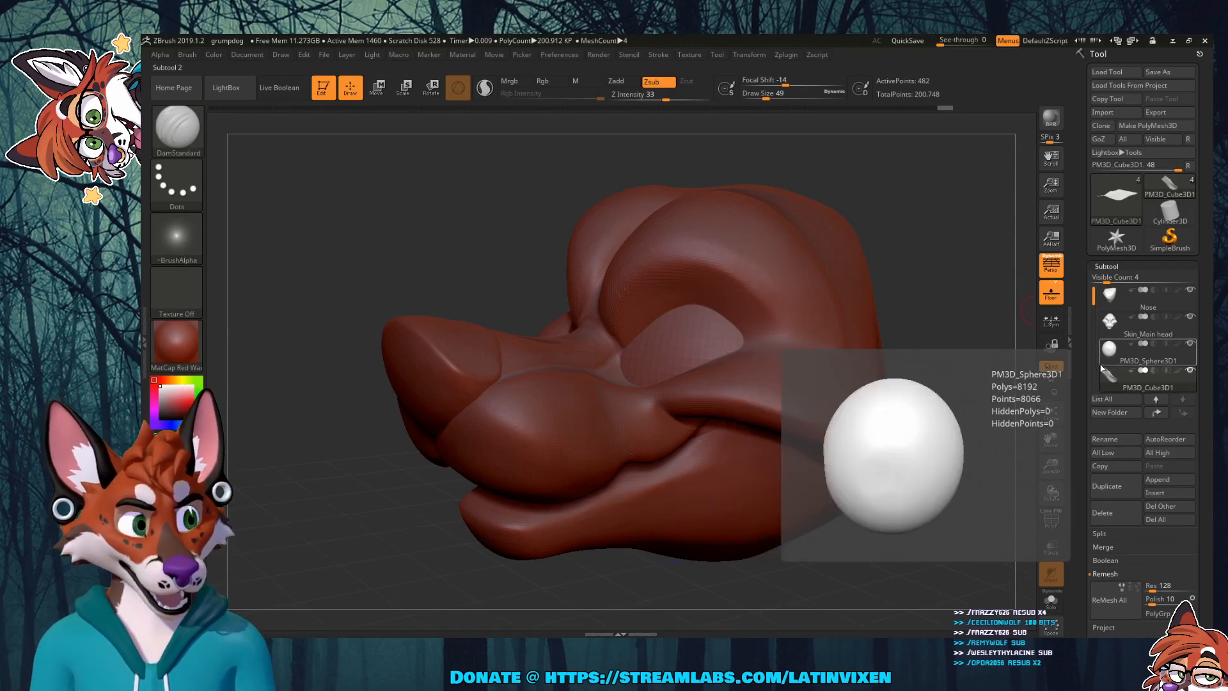
pyautogui.moveTo(946, 405)
pyautogui.mouseDown()
pyautogui.moveTo(996, 331)
pyautogui.moveTo(962, 298)
pyautogui.moveTo(889, 365)
pyautogui.moveTo(997, 316)
pyautogui.moveTo(942, 350)
pyautogui.moveTo(1003, 337)
pyautogui.moveTo(982, 359)
pyautogui.mouseUp()
pyautogui.moveTo(797, 335)
pyautogui.mouseDown()
pyautogui.moveTo(922, 378)
pyautogui.moveTo(897, 410)
pyautogui.moveTo(959, 397)
pyautogui.moveTo(897, 403)
pyautogui.moveTo(993, 281)
pyautogui.mouseUp()
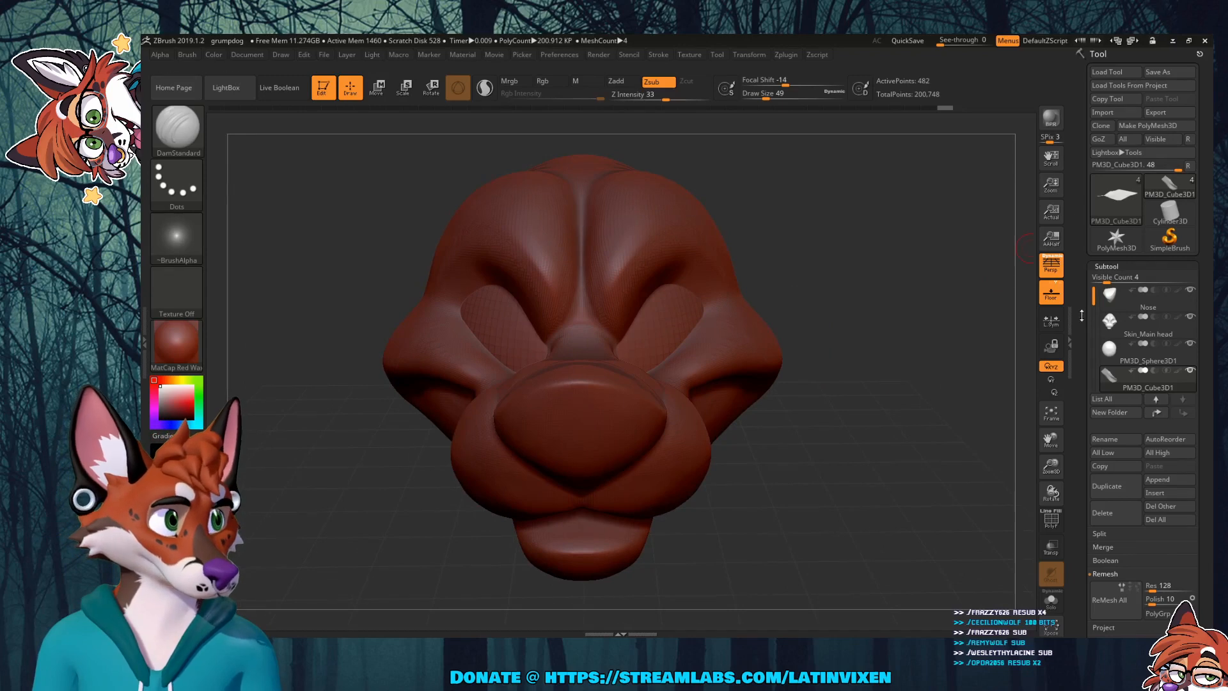
# Step: Merge the Nose subtool down with Skin_Main head, PM3D_Sphere3D1 and PM3D_Cube3D1 into a single subtool
pyautogui.click(1127, 305)
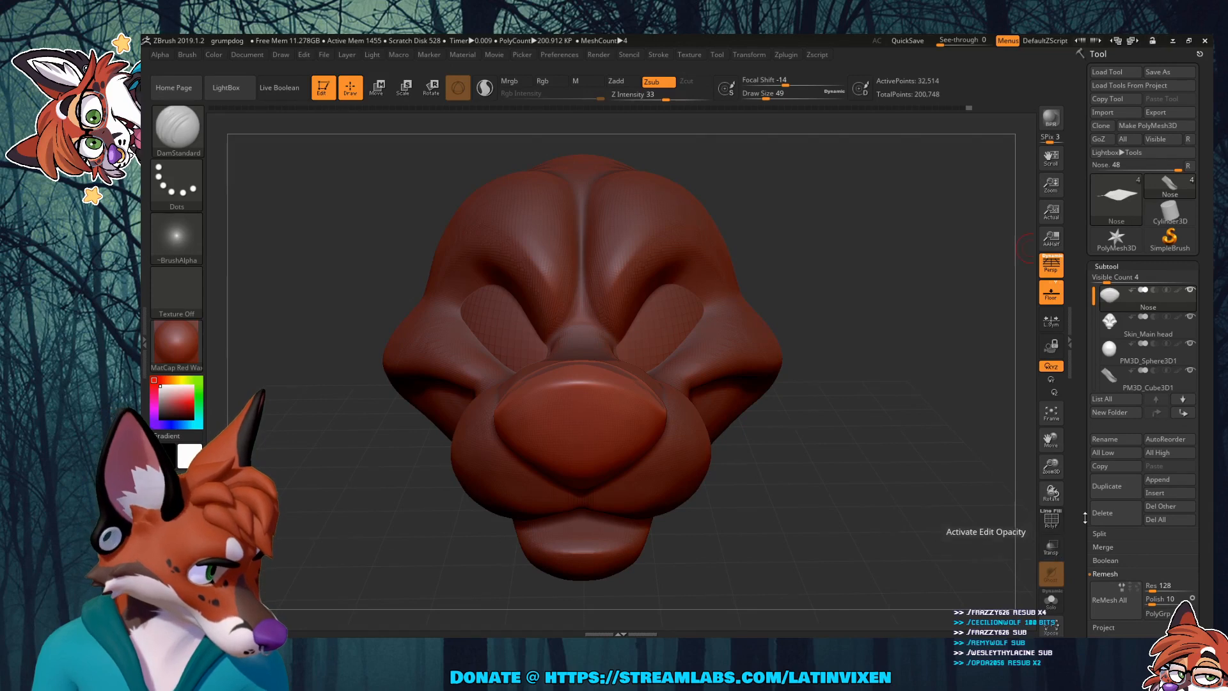
pyautogui.click(1110, 549)
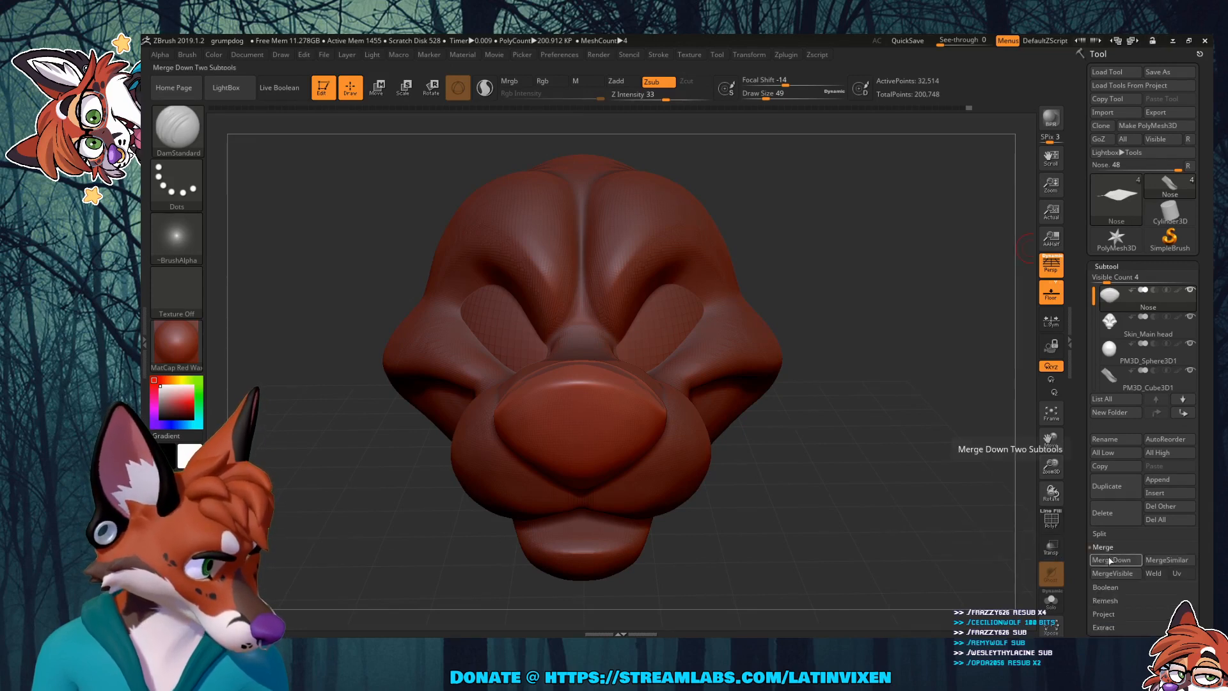
pyautogui.click(1110, 561)
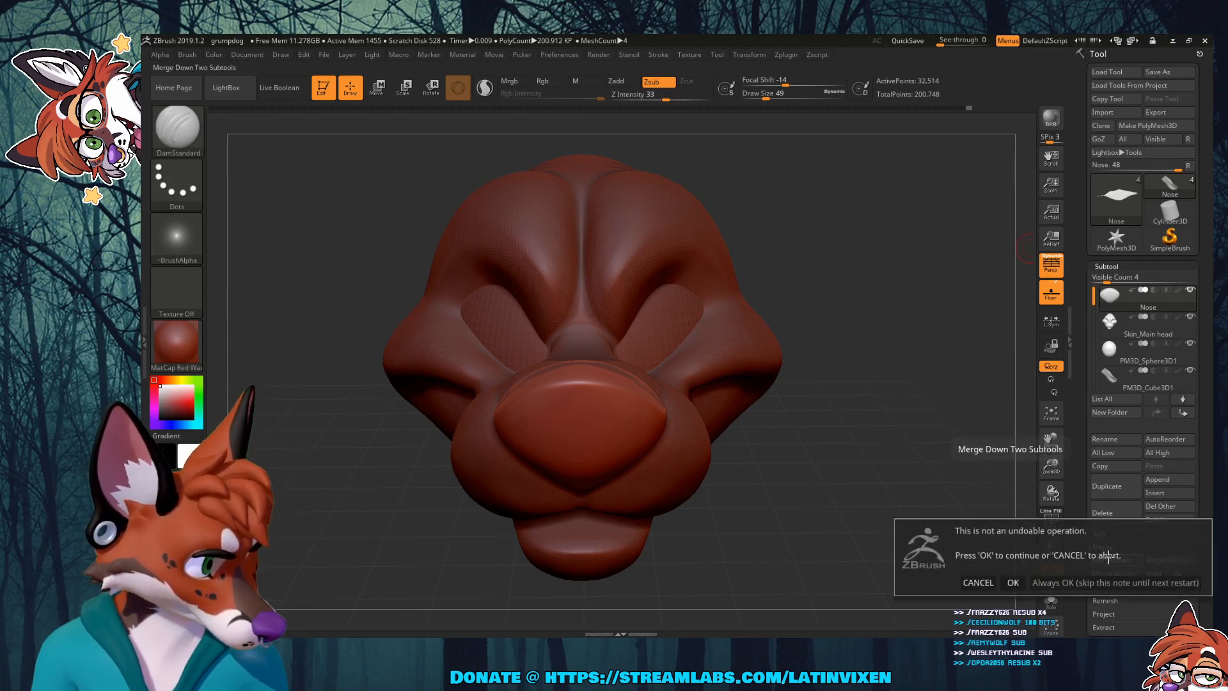
pyautogui.click(1013, 582)
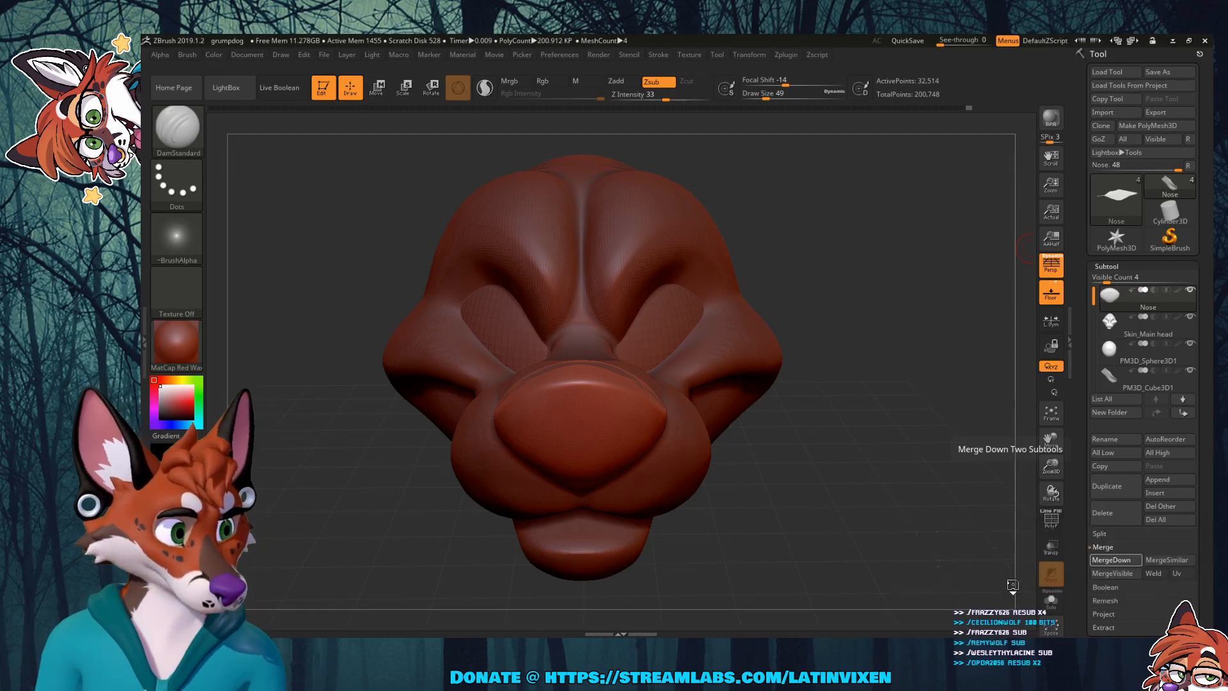
pyautogui.click(1112, 560)
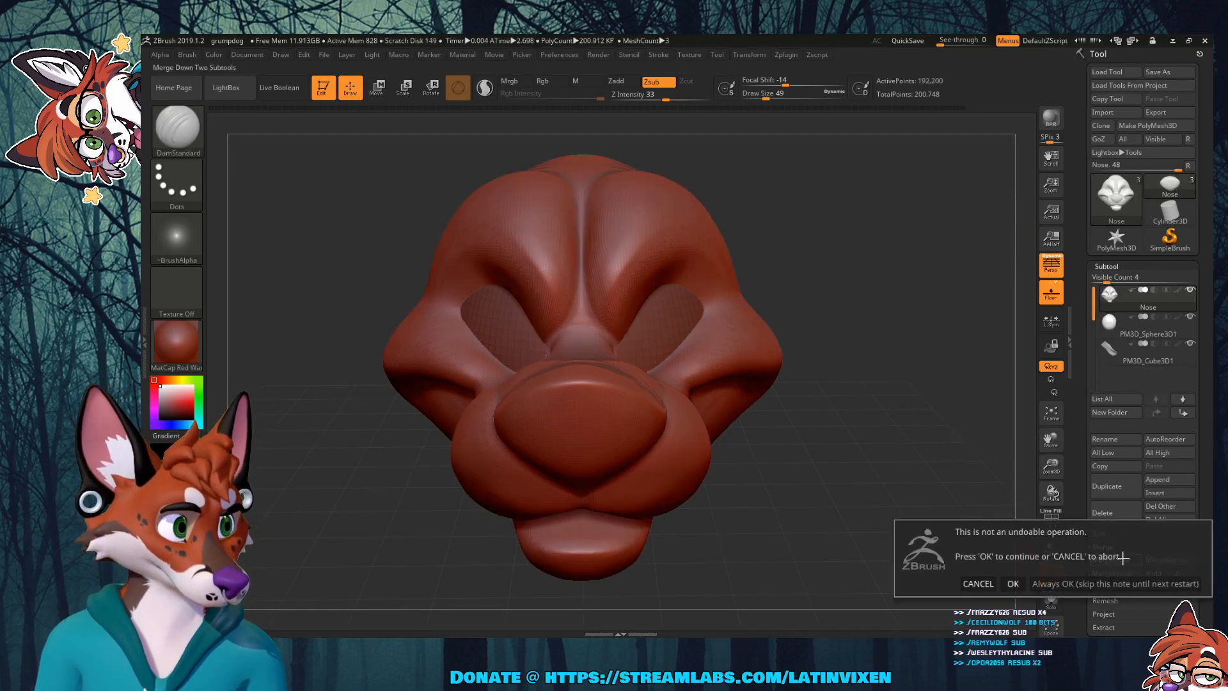
pyautogui.click(1014, 583)
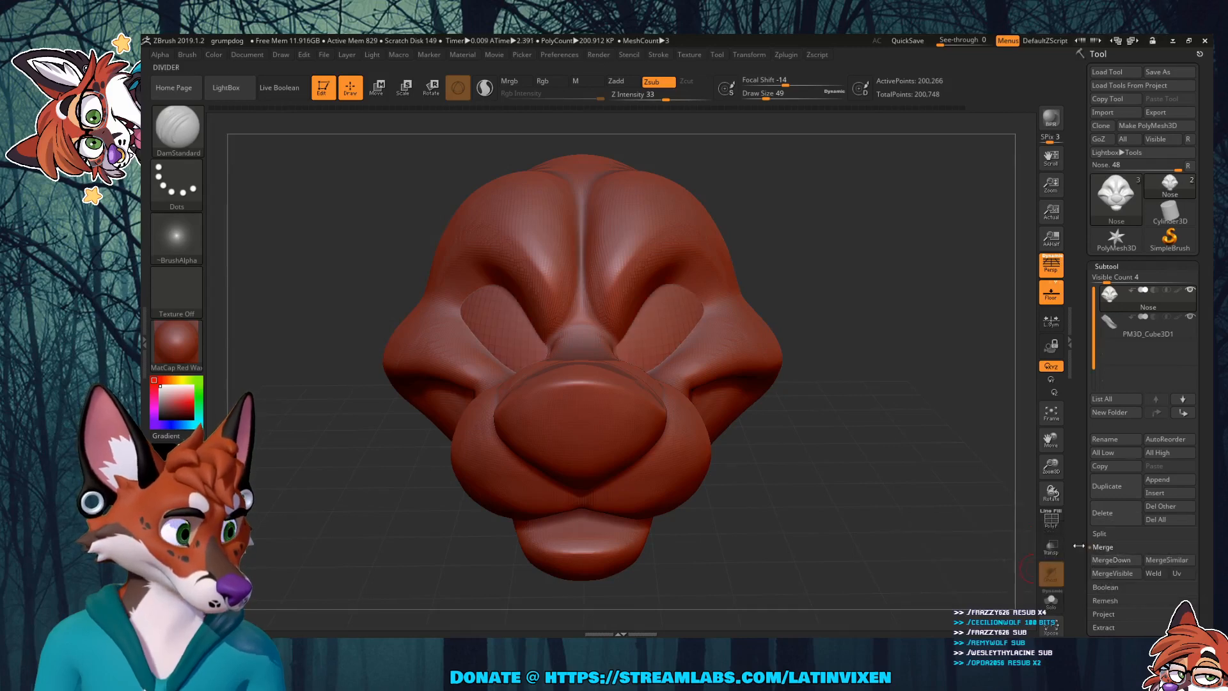
pyautogui.click(1120, 562)
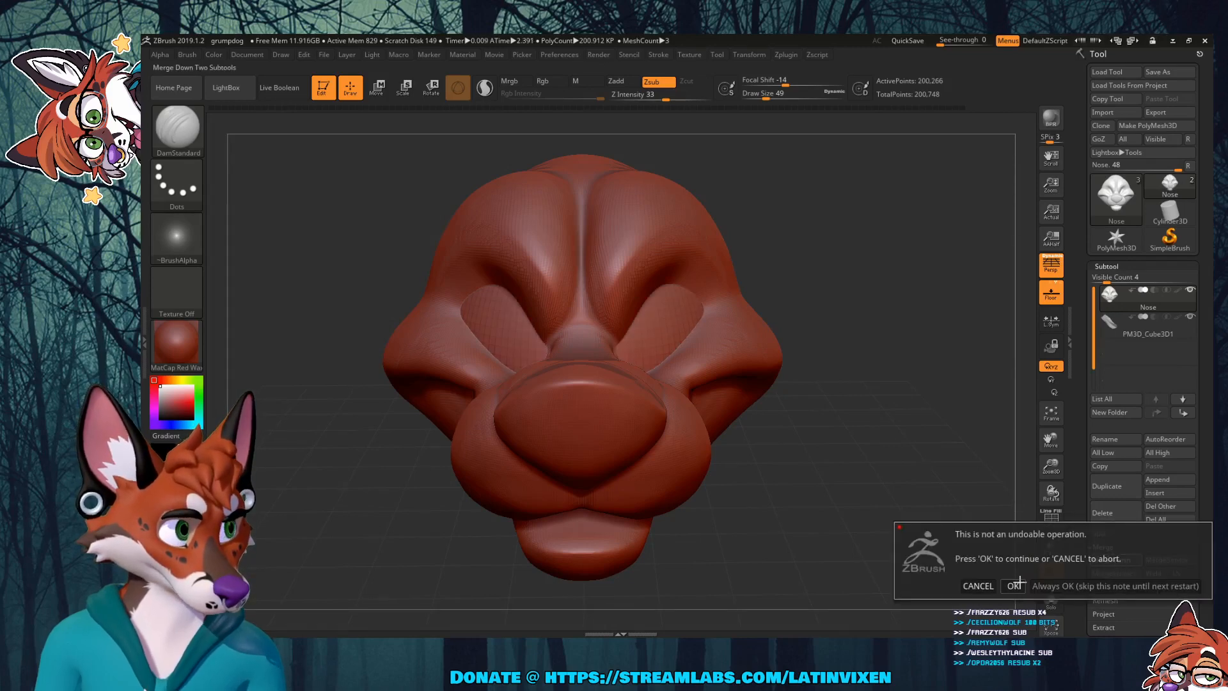
pyautogui.click(1017, 583)
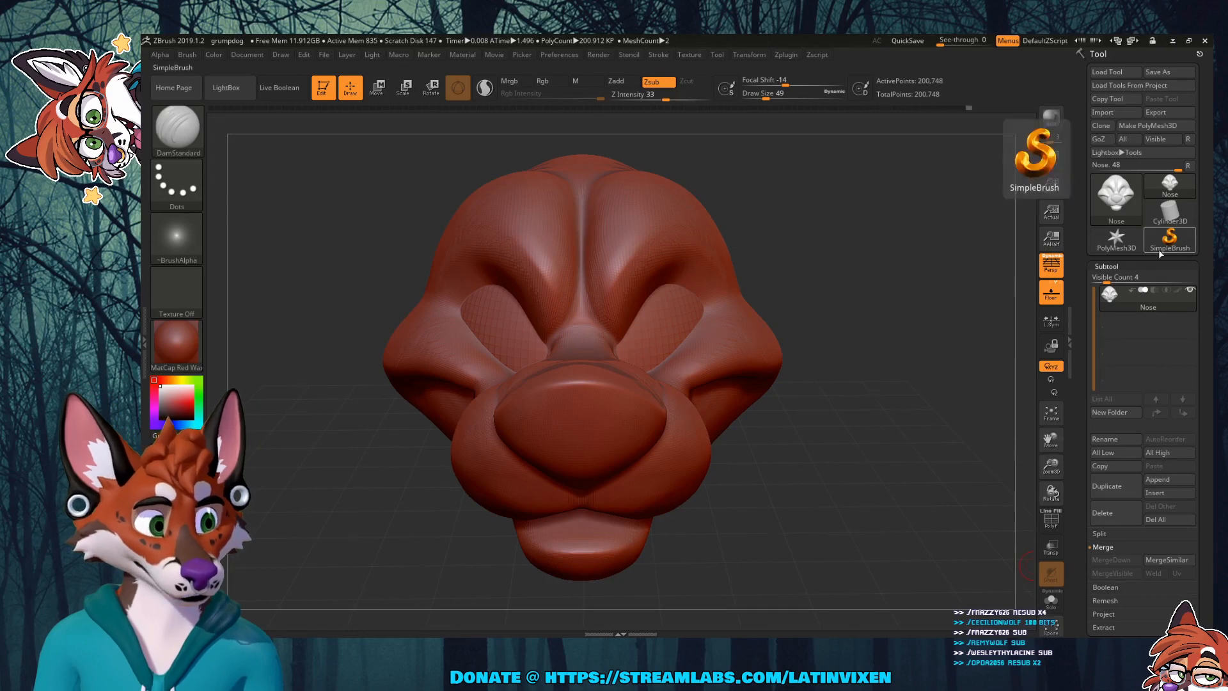
pyautogui.click(1068, 397)
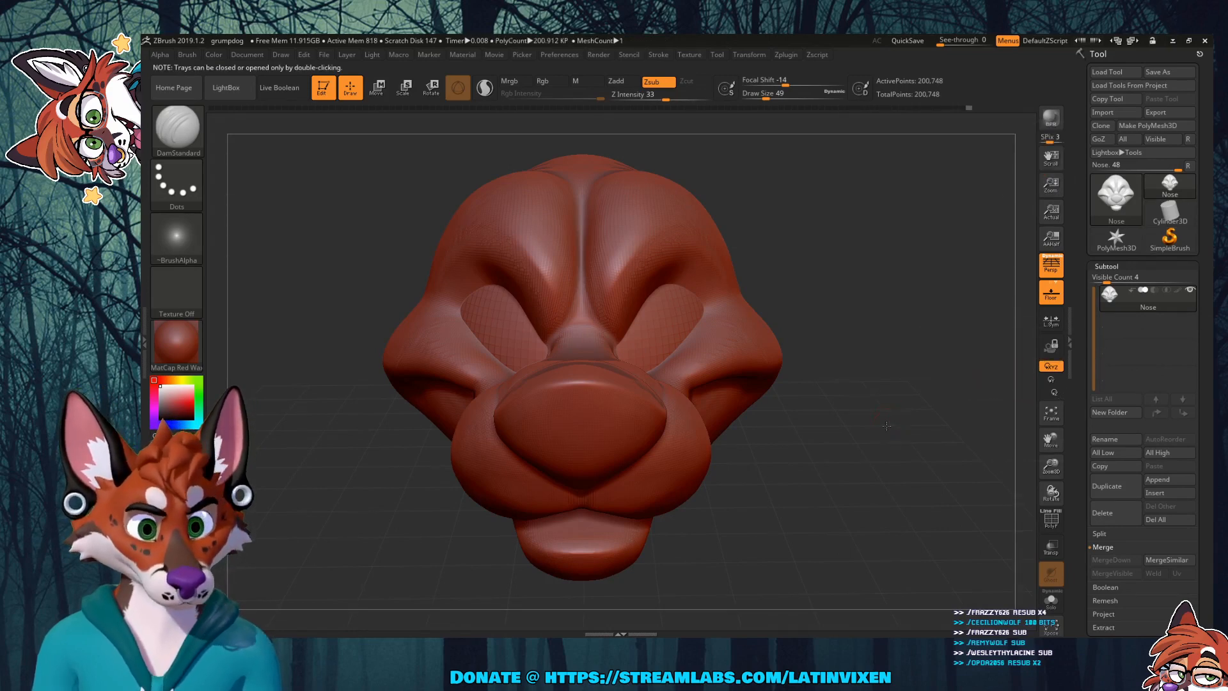
# Step: Export the merged head to the Desktop as an OBJ file named supergrumpheadprintzbrush
pyautogui.moveTo(889, 420)
pyautogui.mouseDown()
pyautogui.moveTo(844, 443)
pyautogui.moveTo(703, 428)
pyautogui.moveTo(846, 393)
pyautogui.moveTo(701, 324)
pyautogui.mouseUp()
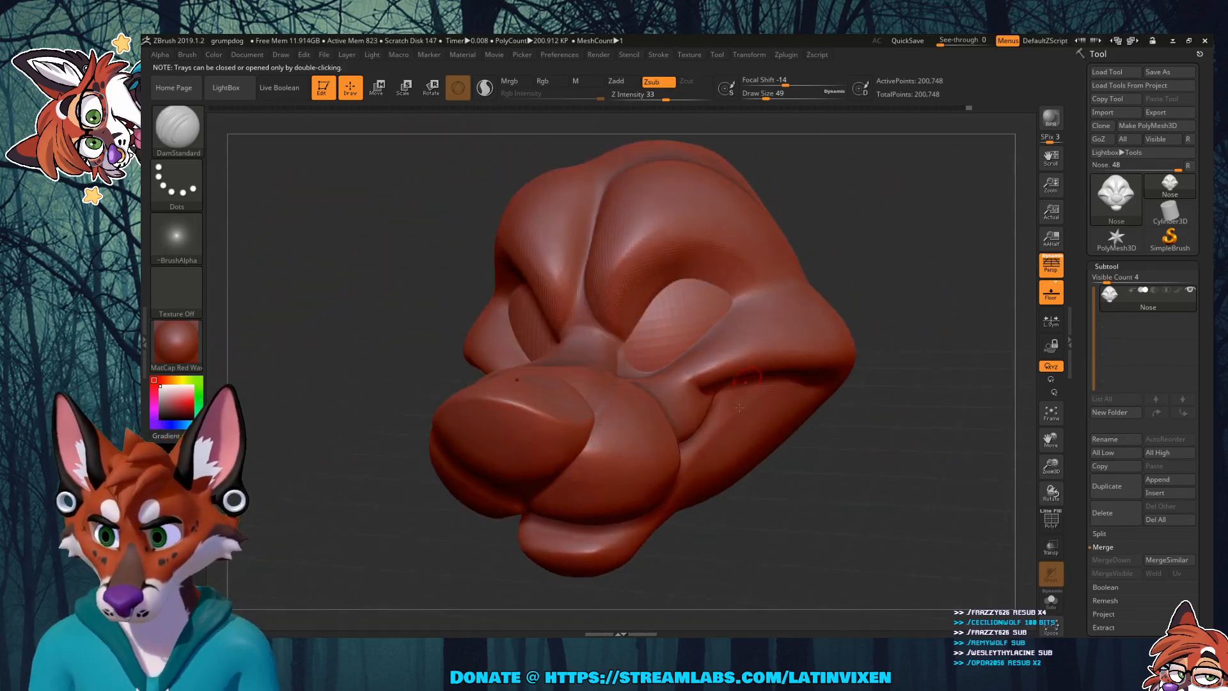
pyautogui.moveTo(1017, 348); pyautogui.dragTo(965, 314)
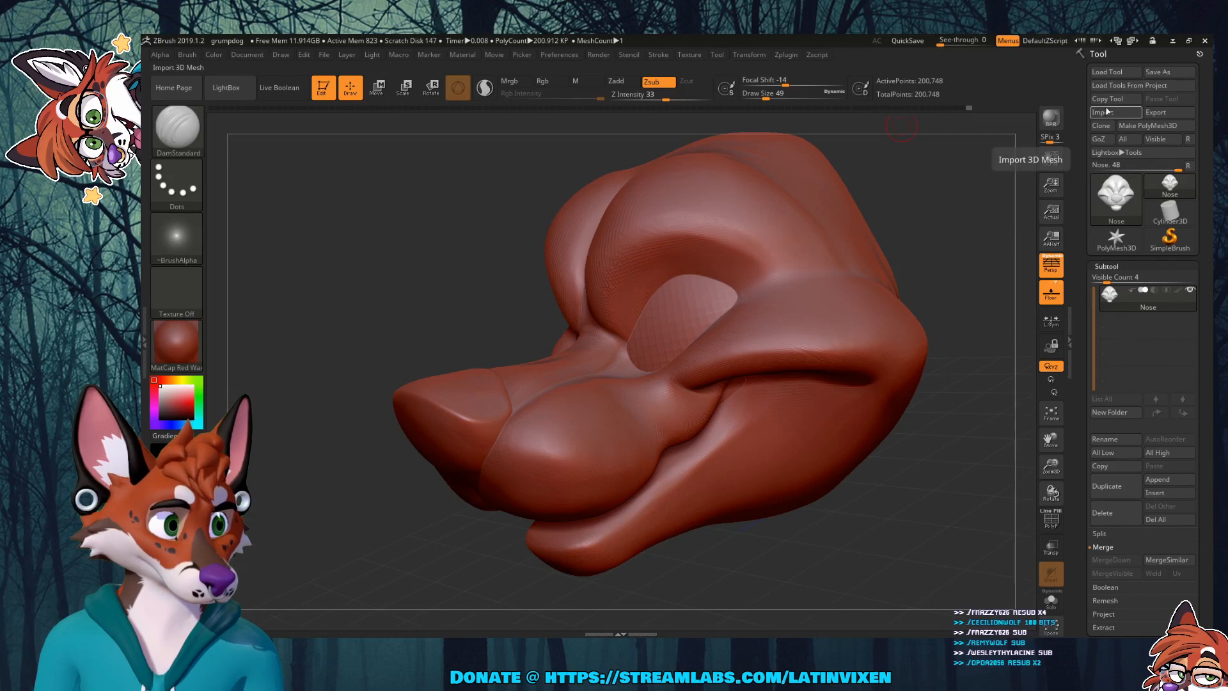
pyautogui.click(1152, 114)
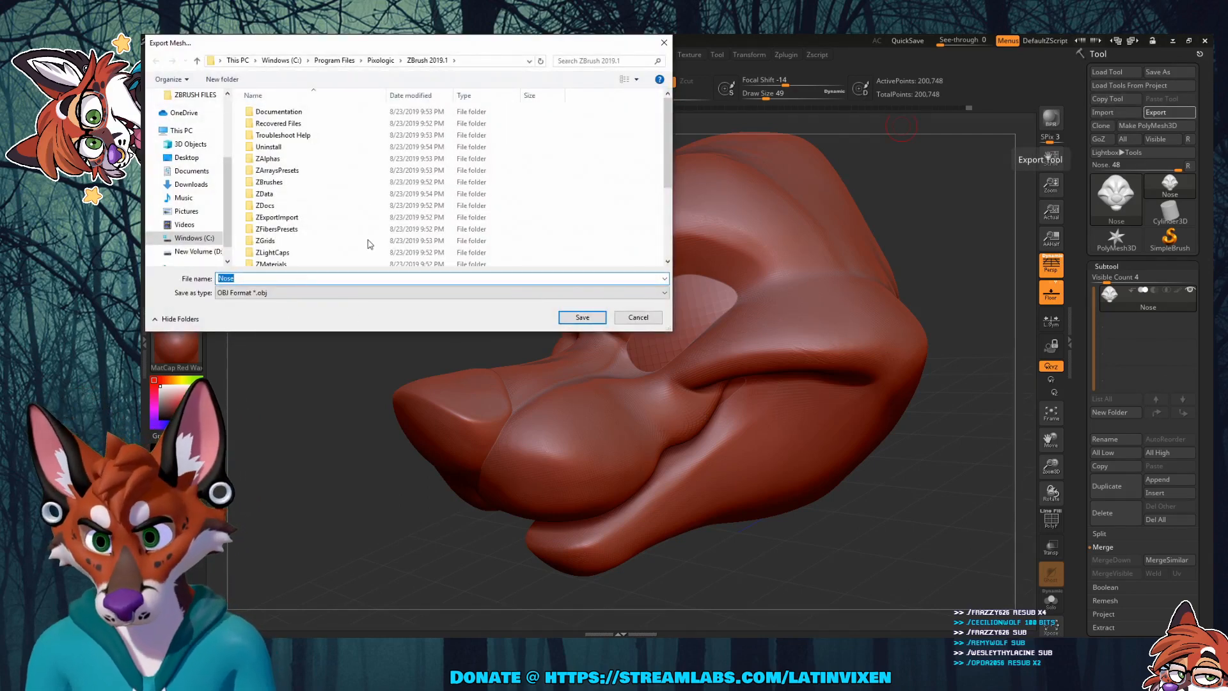
pyautogui.click(184, 158)
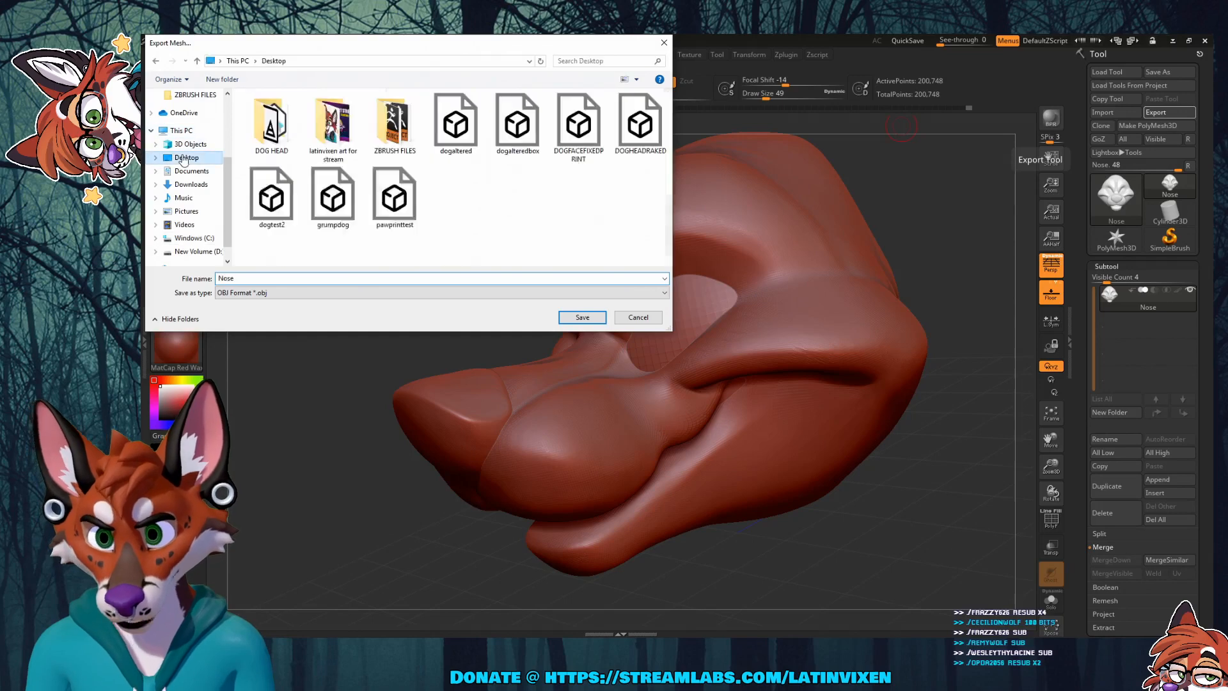
pyautogui.click(291, 278)
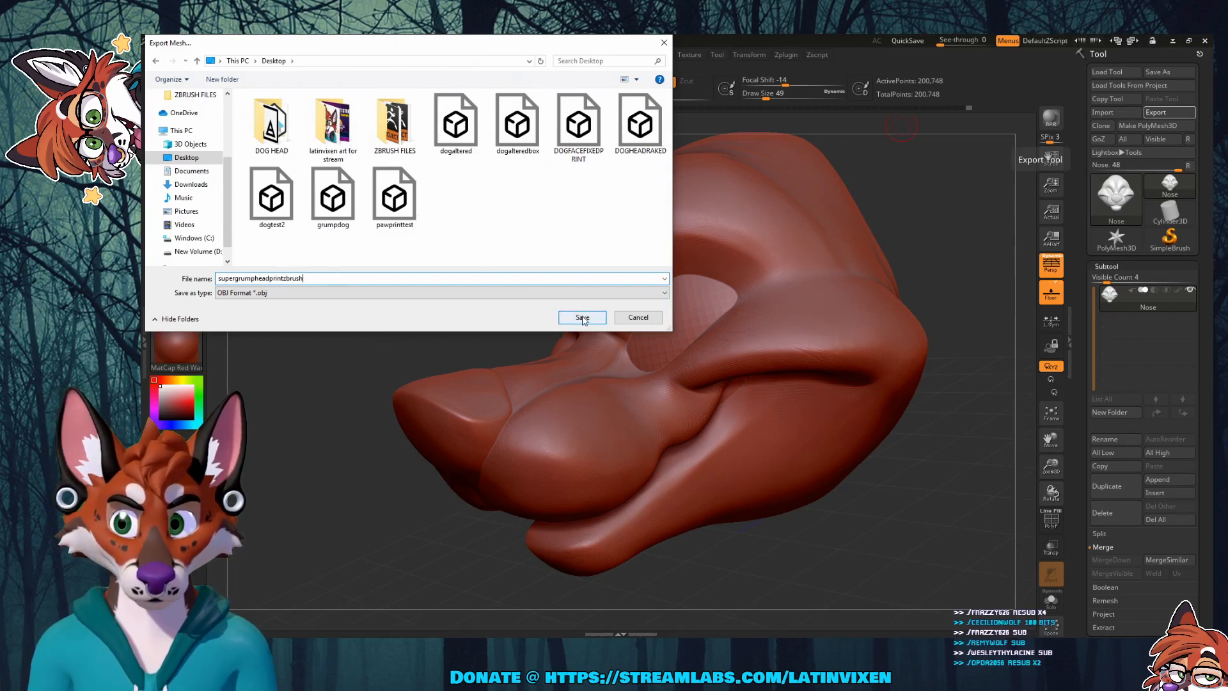
pyautogui.click(582, 318)
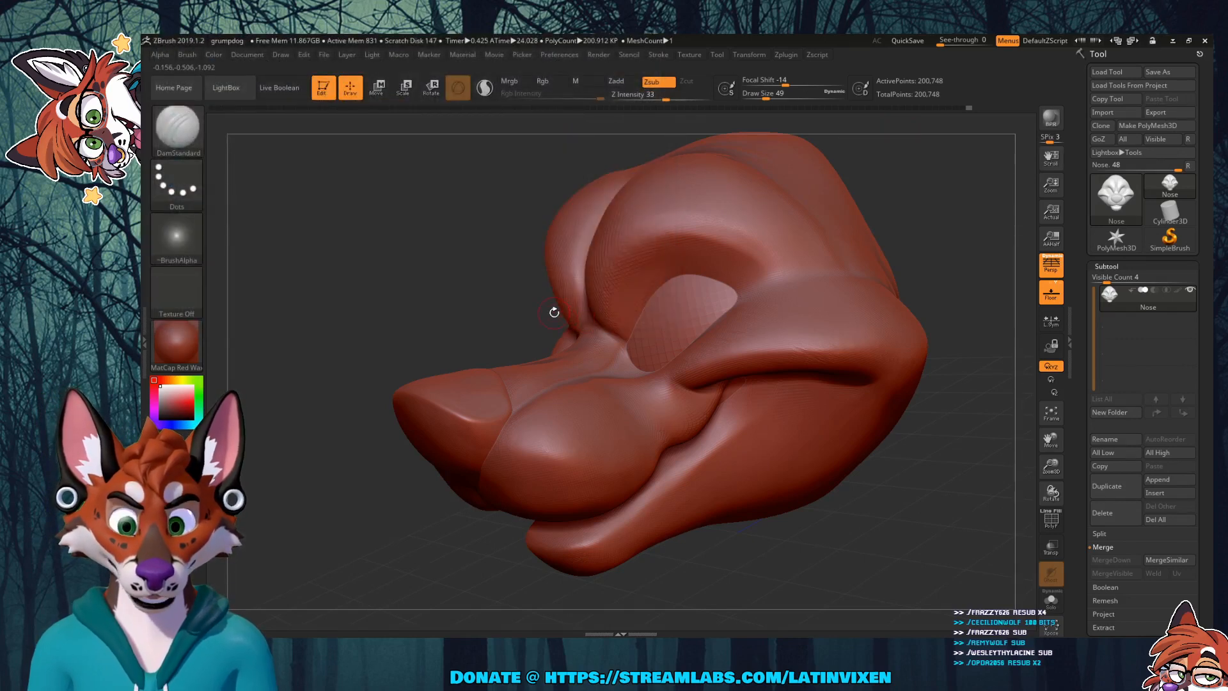
# Step: Switch to the Windows desktop, create a folder named "grumpdog files" and place it below the DOG HEAD folder and the file under it
pyautogui.moveTo(964, 286); pyautogui.dragTo(956, 280)
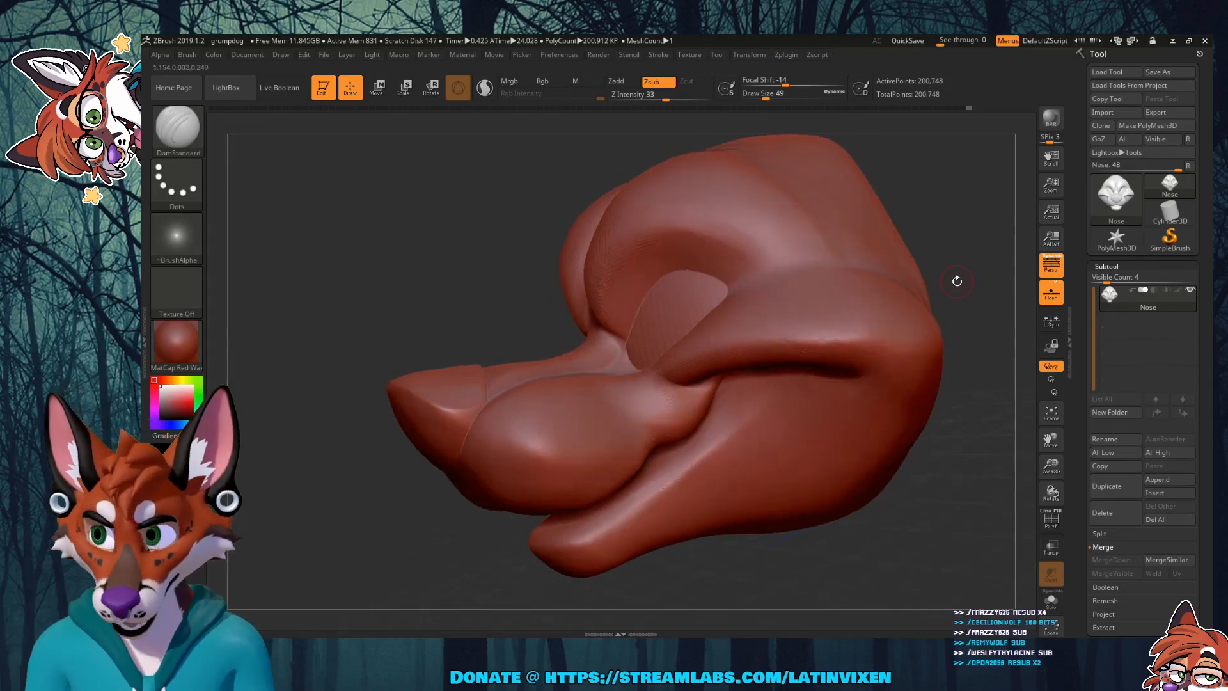
pyautogui.click(1171, 42)
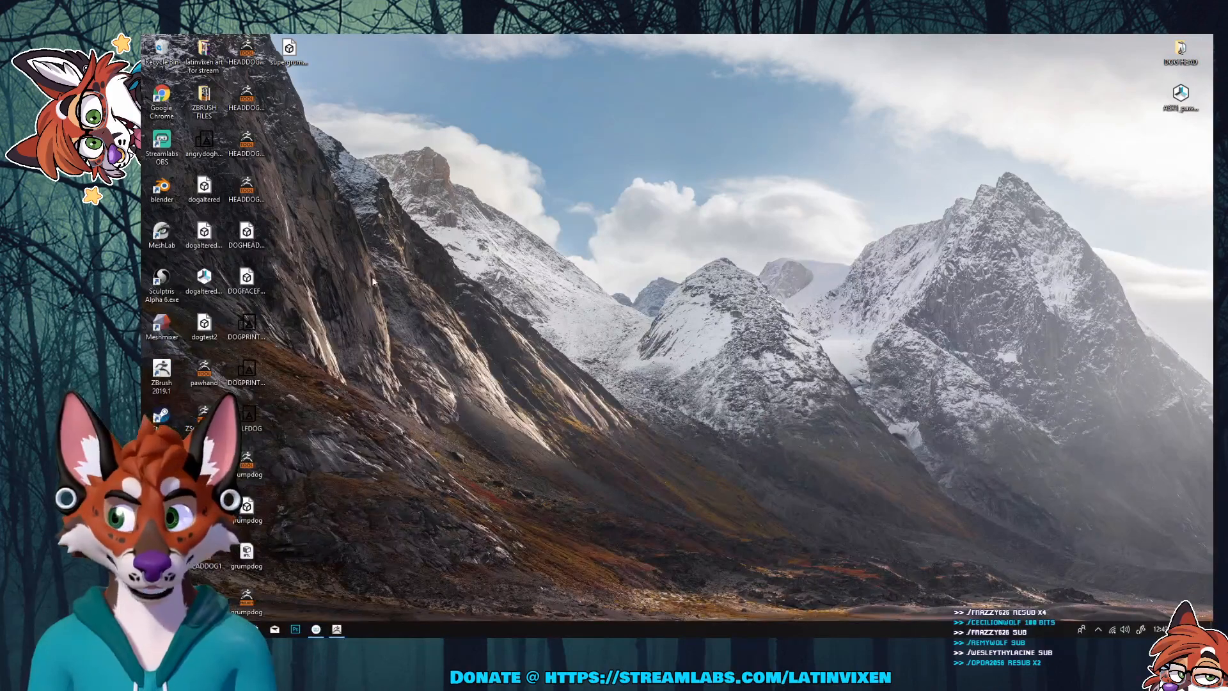
pyautogui.rightClick(1067, 184)
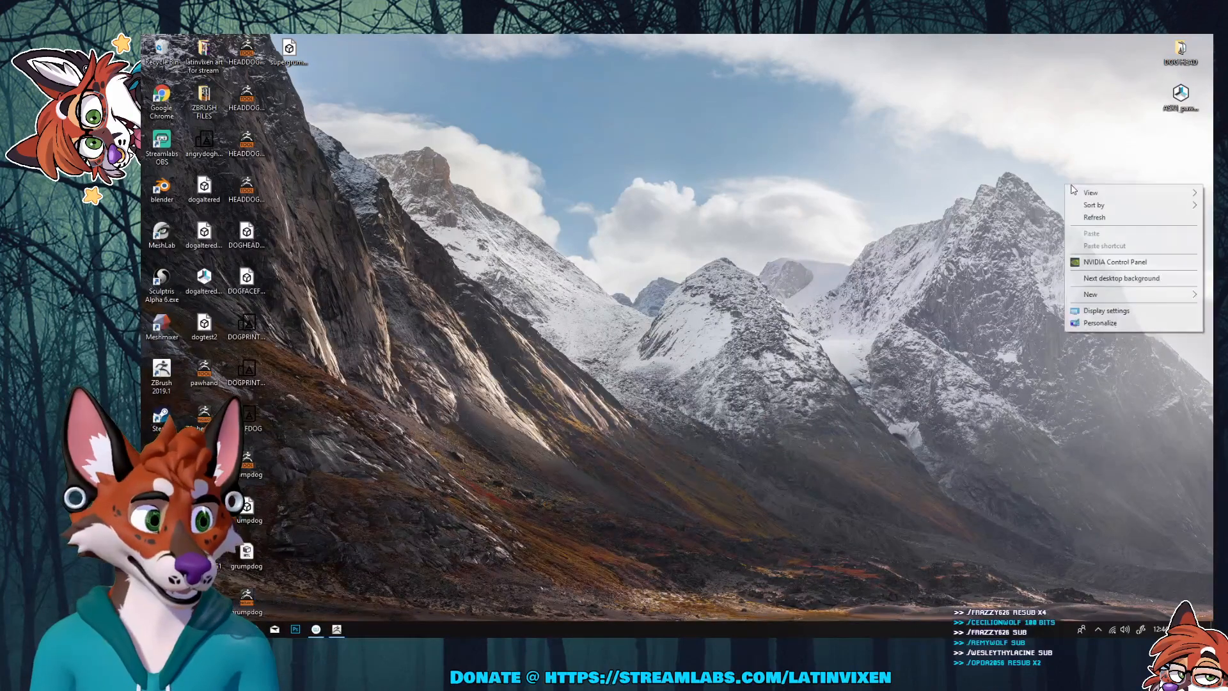
pyautogui.moveTo(1109, 297)
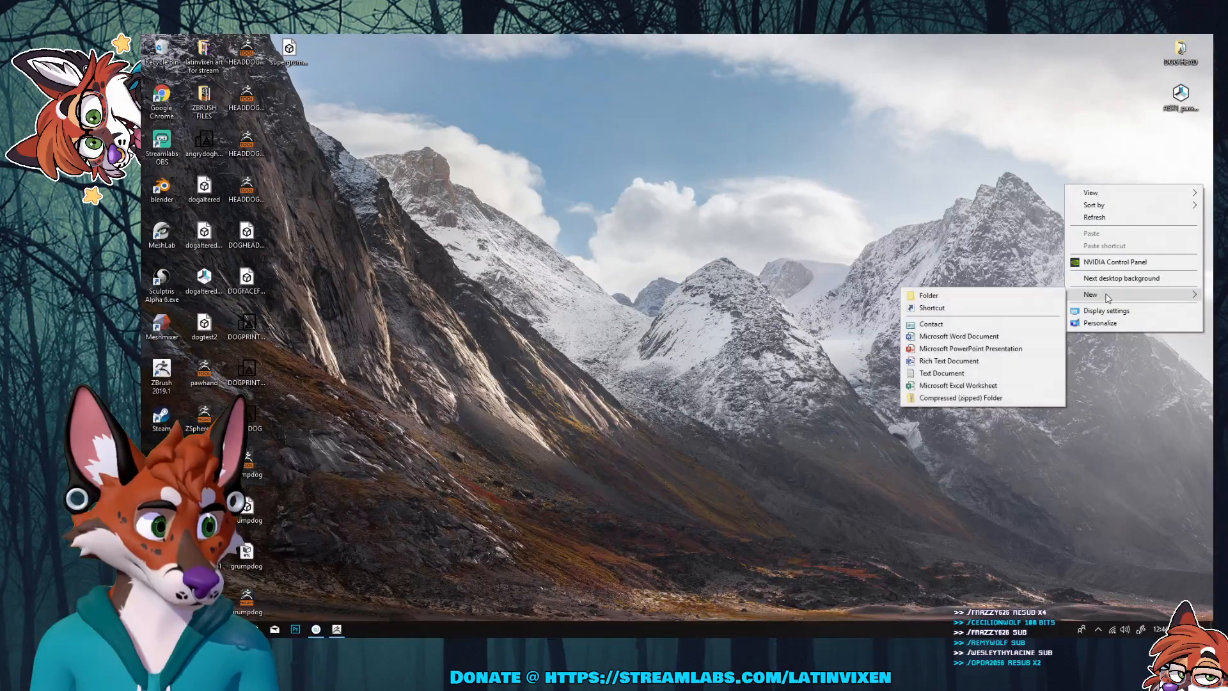
pyautogui.click(984, 296)
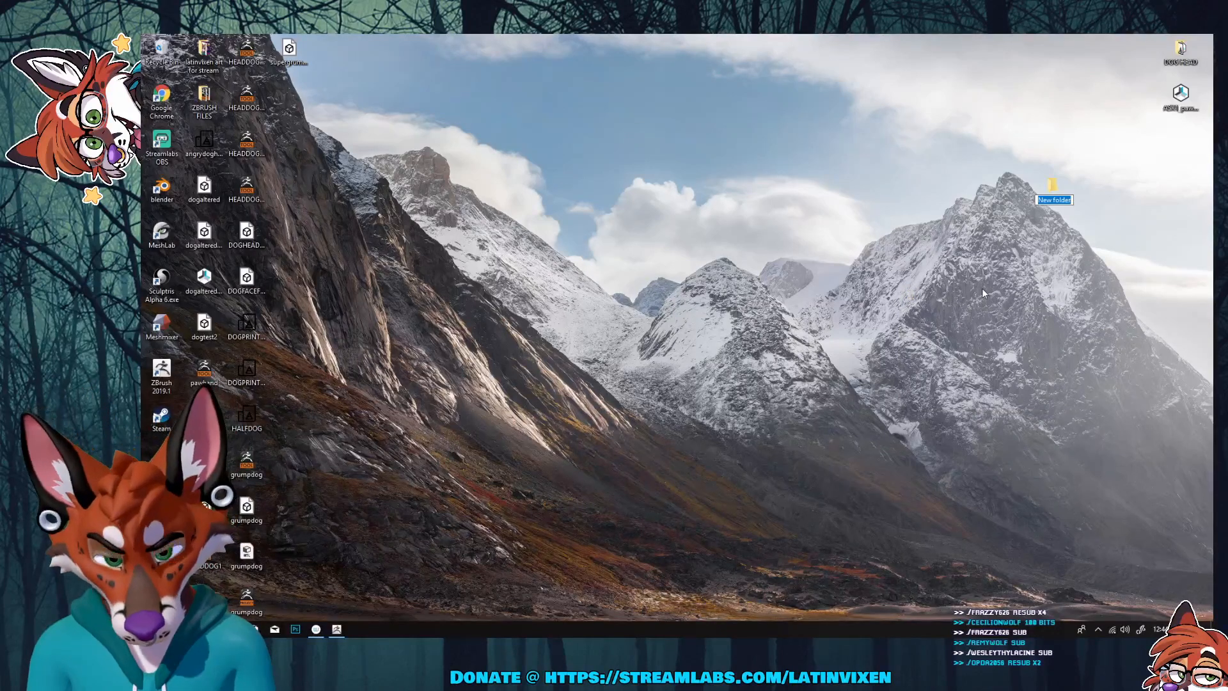
pyautogui.write('grumpdog')
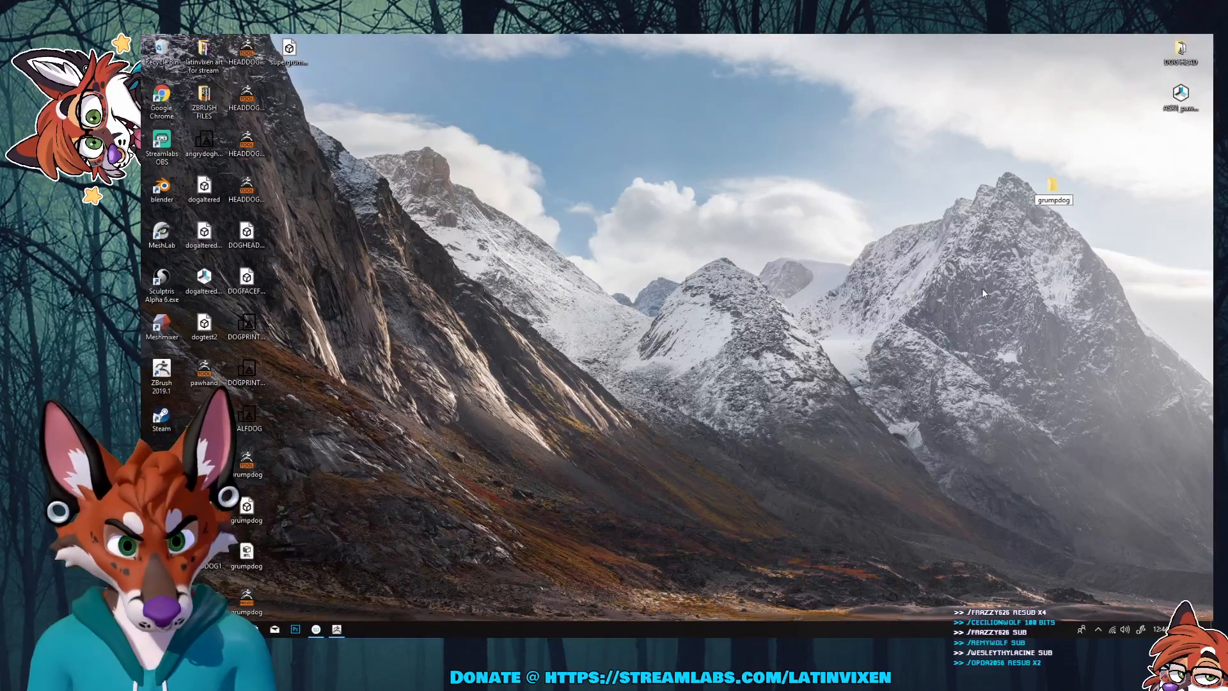
pyautogui.write(' files')
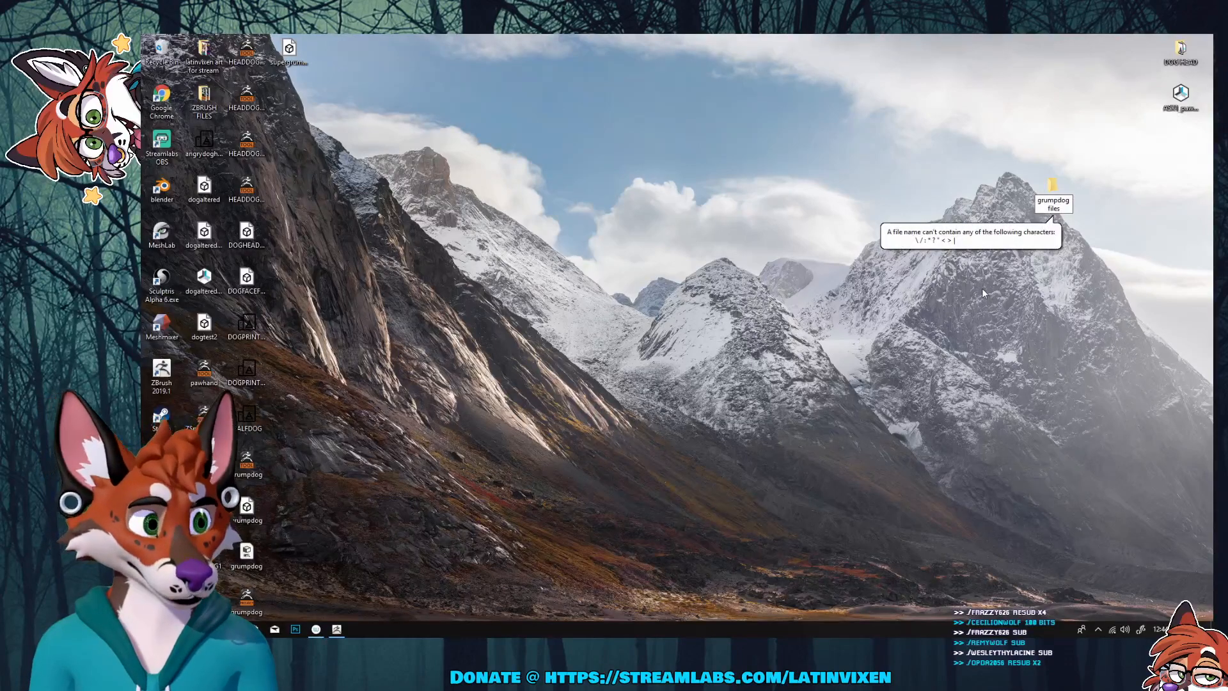
pyautogui.press('Return')
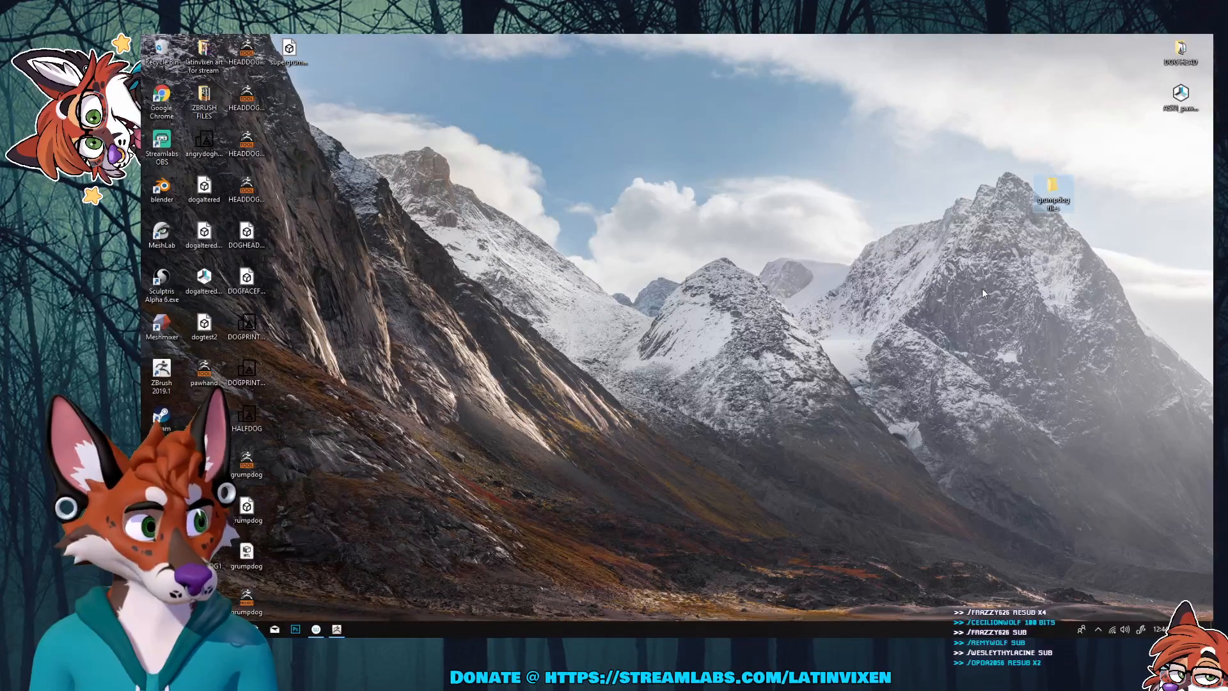
pyautogui.moveTo(1053, 192); pyautogui.dragTo(1180, 148)
pyautogui.click(1112, 115)
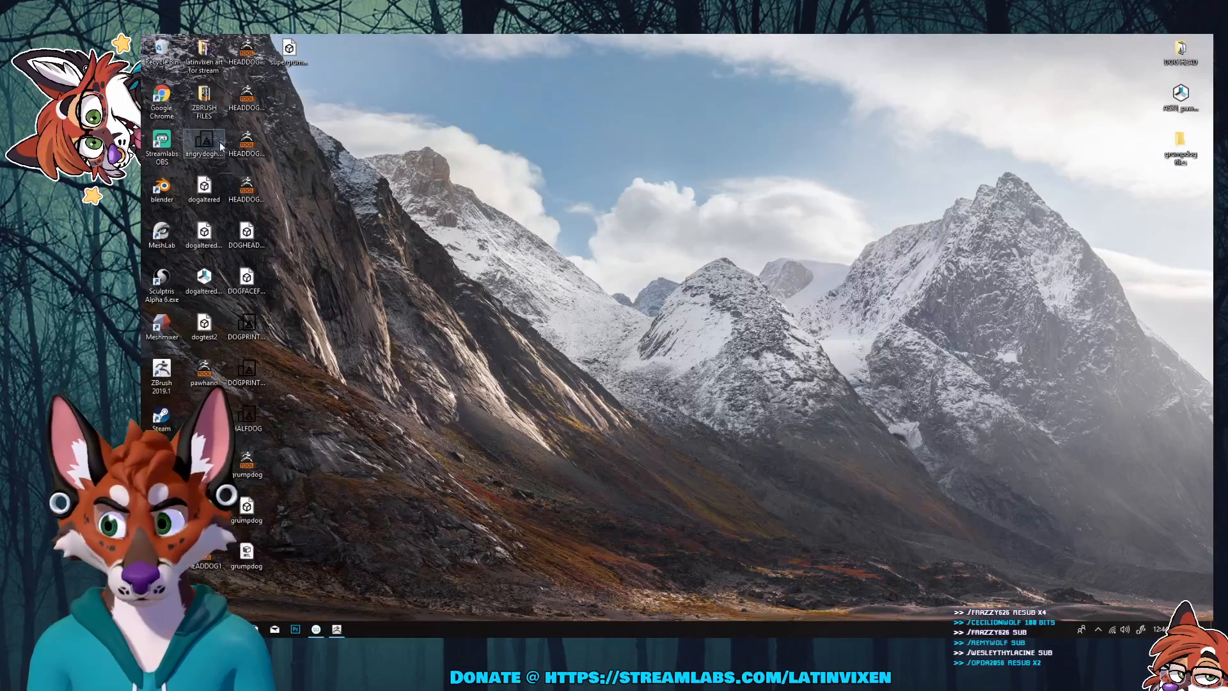
# Step: Move the supergrumpheadprintzbrush OBJ file into the grumpdog files folder and open it from there in 3D Viewer
pyautogui.moveTo(564, 122); pyautogui.dragTo(1180, 146)
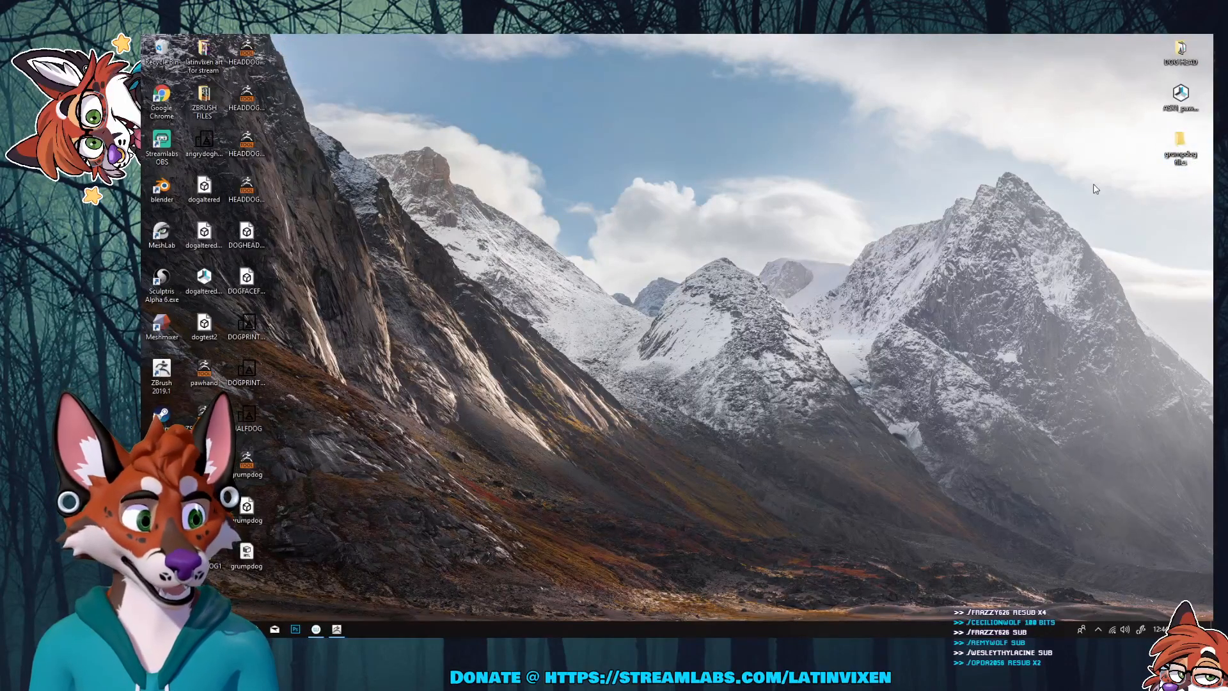
pyautogui.doubleClick(1180, 146)
pyautogui.doubleClick(891, 197)
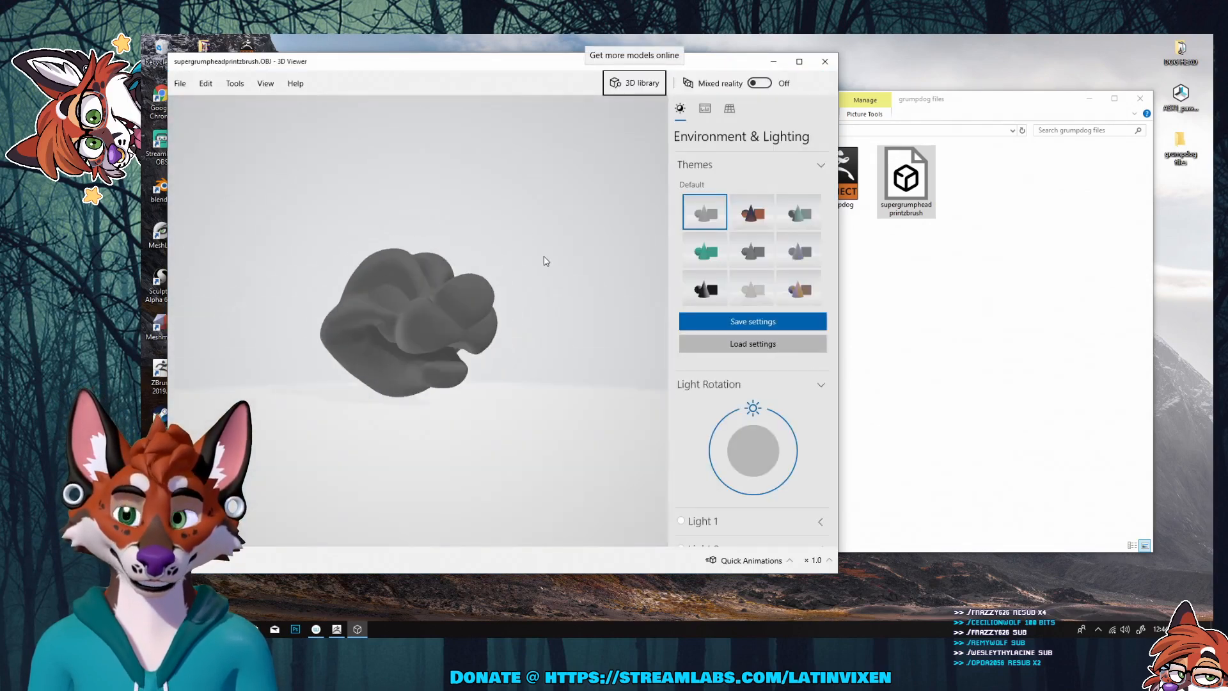
# Step: Examine the exported head from several sides under the green lighting theme, and close the viewer and the folder window
pyautogui.moveTo(545, 261); pyautogui.dragTo(563, 293)
pyautogui.moveTo(351, 186)
pyautogui.mouseDown()
pyautogui.moveTo(493, 160)
pyautogui.moveTo(332, 179)
pyautogui.mouseUp()
pyautogui.moveTo(551, 320); pyautogui.dragTo(549, 293)
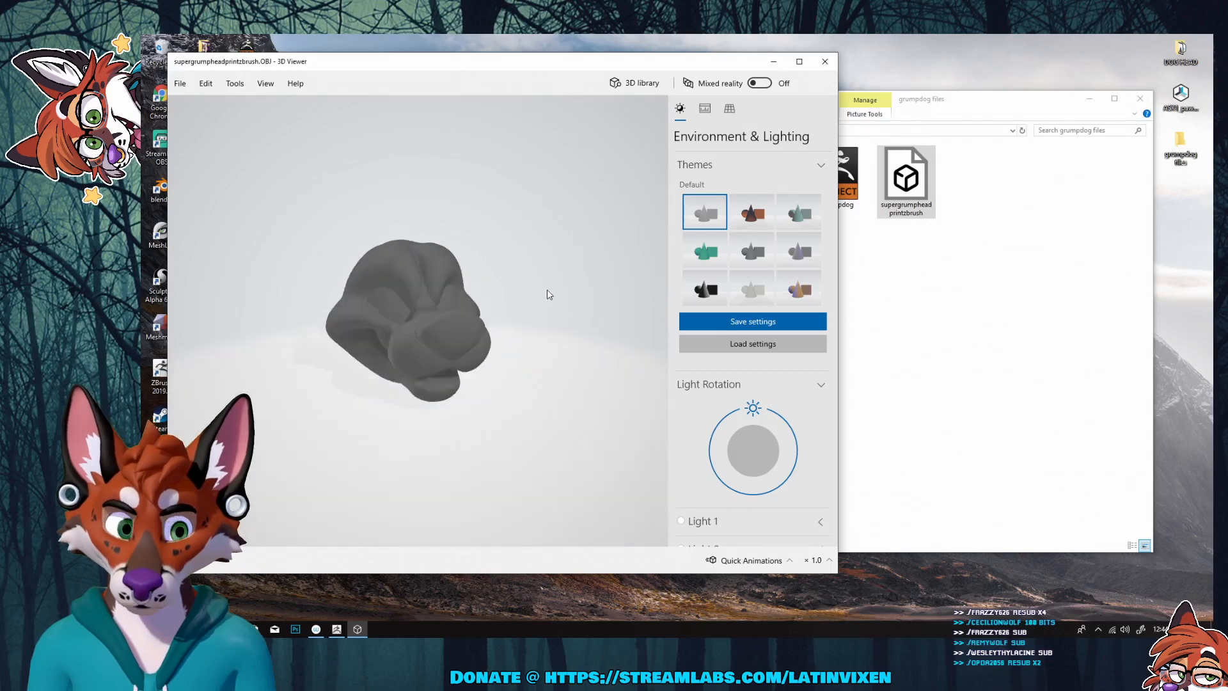
pyautogui.click(704, 250)
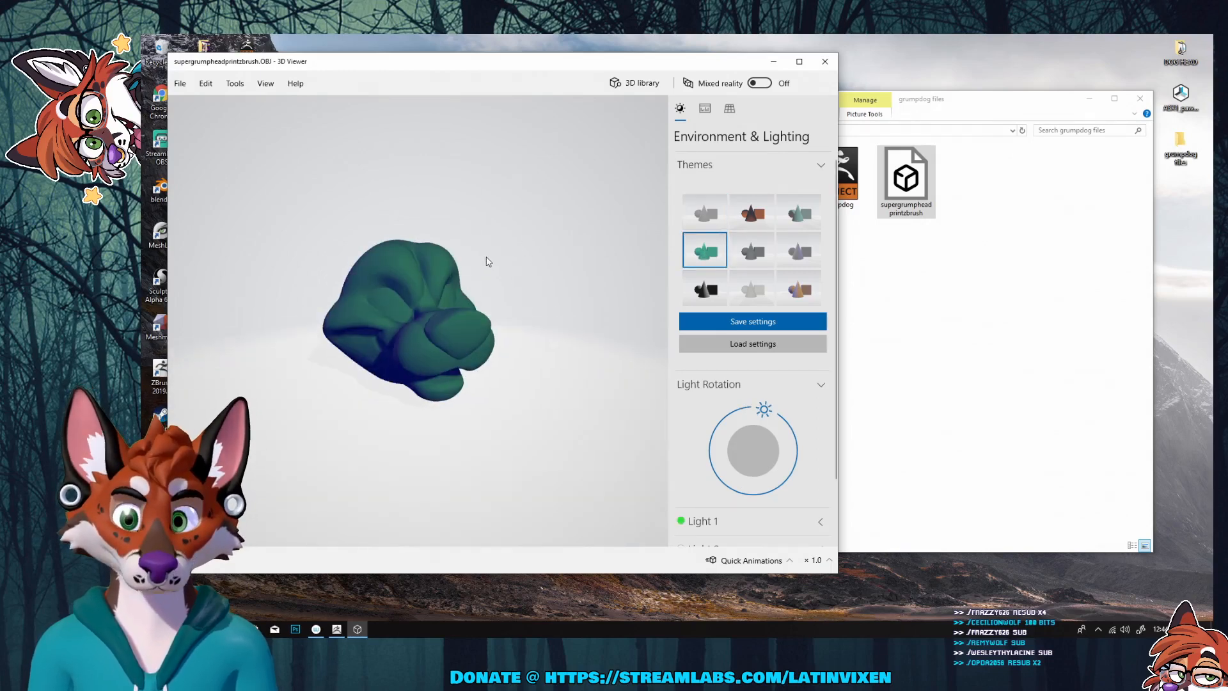
pyautogui.scroll(-3, 466, 262)
pyautogui.scroll(7, 459, 264)
pyautogui.scroll(-2, 462, 260)
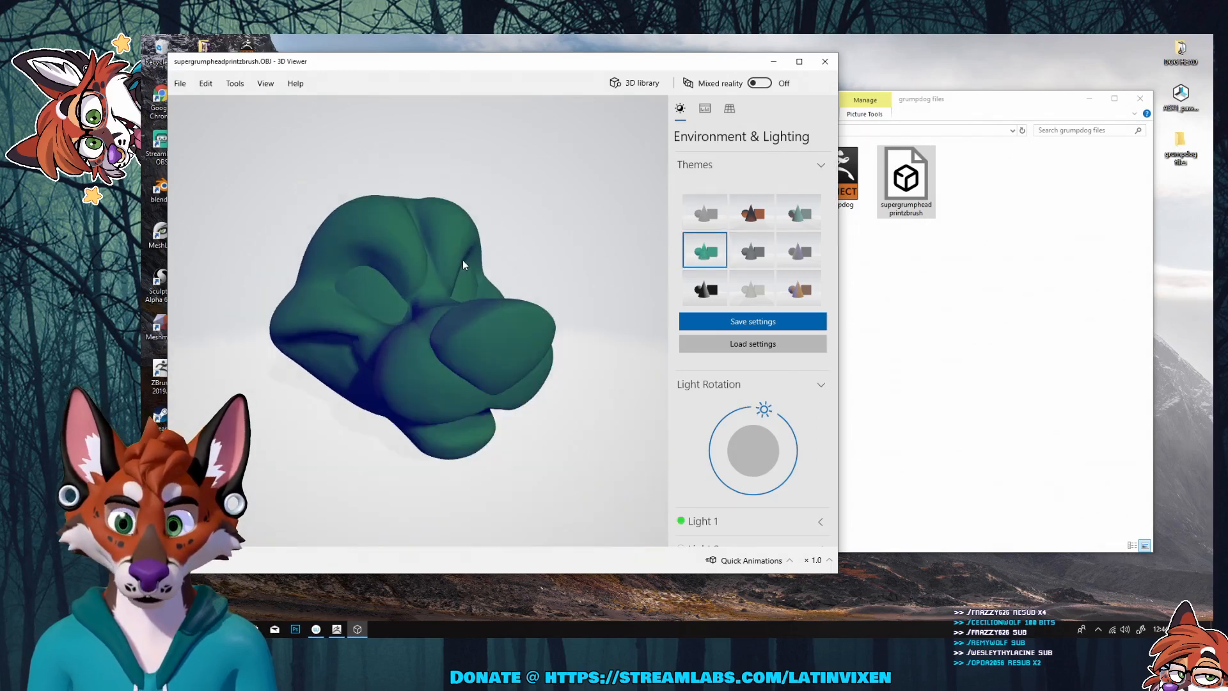
pyautogui.moveTo(581, 268); pyautogui.dragTo(475, 260)
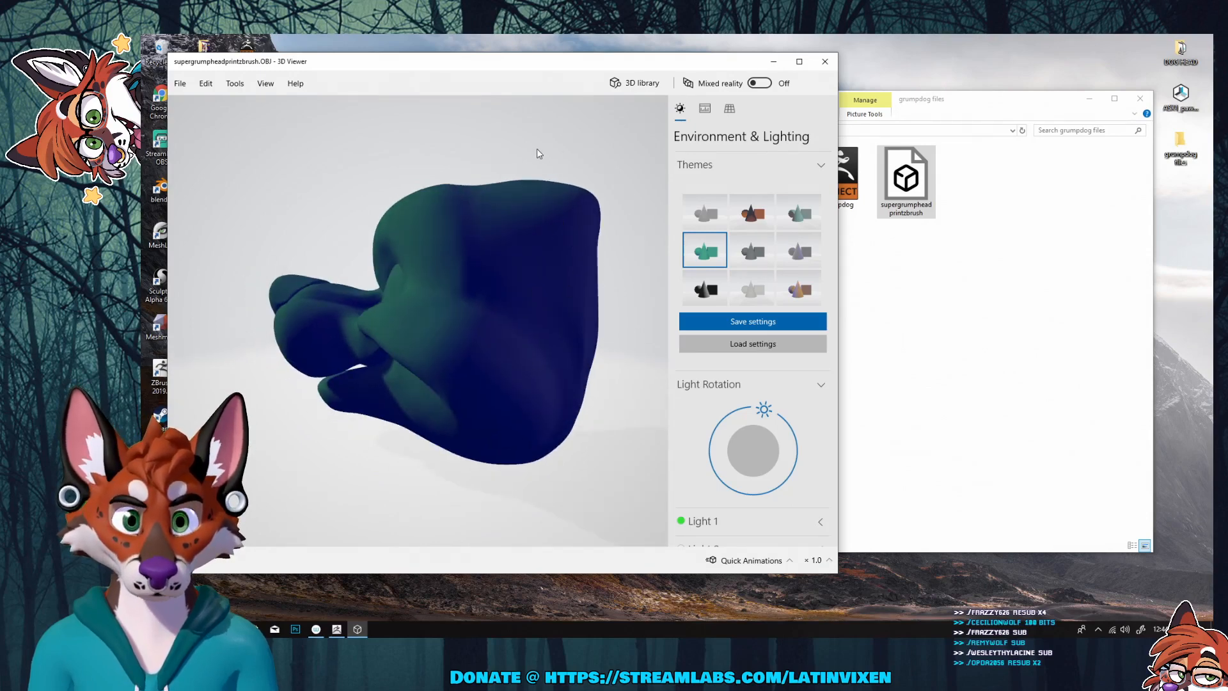
pyautogui.moveTo(537, 154); pyautogui.dragTo(526, 224)
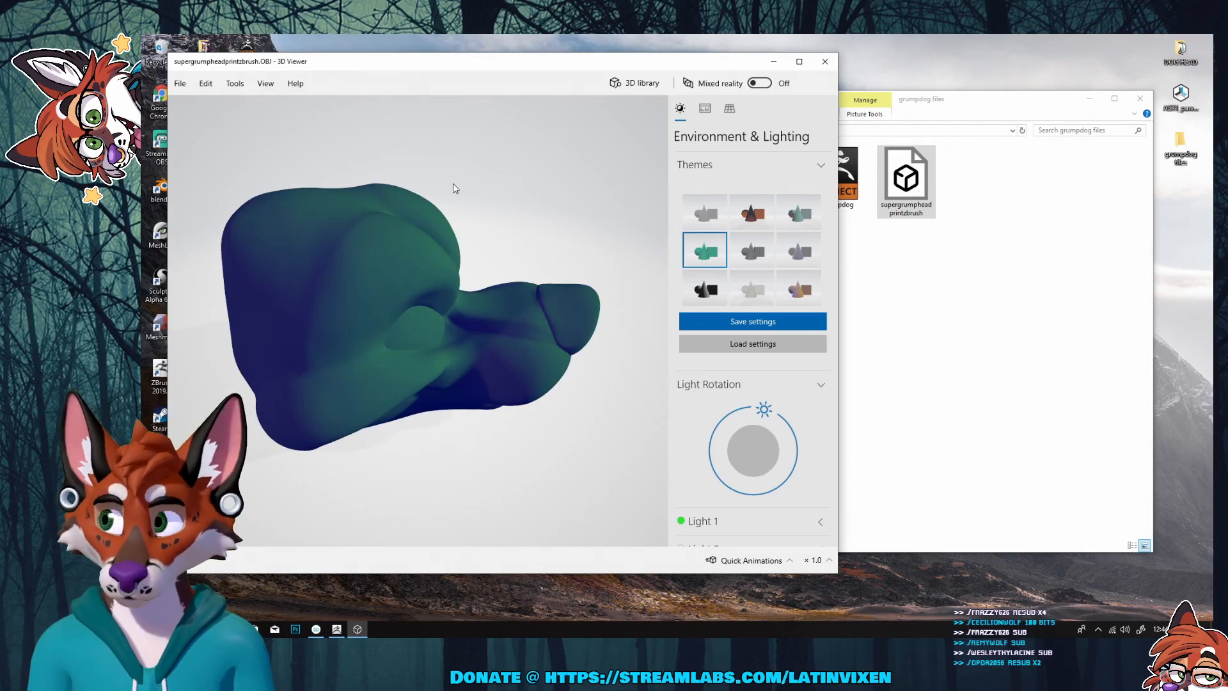
pyautogui.moveTo(476, 193); pyautogui.dragTo(606, 208)
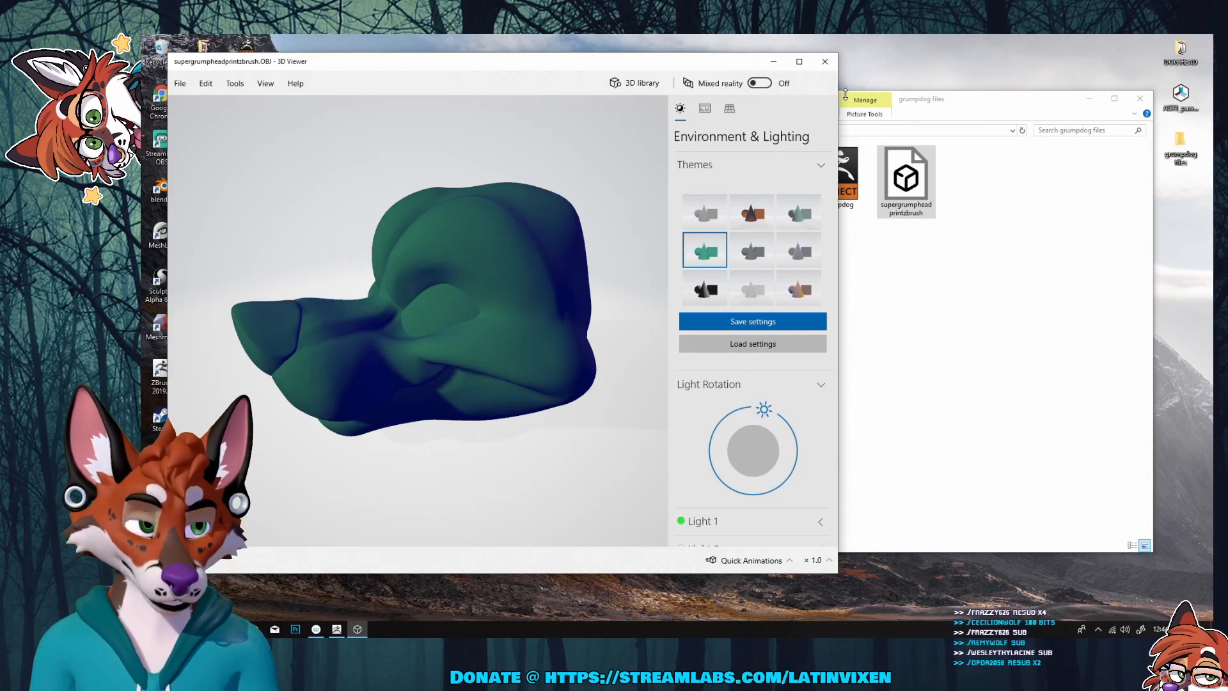
pyautogui.click(825, 61)
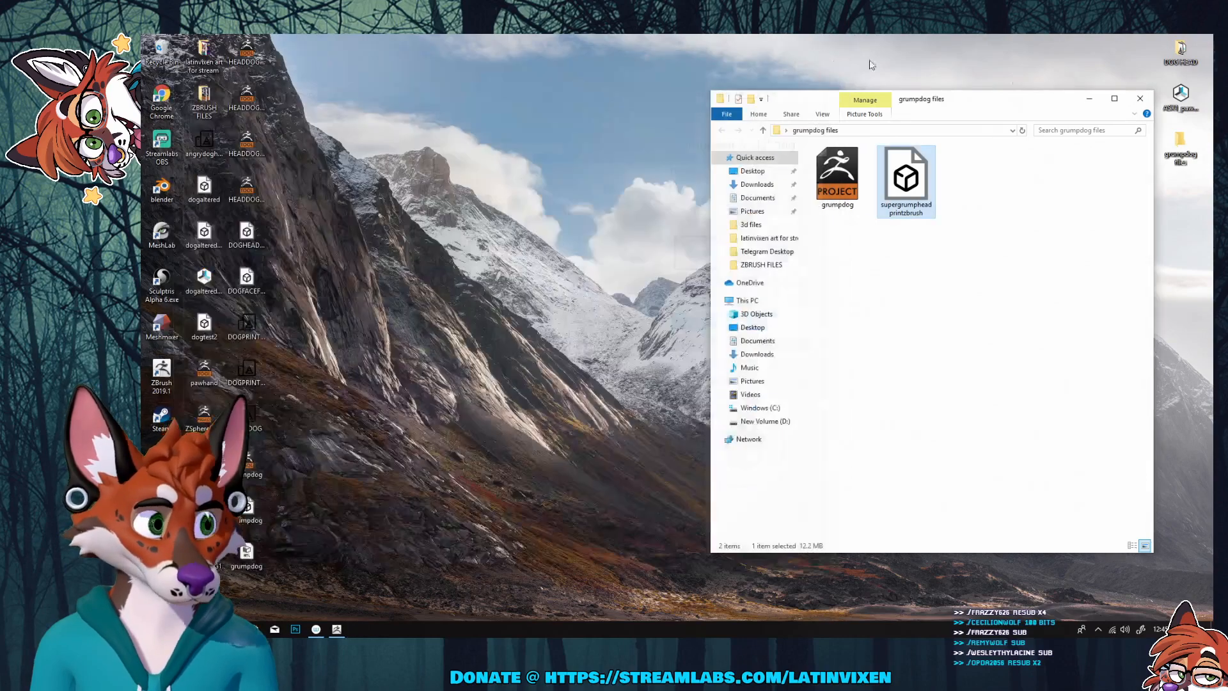
pyautogui.click(1139, 98)
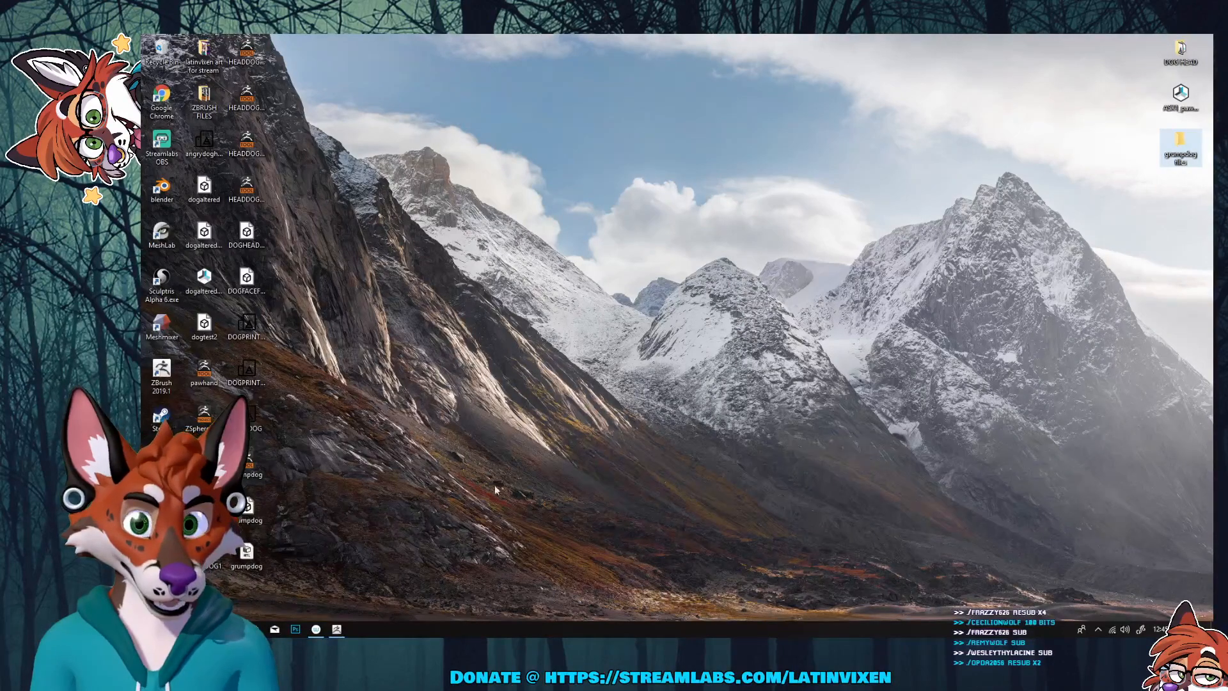
# Step: Switch to ZBrush and exit it, saving the project to the Desktop as grumpdog2
pyautogui.click(339, 630)
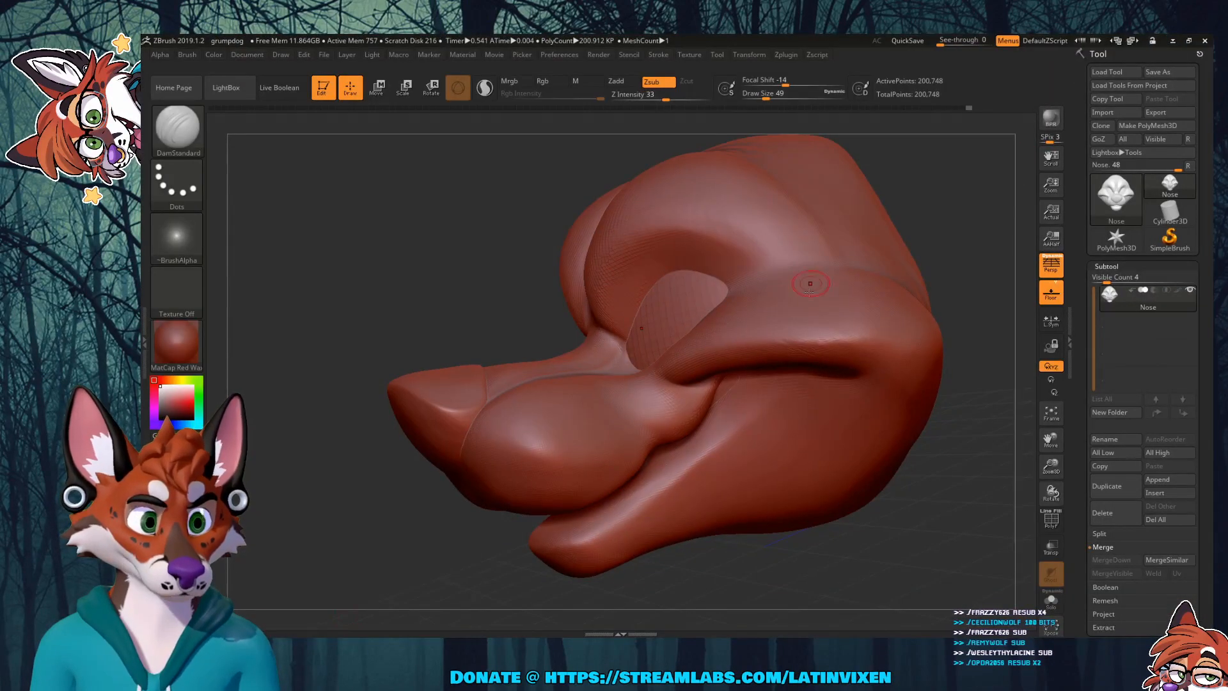
pyautogui.moveTo(936, 236); pyautogui.dragTo(961, 236)
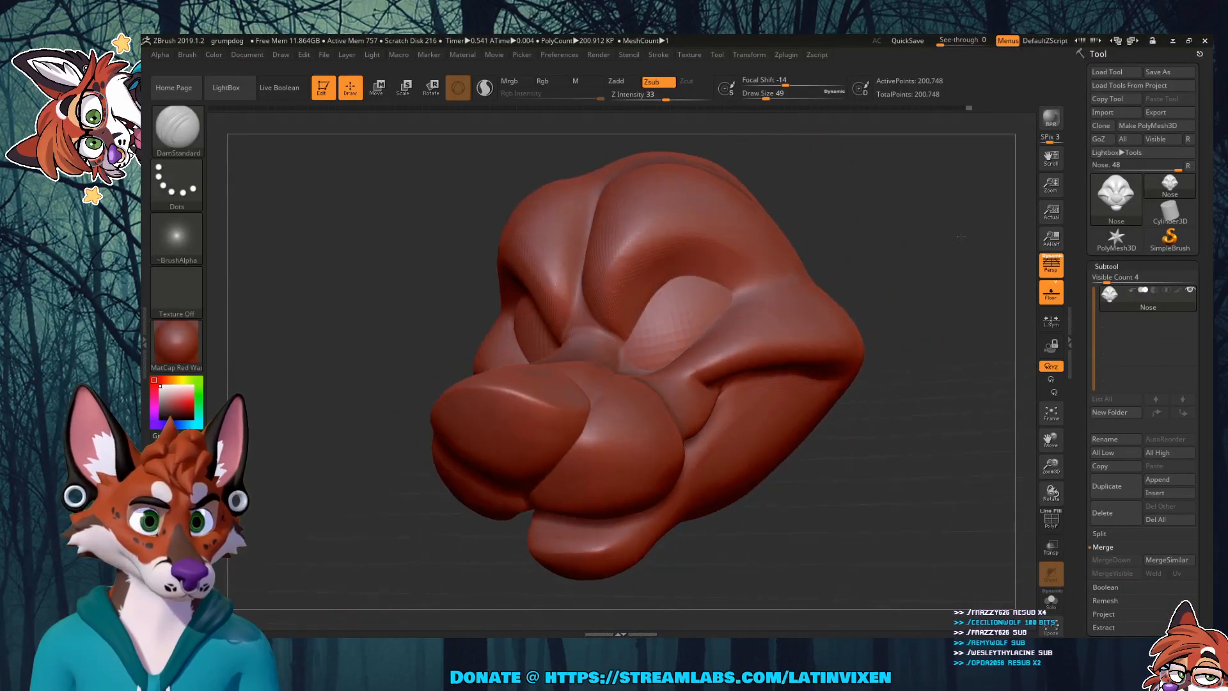
pyautogui.click(1202, 40)
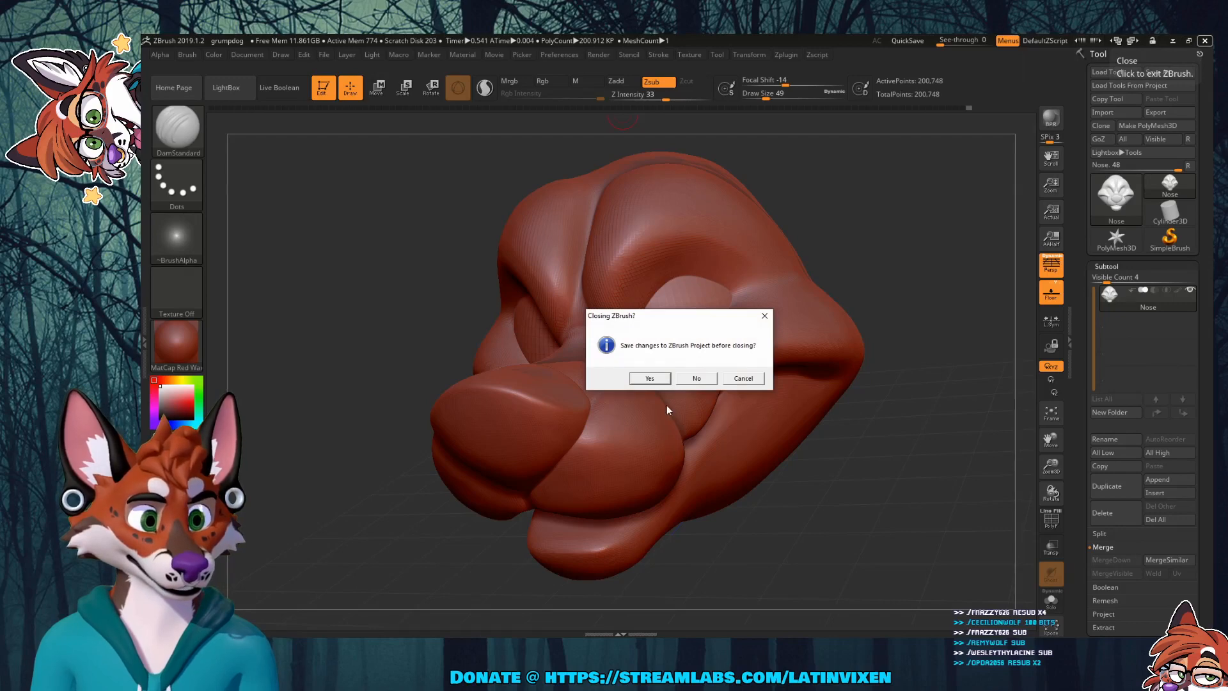
pyautogui.click(650, 378)
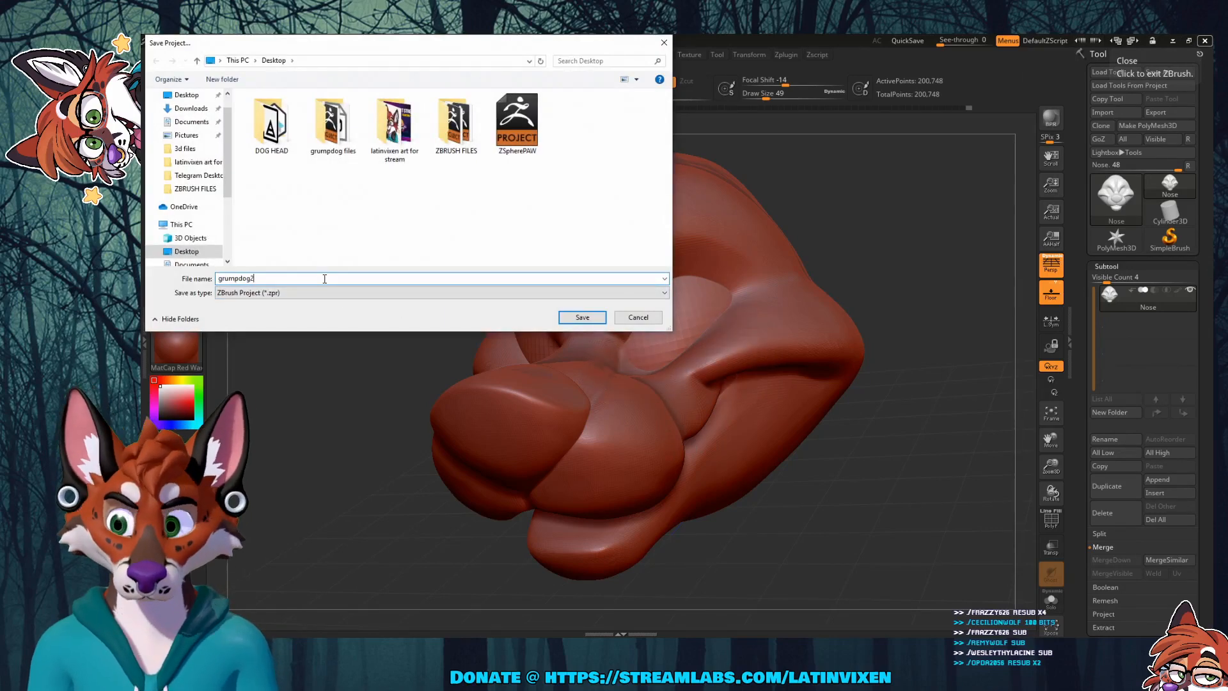
pyautogui.click(582, 318)
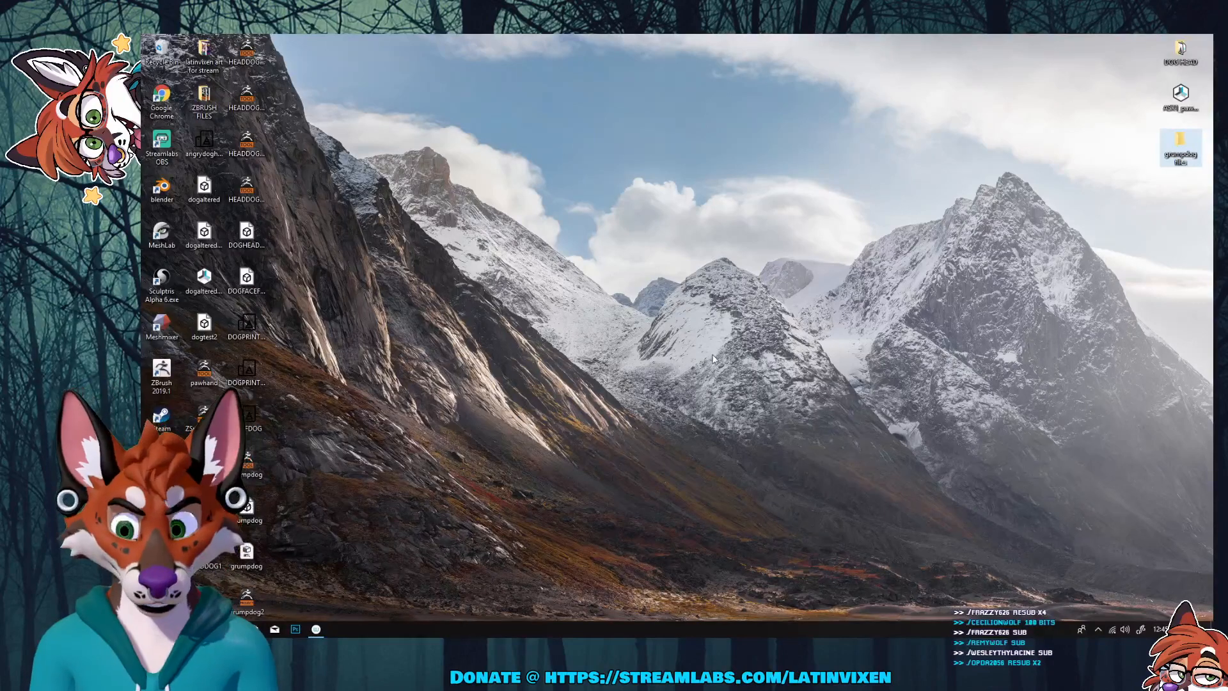
# Step: Launch Autodesk Meshmixer and import supergrumpheadprintzbrush from the grumpdog files folder on the Desktop
pyautogui.moveTo(656, 369); pyautogui.dragTo(680, 397)
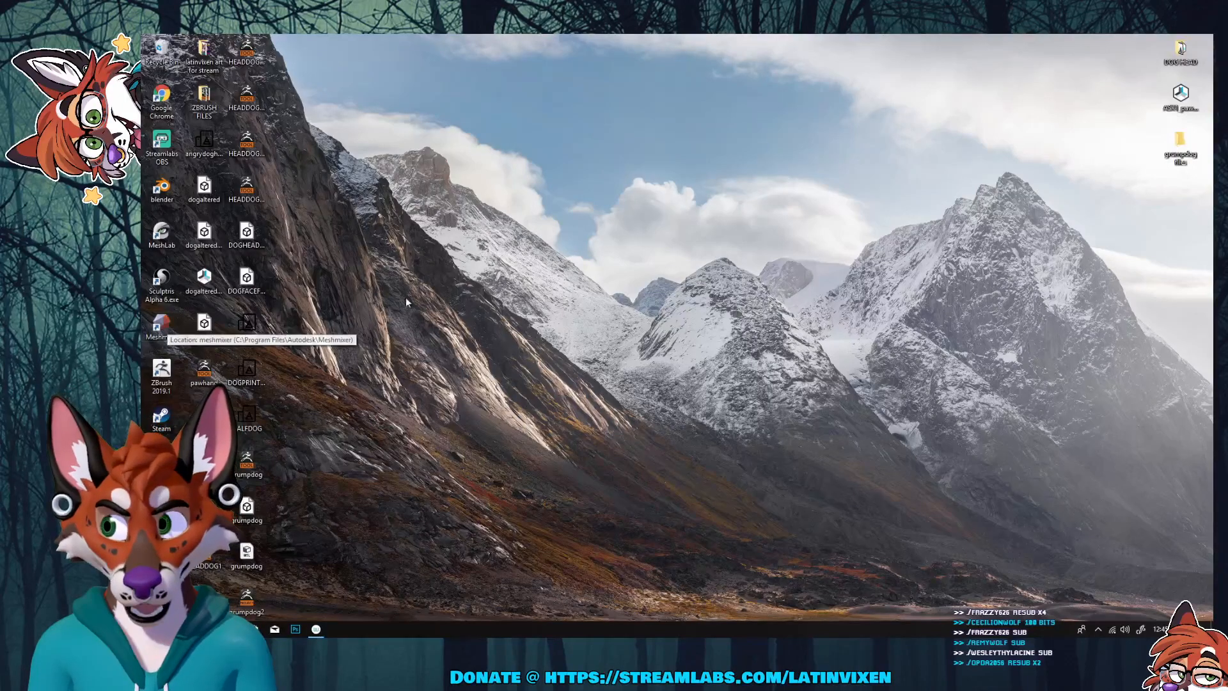
pyautogui.click(163, 326)
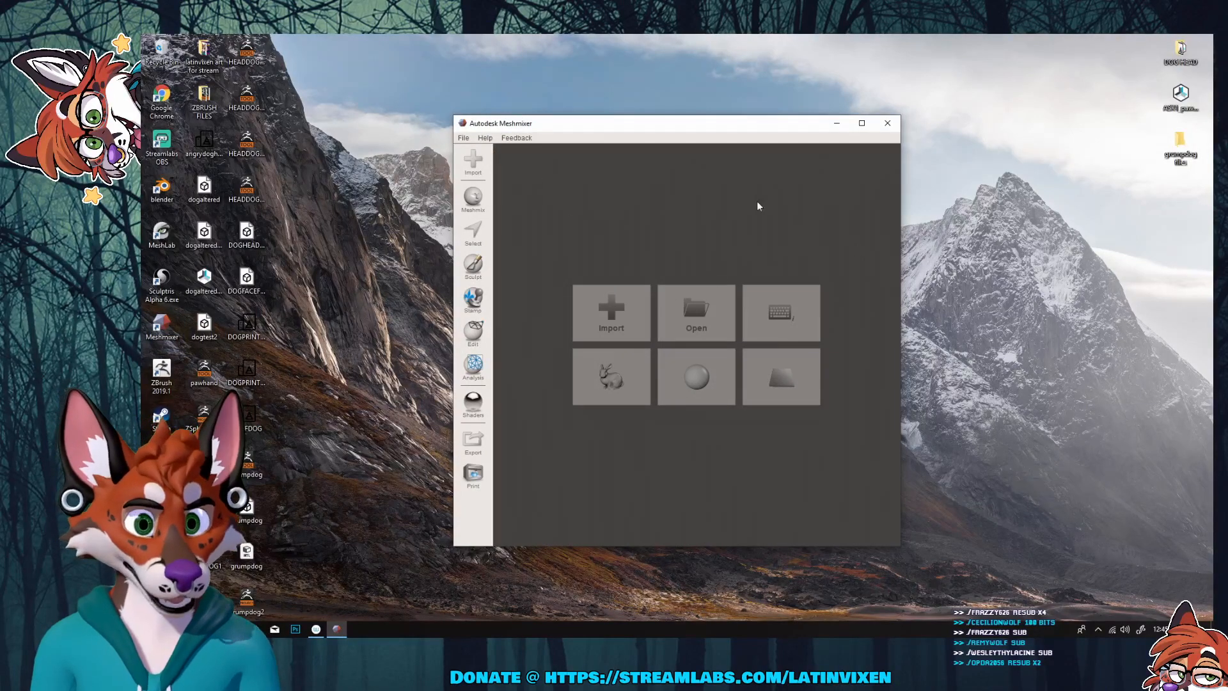
pyautogui.click(609, 328)
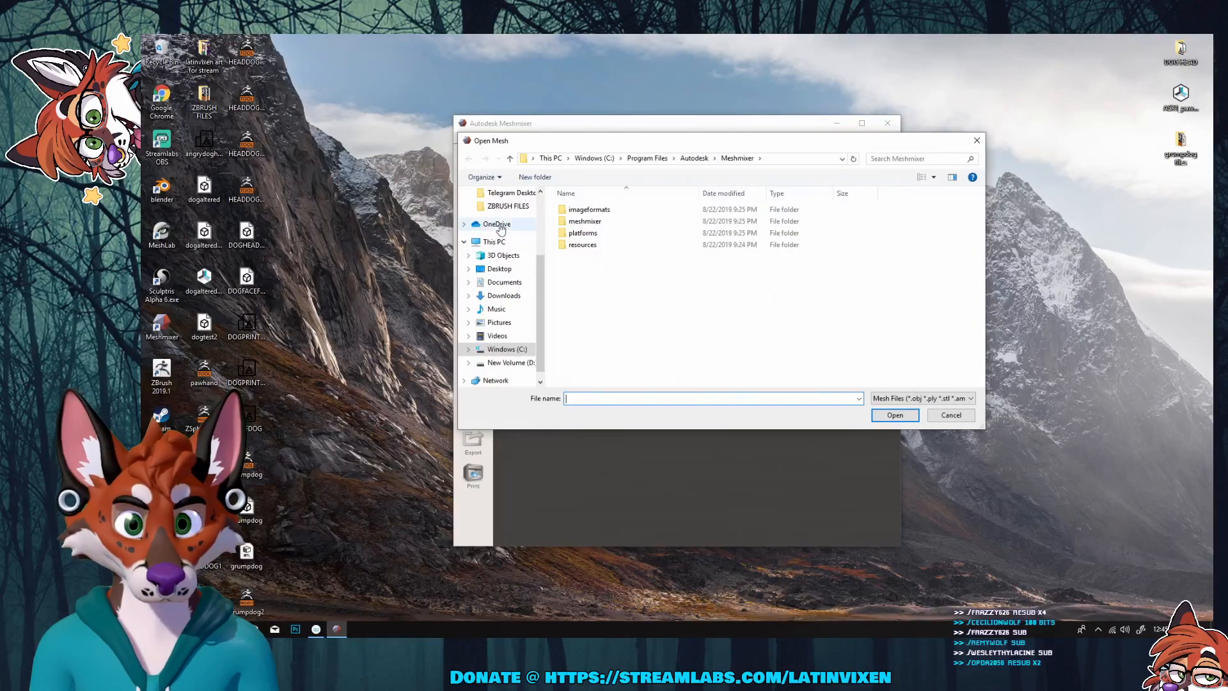
pyautogui.click(500, 269)
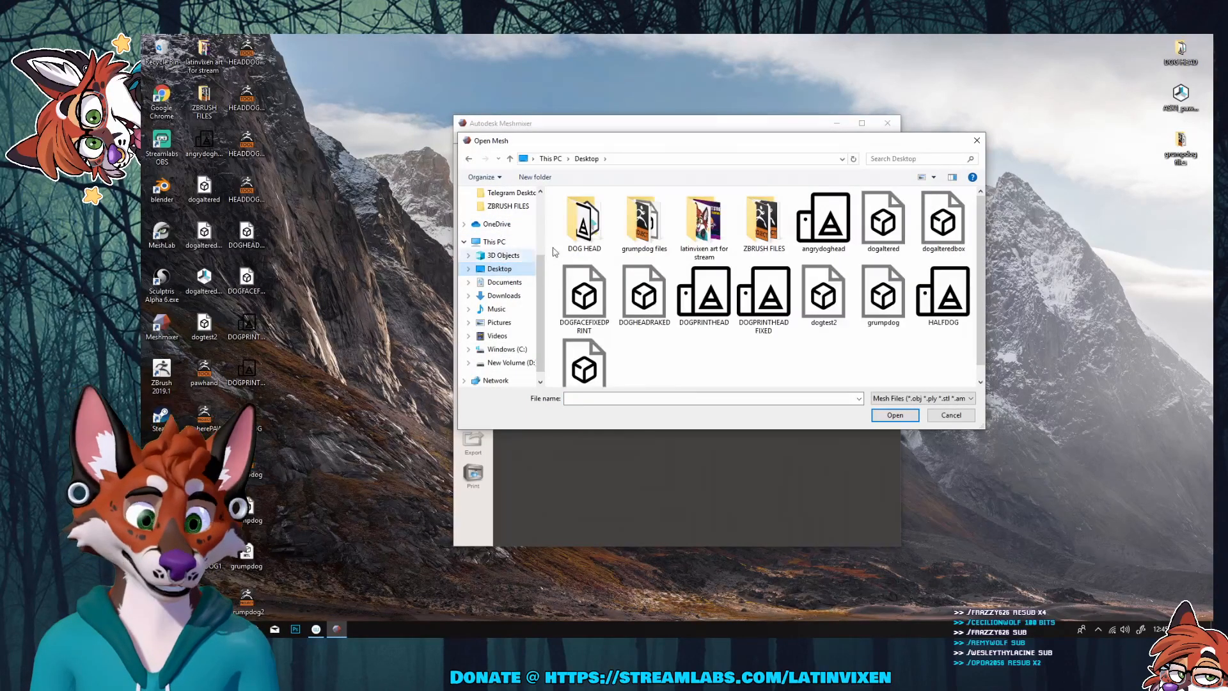
pyautogui.doubleClick(645, 223)
pyautogui.click(584, 224)
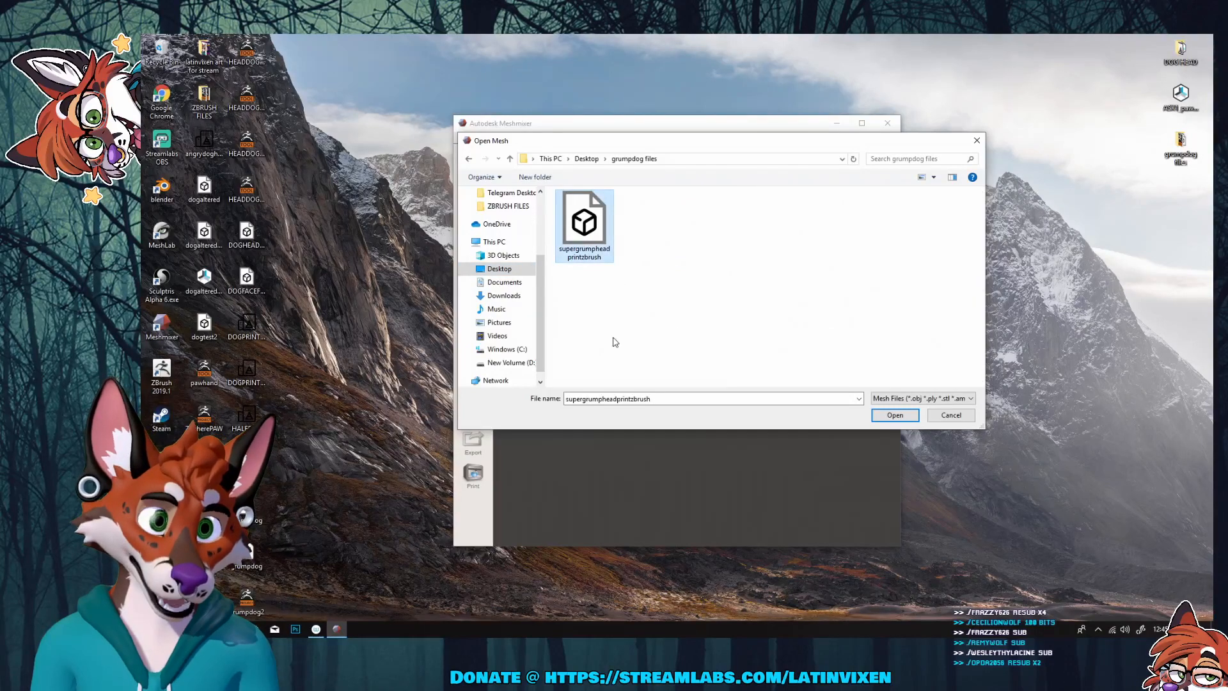
pyautogui.click(903, 413)
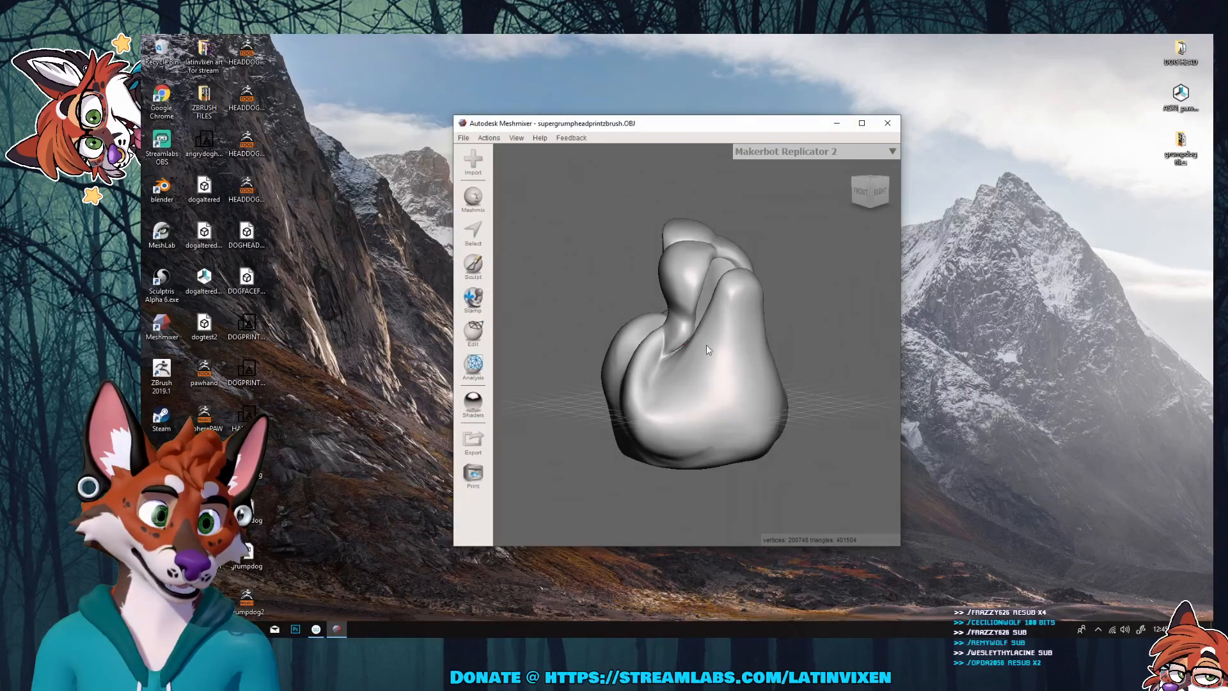
# Step: Maximize the Meshmixer window and examine the head mesh up close, especially the mouth corner between muzzle and lower jaw
pyautogui.click(862, 123)
pyautogui.scroll(1, 874, 270)
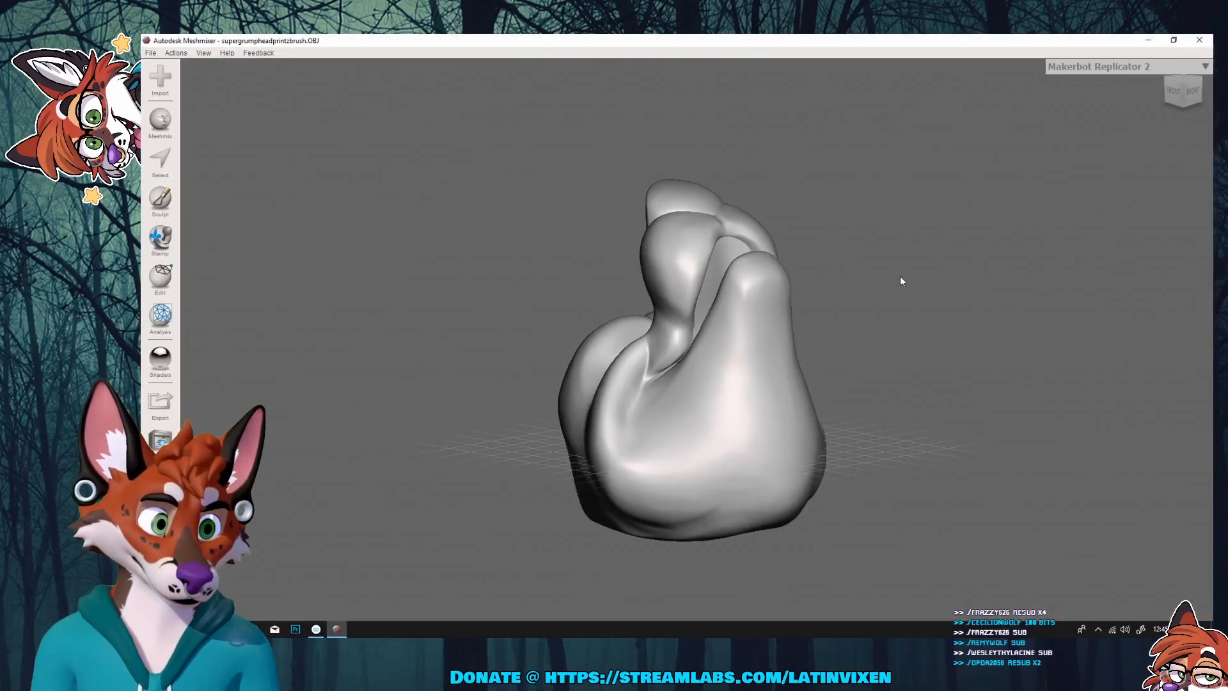
pyautogui.moveTo(901, 280)
pyautogui.mouseDown(button='right')
pyautogui.moveTo(885, 277)
pyautogui.moveTo(880, 309)
pyautogui.moveTo(915, 359)
pyautogui.moveTo(929, 291)
pyautogui.moveTo(1045, 268)
pyautogui.moveTo(844, 356)
pyautogui.moveTo(828, 433)
pyautogui.moveTo(786, 452)
pyautogui.moveTo(957, 387)
pyautogui.moveTo(954, 343)
pyautogui.moveTo(937, 351)
pyautogui.mouseUp(button='right')
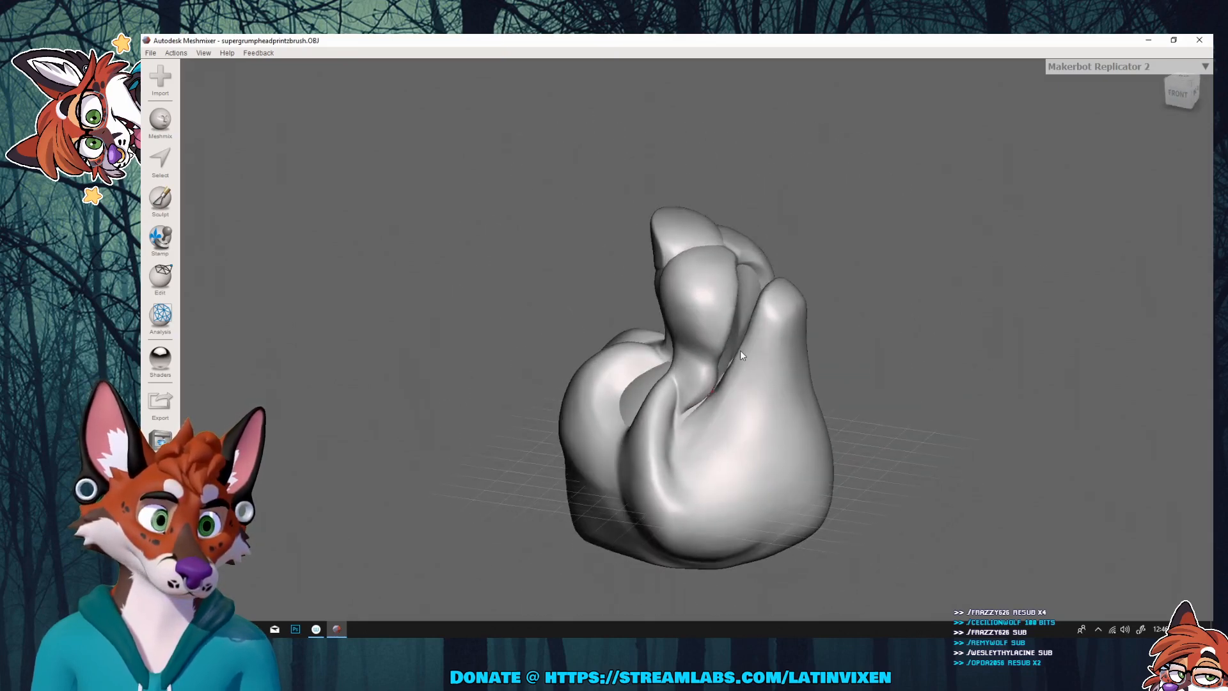
pyautogui.scroll(5, 739, 351)
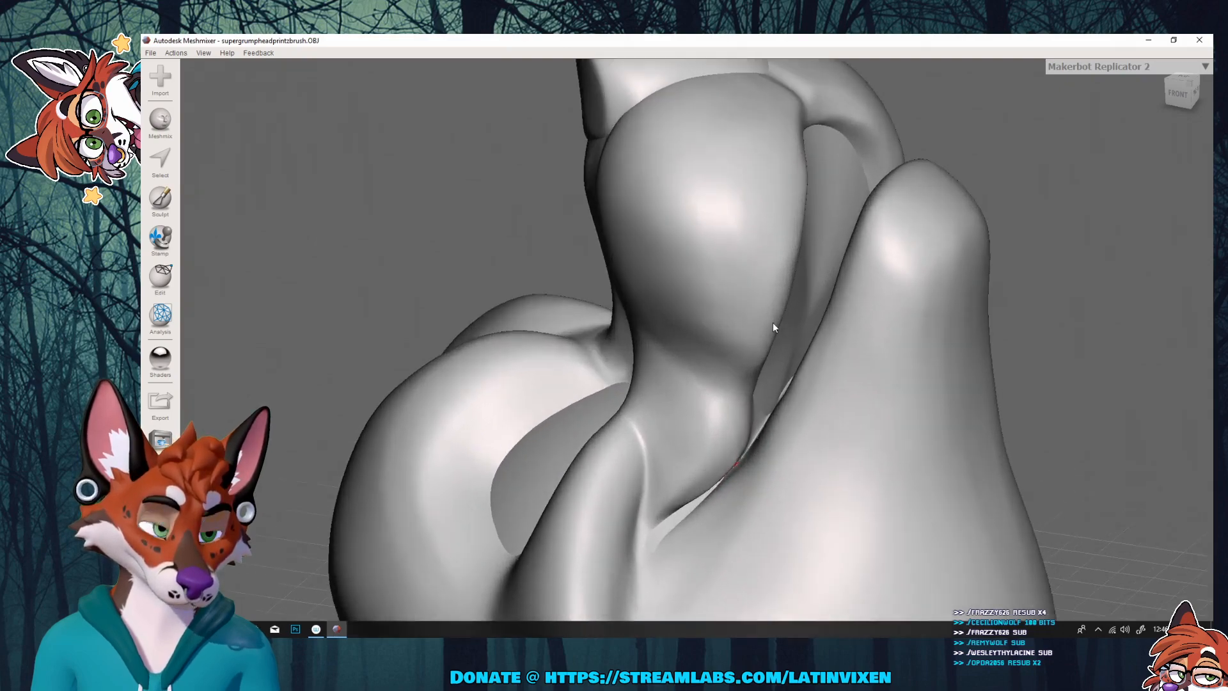
pyautogui.moveTo(773, 323); pyautogui.dragTo(1122, 261, button='right')
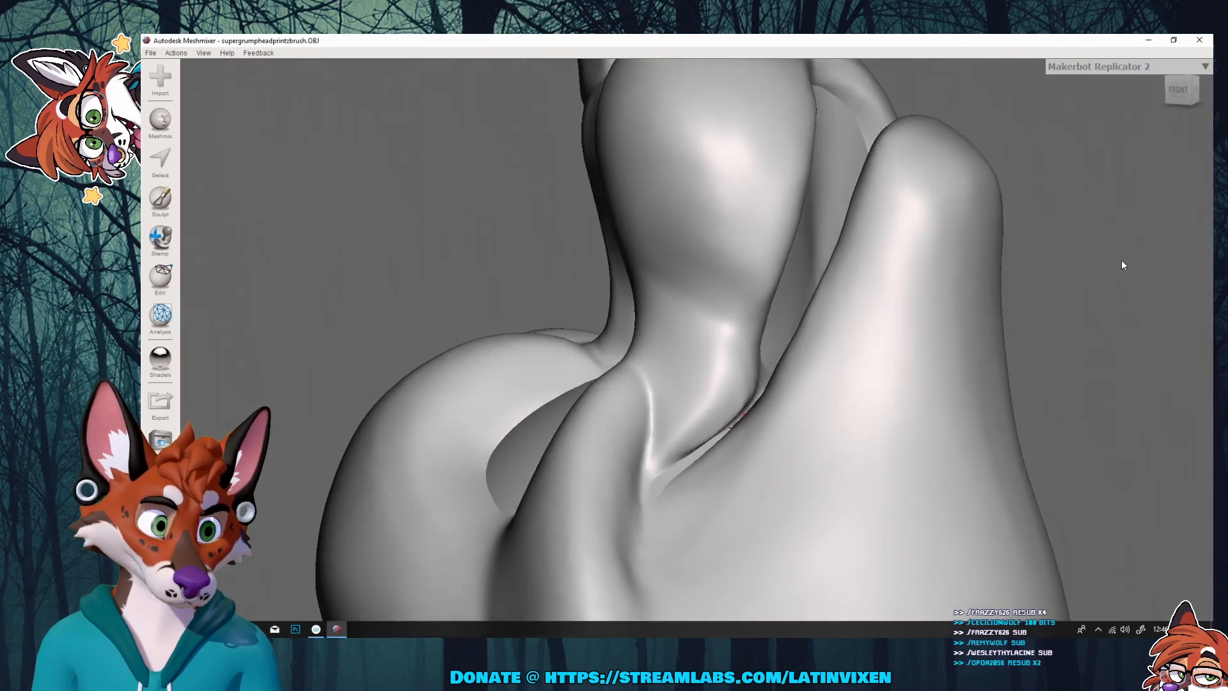
pyautogui.scroll(4, 828, 345)
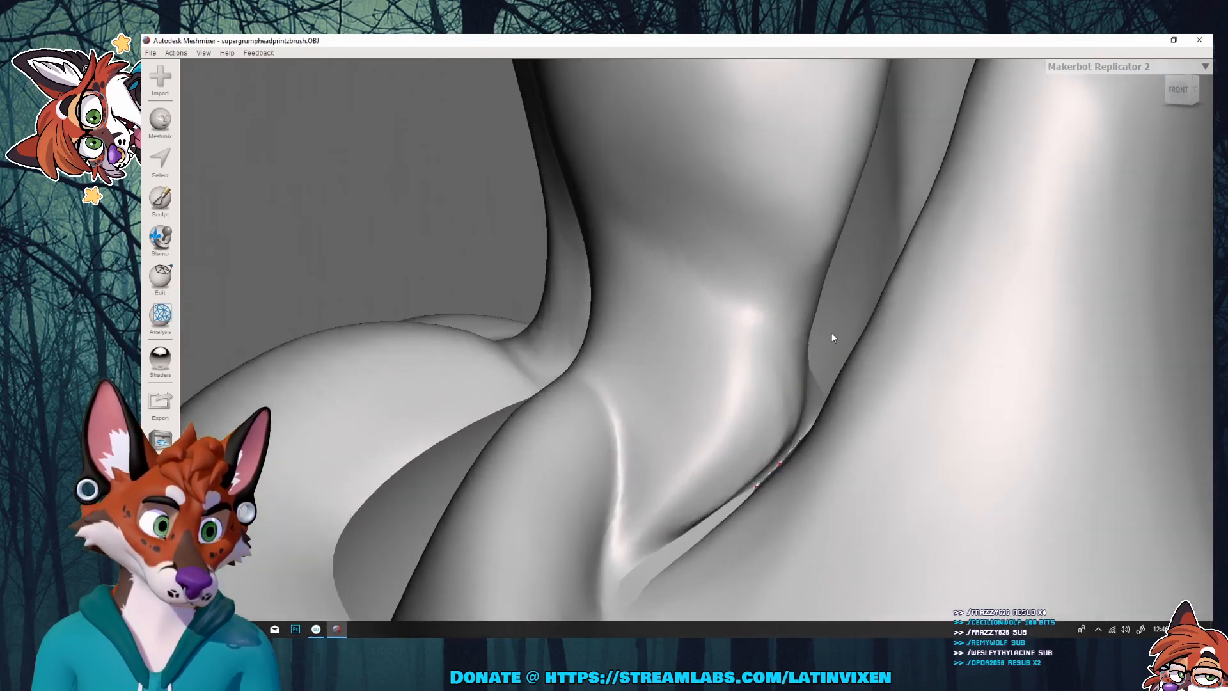
pyautogui.scroll(-5, 830, 332)
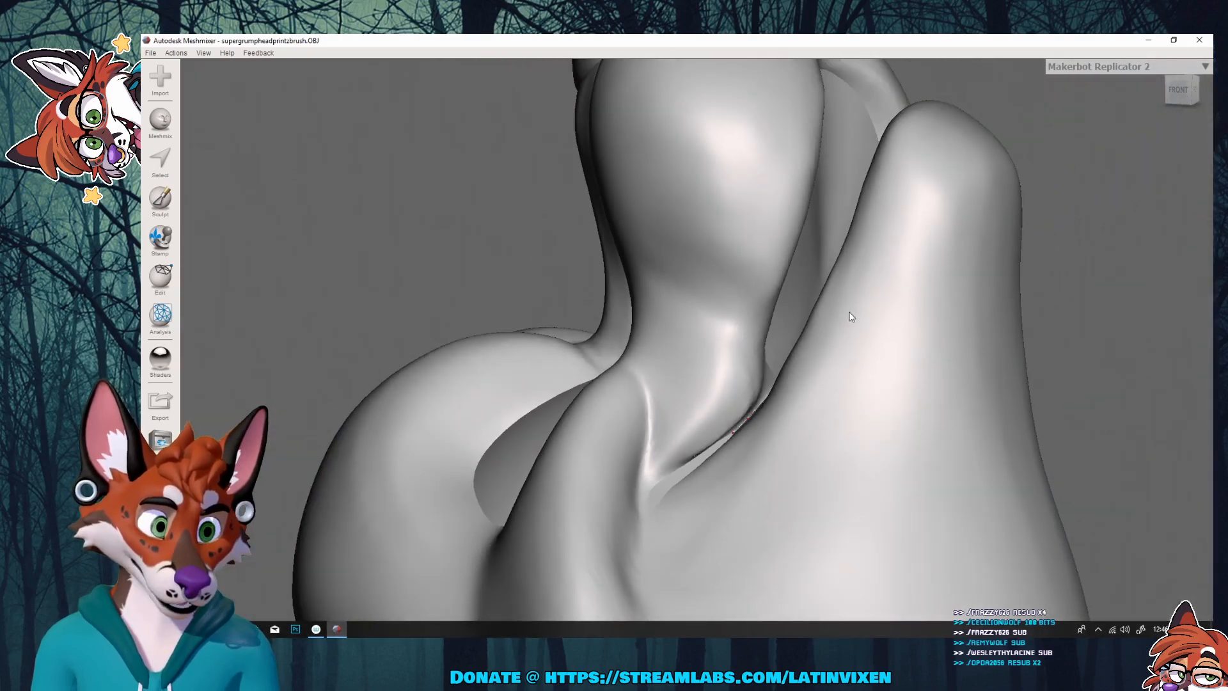
pyautogui.scroll(-6, 851, 317)
pyautogui.moveTo(900, 285); pyautogui.dragTo(877, 401, button='right')
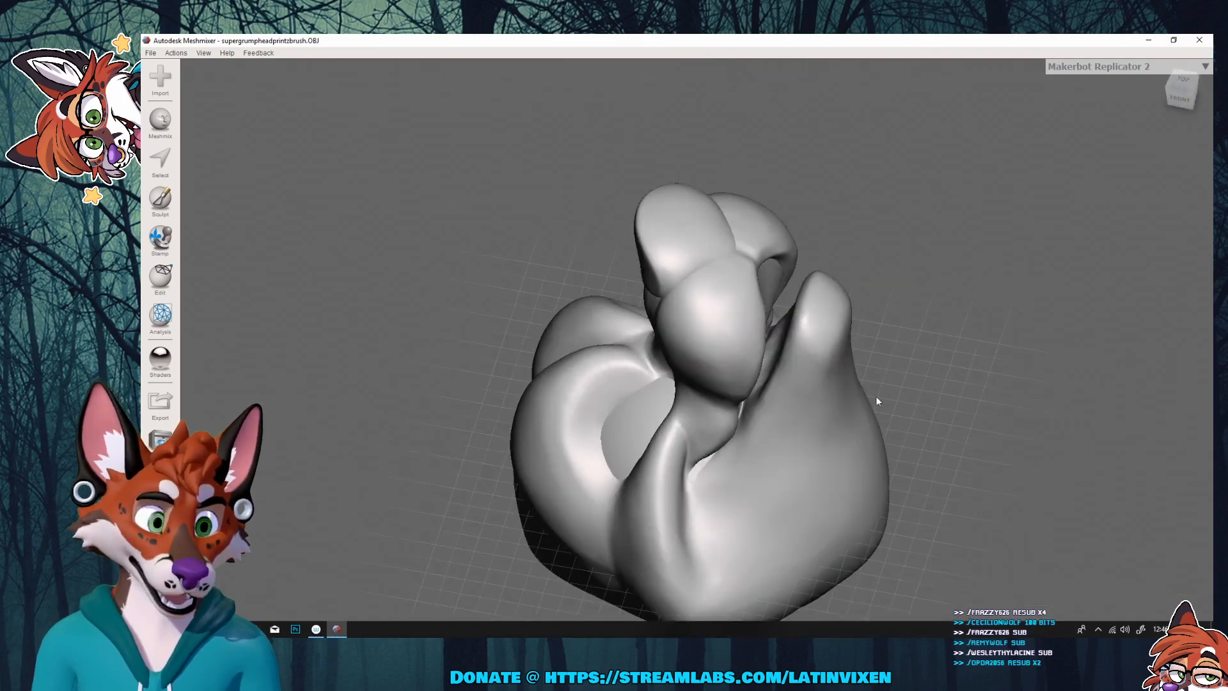
pyautogui.moveTo(825, 438); pyautogui.dragTo(943, 376, button='right')
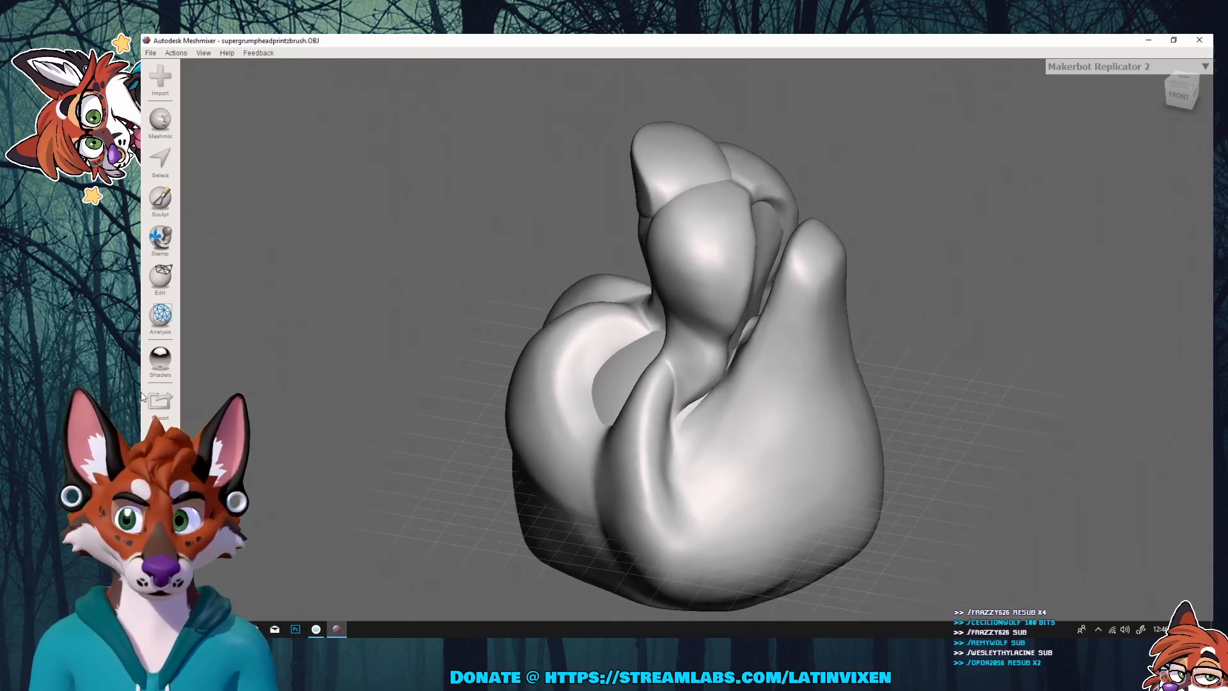
pyautogui.click(168, 362)
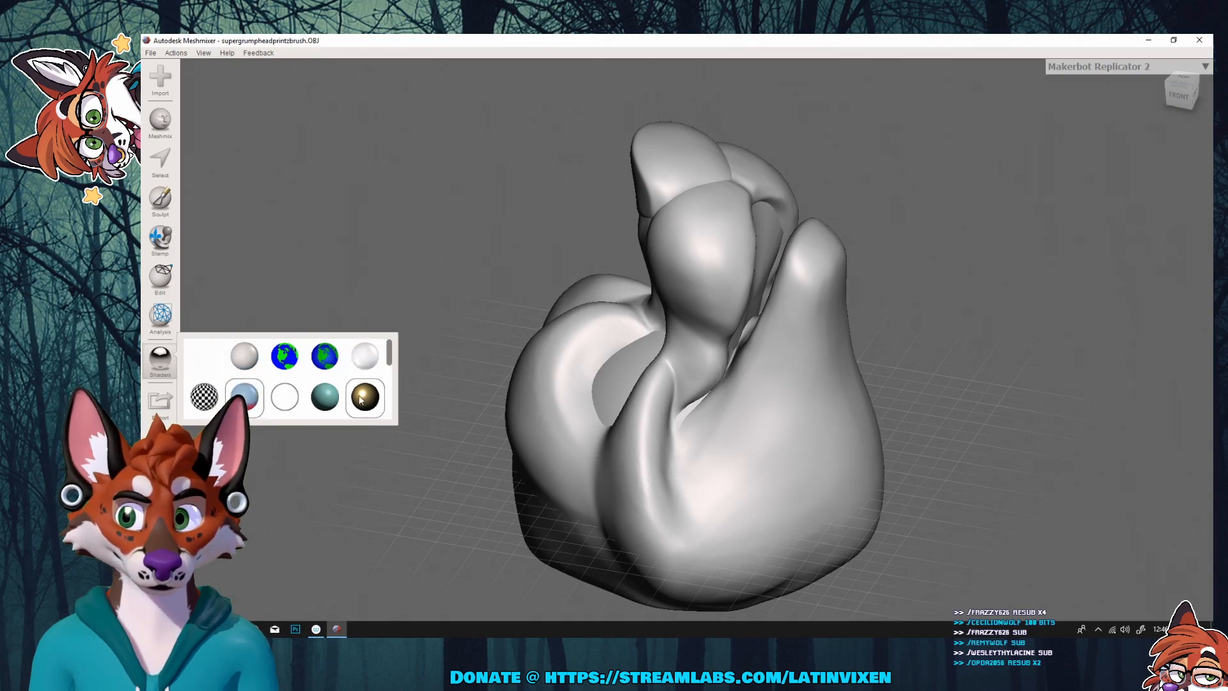
pyautogui.click(353, 252)
pyautogui.moveTo(356, 331); pyautogui.dragTo(345, 365, button='right')
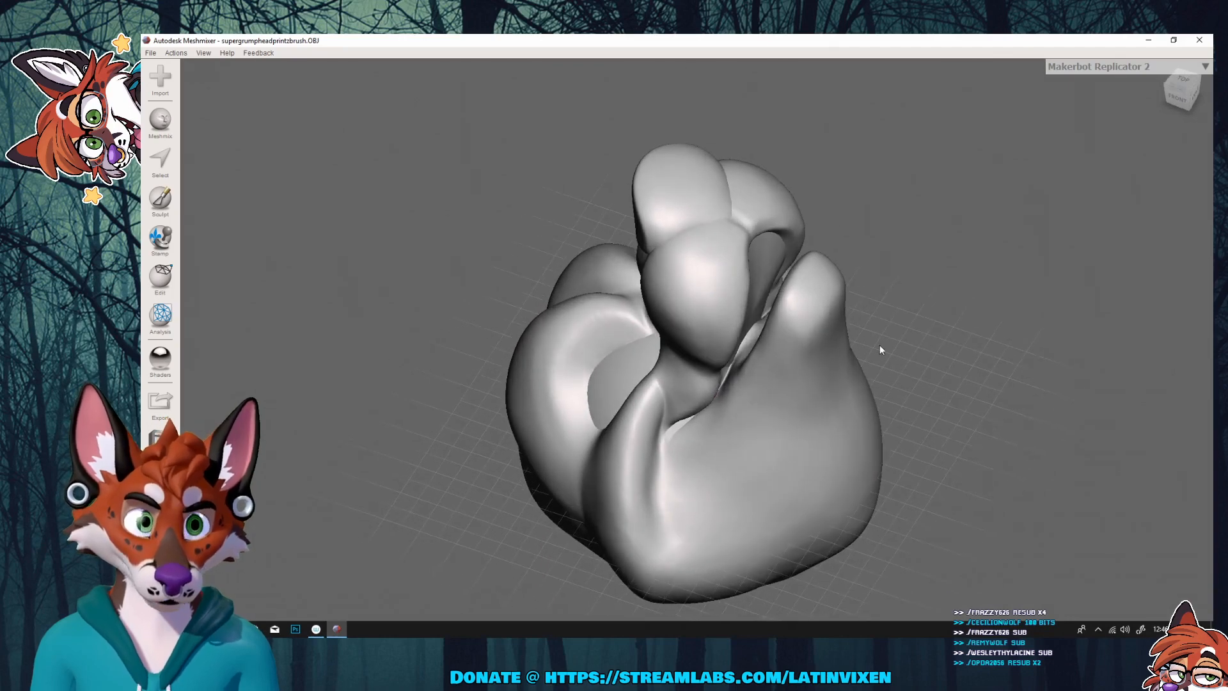
pyautogui.moveTo(880, 345); pyautogui.dragTo(912, 325, button='right')
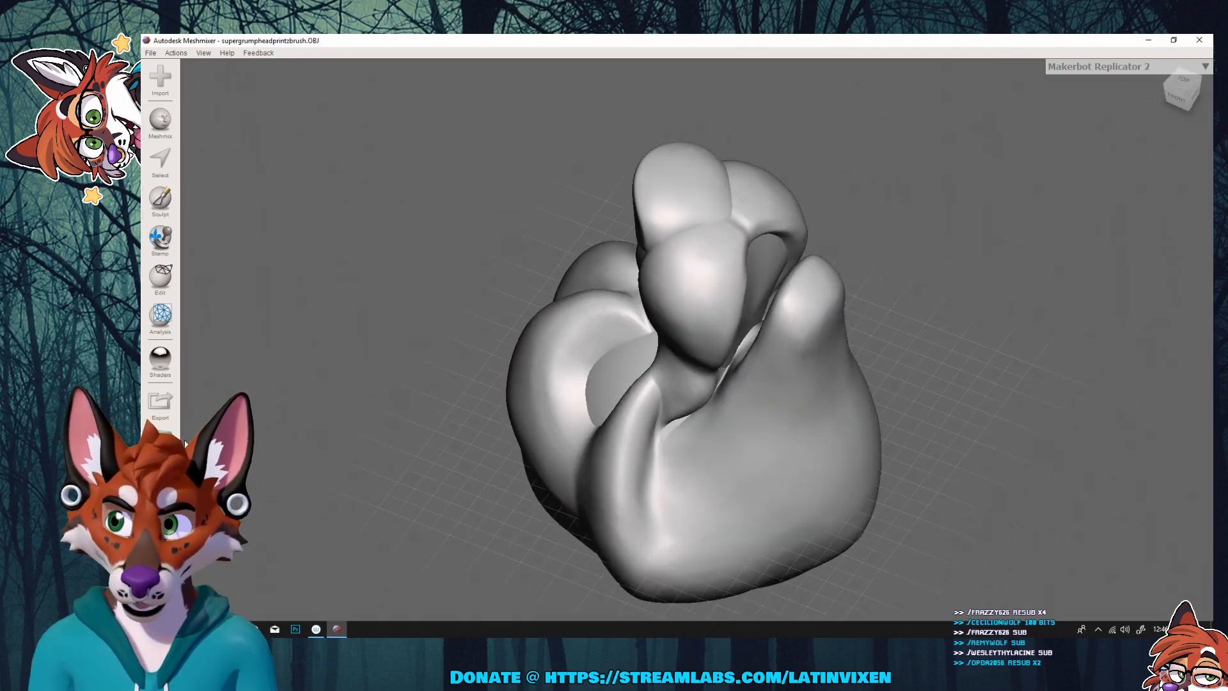
pyautogui.click(204, 56)
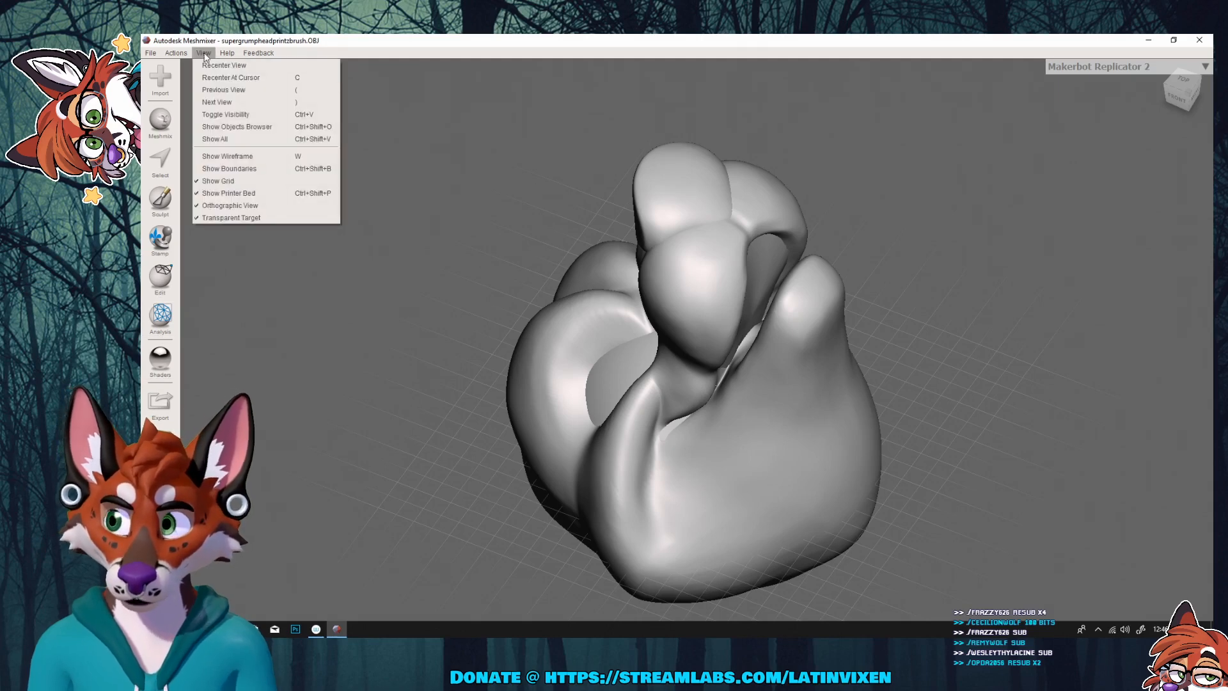
pyautogui.click(201, 56)
pyautogui.click(186, 56)
pyautogui.click(198, 56)
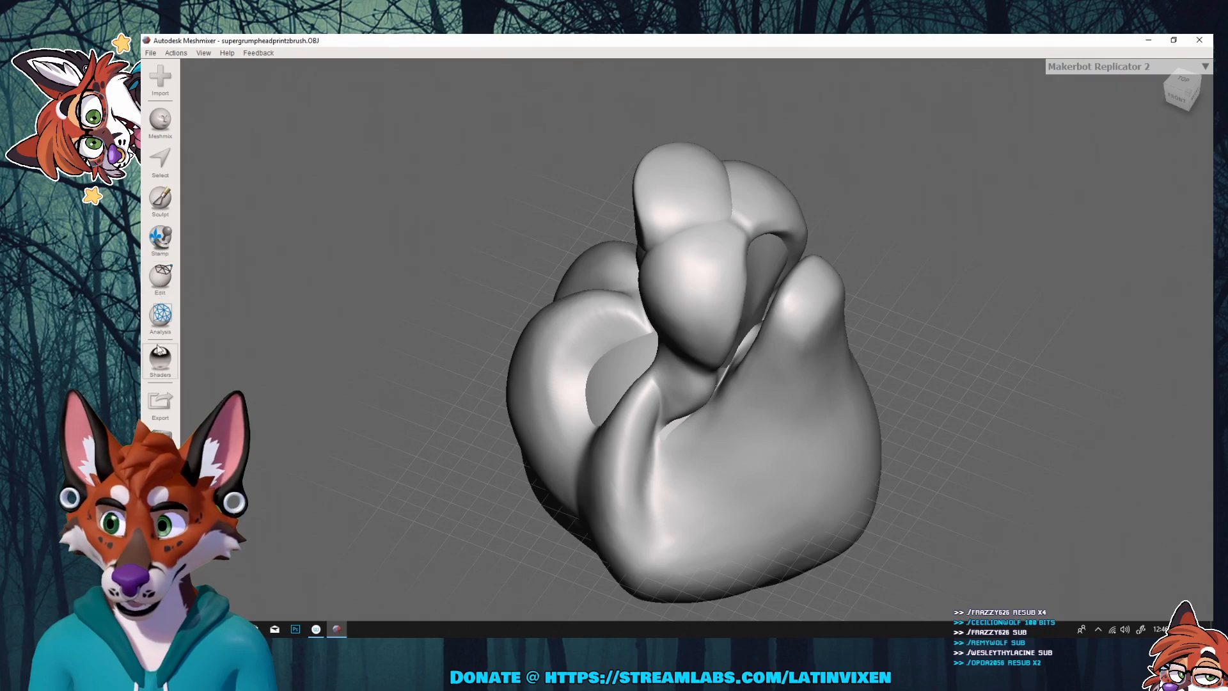
# Step: Run the Inspector on the head mesh and auto-repair all flagged defects using the Smooth Fill hole mode
pyautogui.click(161, 313)
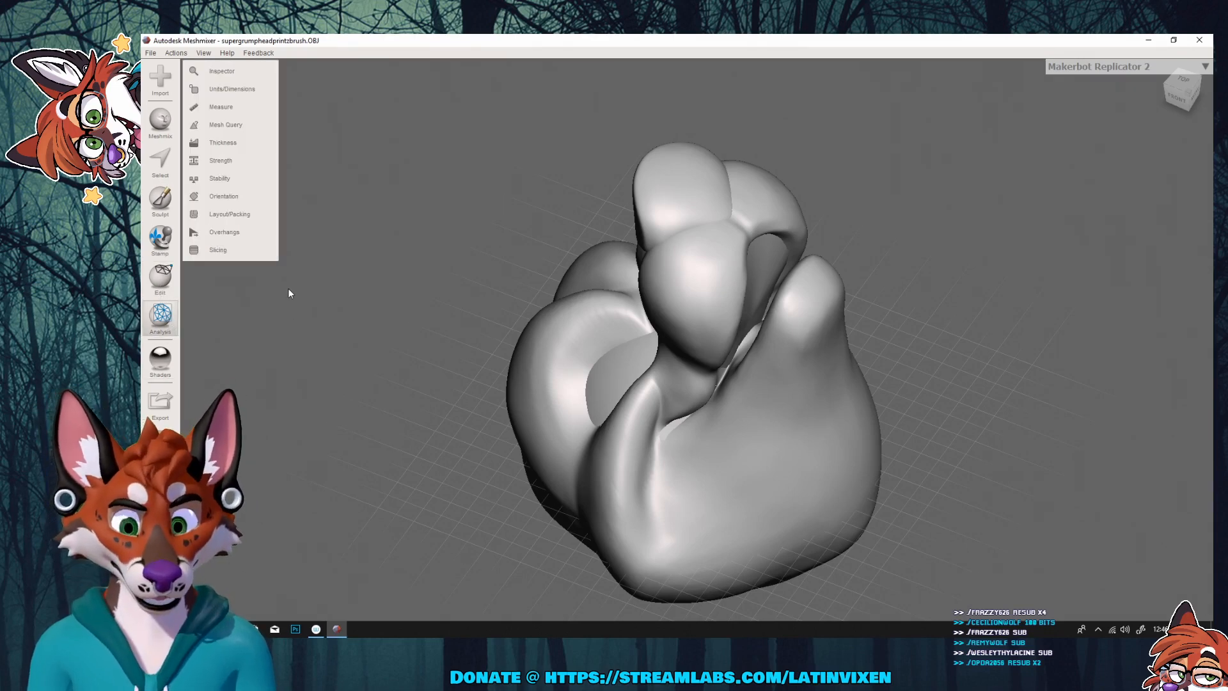
pyautogui.hotkey('ctrl', 'a')
pyautogui.moveTo(230, 120)
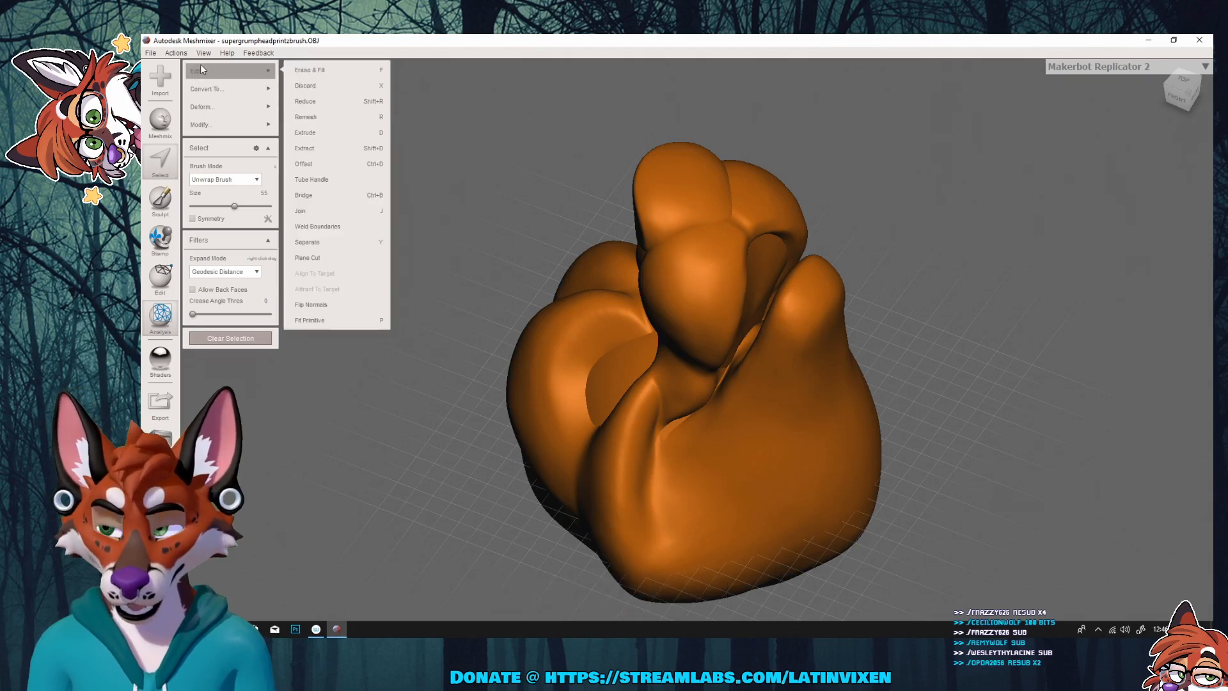
pyautogui.click(161, 315)
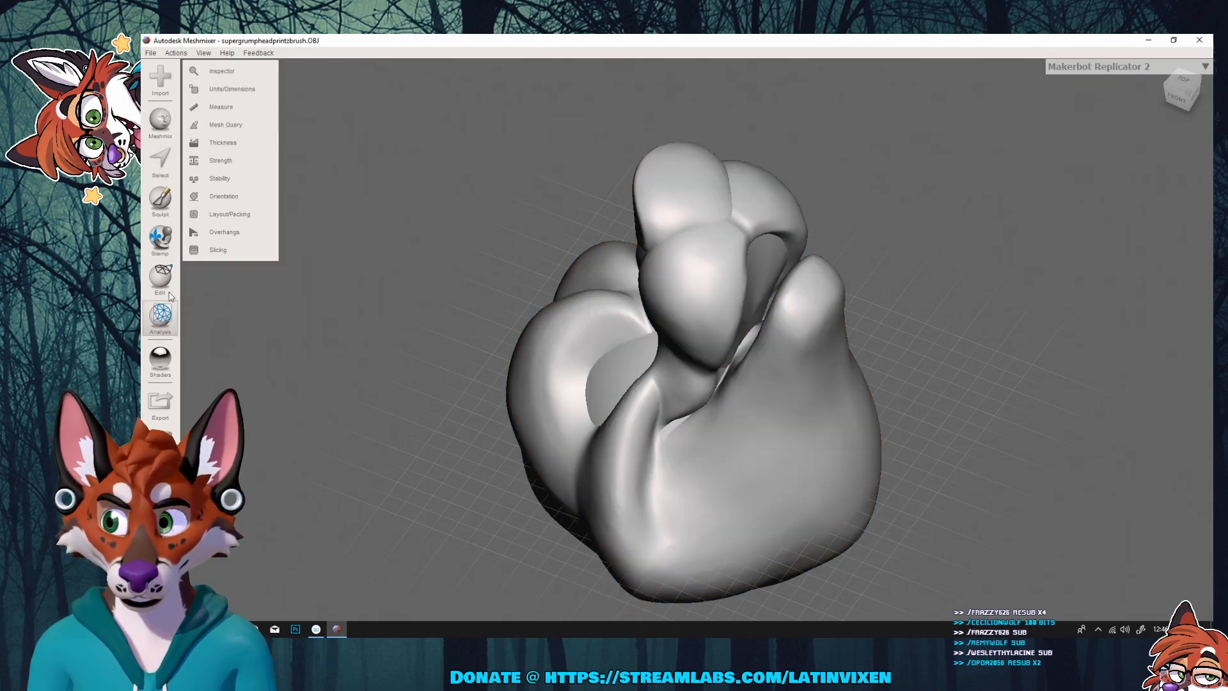
pyautogui.click(247, 72)
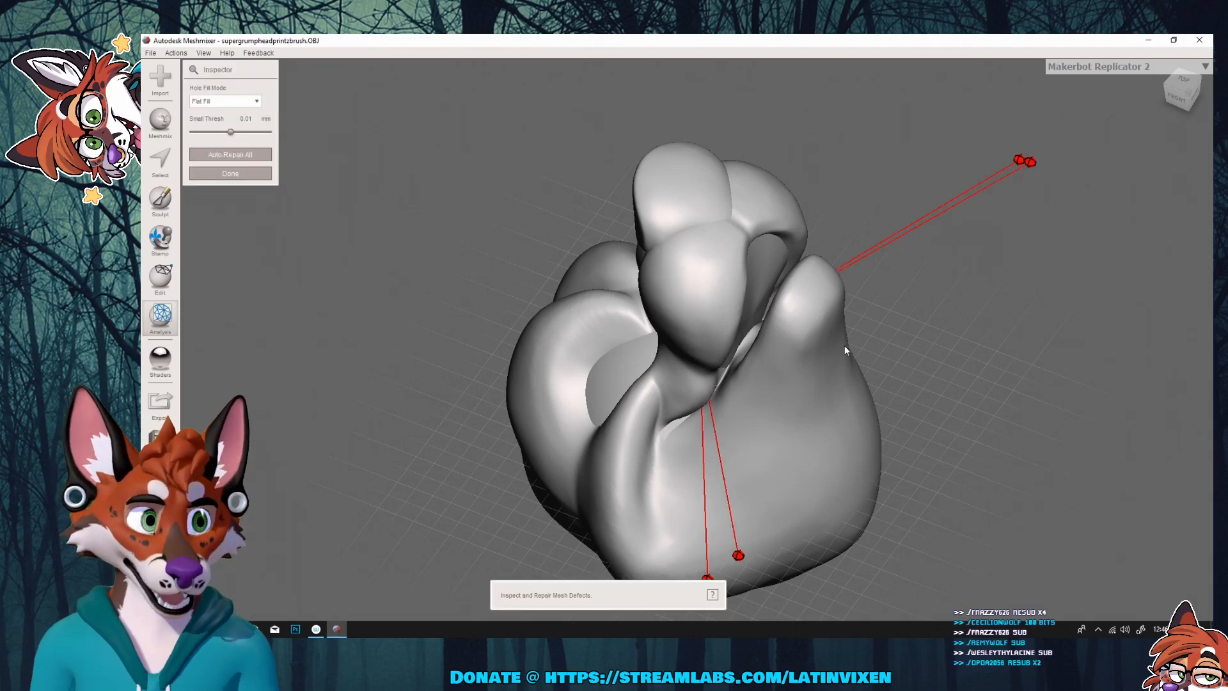
pyautogui.moveTo(1019, 313); pyautogui.dragTo(728, 428, button='right')
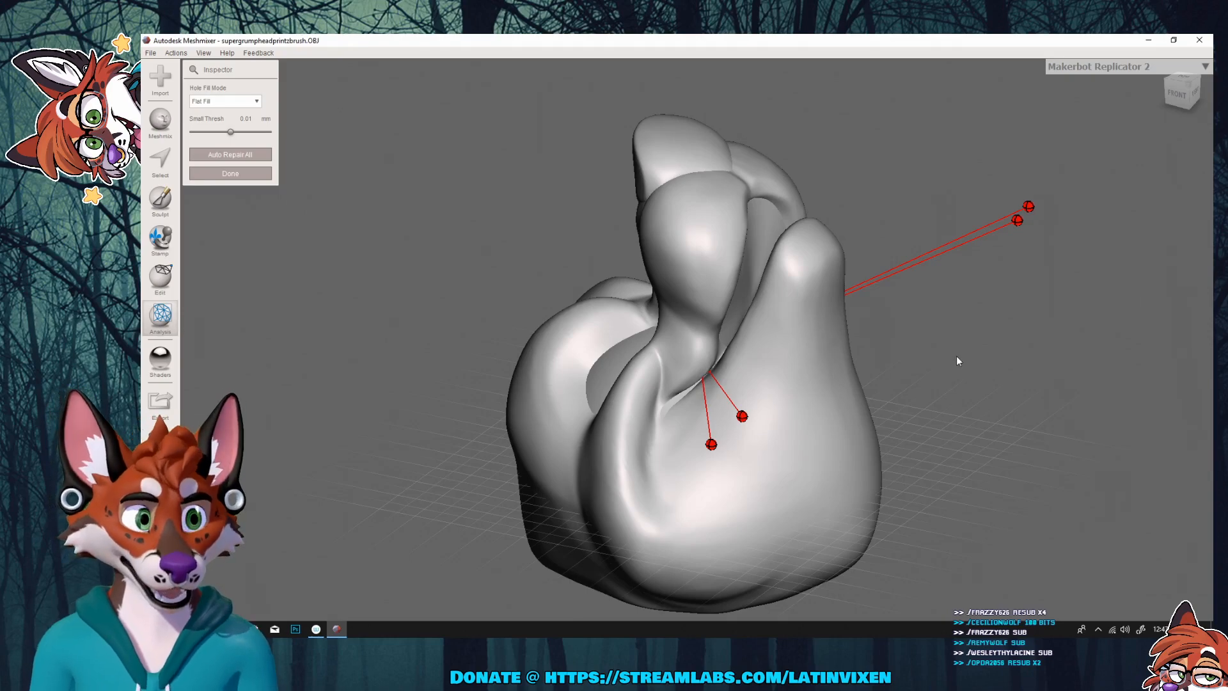
pyautogui.moveTo(956, 357); pyautogui.dragTo(973, 326, button='right')
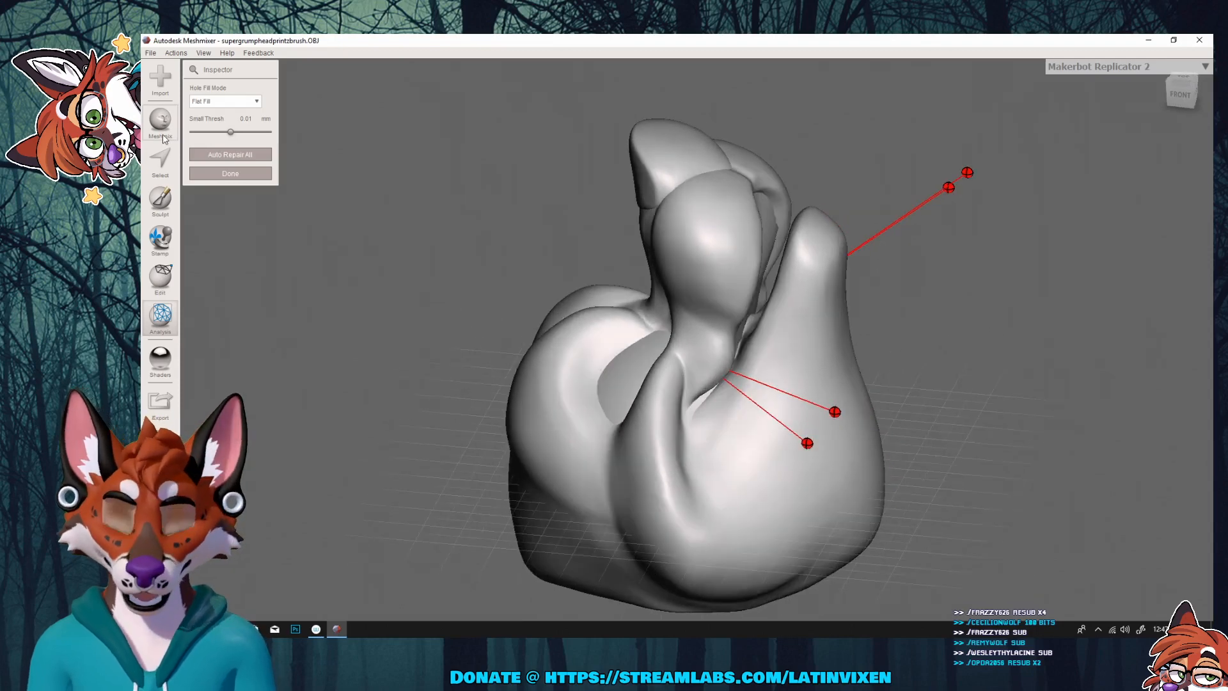
pyautogui.click(216, 102)
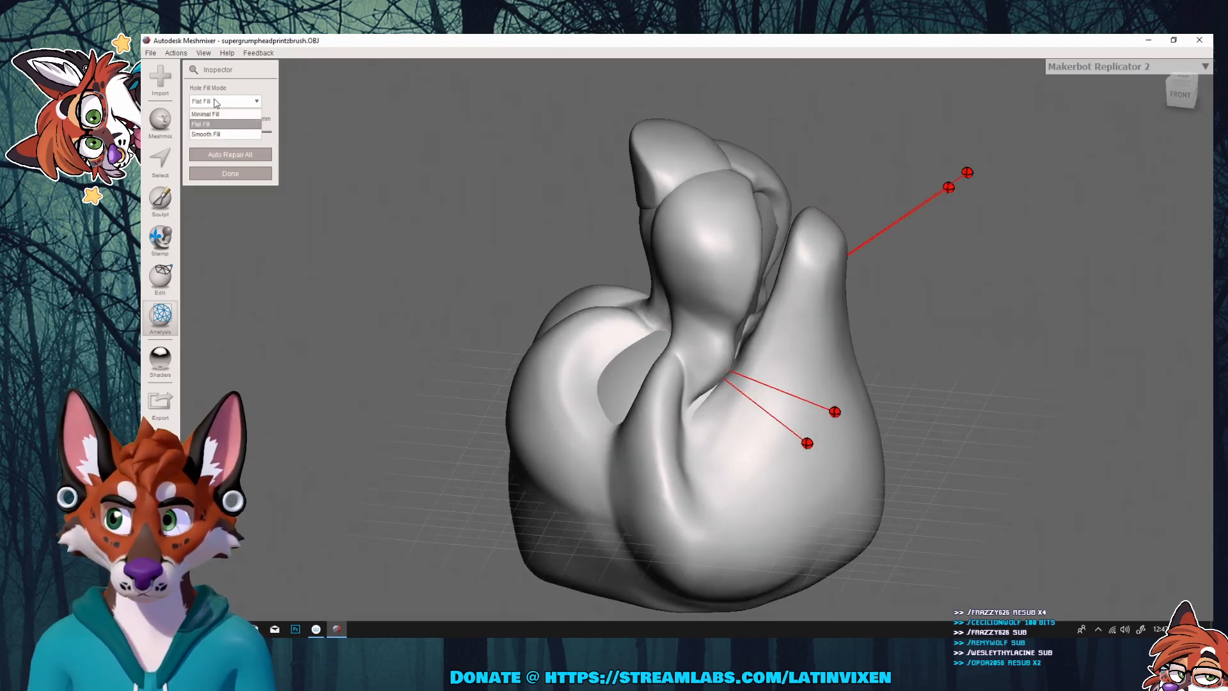
pyautogui.click(218, 134)
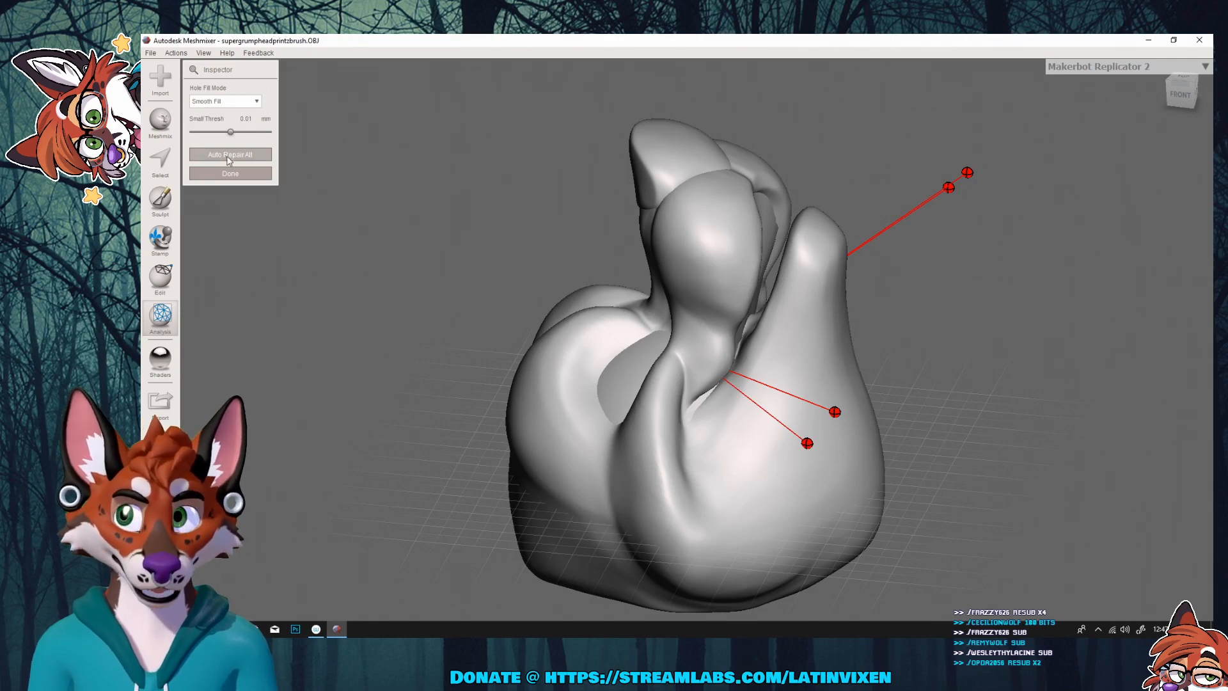
pyautogui.click(229, 157)
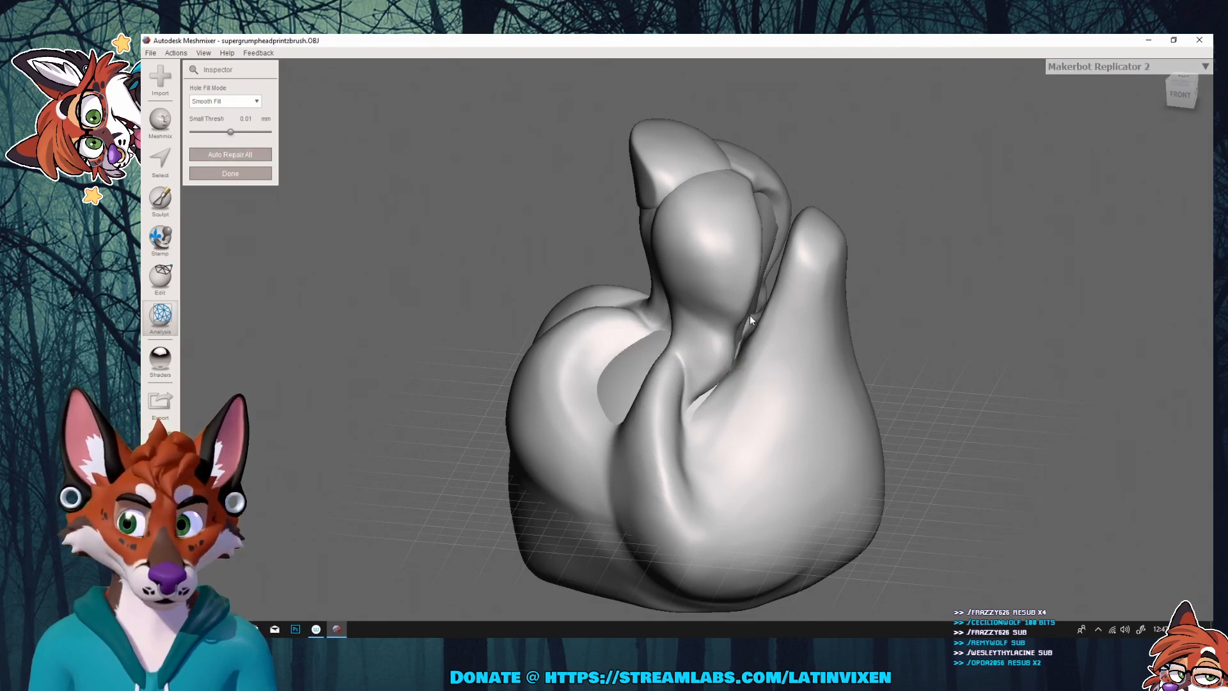
pyautogui.click(251, 174)
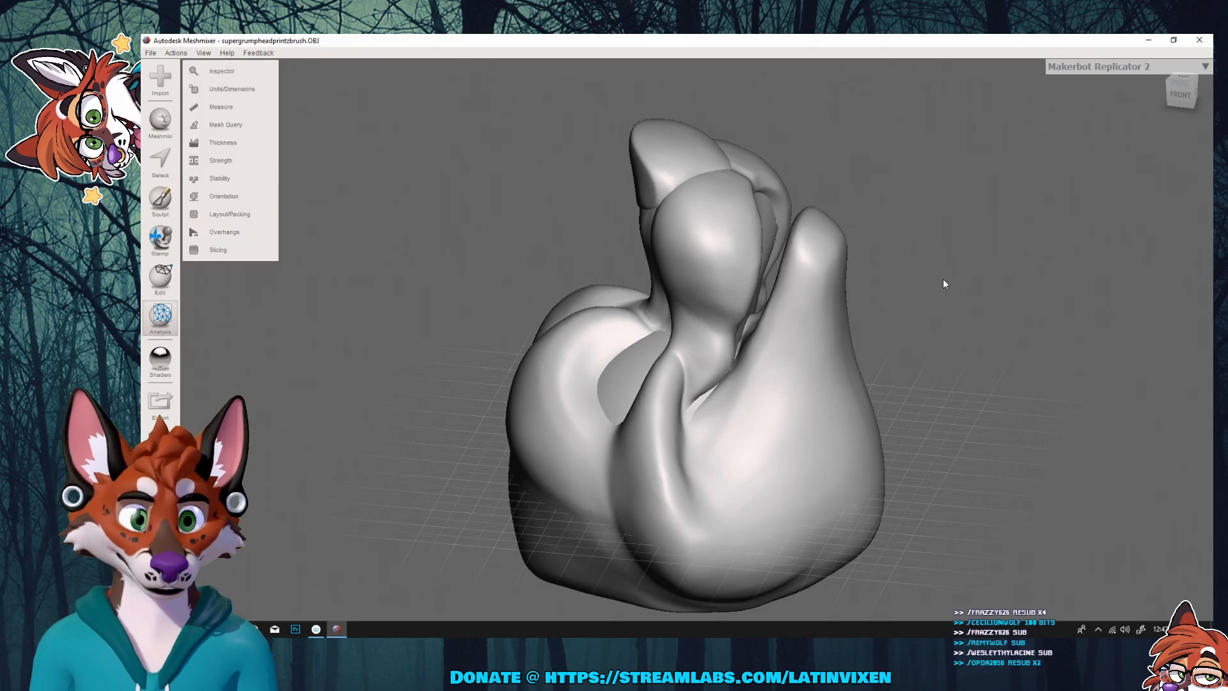
# Step: Try converting the head with Make Solid, setting the solid type to Accurate and updating the preview
pyautogui.moveTo(958, 271); pyautogui.dragTo(960, 245, button='right')
pyautogui.moveTo(935, 339)
pyautogui.mouseDown(button='middle')
pyautogui.moveTo(924, 269)
pyautogui.moveTo(935, 321)
pyautogui.mouseUp(button='middle')
pyautogui.moveTo(935, 320)
pyautogui.mouseDown(button='right')
pyautogui.moveTo(939, 438)
pyautogui.moveTo(947, 326)
pyautogui.mouseUp(button='right')
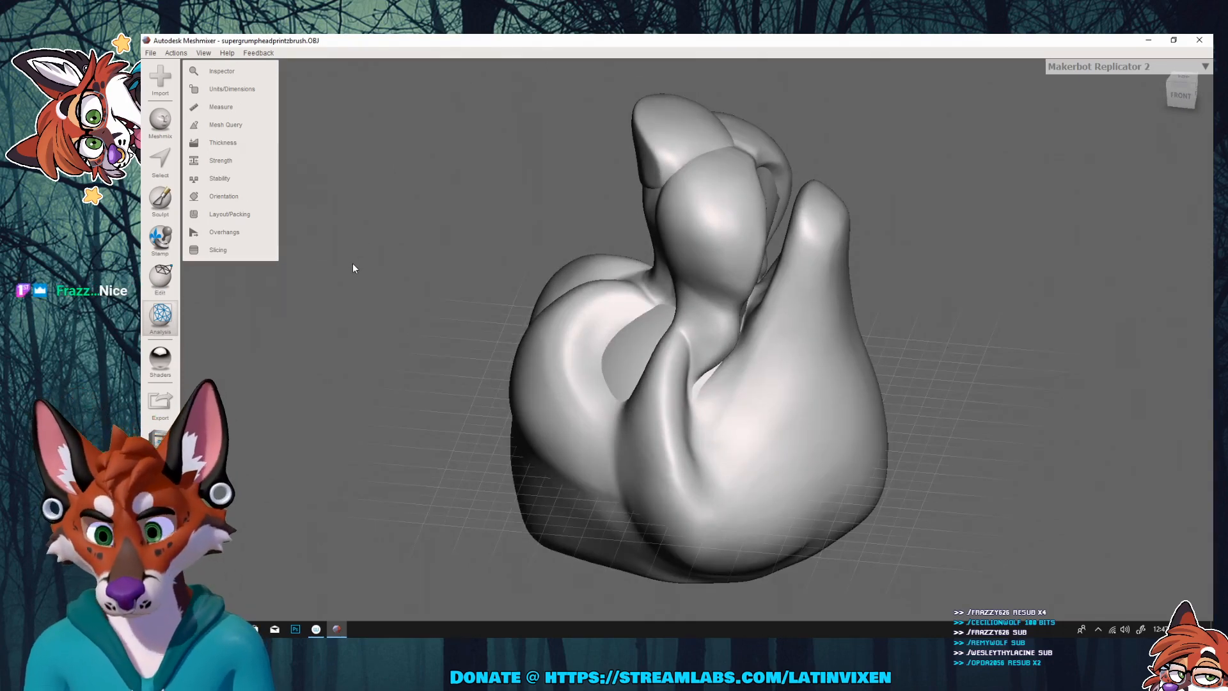
pyautogui.hotkey('ctrl', 'a')
pyautogui.moveTo(240, 110)
pyautogui.moveTo(237, 74)
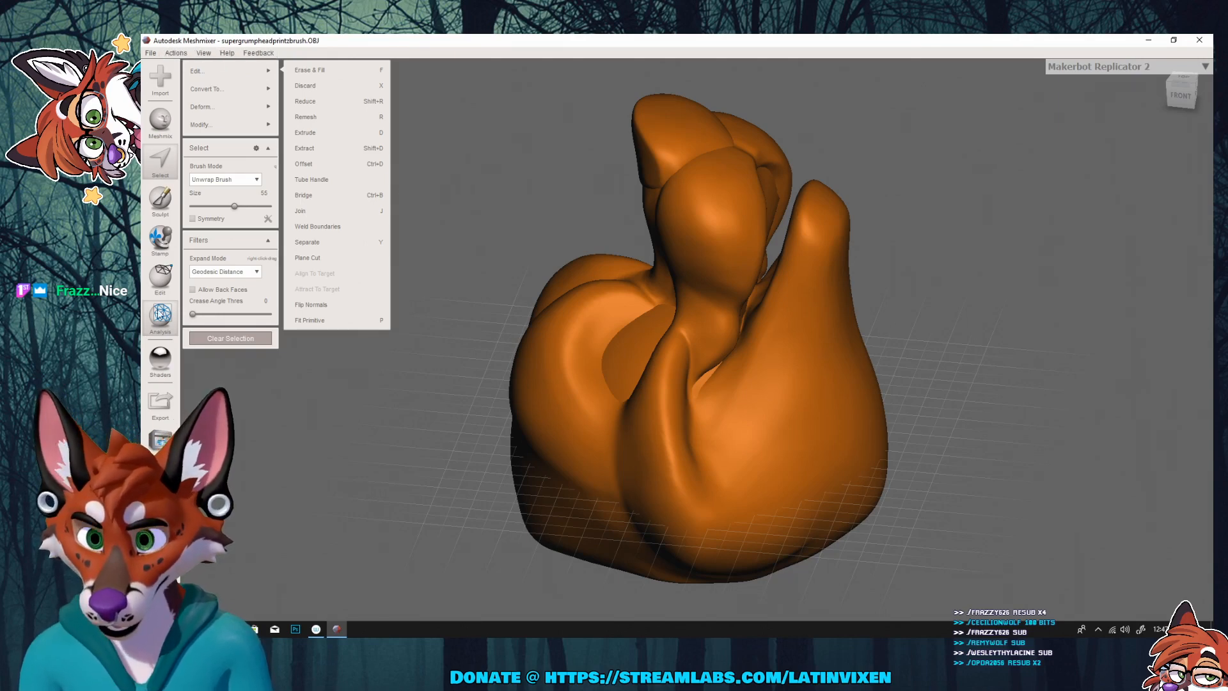
pyautogui.click(160, 276)
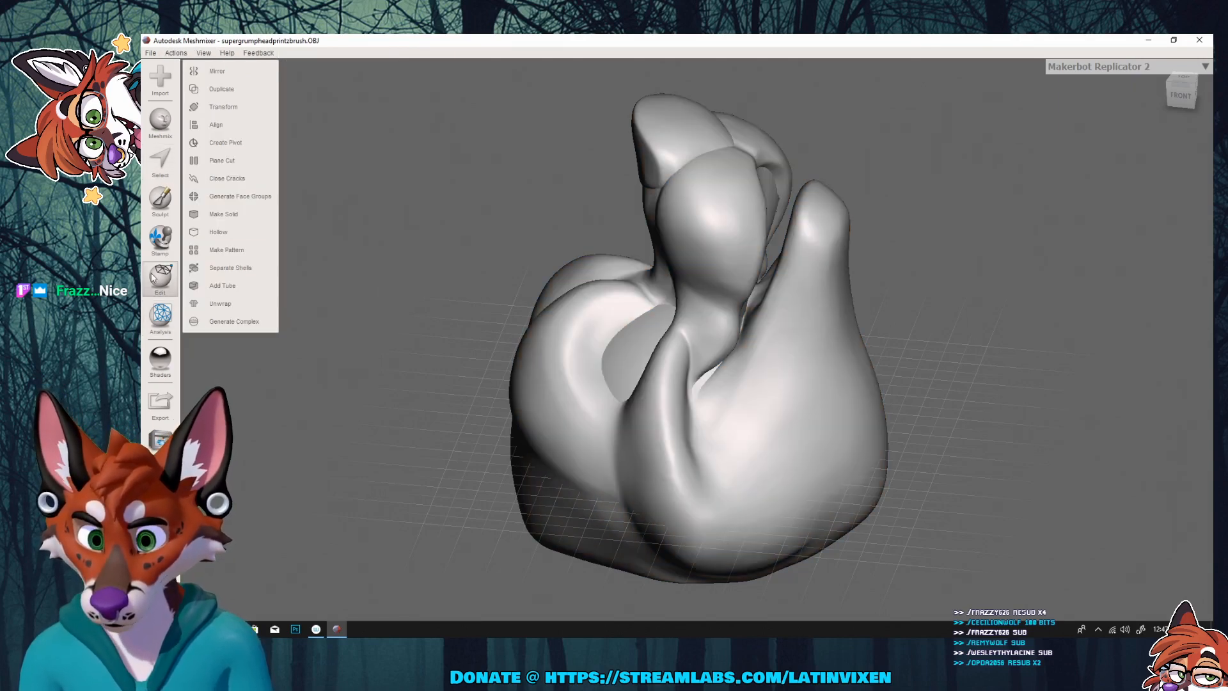
pyautogui.click(214, 220)
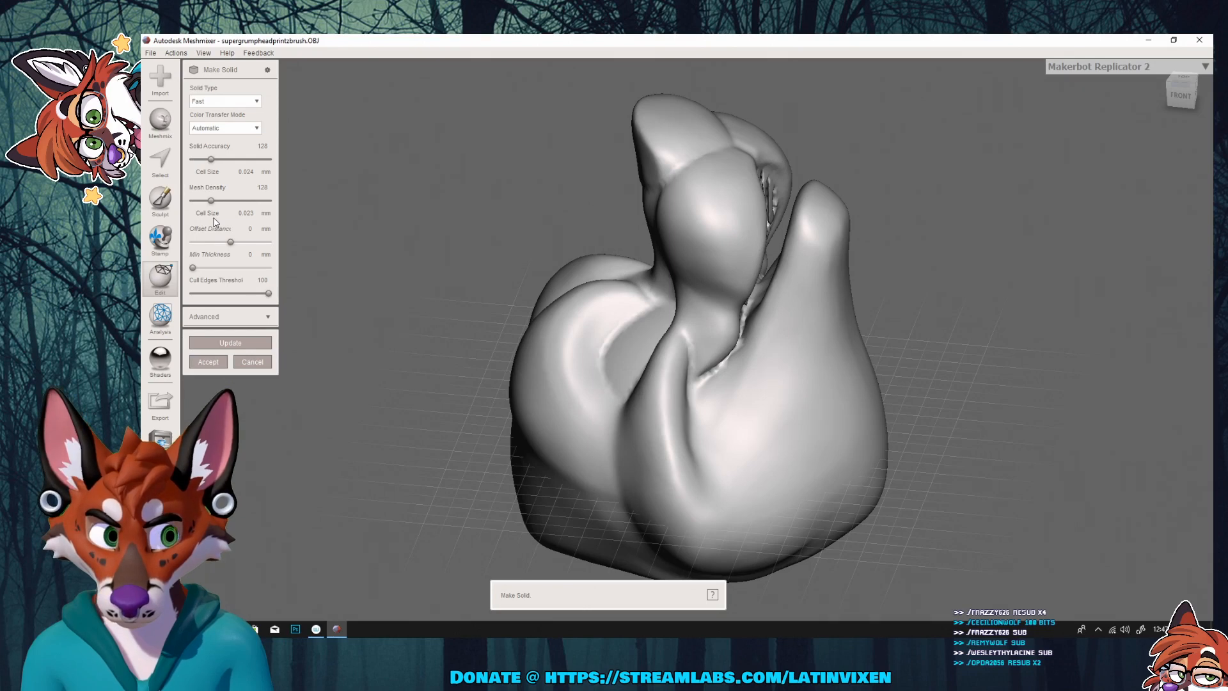
pyautogui.moveTo(977, 244); pyautogui.dragTo(835, 237, button='right')
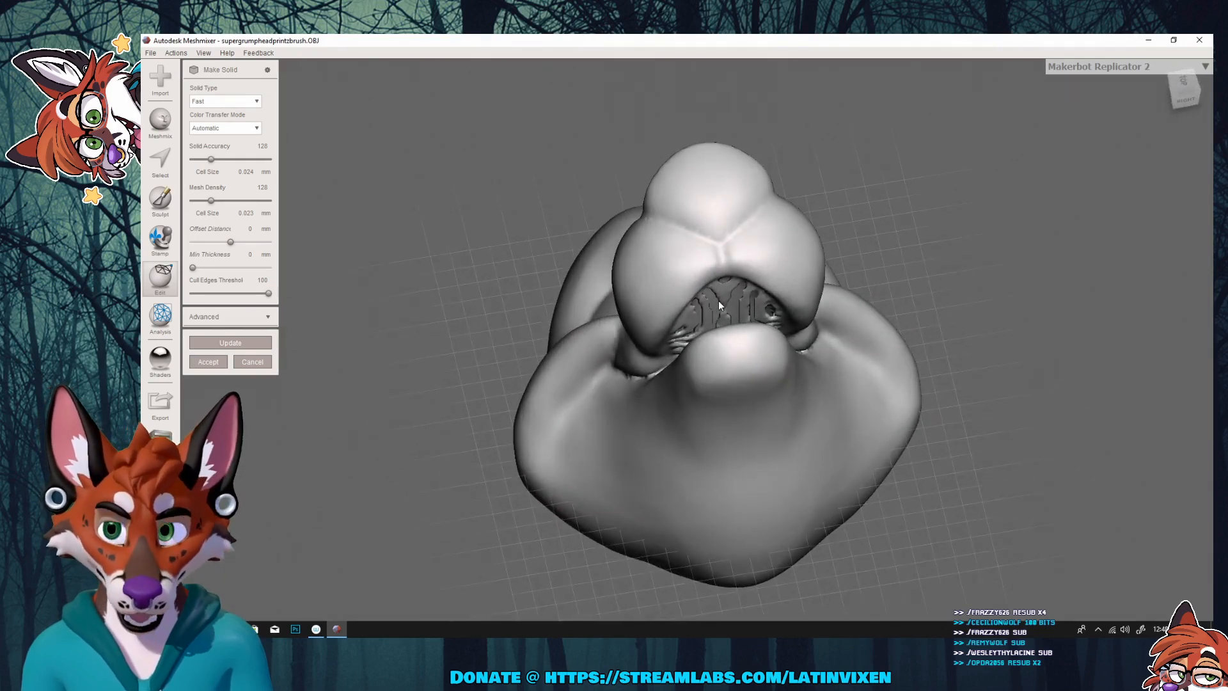
pyautogui.click(225, 102)
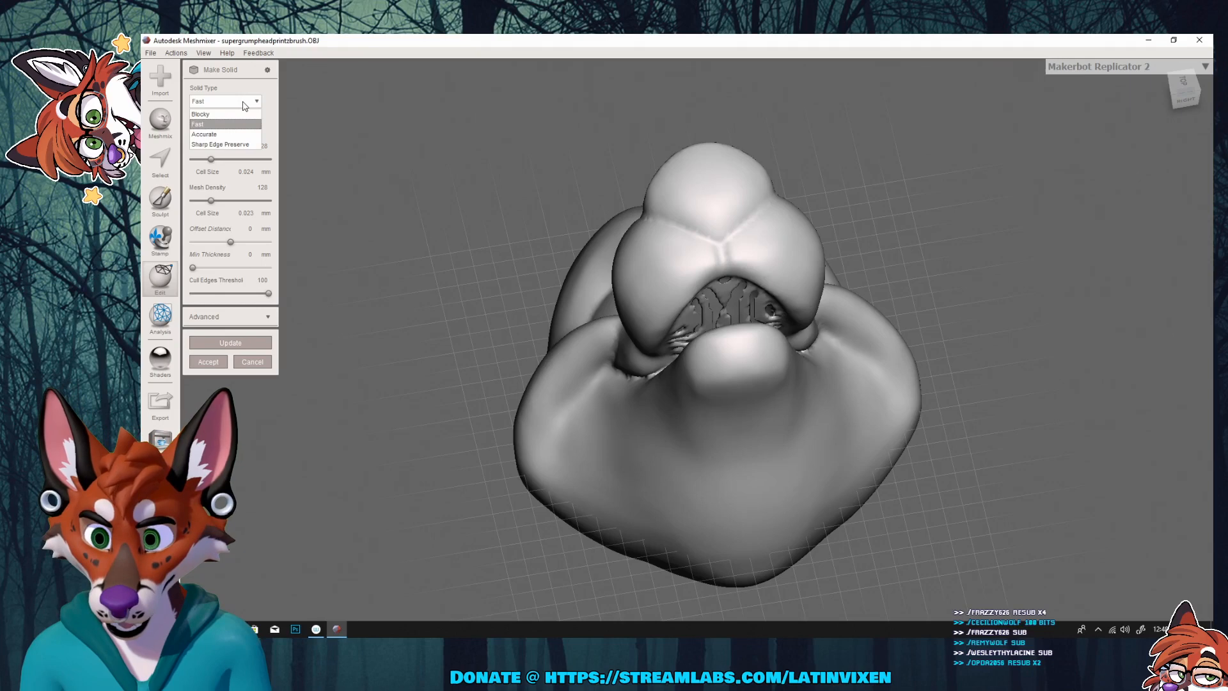
pyautogui.click(214, 135)
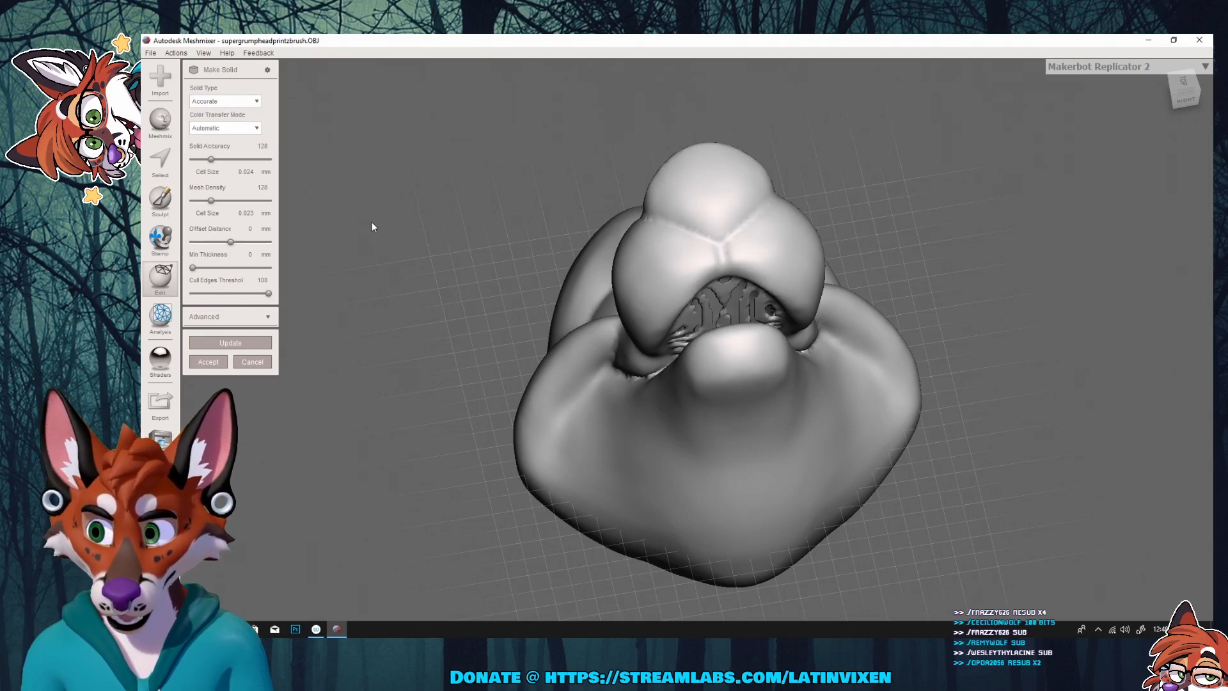
pyautogui.click(213, 346)
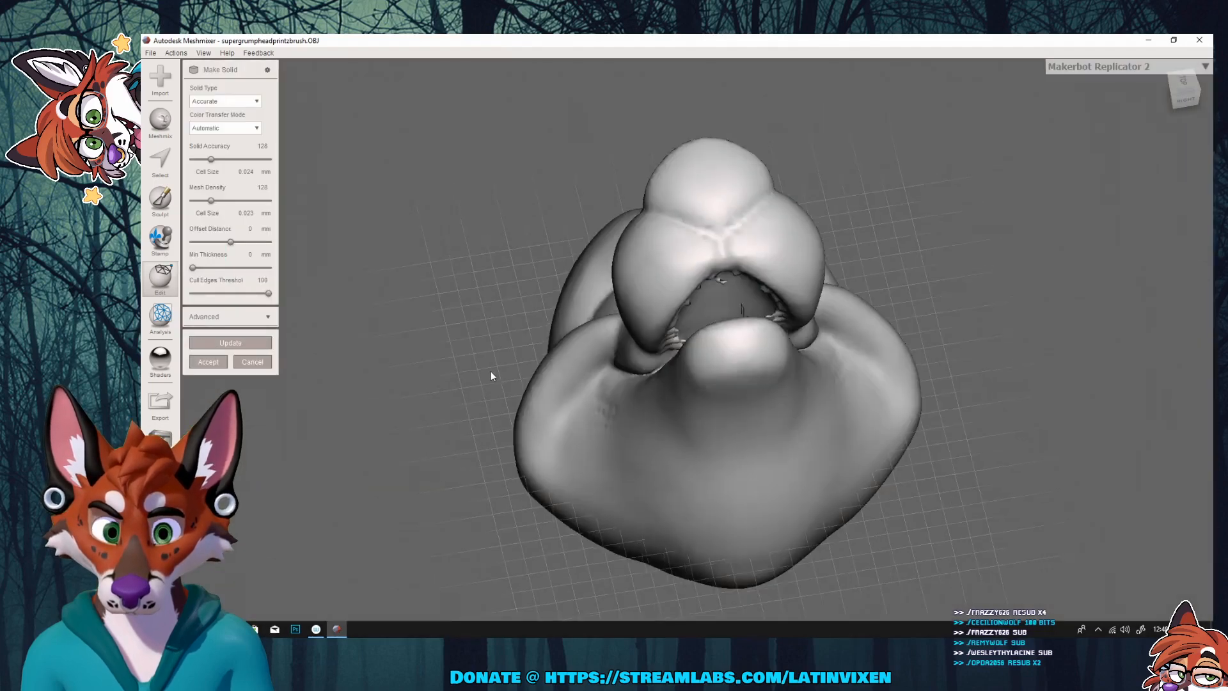
# Step: Examine the solid preview from several sides, especially the mouth opening, and cancel the Make Solid operation
pyautogui.moveTo(491, 376); pyautogui.dragTo(951, 267, button='right')
pyautogui.scroll(5, 942, 264)
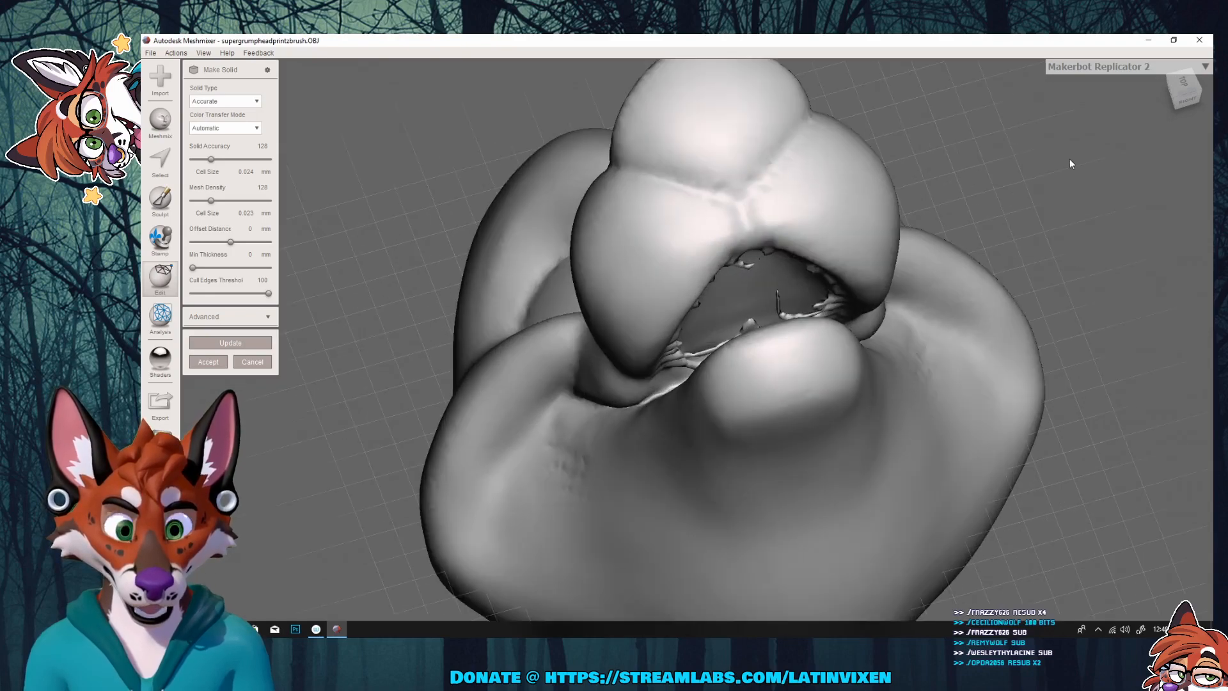
pyautogui.moveTo(1071, 164); pyautogui.dragTo(1132, 296, button='right')
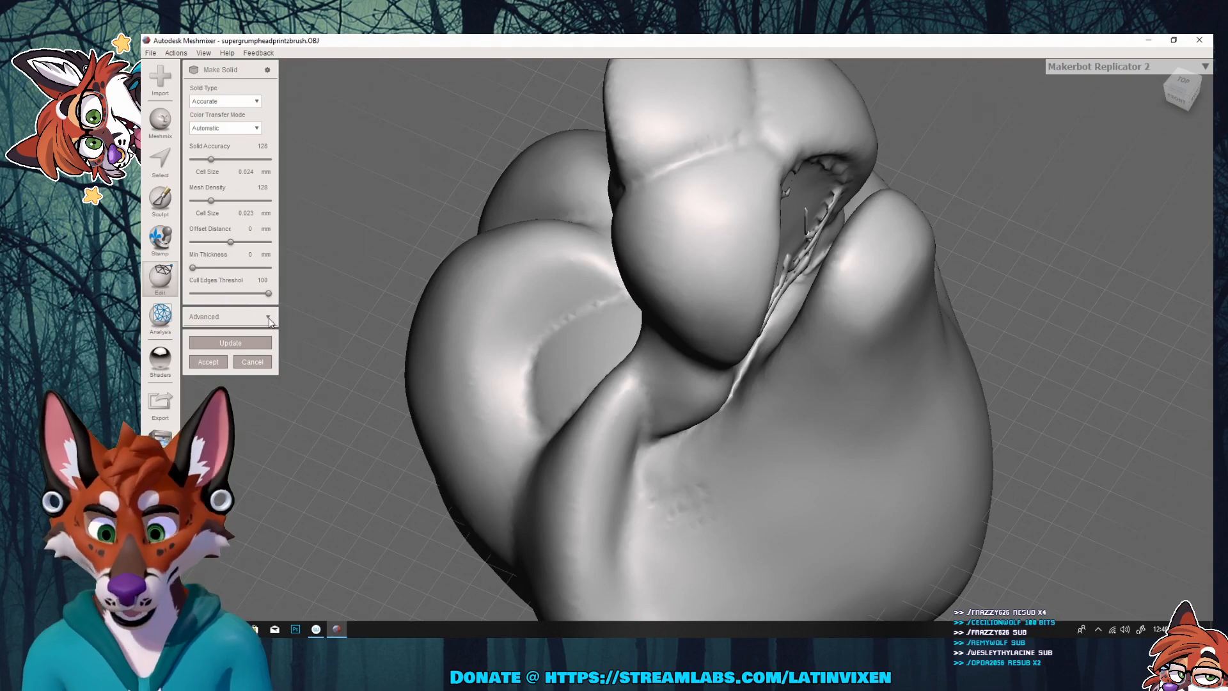
pyautogui.scroll(-6, 654, 425)
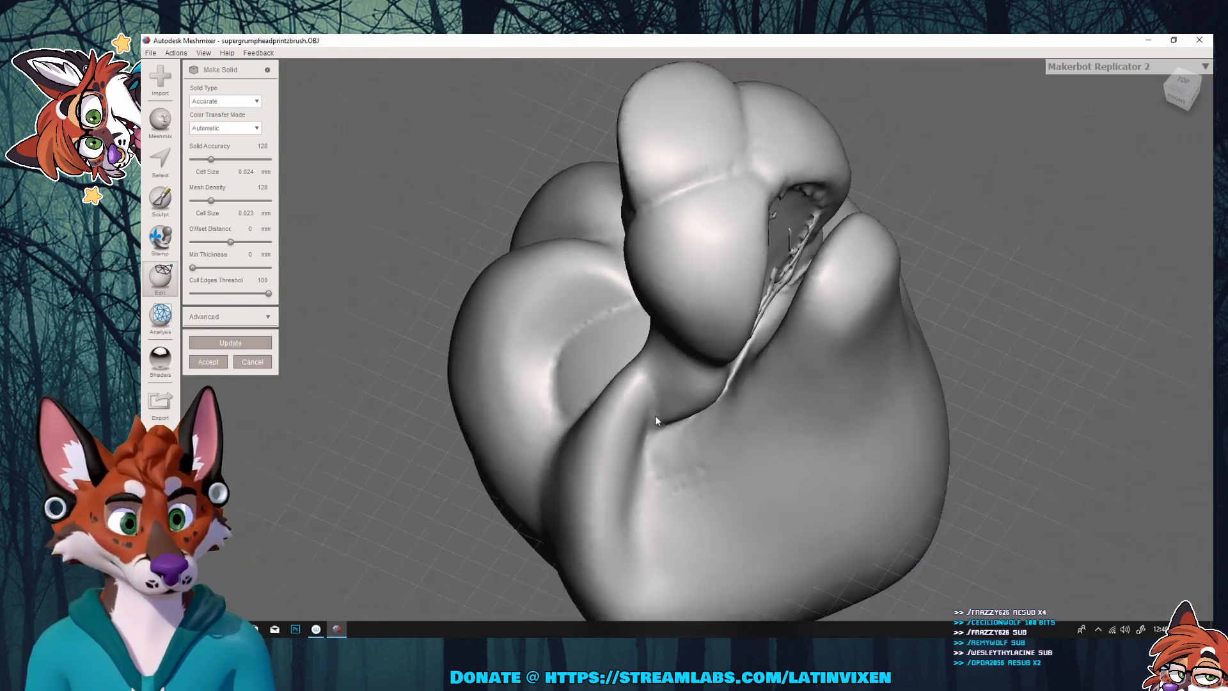
pyautogui.moveTo(981, 449); pyautogui.dragTo(765, 346, button='right')
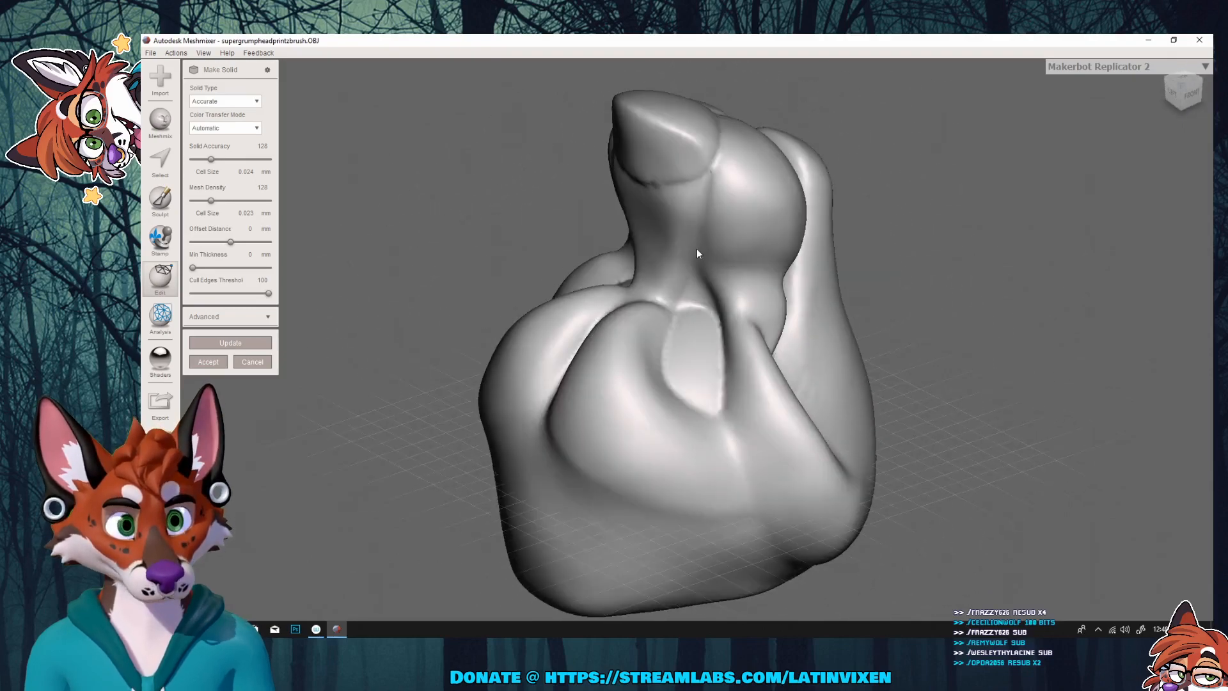
pyautogui.moveTo(872, 291); pyautogui.dragTo(721, 302, button='right')
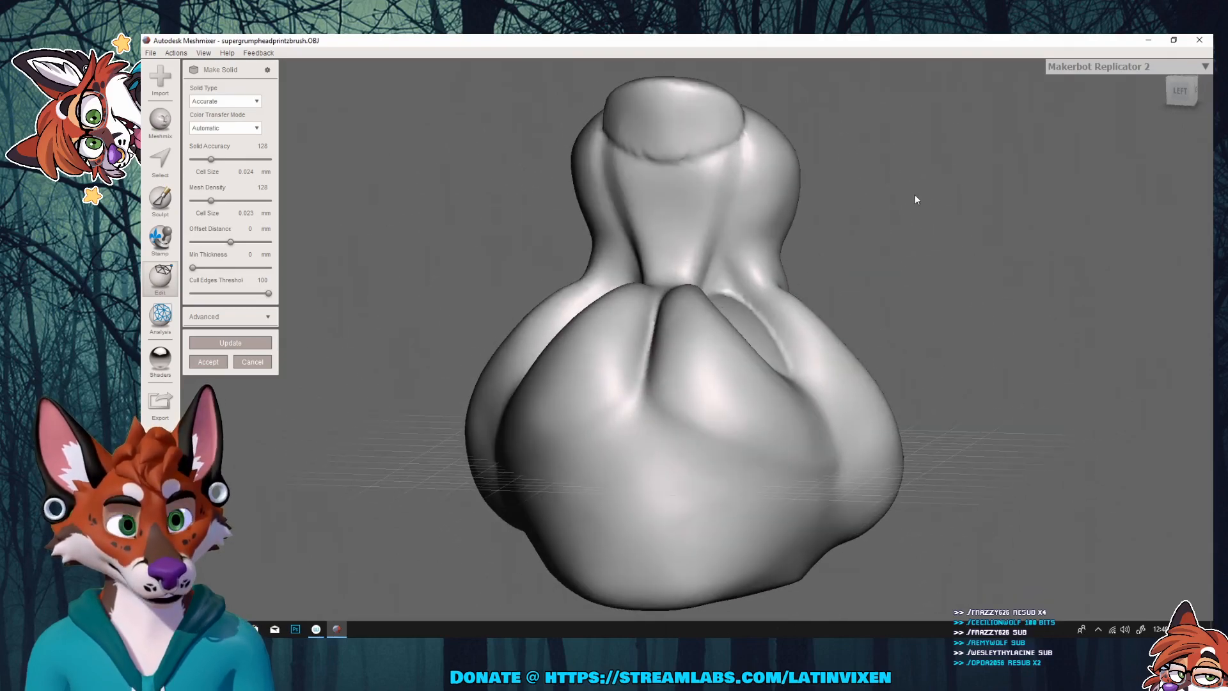
pyautogui.moveTo(914, 195); pyautogui.dragTo(781, 240, button='right')
pyautogui.moveTo(795, 368); pyautogui.dragTo(844, 332, button='right')
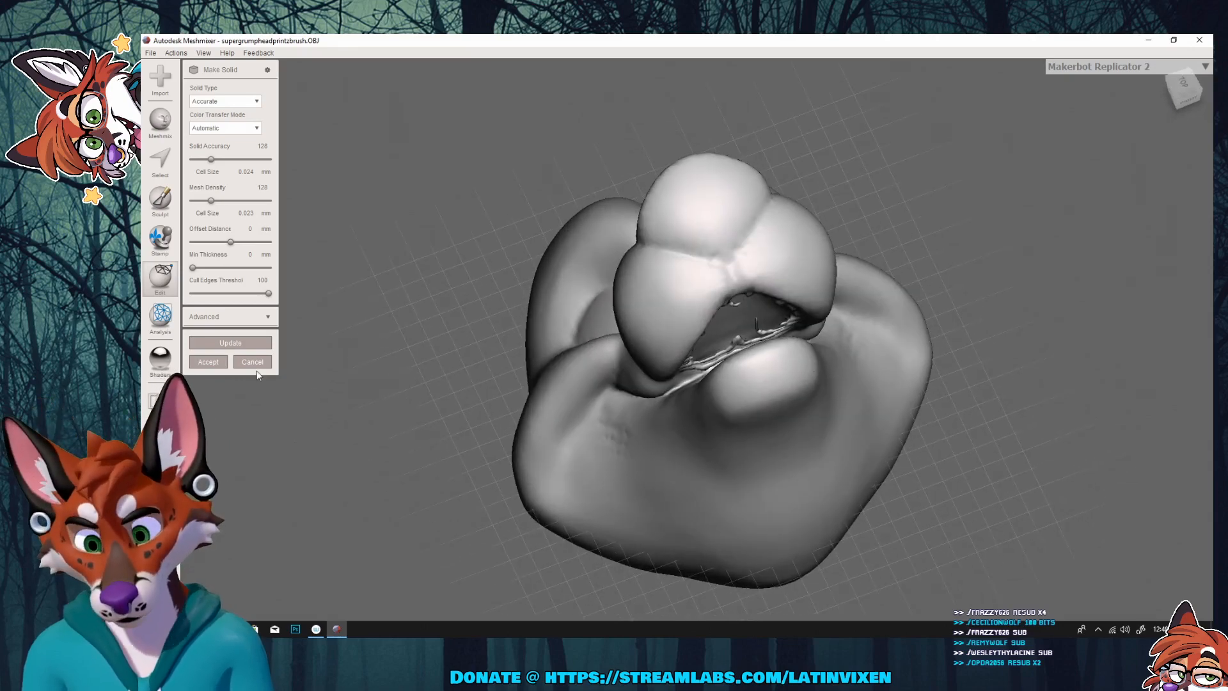
pyautogui.moveTo(346, 328); pyautogui.dragTo(430, 266, button='right')
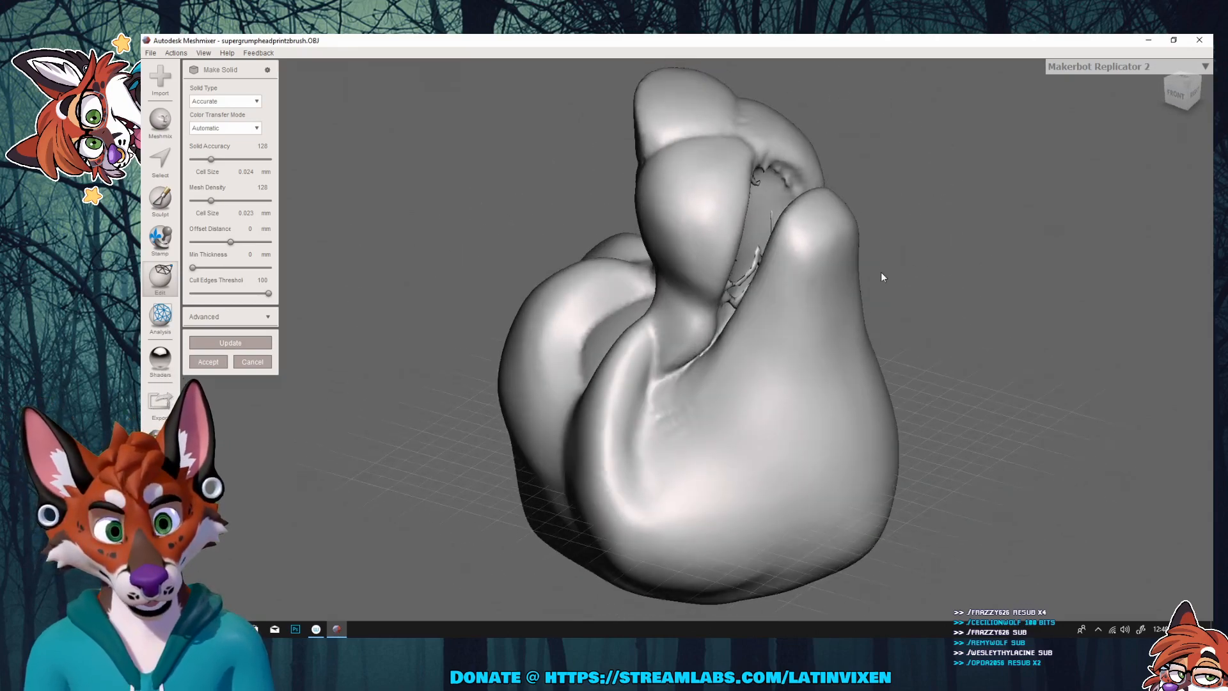
pyautogui.moveTo(883, 274); pyautogui.dragTo(893, 331, button='right')
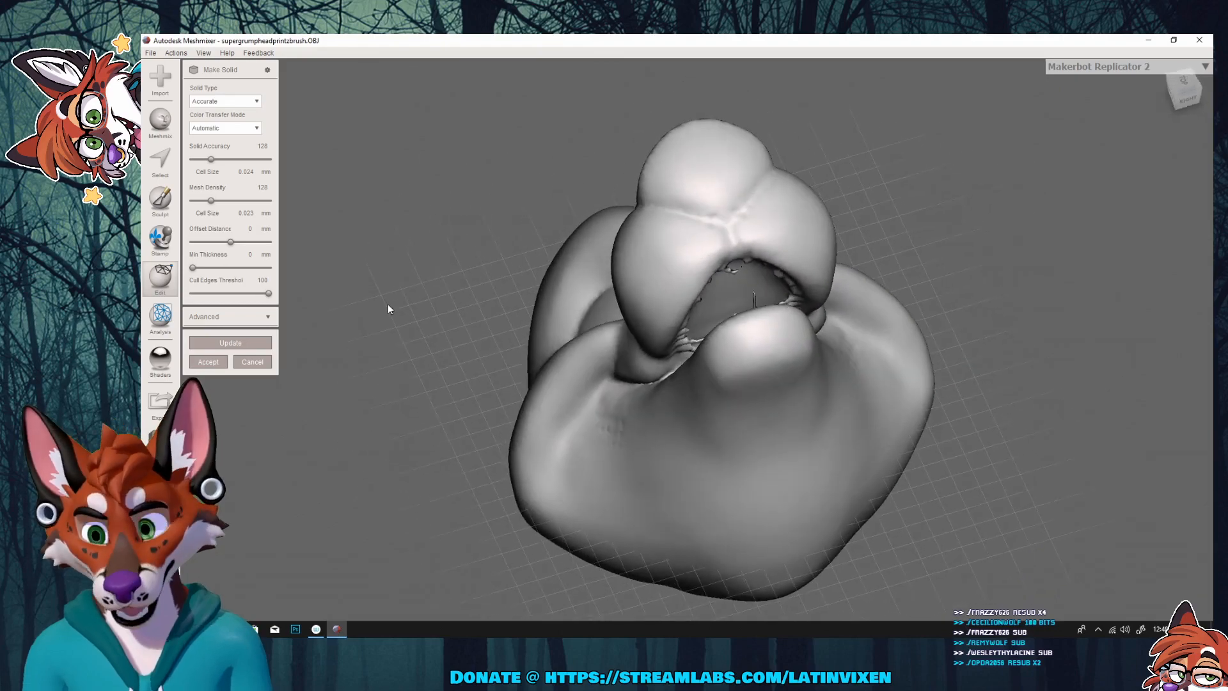
pyautogui.click(241, 362)
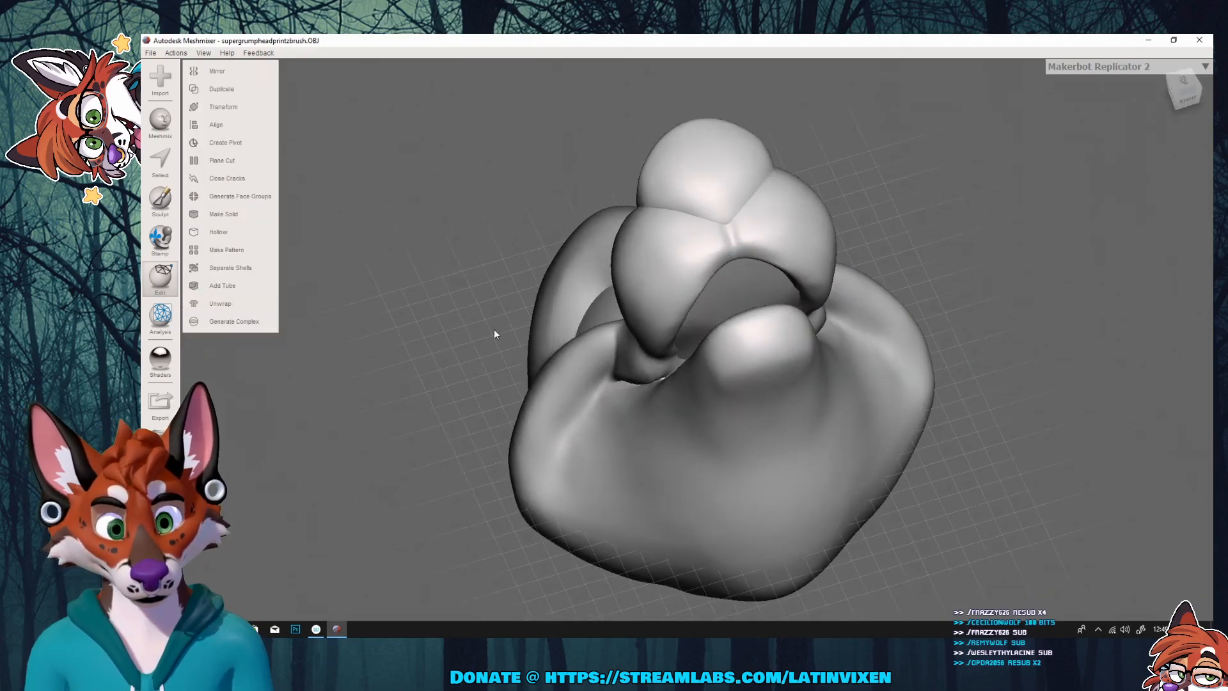
# Step: Minimize Meshmixer and open the grumpdog project in ZBrush from the grumpdog files folder on the desktop
pyautogui.click(1148, 42)
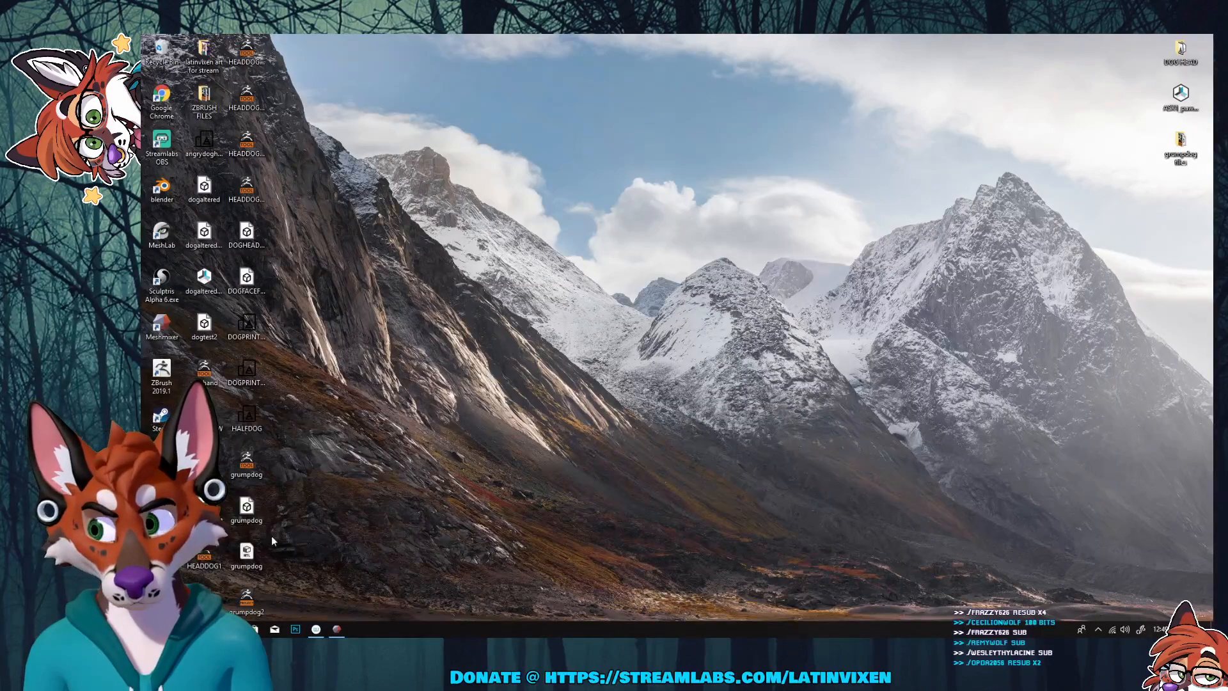
pyautogui.doubleClick(1180, 146)
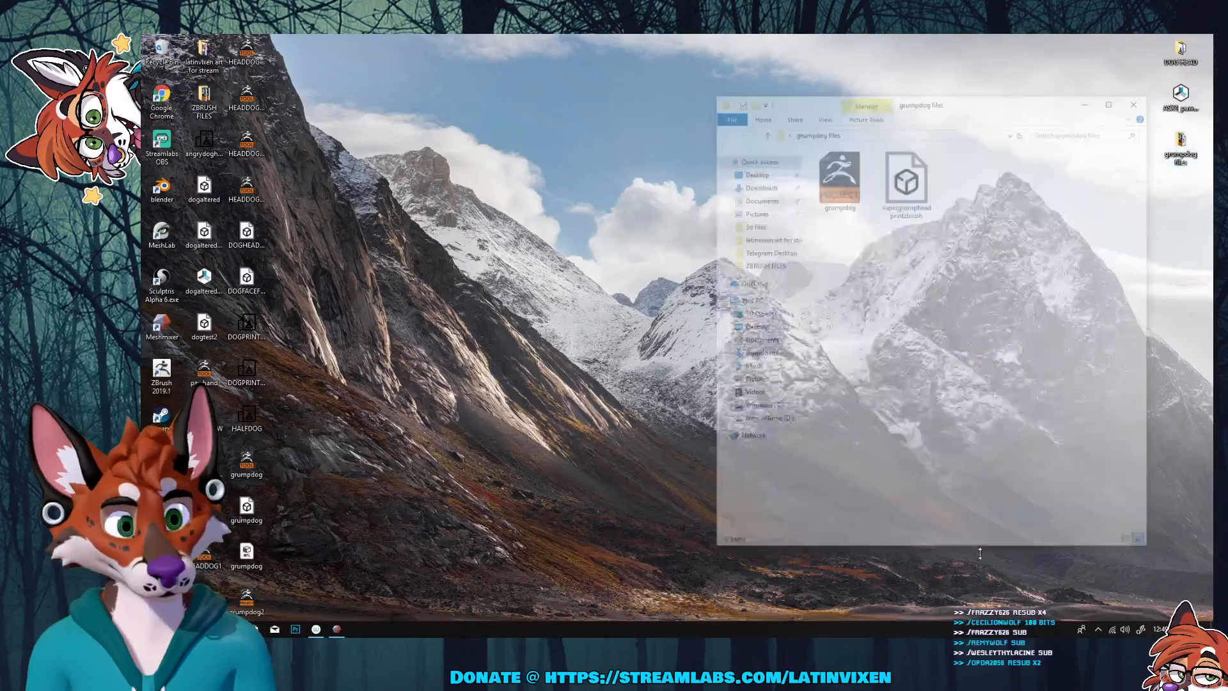
pyautogui.doubleClick(837, 174)
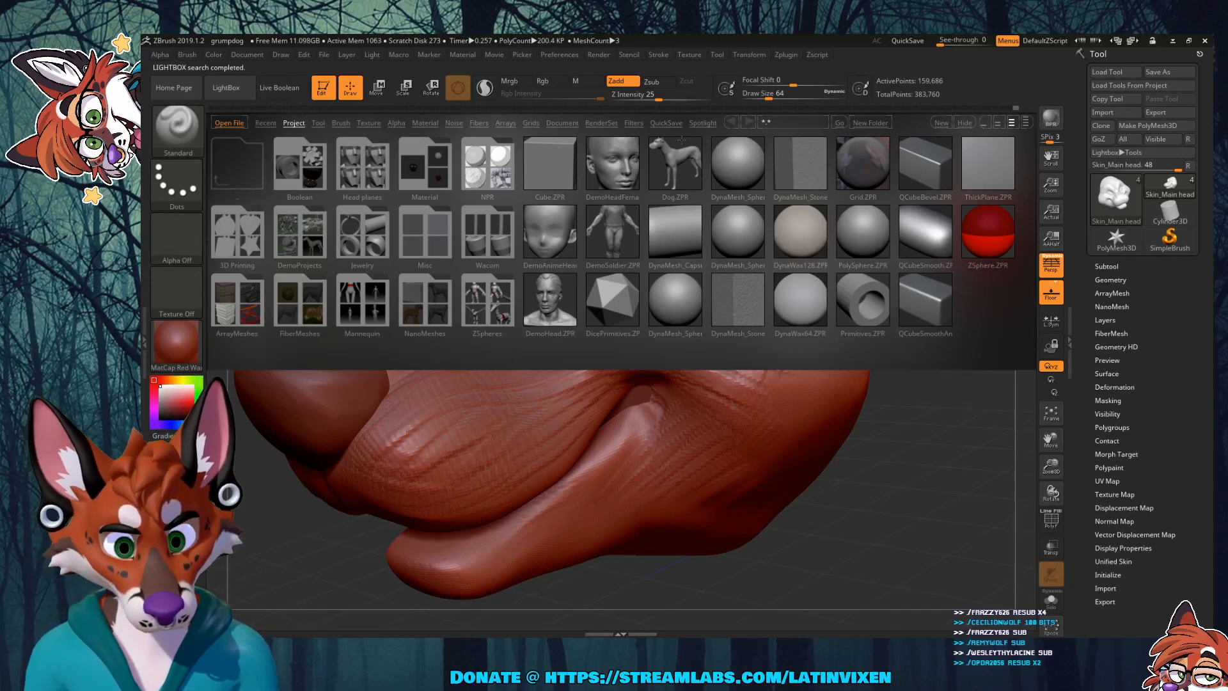
# Step: Restore the QS_272_UH.ZPR quicksave from LightBox without saving changes to the open project
pyautogui.click(666, 123)
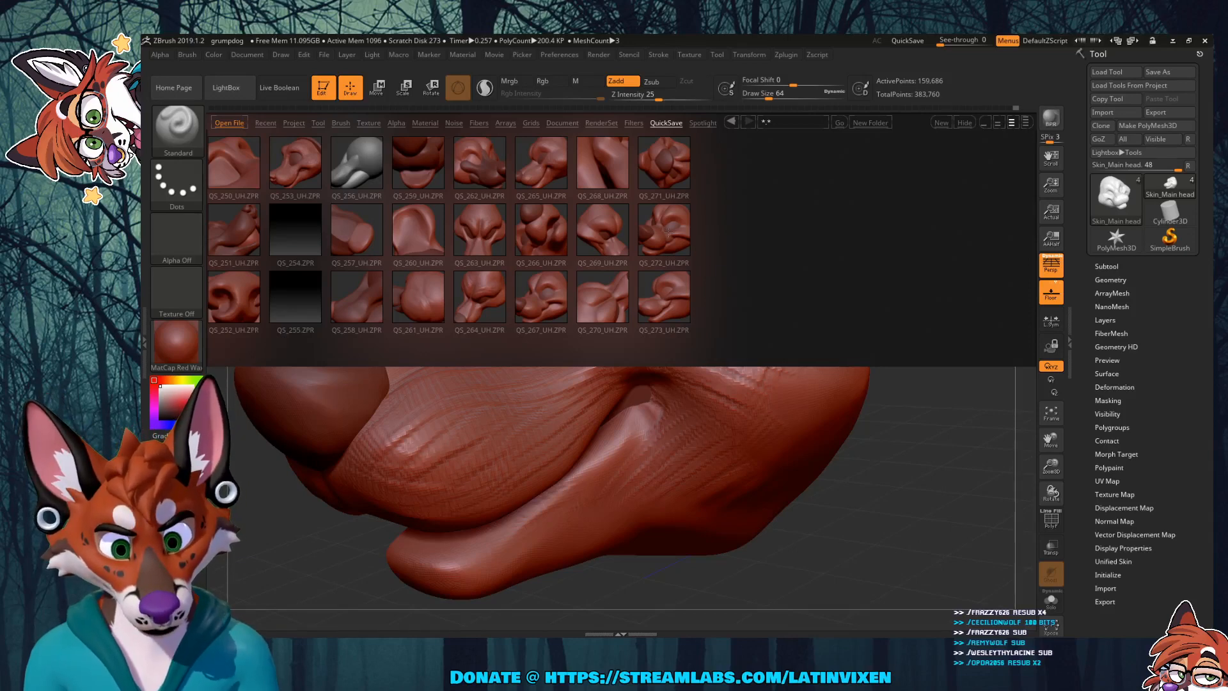
pyautogui.doubleClick(669, 235)
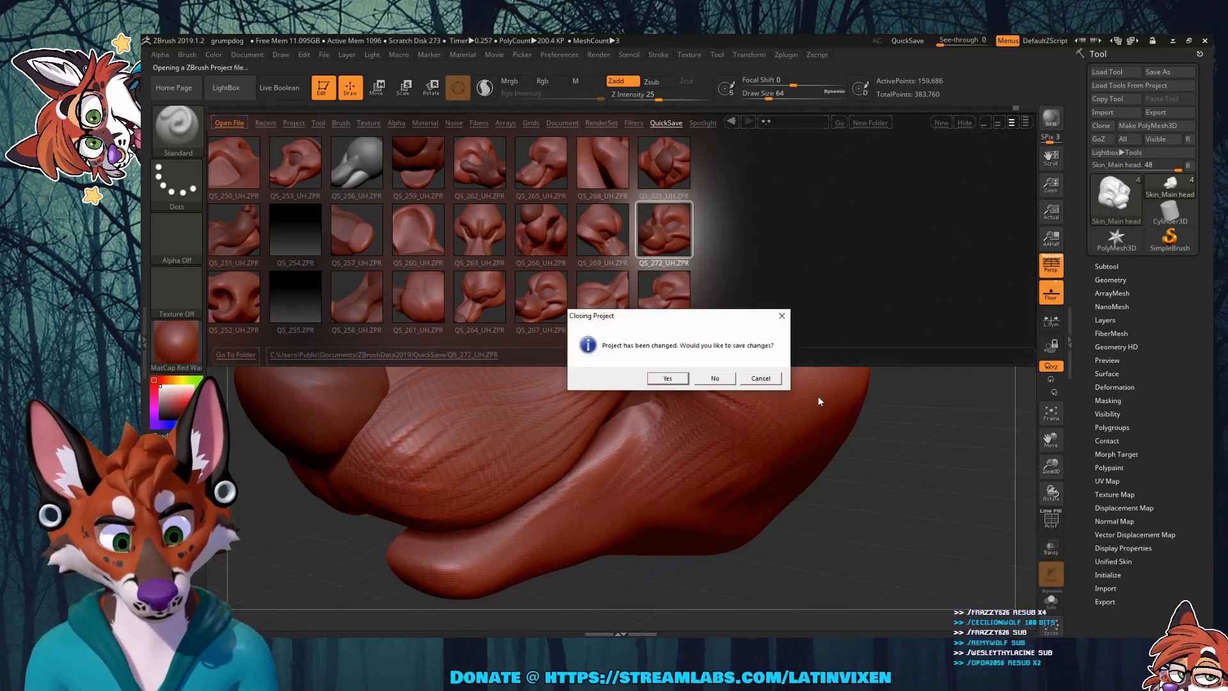
pyautogui.click(730, 382)
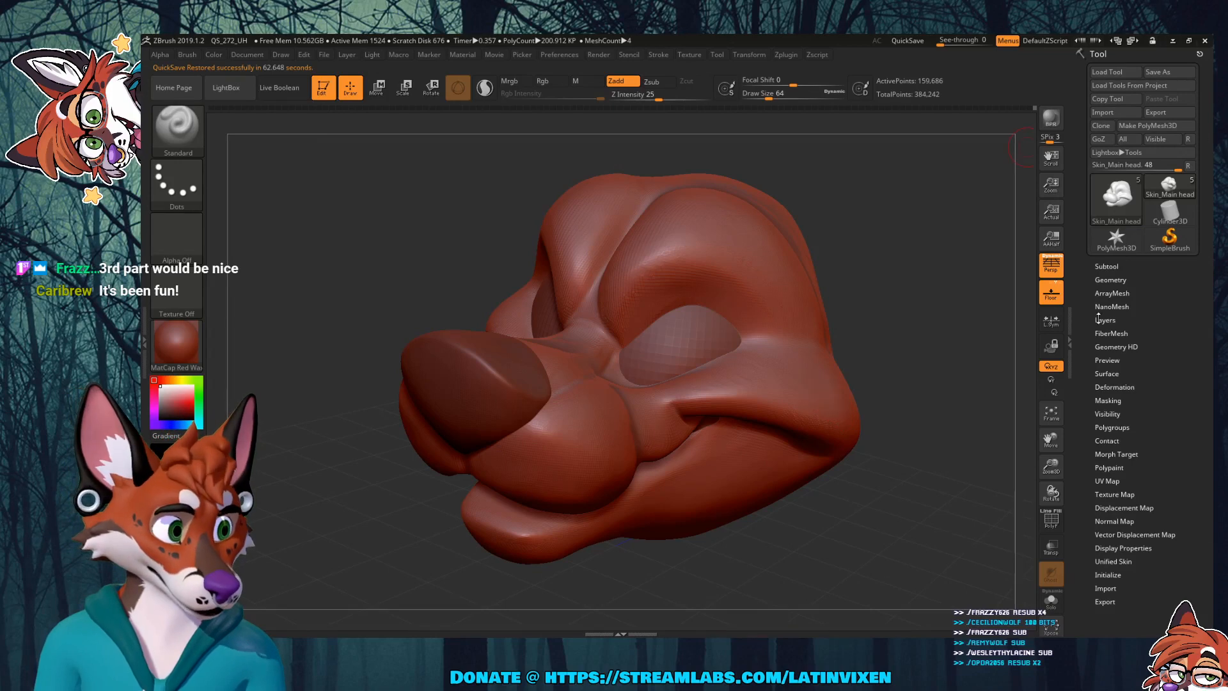
# Step: Delete the PM3D_Cube3D1 subtool from the restored head model
pyautogui.click(1108, 265)
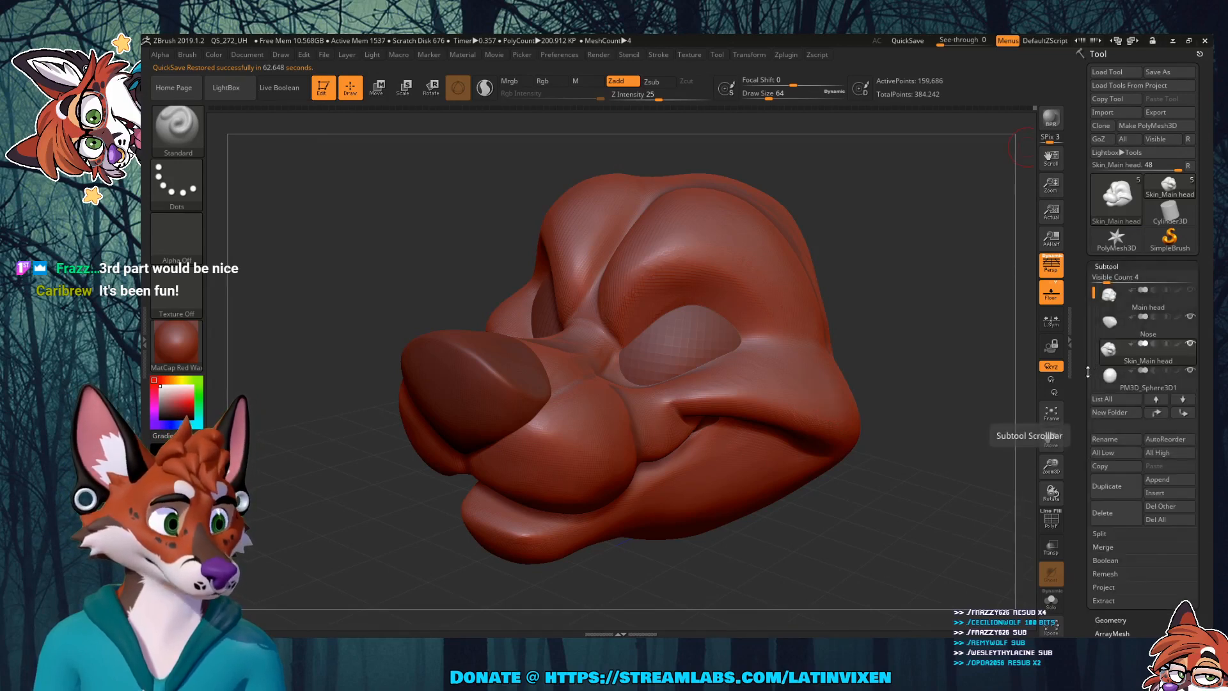
pyautogui.moveTo(1094, 356); pyautogui.dragTo(1093, 348)
pyautogui.click(1110, 329)
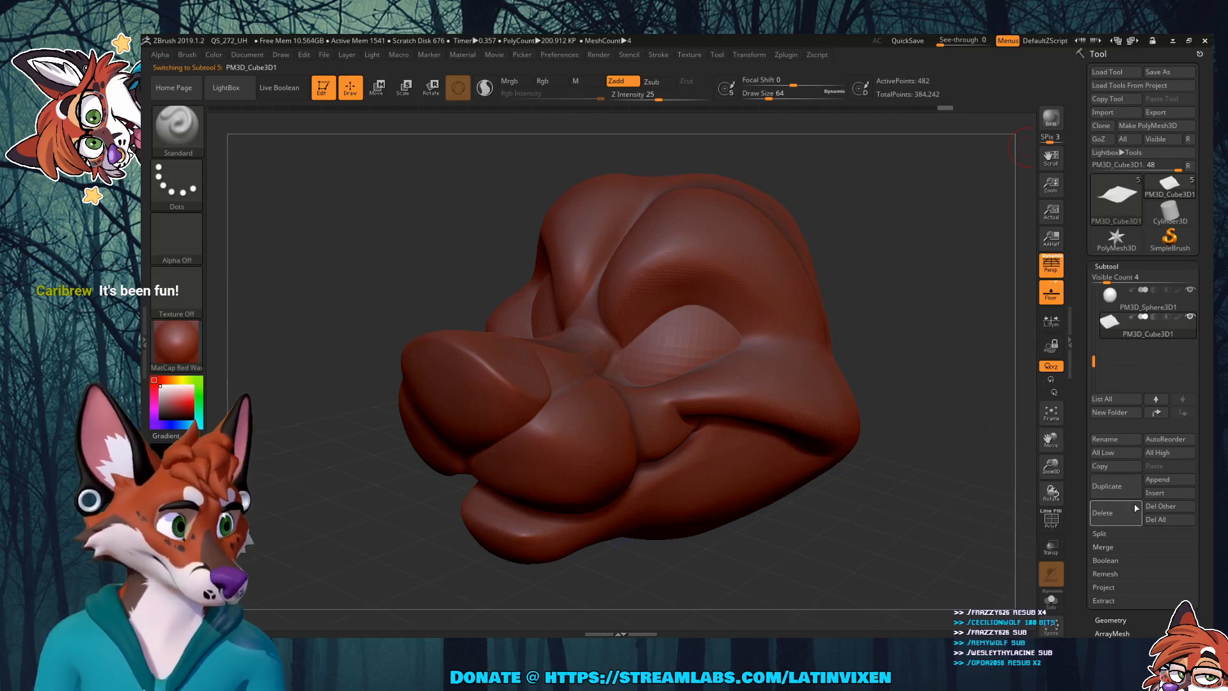
pyautogui.click(1102, 512)
pyautogui.click(1014, 529)
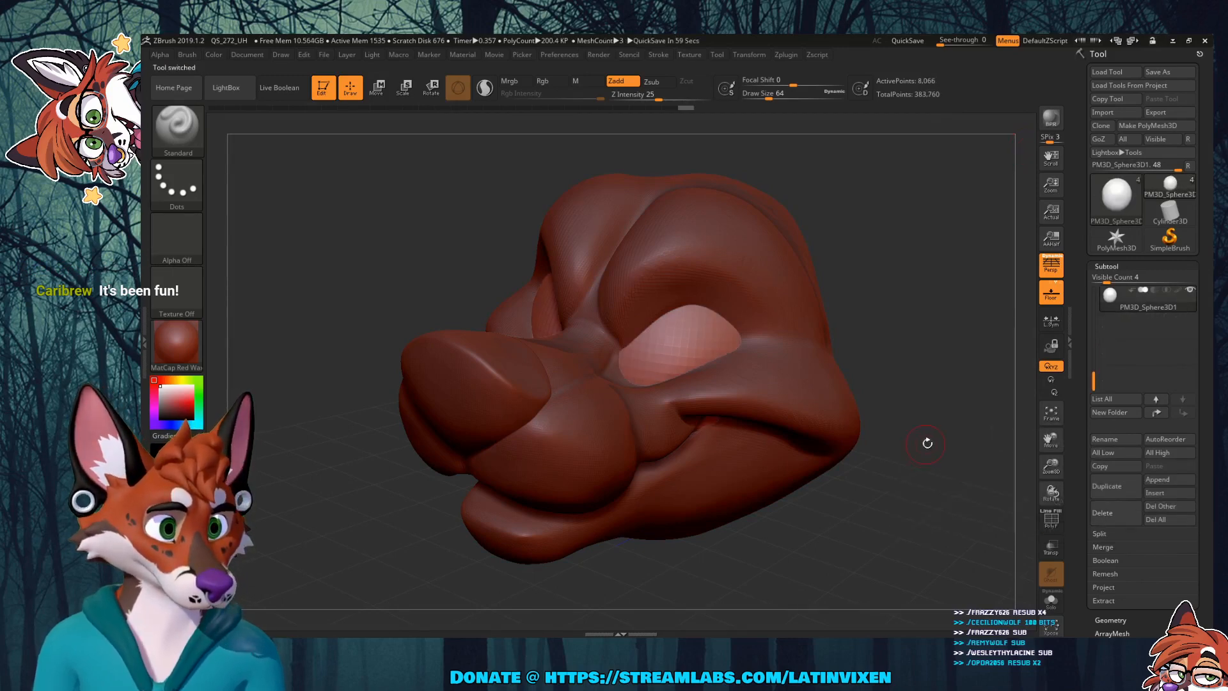
# Step: QuickSave the project and check the head from the front and side
pyautogui.moveTo(927, 439); pyautogui.dragTo(921, 531)
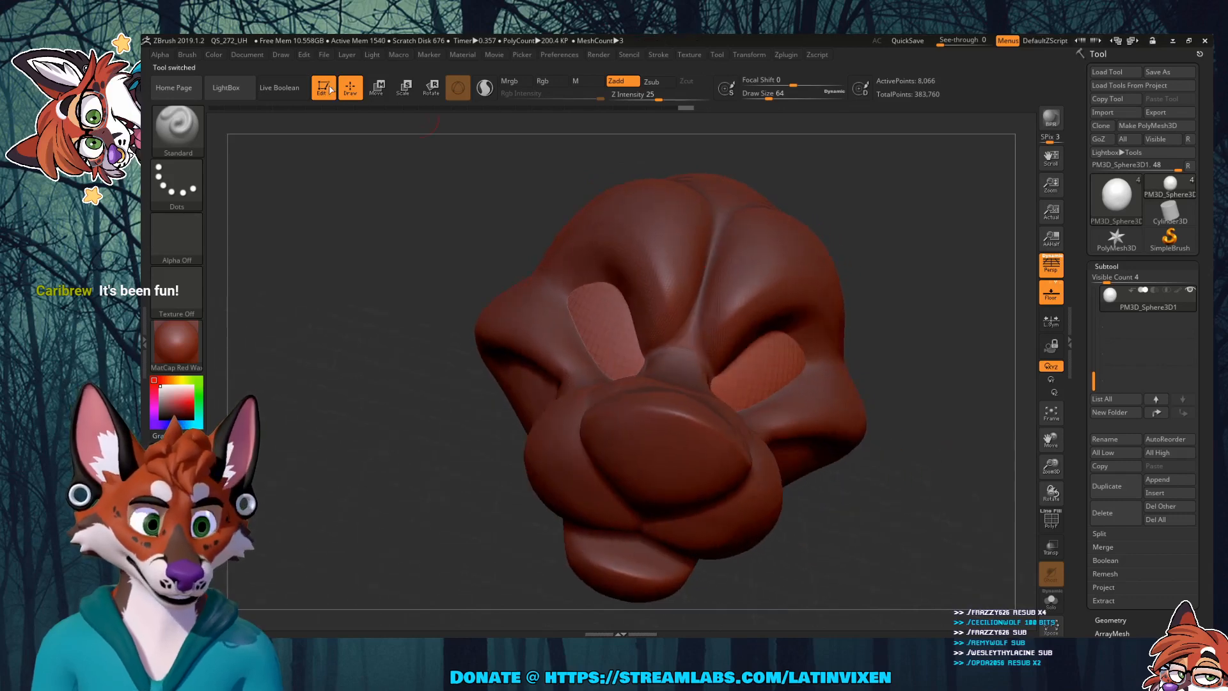
pyautogui.click(903, 41)
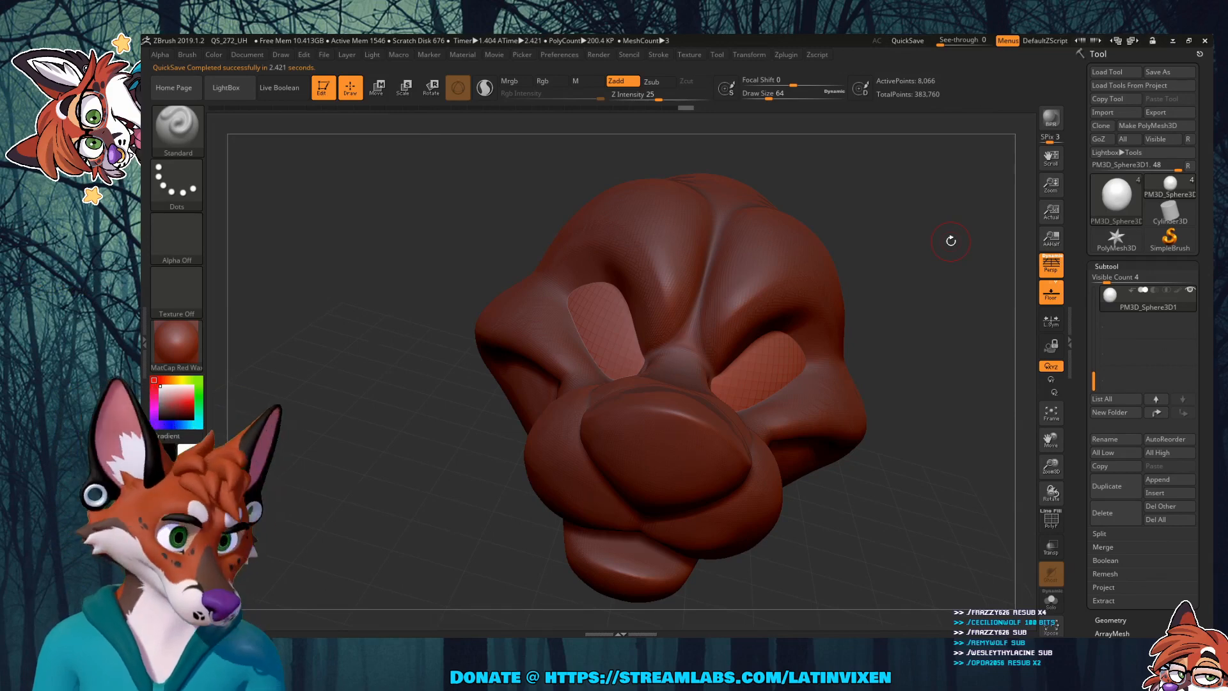
pyautogui.moveTo(960, 240); pyautogui.dragTo(896, 276)
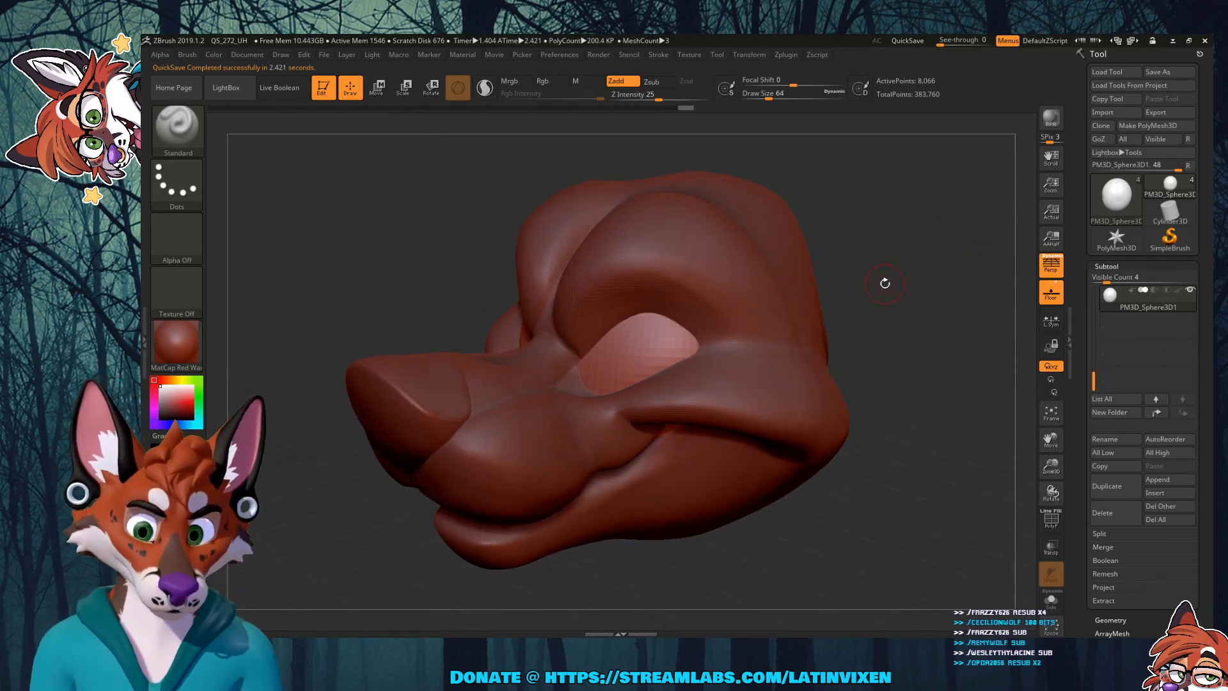